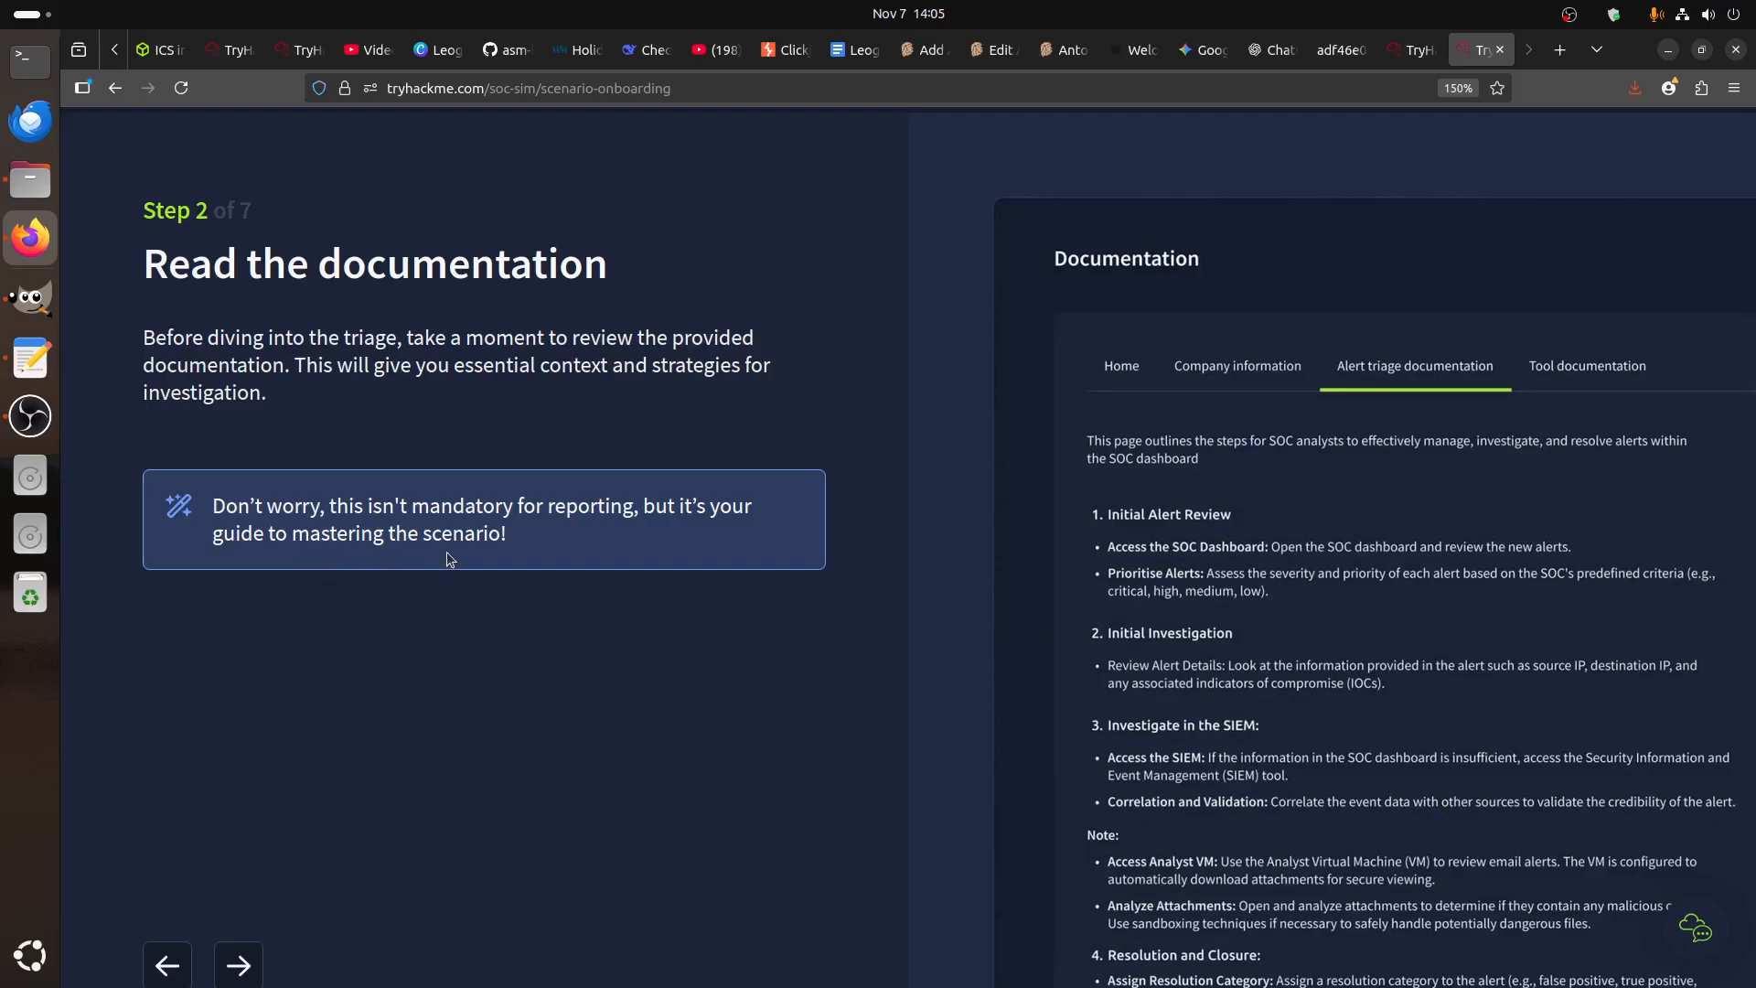
# - Read through the onboarding guide from step 2 to step 7 and continue to the scenario overview
pyautogui.scroll(-2, 567, 494)
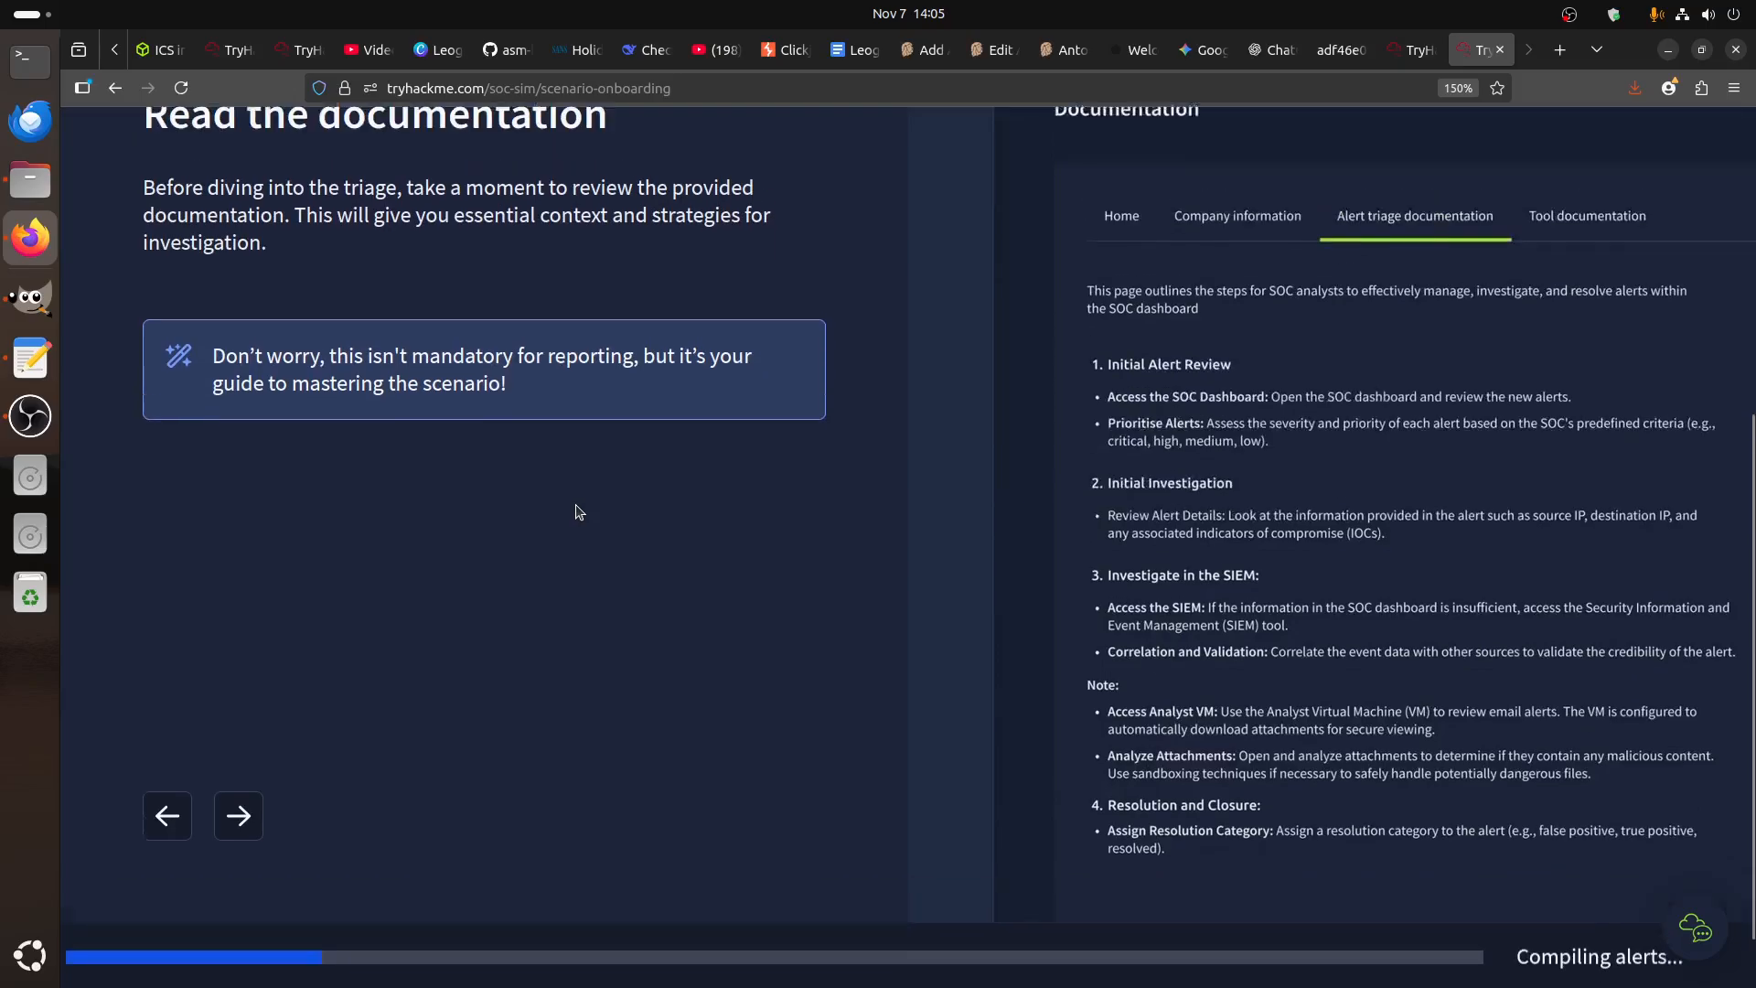
pyautogui.click(239, 856)
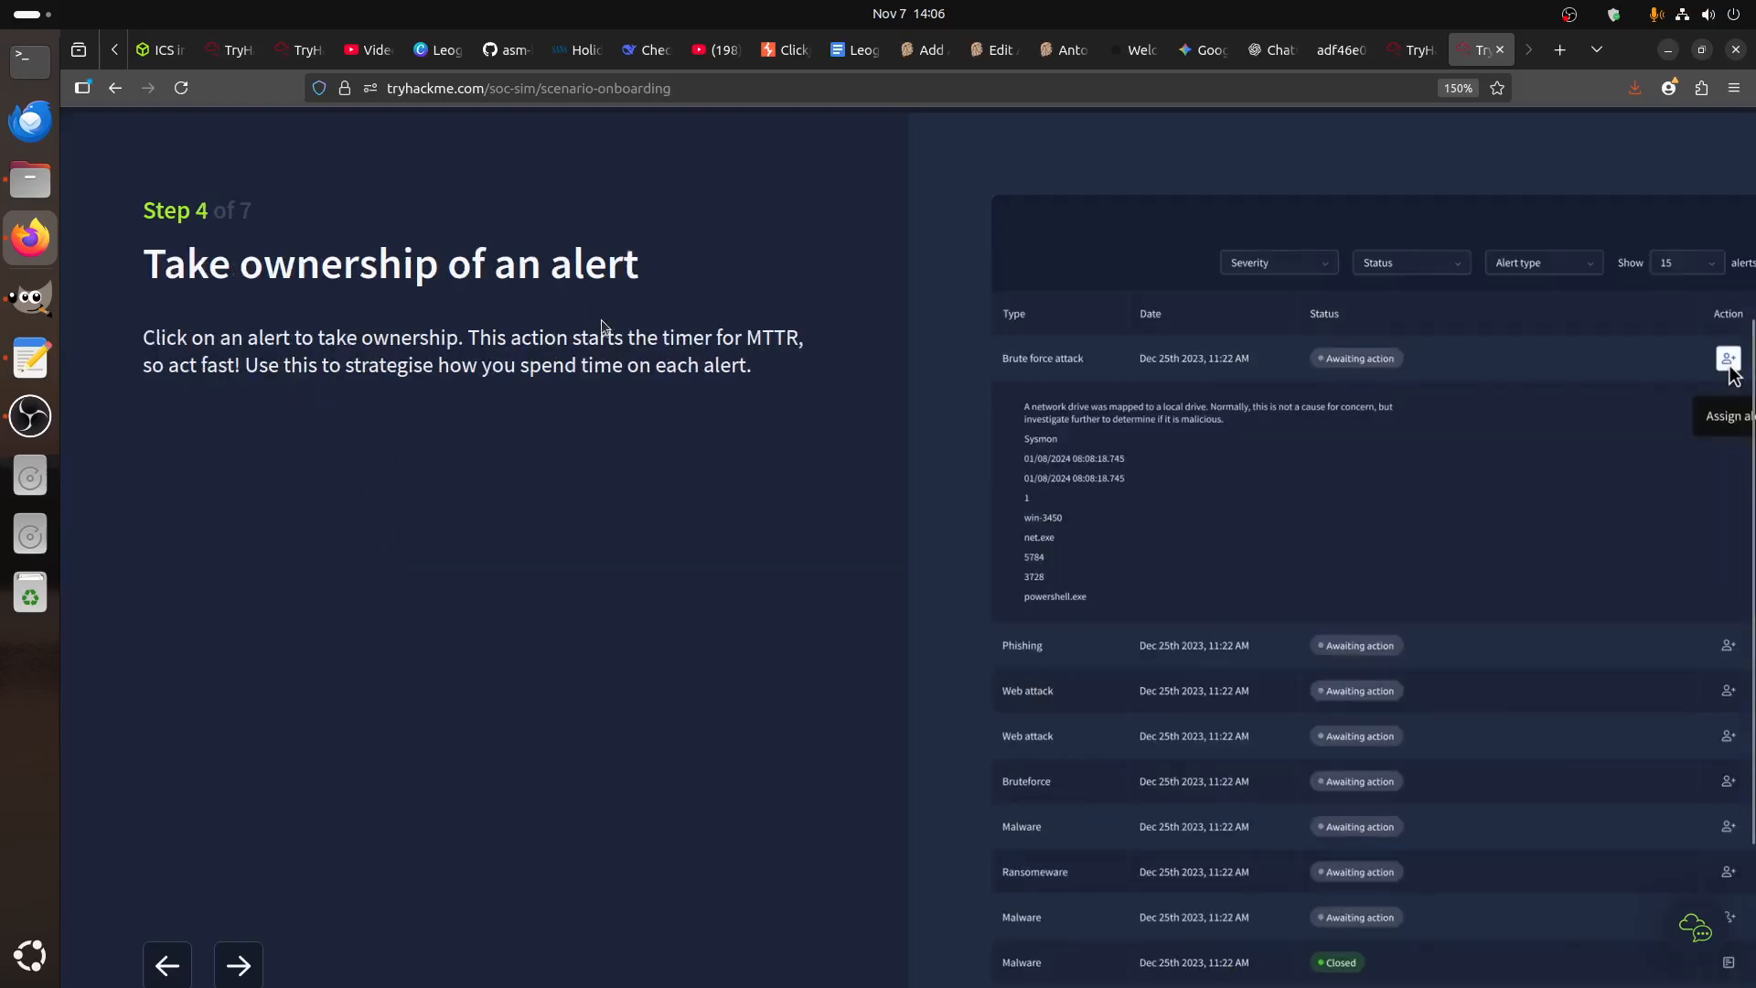
pyautogui.scroll(1, 597, 345)
pyautogui.scroll(-3, 595, 344)
pyautogui.click(239, 853)
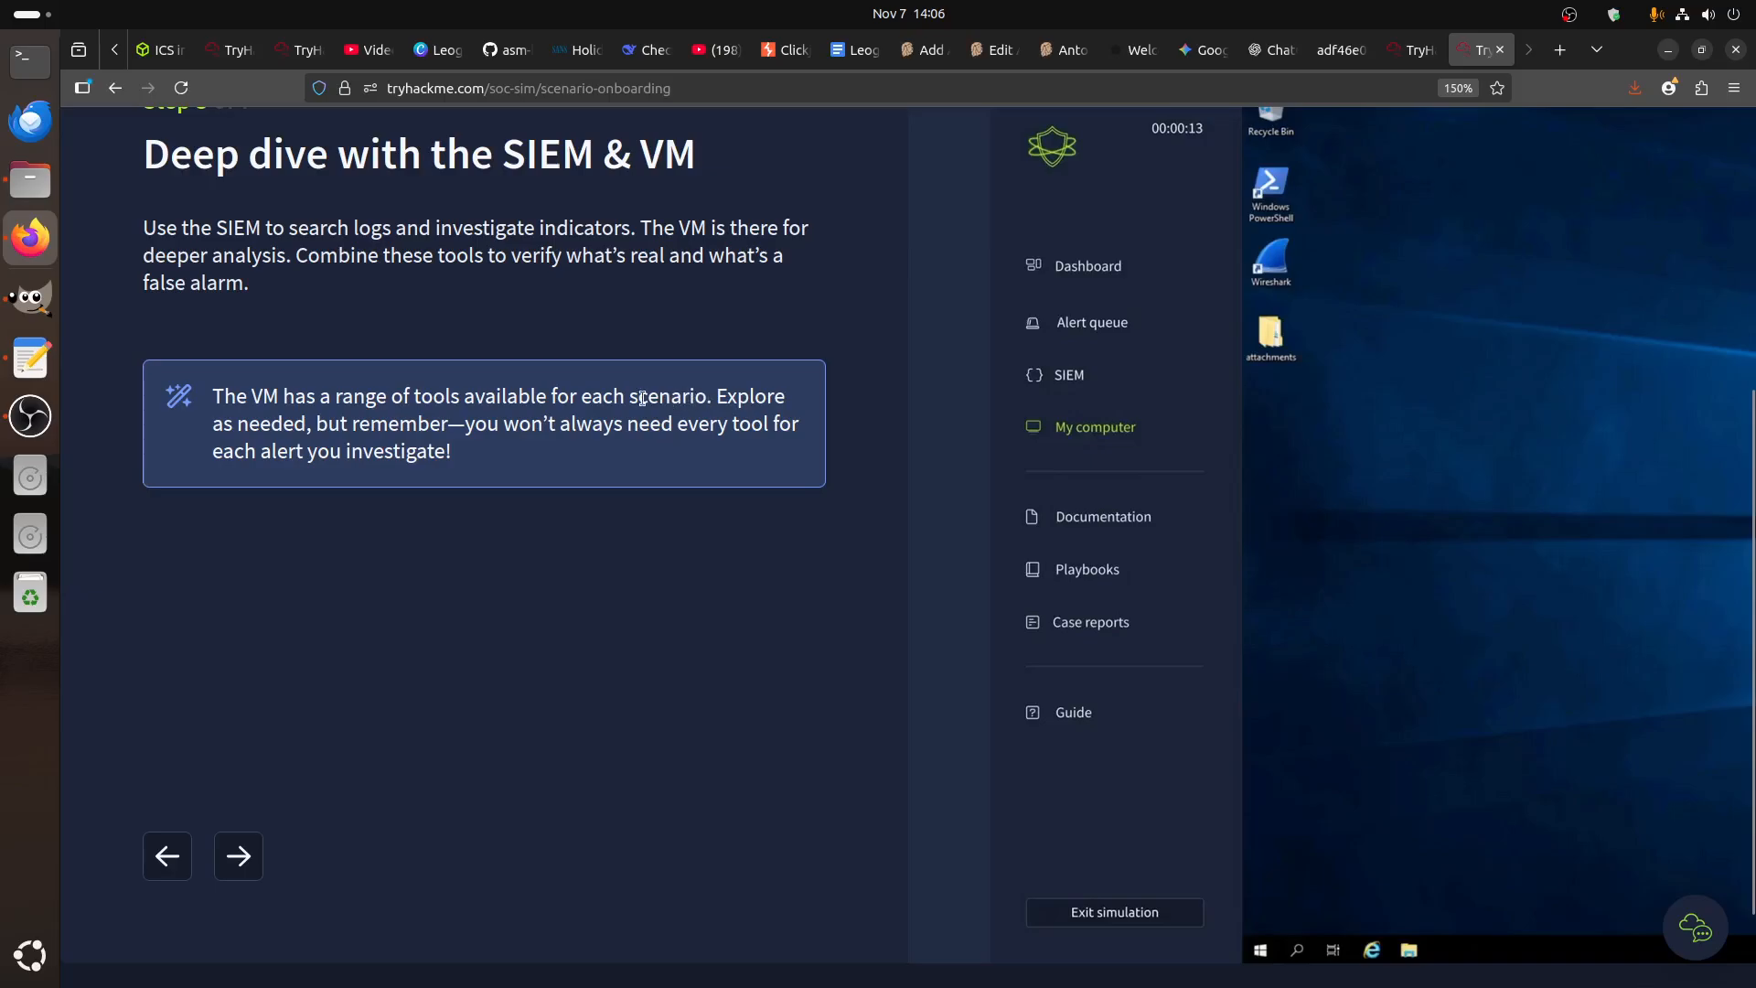
pyautogui.click(167, 856)
pyautogui.click(238, 856)
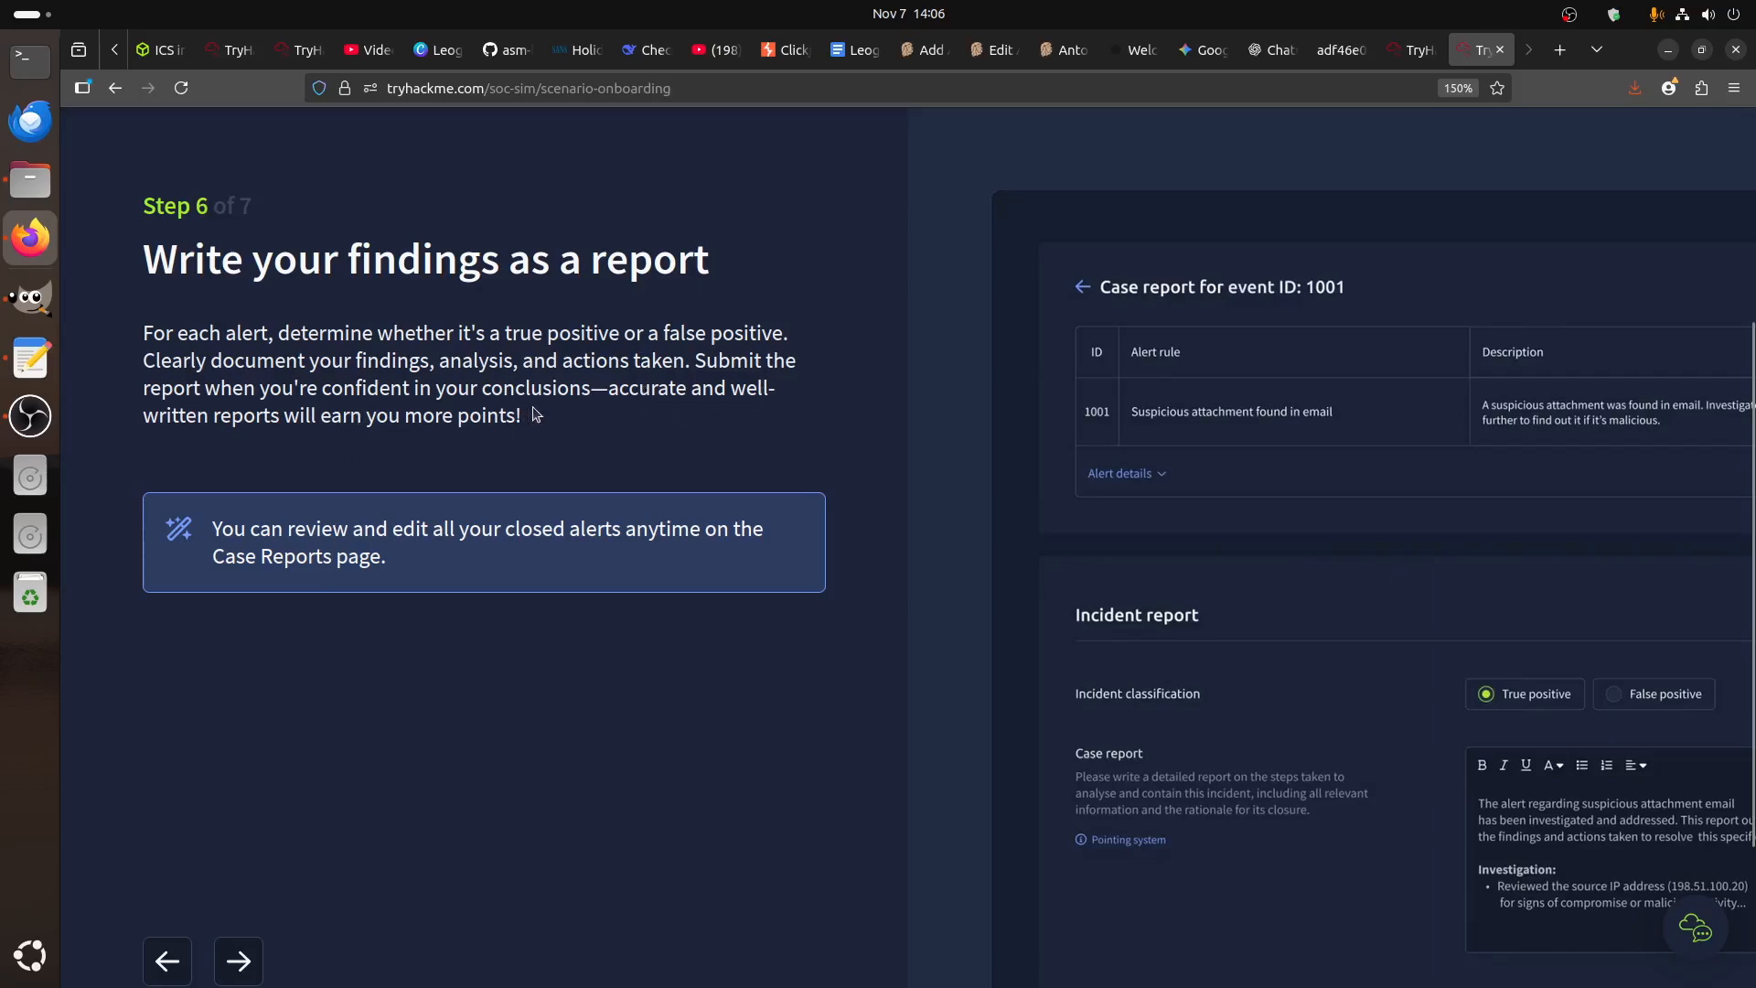
pyautogui.press('Right')
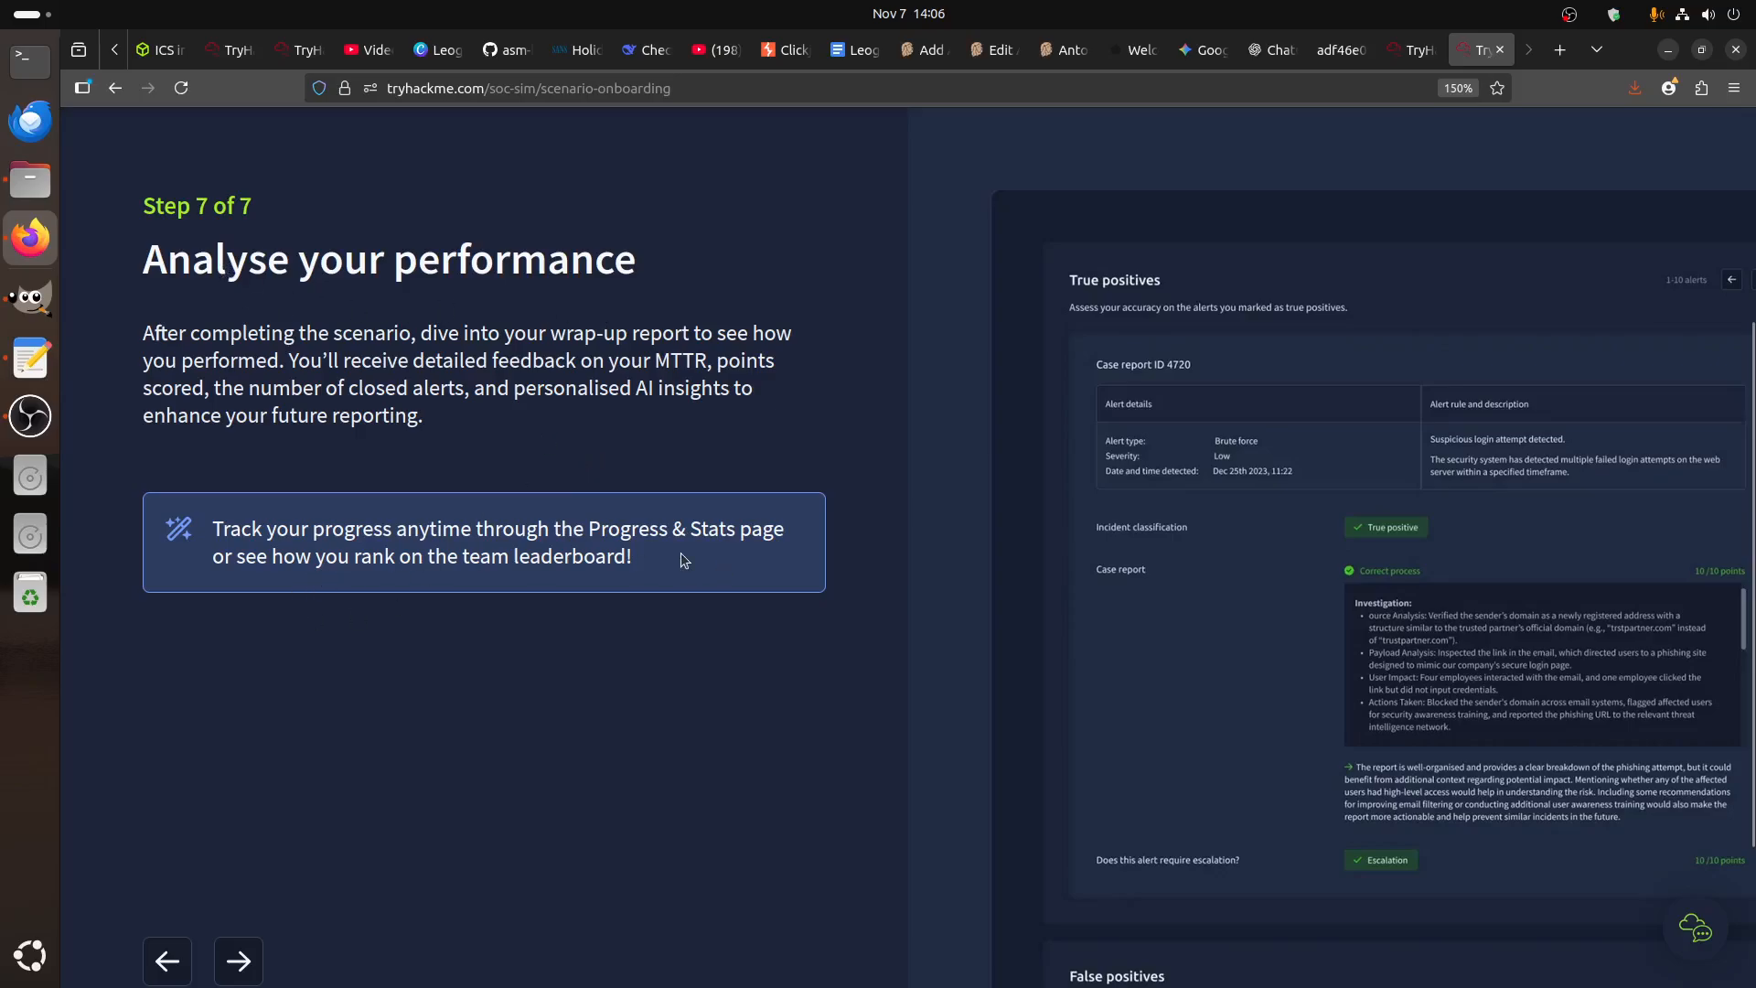
pyautogui.scroll(-3, 681, 559)
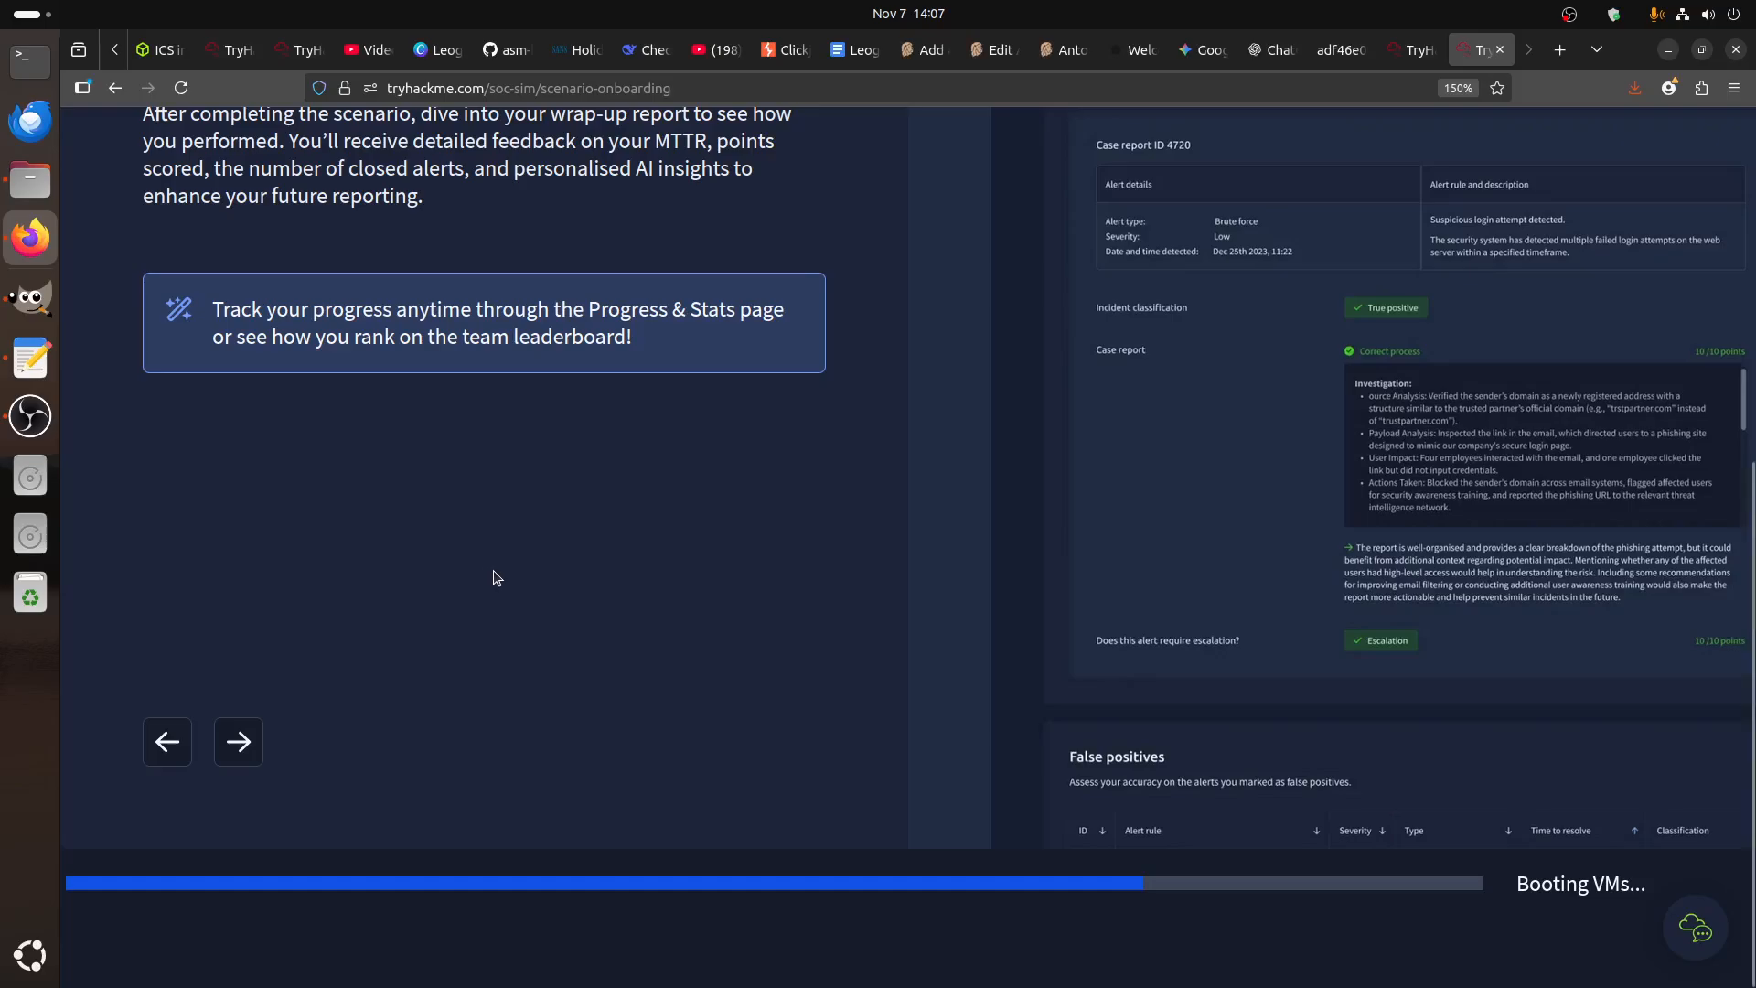
pyautogui.scroll(2, 507, 594)
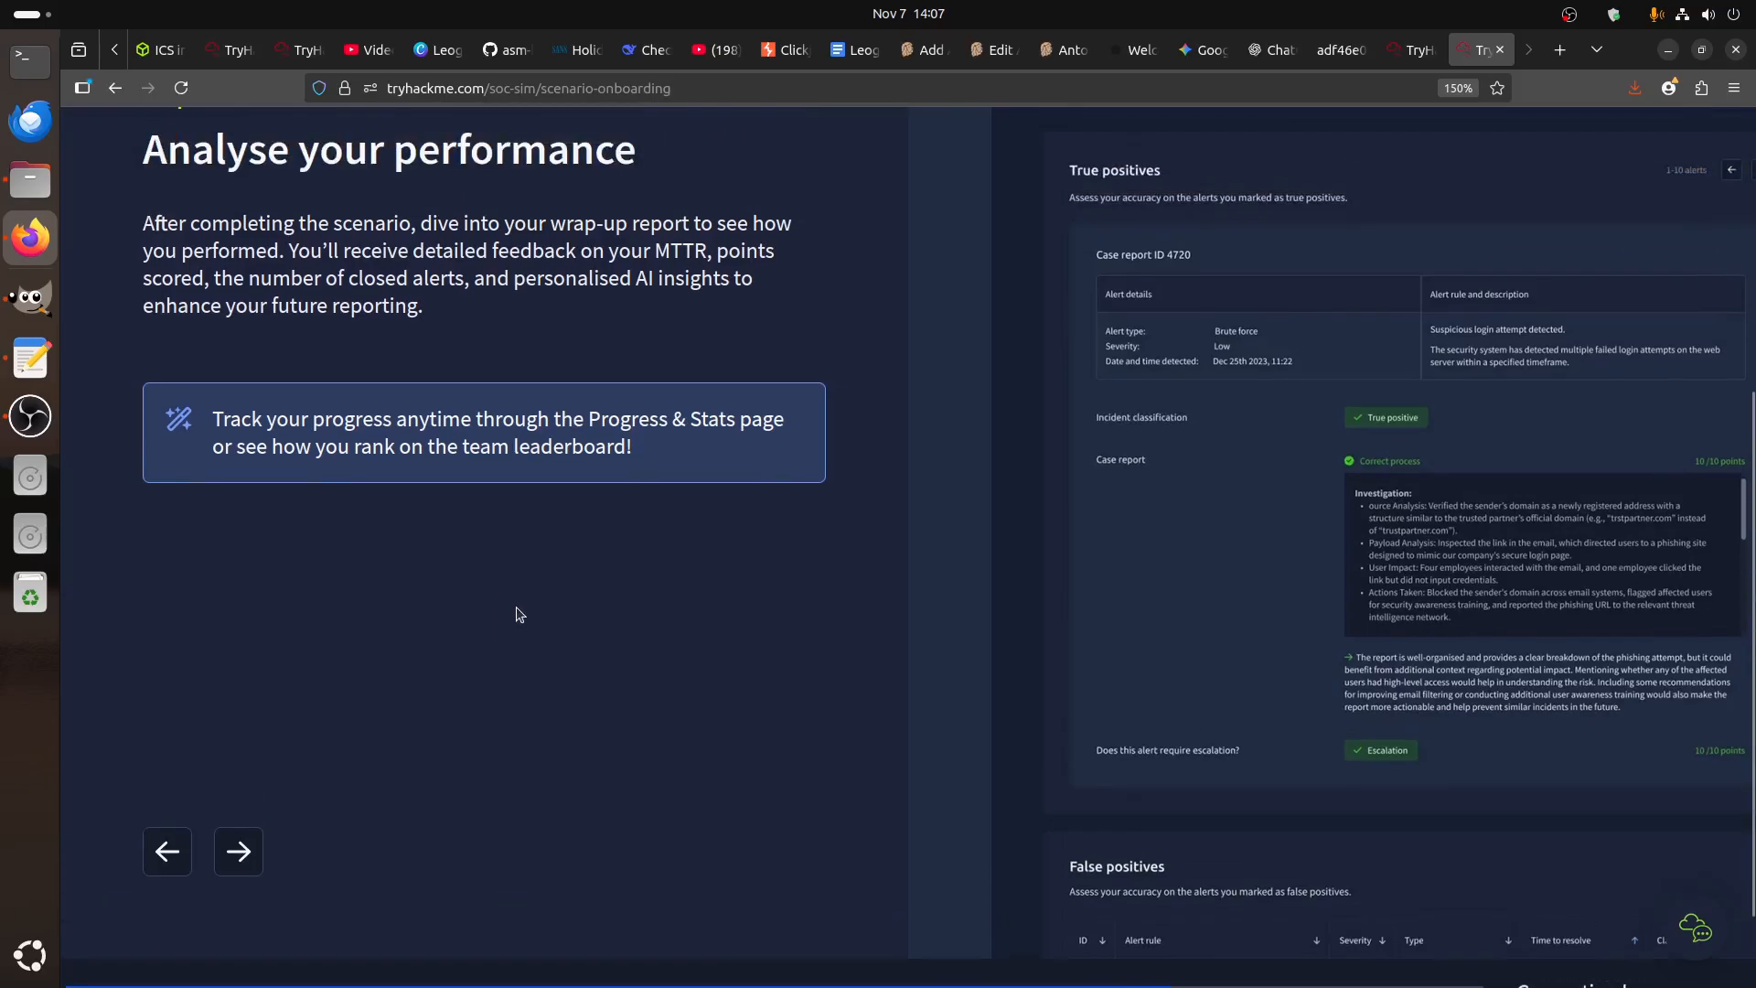
pyautogui.scroll(-2, 520, 614)
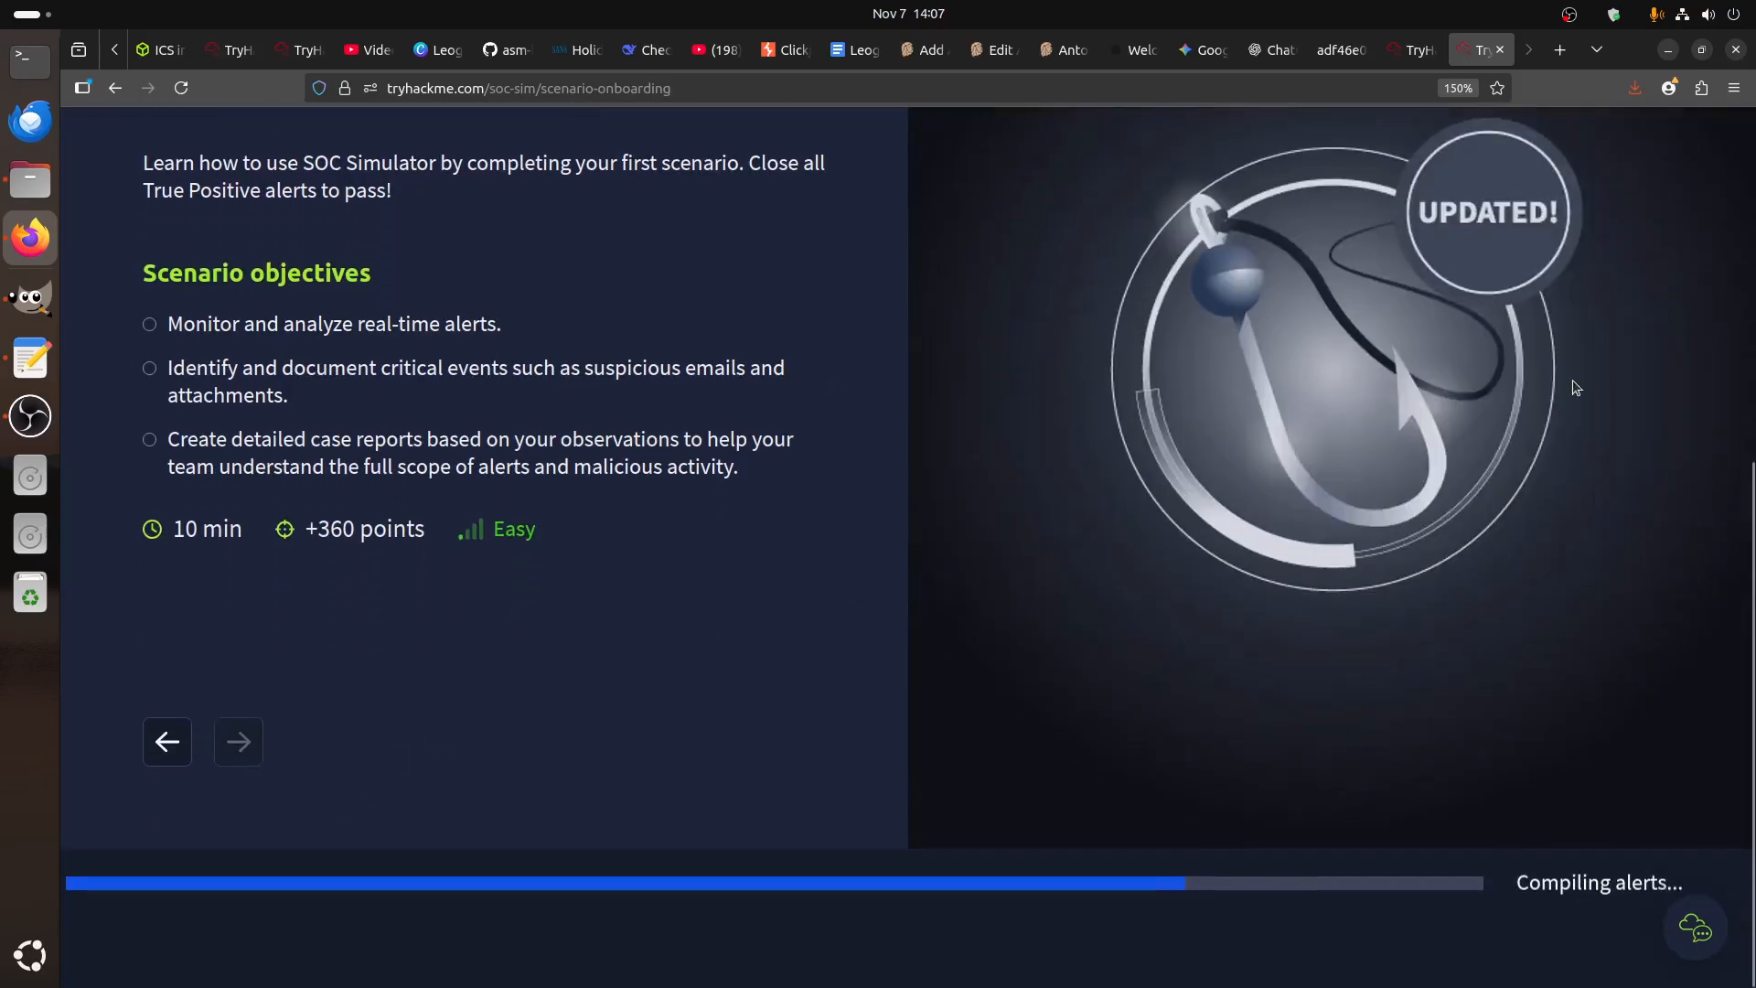
# - Examine the Introduction to Phishing overview, including its objectives, duration, points and difficulty
pyautogui.scroll(4, 1392, 627)
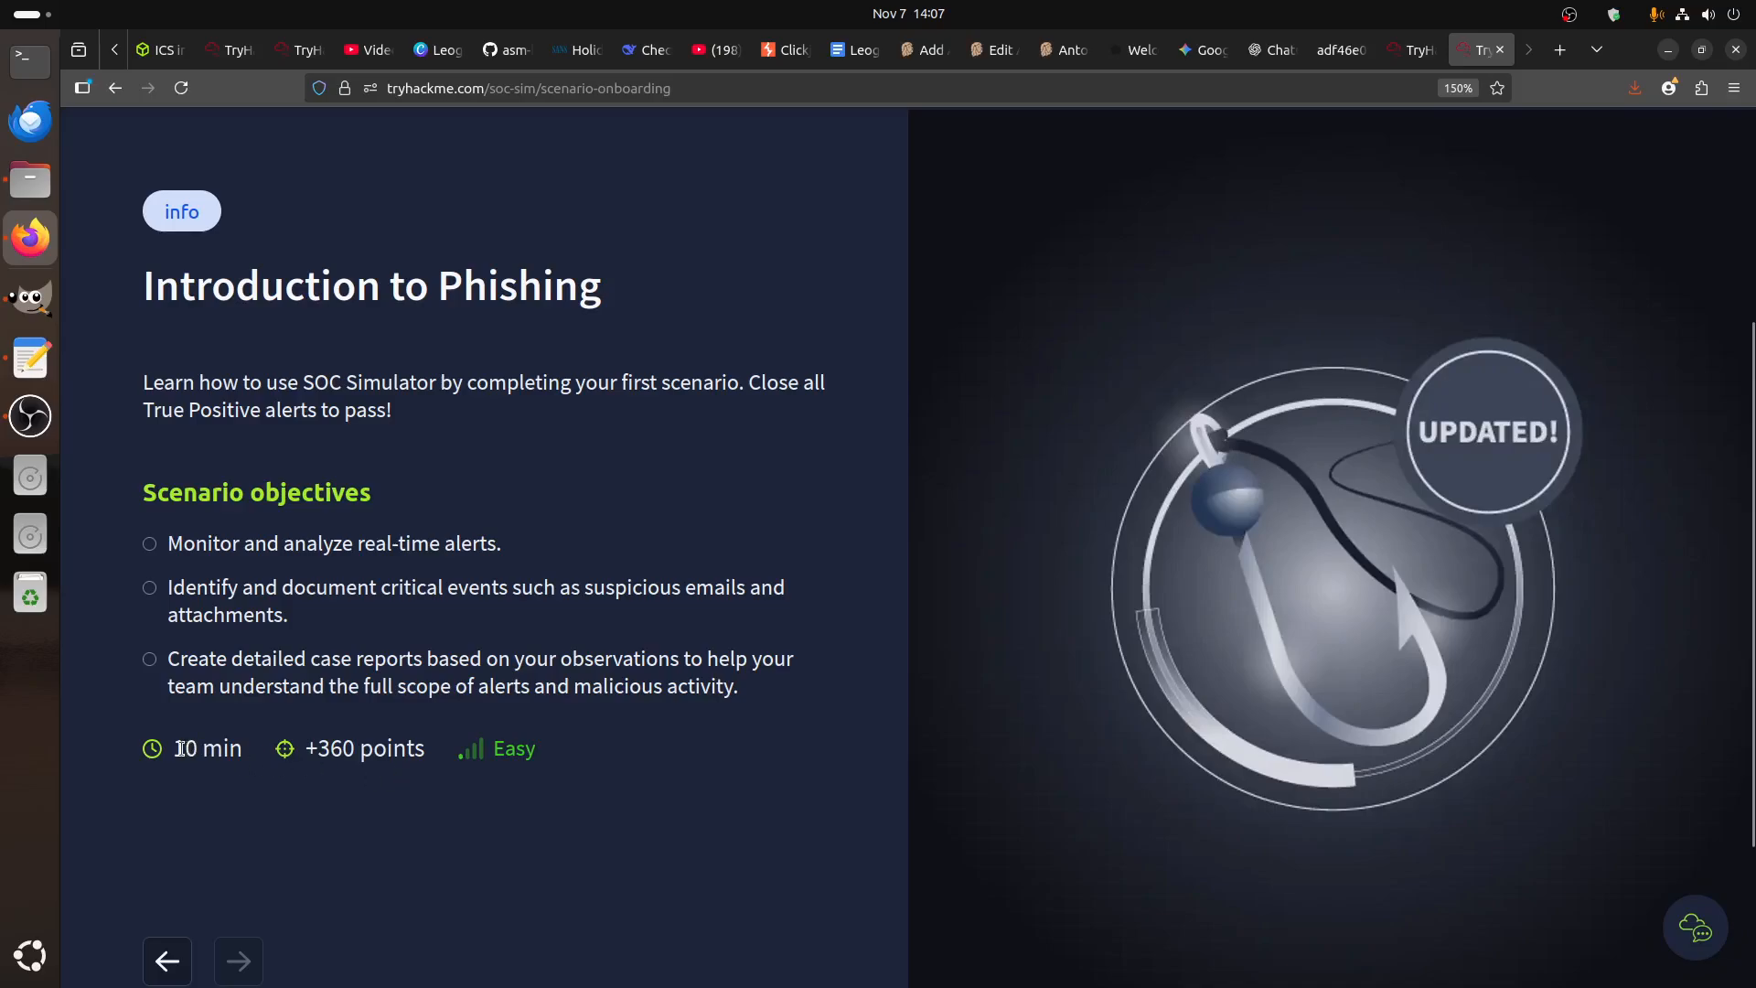
pyautogui.moveTo(173, 748); pyautogui.dragTo(236, 737)
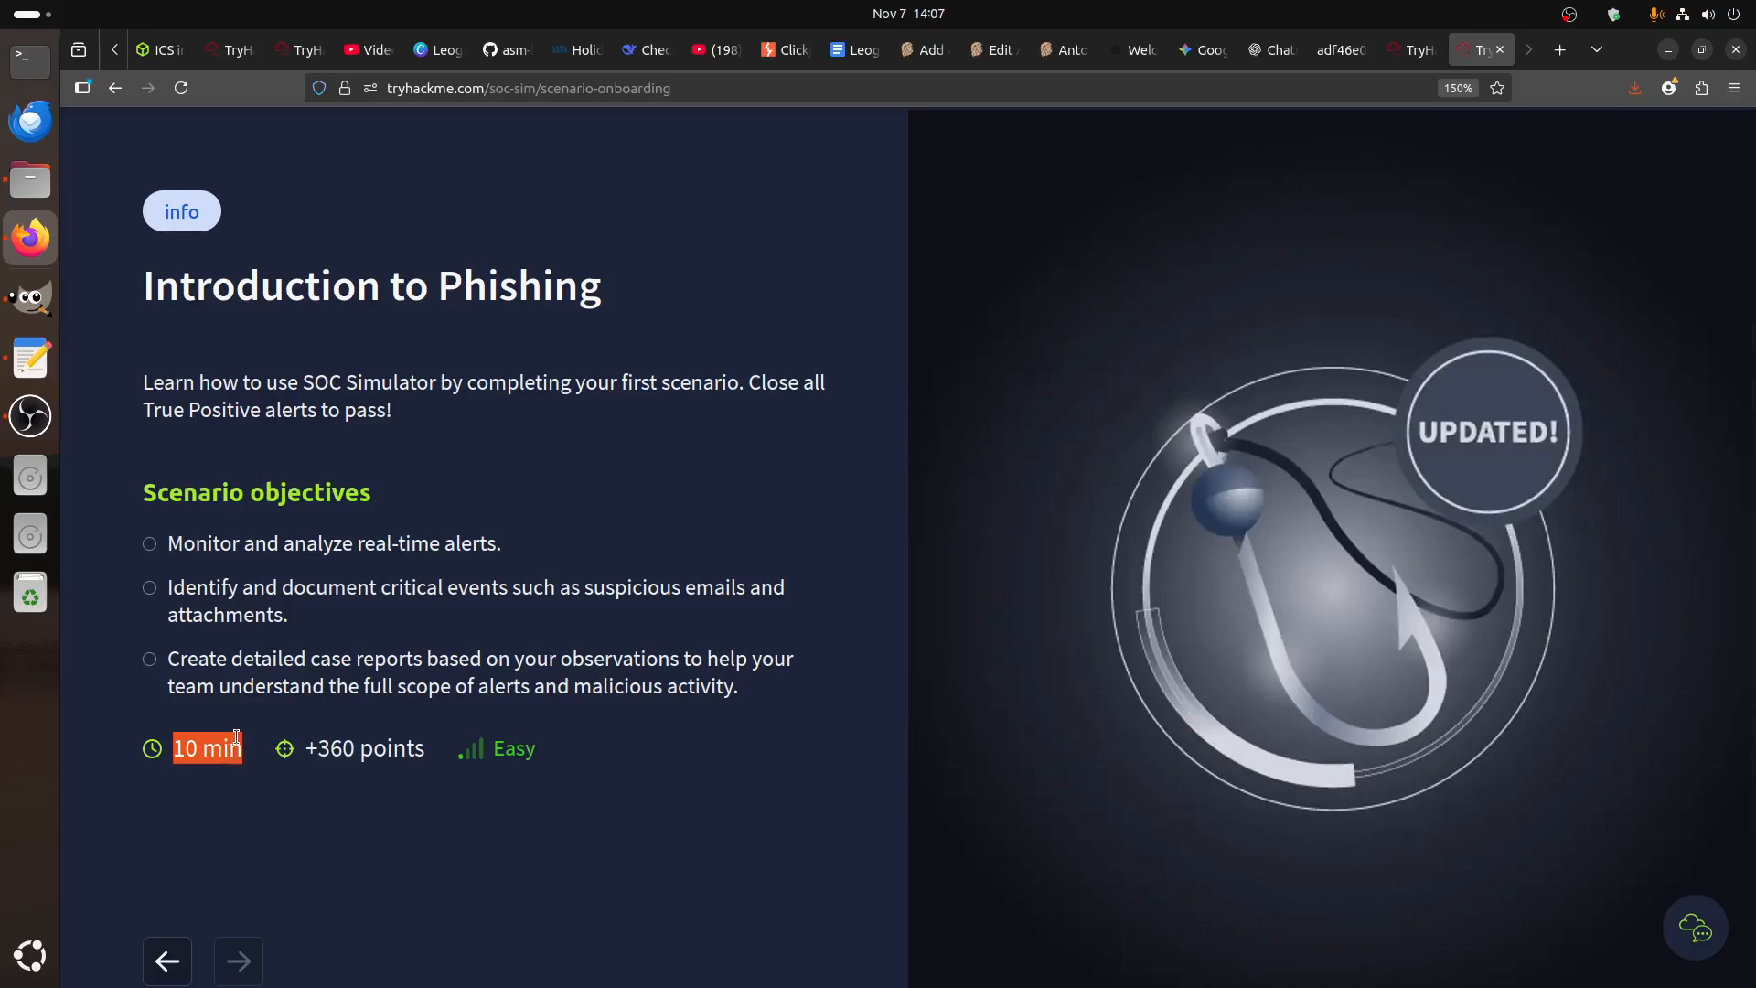
pyautogui.scroll(-2, 236, 737)
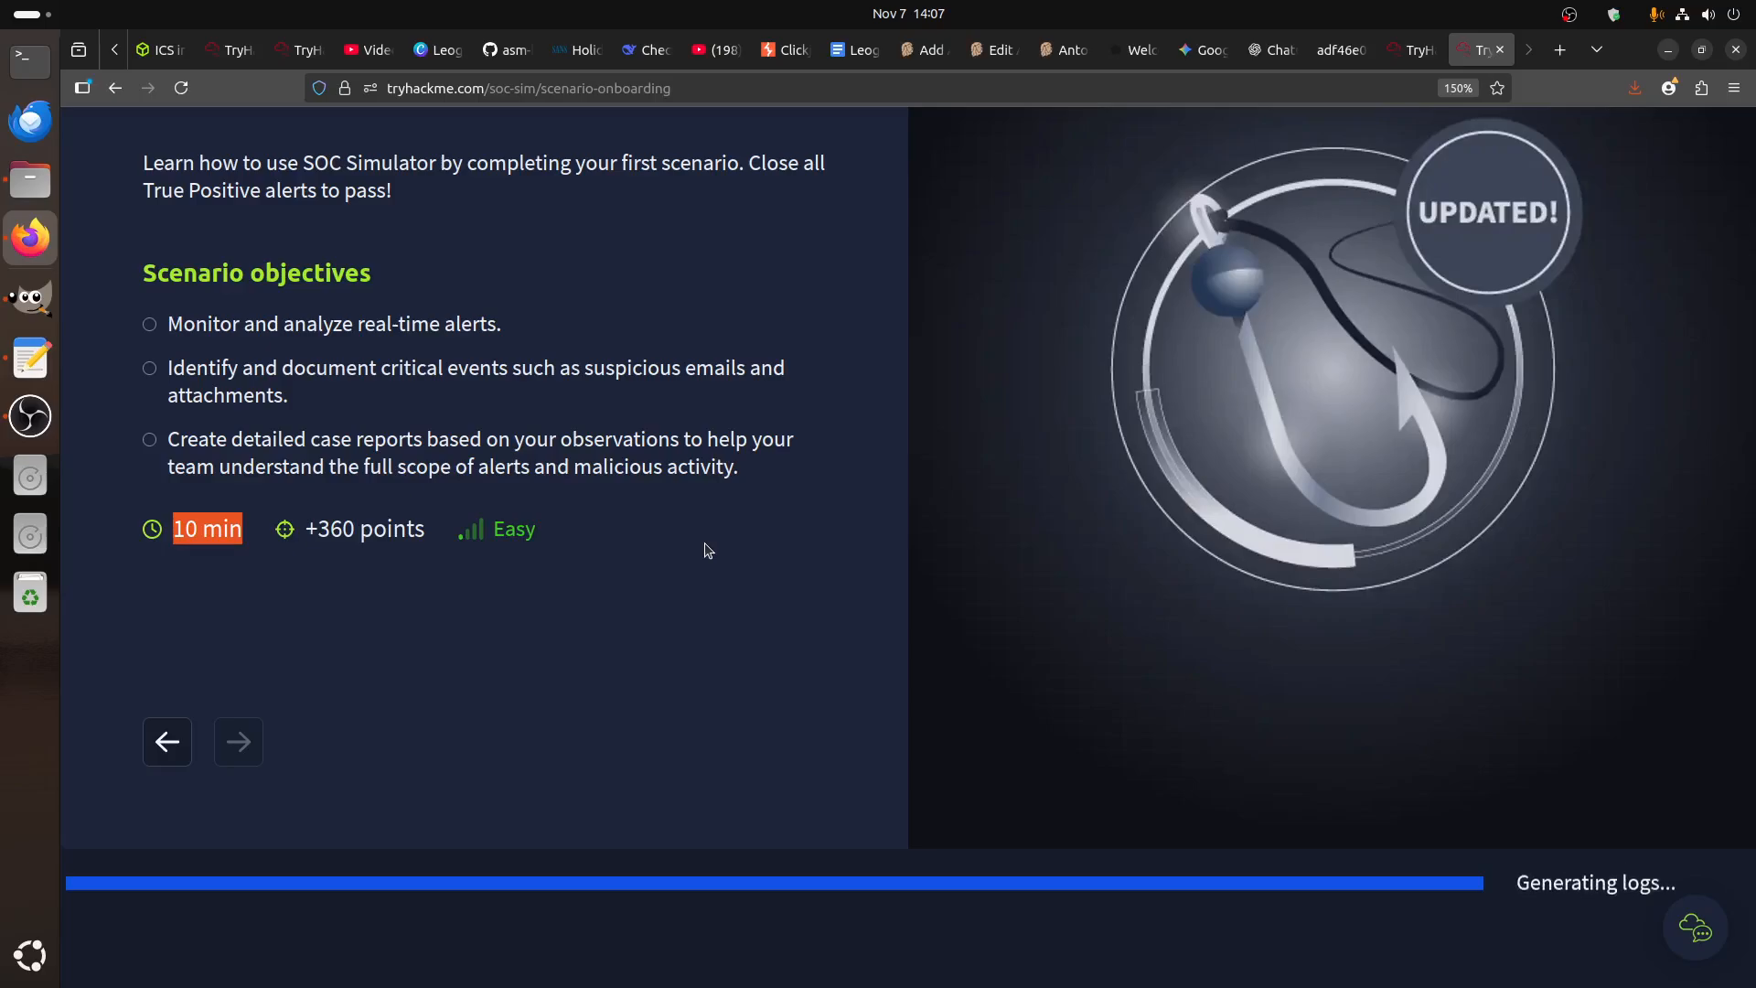
pyautogui.click(768, 576)
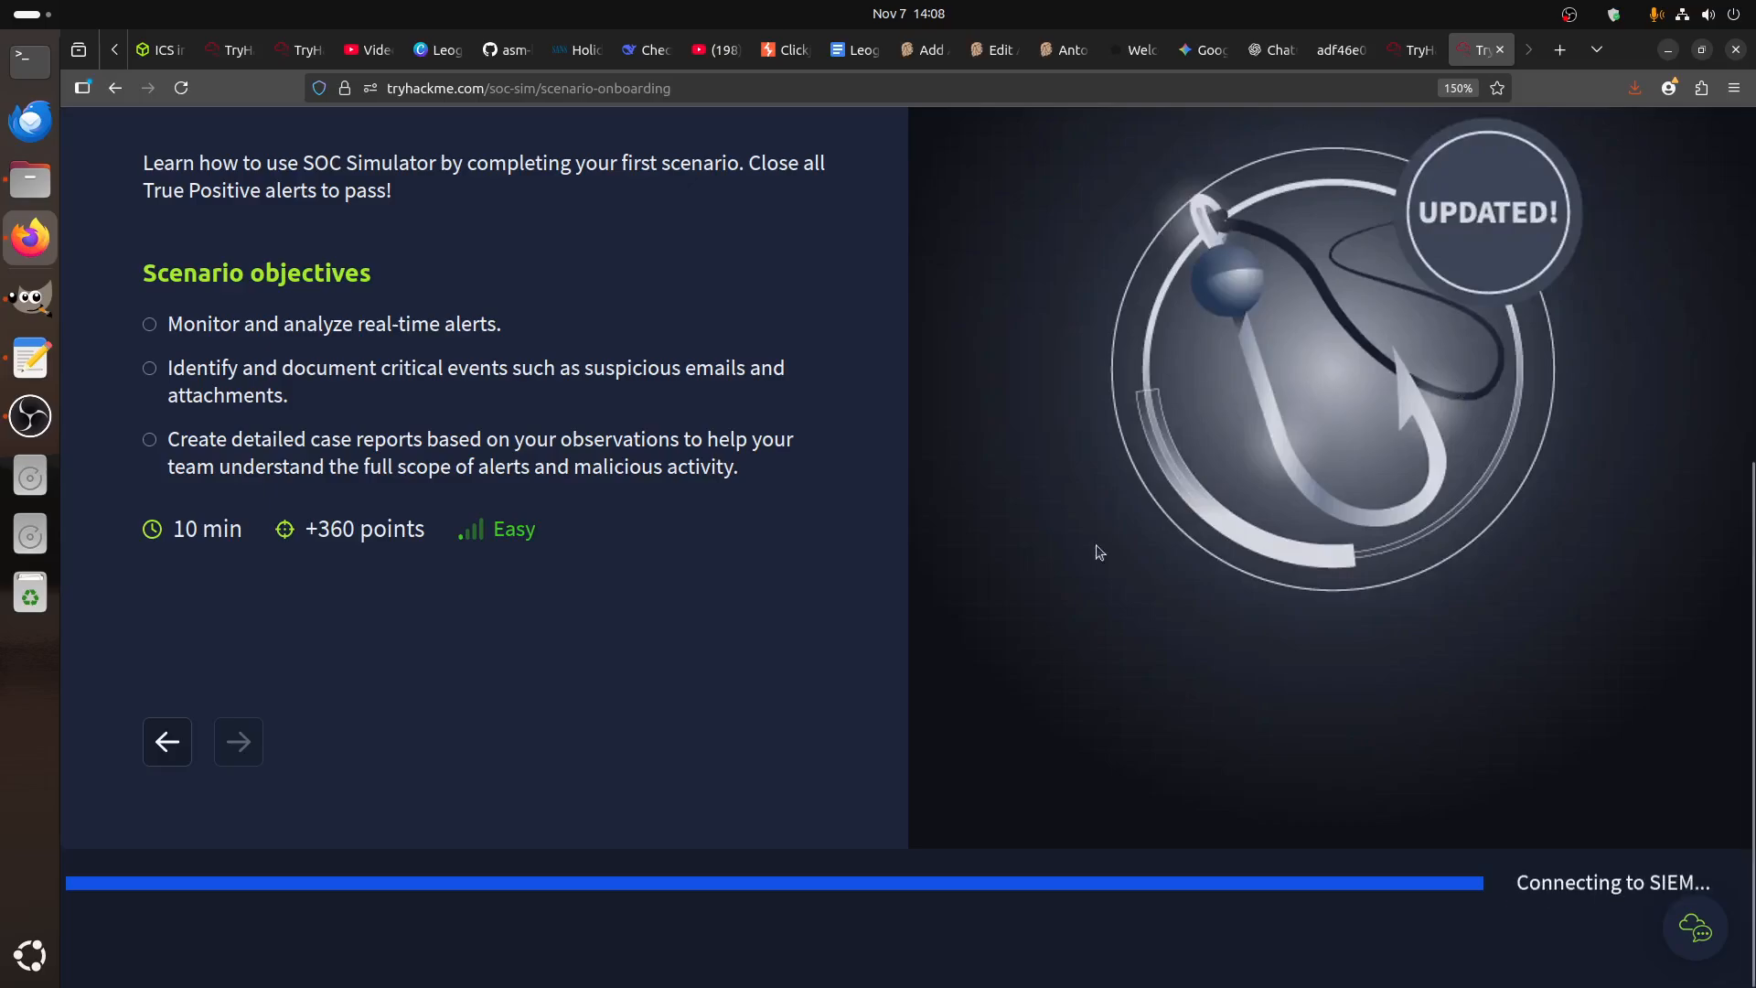
pyautogui.scroll(3, 644, 575)
pyautogui.scroll(2, 645, 574)
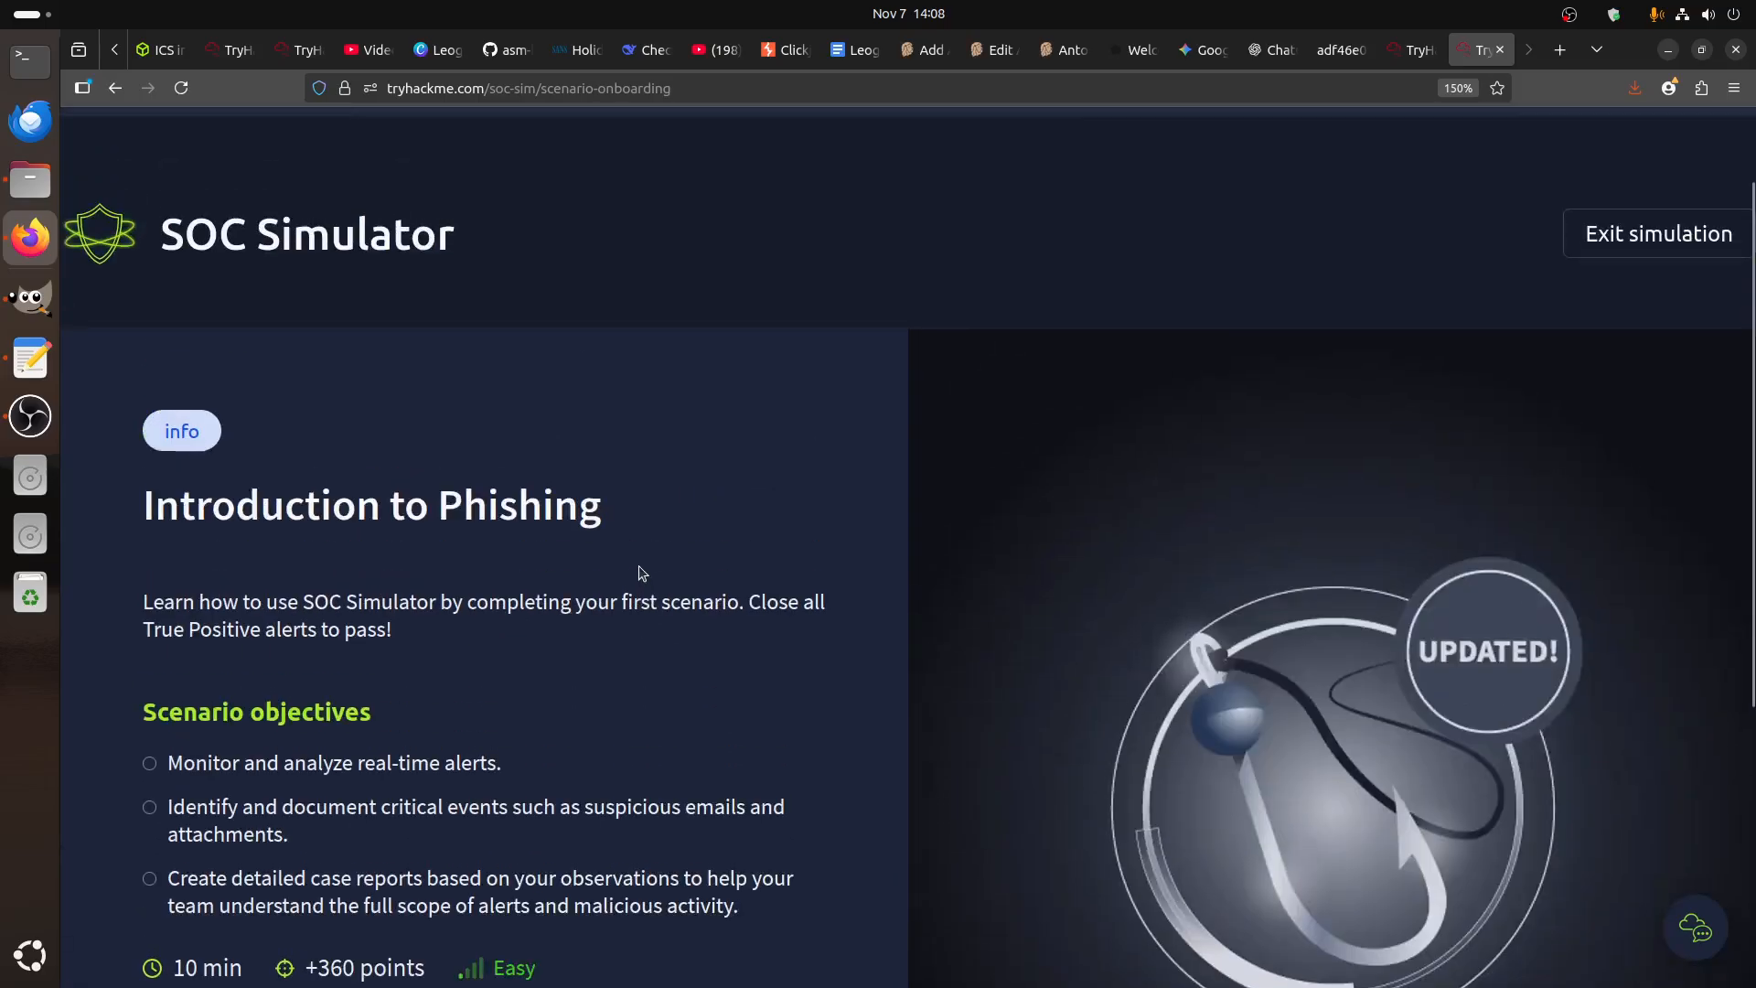
pyautogui.scroll(-4, 643, 573)
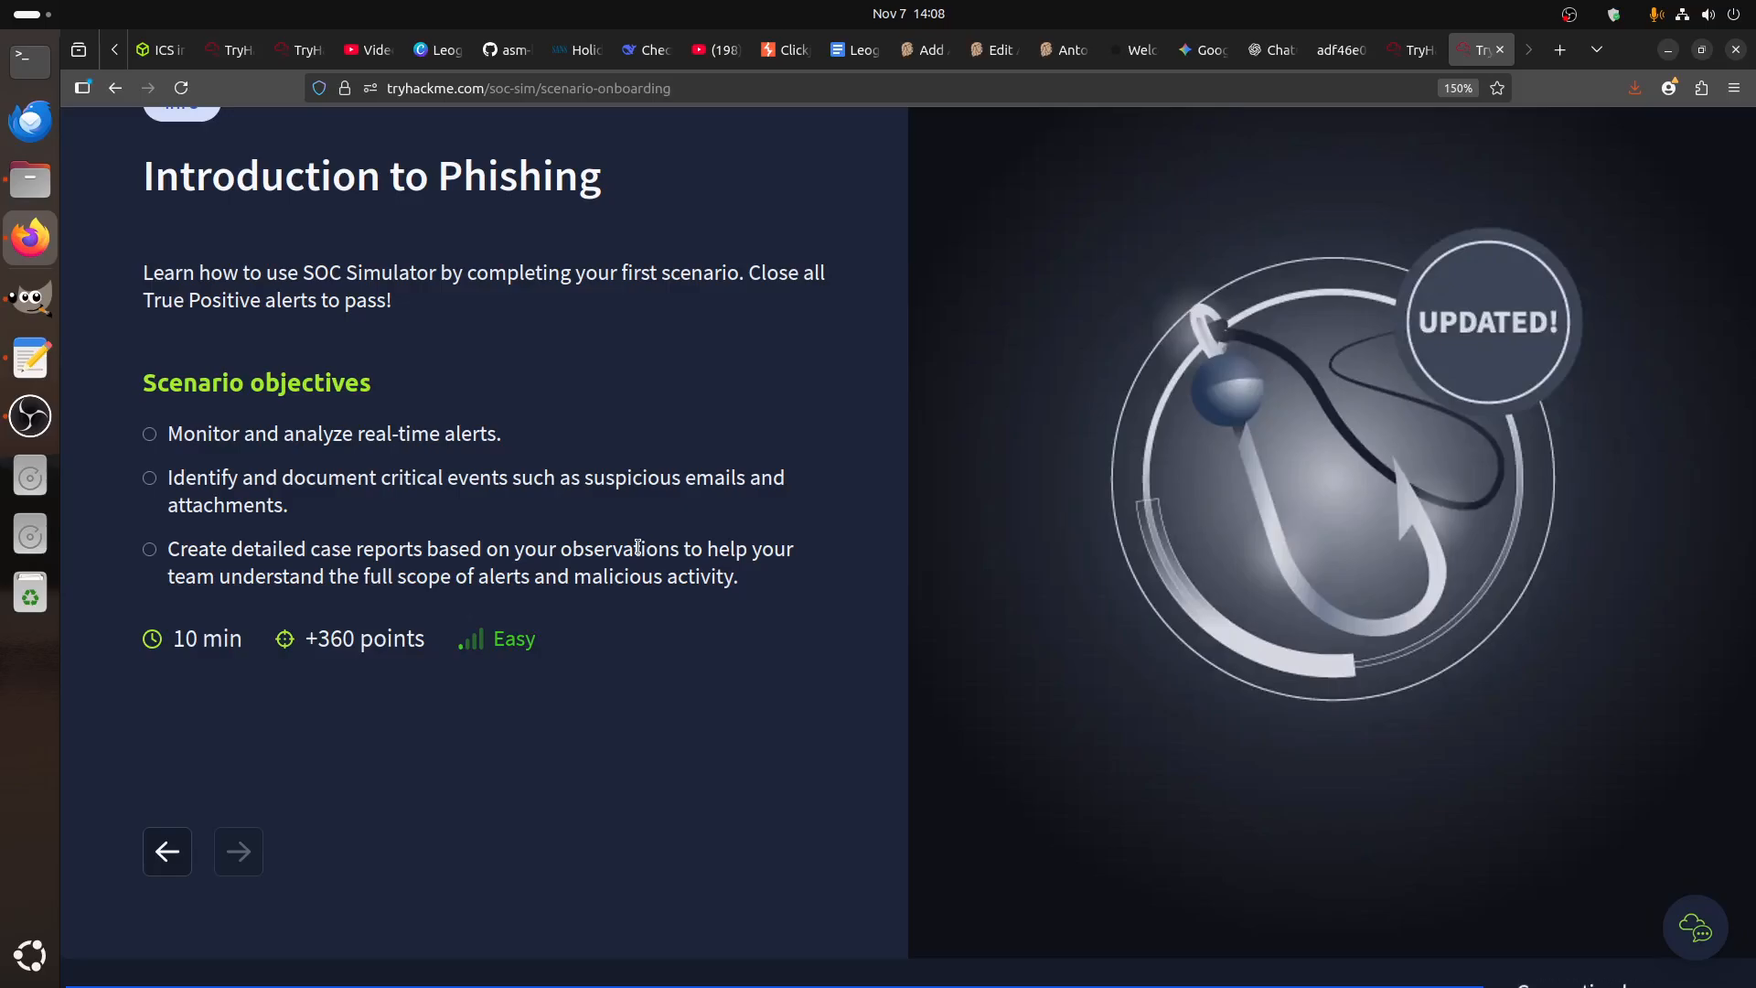
pyautogui.scroll(-2, 638, 547)
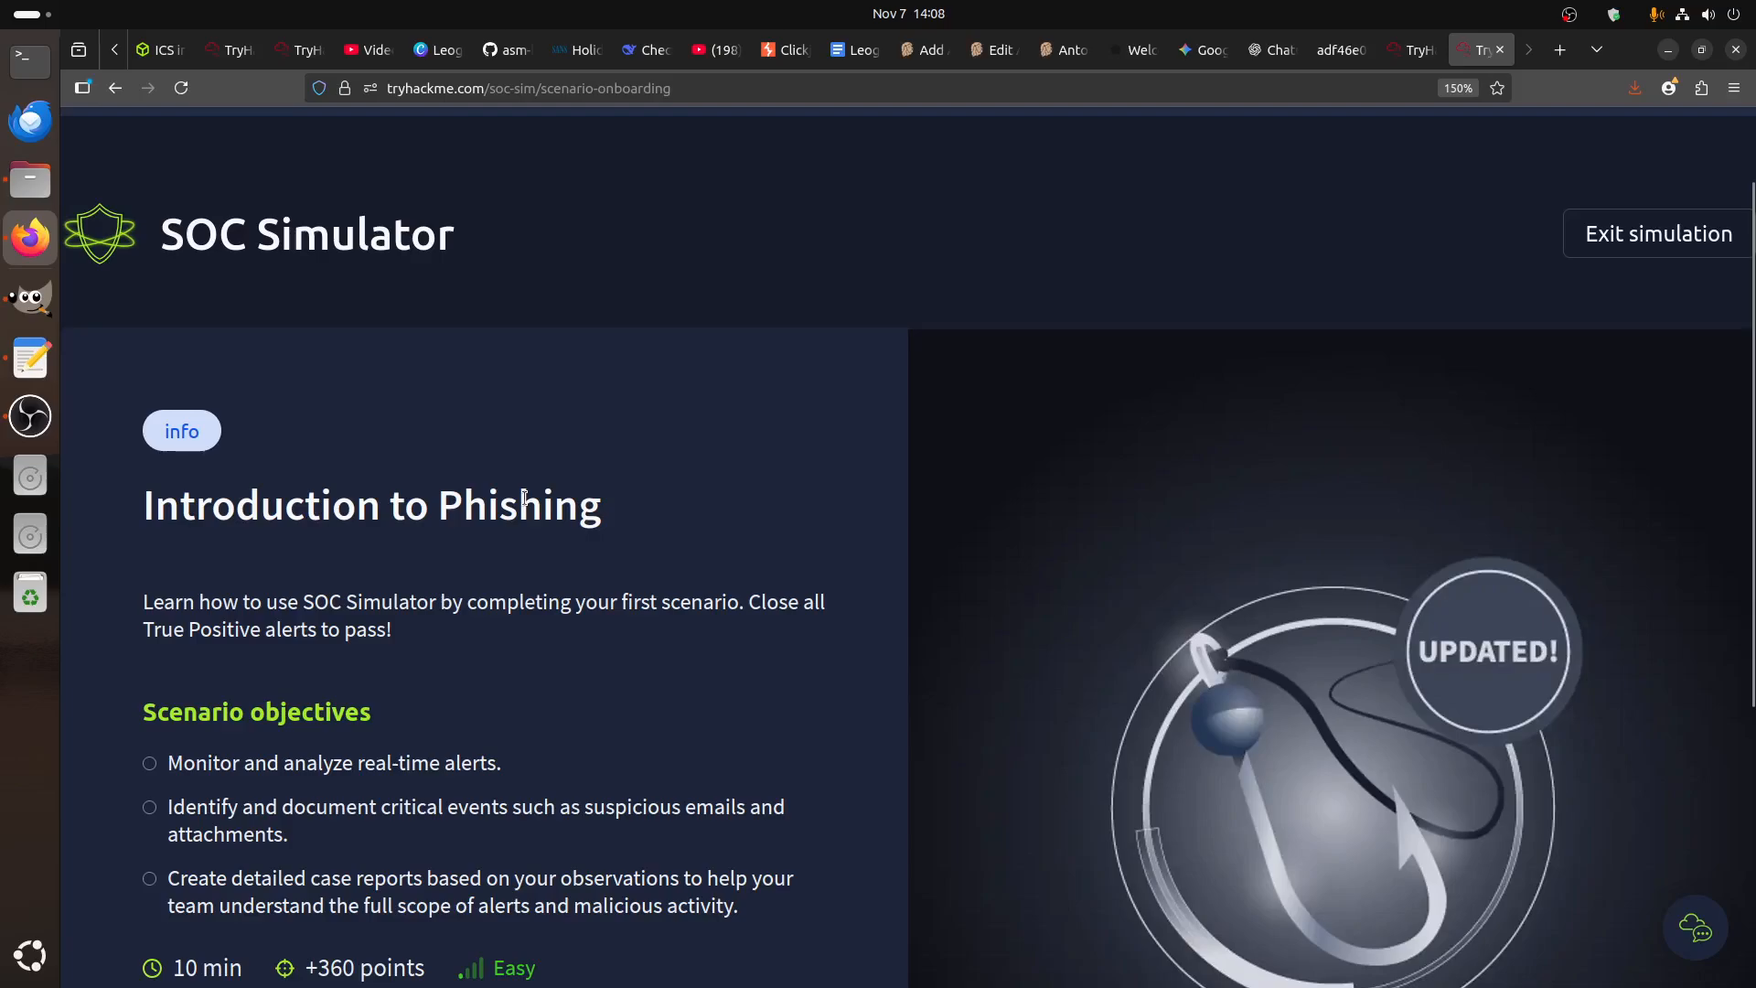
pyautogui.scroll(-5, 530, 499)
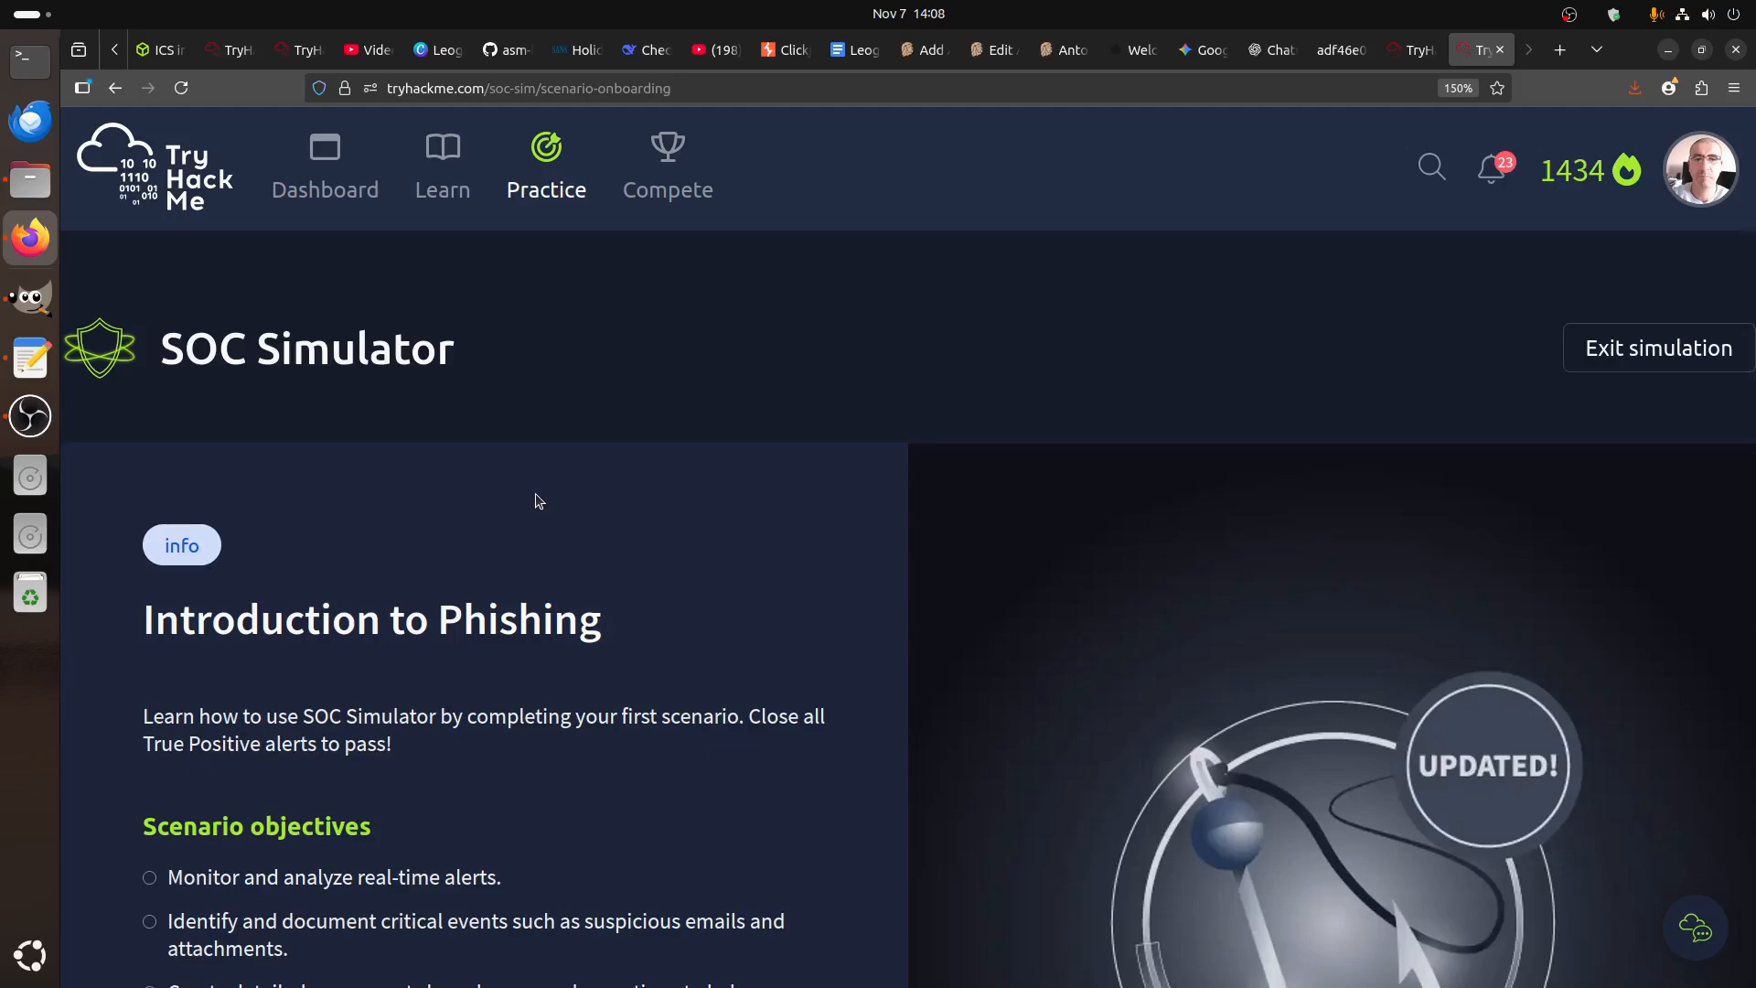
pyautogui.scroll(-2, 539, 501)
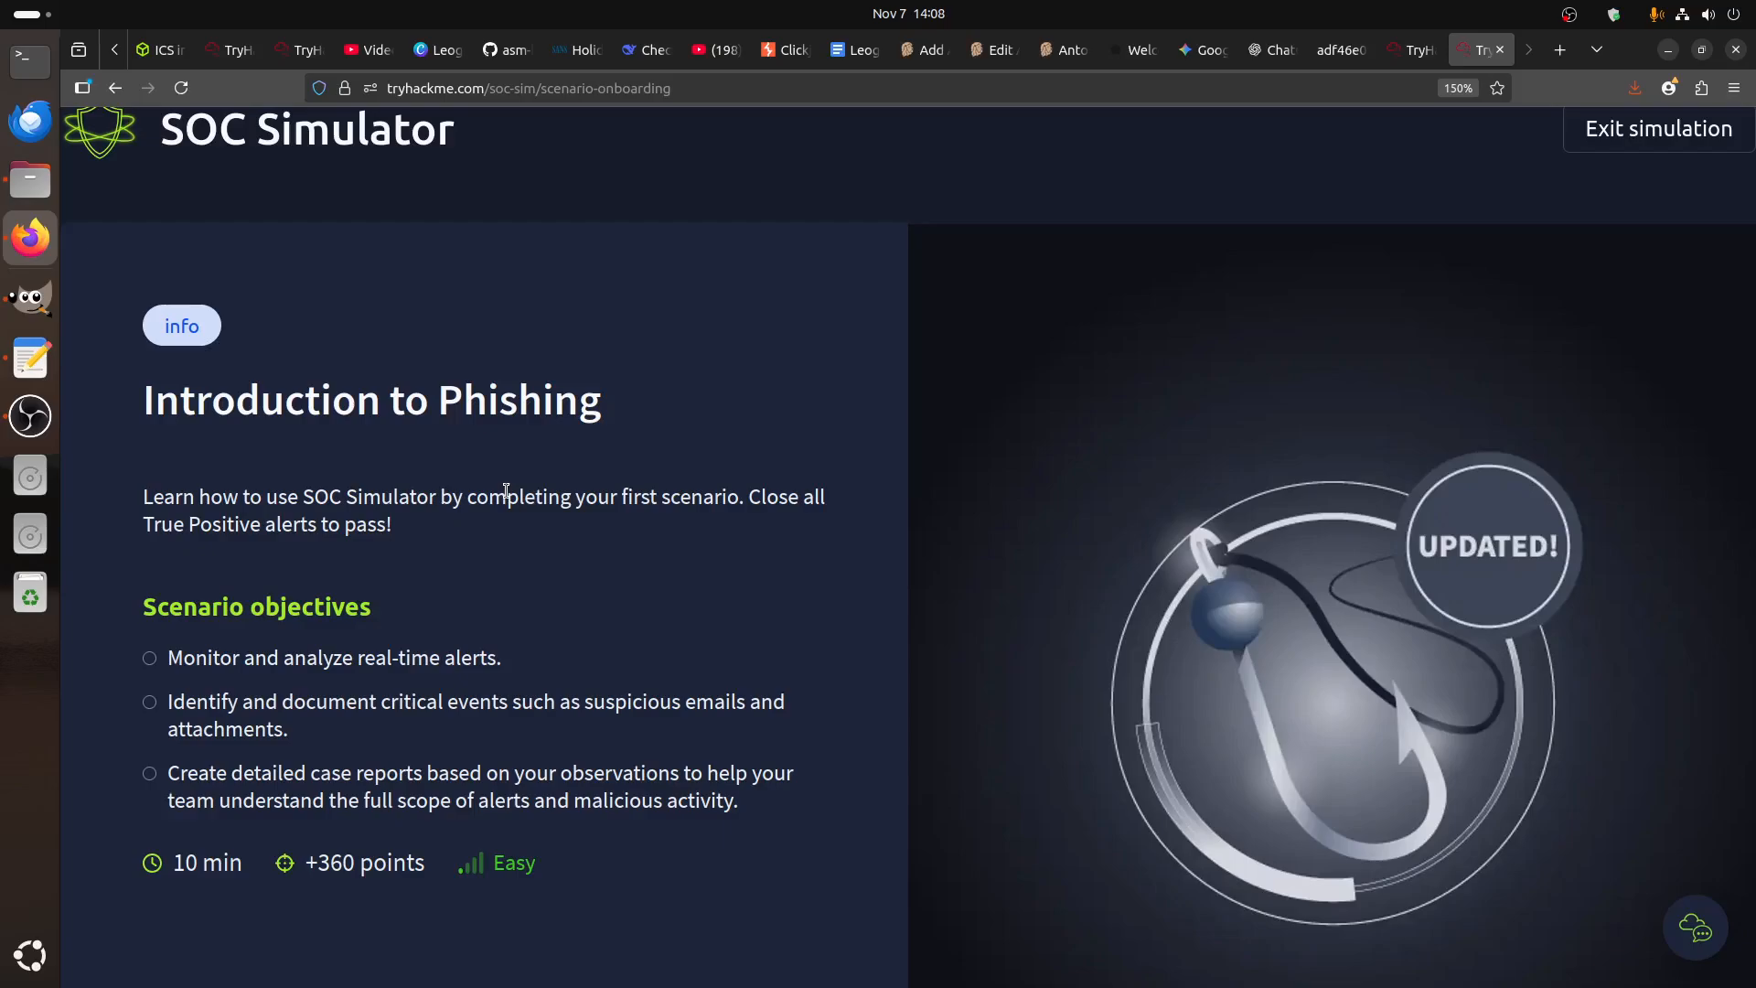
pyautogui.scroll(-3, 507, 490)
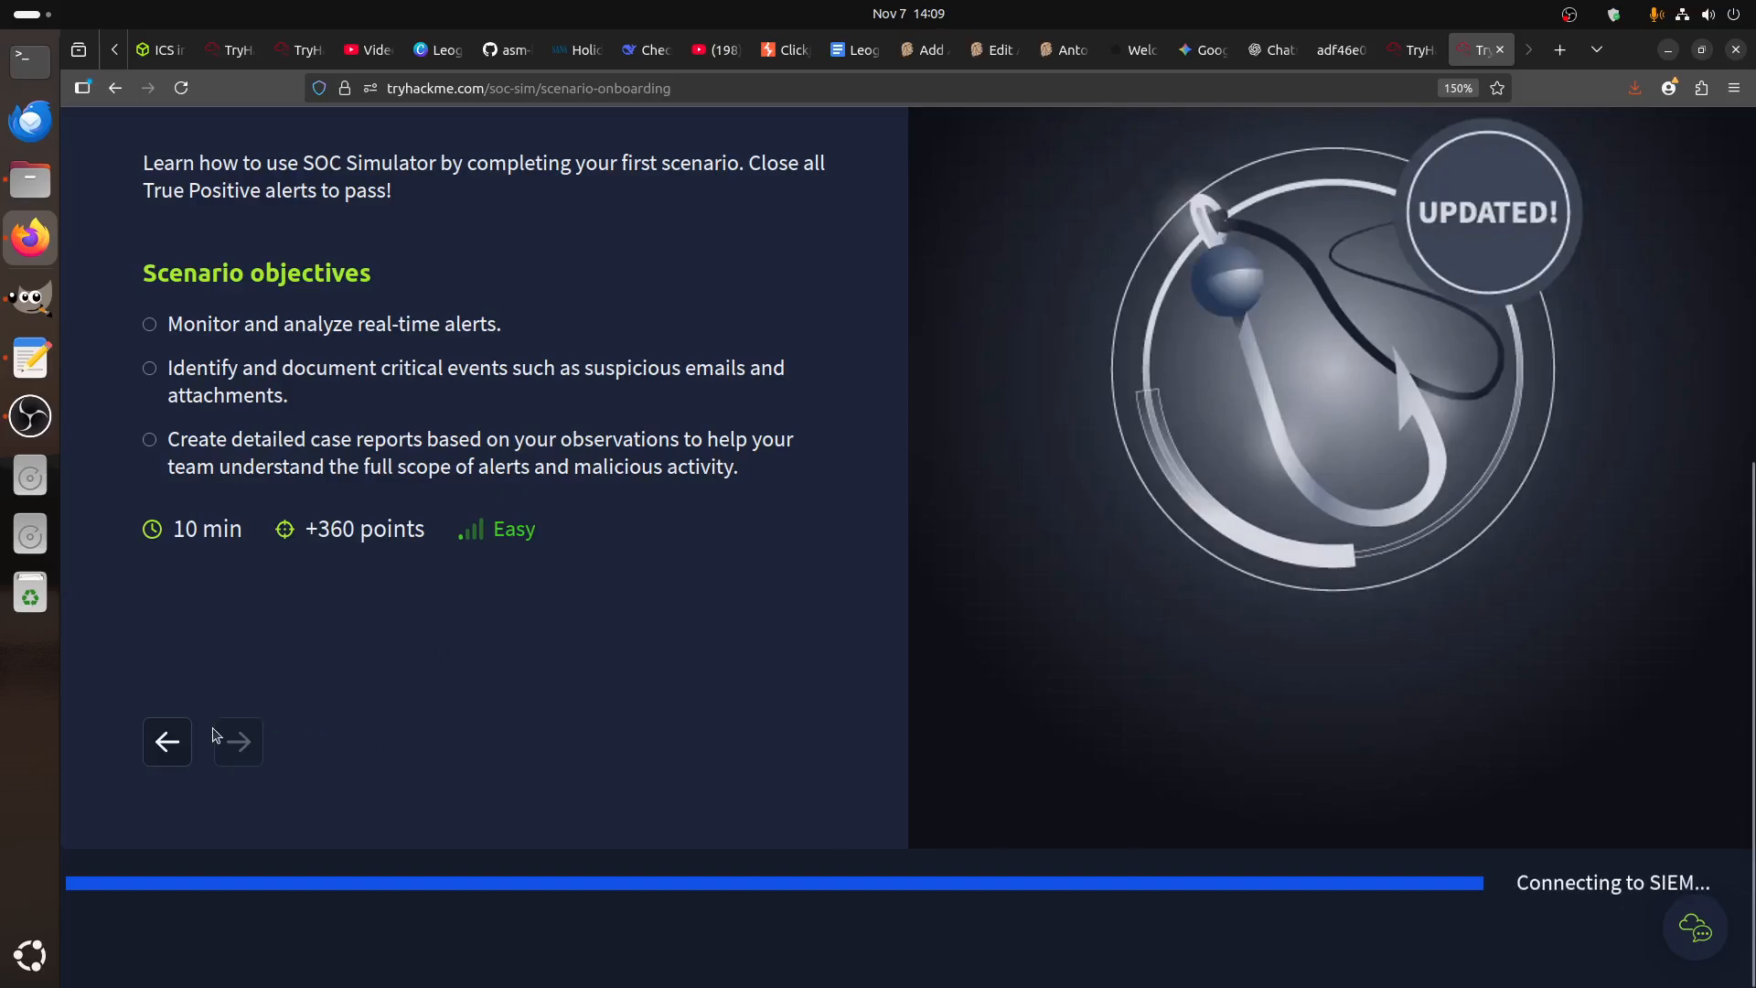
# - Page back through the onboarding guide from the scenario overview to step 4, Take ownership of an alert
pyautogui.click(168, 742)
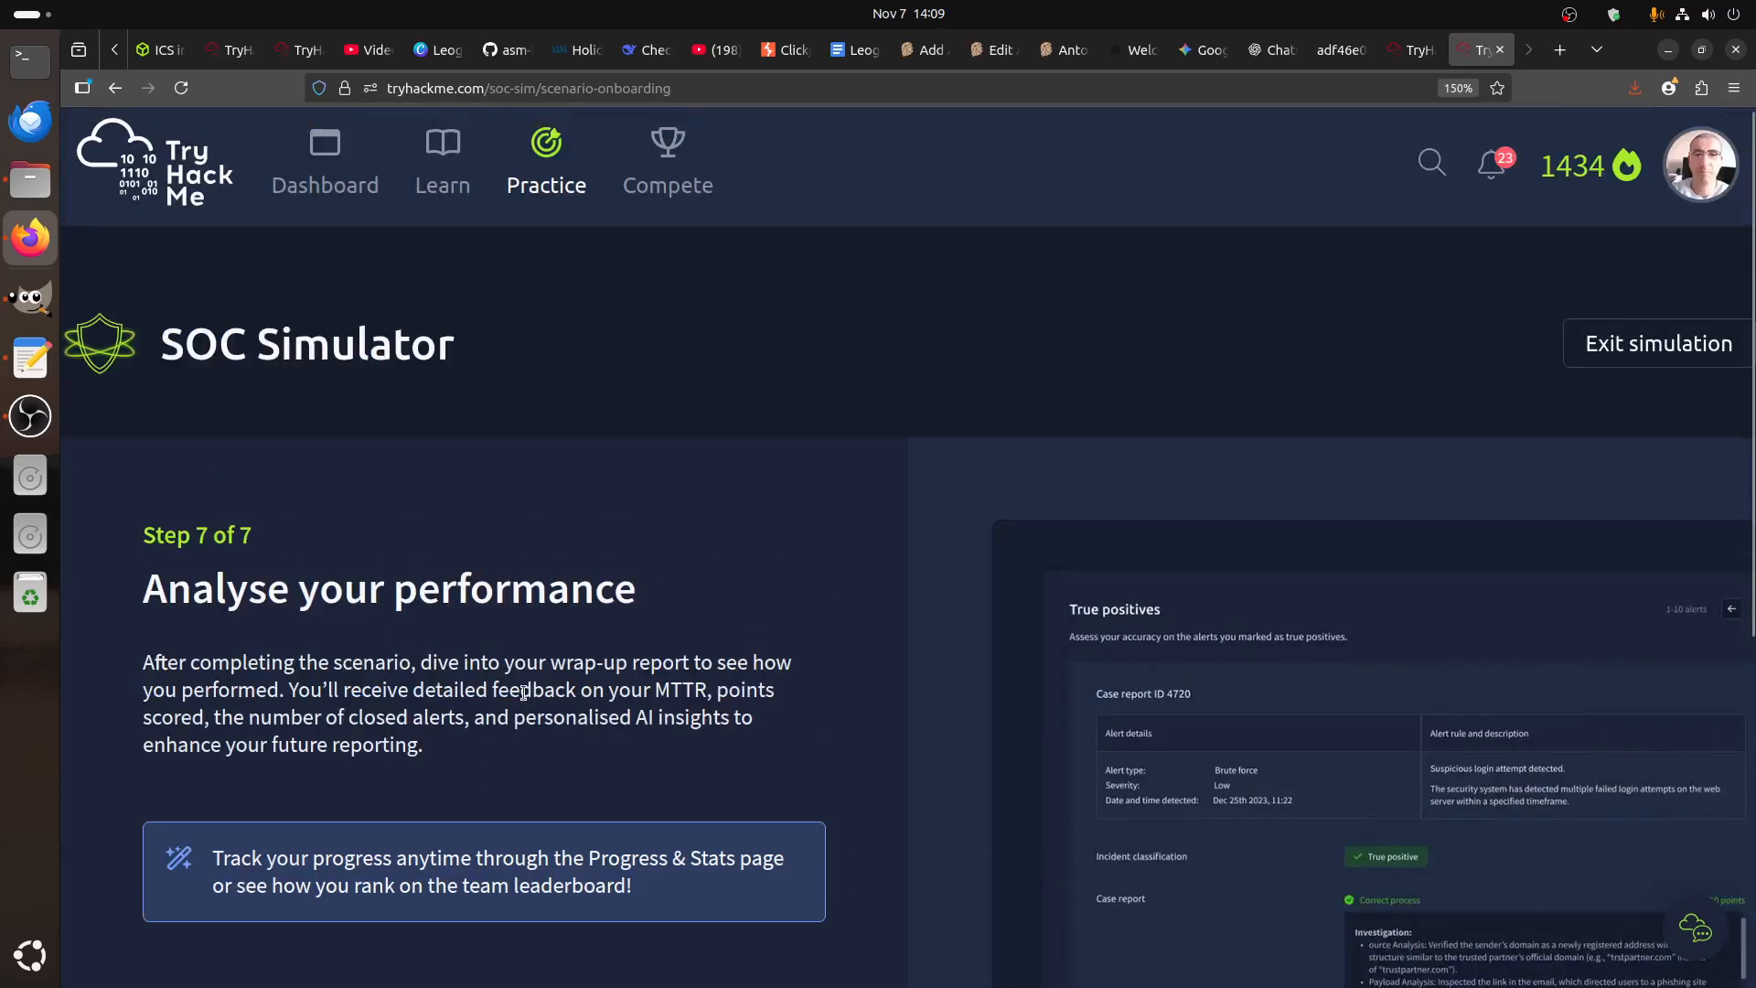
pyautogui.scroll(-5, 508, 698)
pyautogui.click(167, 742)
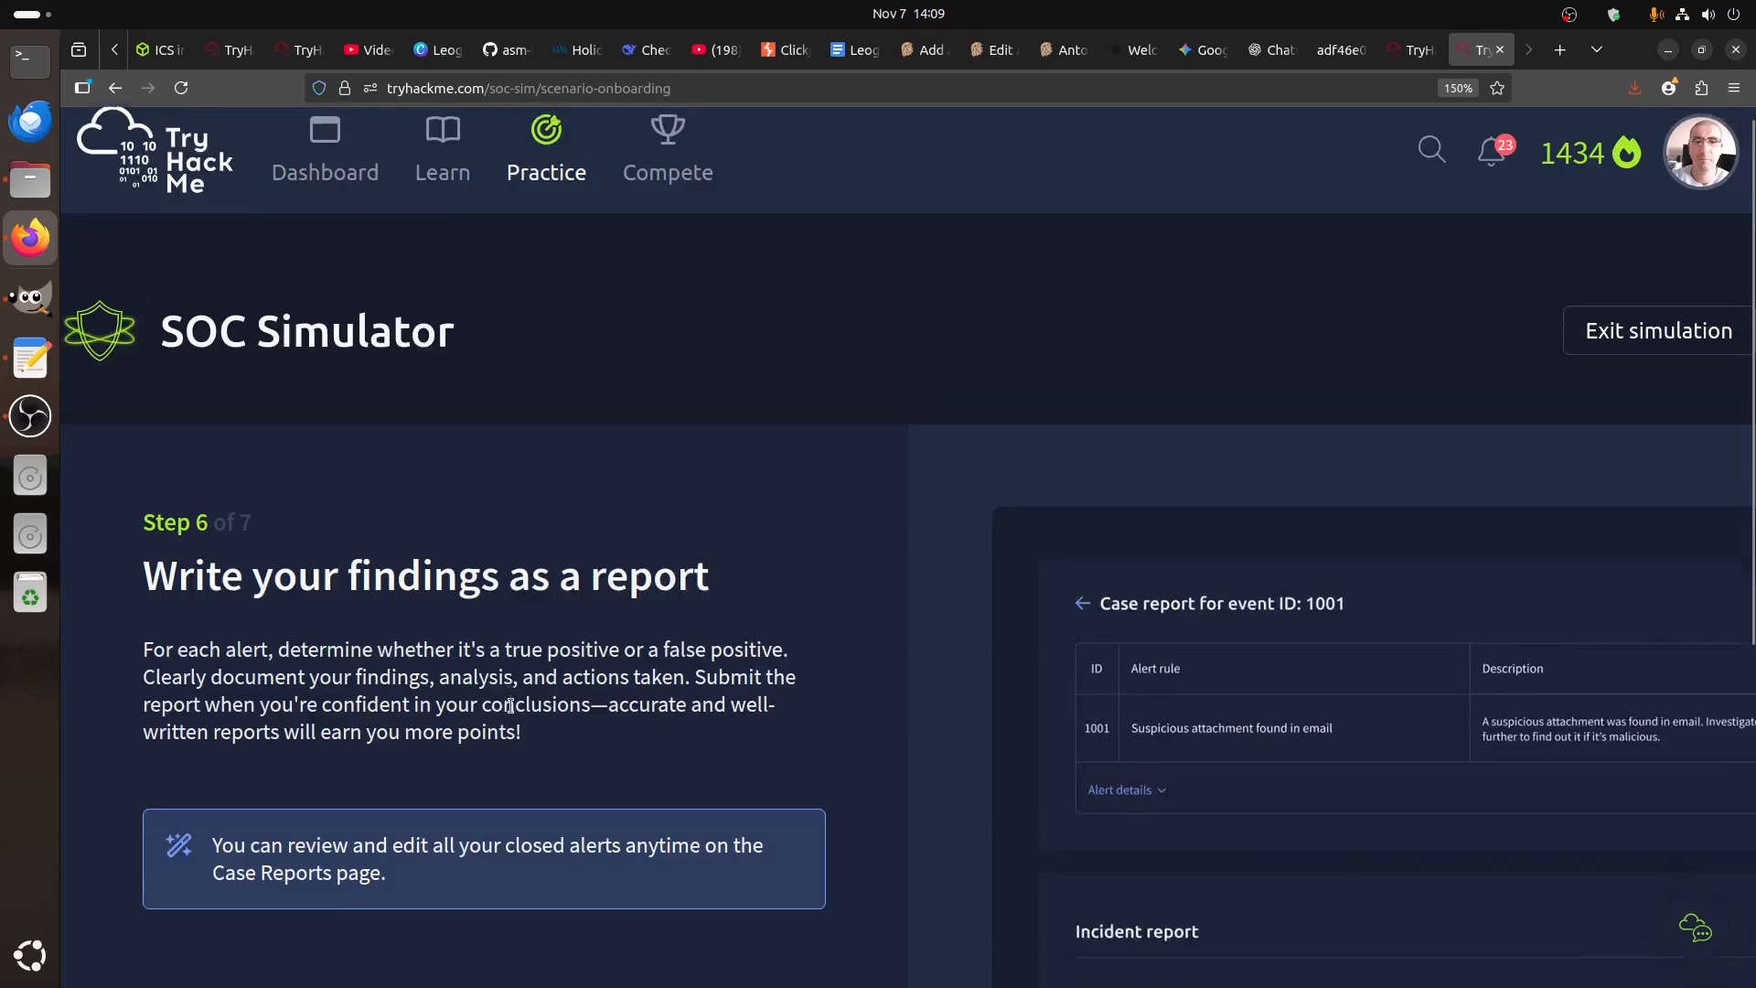
pyautogui.click(167, 742)
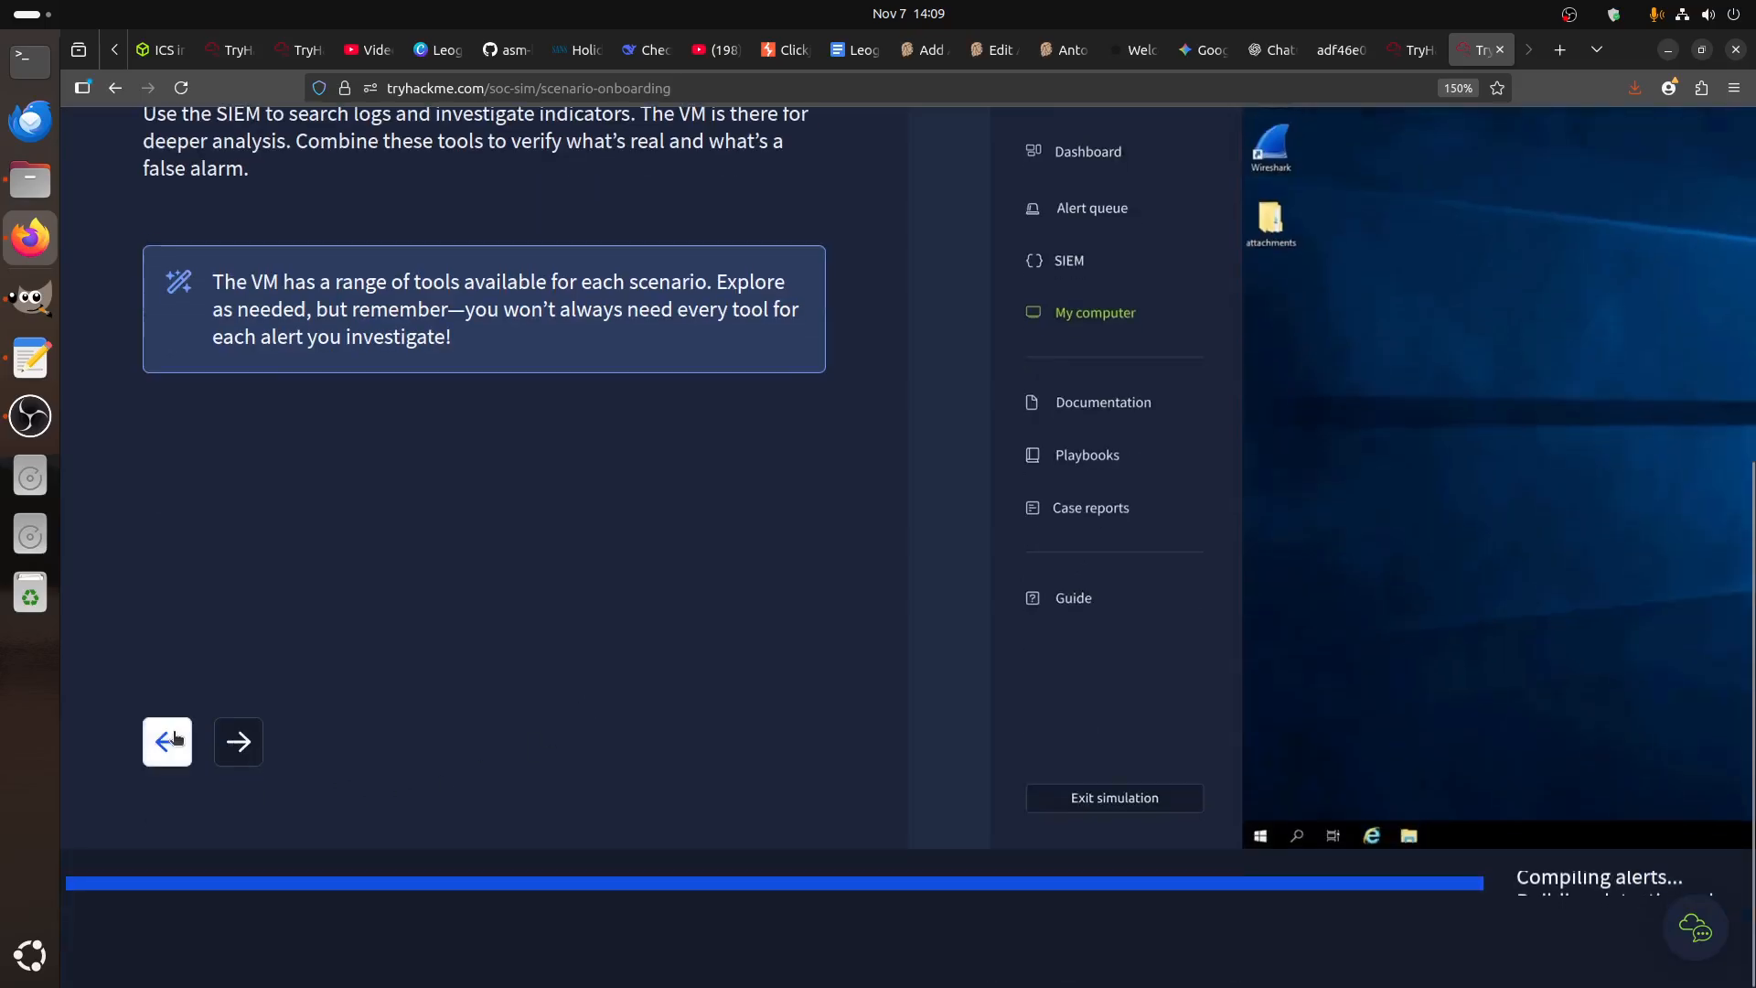
pyautogui.click(167, 740)
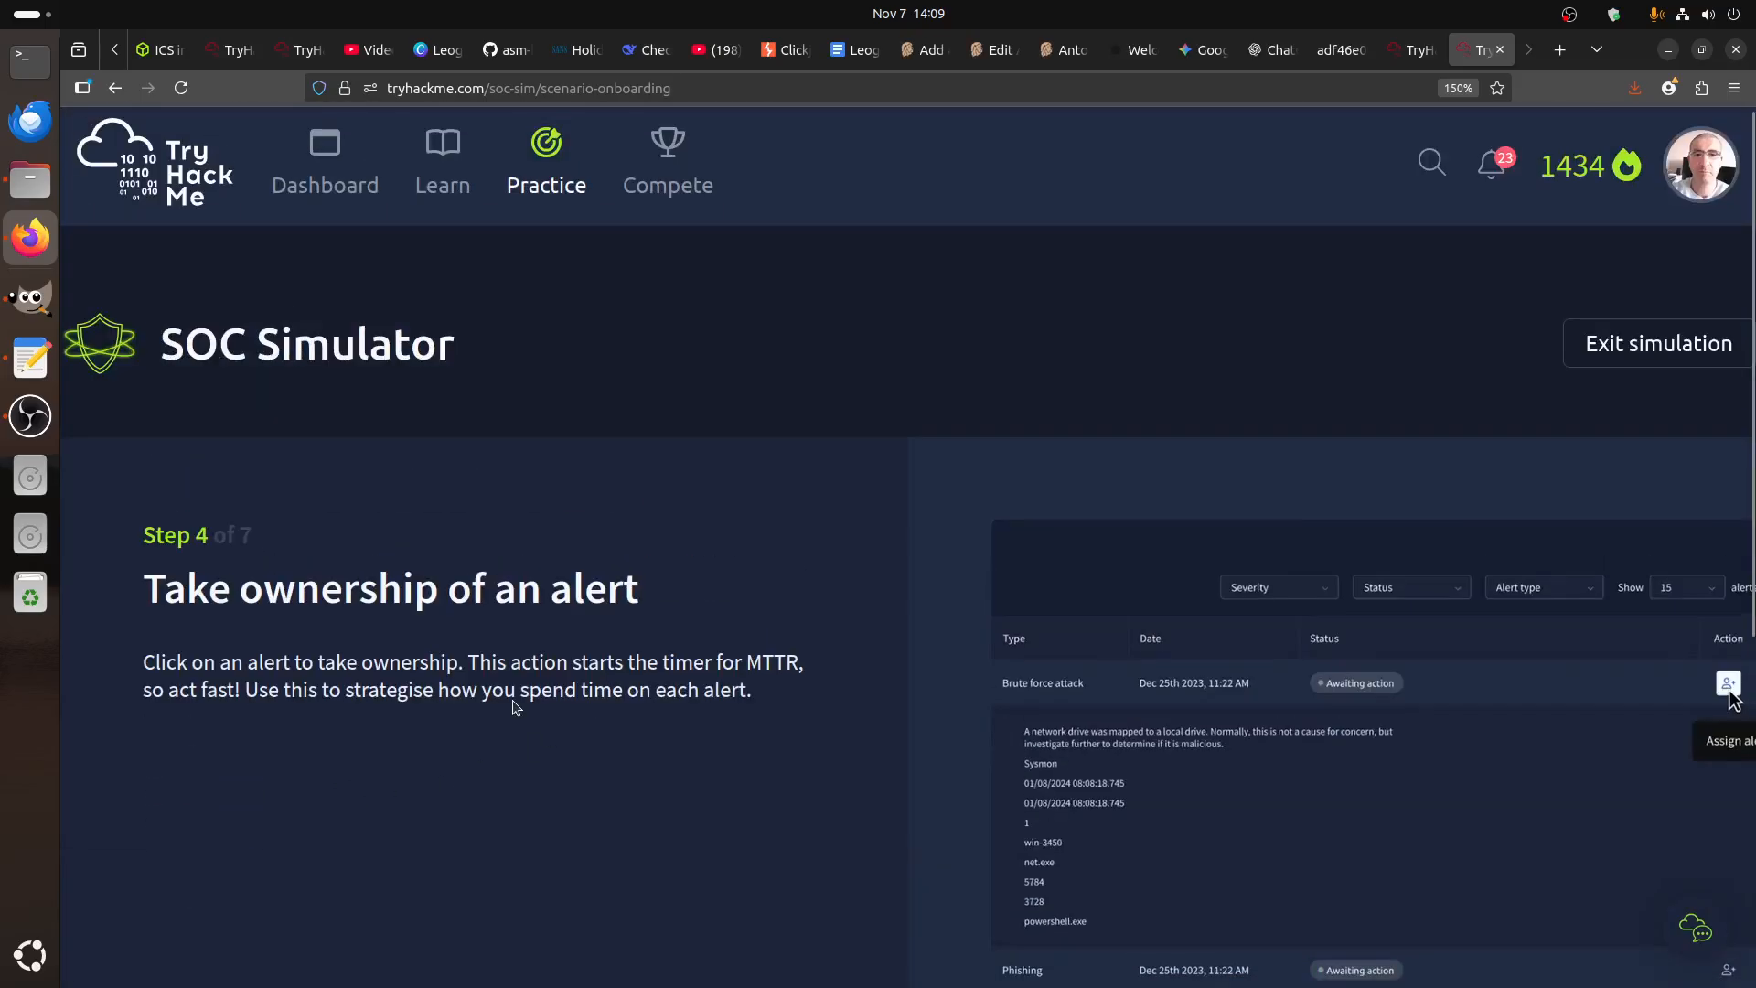
pyautogui.scroll(-5, 513, 699)
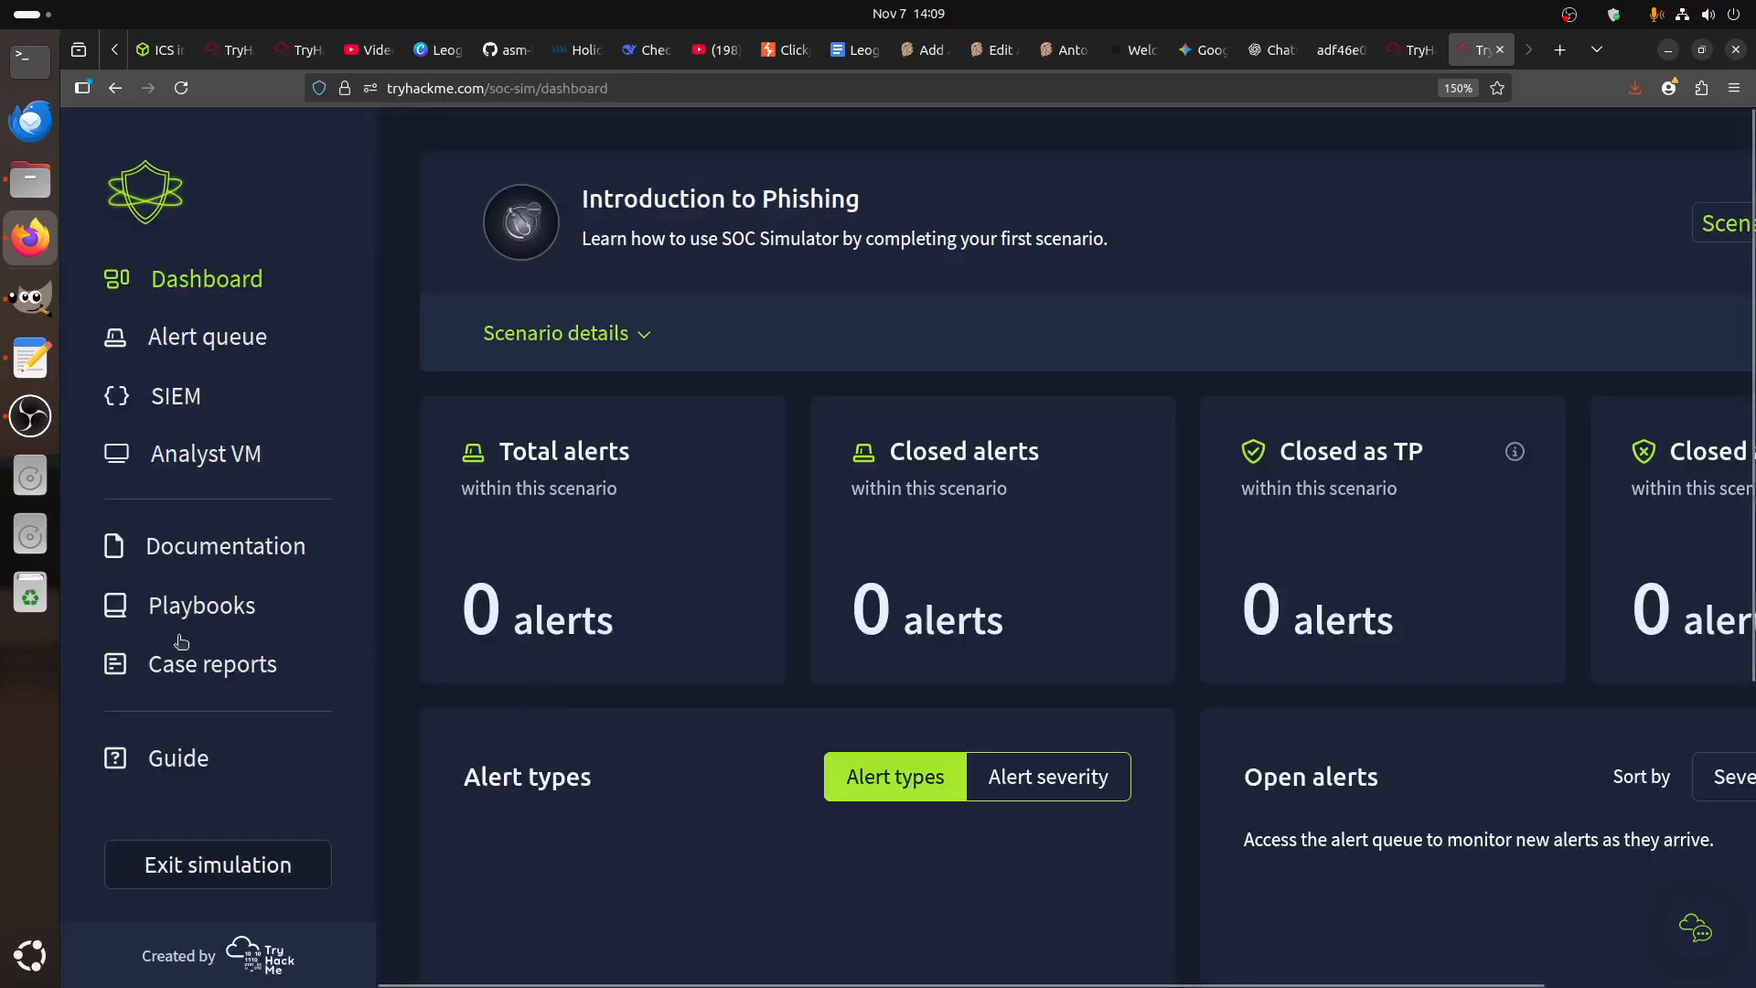
# - Go to the alert queue and open the SIEM, Analyst VM, Documentation and Playbooks pages in separate browser tabs
pyautogui.scroll(-3, 666, 736)
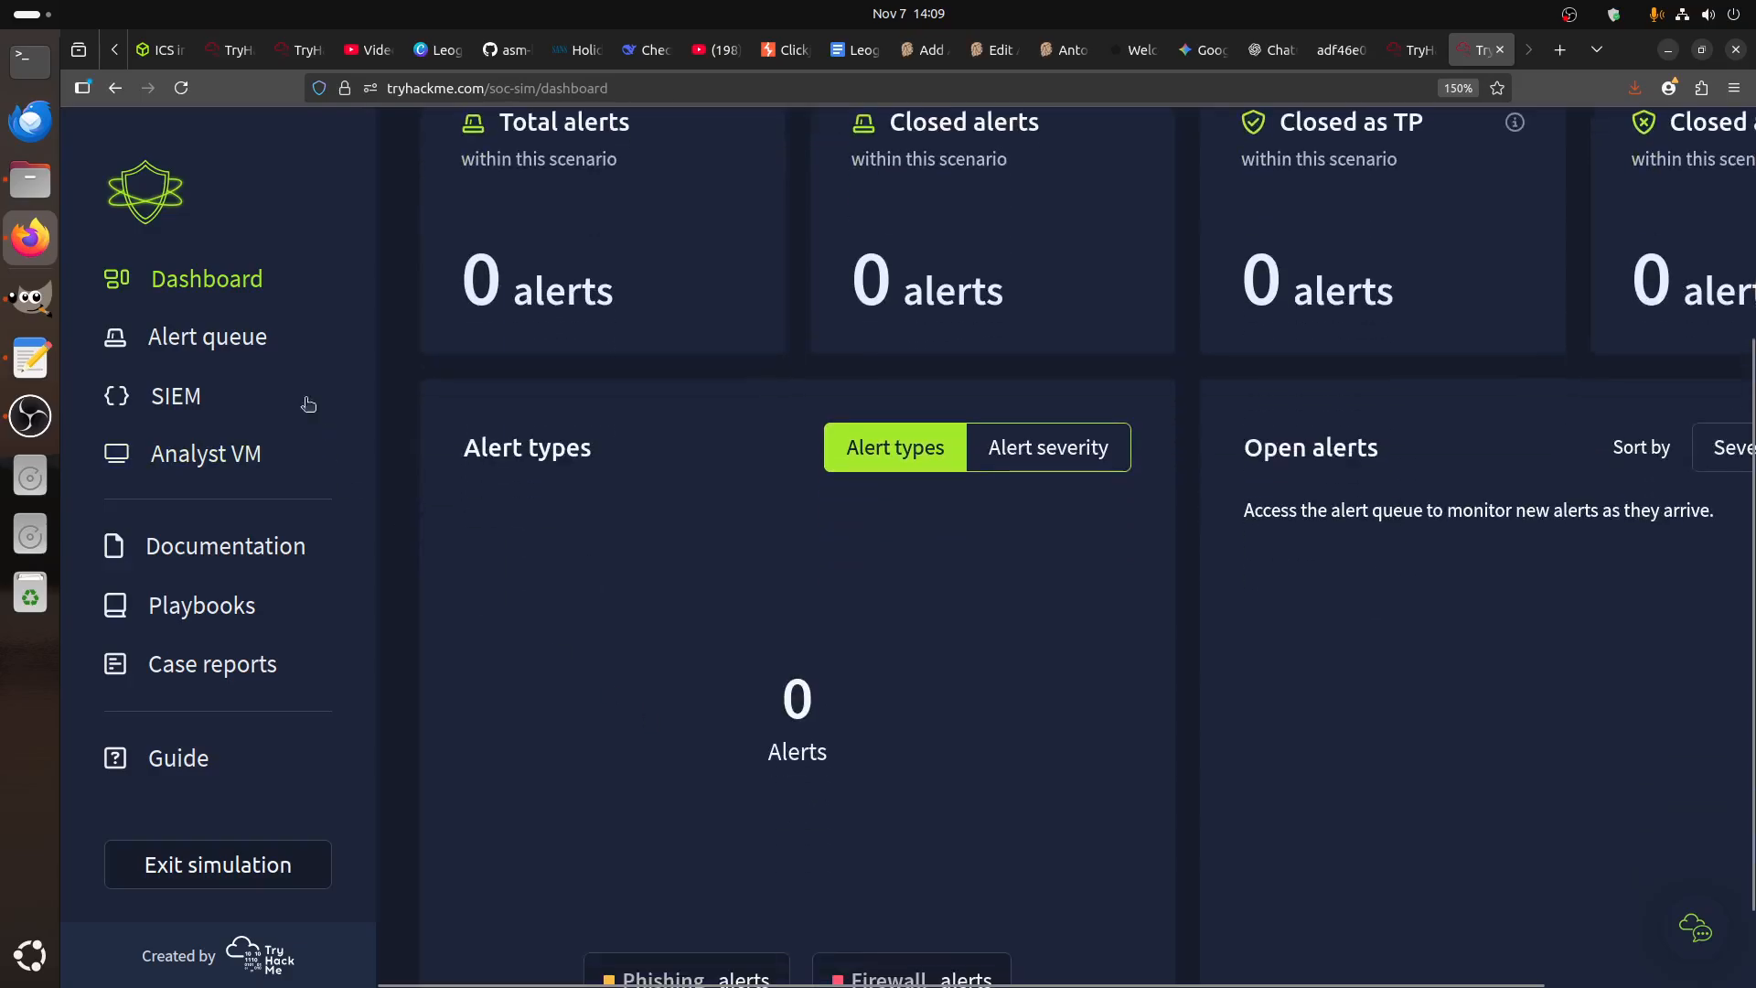
pyautogui.click(247, 350)
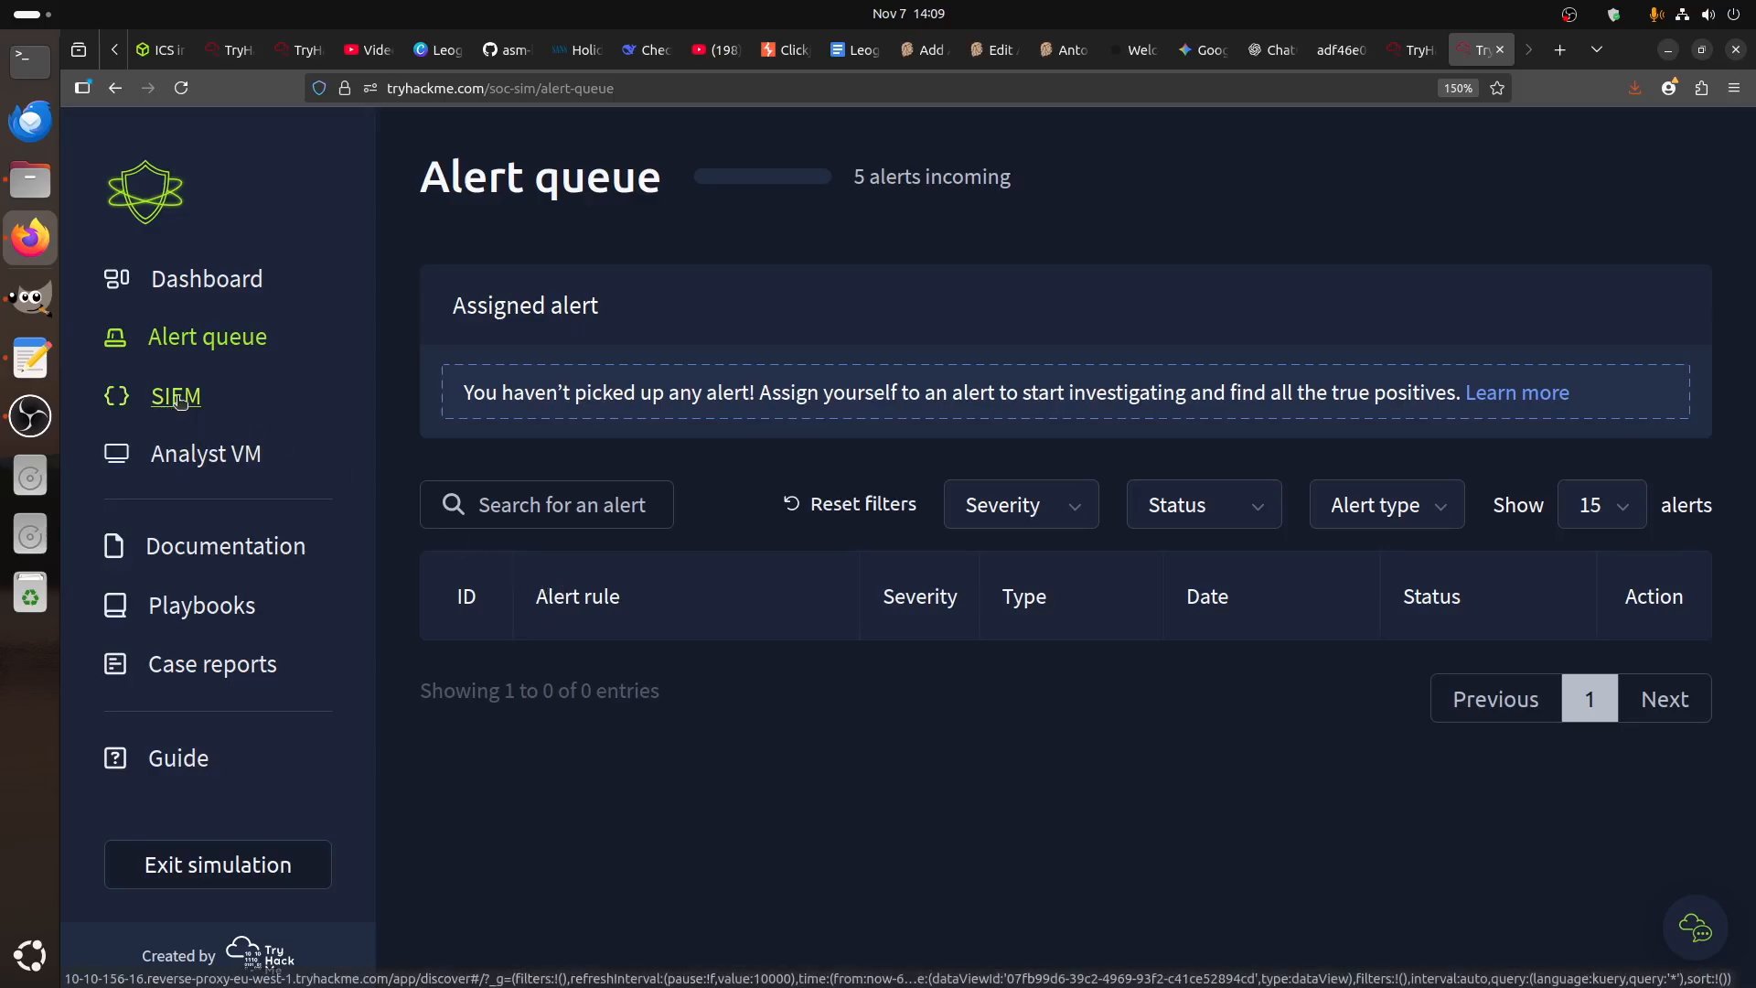
pyautogui.rightClick(188, 400)
pyautogui.click(210, 413)
pyautogui.rightClick(345, 452)
pyautogui.click(361, 465)
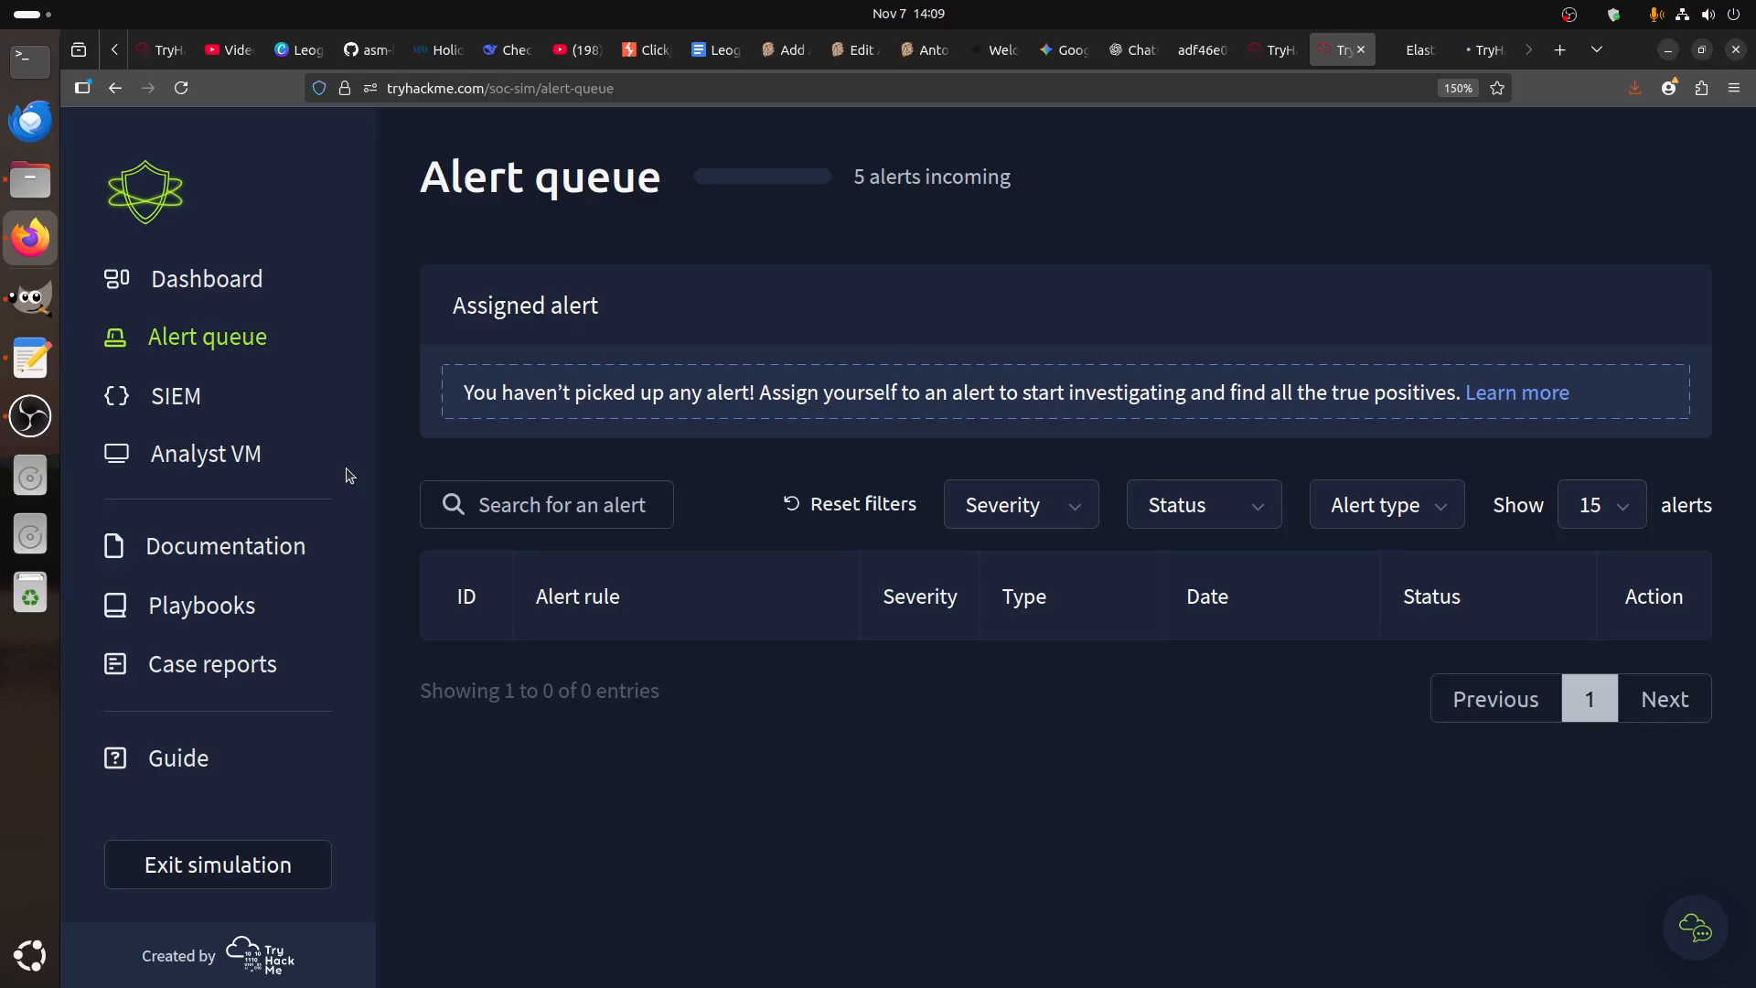
pyautogui.rightClick(247, 549)
pyautogui.click(274, 565)
pyautogui.rightClick(213, 609)
pyautogui.click(239, 621)
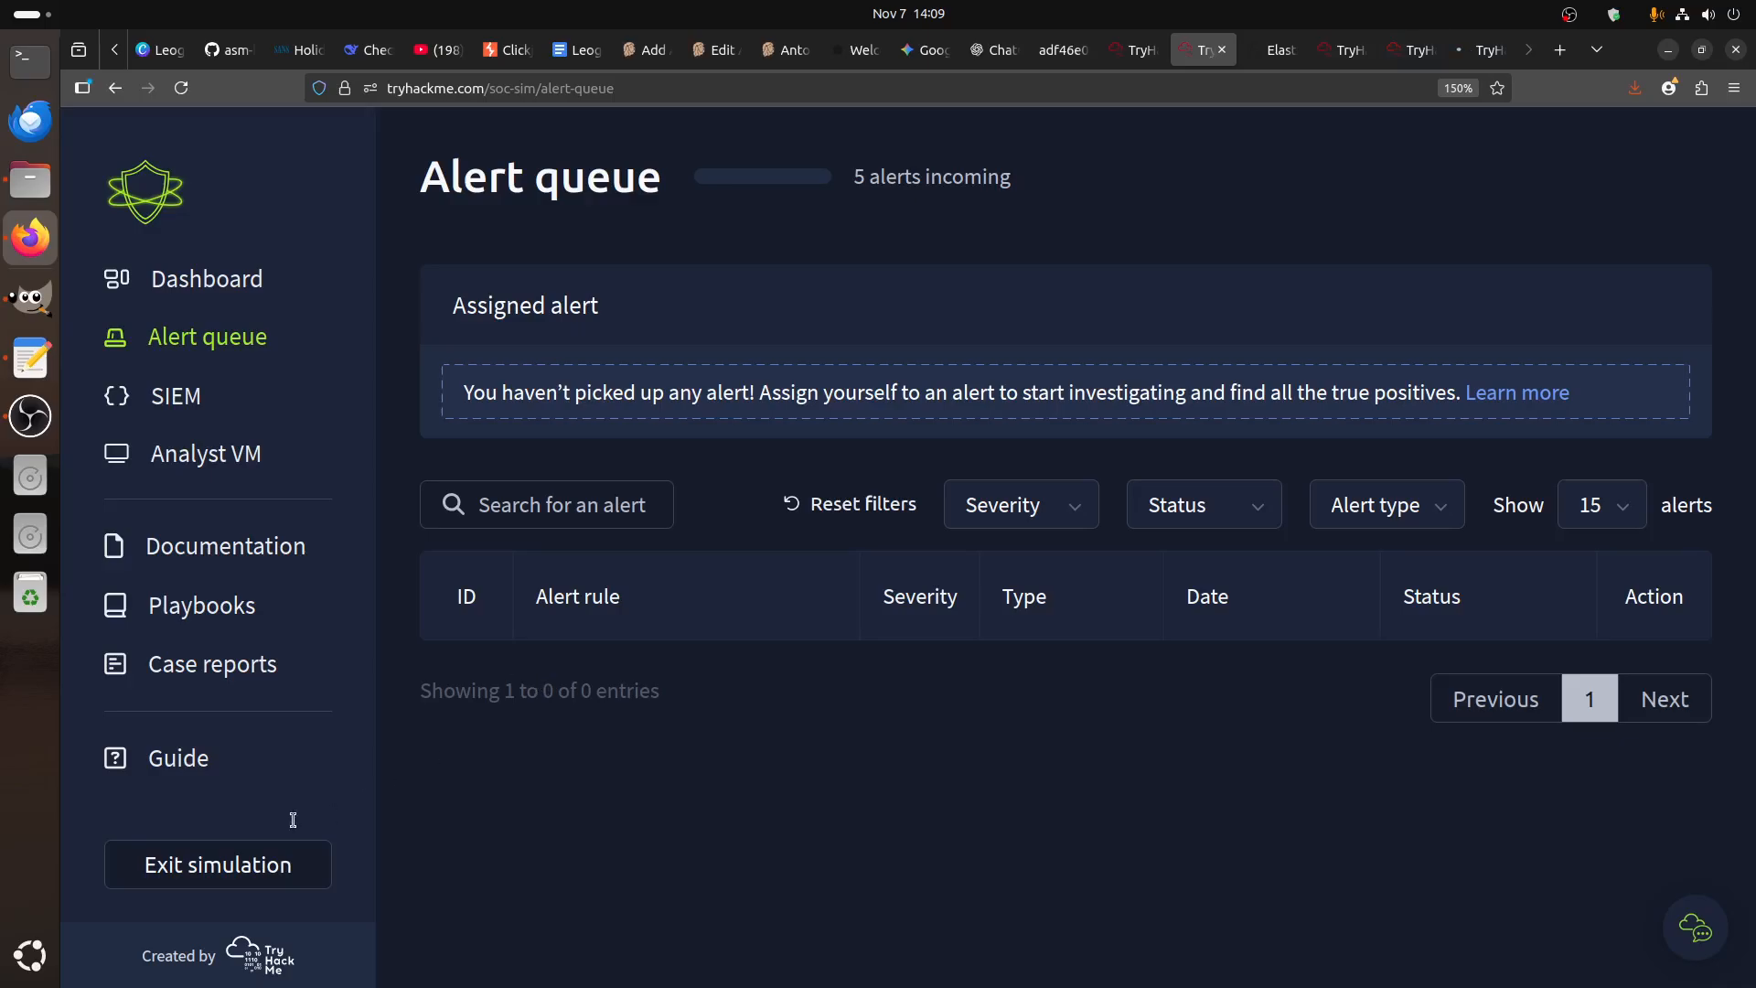
# - Look at the simulator's Guide page and return to the alert queue
pyautogui.click(182, 758)
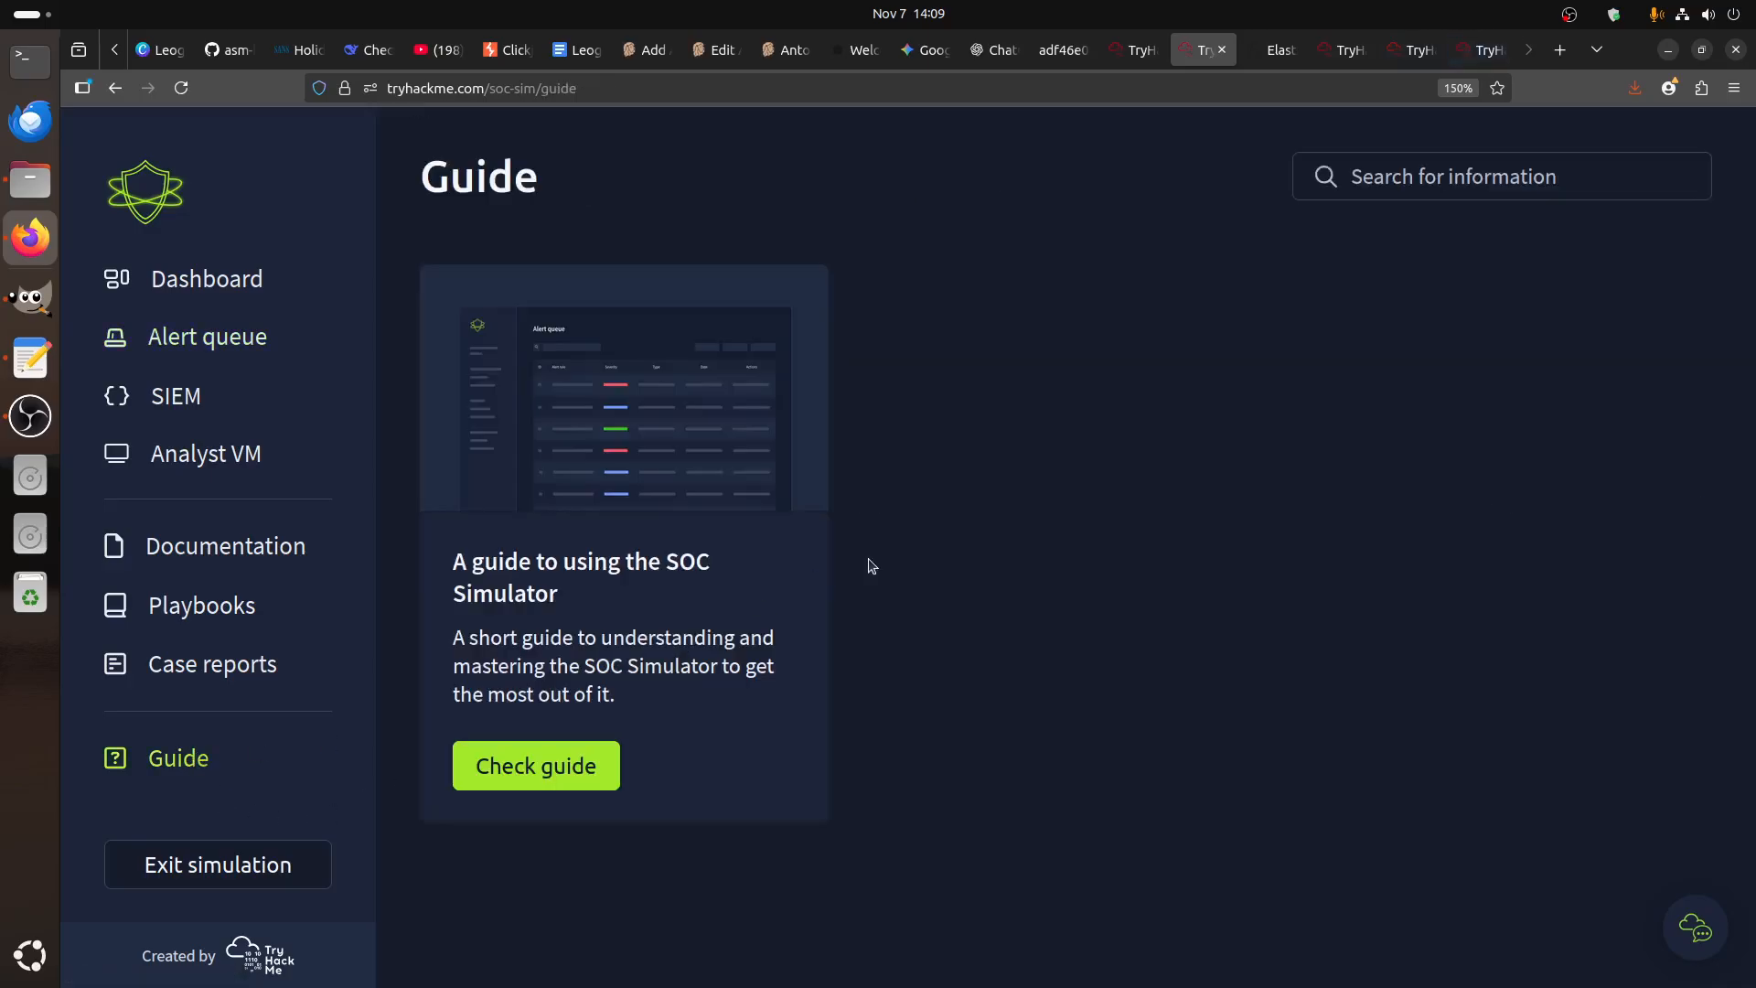
pyautogui.click(212, 339)
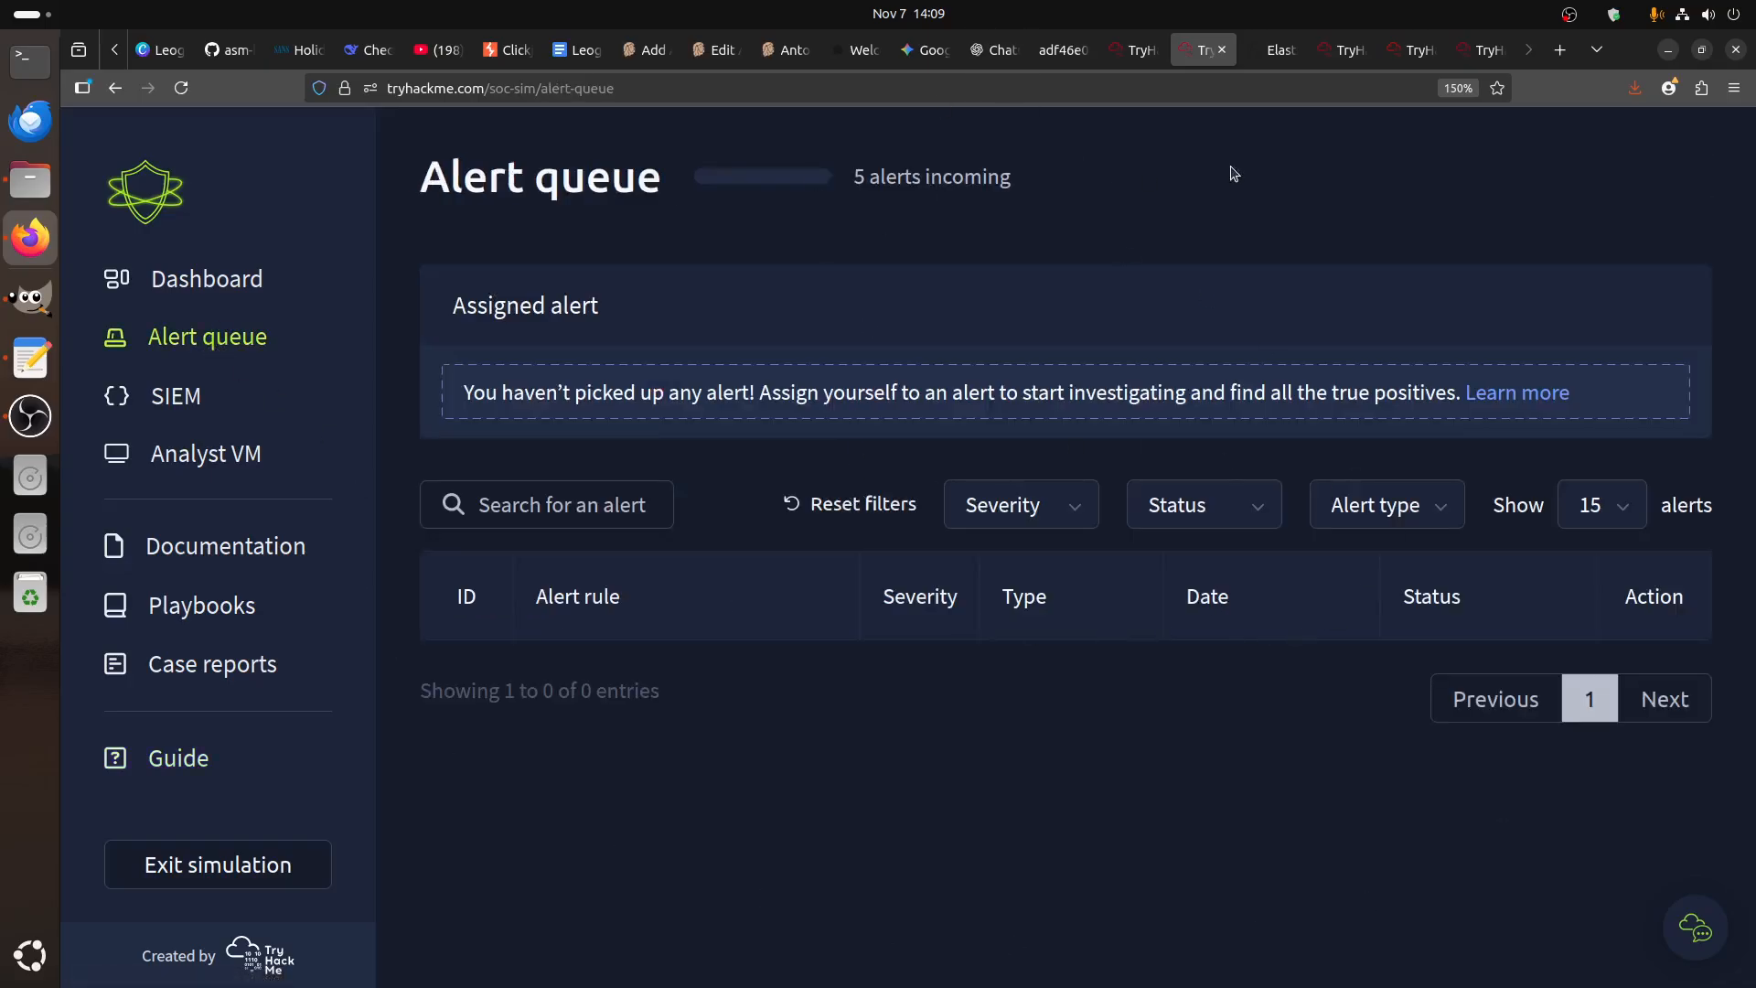
# - Switch to the Elastic SIEM page and enlarge its browser zoom to 120%
pyautogui.hotkey('ctrl', 'Tab')
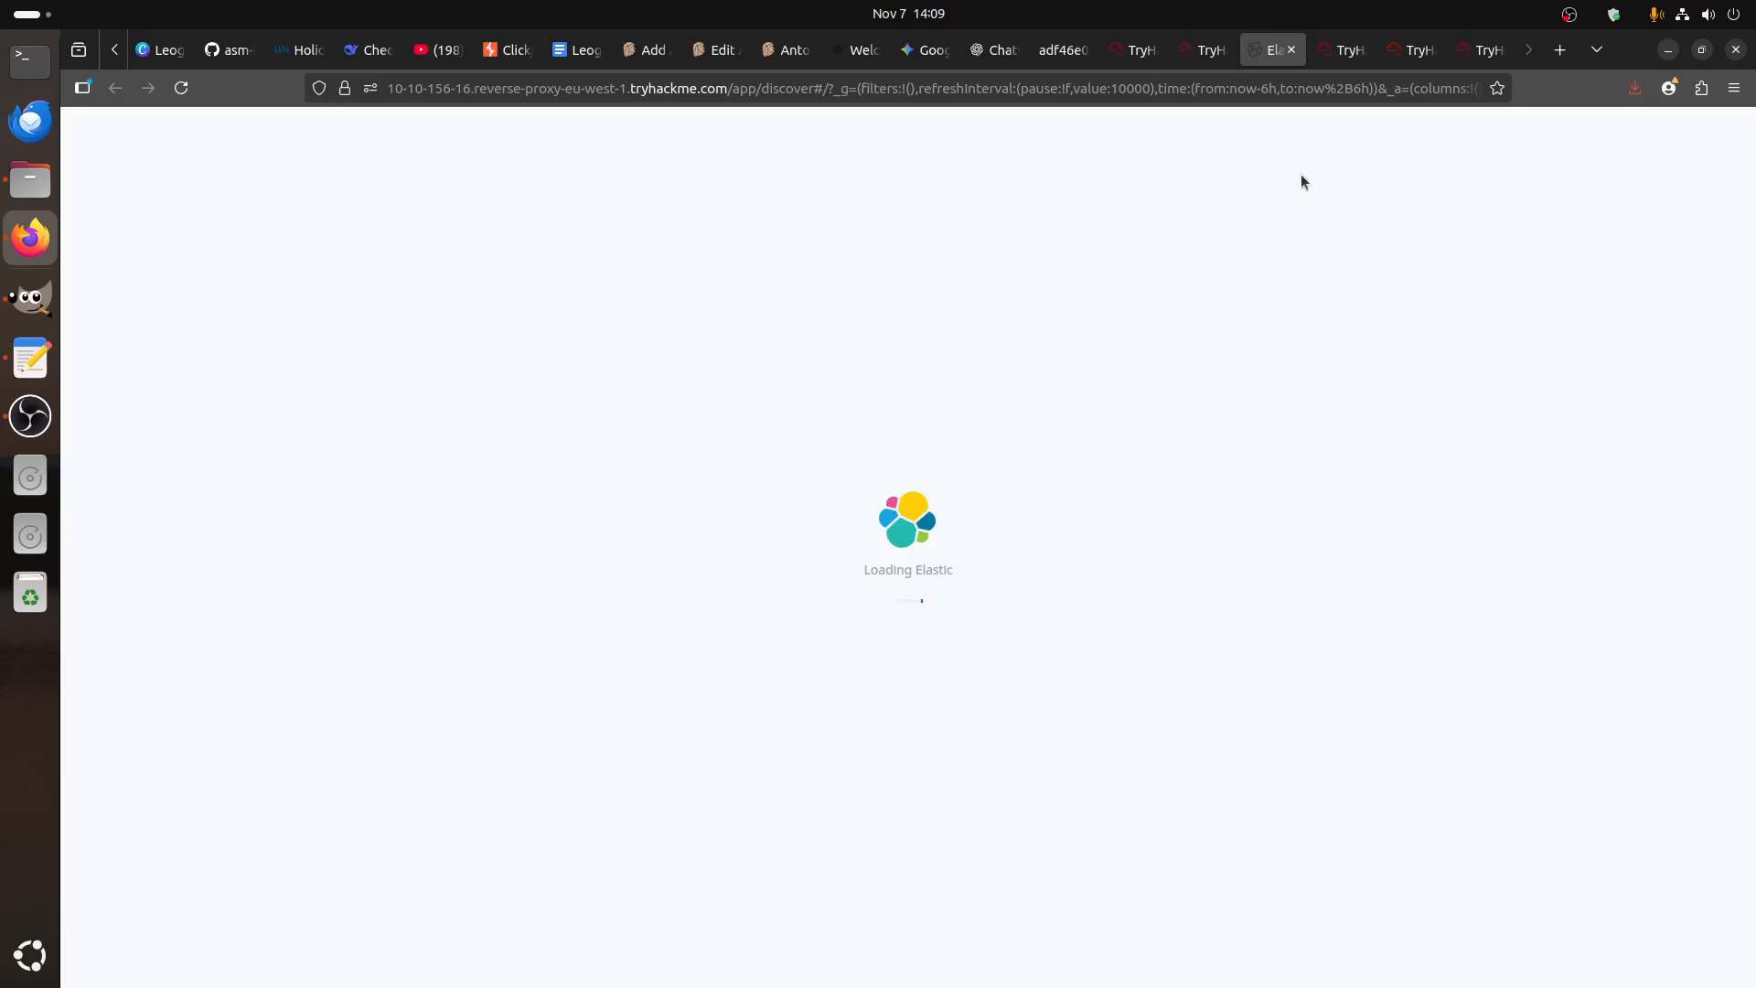
pyautogui.click(1734, 89)
pyautogui.click(1698, 559)
pyautogui.click(1697, 559)
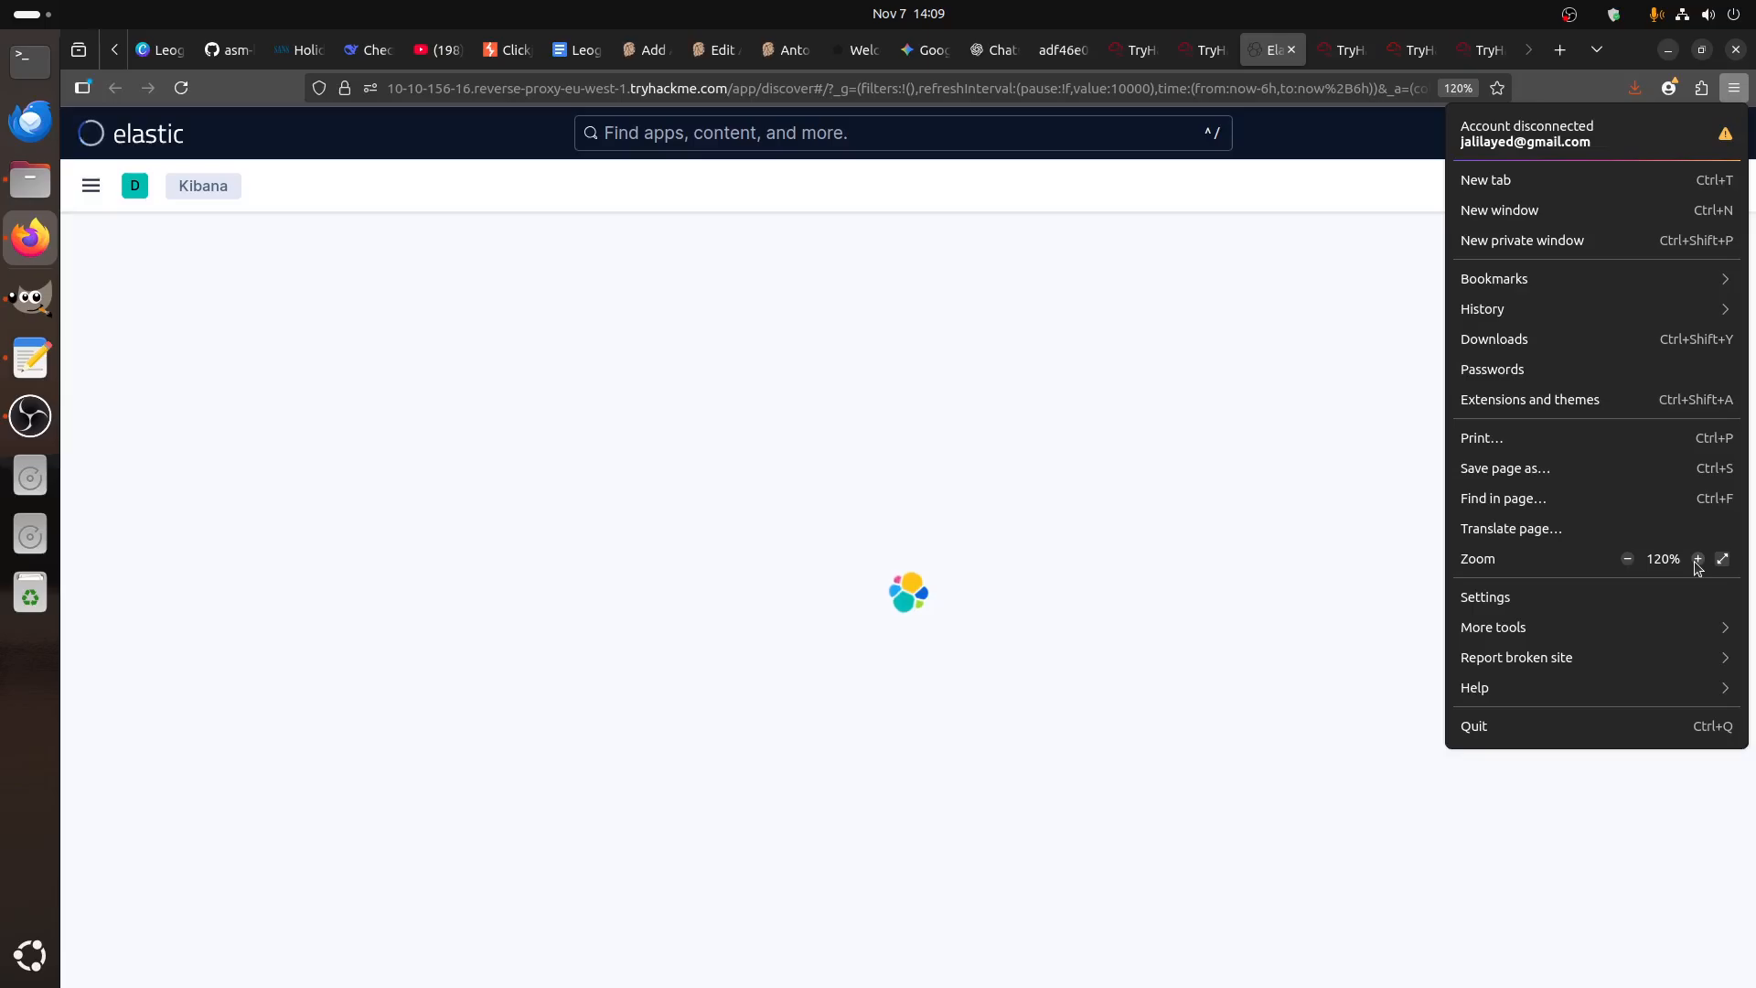
# - Bring up the Documentation page, enlarge it to 133% and open its Alert triage section
pyautogui.hotkey('ctrl', 'Tab')
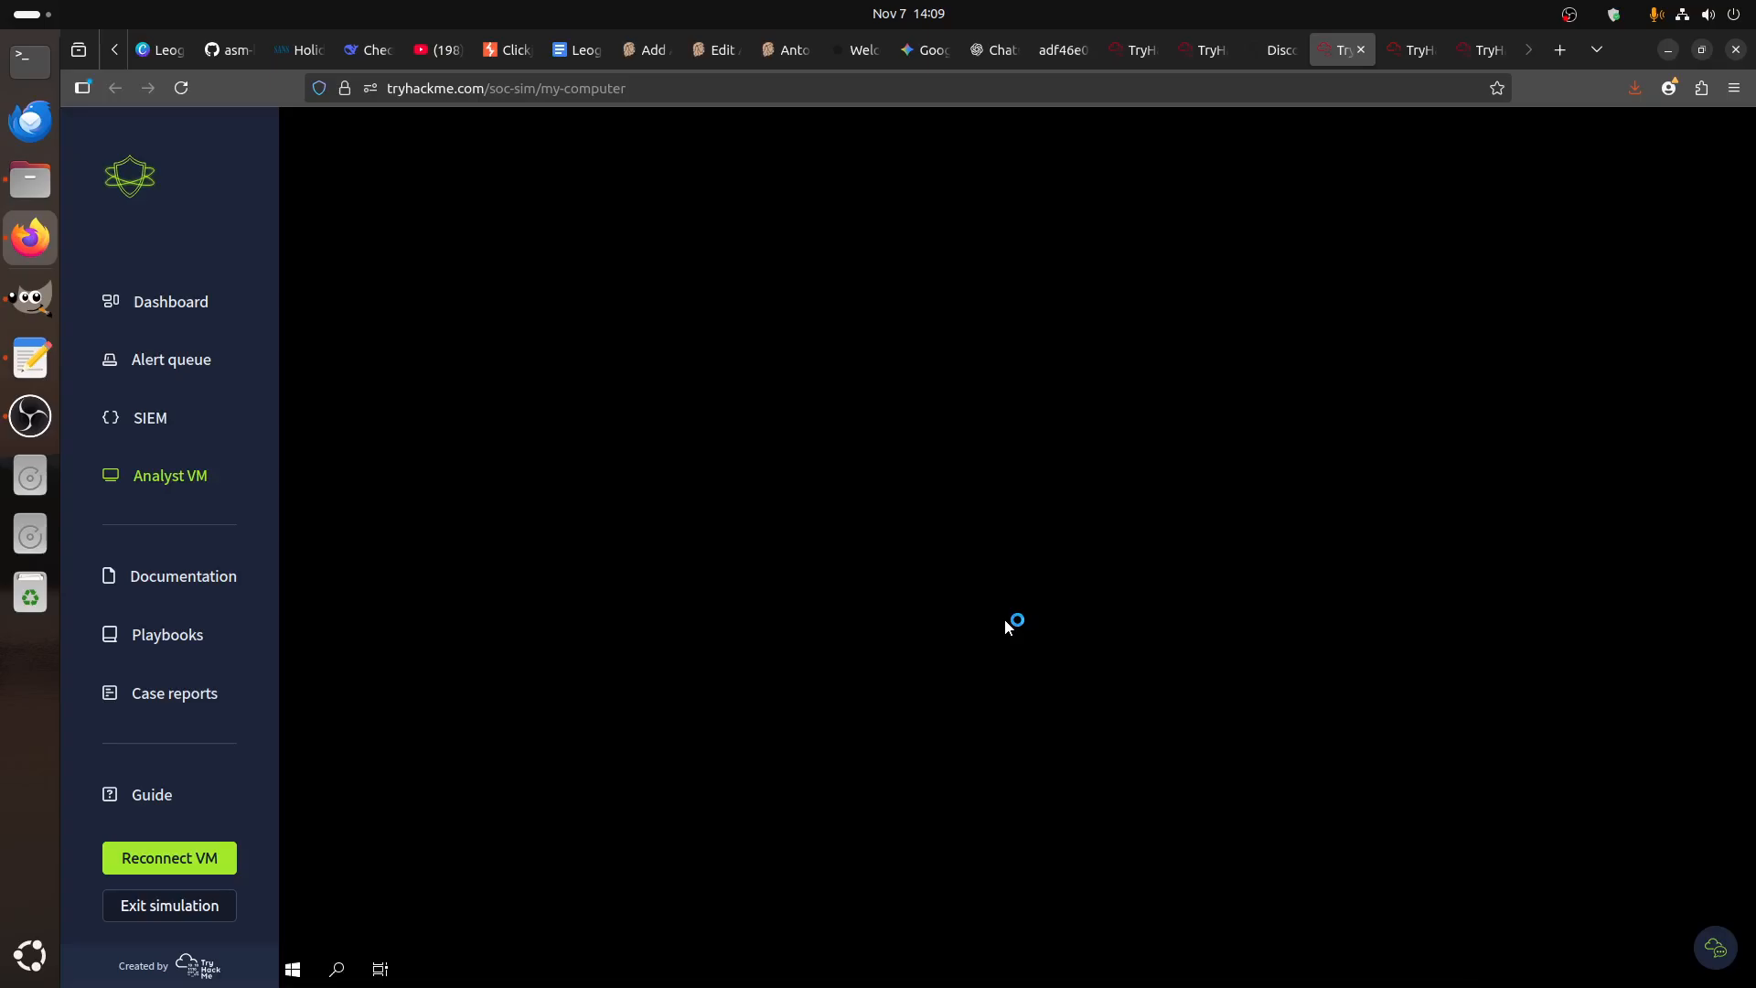
pyautogui.click(1413, 50)
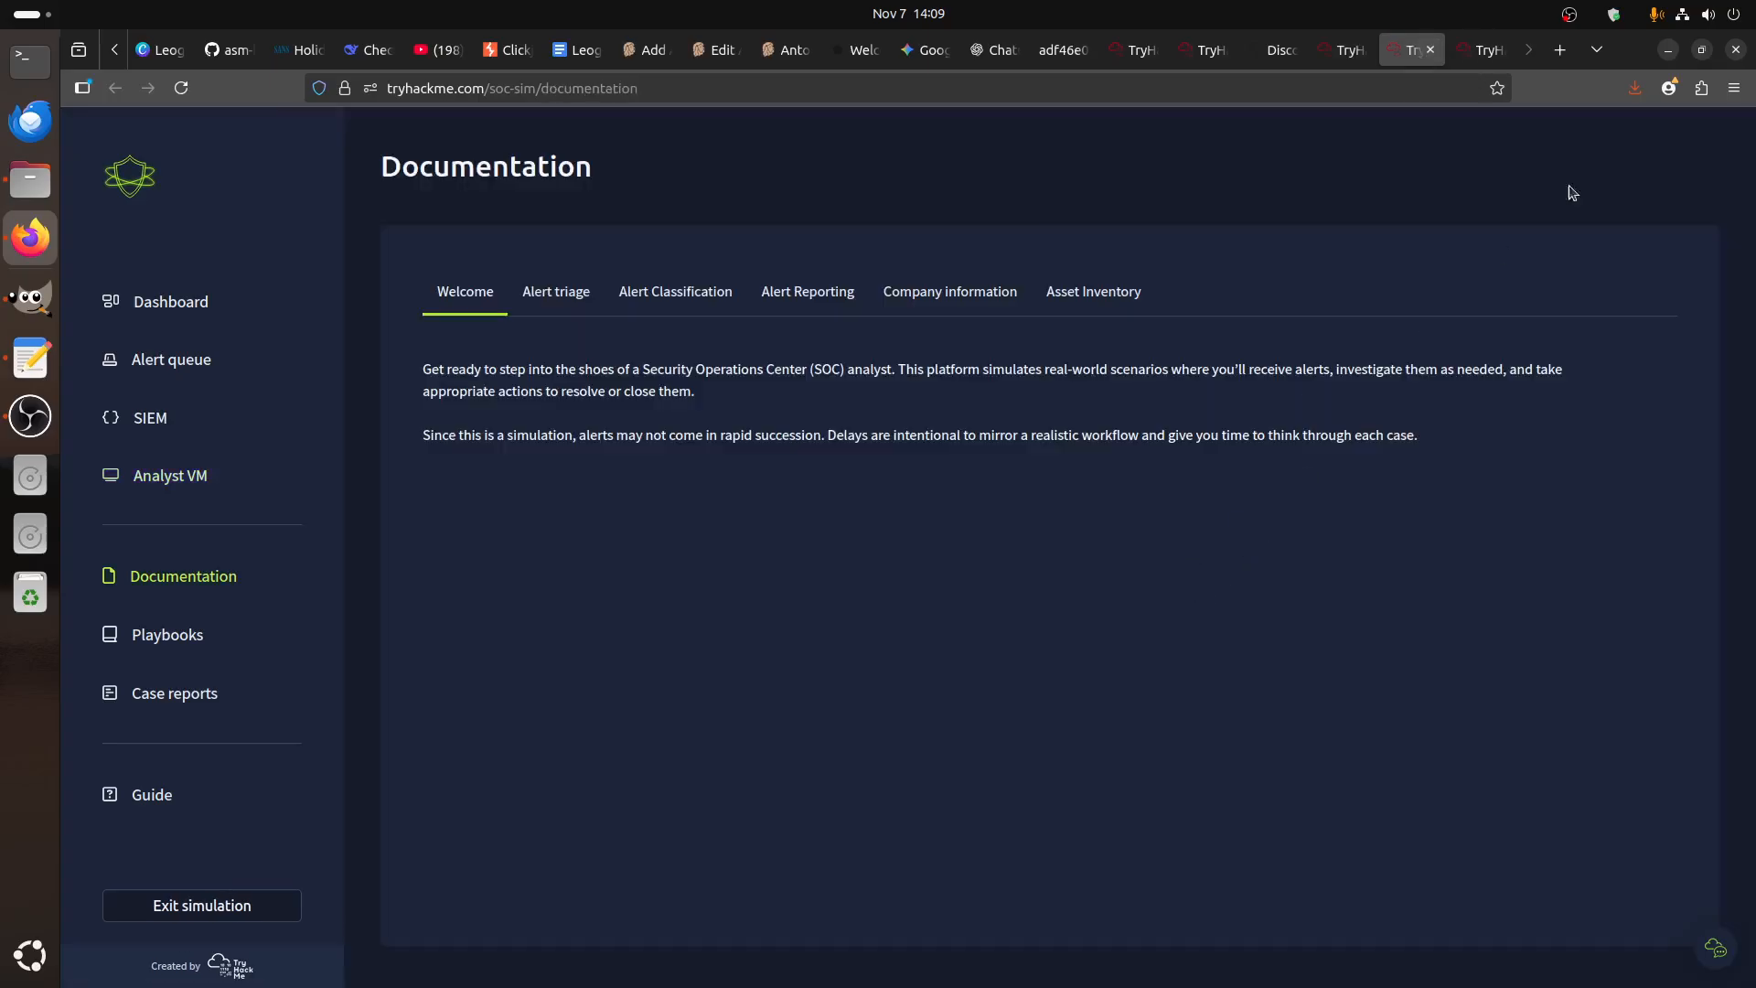
pyautogui.click(1734, 88)
pyautogui.click(1697, 558)
pyautogui.click(1698, 559)
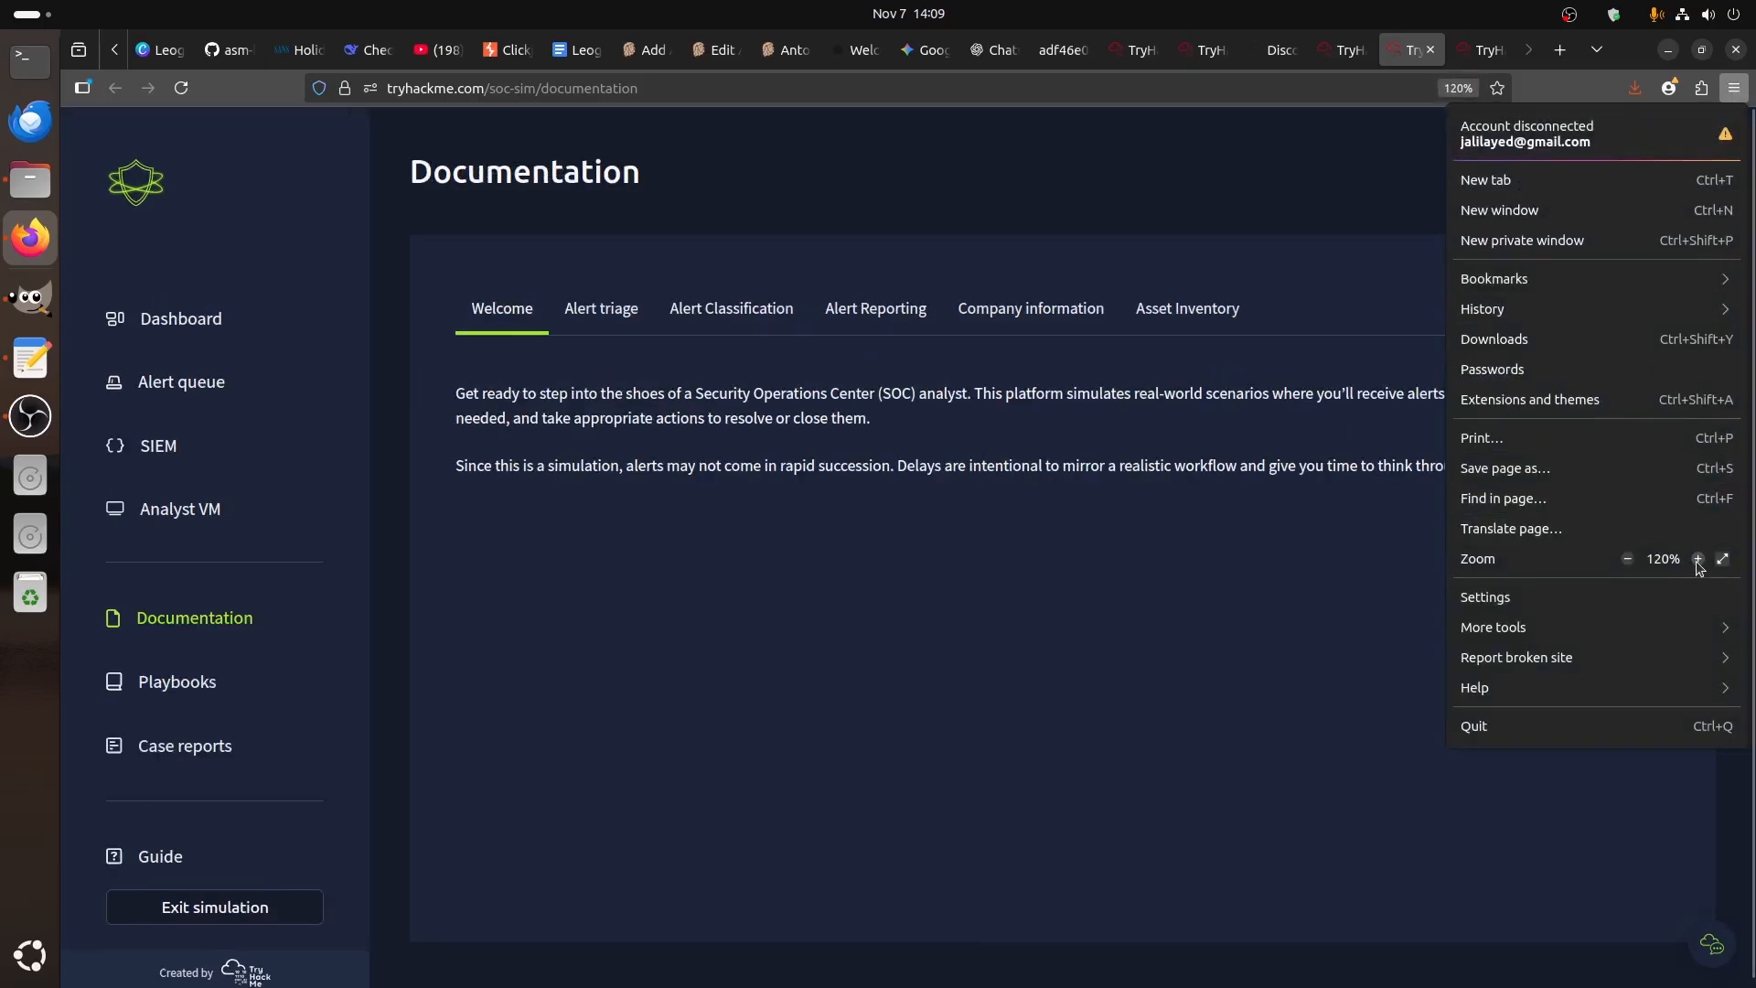
pyautogui.click(1697, 558)
pyautogui.click(600, 352)
pyautogui.click(605, 340)
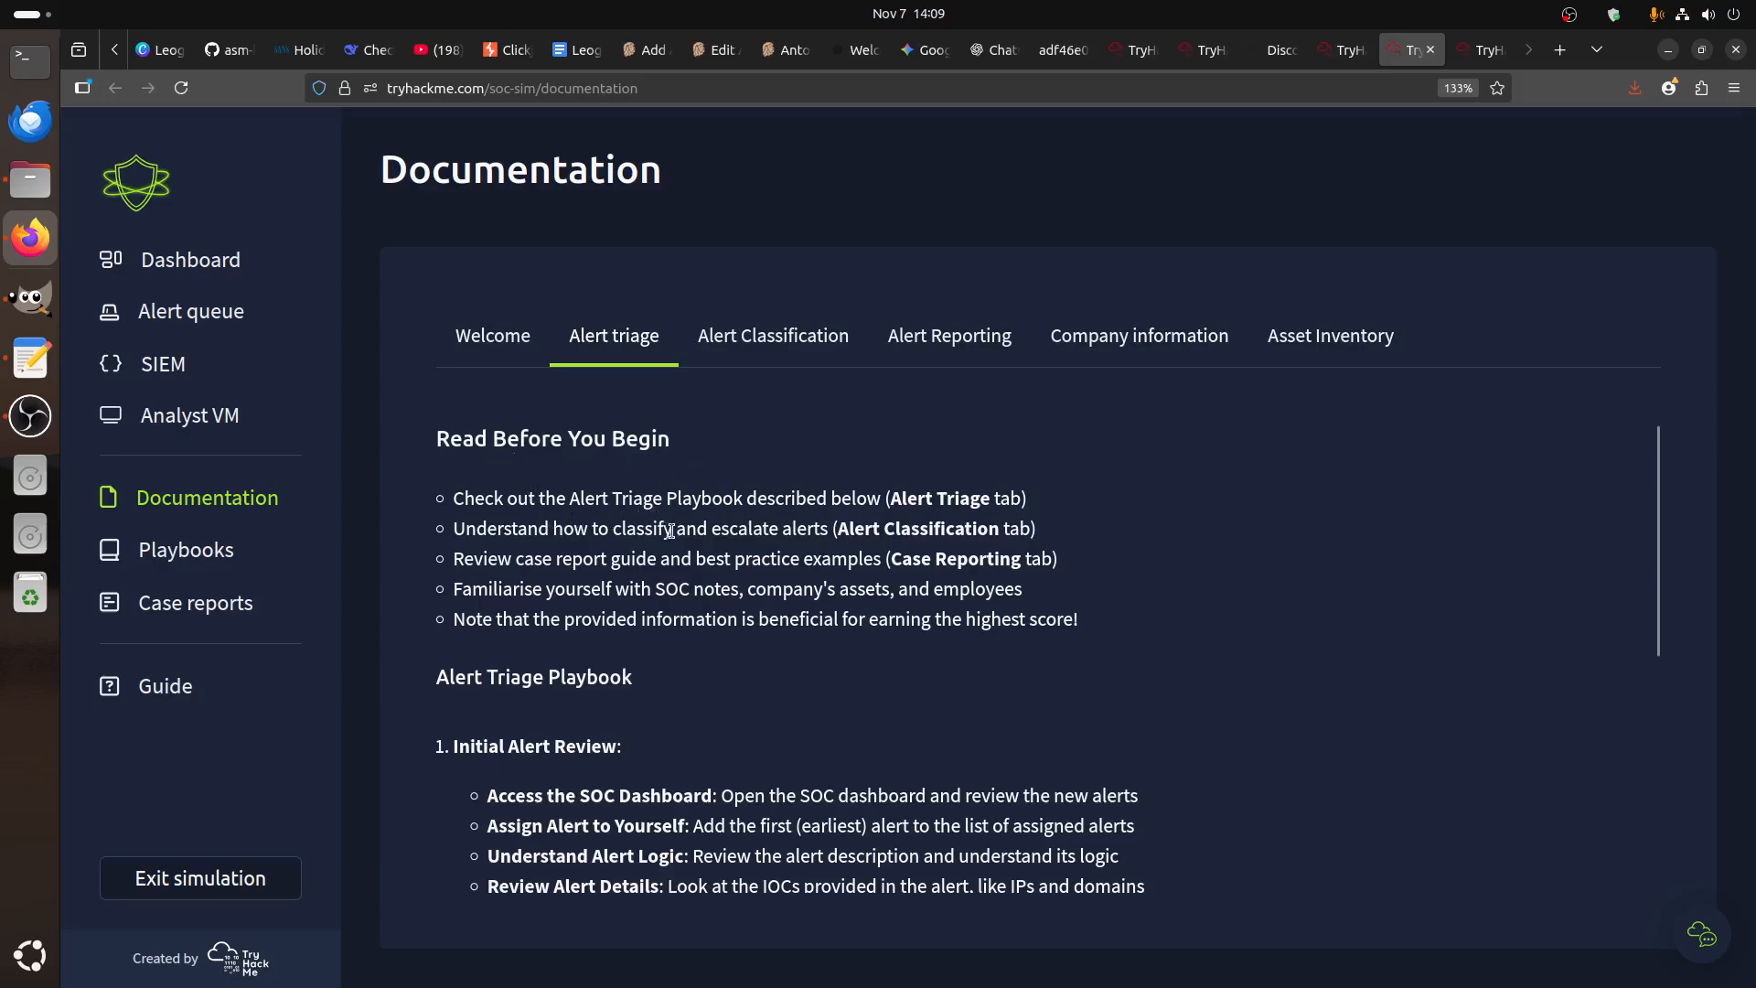
# - Read through the Alert triage, Alert Classification and Alert Reporting sections, including the True Positive best practice report
pyautogui.scroll(-2, 670, 530)
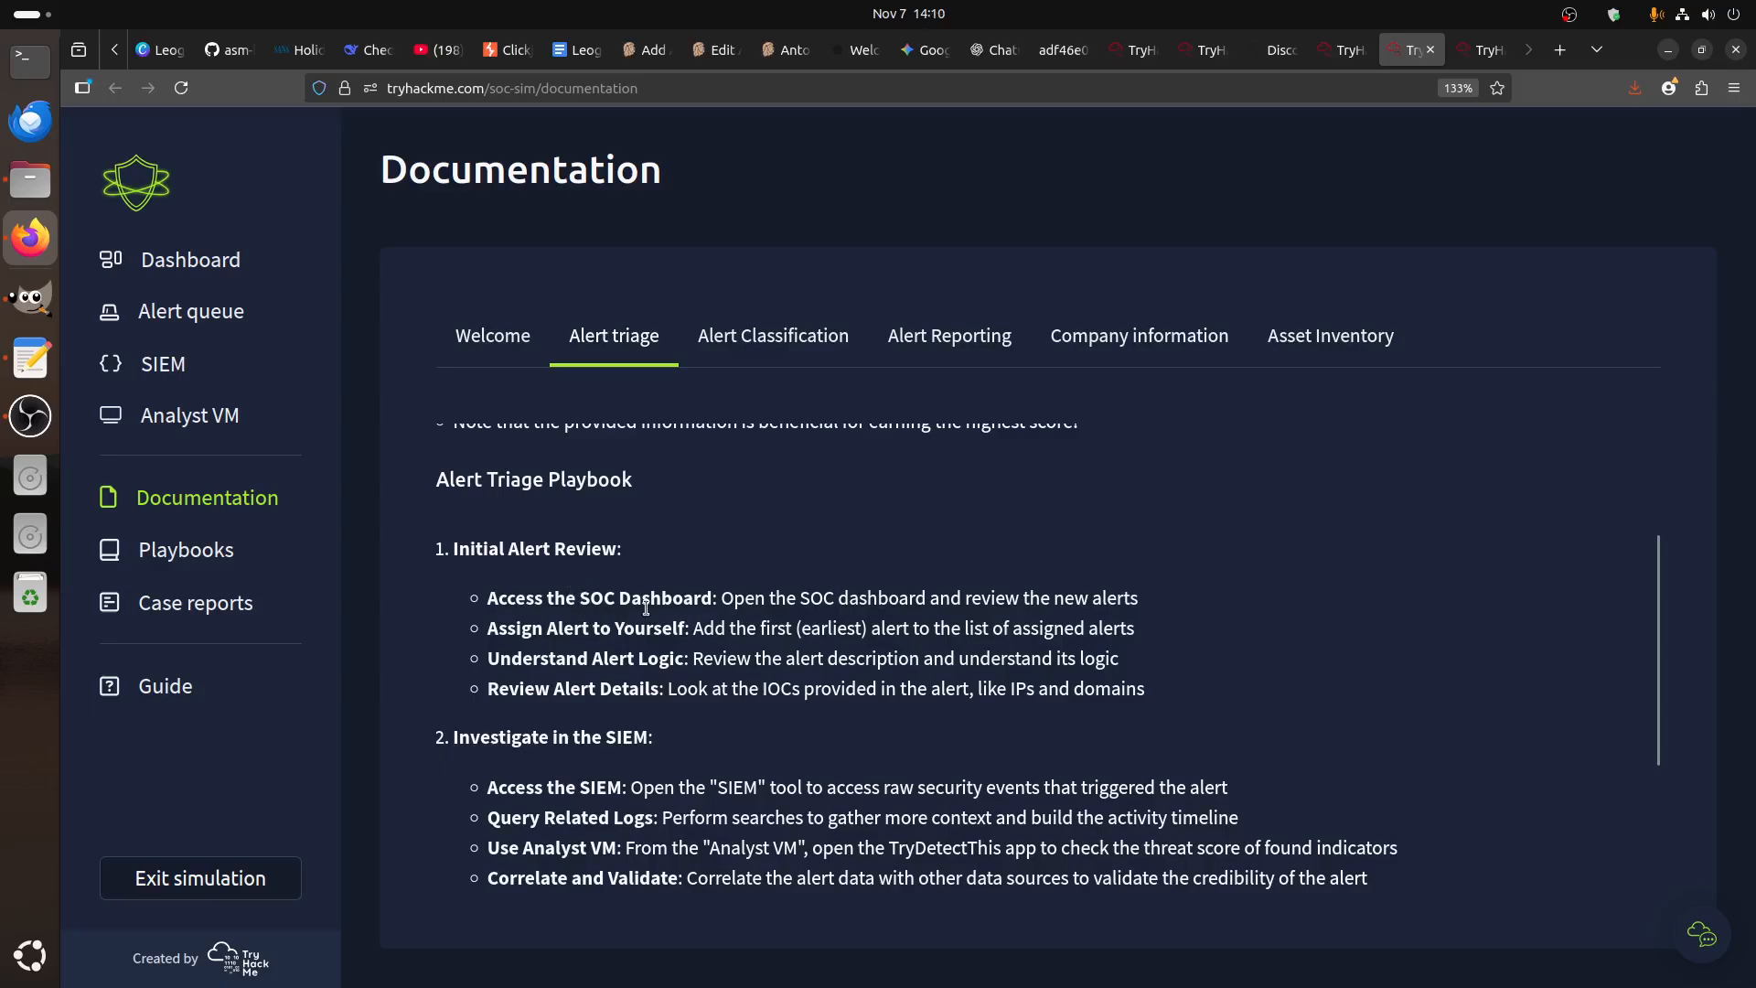
pyautogui.scroll(-2, 647, 608)
pyautogui.click(773, 336)
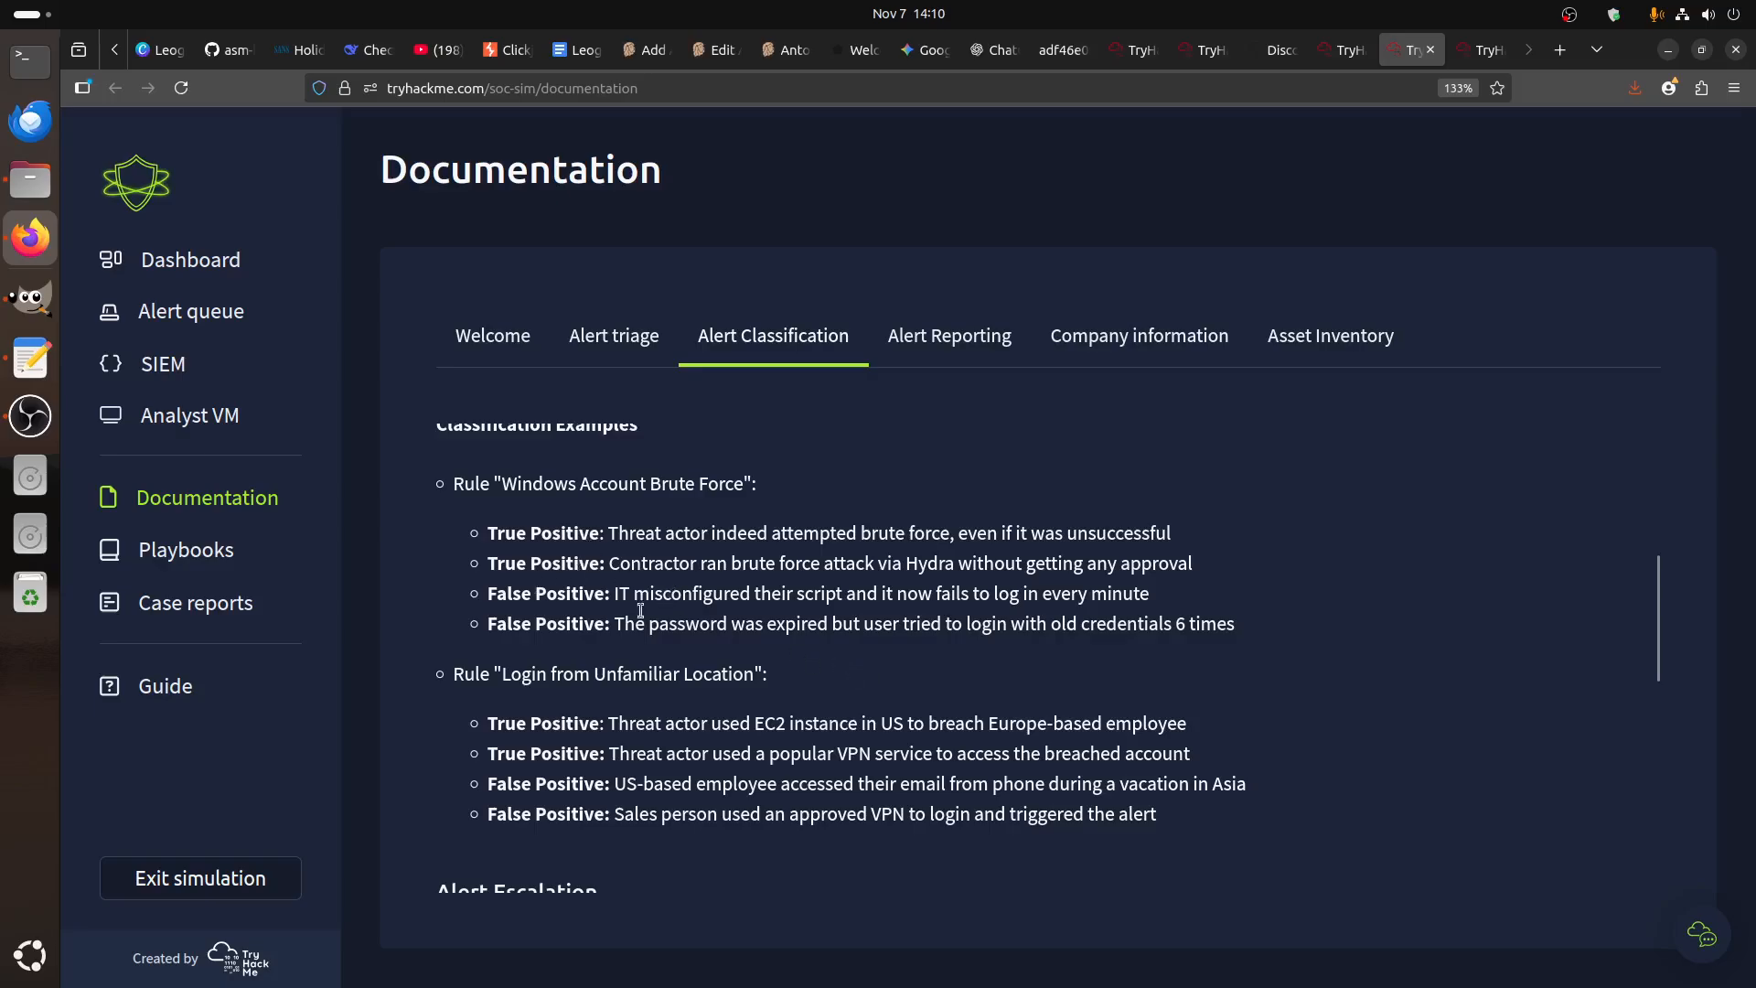
pyautogui.scroll(-4, 655, 603)
pyautogui.scroll(-3, 629, 667)
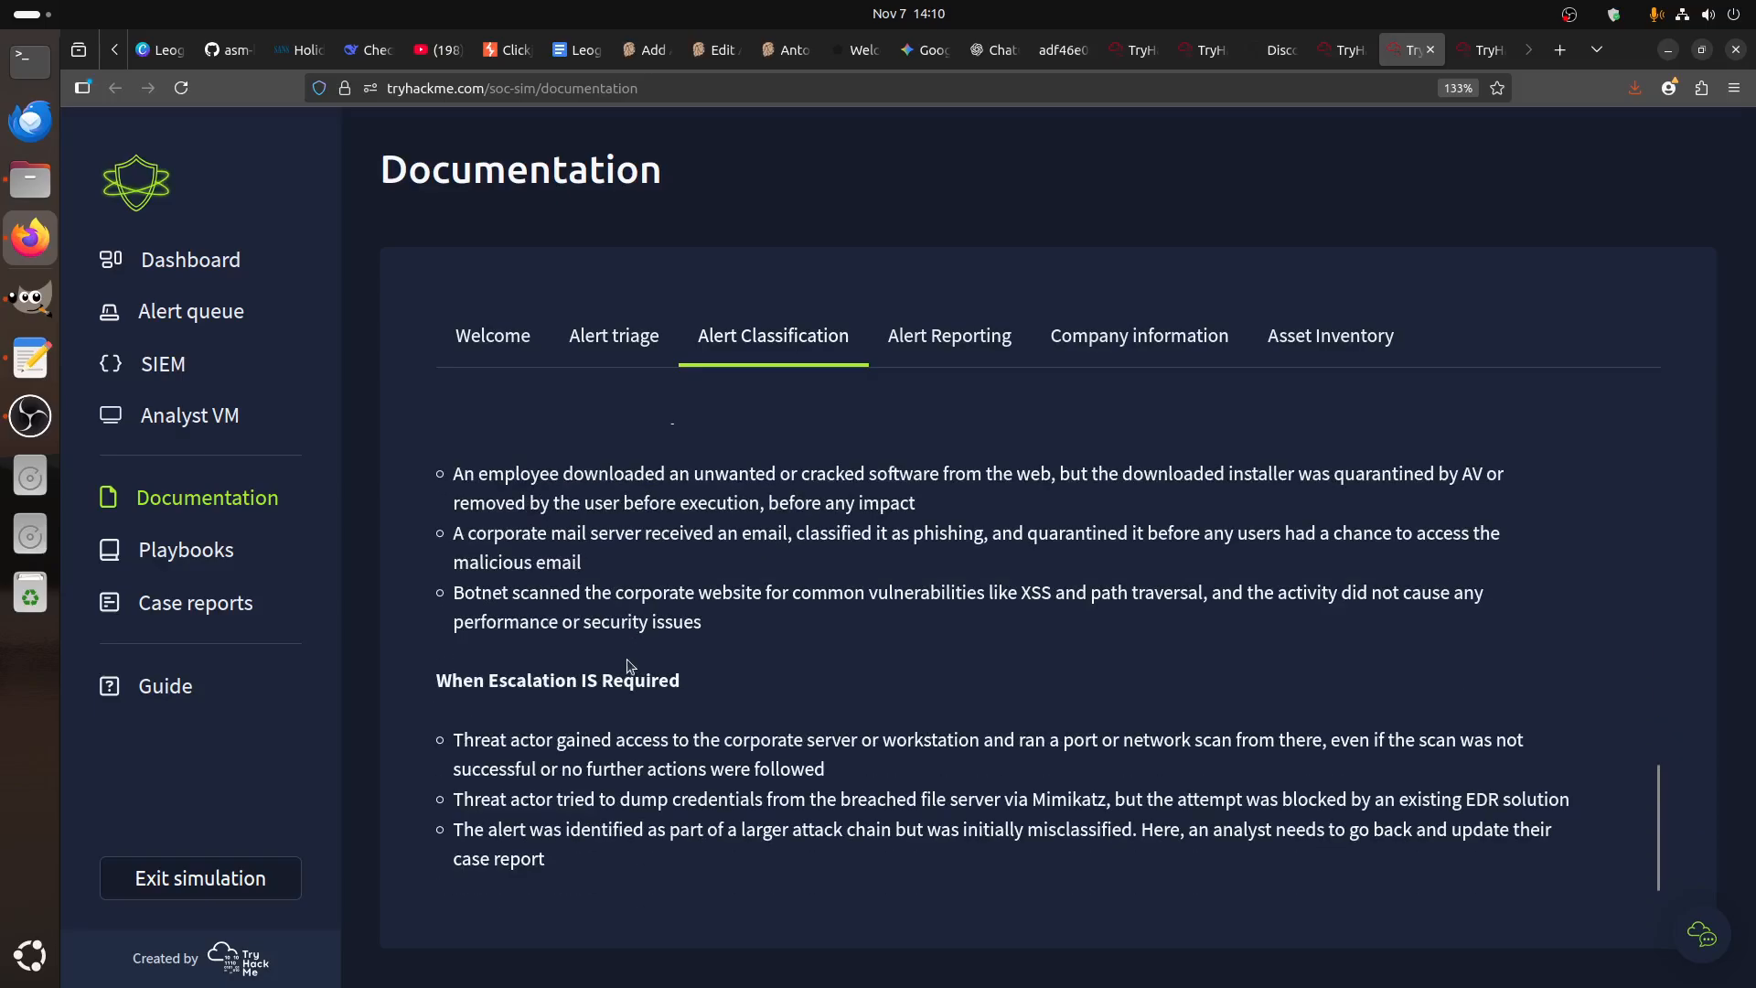
pyautogui.click(949, 336)
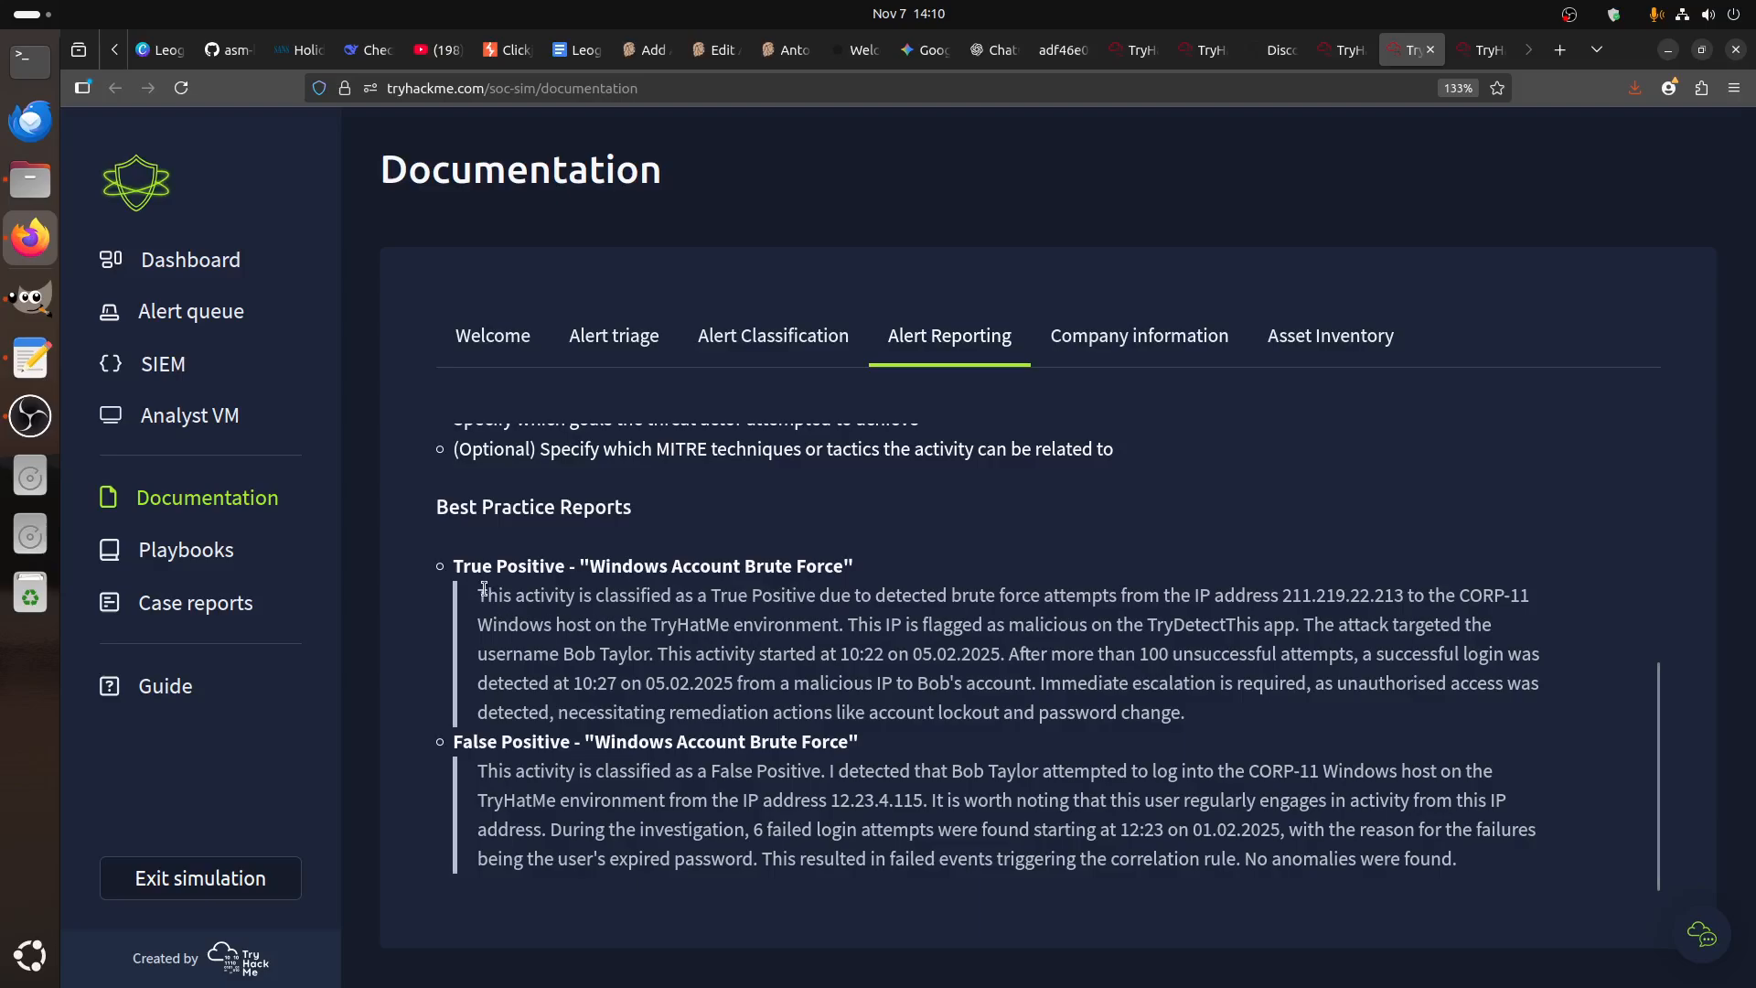
pyautogui.moveTo(484, 586); pyautogui.dragTo(1303, 728)
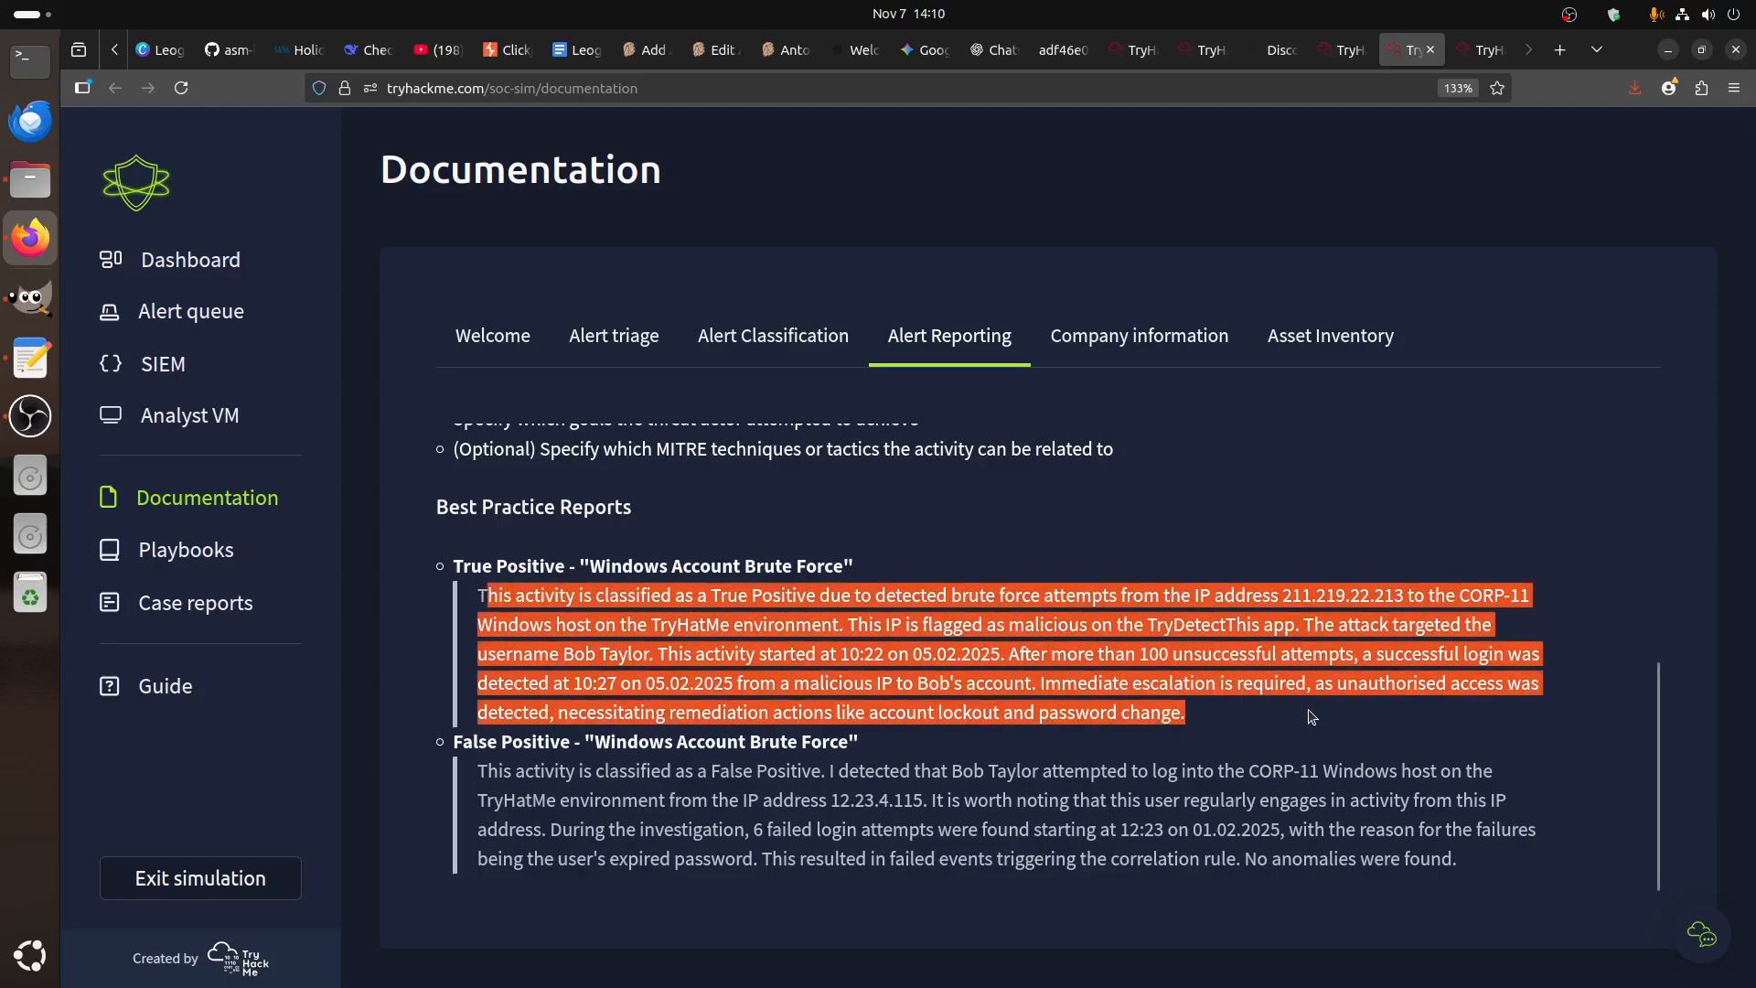
# - Review the Company information section, covering the tools and data sources, the analyst workstation and the employee table
pyautogui.click(1139, 340)
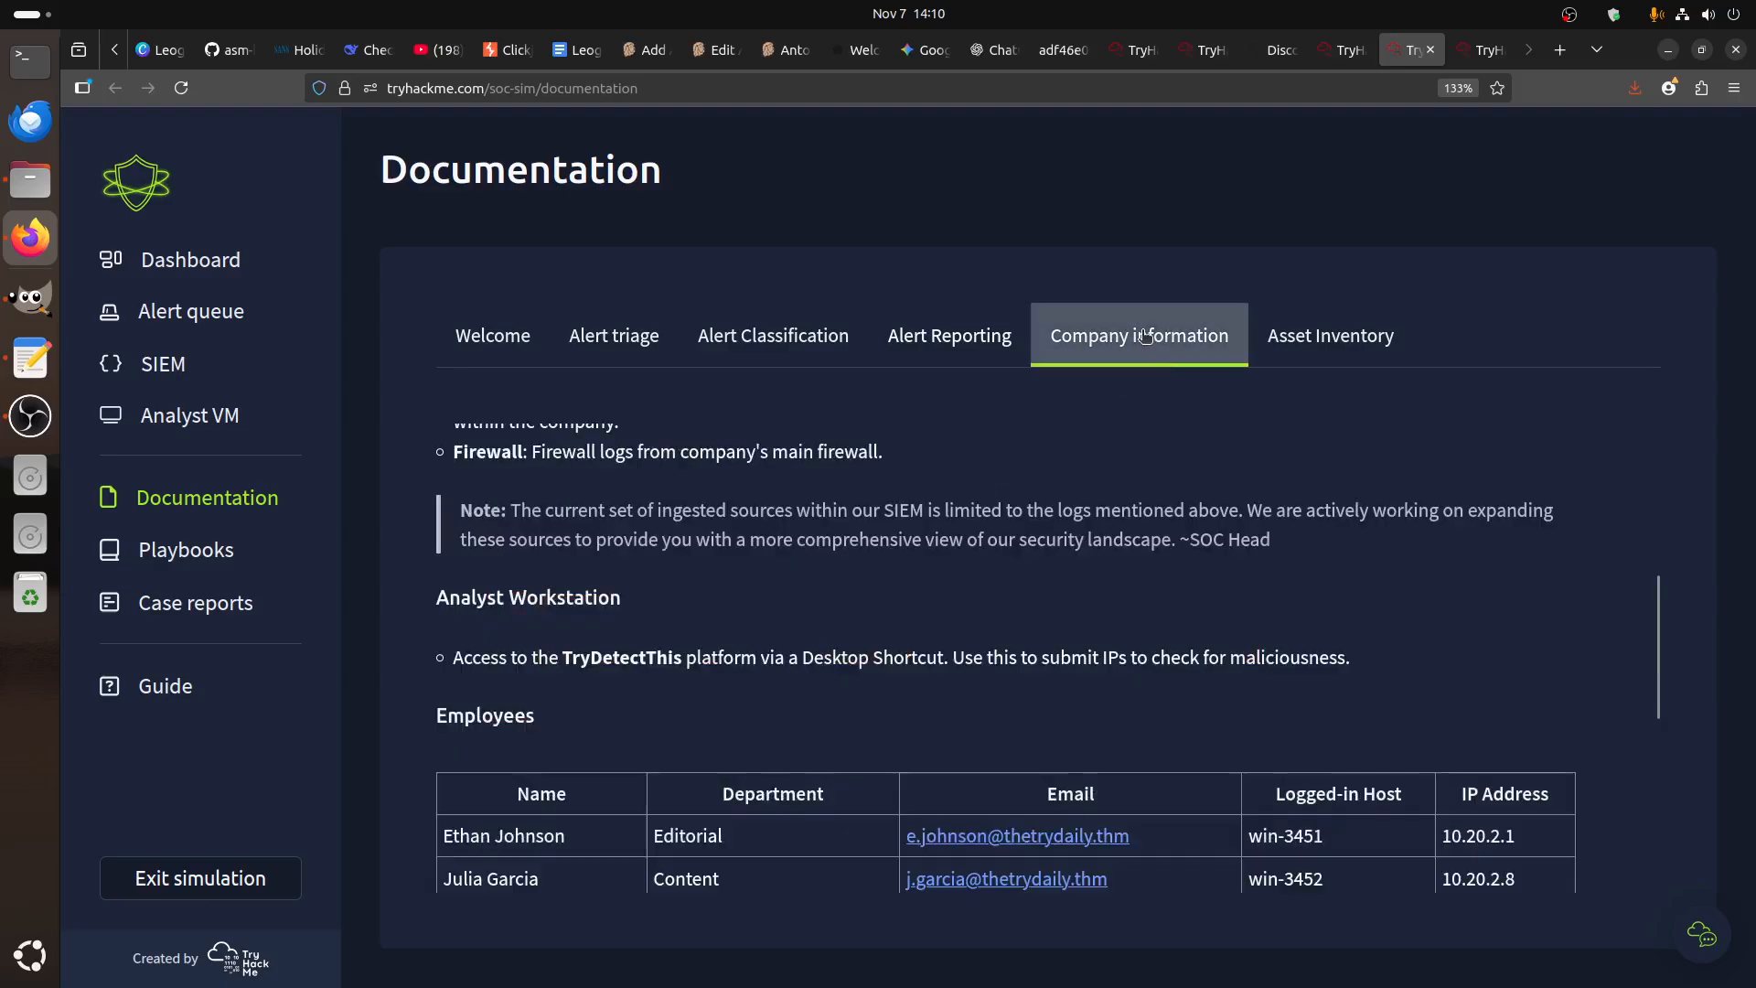
pyautogui.scroll(-3, 1299, 674)
pyautogui.scroll(3, 1299, 674)
pyautogui.scroll(3, 1299, 674)
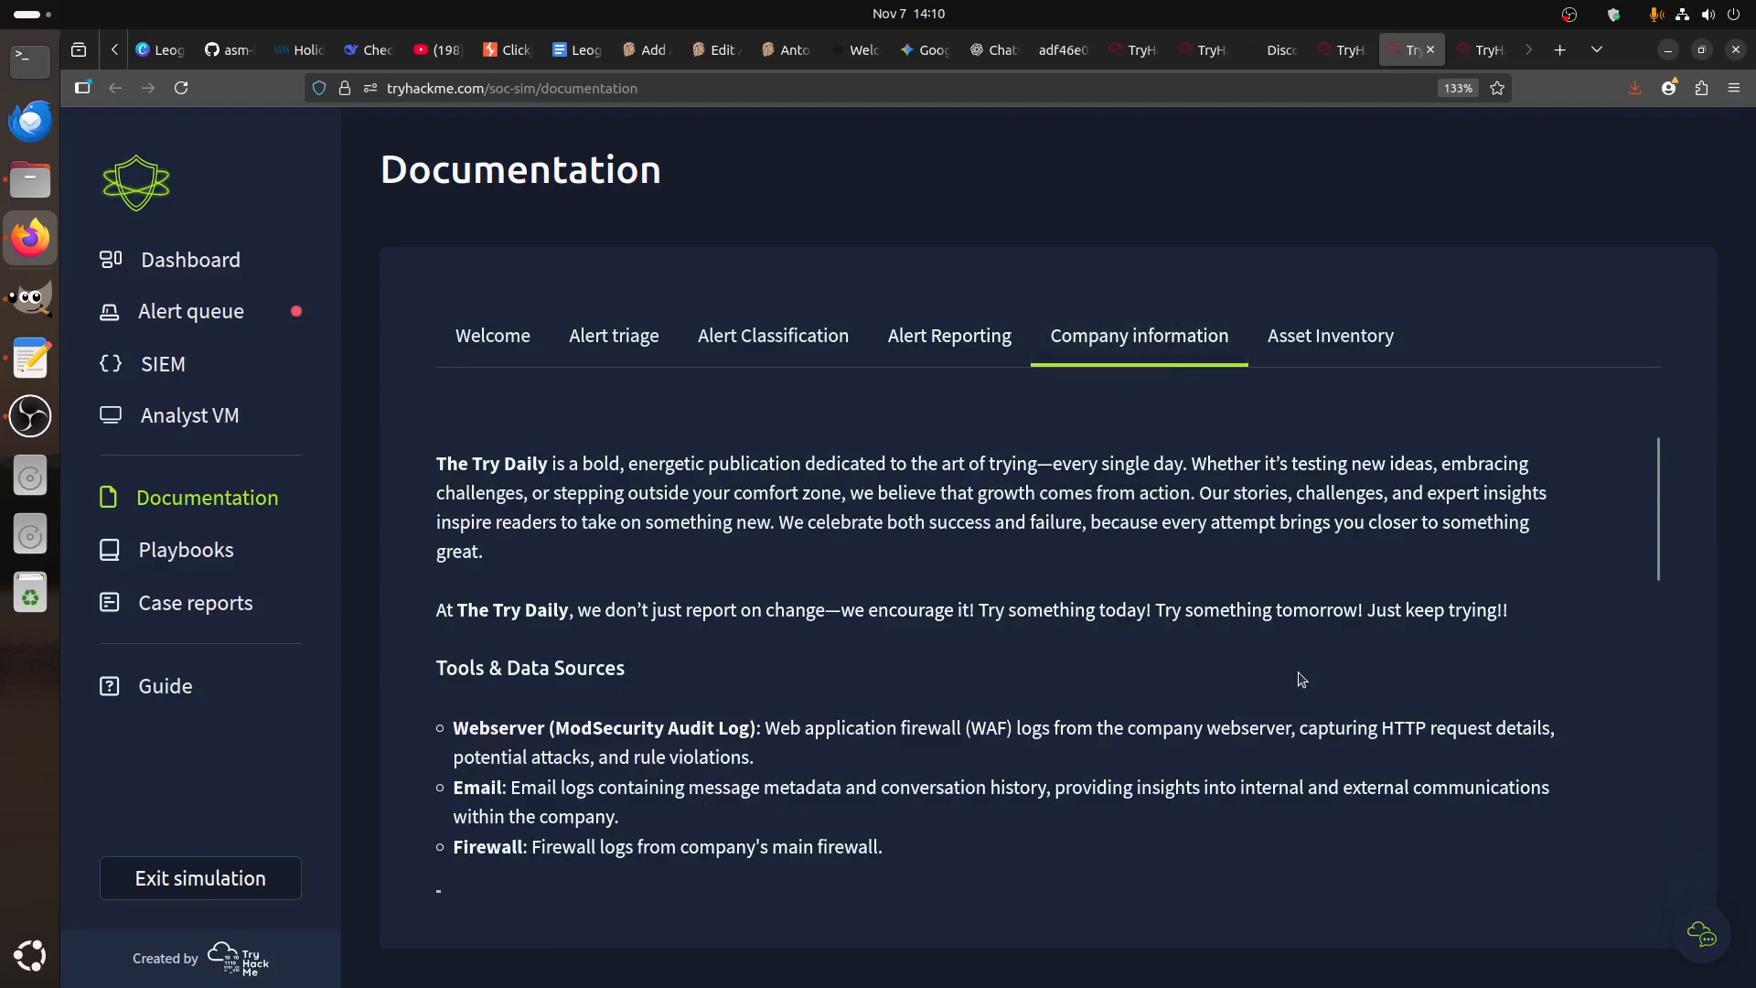
pyautogui.scroll(-3, 1302, 679)
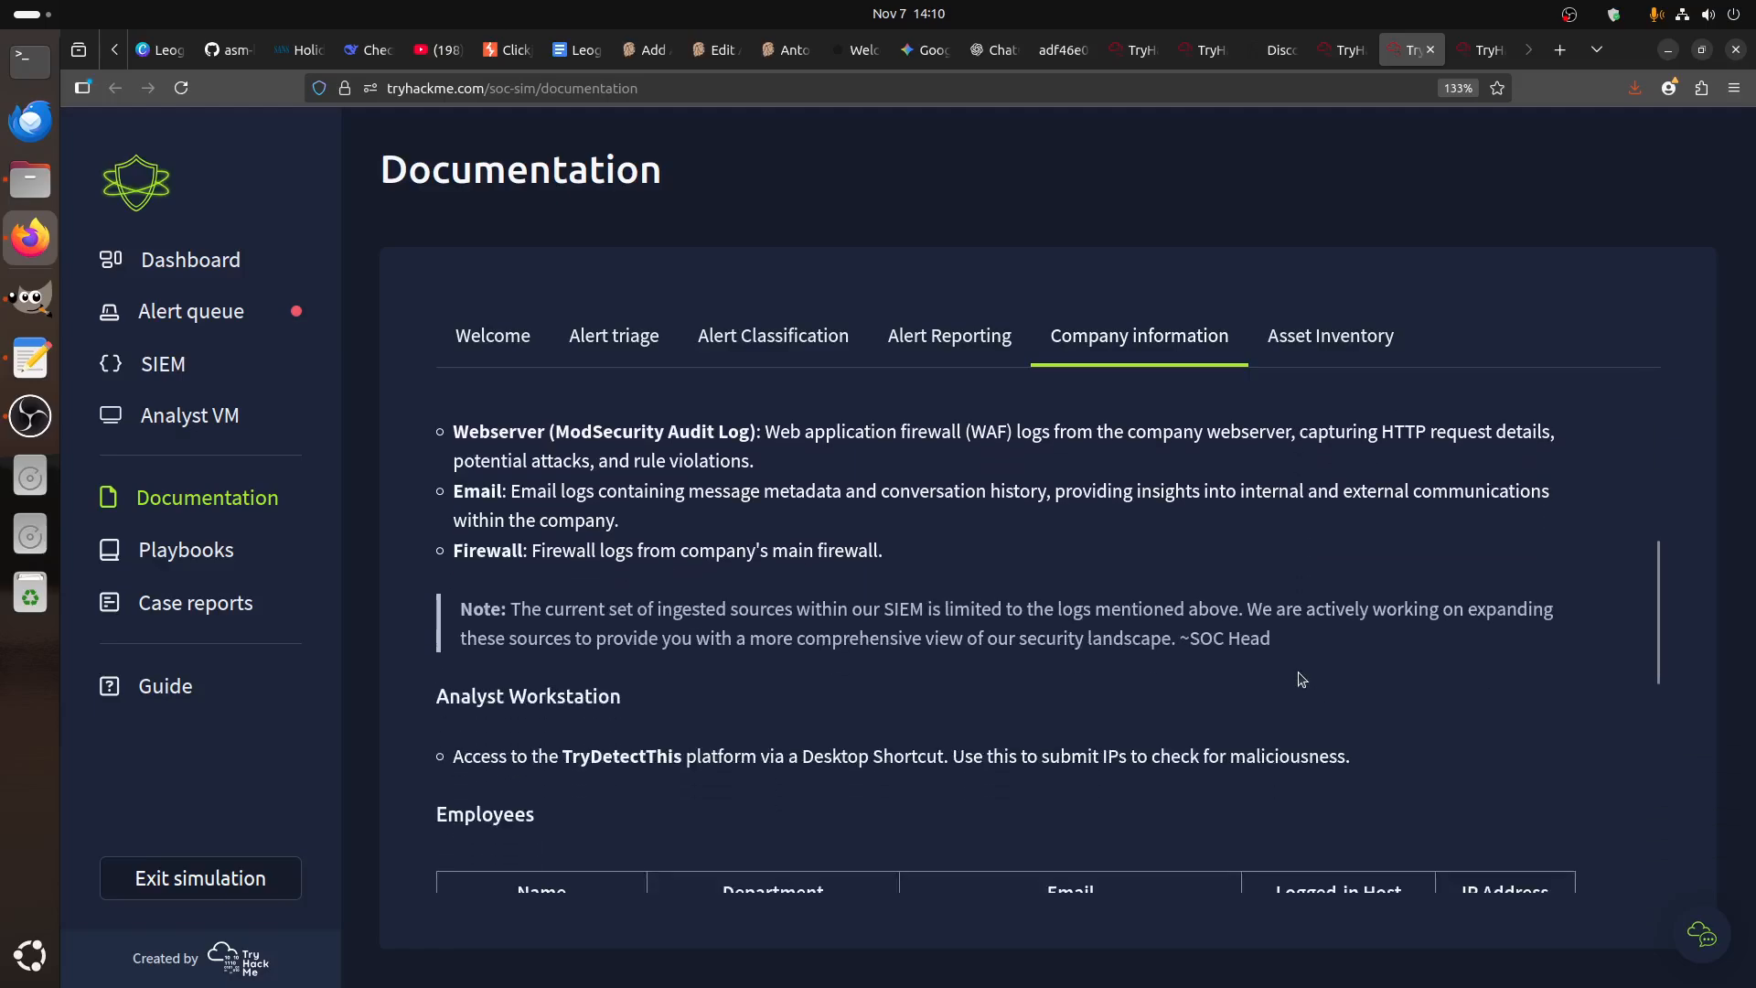
pyautogui.scroll(-3, 1302, 679)
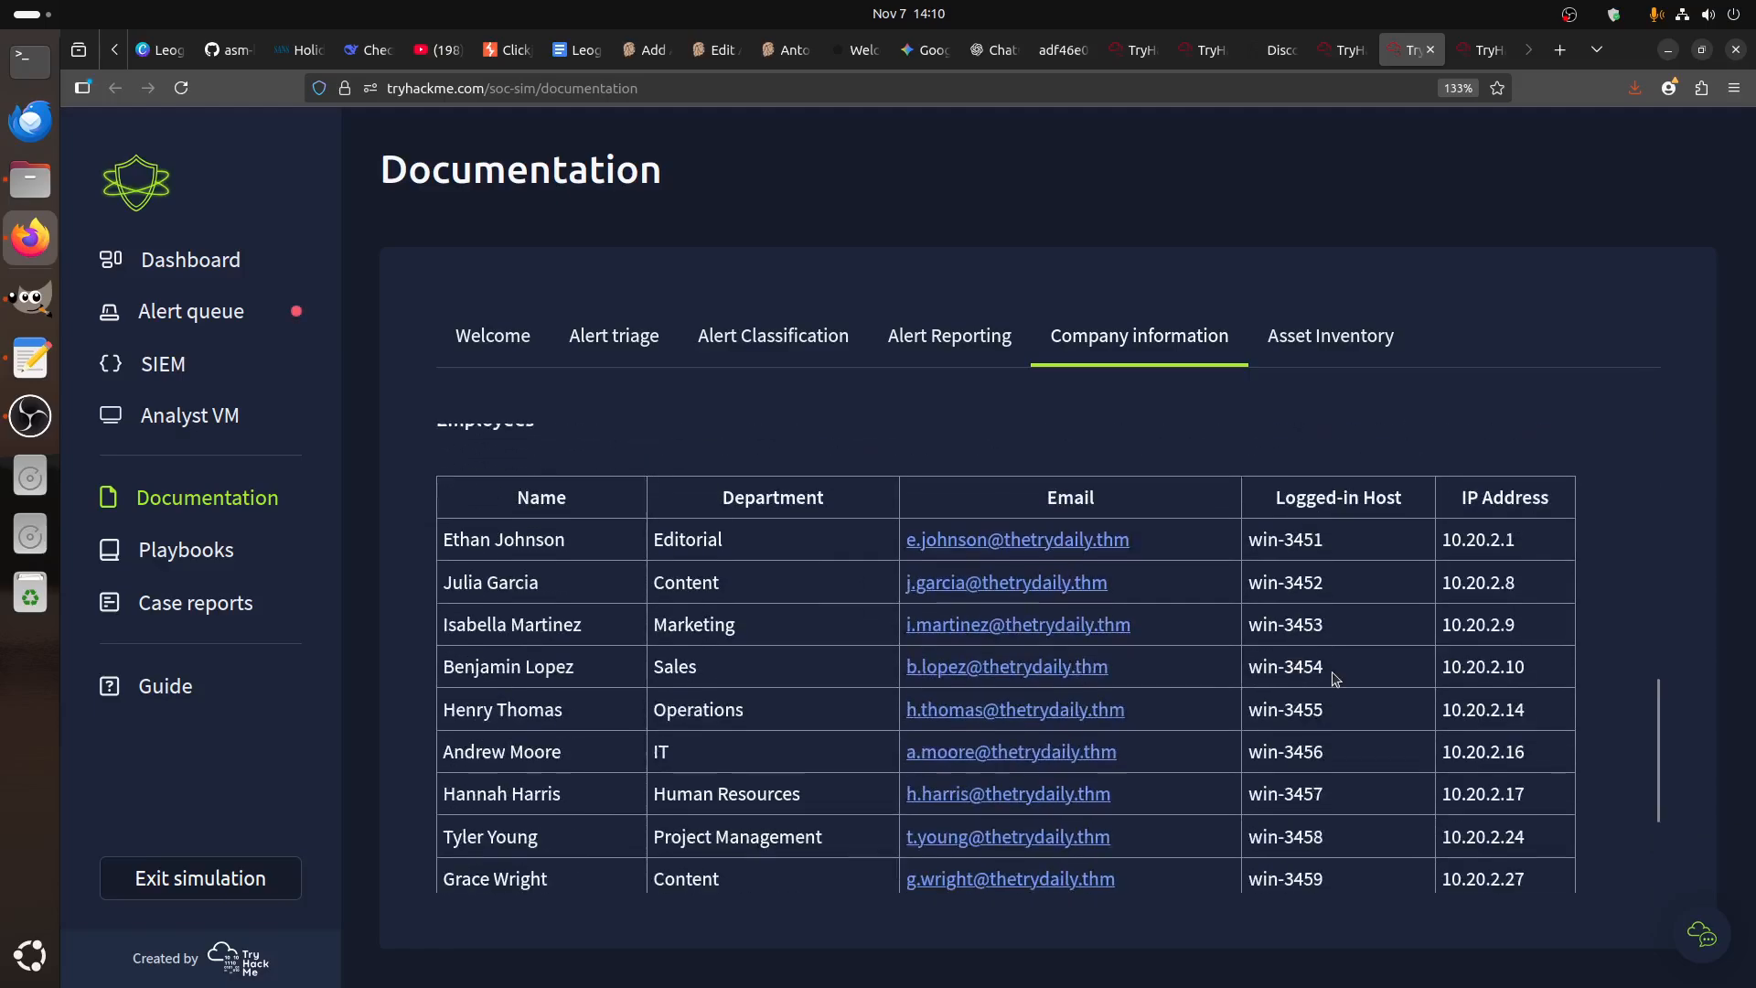
pyautogui.scroll(5, 1333, 677)
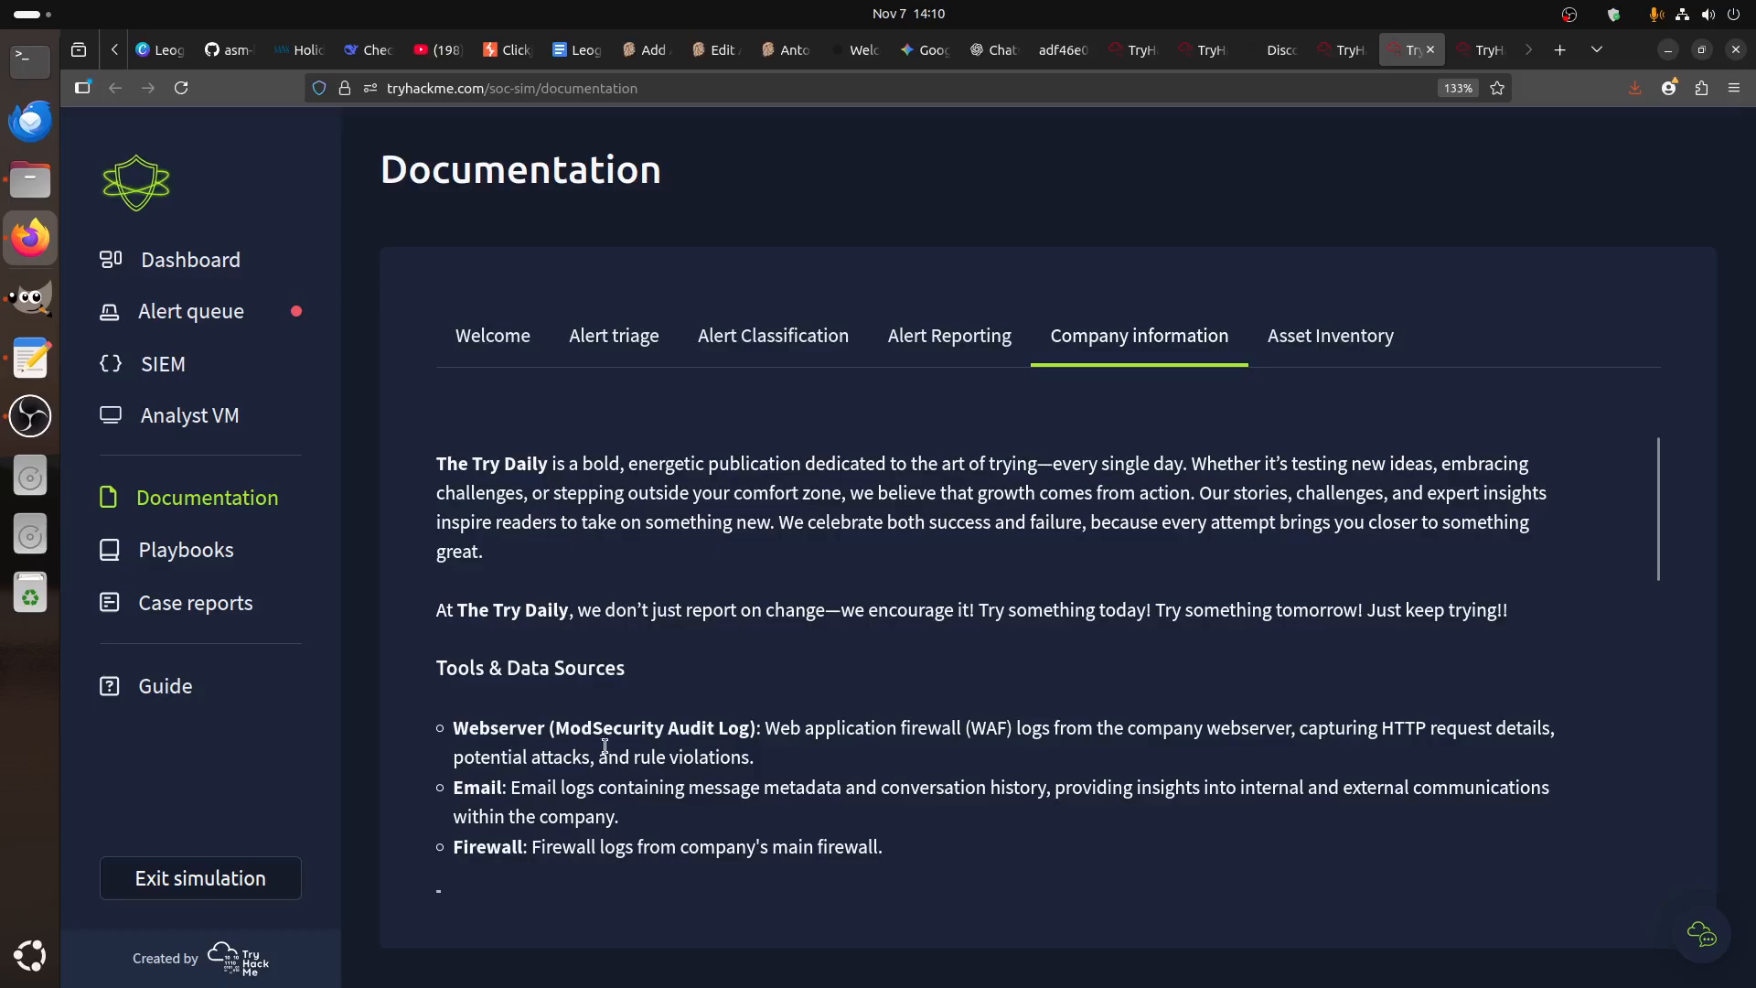
pyautogui.scroll(-2, 779, 767)
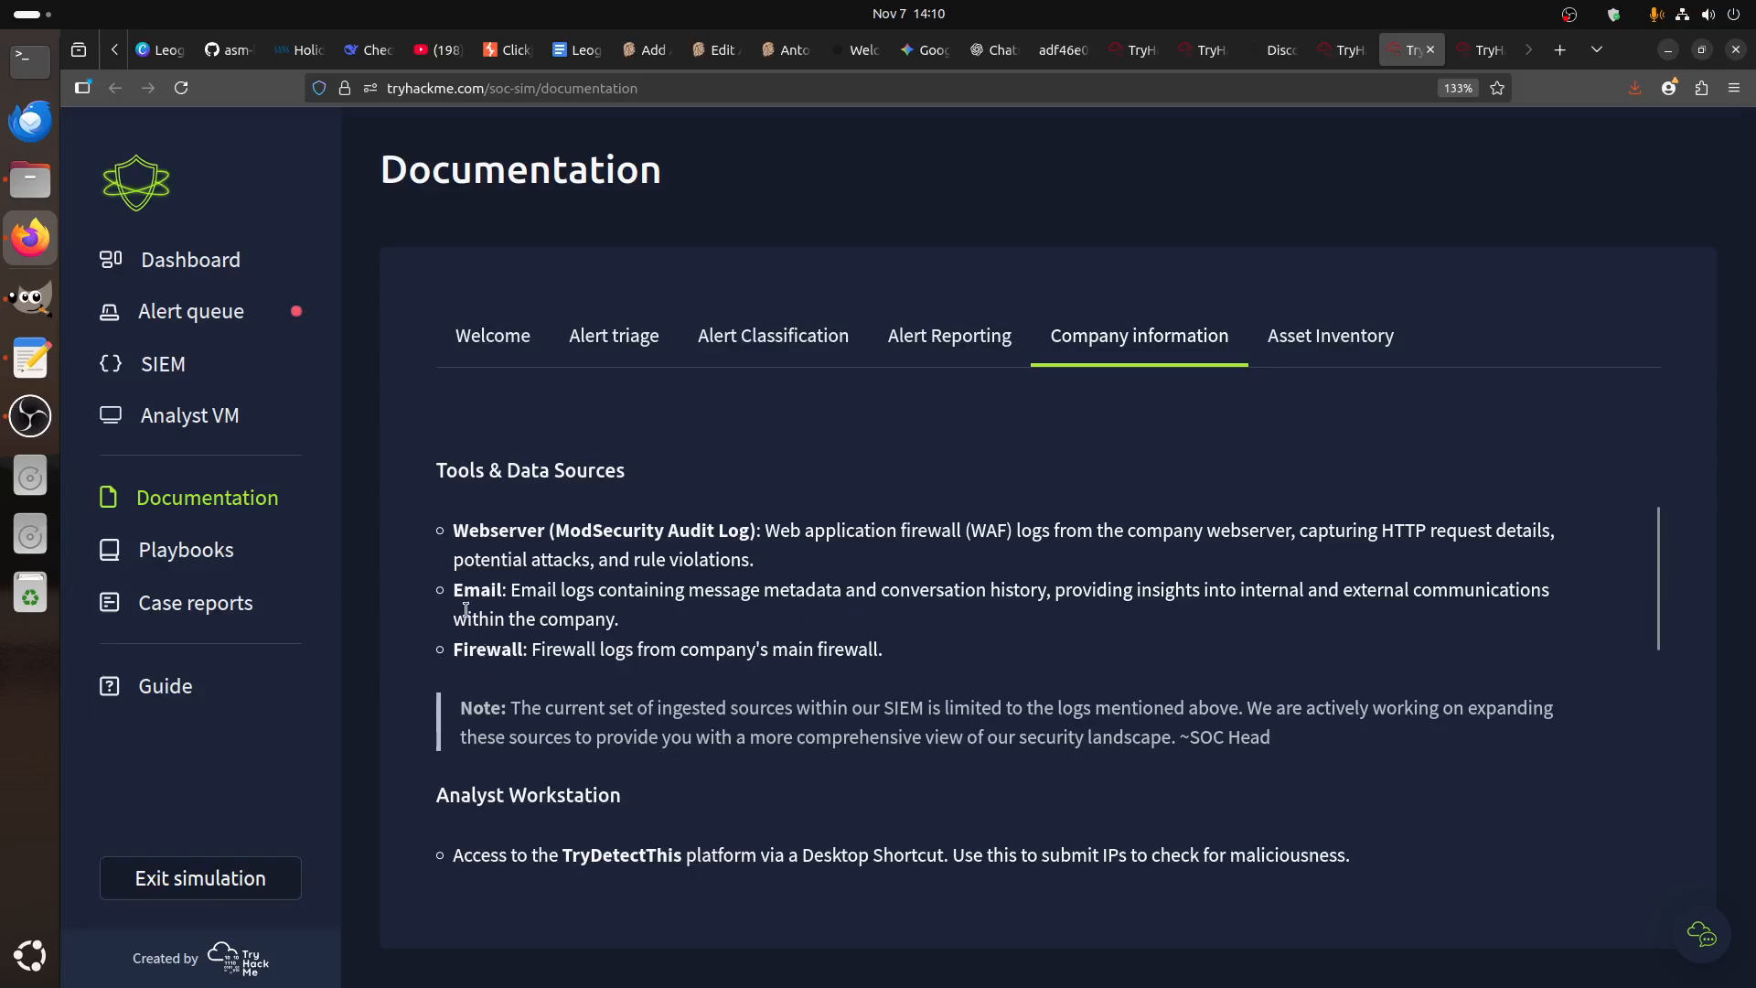
pyautogui.scroll(-5, 975, 701)
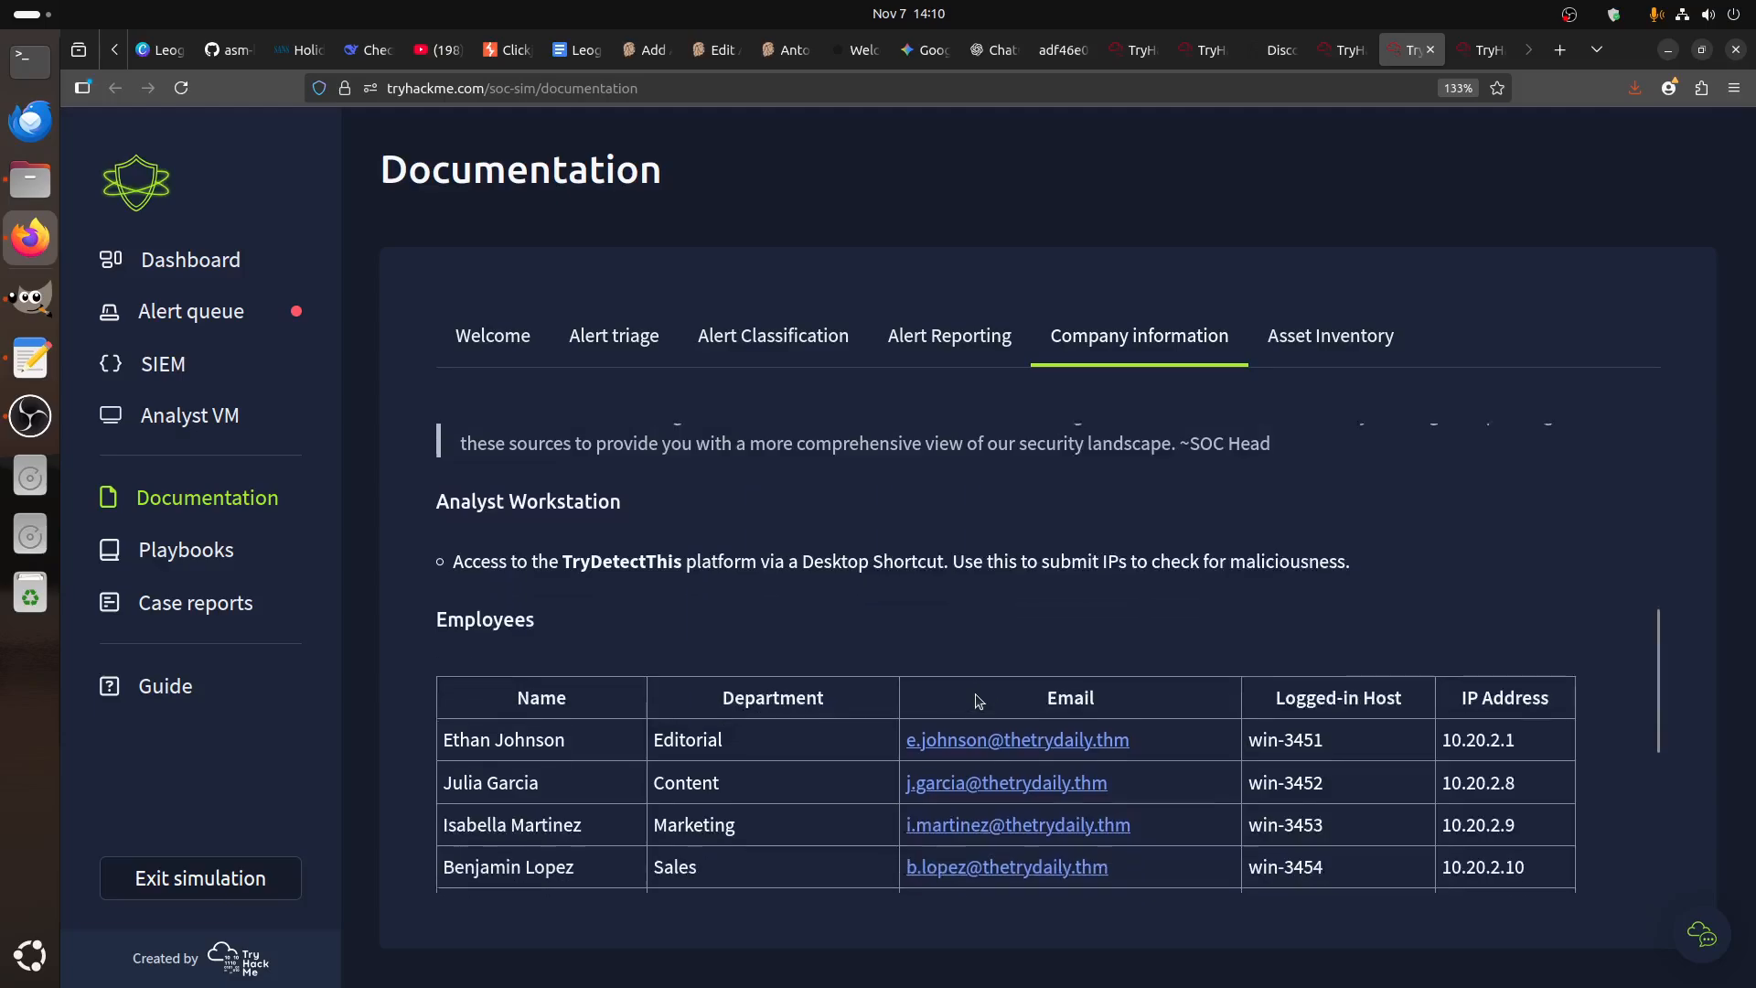
pyautogui.scroll(-1, 544, 666)
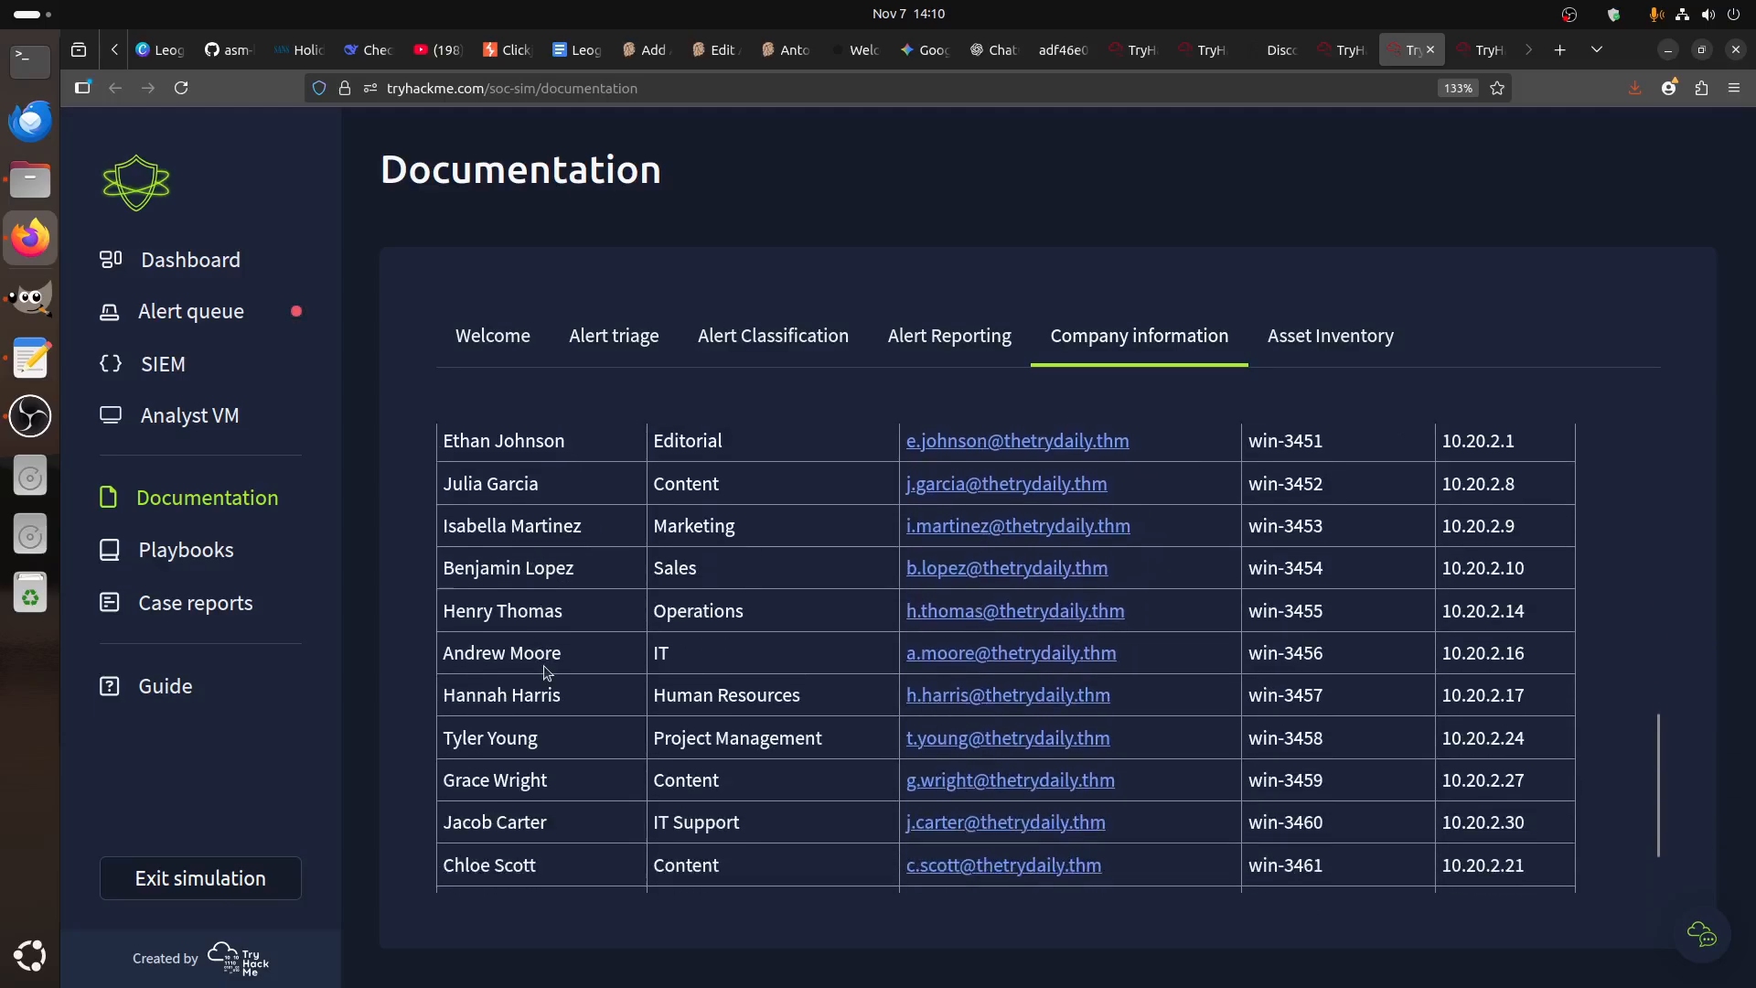
pyautogui.scroll(-1, 774, 669)
pyautogui.scroll(2, 775, 669)
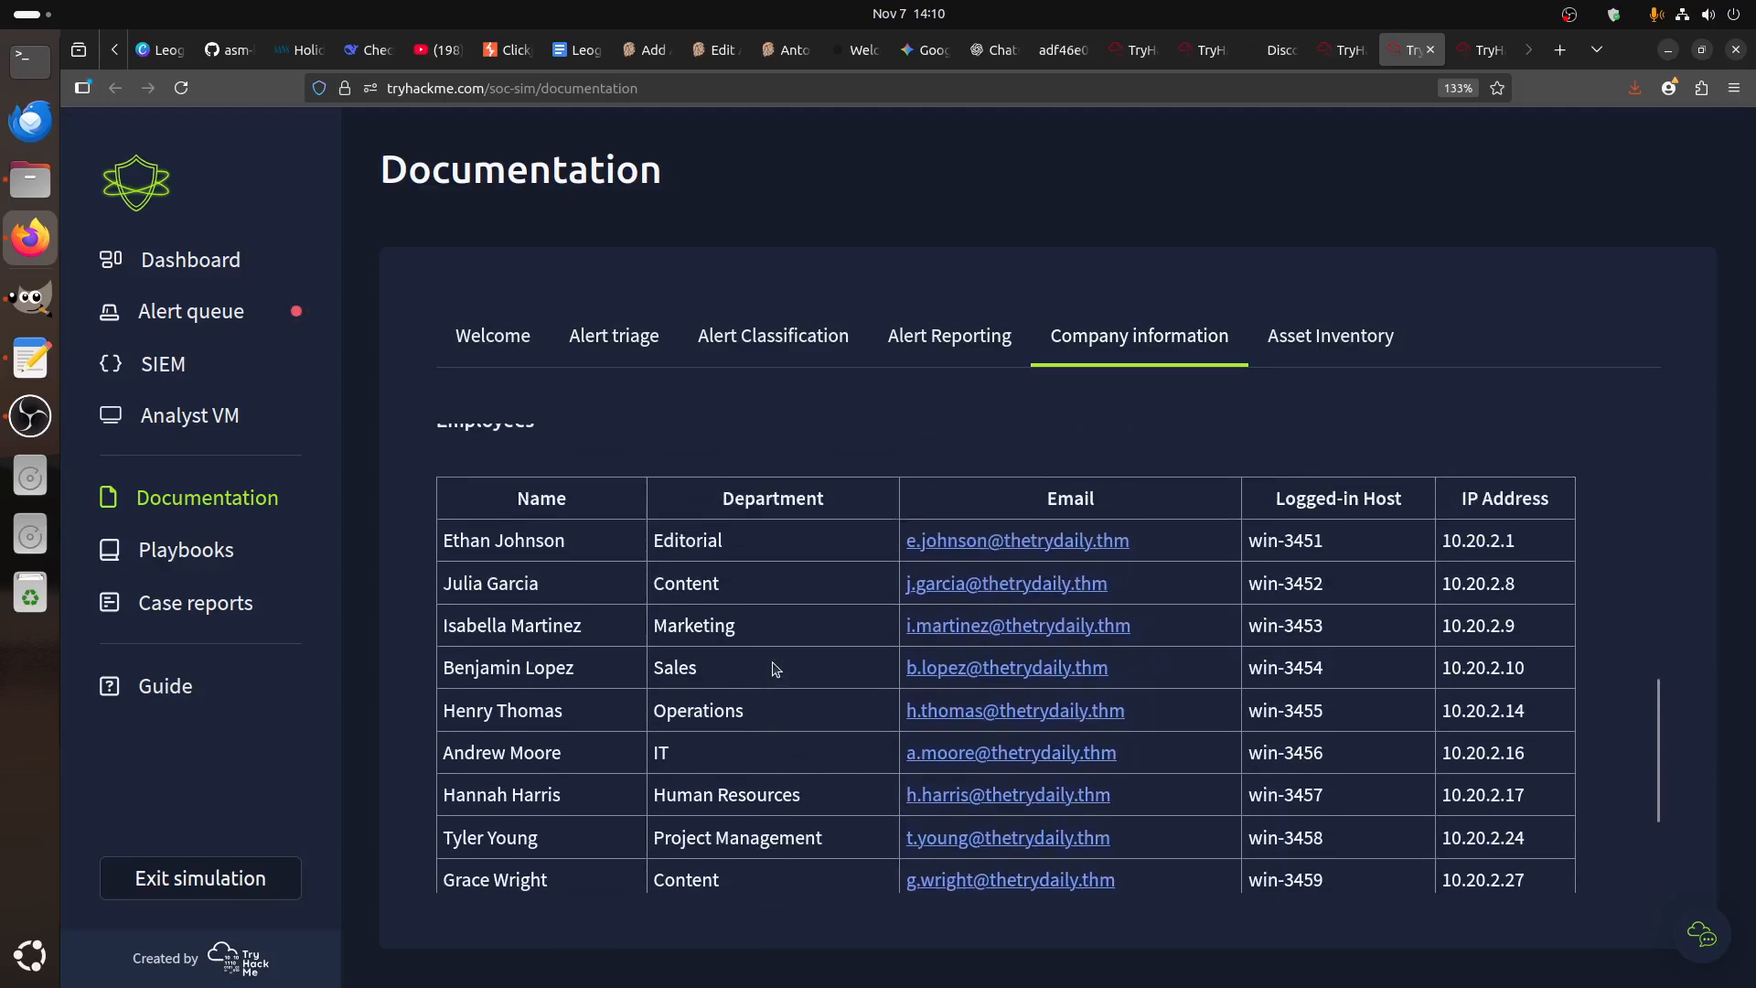
# - Switch to the Playbooks page and enlarge its browser zoom to 133%
pyautogui.click(1481, 50)
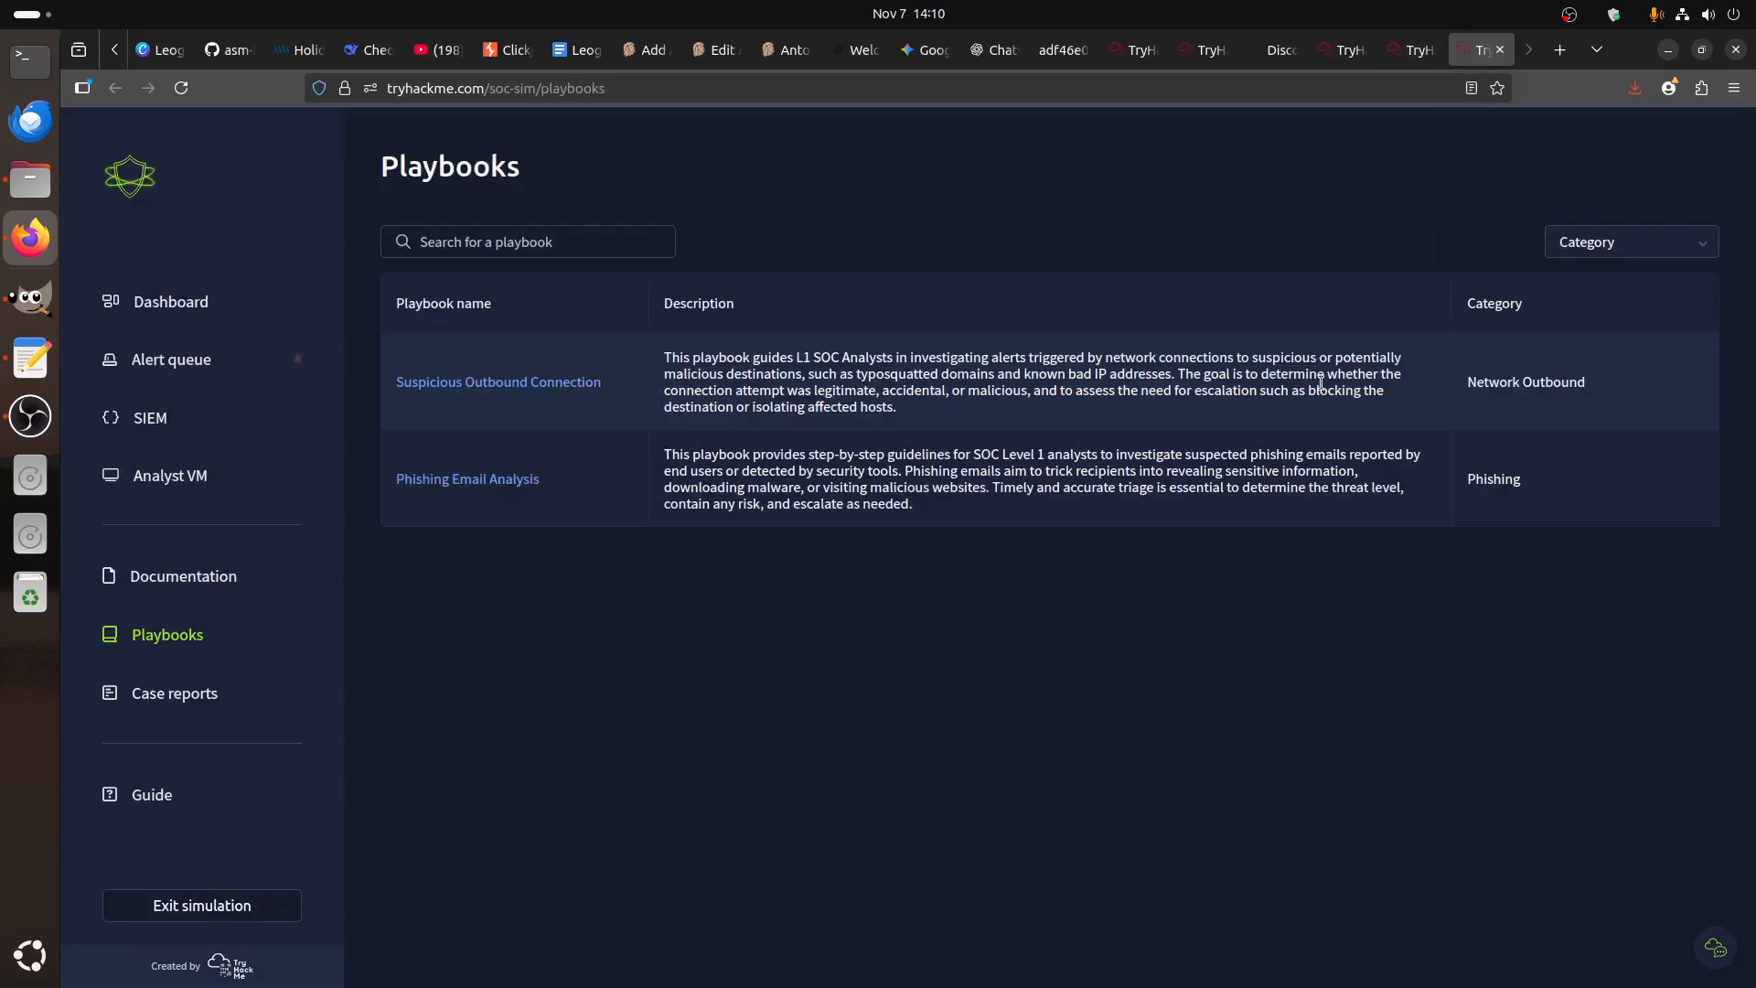
pyautogui.click(1734, 88)
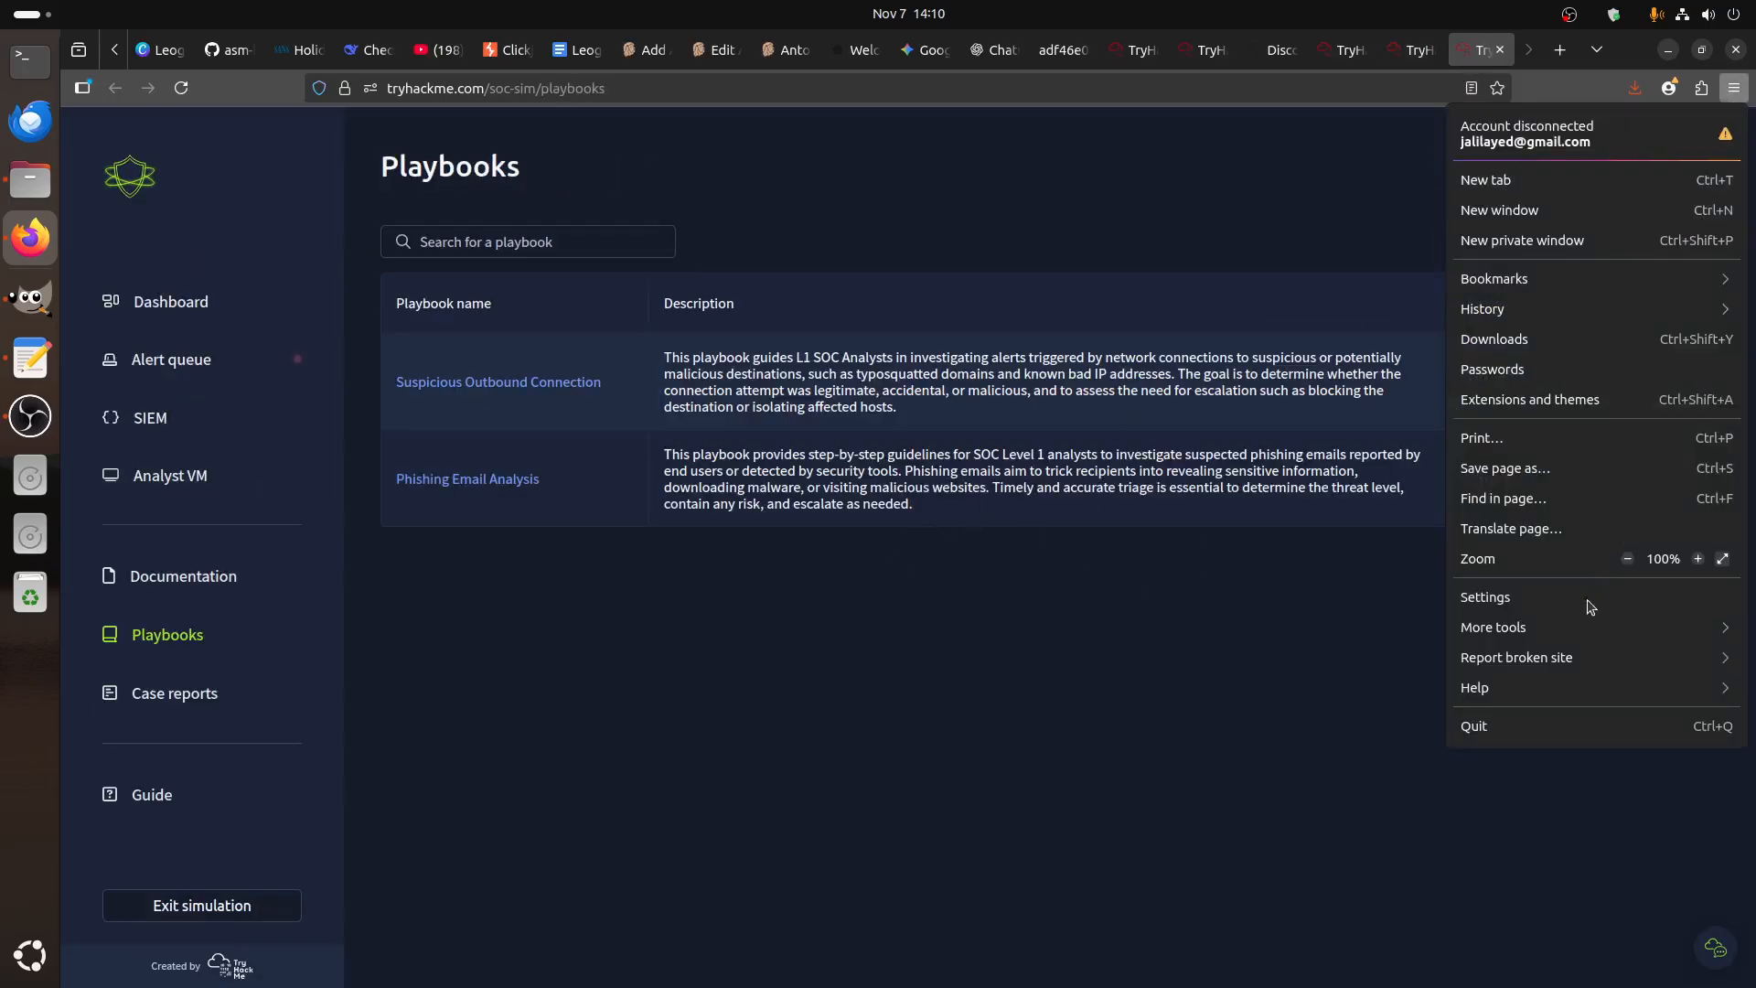
pyautogui.click(1701, 558)
pyautogui.click(1701, 558)
pyautogui.click(1701, 558)
pyautogui.click(1223, 741)
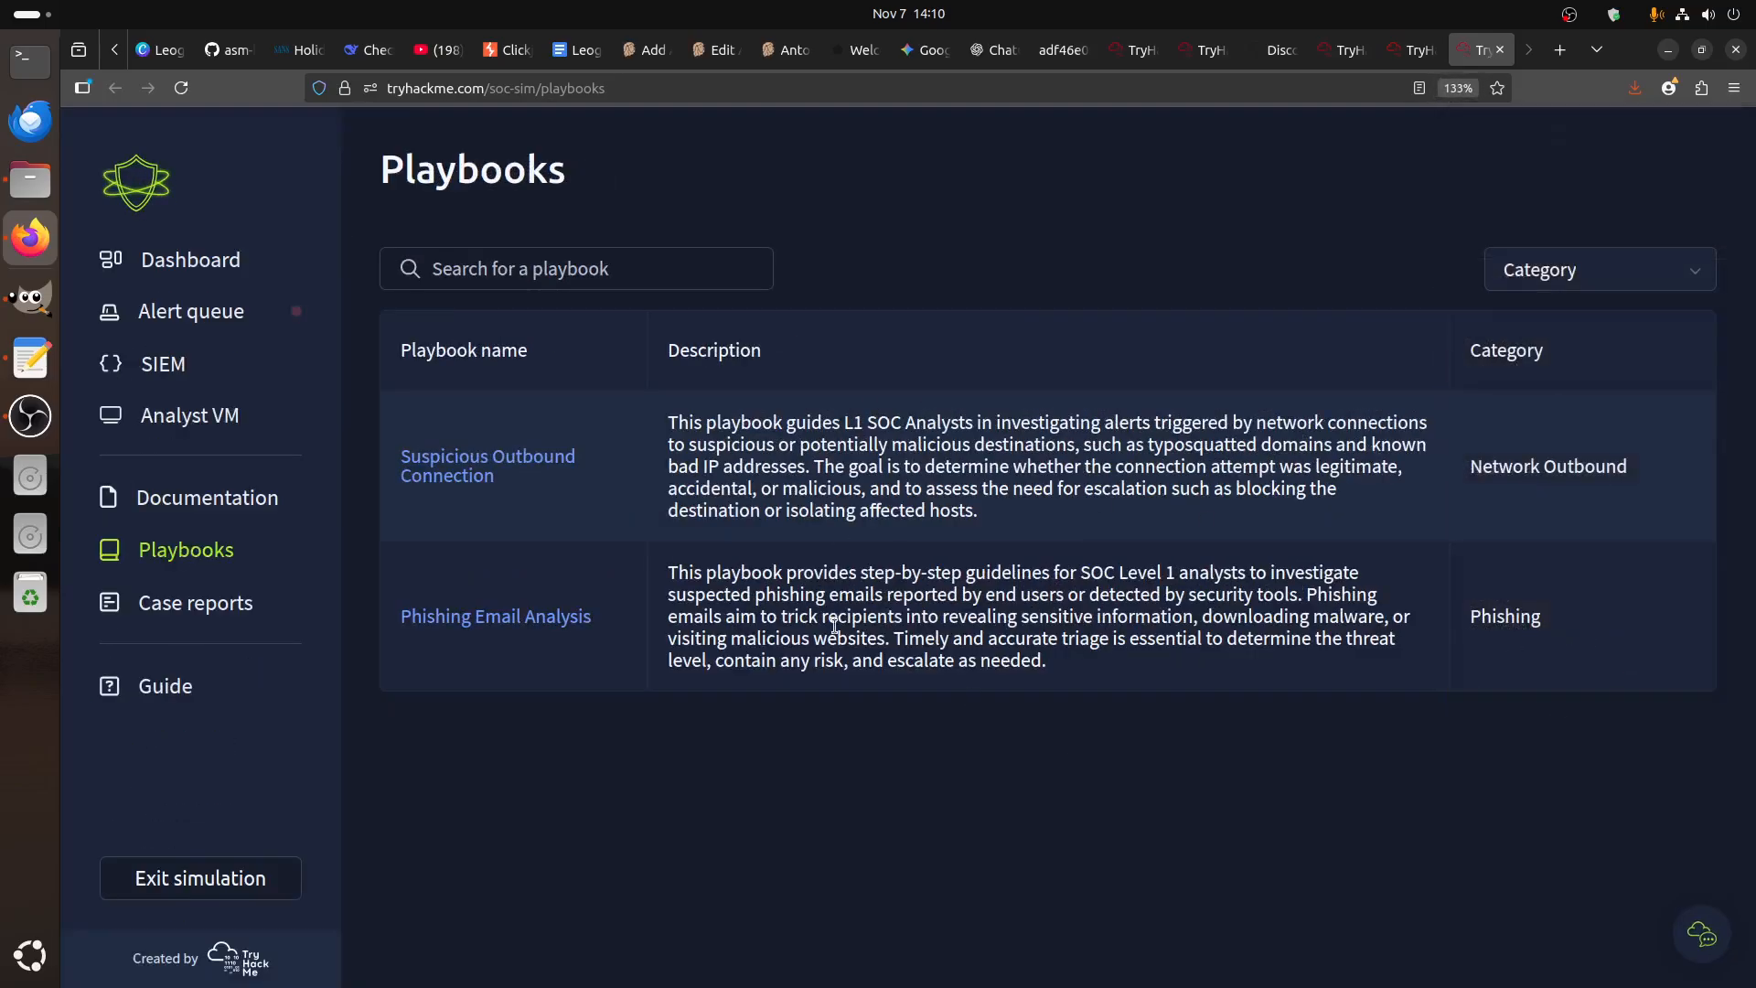
# - Open the Suspicious Outbound Connection playbook in a separate browser tab and the Phishing Email Analysis playbook in the current one
pyautogui.click(413, 616)
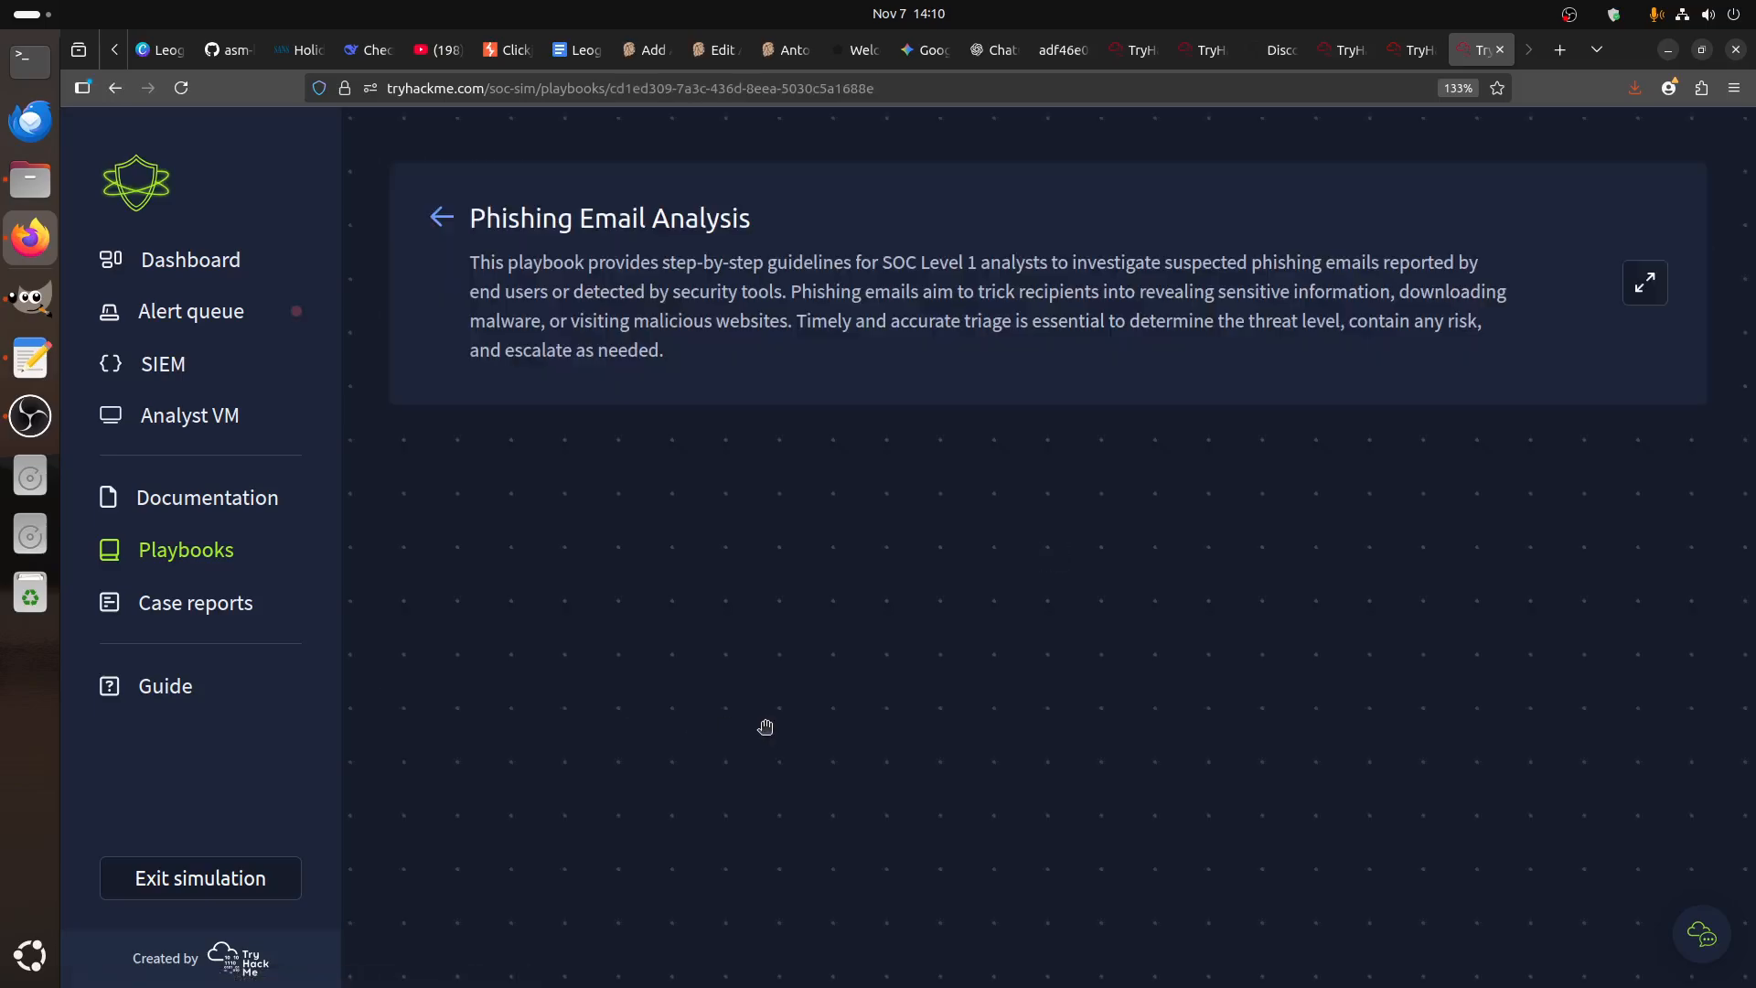
pyautogui.click(441, 219)
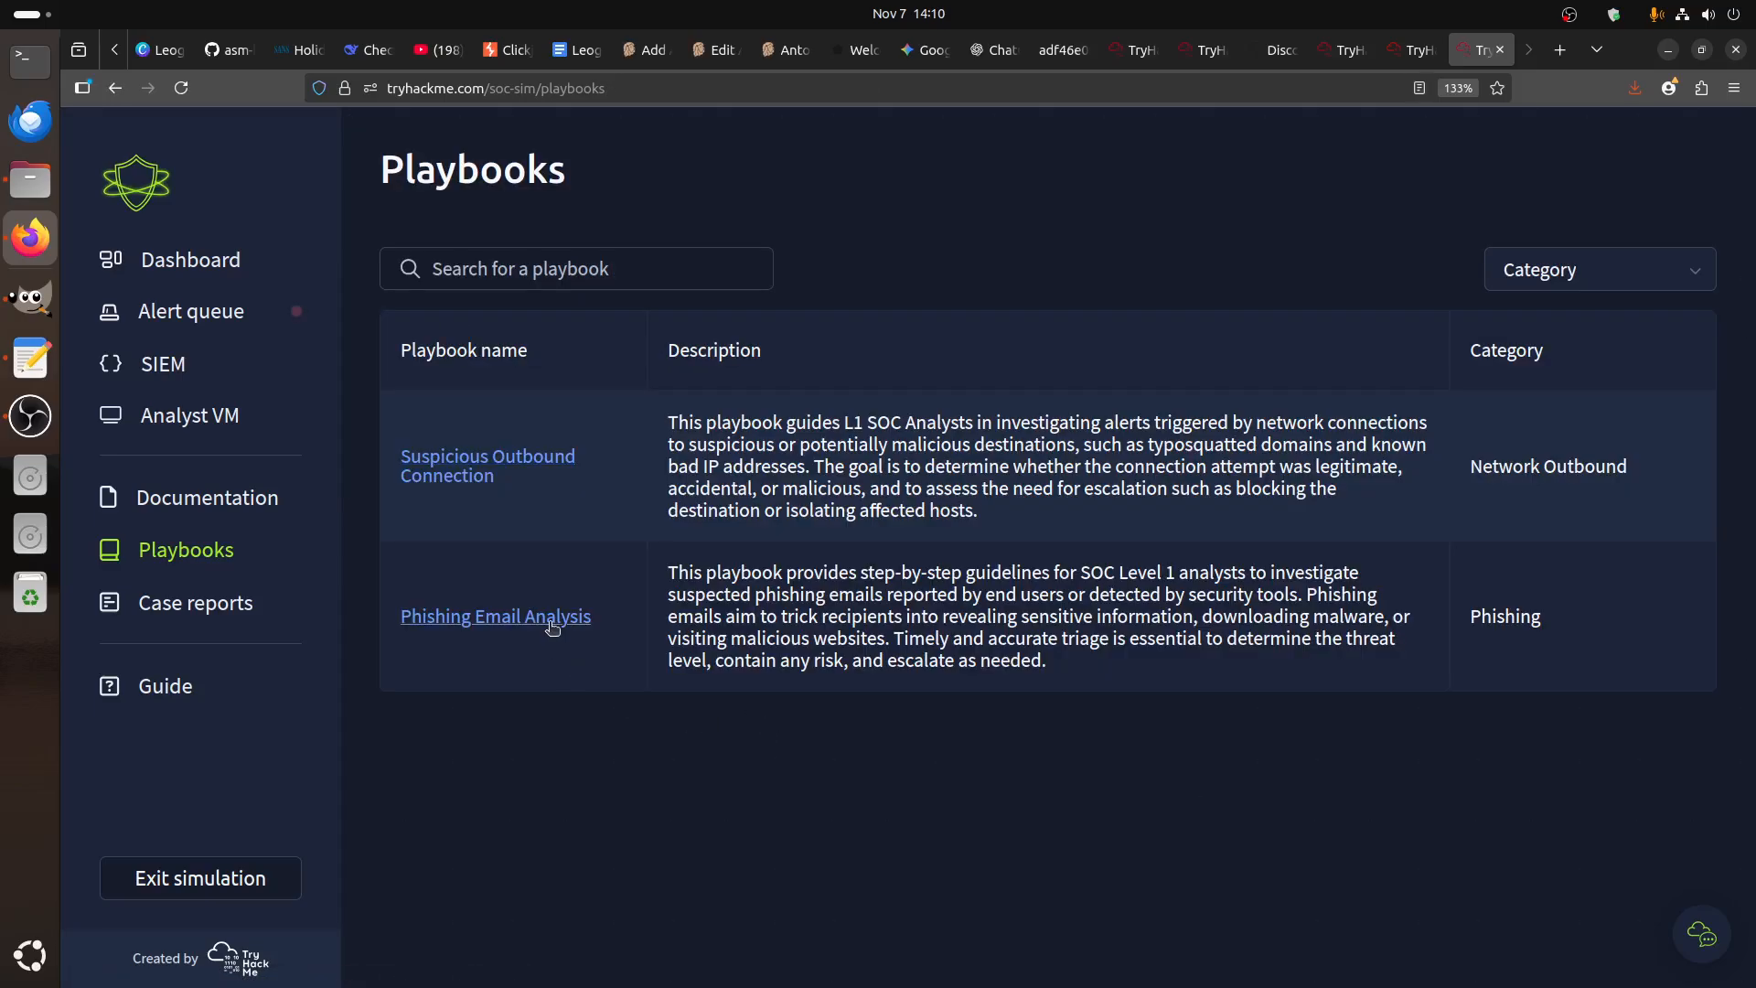
pyautogui.rightClick(510, 449)
pyautogui.click(540, 474)
pyautogui.click(546, 620)
# - Look through the Phishing Email Analysis flowchart from Step 1 Assign Alert down to Step 5 Case Reporting
pyautogui.scroll(4, 1305, 662)
pyautogui.moveTo(1252, 462); pyautogui.dragTo(1336, 635)
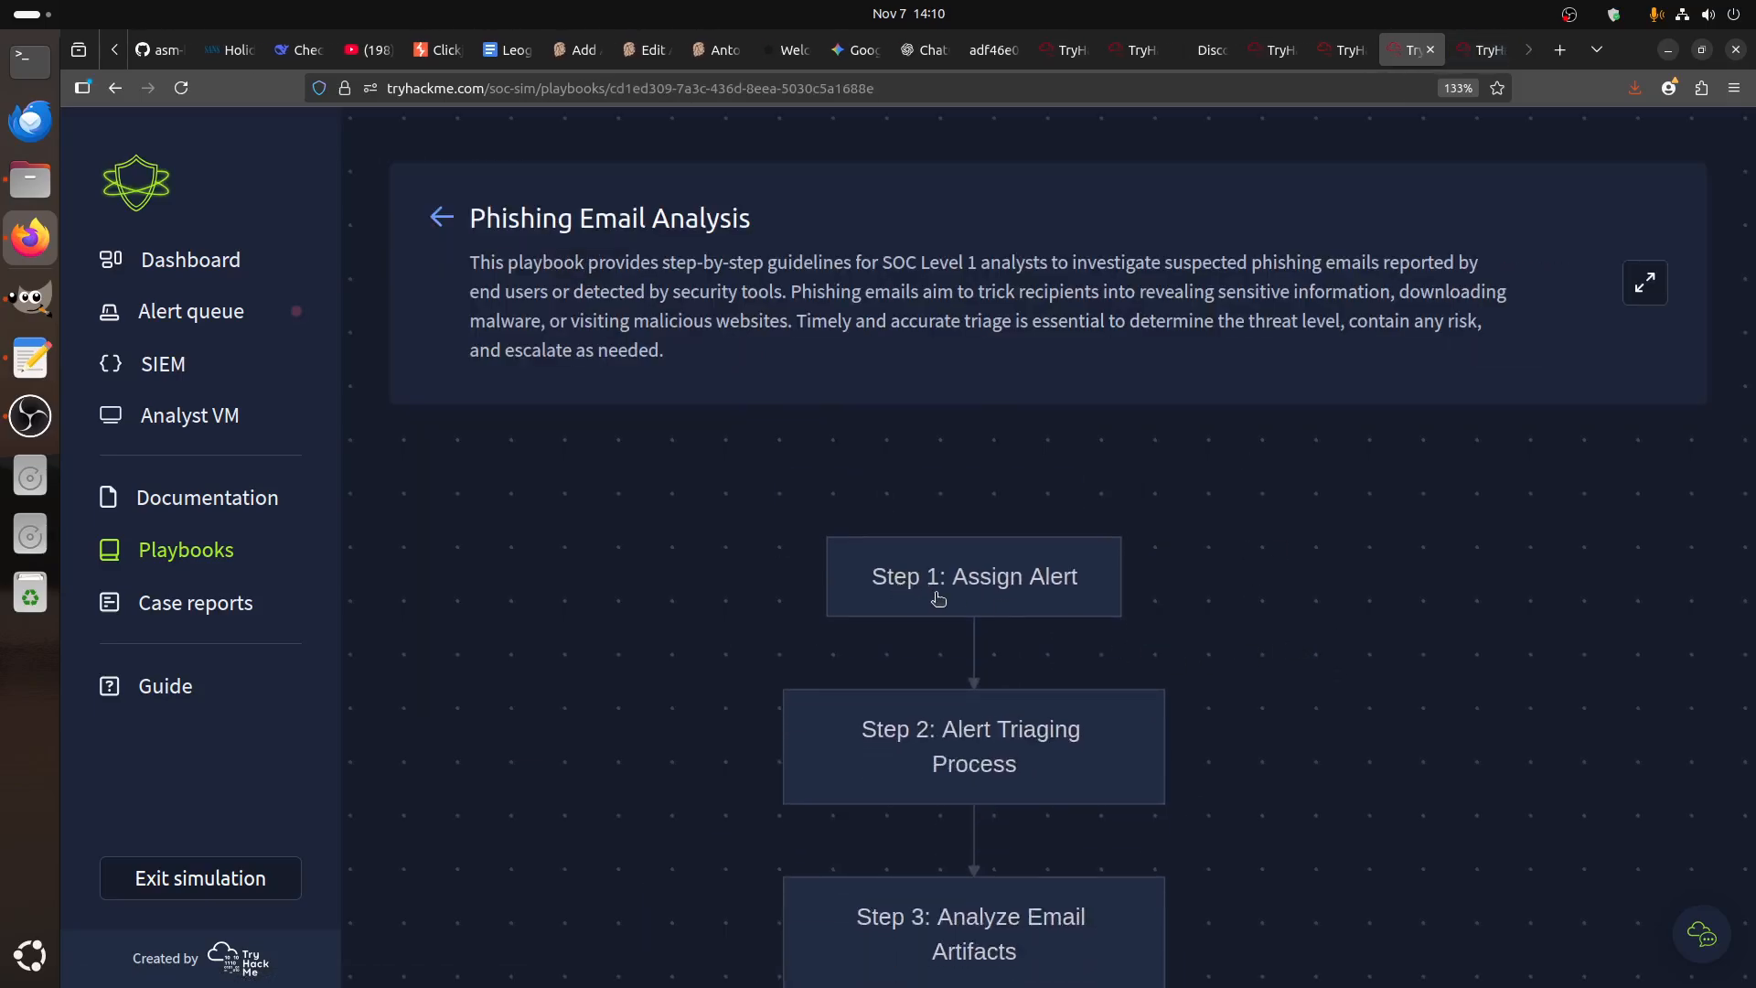
pyautogui.moveTo(1304, 745); pyautogui.dragTo(1273, 402)
pyautogui.moveTo(1349, 807); pyautogui.dragTo(1335, 629)
pyautogui.moveTo(1376, 823); pyautogui.dragTo(1333, 665)
pyautogui.moveTo(1313, 787); pyautogui.dragTo(1295, 682)
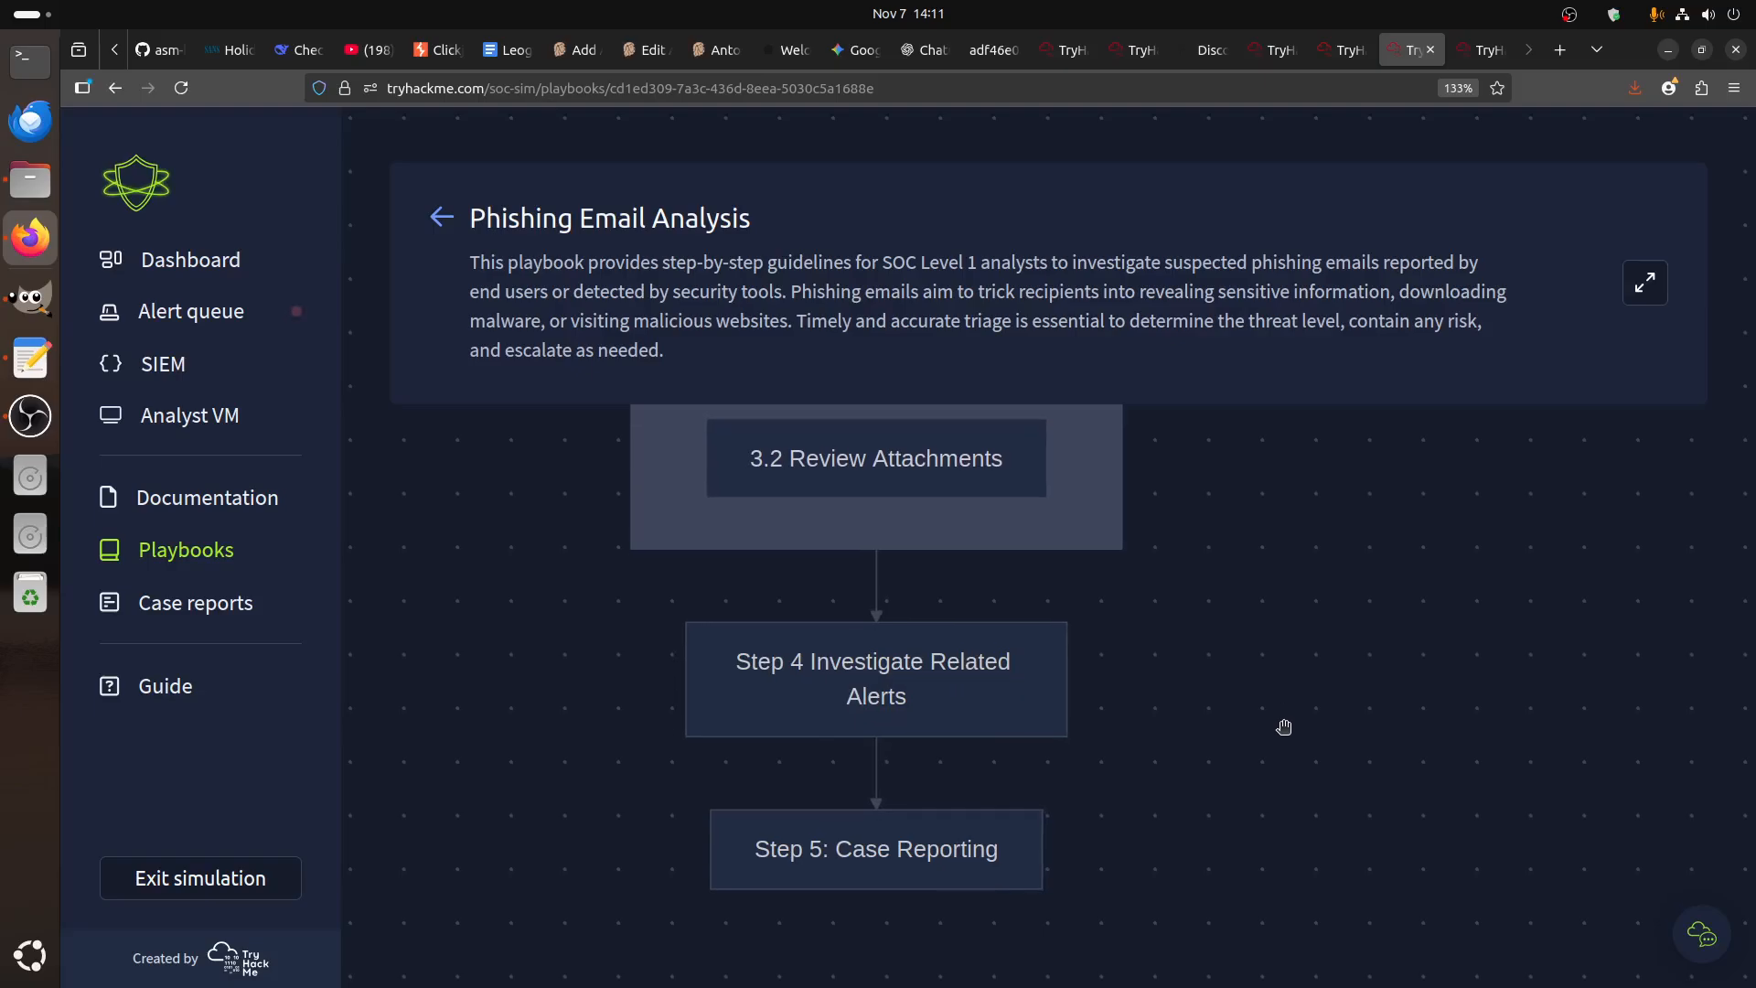
# - Bring up the Suspicious Outbound Connection playbook, enlarge it to 133% and look through its flowchart down to Case Reporting
pyautogui.click(1481, 50)
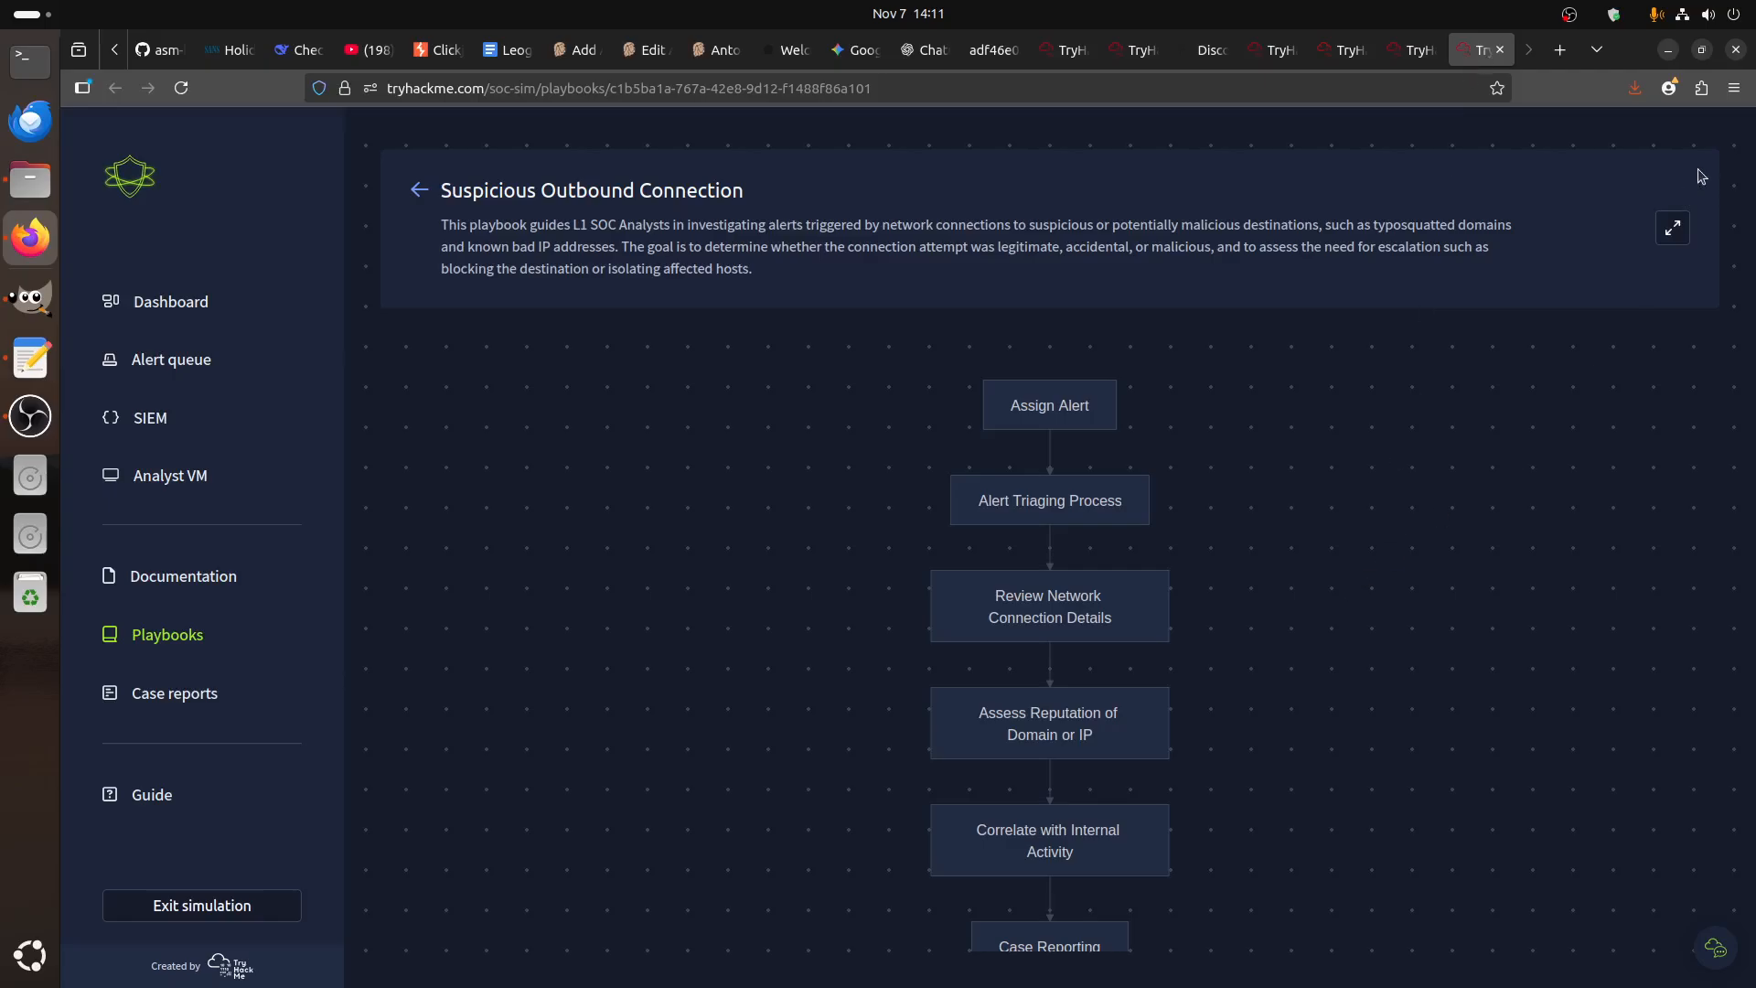
pyautogui.click(1735, 87)
pyautogui.click(1697, 560)
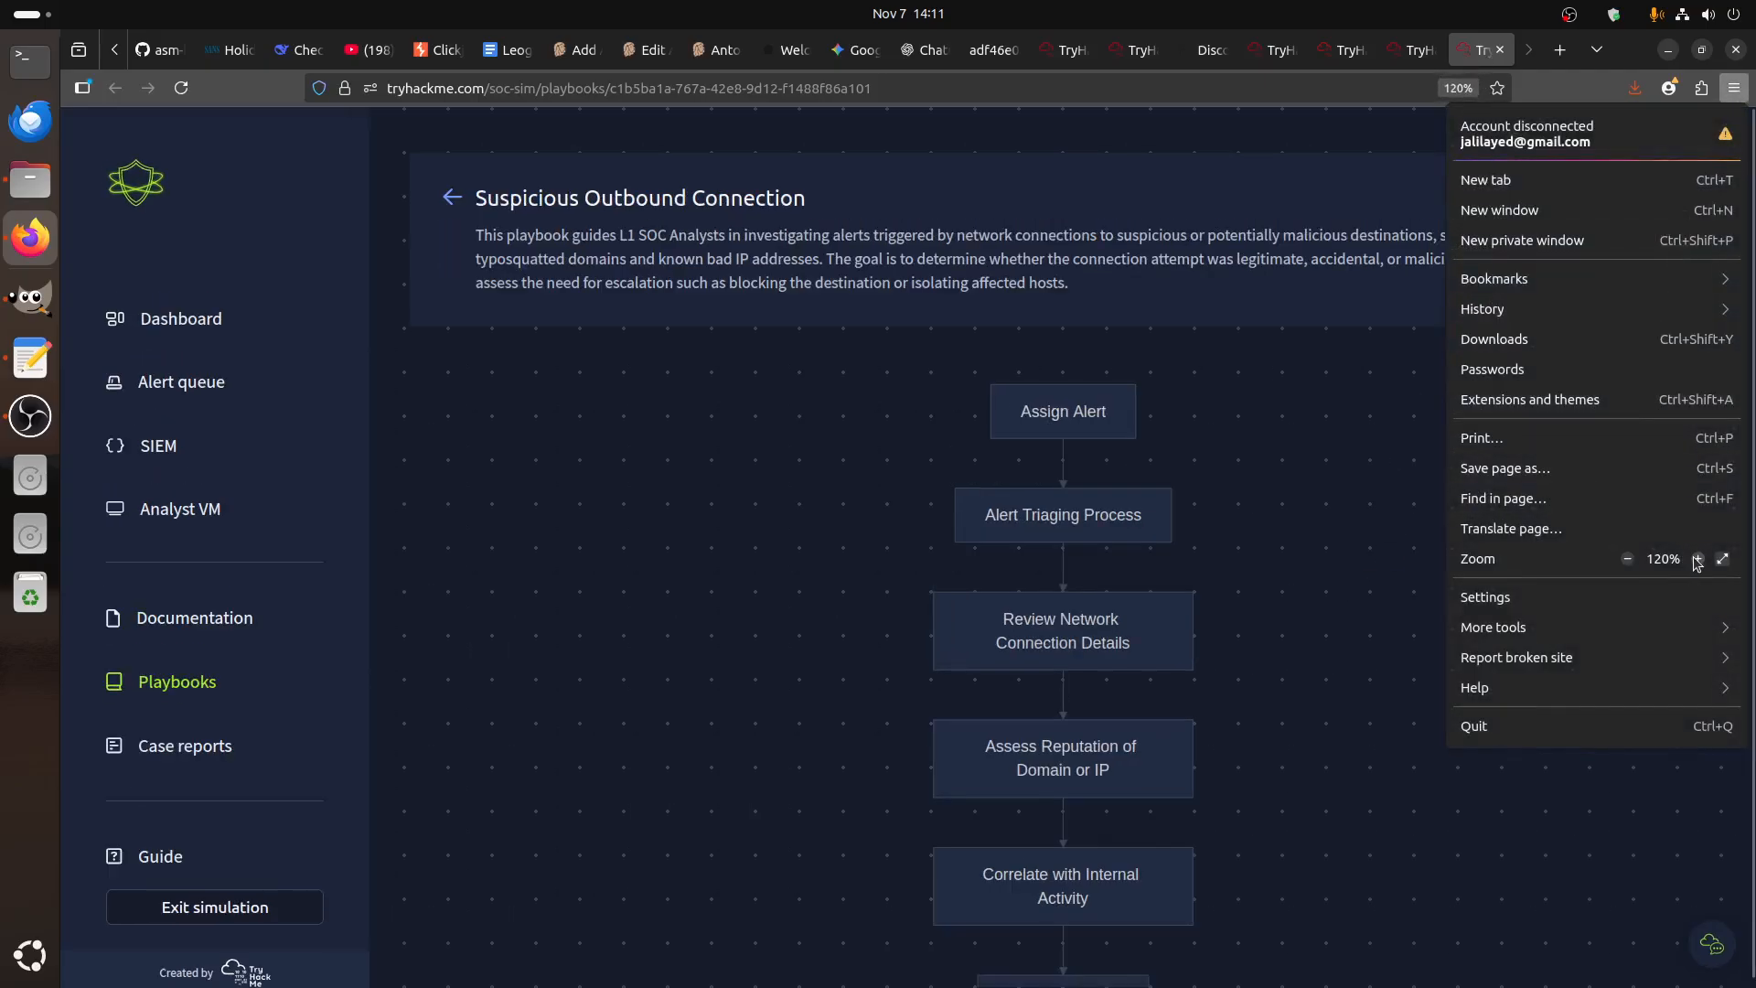
pyautogui.click(1698, 559)
pyautogui.click(1697, 560)
pyautogui.click(674, 230)
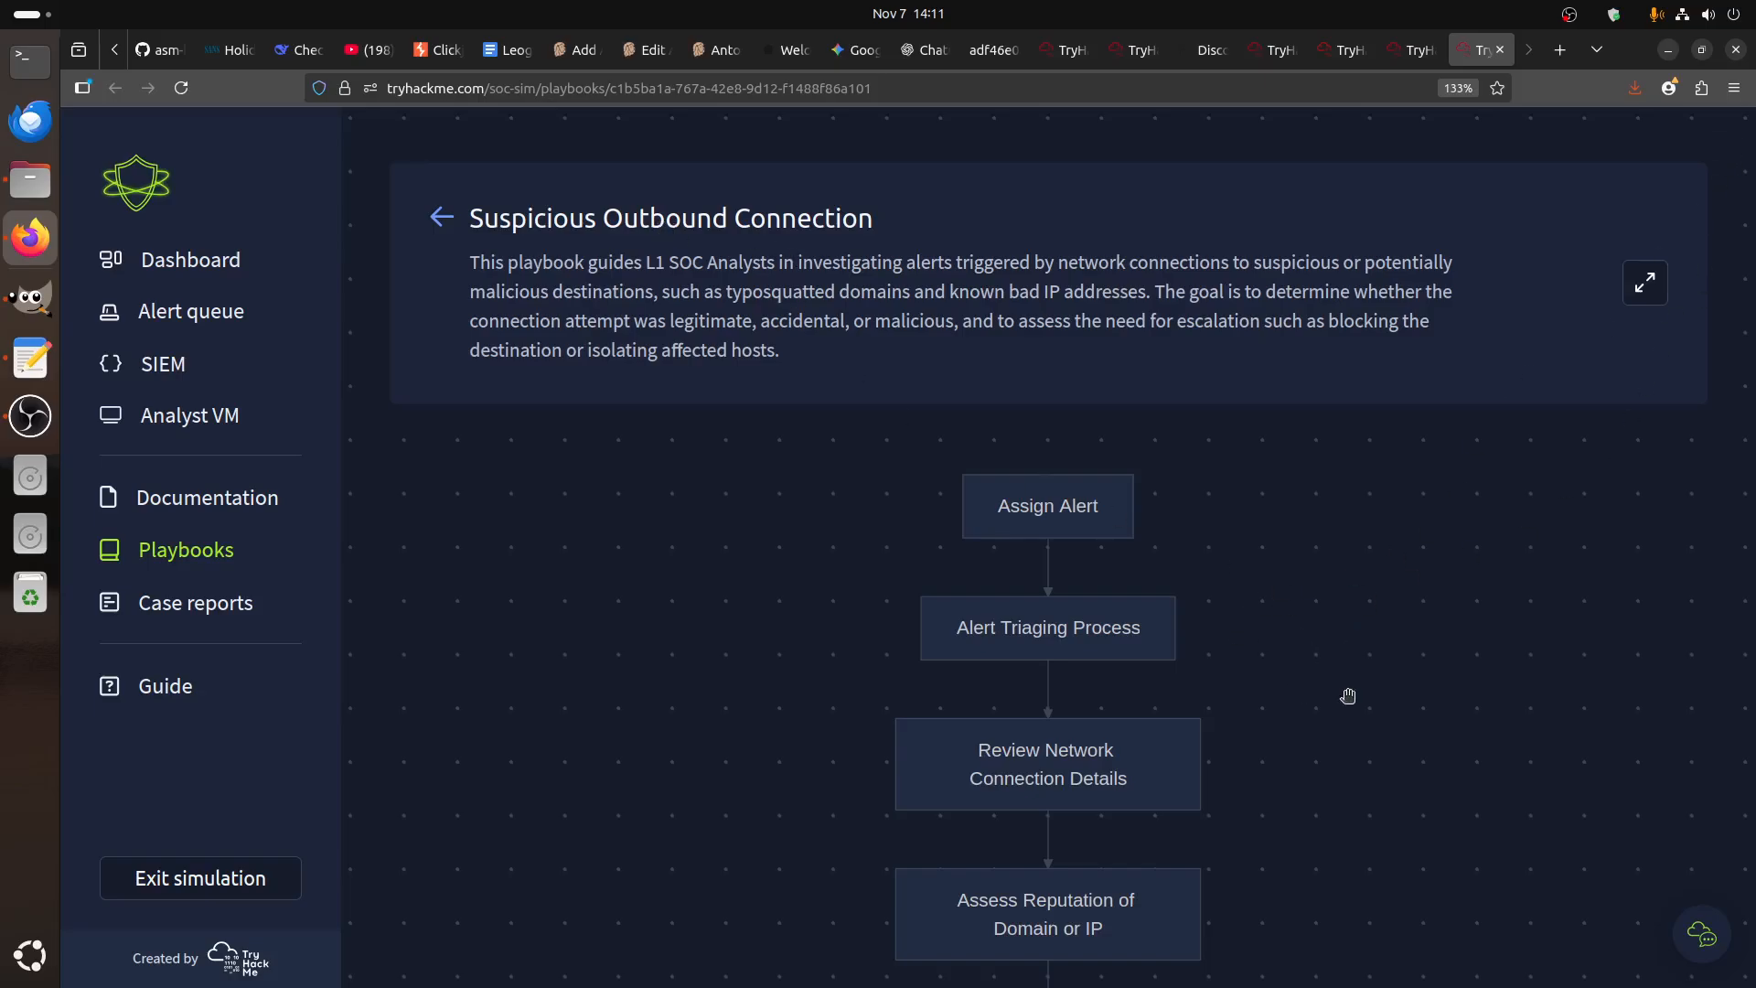
pyautogui.moveTo(1325, 741); pyautogui.dragTo(1159, 503)
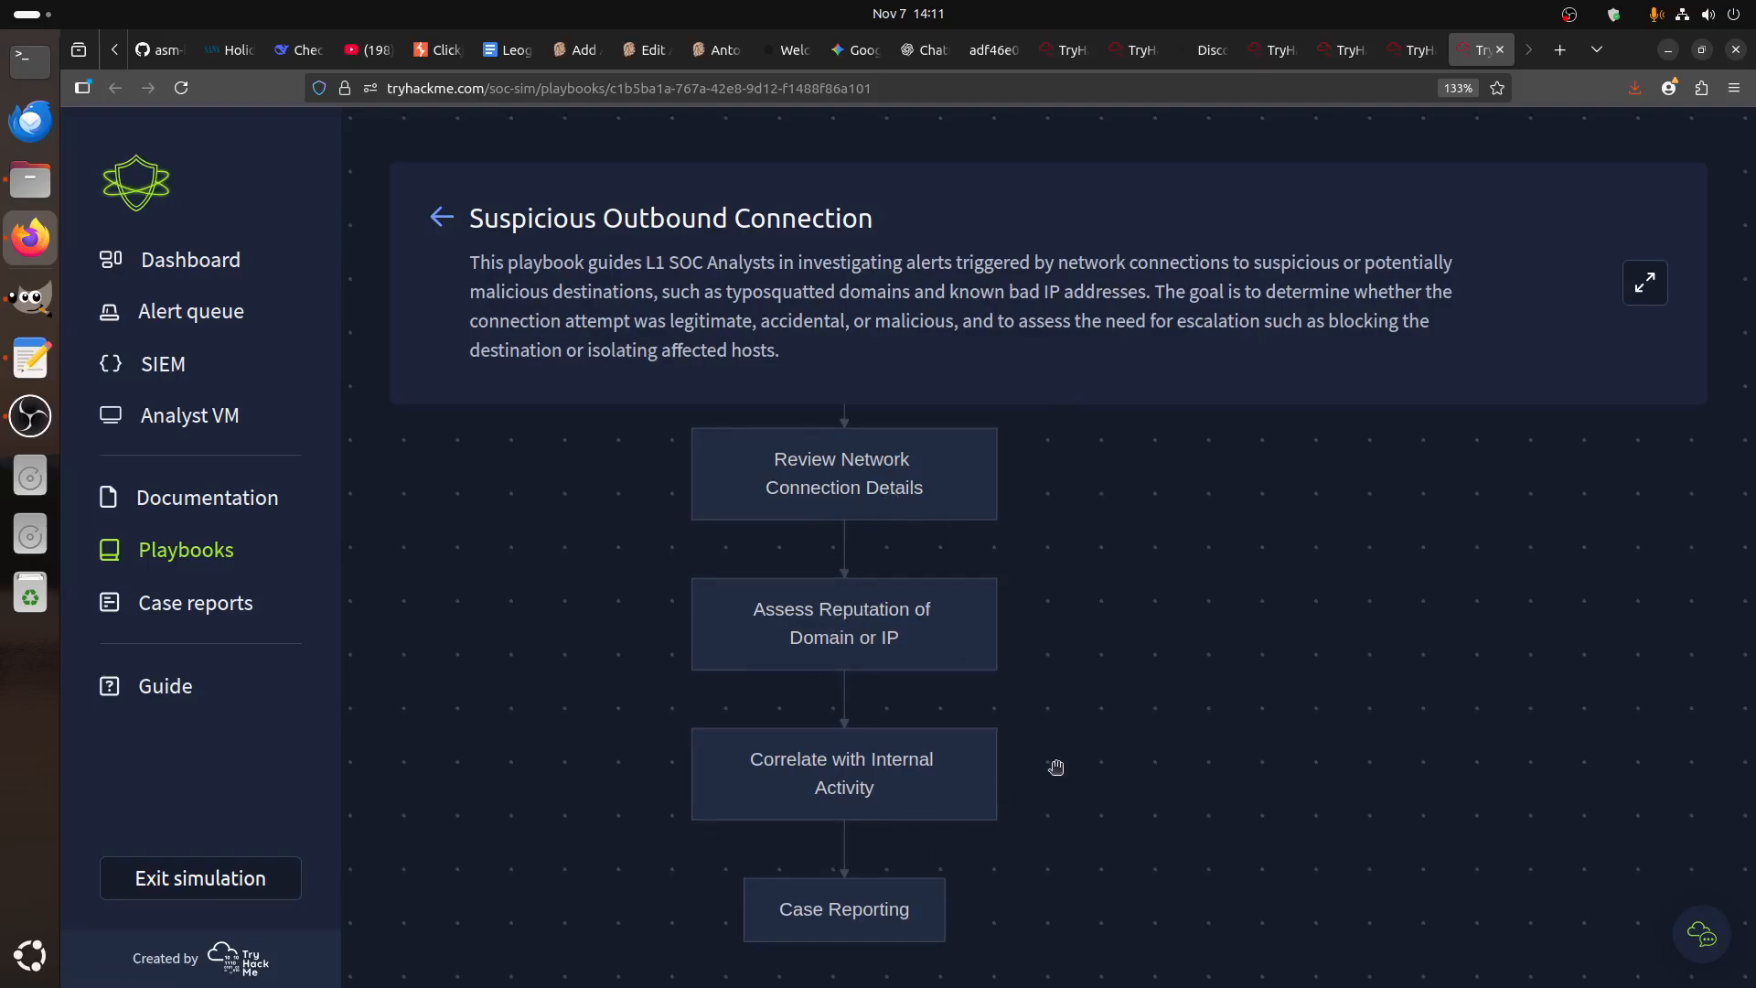
# - Switch to the Analyst VM and launch TryDetectThis from its desktop
pyautogui.click(1344, 53)
pyautogui.click(1258, 53)
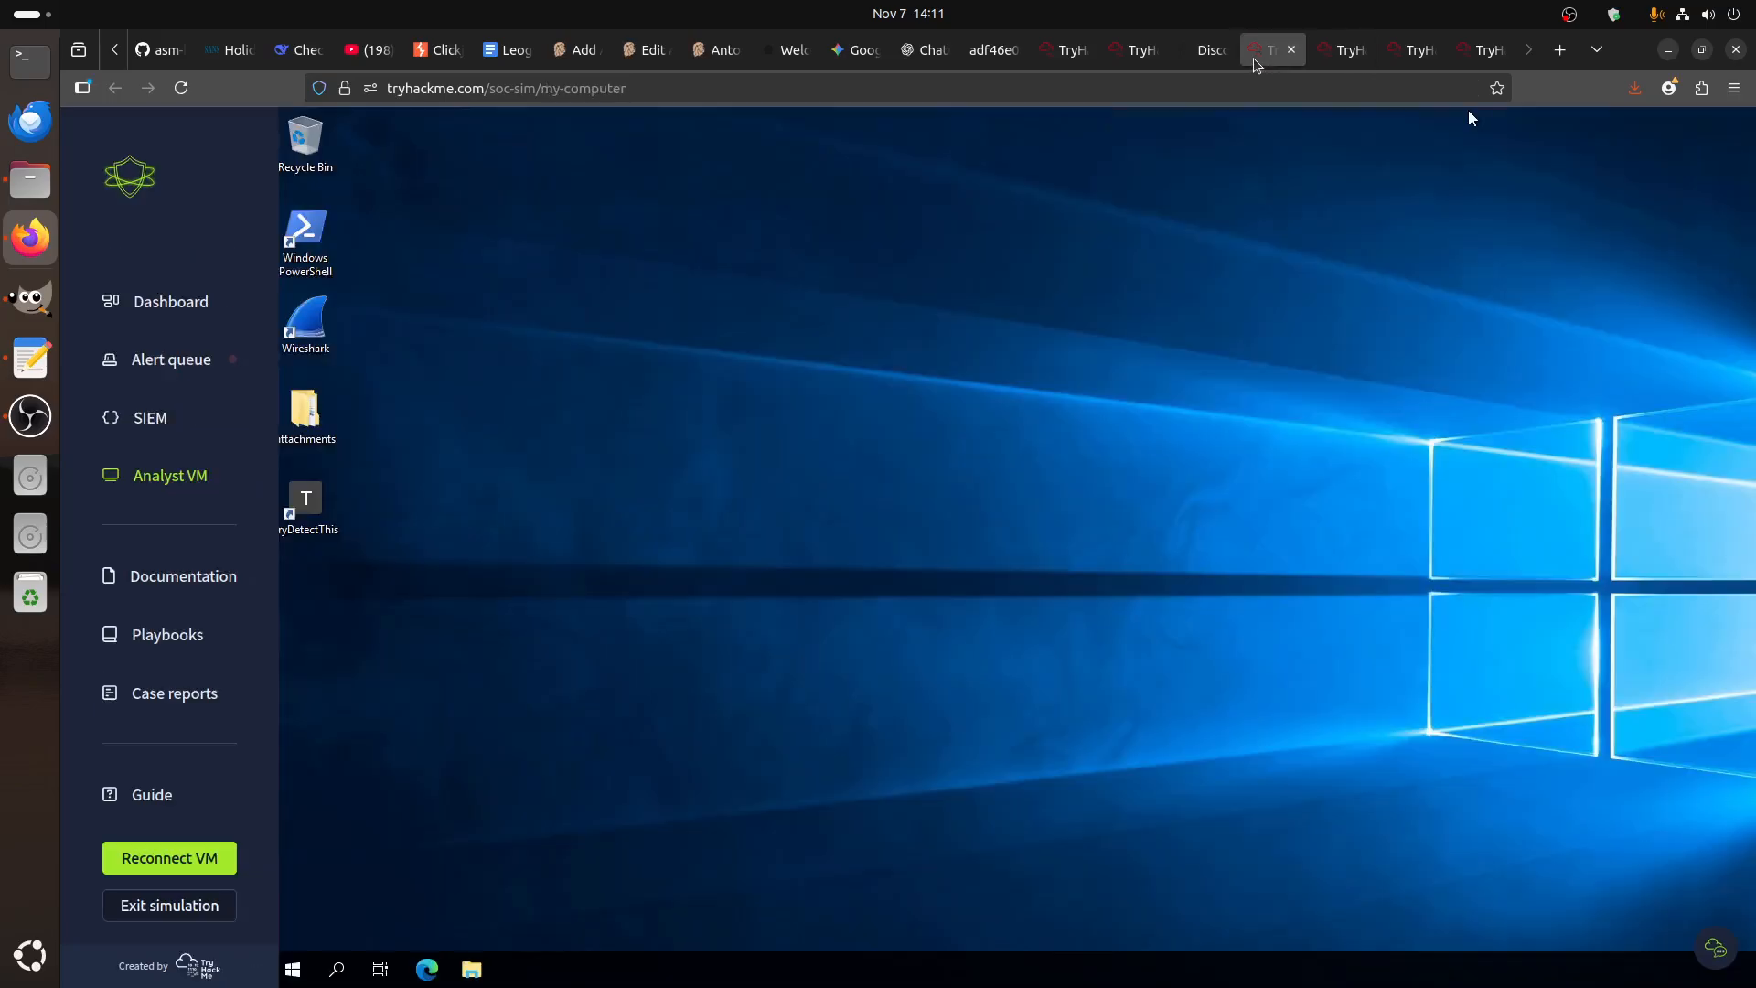
pyautogui.doubleClick(308, 508)
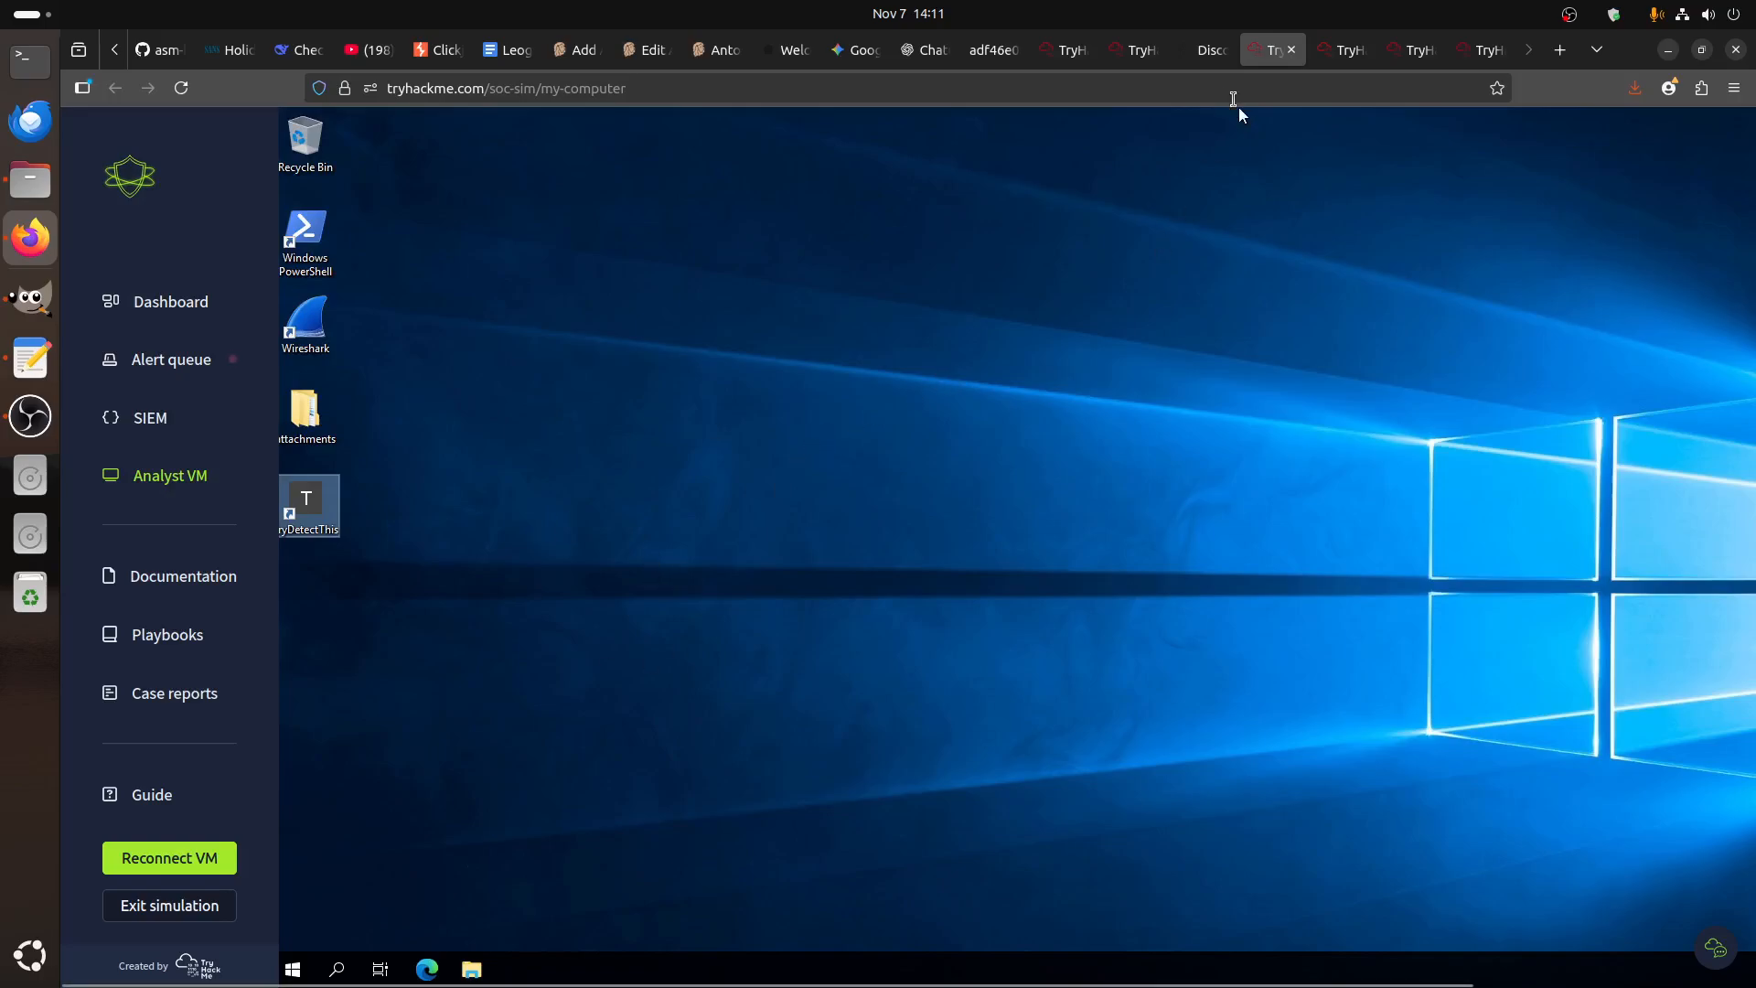
# - Switch to the Elastic SIEM, check its automatic refresh interval and narrow the available fields list to widen the documents table
pyautogui.click(1208, 50)
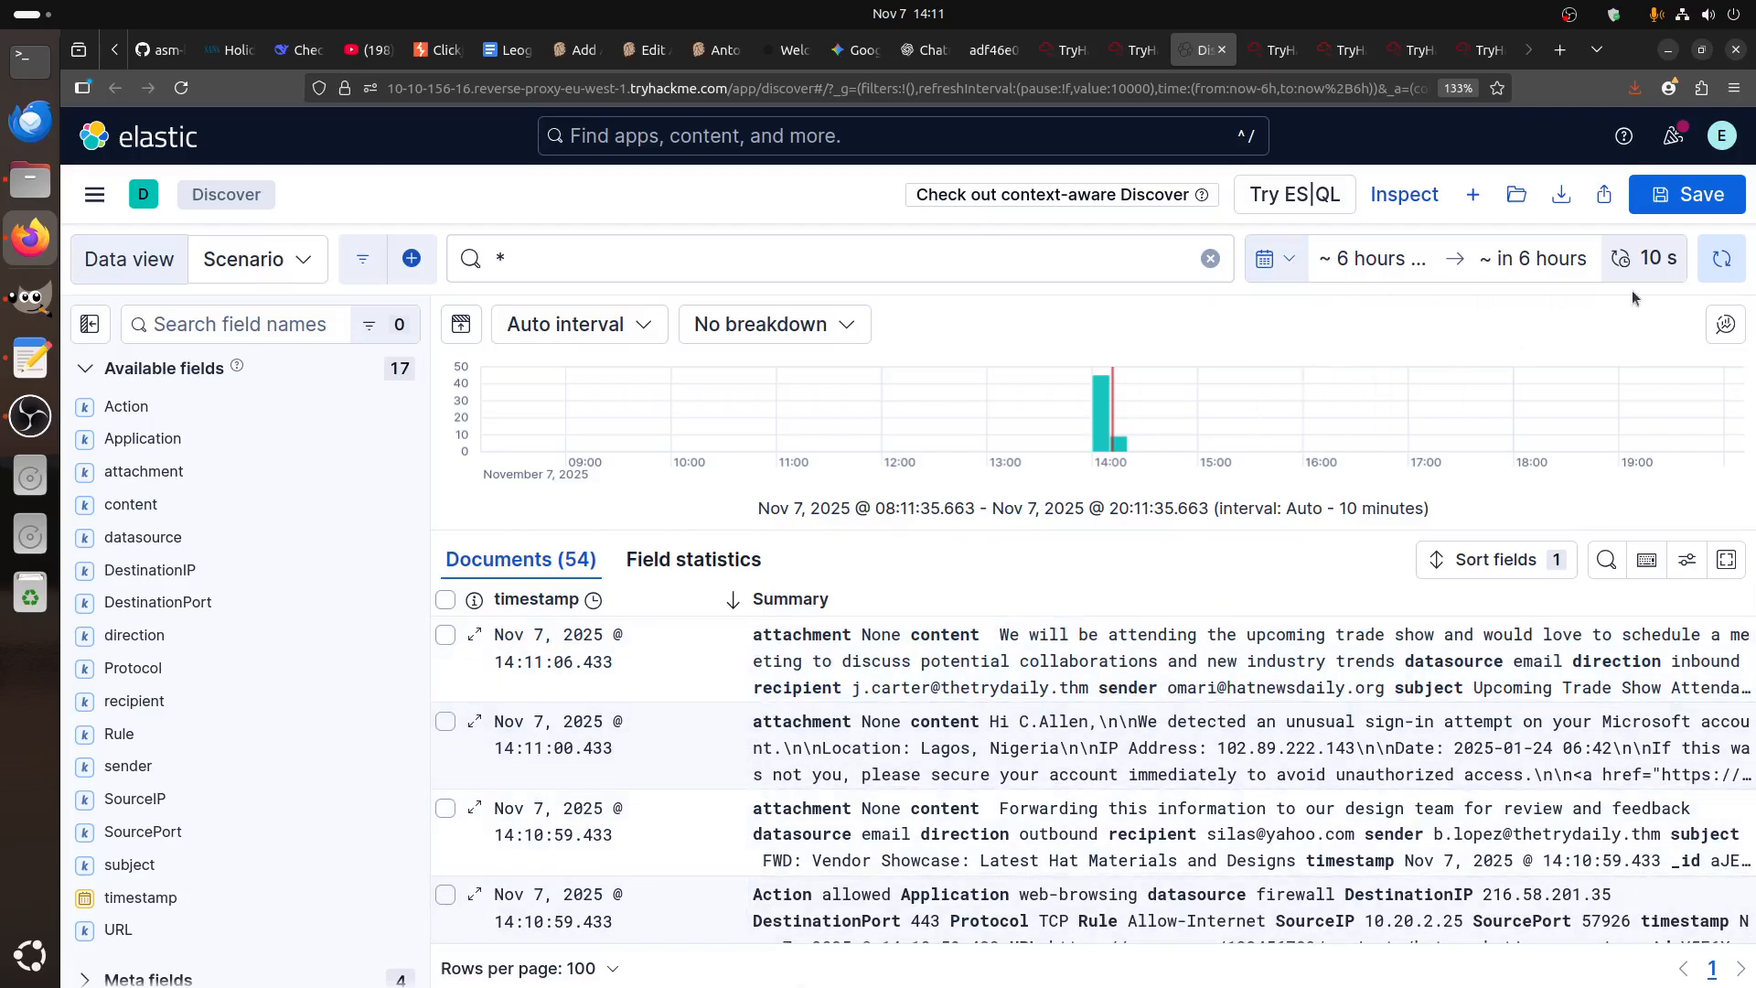
pyautogui.click(1646, 257)
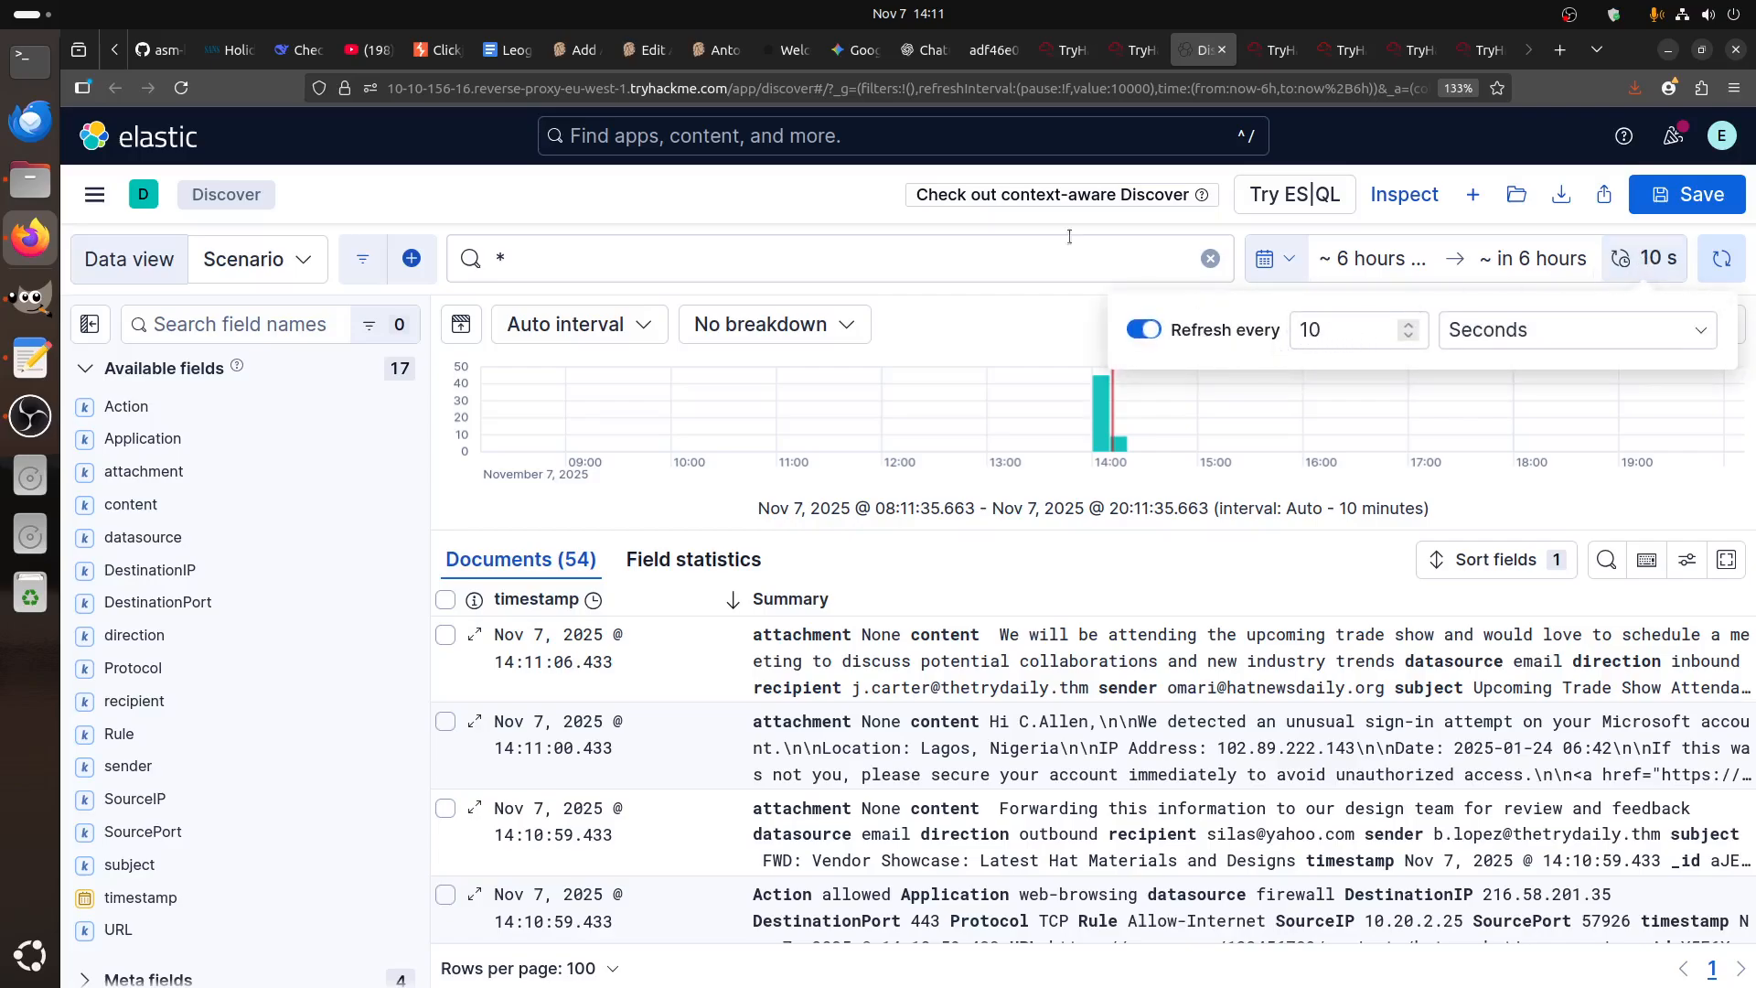
pyautogui.click(979, 293)
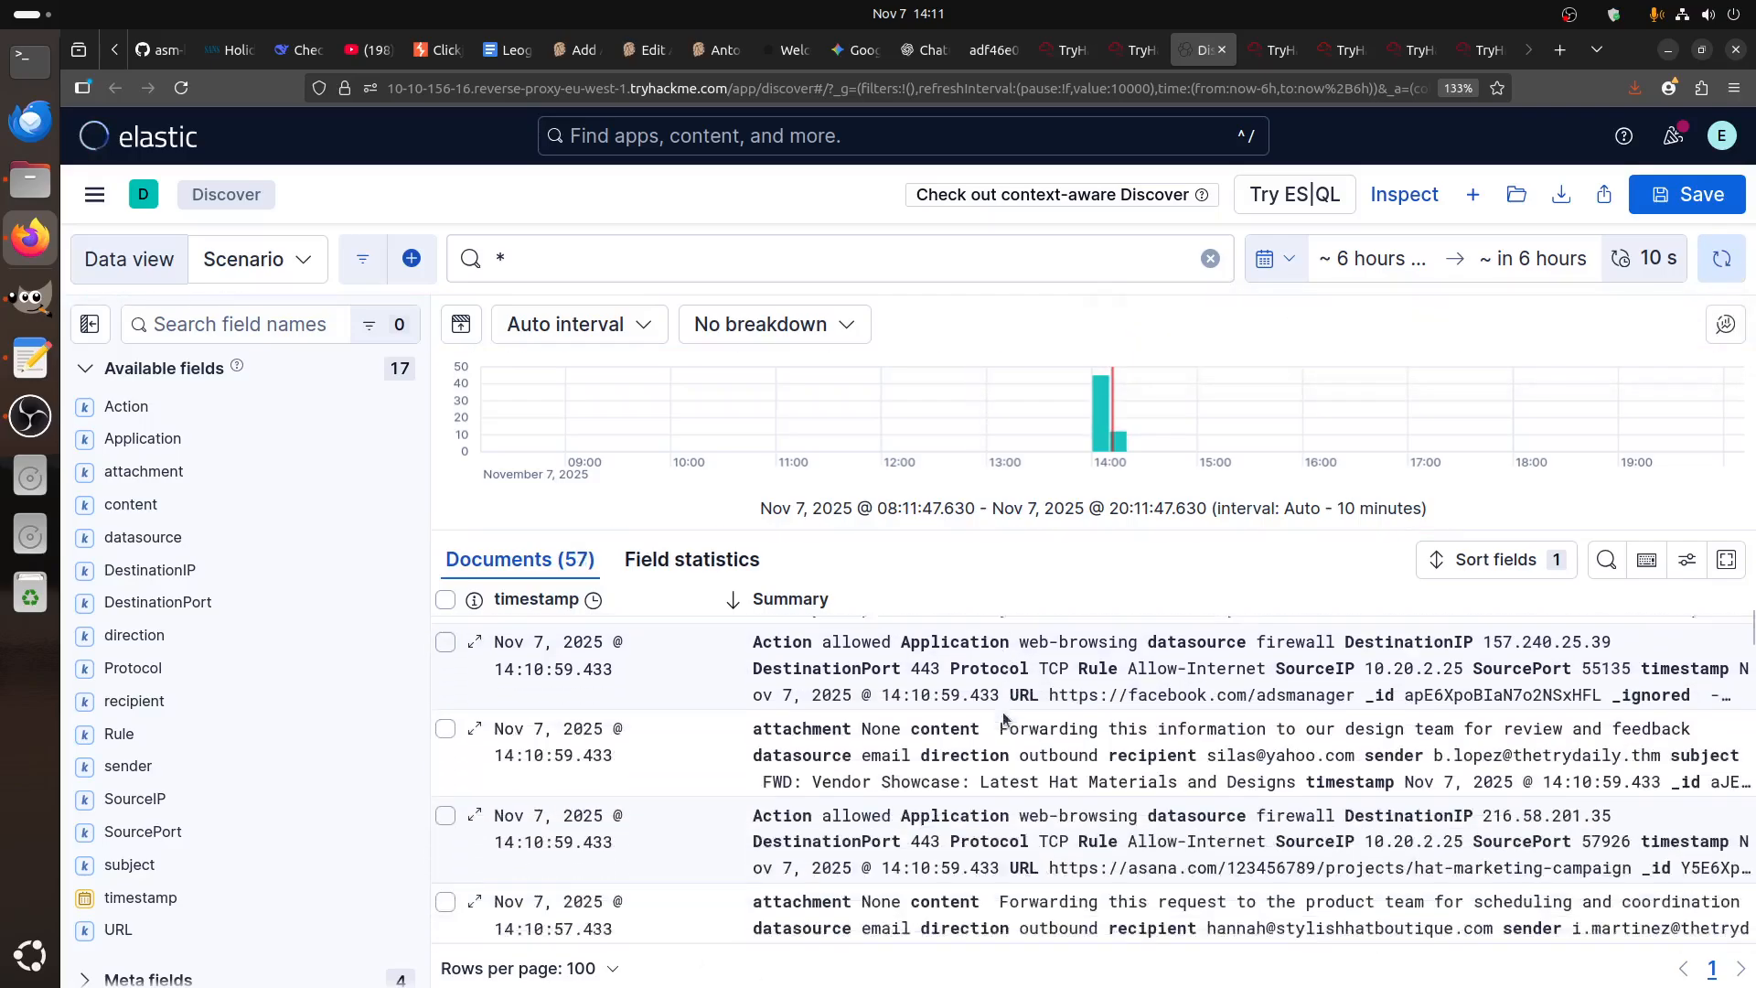
pyautogui.moveTo(430, 610); pyautogui.dragTo(271, 610)
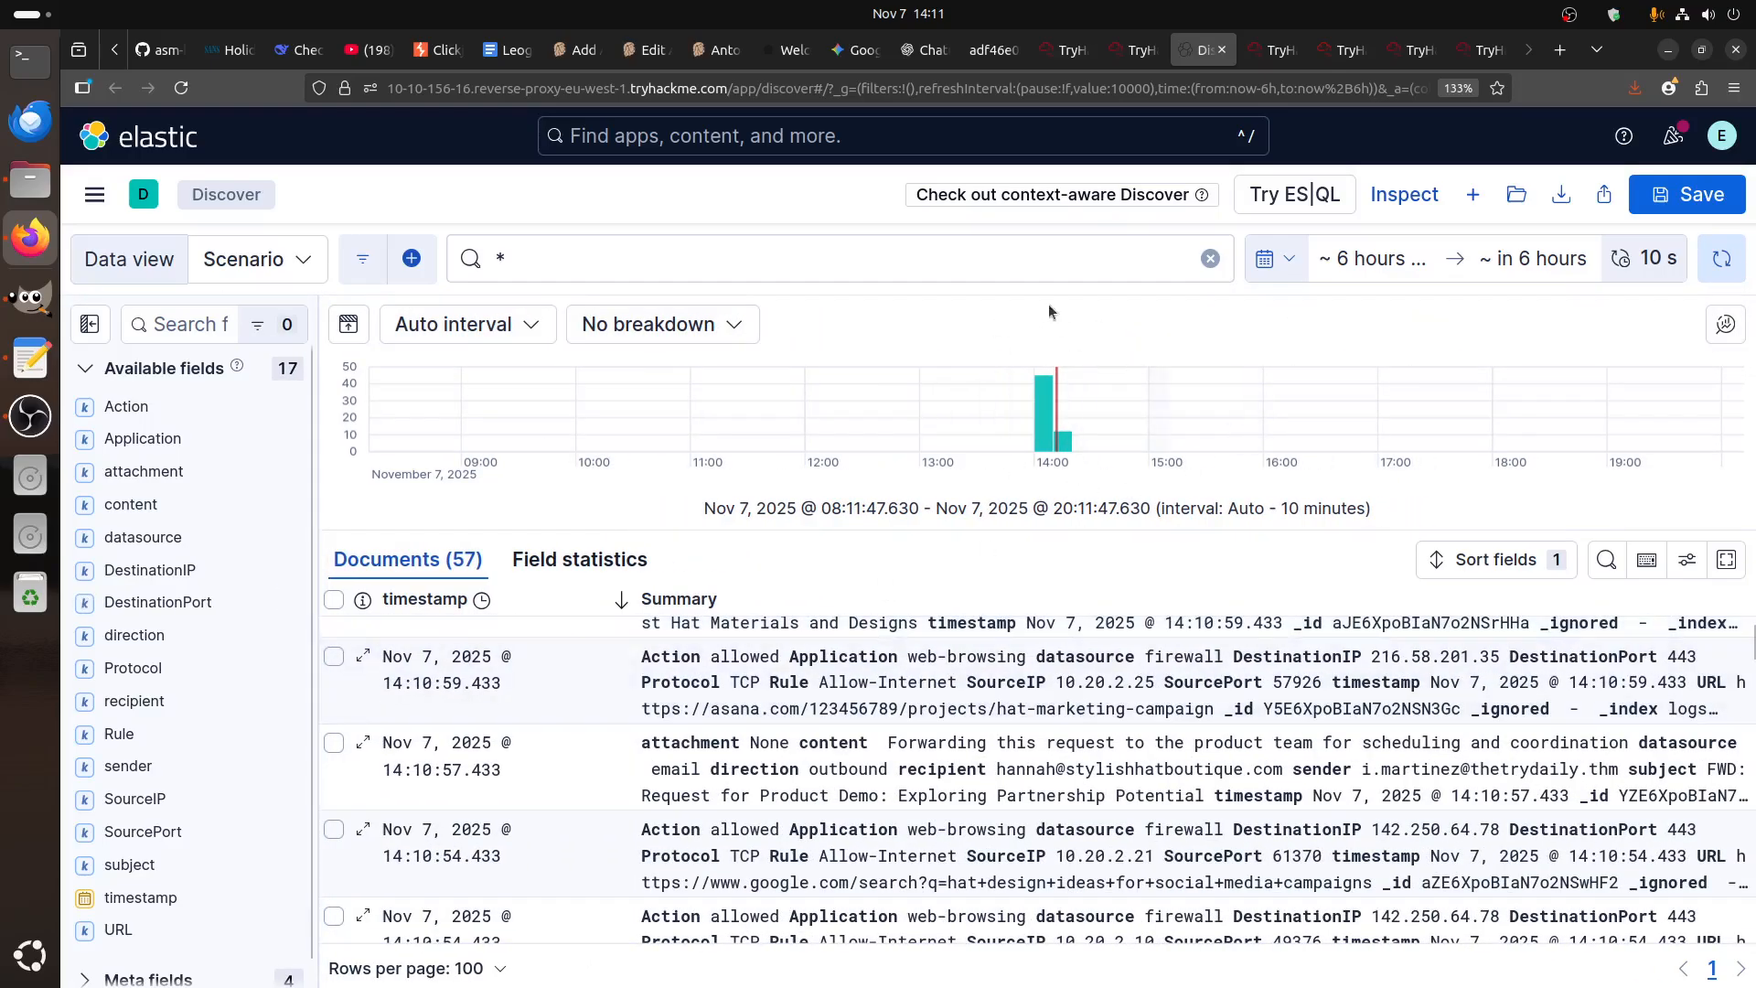
# - Return to the alert queue, take ownership of phishing alert 8814 and expand its details
pyautogui.click(1138, 49)
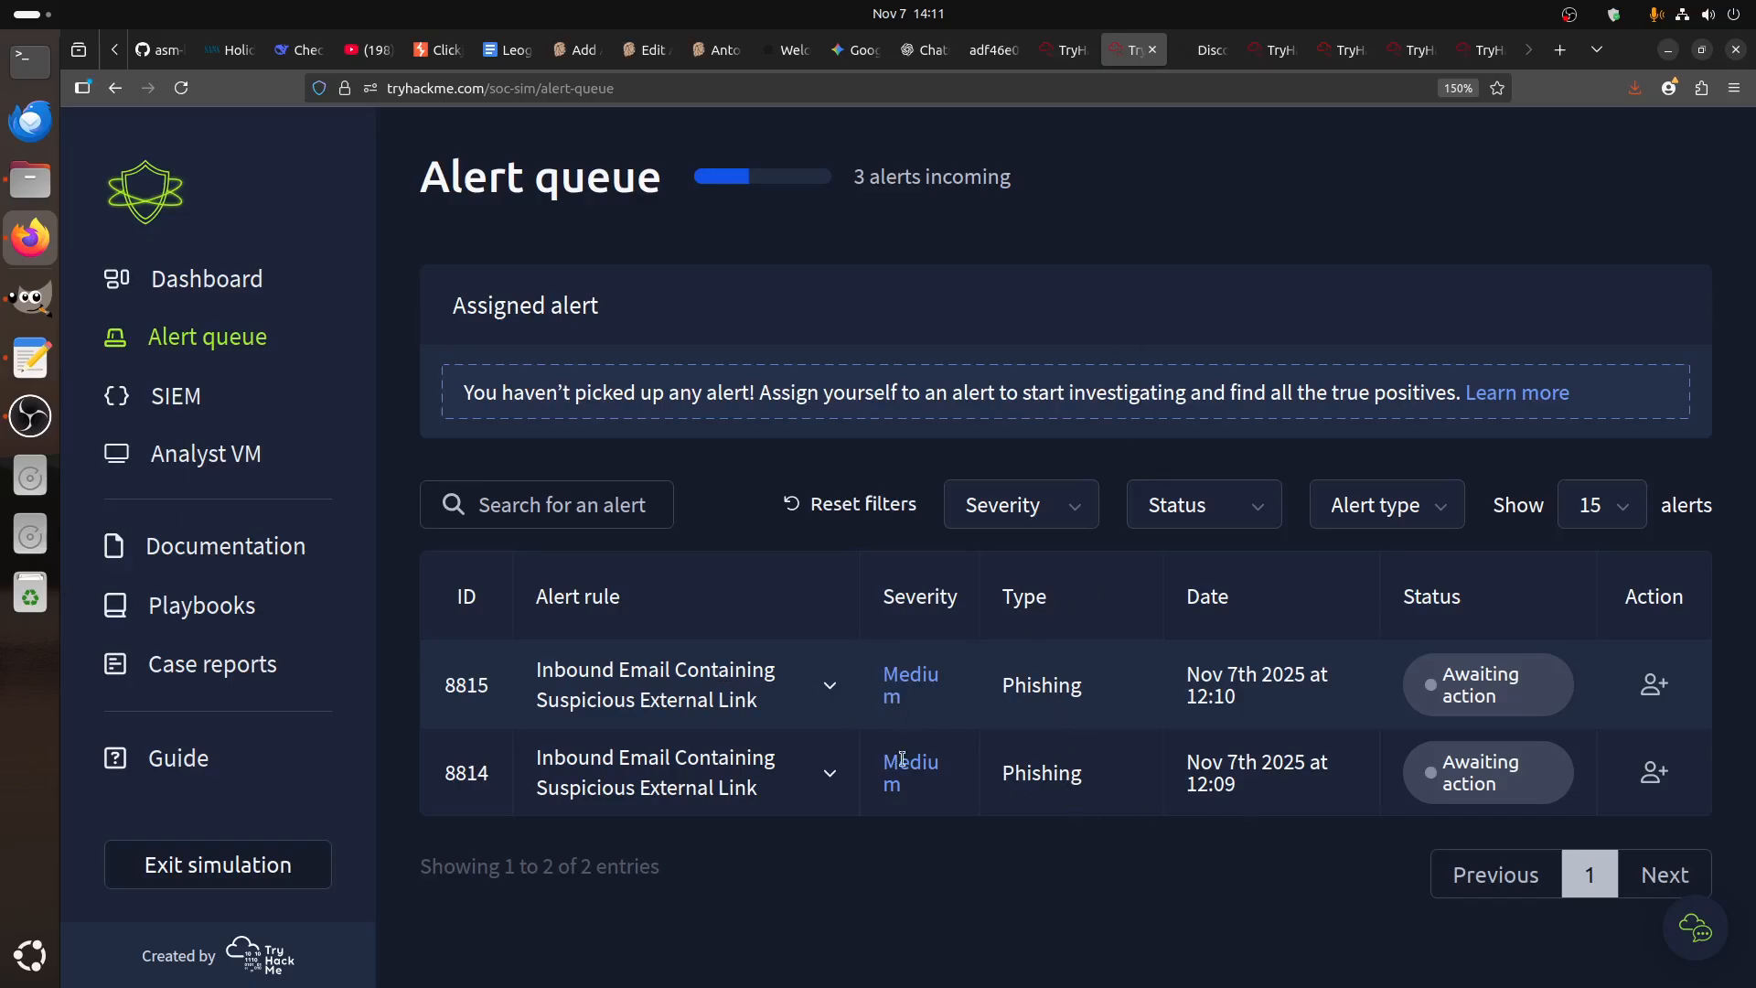
pyautogui.click(1654, 772)
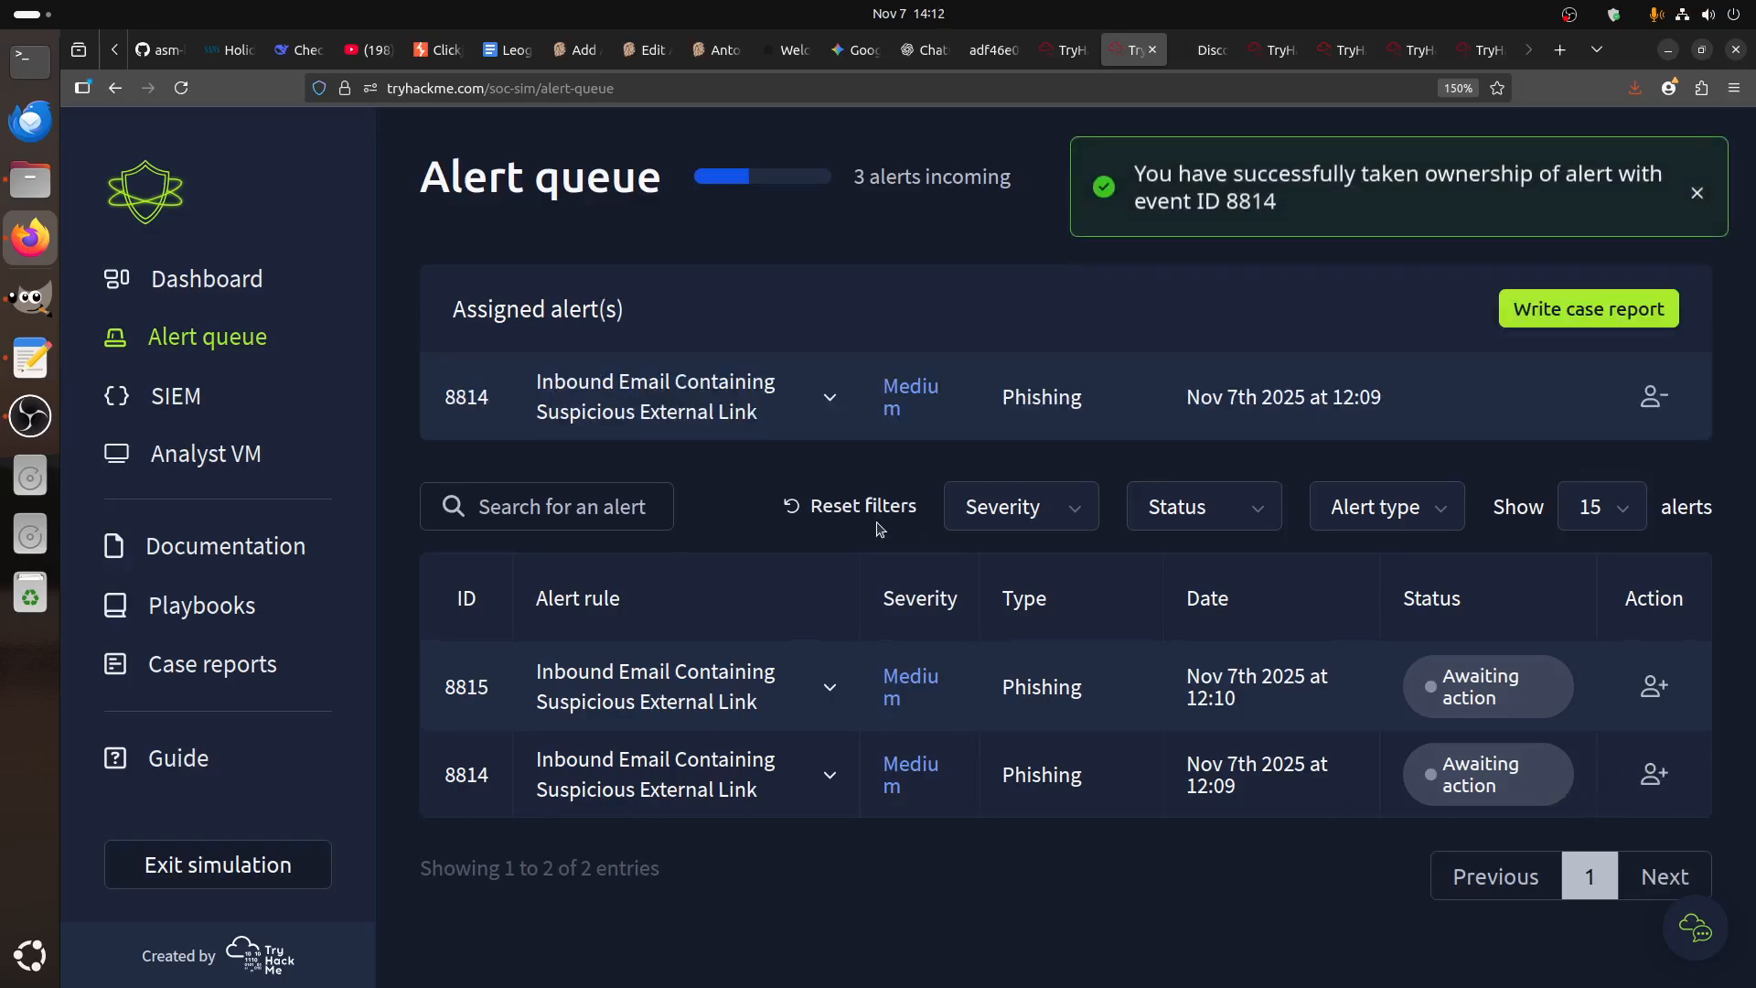
pyautogui.click(737, 393)
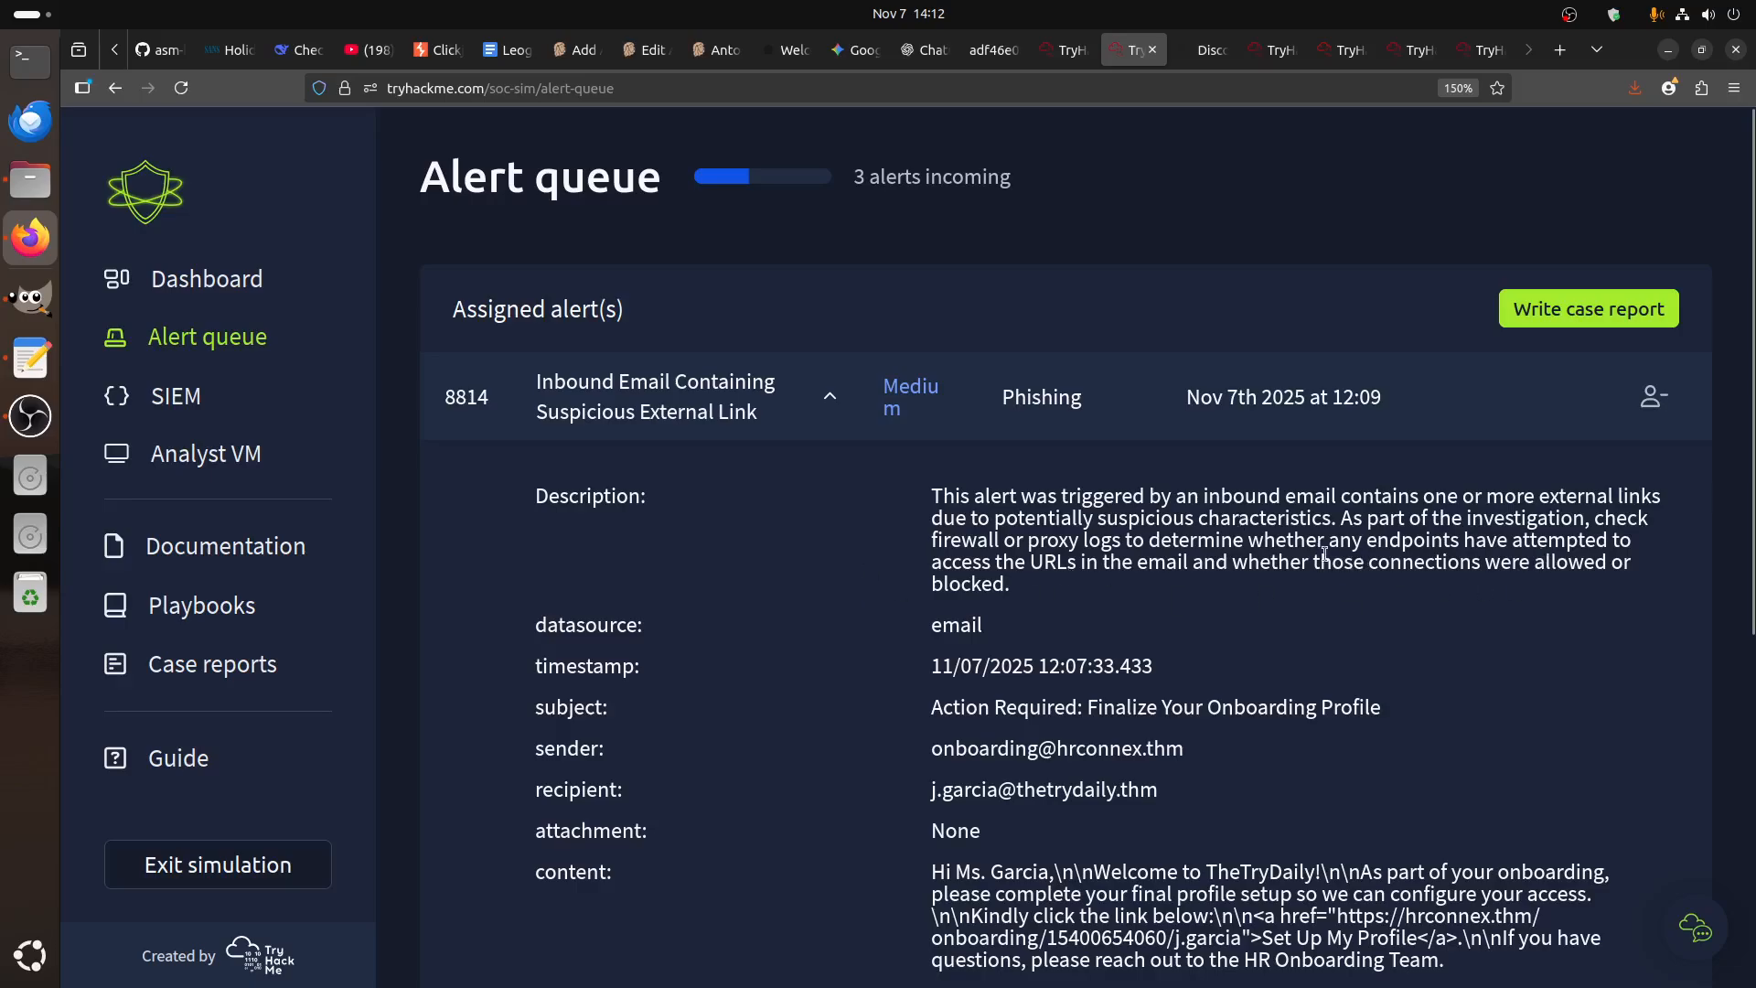
pyautogui.scroll(-1, 1433, 643)
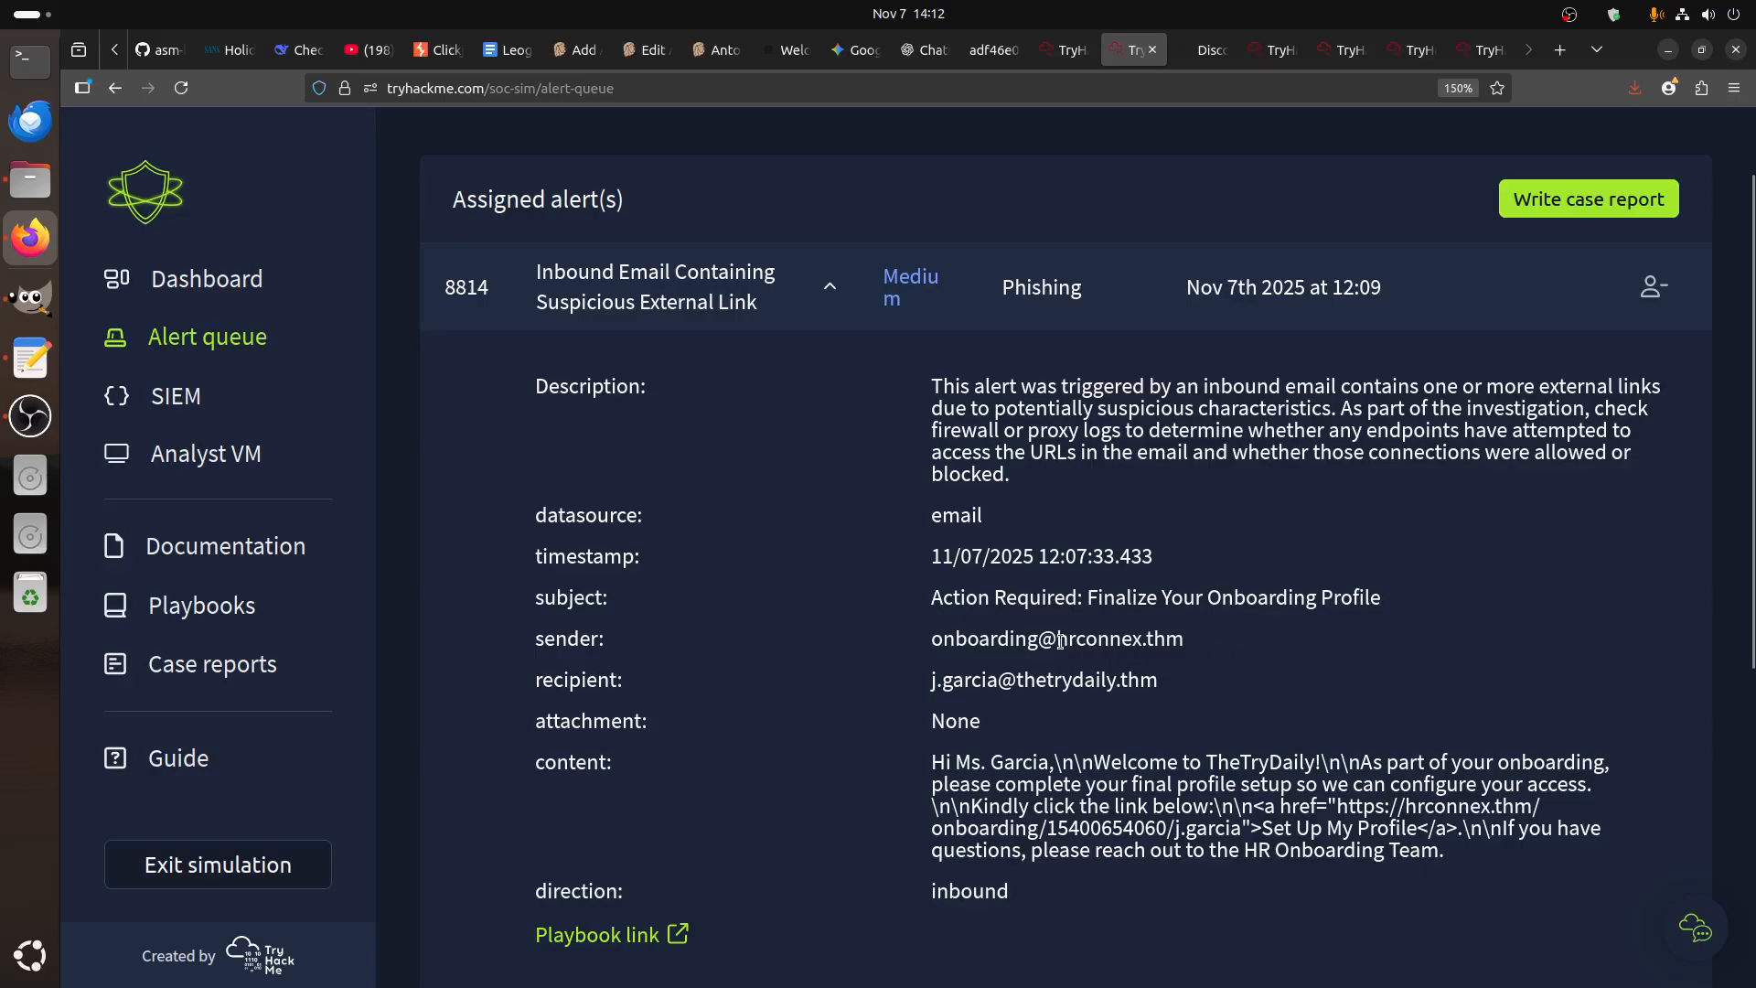
# - Highlight the sender's domain in alert 8814 and review the Phishing Email Analysis playbook's email analysis tasks and related-alerts step
pyautogui.moveTo(1058, 639); pyautogui.dragTo(1225, 648)
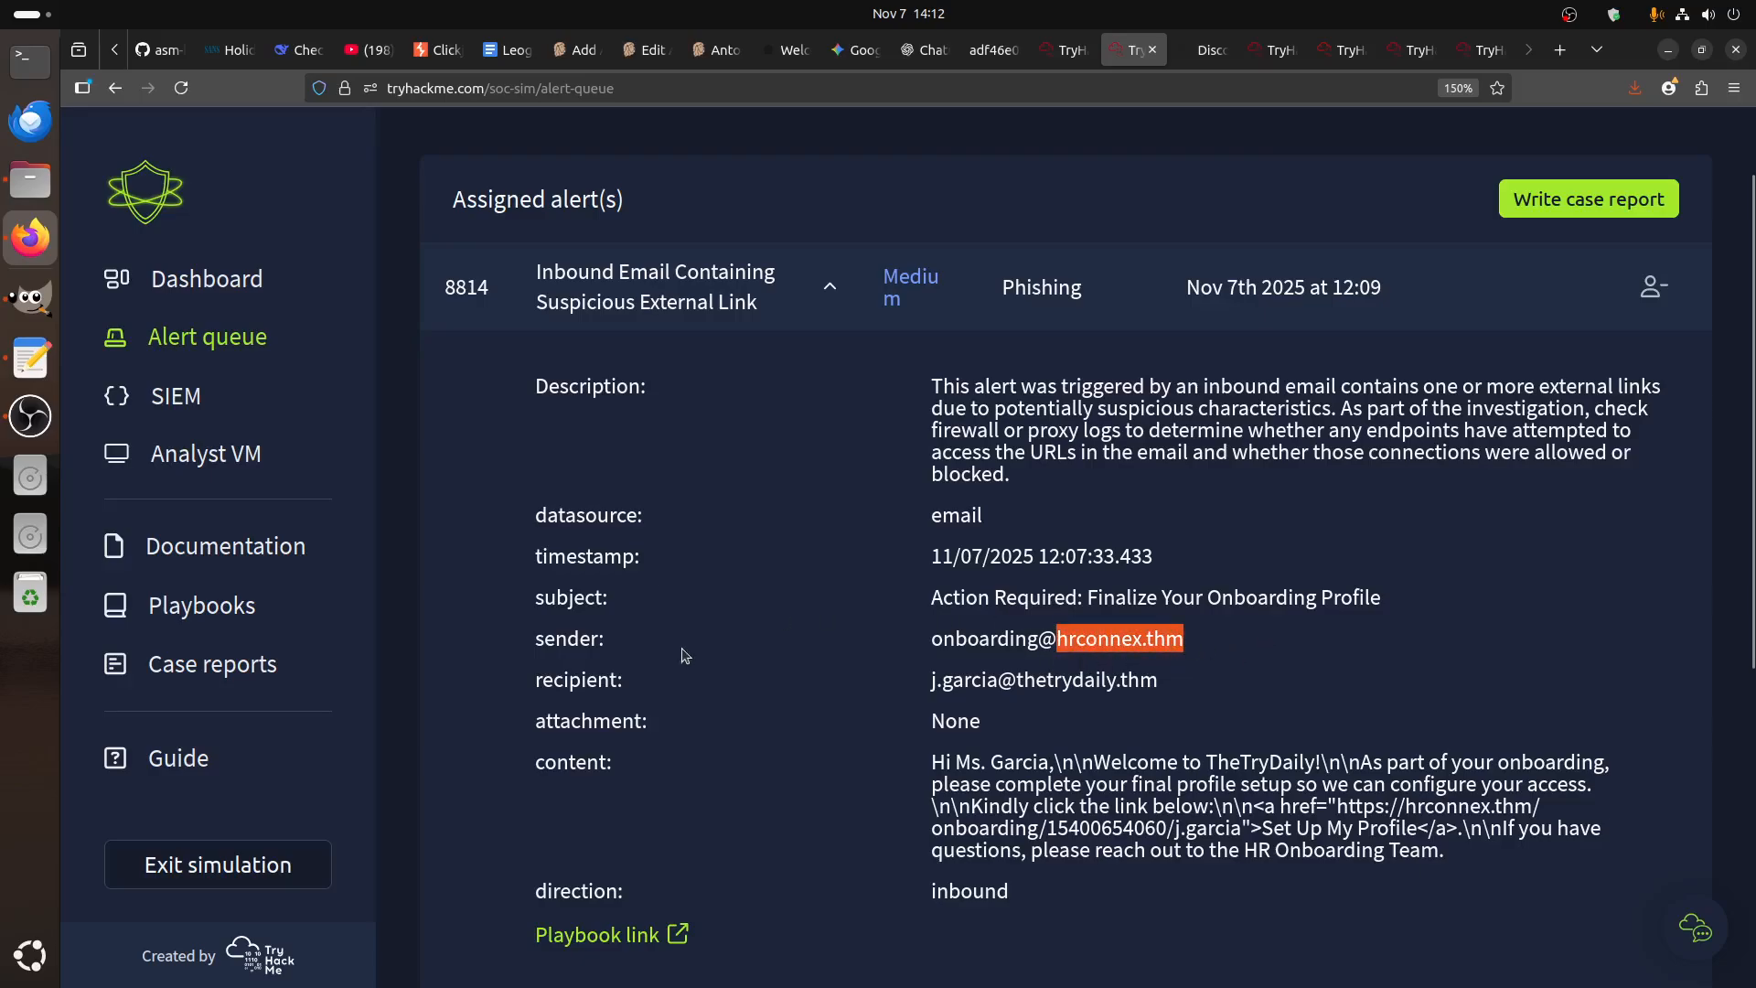
pyautogui.click(1361, 58)
pyautogui.click(1407, 60)
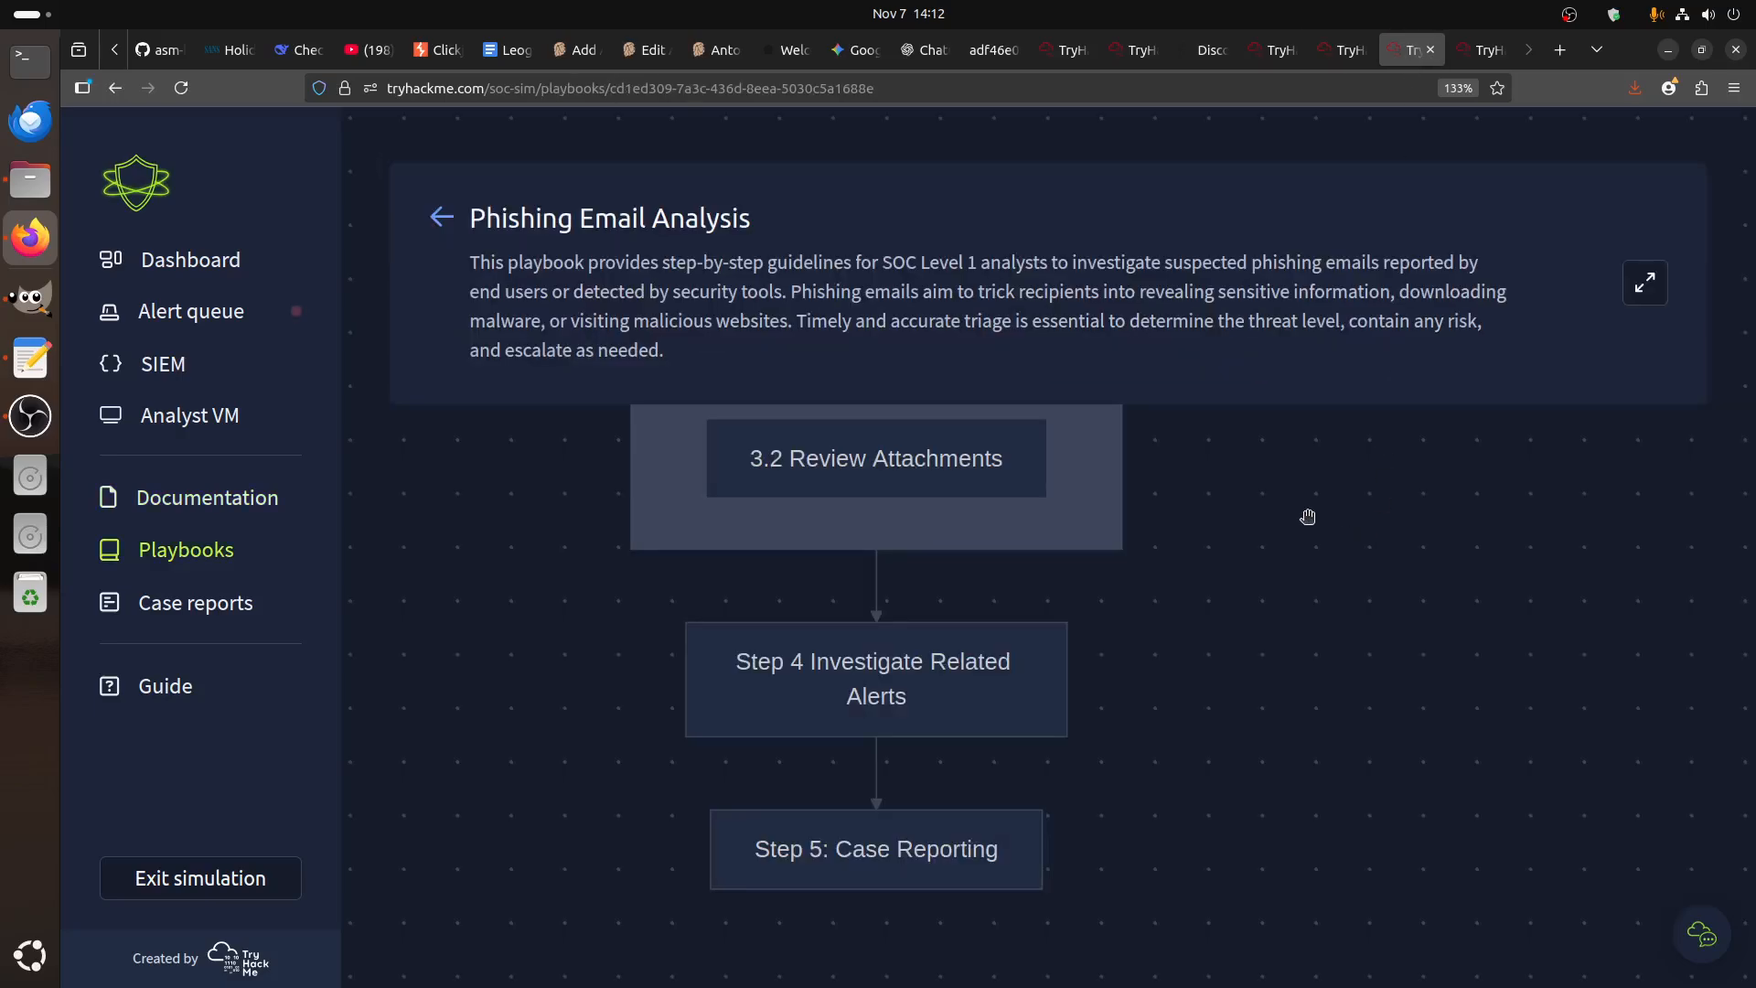
pyautogui.moveTo(1236, 517); pyautogui.dragTo(1238, 823)
pyautogui.moveTo(1296, 563); pyautogui.dragTo(1301, 662)
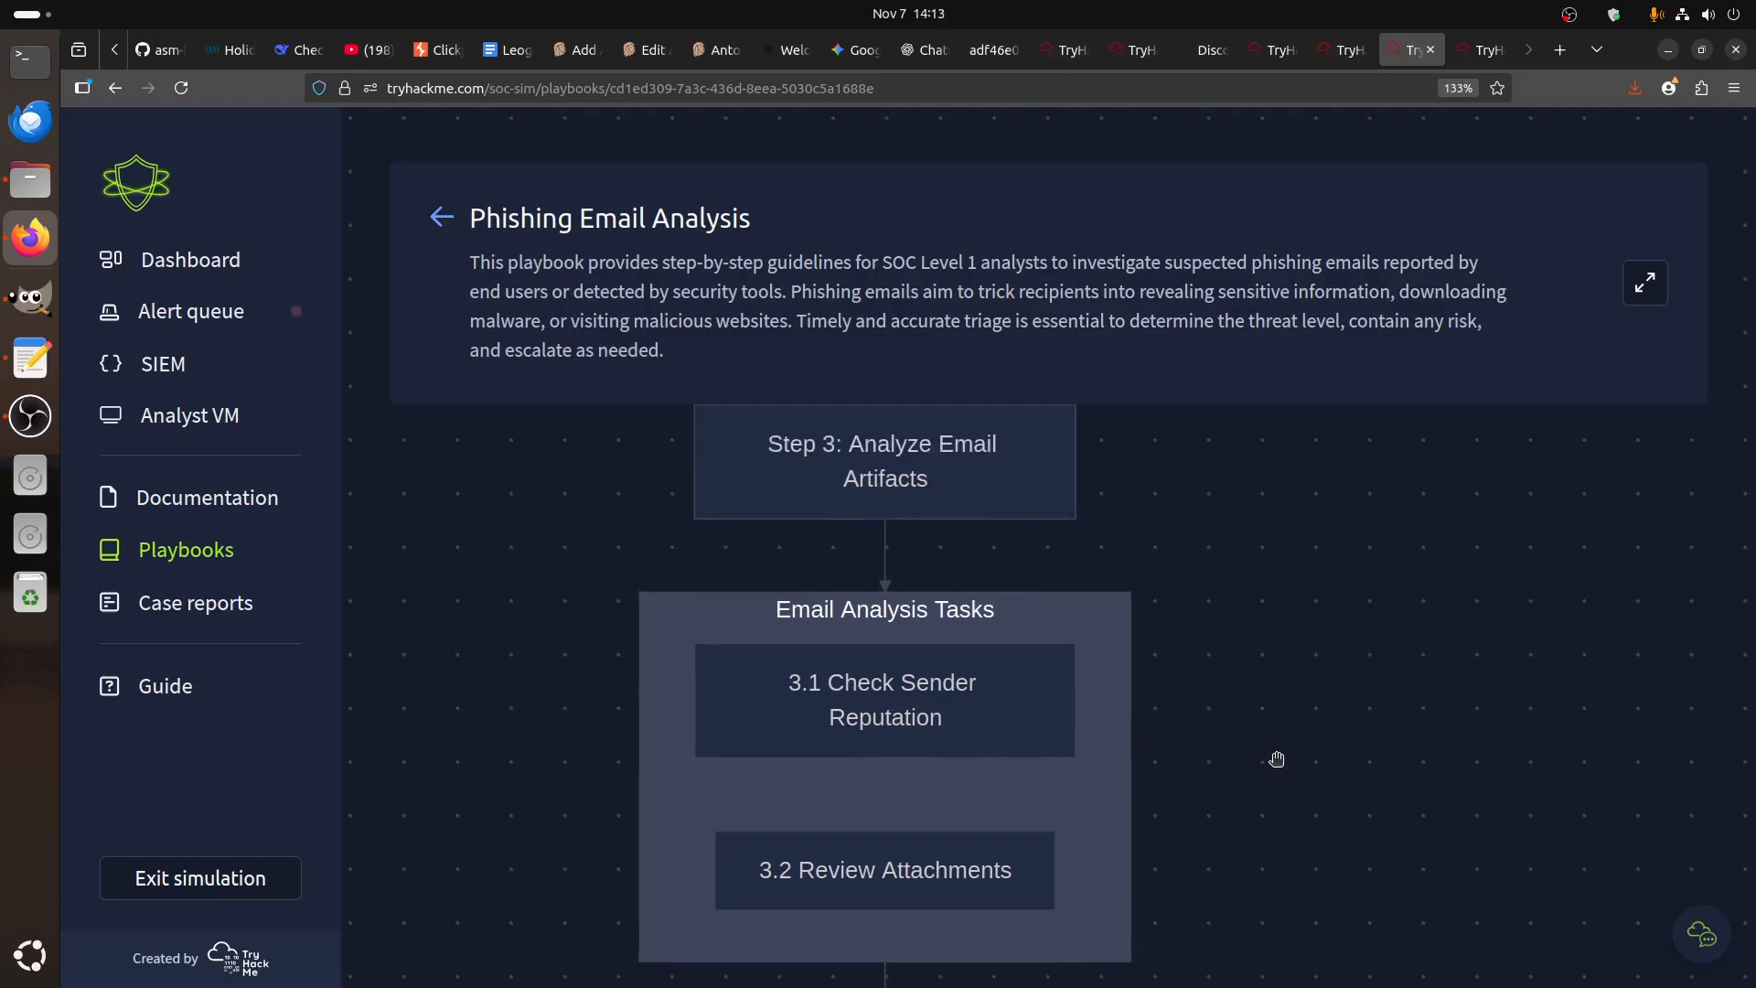
pyautogui.moveTo(1297, 780); pyautogui.dragTo(1305, 509)
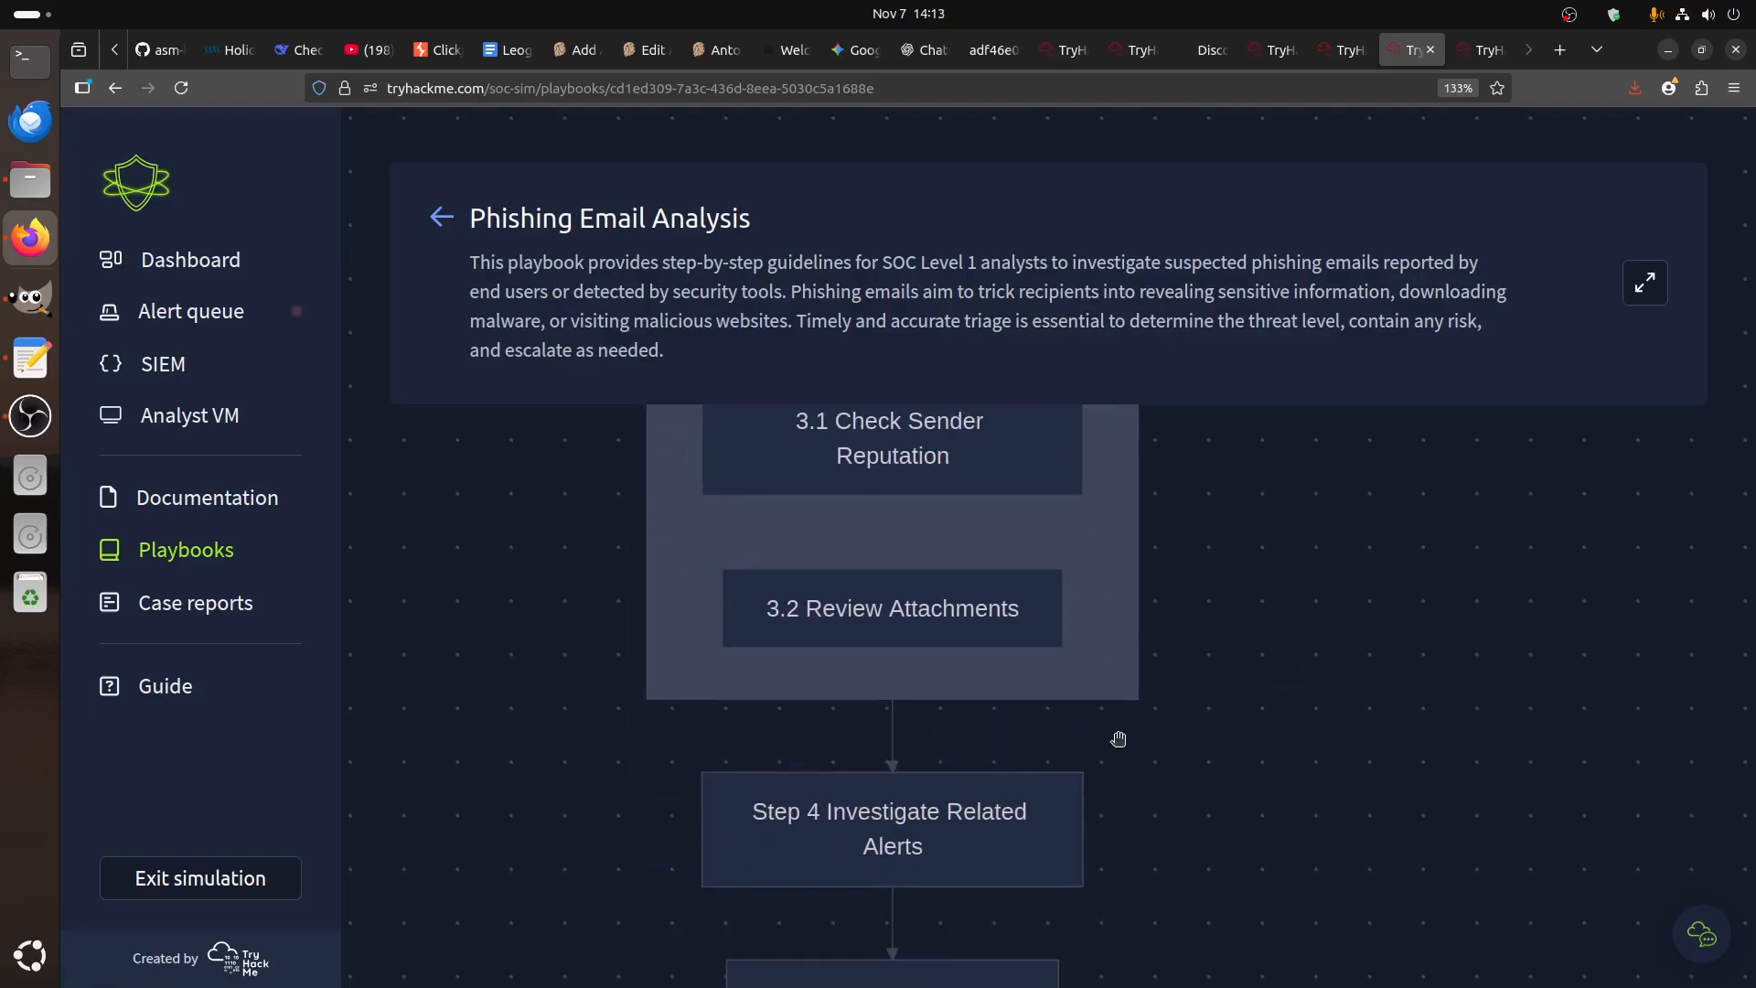
pyautogui.moveTo(1282, 835); pyautogui.dragTo(1279, 661)
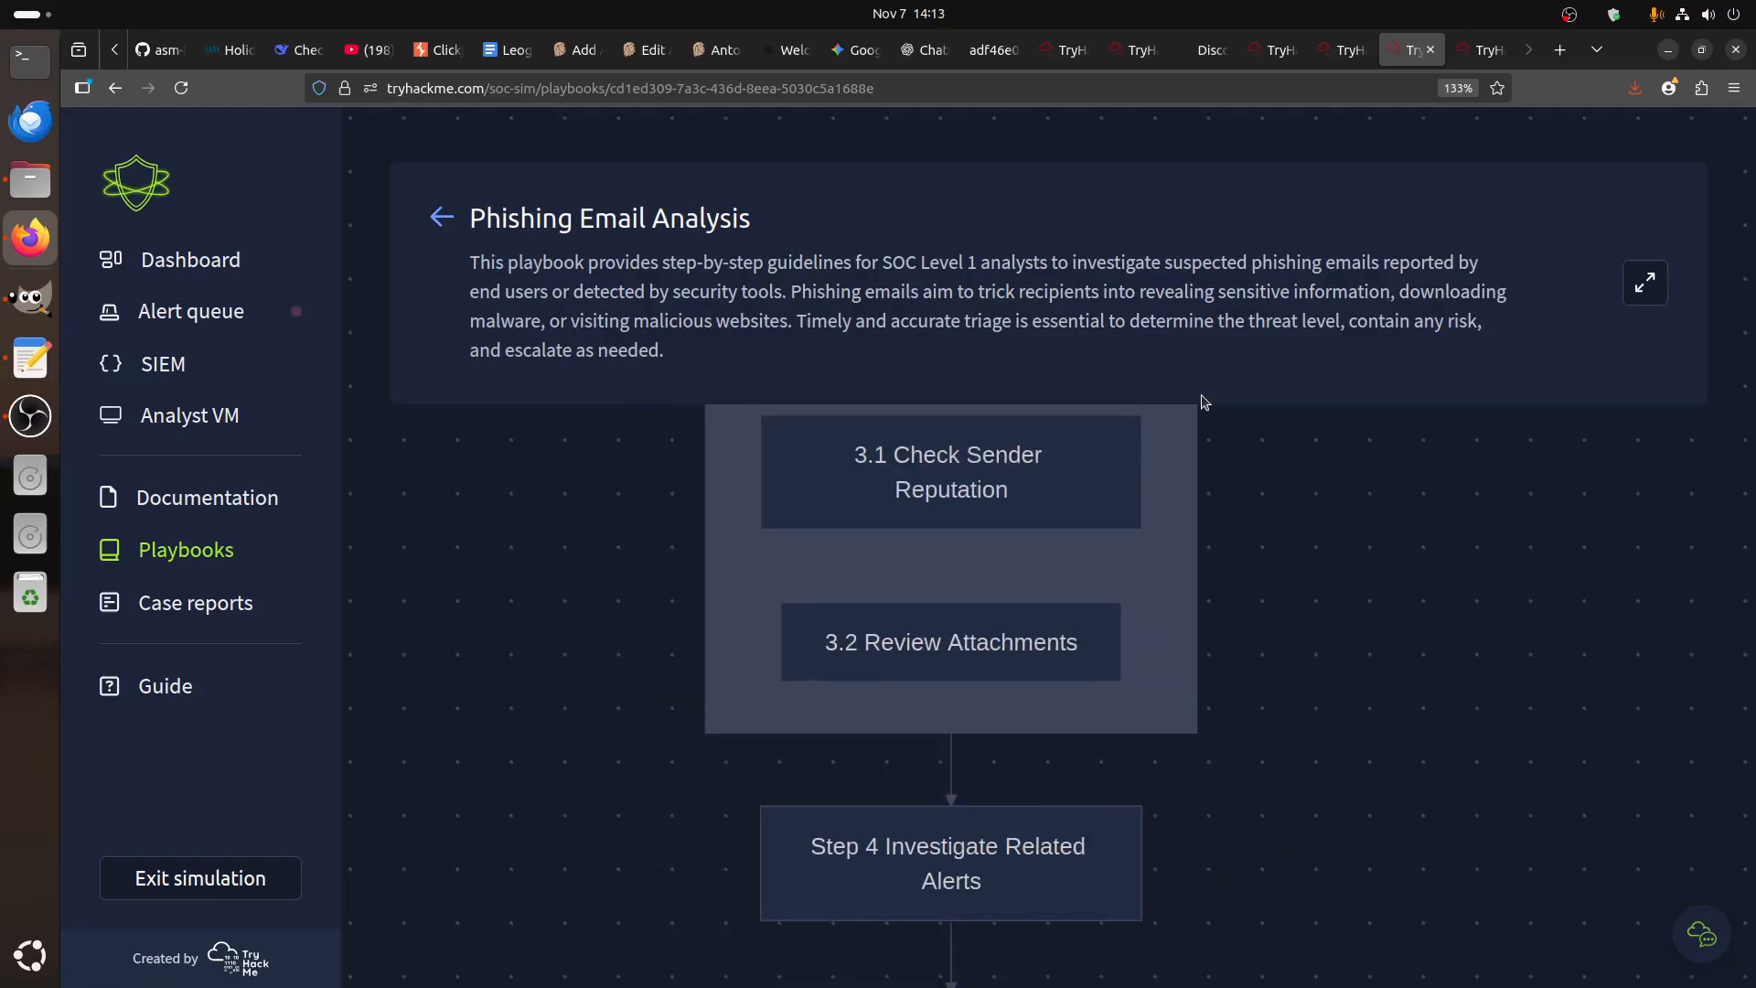
# - Return to alert 8814 and check its attachment value and the sender's domain
pyautogui.click(1141, 50)
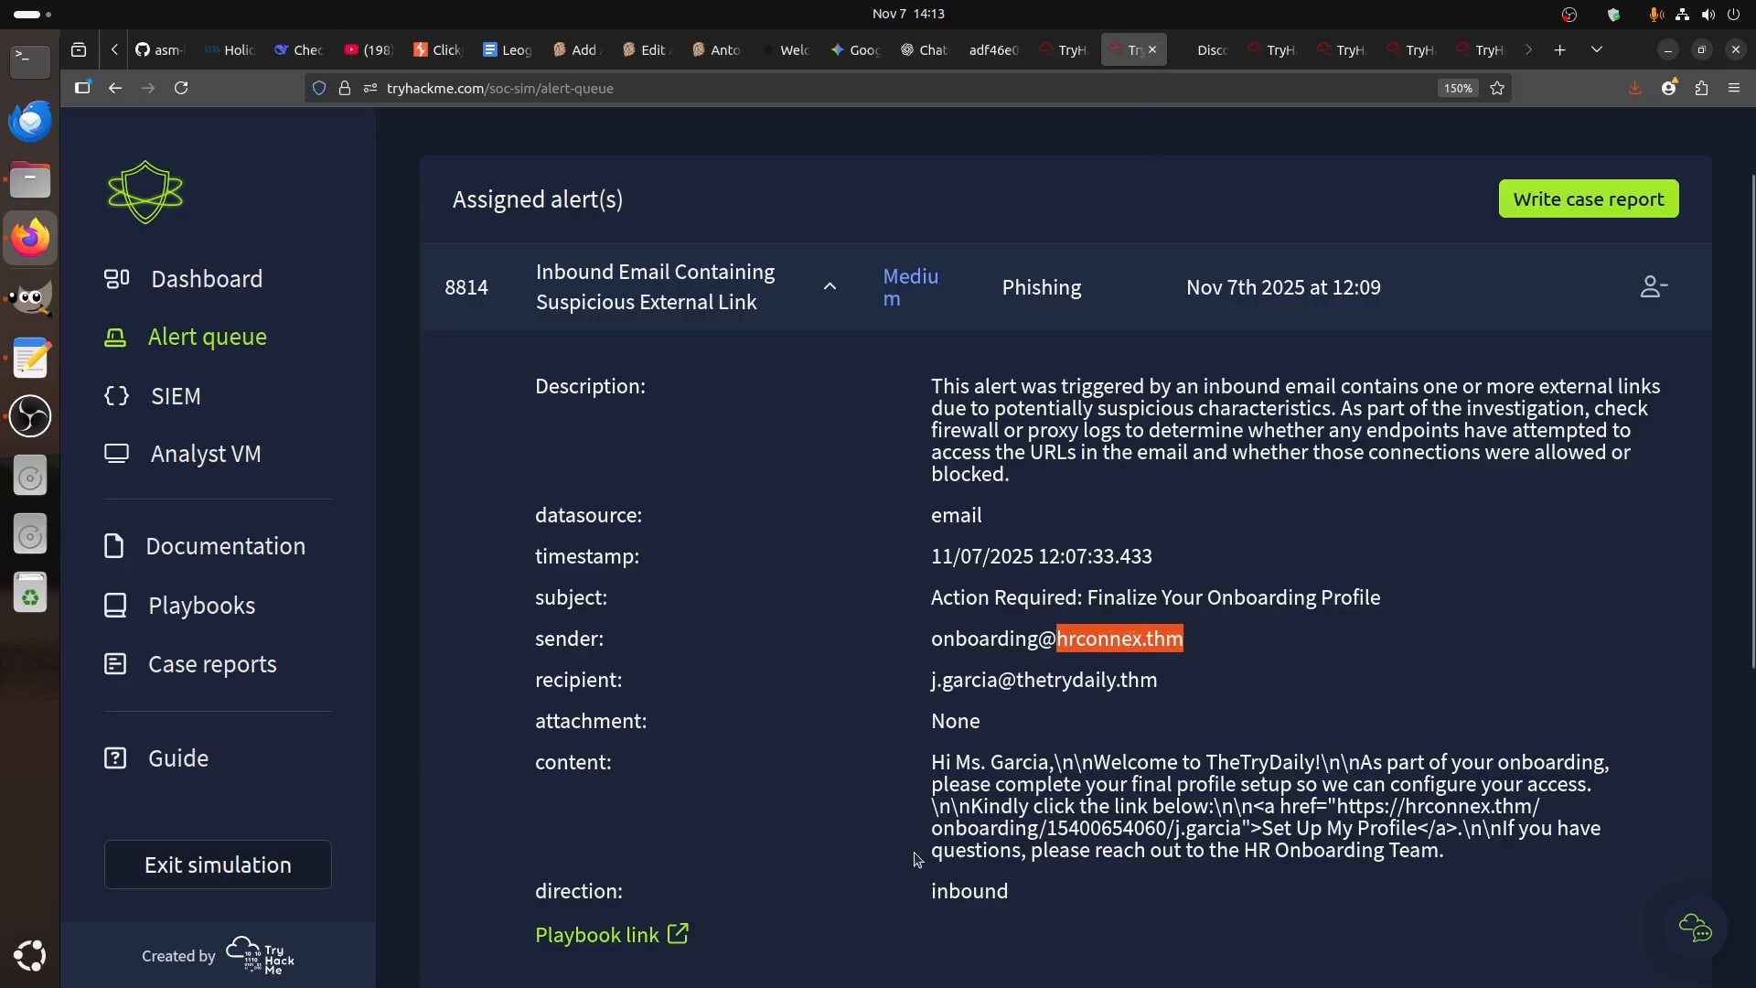
pyautogui.moveTo(1006, 737); pyautogui.dragTo(921, 729)
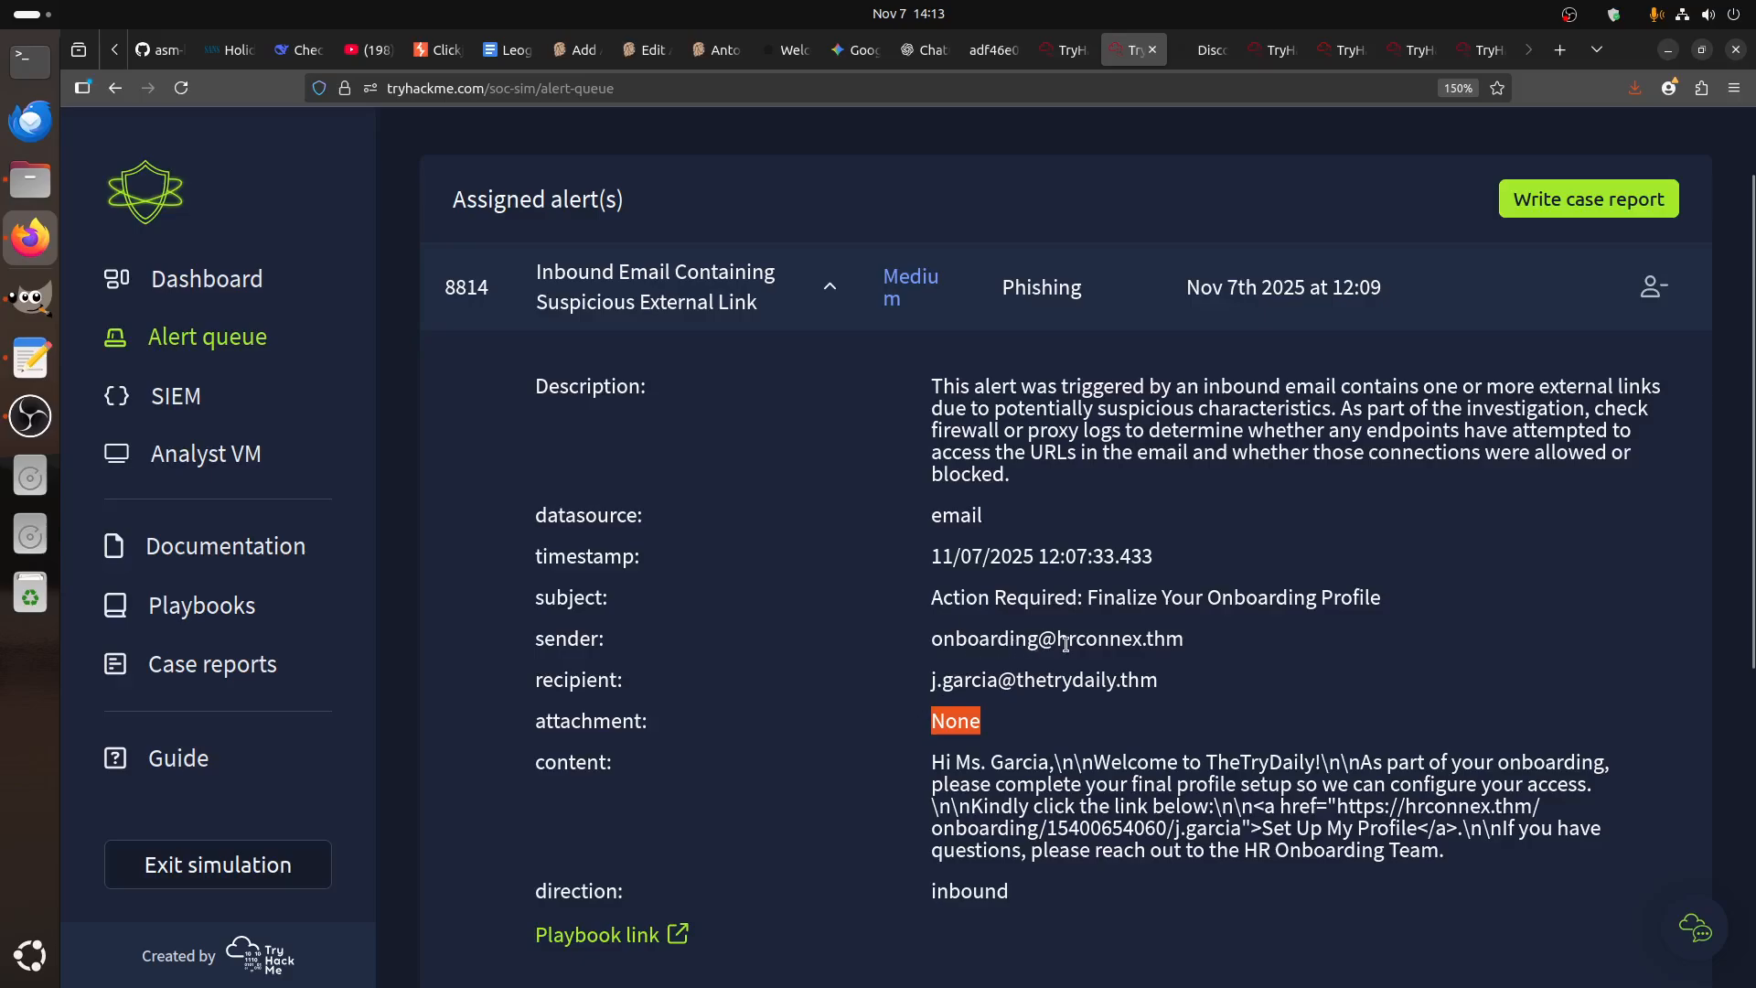
pyautogui.moveTo(1056, 637); pyautogui.dragTo(1217, 656)
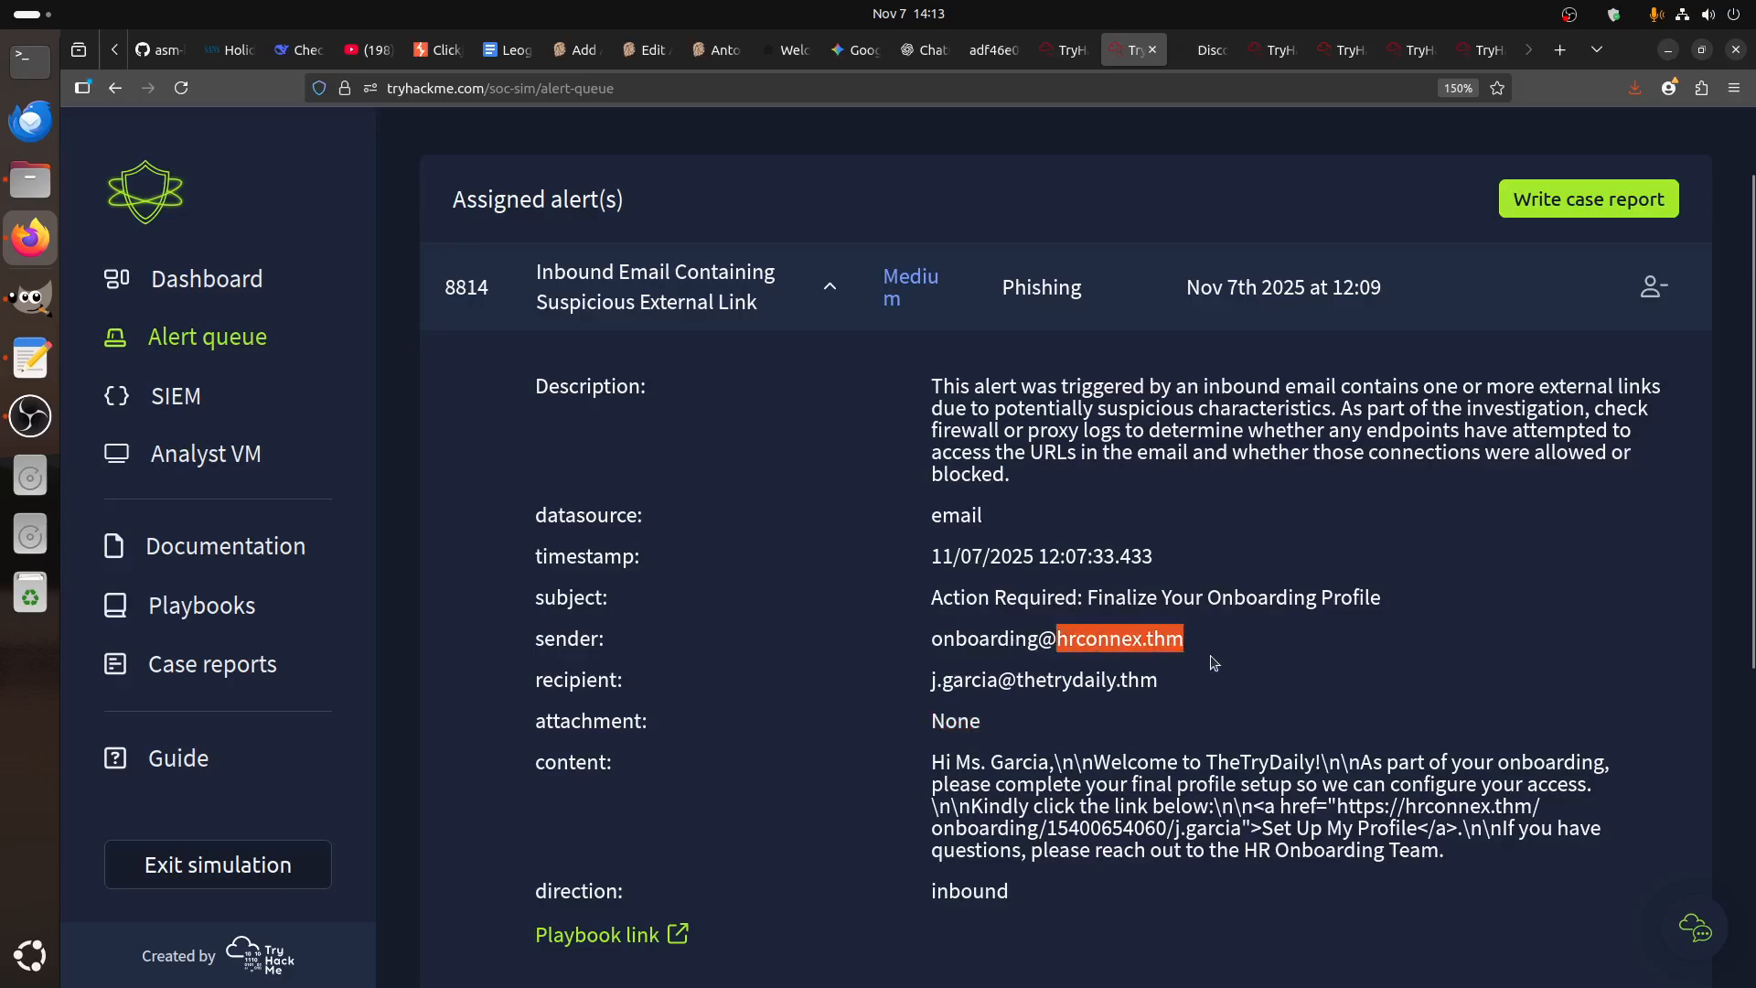
# - Switch to TryDetectThis on the Analyst VM and enter hrconnect.thm as the address for the URL/IP check
pyautogui.click(1280, 52)
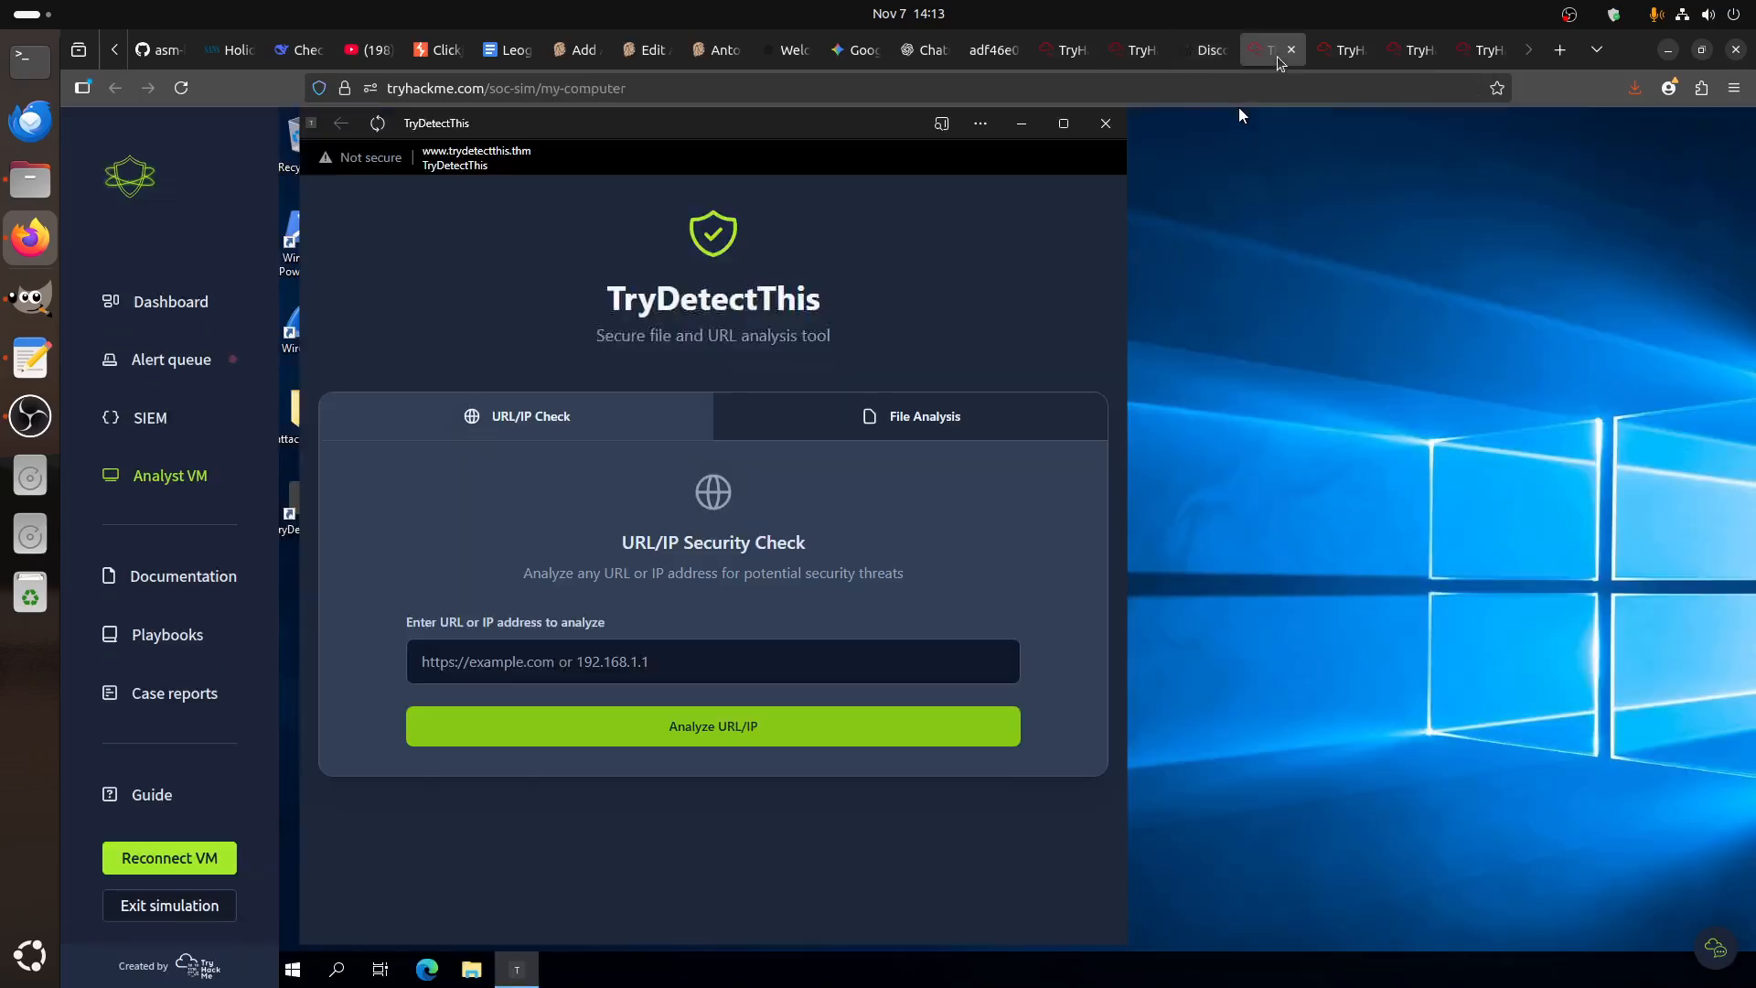
pyautogui.click(624, 659)
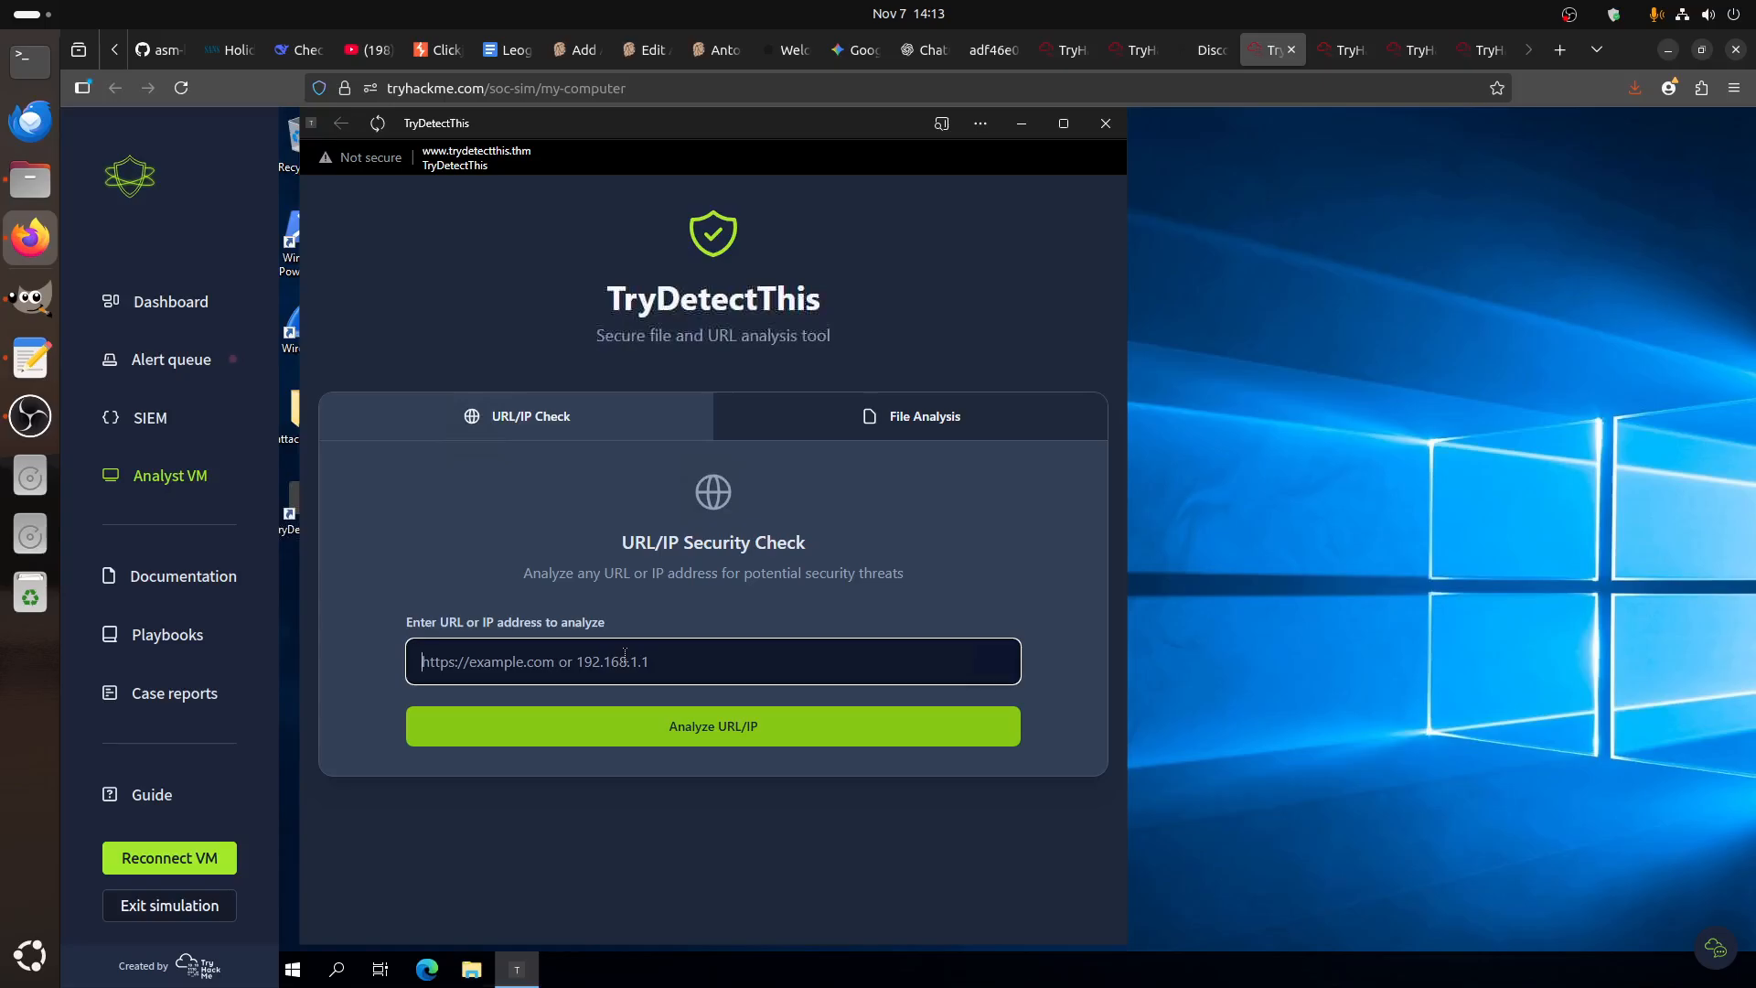
pyautogui.write('h')
pyautogui.press('BackSpace')
pyautogui.write('hrconnect.thm')
# - Recheck the sender's domain in alert 8814, correct the TryDetectThis address to hrconnex.thm, and run the URL/IP analysis
pyautogui.click(1211, 49)
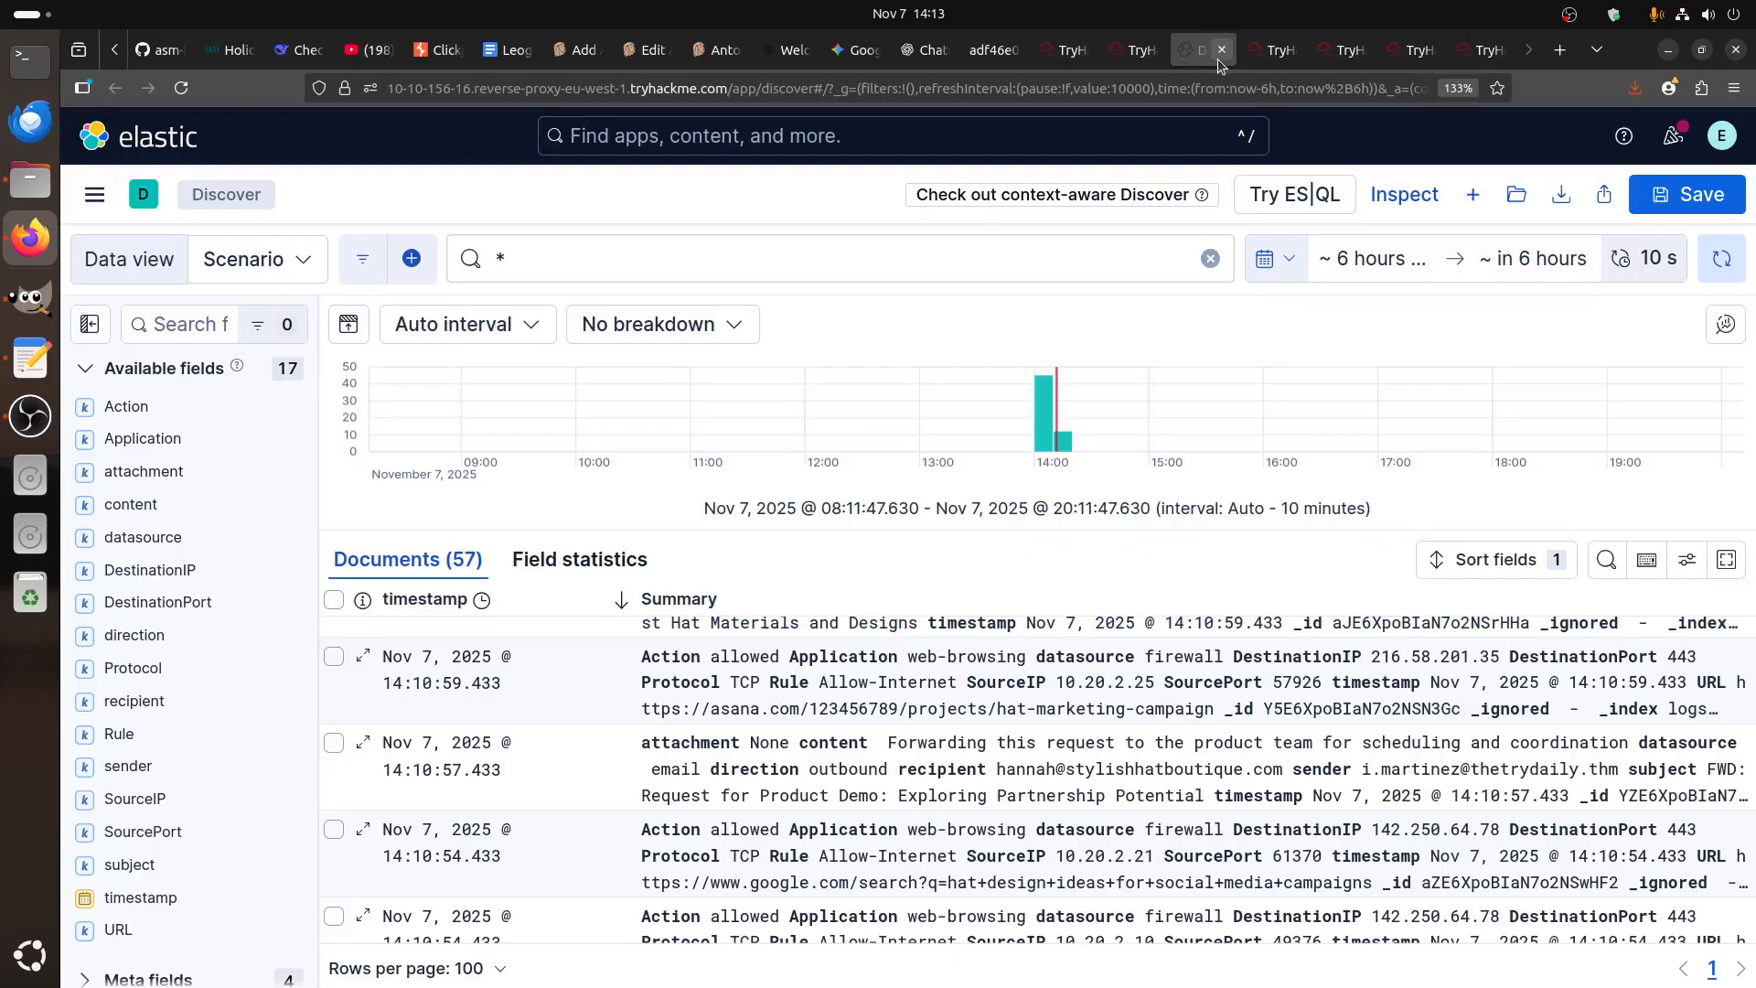
pyautogui.click(1134, 49)
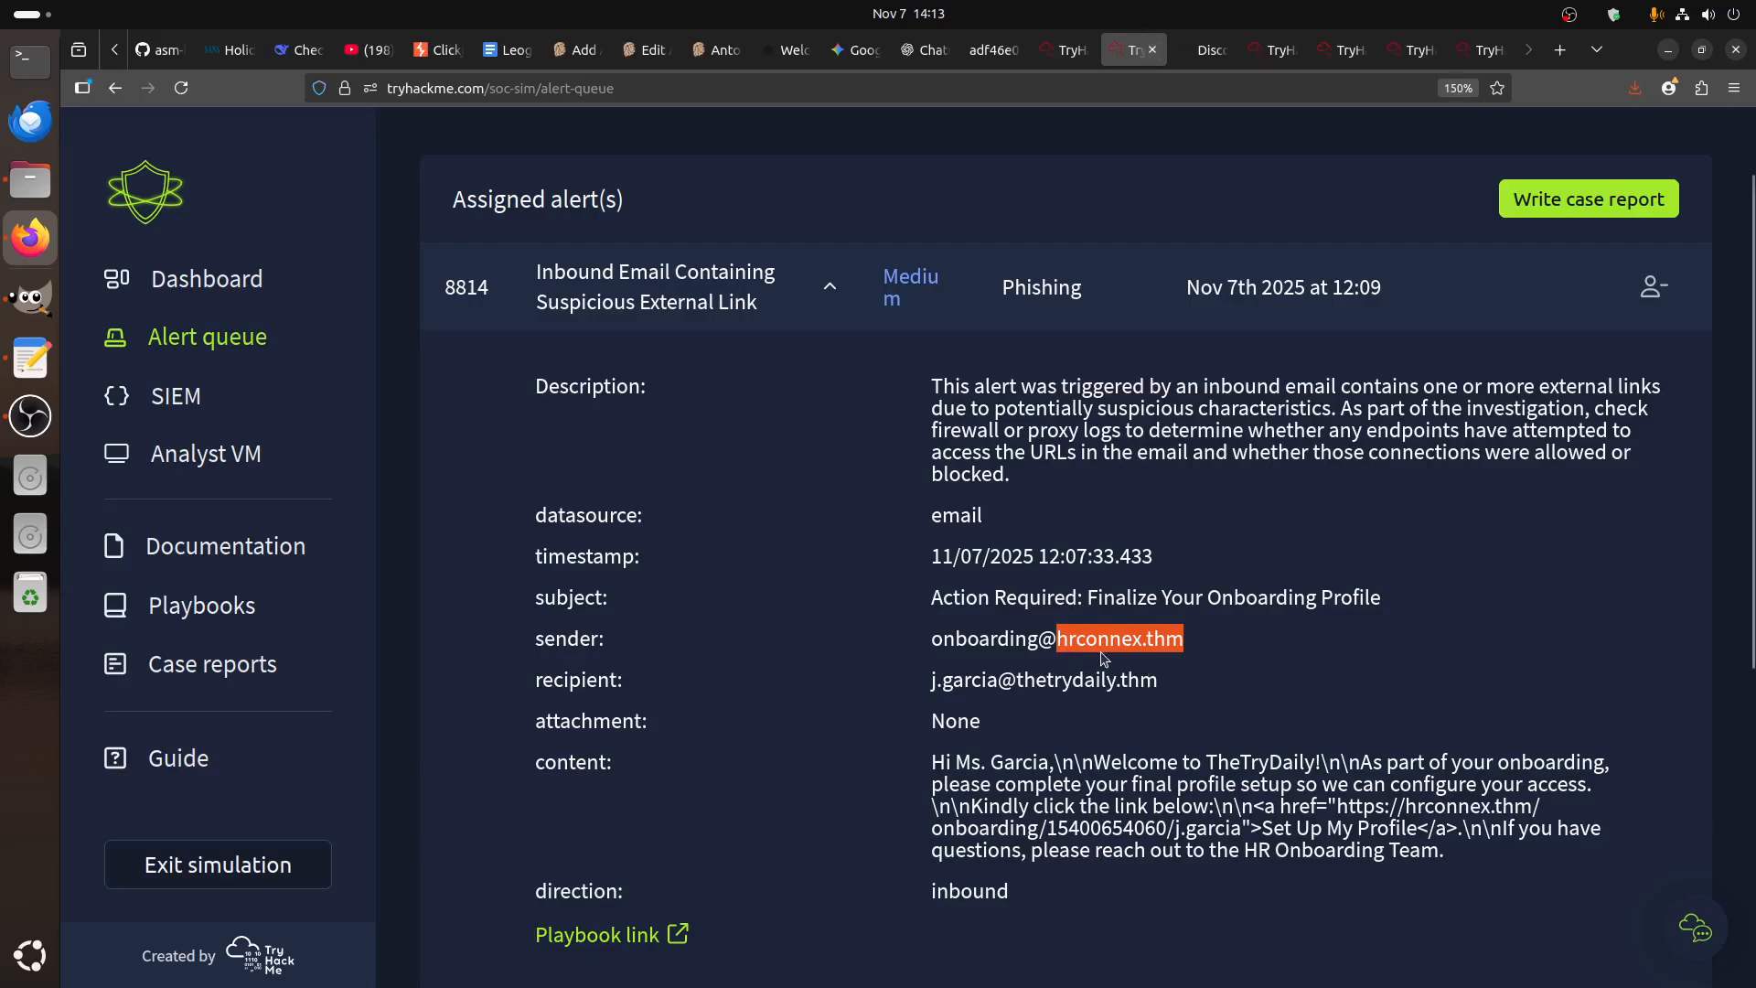
pyautogui.click(1212, 50)
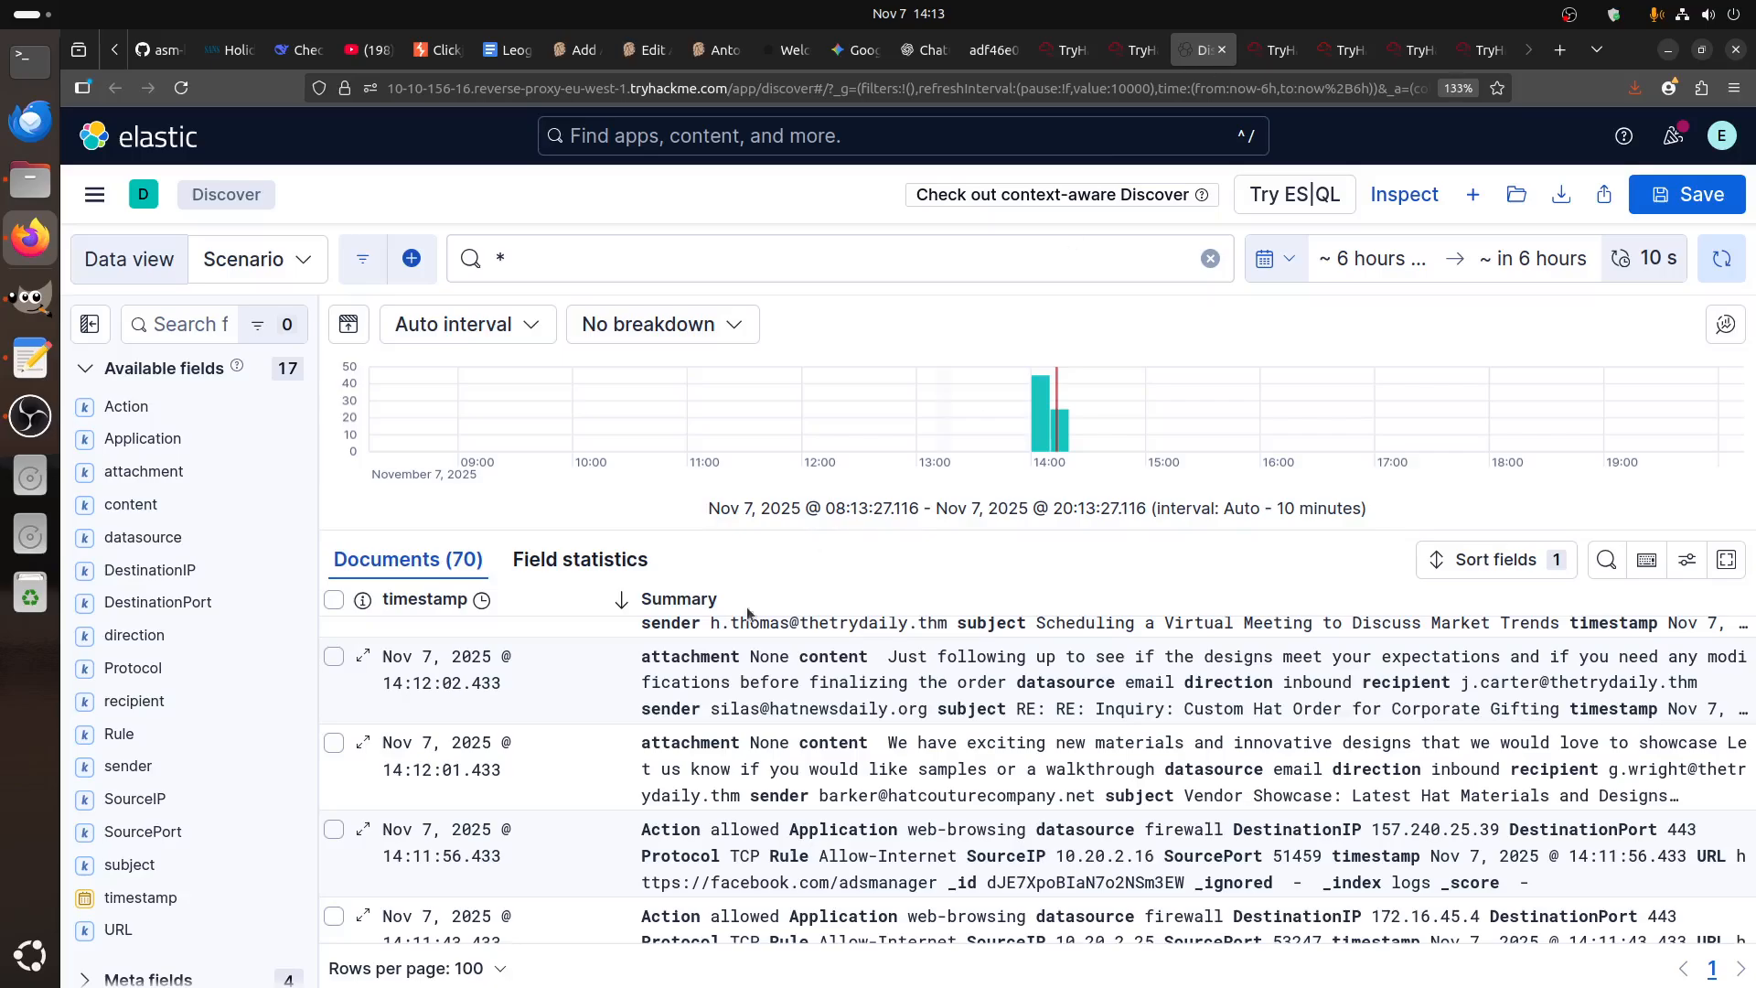
pyautogui.click(1277, 49)
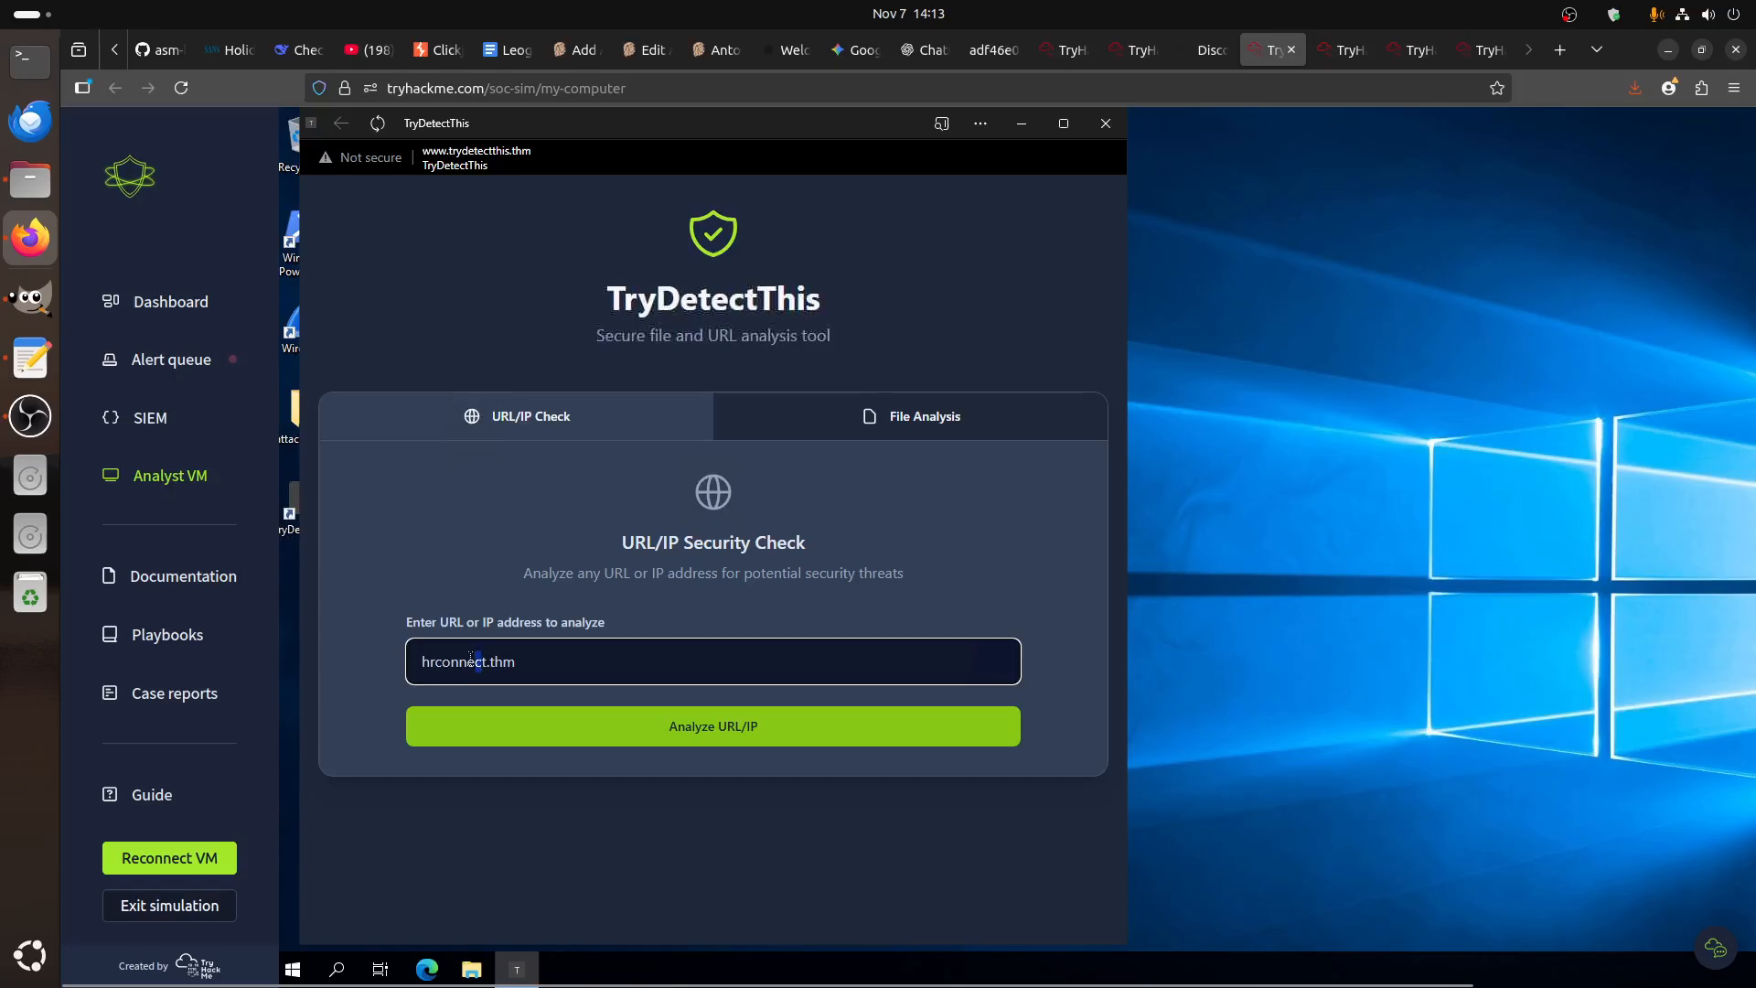
pyautogui.press('BackSpace')
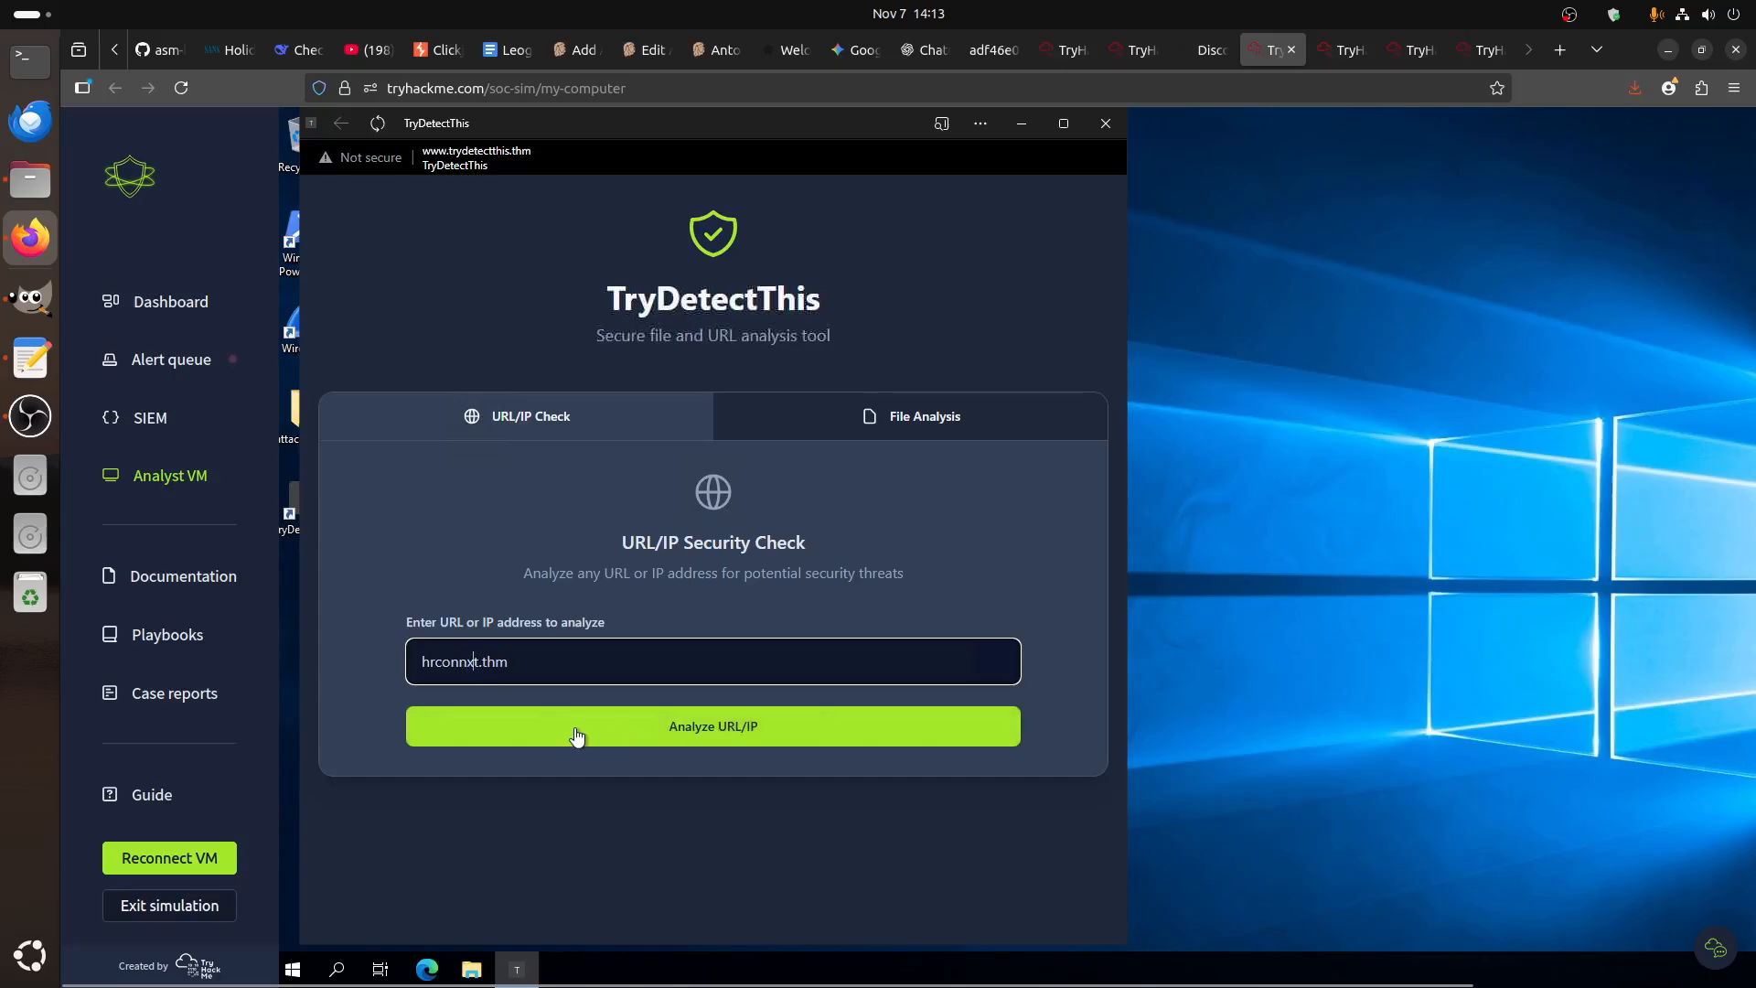
pyautogui.press('Delete')
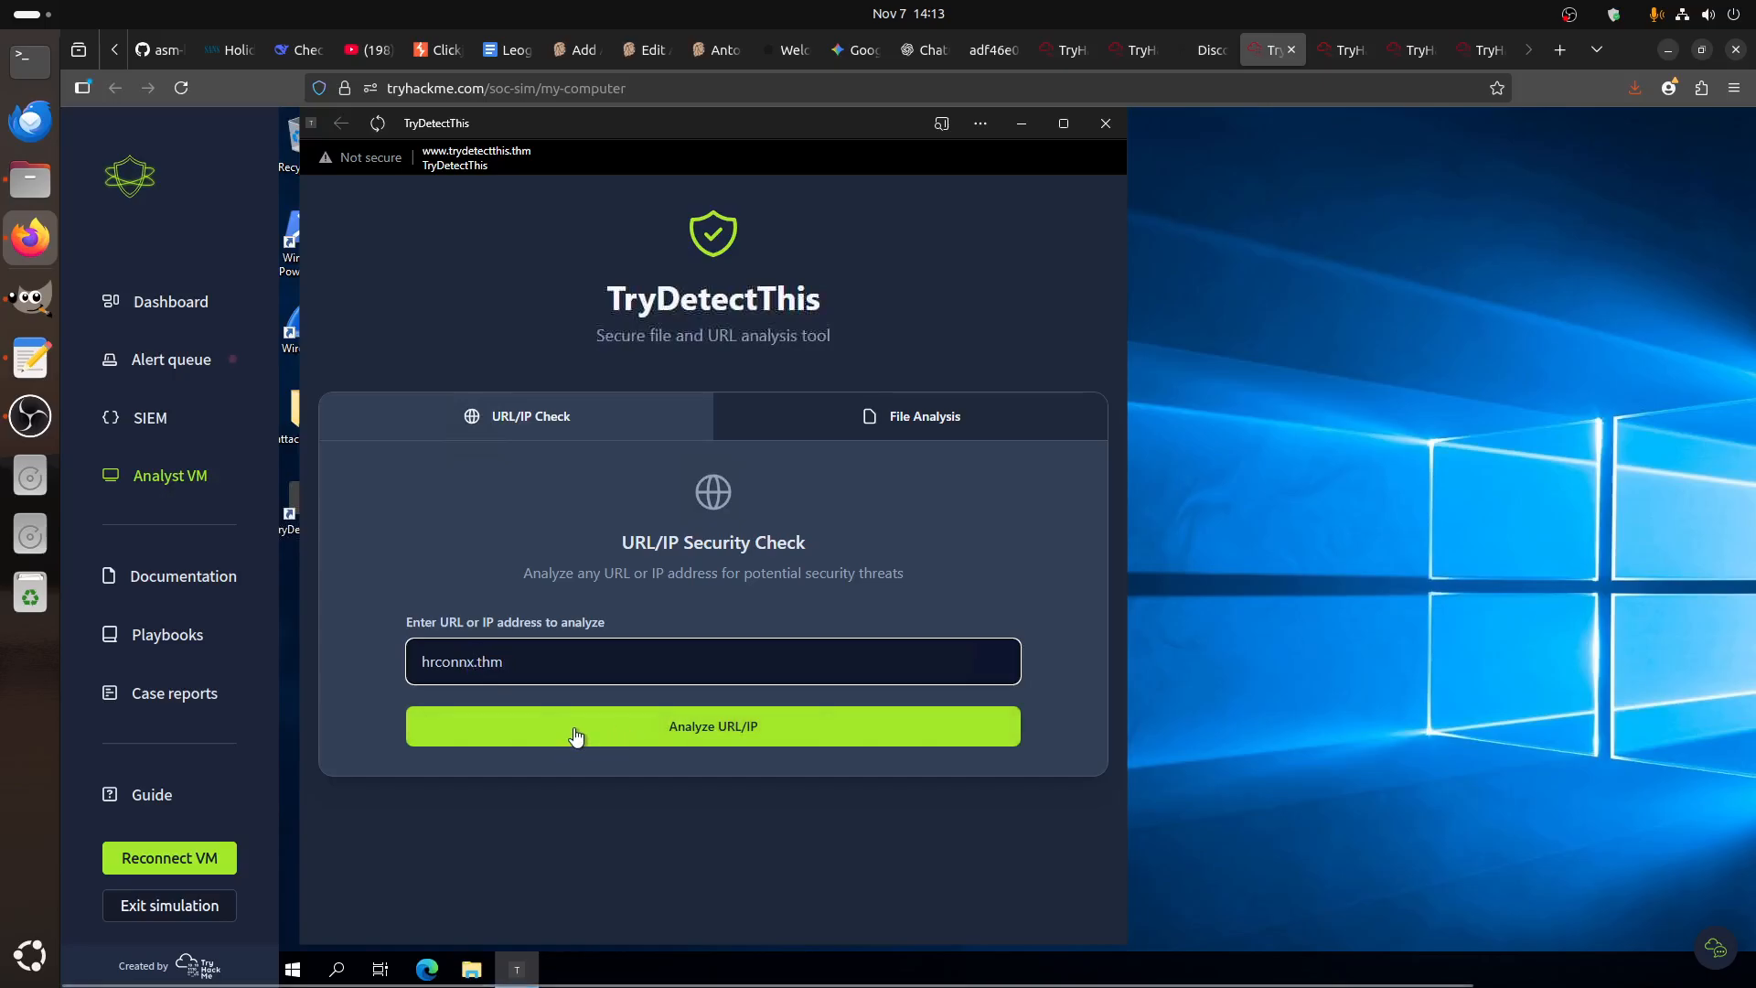
pyautogui.click(1134, 51)
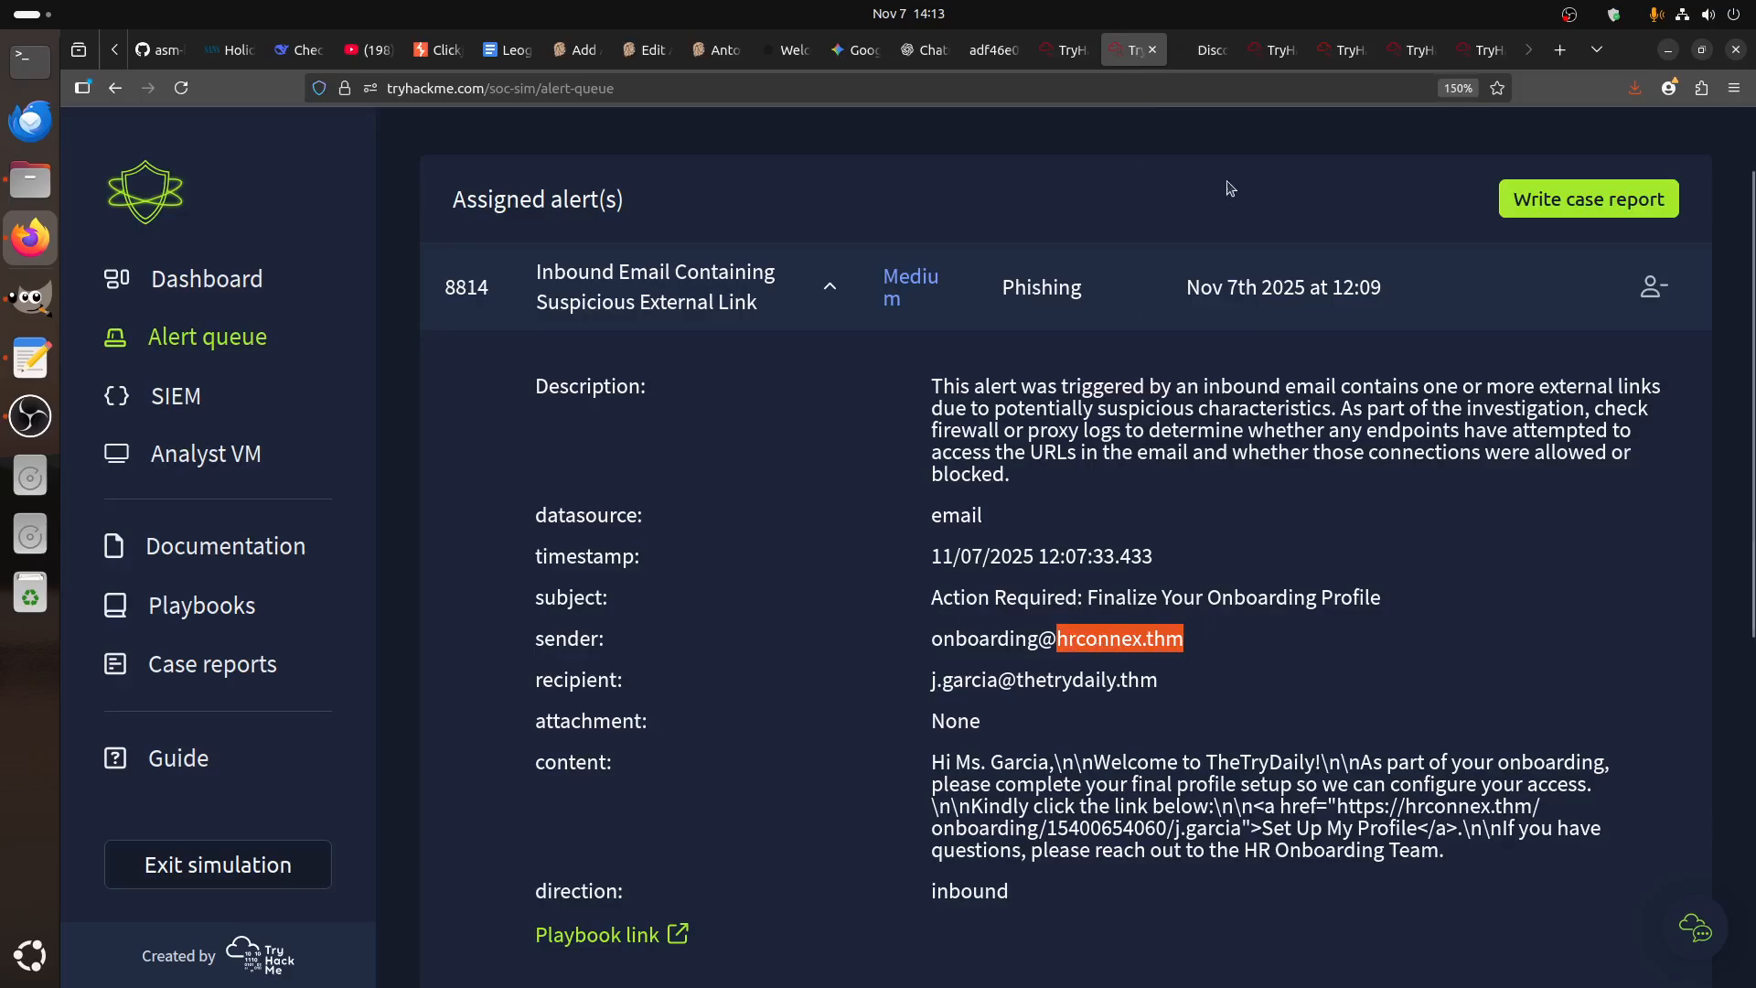
pyautogui.click(1200, 52)
pyautogui.click(1272, 51)
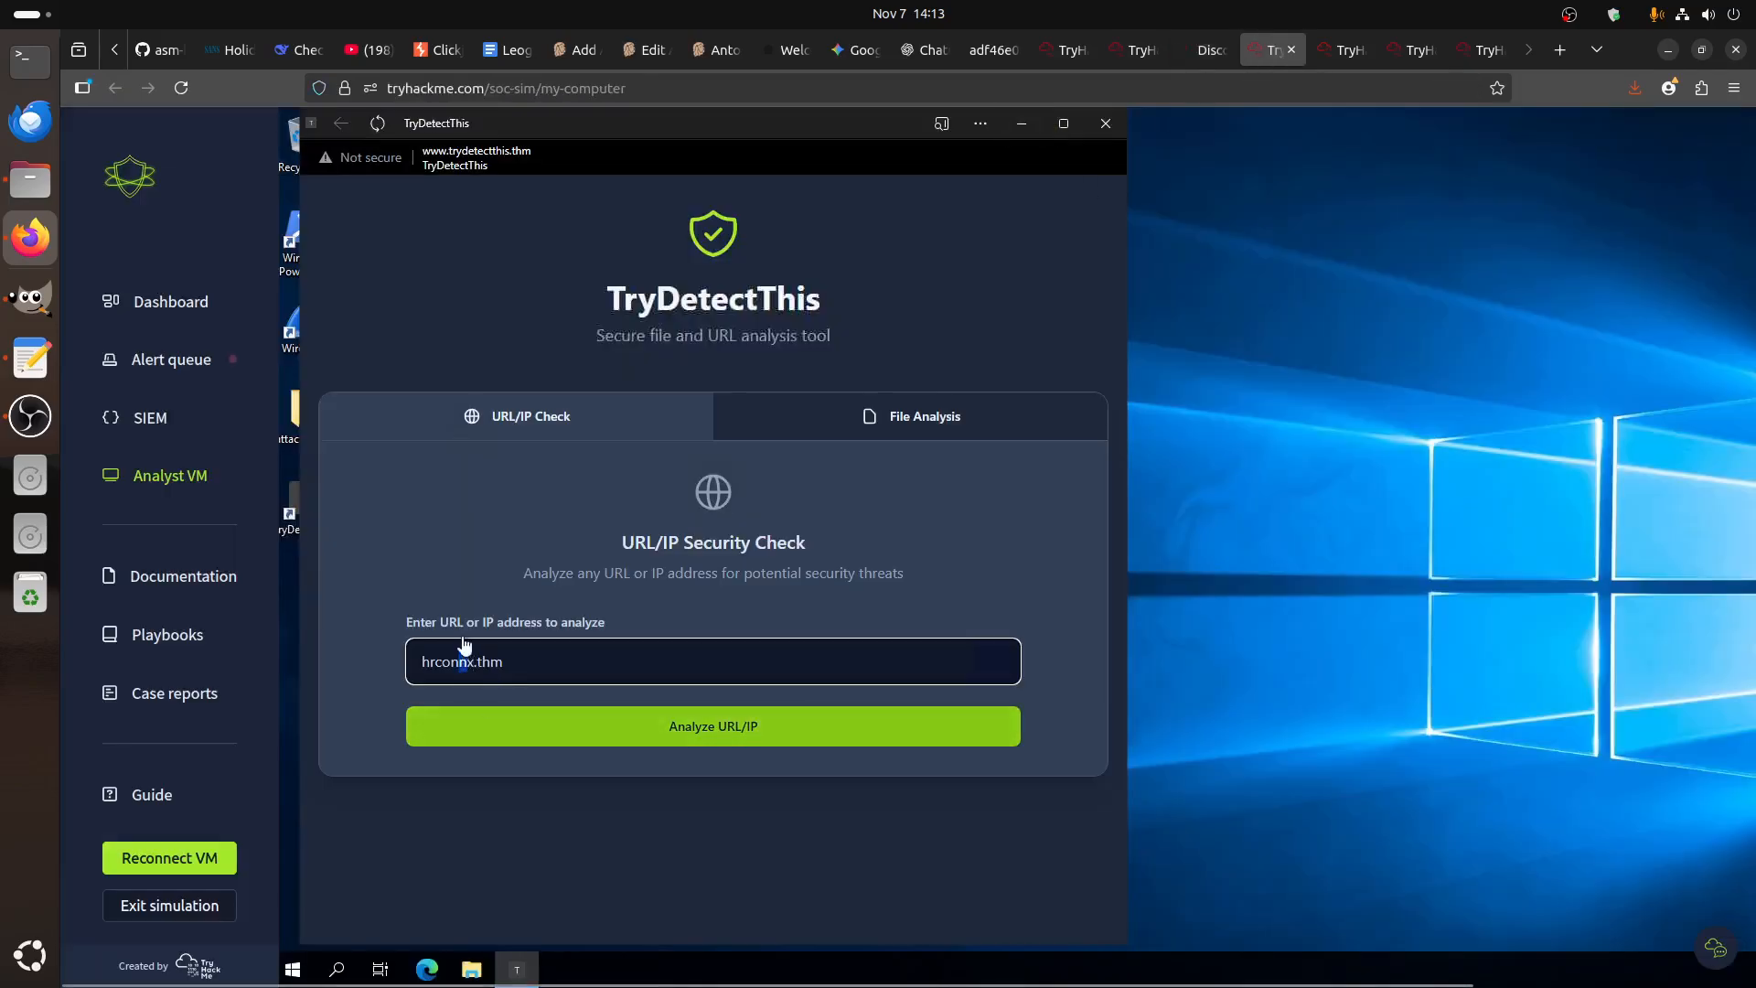
pyautogui.click(584, 741)
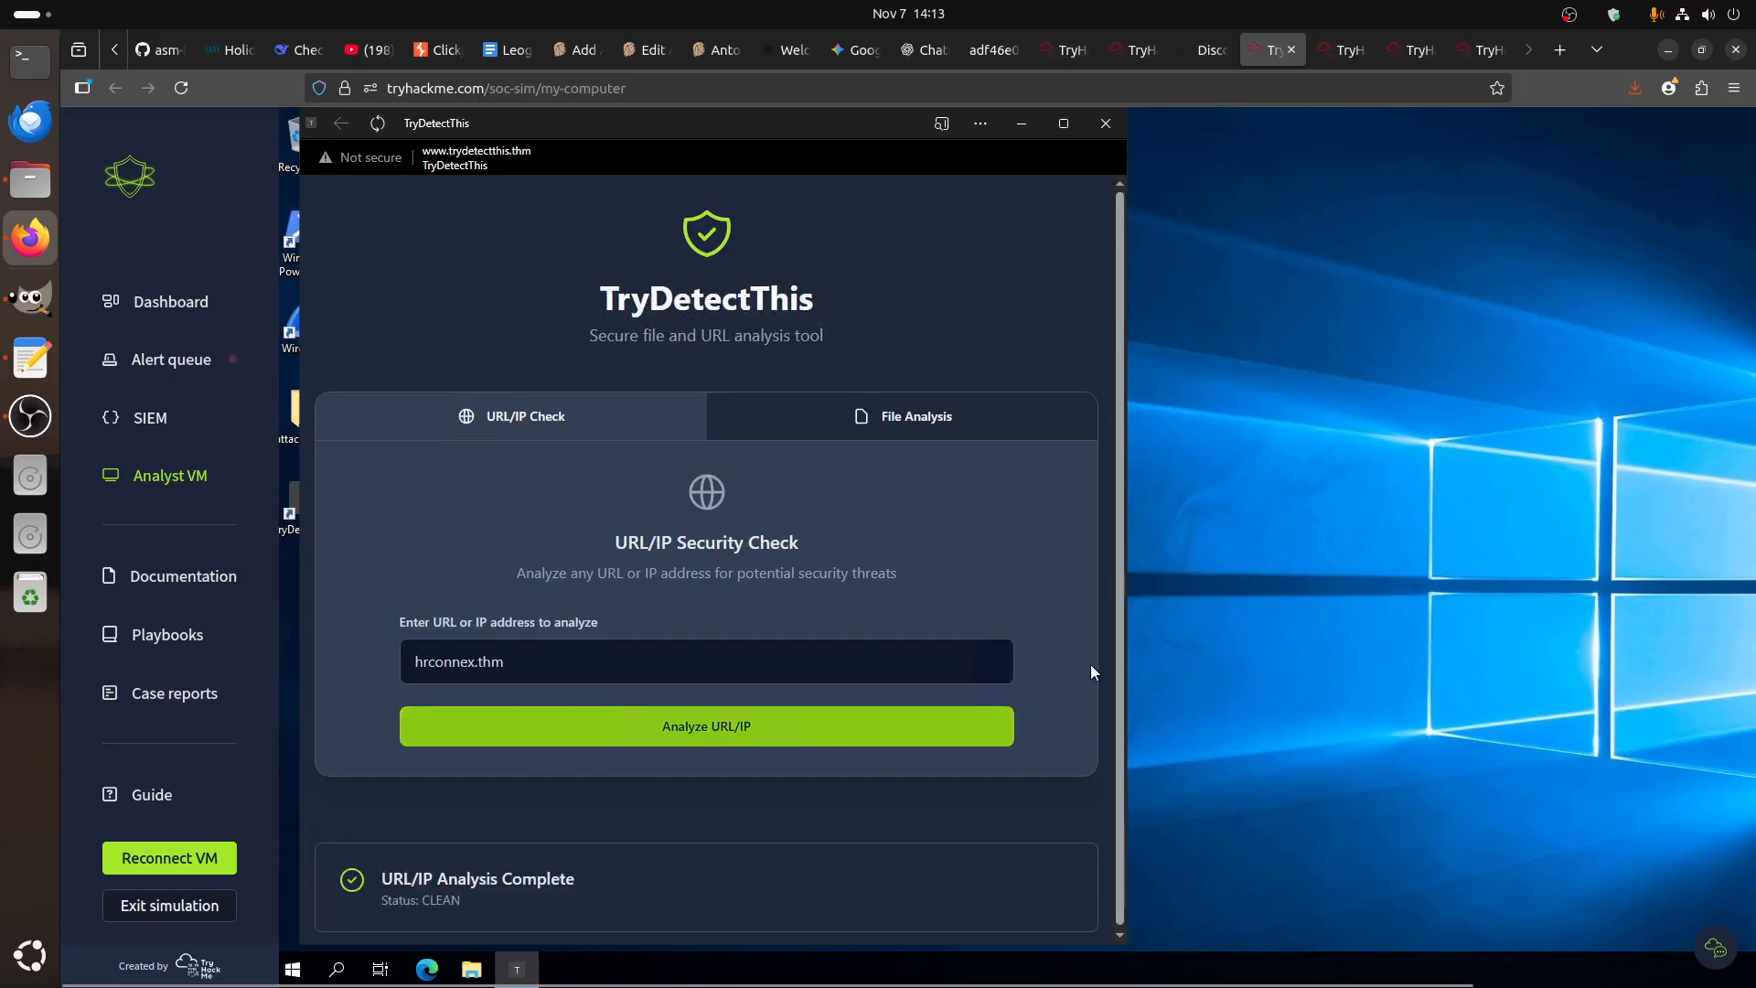
pyautogui.moveTo(385, 875); pyautogui.dragTo(536, 920)
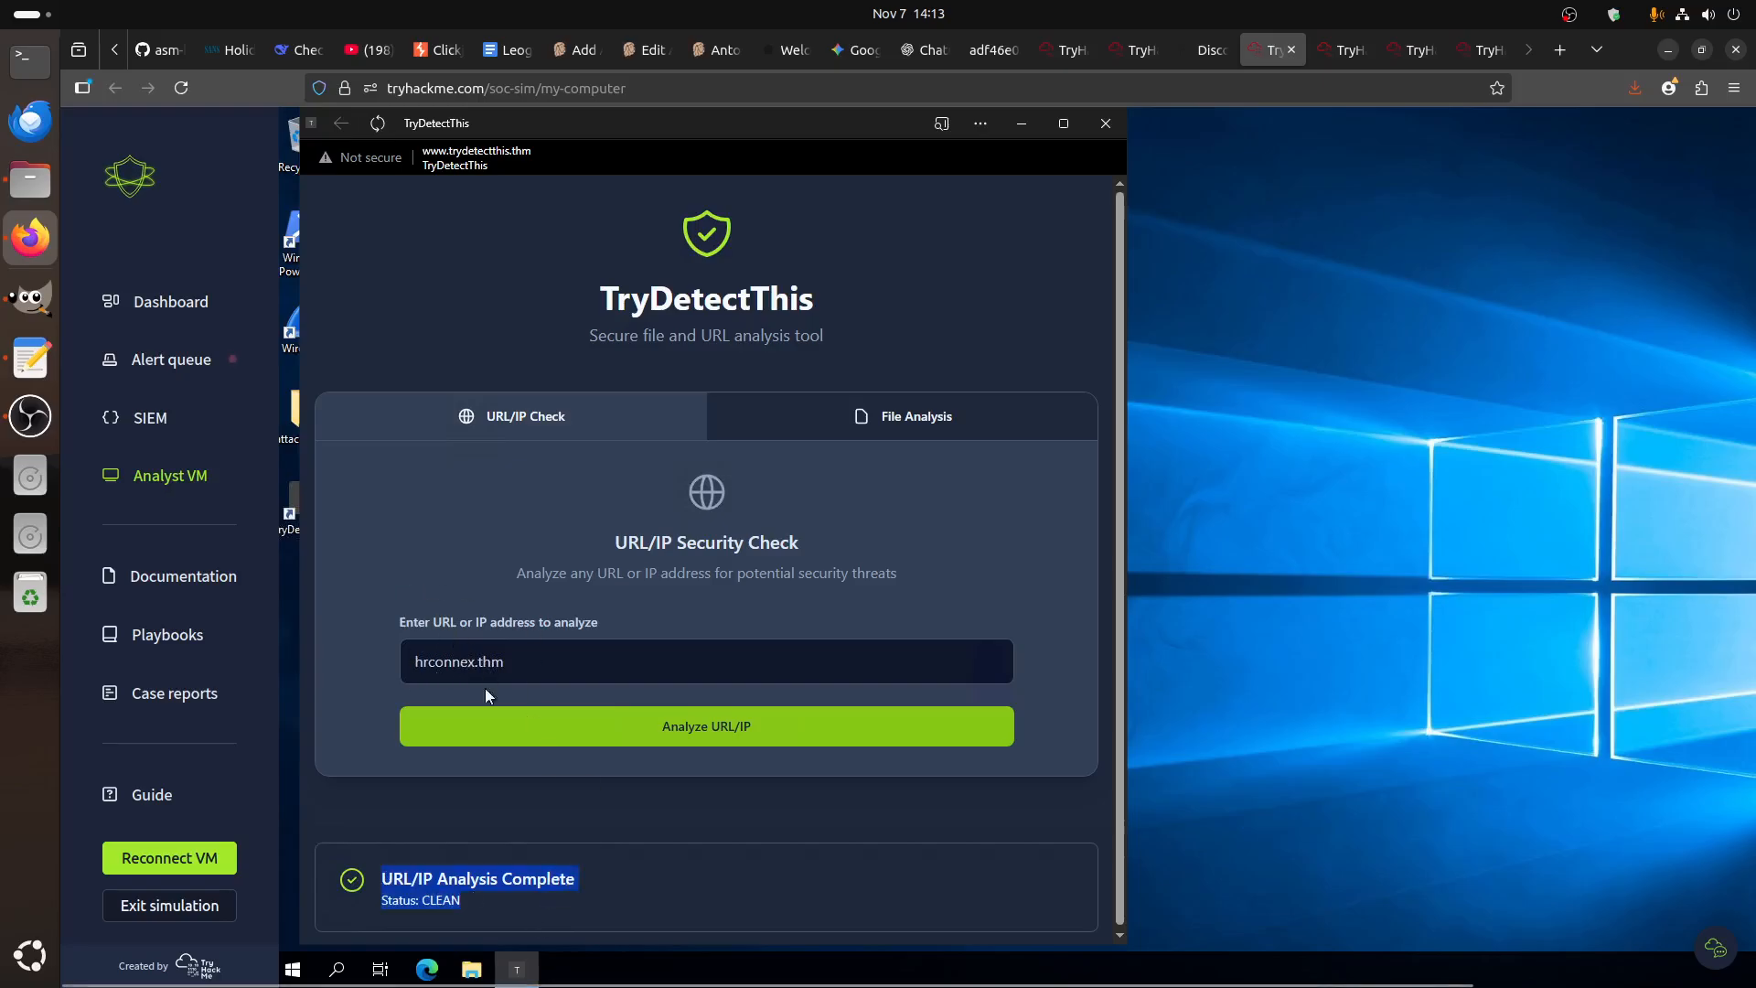
# - Look for the onboarding email from alert 8814 among the Elastic SIEM documents
pyautogui.click(1350, 51)
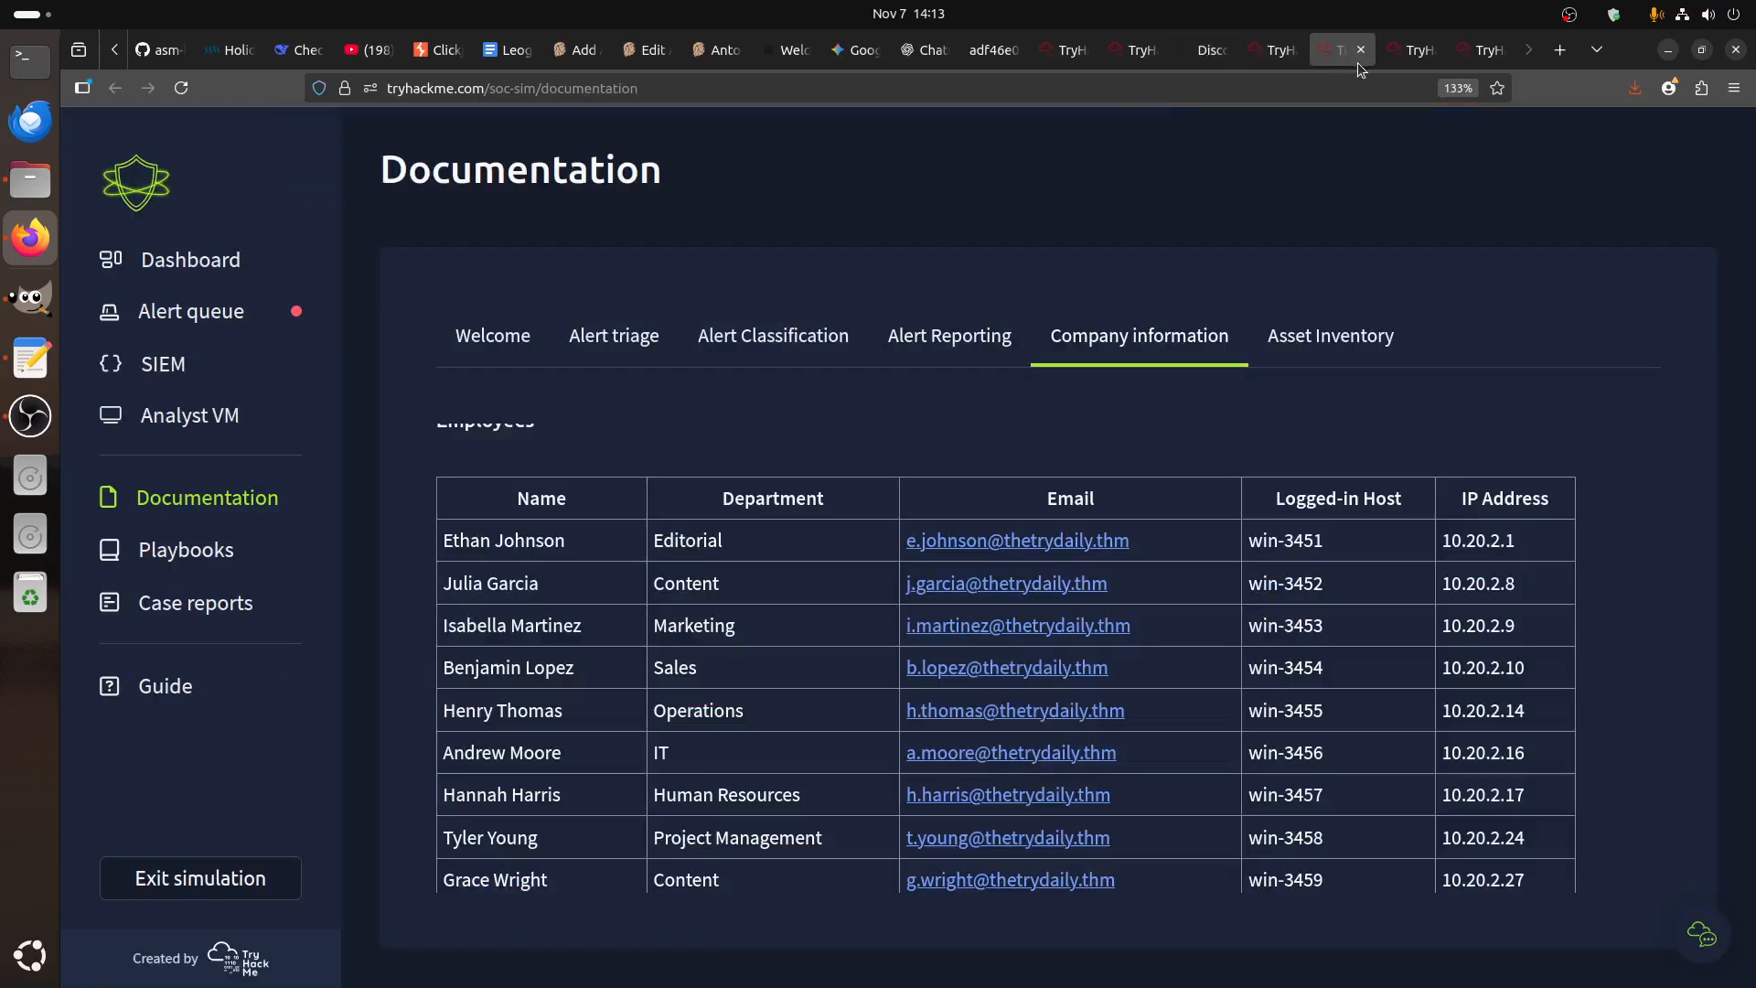
pyautogui.click(1207, 55)
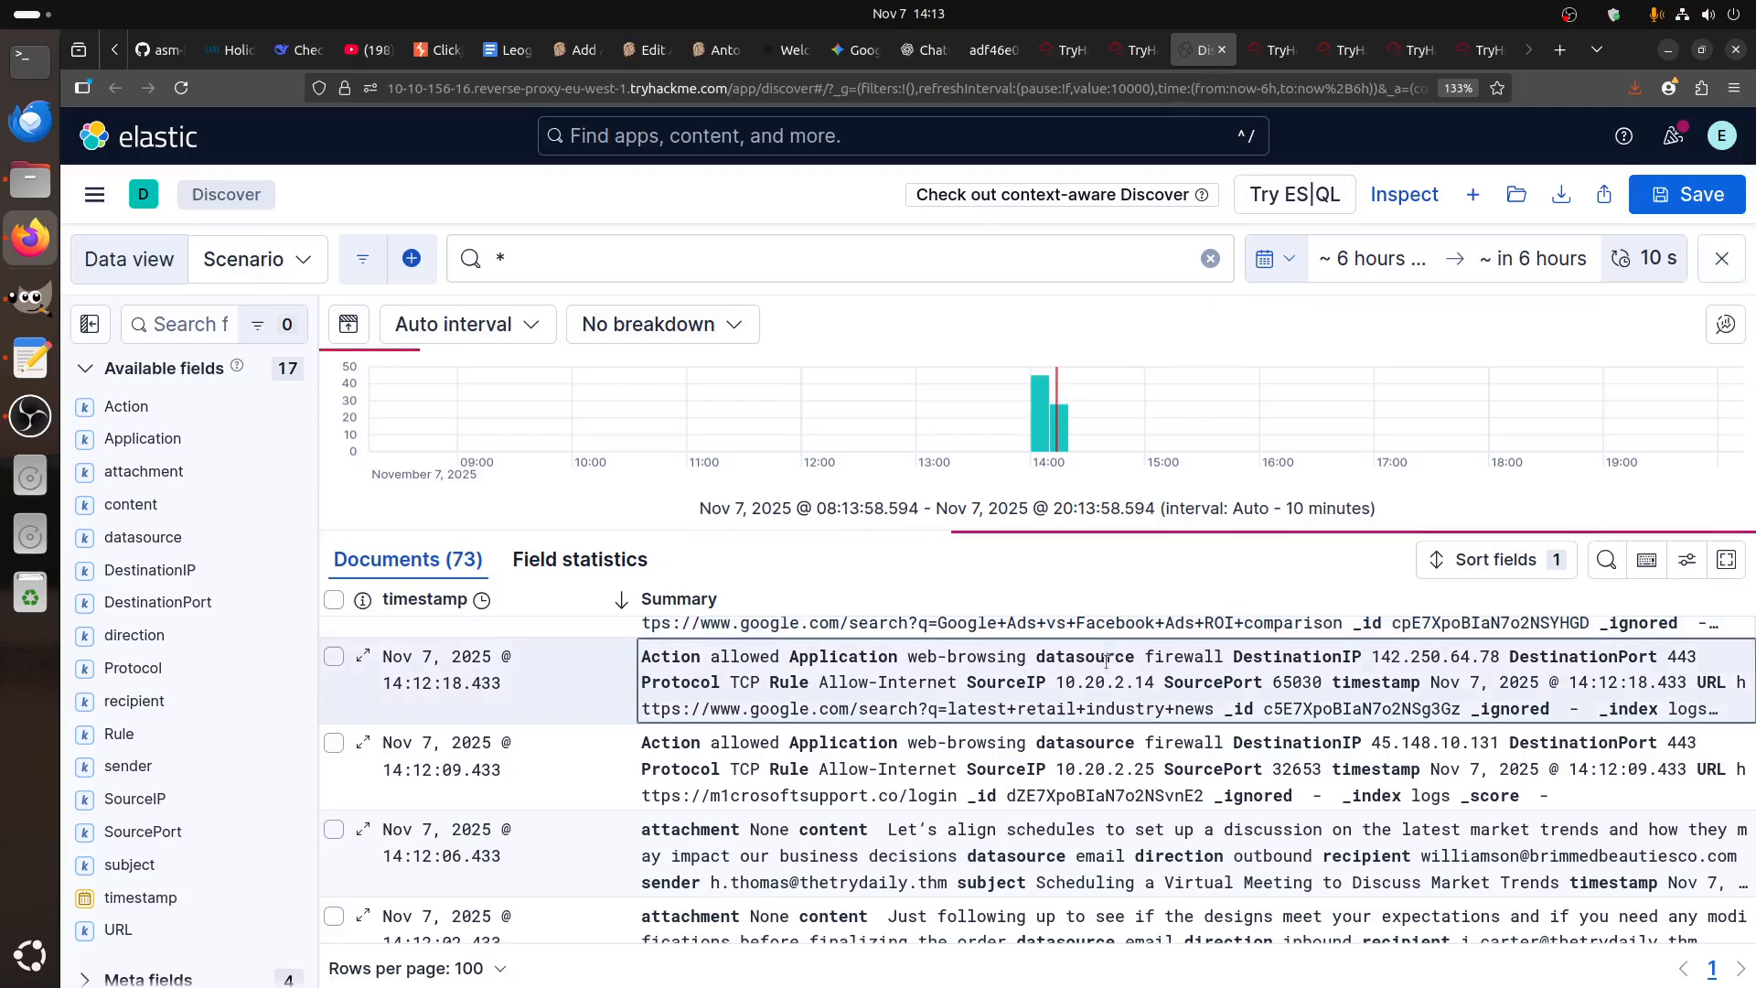
pyautogui.click(1137, 52)
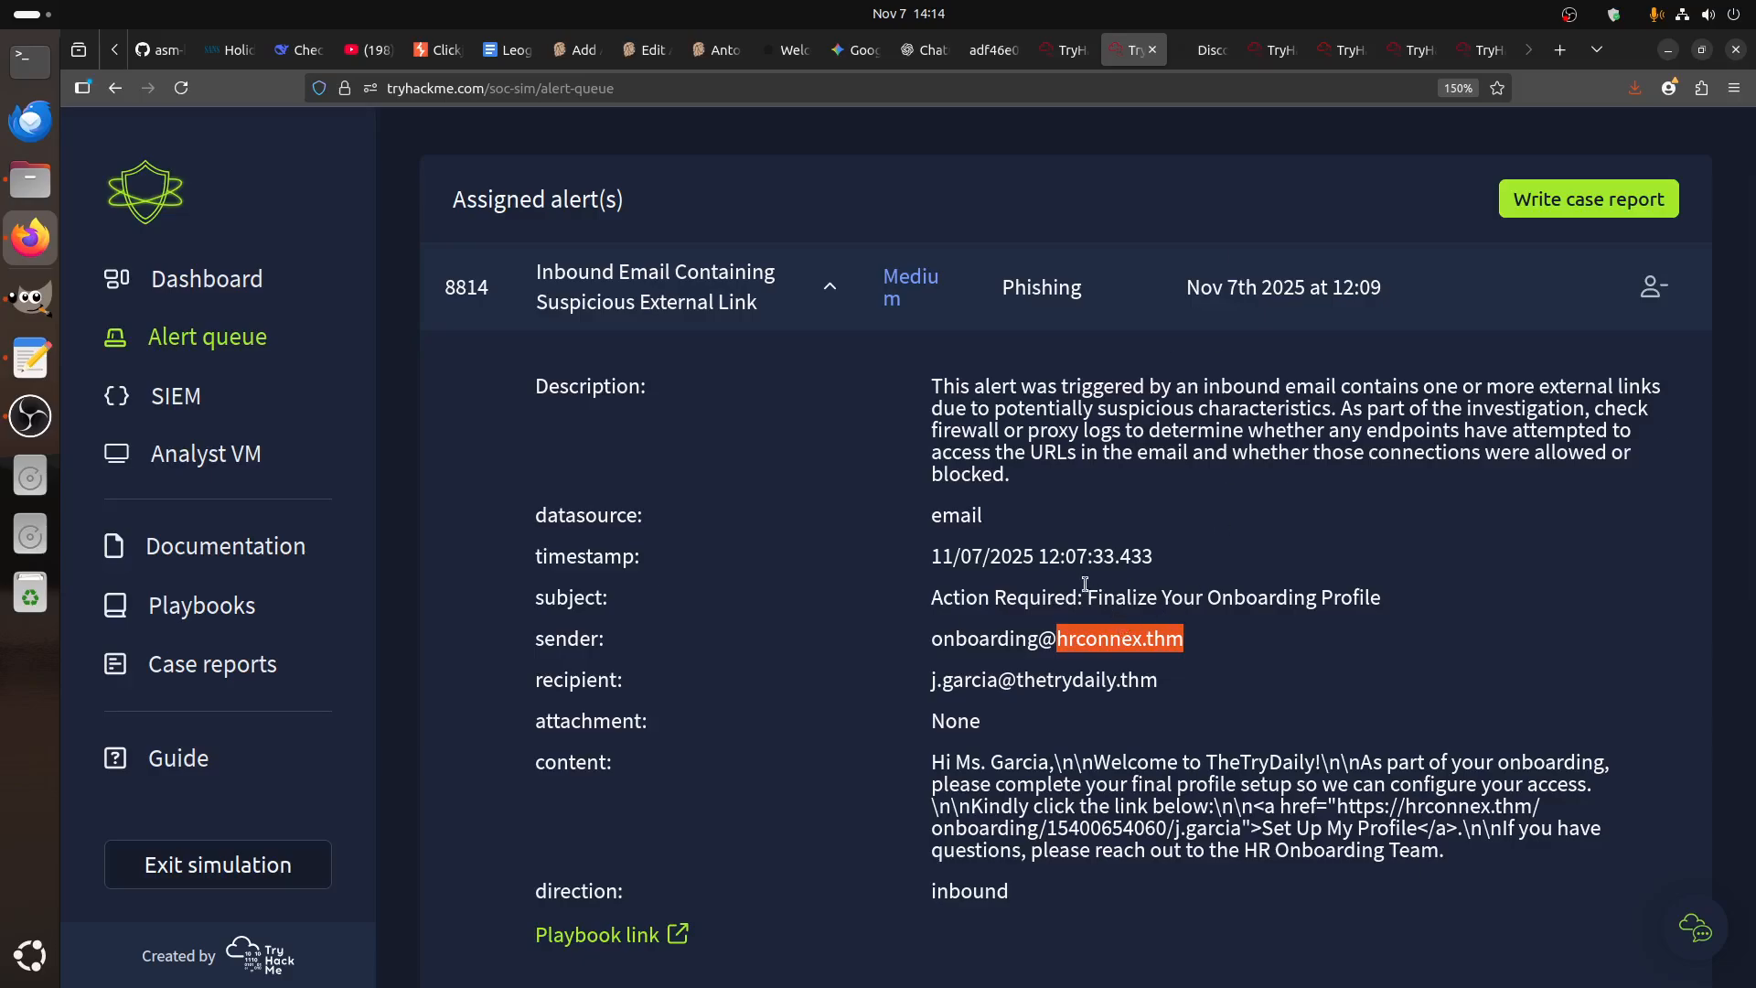
pyautogui.click(1206, 50)
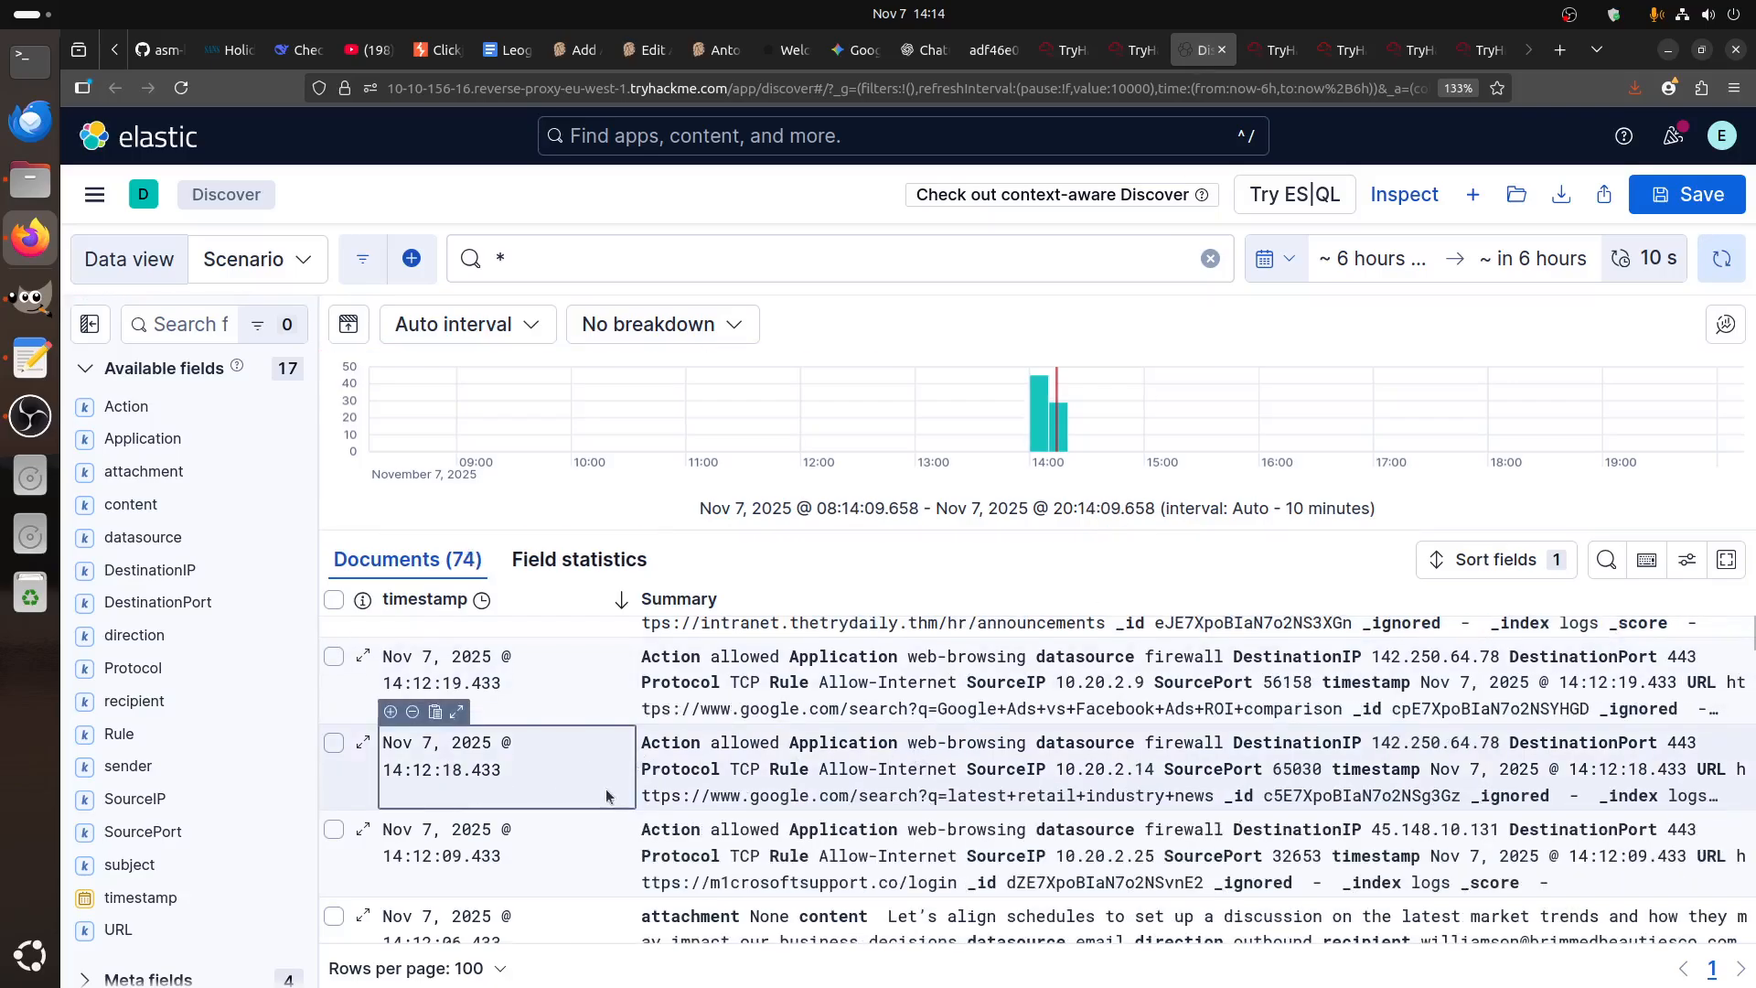
pyautogui.scroll(-5, 593, 795)
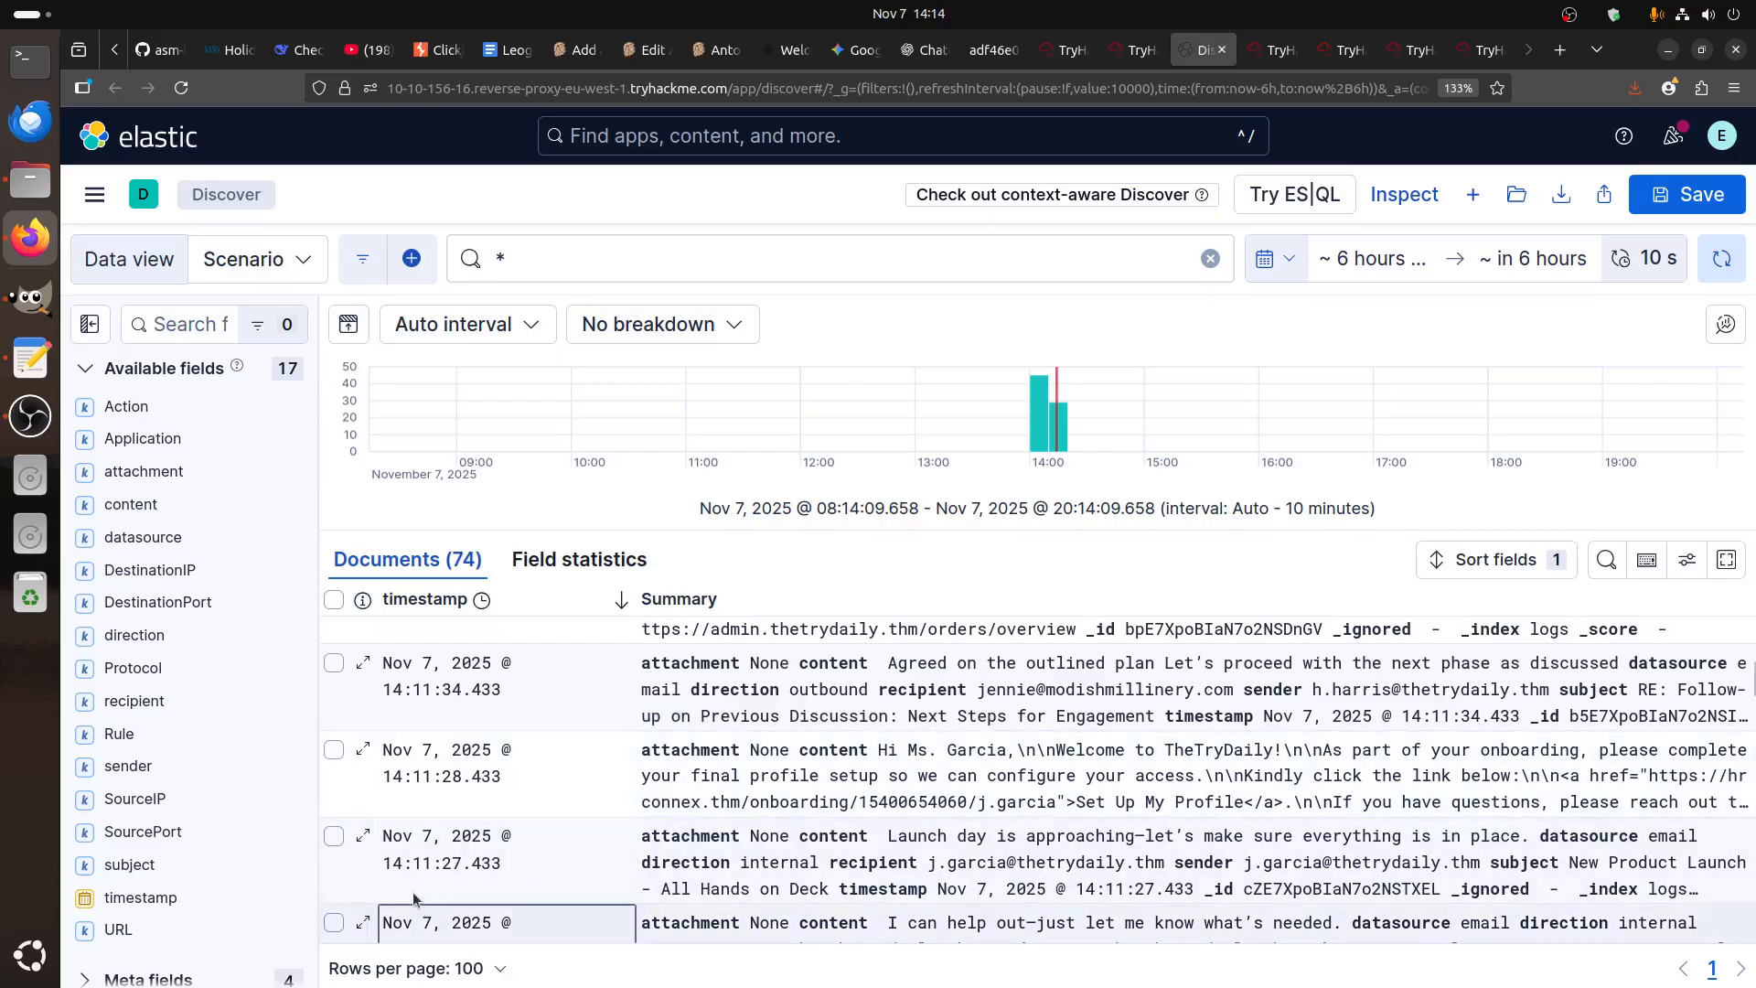
# - Compare the timestamp hour of alert 8814 with the matching email event in Elastic and scan the older documents
pyautogui.click(1138, 50)
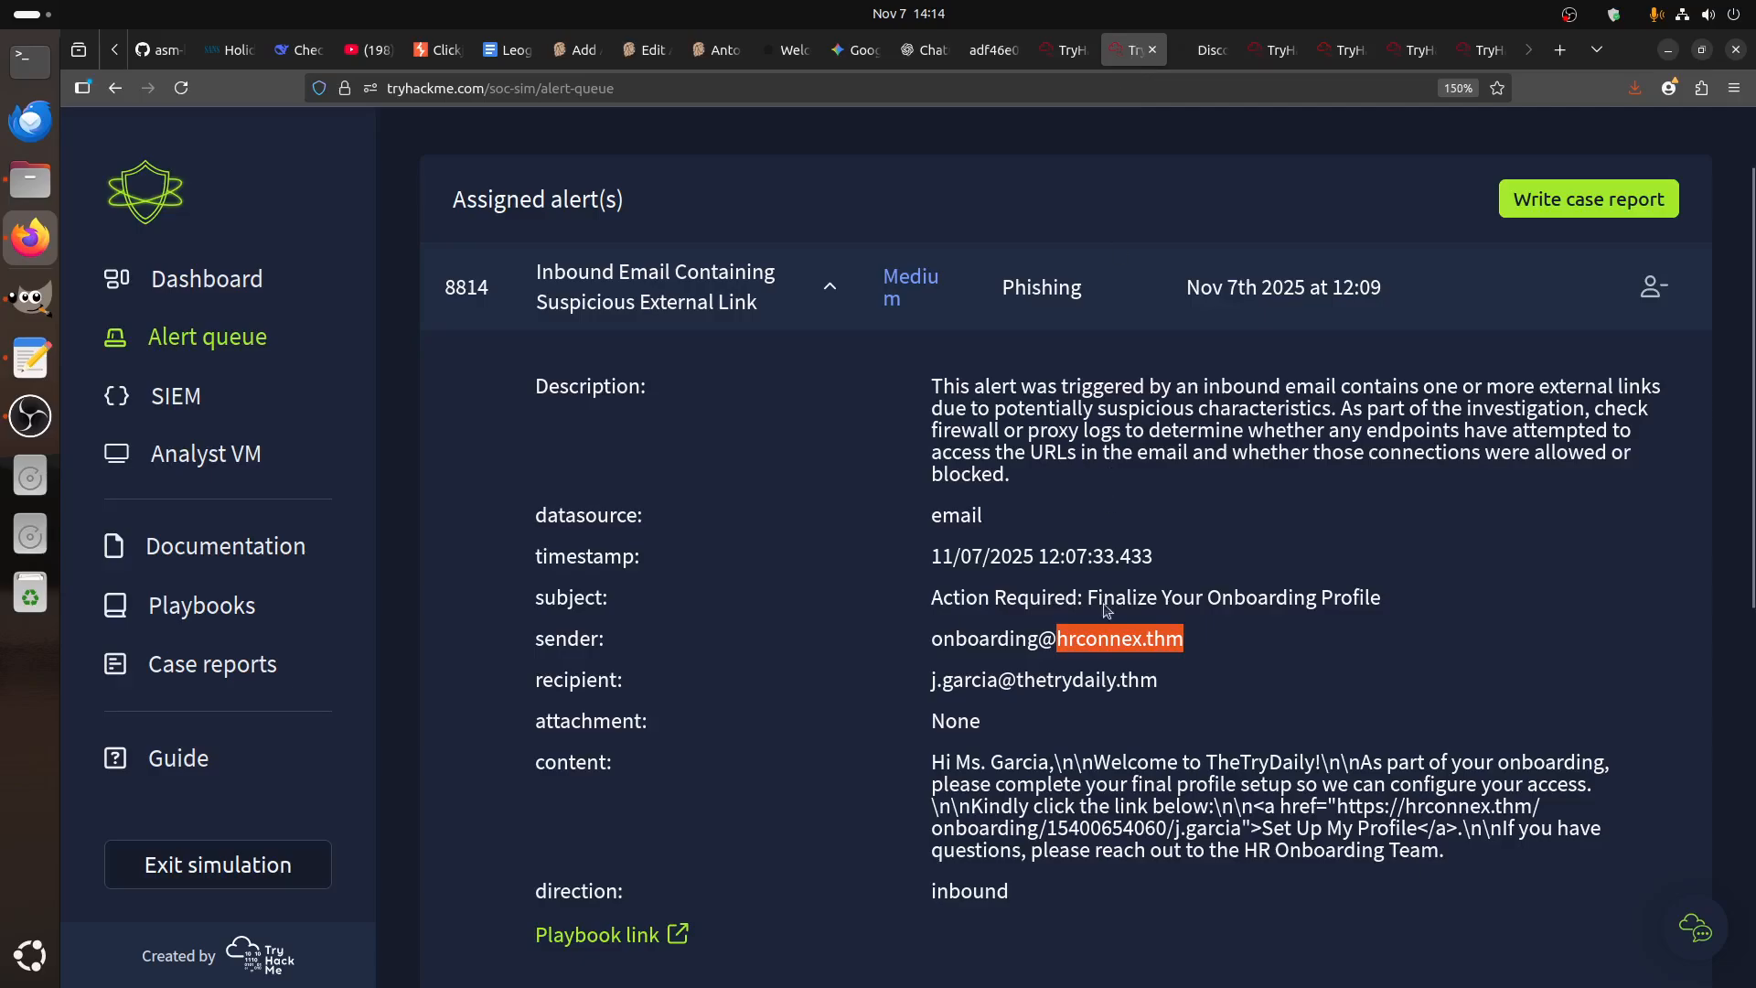
pyautogui.moveTo(1058, 563); pyautogui.dragTo(1040, 560)
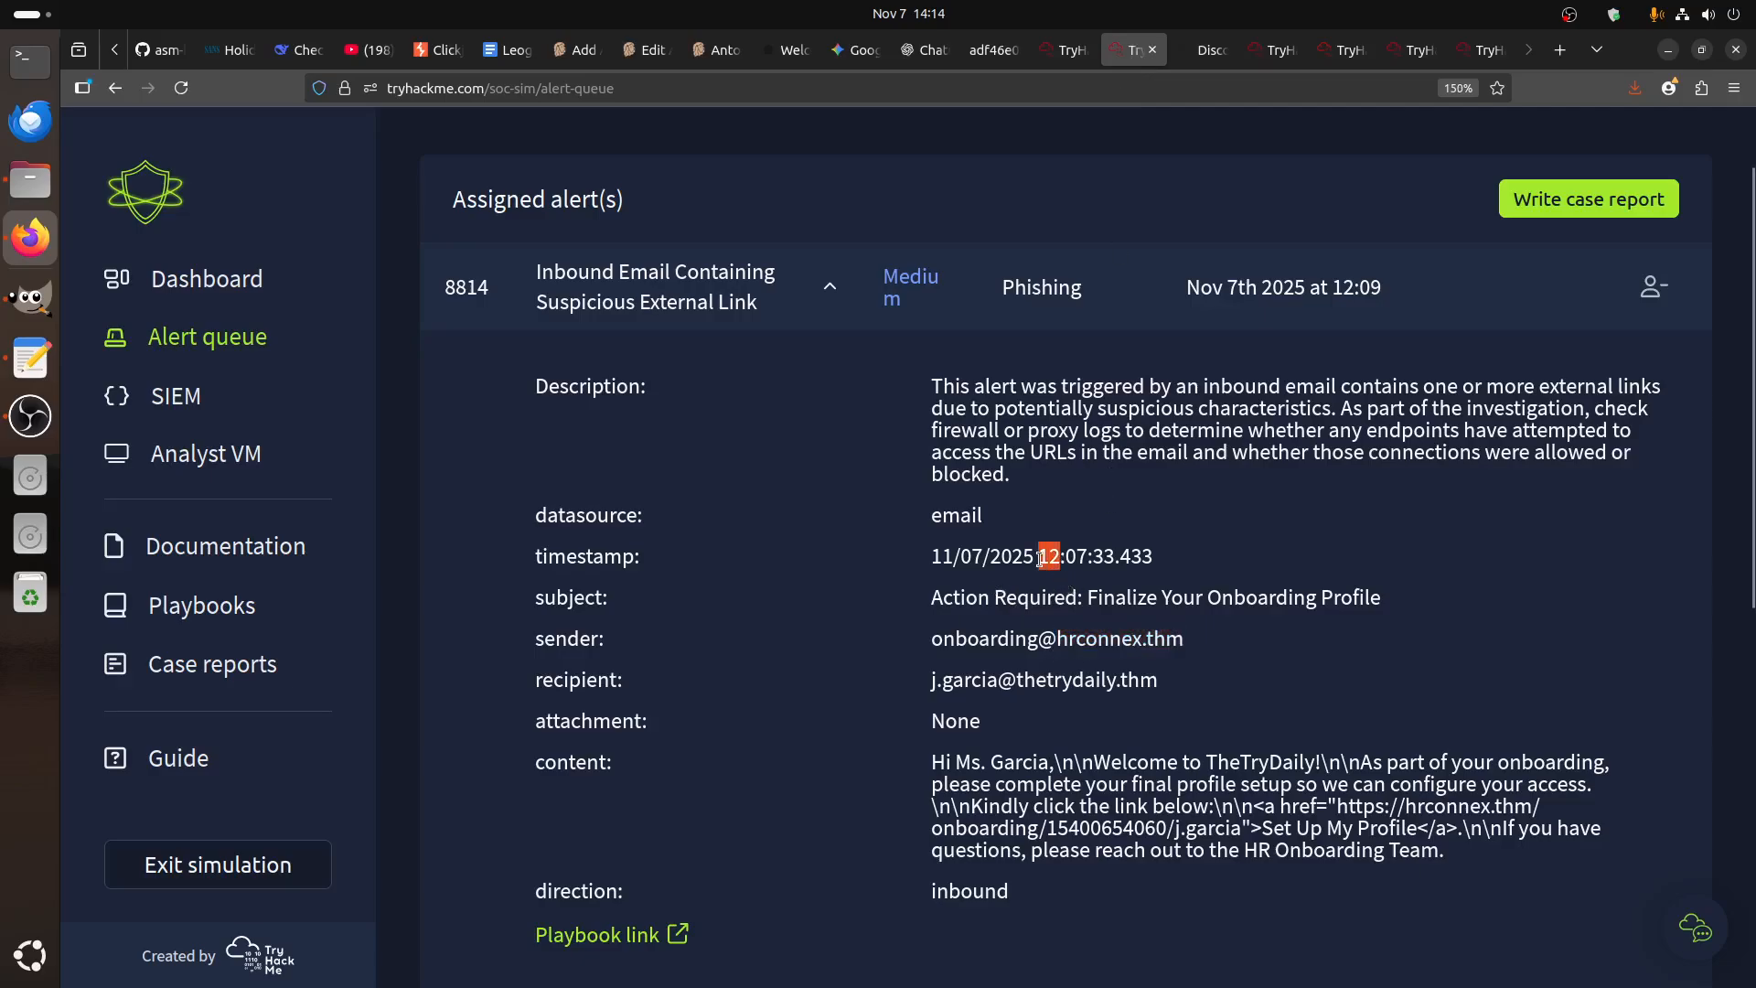
pyautogui.click(1205, 50)
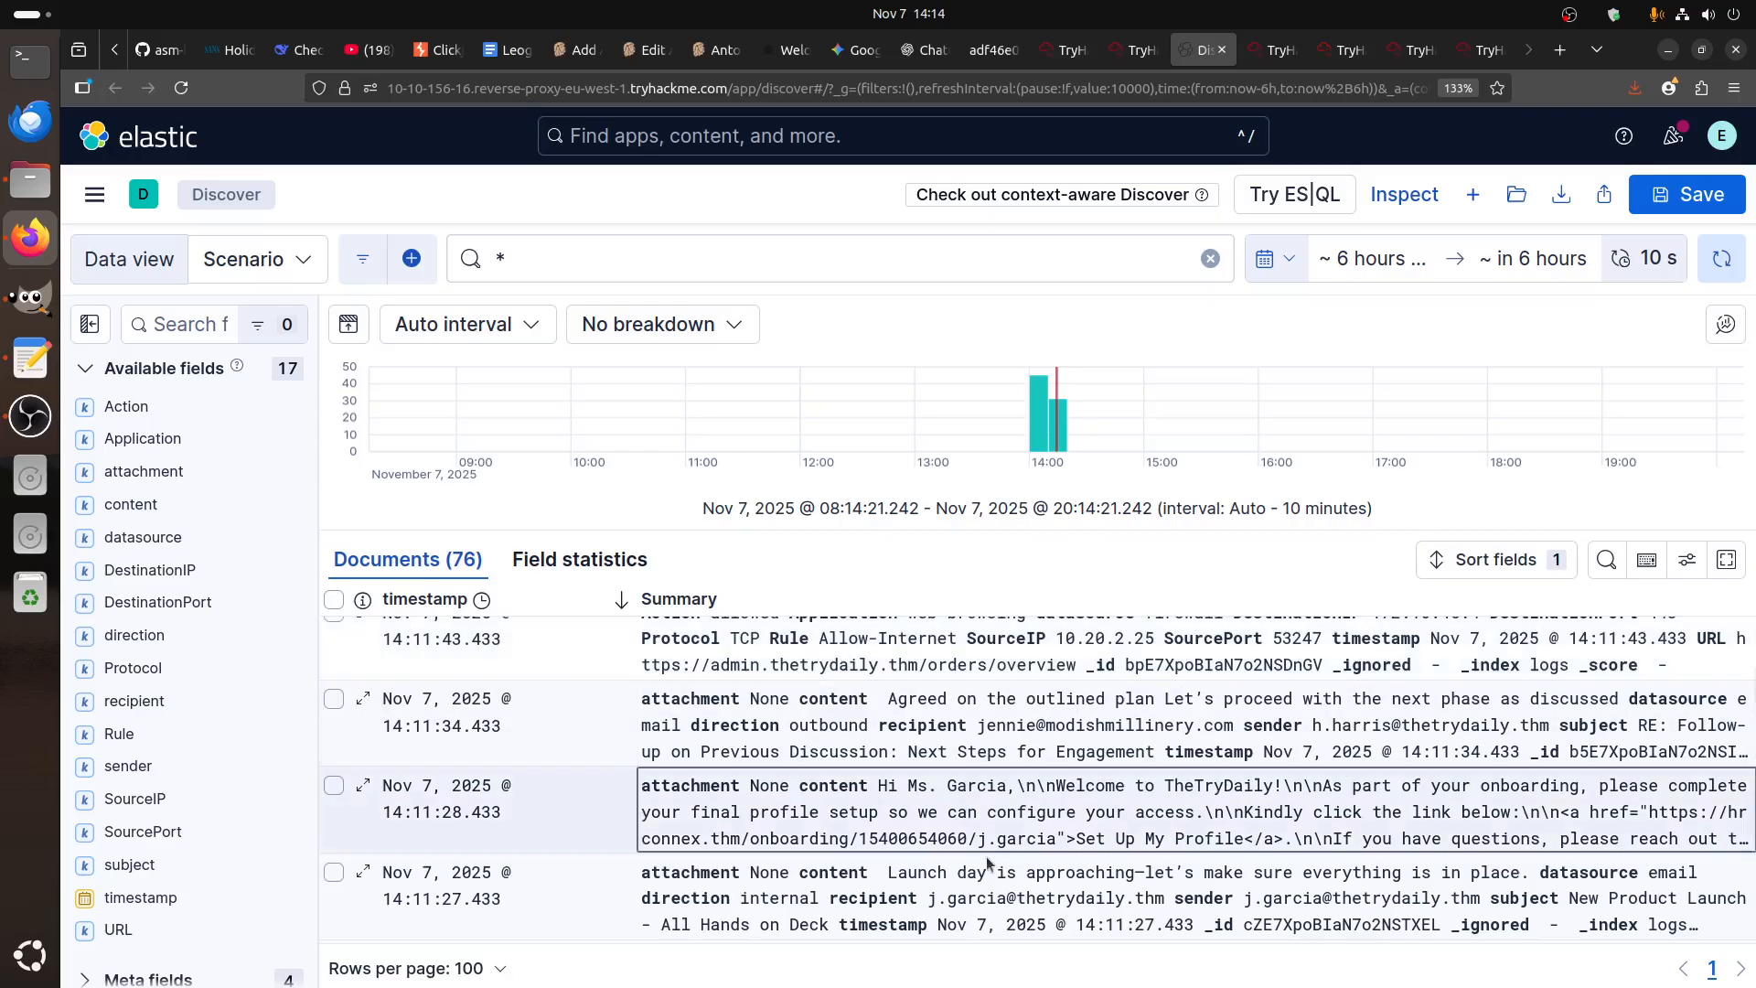
pyautogui.scroll(-2, 987, 851)
pyautogui.scroll(2, 987, 851)
pyautogui.scroll(-10, 1096, 658)
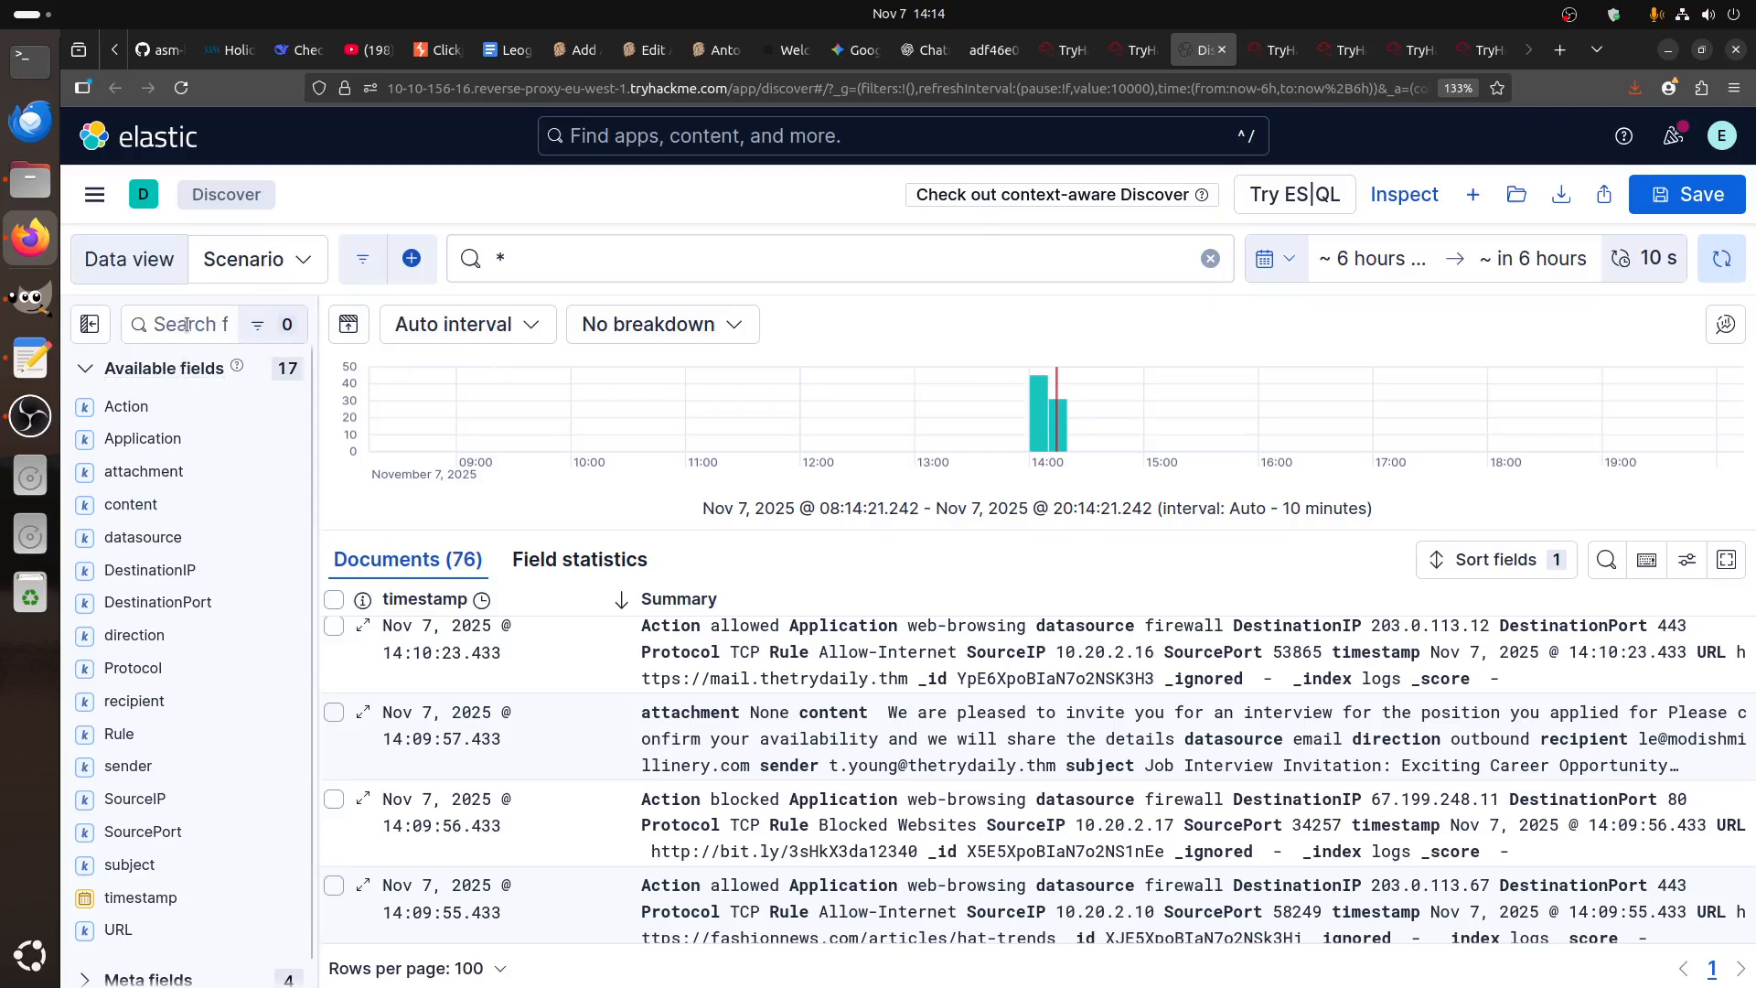
# - Try the All logs data view in Elastic and return to the Scenario data view
pyautogui.click(247, 259)
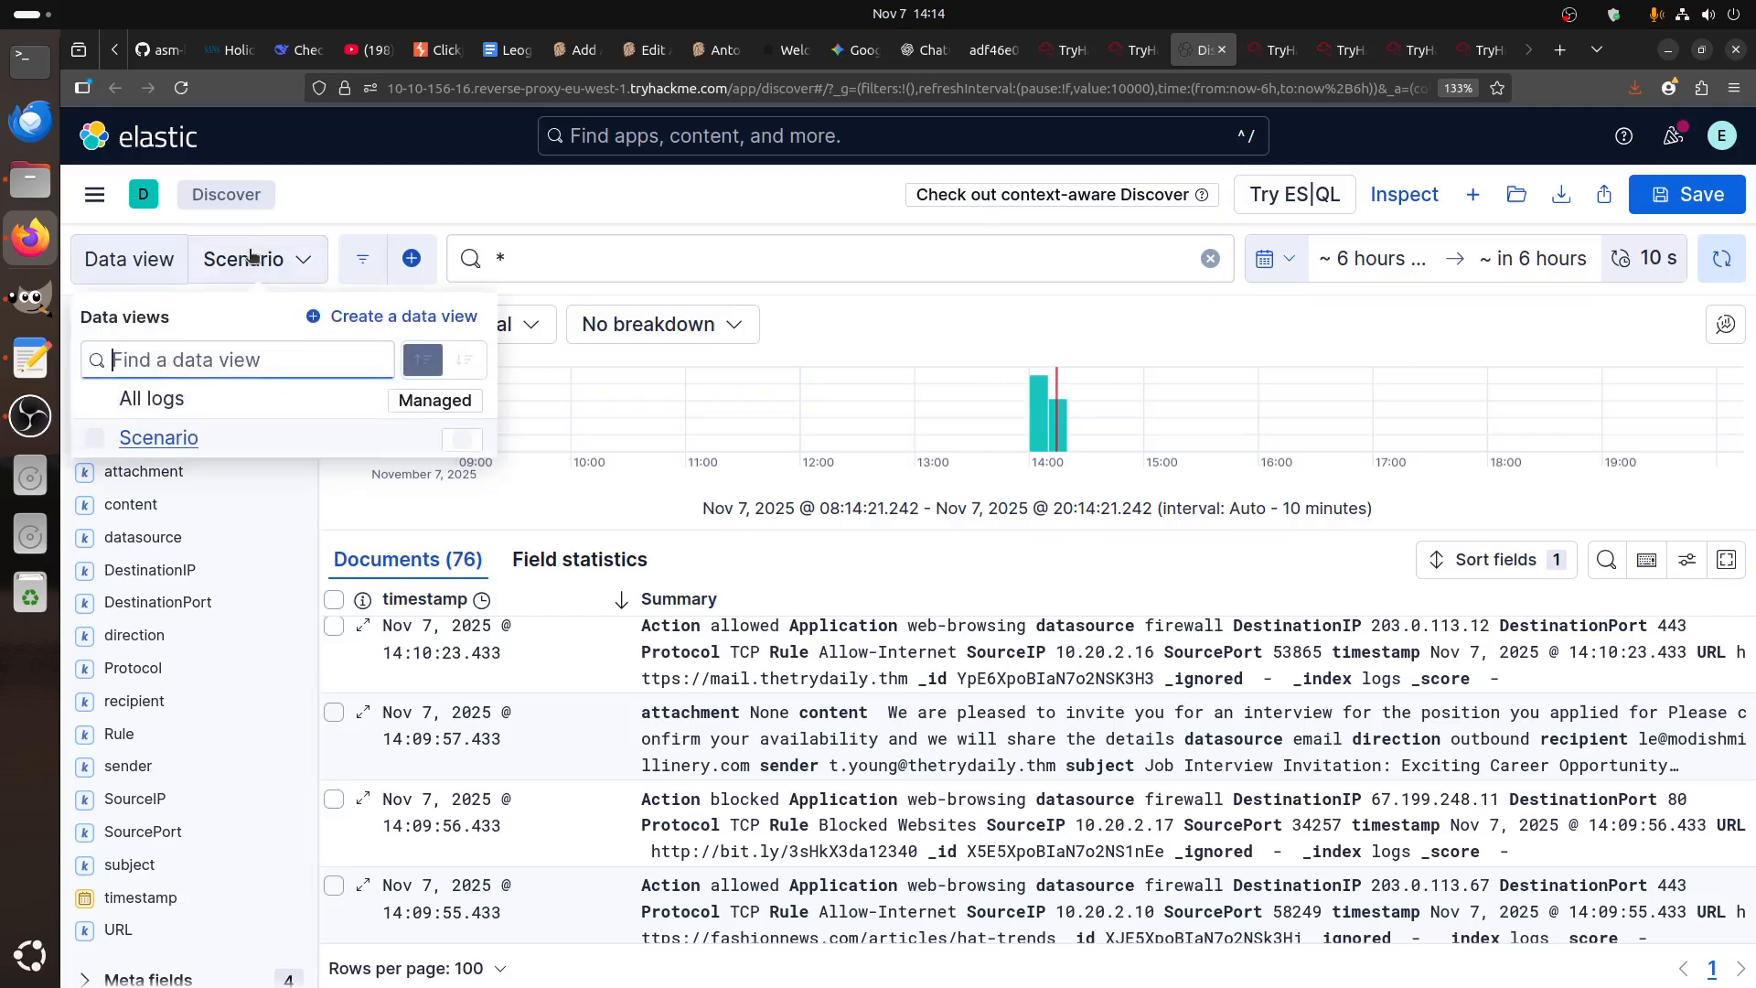
pyautogui.click(160, 403)
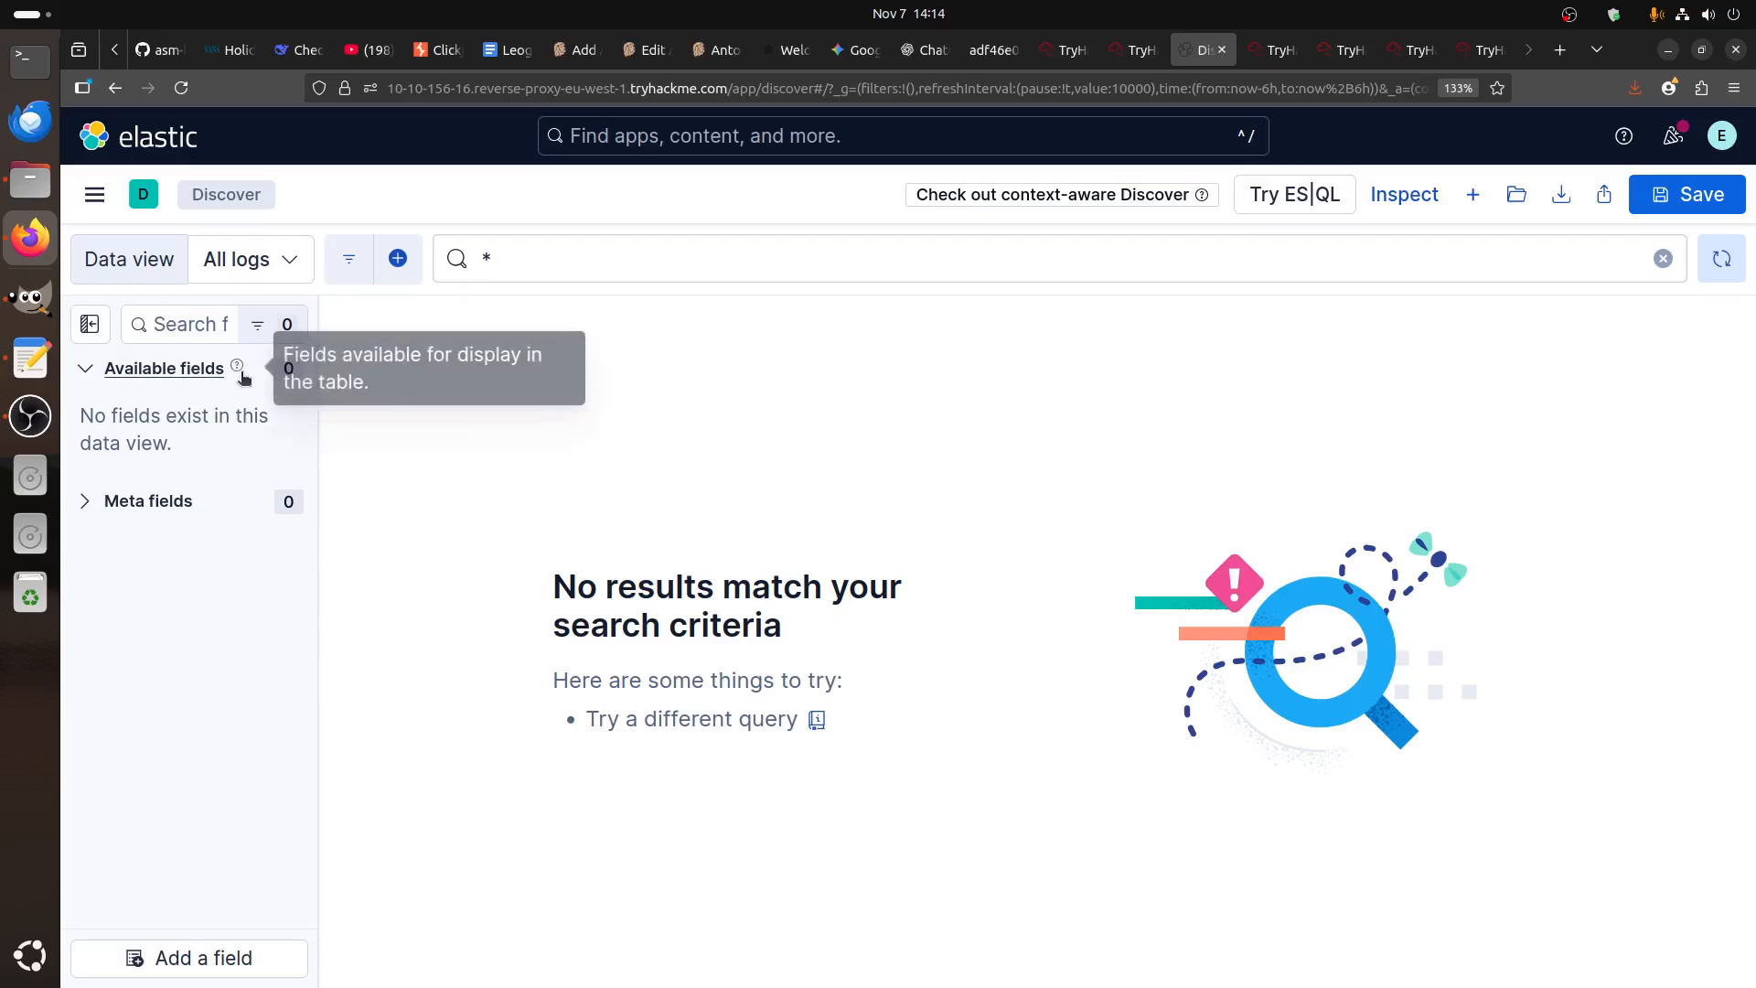
pyautogui.click(239, 262)
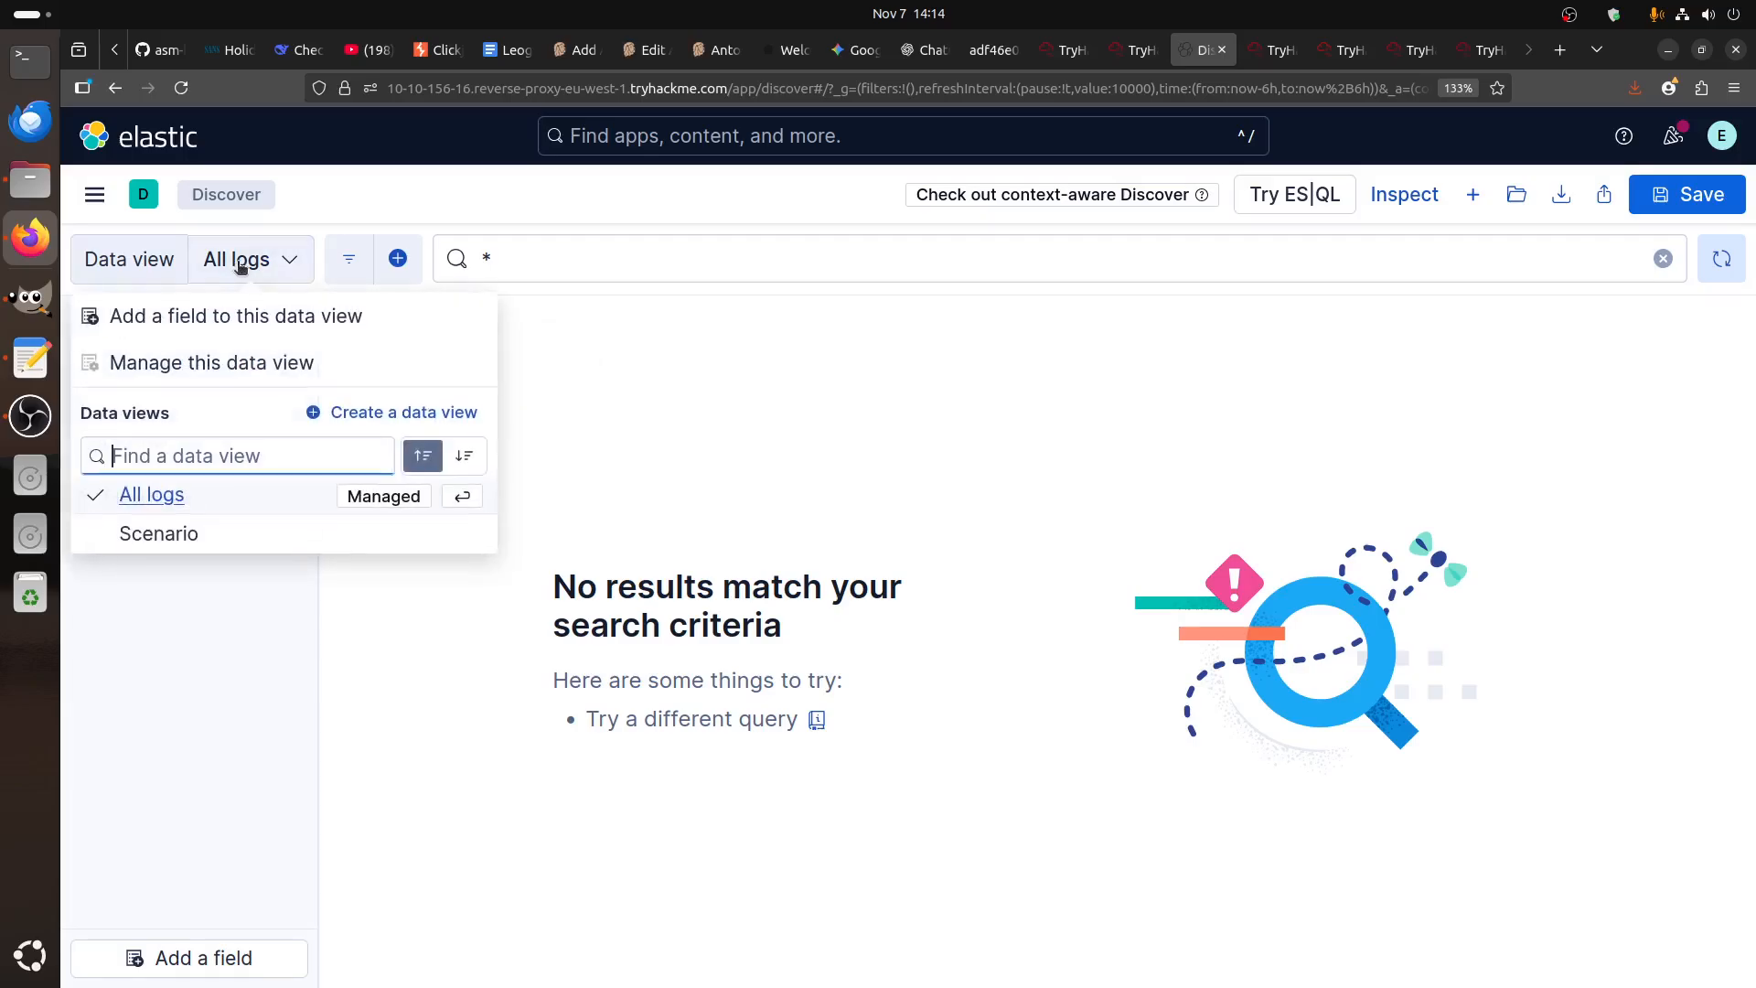
pyautogui.click(161, 530)
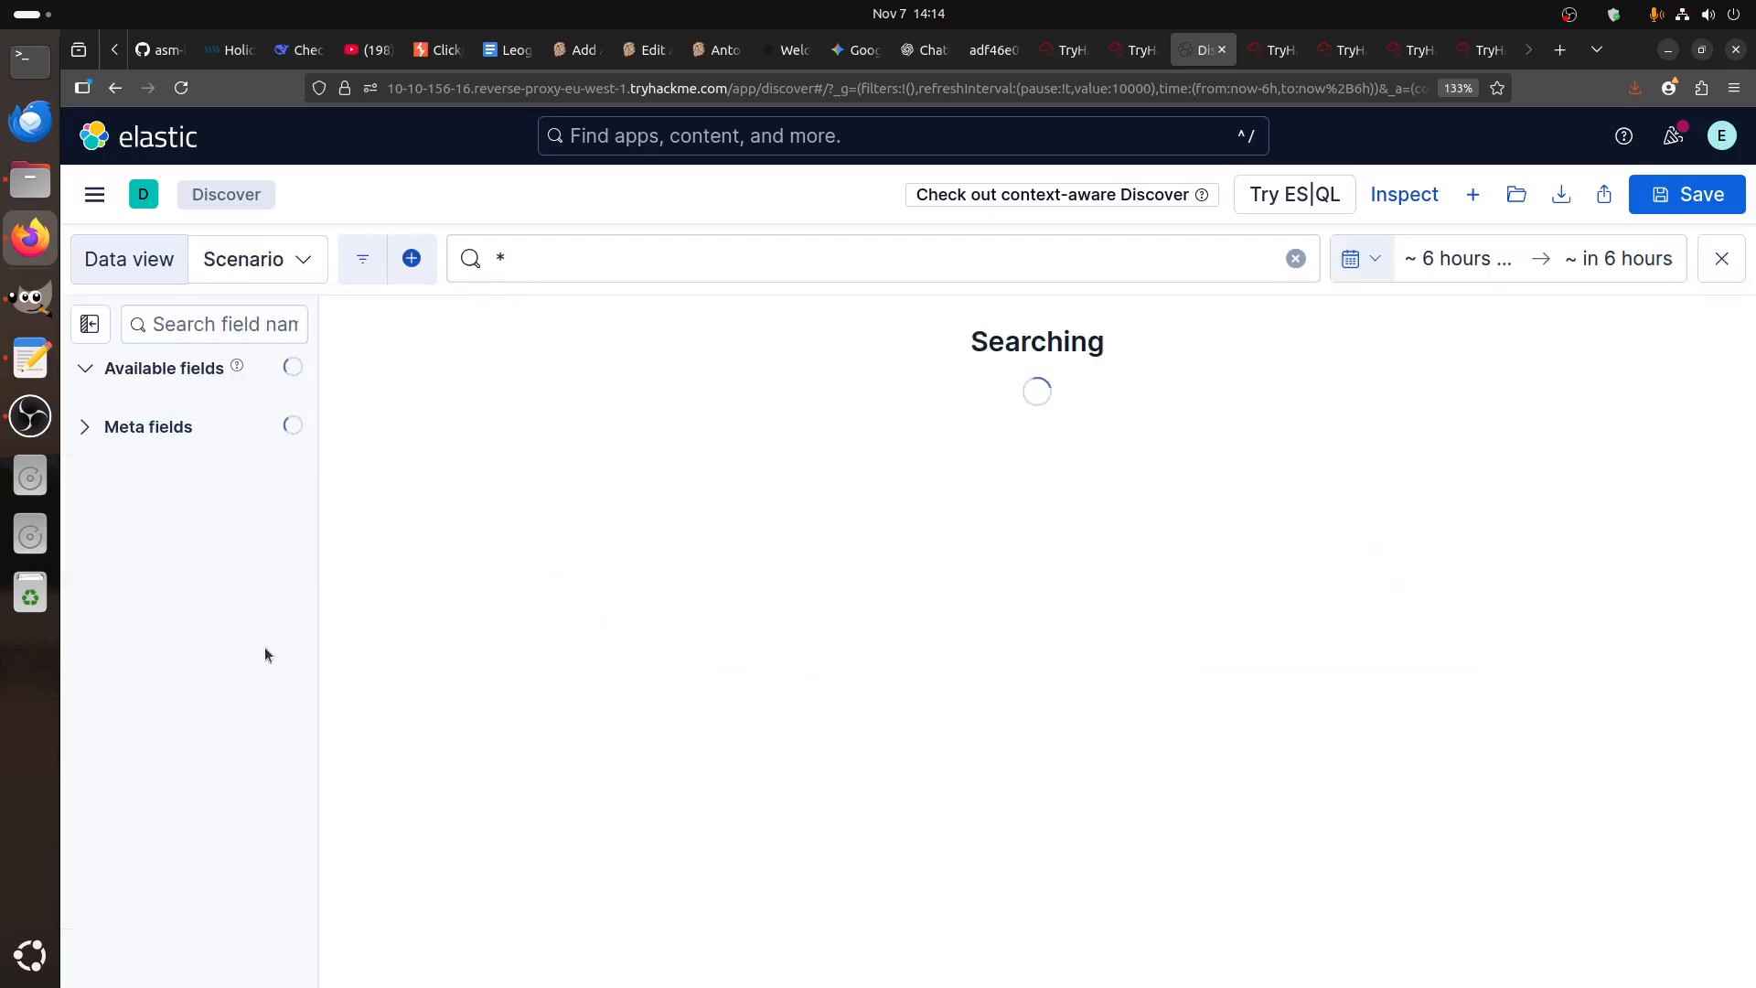
# - Add the content and sender fields as columns in the Elastic documents table
pyautogui.scroll(-8, 886, 769)
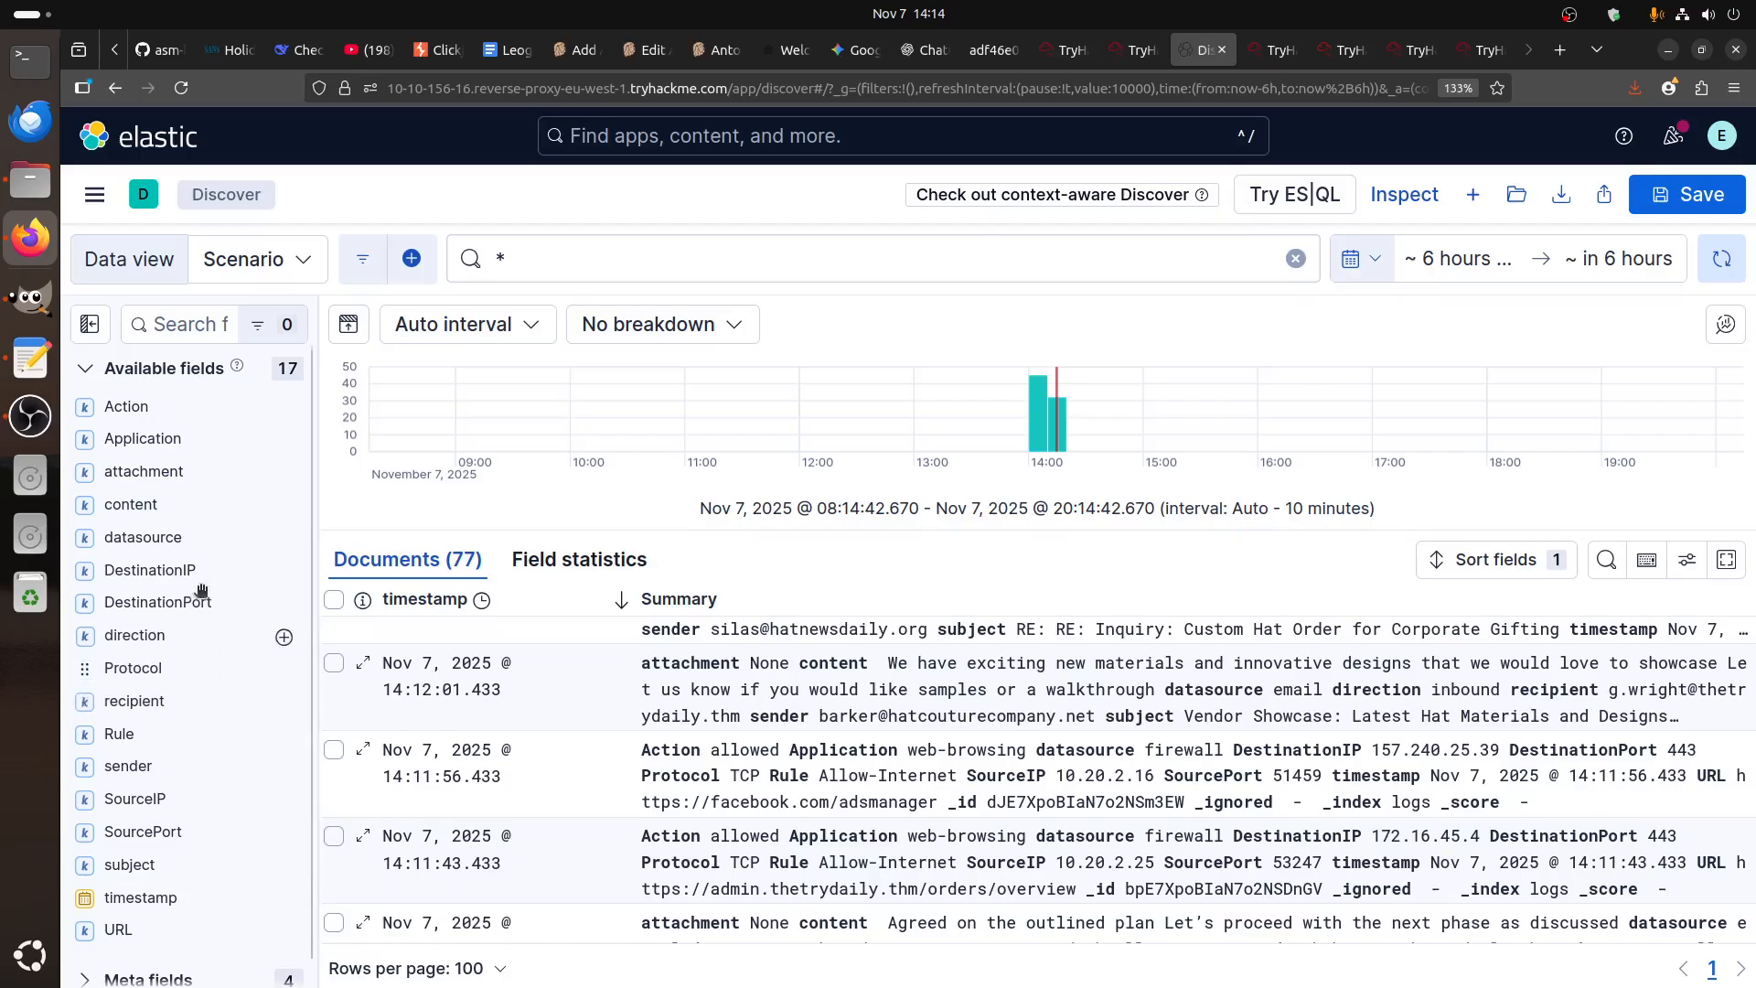
pyautogui.click(152, 471)
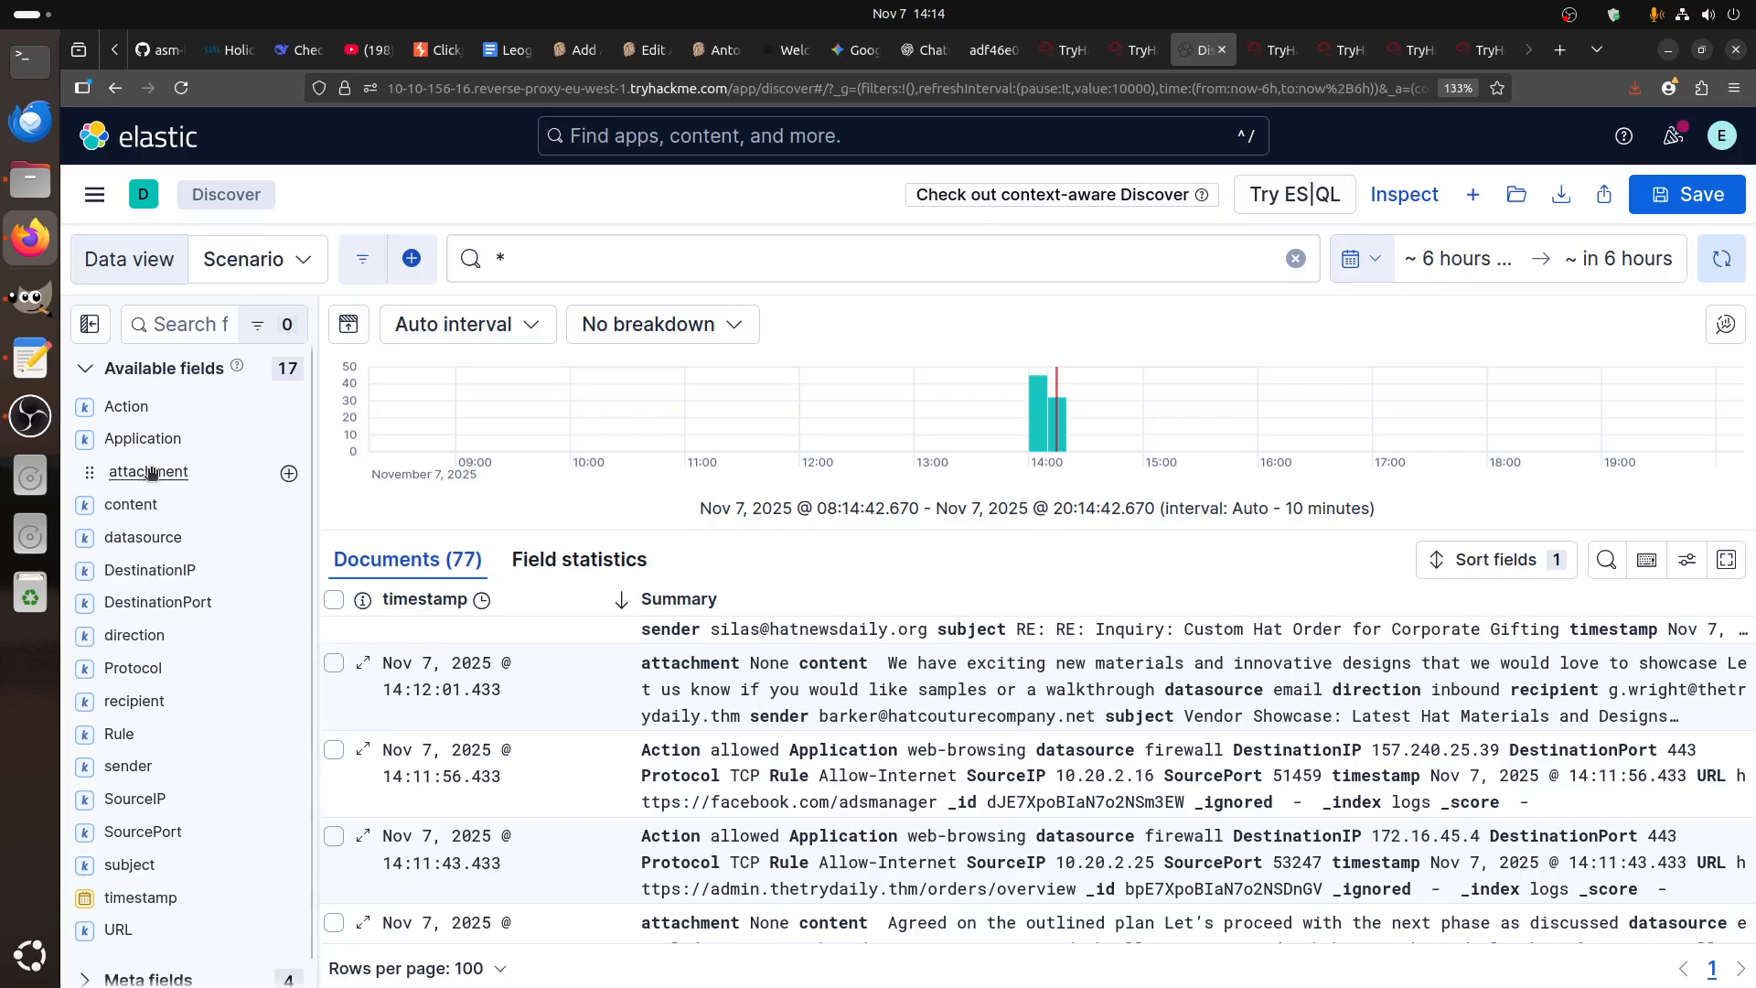
pyautogui.click(152, 472)
pyautogui.click(136, 504)
pyautogui.click(136, 504)
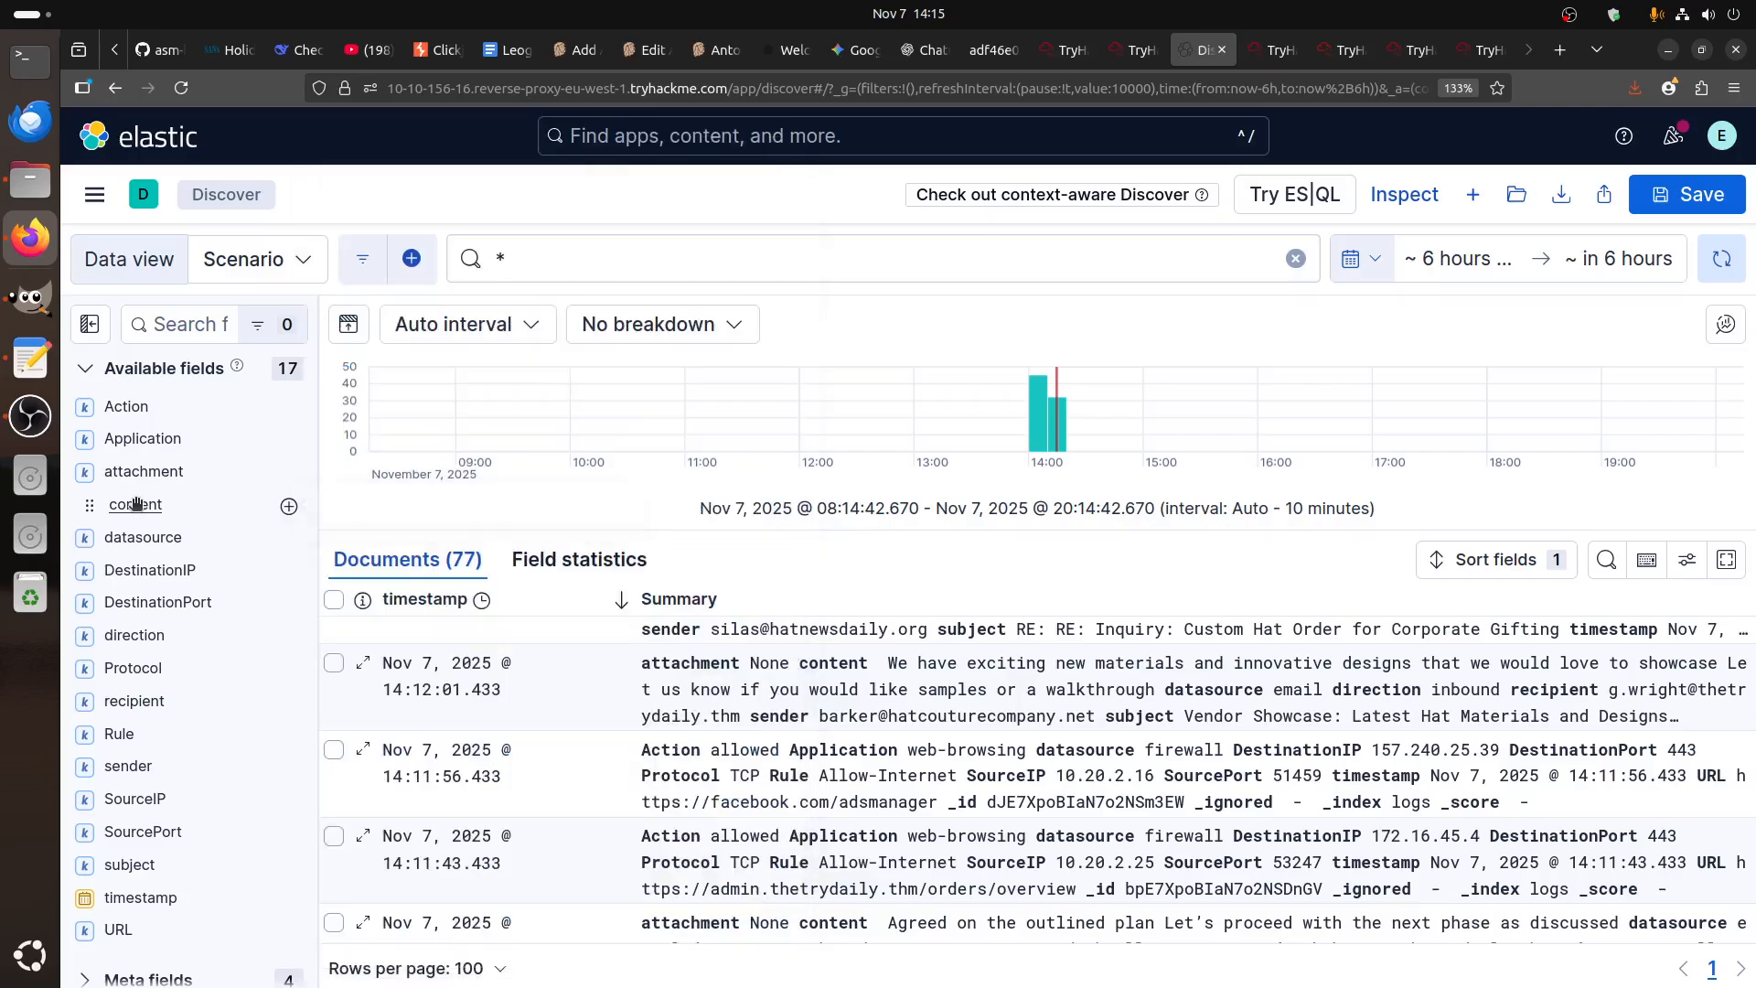
pyautogui.click(288, 506)
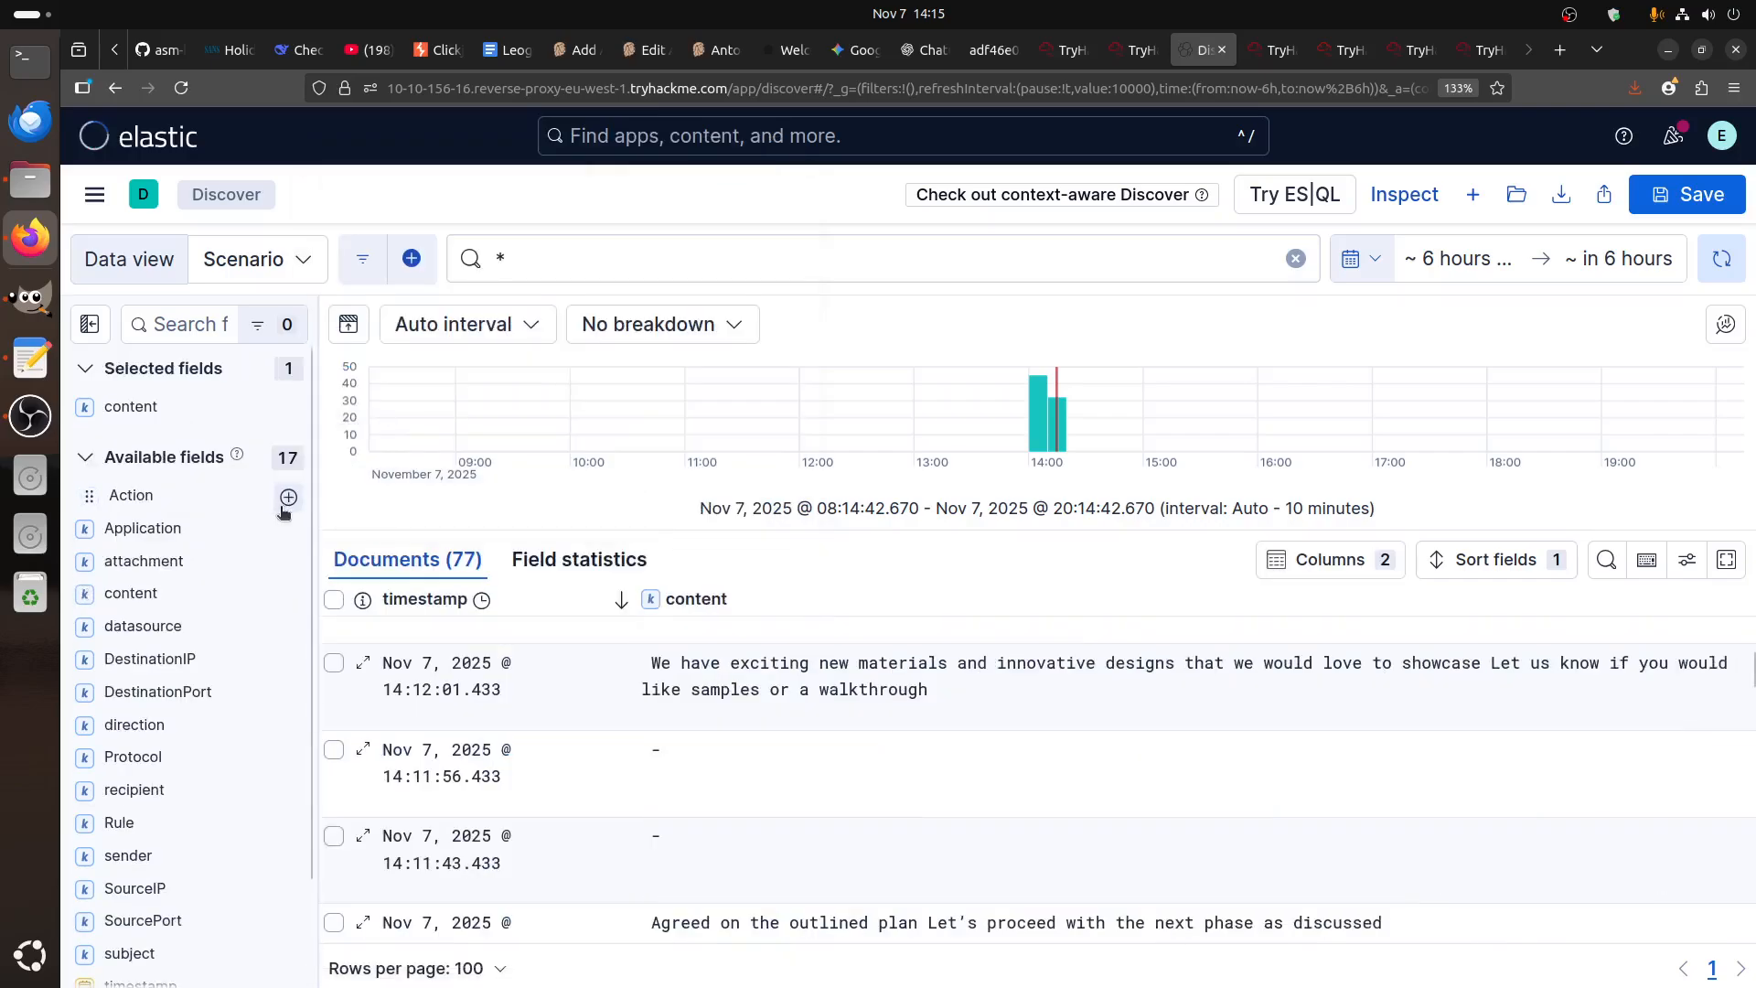
pyautogui.scroll(-3, 215, 621)
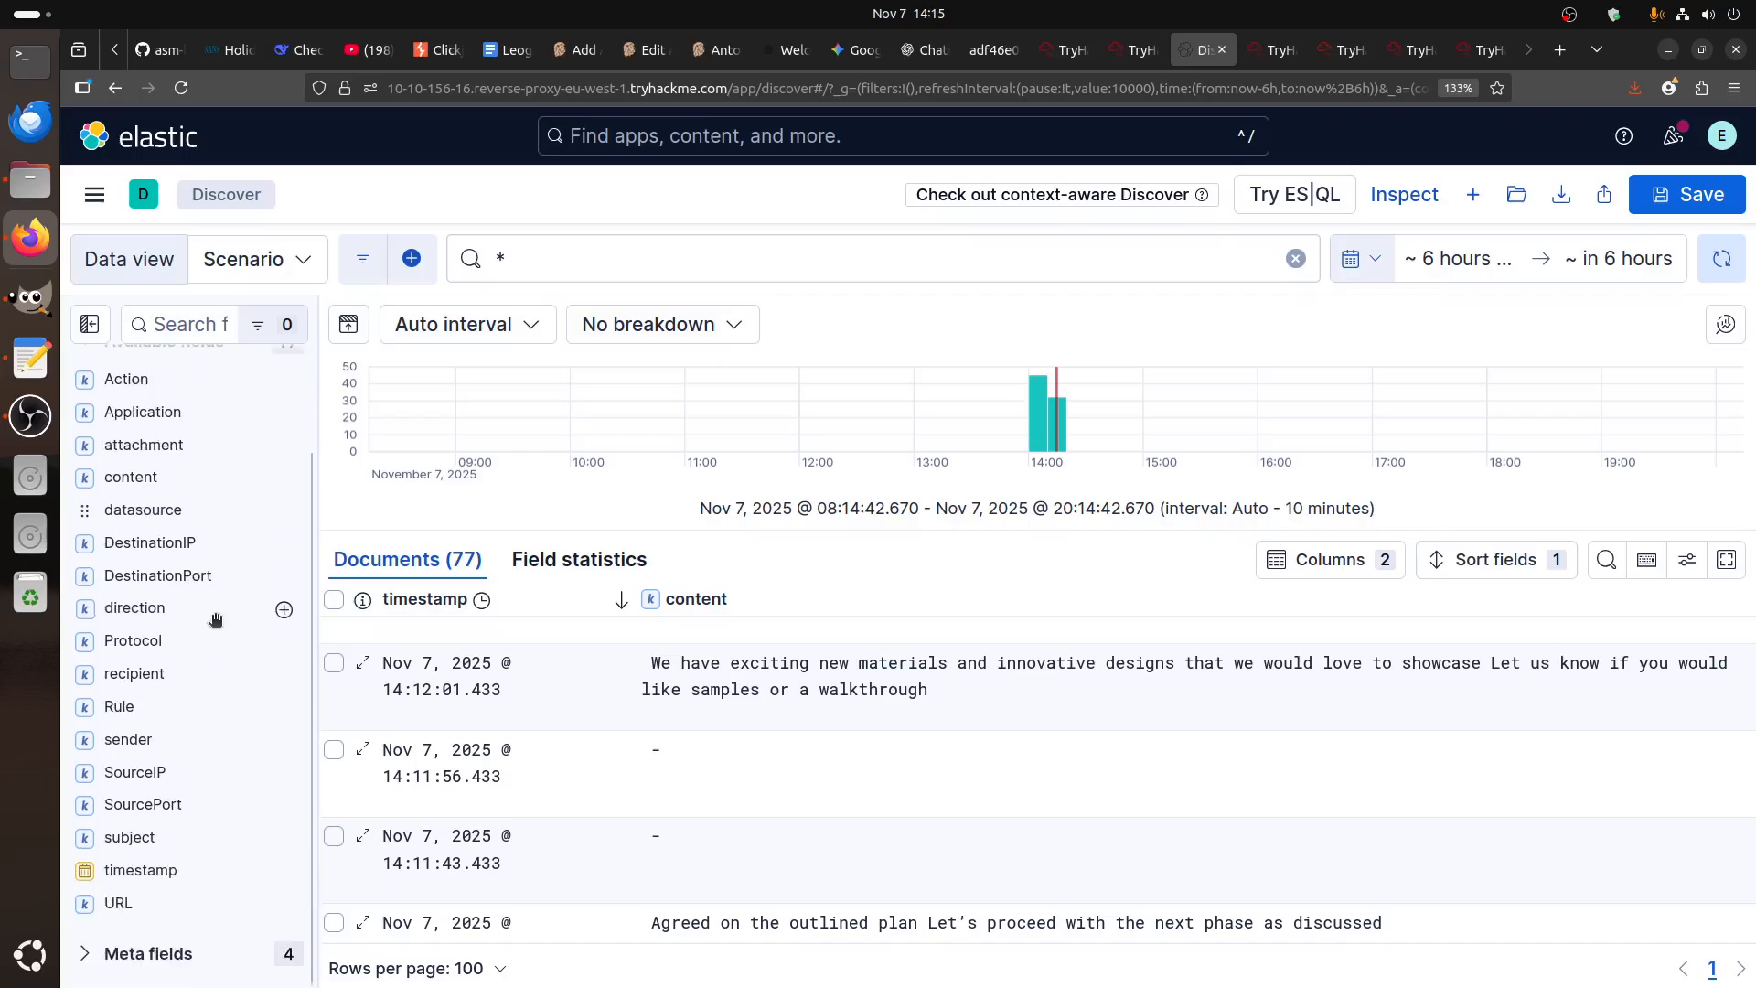
pyautogui.click(132, 739)
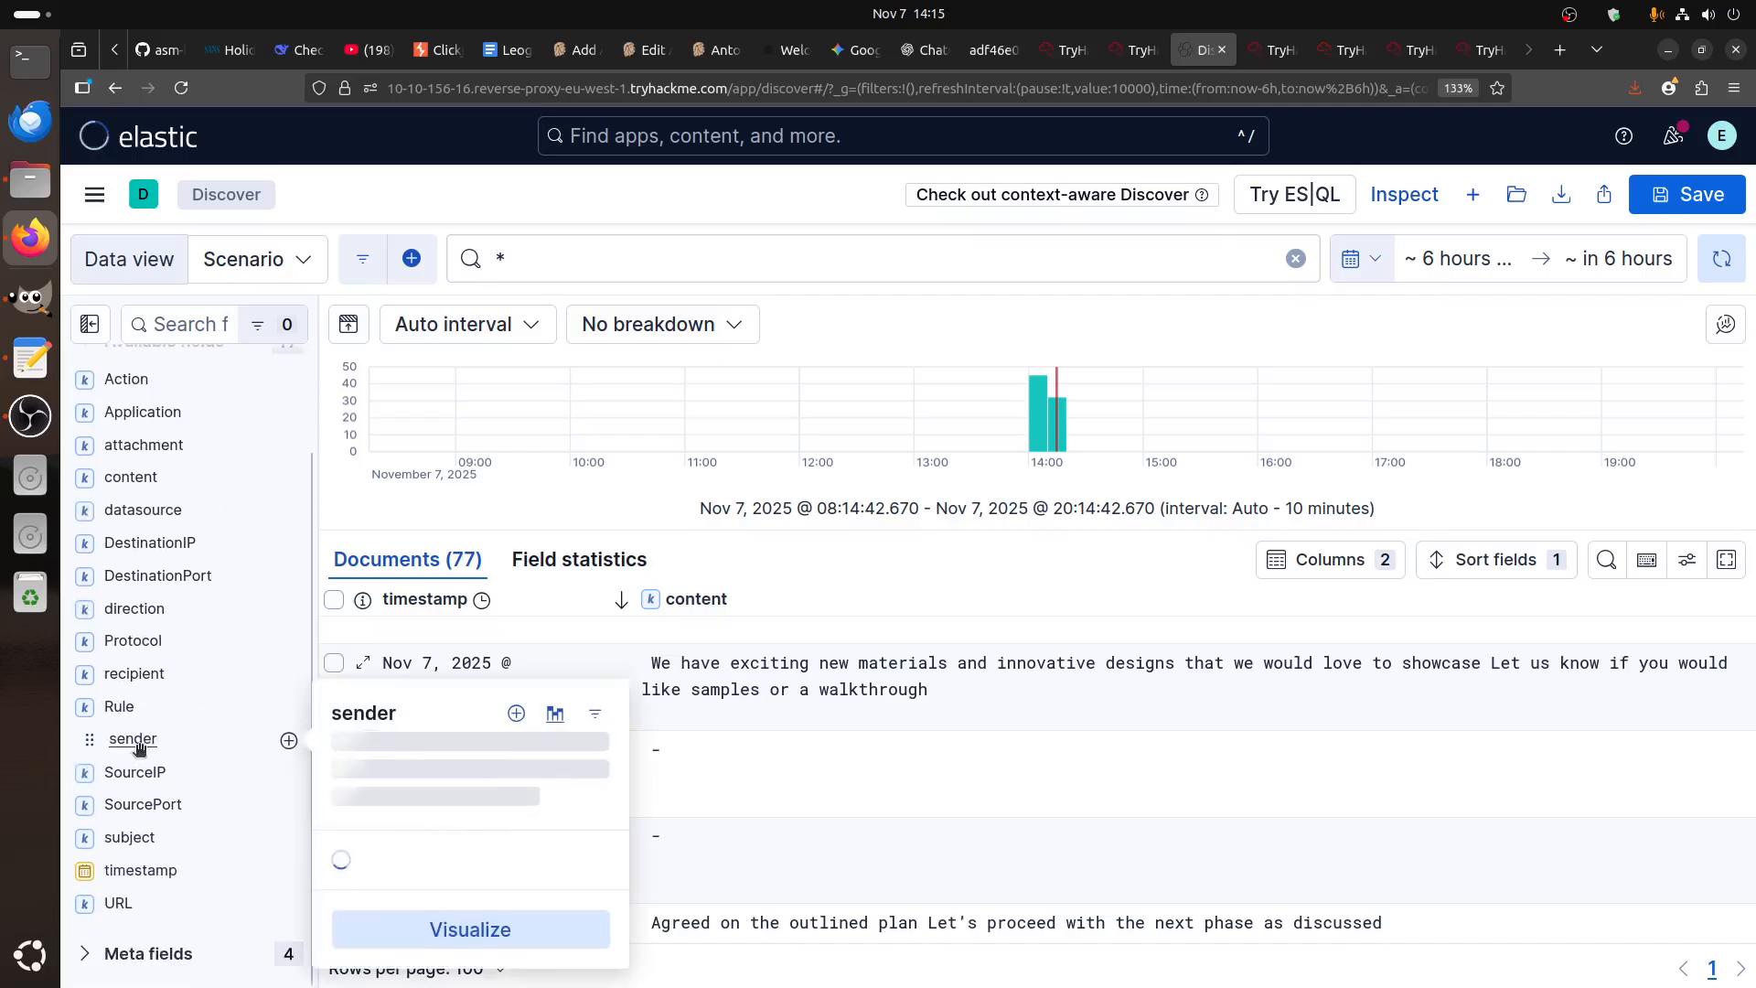
pyautogui.click(289, 743)
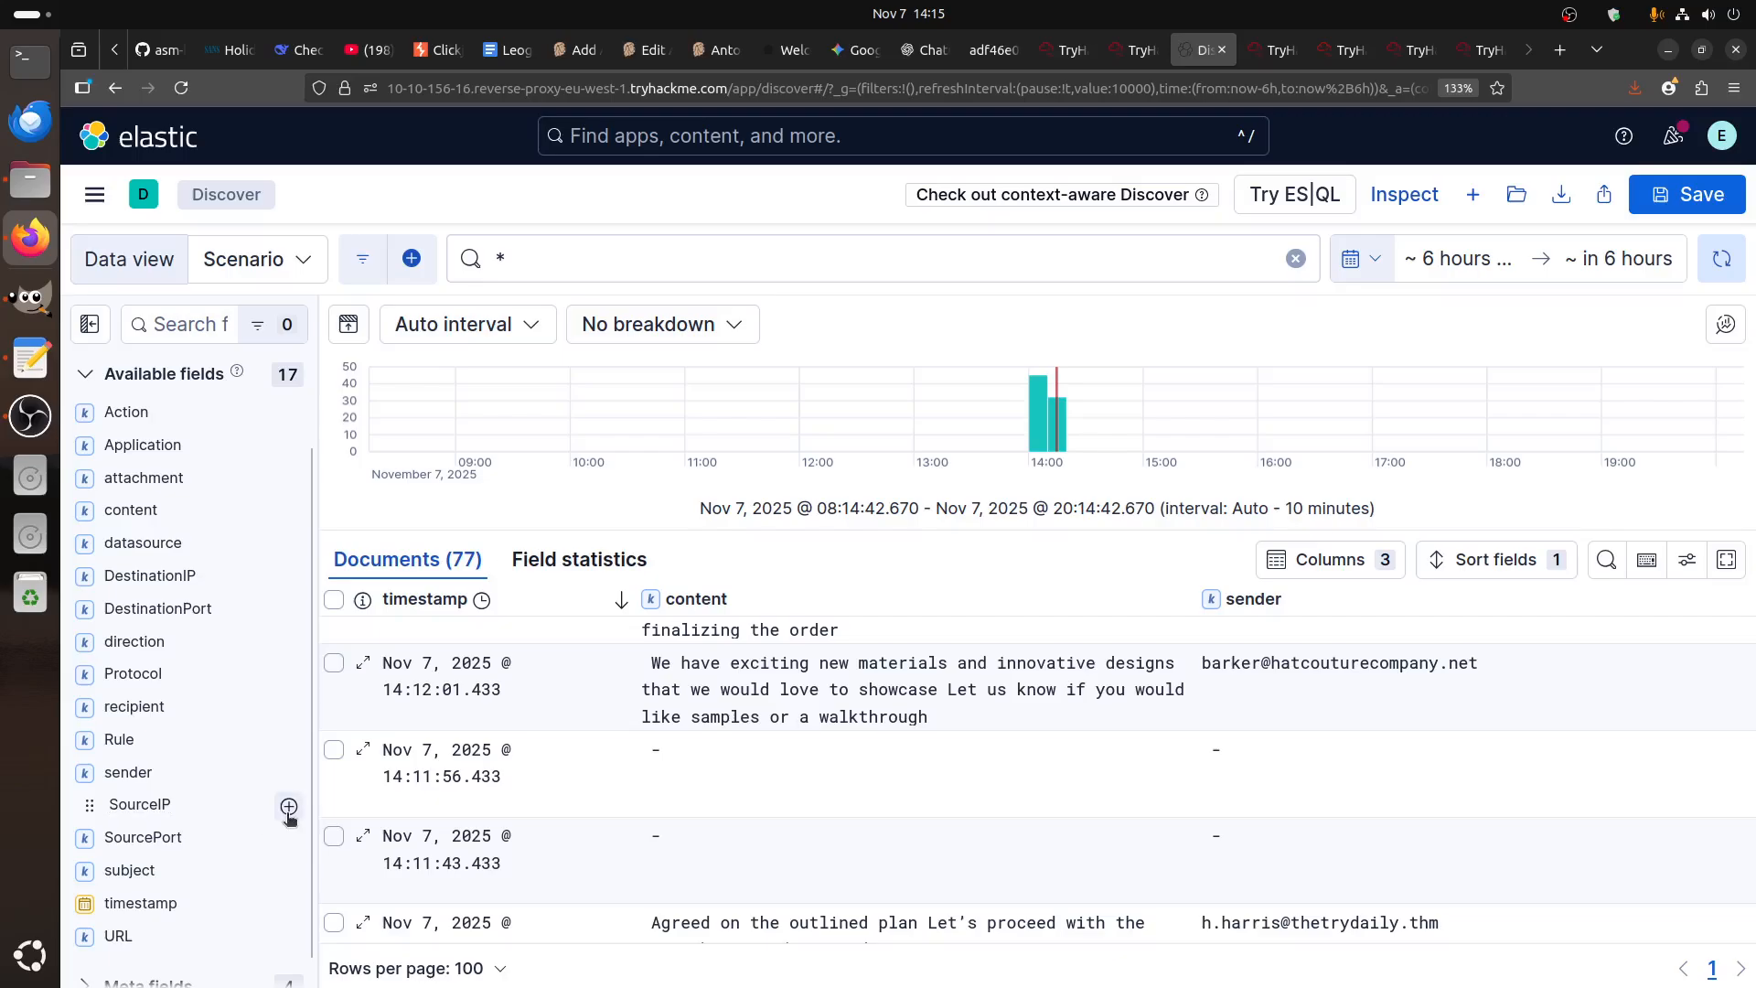
# - Add the SourceIP, recipient, DestinationIP and URL fields as columns in the documents table
pyautogui.click(289, 806)
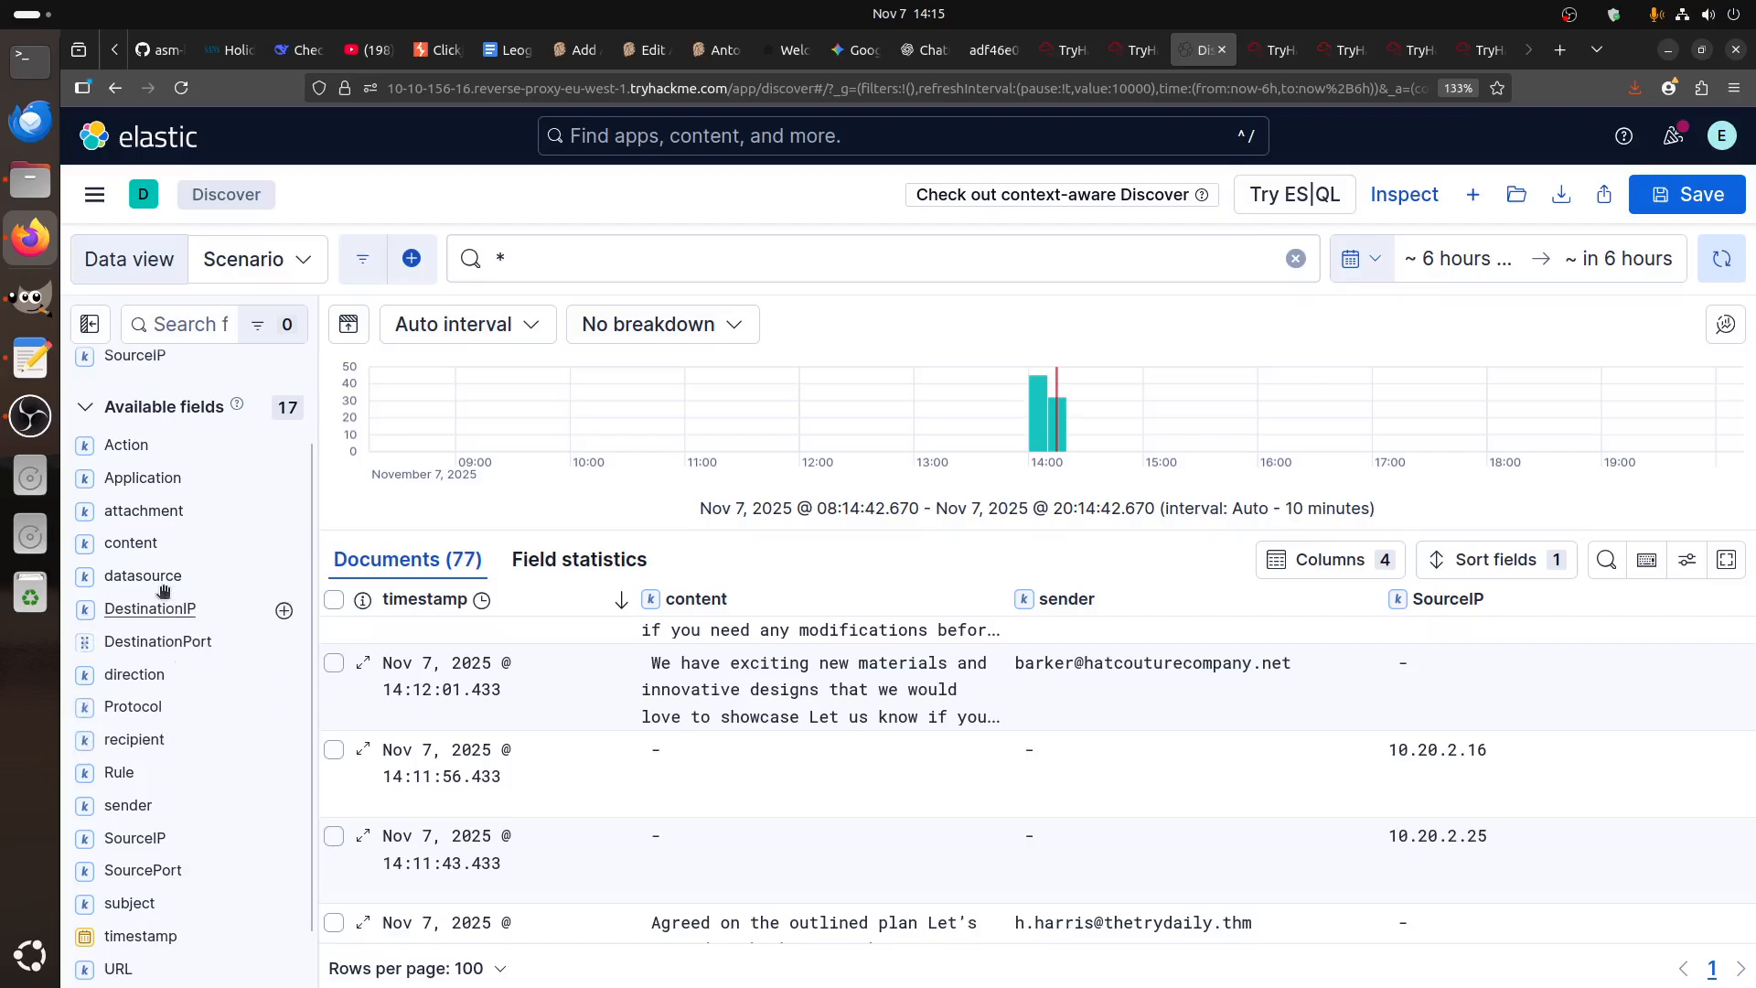
pyautogui.scroll(-1, 183, 595)
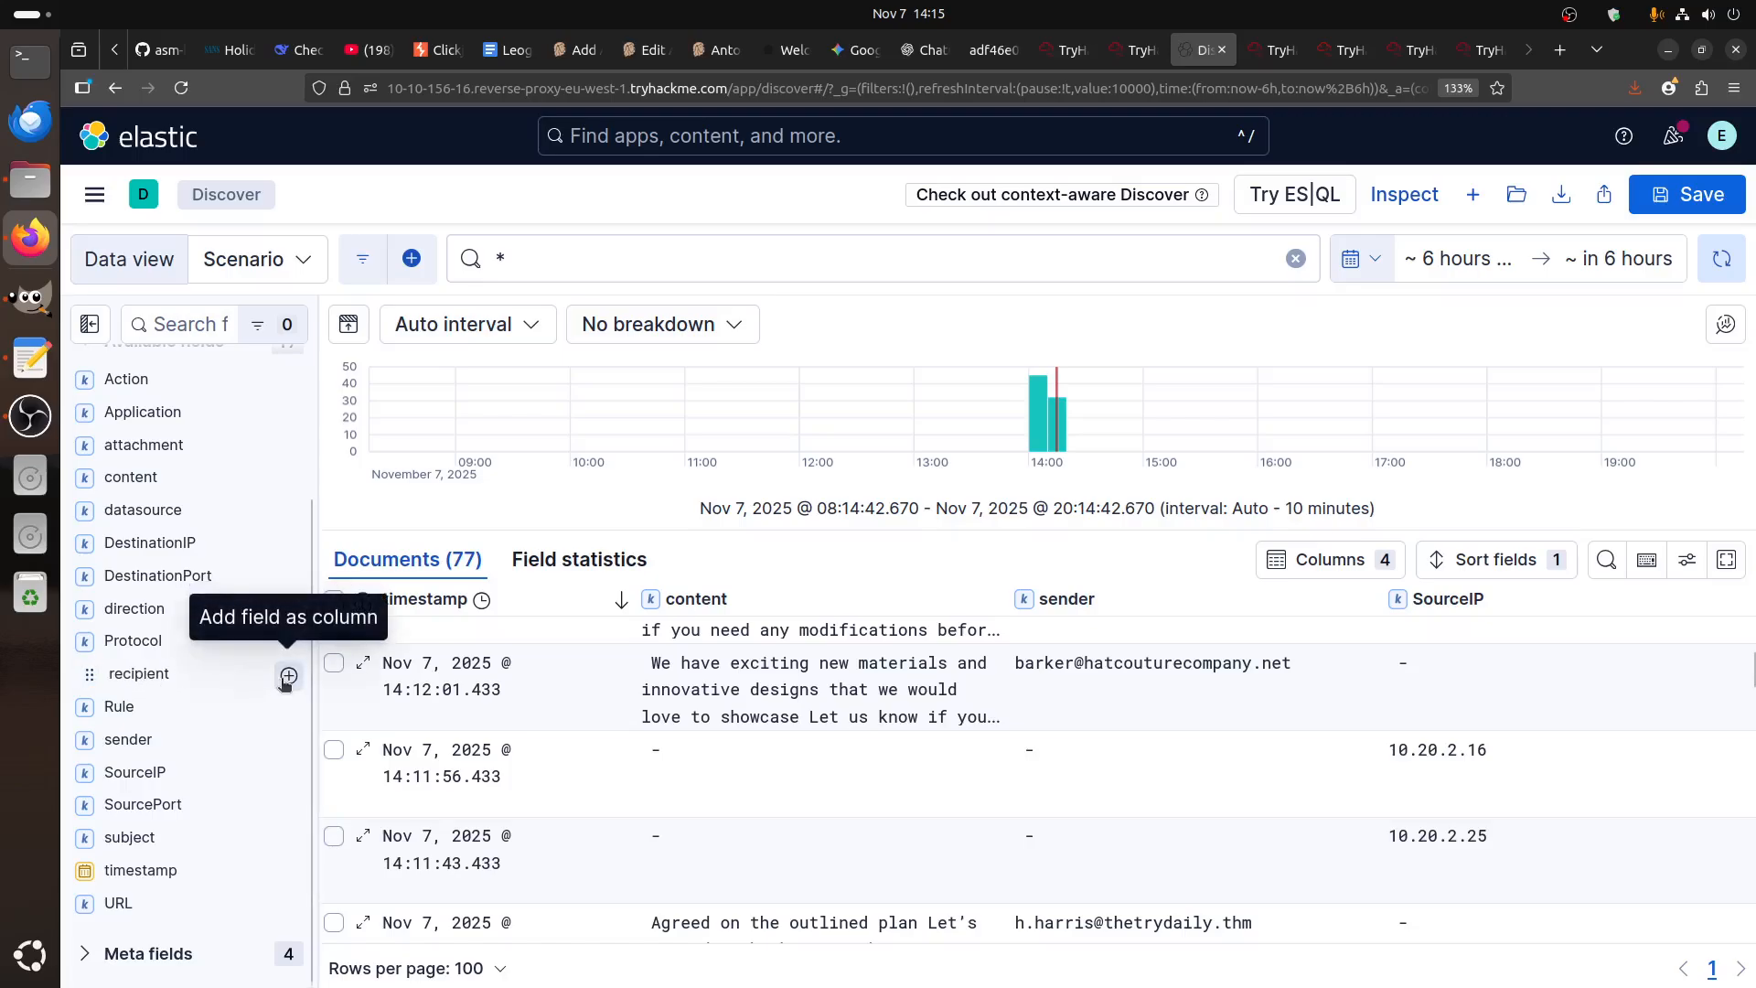
pyautogui.click(287, 678)
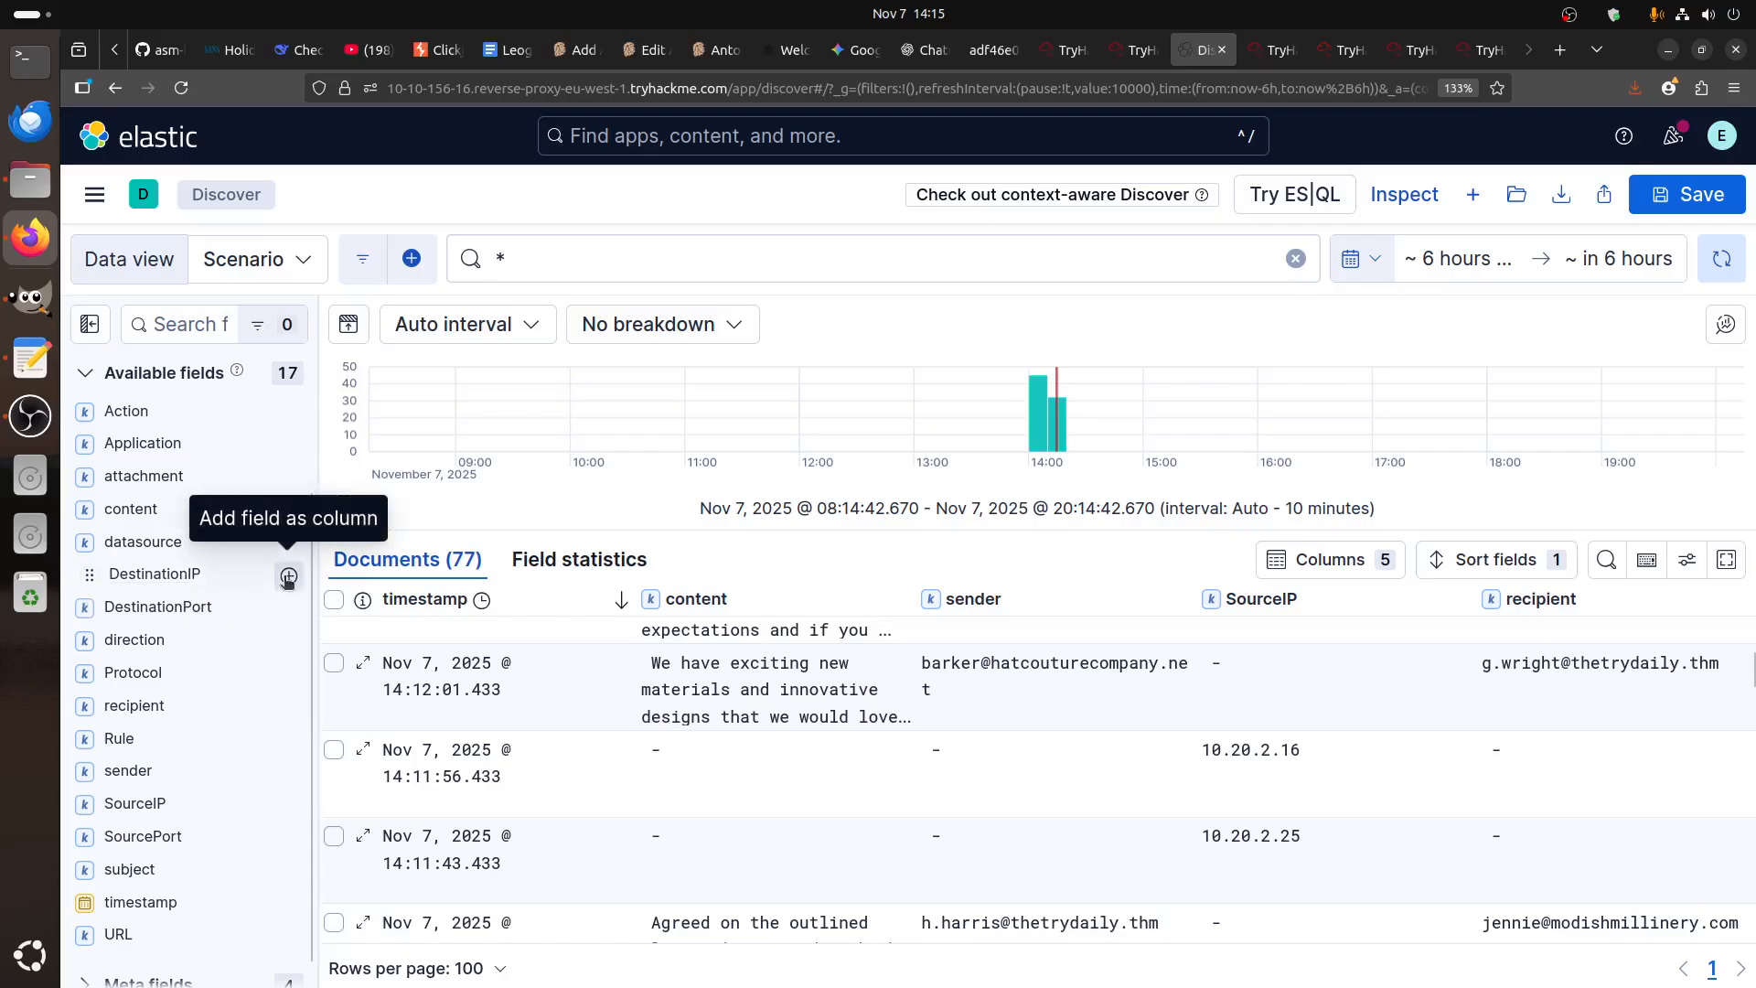
pyautogui.click(288, 578)
pyautogui.scroll(-1, 201, 695)
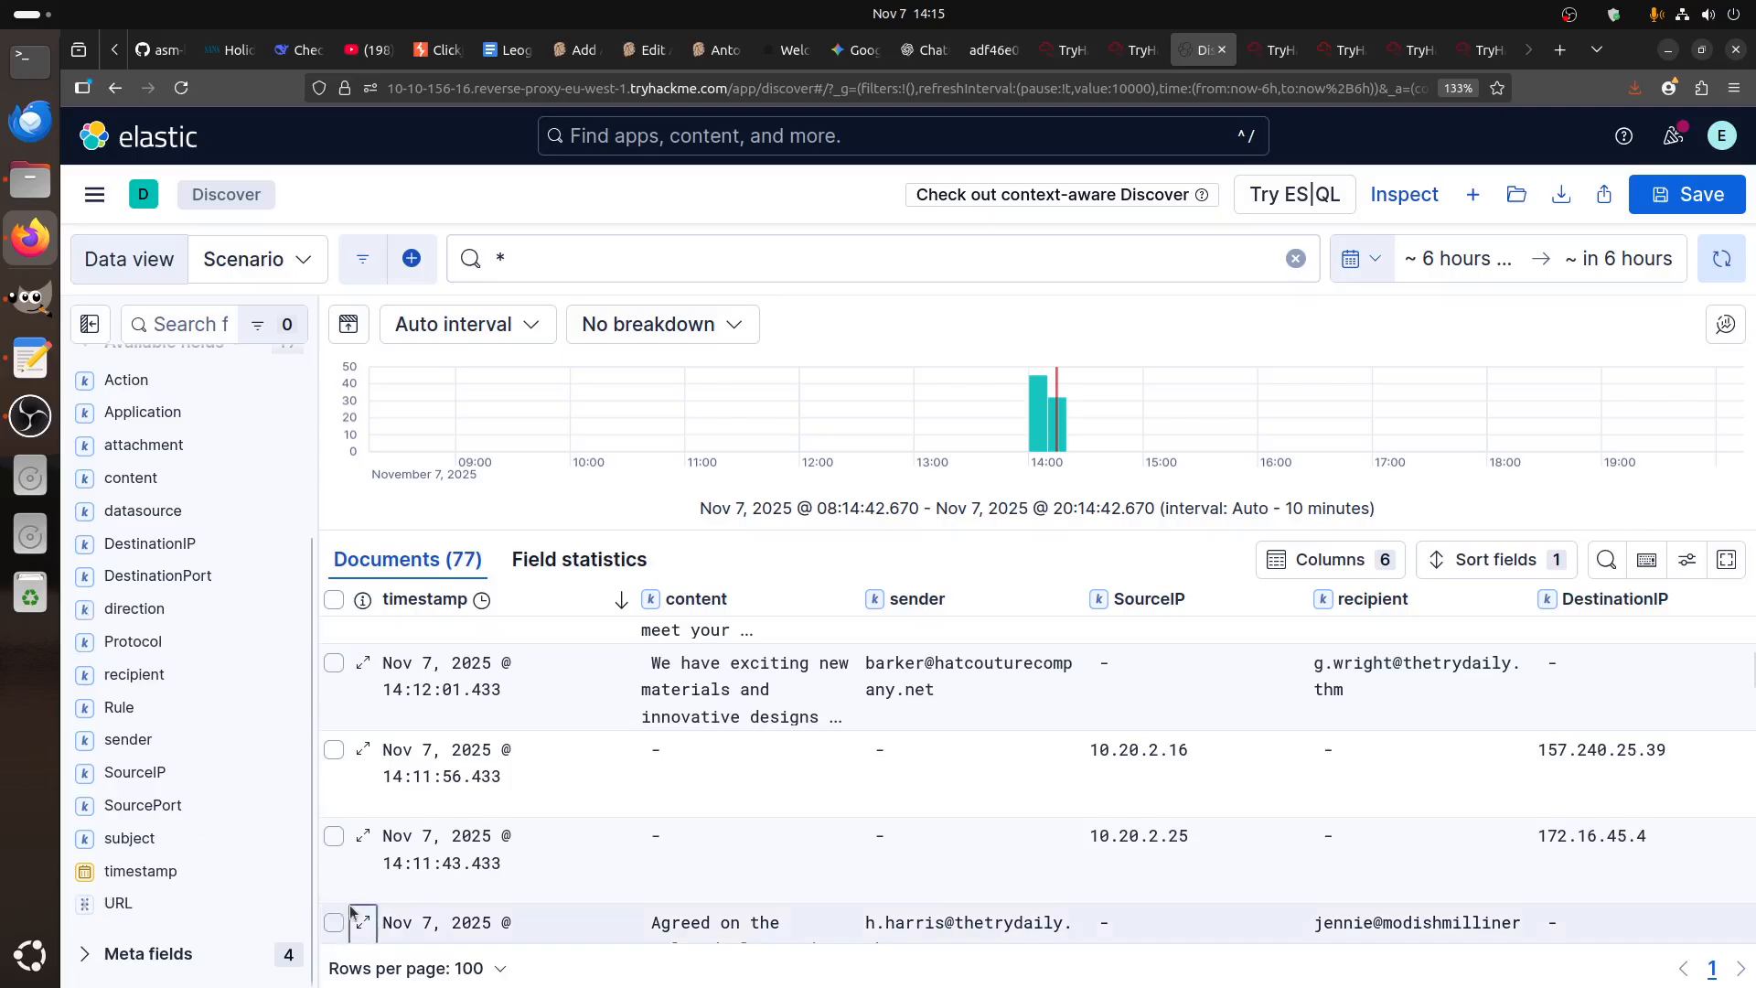
pyautogui.click(288, 904)
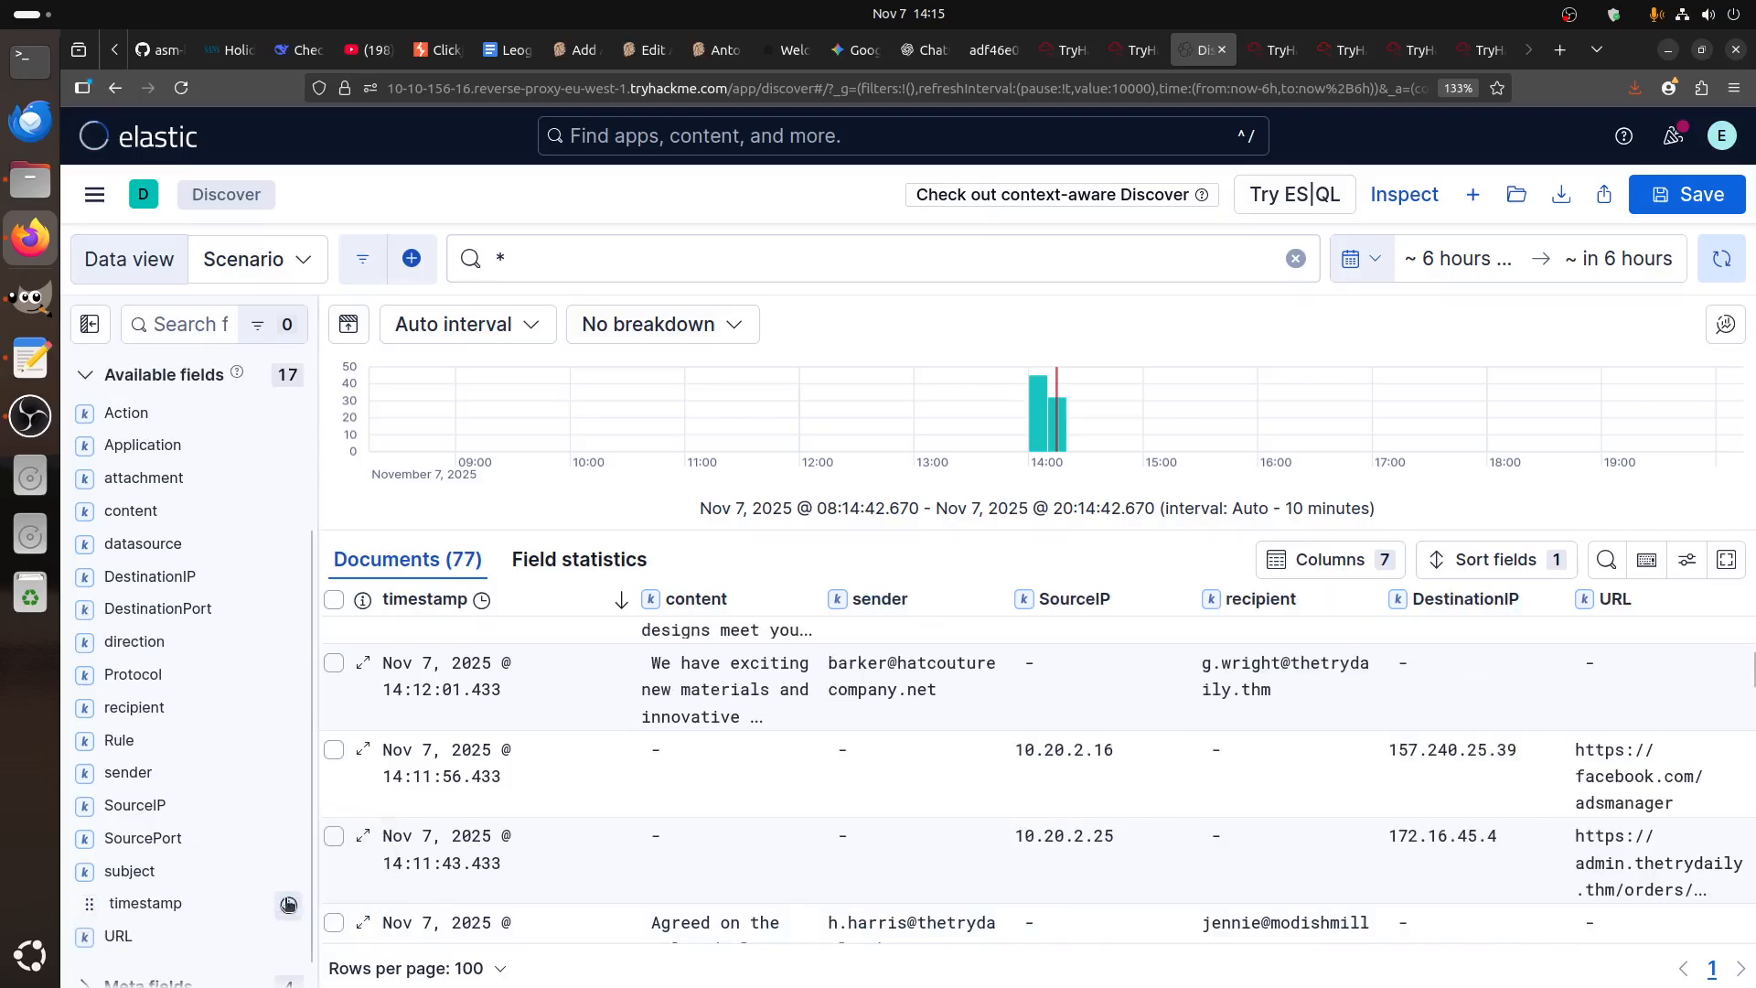
# - Add the Action, direction and subject fields as columns in the documents table
pyautogui.click(128, 413)
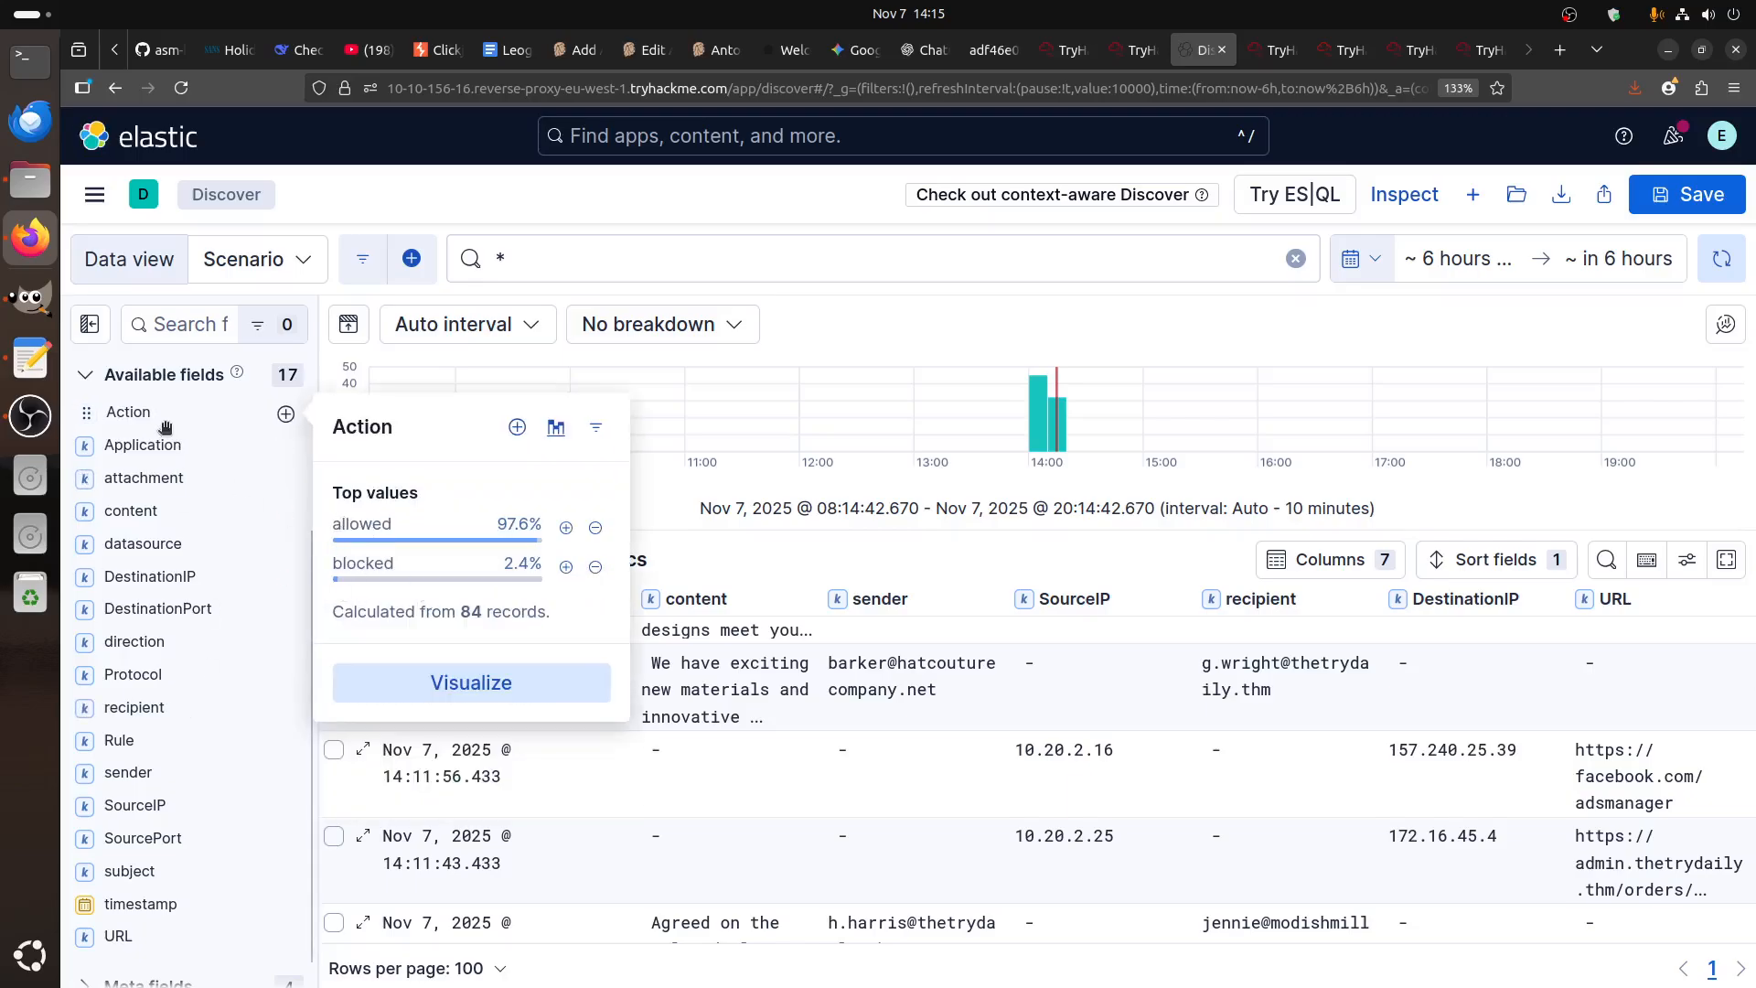
pyautogui.click(195, 417)
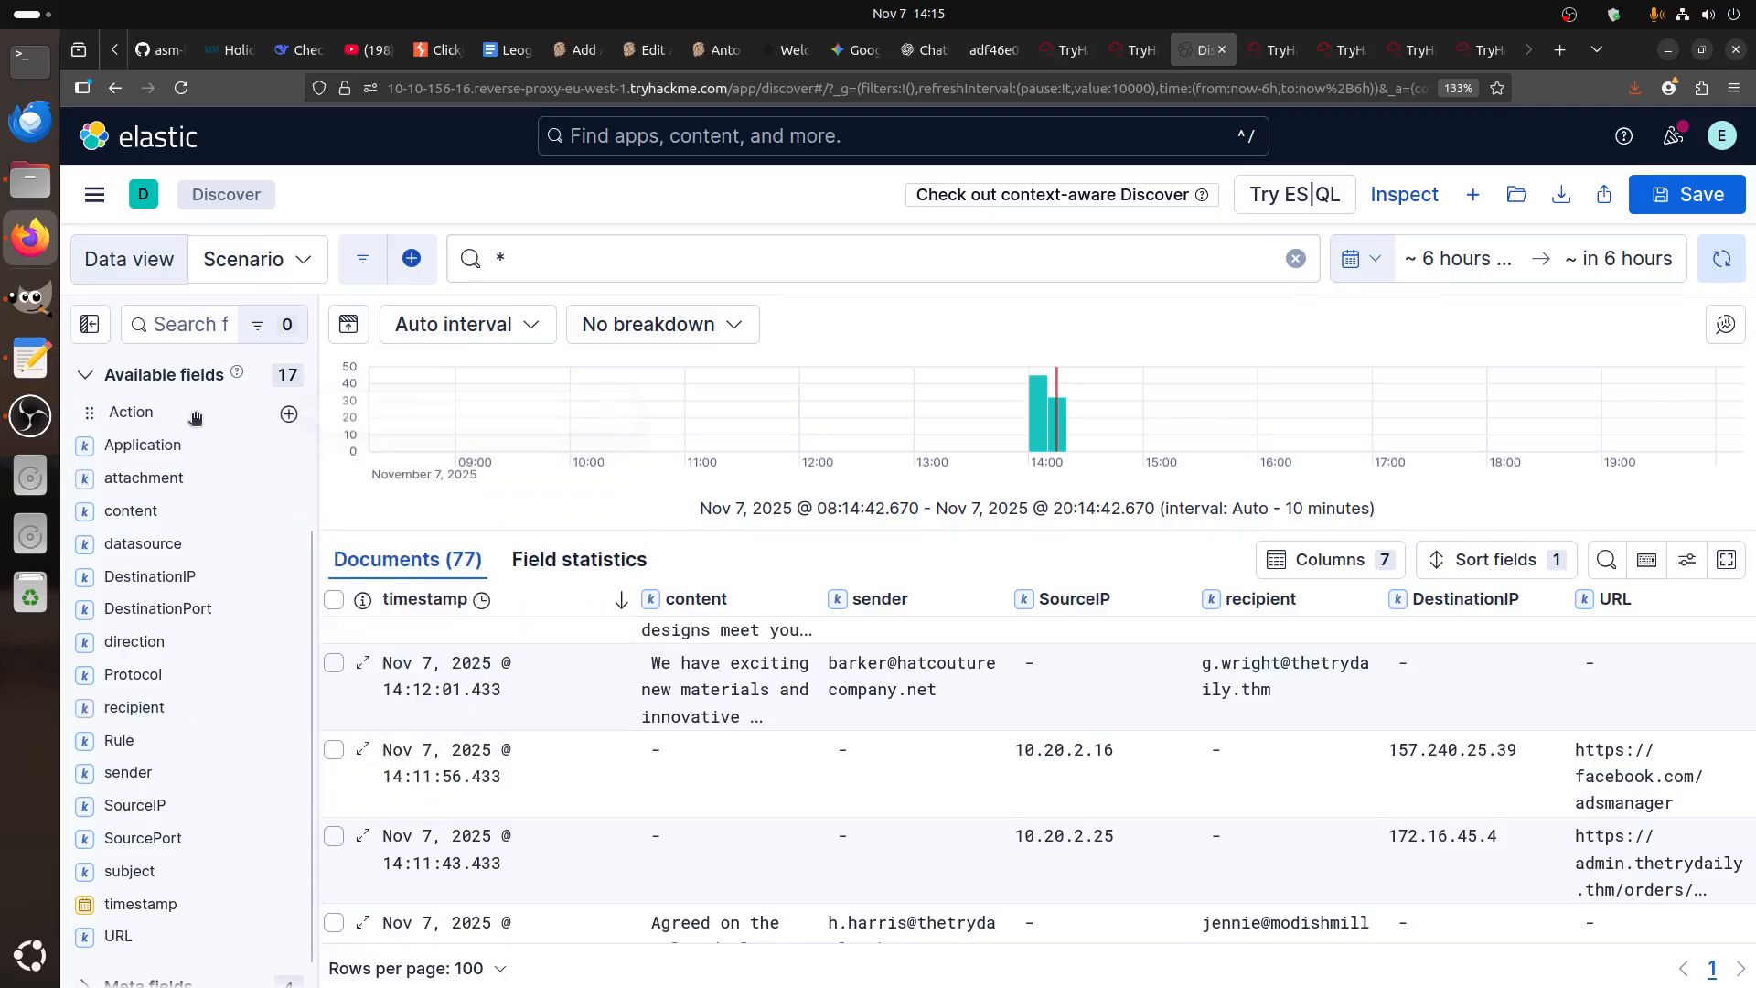
pyautogui.click(289, 414)
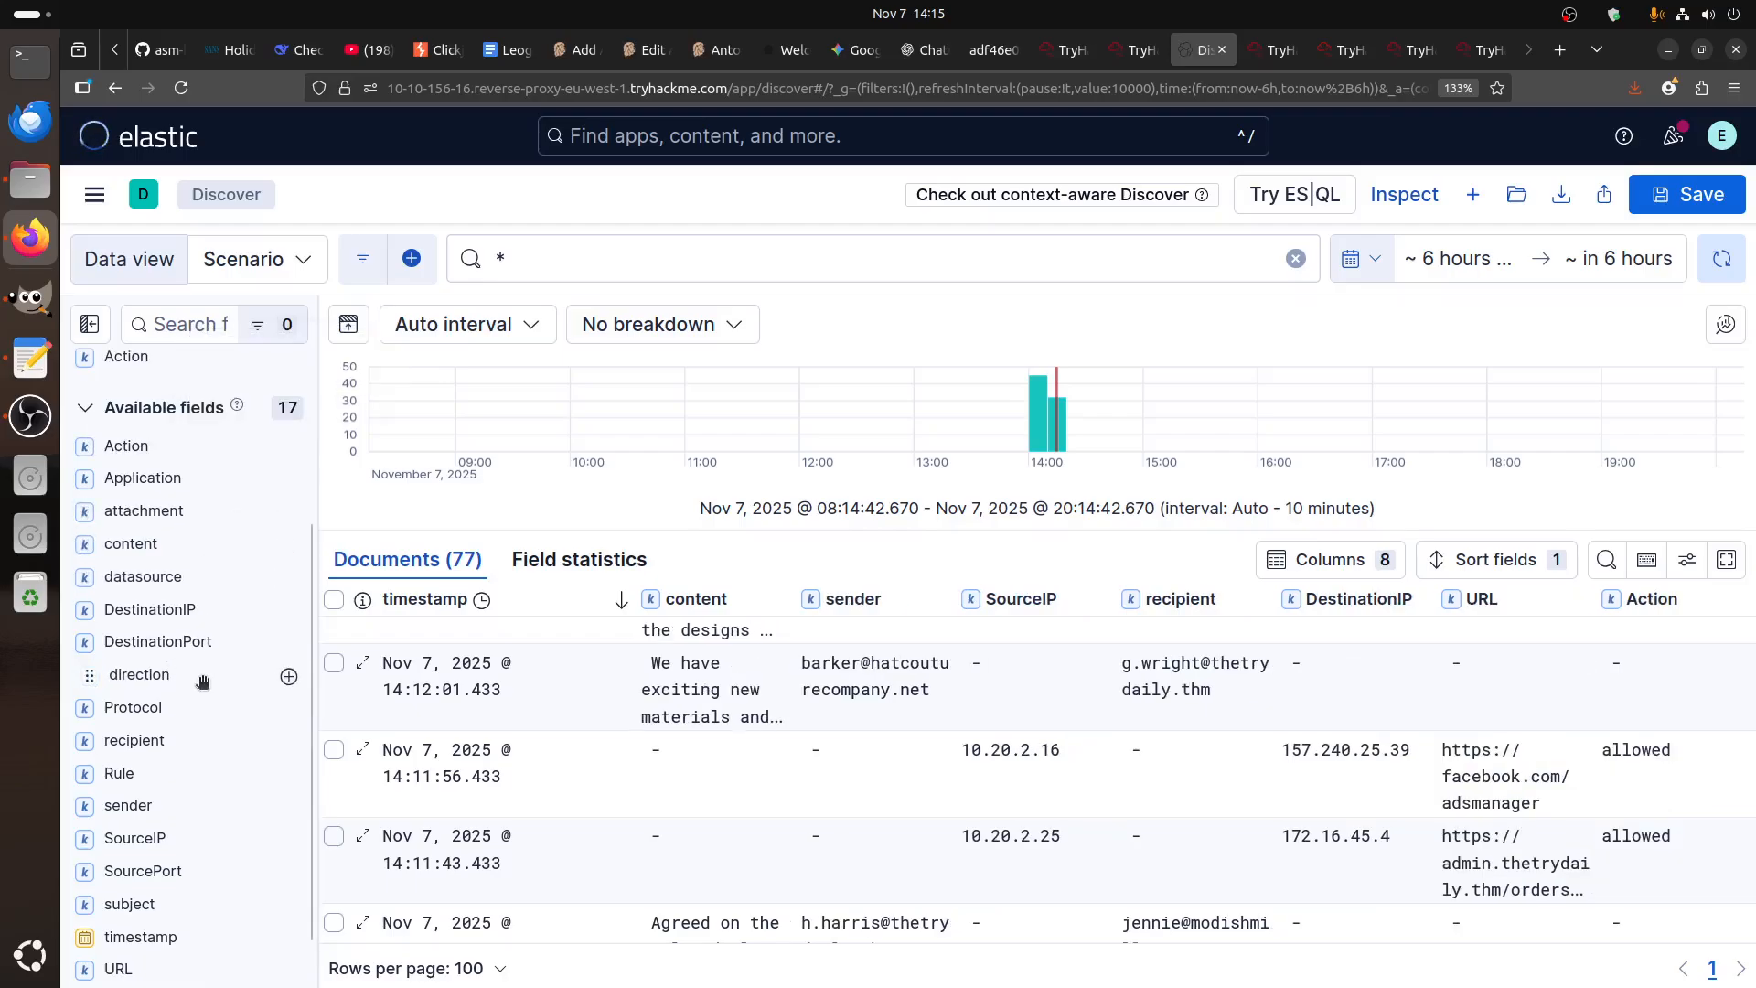
pyautogui.click(155, 676)
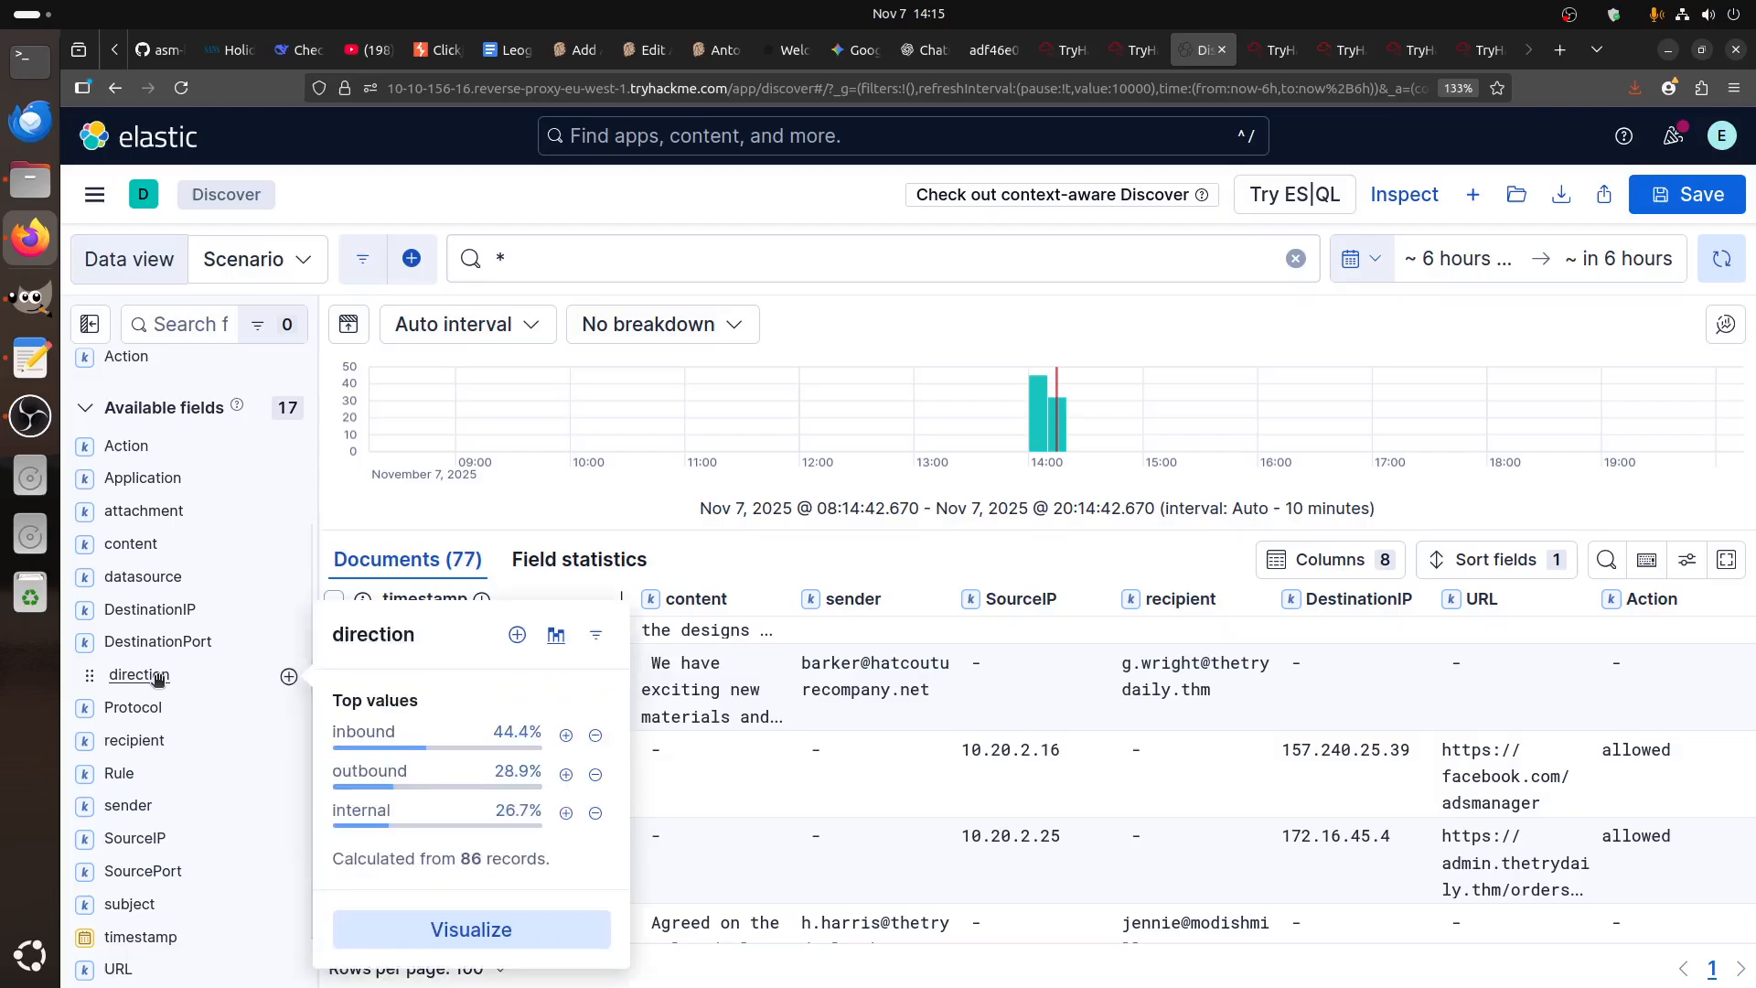
pyautogui.scroll(-1, 157, 678)
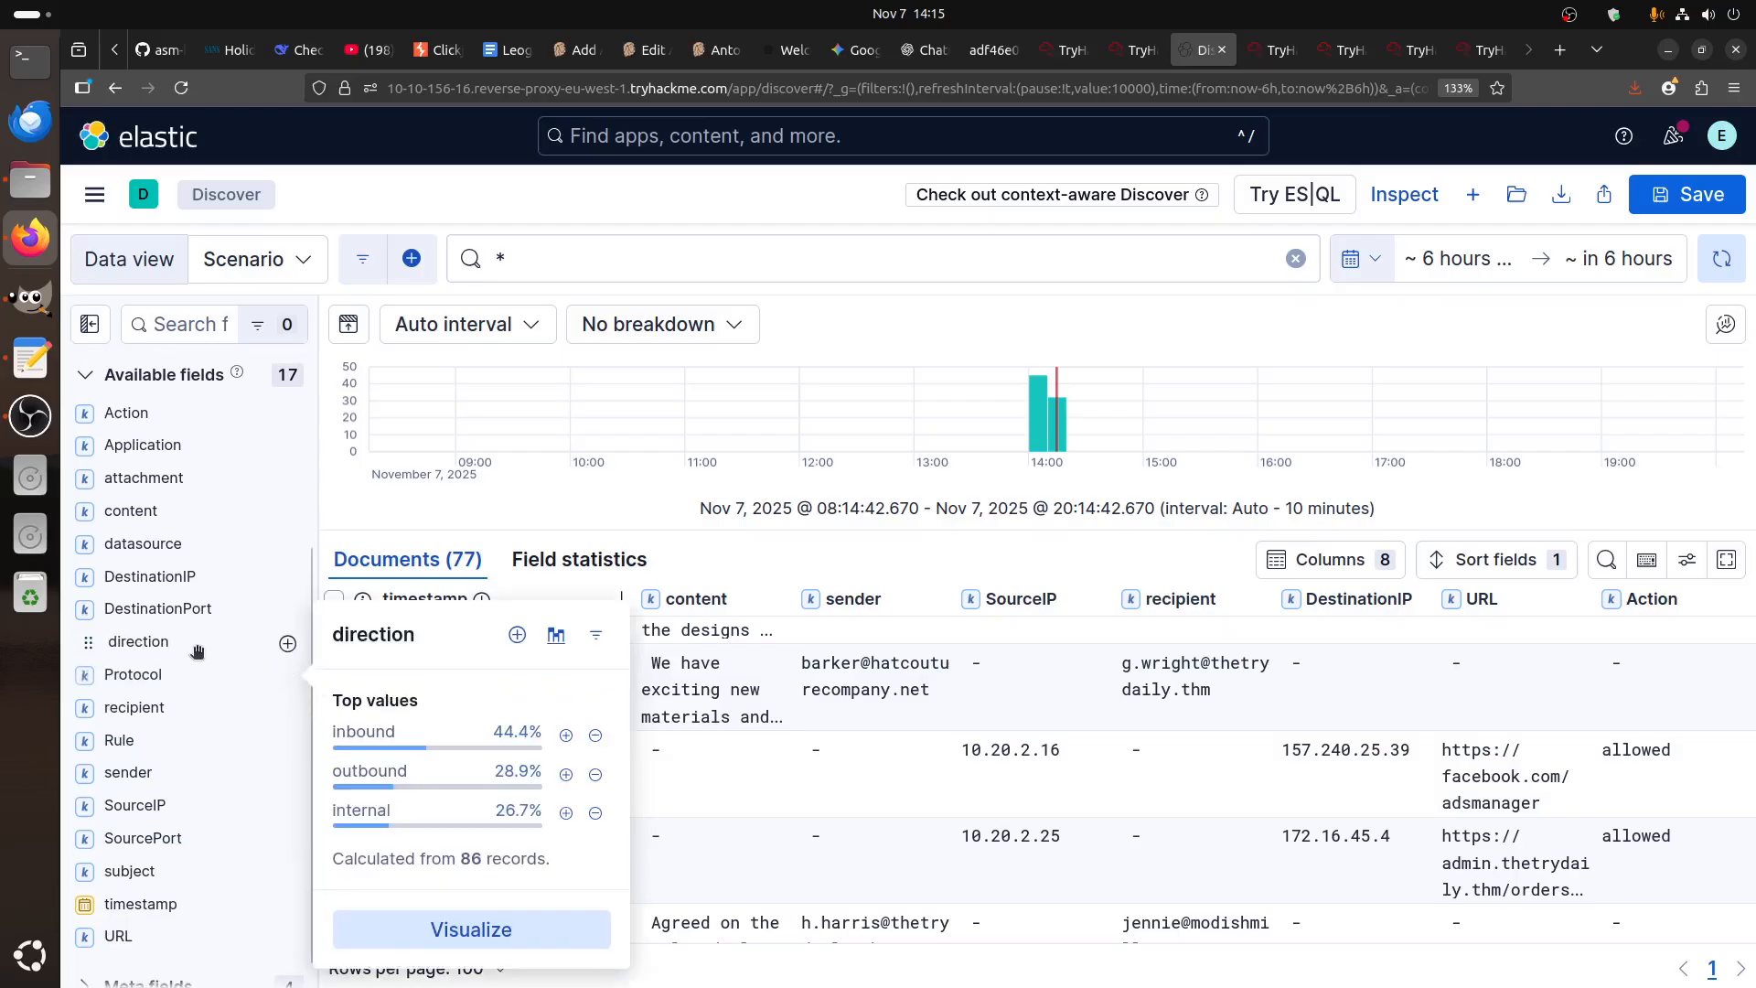
pyautogui.click(289, 645)
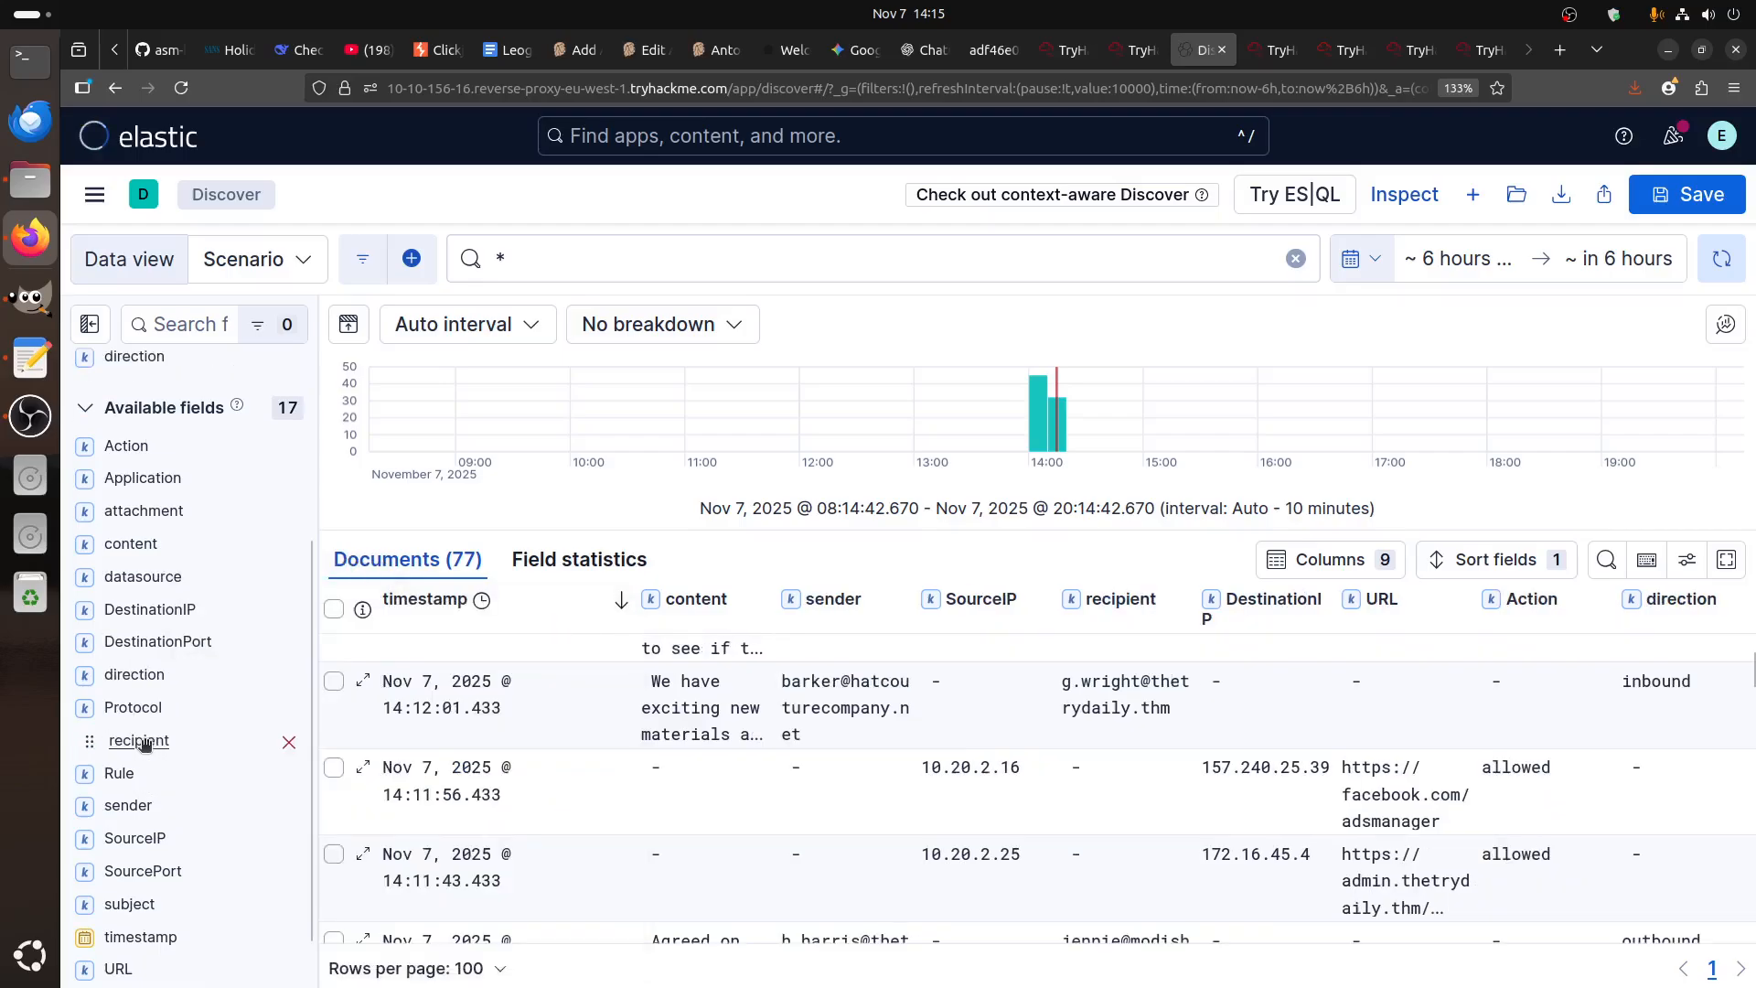
pyautogui.scroll(-2, 152, 741)
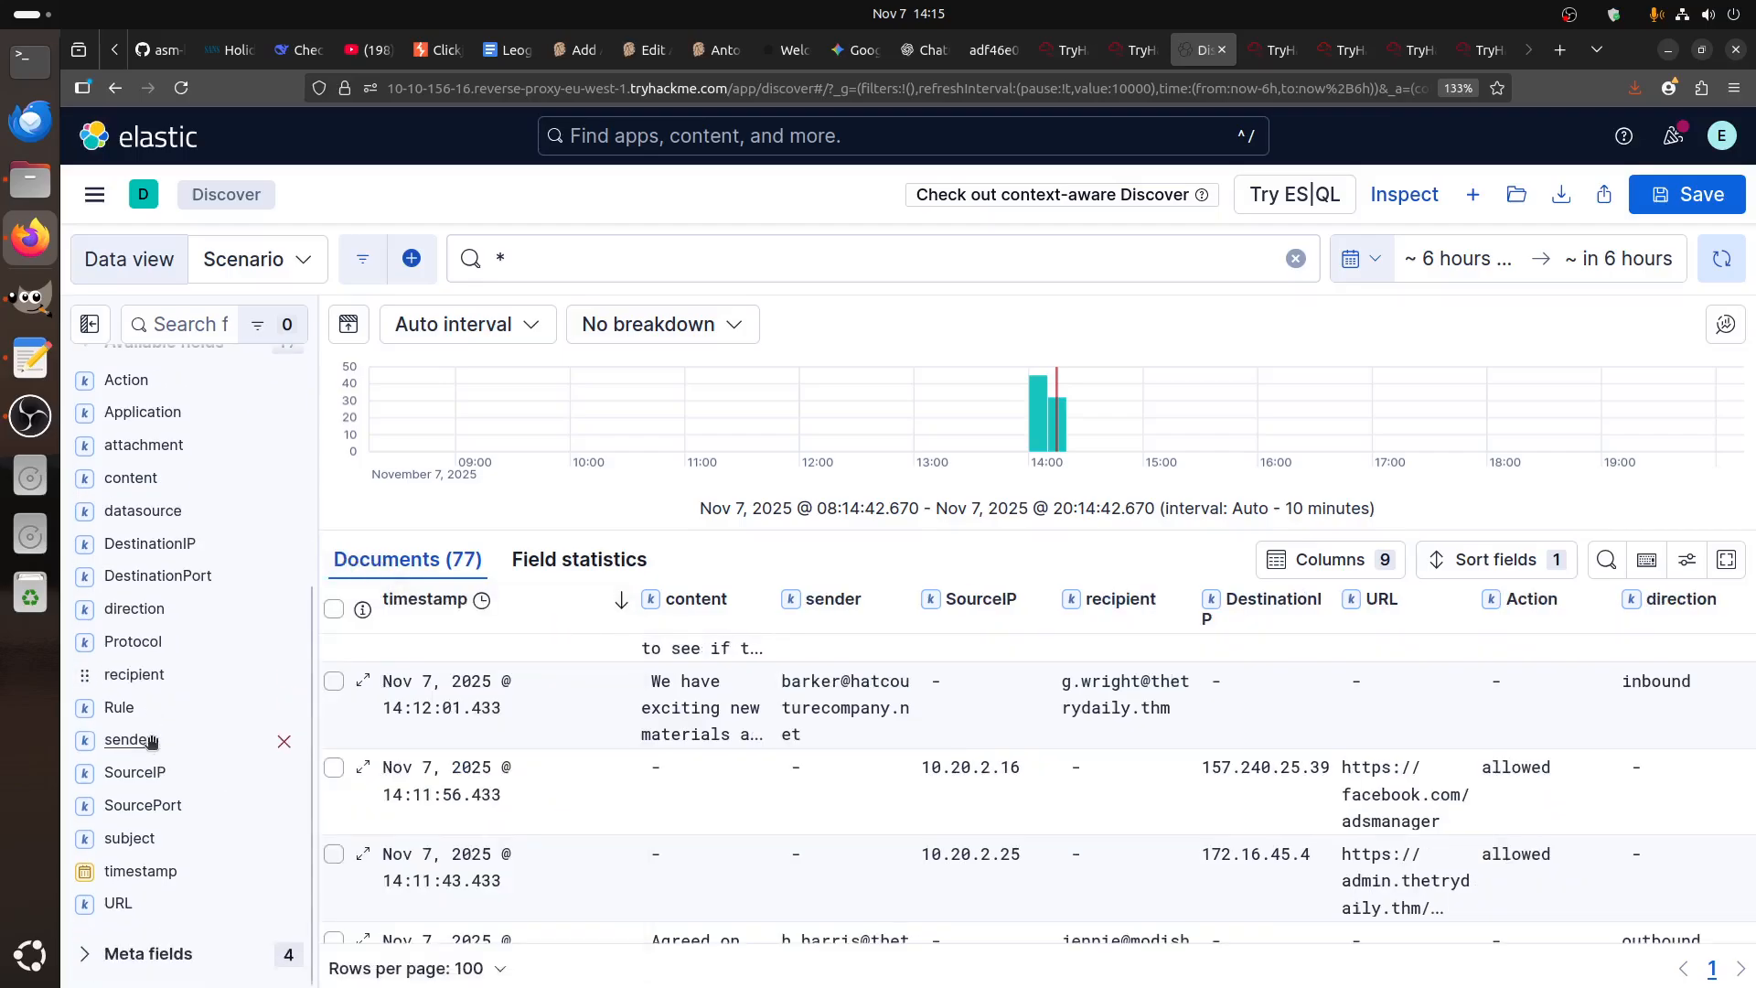
pyautogui.click(137, 838)
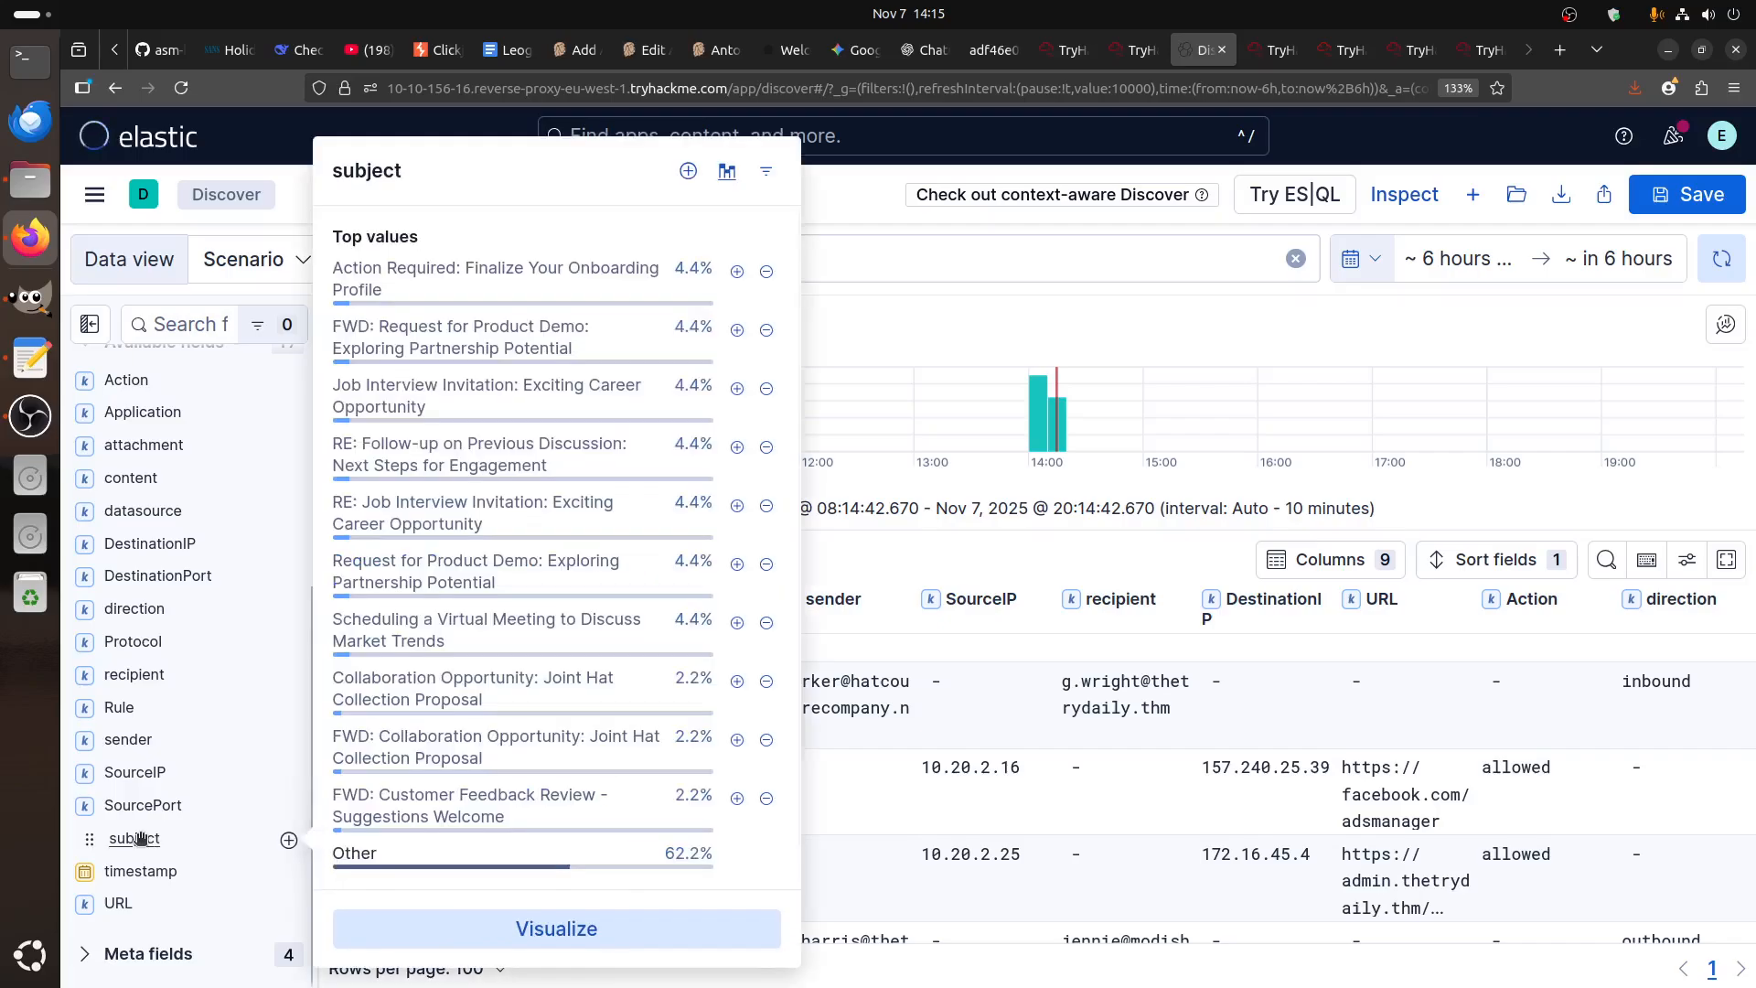
pyautogui.click(289, 839)
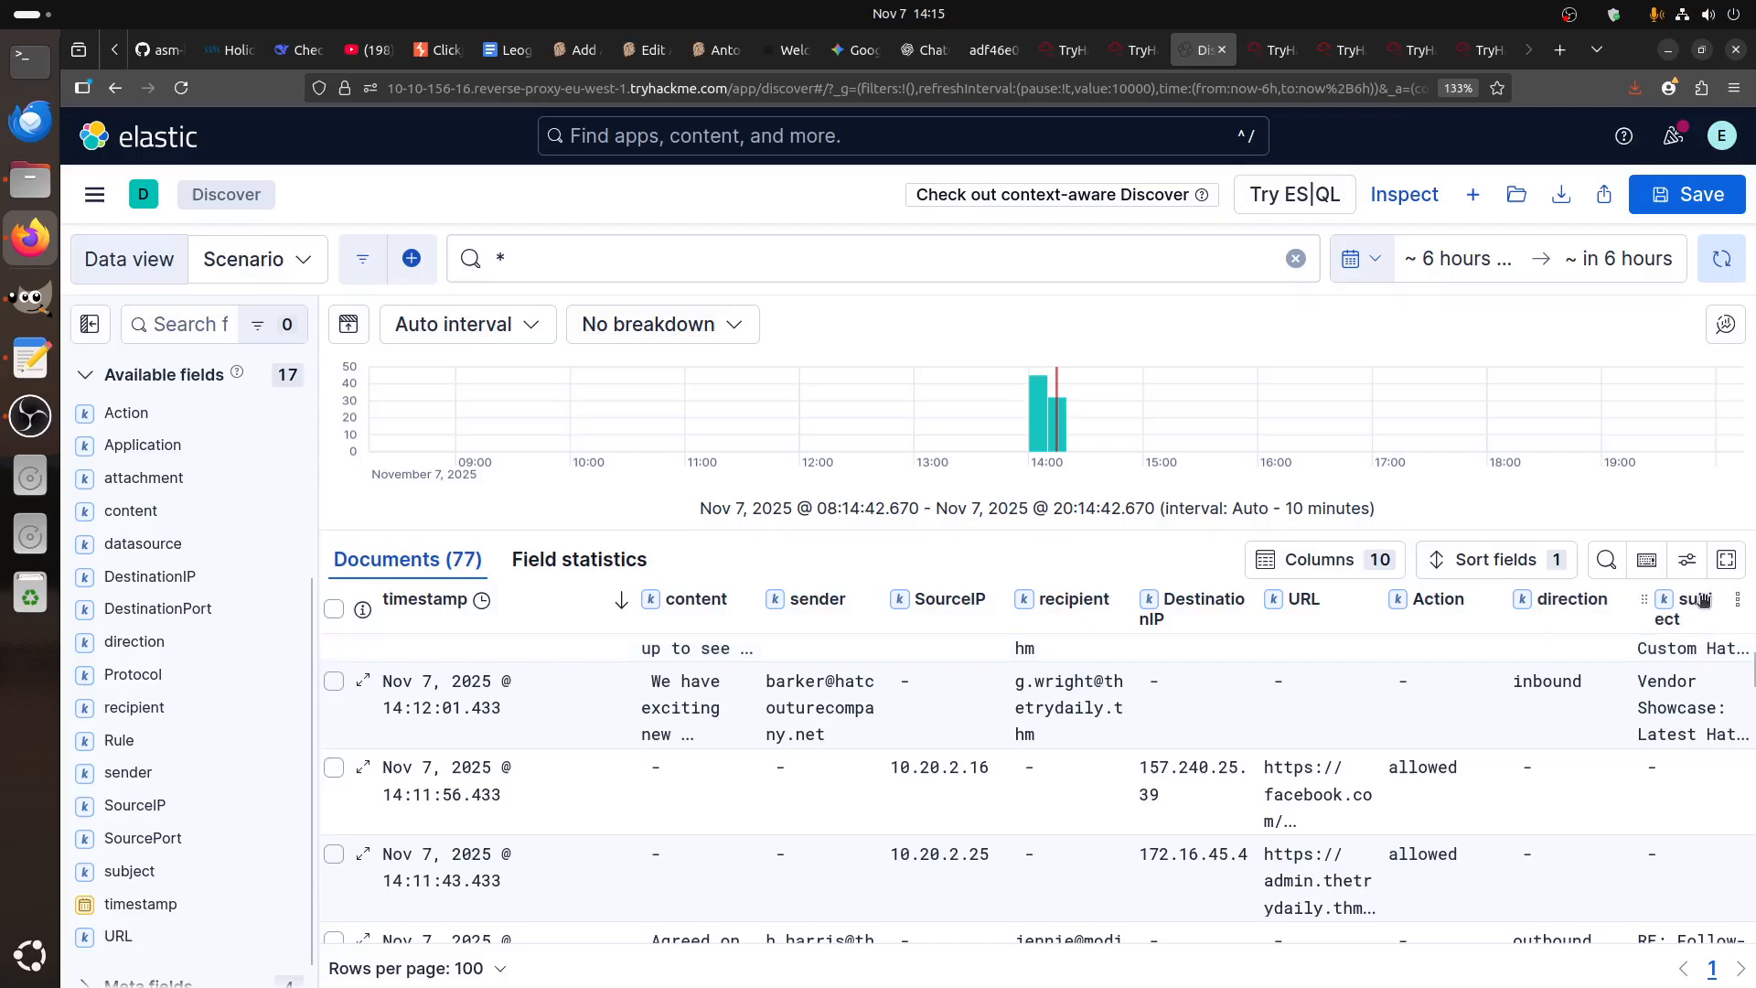
# - Move the subject column directly after timestamp and narrow the timestamp column
pyautogui.moveTo(1591, 592)
pyautogui.mouseDown()
pyautogui.moveTo(686, 590)
pyautogui.moveTo(1665, 590)
pyautogui.moveTo(1560, 589)
pyautogui.moveTo(1607, 600)
pyautogui.mouseUp()
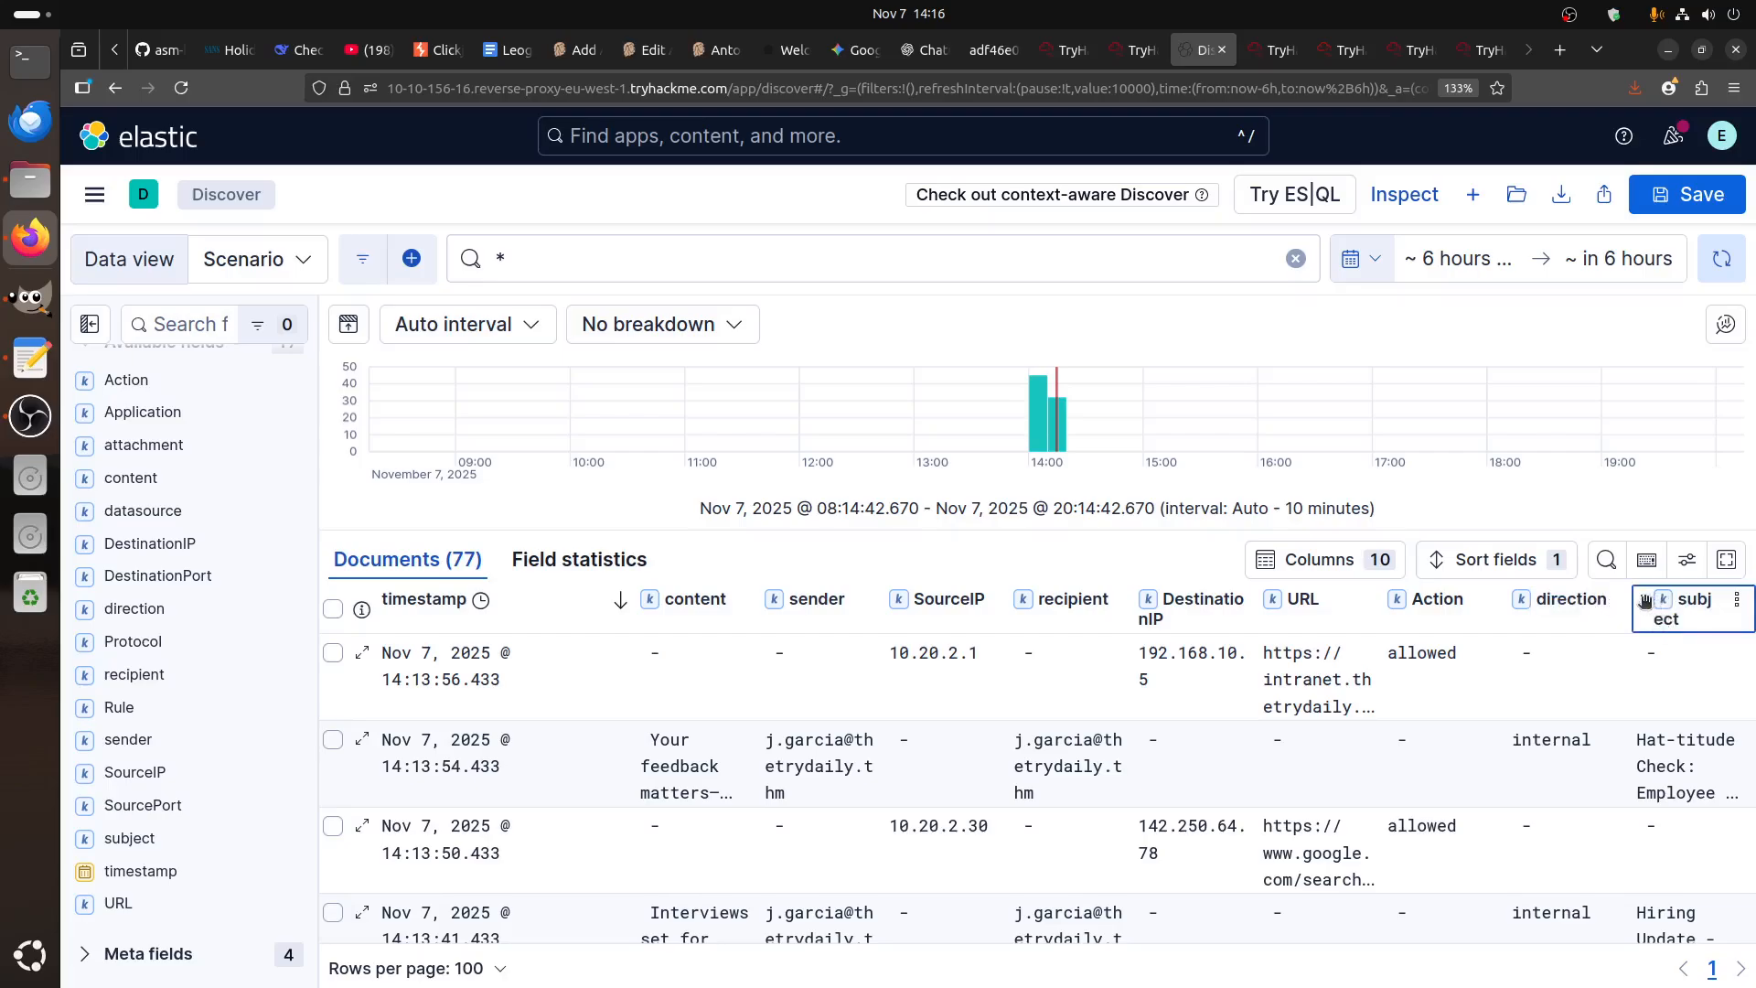
pyautogui.moveTo(1638, 599); pyautogui.dragTo(723, 637)
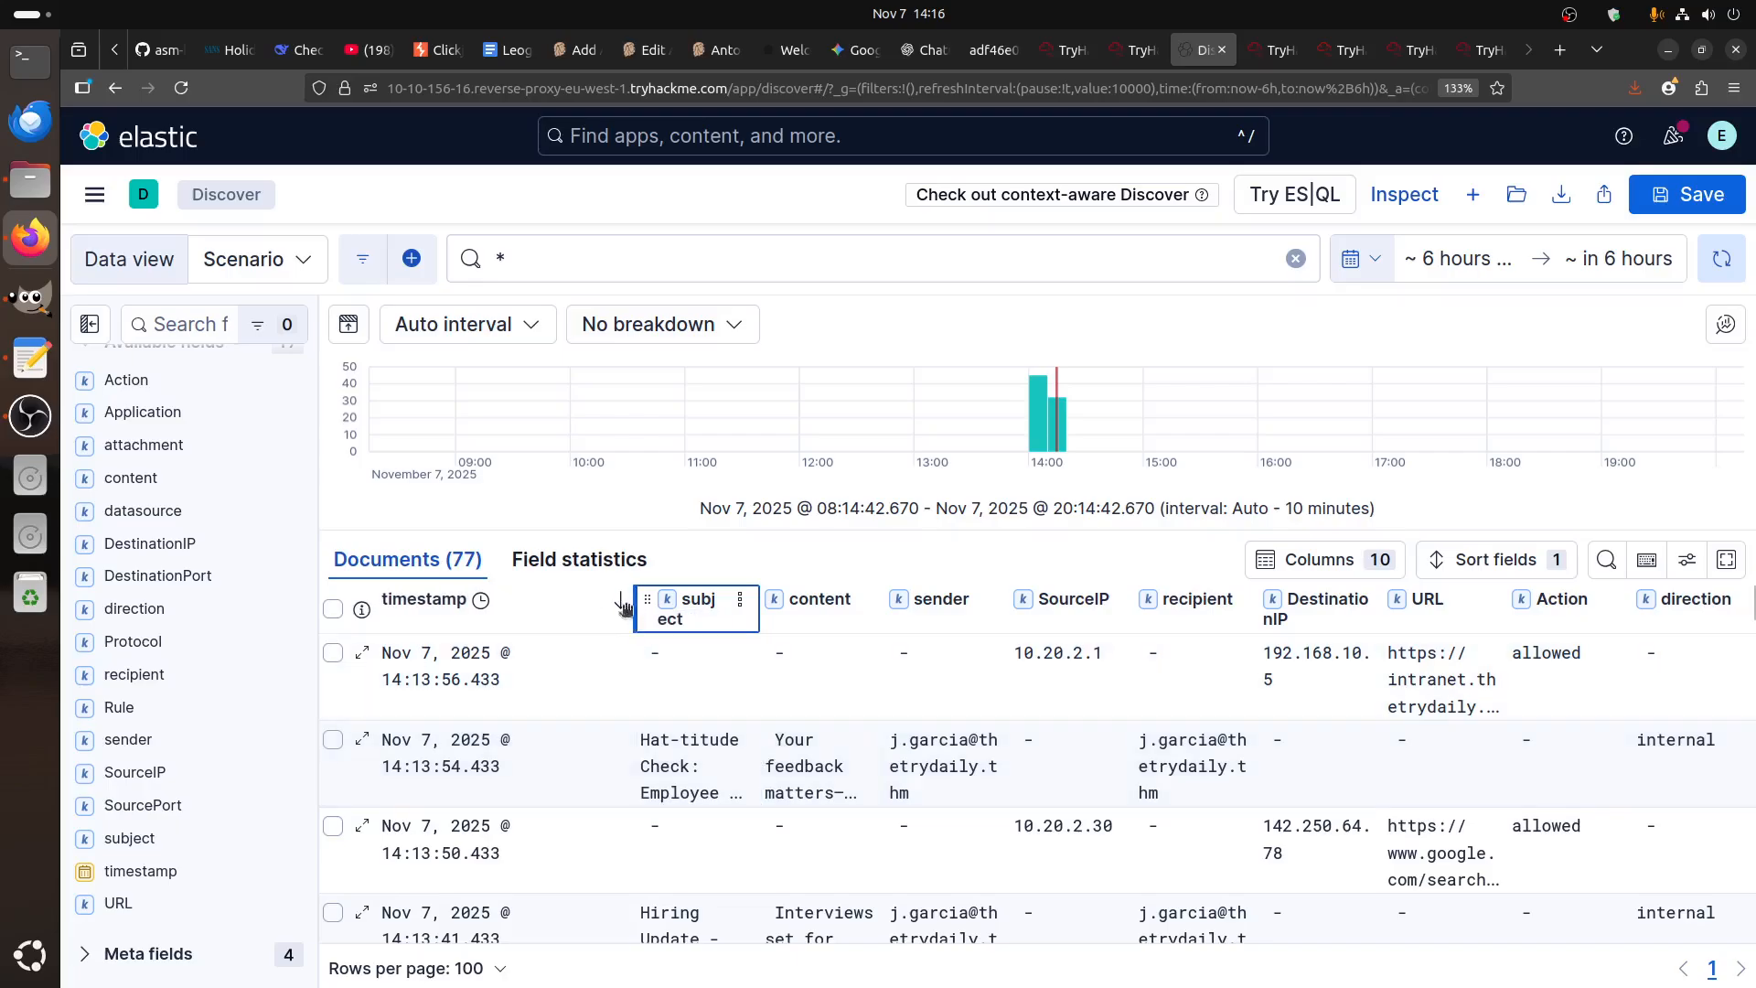
pyautogui.moveTo(627, 601); pyautogui.dragTo(544, 601)
pyautogui.moveTo(648, 676); pyautogui.dragTo(647, 677)
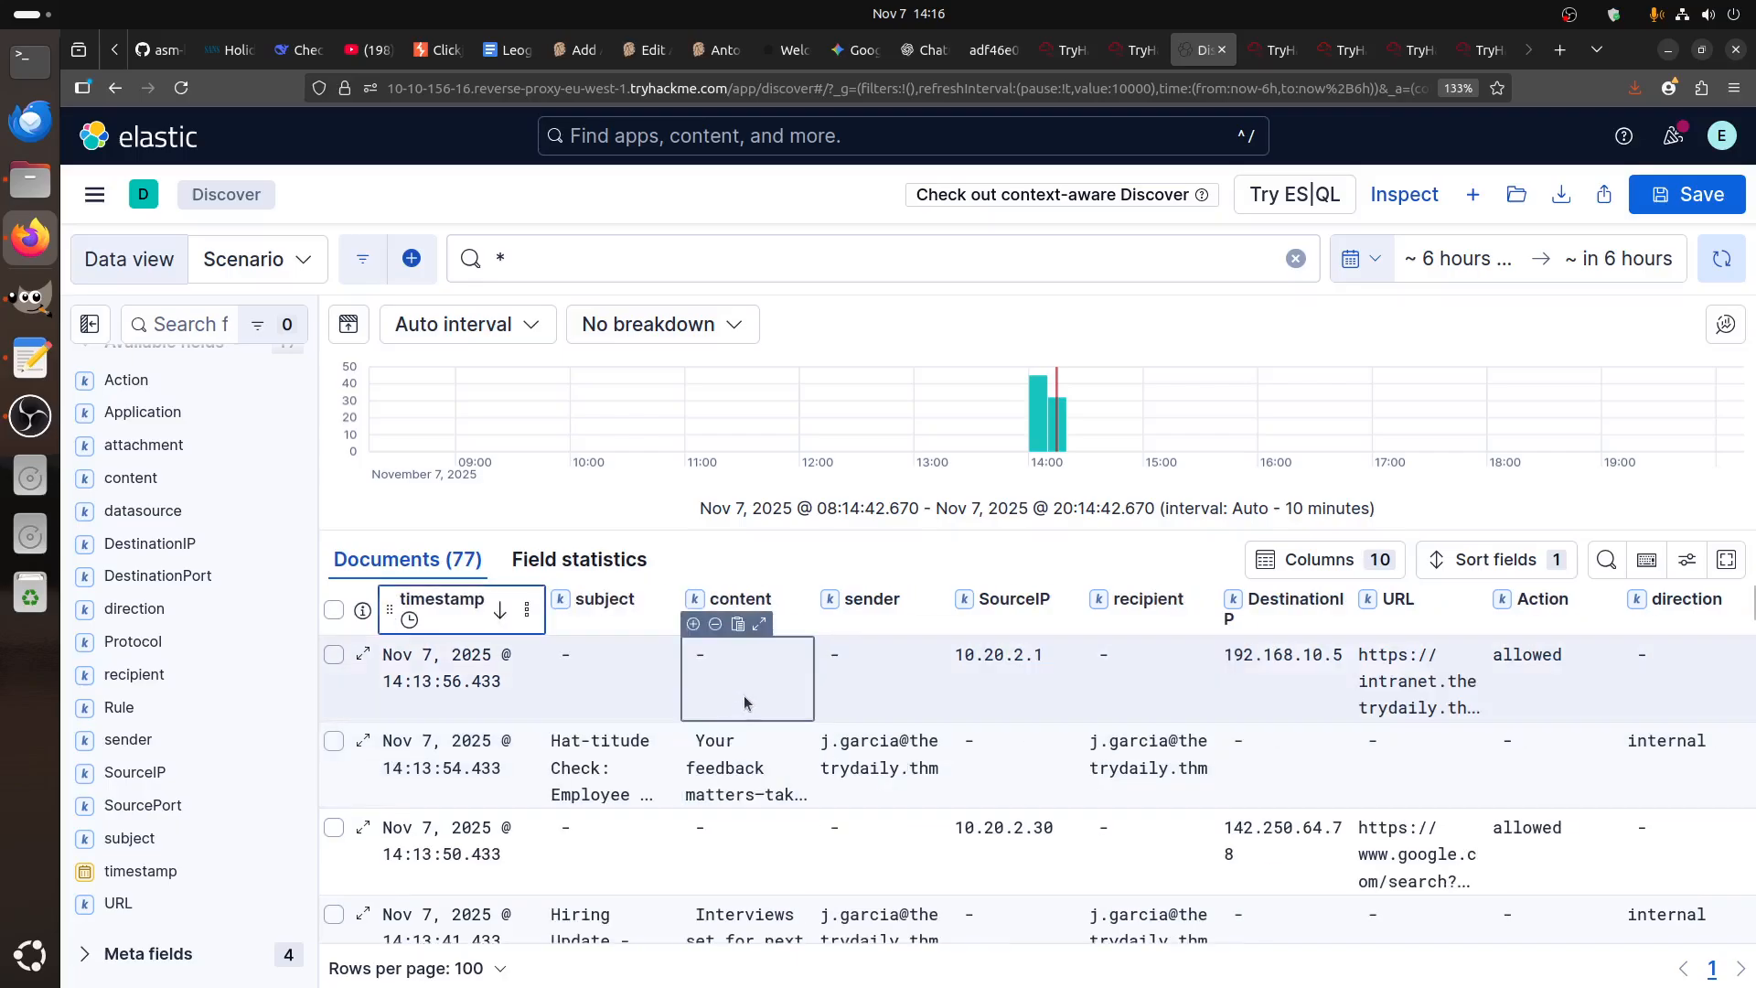
# - Recheck the timestamp, subject and sender of alert 8814 in the TryHackMe alert queue and return to Elastic
pyautogui.click(1139, 50)
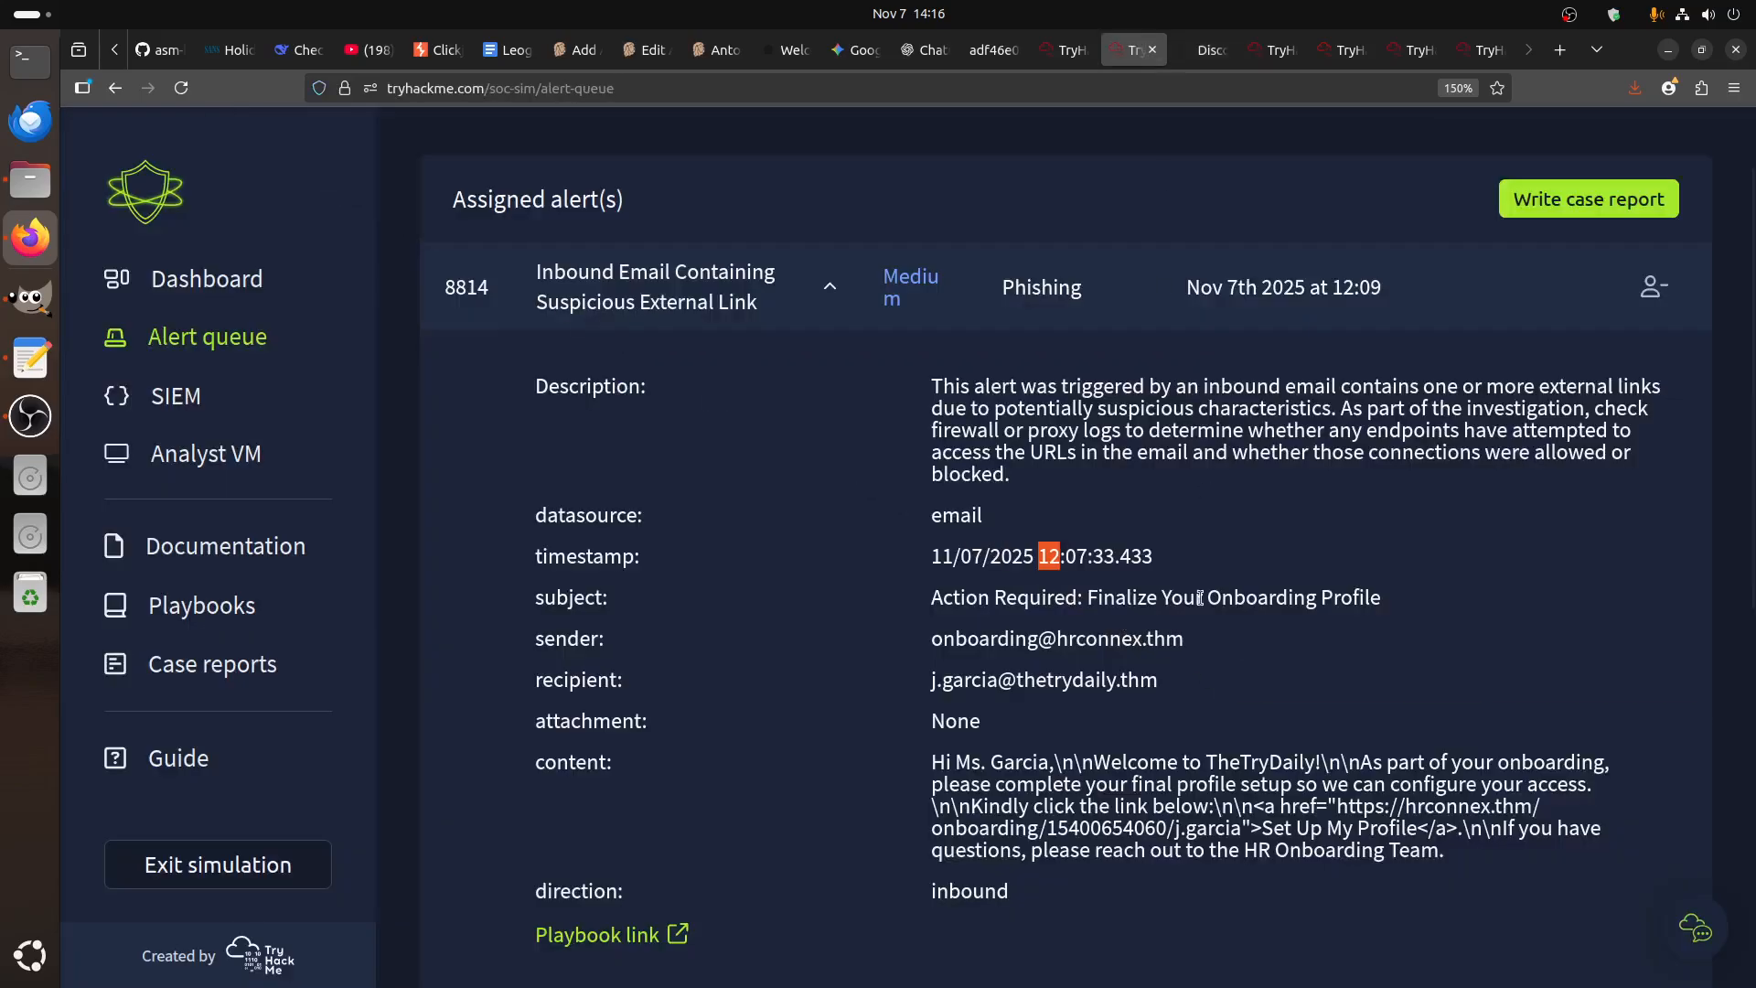
pyautogui.click(1072, 53)
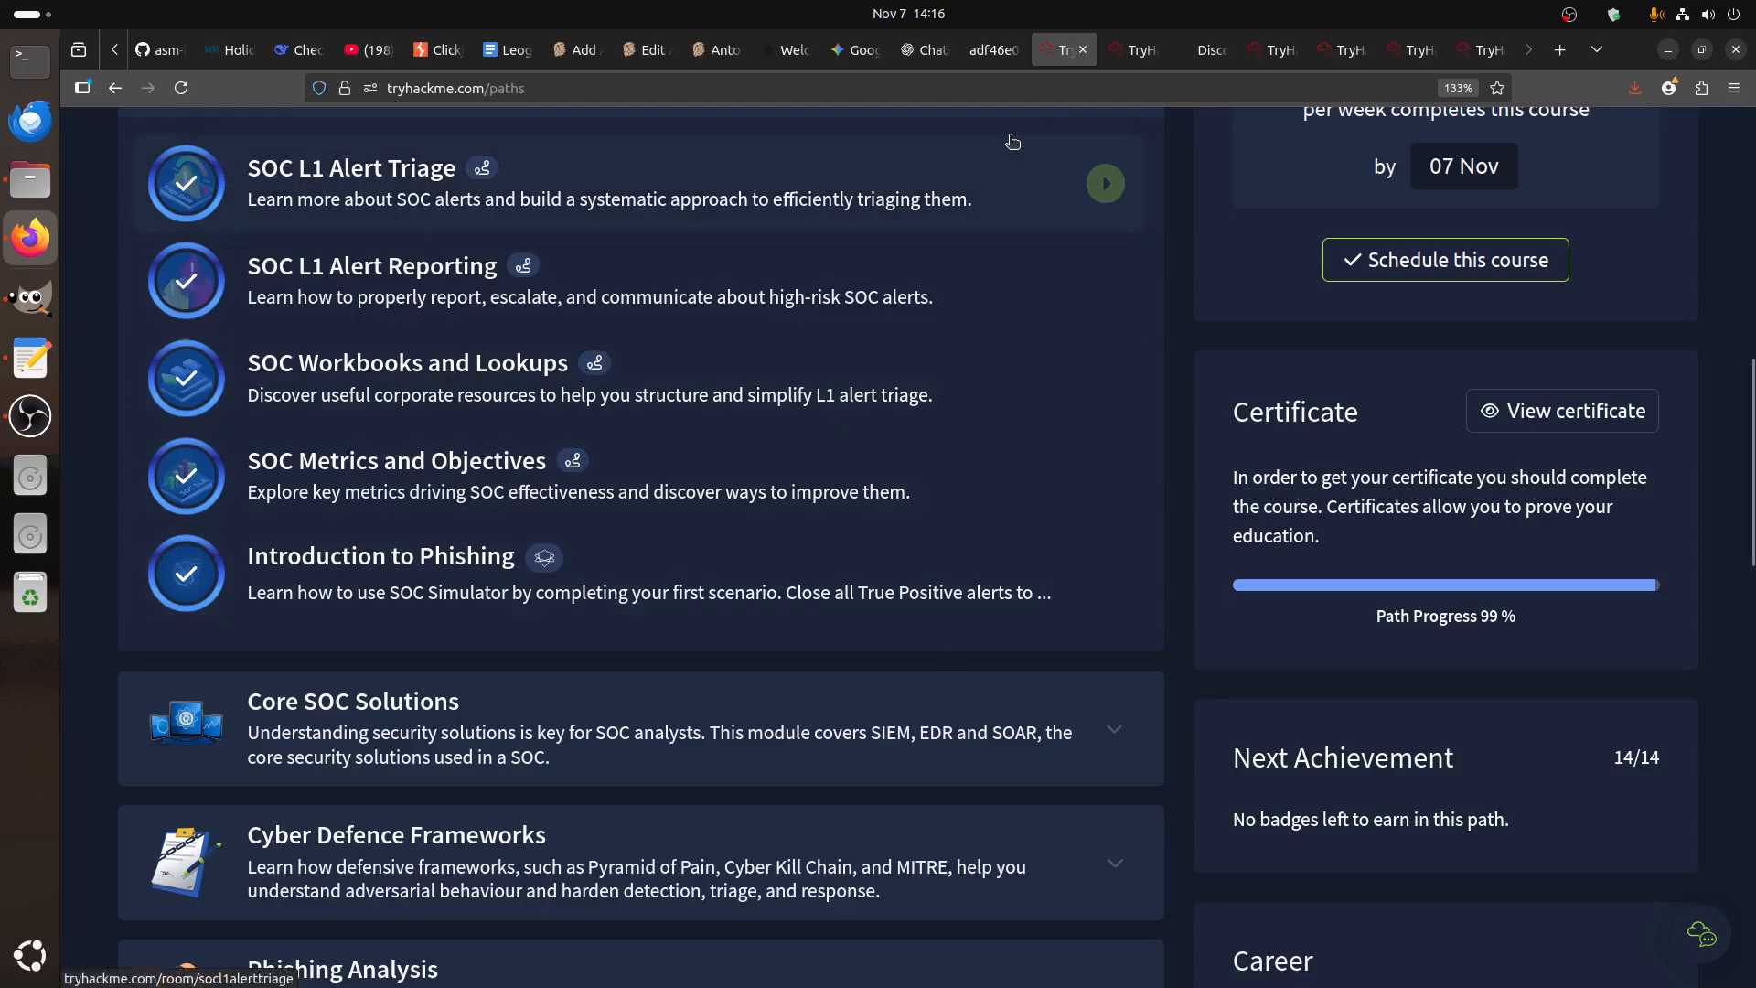
pyautogui.click(1135, 51)
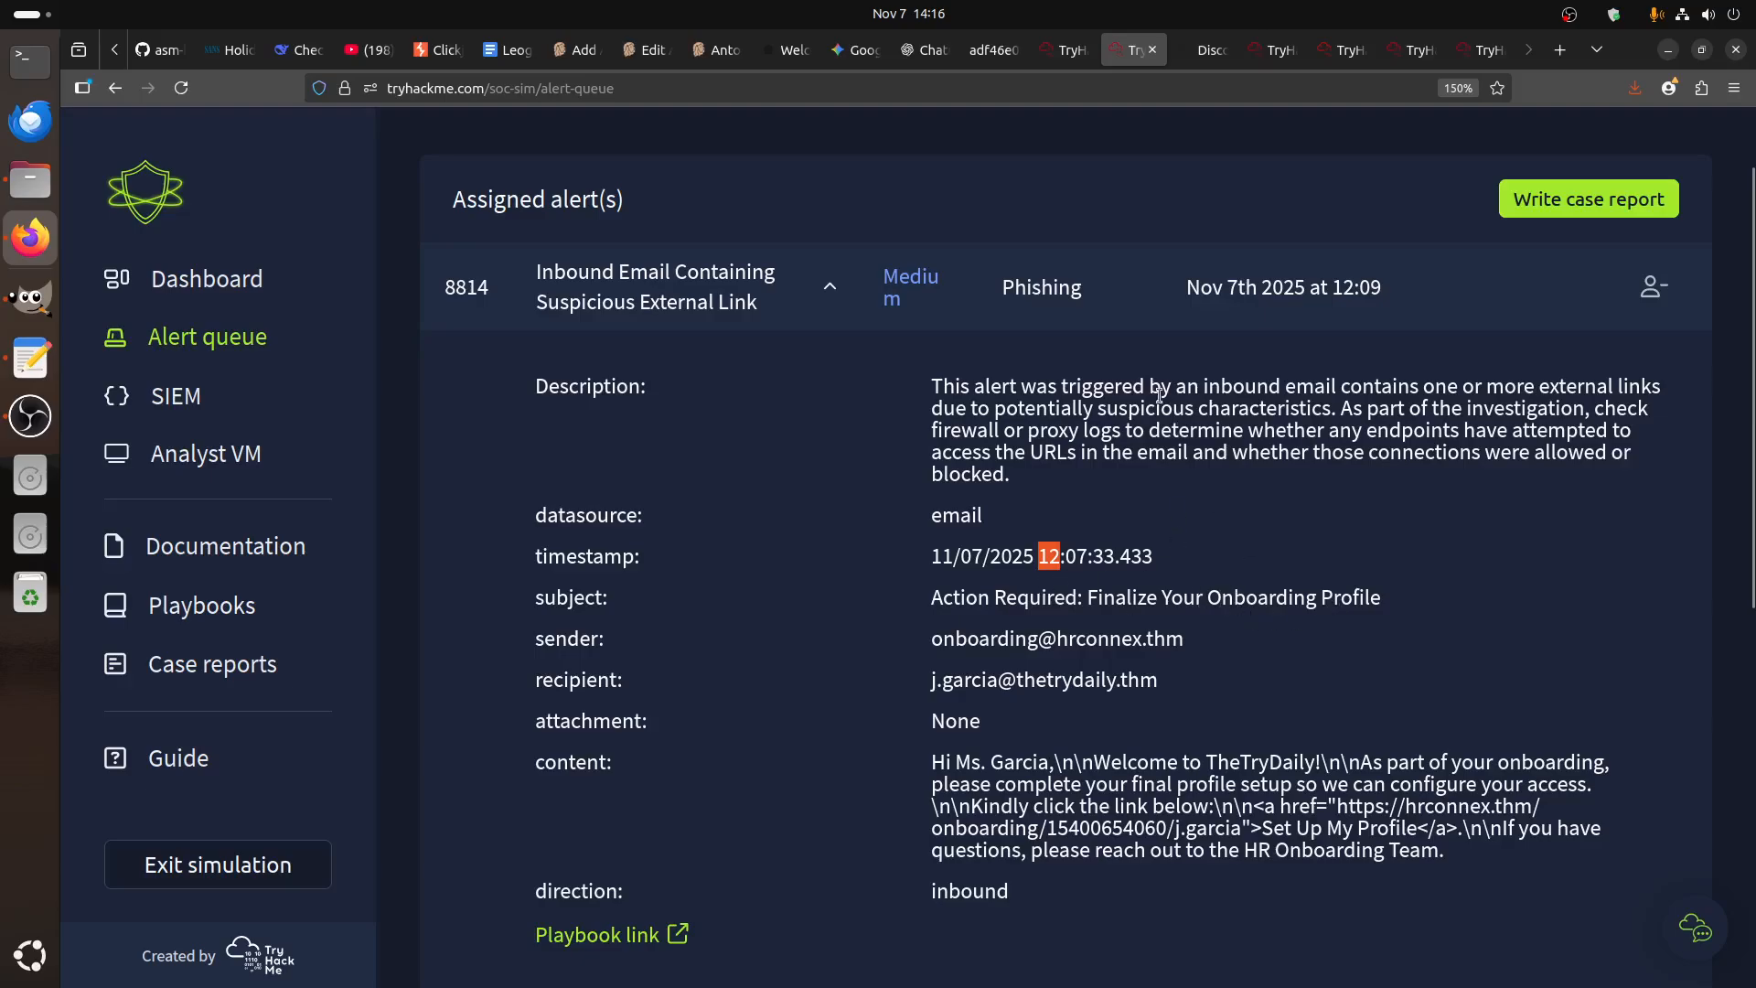
pyautogui.click(1205, 50)
# - Look through the documents table for the alert's email, rechecking the timestamp of alert 8814 in the TryHackMe alert queue
pyautogui.scroll(-2, 960, 619)
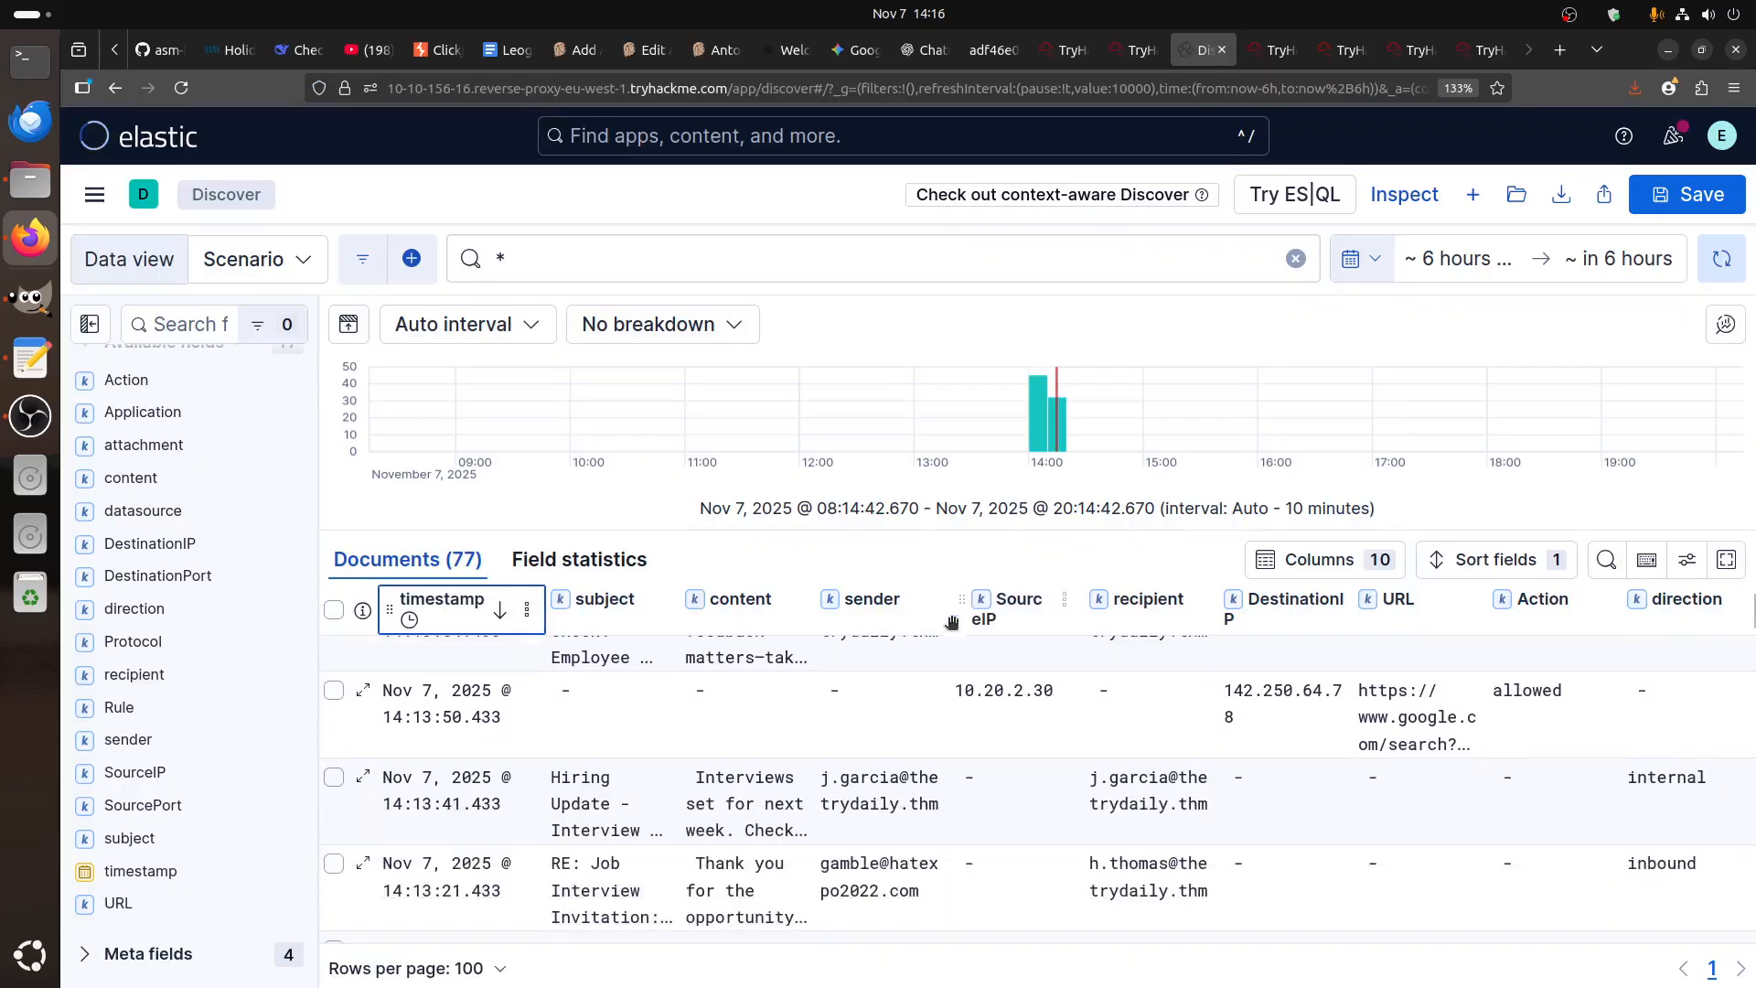
pyautogui.moveTo(607, 804)
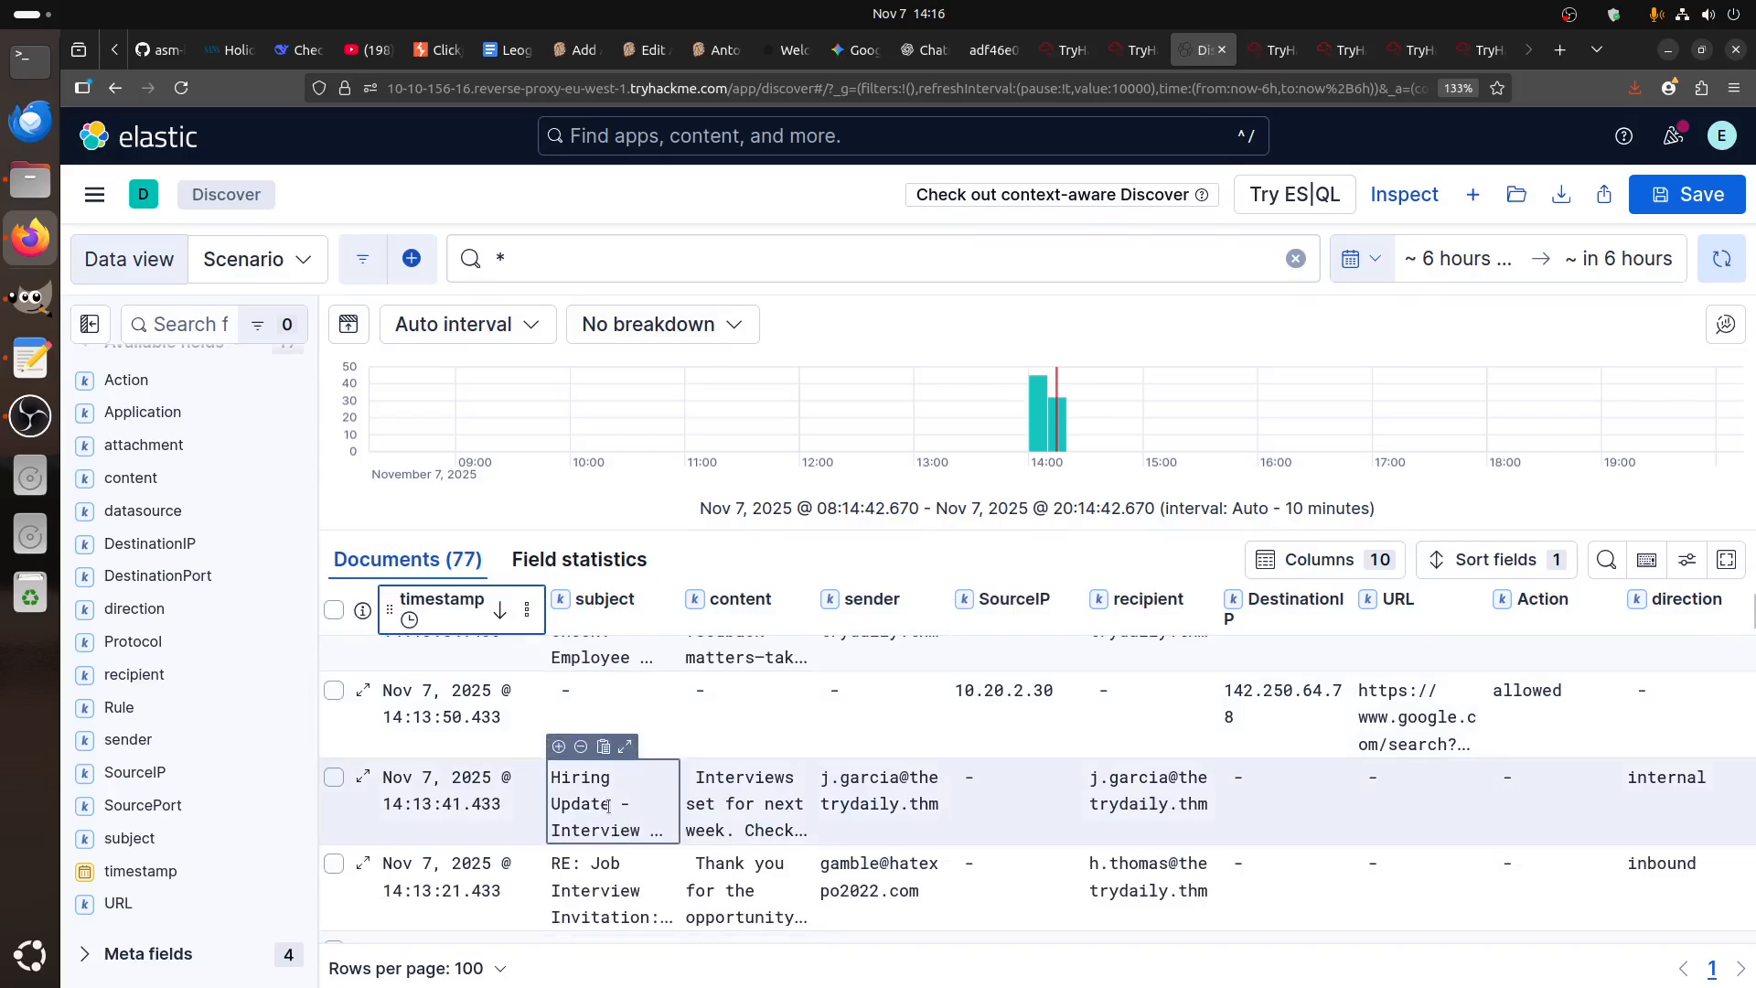
pyautogui.scroll(-8, 601, 806)
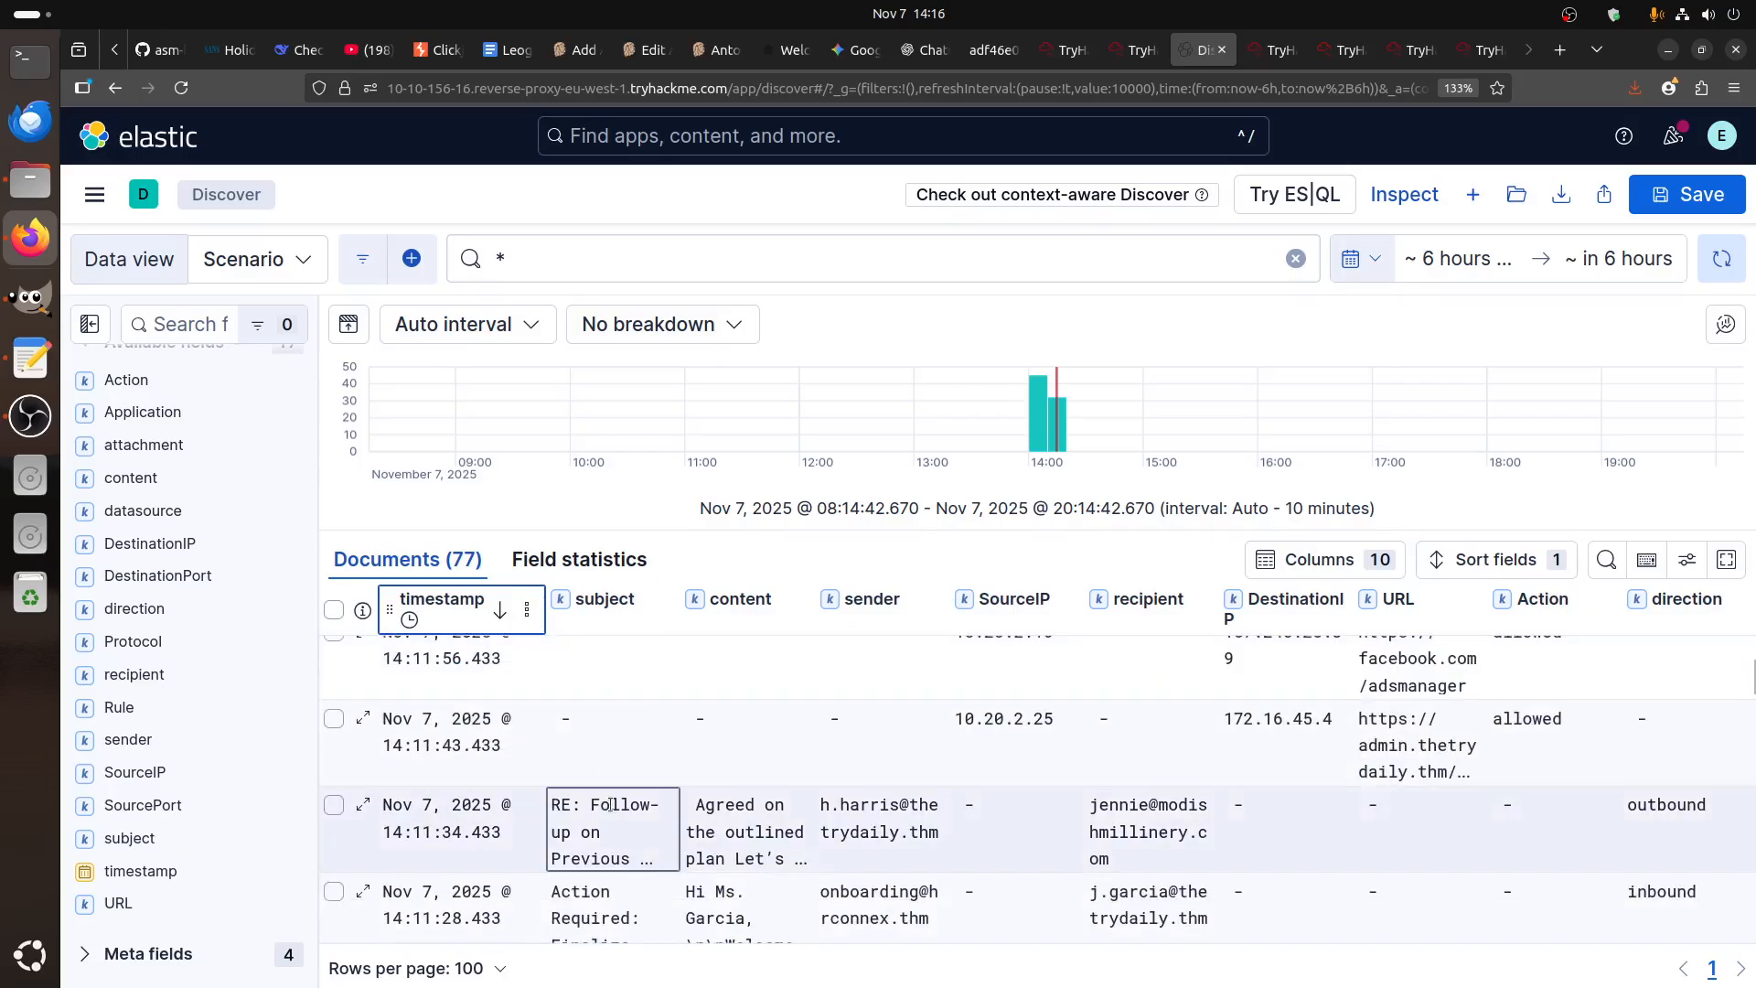
pyautogui.scroll(2, 612, 804)
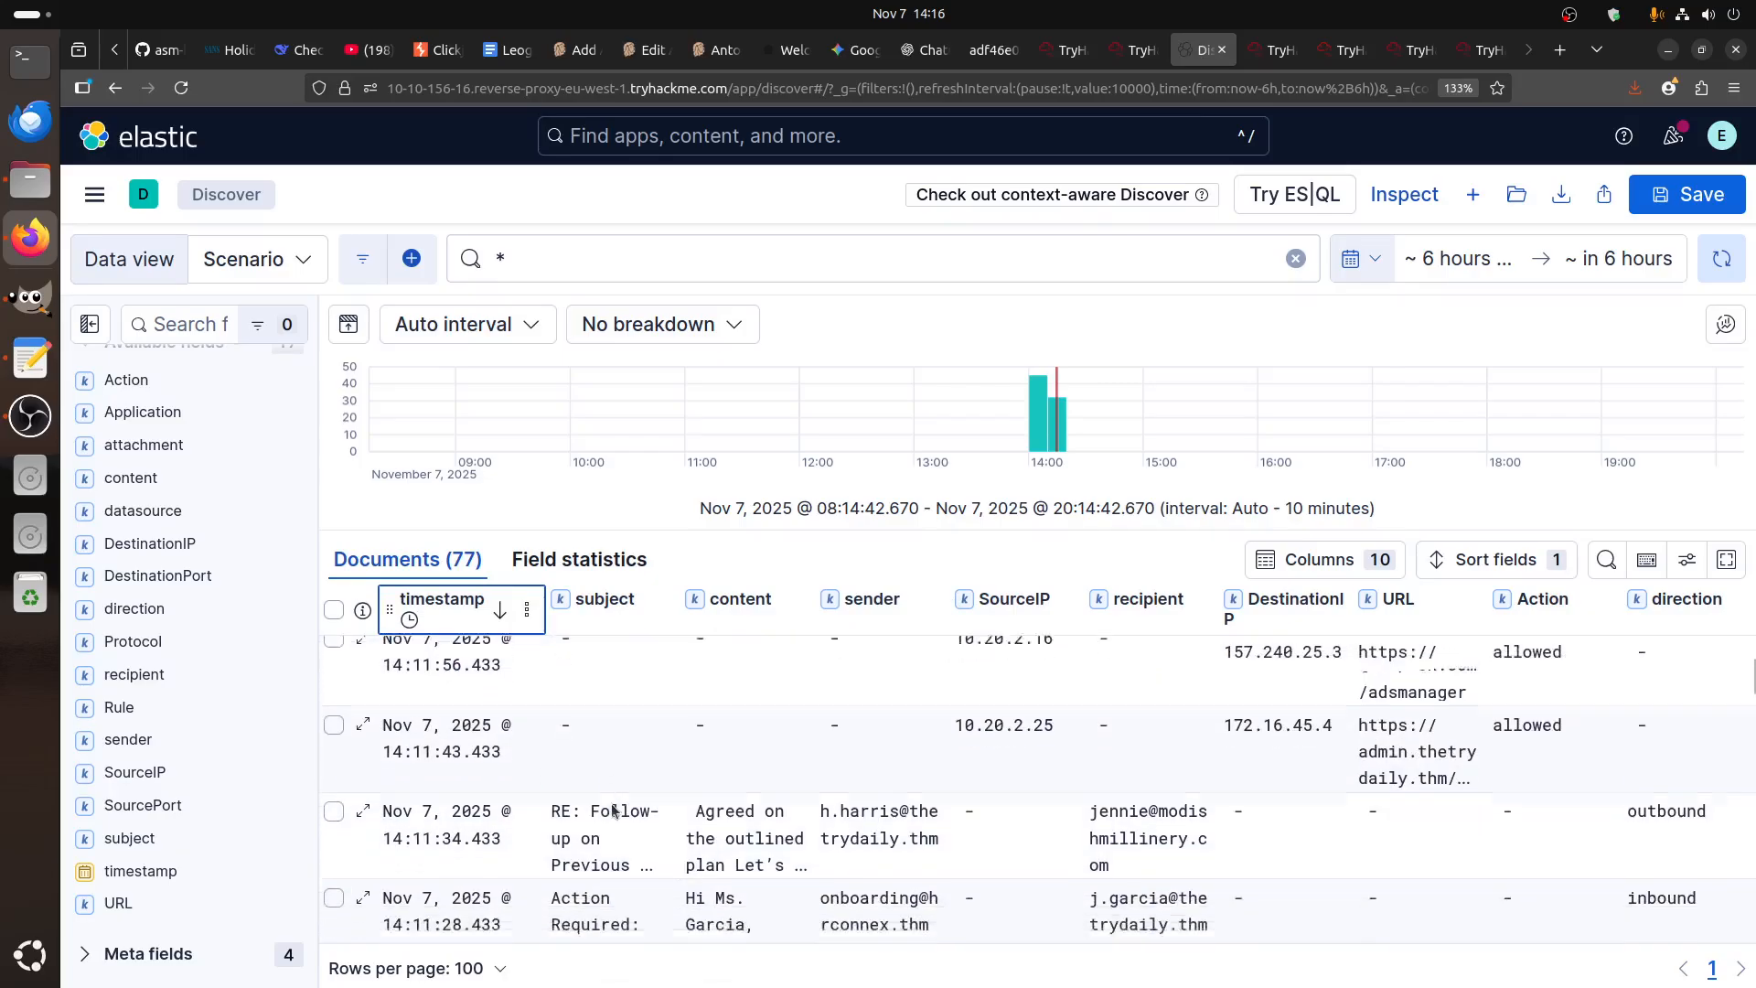
pyautogui.scroll(-5, 613, 807)
pyautogui.scroll(-10, 610, 804)
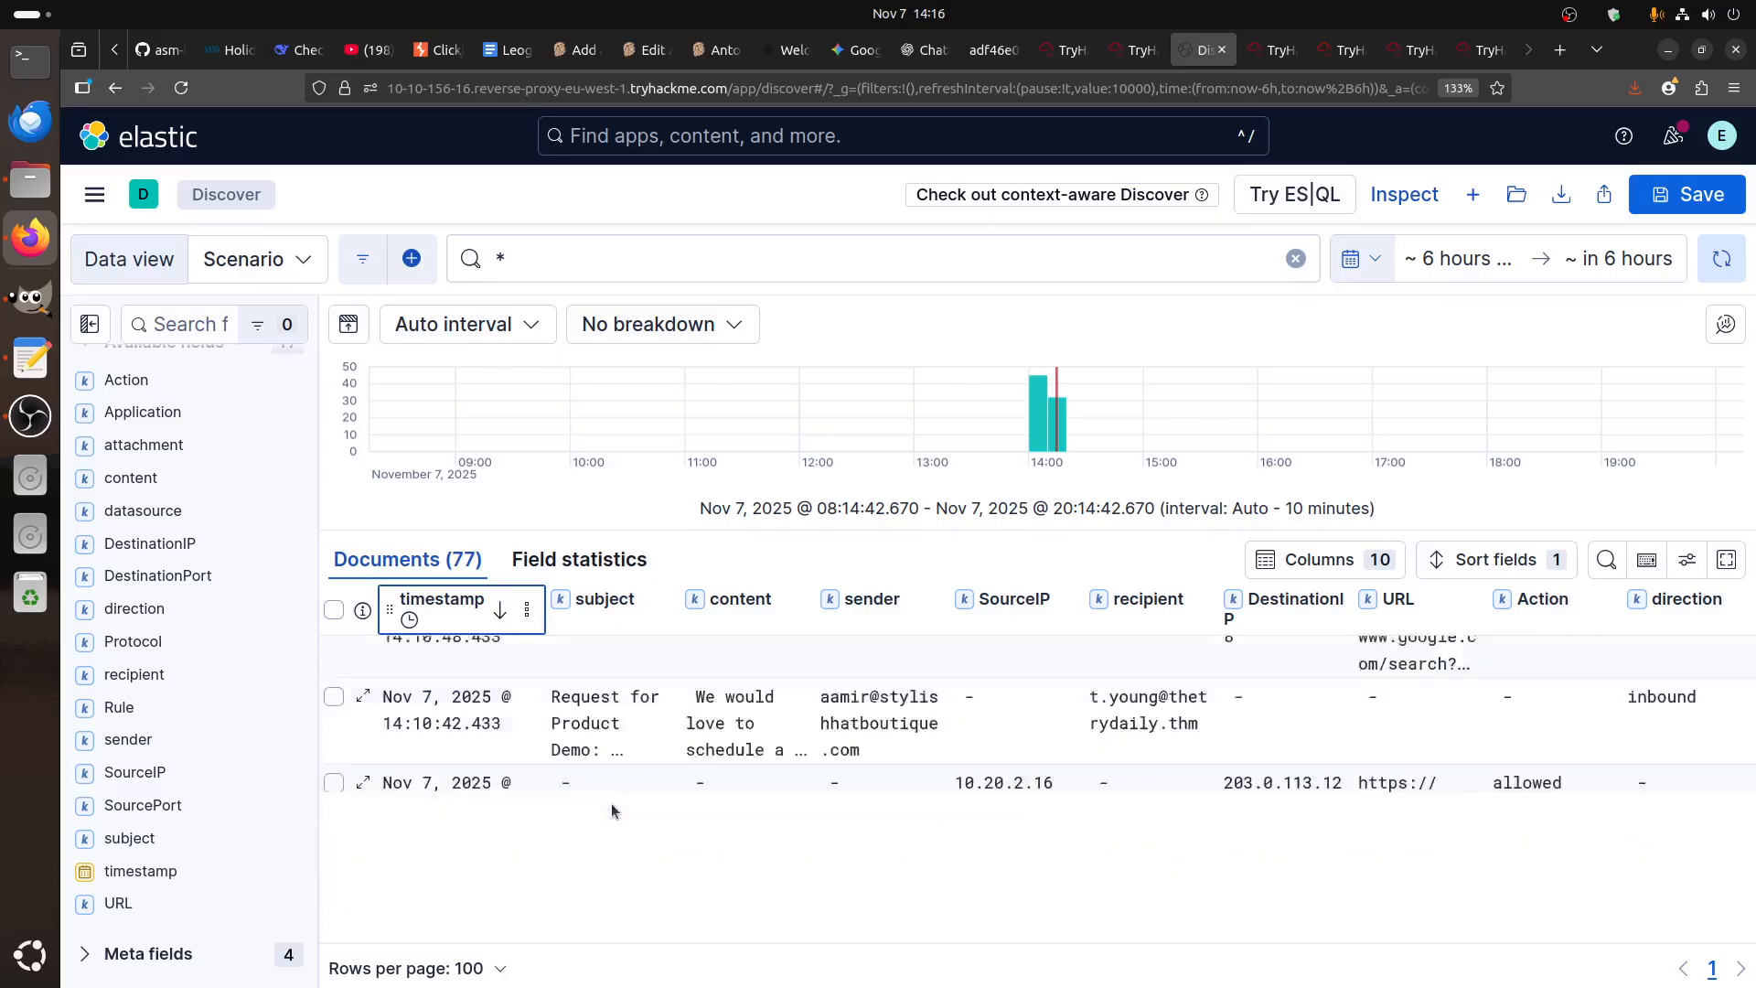
pyautogui.scroll(-5, 613, 800)
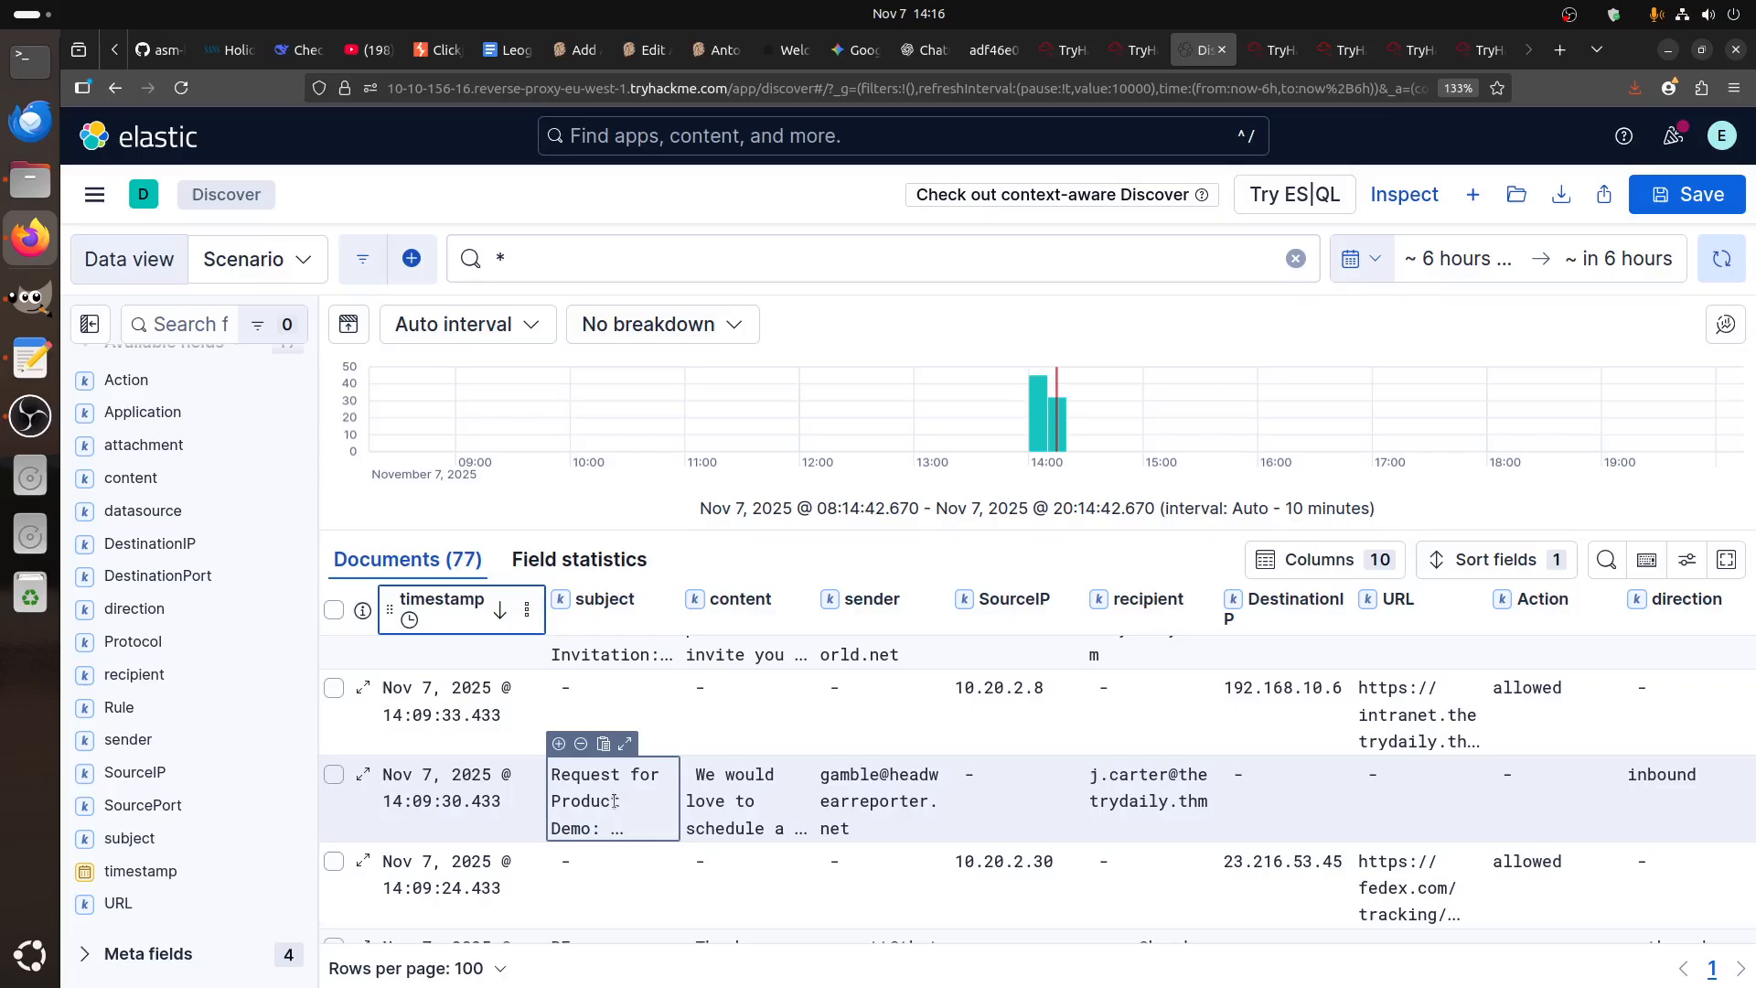
pyautogui.click(1138, 55)
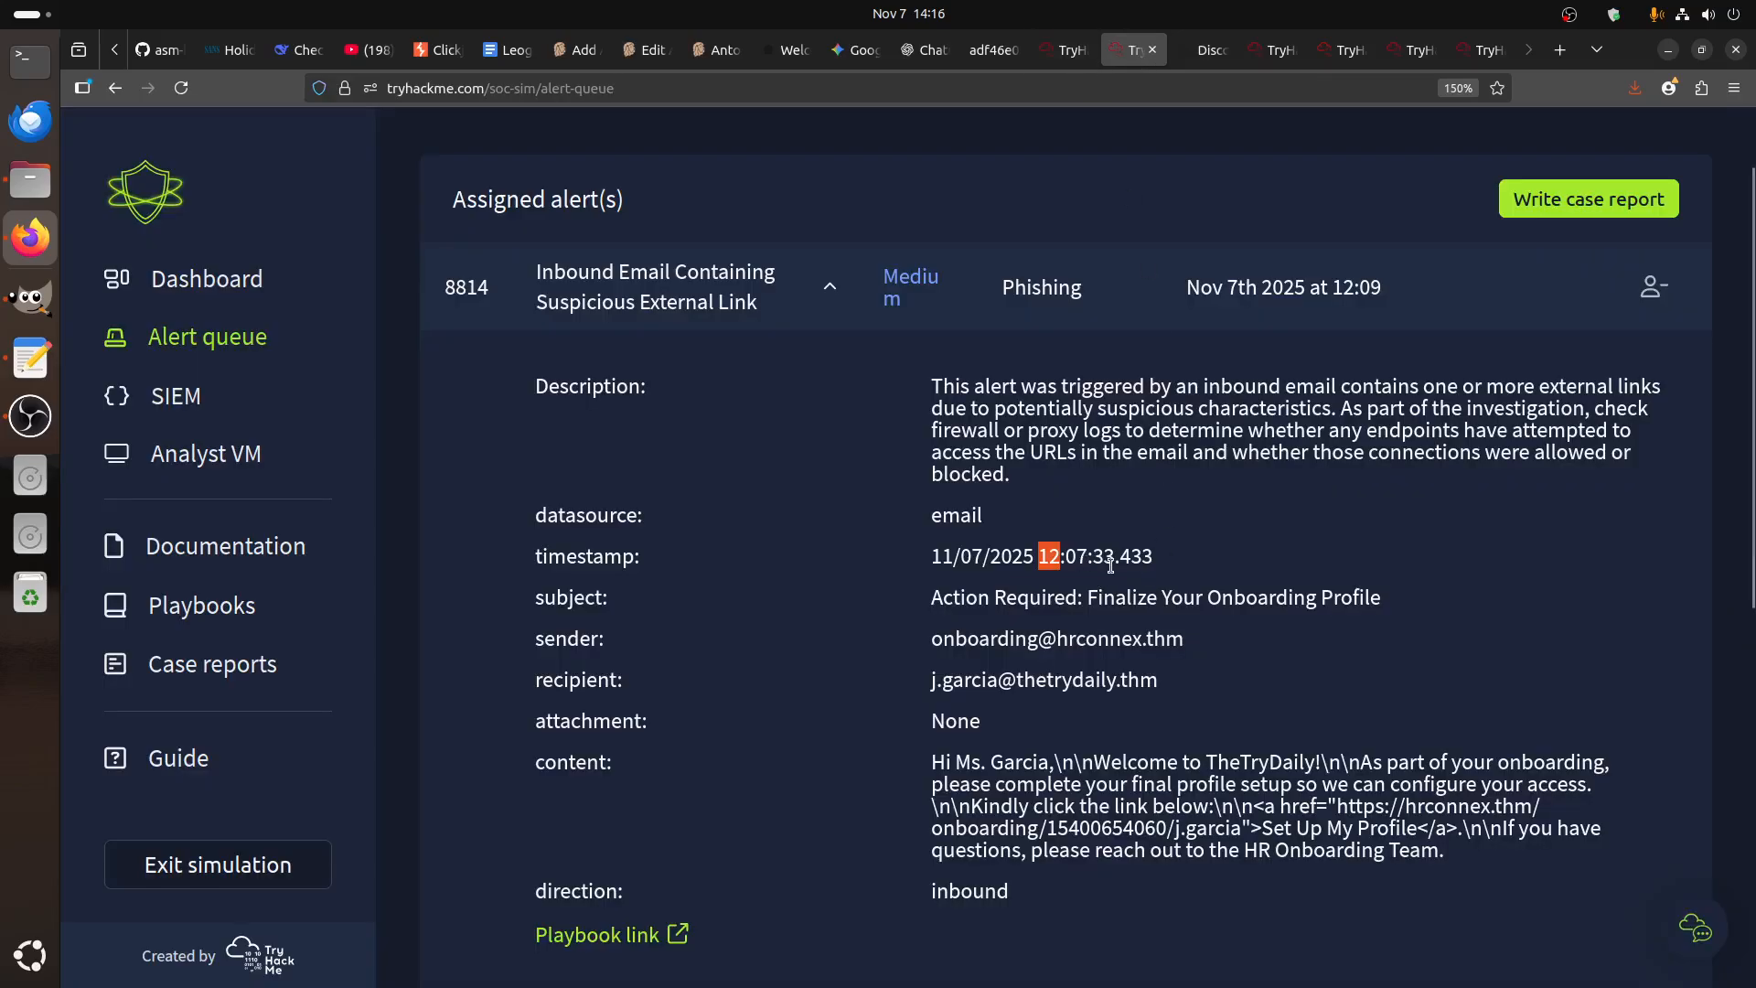
pyautogui.click(1205, 51)
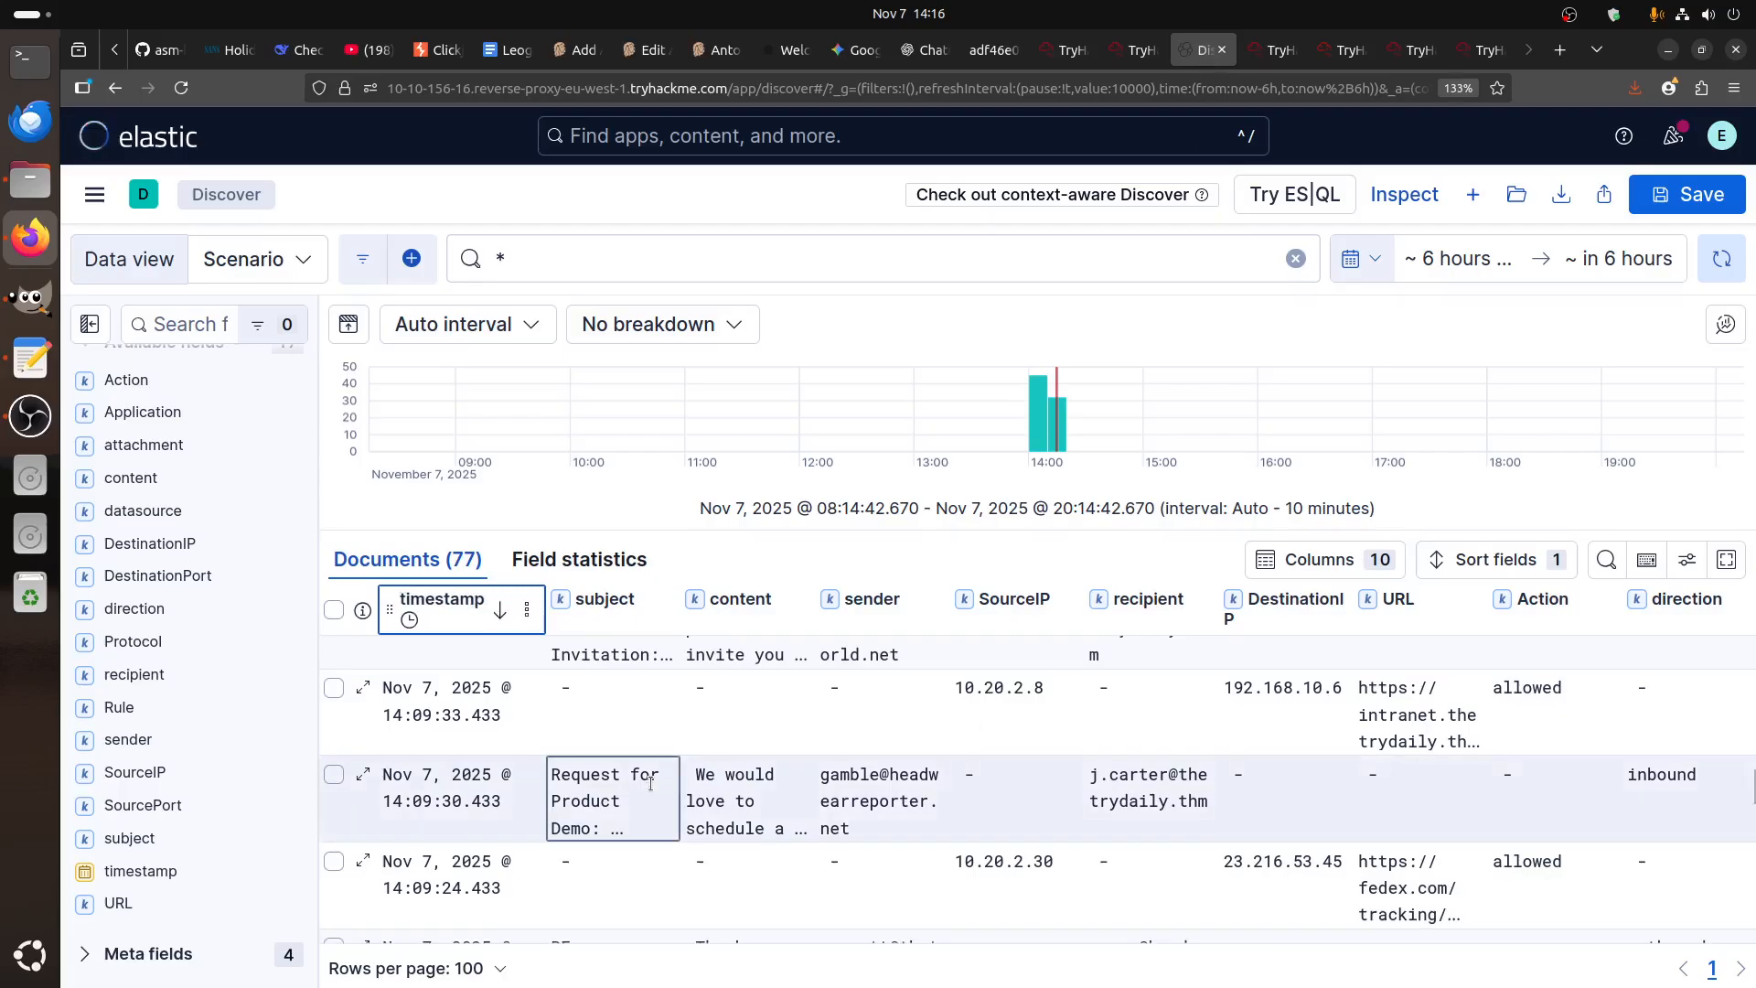
# - Locate the inbound email event with the subject "Action Required: Finalize Your Onboarding Profile" at 14:07:33.433 in the documents table
pyautogui.scroll(2, 454, 823)
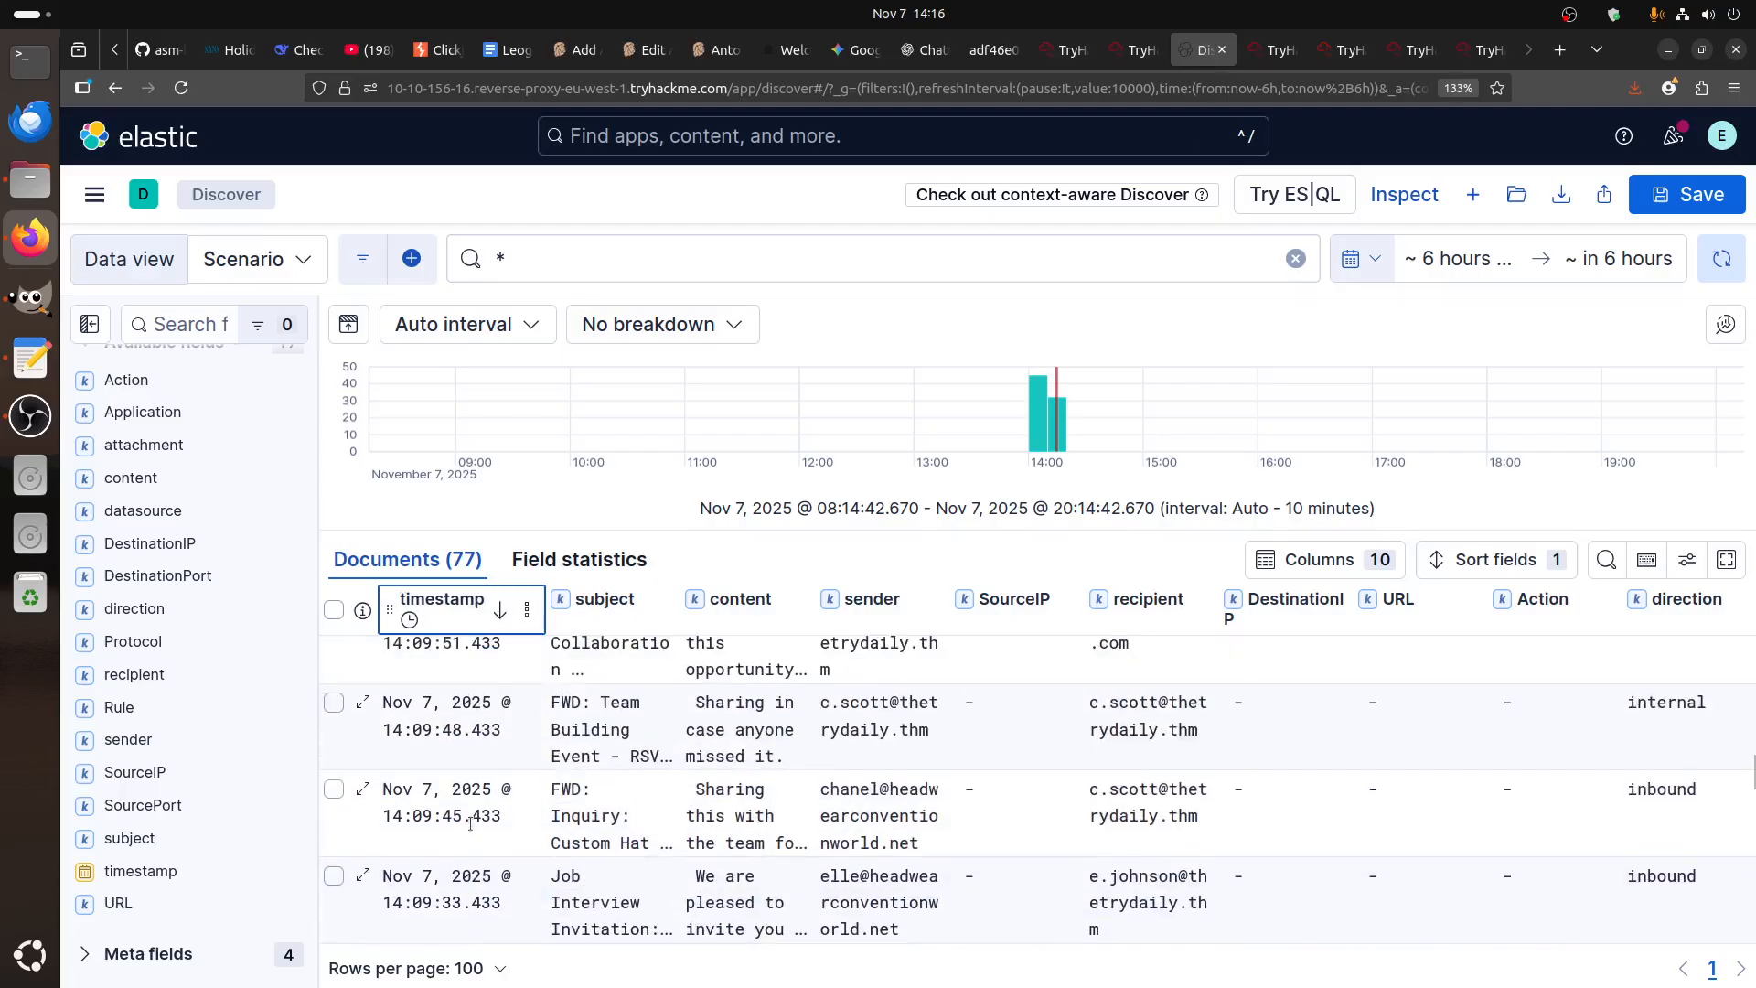
pyautogui.scroll(-2, 470, 824)
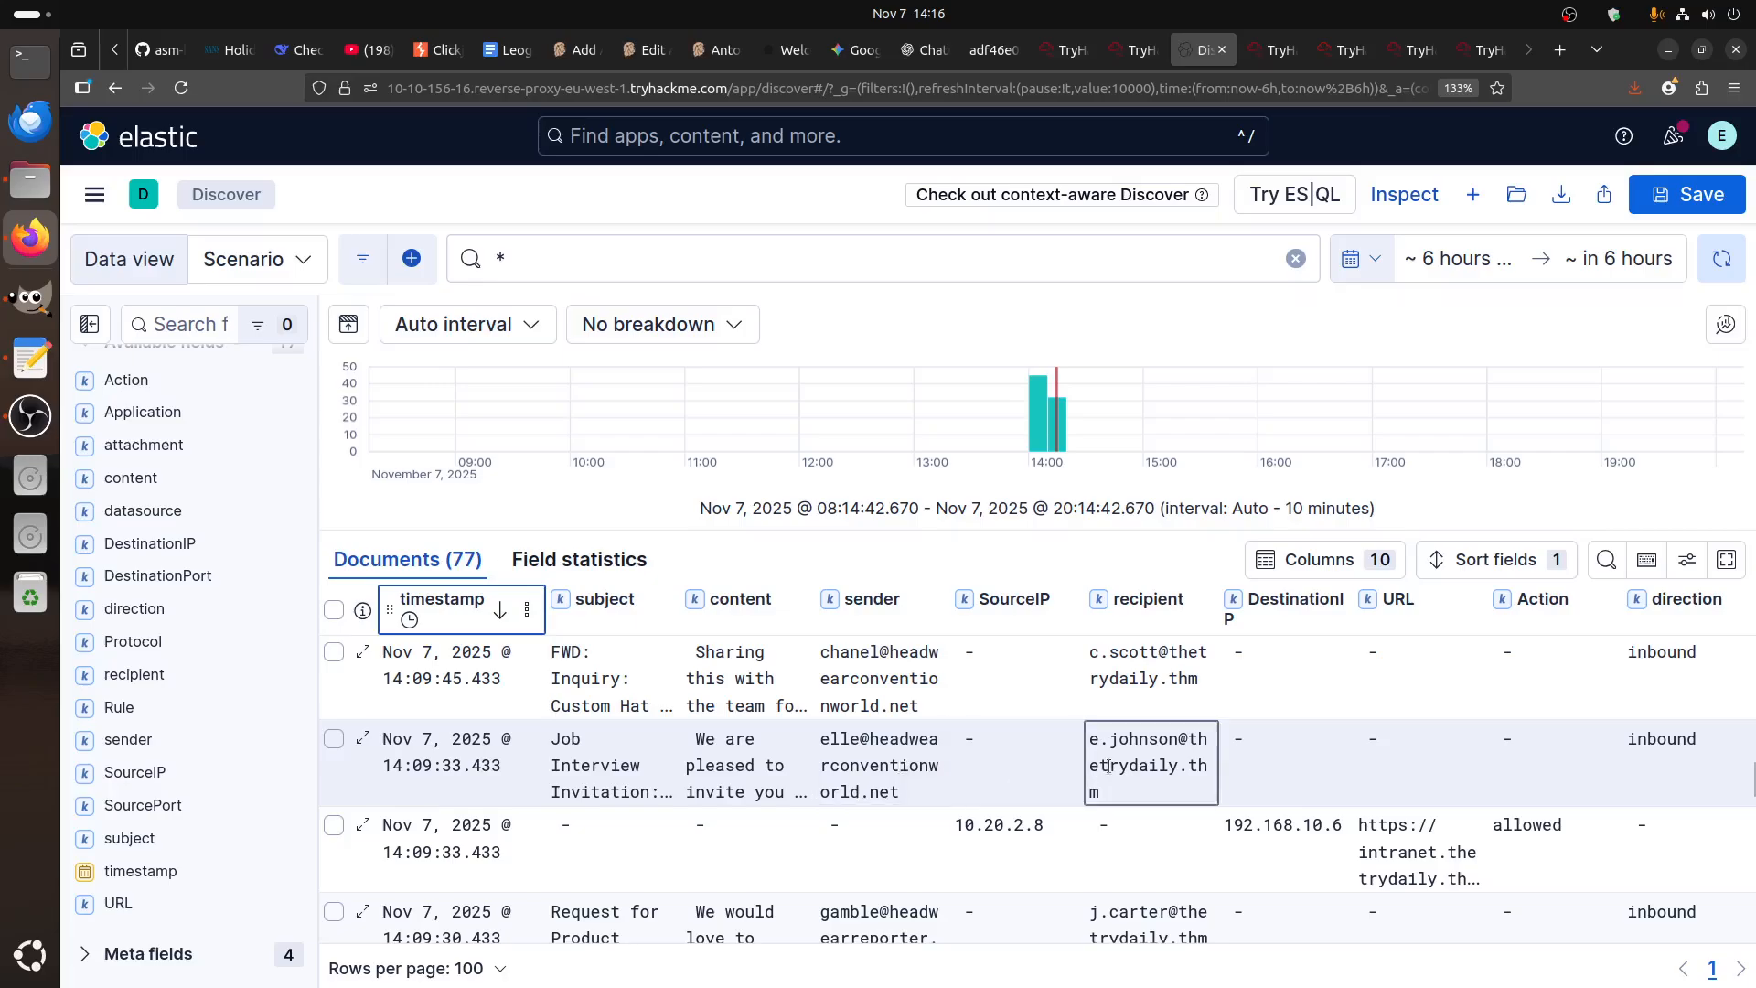
pyautogui.moveTo(1109, 766)
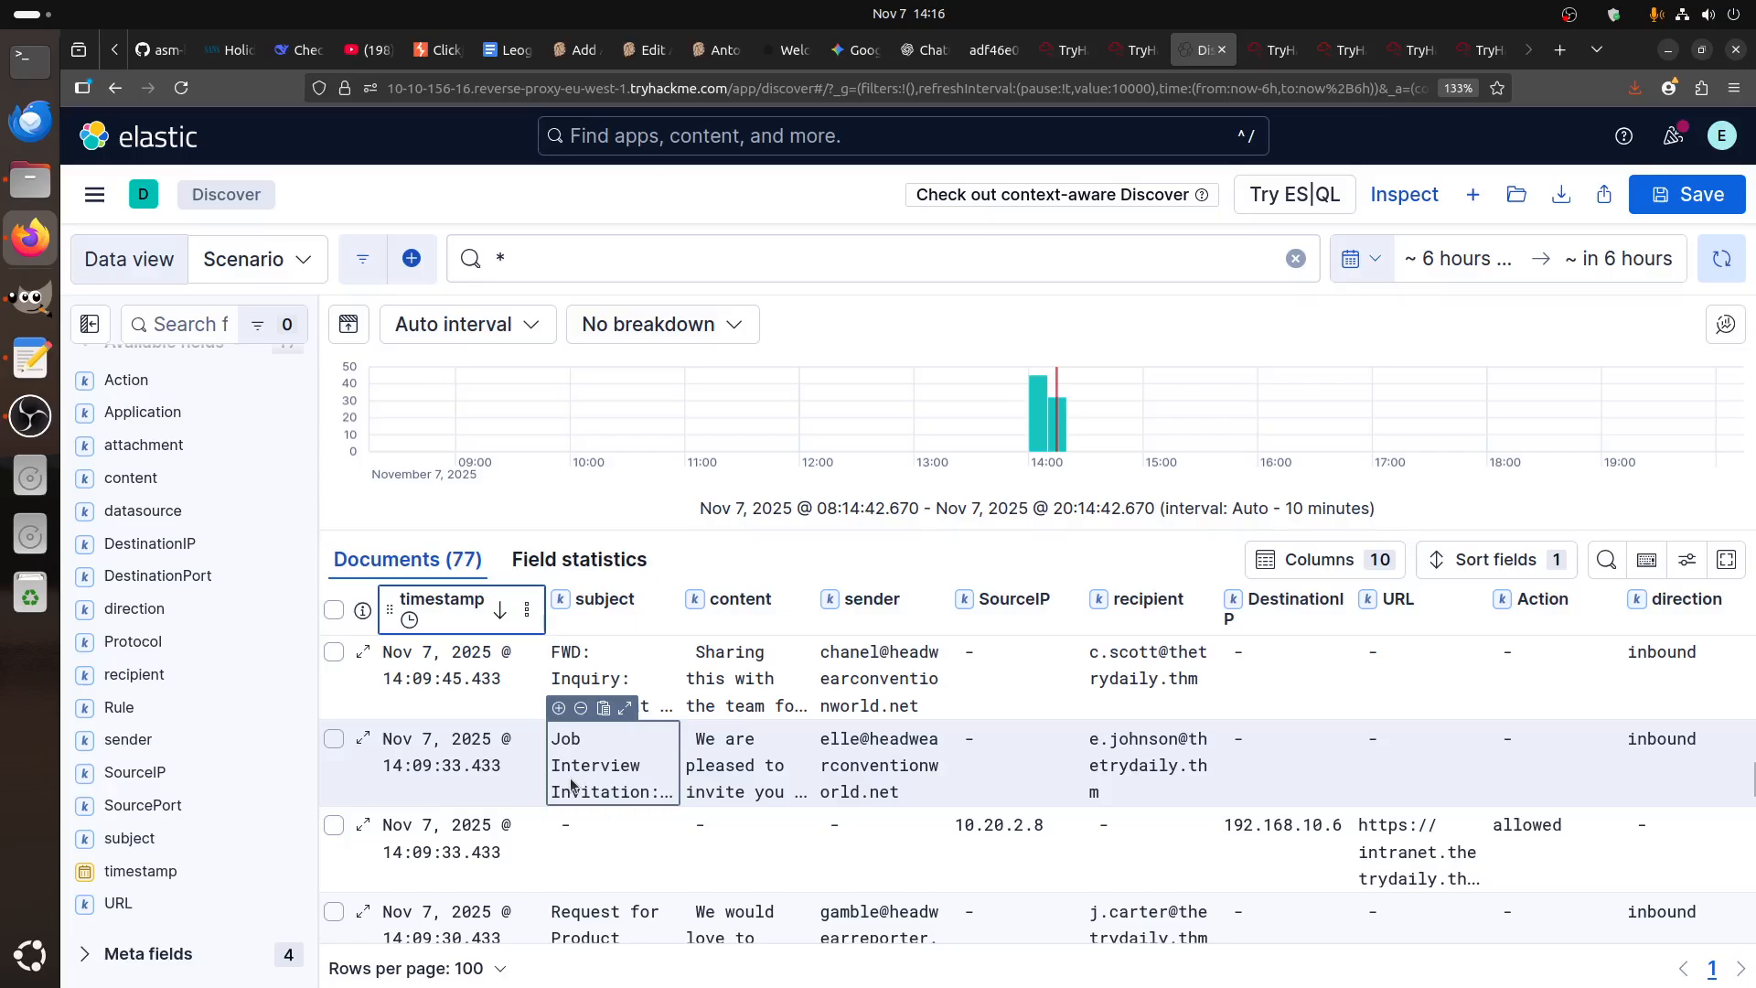
pyautogui.scroll(-2, 562, 865)
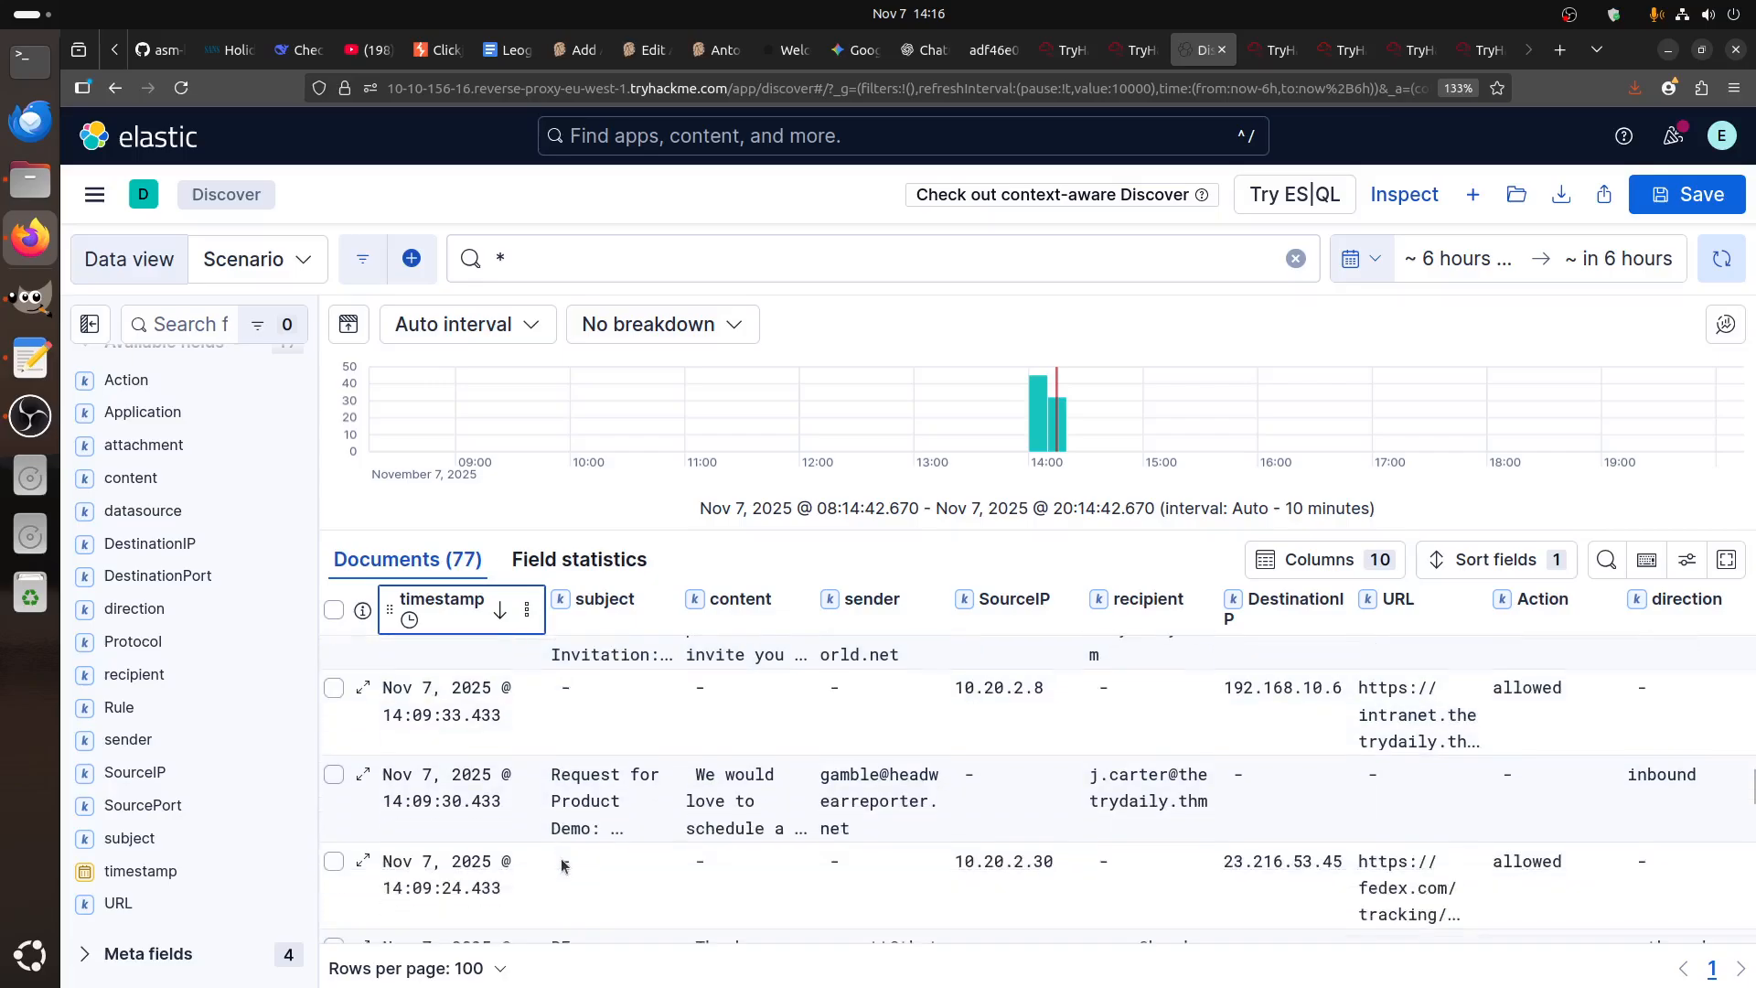
pyautogui.scroll(2, 562, 865)
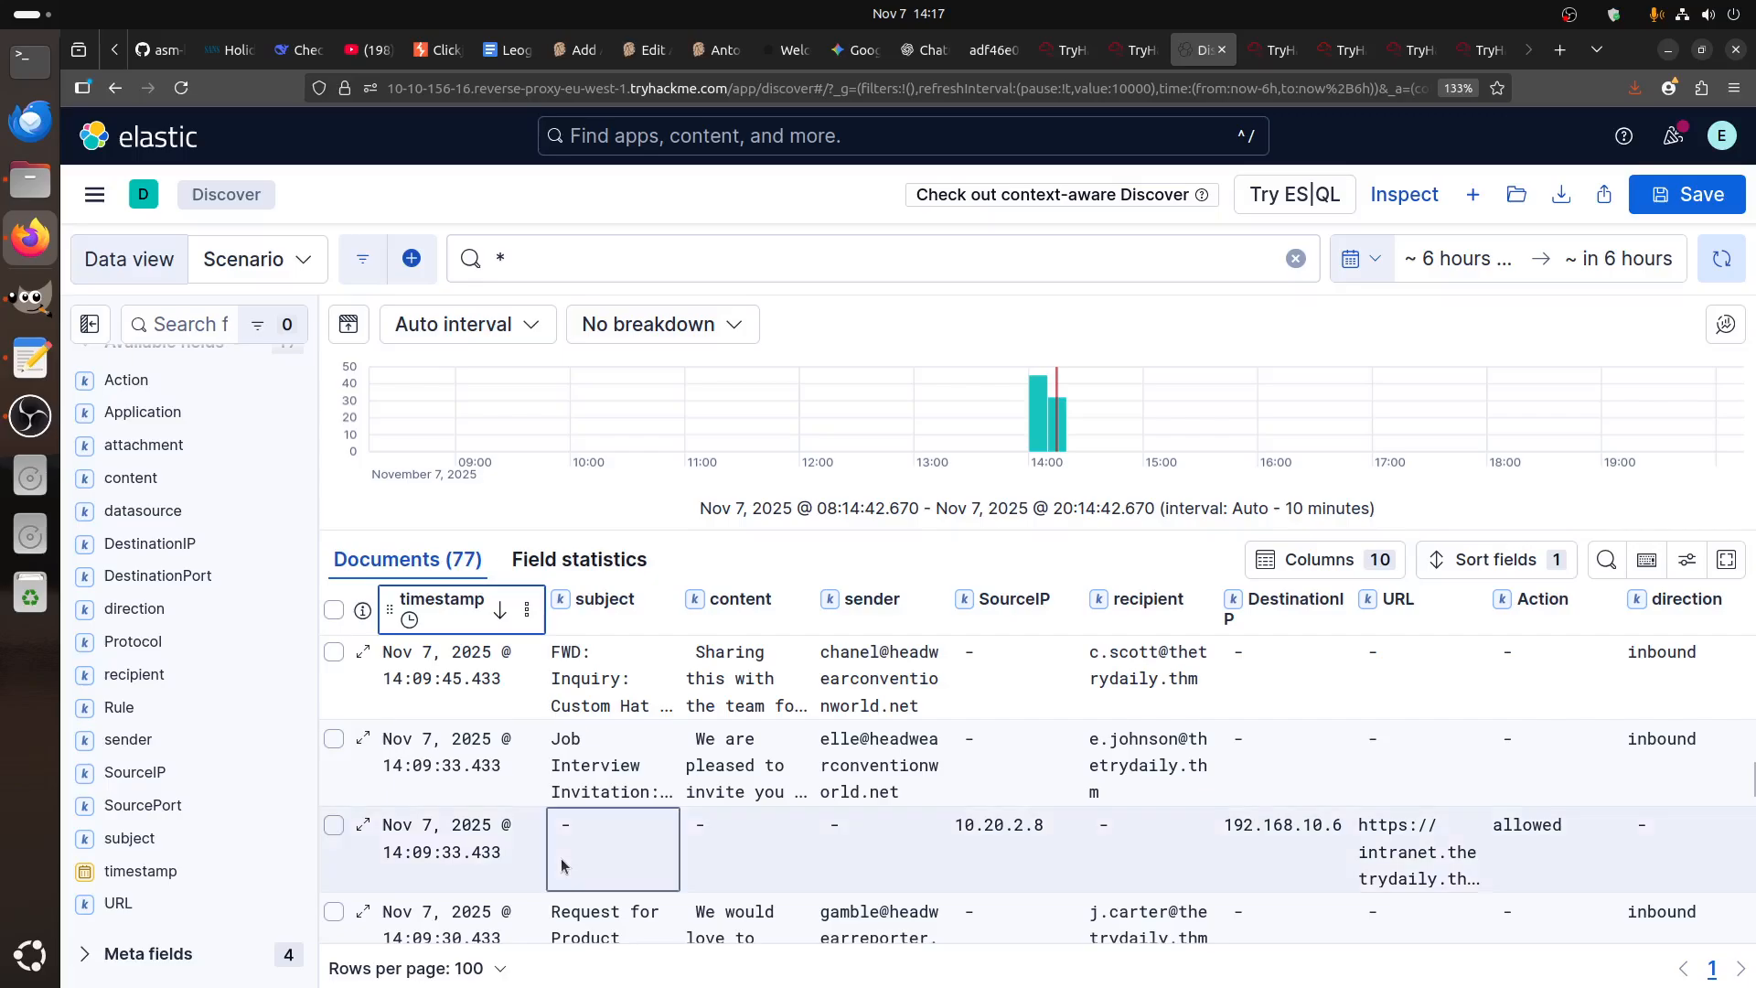
pyautogui.scroll(-5, 562, 865)
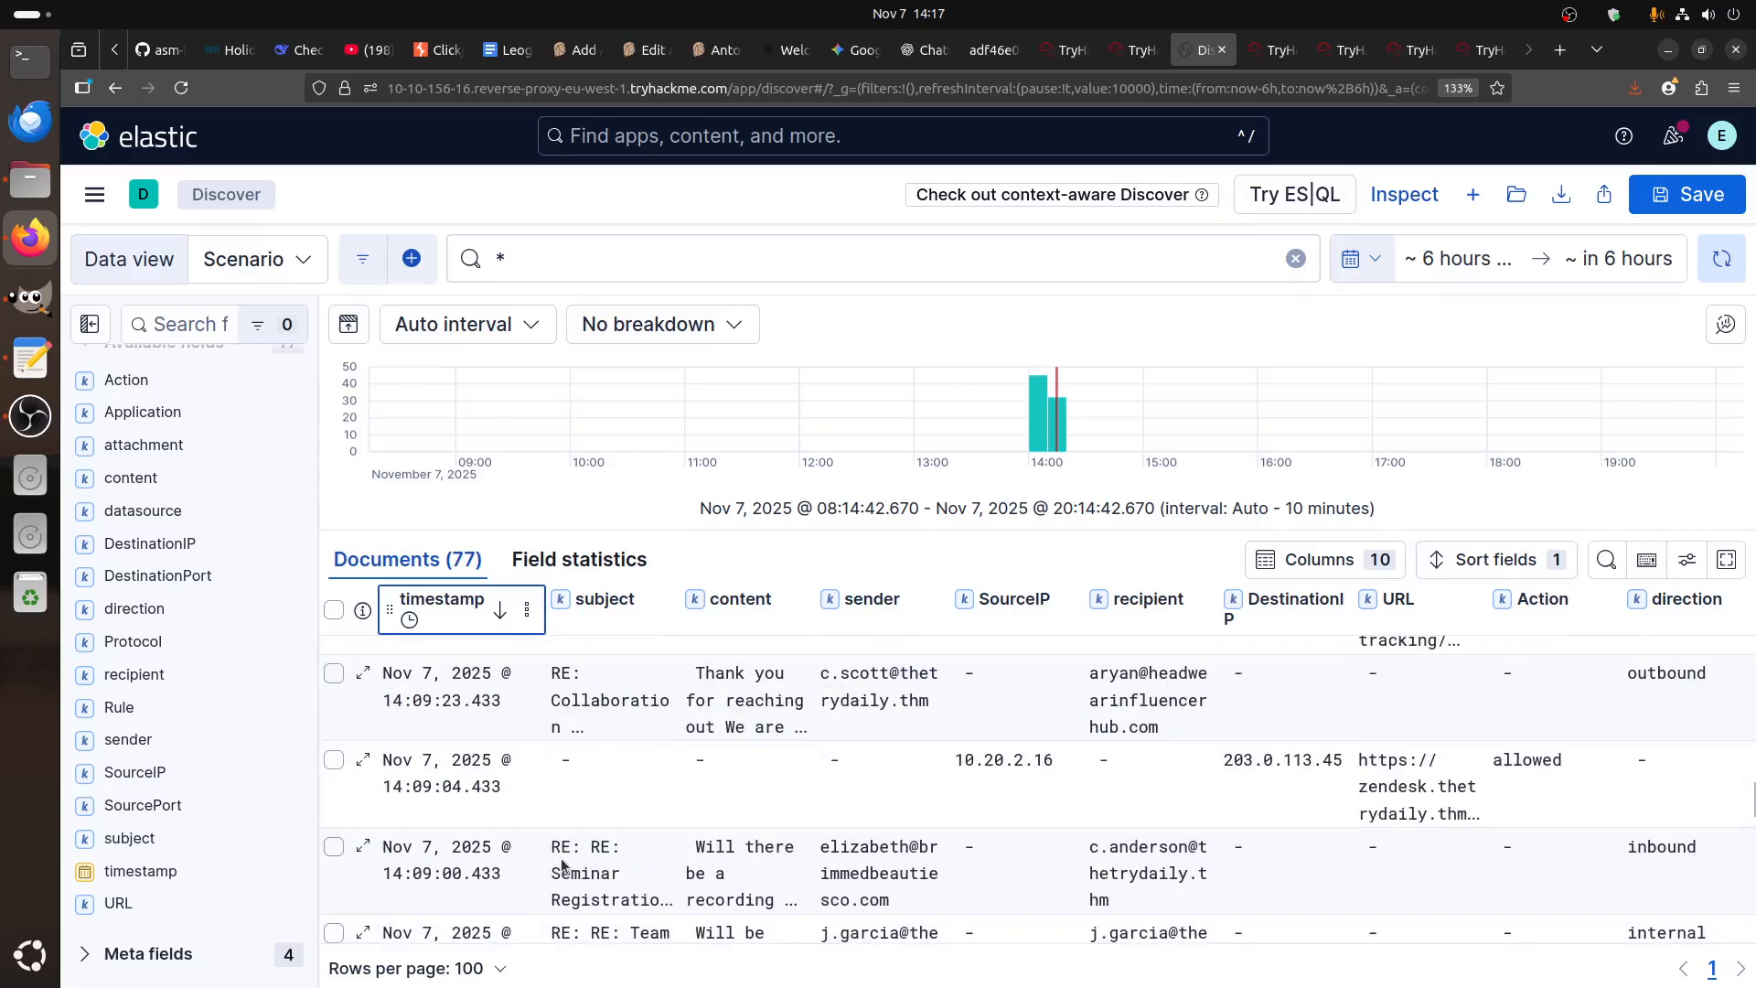
pyautogui.scroll(-2, 562, 865)
pyautogui.scroll(-8, 562, 866)
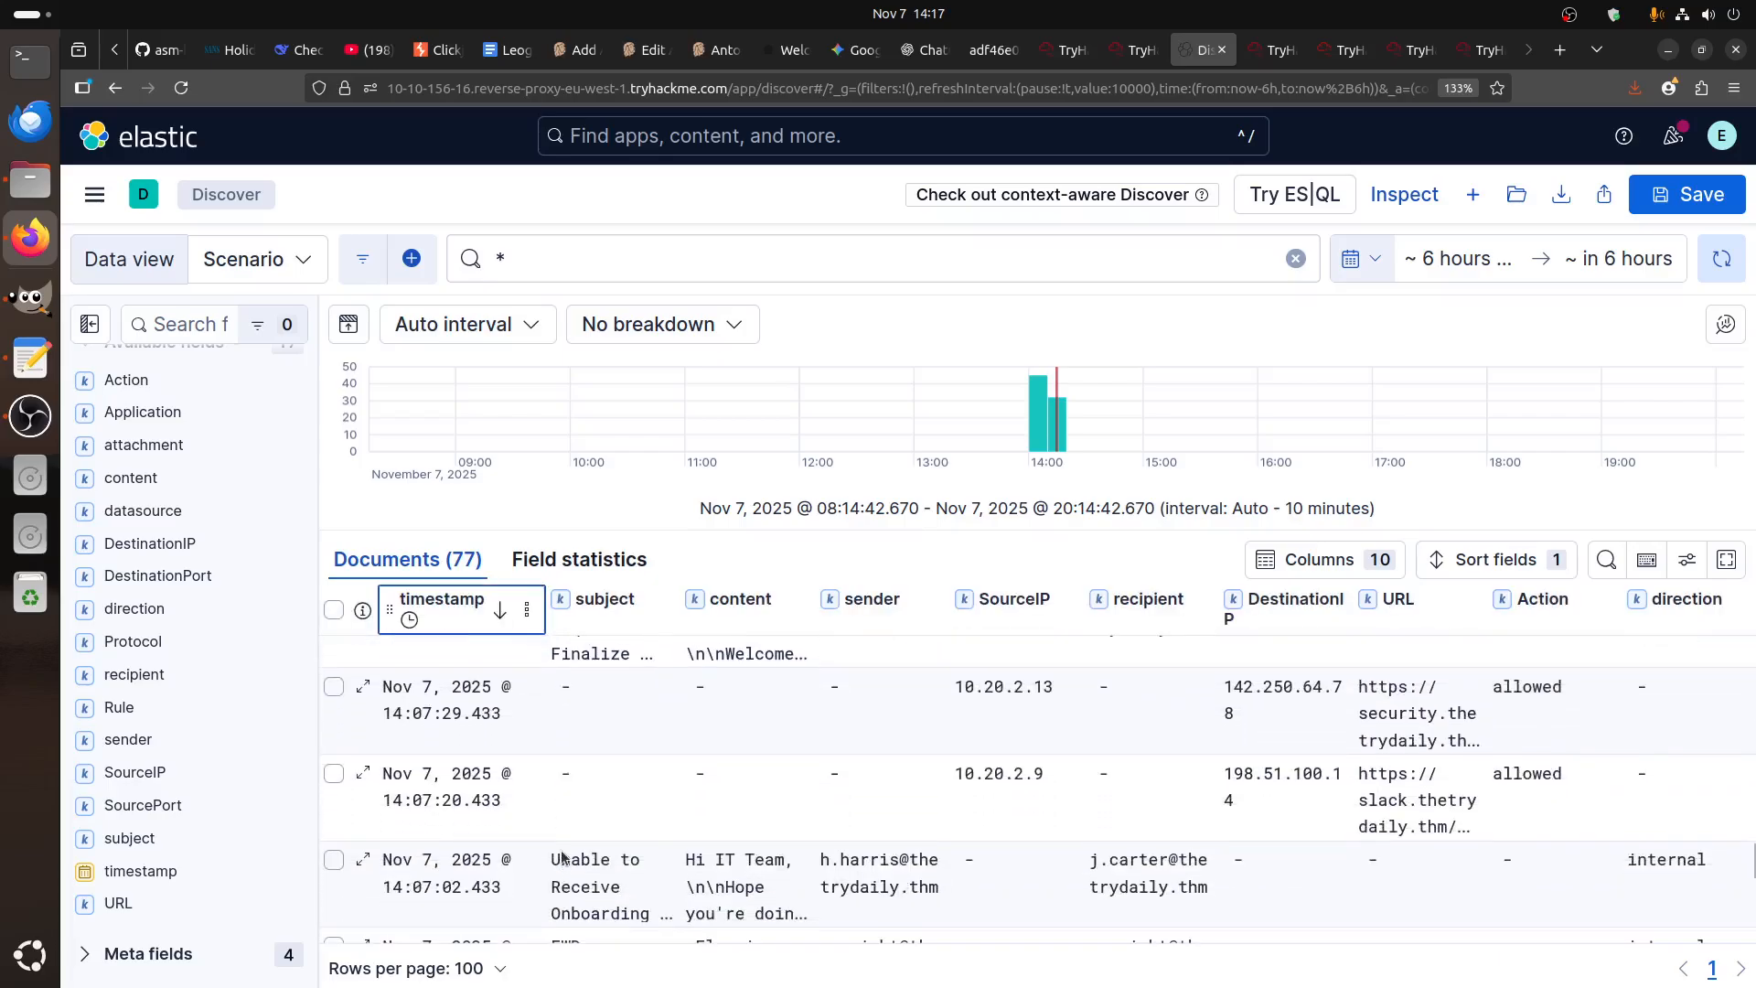
pyautogui.scroll(2, 561, 858)
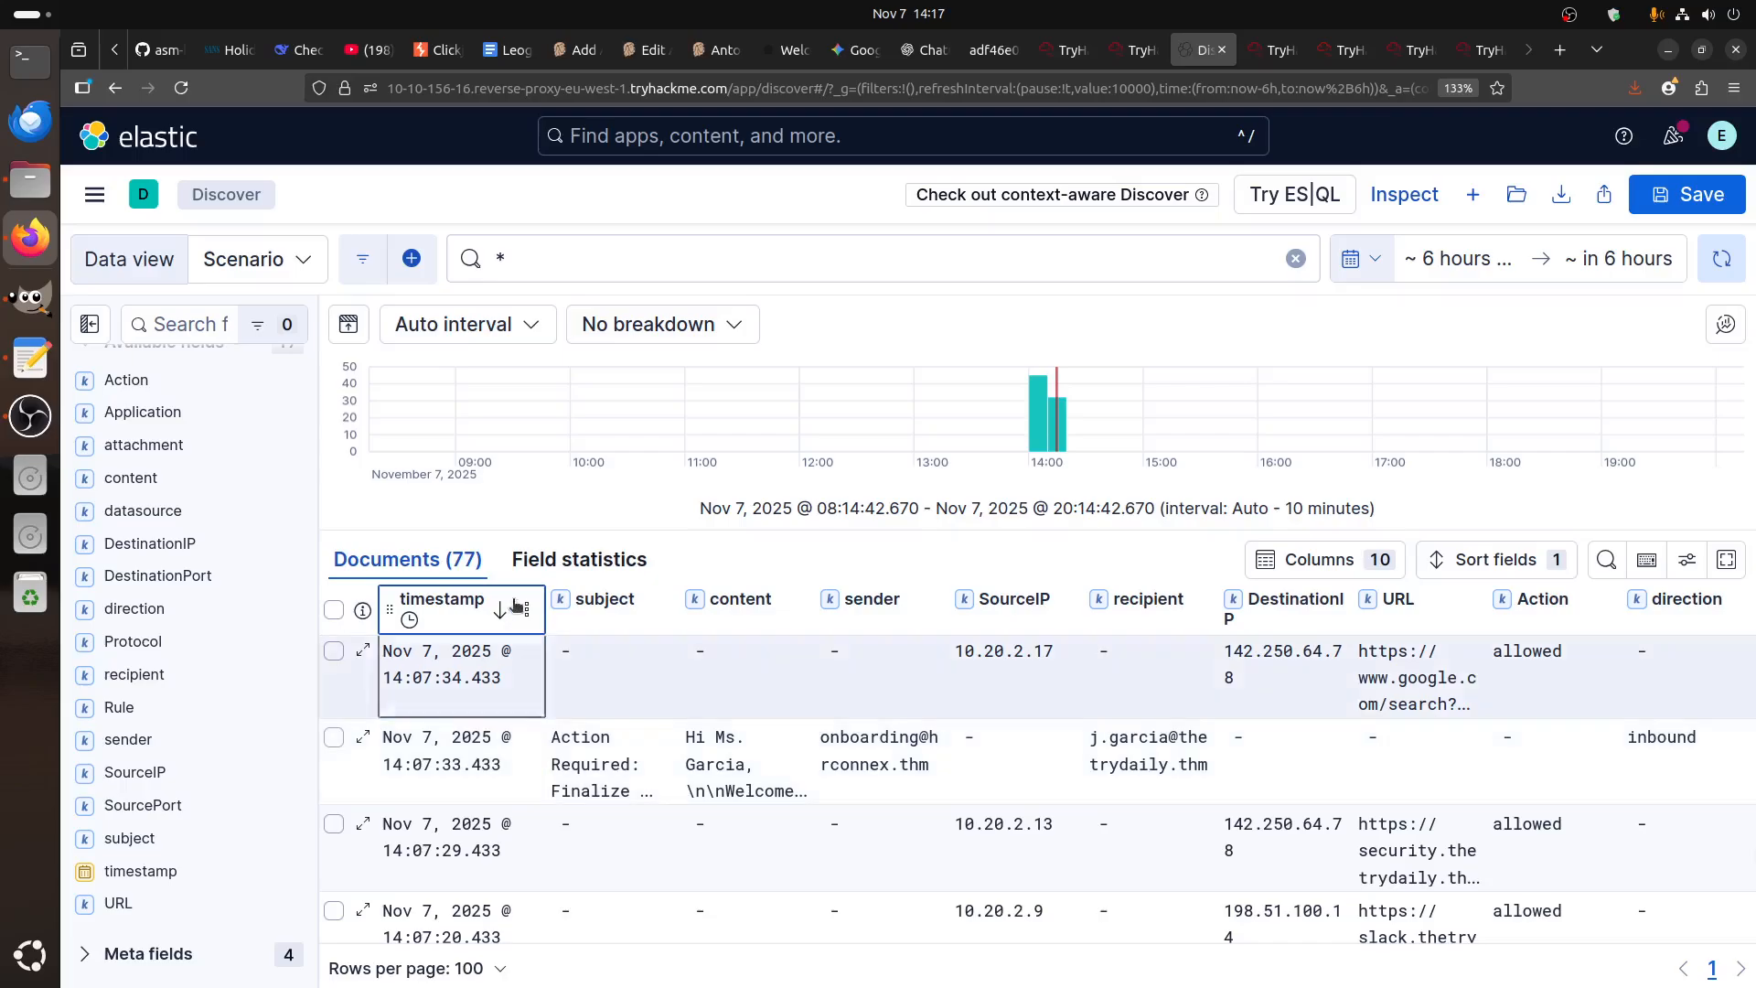
# - Open the details of the 14:07:33.433 onboarding email, widen the details view and highlight the hrconnex.thm domain in the content link
pyautogui.click(365, 739)
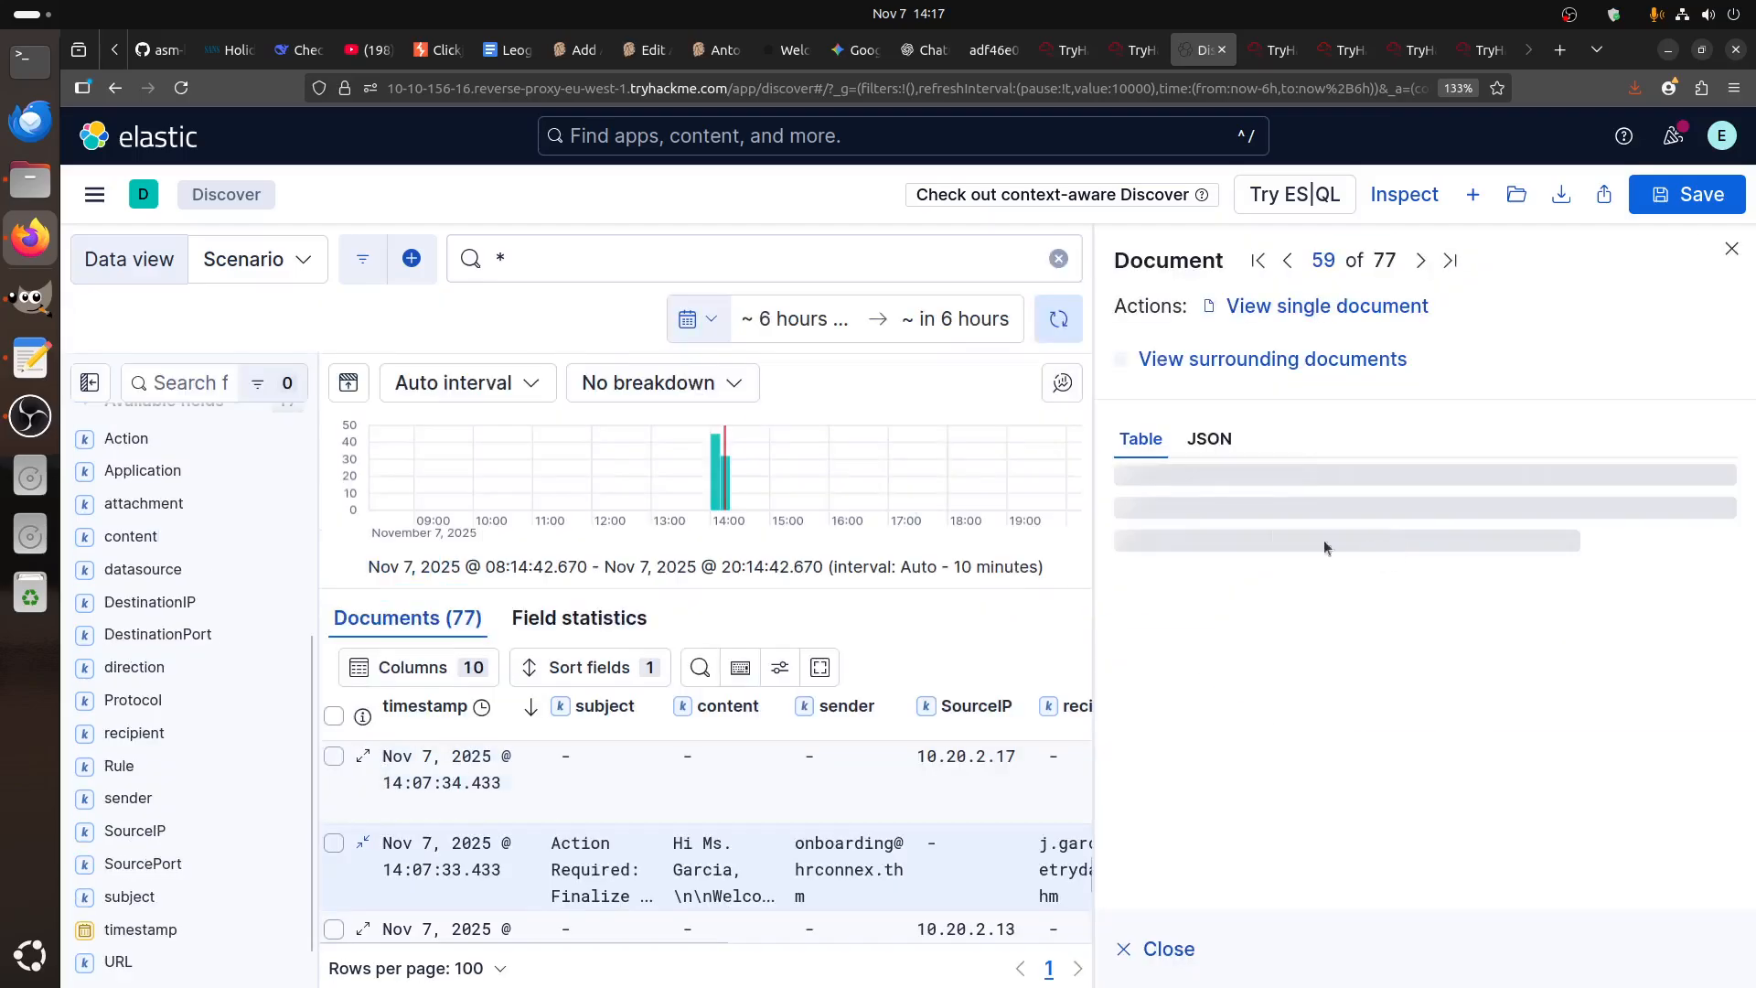
pyautogui.moveTo(1100, 493); pyautogui.dragTo(722, 482)
pyautogui.moveTo(1388, 800)
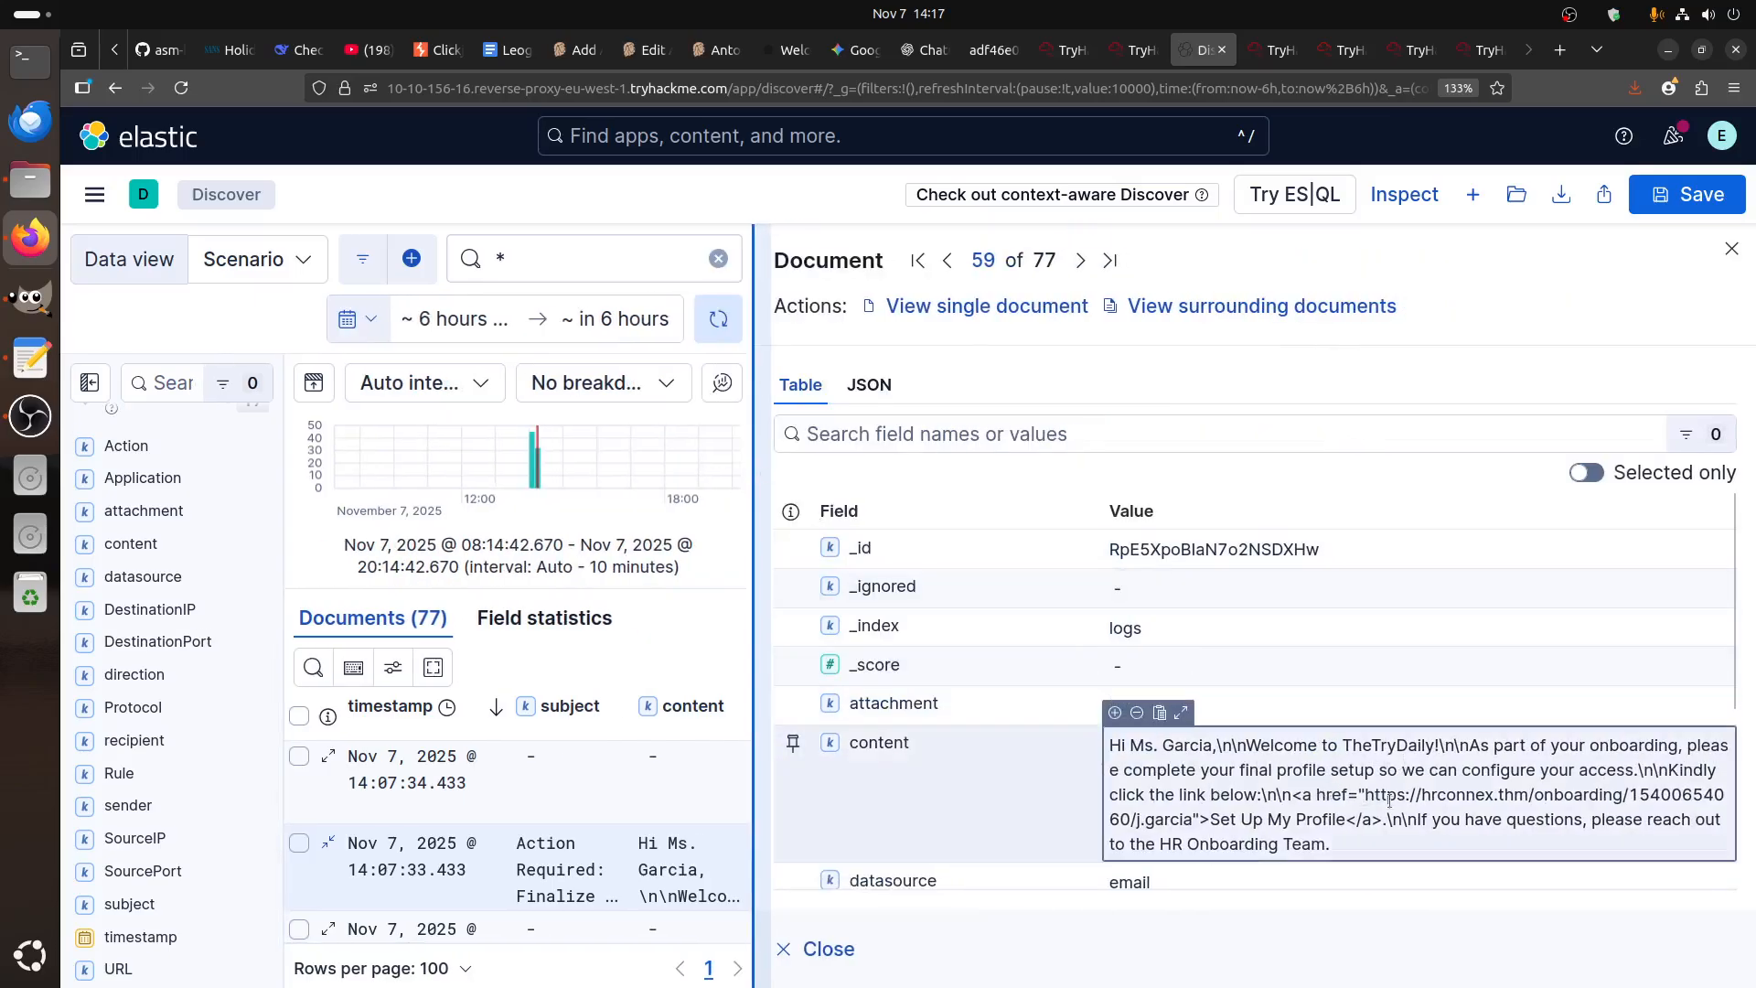
pyautogui.moveTo(1428, 795); pyautogui.dragTo(1496, 795)
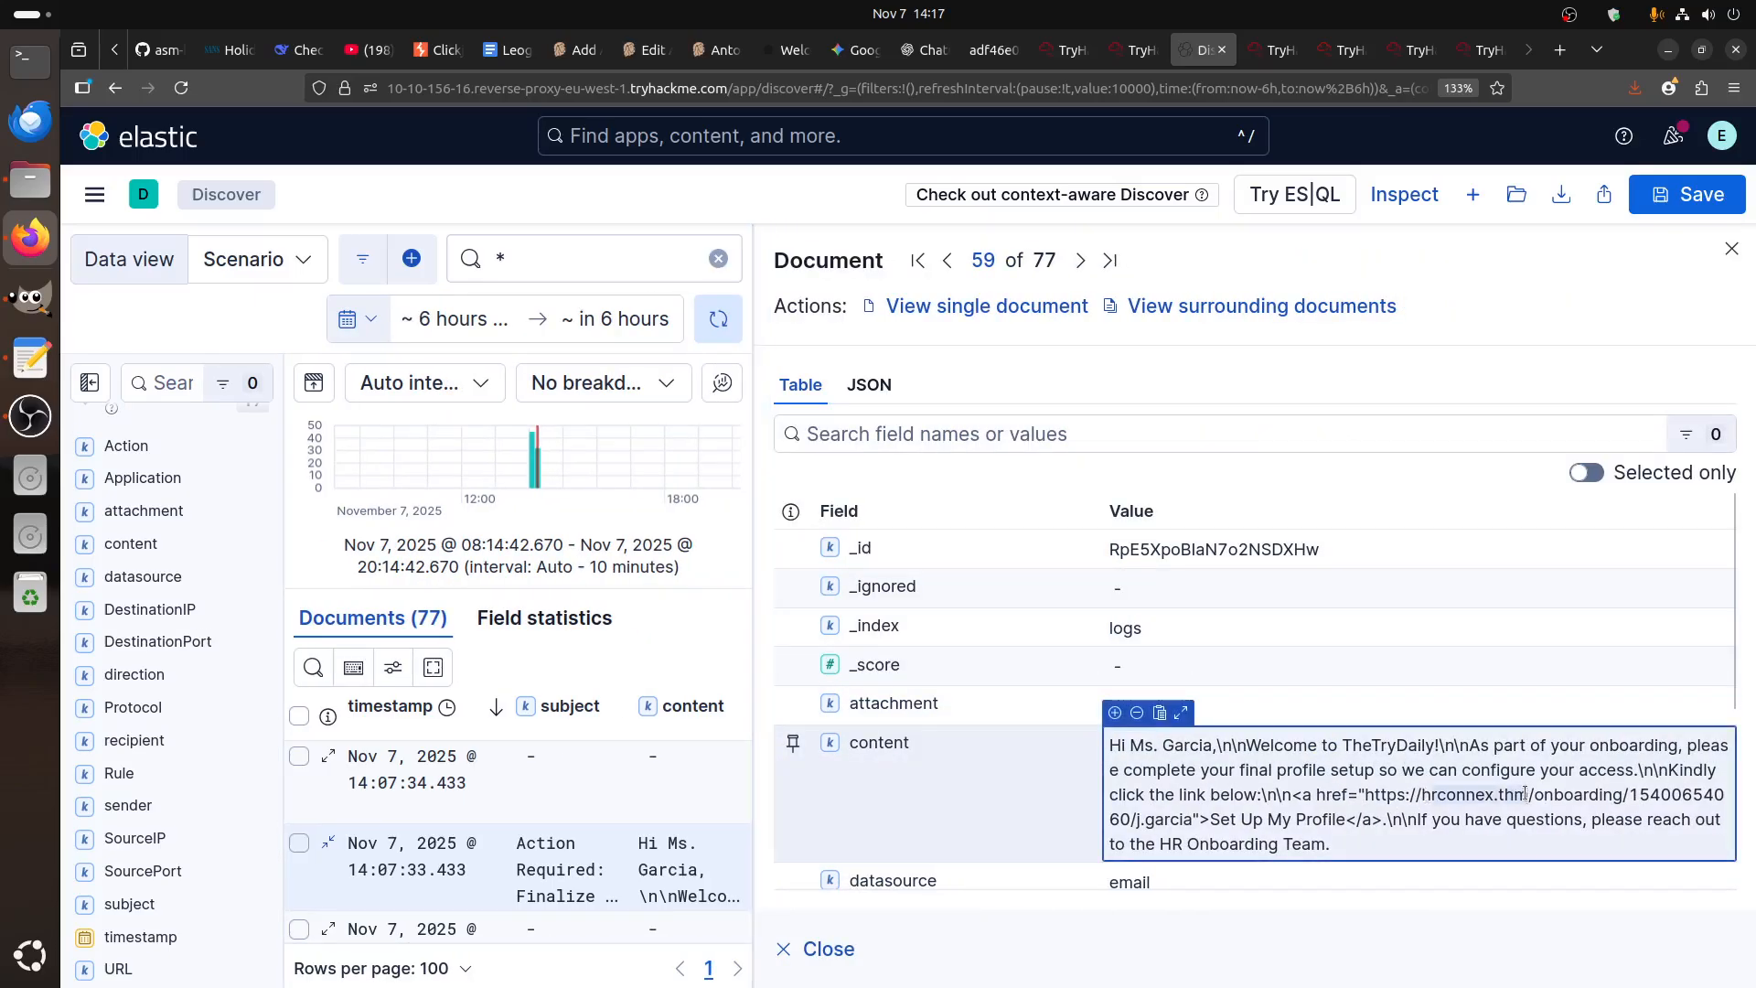
# - Review the TryDetectThis analysis of hrconnex.thm in the Analyst VM and return to the email's details in Elastic
pyautogui.click(1337, 53)
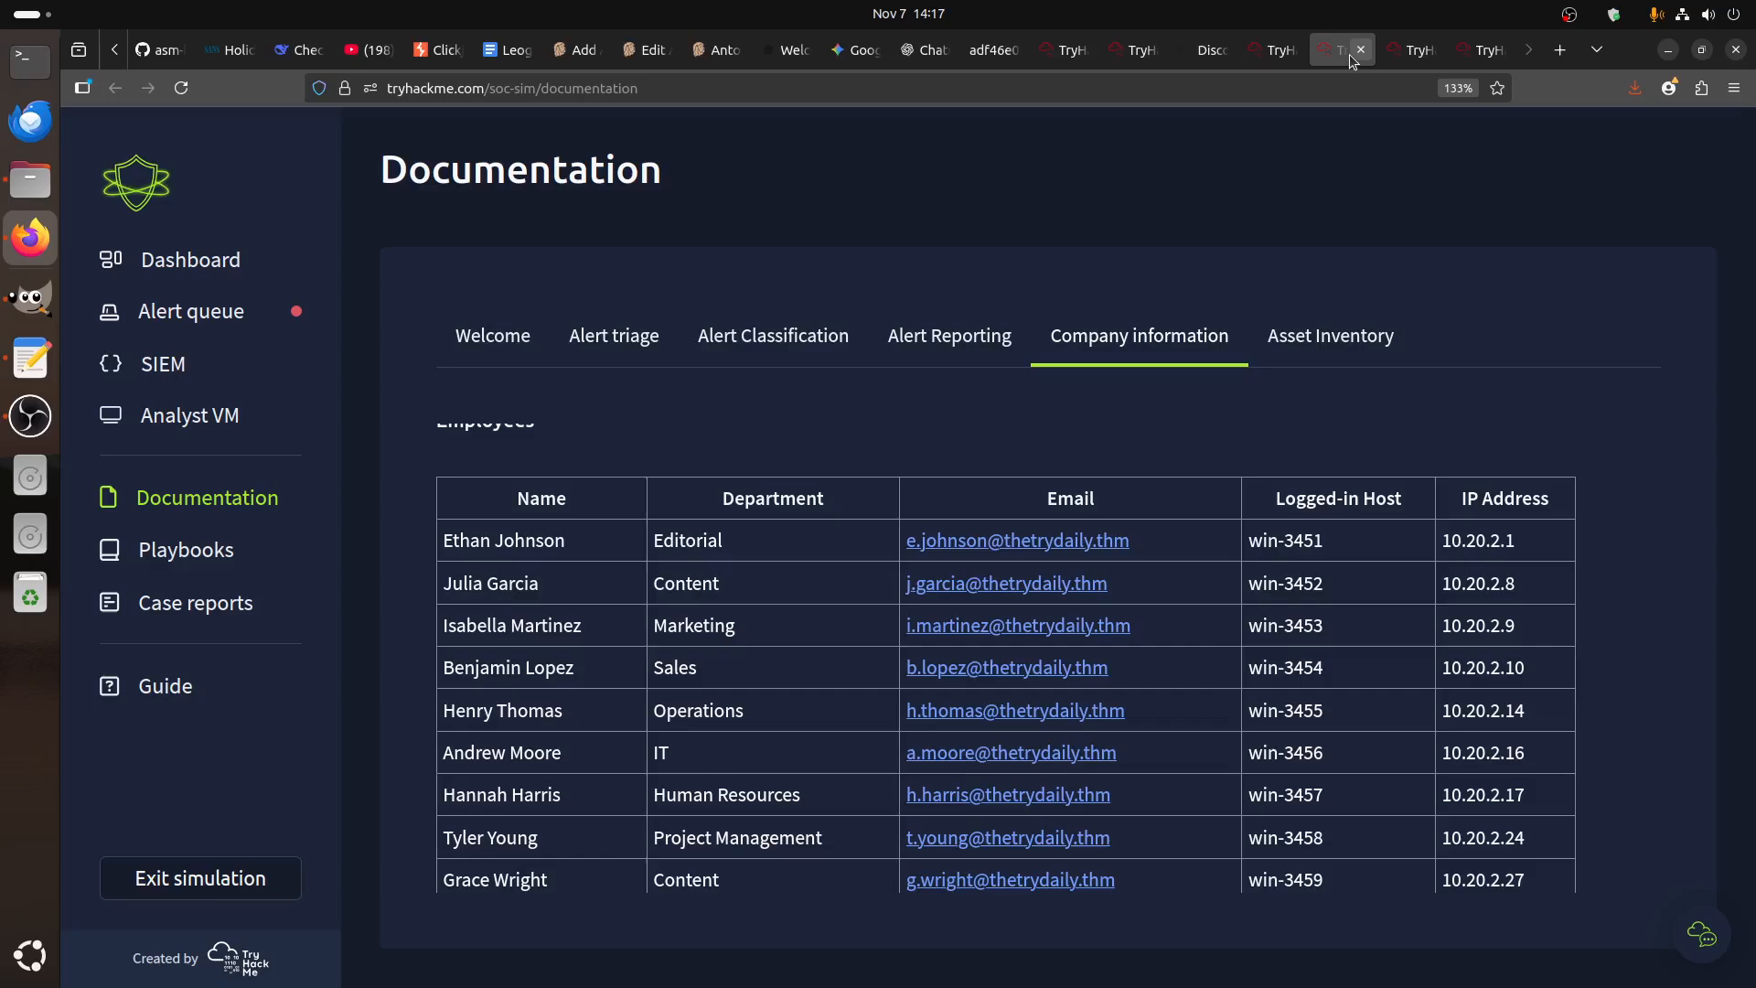
pyautogui.click(1401, 58)
pyautogui.click(1279, 51)
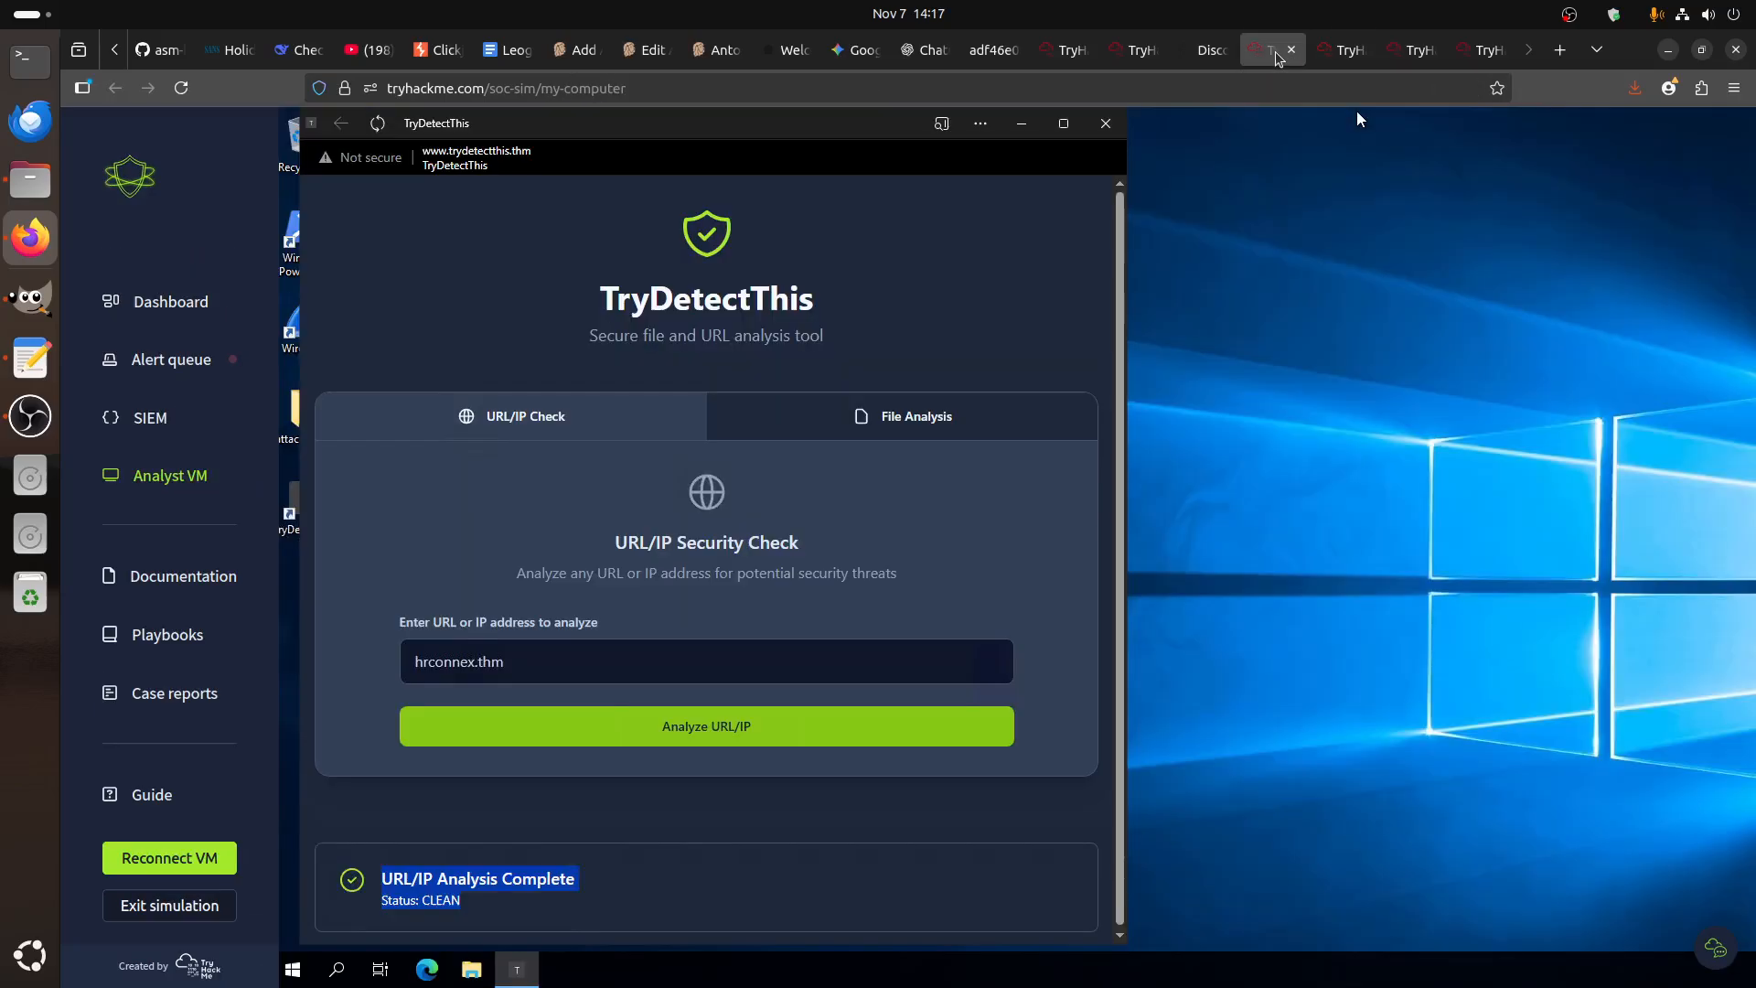
pyautogui.click(1135, 50)
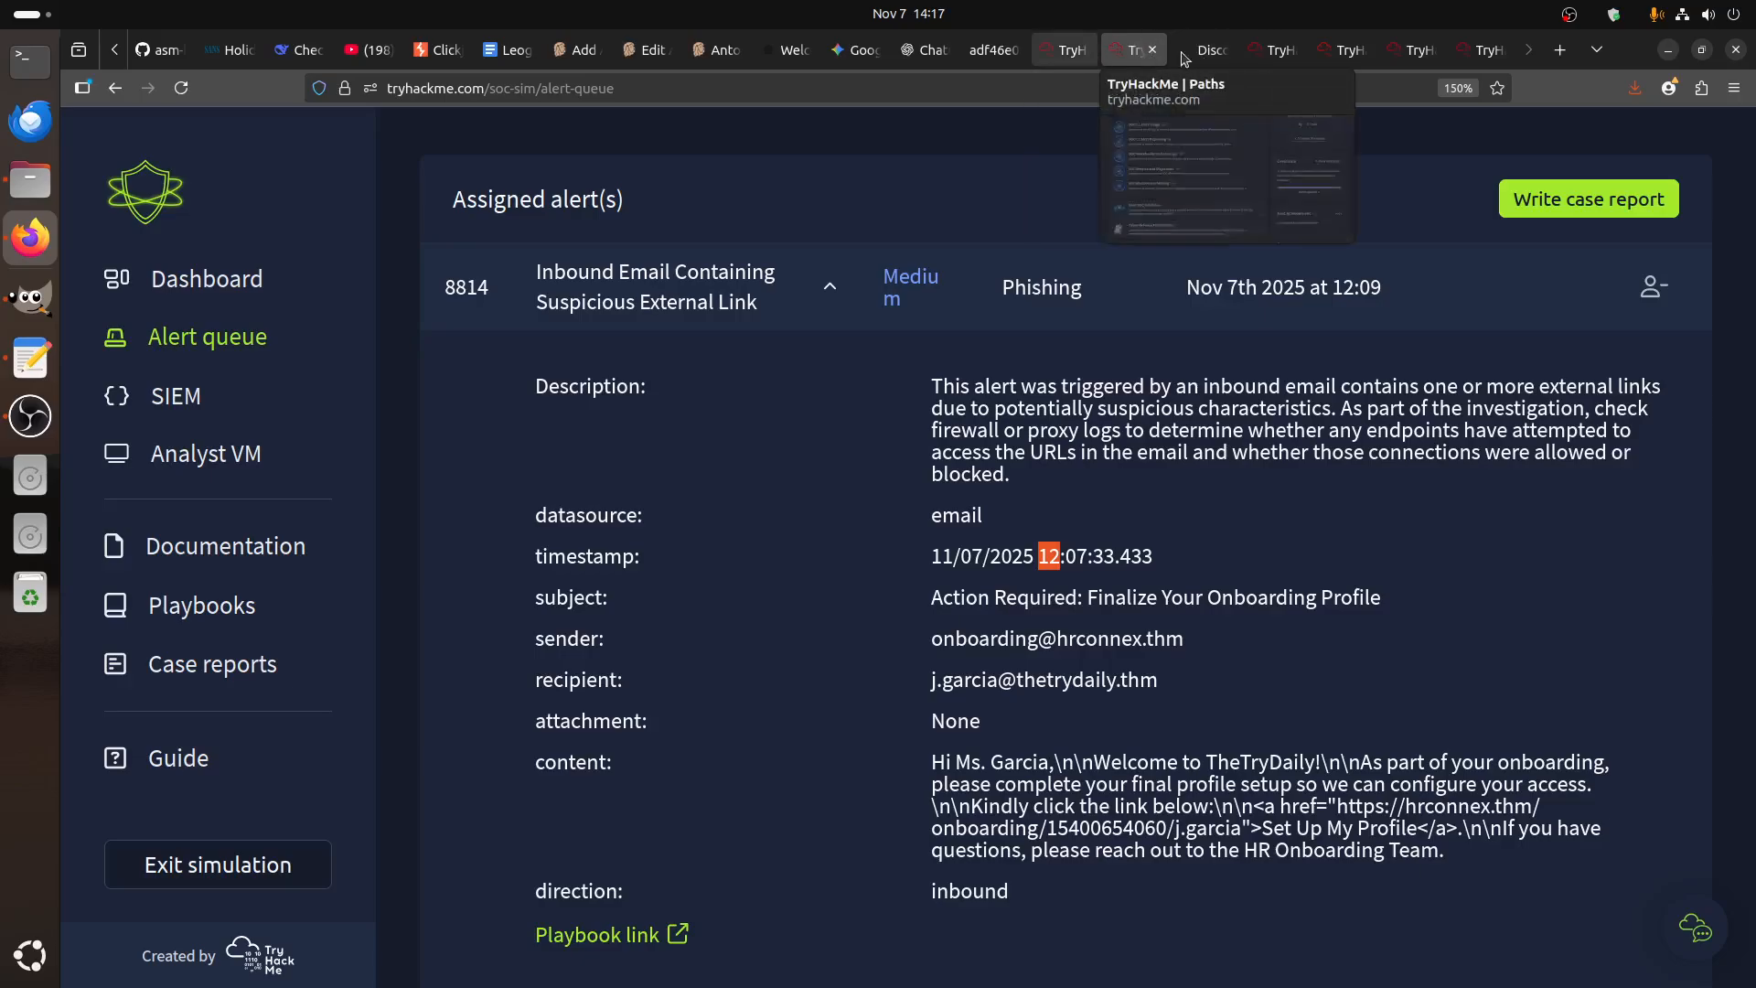
pyautogui.click(1194, 53)
# - Compare the email event's recipient, sender, subject and timestamp with alert 8814 in the TryHackMe alert queue and return to Elastic
pyautogui.scroll(-5, 1320, 823)
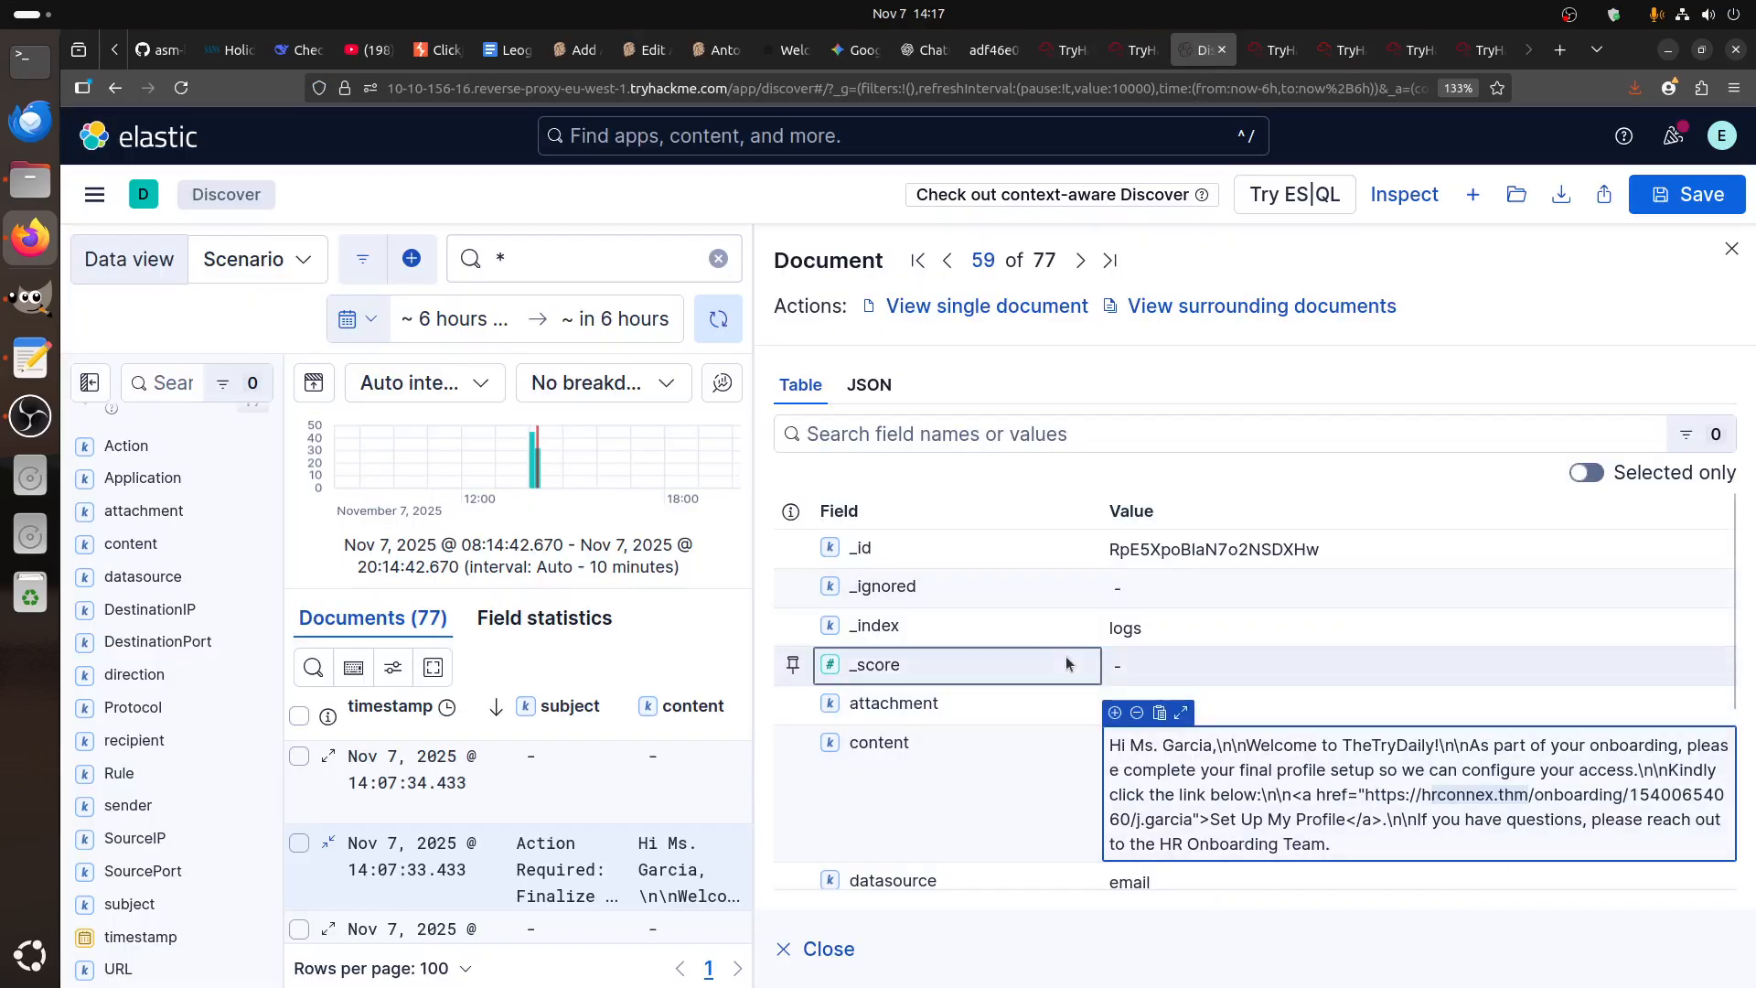
pyautogui.moveTo(1142, 743)
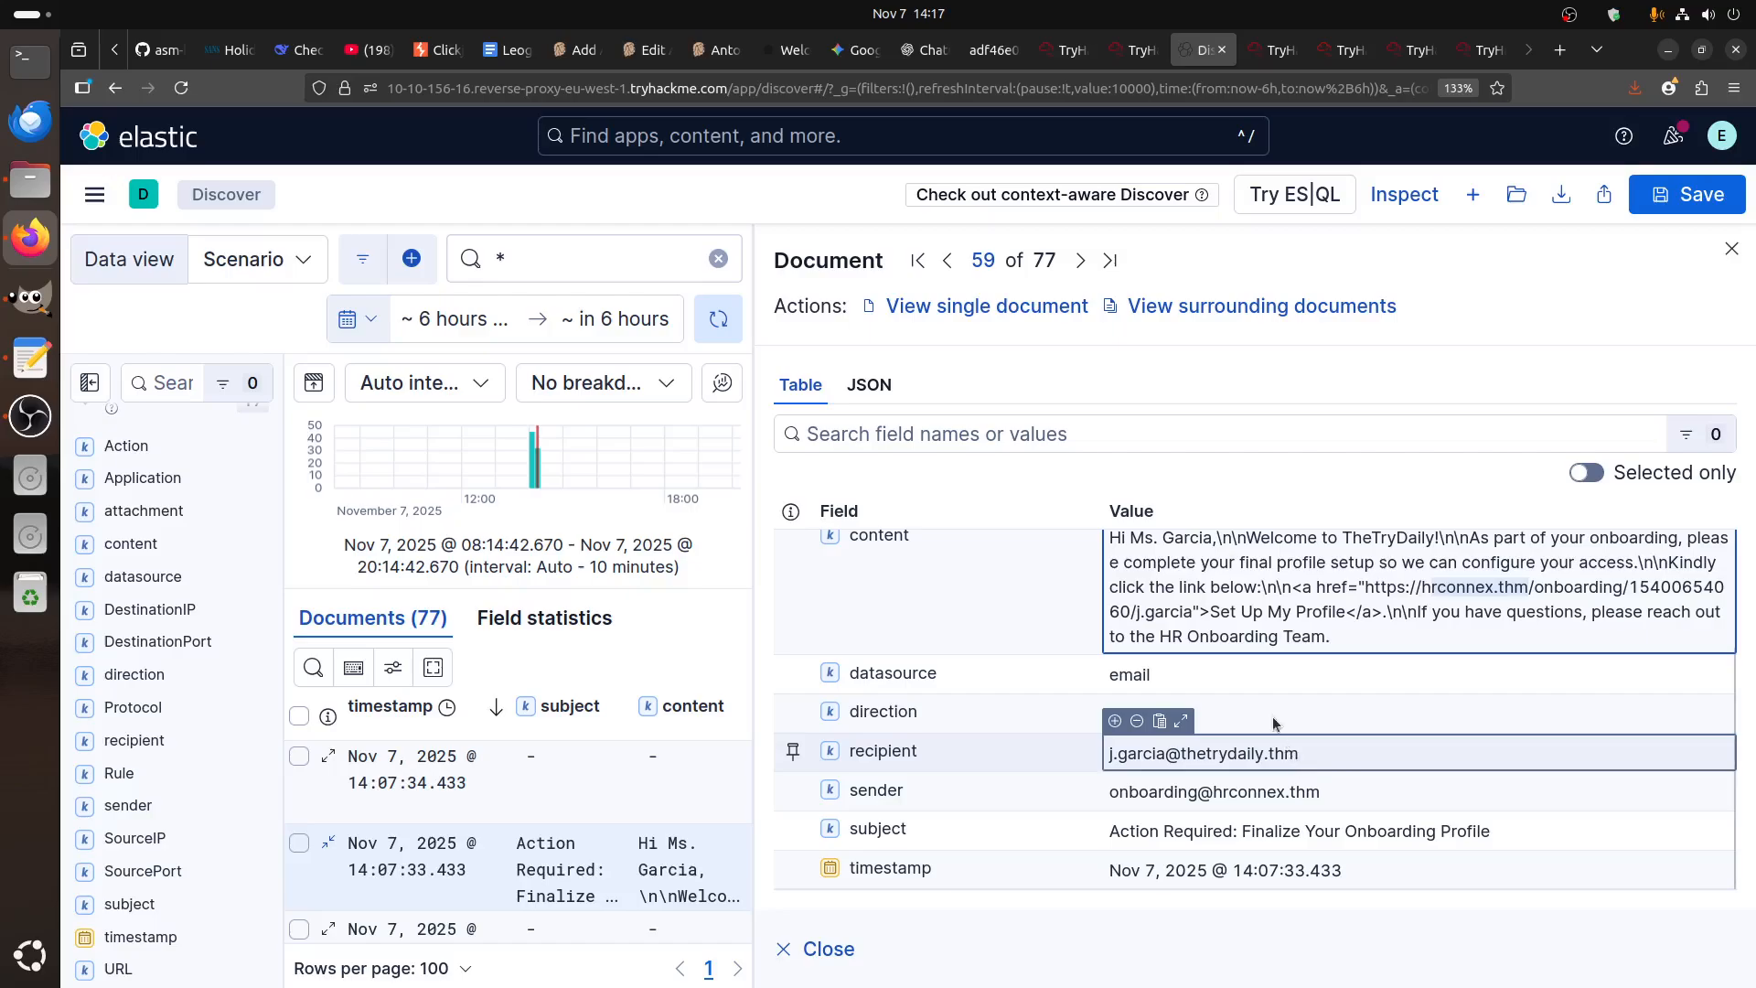
pyautogui.click(1114, 53)
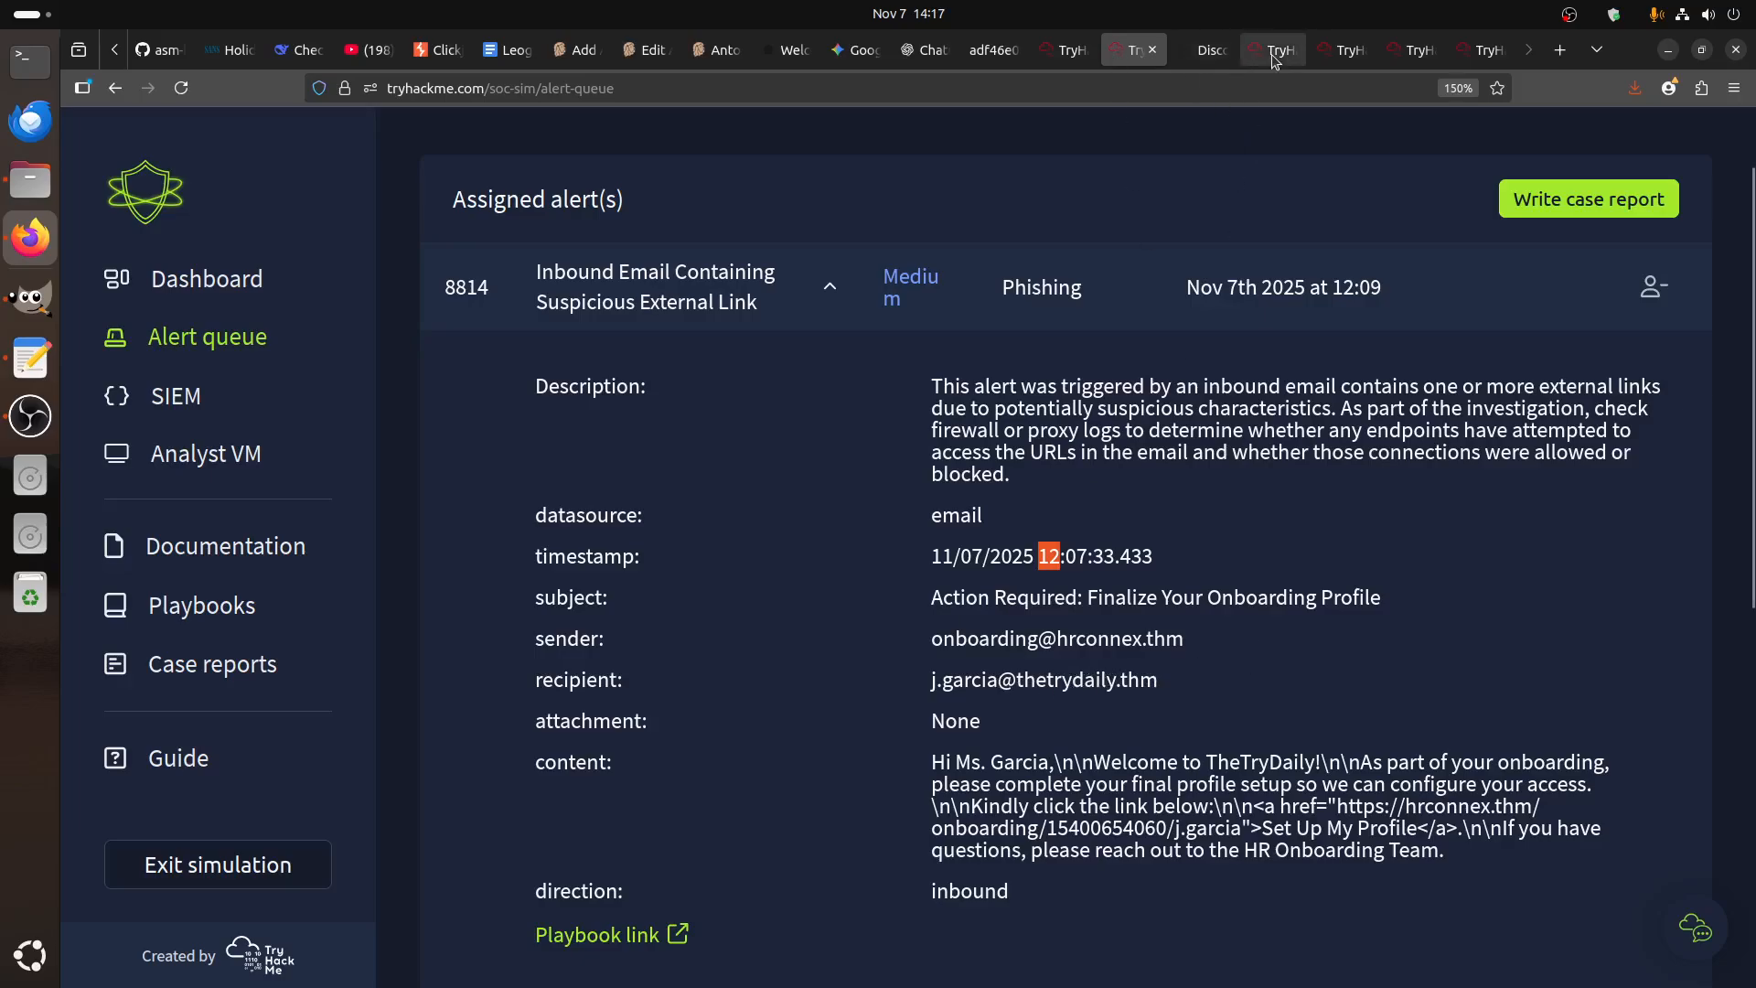
pyautogui.click(1209, 51)
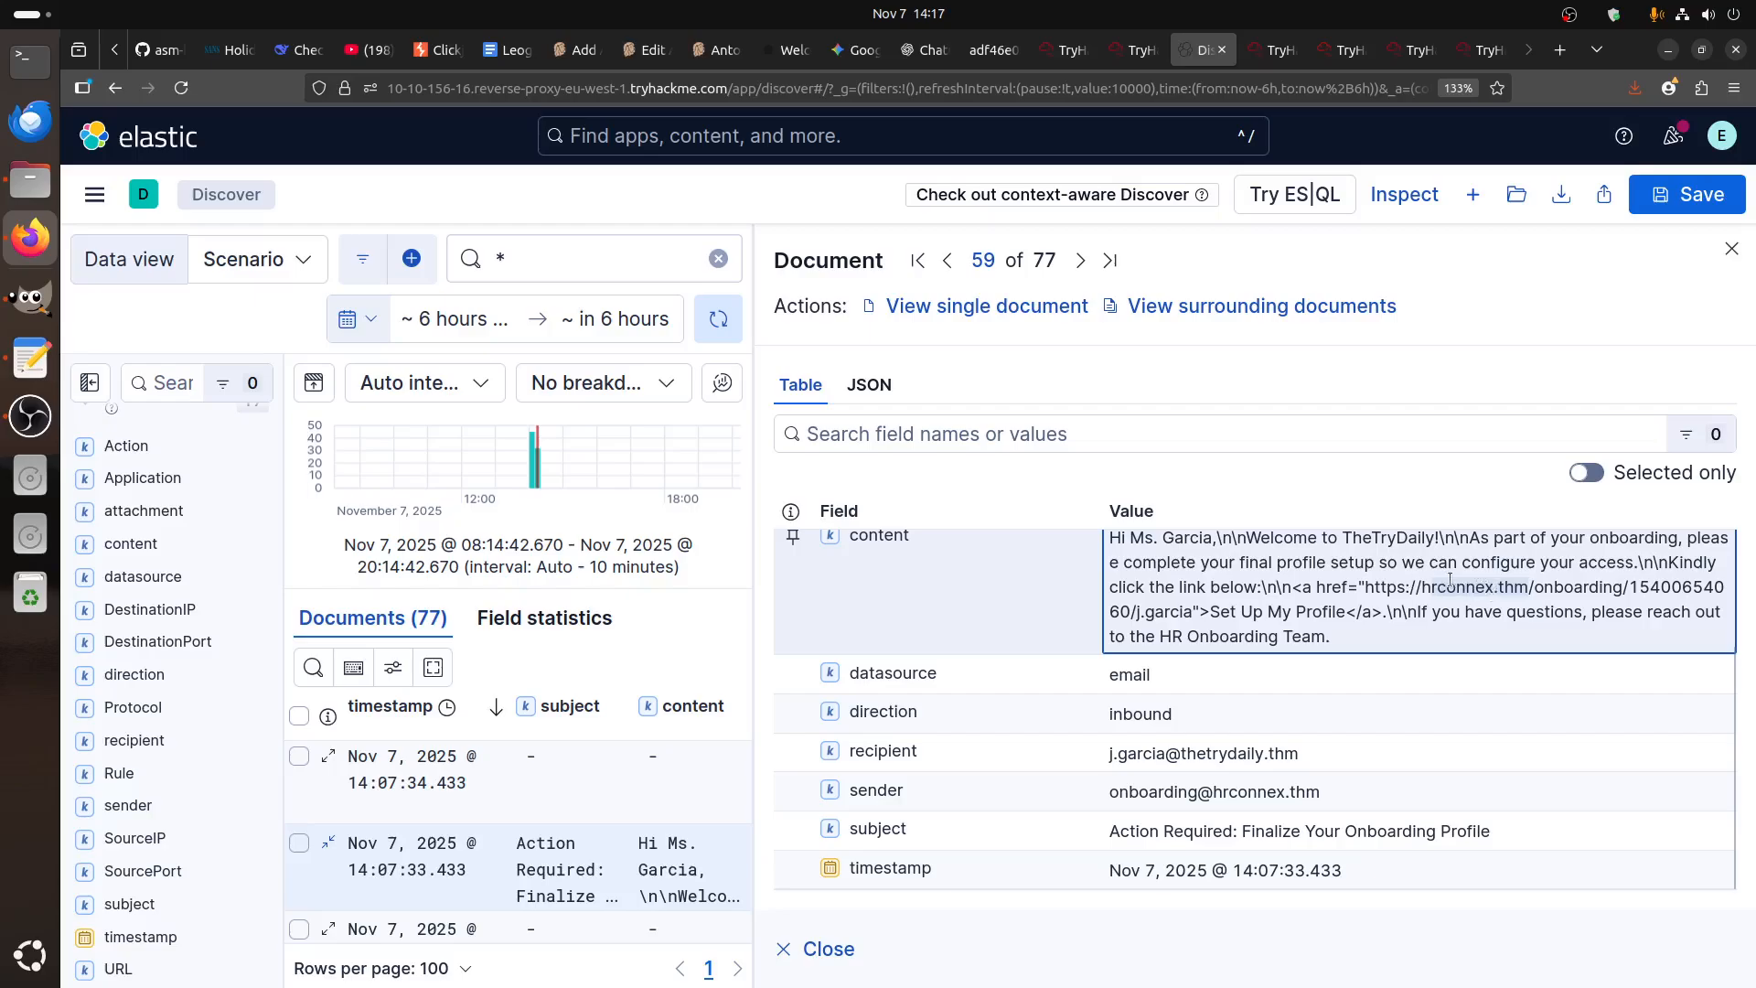
# - Reread the email's content and recipient fields, and highlight the domain in the sender field
pyautogui.scroll(3, 1315, 743)
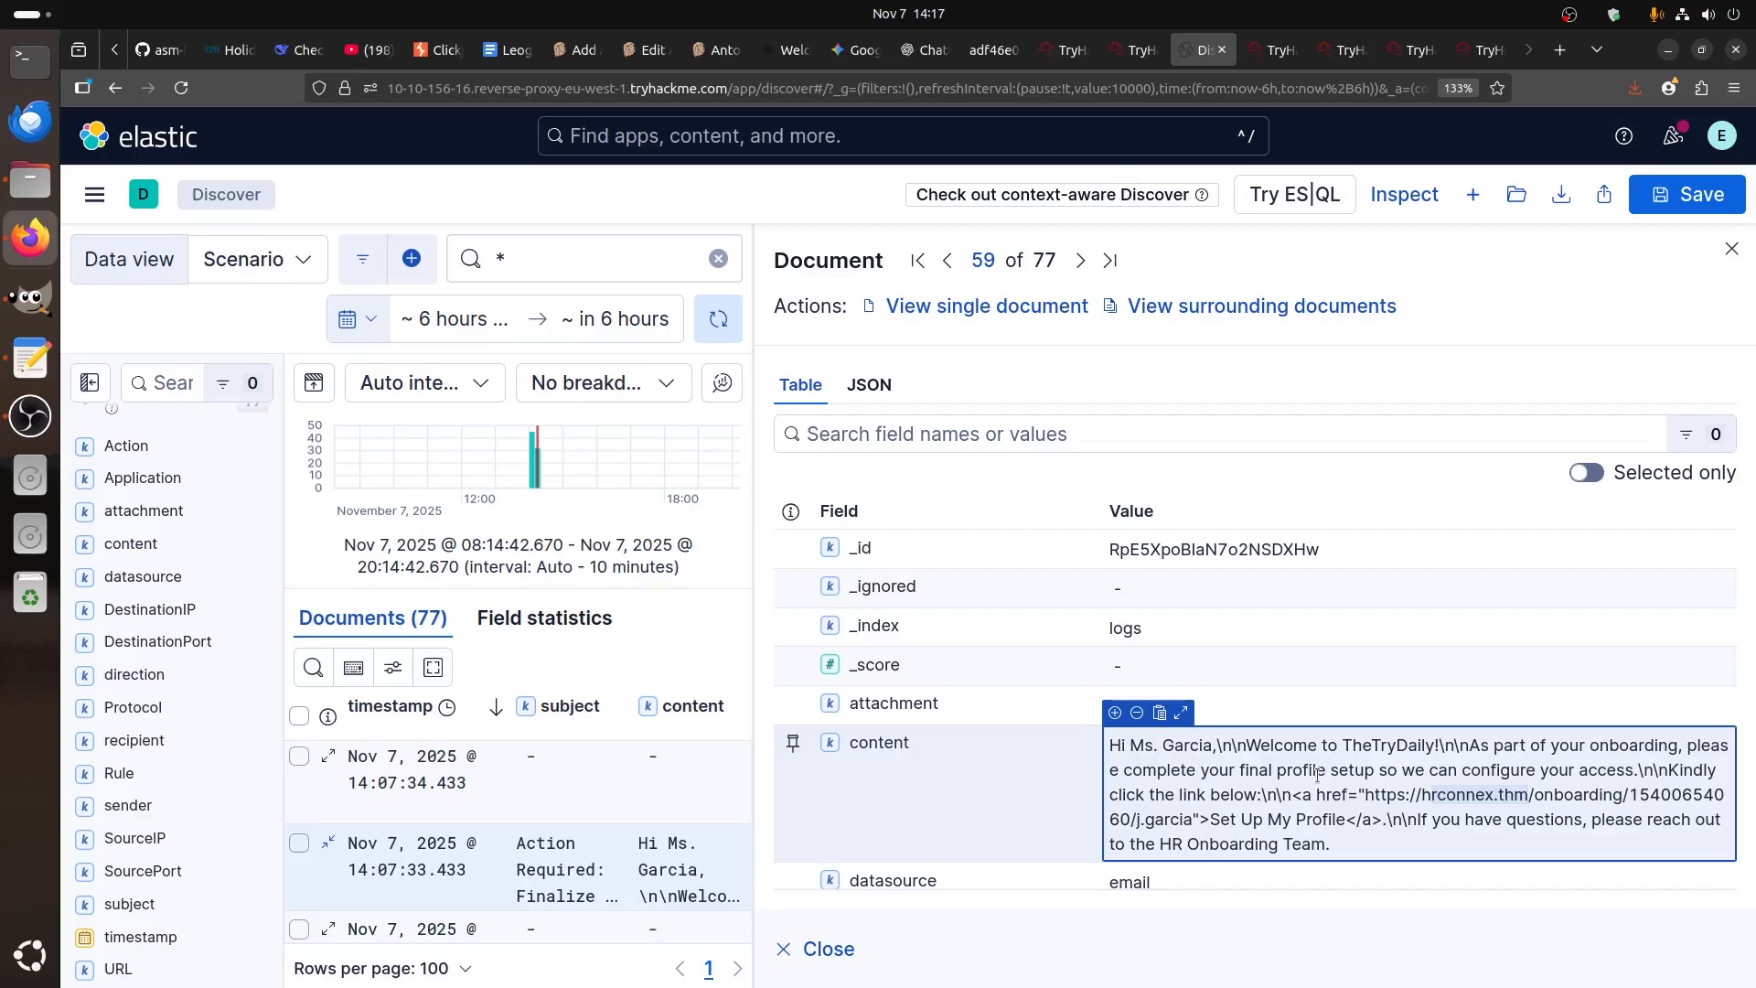
pyautogui.scroll(-3, 1317, 775)
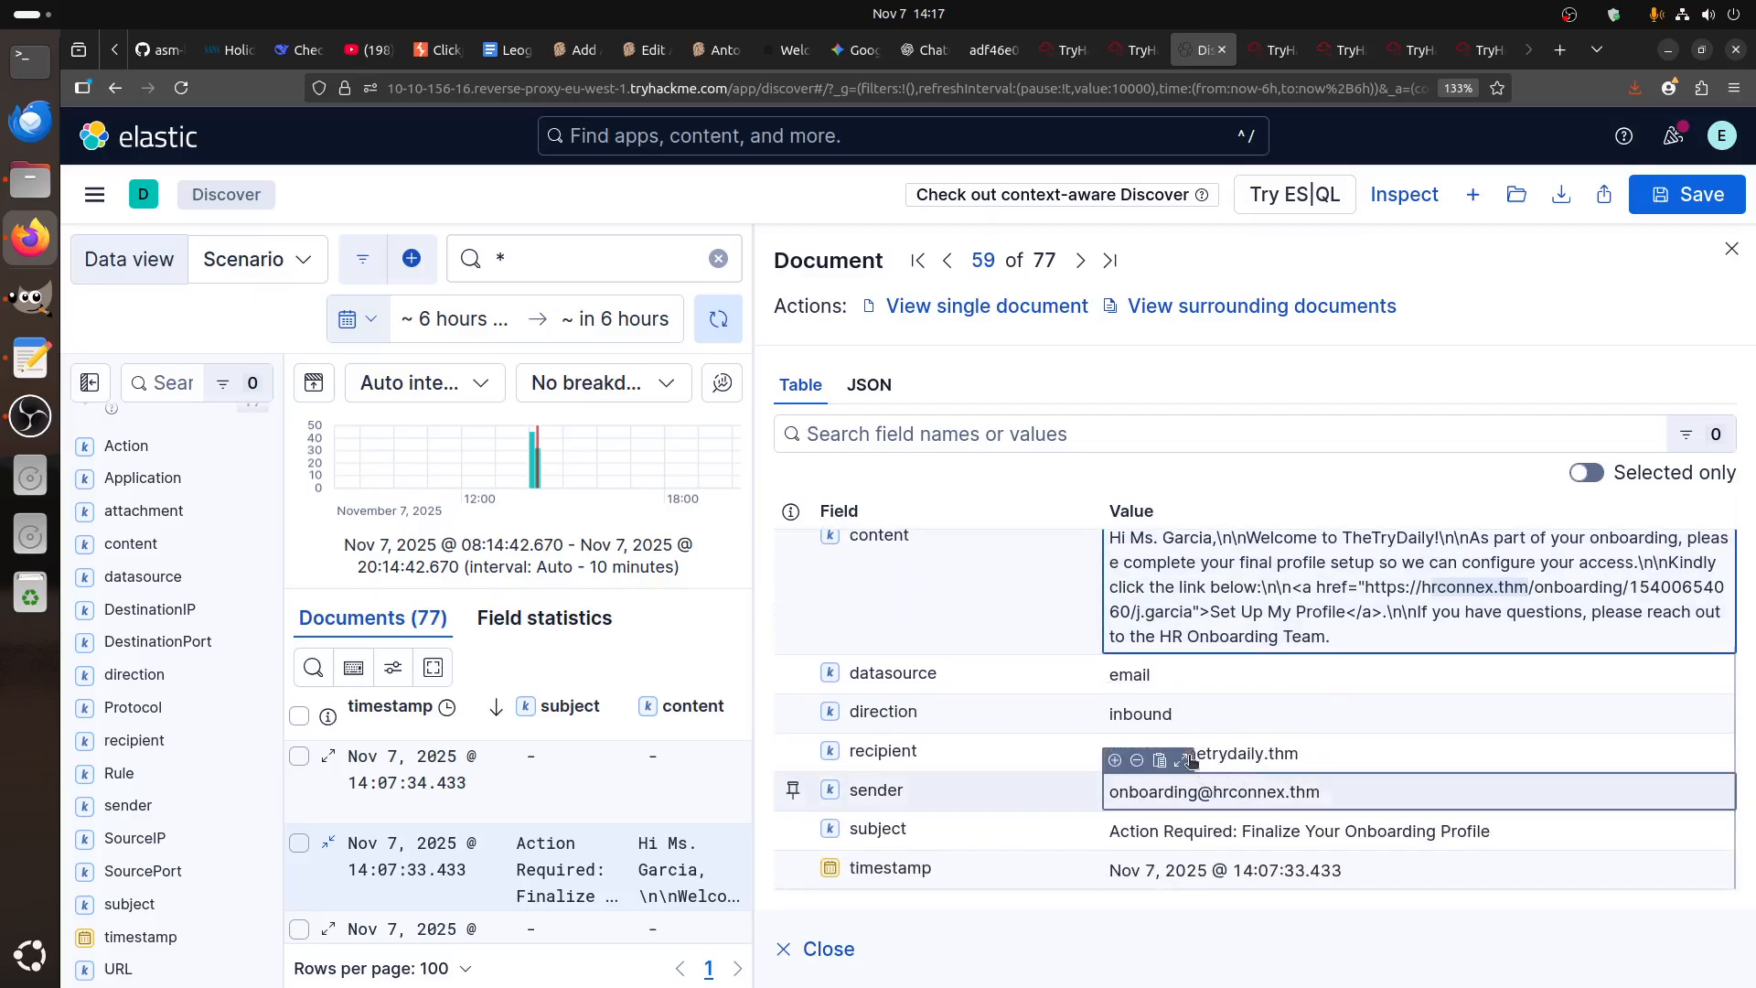
pyautogui.moveTo(1217, 754)
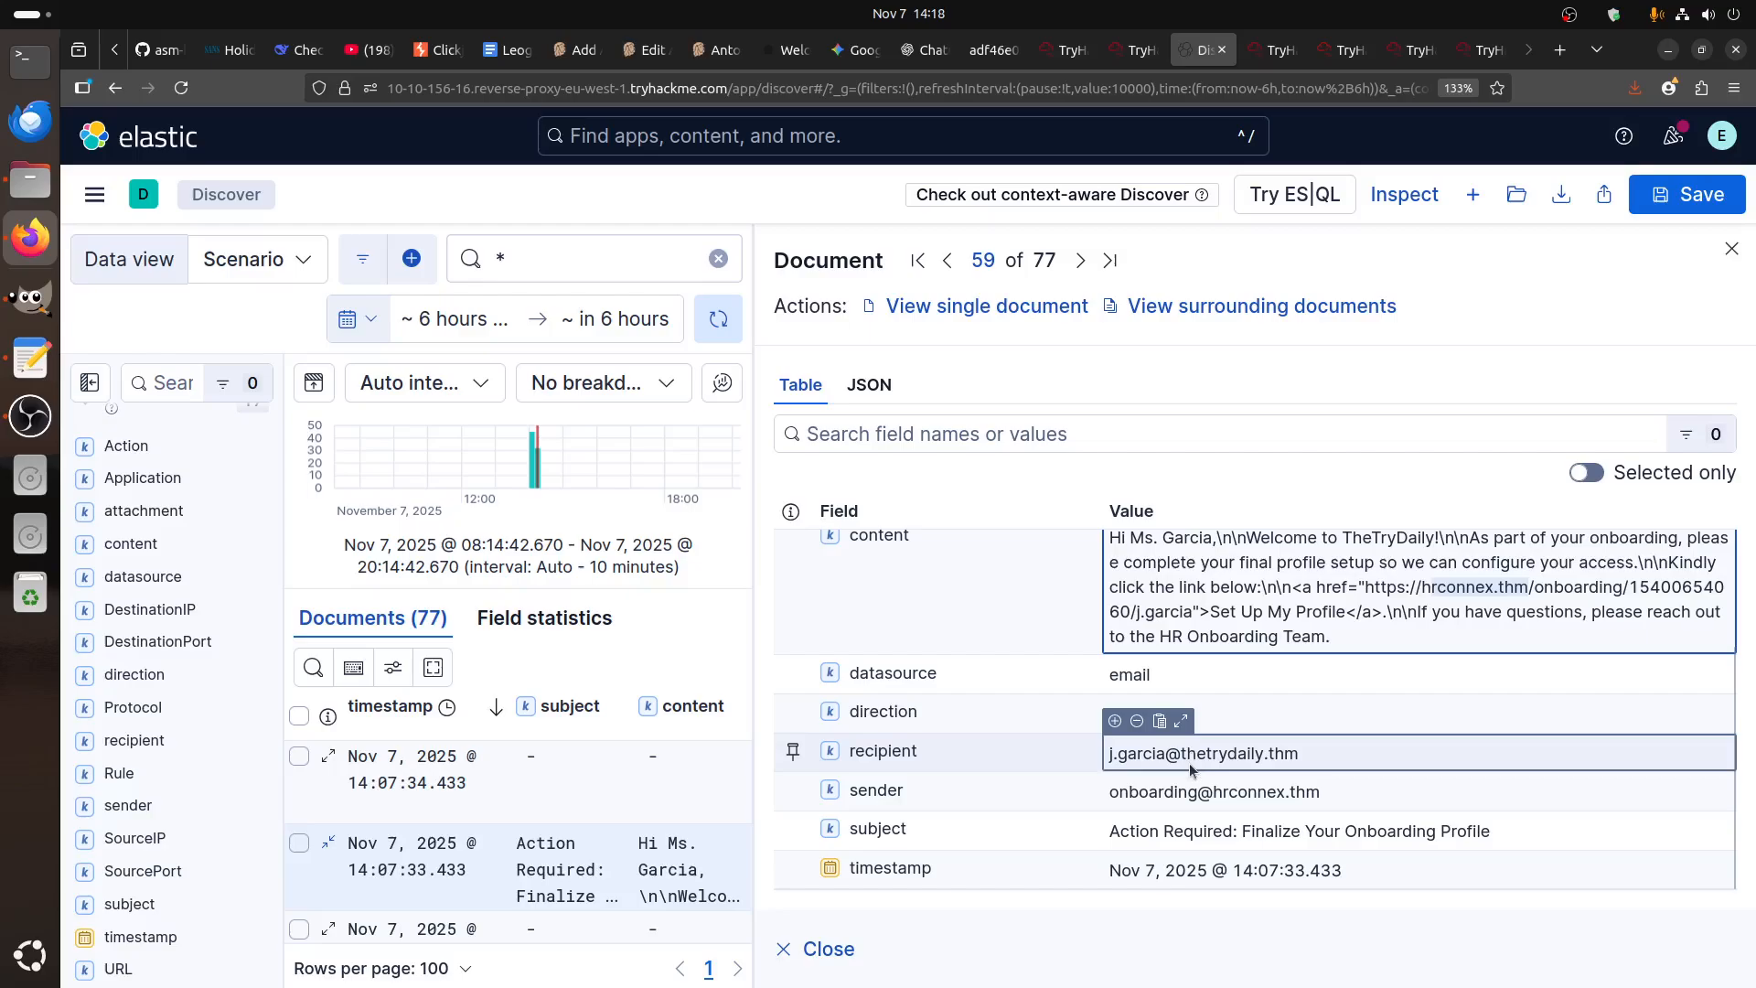
pyautogui.scroll(3, 1299, 777)
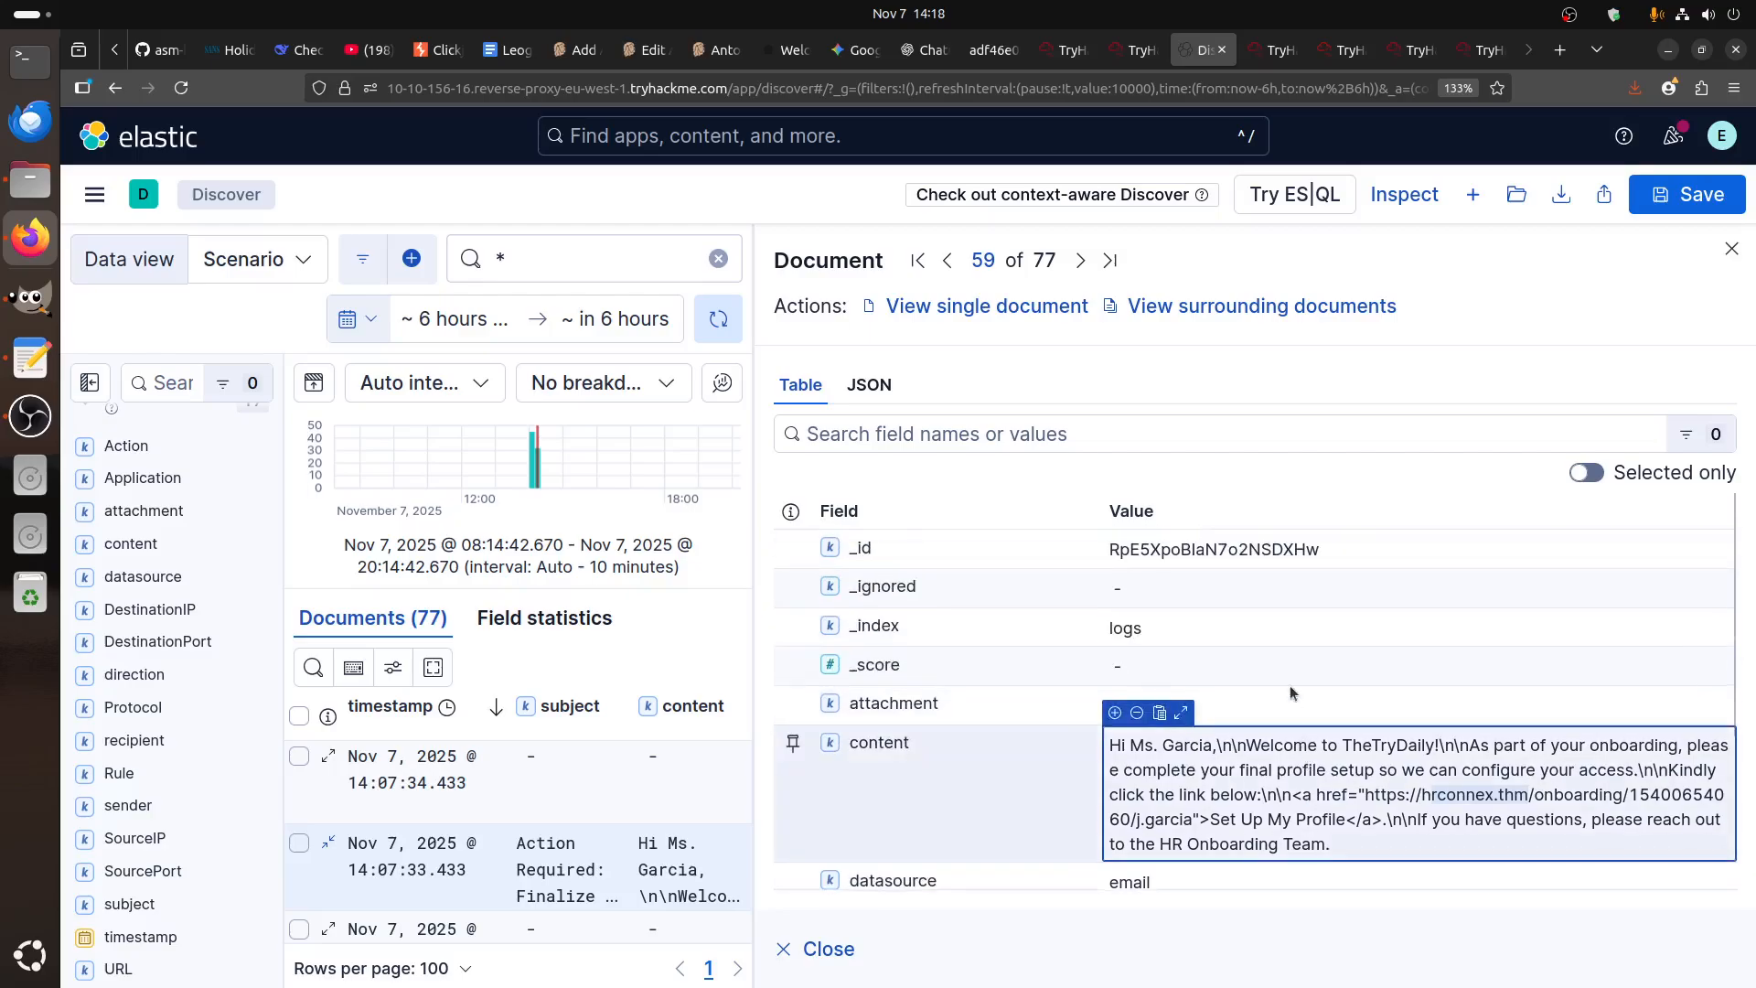
pyautogui.scroll(-3, 1286, 682)
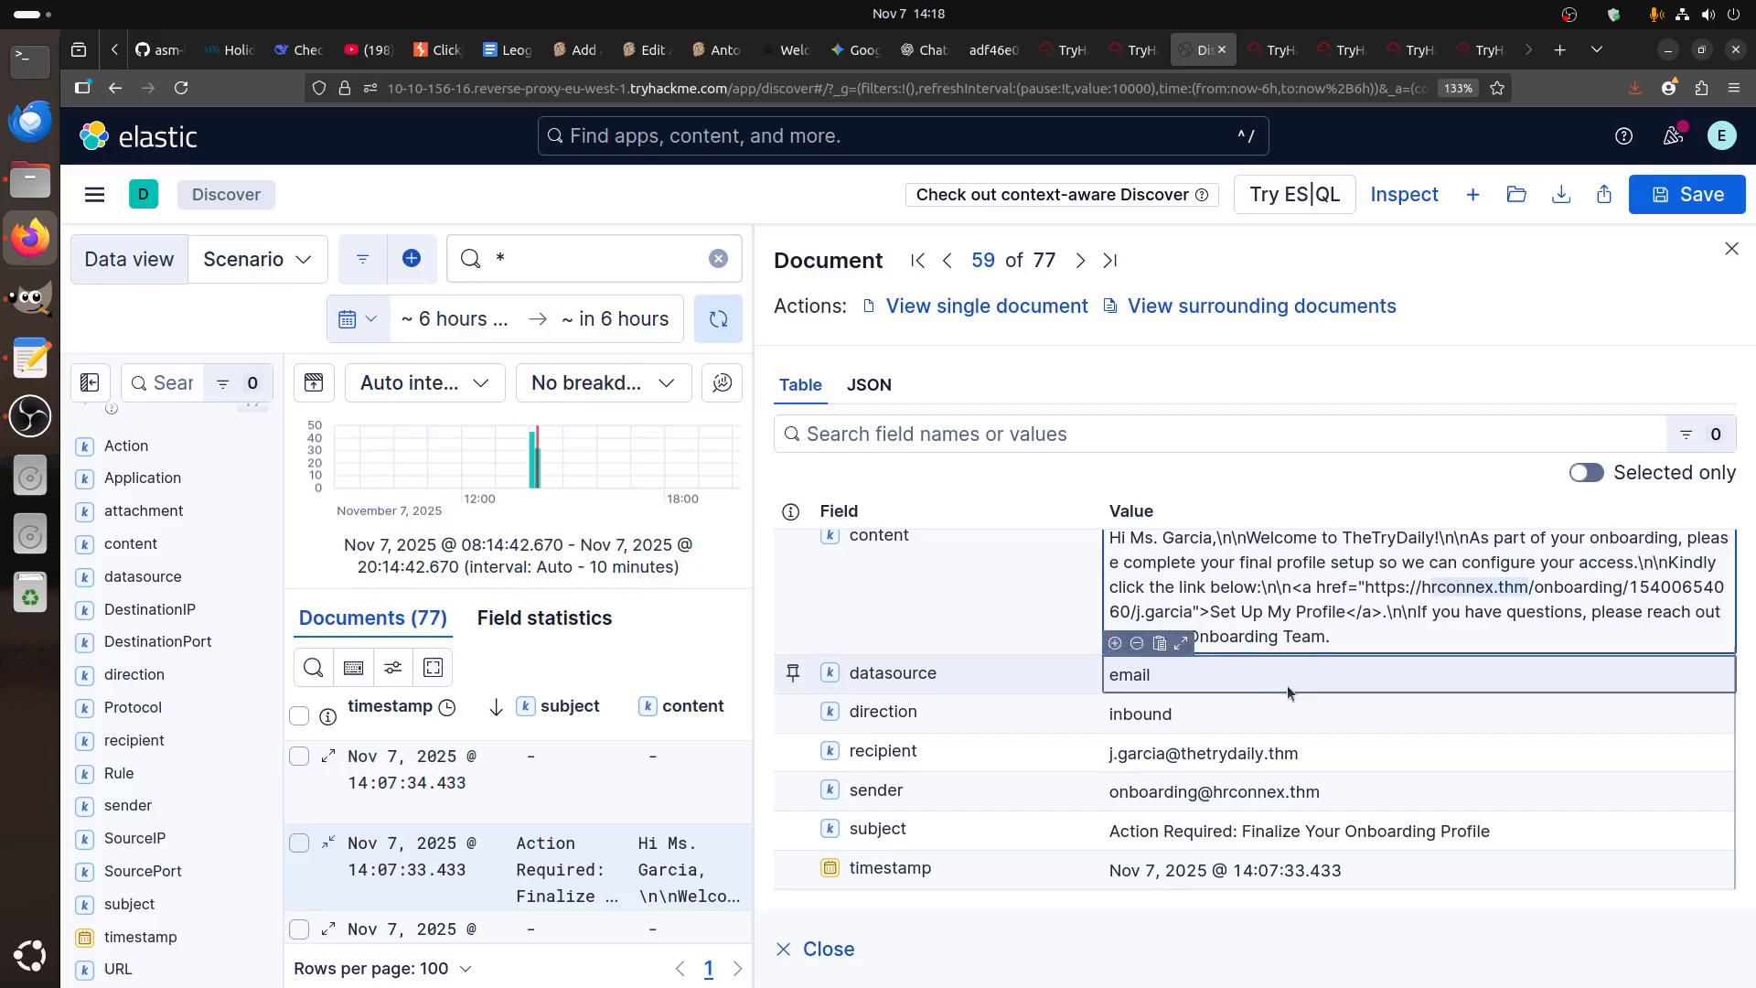
pyautogui.click(1212, 792)
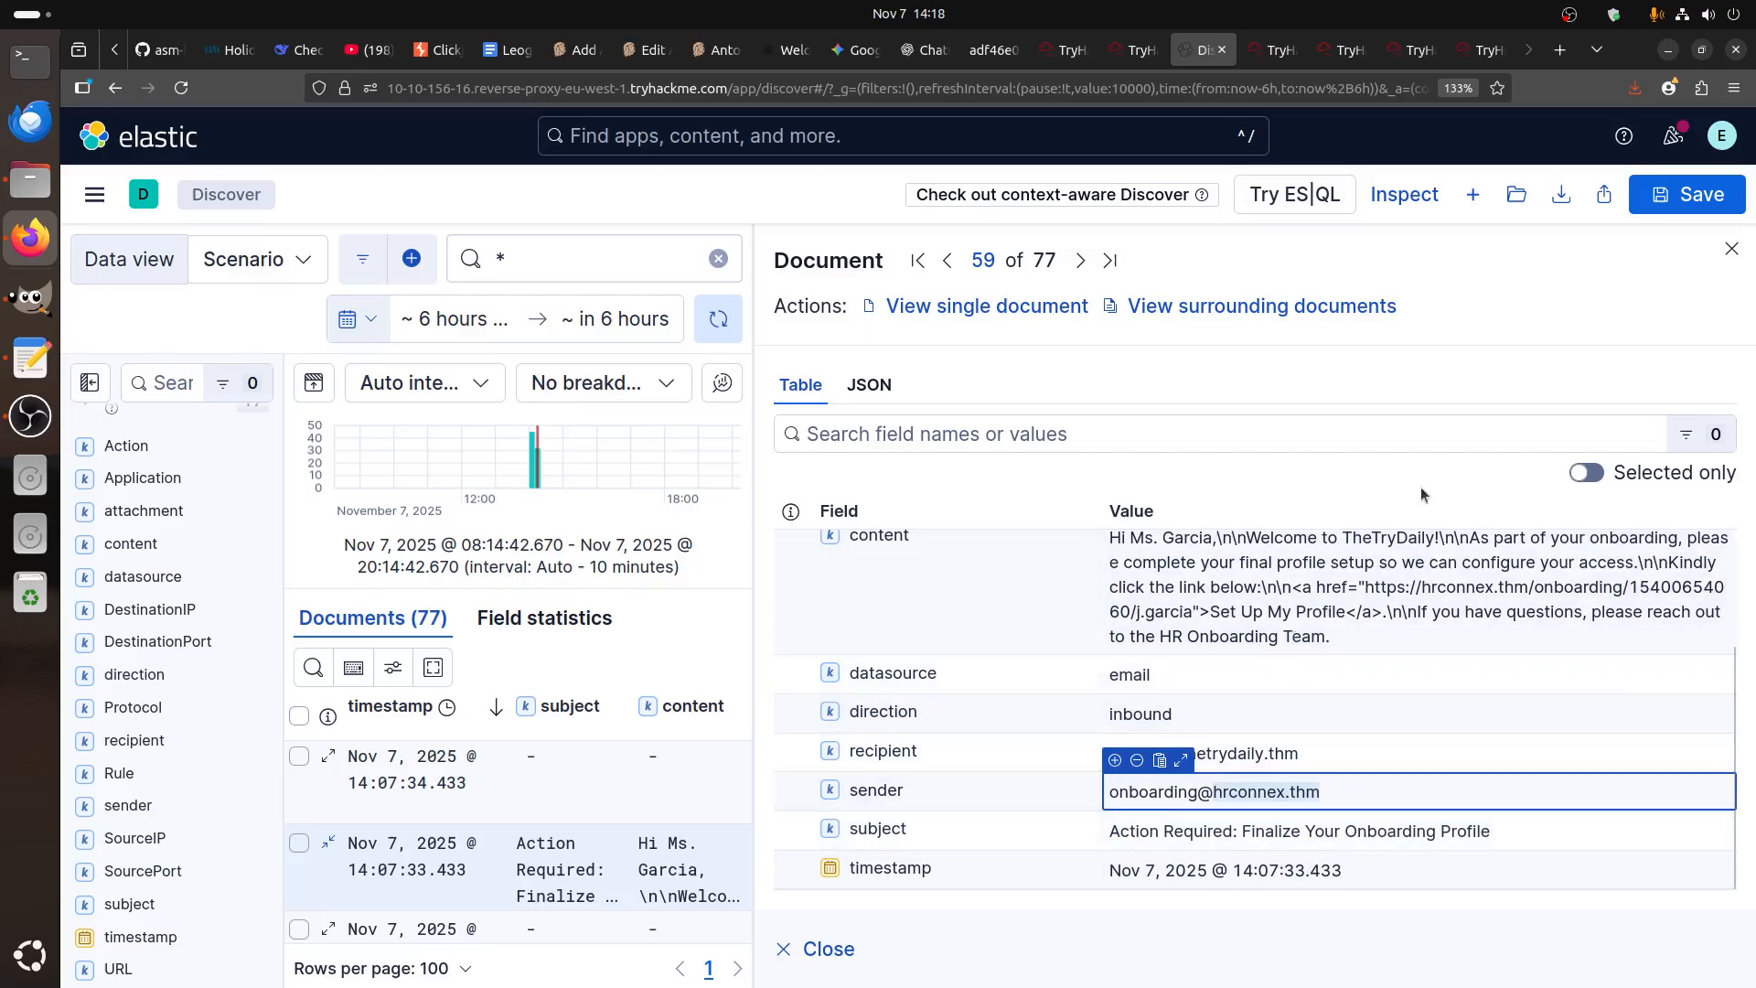
# - Close the email's details and examine the firewall events logged just before and after it in the documents table
pyautogui.click(1730, 250)
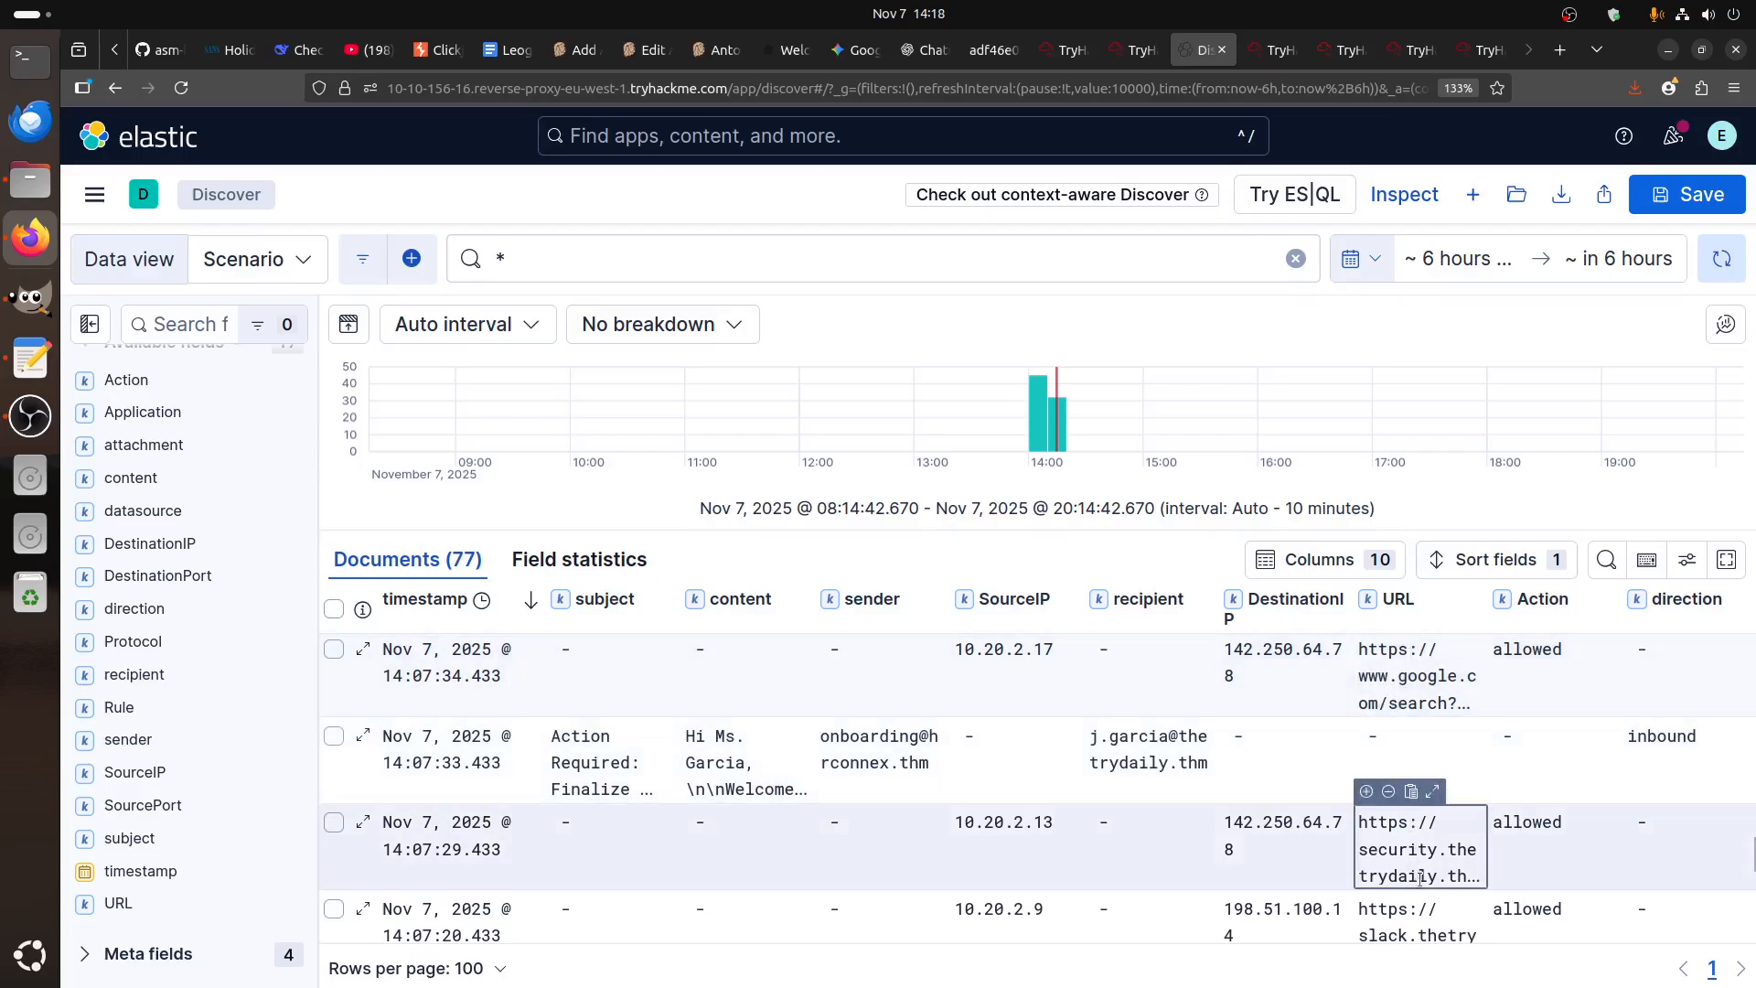
pyautogui.scroll(-2, 1421, 872)
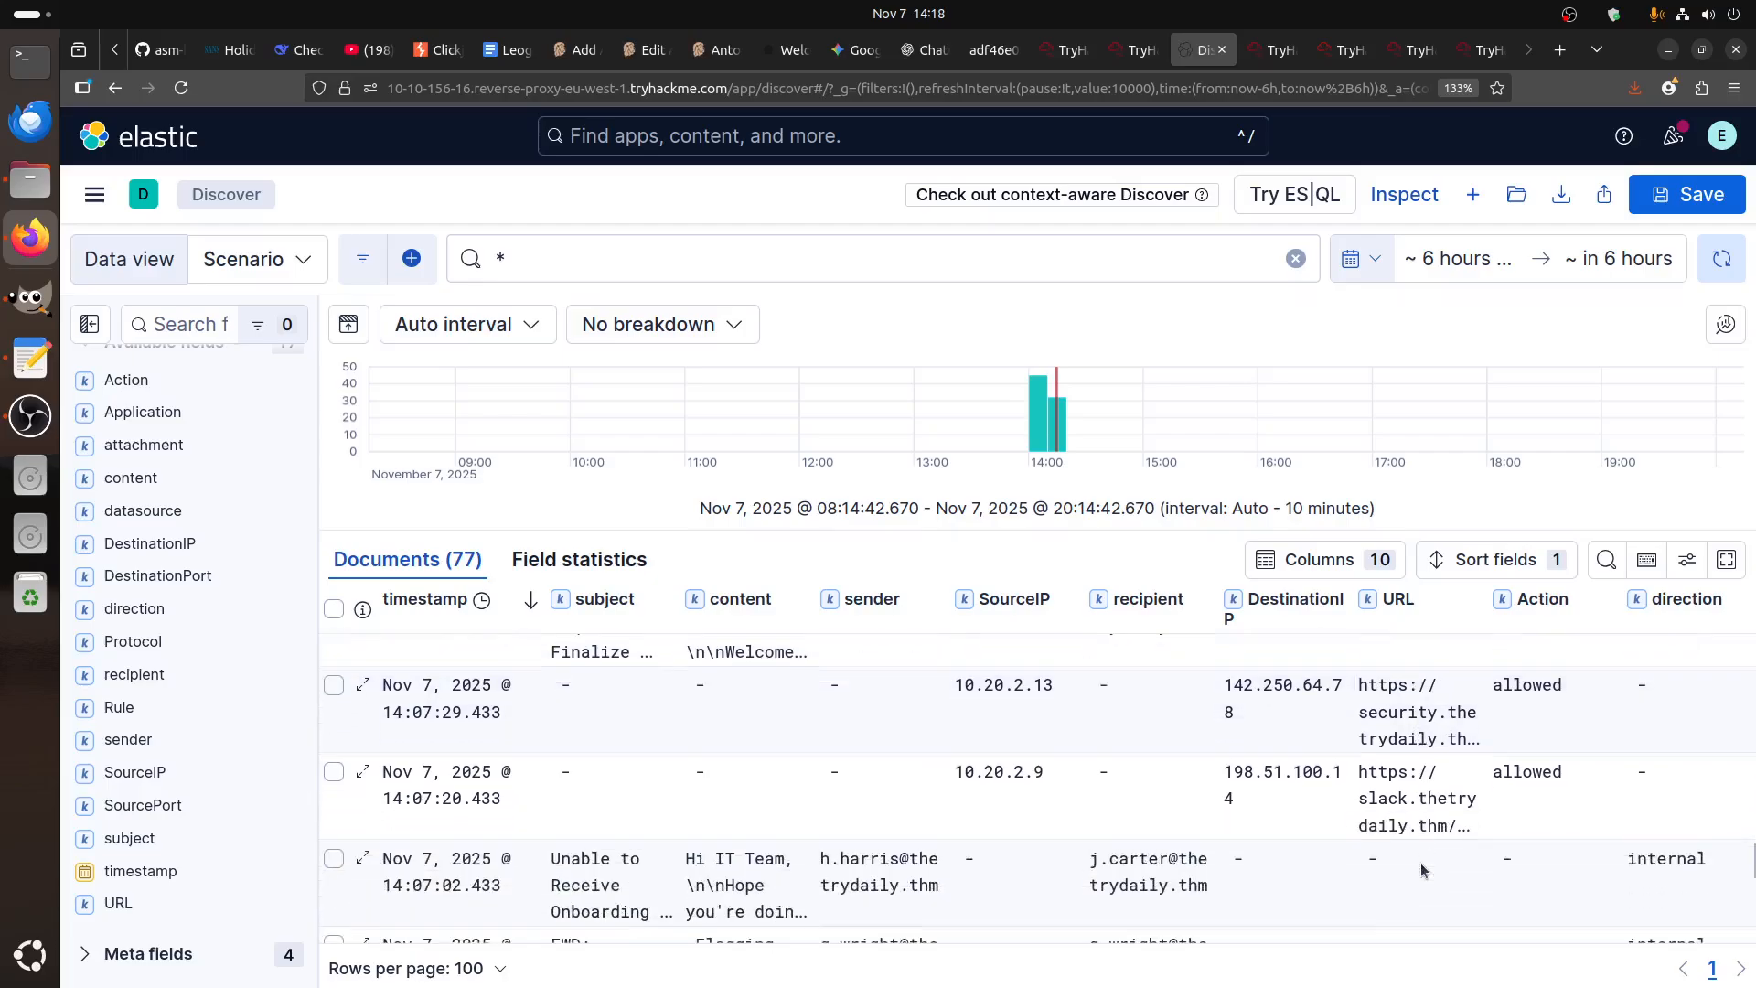
pyautogui.scroll(4, 574, 898)
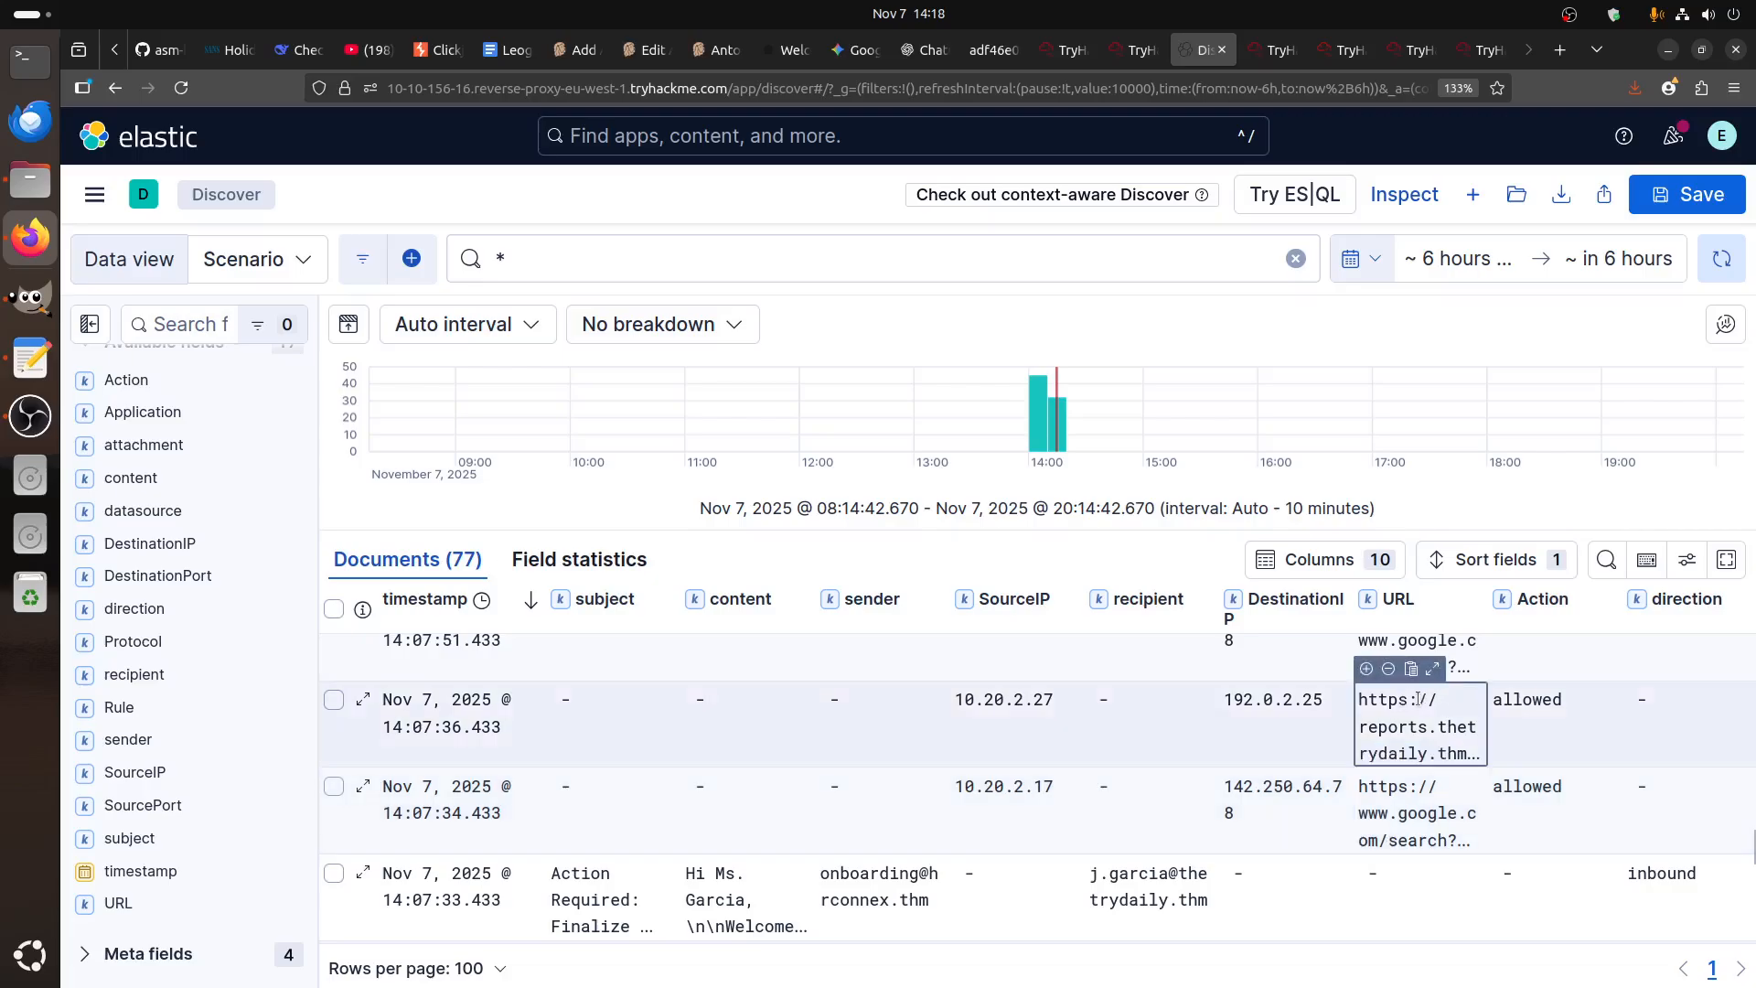
# - Examine the URLs, destination IPs and actions of the firewall events logged after the onboarding email in the documents table
pyautogui.scroll(3, 1409, 747)
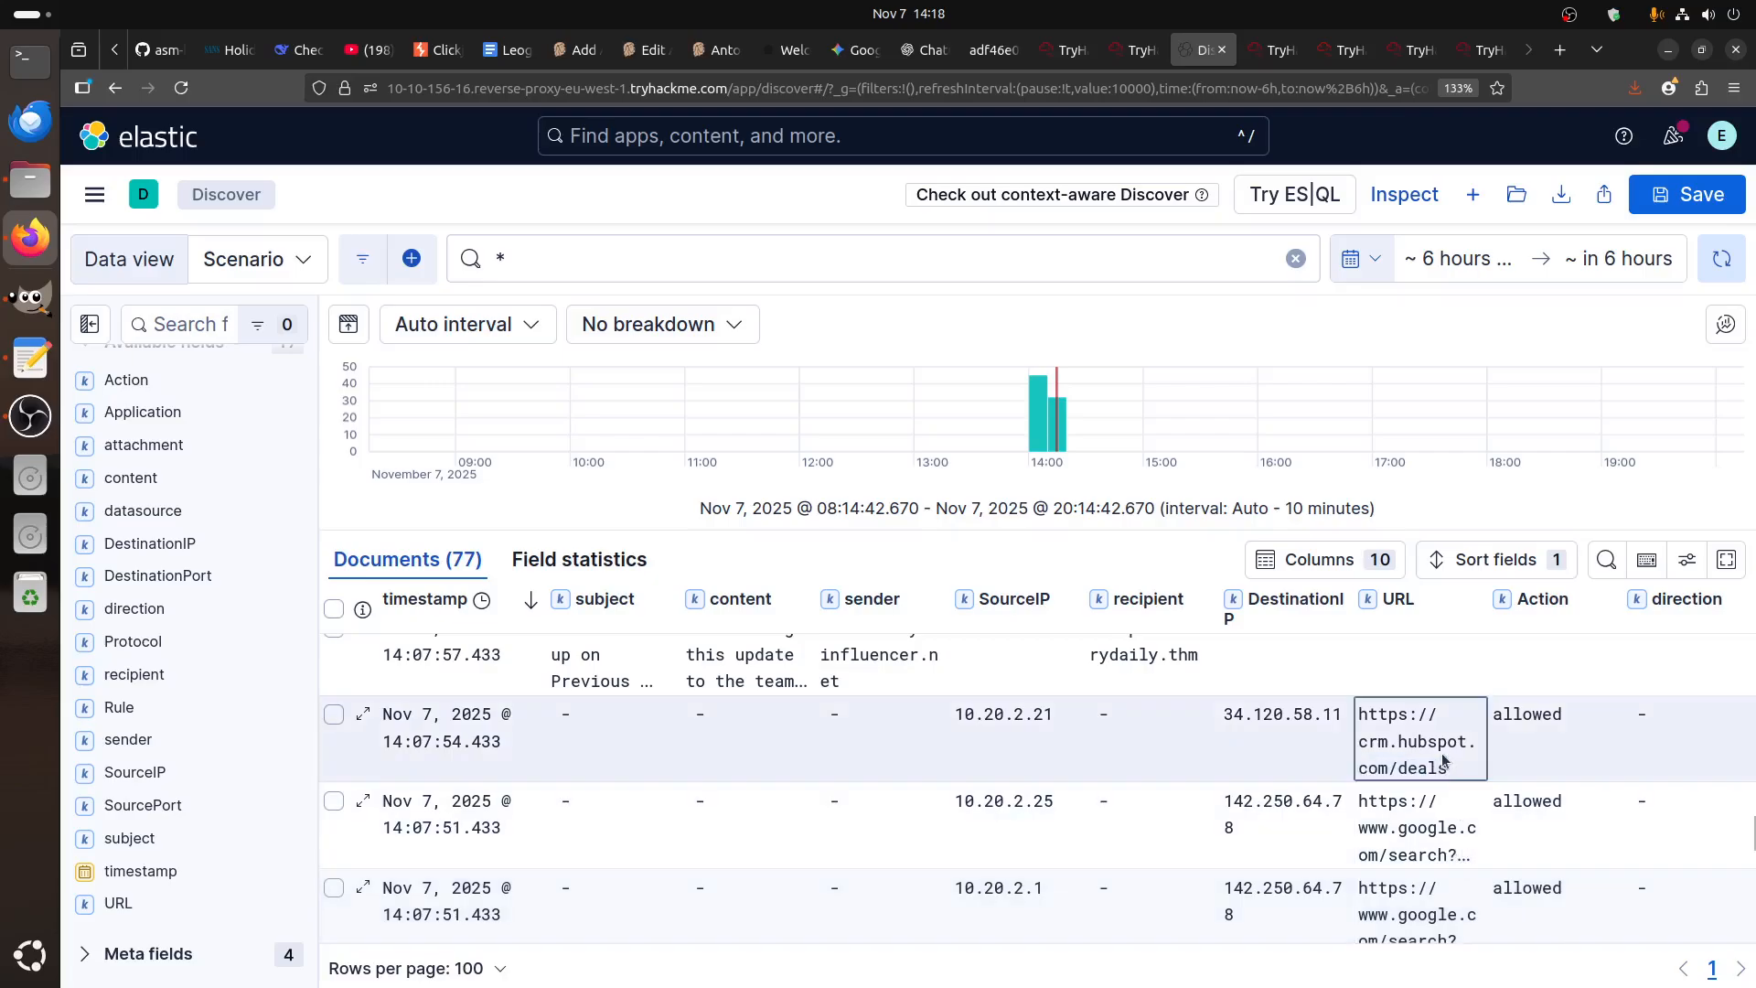
pyautogui.scroll(1, 1464, 796)
pyautogui.scroll(3, 1464, 796)
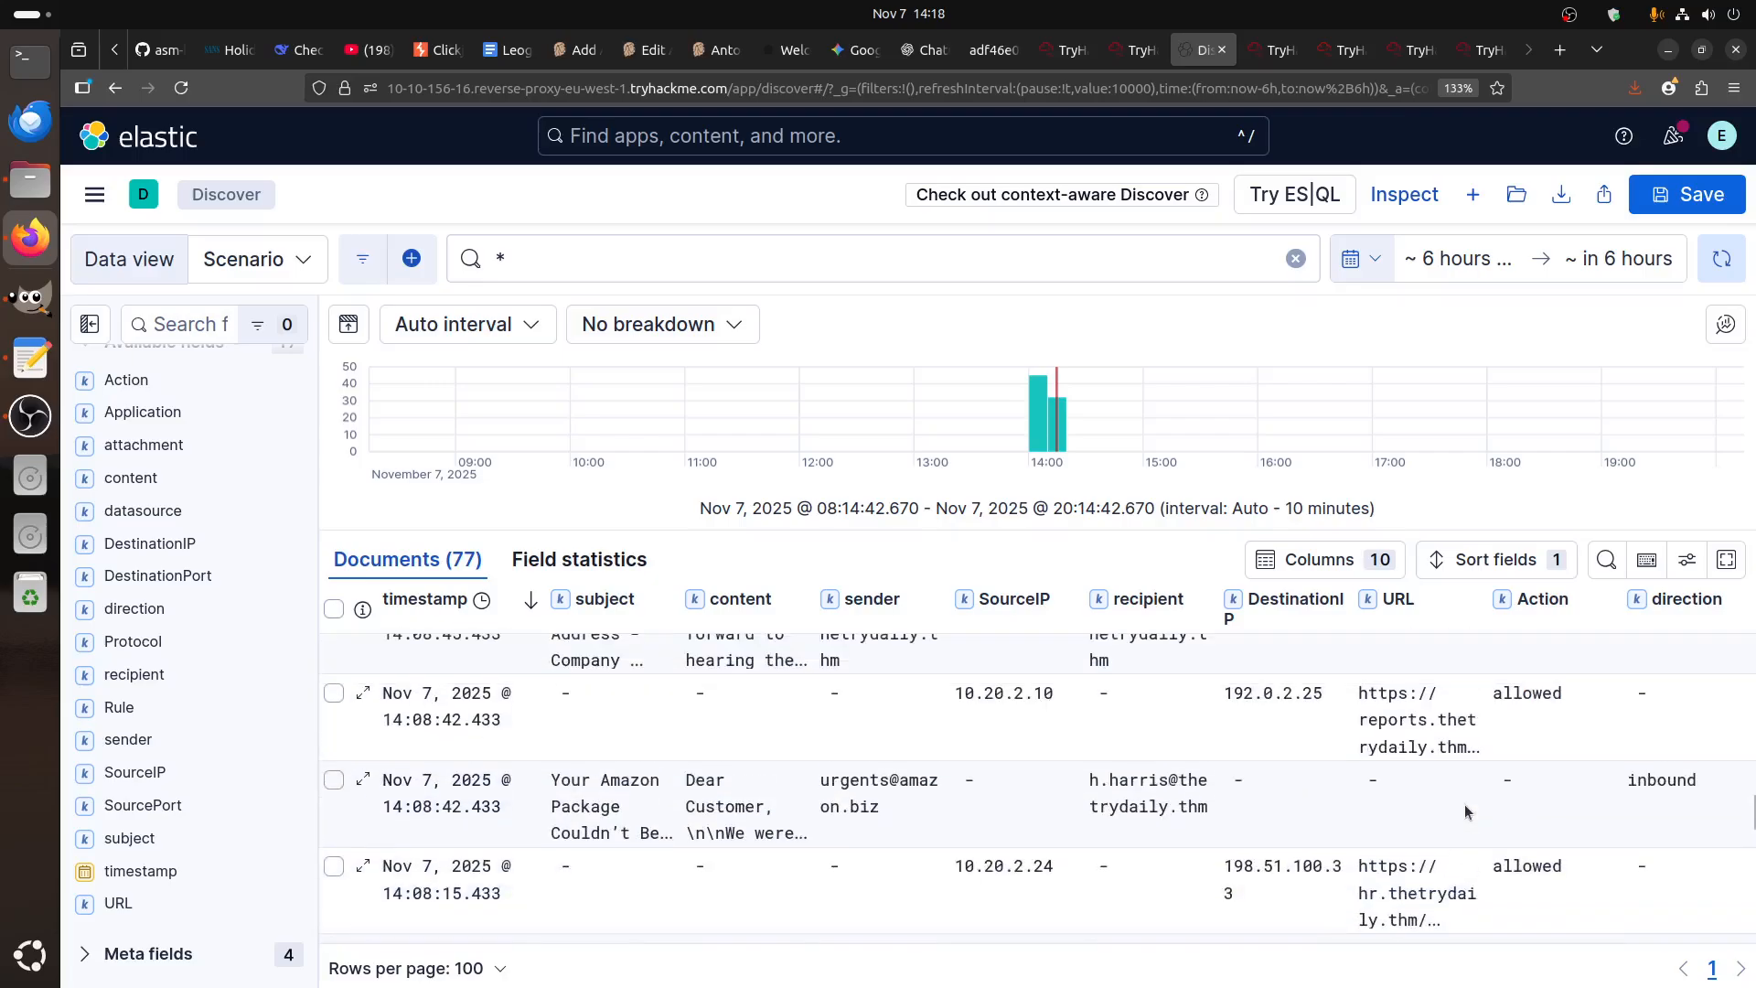
pyautogui.scroll(3, 1452, 887)
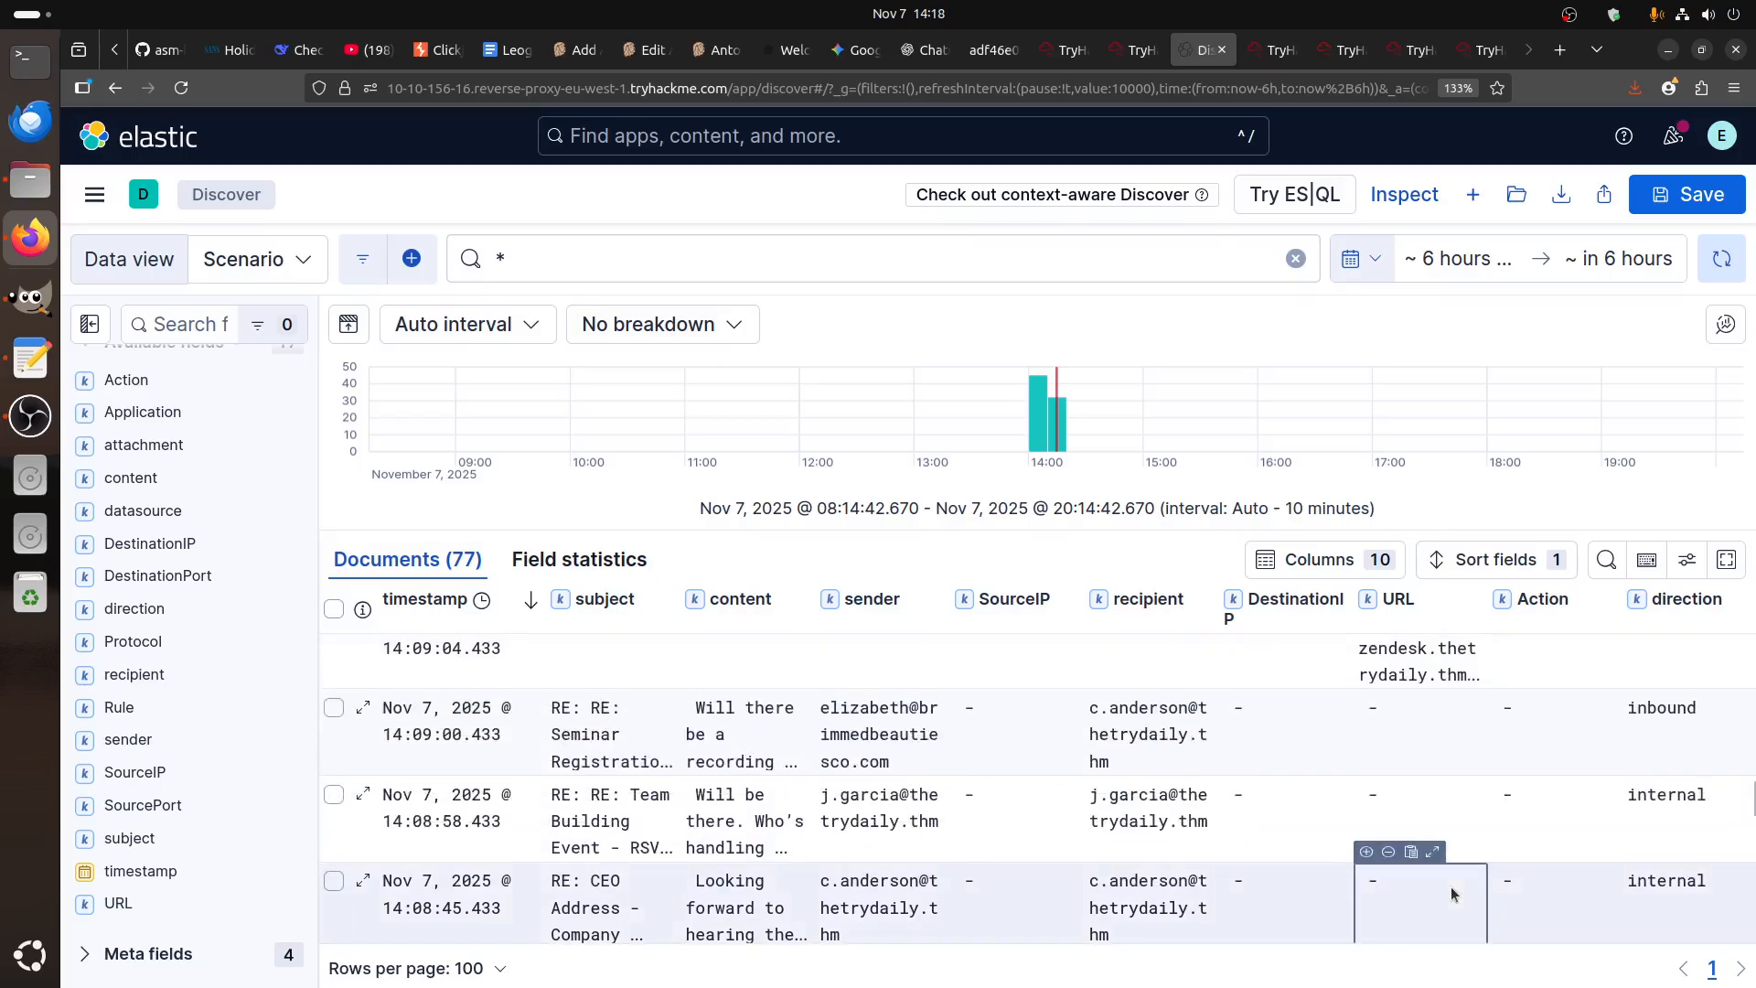
pyautogui.scroll(1, 1454, 892)
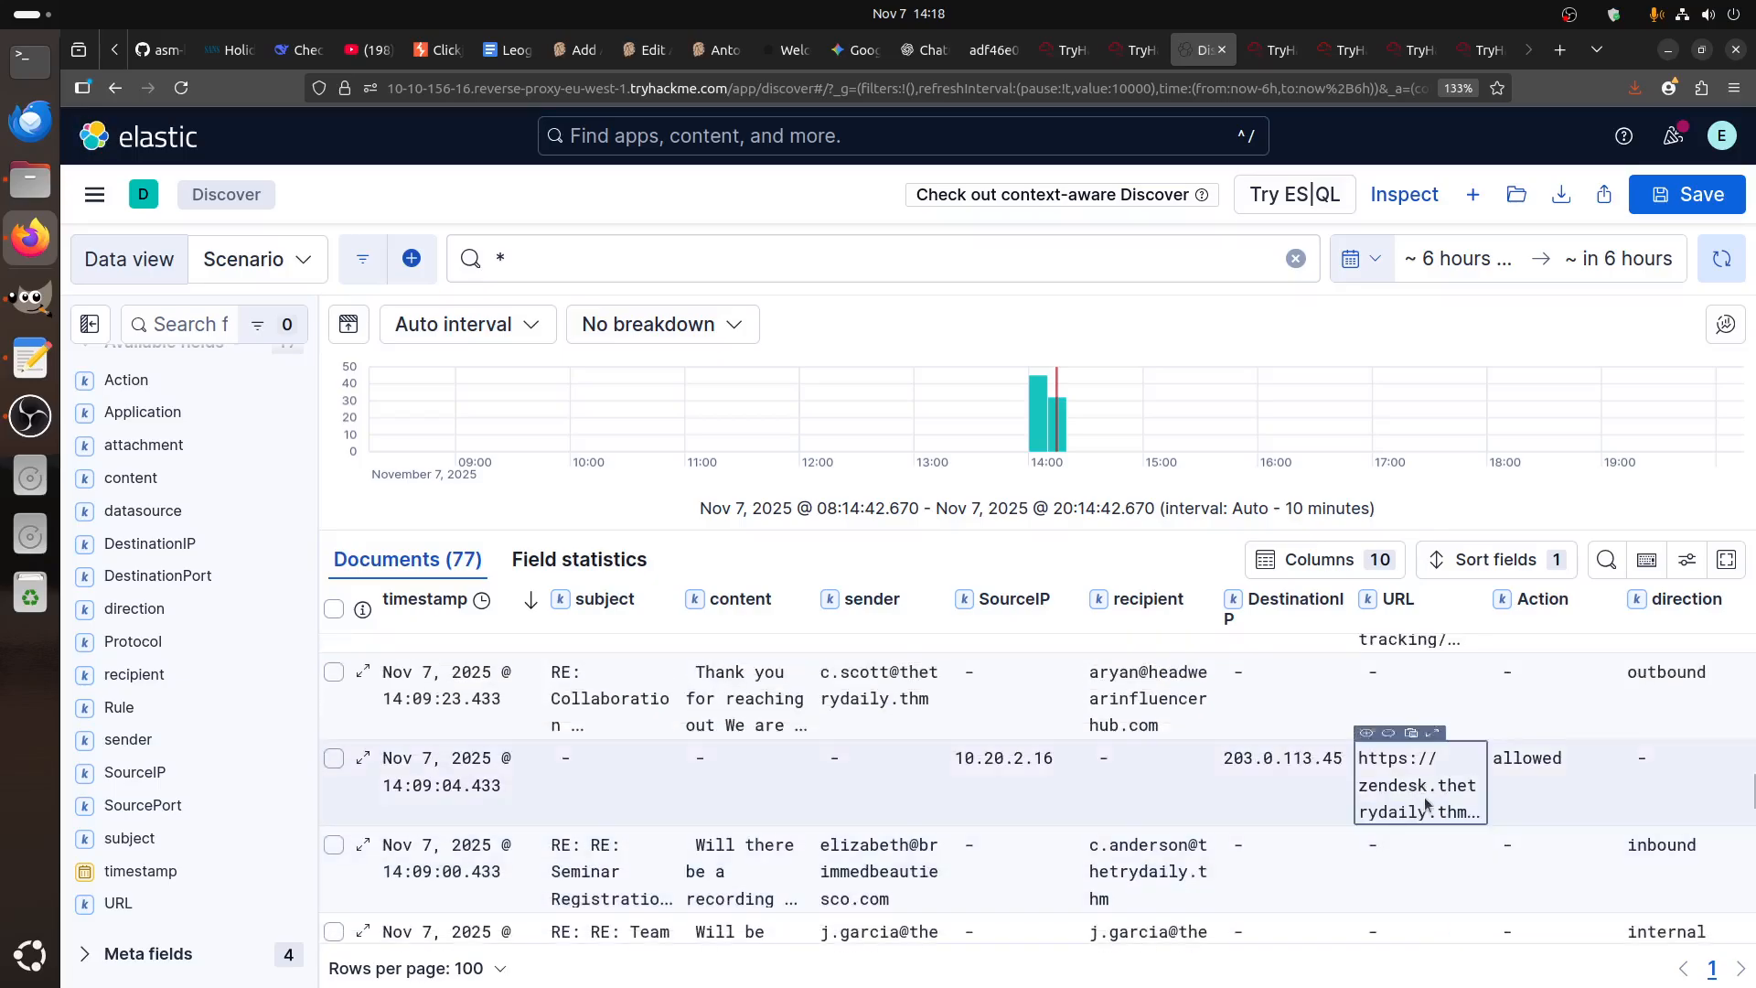
pyautogui.scroll(1, 1425, 812)
pyautogui.scroll(2, 1425, 812)
pyautogui.scroll(-2, 1425, 813)
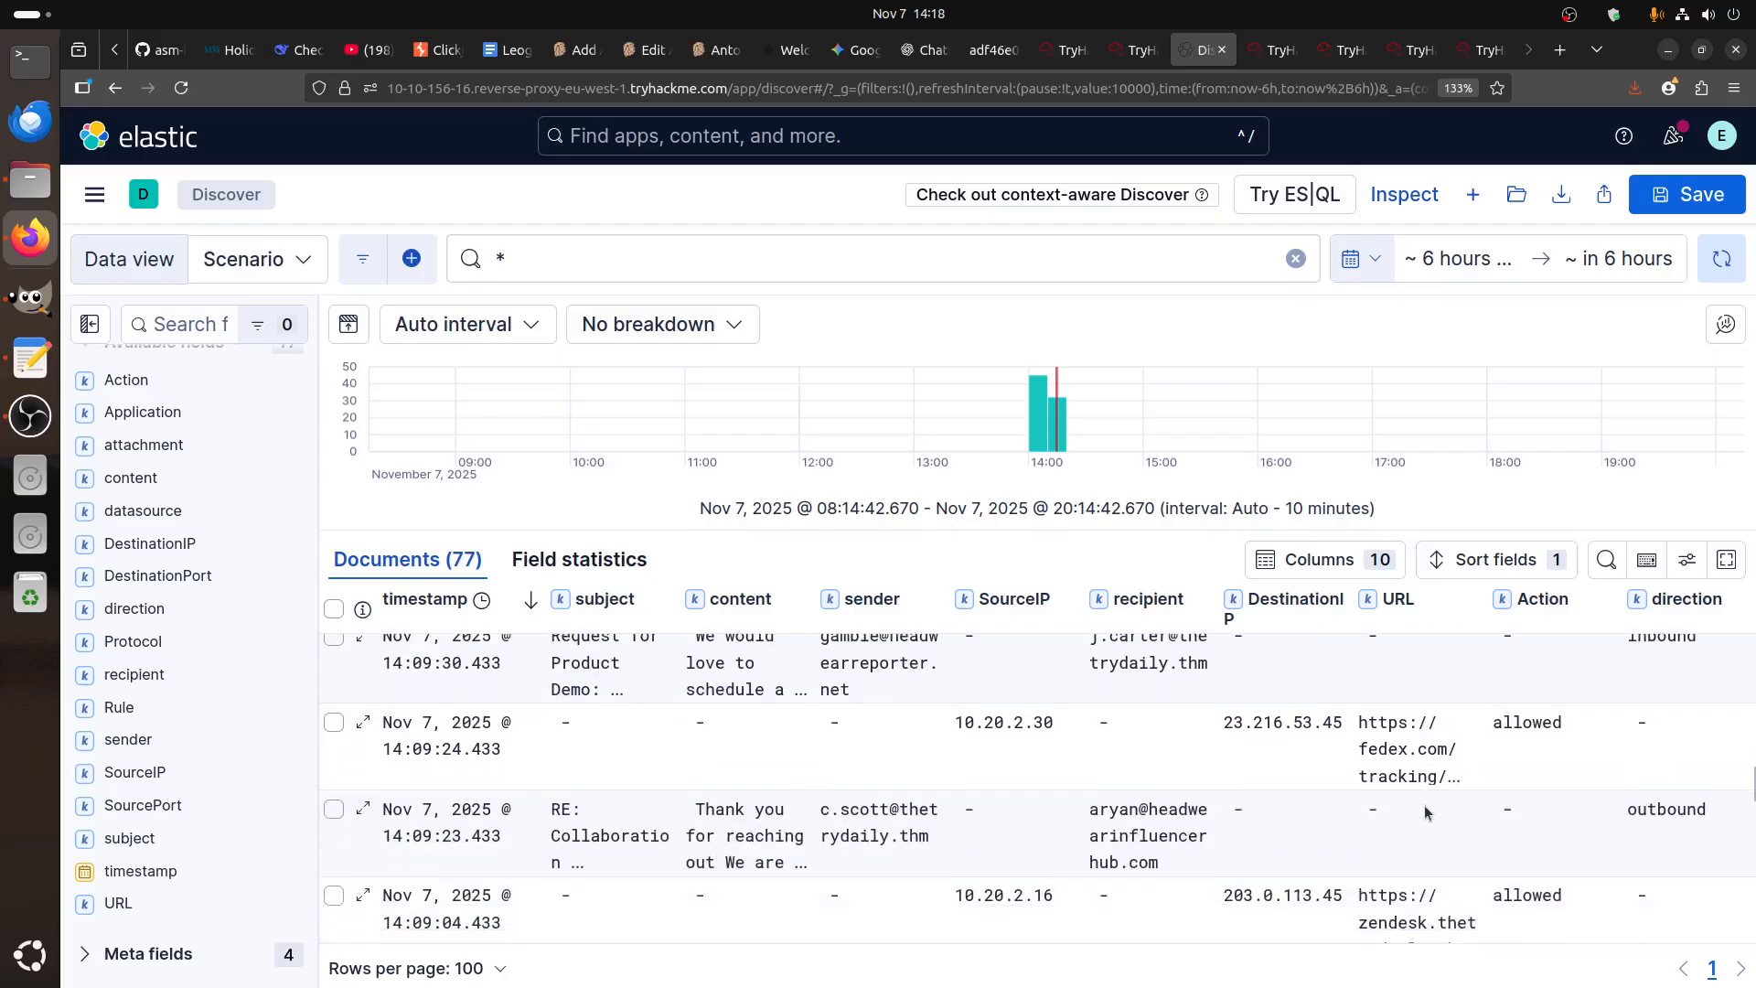
pyautogui.scroll(2, 1425, 812)
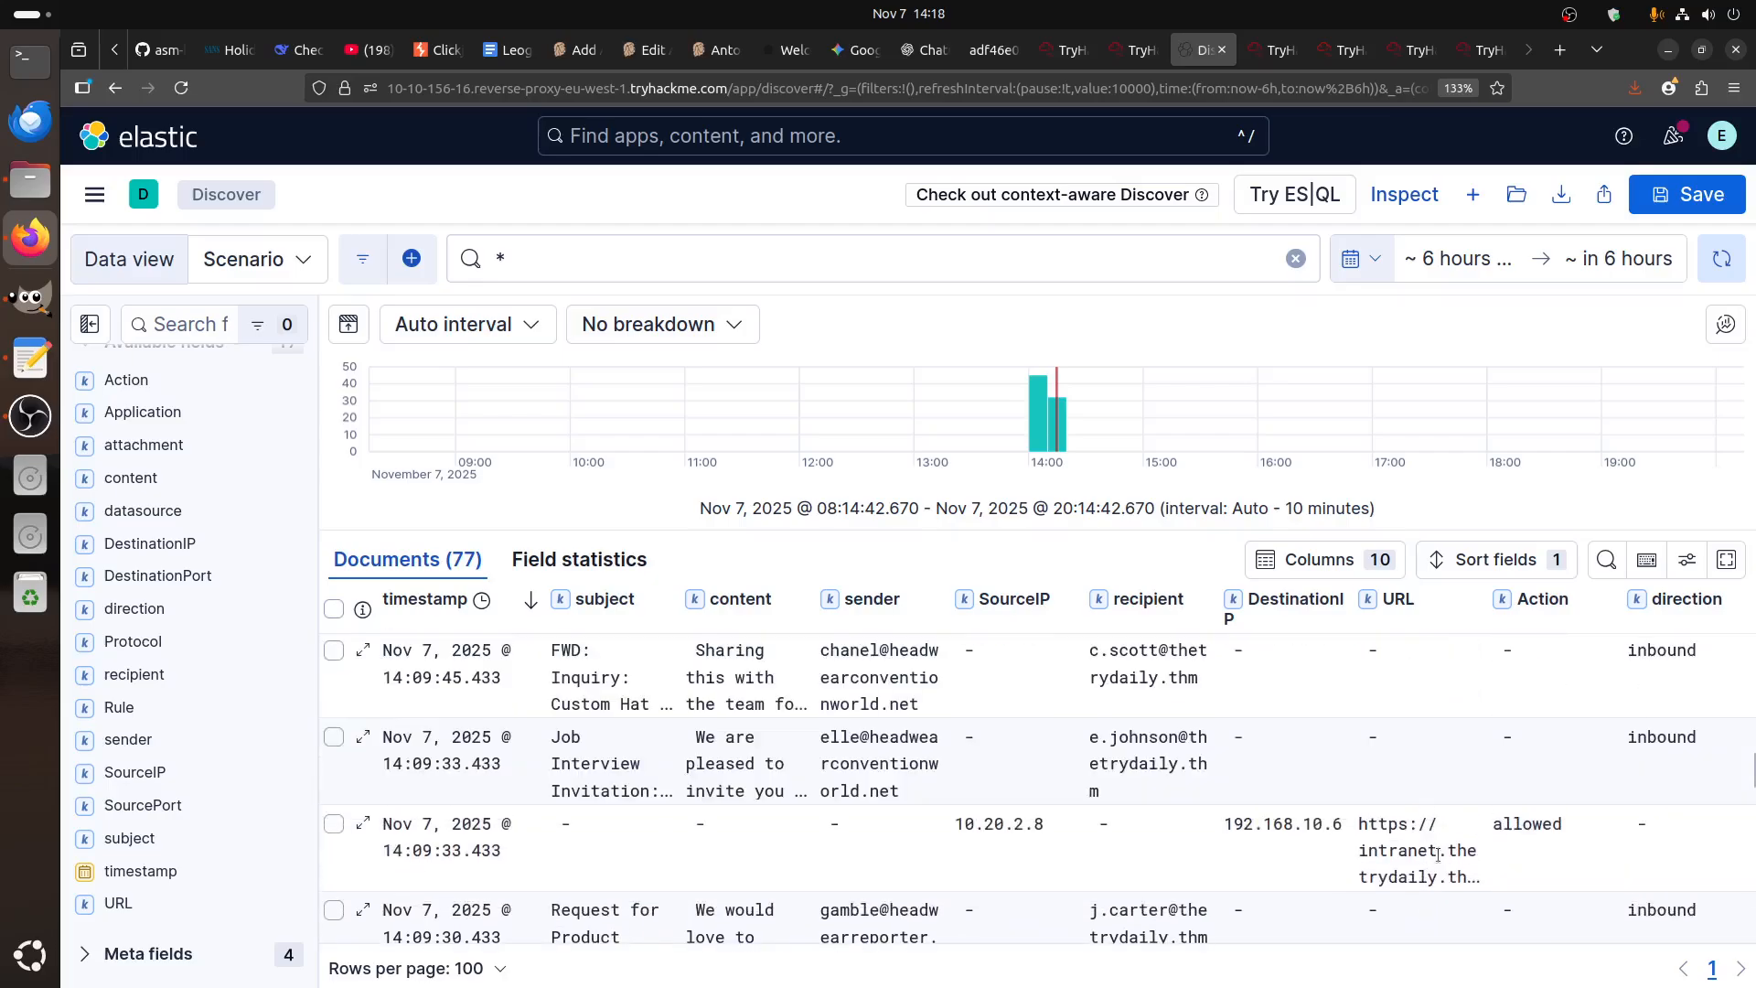
pyautogui.scroll(3, 1438, 855)
pyautogui.scroll(3, 1438, 855)
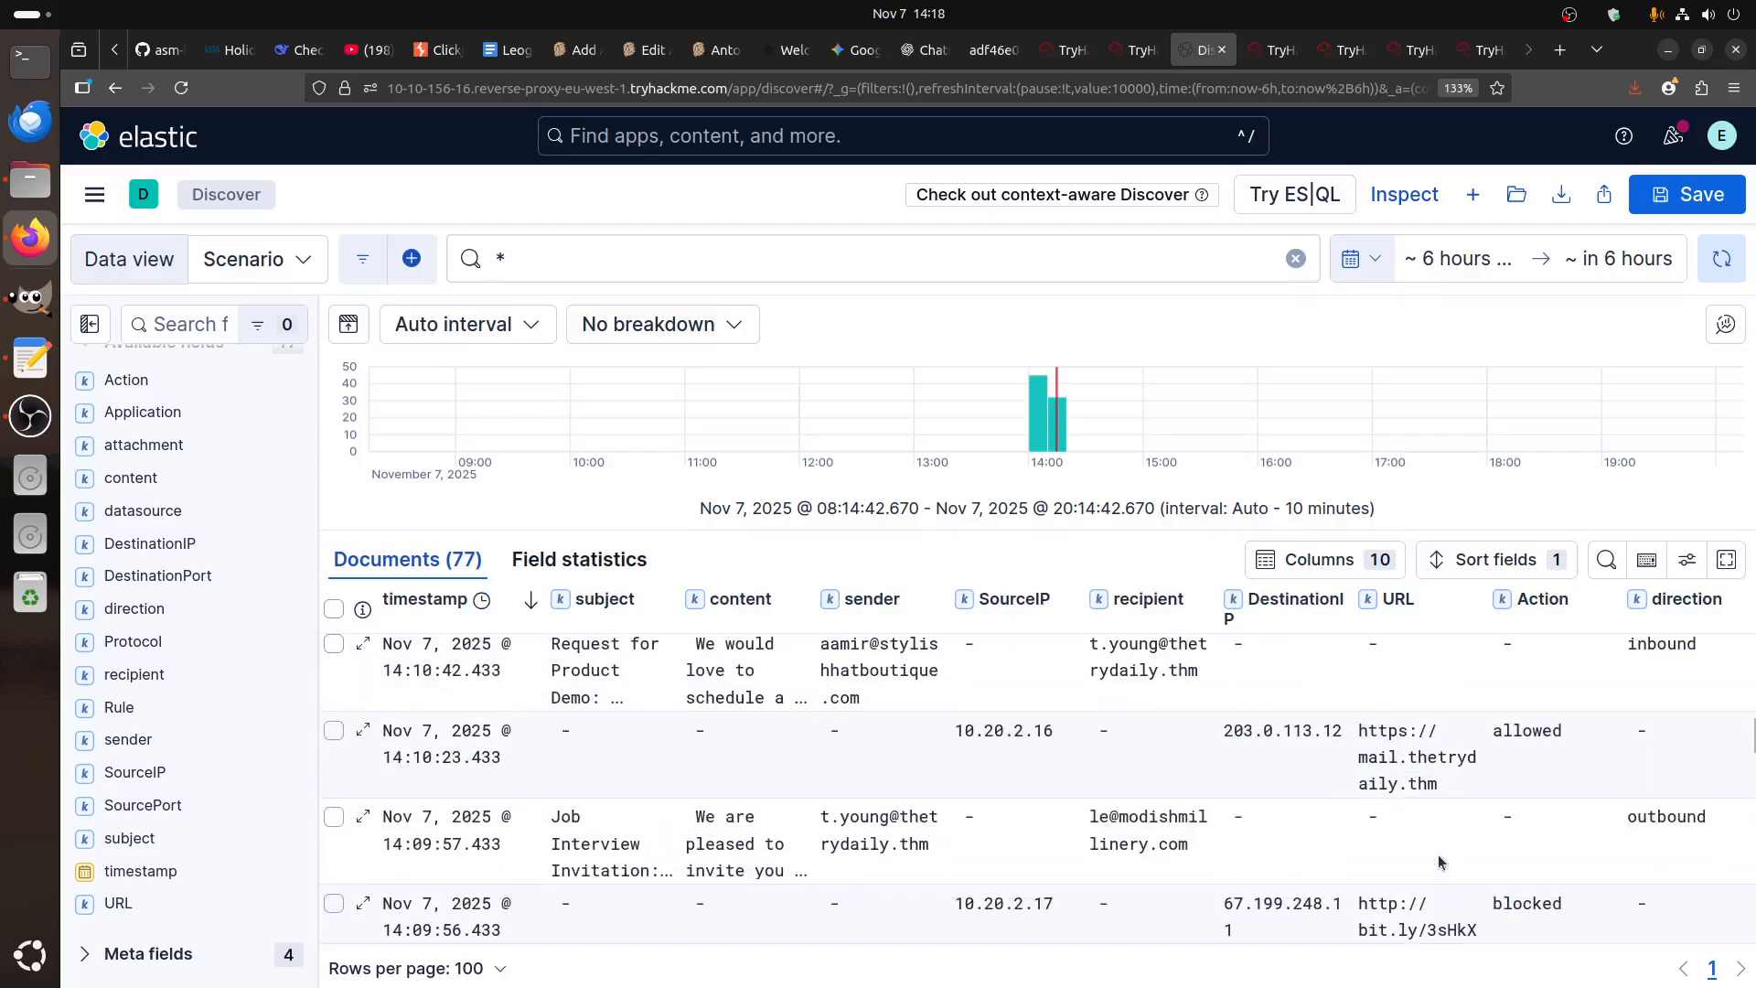
# - Copy the domain name from the link in alert 8814's email content and search the Elastic events for *hrconnex*
pyautogui.click(1139, 49)
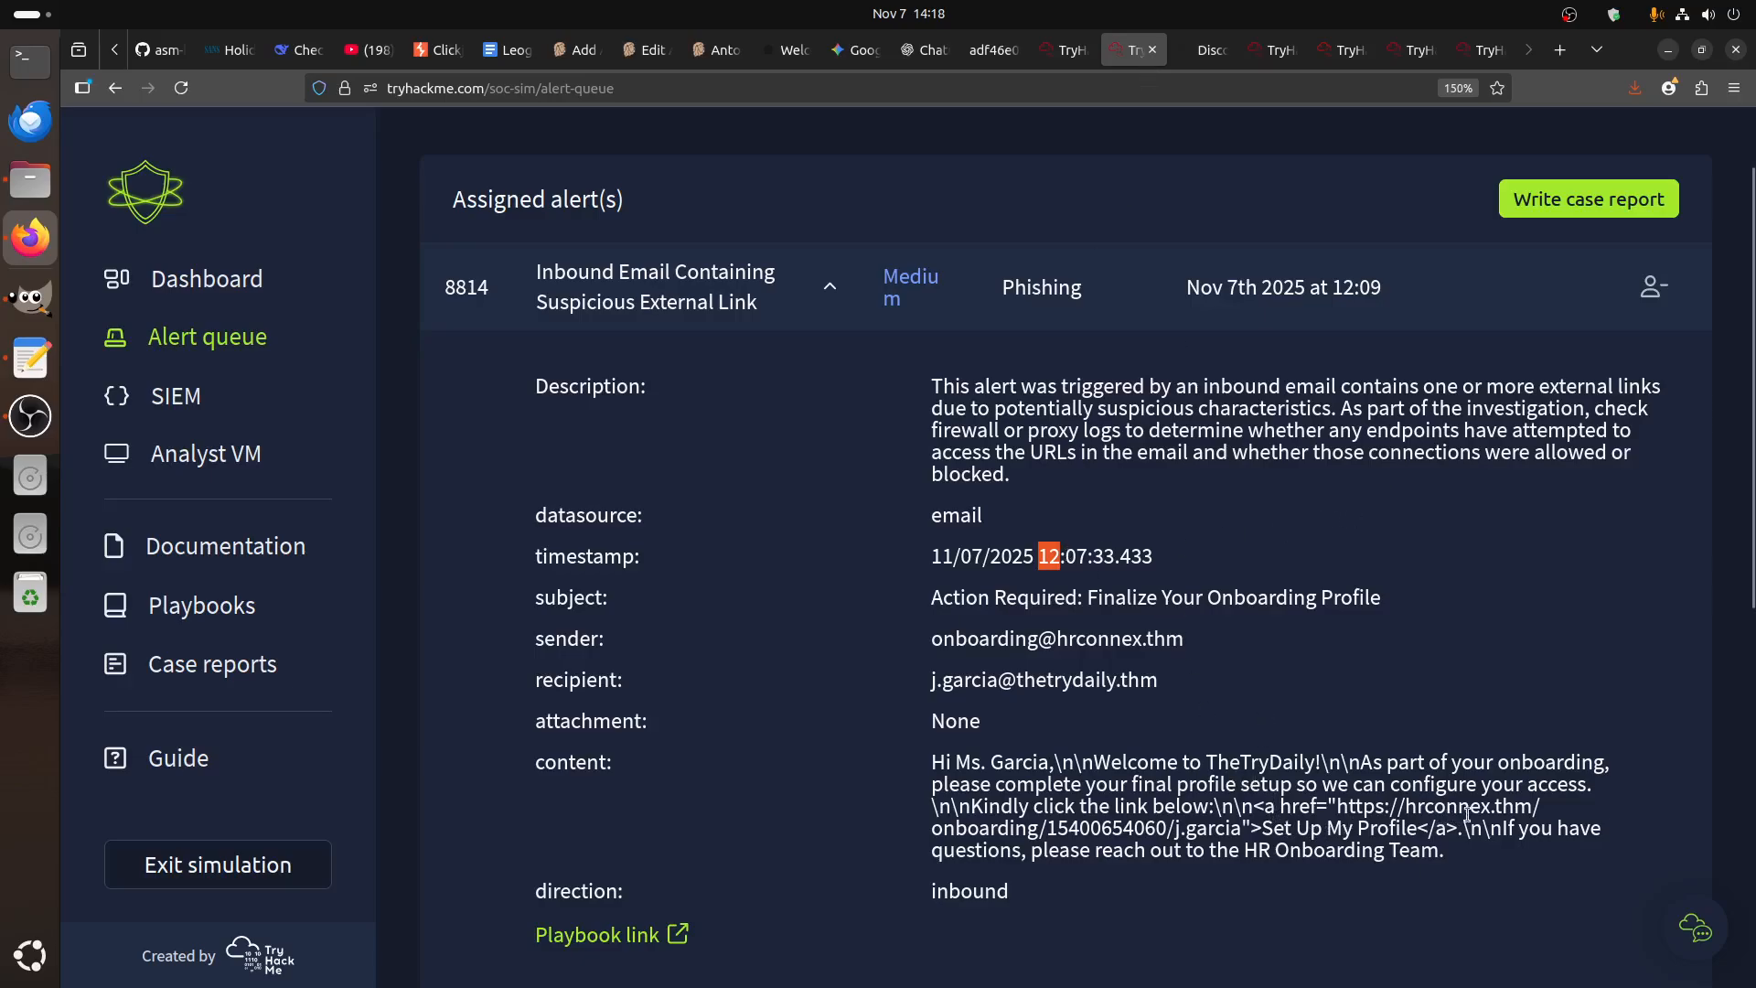
pyautogui.moveTo(1490, 811); pyautogui.dragTo(1409, 808)
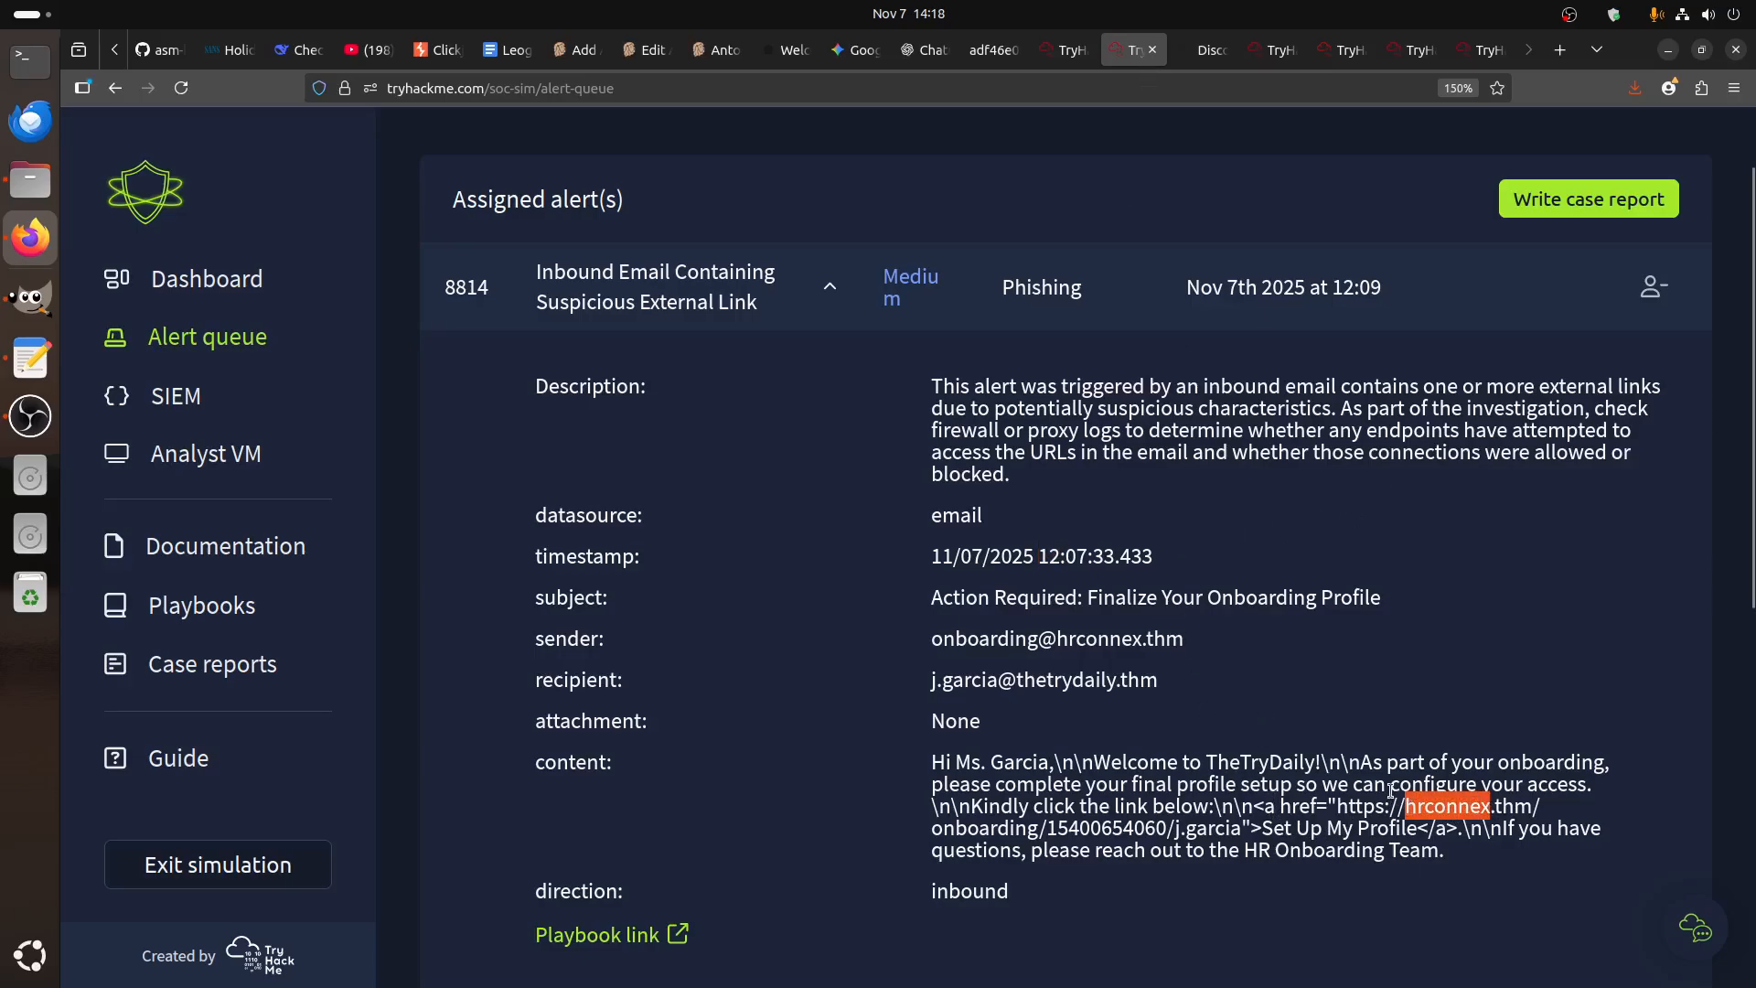
pyautogui.hotkey('ctrl', 'c')
pyautogui.click(1204, 49)
pyautogui.click(539, 261)
pyautogui.write('*')
pyautogui.hotkey('ctrl', 'v')
pyautogui.write('*')
pyautogui.press('Return')
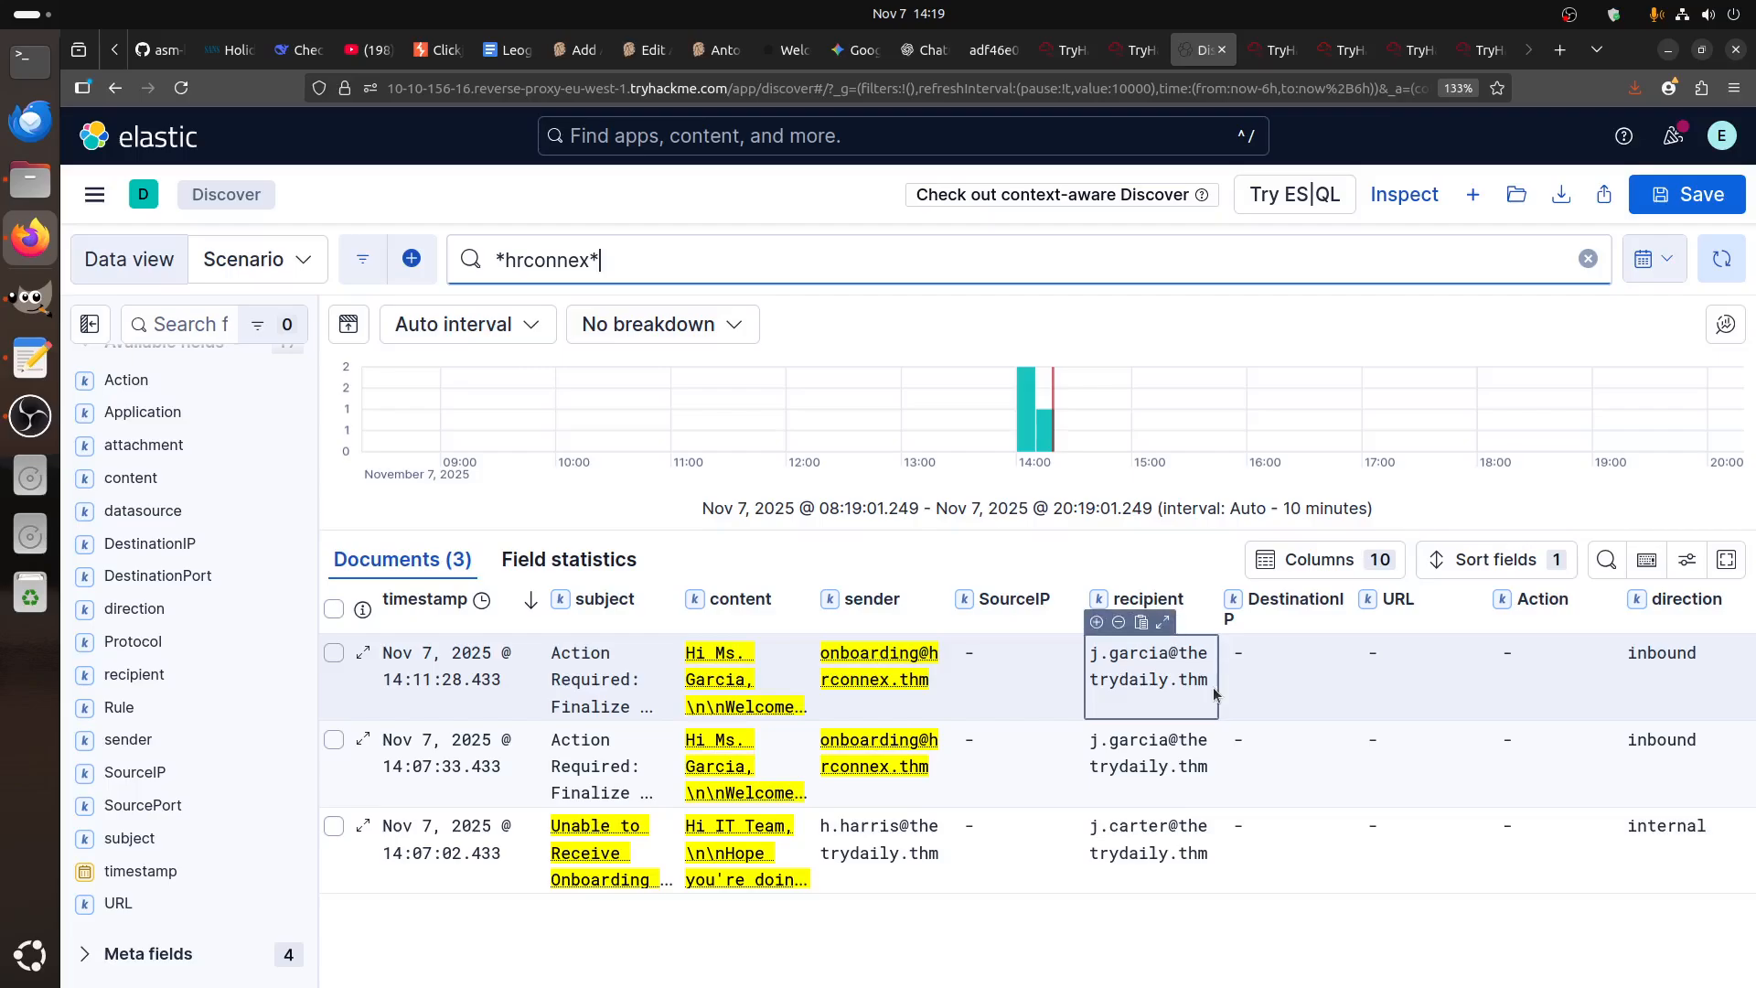
# - Clear the search query and reload the unfiltered list of events
pyautogui.hotkey('ctrl', 'a')
pyautogui.write('_id')
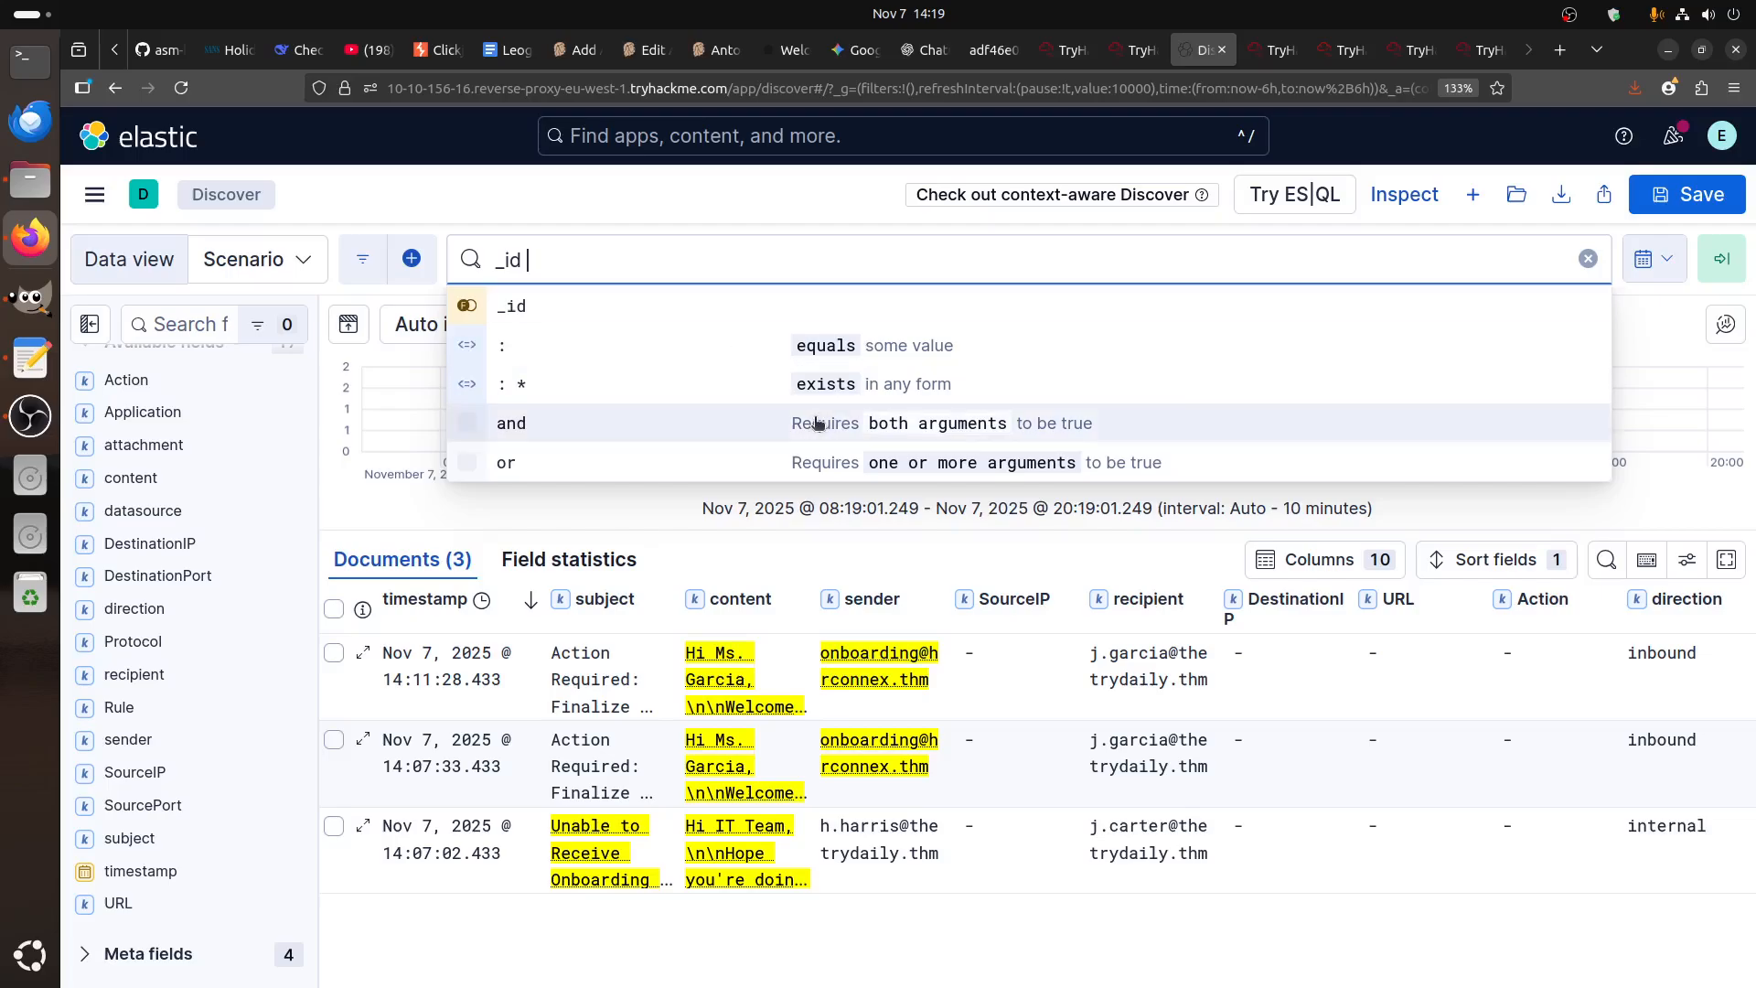
pyautogui.press('BackSpace')
pyautogui.press('BackSpace')
pyautogui.press('BackSpace')
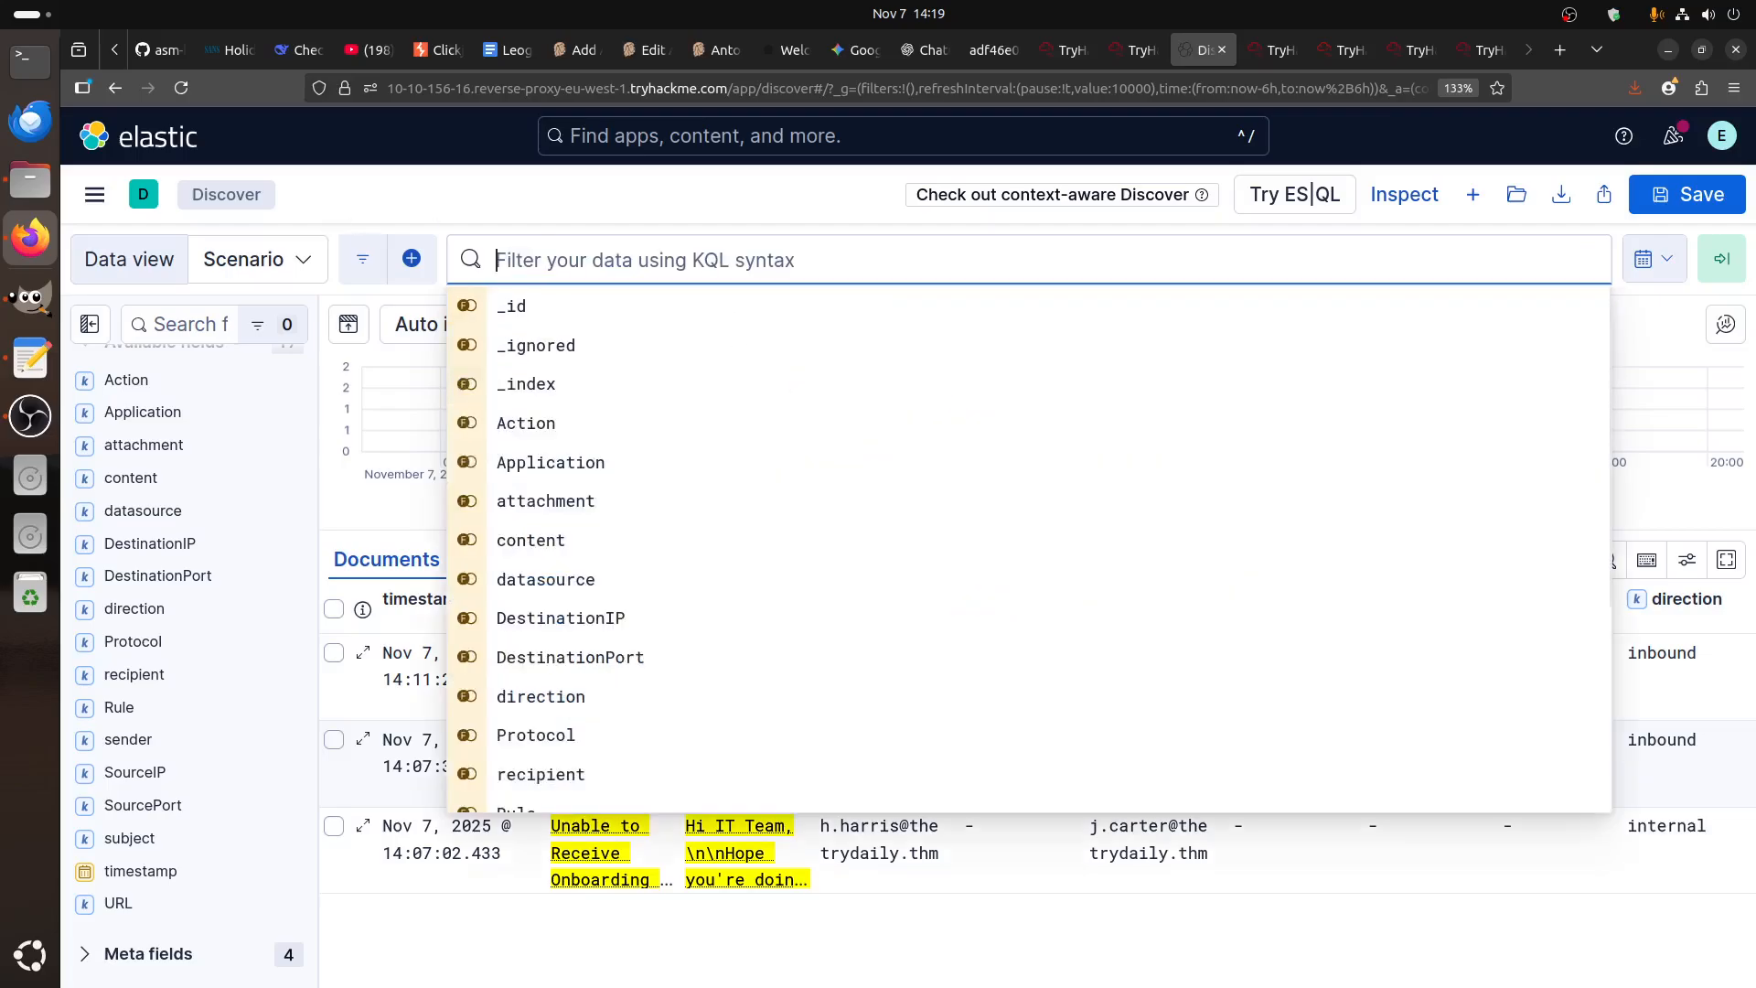
pyautogui.press('Return')
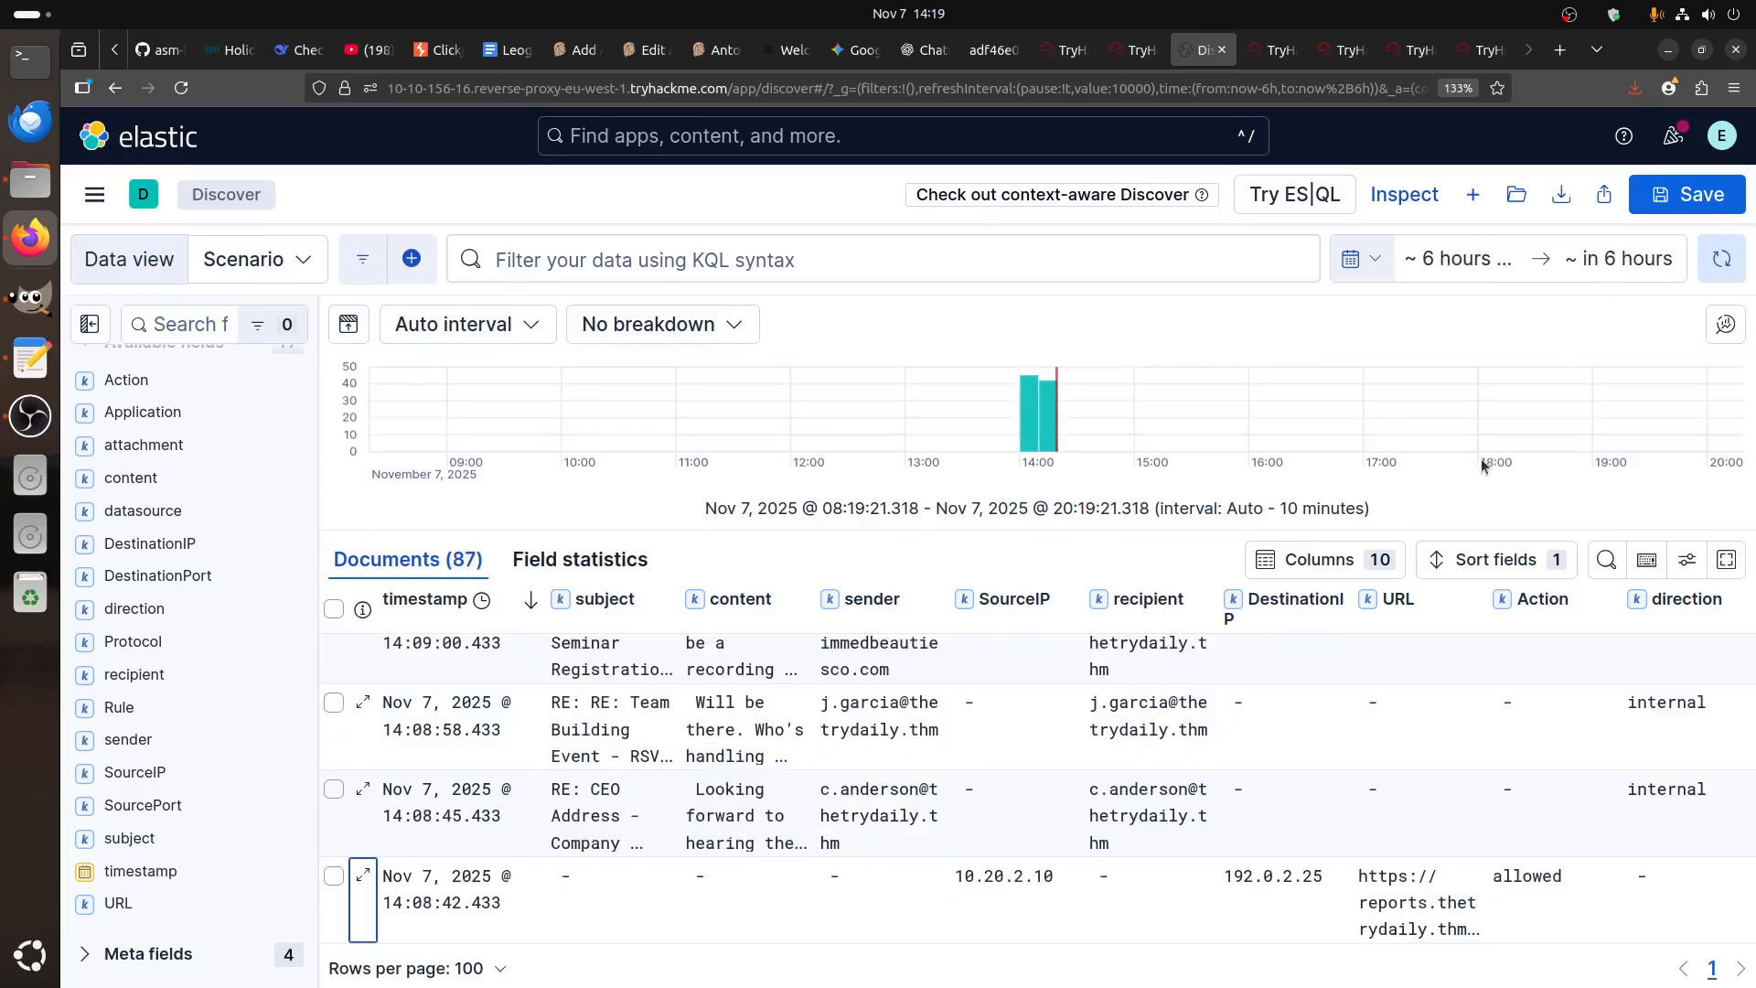
# - Switch to the TryHackMe alert queue, classify alert 8814 as a false positive and start its case report
pyautogui.click(1141, 50)
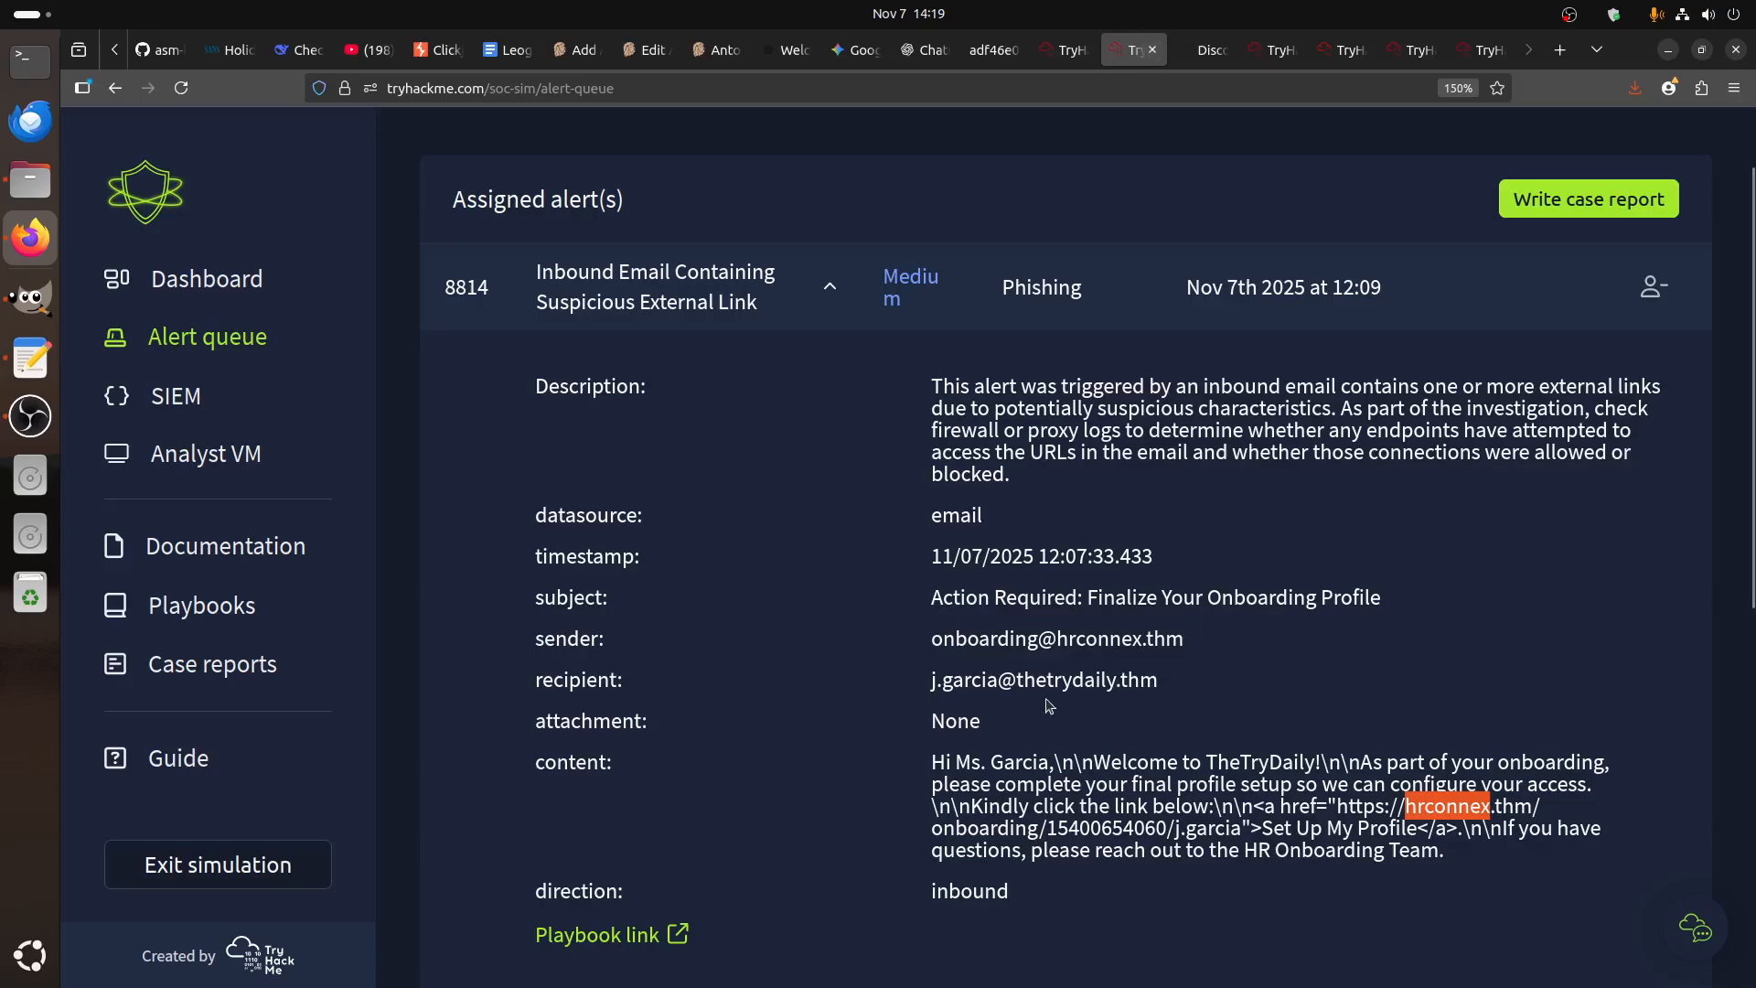
pyautogui.click(1555, 201)
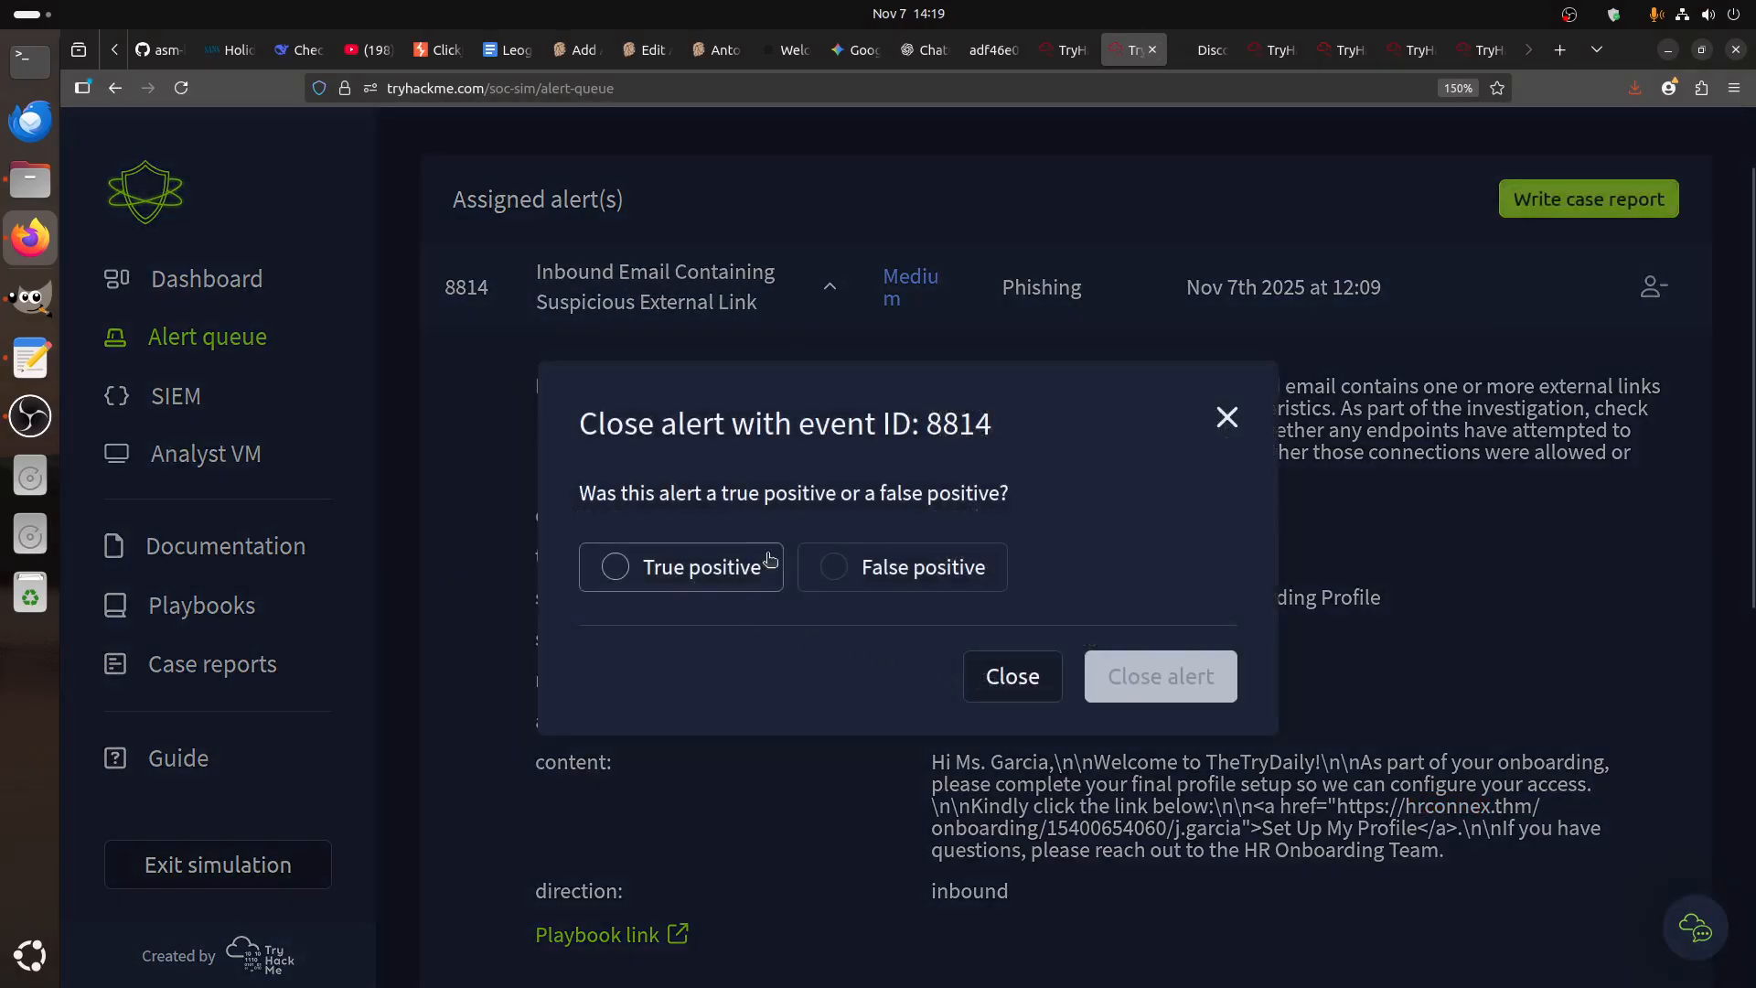
pyautogui.click(835, 563)
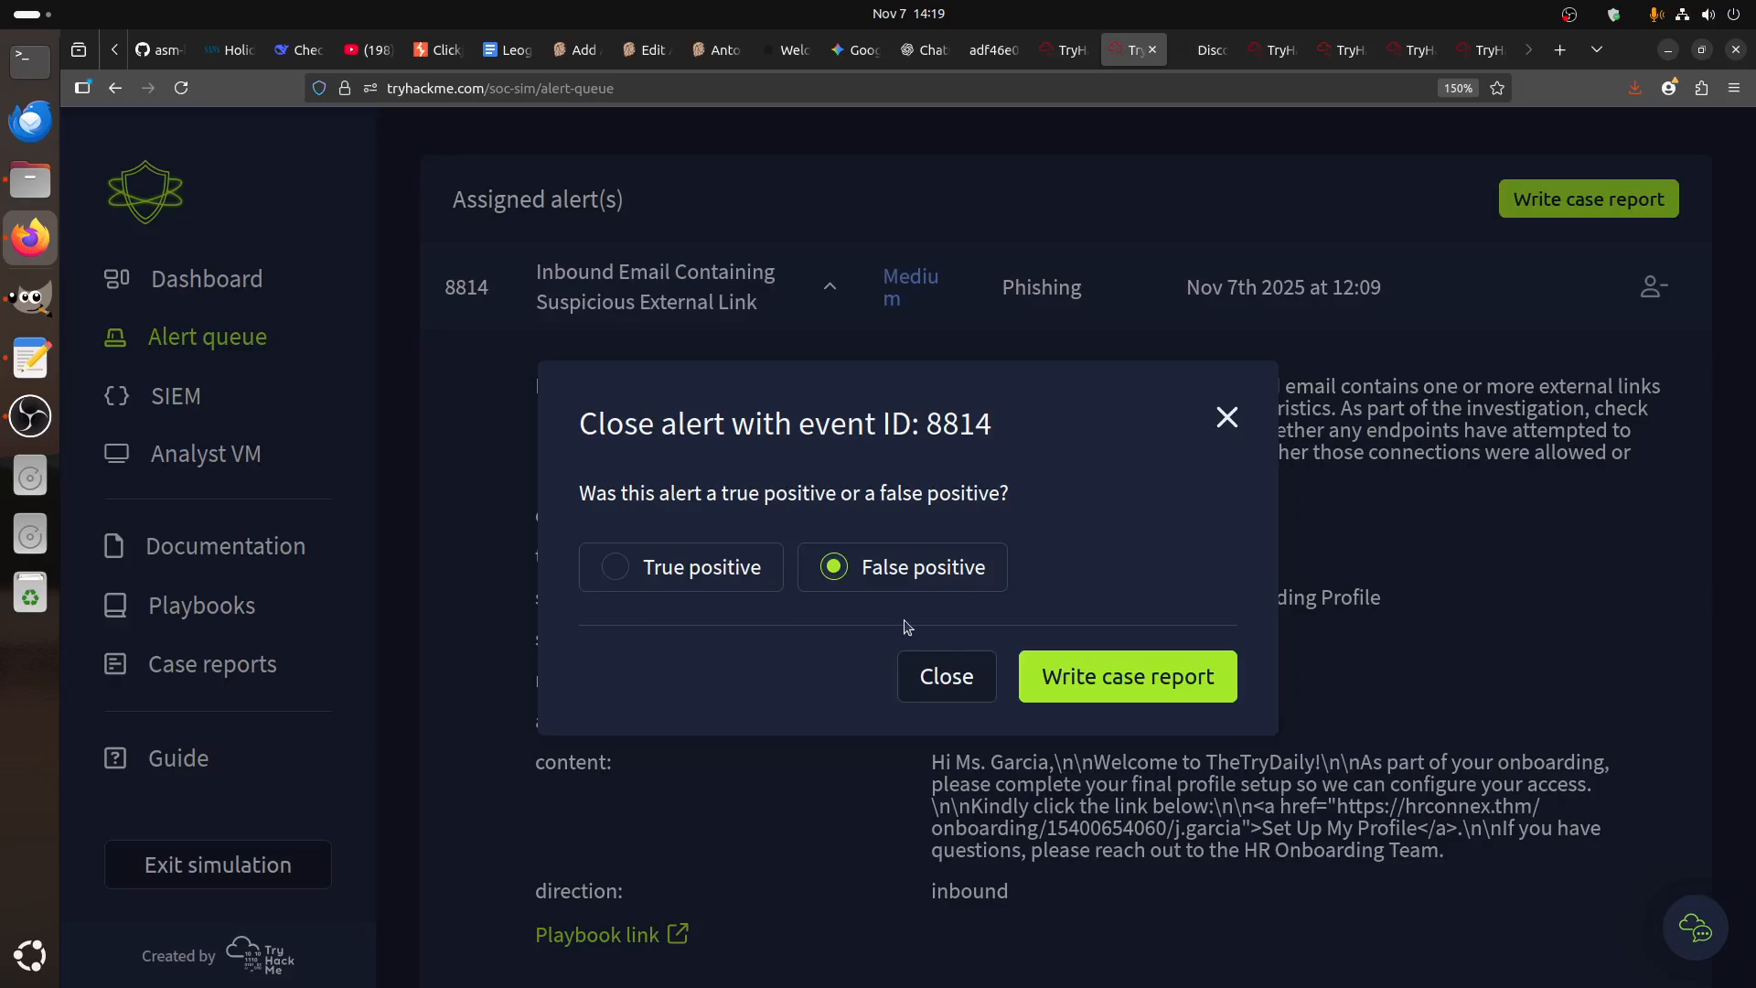
pyautogui.click(1118, 681)
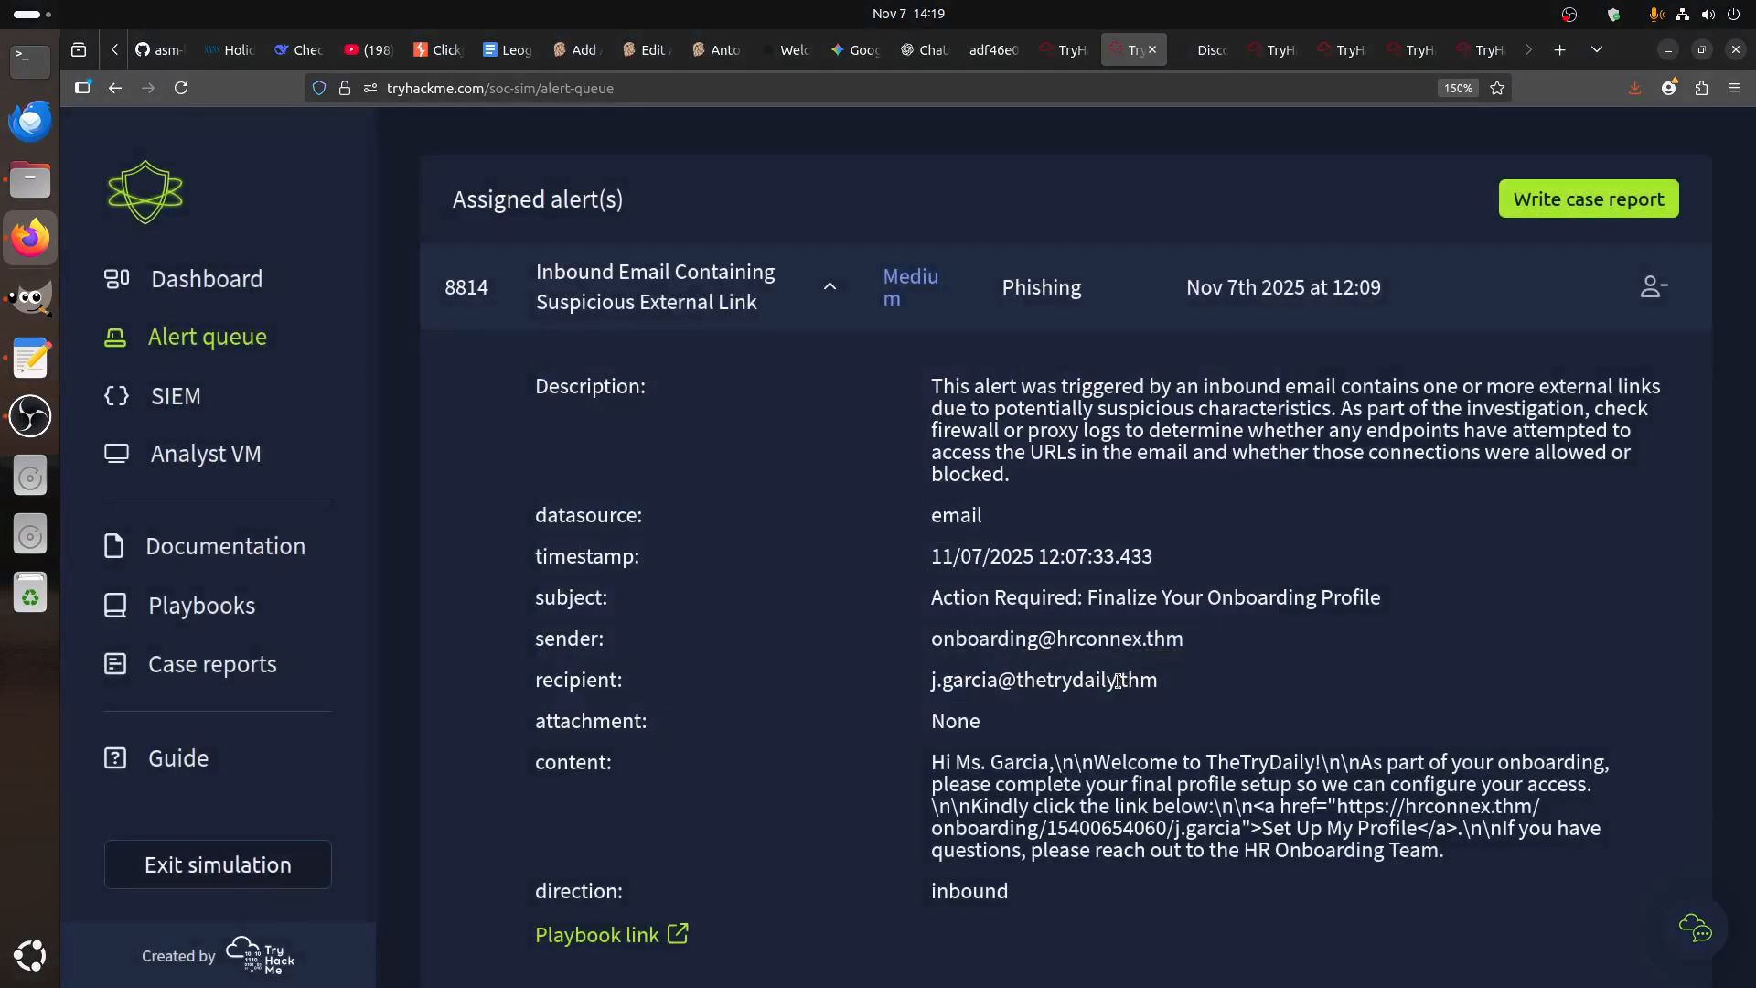
# - Expand the alert details in the case report and review them alongside the closure rationale template
pyautogui.scroll(4, 1118, 684)
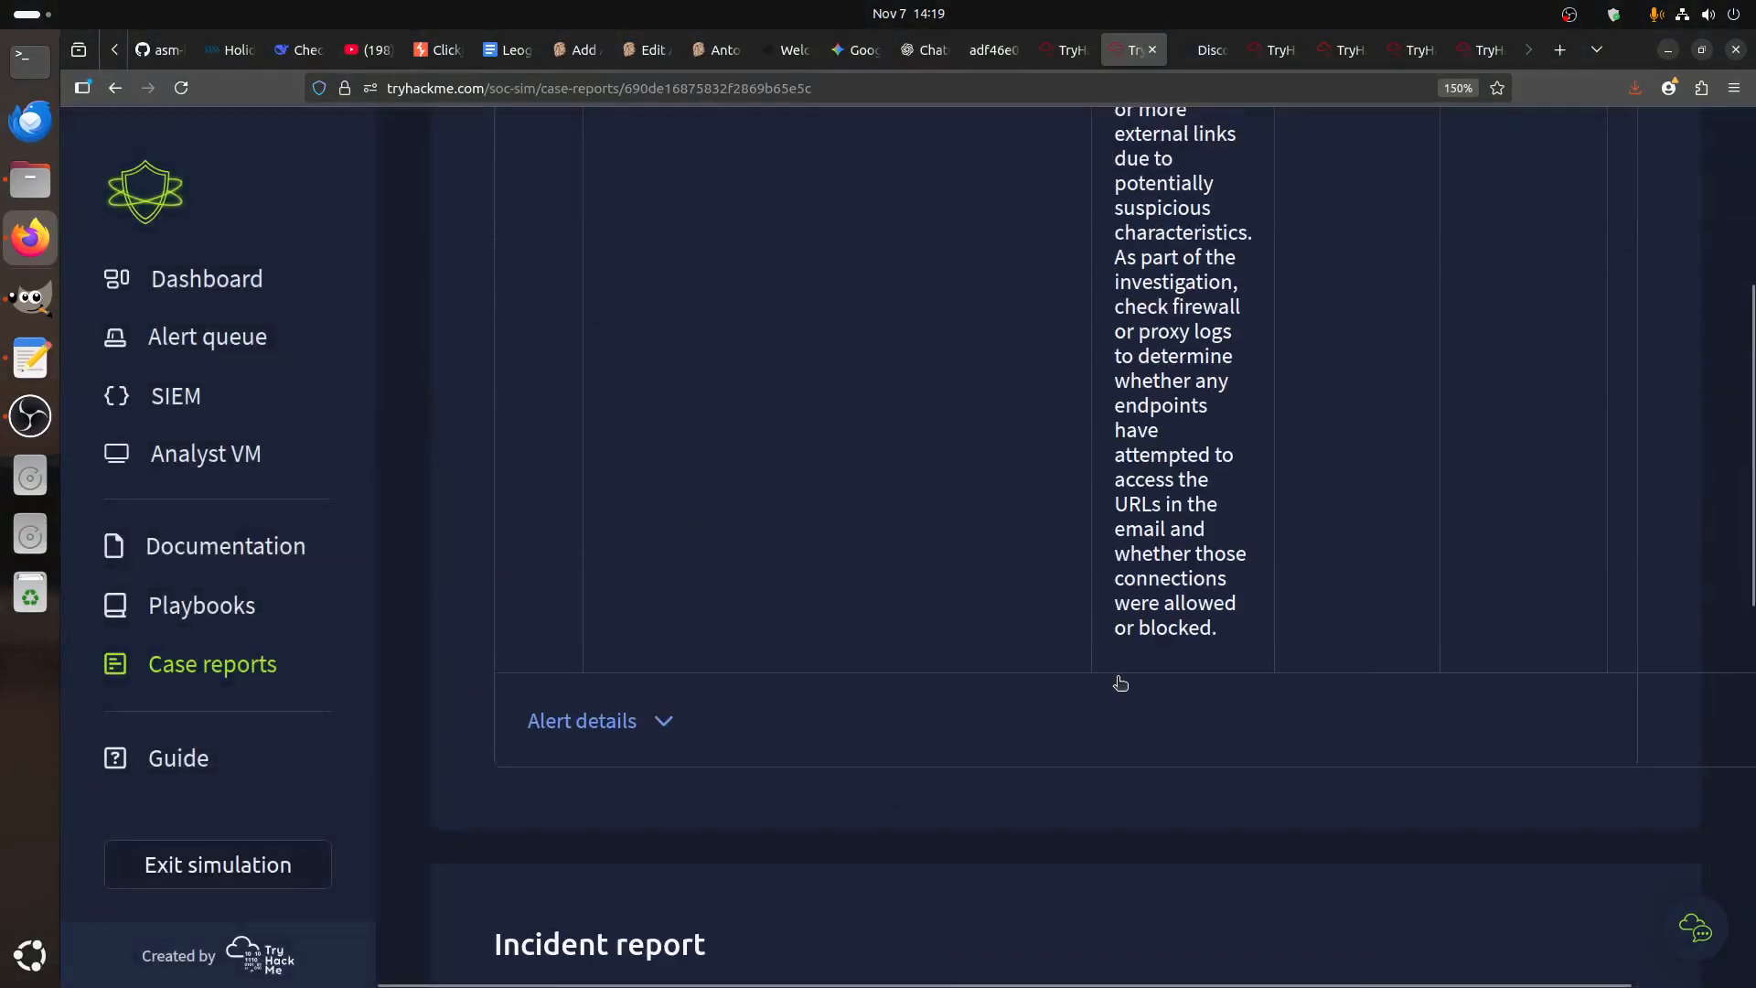
pyautogui.click(670, 720)
pyautogui.scroll(5, 1052, 677)
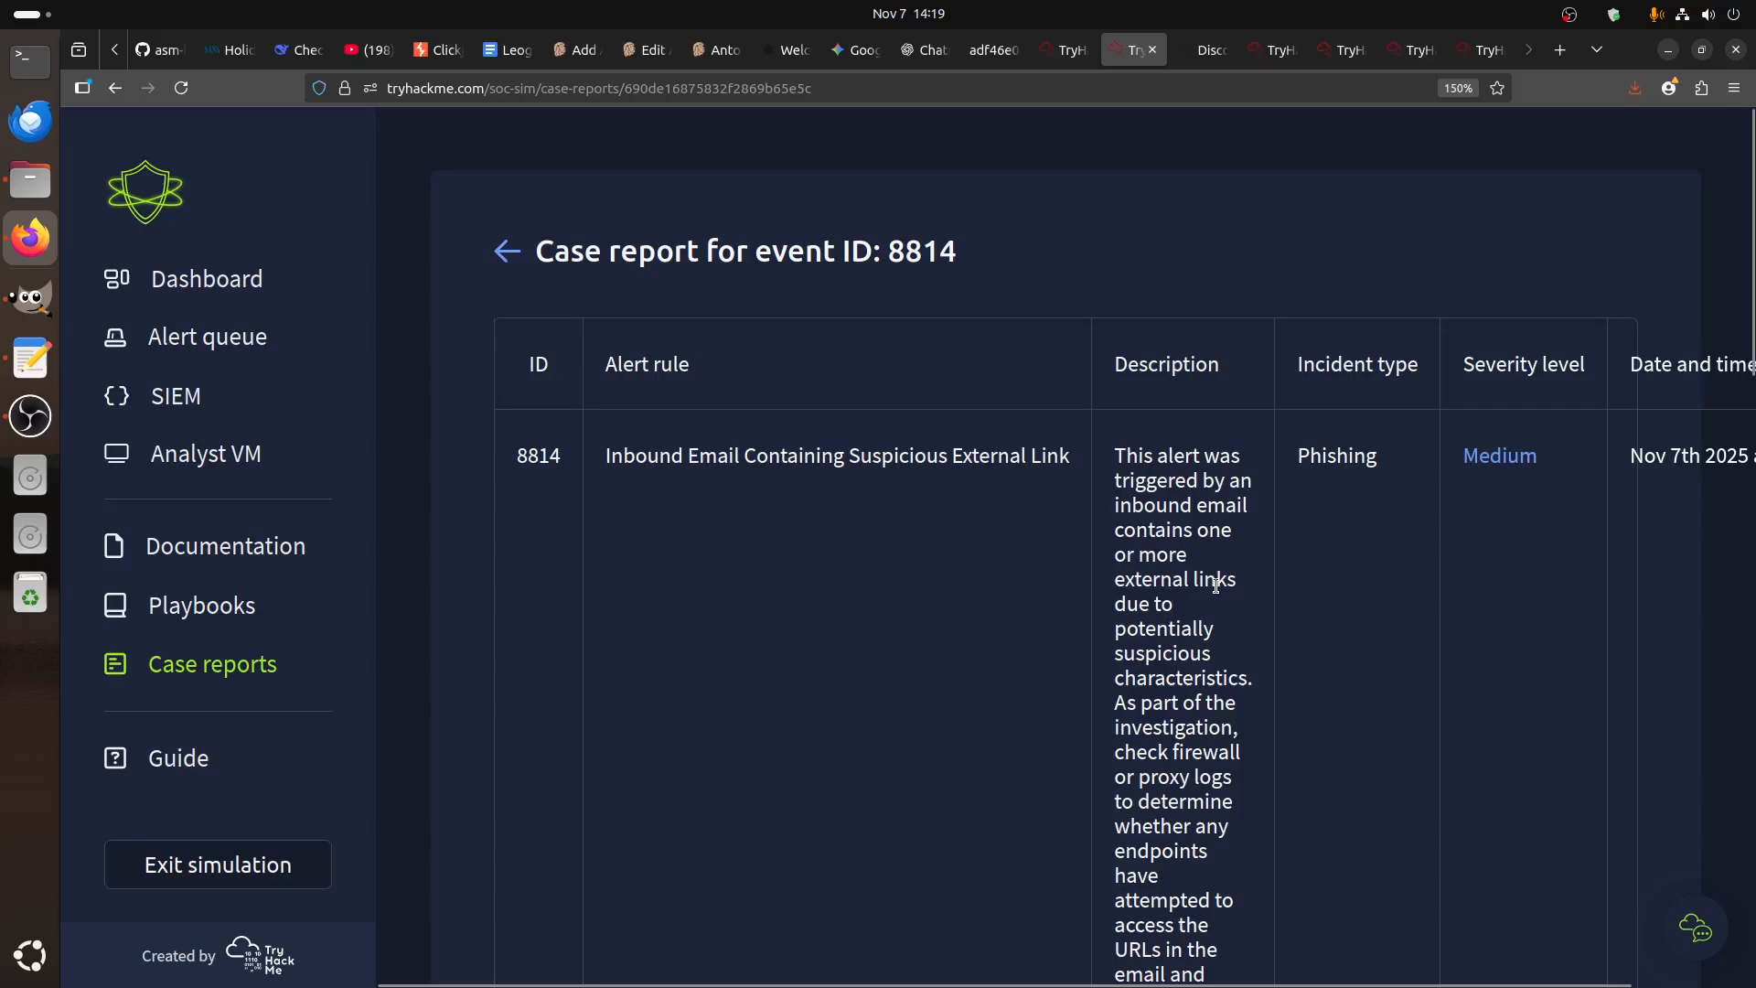
pyautogui.scroll(-12, 1200, 634)
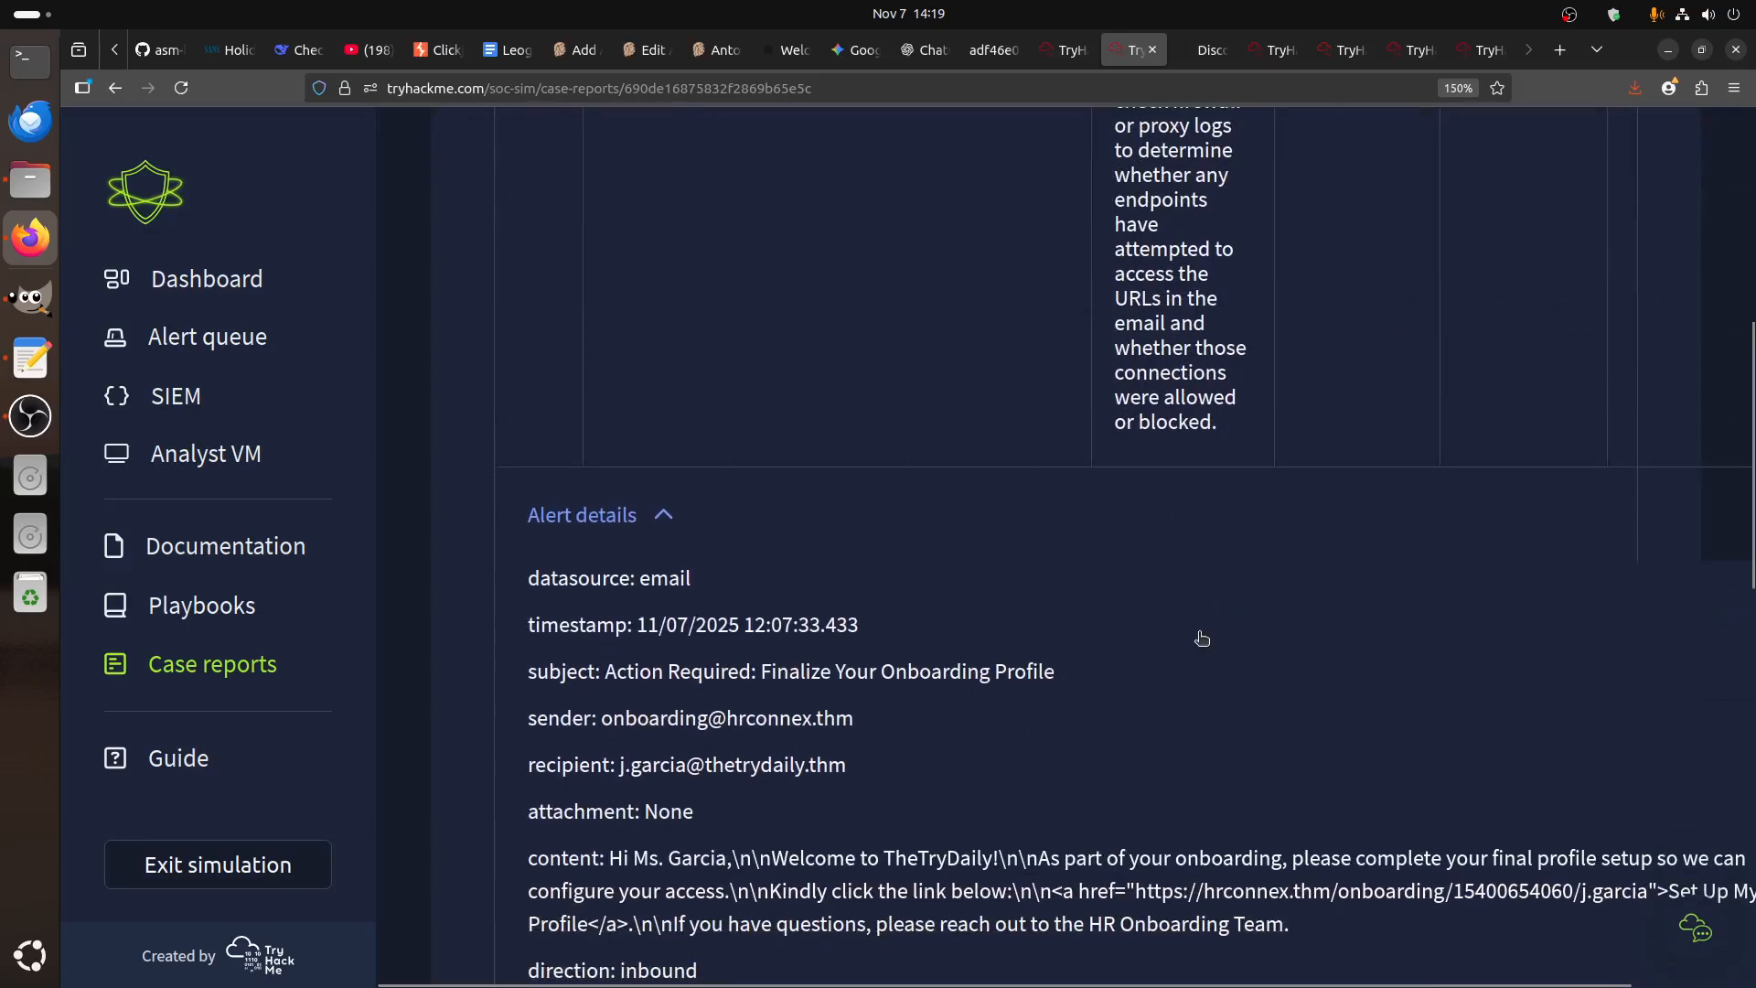
pyautogui.scroll(-6, 1201, 638)
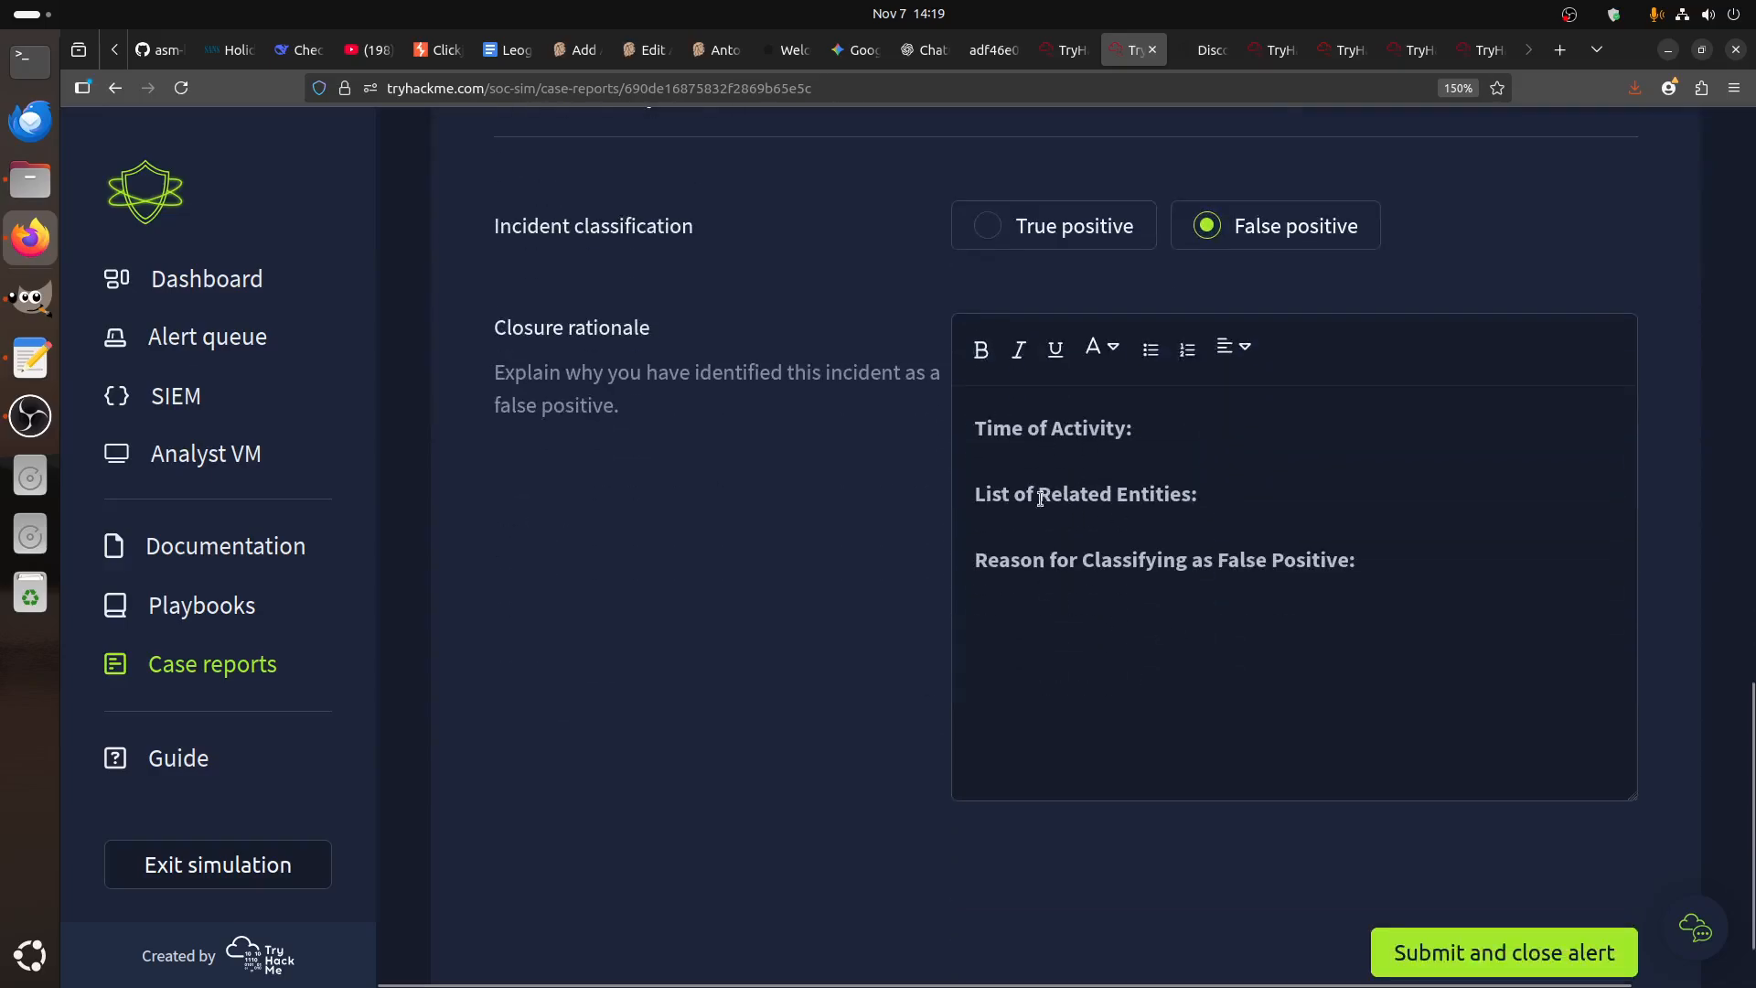
pyautogui.scroll(3, 1168, 574)
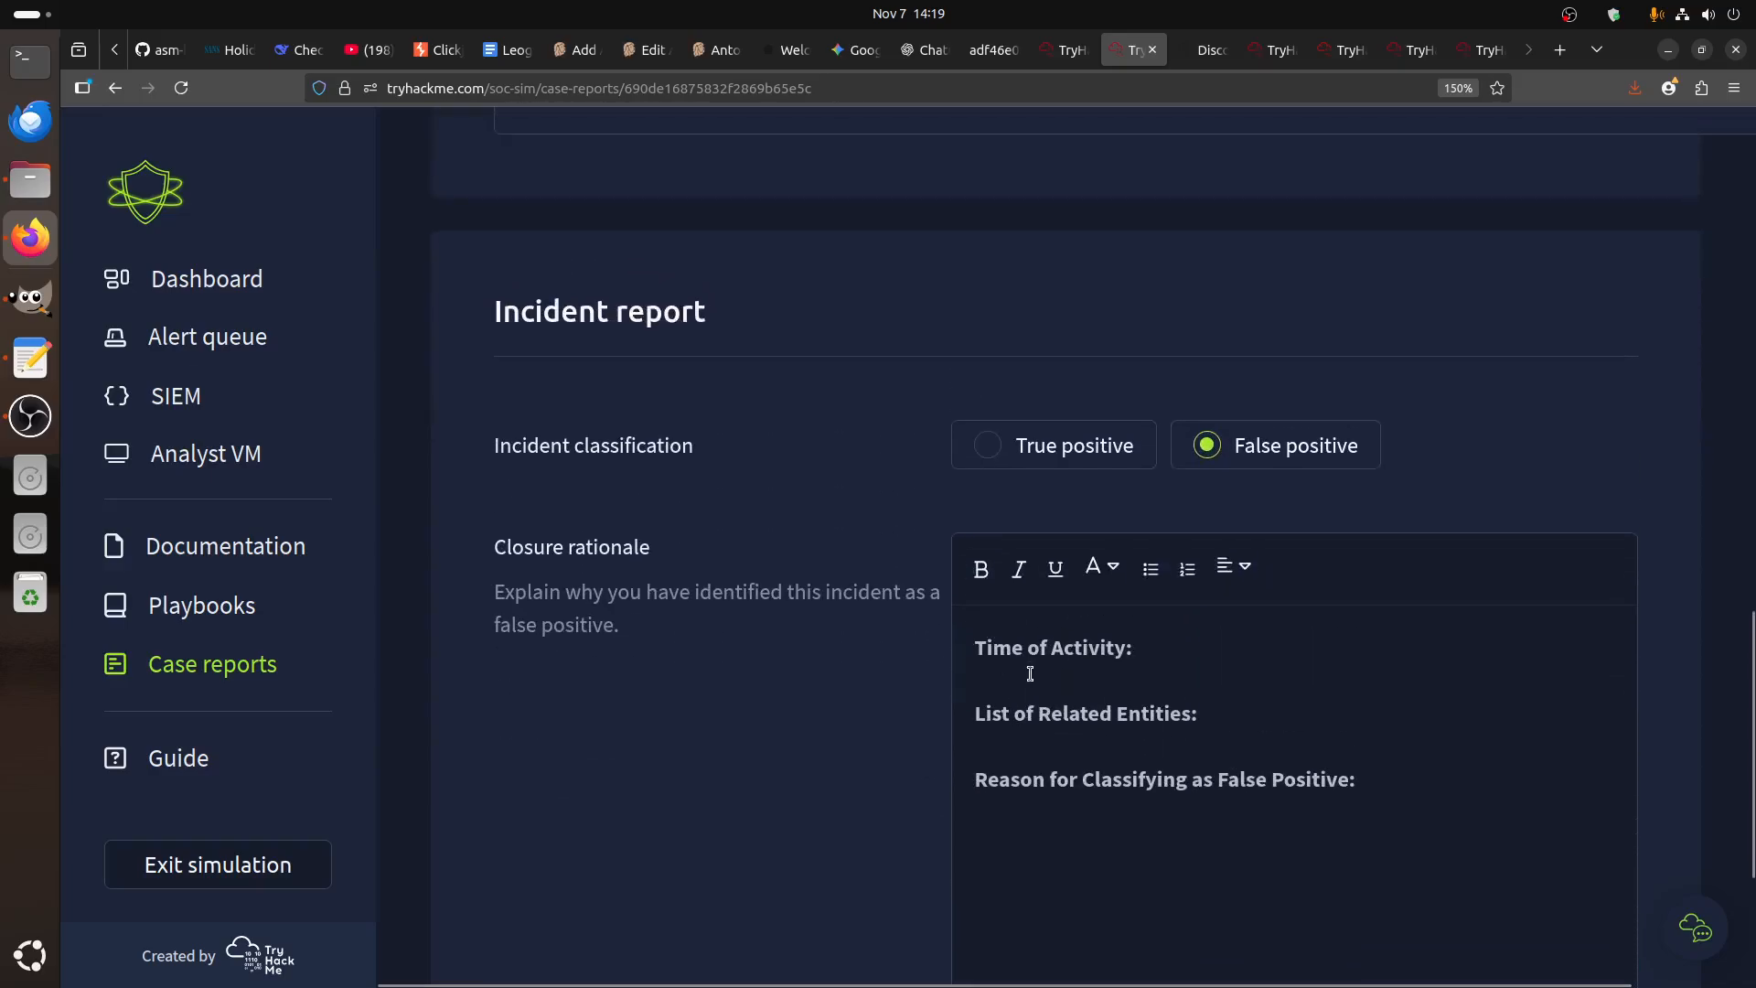
pyautogui.scroll(8, 917, 655)
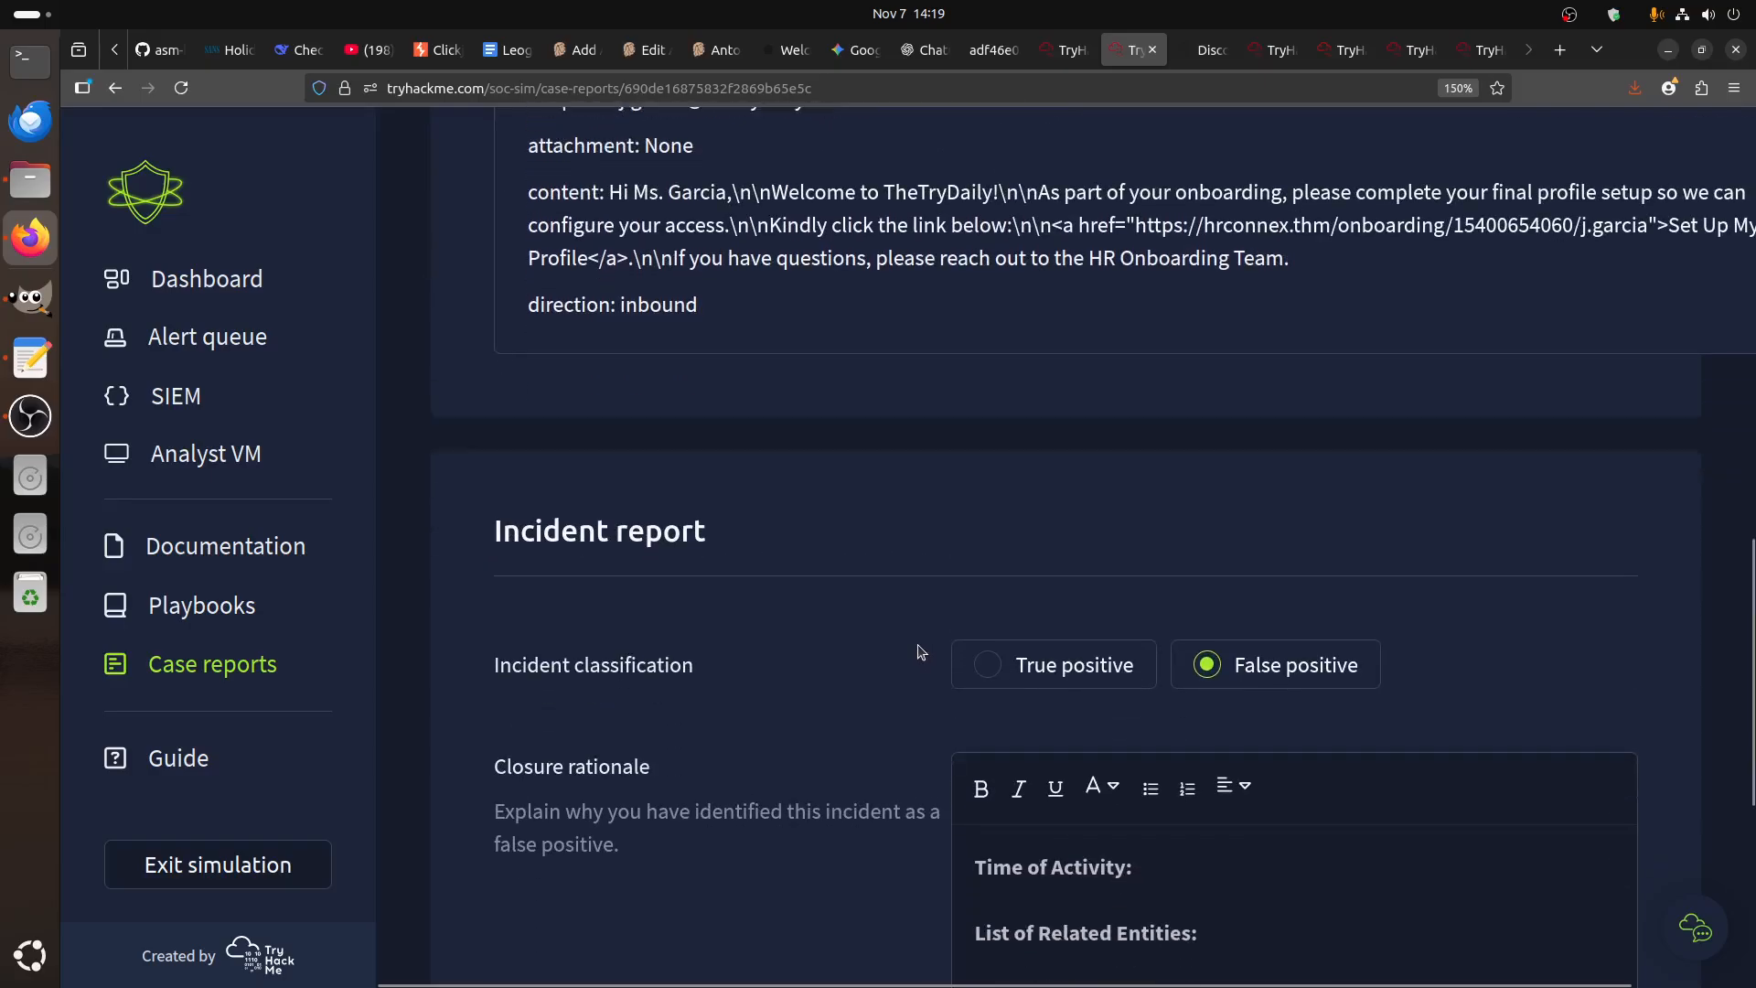
# - Copy the alert's timestamp into the closure rationale as the Time of Activity, 11/07/2025 12:07:33
pyautogui.moveTo(639, 287); pyautogui.dragTo(817, 291)
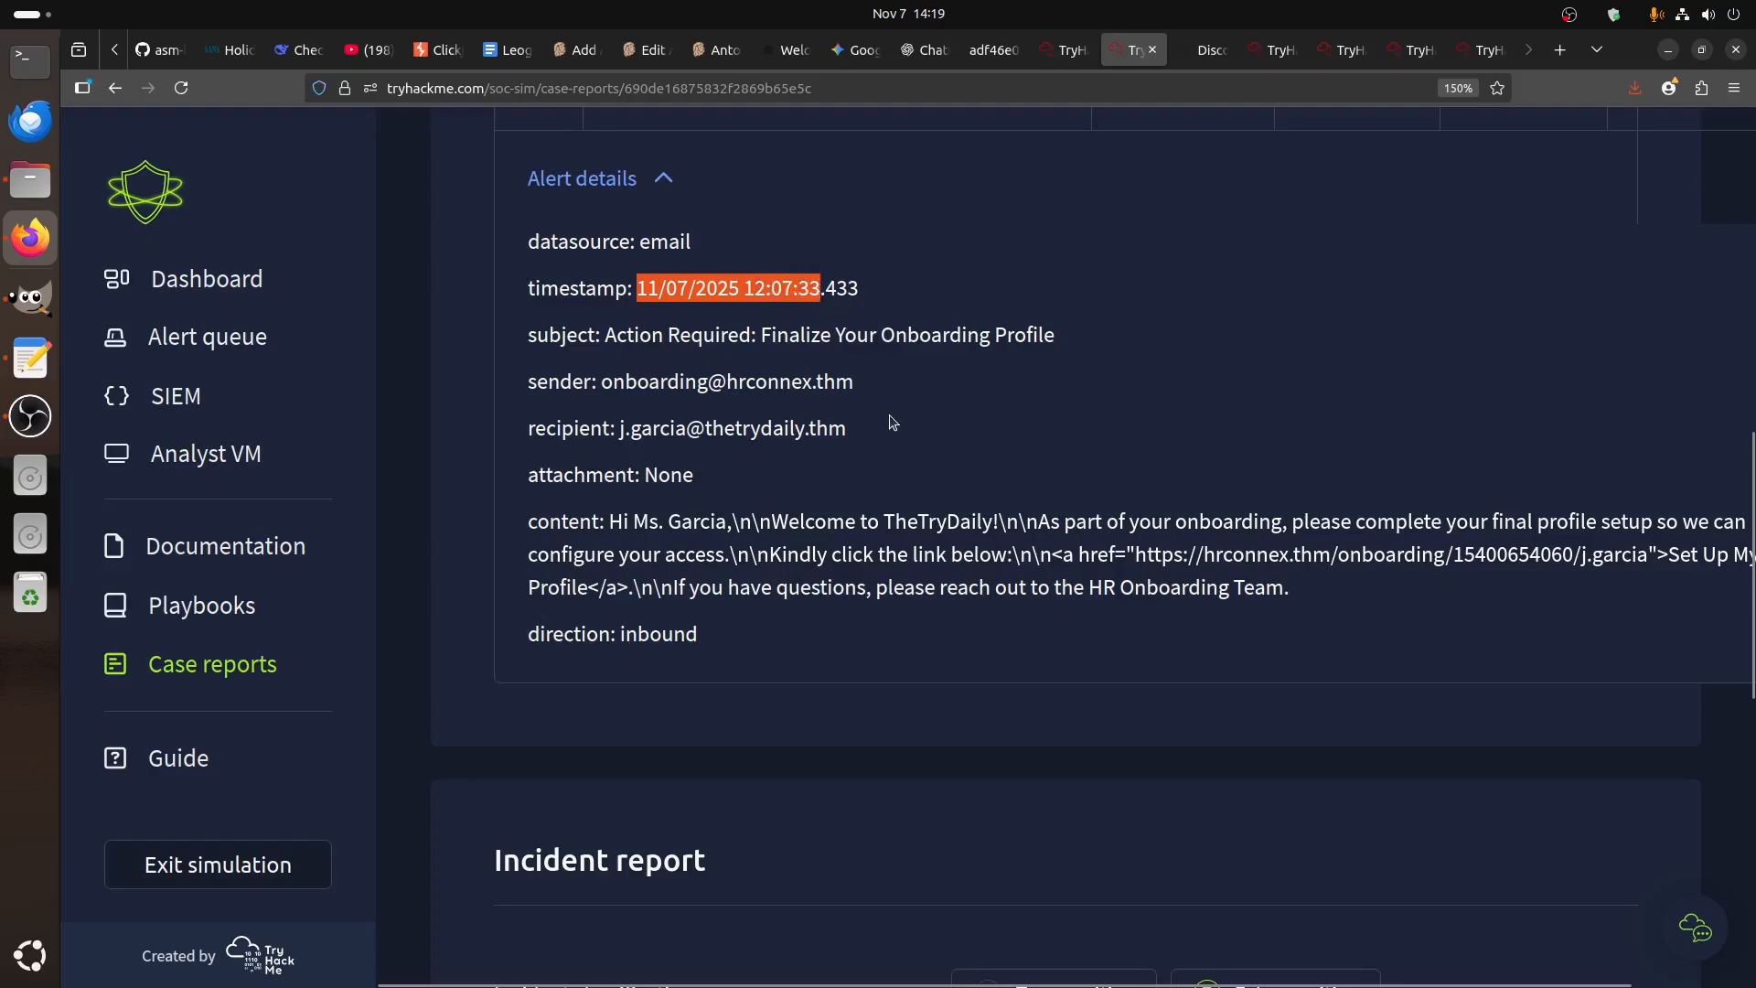
pyautogui.scroll(-5, 1195, 620)
pyautogui.click(1229, 867)
pyautogui.hotkey('ctrl', 'v')
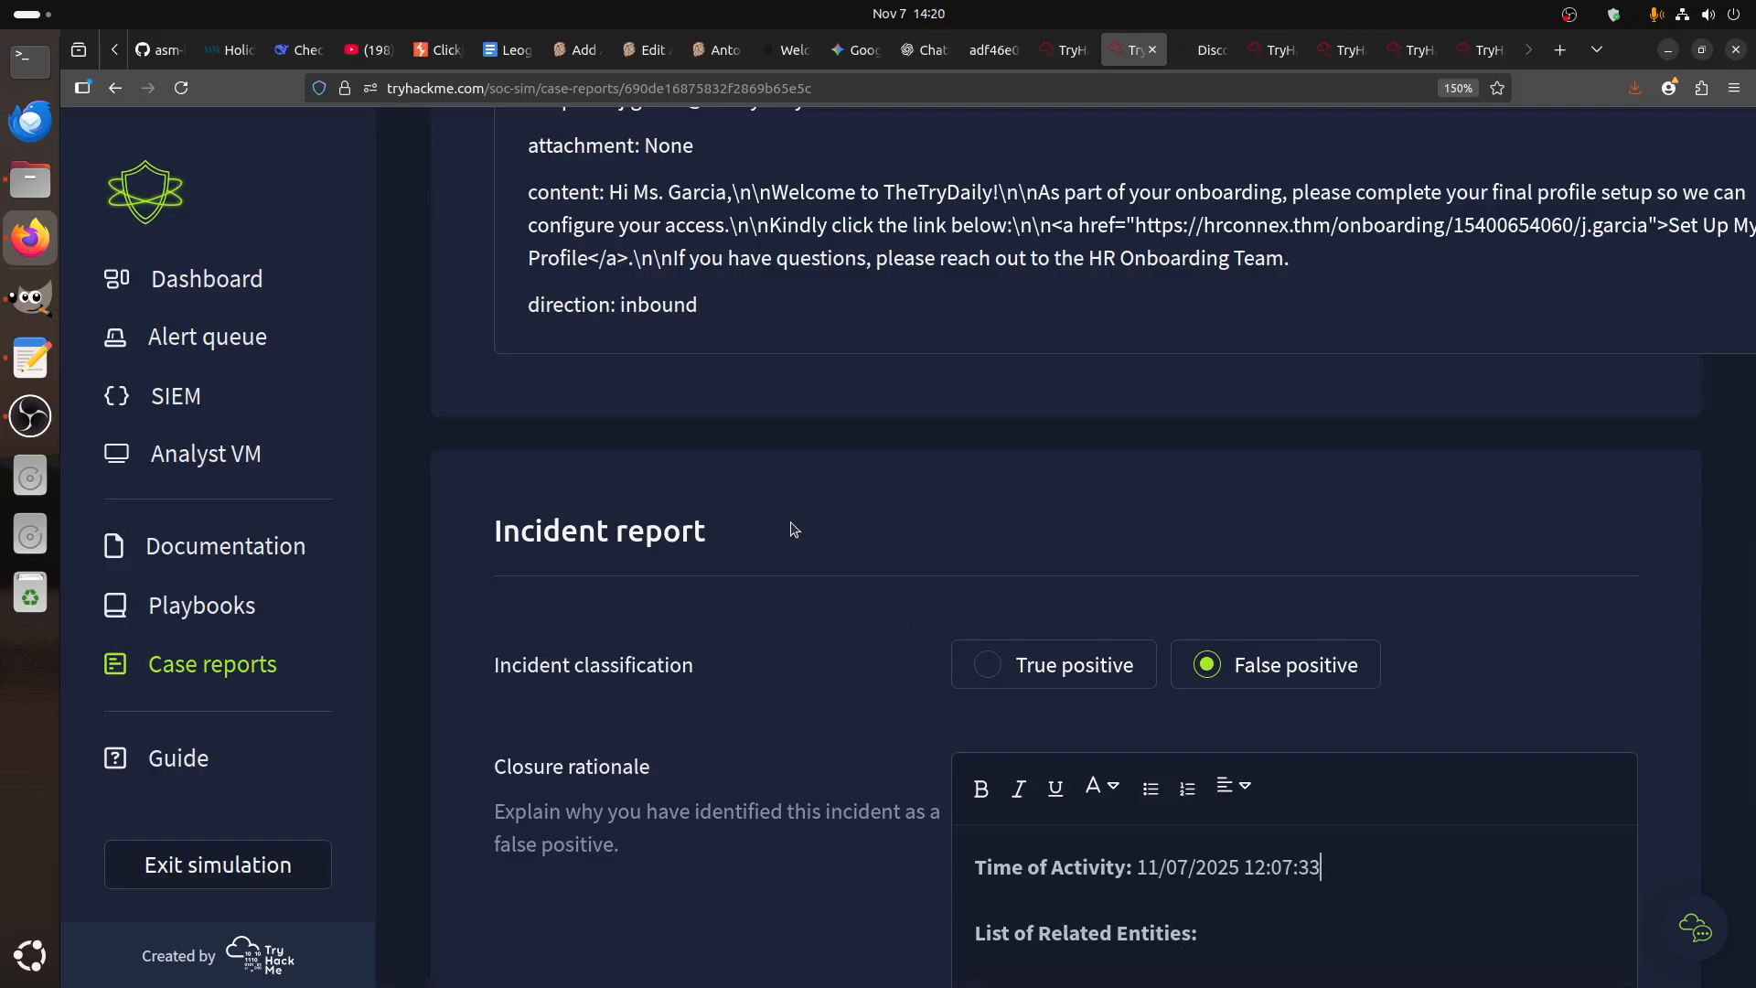
# - Copy the recipient's e-mail address from the alert details into the List of Related Entities
pyautogui.scroll(-2, 792, 529)
pyautogui.scroll(5, 792, 530)
pyautogui.scroll(3, 792, 530)
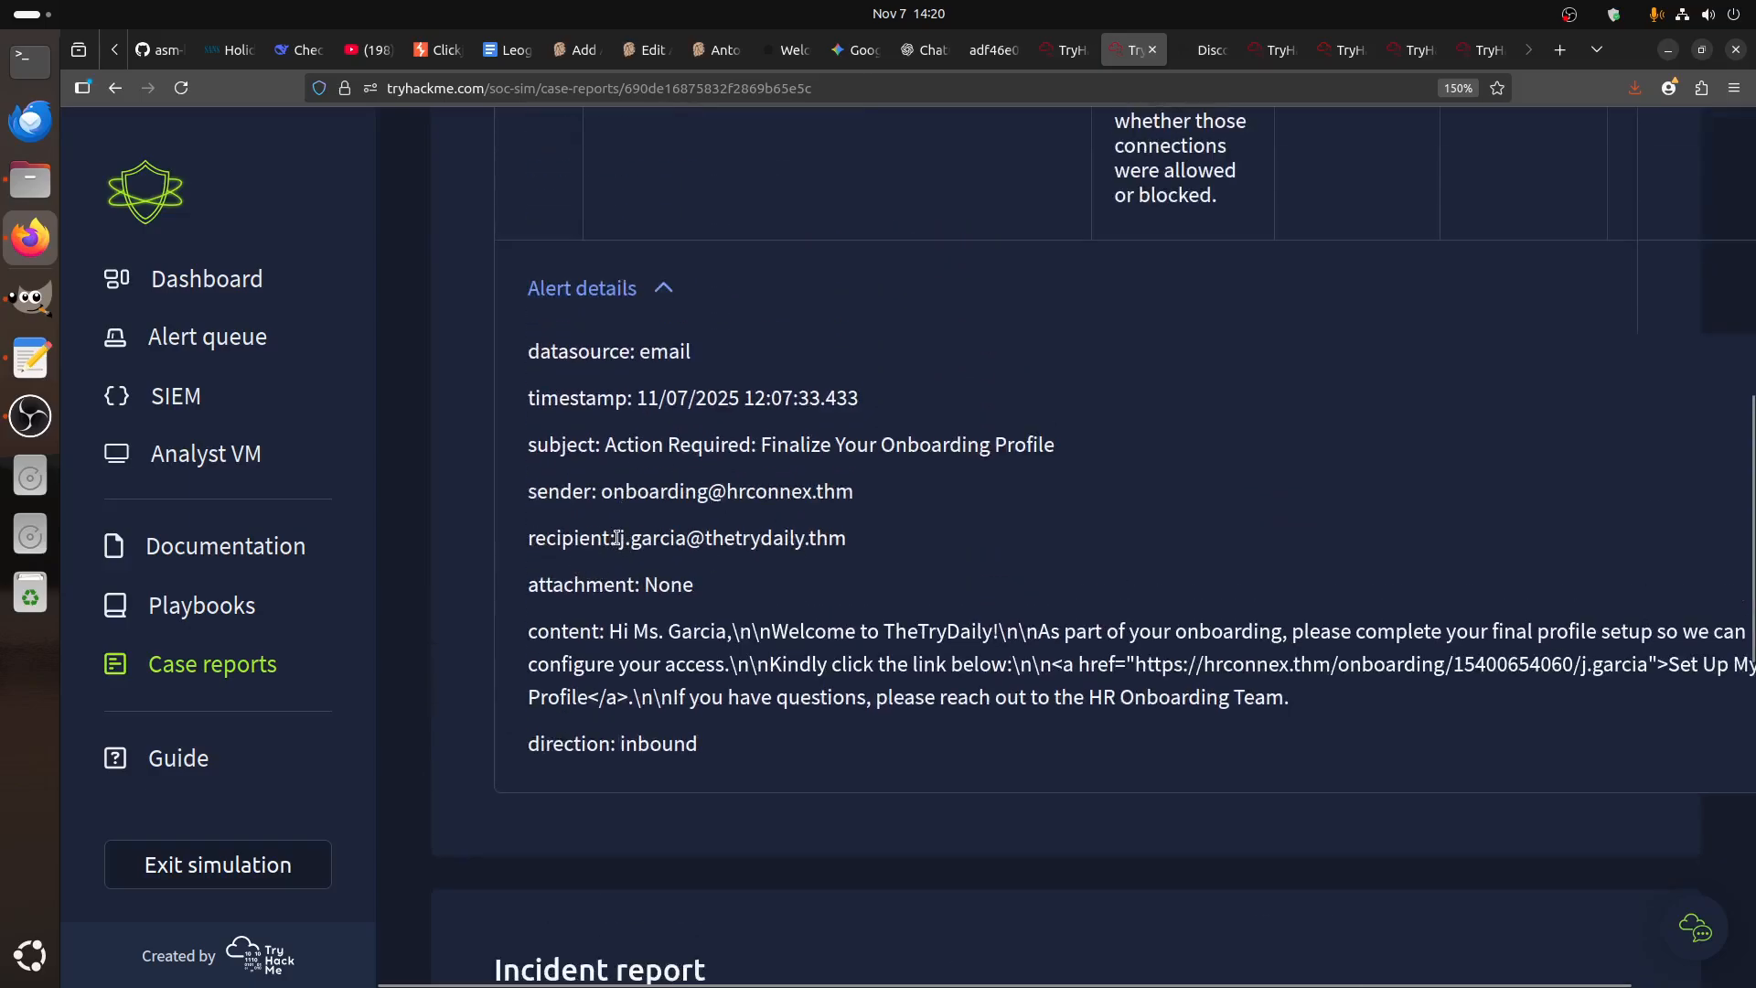
pyautogui.moveTo(620, 539); pyautogui.dragTo(892, 550)
pyautogui.hotkey('ctrl', 'c')
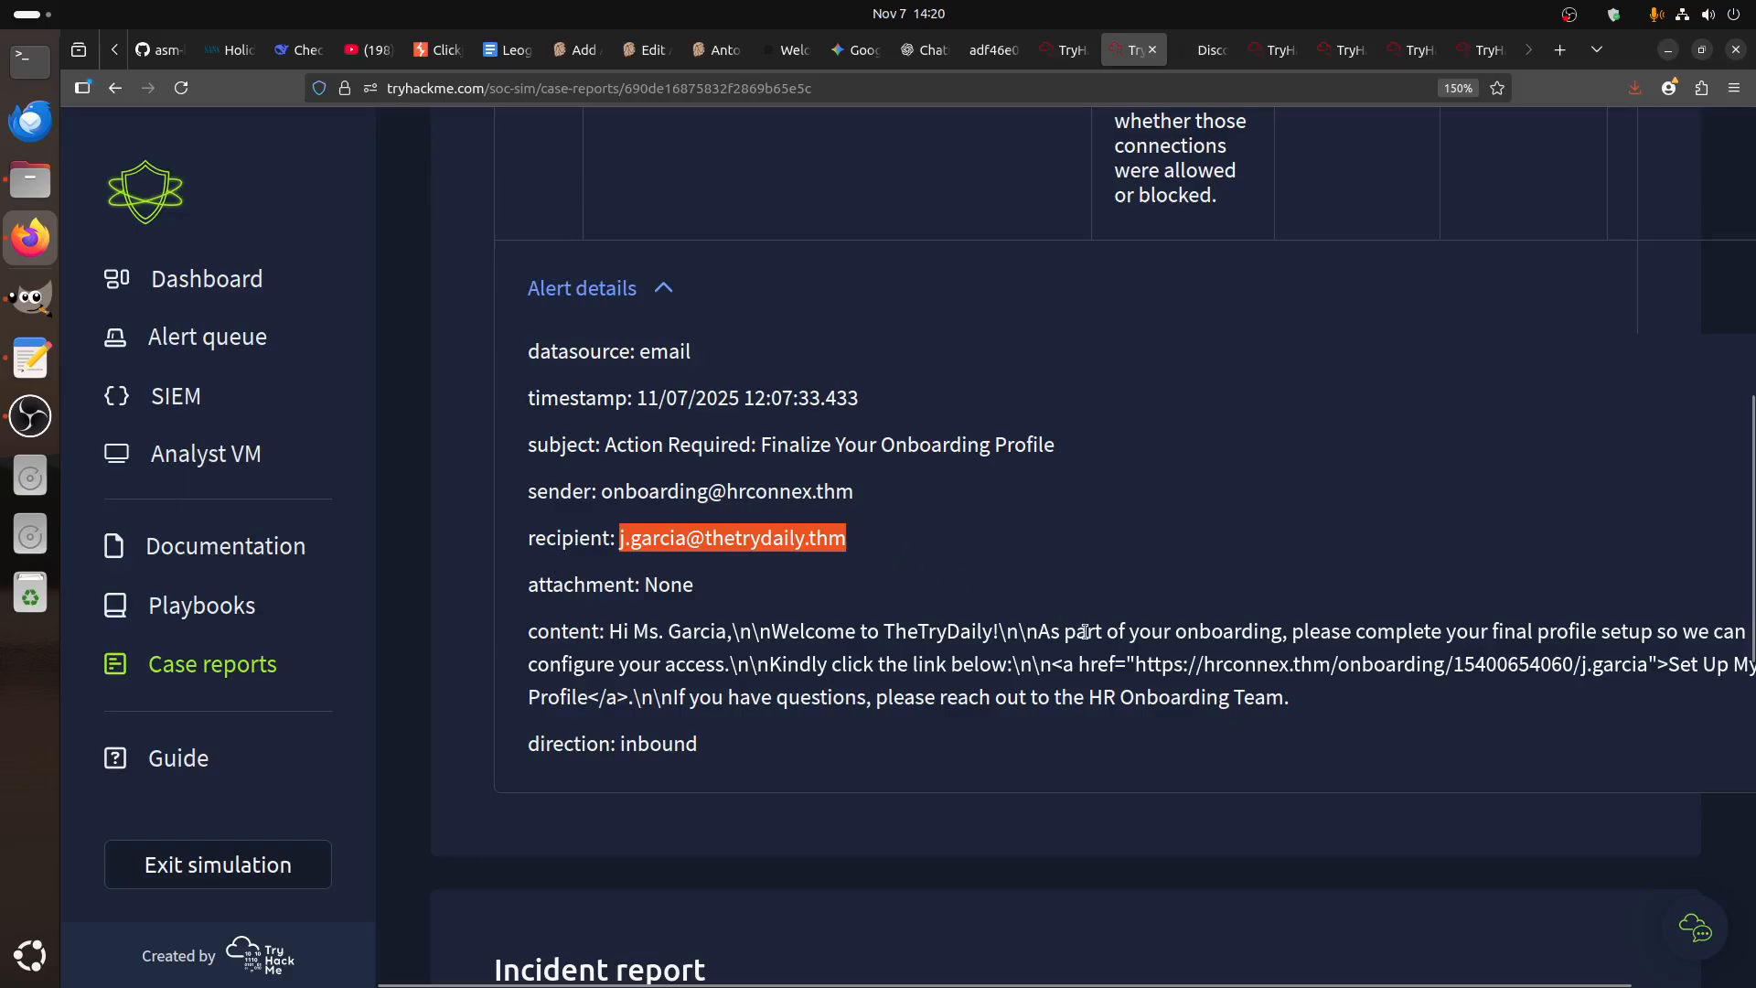
pyautogui.scroll(-9, 1098, 631)
pyautogui.hotkey('ctrl', 'v')
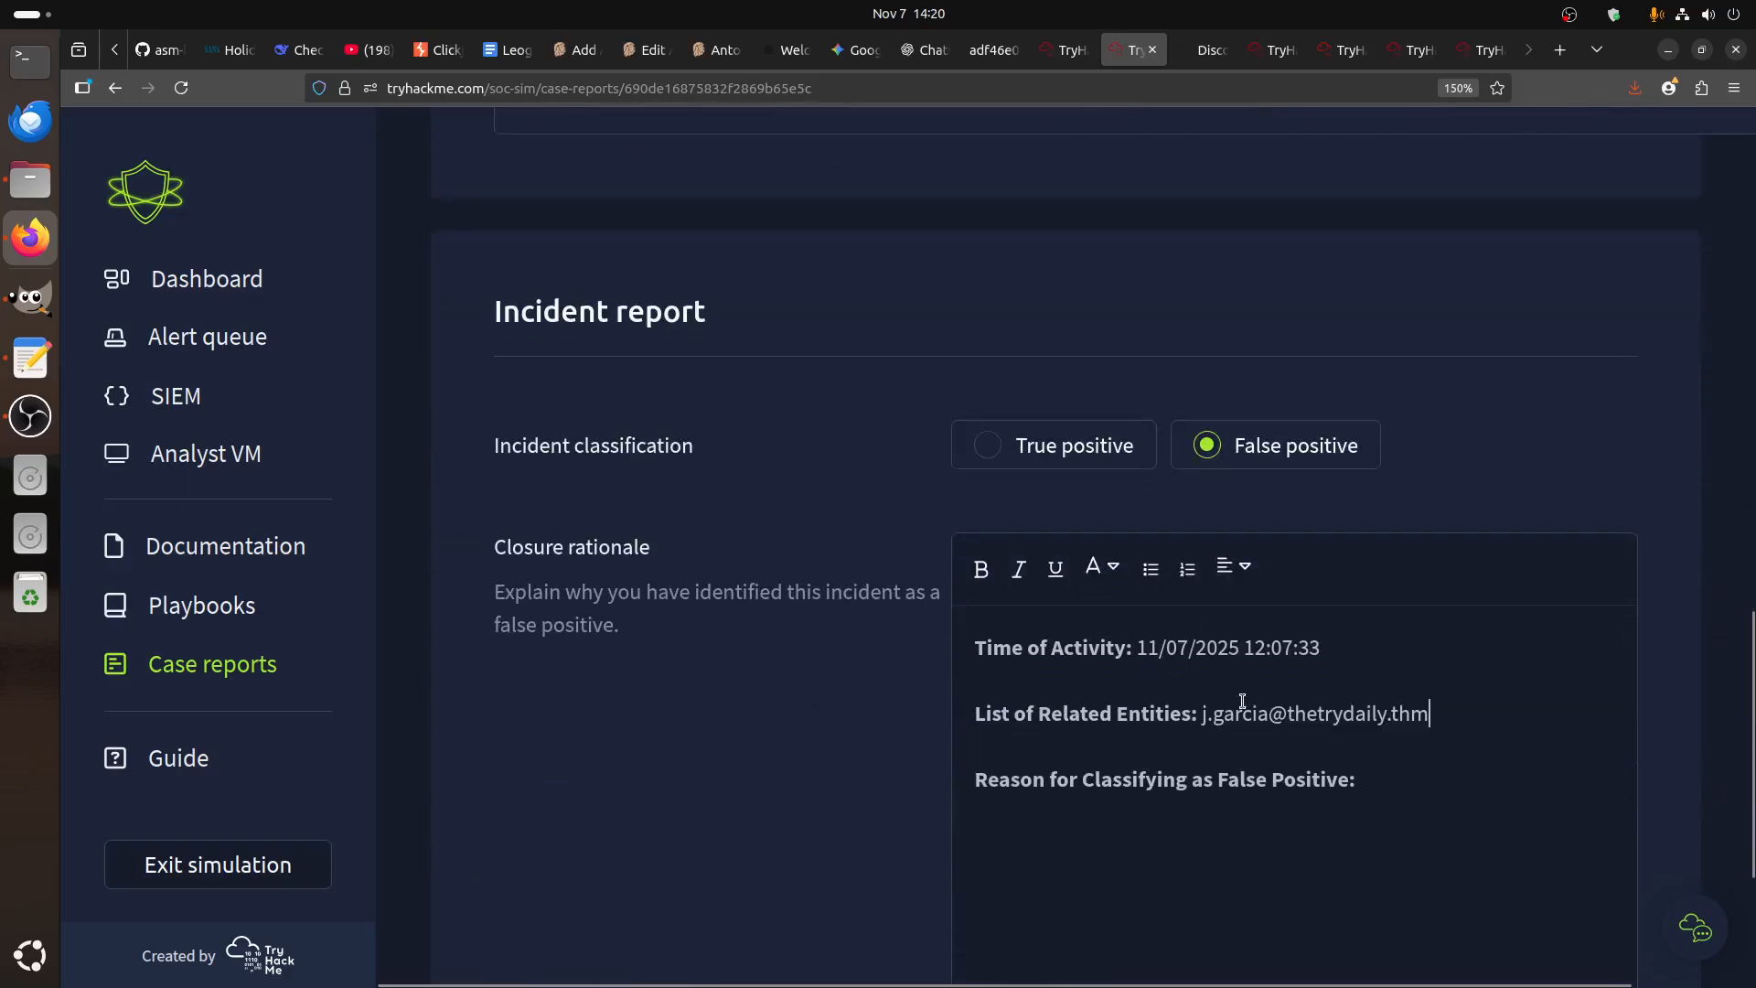
# - Look up the recipient's e-mail in the documentation's Employees table and add the employee's full name to the List of Related Entities
pyautogui.click(1413, 54)
pyautogui.click(1341, 55)
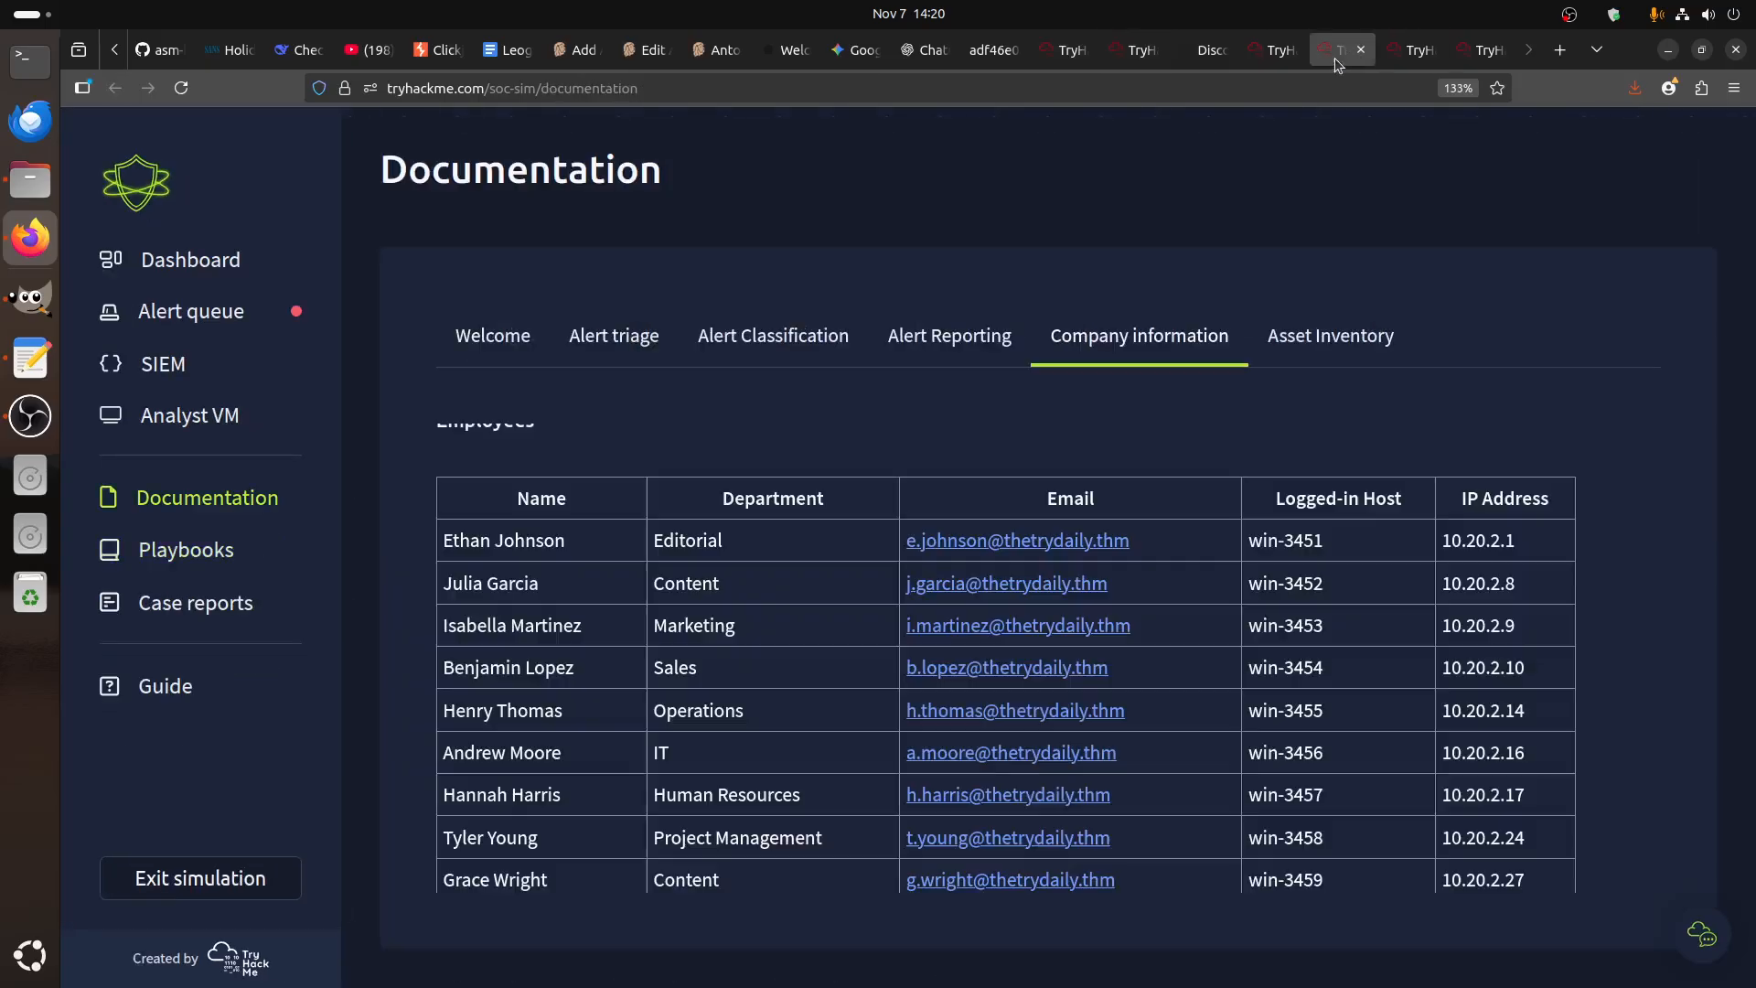
pyautogui.hotkey('ctrl', 'f')
pyautogui.hotkey('ctrl', 'v')
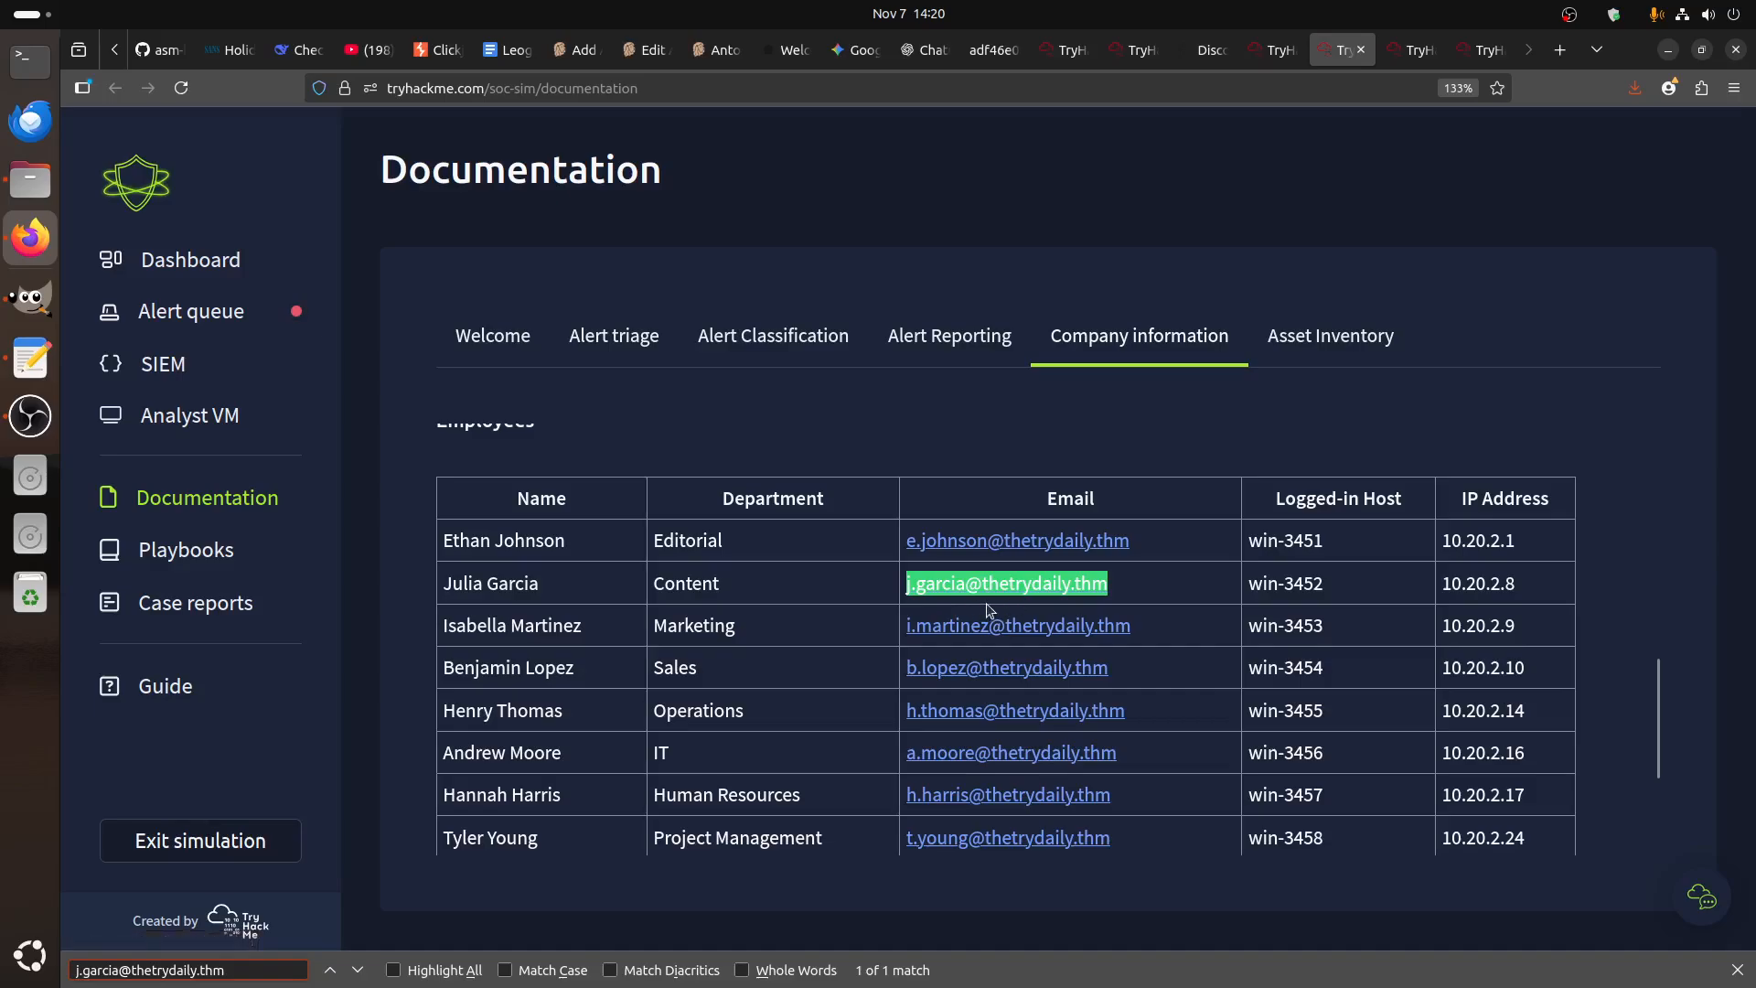
pyautogui.moveTo(549, 583); pyautogui.dragTo(442, 586)
pyautogui.hotkey('ctrl', 'c')
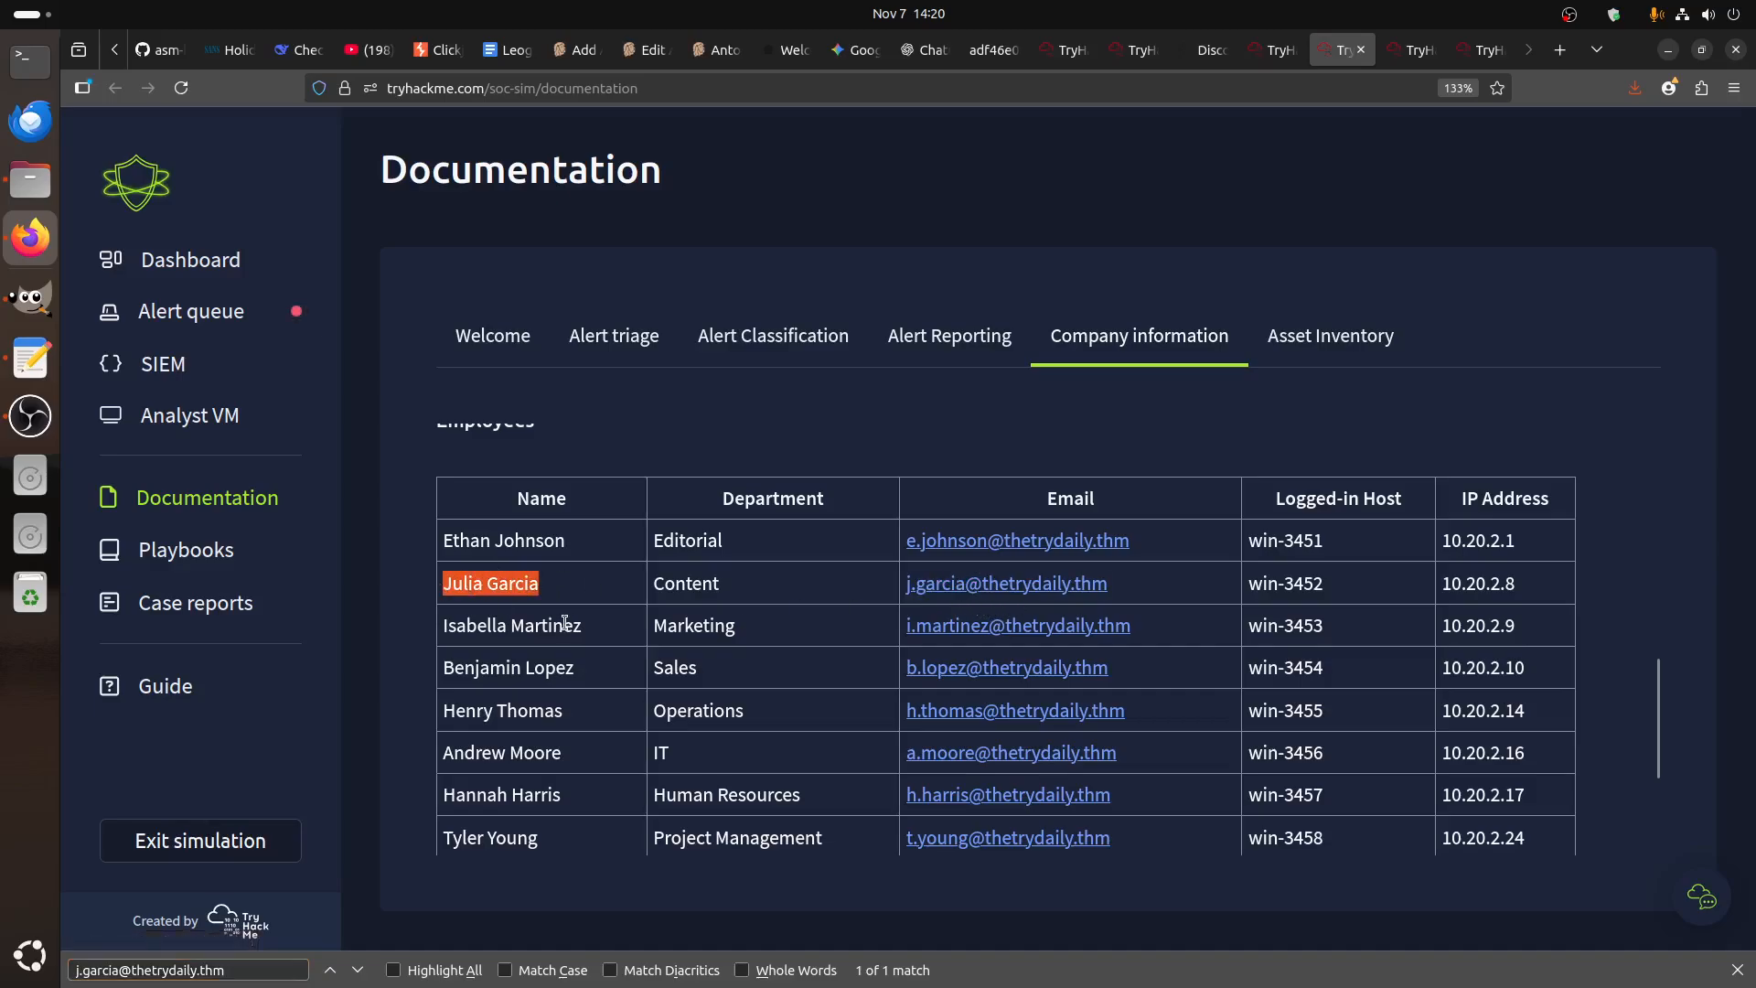
pyautogui.click(1134, 49)
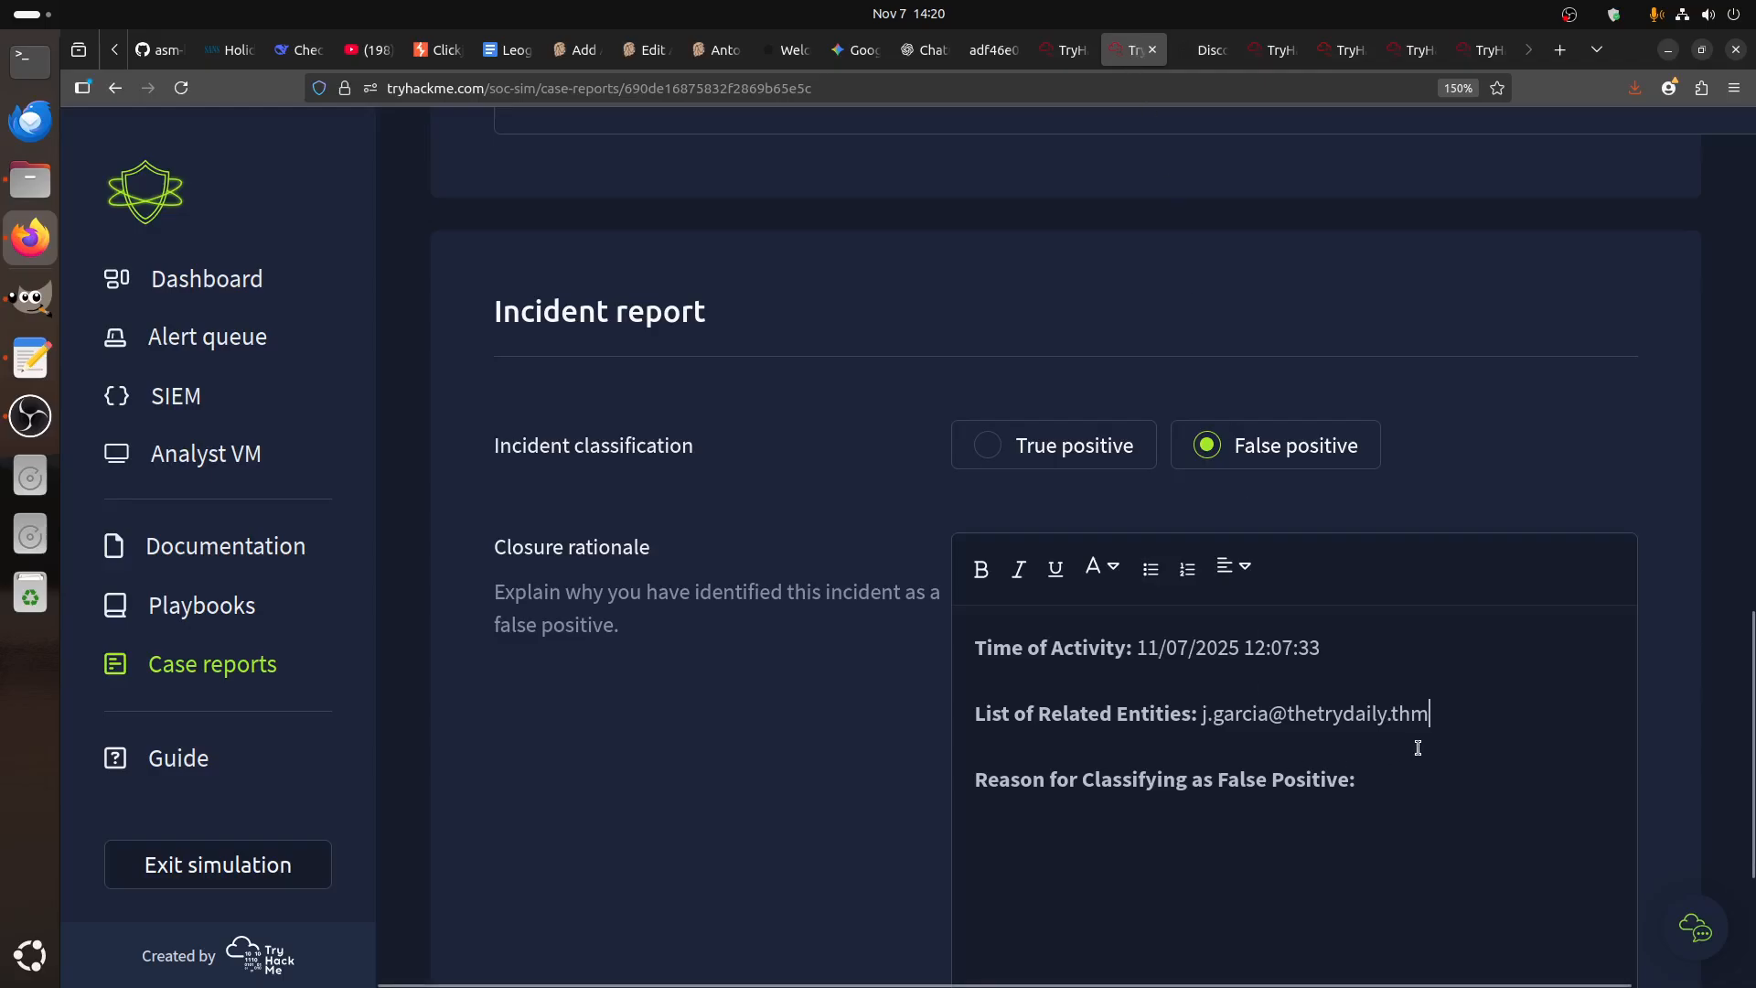
pyautogui.write(',')
pyautogui.hotkey('ctrl', 'v')
# - Look up the recipient's IP address in the documentation's Employees table and add 10.20.2.8 to the List of Related Entities
pyautogui.click(1272, 50)
pyautogui.click(1207, 50)
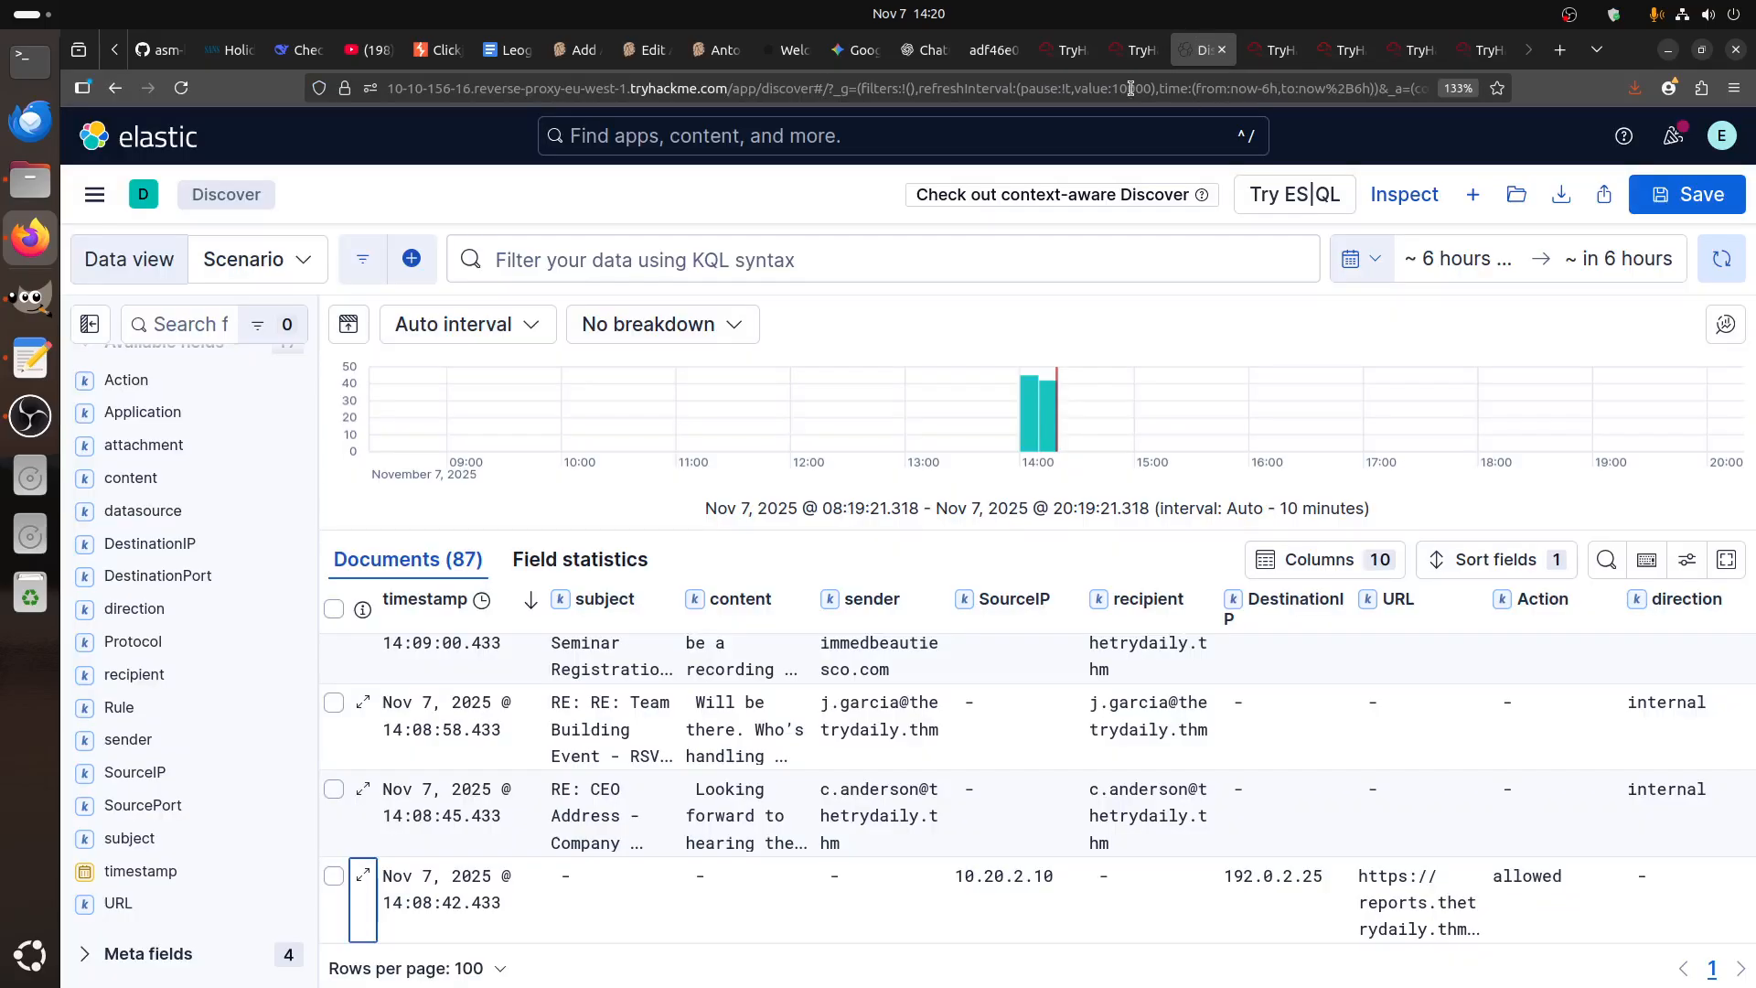
pyautogui.click(1272, 49)
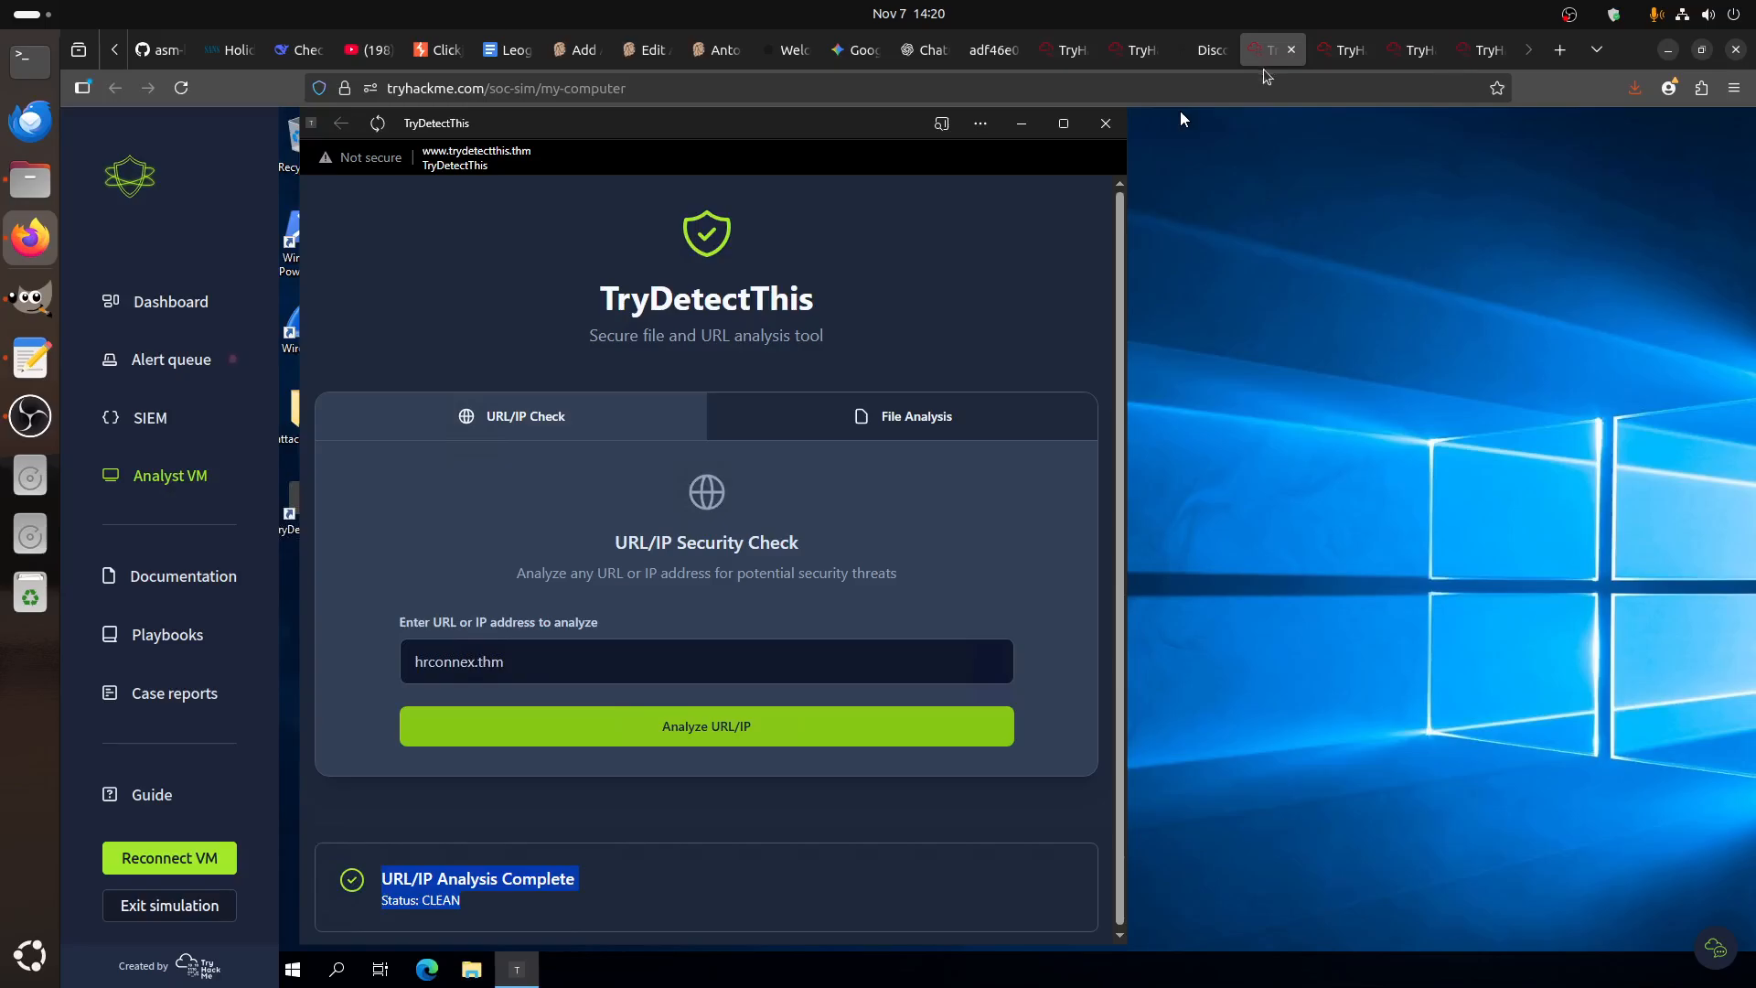
pyautogui.click(1344, 61)
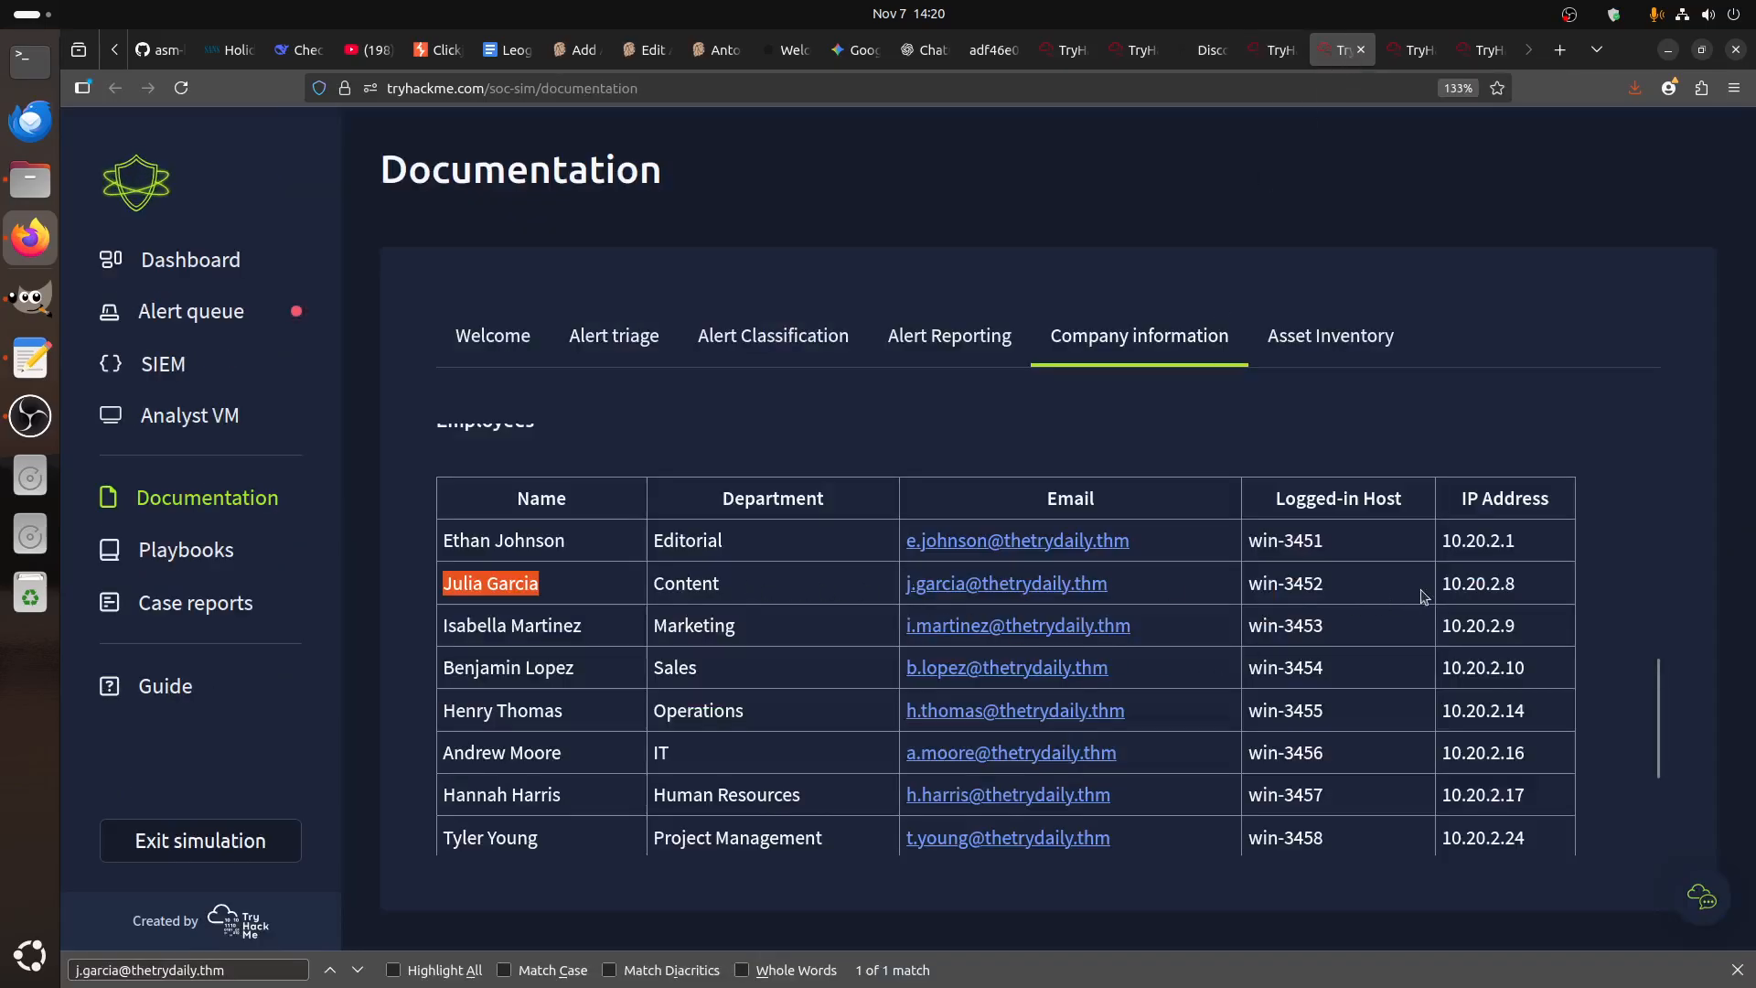
pyautogui.moveTo(1536, 590); pyautogui.dragTo(1442, 586)
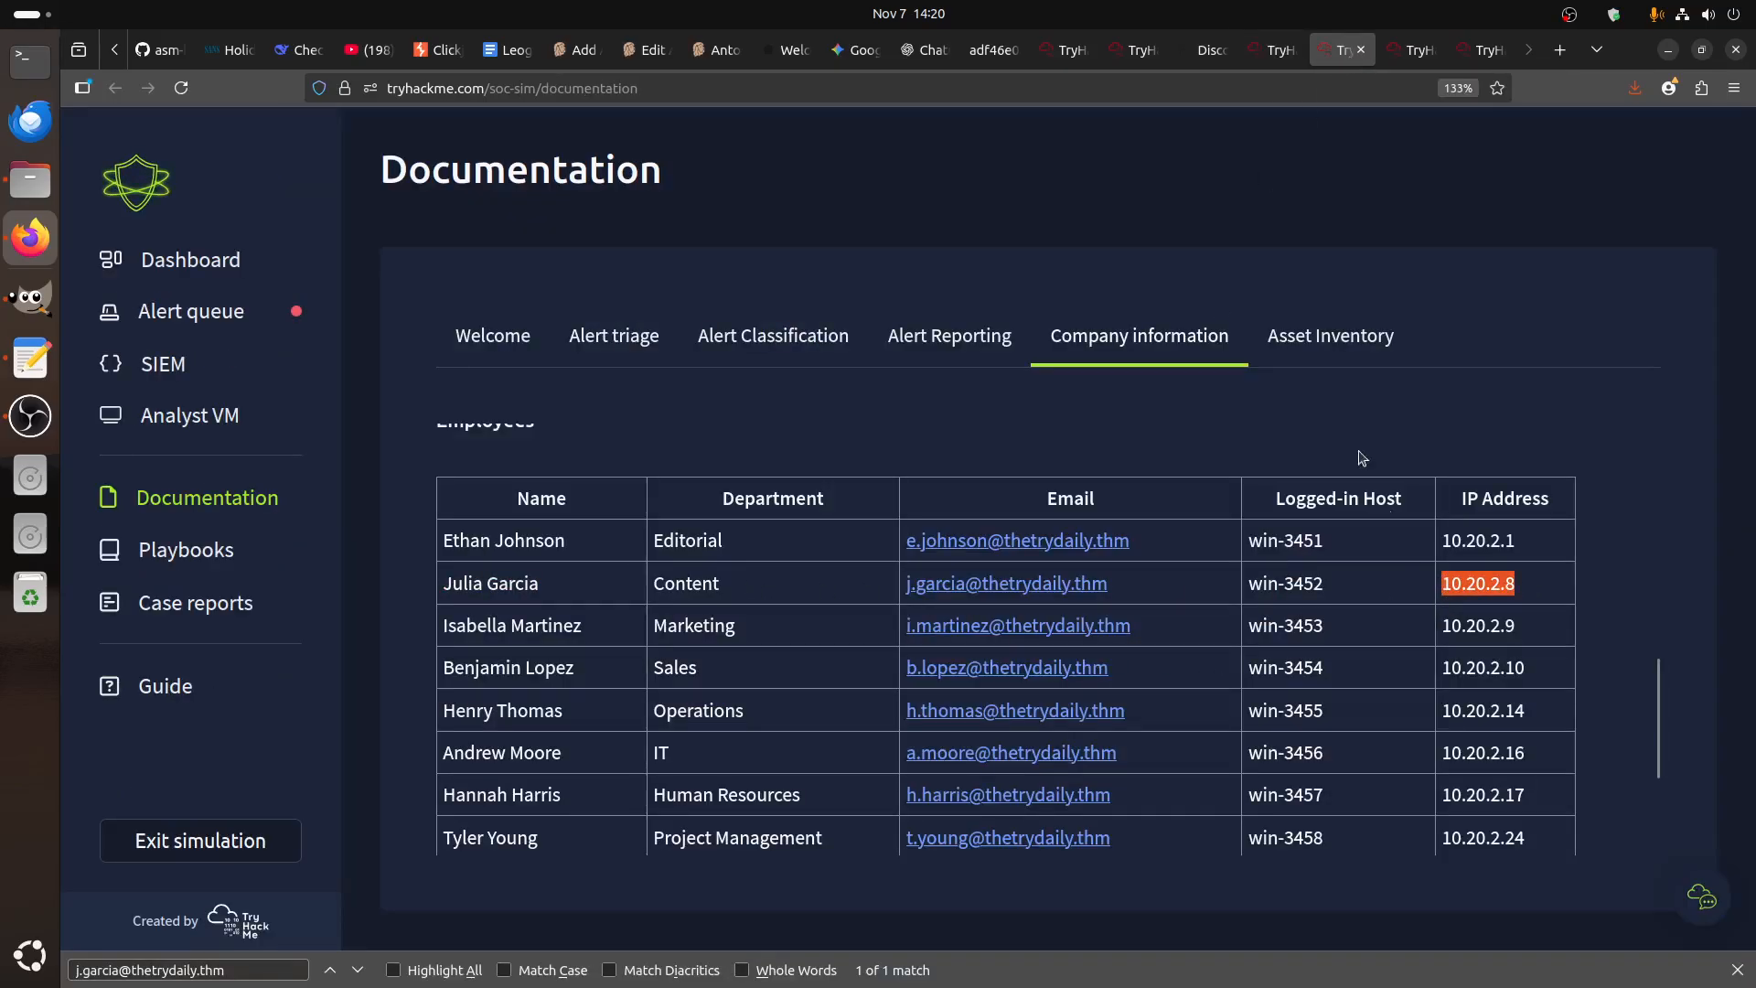
pyautogui.click(1068, 55)
pyautogui.click(1134, 51)
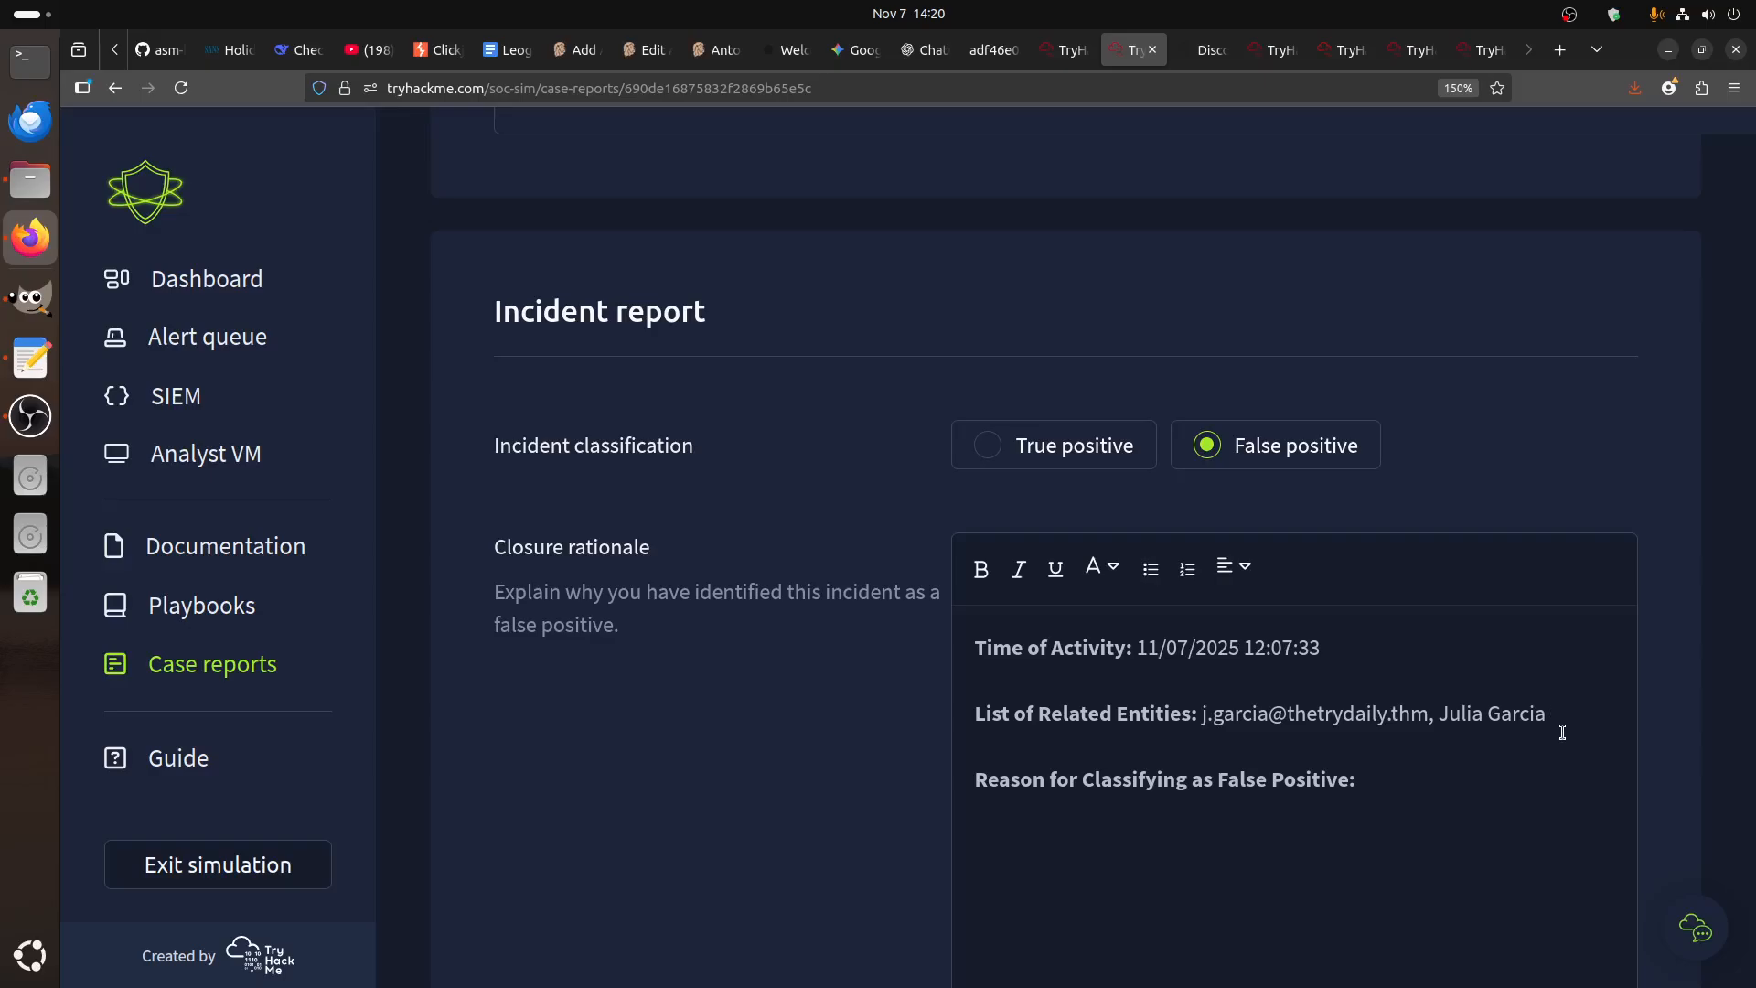
pyautogui.write(', 10.20.2.8')
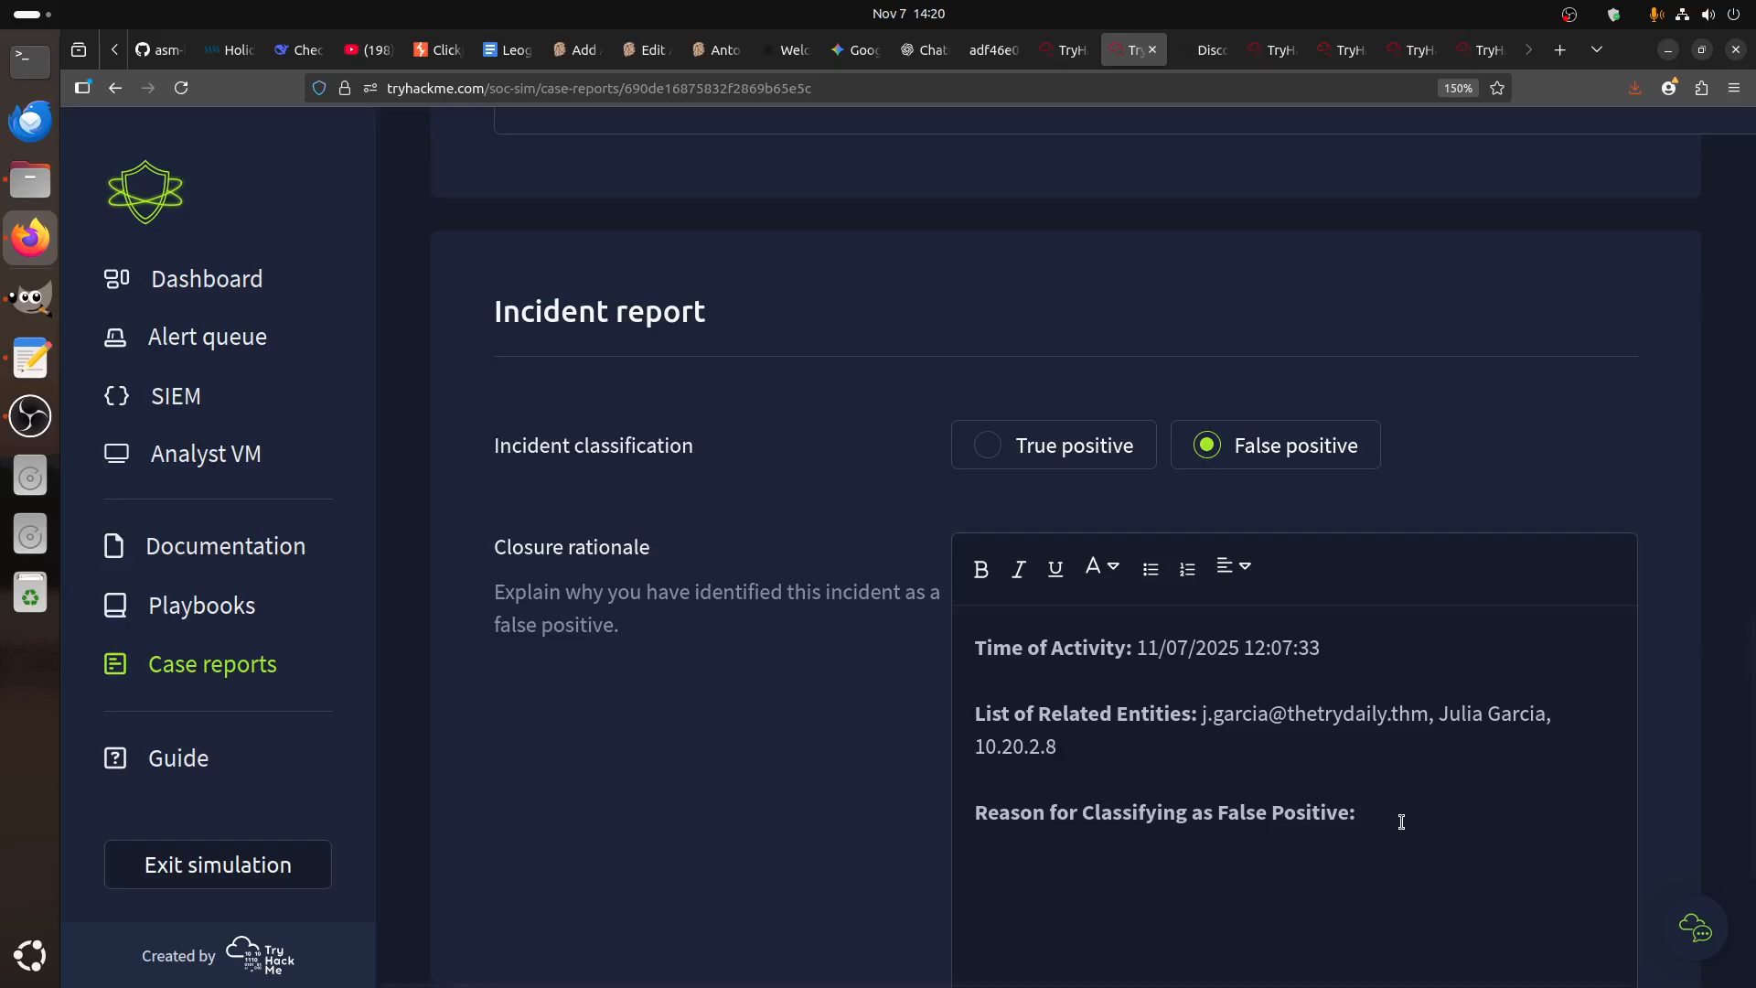
# - Check the TryDetectThis result and begin the Reason for Classifying as False Positive with "TryDetectThis website report the domain"
pyautogui.click(1347, 50)
pyautogui.click(1276, 51)
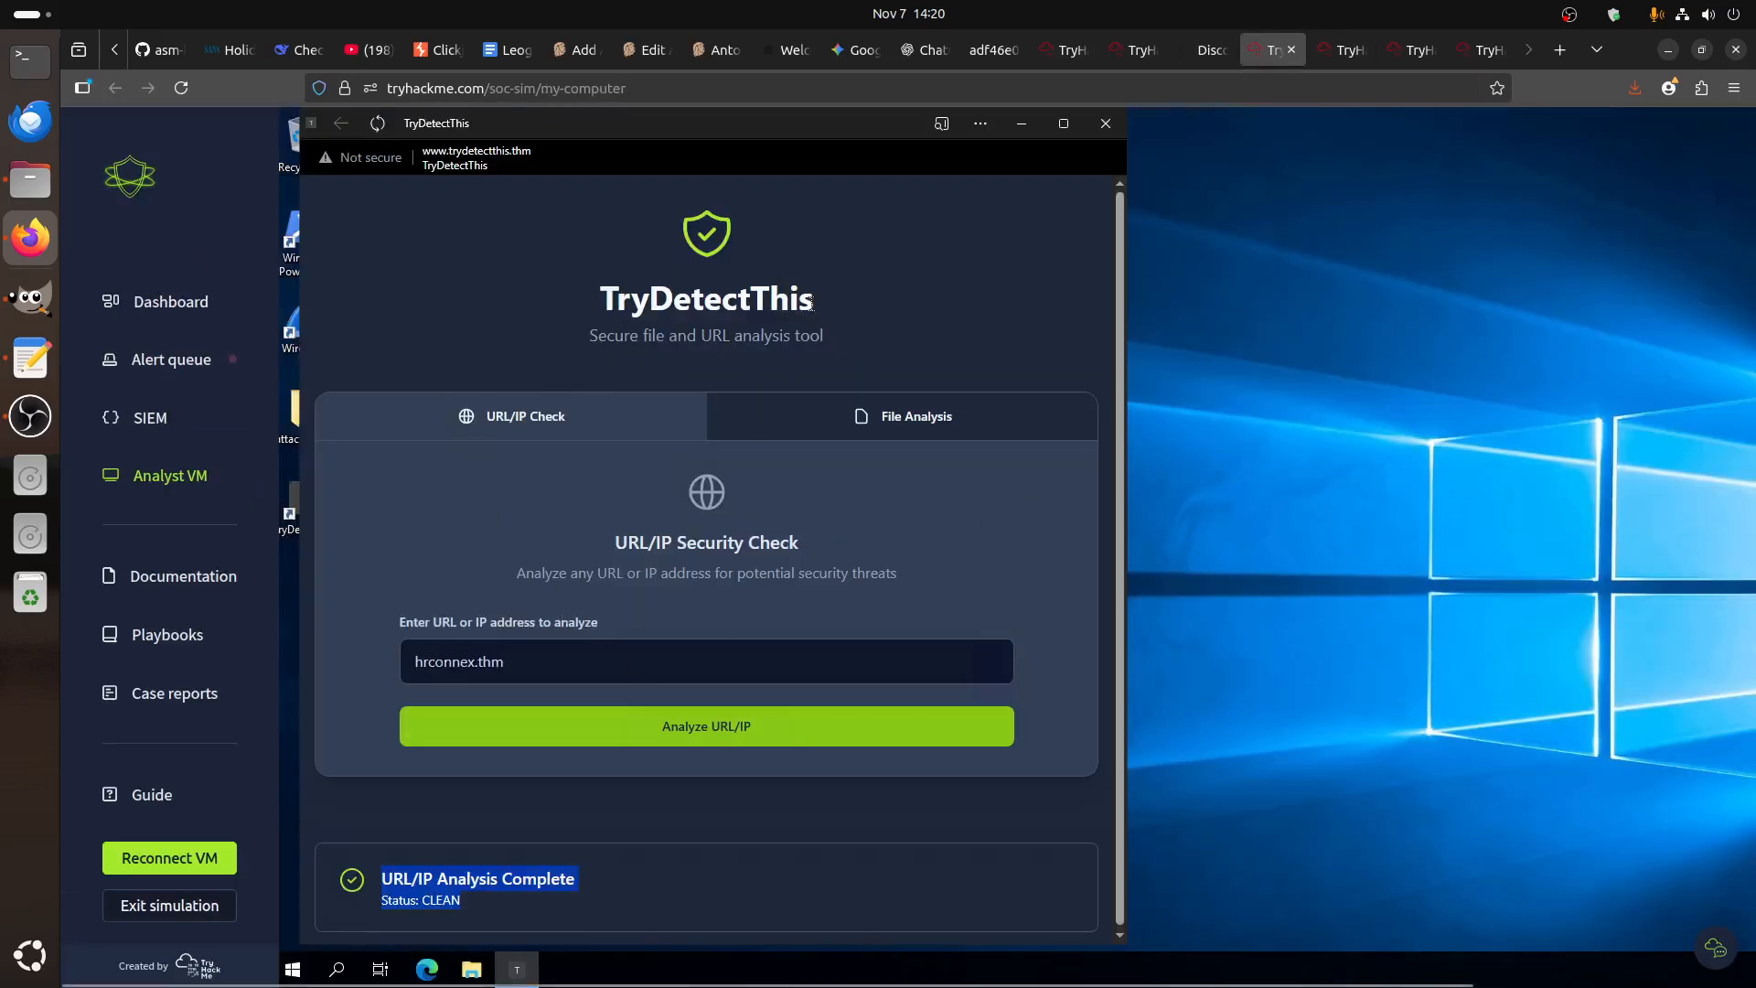
pyautogui.click(1139, 50)
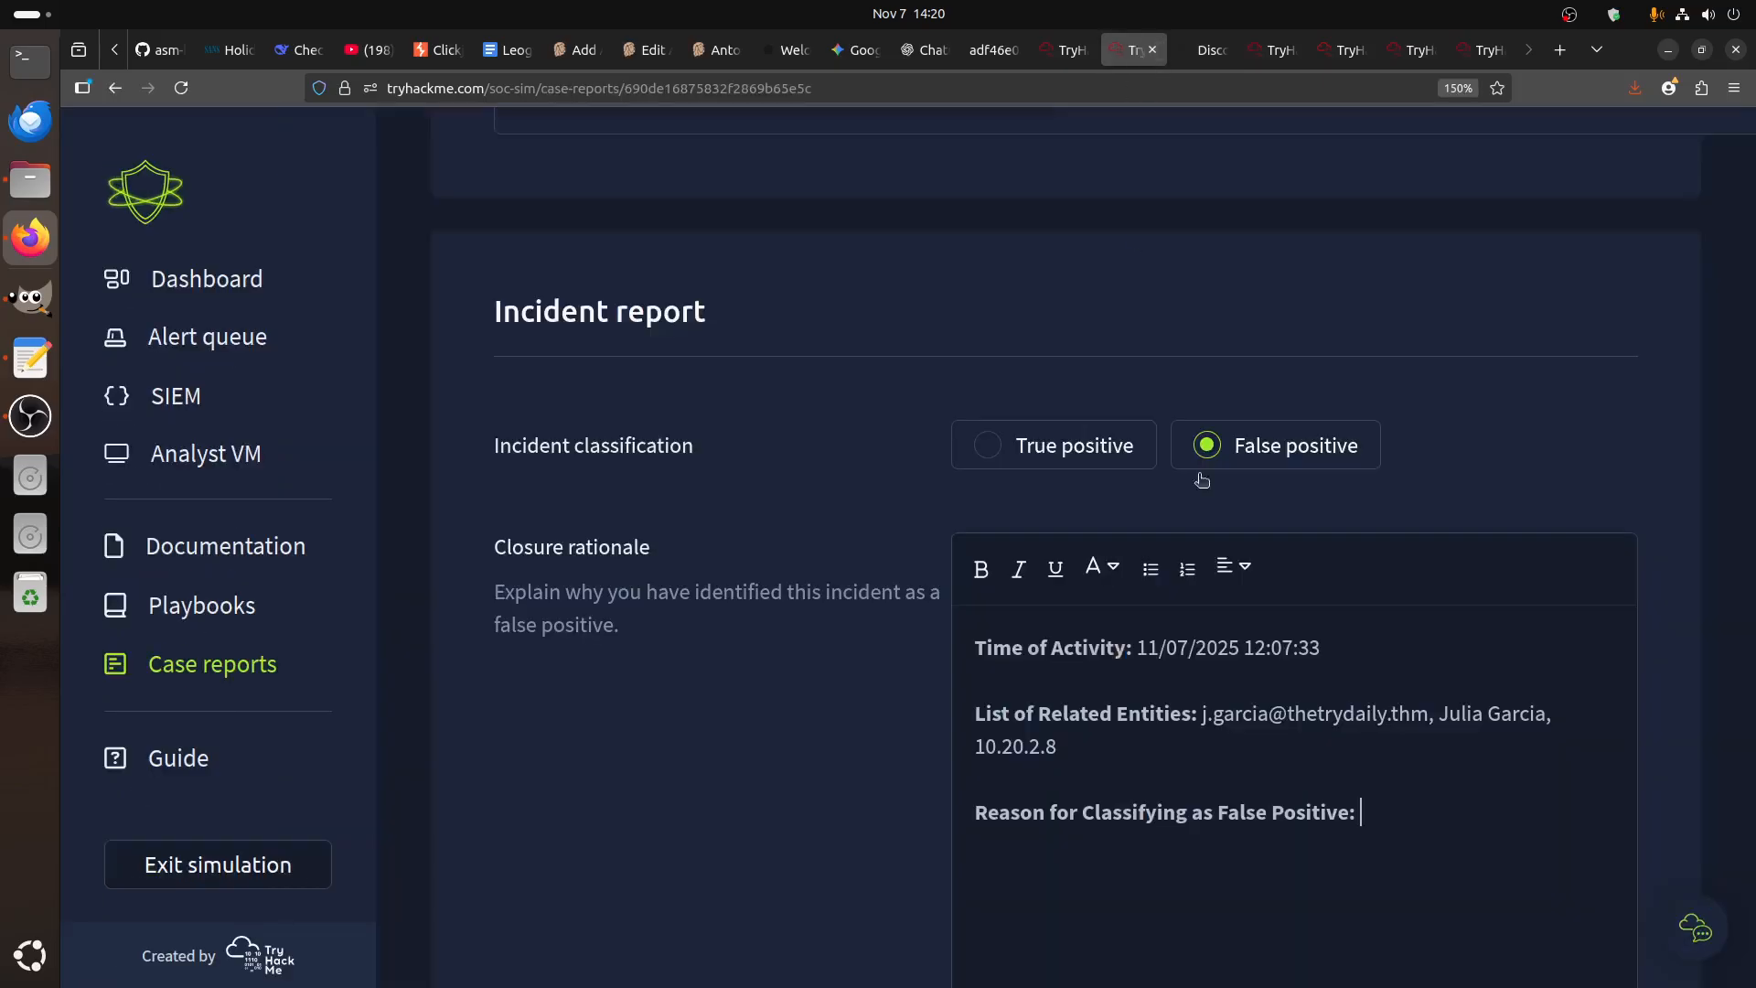
pyautogui.write('TryDetectThis website')
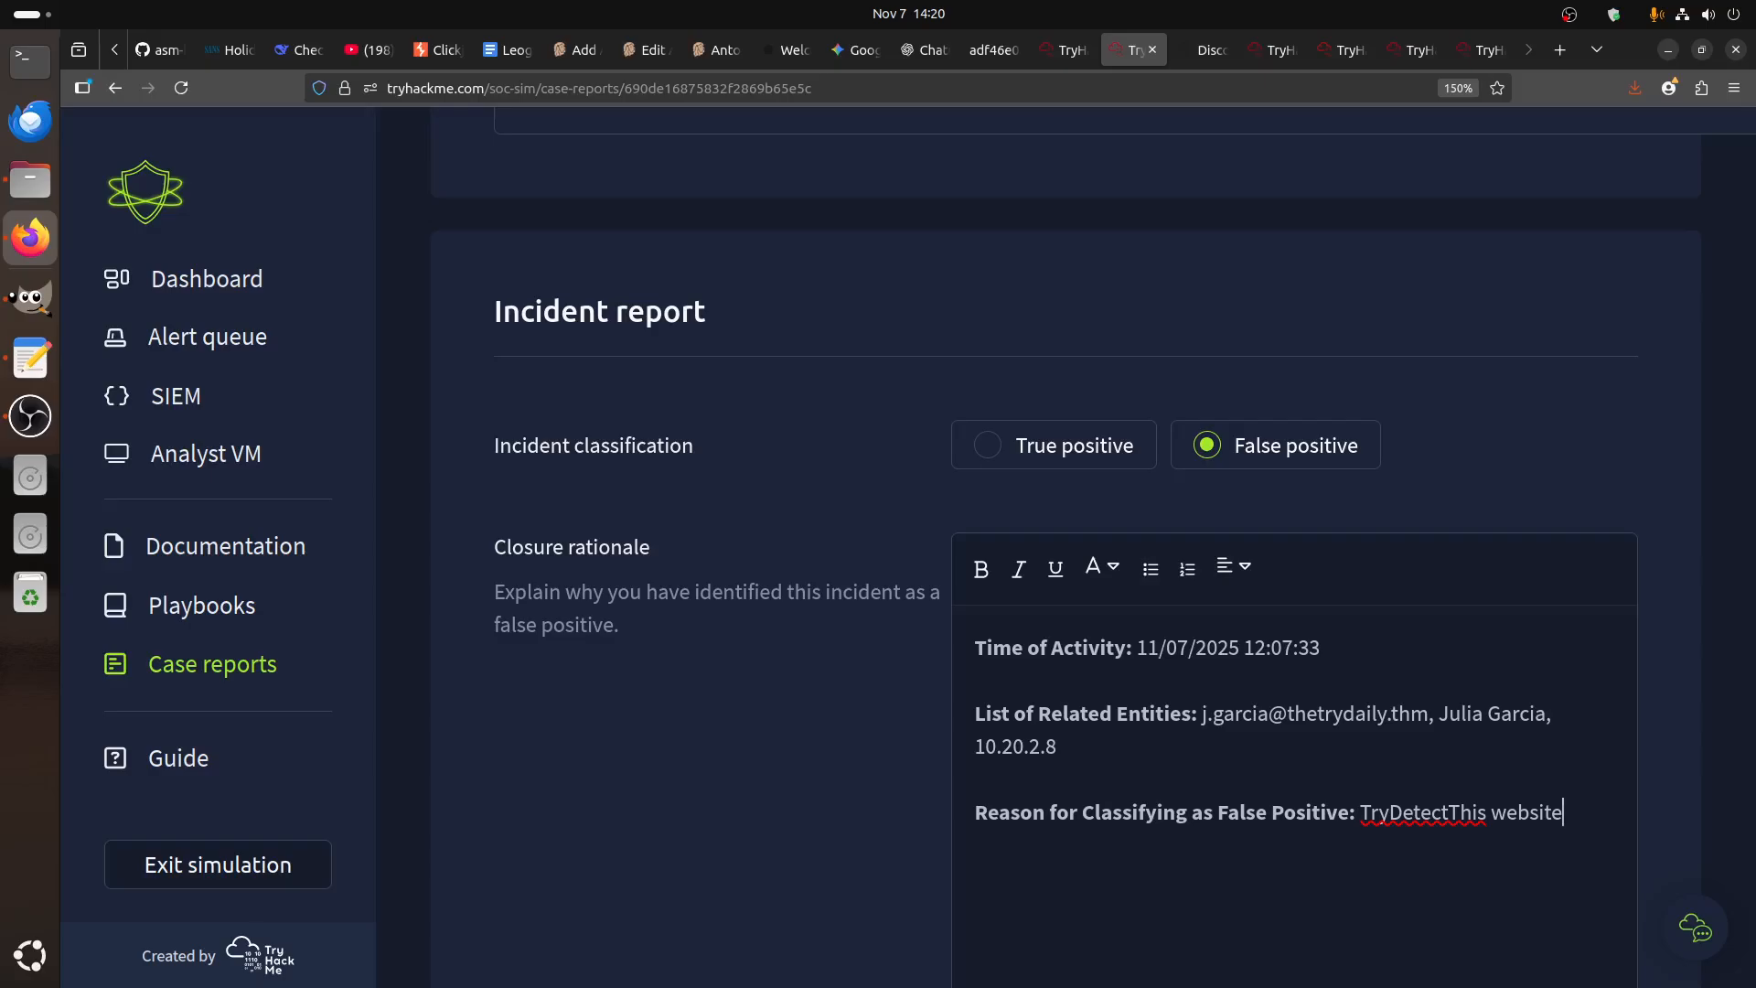
pyautogui.write(' de')
pyautogui.press('BackSpace')
pyautogui.press('BackSpace')
pyautogui.write('report to')
pyautogui.press('BackSpace')
pyautogui.write('he r')
pyautogui.write('domain')
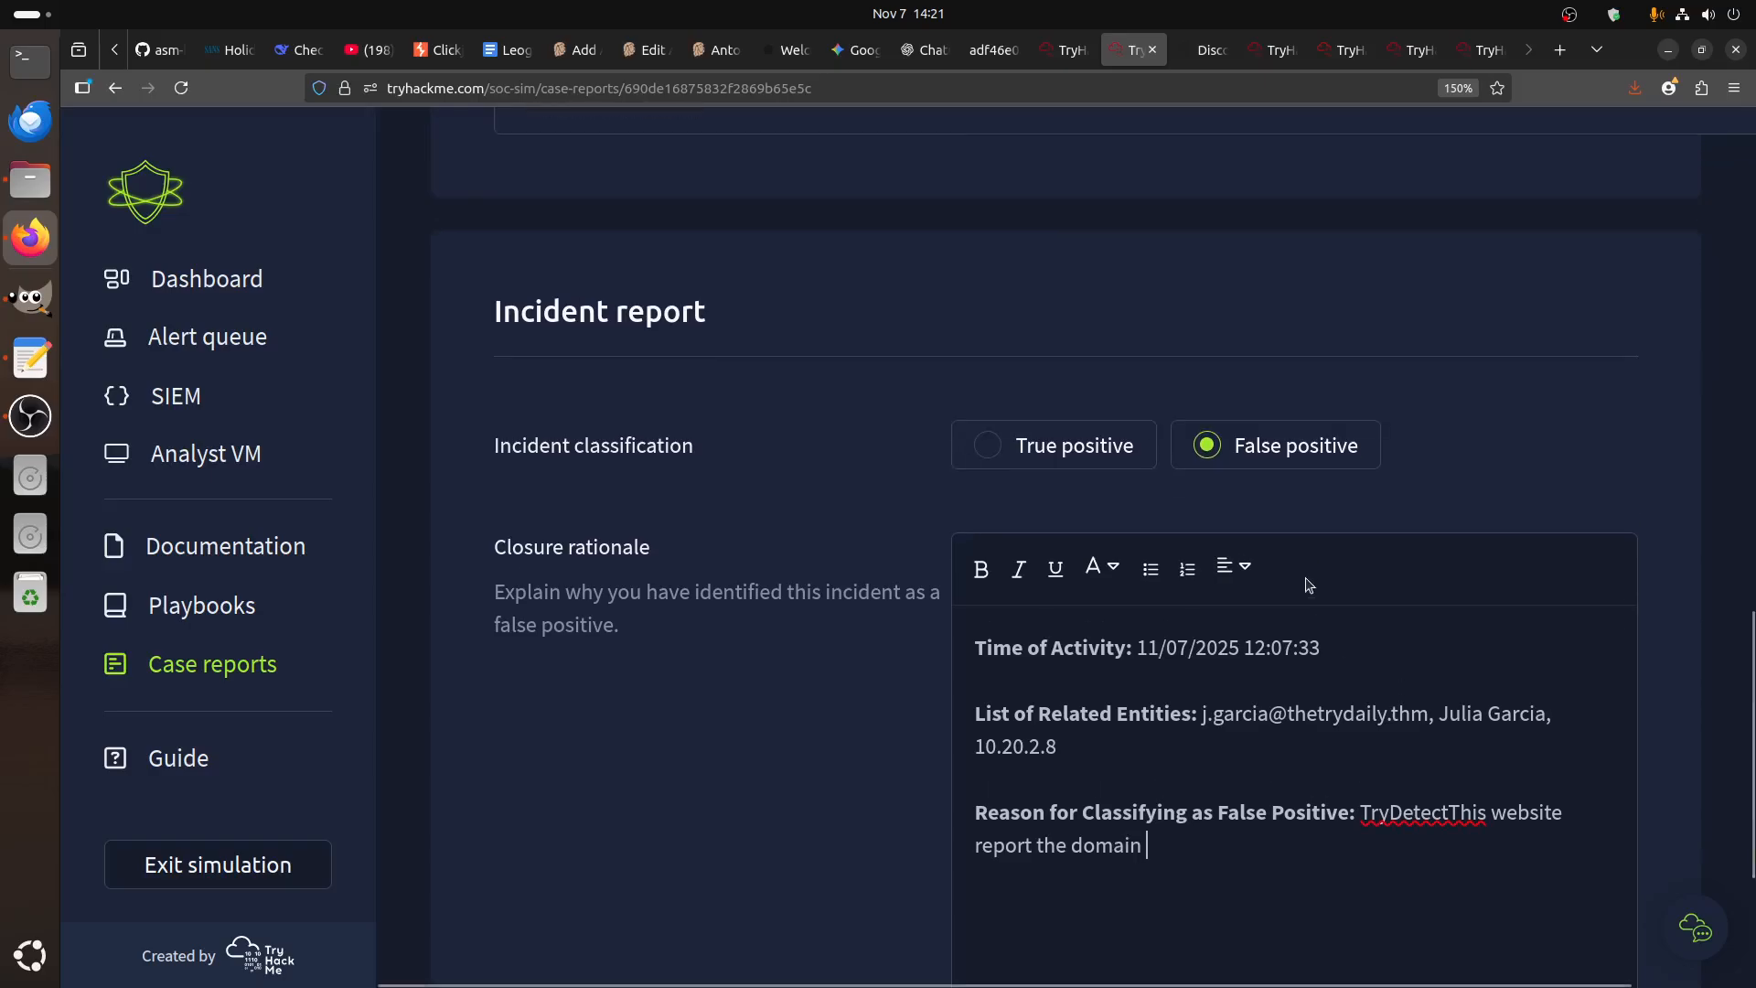
# - Copy the domain hrconnex.thm from the alert's e-mail content into the reason and complete the sentence with "is clean and safe."
pyautogui.scroll(6, 1280, 588)
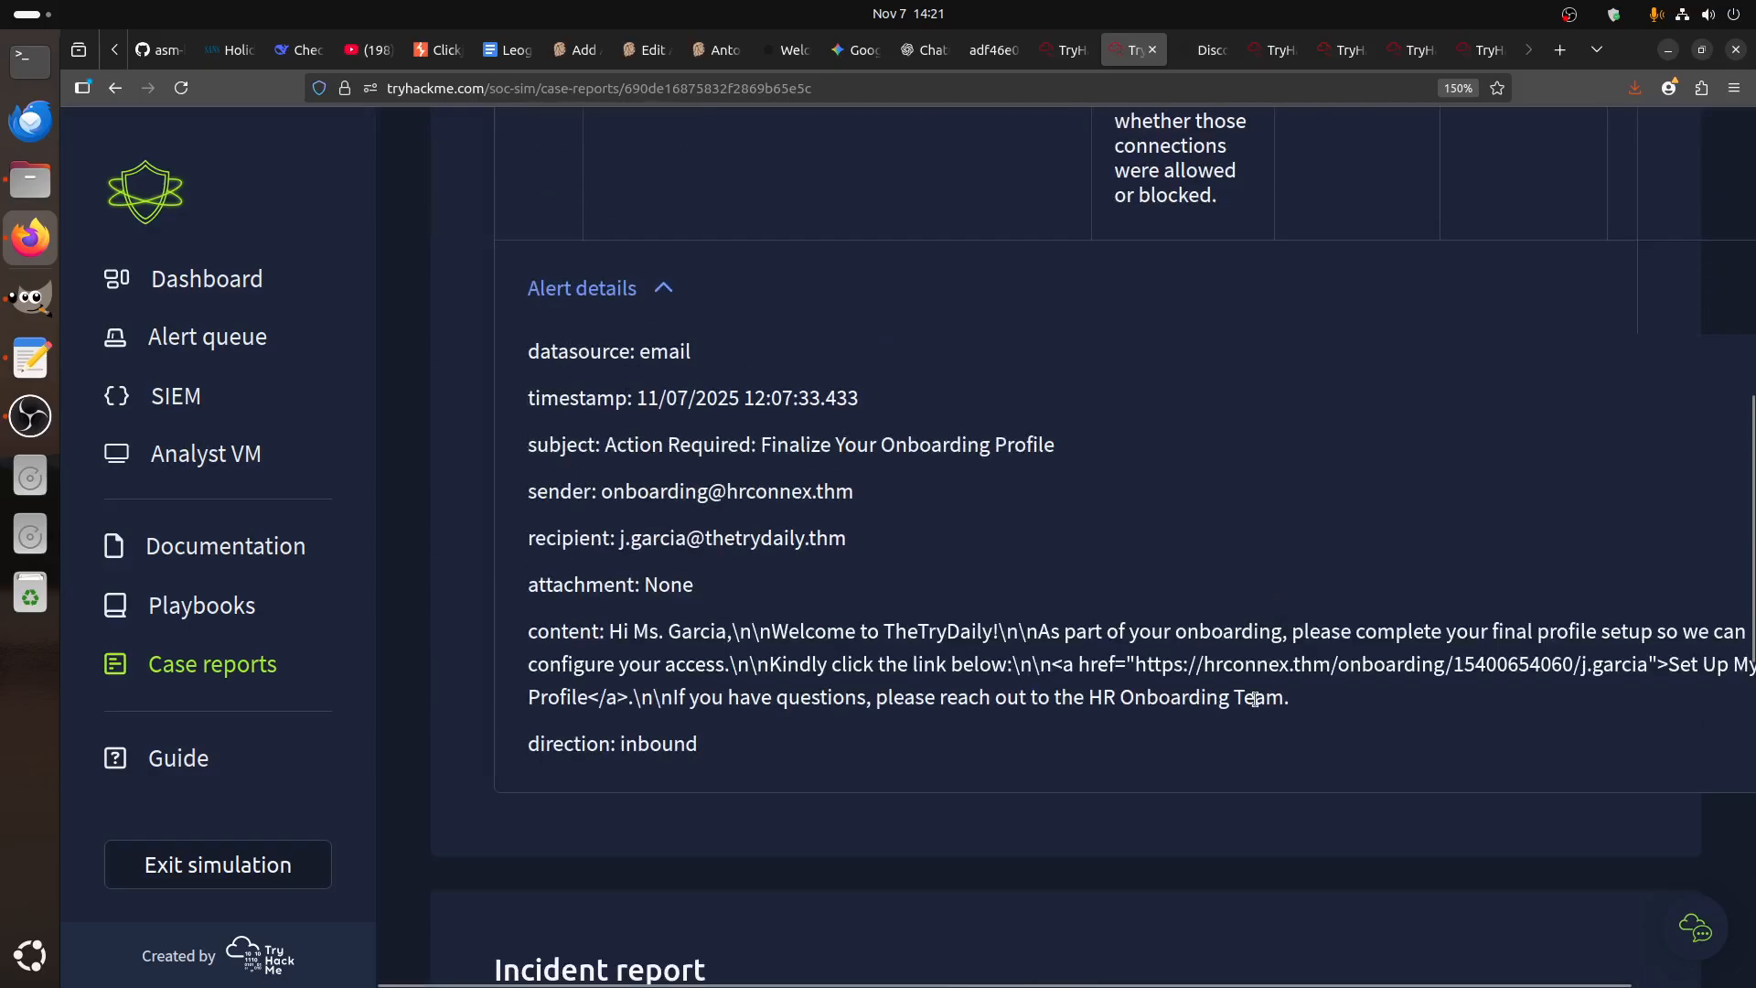
pyautogui.moveTo(1302, 664); pyautogui.dragTo(1206, 664)
pyautogui.hotkey('ctrl', 'c')
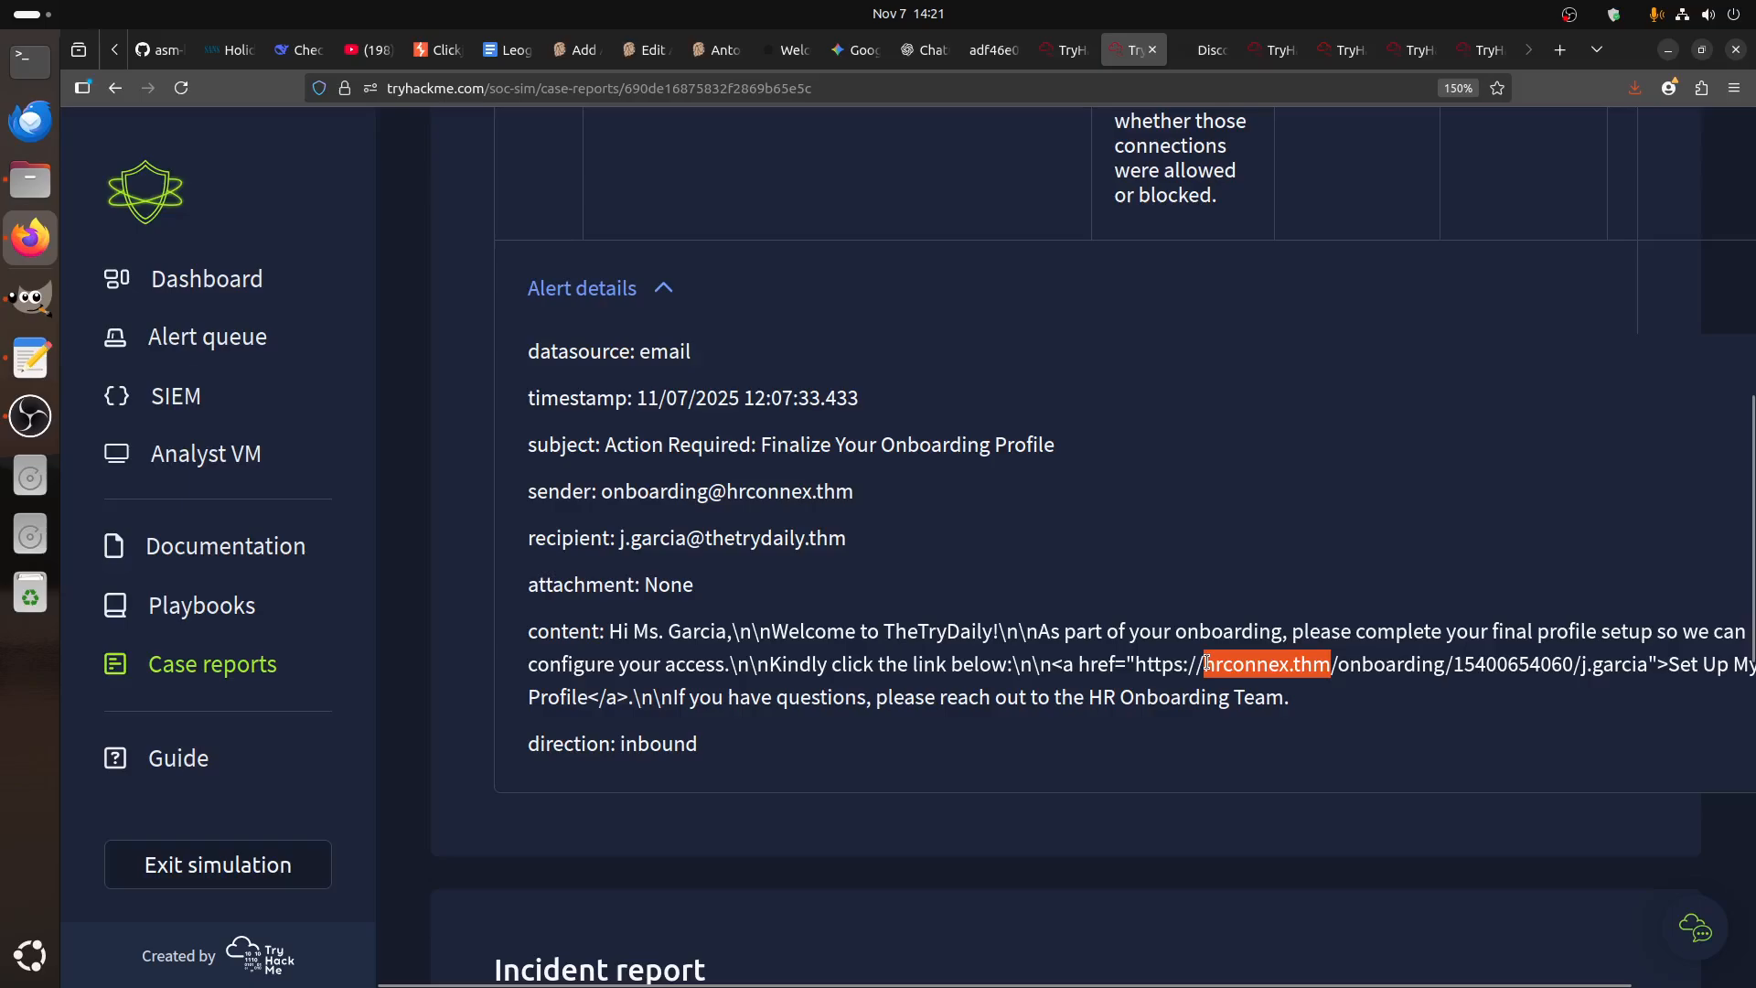
pyautogui.scroll(-6, 1206, 664)
pyautogui.click(1184, 853)
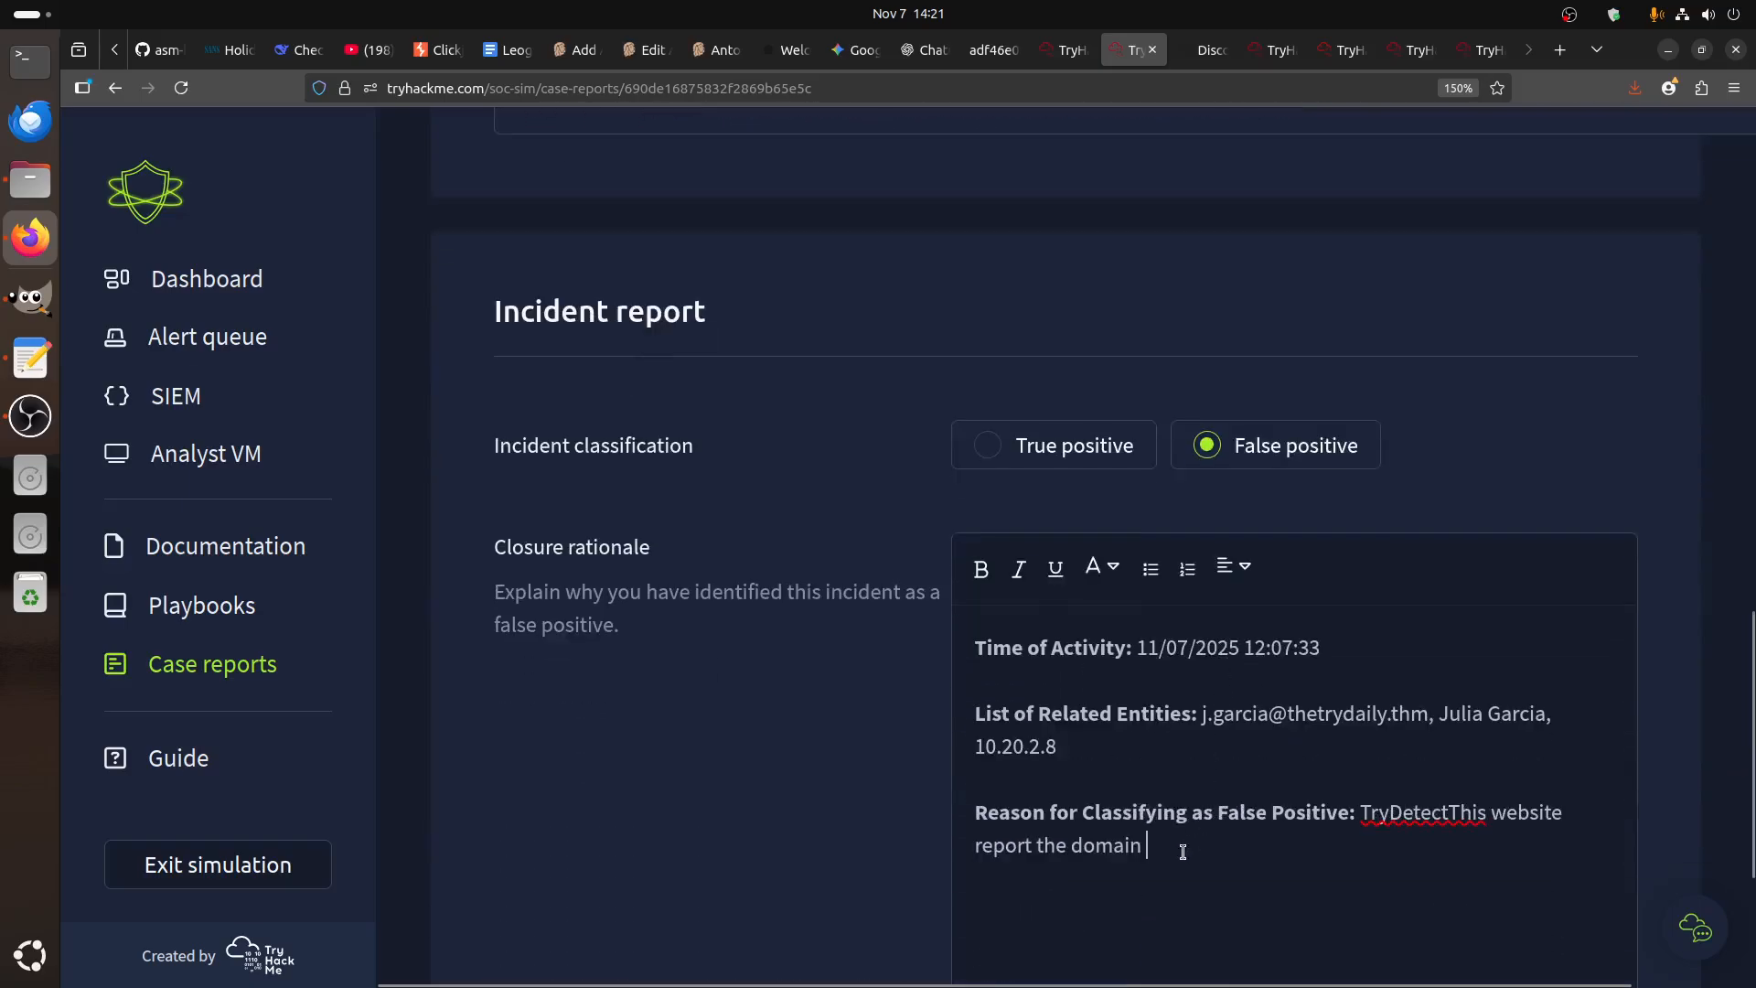
pyautogui.hotkey('ctrl', 'v')
pyautogui.write('is clea')
pyautogui.write('rn')
pyautogui.press('BackSpace')
pyautogui.press('BackSpace')
pyautogui.write('n and sa')
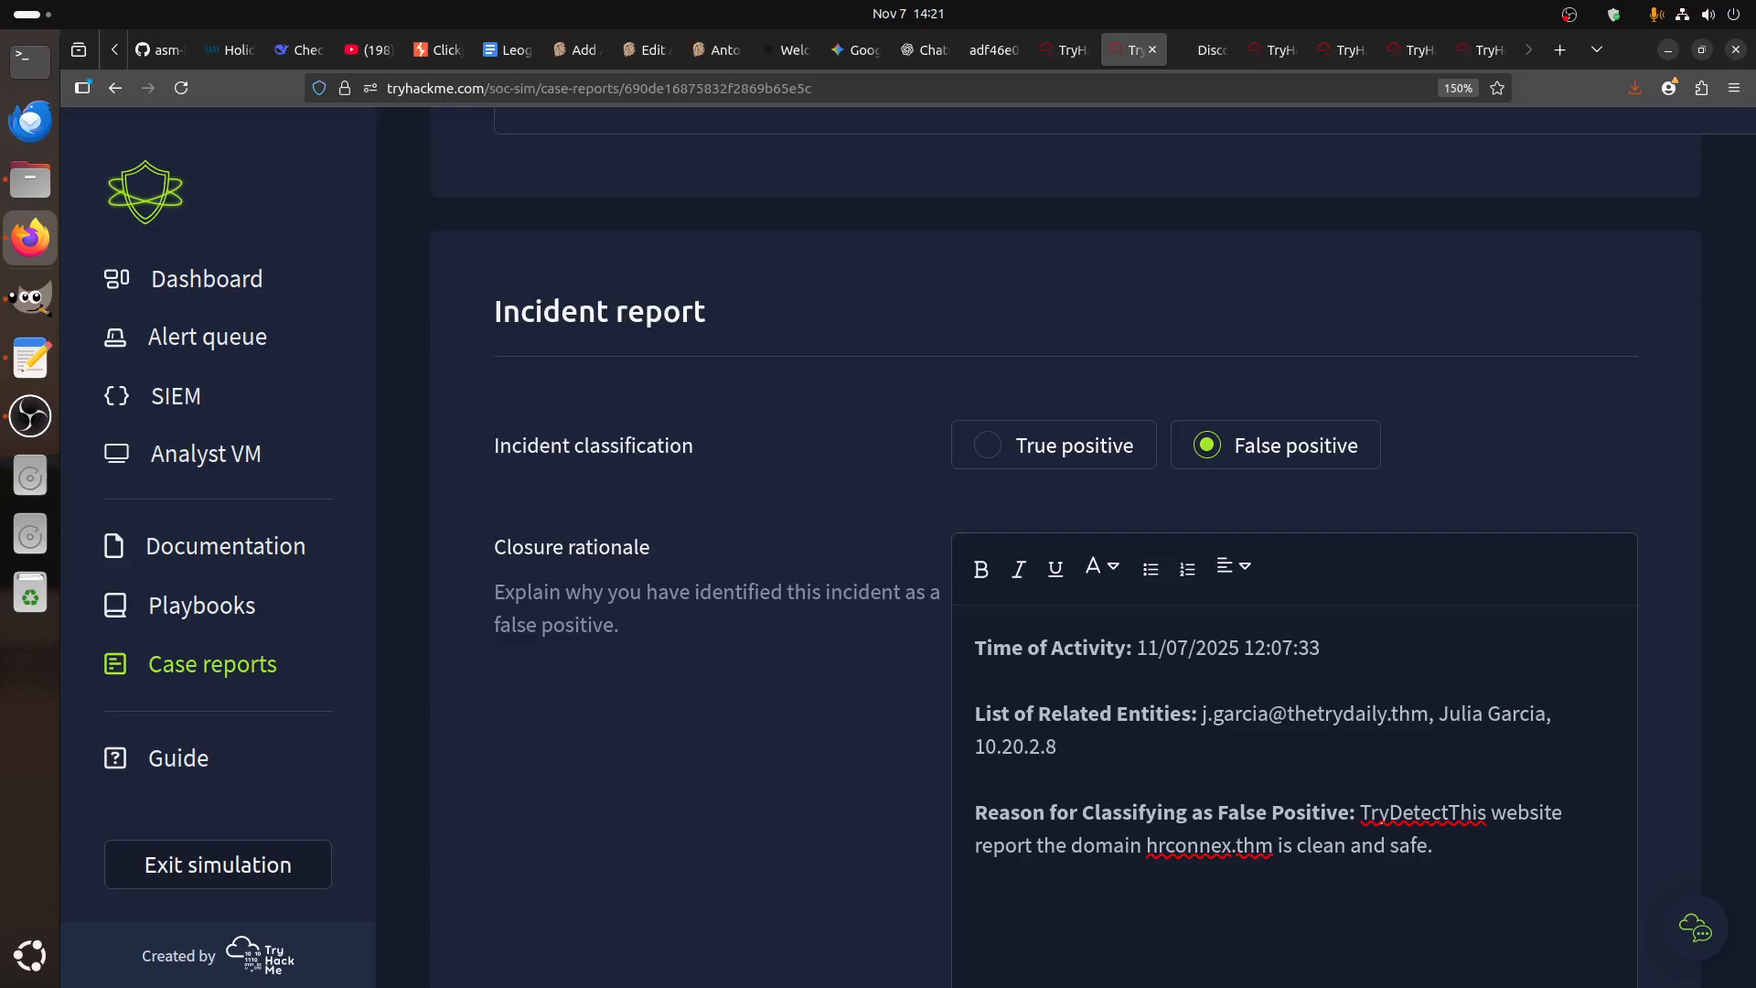
# - Review the alert description and details, the employee documentation, the TryDetectThis result and the SIEM logs for access to the URL
pyautogui.scroll(5, 1052, 672)
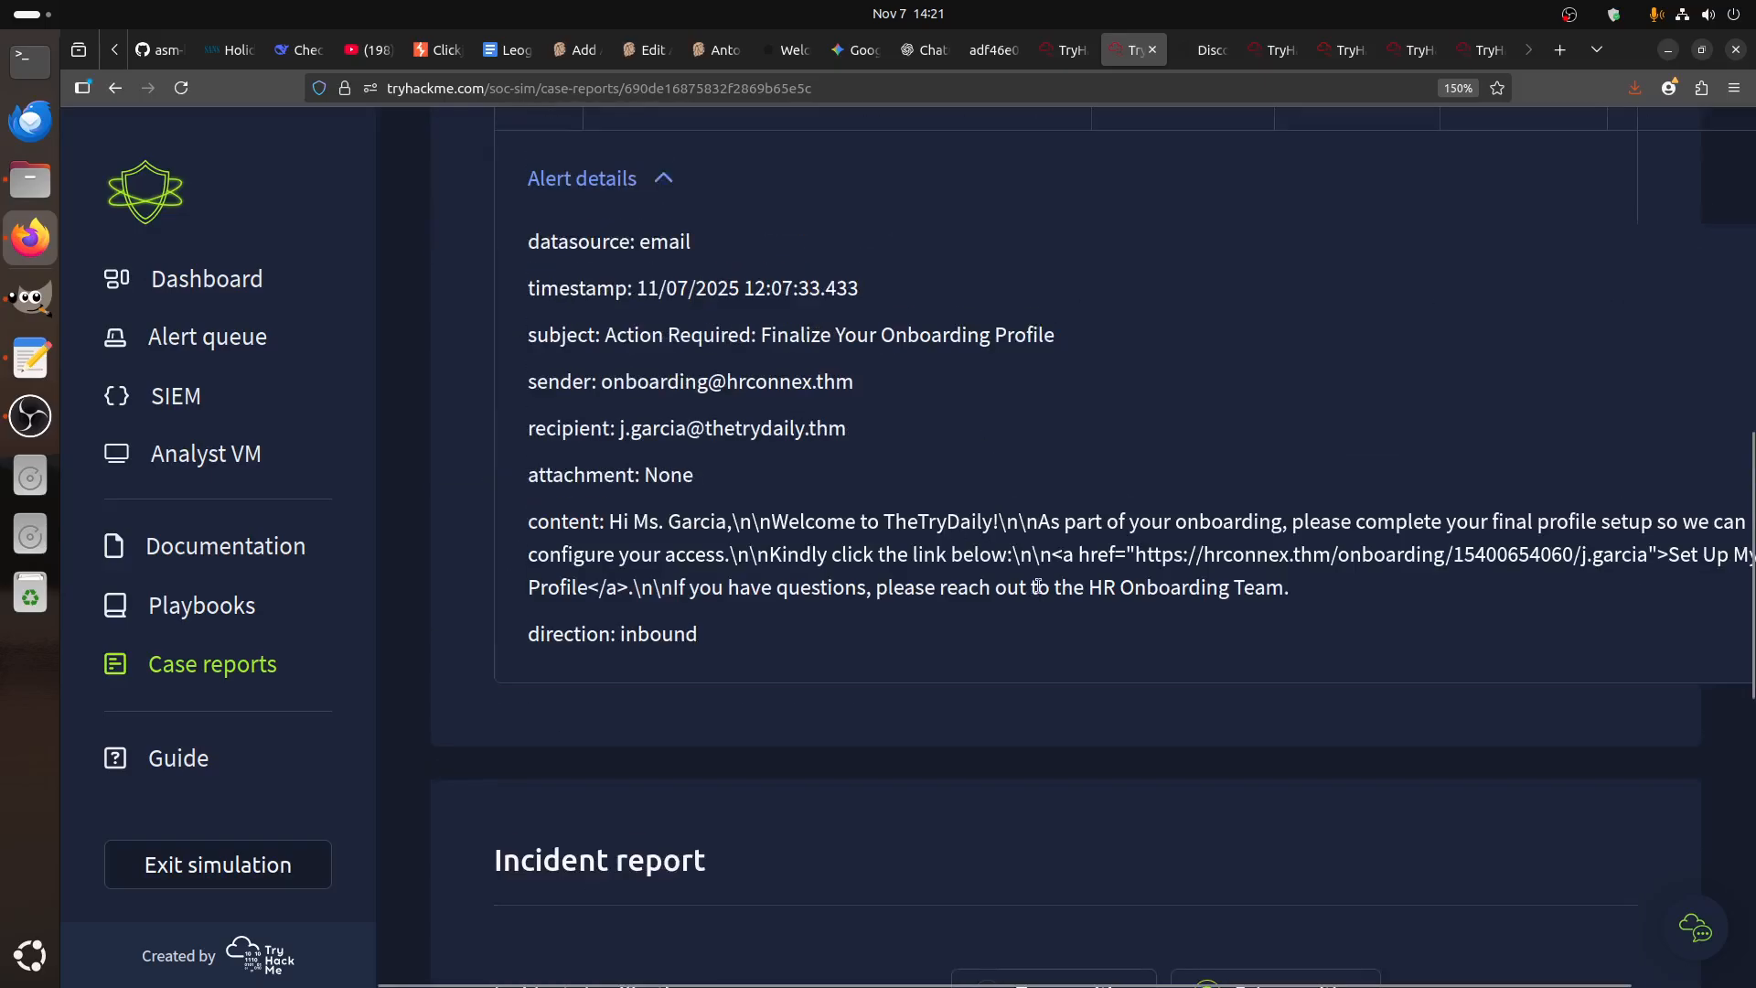
pyautogui.scroll(5, 1095, 592)
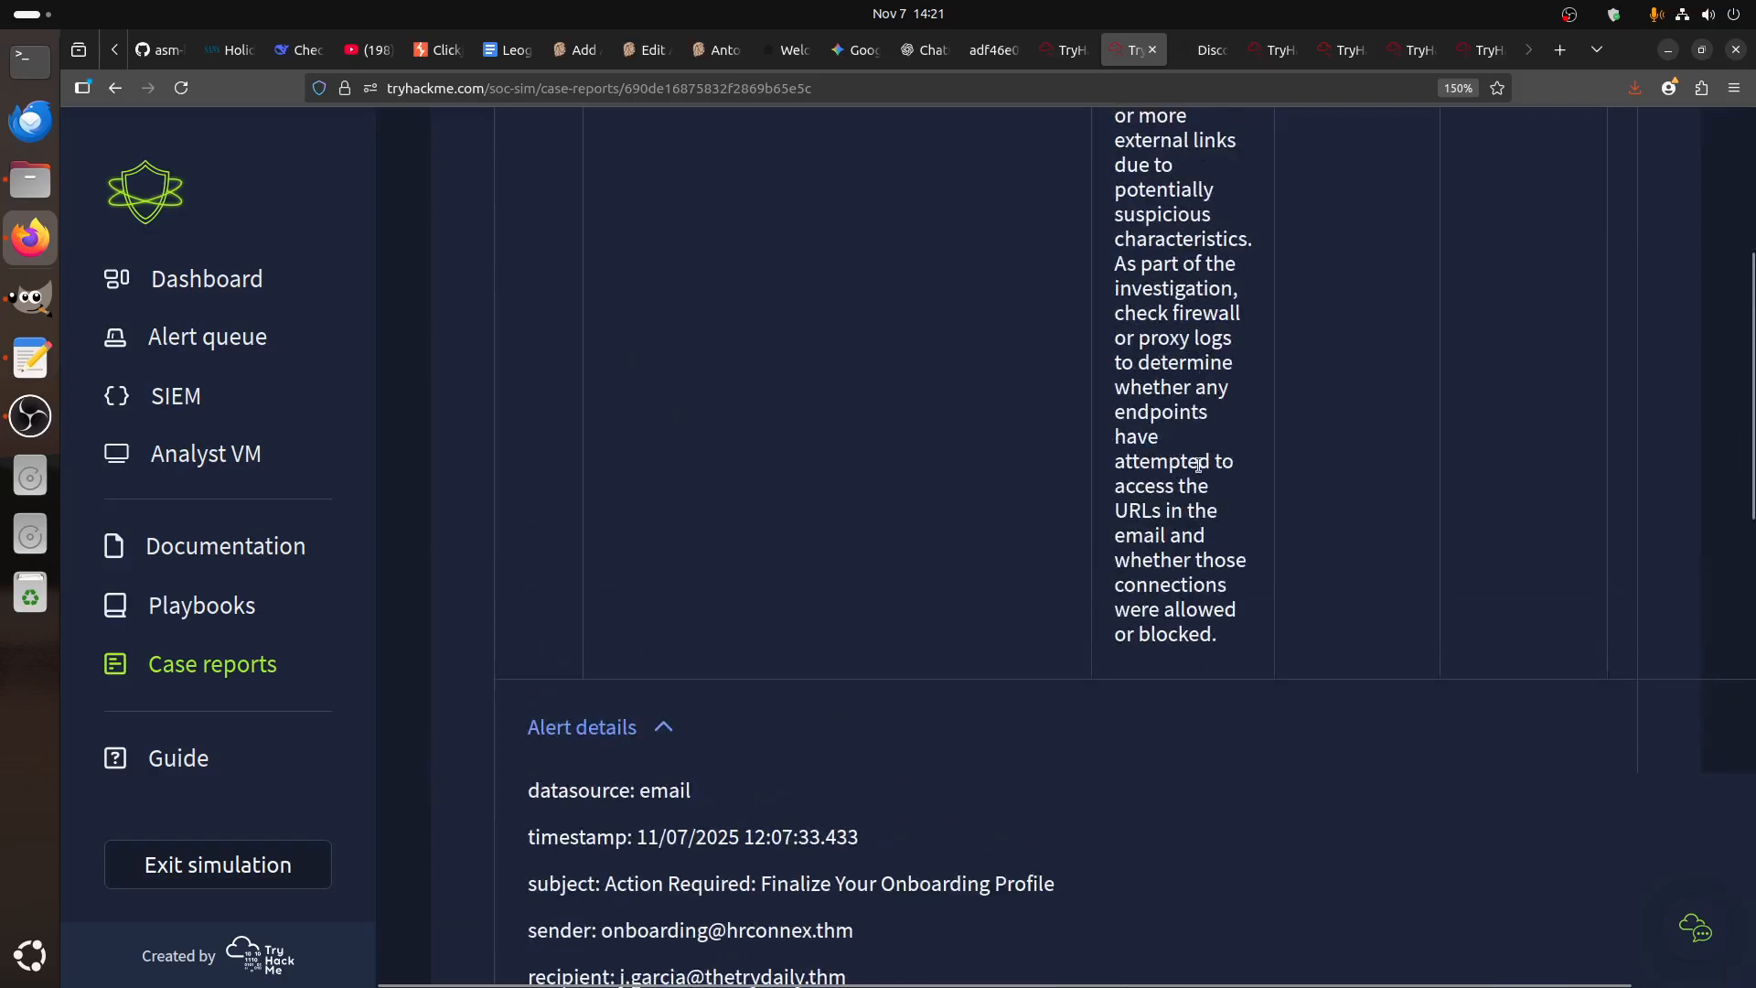
pyautogui.scroll(-10, 1205, 592)
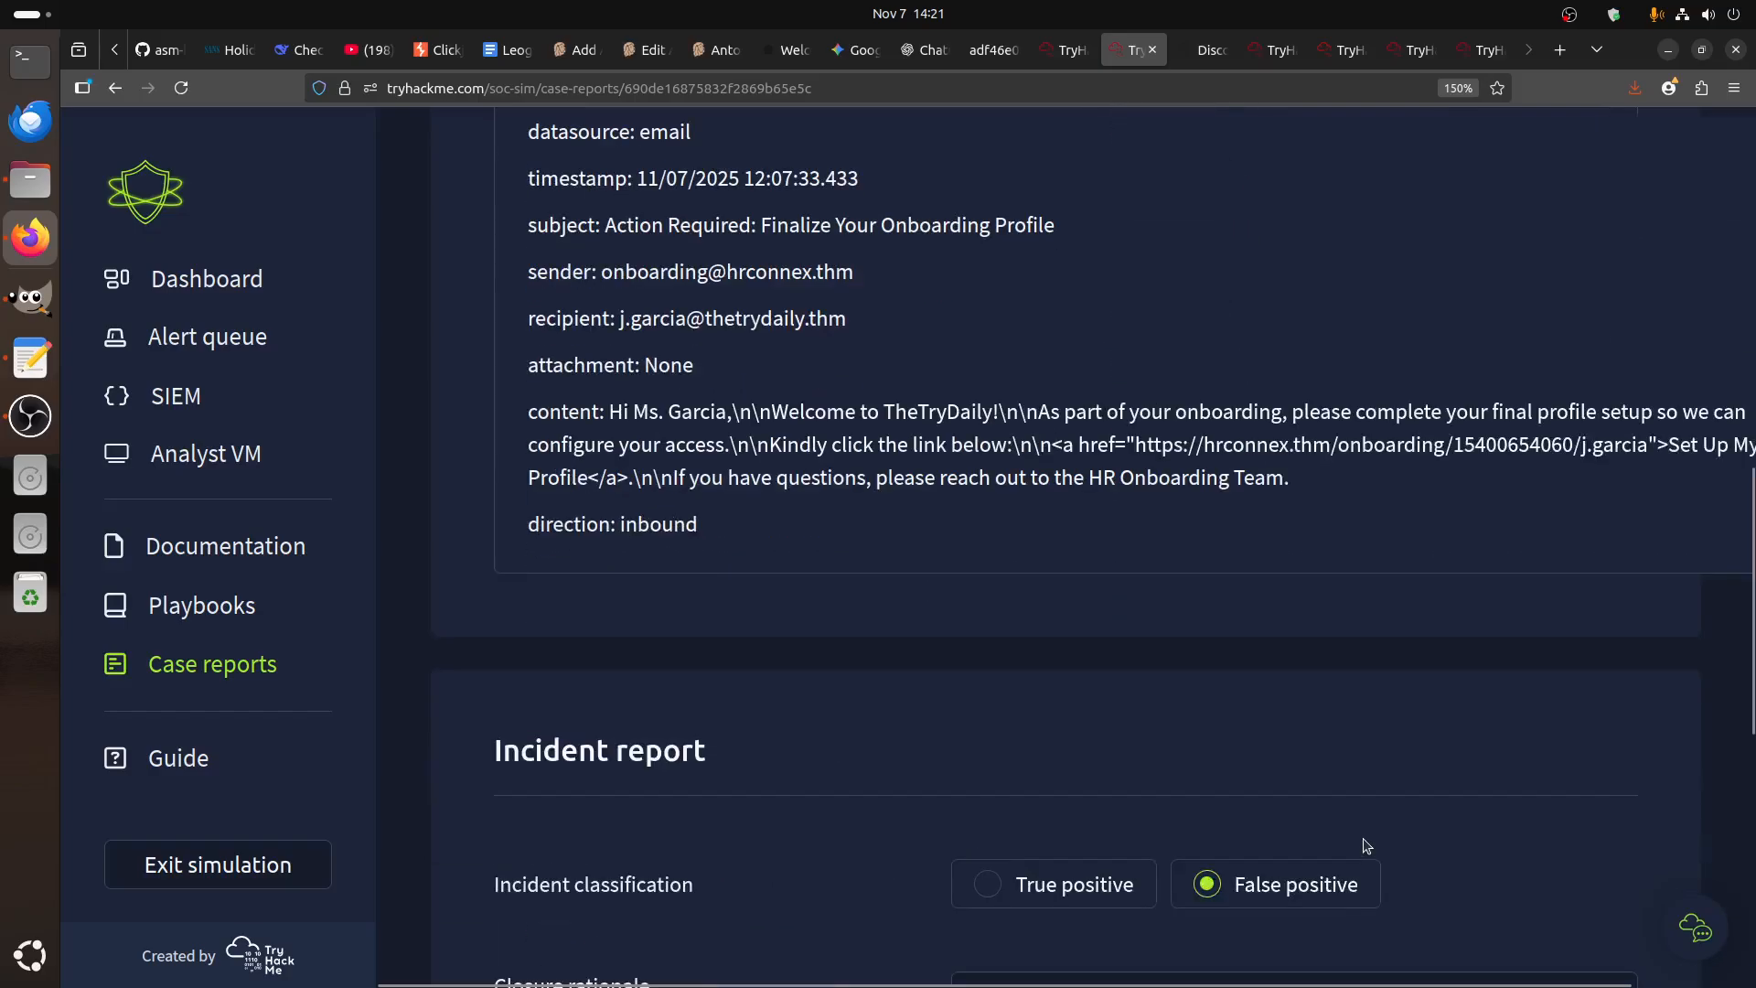
pyautogui.click(1328, 52)
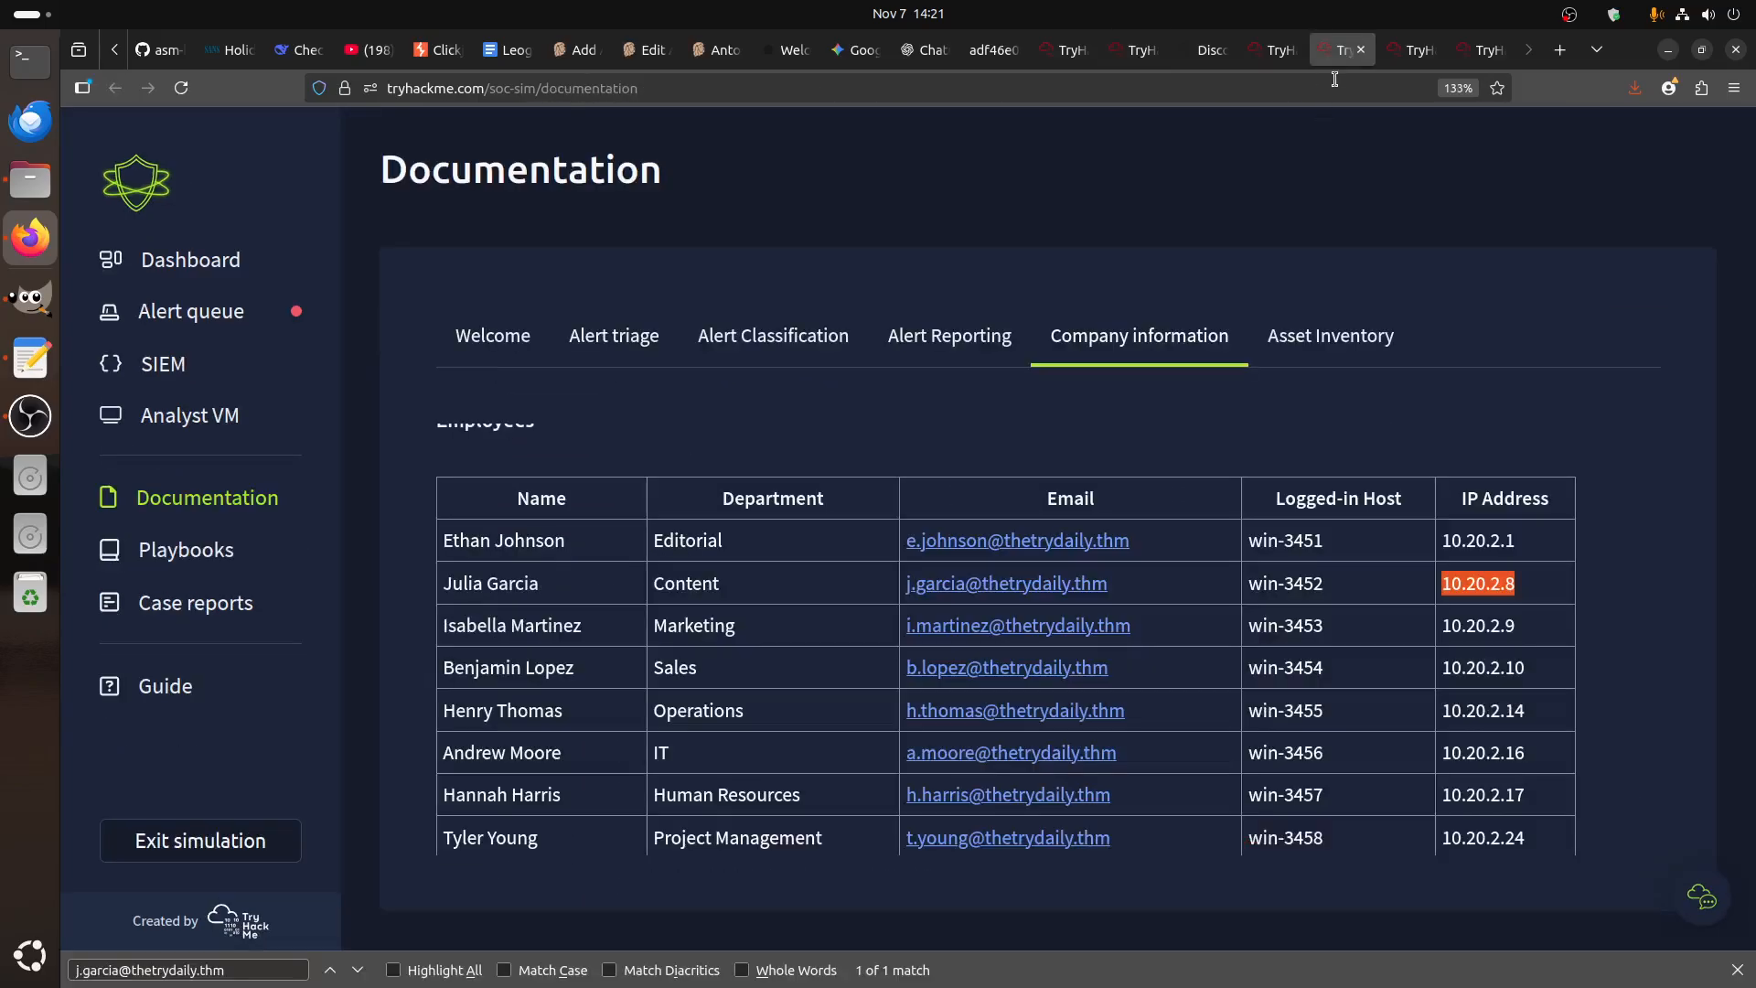
pyautogui.click(1404, 63)
pyautogui.click(1278, 57)
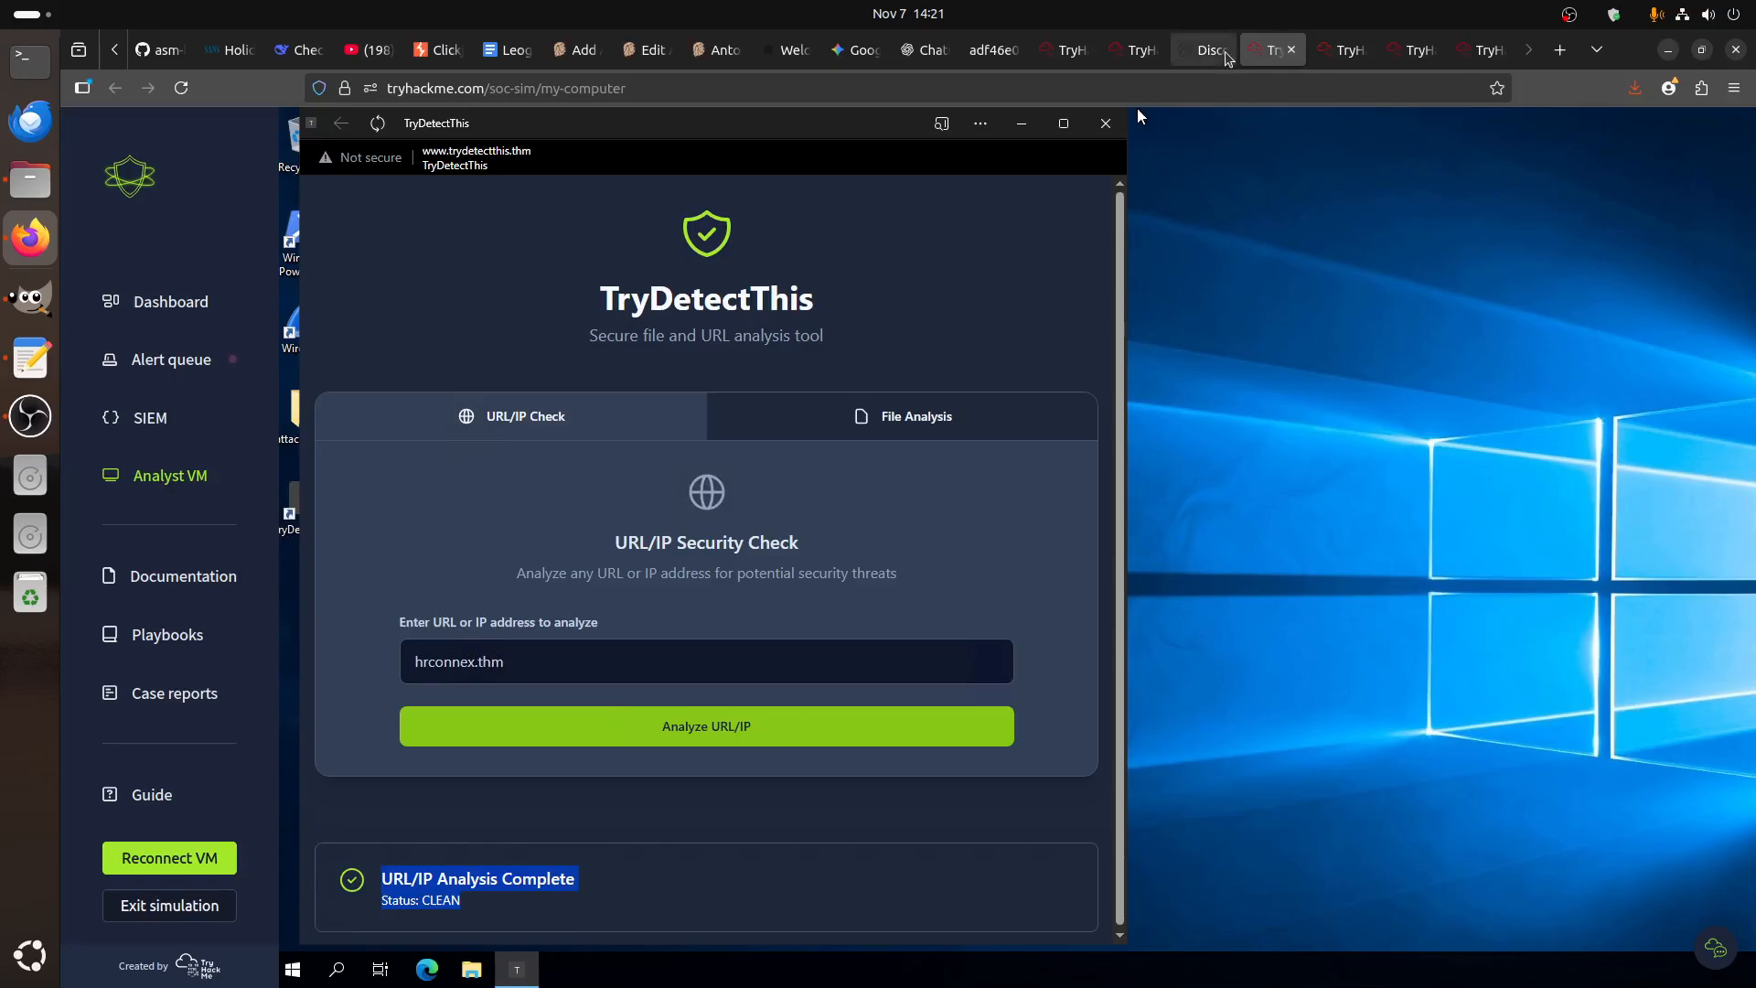
pyautogui.click(1209, 60)
pyautogui.scroll(-5, 1280, 842)
pyautogui.click(1343, 788)
pyautogui.click(1142, 51)
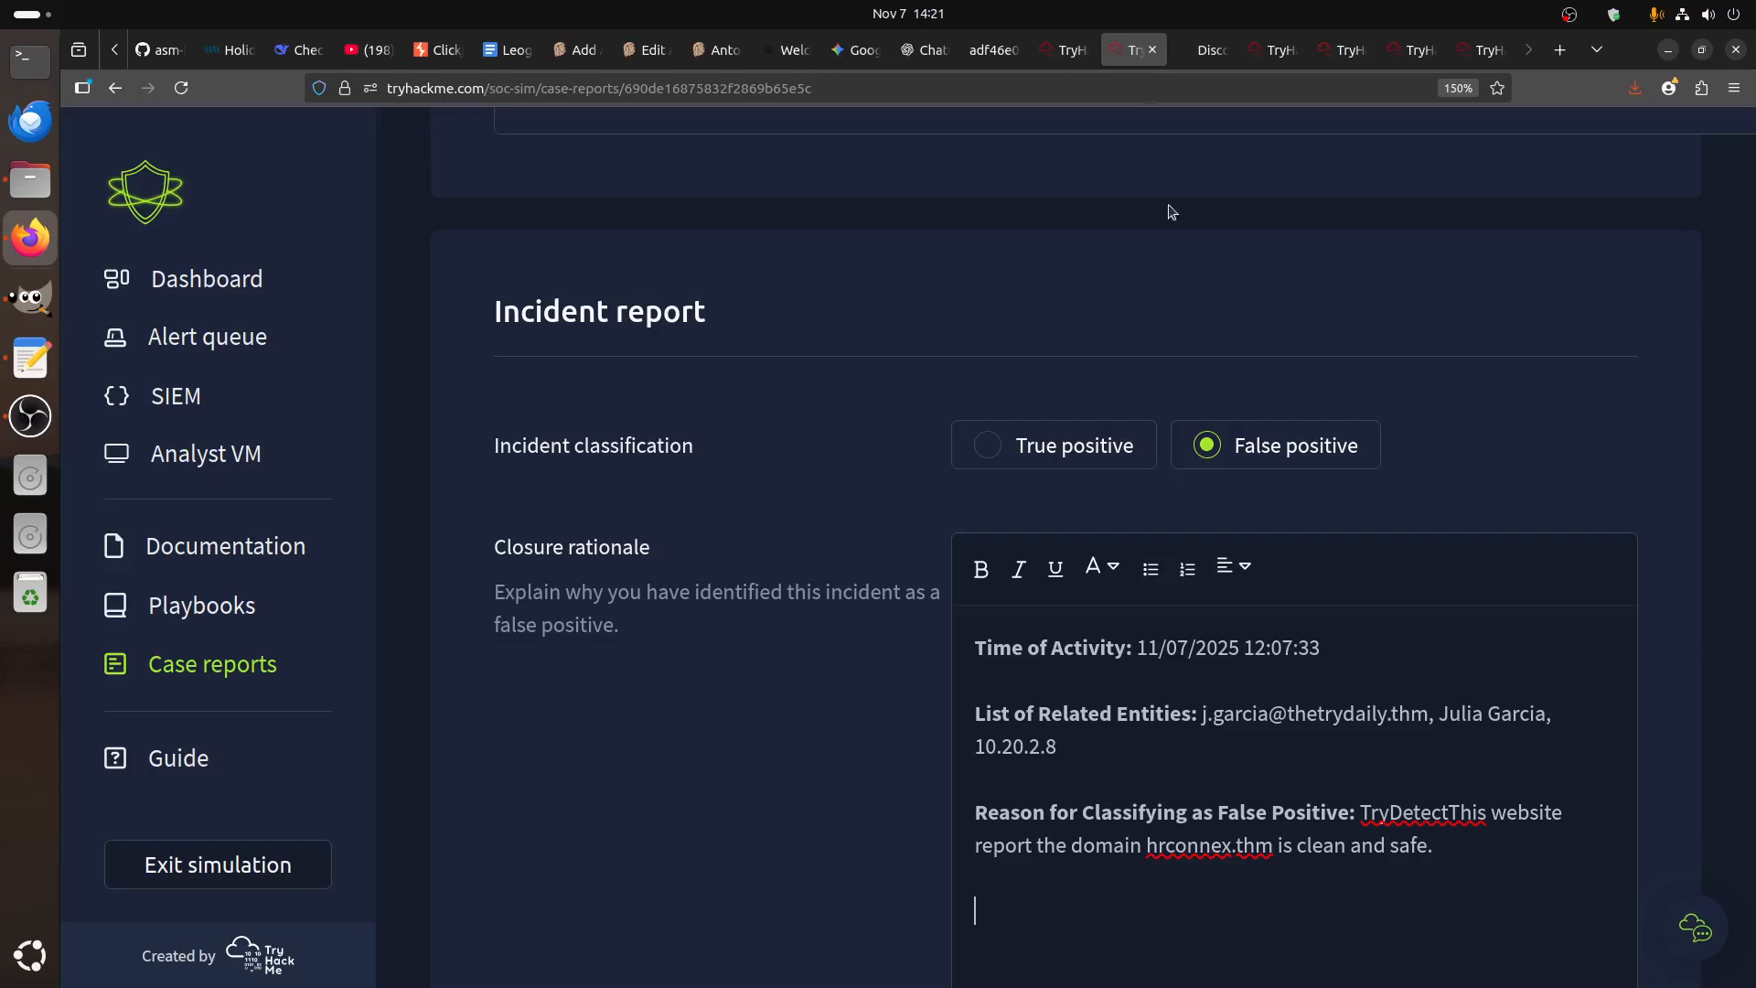
# - Add to the closure rationale: "No indication in the logs that the user clicked on the url, also Firewall do not show any logs regarding this url."
pyautogui.write('No indication in the logs that the user clic')
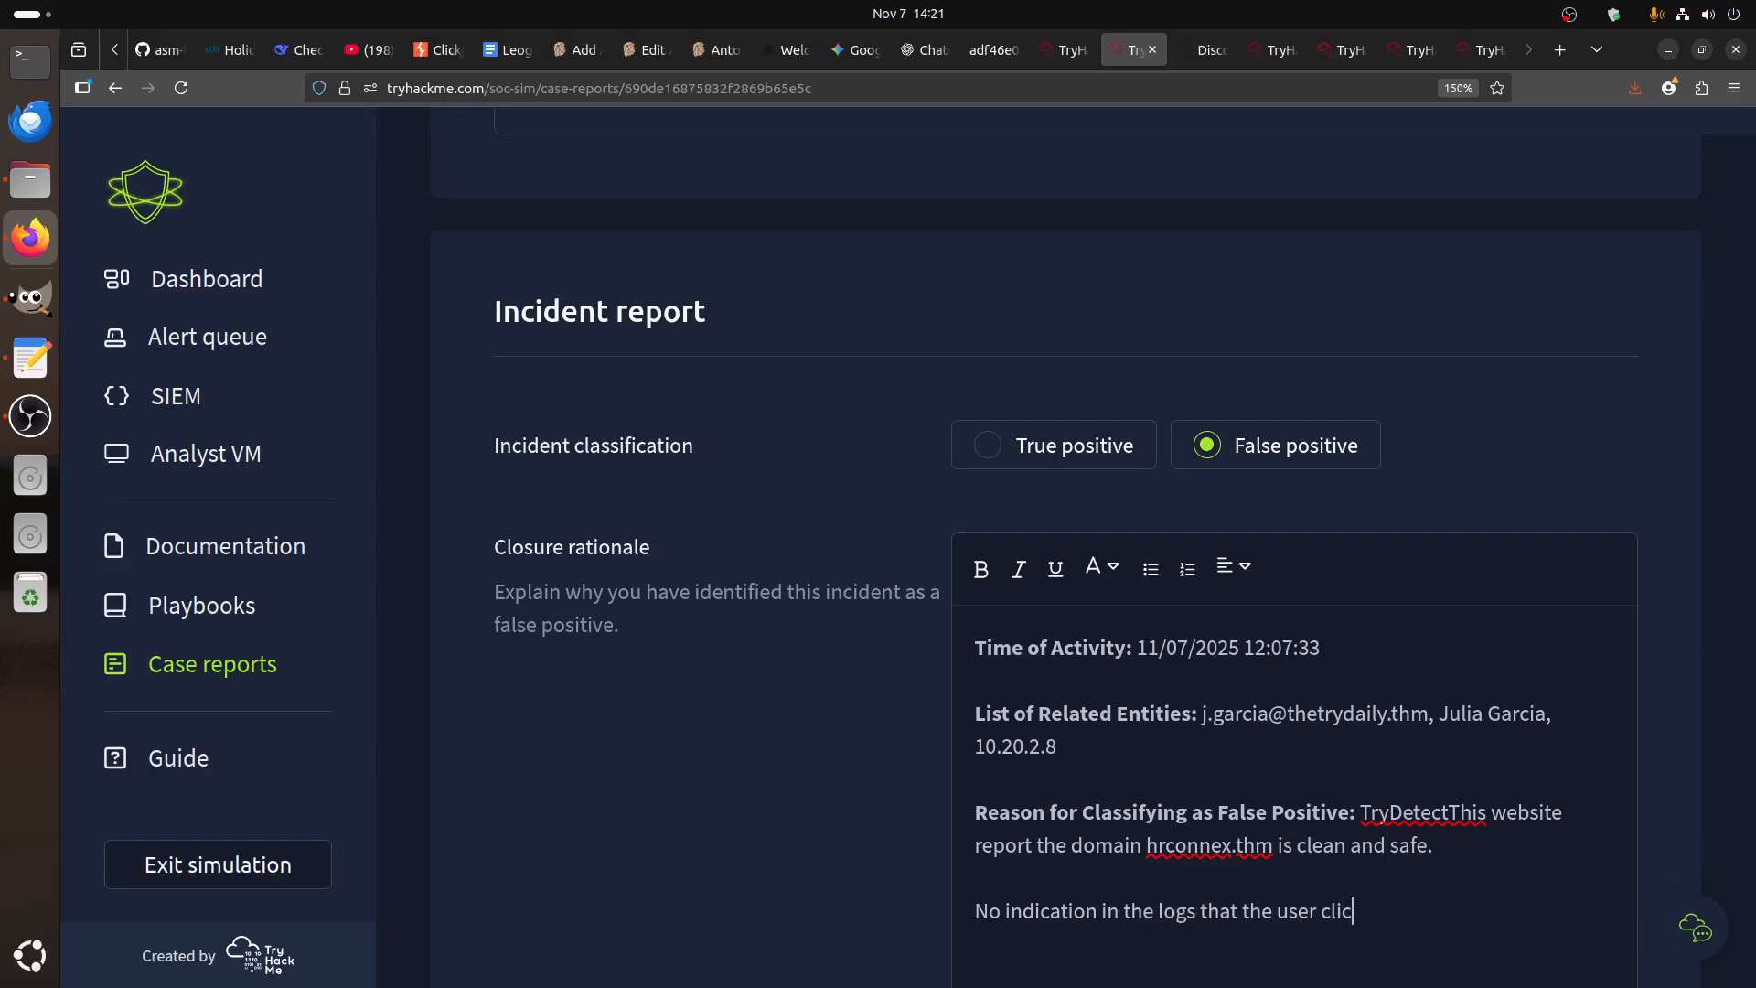
pyautogui.write('ked on the url, also Firewall do not show any logs reagr')
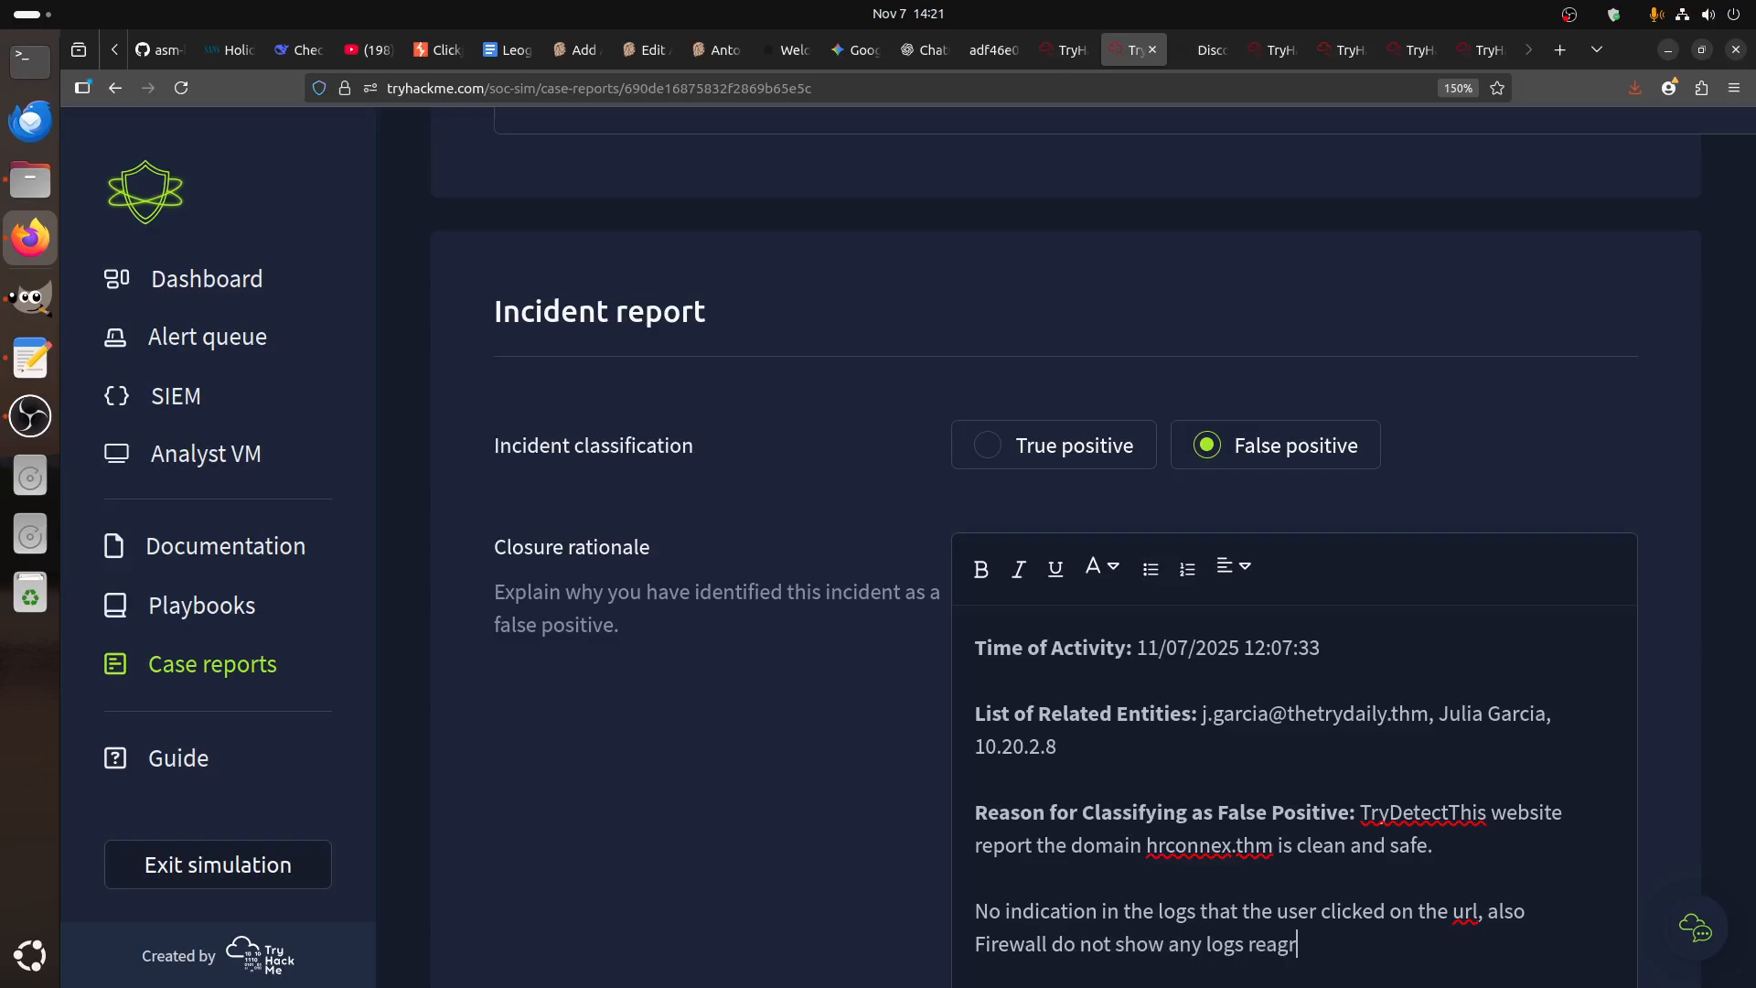
pyautogui.press('BackSpace')
pyautogui.press('BackSpace')
pyautogui.press('BackSpace')
pyautogui.write('gasrd')
pyautogui.press('BackSpace')
pyautogui.press('BackSpace')
pyautogui.press('BackSpace')
pyautogui.write('rding this url.')
# - Check the completed closure rationale, submit the false-positive case report and close alert 8814
pyautogui.scroll(-4, 1313, 807)
pyautogui.scroll(4, 1314, 808)
pyautogui.scroll(-3, 1350, 567)
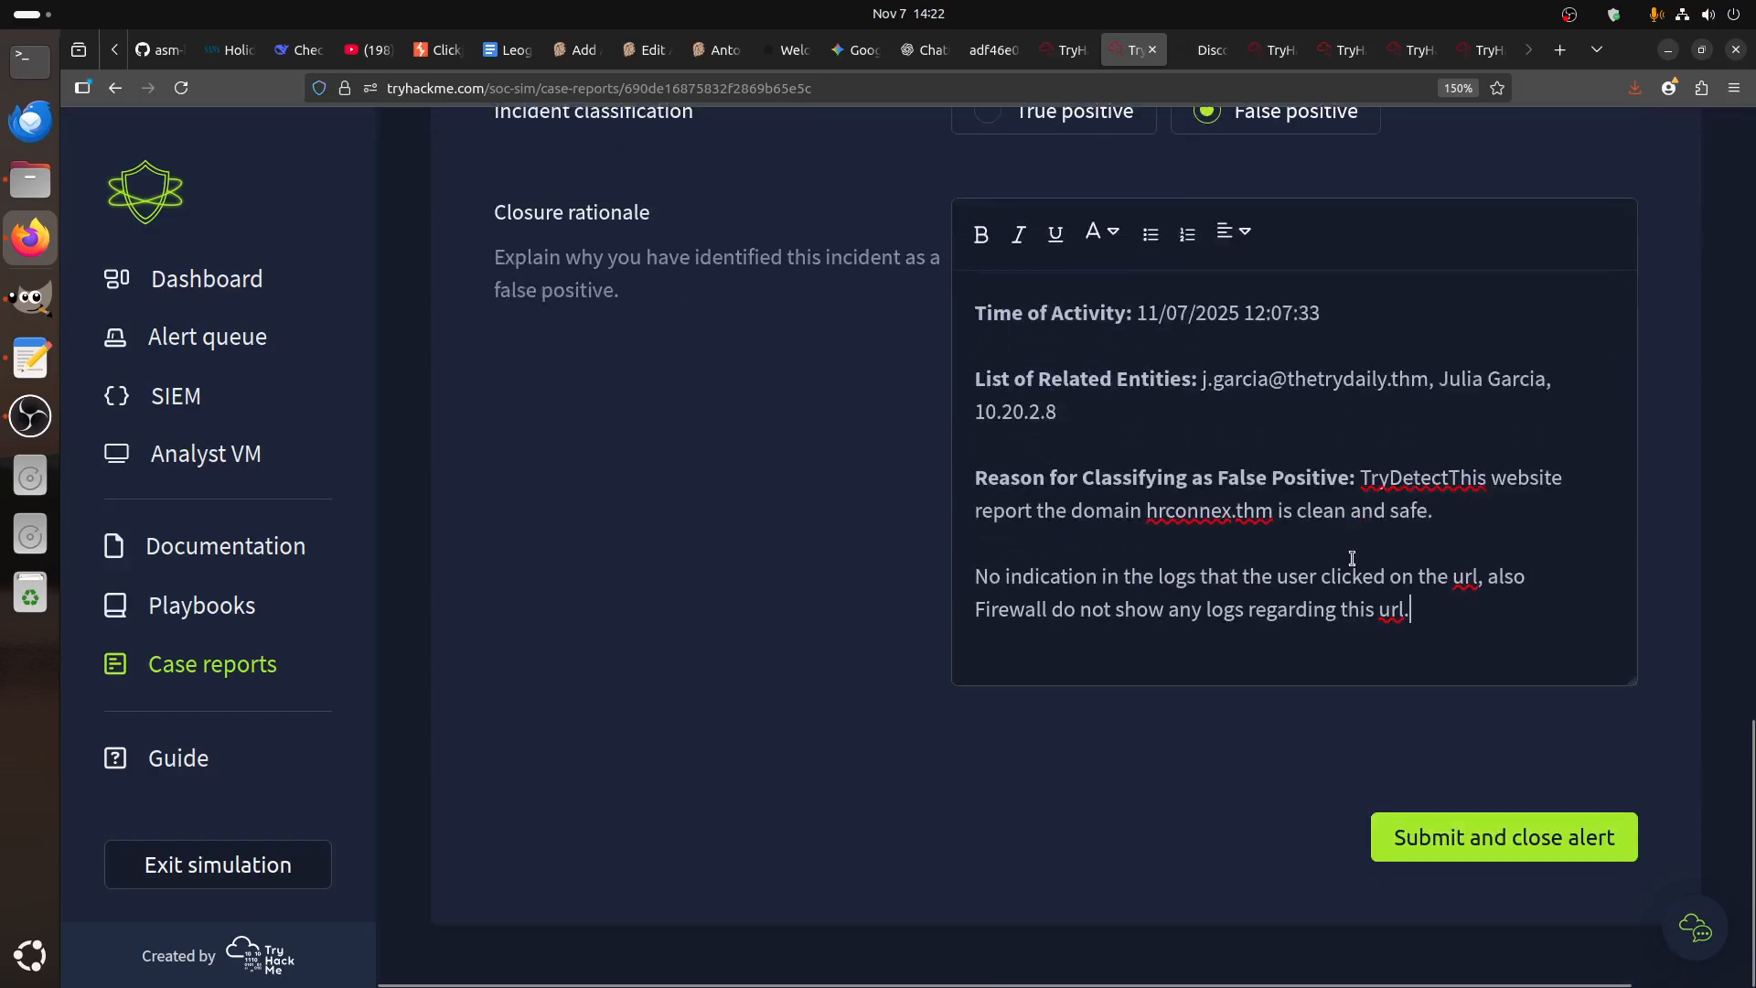
pyautogui.click(1447, 849)
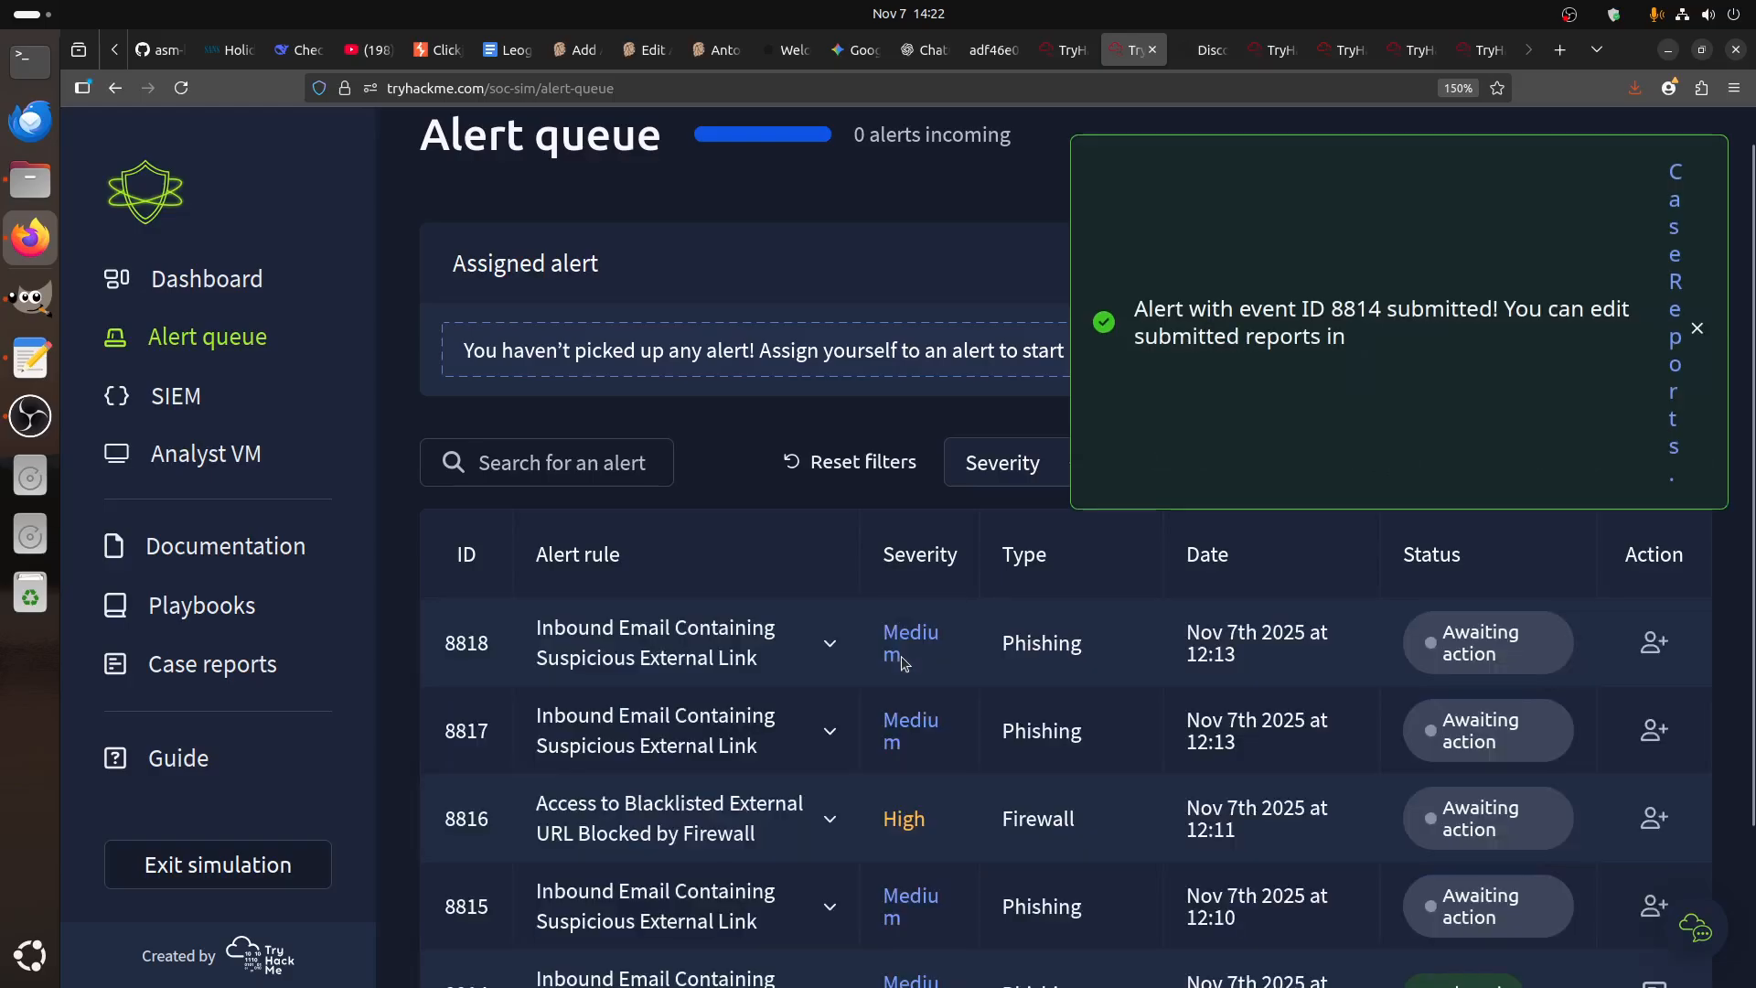
# - Take ownership of the high-severity firewall alert 8816 in the alert queue and expand its details
pyautogui.scroll(-2, 933, 563)
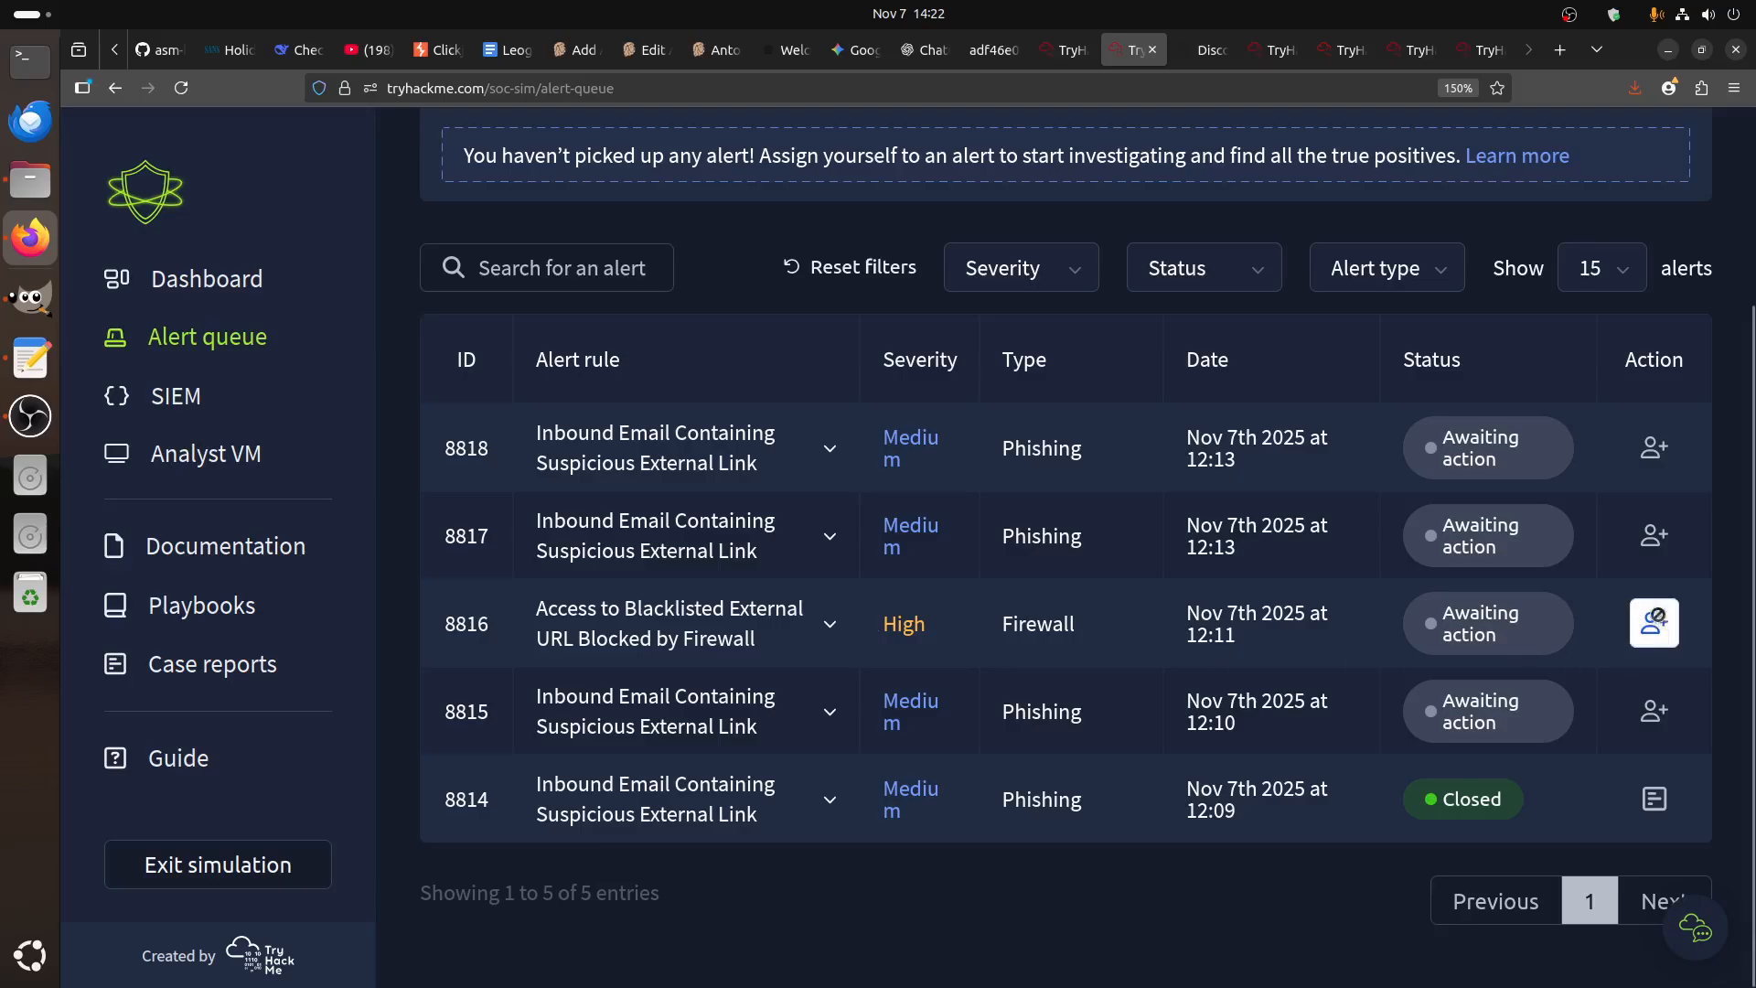
pyautogui.scroll(3, 1015, 599)
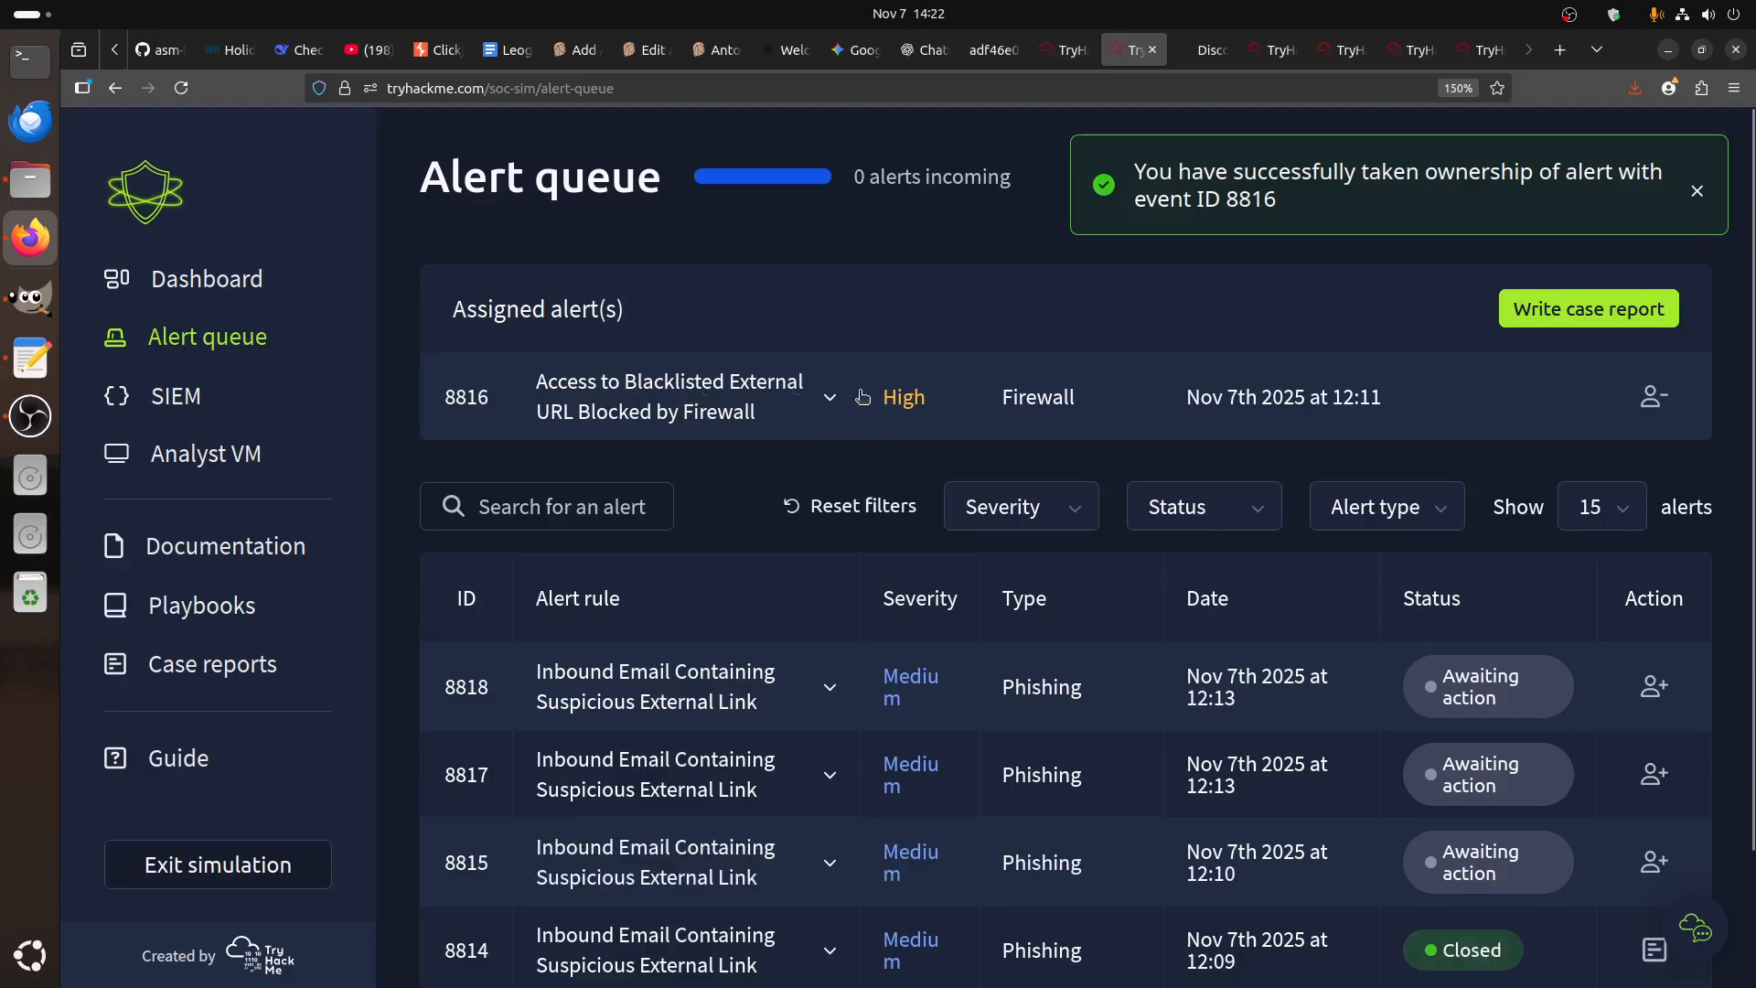
pyautogui.click(853, 396)
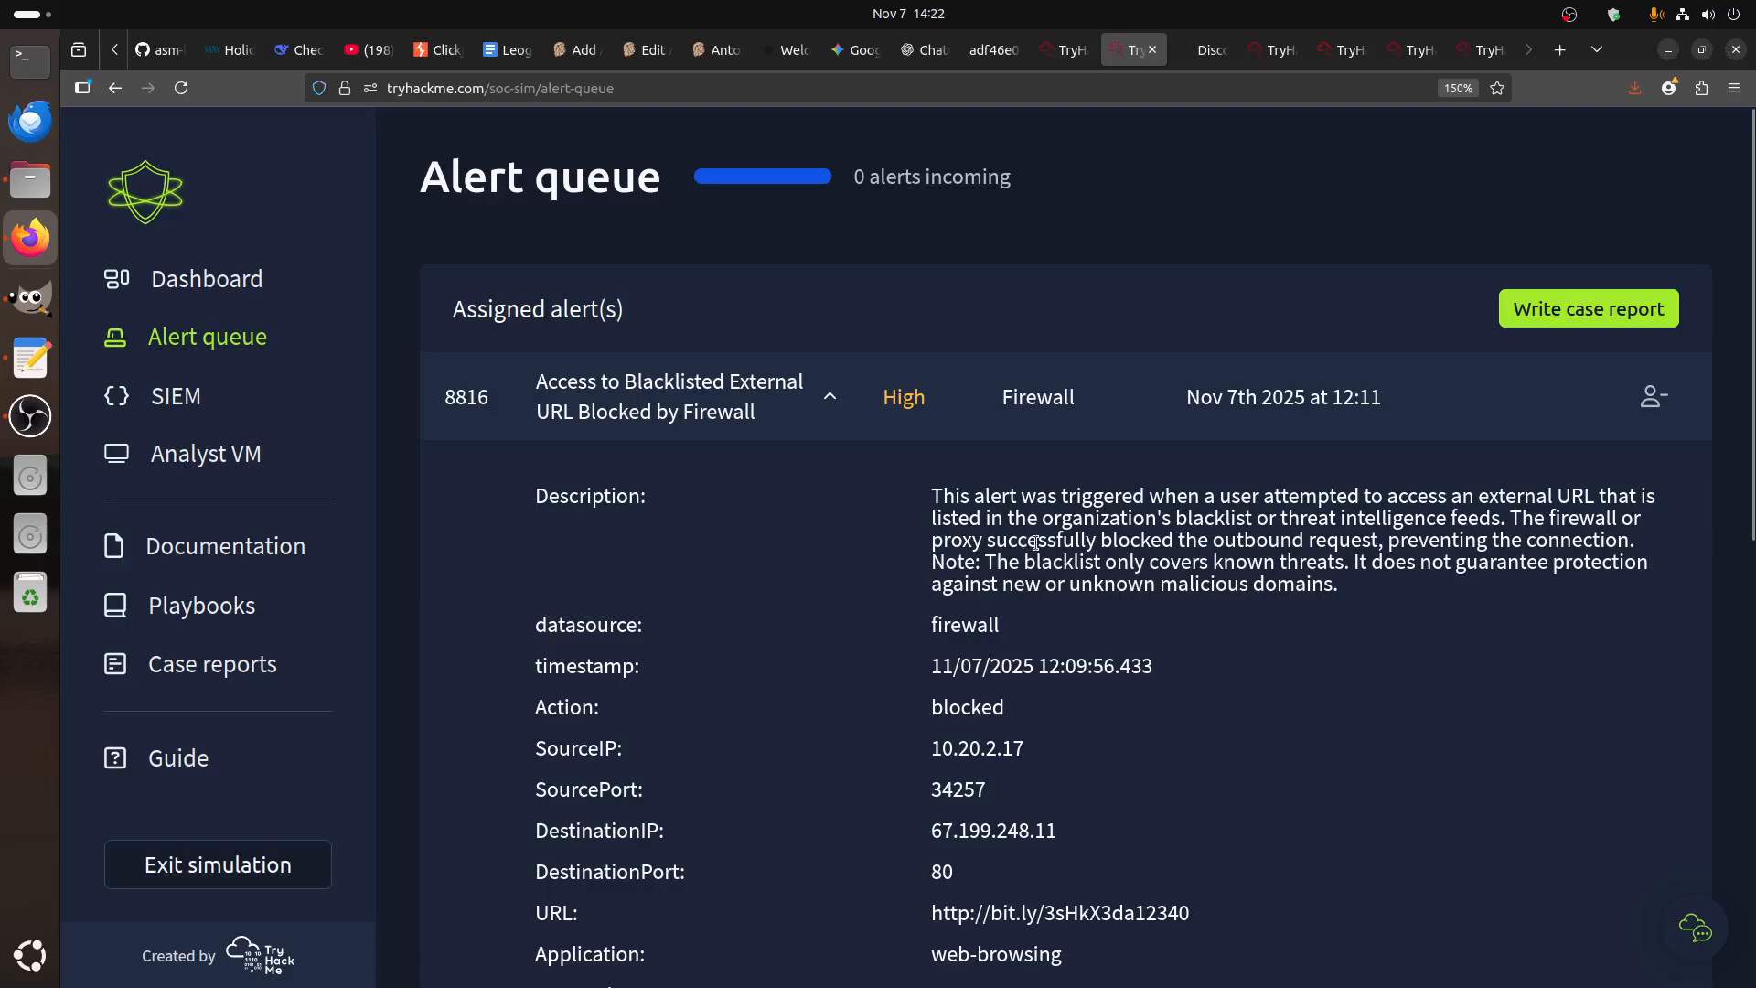
# - Examine alert 8816's description and firewall fields, highlighting the organization's blacklist wording and the requested URL
pyautogui.moveTo(1252, 523); pyautogui.dragTo(1026, 519)
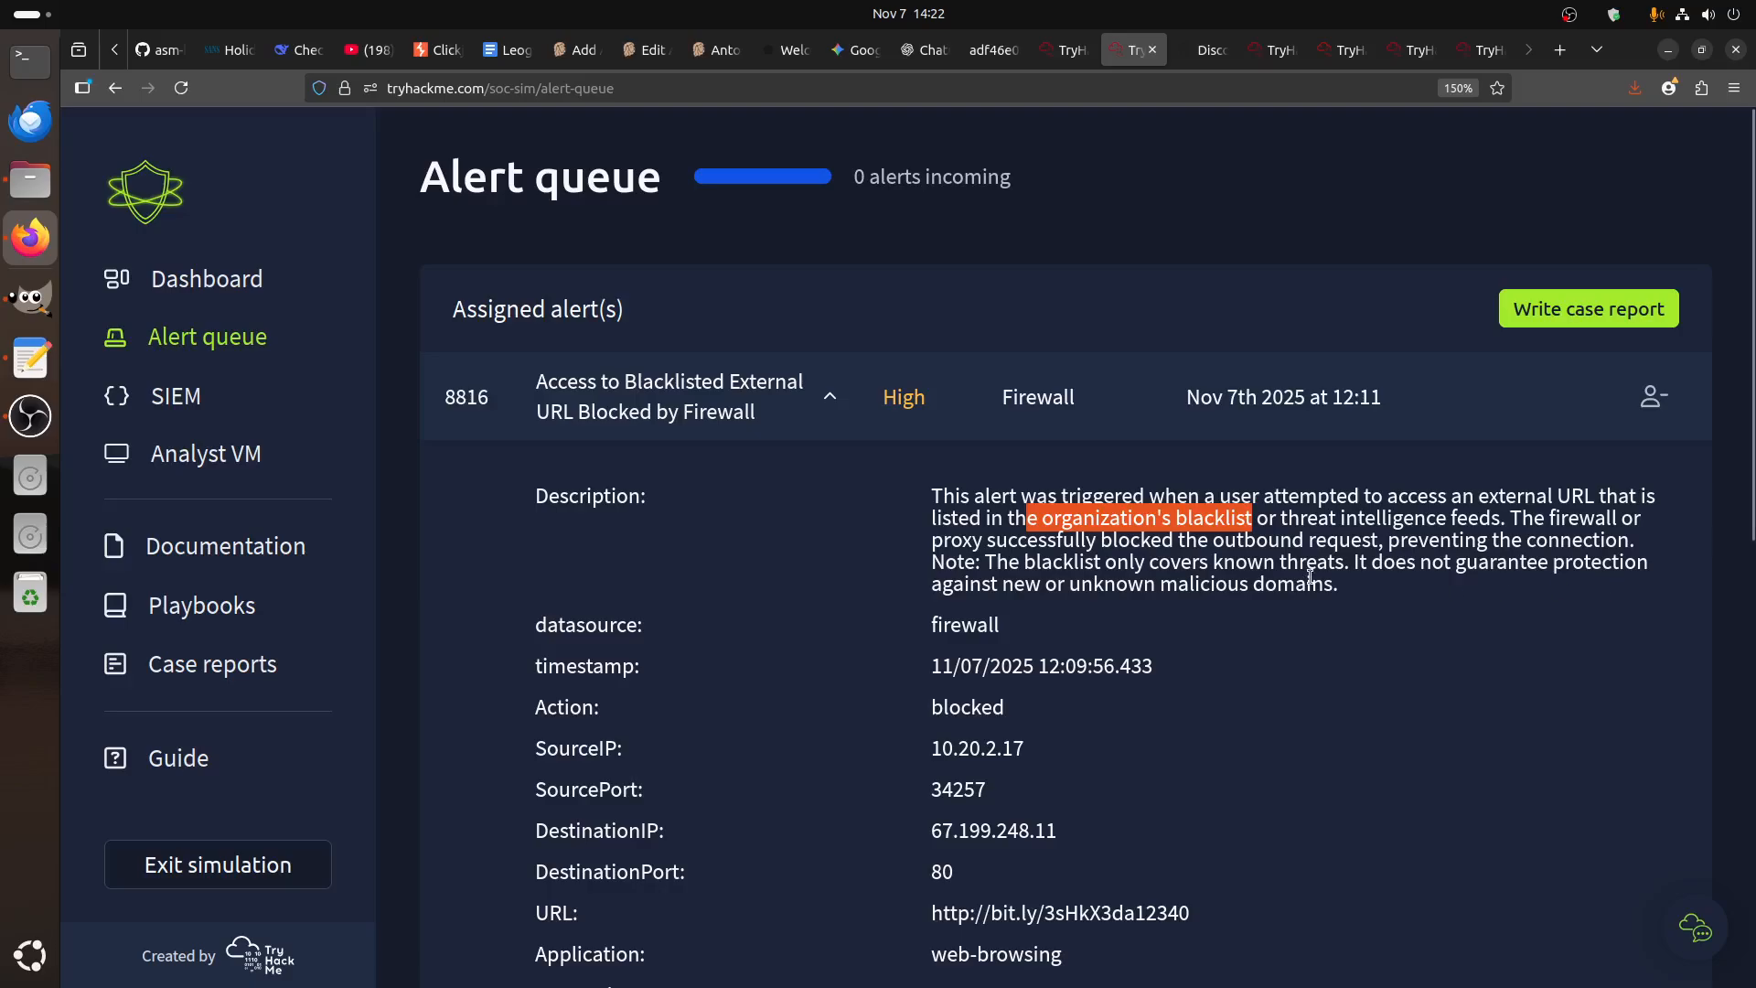
pyautogui.scroll(-5, 1309, 651)
pyautogui.scroll(3, 1162, 549)
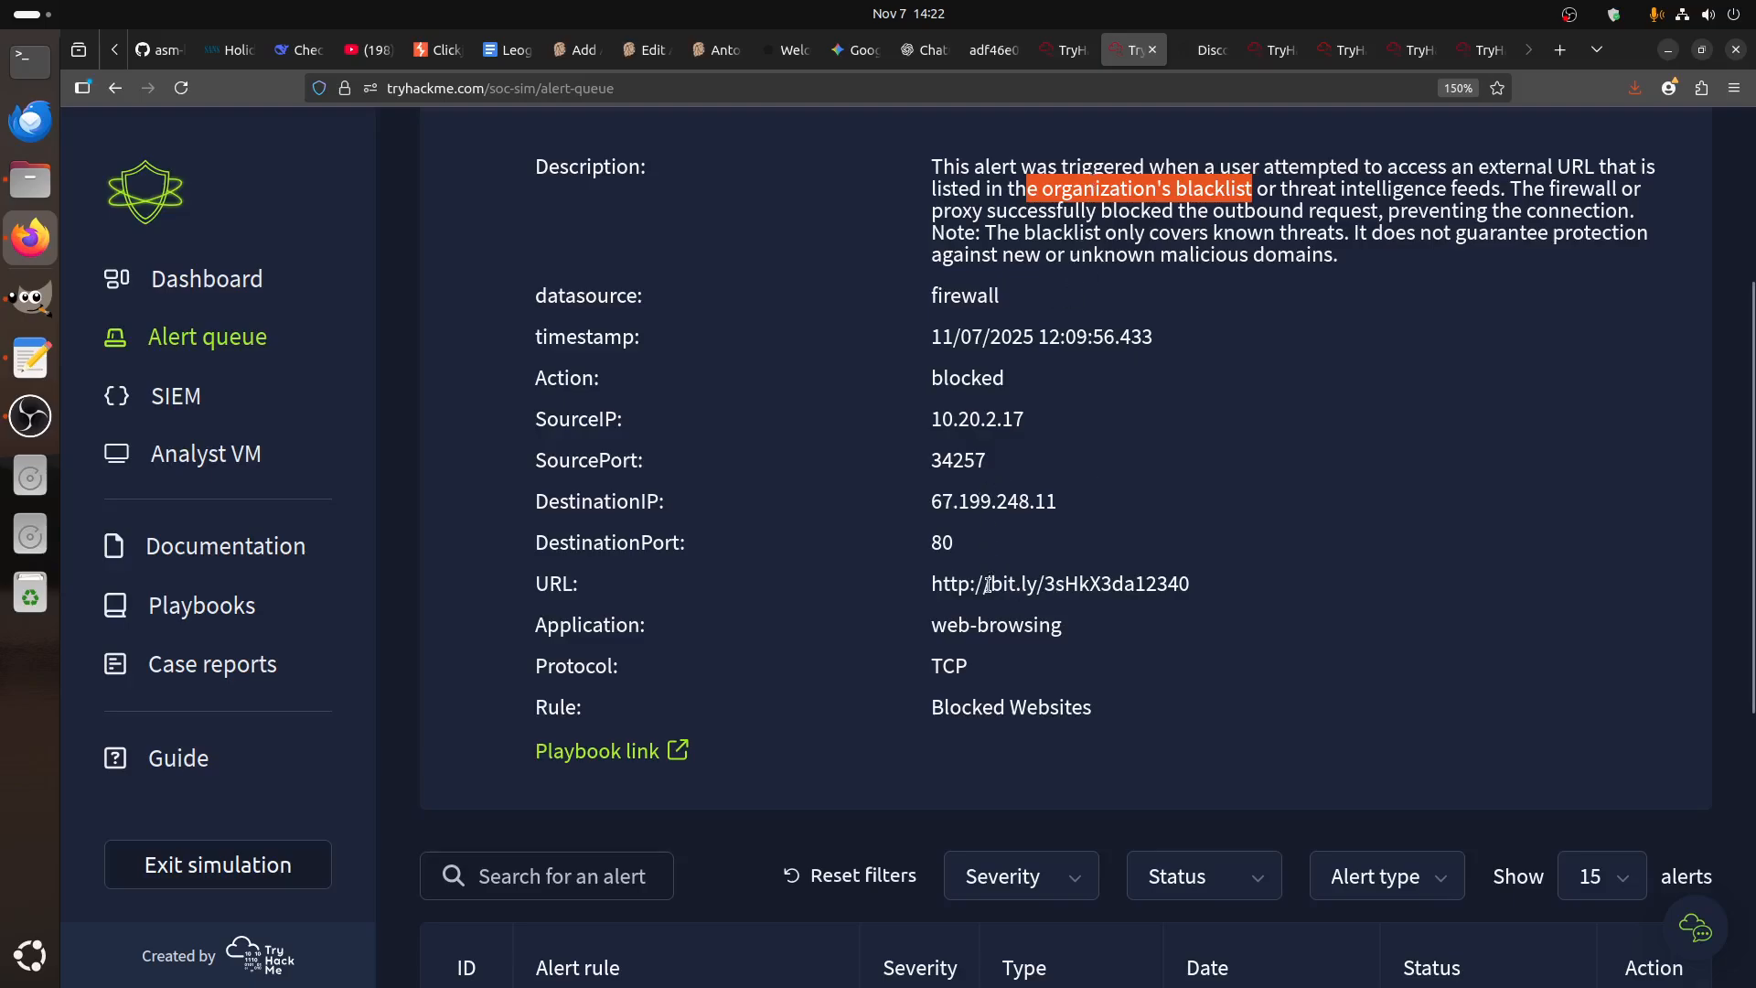
pyautogui.moveTo(990, 584); pyautogui.dragTo(1119, 588)
pyautogui.tripleClick(1119, 588)
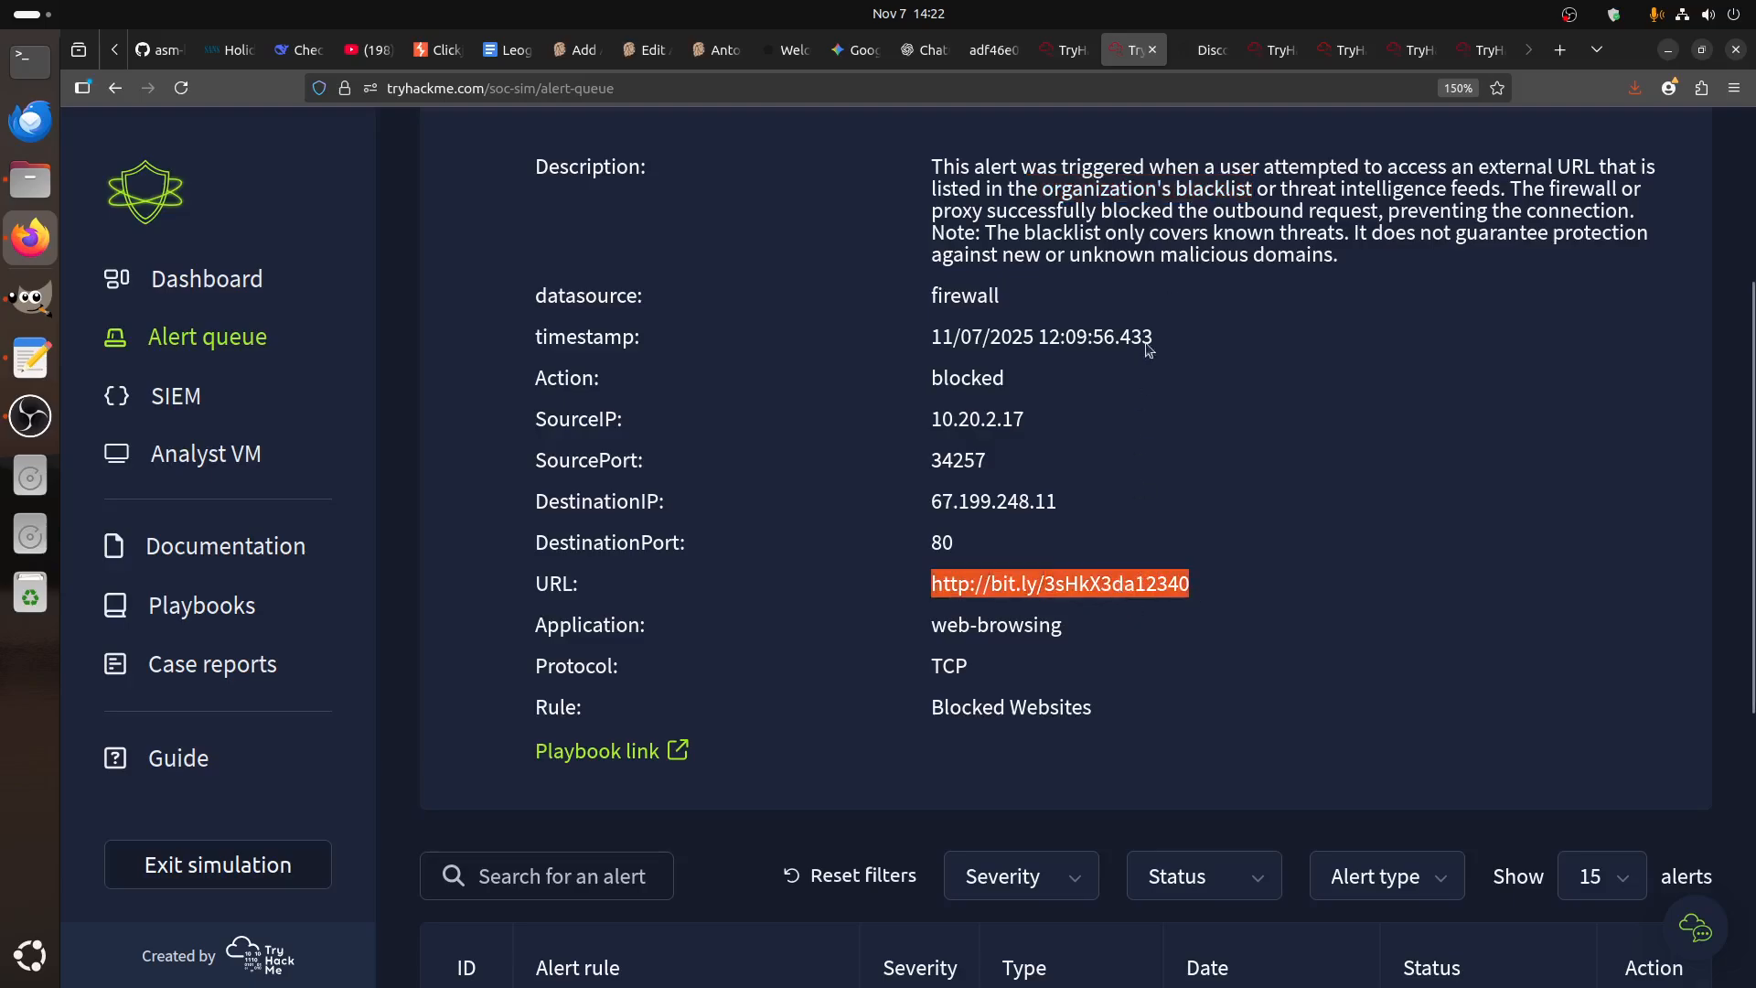
pyautogui.click(1210, 51)
pyautogui.click(1276, 57)
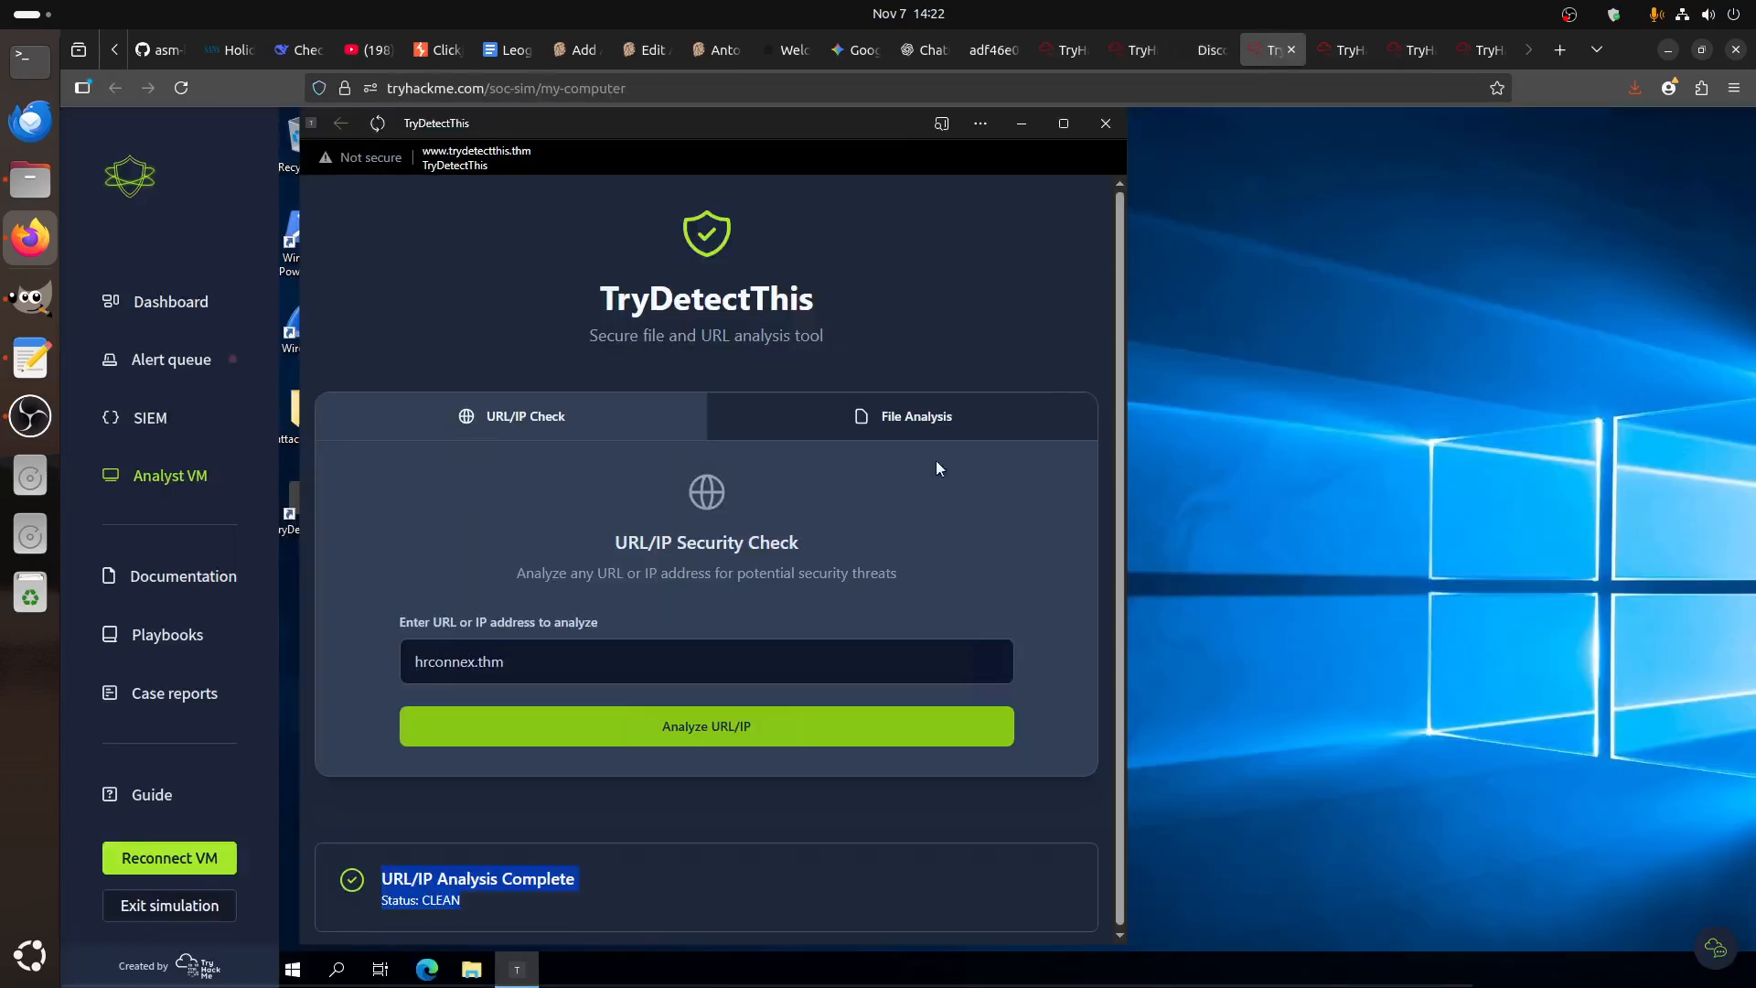
pyautogui.moveTo(535, 660); pyautogui.dragTo(328, 660)
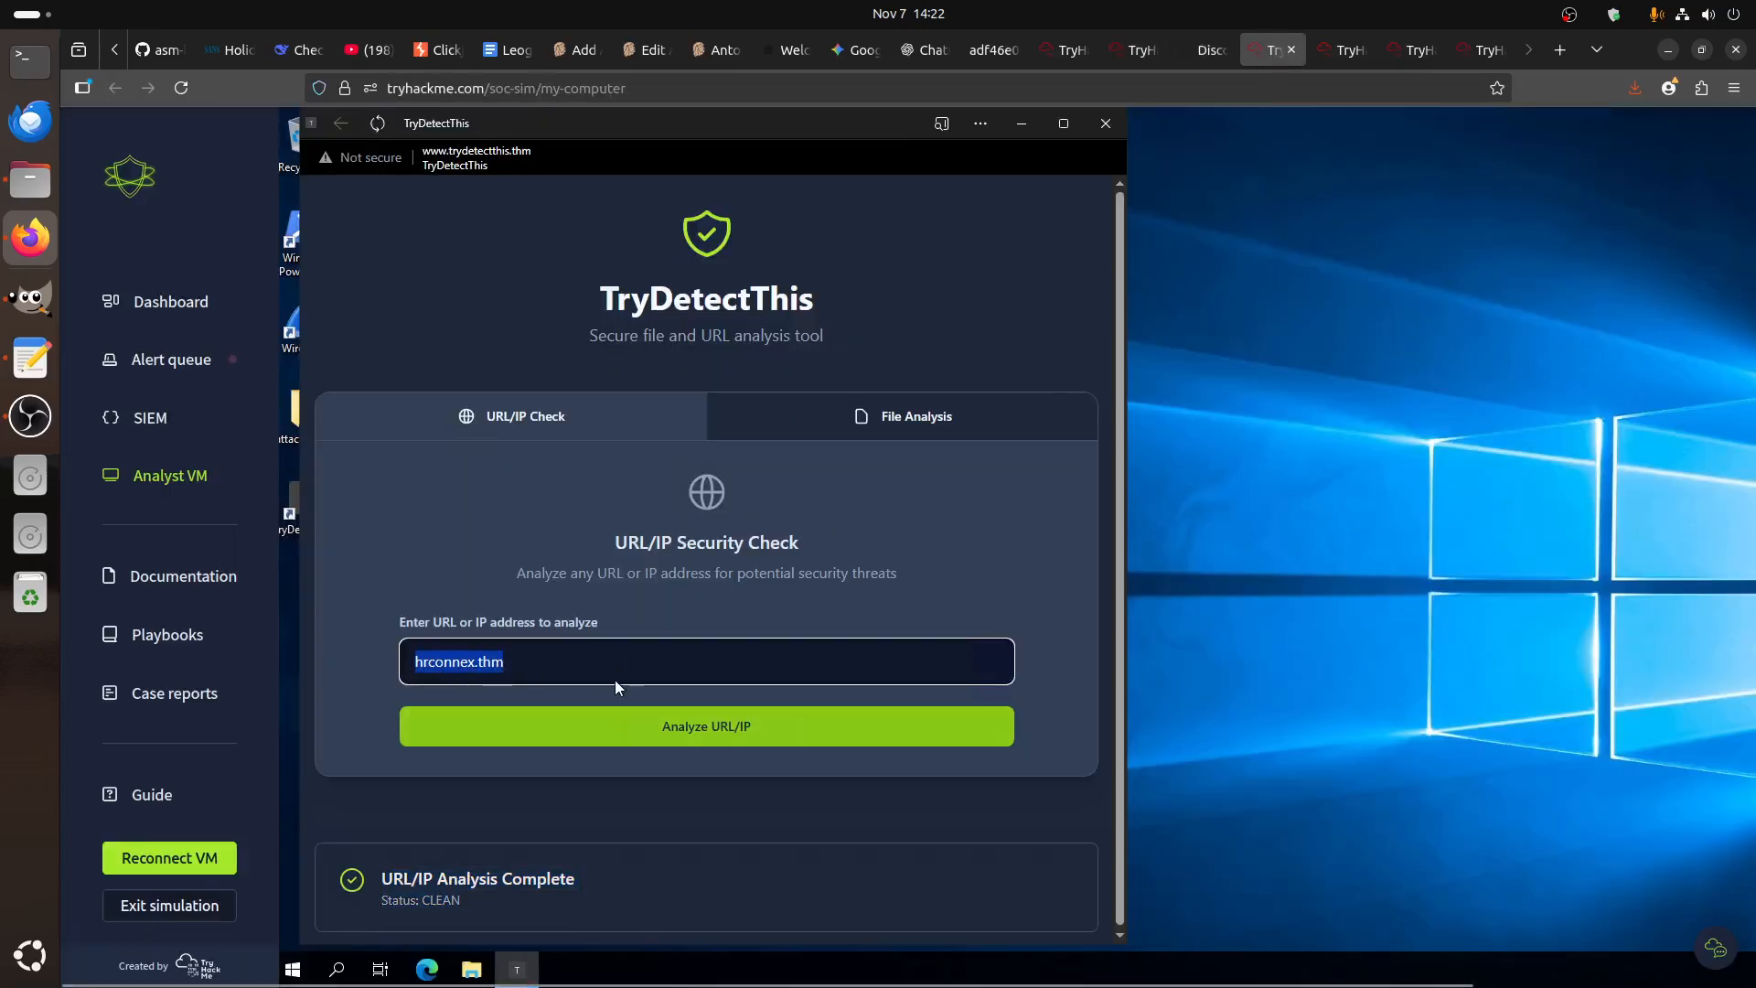
pyautogui.hotkey('ctrl', 'x')
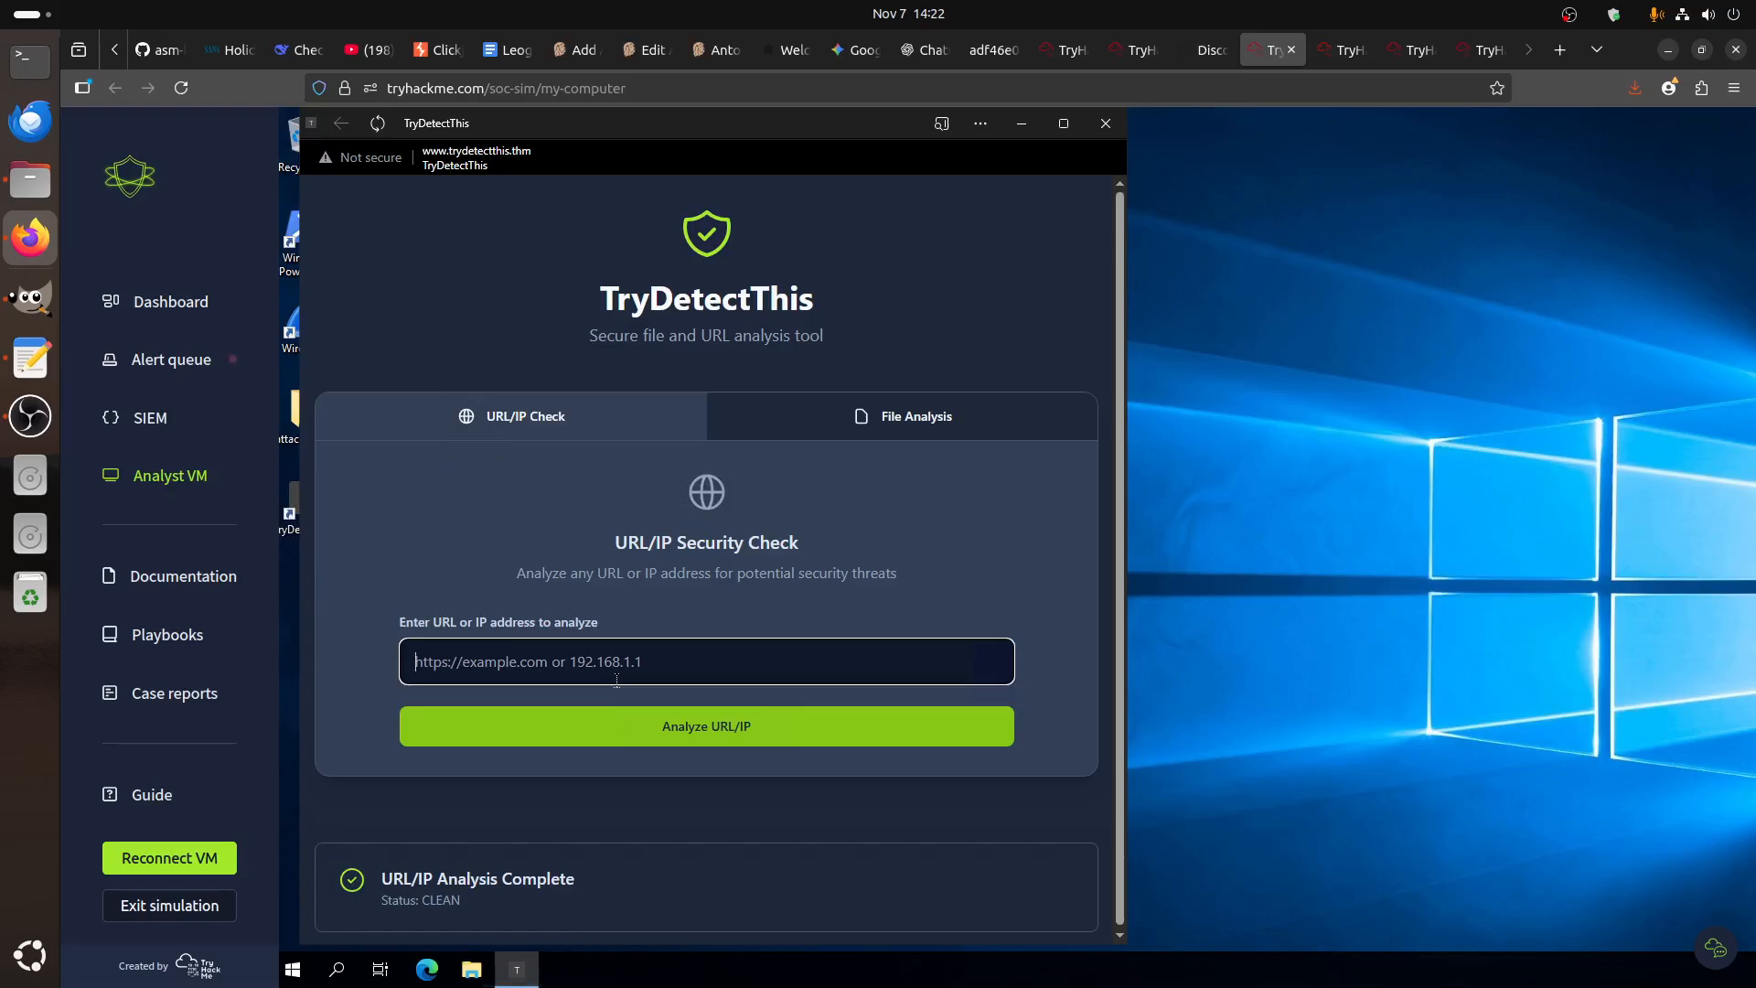
pyautogui.hotkey('ctrl', 'f')
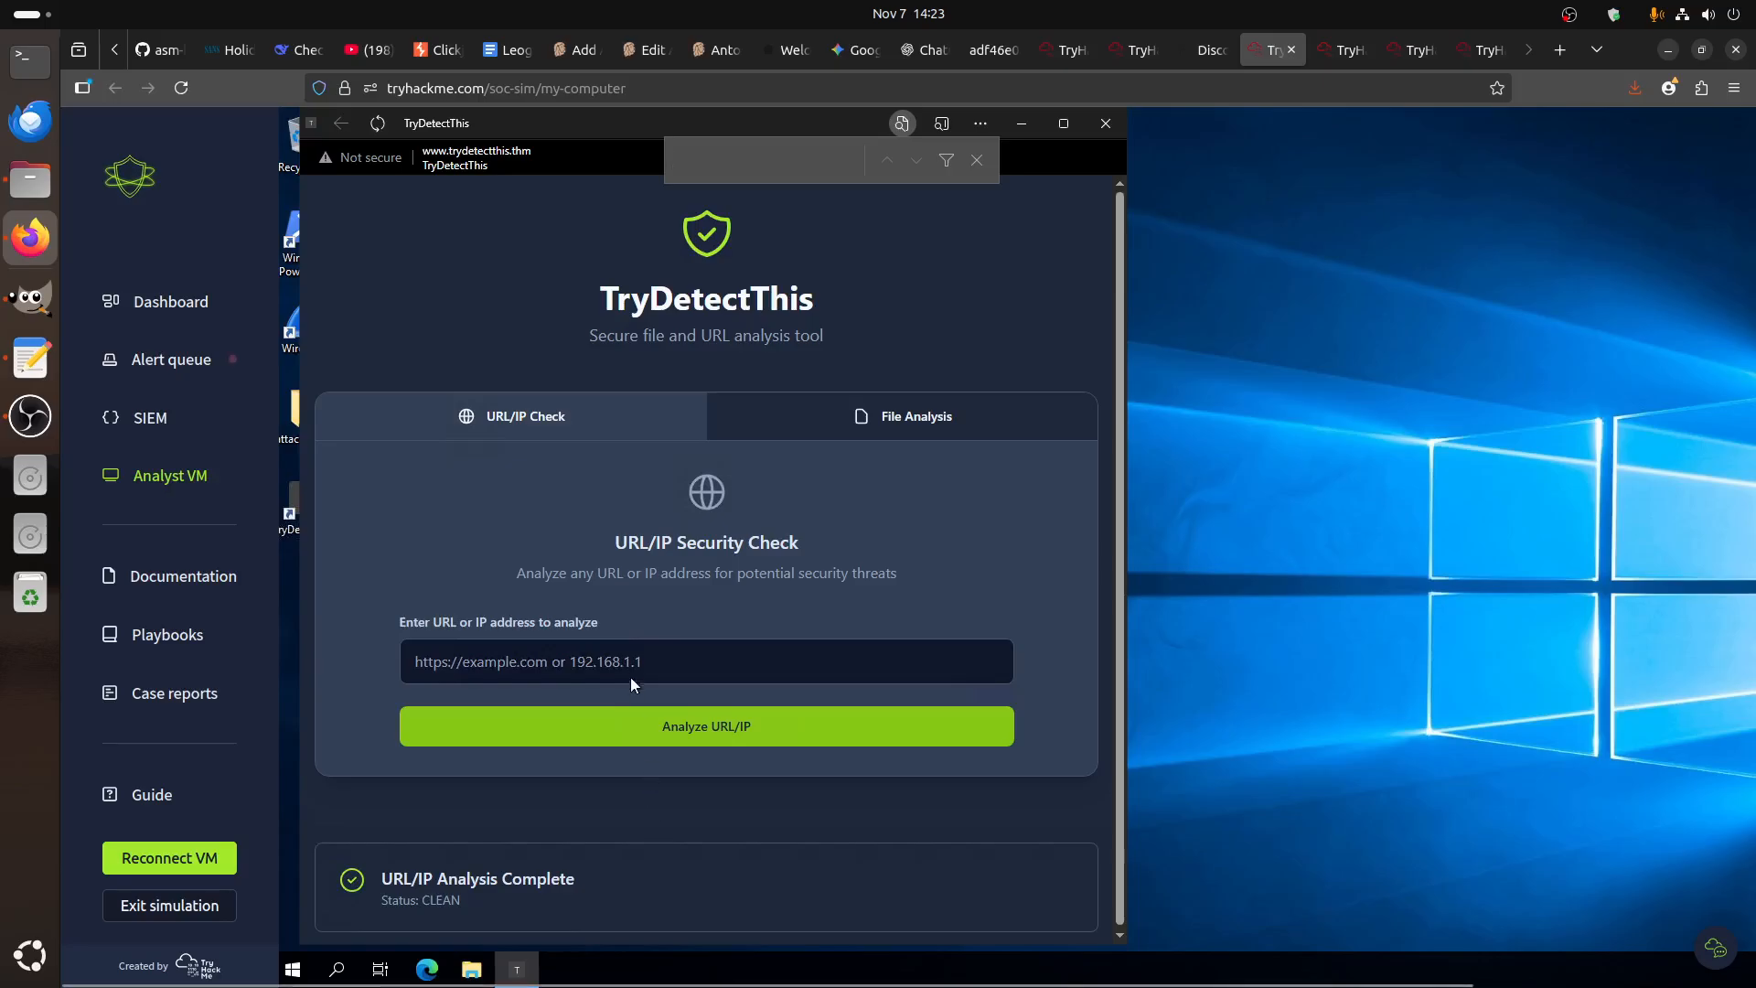
pyautogui.click(653, 664)
pyautogui.write('https:/')
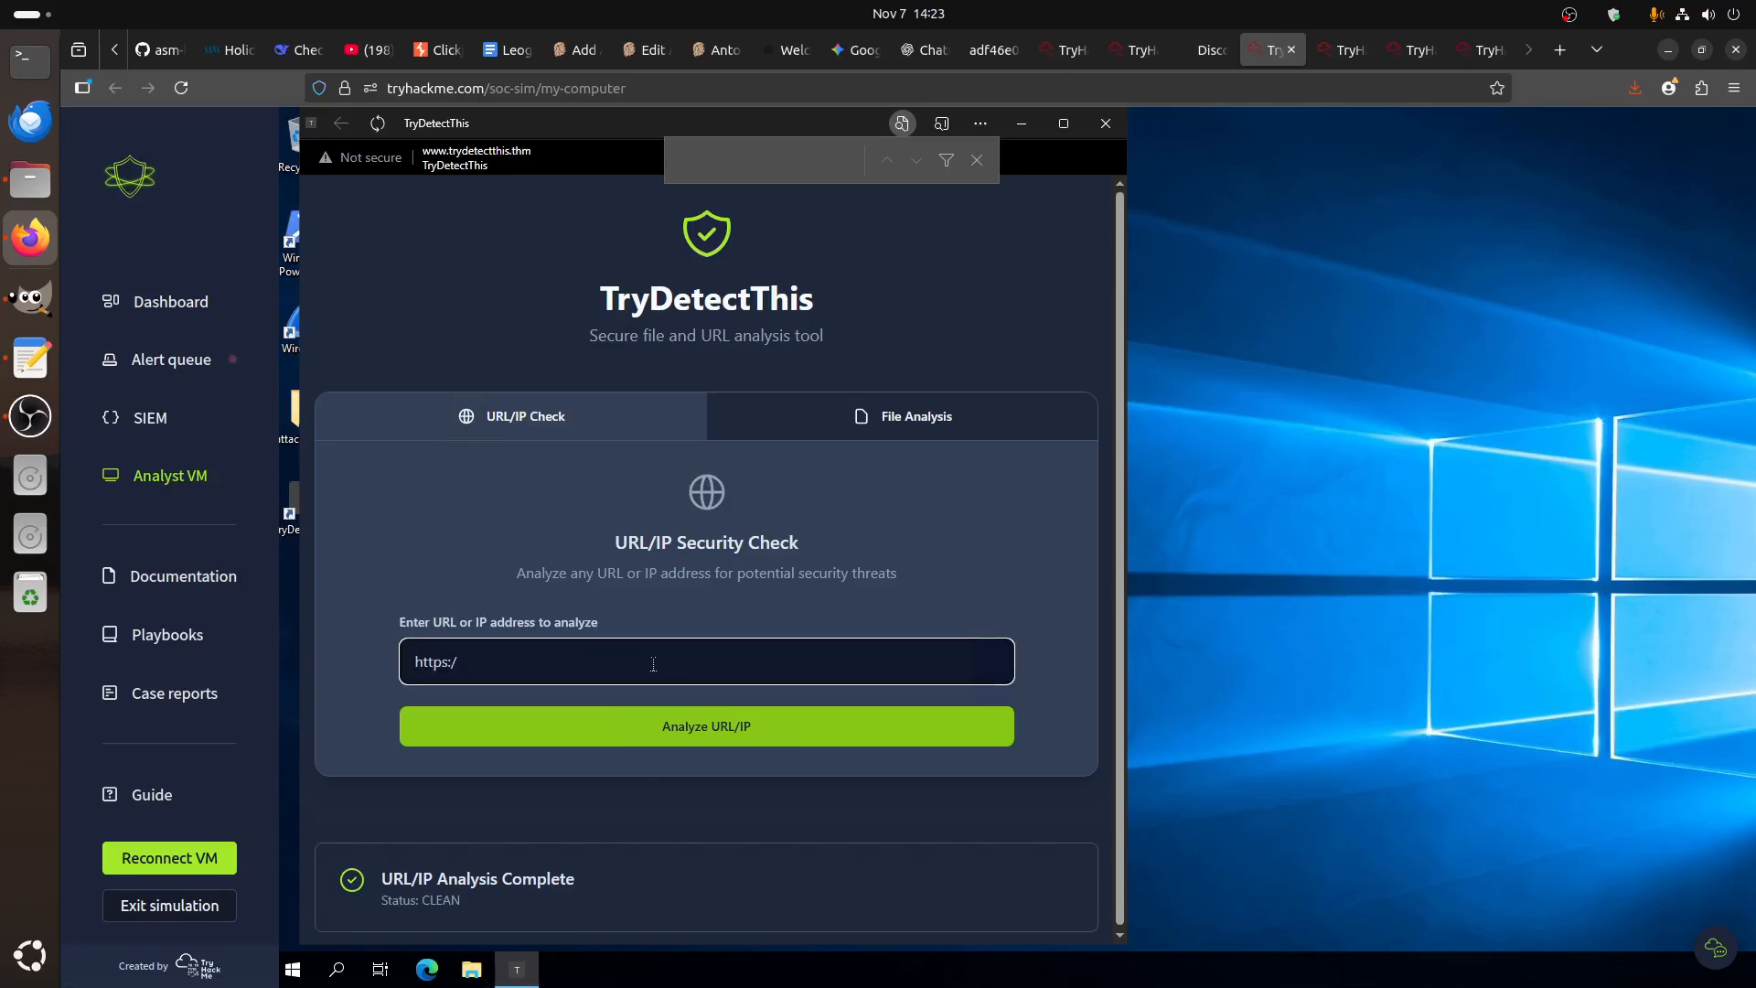
pyautogui.click(1134, 49)
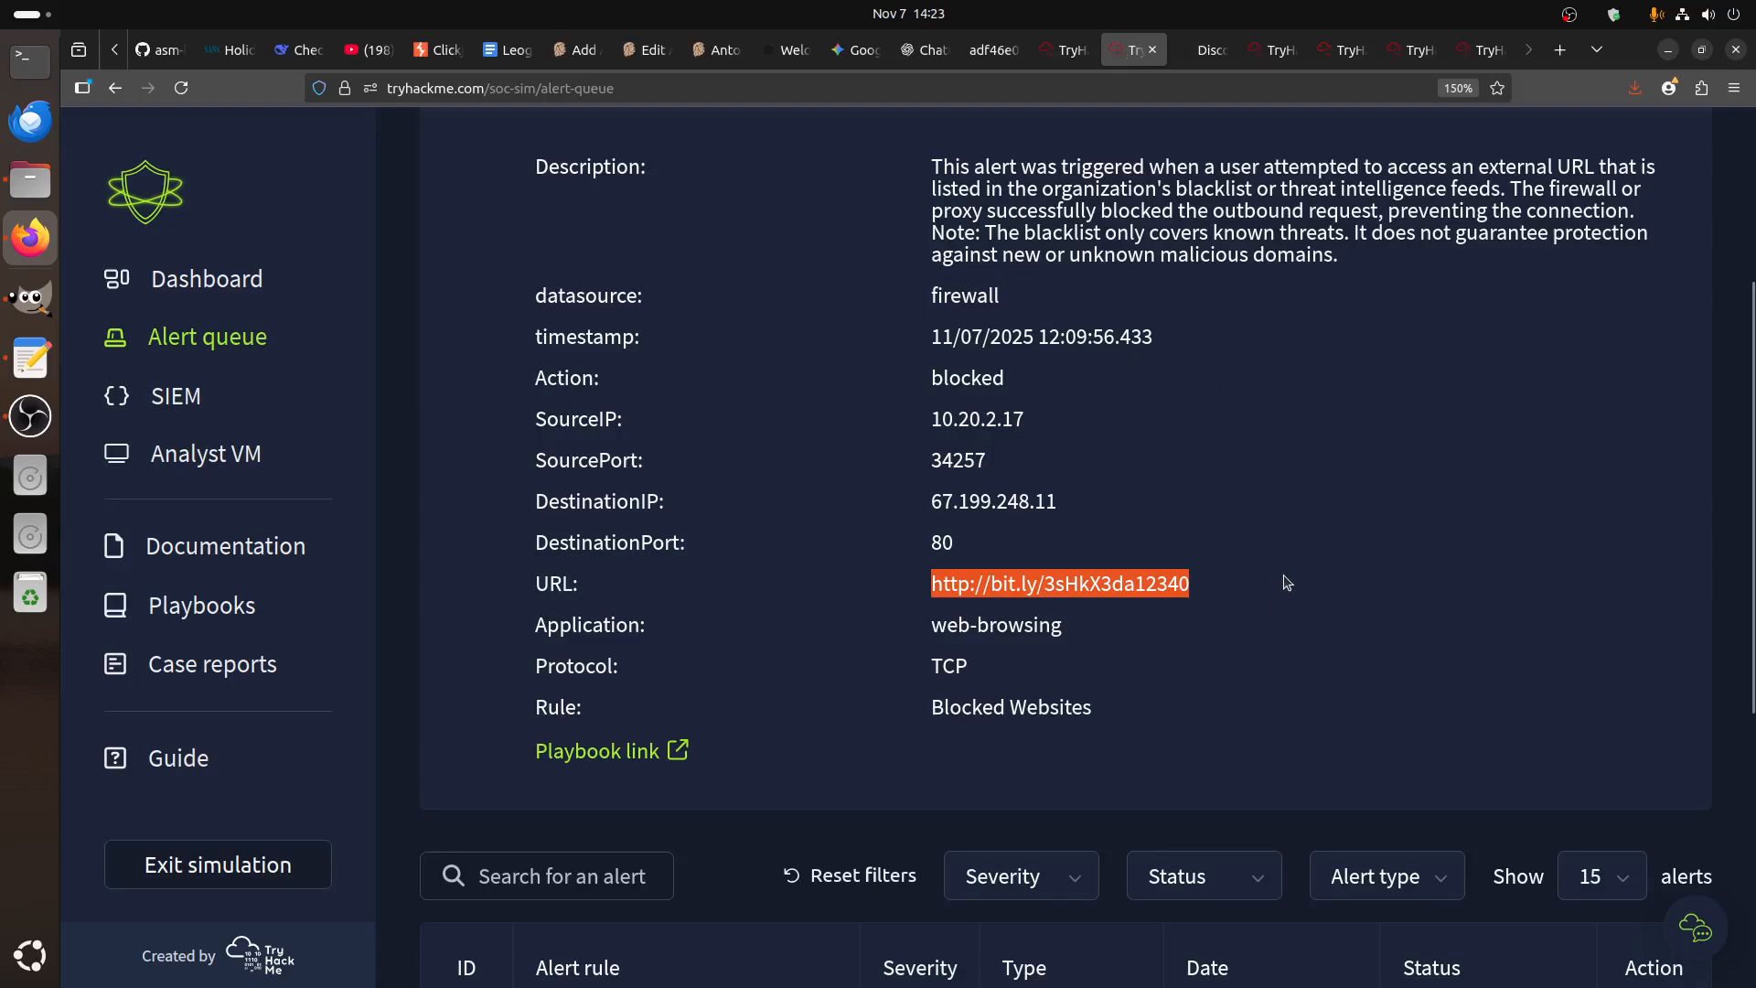
pyautogui.click(1212, 51)
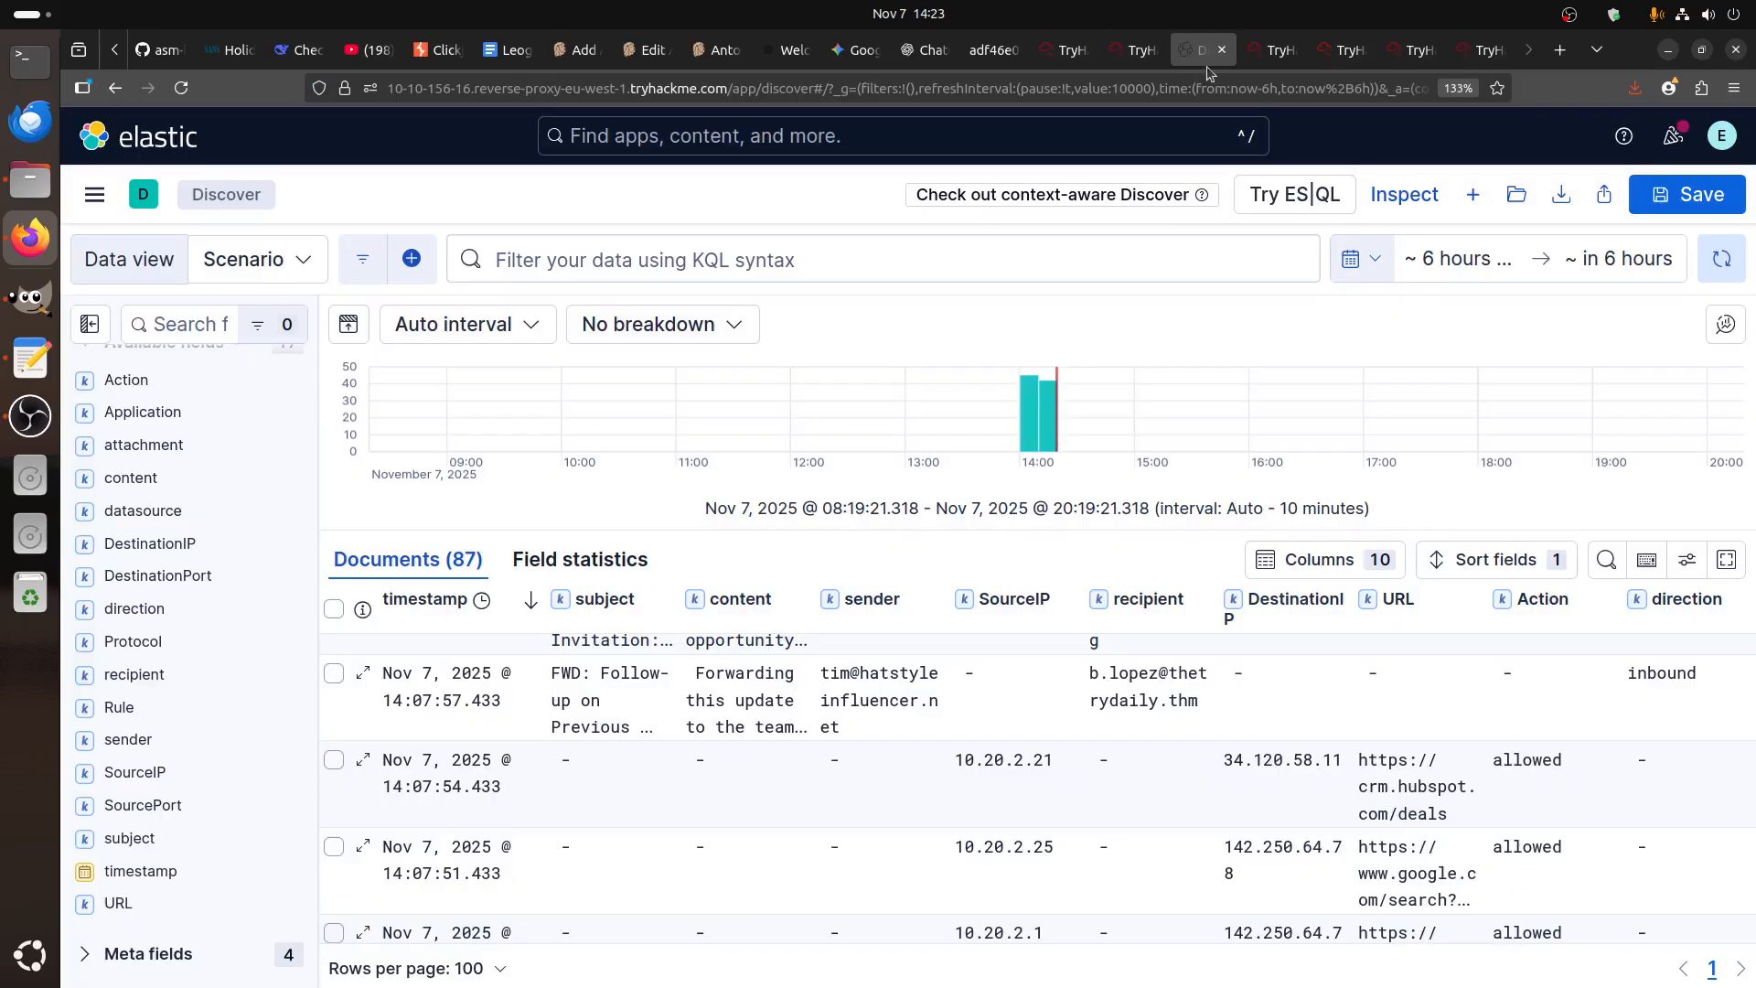
pyautogui.click(1273, 50)
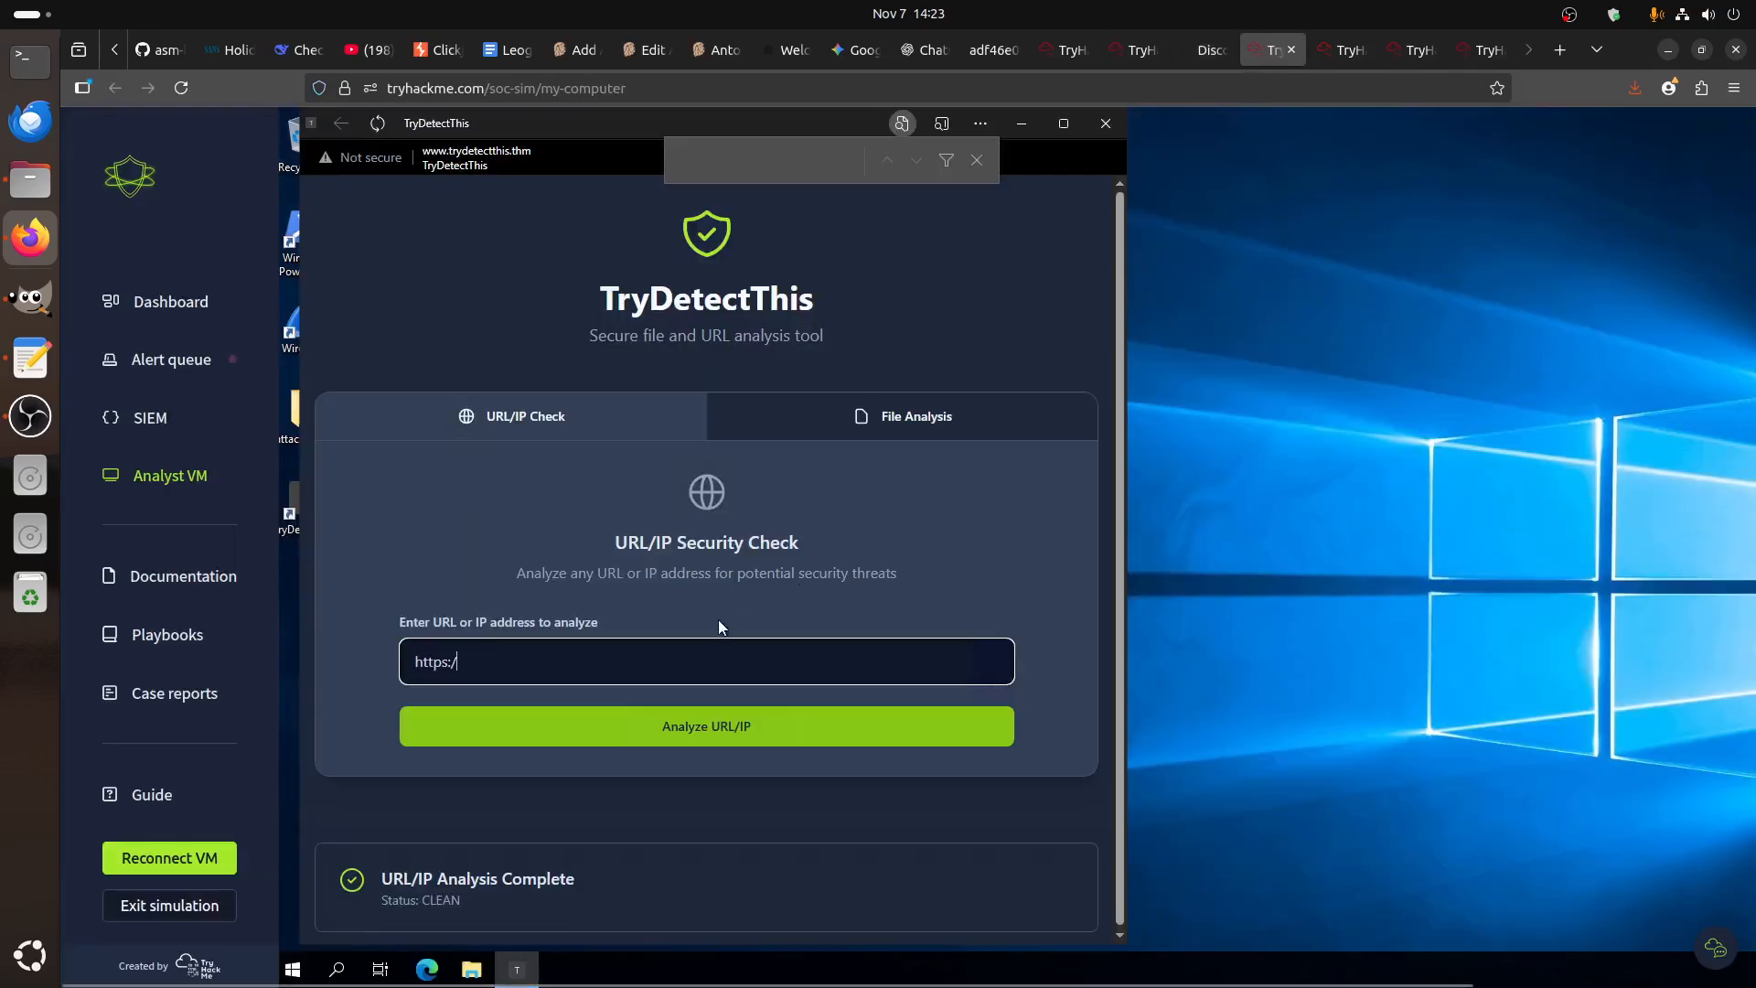
pyautogui.write('/bit.ly/')
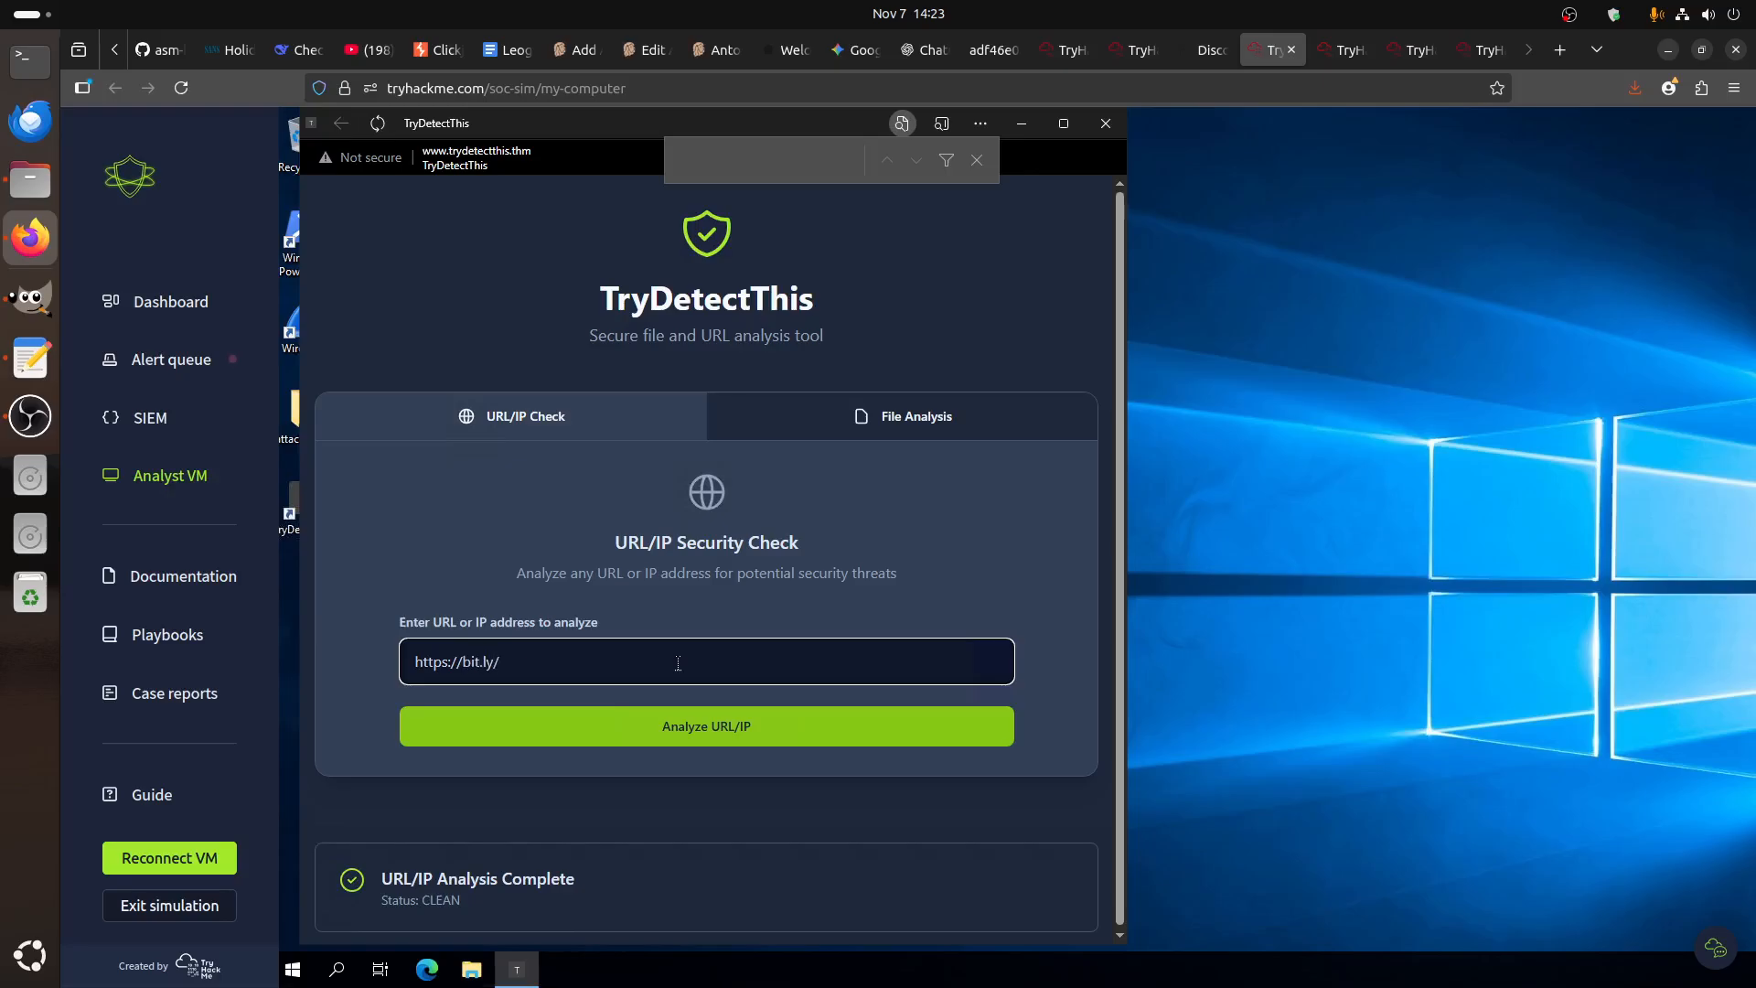
pyautogui.click(1139, 50)
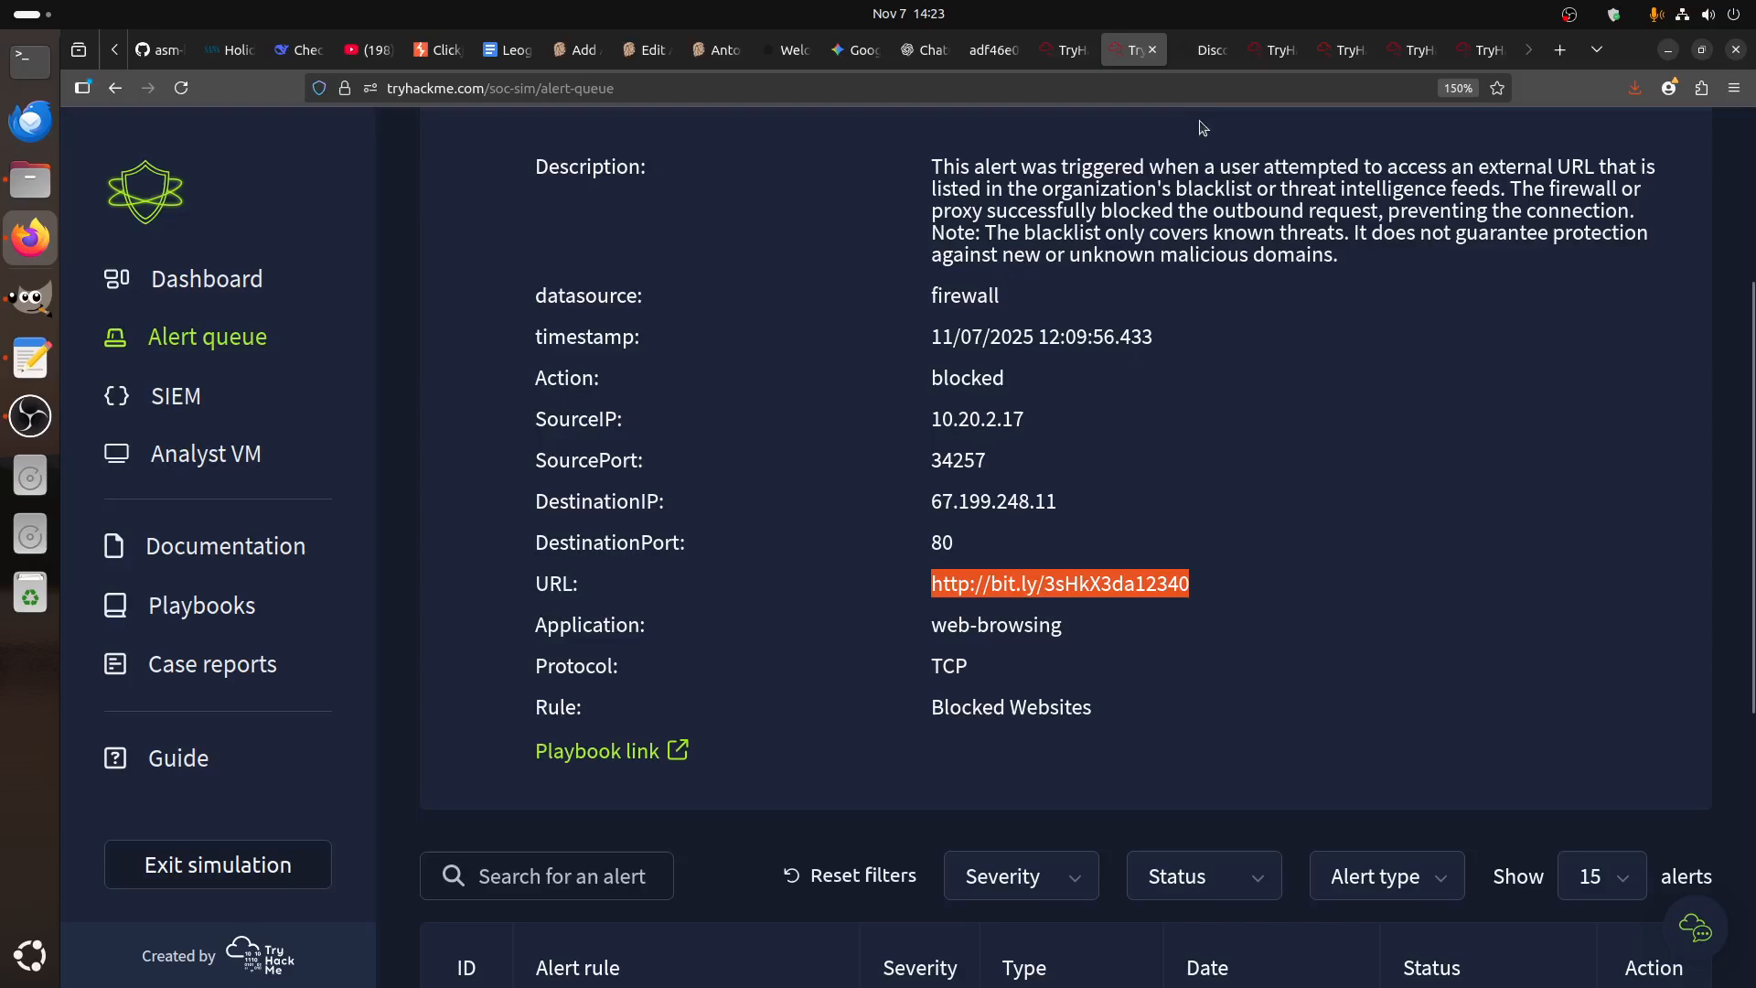
pyautogui.click(1207, 49)
pyautogui.click(1271, 51)
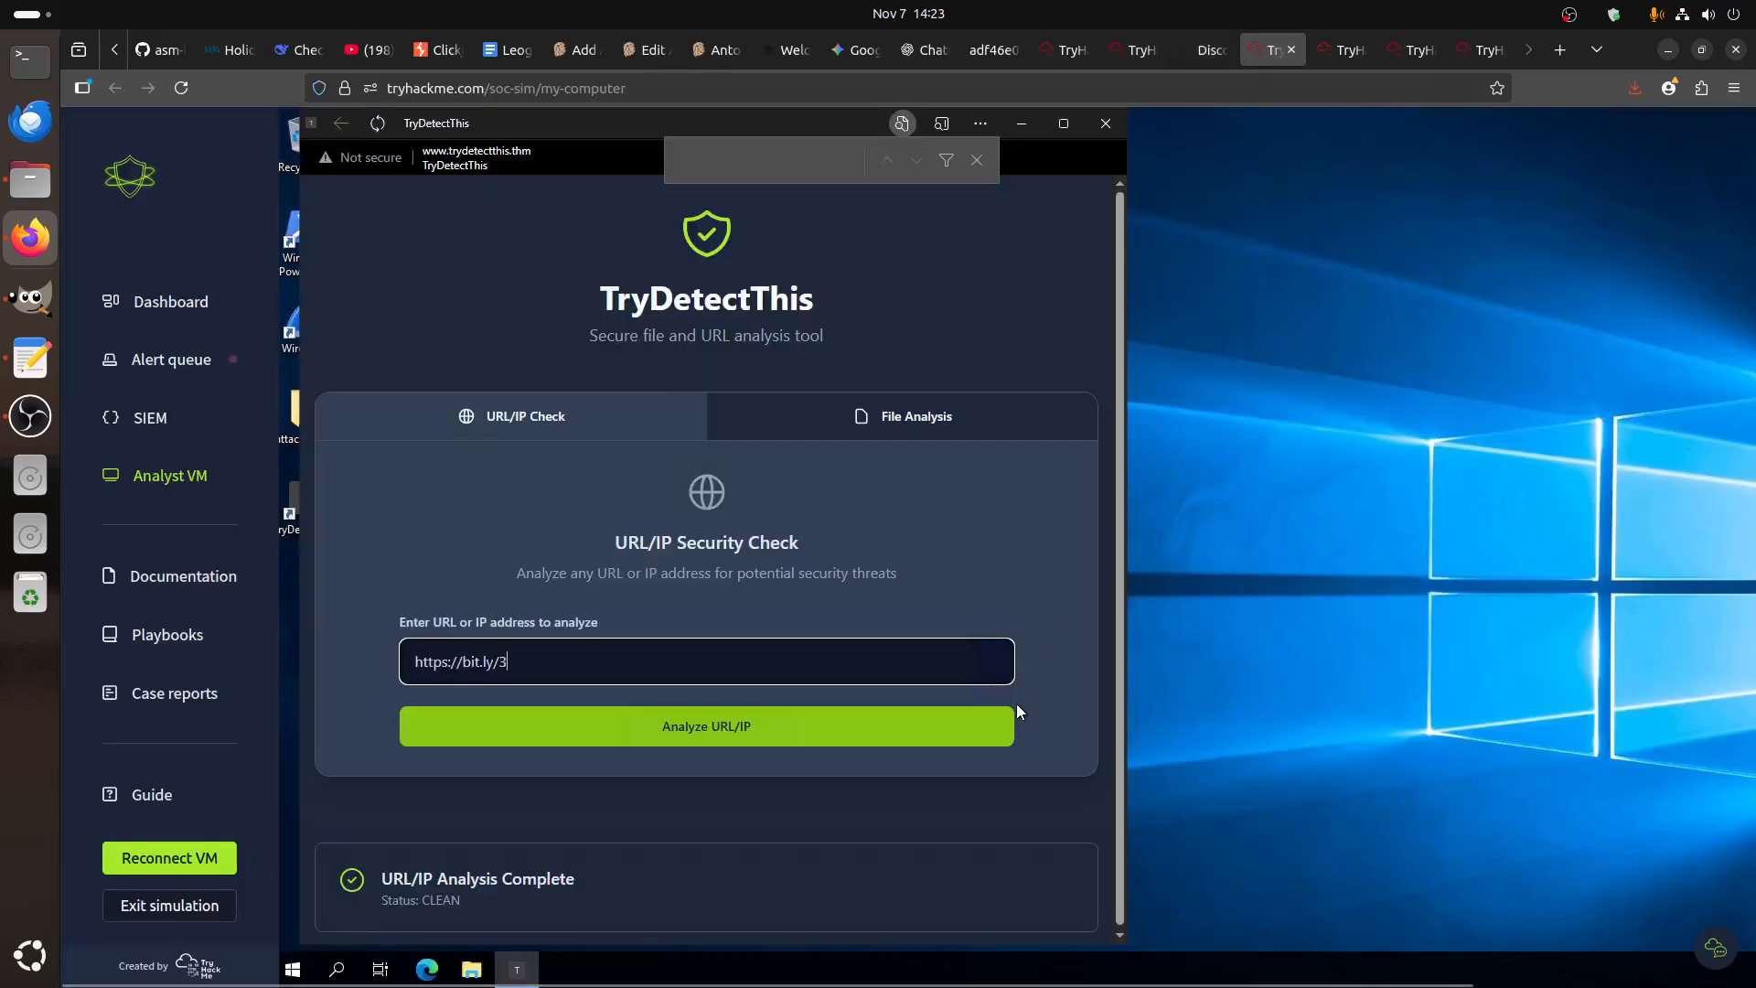
pyautogui.write('3sHk')
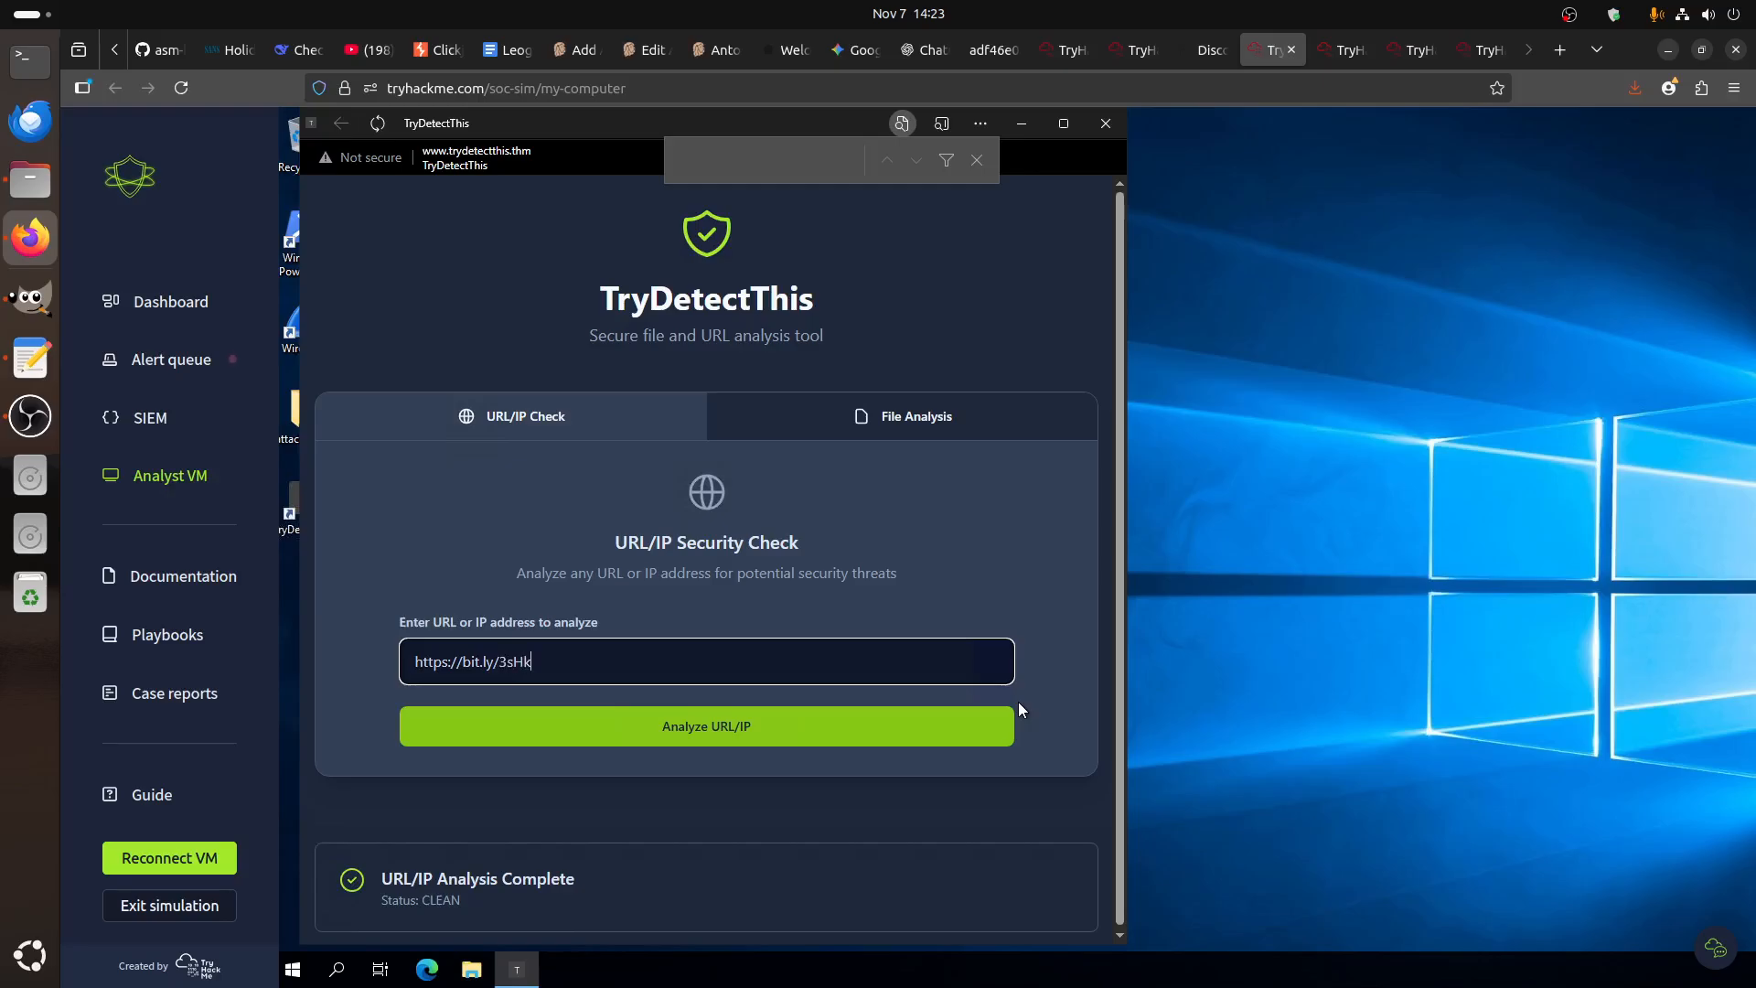
pyautogui.click(1134, 49)
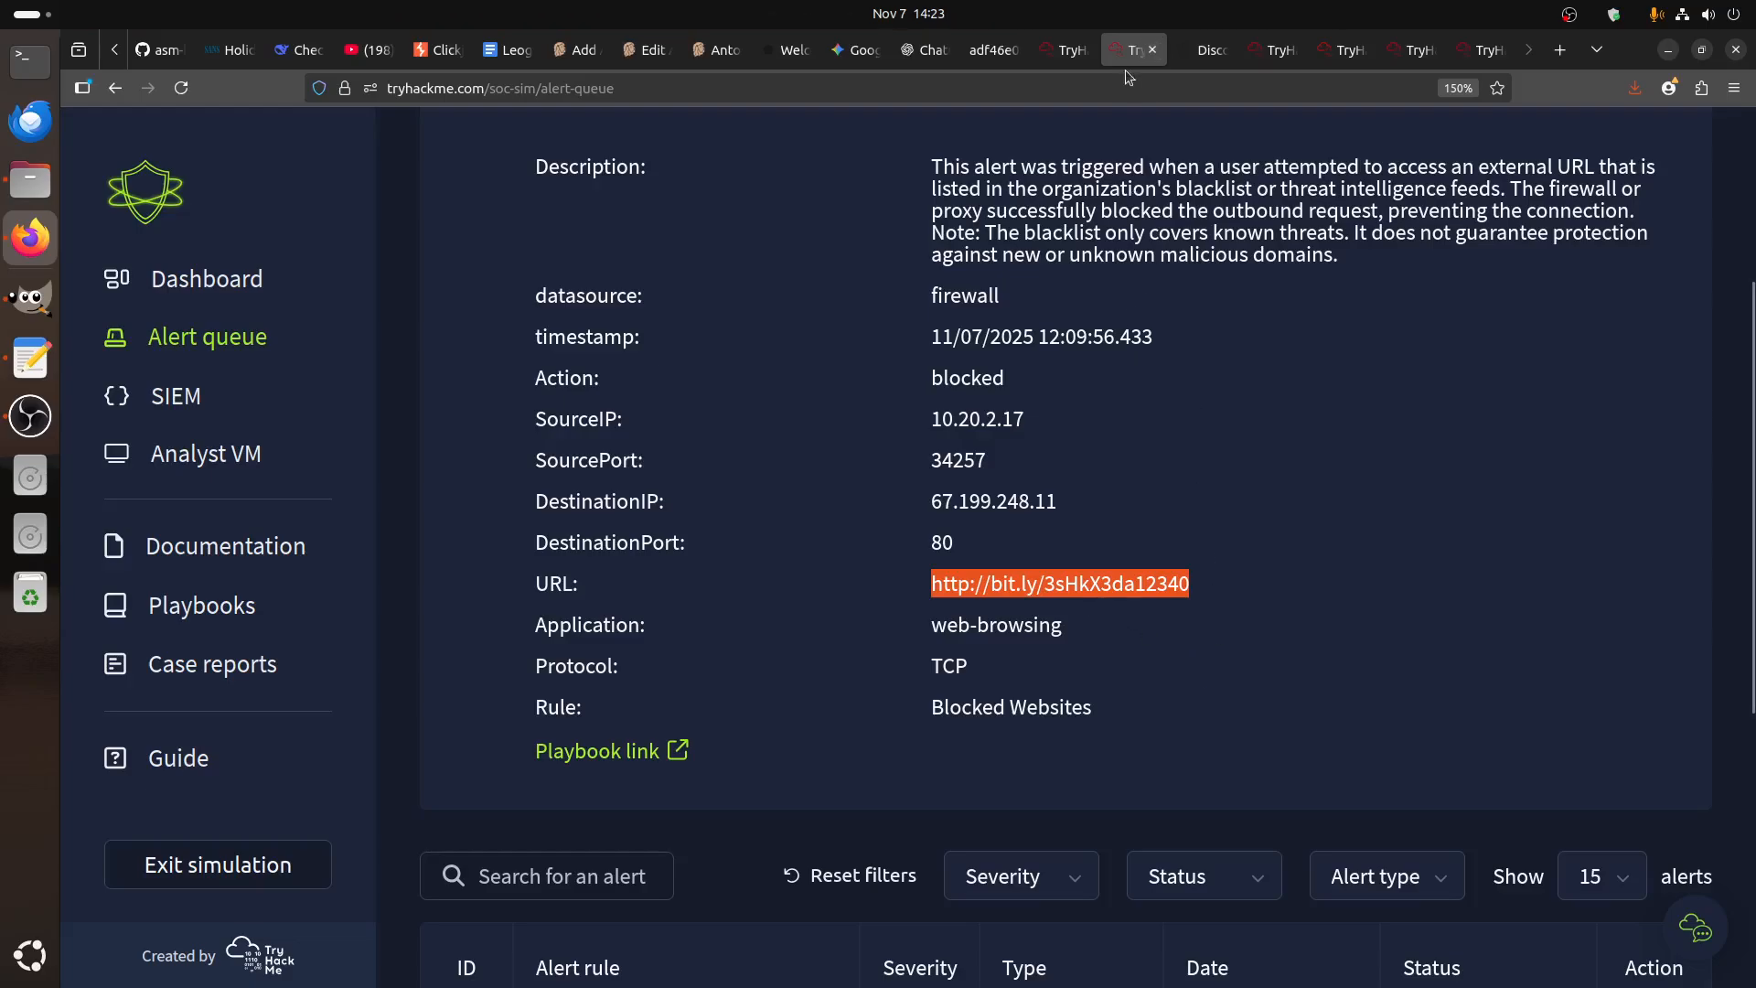
pyautogui.click(1205, 51)
pyautogui.click(1267, 57)
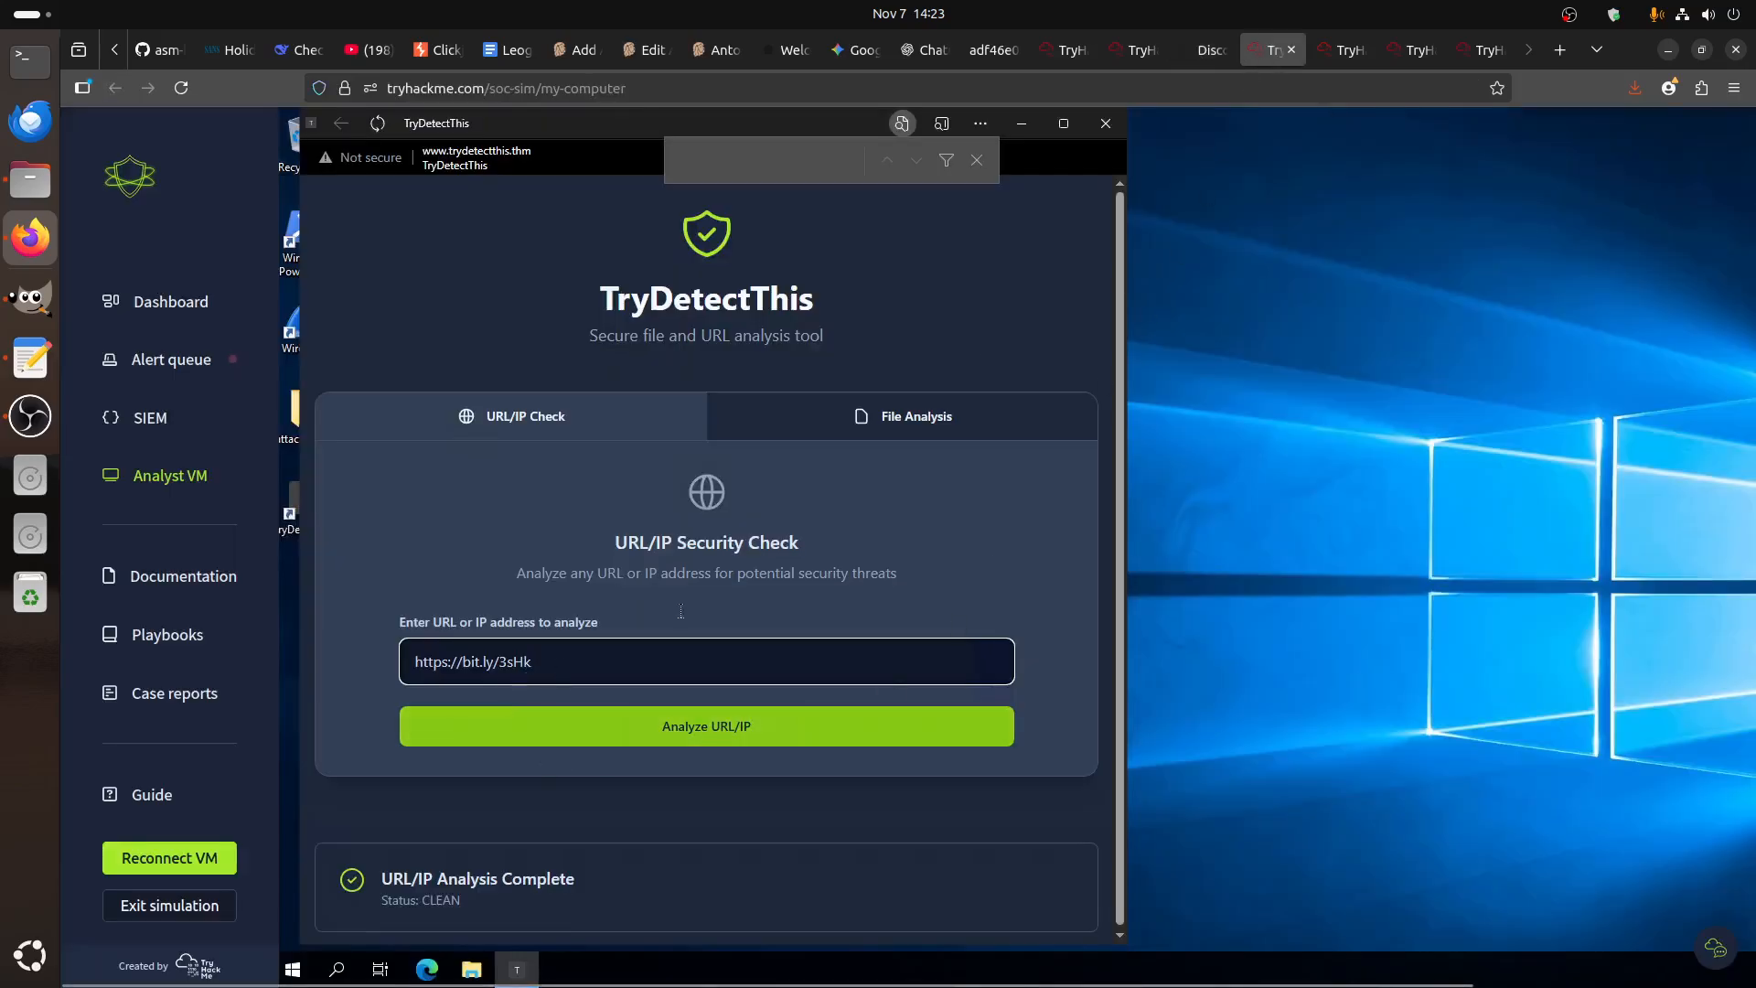
pyautogui.click(1120, 53)
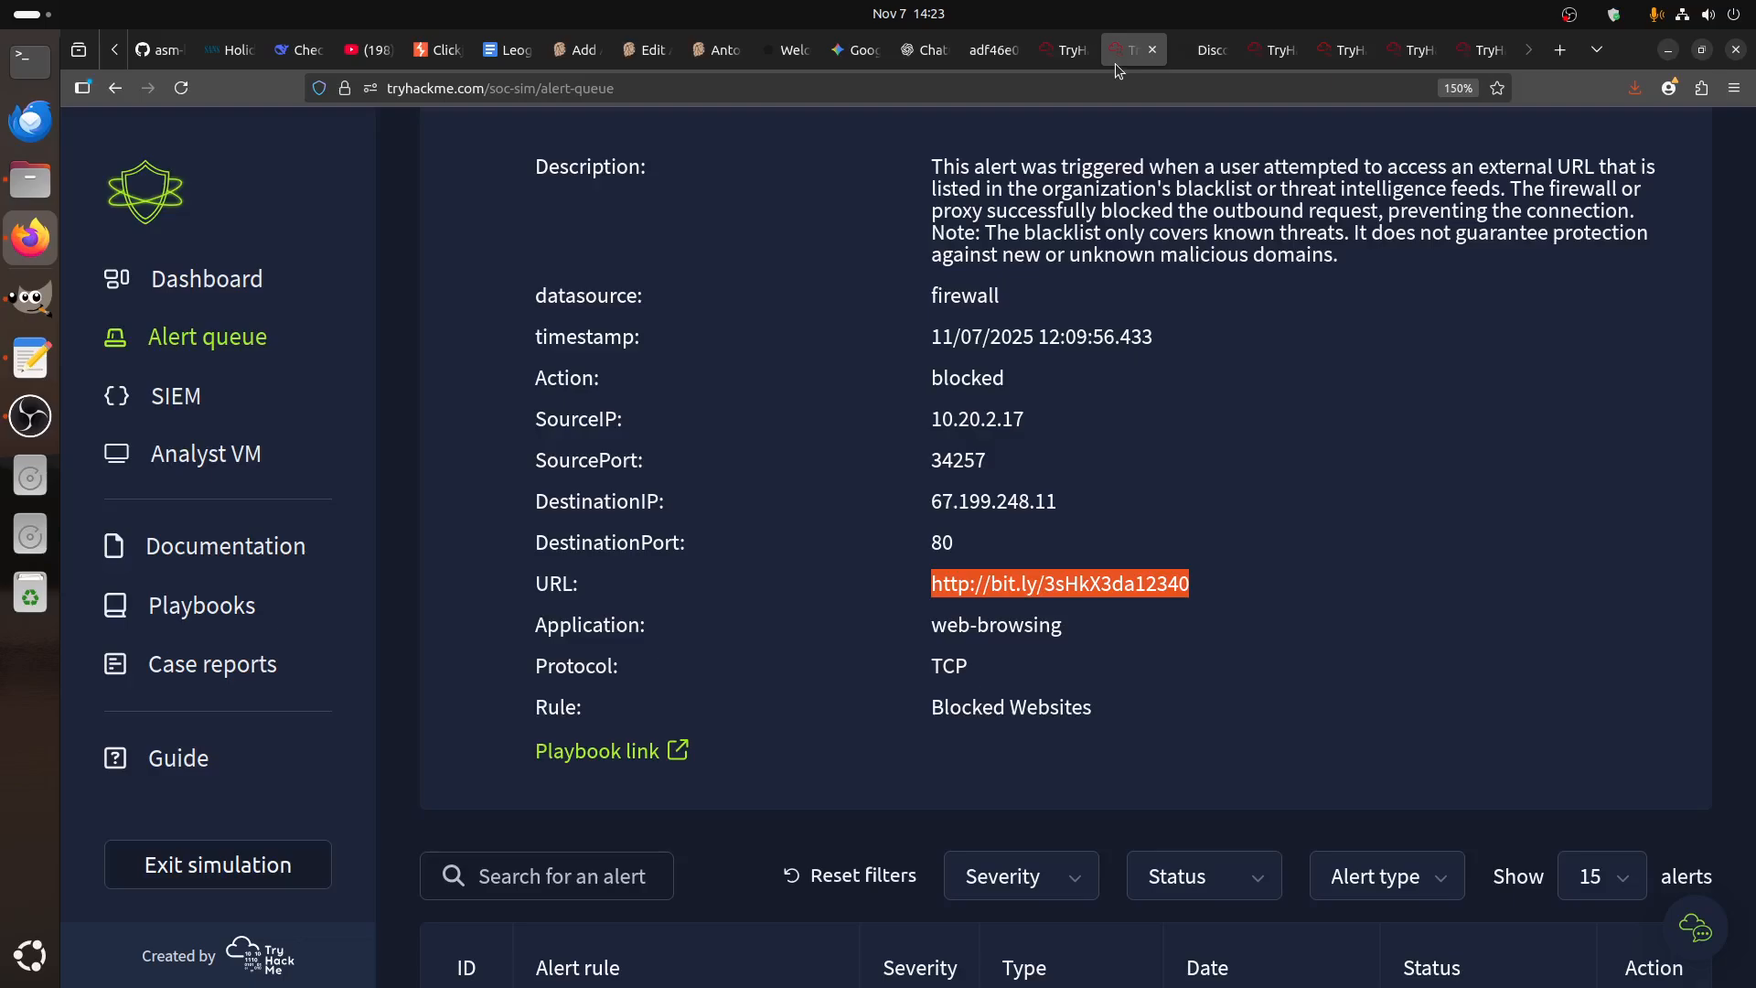
pyautogui.click(1200, 56)
pyautogui.click(1273, 51)
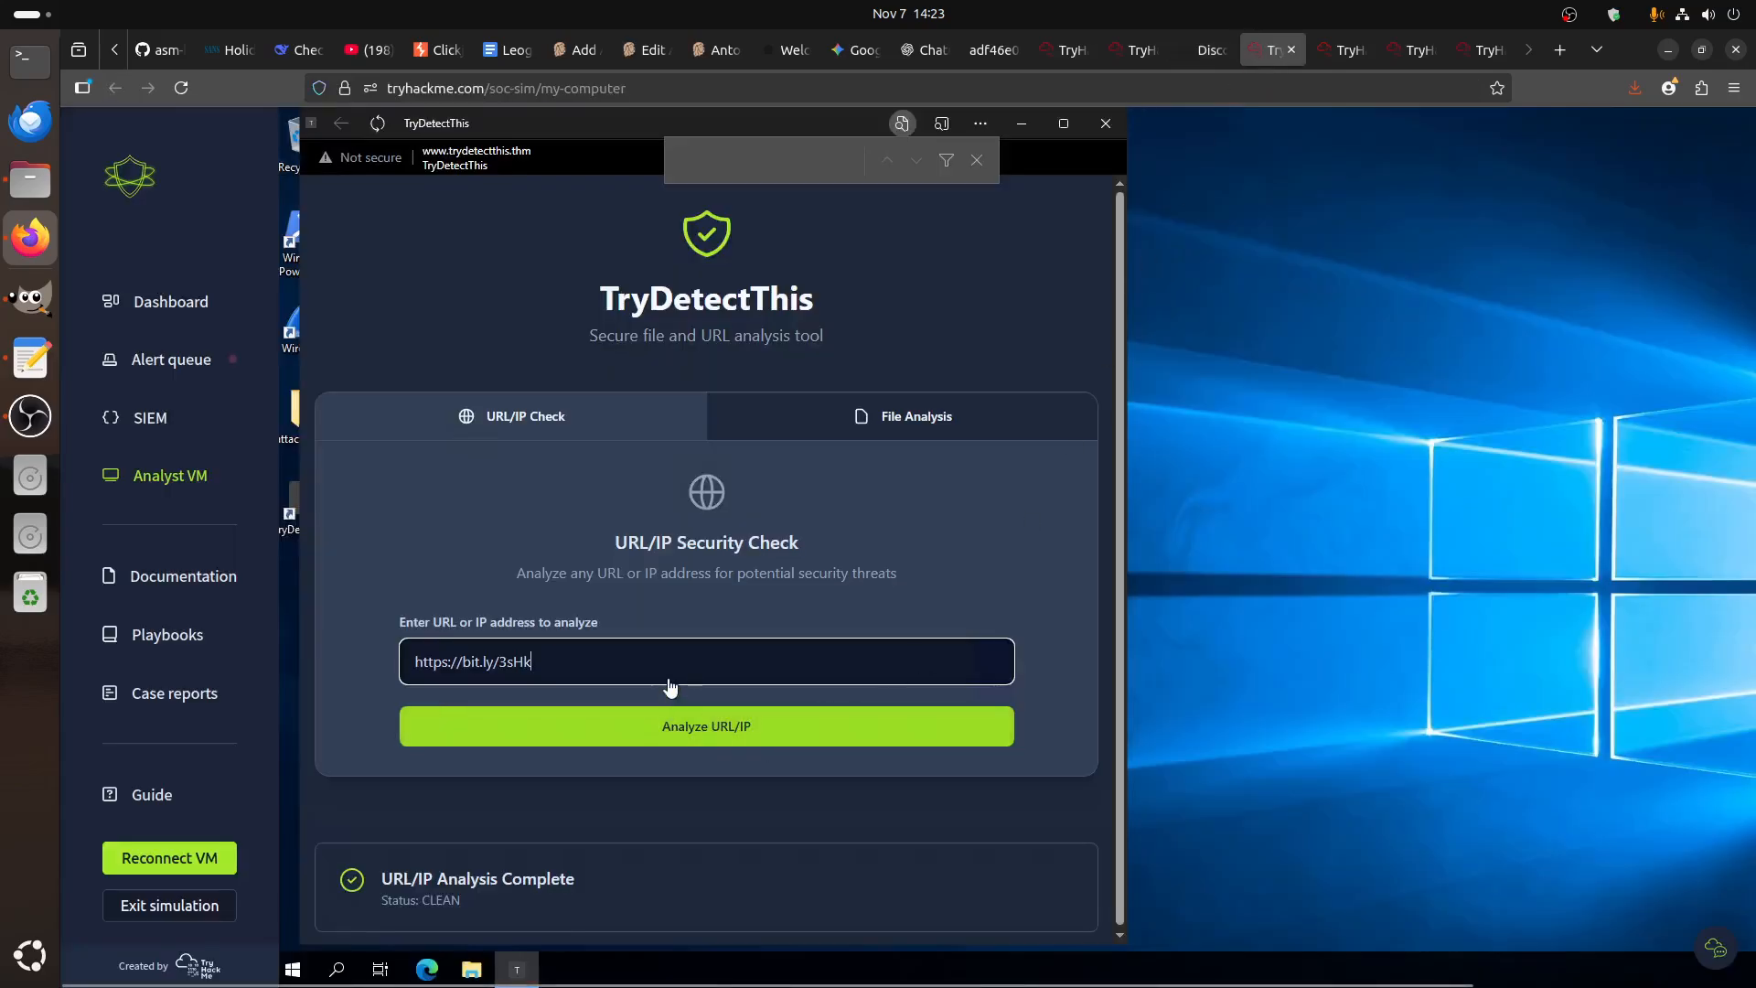
pyautogui.write('X3')
pyautogui.click(1134, 51)
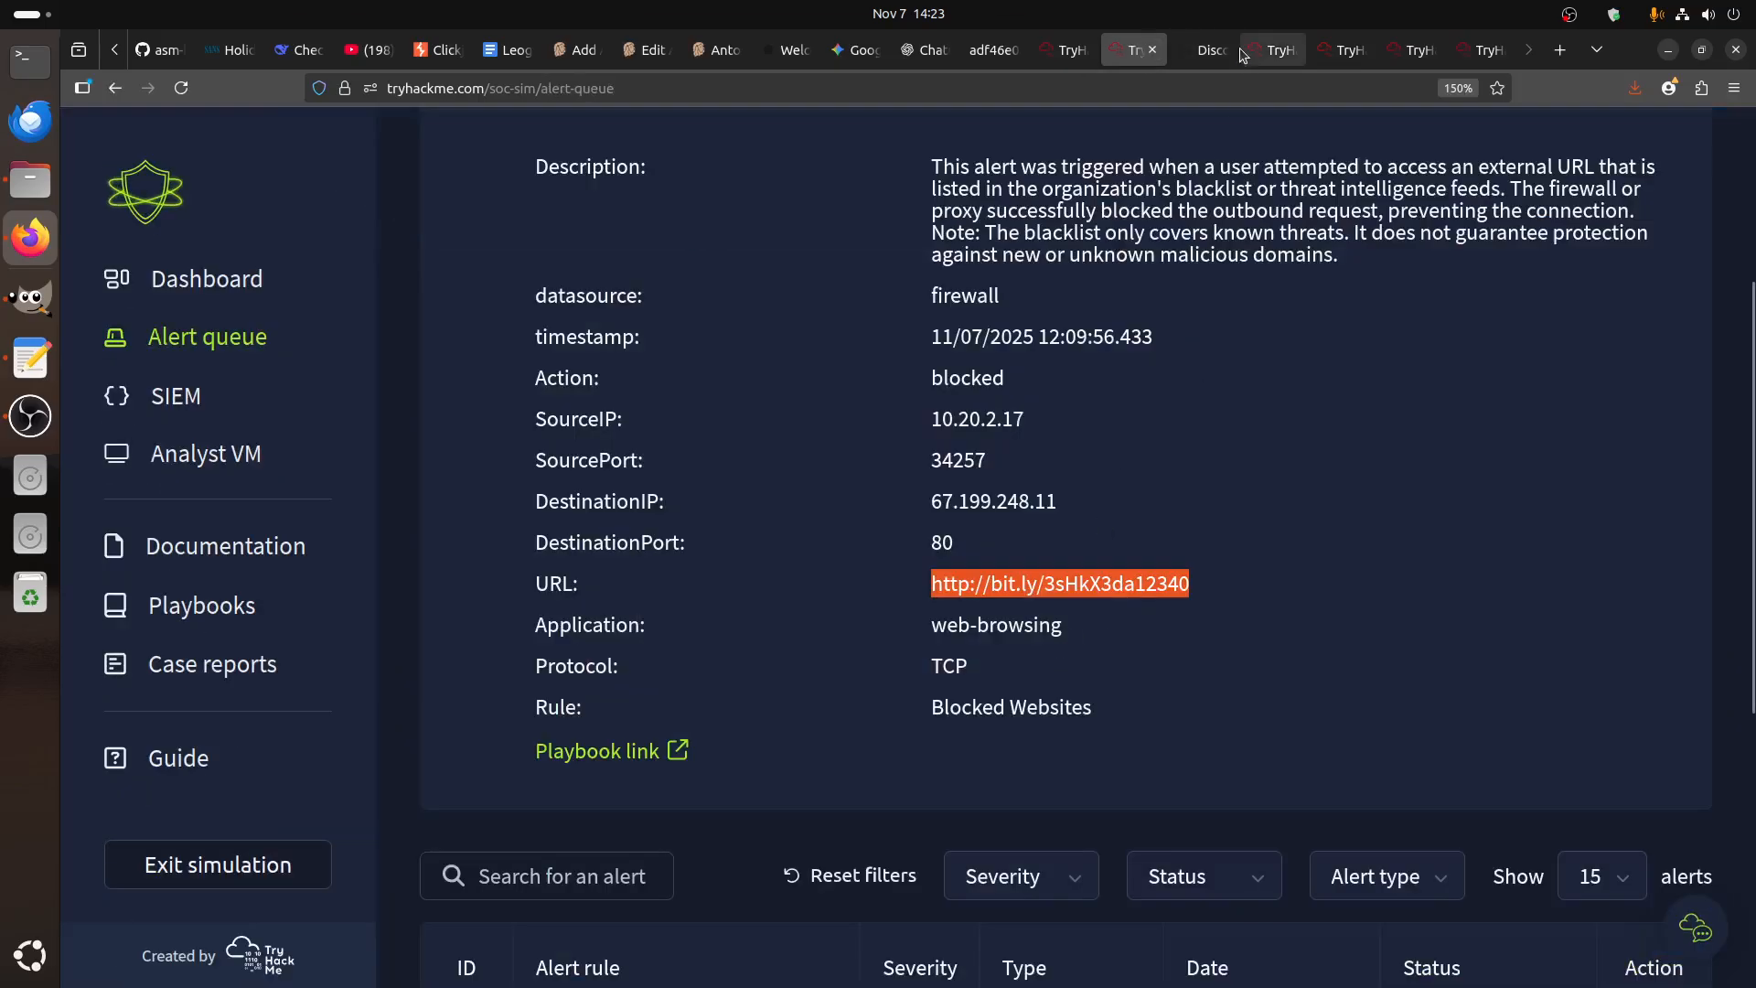
pyautogui.click(1278, 50)
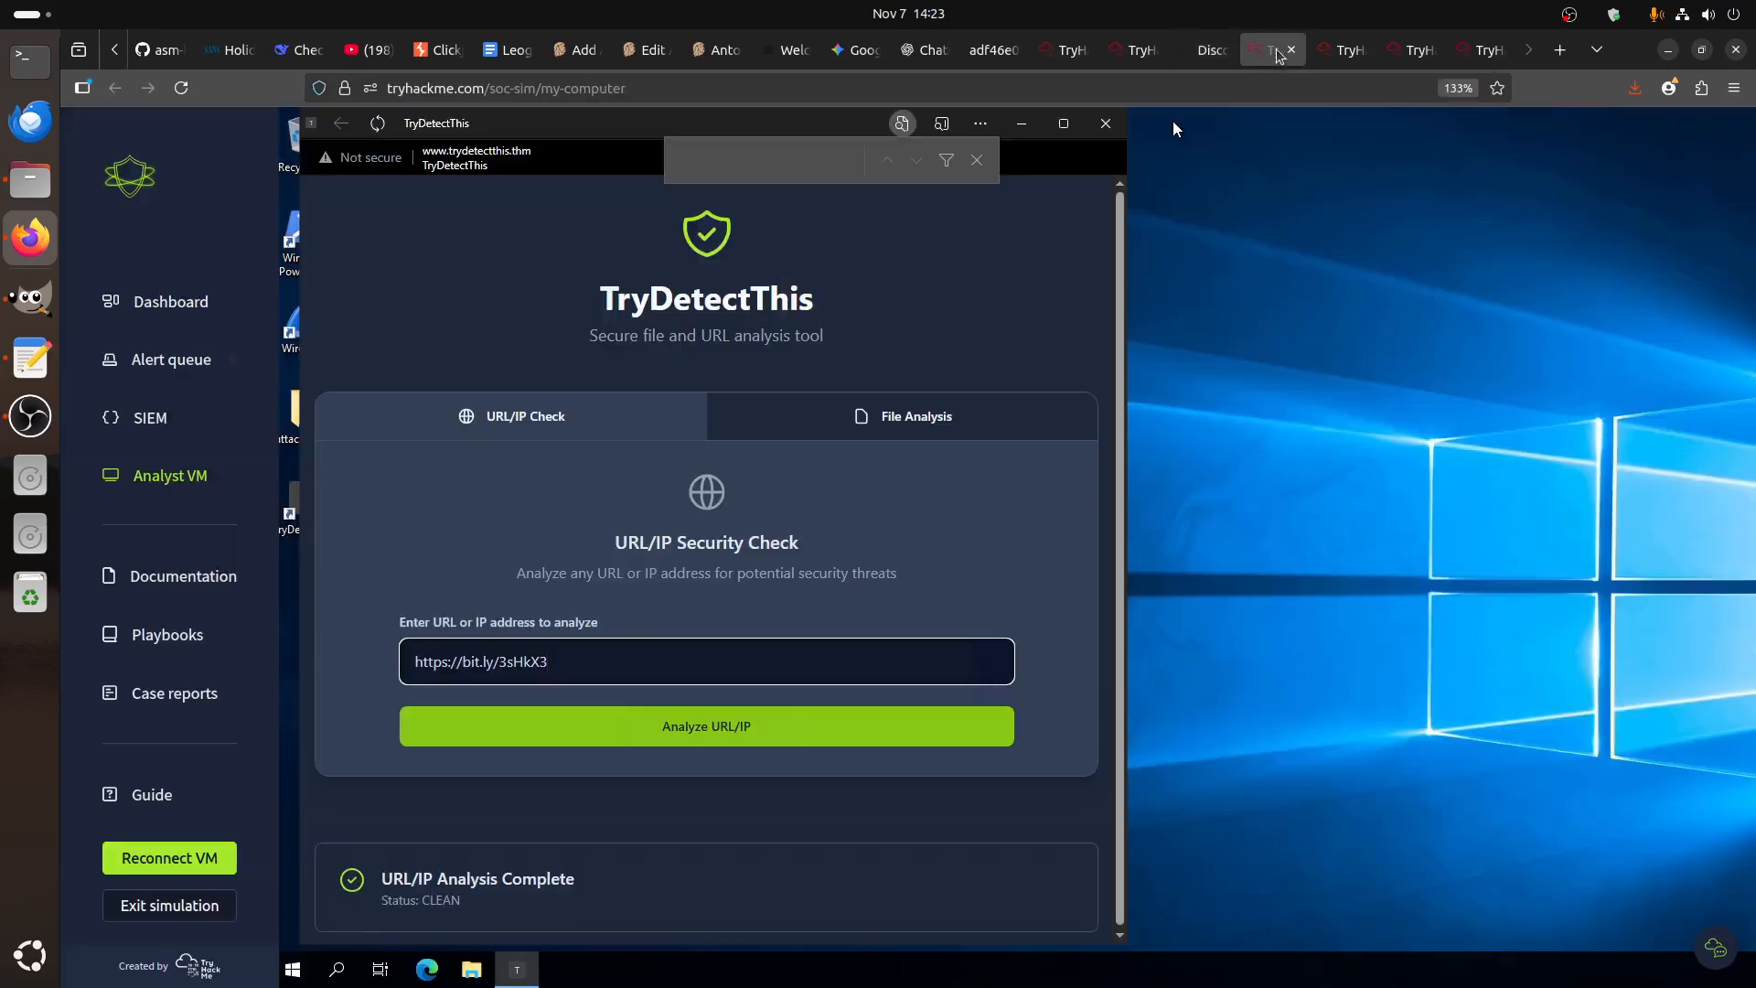
pyautogui.click(911, 653)
pyautogui.write('da12340')
pyautogui.click(731, 727)
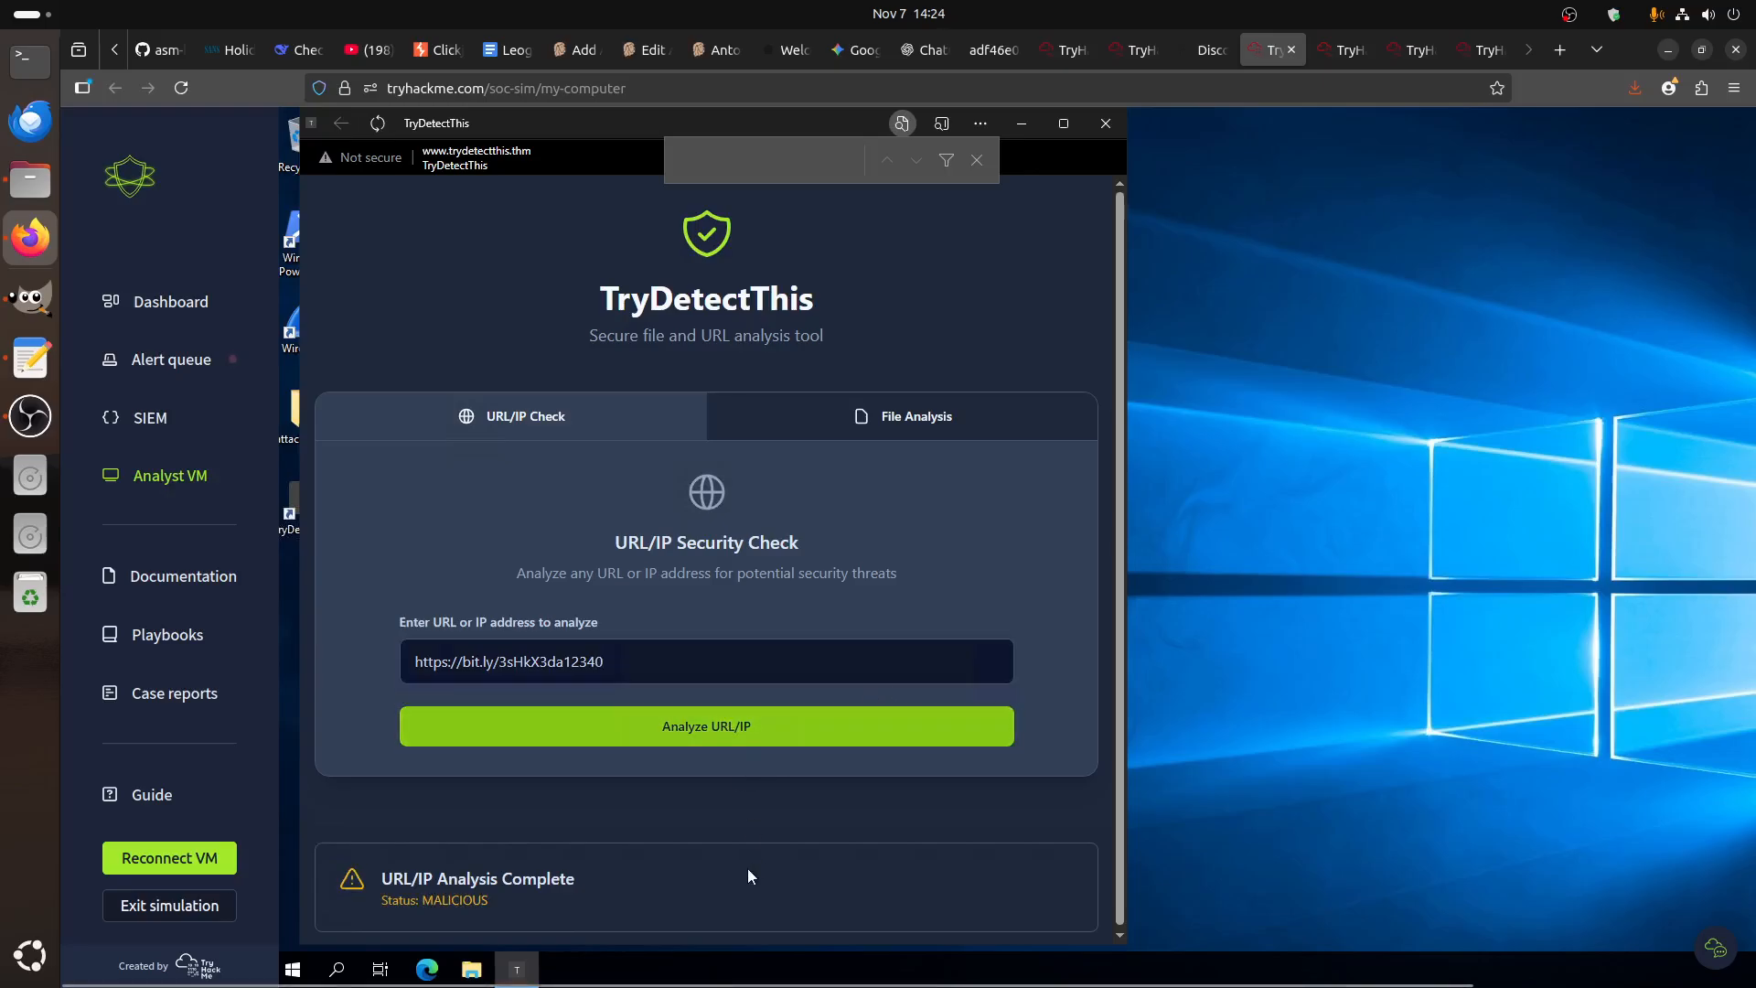
pyautogui.moveTo(381, 908); pyautogui.dragTo(511, 904)
pyautogui.click(1067, 584)
# - Look over the Suspicious Outbound Connection playbook's investigation stages and return to the analyst VM
pyautogui.click(1451, 54)
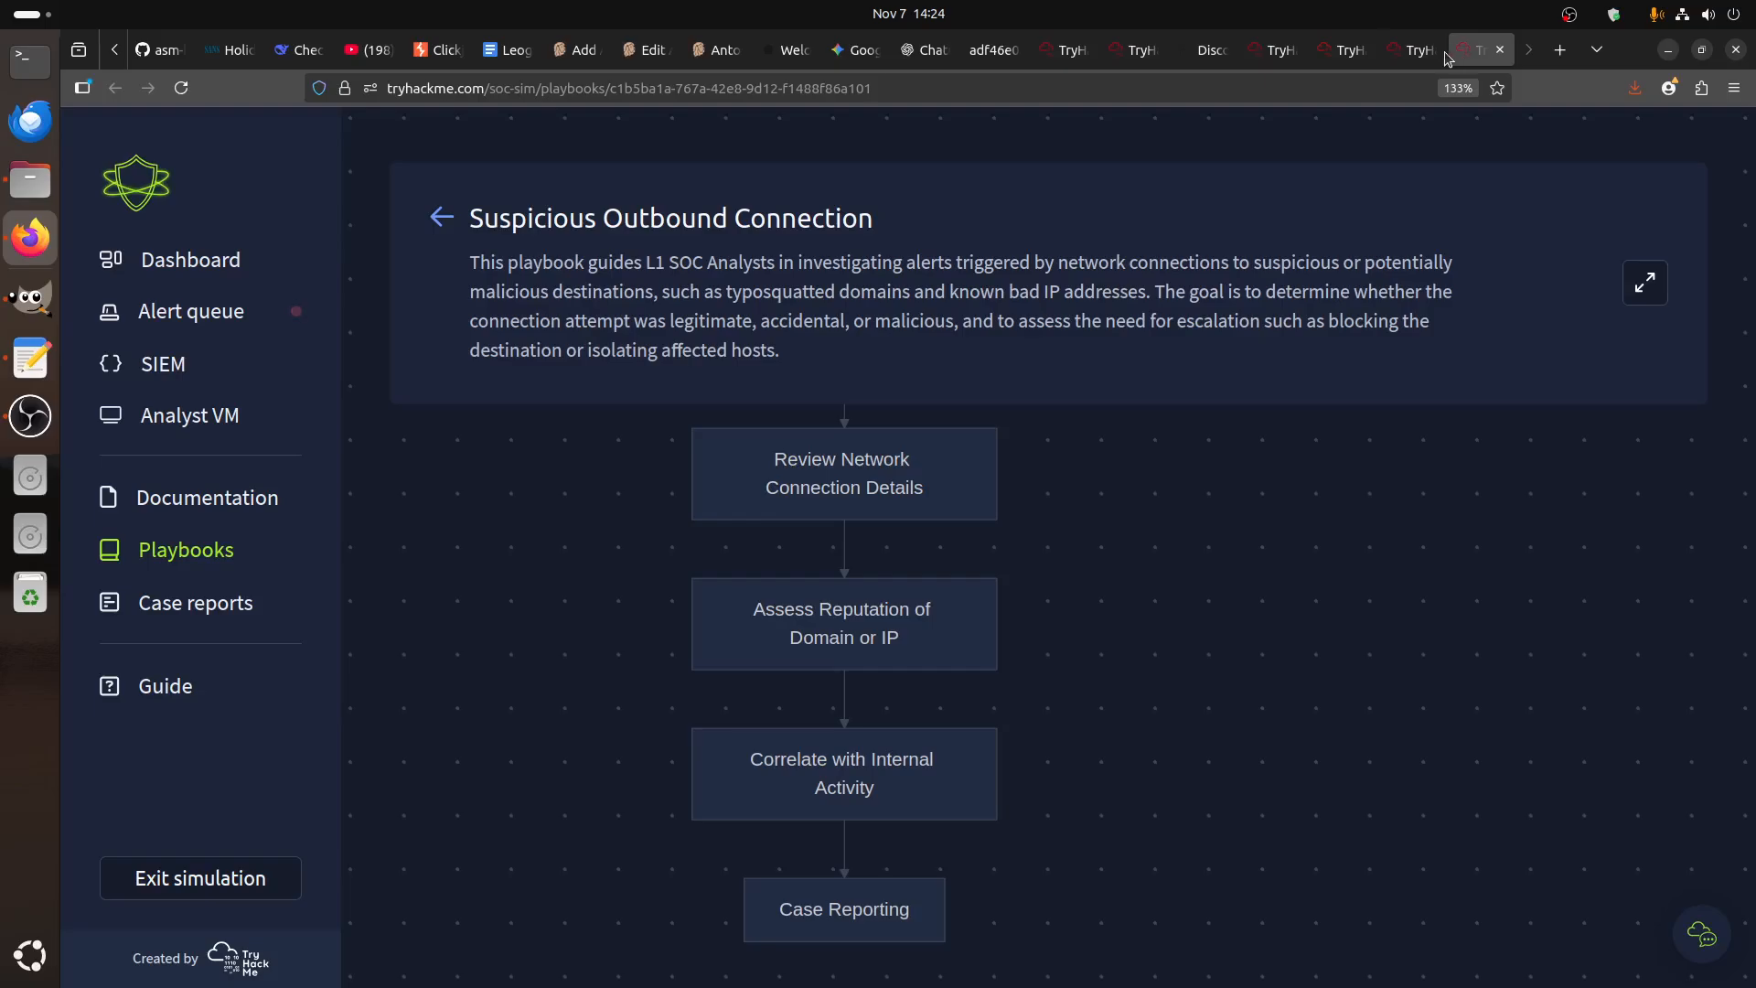
pyautogui.click(1418, 53)
pyautogui.click(1350, 55)
pyautogui.click(1281, 56)
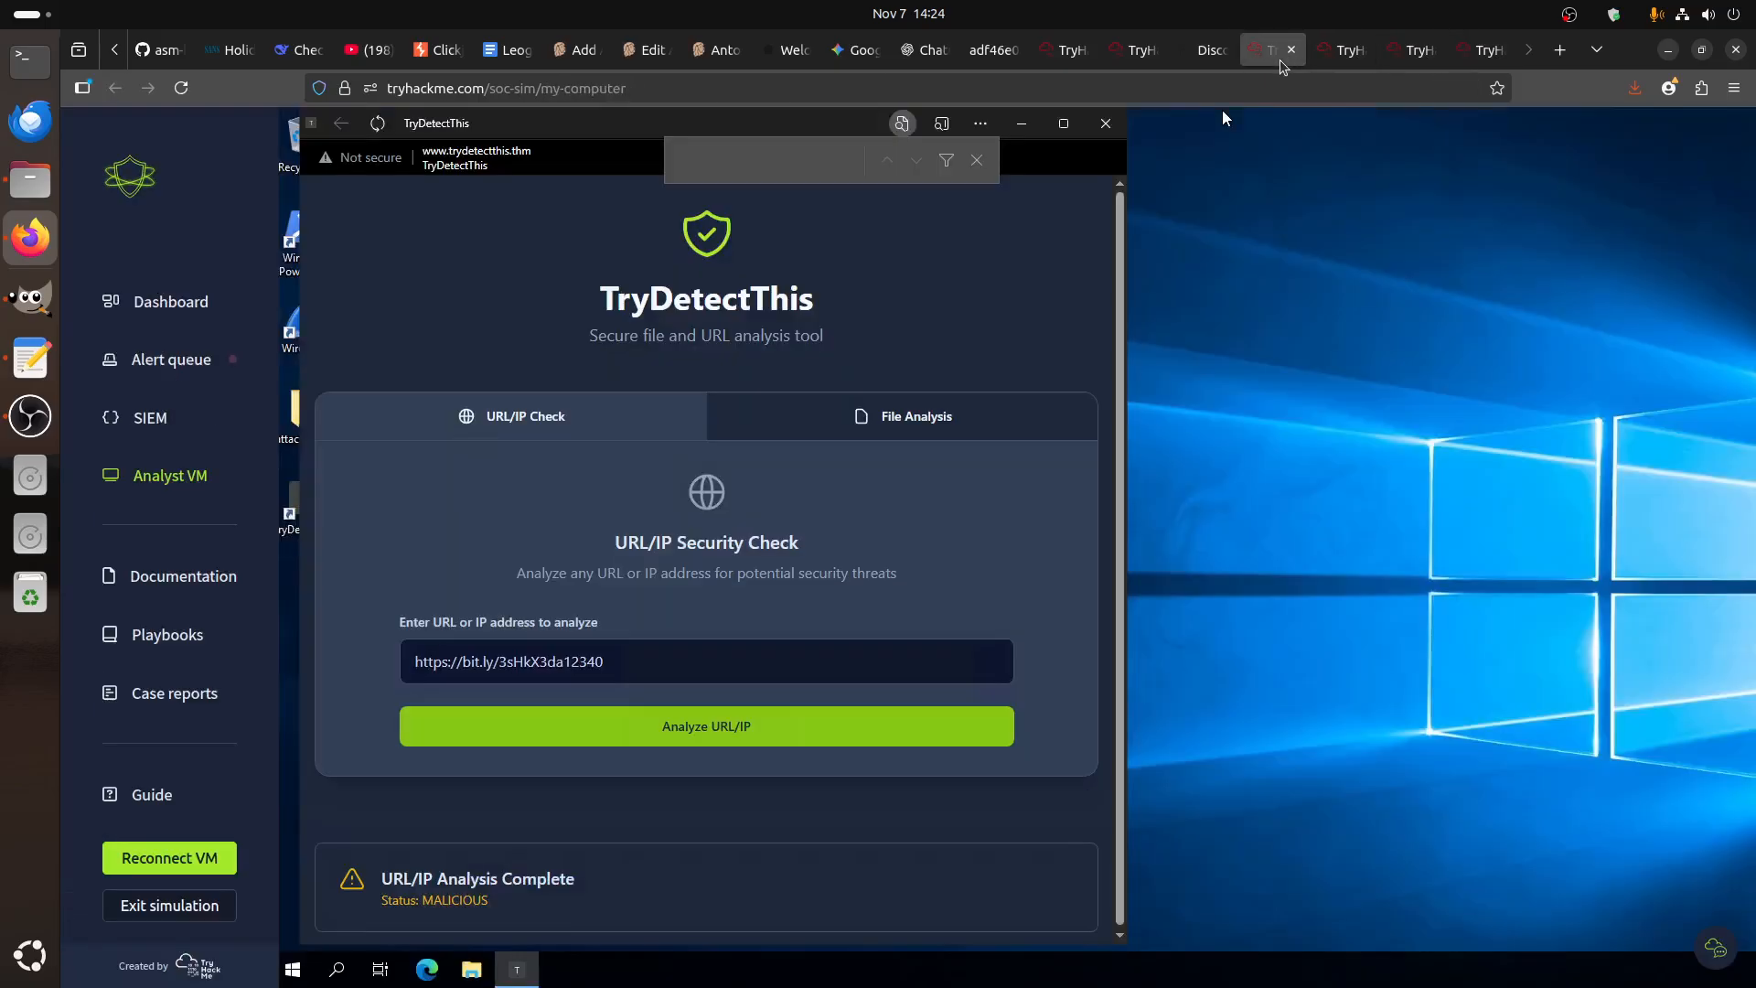
# - Scan the Elastic event list and highlight the minutes and seconds of alert 8816's timestamp for matching against it
pyautogui.click(1205, 50)
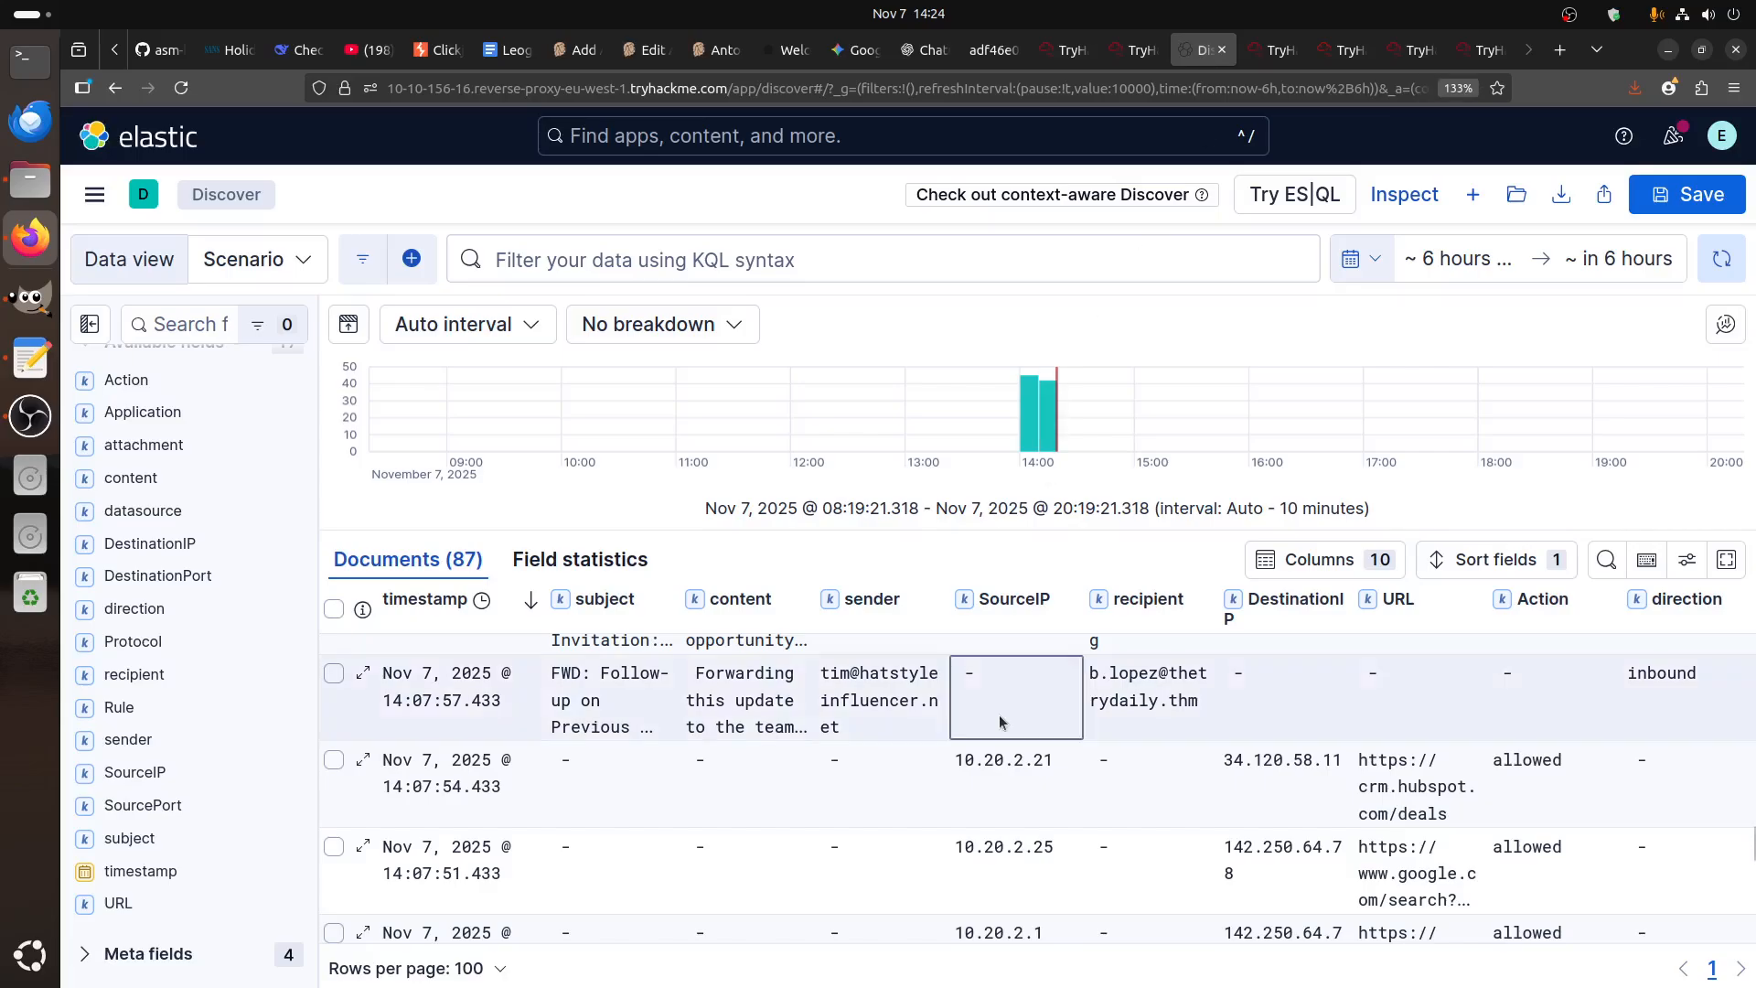
pyautogui.scroll(-3, 1000, 722)
pyautogui.scroll(5, 999, 722)
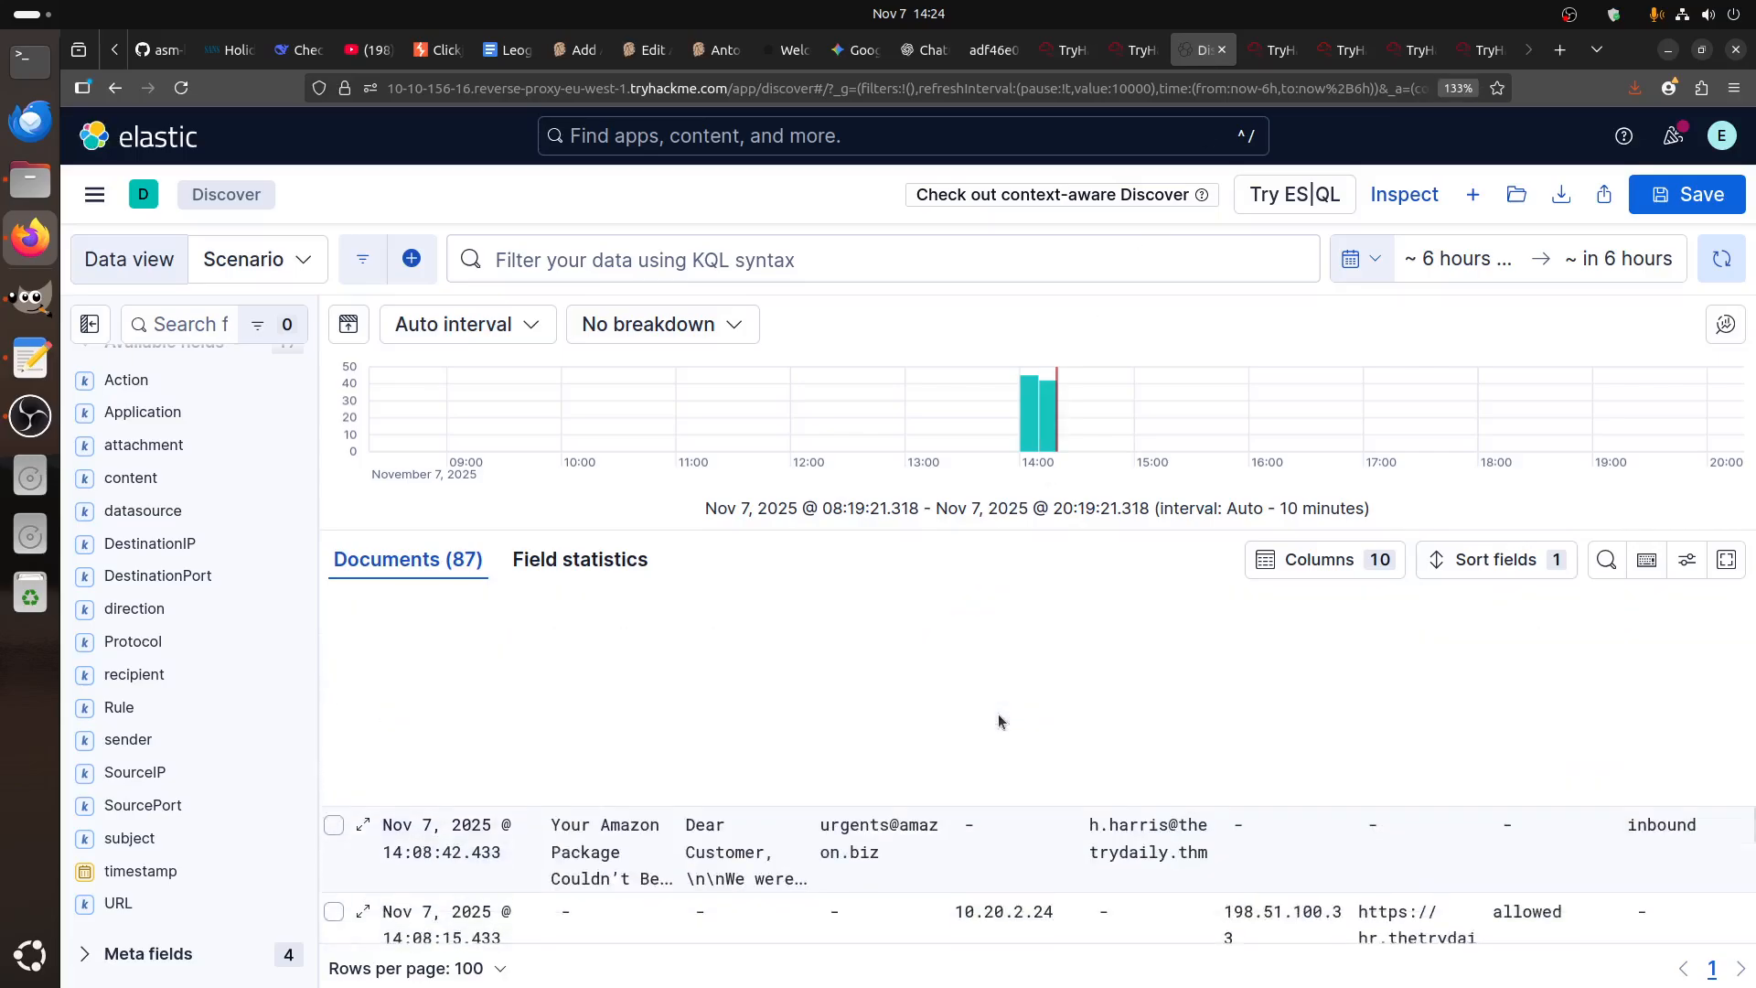
pyautogui.scroll(-3, 1000, 723)
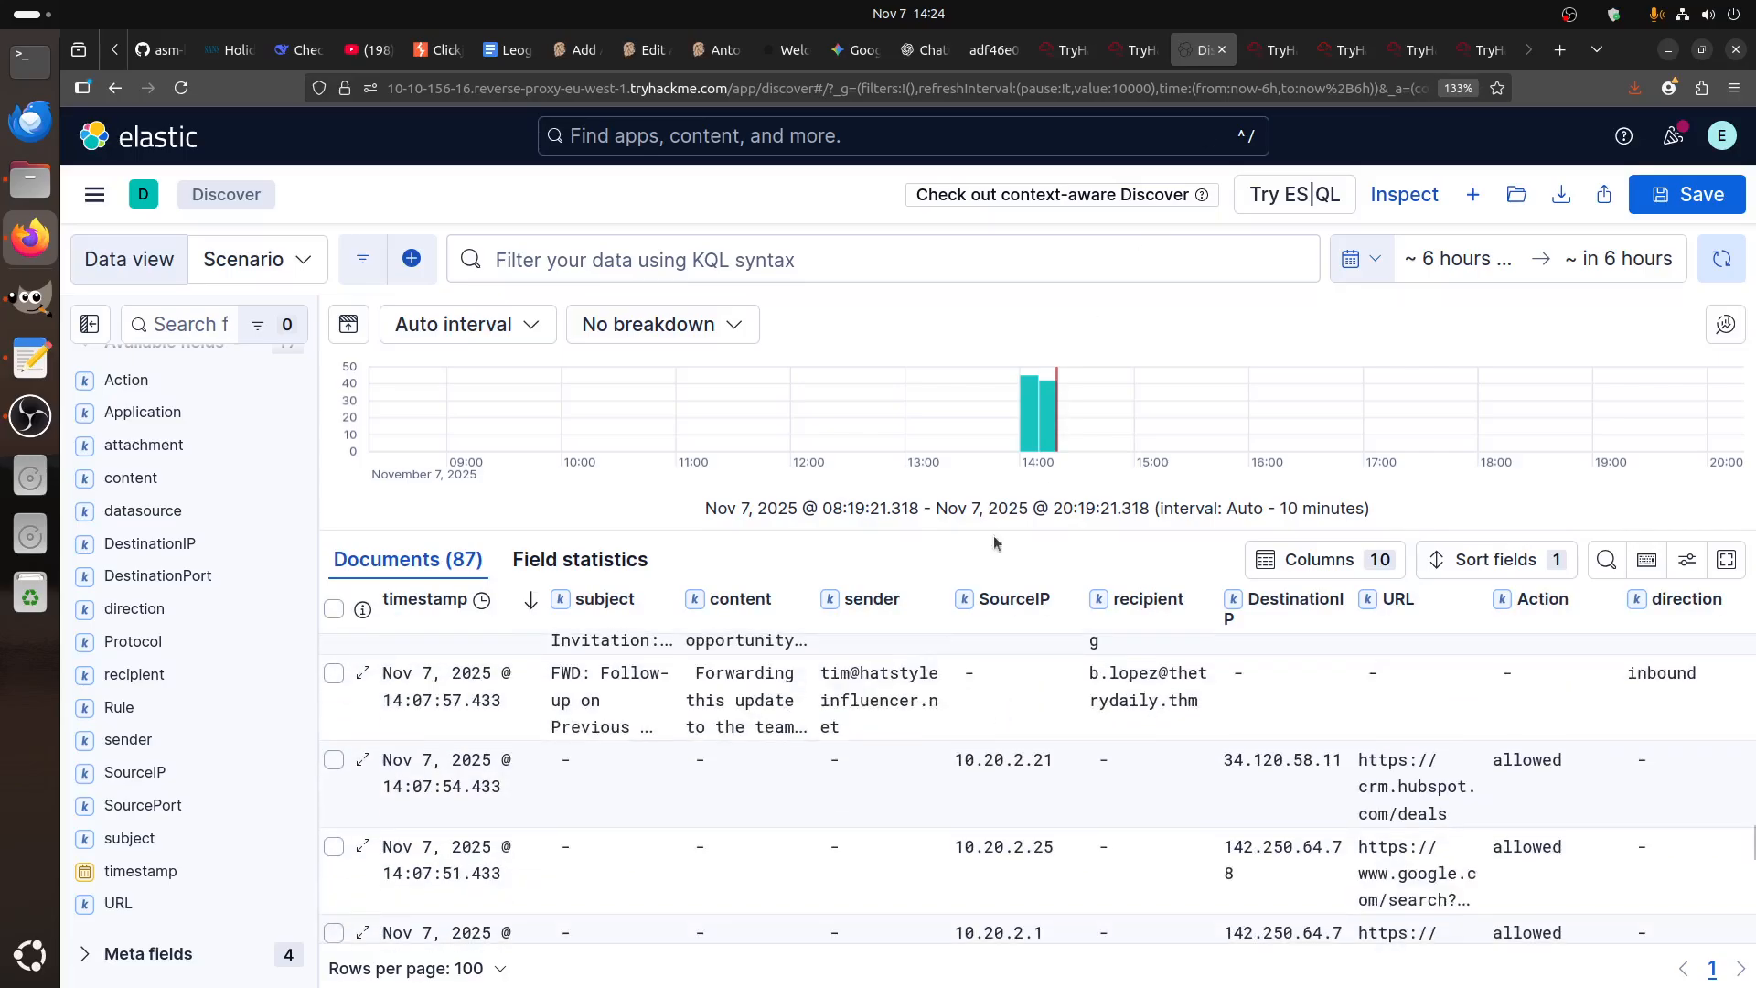
pyautogui.click(1134, 55)
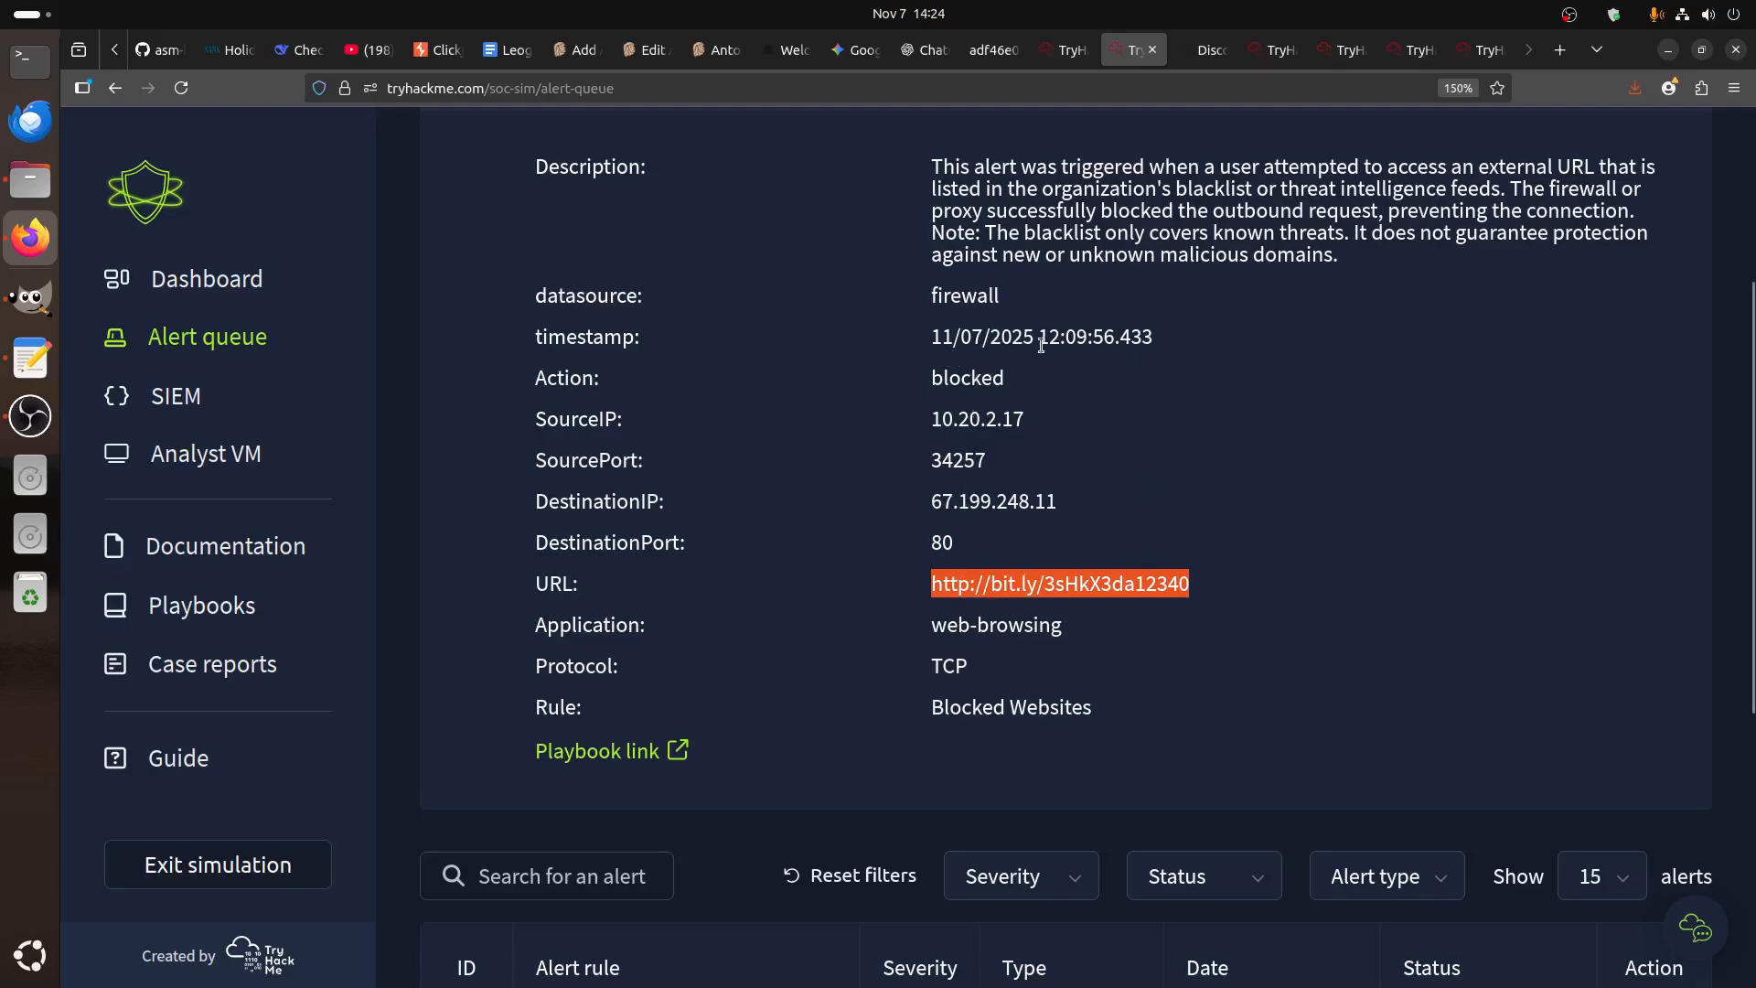
pyautogui.moveTo(1112, 343); pyautogui.dragTo(1066, 340)
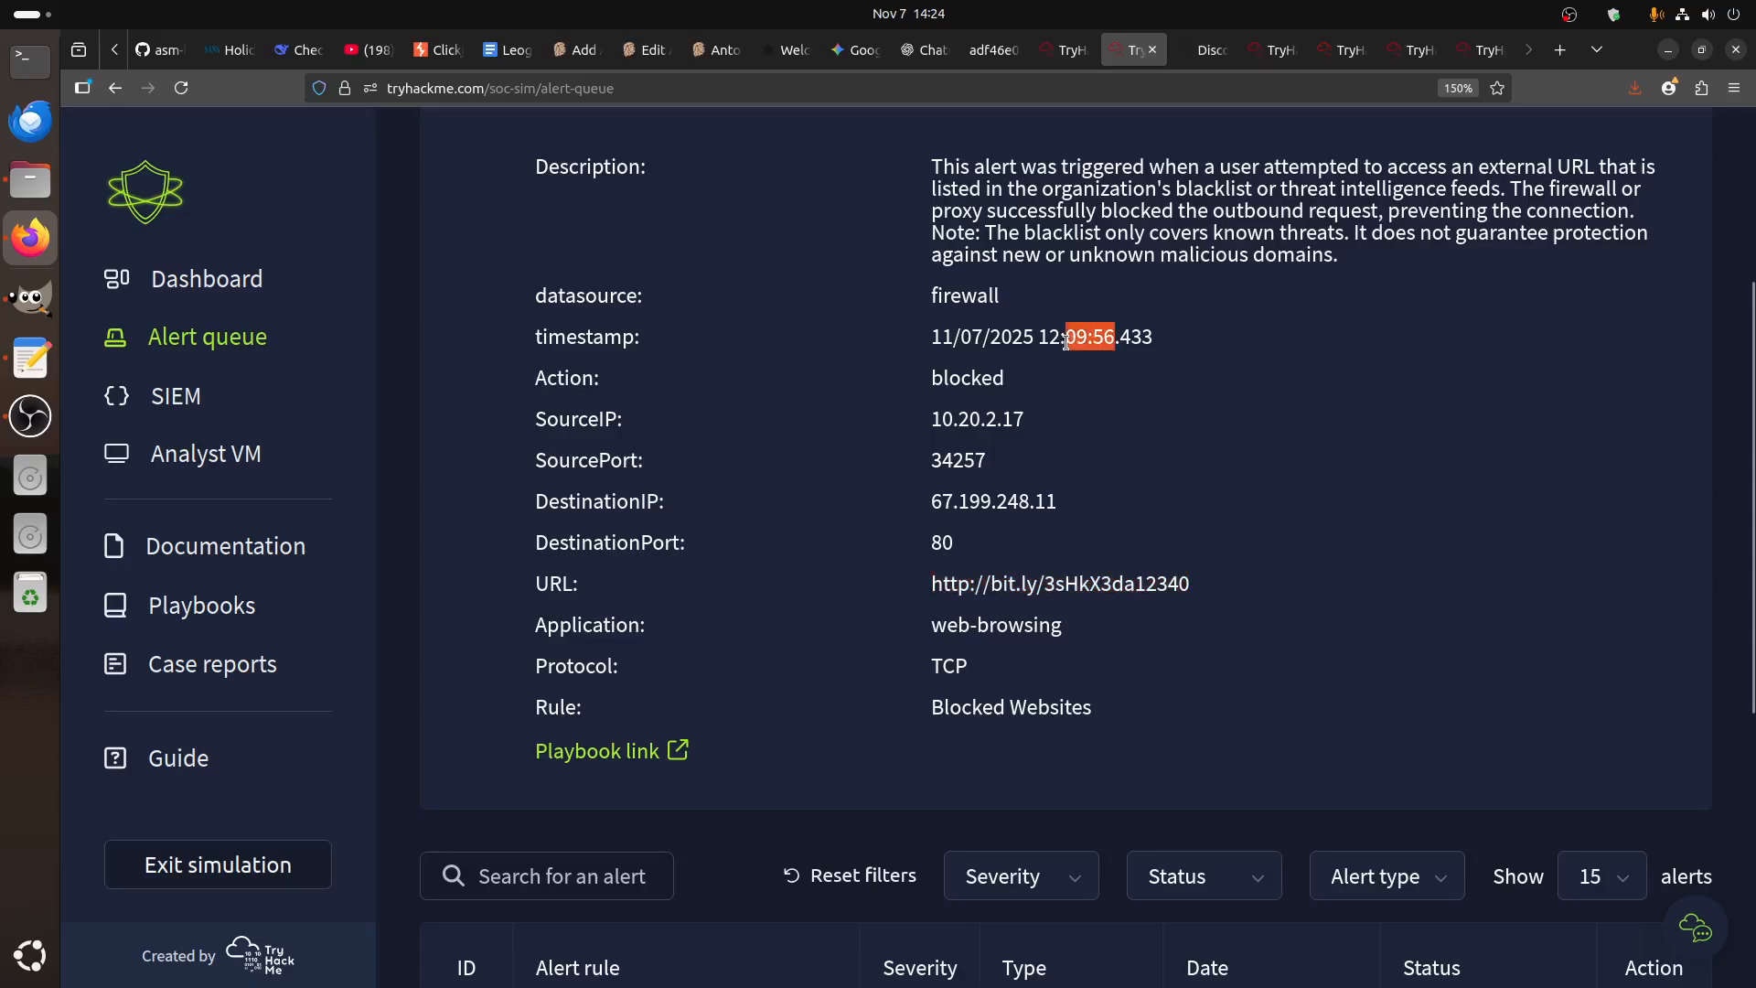
# - Browse the Elastic events by timestamp to find alert 8816's firewall log from 10.20.2.17, and examine the entries around it
pyautogui.click(1210, 53)
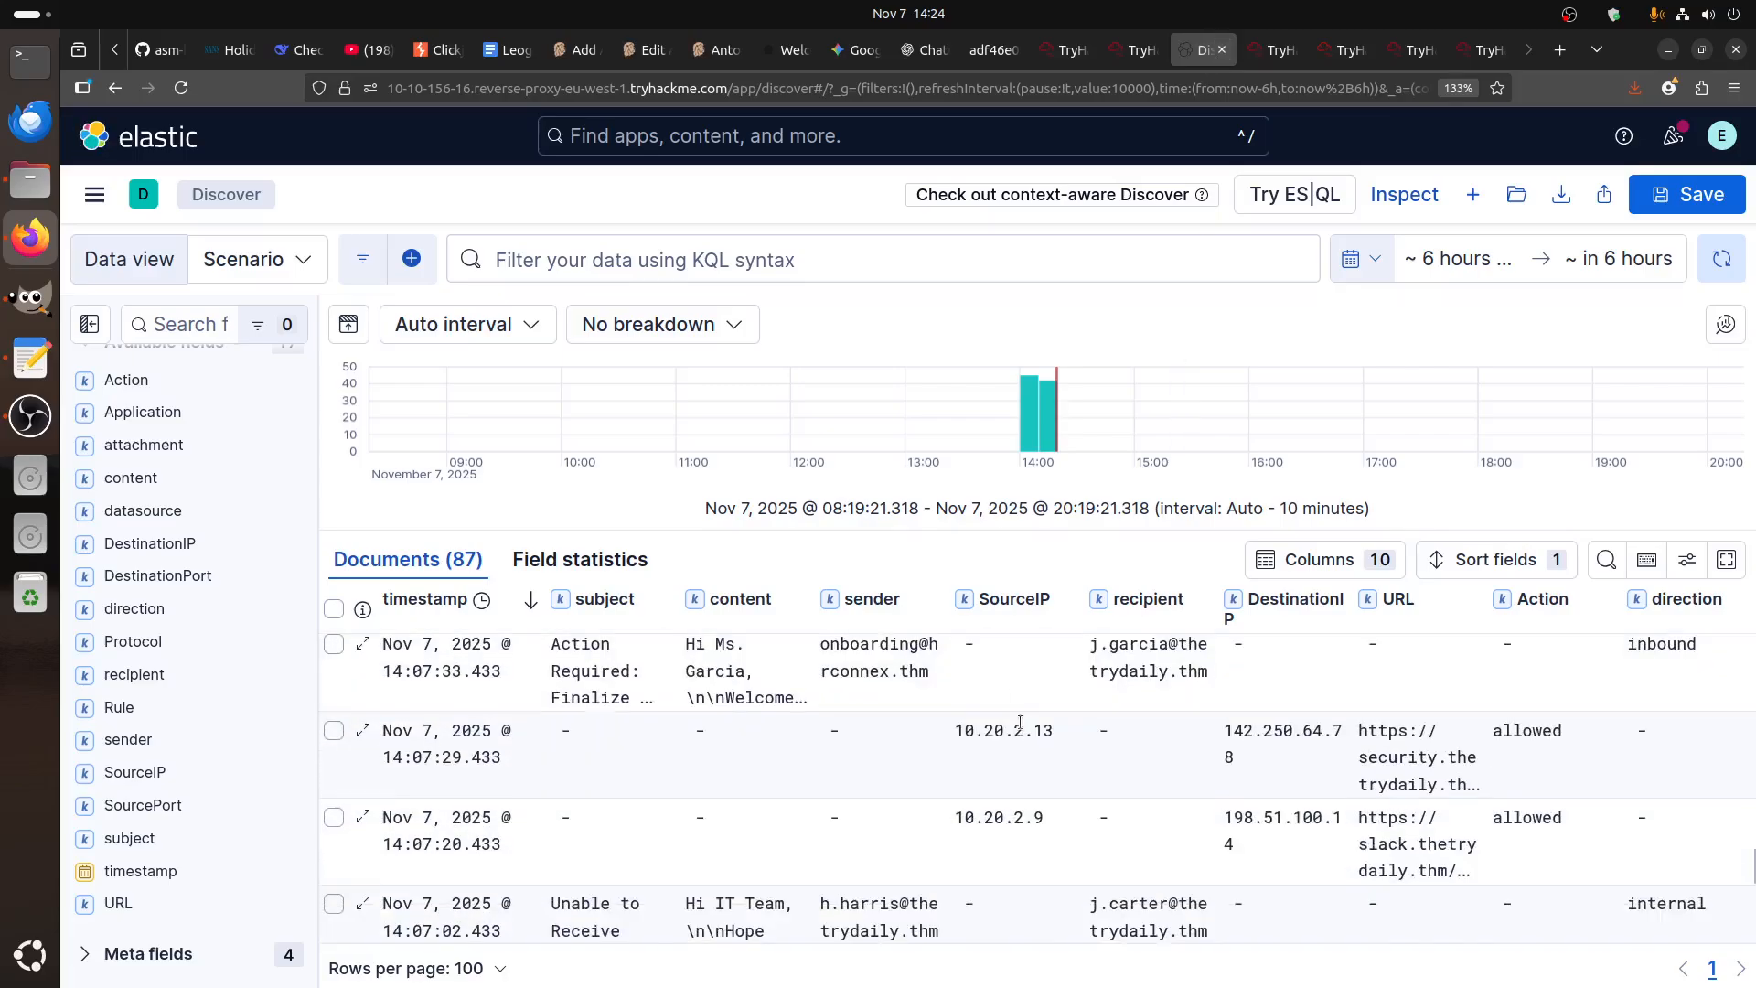
pyautogui.moveTo(1020, 722)
pyautogui.scroll(-10, 1006, 729)
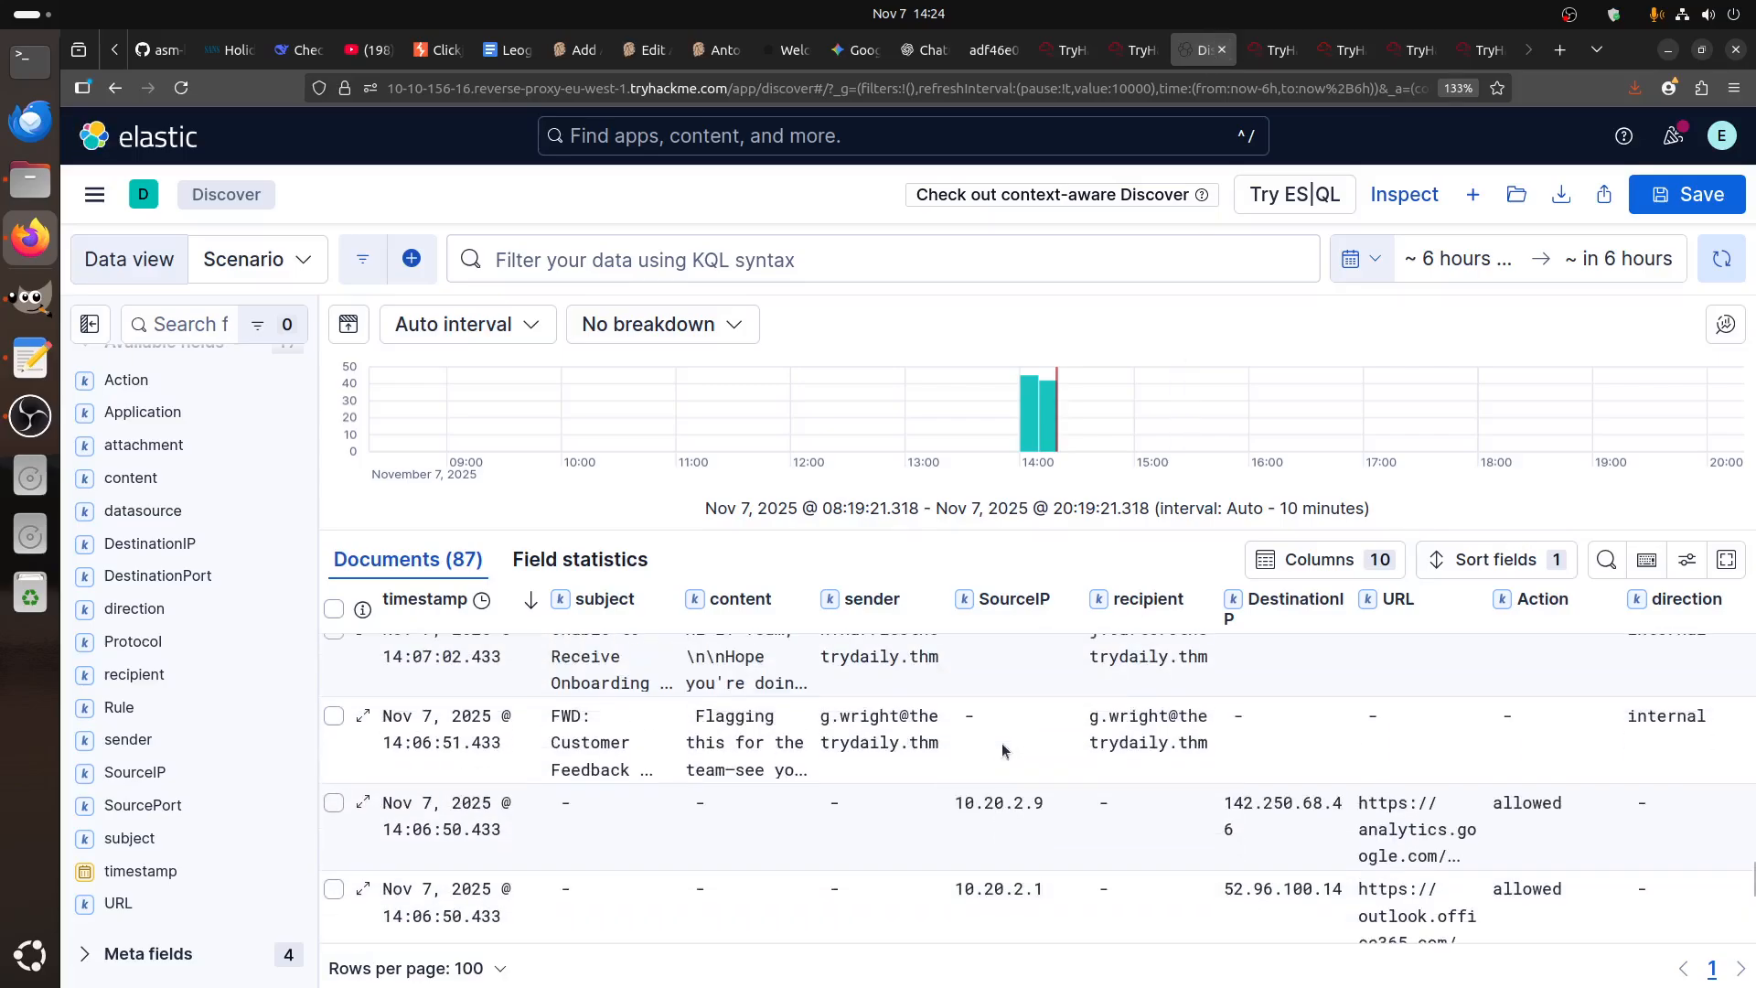
pyautogui.scroll(2, 1001, 755)
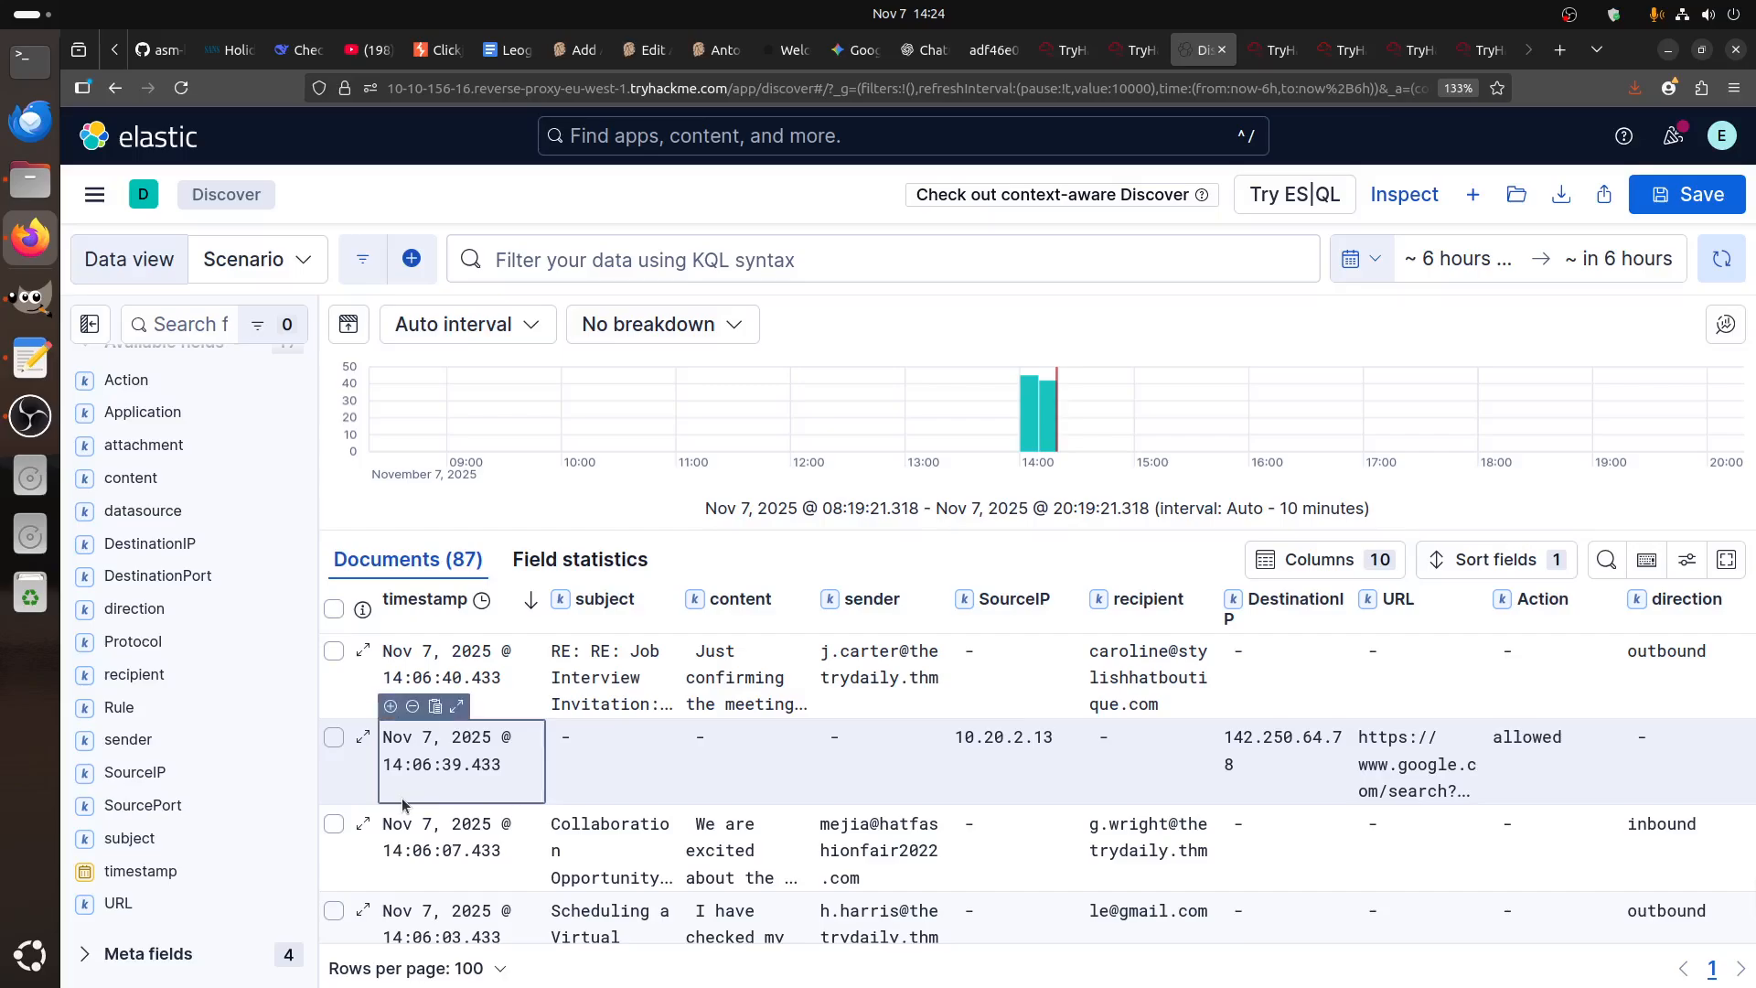
pyautogui.scroll(3, 407, 805)
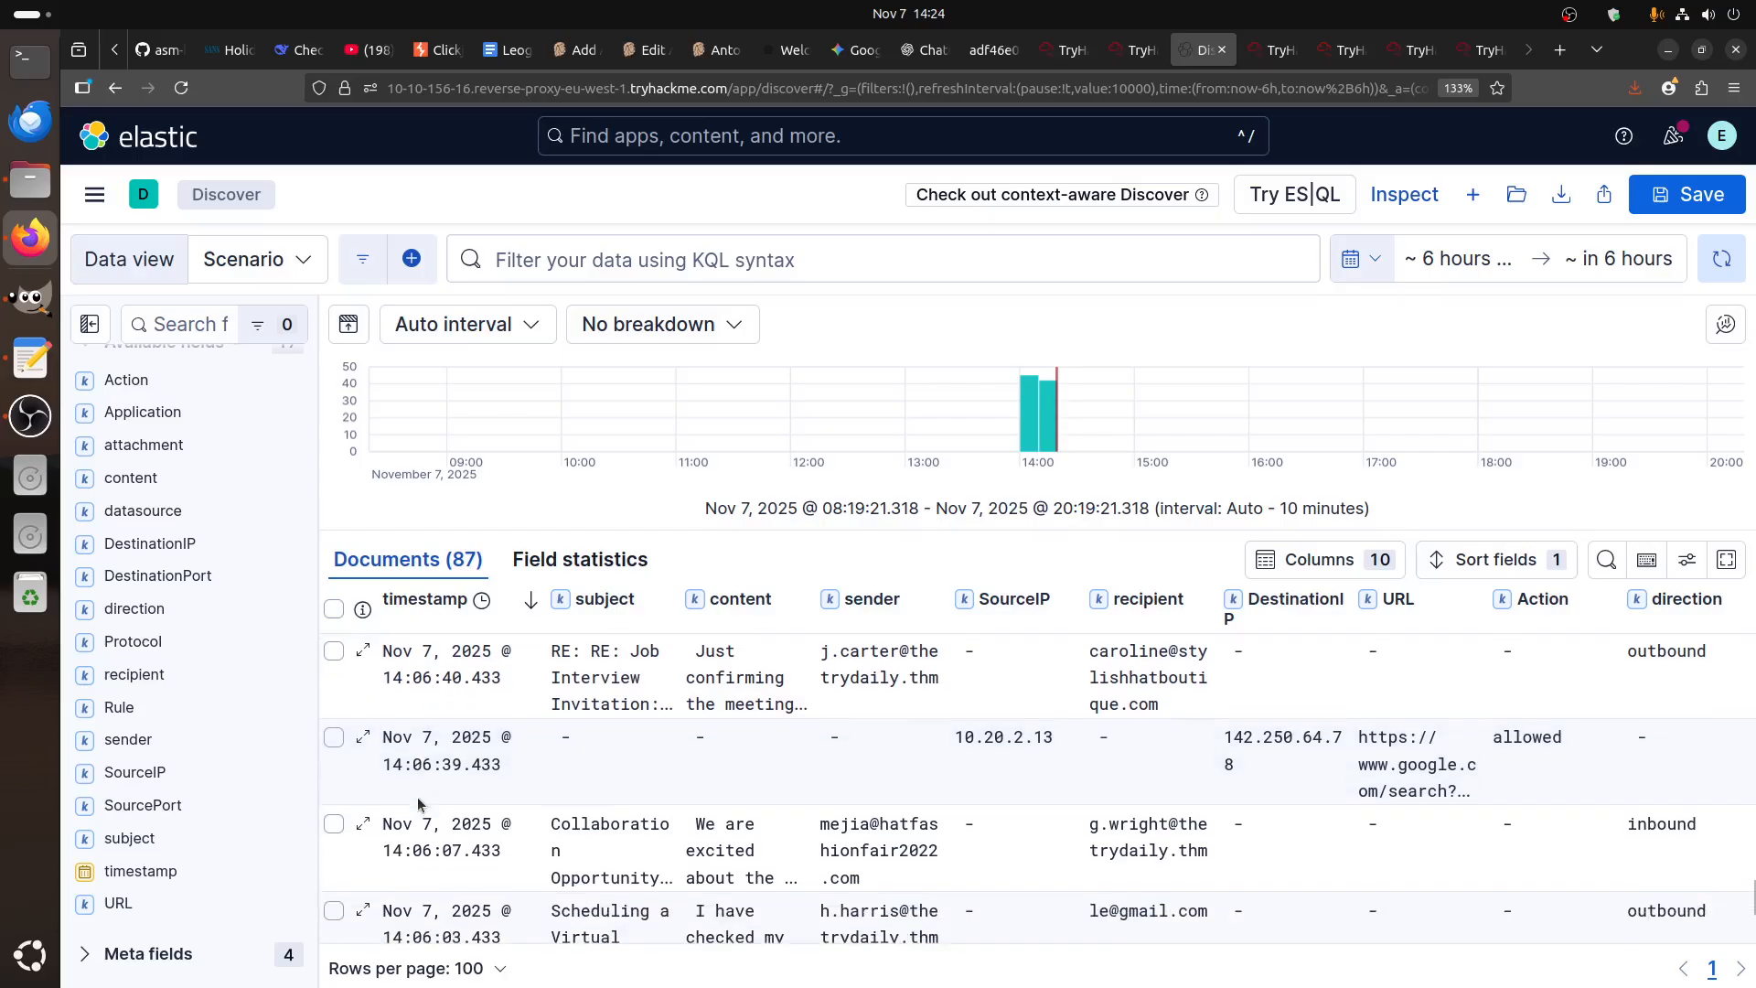
pyautogui.scroll(5, 418, 804)
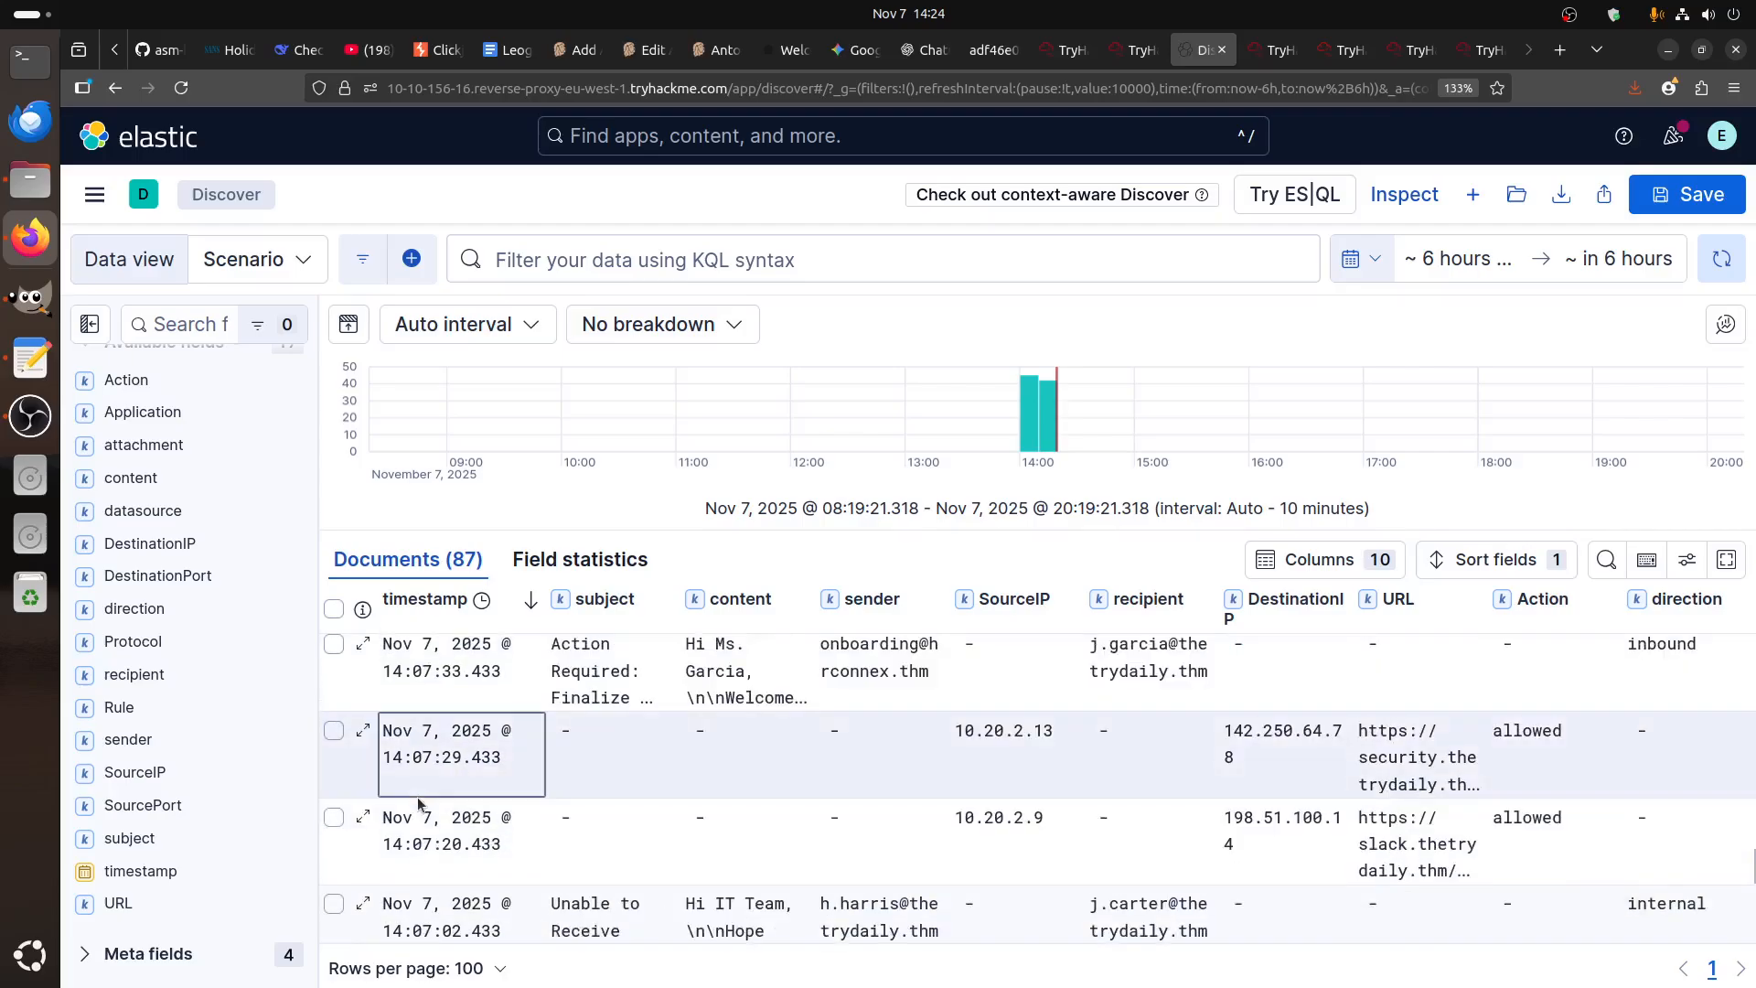
pyautogui.scroll(10, 418, 804)
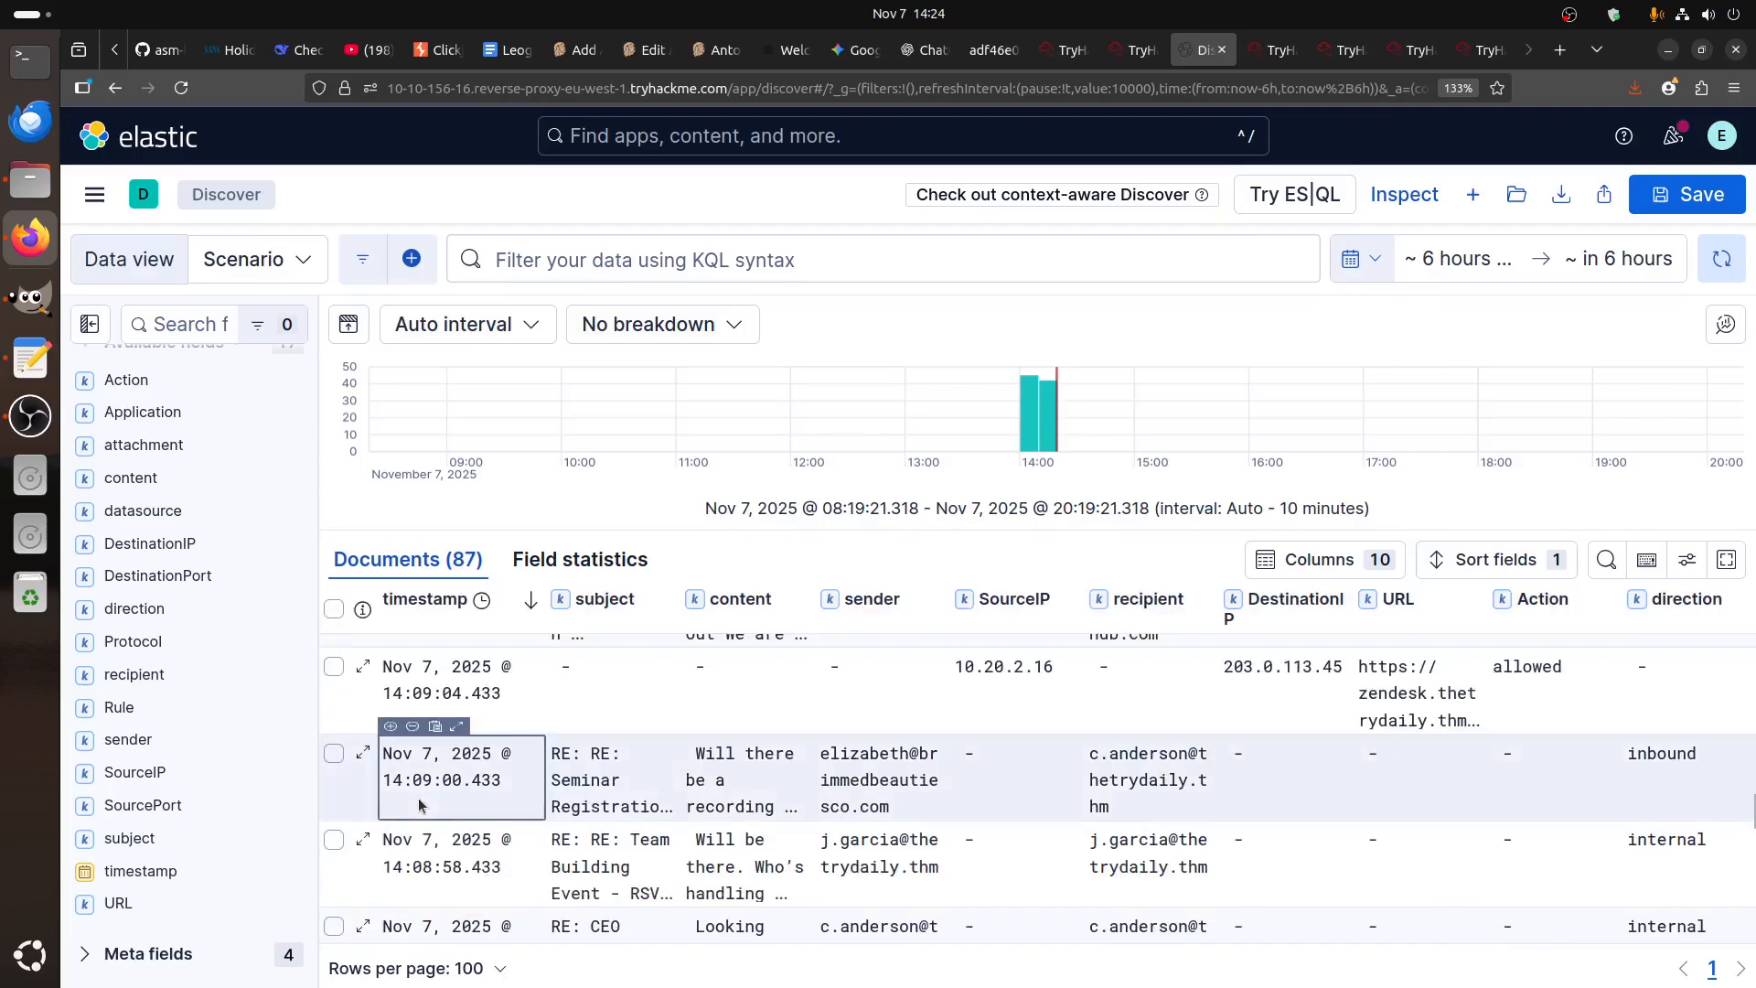
pyautogui.scroll(3, 664, 810)
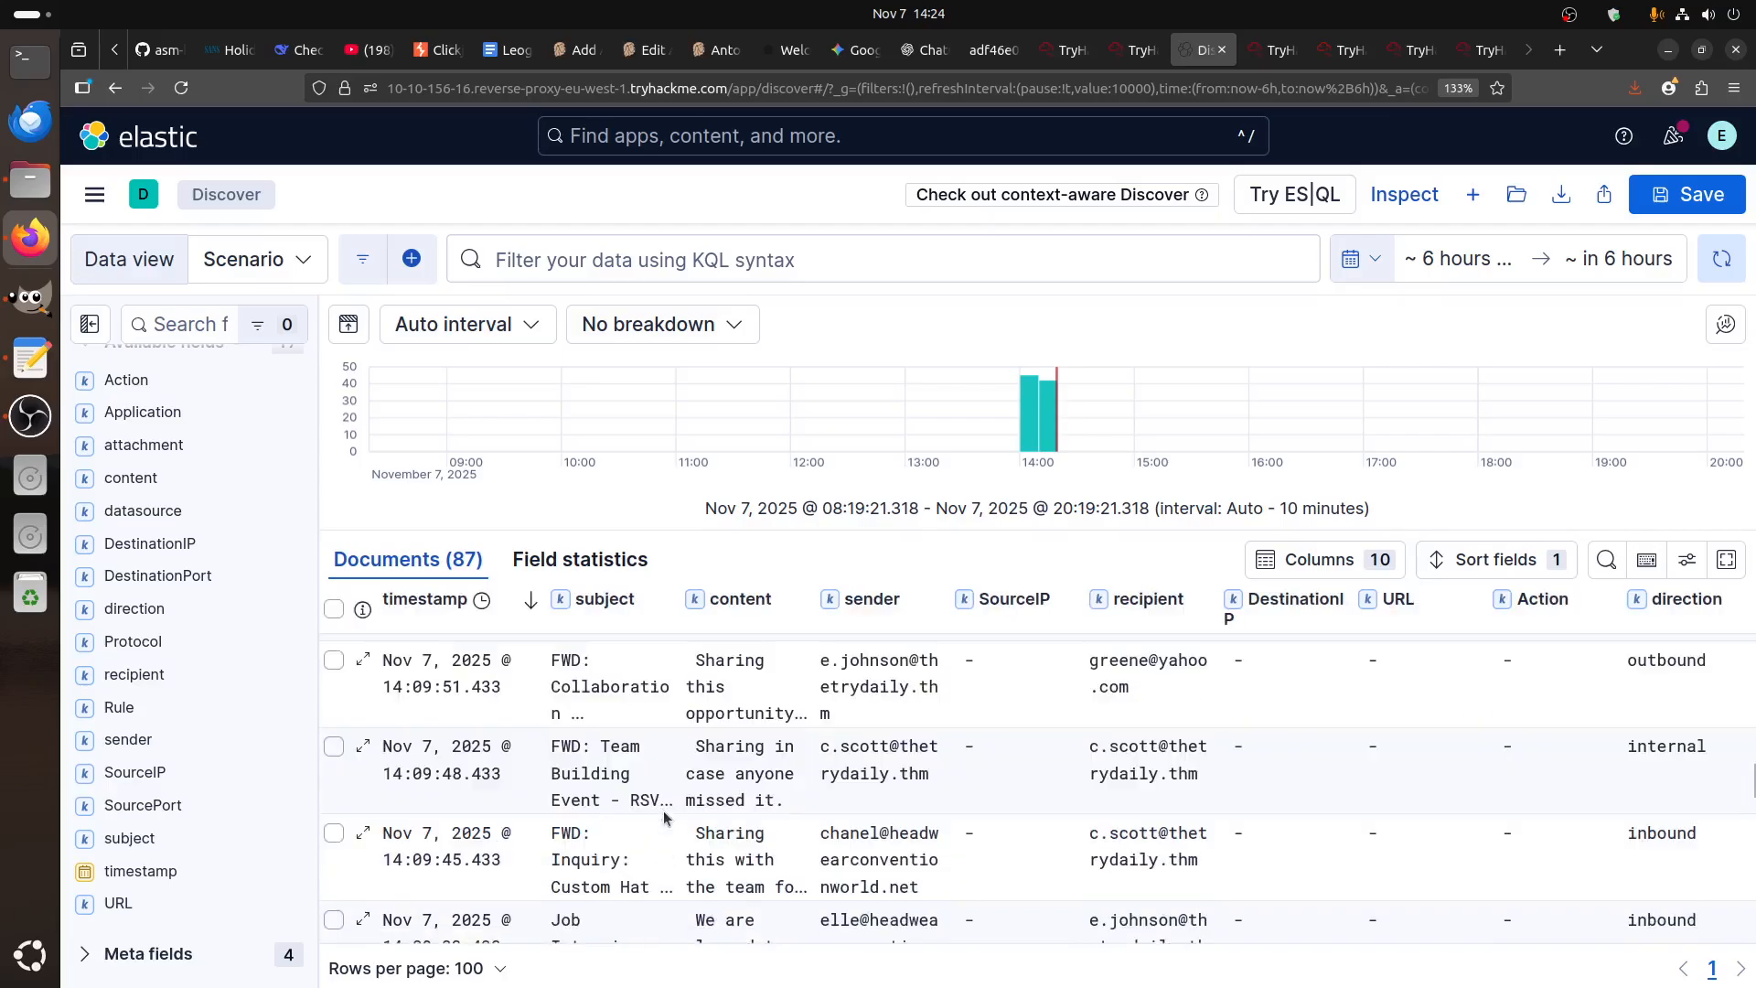
pyautogui.scroll(1, 663, 817)
pyautogui.scroll(2, 664, 817)
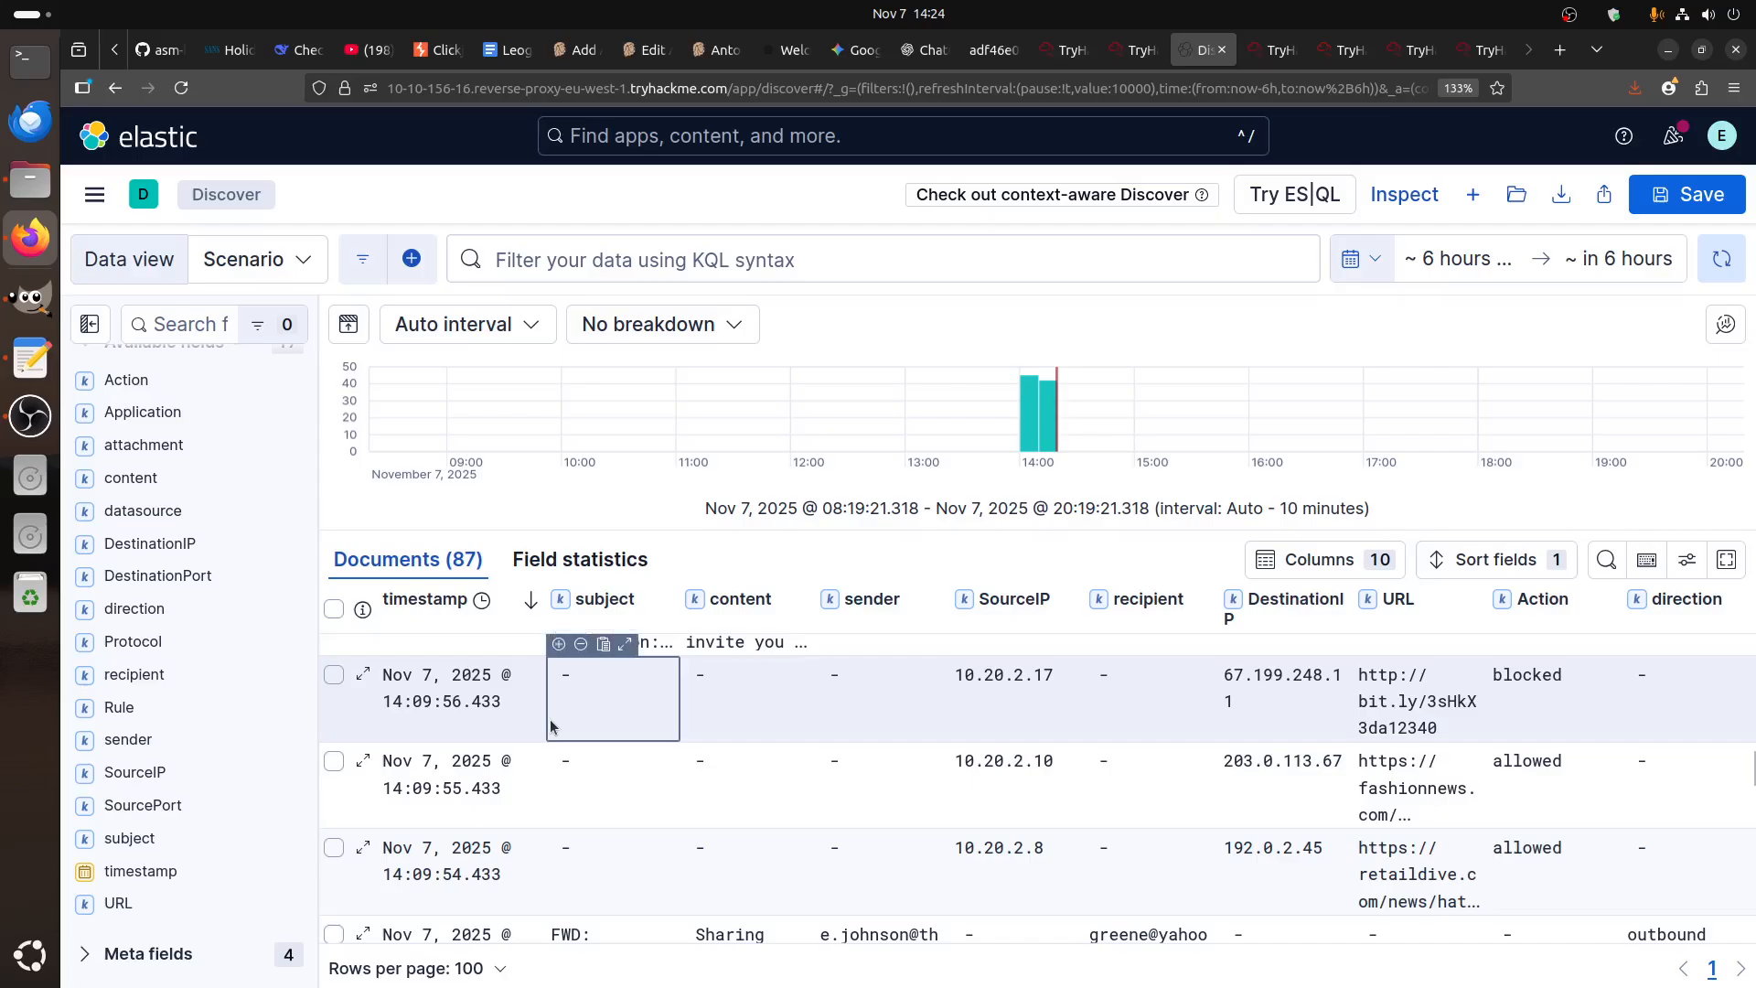
pyautogui.scroll(-2, 550, 727)
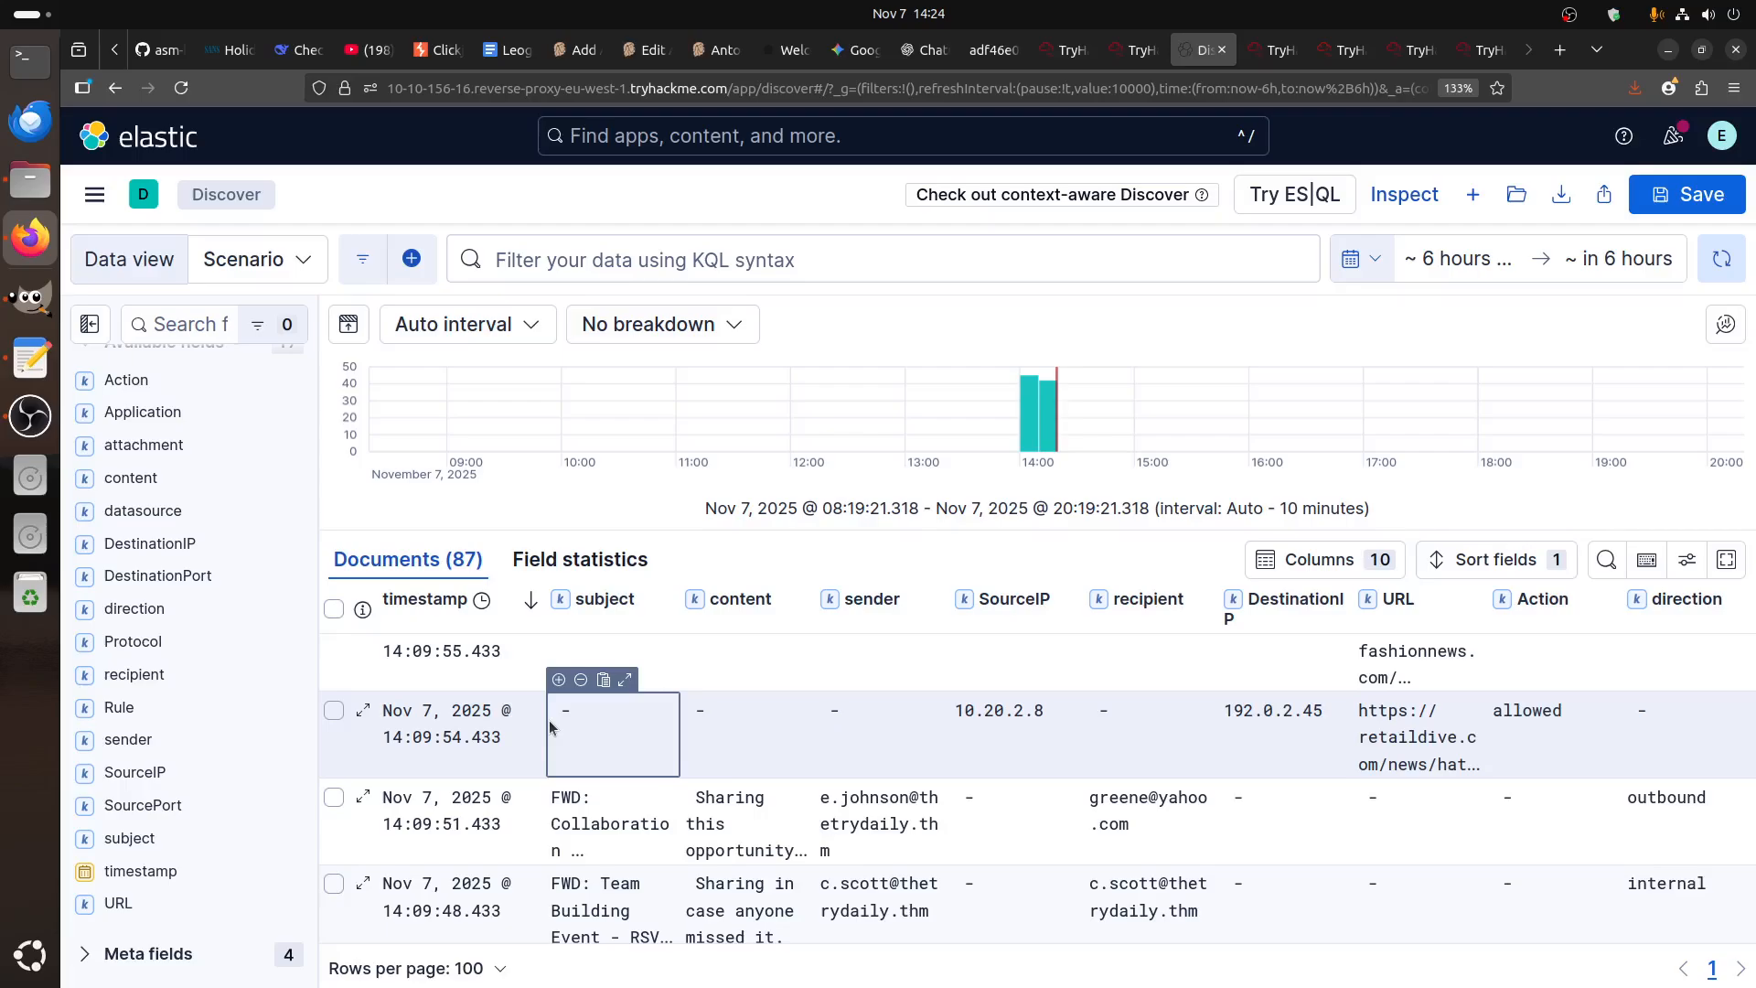
# - Compare alert 8816's timestamp, source IP and URL with the Elastic firewall events around 14:09:56
pyautogui.scroll(2, 550, 727)
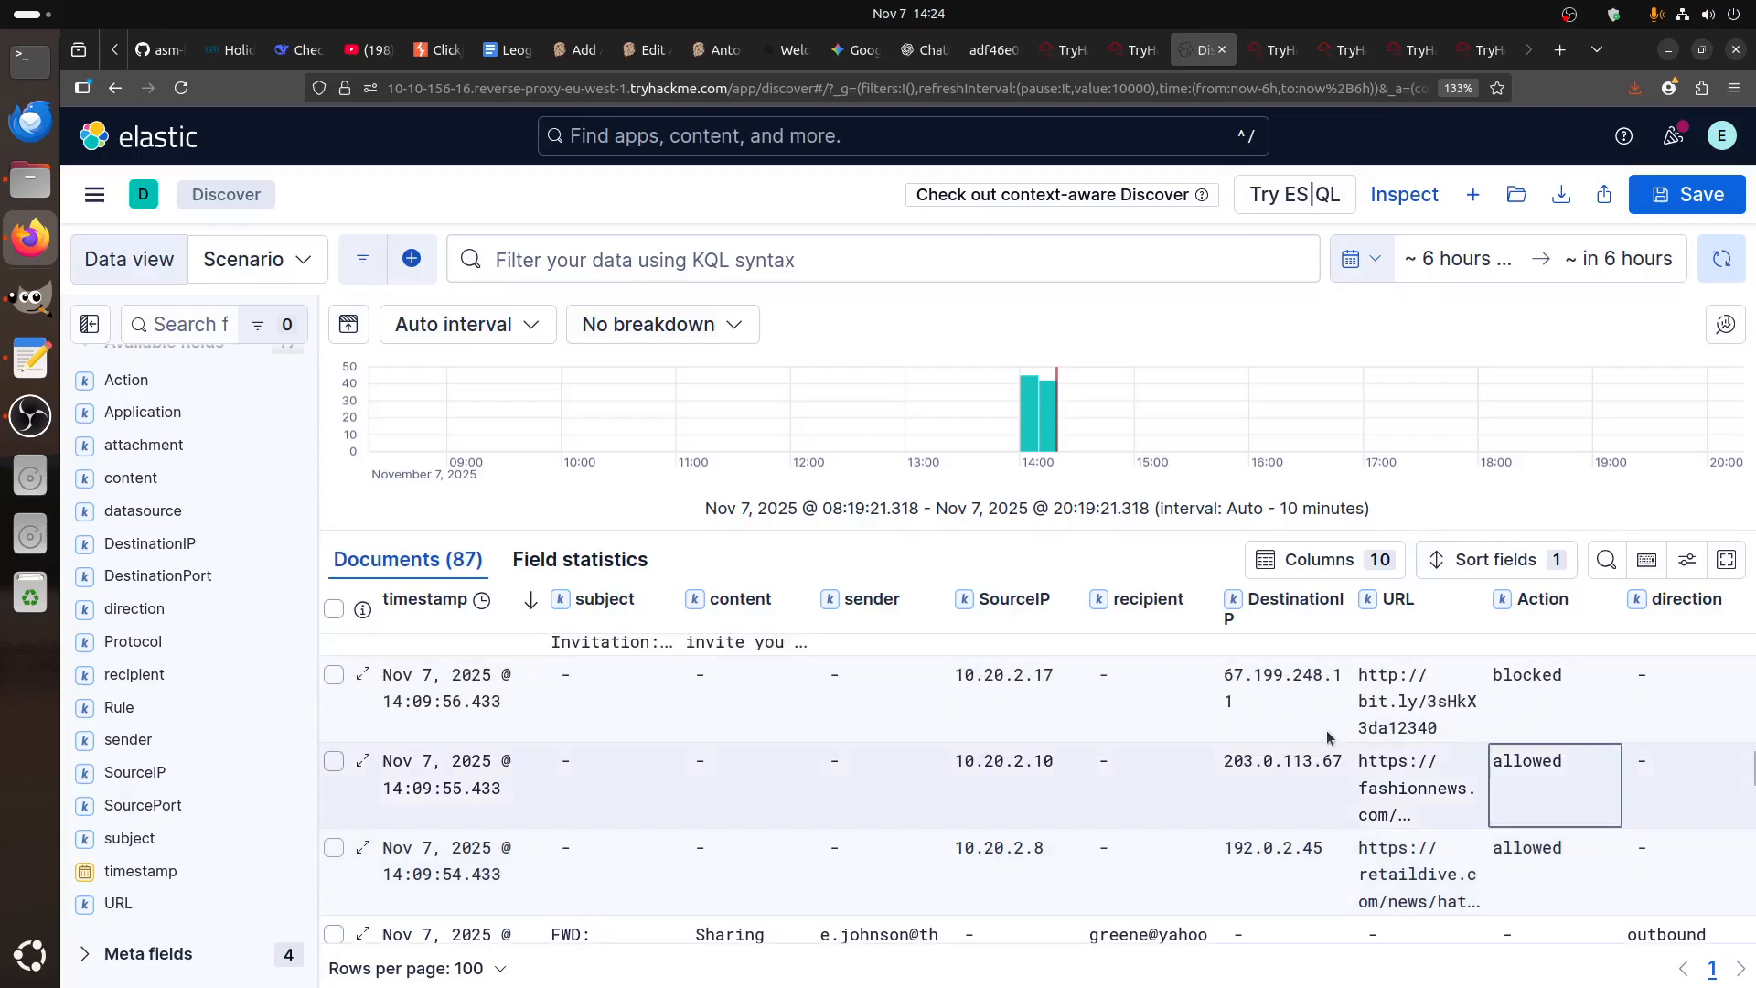
pyautogui.click(1138, 49)
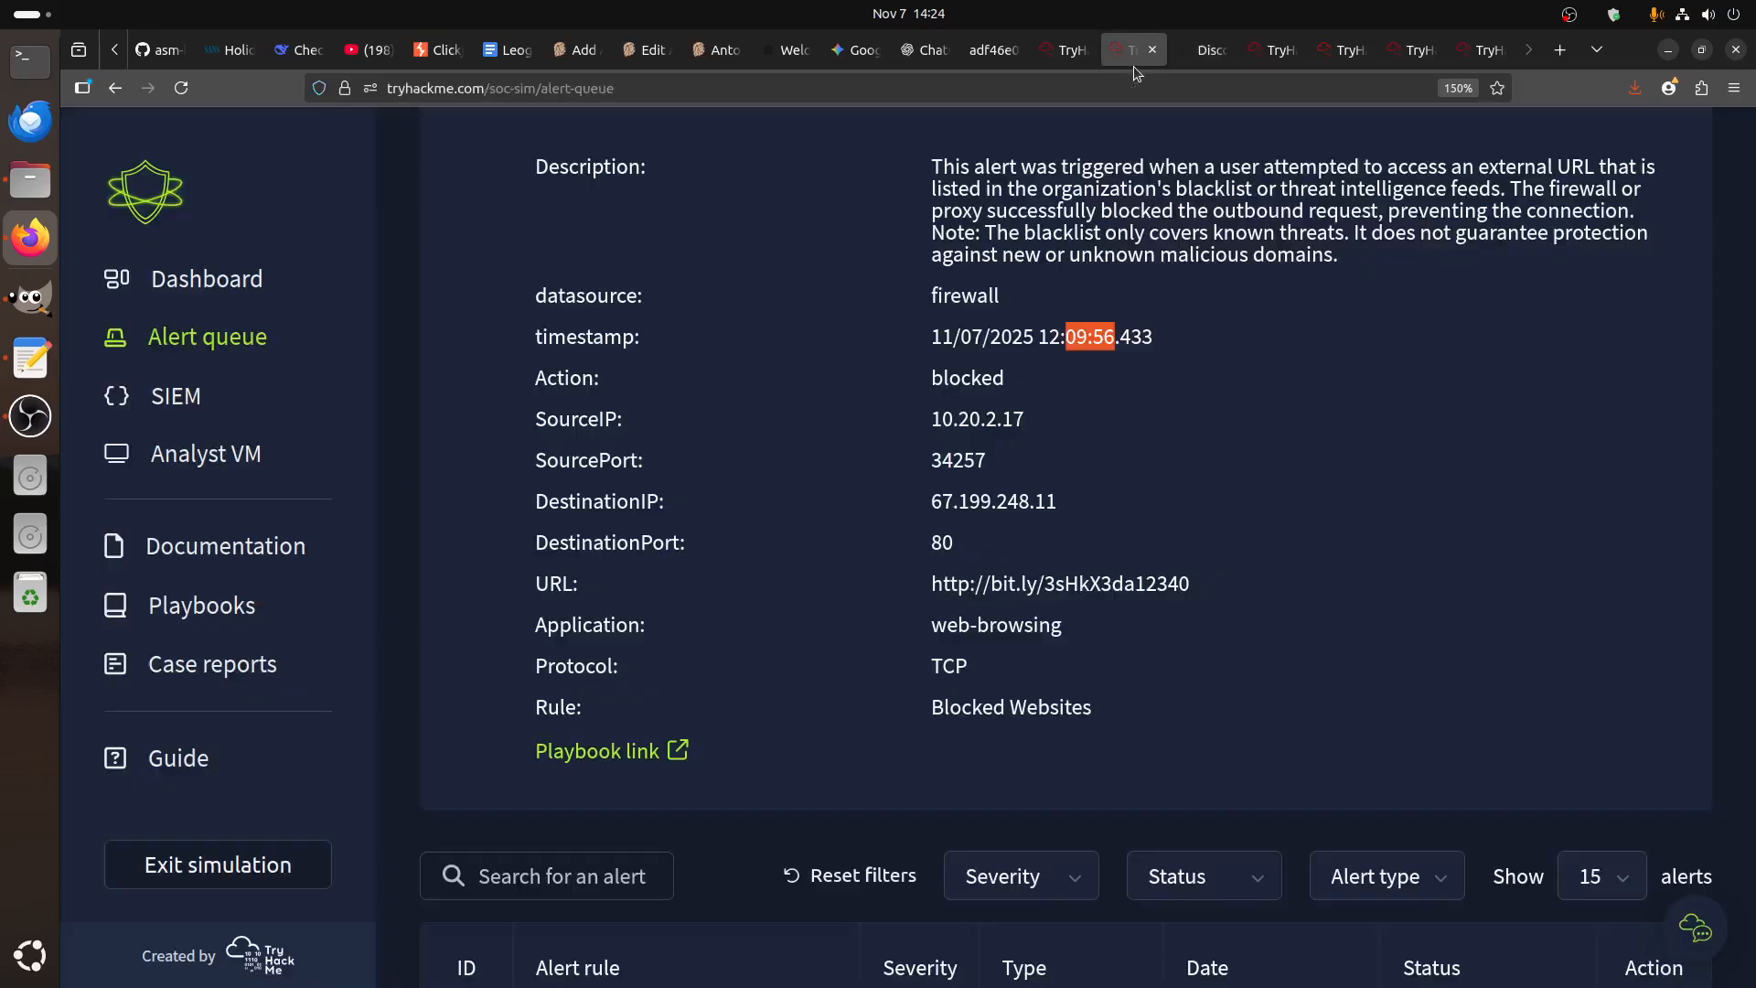
pyautogui.scroll(1, 1330, 608)
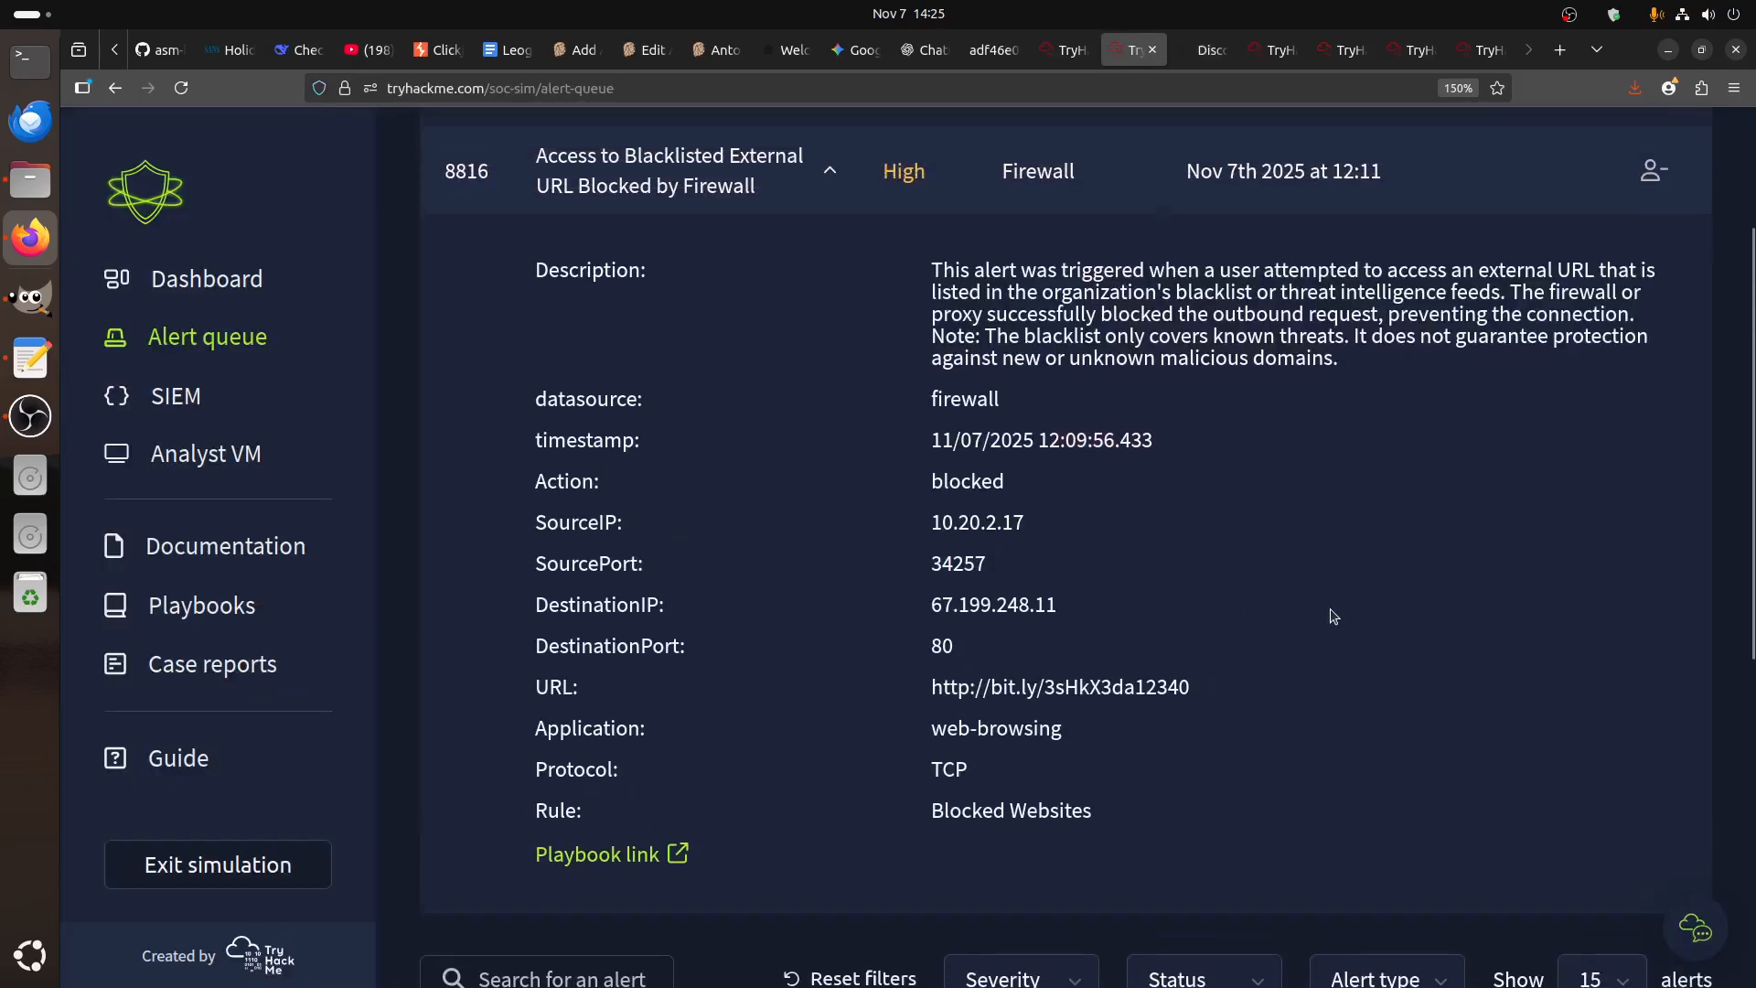
pyautogui.click(1211, 49)
pyautogui.scroll(-4, 688, 853)
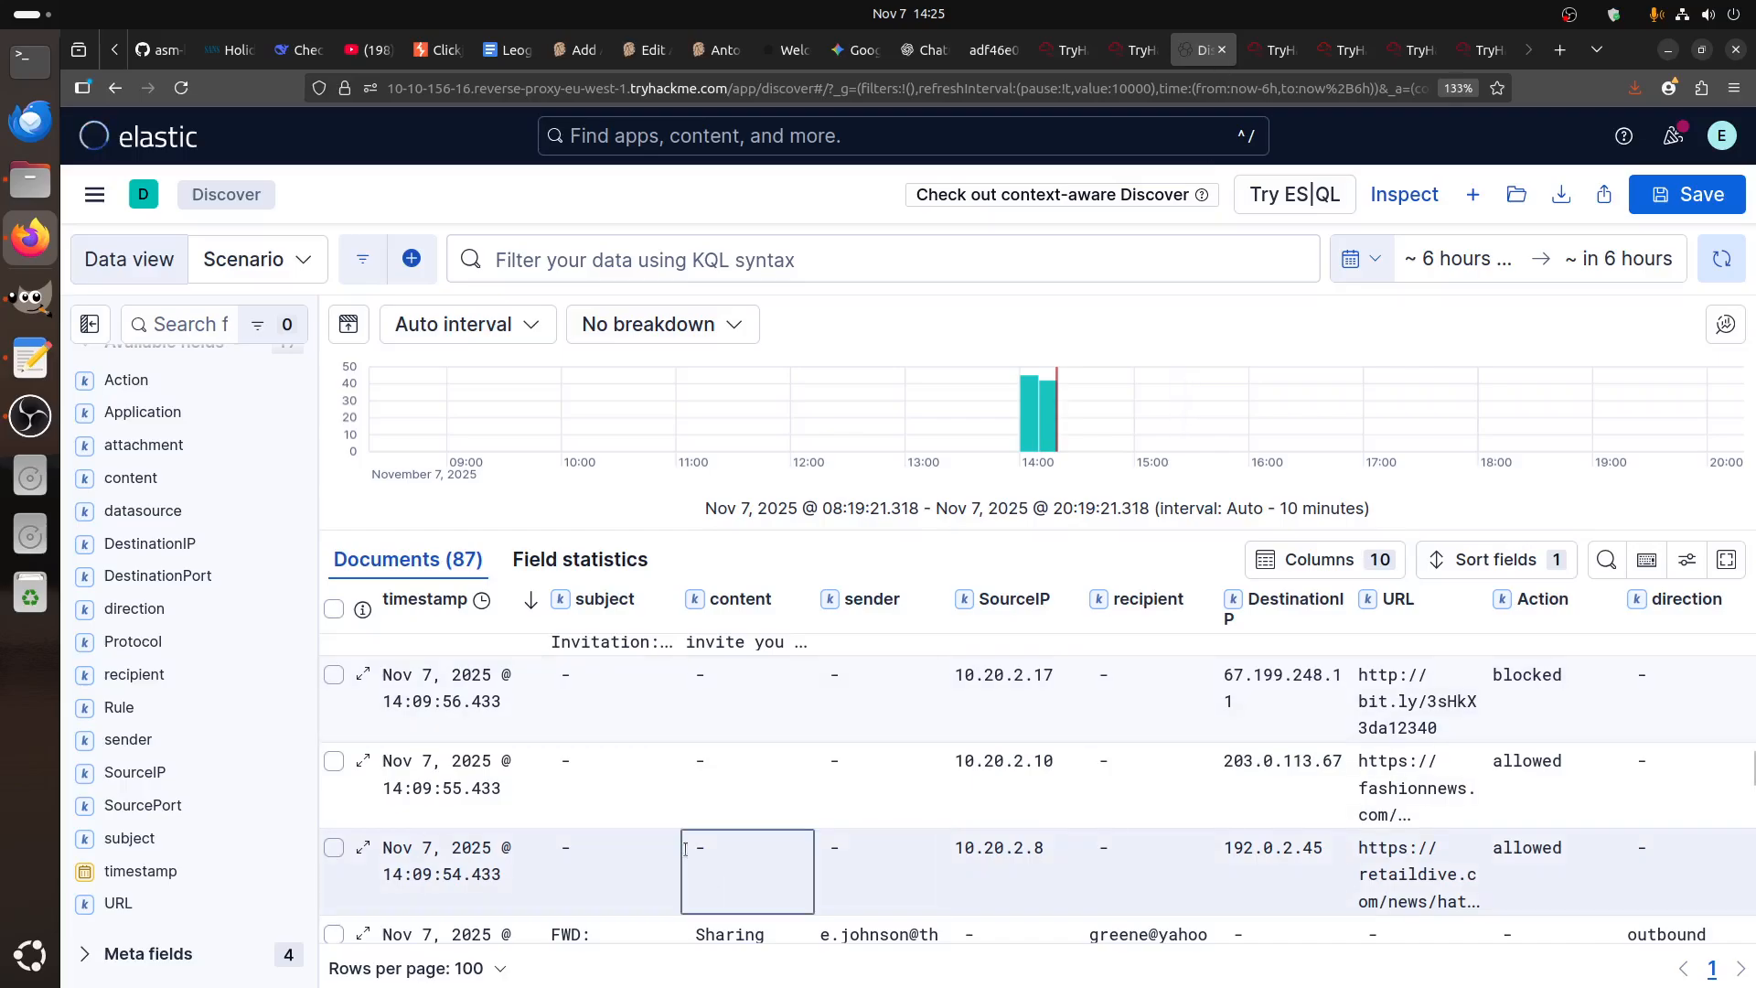
pyautogui.scroll(1, 687, 853)
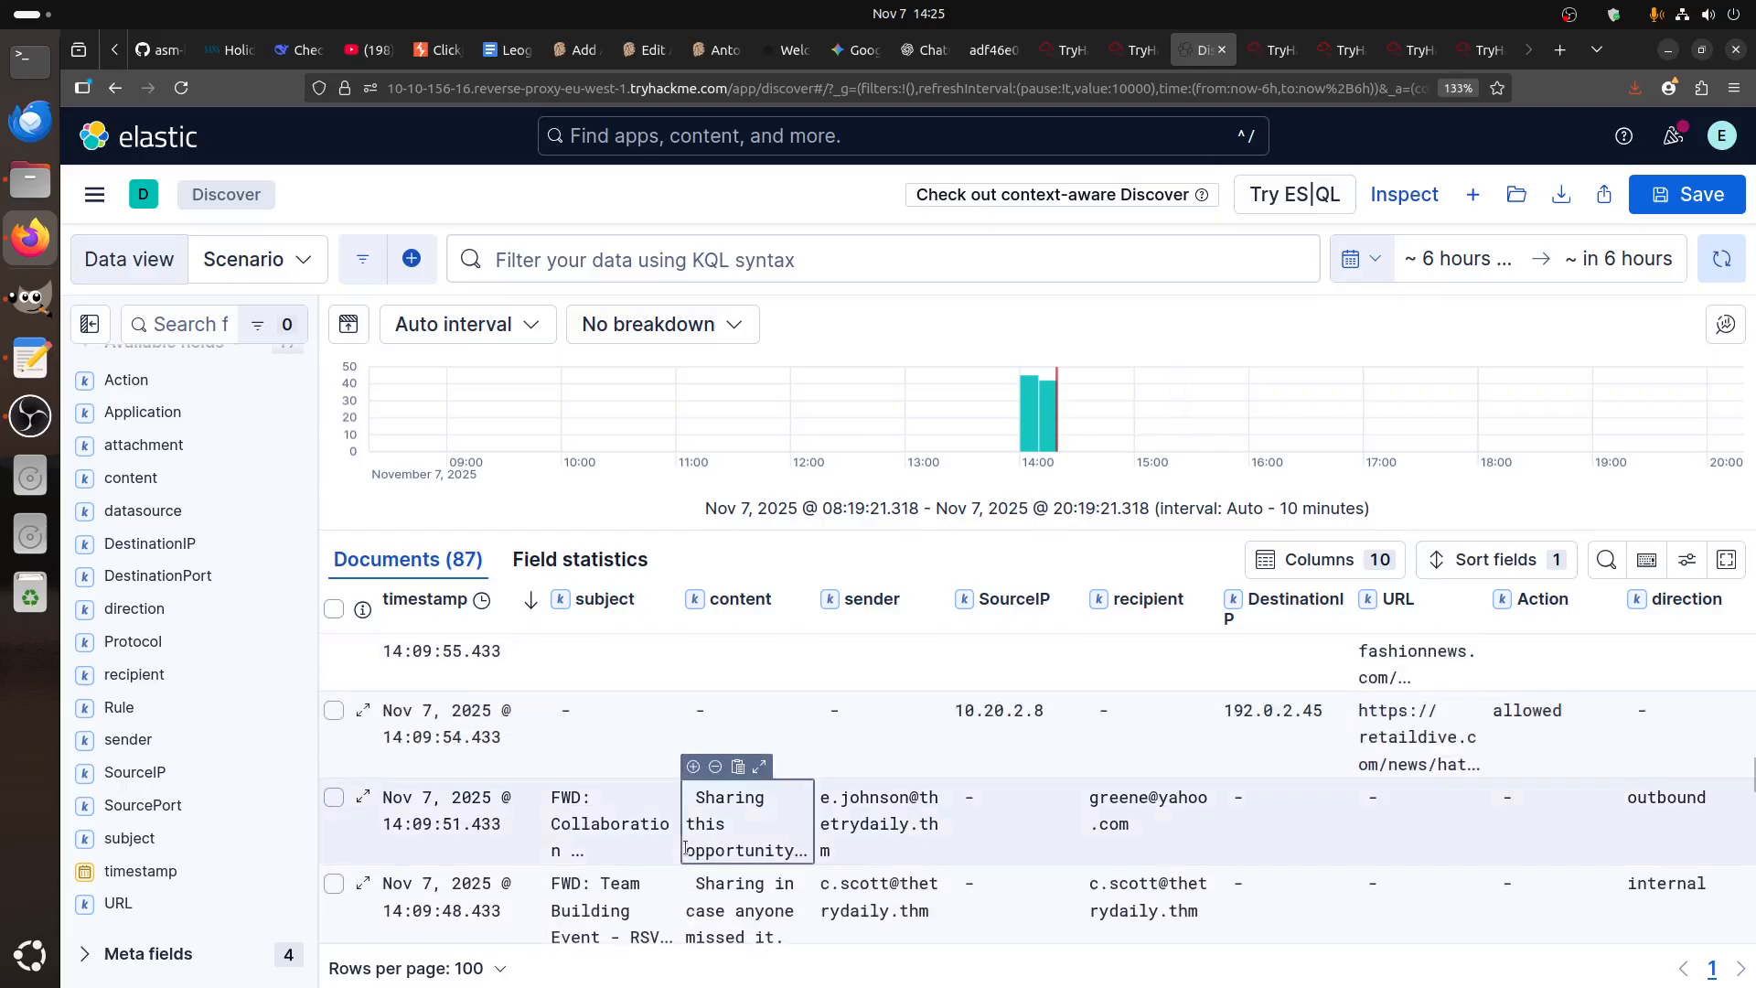
pyautogui.click(1134, 49)
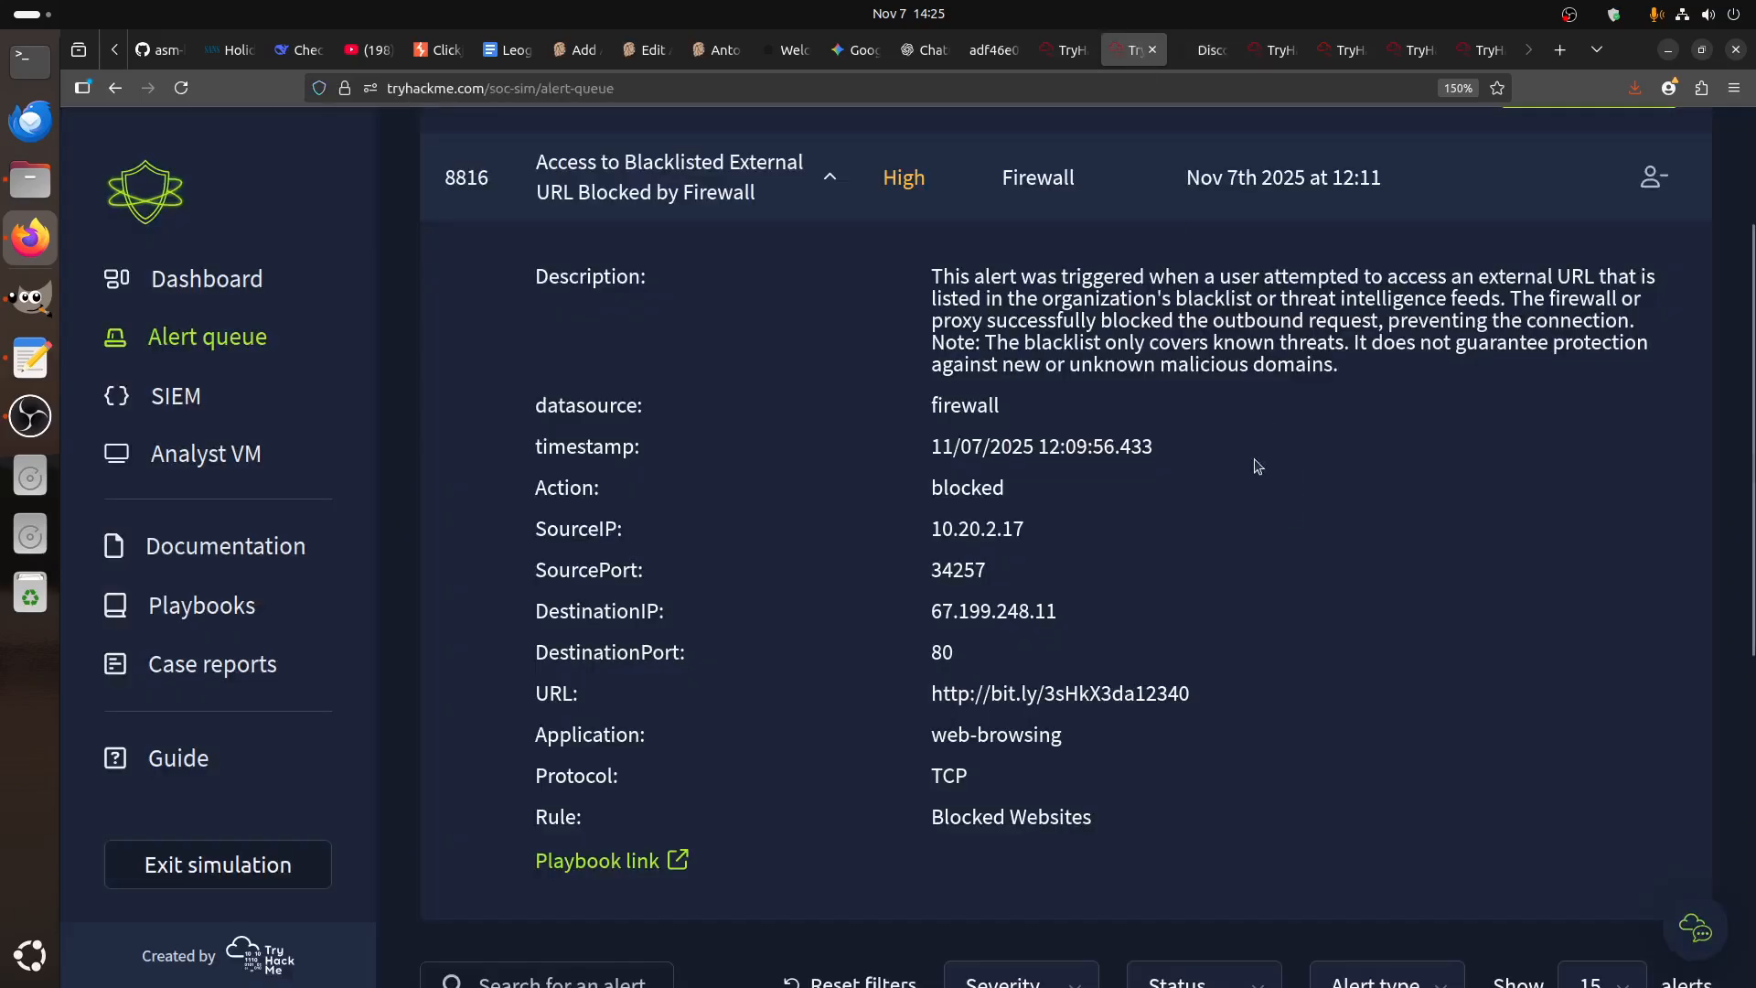
# - Copy the bit.ly domain from alert 8816's URL and search the Elastic events for "*bit.ly*"
pyautogui.doubleClick(1012, 699)
pyautogui.hotkey('ctrl', 'c')
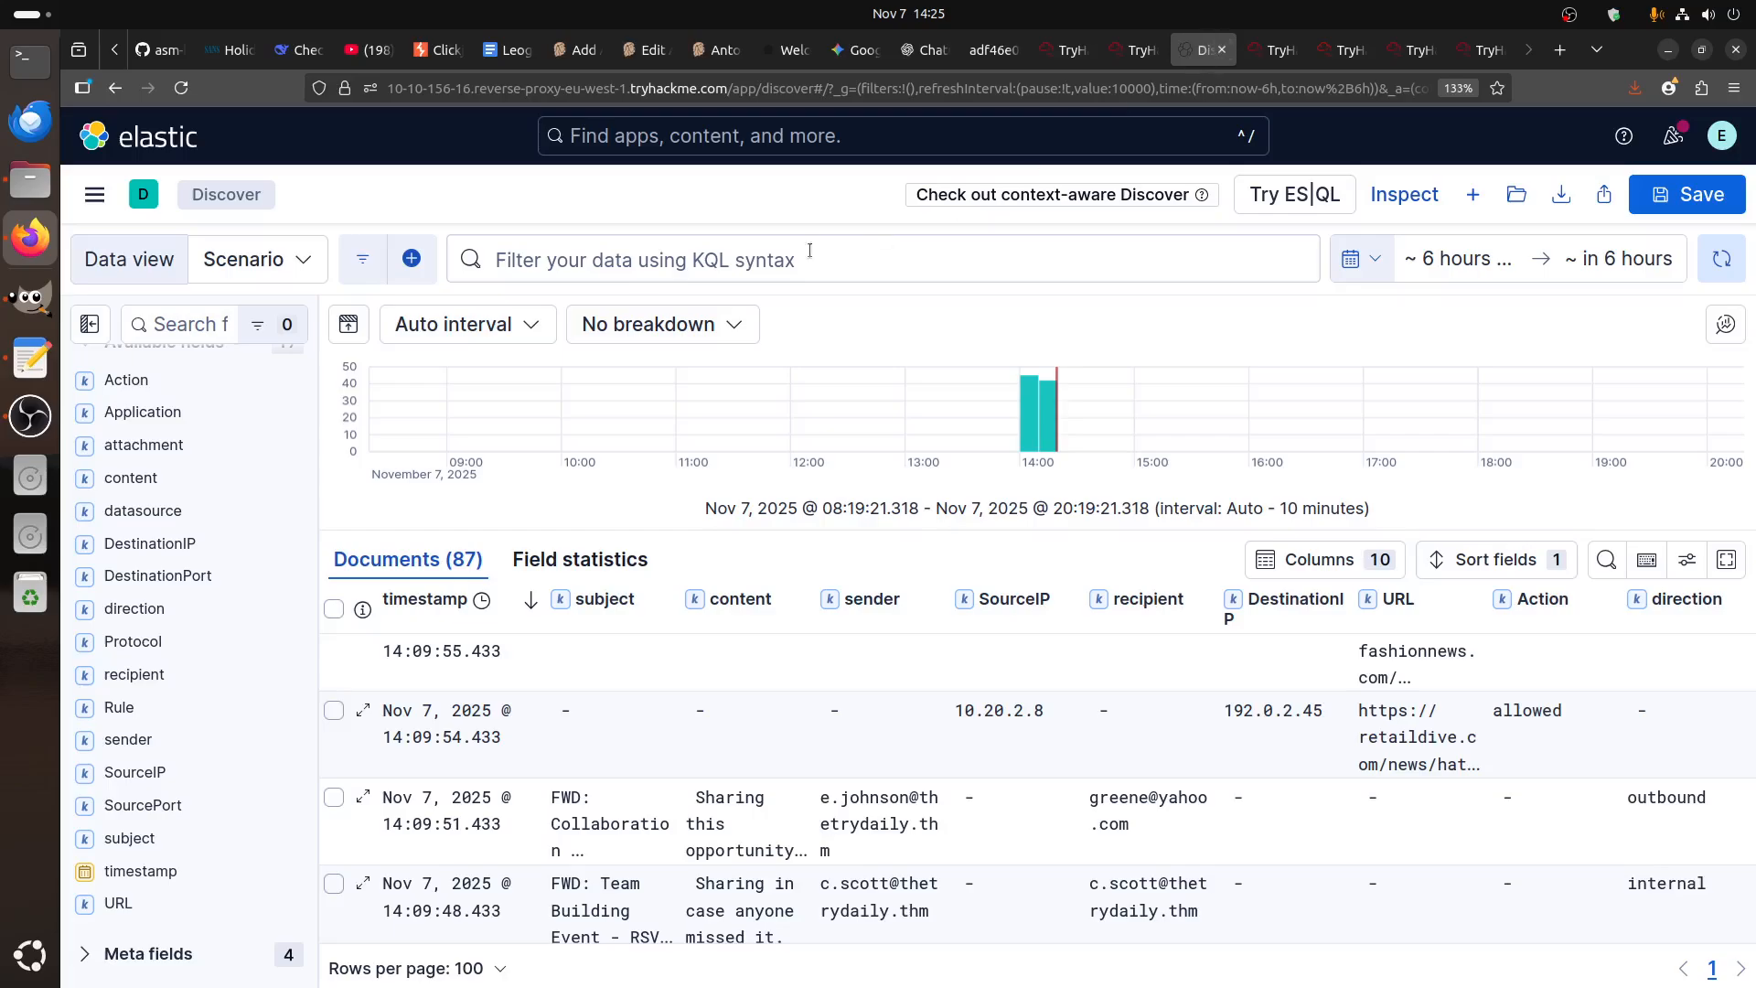
pyautogui.click(1207, 50)
pyautogui.click(634, 258)
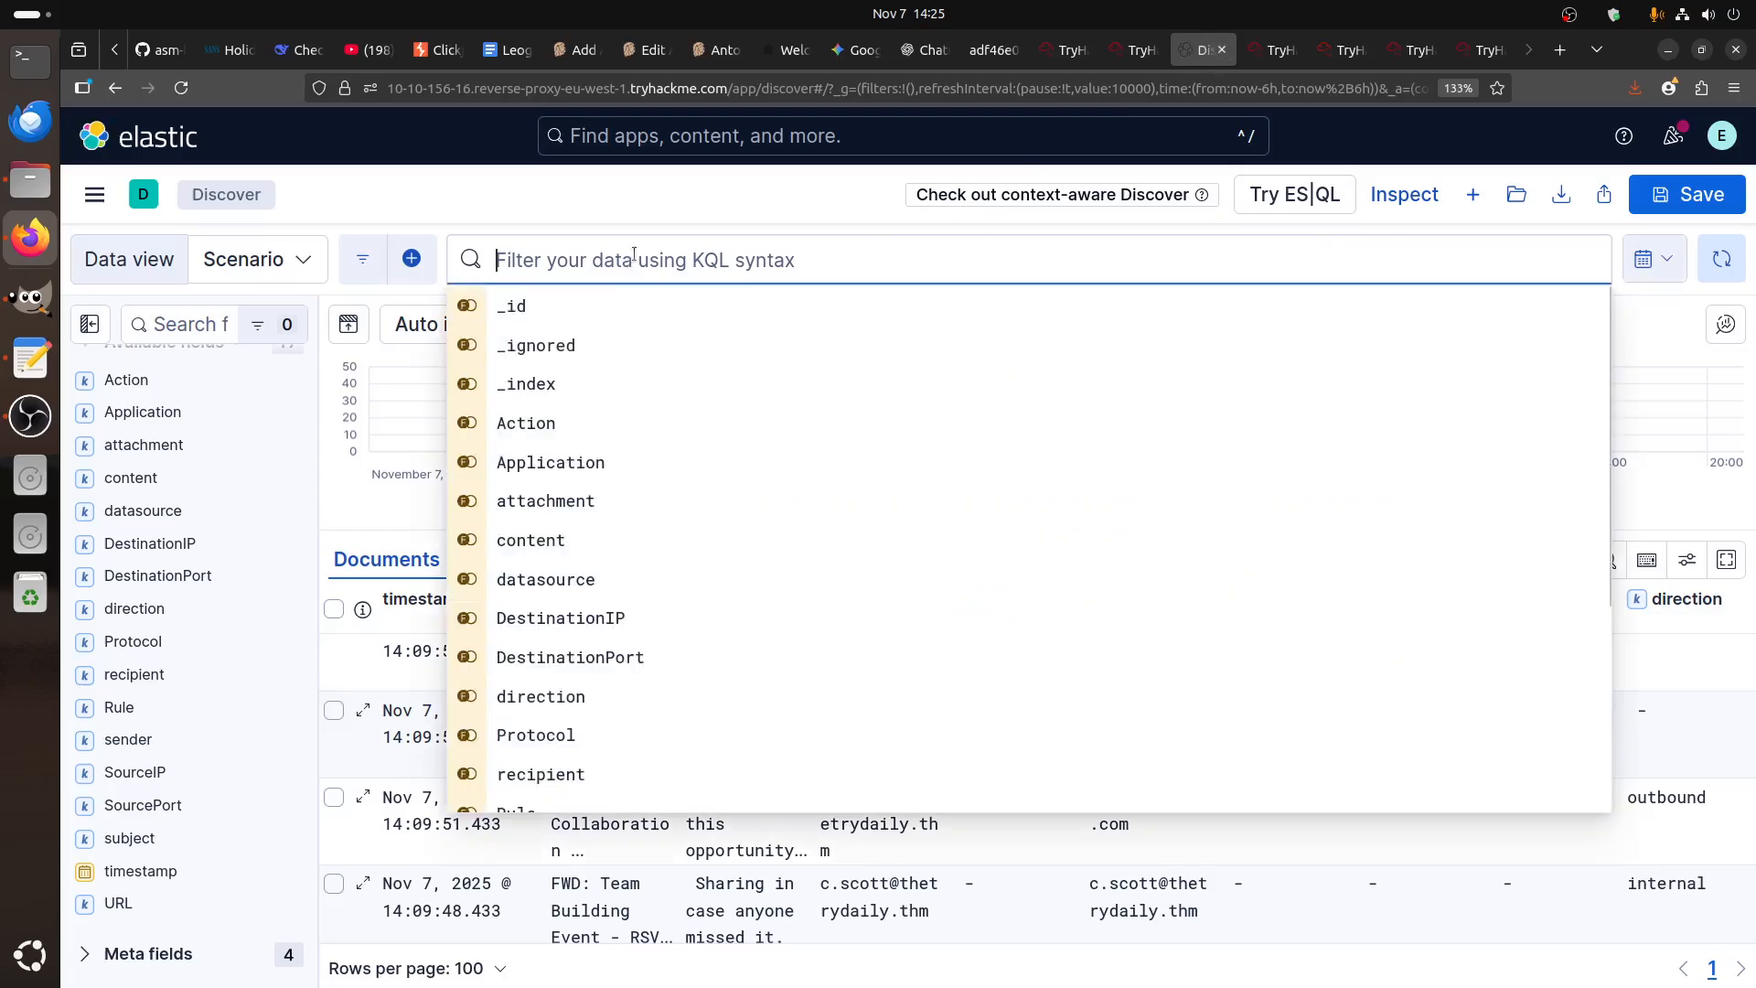
pyautogui.write('*')
pyautogui.hotkey('ctrl', 'v')
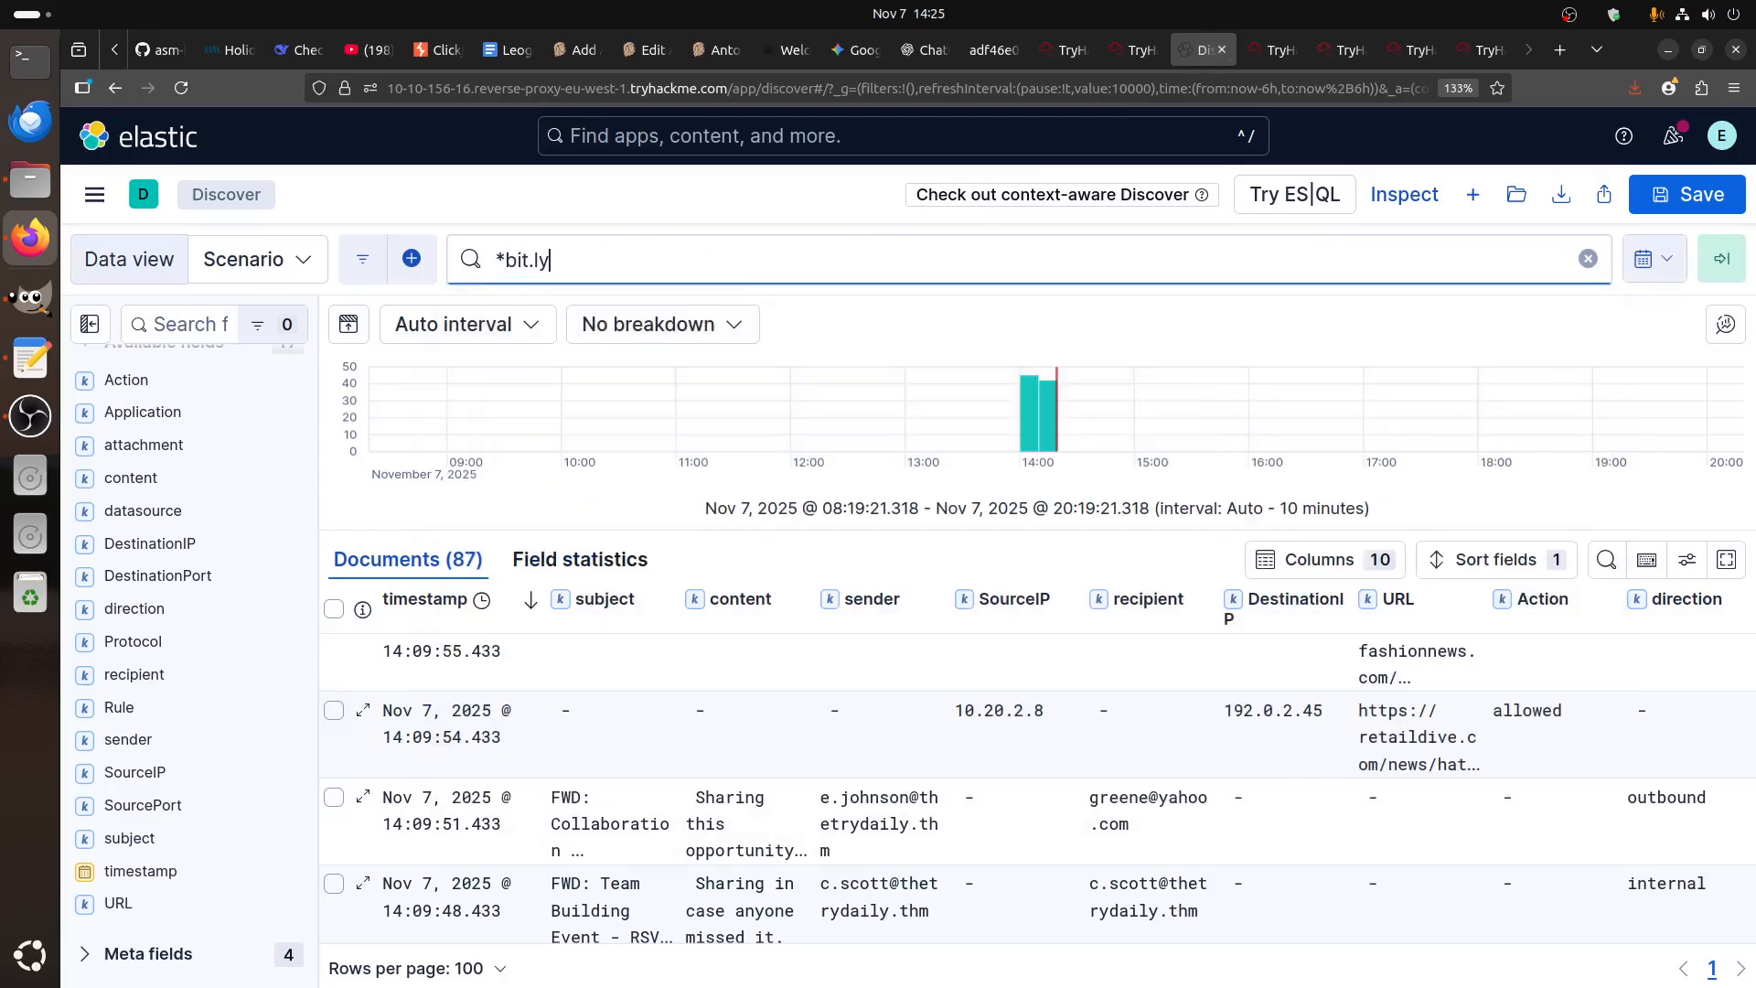
pyautogui.press('Return')
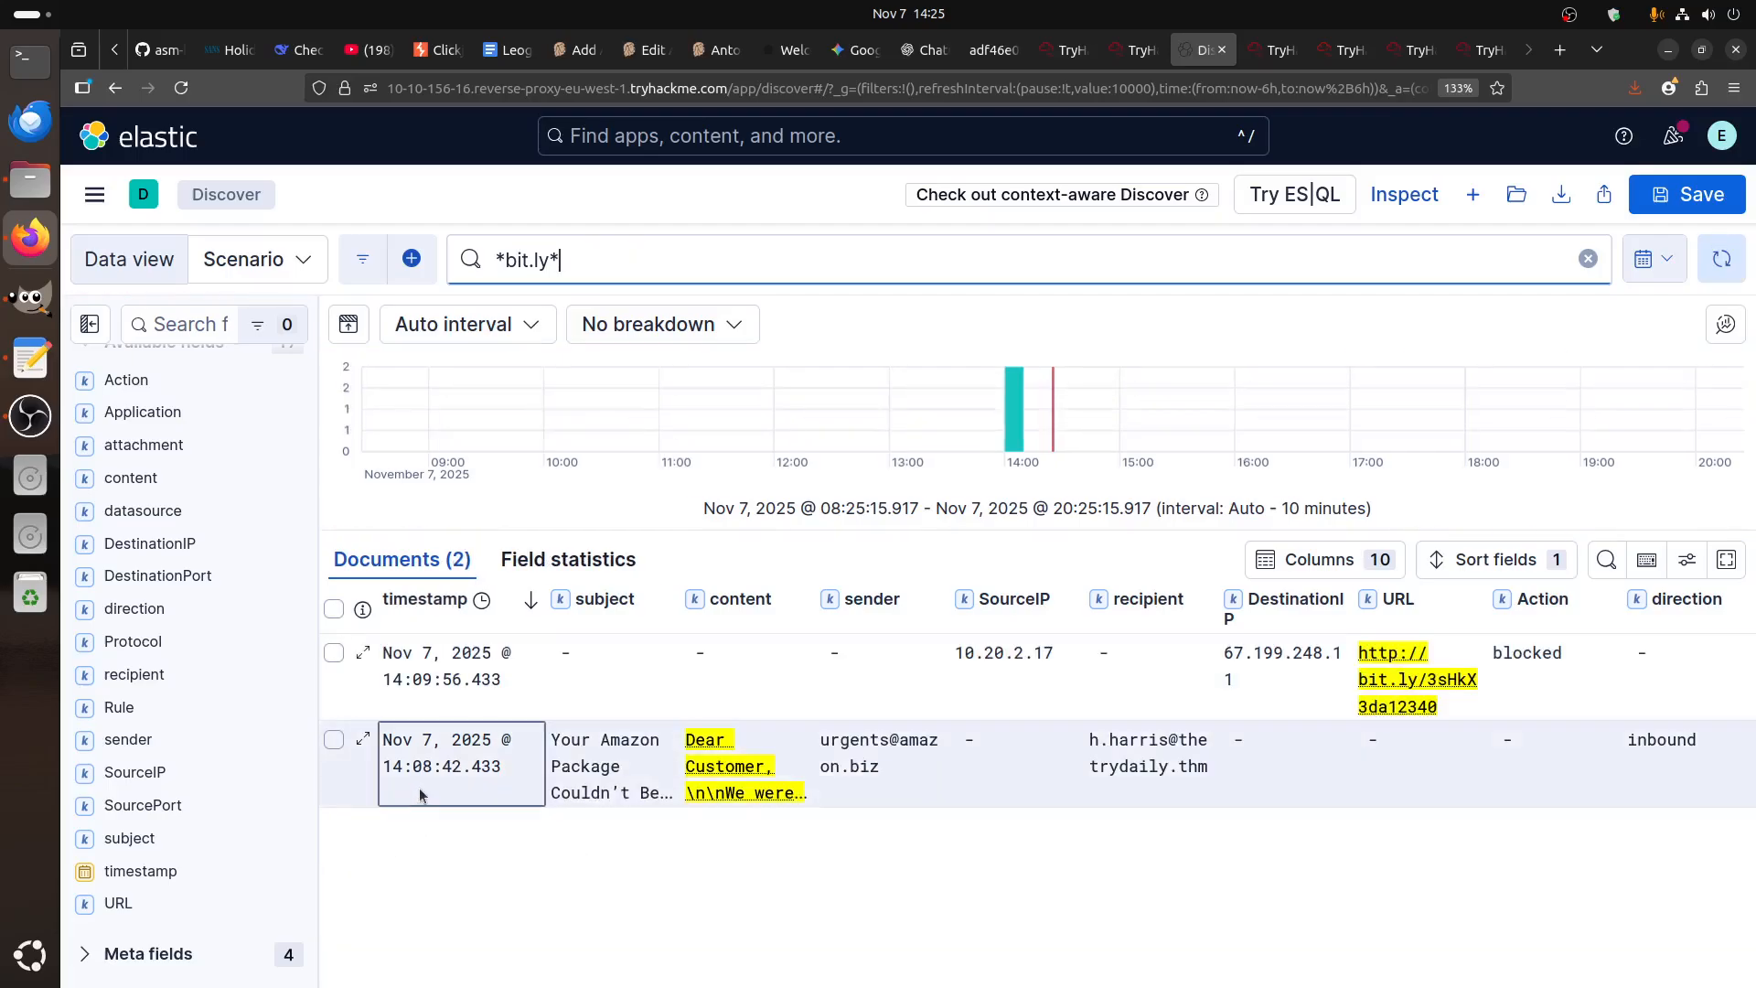
# - Open the details of the inbound Amazon package email event from 14:08:42 and read its content
pyautogui.moveTo(737, 792)
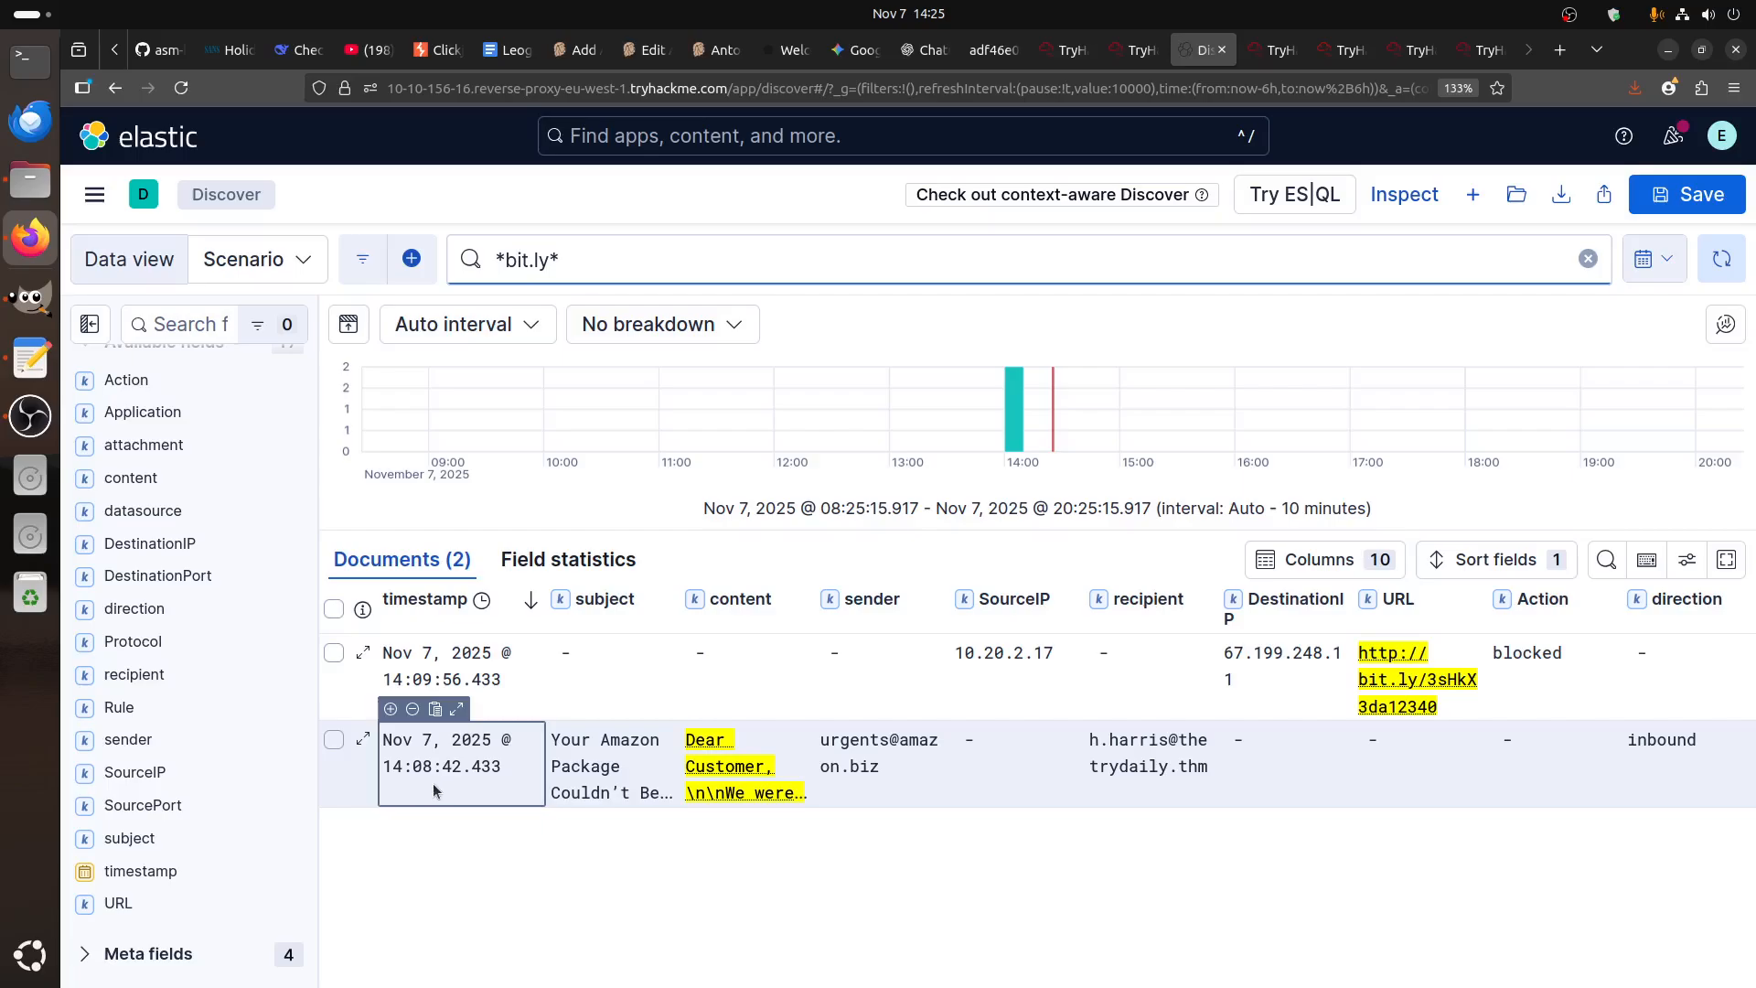
pyautogui.click(362, 761)
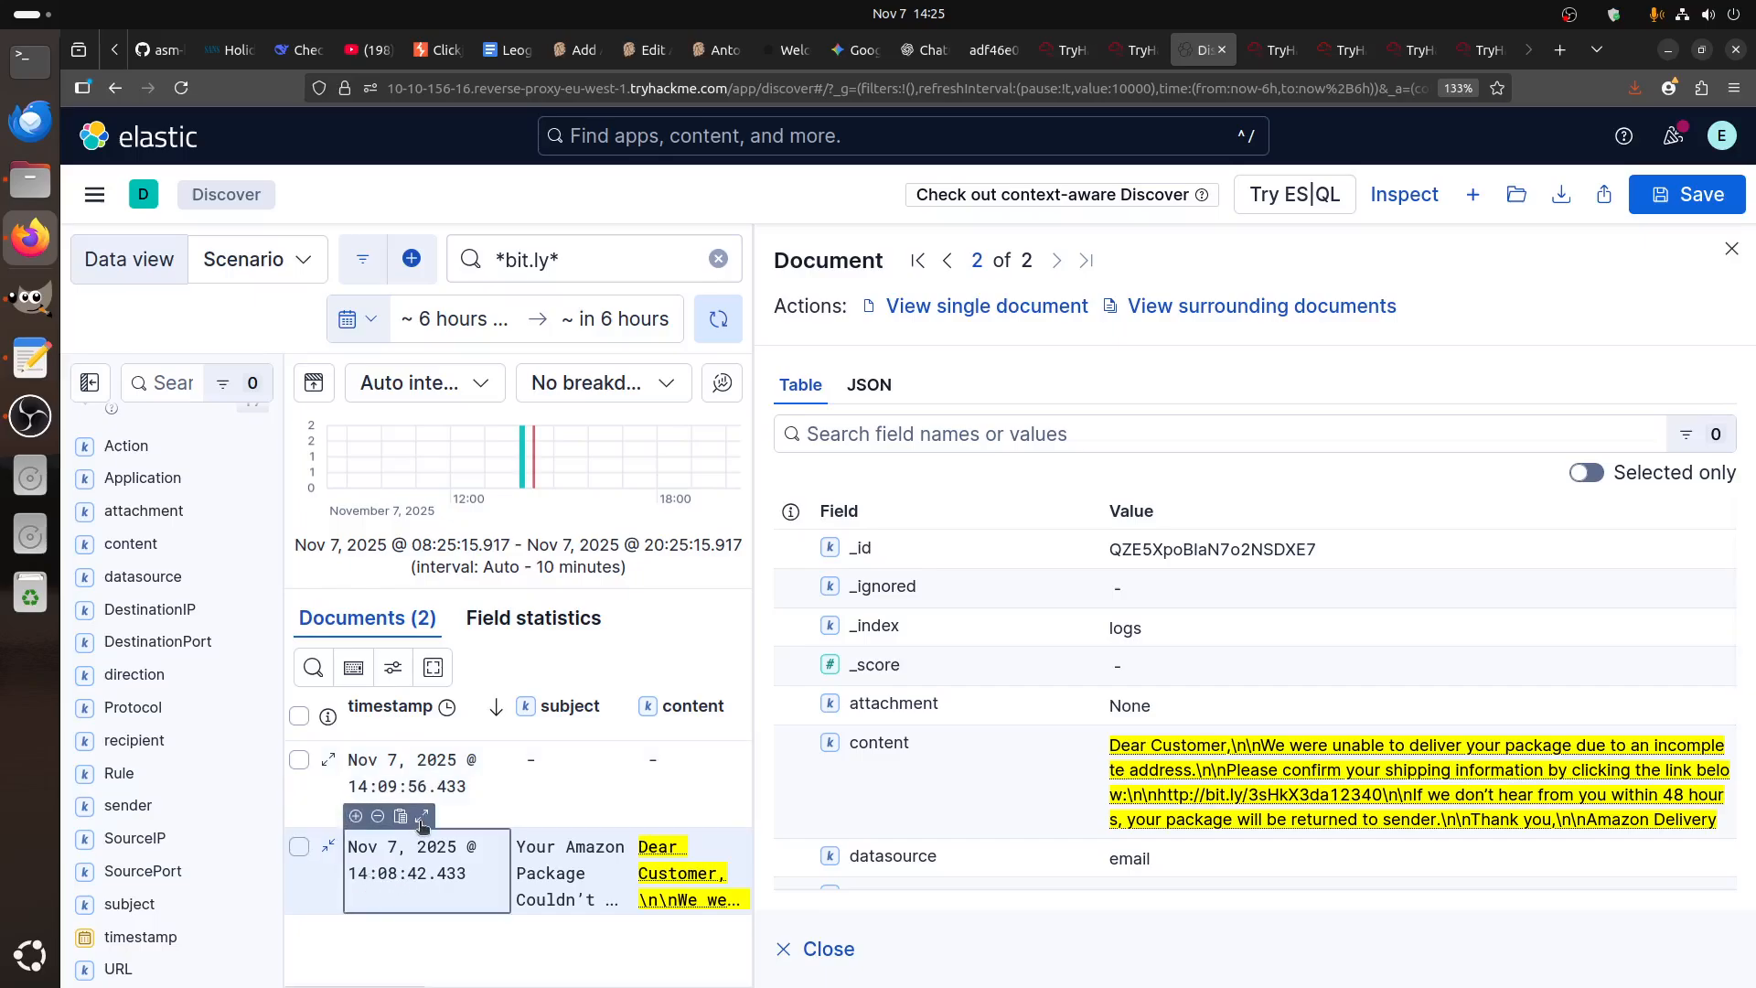
pyautogui.scroll(-1, 1427, 792)
pyautogui.scroll(1, 1427, 794)
# - Review alert 8816's details in the alert queue again to compare them with the email event
pyautogui.click(1135, 58)
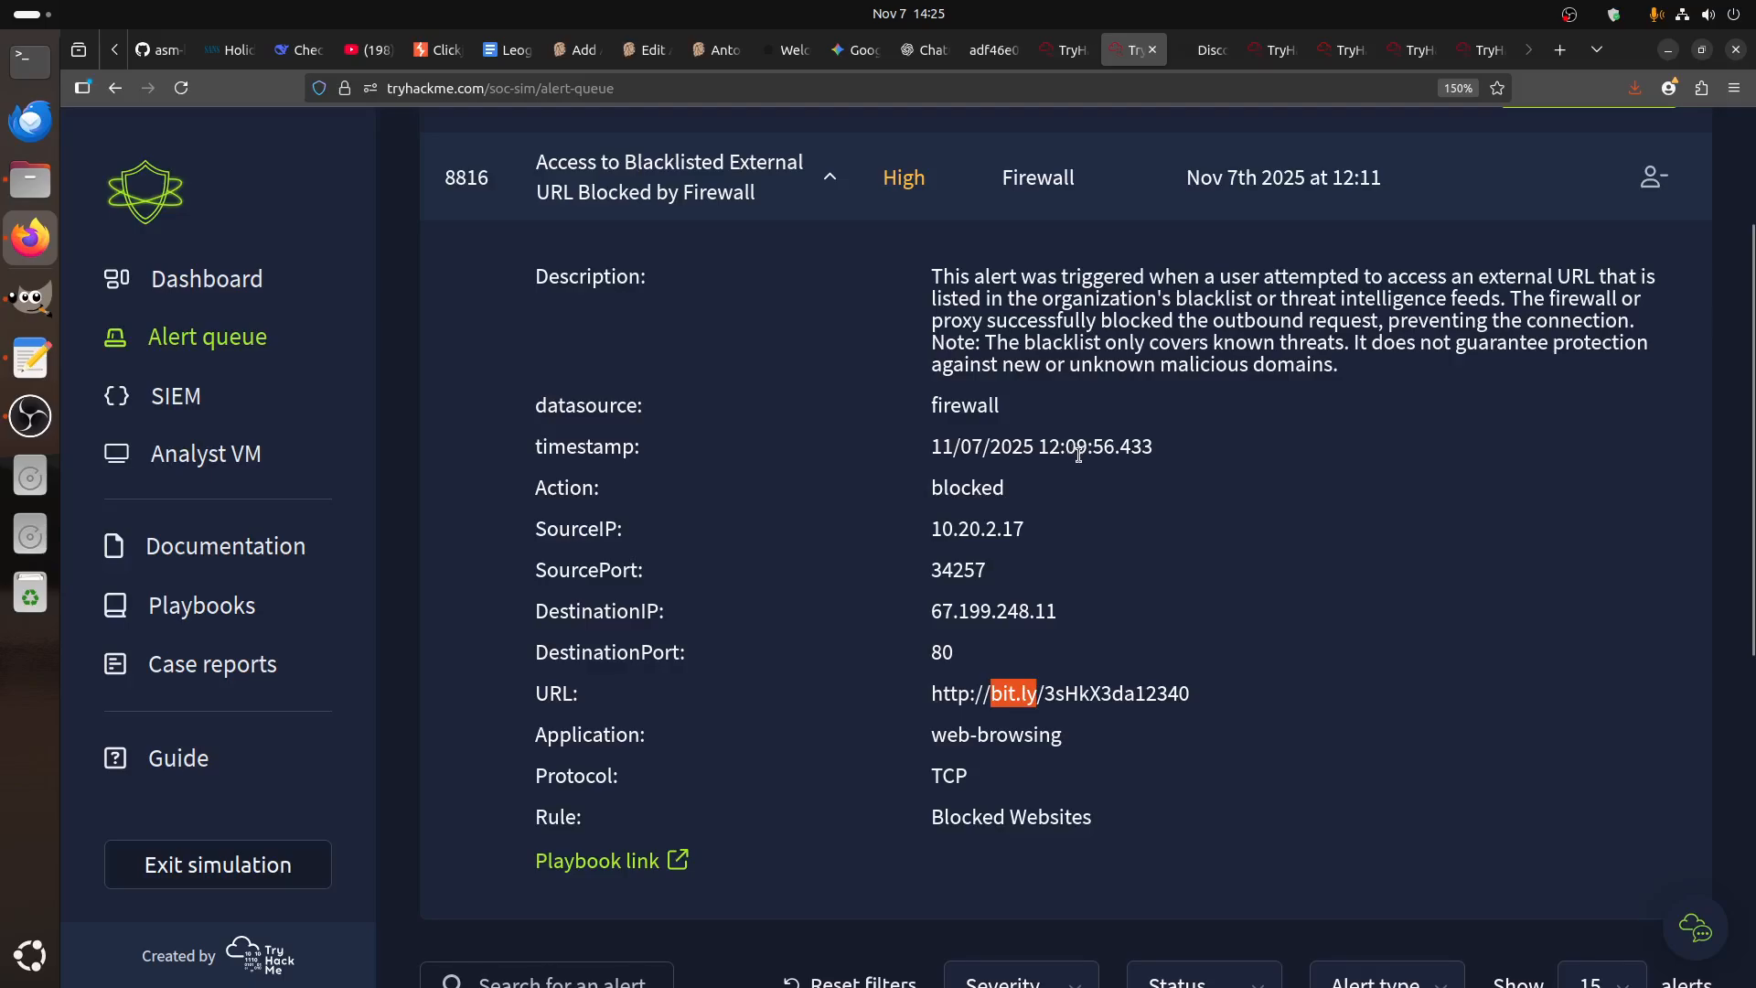
pyautogui.scroll(-2, 1396, 710)
pyautogui.scroll(4, 1372, 585)
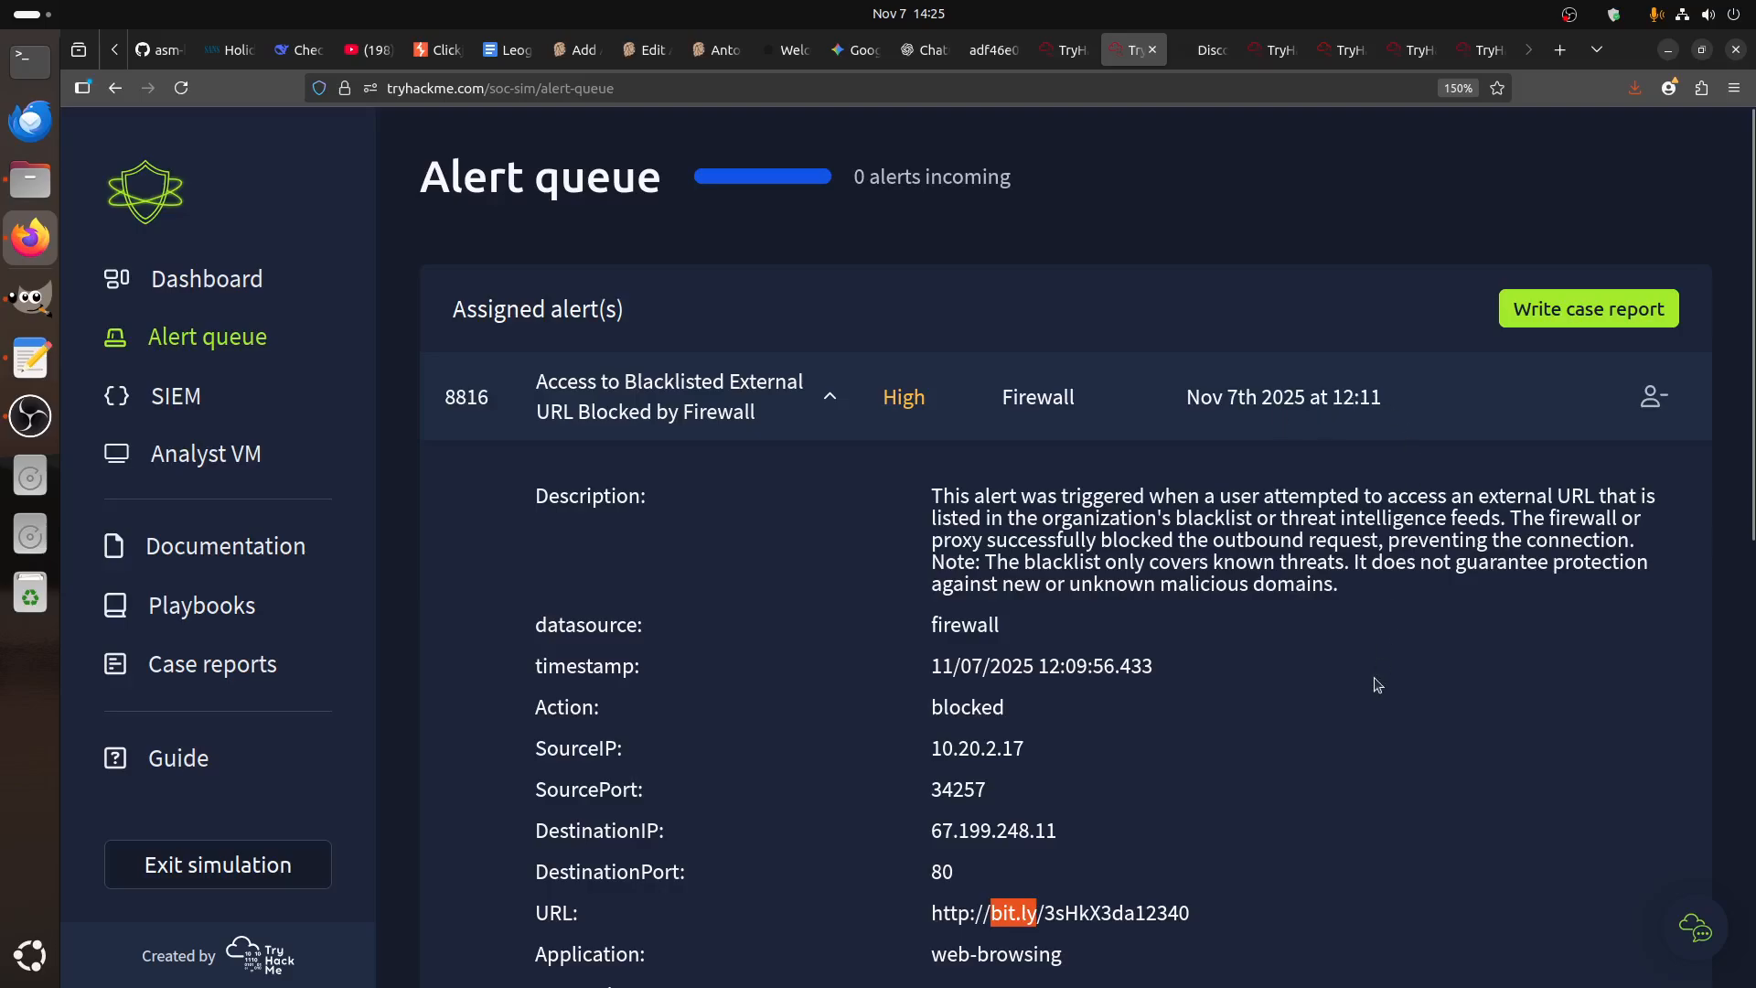
pyautogui.scroll(-2, 1377, 685)
pyautogui.scroll(1, 1377, 685)
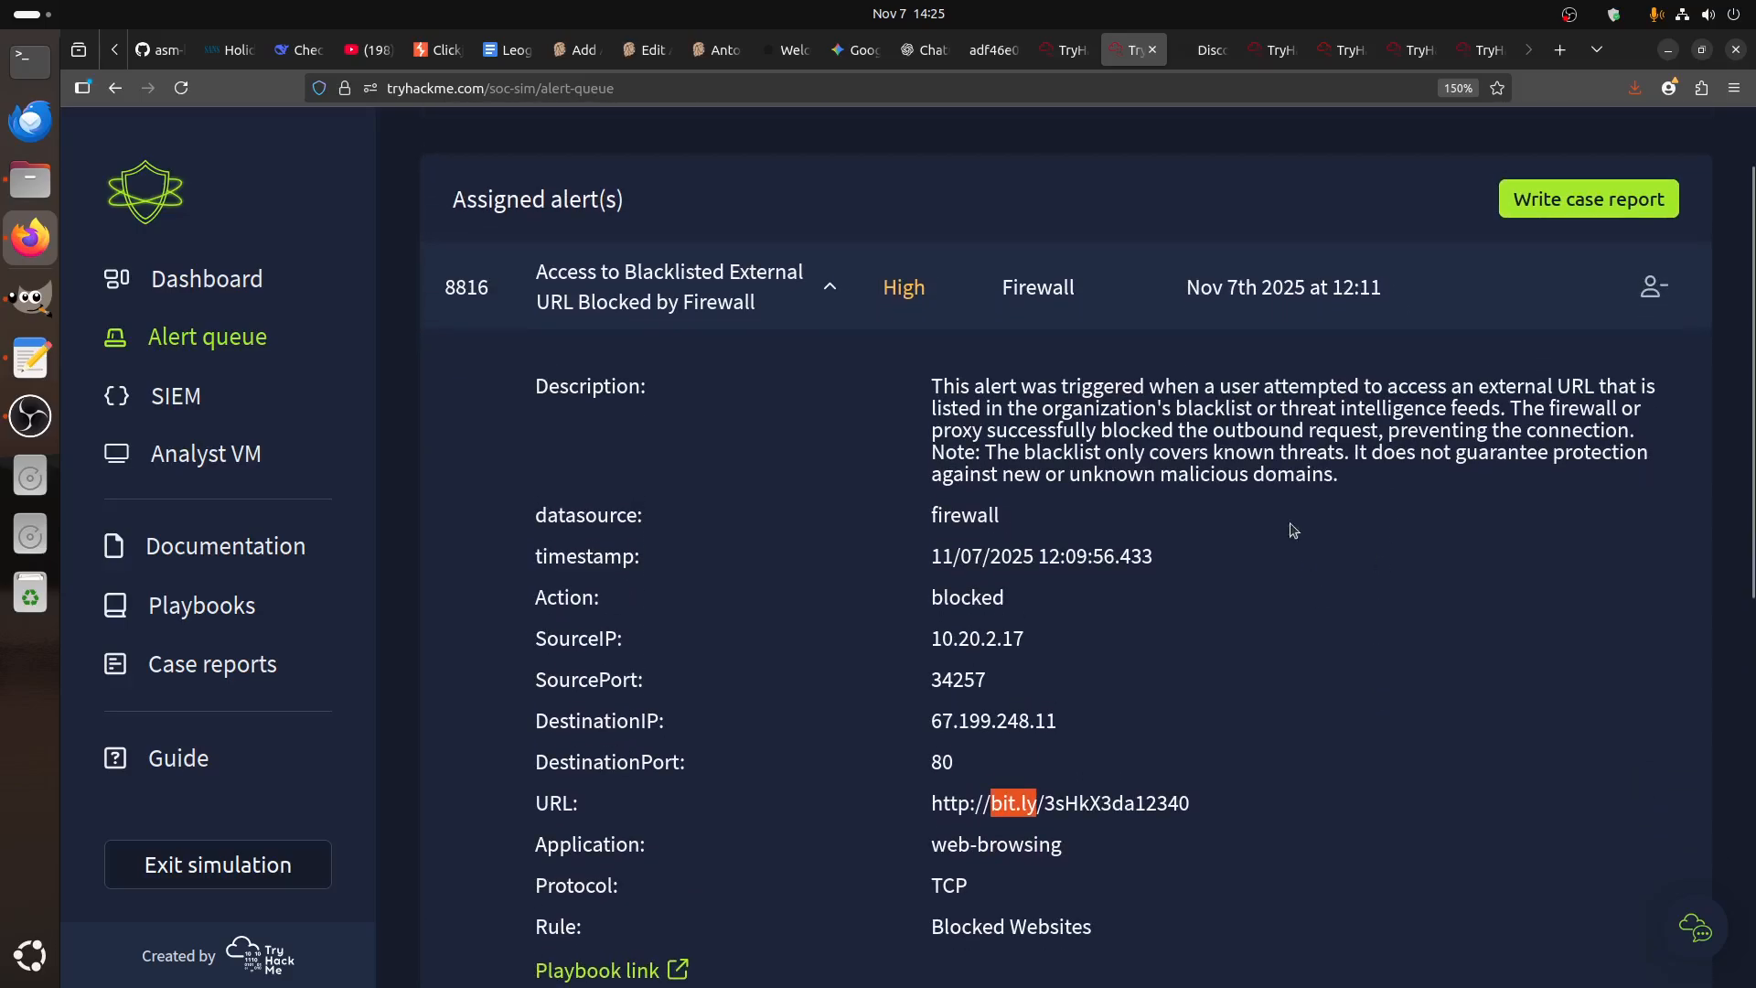
# - Examine the email event's content link, recipient, sender and subject in Elastic, and close its details
pyautogui.hotkey('ctrl', 'Tab')
pyautogui.click(395, 878)
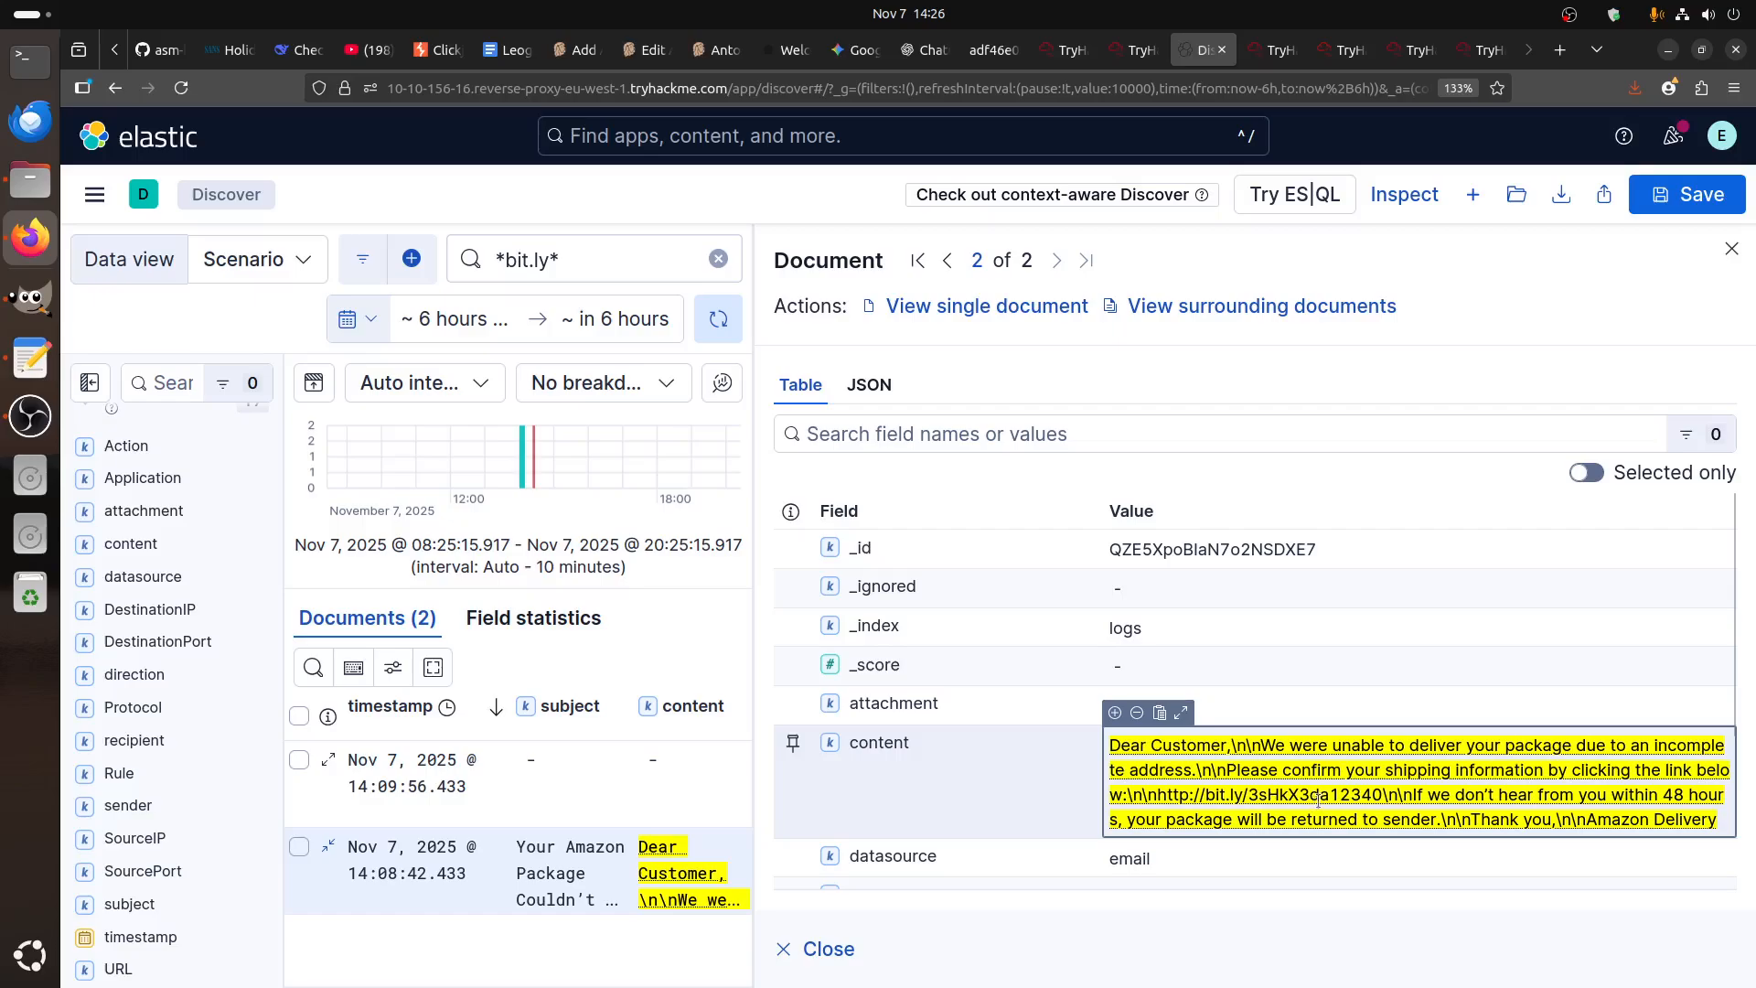
pyautogui.scroll(-2, 1161, 834)
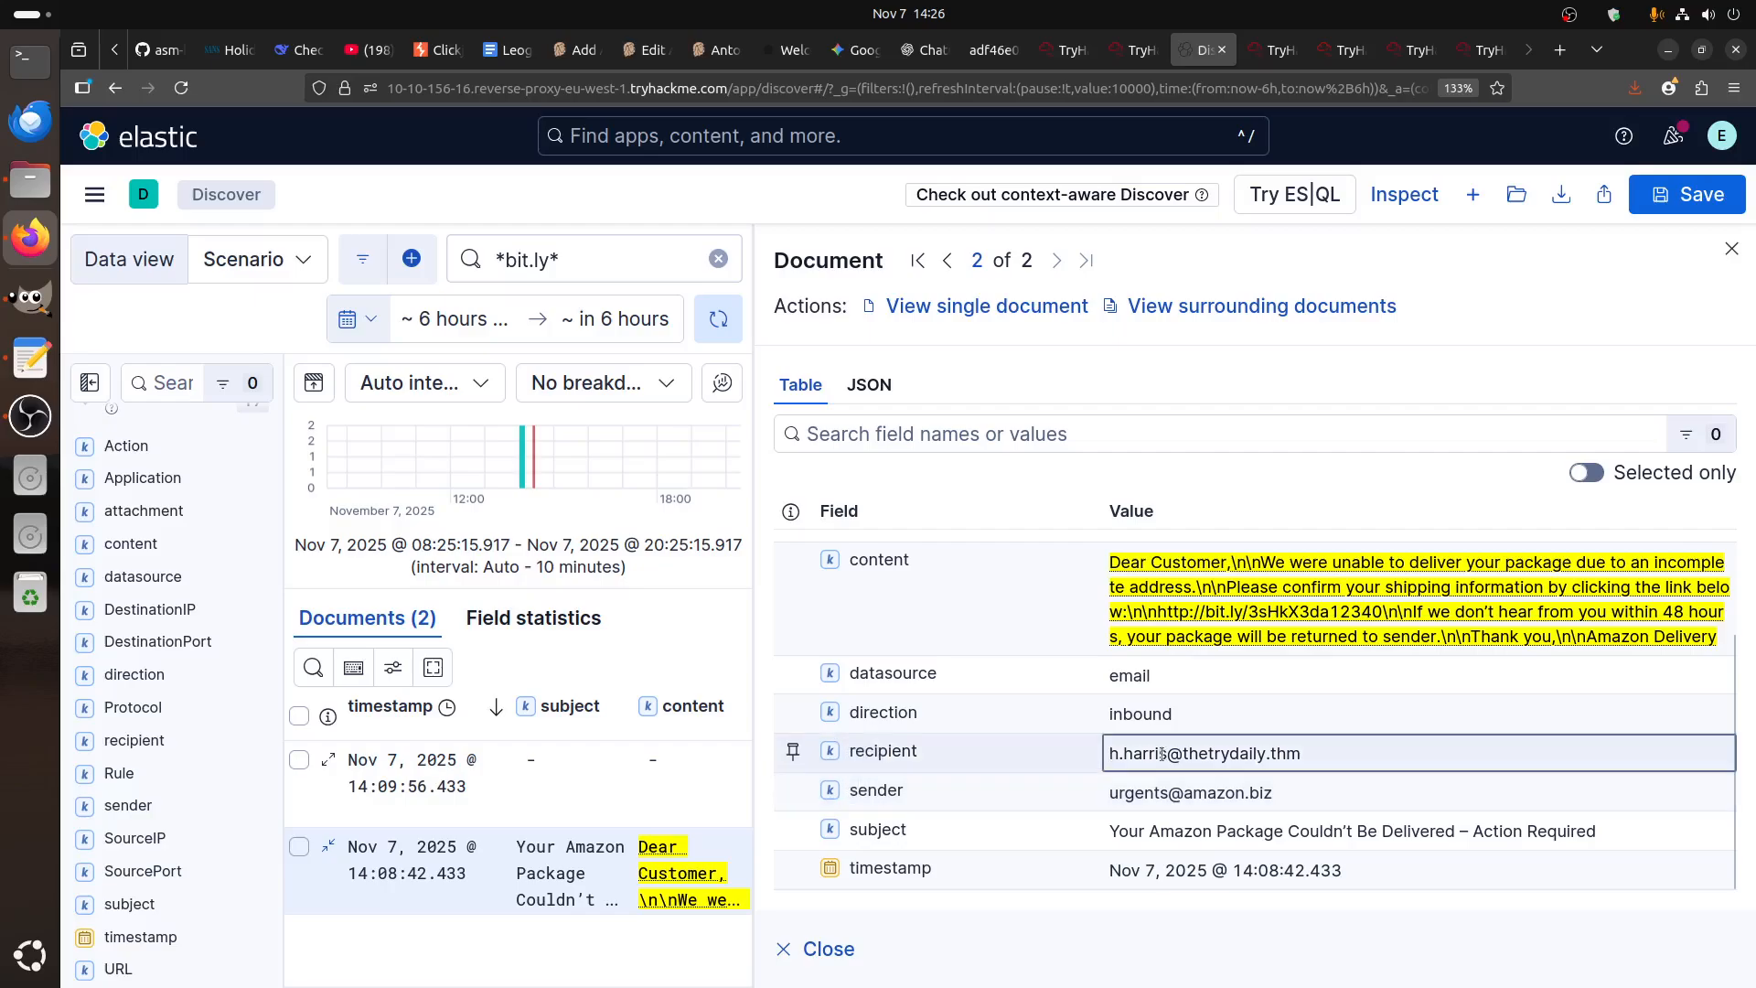
pyautogui.moveTo(1218, 756)
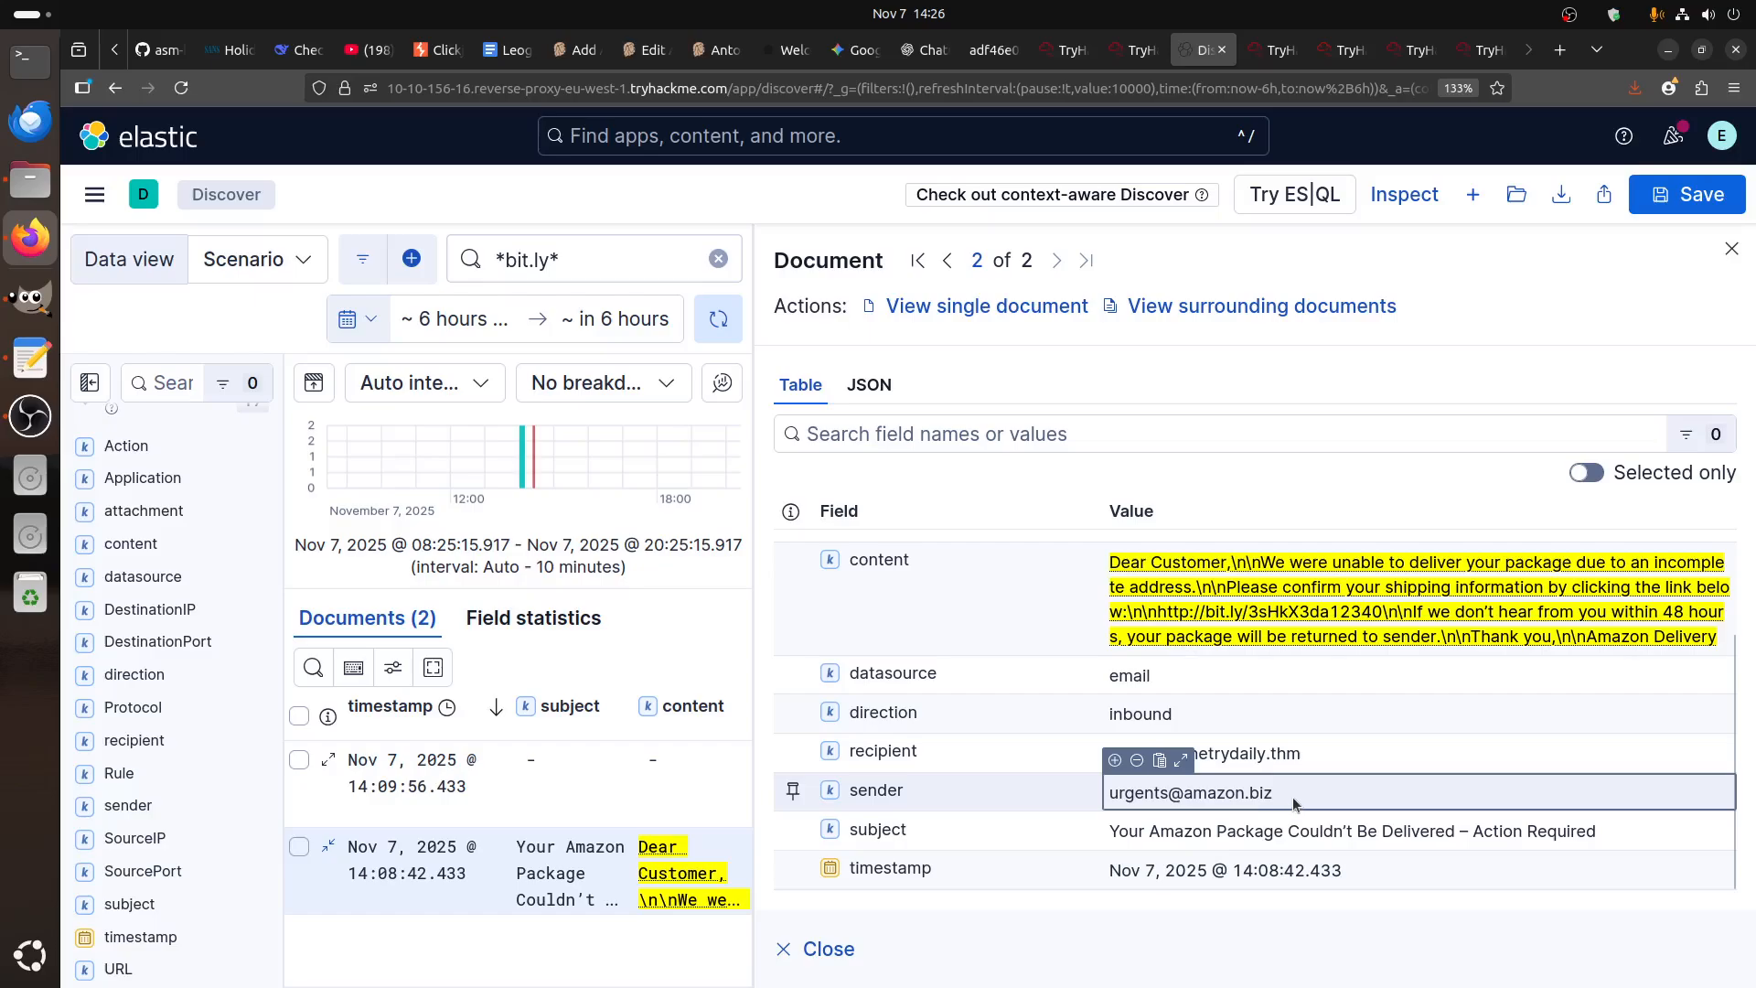
pyautogui.click(1730, 250)
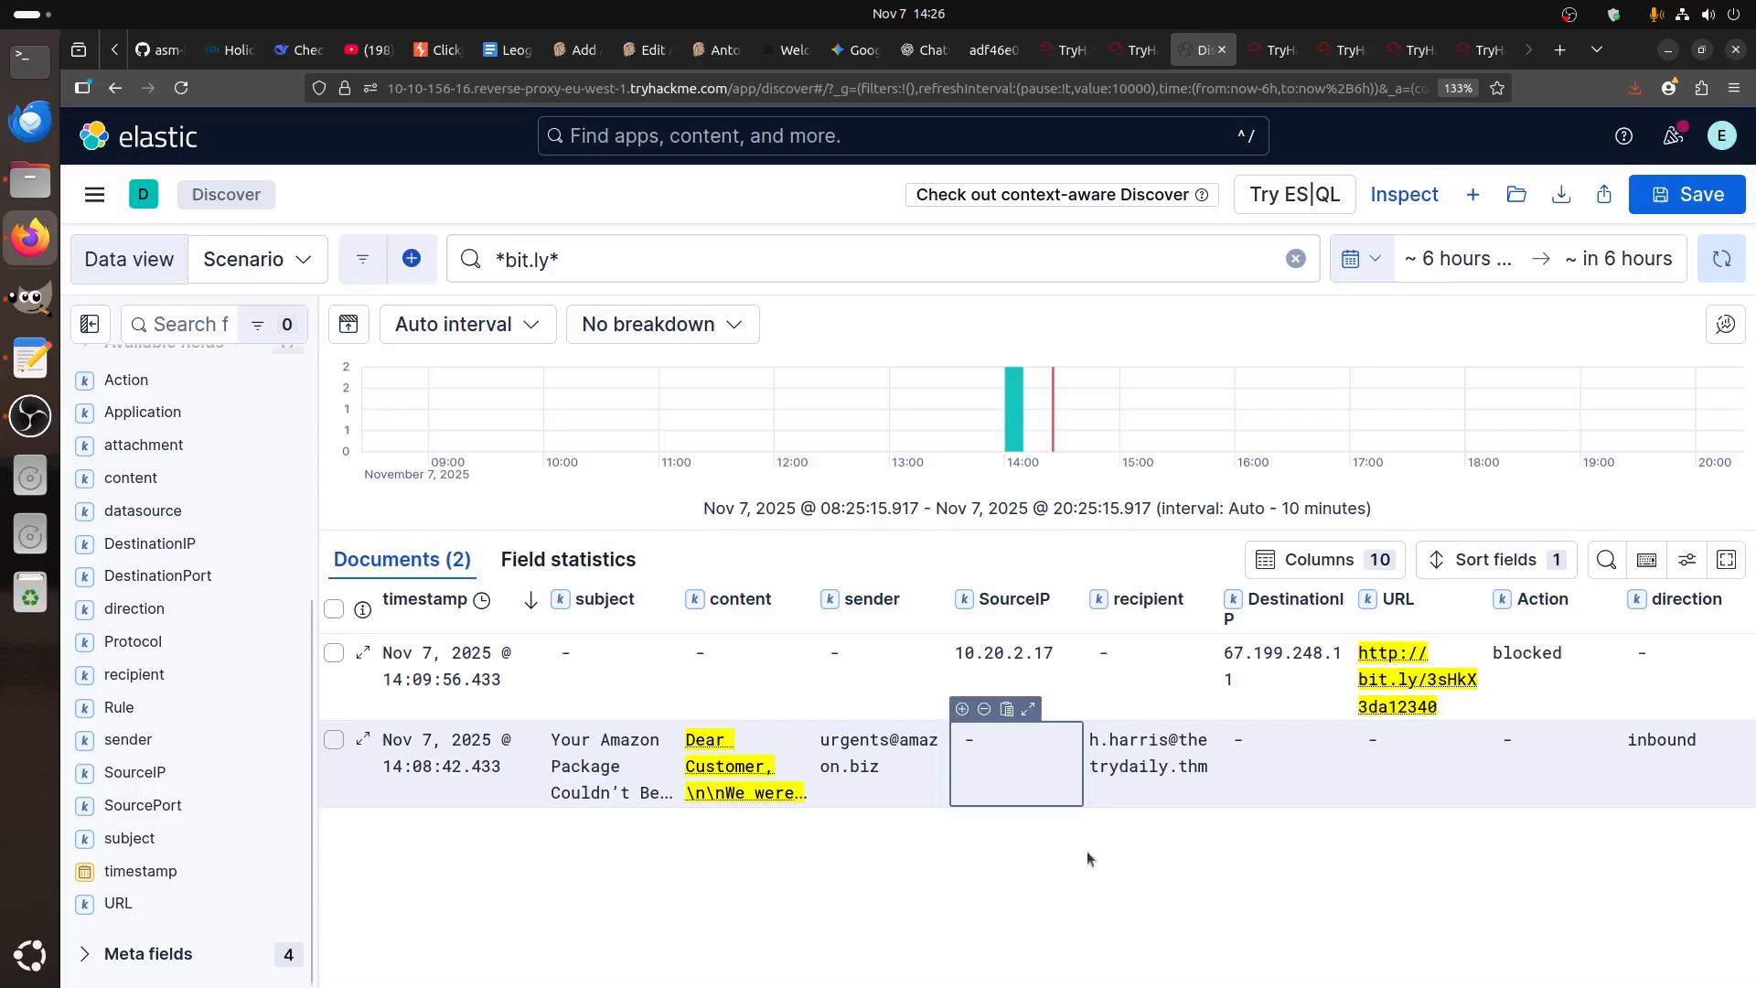
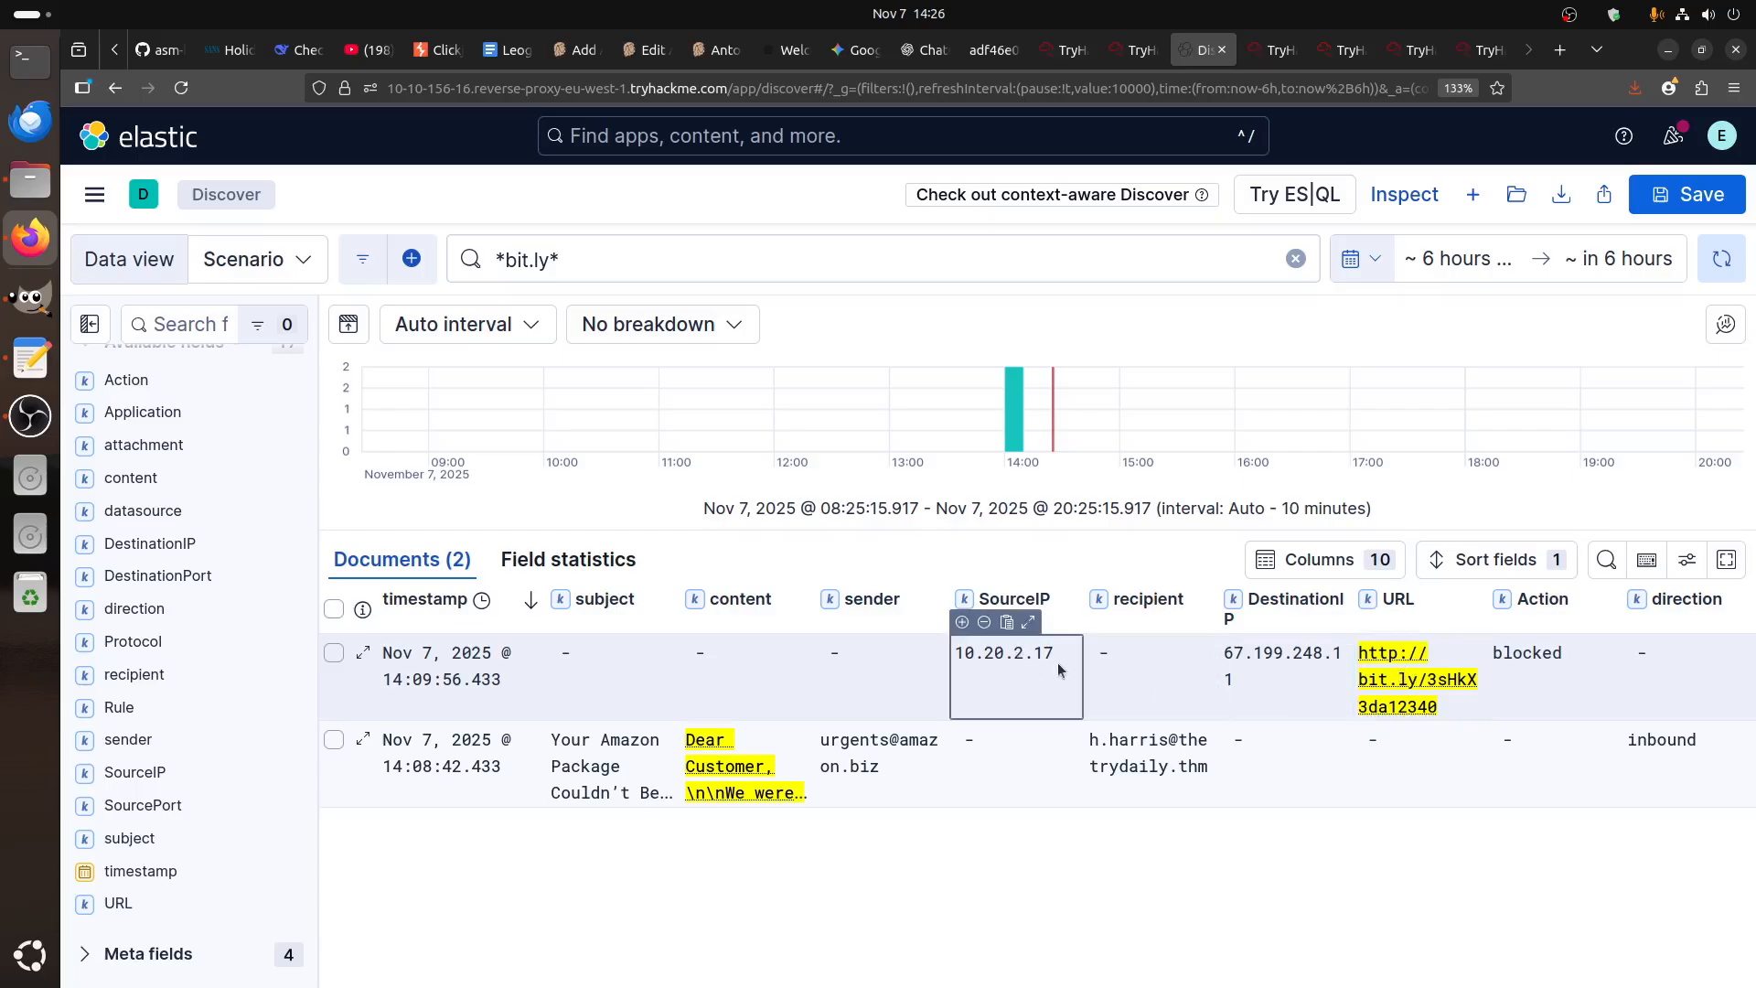
# - Look up source IP 10.20.2.17 in the documentation's employee table and highlight the matching row
pyautogui.click(1271, 50)
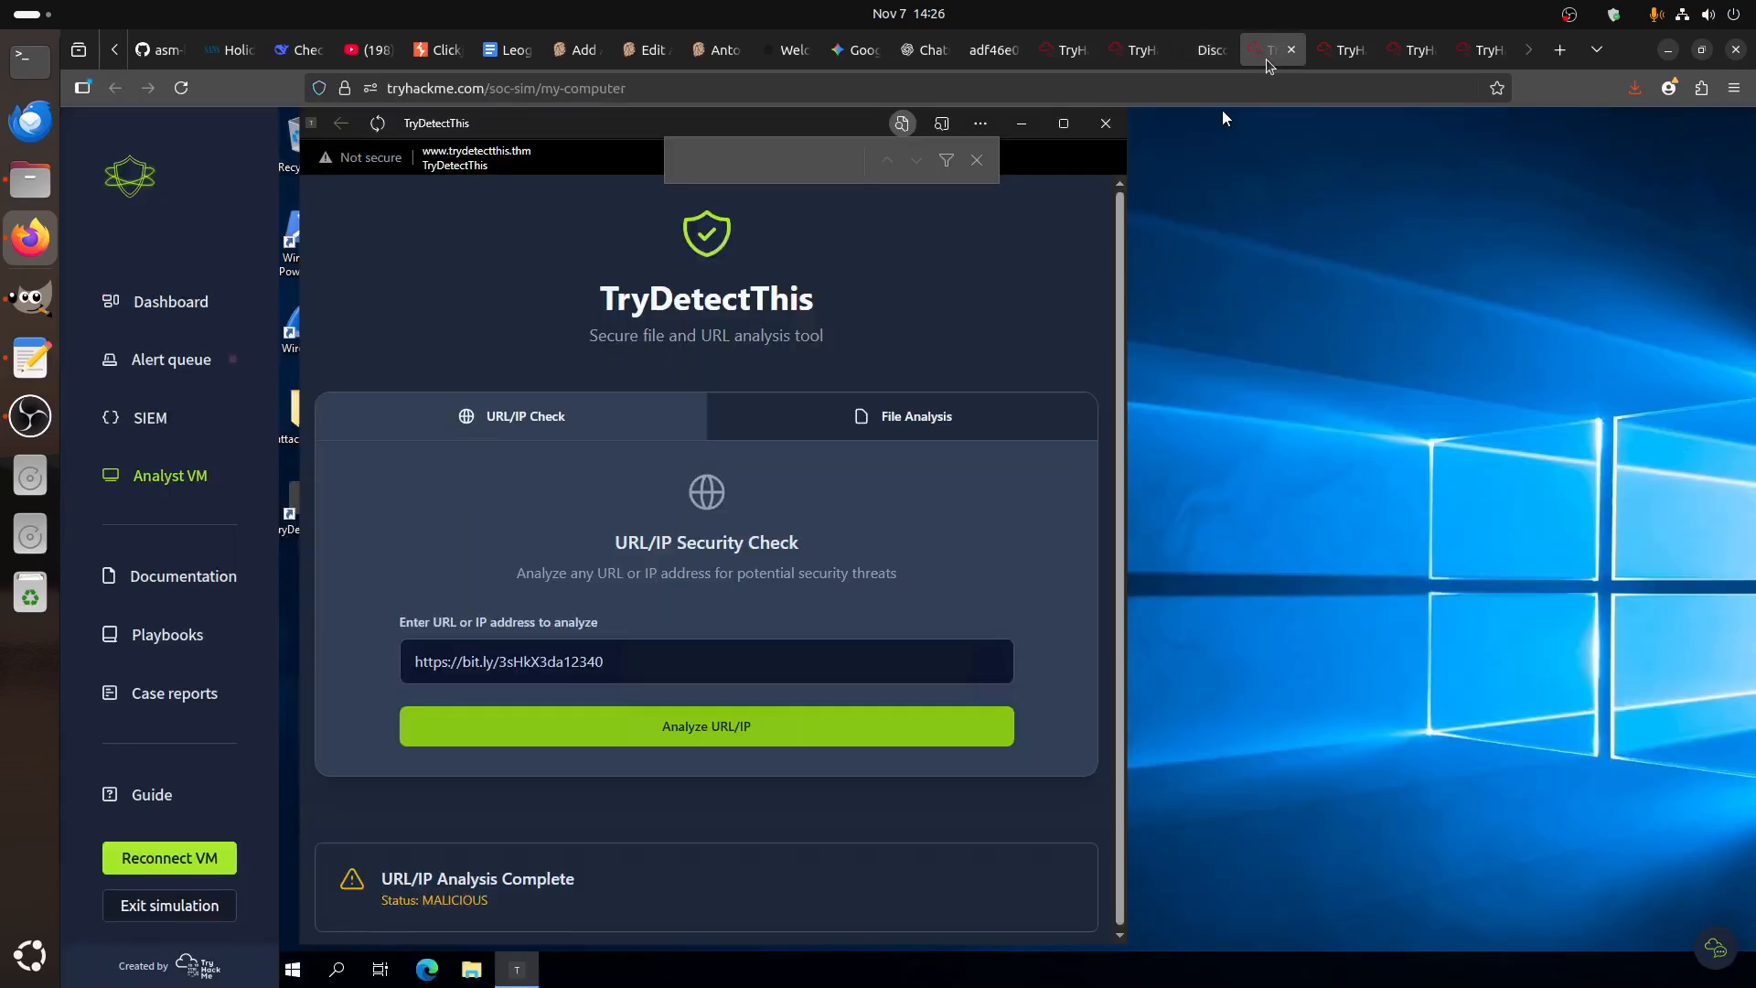
pyautogui.click(1342, 53)
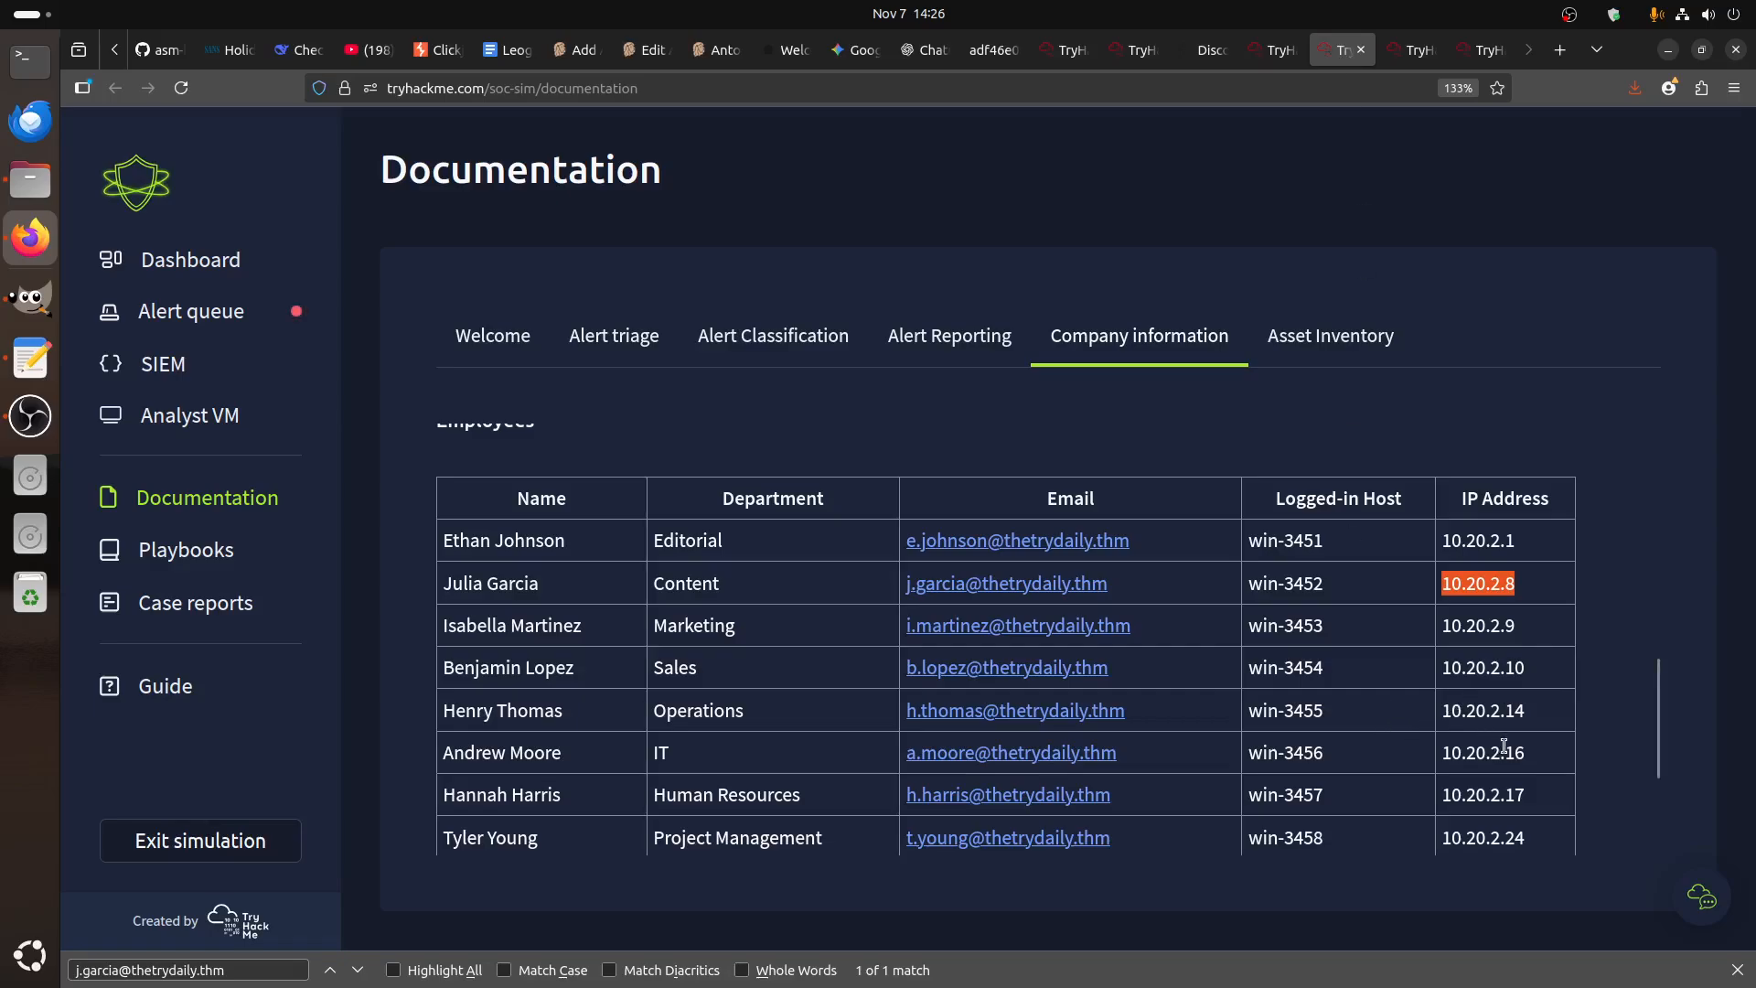
pyautogui.moveTo(1529, 794); pyautogui.dragTo(426, 803)
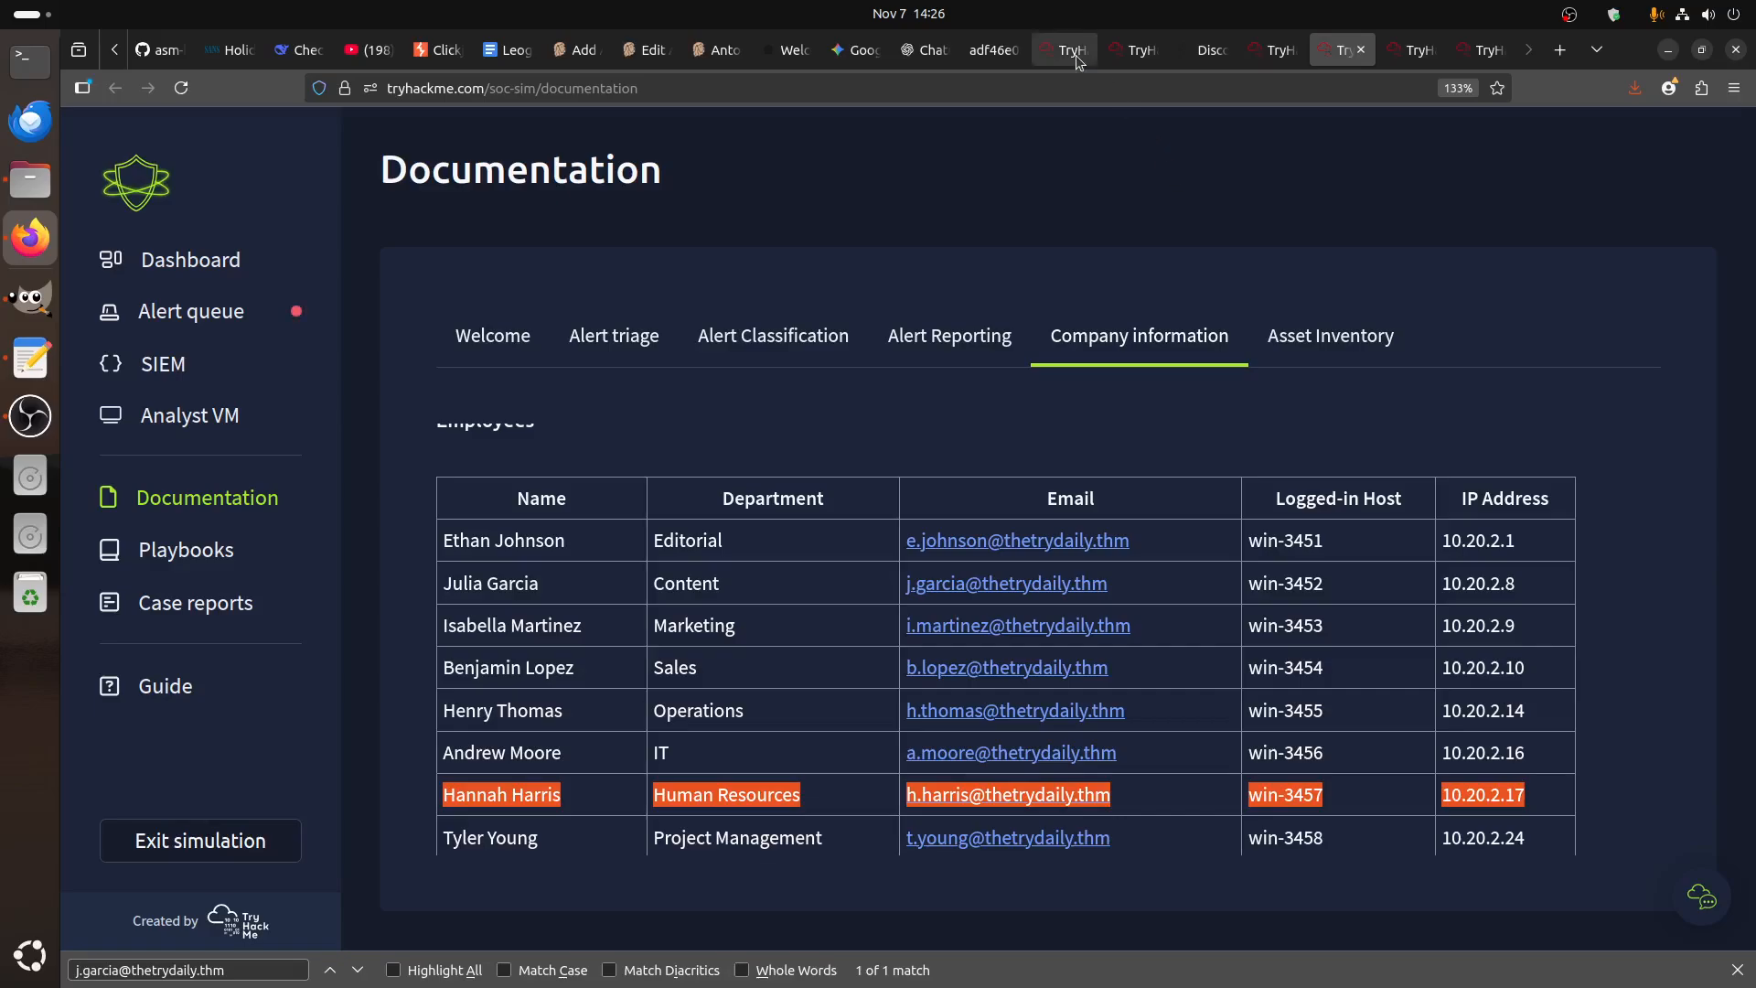
# - Classify alert 8816 as a true positive and open its case report
pyautogui.click(1128, 53)
pyautogui.scroll(-5, 1089, 645)
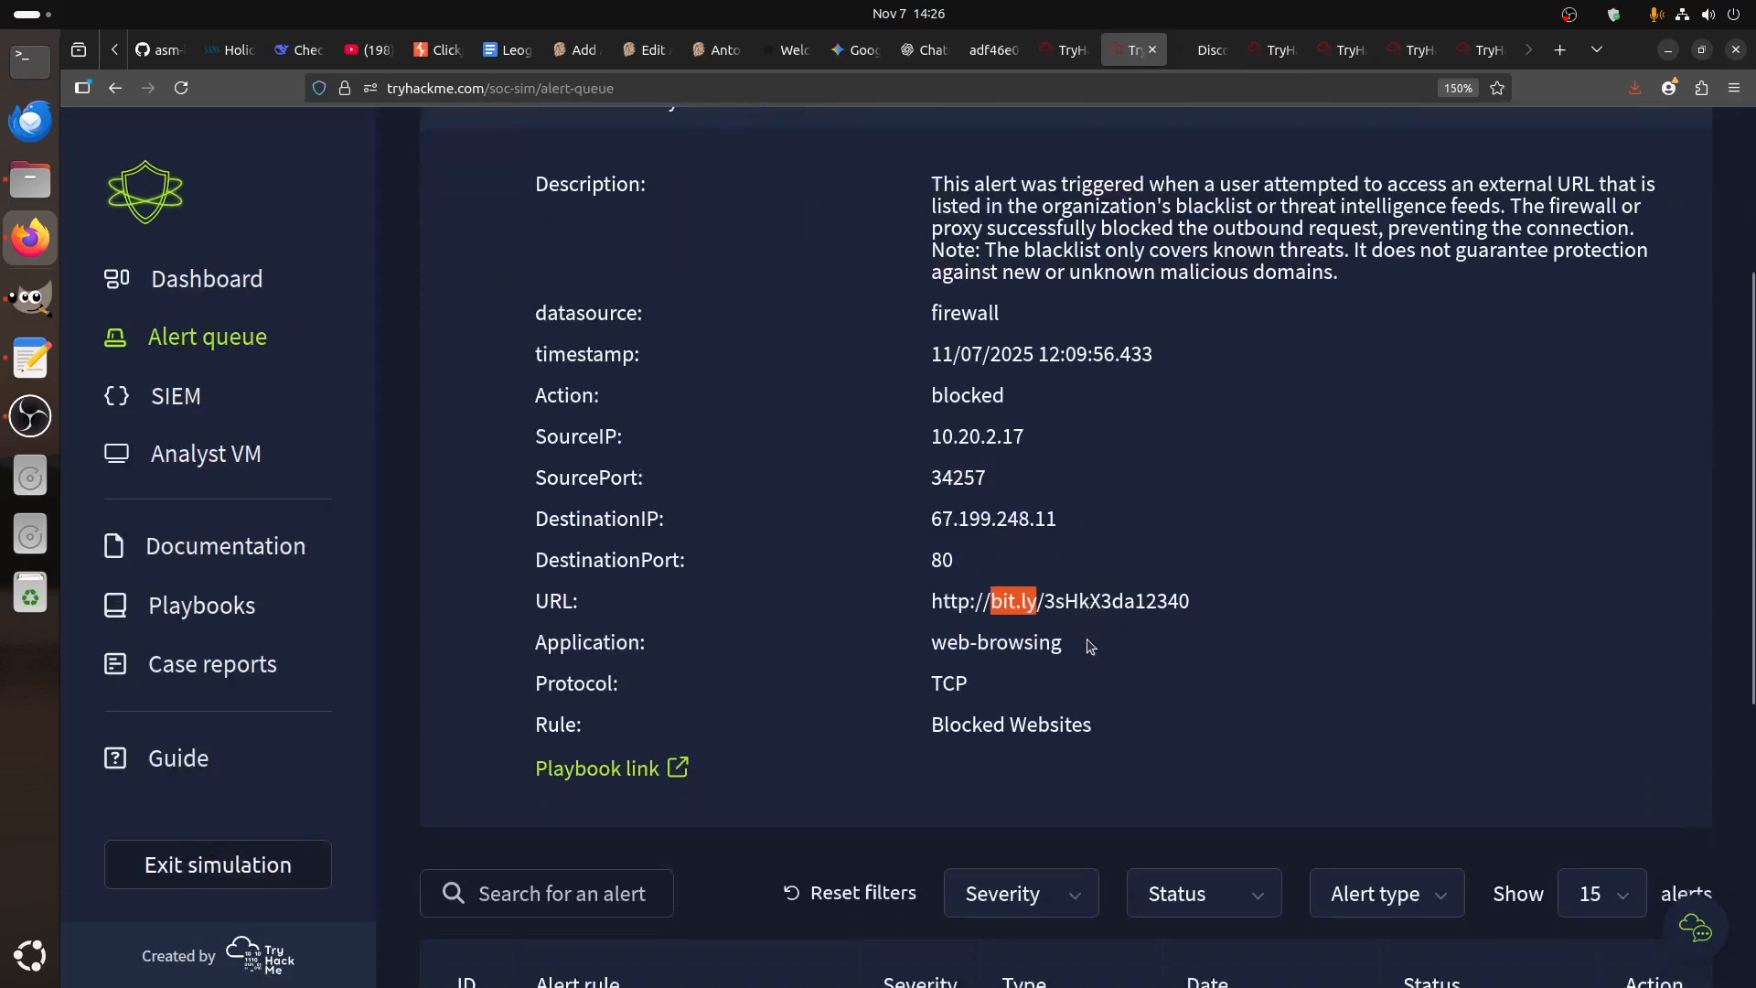
pyautogui.scroll(5, 1097, 642)
pyautogui.click(1558, 230)
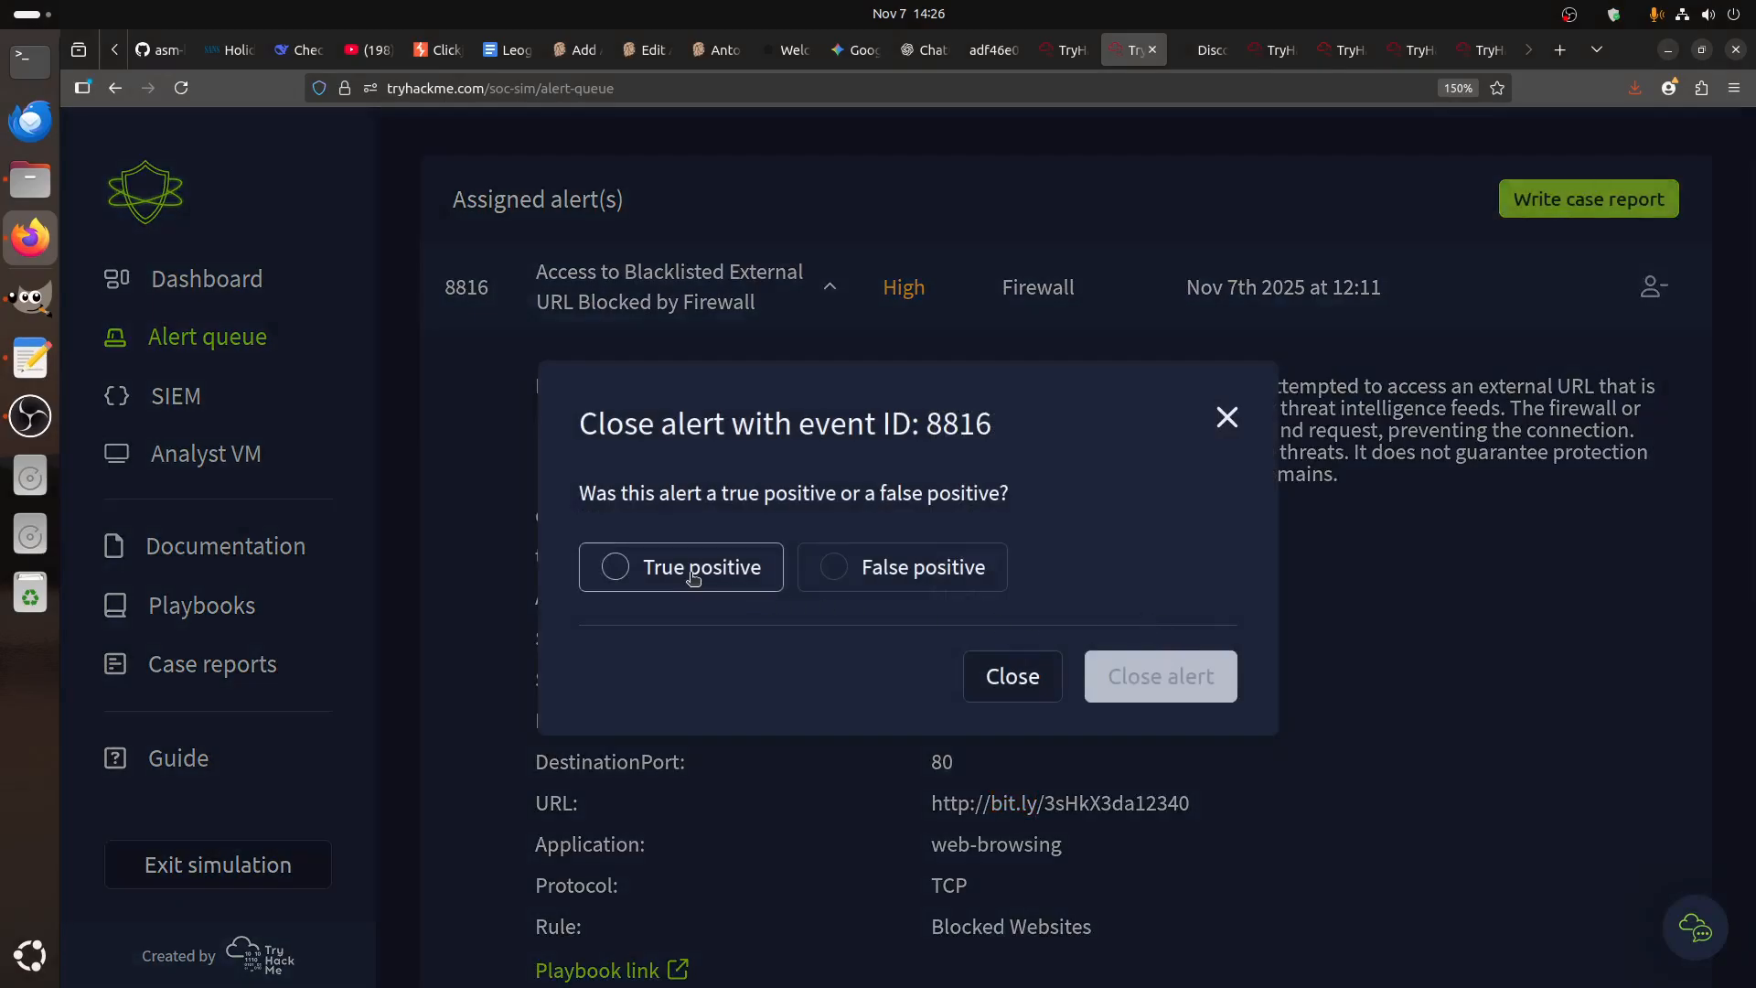
pyautogui.click(692, 574)
pyautogui.click(1165, 674)
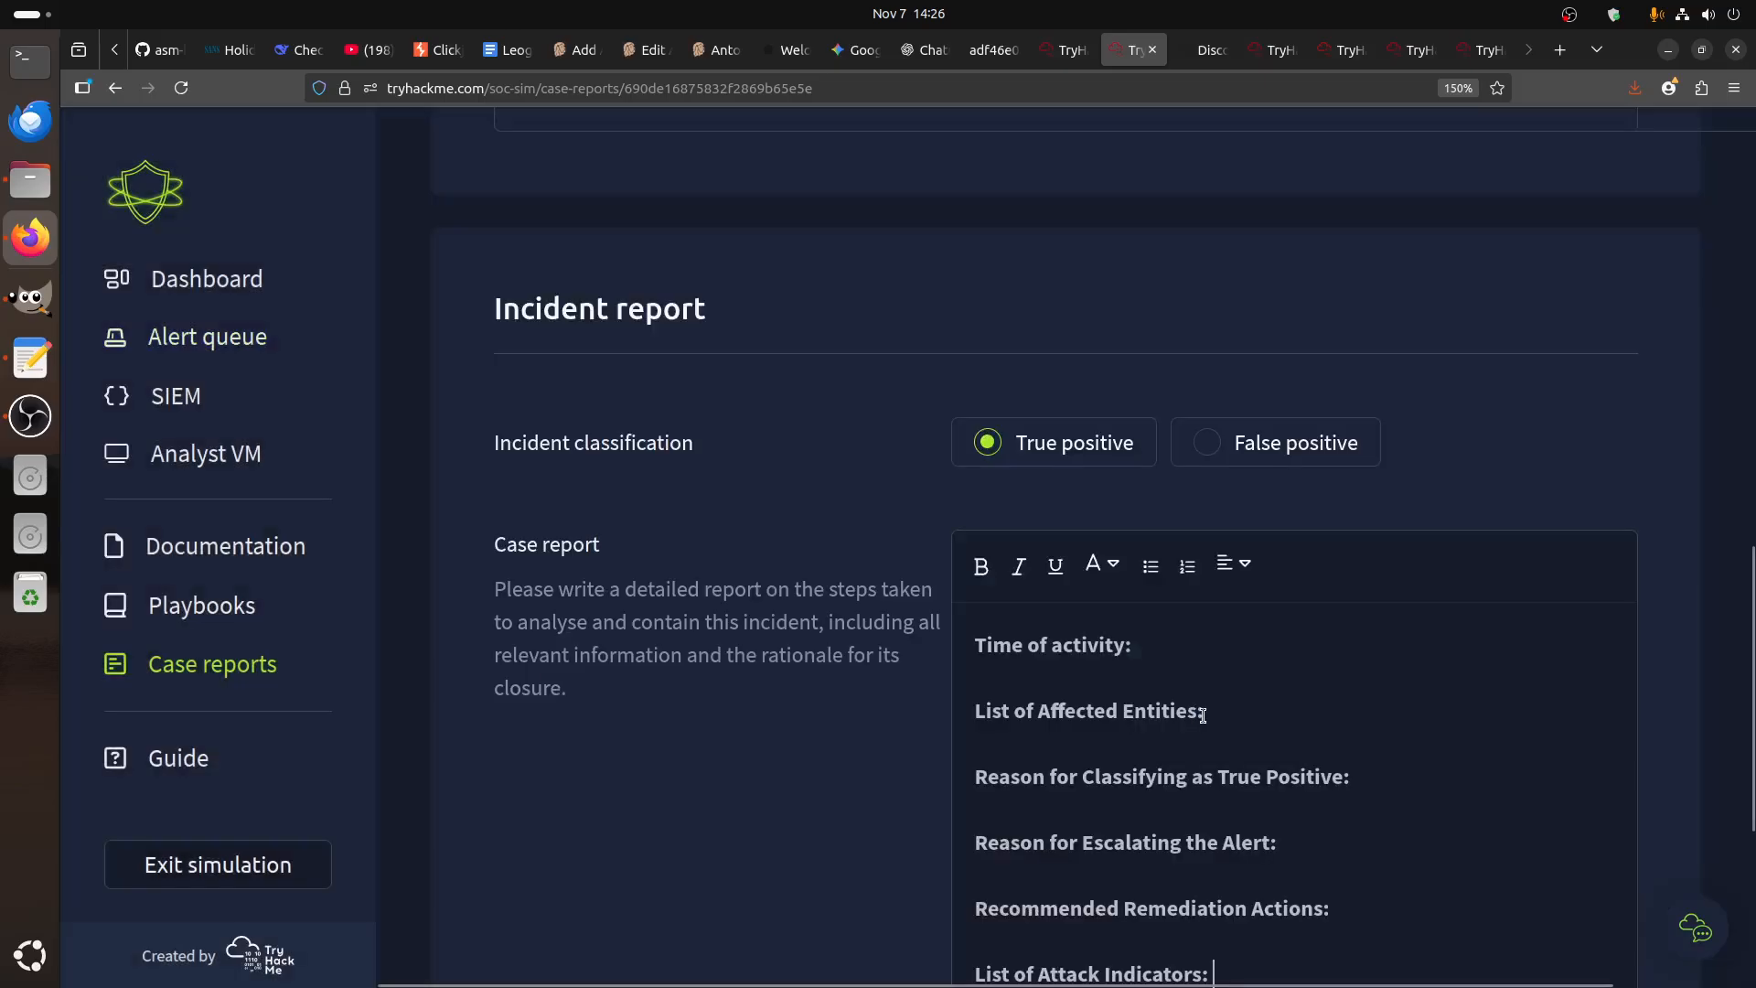
# - Expand the case report's alert details and fill in the time of activity as 11/07/2025 12:09:56 from the timestamp
pyautogui.scroll(10, 827, 665)
pyautogui.scroll(5, 827, 665)
pyautogui.scroll(-7, 851, 650)
pyautogui.click(634, 572)
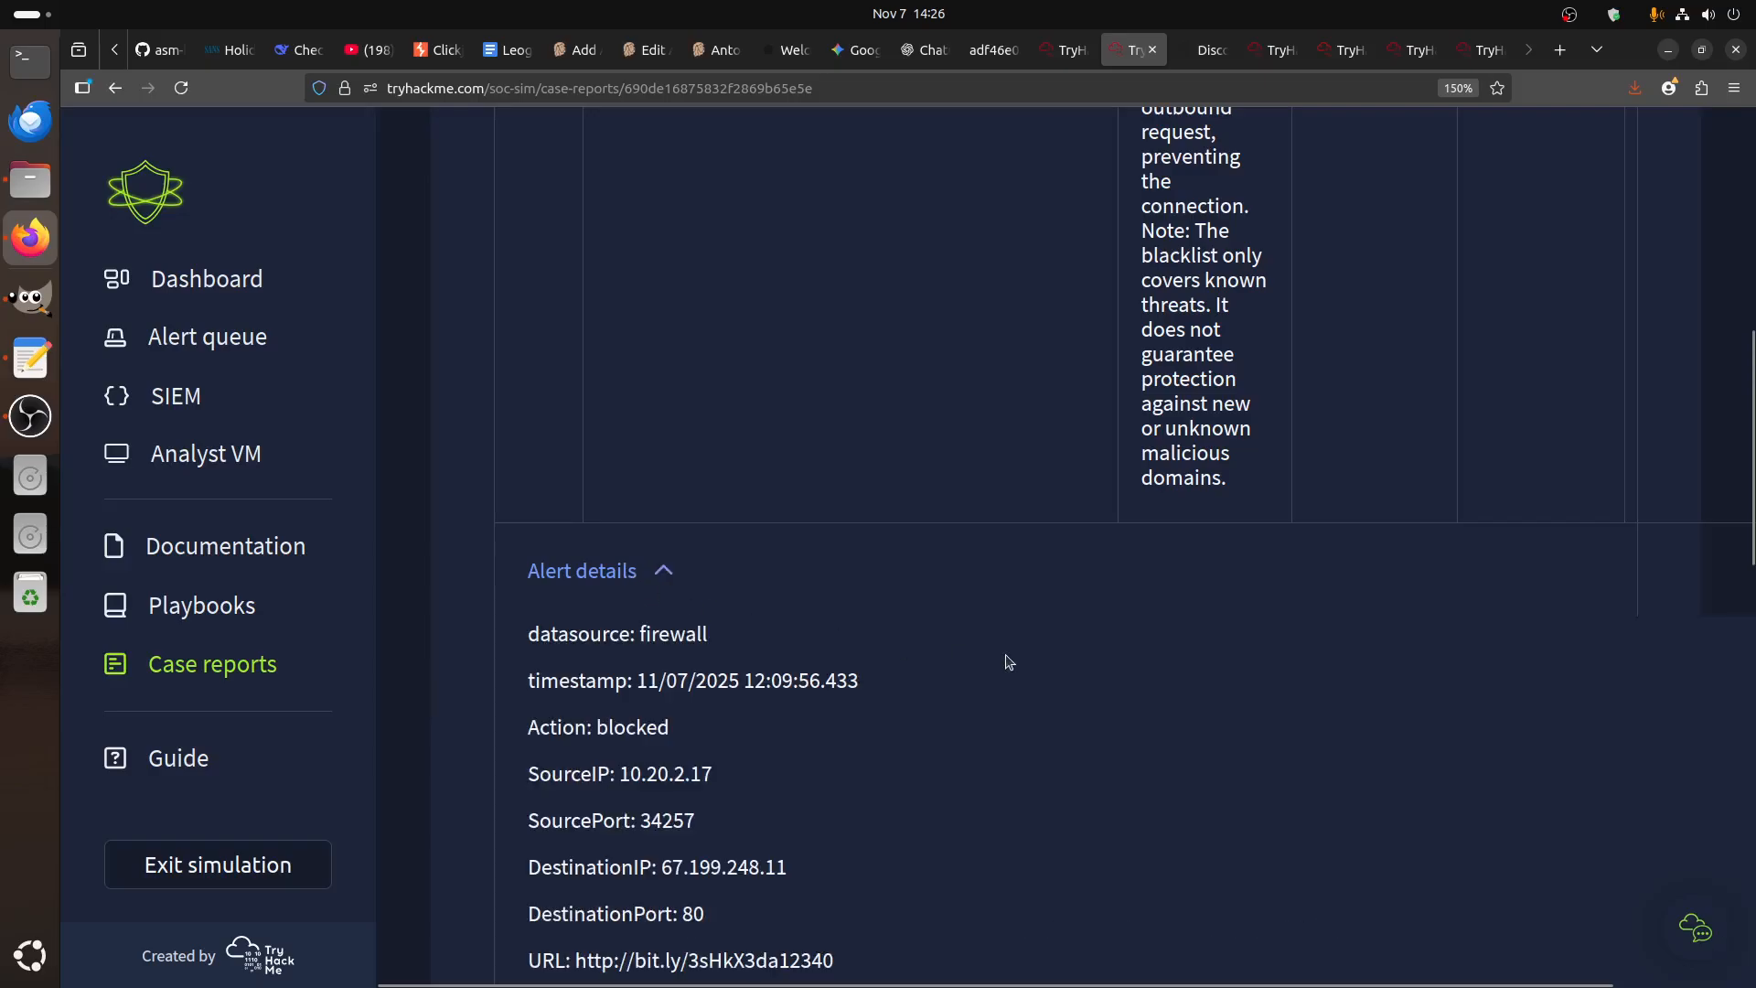
pyautogui.scroll(-3, 1009, 661)
pyautogui.moveTo(640, 348); pyautogui.dragTo(815, 350)
pyautogui.hotkey('ctrl', 'c')
pyautogui.scroll(-6, 1282, 616)
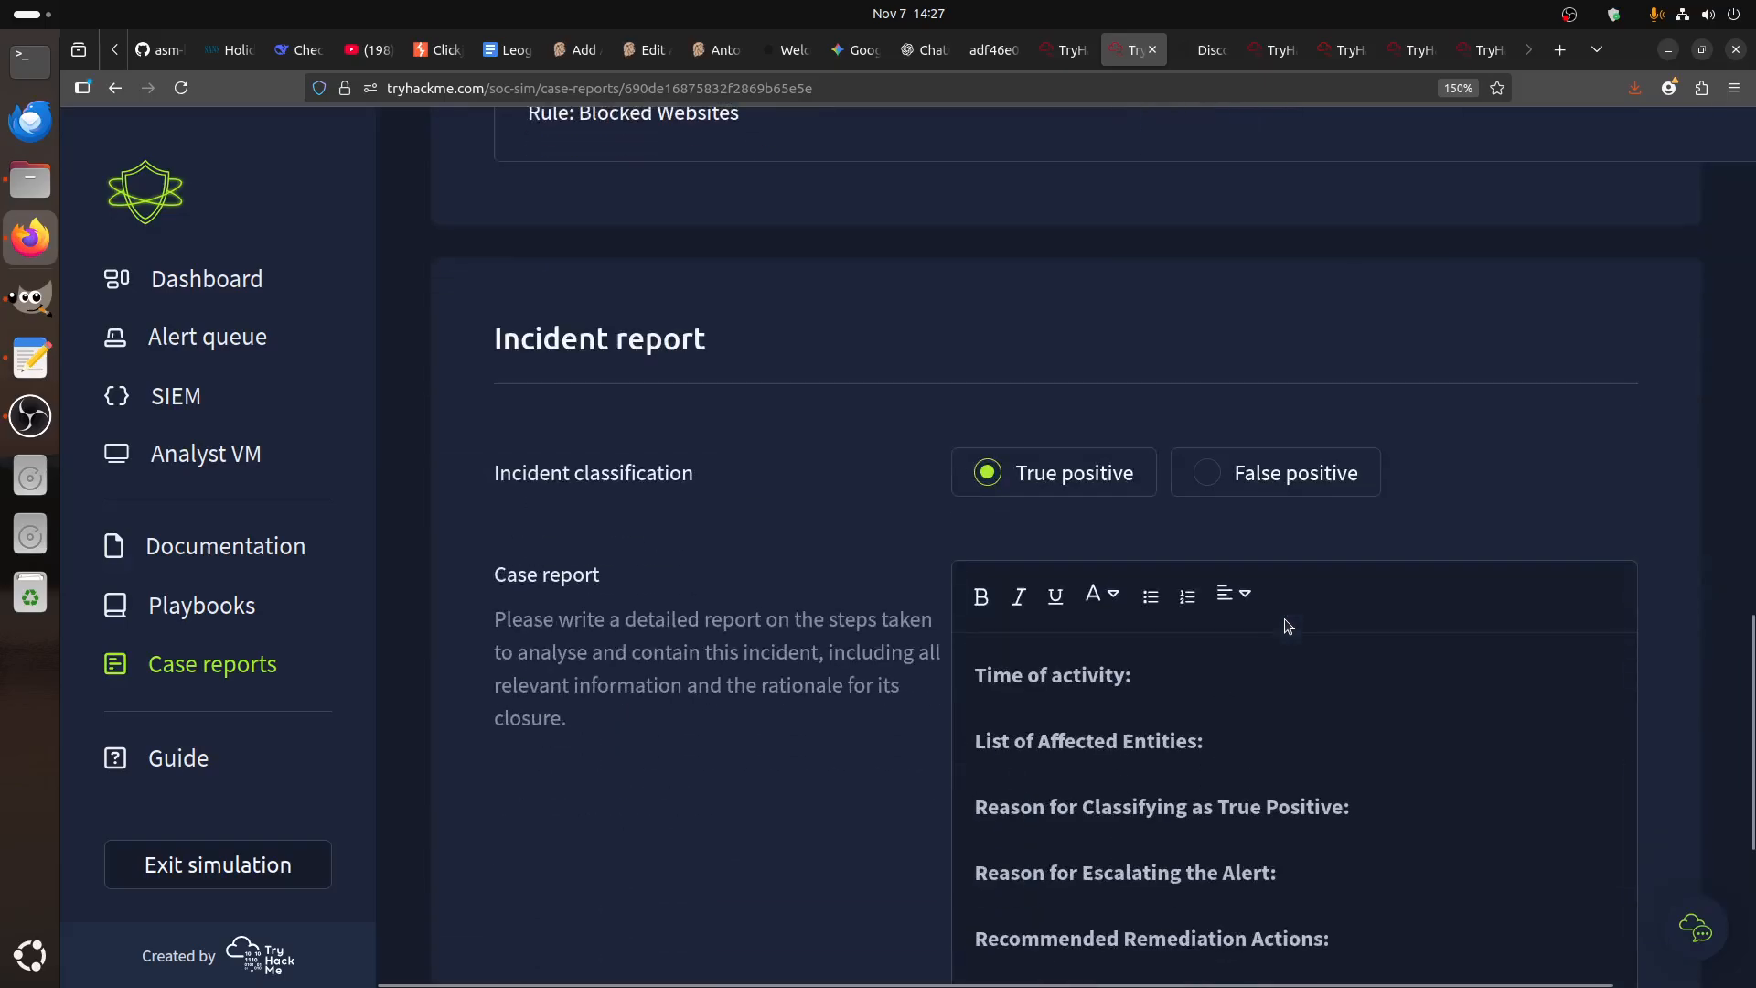
pyautogui.click(1193, 675)
pyautogui.hotkey('ctrl', 'v')
# - Copy the name of the employee using 10.20.2.17 from the documentation into the report's List of Affected Entities
pyautogui.scroll(5, 917, 562)
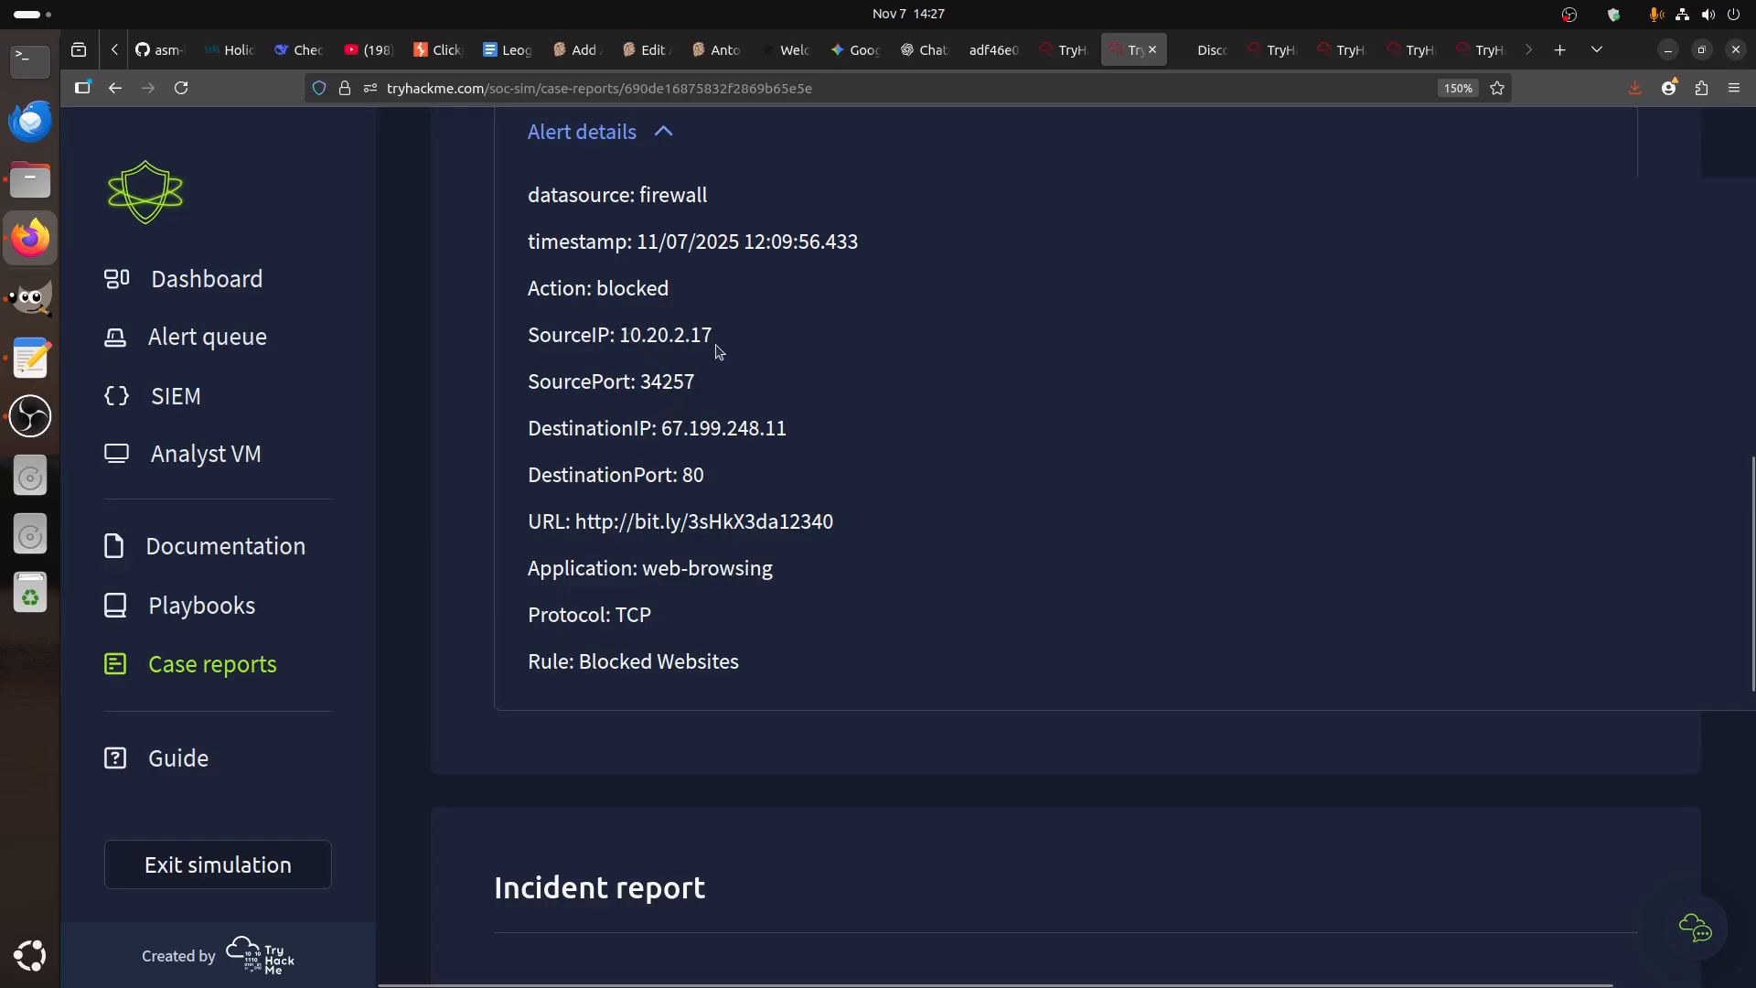
pyautogui.click(1481, 49)
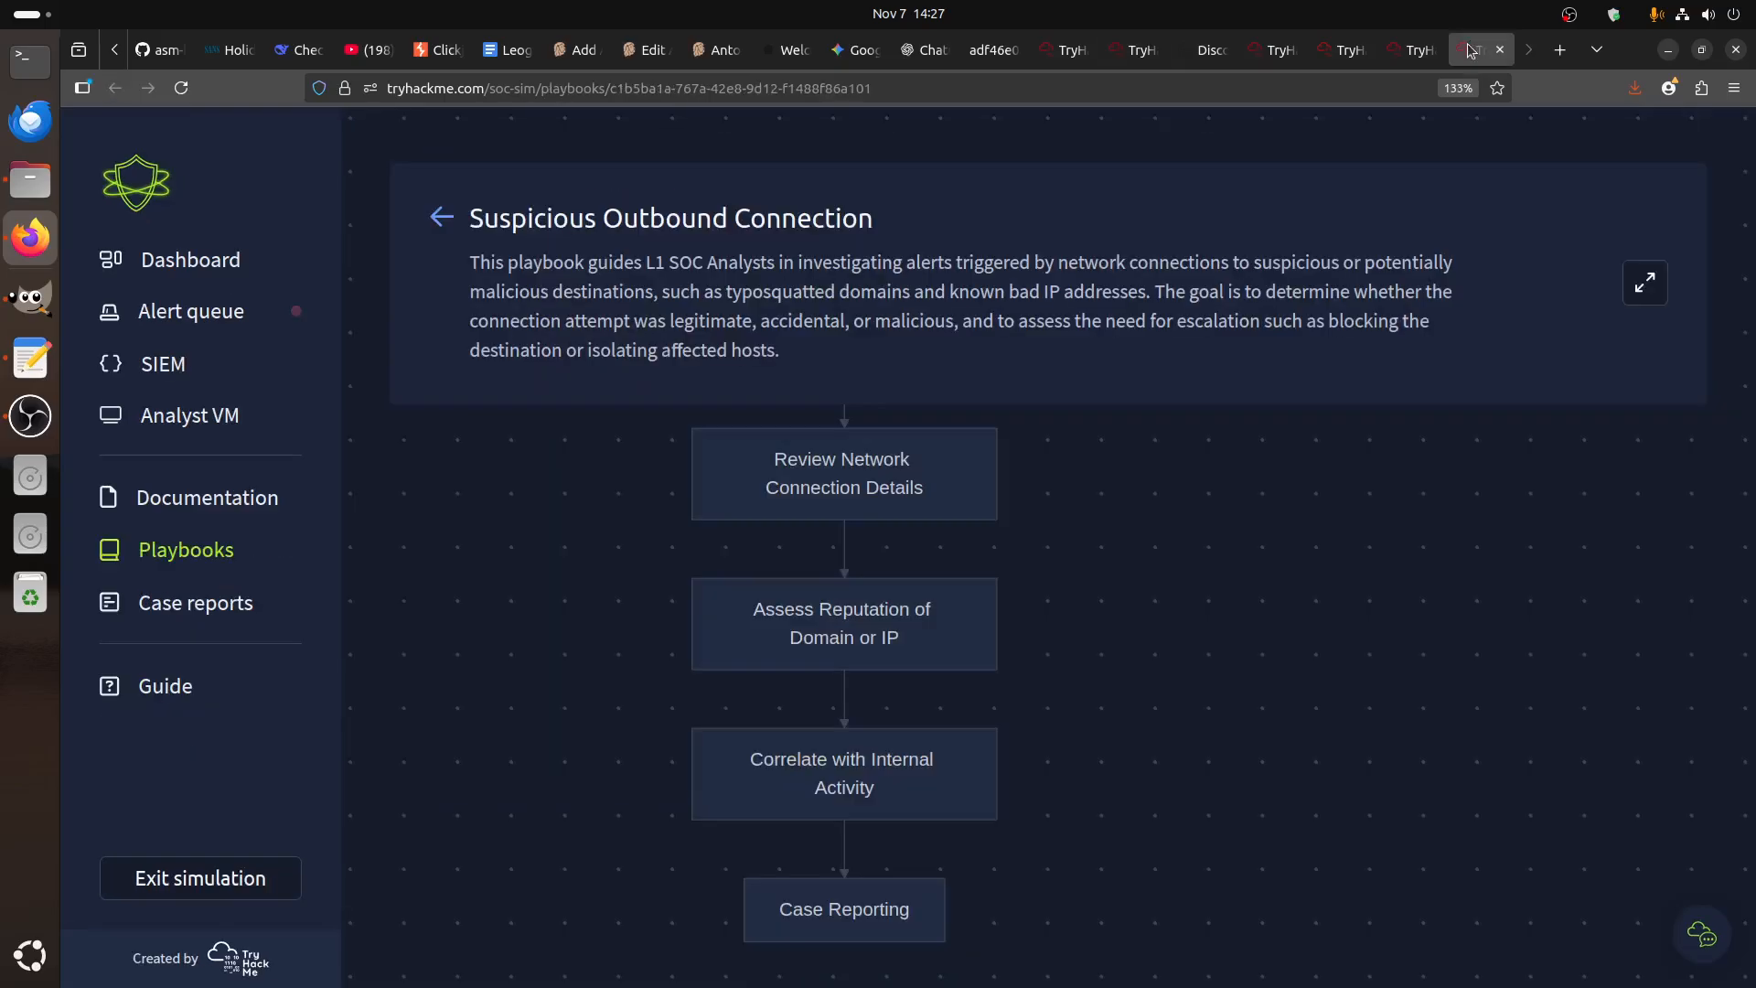
pyautogui.click(1345, 49)
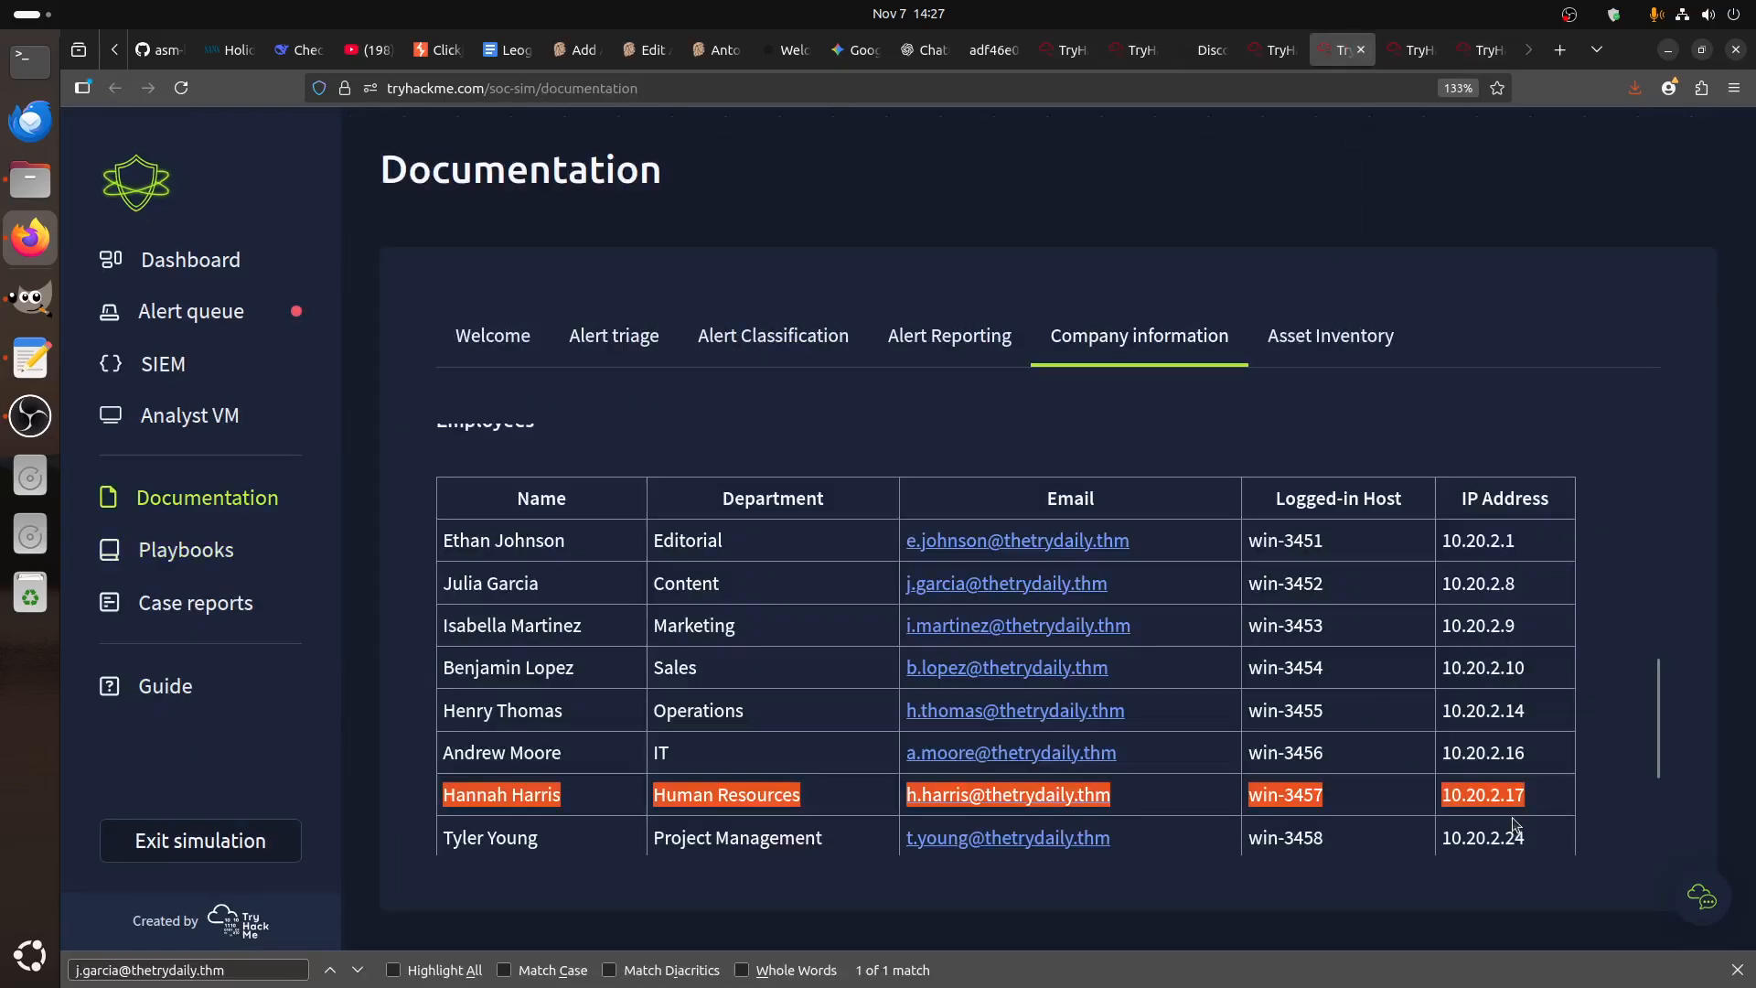
pyautogui.moveTo(442, 794); pyautogui.dragTo(560, 787)
pyautogui.hotkey('ctrl', 'c')
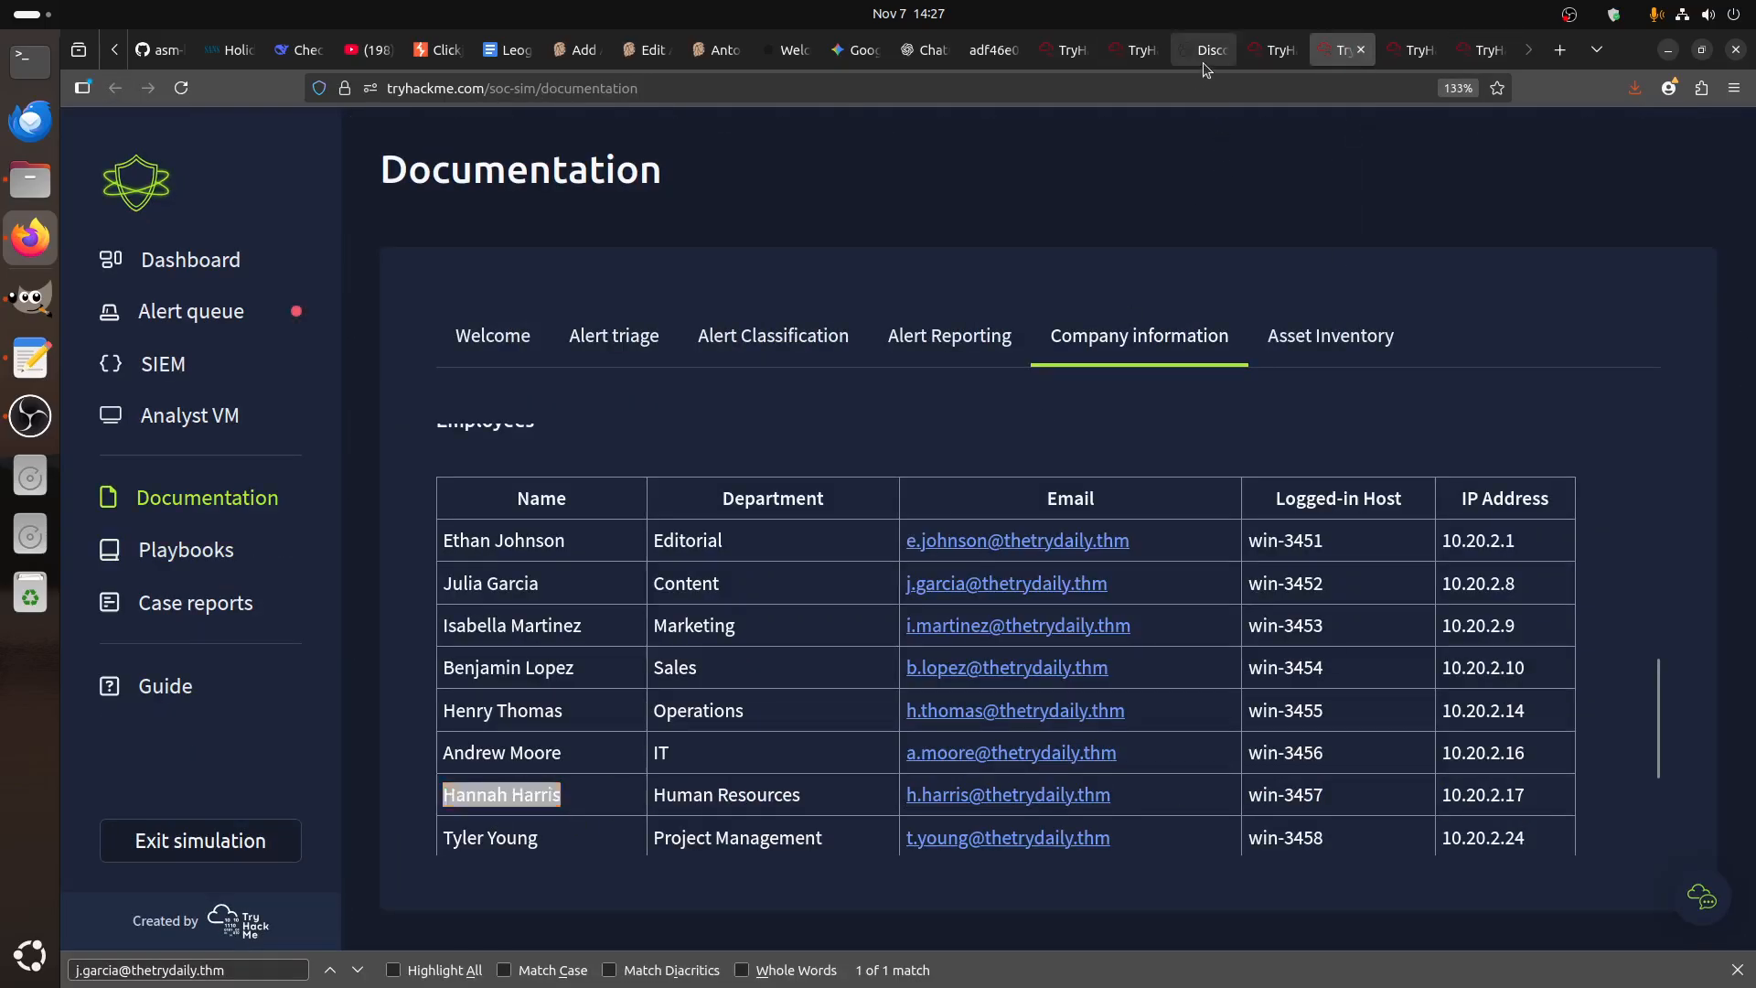
pyautogui.click(1178, 56)
pyautogui.click(1139, 51)
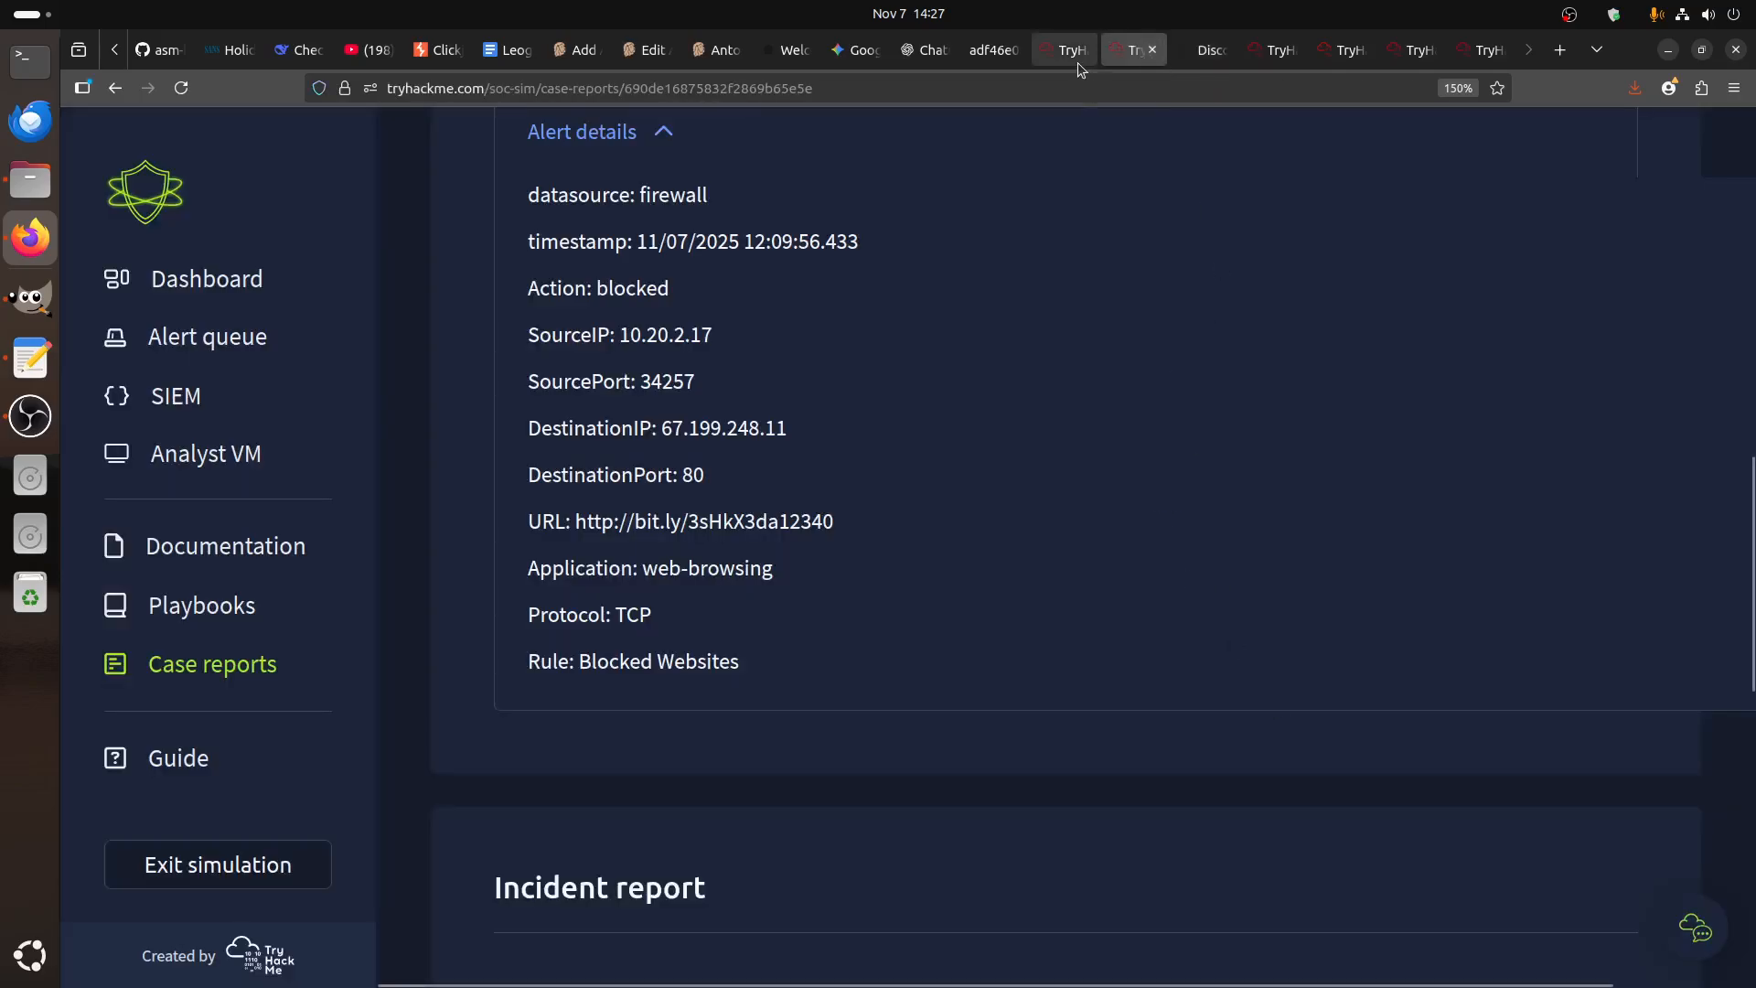
pyautogui.scroll(-5, 1165, 607)
pyautogui.hotkey('ctrl', 'v')
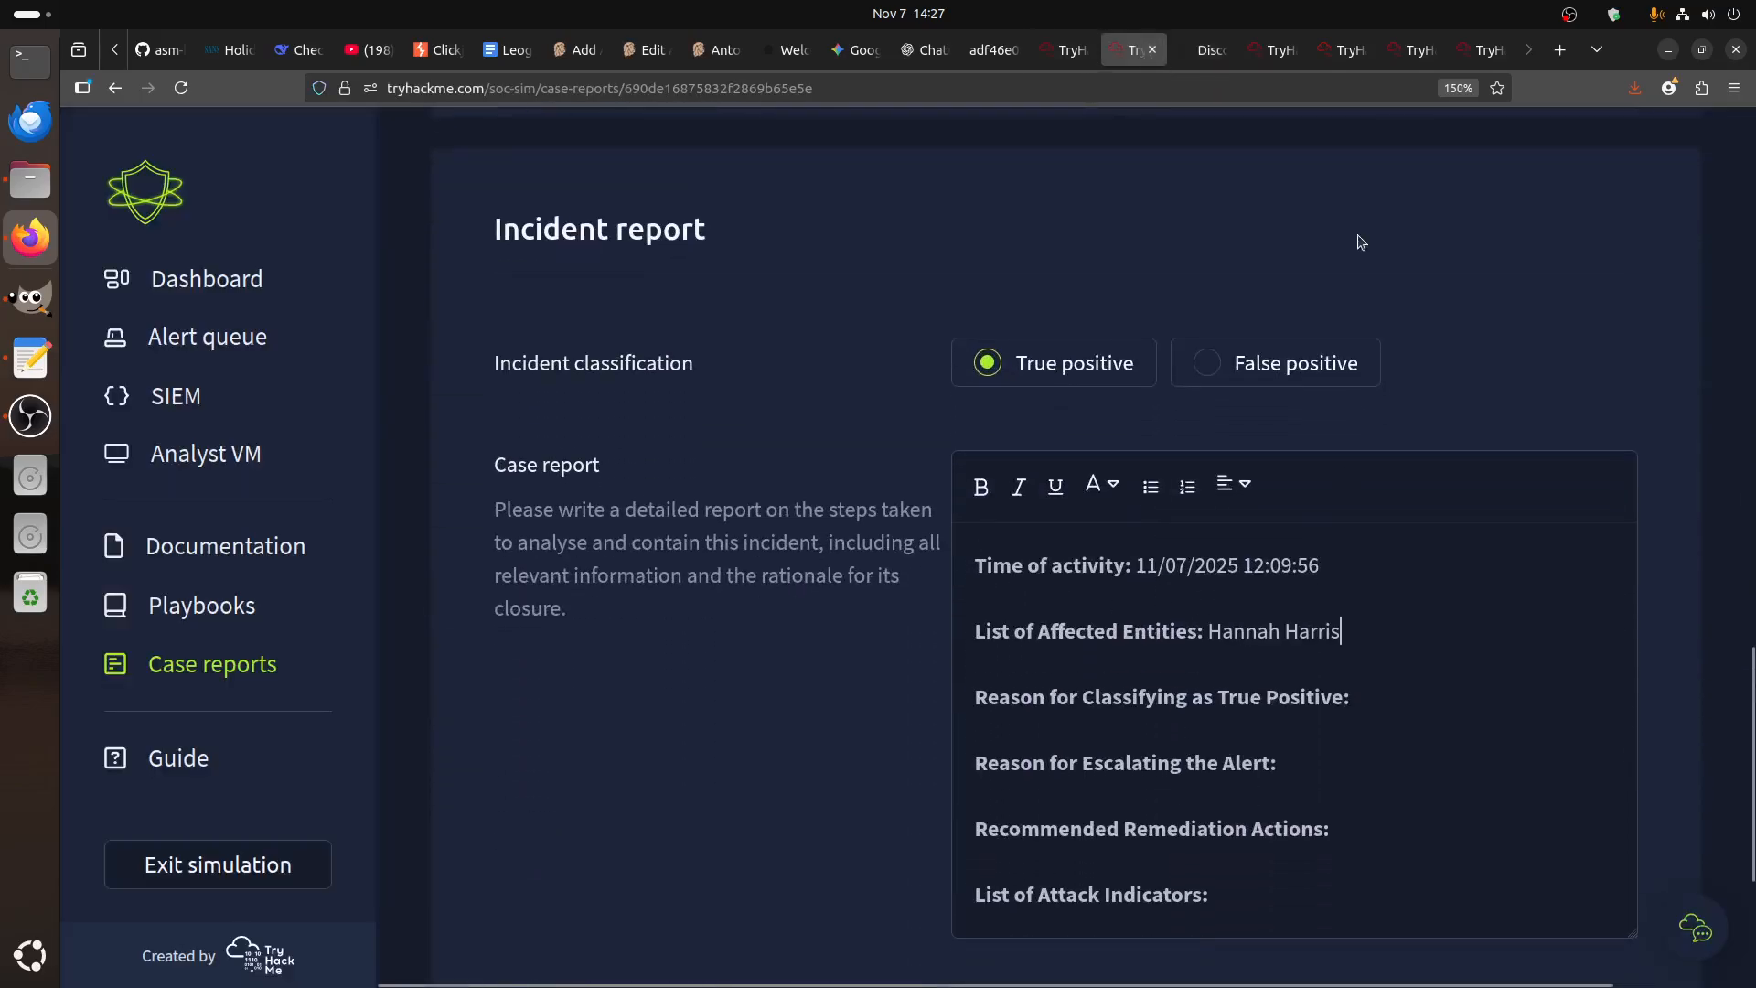
# - Copy the e-mail address of the employee using 10.20.2.17 from the documentation into the report's List of Affected Entities
pyautogui.click(1487, 50)
pyautogui.click(1415, 51)
pyautogui.click(1427, 53)
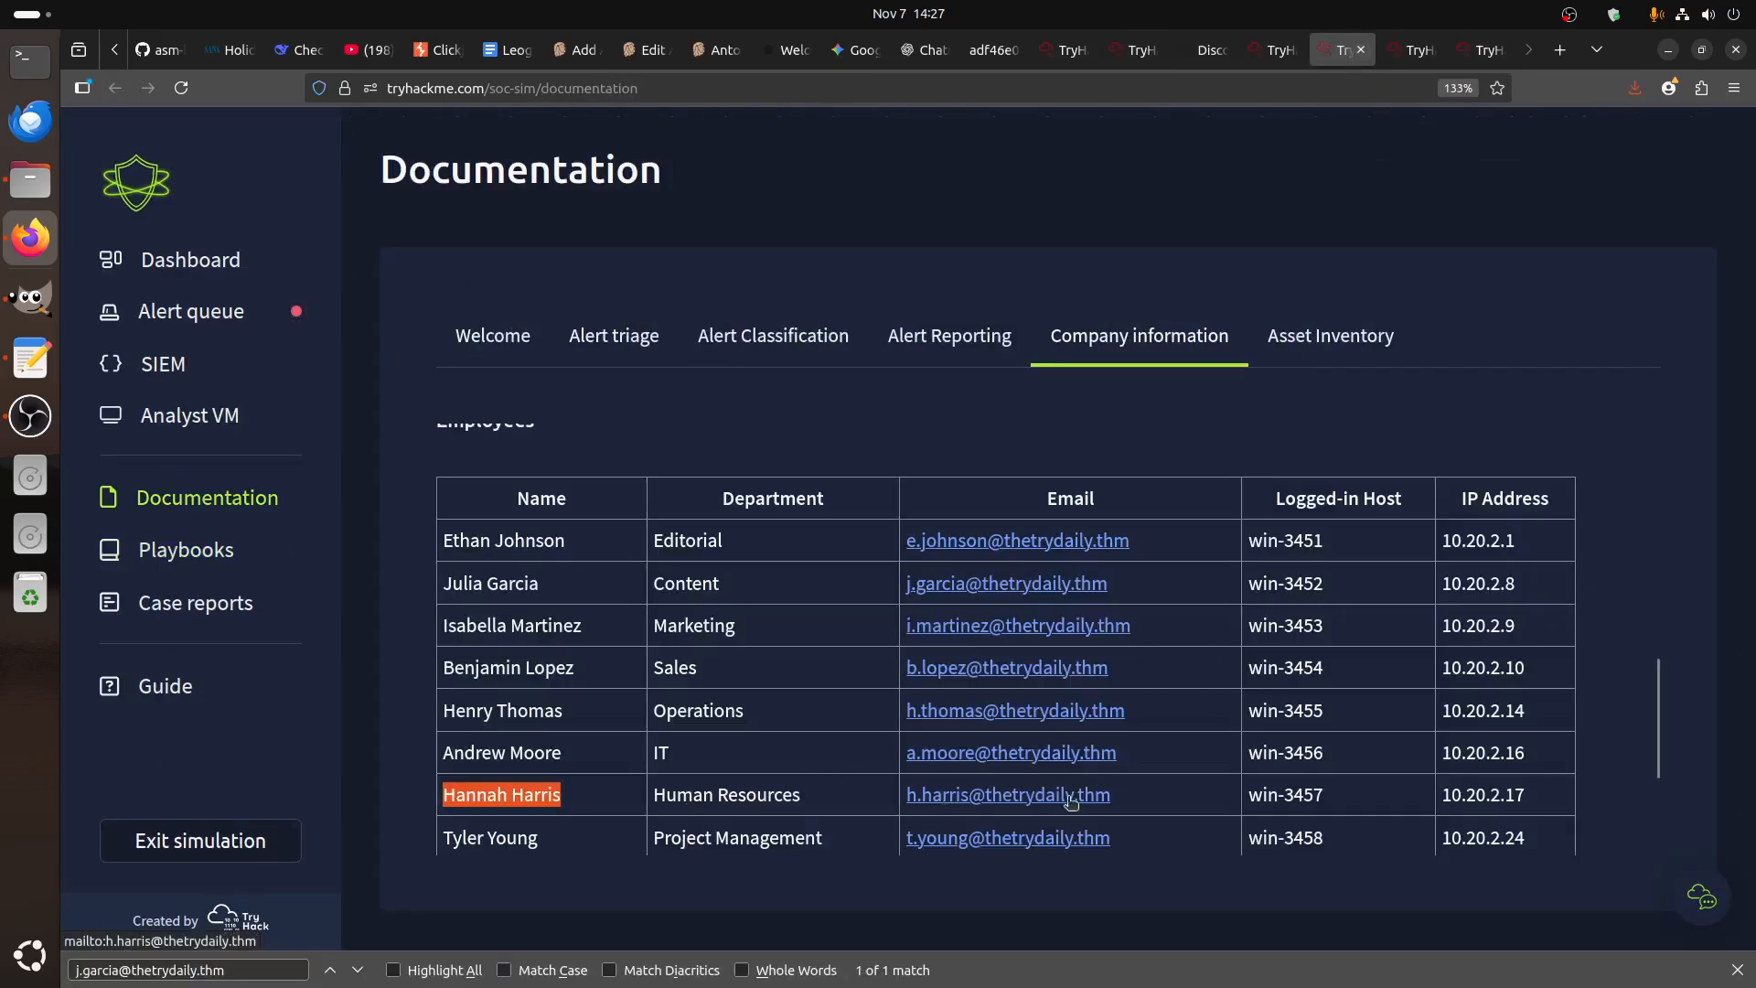
pyautogui.moveTo(1151, 803); pyautogui.dragTo(887, 785)
pyautogui.hotkey('ctrl', 'c')
pyautogui.click(1134, 50)
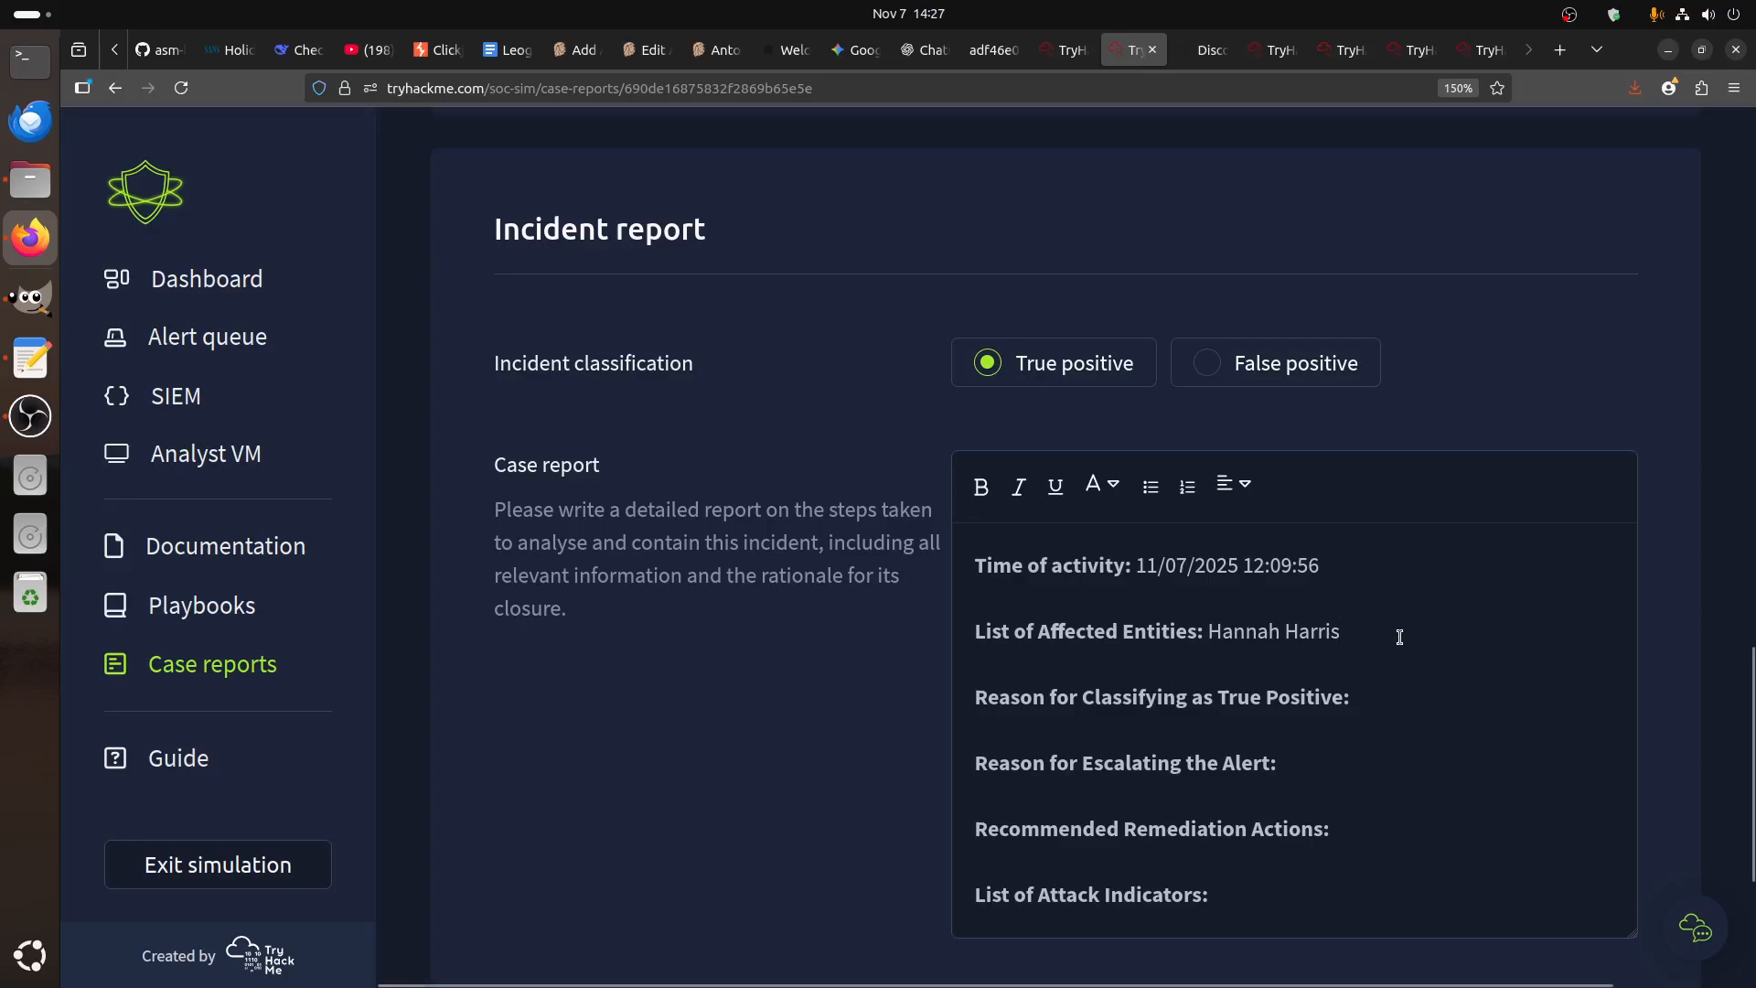
pyautogui.hotkey('ctrl', 'v')
# - Copy the employee's IP address 10.20.2.17 from the documentation and add it, after a comma, to the List of Affected Entities
pyautogui.click(1413, 51)
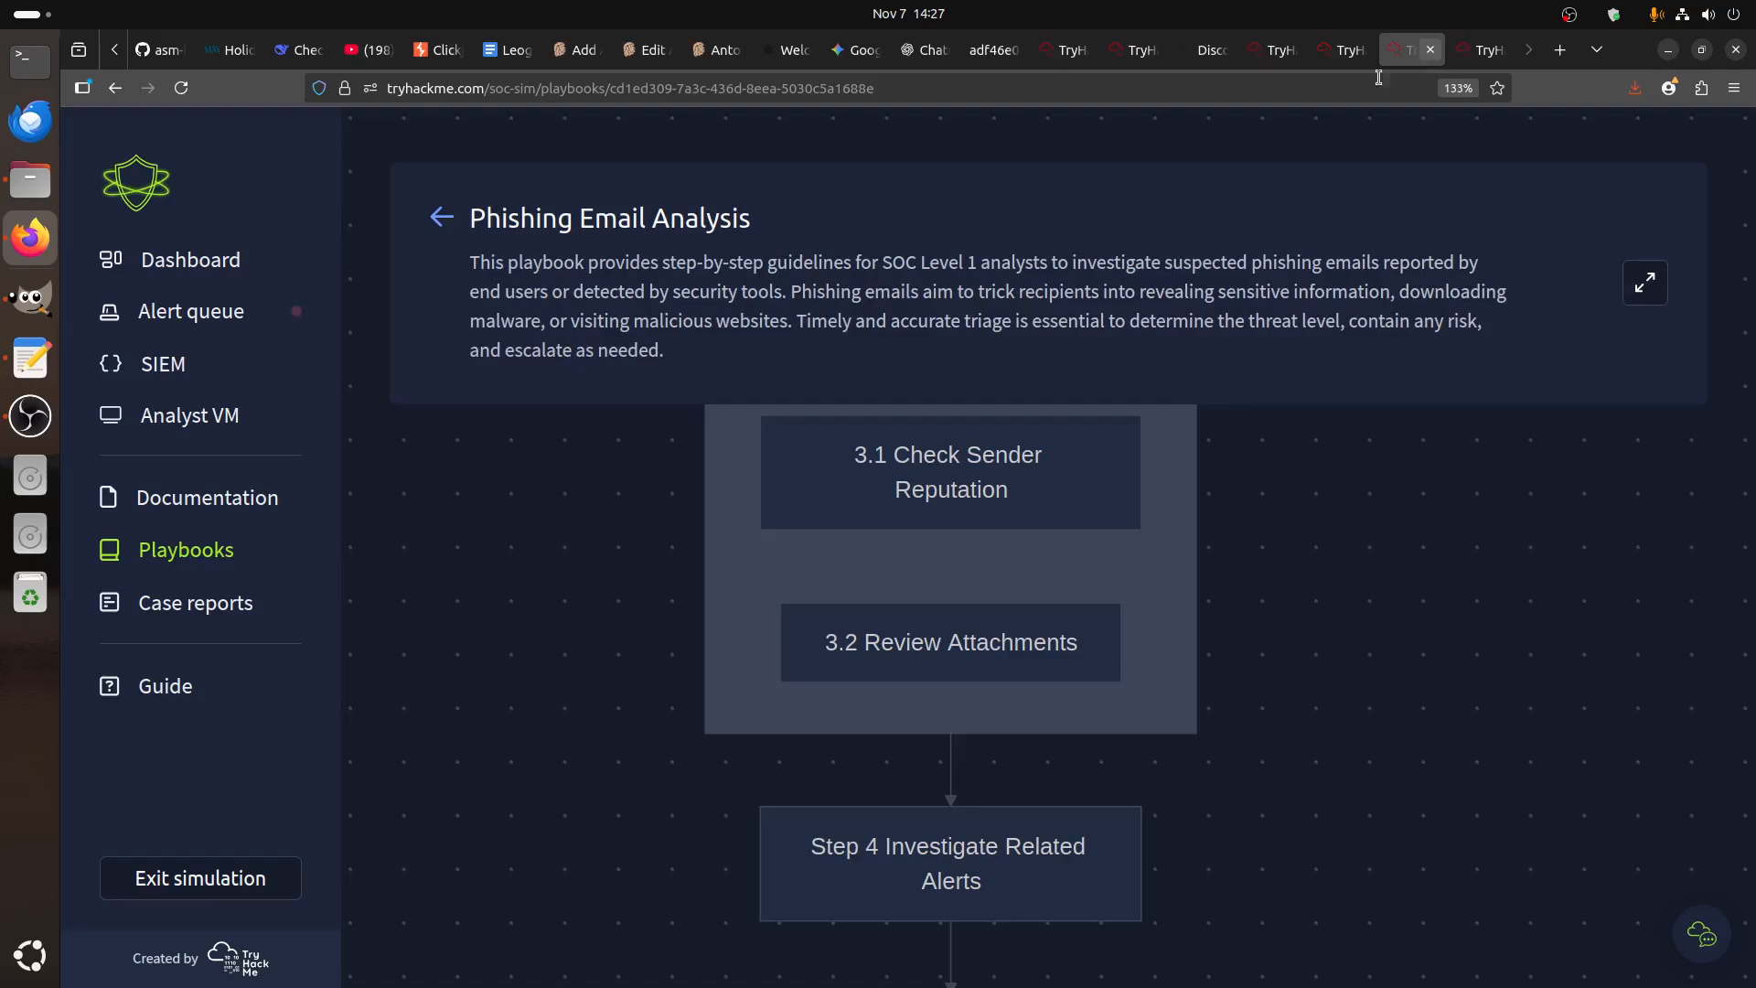
pyautogui.click(1345, 50)
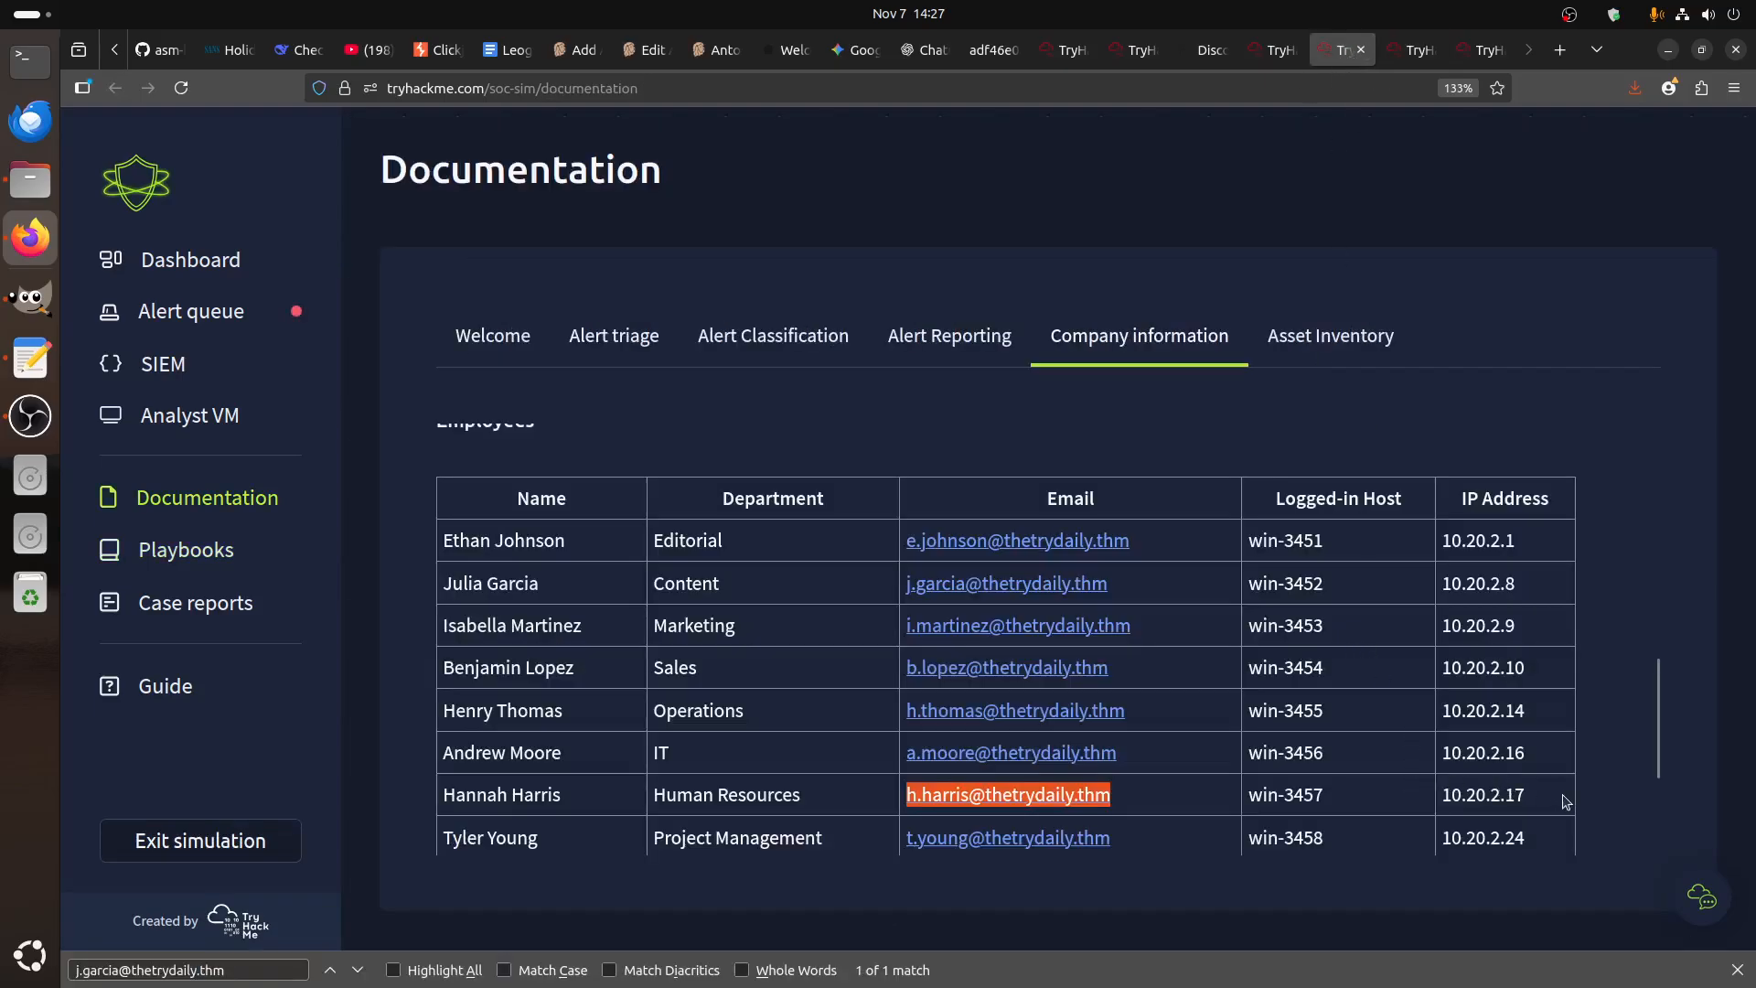
pyautogui.moveTo(1552, 795); pyautogui.dragTo(1393, 794)
pyautogui.hotkey('ctrl', 'c')
pyautogui.click(1134, 50)
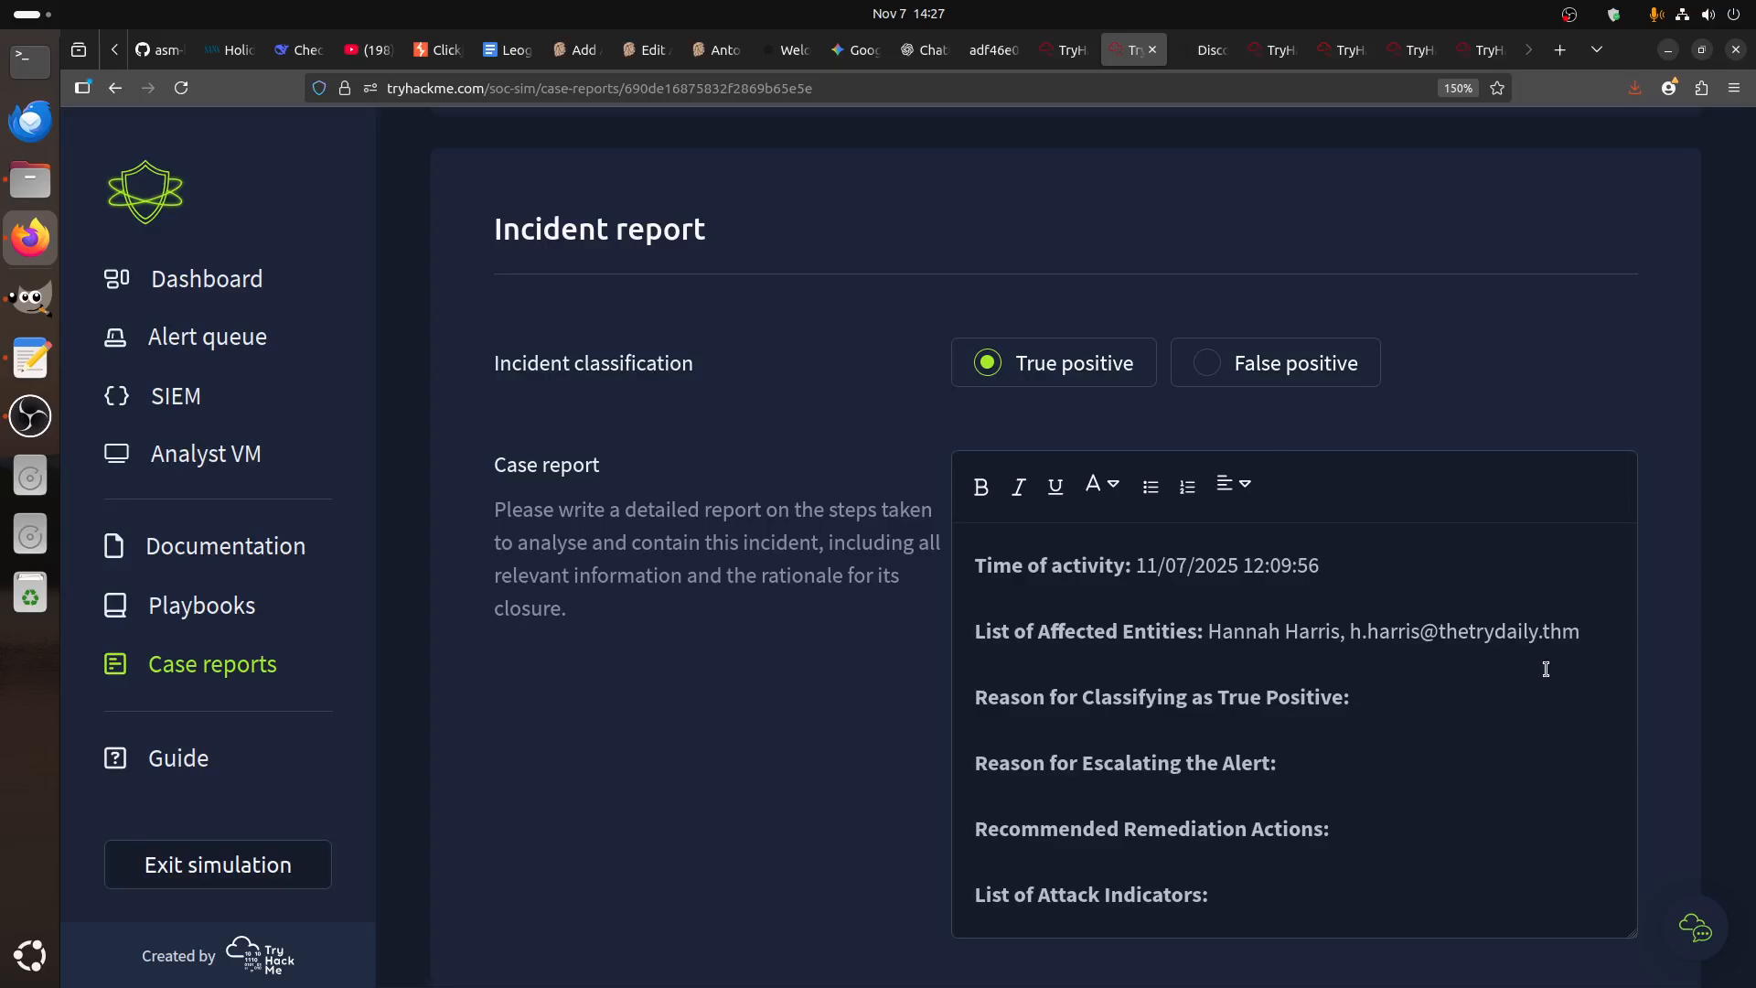
pyautogui.write(',')
pyautogui.hotkey('ctrl', 'v')
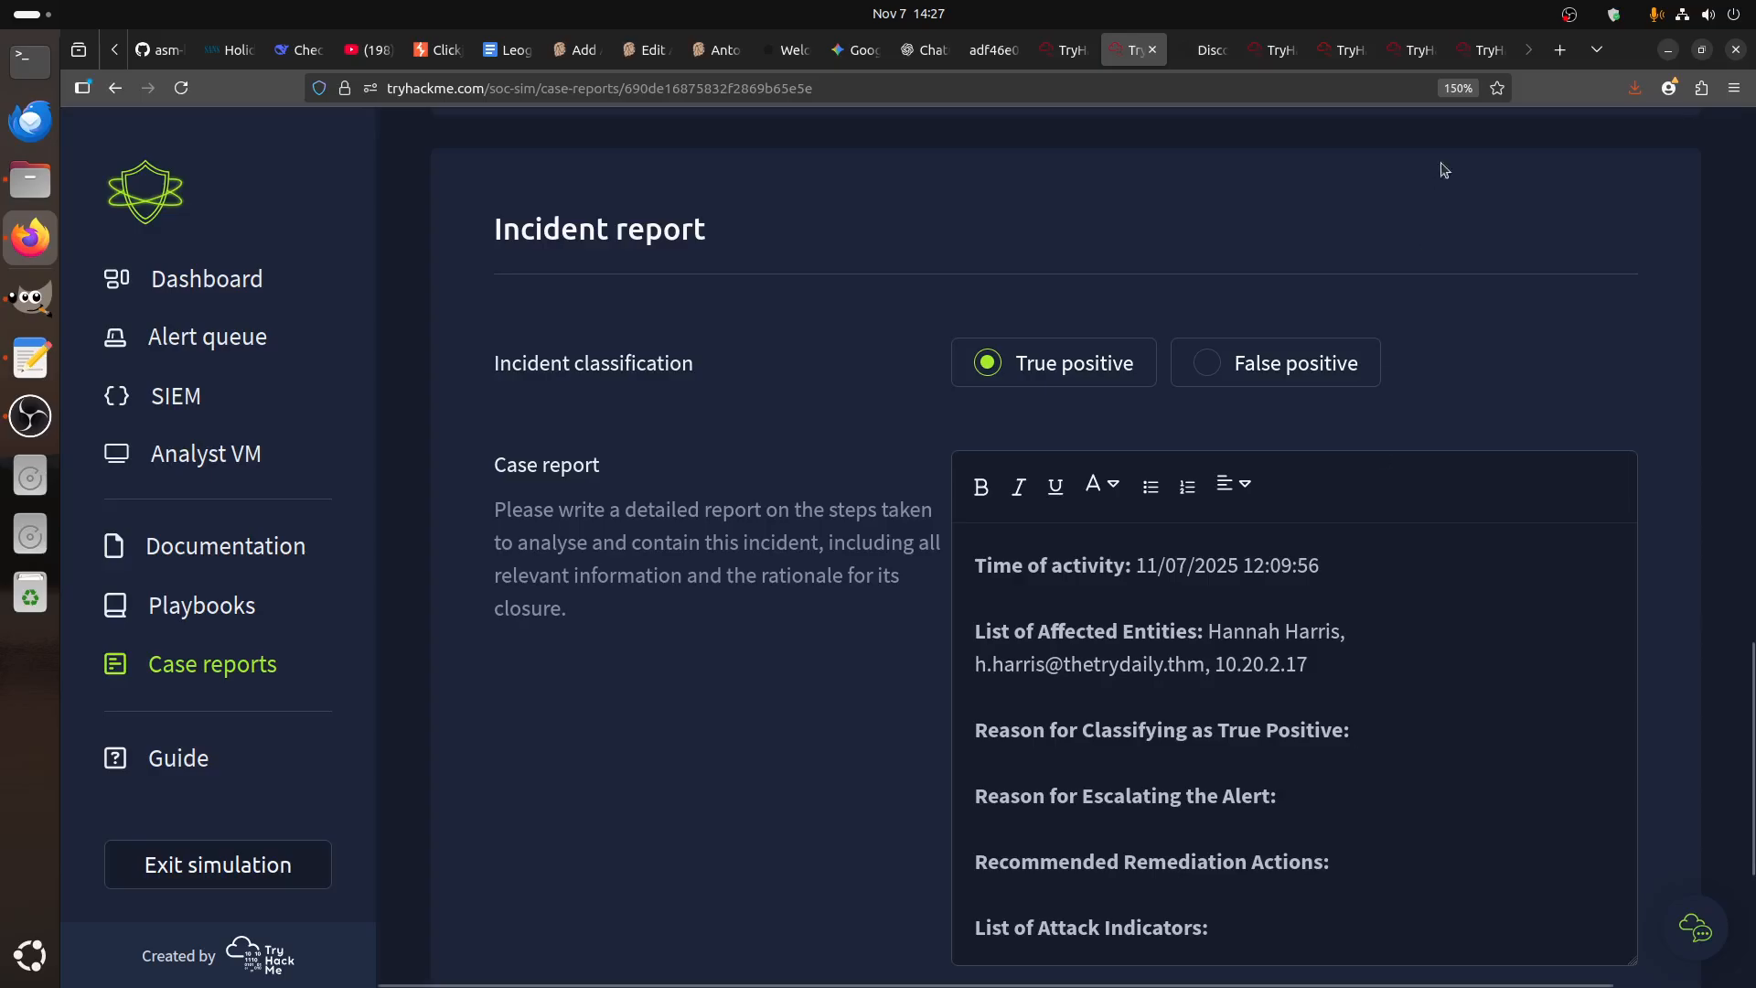
# - Check the URL analysis in the Analyst VM and start the true-positive reason with "TryDetectThis tool confirm that the shorten URL"
pyautogui.click(1215, 55)
pyautogui.click(1268, 60)
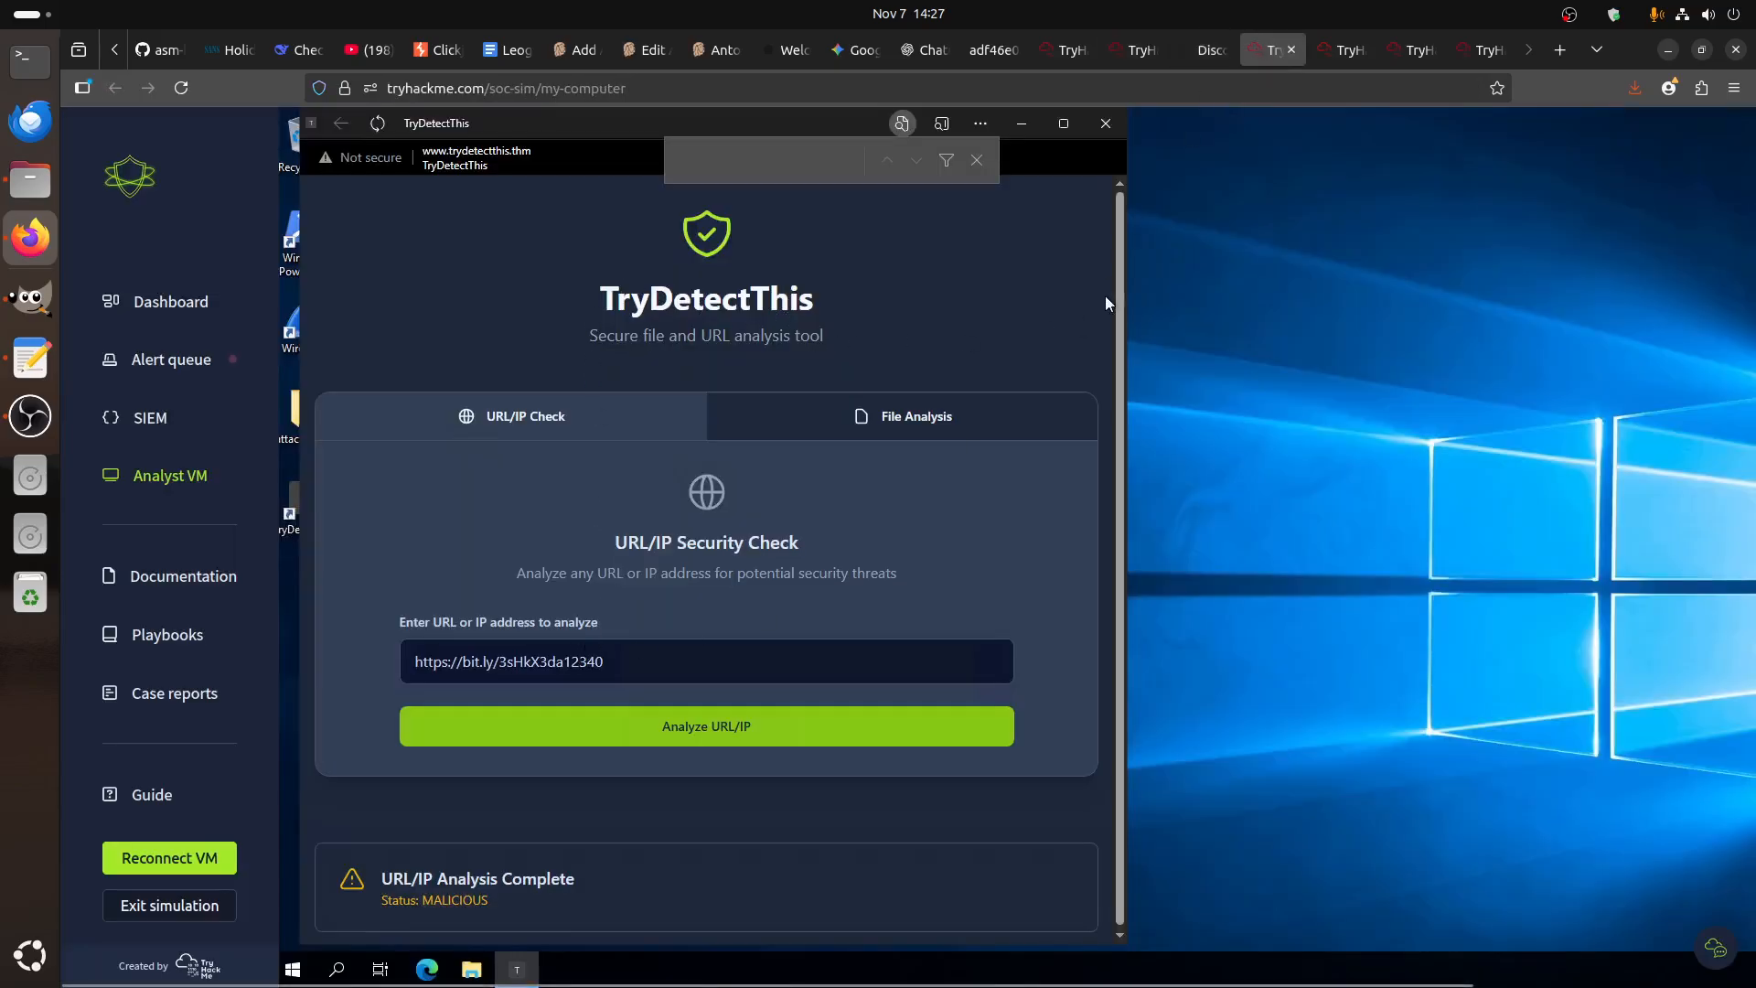
pyautogui.click(1134, 50)
pyautogui.write('TryDetect Th')
pyautogui.press('BackSpace')
pyautogui.press('BackSpace')
pyautogui.press('BackSpace')
pyautogui.write('This tool')
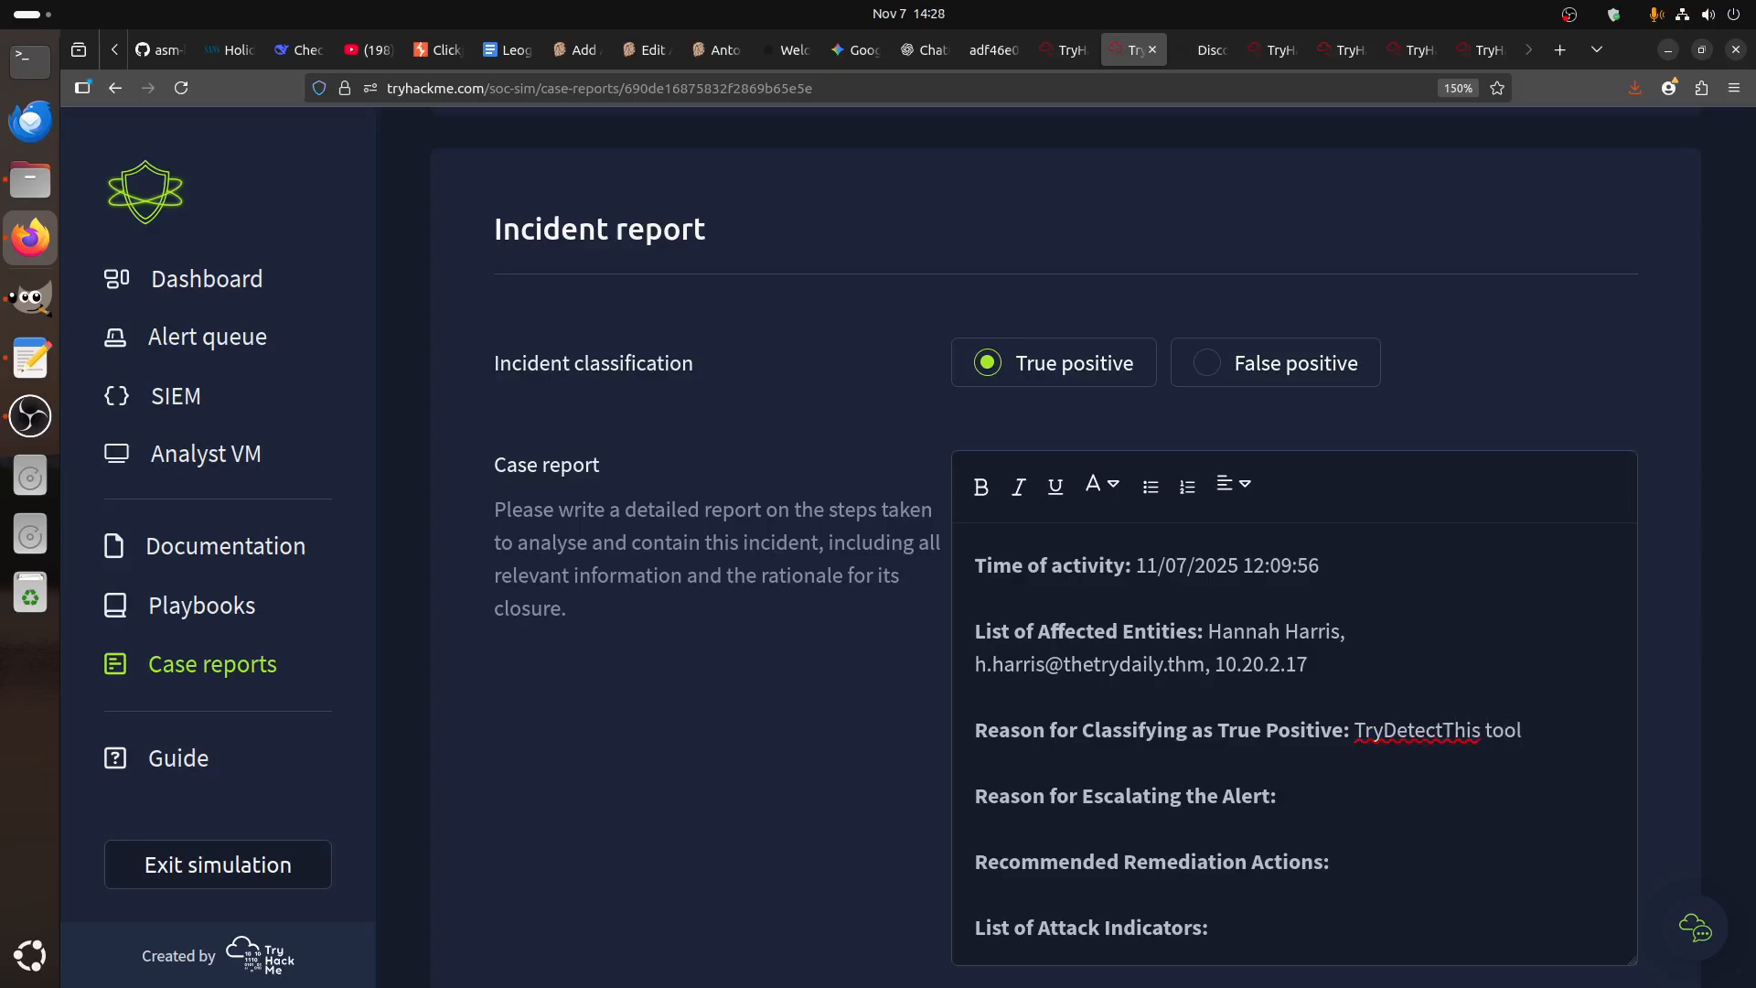
pyautogui.write(' confirm that ')
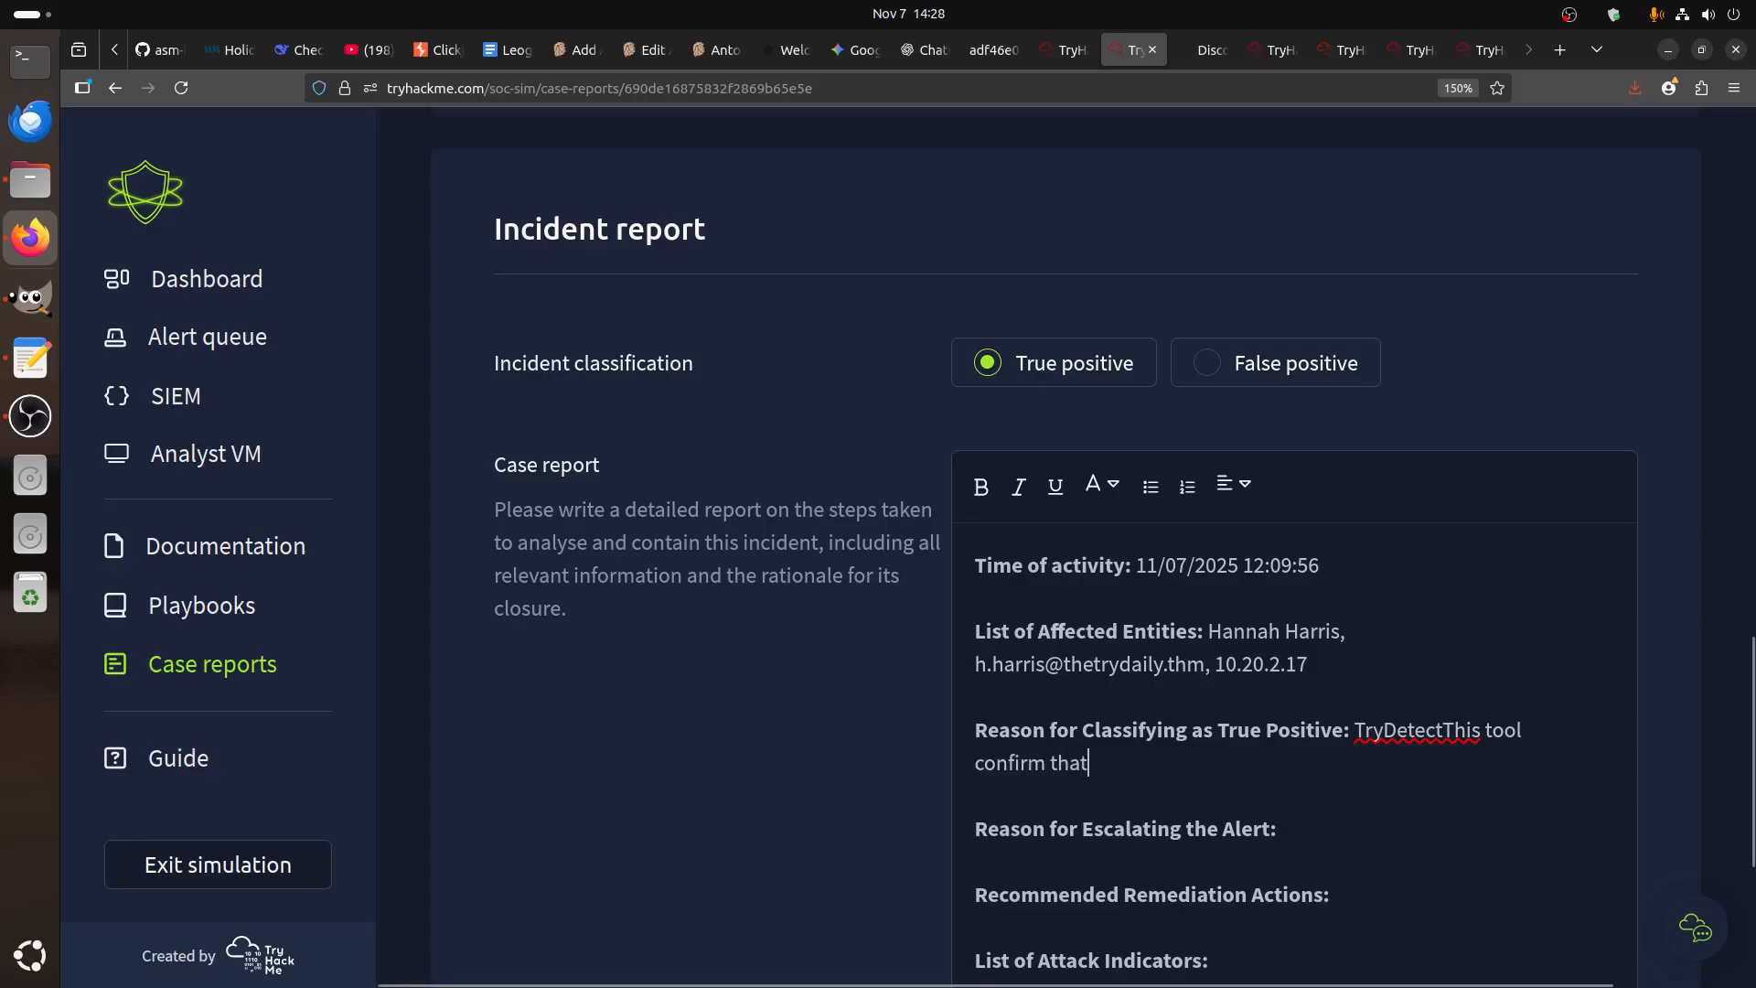
pyautogui.write('the shorent')
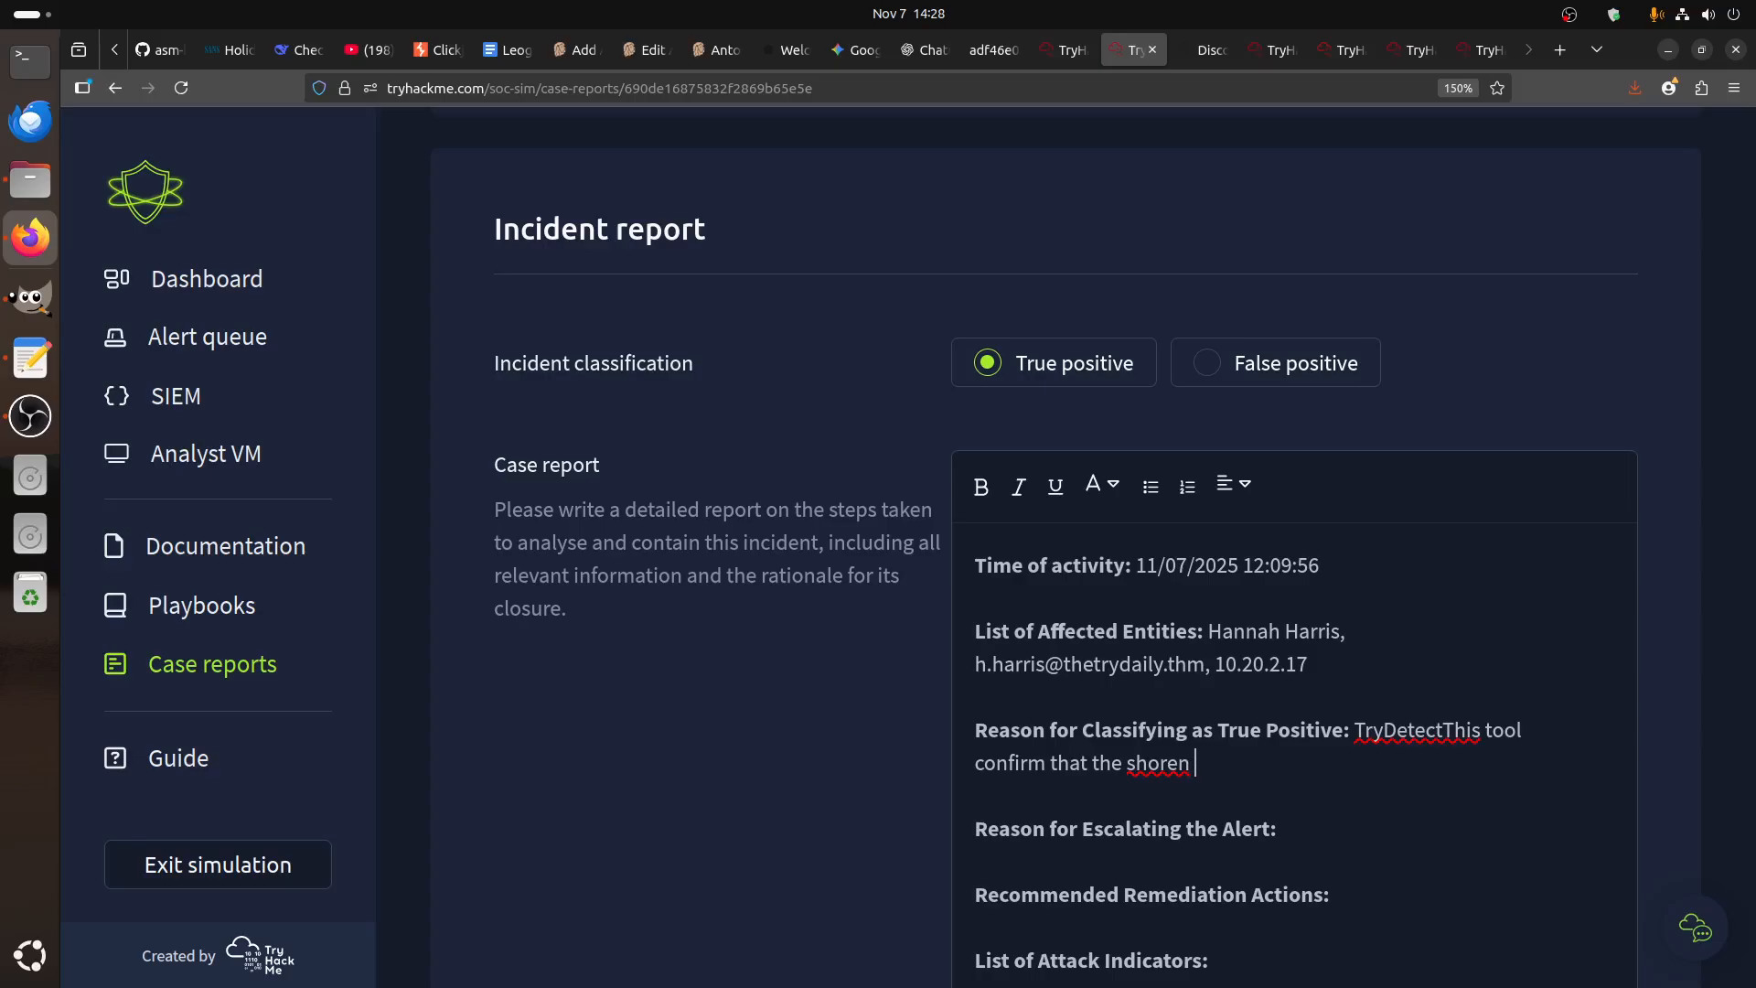
pyautogui.press('BackSpace')
pyautogui.press('BackSpace')
pyautogui.press('BackSpace')
pyautogui.write('tne')
pyautogui.press('BackSpace')
pyautogui.press('BackSpace')
pyautogui.press('BackSpace')
pyautogui.write('en URL')
pyautogui.scroll(10, 1380, 737)
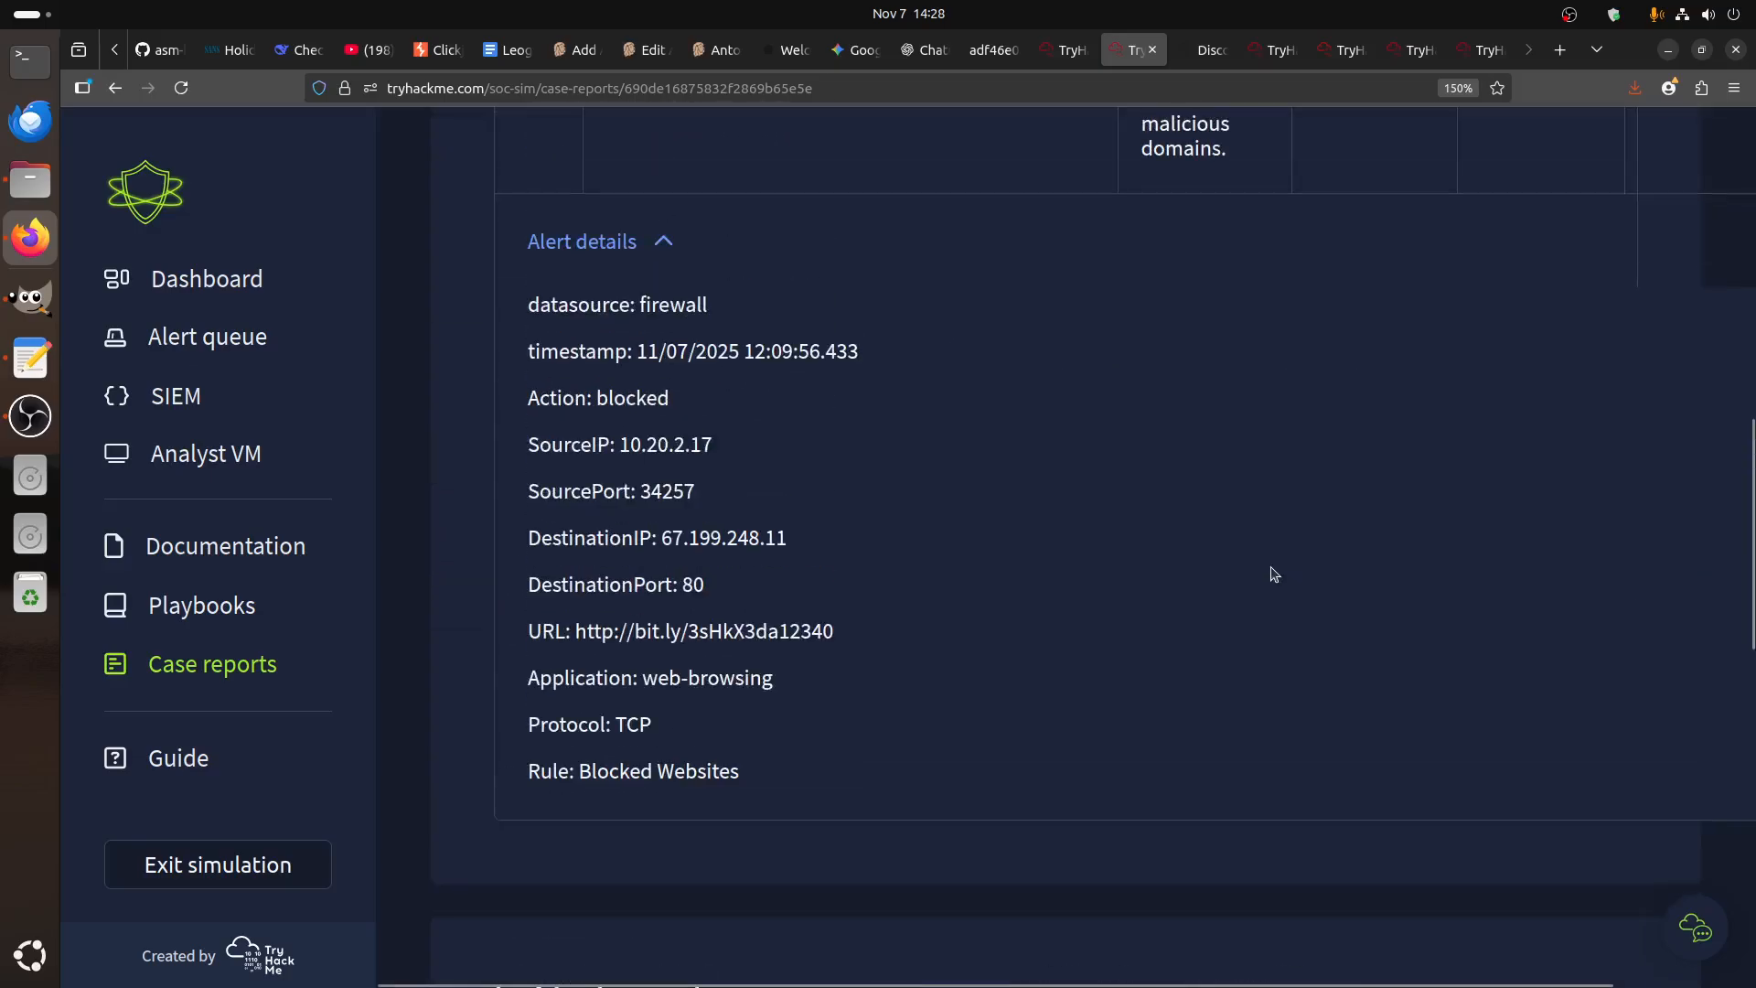
pyautogui.scroll(-5, 1266, 573)
pyautogui.moveTo(576, 631); pyautogui.dragTo(835, 637)
pyautogui.hotkey('ctrl', 'c')
pyautogui.scroll(-6, 1239, 729)
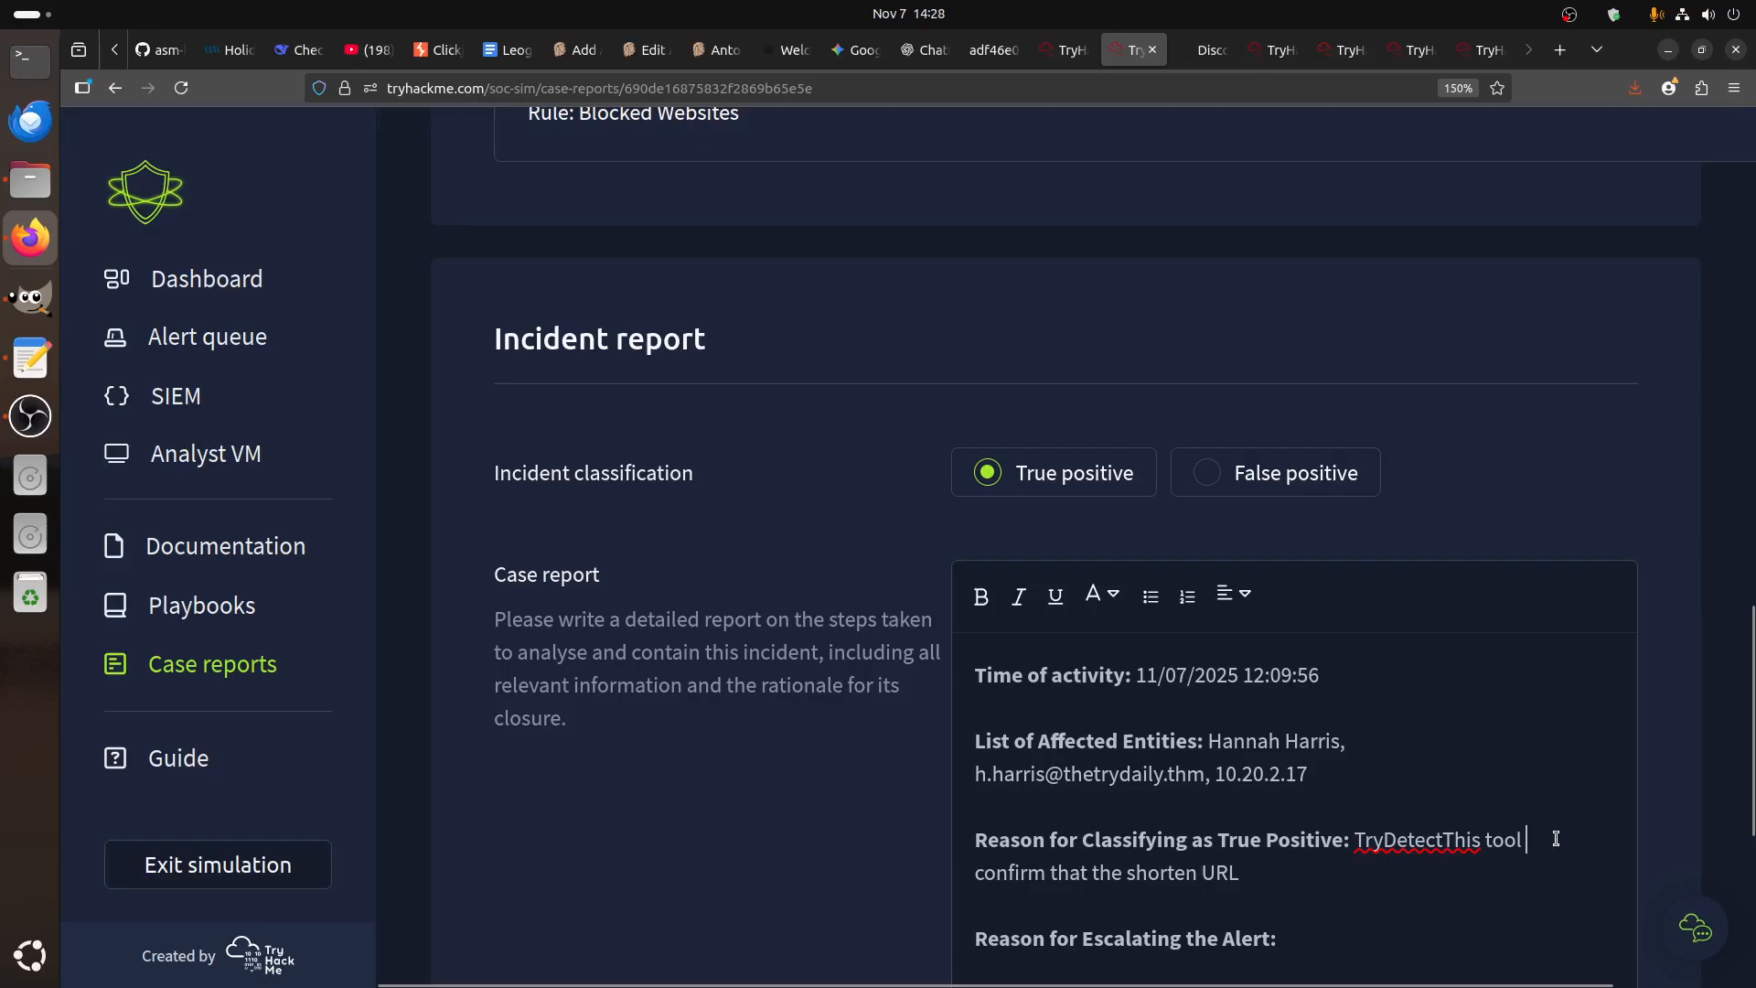
pyautogui.click(1276, 874)
pyautogui.hotkey('ctrl', 'v')
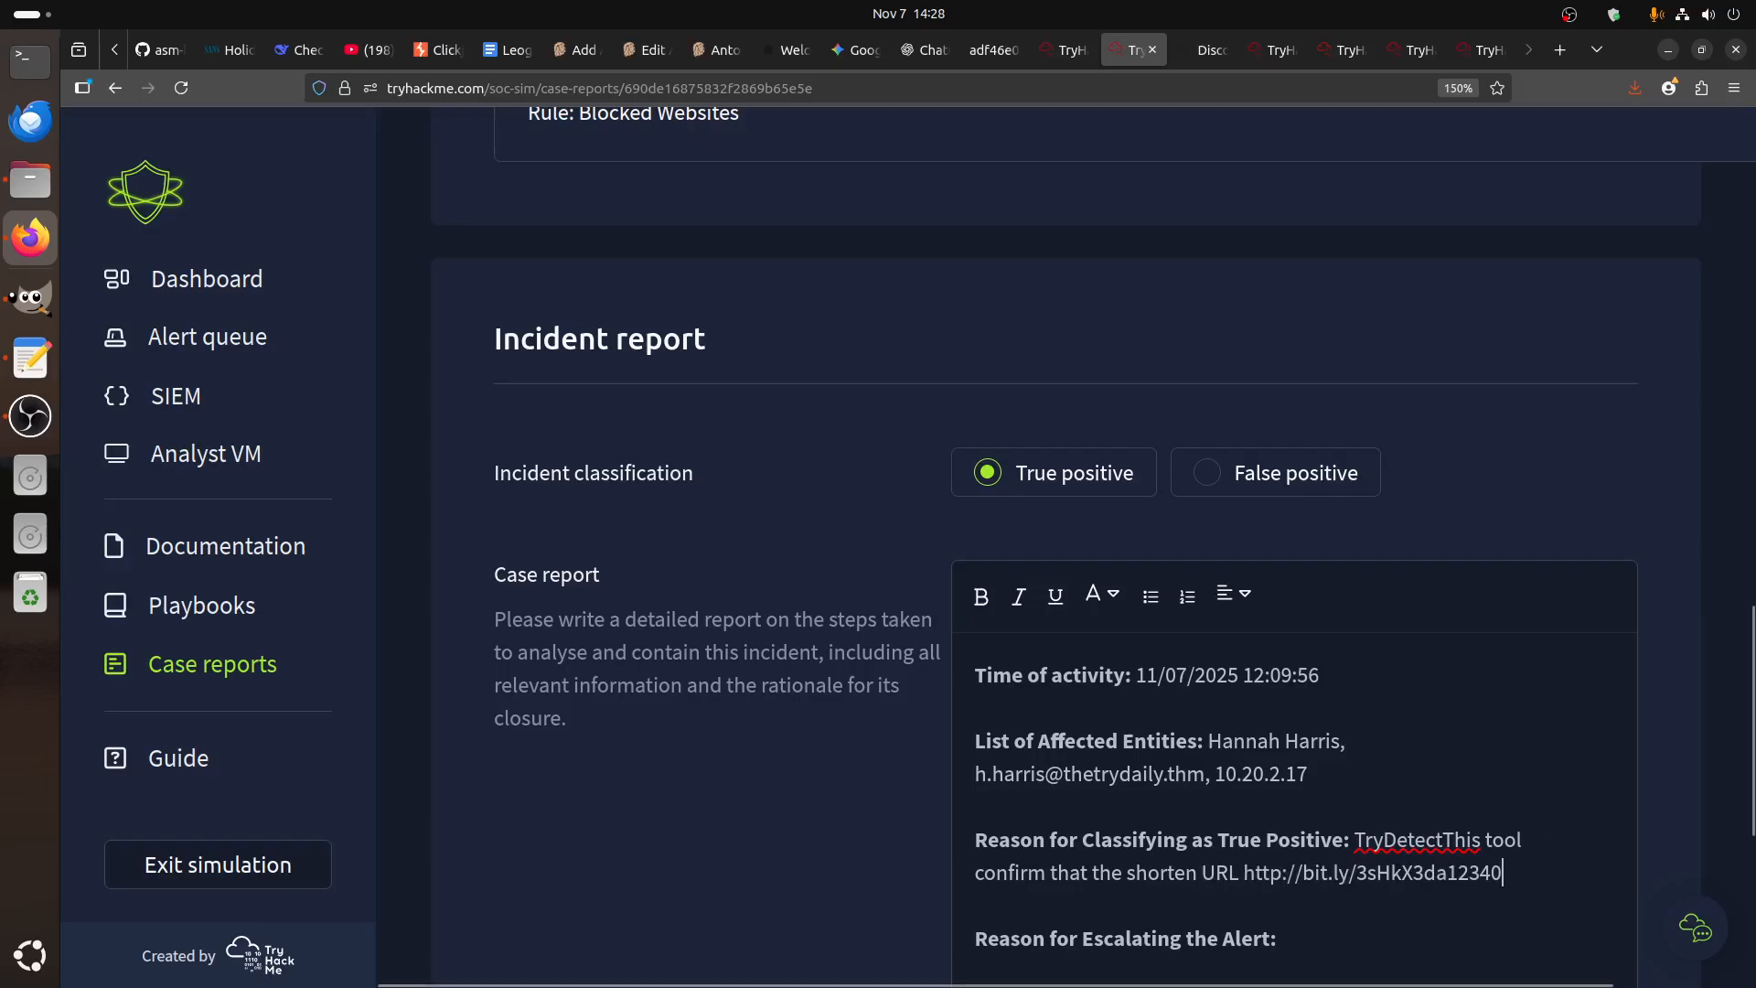
pyautogui.write('is malic')
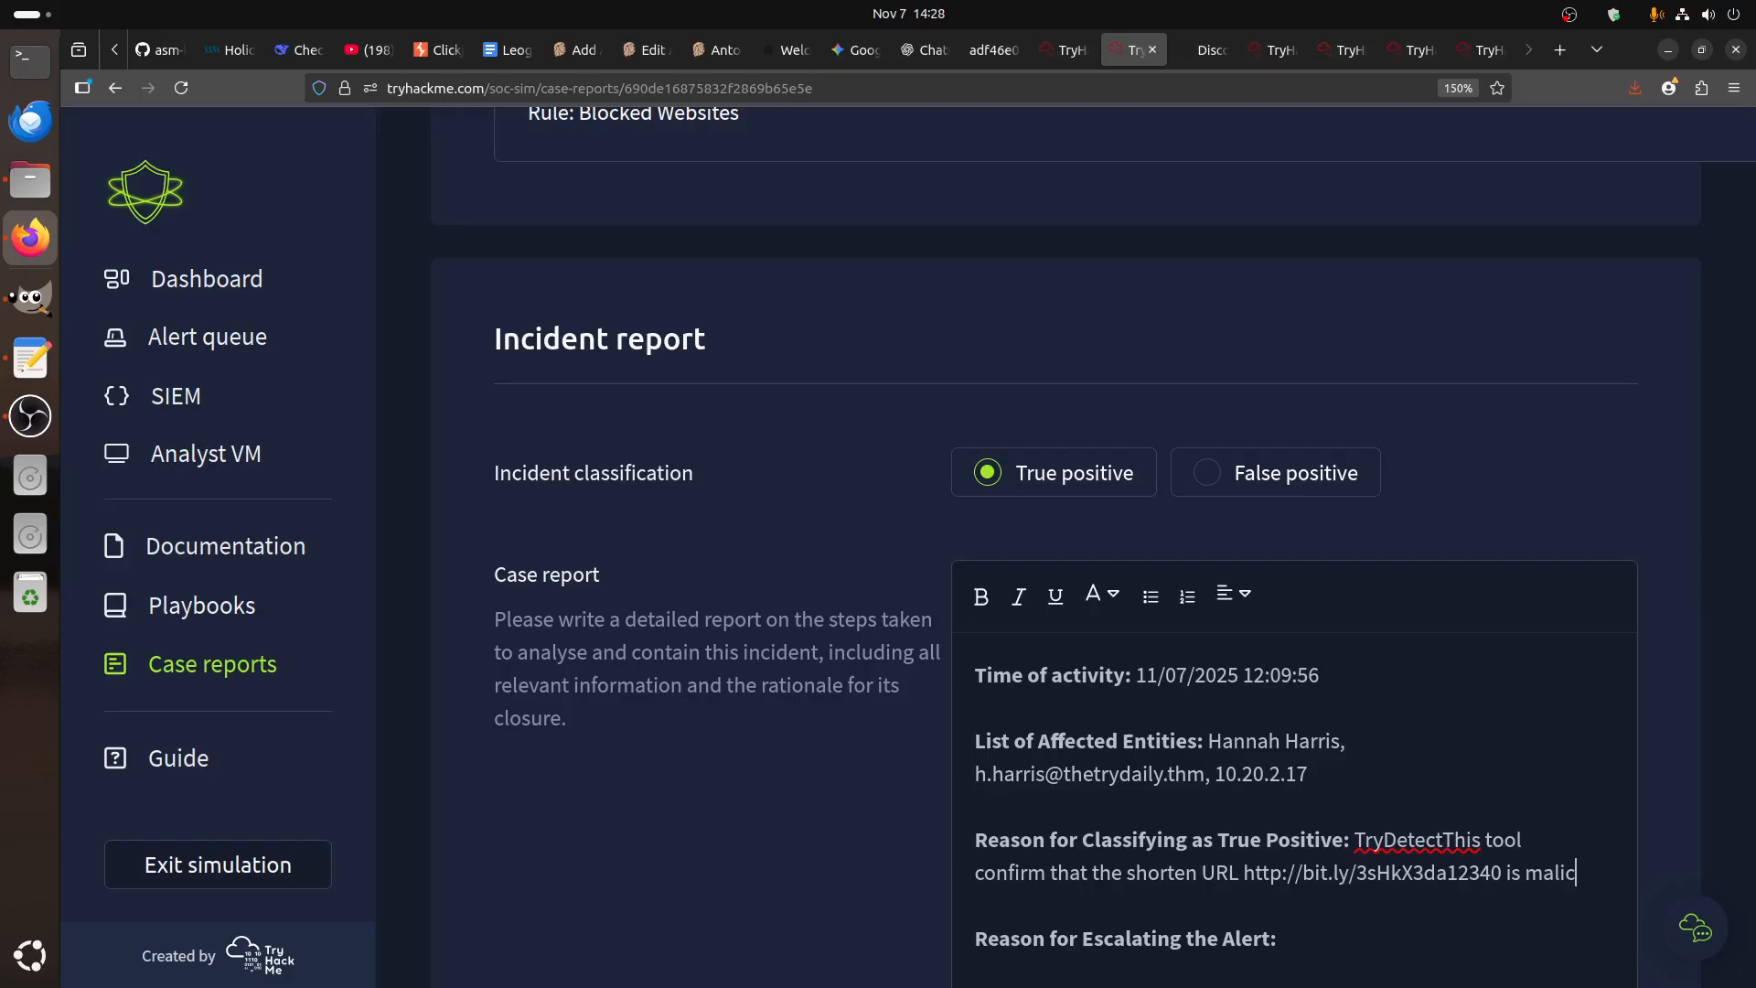
pyautogui.write('iouis.')
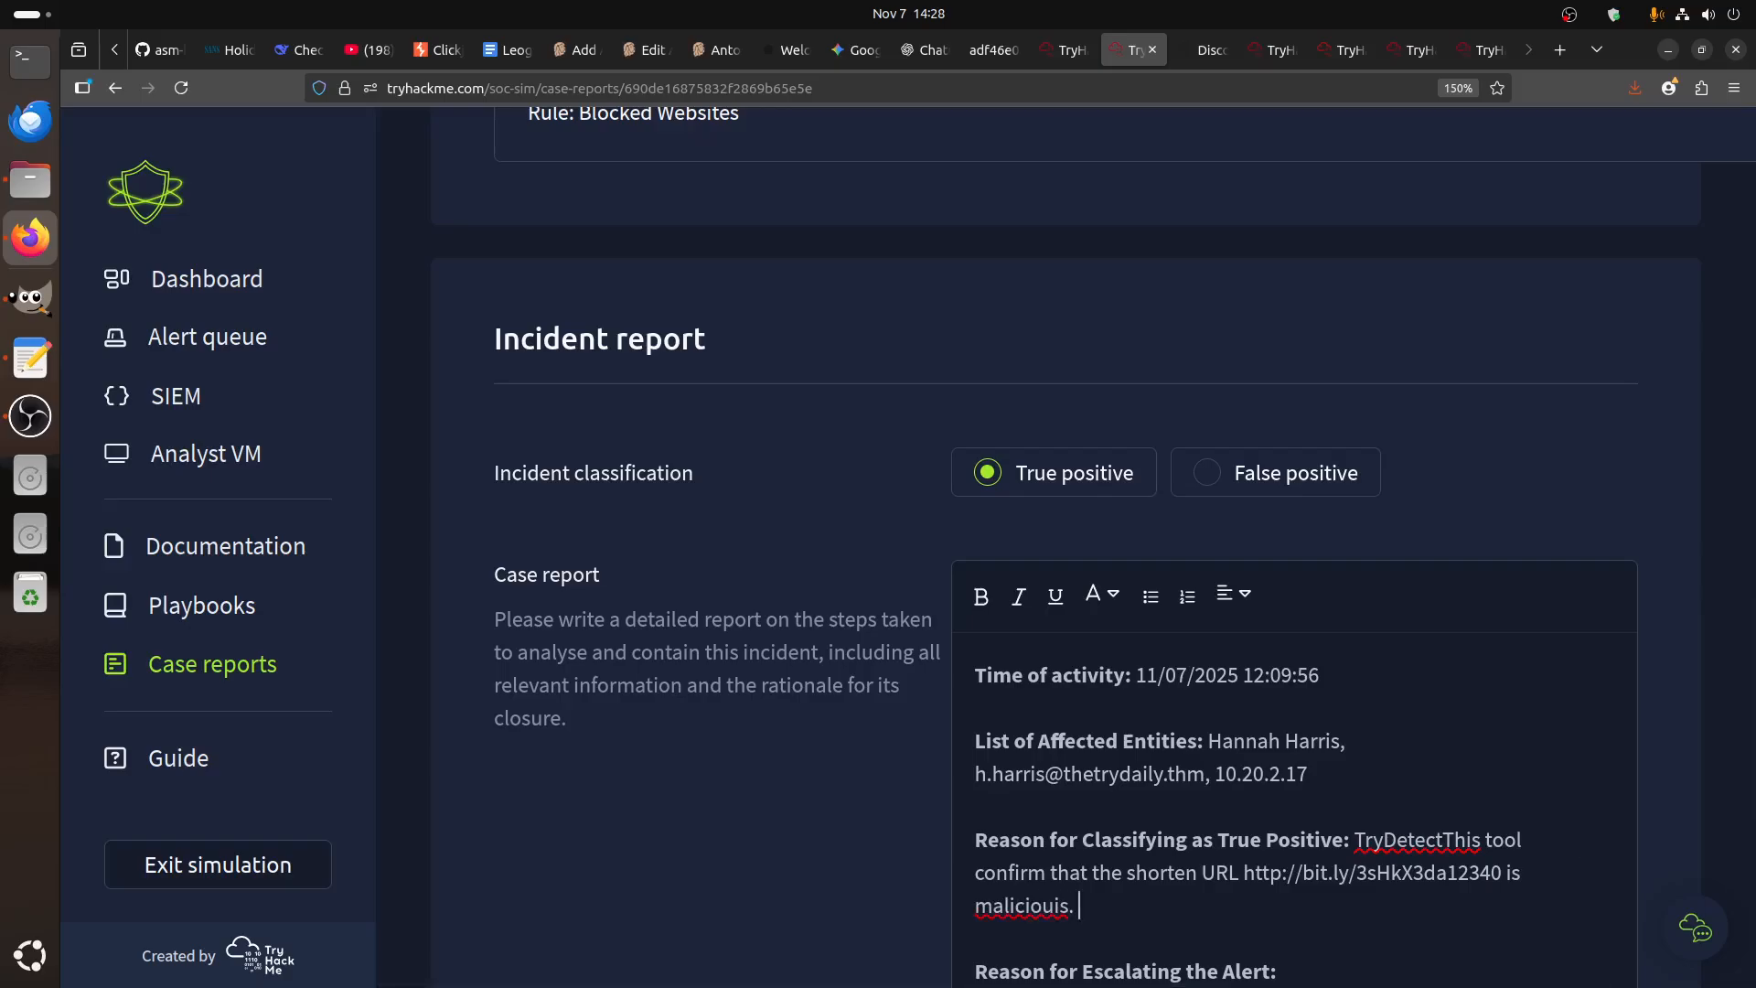
pyautogui.rightClick(1052, 910)
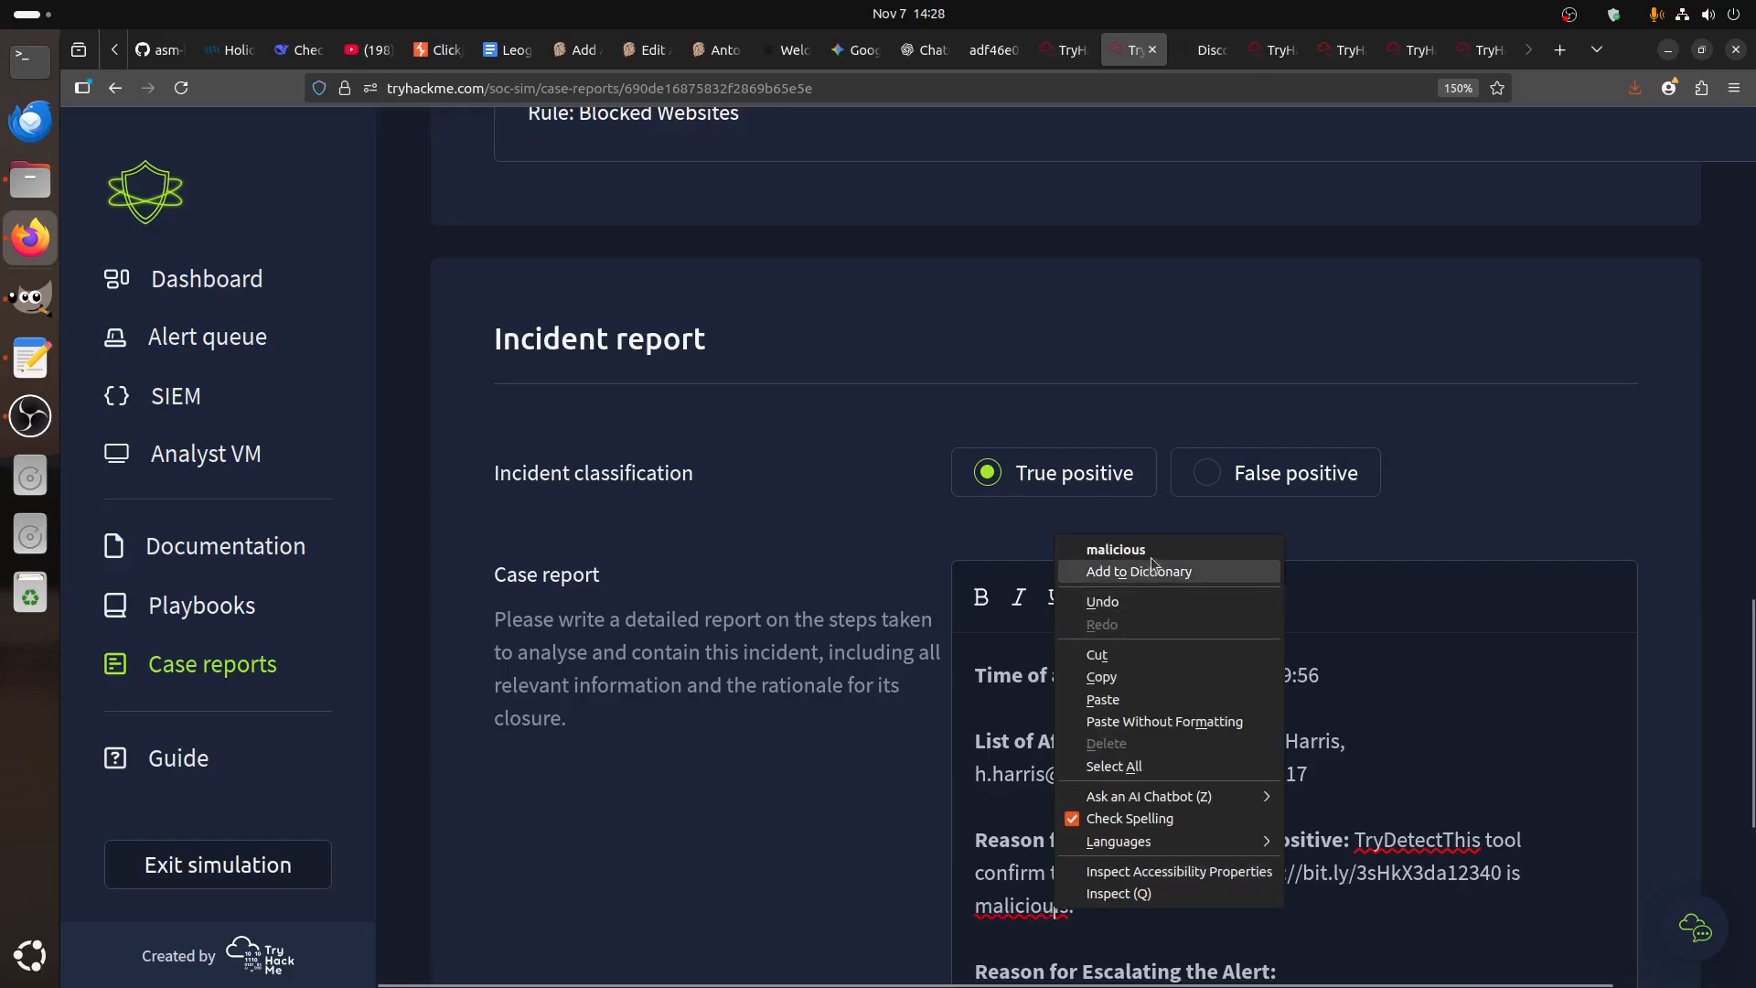
pyautogui.click(1093, 547)
# - Continue the true-positive reason with "this is a clearly a phishing attempt to make user click"
pyautogui.write('this is lear')
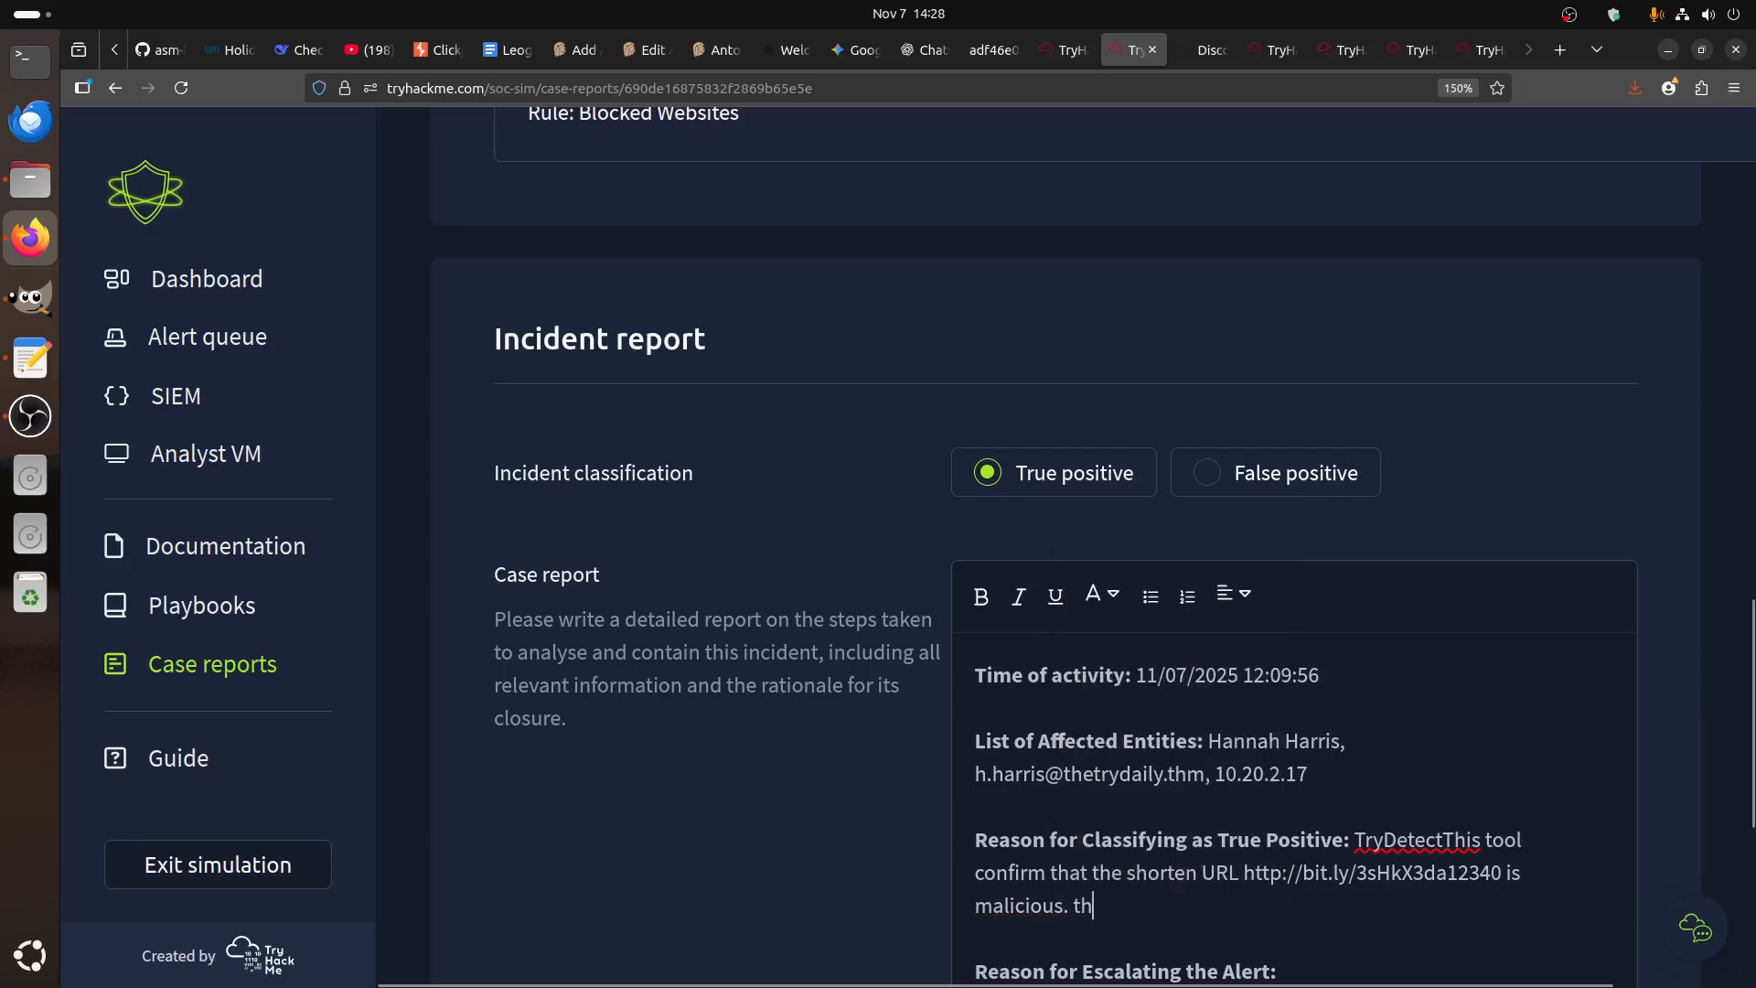
pyautogui.press('BackSpace')
pyautogui.press('BackSpace')
pyautogui.press('BackSpace')
pyautogui.press('BackSpace')
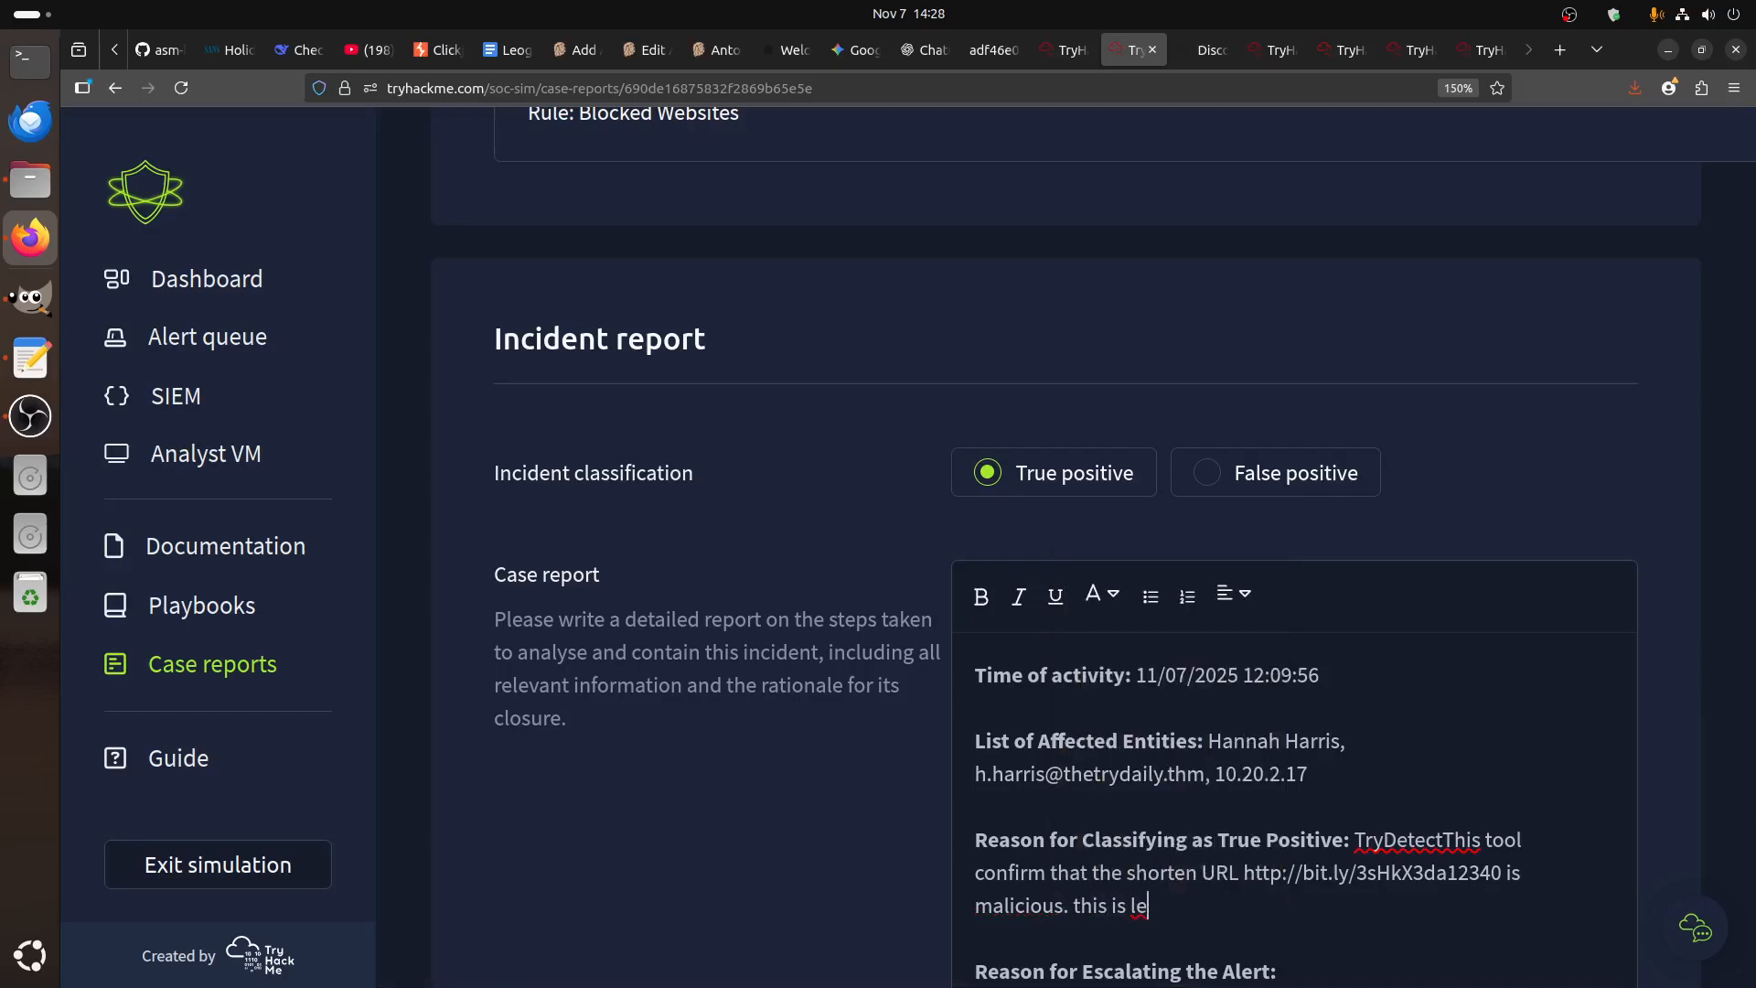
pyautogui.write('clear')
pyautogui.press('BackSpace')
pyautogui.press('BackSpace')
pyautogui.press('BackSpace')
pyautogui.press('BackSpace')
pyautogui.press('BackSpace')
pyautogui.write('a clearly a phishing')
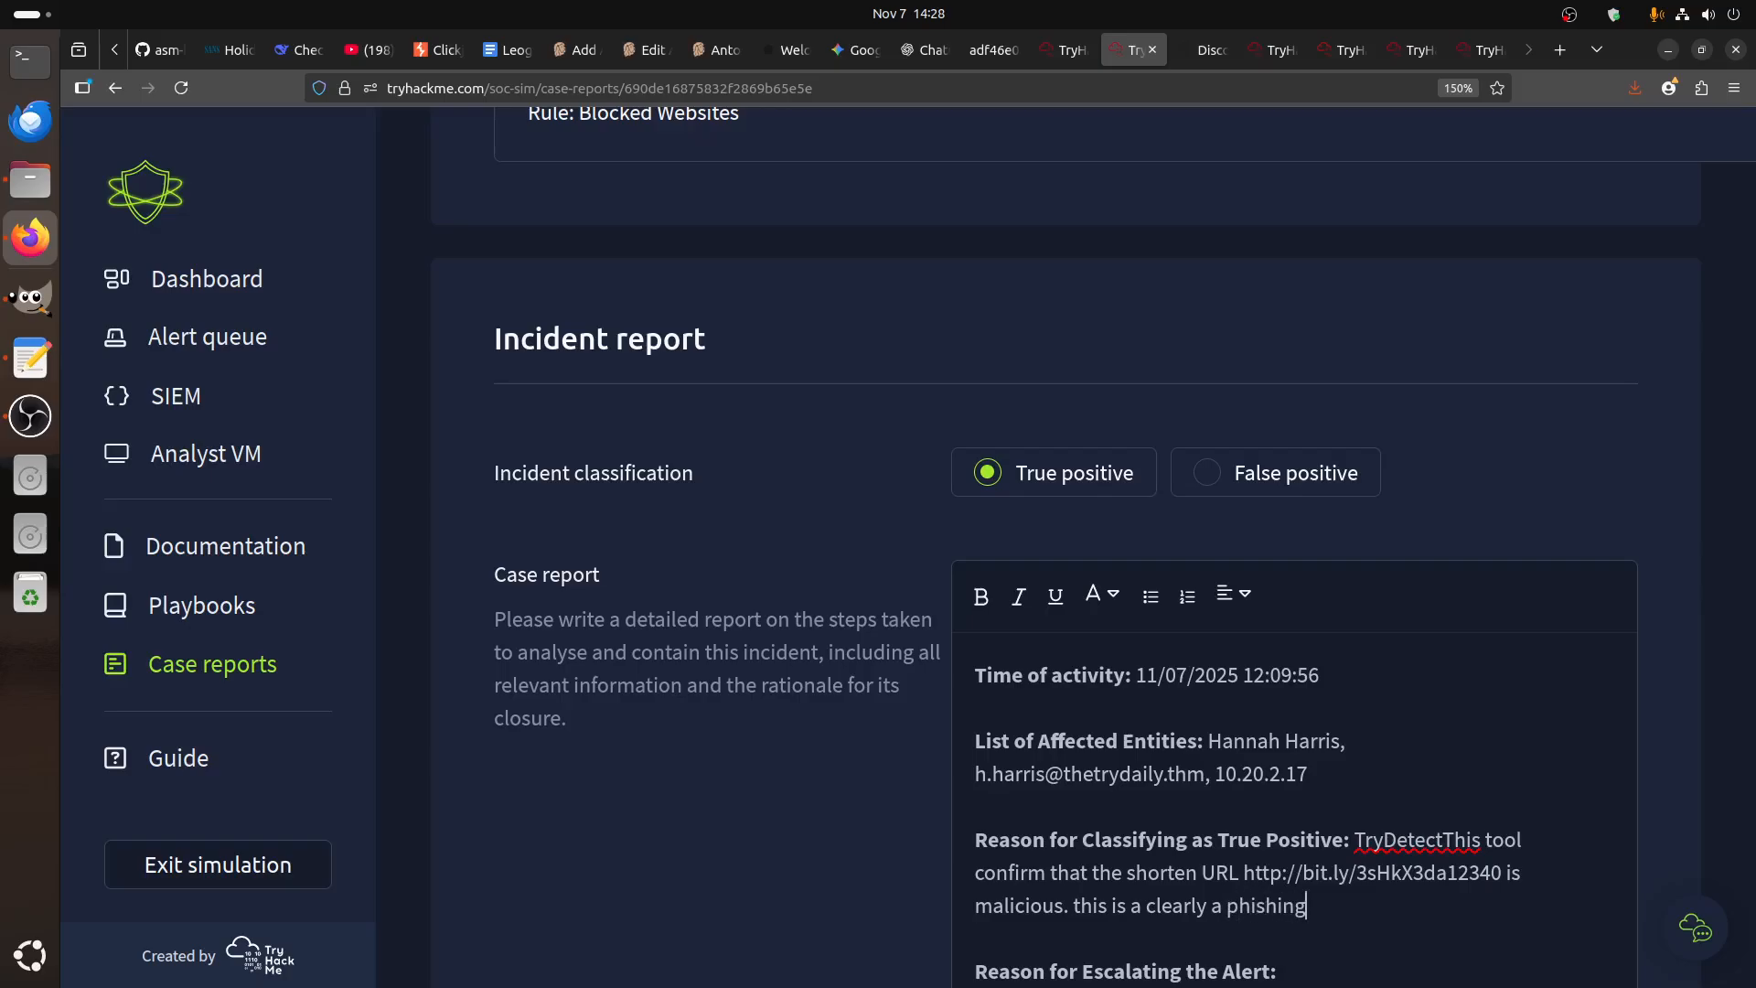
pyautogui.write(' attemted')
pyautogui.rightClick(1372, 908)
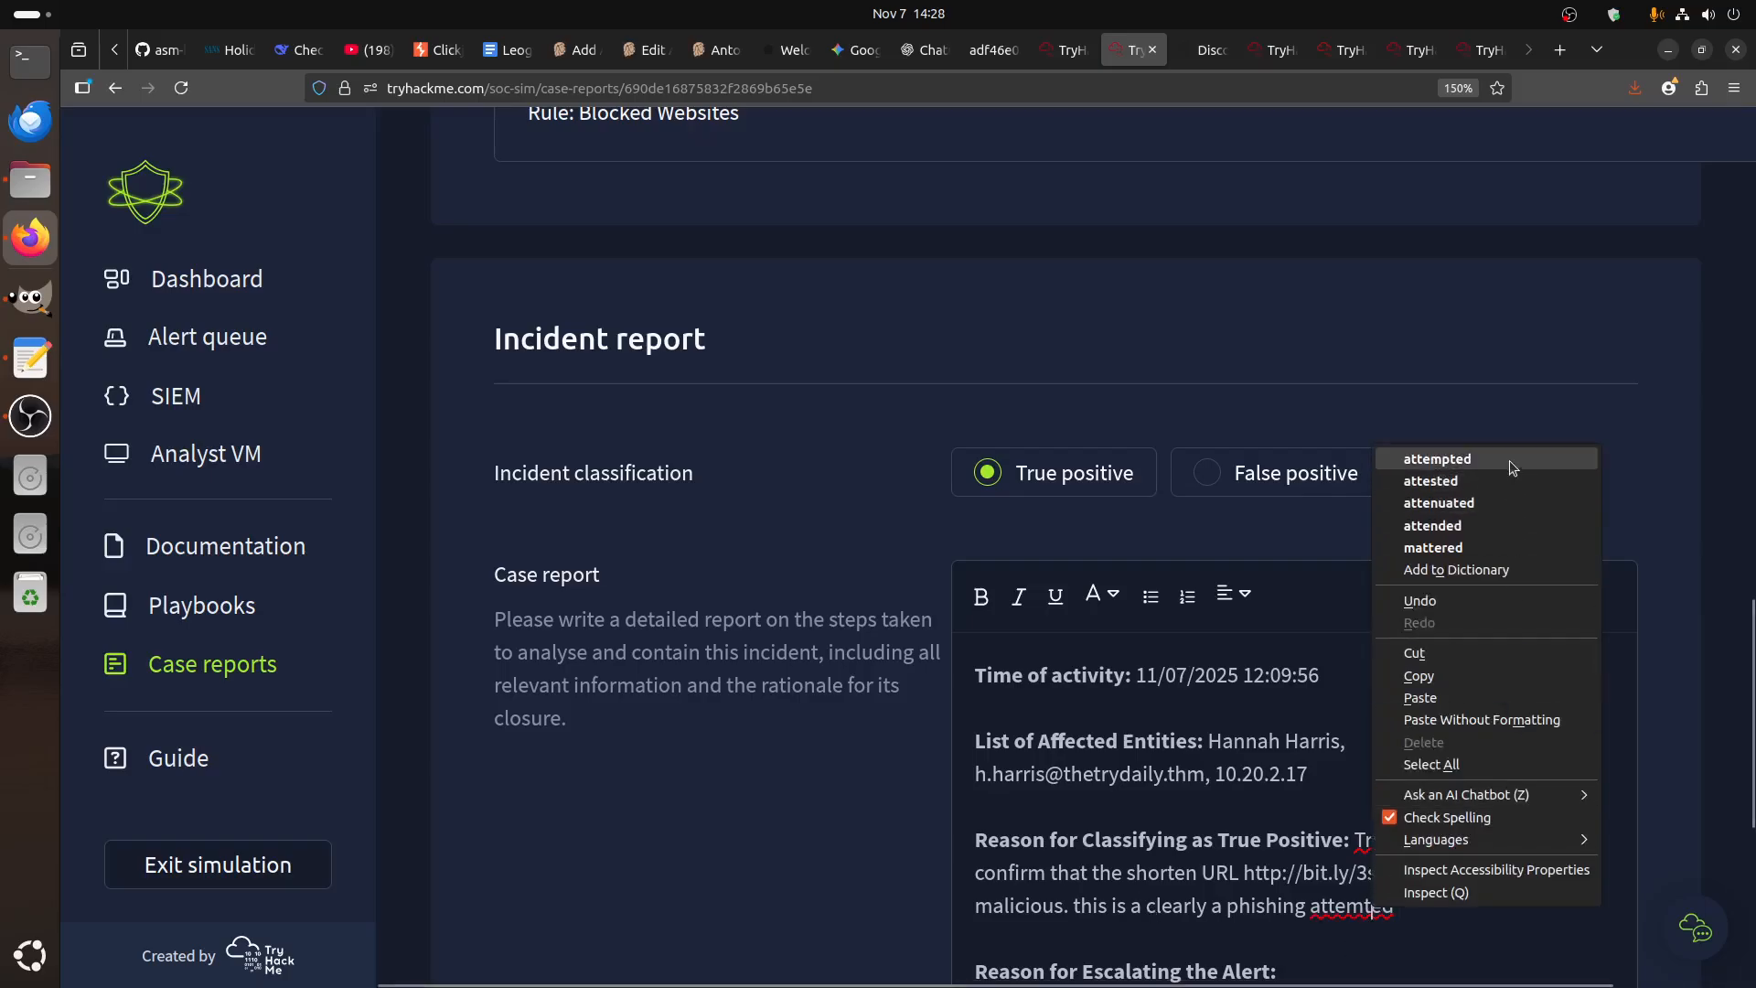
pyautogui.click(1262, 915)
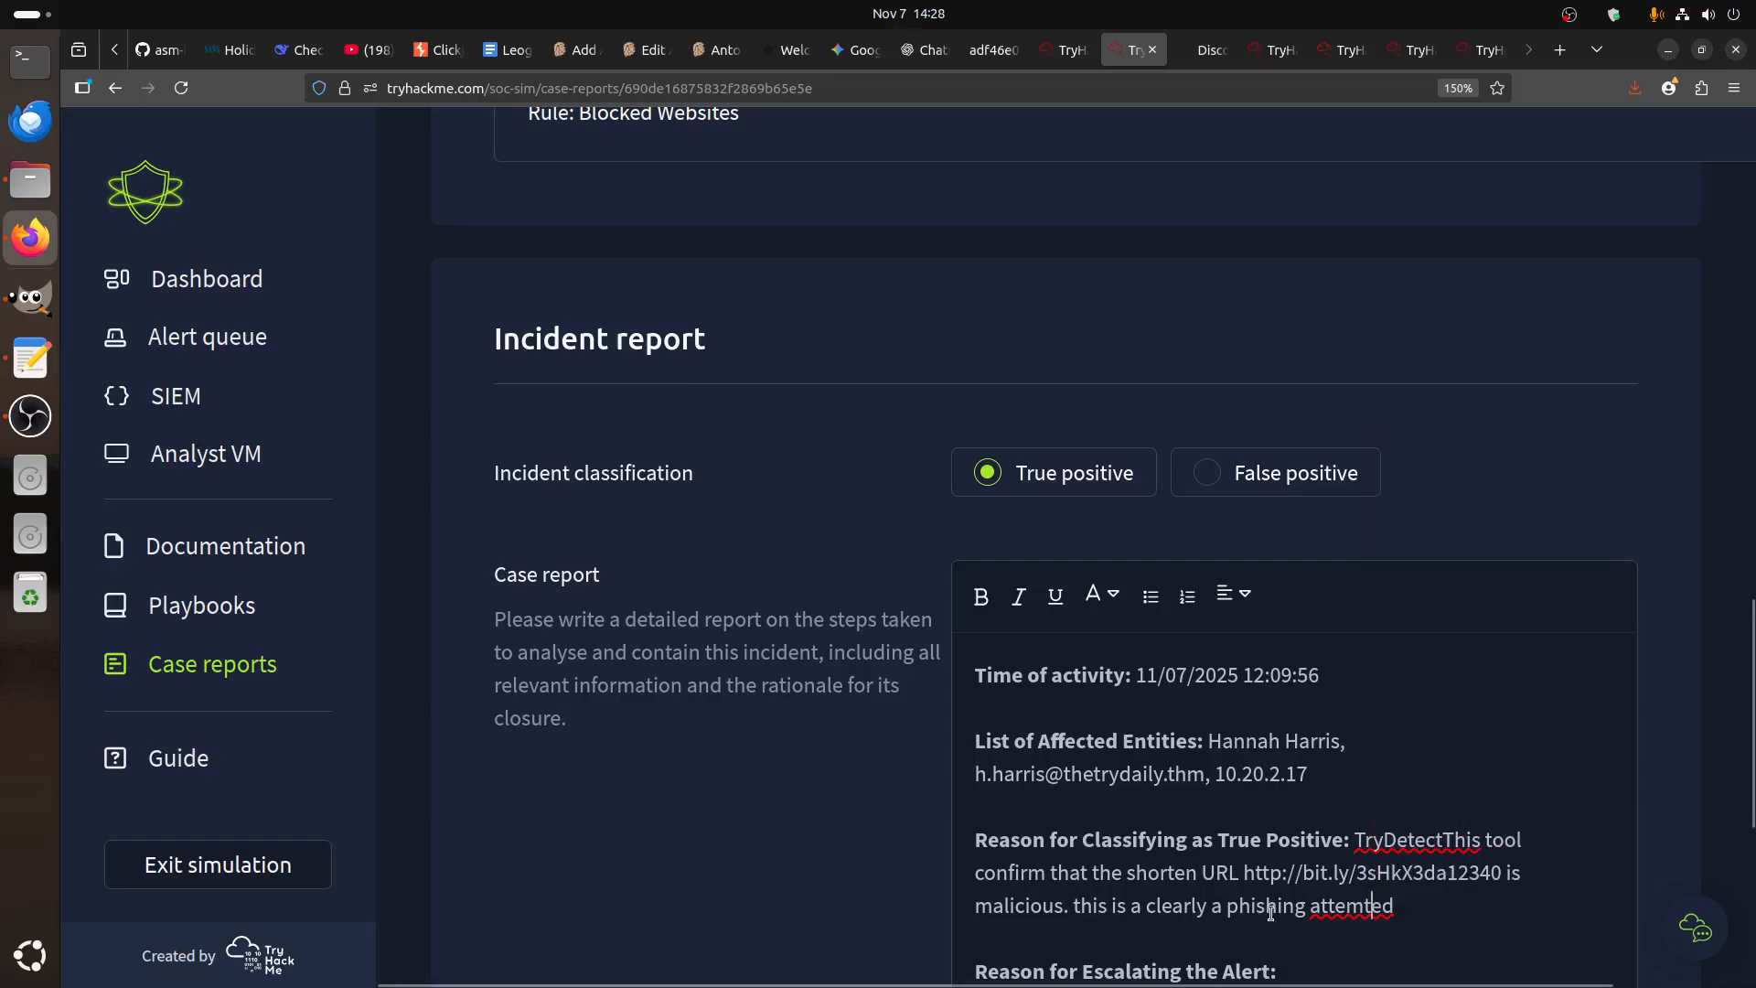
pyautogui.doubleClick(1359, 912)
pyautogui.write('attempt to make user click')
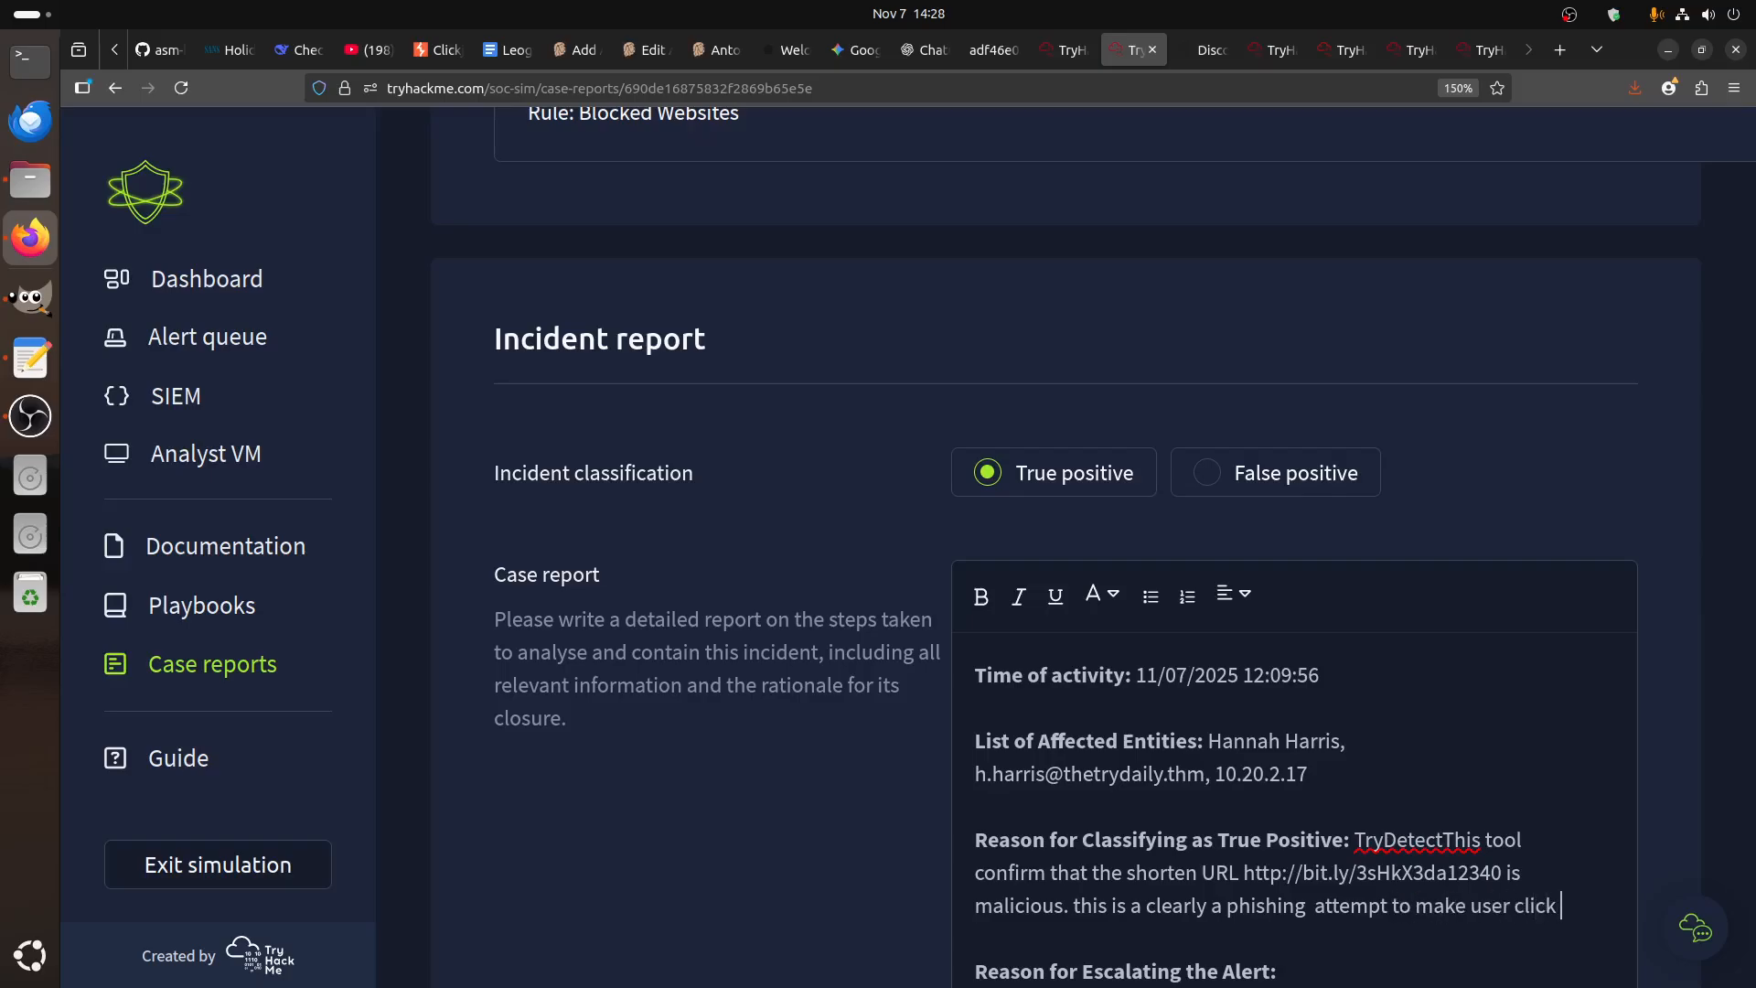
# - Extend the true-positive reason with "on the url , possibly to steam sensitive infomation", correcting the spelling of "sensitive"
pyautogui.write('on the rul')
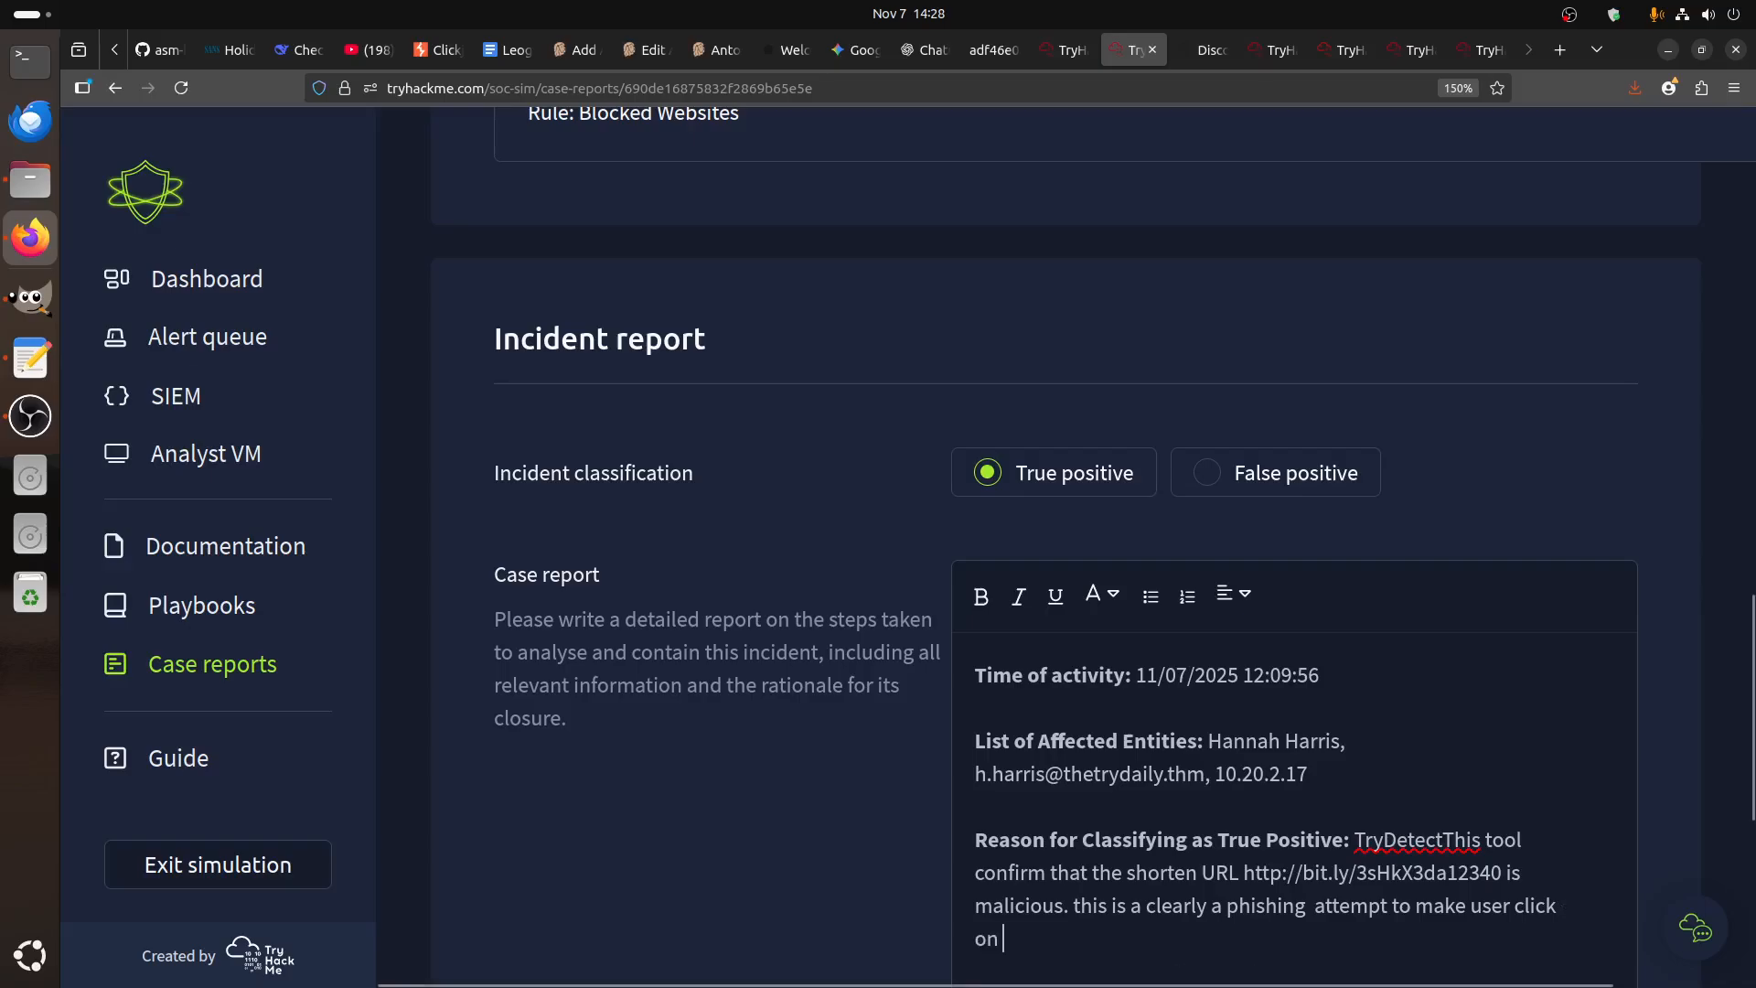
pyautogui.press('BackSpace')
pyautogui.press('BackSpace')
pyautogui.press('BackSpace')
pyautogui.write('url , possibly to steam')
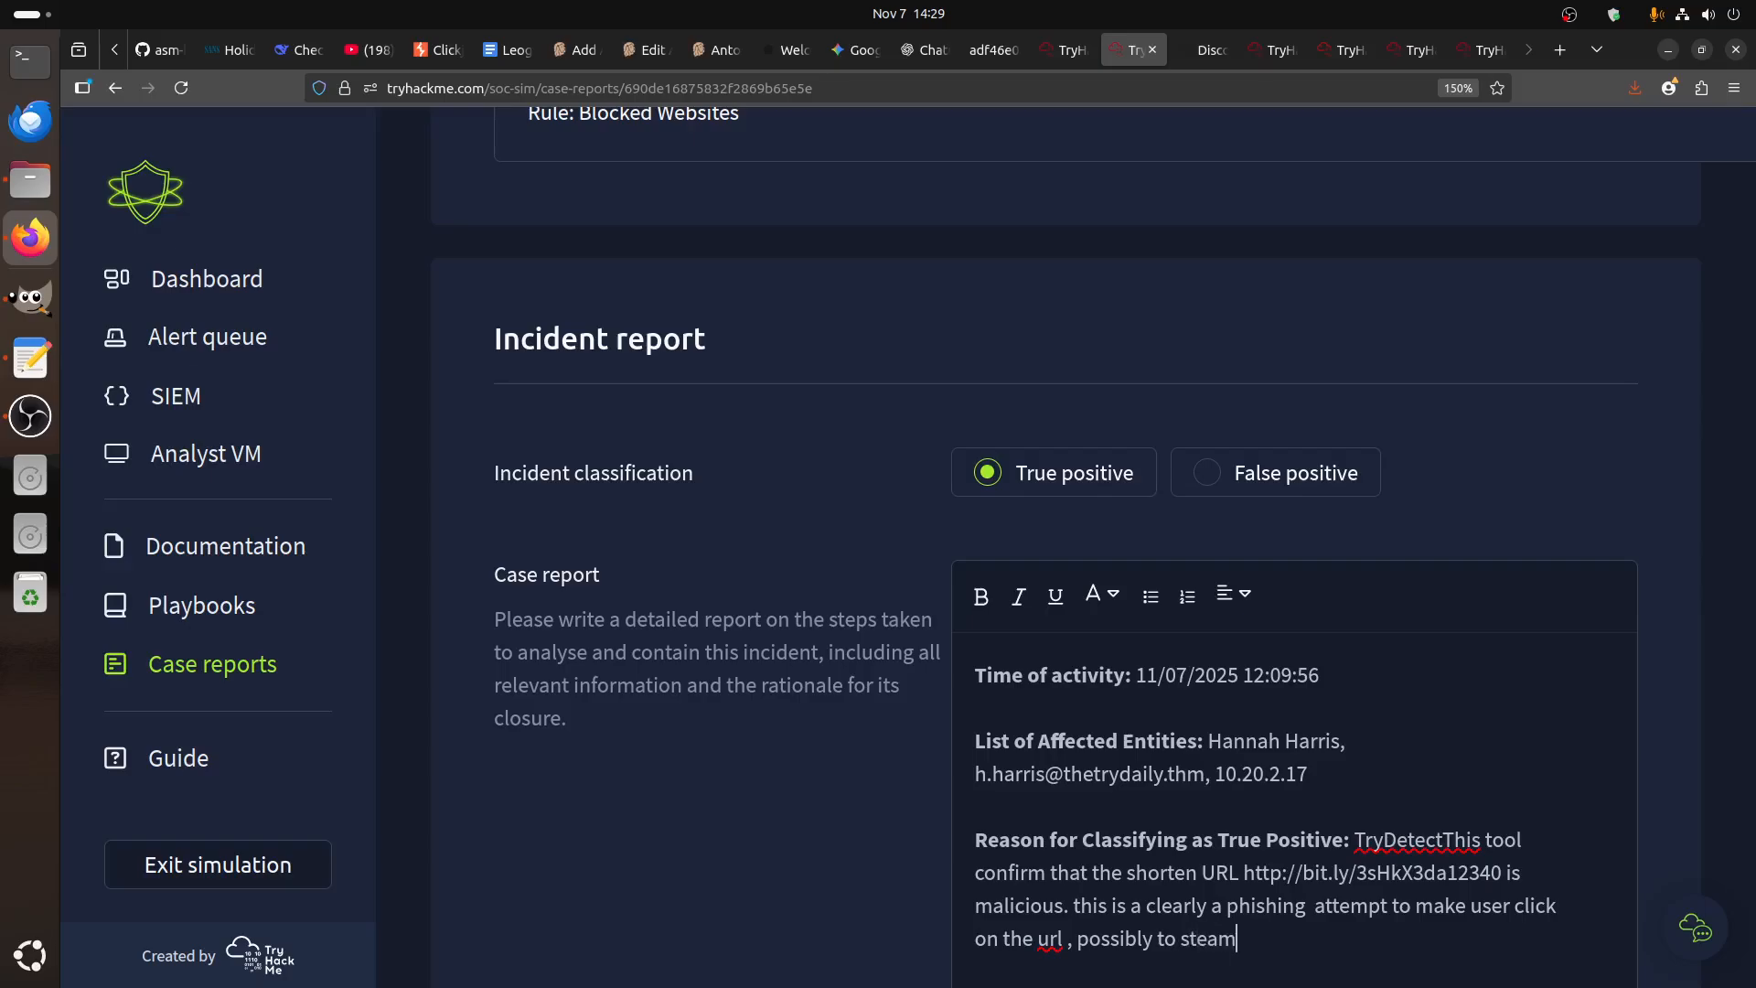
pyautogui.write(' senstive infomation')
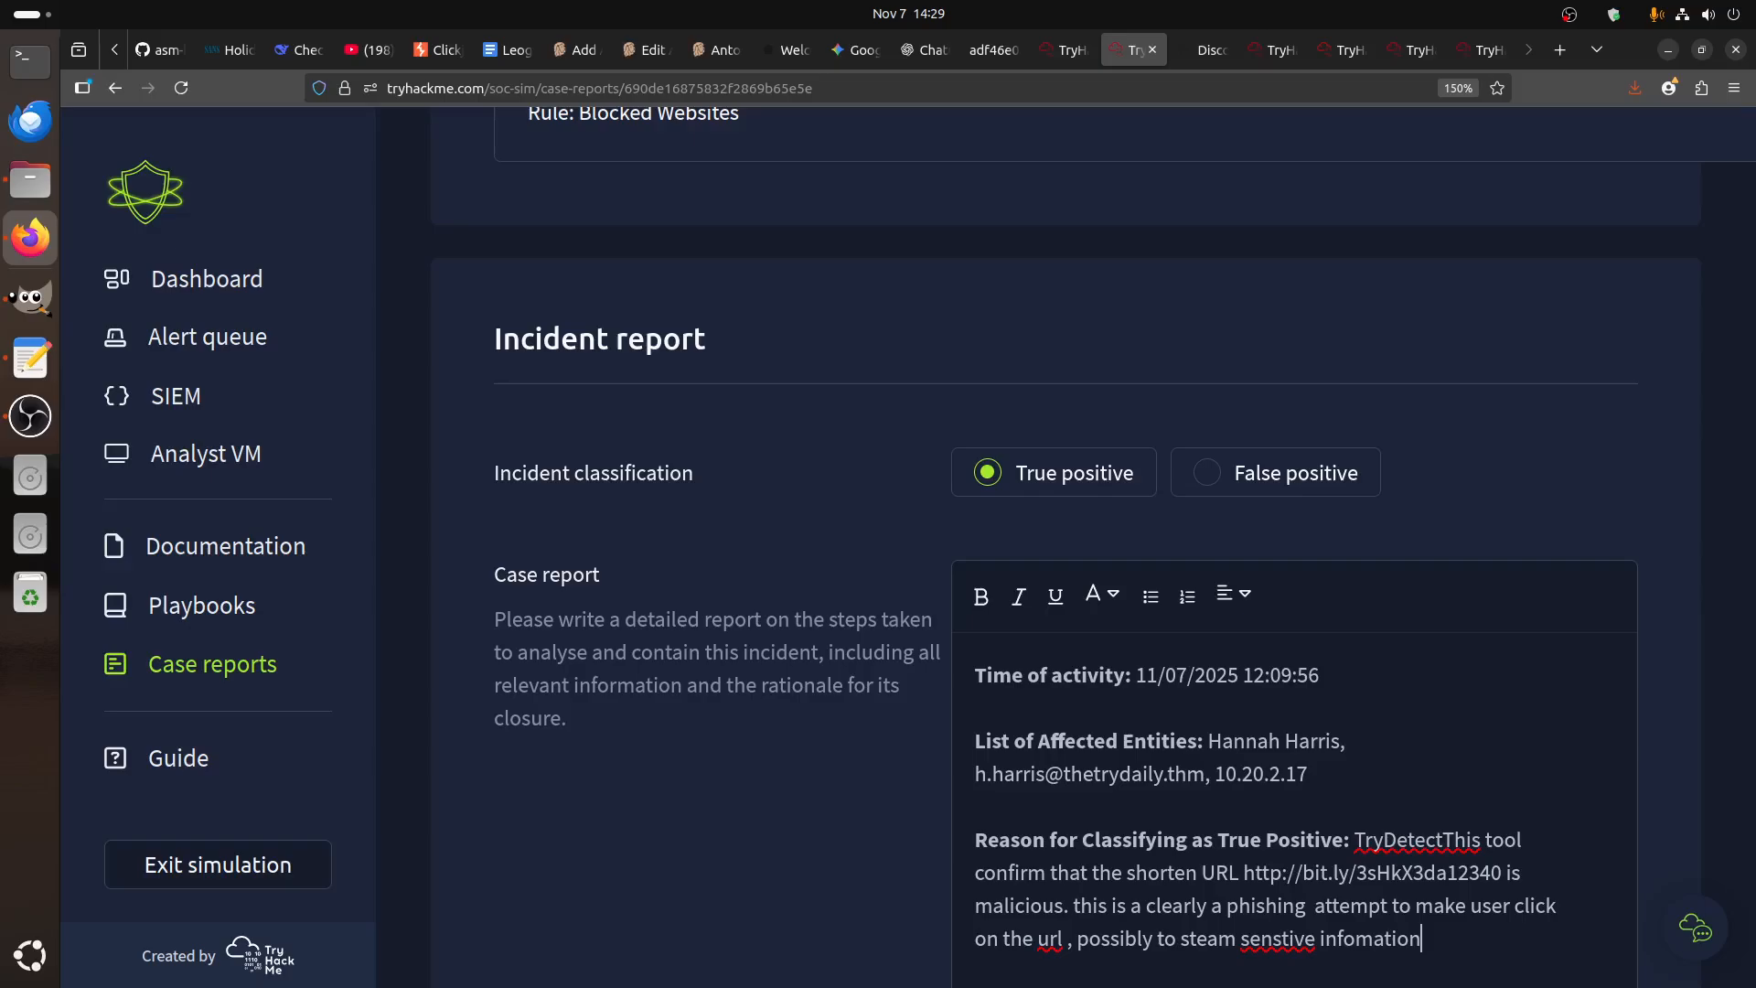
pyautogui.rightClick(1265, 958)
pyautogui.click(1381, 558)
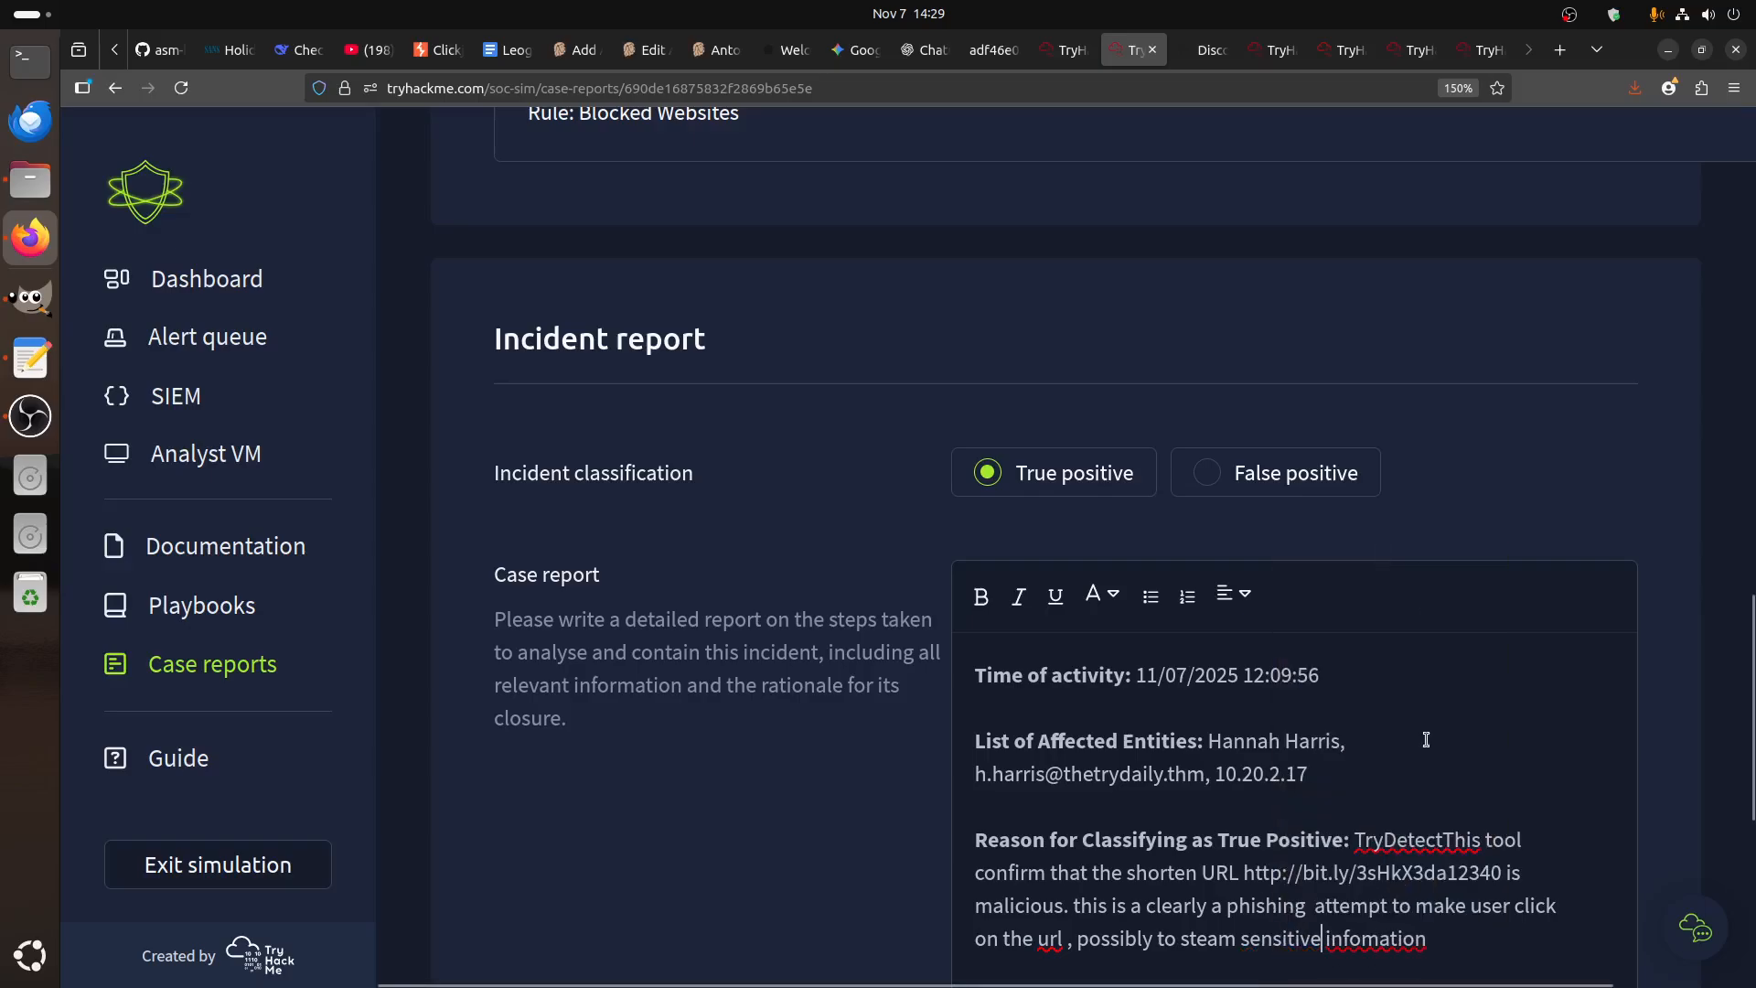
# - Check the *bit.ly* results in Elastic Discover for the firewall action and the related e-mail's content
pyautogui.scroll(-3, 1423, 732)
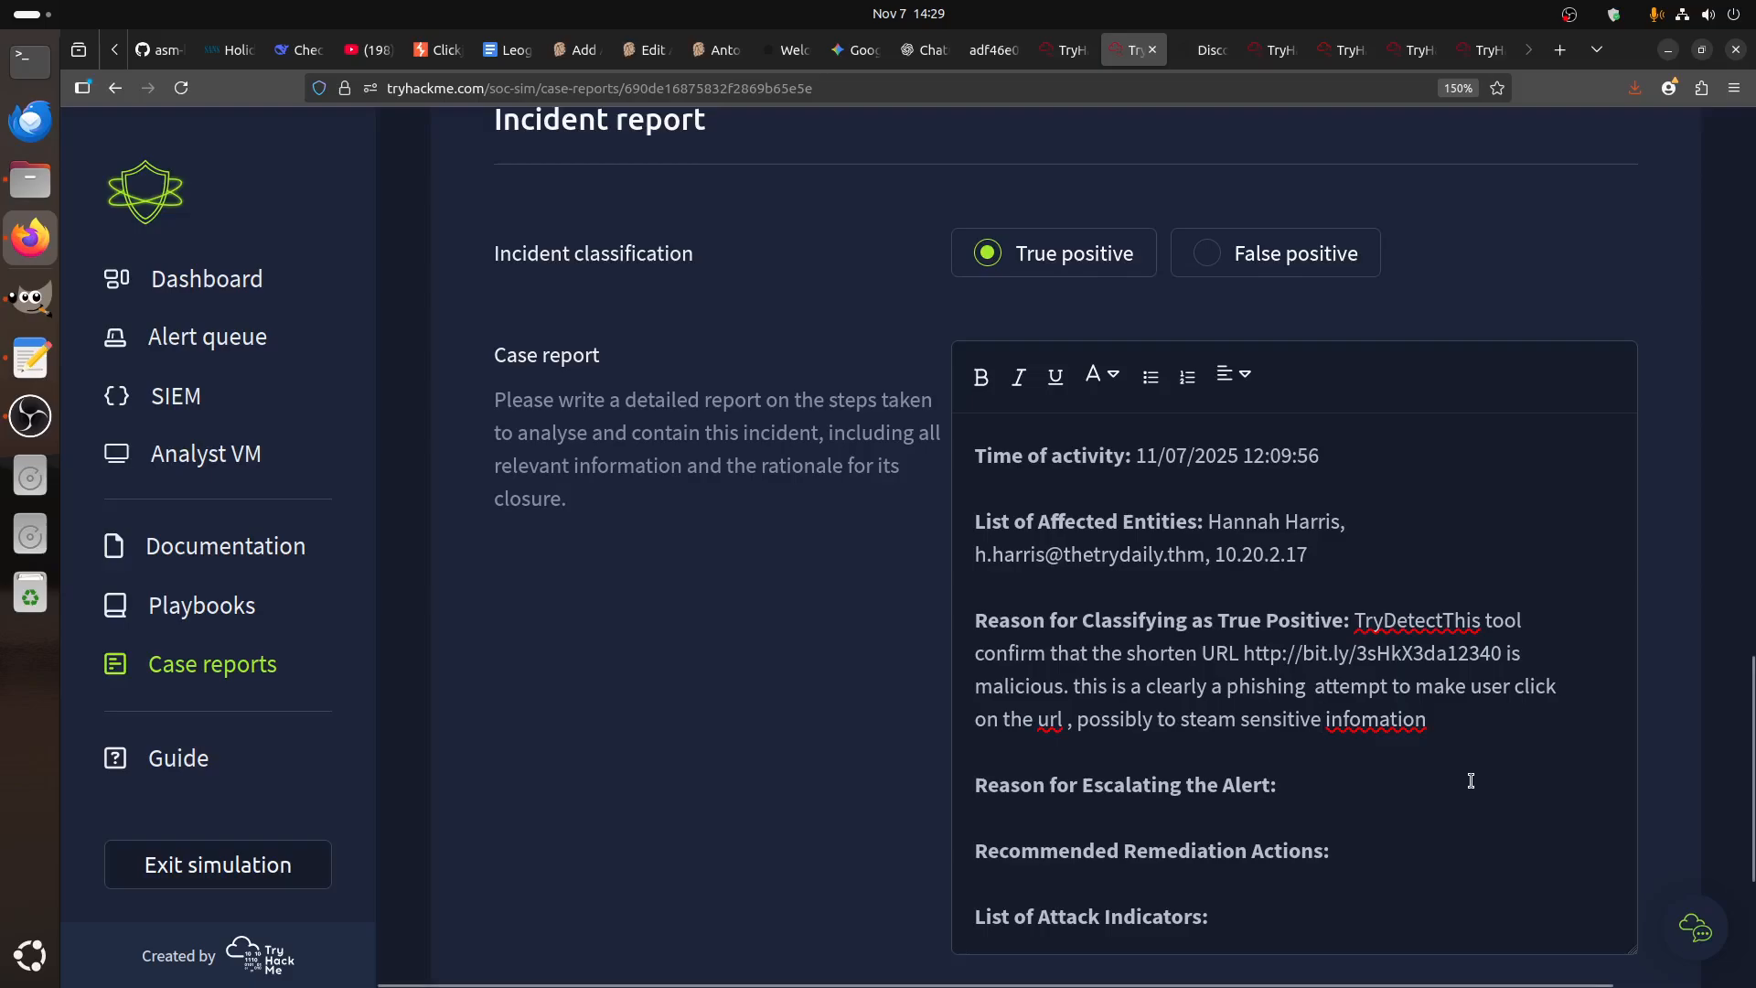
pyautogui.scroll(-1, 1471, 780)
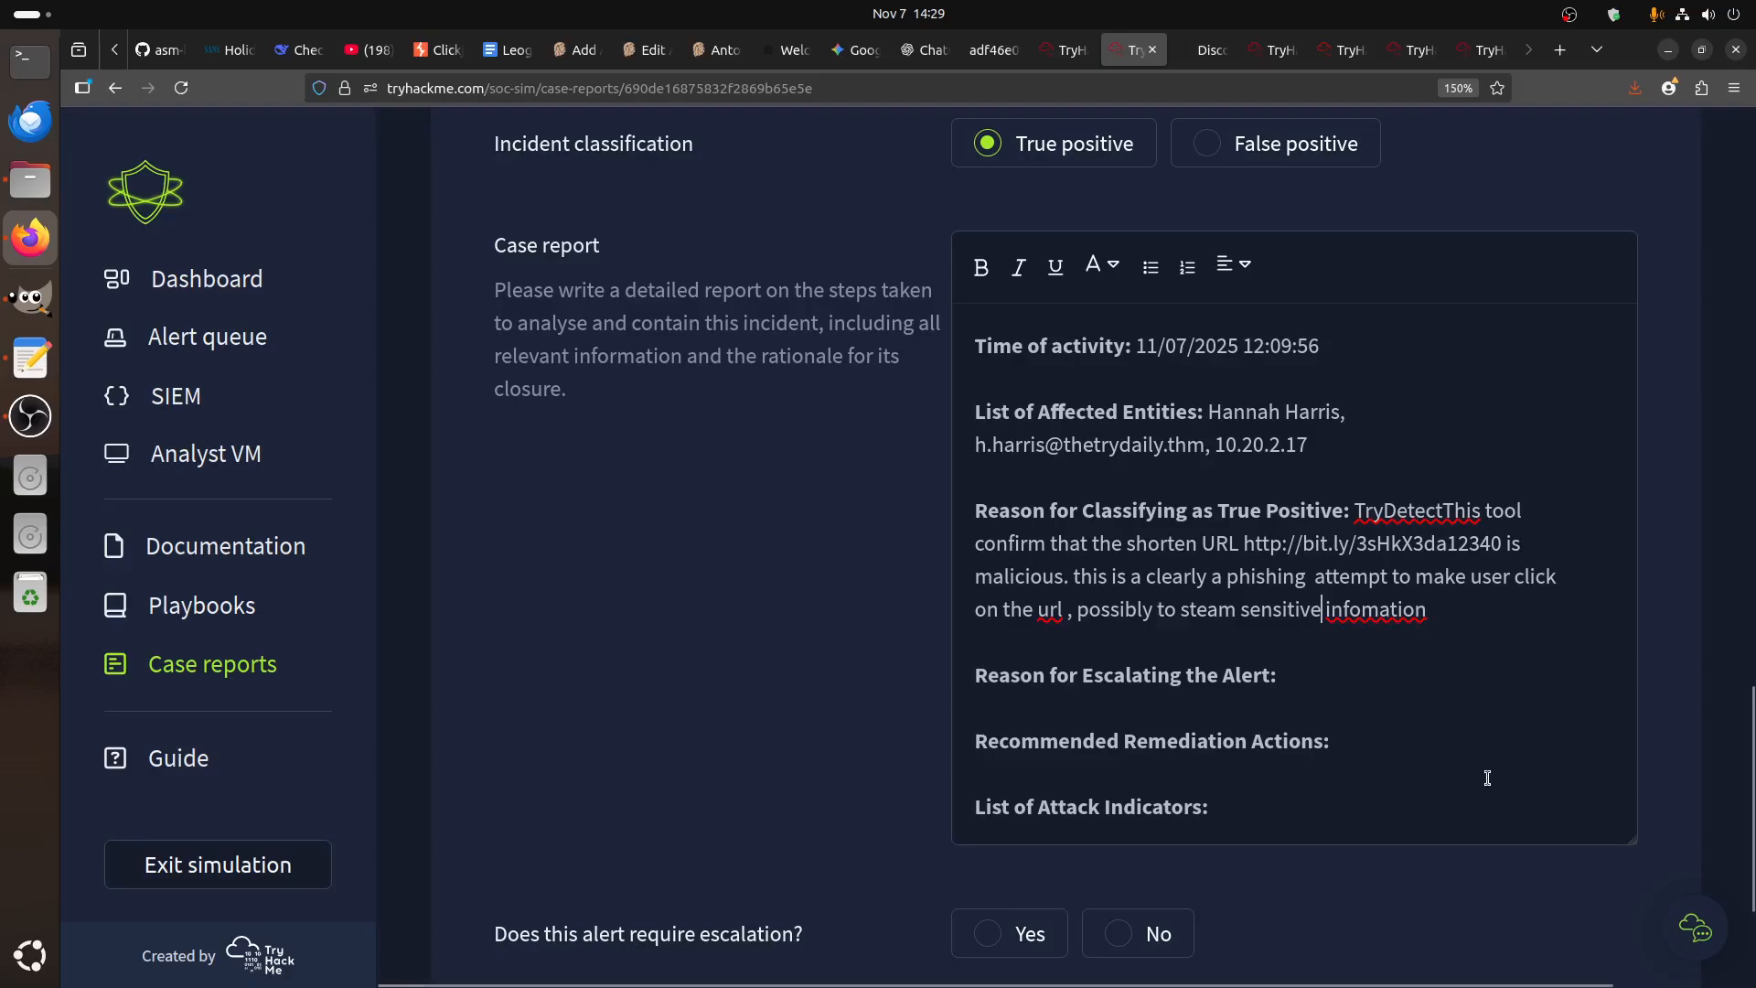
pyautogui.click(1212, 51)
pyautogui.click(1546, 660)
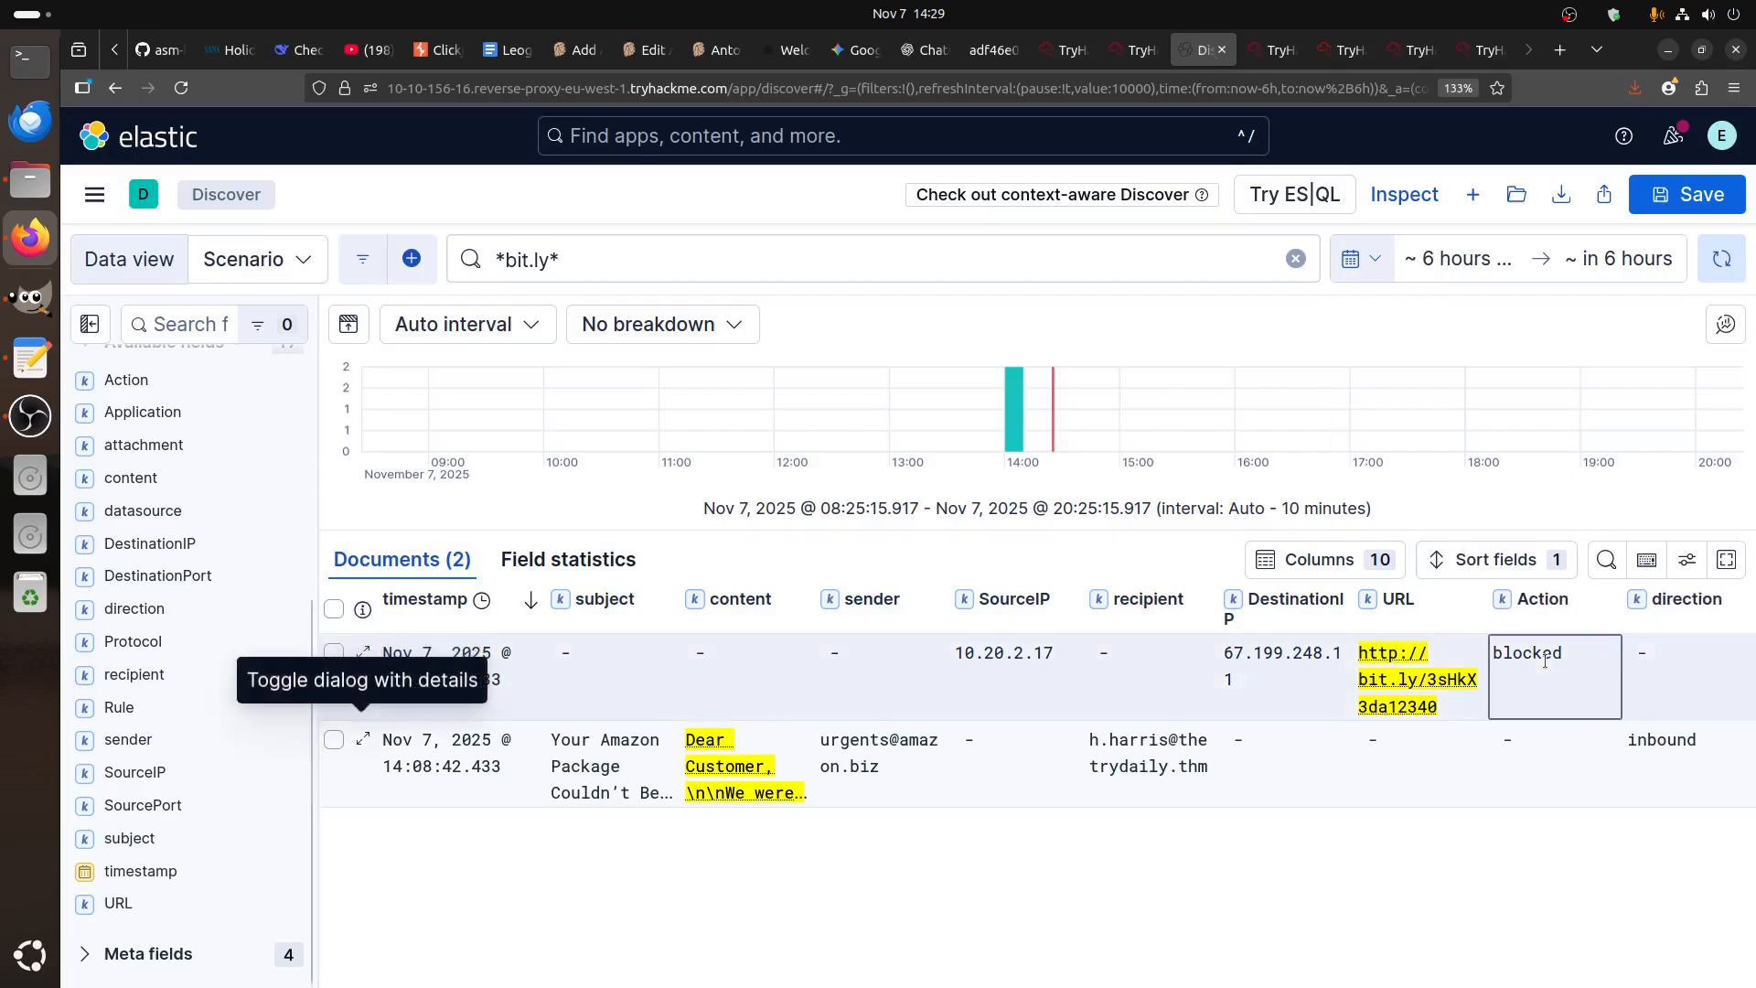
pyautogui.moveTo(721, 792)
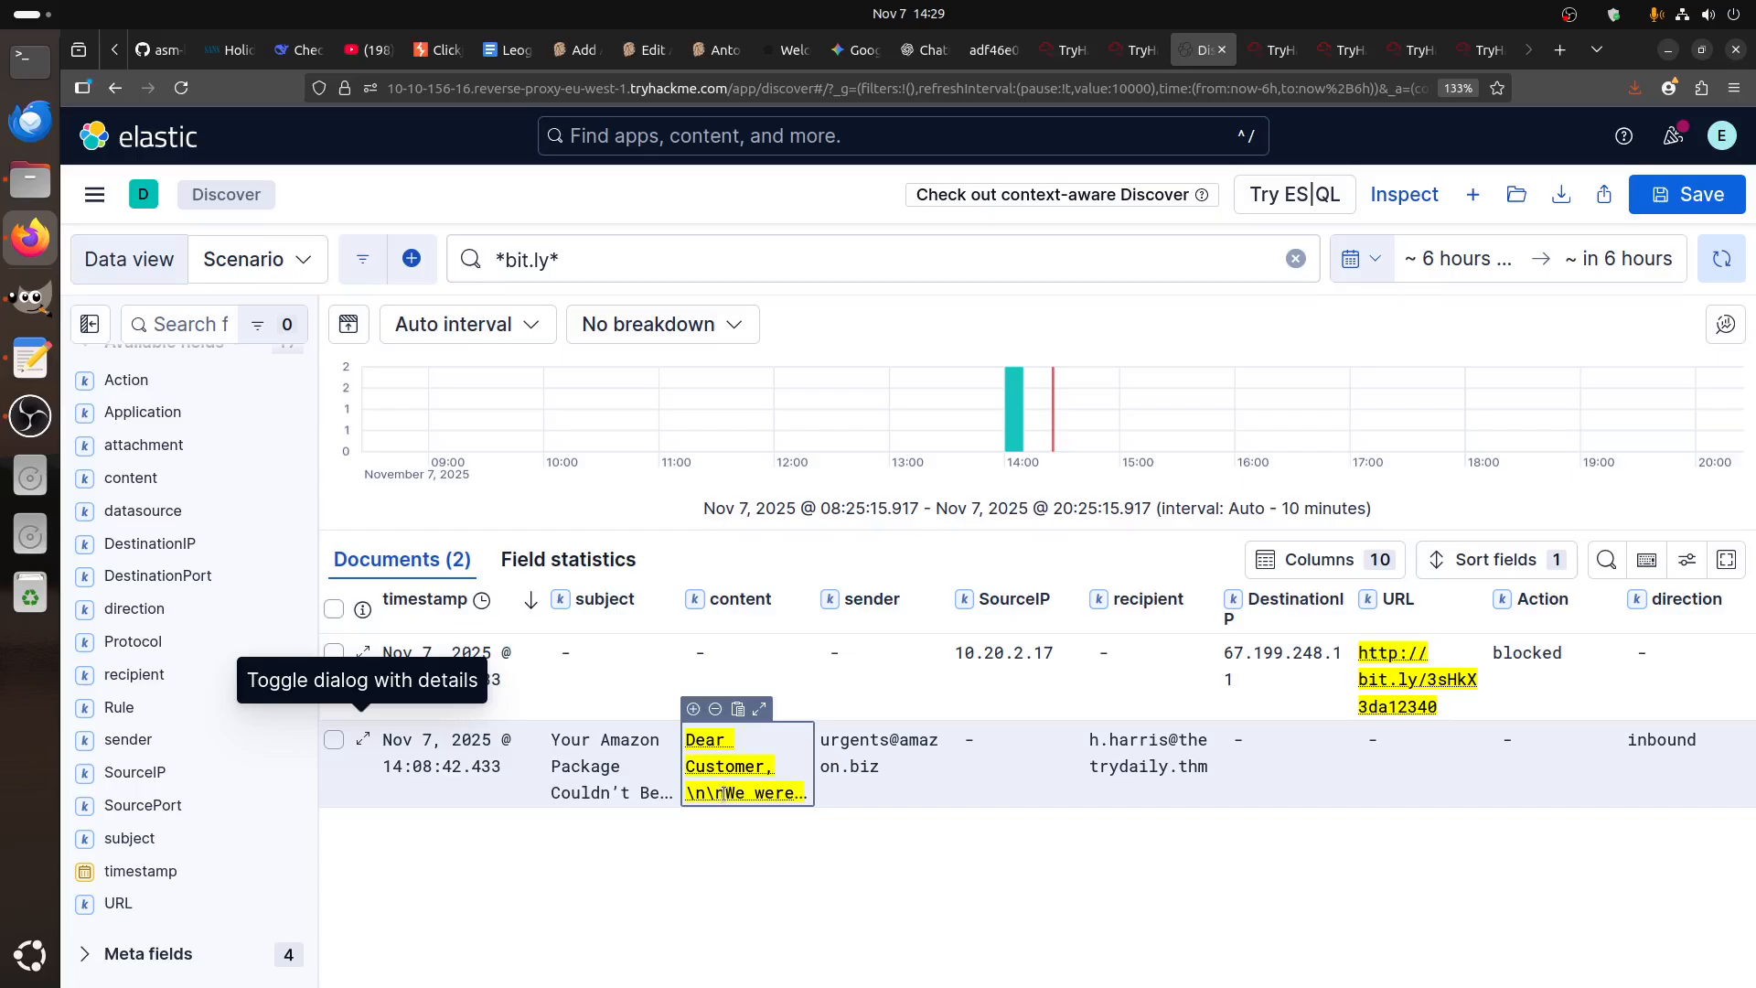
pyautogui.click(1134, 50)
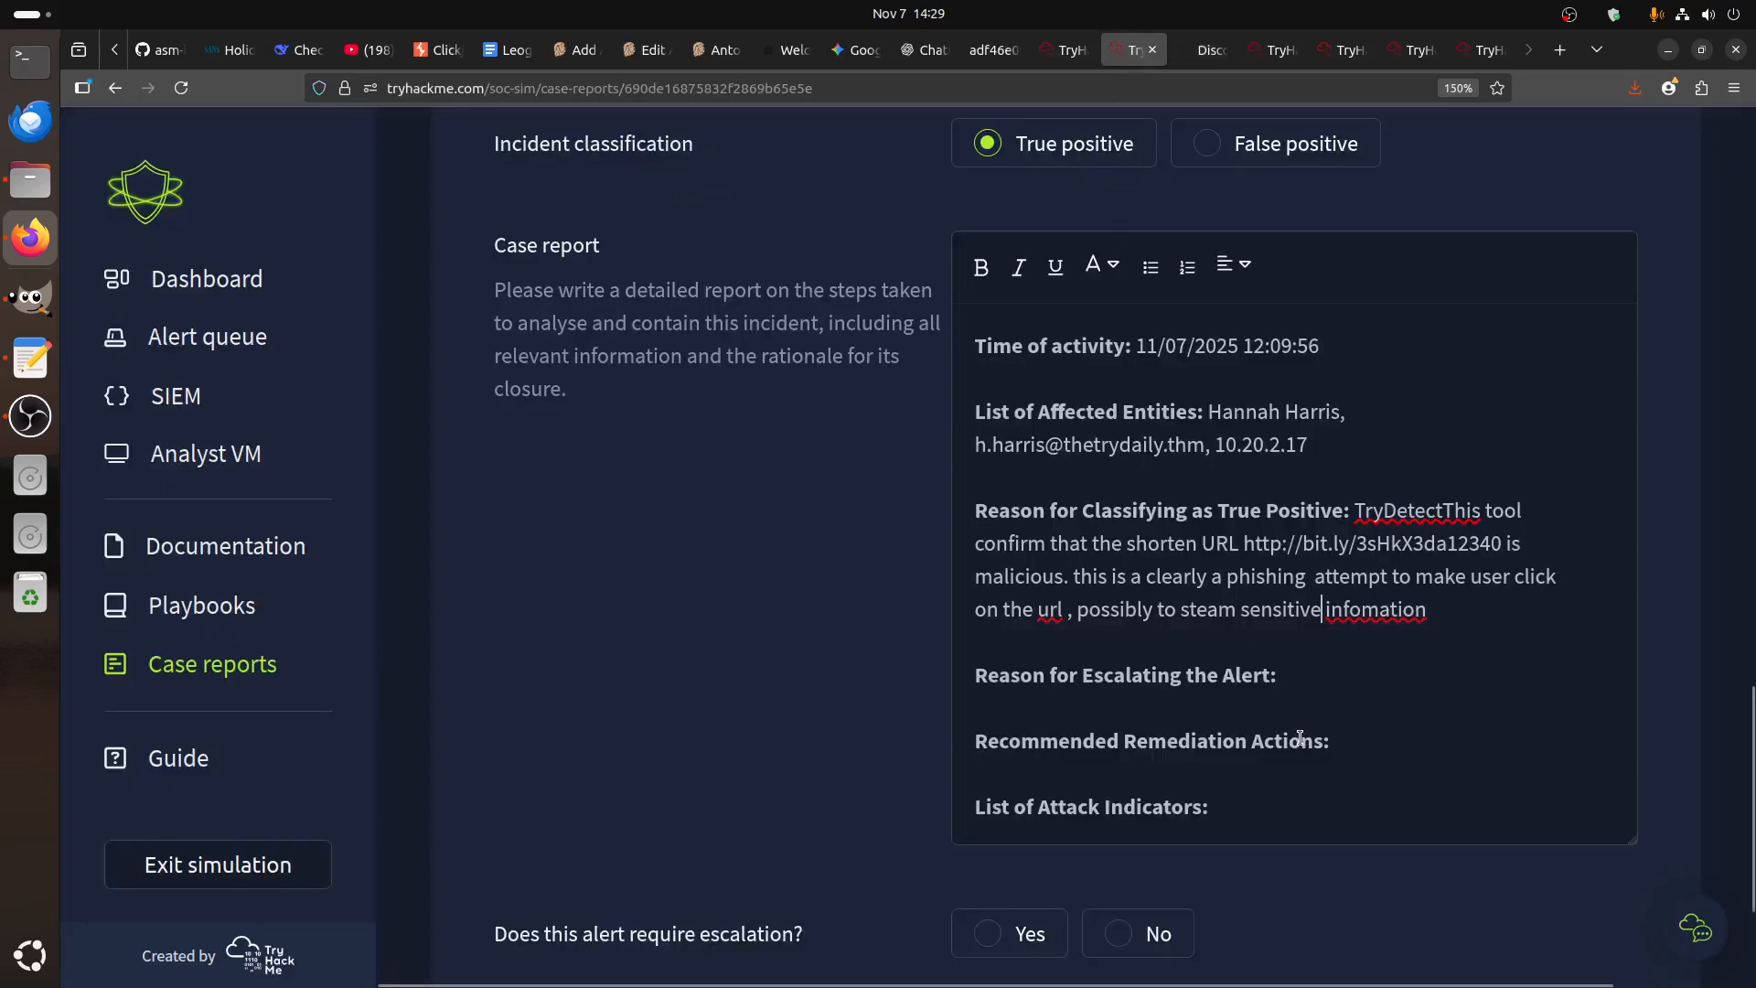
# - Correct the spelling of "information" in the true-positive reason and mark the alert as requiring escalation
pyautogui.rightClick(1409, 610)
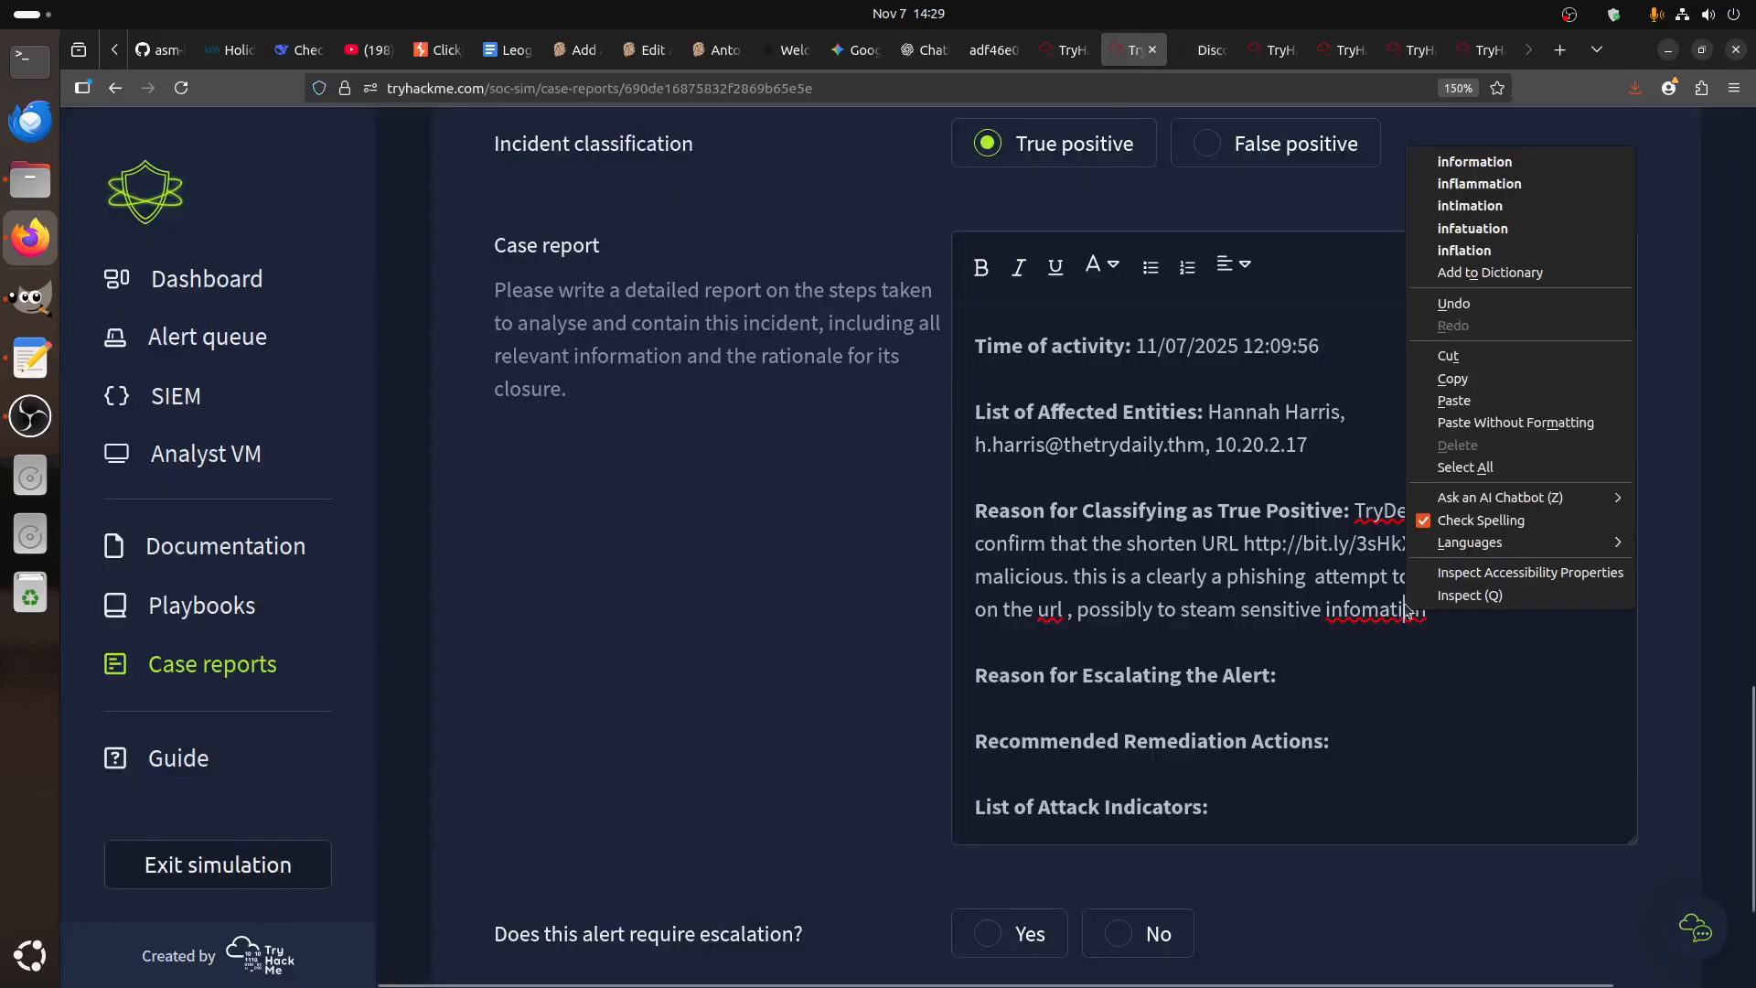
pyautogui.click(1501, 164)
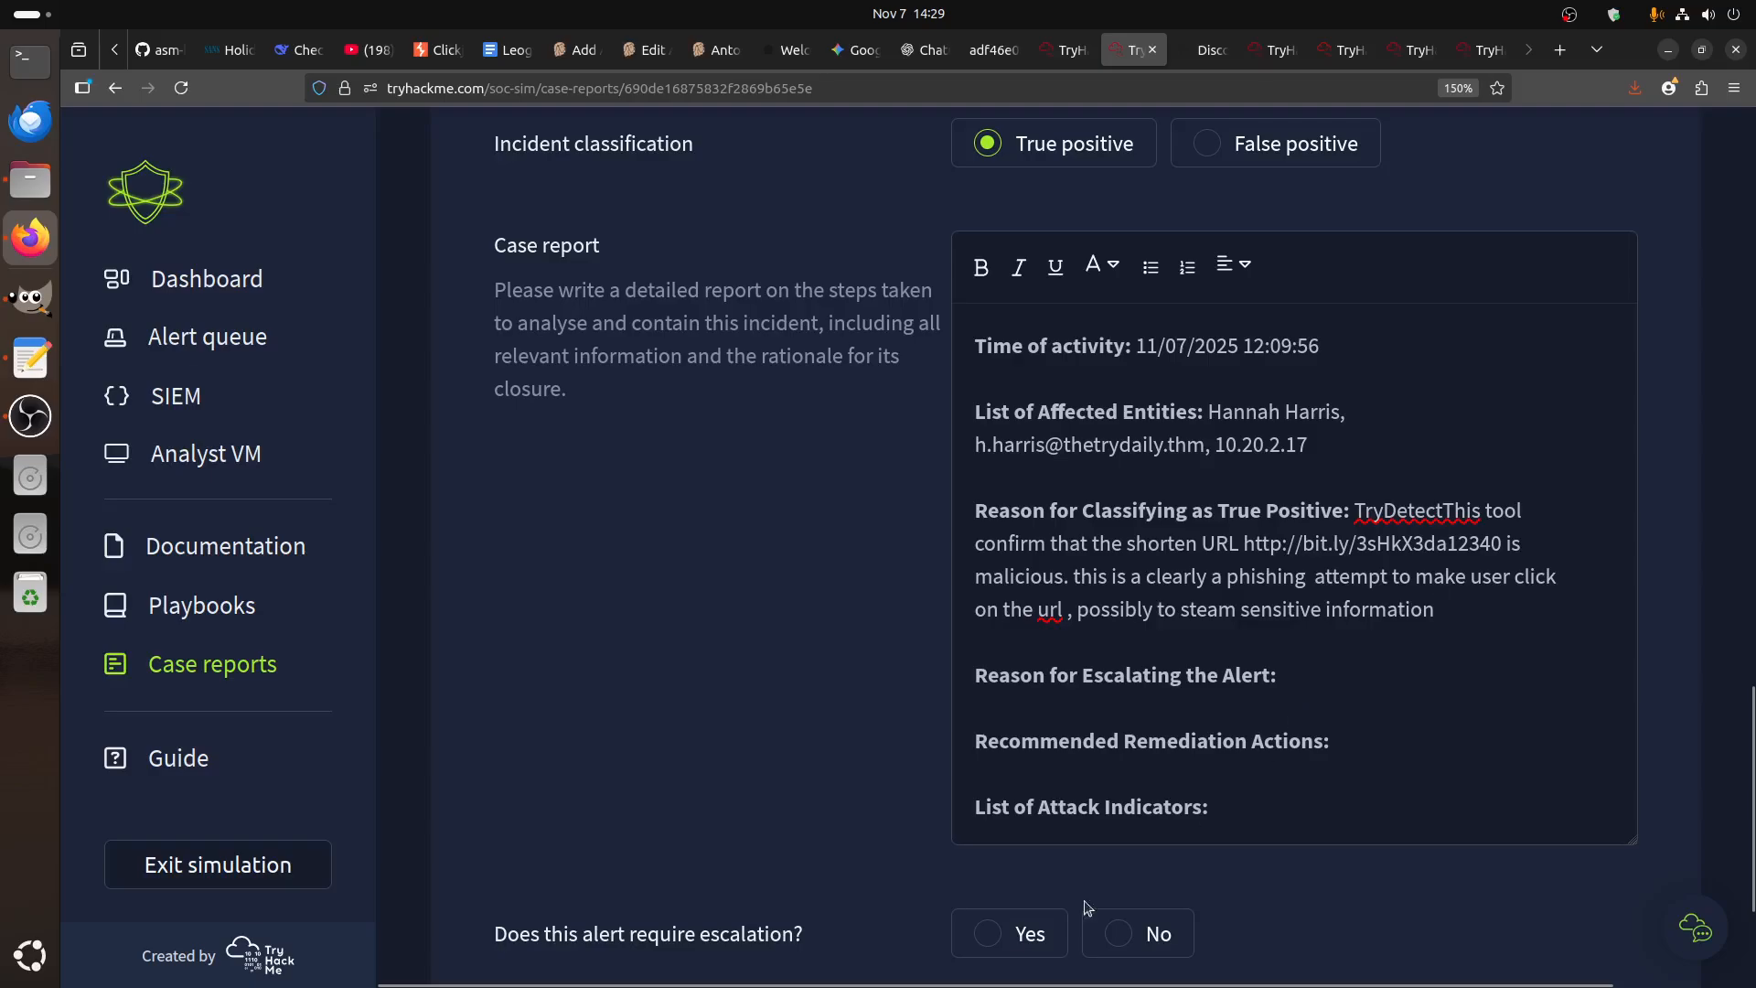
pyautogui.click(1007, 933)
# - Add ". Firewall blocked the connection from the user" to the end of the true-positive reason
pyautogui.write('. Firewal')
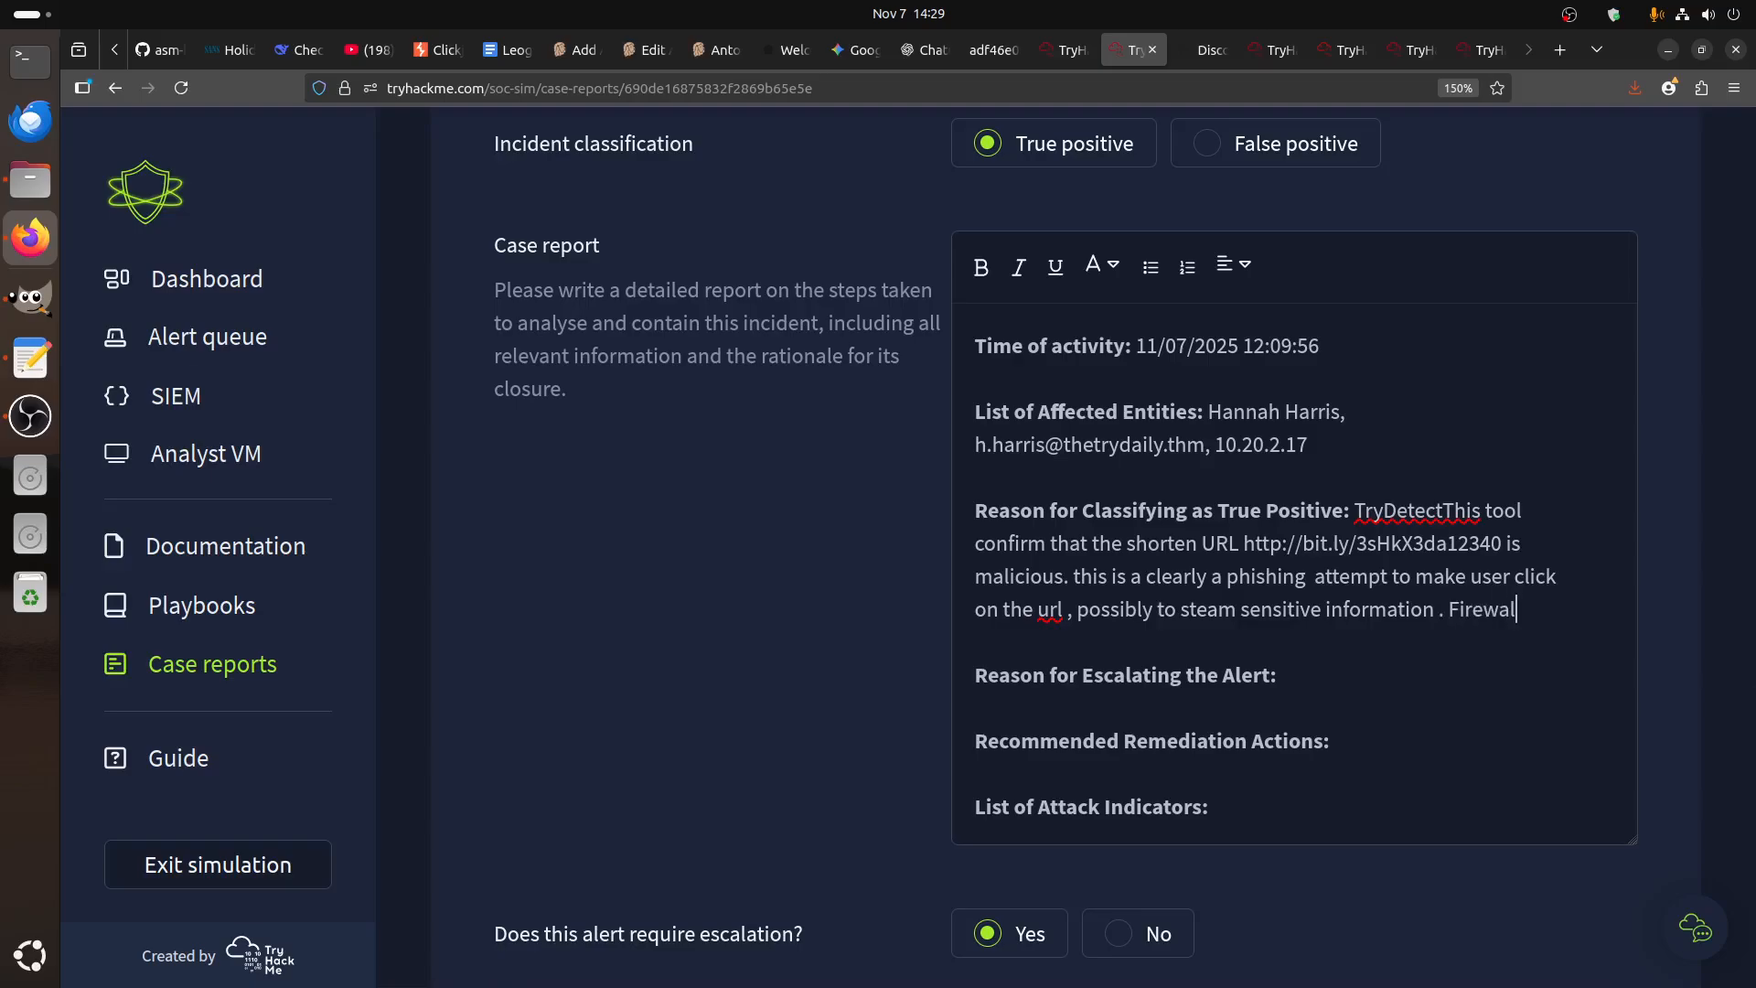
pyautogui.write('l blocked')
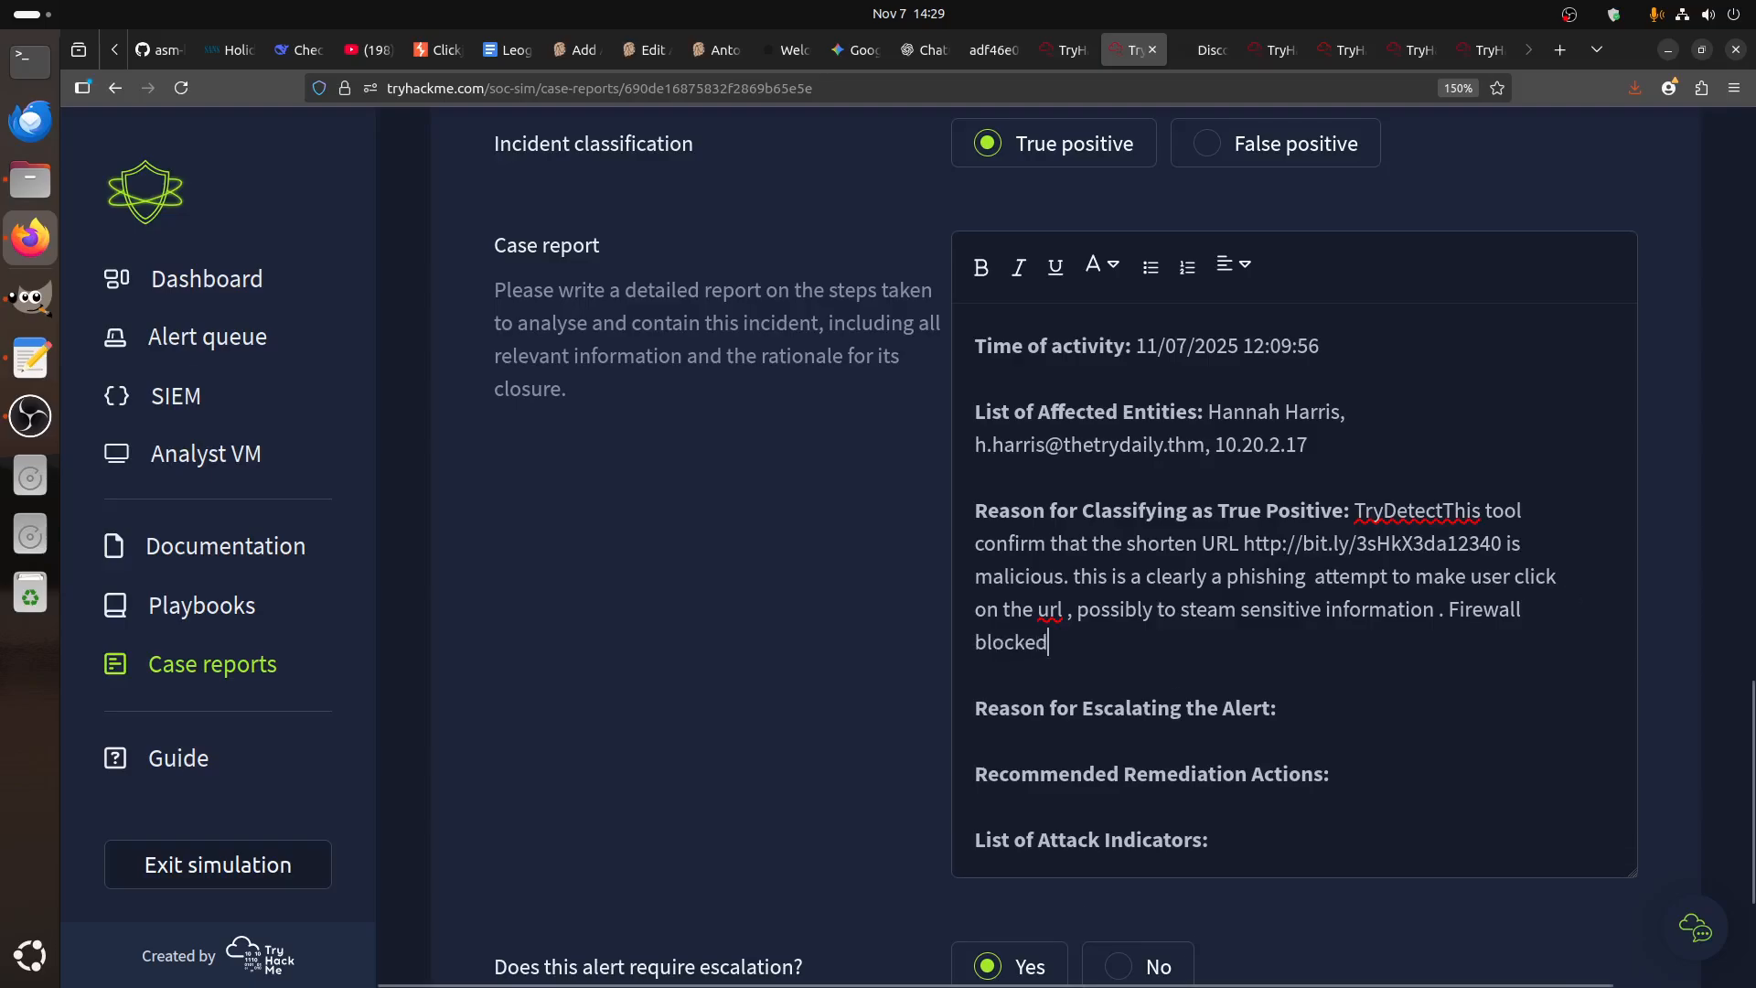
pyautogui.write(' the connecti')
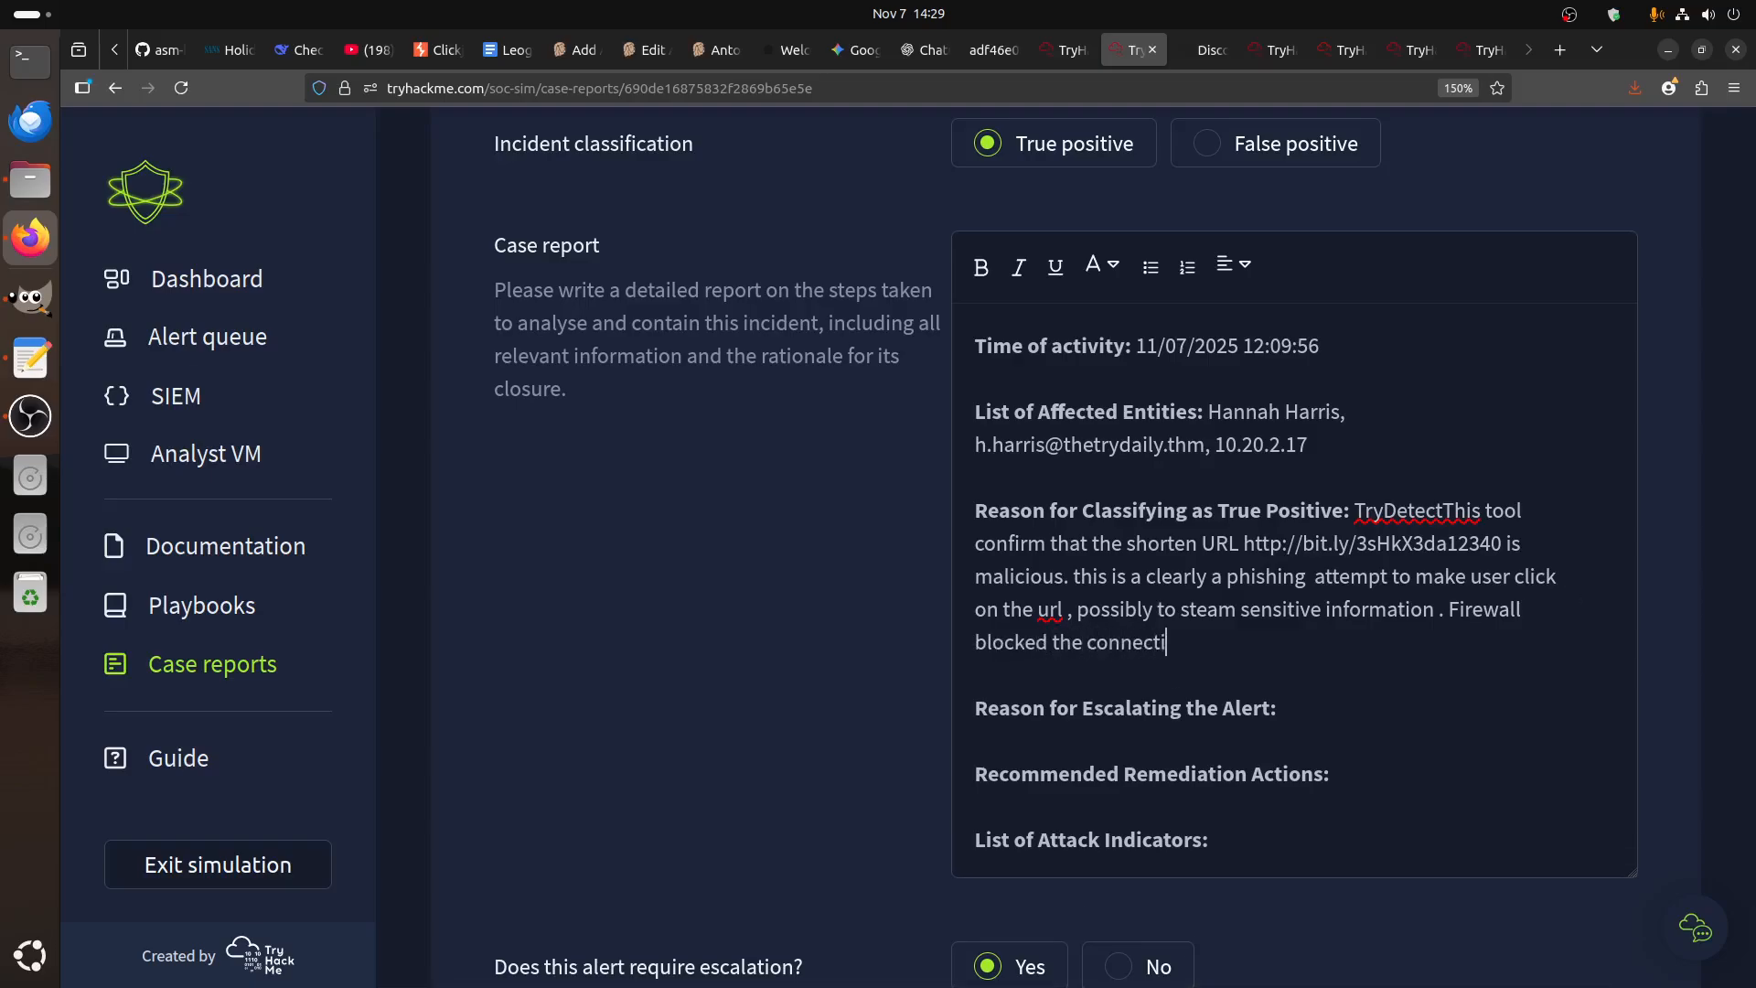
pyautogui.write('on from the user')
pyautogui.press('BackSpace')
pyautogui.press('BackSpace')
pyautogui.press('BackSpace')
pyautogui.press('BackSpace')
pyautogui.write('user')
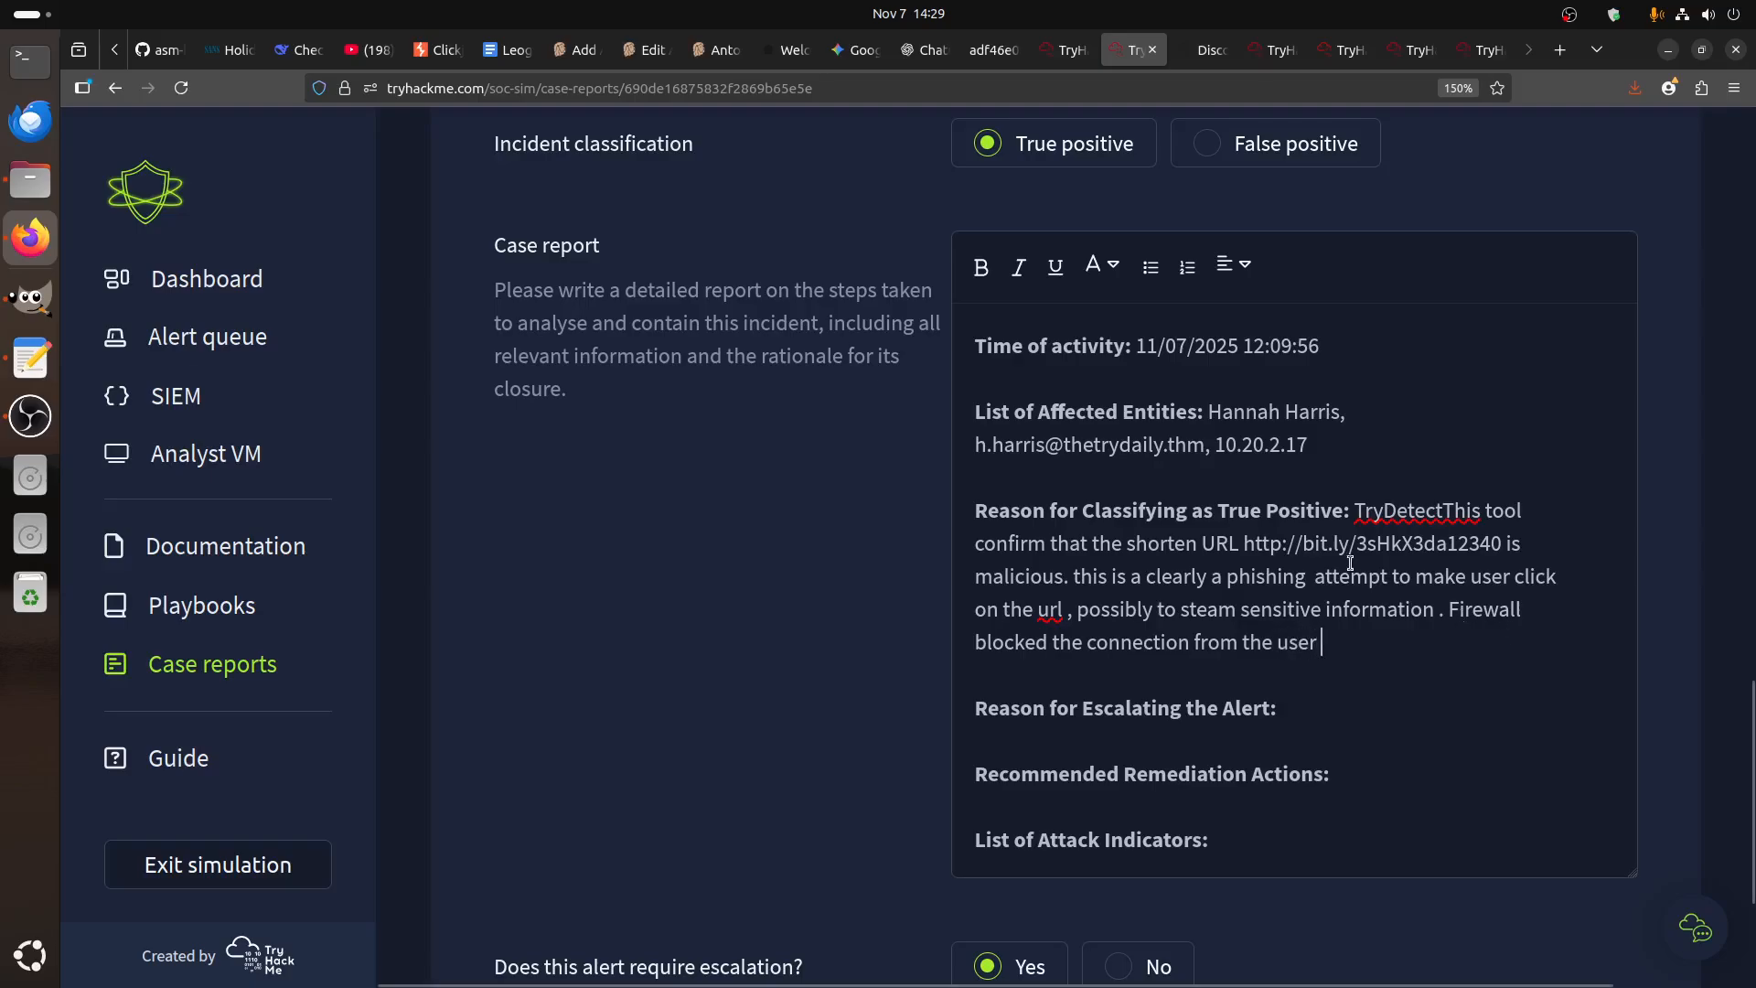
# - Copy the affected user's full name from the entities list to the end of the true-positive reason, followed by "which confirm that"
pyautogui.moveTo(1336, 415); pyautogui.dragTo(1213, 410)
pyautogui.hotkey('ctrl', 'c')
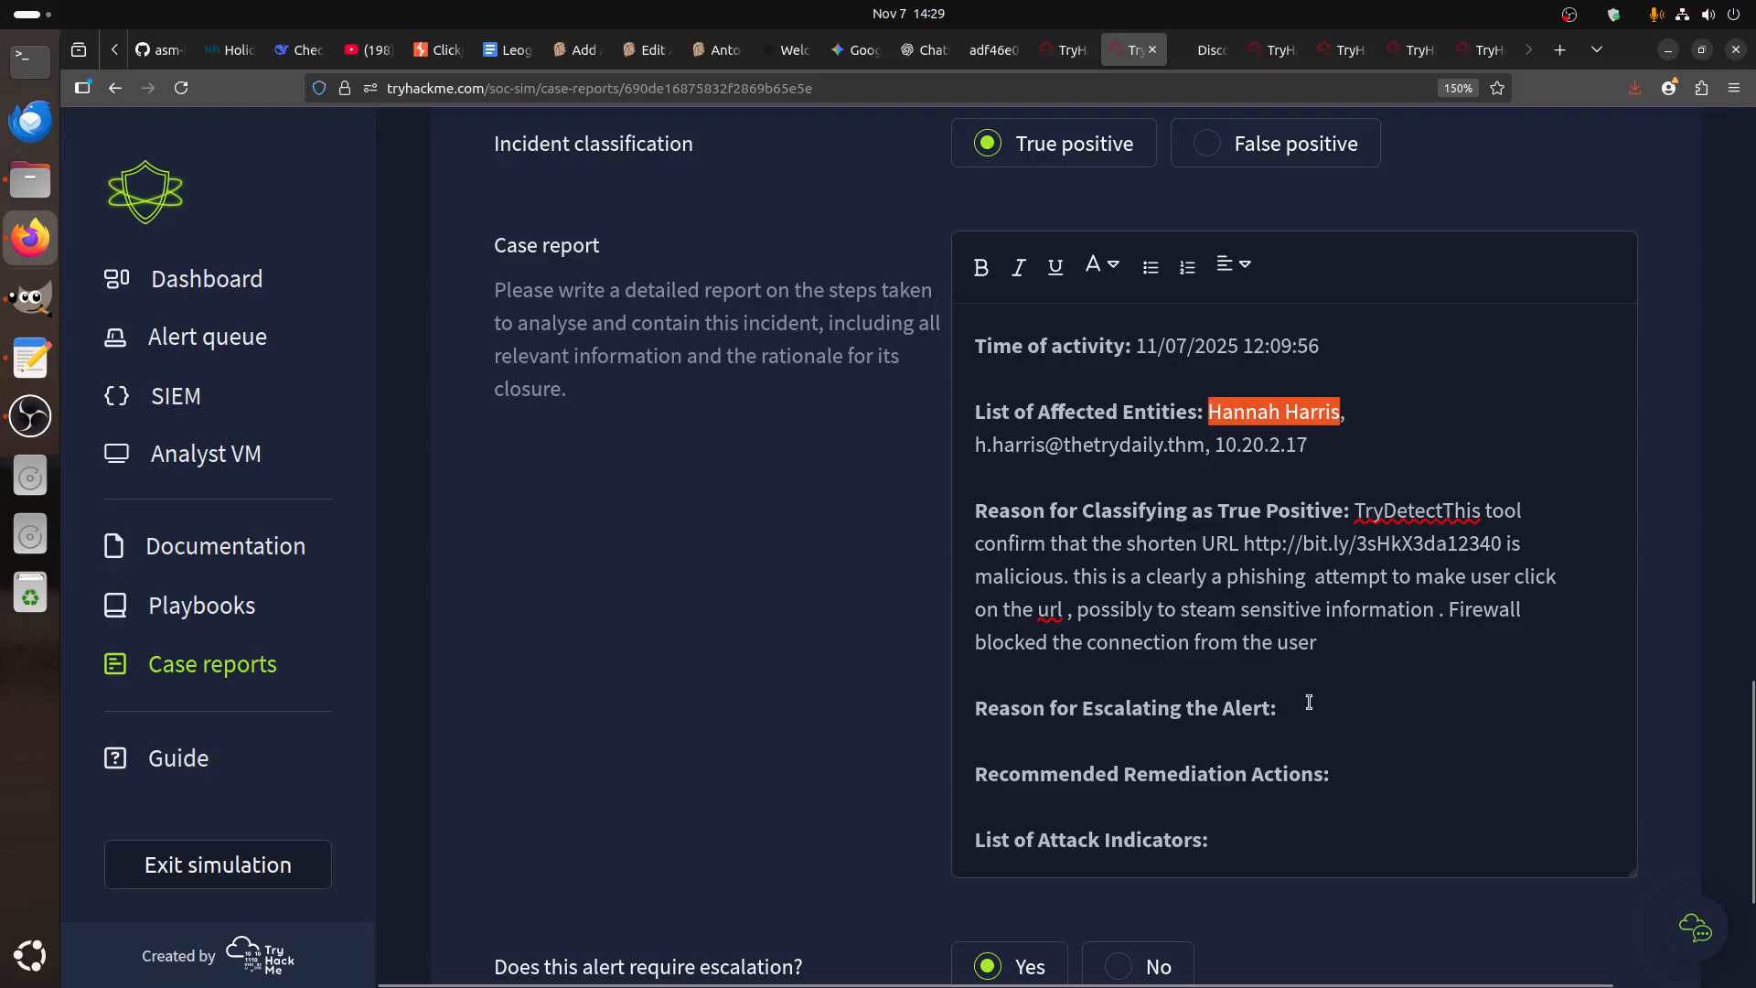
pyautogui.click(1366, 640)
pyautogui.hotkey('ctrl', 'v')
pyautogui.write('which conf')
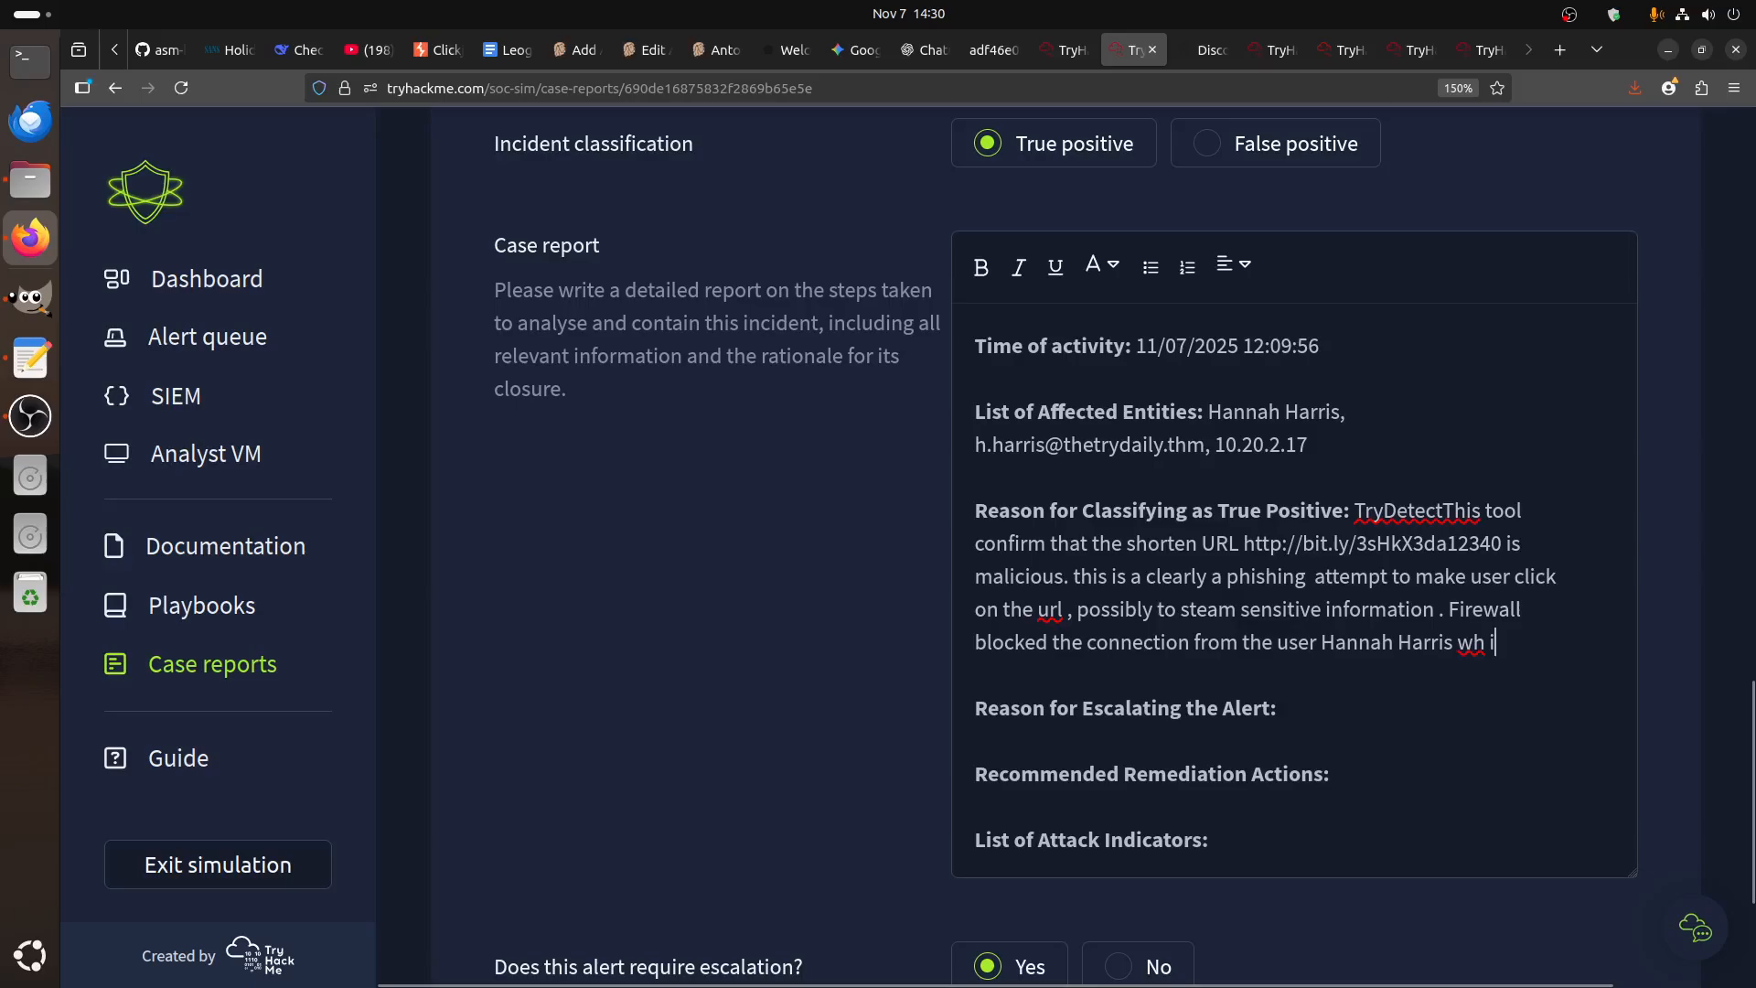
pyautogui.write('irm that')
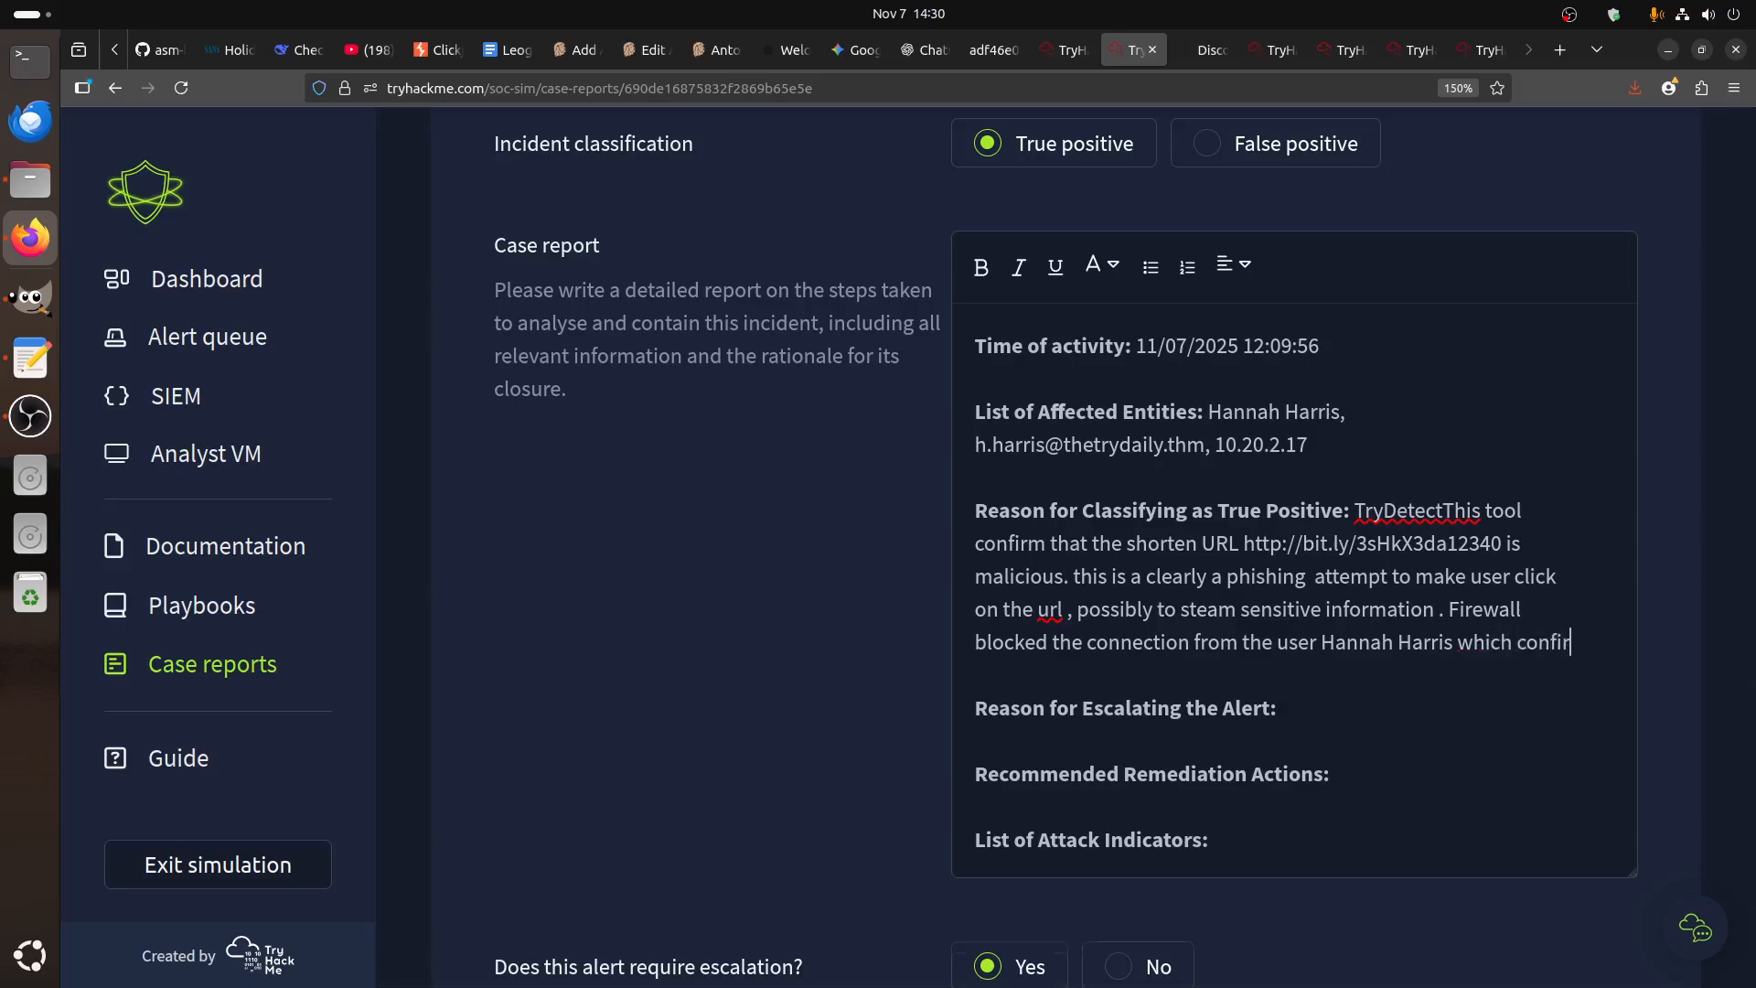
# - Finish the true-positive reason with the affected user's name and "did indeed click on the malicious url"
pyautogui.hotkey('ctrl', 'v')
pyautogui.write('di')
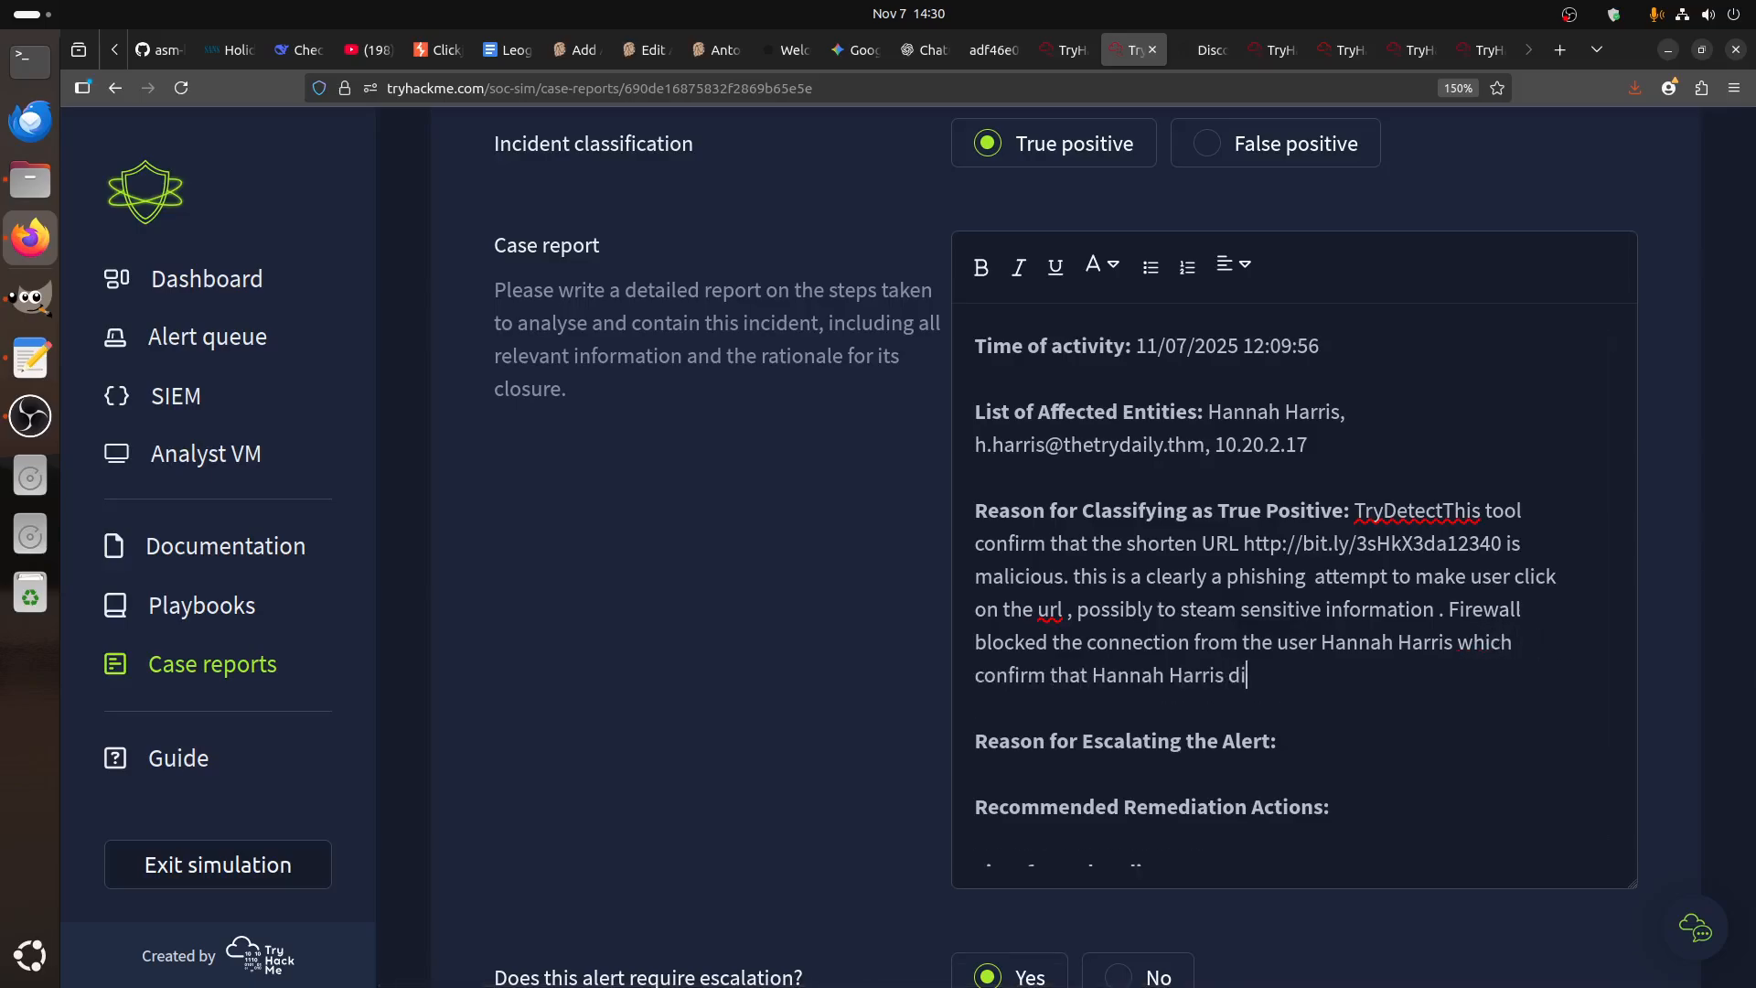
pyautogui.write('d indeed click on the ma')
pyautogui.write('lious')
pyautogui.press('BackSpace')
pyautogui.press('BackSpace')
pyautogui.write('cious url')
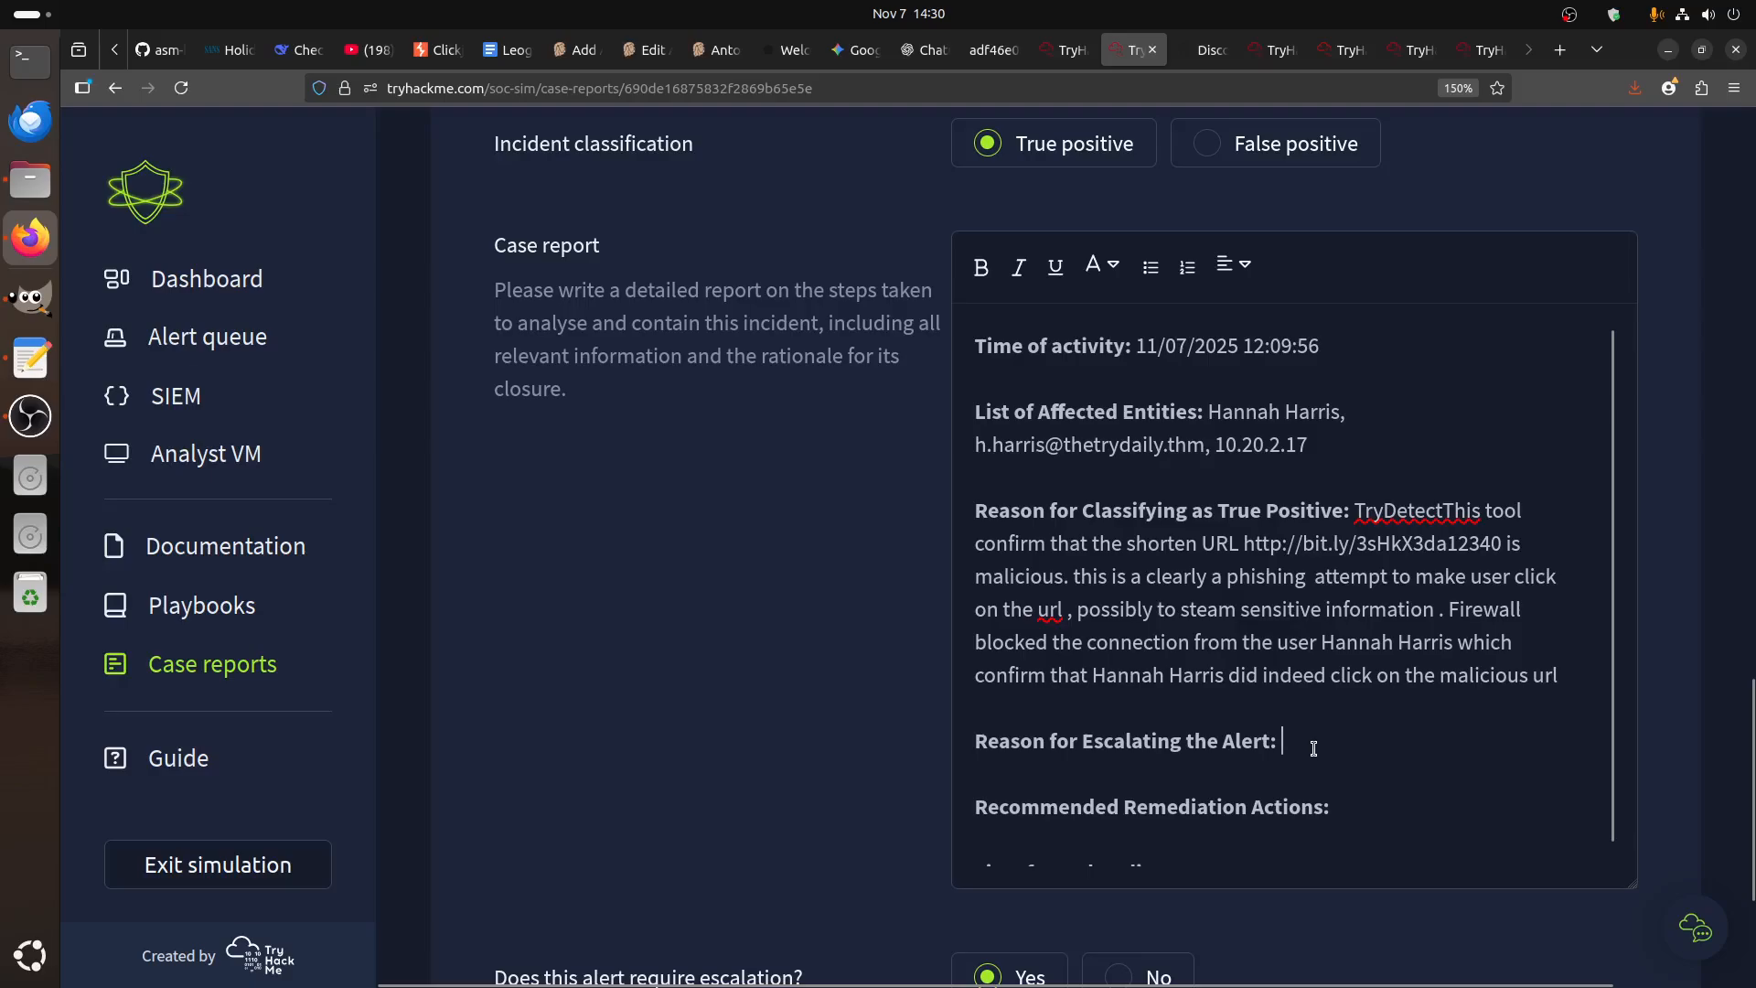
# - Begin the escalation reason with "possible training for the user", the affected user's name and "to"
pyautogui.write('po')
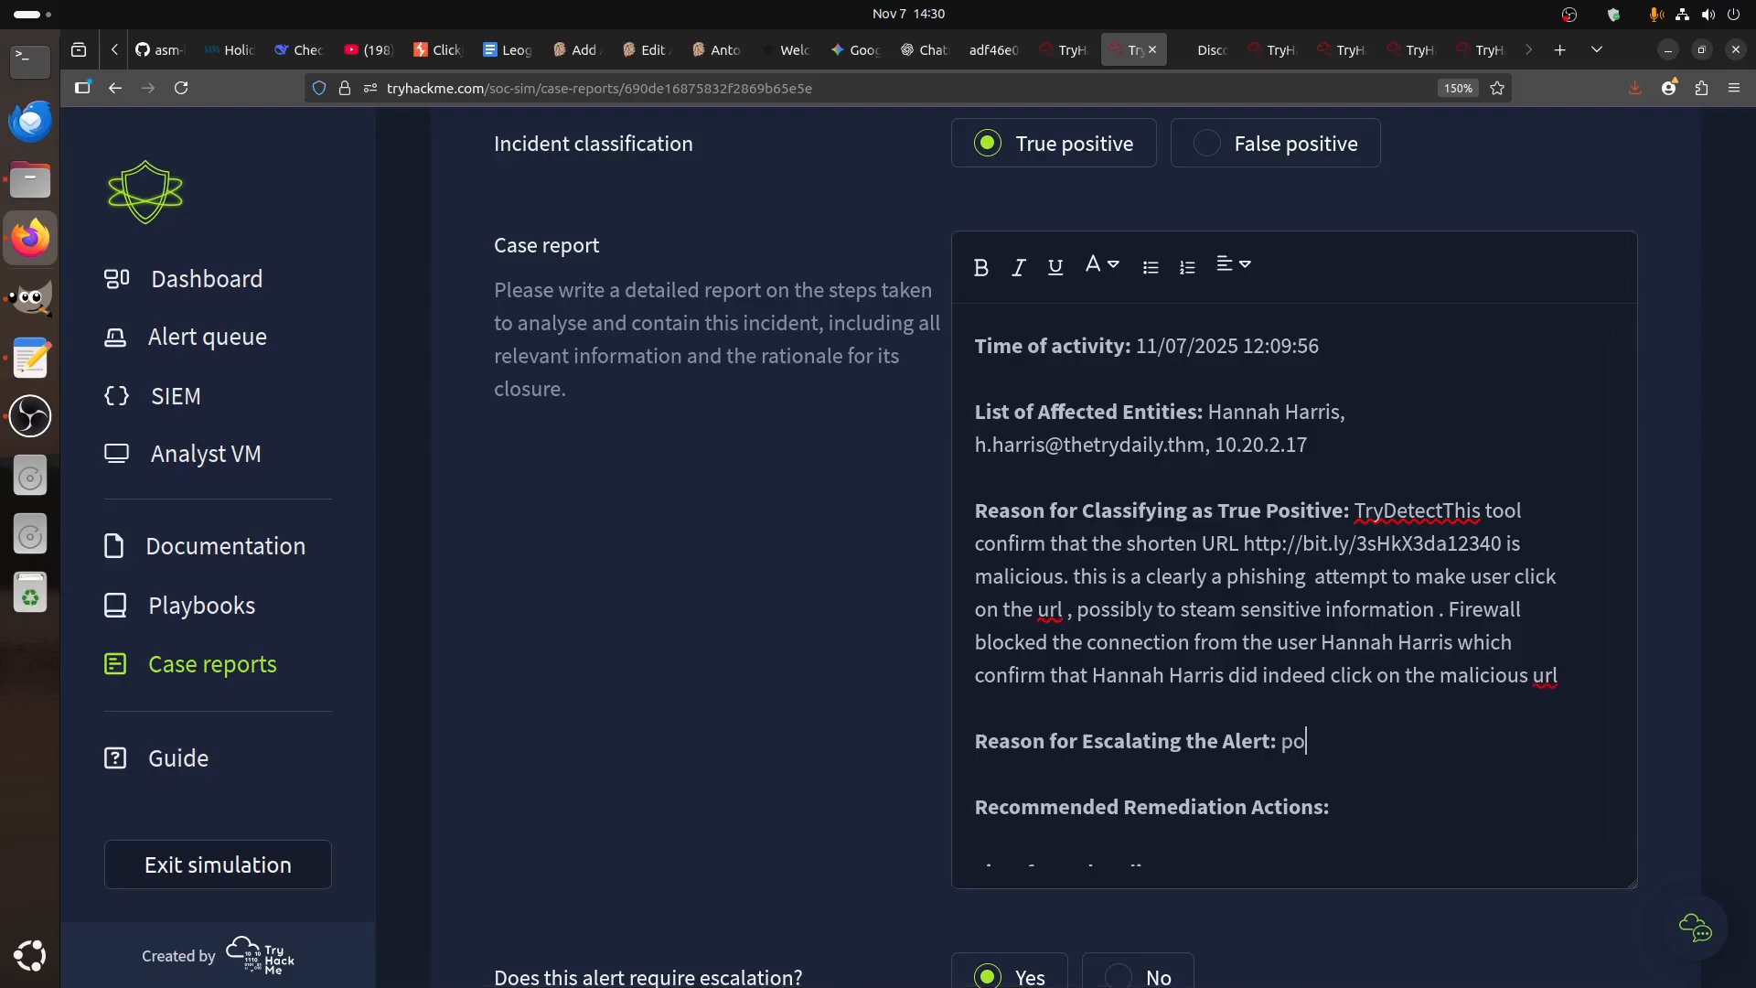
pyautogui.write('ssible training for ')
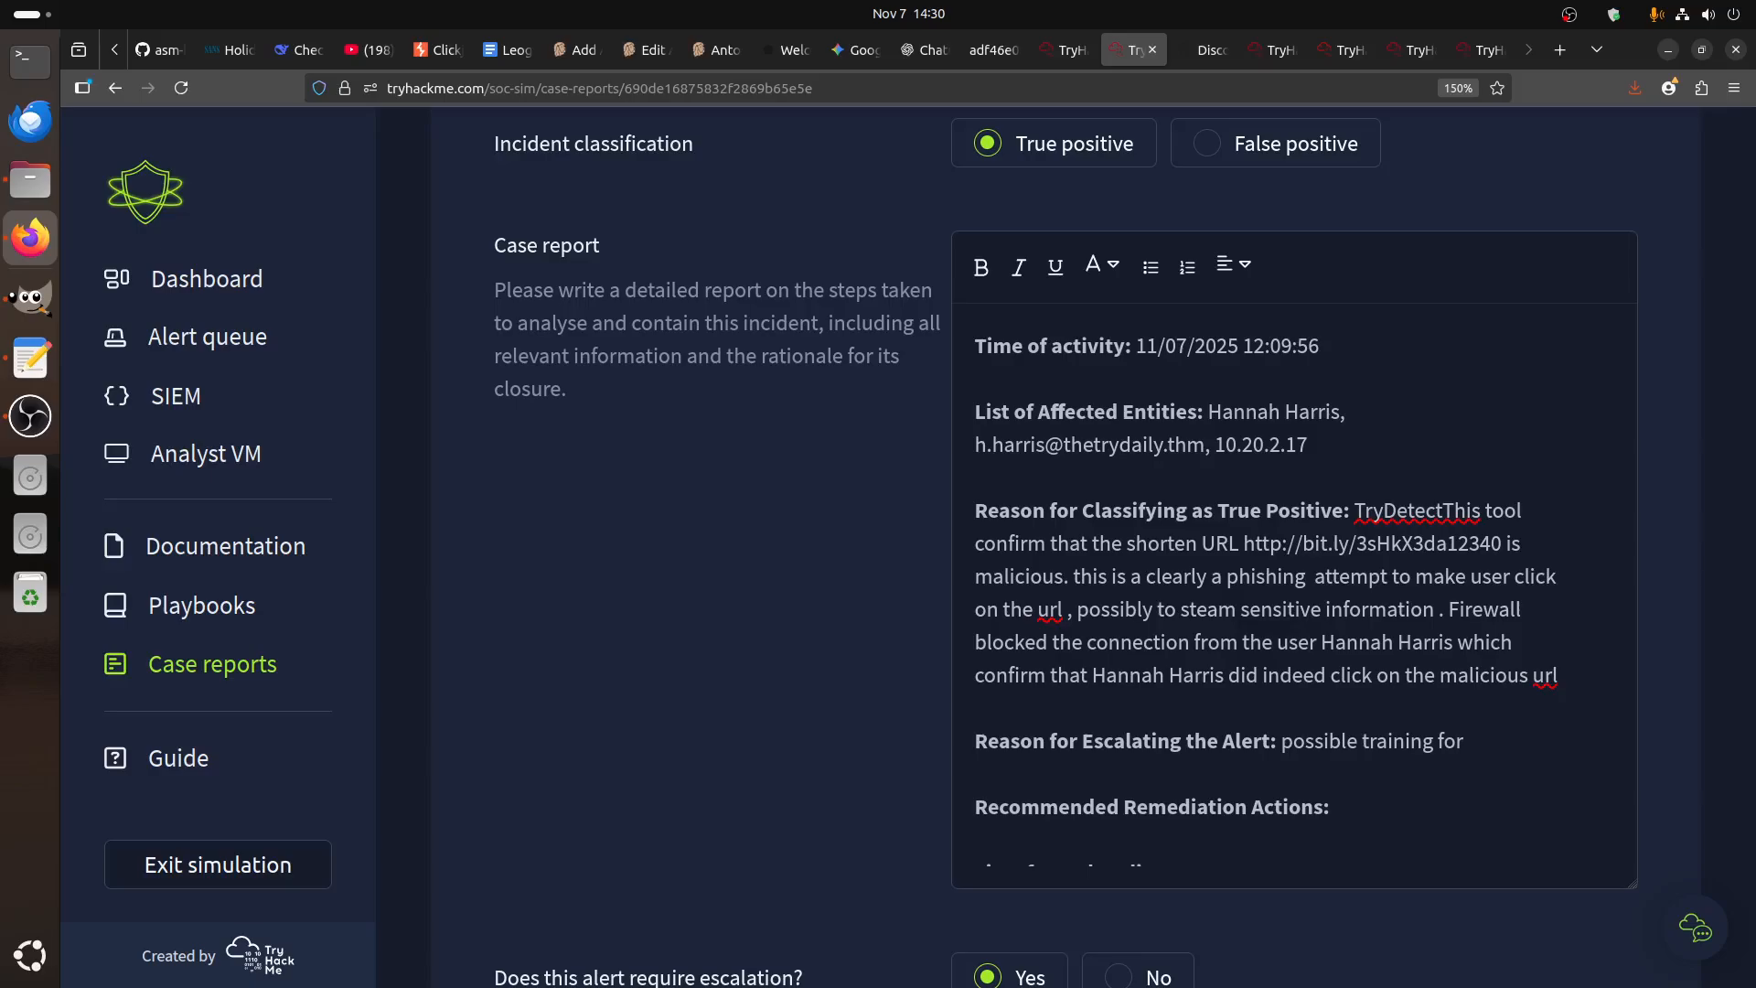
pyautogui.write('the u ser')
pyautogui.press('BackSpace')
pyautogui.press('BackSpace')
pyautogui.press('BackSpace')
pyautogui.press('BackSpace')
pyautogui.write('ser')
pyautogui.hotkey('ctrl', 'v')
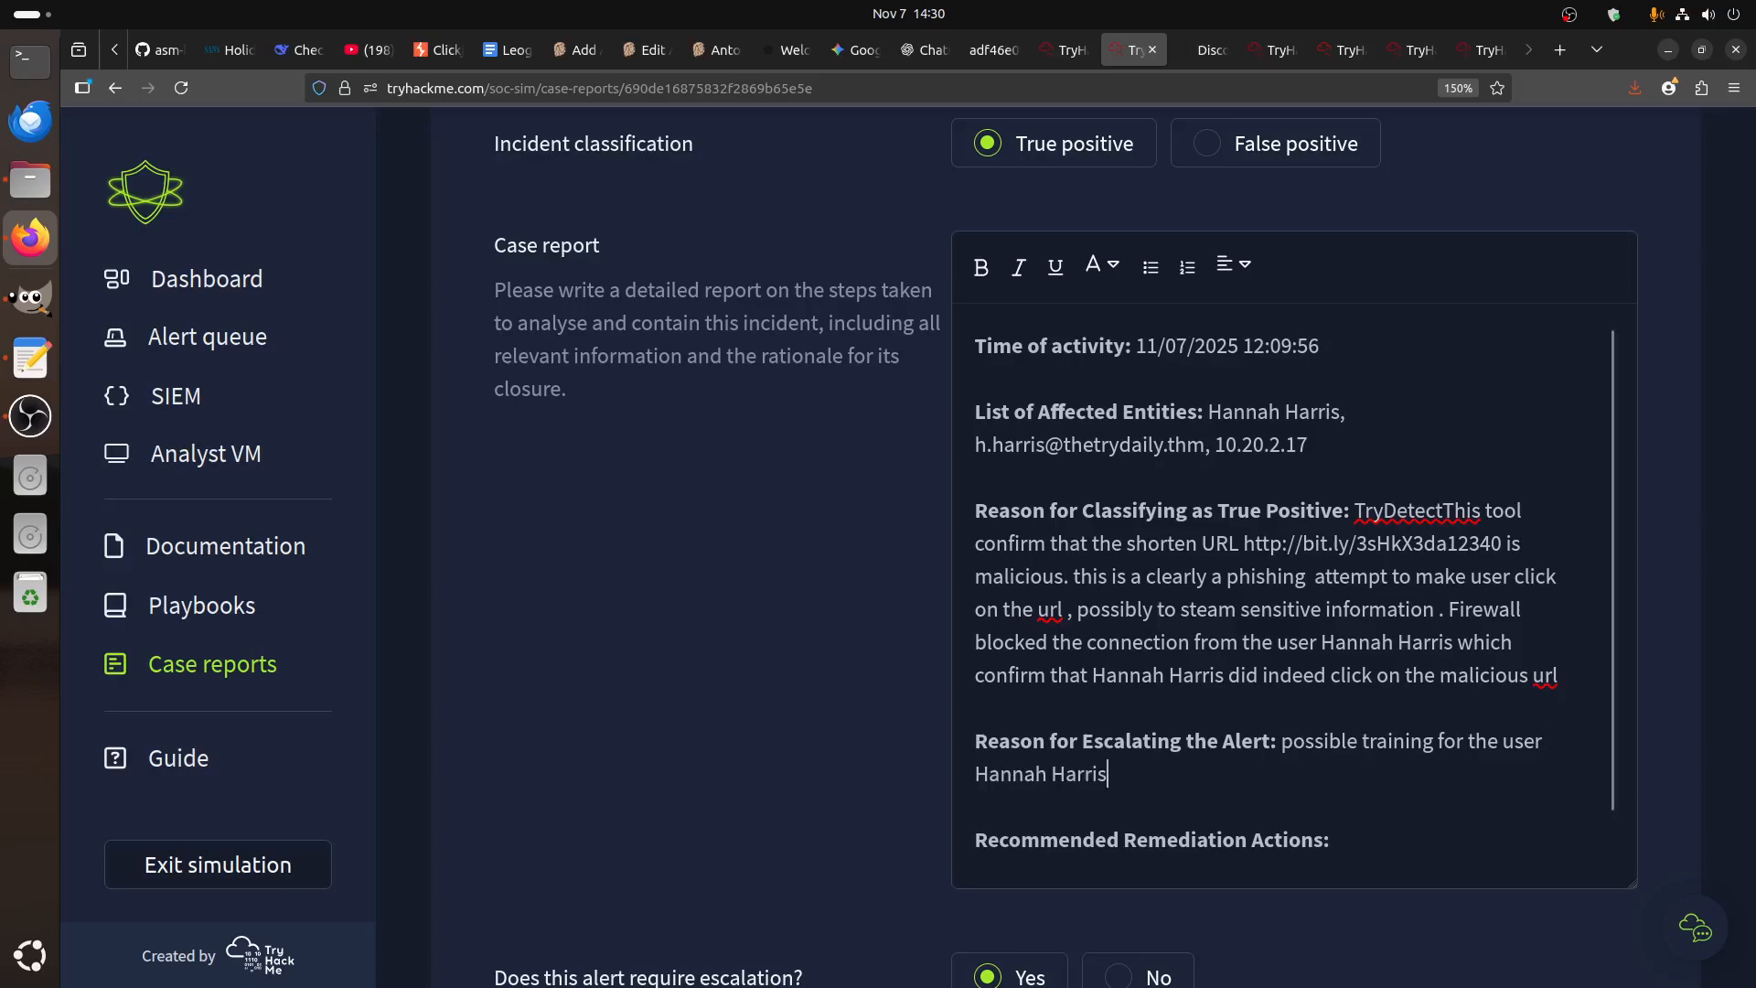
pyautogui.write('to ')
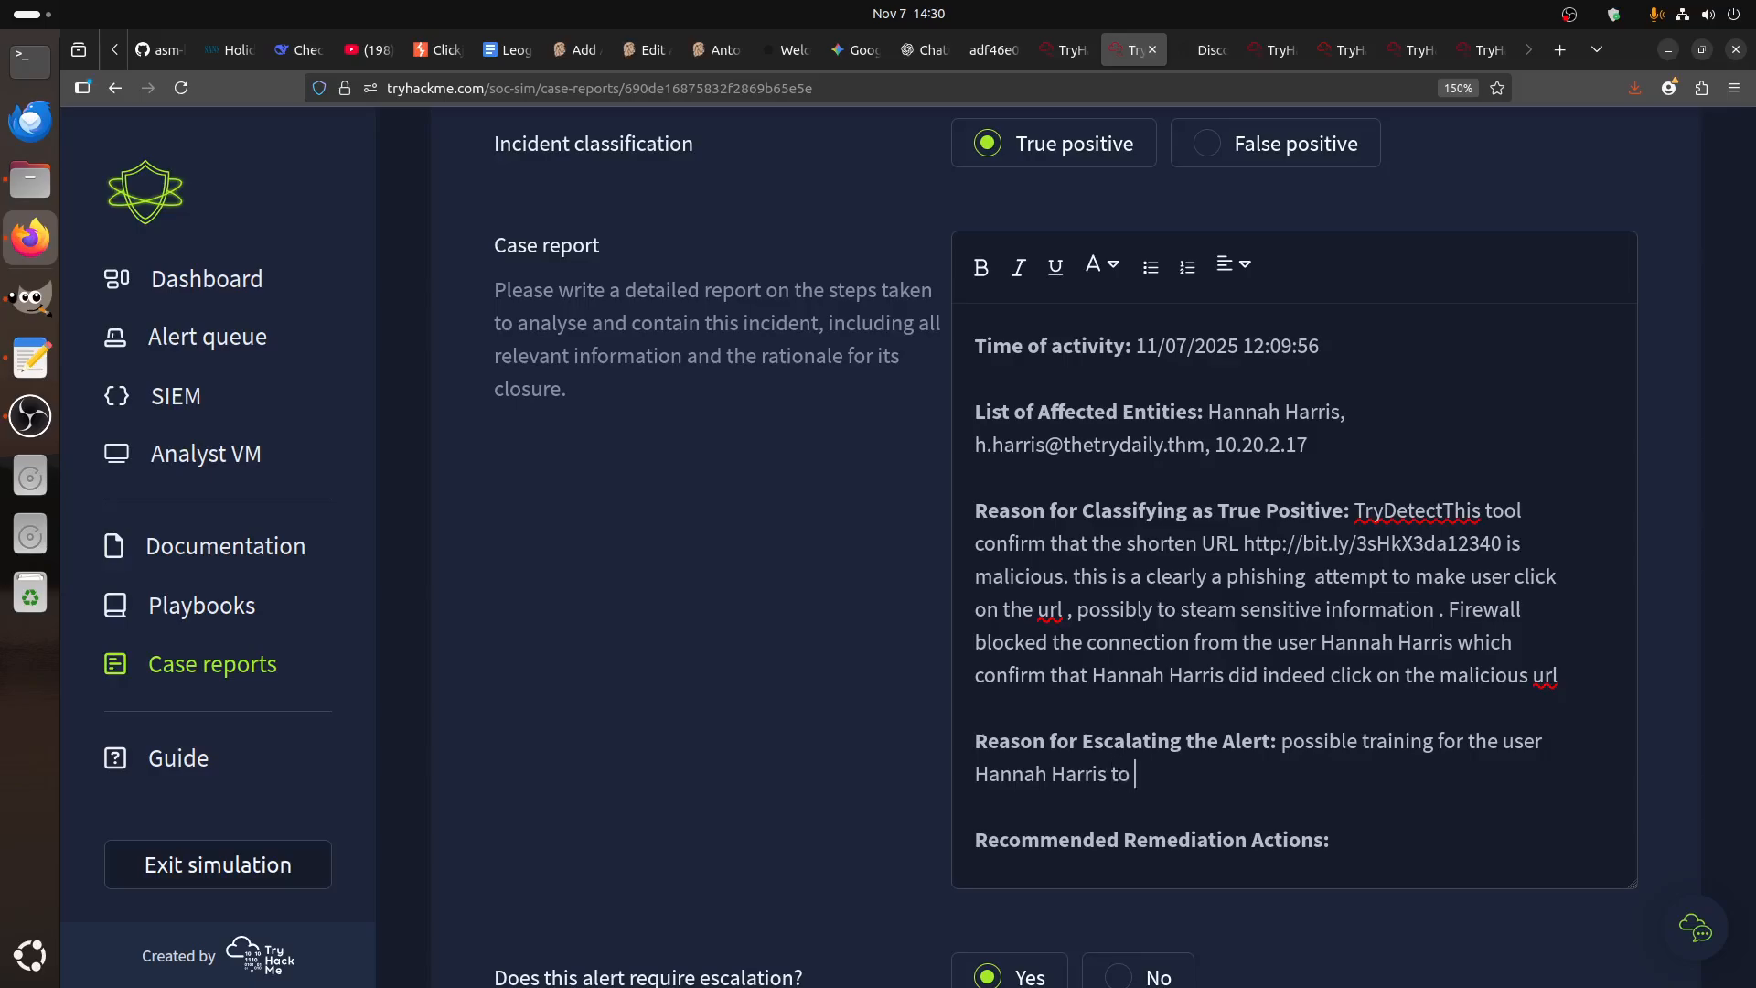
# - Complete the Reason for Escalating the Alert with "me more careful not click on unknown urls."
pyautogui.write('me more carefull not click')
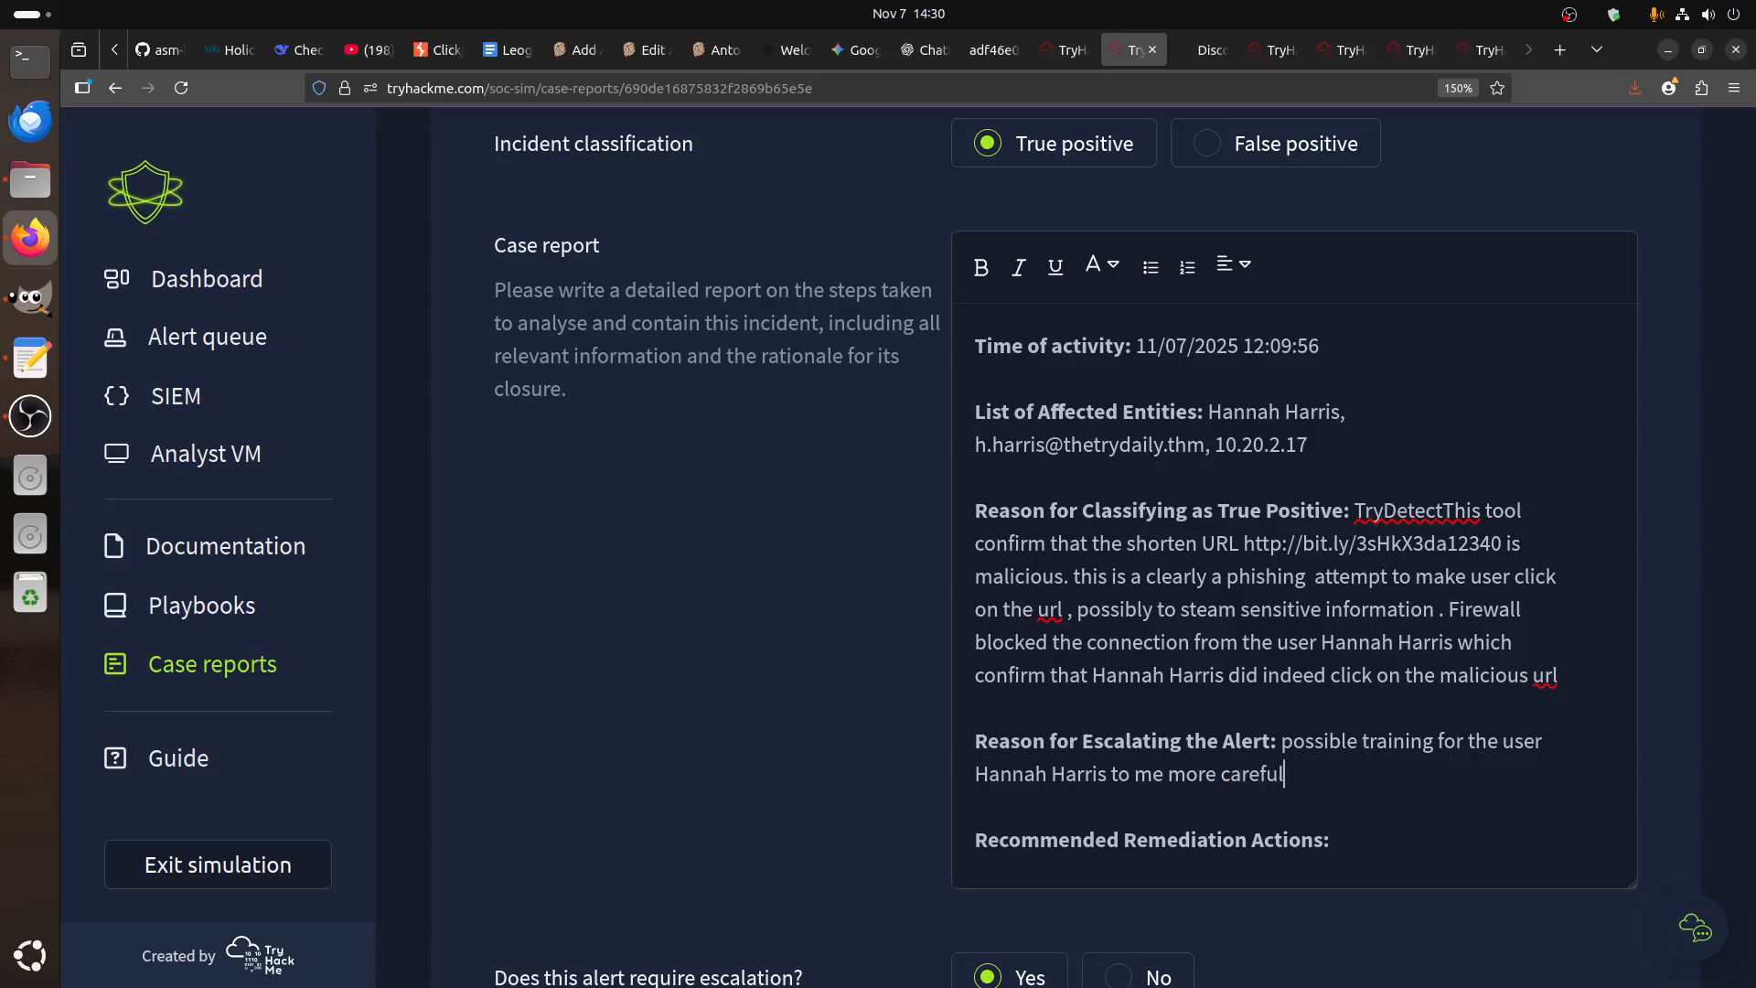
pyautogui.rightClick(1249, 774)
pyautogui.click(1369, 321)
pyautogui.click(1412, 771)
pyautogui.write('n')
pyautogui.press('BackSpace')
pyautogui.write('on unkown')
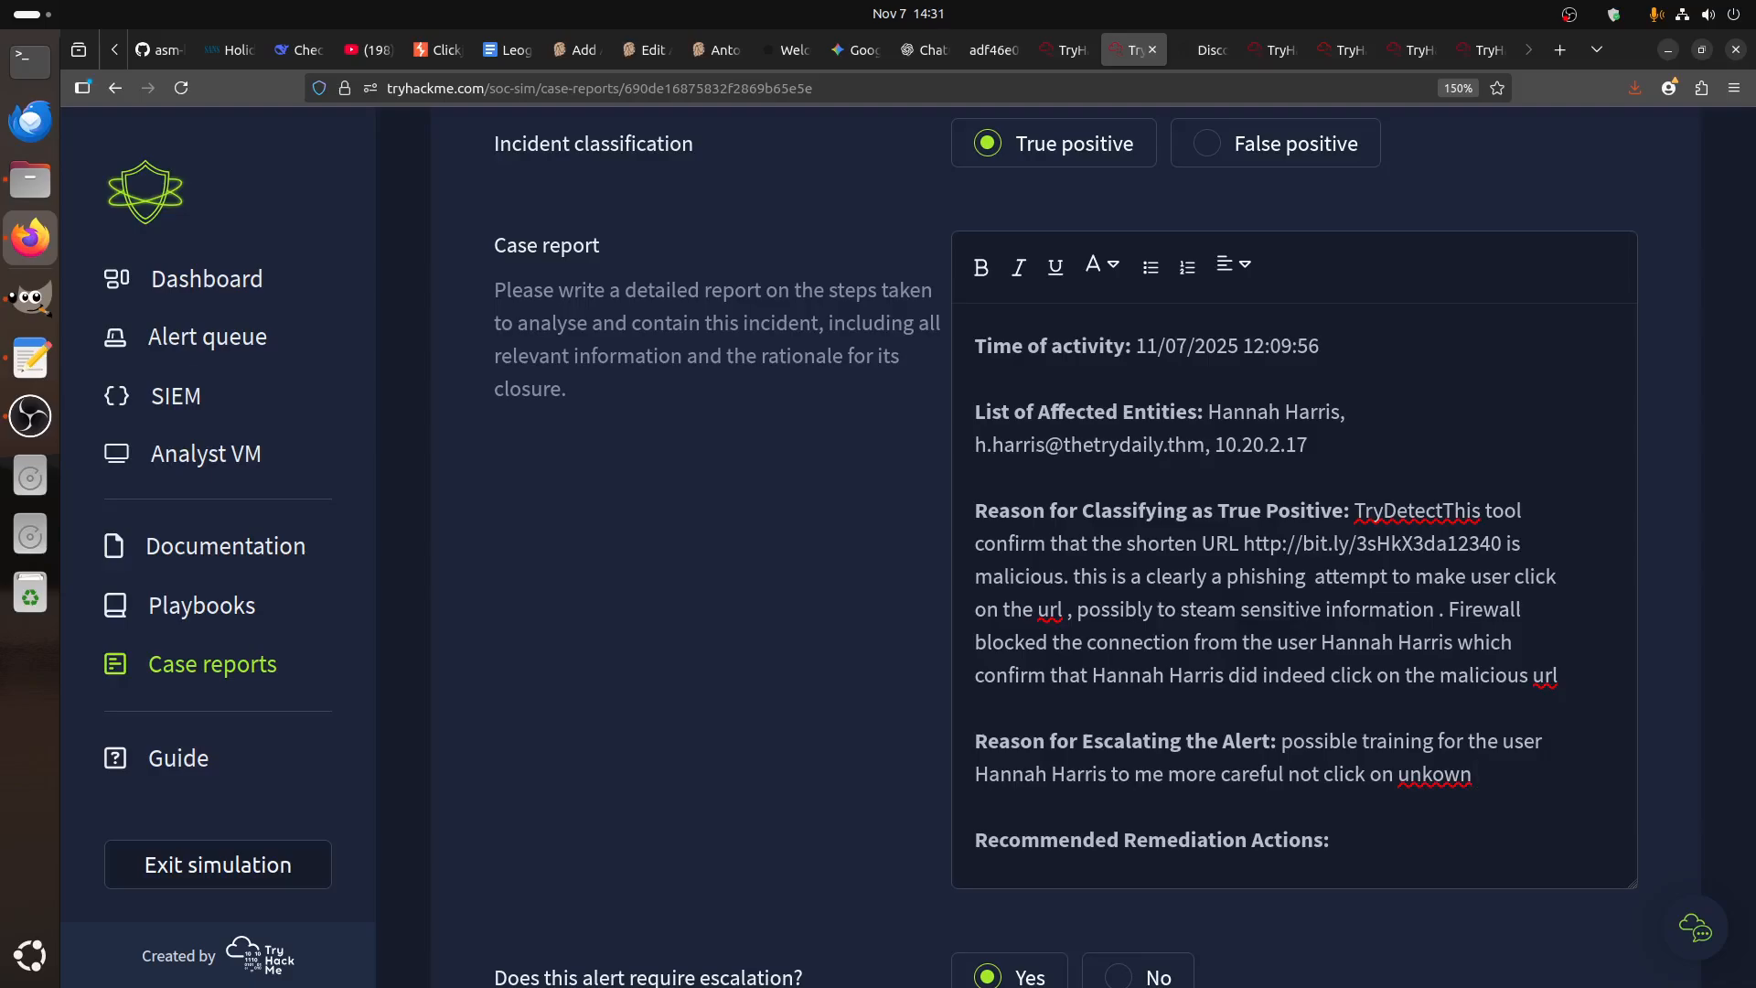
pyautogui.press('BackSpace')
pyautogui.press('BackSpace')
pyautogui.press('BackSpace')
pyautogui.press('BackSpace')
pyautogui.write('known urls.')
# - Fill in Recommended Remediation Actions with "possible good training for company stuff", correcting the spelling
pyautogui.scroll(-1, 1388, 772)
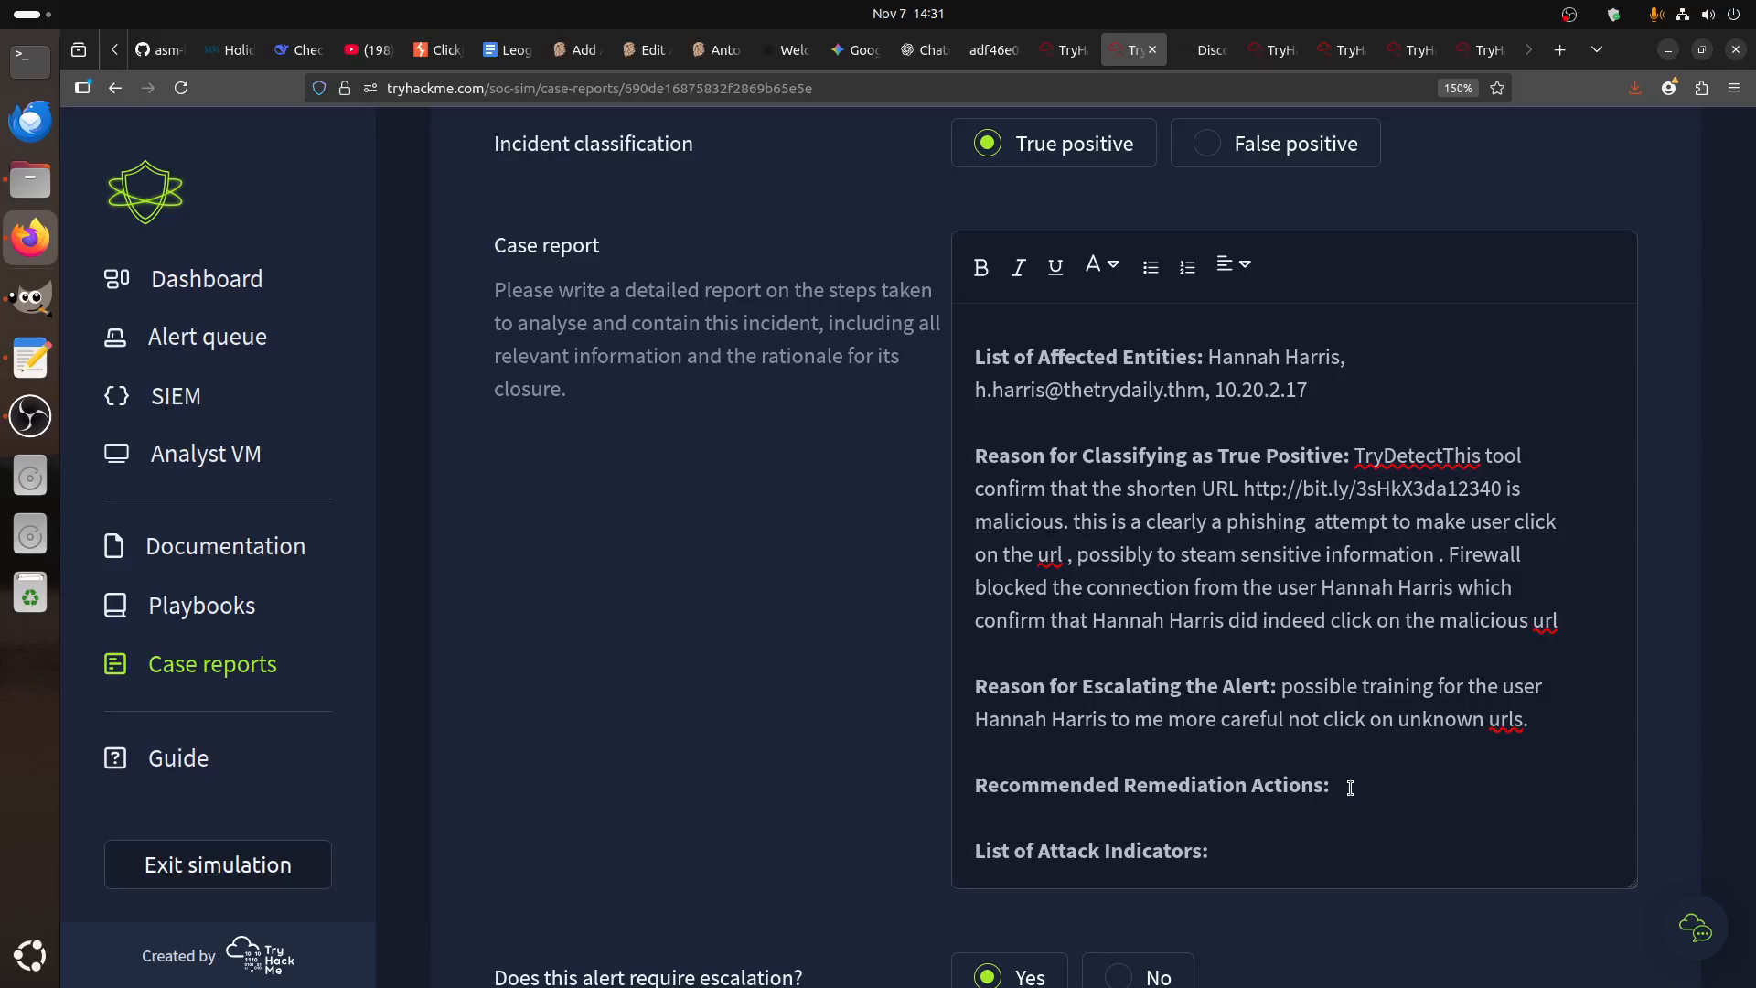
pyautogui.write('possible god')
pyautogui.press('BackSpace')
pyautogui.write('od training for comapna')
pyautogui.write('y')
pyautogui.press('BackSpace')
pyautogui.press('BackSpace')
pyautogui.press('BackSpace')
pyautogui.write('any stuff')
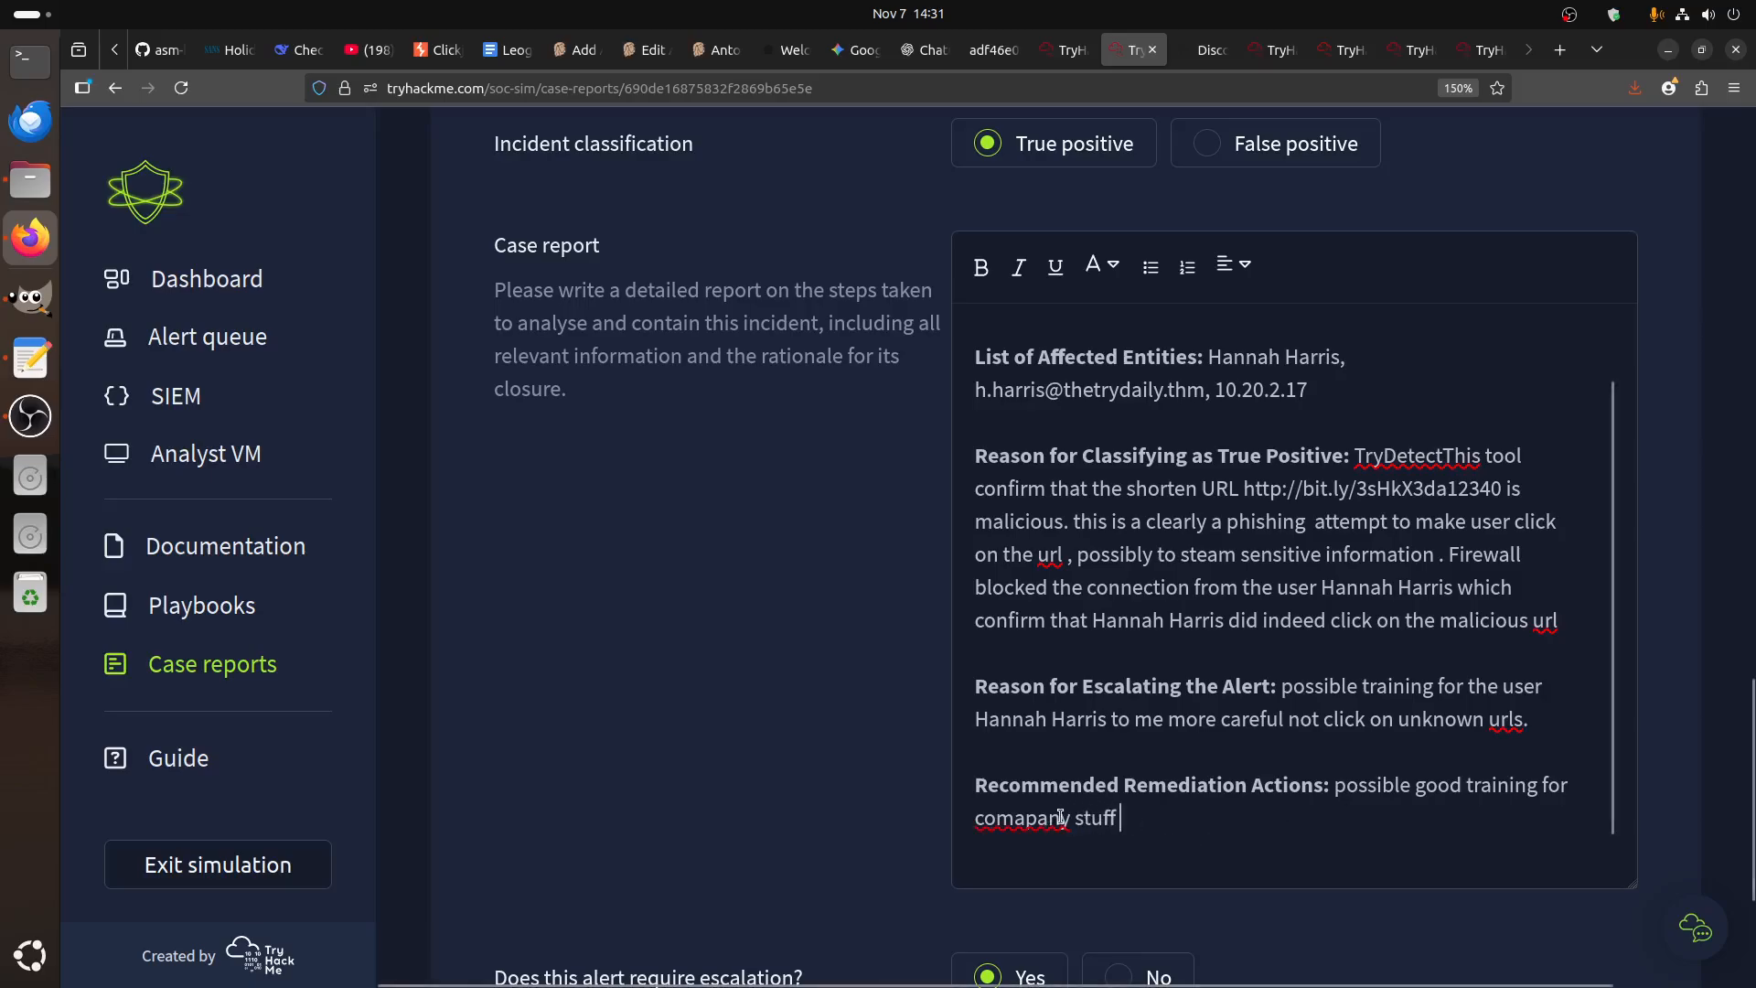
pyautogui.rightClick(1060, 817)
pyautogui.click(1187, 437)
# - Start a new paragraph after the true positive reasoning in the case report, leaving a blank line between
pyautogui.scroll(-1, 1377, 660)
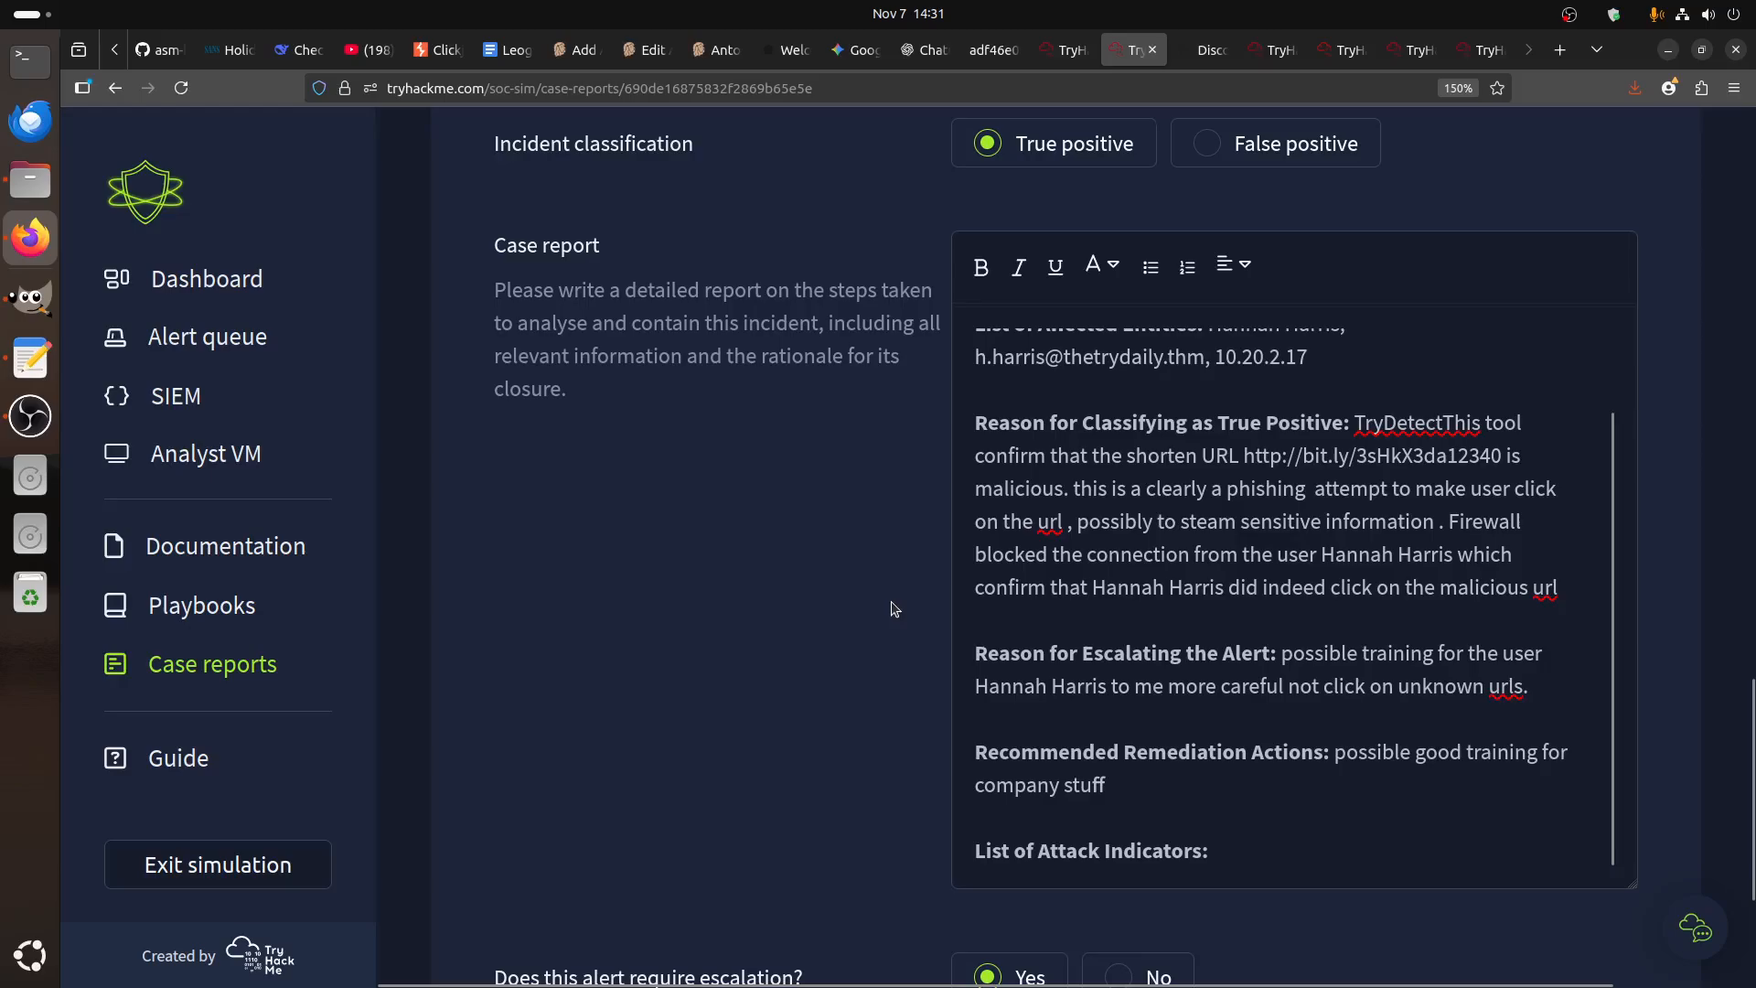
pyautogui.scroll(5, 894, 609)
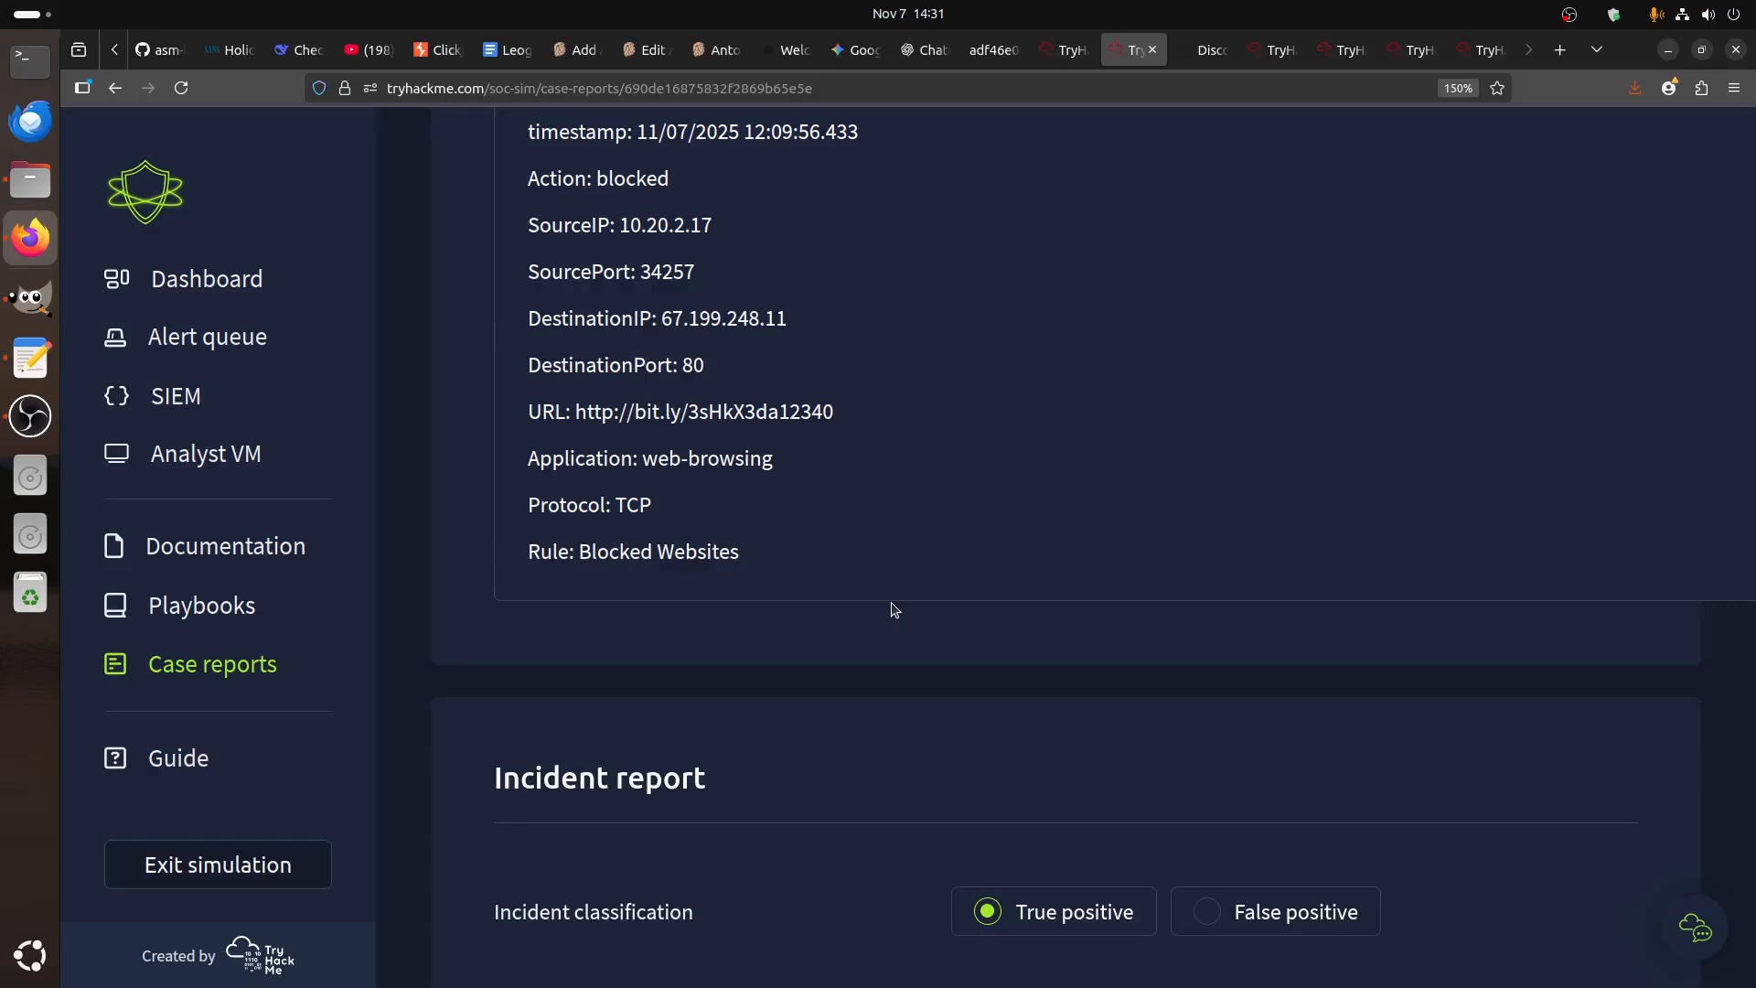
pyautogui.scroll(-5, 894, 610)
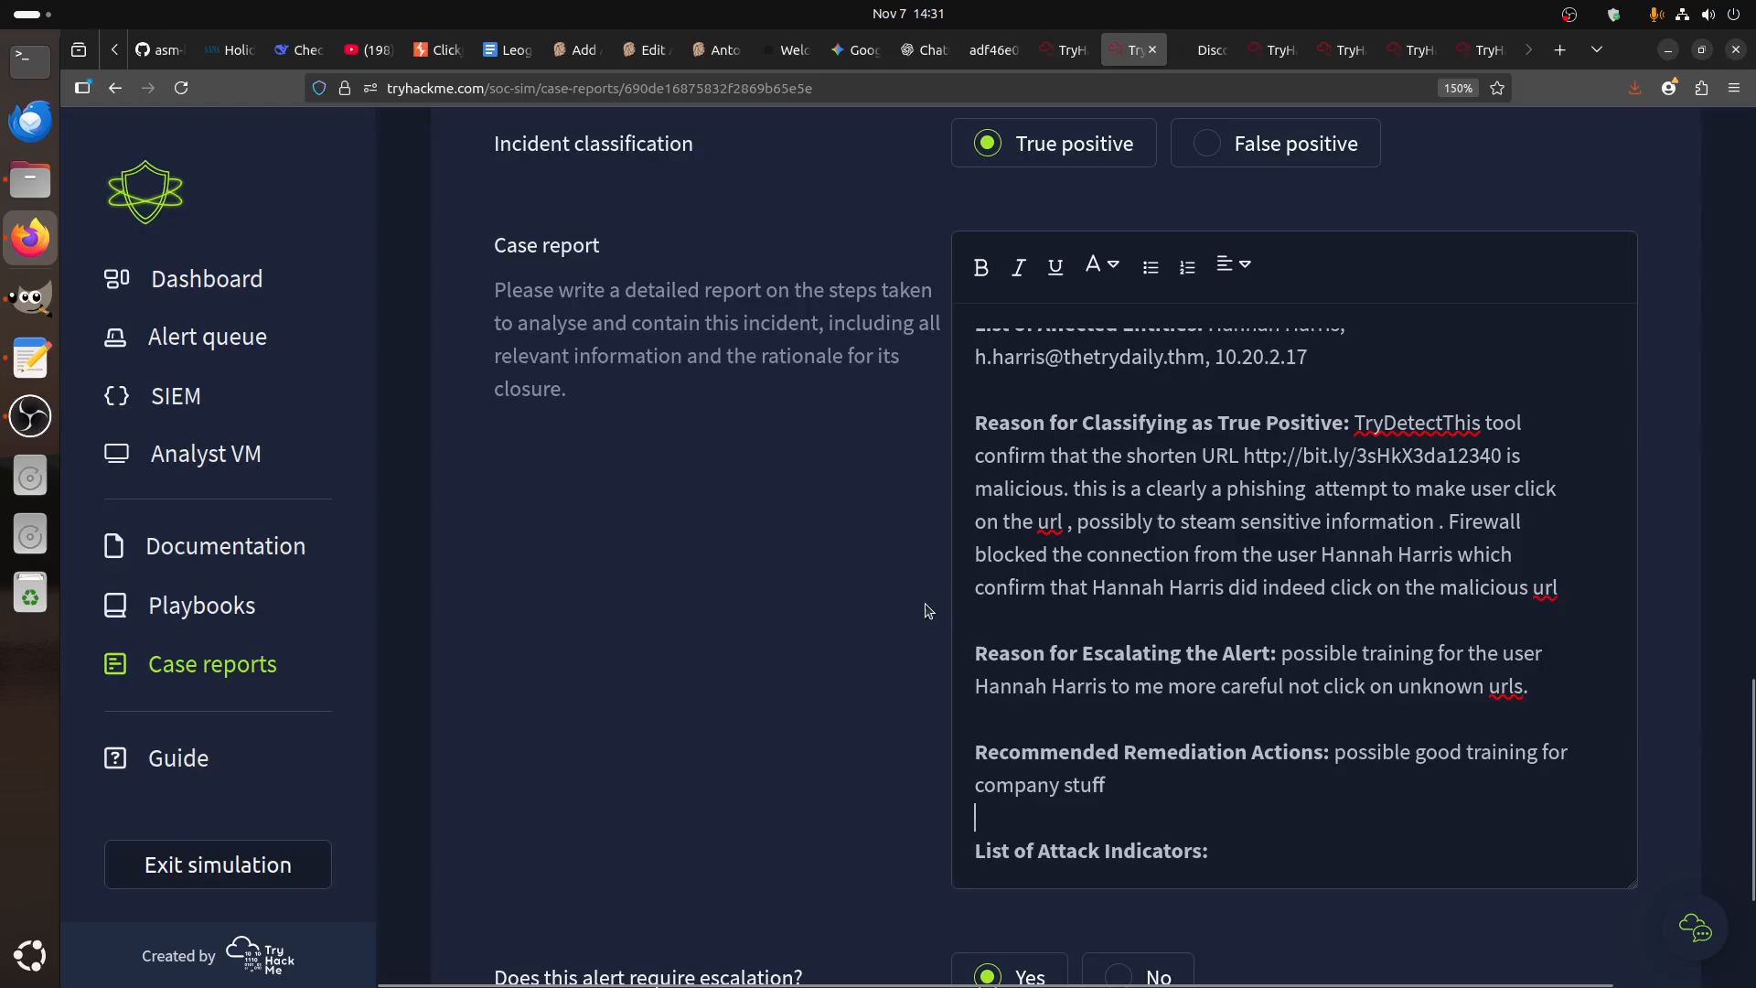
pyautogui.click(1573, 587)
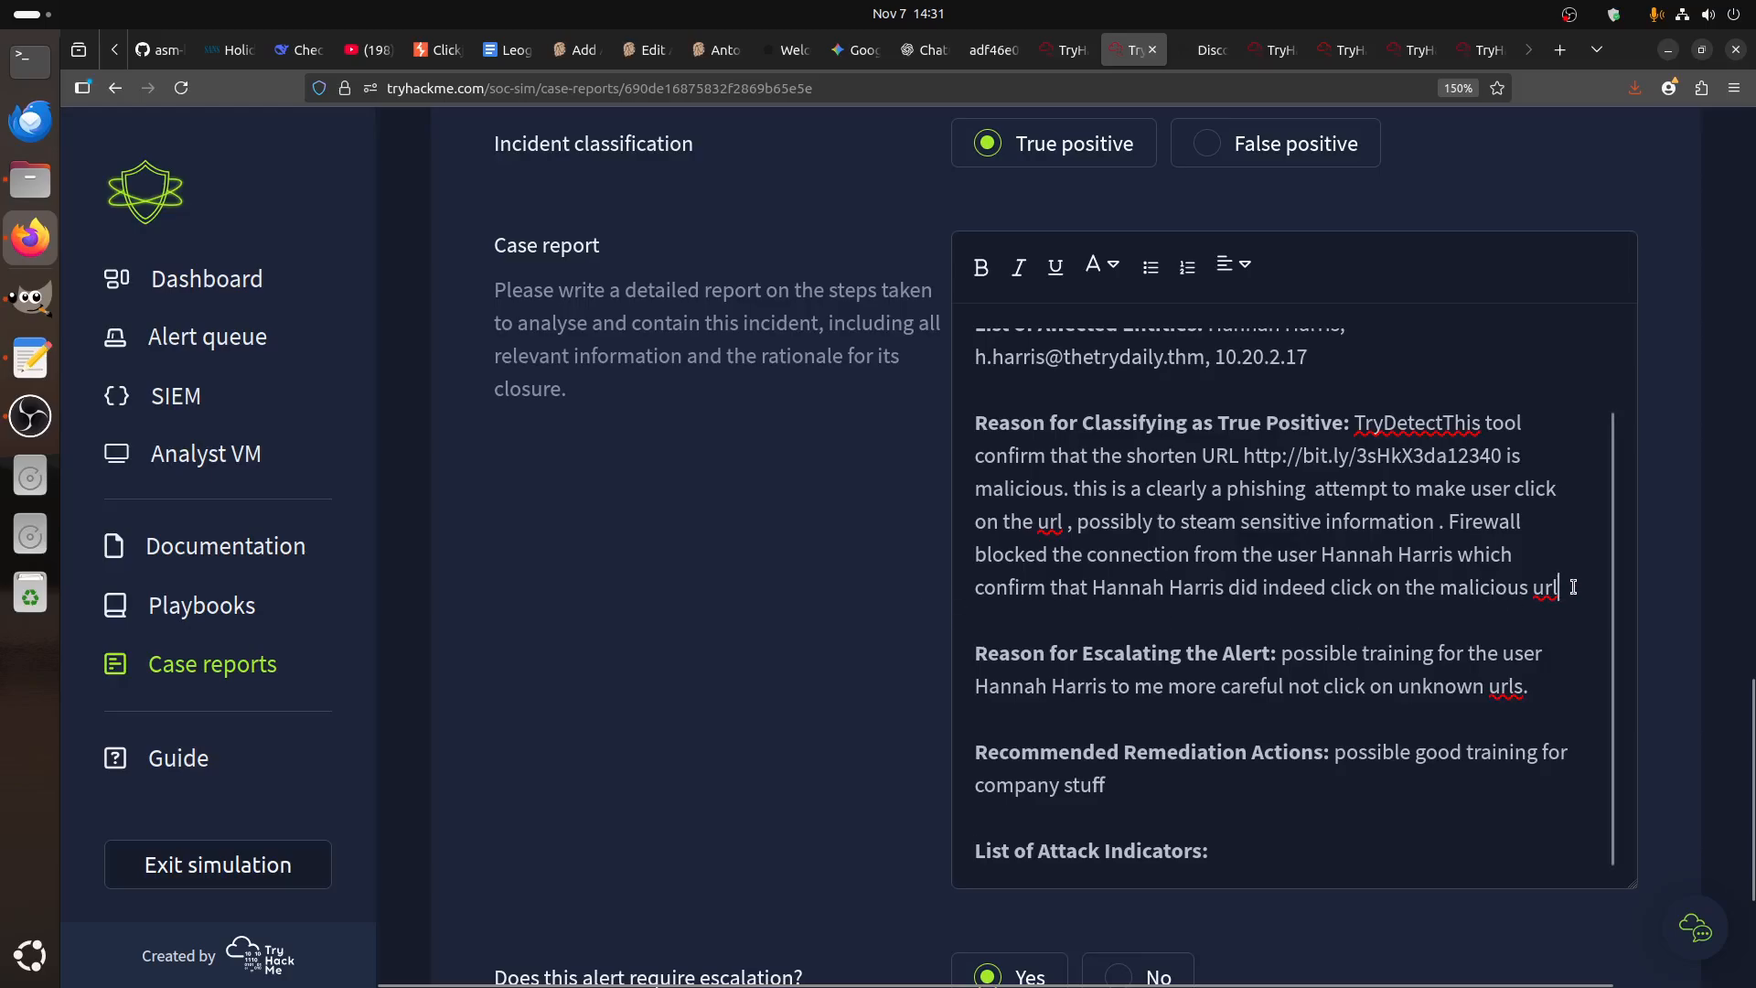
pyautogui.press('Return')
pyautogui.press('Return')
pyautogui.write('We do not know the impact')
pyautogui.press('BackSpace')
pyautogui.press('BackSpace')
pyautogui.press('BackSpace')
pyautogui.press('BackSpace')
pyautogui.press('BackSpace')
pyautogui.press('BackSpace')
pyautogui.press('BackSpace')
pyautogui.press('BackSpace')
pyautogui.press('BackSpace')
pyautogui.press('BackSpace')
pyautogui.press('BackSpace')
pyautogui.press('BackSpace')
pyautogui.press('BackSpace')
pyautogui.press('BackSpace')
pyautogui.press('BackSpace')
pyautogui.press('BackSpace')
pyautogui.press('BackSpace')
pyautogui.press('BackSpace')
pyautogui.press('BackSpace')
pyautogui.press('BackSpace')
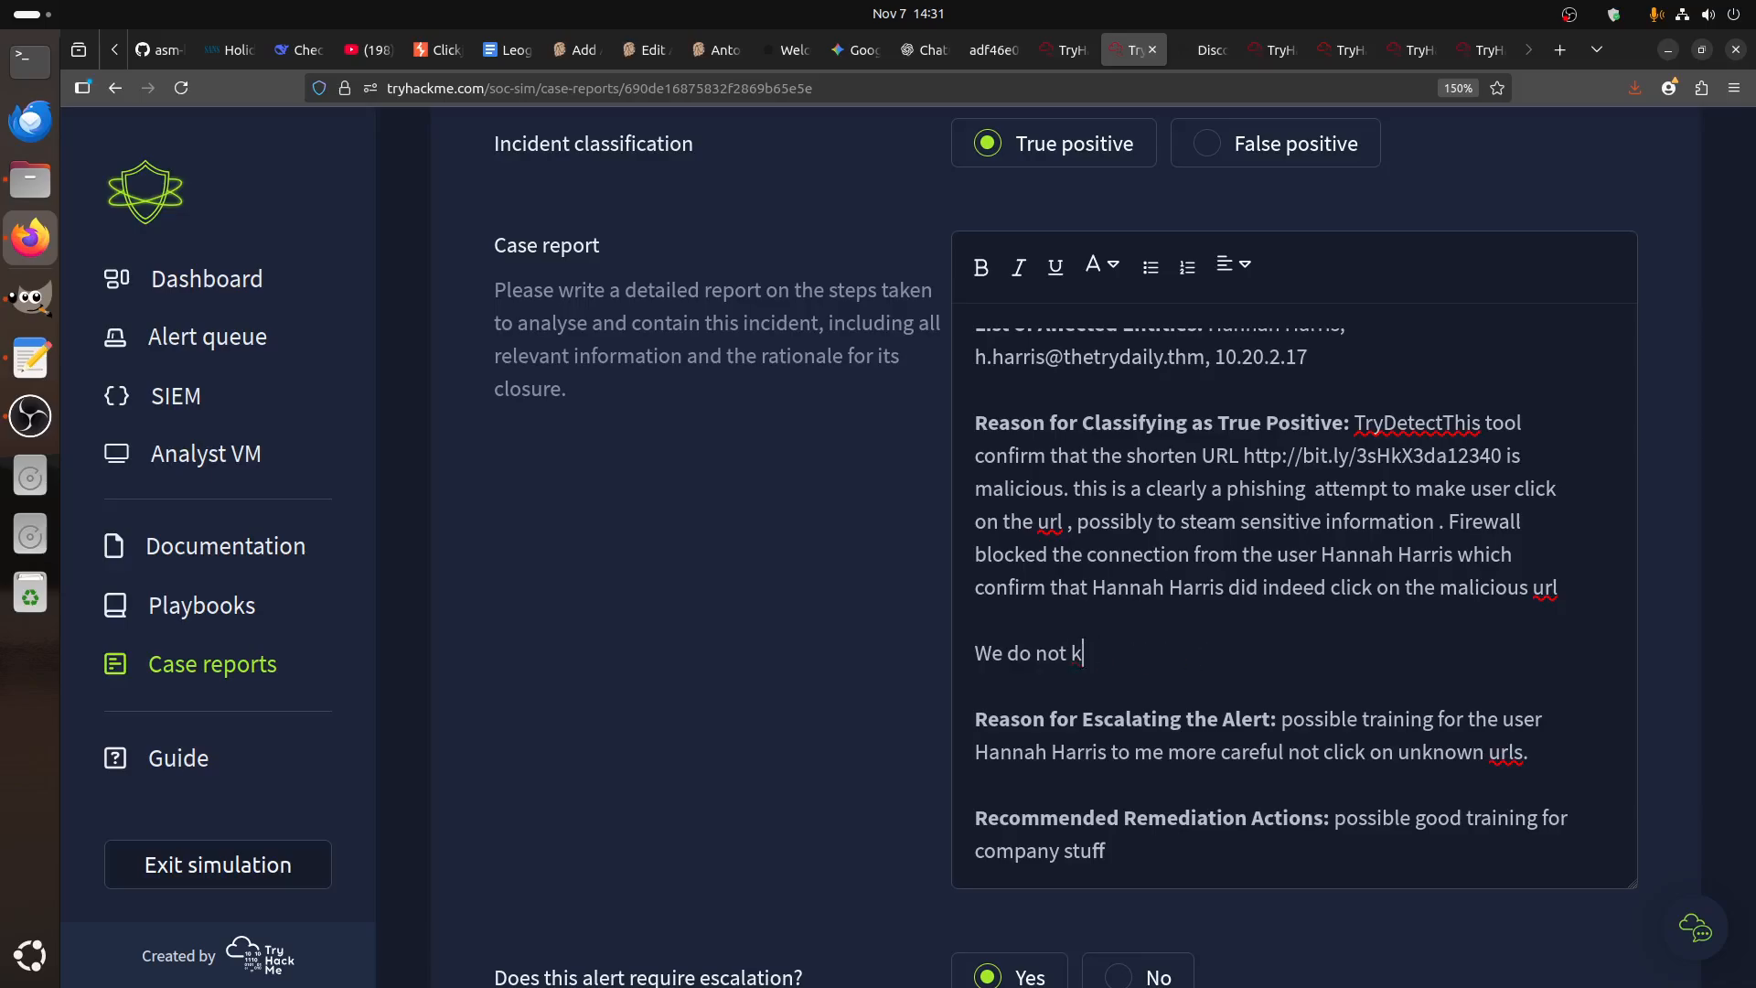
# - Write "There is negative impact here as Firewall did block the connection." below the true positive reasoning
pyautogui.write('There is negative impa')
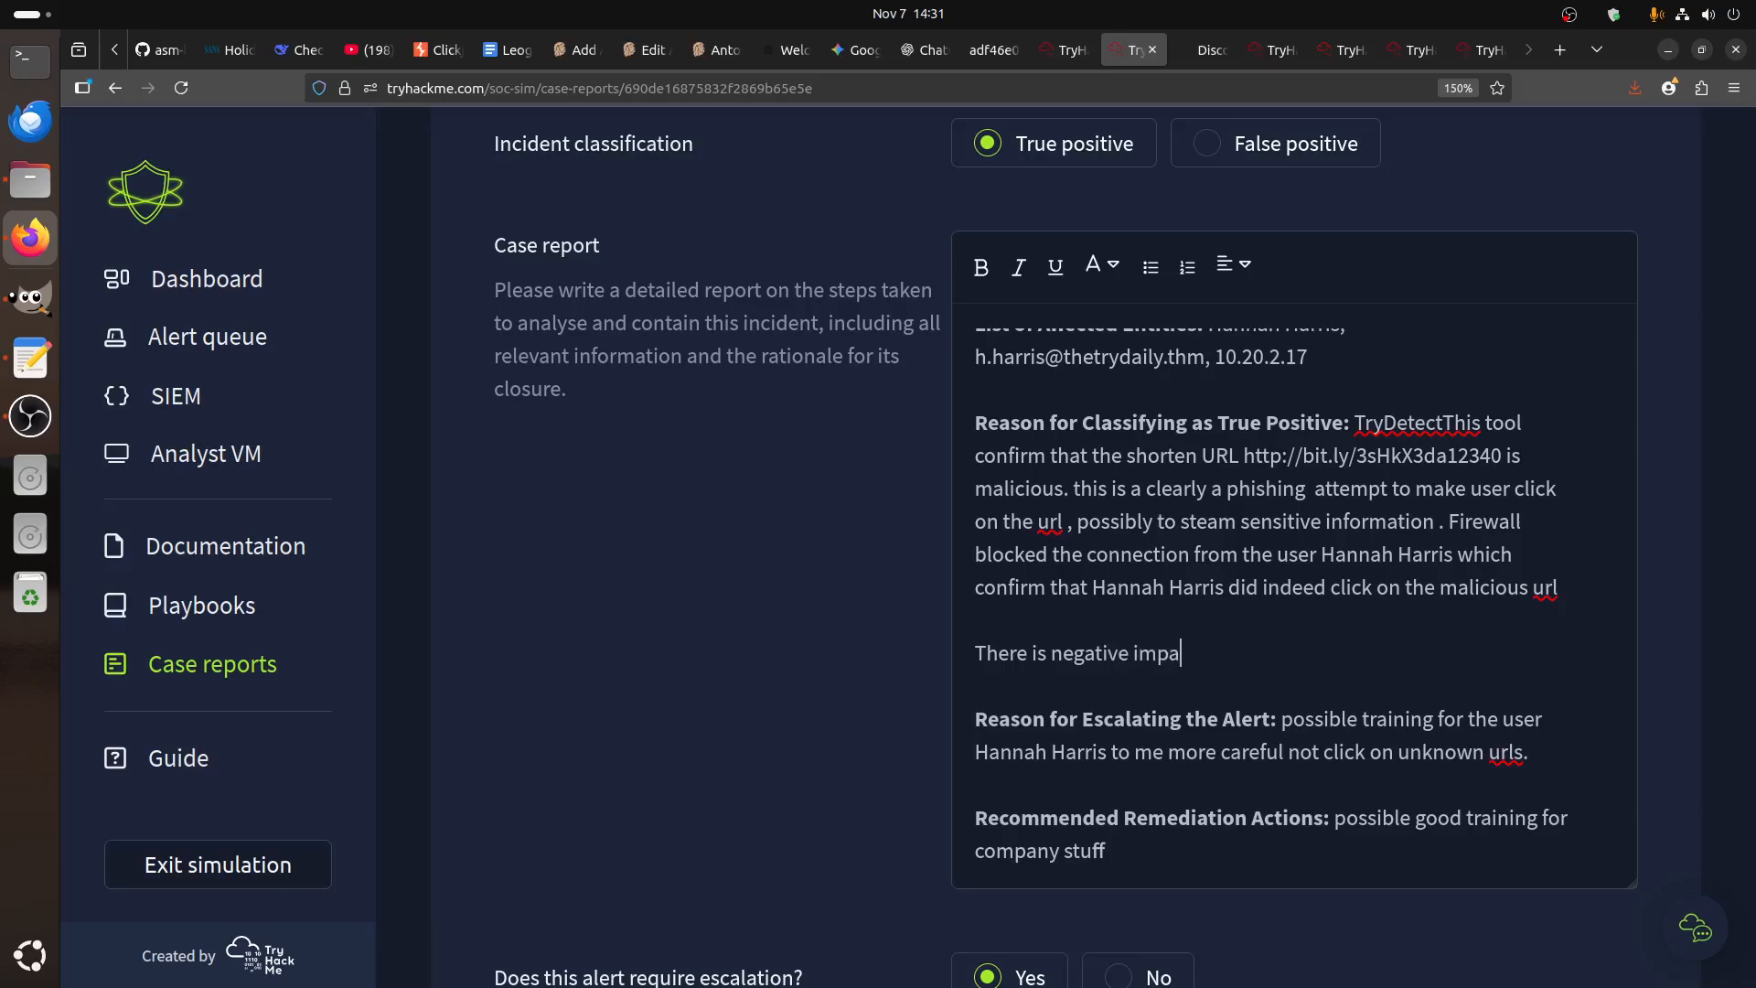
pyautogui.write('ct here as Firewall did blcok the')
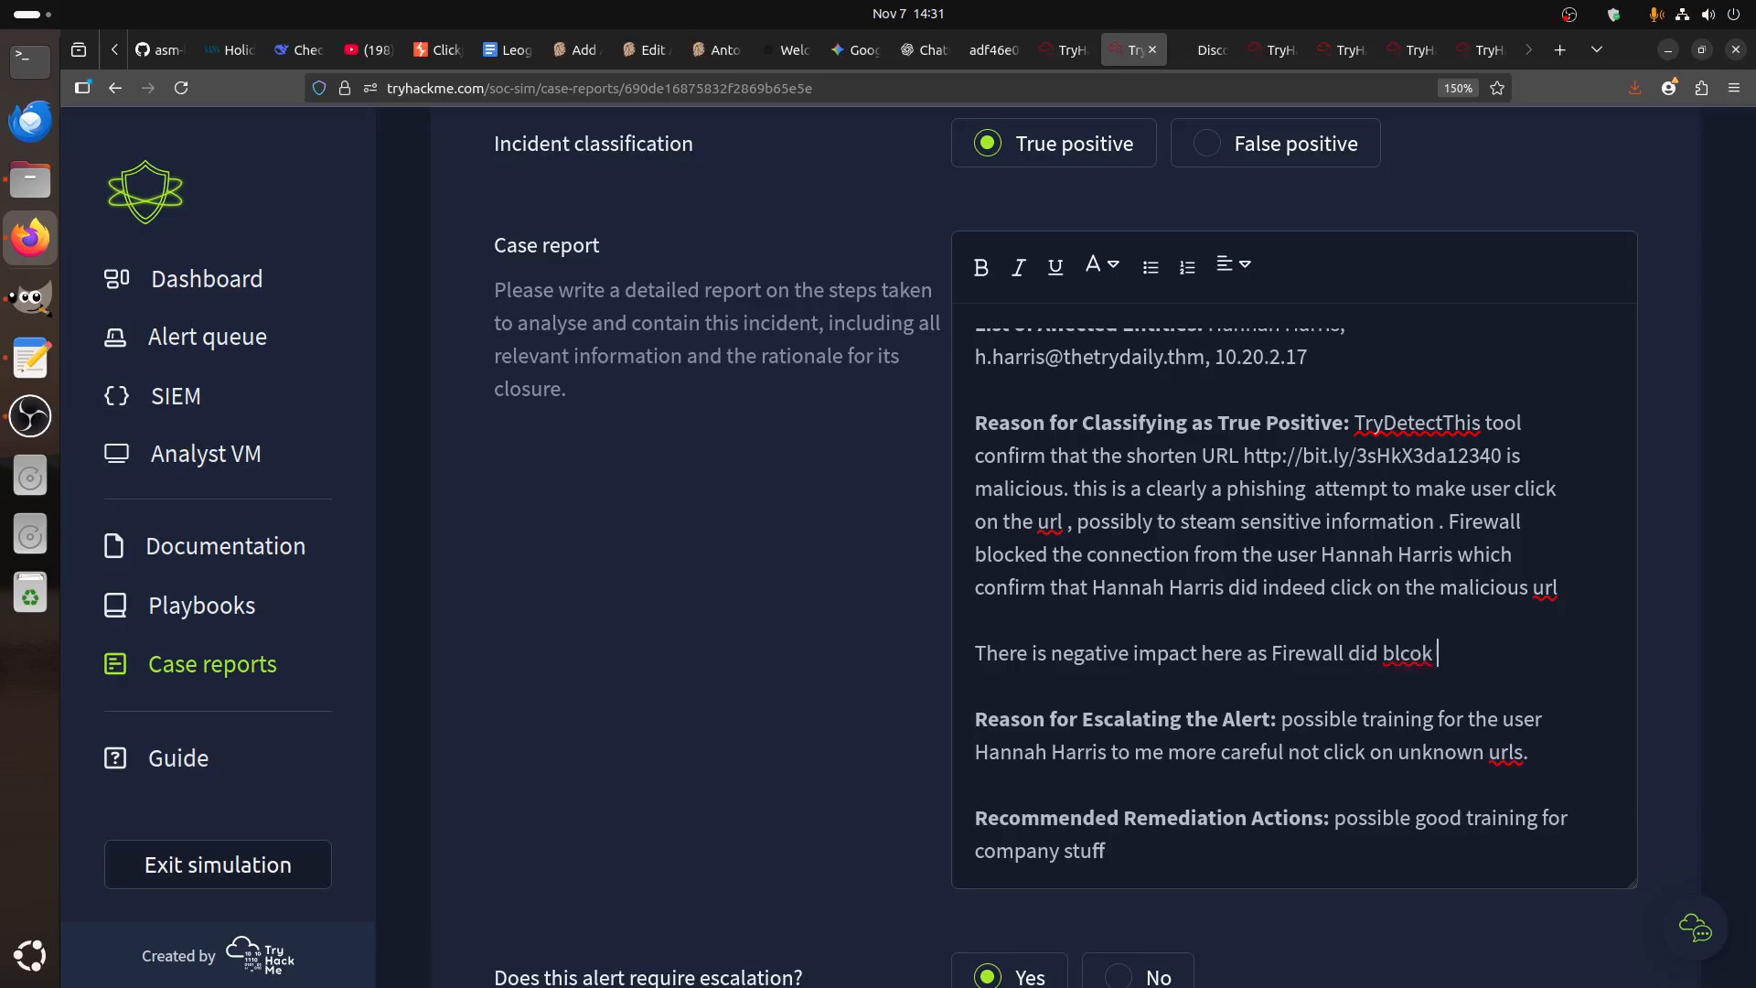
pyautogui.press('BackSpace')
pyautogui.press('BackSpace')
pyautogui.press('BackSpace')
pyautogui.press('BackSpace')
pyautogui.press('BackSpace')
pyautogui.press('BackSpace')
pyautogui.press('BackSpace')
pyautogui.write('ock the connection.')
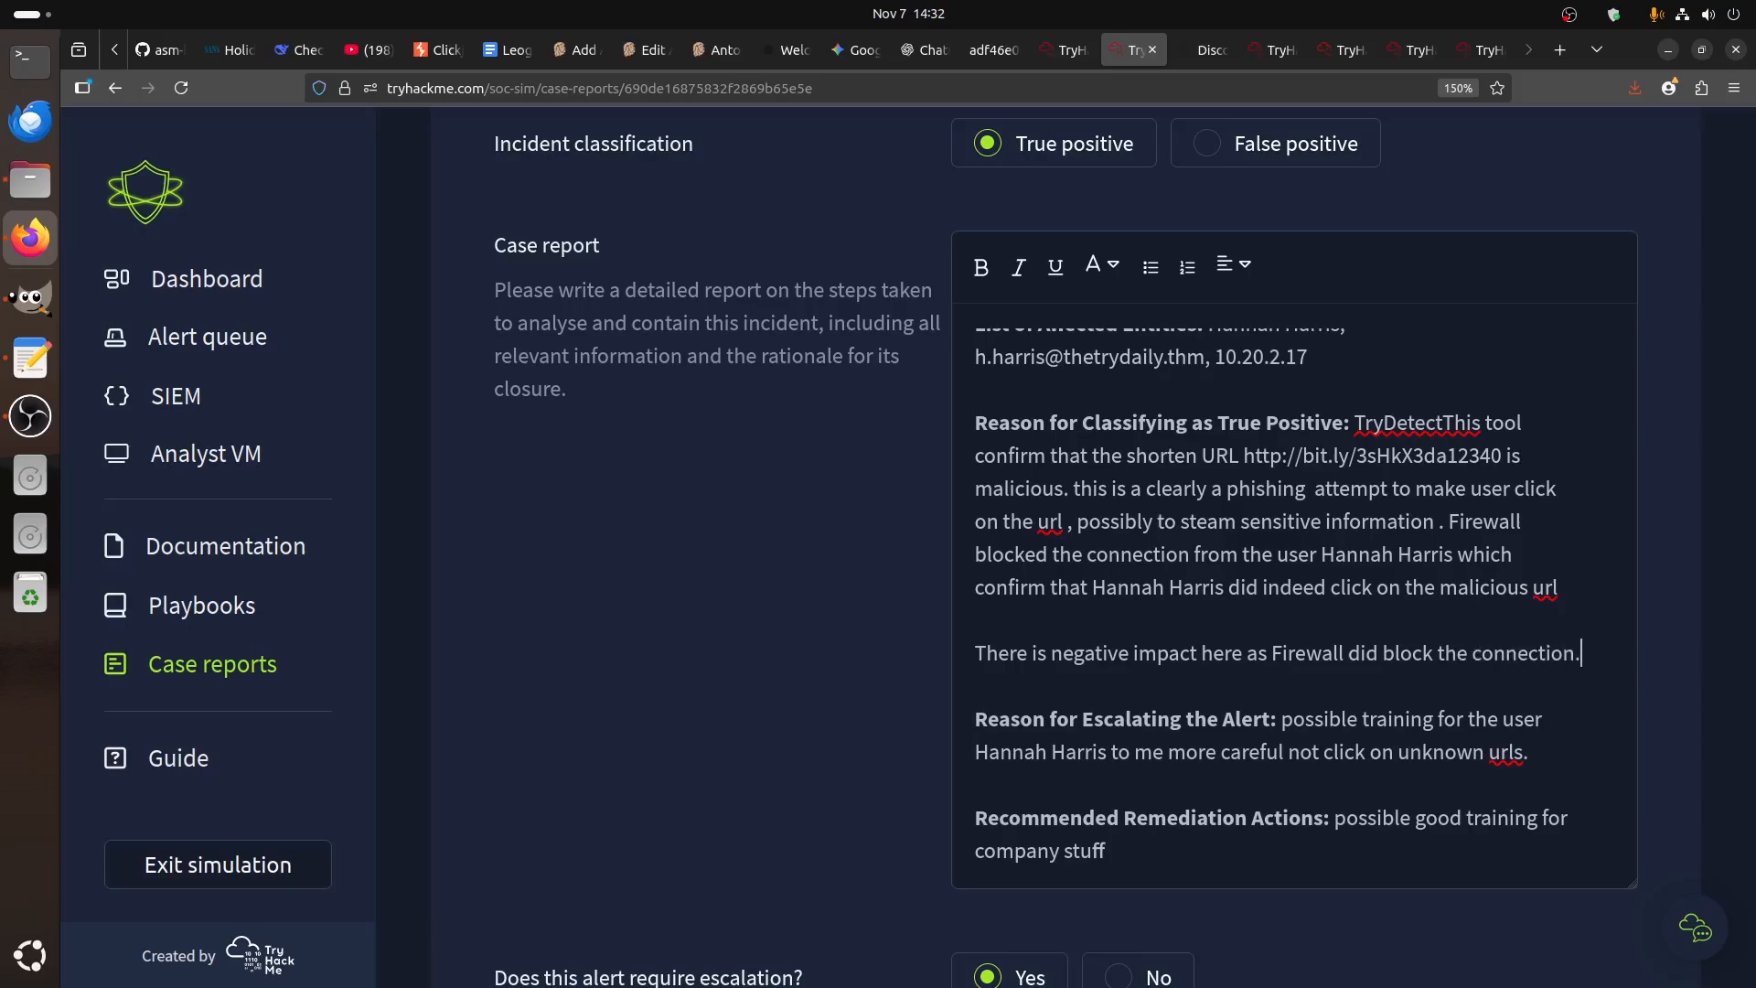
# - Copy the destination IP 67.199.248.11 from the alert details into the List of Attack Indicators
pyautogui.scroll(-2, 1476, 642)
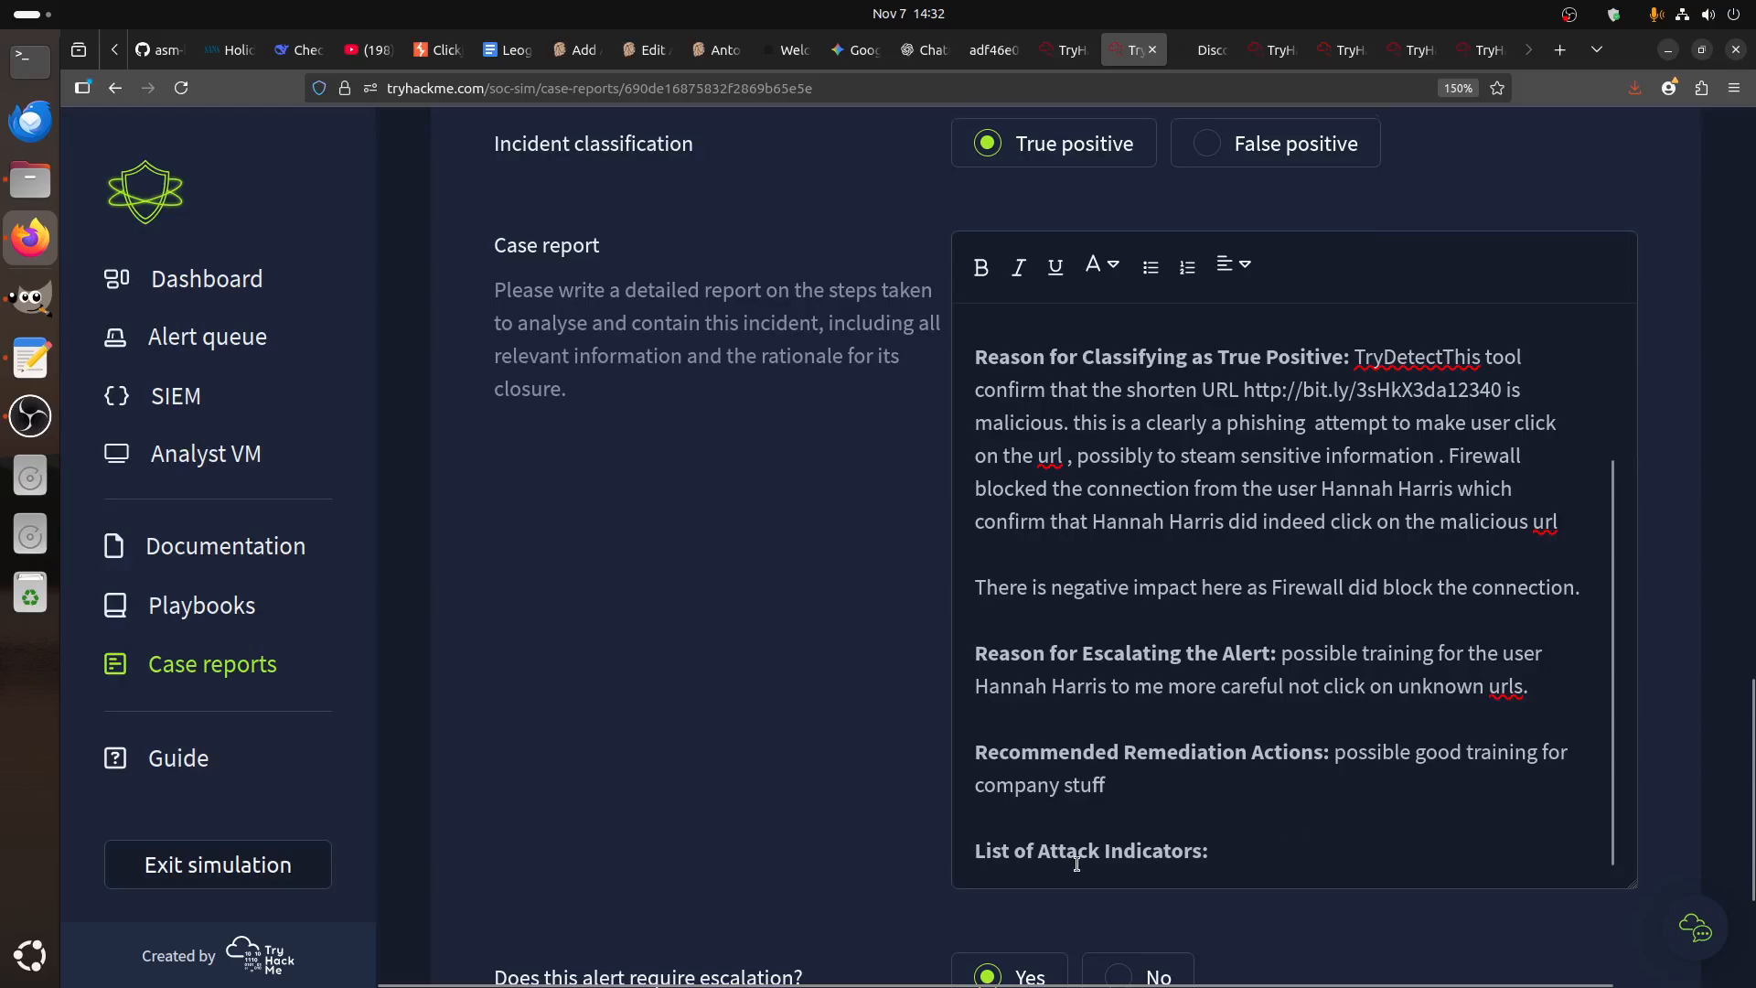
pyautogui.scroll(10, 713, 711)
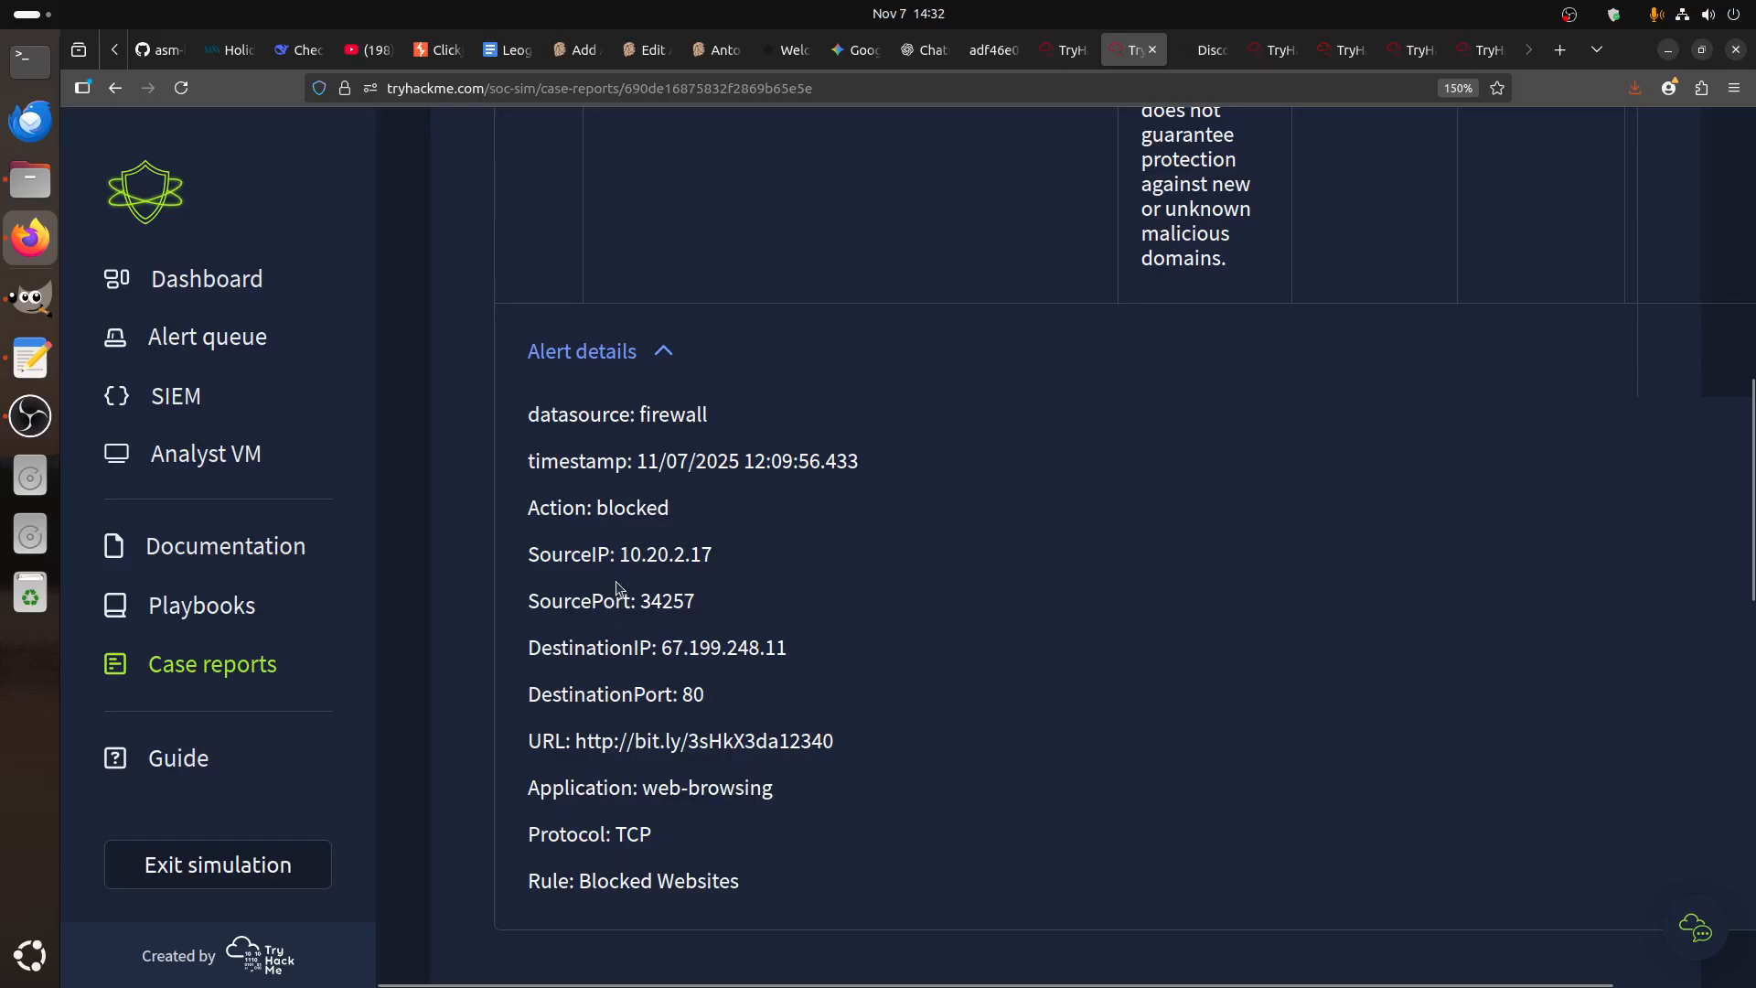
pyautogui.moveTo(622, 555); pyautogui.dragTo(756, 556)
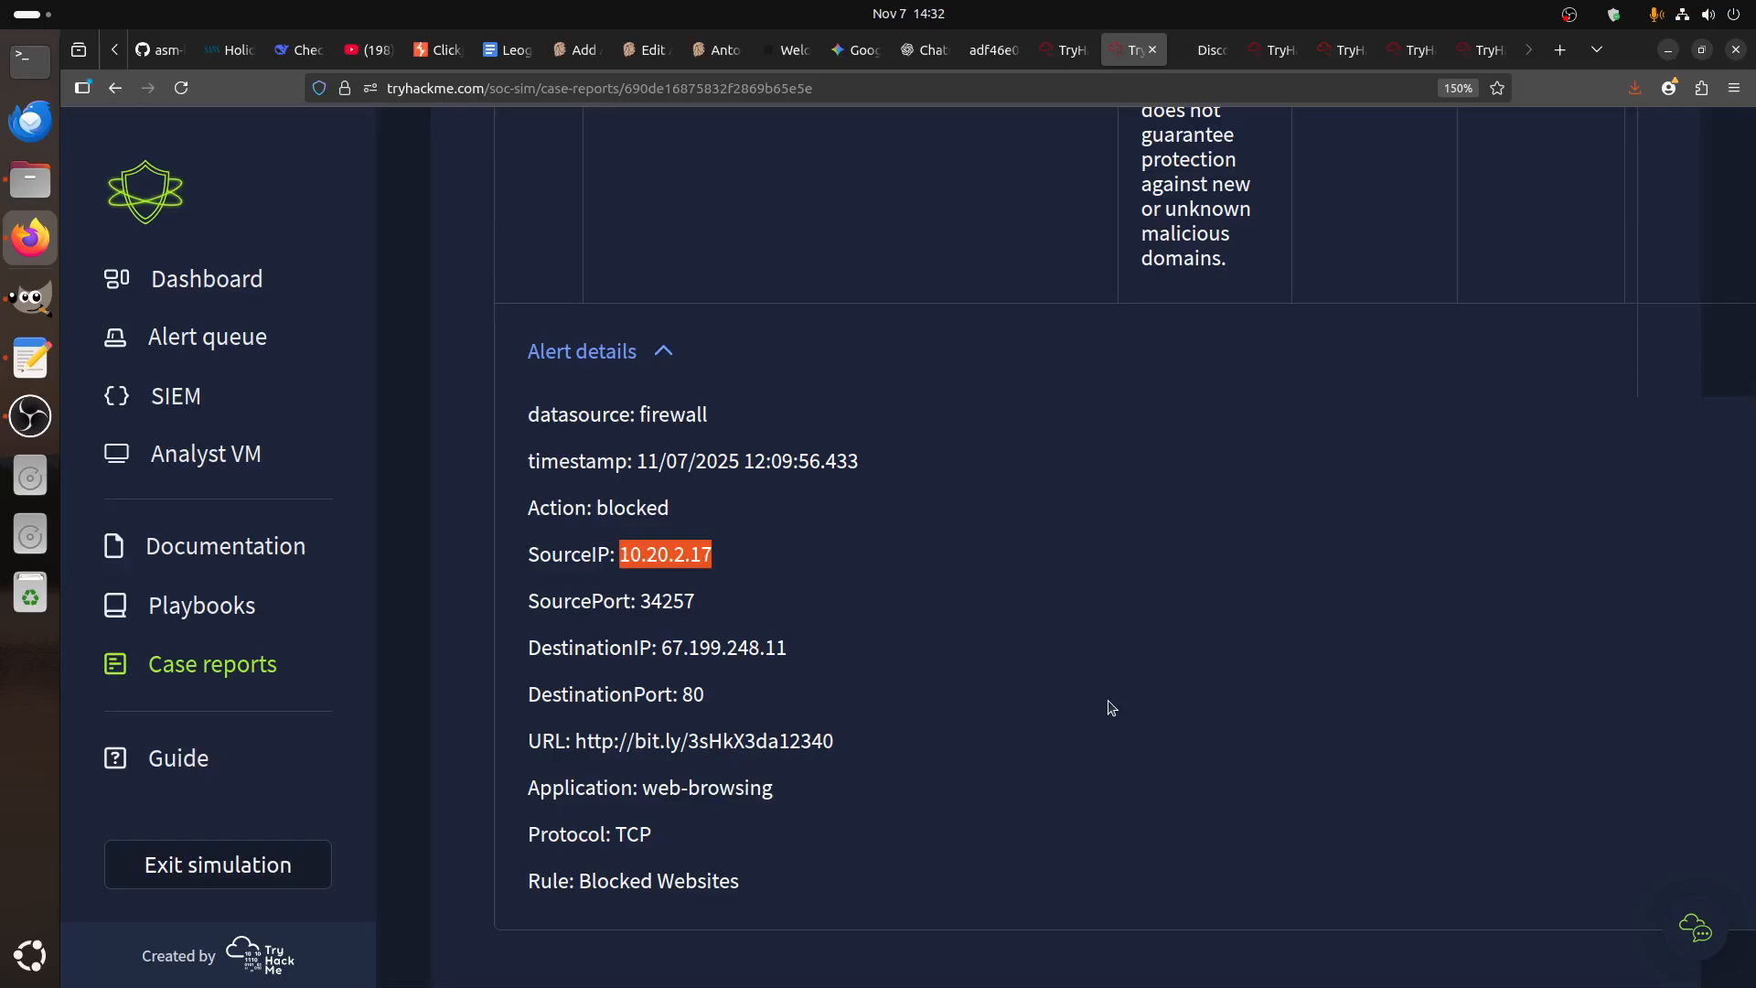
pyautogui.scroll(-15, 1109, 709)
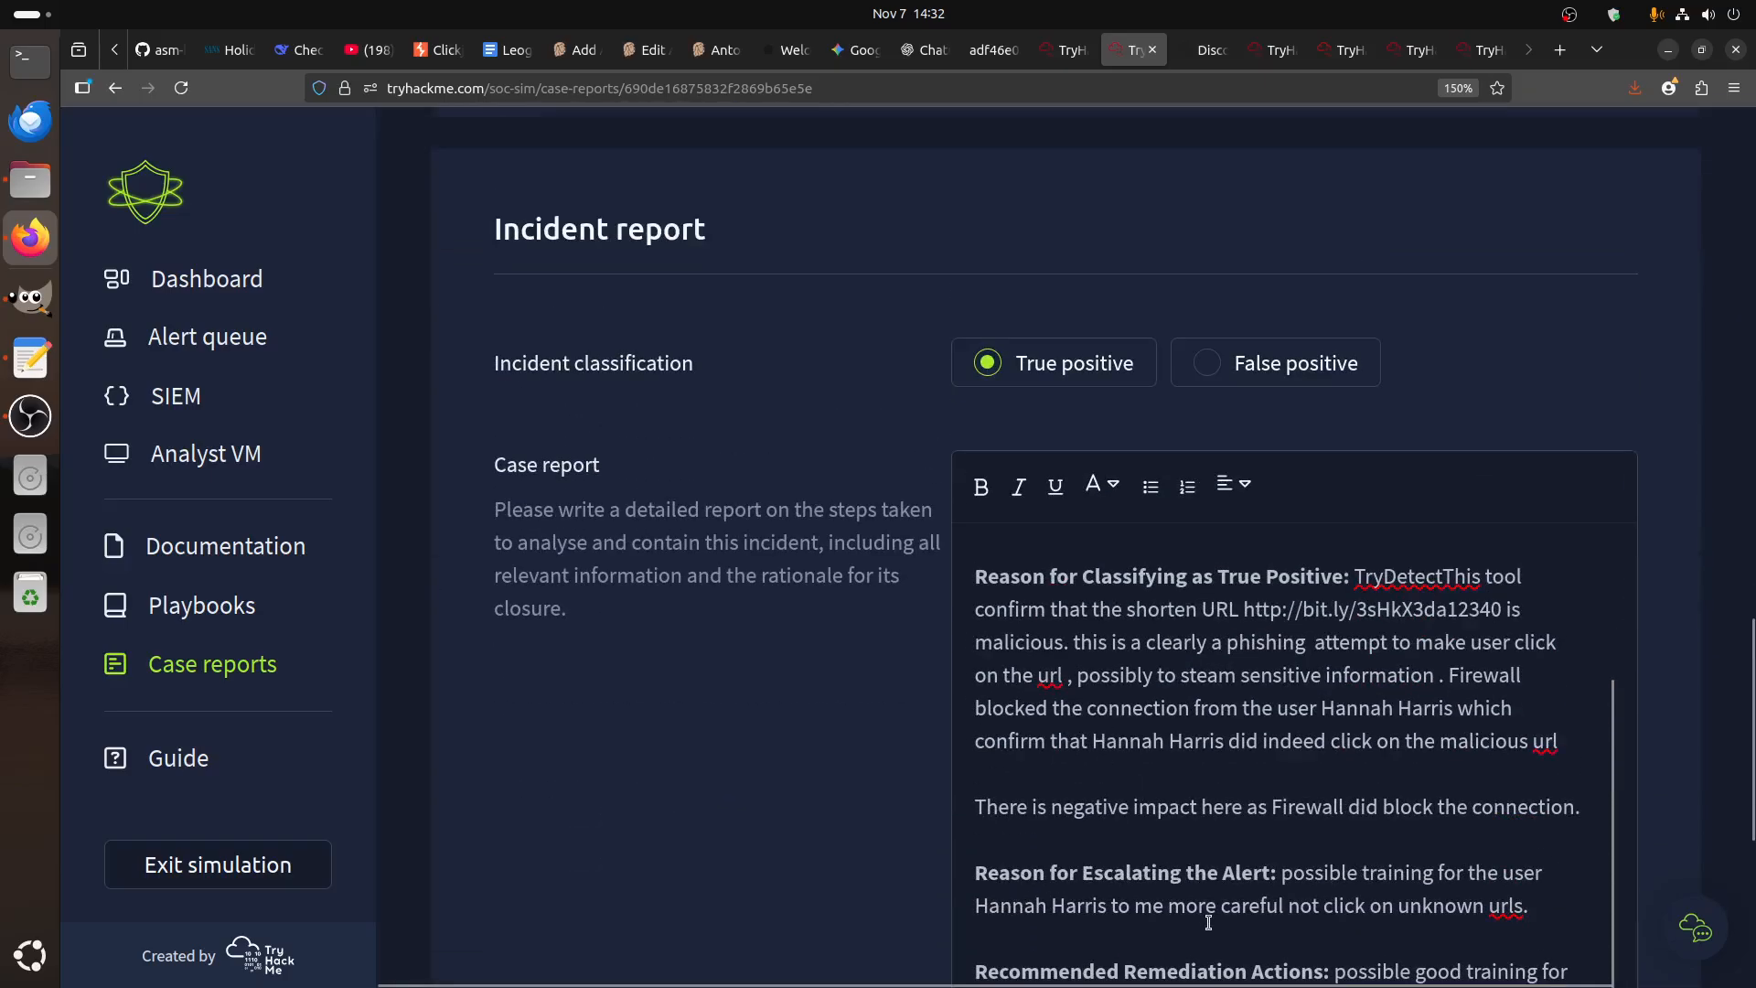
pyautogui.scroll(14, 729, 628)
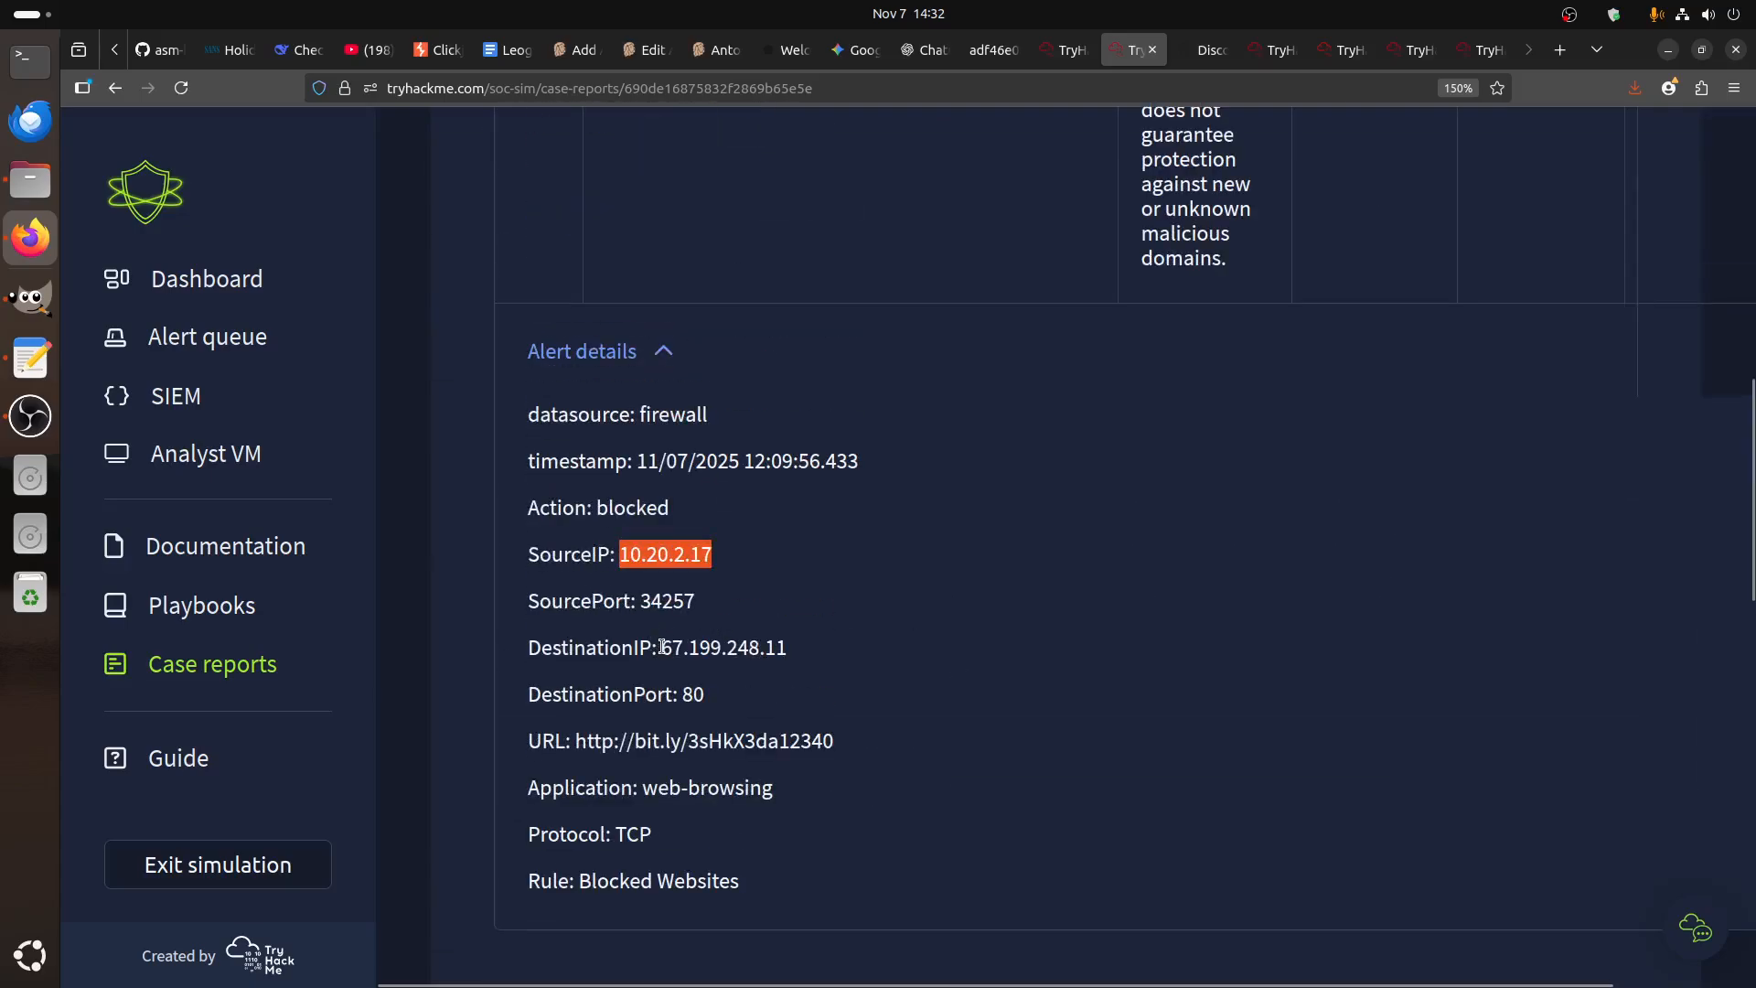
pyautogui.moveTo(659, 648); pyautogui.dragTo(817, 659)
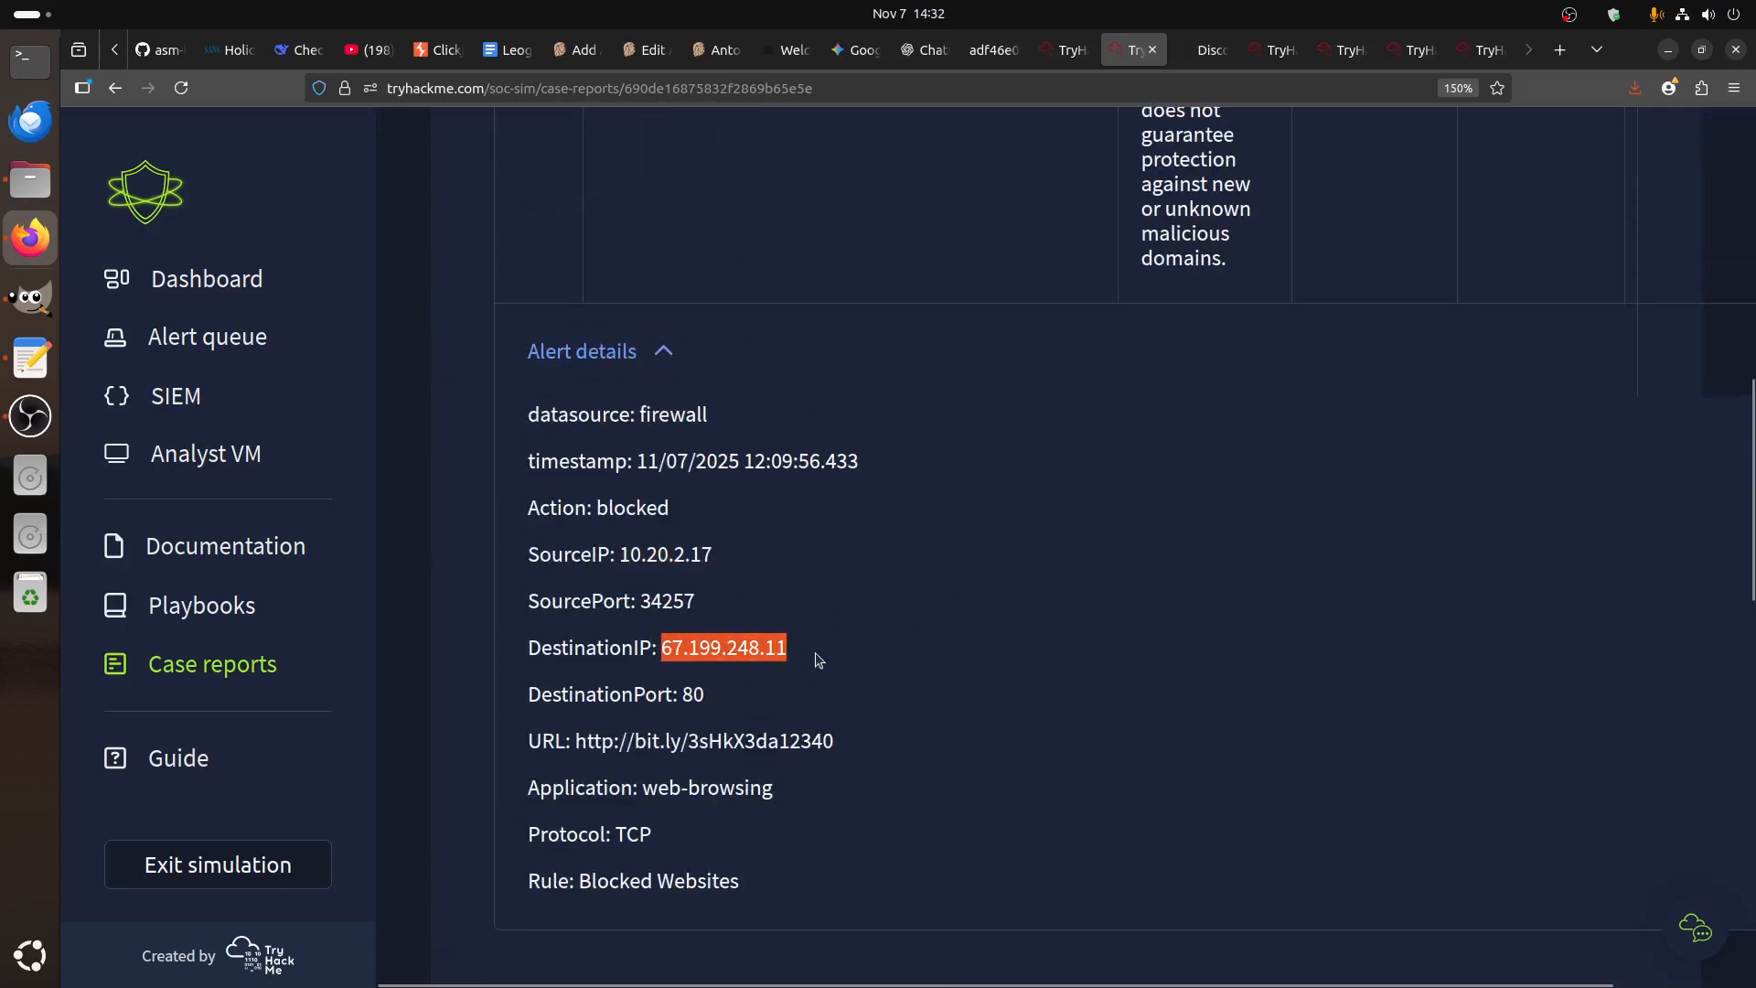
pyautogui.click(531, 653)
pyautogui.moveTo(665, 650); pyautogui.dragTo(827, 655)
pyautogui.hotkey('ctrl', 'c')
pyautogui.scroll(-12, 1207, 709)
pyautogui.click(1244, 535)
pyautogui.hotkey('ctrl', 'v')
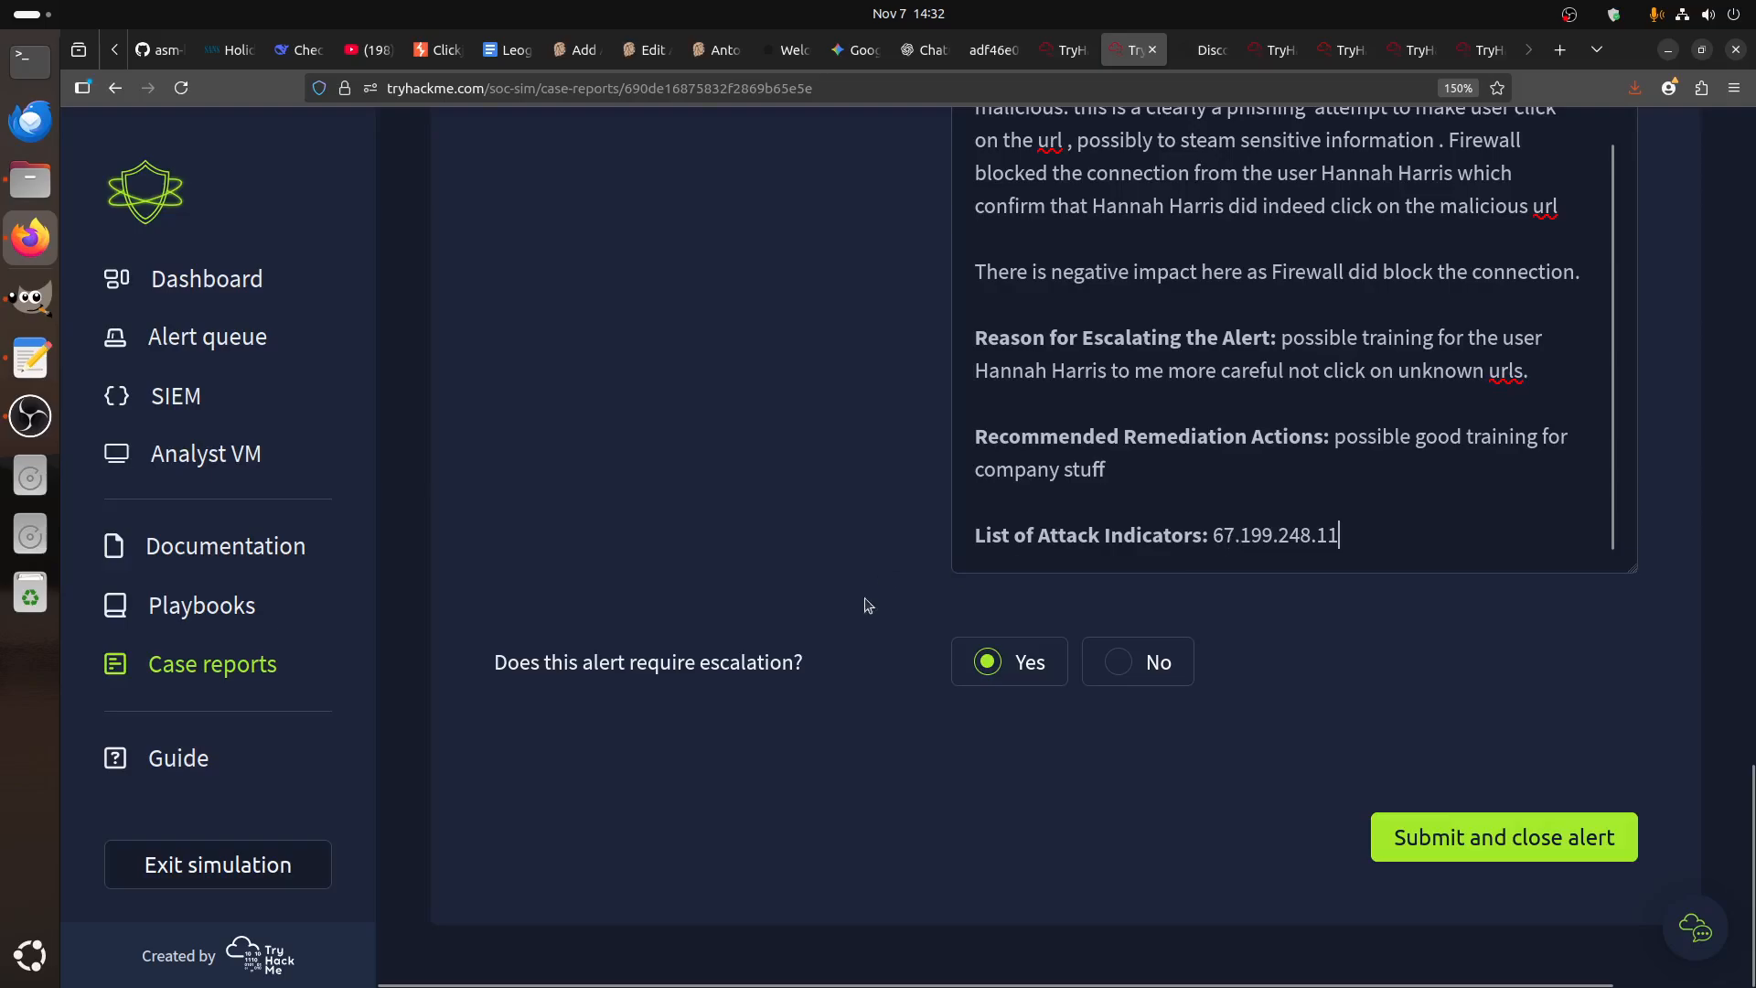
# - Copy the phishing sender's e-mail address from the Elastic results and append it to the case report's List of Attack Indicators
pyautogui.scroll(10, 841, 595)
pyautogui.scroll(5, 792, 596)
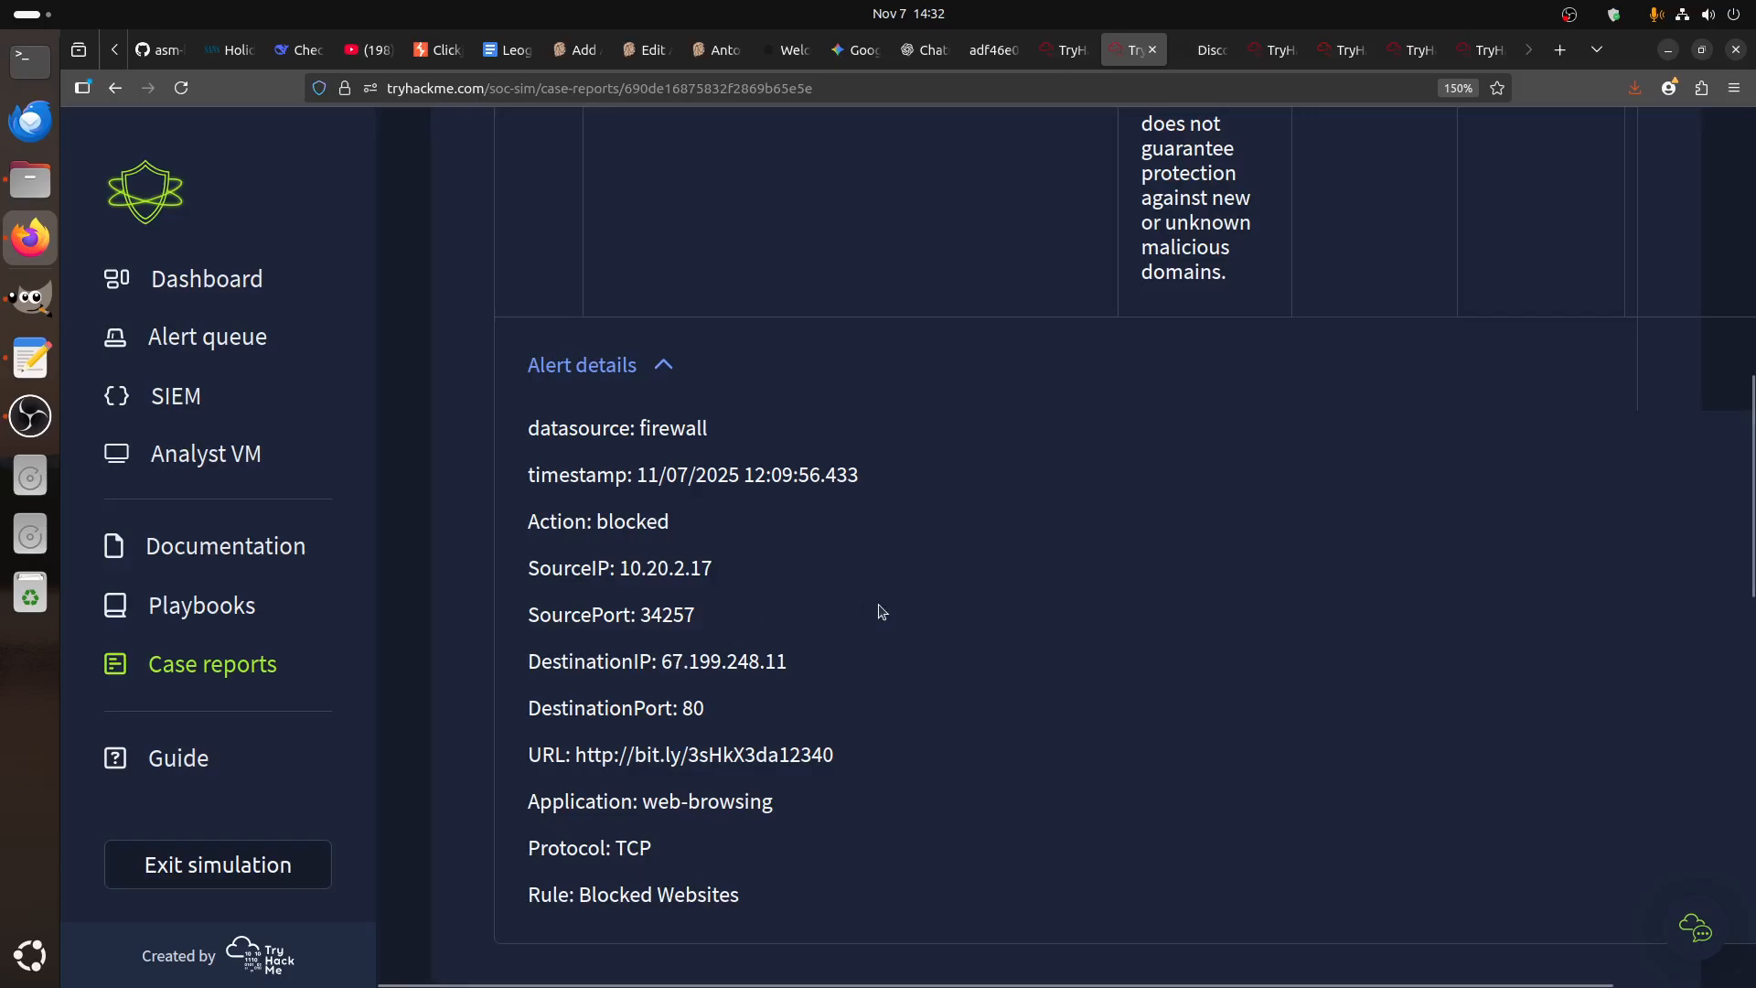
pyautogui.click(1209, 49)
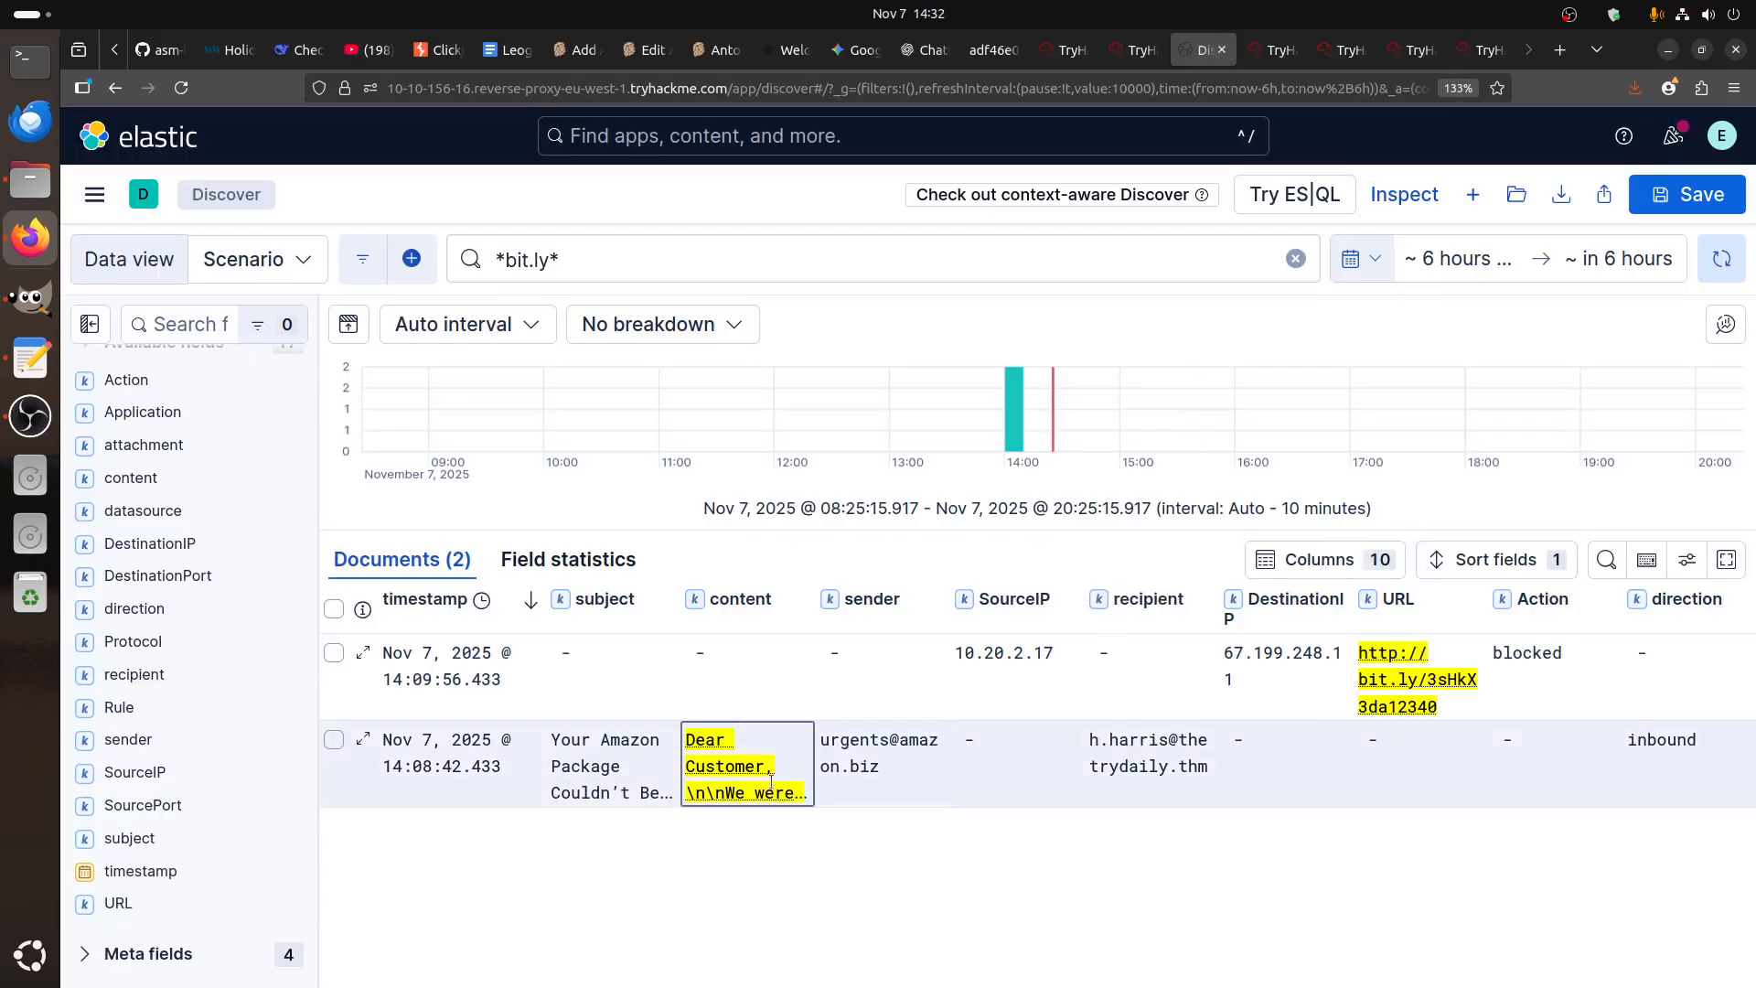
pyautogui.click(839, 748)
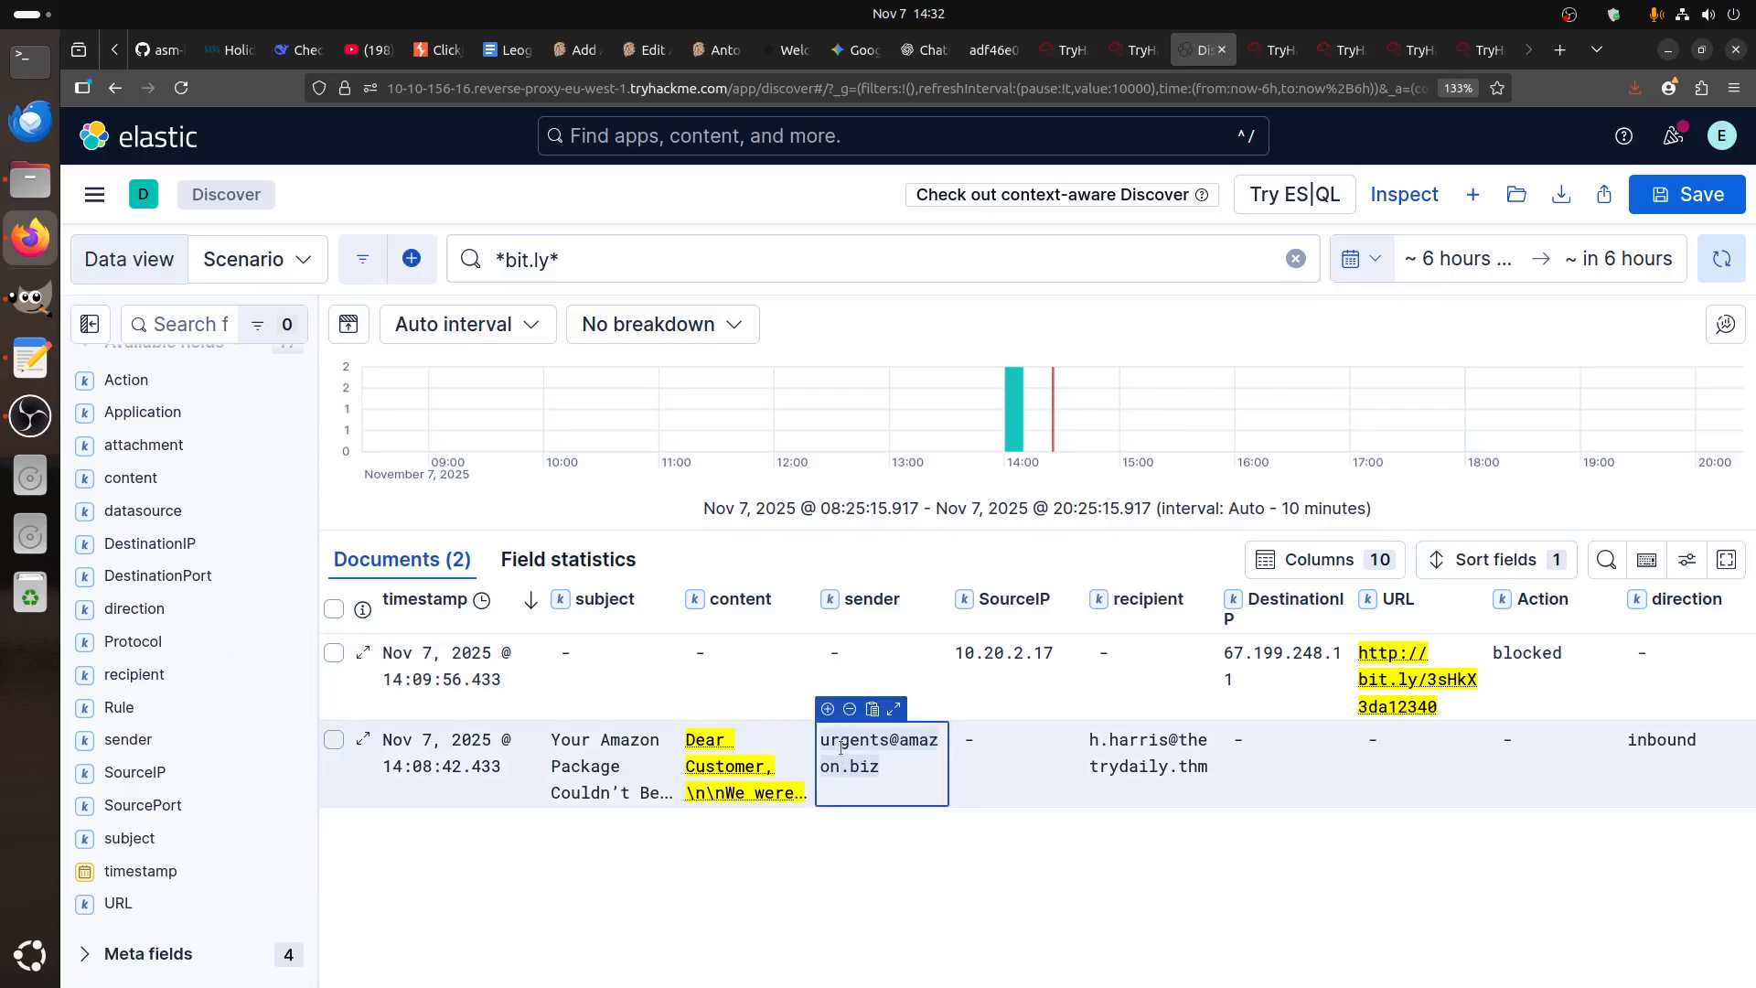
pyautogui.click(1134, 49)
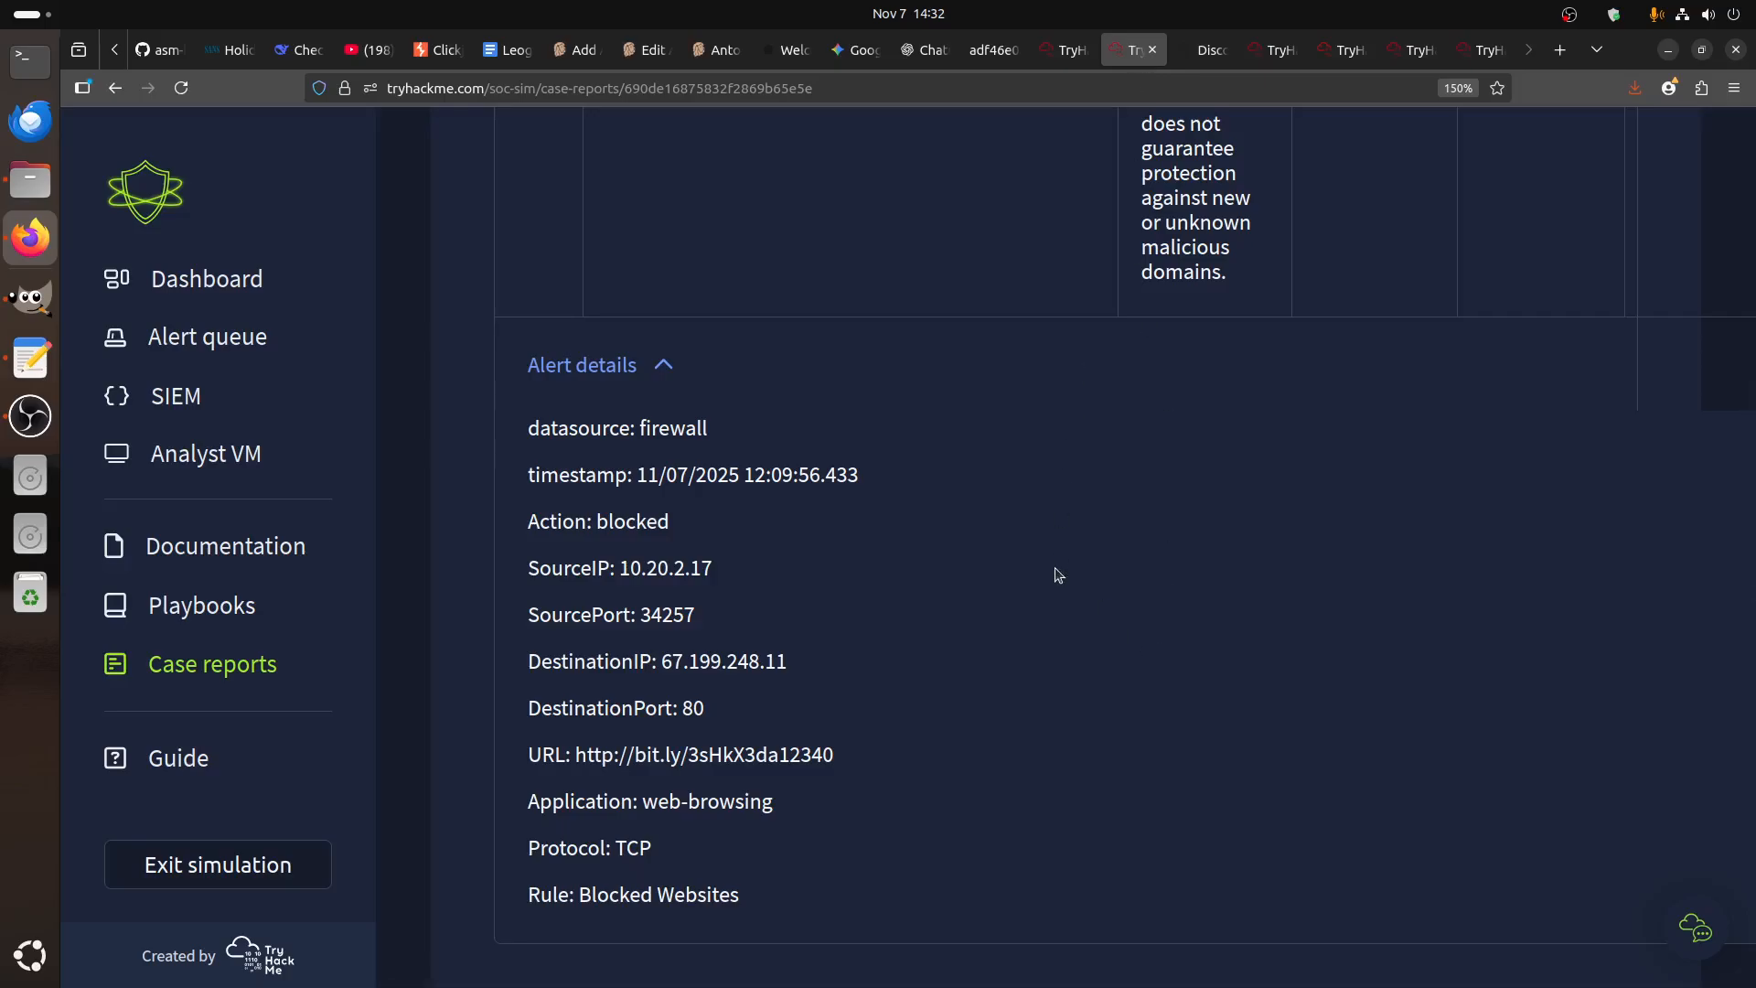
pyautogui.scroll(7, 1059, 575)
pyautogui.scroll(3, 1059, 575)
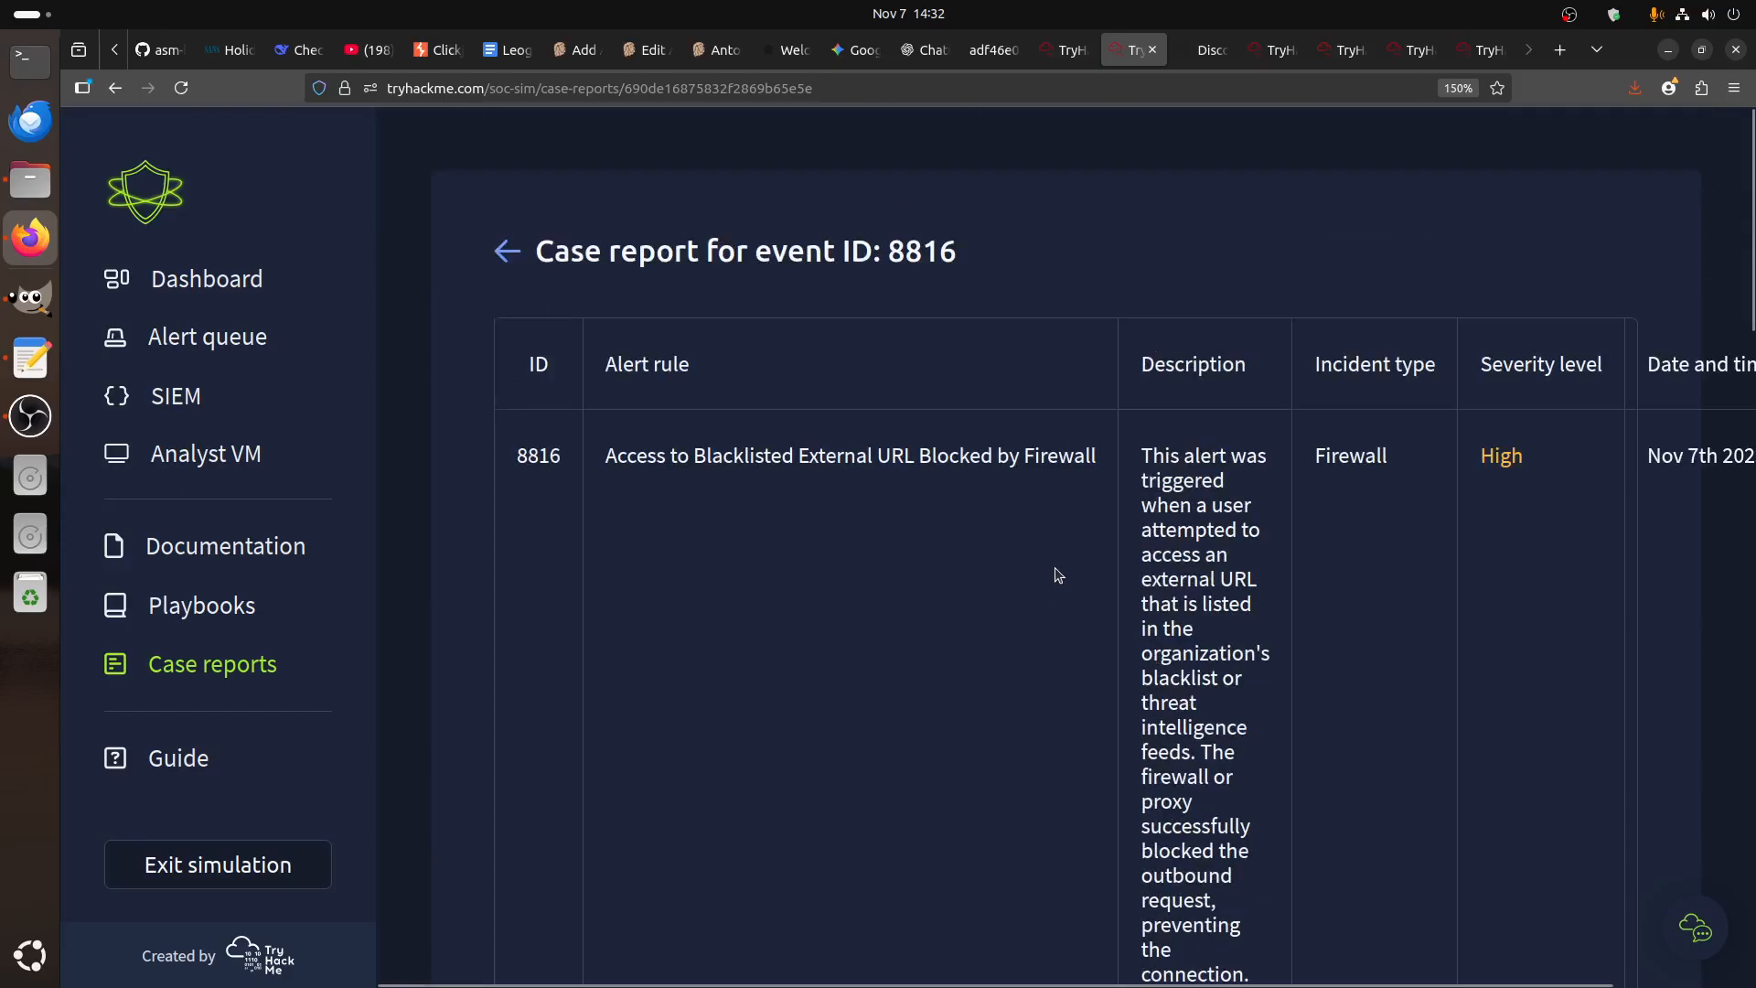
pyautogui.scroll(-20, 1058, 574)
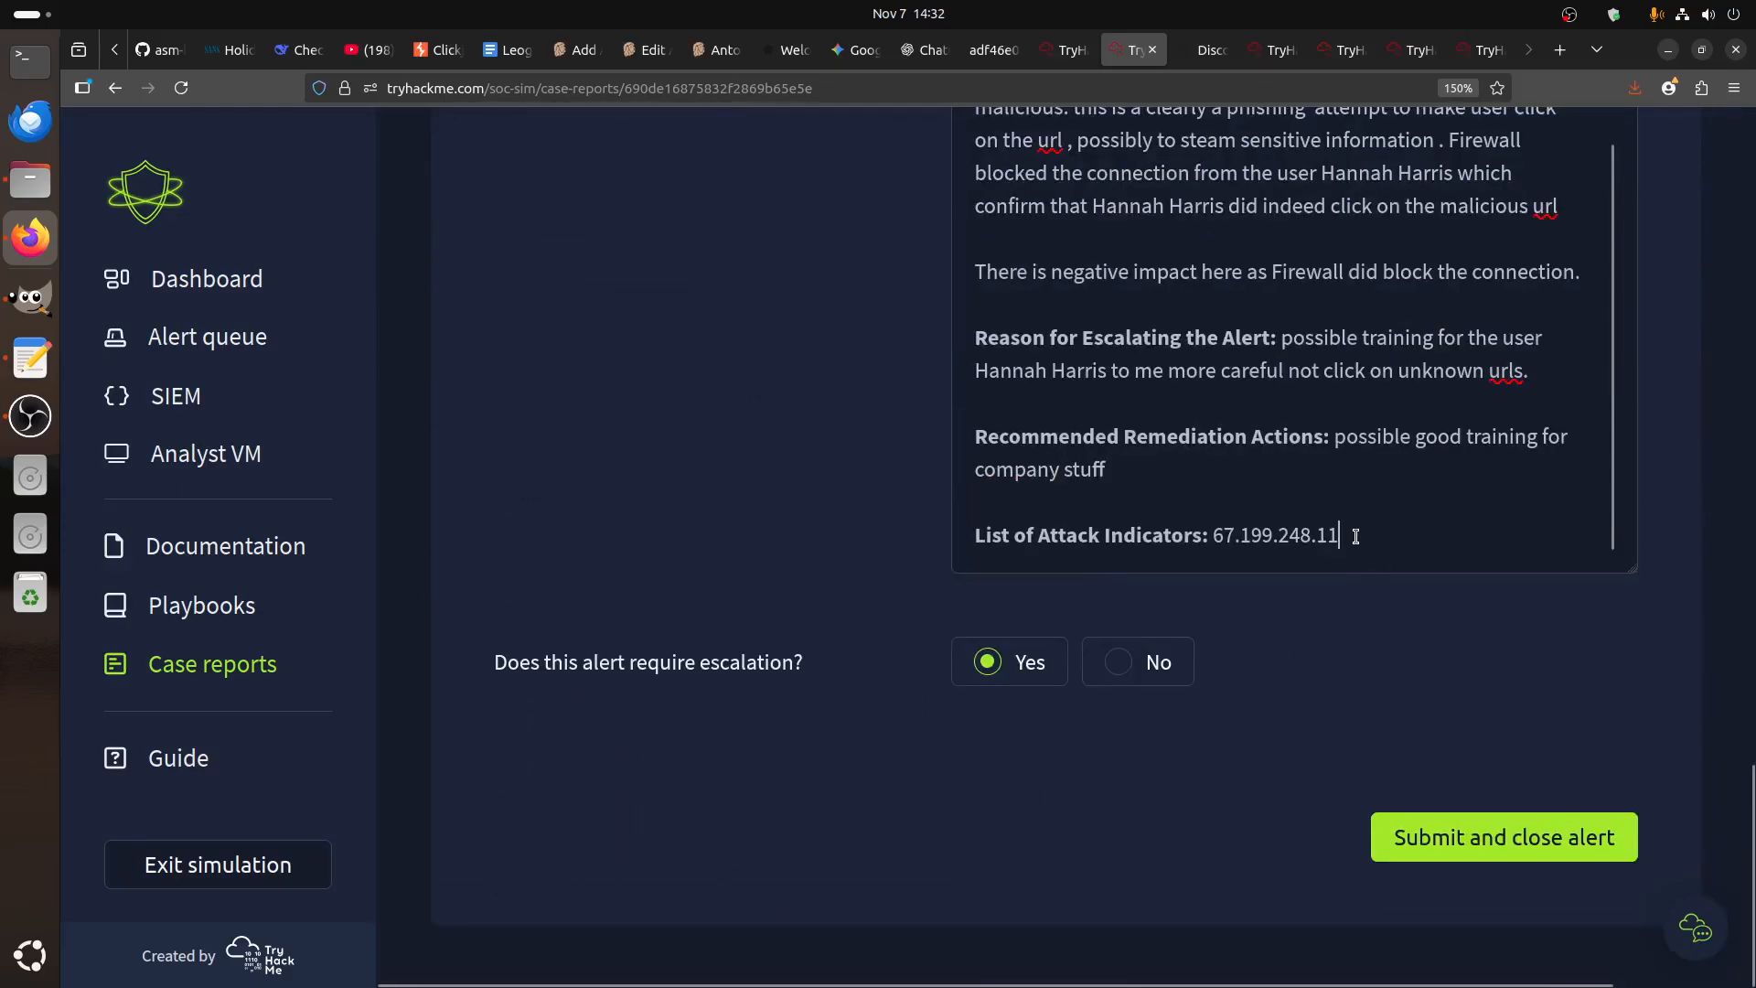
pyautogui.hotkey('ctrl', 'v')
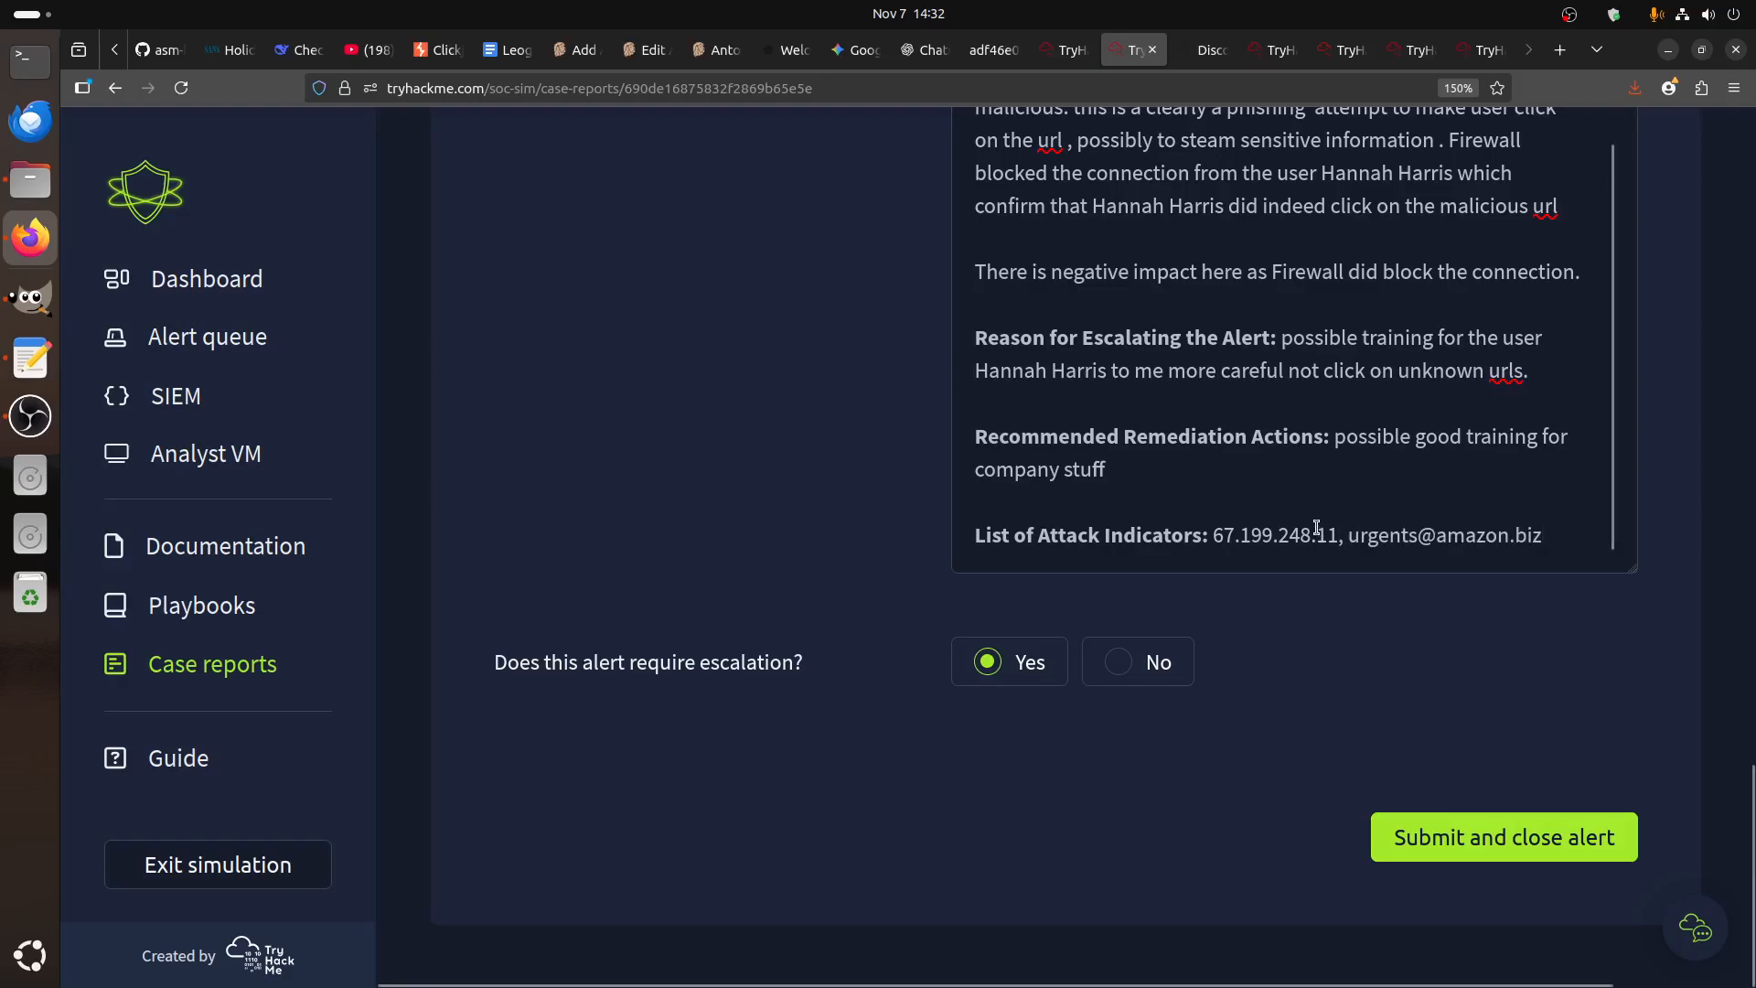
# - Review the completed case report for event 8816, then submit it and close the alert
pyautogui.scroll(3, 1317, 528)
pyautogui.scroll(7, 1268, 662)
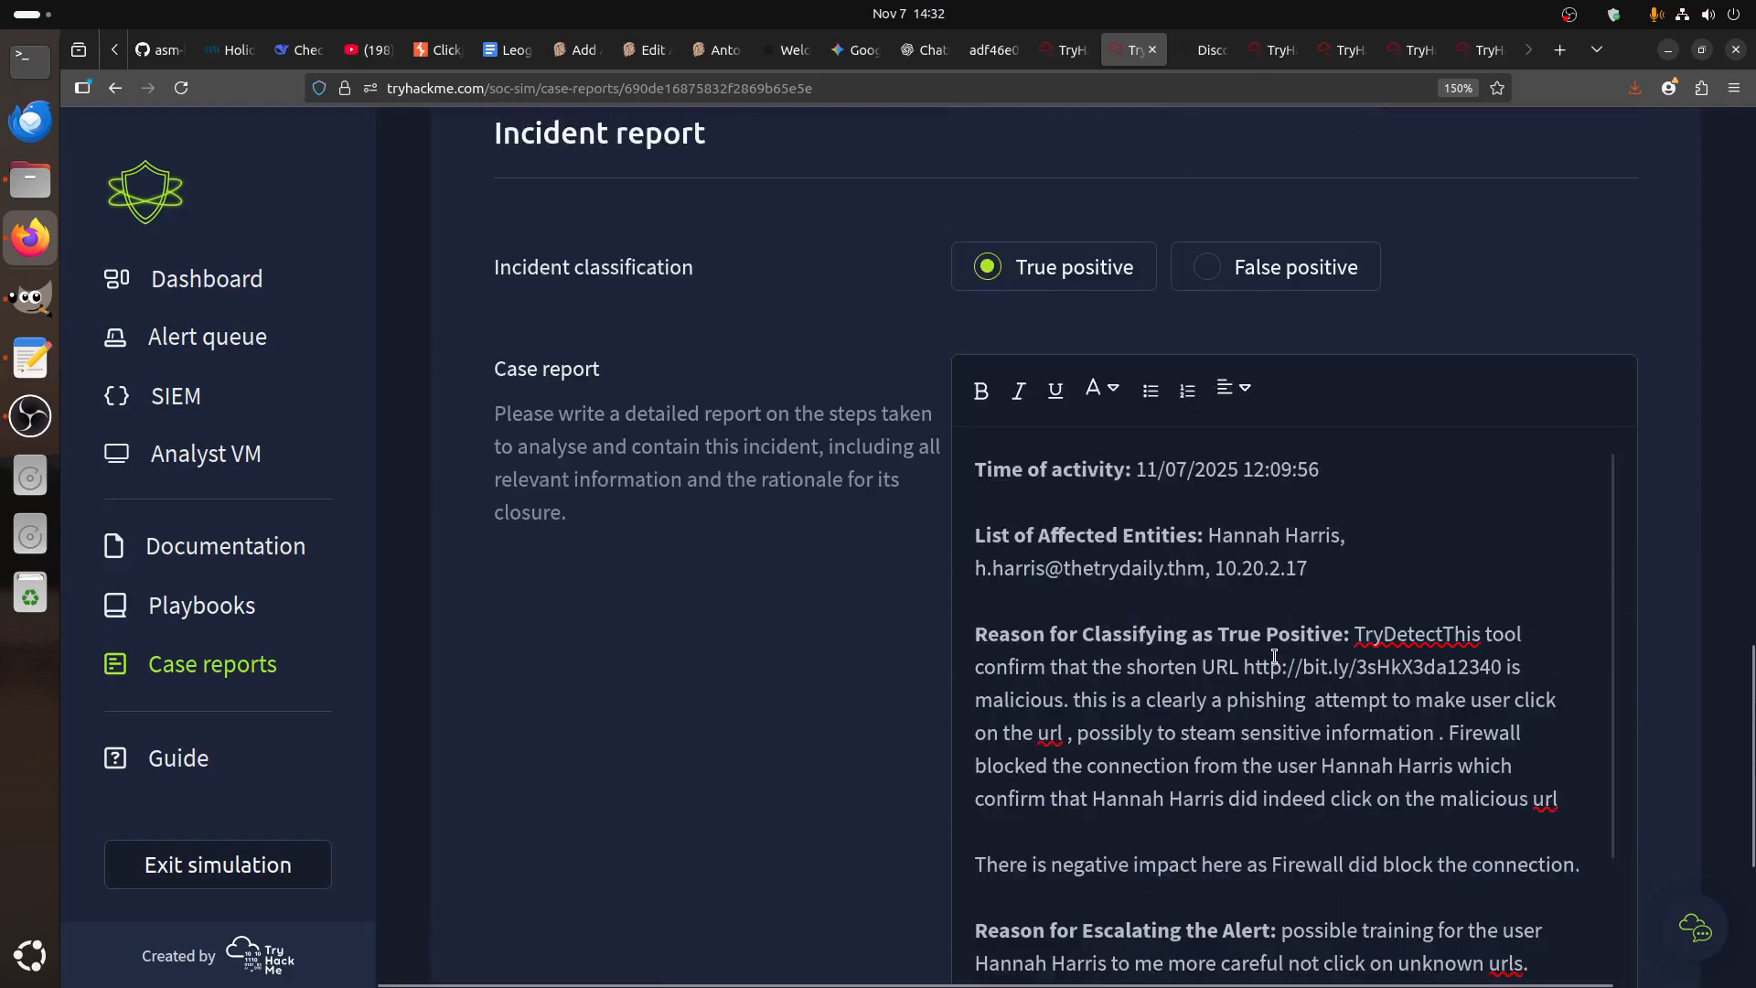
pyautogui.scroll(-8, 1274, 656)
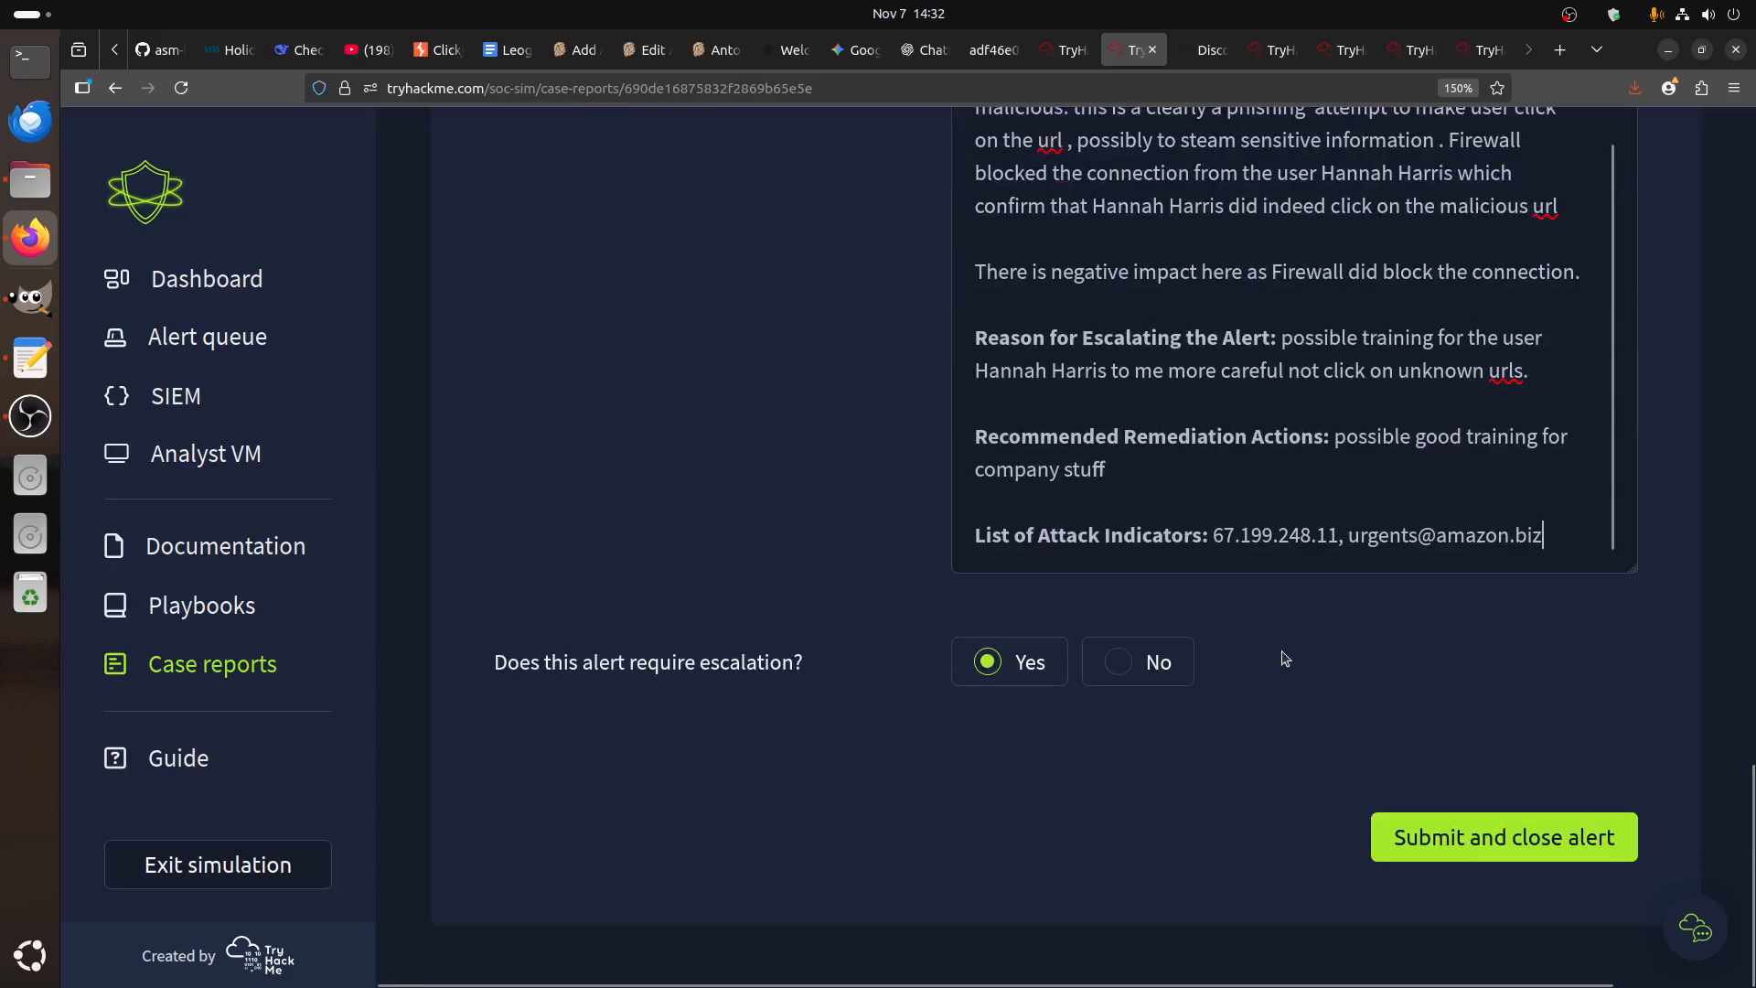
pyautogui.click(1443, 837)
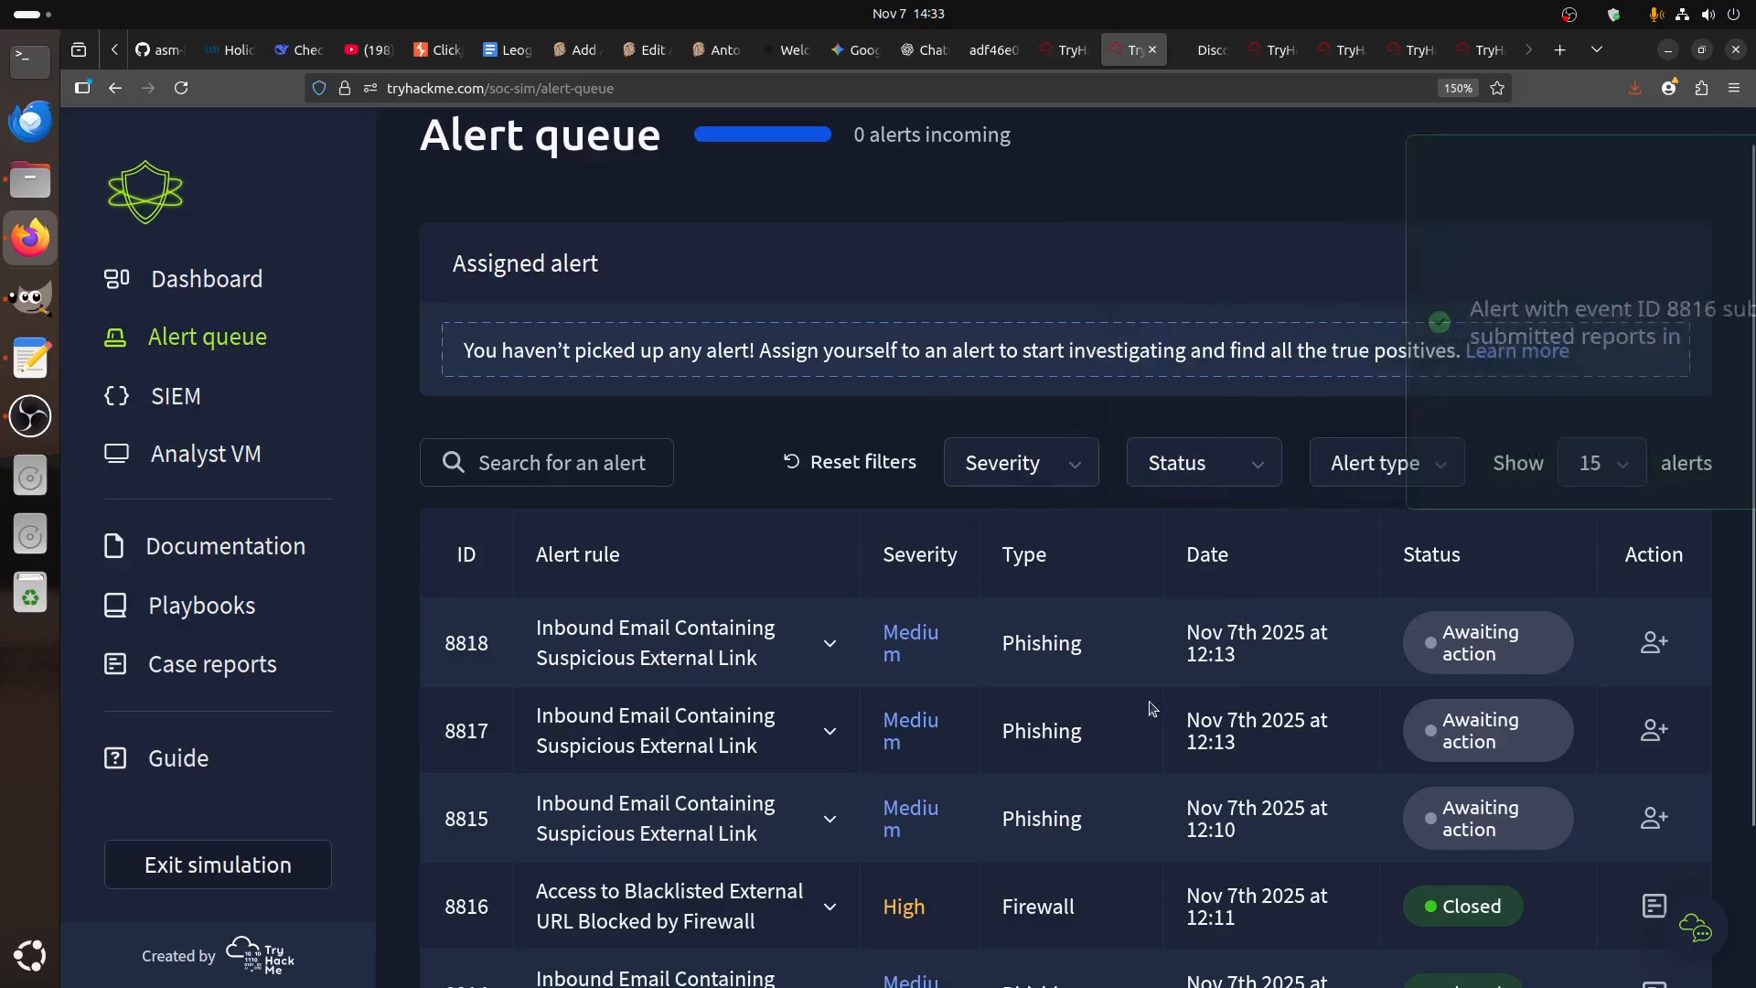
# - Take ownership of phishing alert 8815 in the alert queue and expand its details for review
pyautogui.scroll(-3, 1067, 635)
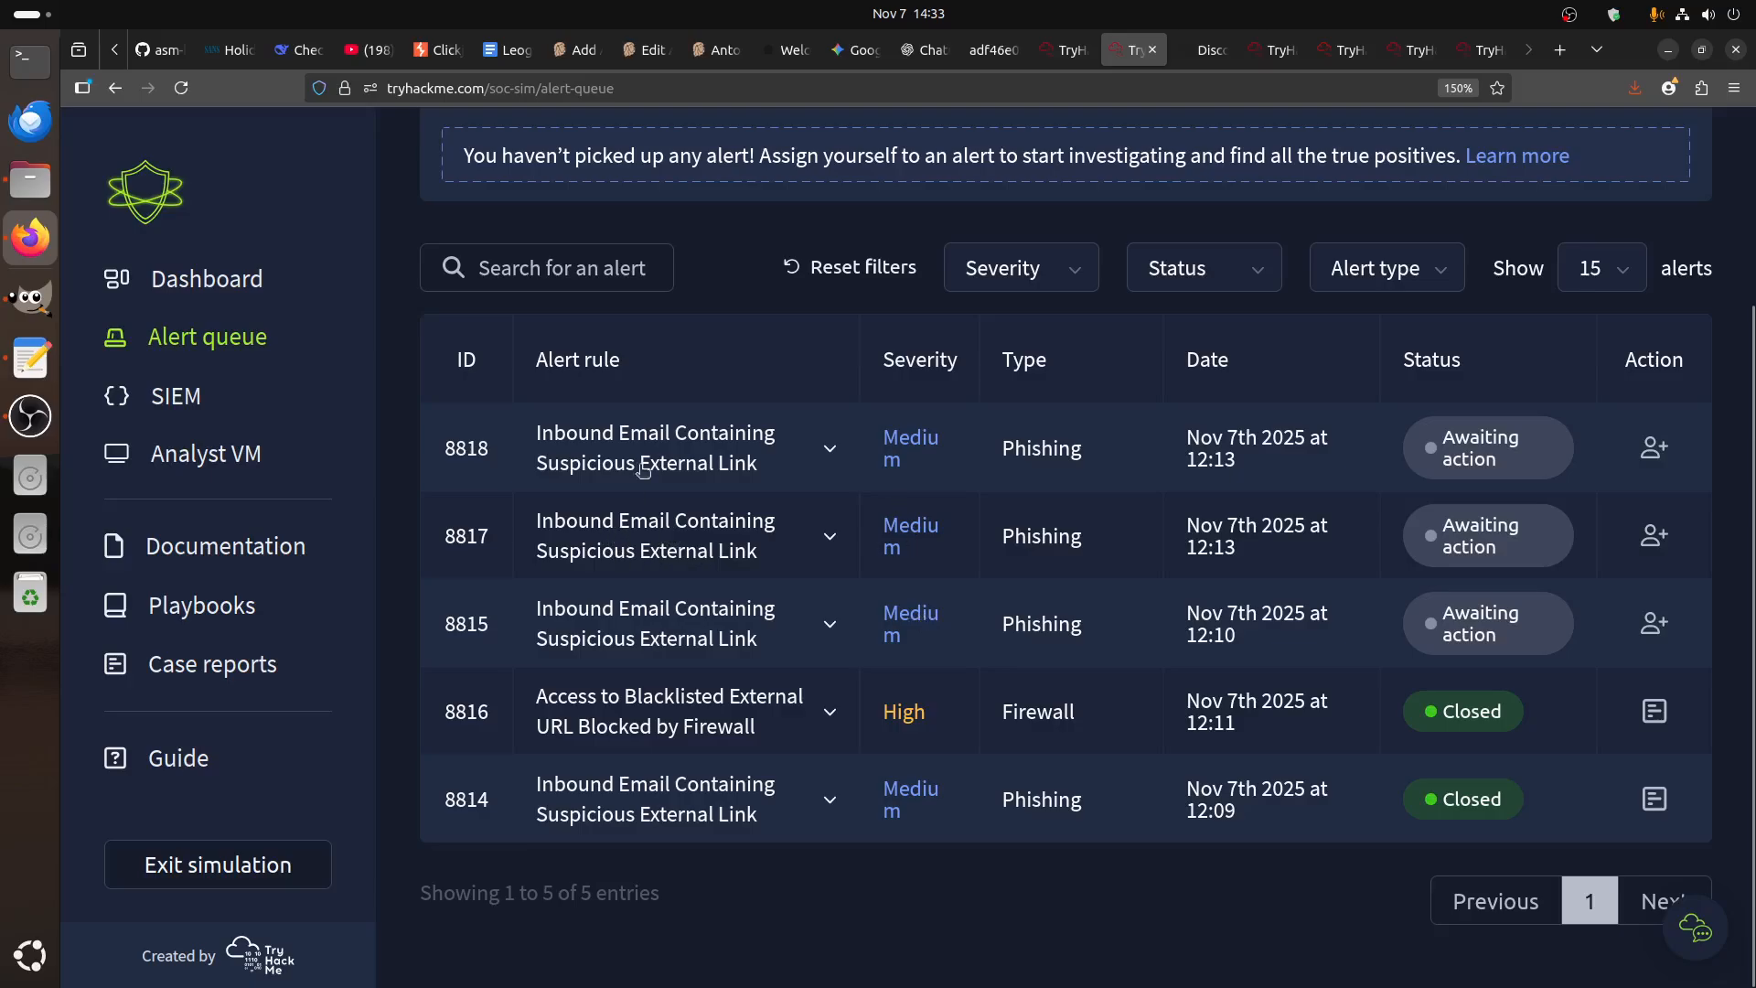
pyautogui.click(1653, 623)
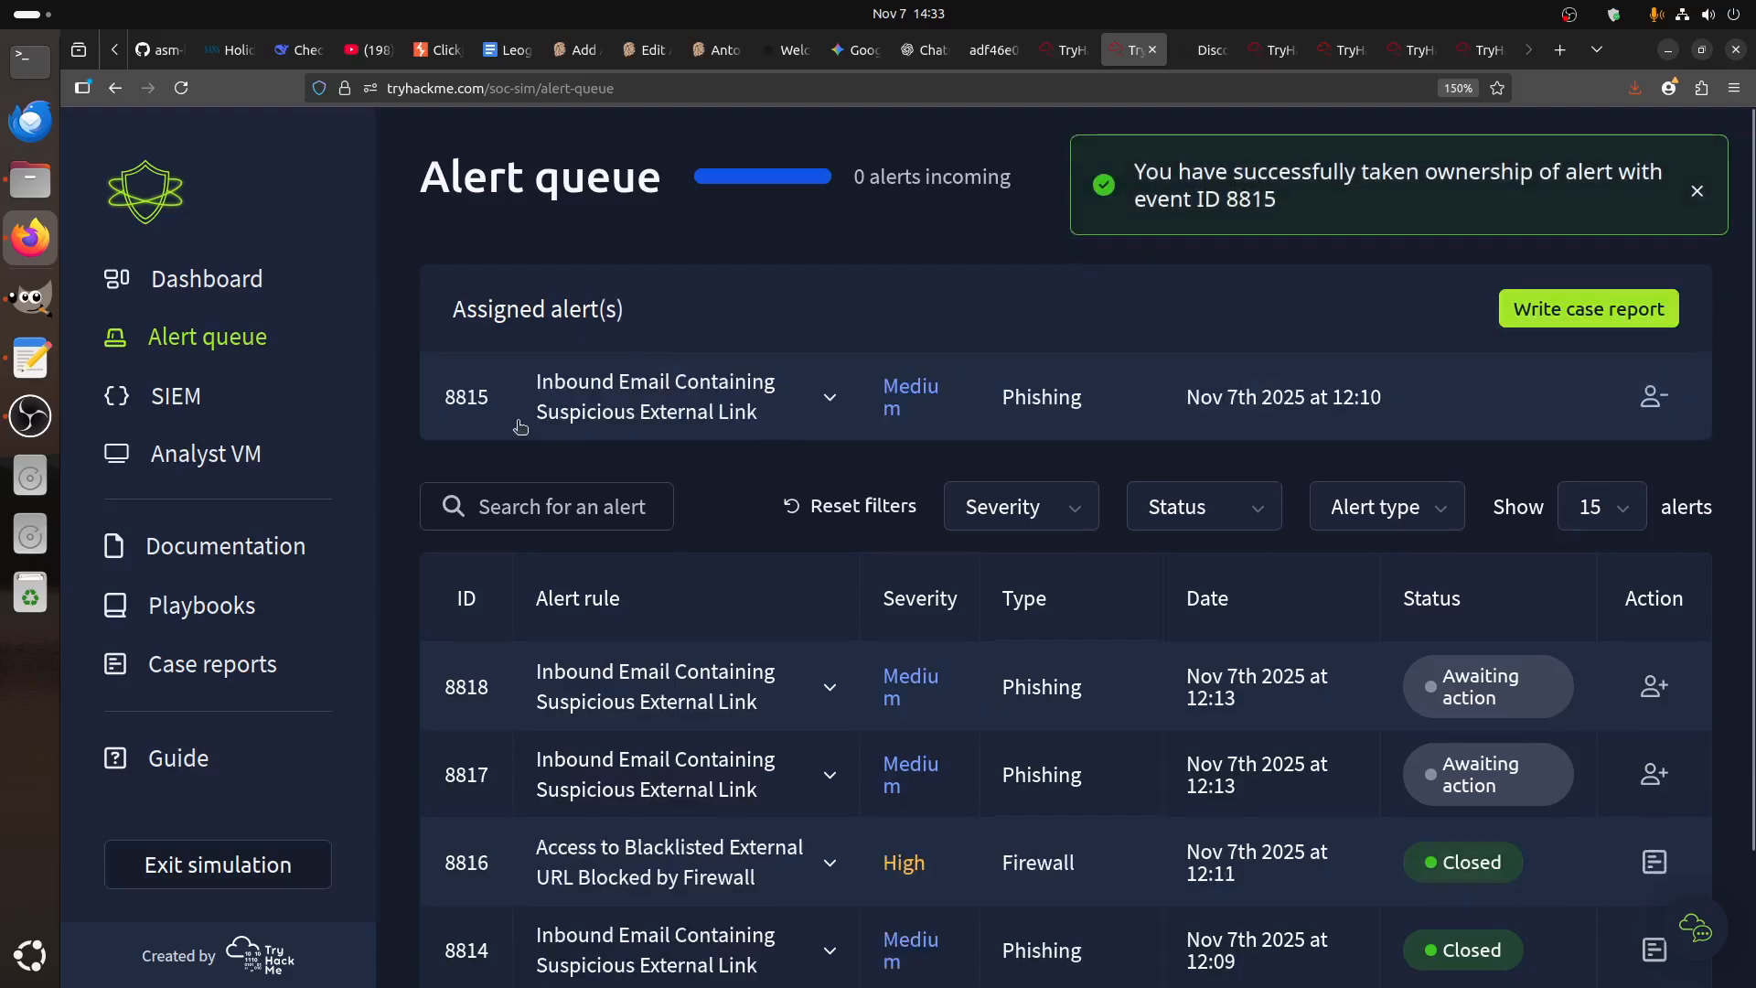
pyautogui.click(631, 411)
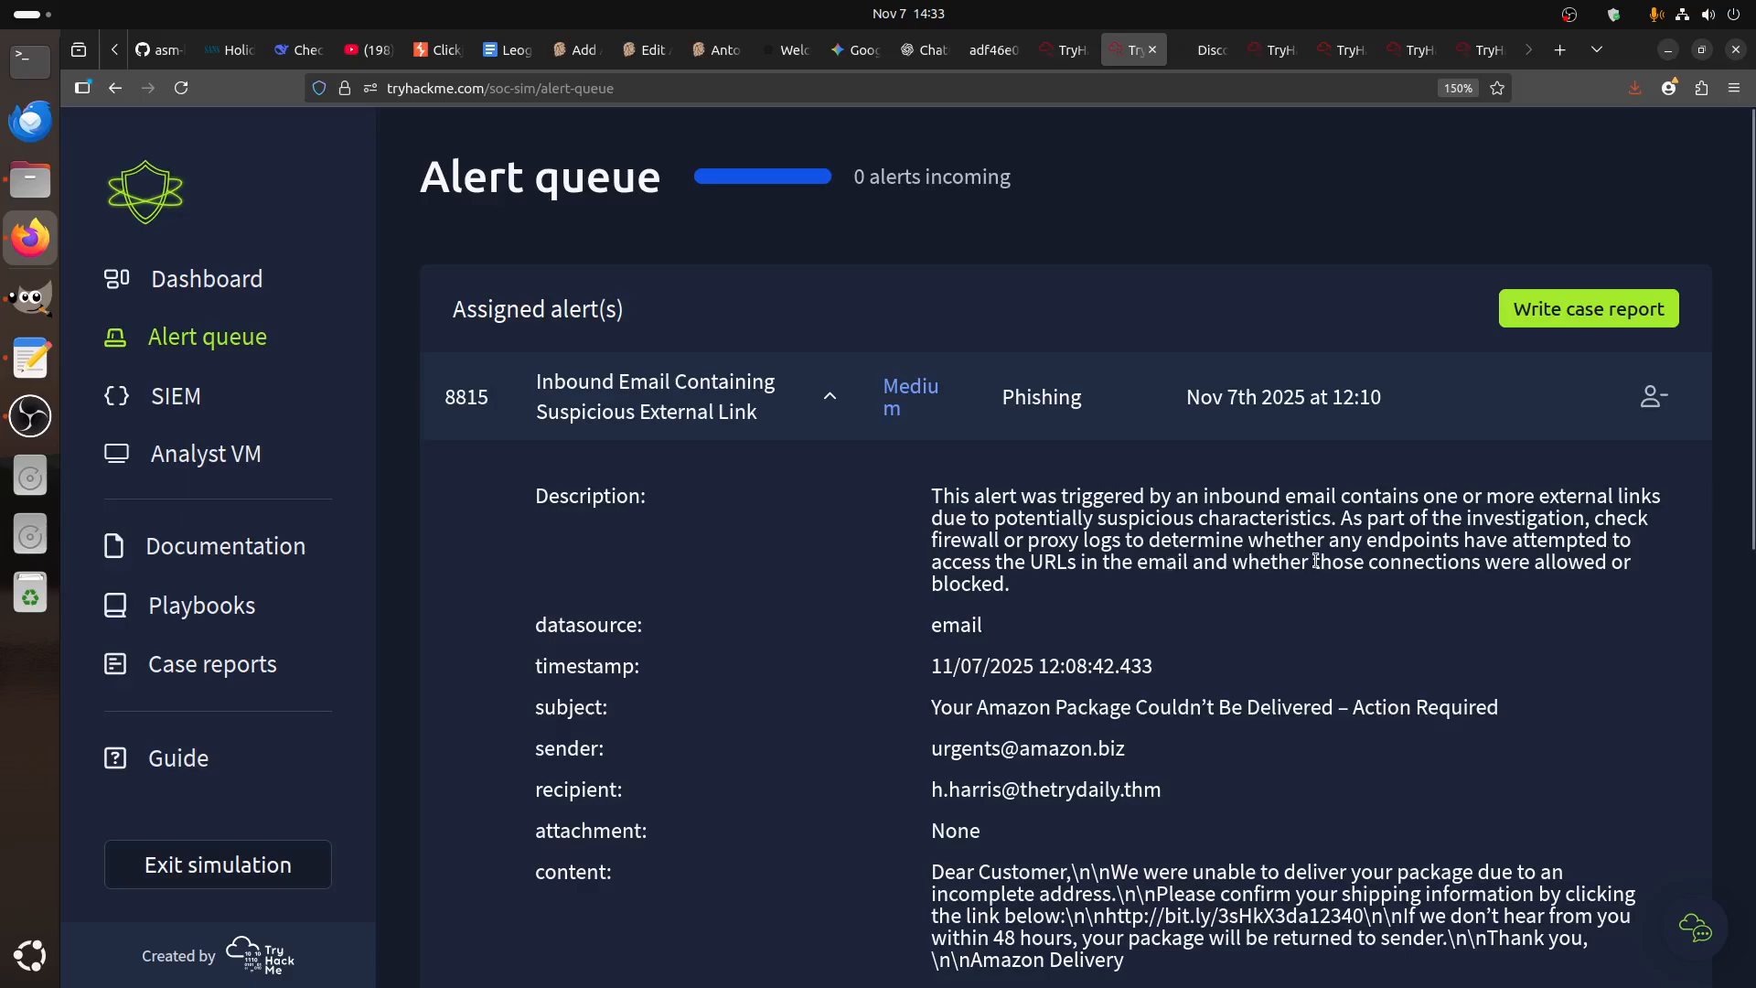
pyautogui.scroll(-4, 1552, 562)
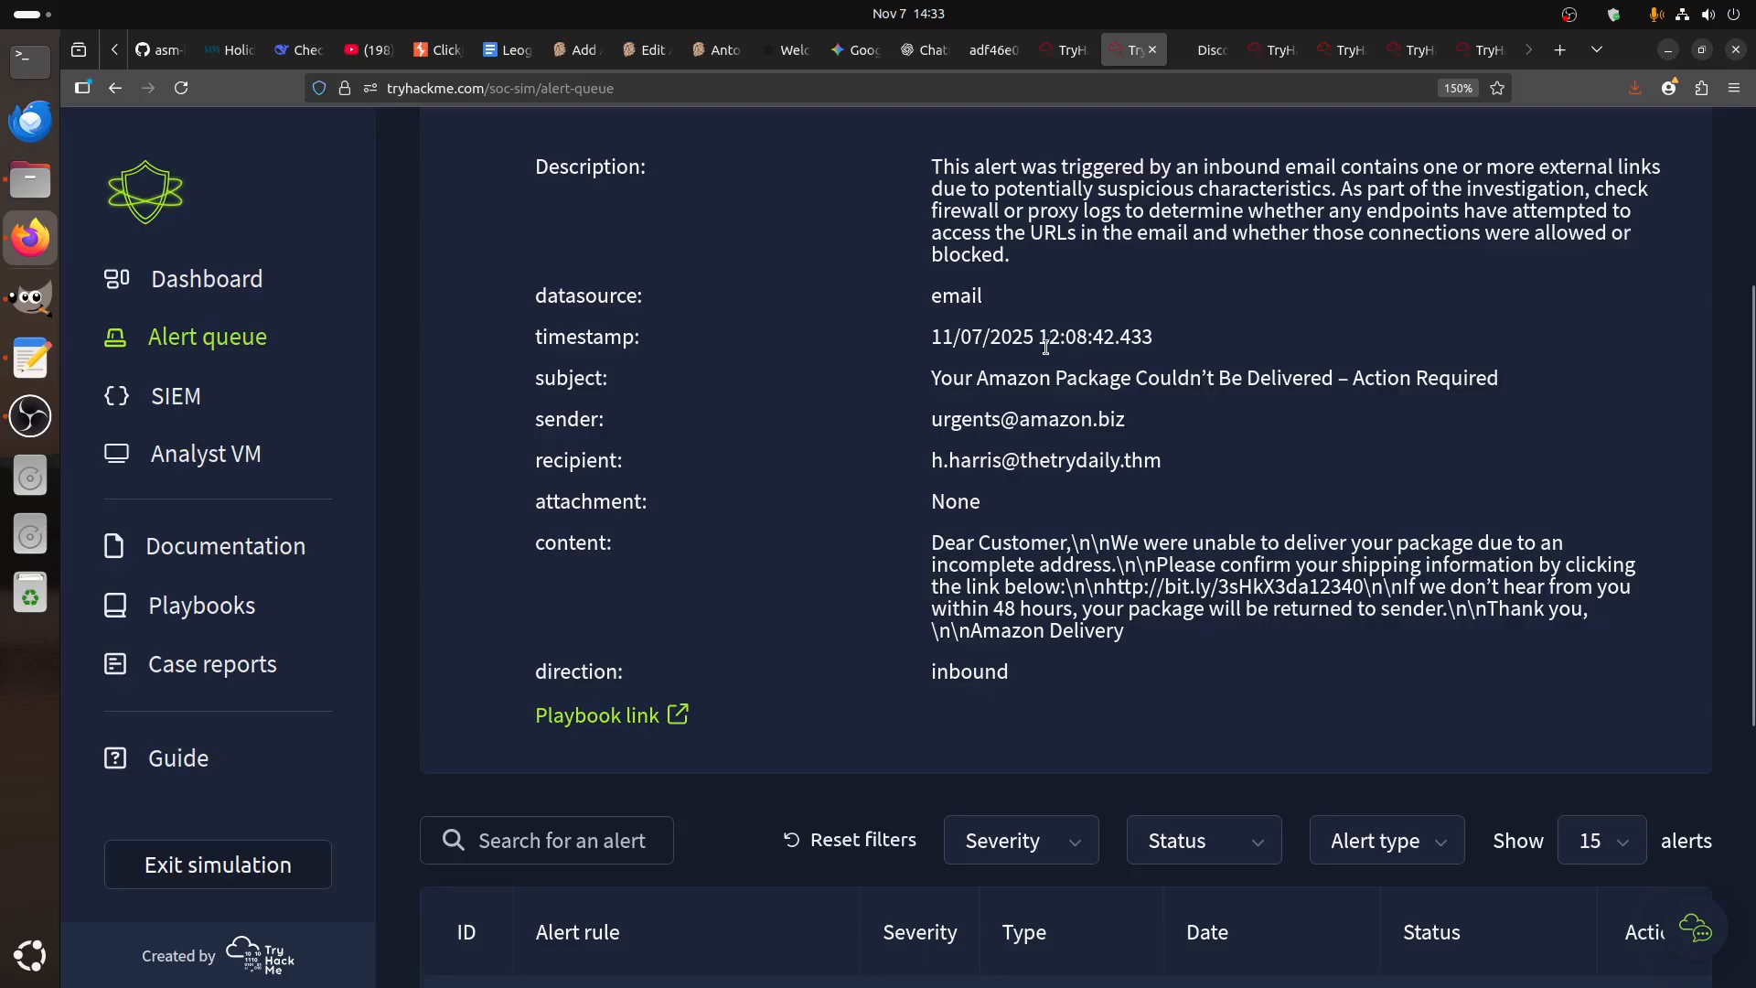
# - Highlight the event time in alert 8815 and clear the *bit.ly* query in Elastic to list all log events
pyautogui.moveTo(1066, 339); pyautogui.dragTo(1119, 339)
pyautogui.click(1209, 49)
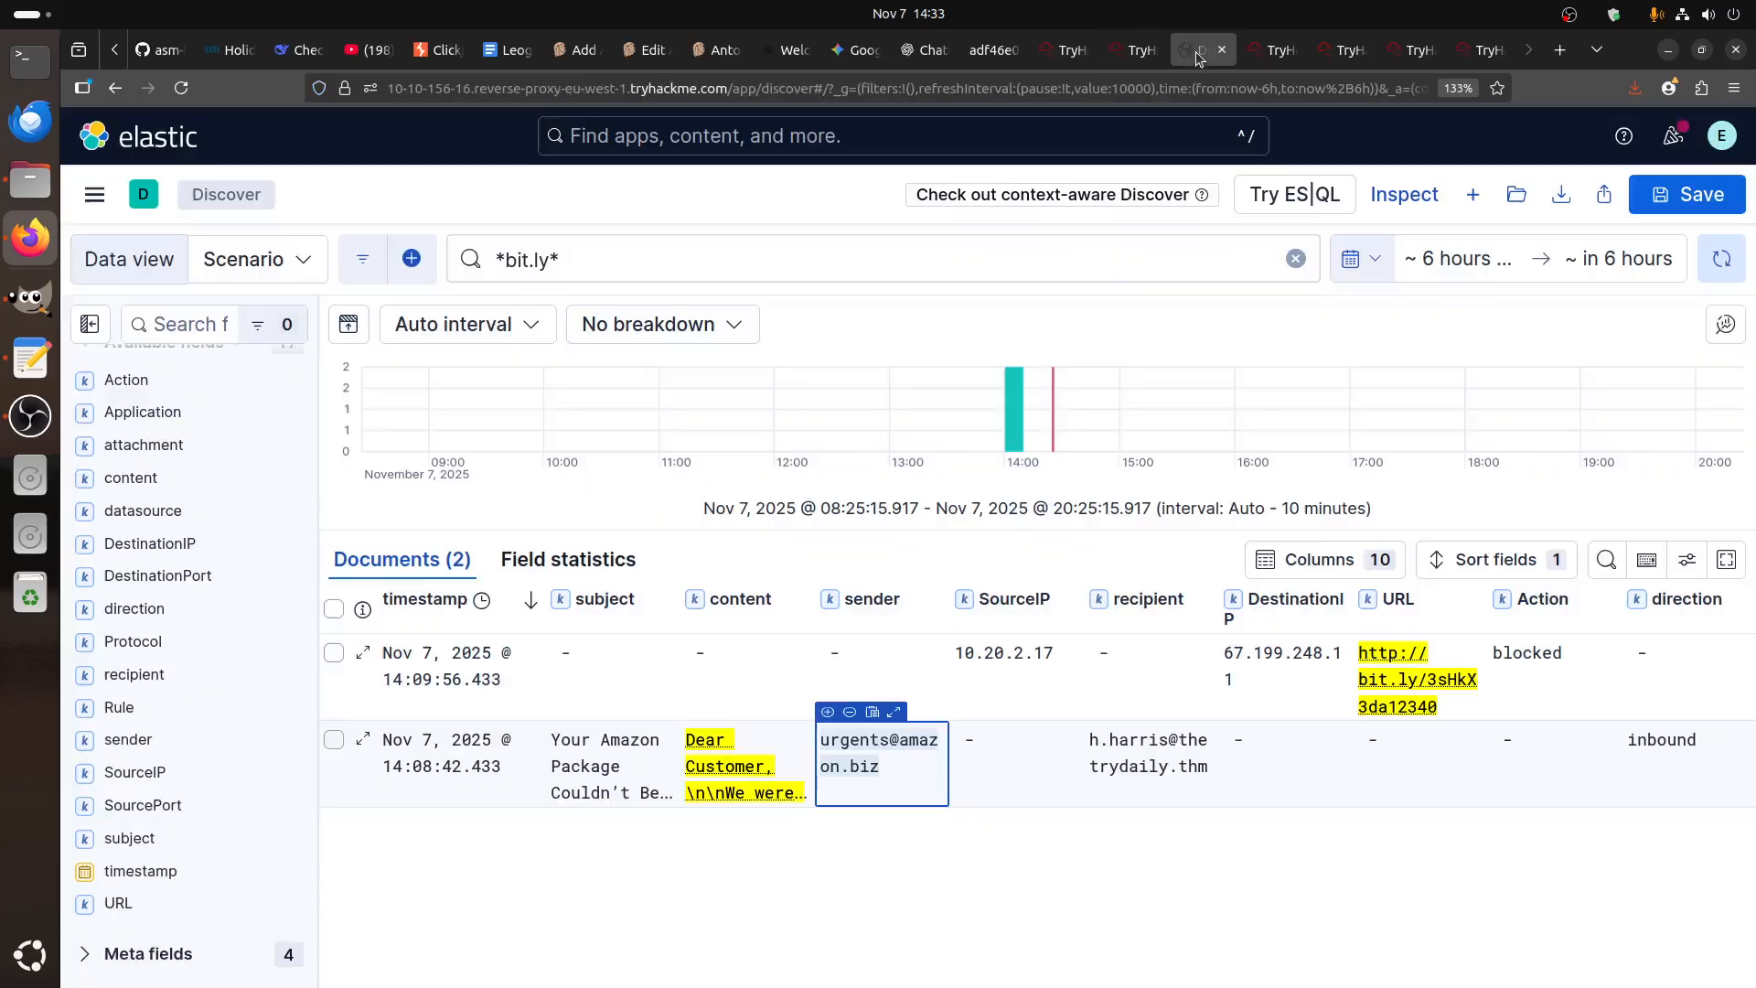
pyautogui.click(580, 262)
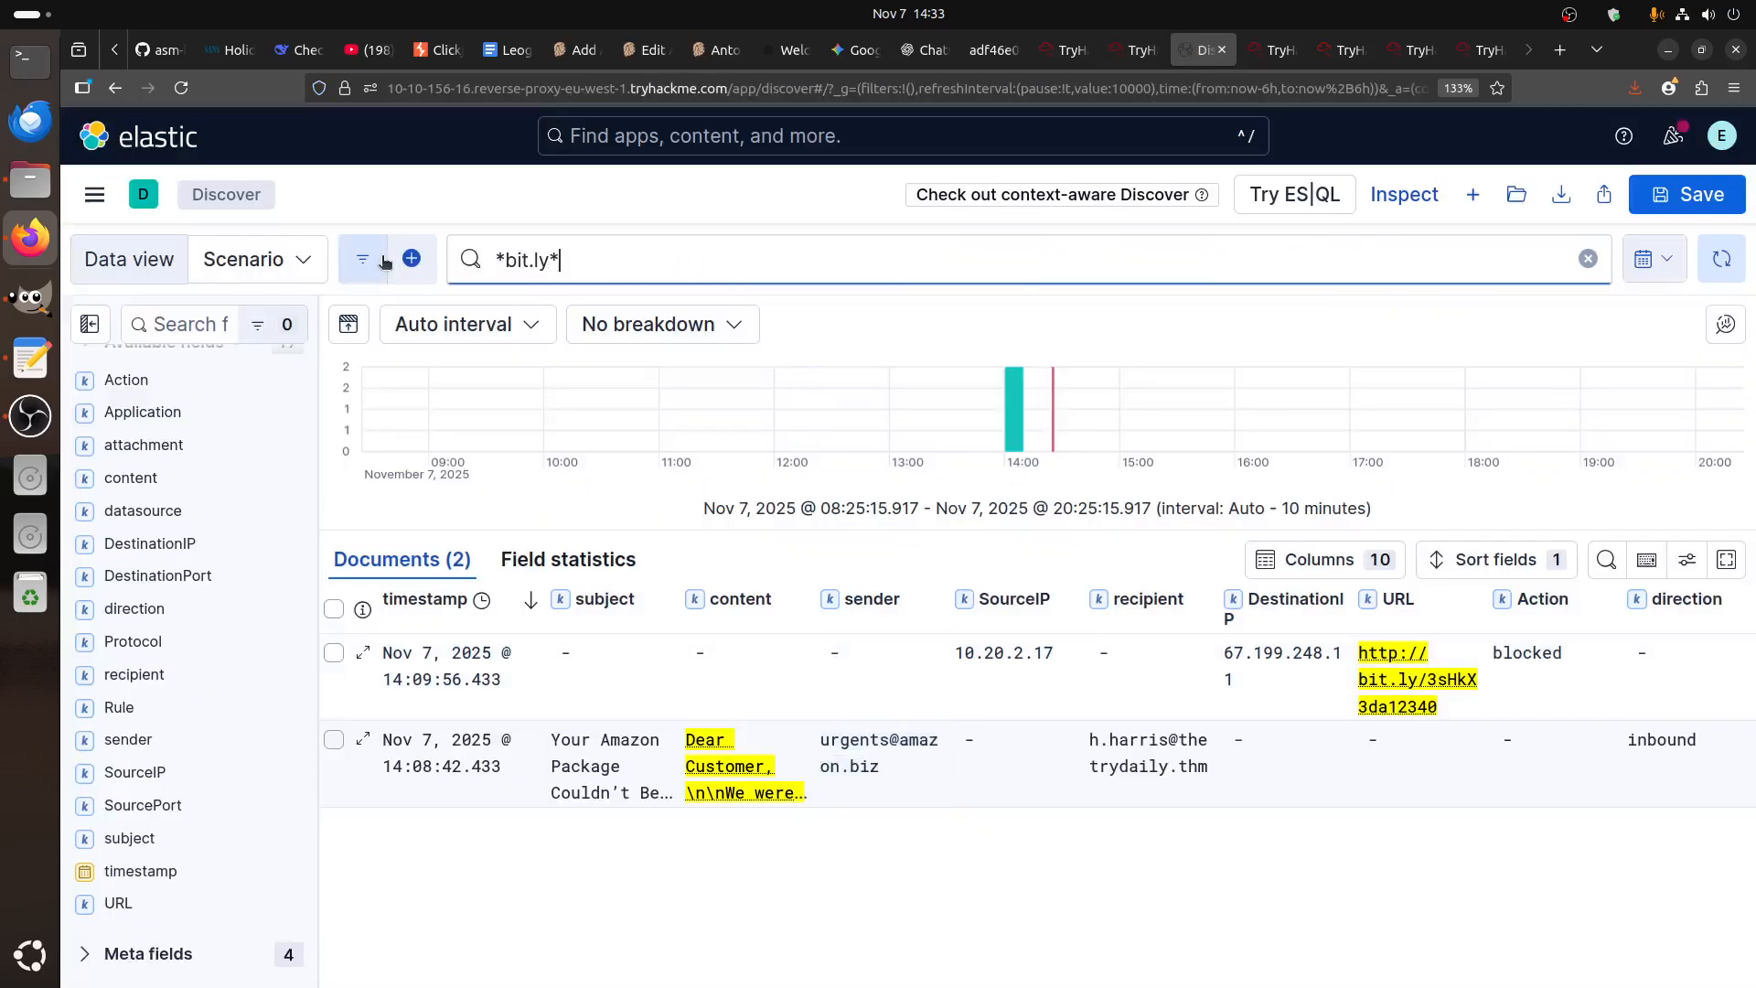
pyautogui.press('BackSpace')
pyautogui.press('BackSpace')
pyautogui.press('BackSpace')
pyautogui.press('BackSpace')
pyautogui.press('BackSpace')
pyautogui.press('BackSpace')
pyautogui.press('BackSpace')
pyautogui.press('BackSpace')
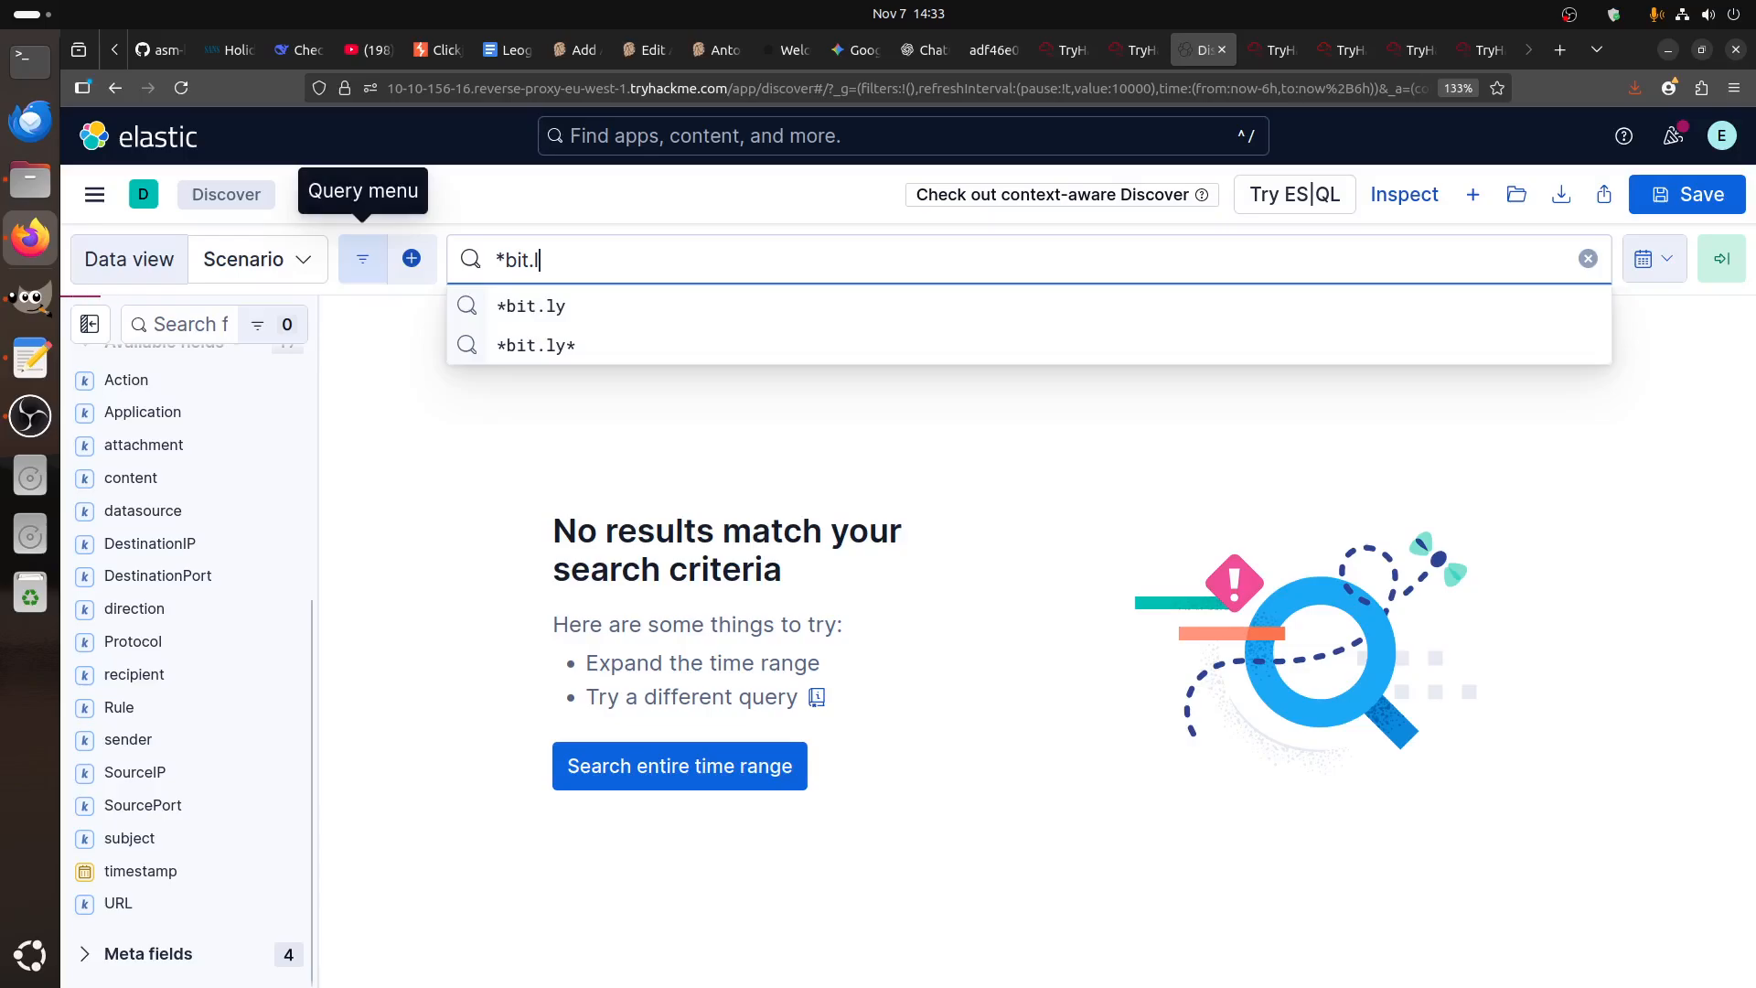
pyautogui.press('Return')
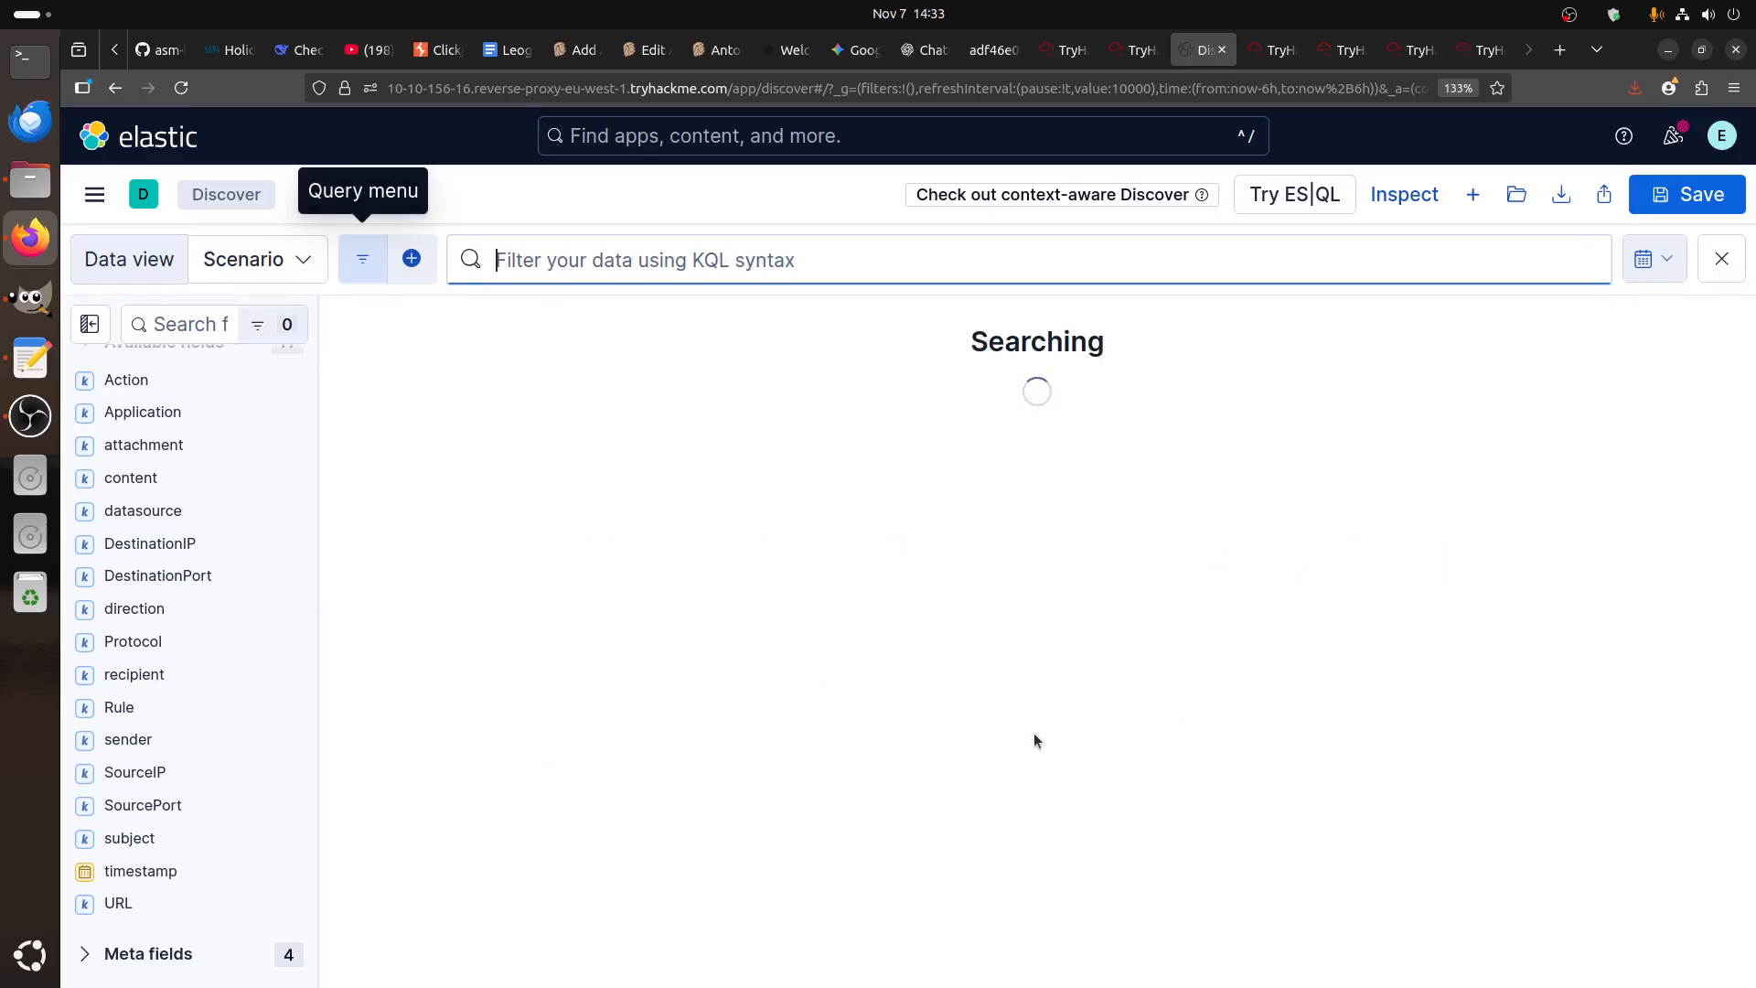
# - Find the Amazon package email logged at 14:08:42 in the Elastic results and open its document details
pyautogui.scroll(-10, 912, 755)
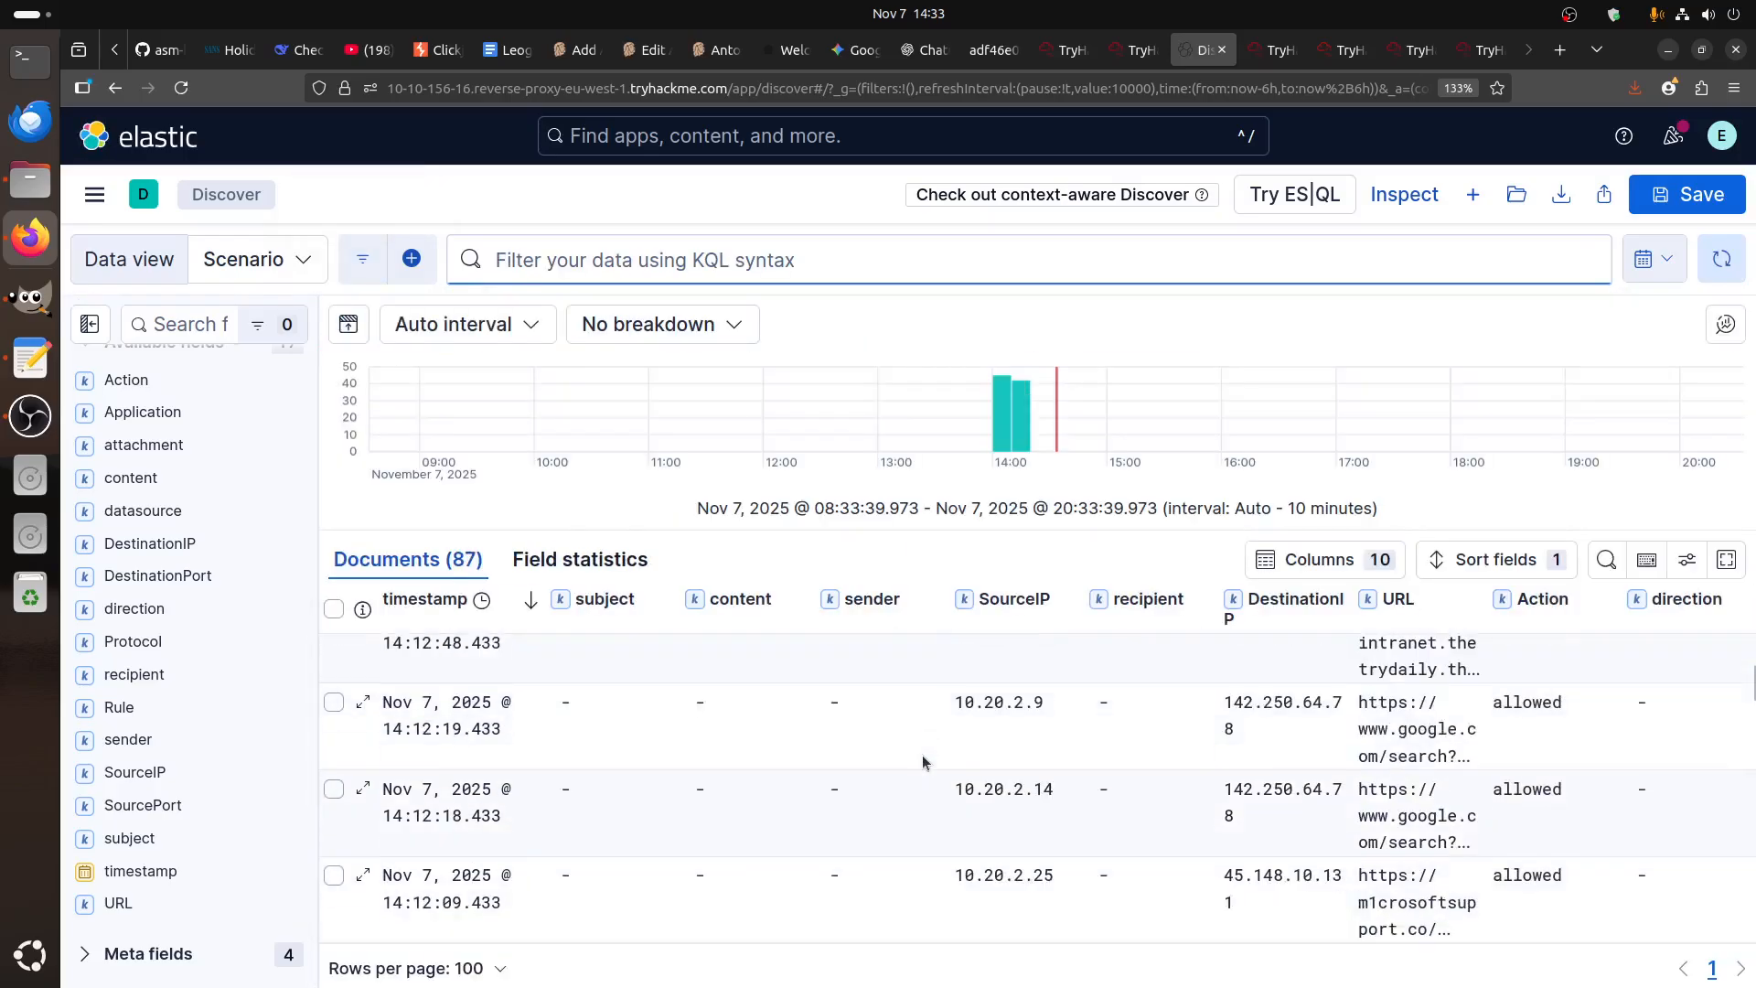
pyautogui.scroll(-10, 923, 762)
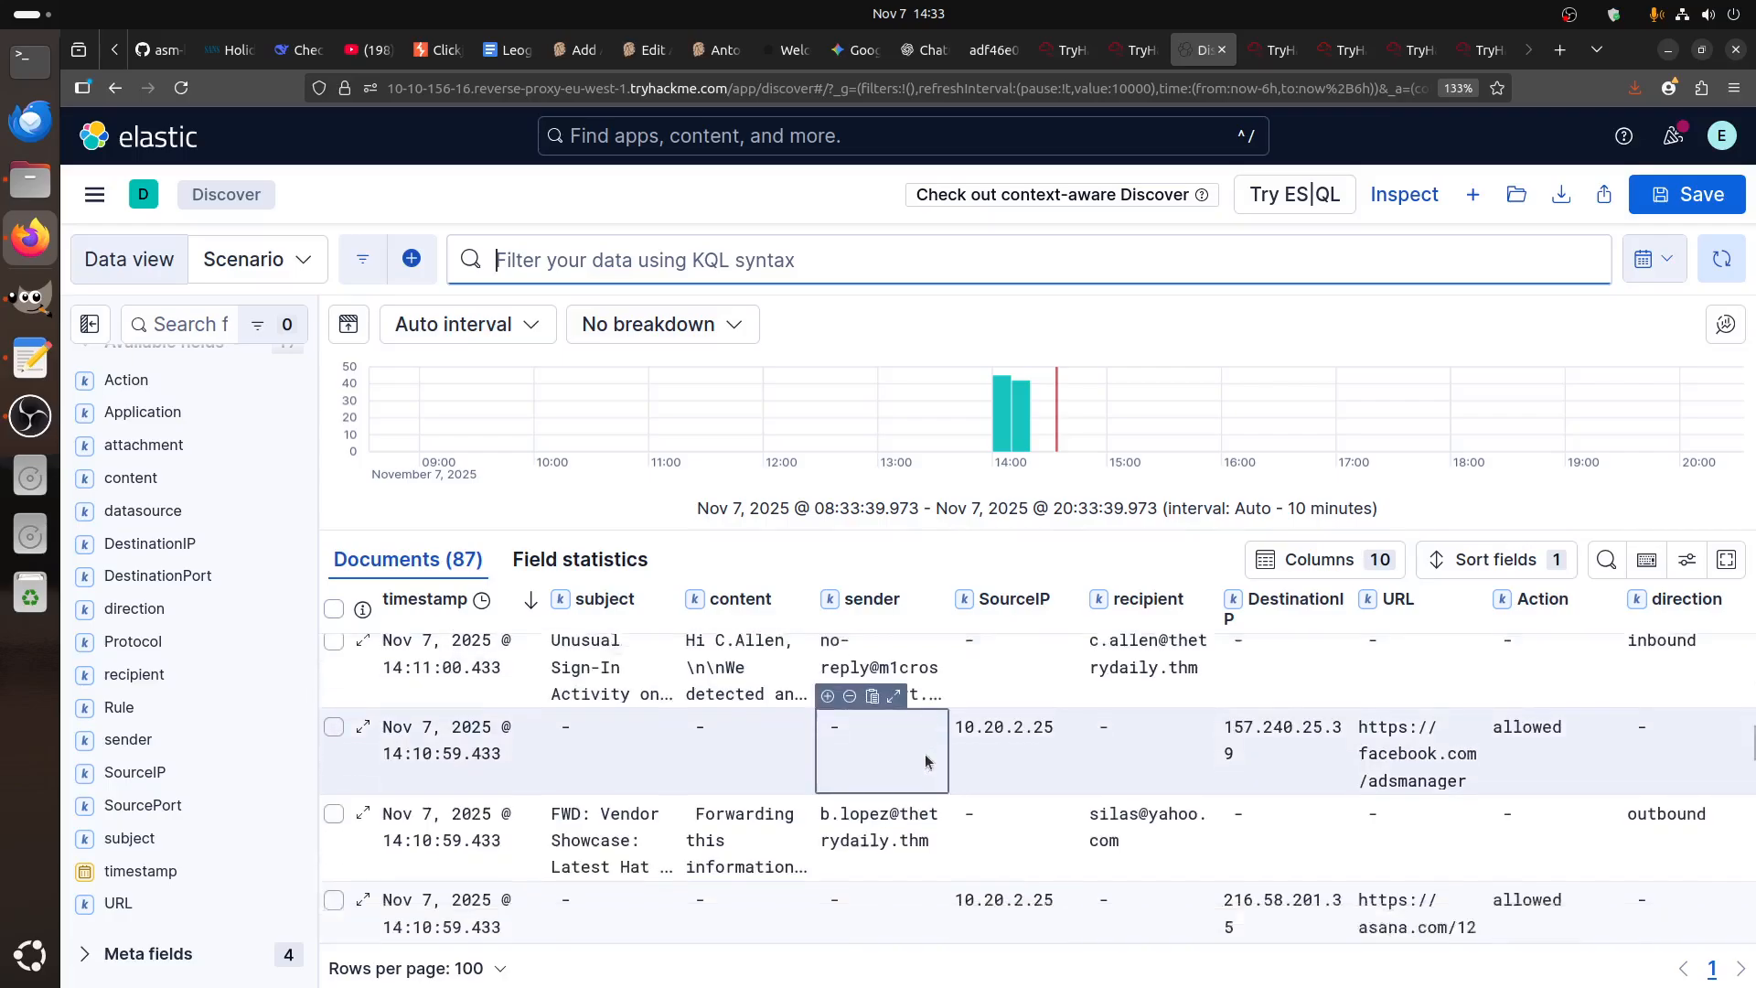
pyautogui.scroll(-3, 928, 763)
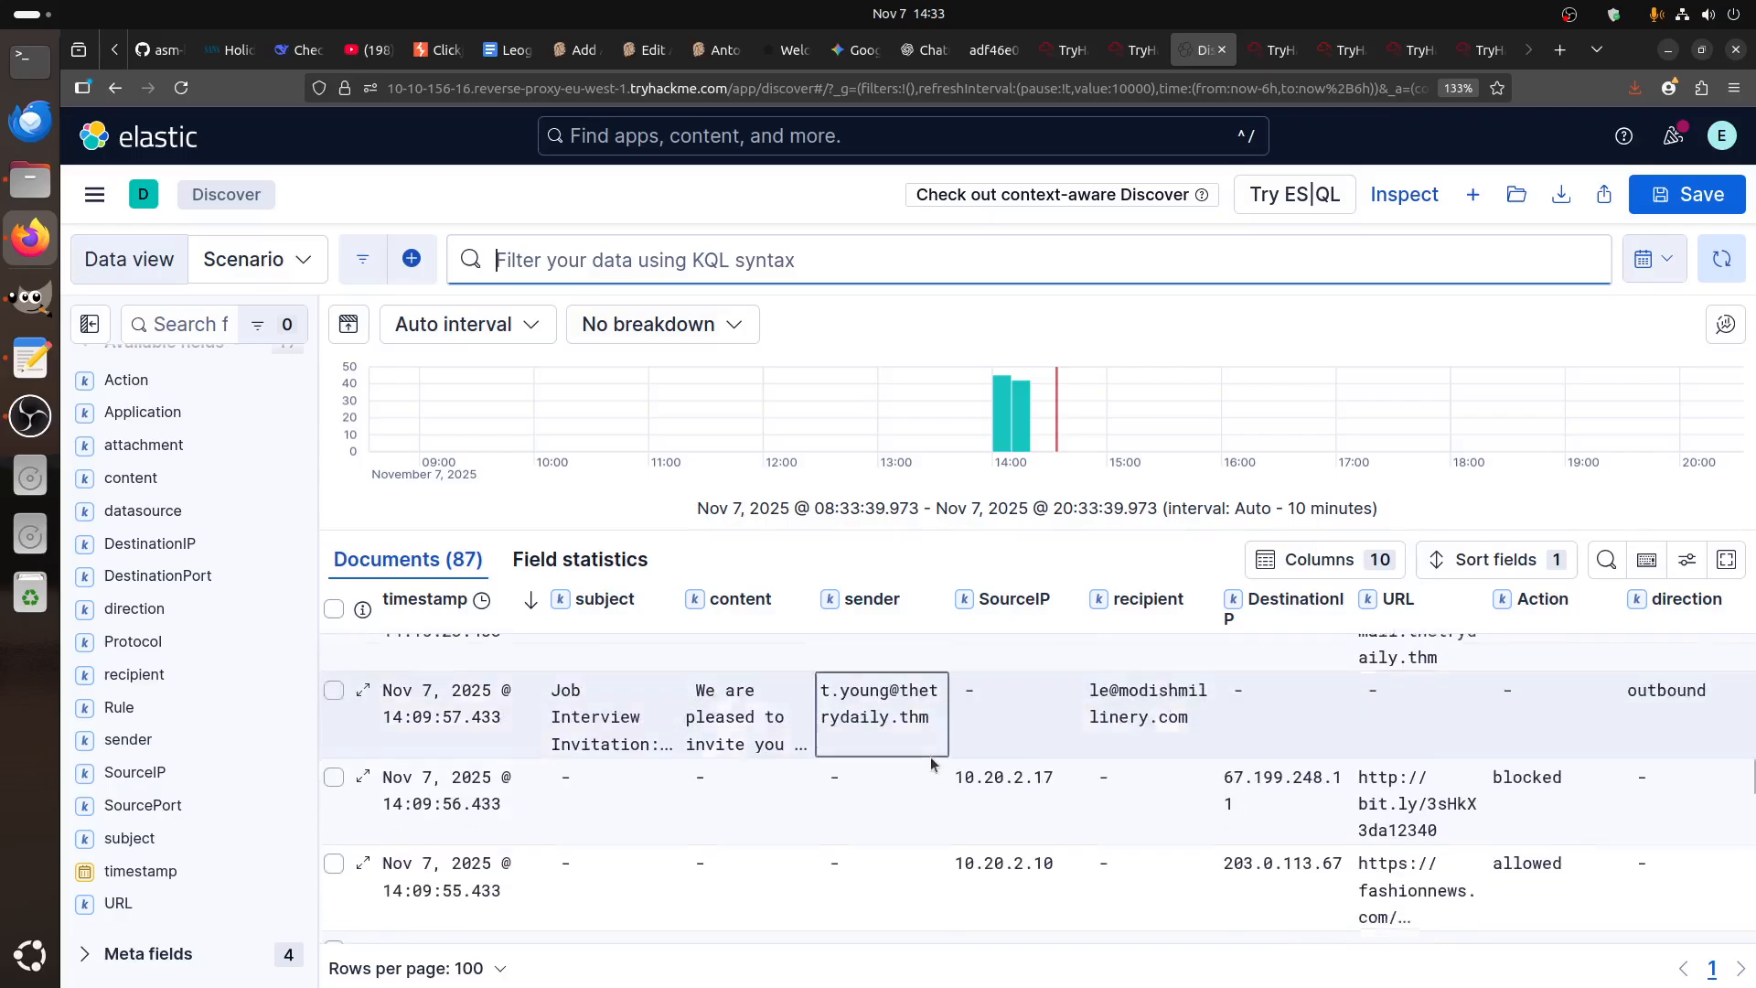
pyautogui.scroll(-5, 933, 764)
pyautogui.moveTo(940, 764)
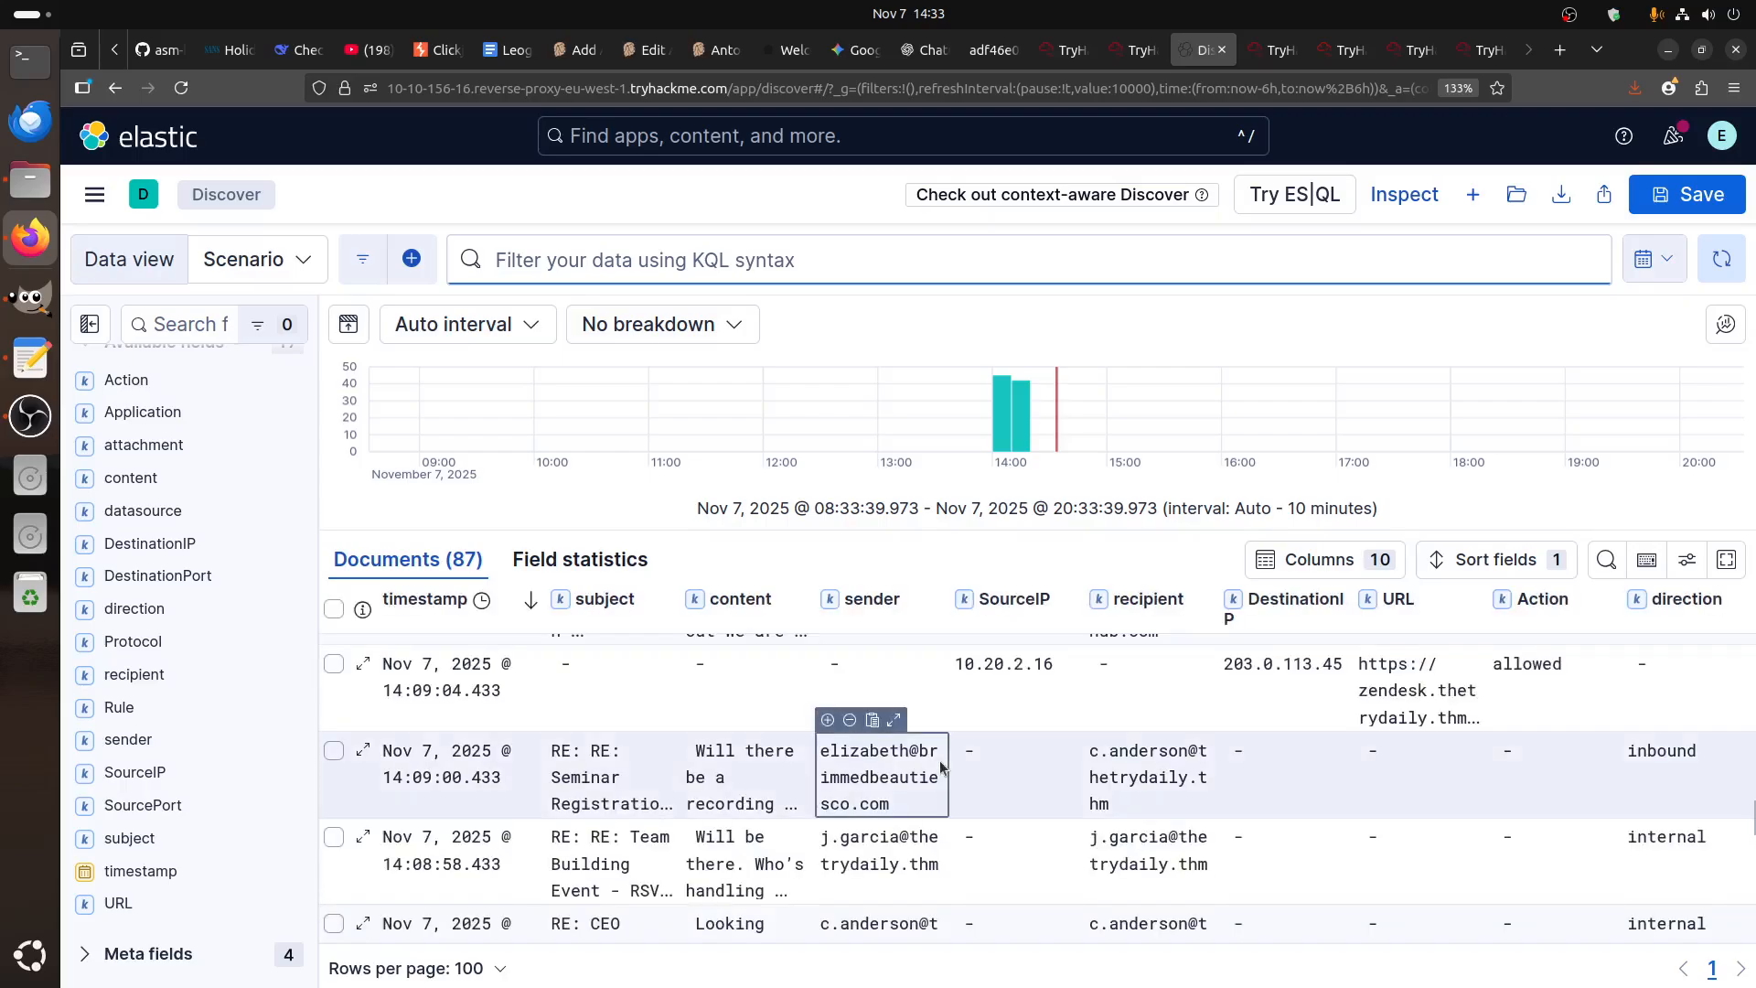
pyautogui.scroll(-3, 941, 766)
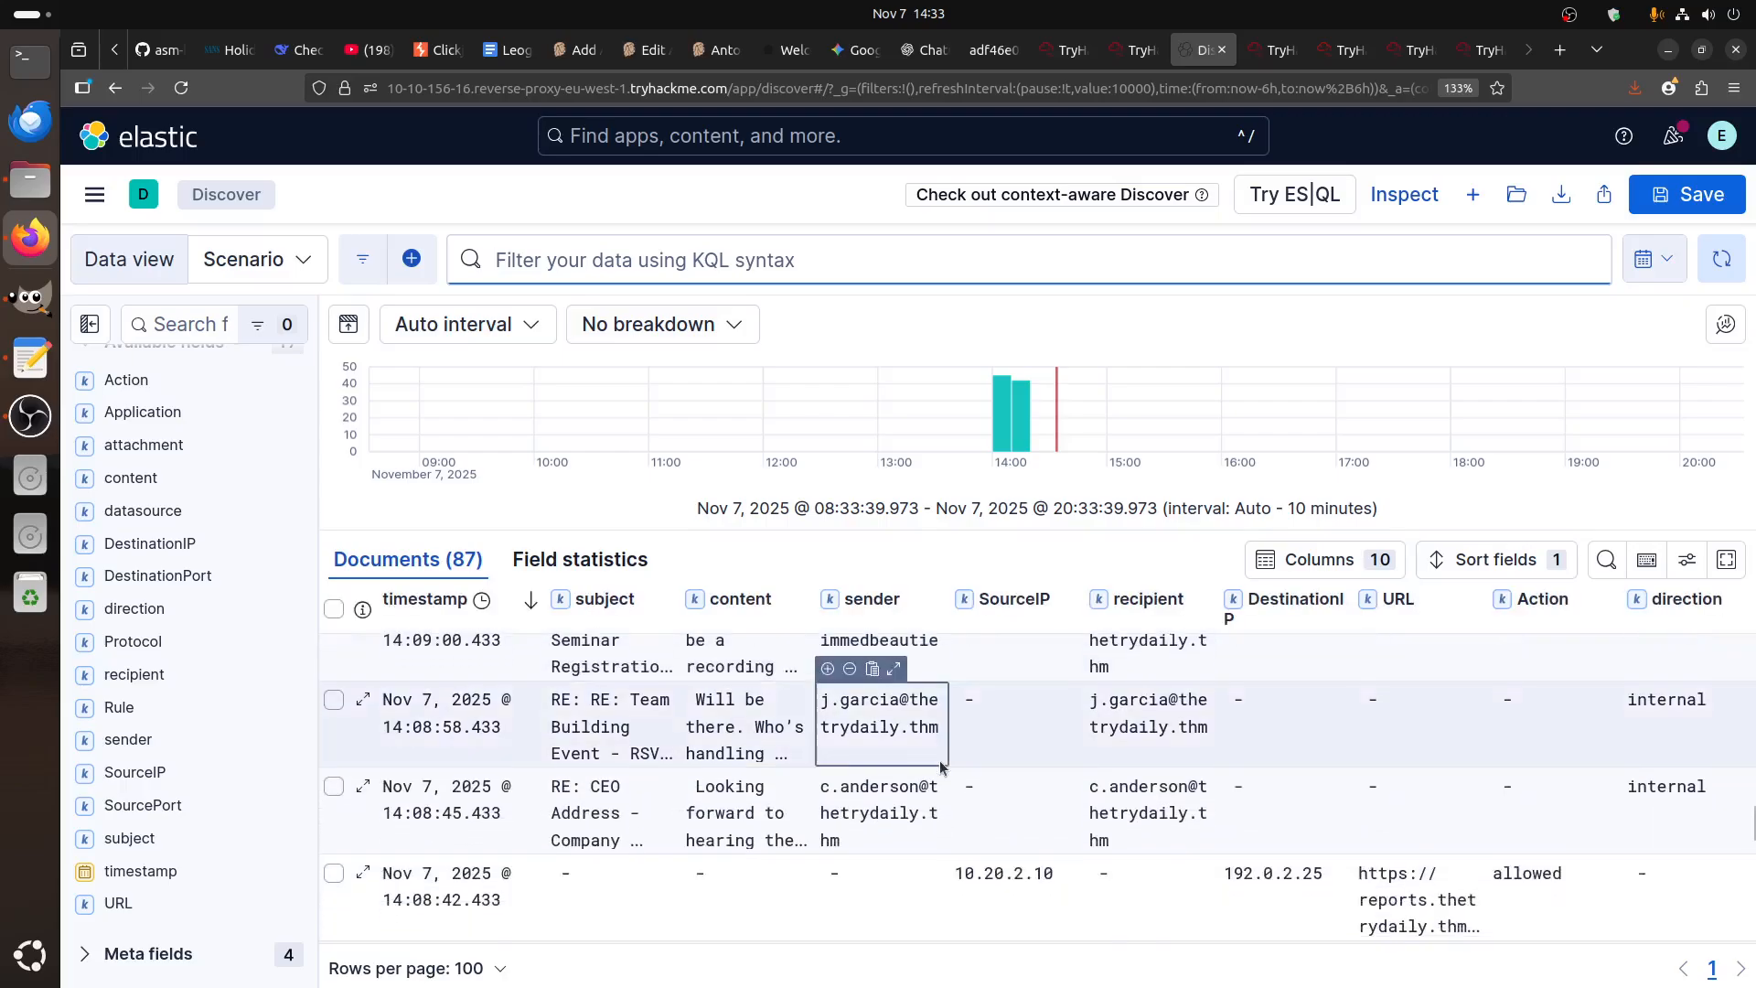
pyautogui.scroll(-3, 940, 767)
pyautogui.moveTo(468, 761)
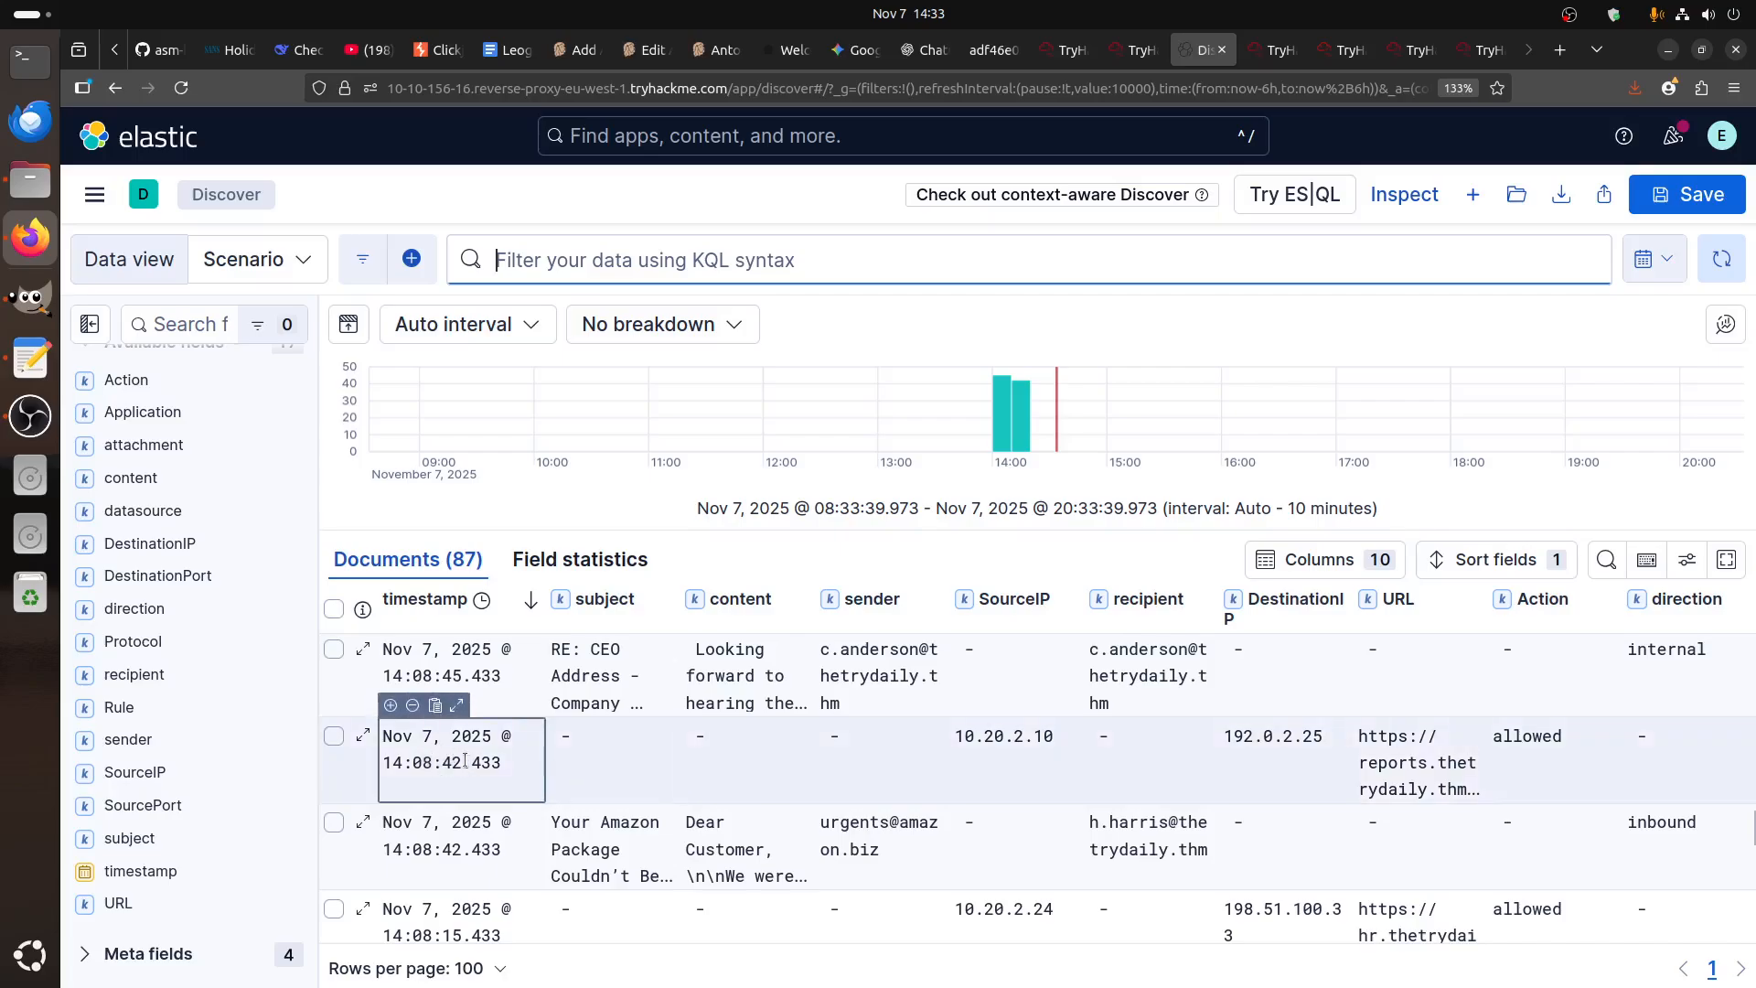
pyautogui.click(365, 825)
pyautogui.moveTo(1305, 739)
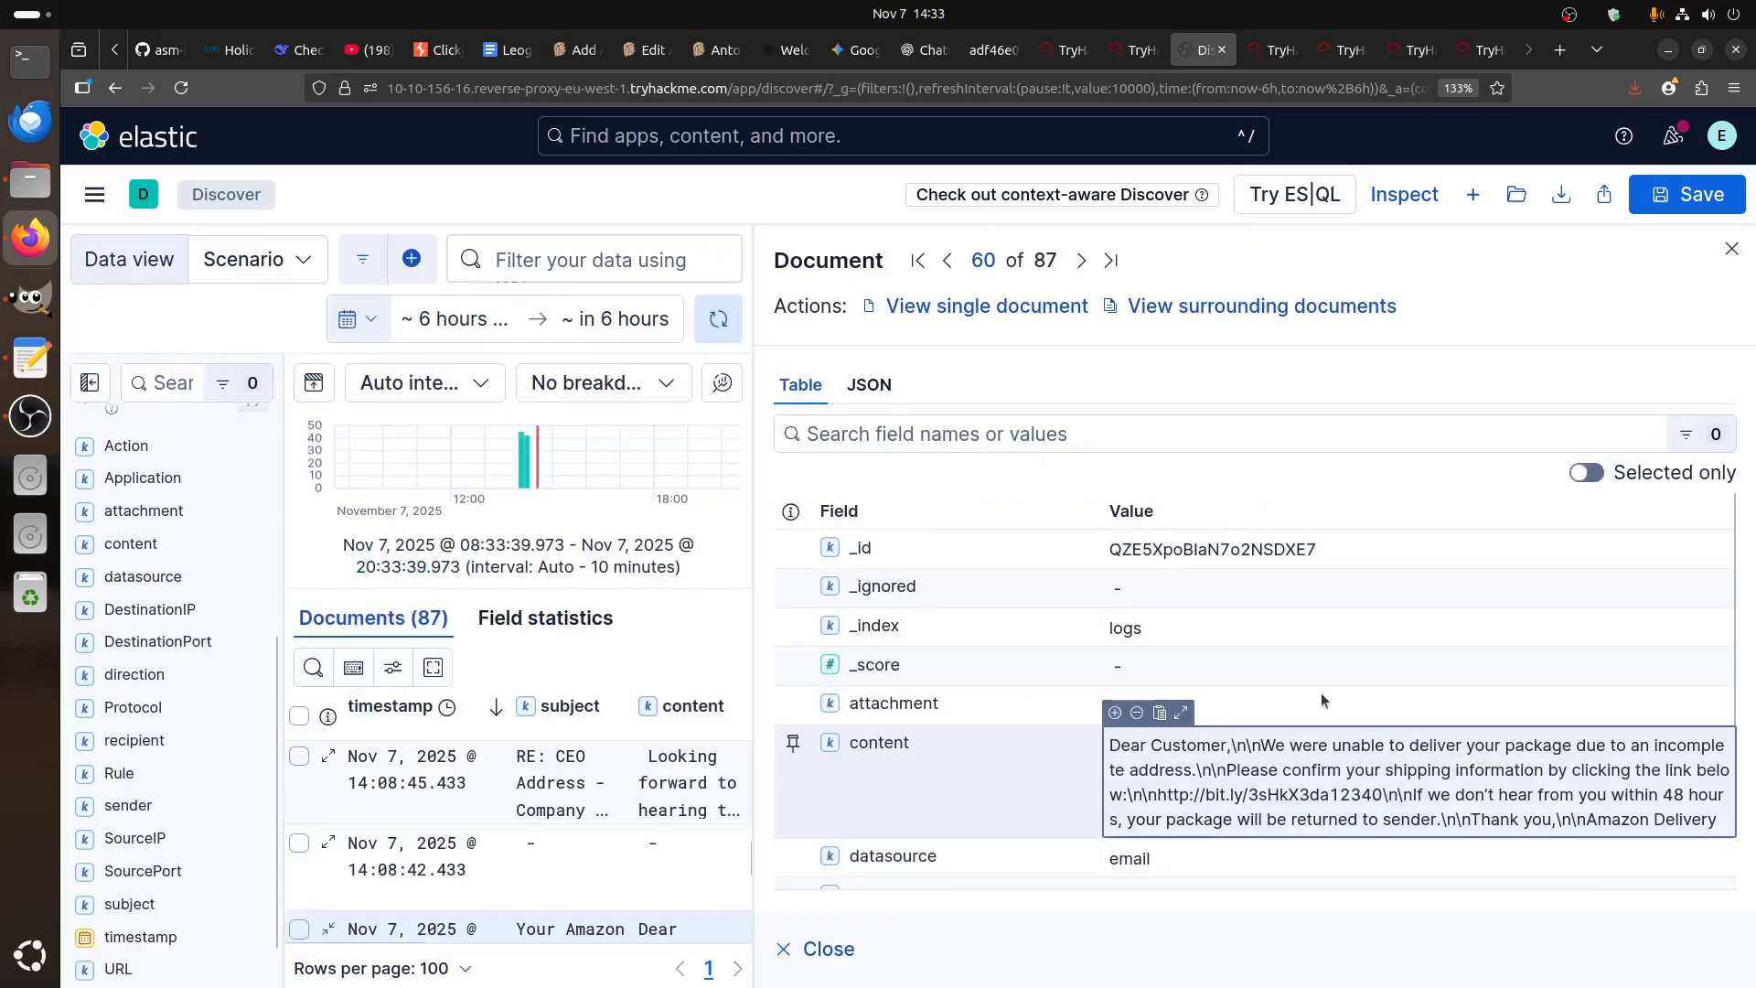
# - Examine the email message and bit.ly link in alert 8815, and check the link's TryDetectThis analysis in the analyst VM
pyautogui.click(1136, 53)
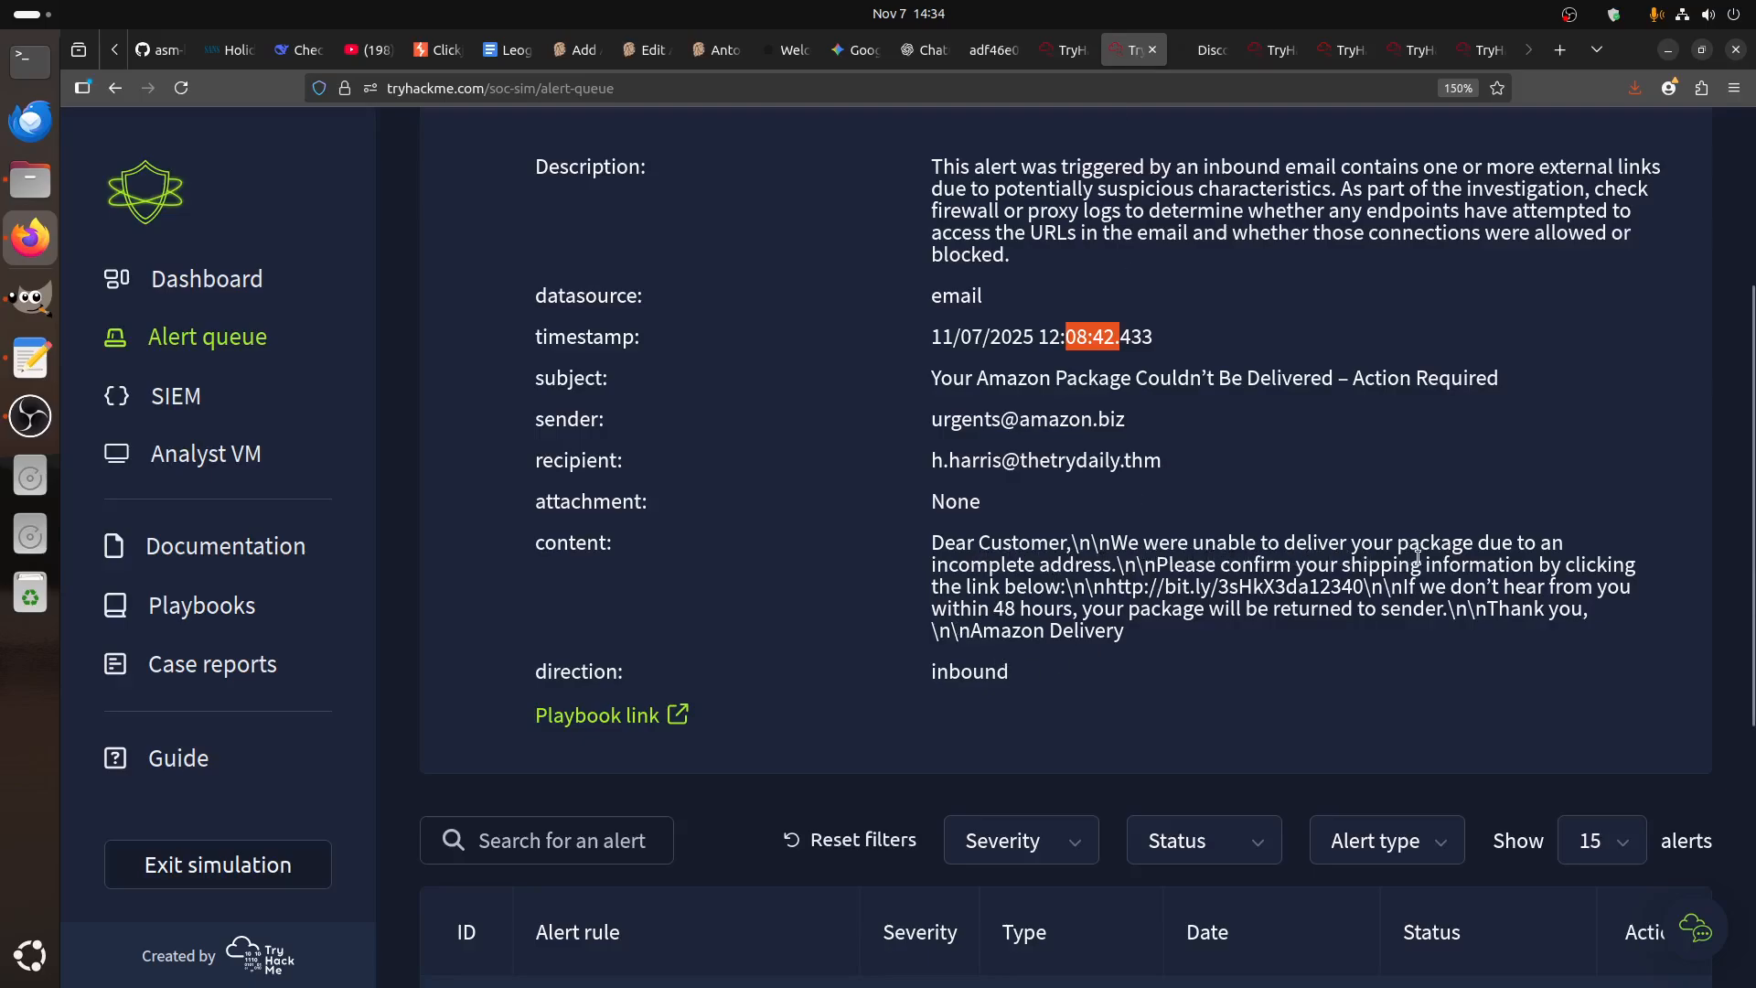
pyautogui.moveTo(1519, 519); pyautogui.dragTo(1571, 662)
pyautogui.click(1570, 662)
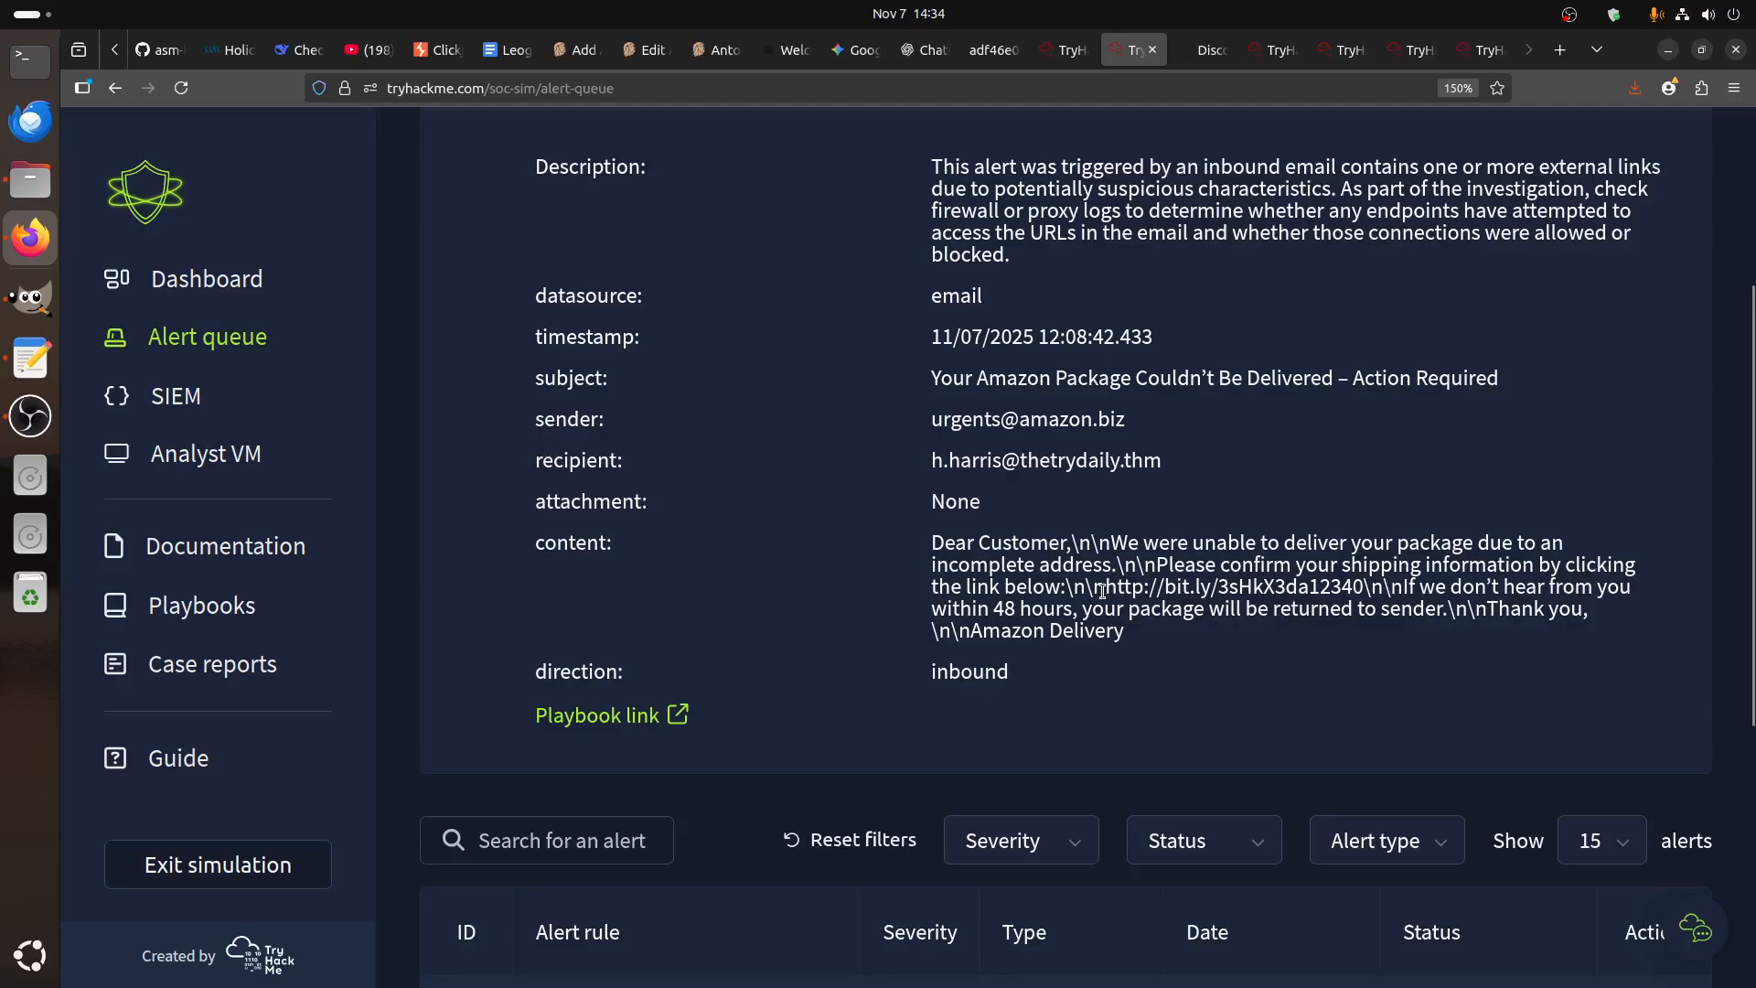
pyautogui.moveTo(1111, 587); pyautogui.dragTo(1348, 593)
pyautogui.click(1348, 592)
pyautogui.click(1208, 50)
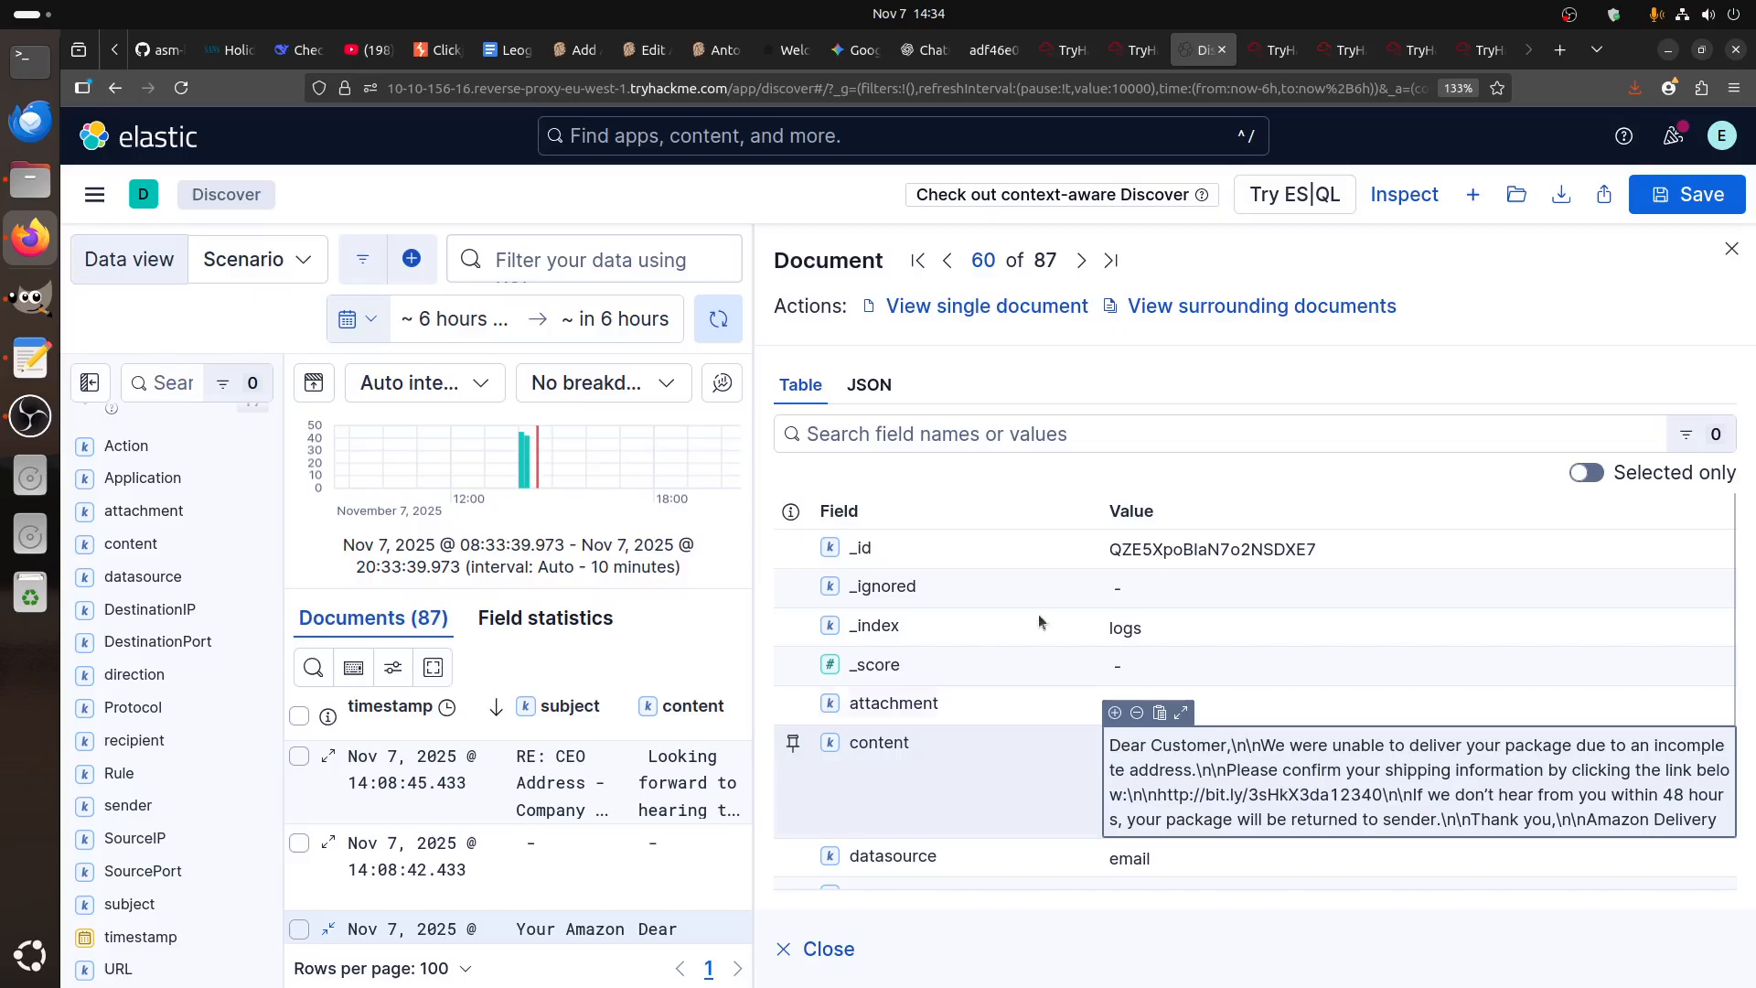
pyautogui.click(1280, 51)
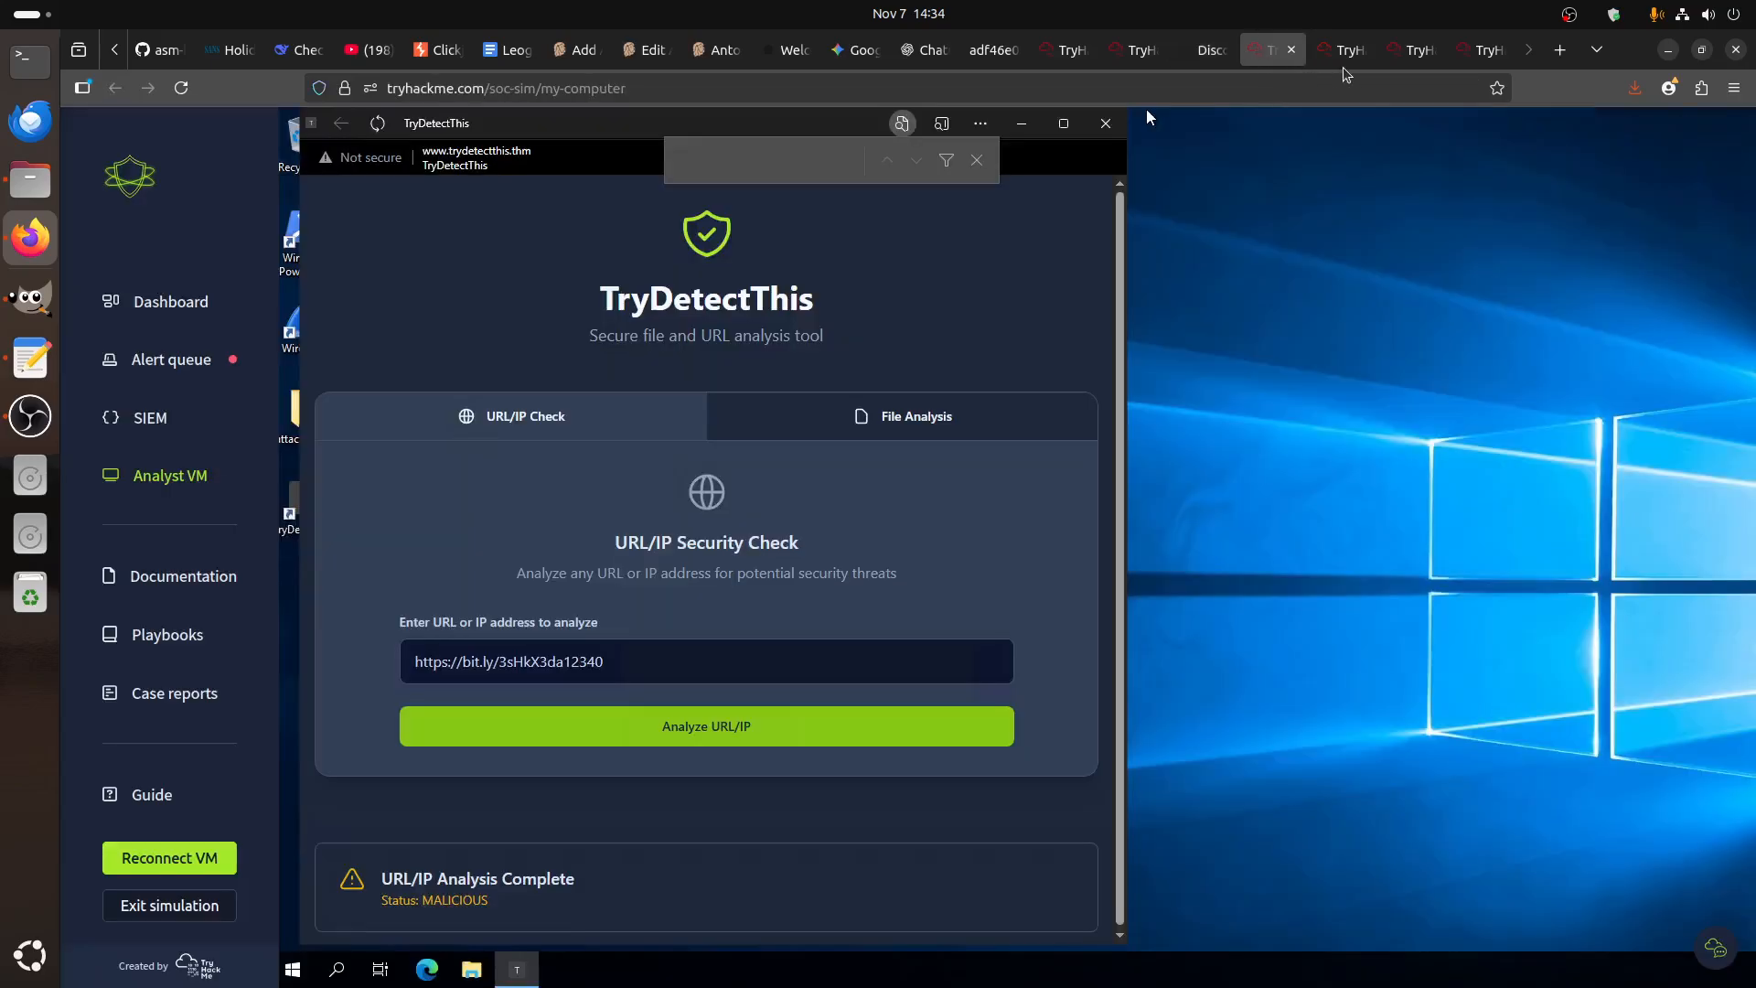
pyautogui.click(1230, 53)
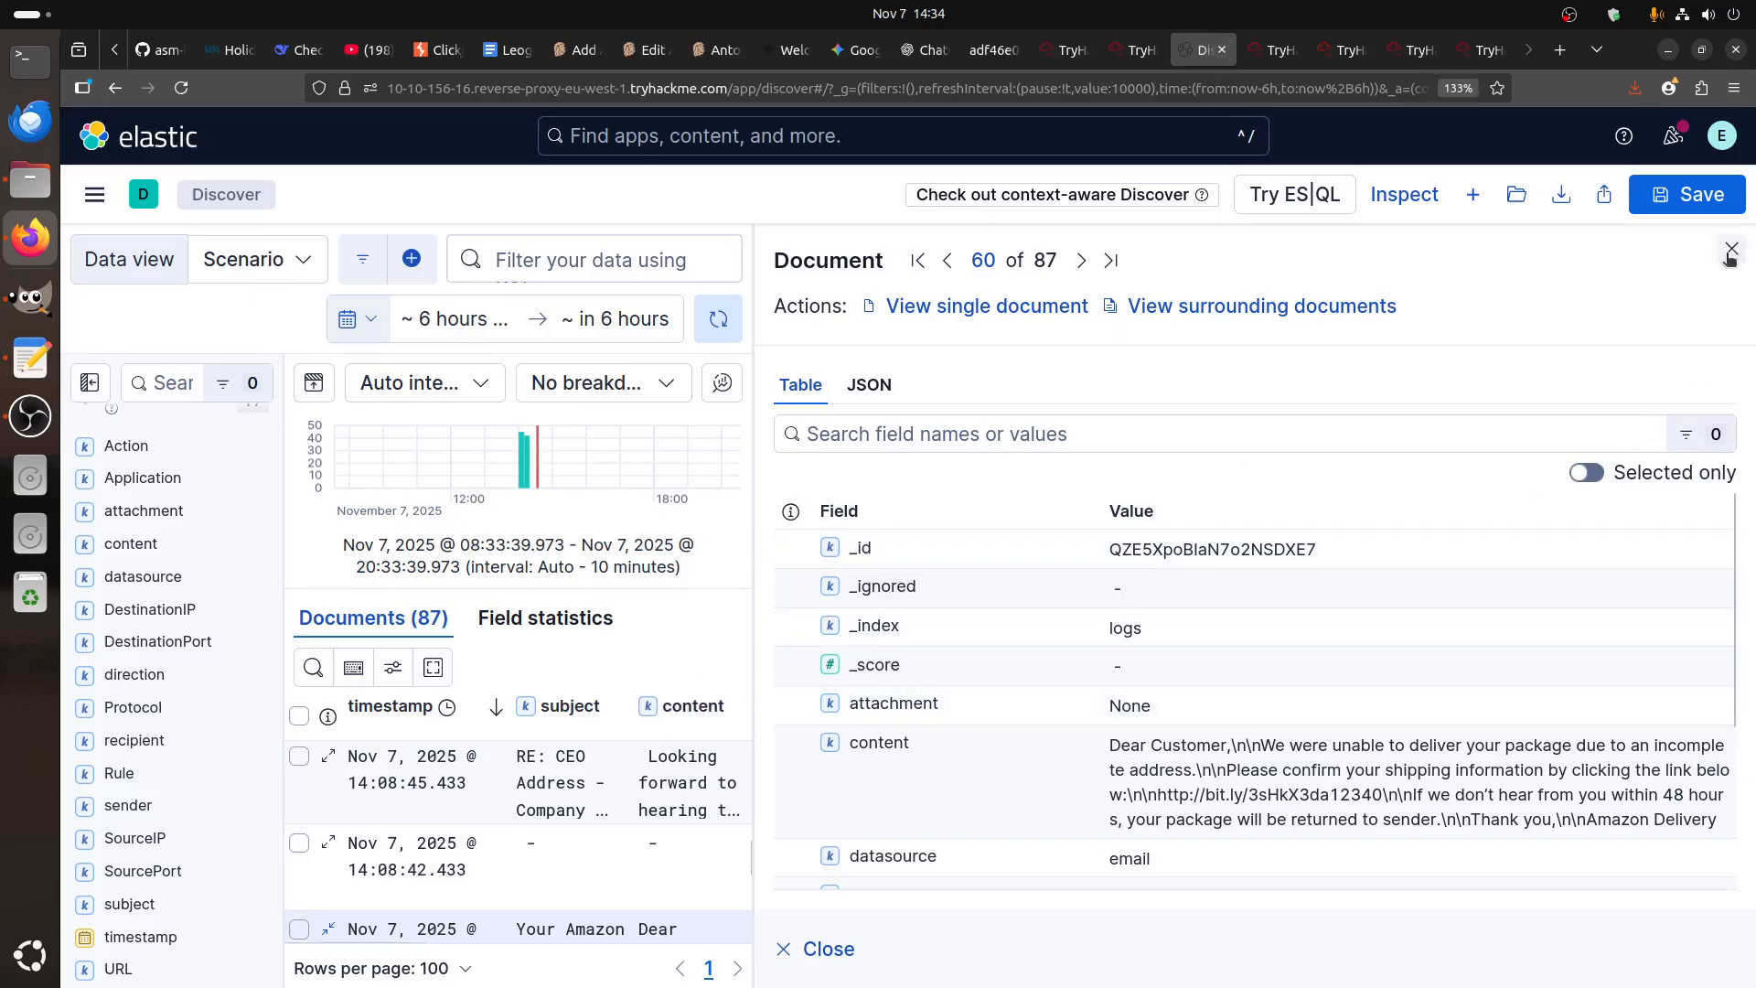
# - Close the document details in Elastic, search the logs for *bit.ly*, and compare the phishing email with the firewall event
pyautogui.press('Escape')
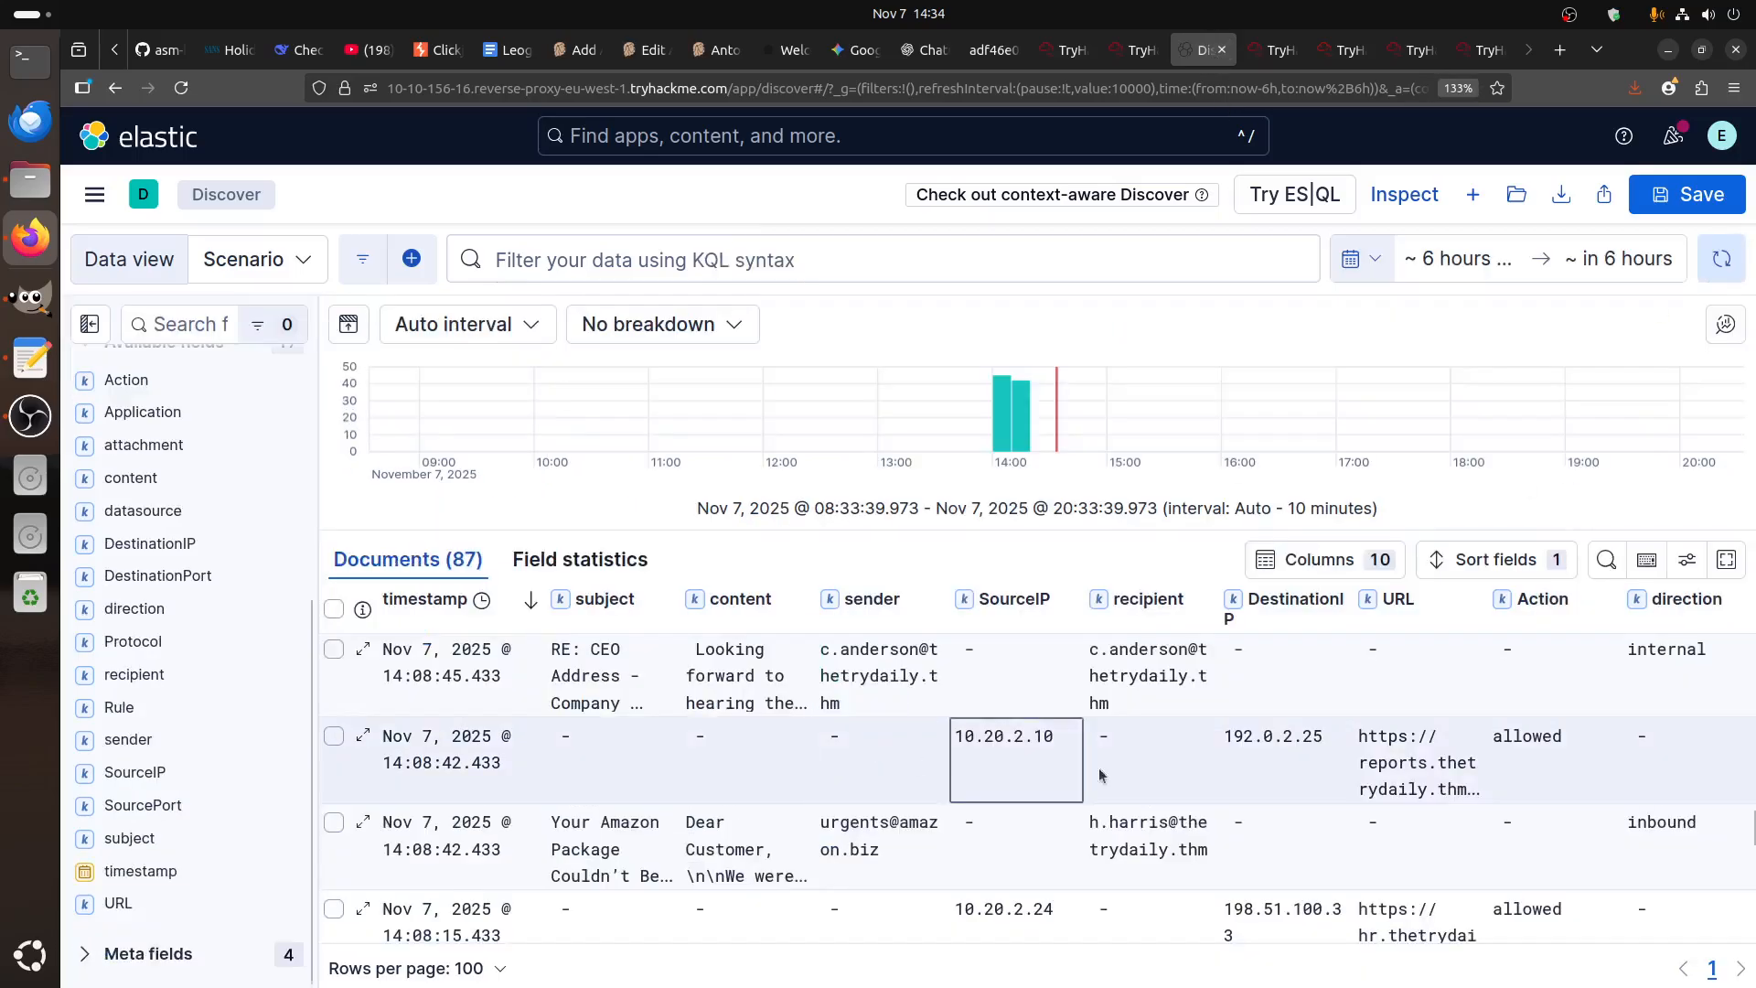
pyautogui.scroll(-5, 1185, 775)
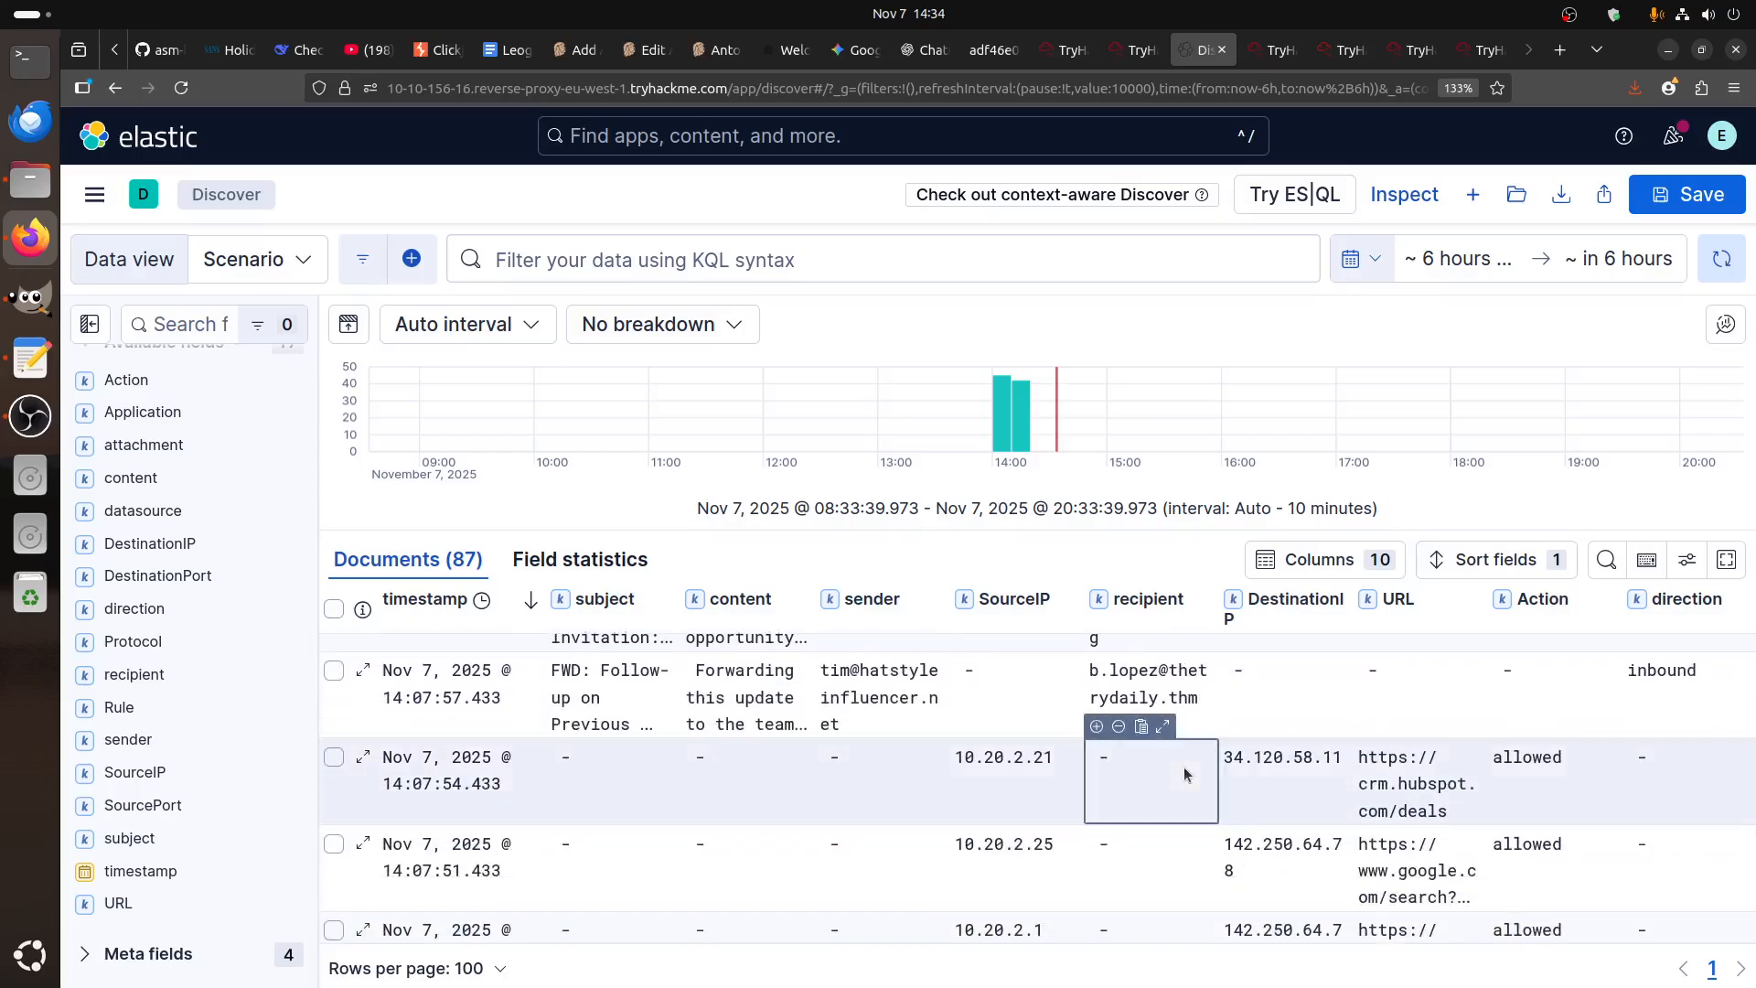
pyautogui.click(798, 256)
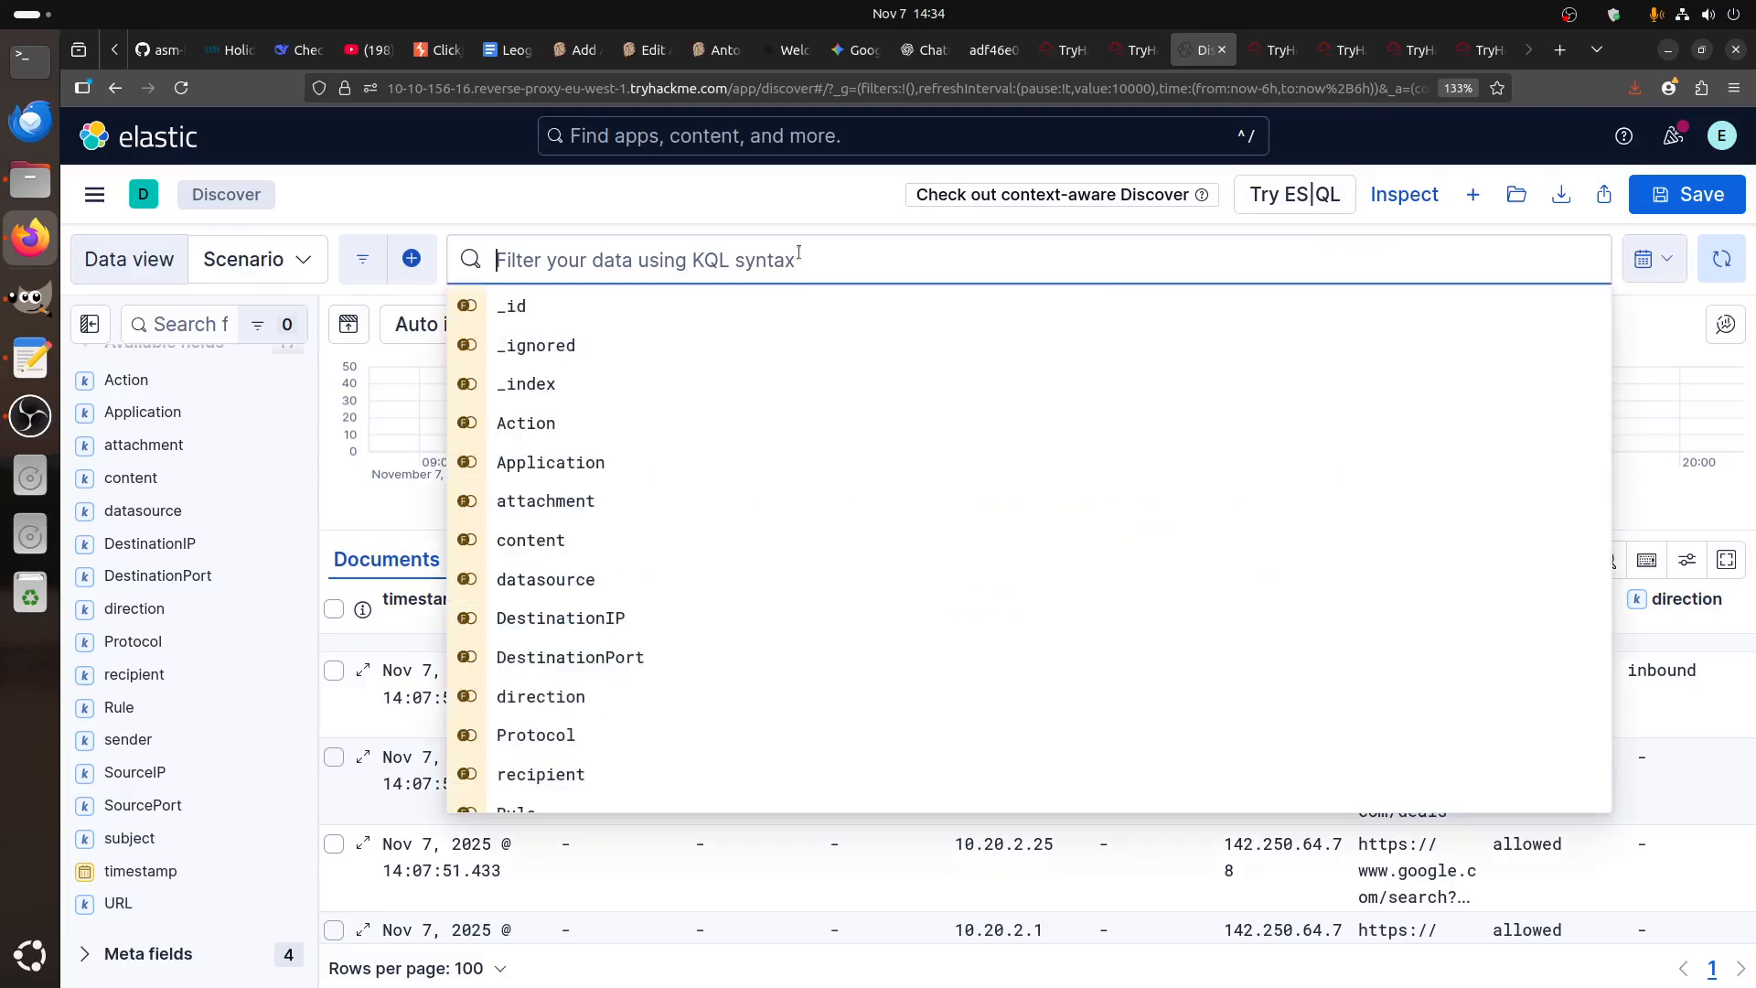
pyautogui.write('*b')
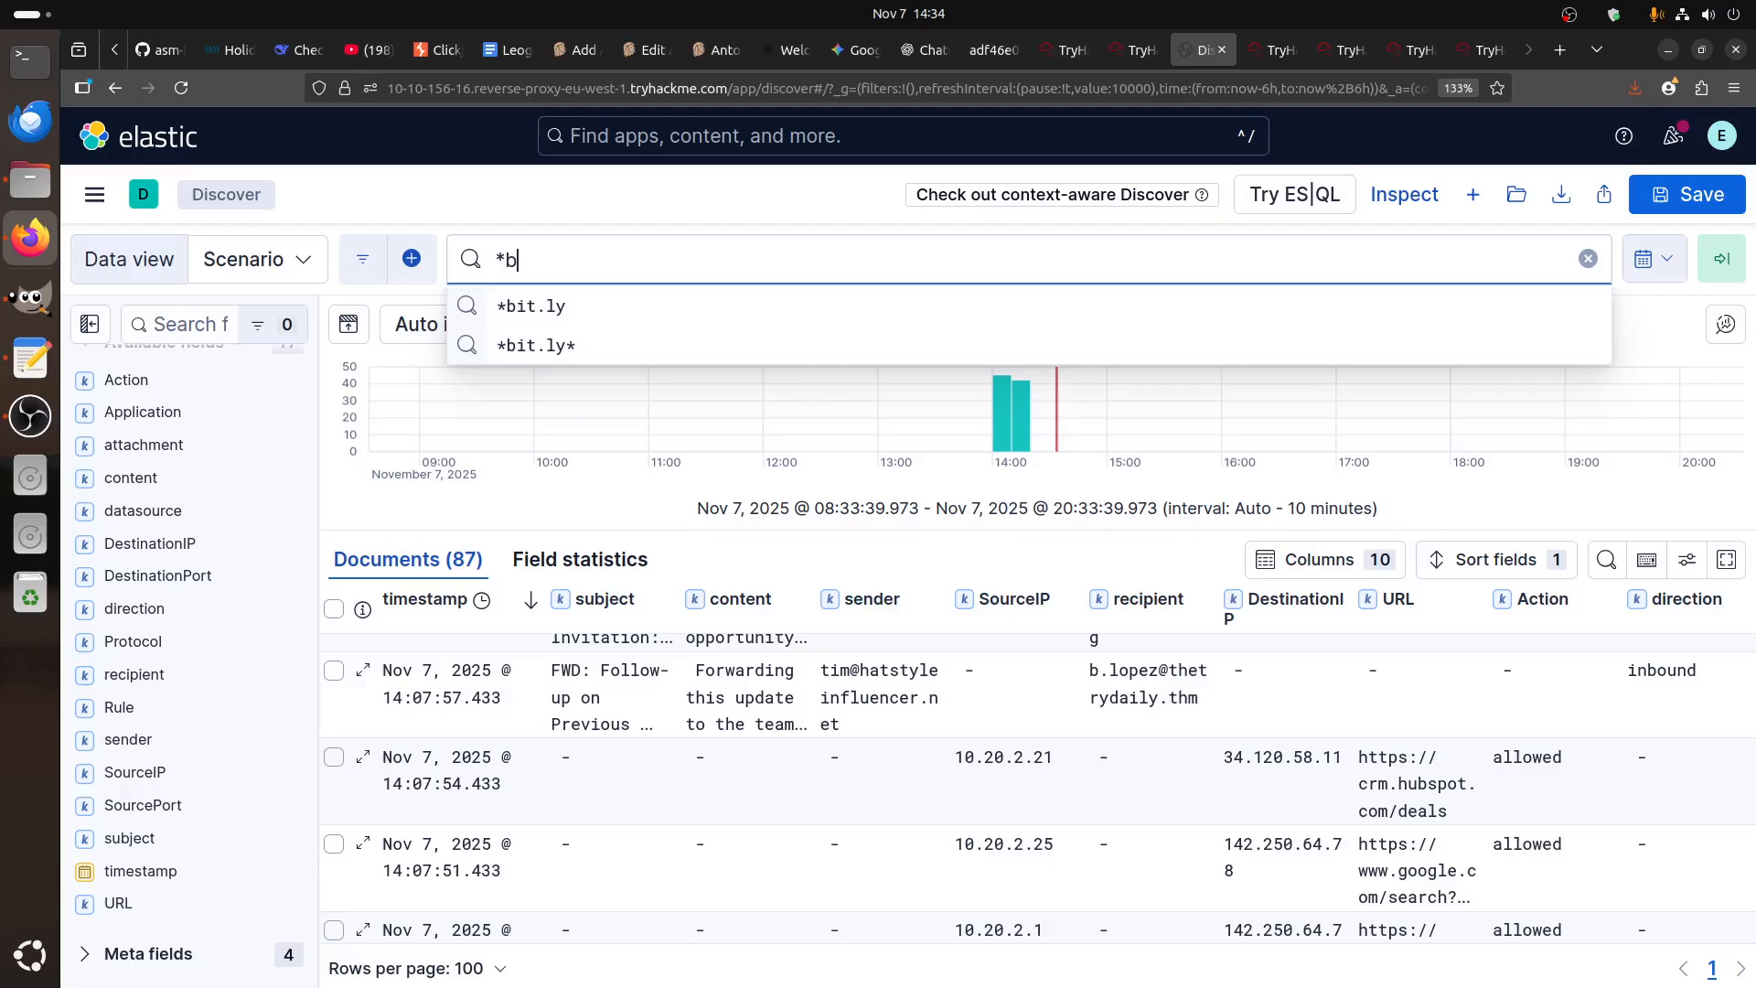
pyautogui.click(586, 346)
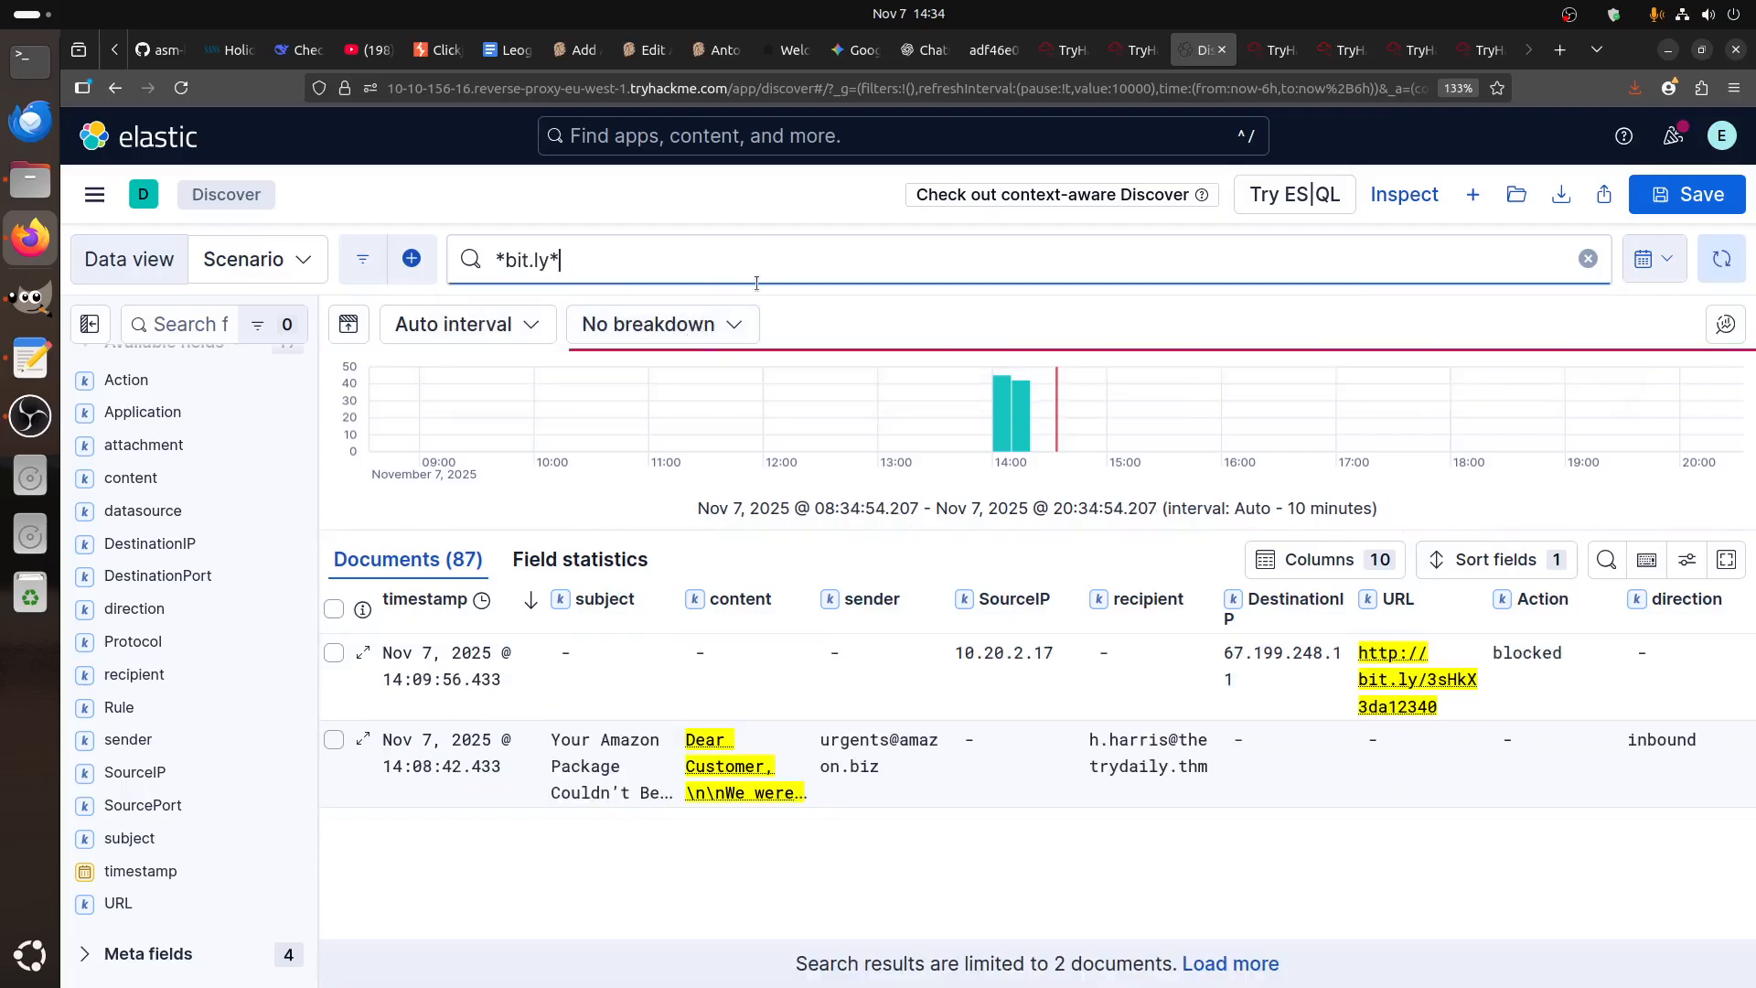
pyautogui.moveTo(889, 766)
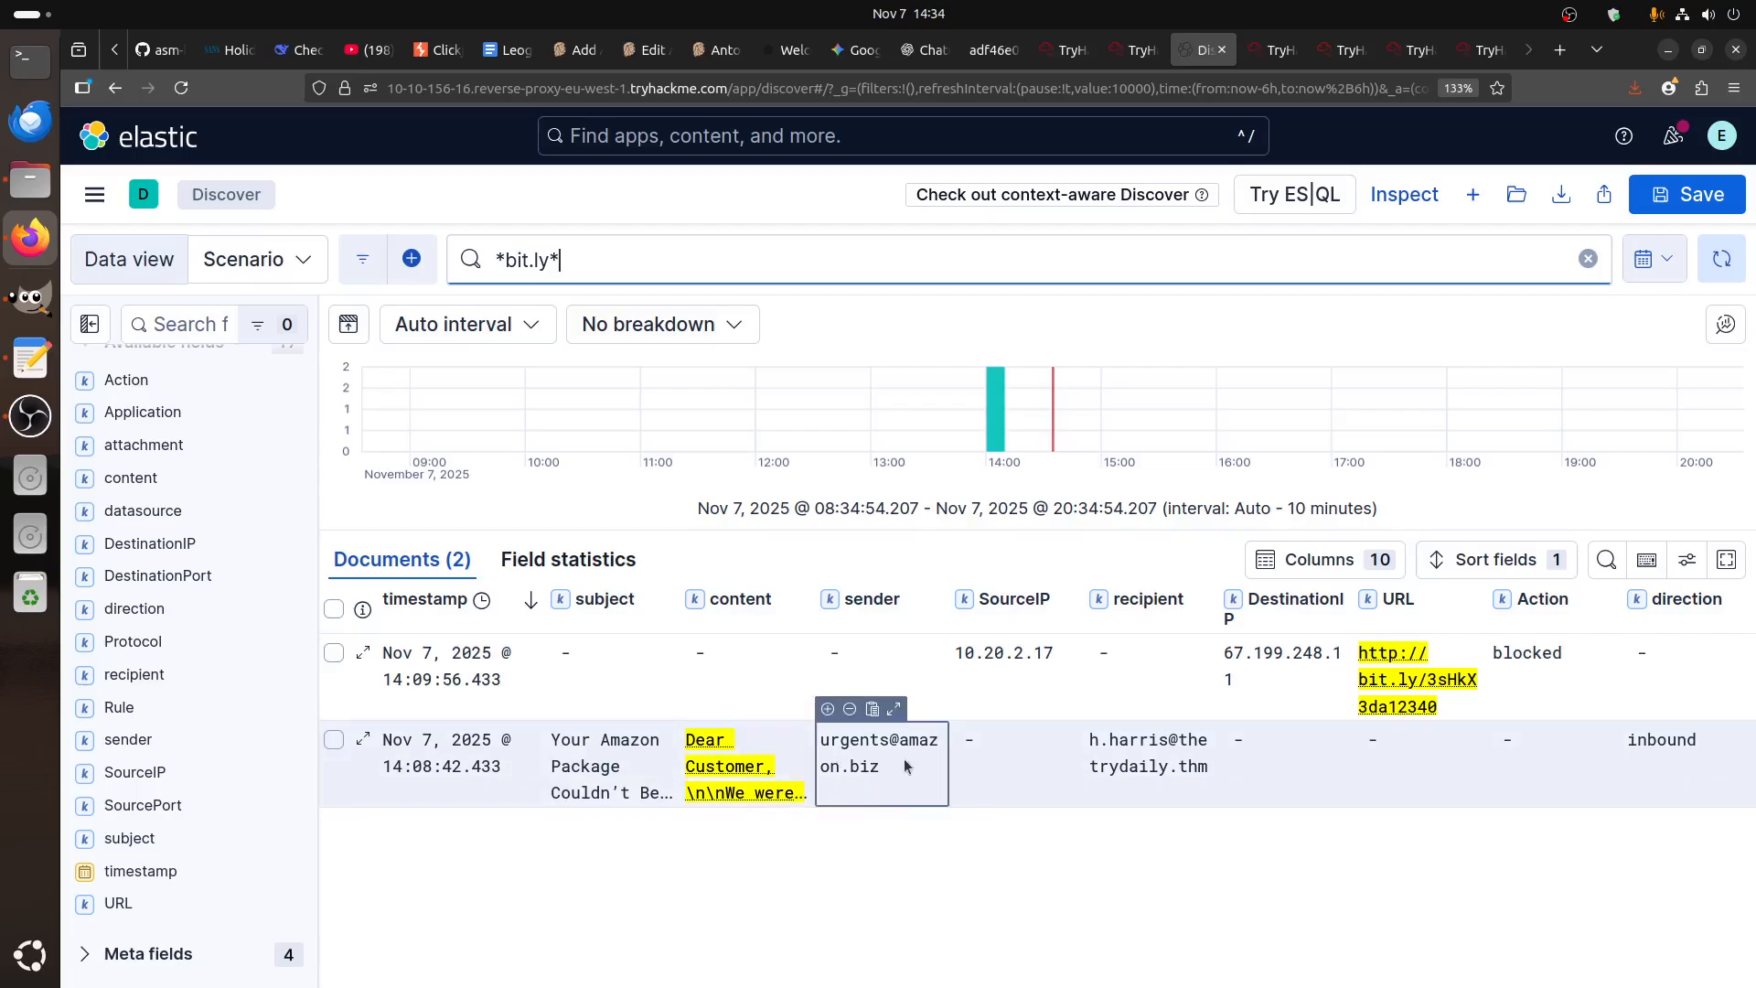
pyautogui.moveTo(1432, 681)
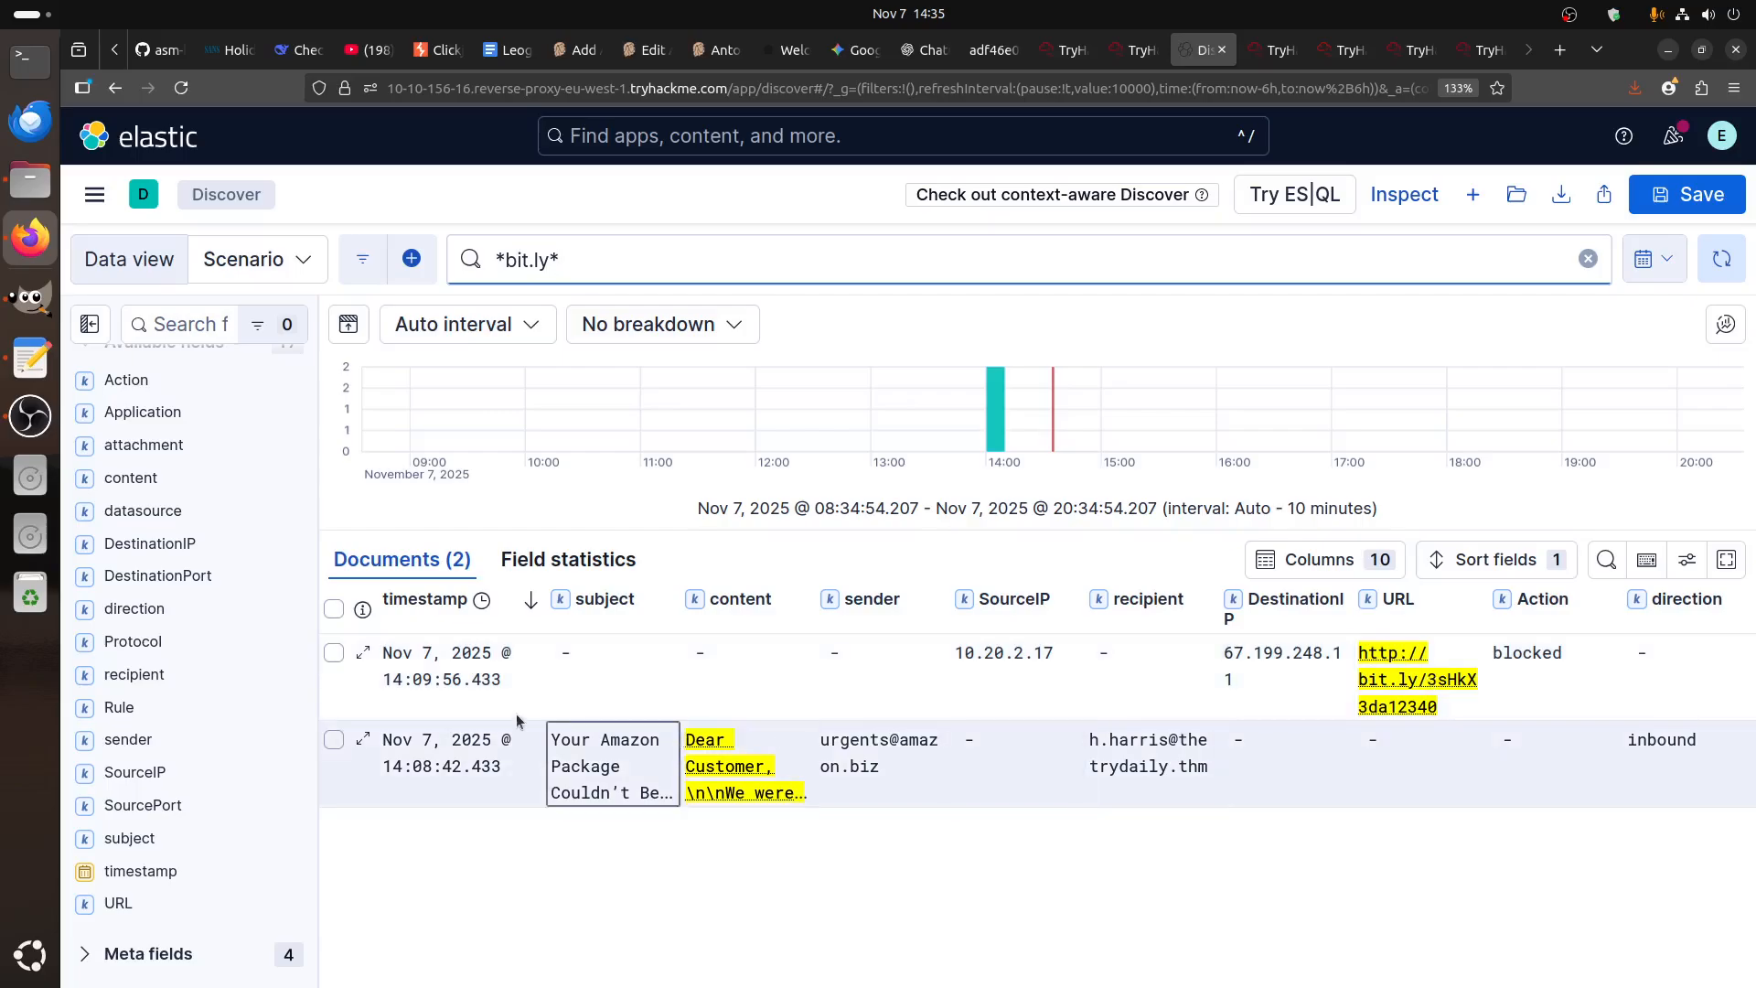
pyautogui.moveTo(443, 771)
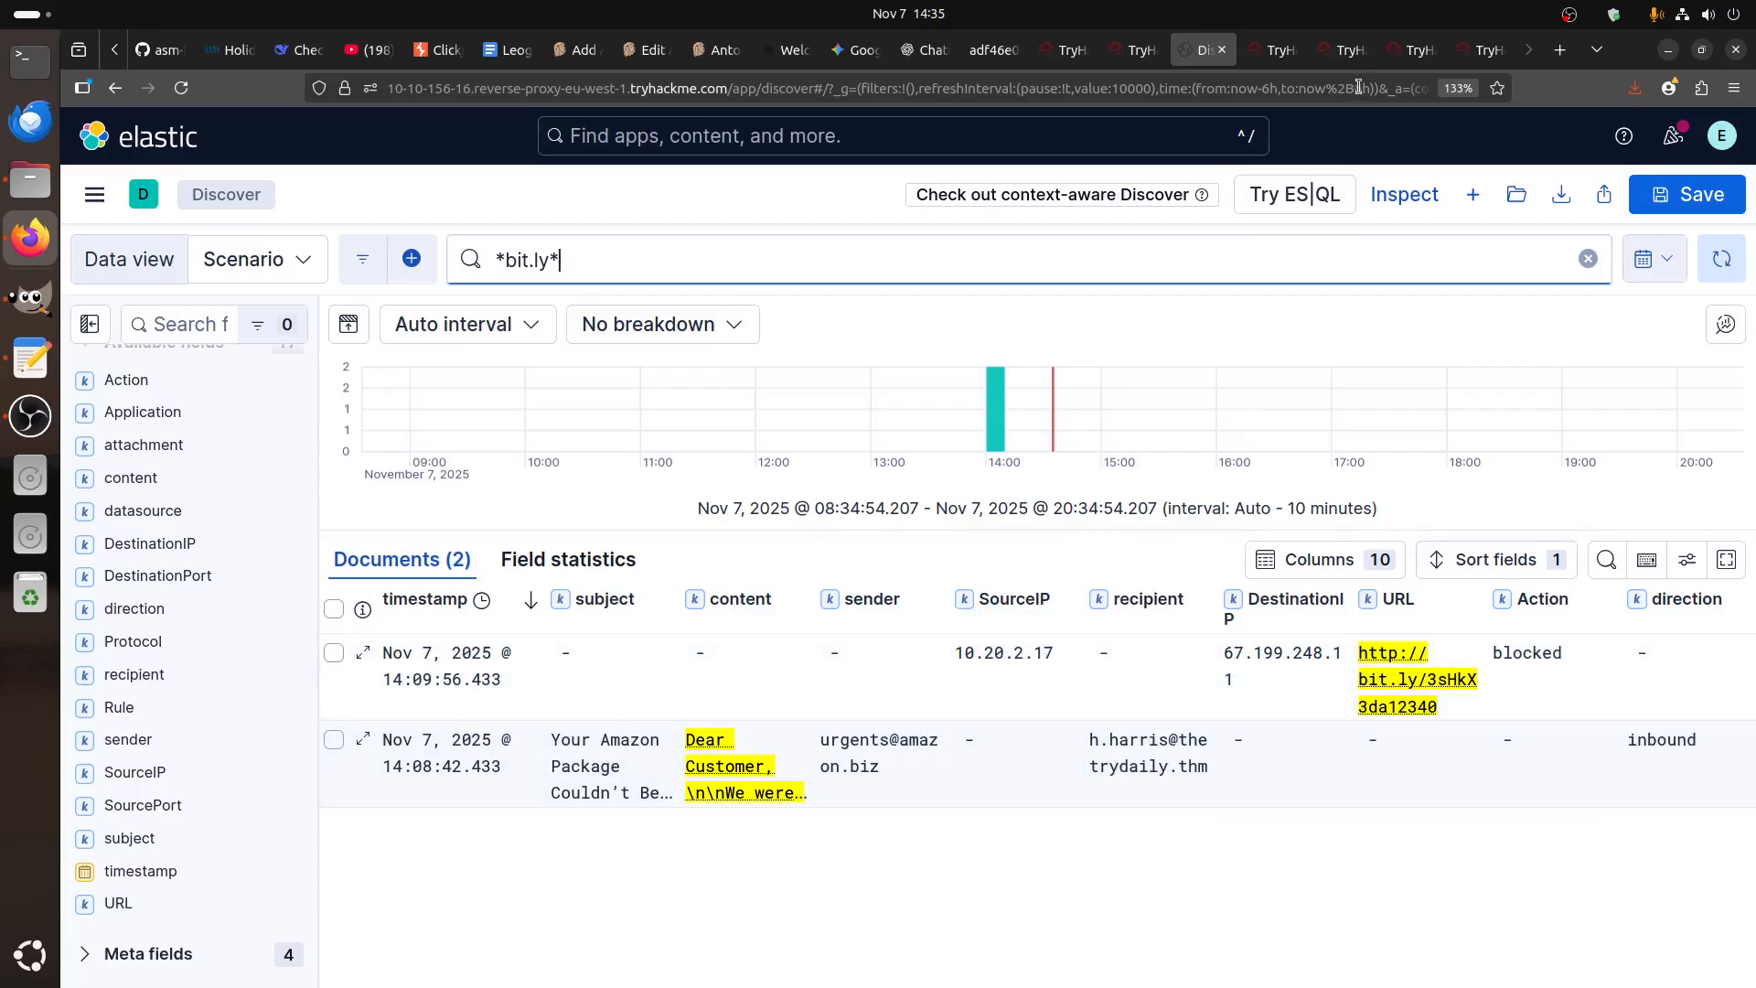
# - Check the company employee table in the documentation, and examine the recipient and sender addresses in alert 8815
pyautogui.click(1341, 49)
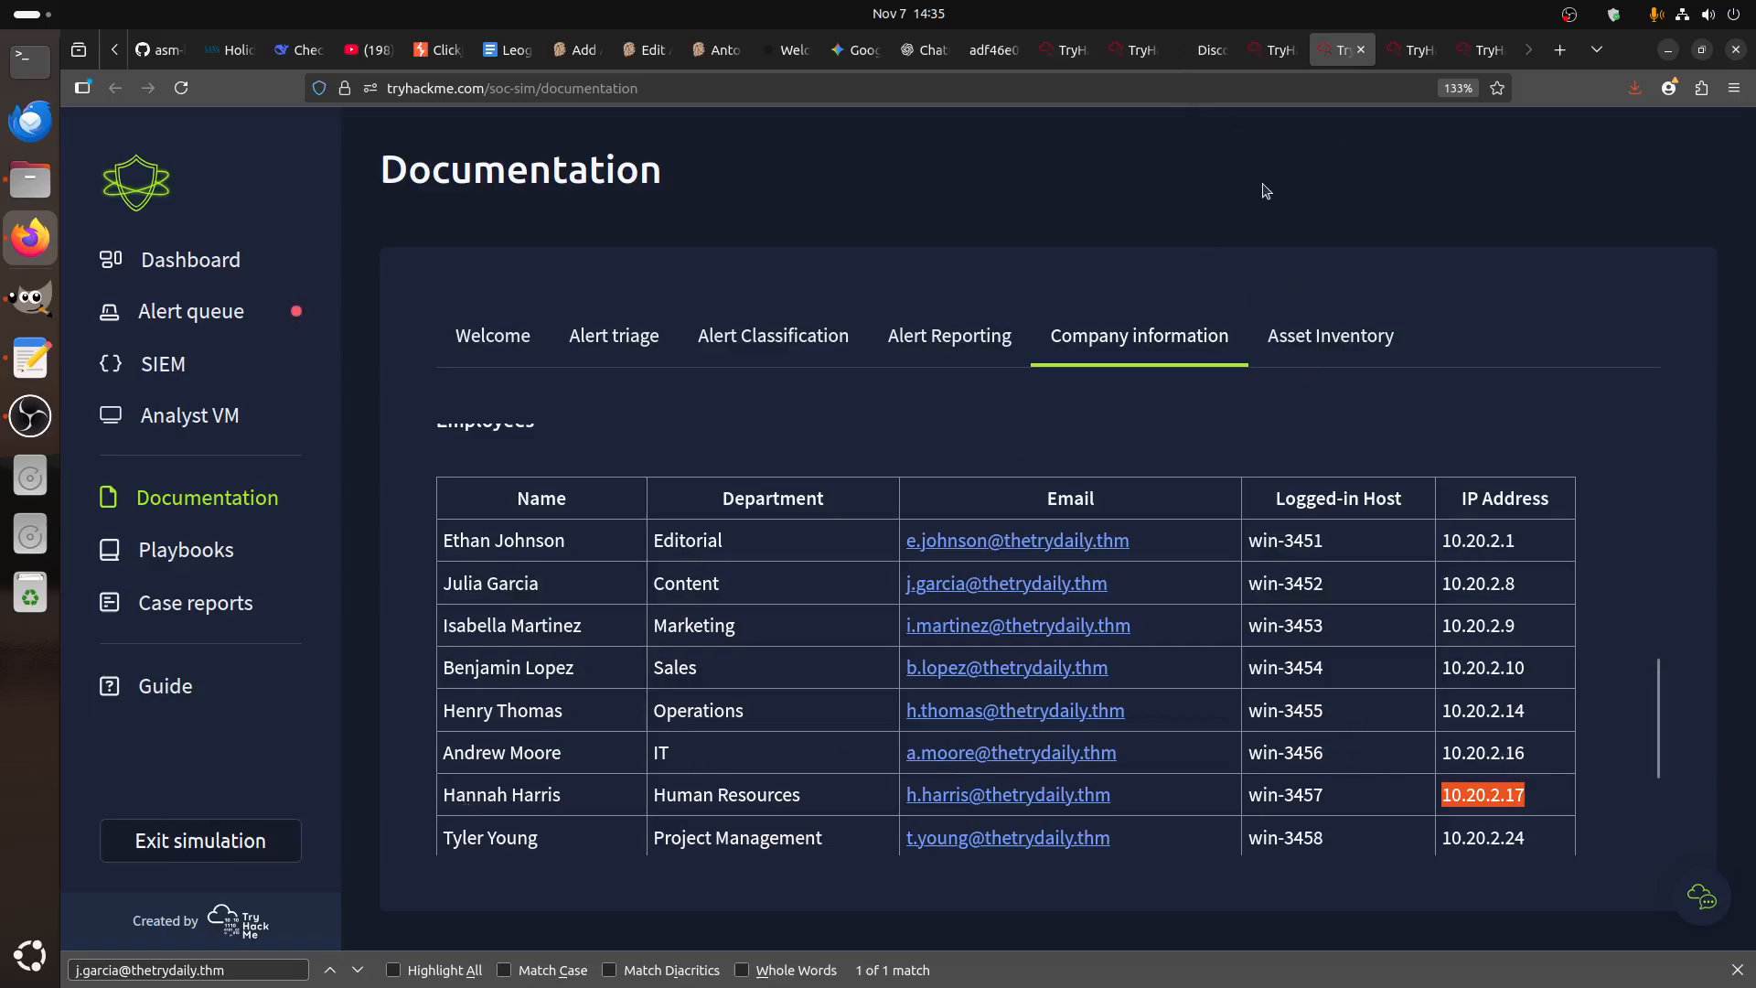
pyautogui.click(1211, 55)
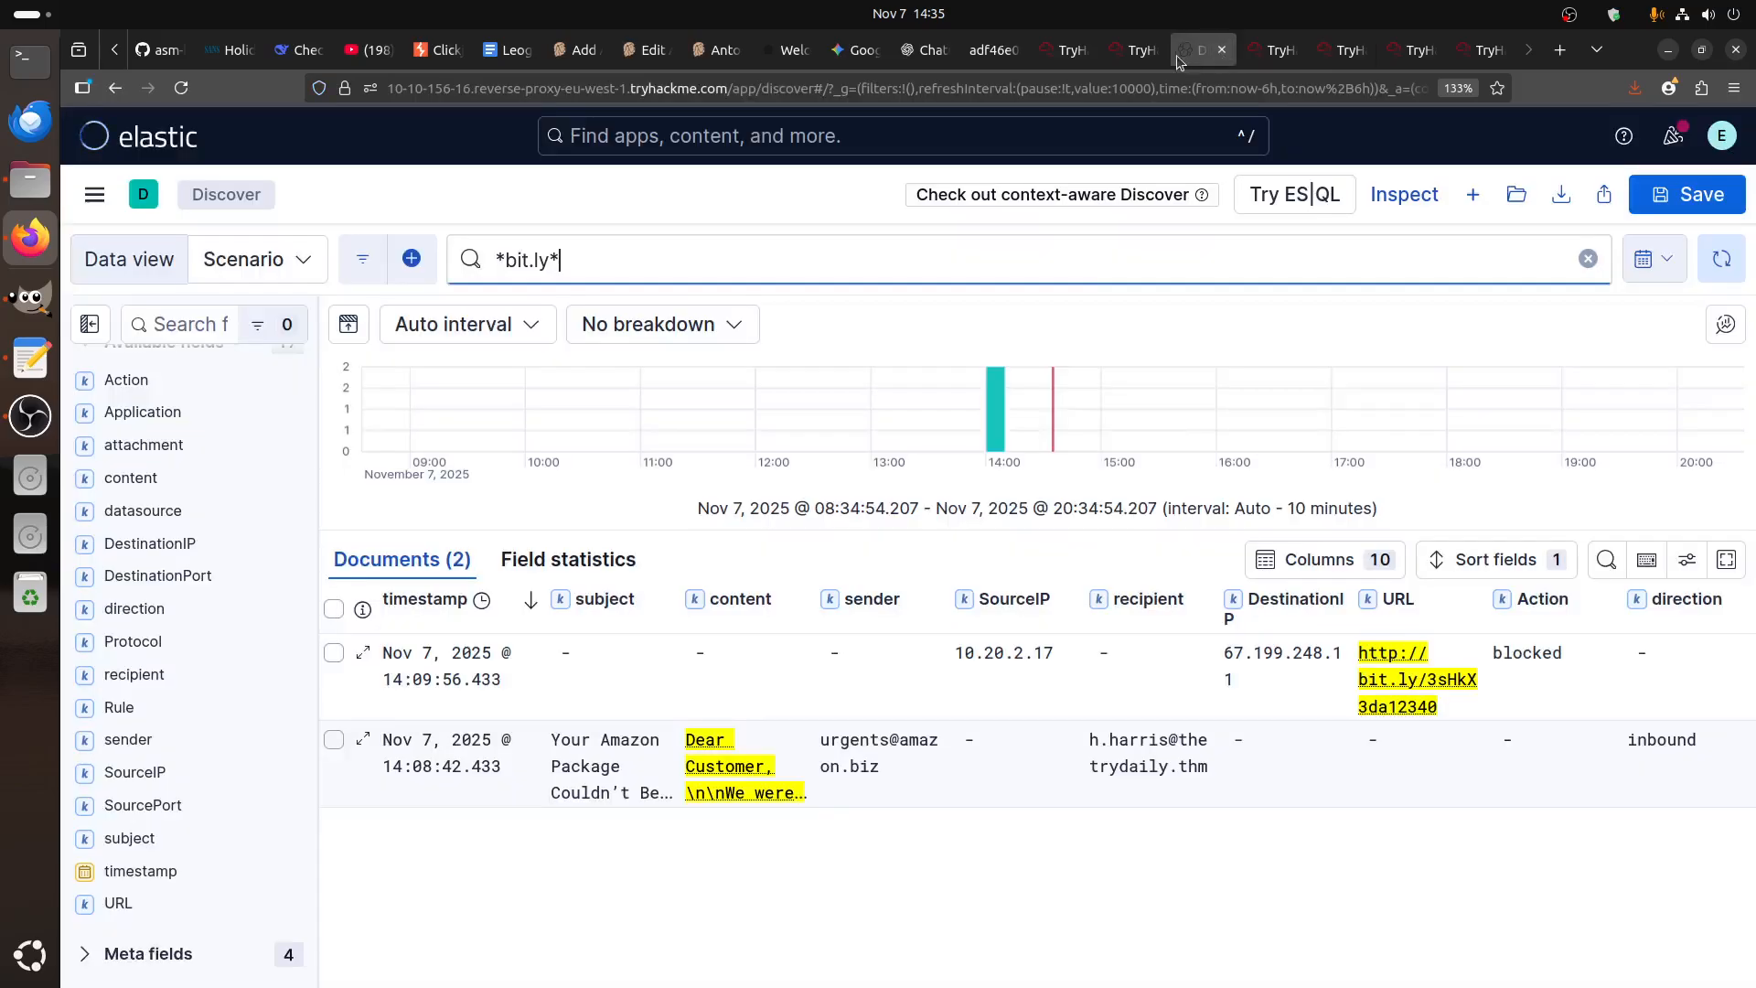
pyautogui.click(1132, 53)
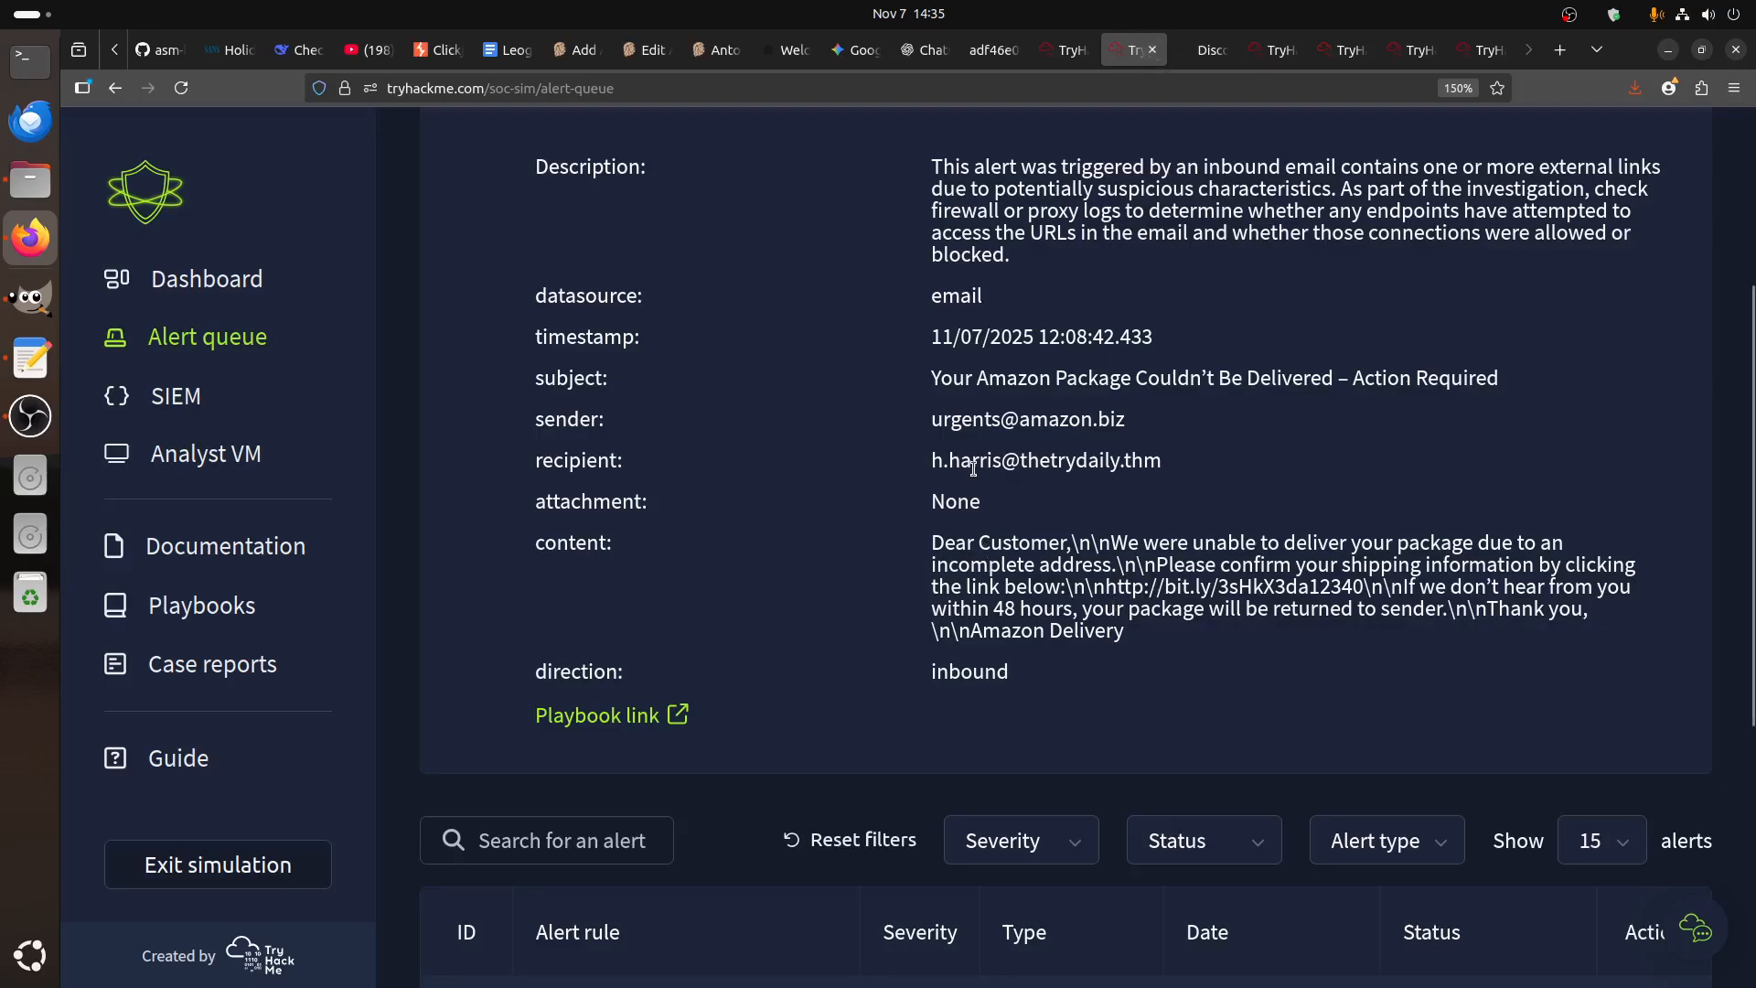
pyautogui.moveTo(917, 470); pyautogui.dragTo(1259, 469)
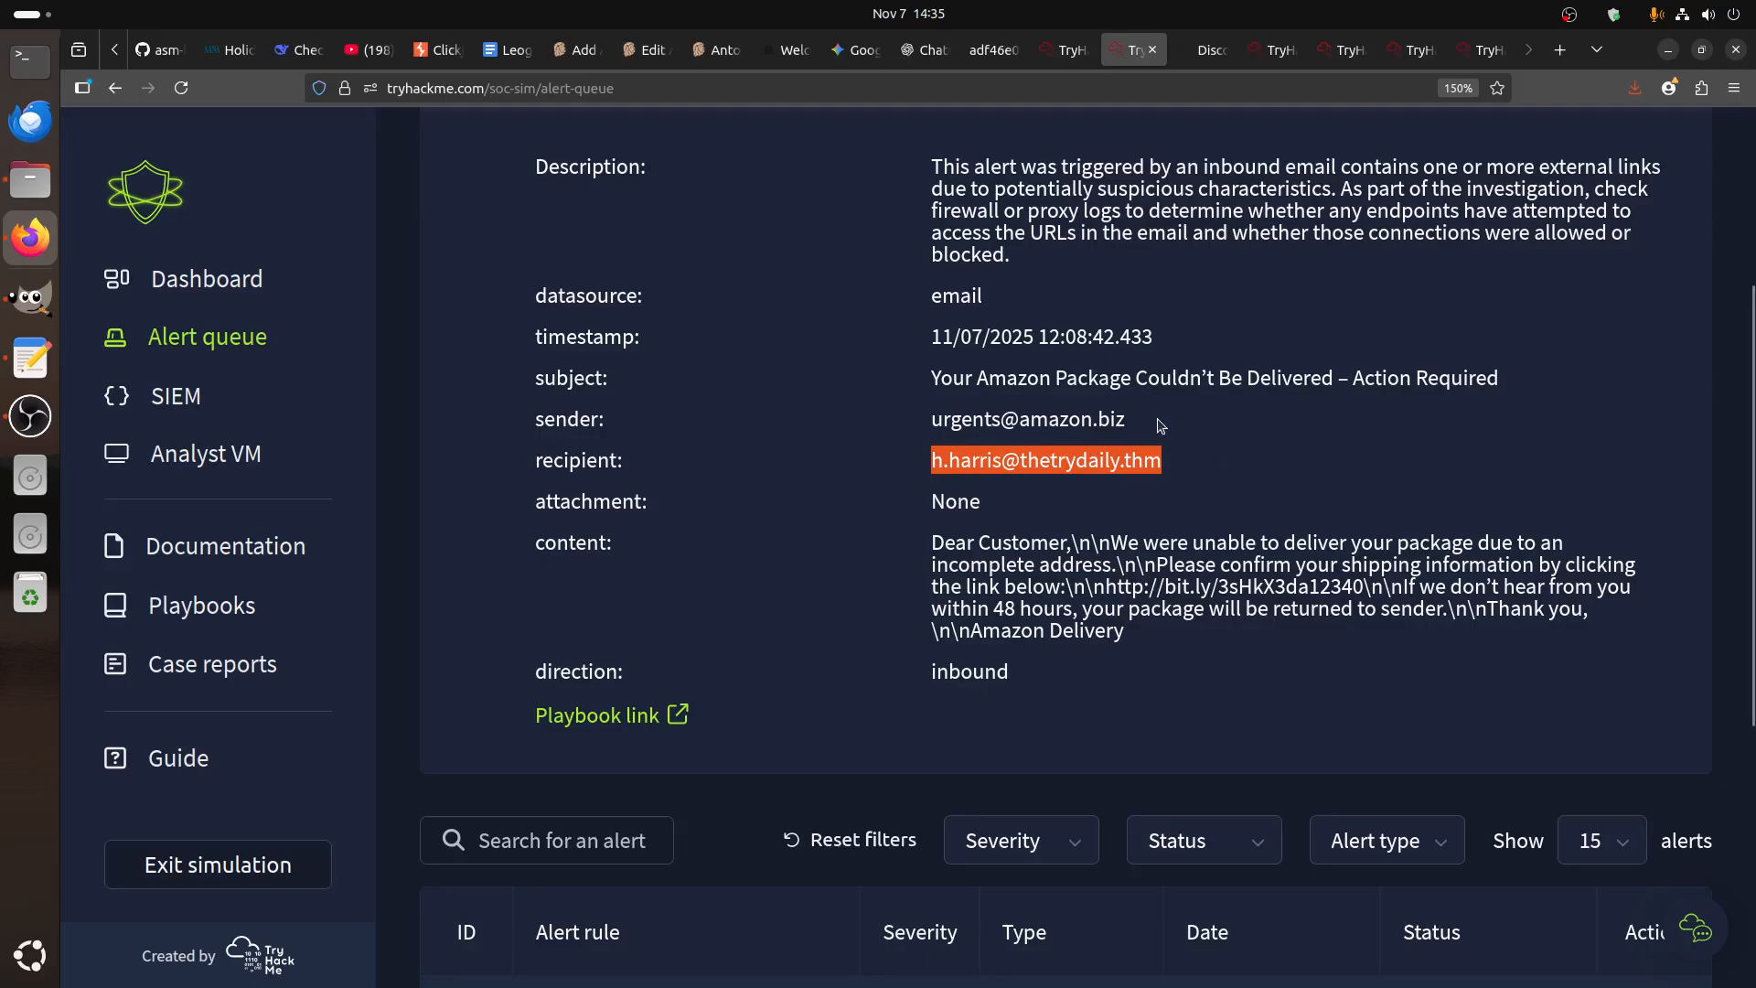
pyautogui.moveTo(1163, 426); pyautogui.dragTo(794, 427)
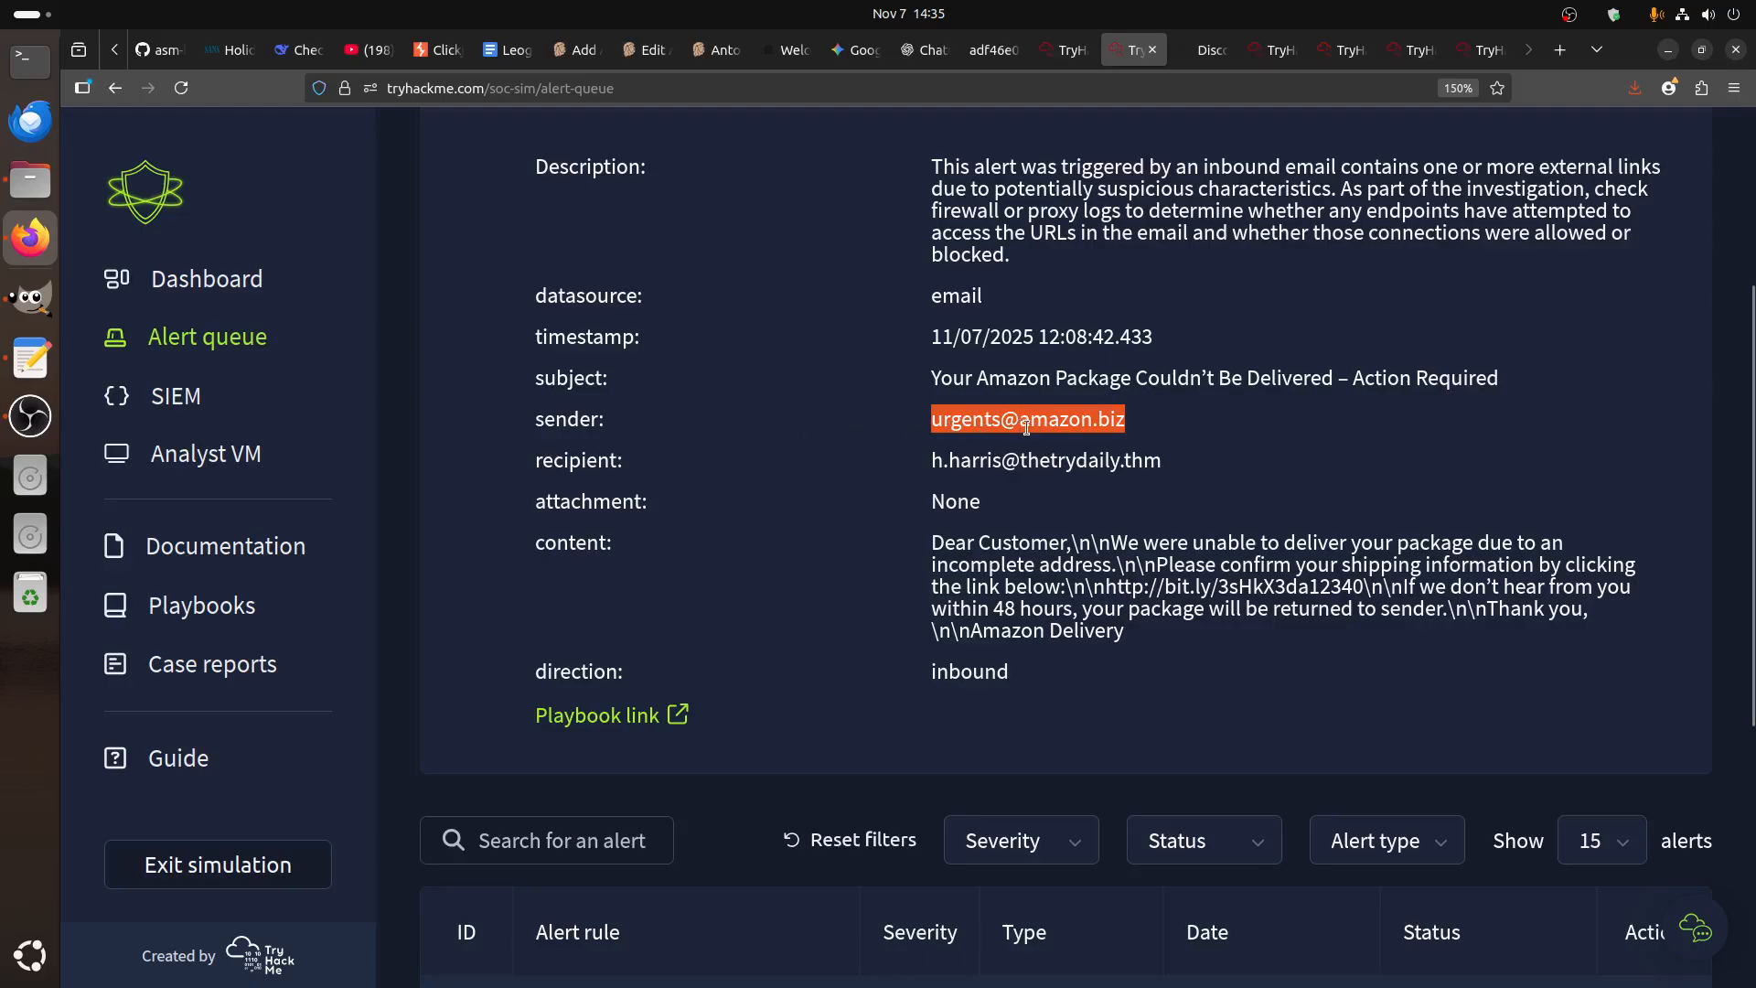
# - Expand the closed firewall alert 8816 in the alert queue and review its details against the phishing email alert
pyautogui.scroll(-5, 1236, 524)
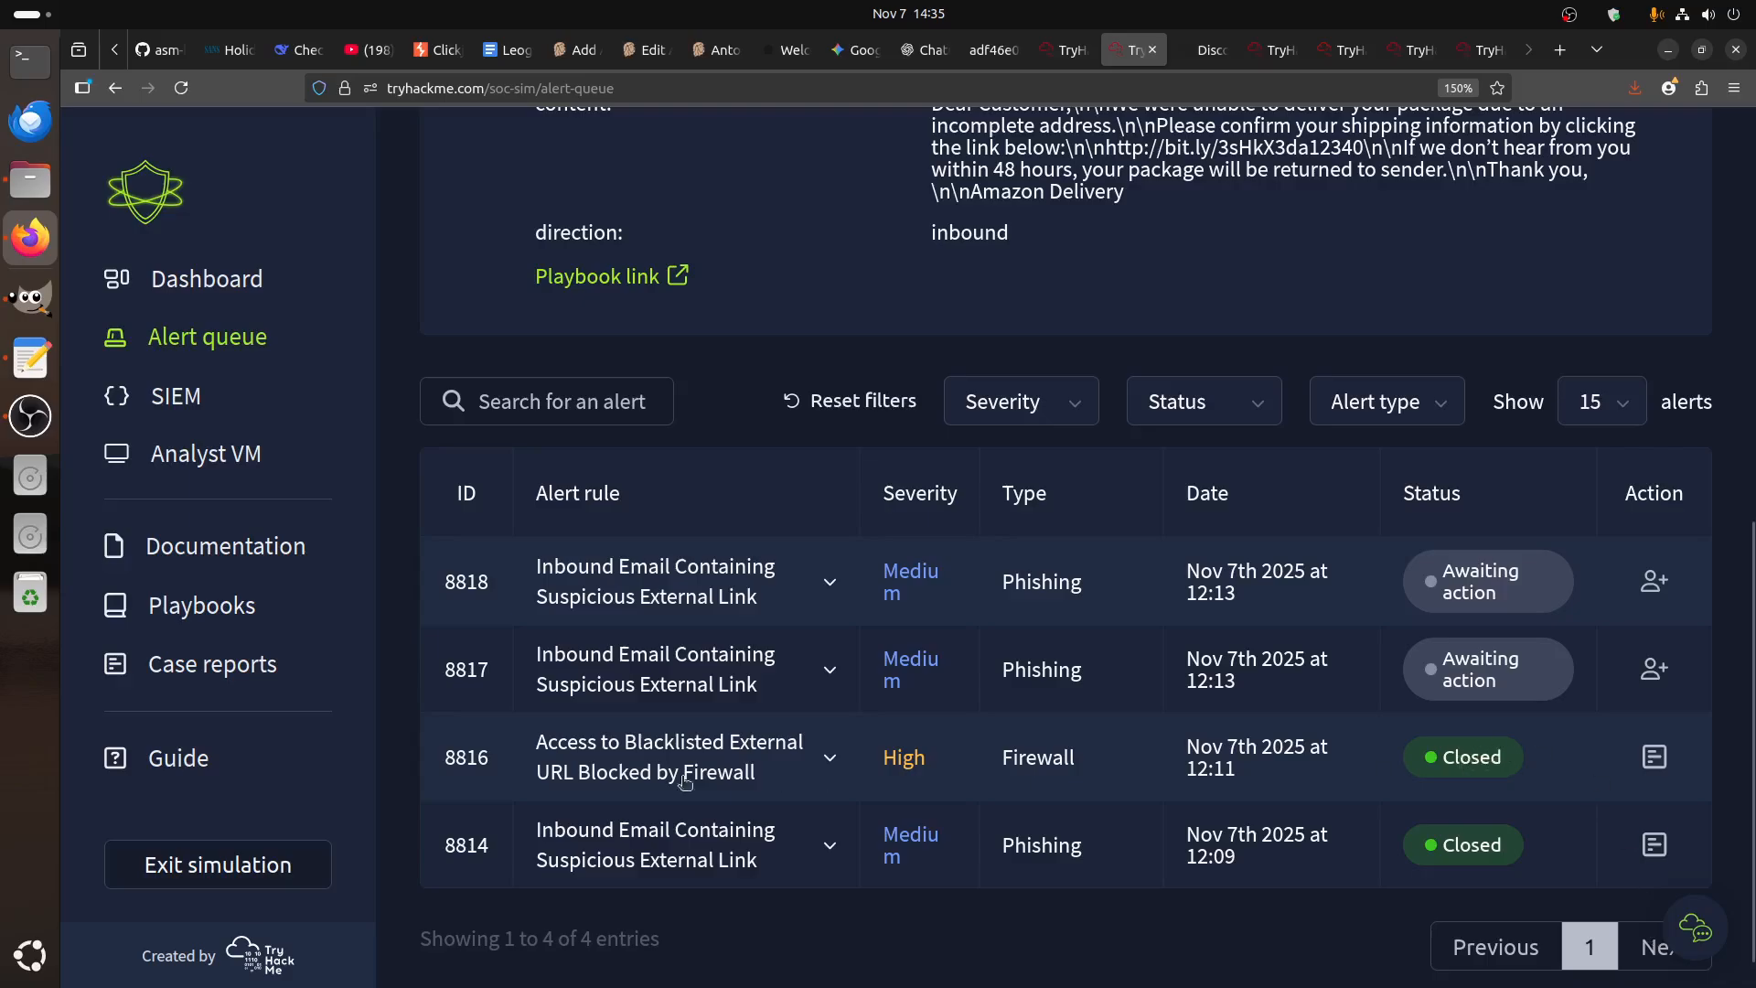
pyautogui.click(828, 757)
pyautogui.scroll(-1, 818, 745)
pyautogui.scroll(-3, 822, 737)
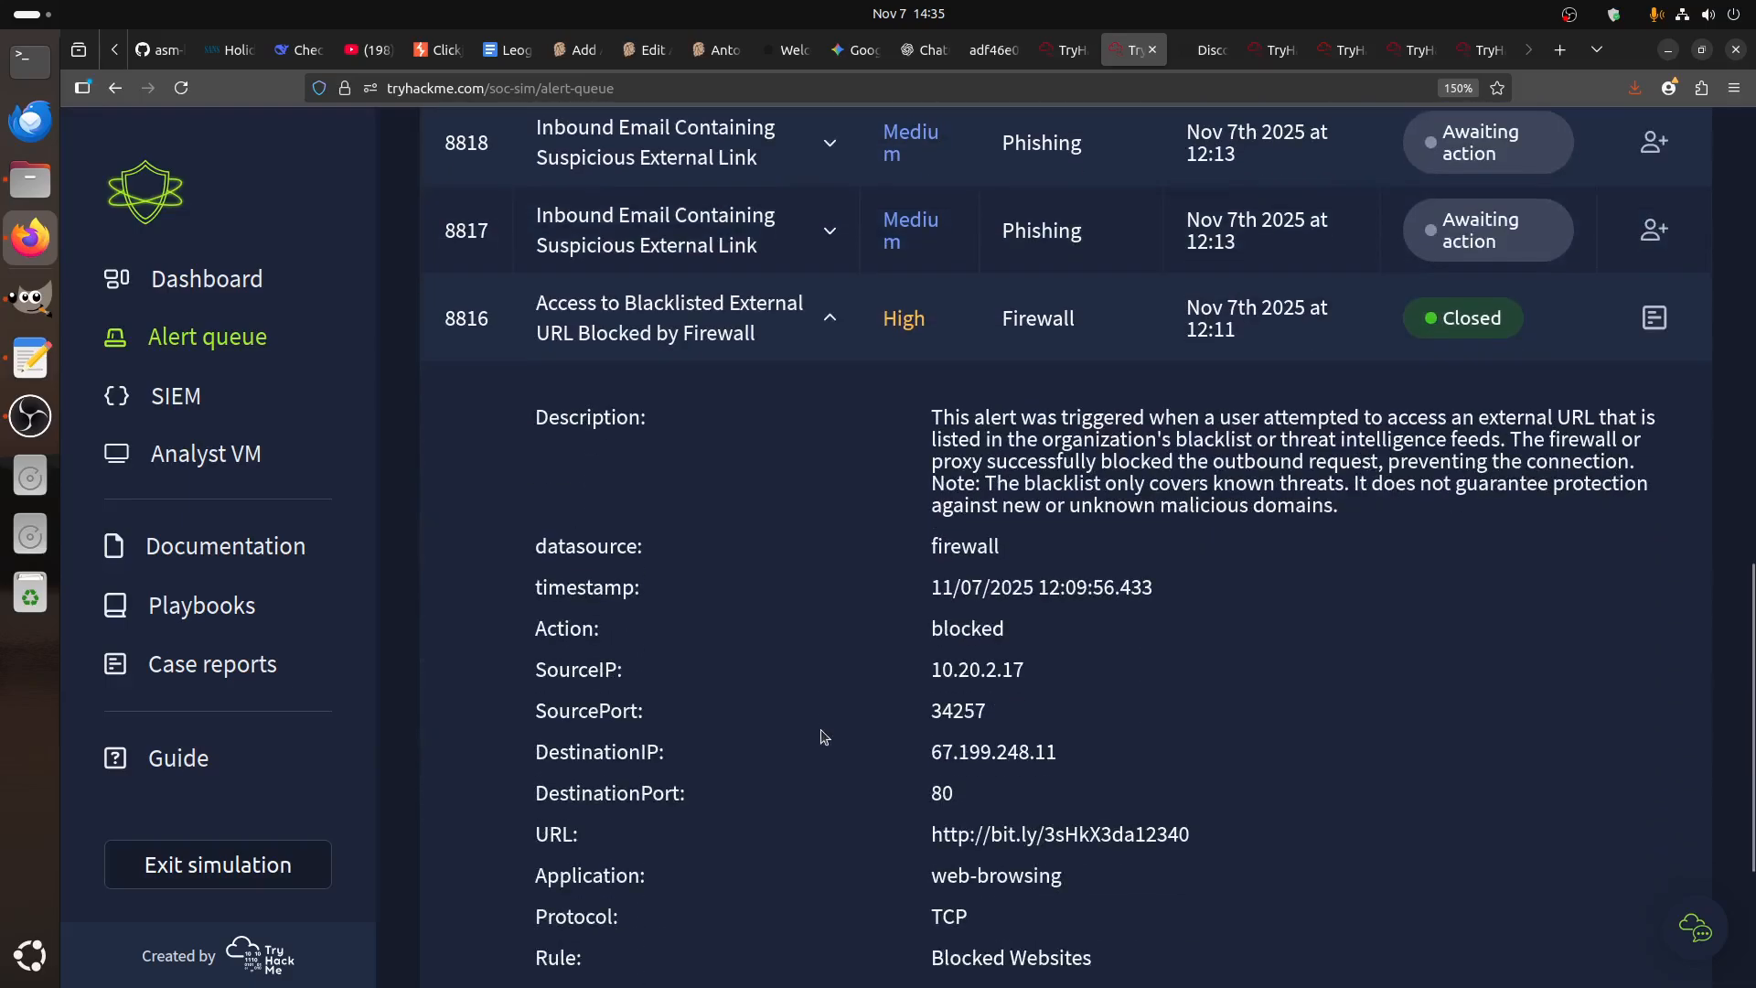
pyautogui.scroll(-3, 824, 736)
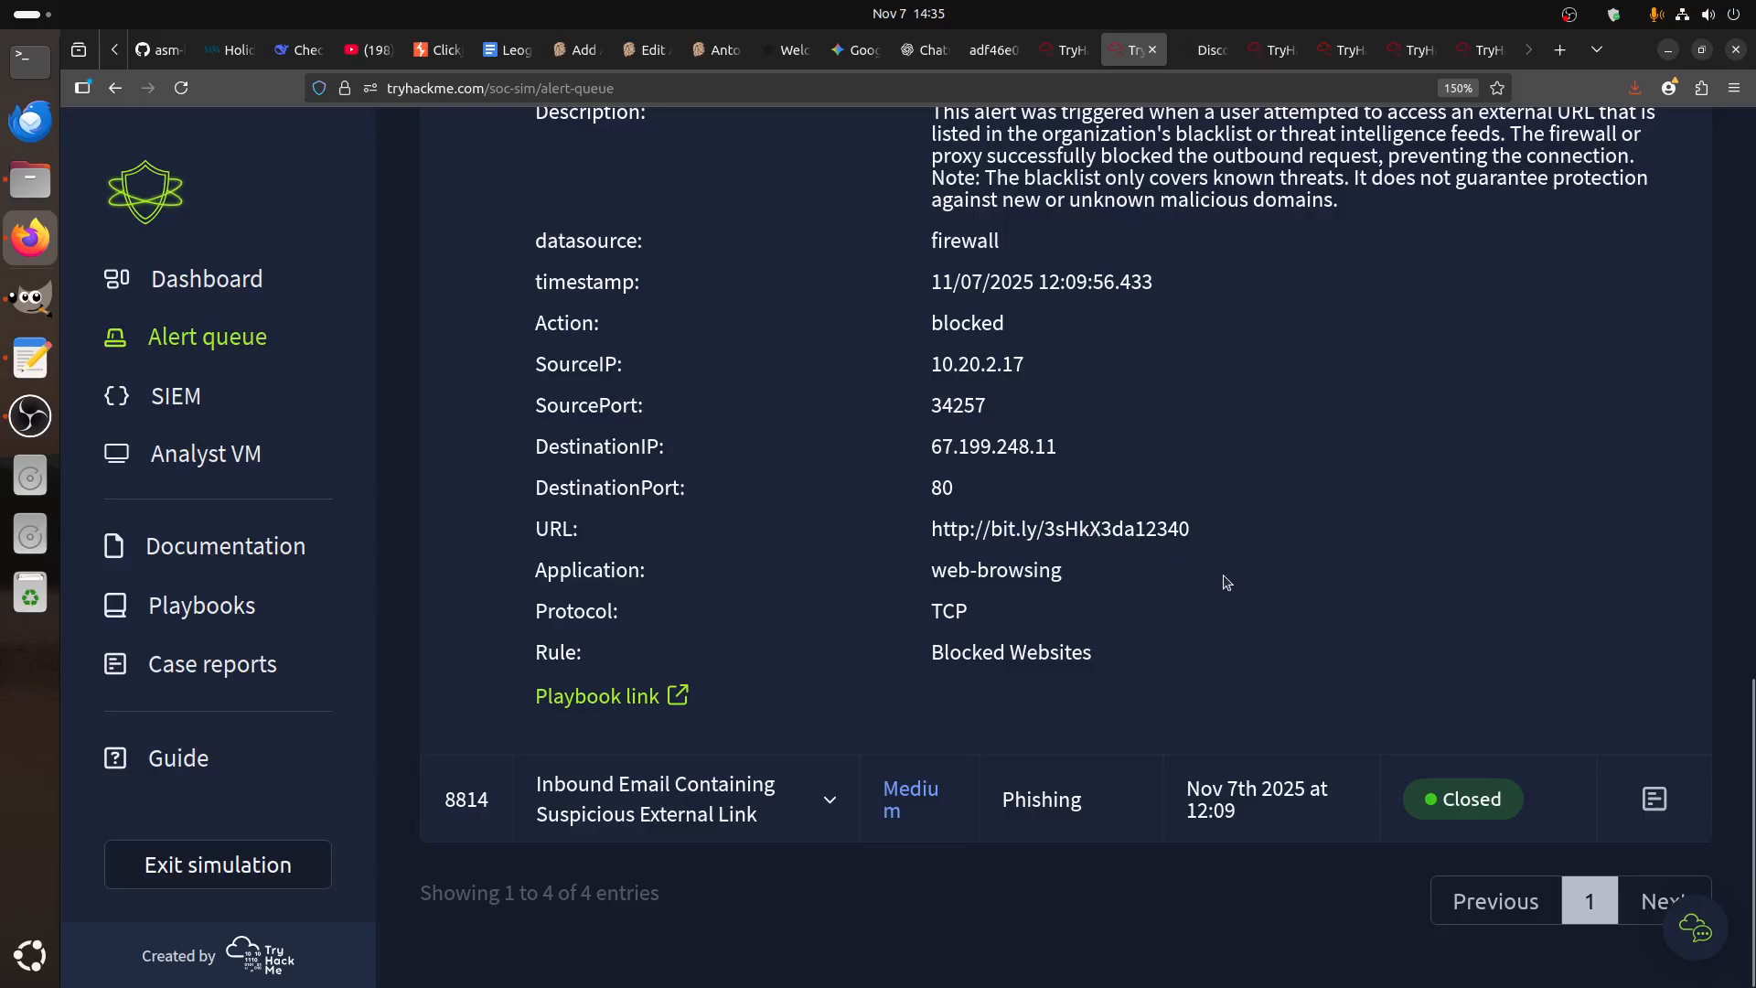
pyautogui.scroll(2, 1216, 586)
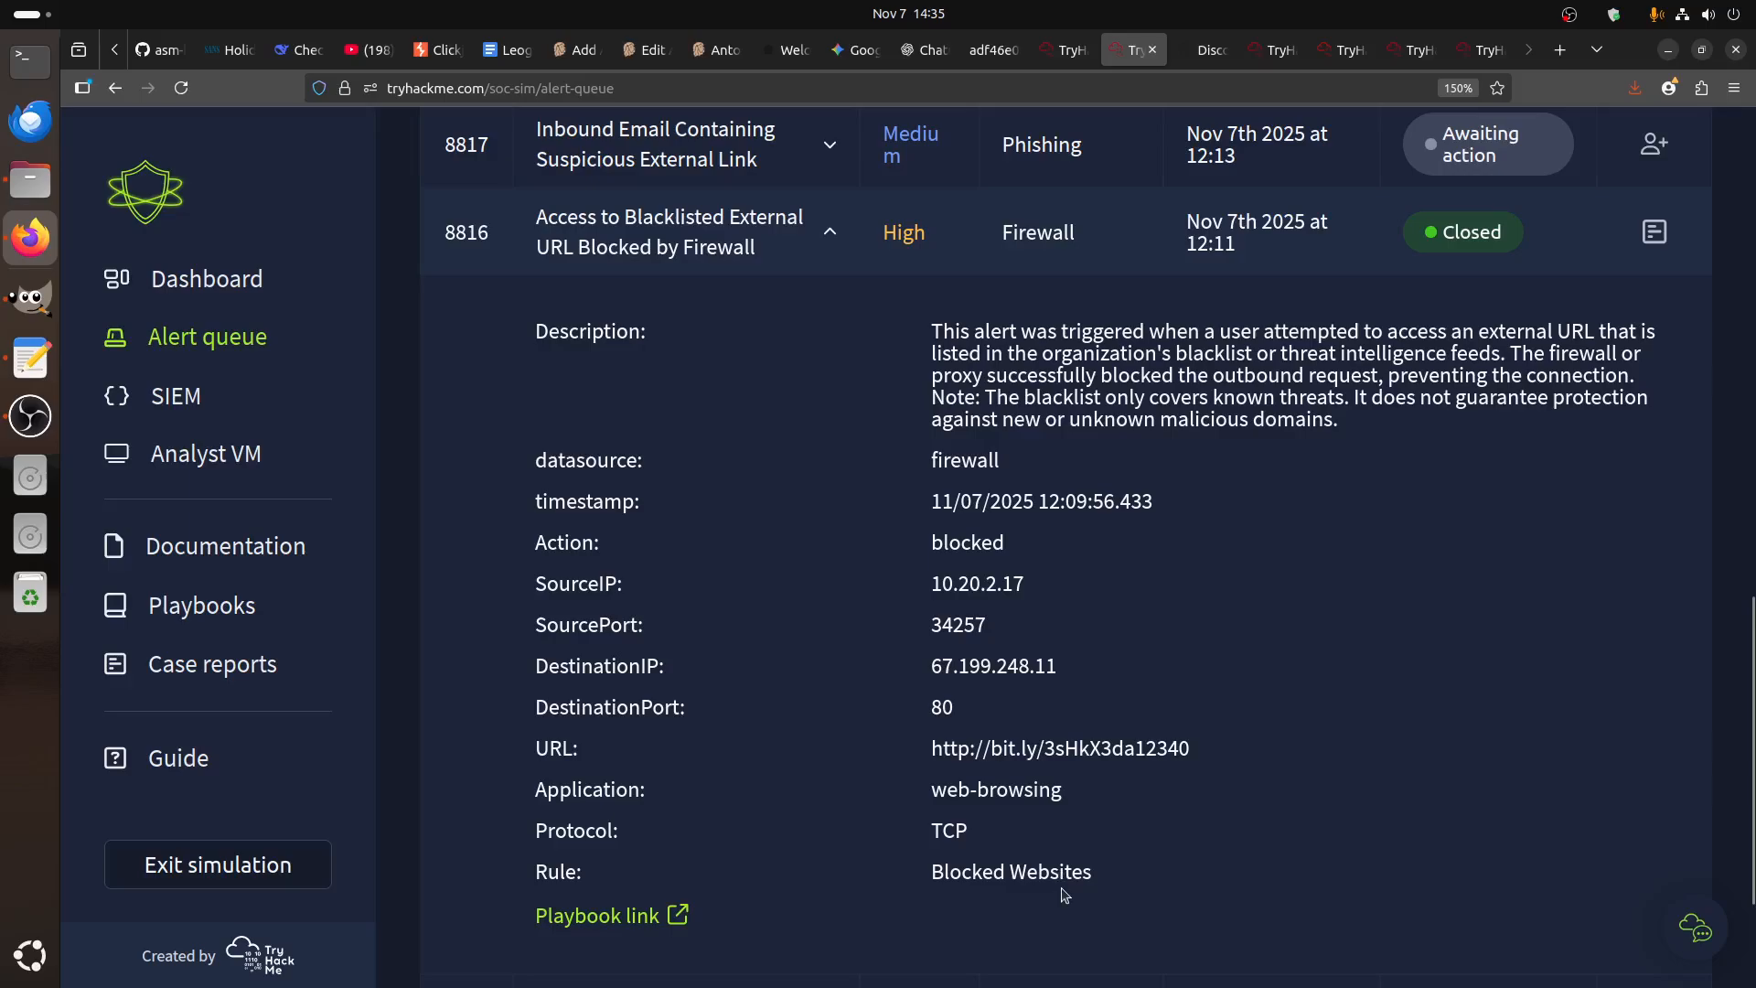
pyautogui.scroll(5, 1059, 878)
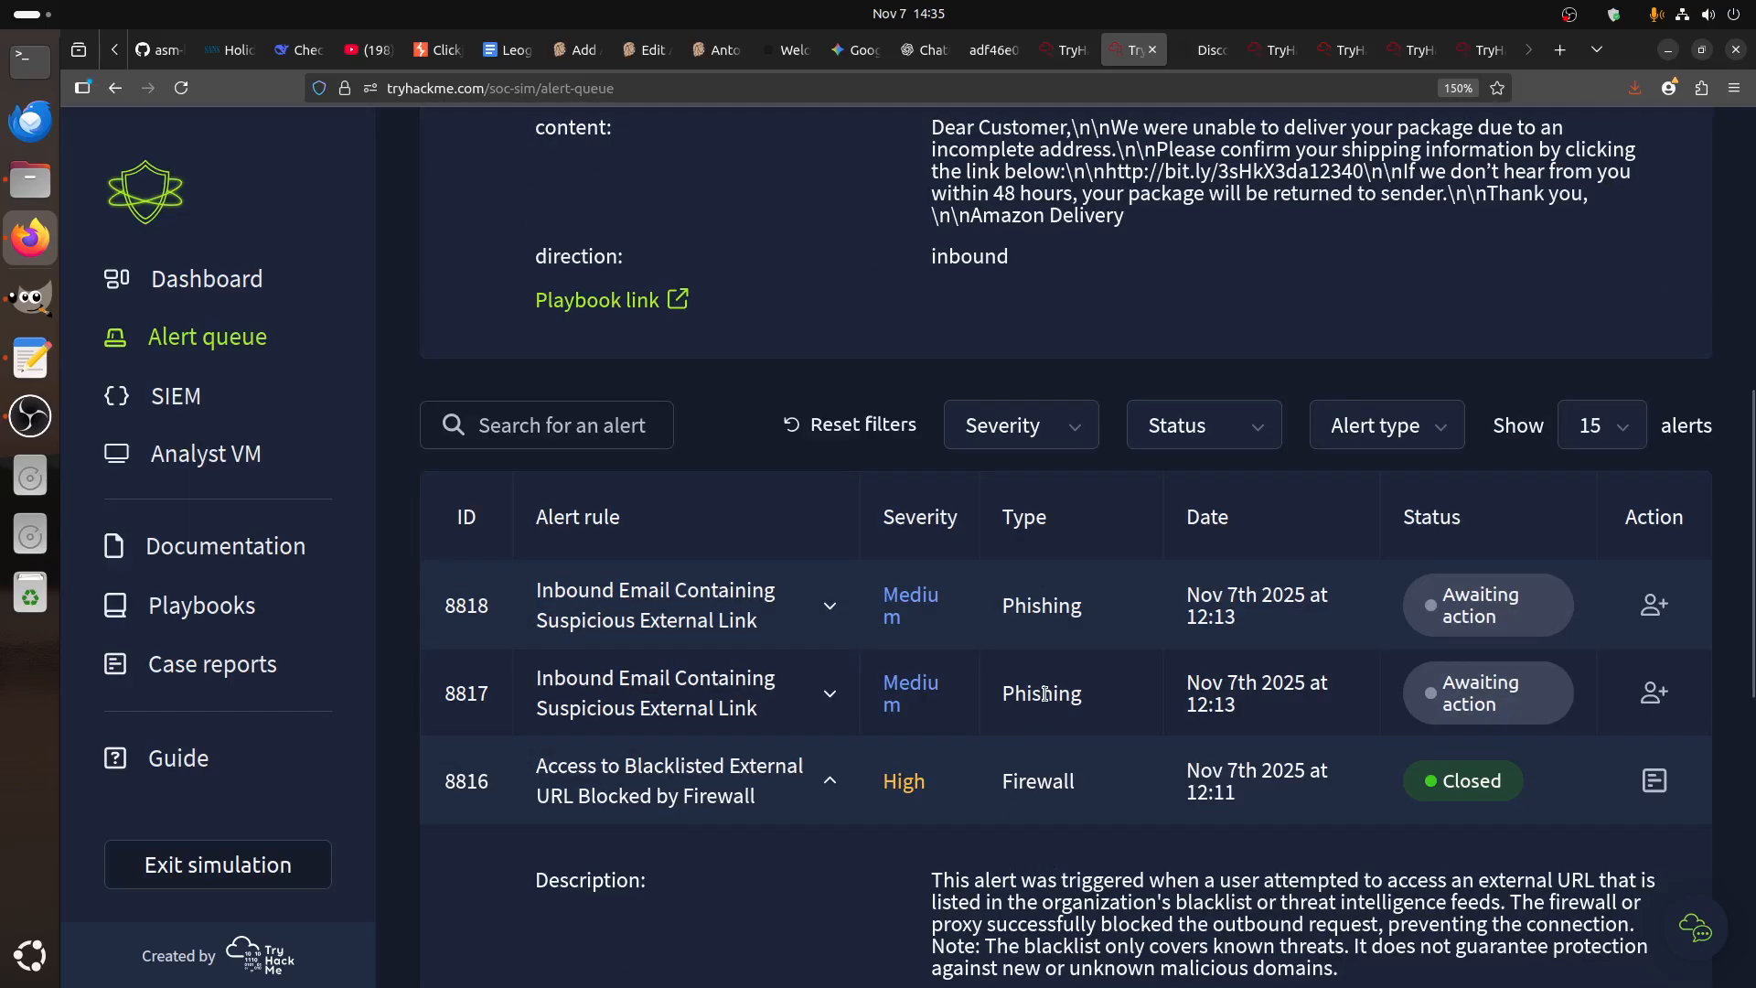
pyautogui.scroll(-1, 1114, 585)
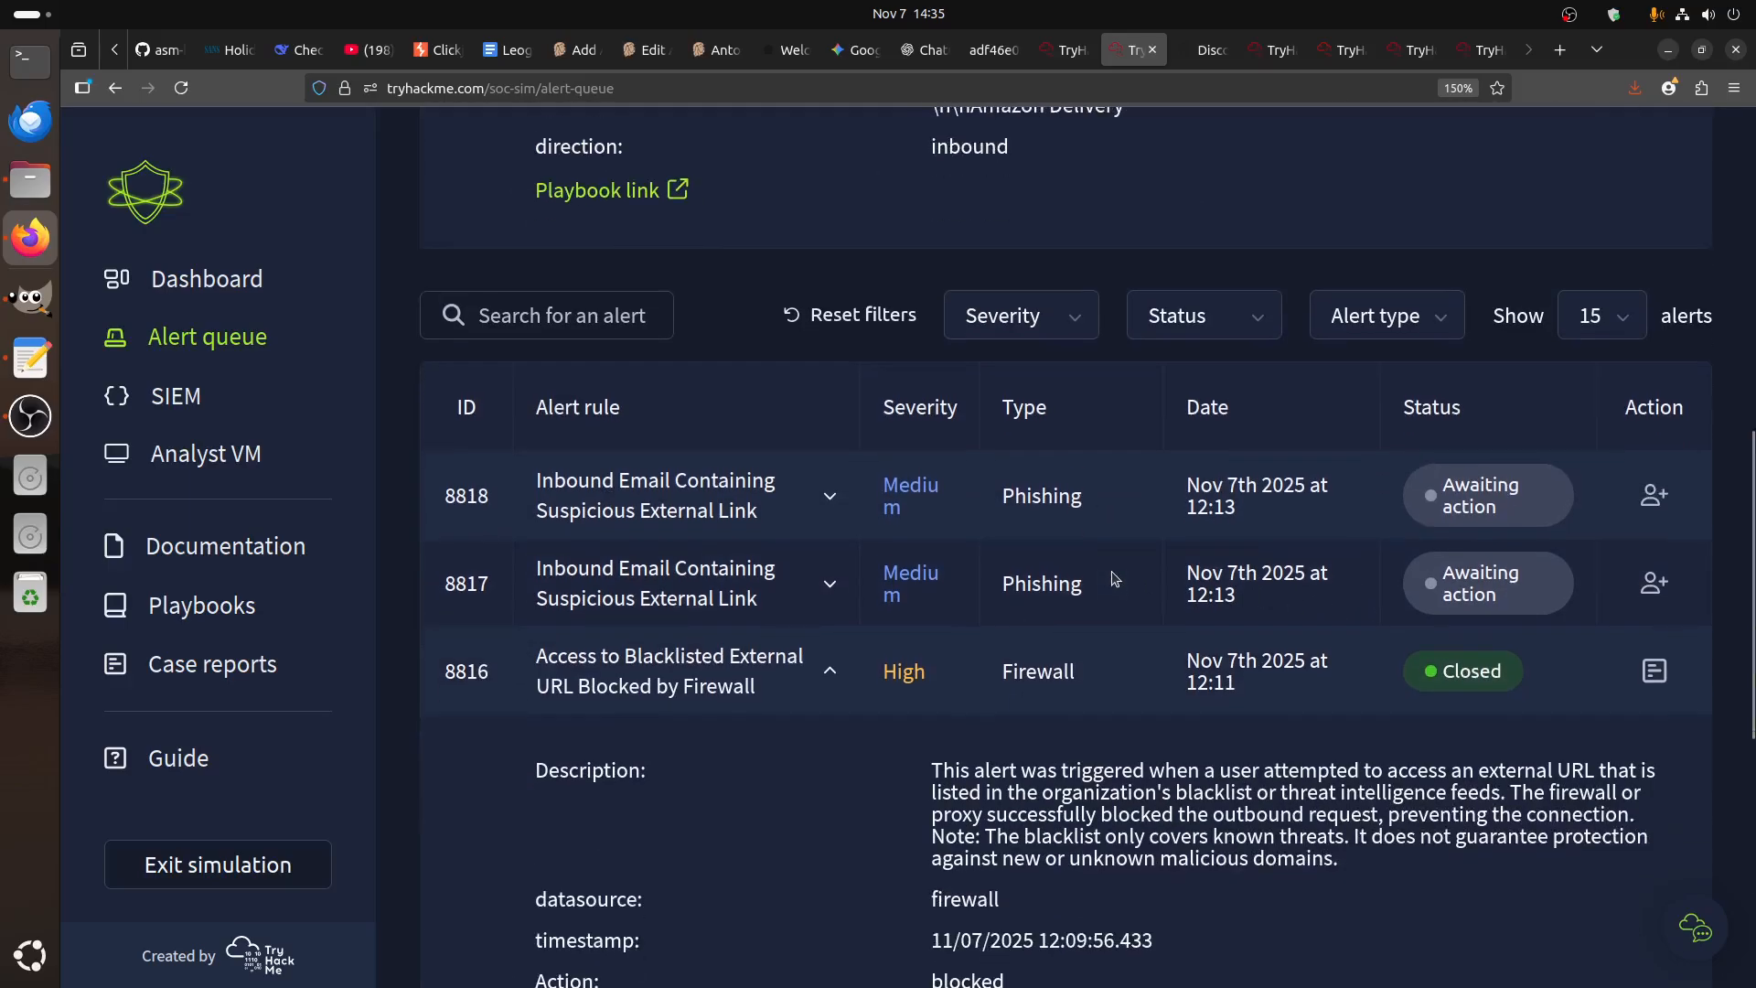
# - Classify alert 8815 as a true positive and start writing its case report
pyautogui.scroll(6, 1114, 583)
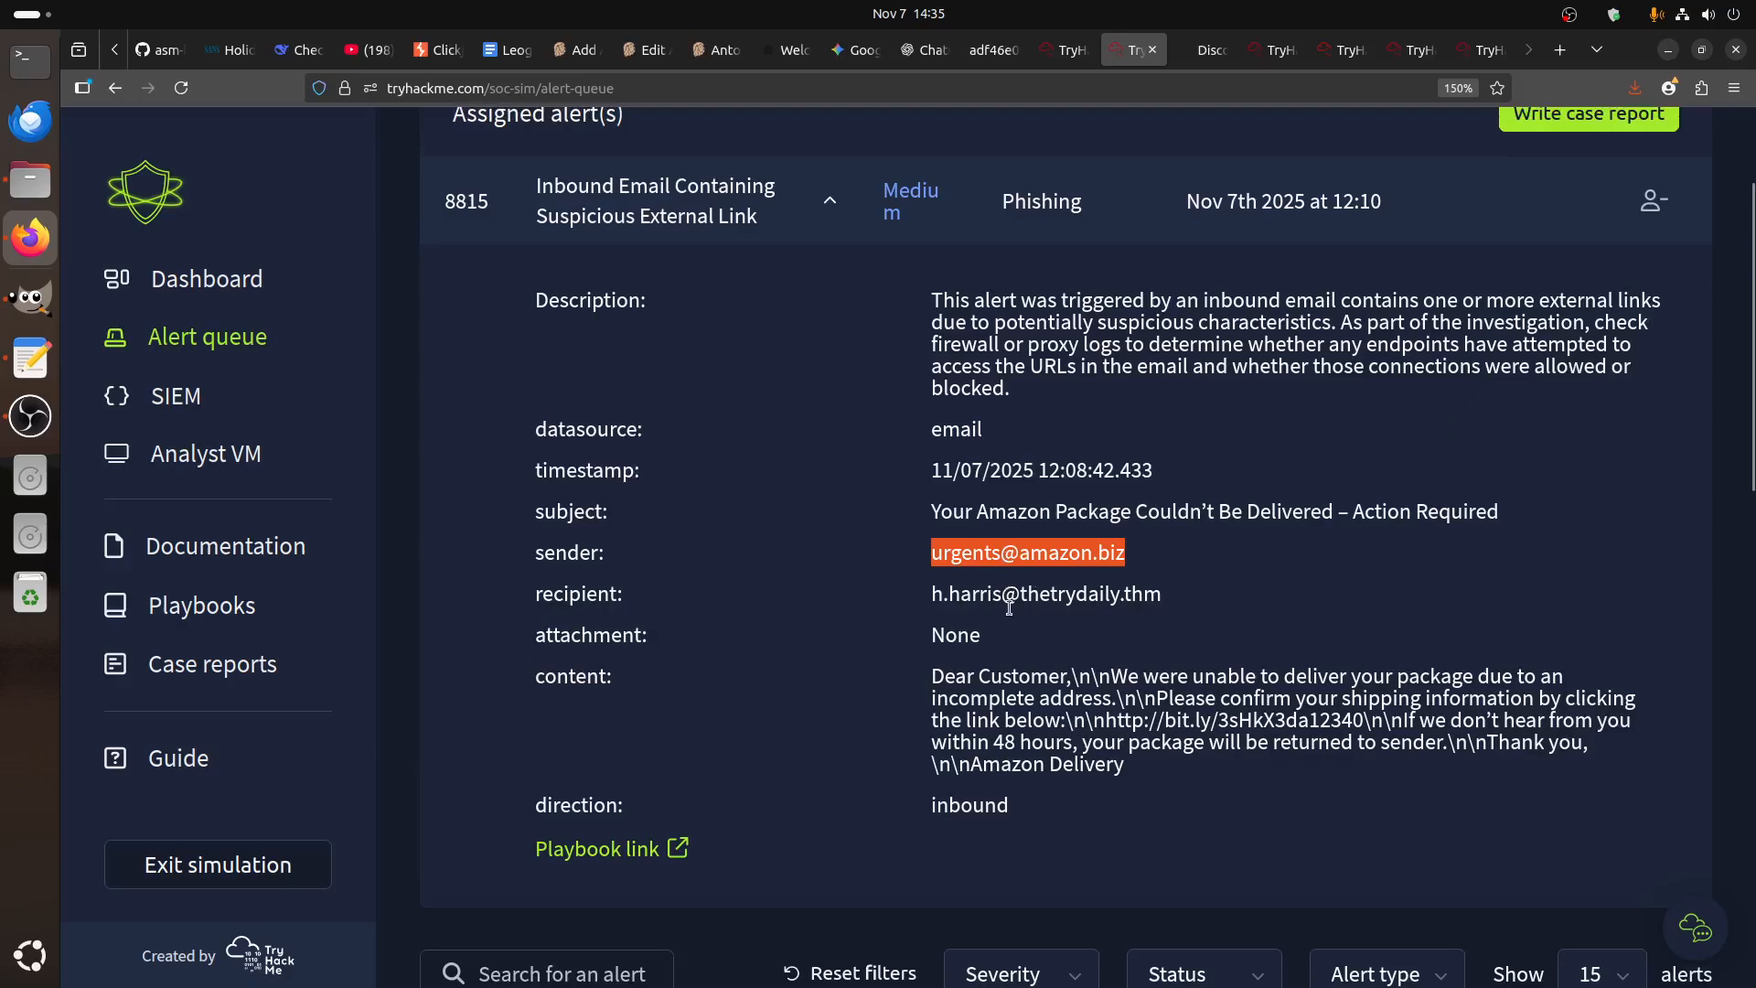
pyautogui.scroll(2, 1142, 764)
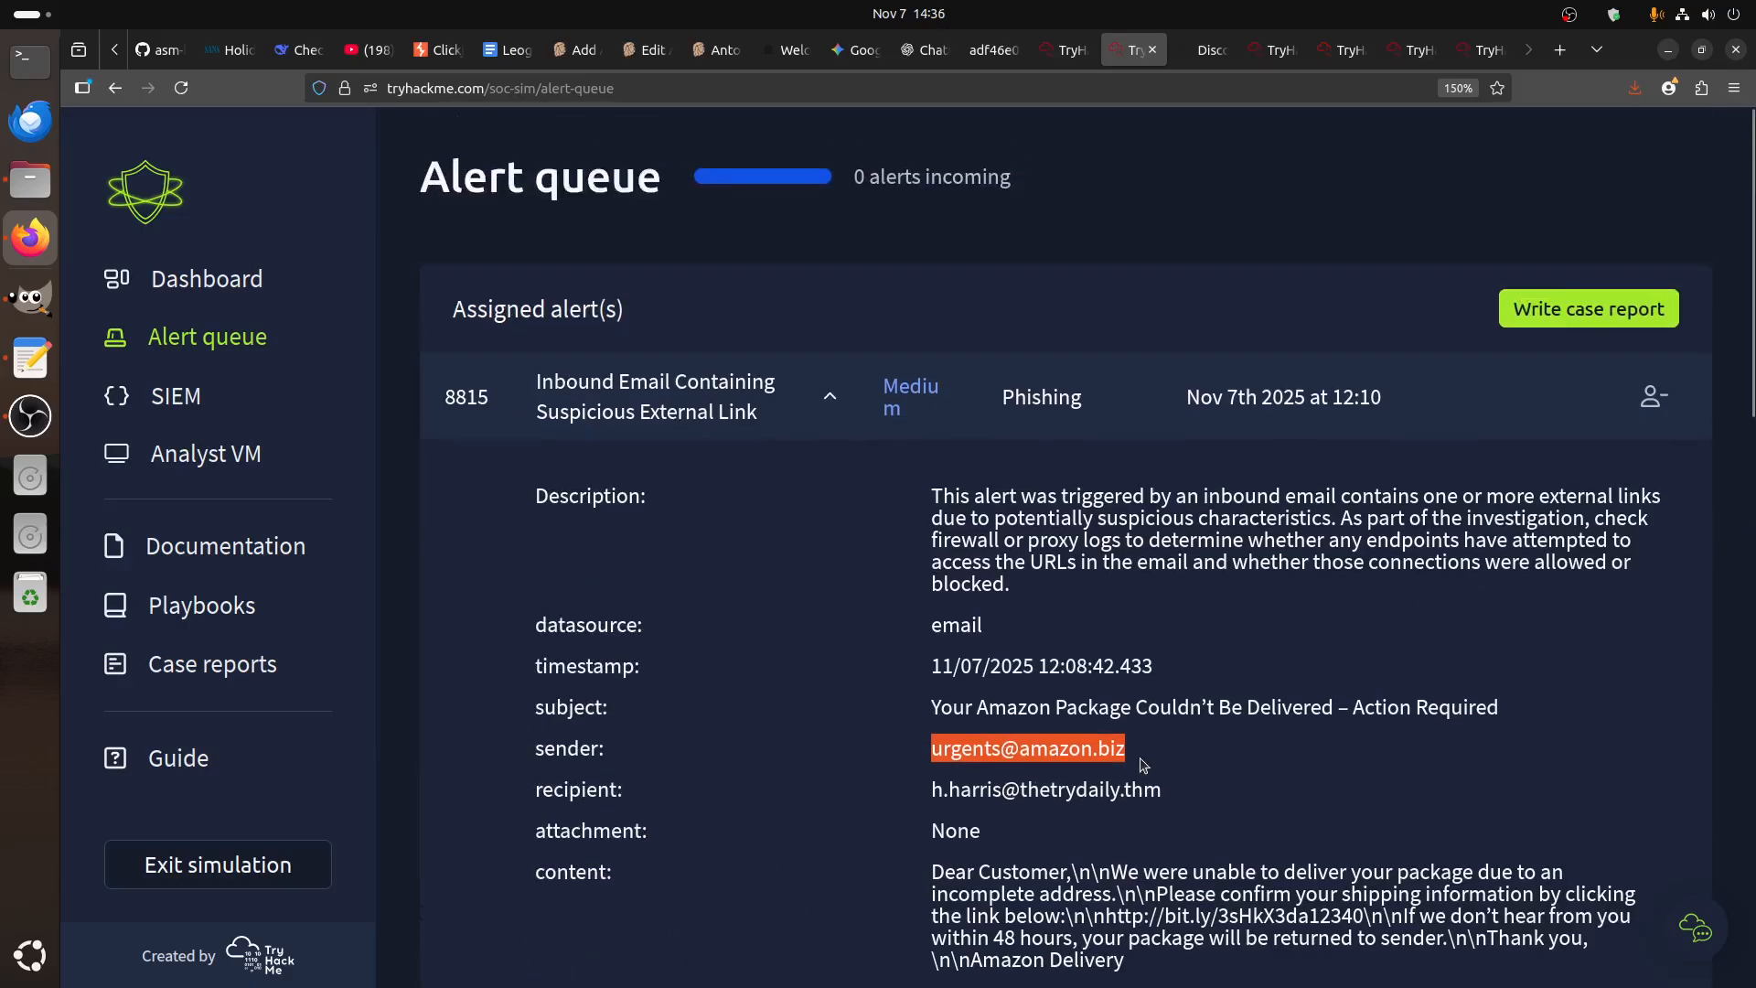
pyautogui.click(1545, 314)
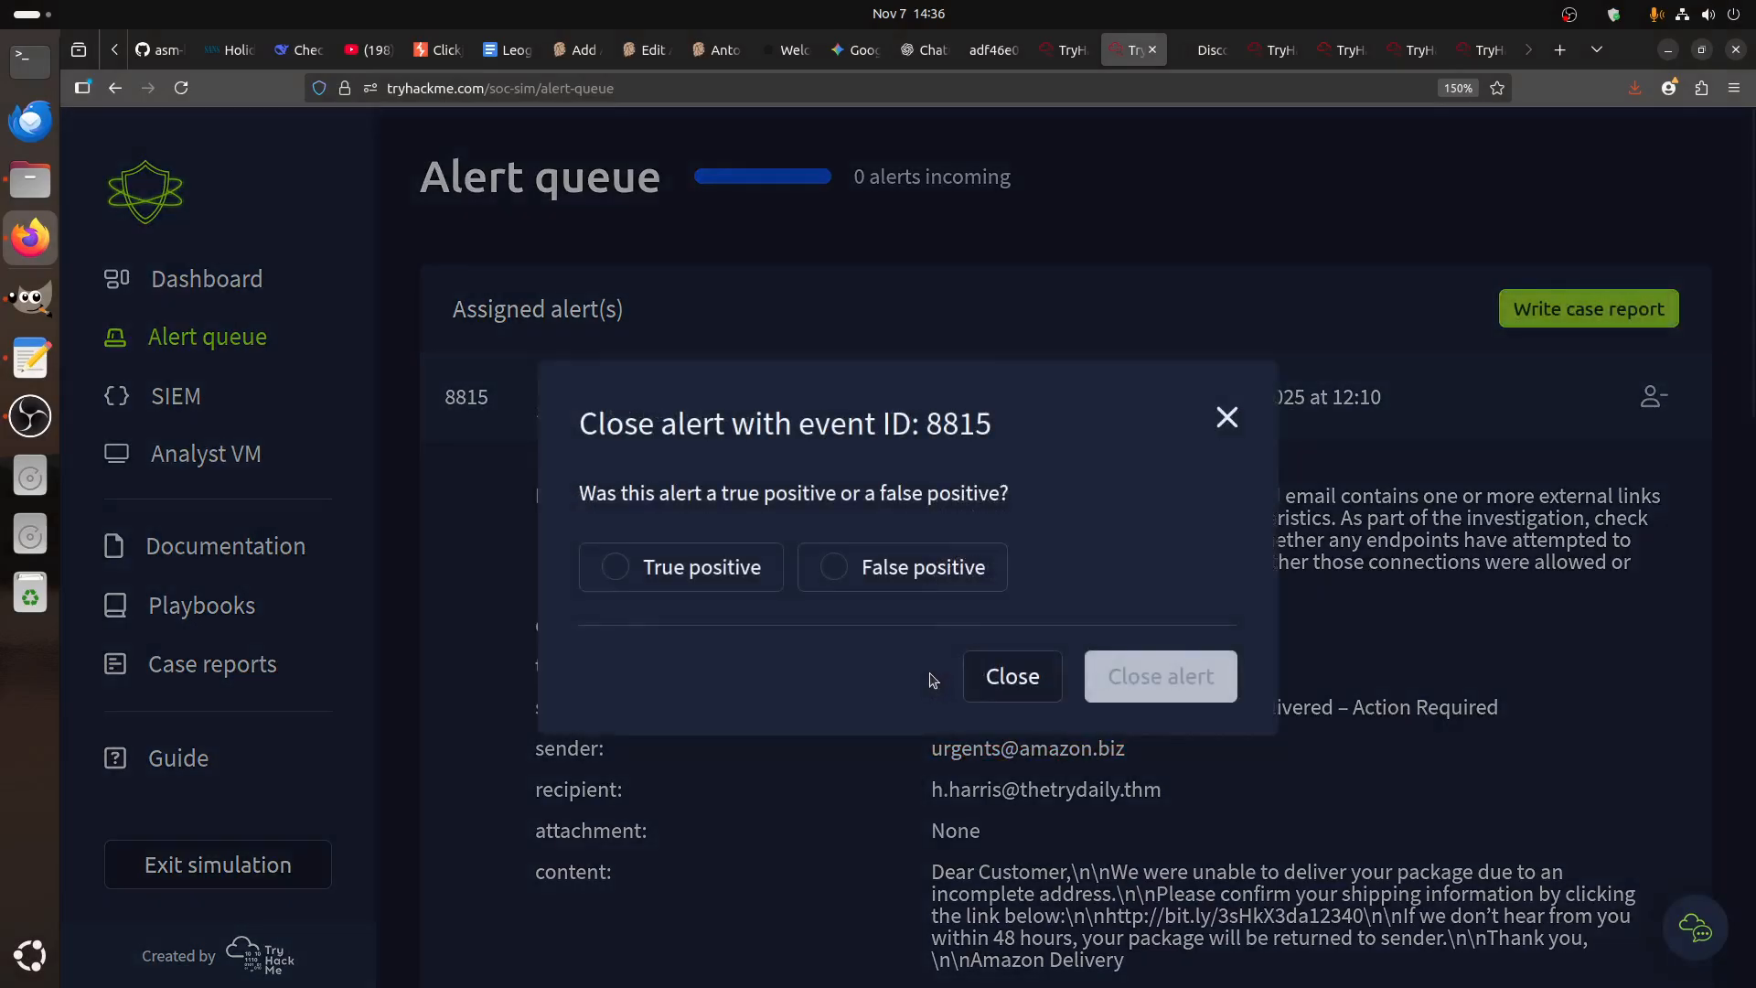
pyautogui.click(672, 572)
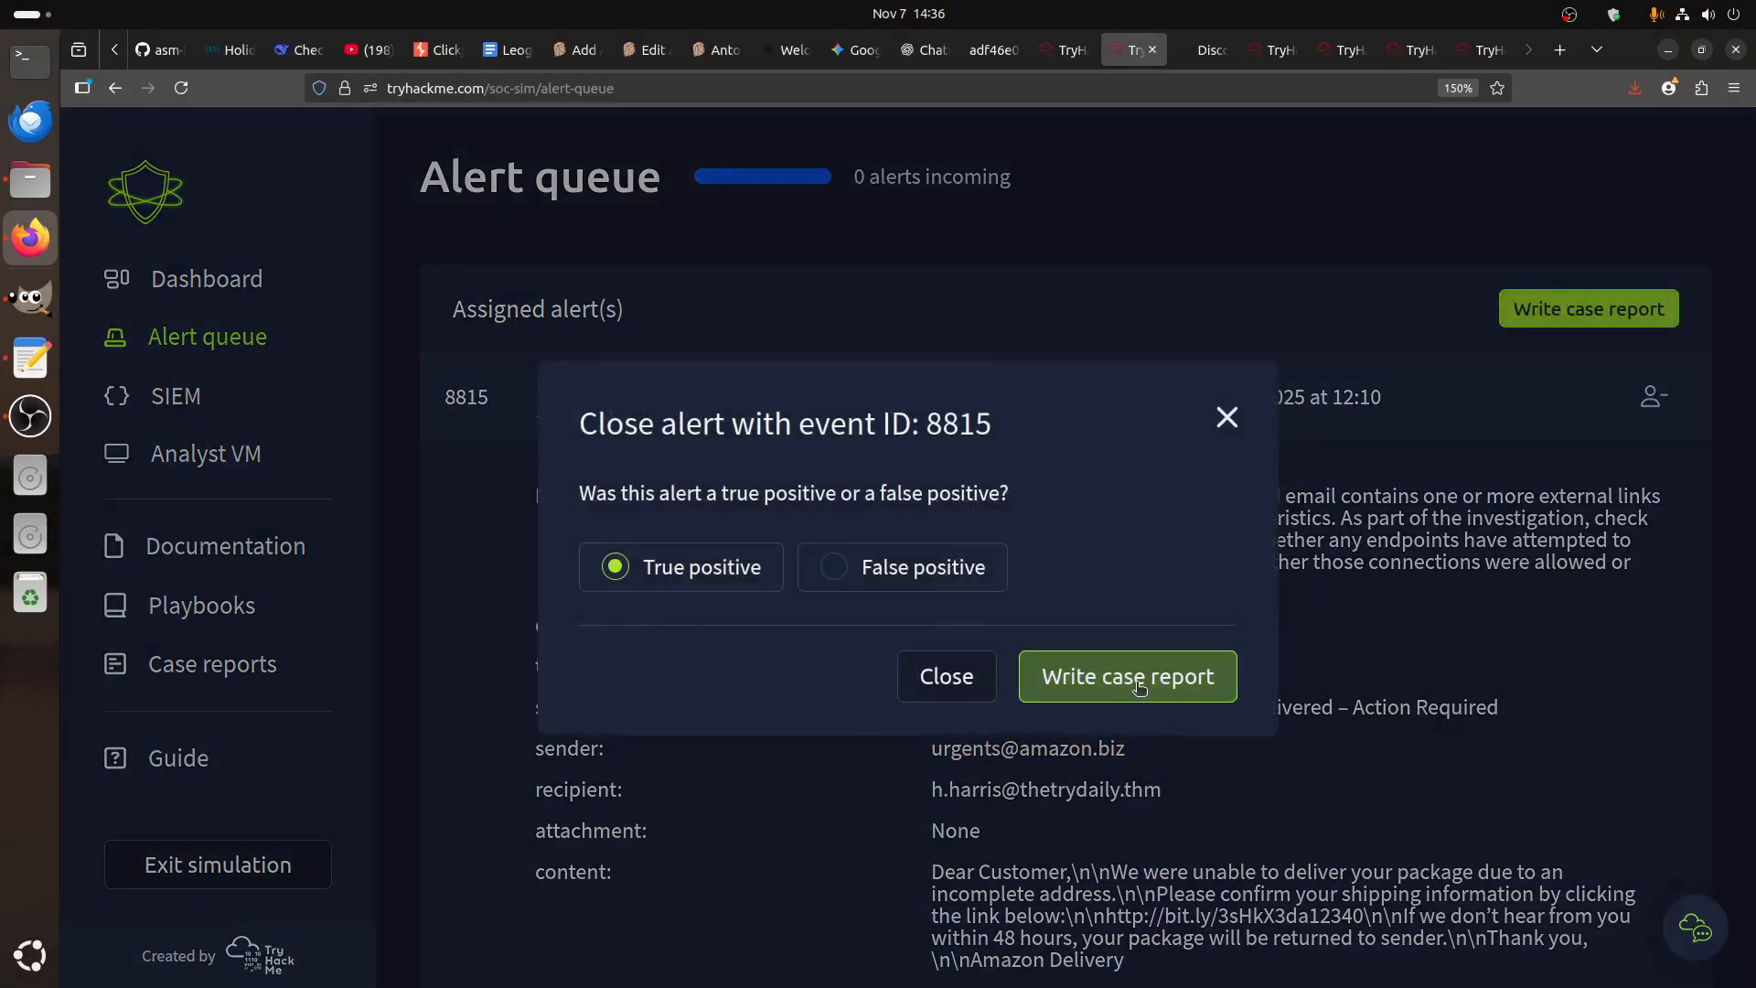
pyautogui.scroll(-1, 1317, 733)
pyautogui.scroll(7, 1125, 667)
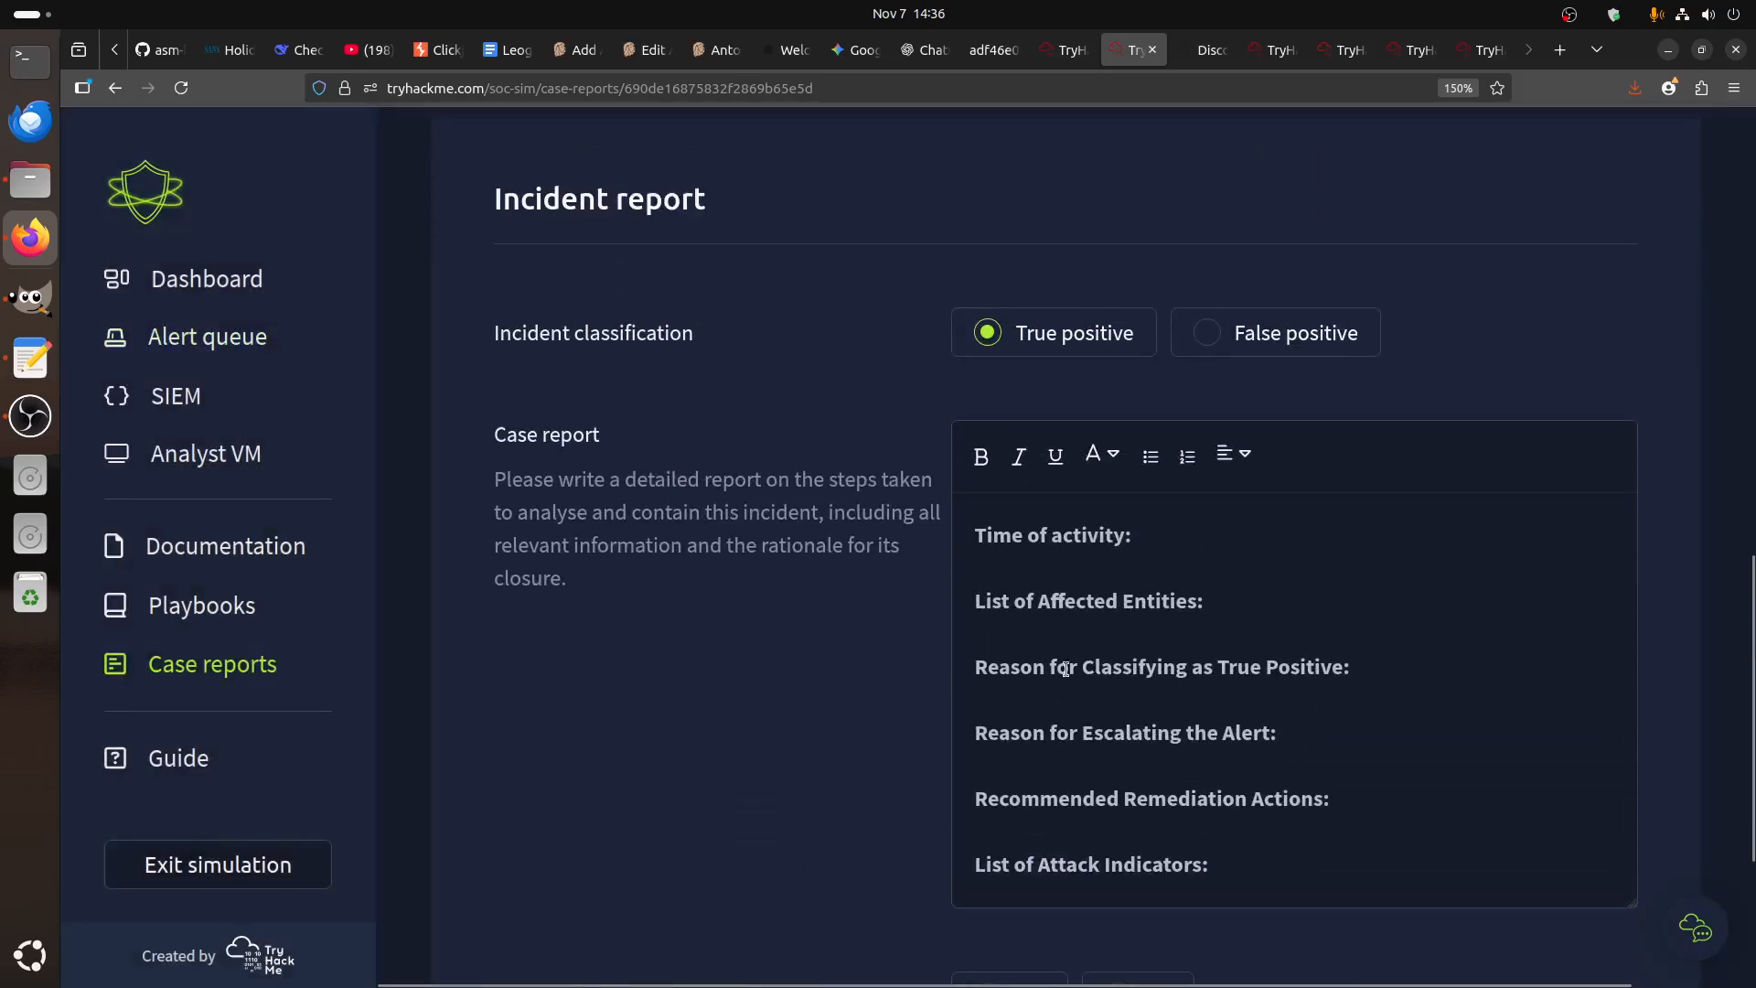
pyautogui.scroll(3, 907, 691)
pyautogui.scroll(-5, 700, 775)
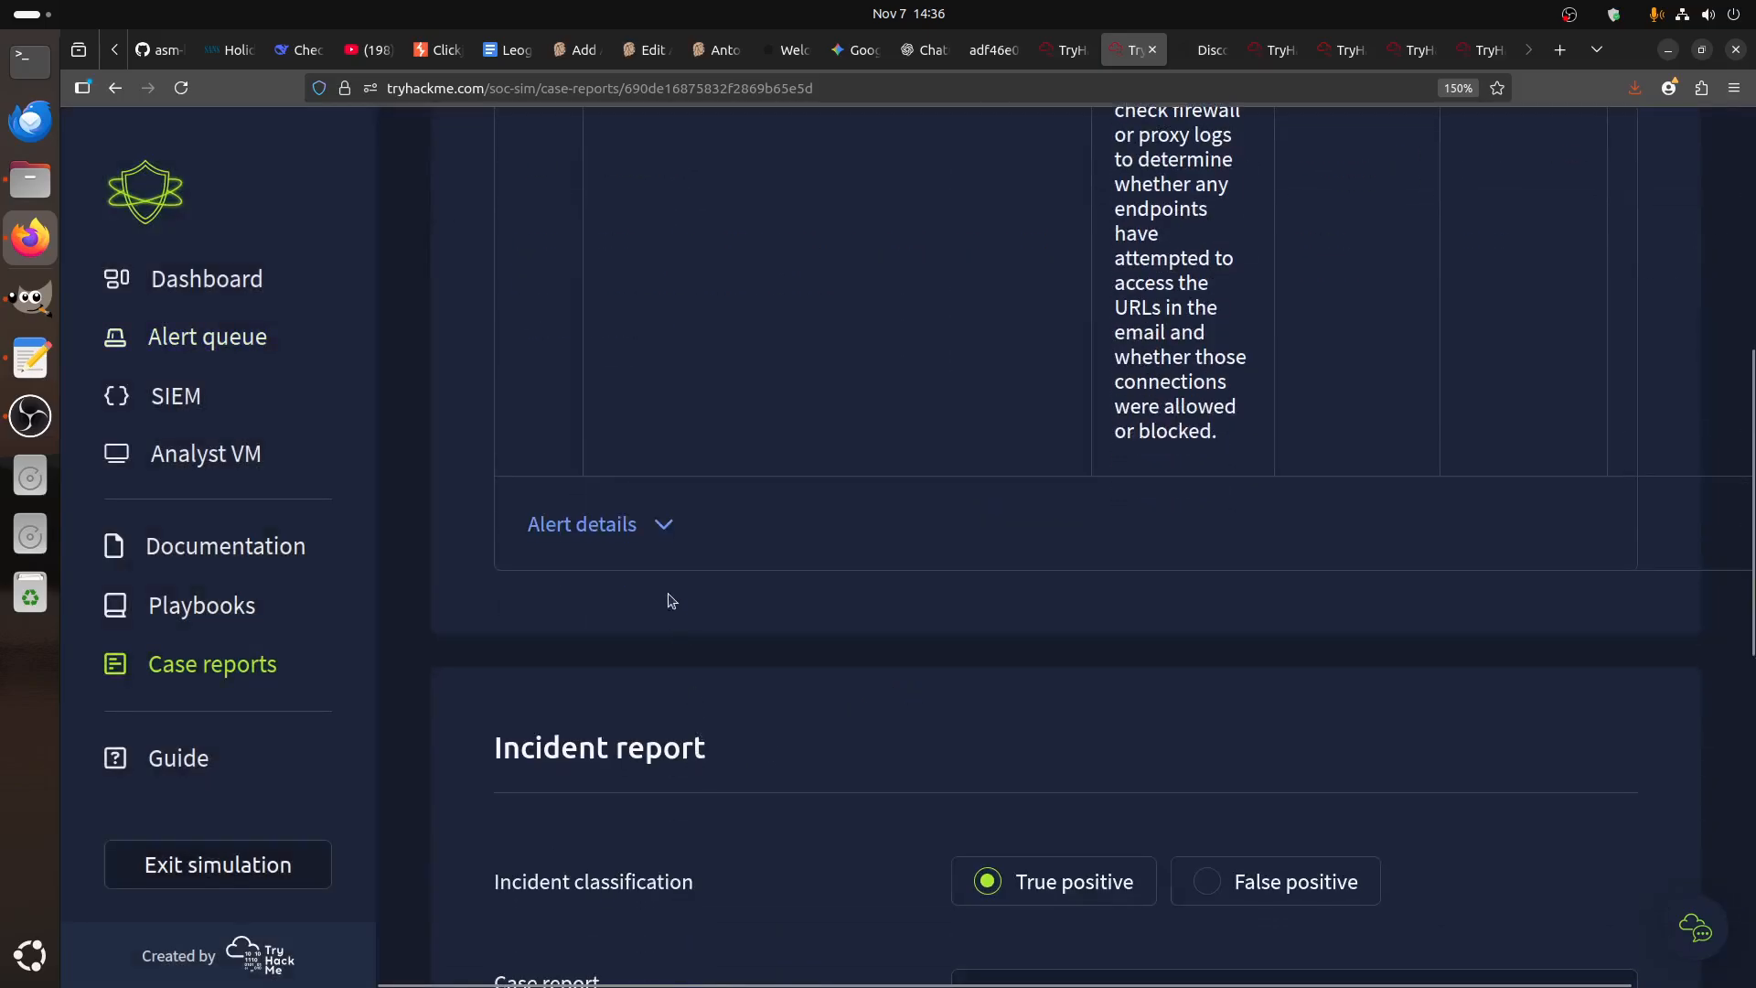
# - Expand and review the alert details in the 8815 case report, and return to the alert queue without submitting
pyautogui.click(662, 525)
pyautogui.scroll(-5, 925, 705)
pyautogui.scroll(2, 906, 693)
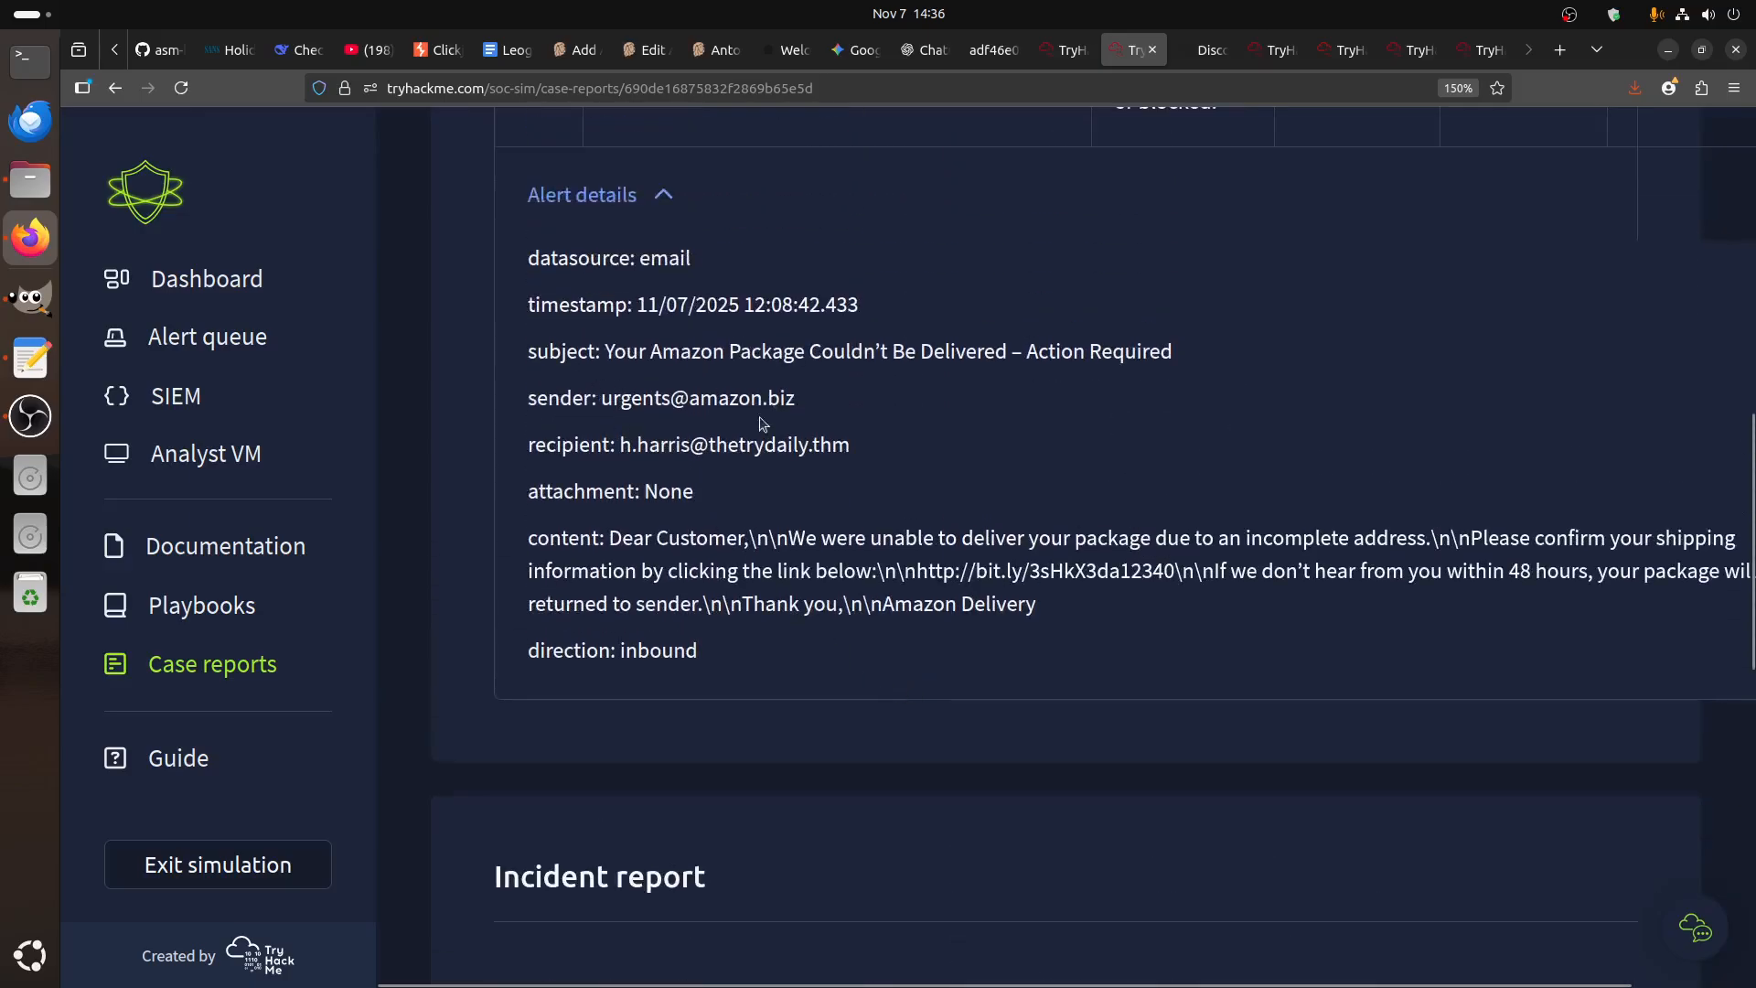
pyautogui.scroll(10, 922, 607)
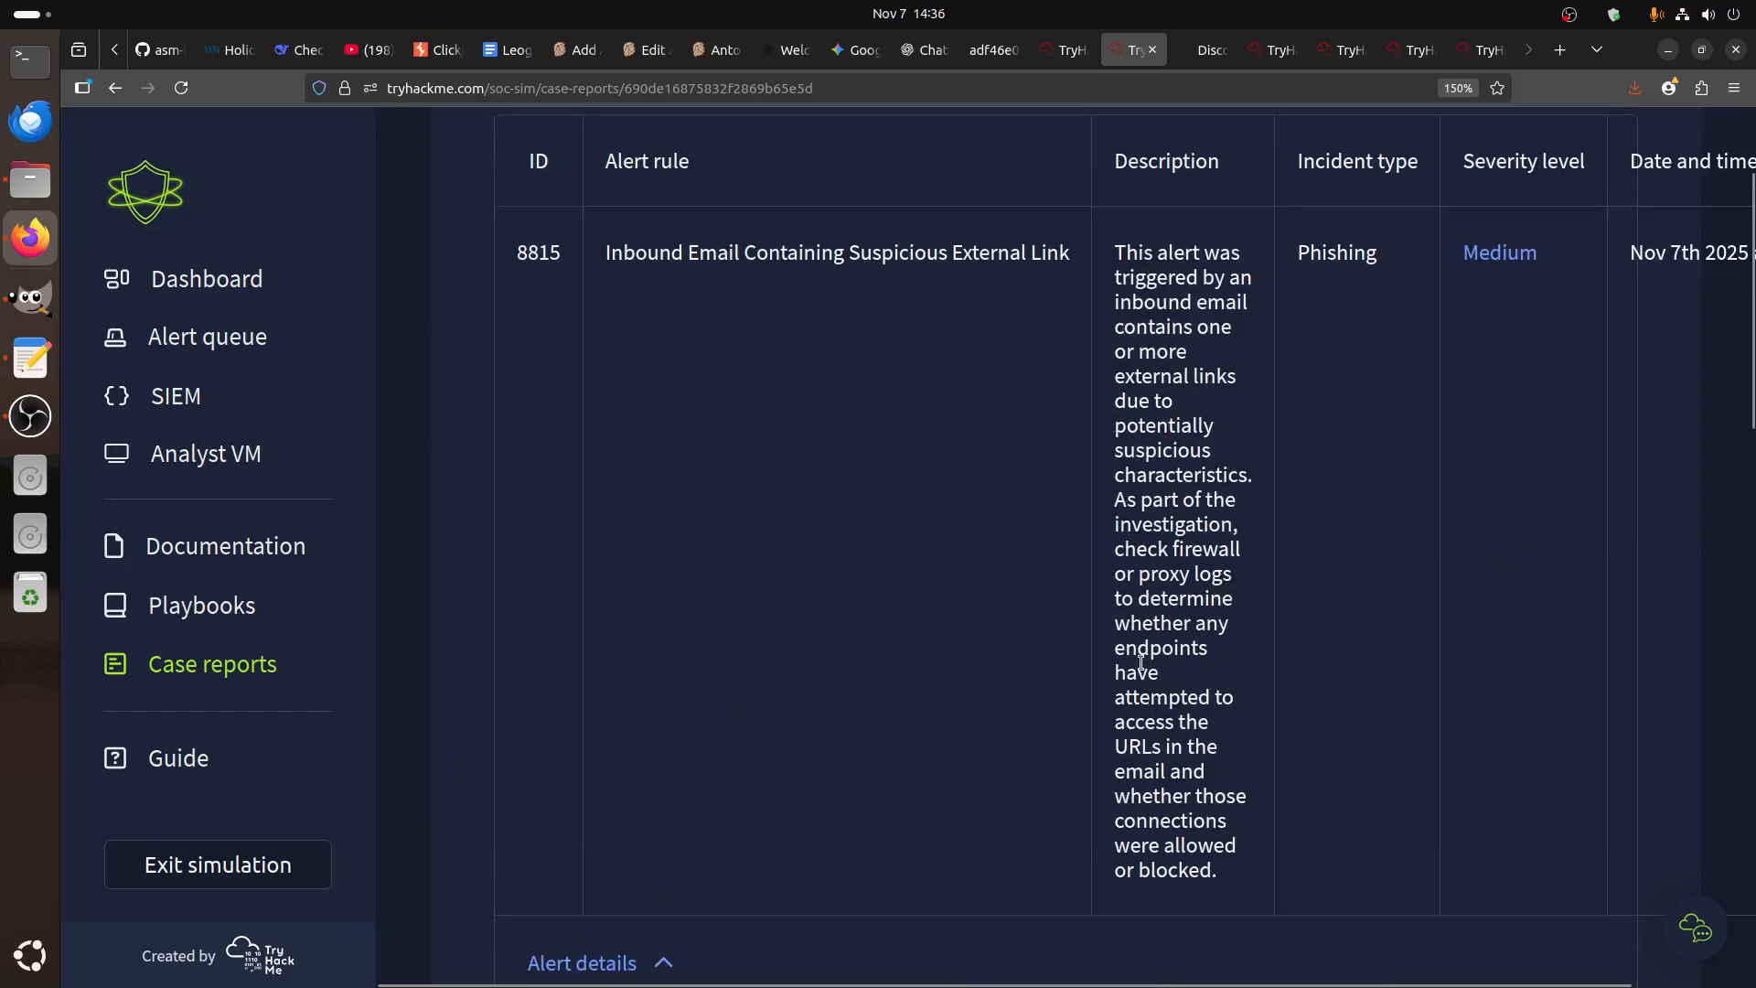
pyautogui.click(509, 253)
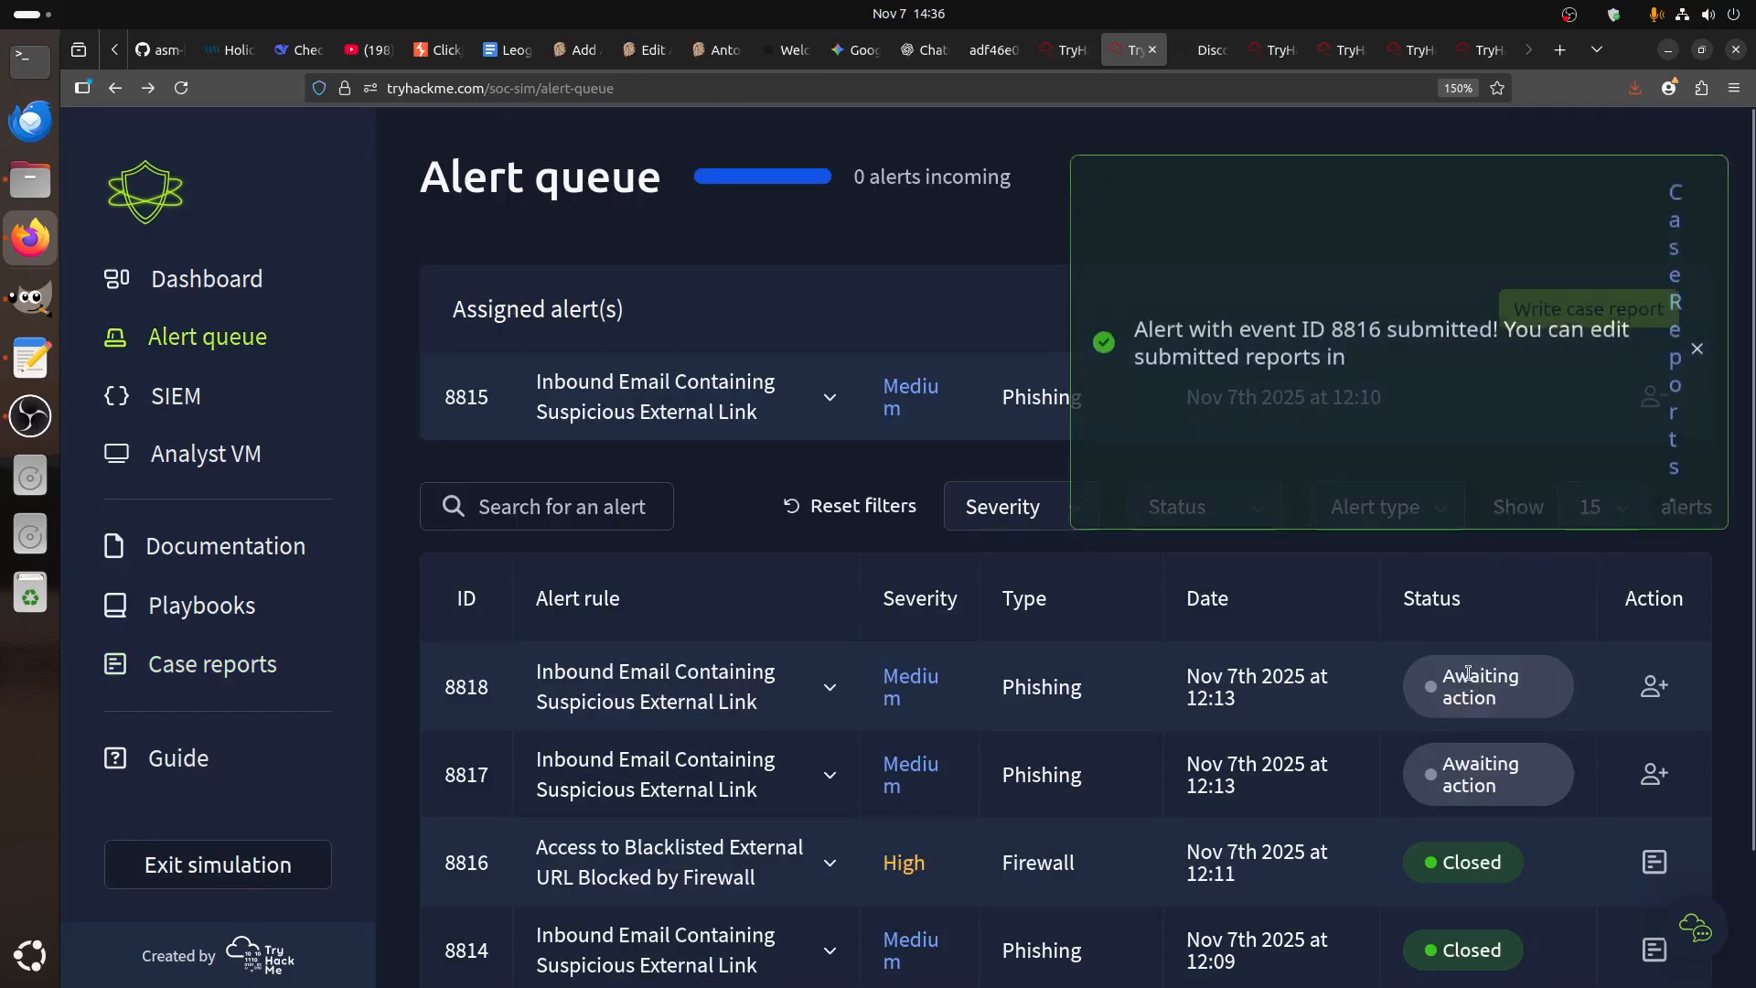
pyautogui.click(1620, 306)
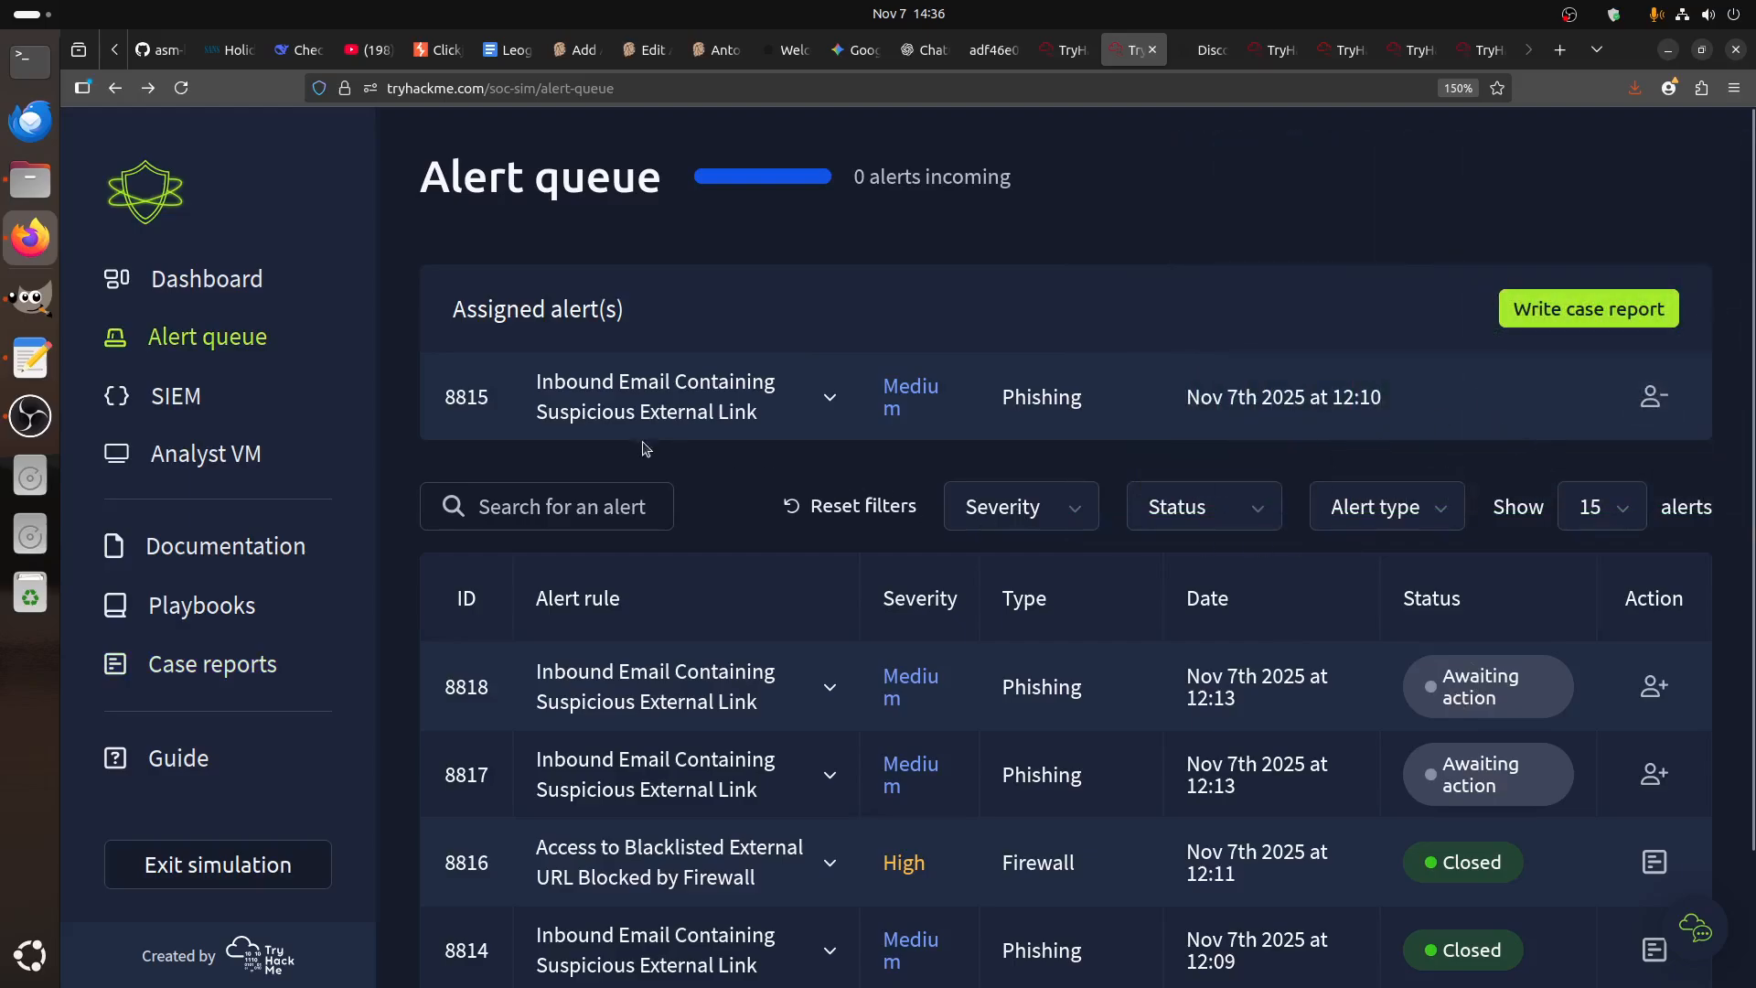
# - Expand phishing alert 8817 in the alert queue and review its email details
pyautogui.scroll(-3, 933, 596)
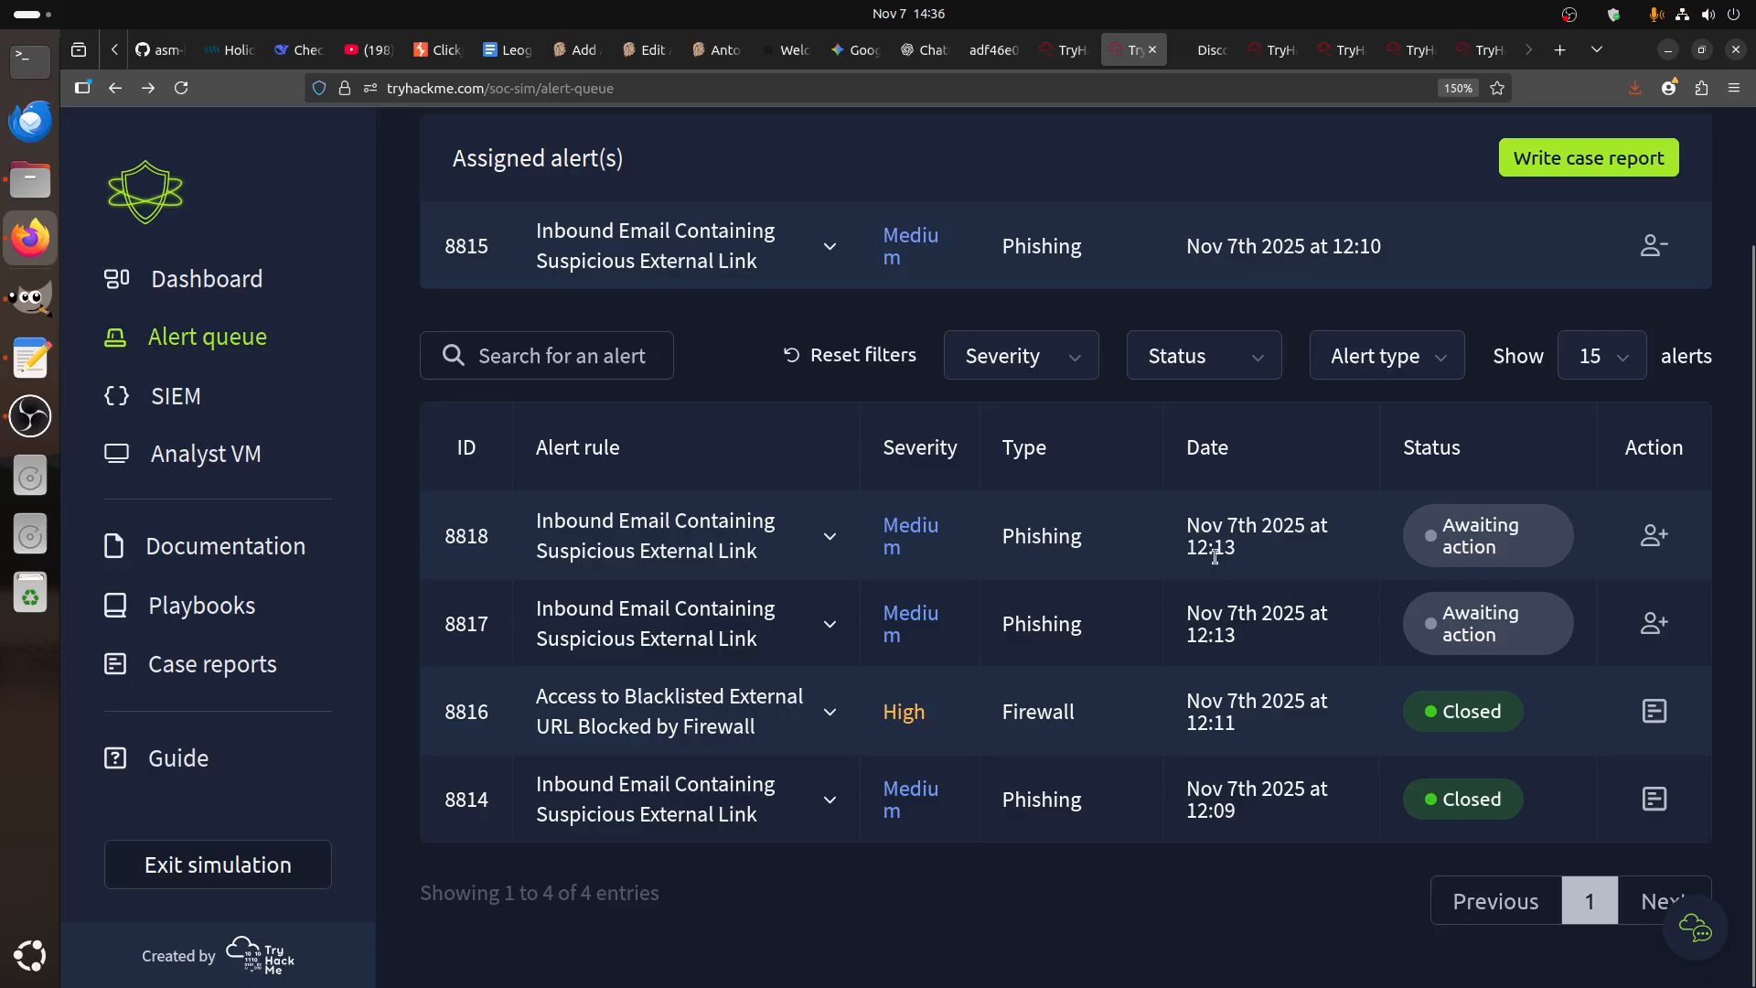
pyautogui.click(834, 622)
pyautogui.scroll(-3, 842, 617)
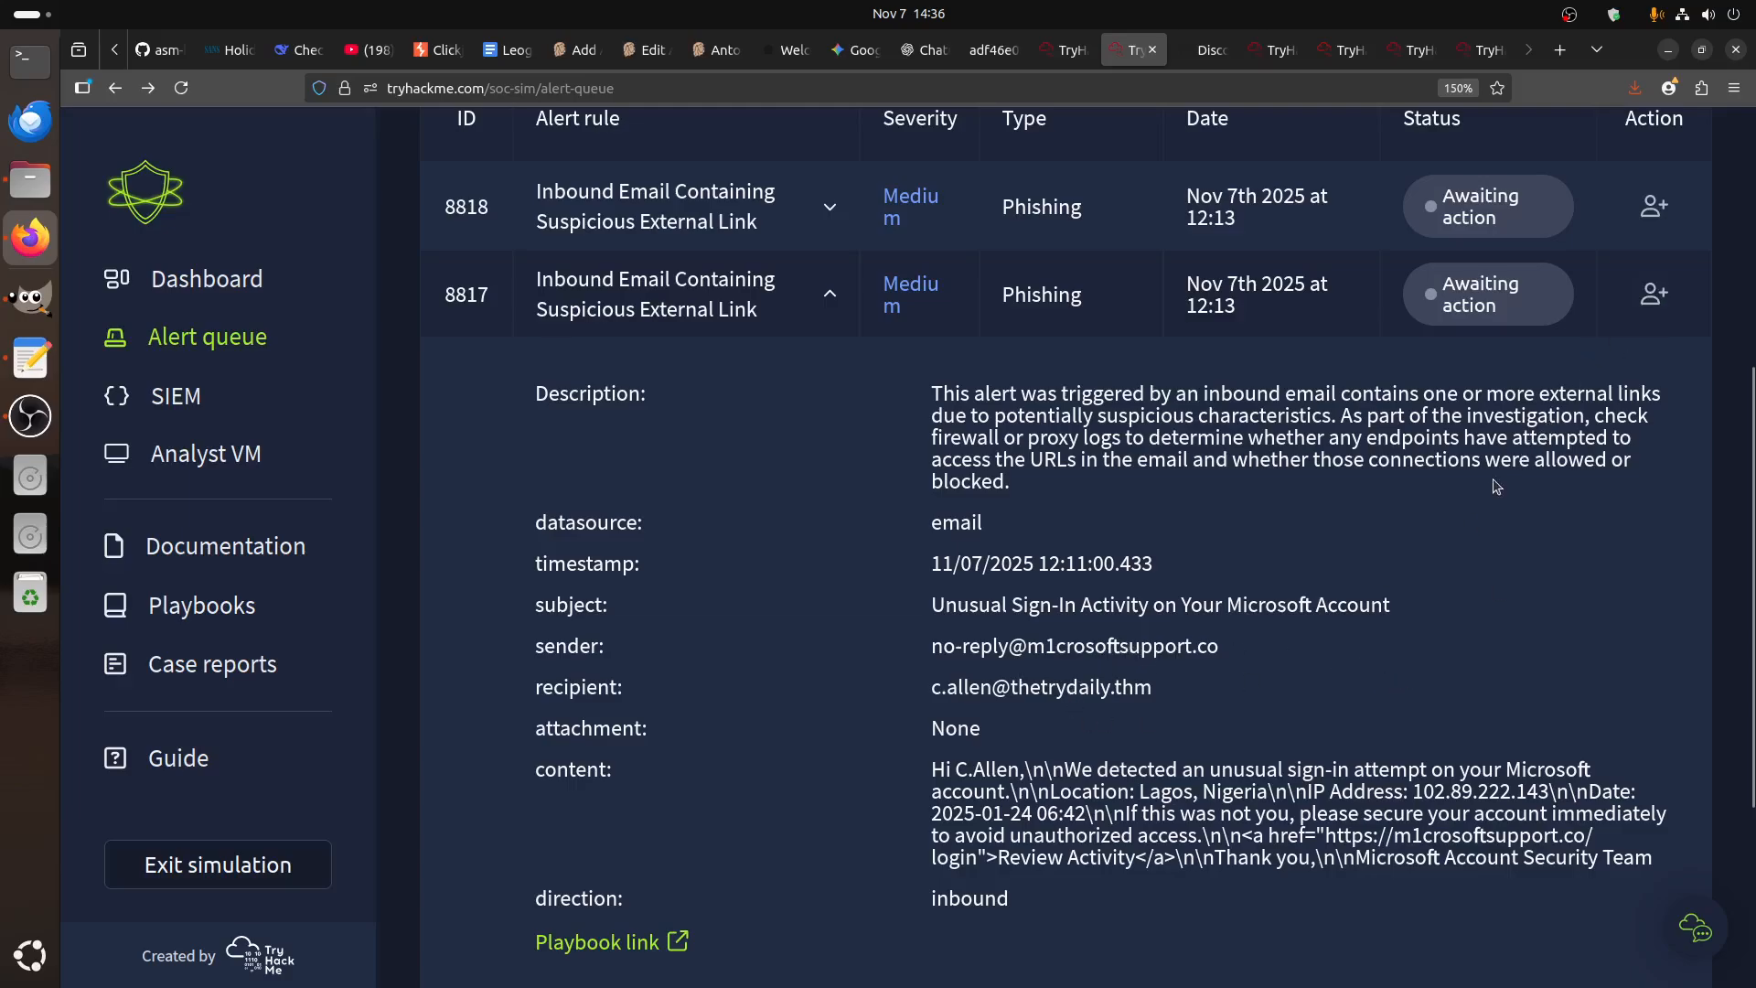
# - Take ownership of alert 8818, check its email details and collapse them
pyautogui.scroll(3, 1402, 454)
pyautogui.click(1654, 426)
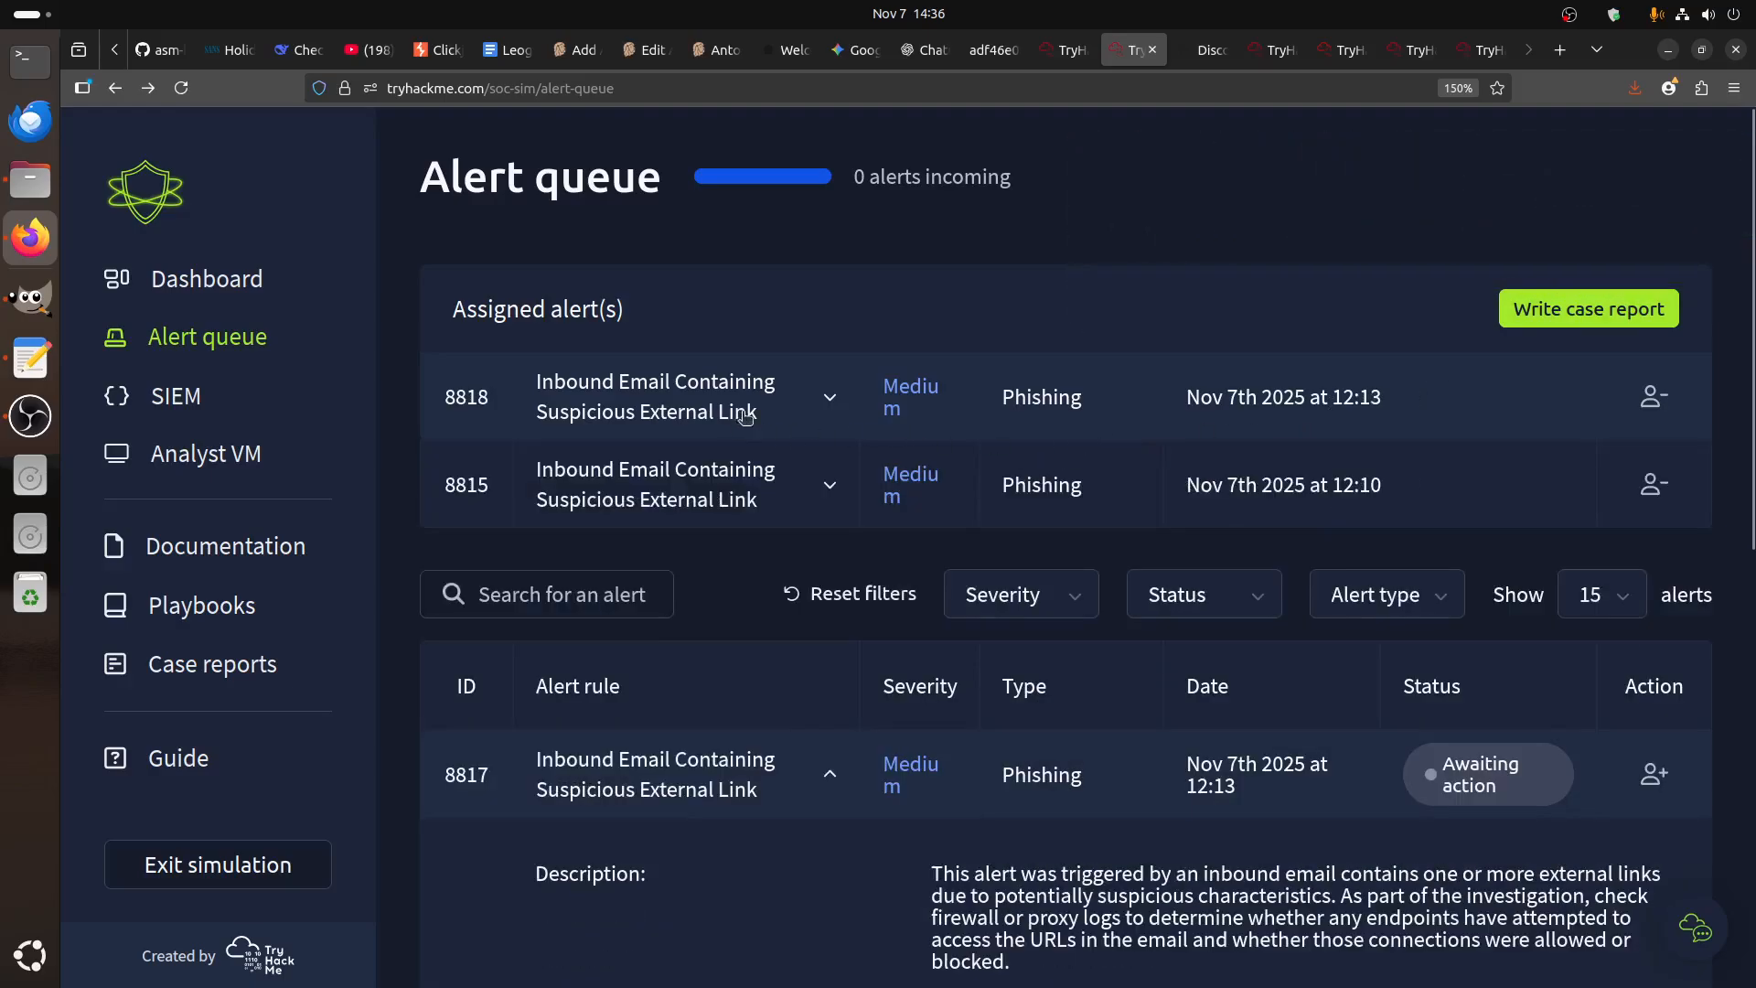
pyautogui.click(818, 399)
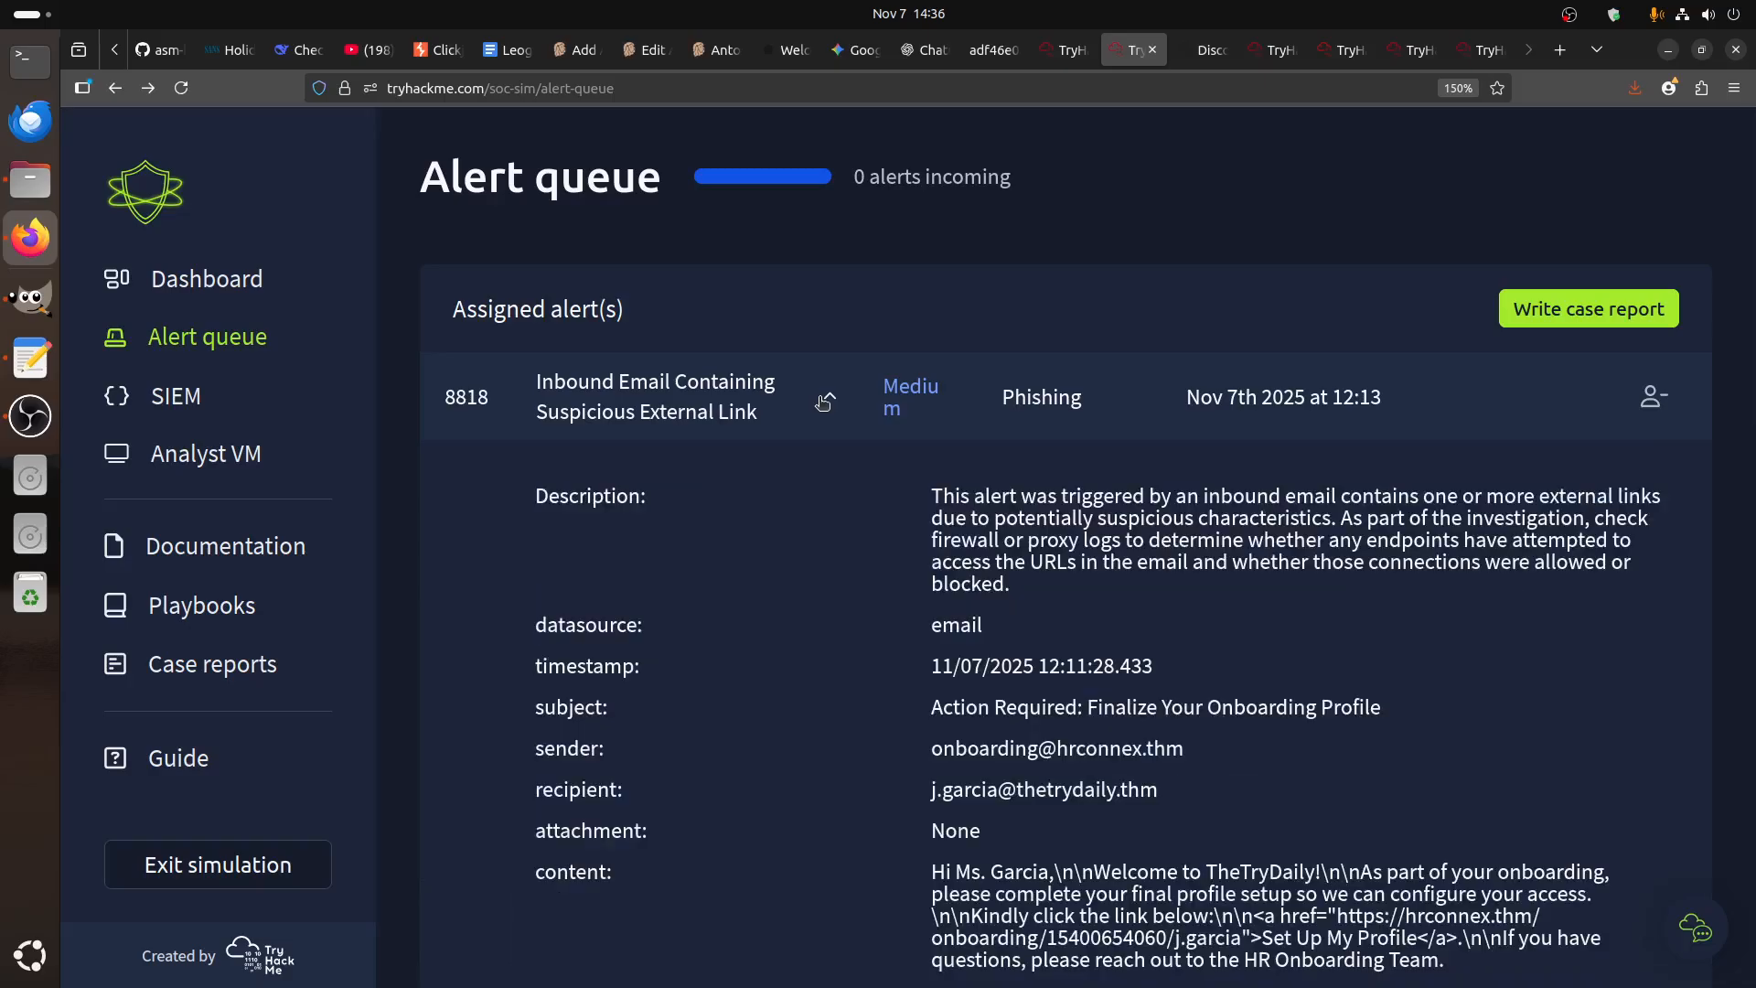
pyautogui.click(828, 400)
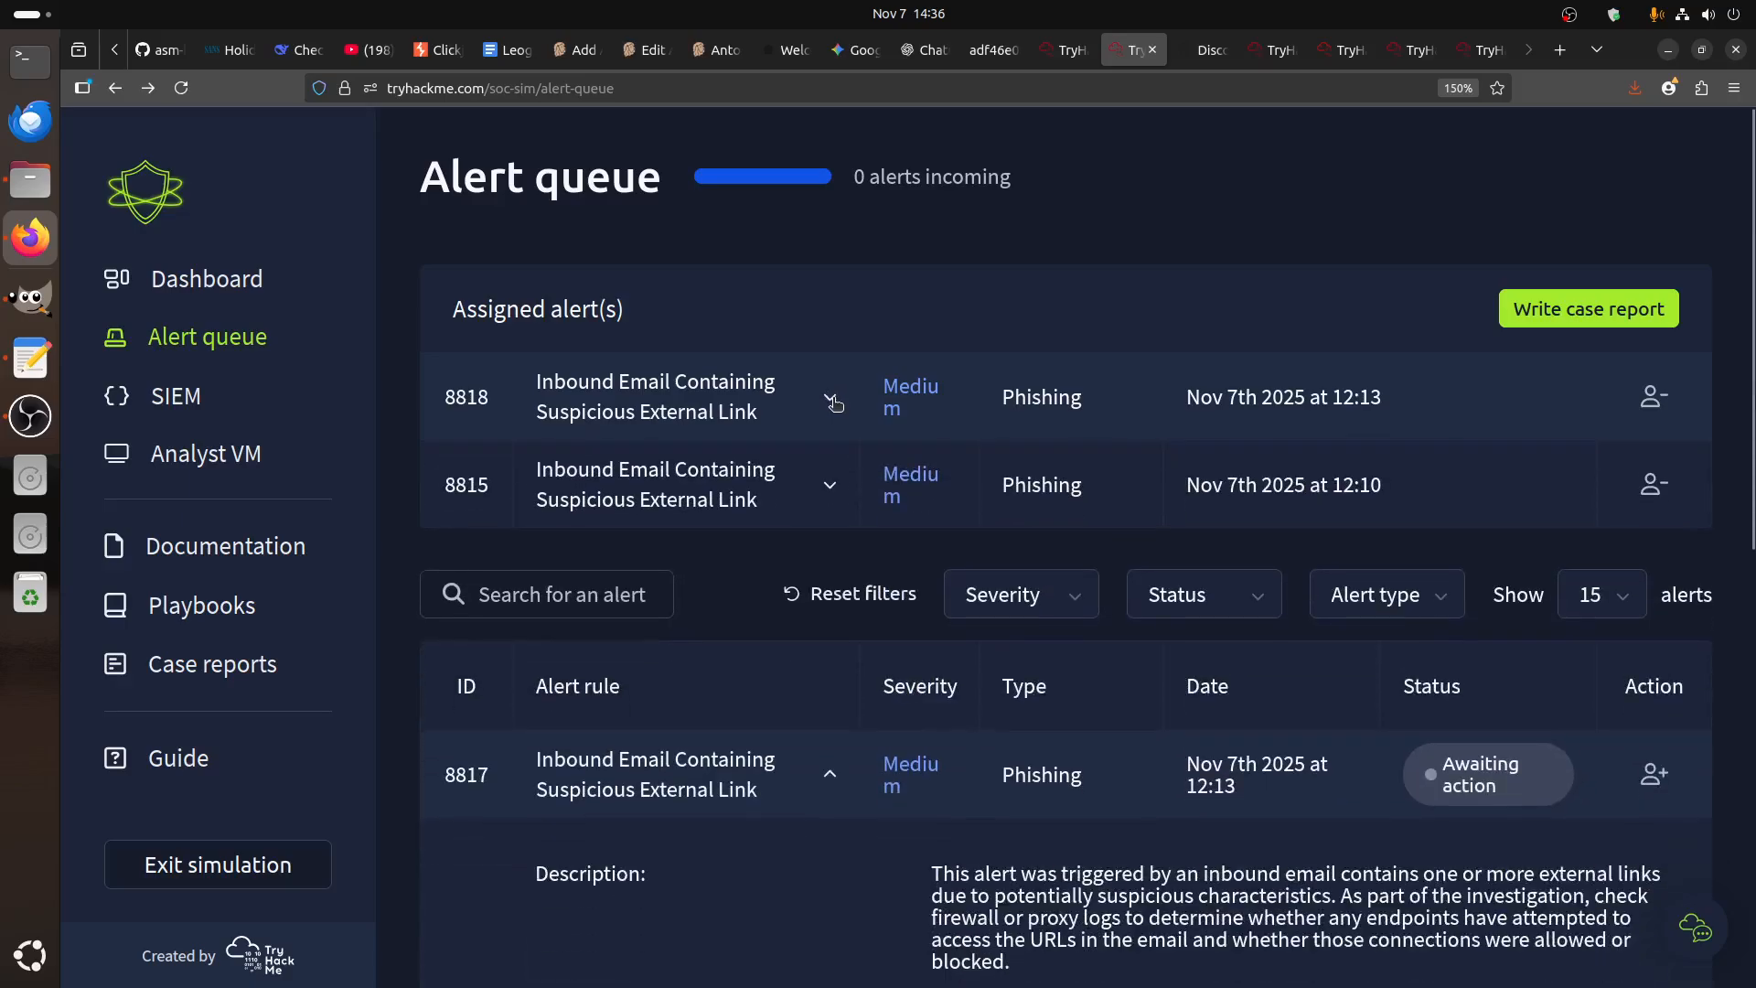
# - Expand assigned alert 8815 and review its sender, recipient and message content
pyautogui.click(823, 486)
pyautogui.scroll(-2, 824, 477)
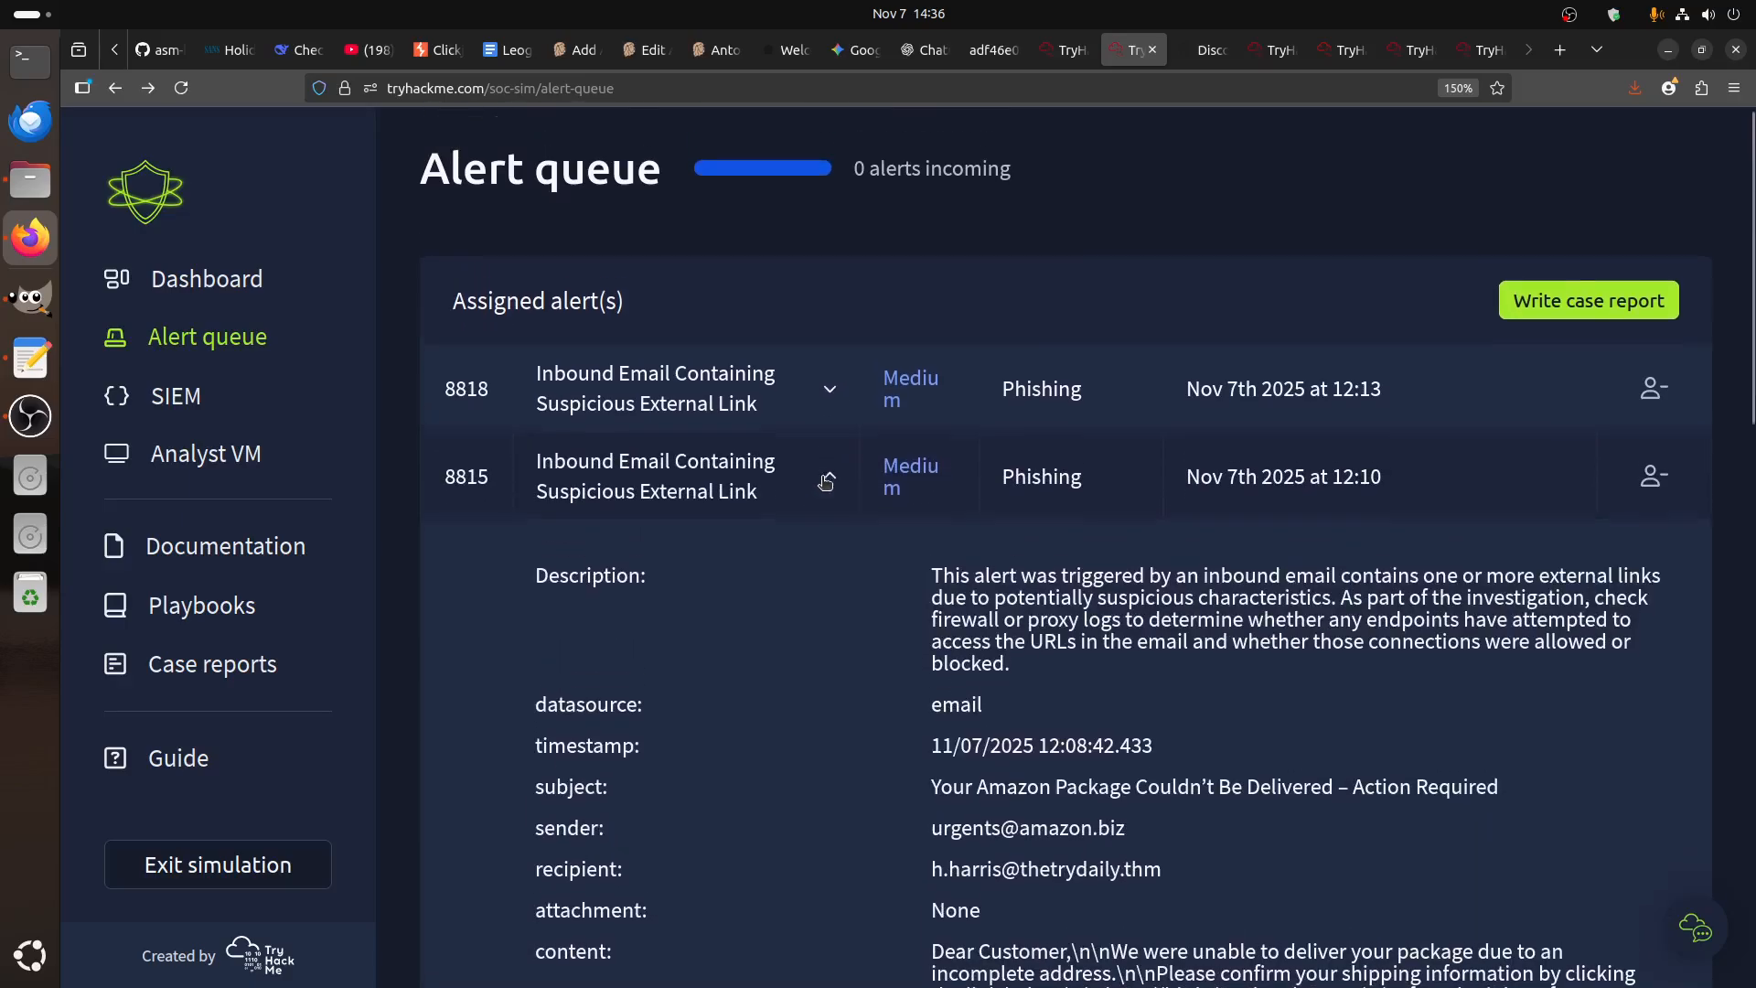
pyautogui.scroll(-4, 823, 477)
pyautogui.scroll(3, 826, 478)
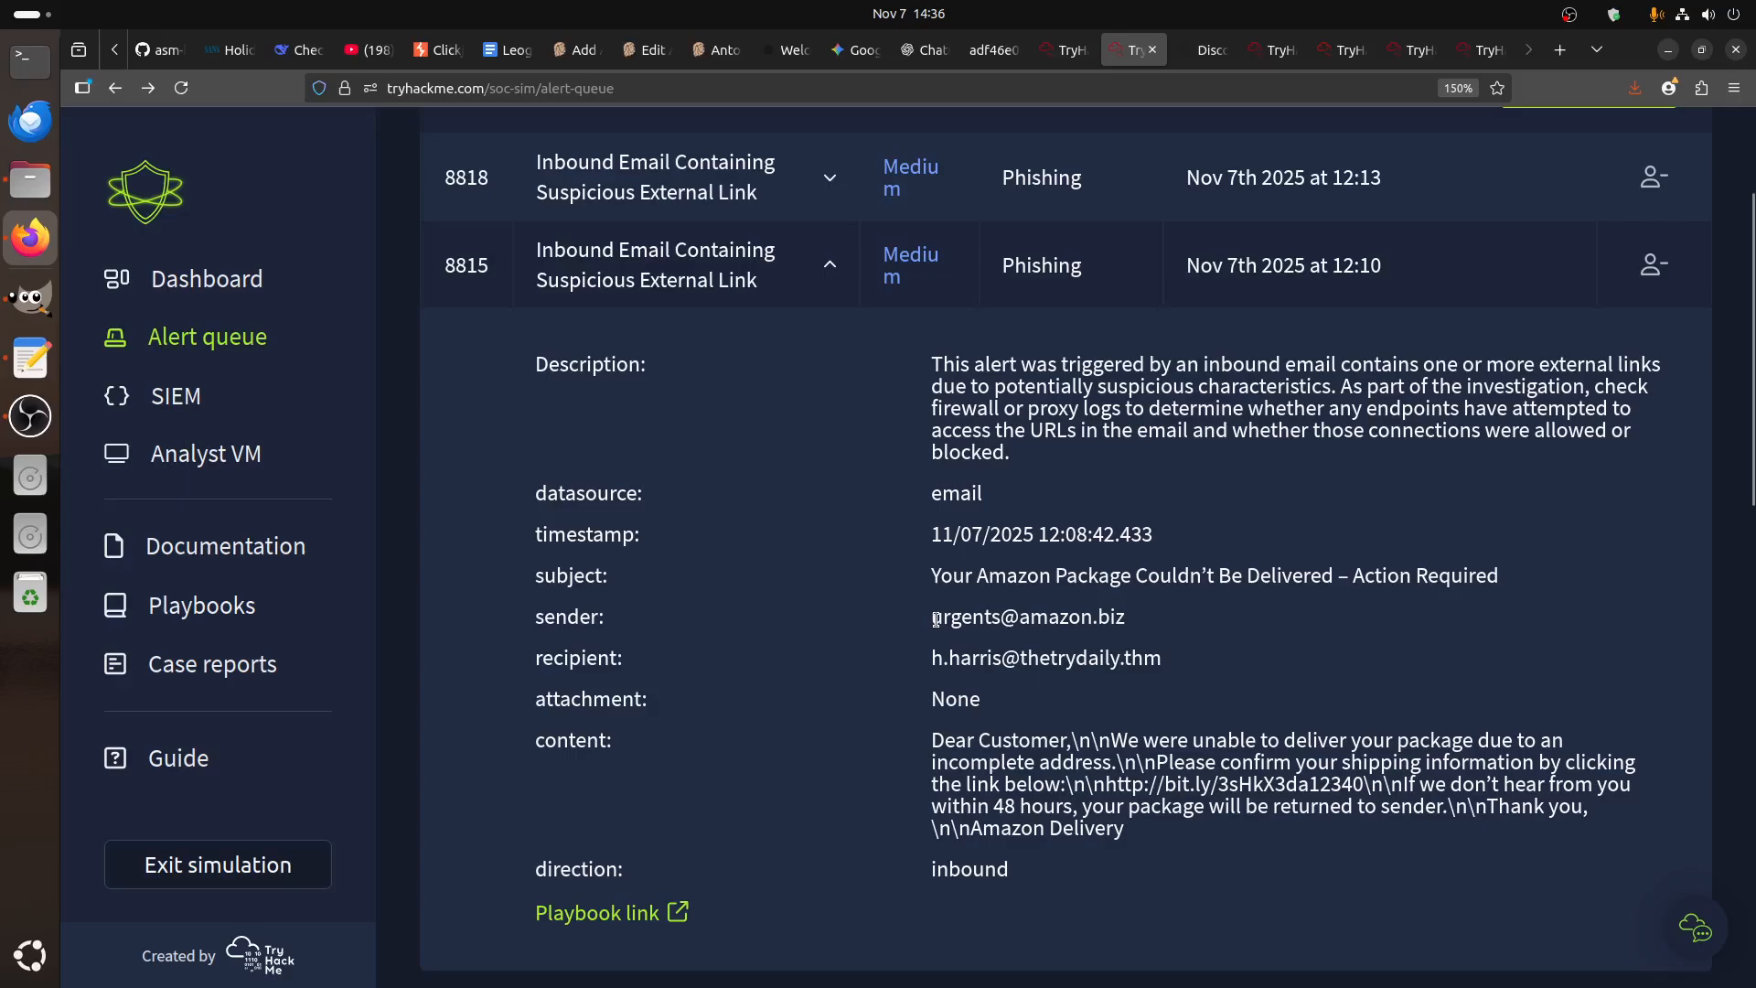
pyautogui.scroll(3, 936, 619)
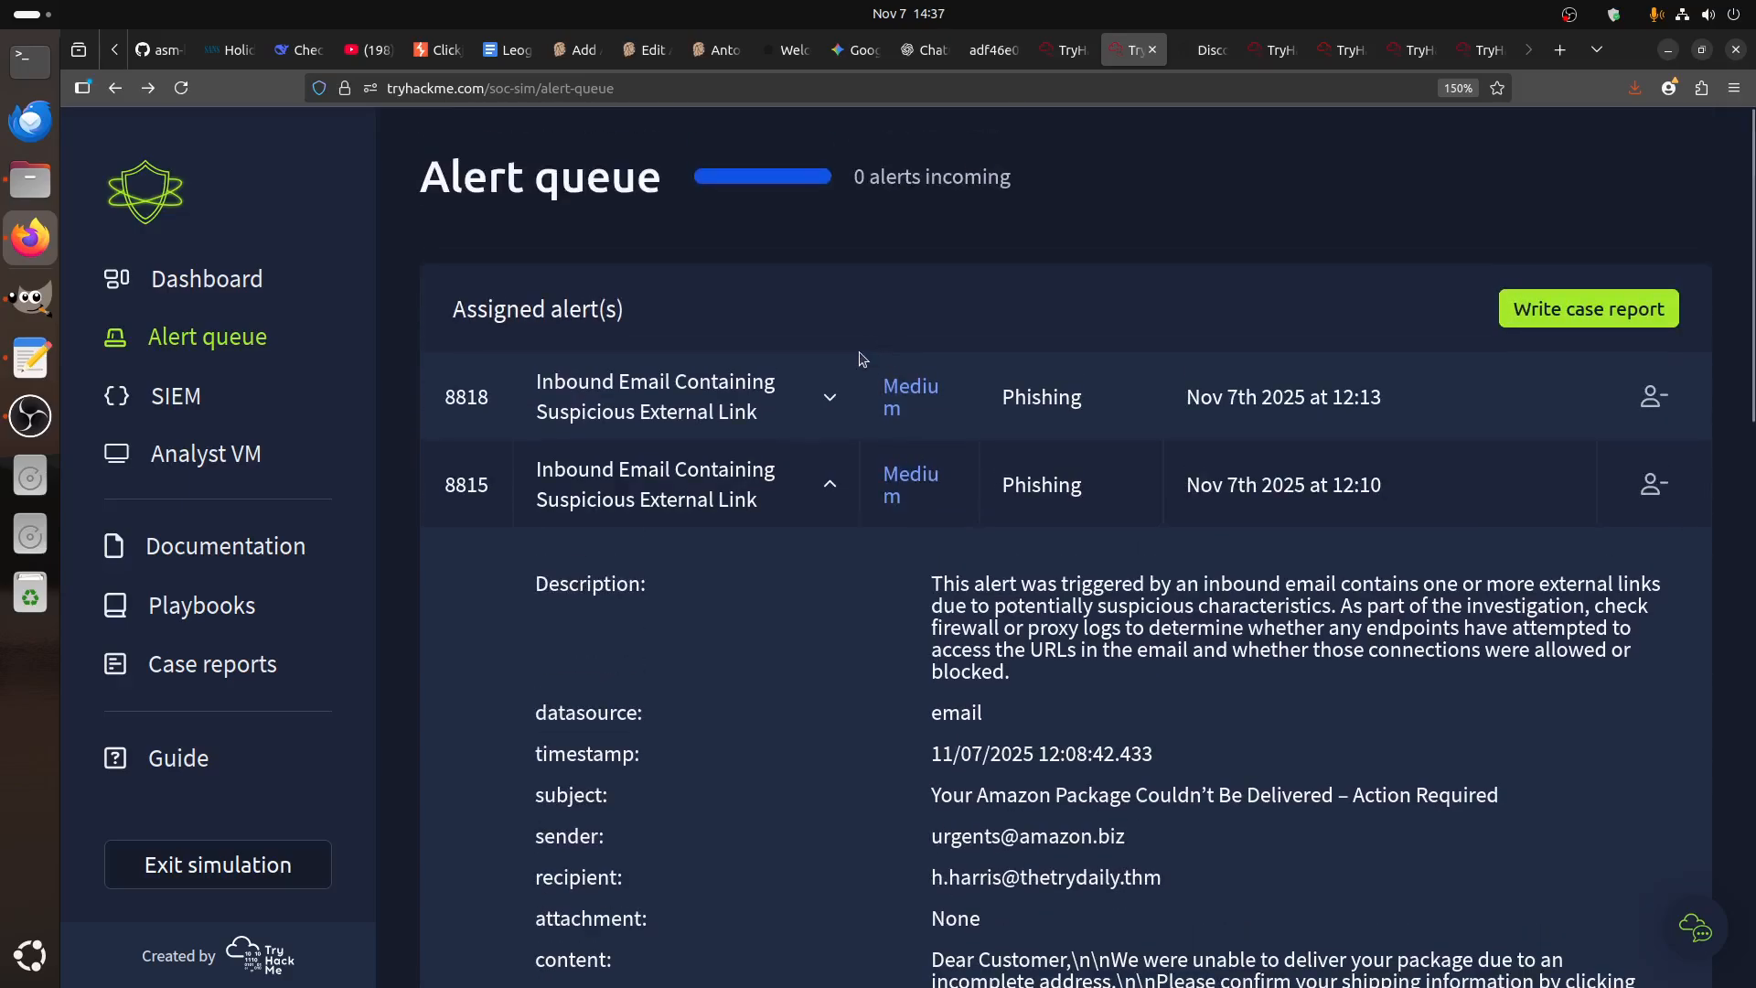
# - Check the details of alert 8818 once more, and unassign yourself from alerts 8818 and 8815
pyautogui.click(835, 396)
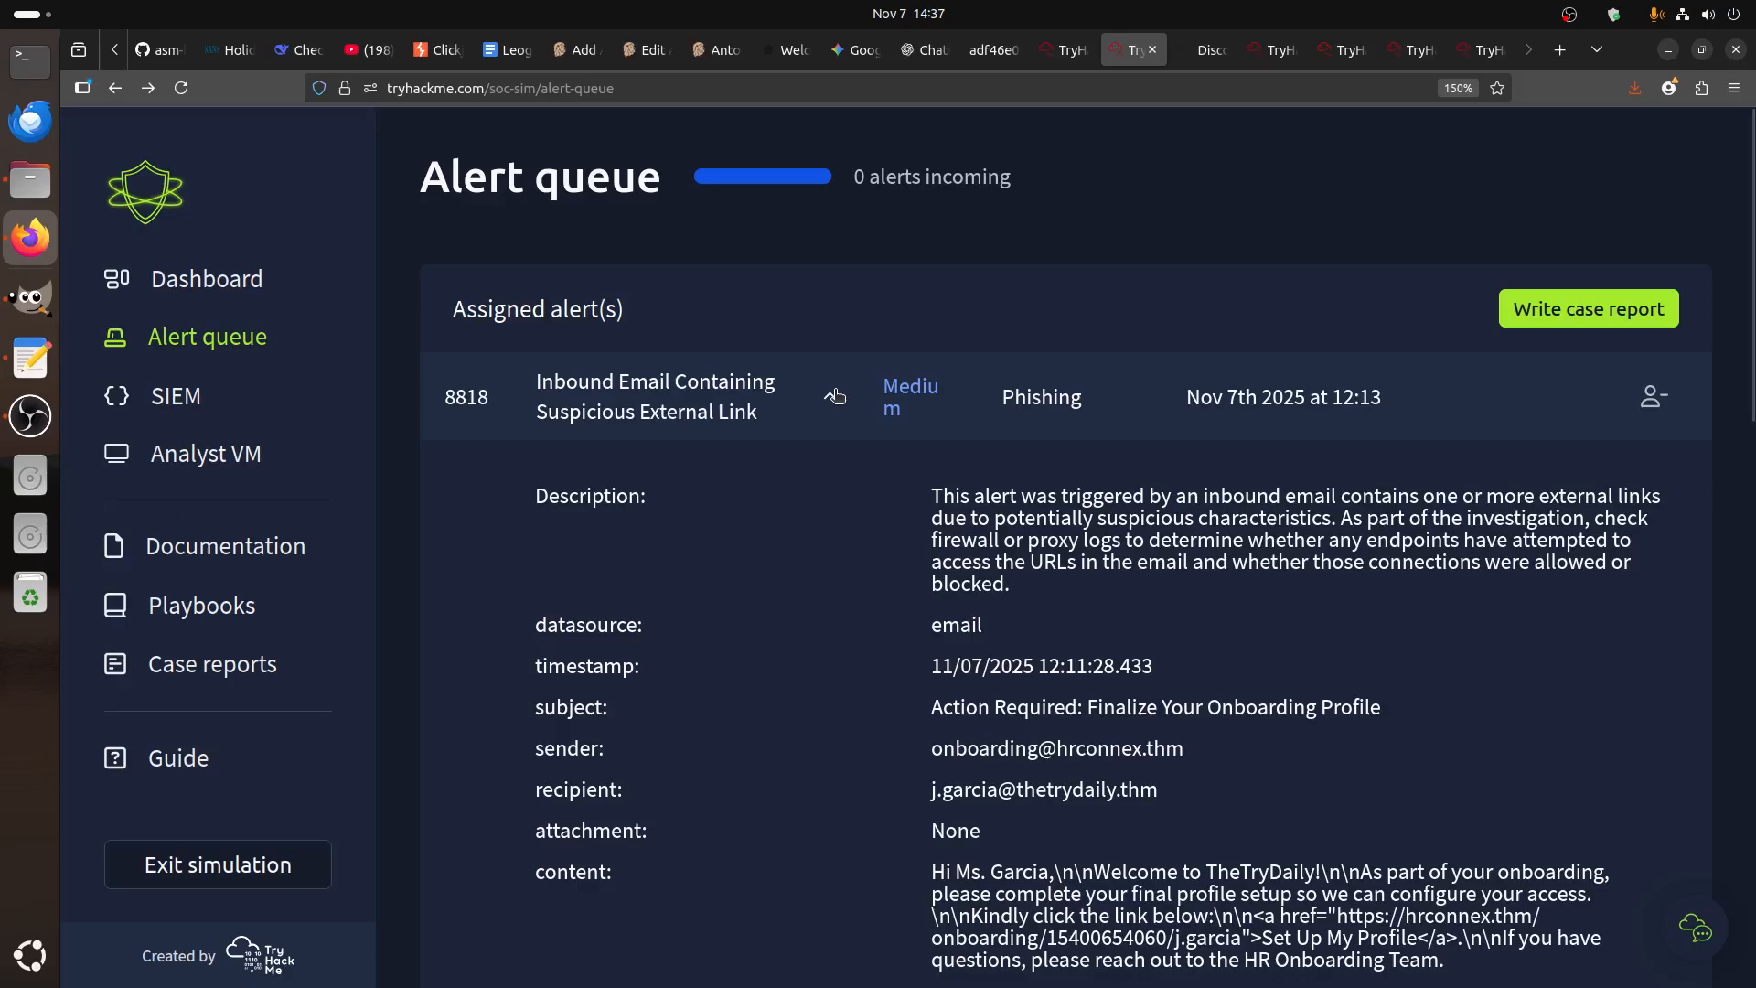
pyautogui.click(835, 396)
pyautogui.click(1654, 396)
pyautogui.click(1662, 498)
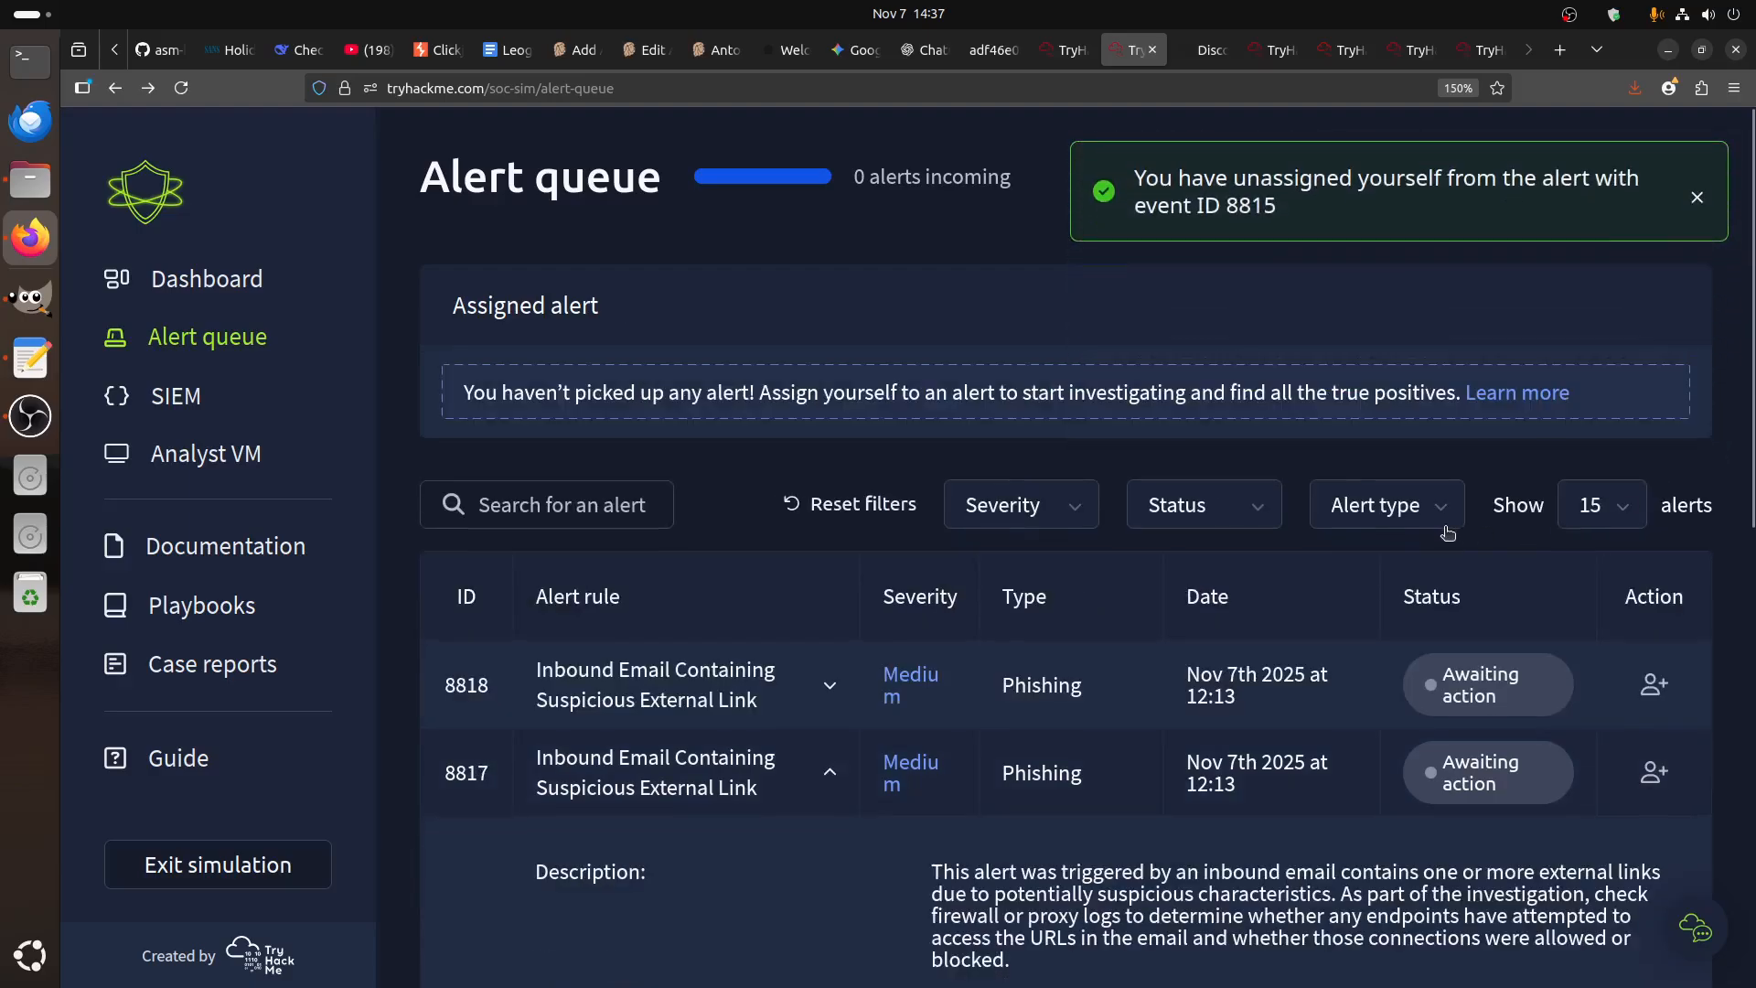
# - Take ownership of phishing alert 8817 and expand its details in the assigned alerts
pyautogui.scroll(-5, 1213, 537)
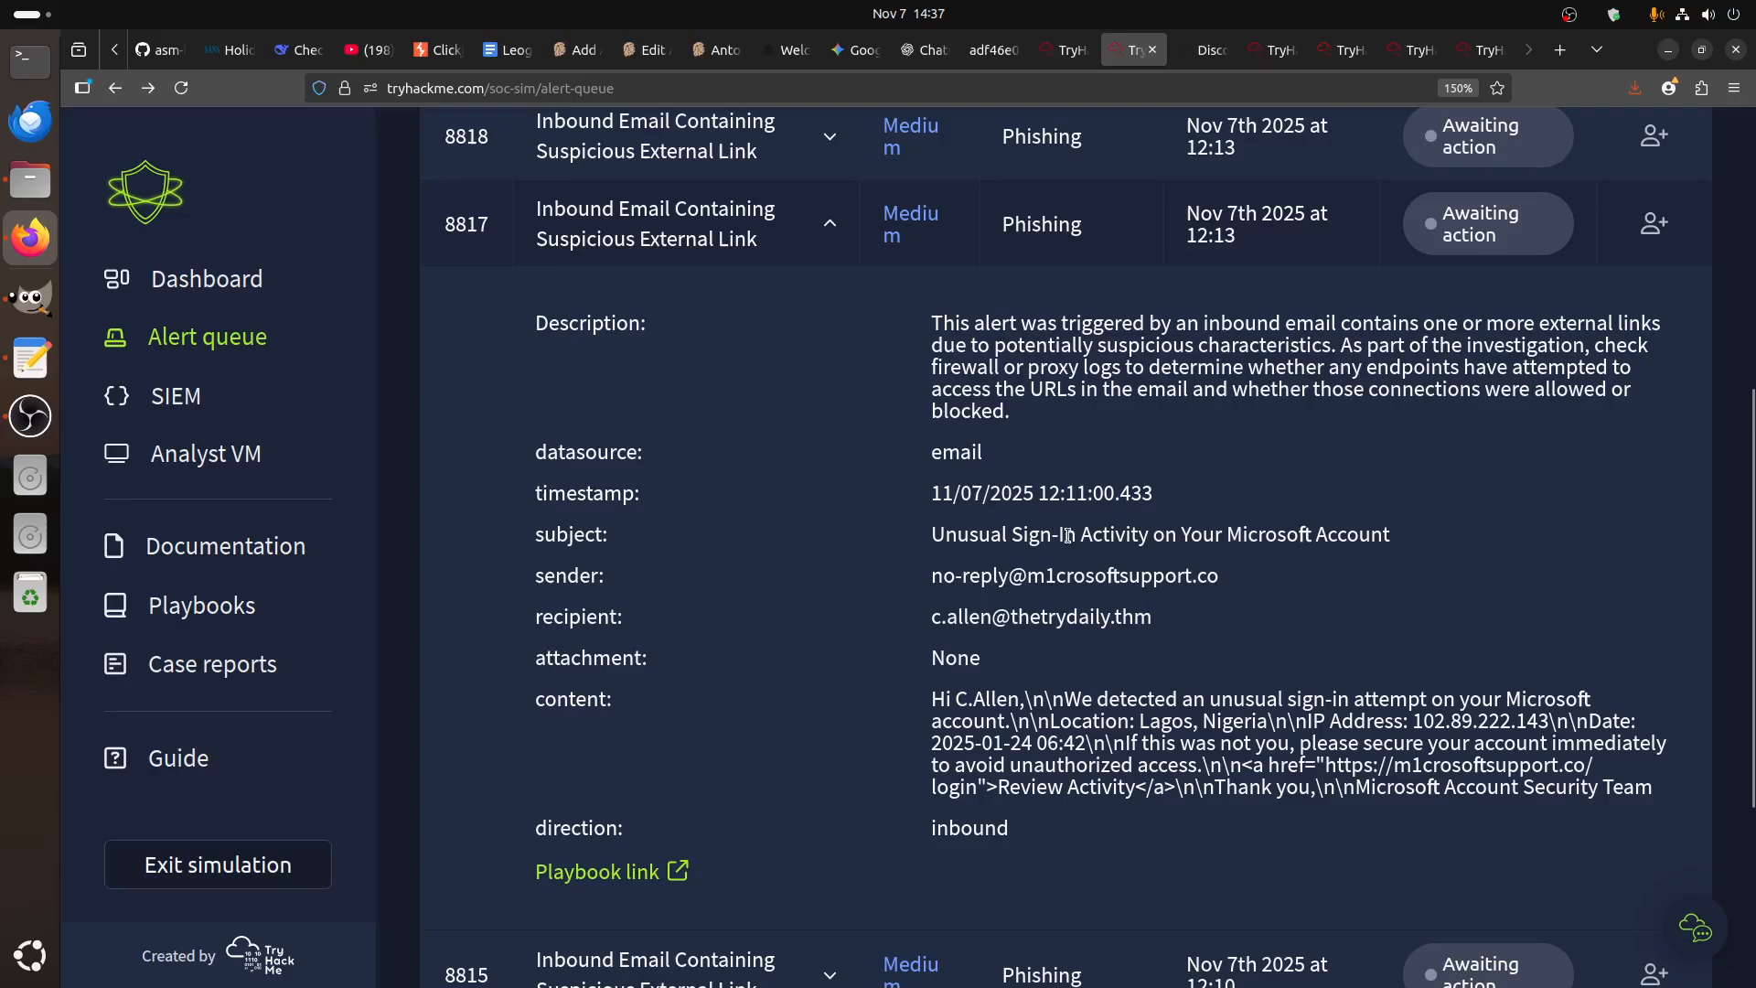
pyautogui.scroll(3, 1102, 596)
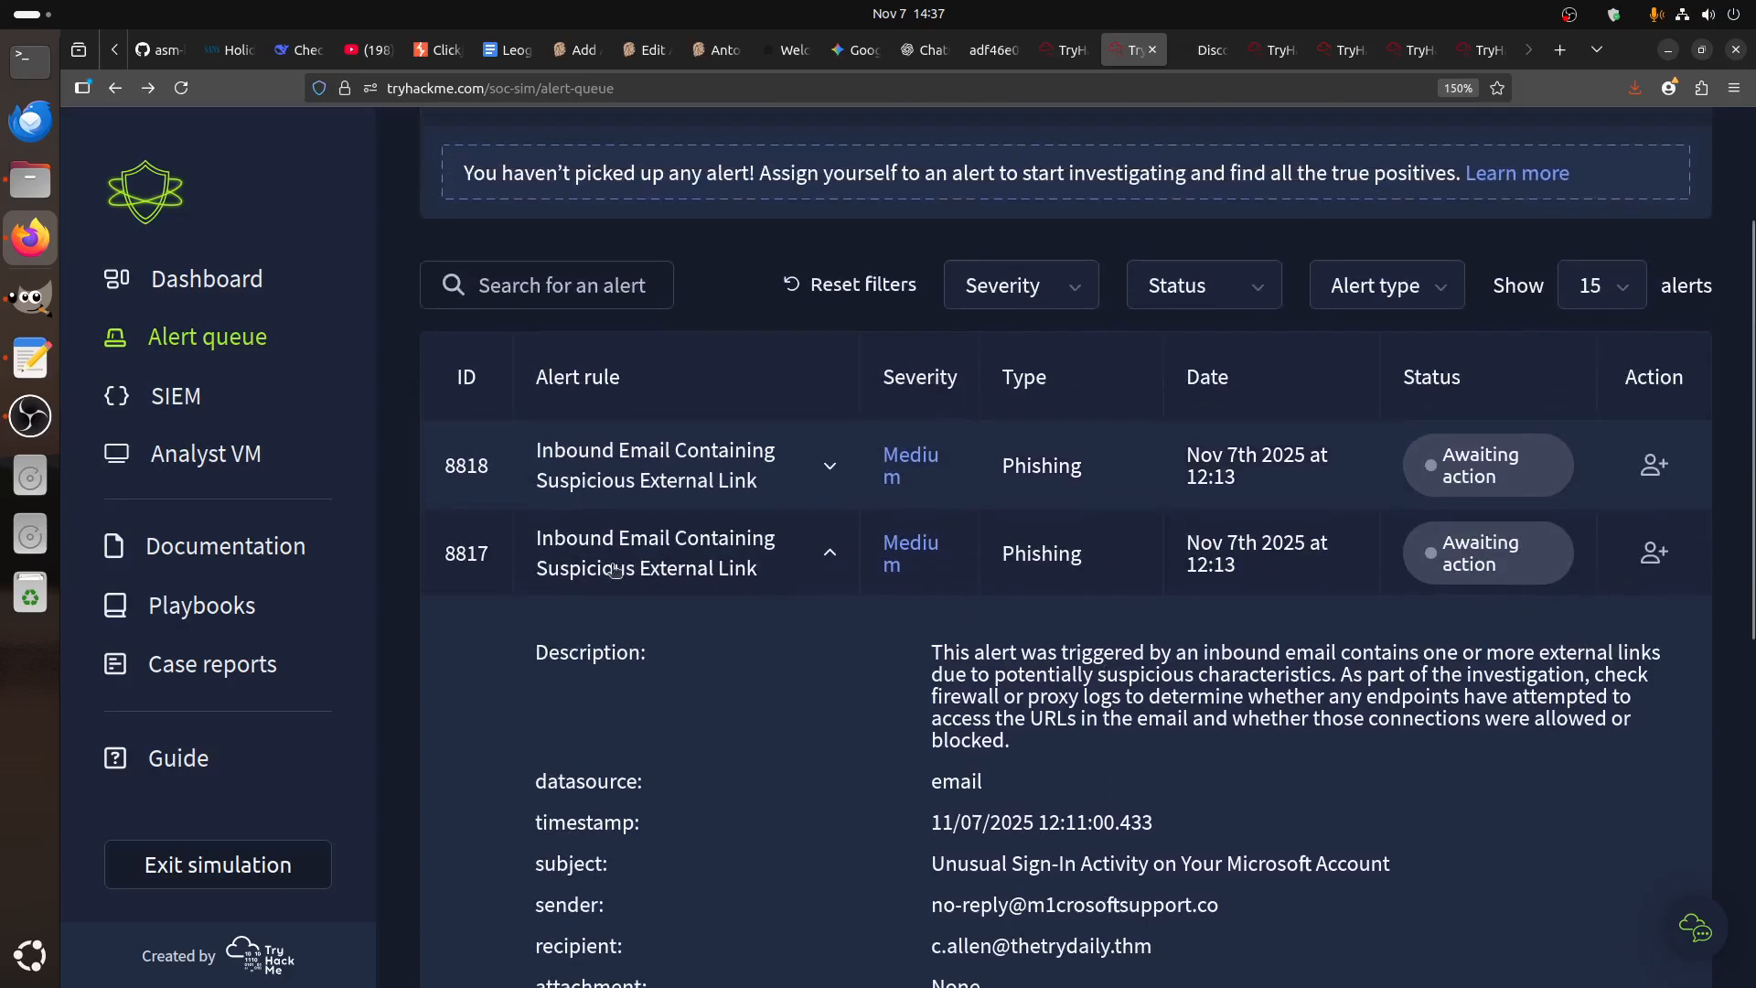
pyautogui.click(1653, 552)
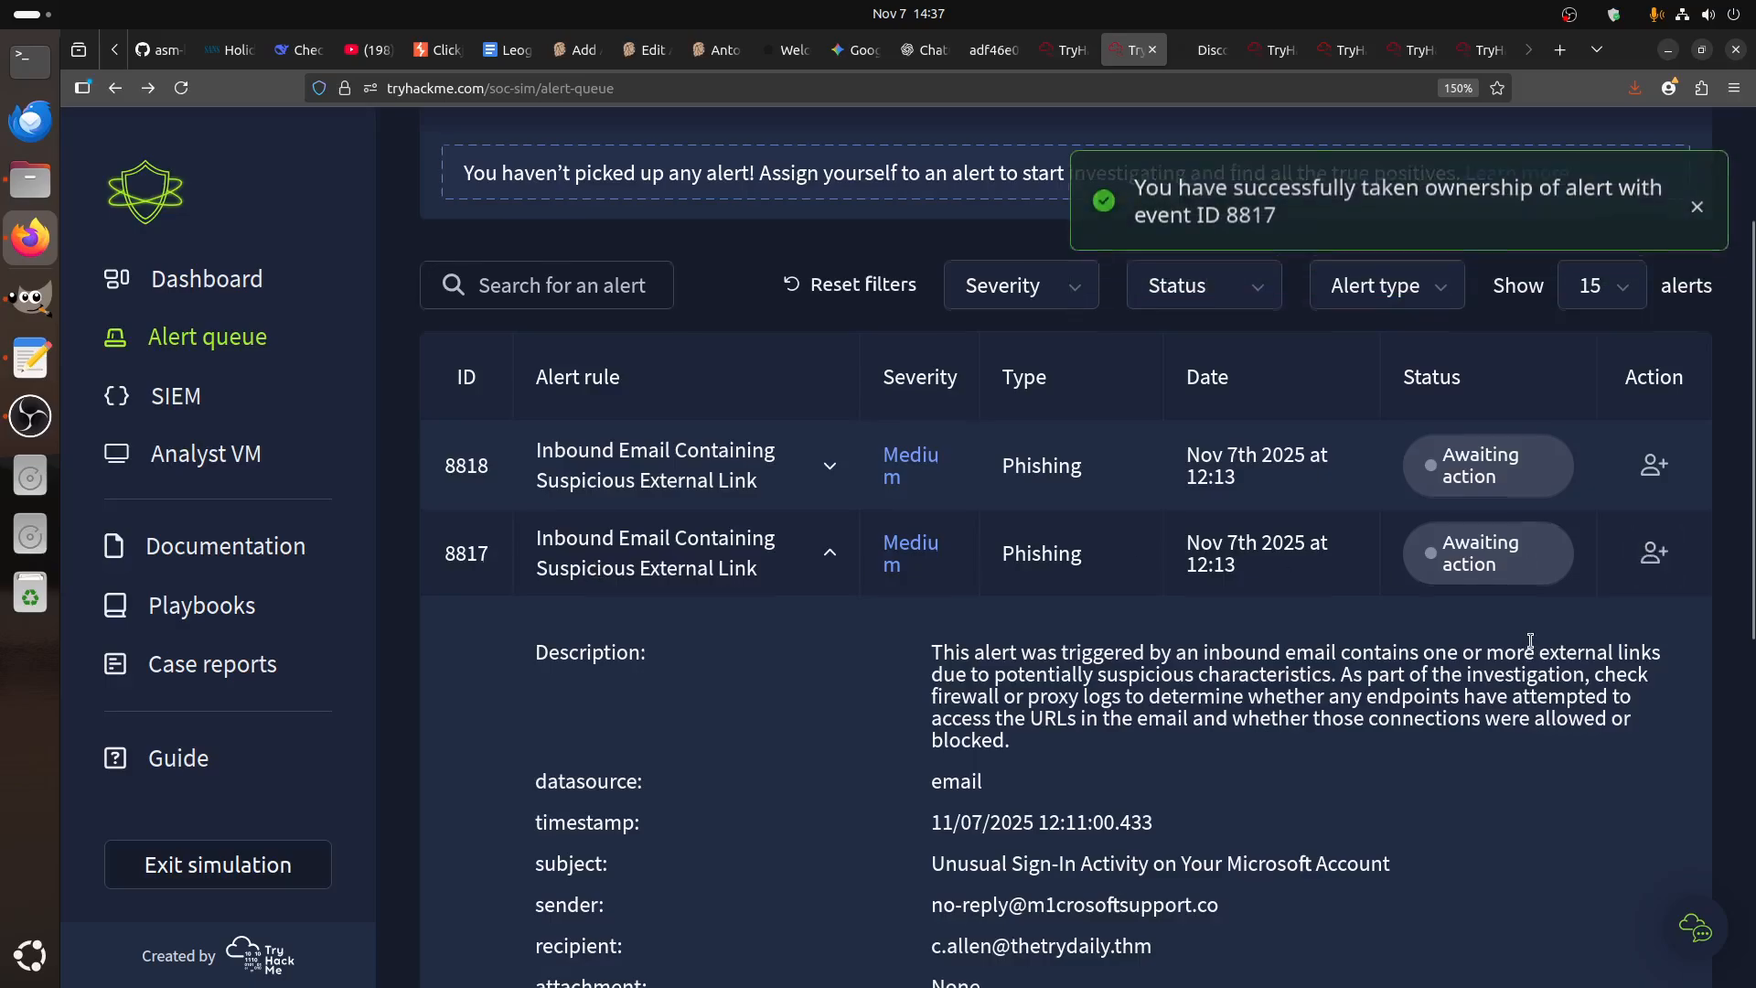
pyautogui.click(758, 286)
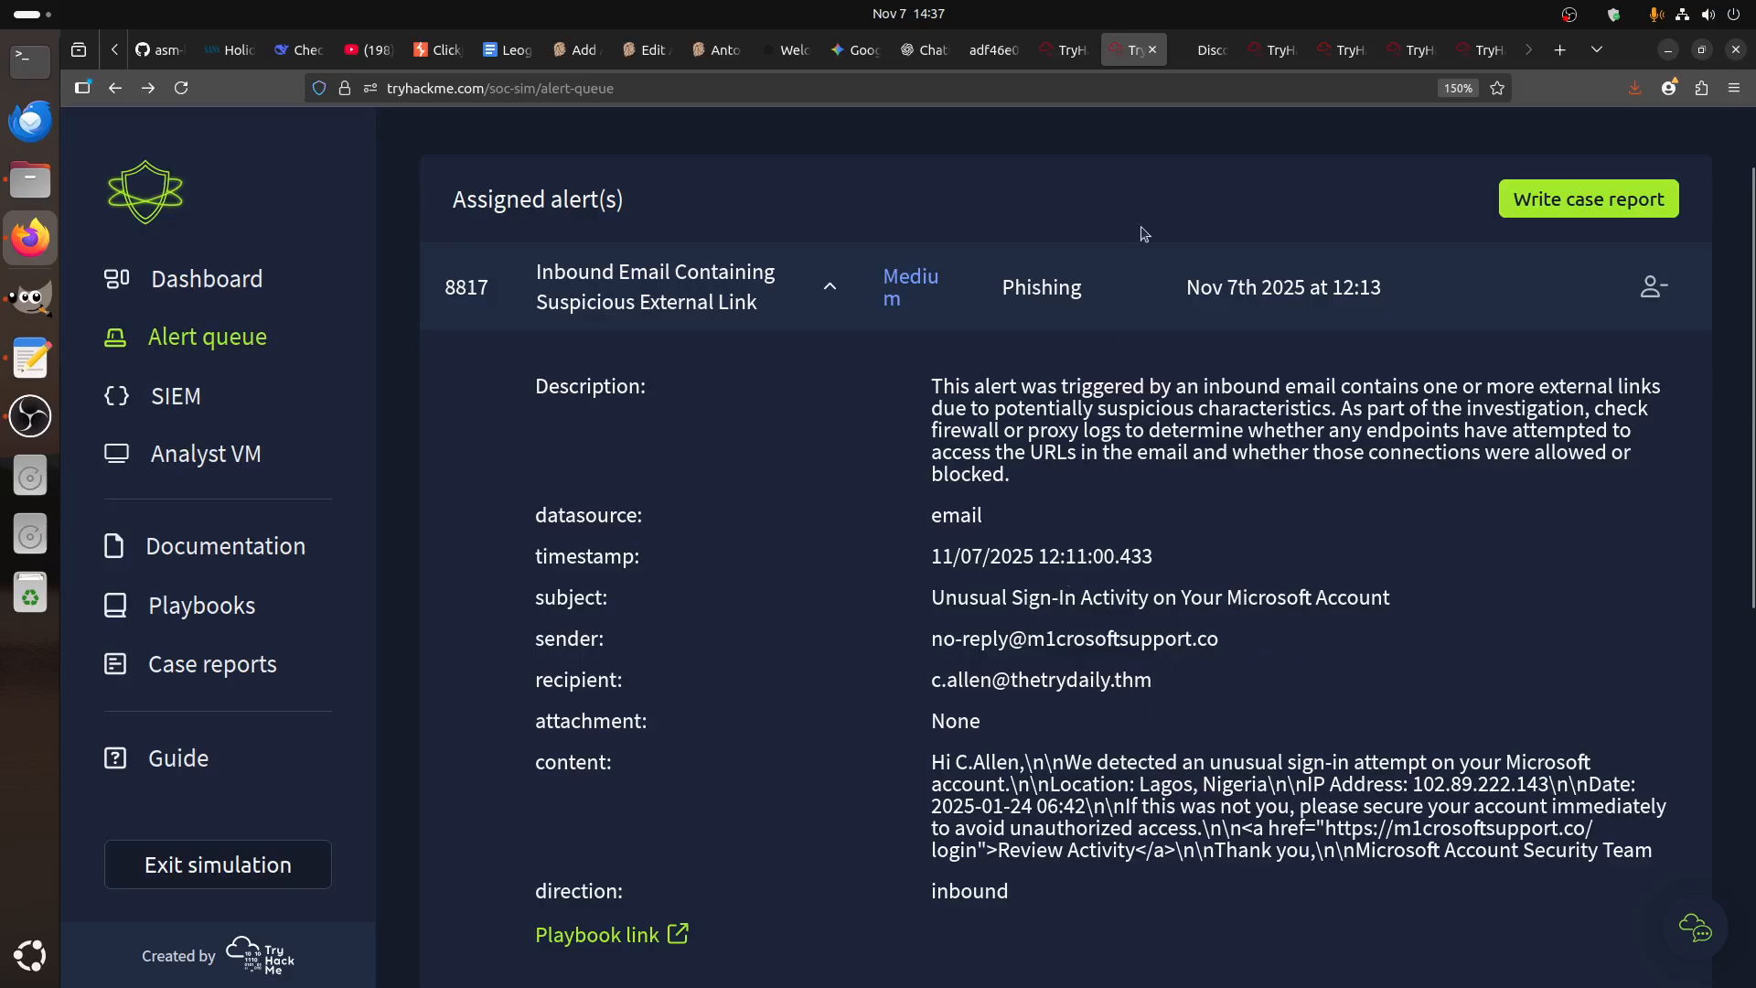
# - Switch to Elastic Discover and clear the *bit.ly* query to list all log documents
pyautogui.click(1212, 50)
pyautogui.click(464, 250)
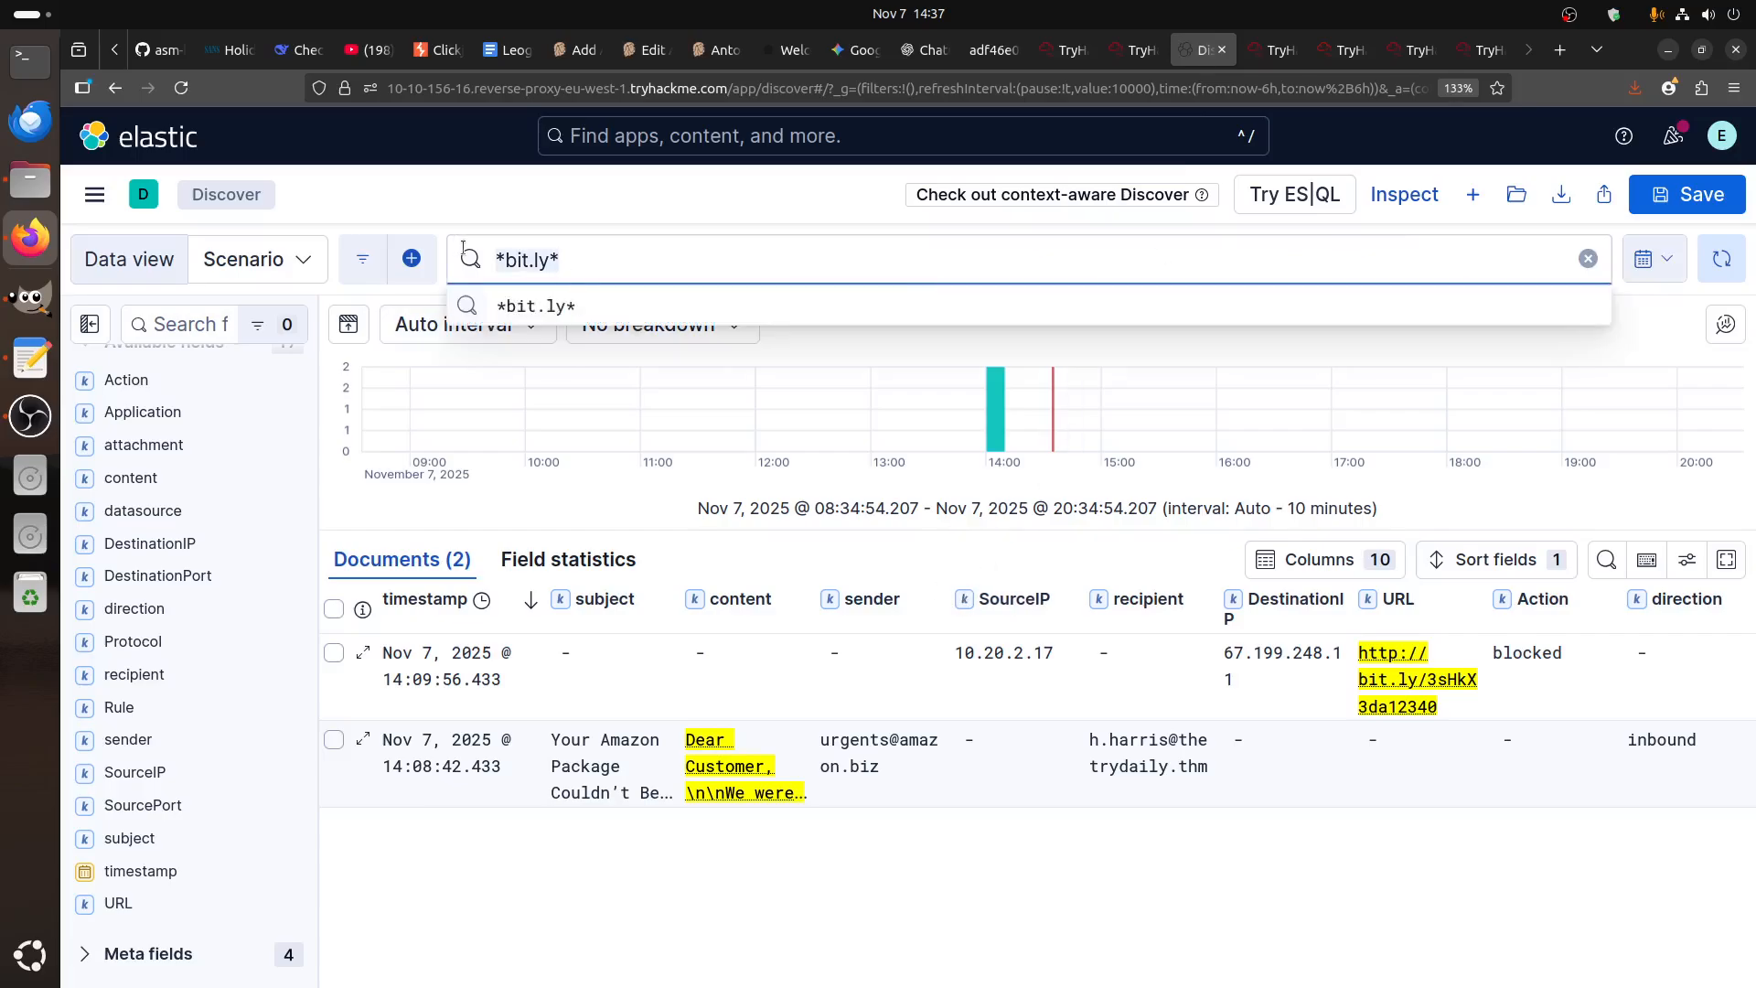
pyautogui.press('BackSpace')
pyautogui.press('Return')
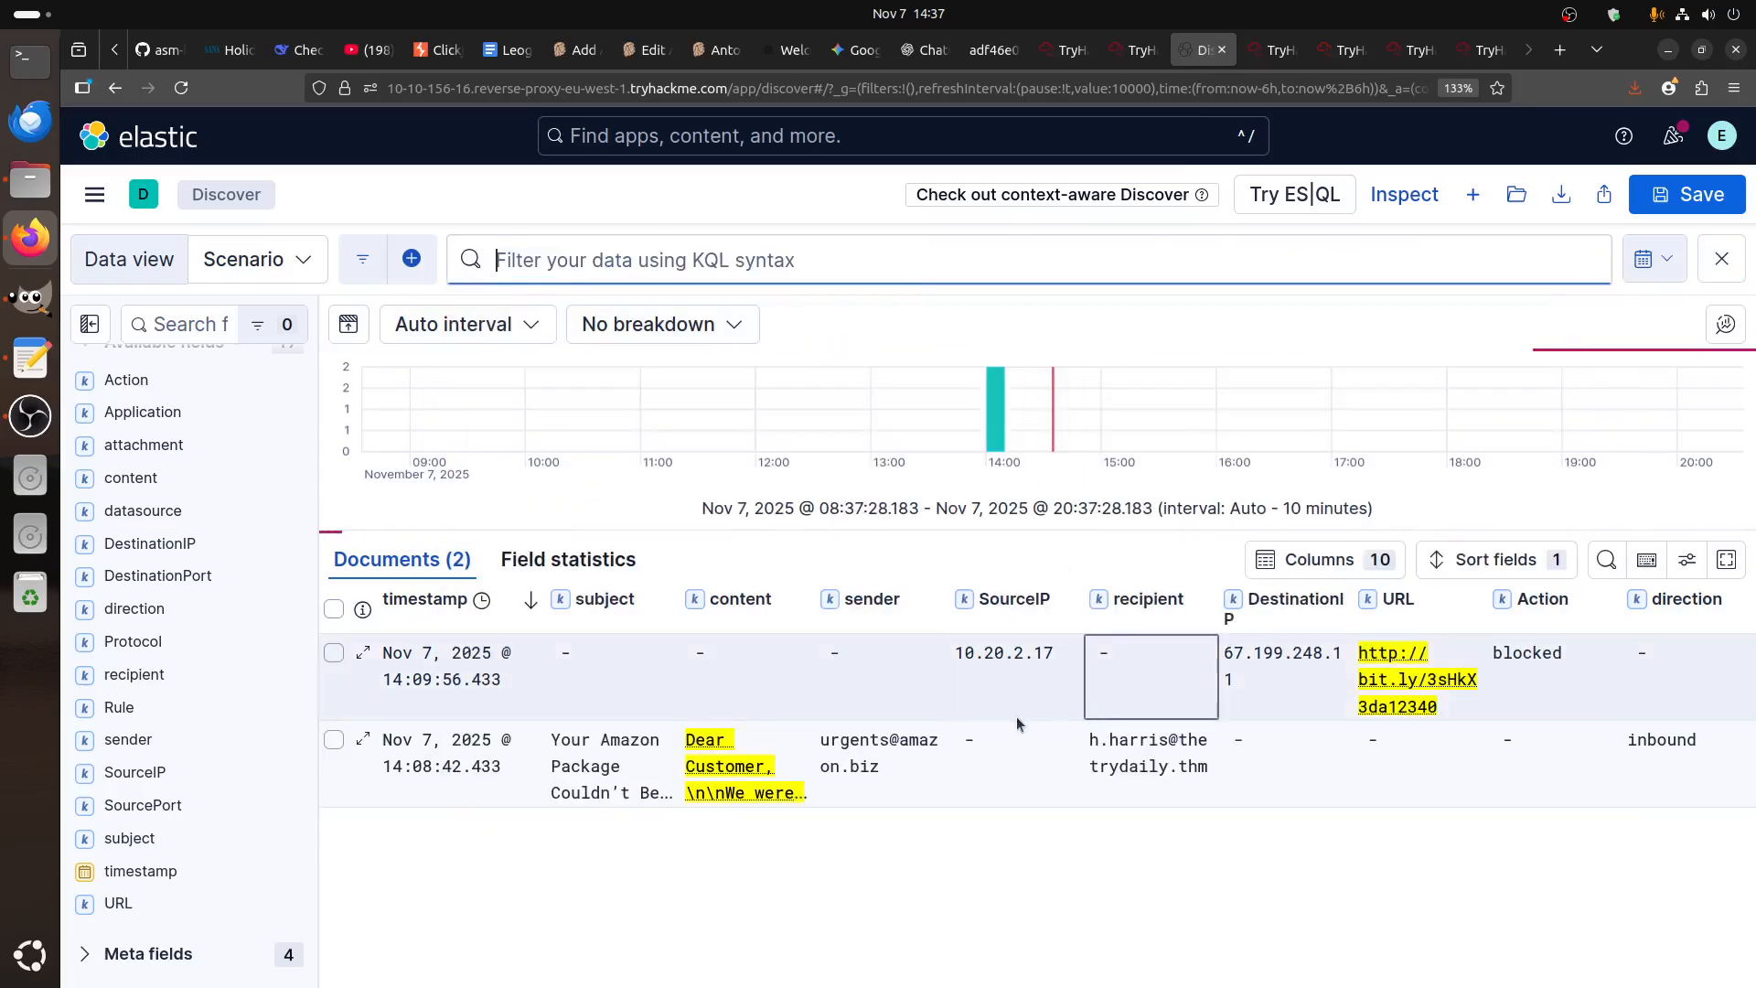
# - Look through the unfiltered log documents for the Microsoft sign-in email from alert 8817
pyautogui.scroll(-5, 1007, 712)
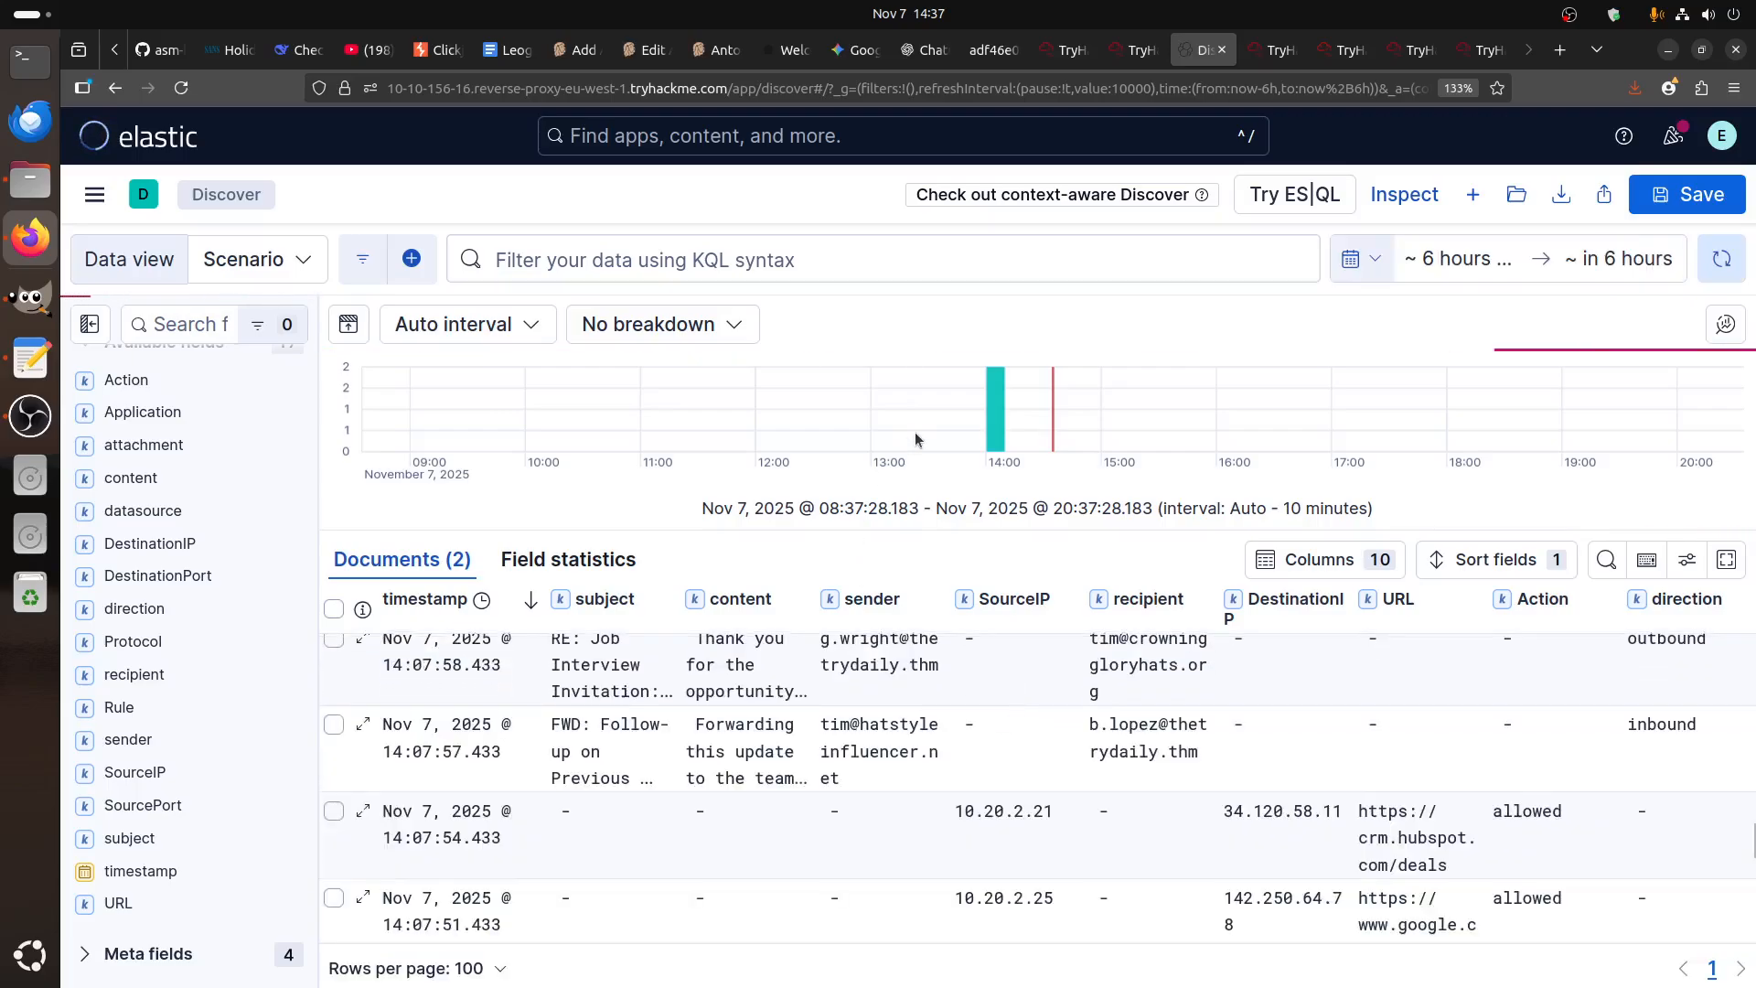
pyautogui.moveTo(832, 800)
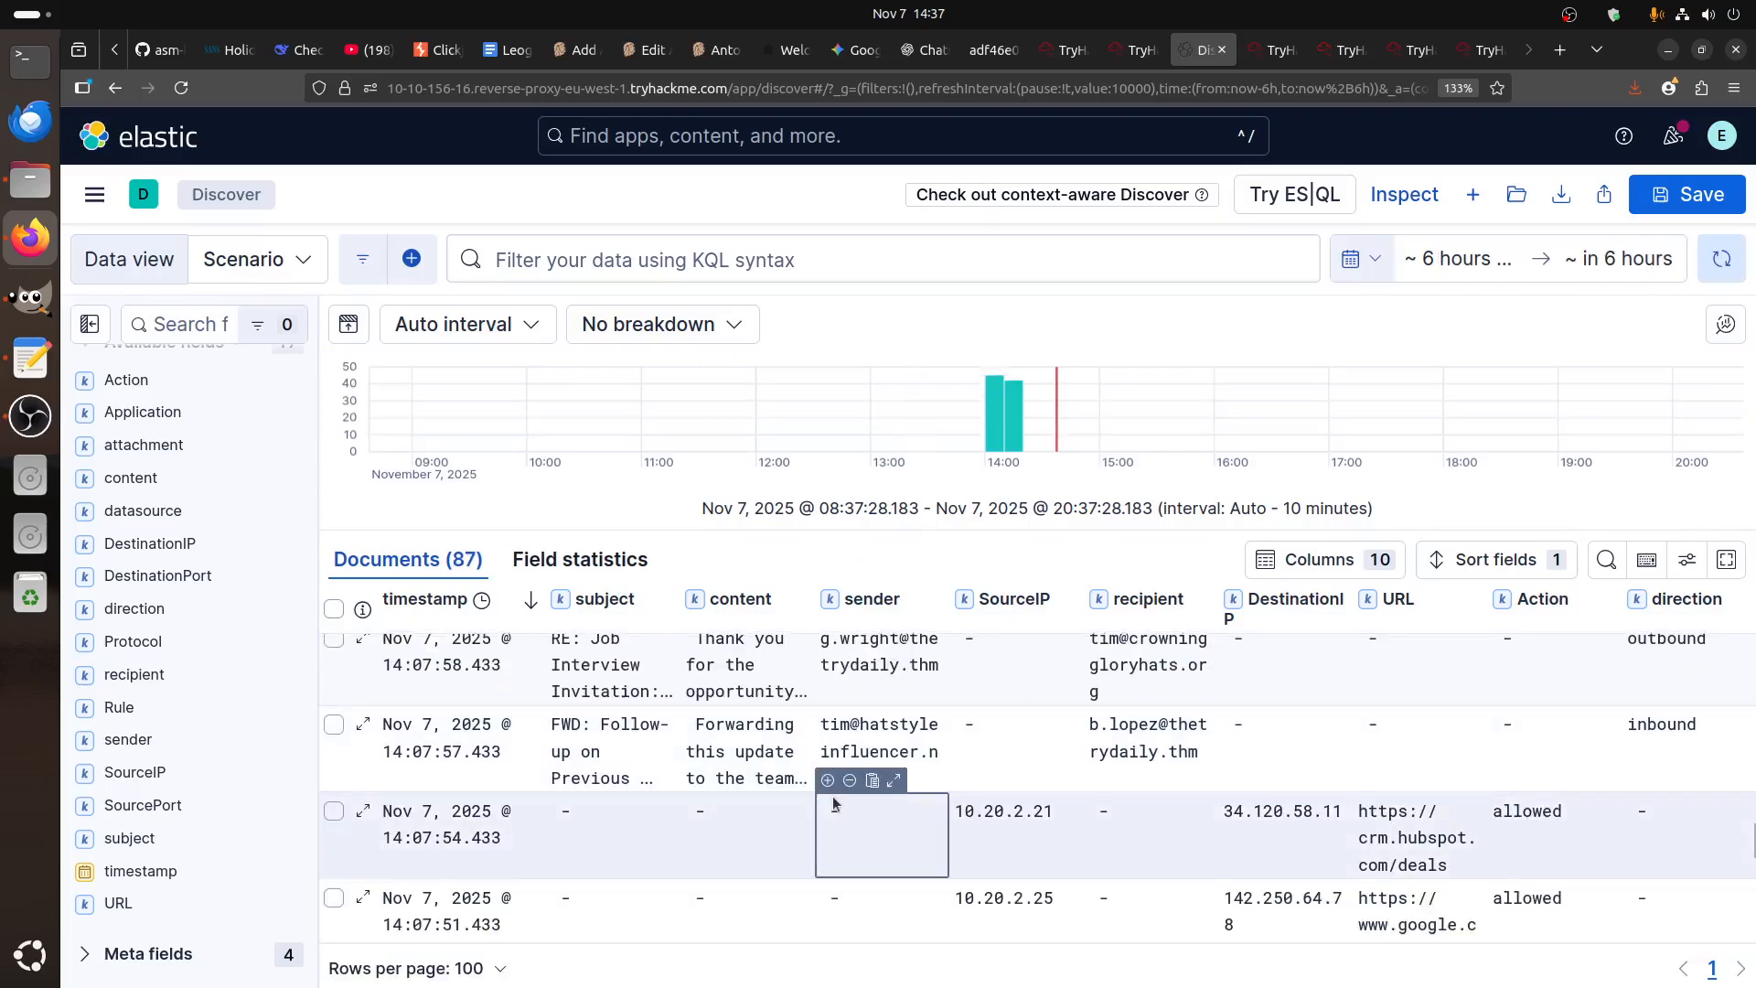
pyautogui.scroll(-15, 832, 796)
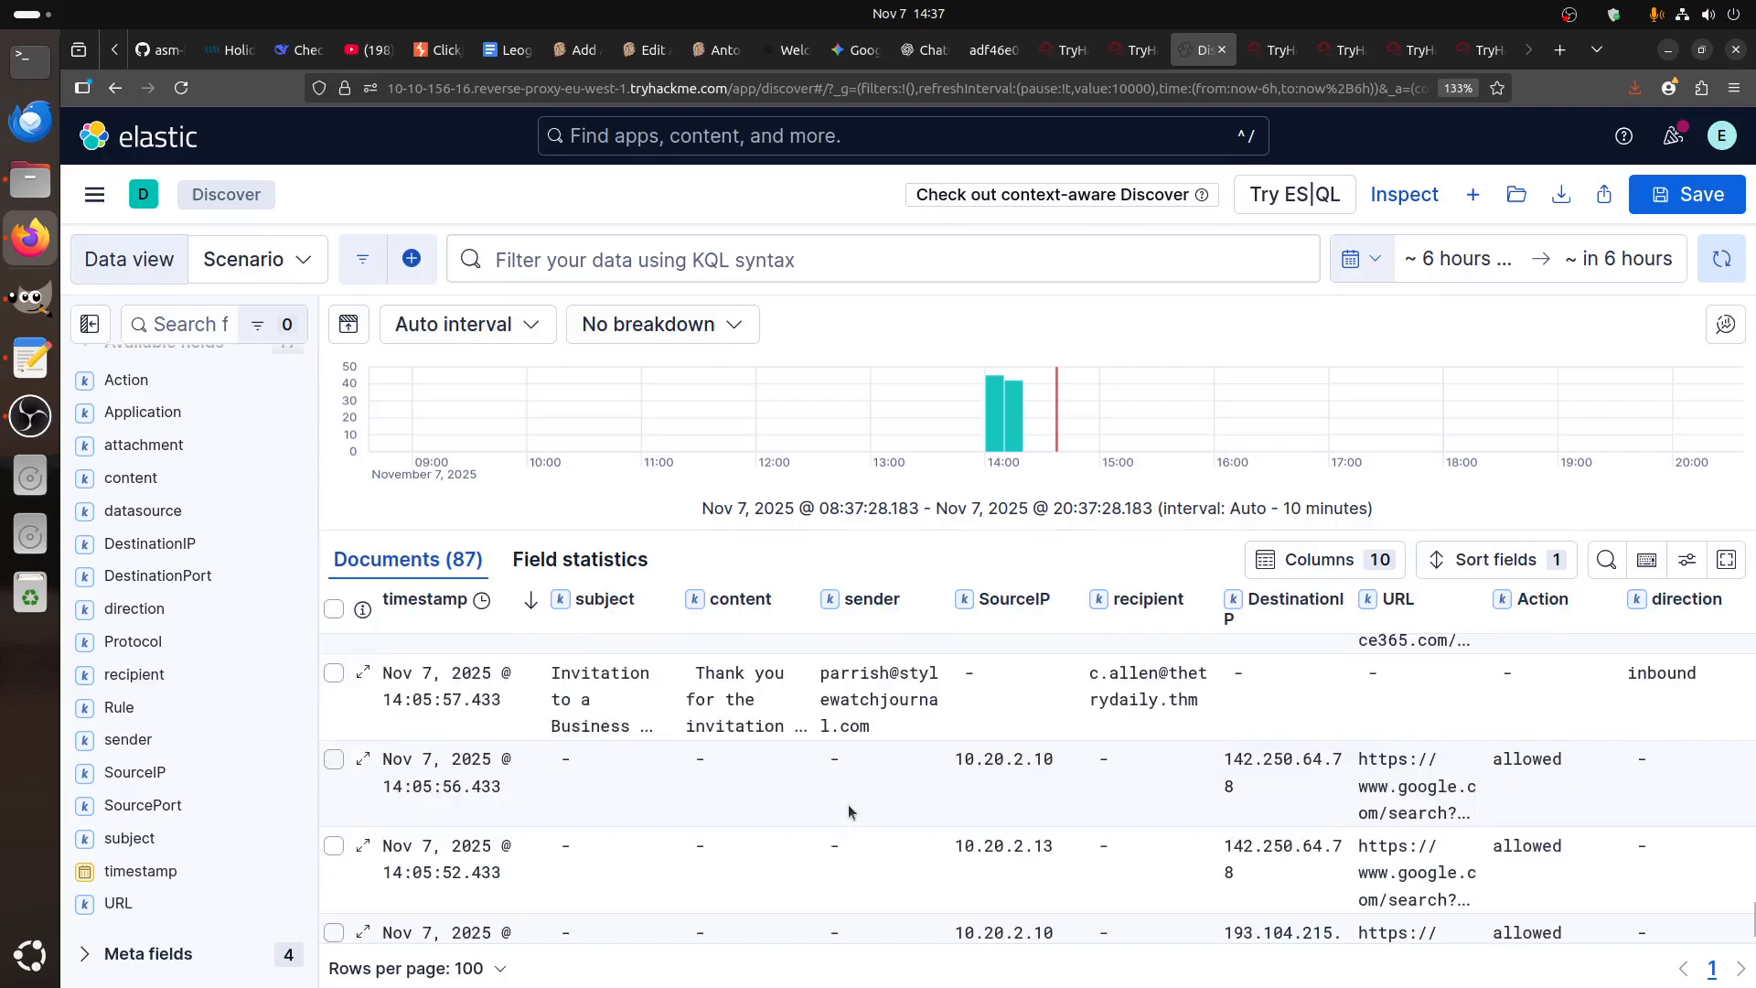
pyautogui.scroll(-2, 878, 809)
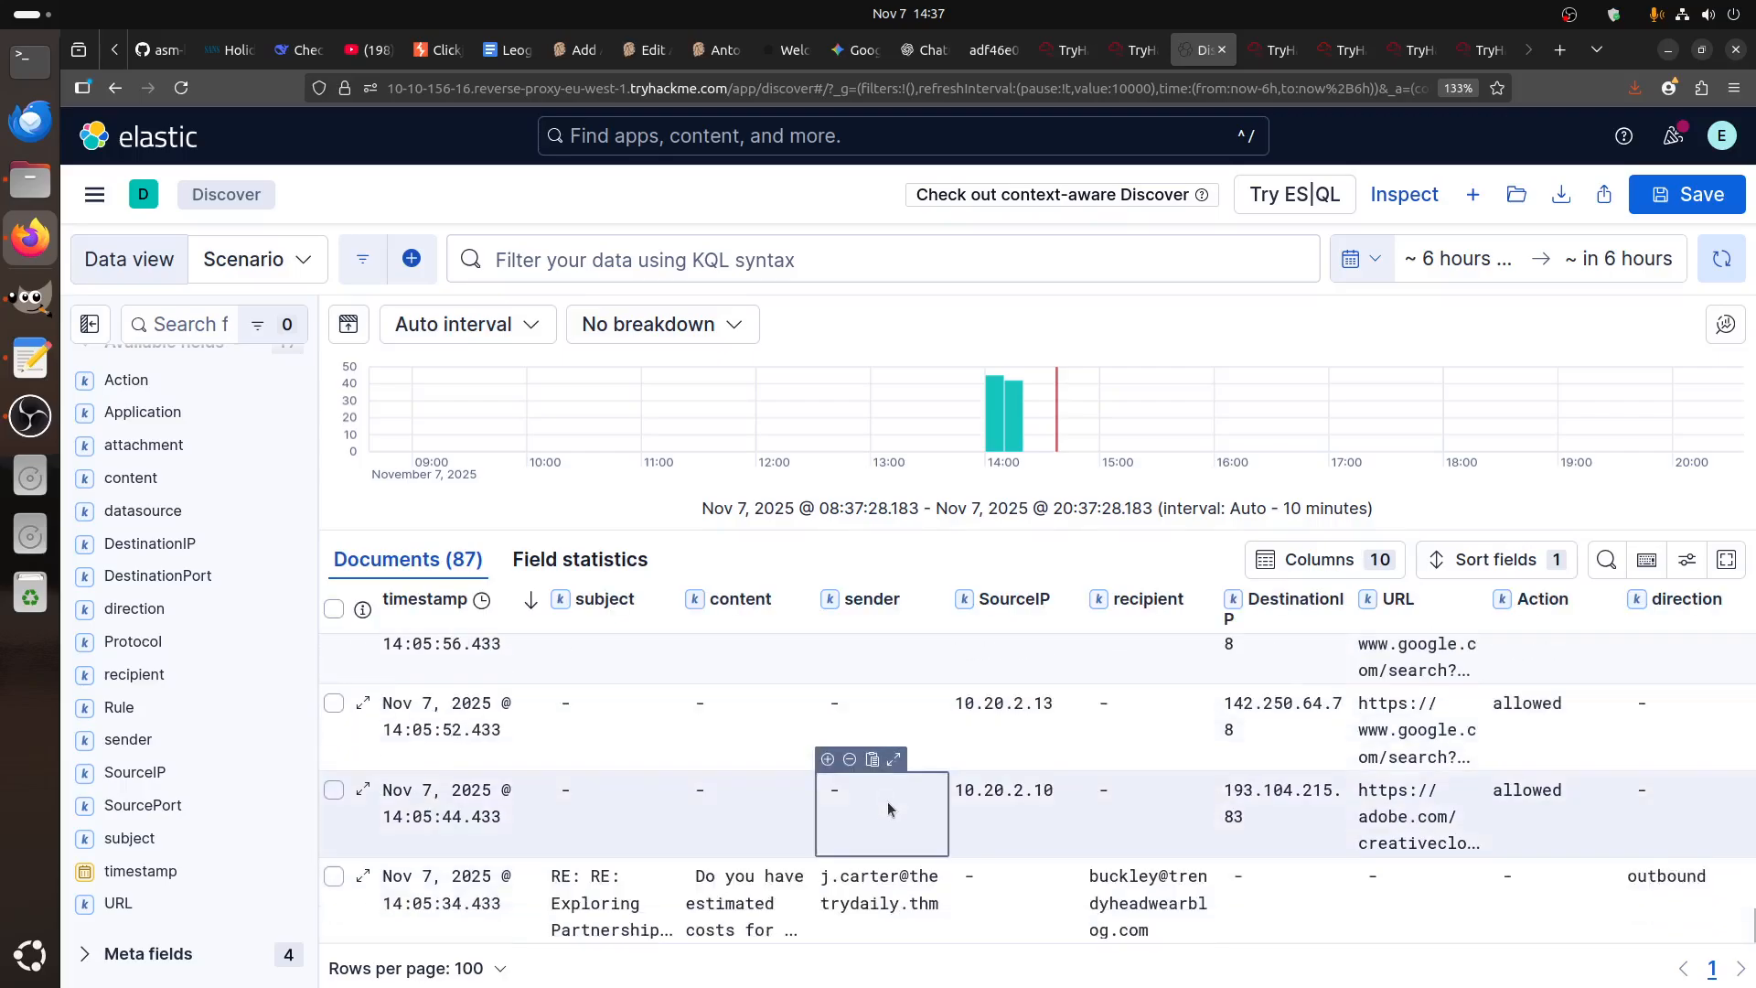
pyautogui.scroll(10, 889, 810)
pyautogui.scroll(5, 887, 808)
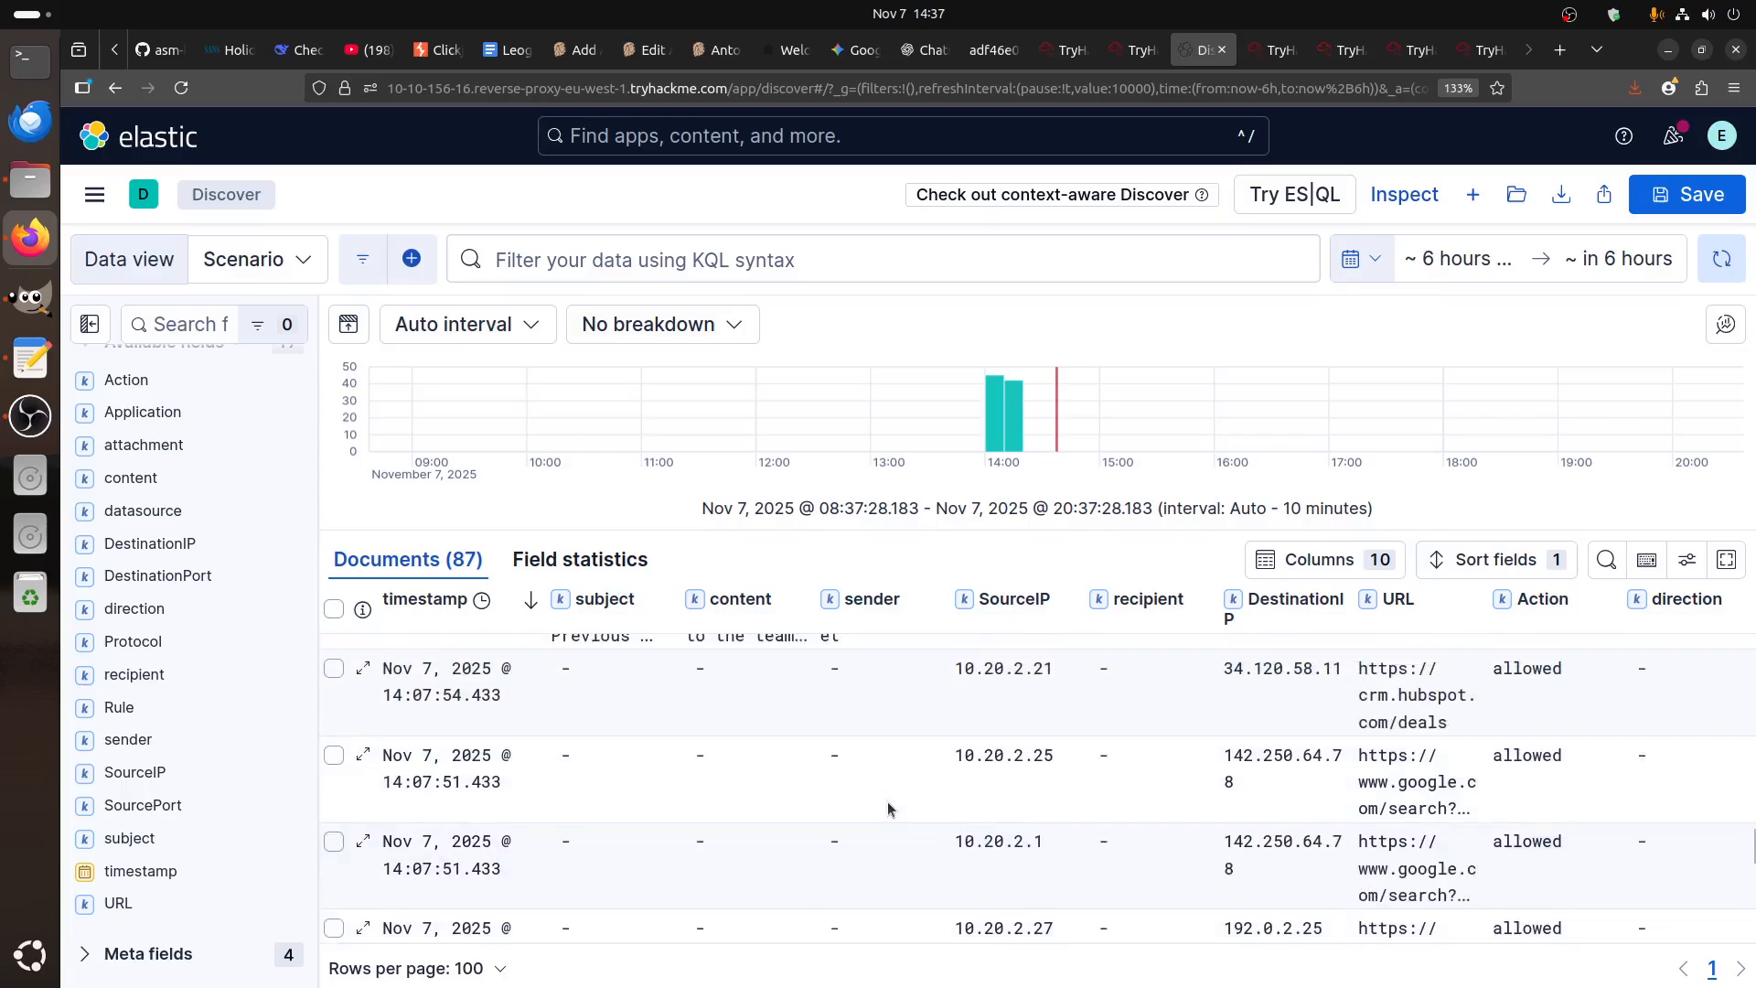
pyautogui.scroll(10, 888, 808)
pyautogui.scroll(5, 887, 809)
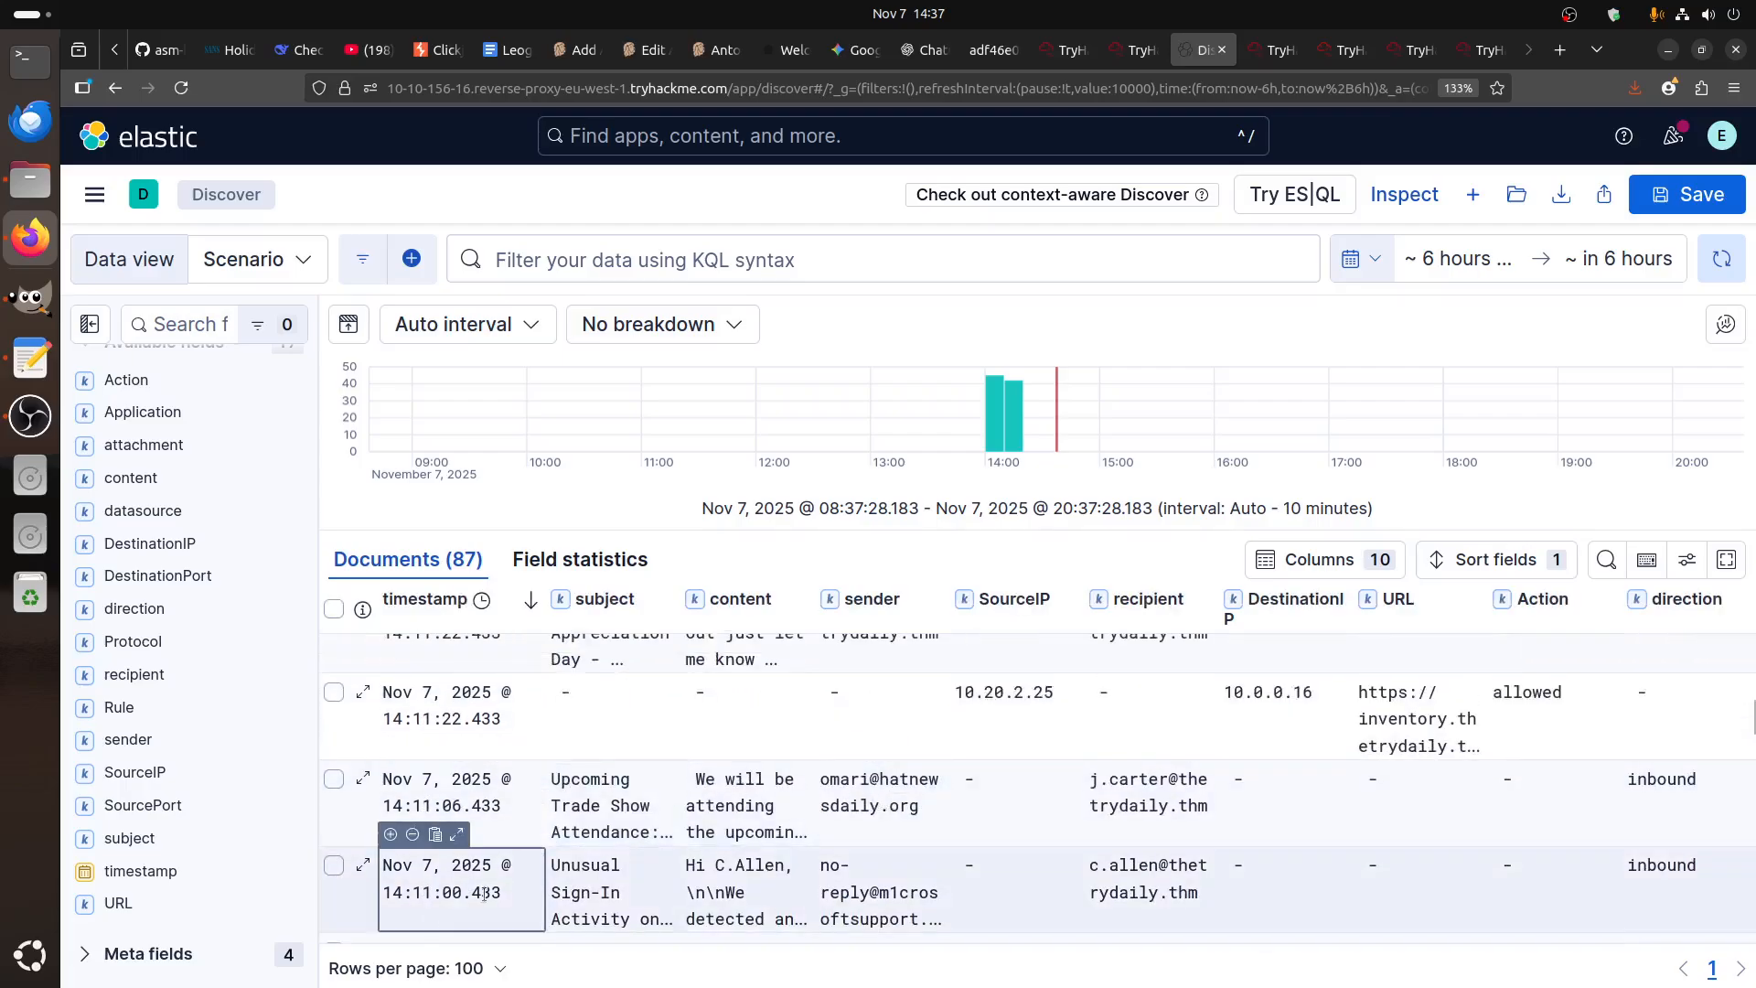
# - Open the document for the "Unusual Sign-In Activity on Your Microsoft Account" email and examine its content, recipient and sender domain
pyautogui.click(363, 865)
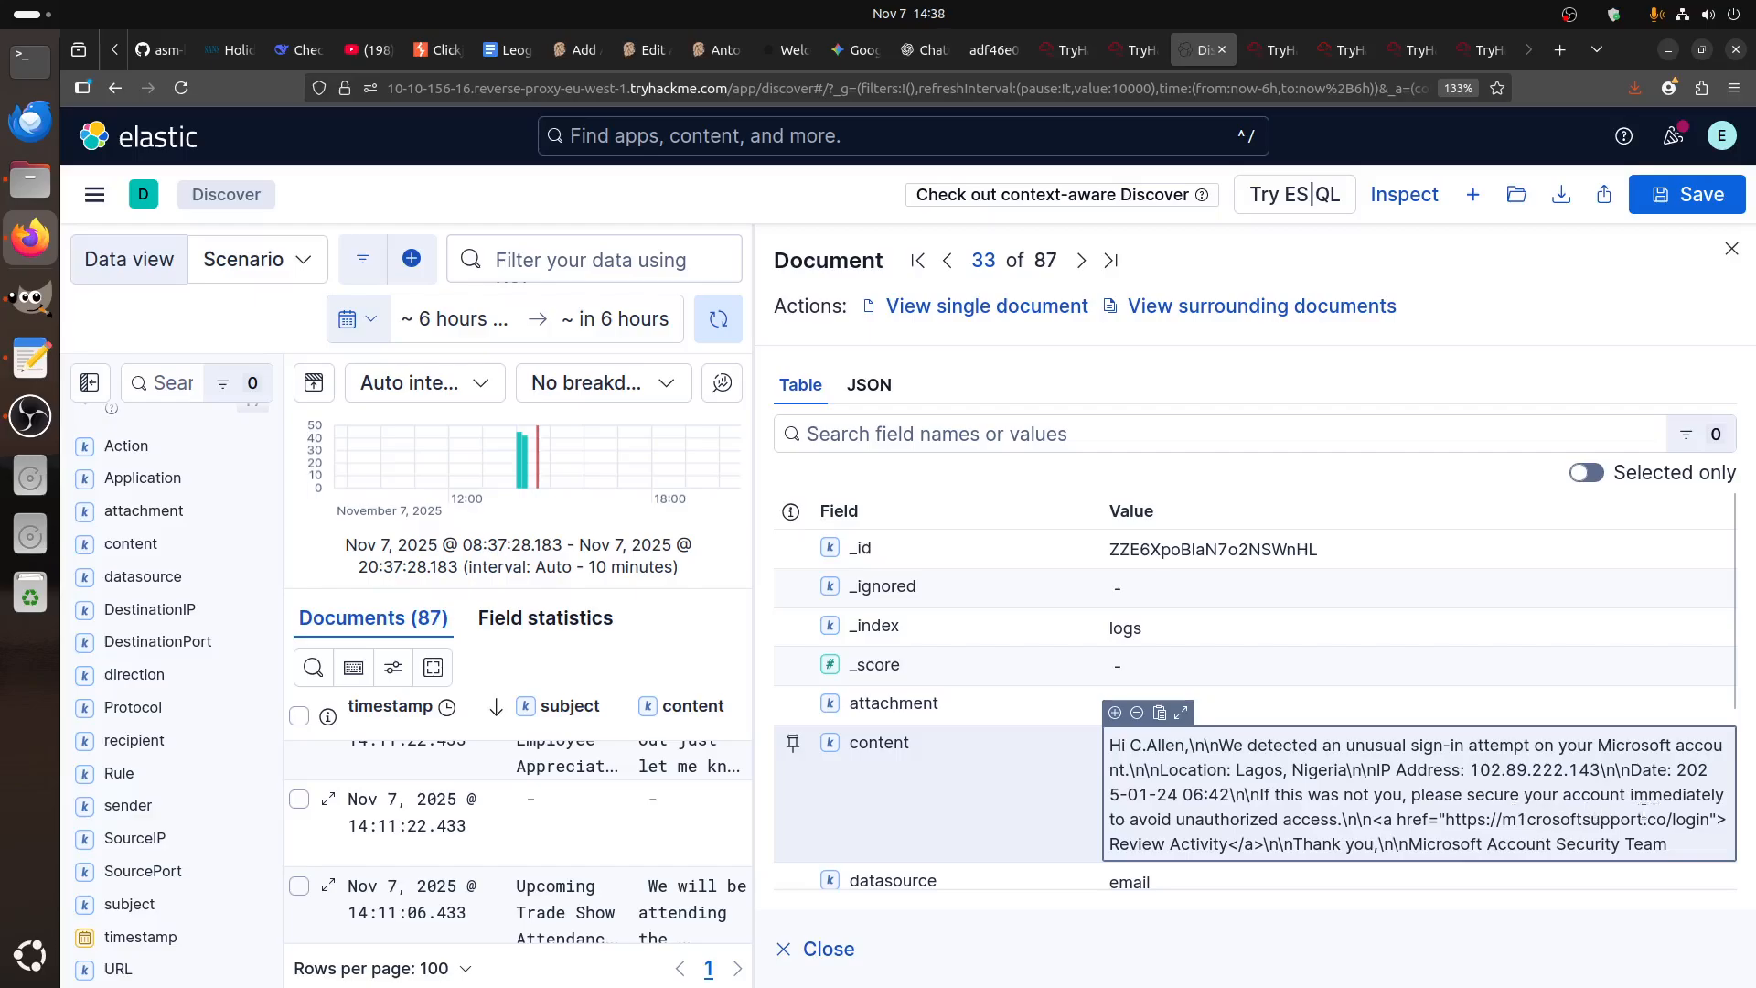
pyautogui.scroll(-4, 1217, 677)
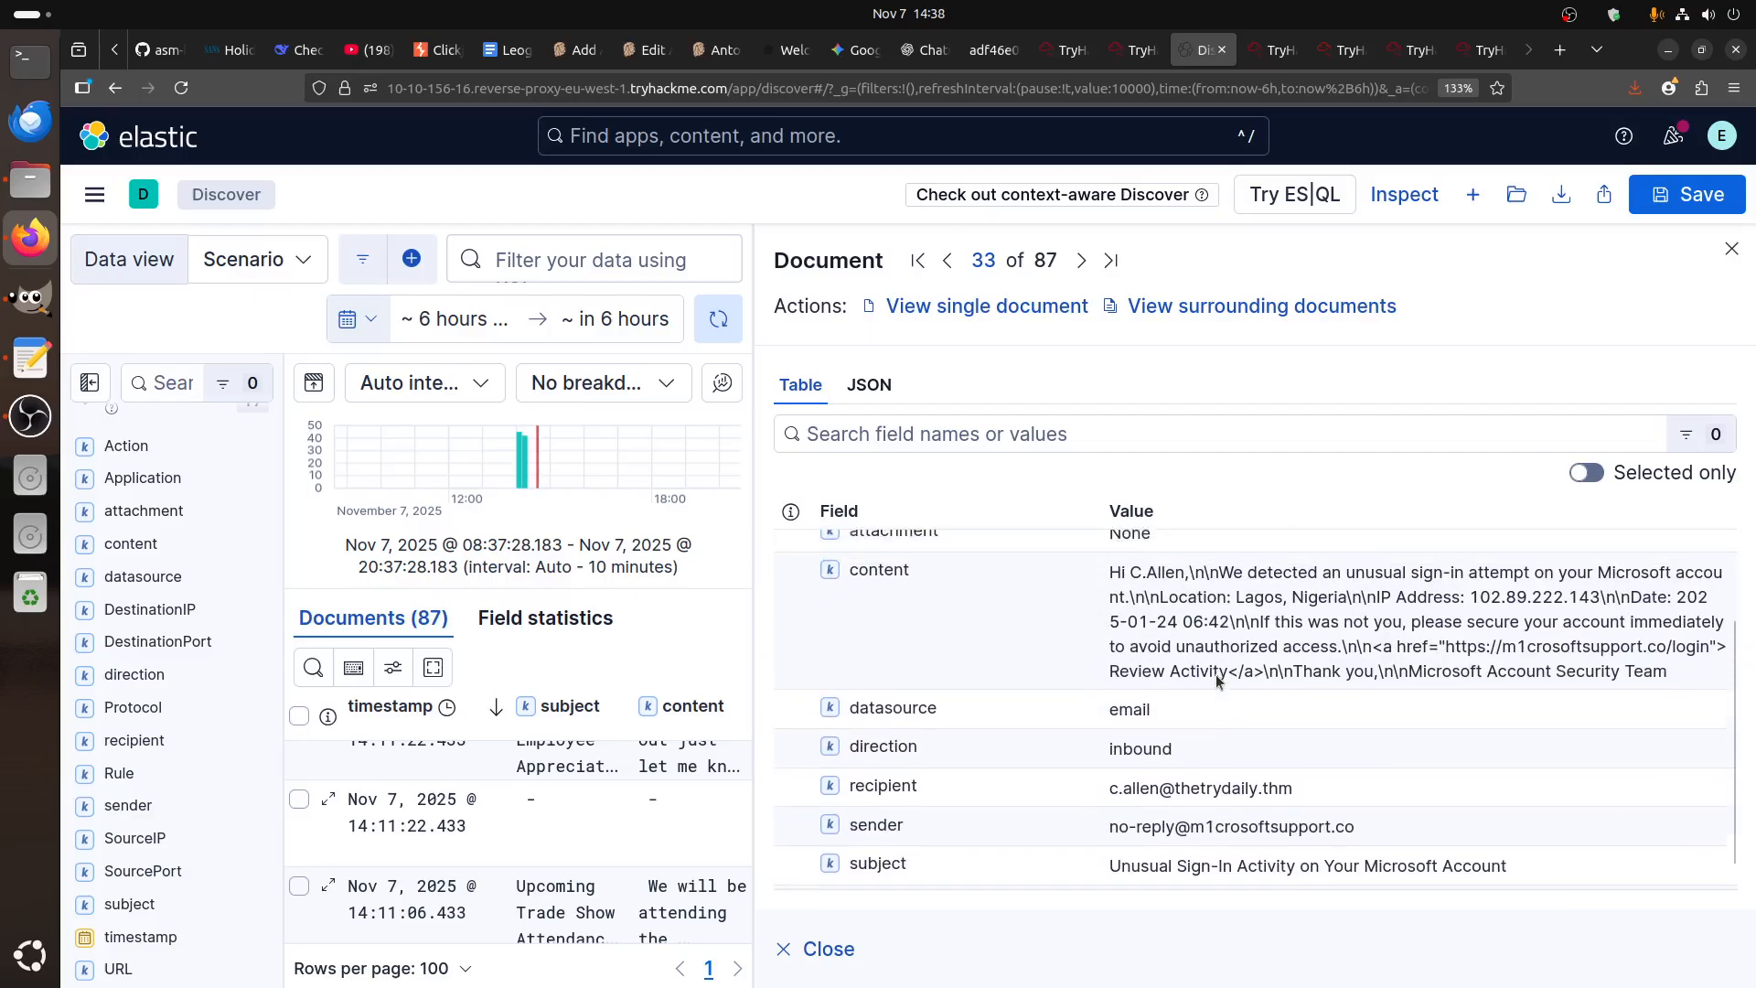
pyautogui.moveTo(1194, 792)
pyautogui.moveTo(1299, 792); pyautogui.dragTo(1363, 795)
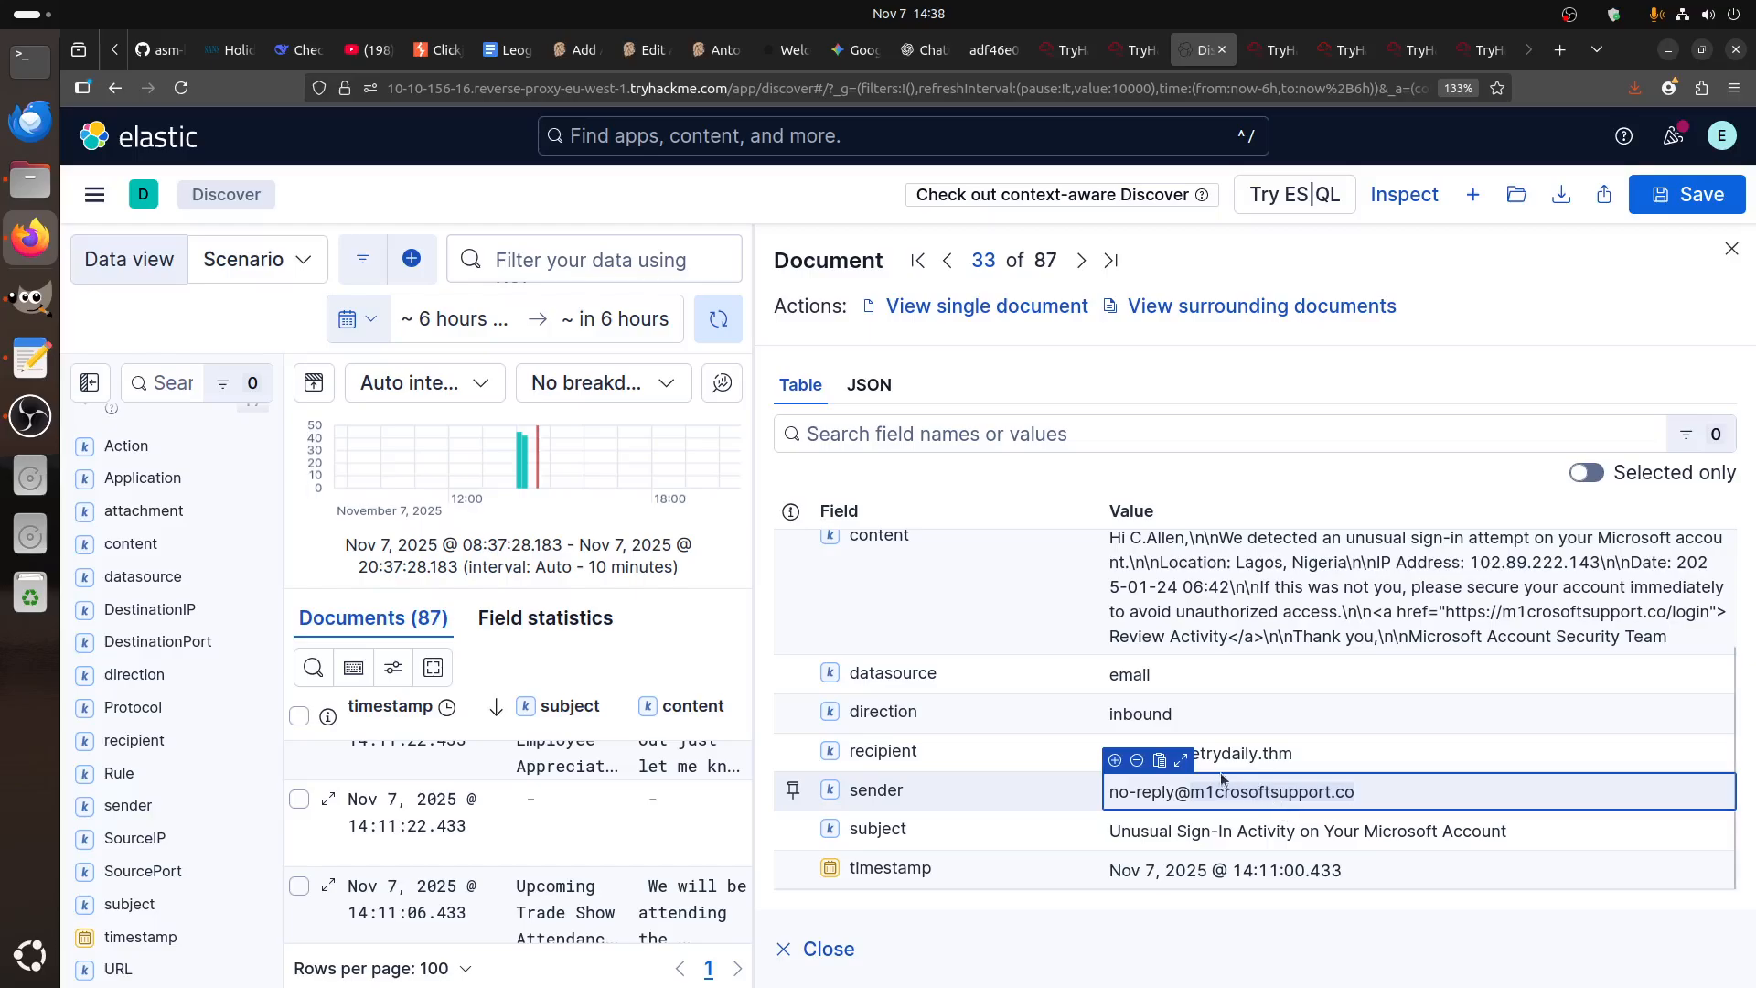
# - Switch to the analyst VM and replace the address in the TryDetectThis URL/IP check with m1crosoftsupport.com
pyautogui.click(1337, 55)
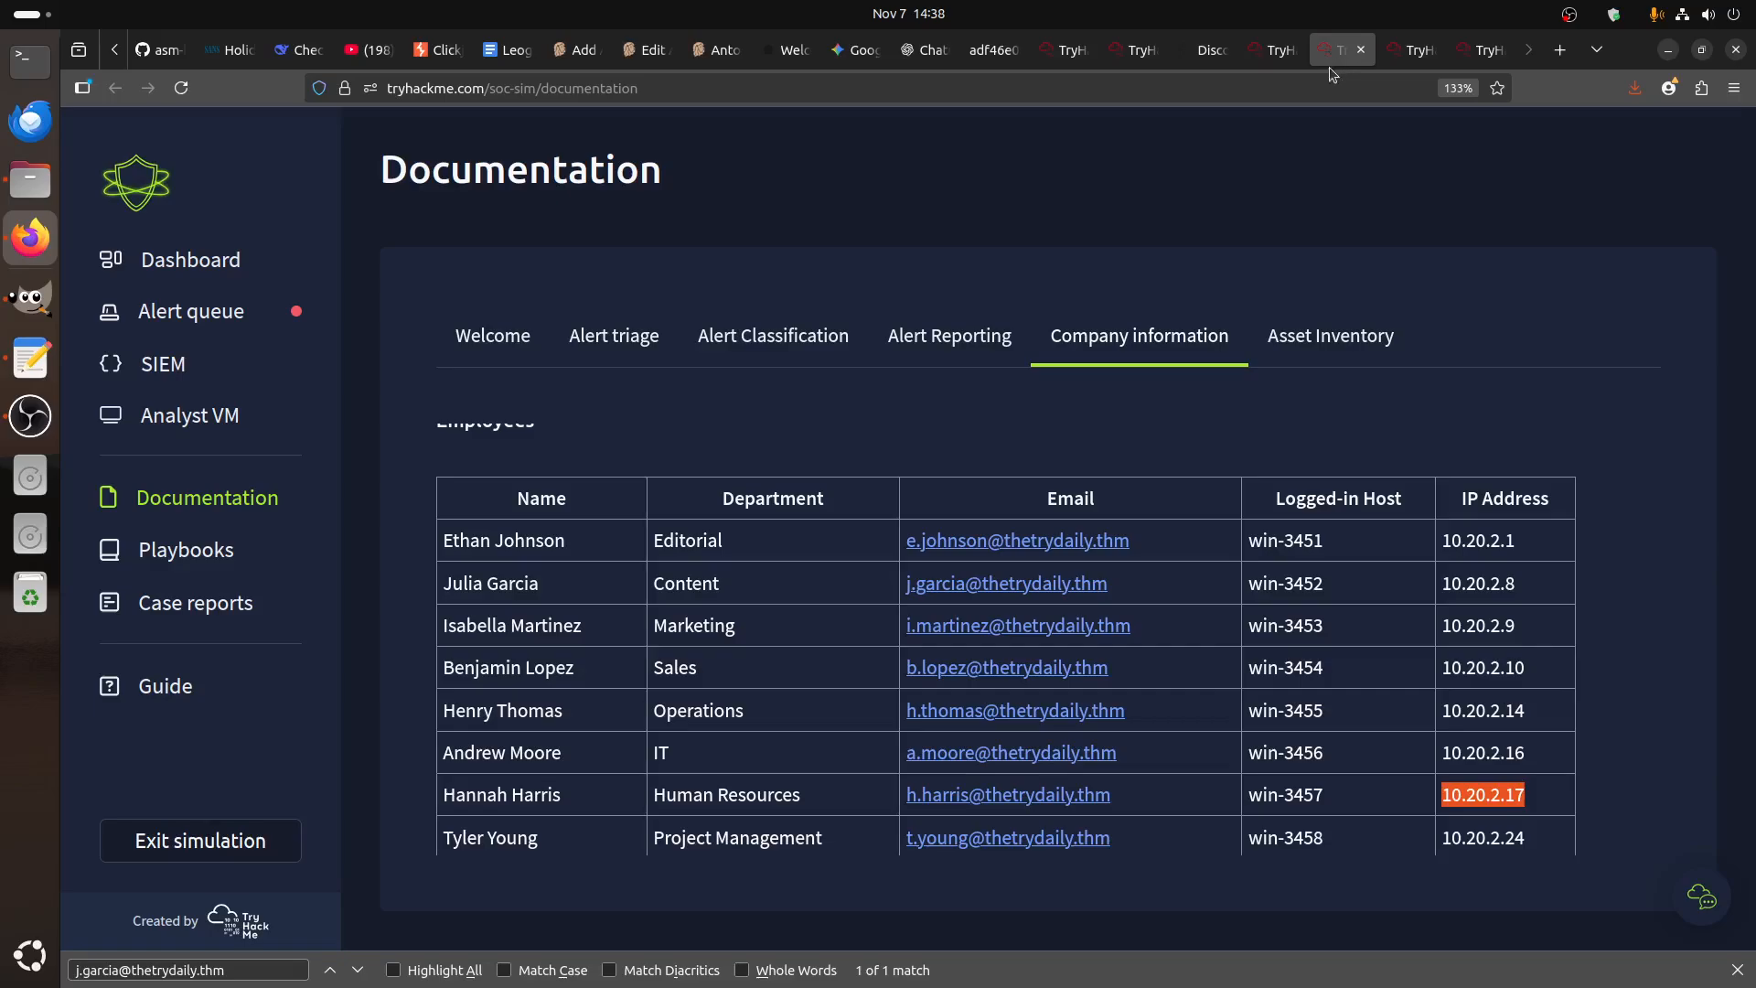
pyautogui.click(1273, 51)
pyautogui.click(625, 670)
pyautogui.moveTo(464, 661); pyautogui.dragTo(915, 704)
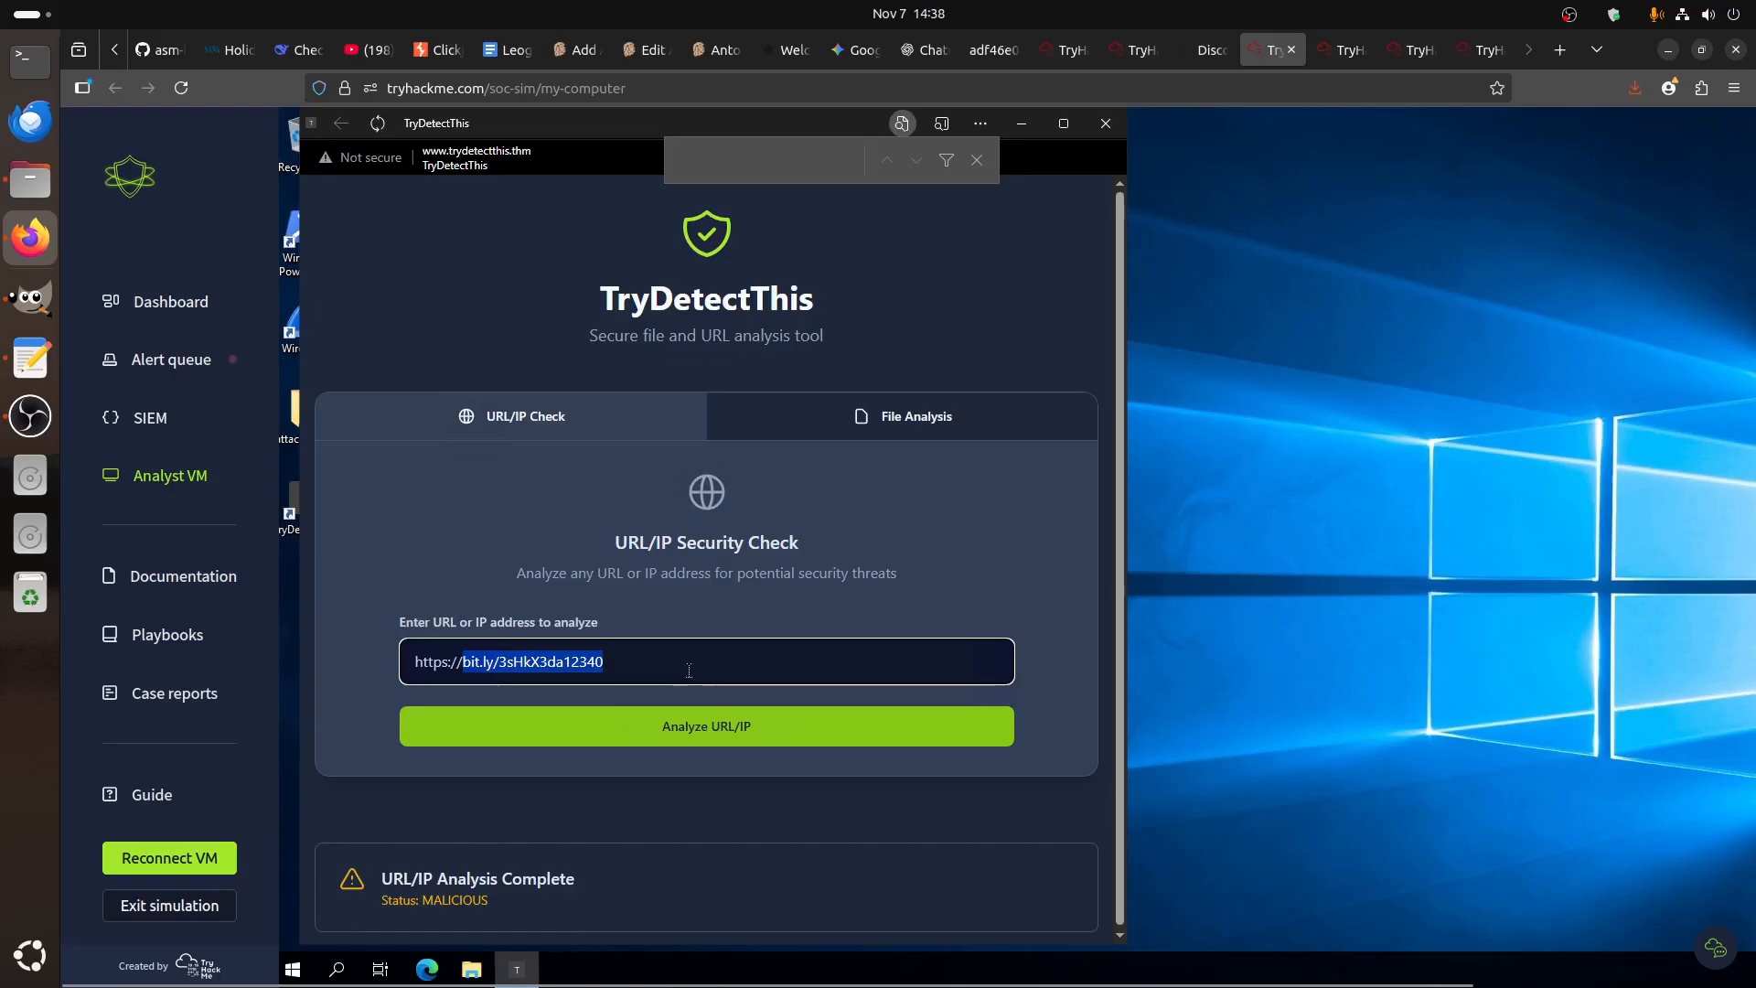
pyautogui.moveTo(681, 659); pyautogui.dragTo(231, 646)
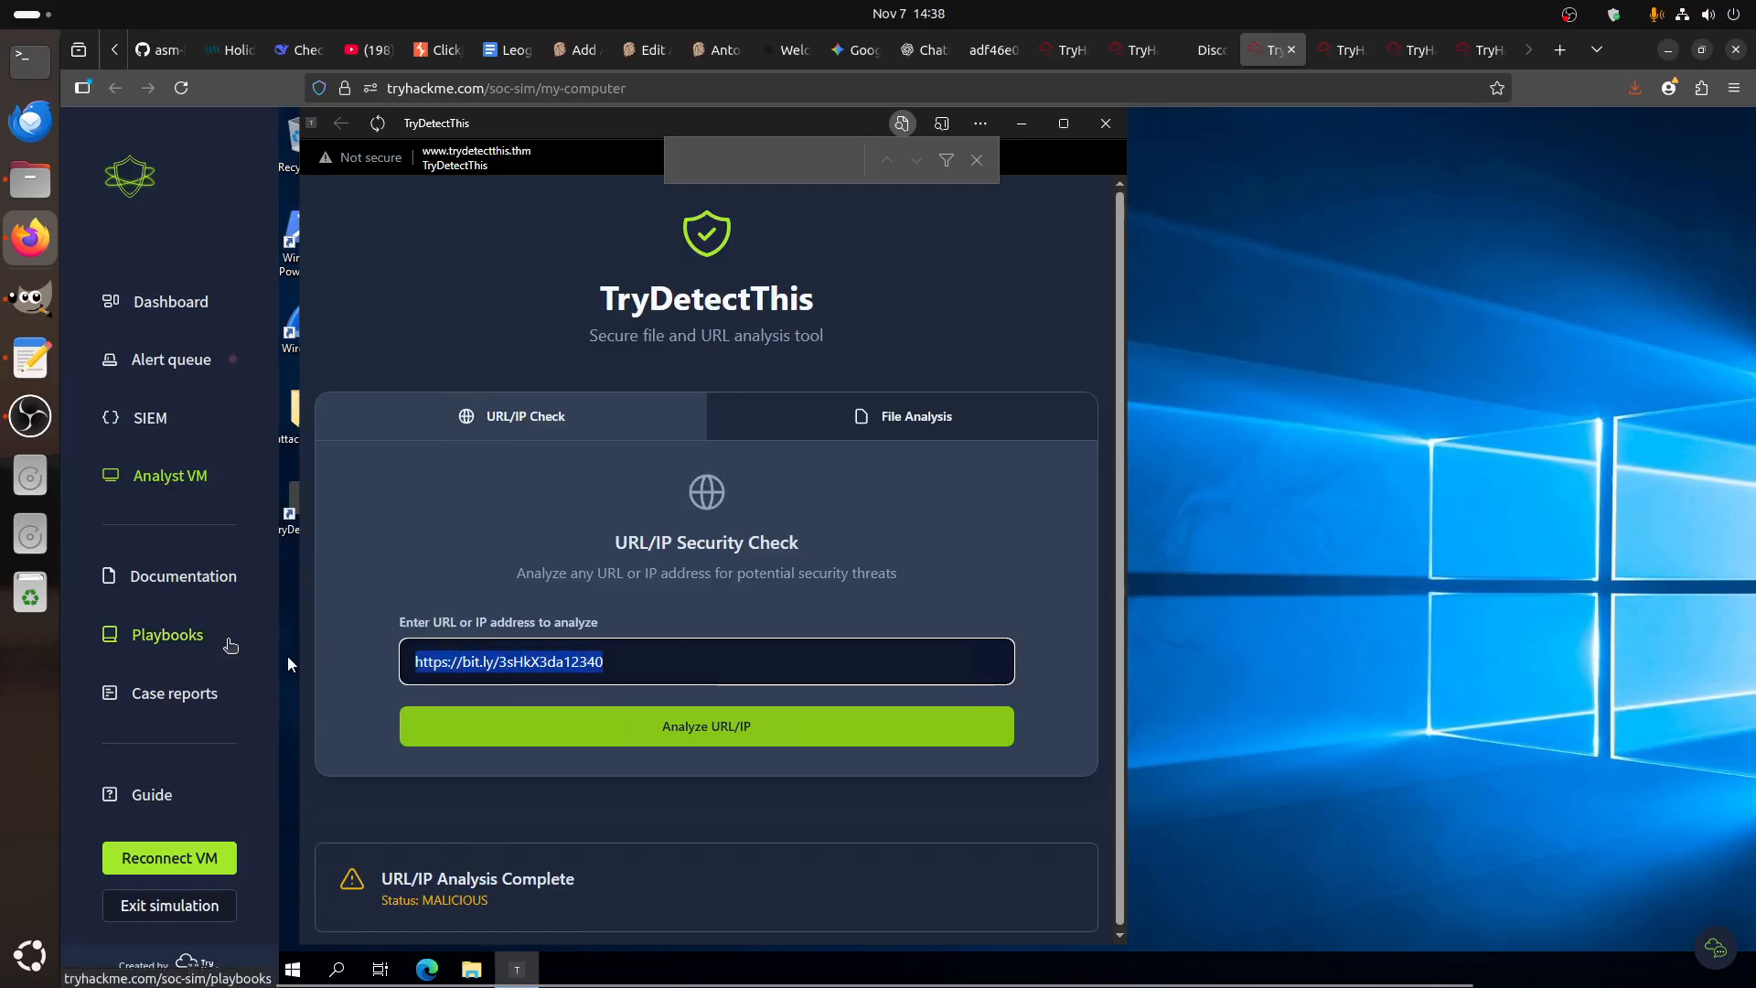
pyautogui.write('m1')
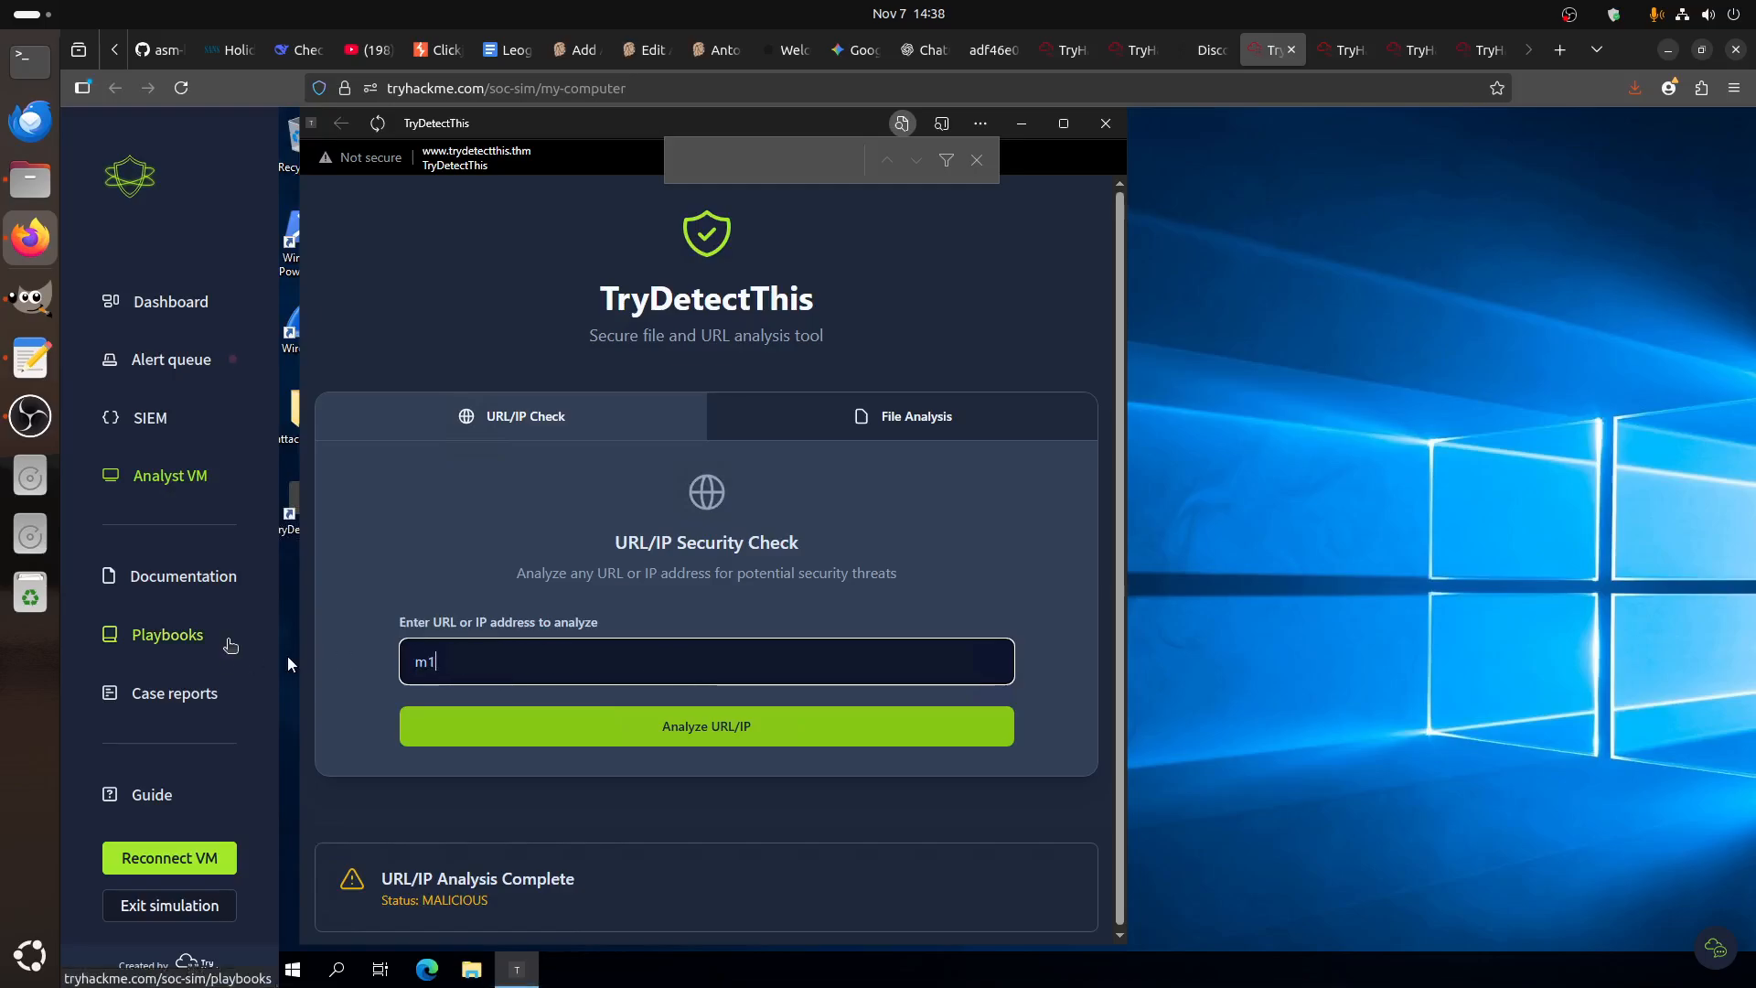
pyautogui.write('crosoftsupport.com')
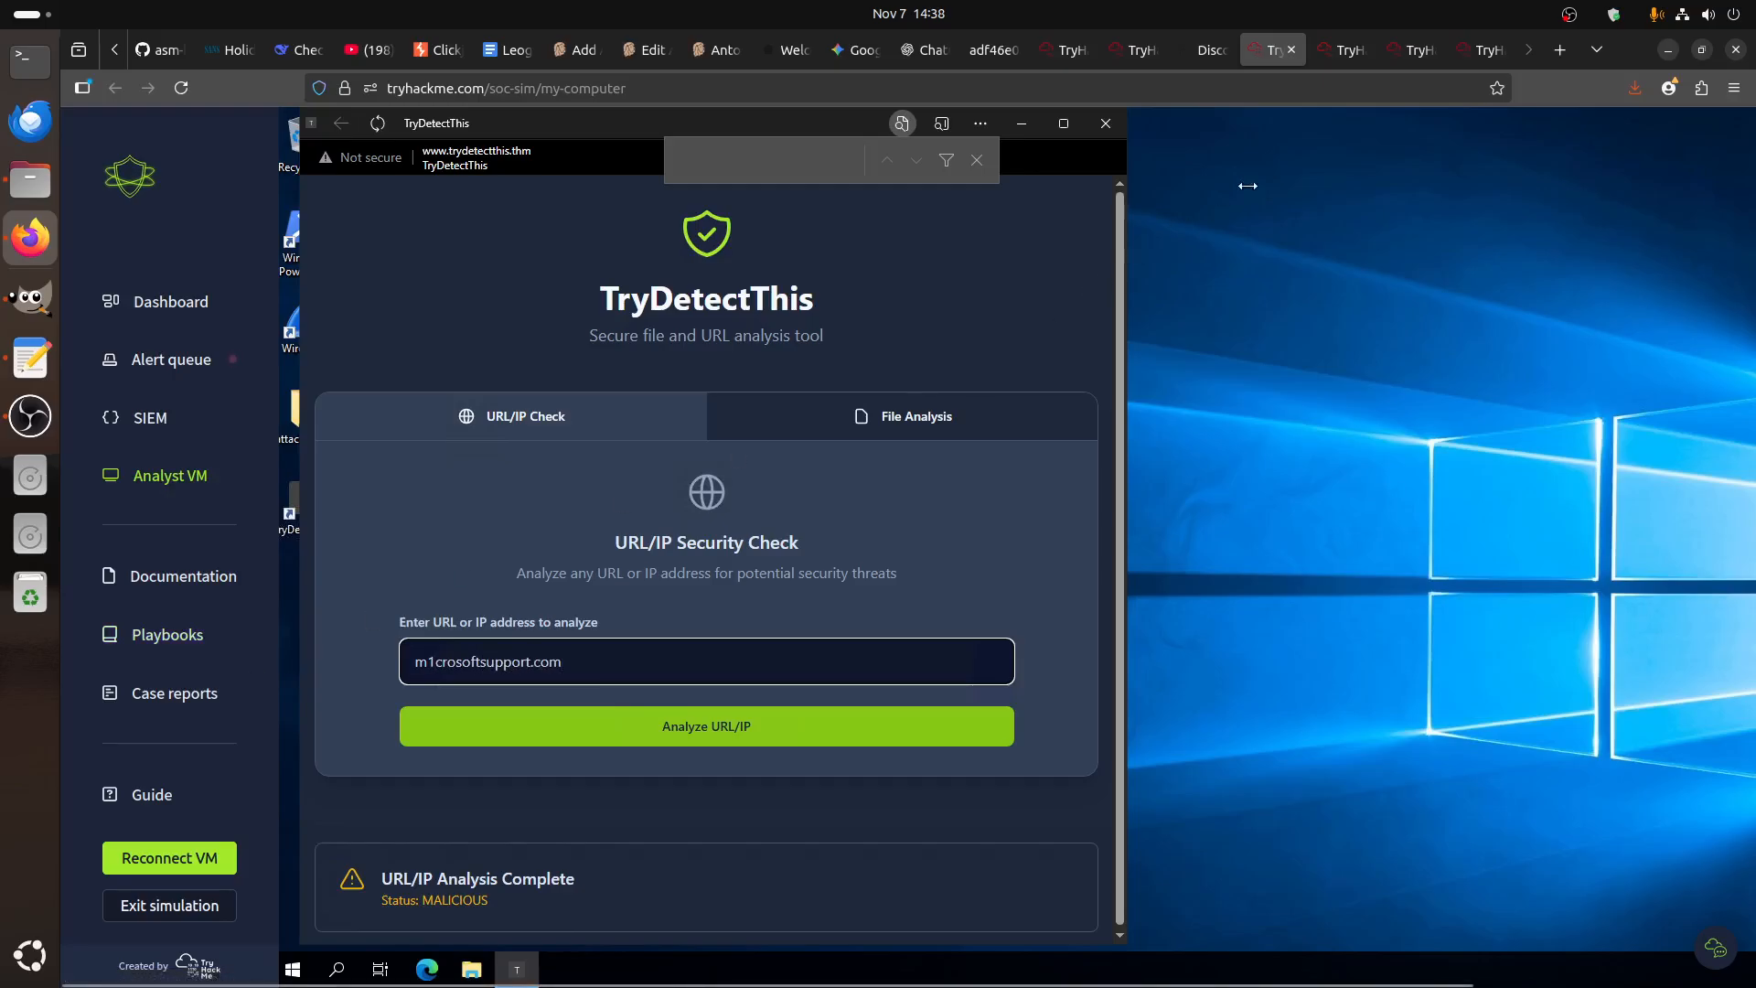
# - Check the sender domain in the Elastic document, correct the TryDetectThis entry to m1crosoftsupport.co and analyze it
pyautogui.click(1134, 49)
pyautogui.click(1061, 51)
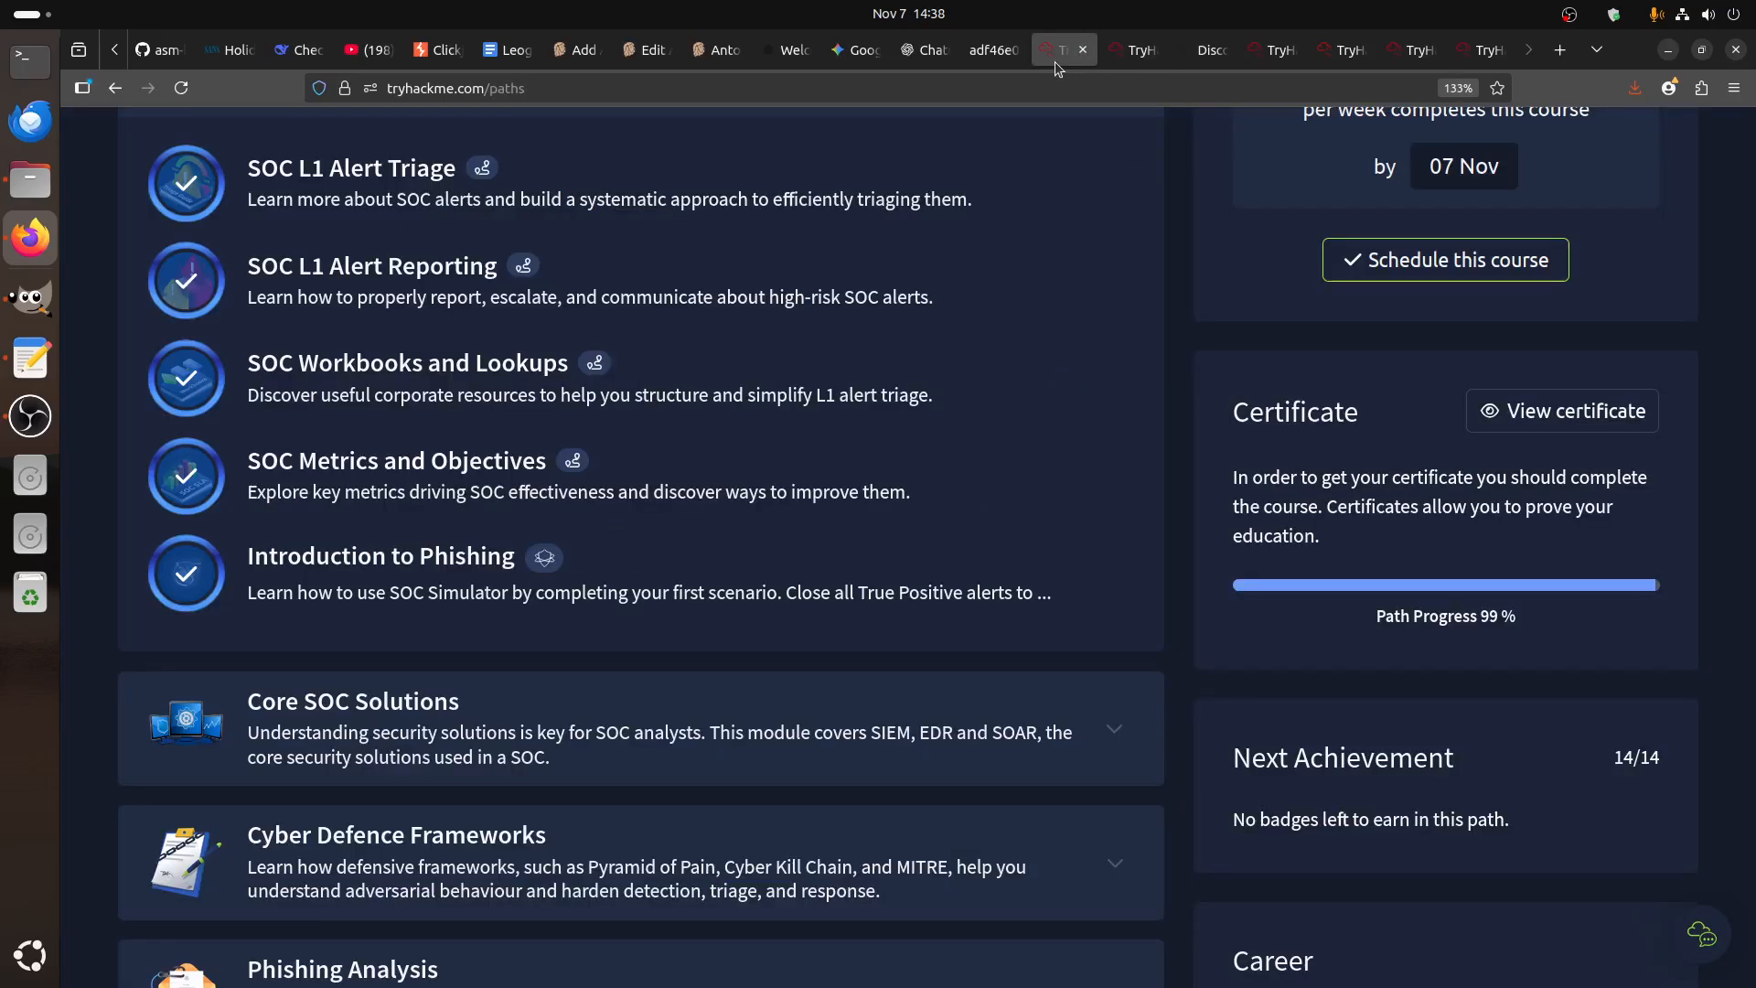
pyautogui.click(1205, 51)
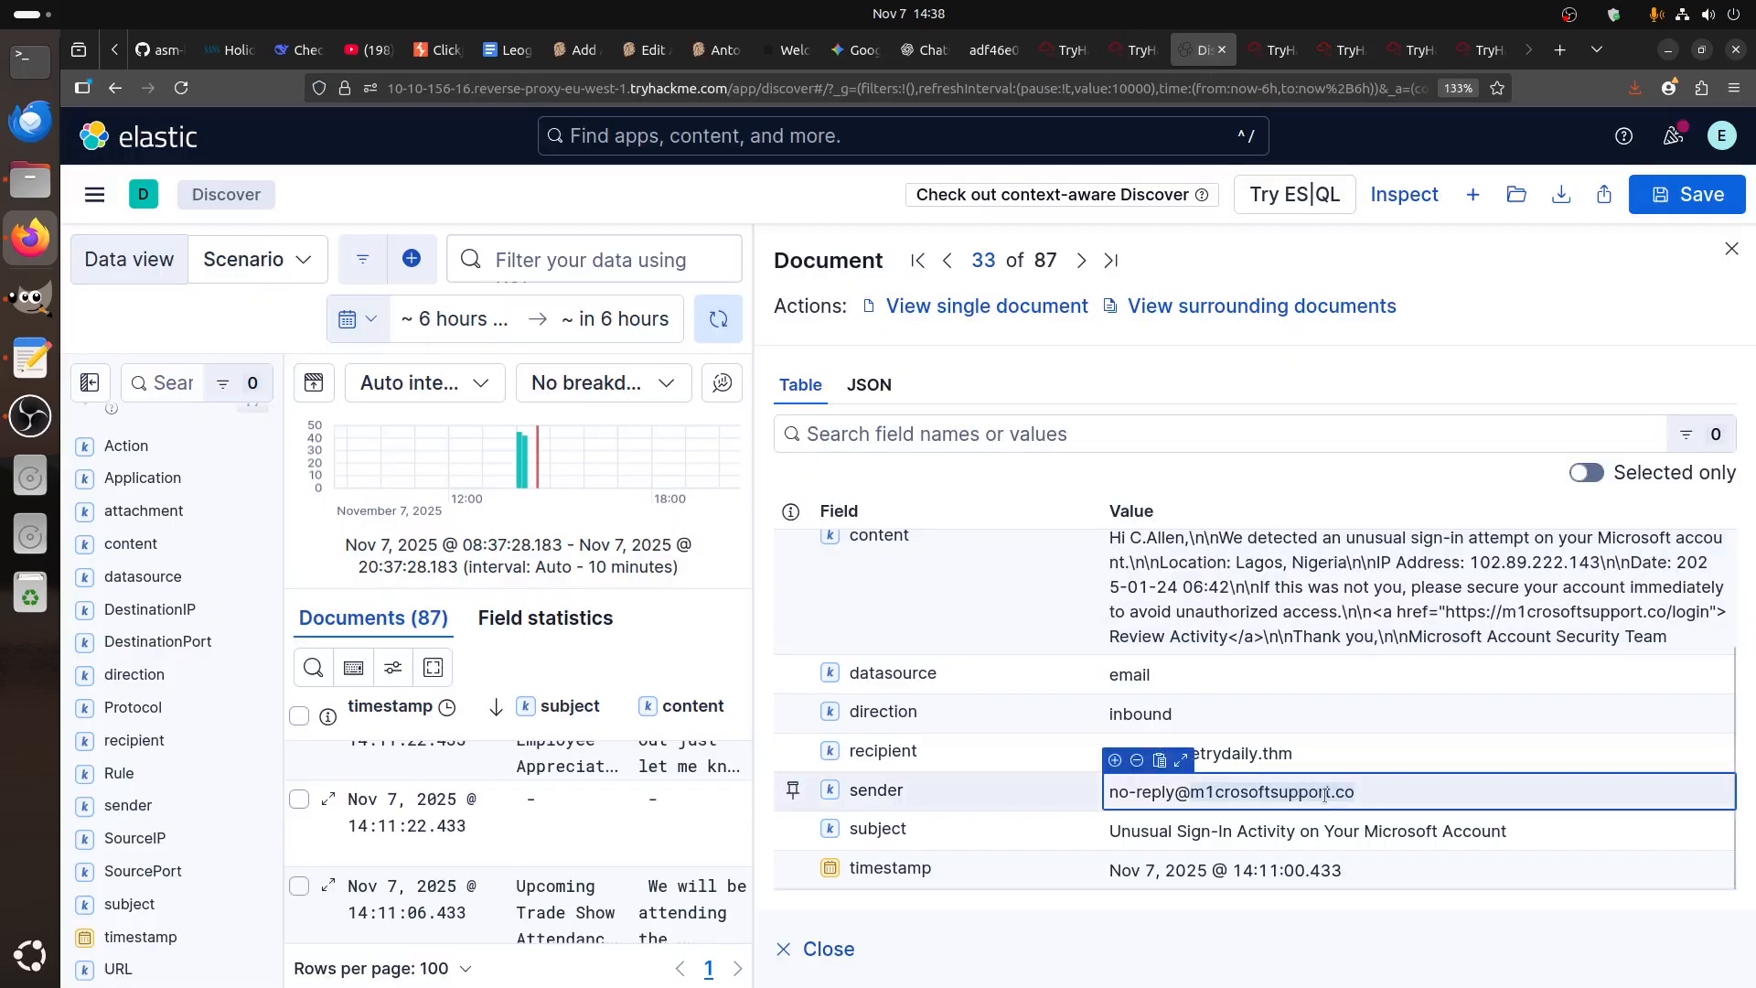
pyautogui.click(1276, 49)
pyautogui.click(608, 661)
pyautogui.press('BackSpace')
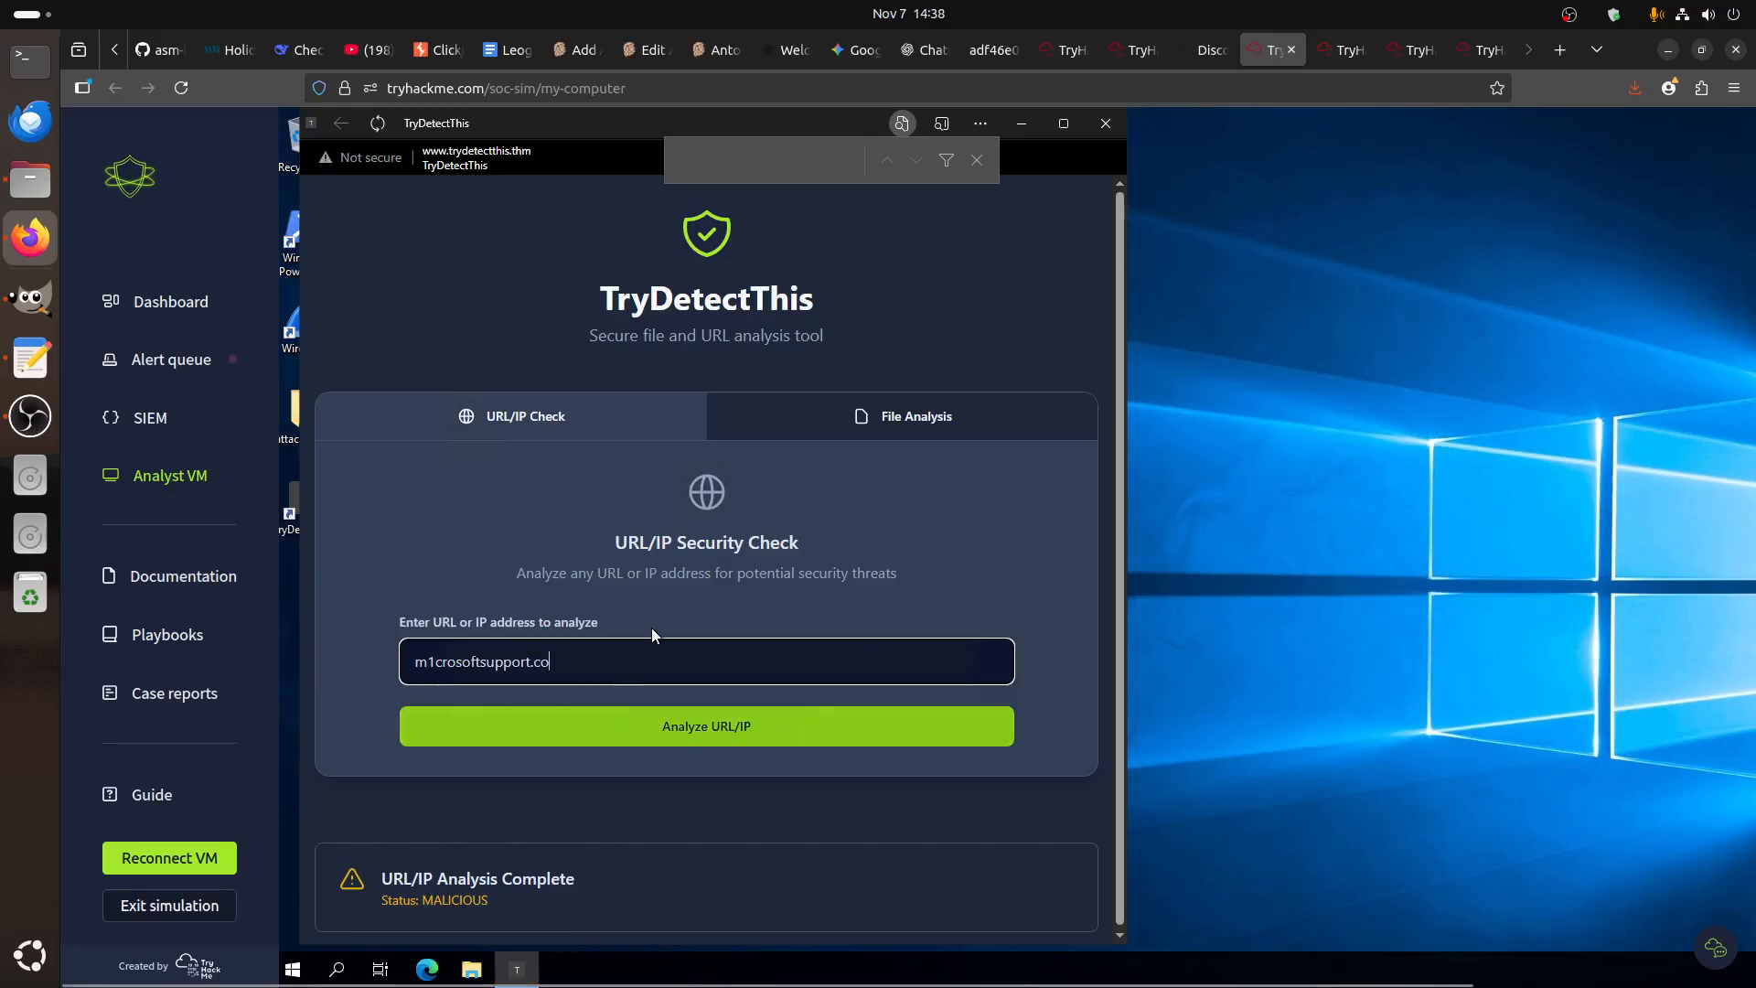
pyautogui.click(809, 737)
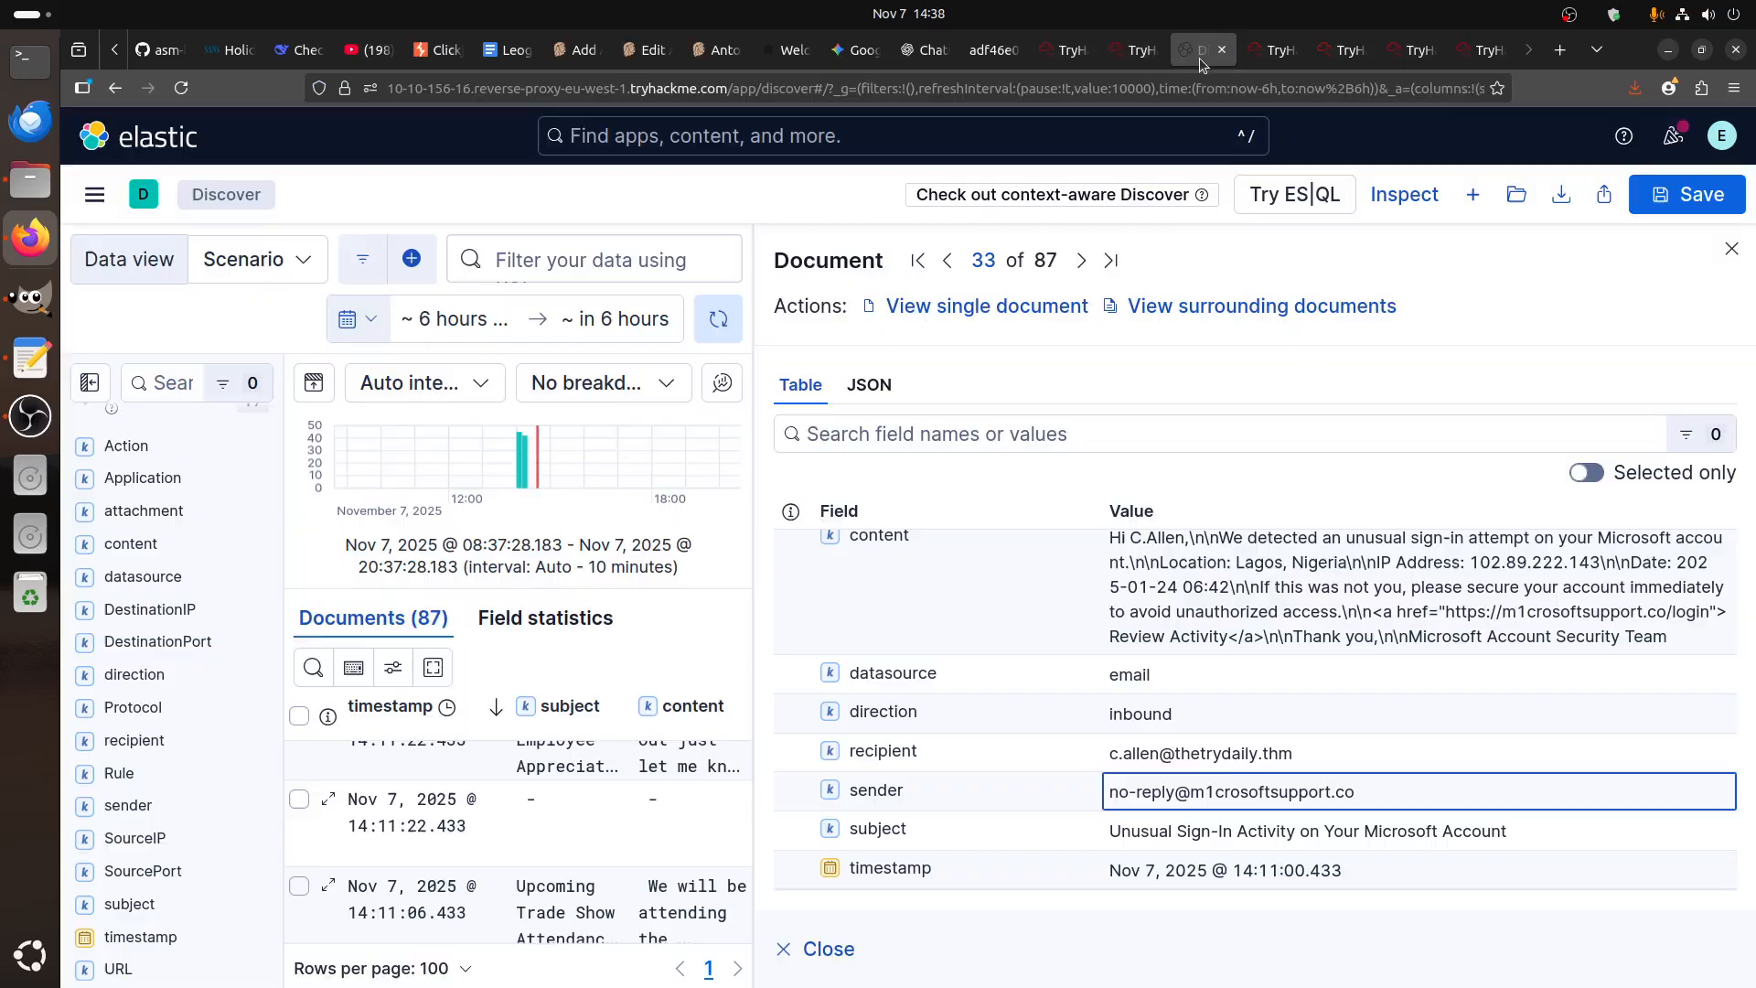
# - Return to Elastic, review the sign-in email's content and link, and close the document details
pyautogui.click(1203, 51)
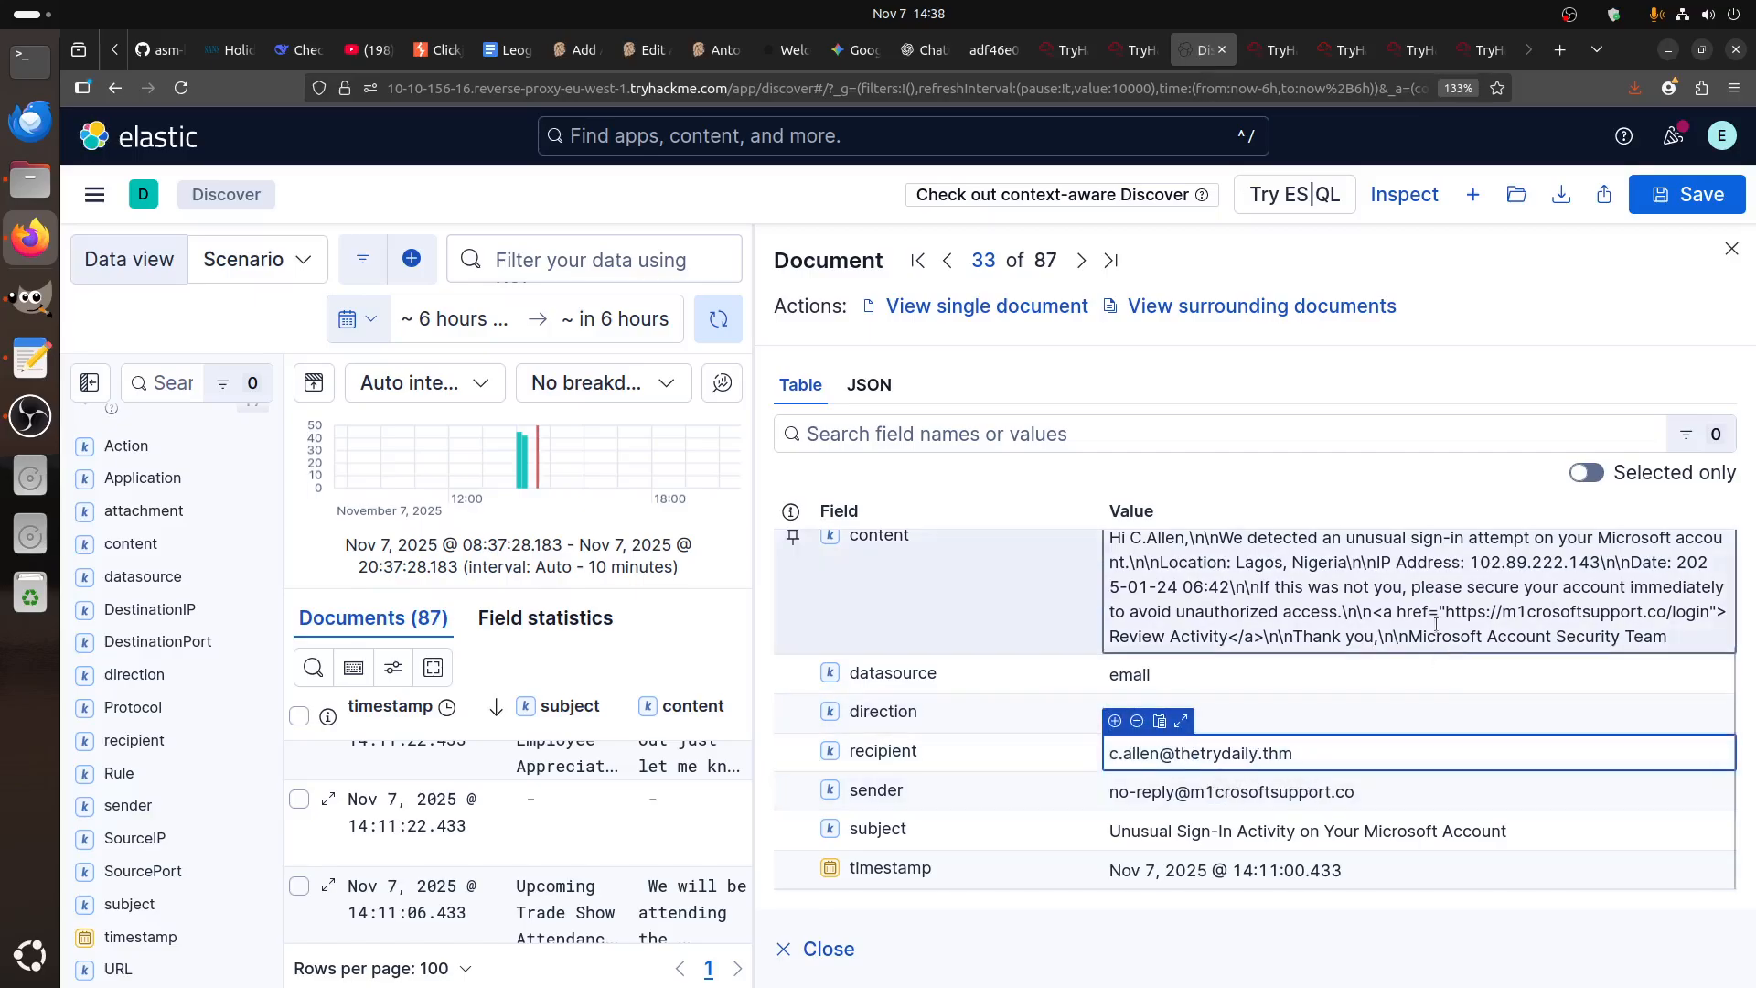
pyautogui.scroll(1, 1555, 617)
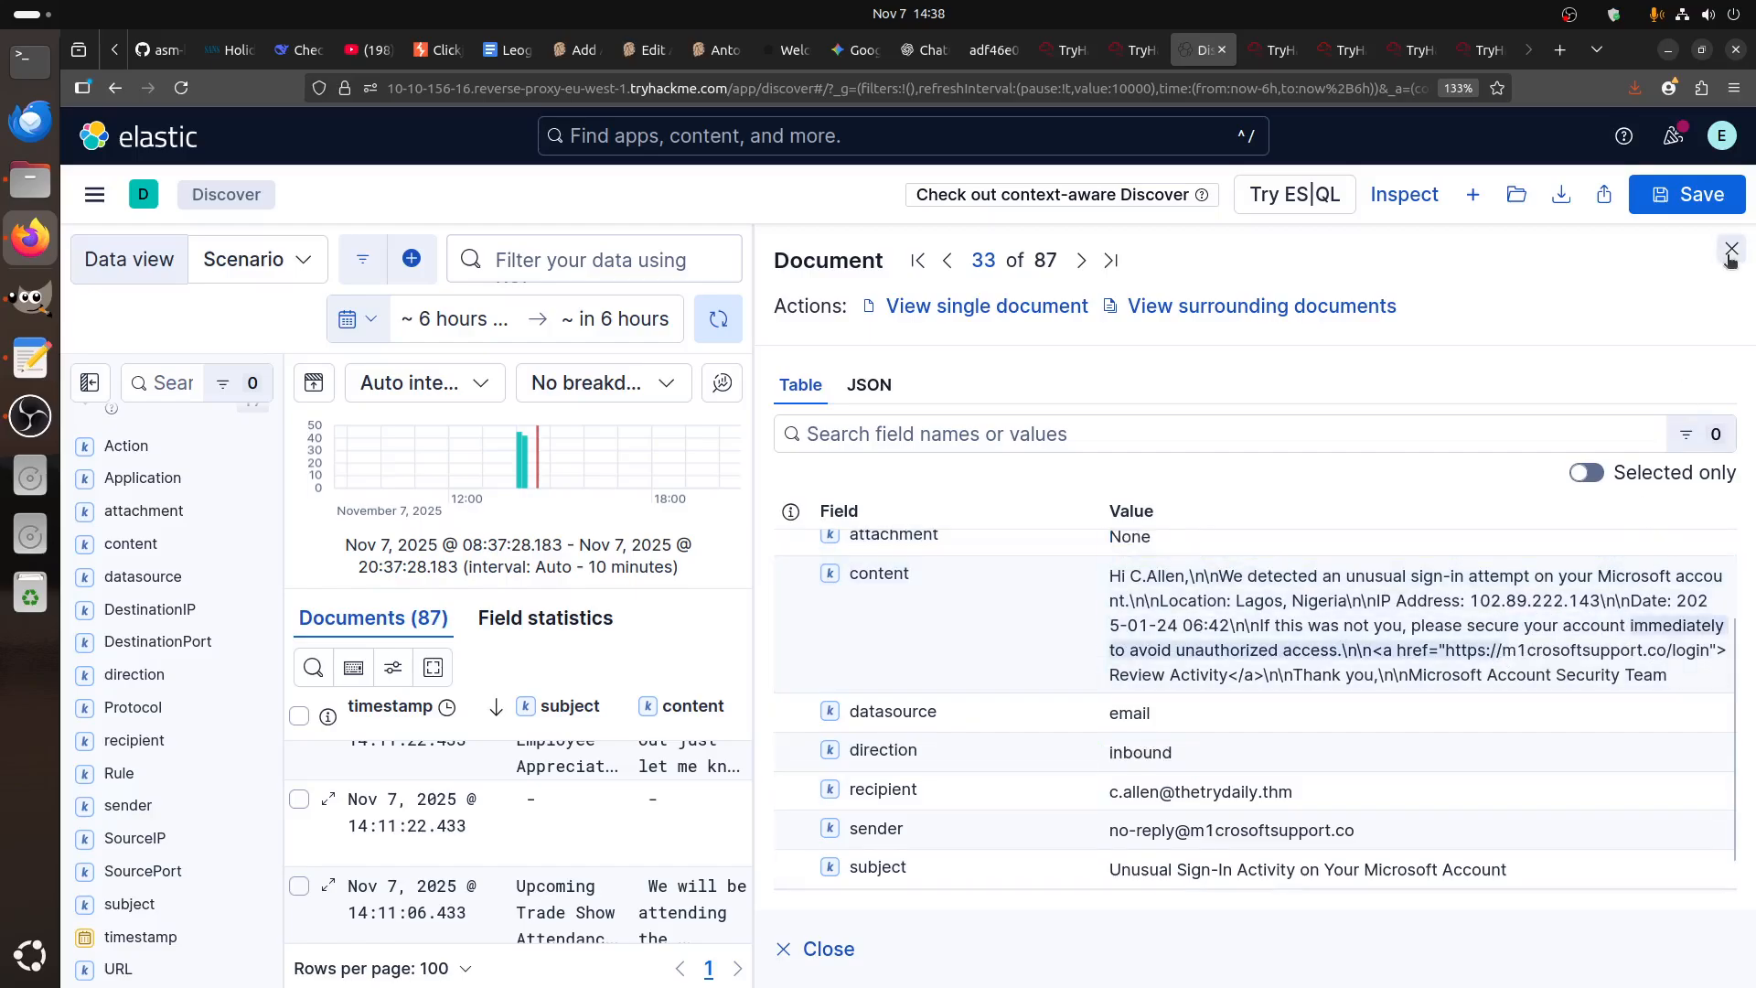
pyautogui.press('Escape')
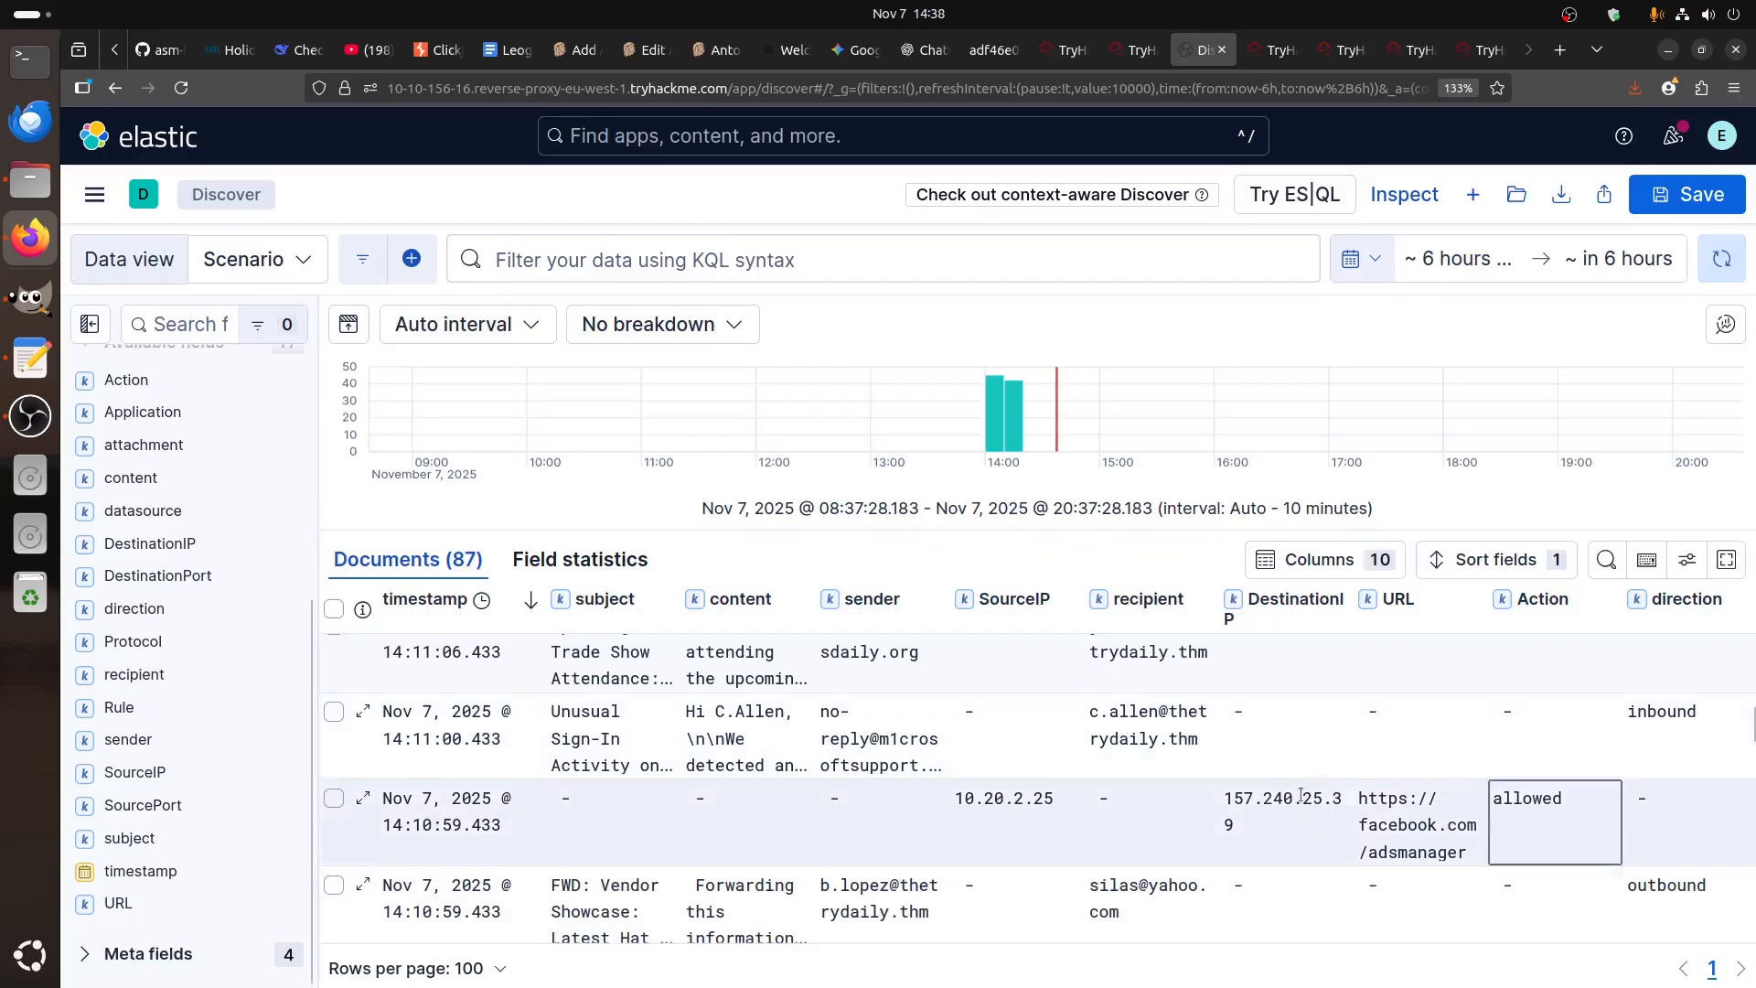
# - Copy the sender's domain name from alert 8817 and search the Elastic logs for *m1crosoftsupport*
pyautogui.click(1134, 49)
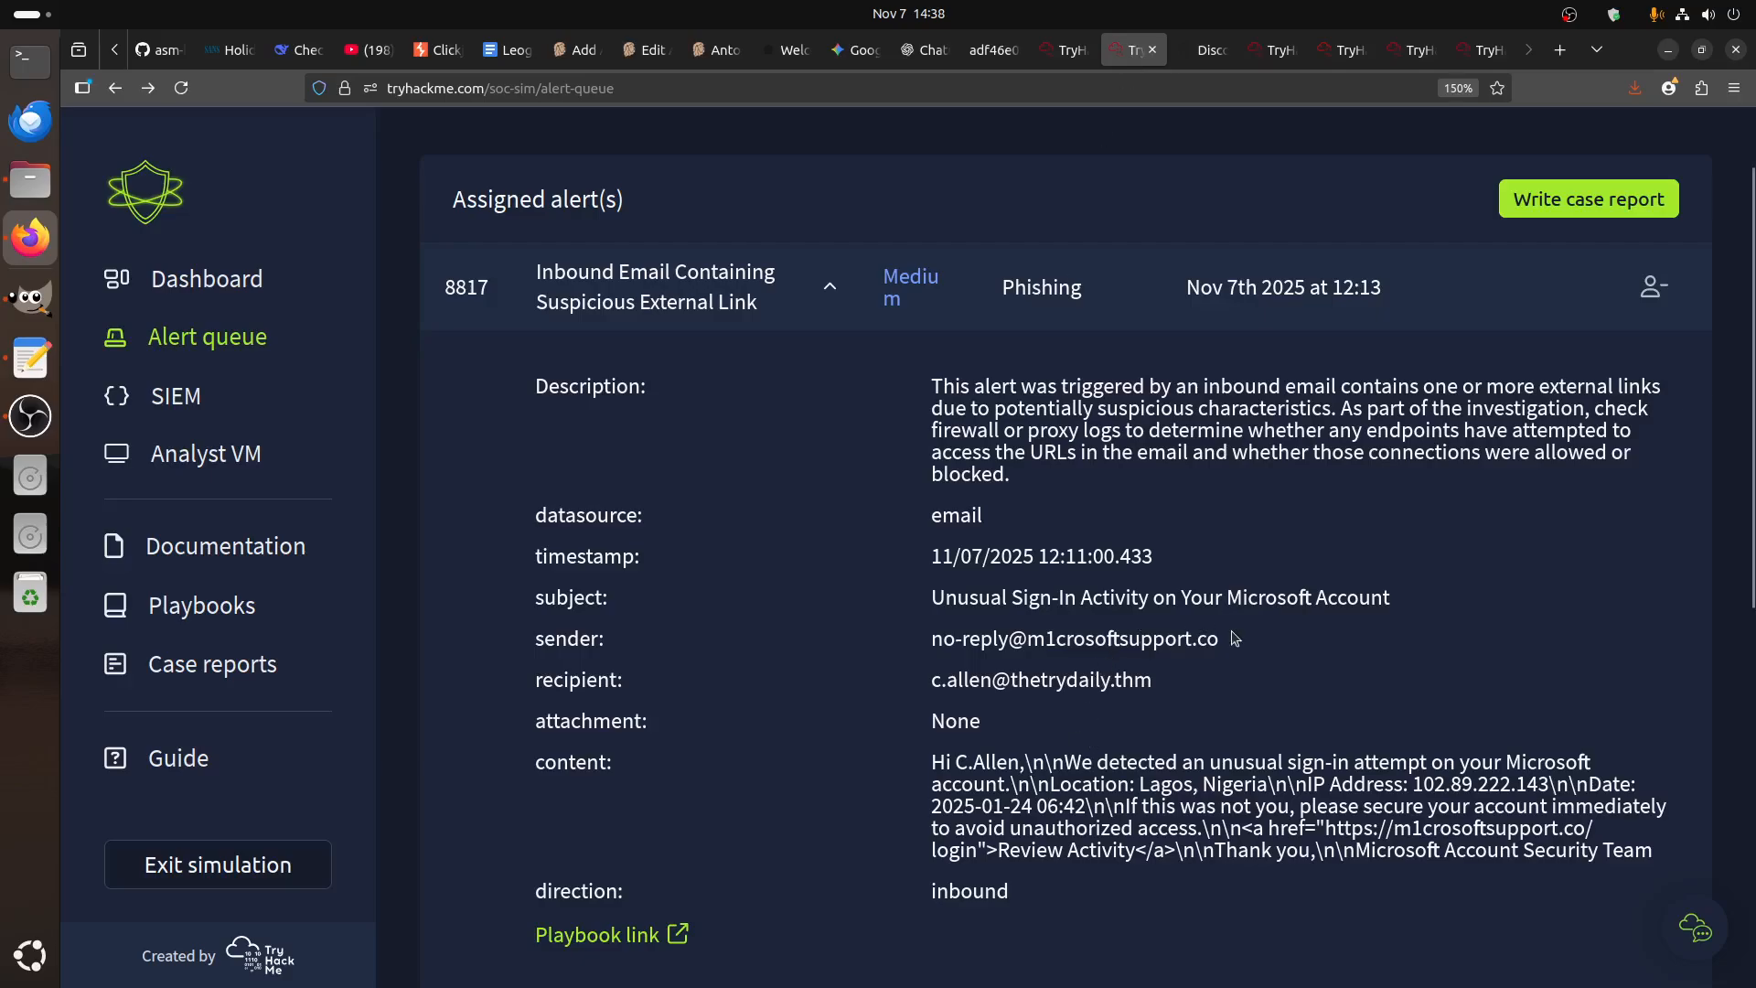
pyautogui.moveTo(1130, 643); pyautogui.dragTo(1191, 647)
pyautogui.hotkey('ctrl', 'c')
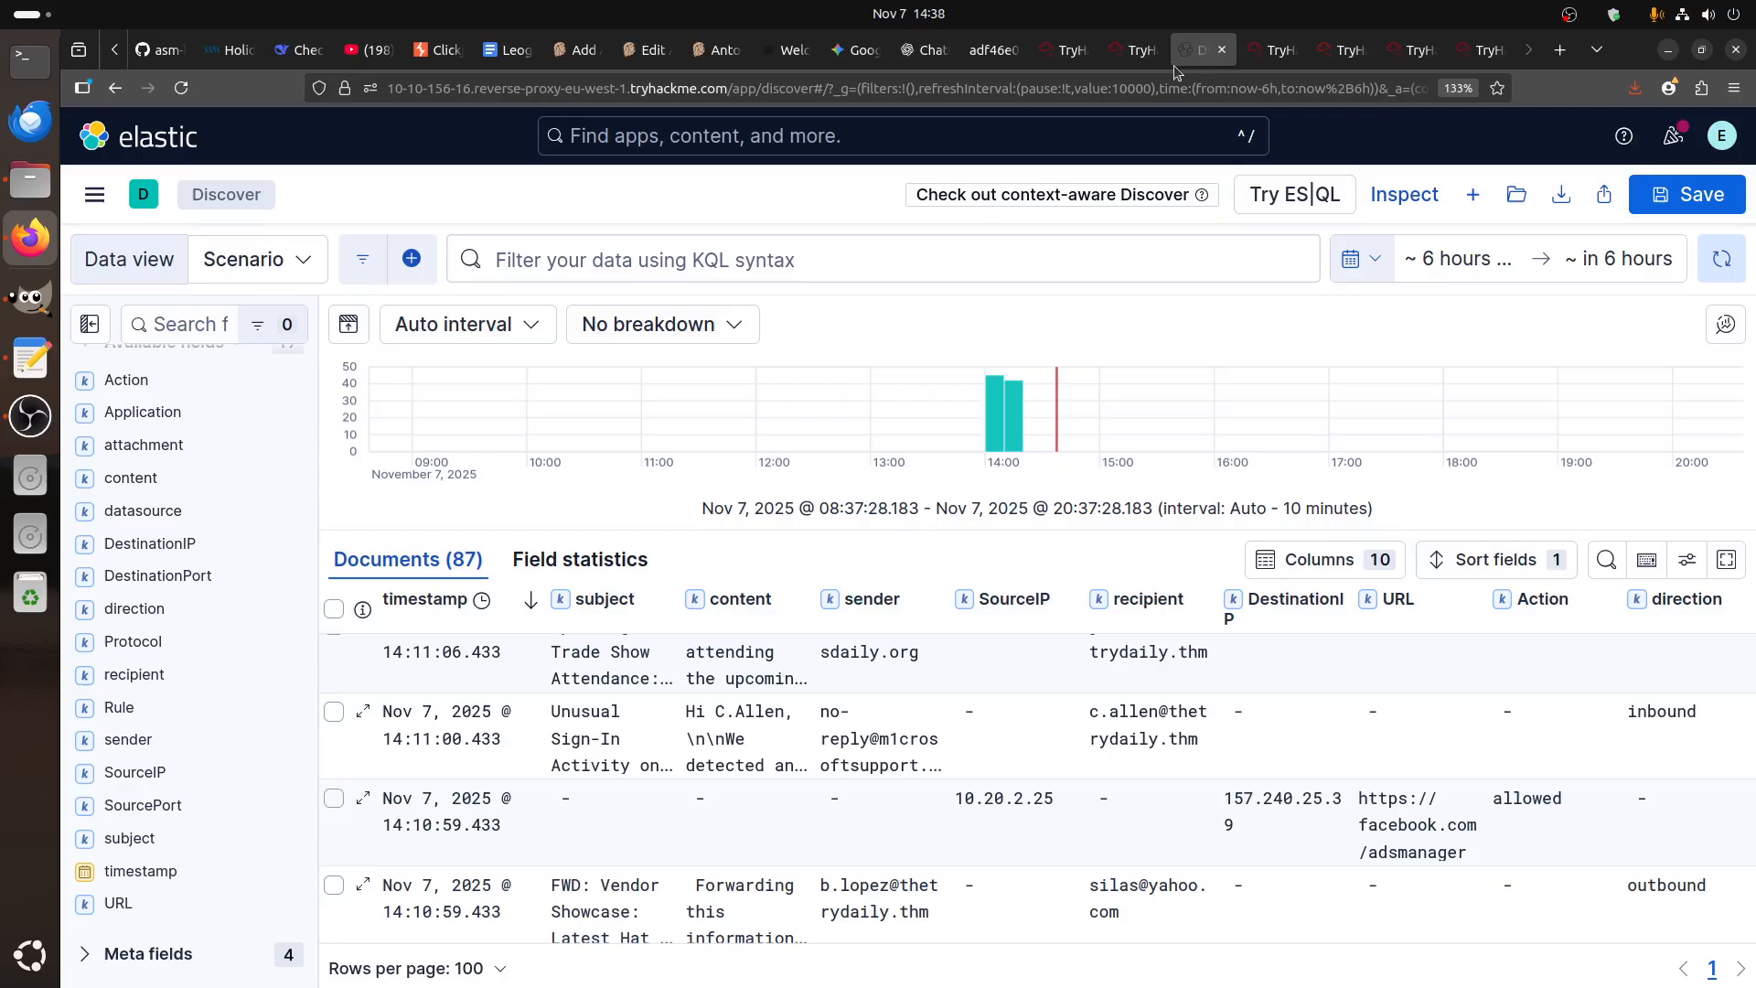
pyautogui.click(1204, 50)
pyautogui.click(554, 265)
pyautogui.write('*')
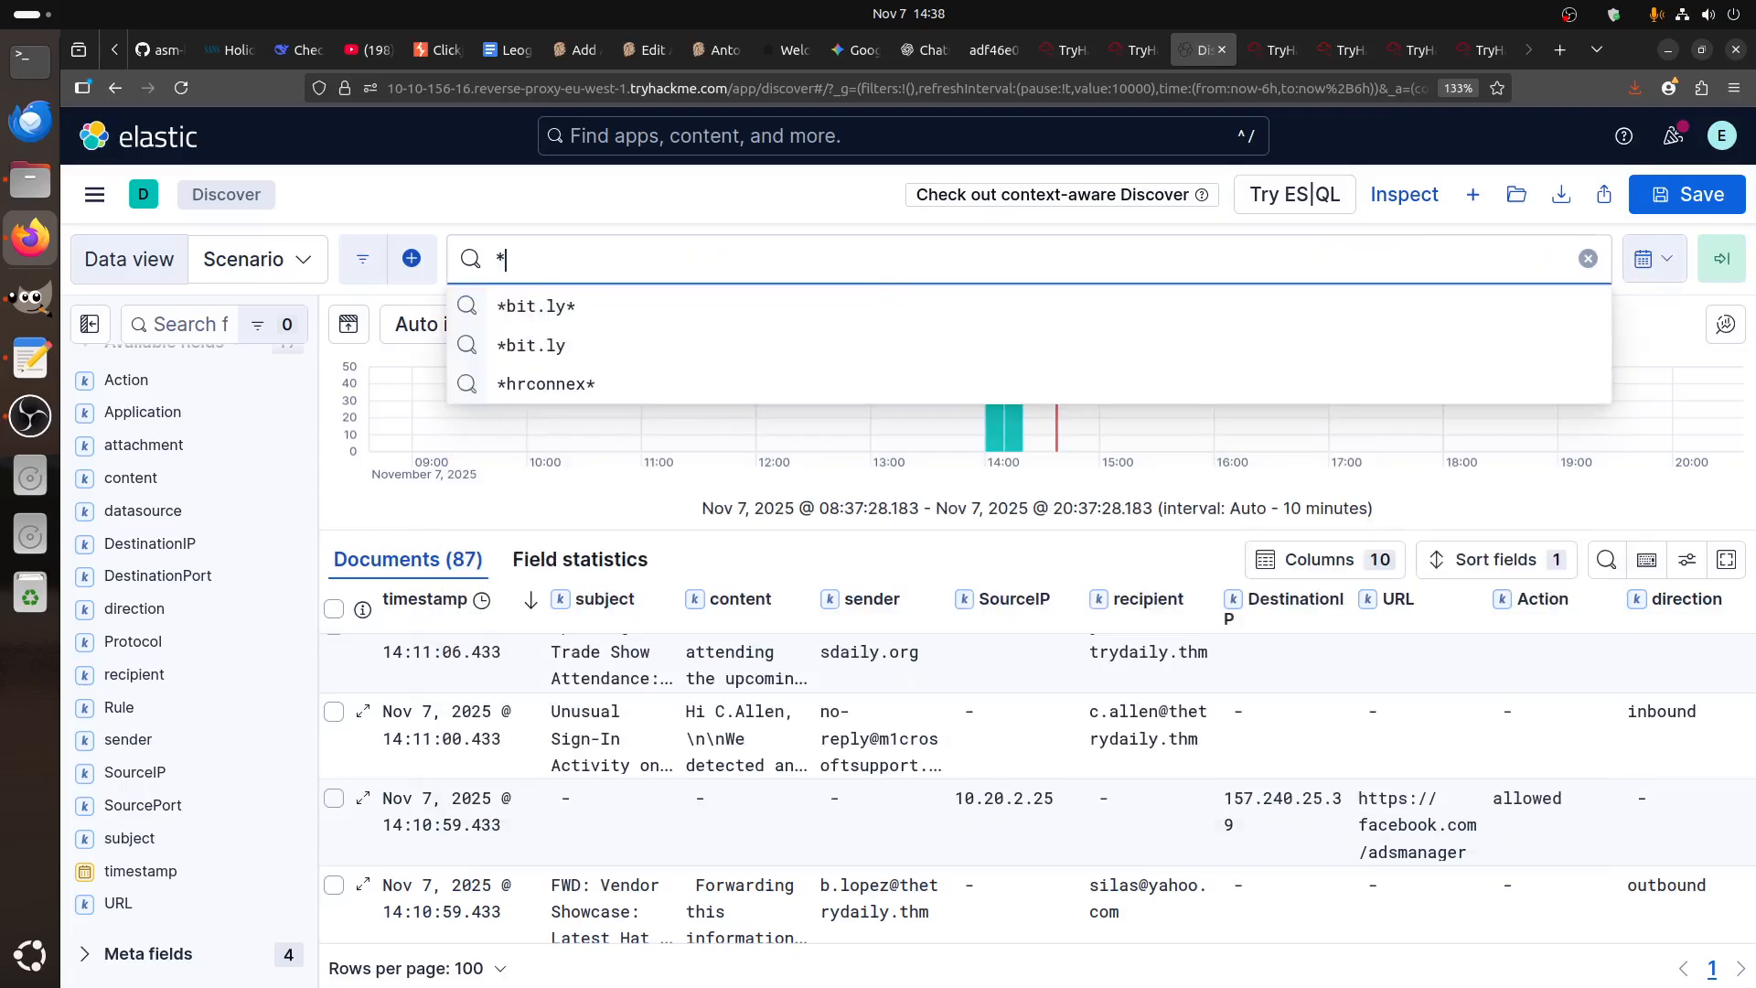
pyautogui.hotkey('ctrl', 'v')
pyautogui.press('Return')
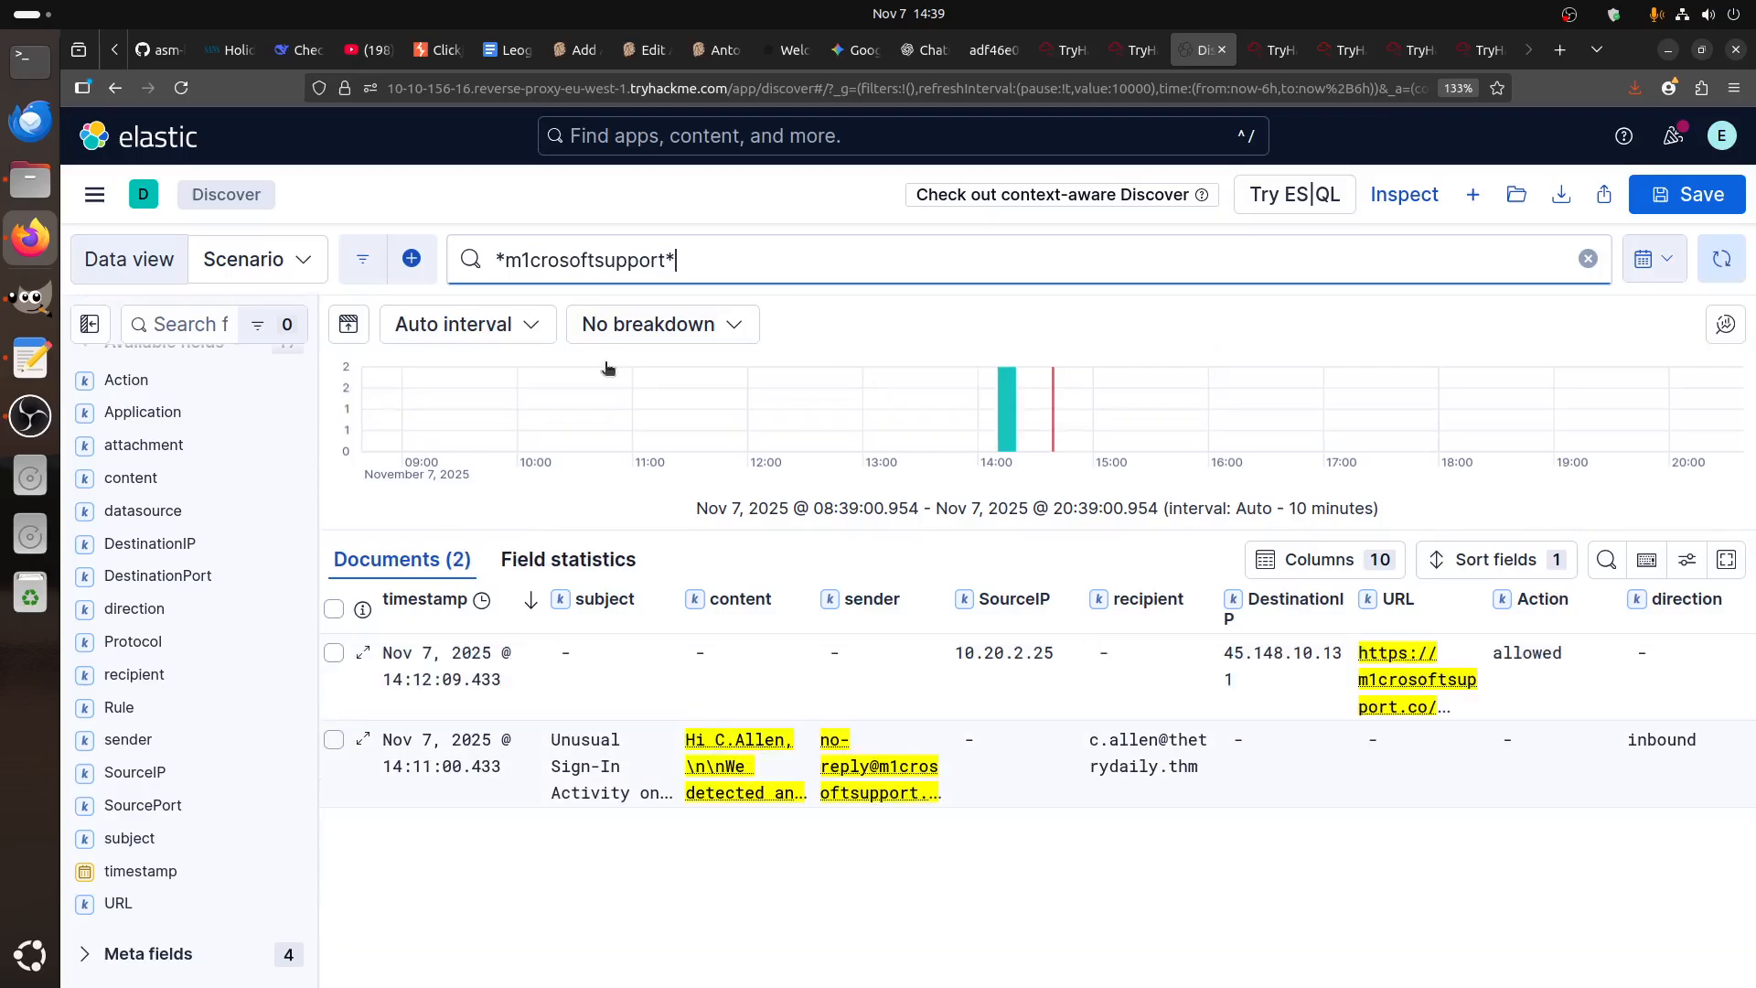
# - Check the firewall entry's action and source IP, and look up 10.20.2.25 in the employee table of the company documentation
pyautogui.click(1528, 674)
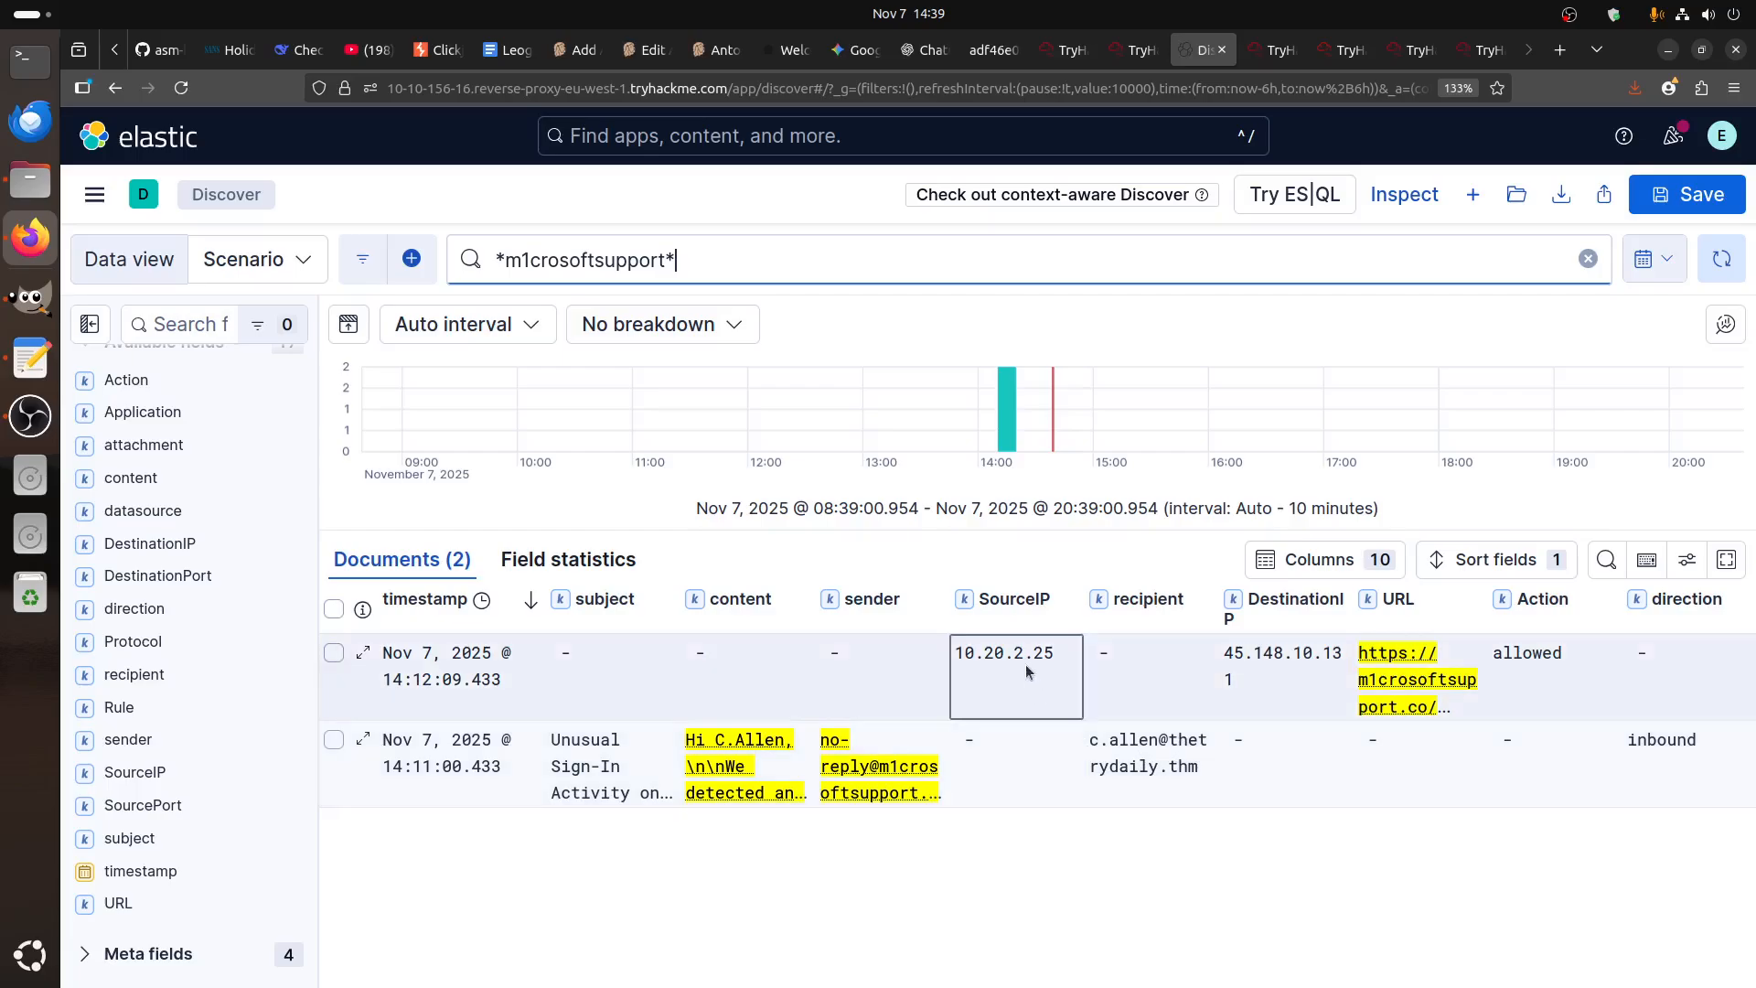
pyautogui.click(1277, 53)
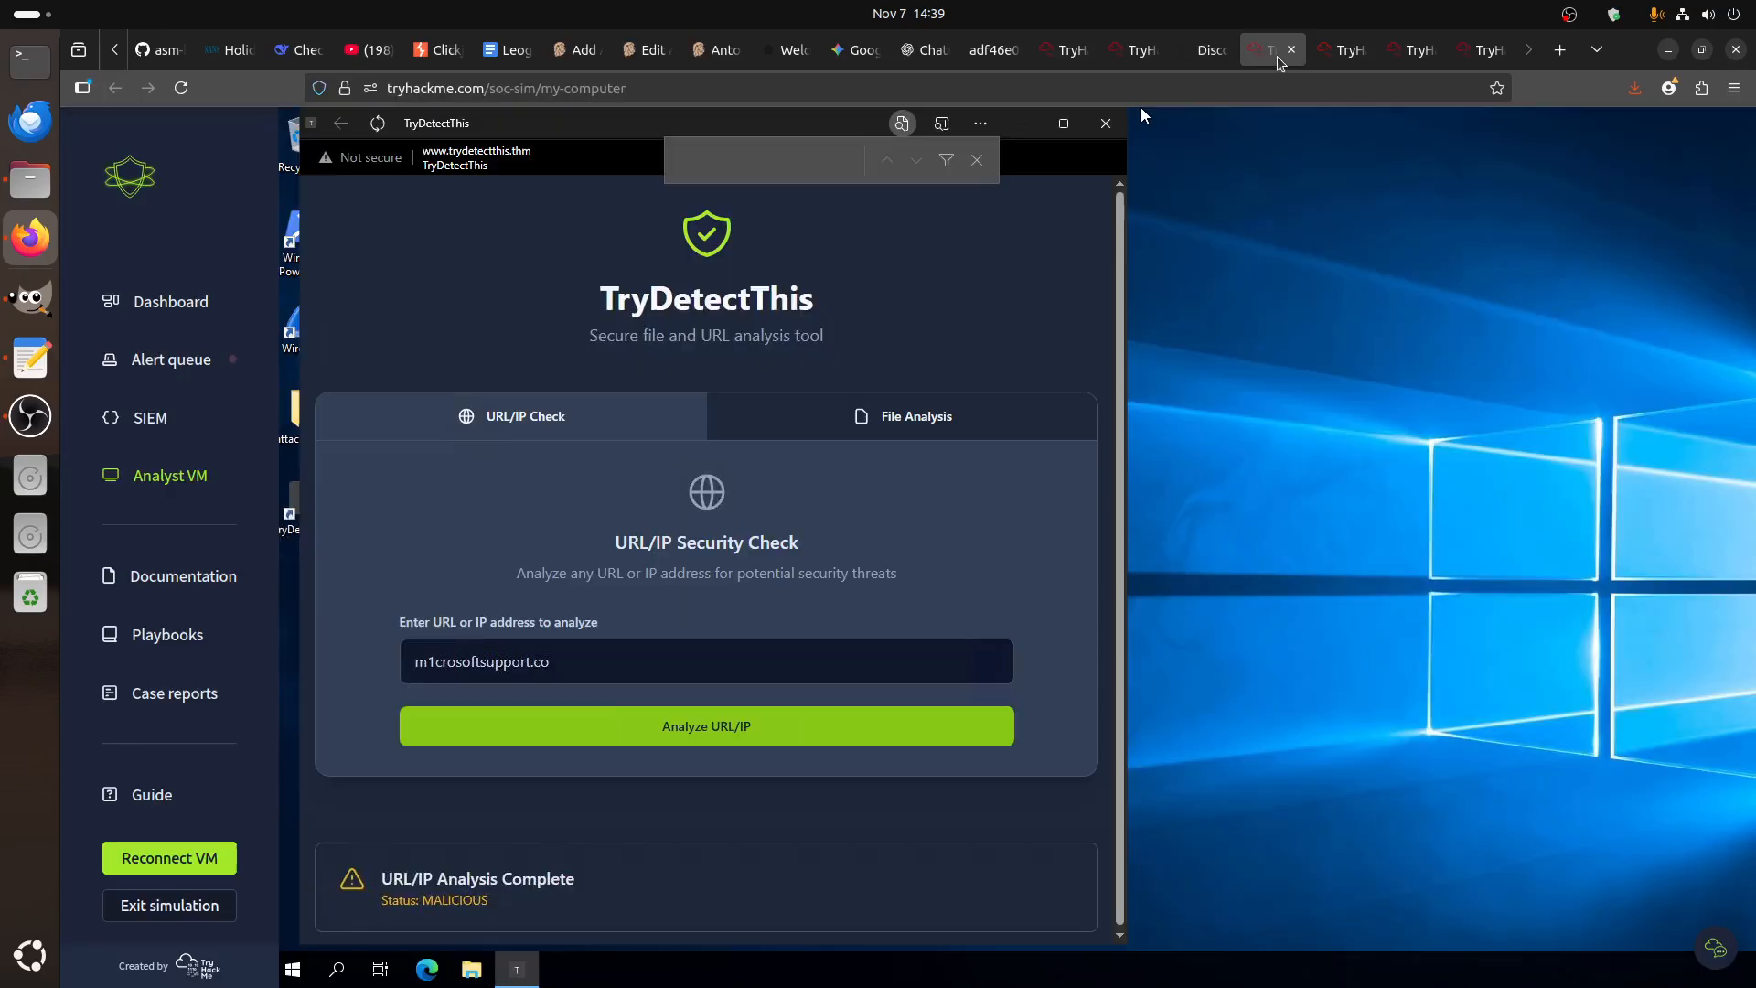
pyautogui.click(1340, 49)
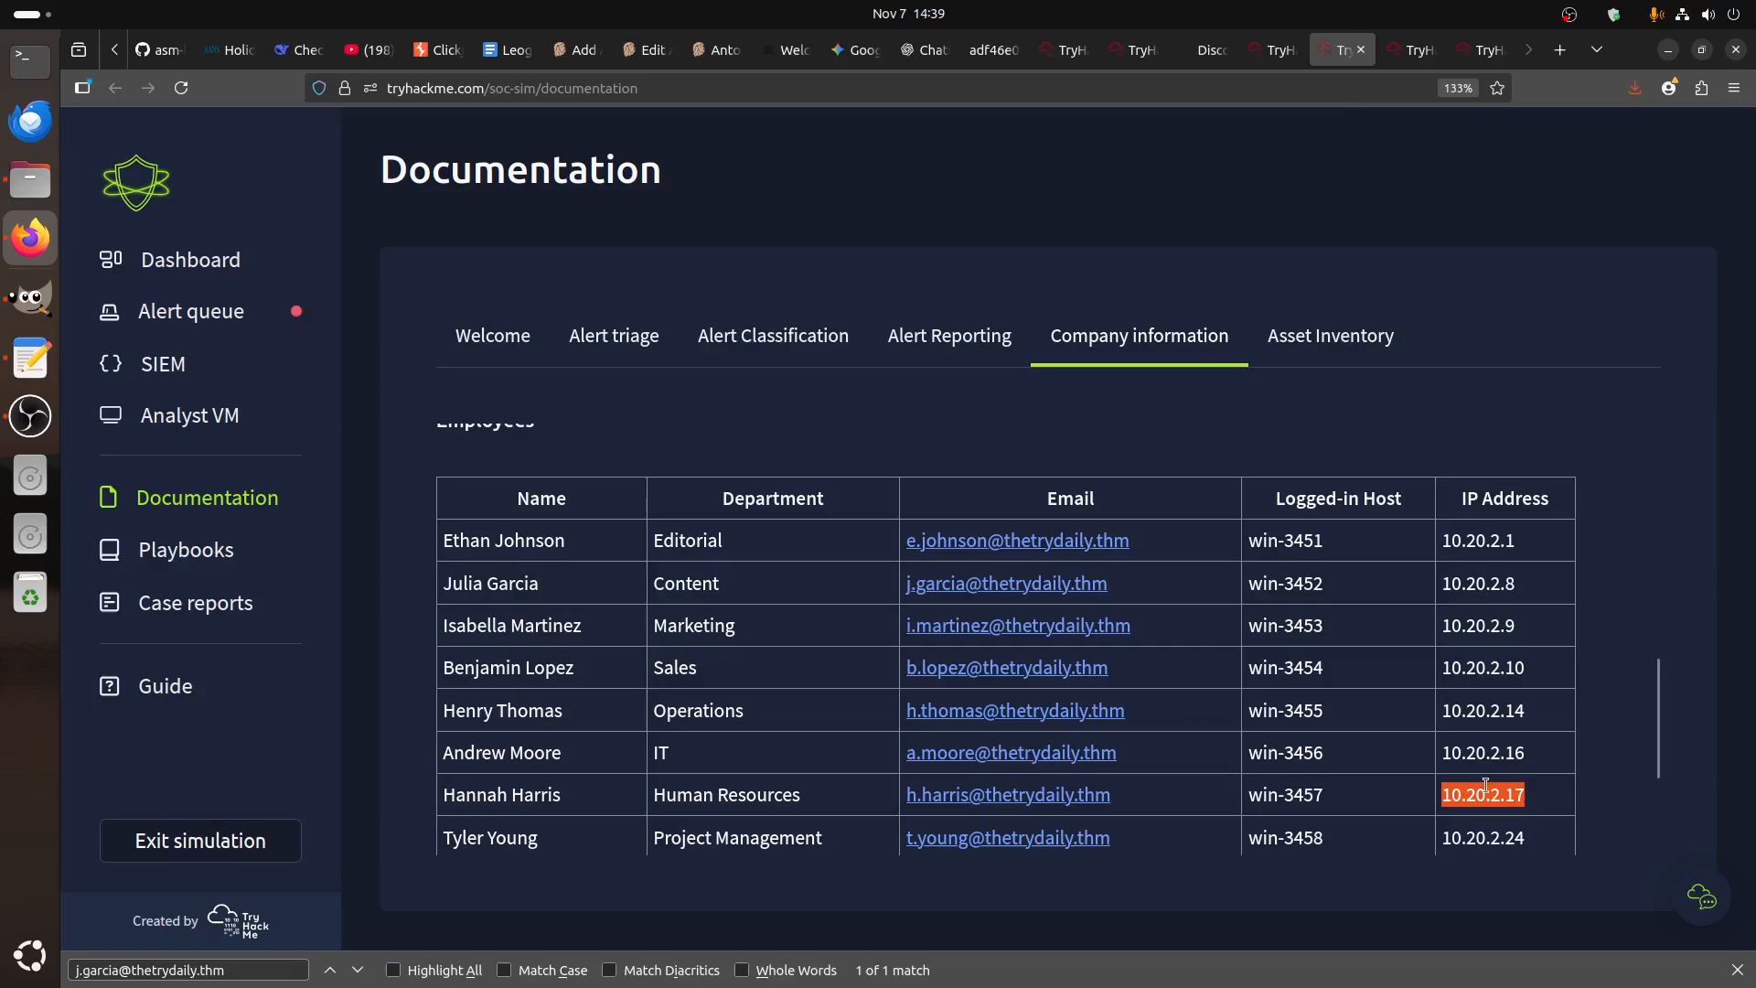
pyautogui.click(1531, 746)
pyautogui.scroll(-3, 1531, 836)
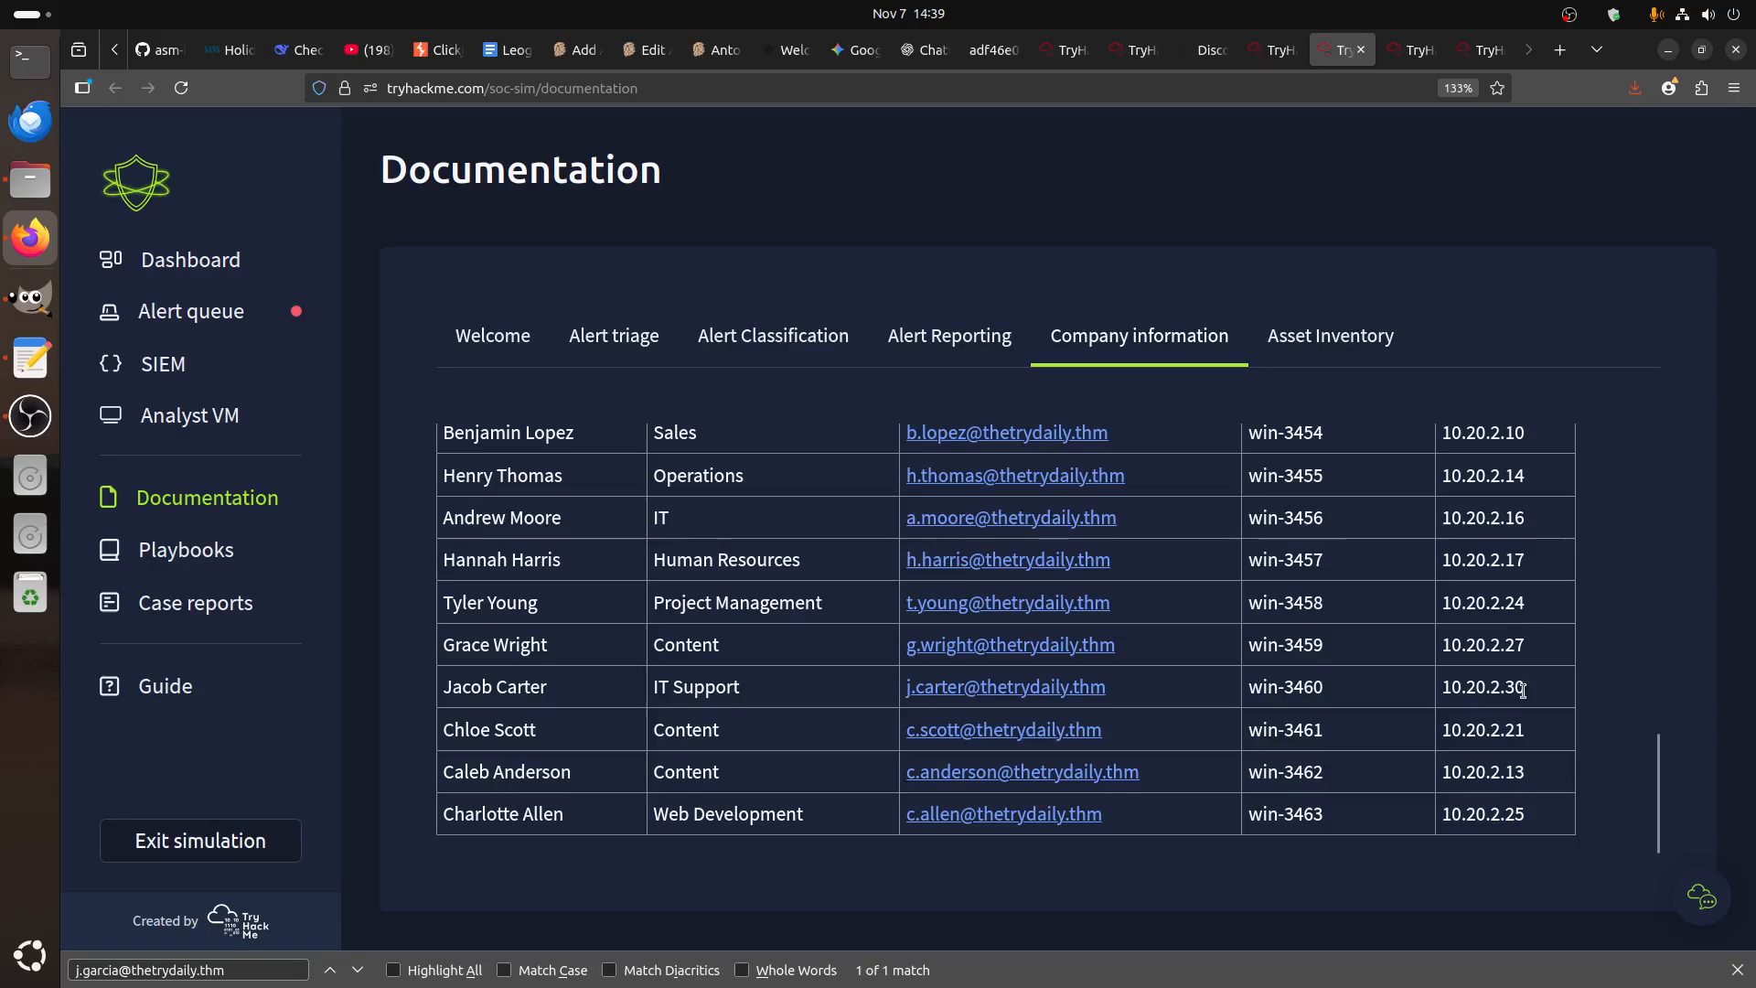
pyautogui.moveTo(1541, 816); pyautogui.dragTo(513, 821)
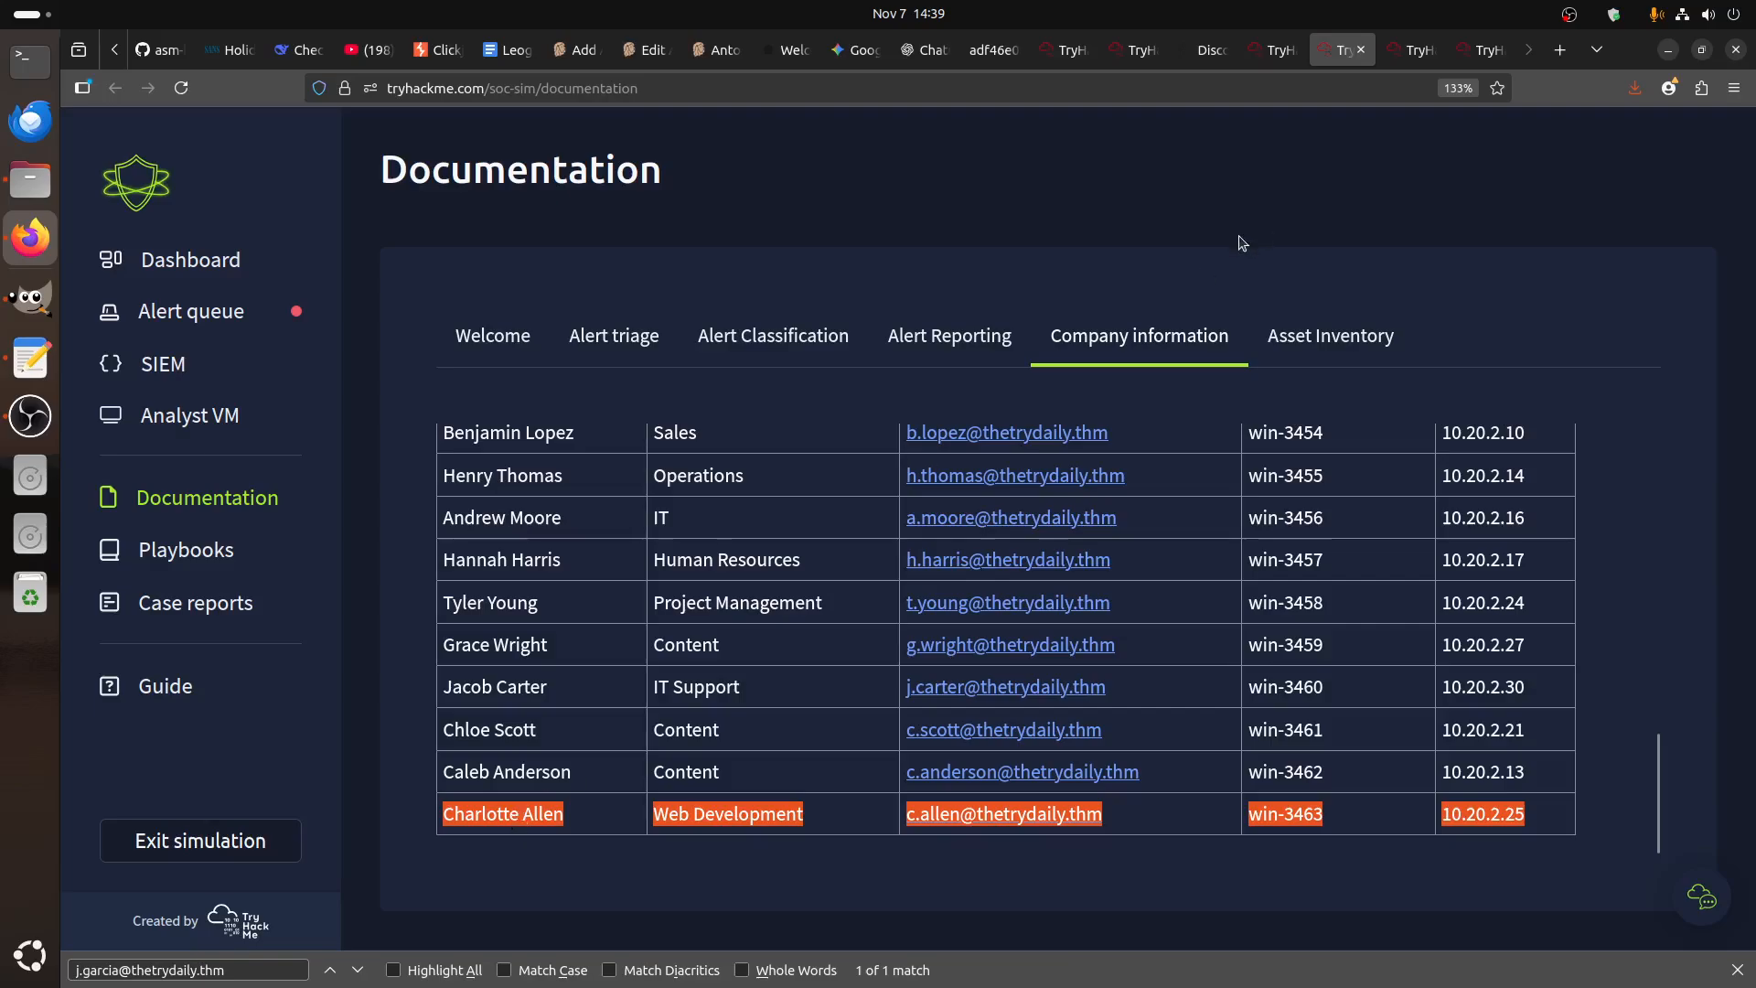
# - Compare the email recipient in the Elastic results with the recipient listed in alert 8817
pyautogui.click(1402, 55)
pyautogui.click(1275, 50)
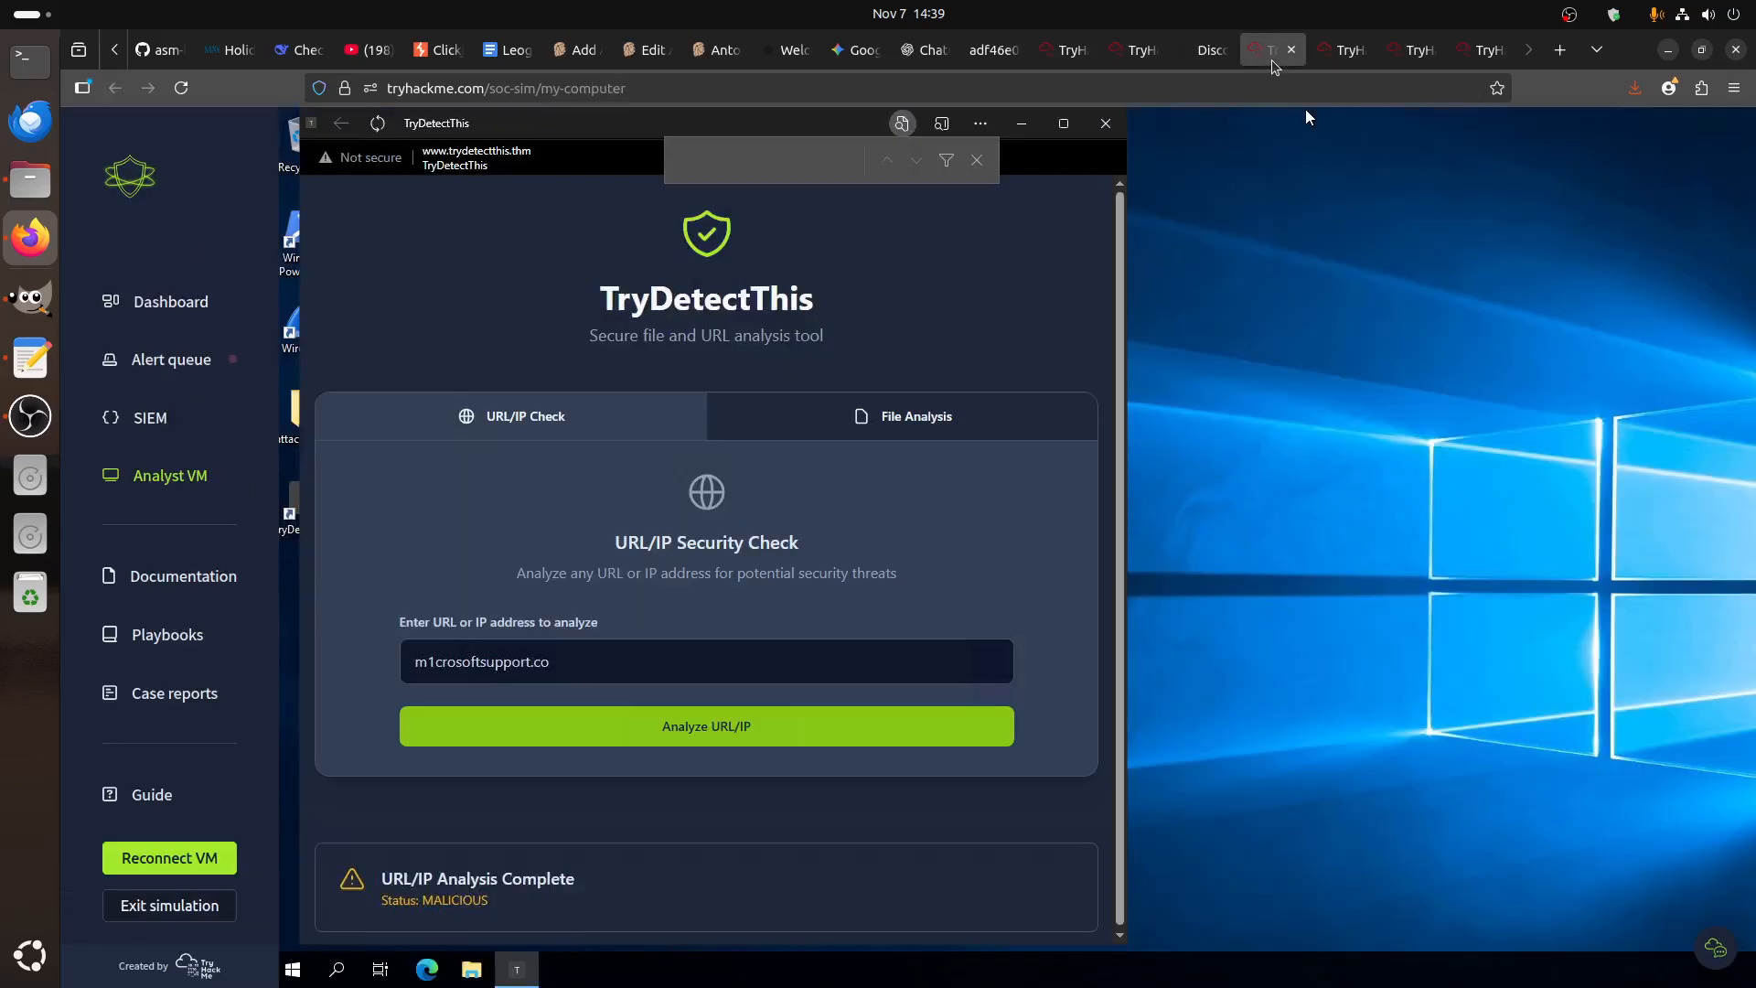
pyautogui.click(1204, 50)
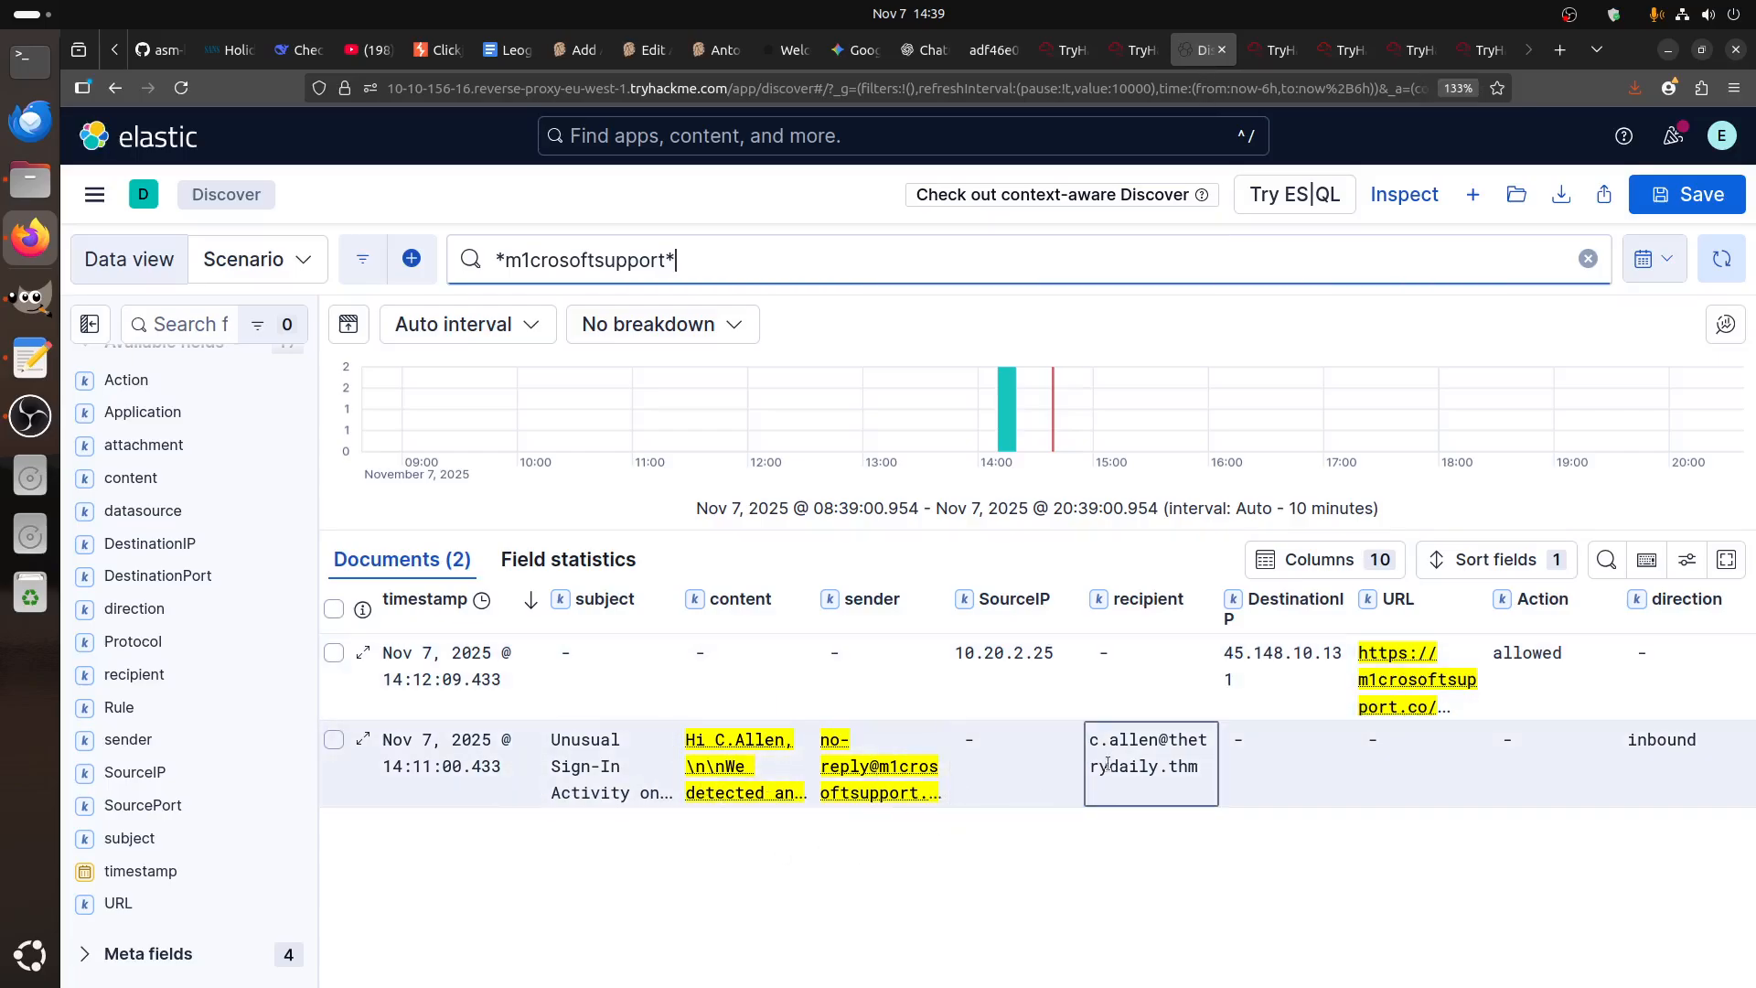
pyautogui.click(1135, 51)
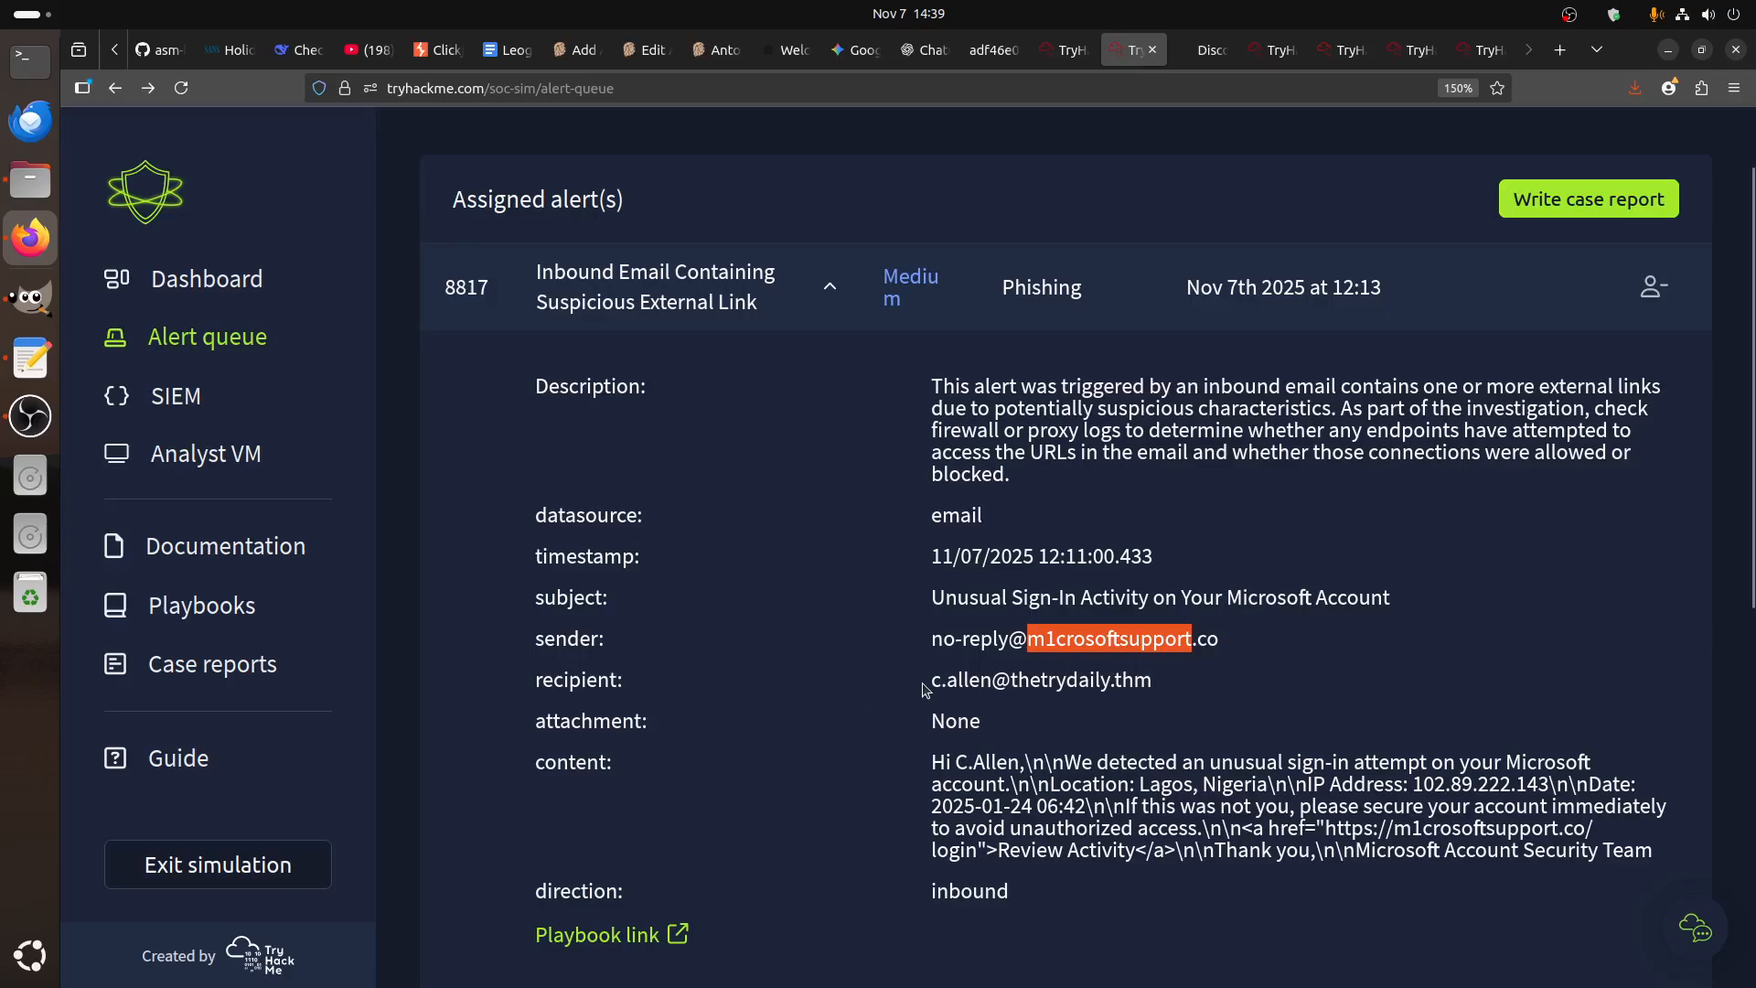
pyautogui.moveTo(925, 688); pyautogui.dragTo(1194, 695)
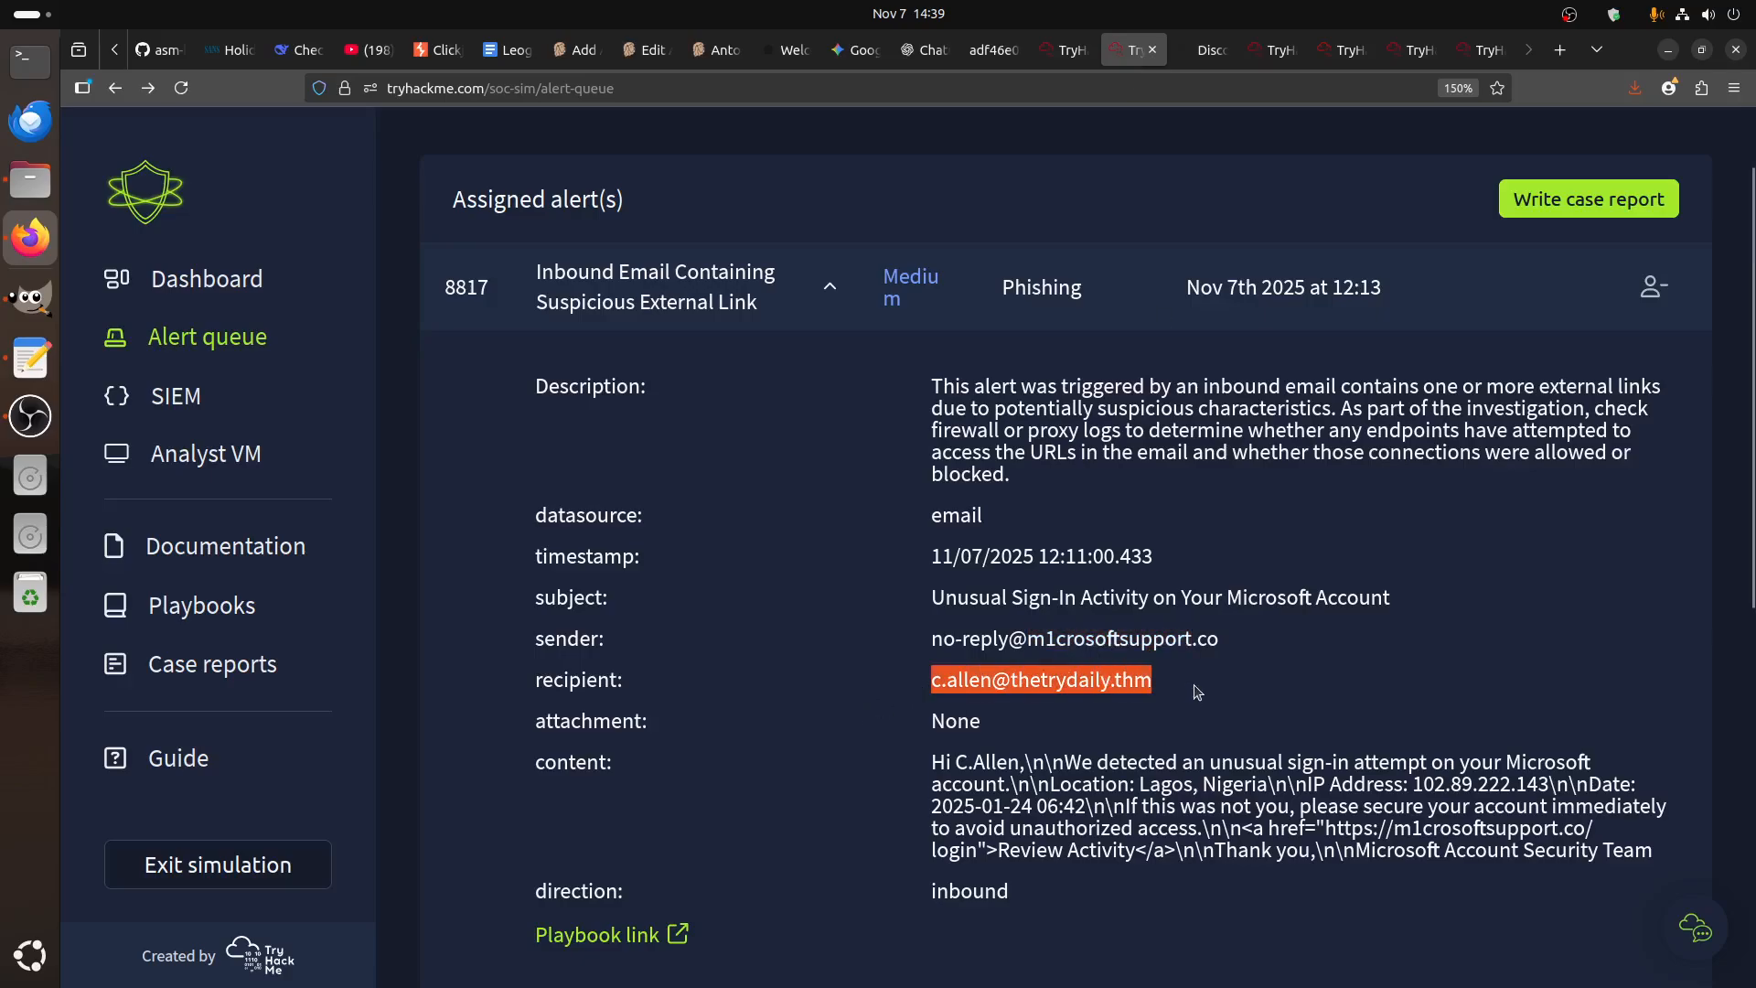
# - Classify alert 8817 as a true positive and start its case report
pyautogui.scroll(-5, 1197, 694)
pyautogui.scroll(5, 1196, 690)
pyautogui.click(1571, 198)
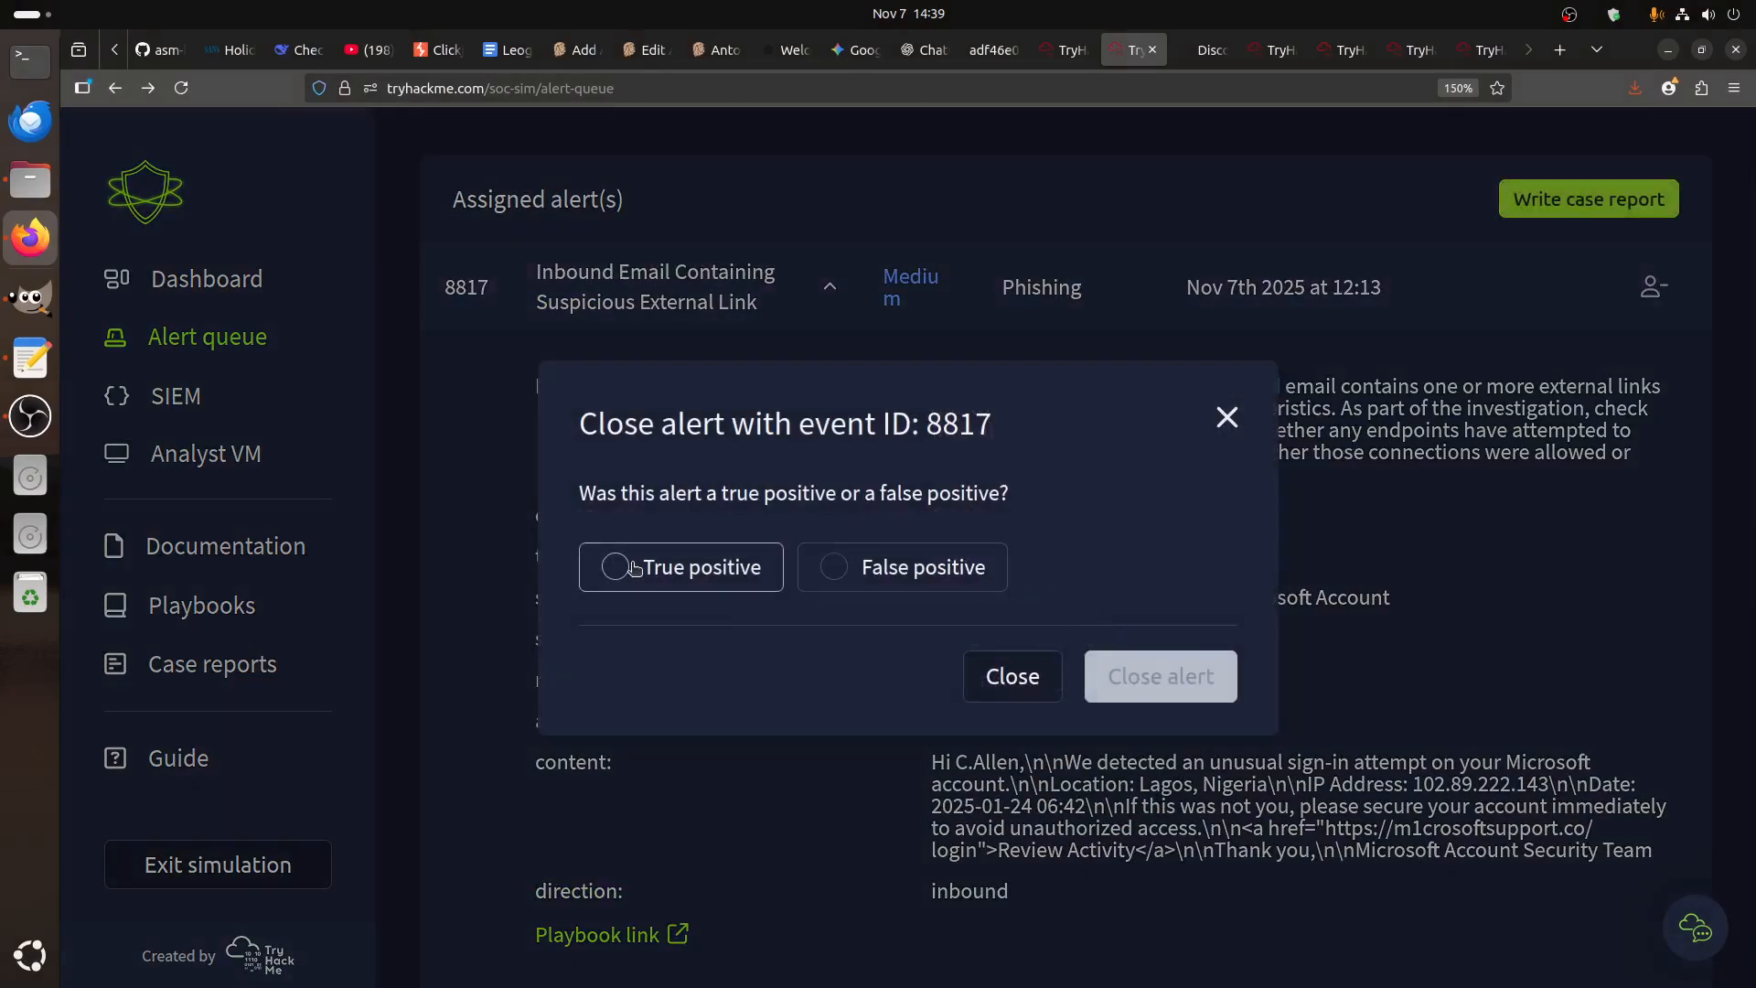
pyautogui.click(633, 568)
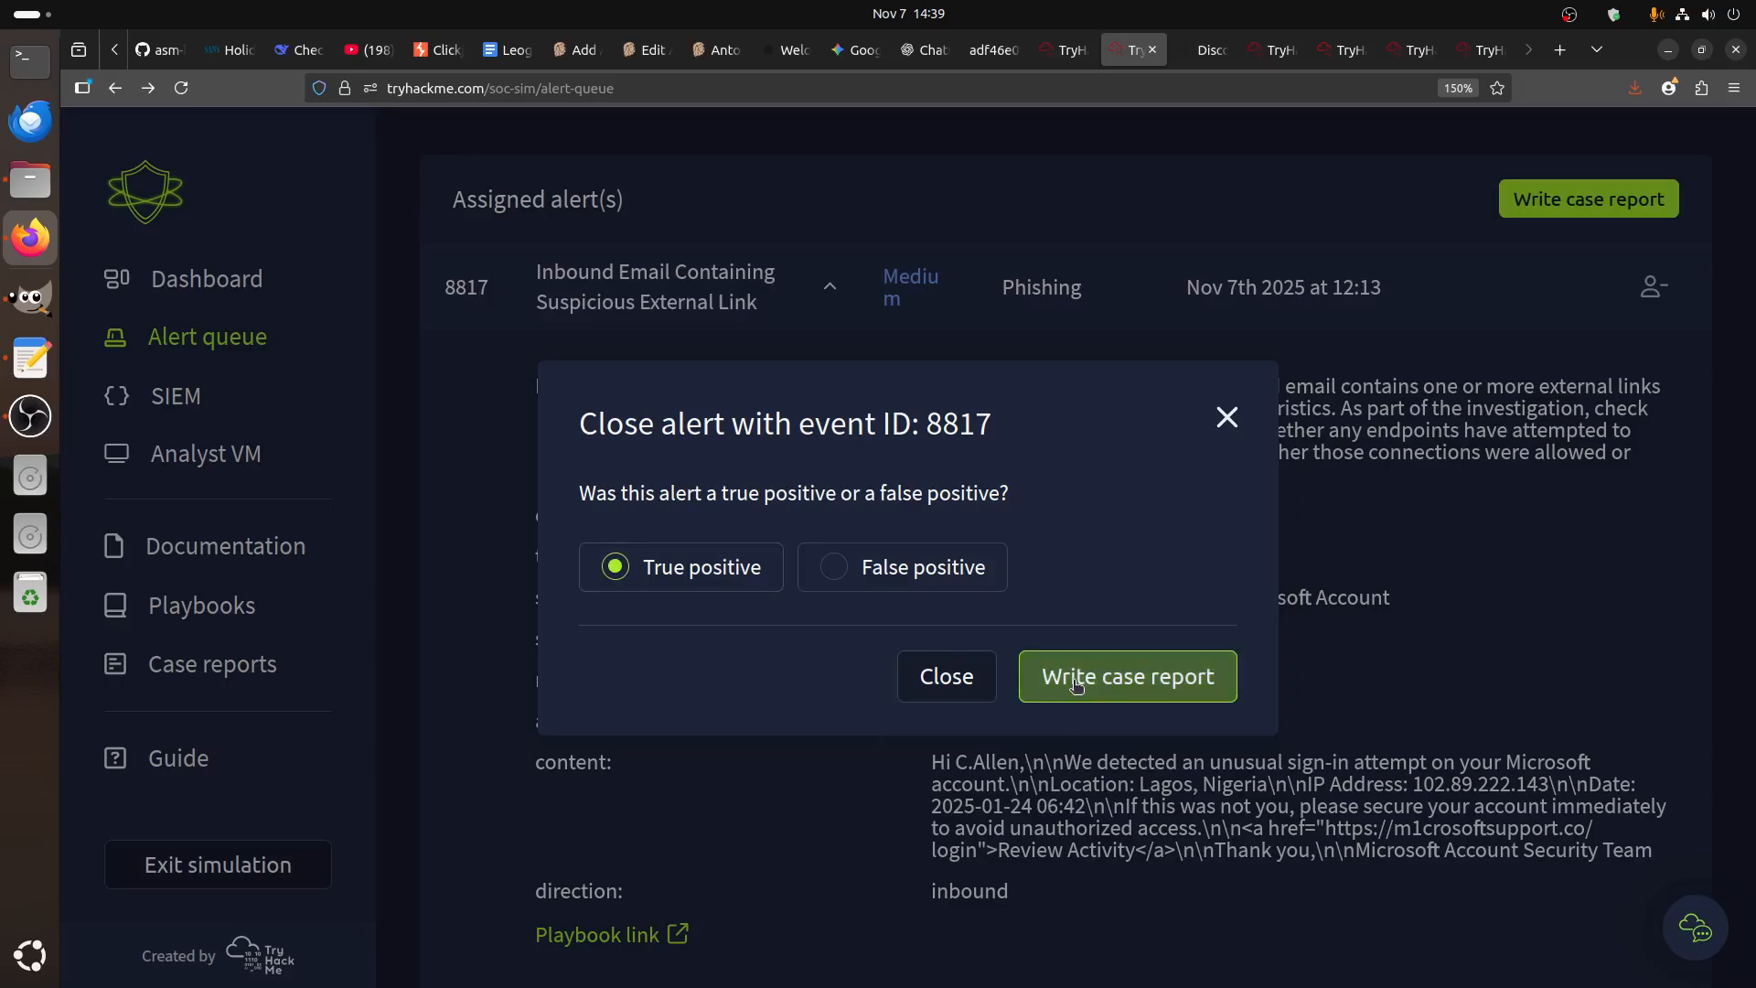
pyautogui.click(1230, 418)
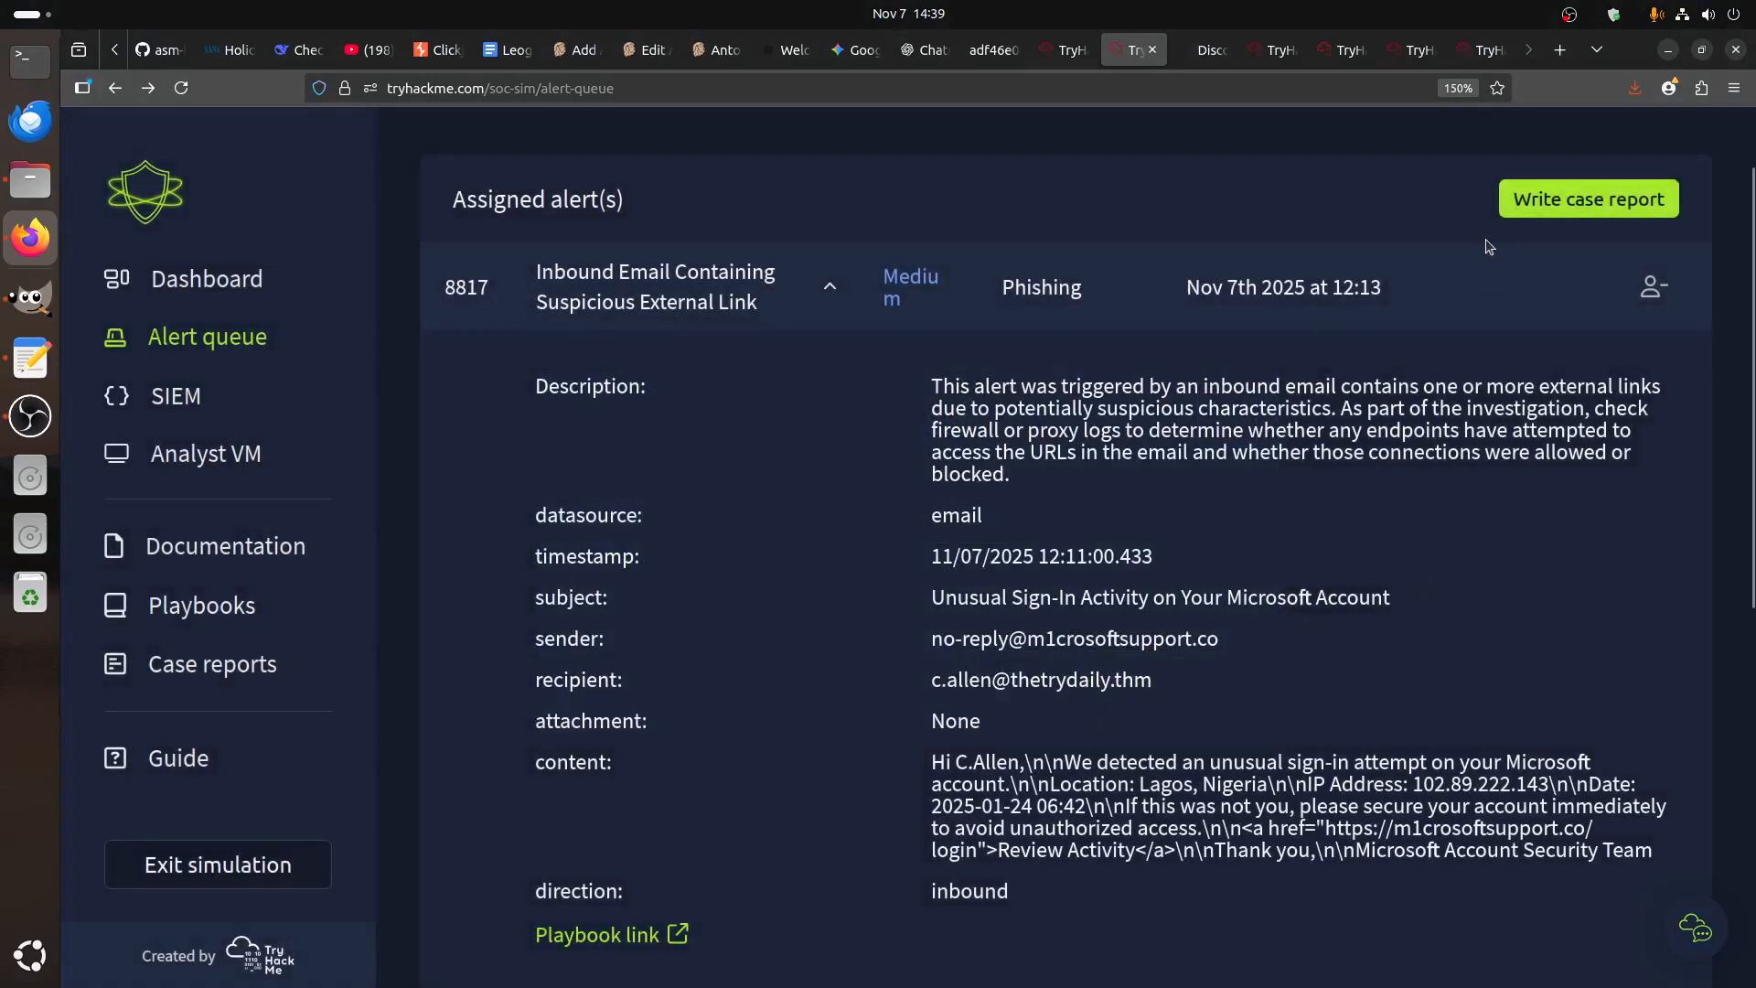
pyautogui.click(1525, 221)
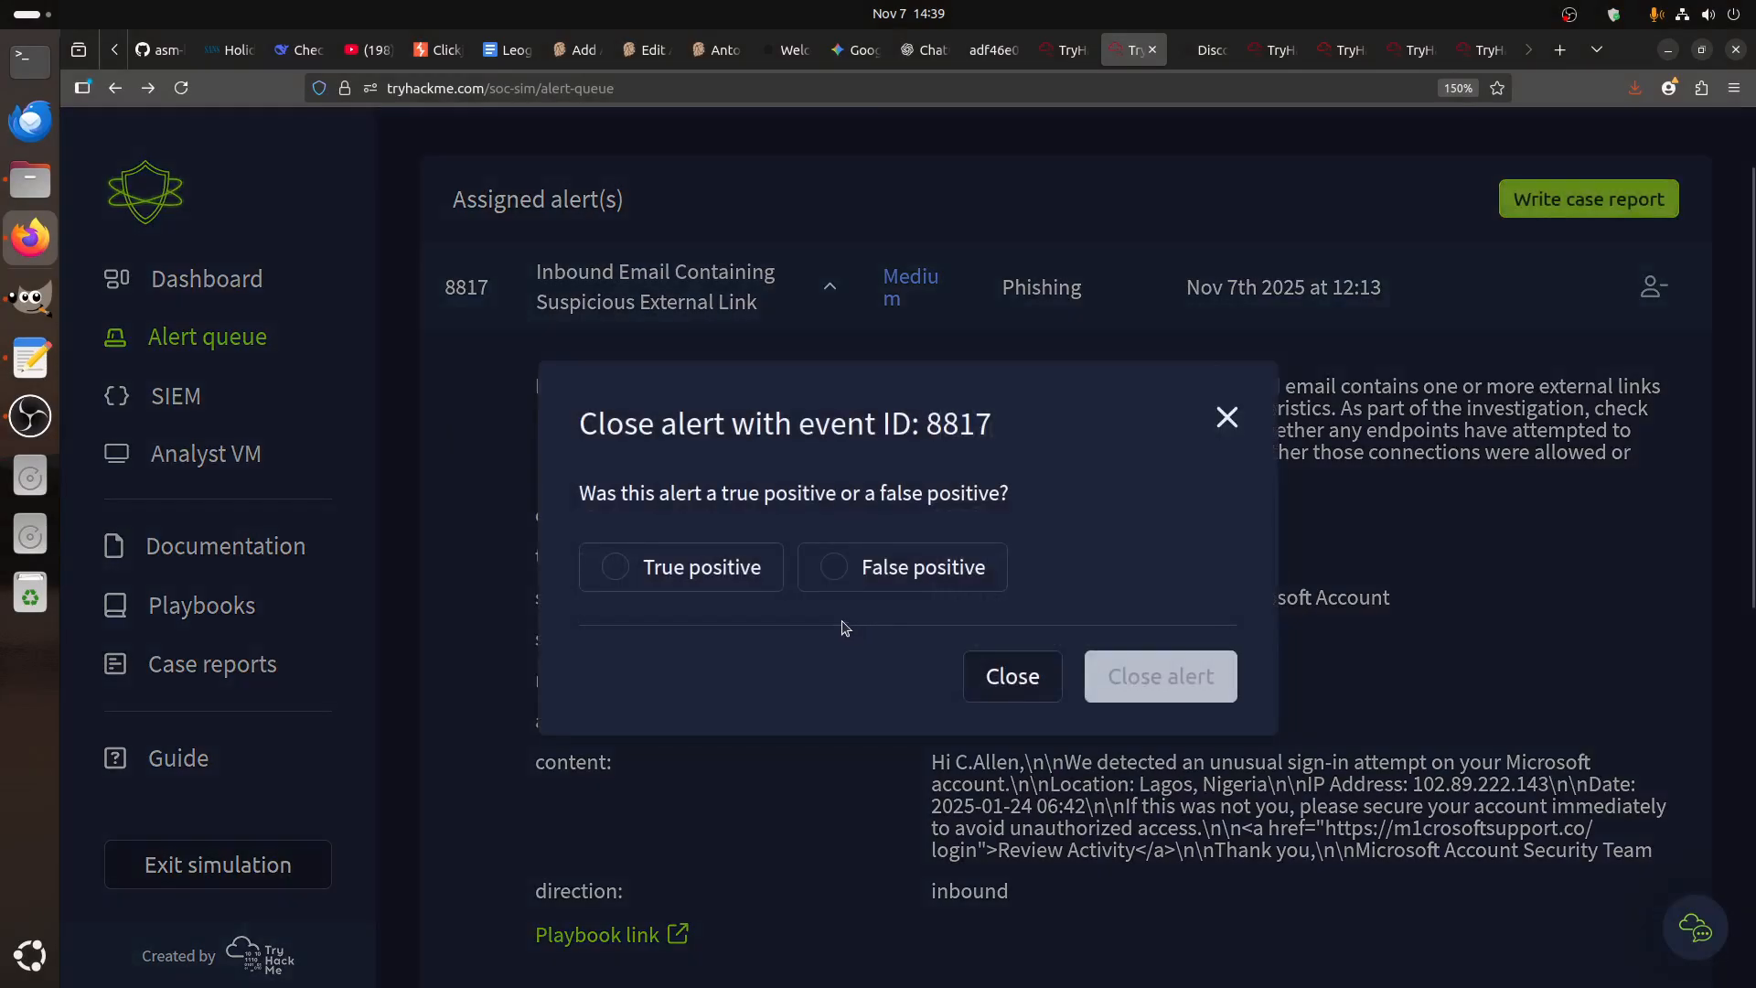
pyautogui.click(628, 568)
pyautogui.click(1160, 676)
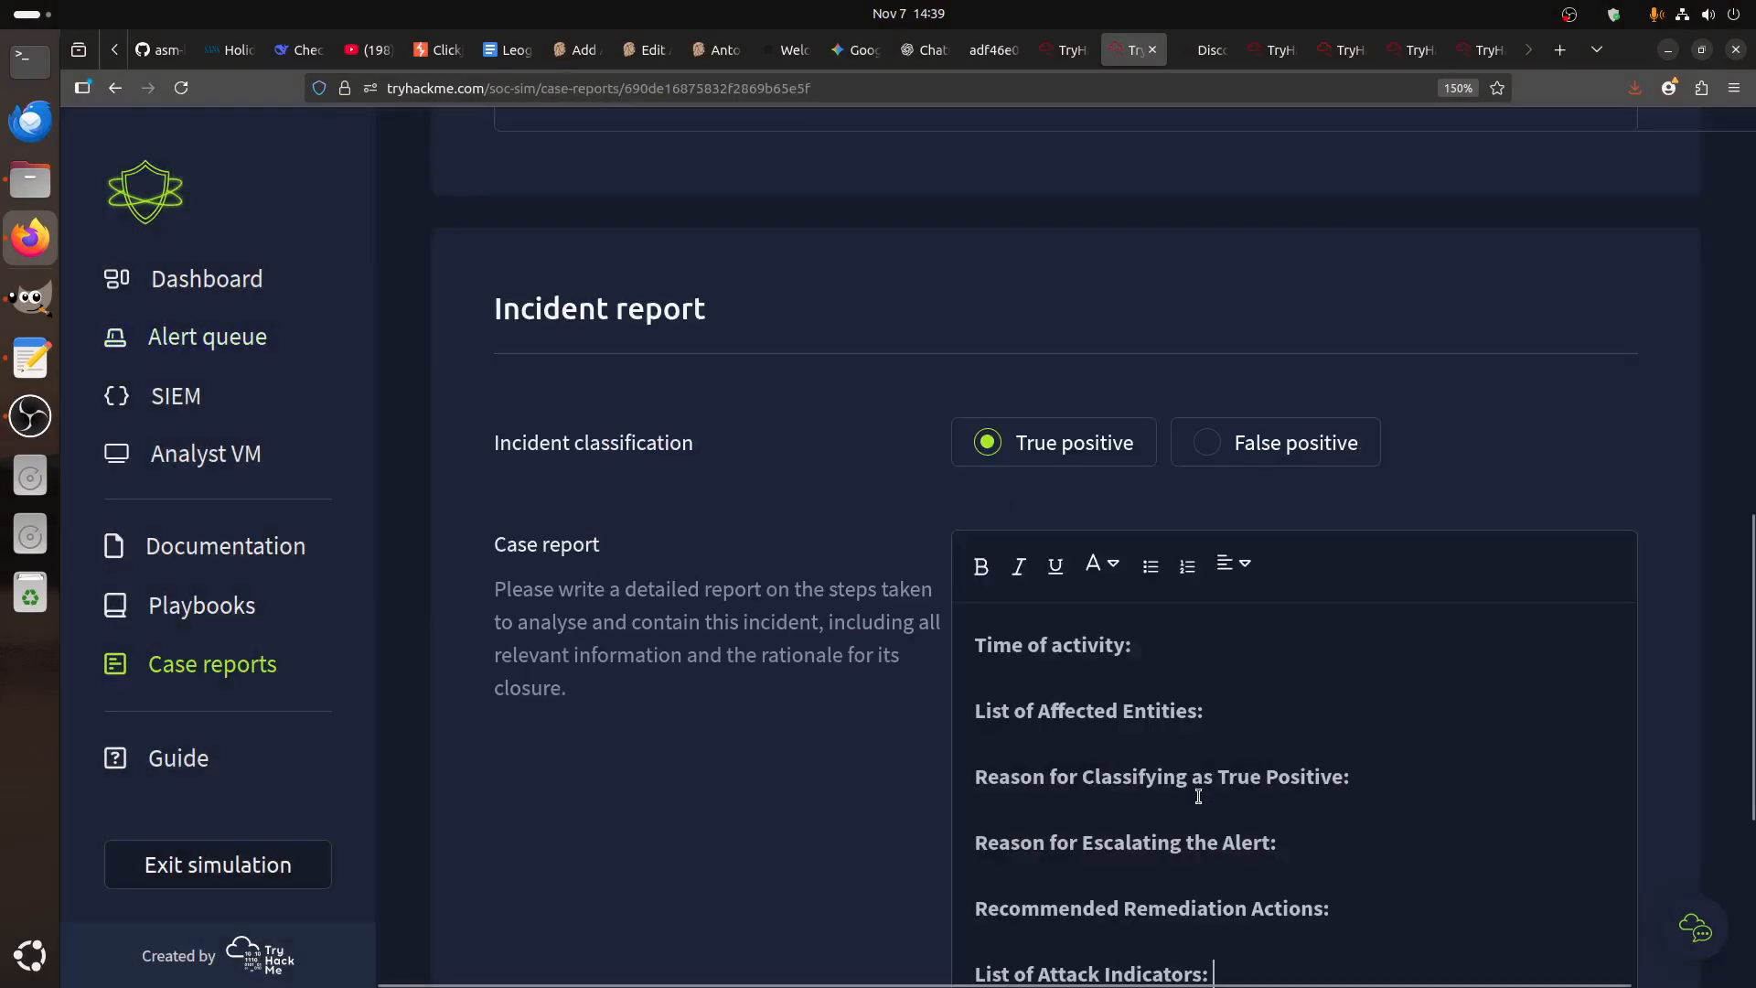
# - Expand the alert details and copy the timestamp 11/07/2025 12:11:00 into the report's Time of activity
pyautogui.scroll(5, 768, 667)
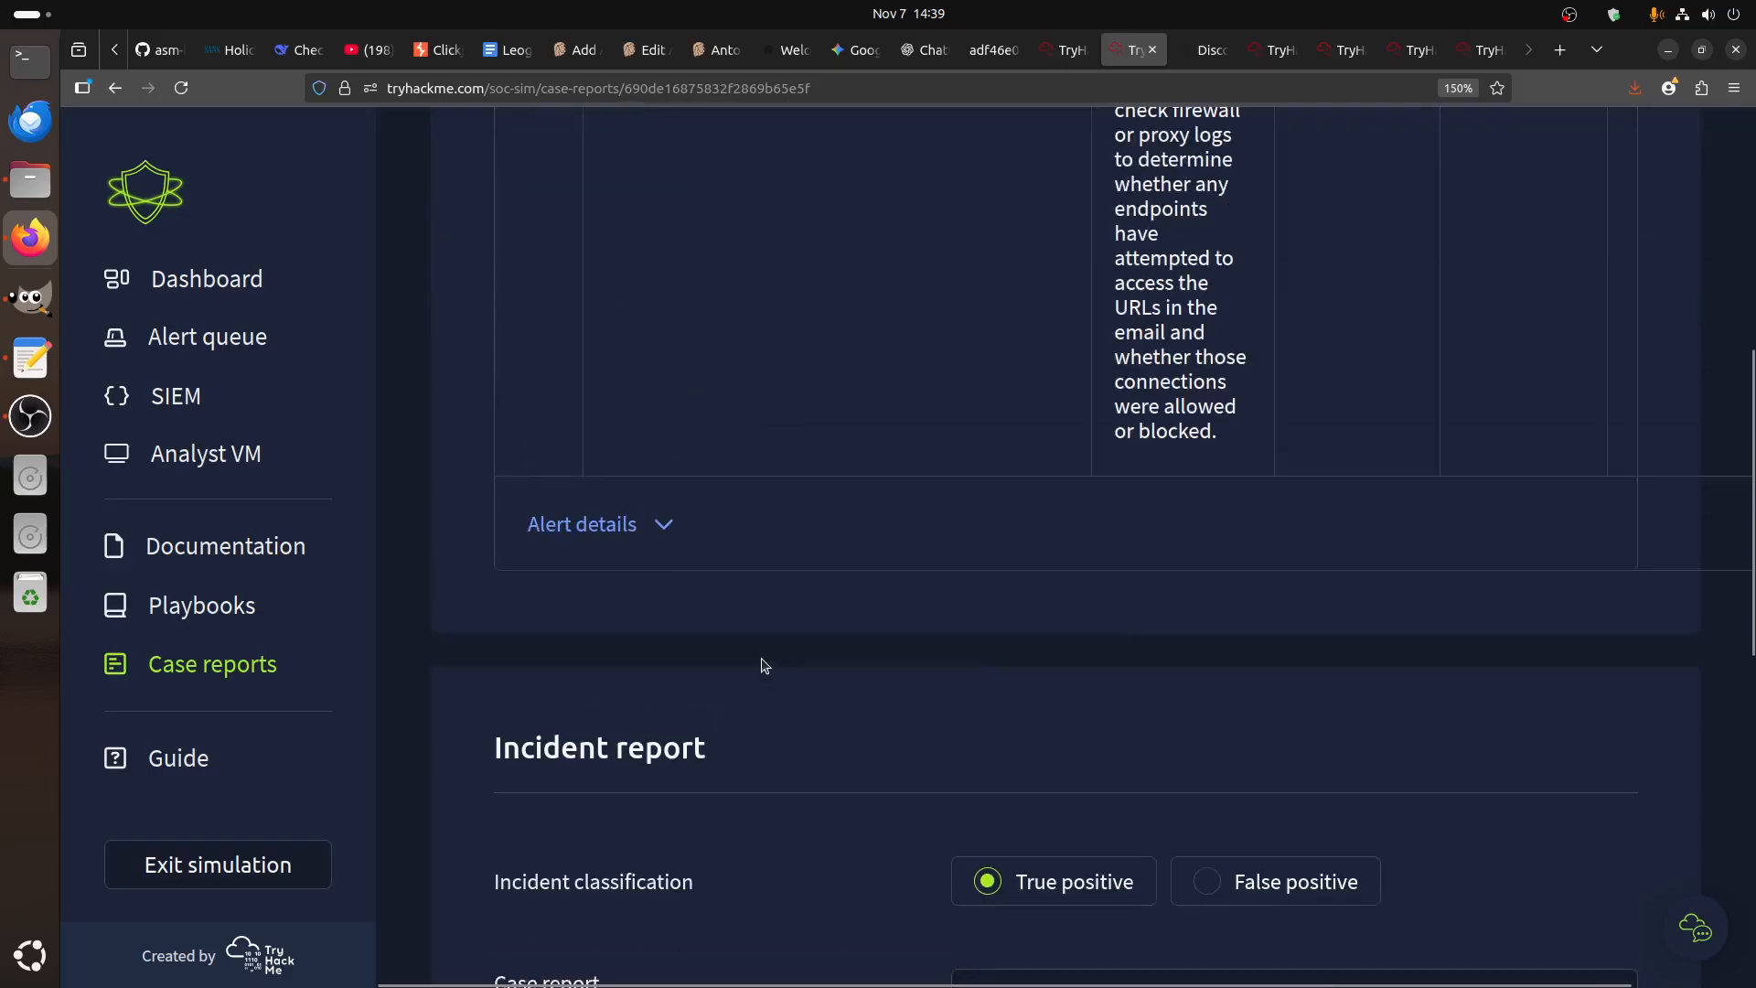
pyautogui.click(652, 523)
pyautogui.scroll(-1, 778, 598)
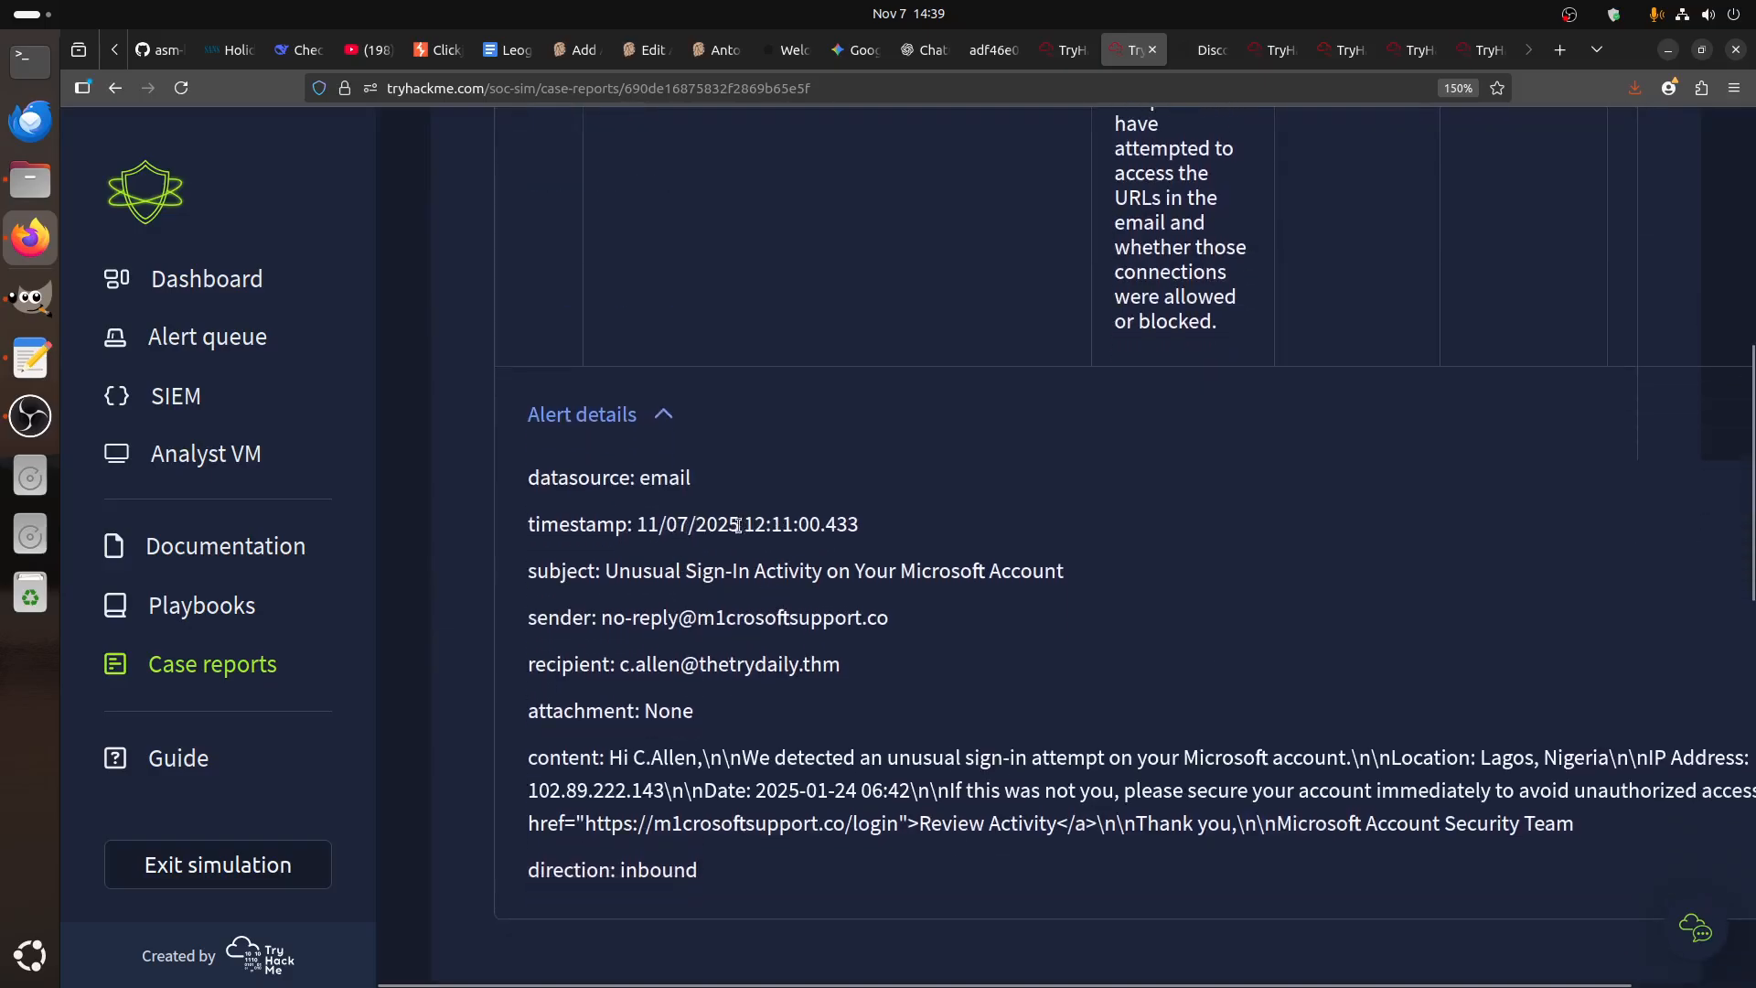
pyautogui.moveTo(637, 523); pyautogui.dragTo(815, 526)
pyautogui.hotkey('ctrl', 'c')
pyautogui.scroll(-5, 1260, 653)
pyautogui.click(1144, 884)
pyautogui.hotkey('ctrl', 'v')
pyautogui.scroll(-3, 1214, 869)
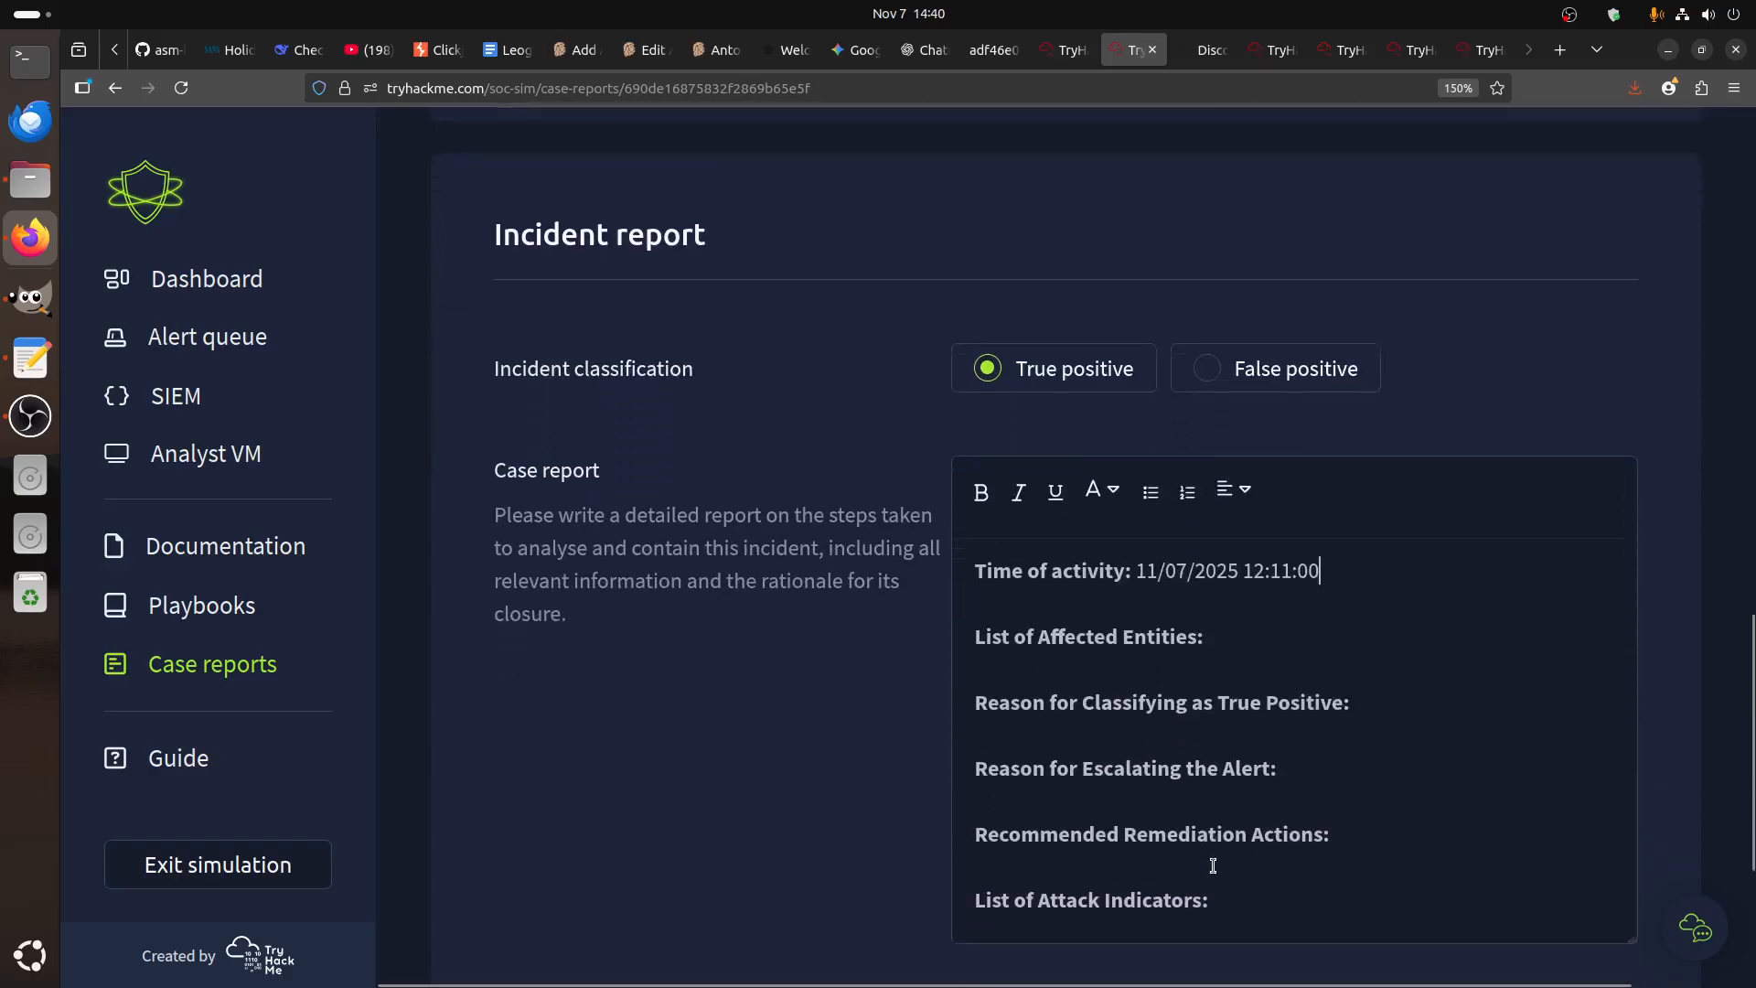
# - Copy the recipient's email address from the alert details into the report's List of Affected Entities
pyautogui.scroll(4, 1105, 651)
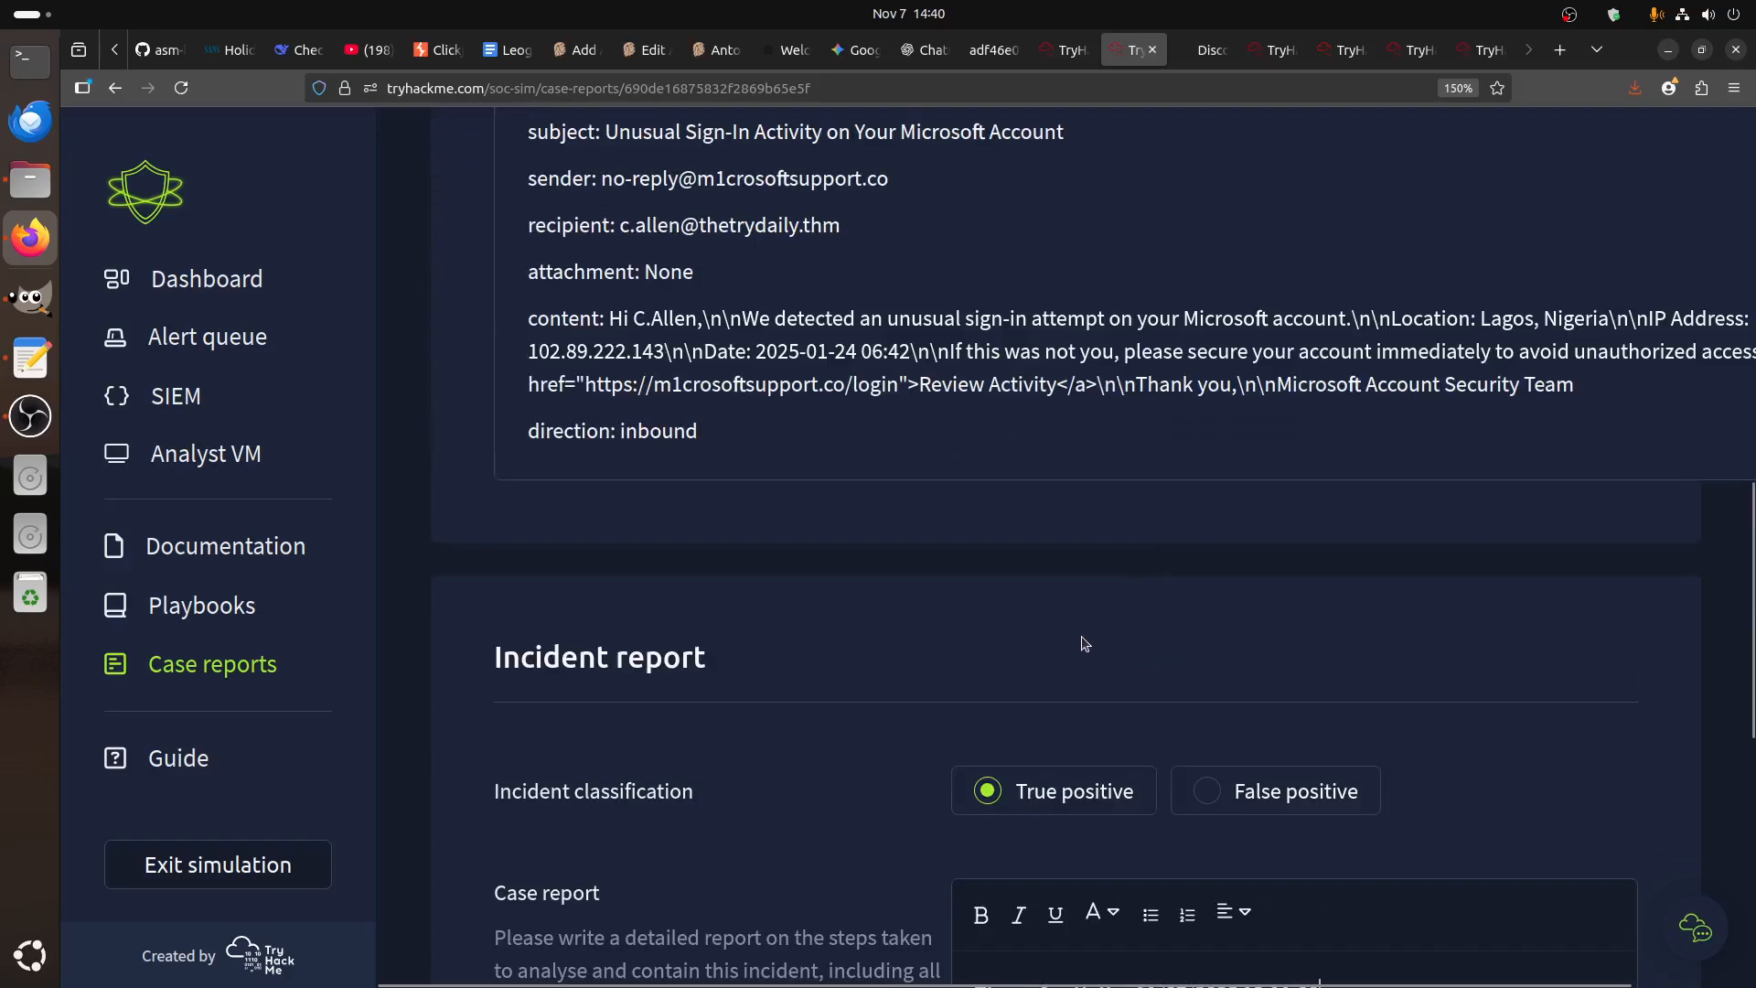
pyautogui.scroll(1, 1084, 644)
pyautogui.moveTo(622, 339); pyautogui.dragTo(887, 352)
pyautogui.hotkey('ctrl', 'c')
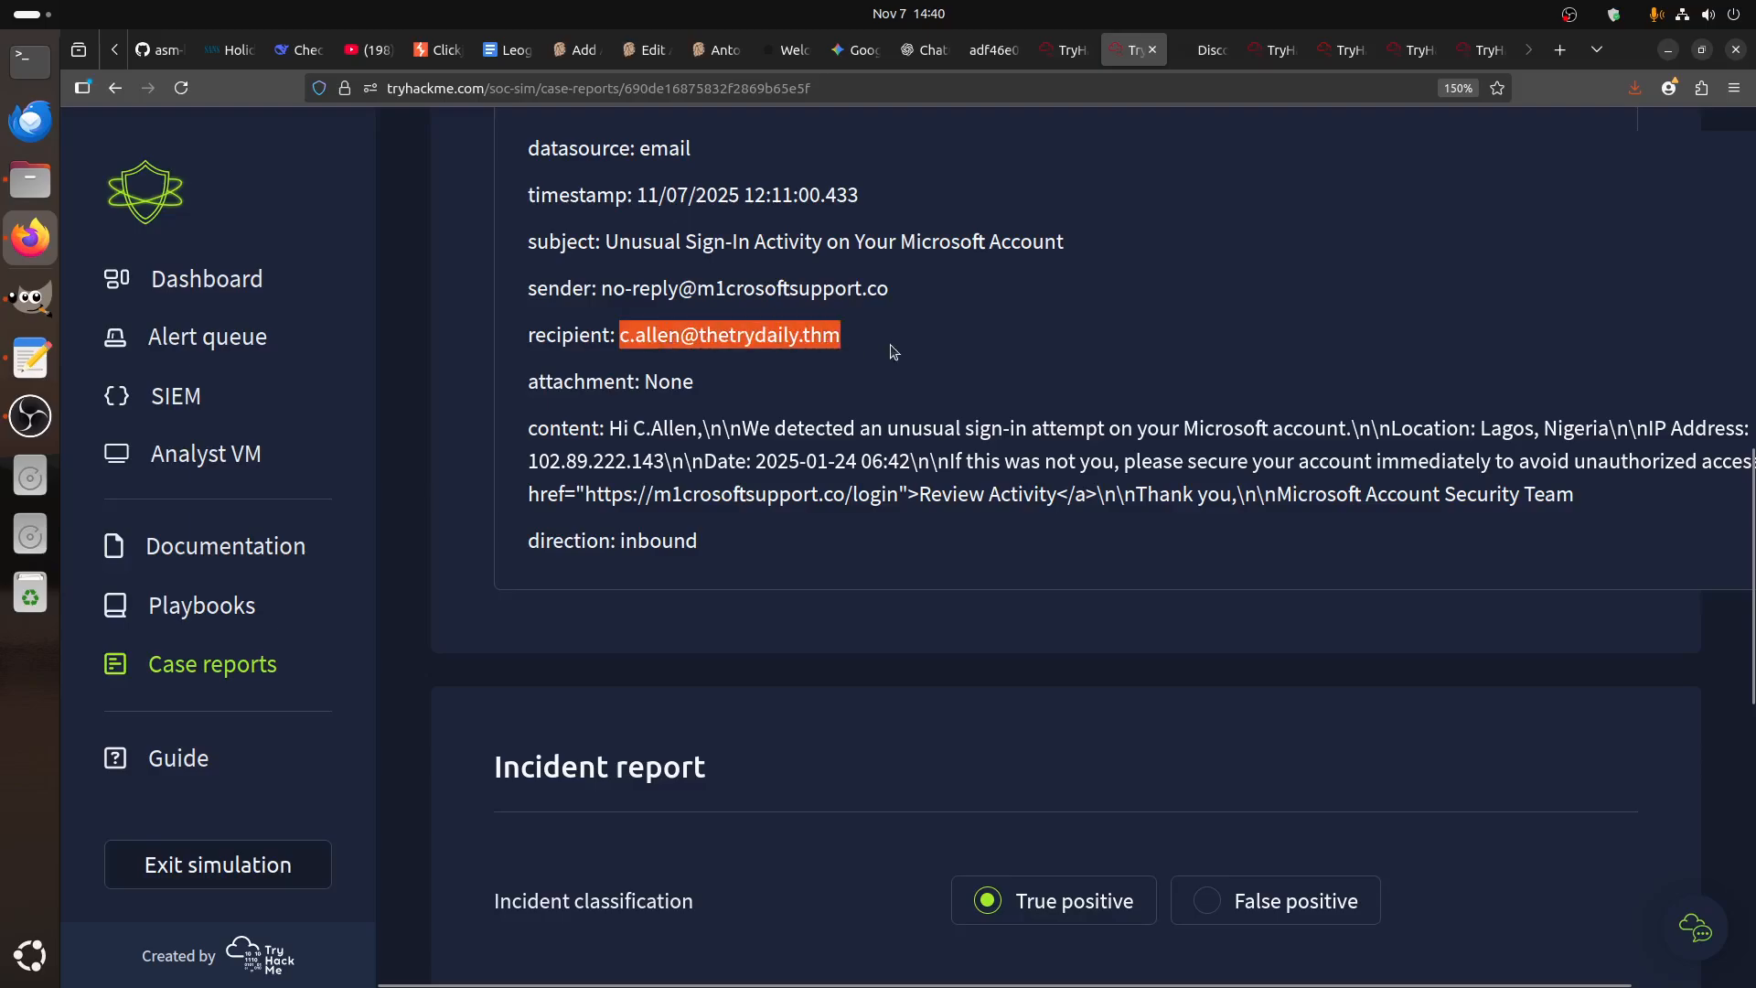
pyautogui.scroll(-3, 1258, 686)
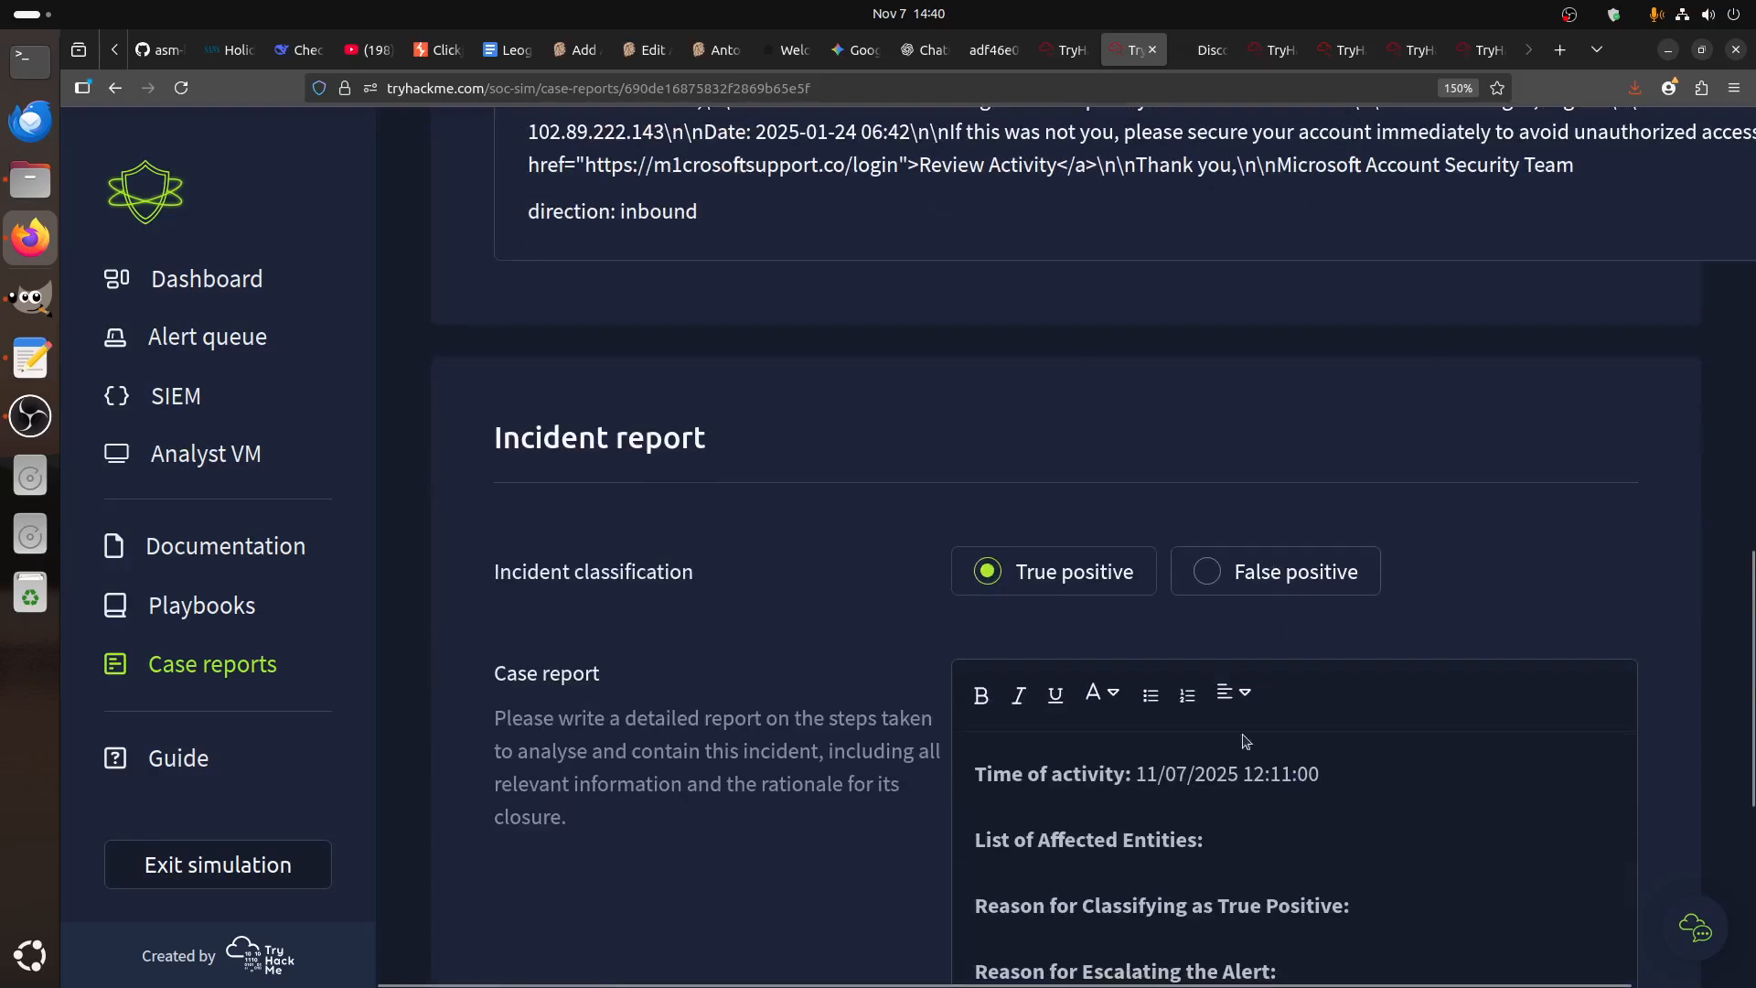
pyautogui.click(1292, 838)
pyautogui.hotkey('ctrl', 'v')
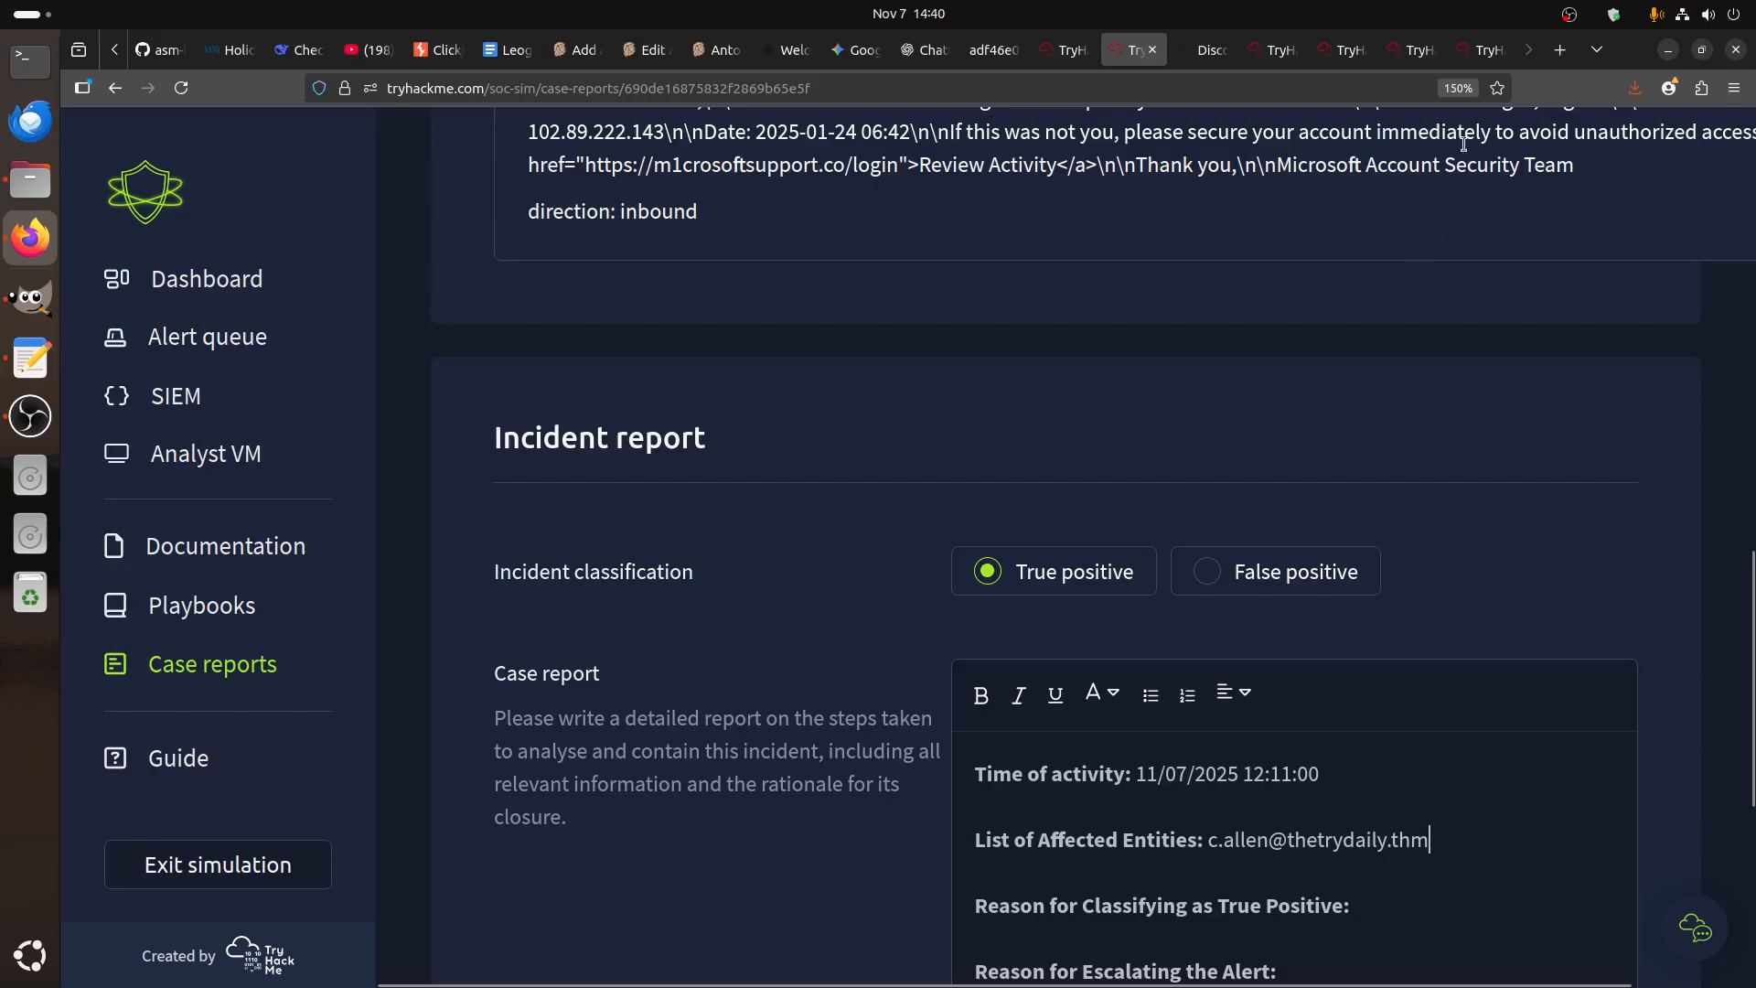
# - Copy the targeted employee's email address from the company information table and append it, comma-separated, to the List of Affected Entities
pyautogui.click(1345, 50)
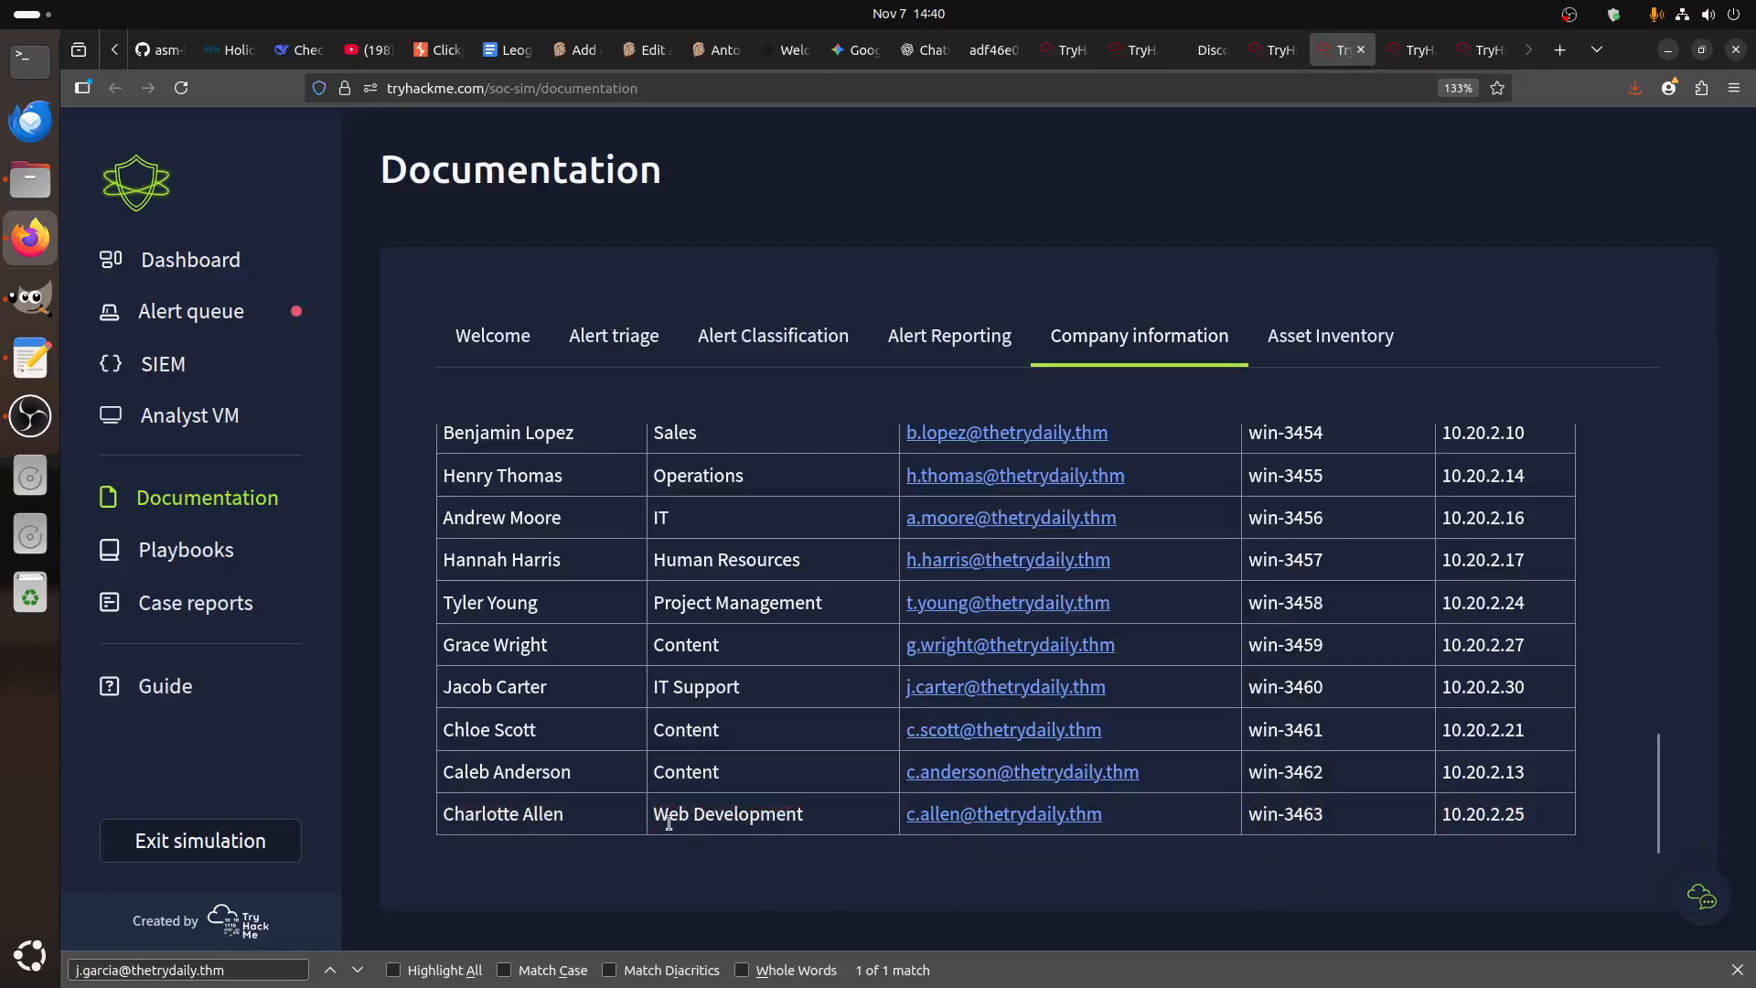
pyautogui.moveTo(1132, 833); pyautogui.dragTo(903, 814)
pyautogui.hotkey('ctrl', 'c')
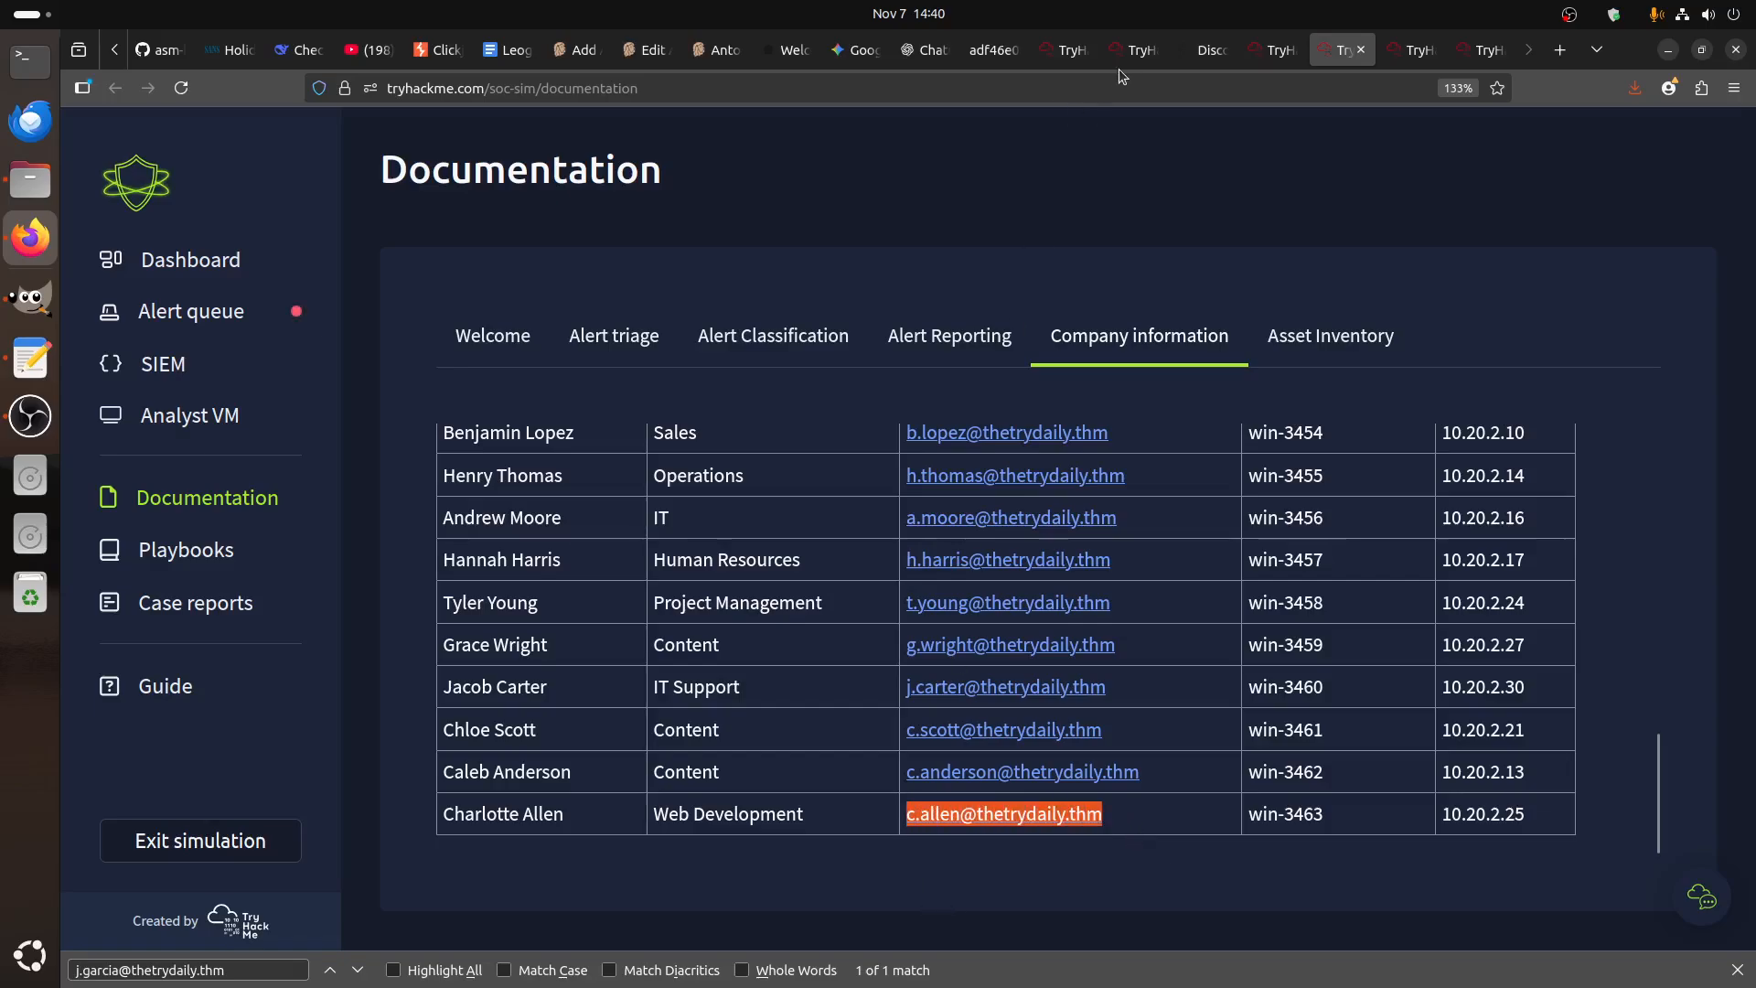
pyautogui.click(1122, 50)
pyautogui.scroll(6, 741, 574)
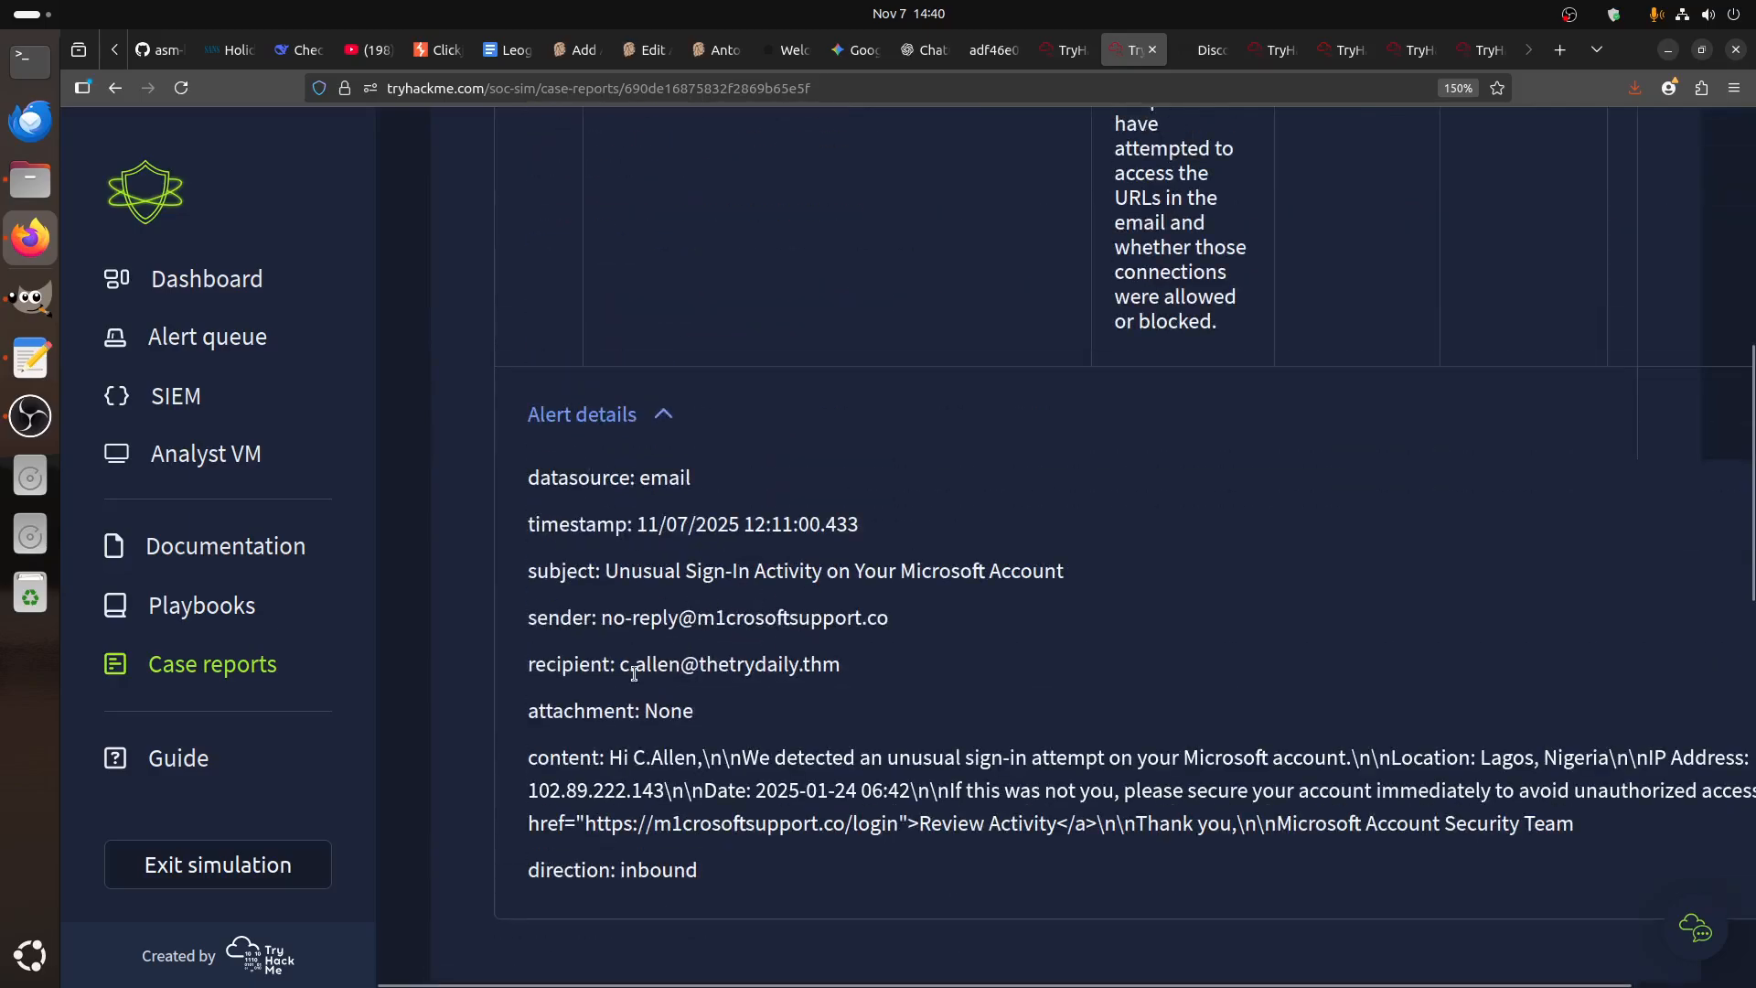
pyautogui.scroll(-7, 1333, 670)
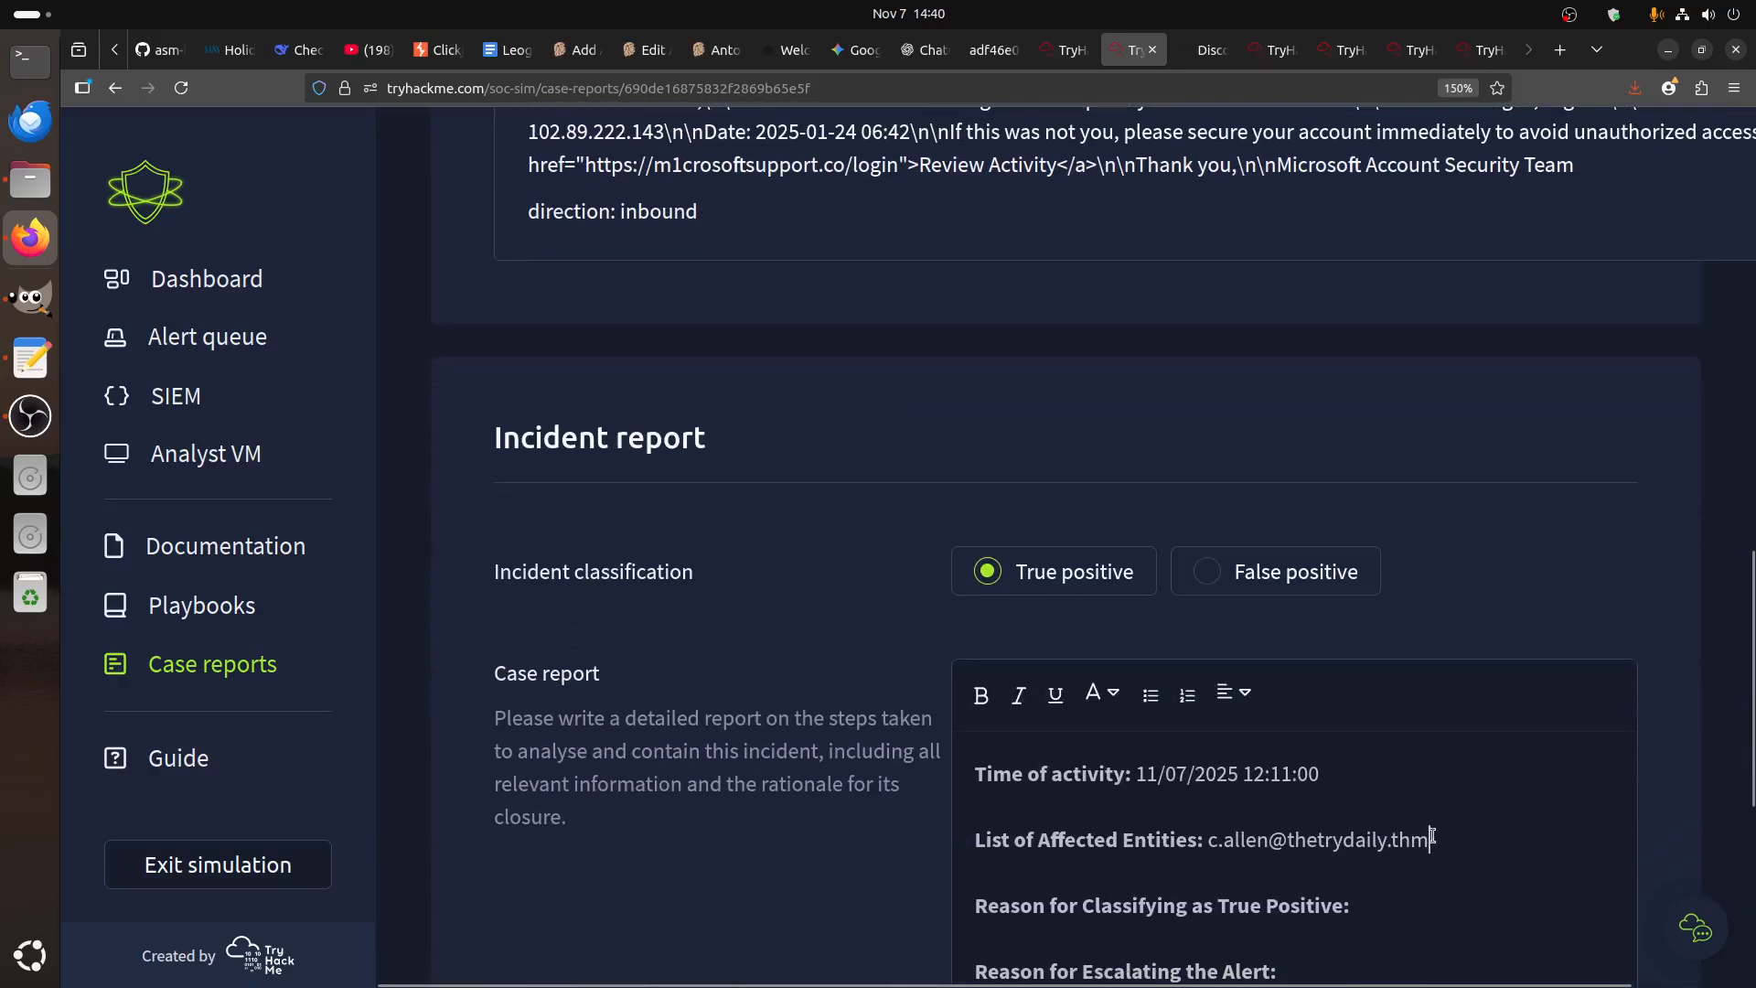
pyautogui.click(1437, 818)
pyautogui.write(',')
pyautogui.hotkey('ctrl', 'v')
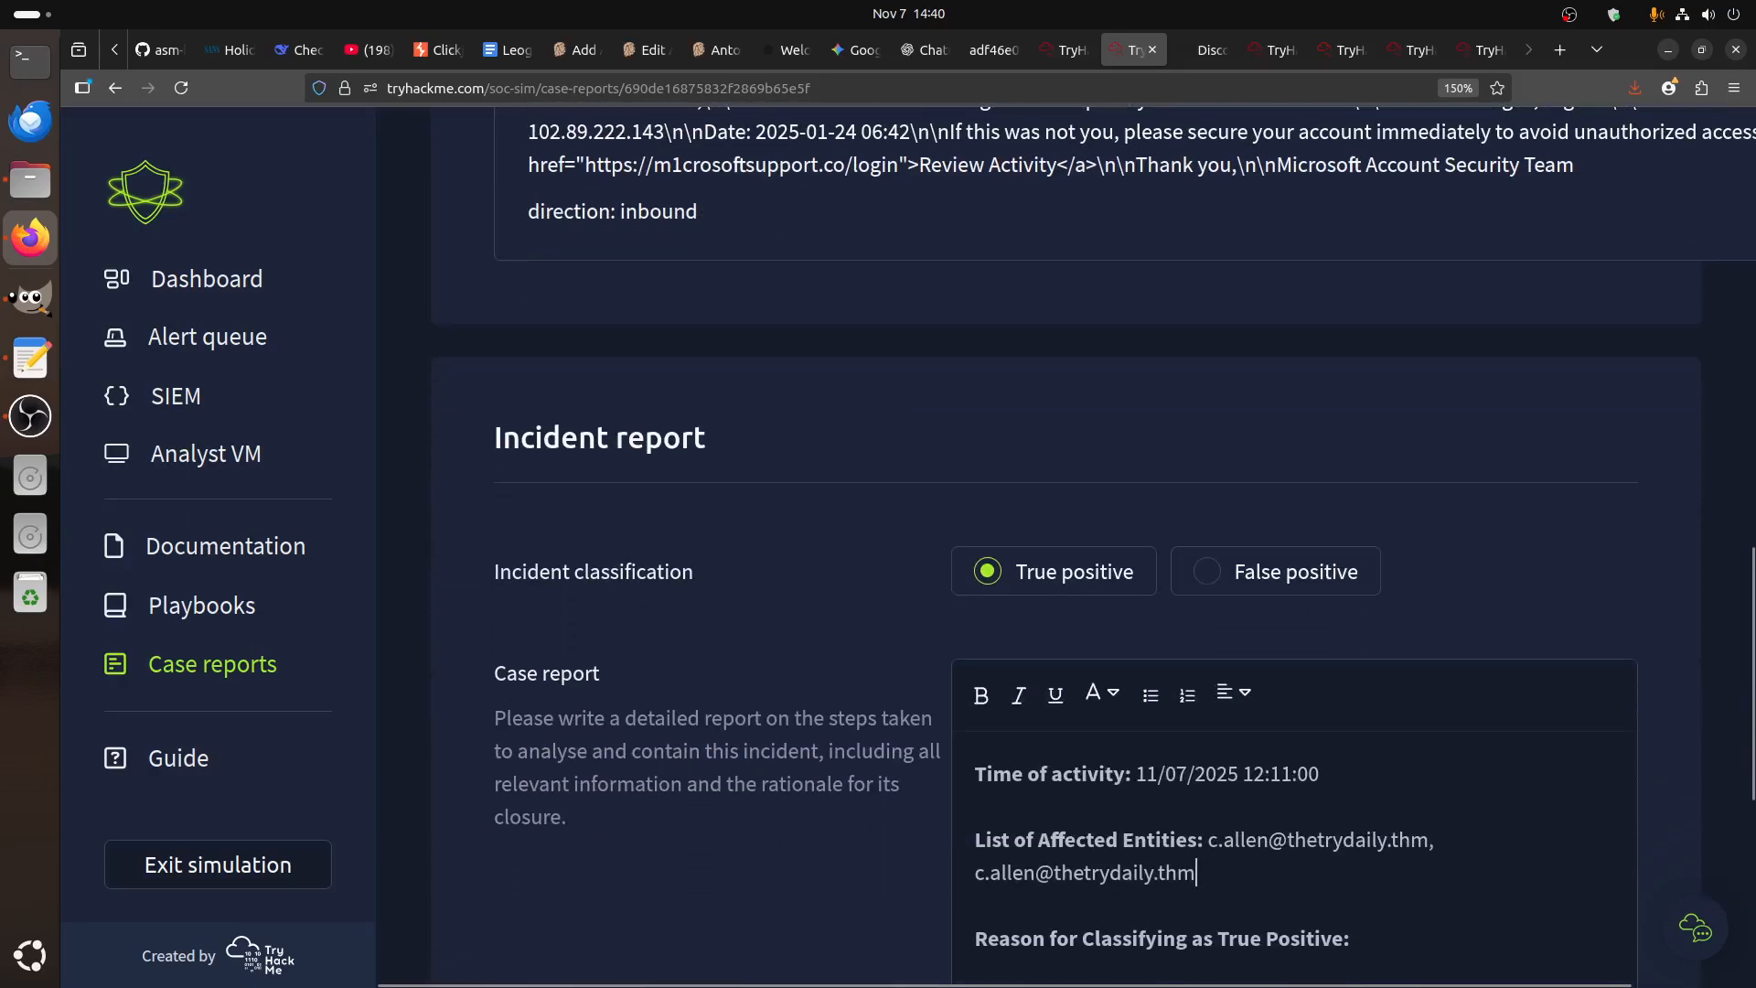
# - Copy the employee's IP address 10.20.2.25 from the company information table and append it to the List of Affected Entities
pyautogui.click(1361, 59)
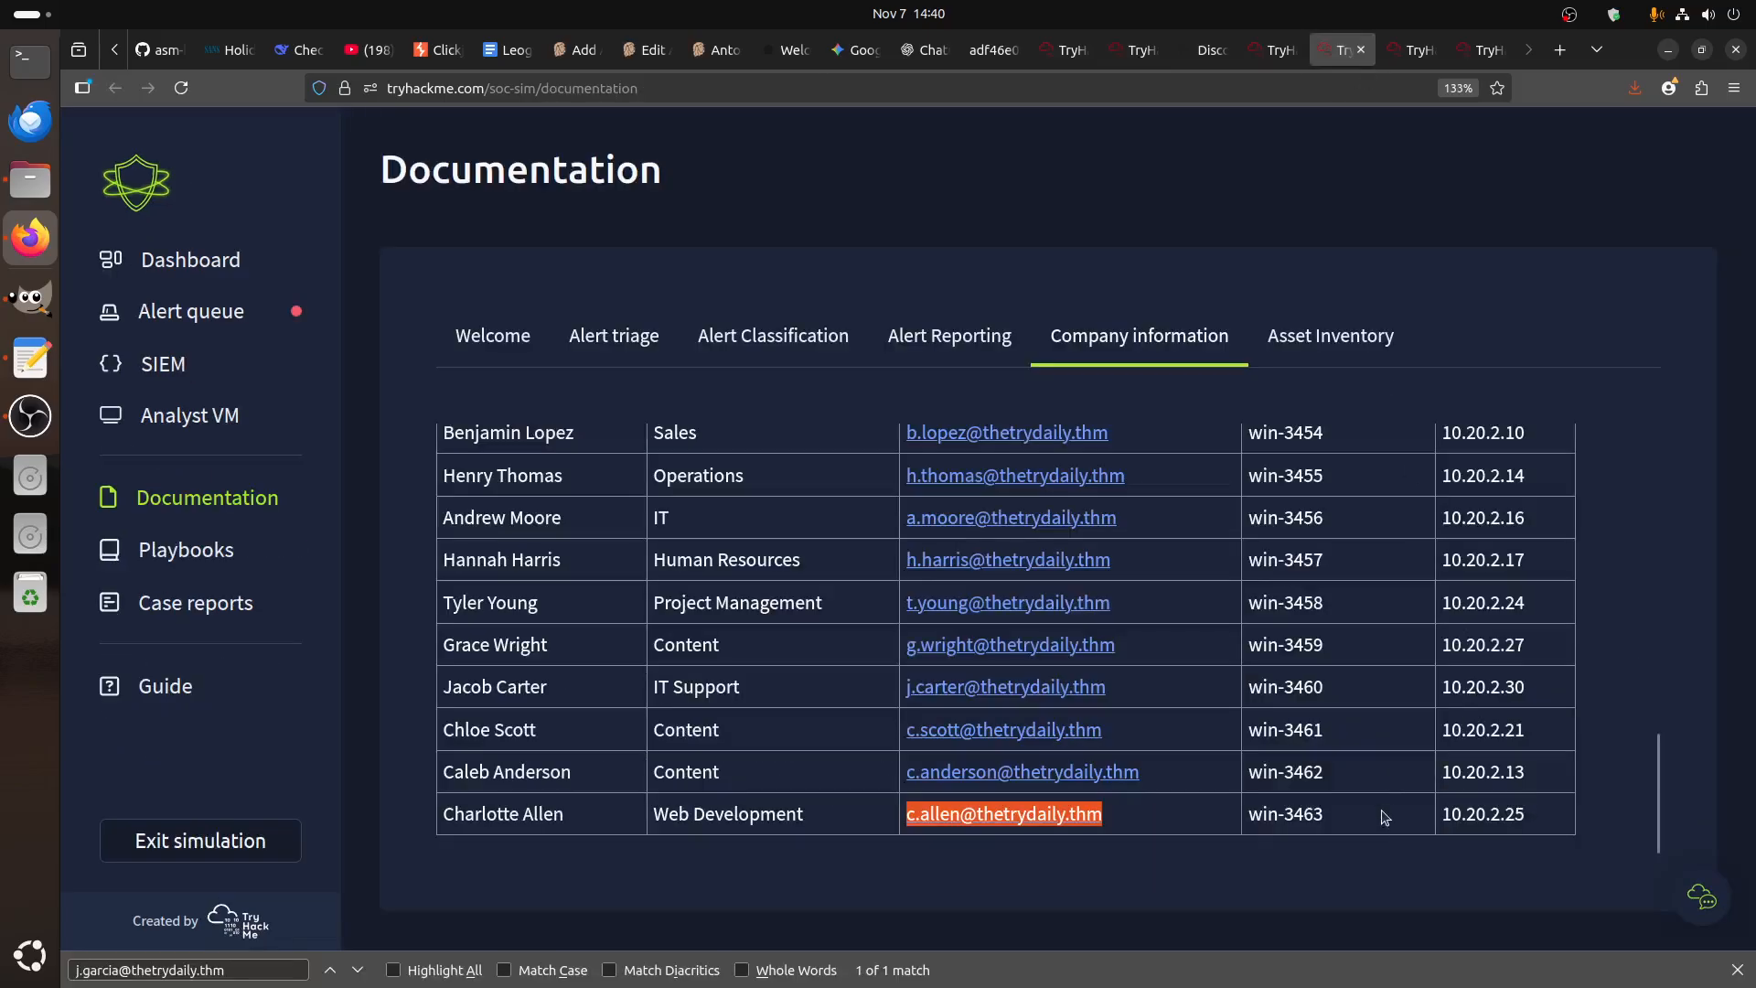
pyautogui.doubleClick(1488, 811)
pyautogui.hotkey('ctrl', 'c')
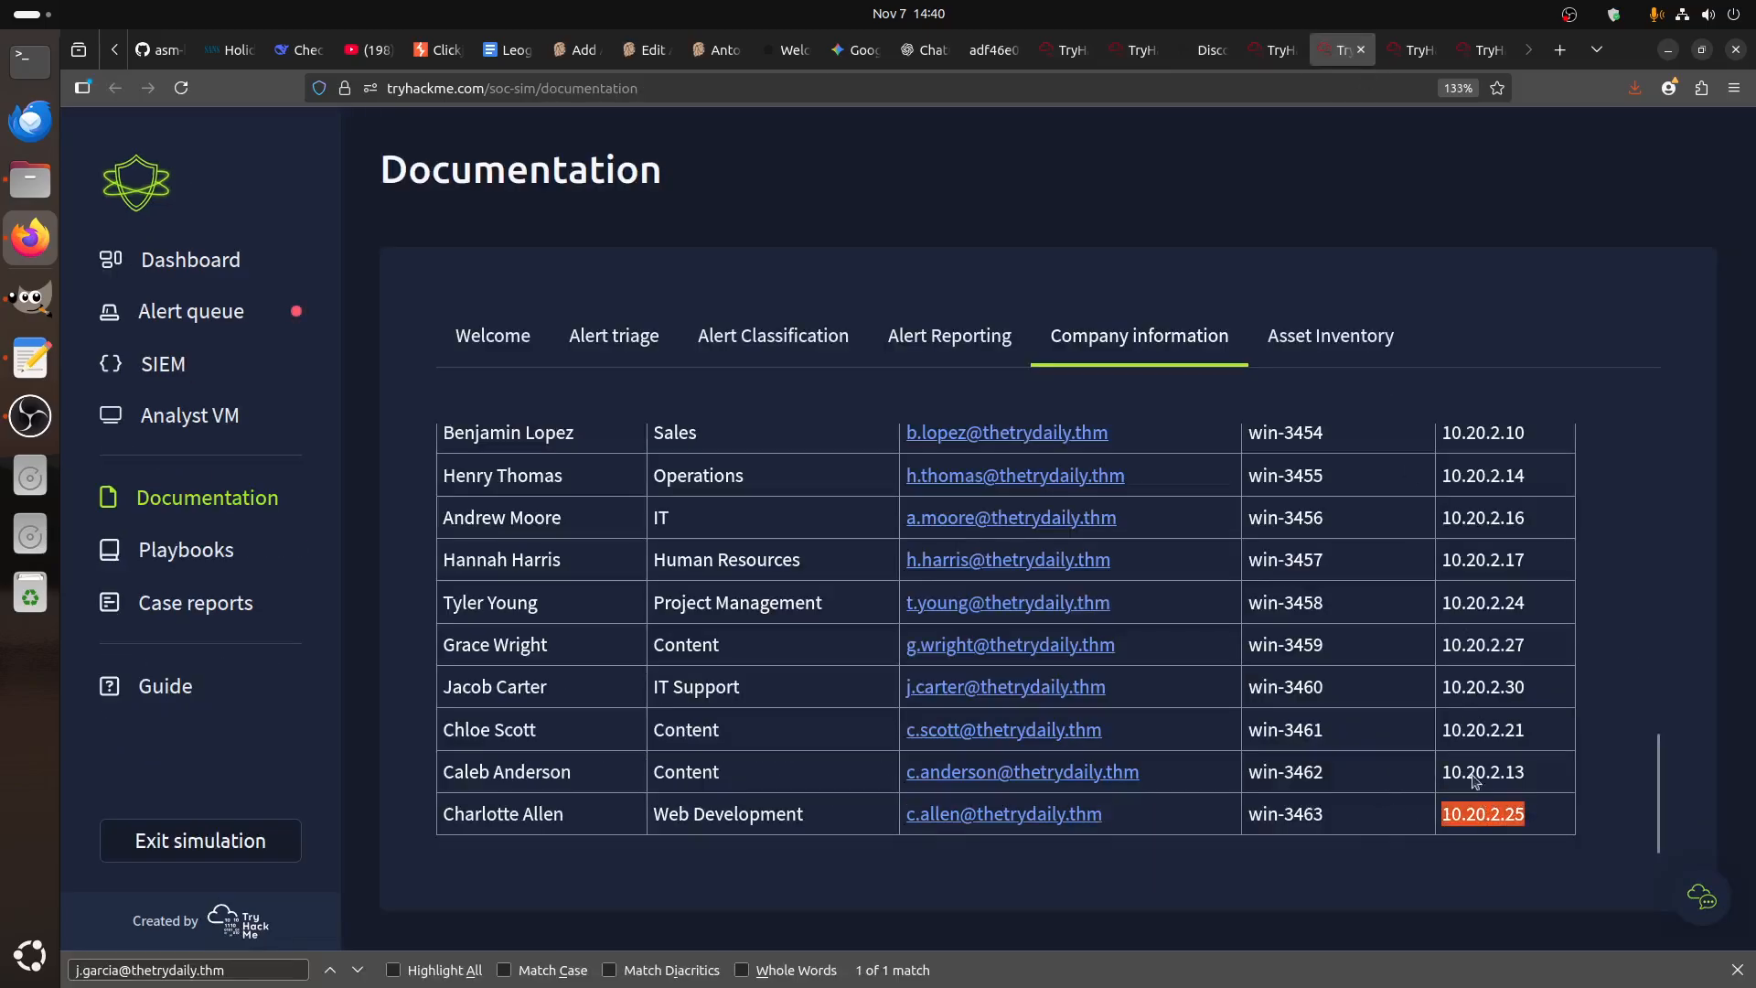
pyautogui.click(1141, 52)
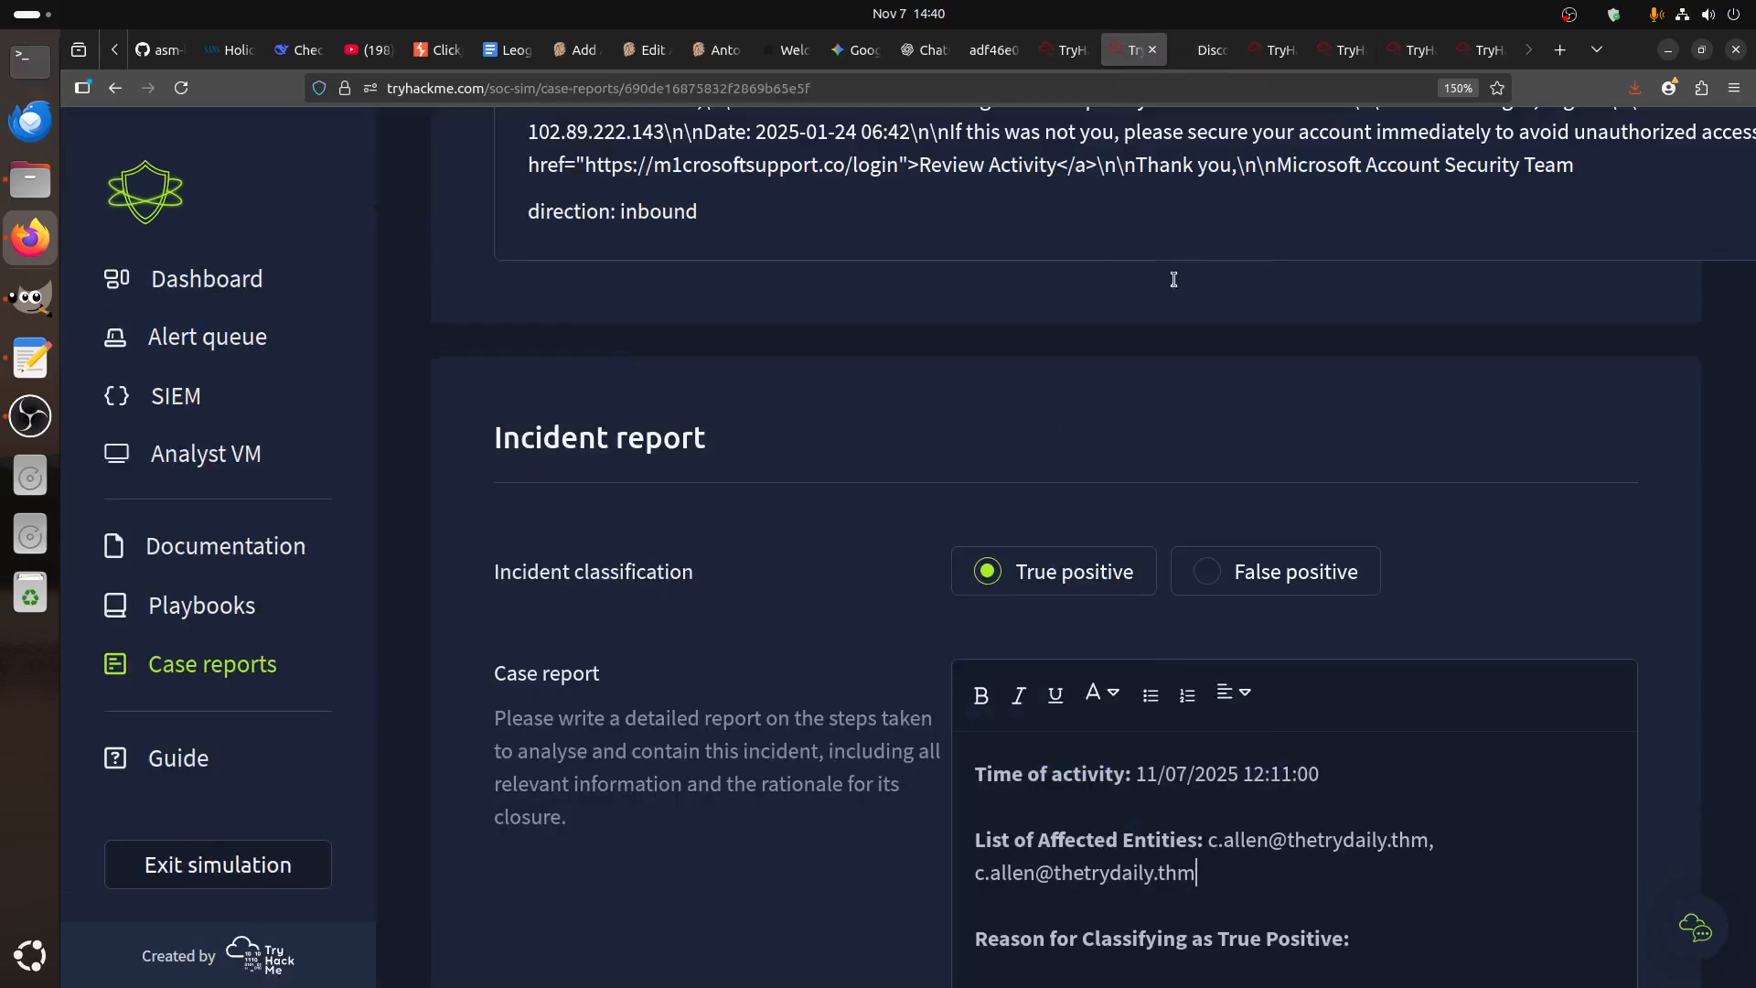
pyautogui.write(',')
pyautogui.hotkey('ctrl', 'v')
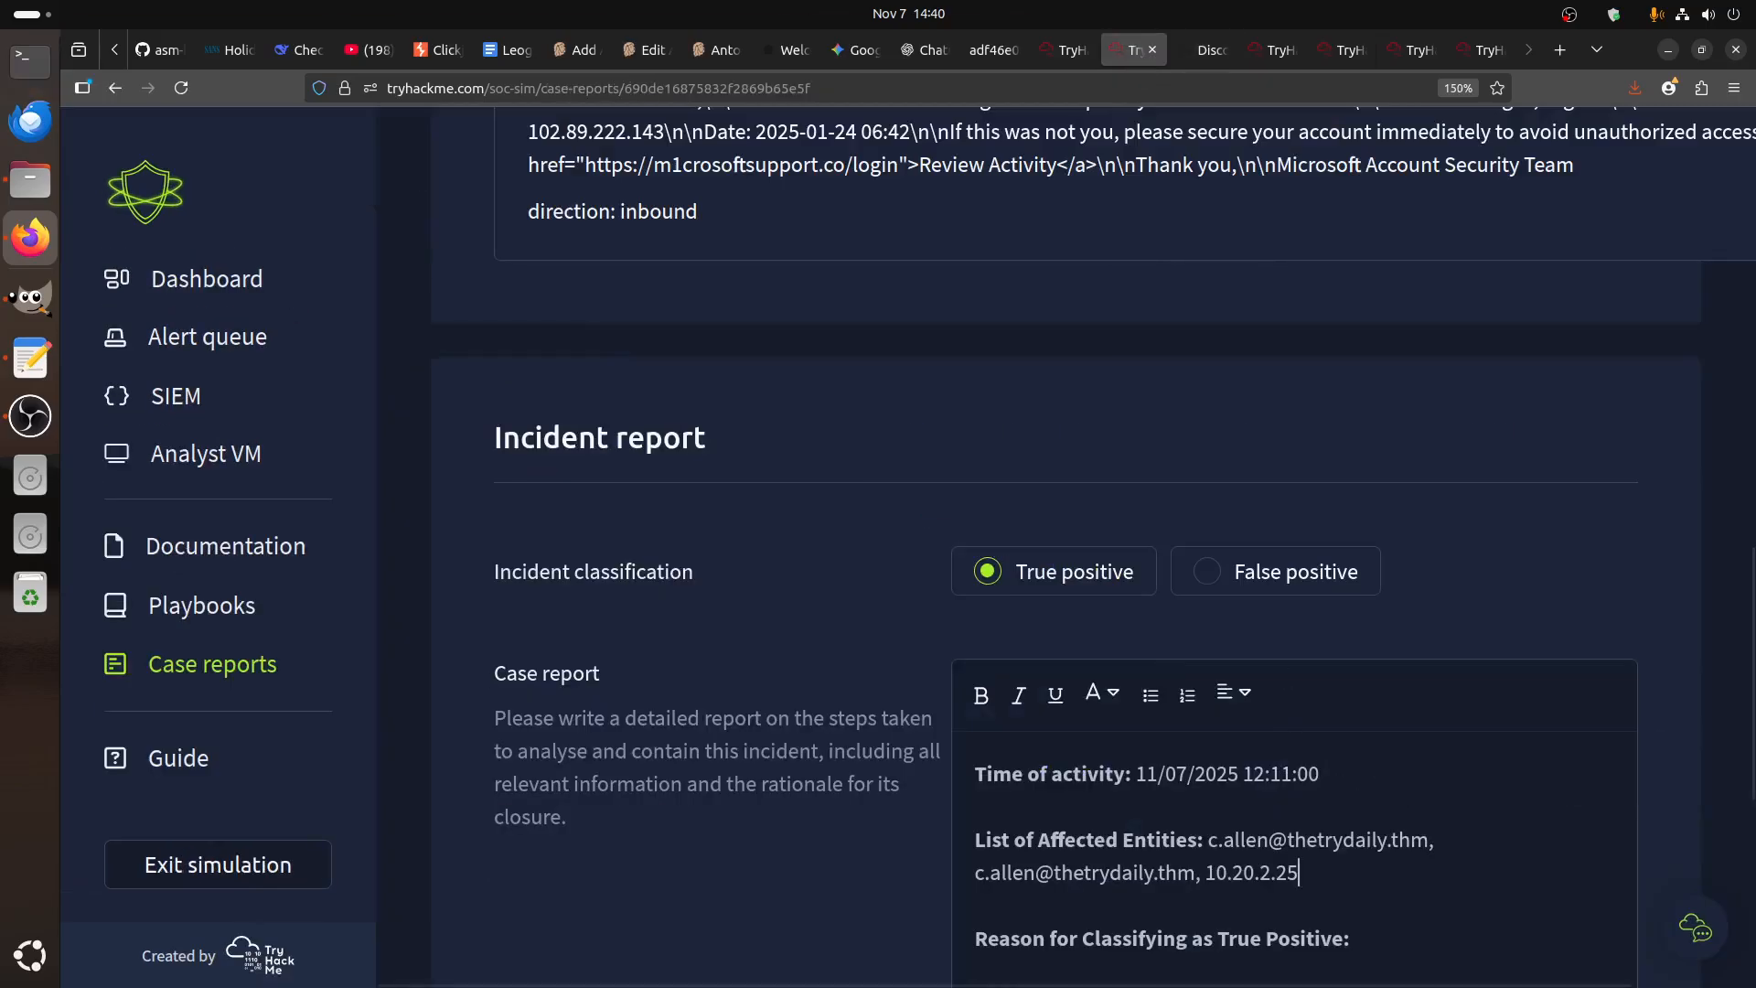
# - Begin the Reason for Classifying as True Positive with "this is a phishing email targeting"
pyautogui.scroll(-3, 1185, 951)
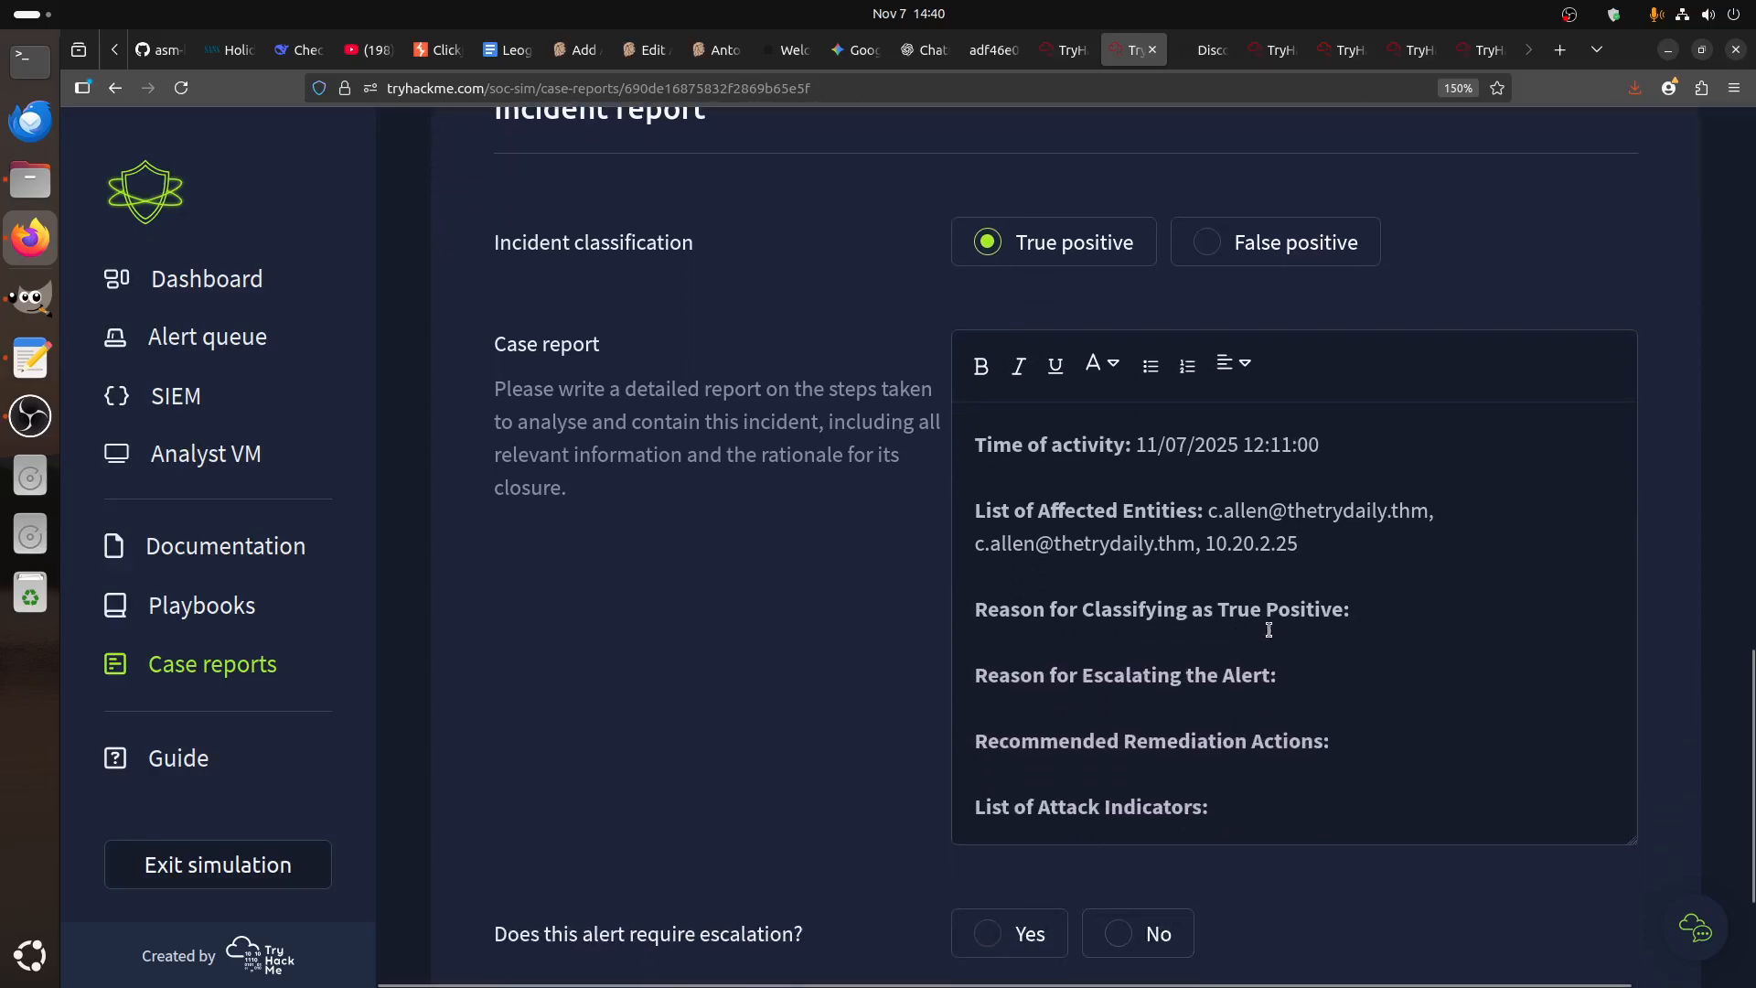
pyautogui.write('this is a phishing email')
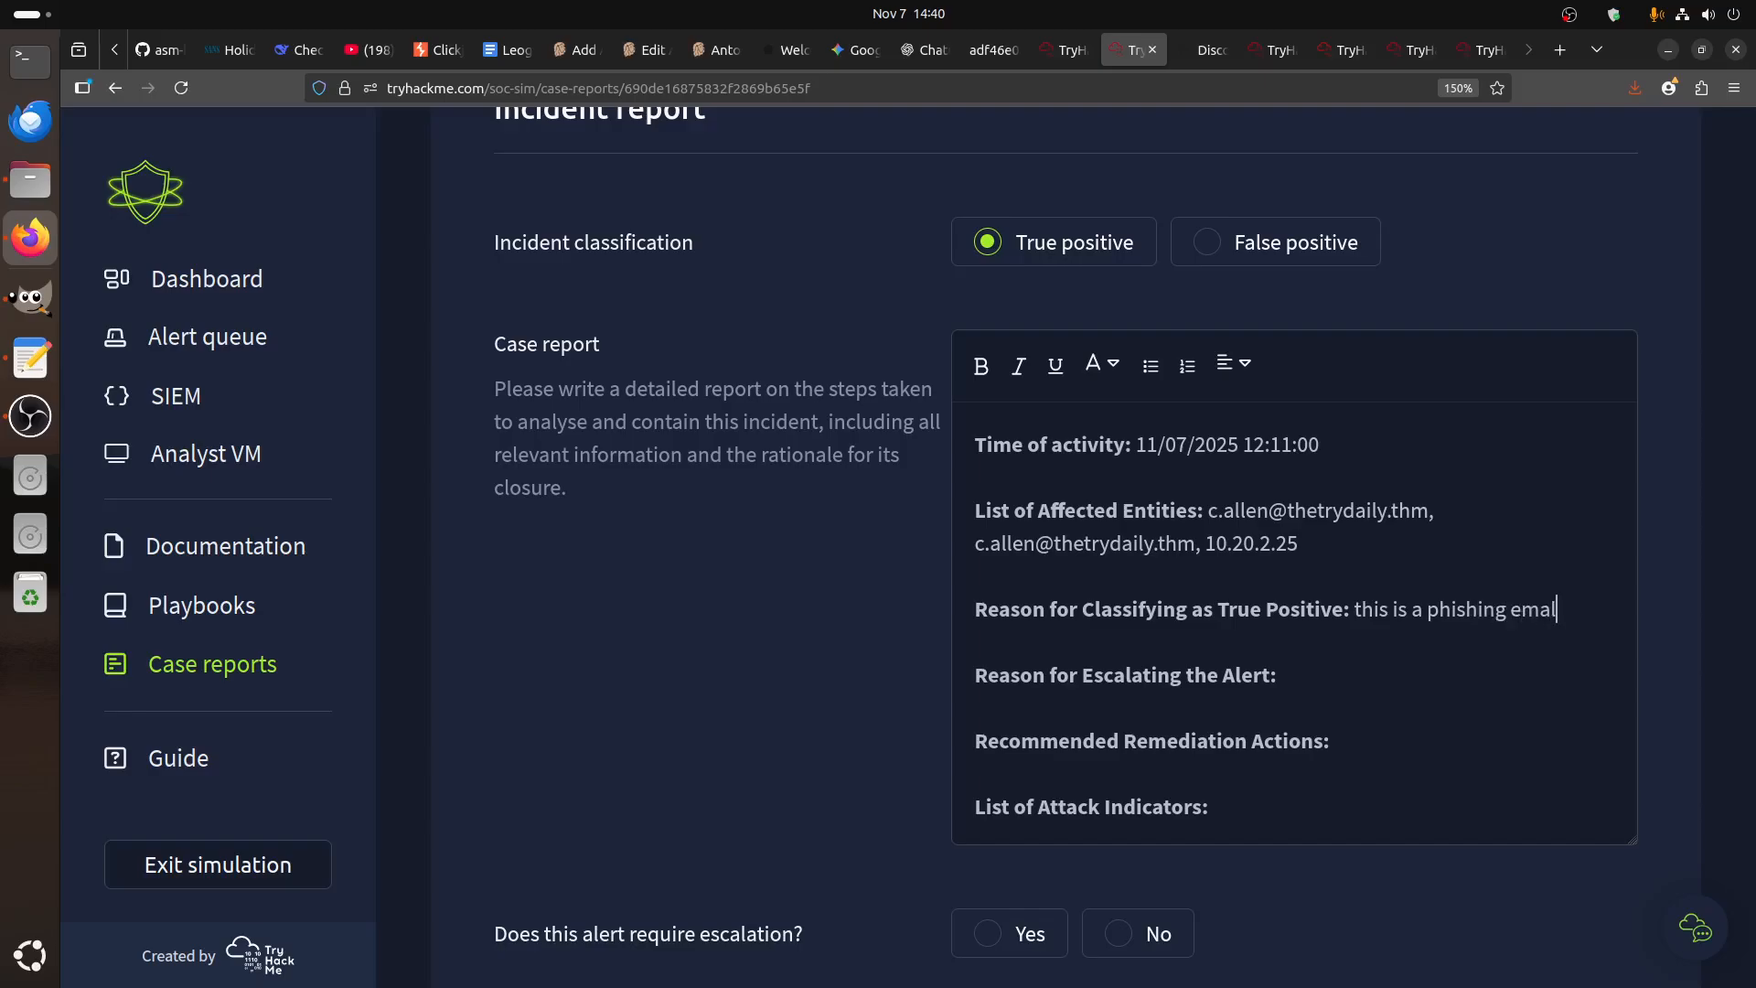
pyautogui.press('BackSpace')
pyautogui.write('il targetting')
pyautogui.press('BackSpace')
pyautogui.press('BackSpace')
pyautogui.press('BackSpace')
pyautogui.press('BackSpace')
pyautogui.press('BackSpace')
pyautogui.write('ting')
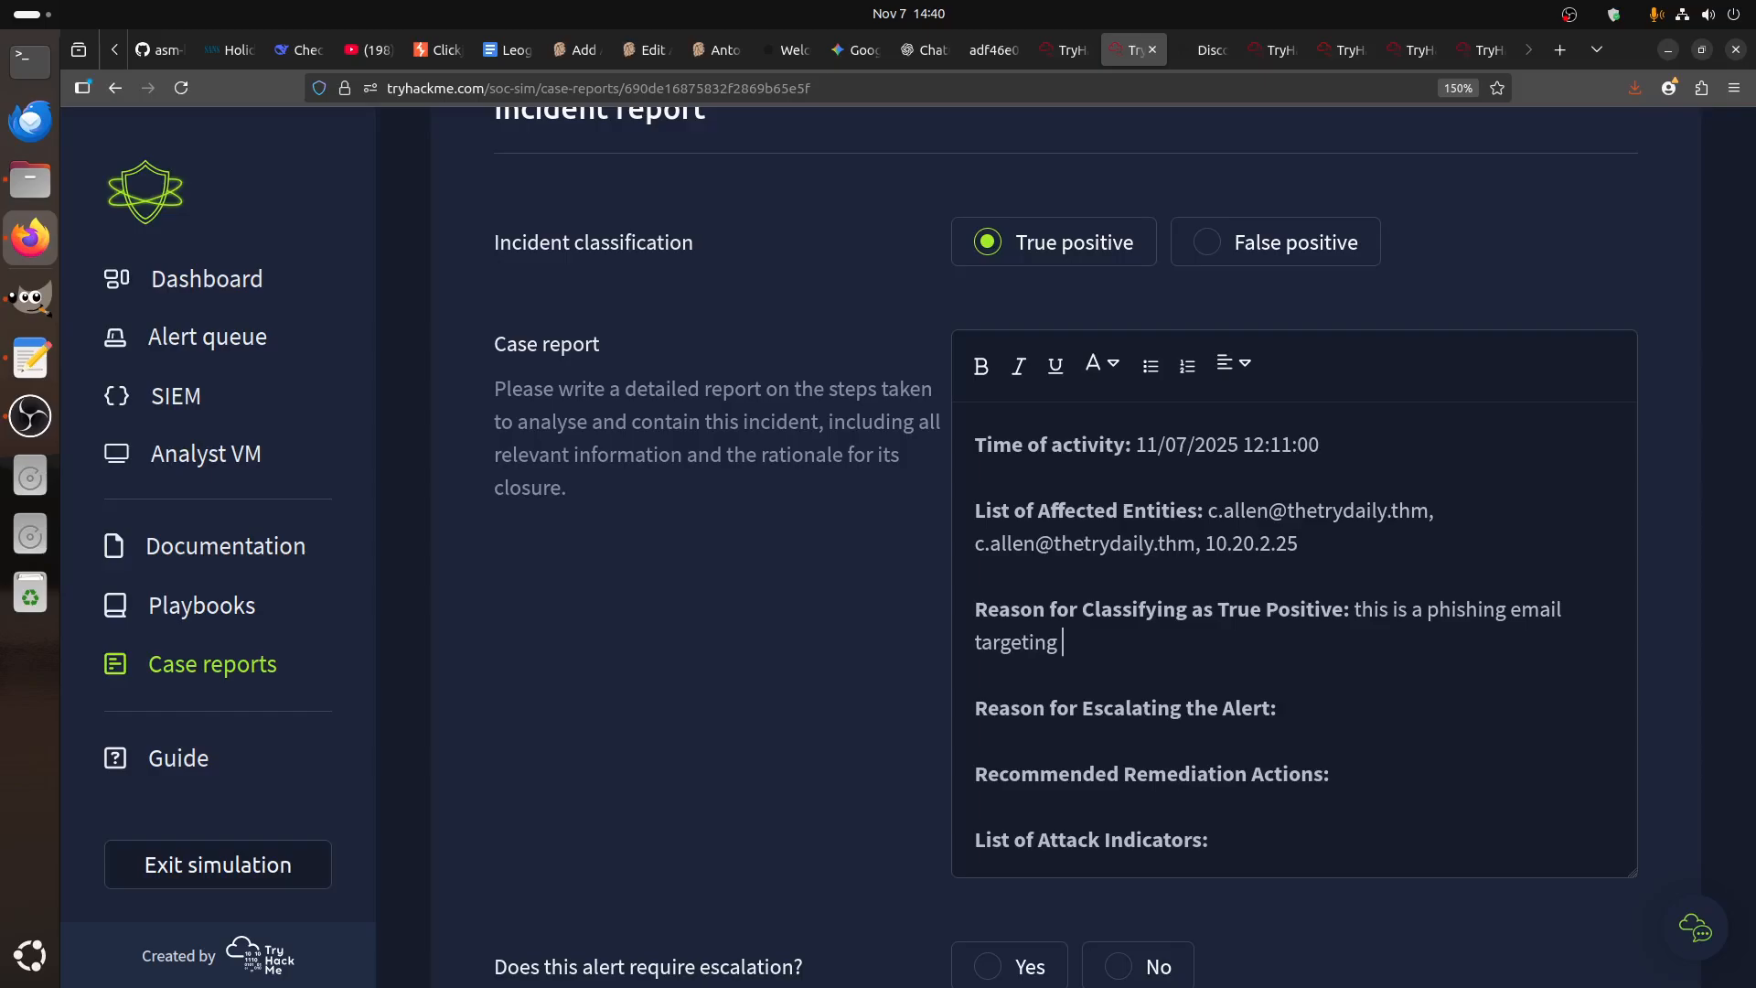
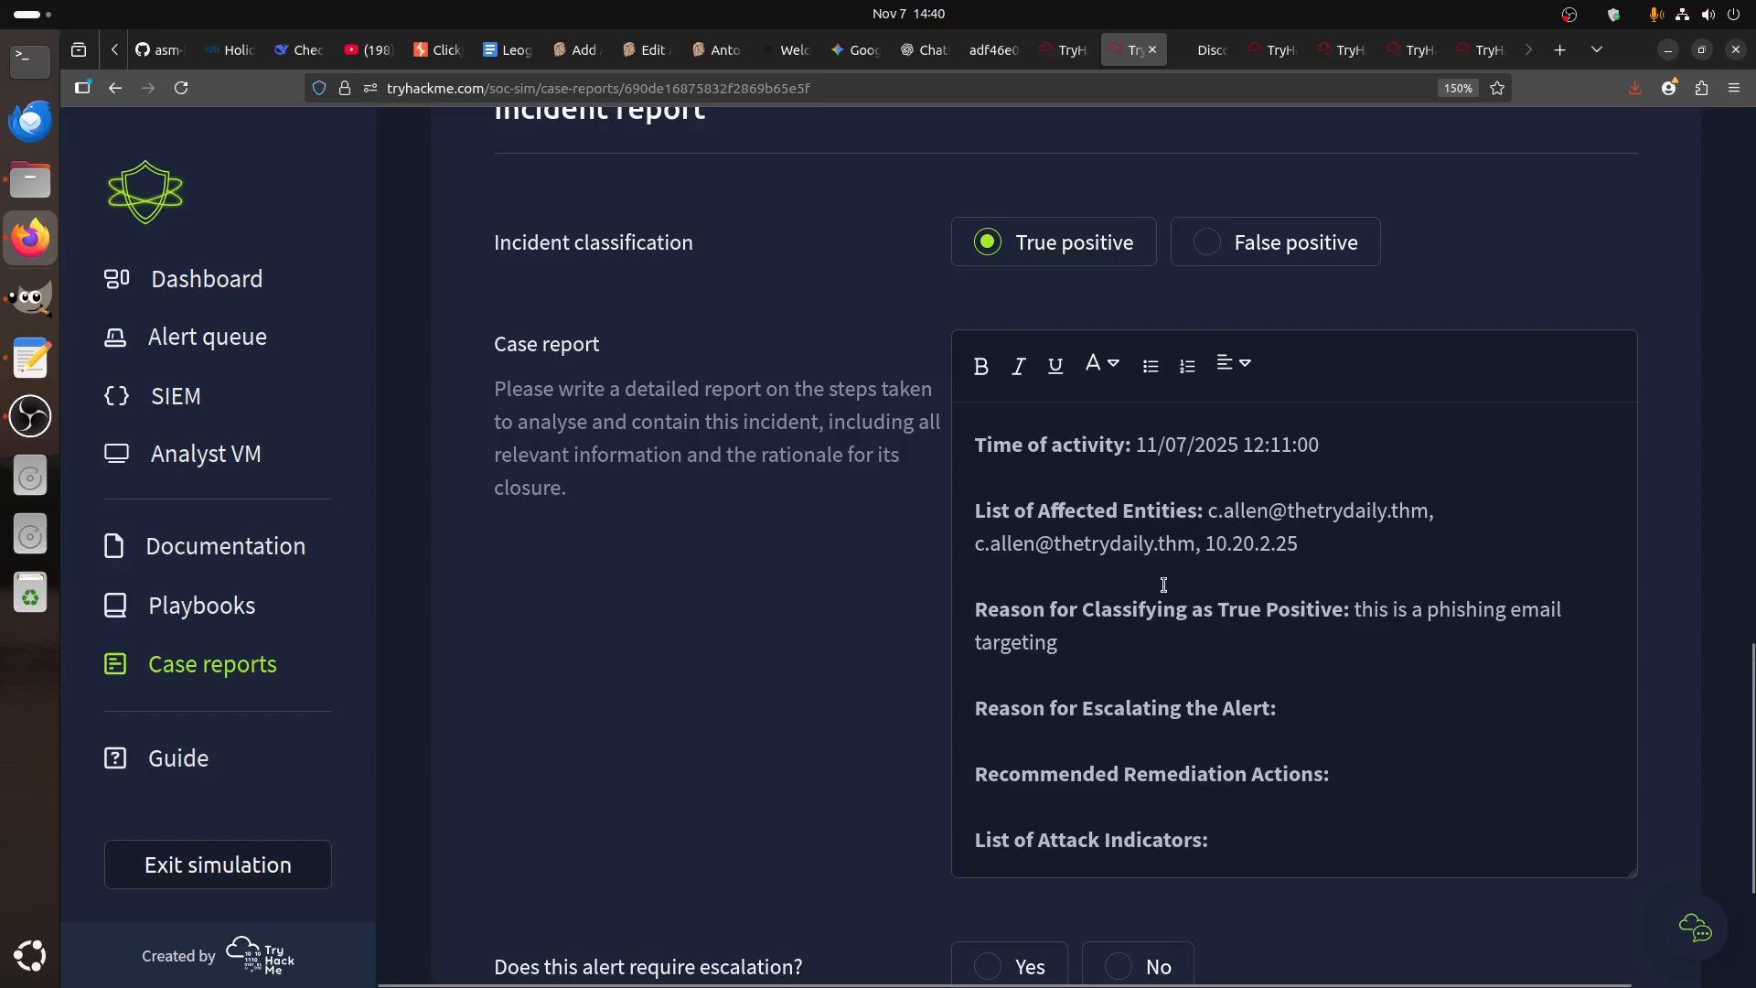
# - Replace the first of the two email addresses under List of Affected Entities with the employee's full name copied from the company information table
pyautogui.click(1196, 55)
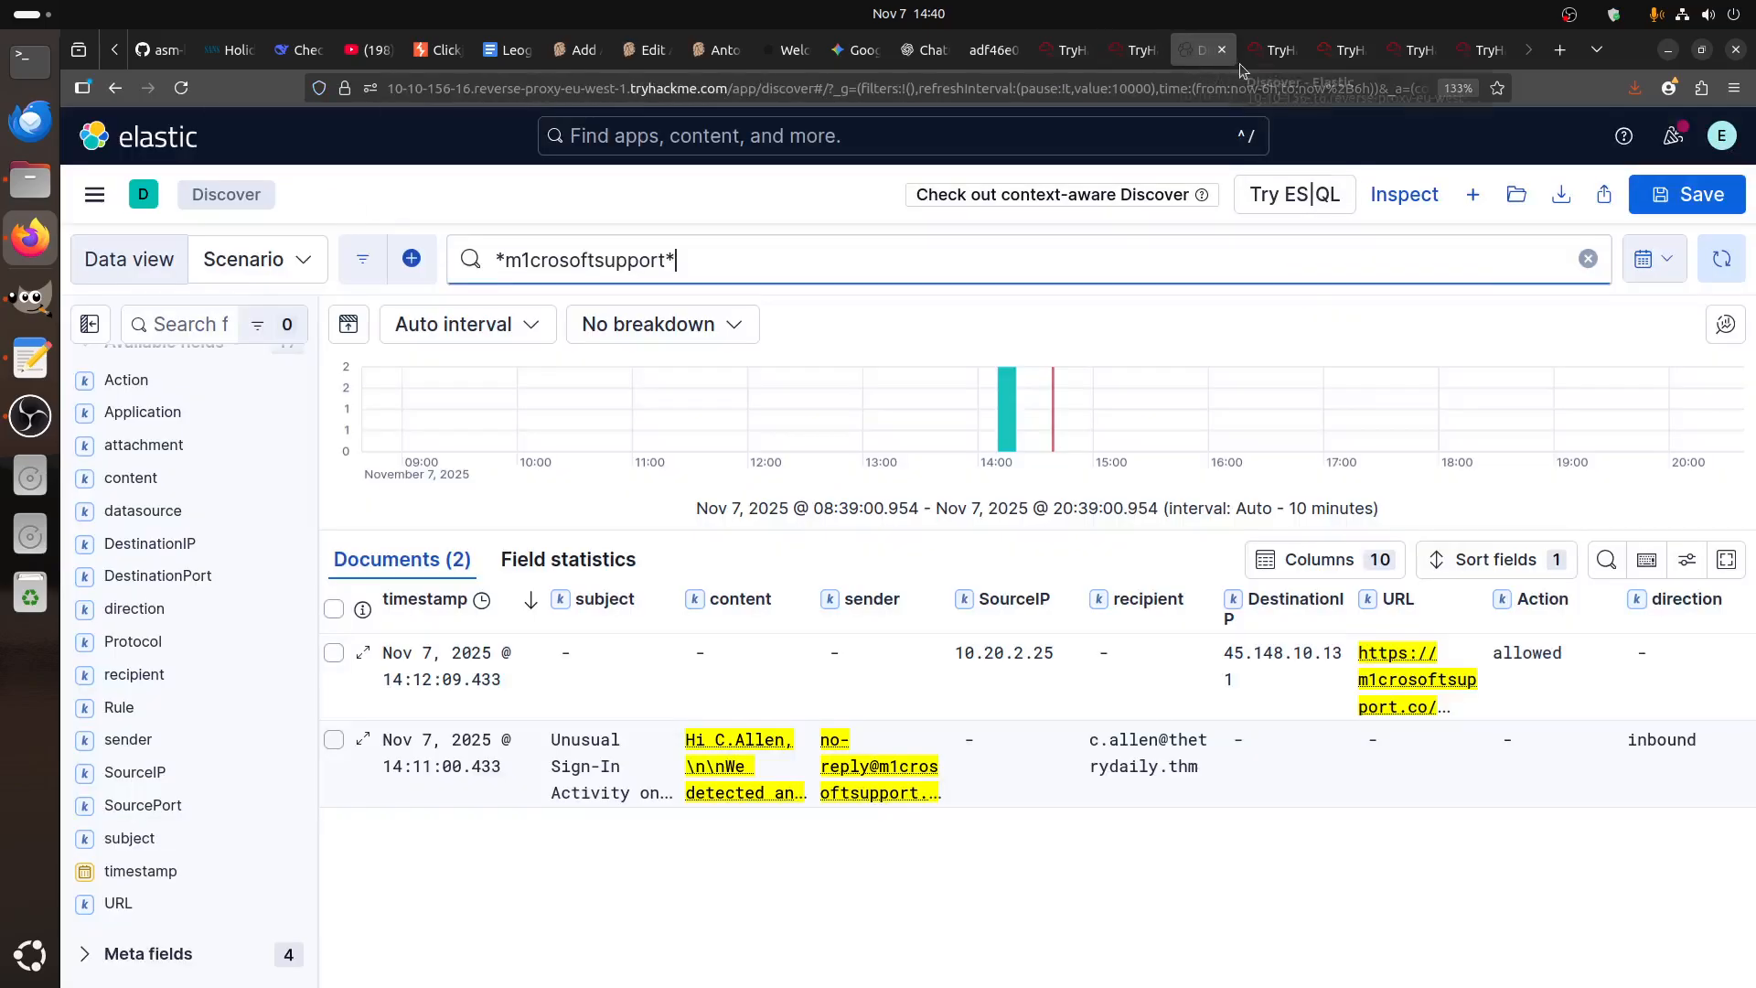
pyautogui.click(1279, 51)
pyautogui.click(1341, 52)
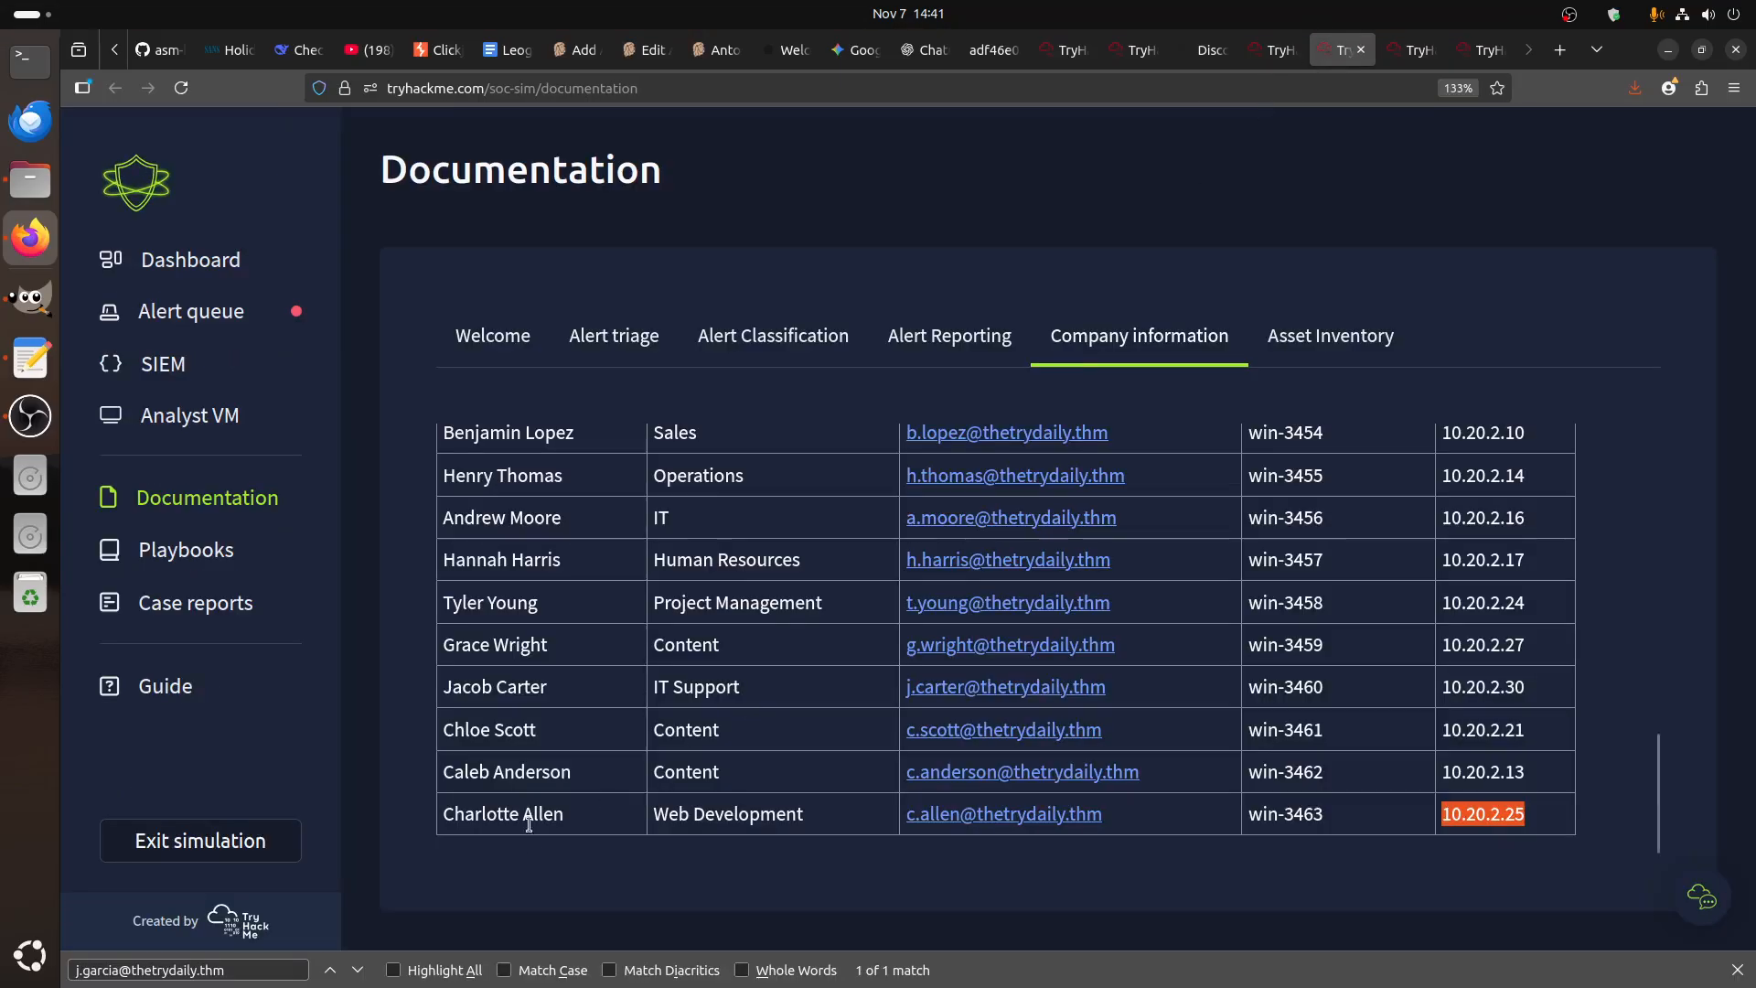
pyautogui.doubleClick(540, 814)
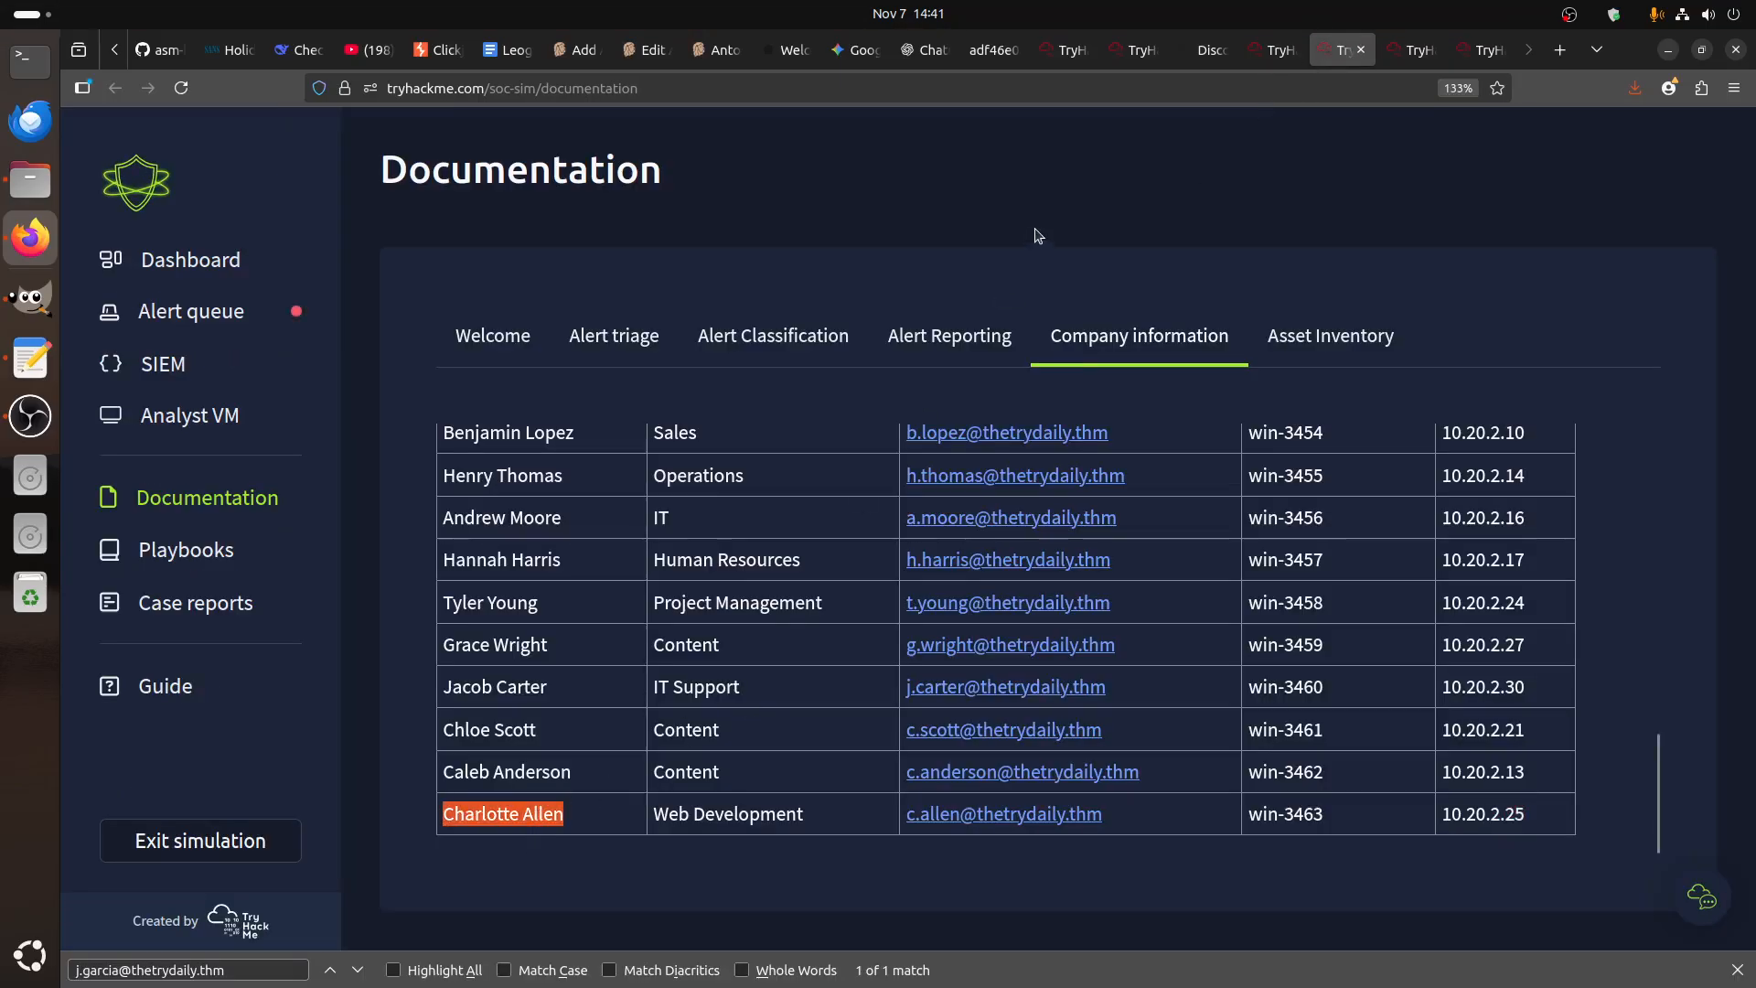
pyautogui.click(1138, 51)
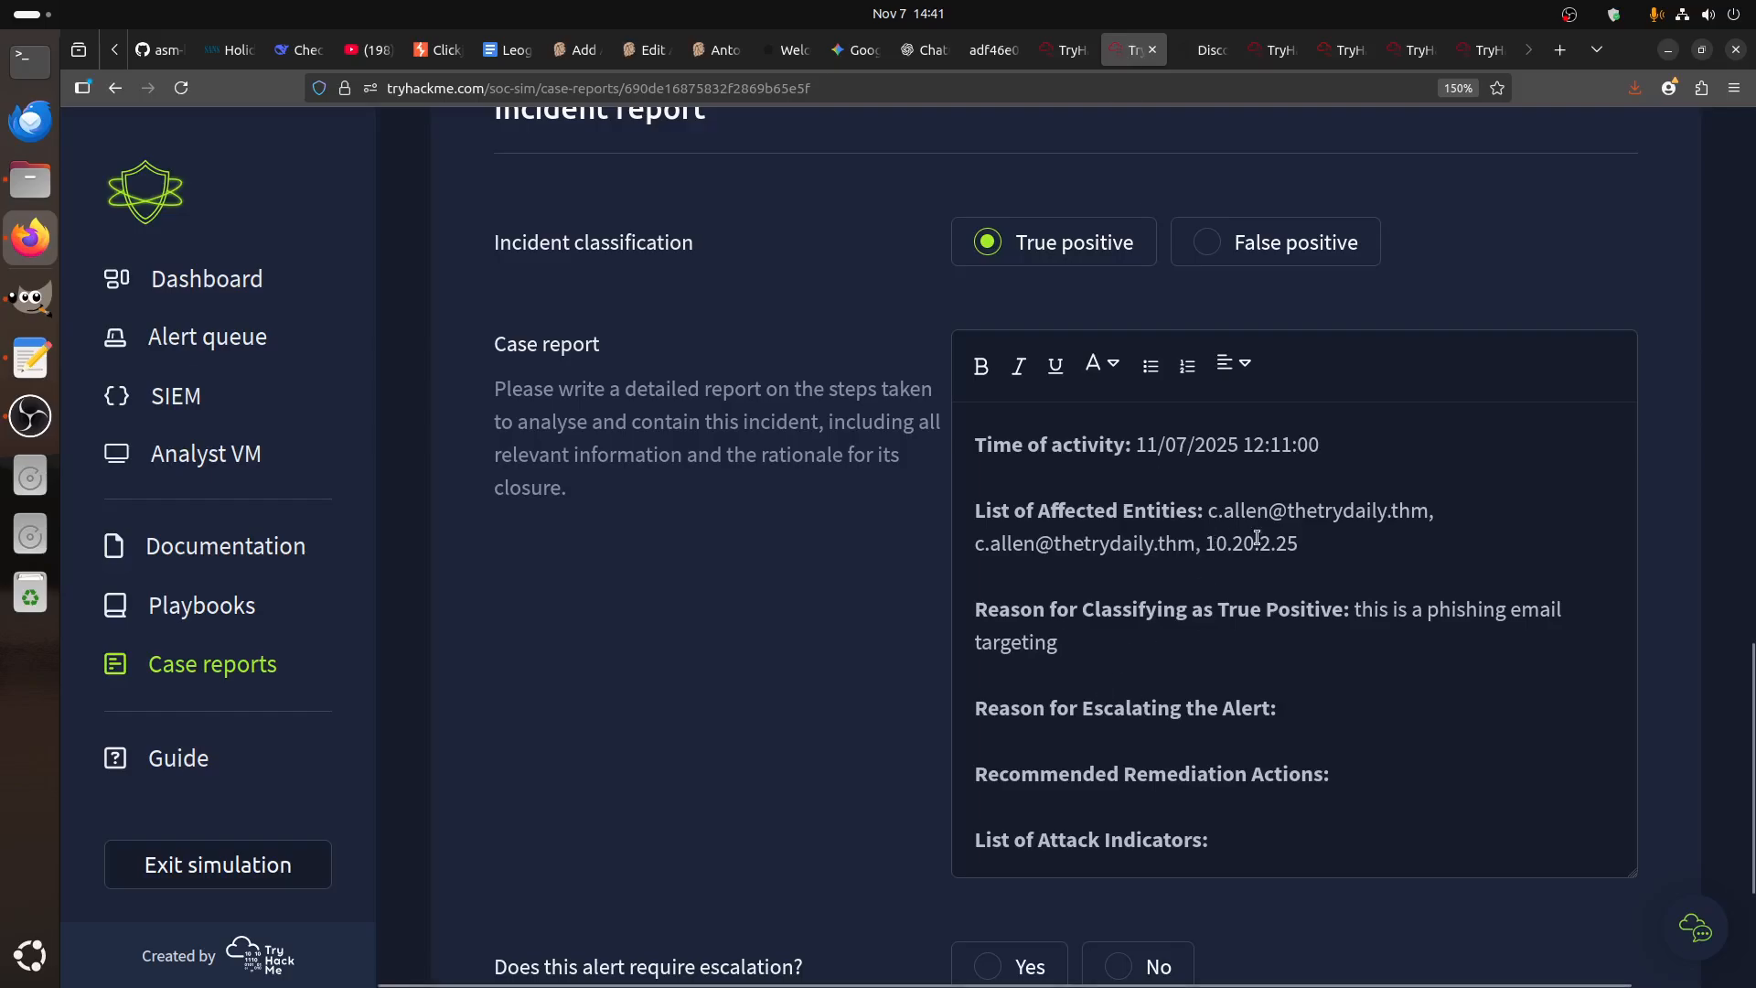
pyautogui.moveTo(1212, 511); pyautogui.dragTo(1429, 513)
pyautogui.write('Charlotte Allen')
pyautogui.click(1215, 512)
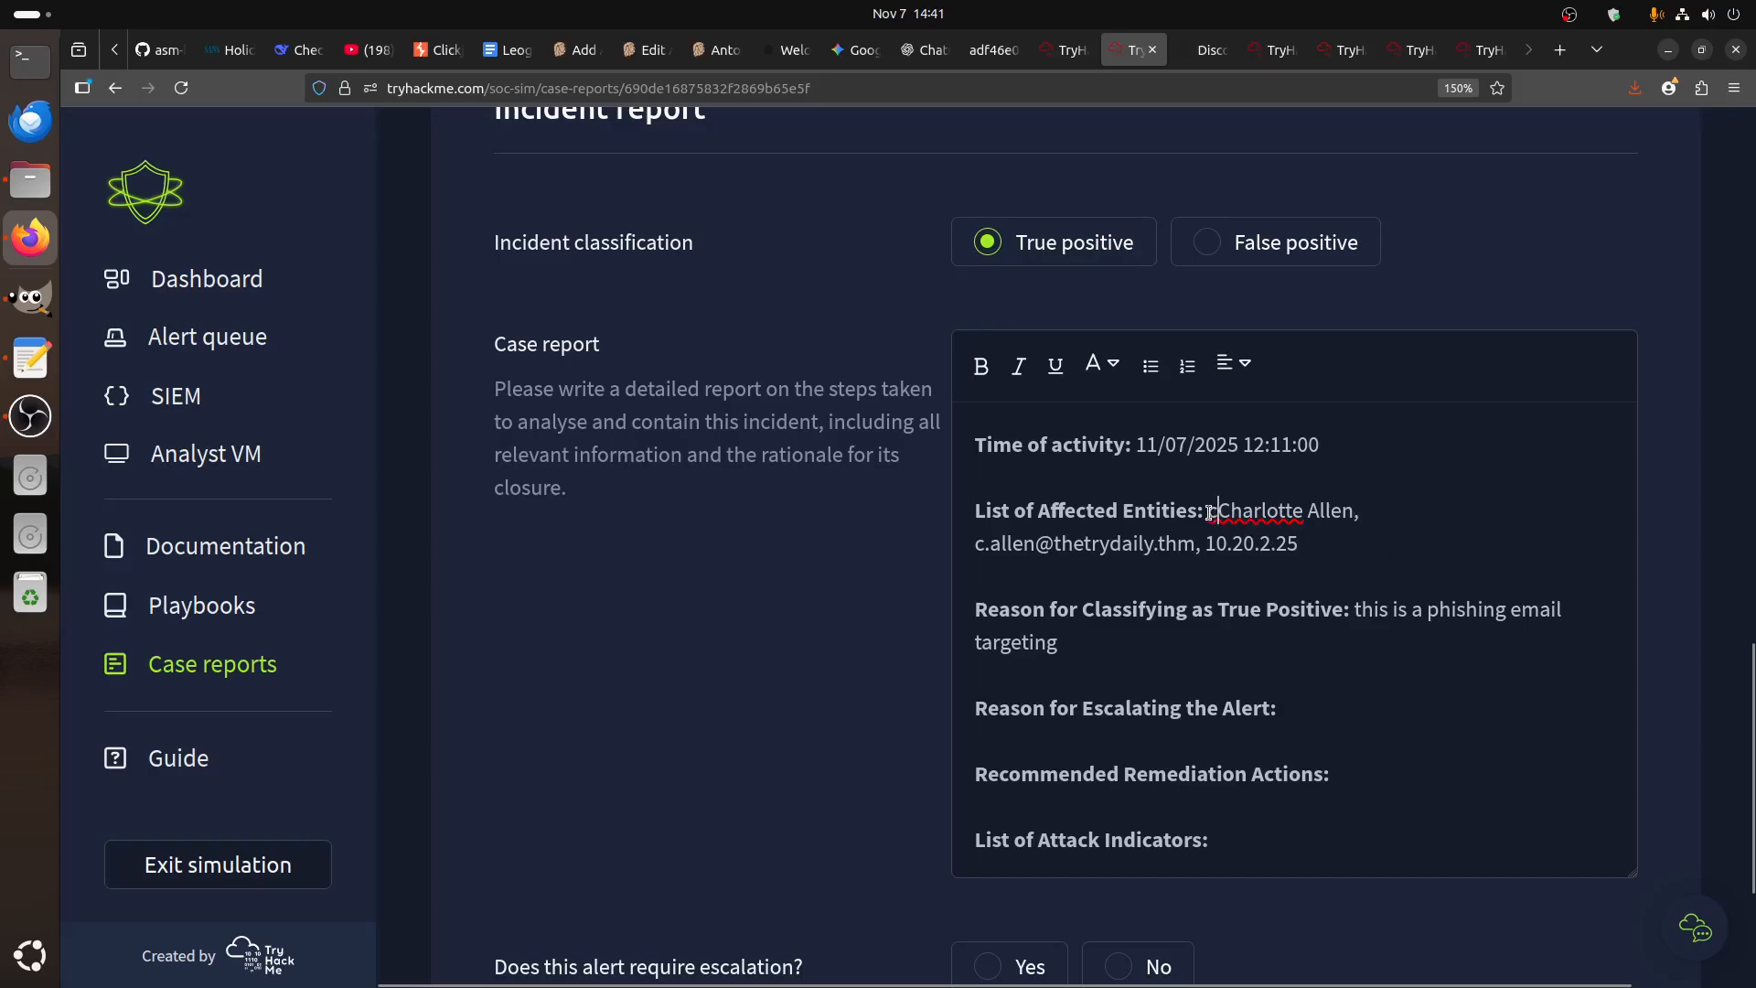
pyautogui.press('BackSpace')
# - Continue the True Positive reason with the employee's full name and "the sender is impersonating a company Microsoft,"
pyautogui.click(1083, 637)
pyautogui.write('Charlotte Allen')
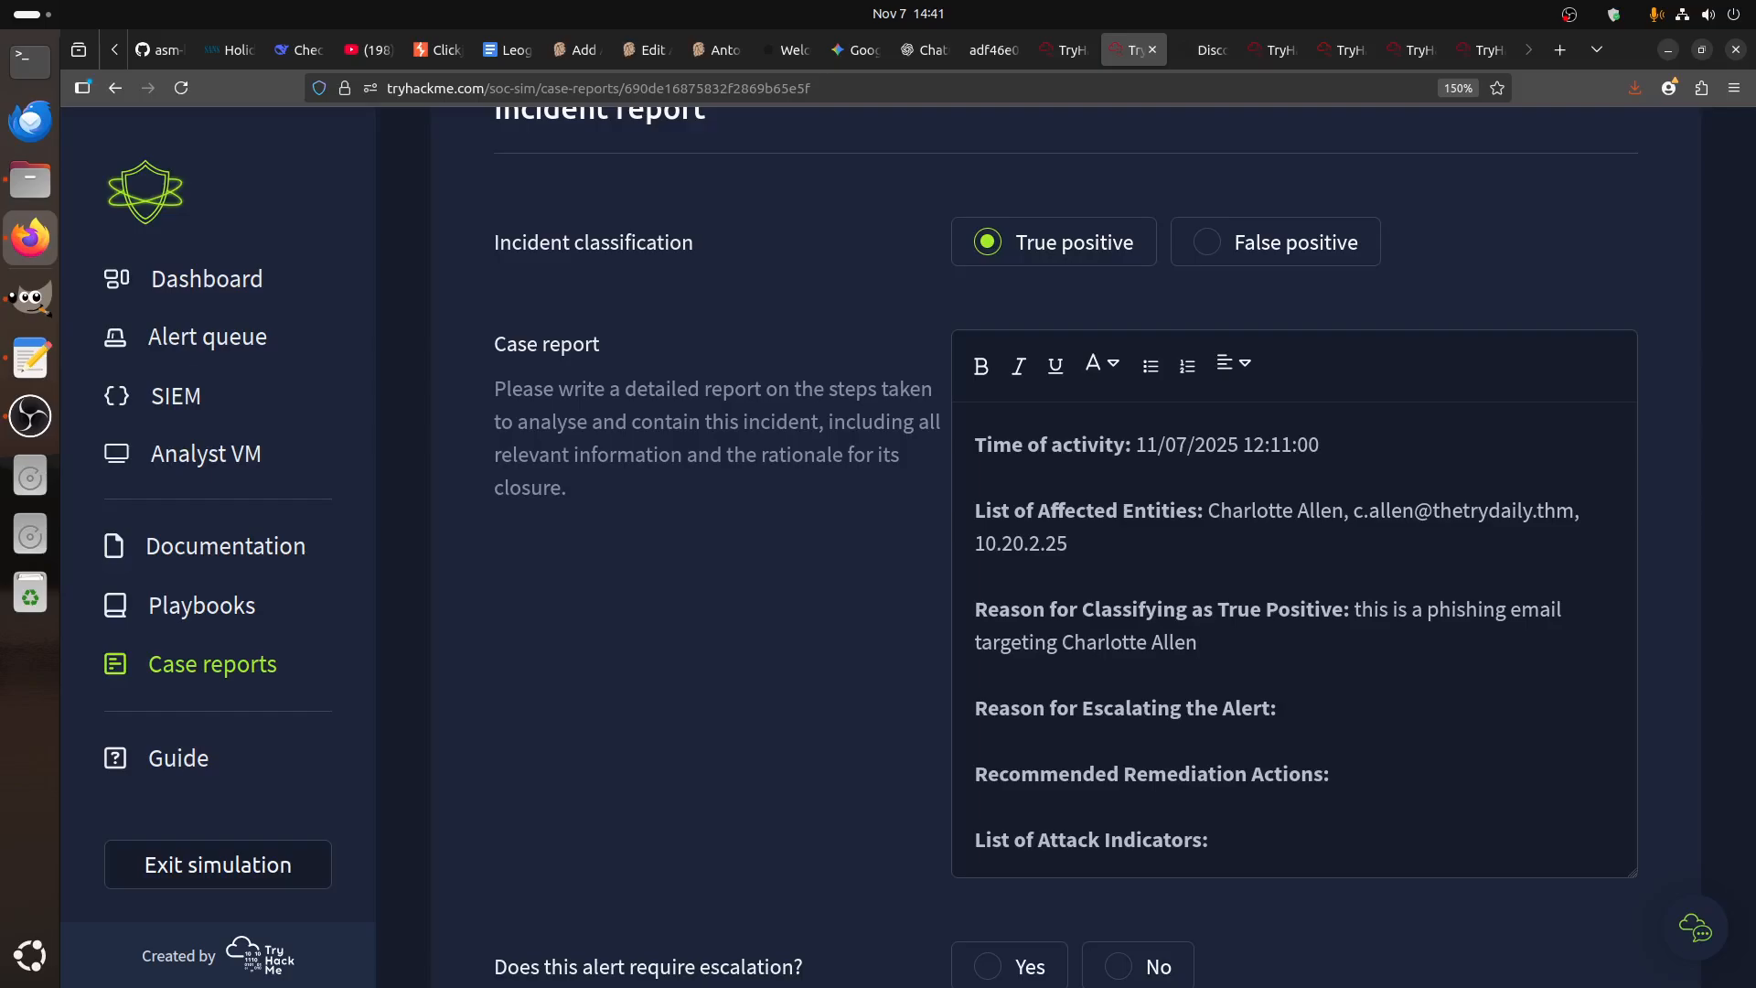
pyautogui.scroll(5, 807, 629)
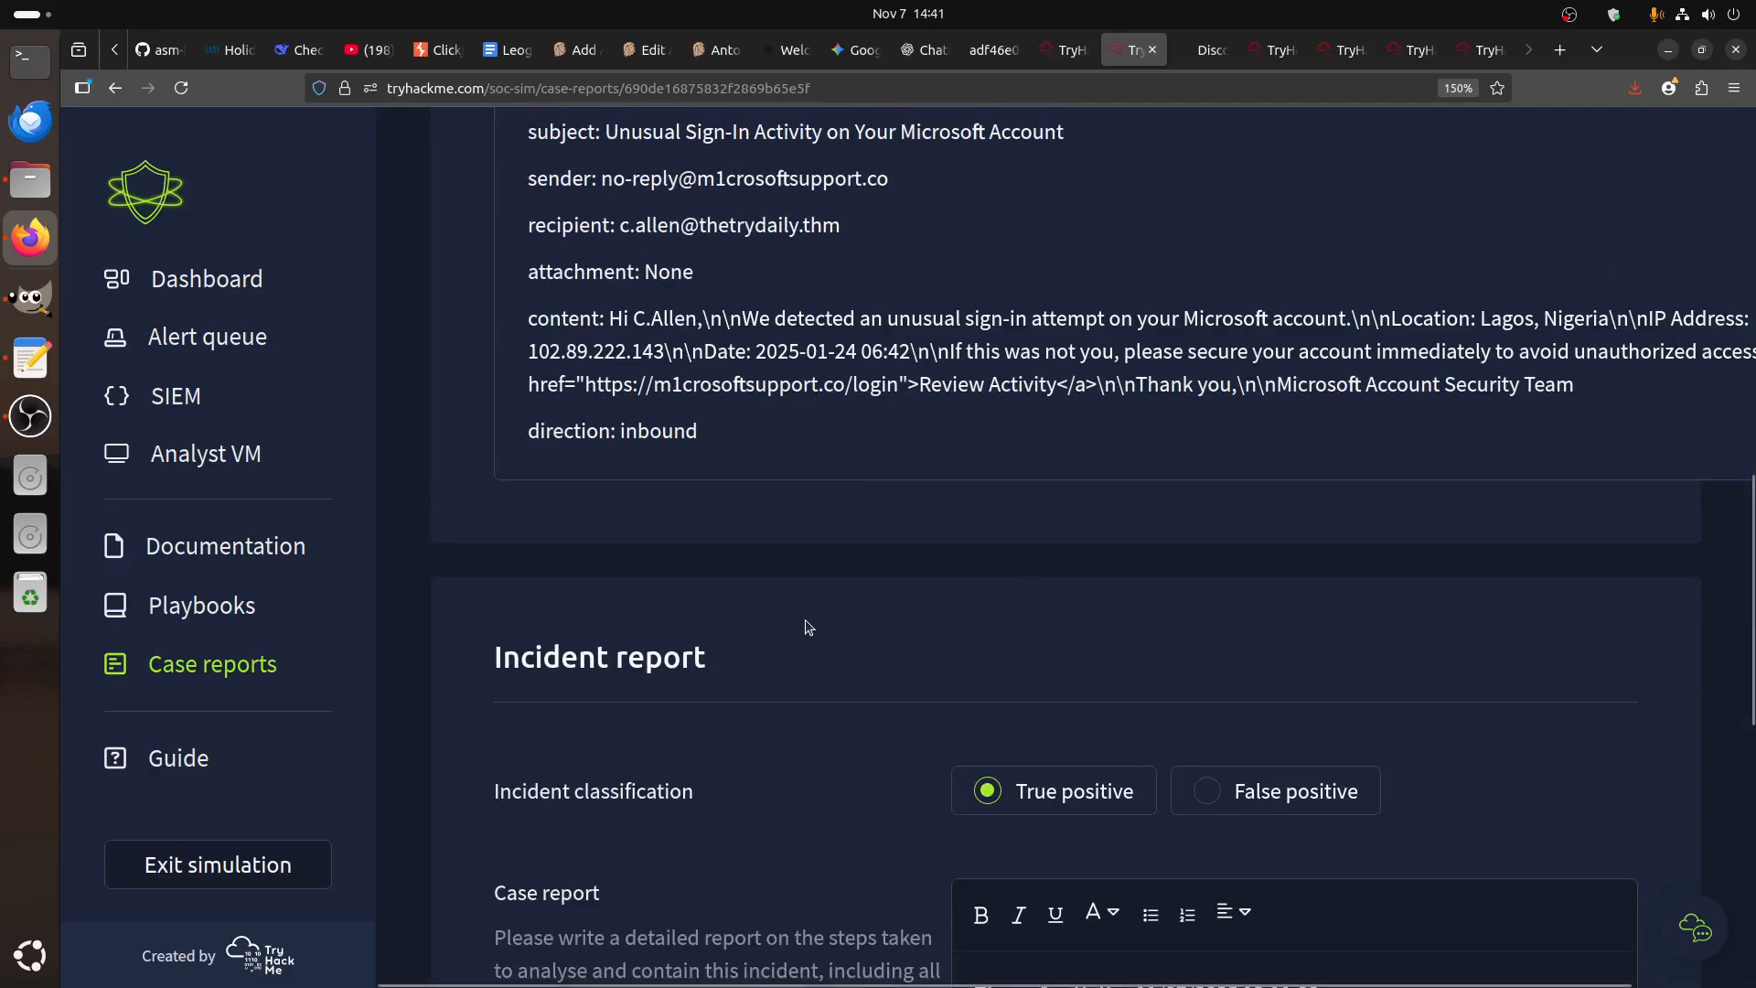
pyautogui.scroll(-6, 1099, 698)
pyautogui.write('the')
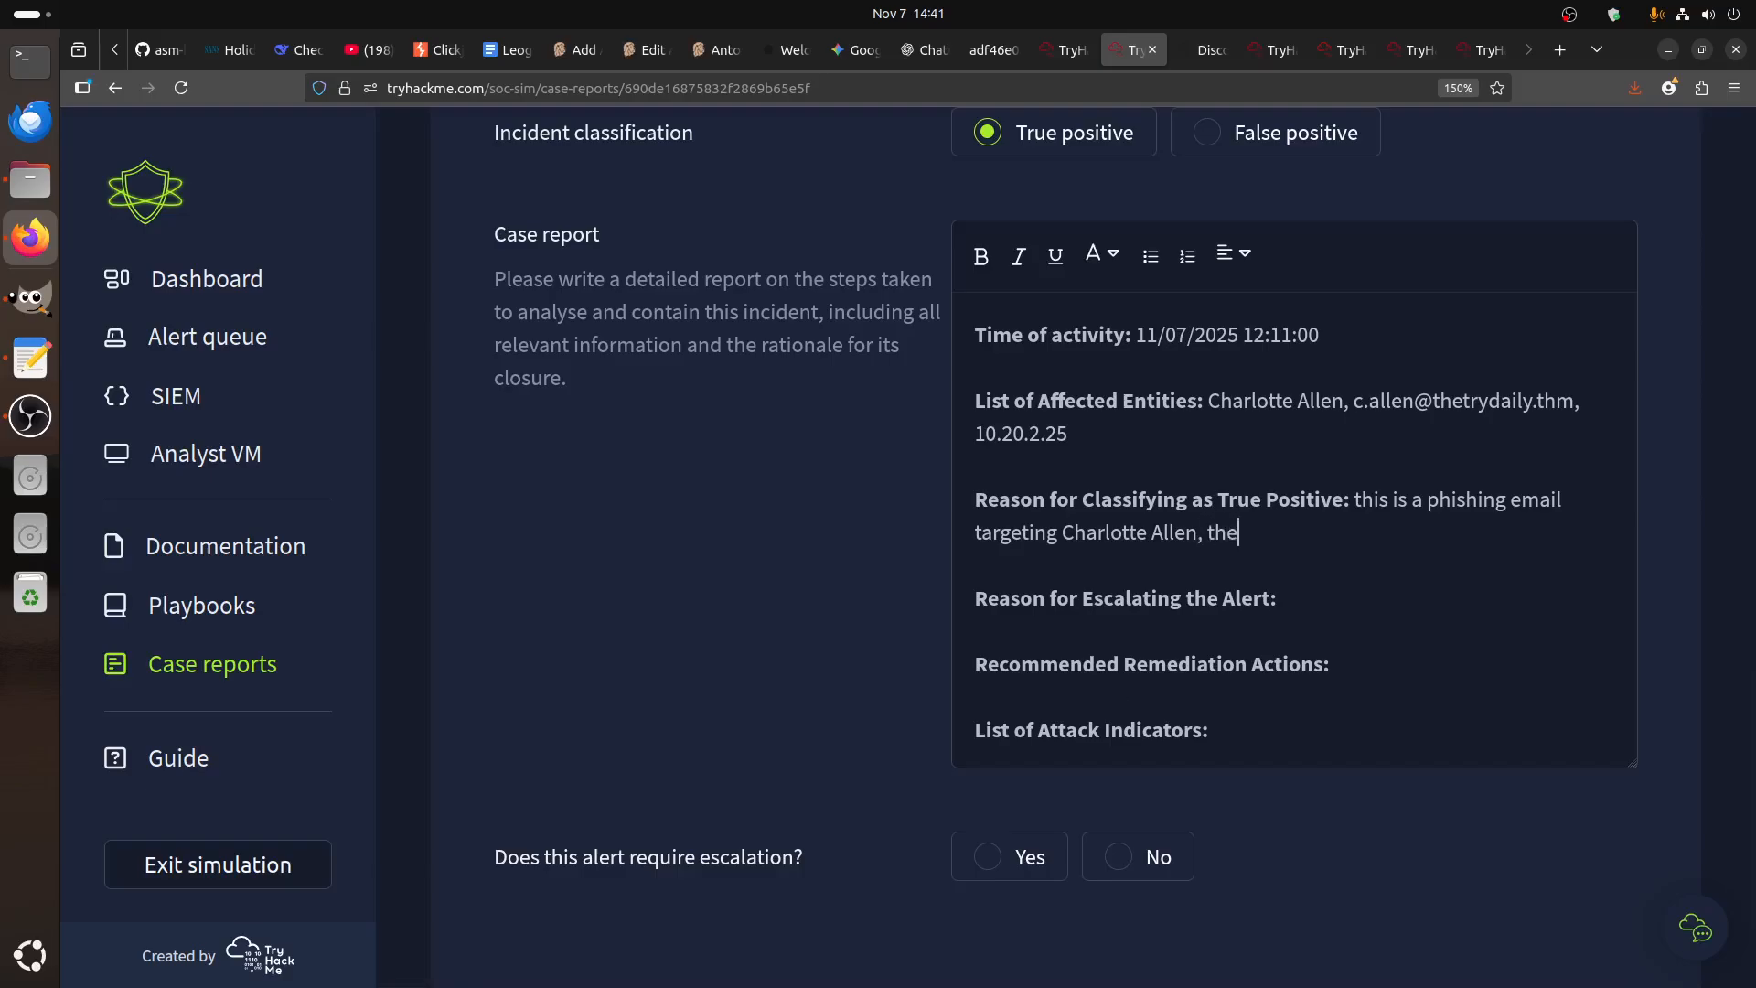
pyautogui.write(' sender is imperso')
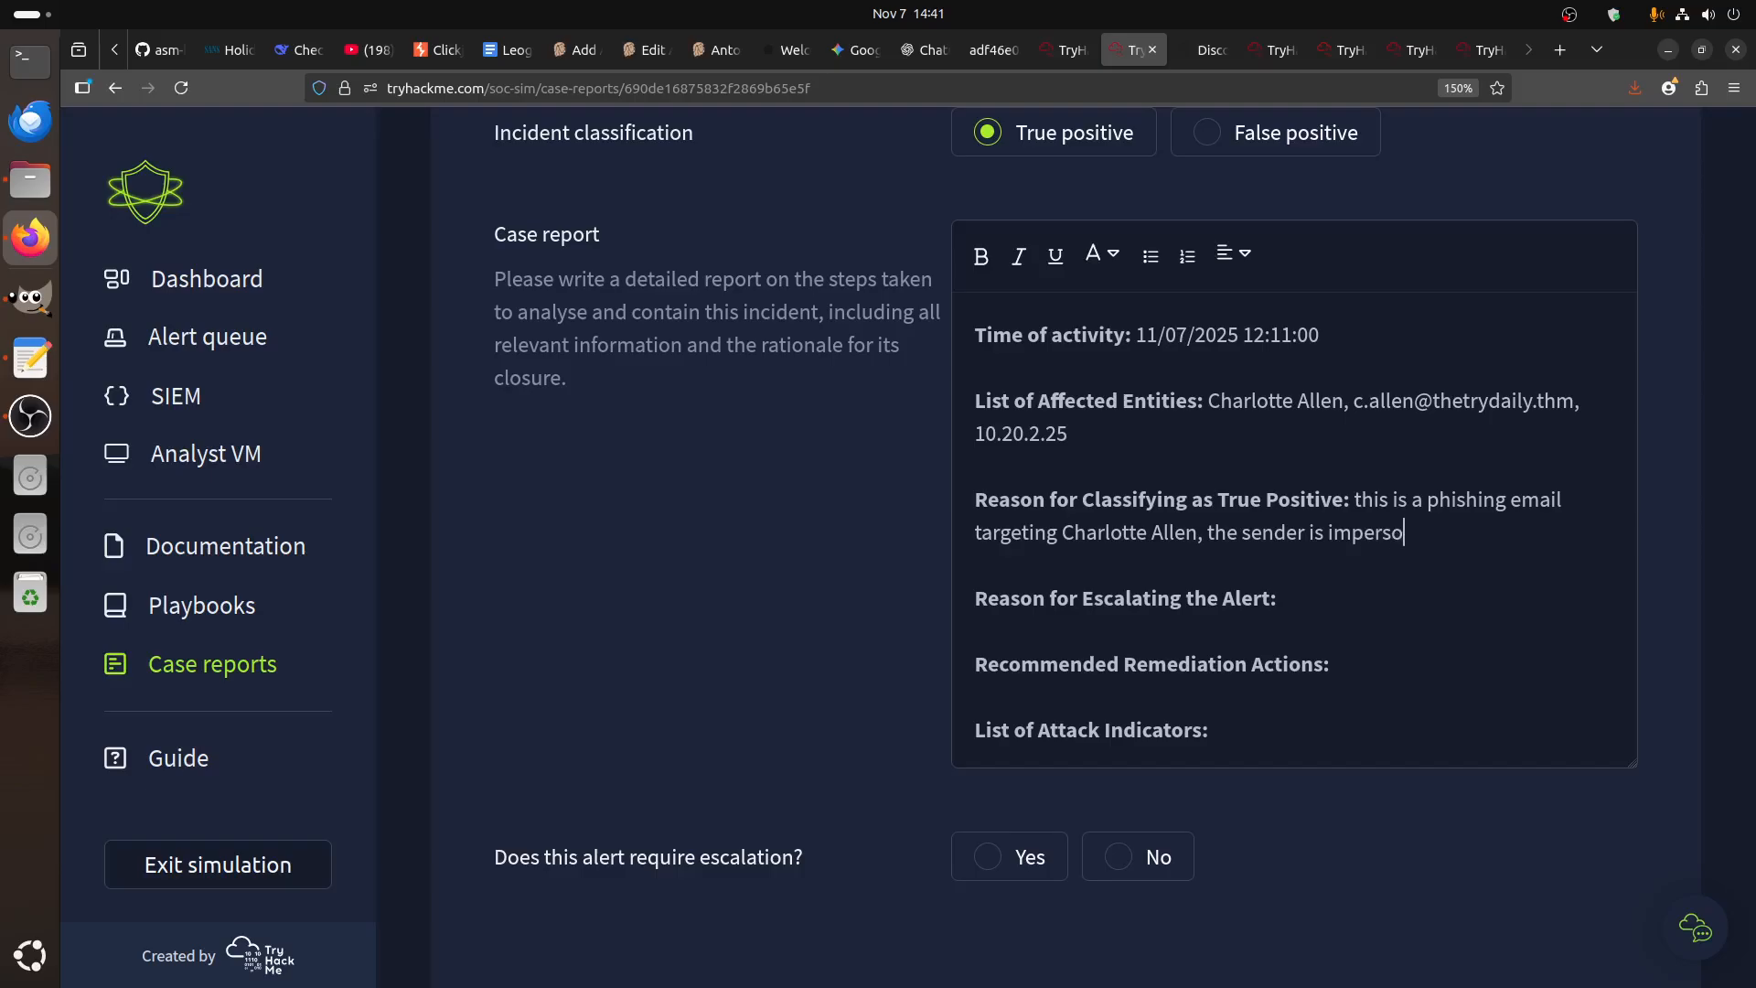
pyautogui.write('nating a company M')
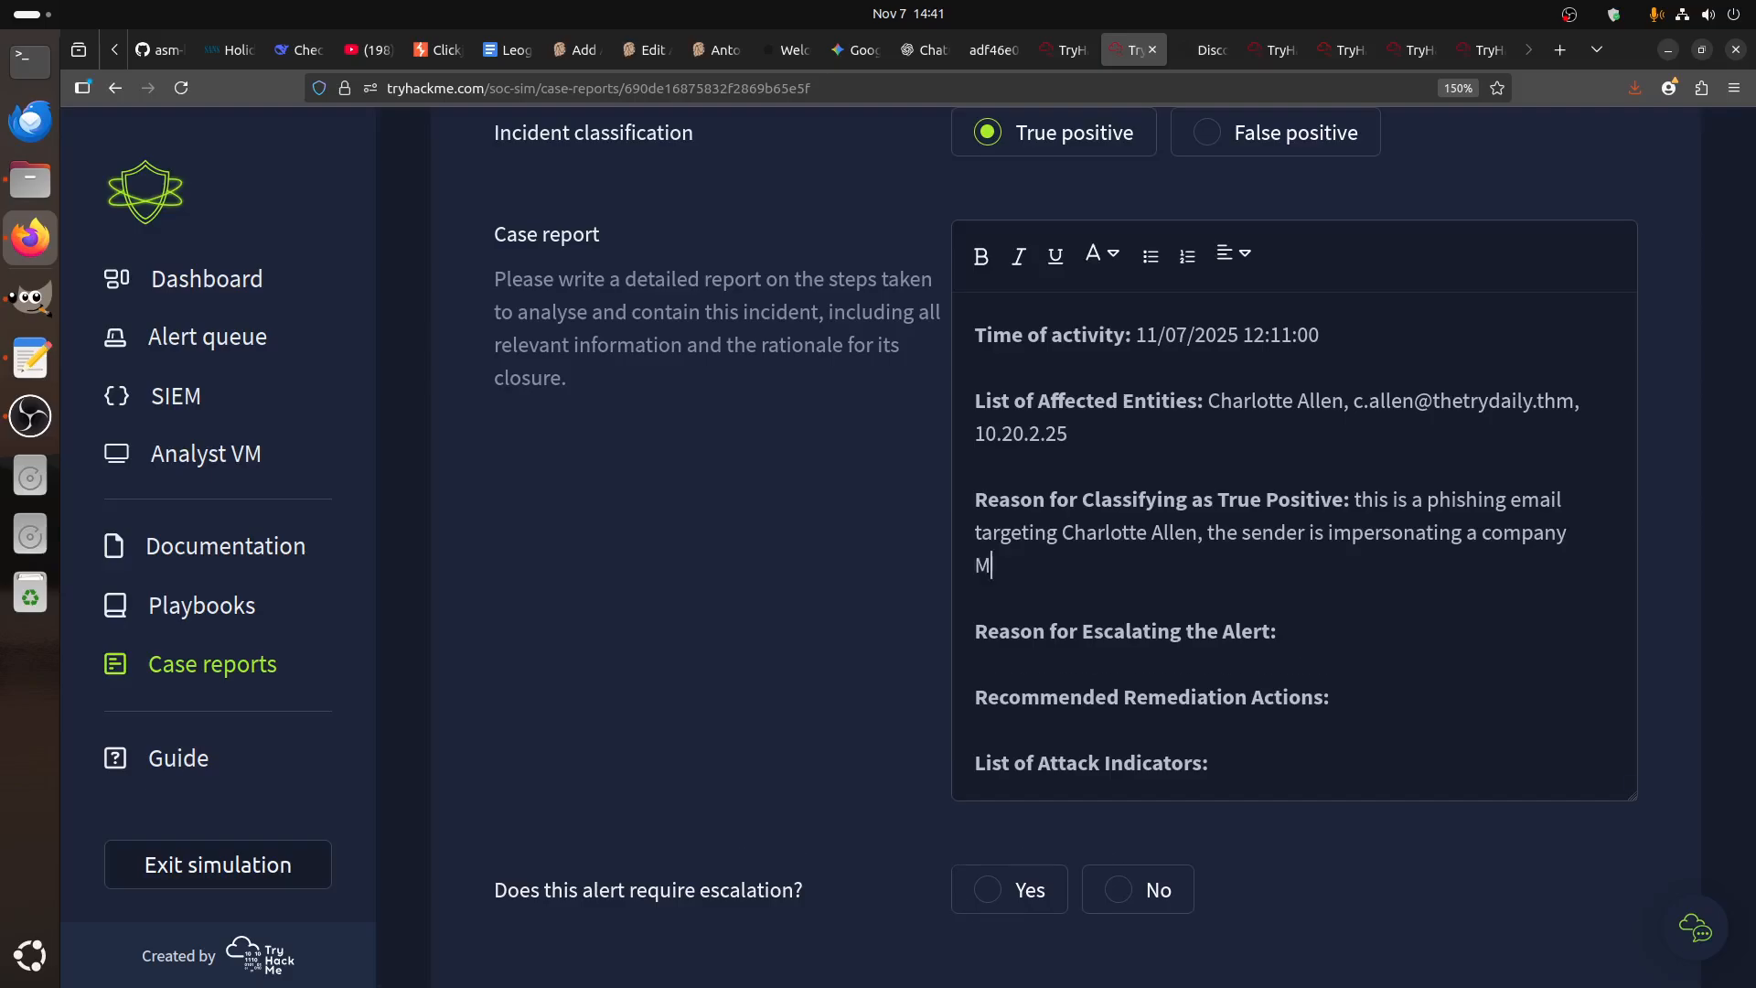
pyautogui.write('icrosoft,')
# - Check the URL analysis tool in the analyst VM and add "TryDetectThis confirm that the domain" to the True Positive reason
pyautogui.click(1273, 49)
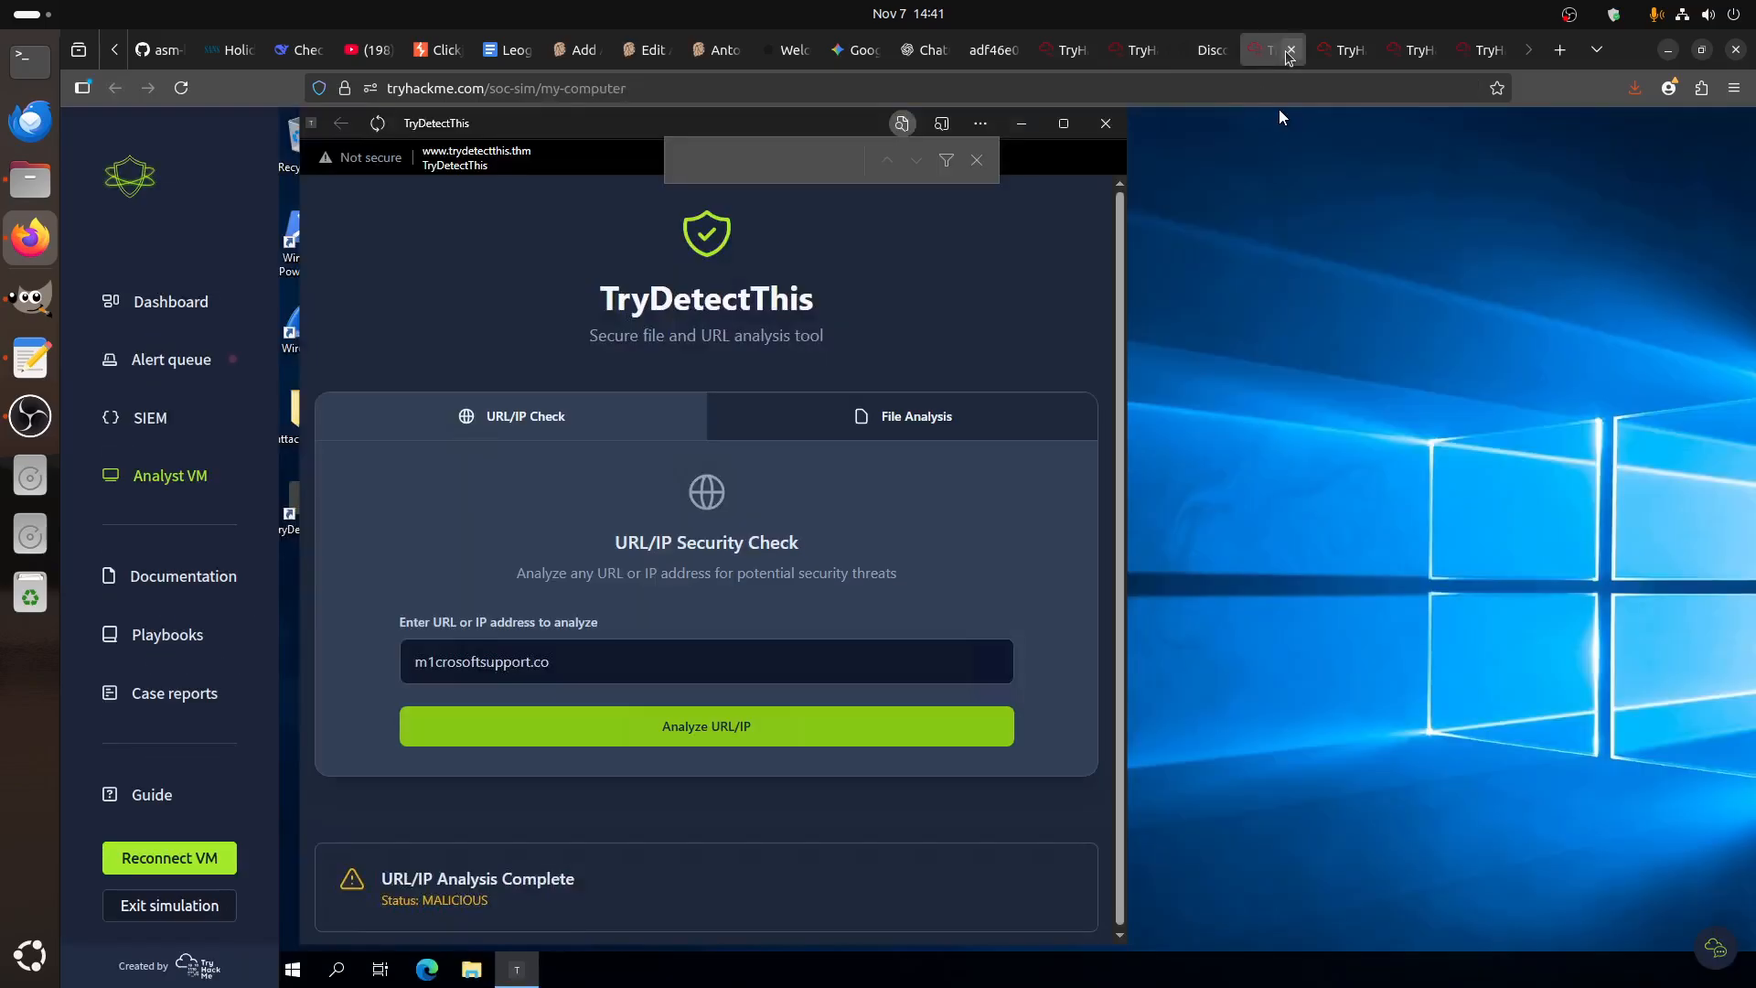
pyautogui.click(1134, 49)
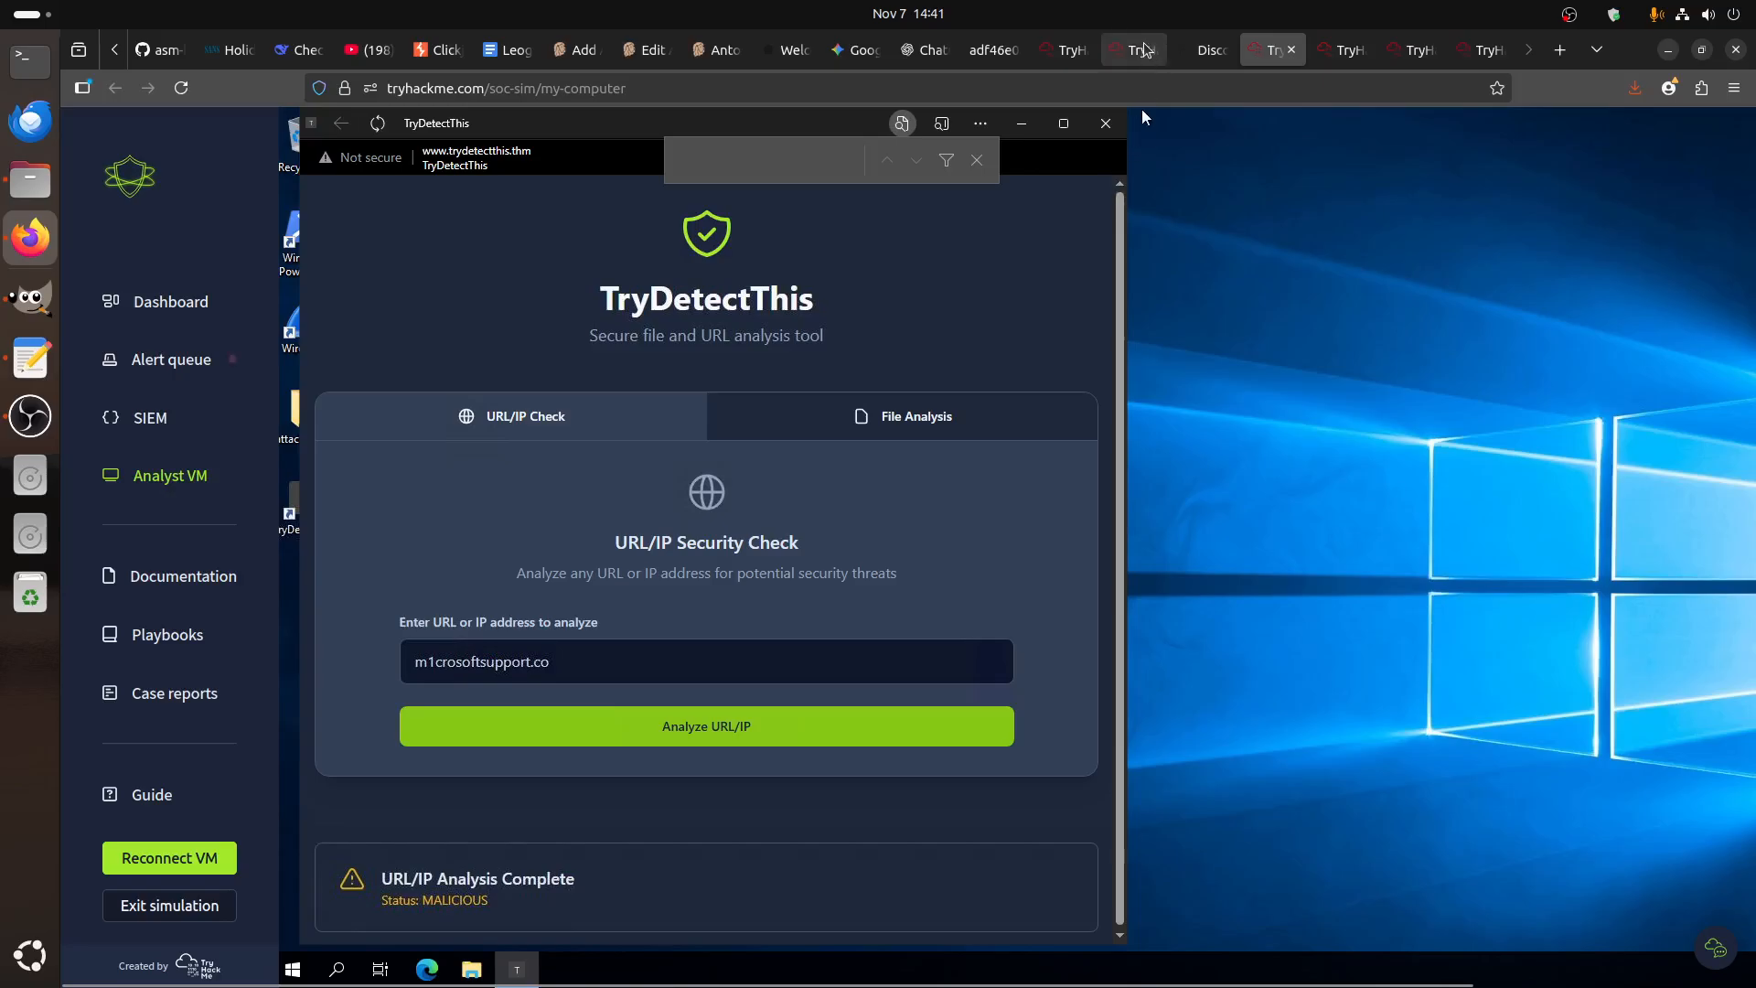
pyautogui.write('Try')
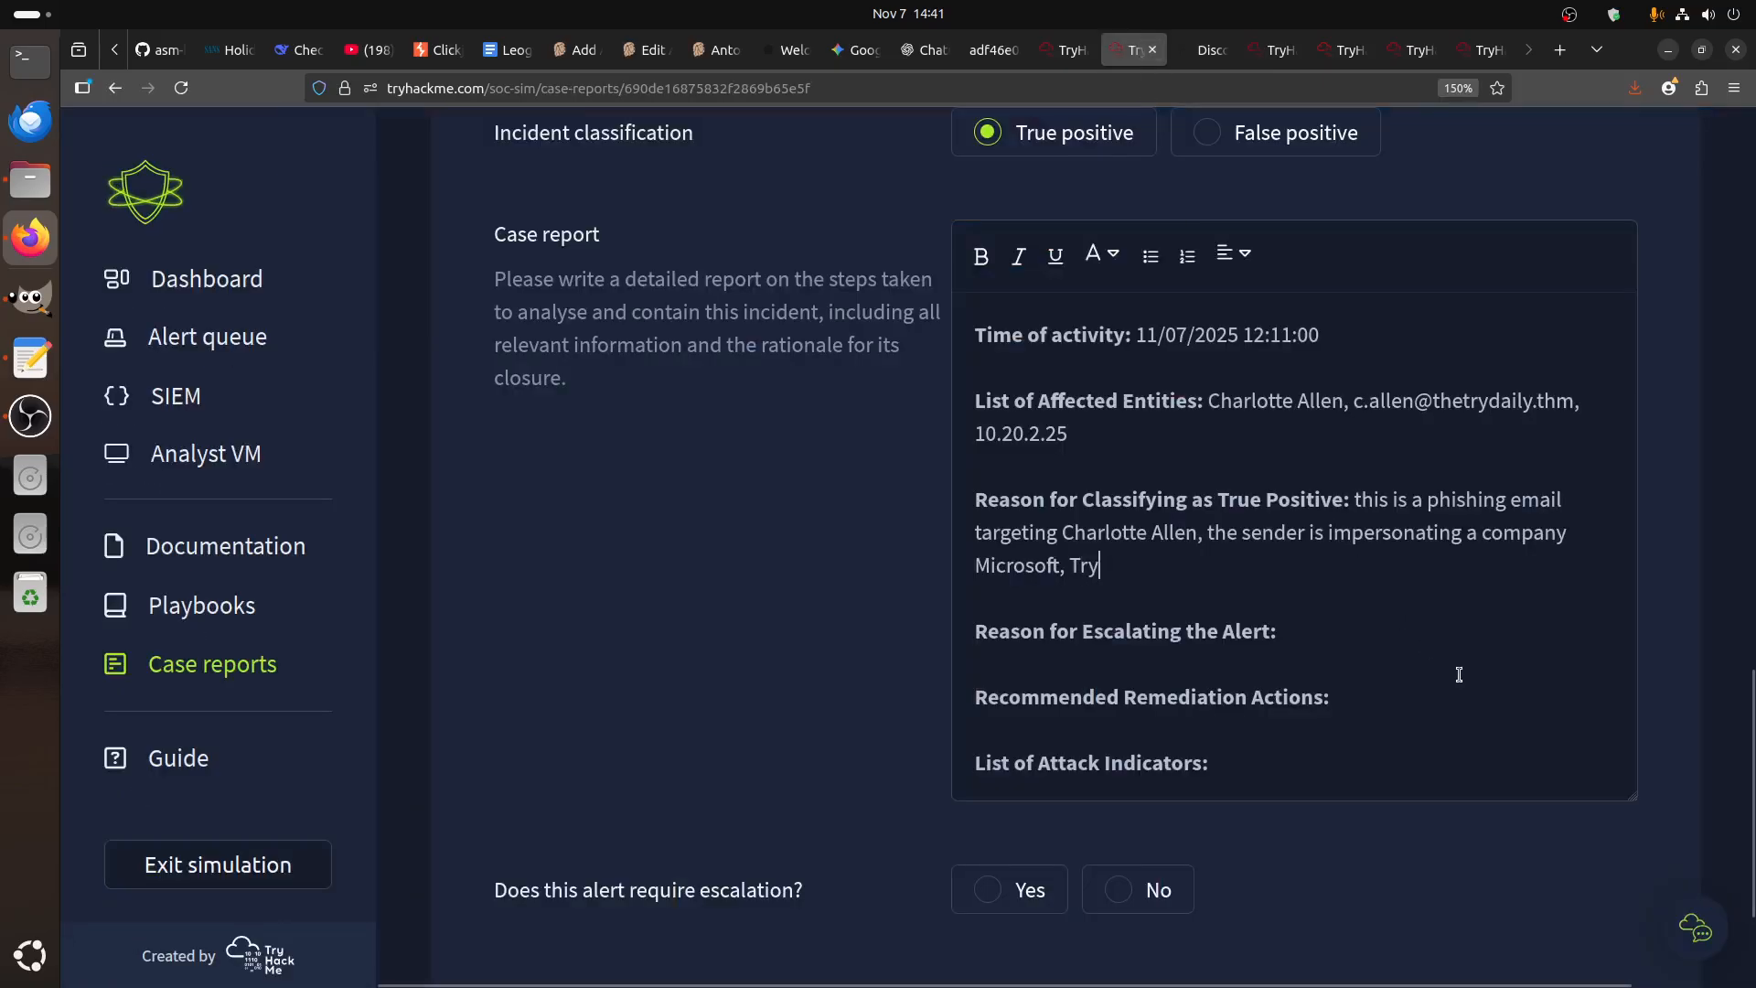
pyautogui.write('DetectThis confirm that the domain')
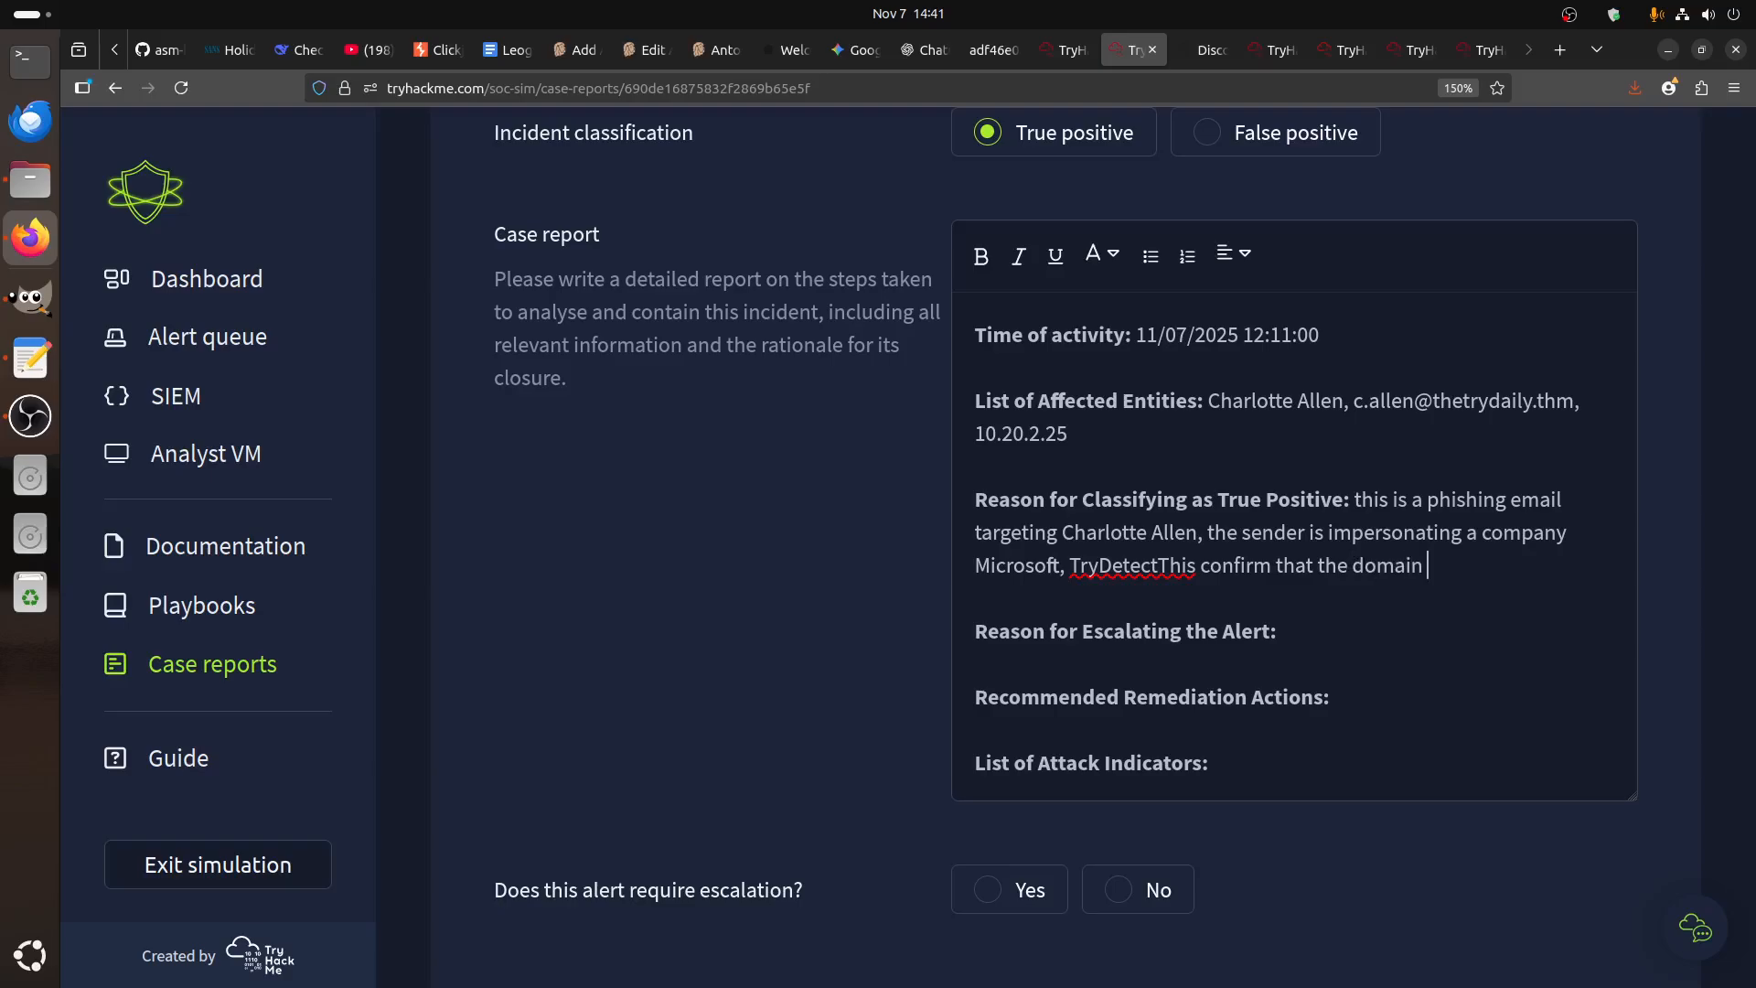
# - Append the domain m1crosoftsupport.co, copied from the link in the alert's email content, to the True Positive reason
pyautogui.scroll(5, 1234, 471)
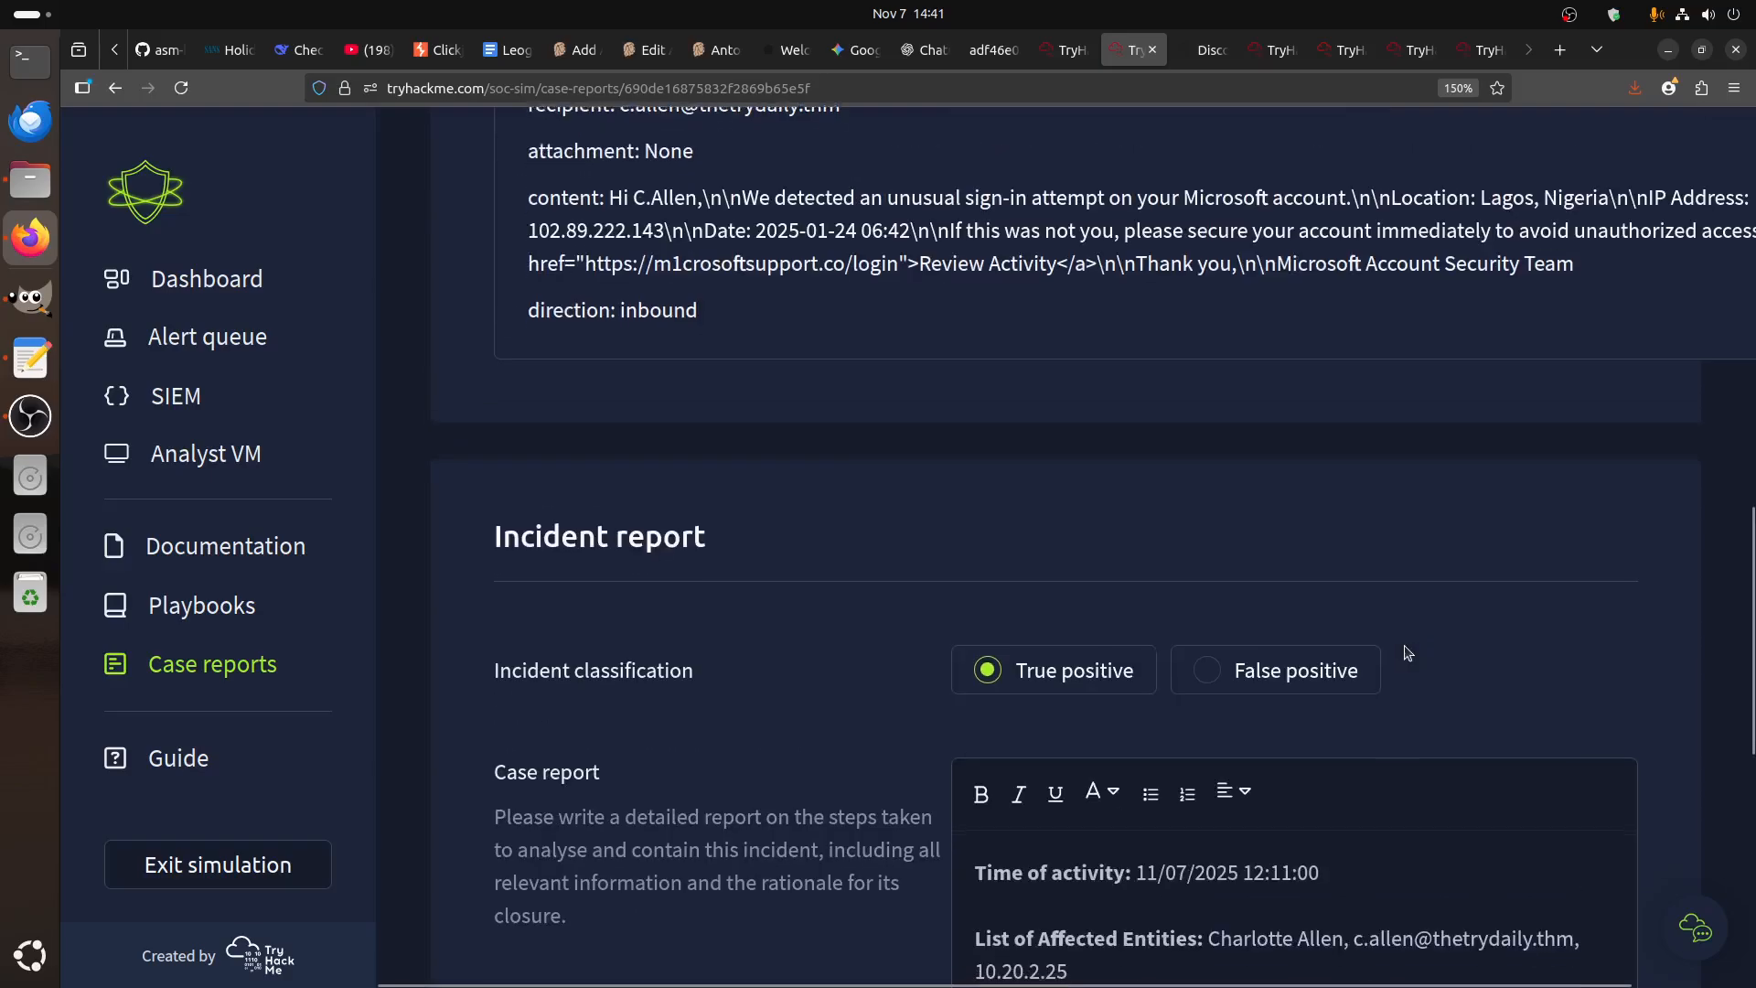
pyautogui.scroll(1, 1251, 395)
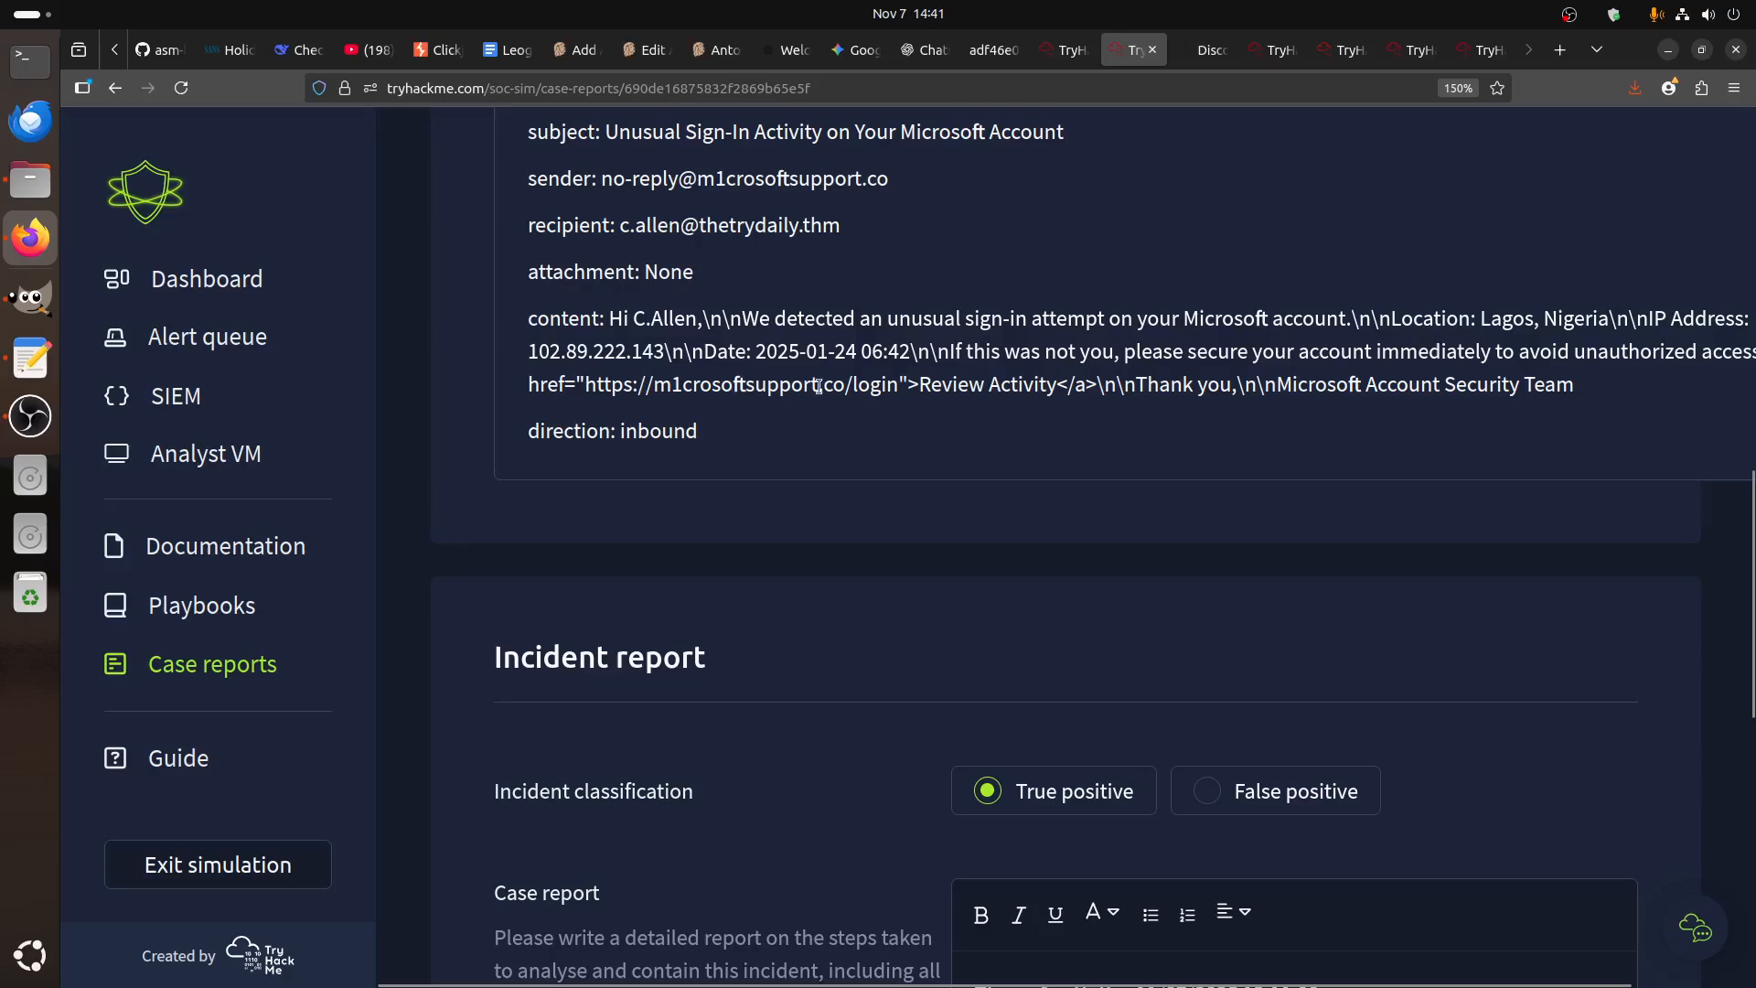
pyautogui.moveTo(845, 384); pyautogui.dragTo(657, 385)
pyautogui.hotkey('ctrl', 'c')
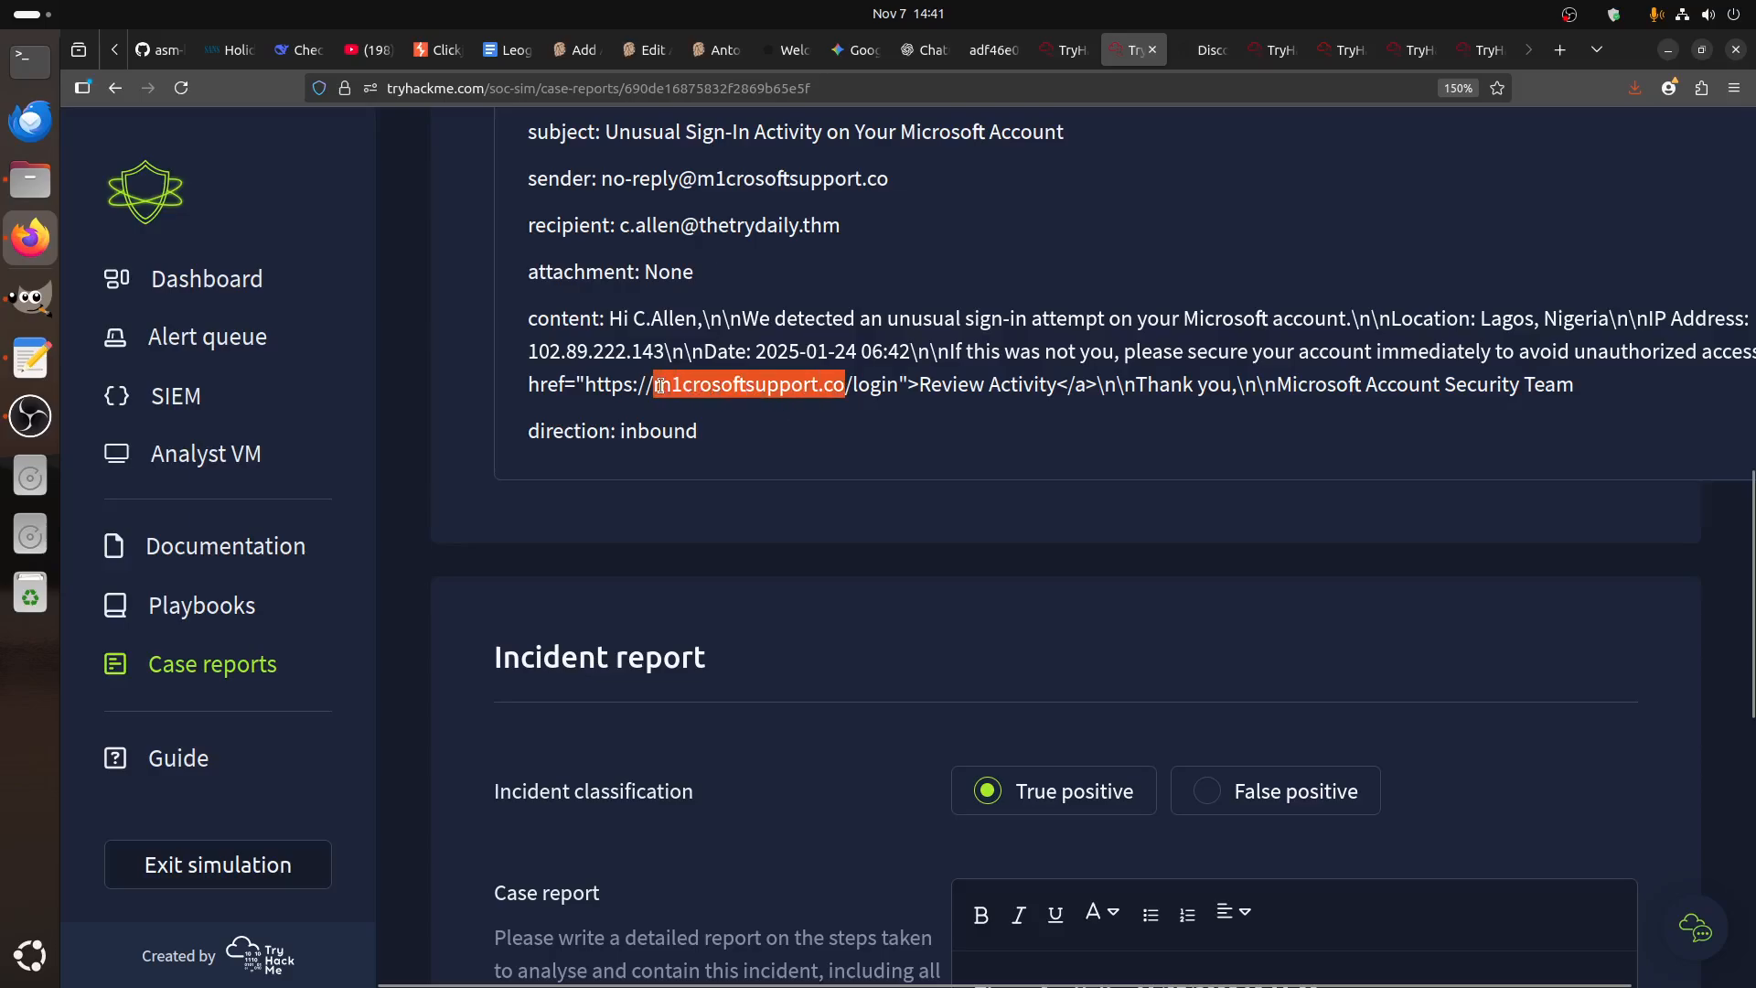
pyautogui.scroll(-8, 1308, 677)
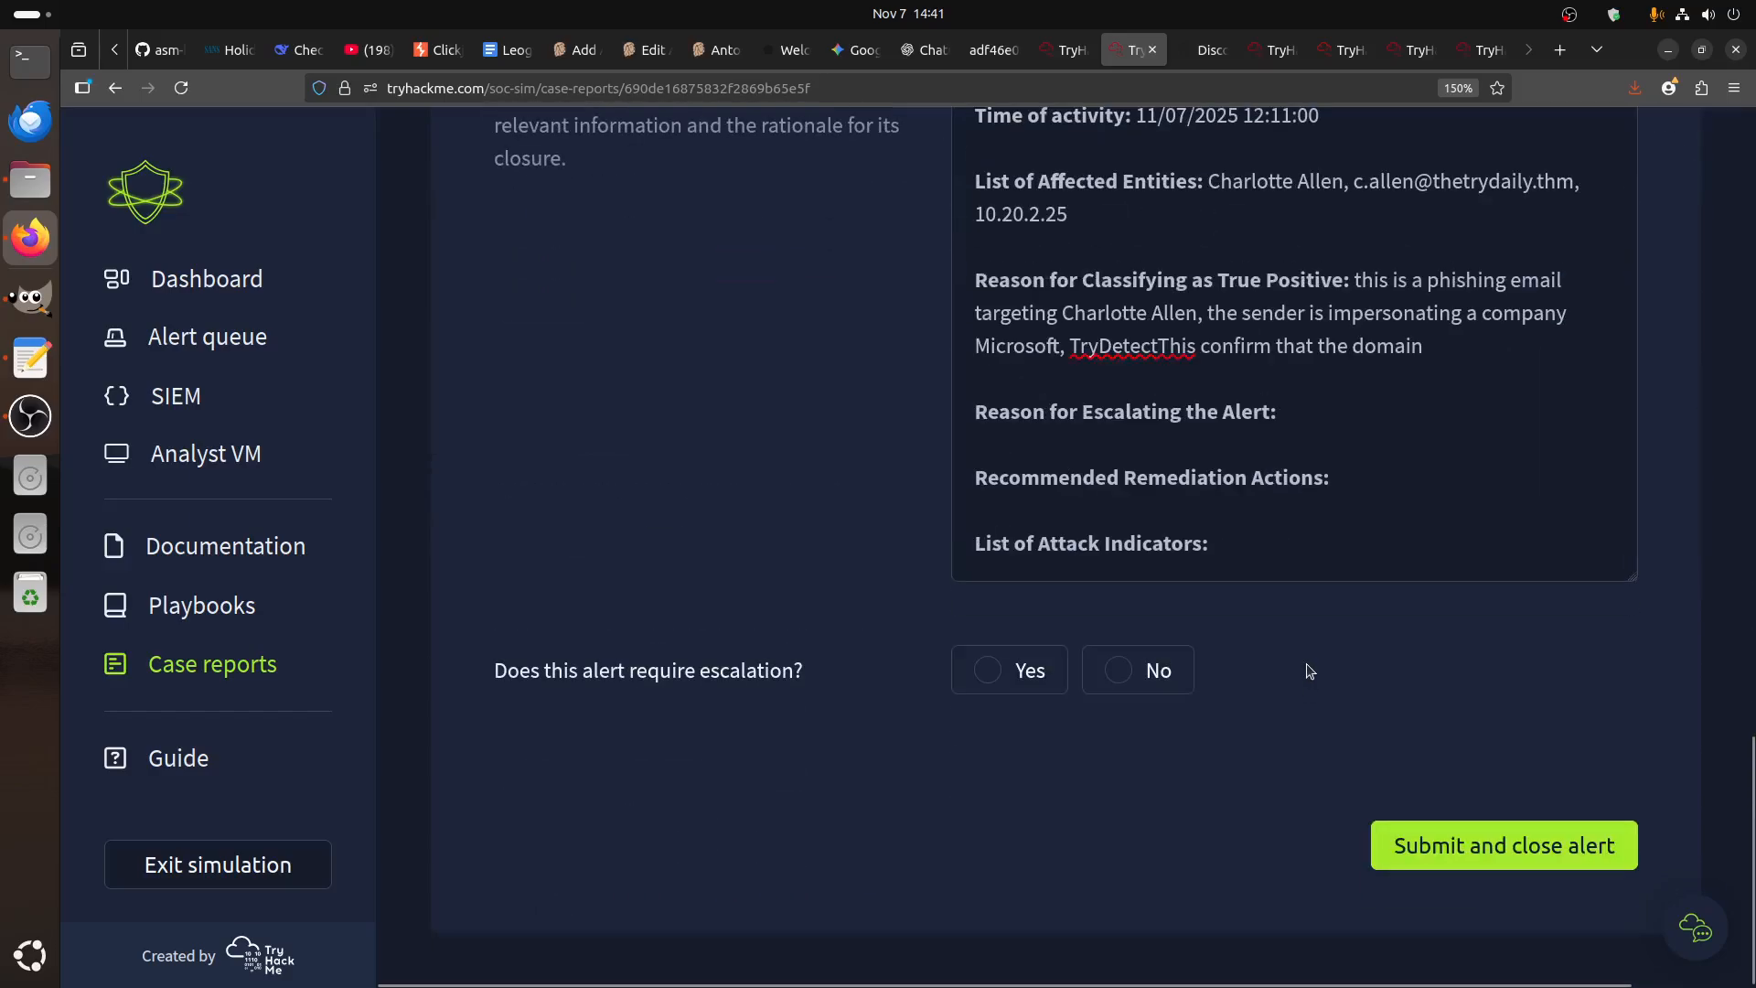
pyautogui.hotkey('ctrl', 'v')
# - Finish the domain sentence in the True Positive reason with "is malicious," using the spelling correction
pyautogui.write('is malis')
pyautogui.press('BackSpace')
pyautogui.write('o')
pyautogui.press('BackSpace')
pyautogui.write('ous')
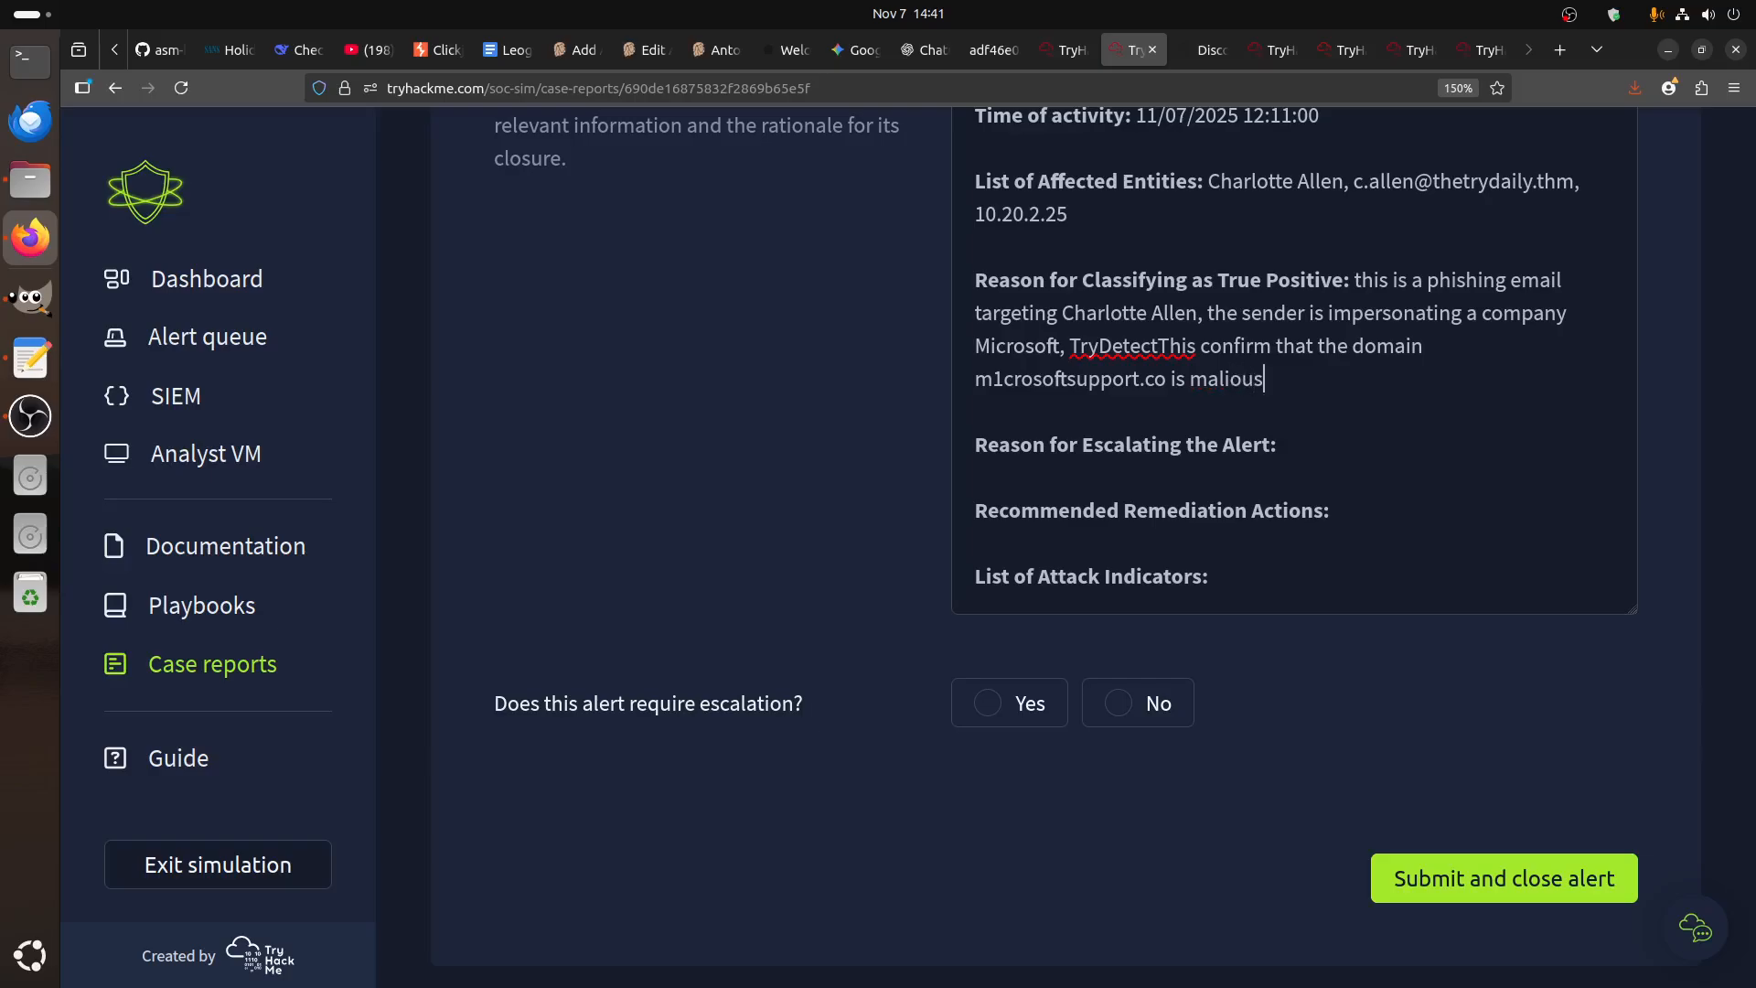
pyautogui.rightClick(1240, 367)
pyautogui.click(1305, 386)
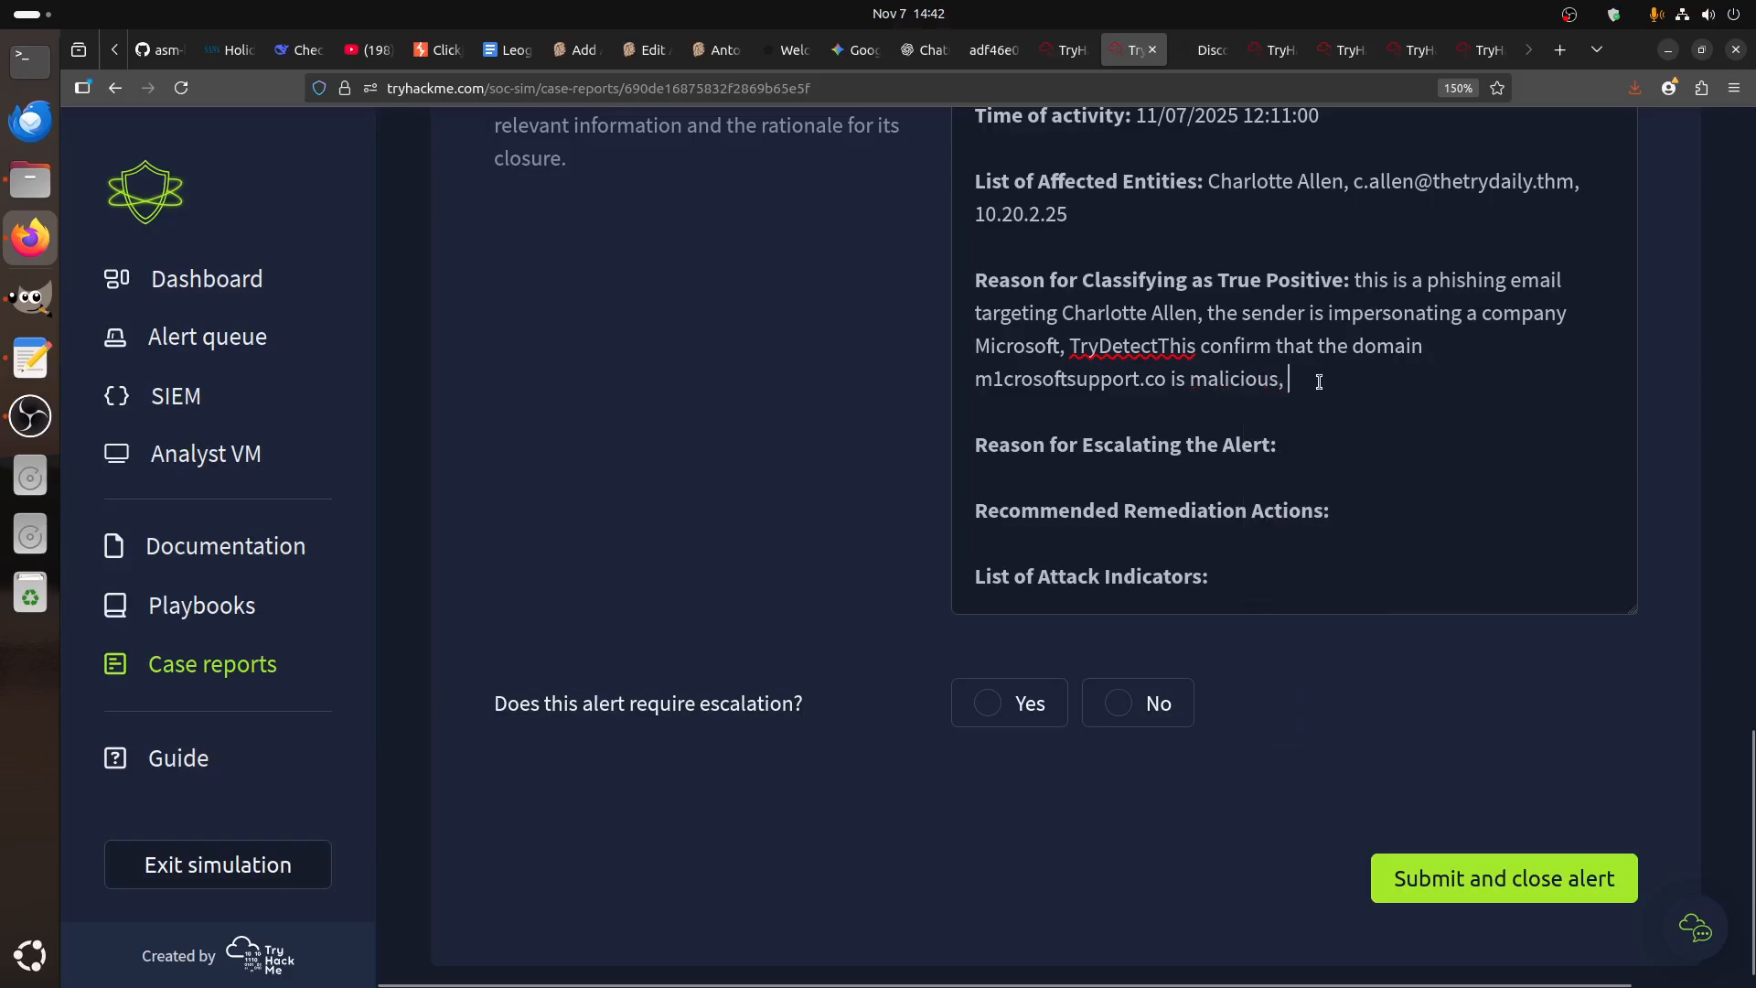
# - Add a new paragraph to the True Positive reason: "Also Logs shows that the Firewall allowed the connection to this url"
pyautogui.press('Return')
pyautogui.press('Return')
pyautogui.write('Also Logs shows that the Firewall all')
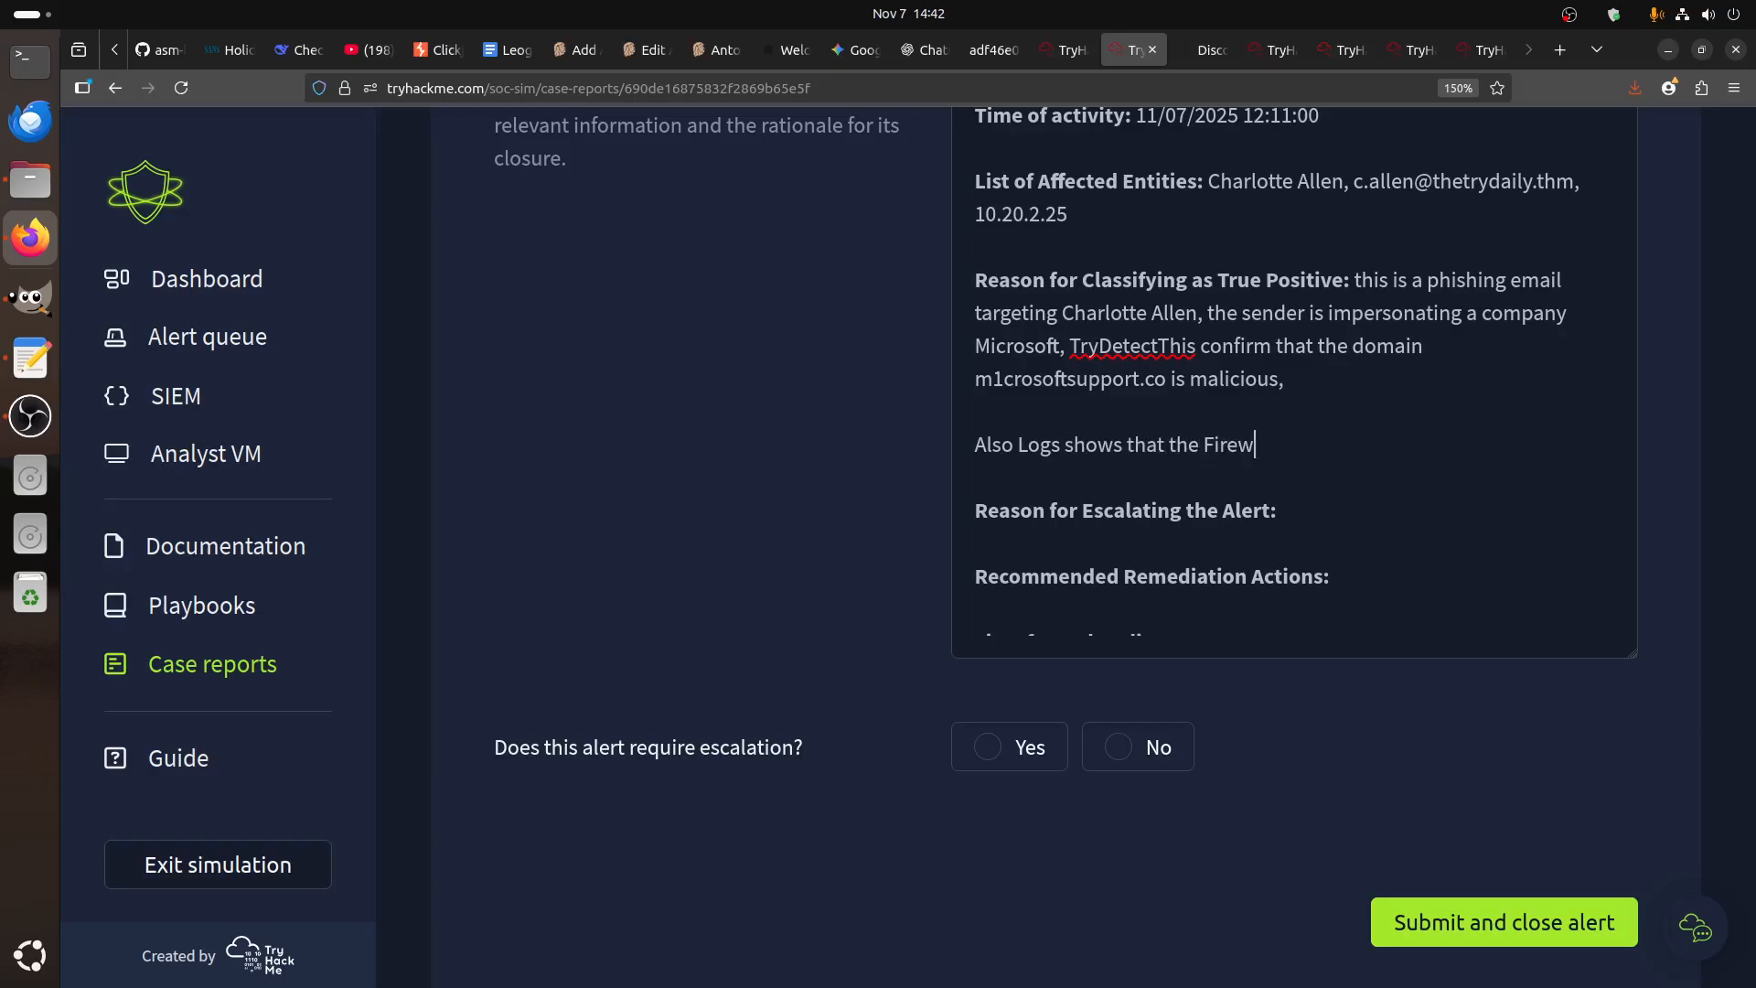
pyautogui.write('ed th')
pyautogui.press('BackSpace')
pyautogui.press('BackSpace')
pyautogui.press('BackSpace')
pyautogui.press('BackSpace')
pyautogui.write('d the connec')
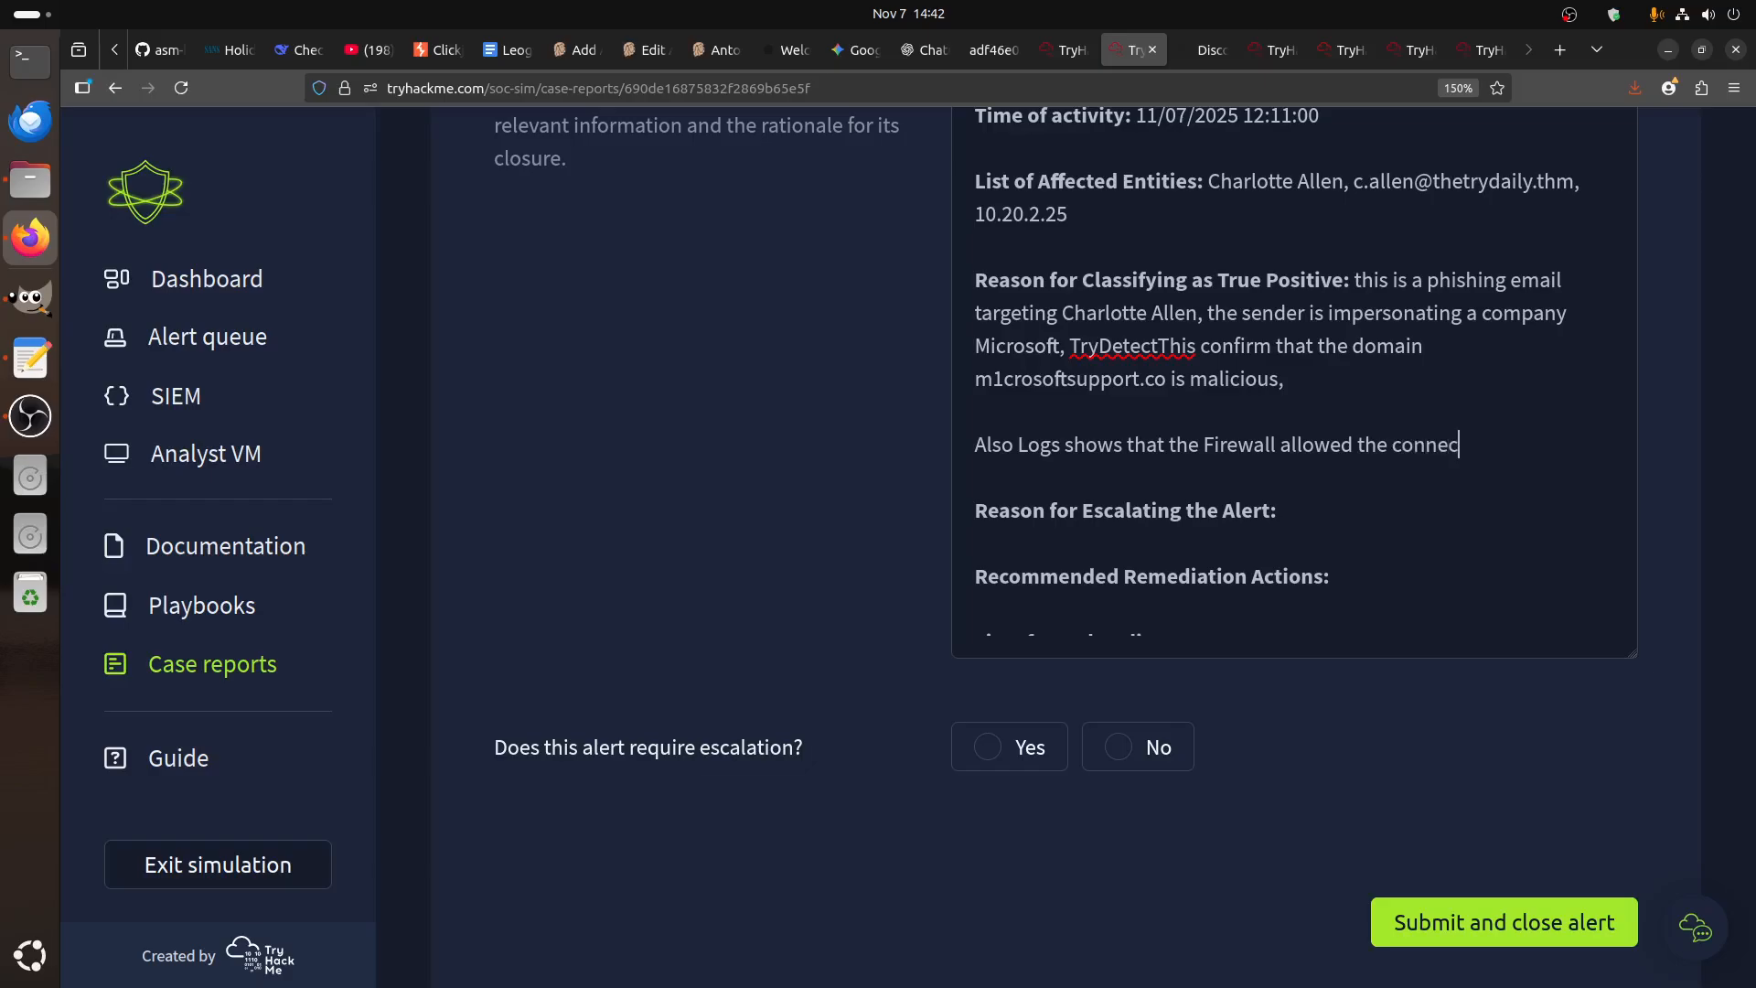
pyautogui.write('tion to this url')
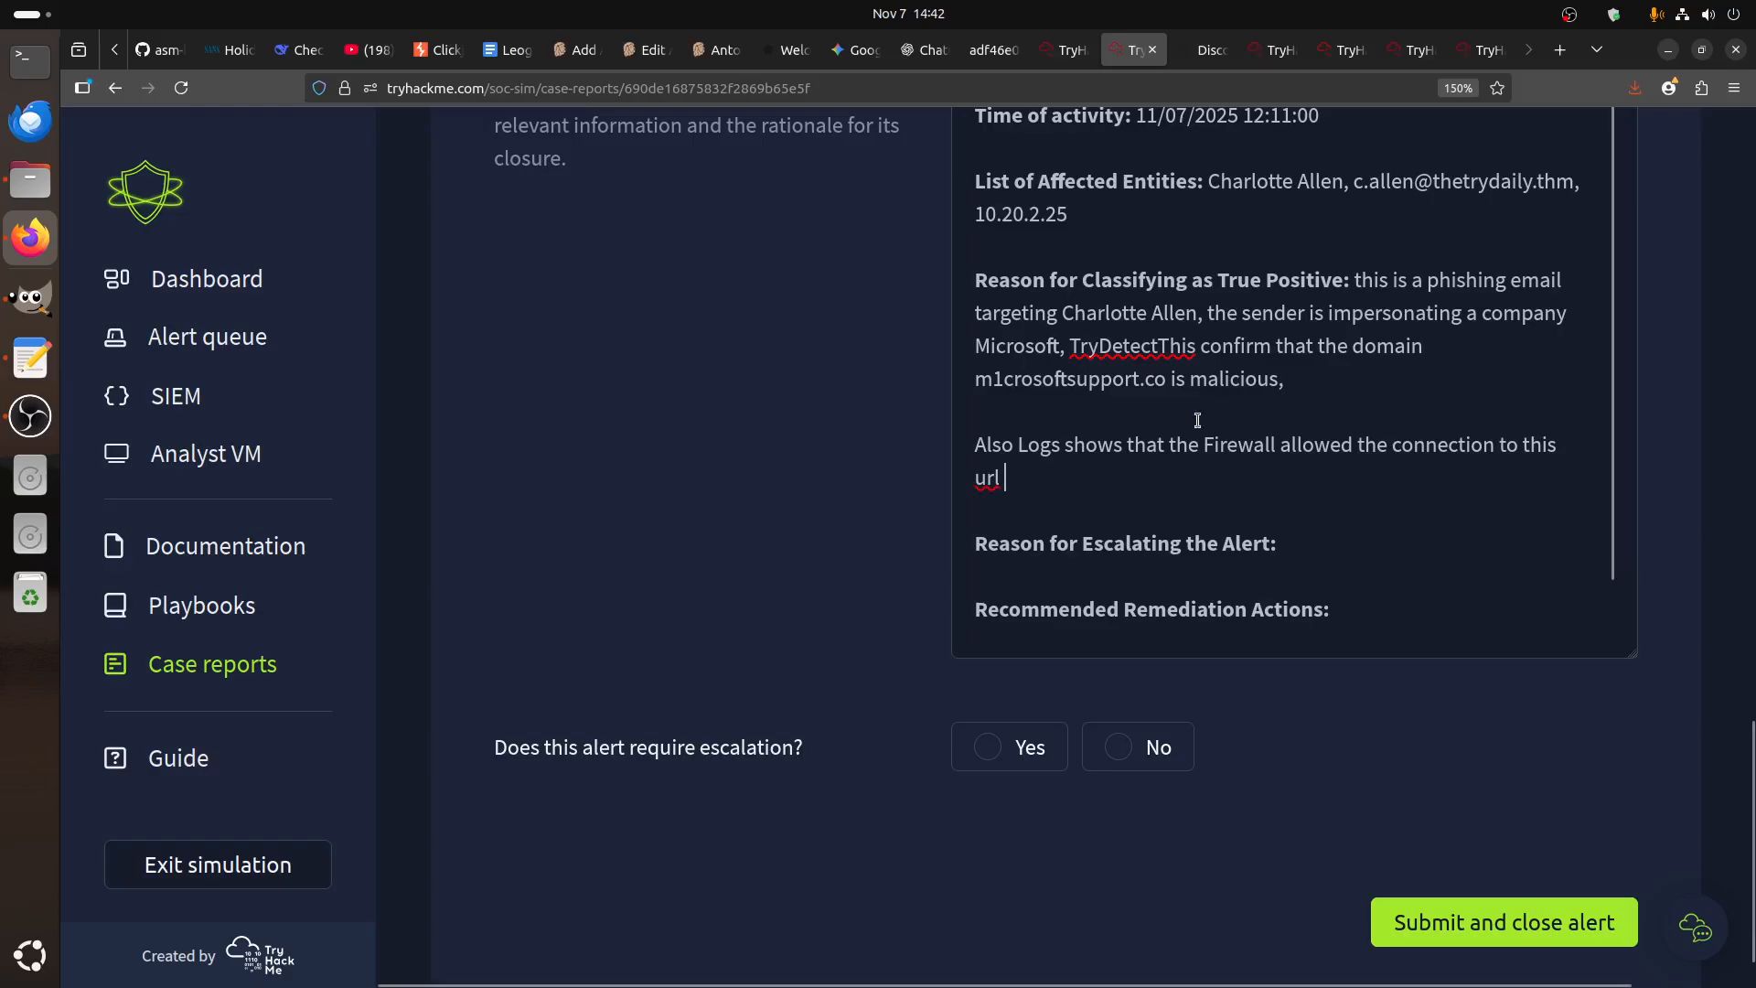
pyautogui.scroll(10, 807, 519)
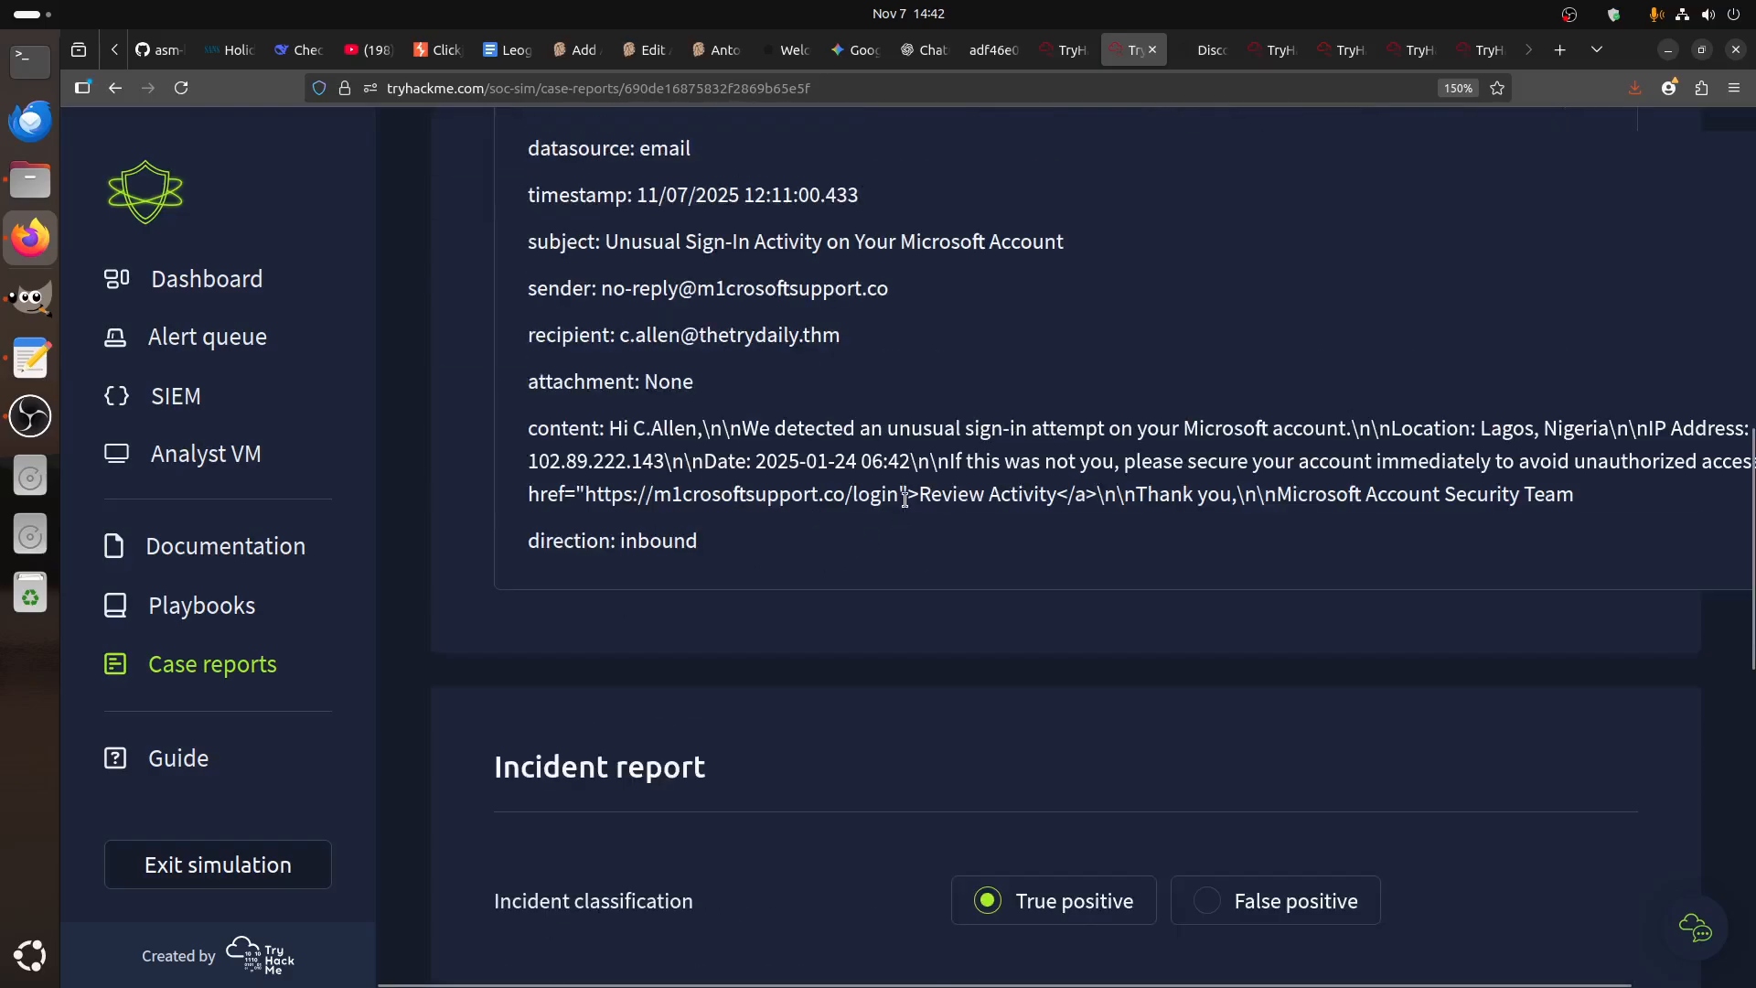
pyautogui.moveTo(900, 494); pyautogui.dragTo(585, 495)
pyautogui.hotkey('ctrl', 'c')
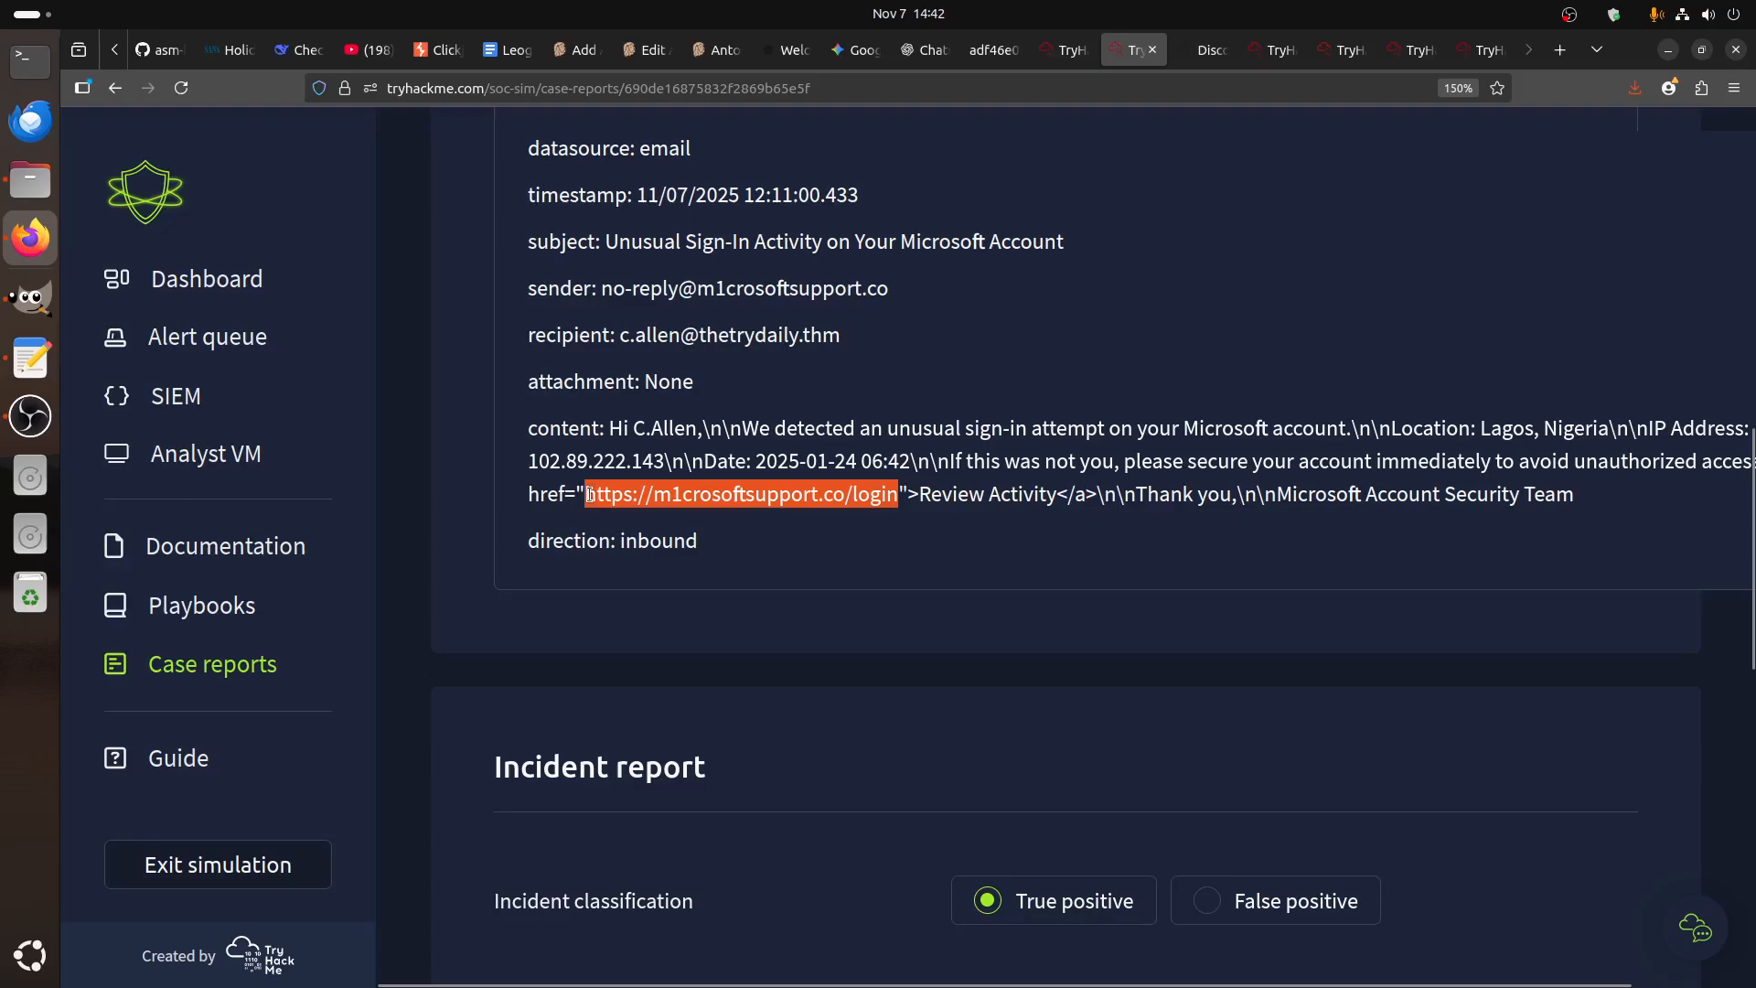
pyautogui.scroll(-8, 1235, 596)
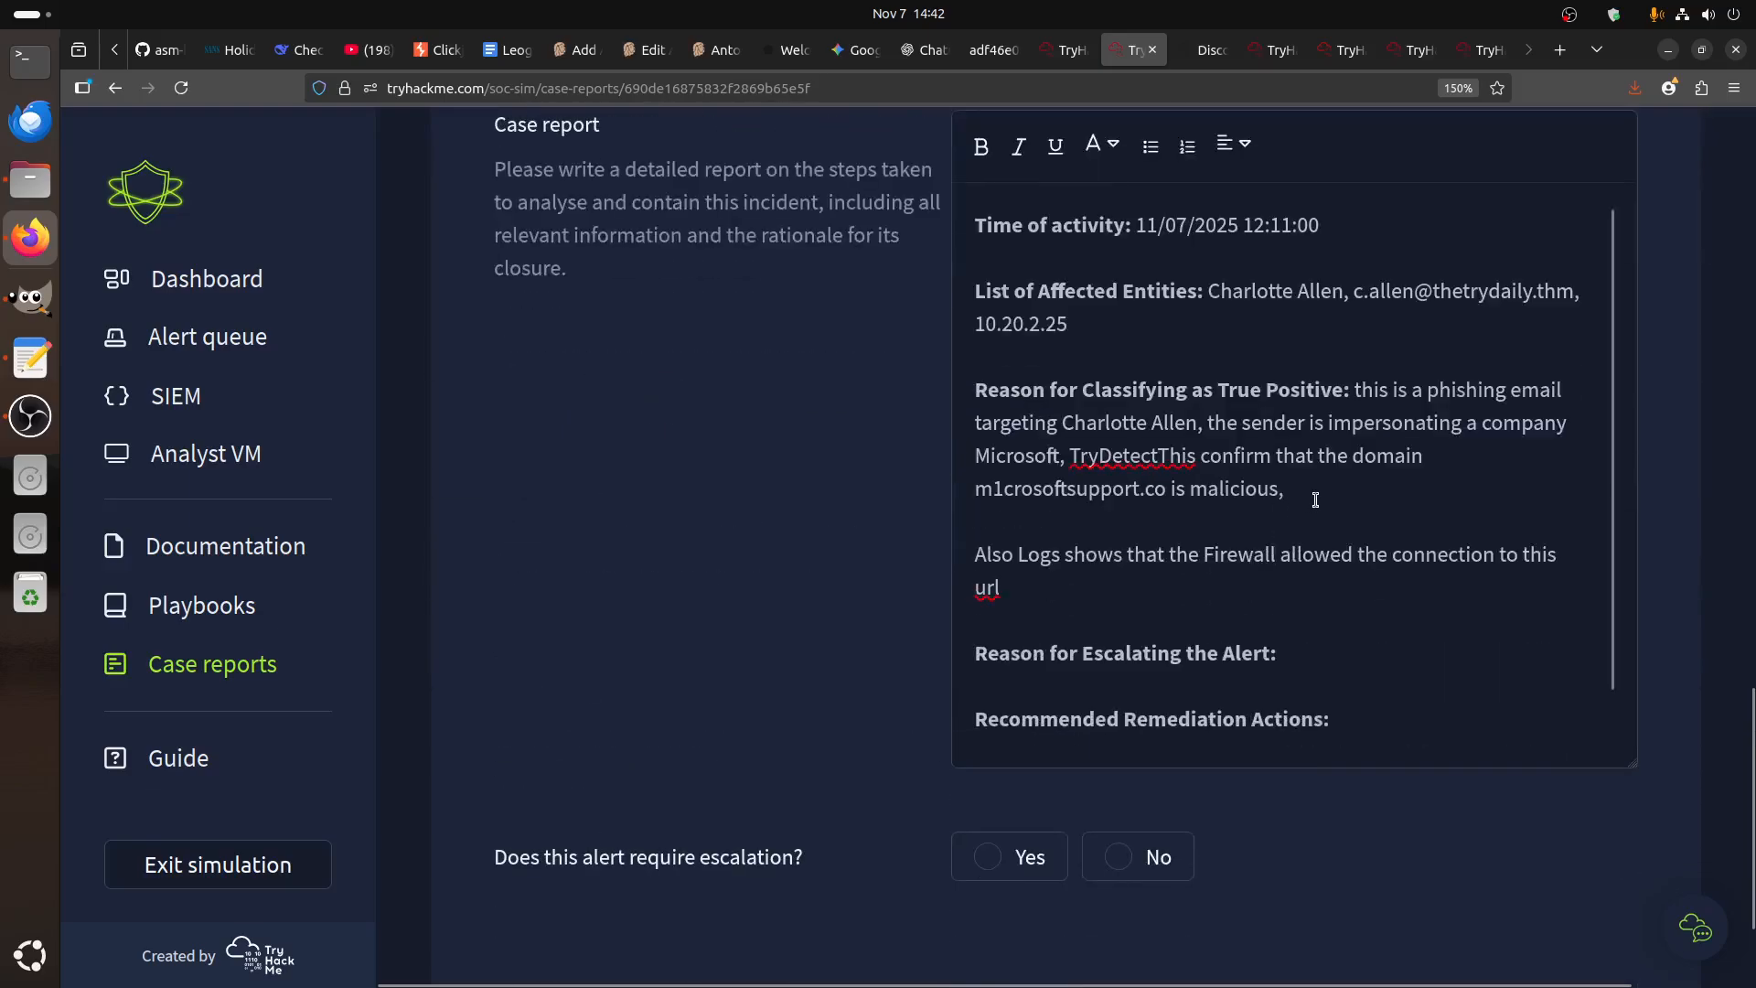
pyautogui.click(1105, 593)
pyautogui.hotkey('ctrl', 'v')
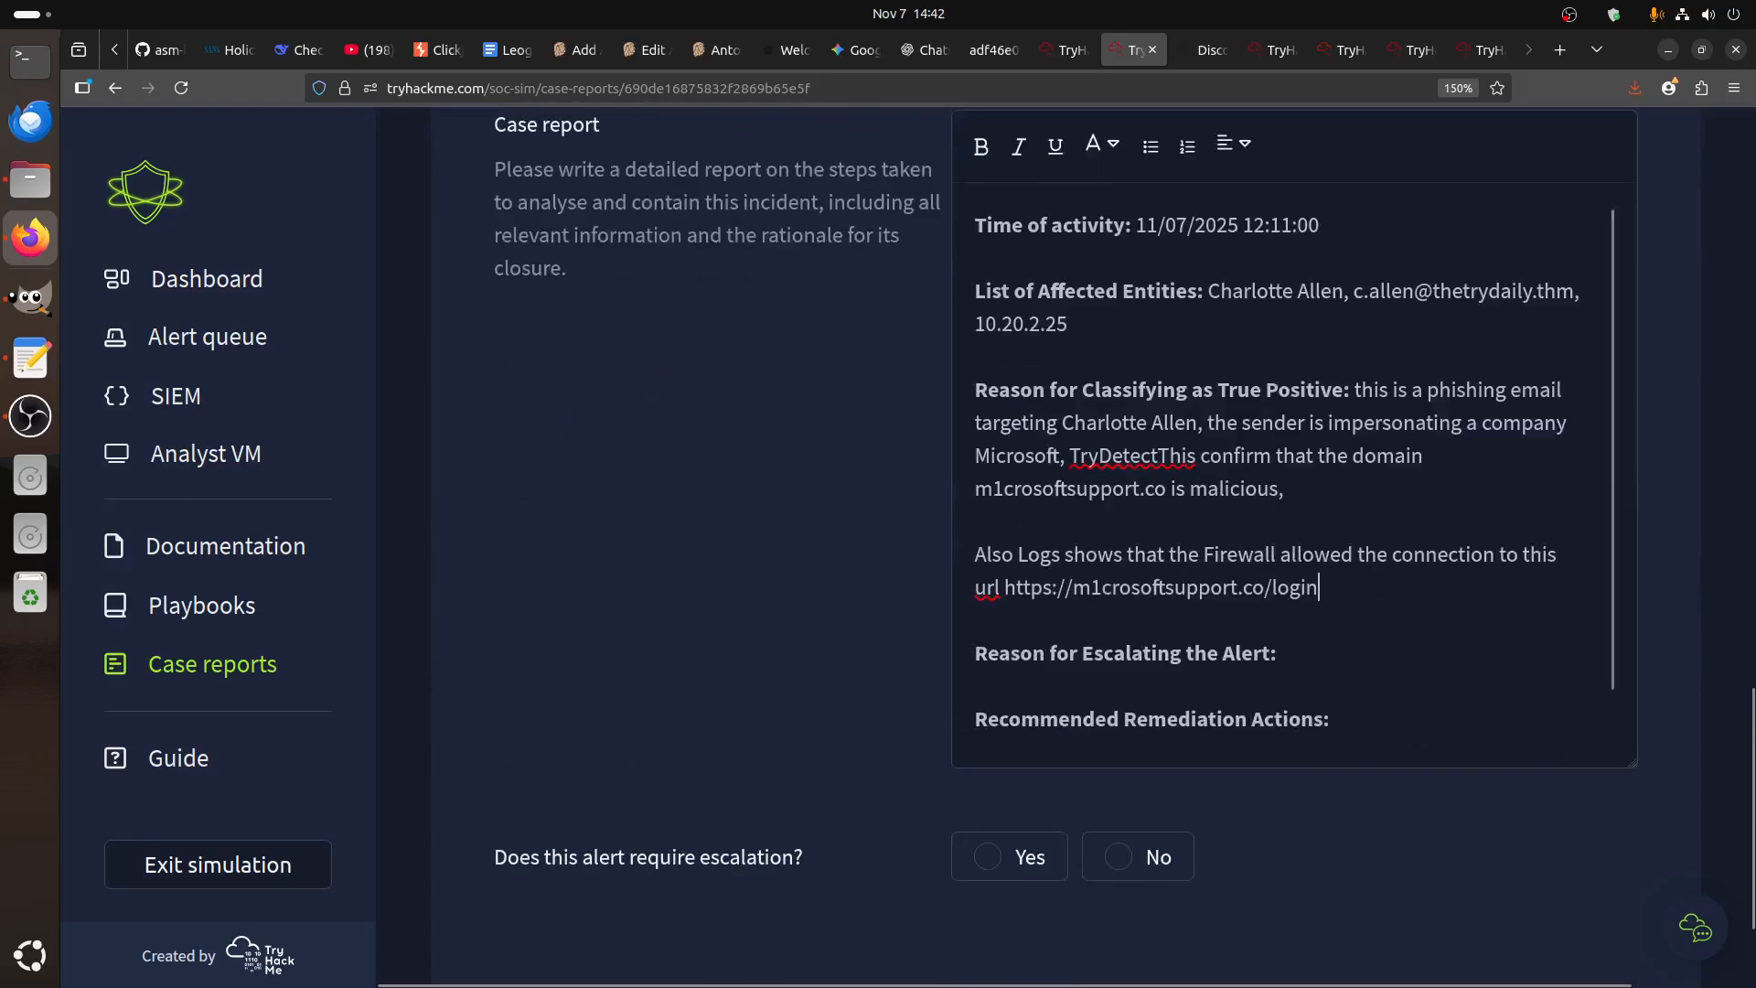
# - Check the firewall action for the URL in the Elastic logs and continue the paragraph with "which also confirm that the user"
pyautogui.click(1200, 50)
pyautogui.moveTo(1525, 654)
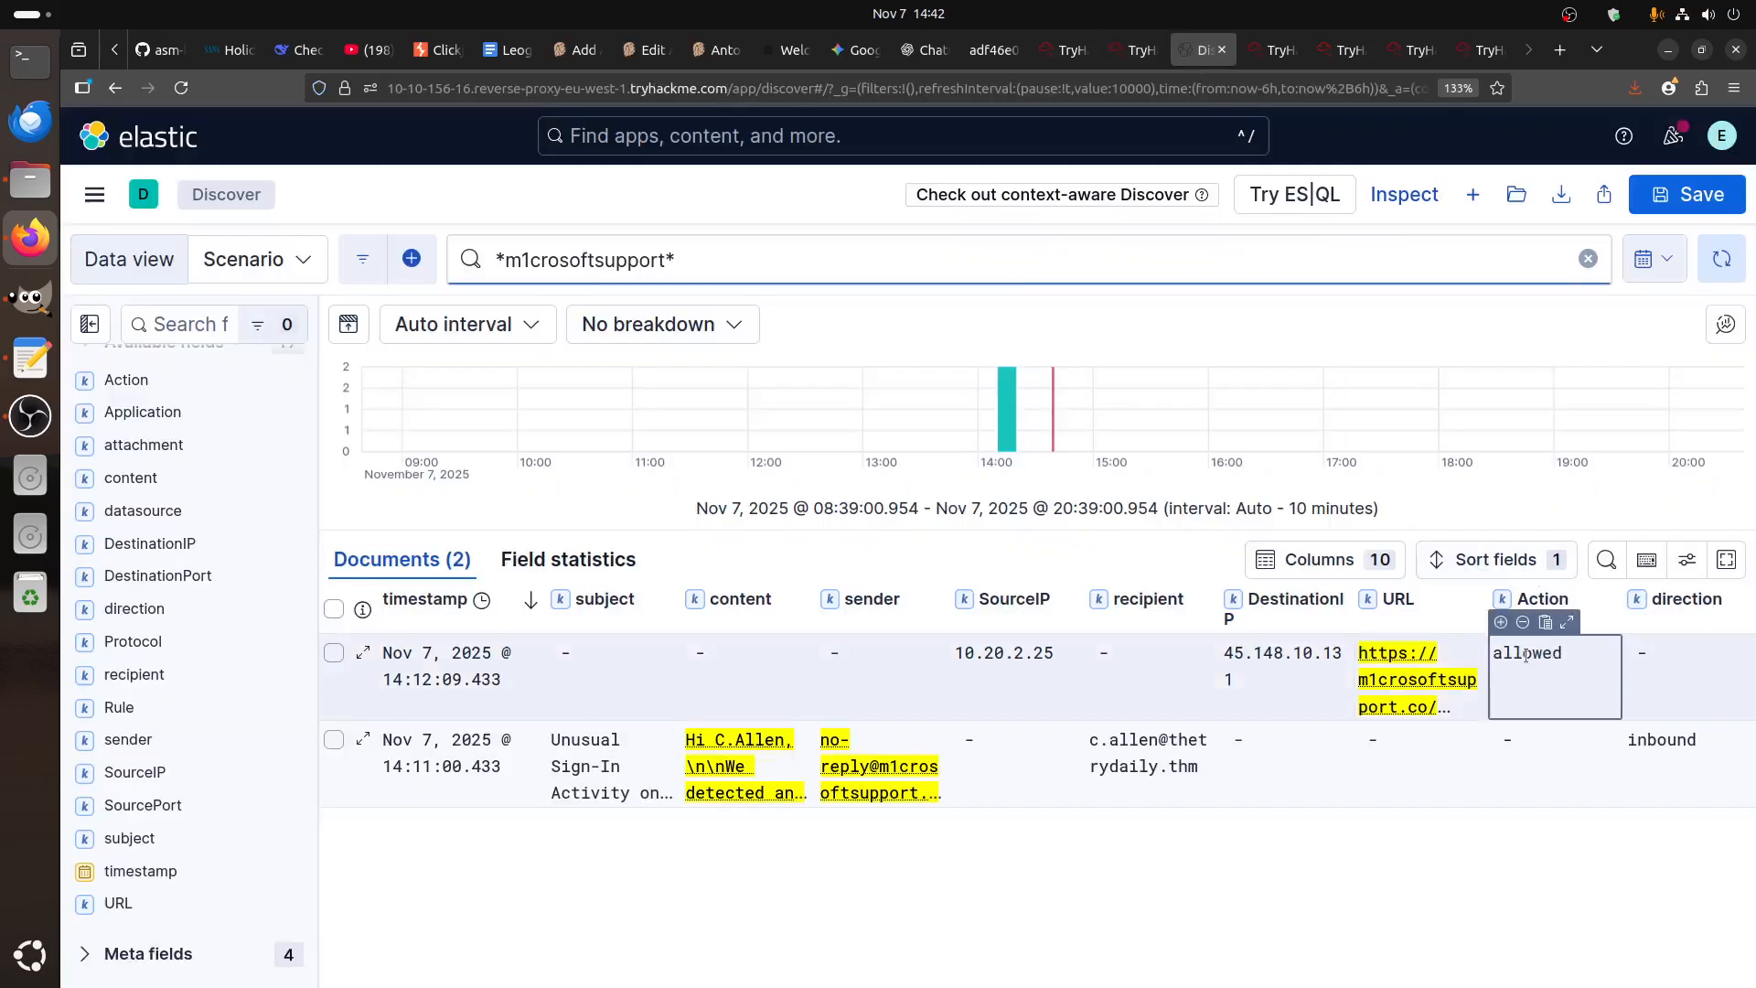
pyautogui.click(1140, 49)
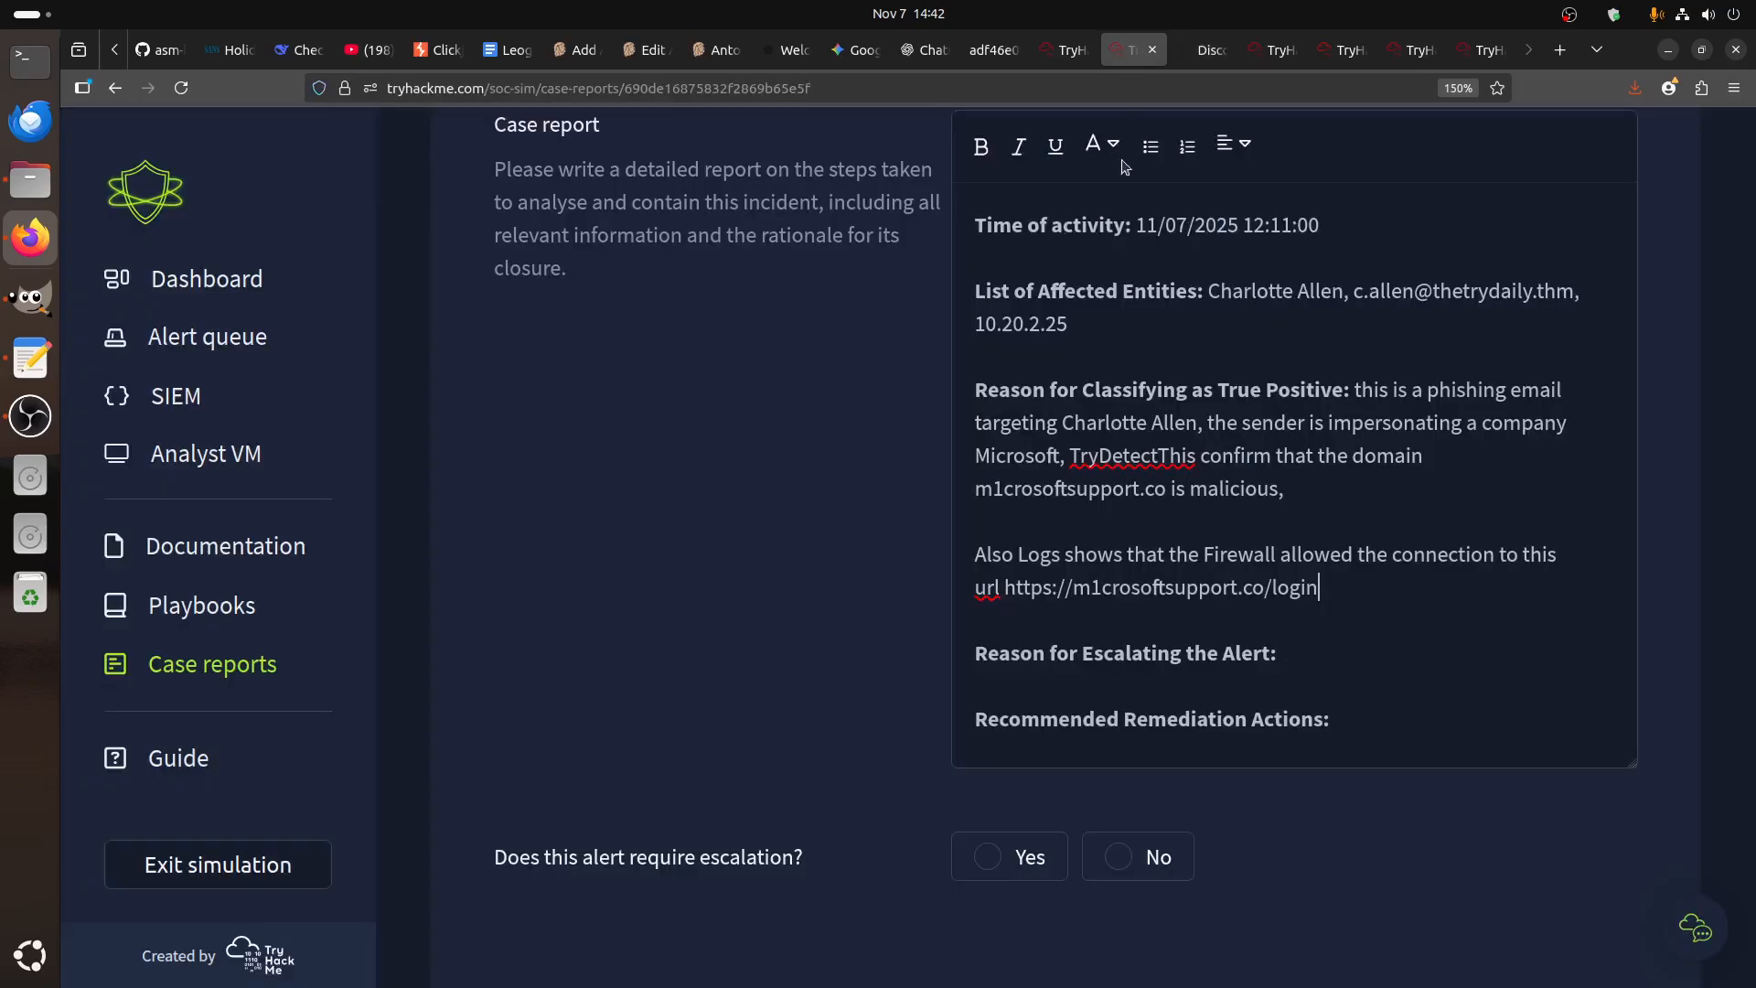
pyautogui.write('which also confirm that the suer')
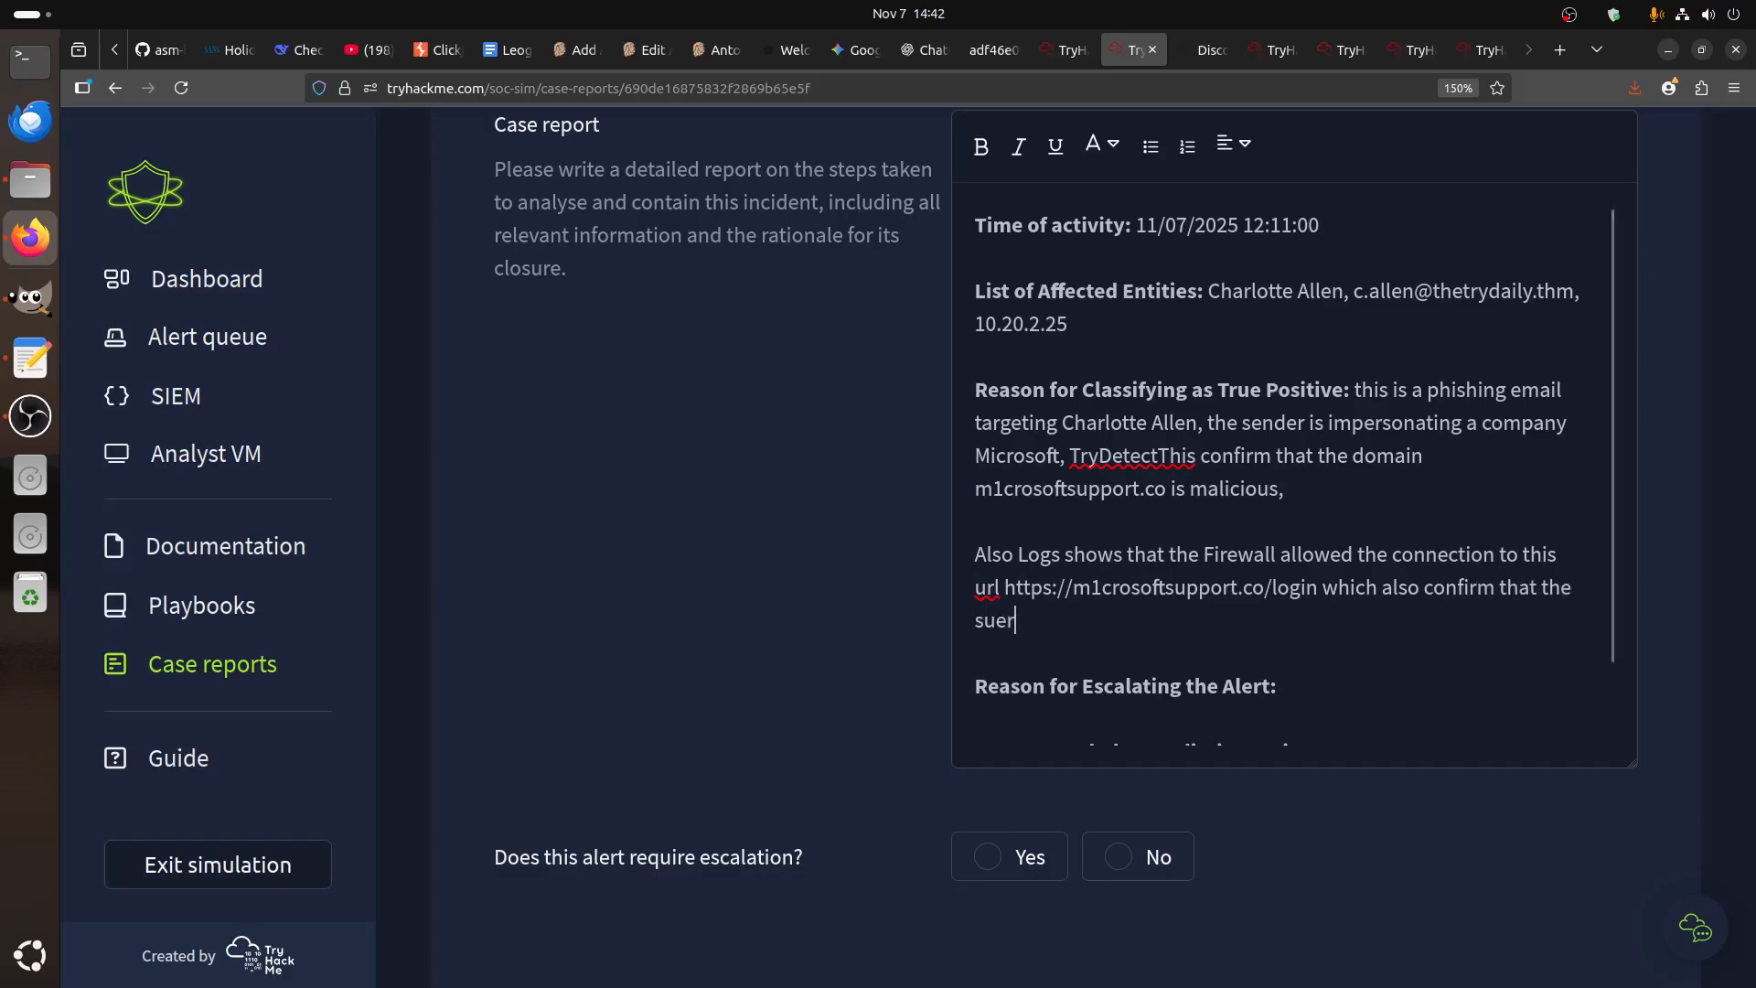
pyautogui.press('BackSpace')
pyautogui.press('BackSpace')
pyautogui.press('BackSpace')
pyautogui.press('BackSpace')
pyautogui.press('BackSpace')
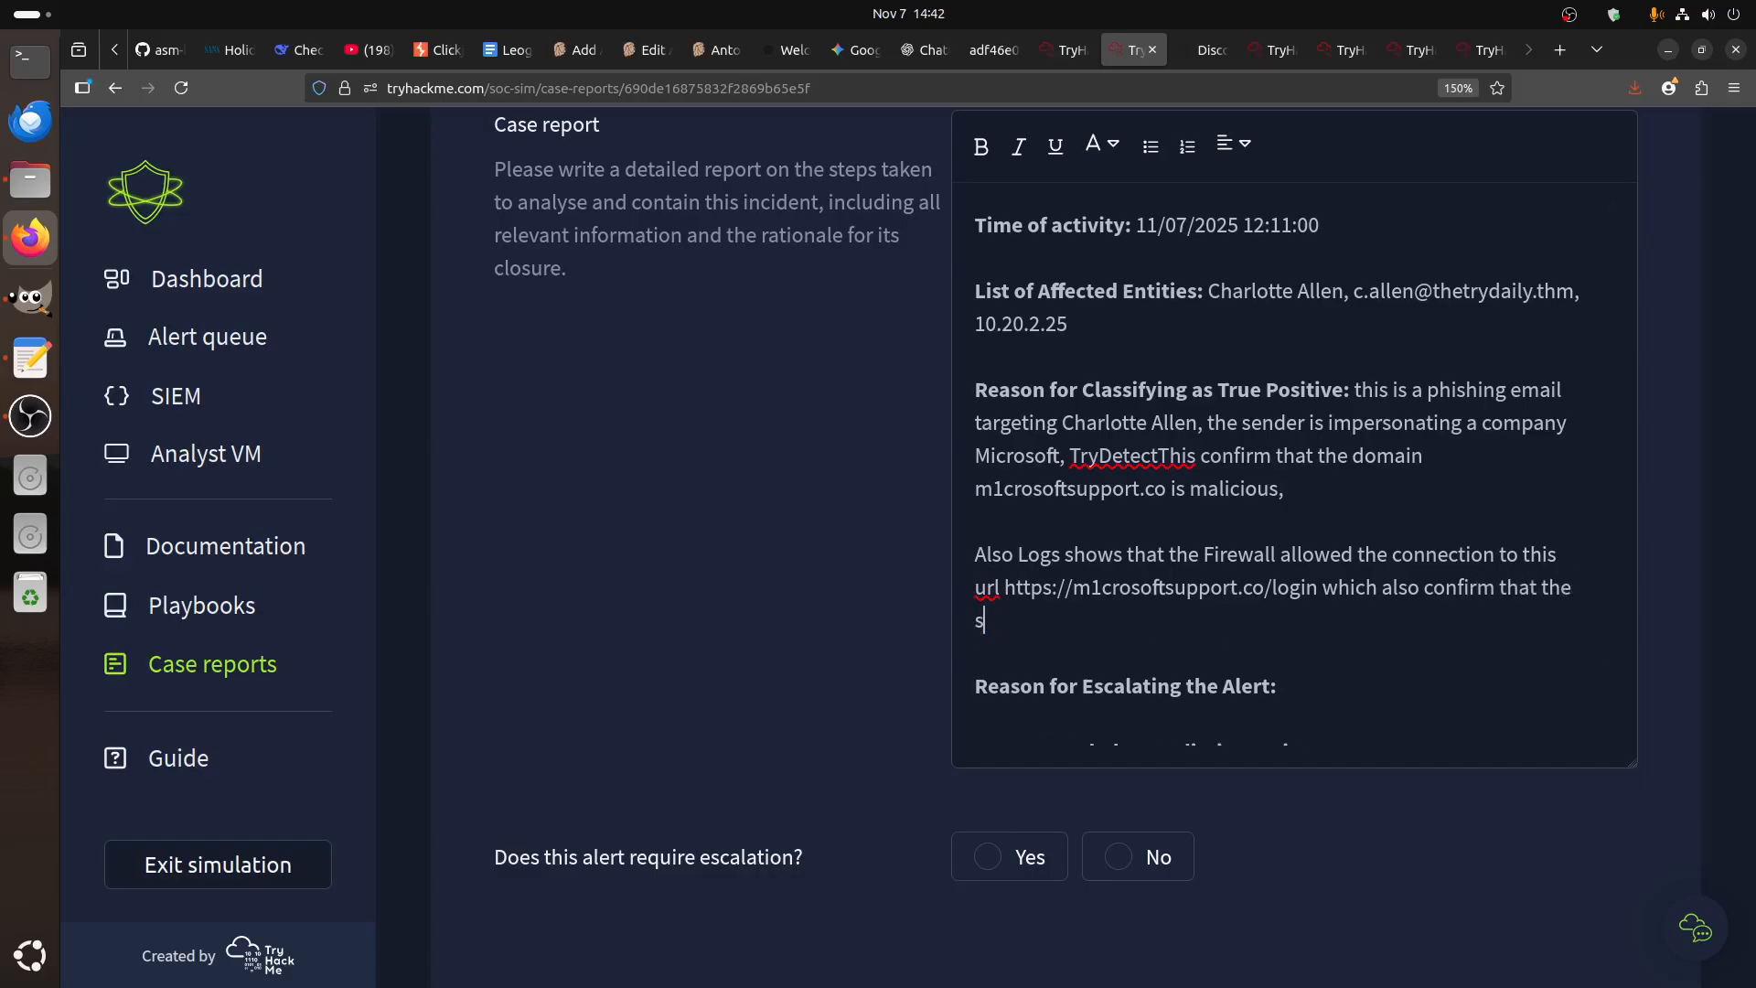
pyautogui.write('user')
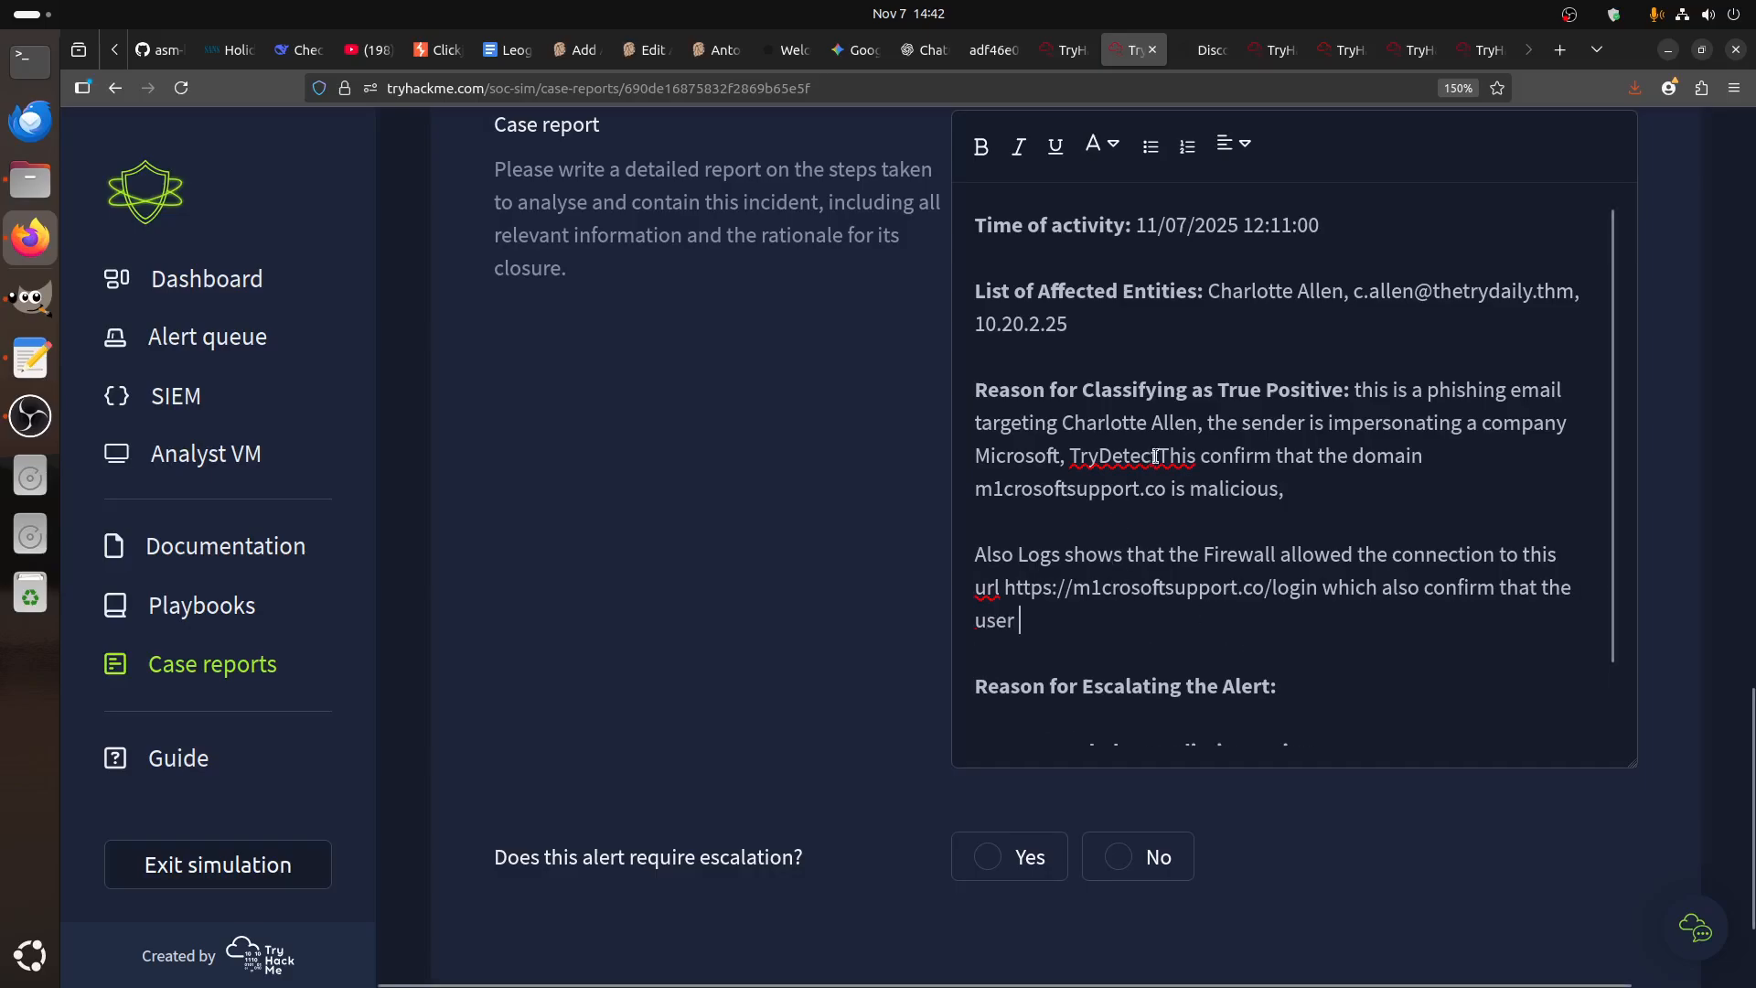
# - Complete the firewall paragraph with the employee's full name, copied from the reason above, and "did indeed click on the url"
pyautogui.moveTo(1196, 426); pyautogui.dragTo(1067, 423)
pyautogui.hotkey('ctrl', 'c')
pyautogui.click(1077, 619)
pyautogui.hotkey('ctrl', 'v')
pyautogui.write('ddi')
pyautogui.press('BackSpace')
pyautogui.press('BackSpace')
pyautogui.write('id indeed click on the ru')
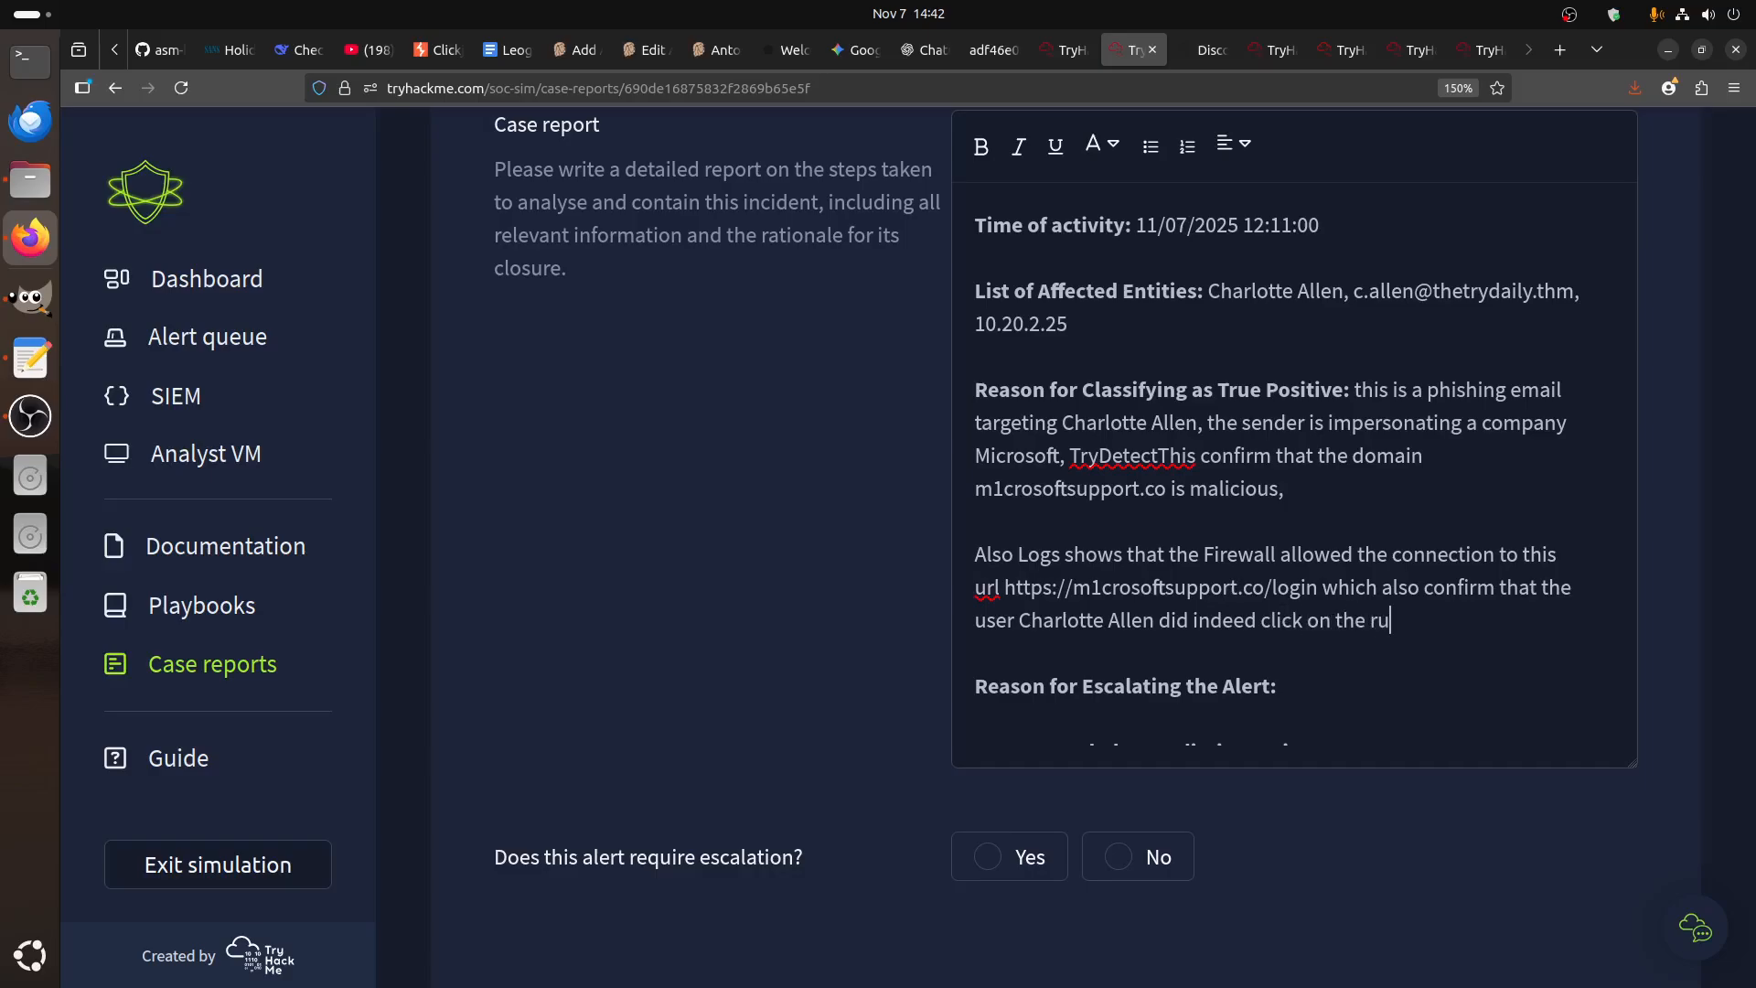
pyautogui.press('BackSpace')
pyautogui.press('BackSpace')
pyautogui.write('url')
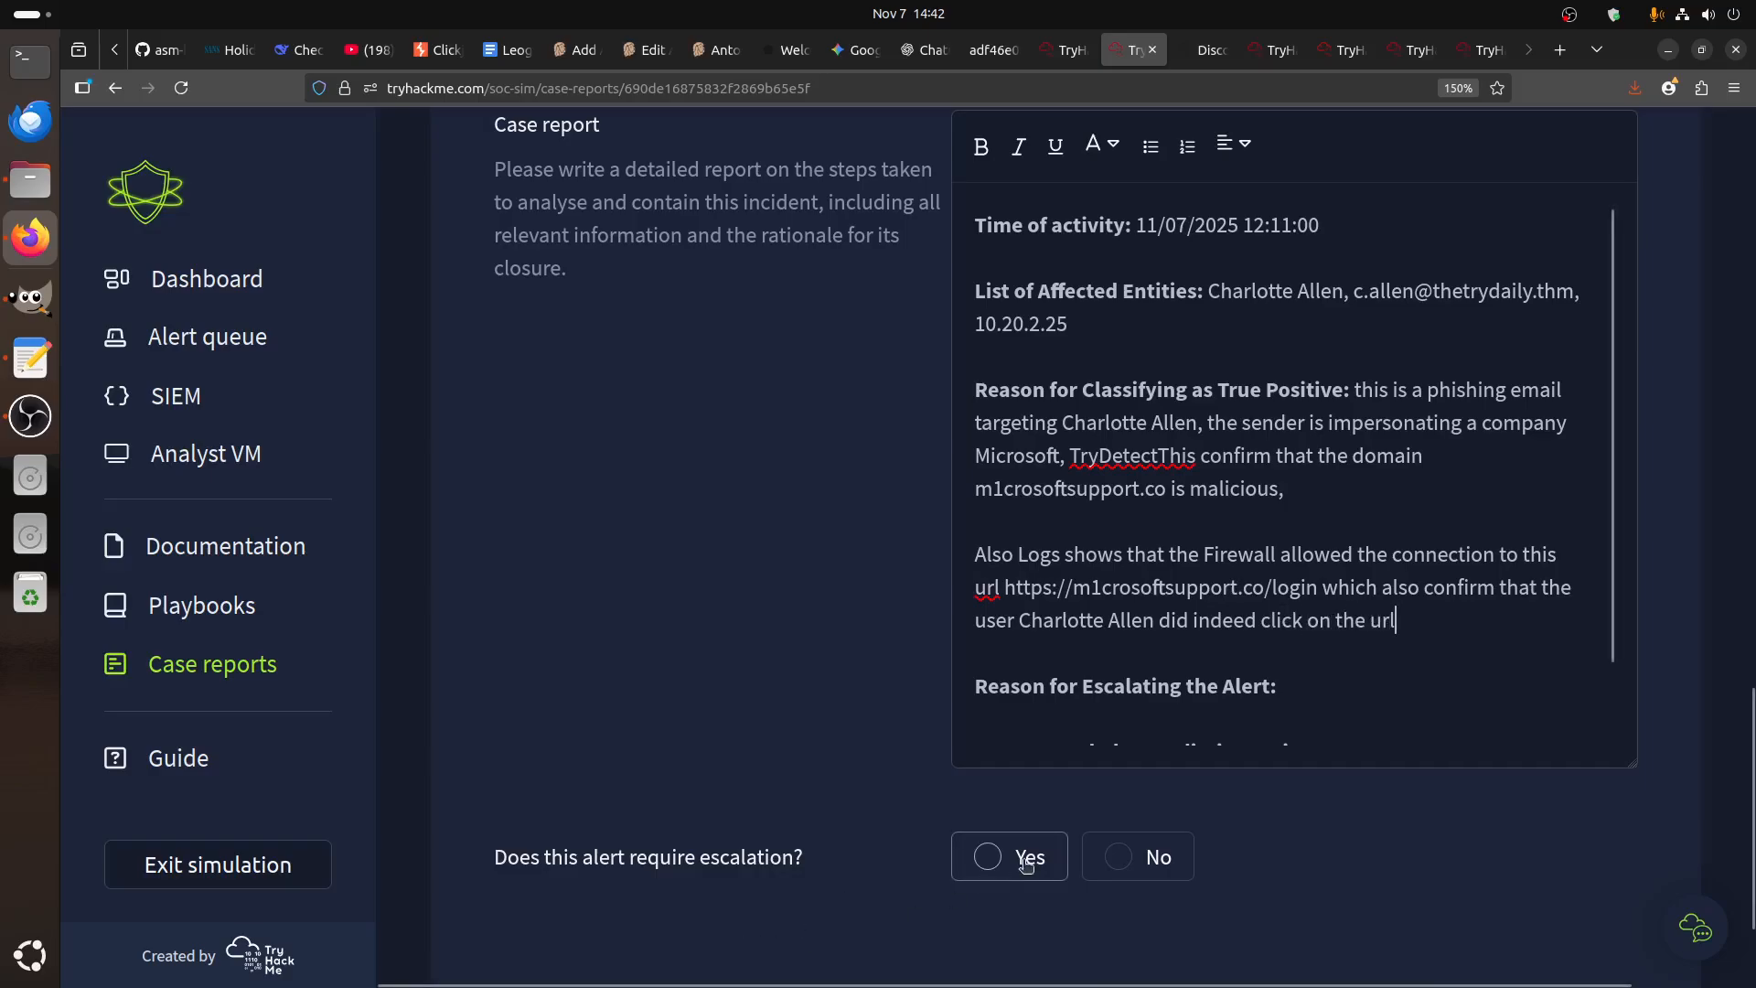
# - Mark the alert as requiring escalation and begin the Reason for Escalating with "Firewall failed to detect and block this malicious url"
pyautogui.click(997, 855)
pyautogui.scroll(-2, 1312, 634)
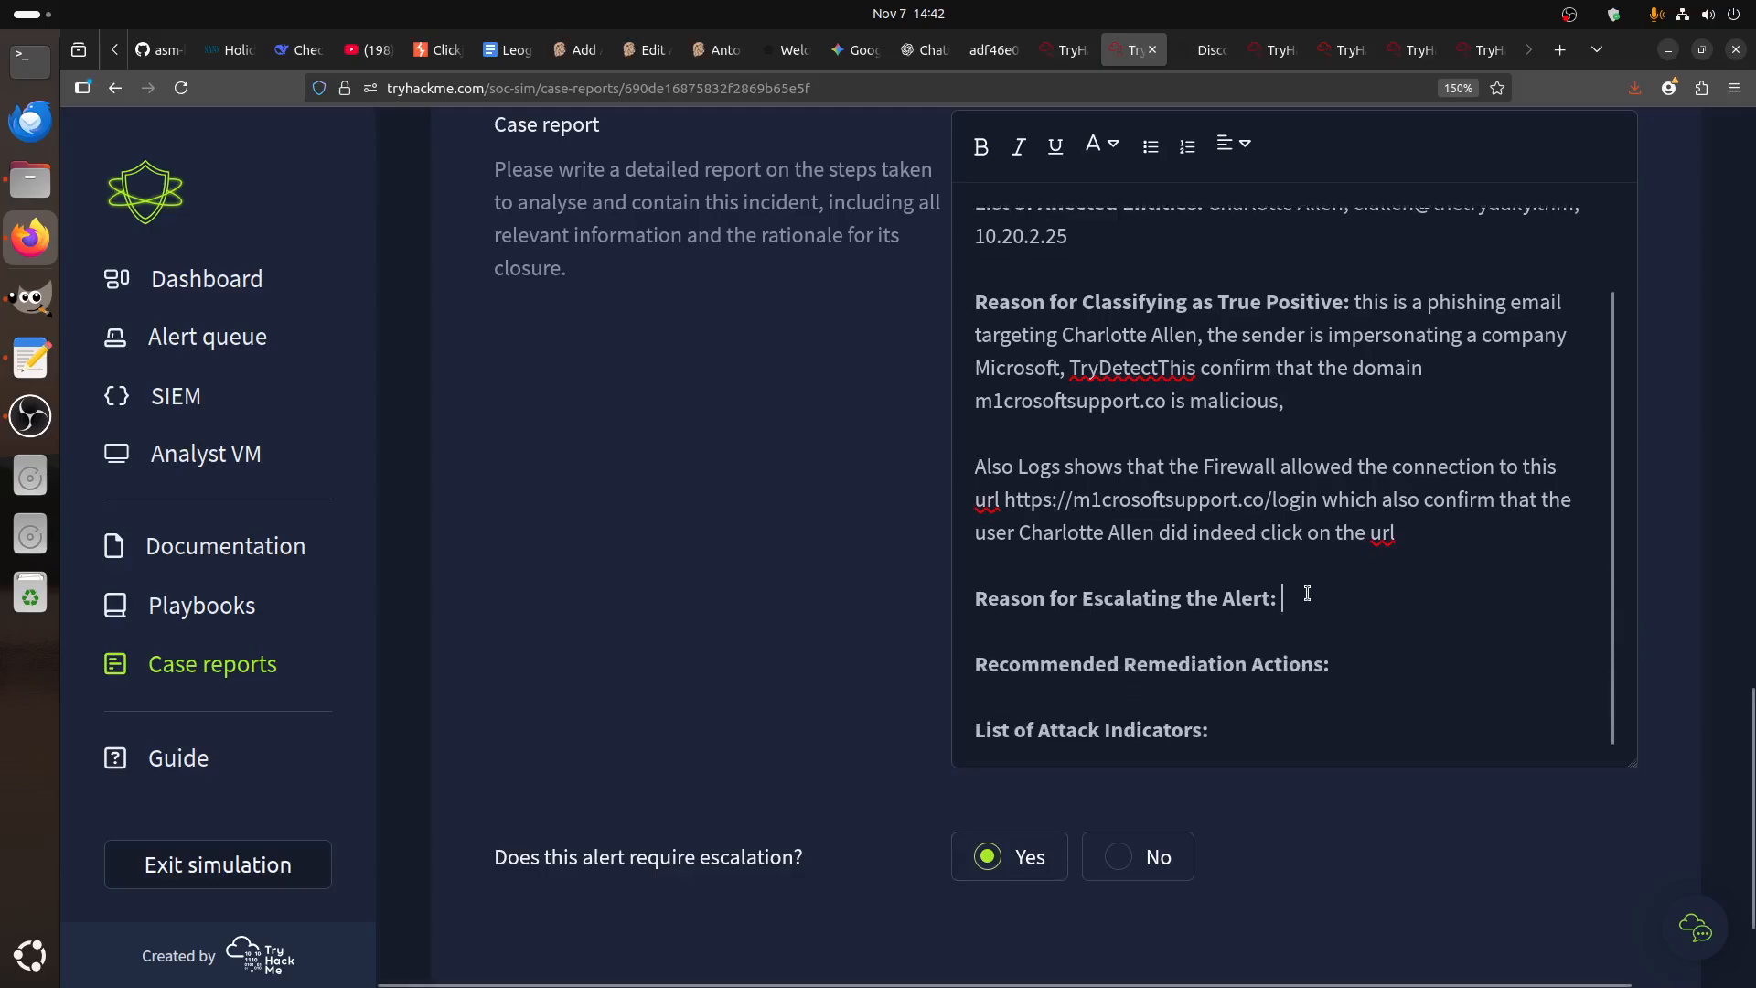
pyautogui.write('Firewall failed to ')
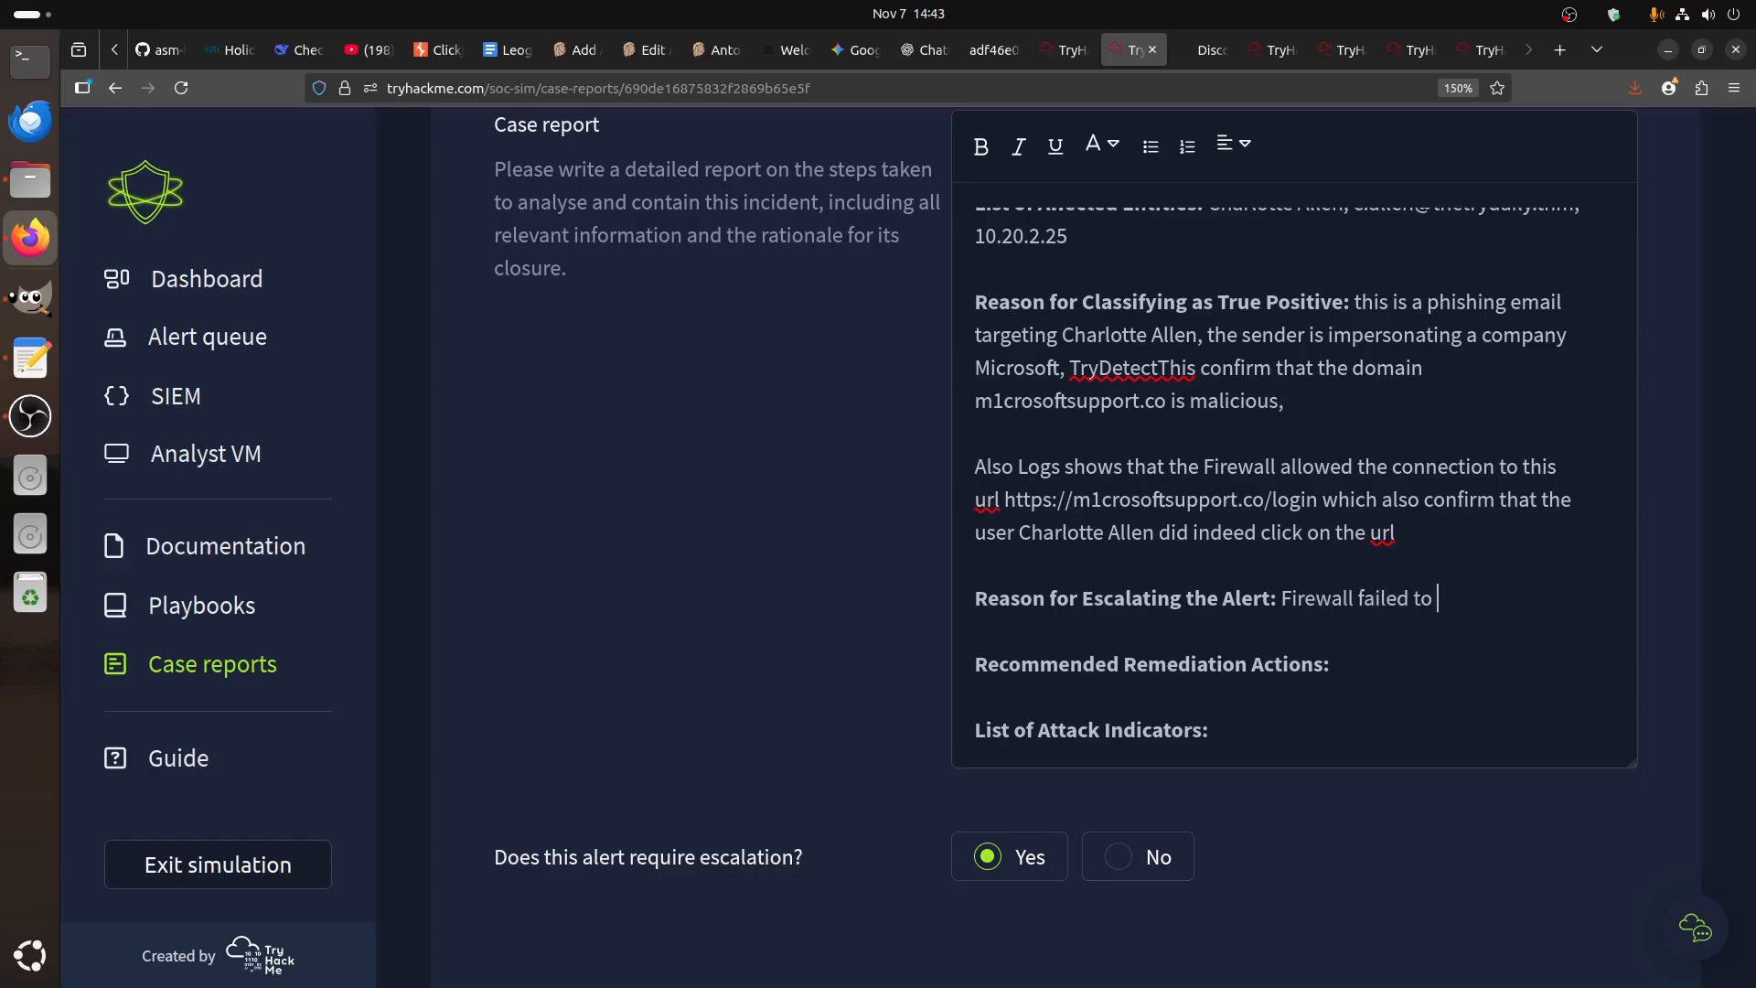
pyautogui.write('dete')
pyautogui.press('BackSpace')
pyautogui.press('BackSpace')
pyautogui.write('etect and block this mm')
pyautogui.press('BackSpace')
pyautogui.write('licious url')
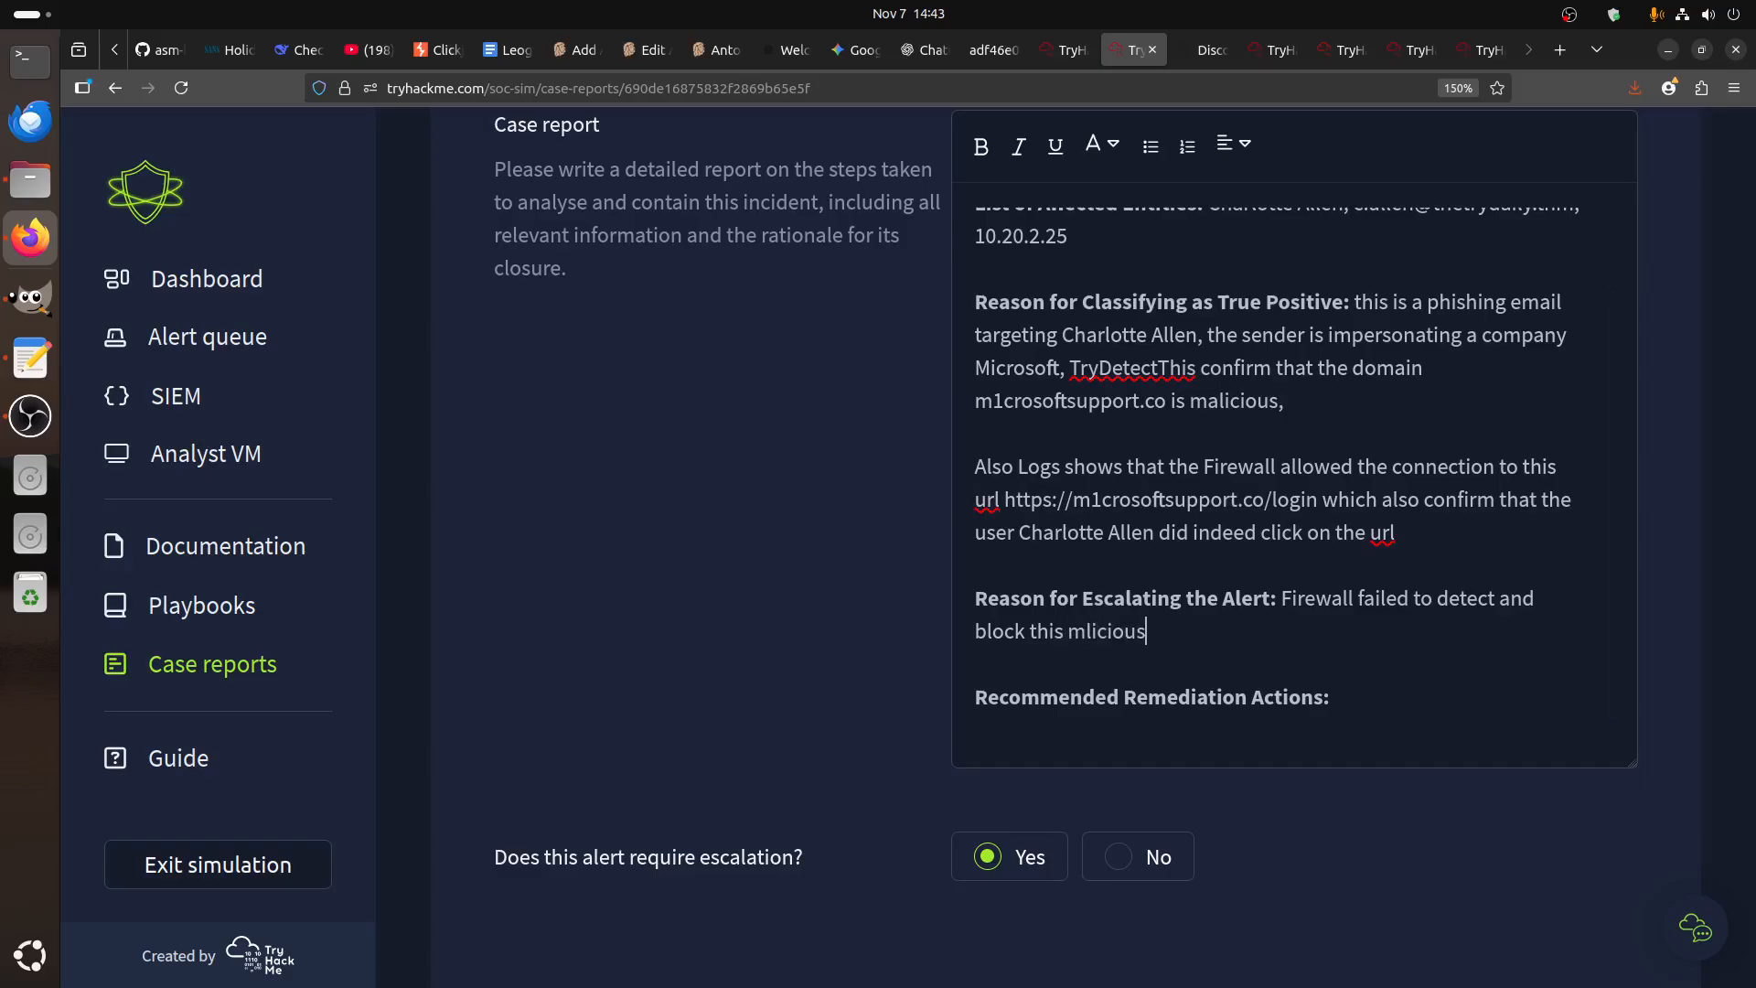
pyautogui.click(1106, 631)
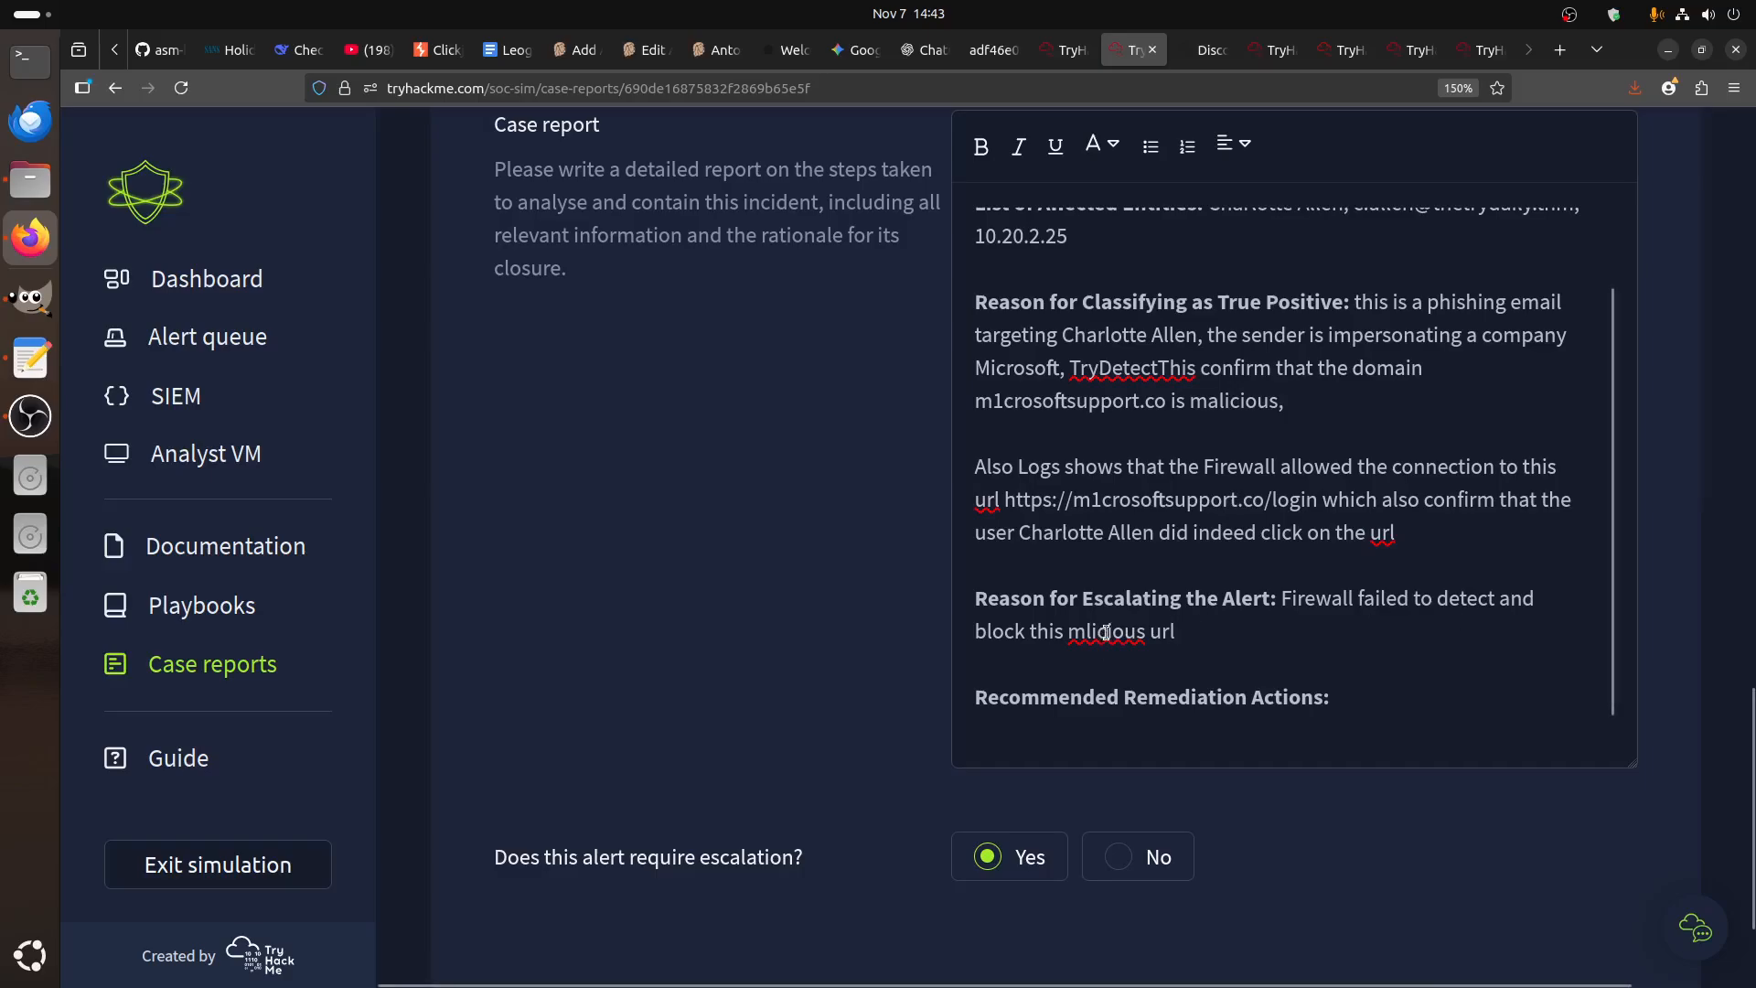
pyautogui.rightClick(1107, 631)
pyautogui.click(1233, 249)
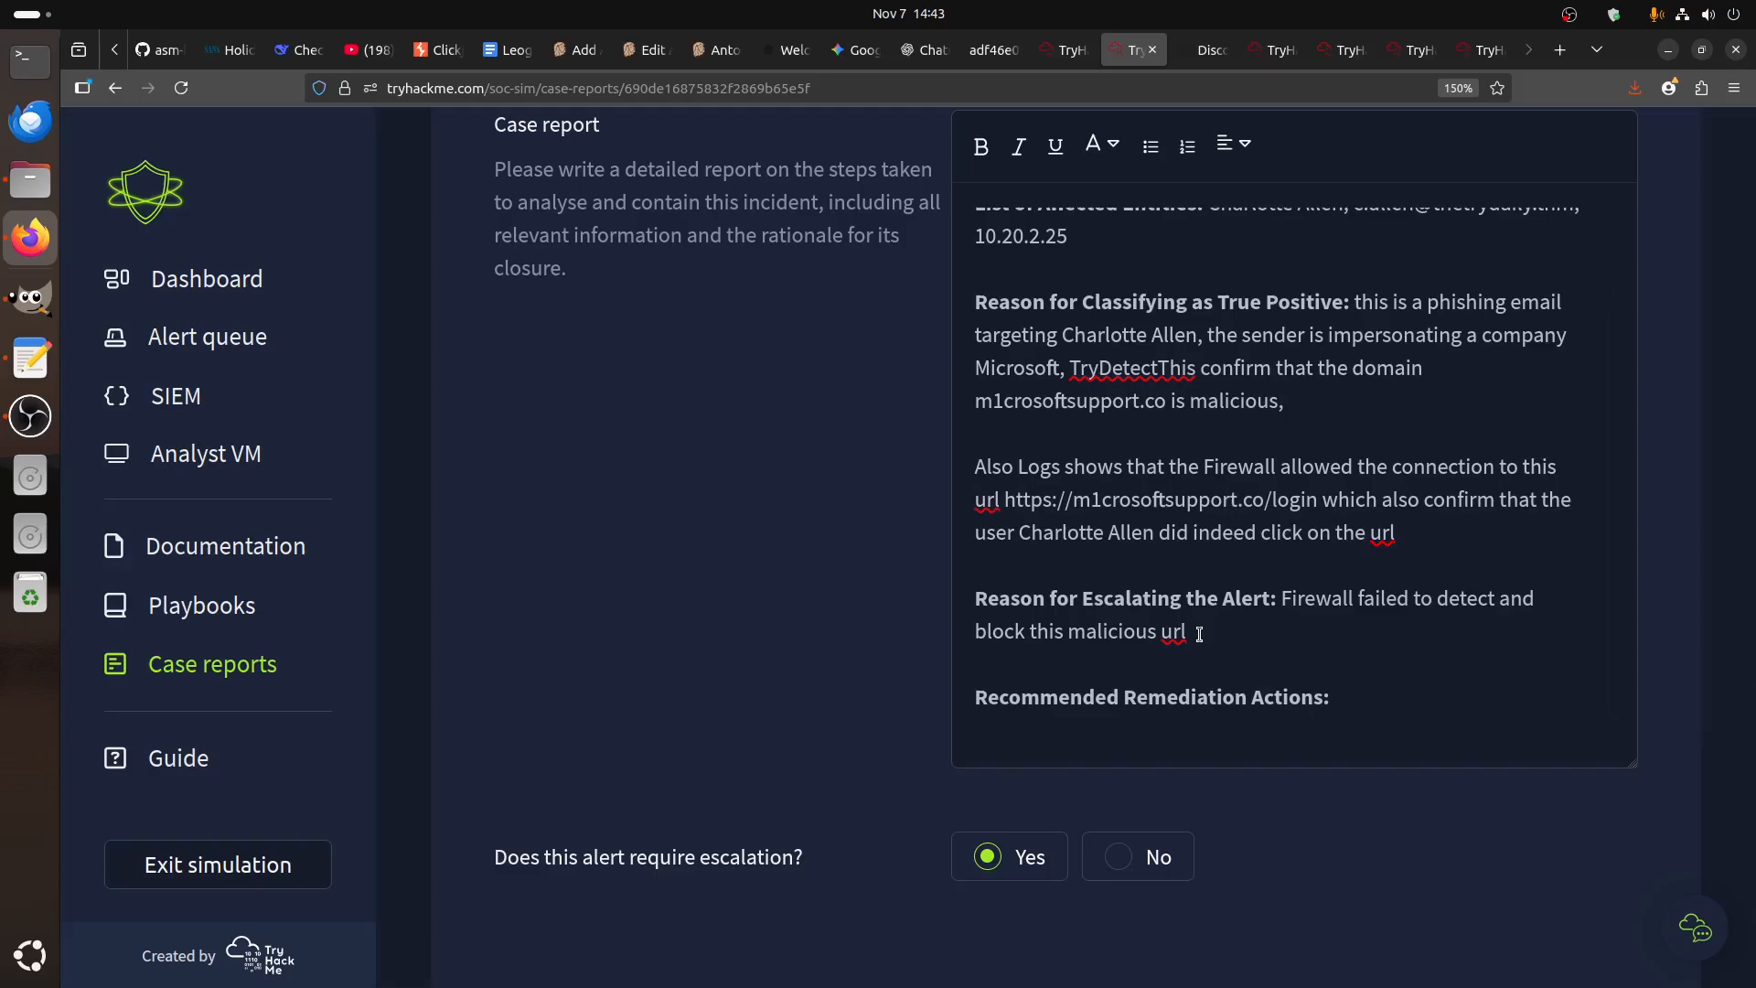
# - Continue the escalation reason with ", also the user did click on it, we need further investigation to confirm if the user did submit any sensitive"
pyautogui.write(', also the user did click on ')
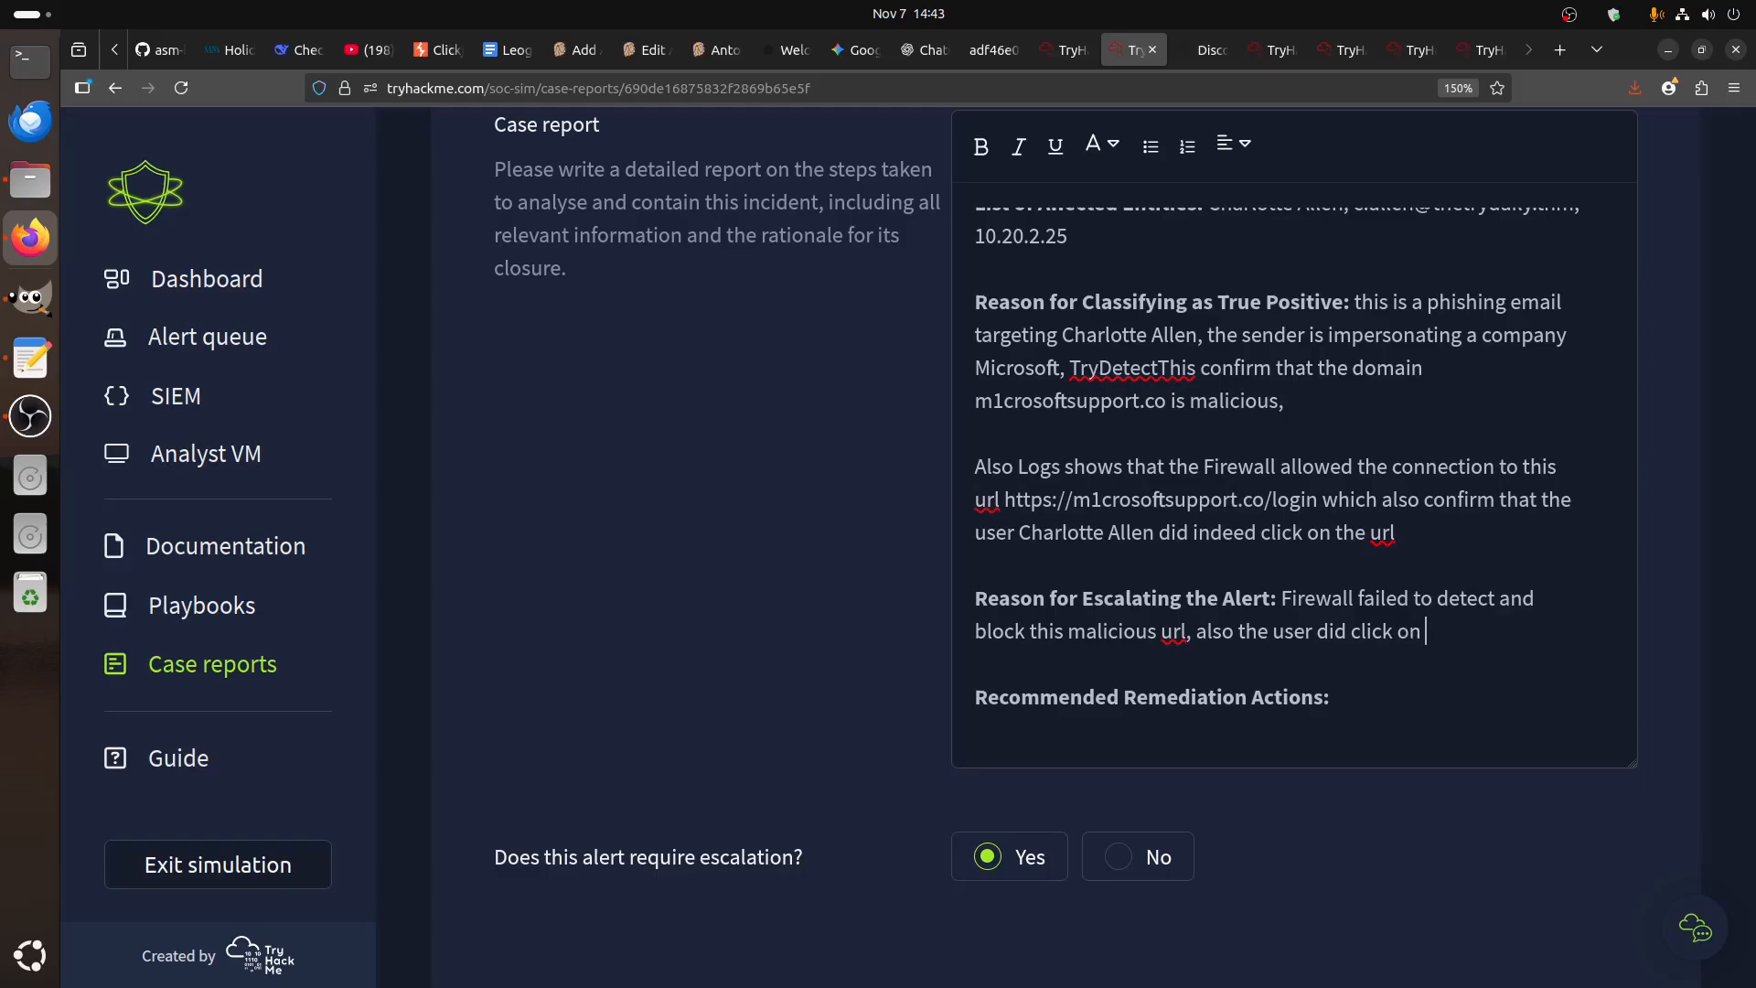
pyautogui.write('it, we need further investigation to confirm if the')
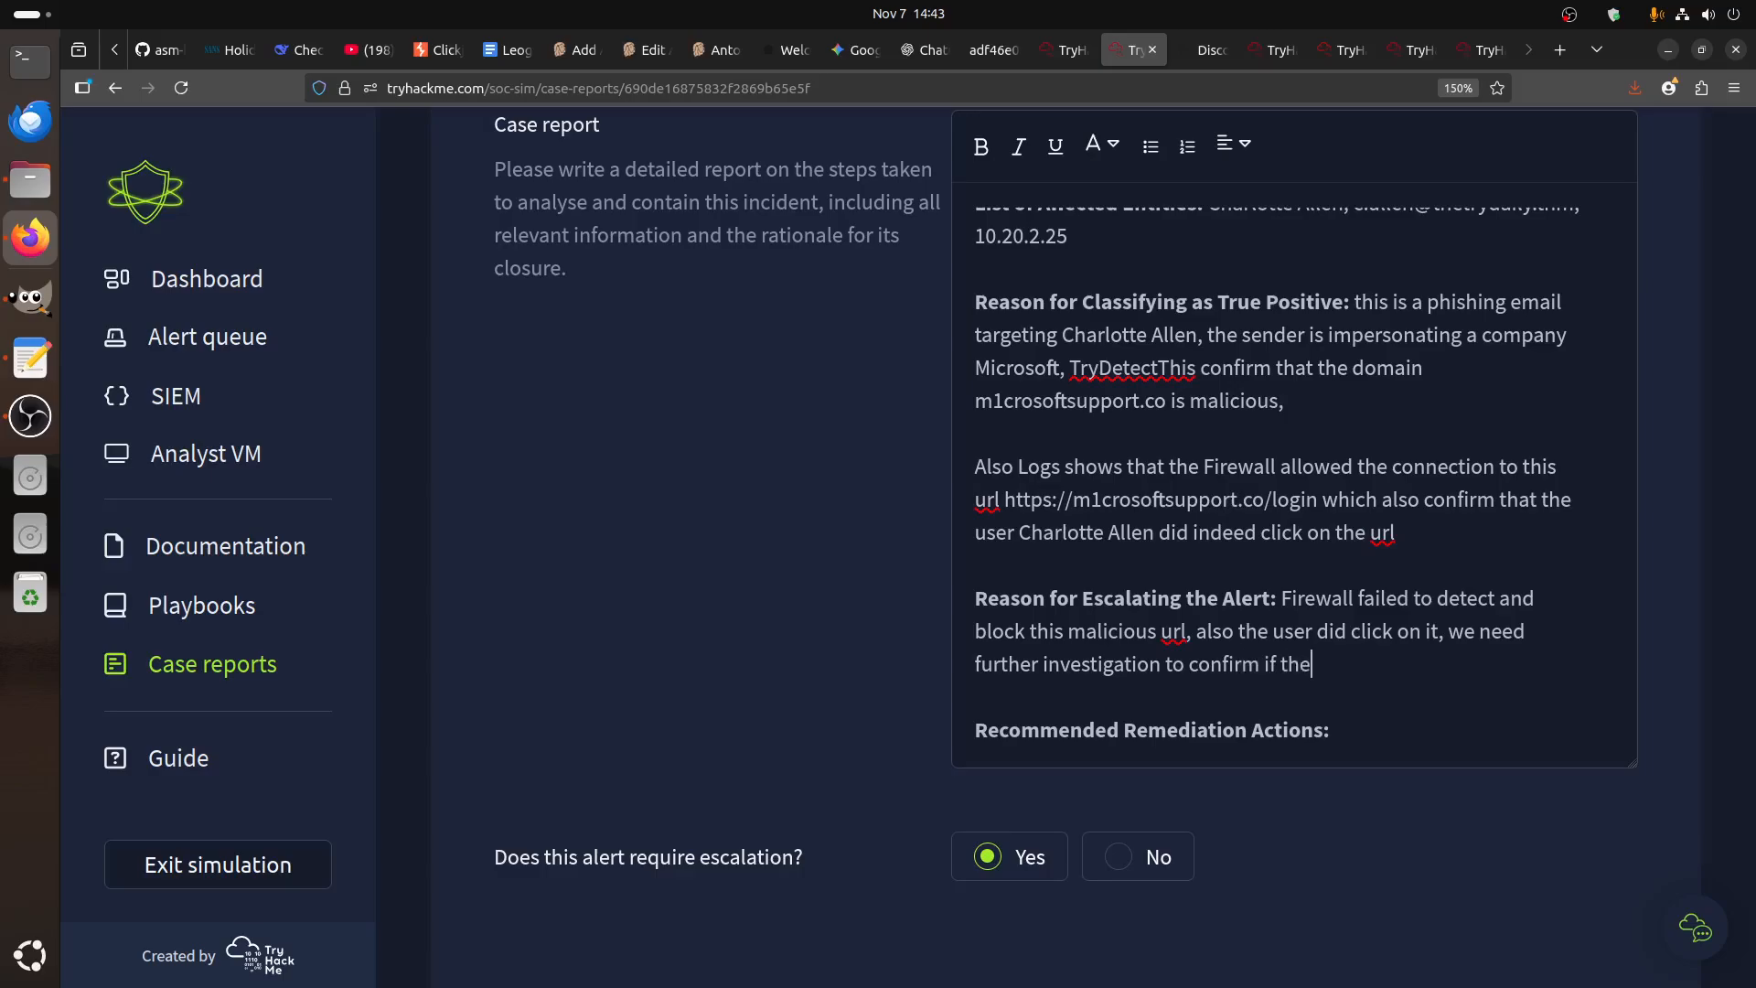
pyautogui.write(' user')
pyautogui.write(' did submit a')
pyautogui.write('ny sensen')
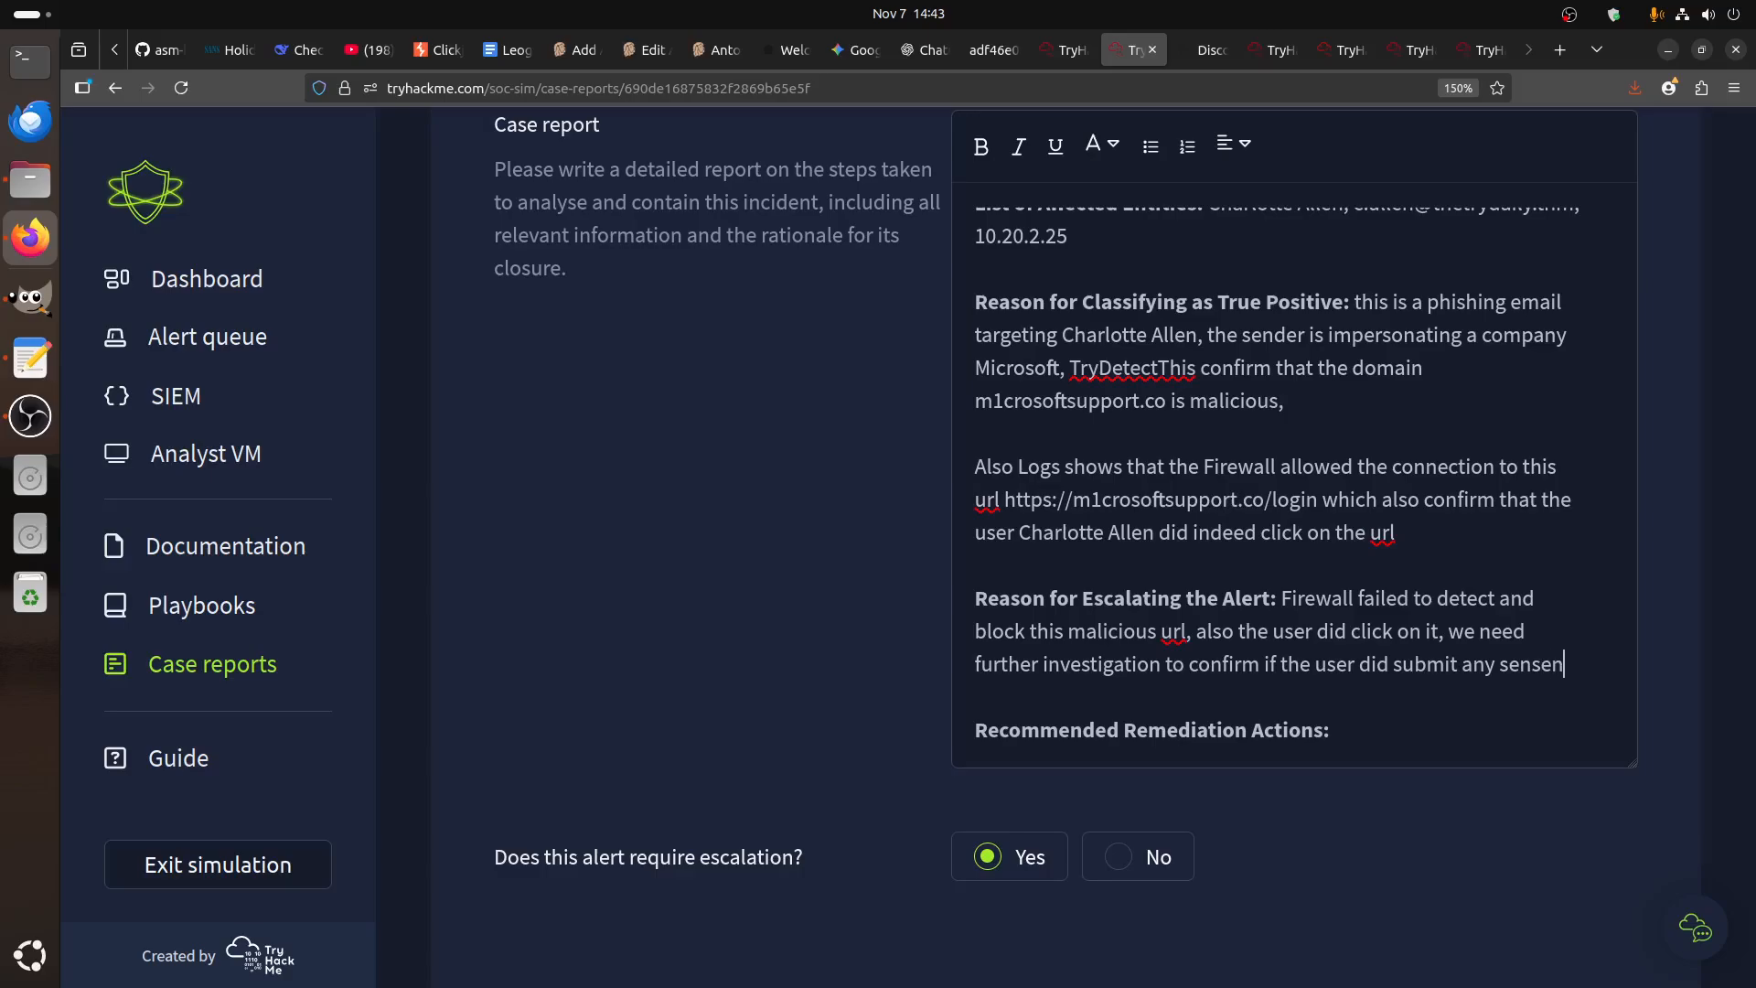
pyautogui.press('BackSpace')
pyautogui.write('etive')
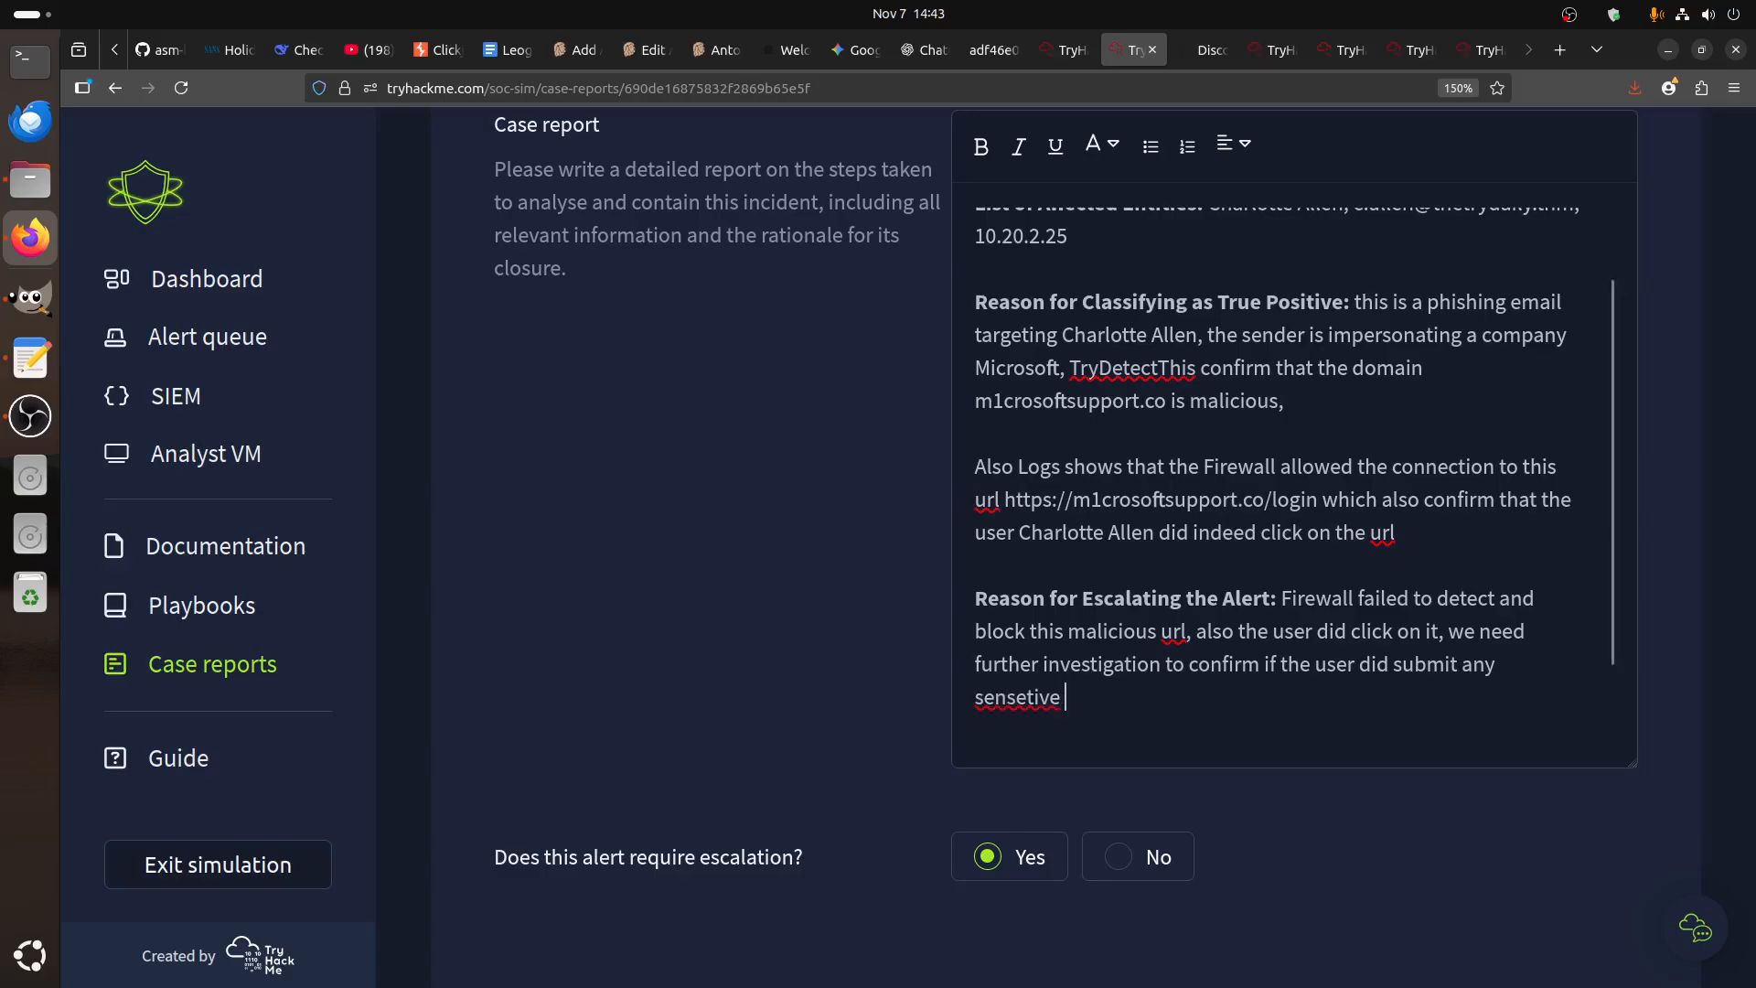
pyautogui.scroll(2, 1004, 758)
pyautogui.scroll(-3, 1102, 671)
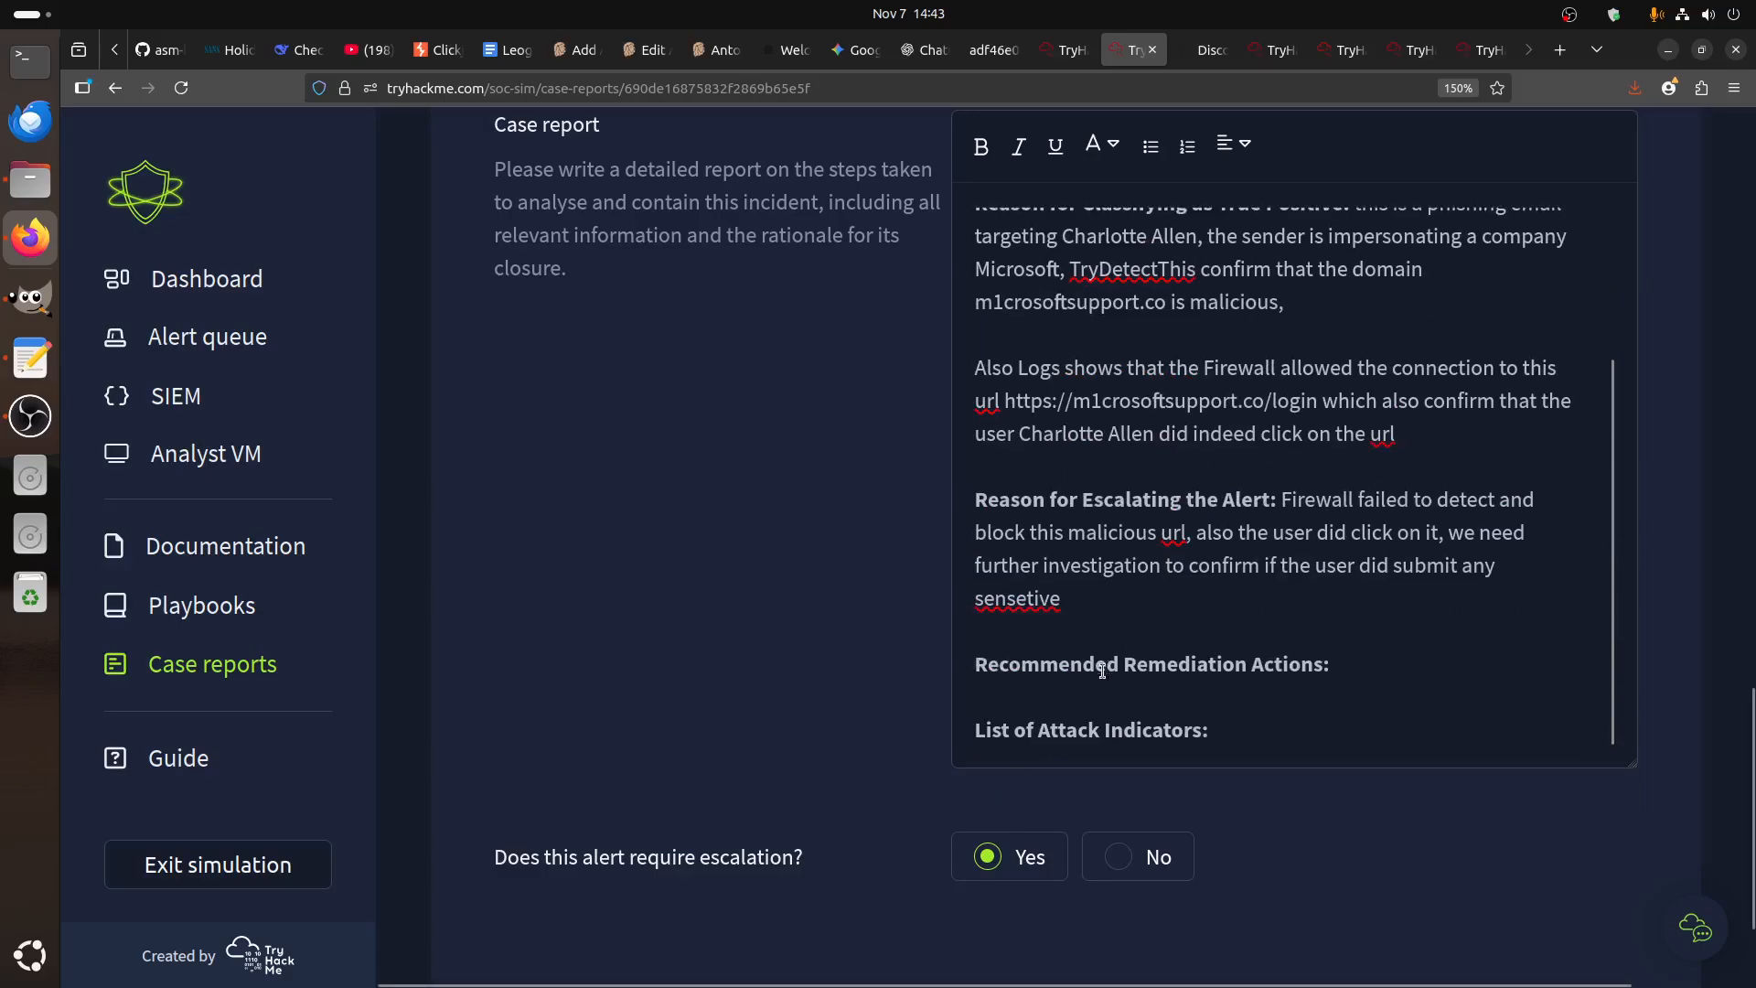
pyautogui.rightClick(1031, 600)
pyautogui.click(1175, 172)
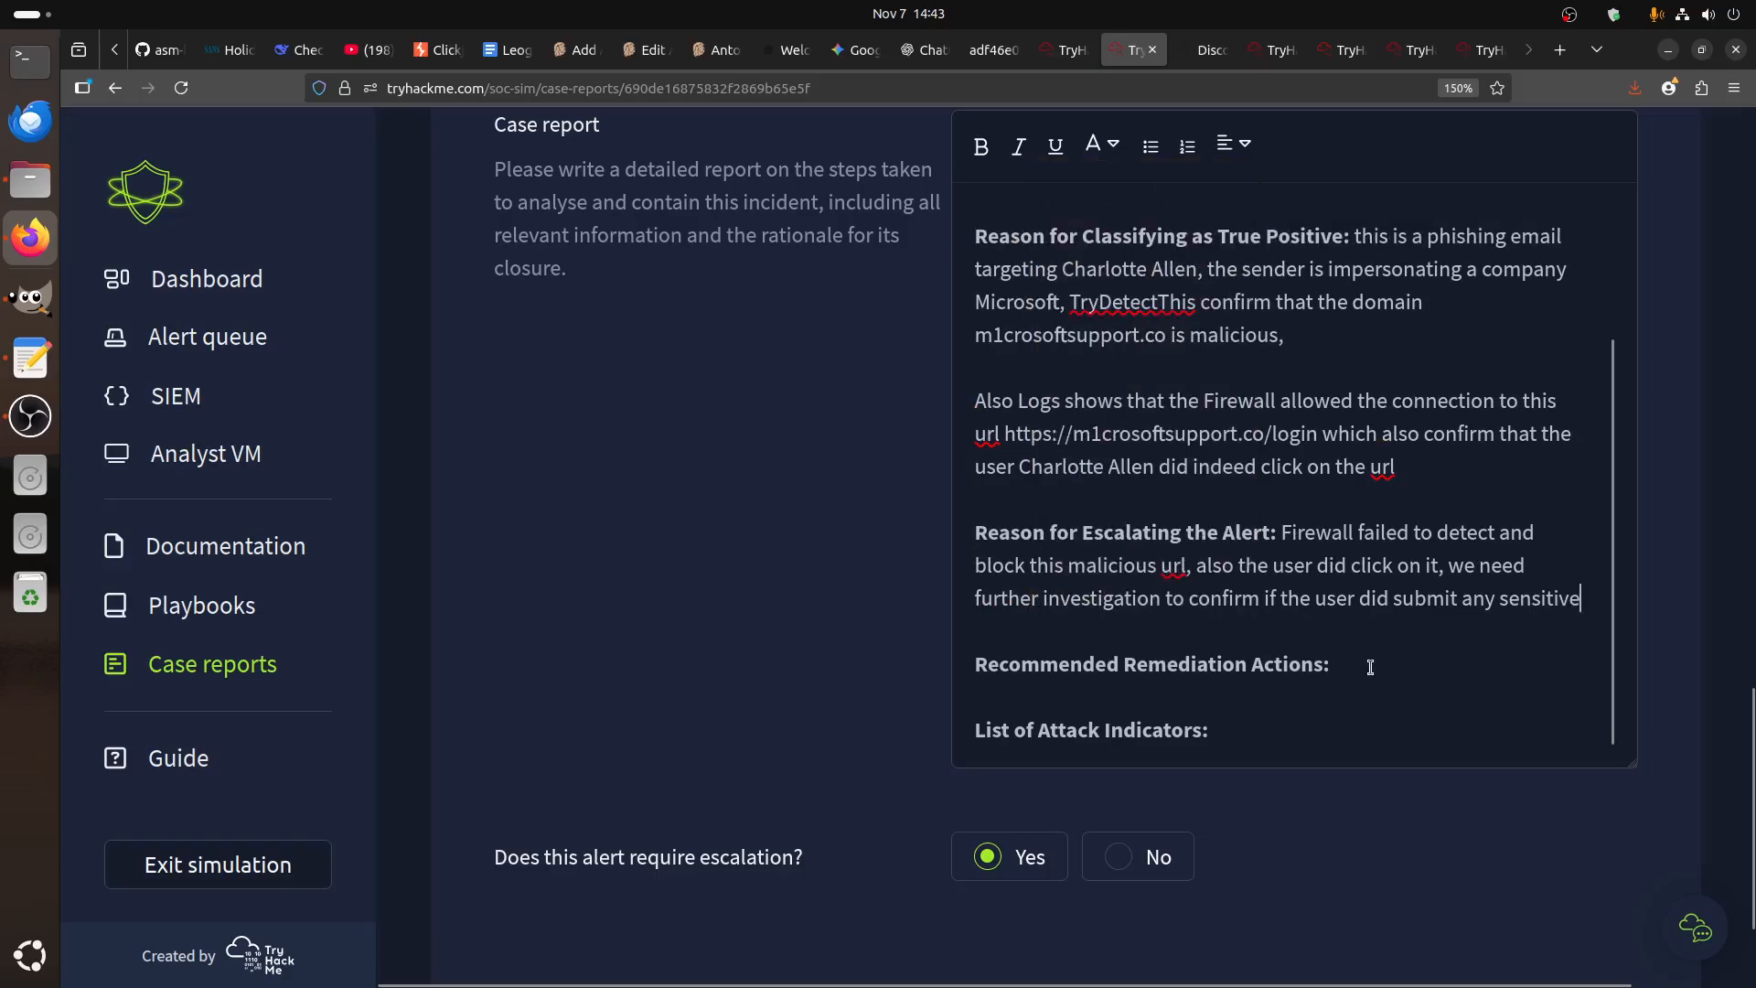
# - Complete the escalation reason with "information after visiting the malicious url"
pyautogui.write('informa')
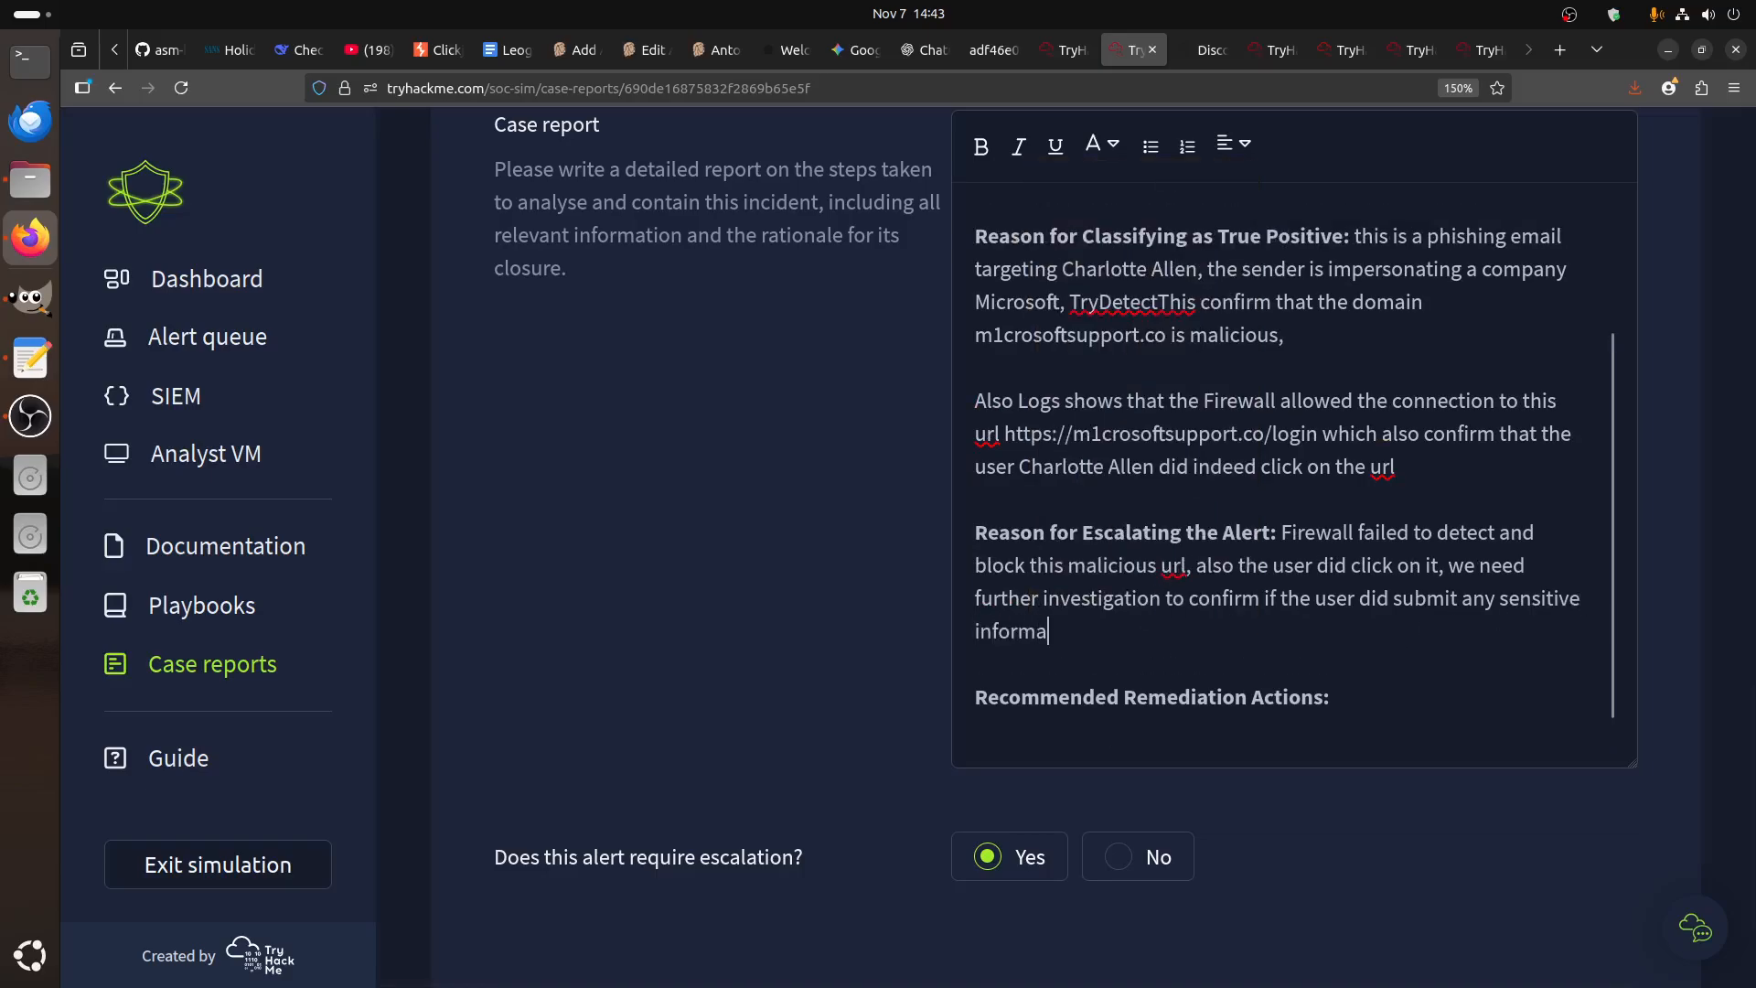
pyautogui.write('tion after ')
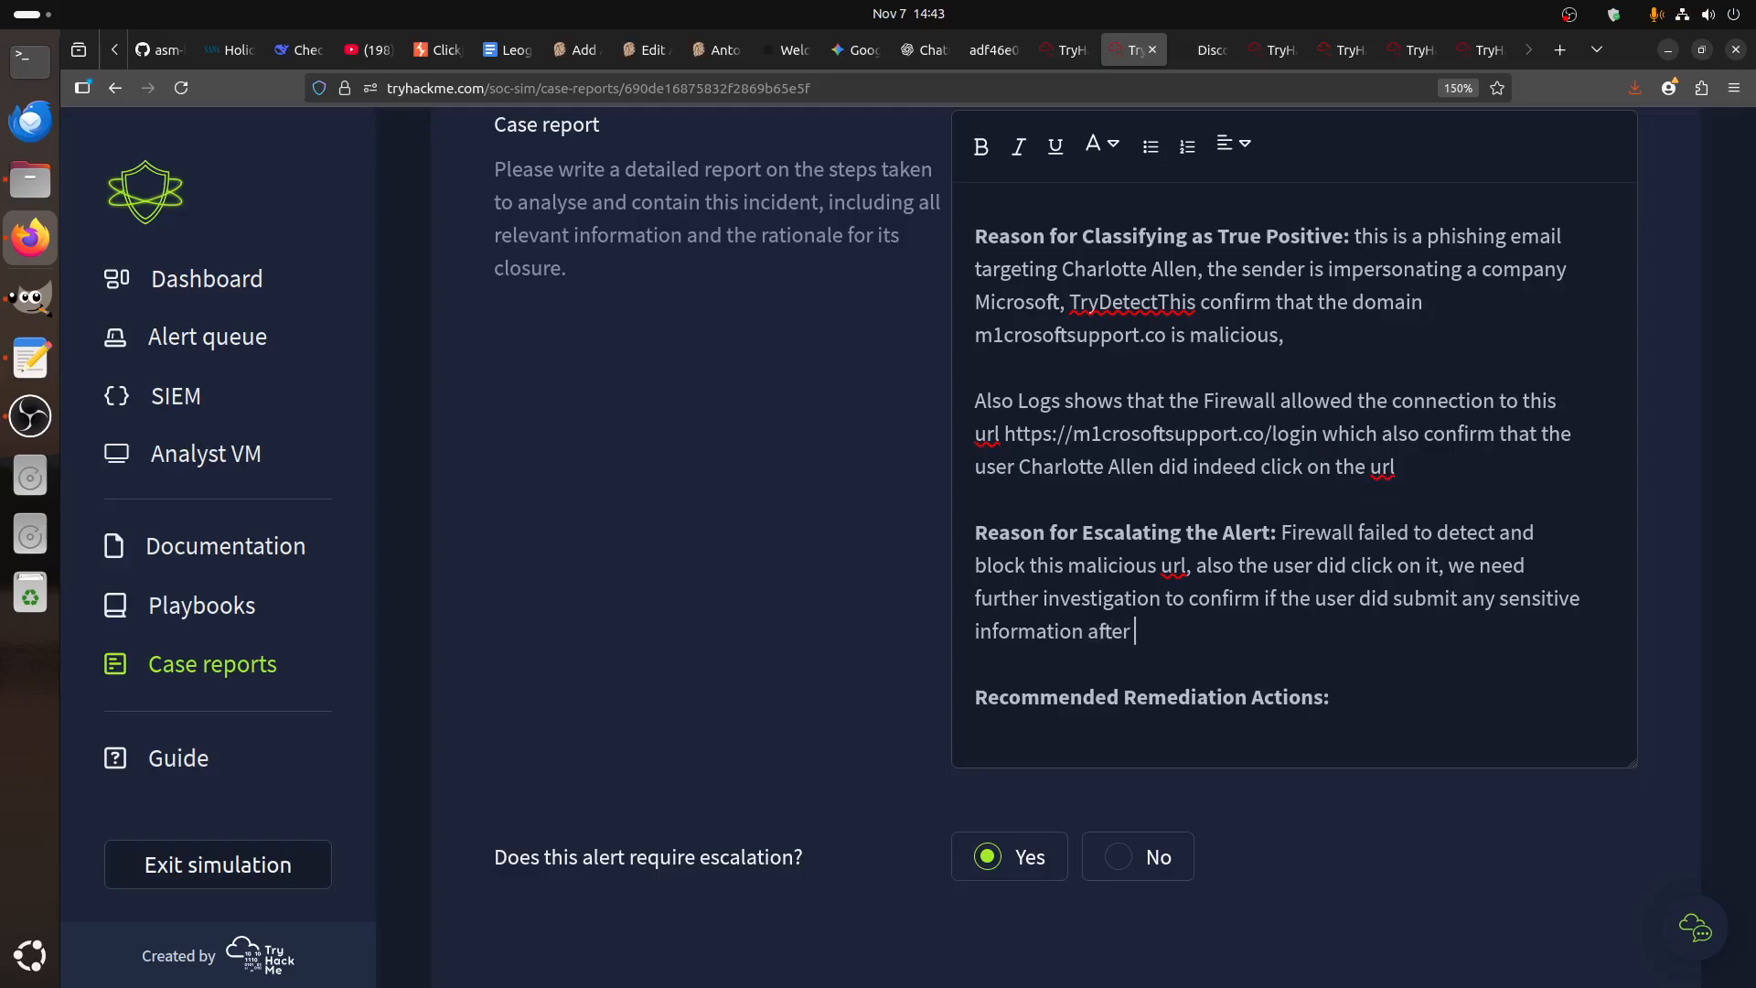
pyautogui.write('visiting the mail')
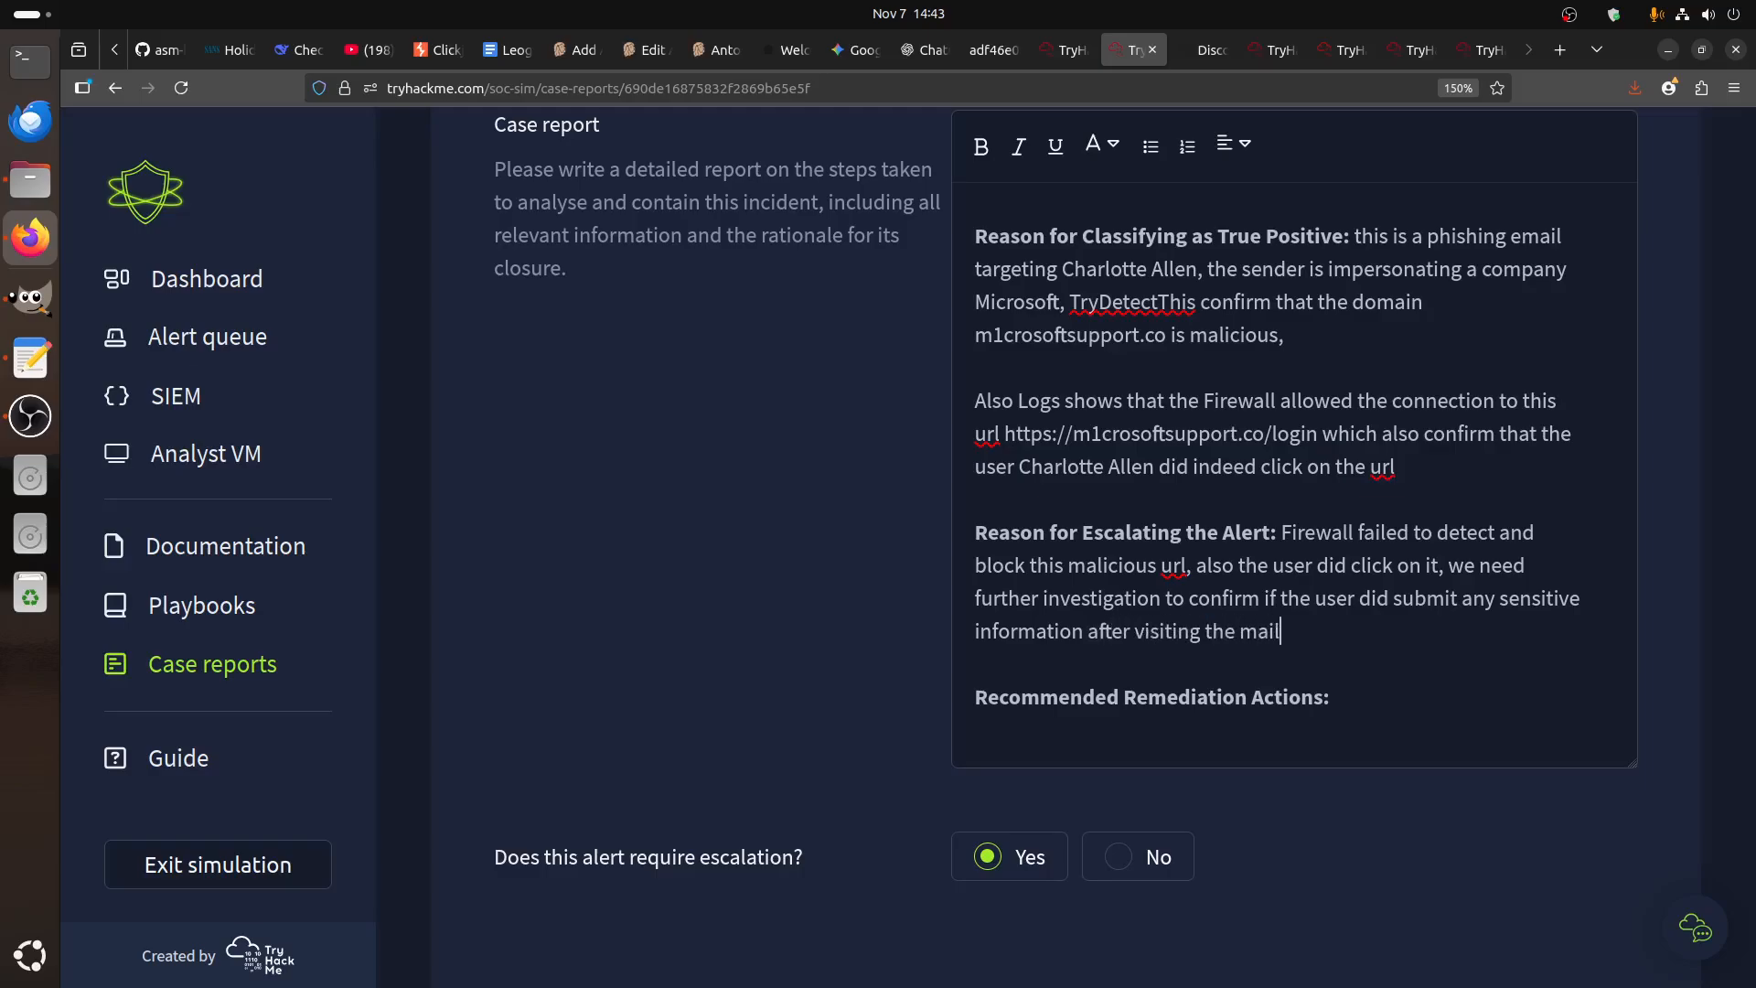
pyautogui.press('BackSpace')
pyautogui.press('BackSpace')
pyautogui.press('BackSpace')
pyautogui.write('licious')
pyautogui.press('BackSpace')
pyautogui.press('BackSpace')
pyautogui.write('us url')
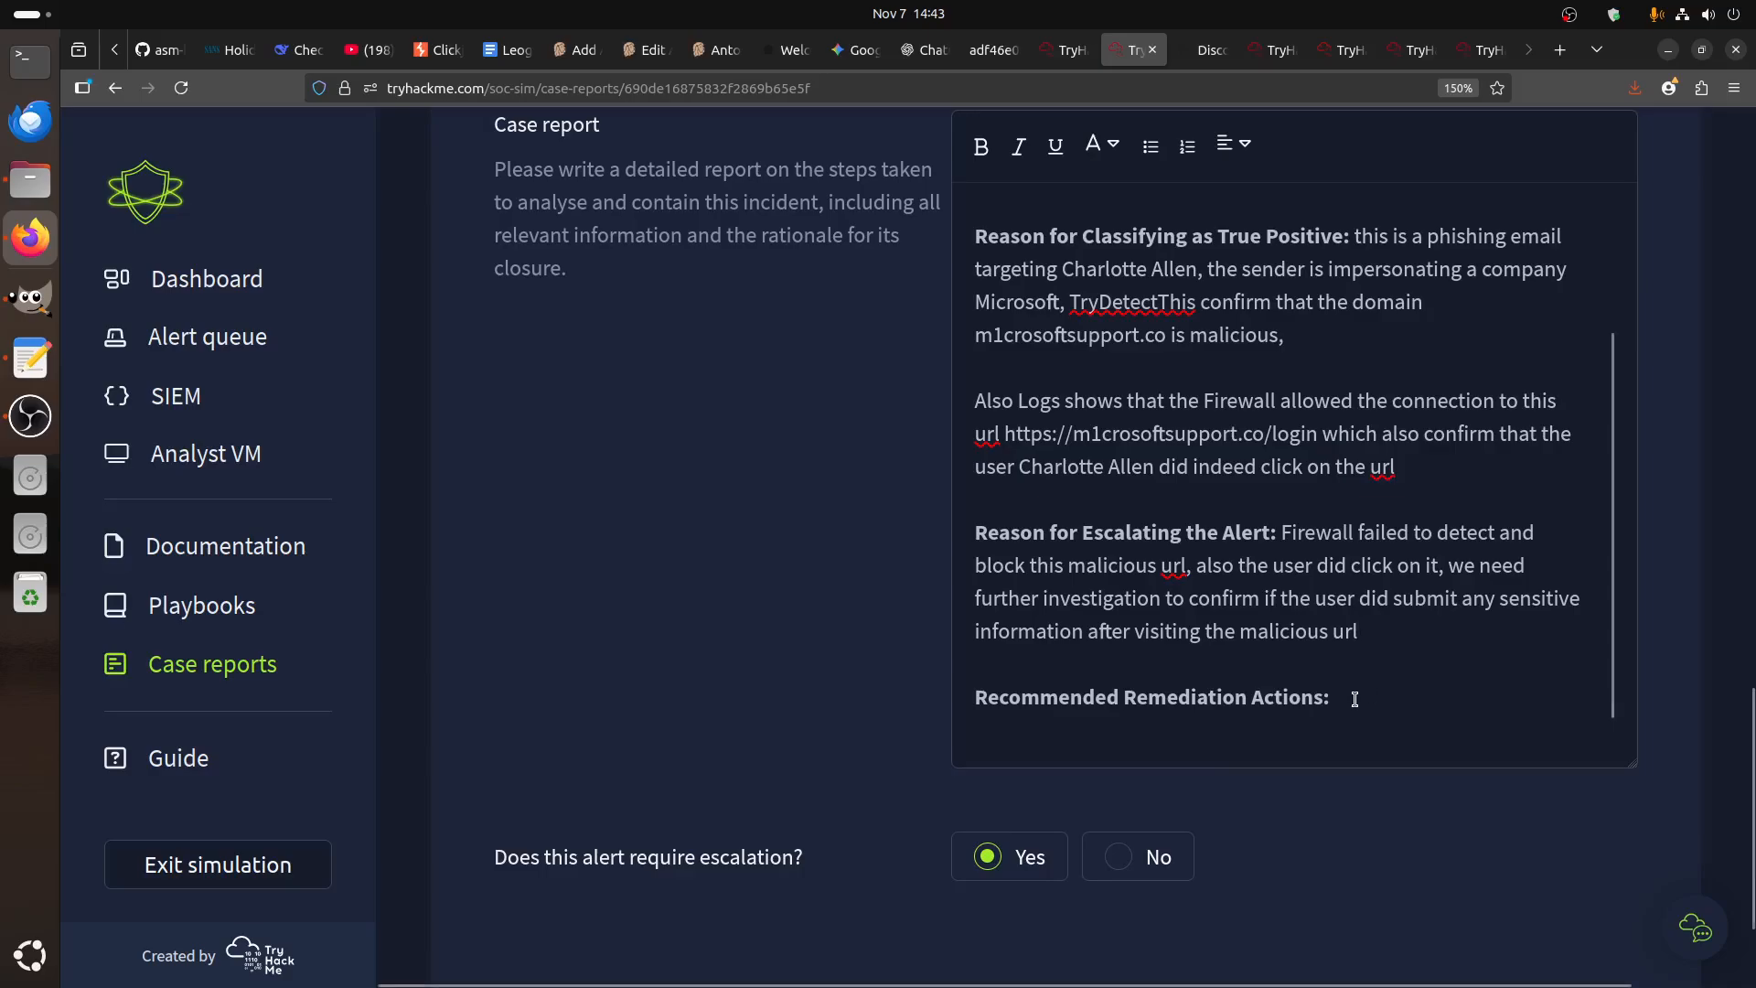
# - Begin the Recommended Remediation Actions with "Block the domain m1crosoftsupport.co (", copying the domain from the firewall paragraph
pyautogui.scroll(-1, 1355, 700)
pyautogui.write('Block the domain')
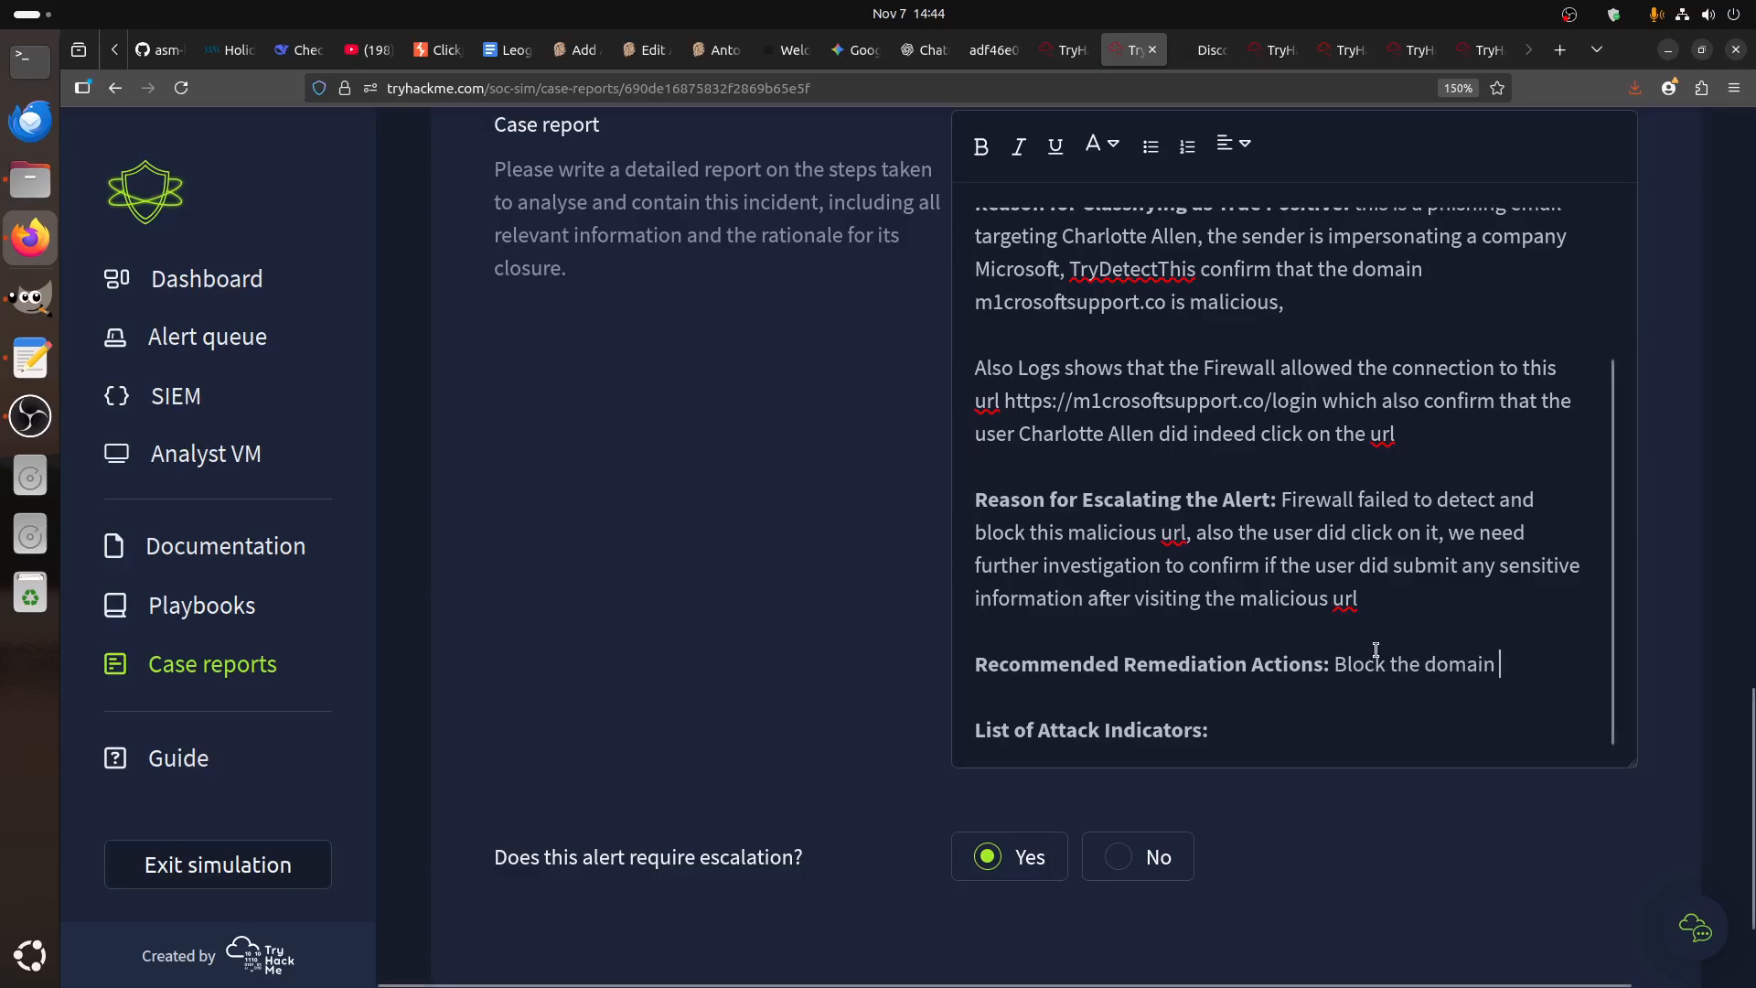
pyautogui.moveTo(1265, 400); pyautogui.dragTo(1067, 403)
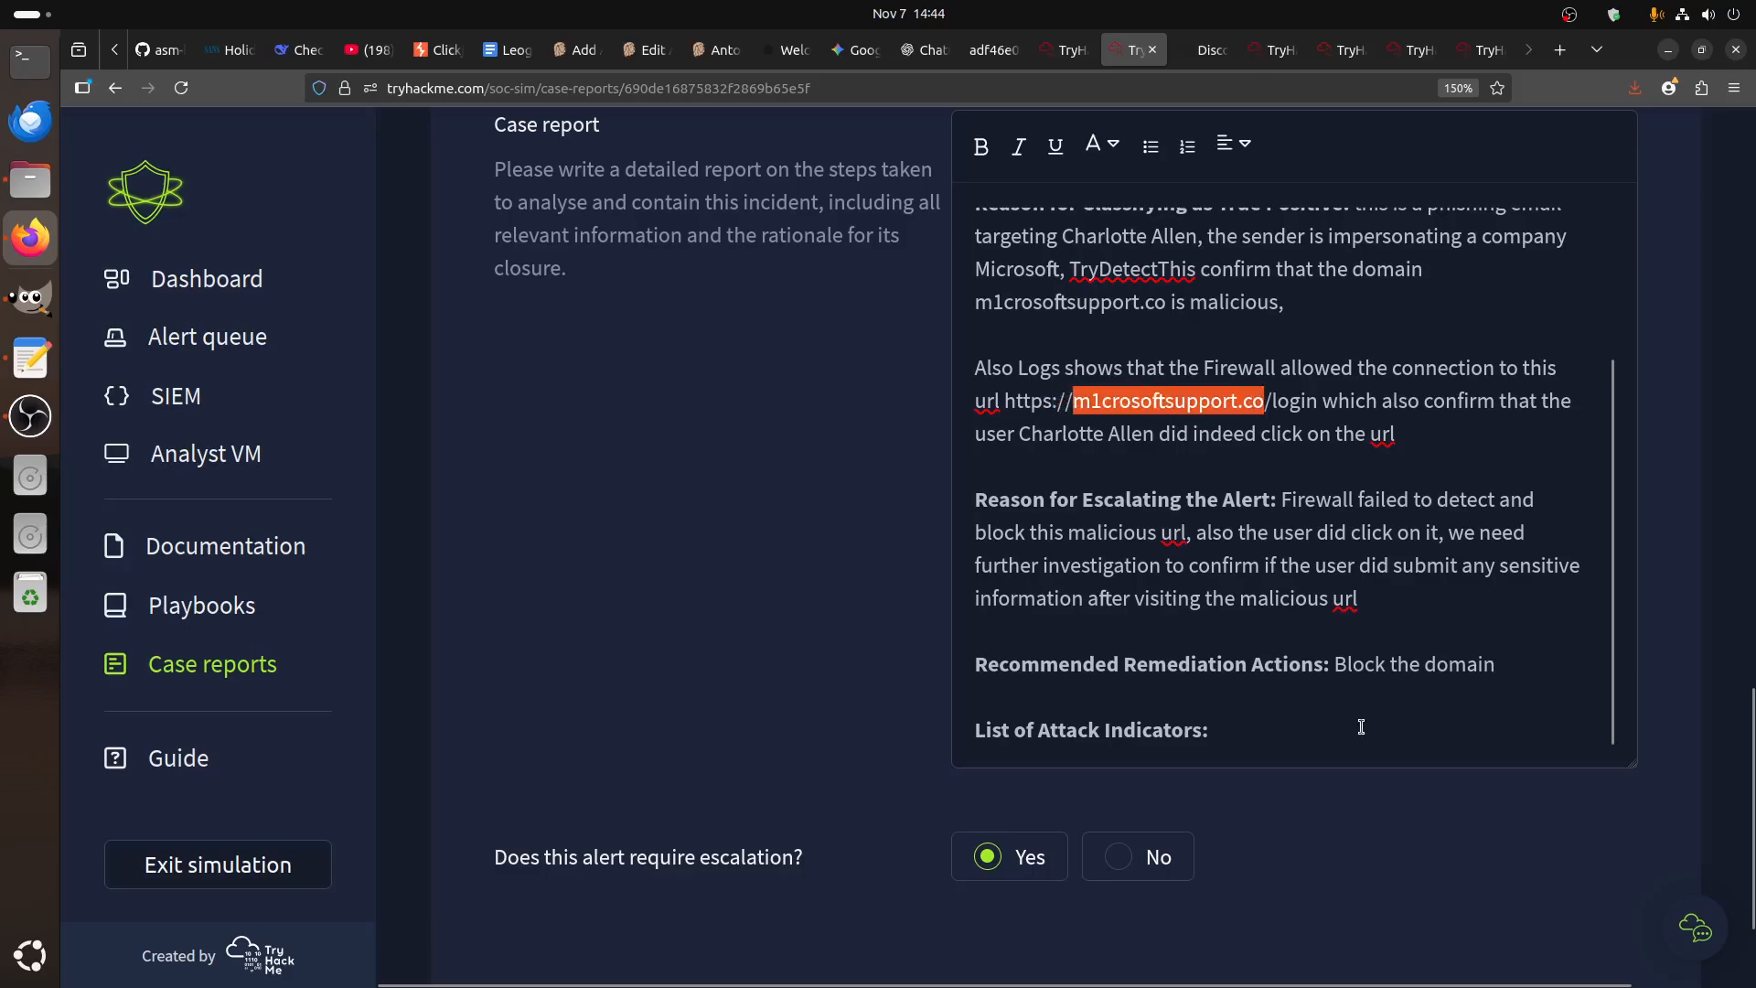
pyautogui.hotkey('ctrl', 'c')
pyautogui.click(1515, 667)
pyautogui.hotkey('ctrl', 'v')
pyautogui.write('(')
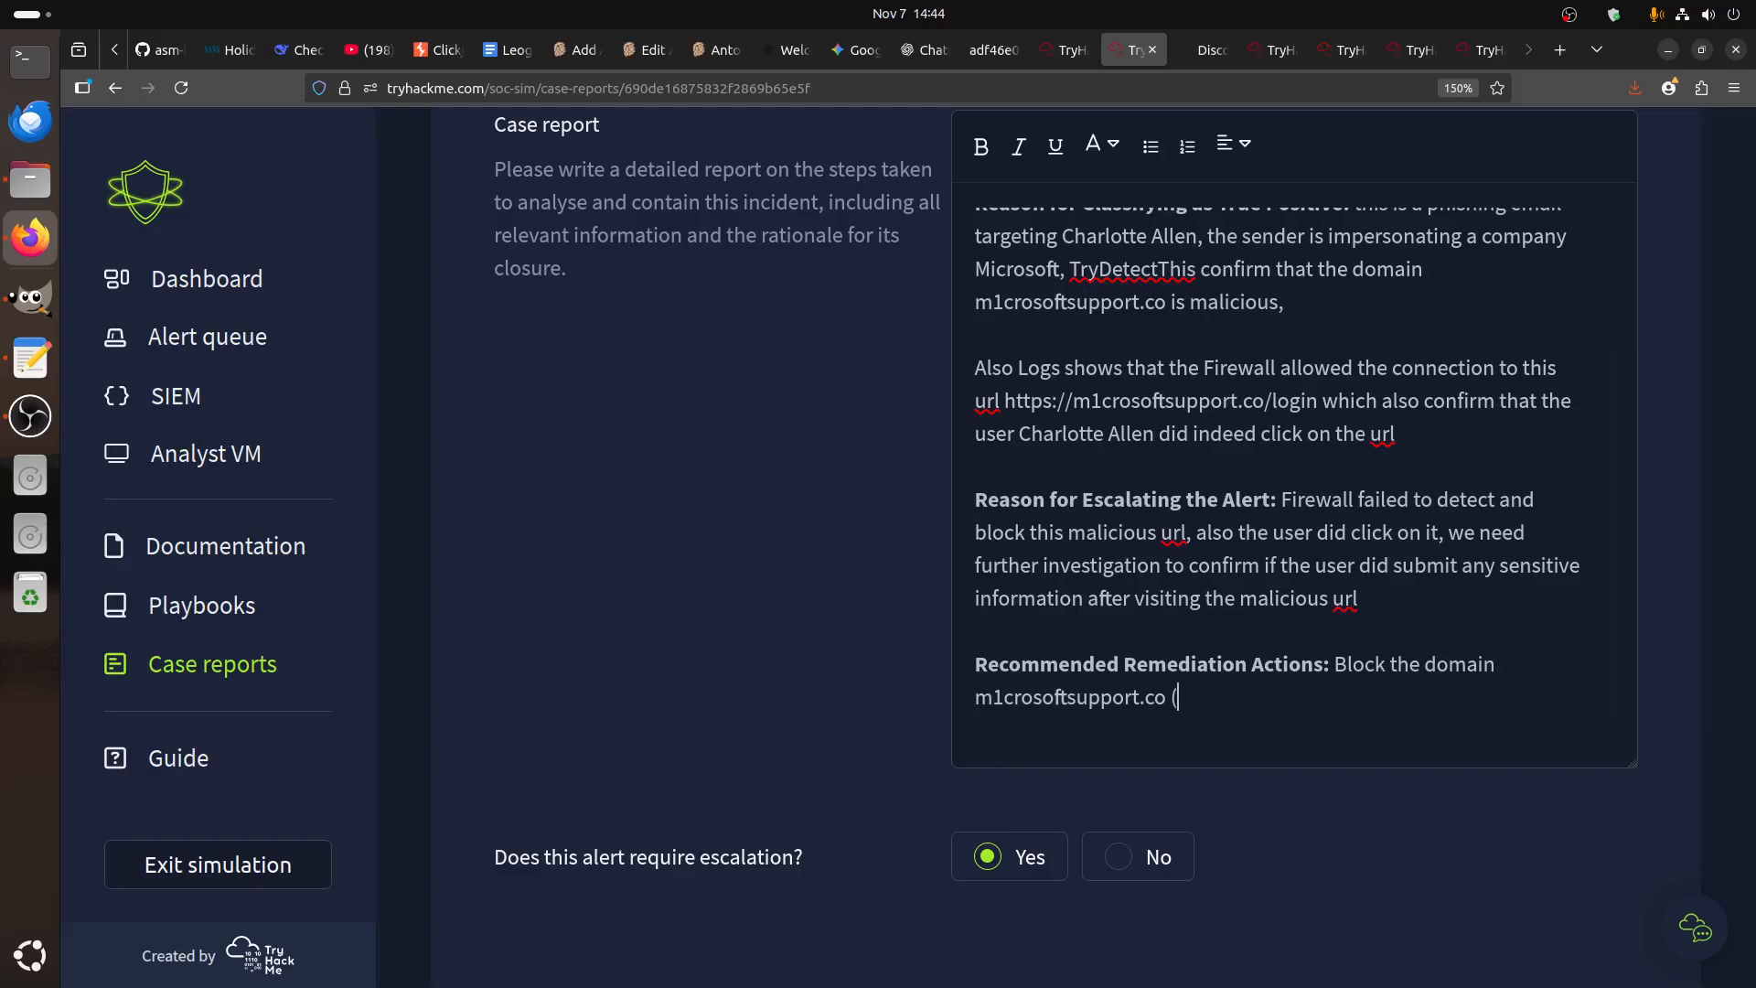
# - Complete the remediation actions with "add it to blacklist), or training for users to not just click unknow urls"
pyautogui.write('Bl')
pyautogui.press('BackSpace')
pyautogui.press('BackSpace')
pyautogui.write('add it to black l')
pyautogui.write('st), or')
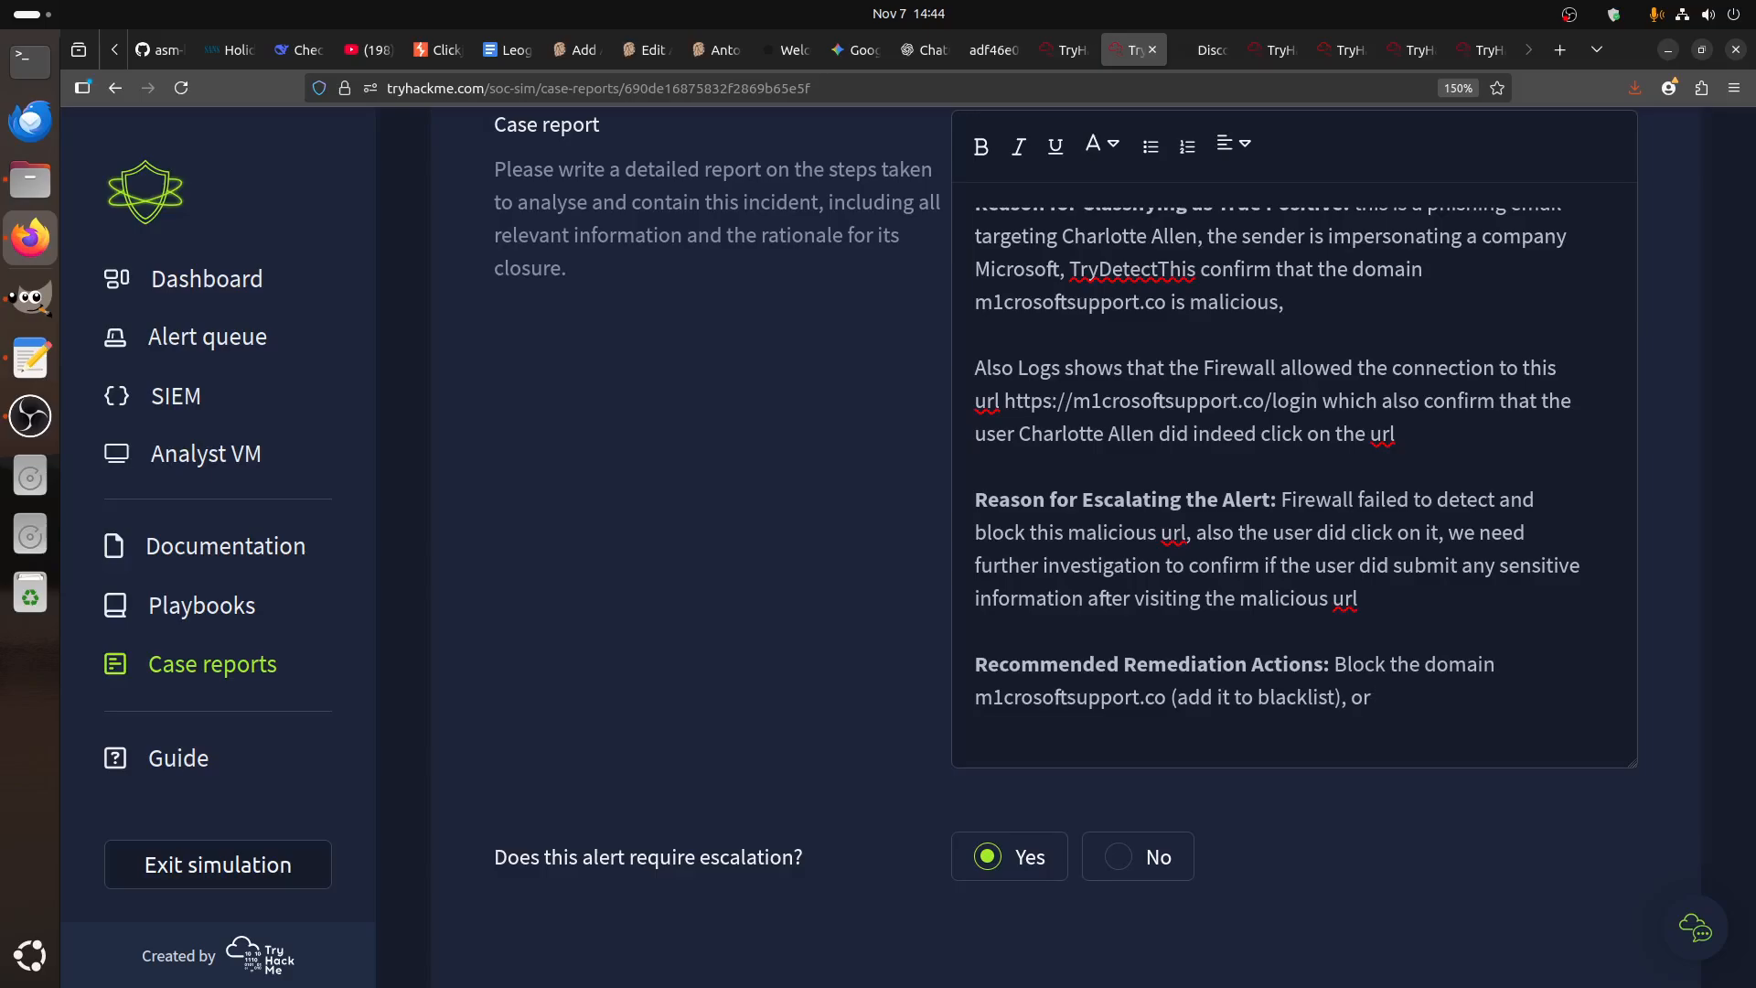
pyautogui.write('training for users to not just click unknow ')
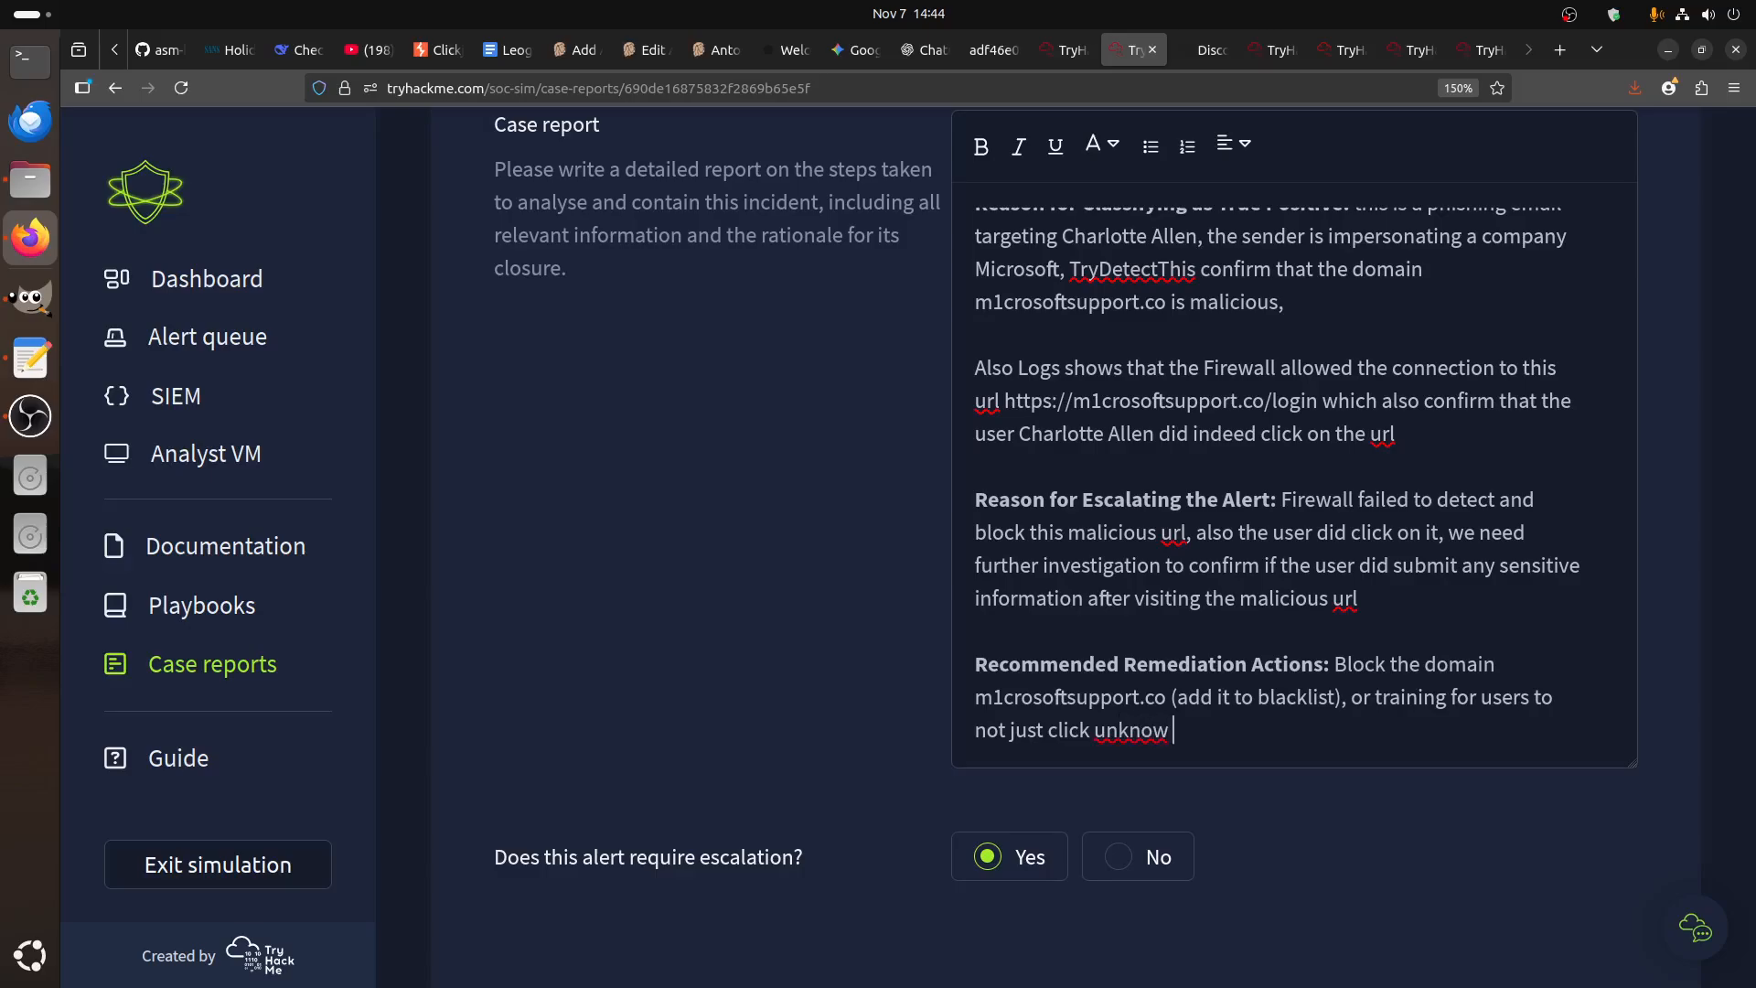
pyautogui.write('urls')
# - Enter the copied domain m1crosoftsupport.co as the first item in the List of Attack Indicators
pyautogui.hotkey('ctrl', 'v')
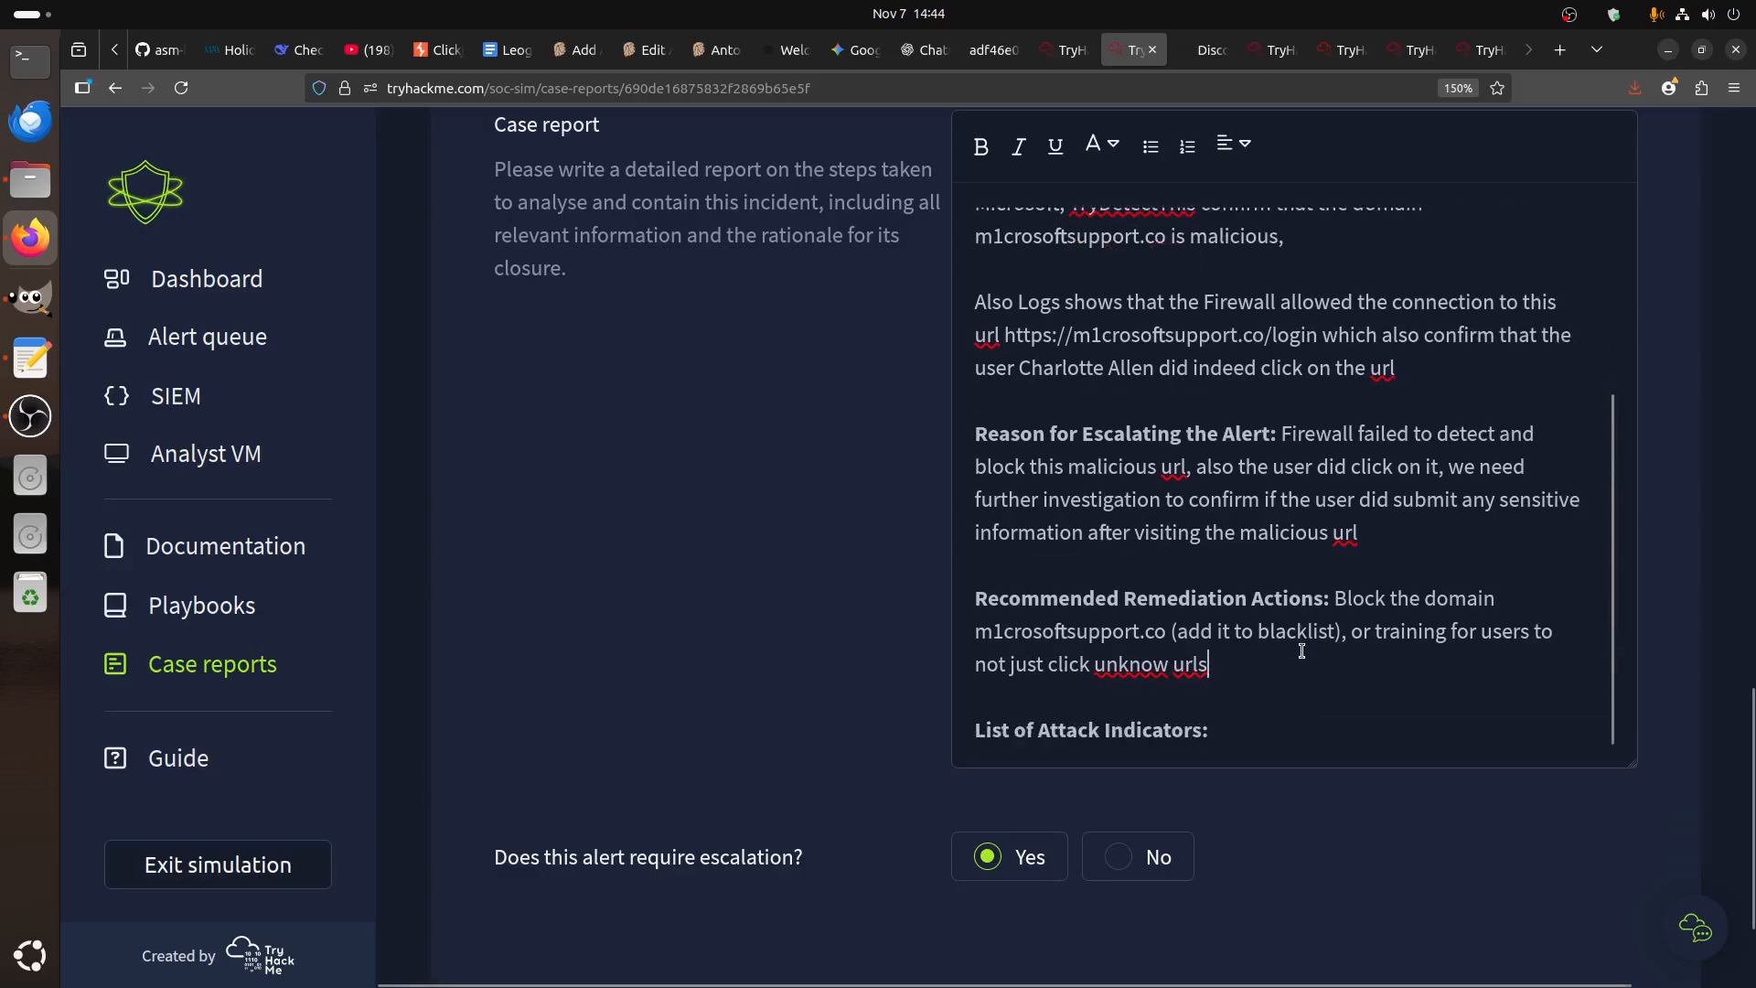
pyautogui.scroll(5, 710, 521)
pyautogui.scroll(-6, 710, 522)
pyautogui.click(1314, 540)
pyautogui.hotkey('ctrl', 'v')
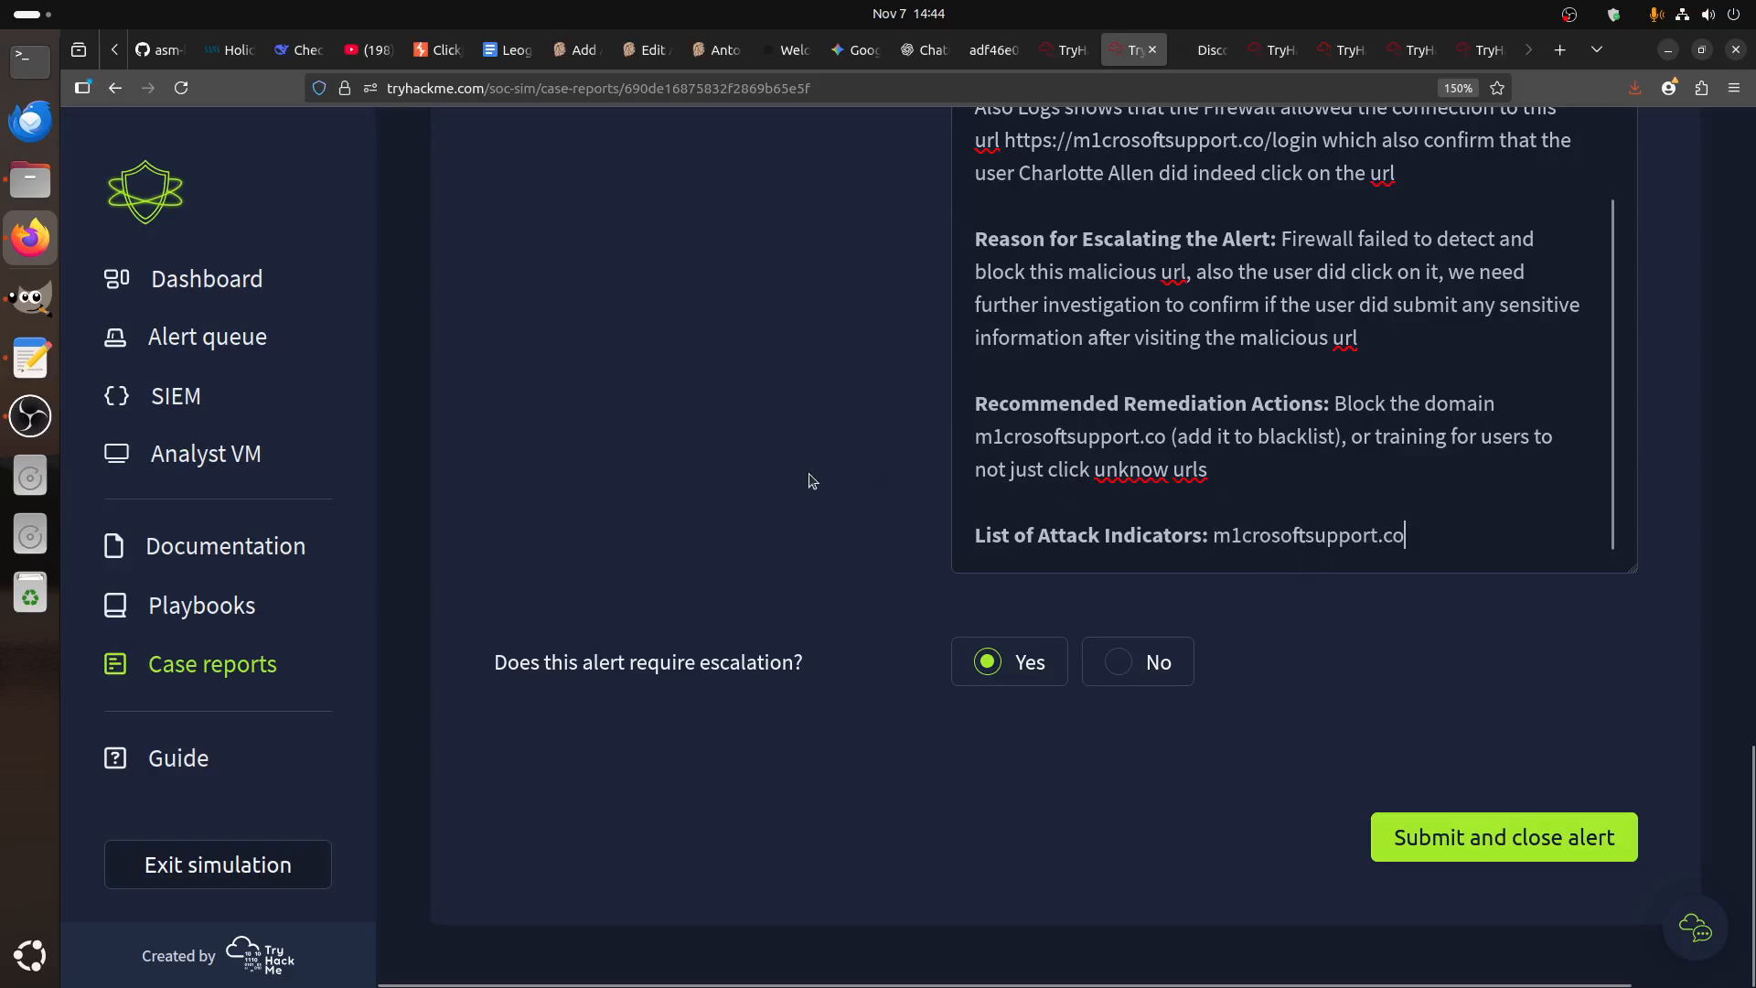
pyautogui.scroll(10, 743, 663)
pyautogui.scroll(-5, 743, 661)
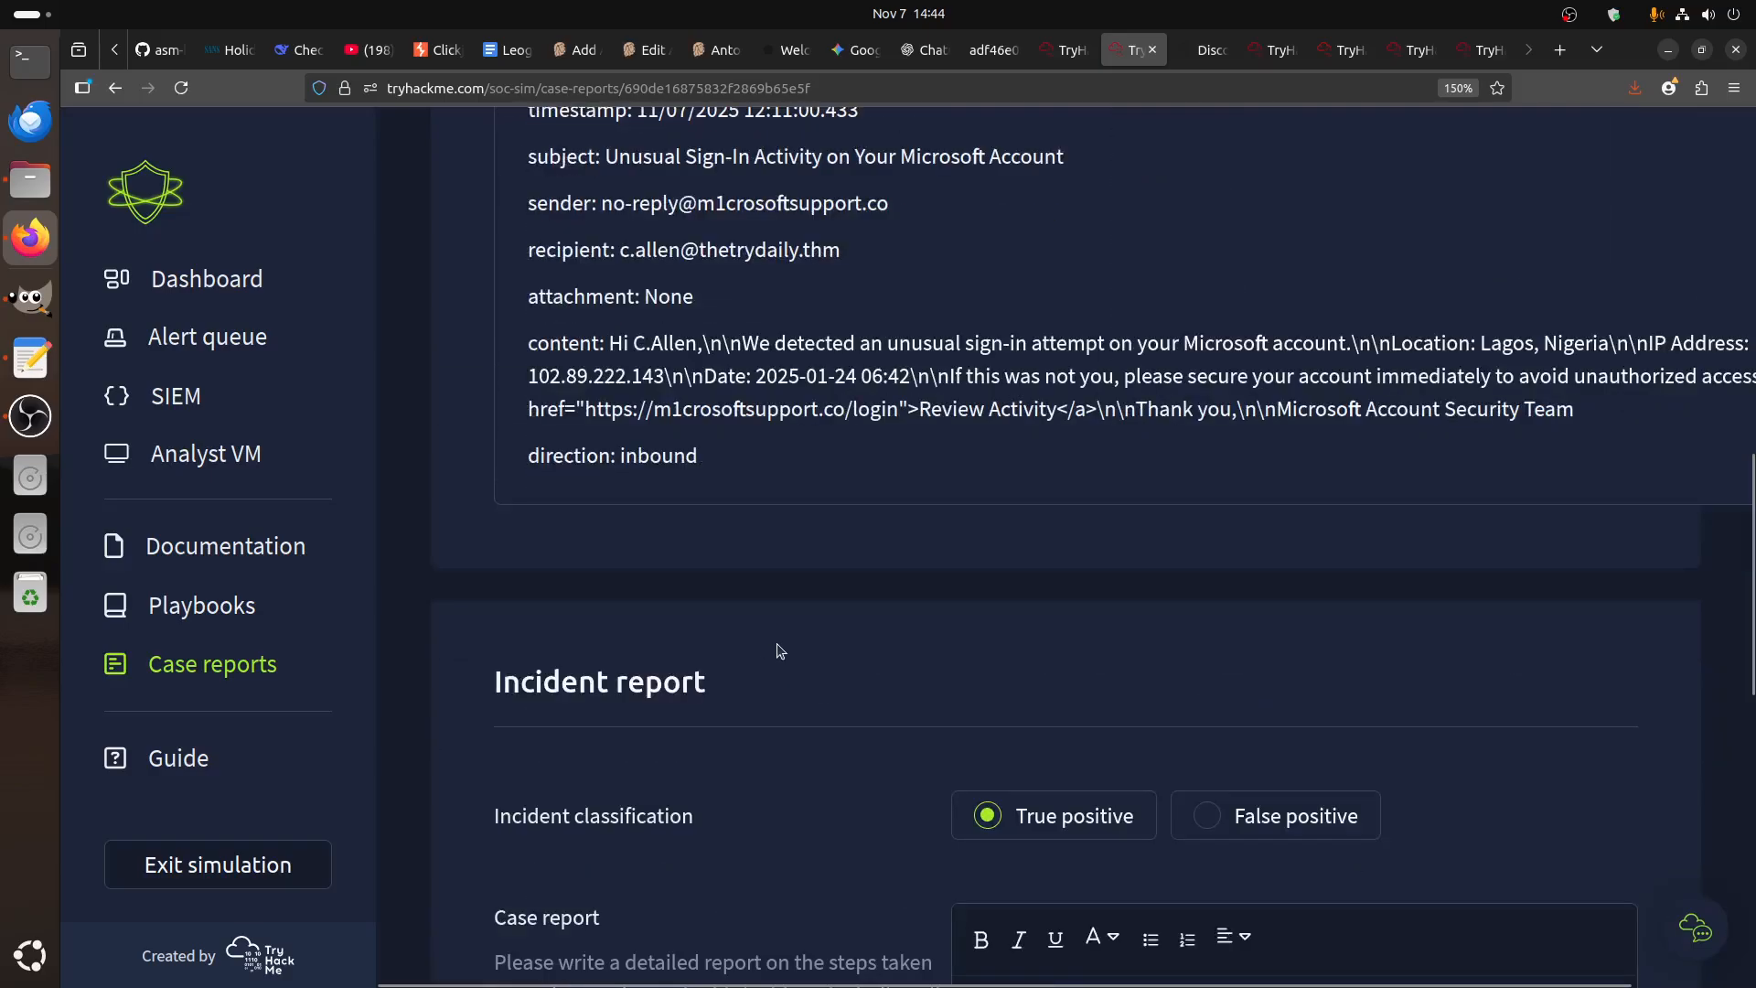
pyautogui.moveTo(899, 408); pyautogui.dragTo(581, 408)
pyautogui.scroll(-7, 1280, 674)
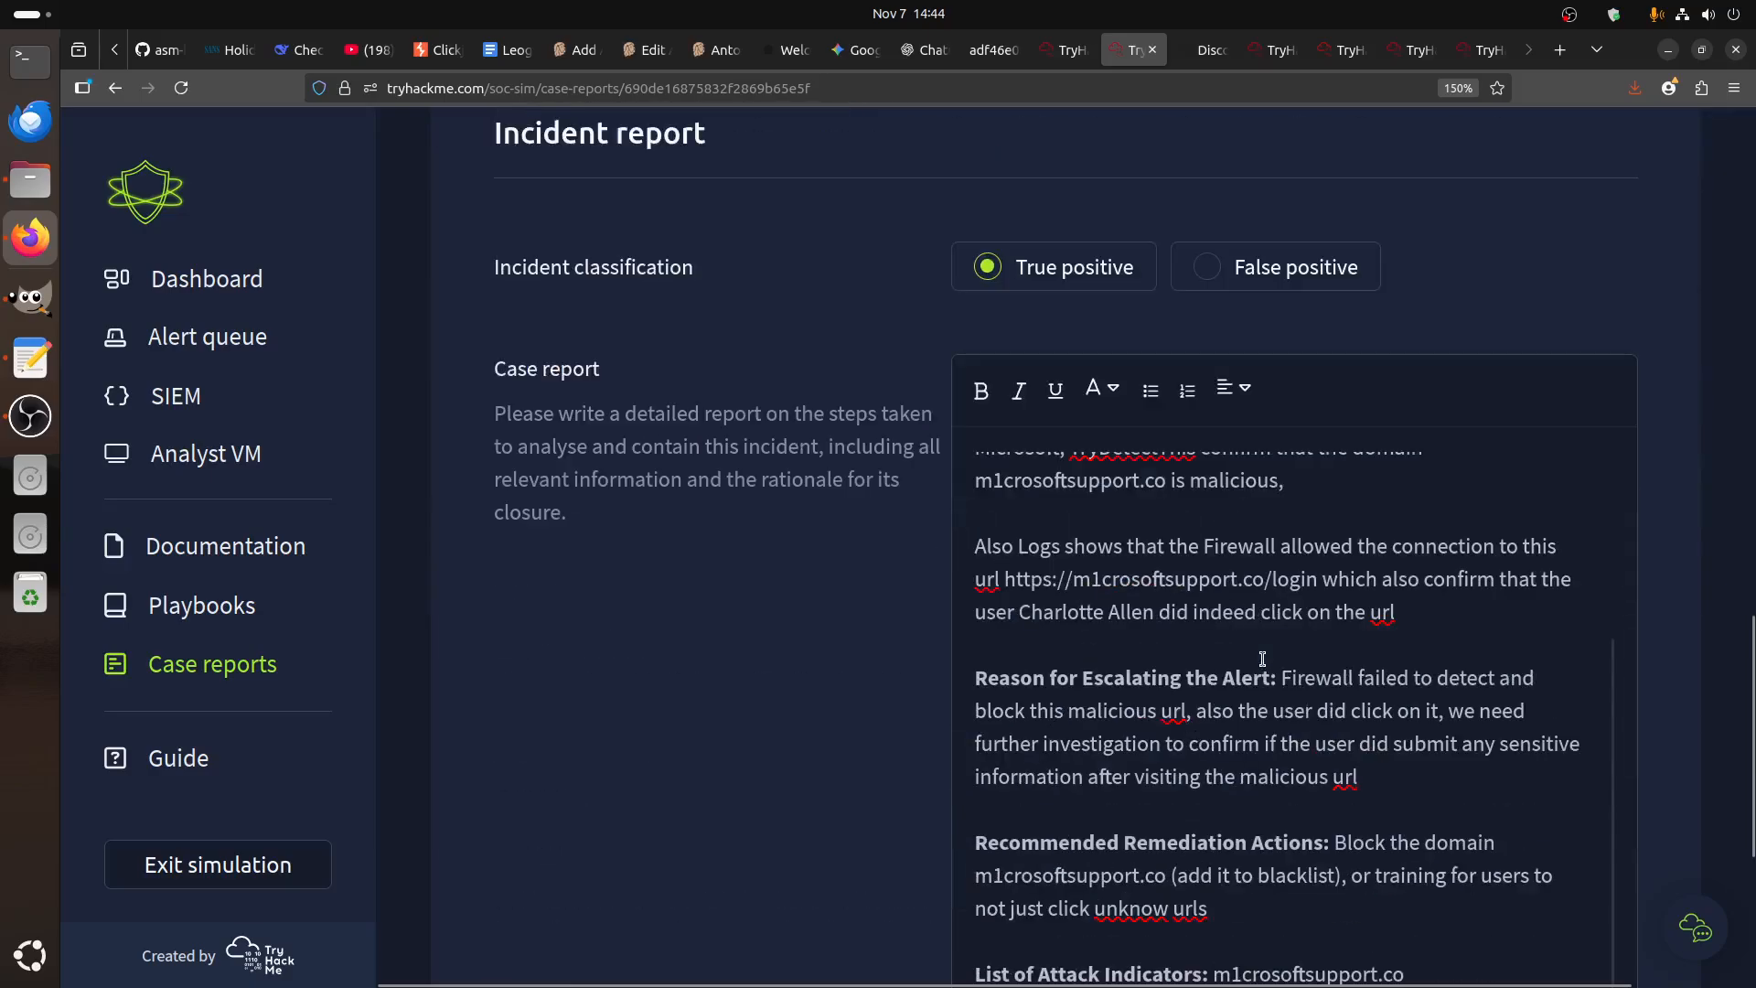
pyautogui.write(',')
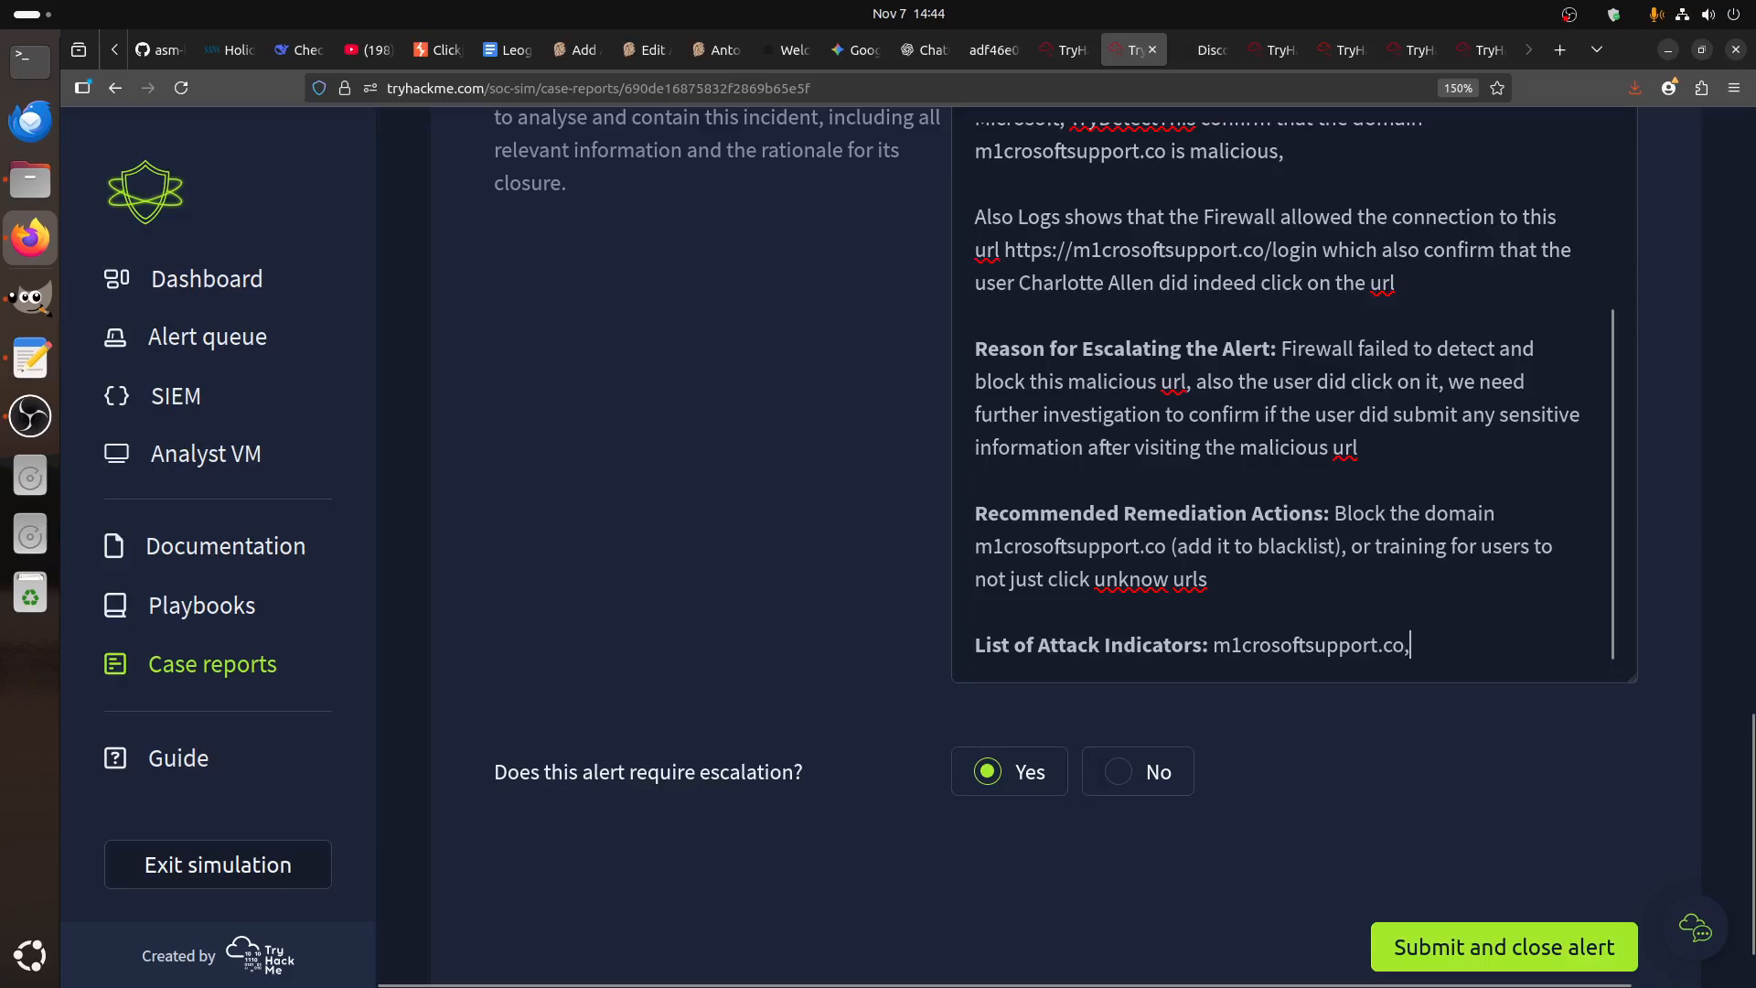
pyautogui.hotkey('ctrl', 'v')
# - Add the sender's e-mail address, copied from the alert details, to the end of the List of Attack Indicators
pyautogui.scroll(10, 1425, 633)
pyautogui.scroll(3, 828, 437)
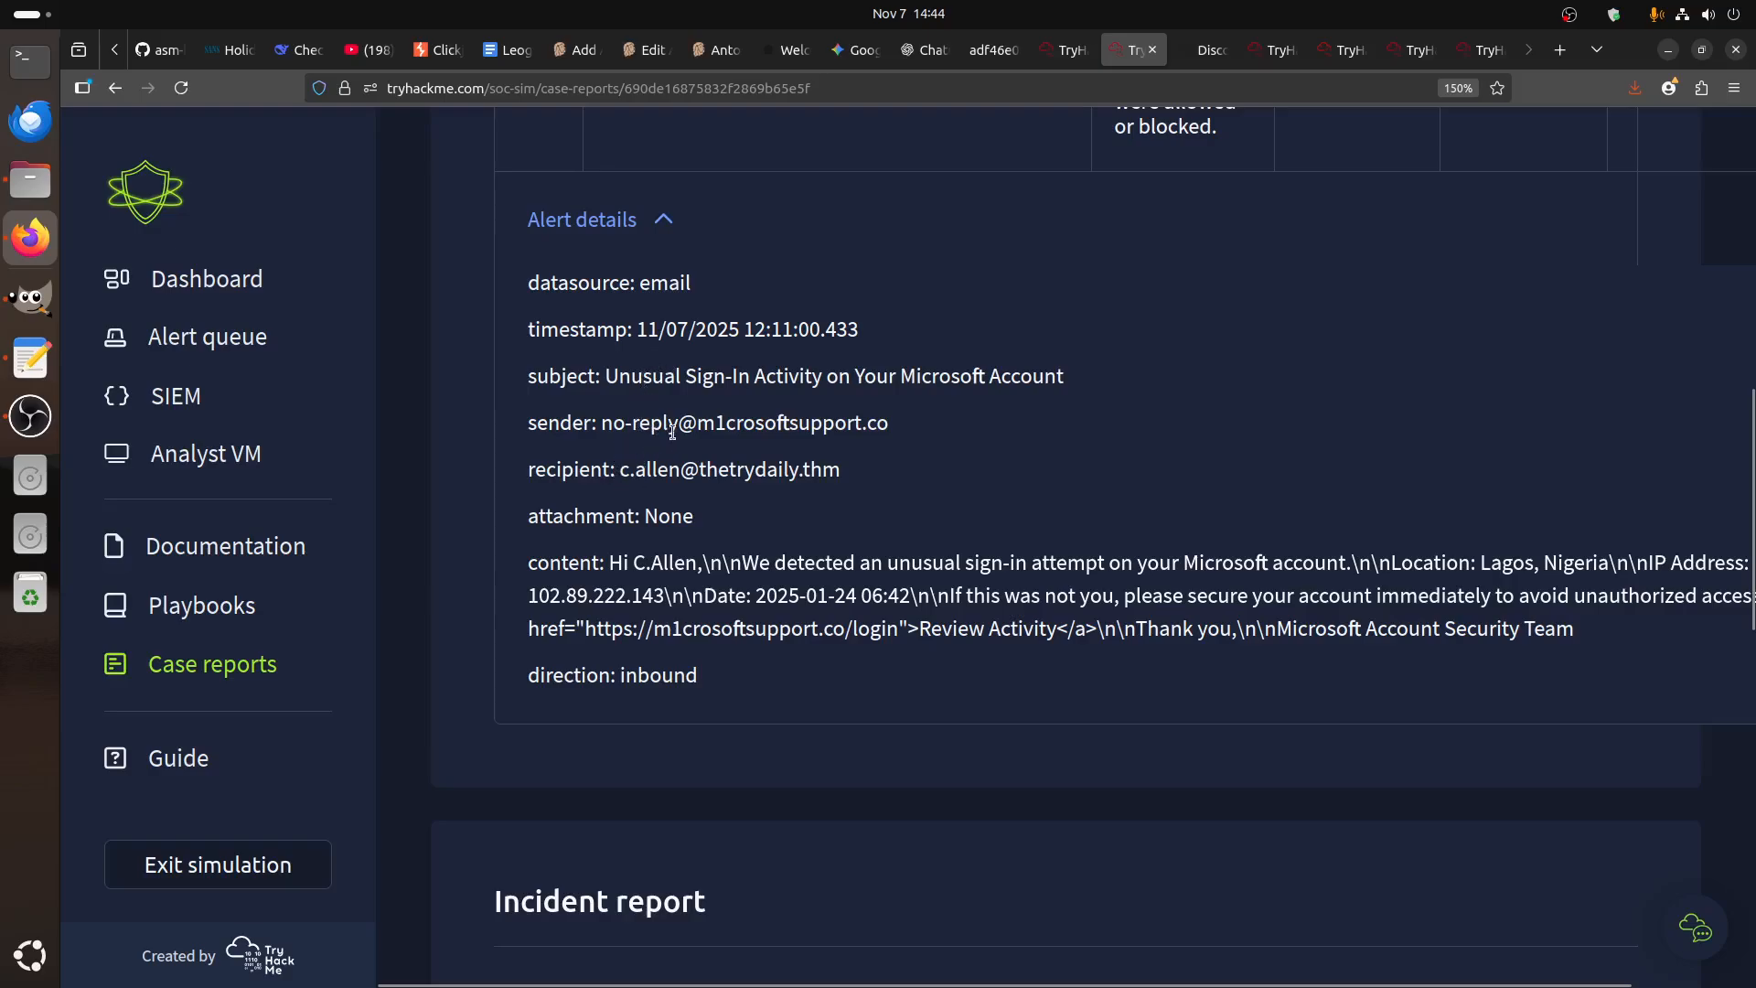
pyautogui.moveTo(884, 425); pyautogui.dragTo(602, 426)
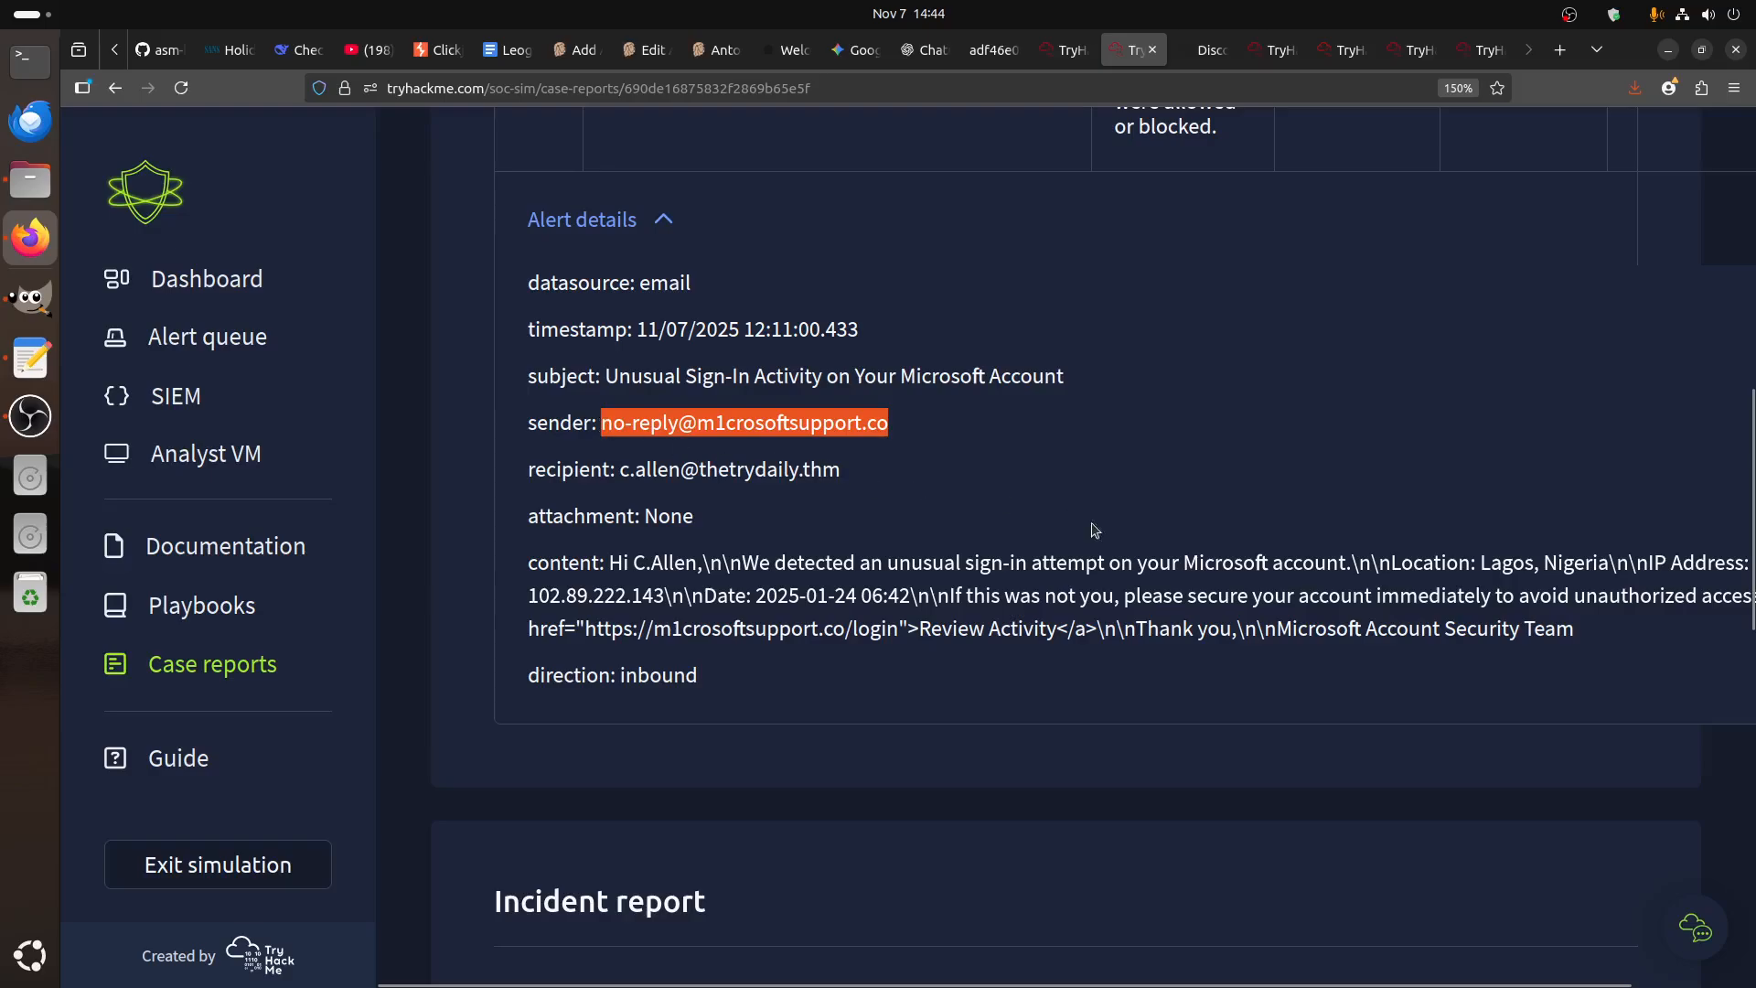
pyautogui.scroll(-15, 1326, 626)
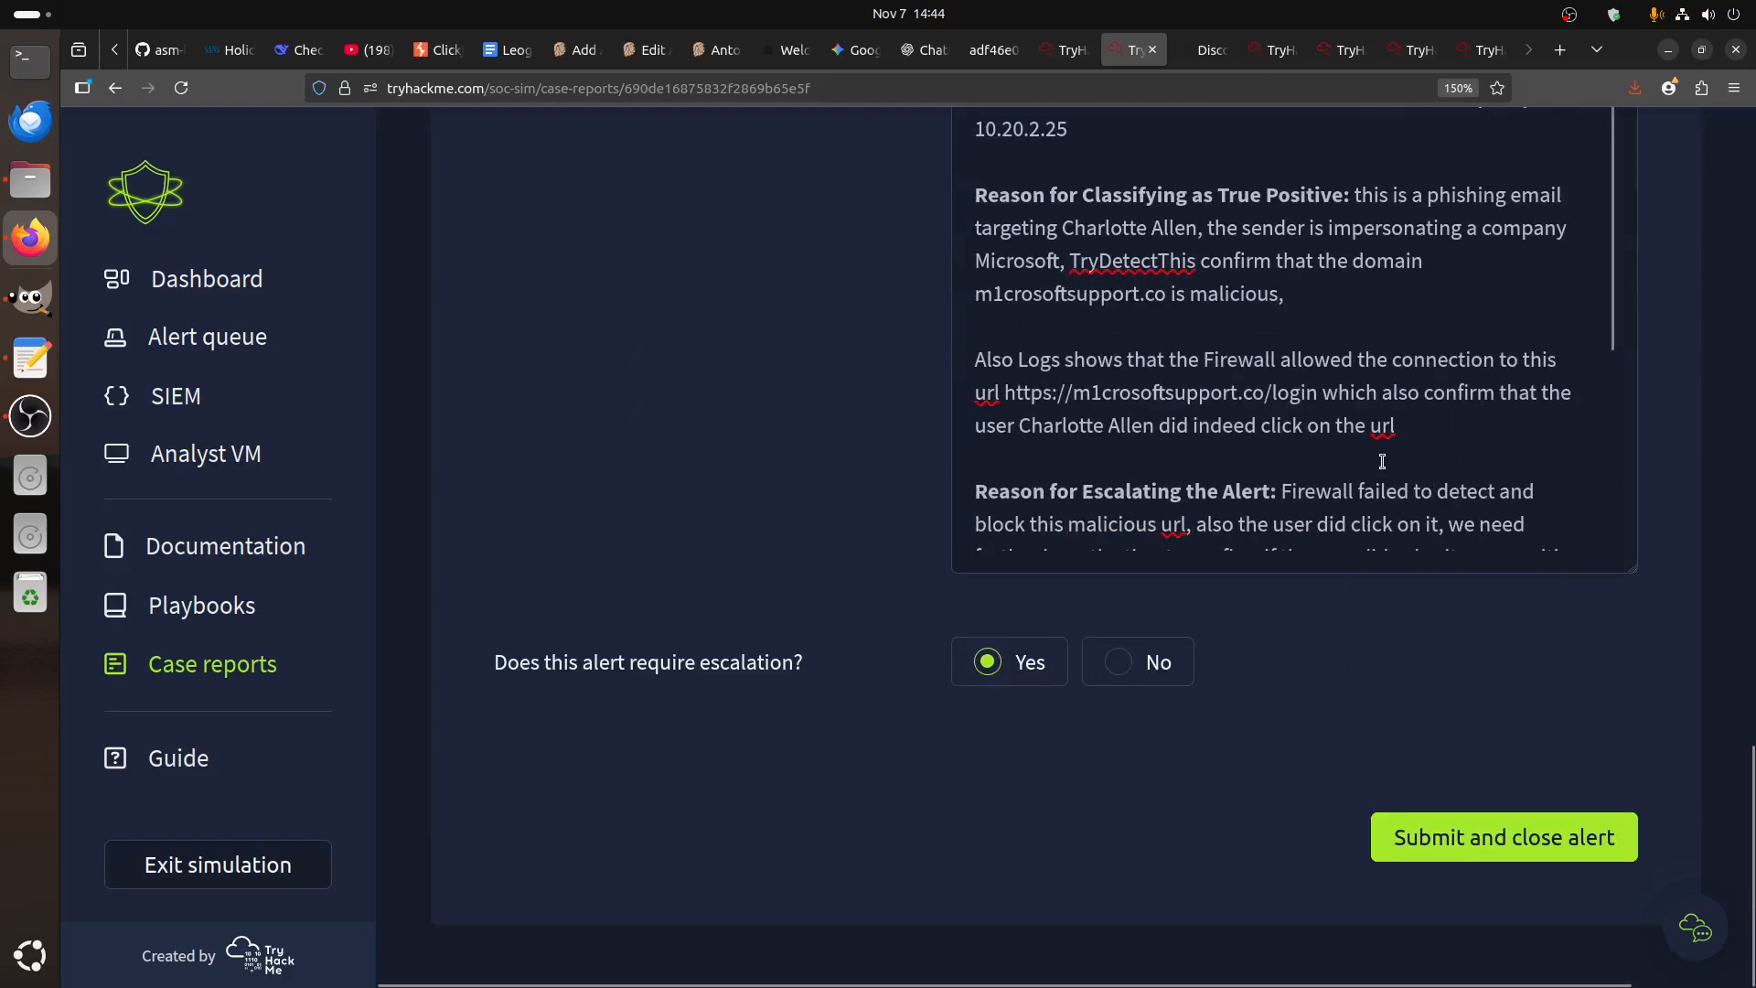
pyautogui.scroll(-3, 1382, 461)
pyautogui.click(1329, 536)
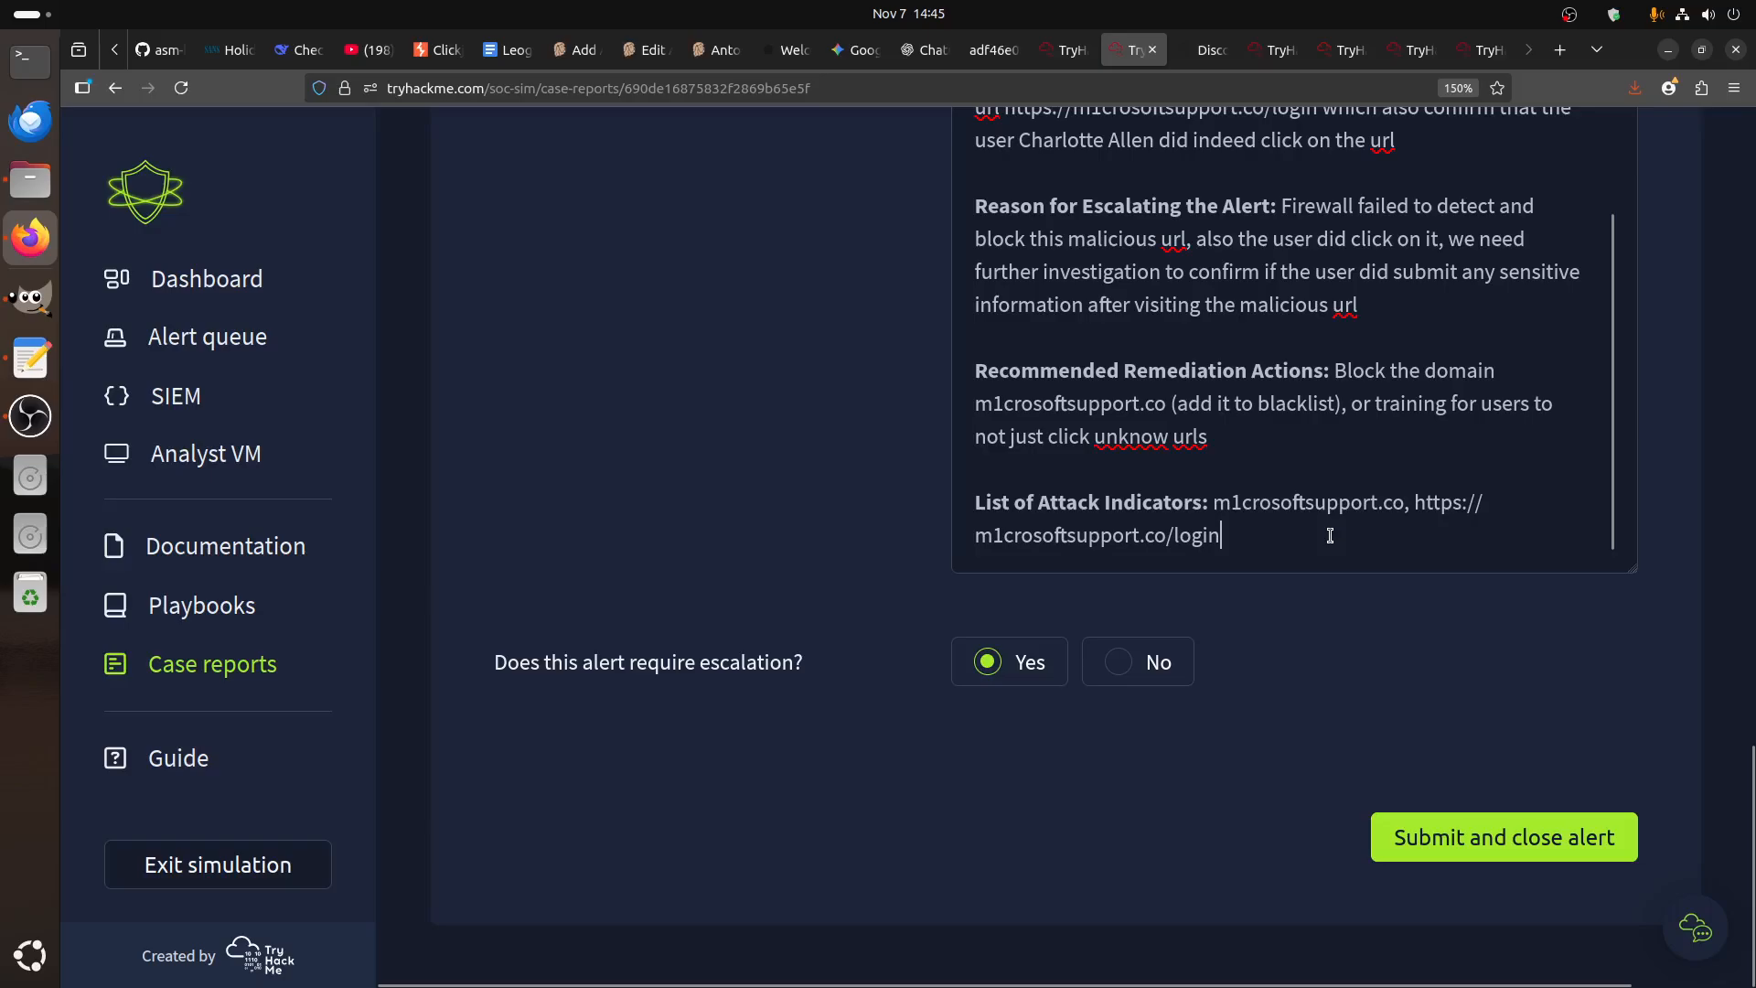
pyautogui.hotkey('ctrl', 'v')
# - Review the finished case report for alert 8817, then submit it and close the alert
pyautogui.scroll(3, 1326, 535)
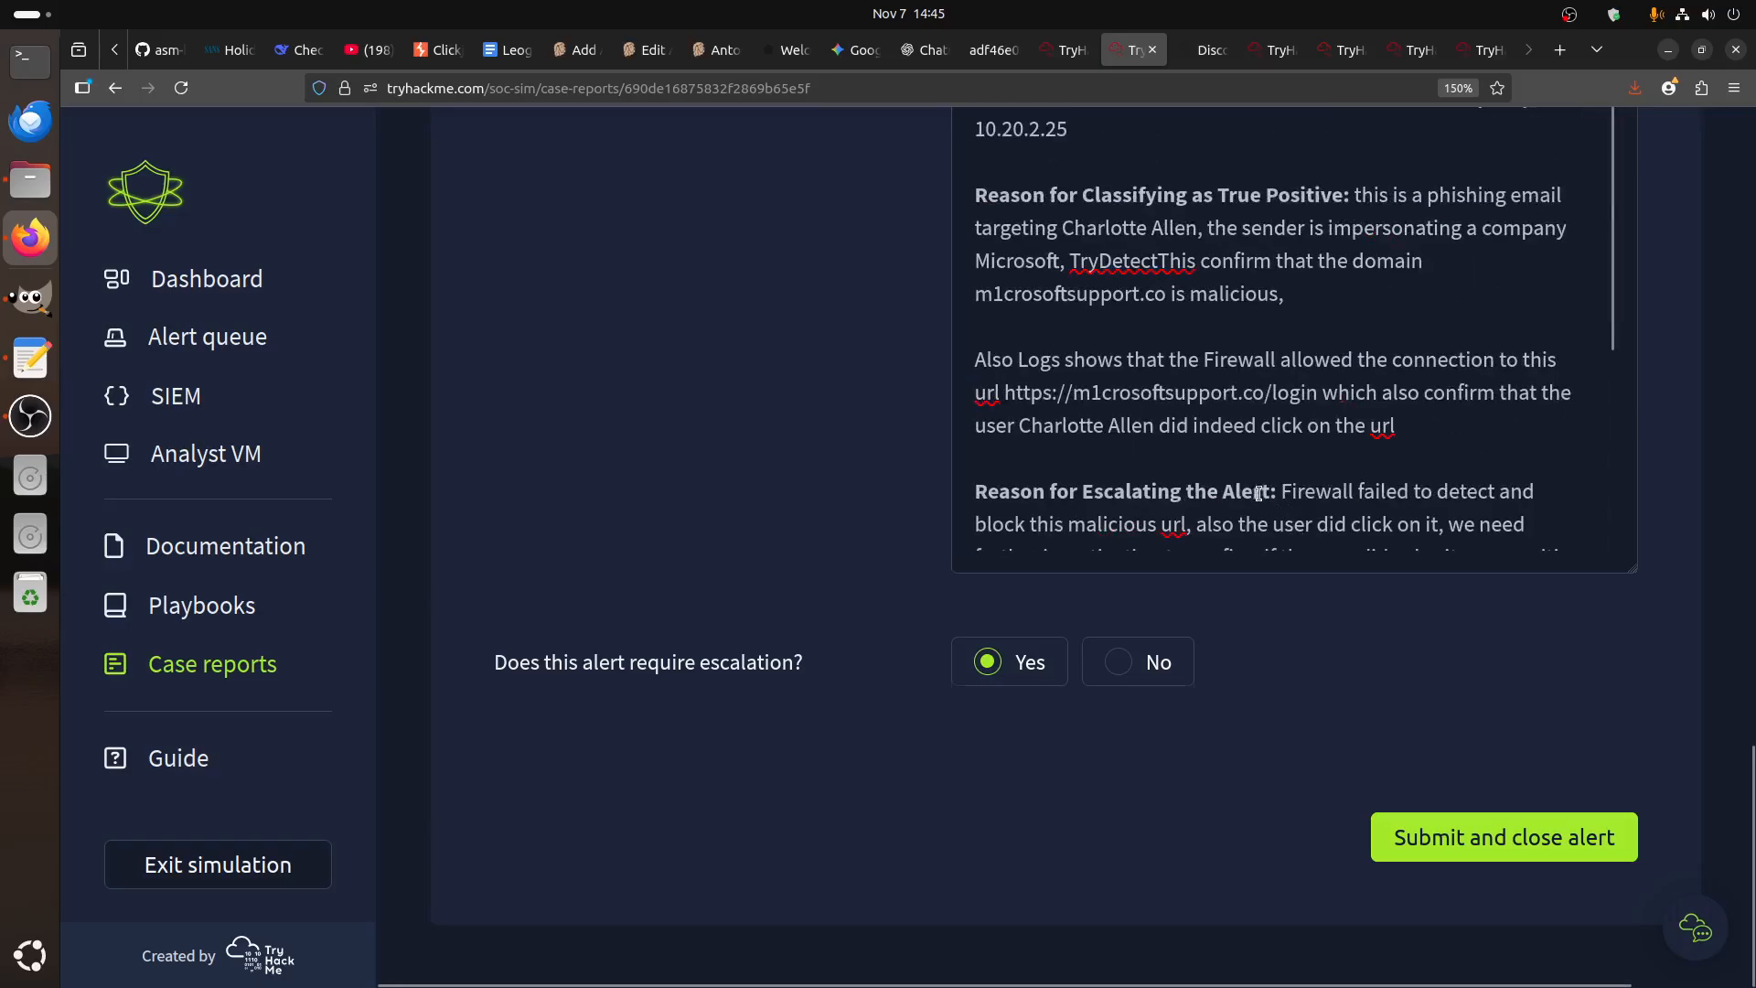
pyautogui.scroll(15, 1259, 494)
pyautogui.scroll(-15, 1266, 509)
pyautogui.click(1520, 855)
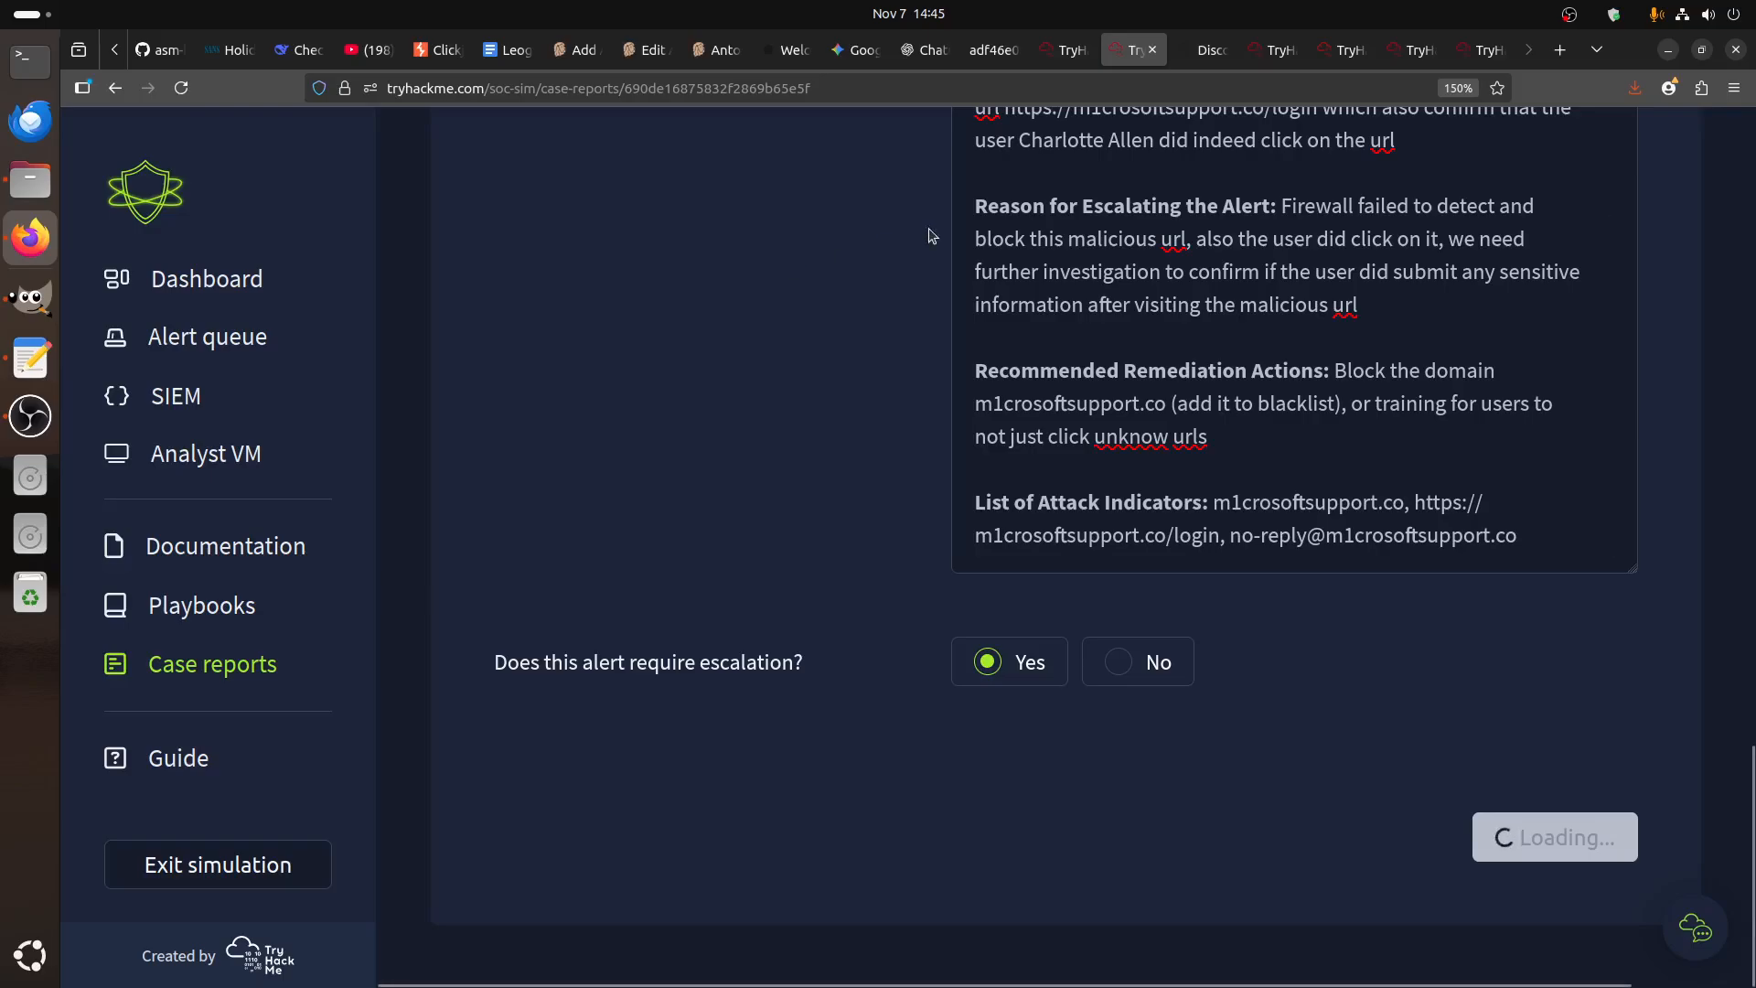
# - Review the details of the pending phishing alerts 8818 and 8815 in the alert queue, including their senders and links
pyautogui.click(1206, 50)
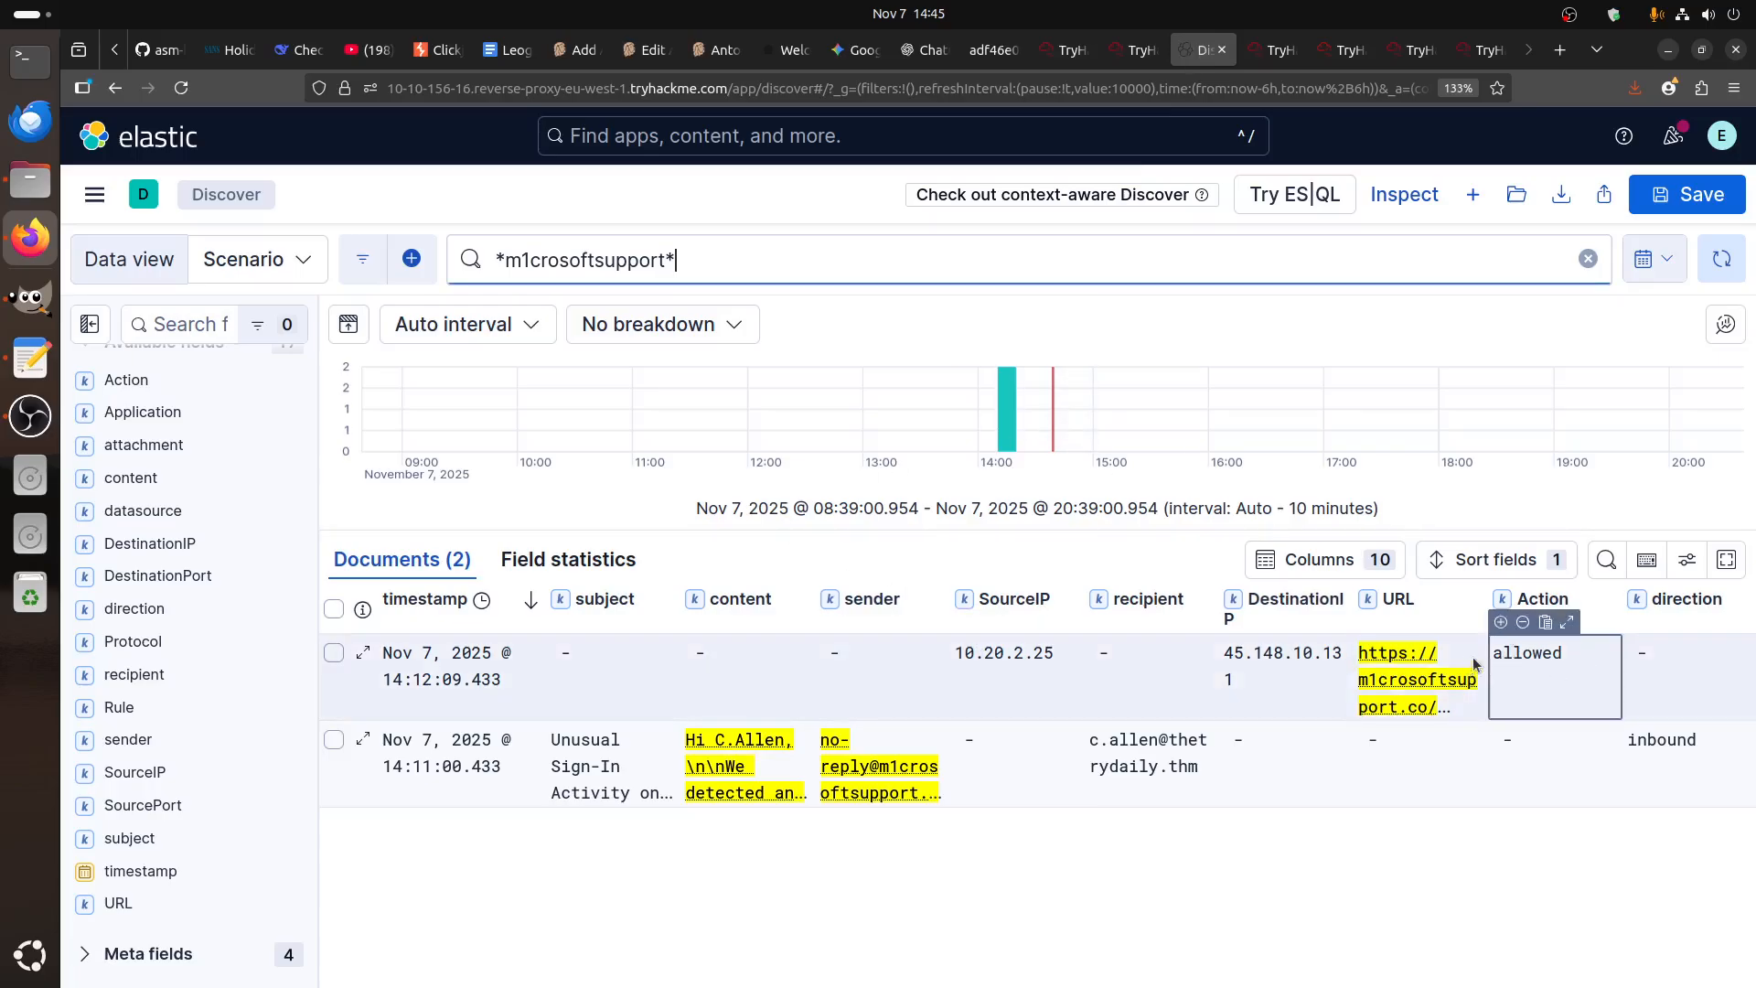
pyautogui.click(1139, 52)
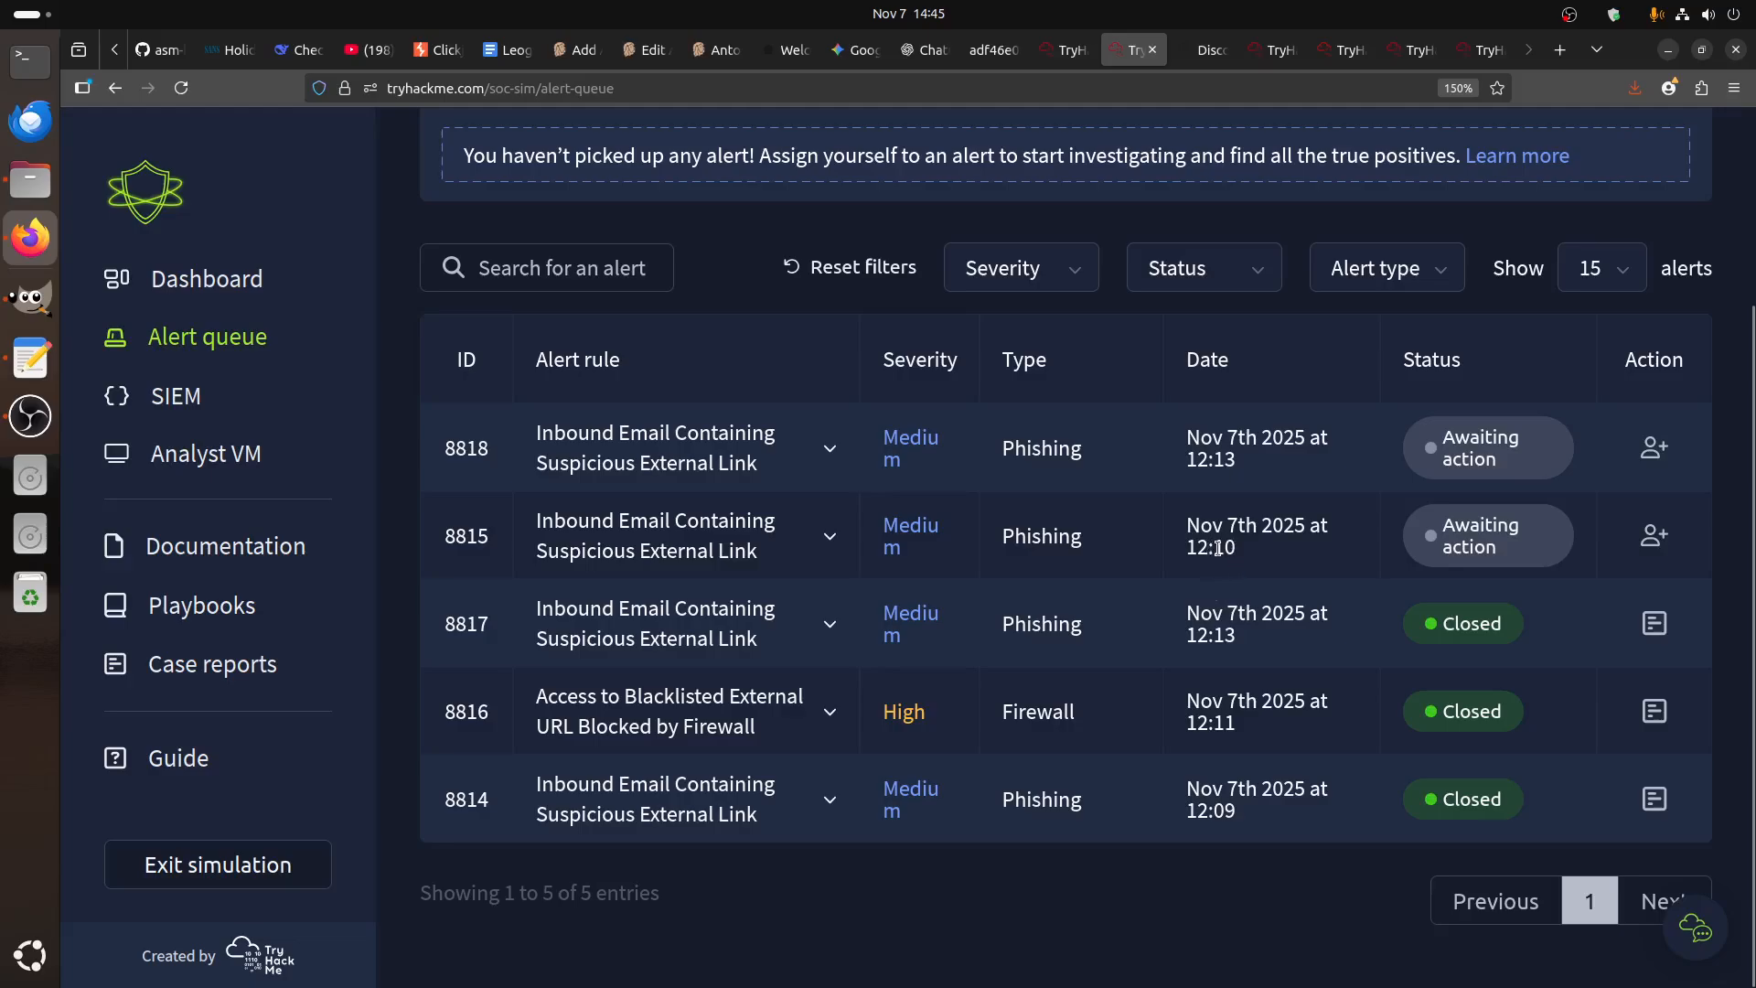
pyautogui.click(849, 462)
pyautogui.scroll(-2, 1302, 785)
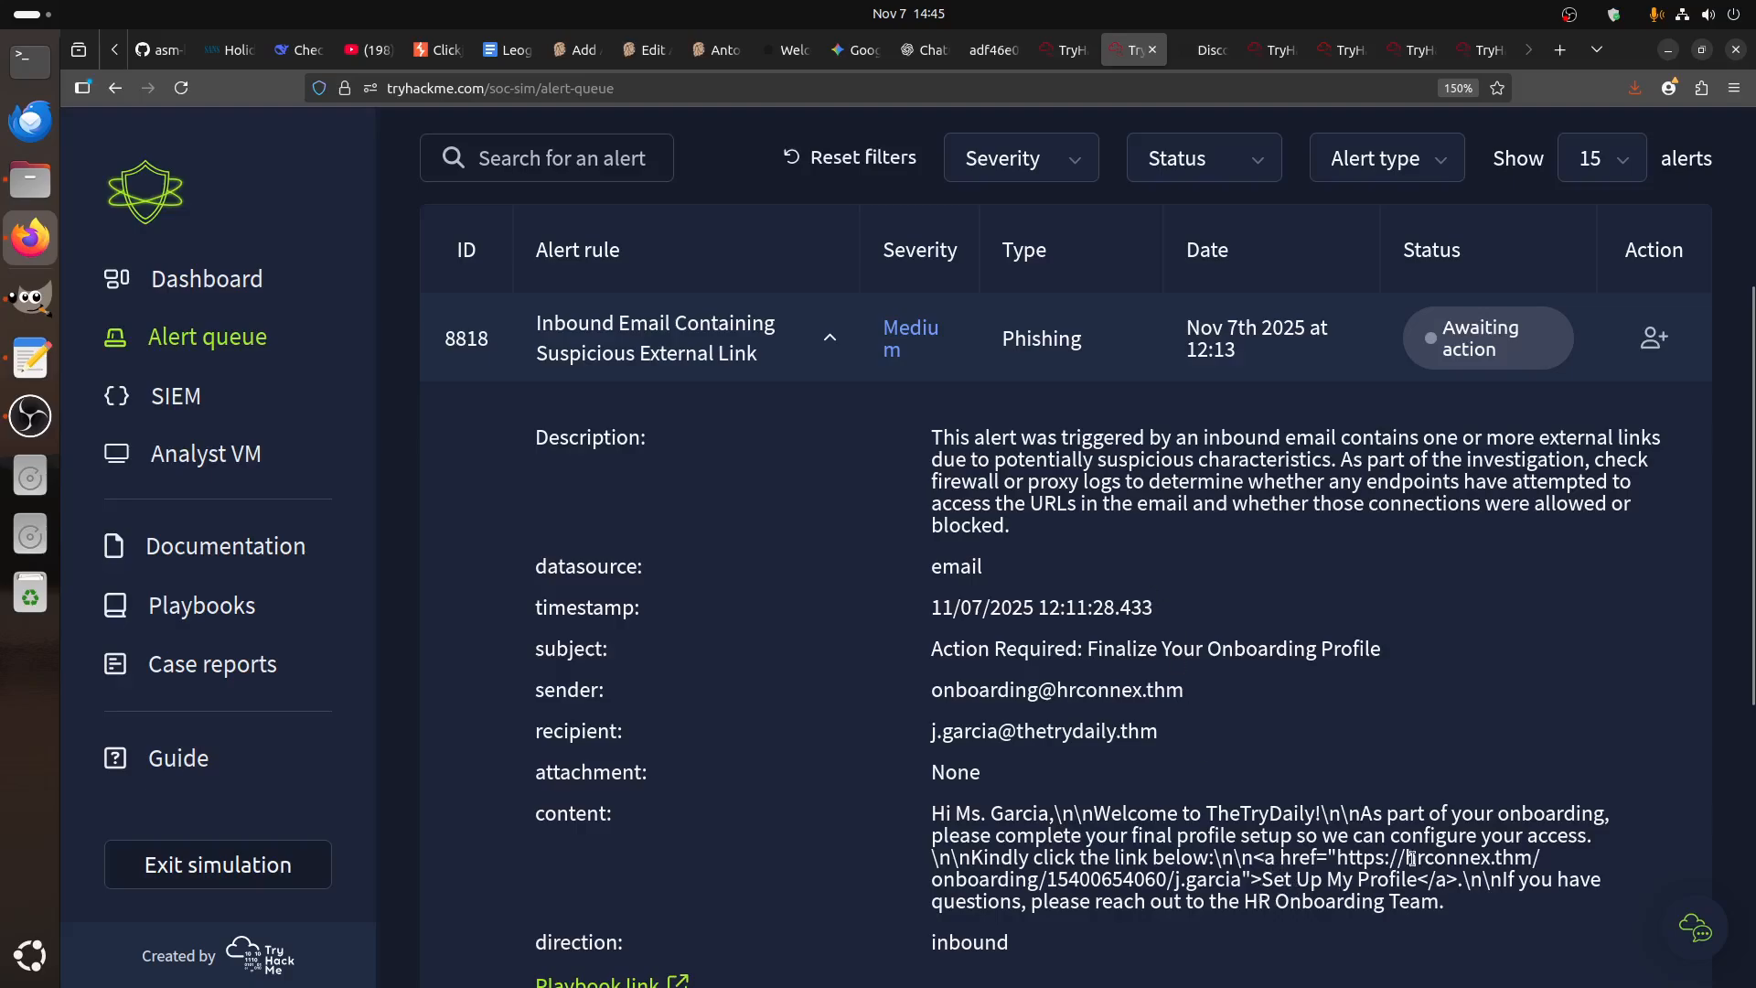
pyautogui.moveTo(1518, 857); pyautogui.dragTo(1387, 854)
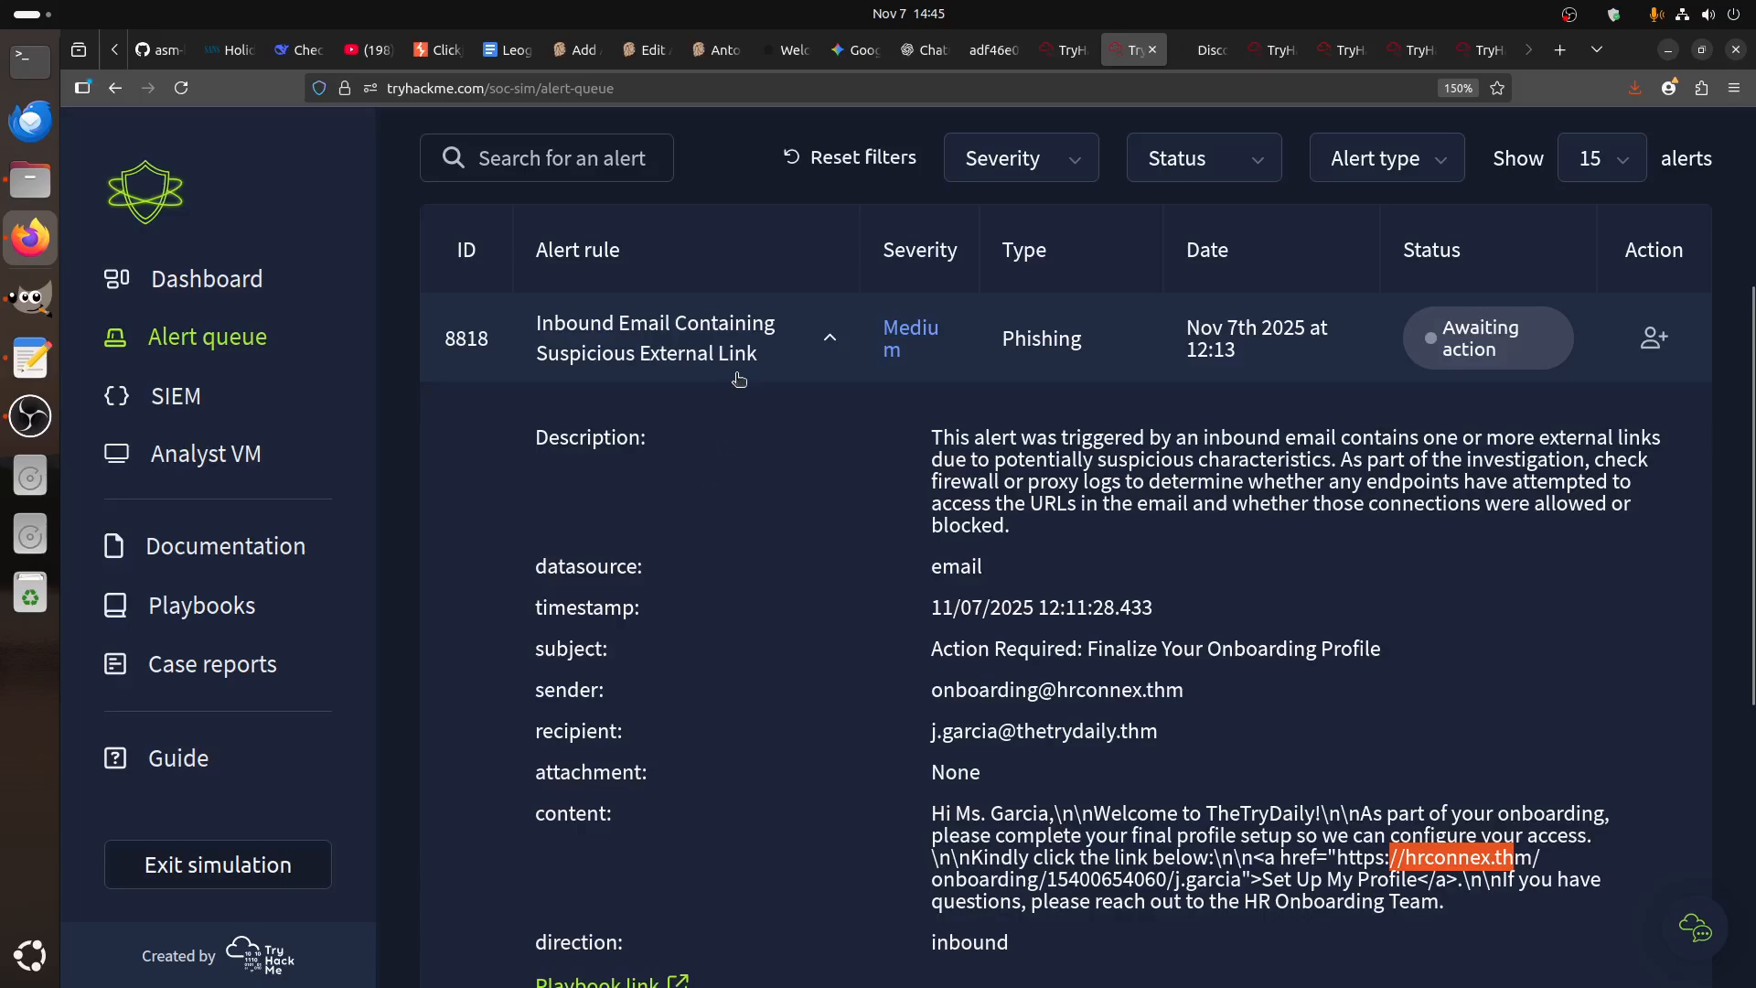
pyautogui.click(830, 341)
pyautogui.click(833, 532)
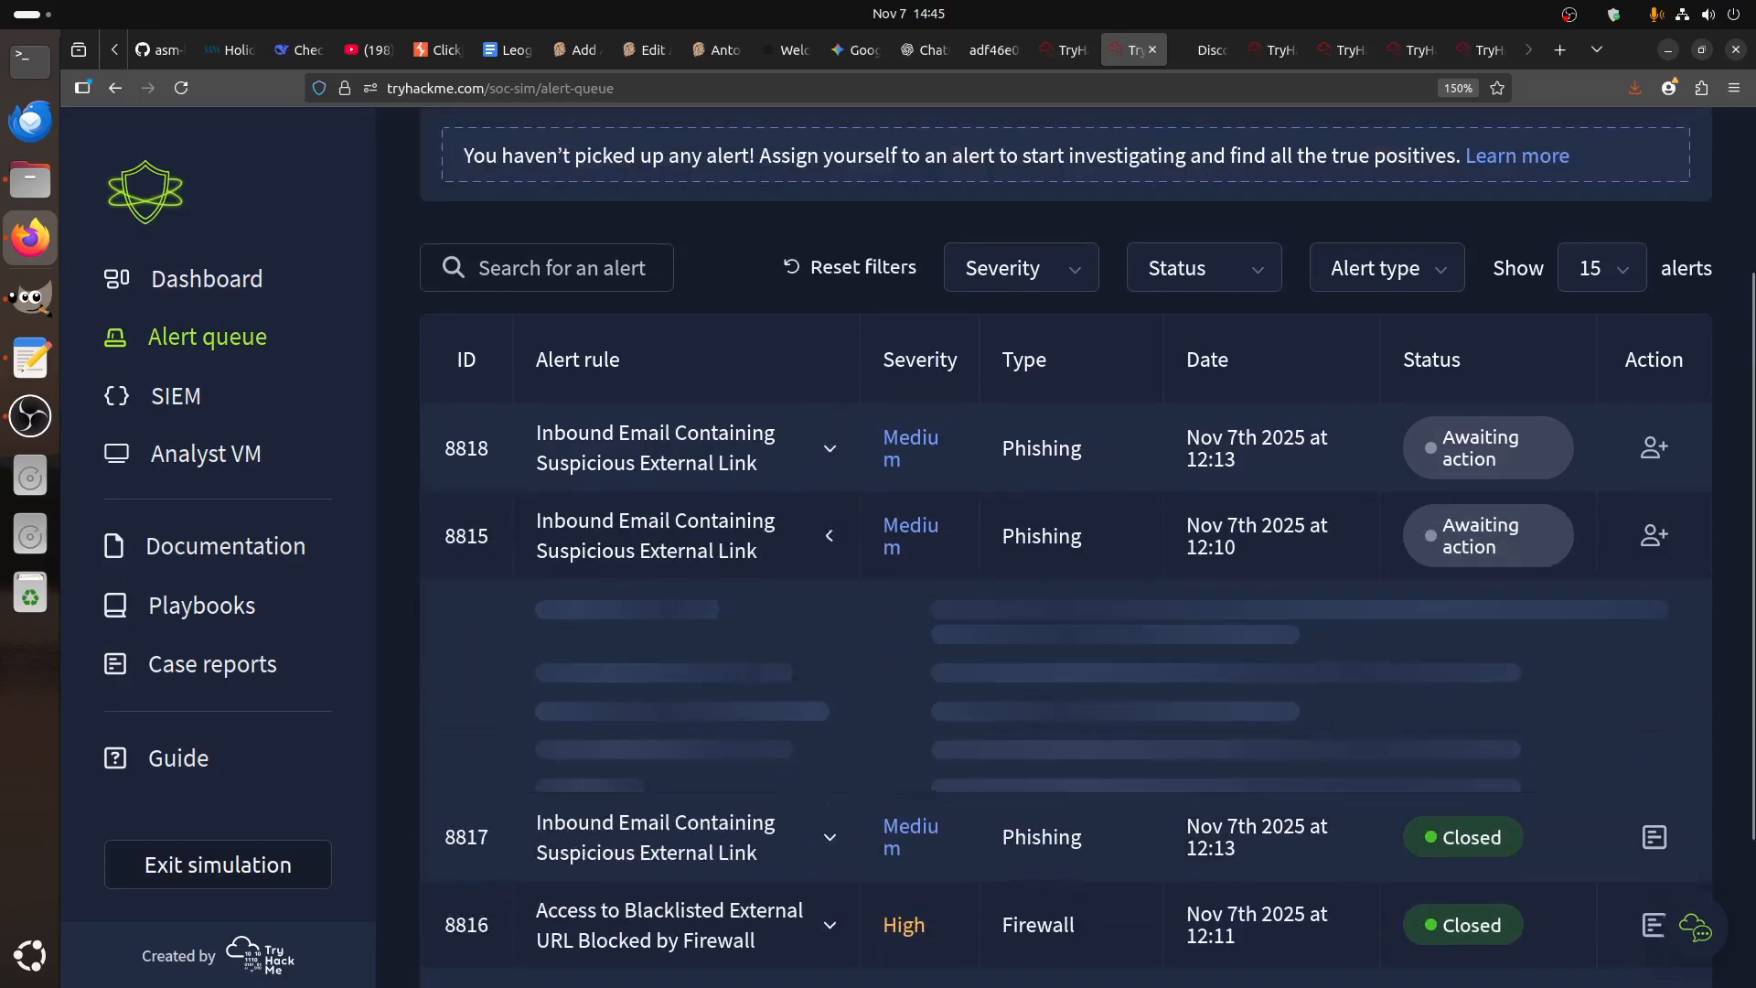
pyautogui.scroll(-3, 1244, 797)
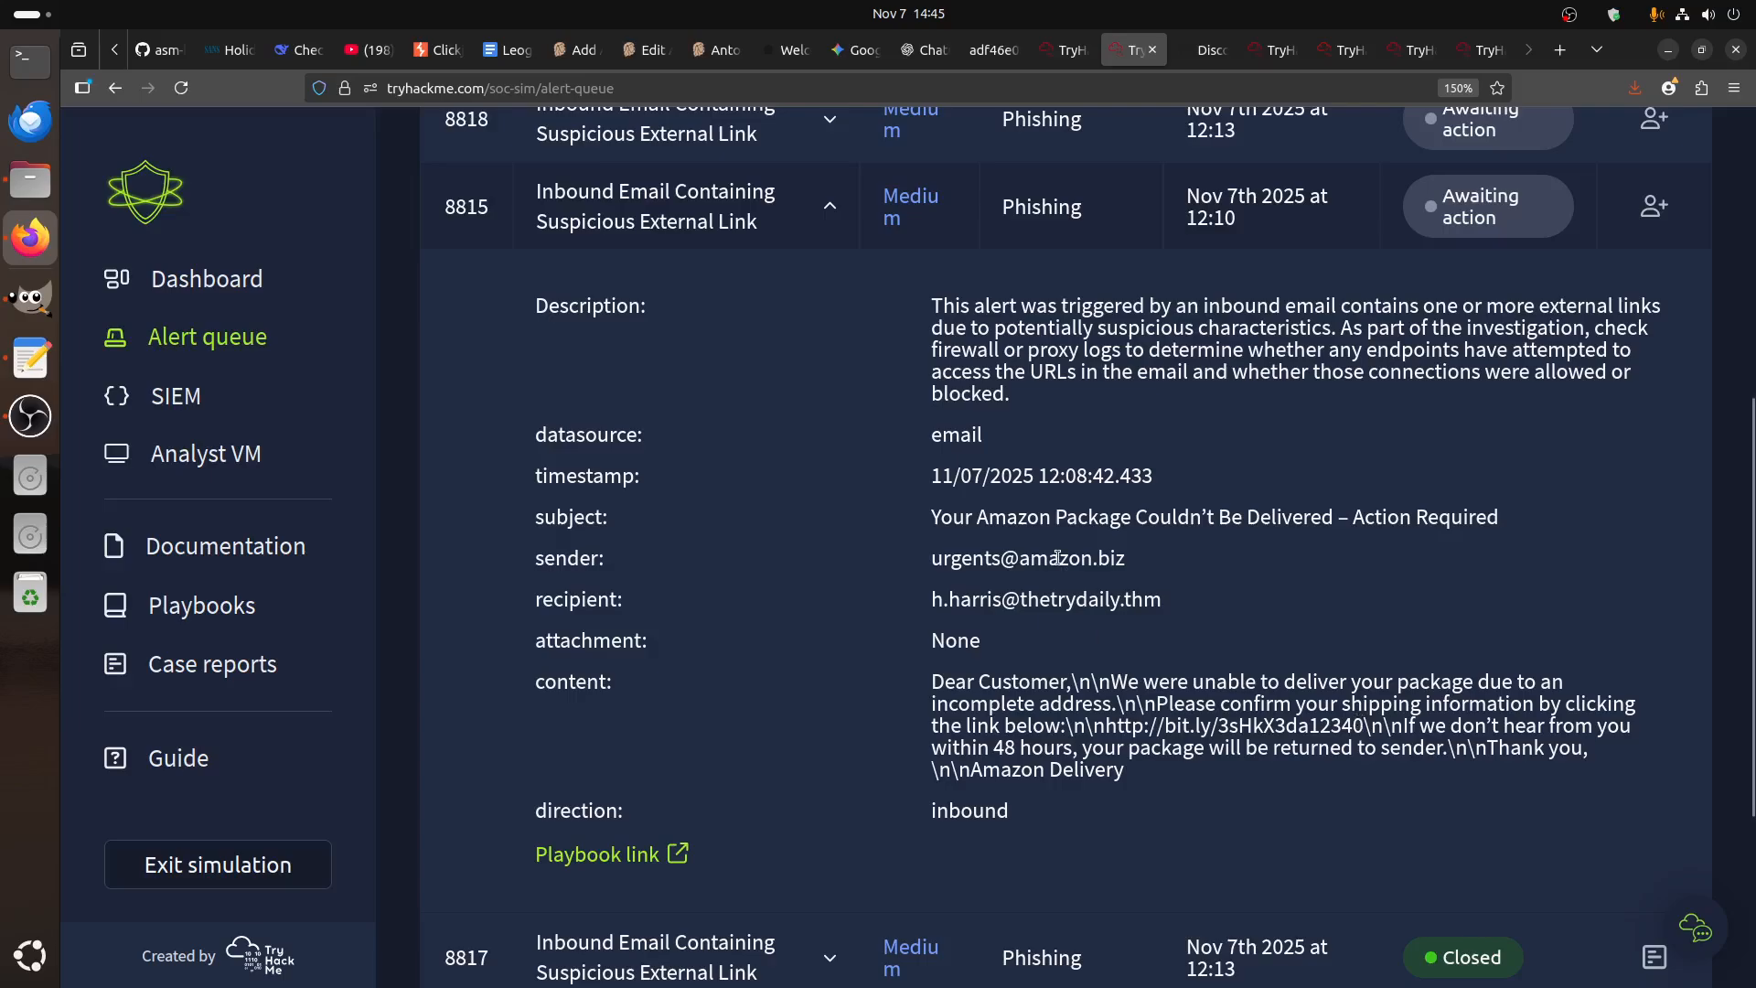
# - Take ownership of alert 8815 and expand its details among the assigned alerts
pyautogui.scroll(2, 1065, 561)
pyautogui.click(1654, 317)
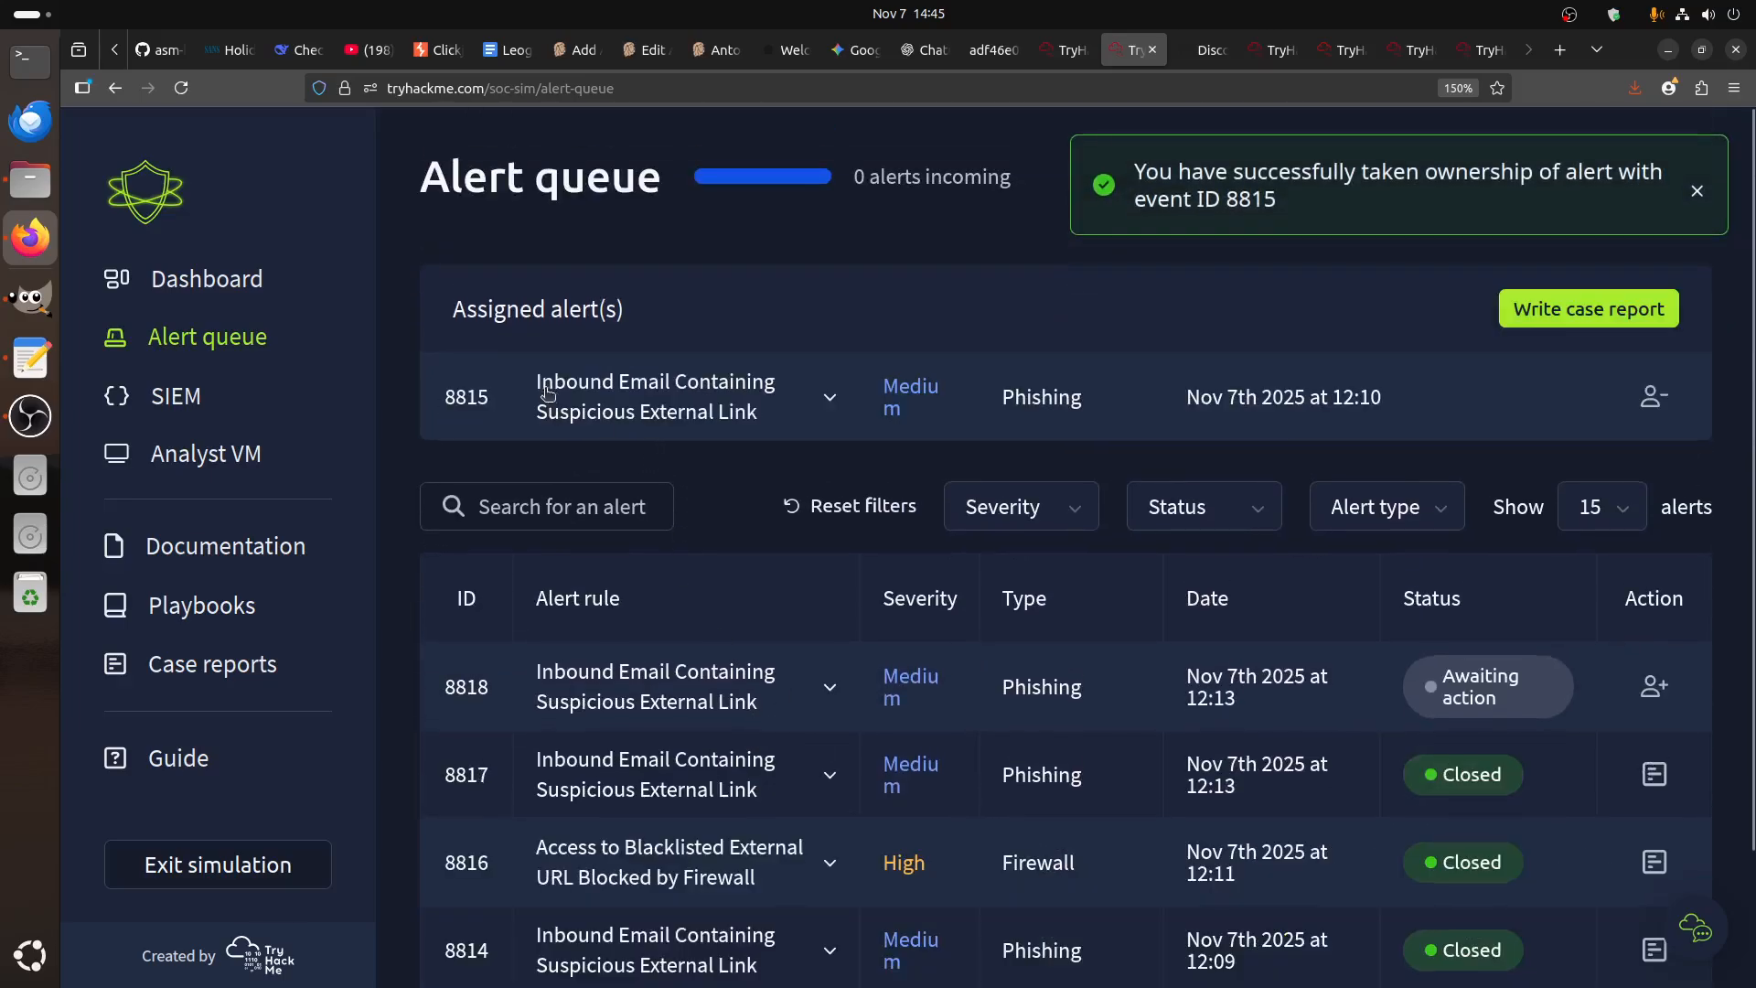
pyautogui.click(548, 392)
pyautogui.scroll(-3, 1132, 729)
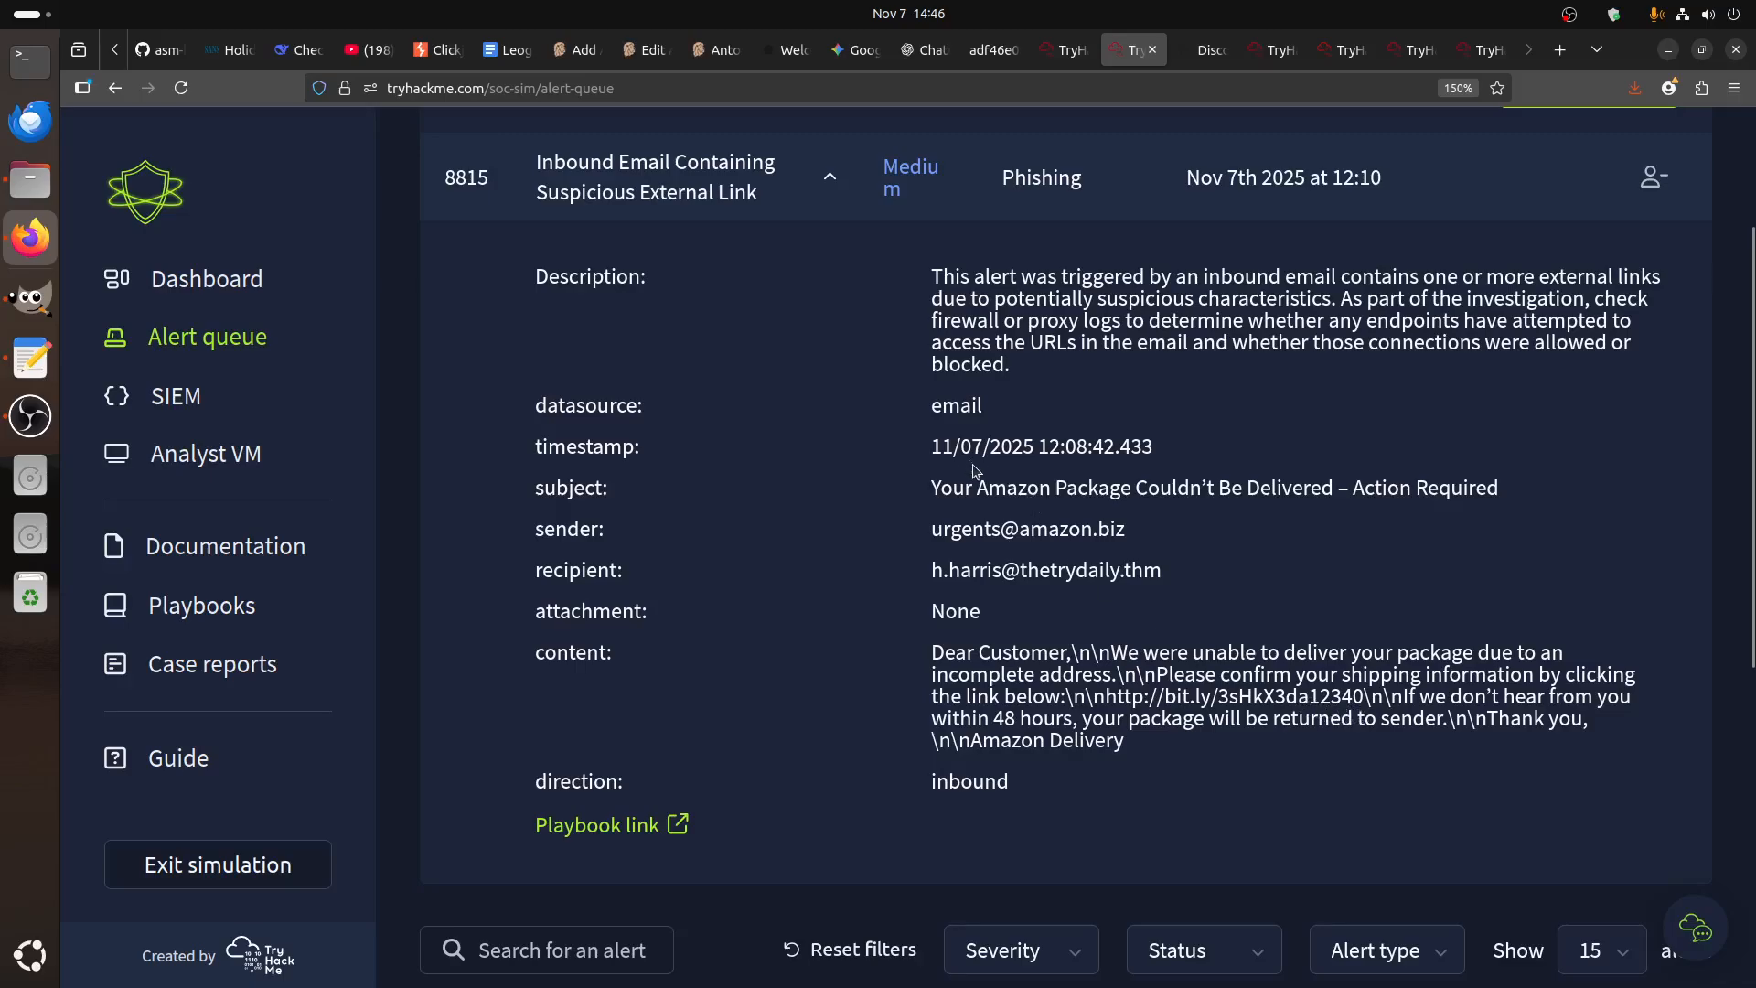
# - Search the Elastic logs for *amazon.biz*, using the domain copied from the sender of alert 8815
pyautogui.moveTo(1022, 529); pyautogui.dragTo(1209, 527)
pyautogui.hotkey('ctrl', 'c')
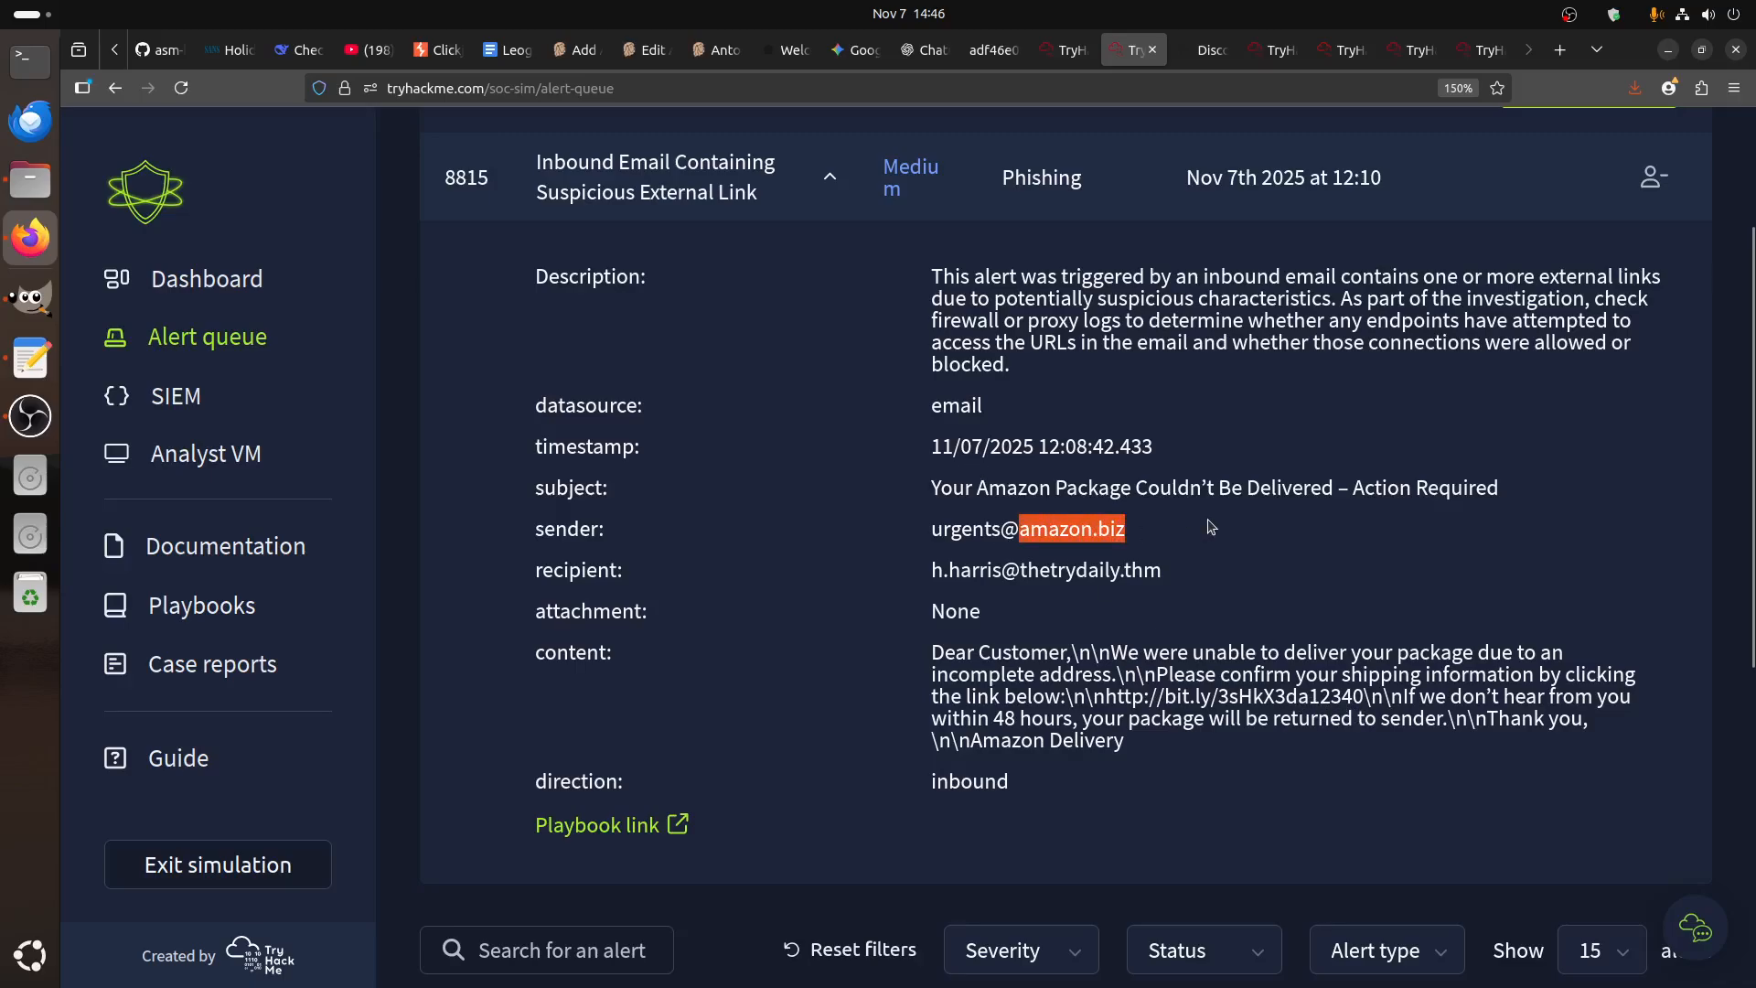
pyautogui.click(1211, 51)
pyautogui.moveTo(672, 257); pyautogui.dragTo(511, 258)
pyautogui.hotkey('ctrl', 'v')
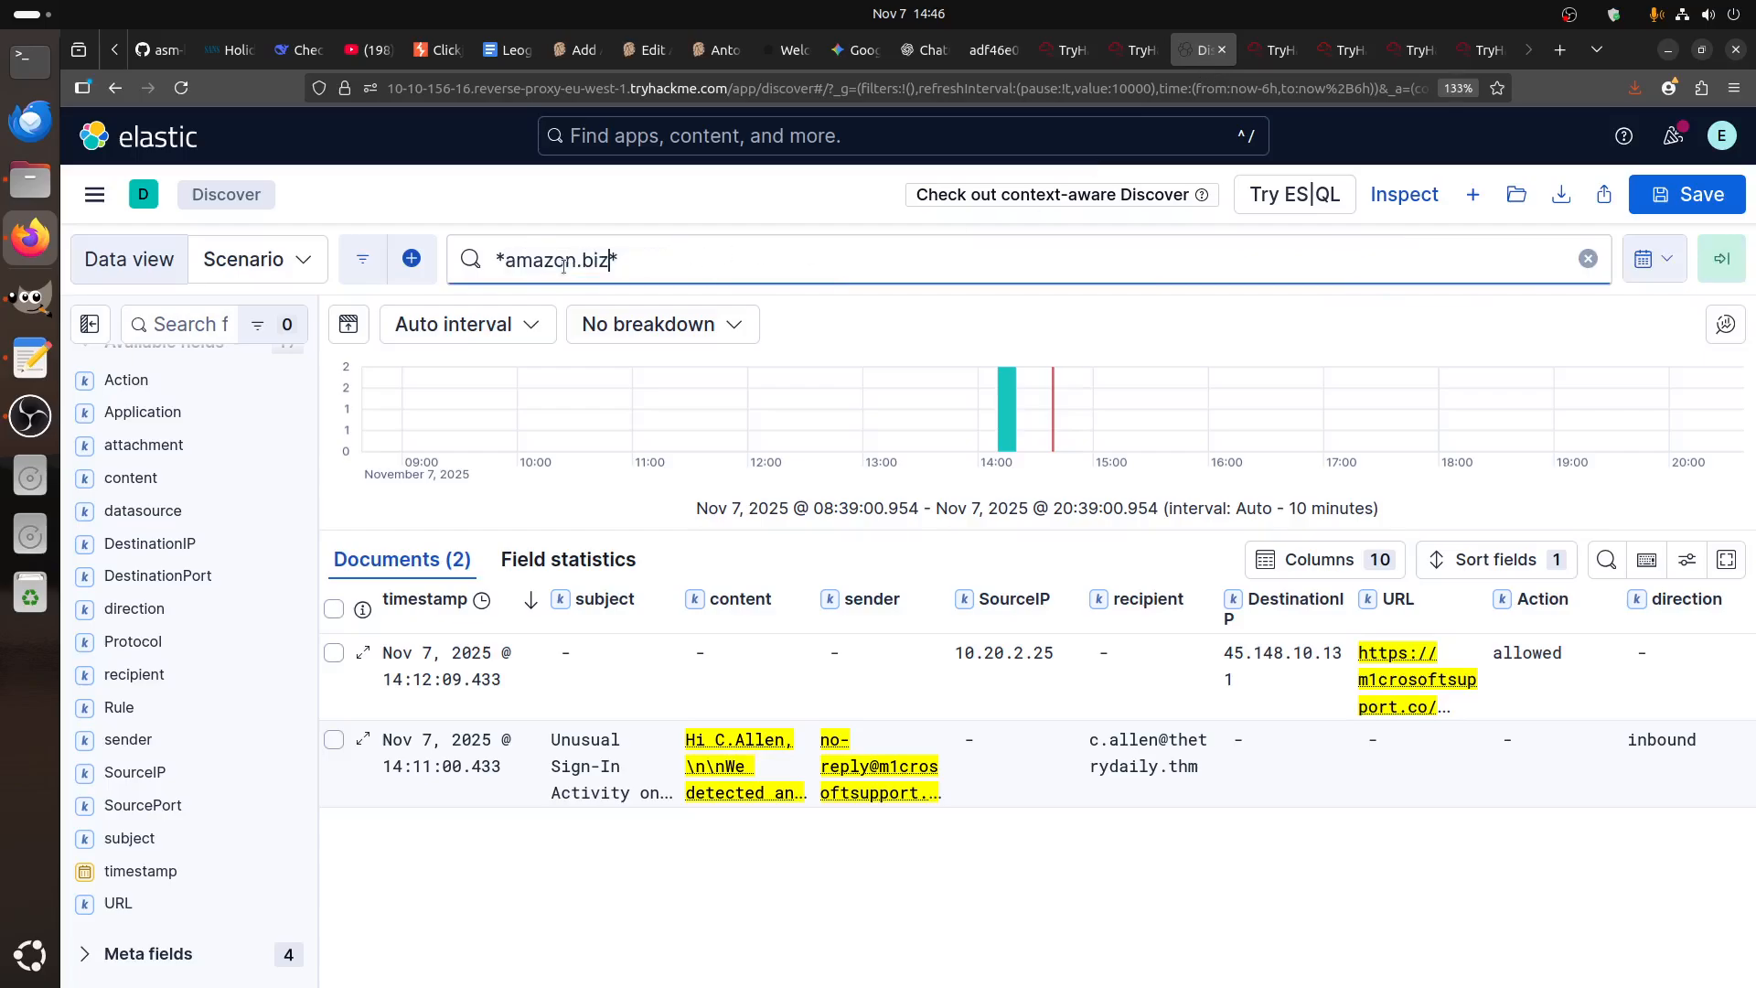
pyautogui.press('Return')
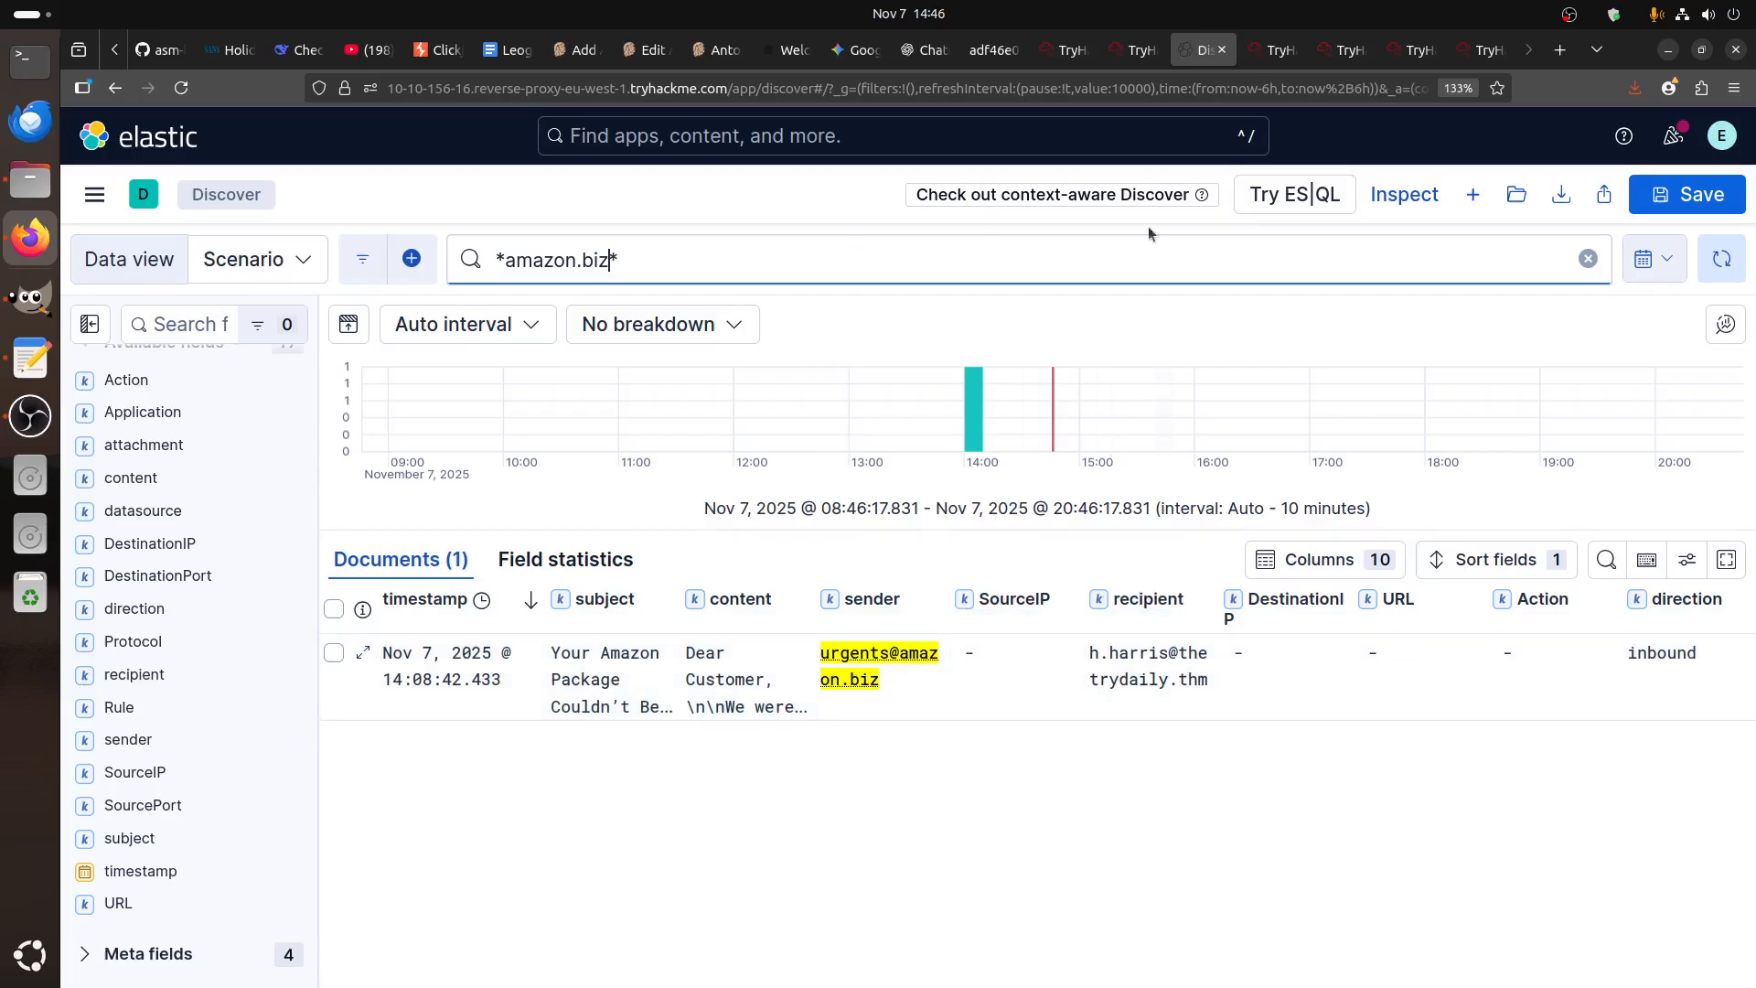
# - Search the Elastic logs for *bit.ly/3sHkX3da12340*, using the link copied from the content of alert 8815
pyautogui.click(1124, 57)
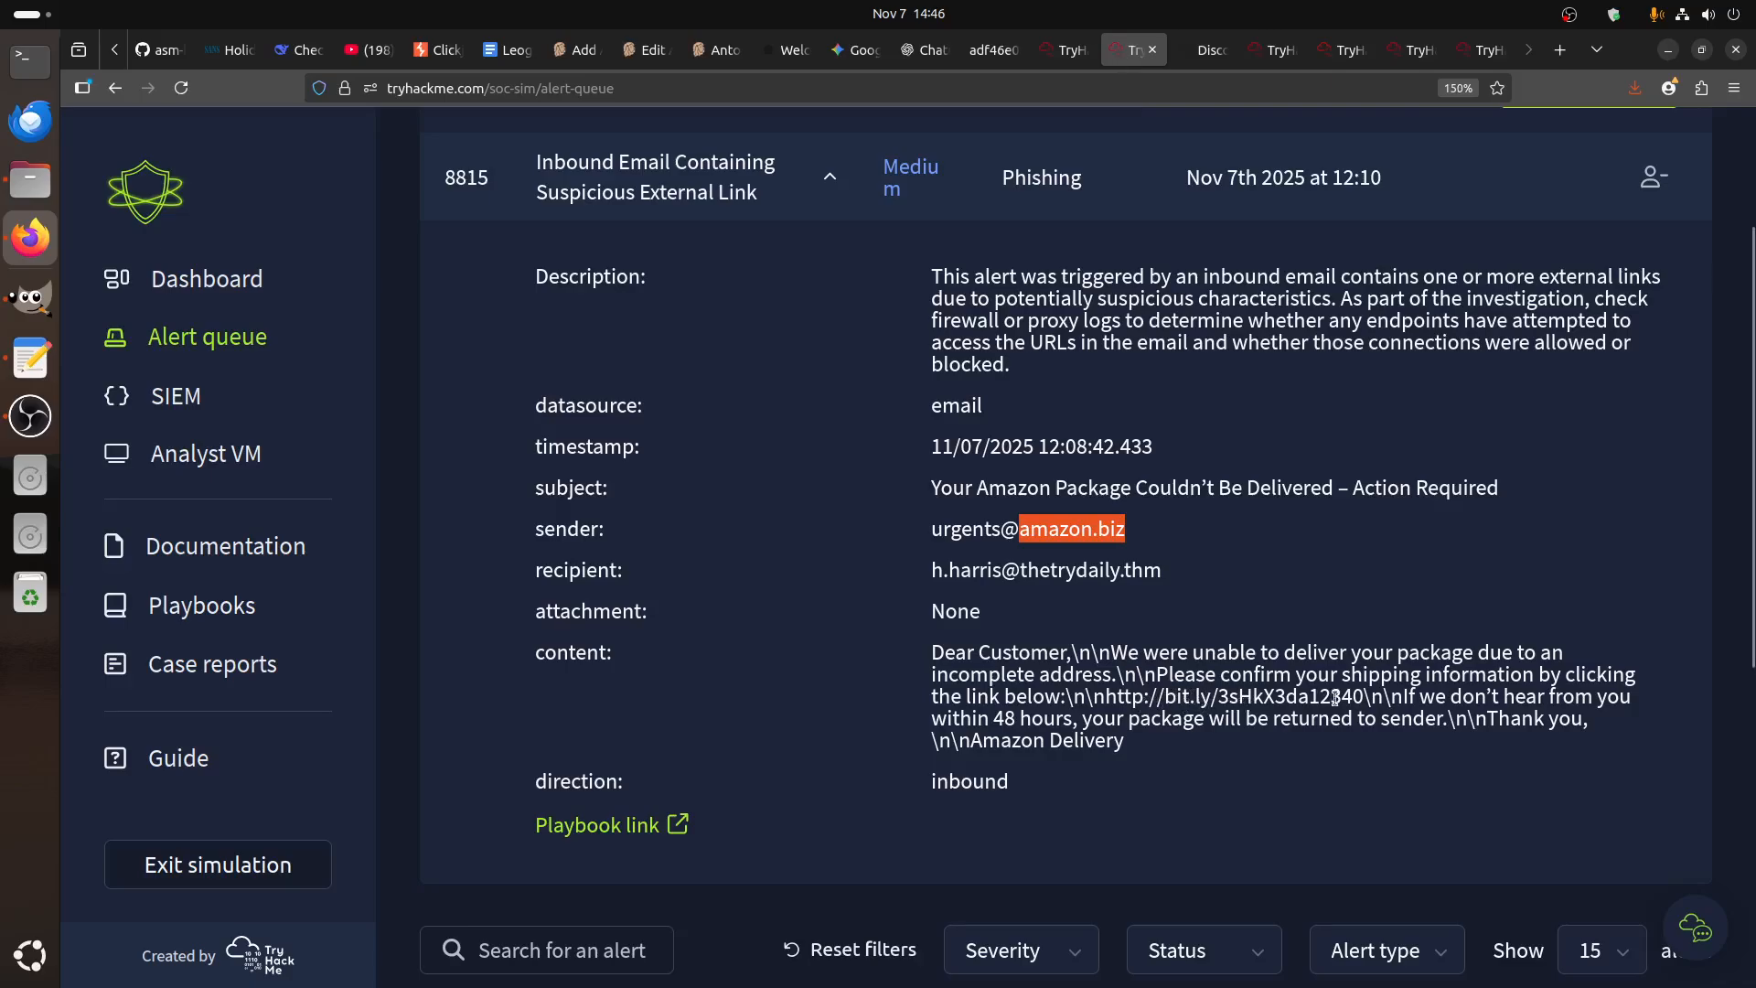
pyautogui.moveTo(1364, 696); pyautogui.dragTo(1168, 692)
pyautogui.hotkey('ctrl', 'c')
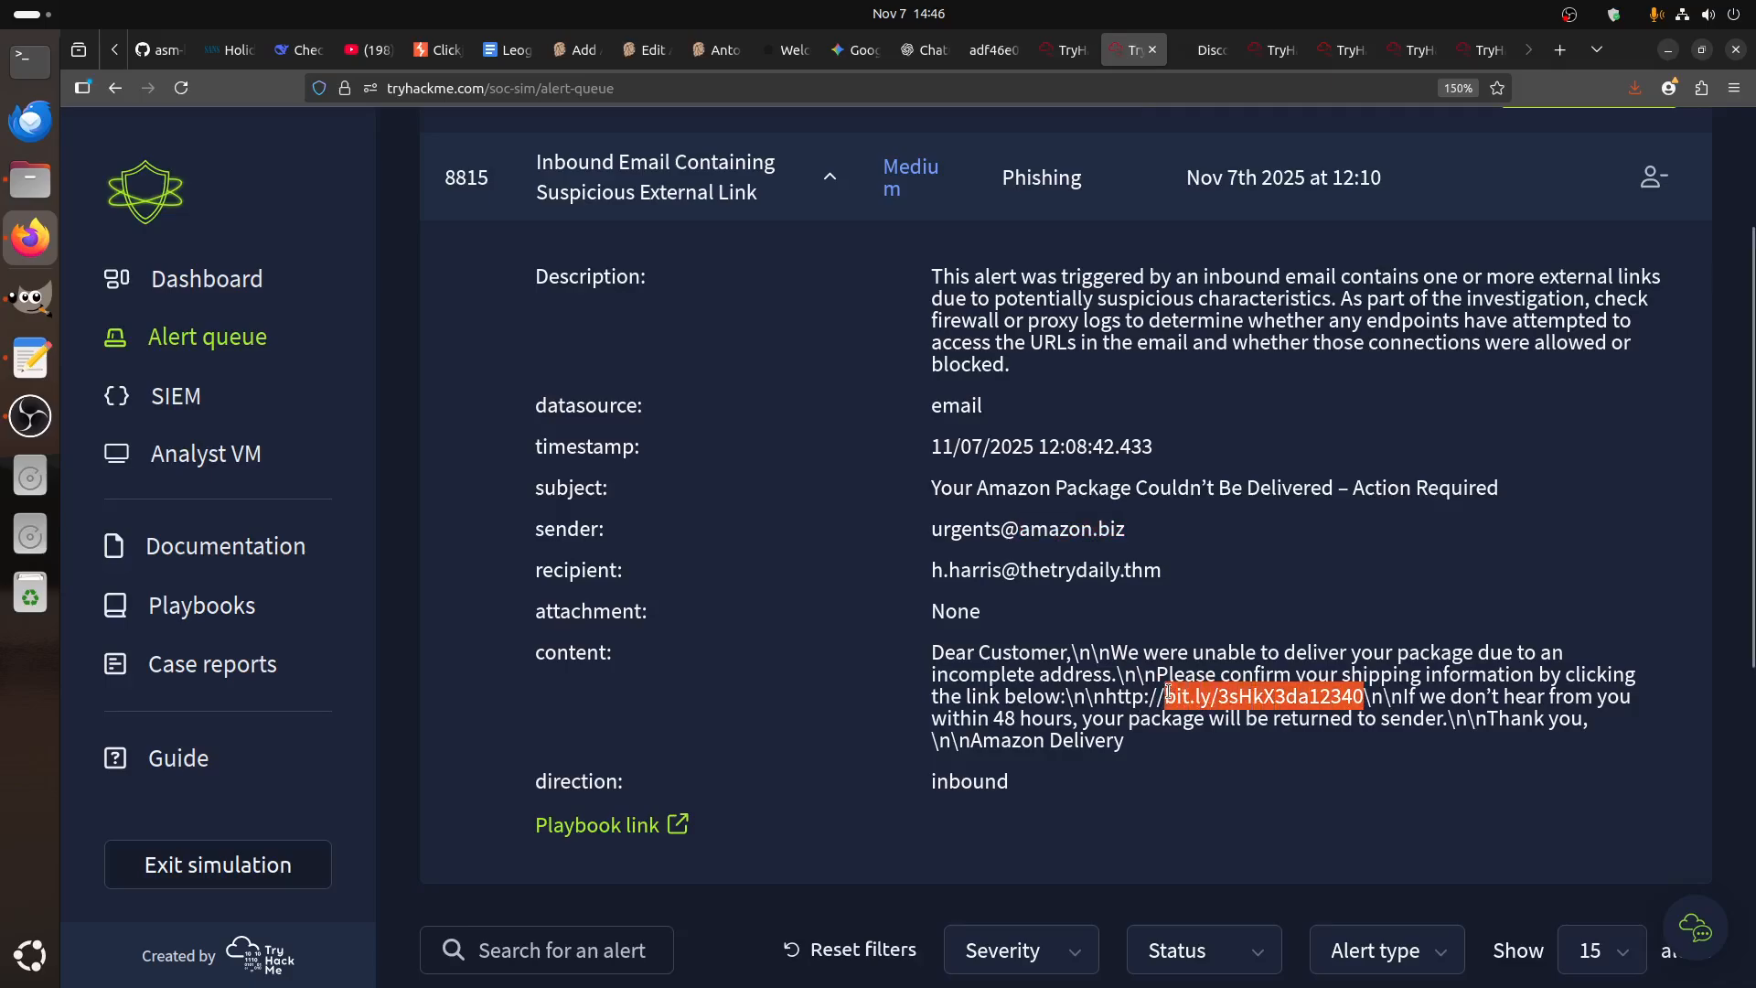
pyautogui.click(1204, 51)
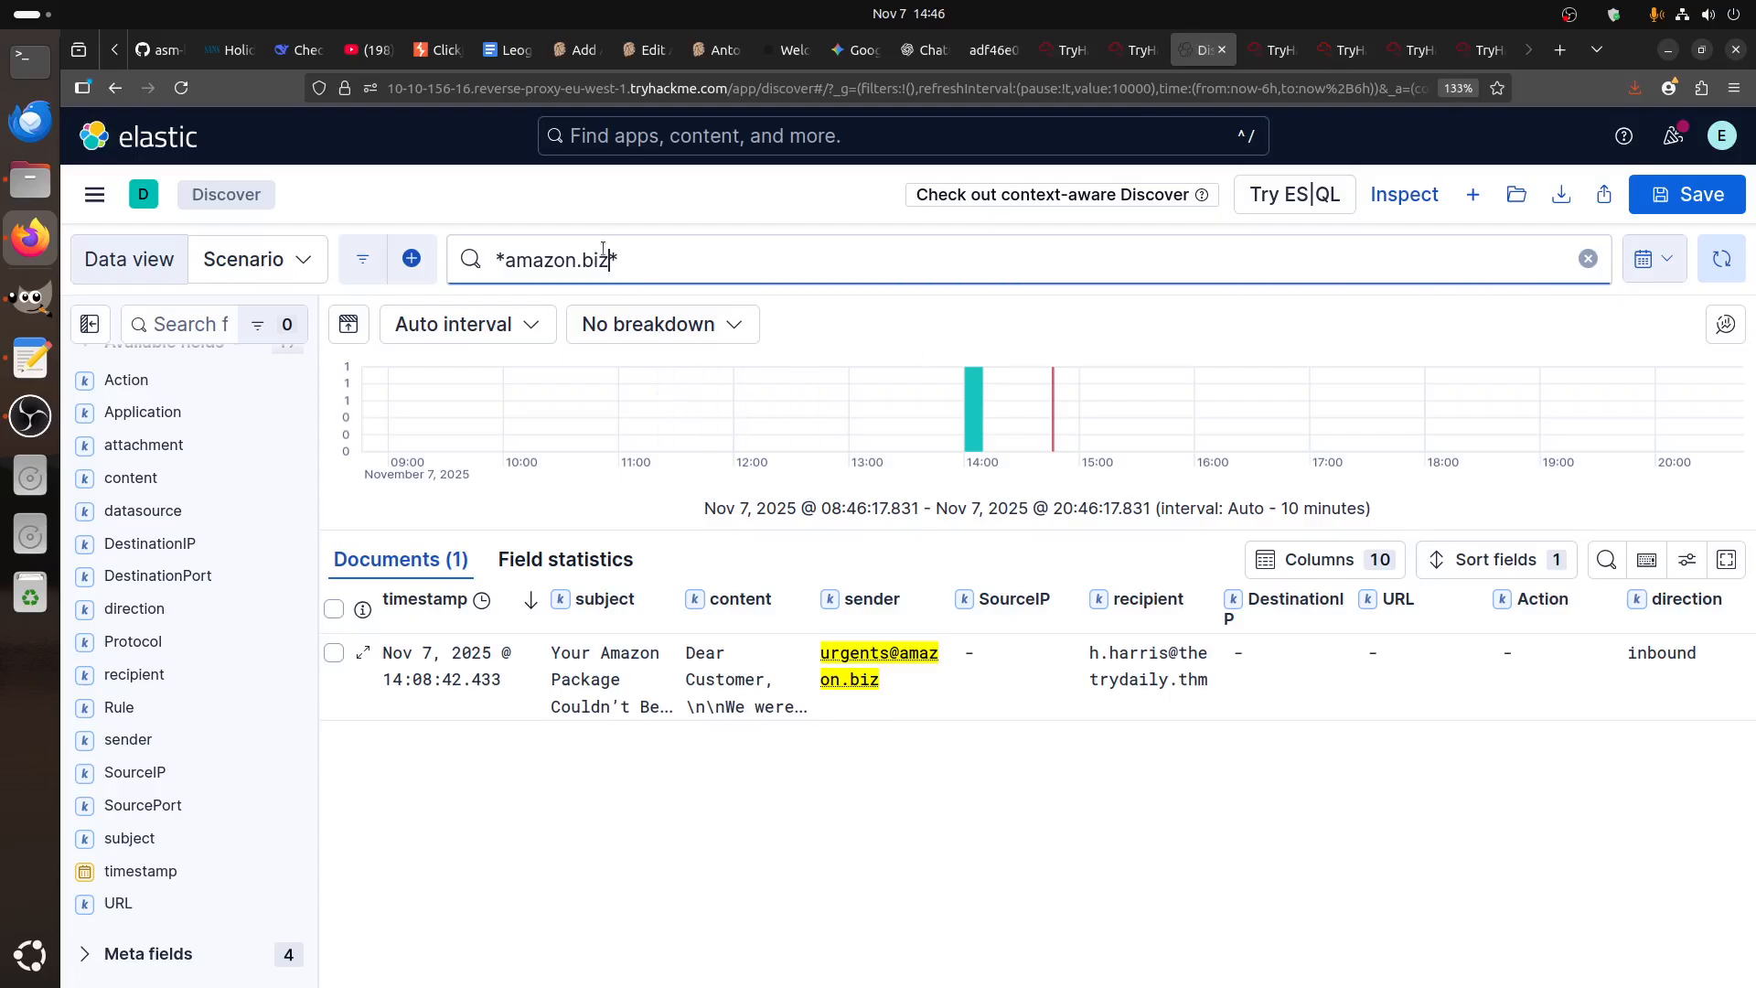
pyautogui.moveTo(526, 263); pyautogui.dragTo(505, 259)
pyautogui.hotkey('ctrl', 'v')
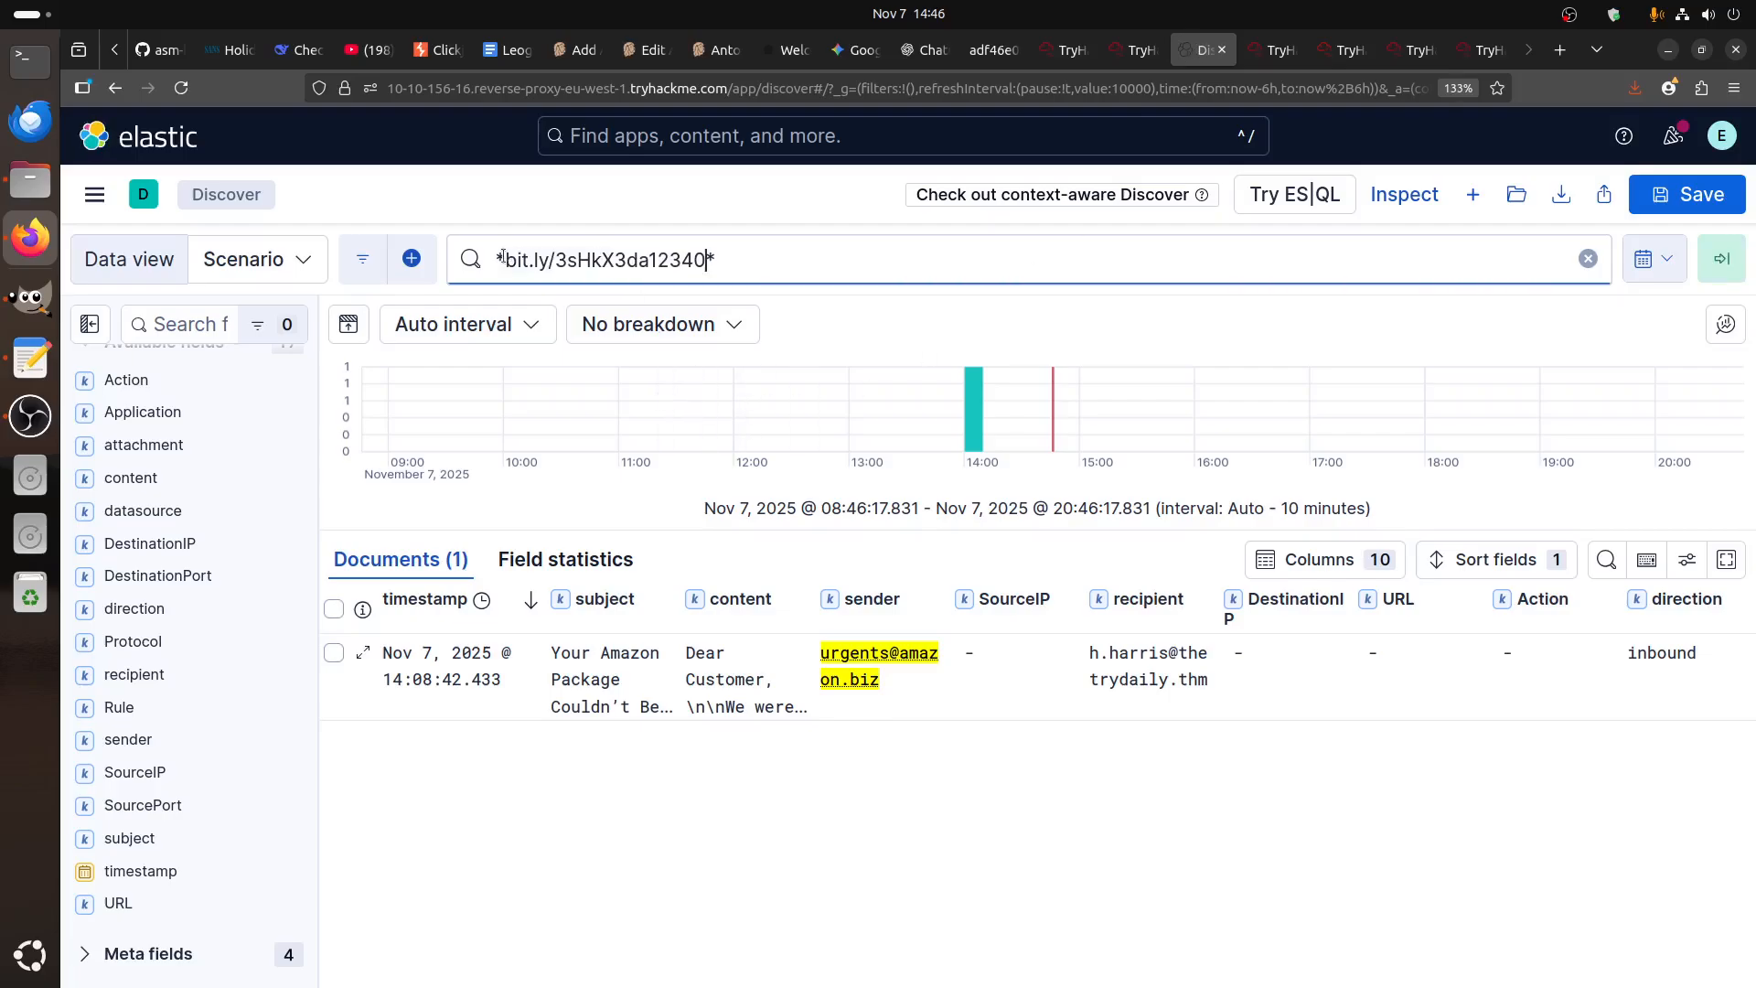
pyautogui.press('Return')
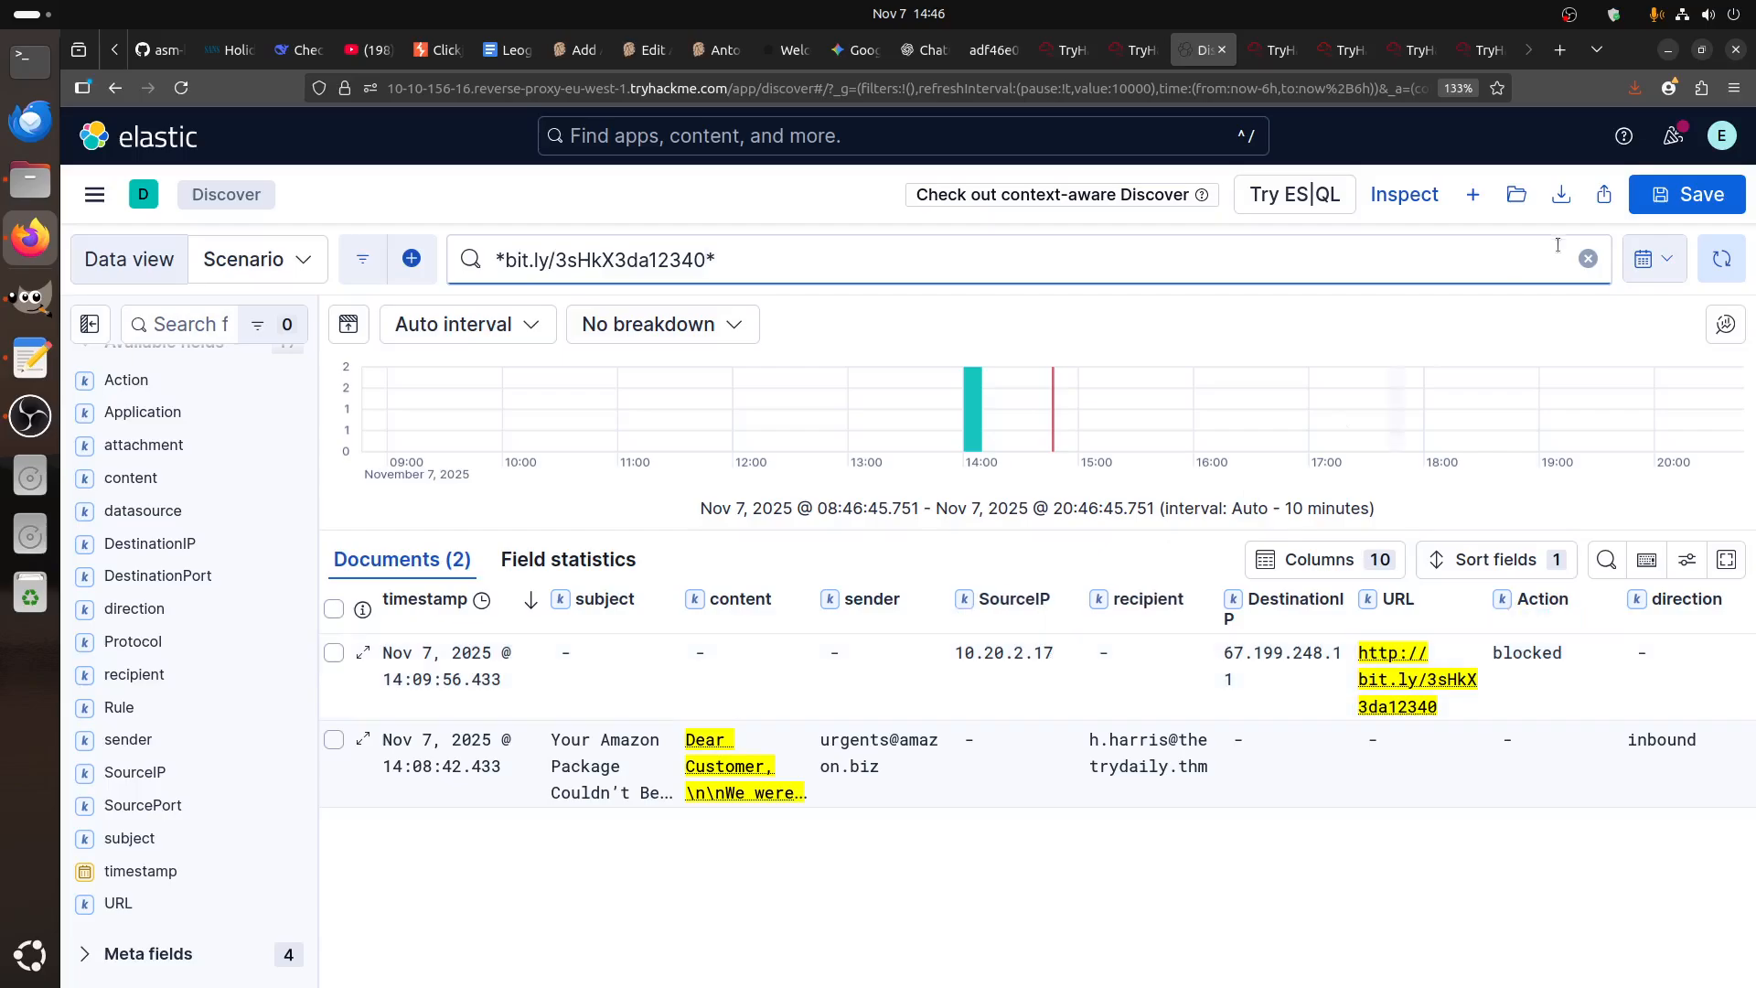
# - Look up the alert recipient's department, host and IP address in the company information, then return to alert 8815
pyautogui.click(1408, 49)
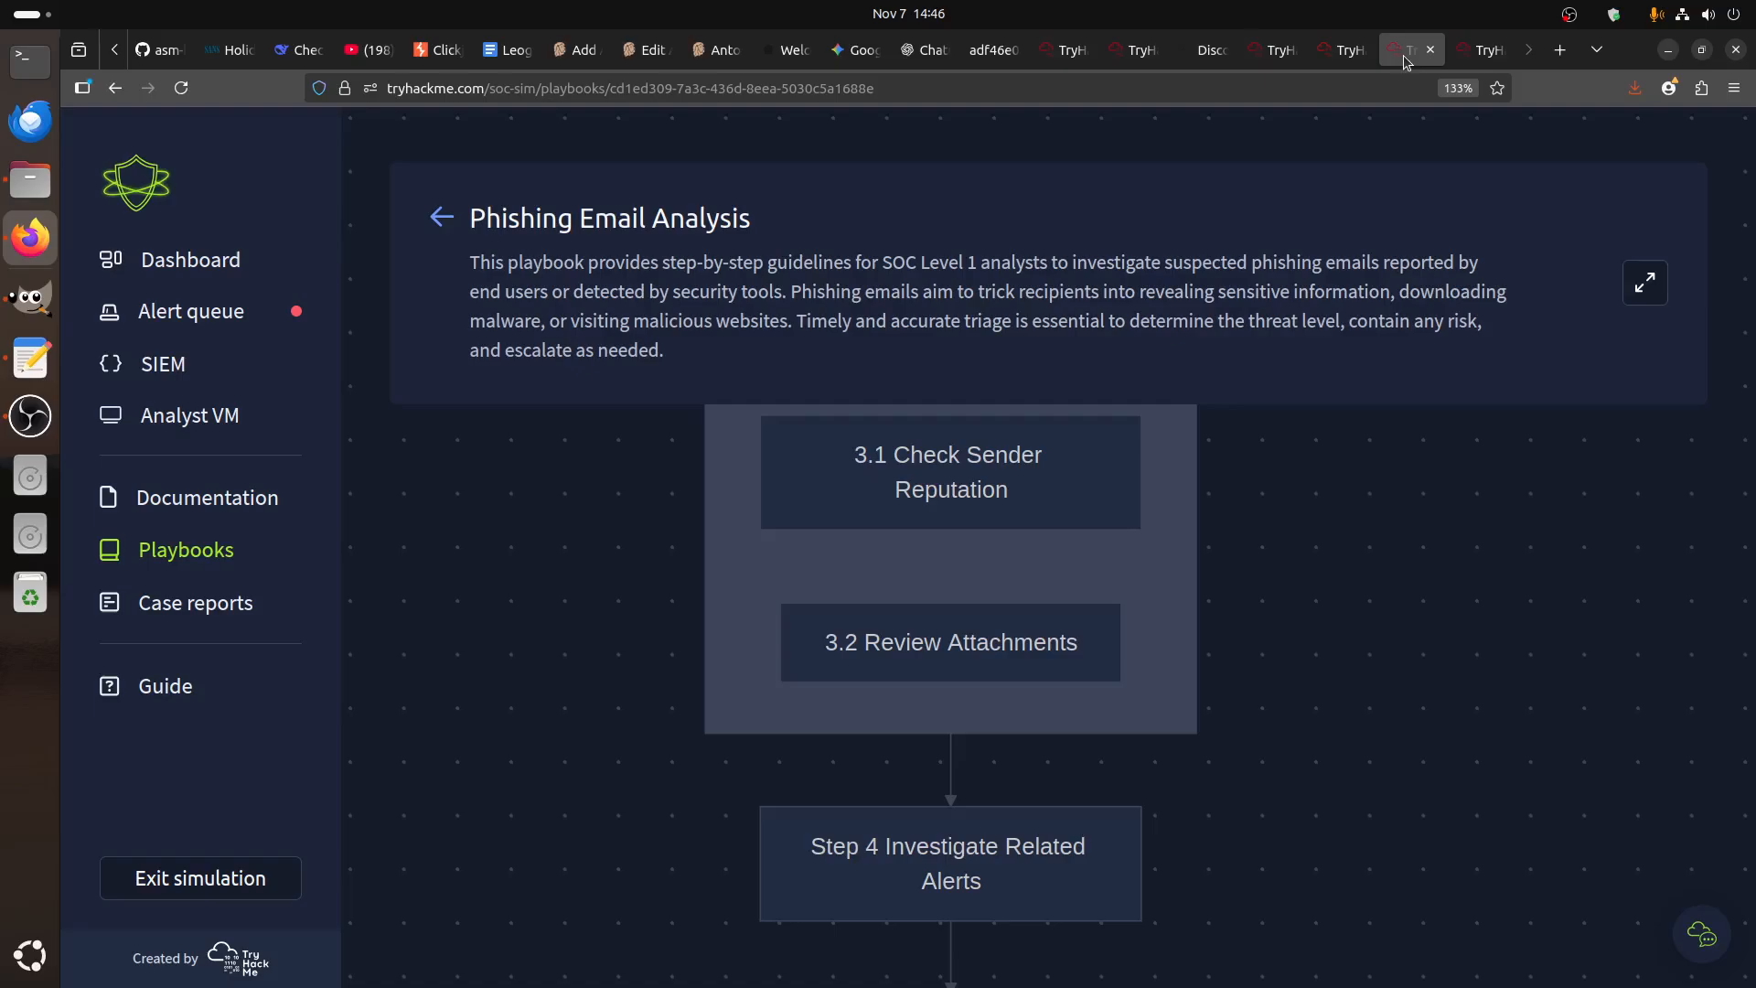
pyautogui.click(1328, 57)
pyautogui.moveTo(1518, 566); pyautogui.dragTo(425, 561)
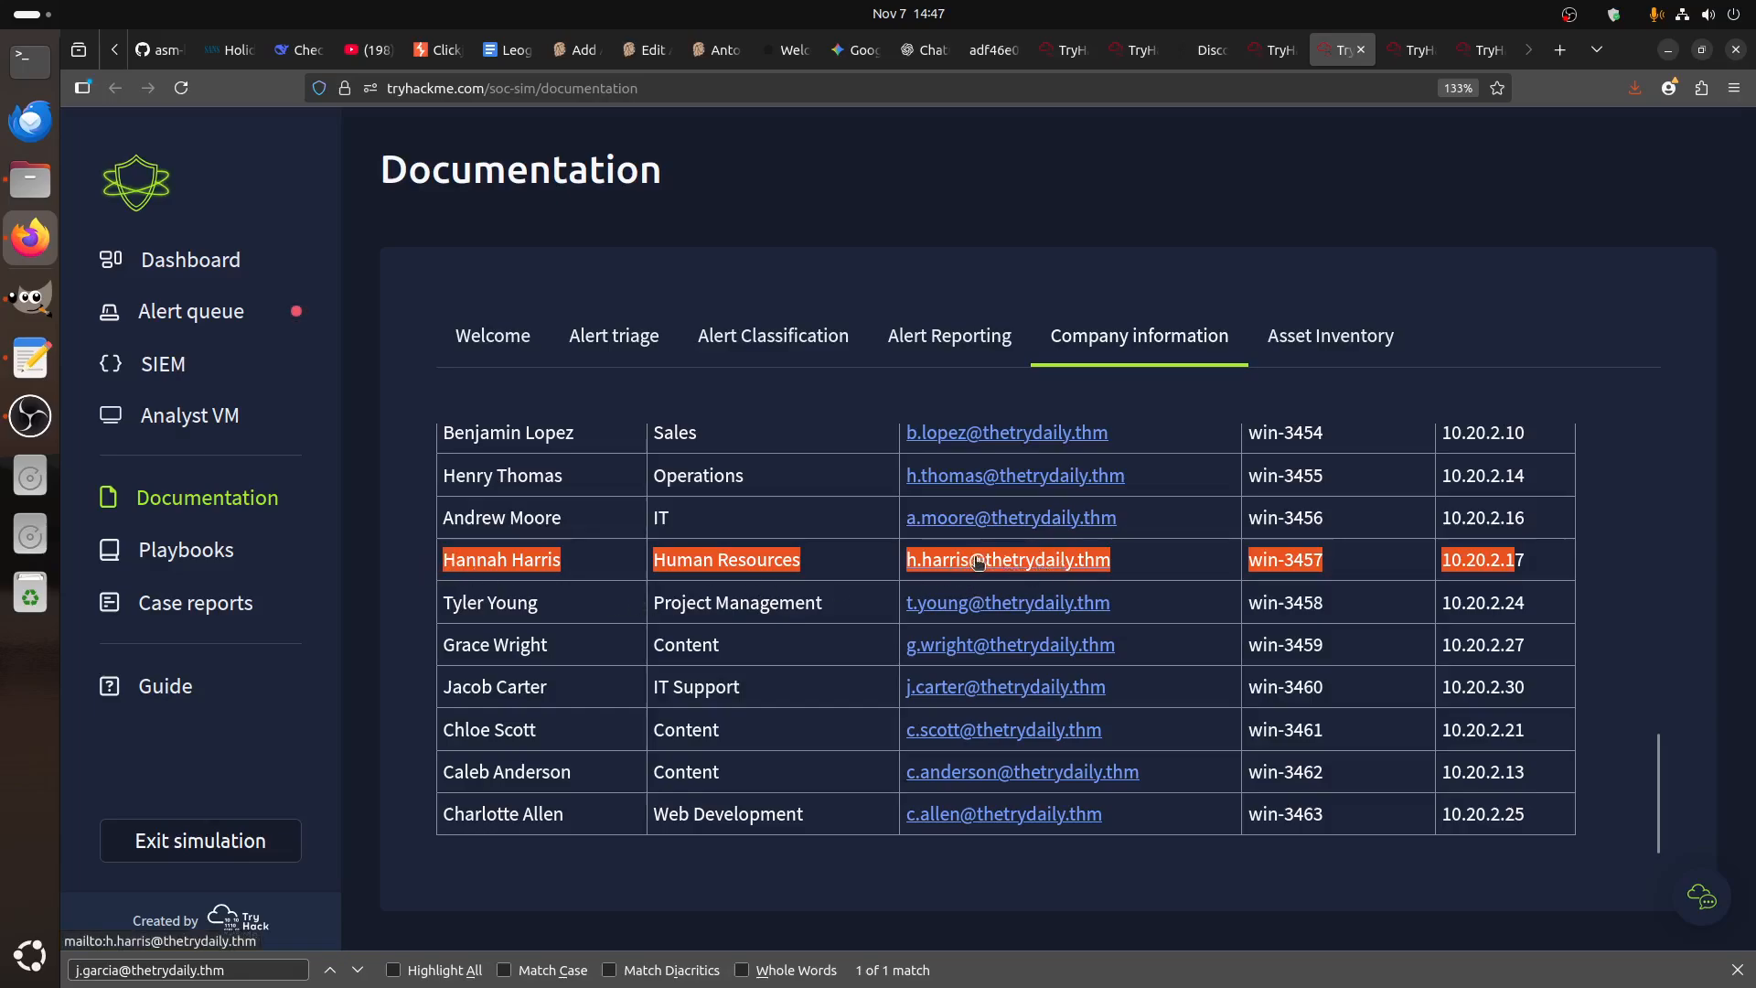
pyautogui.click(1137, 51)
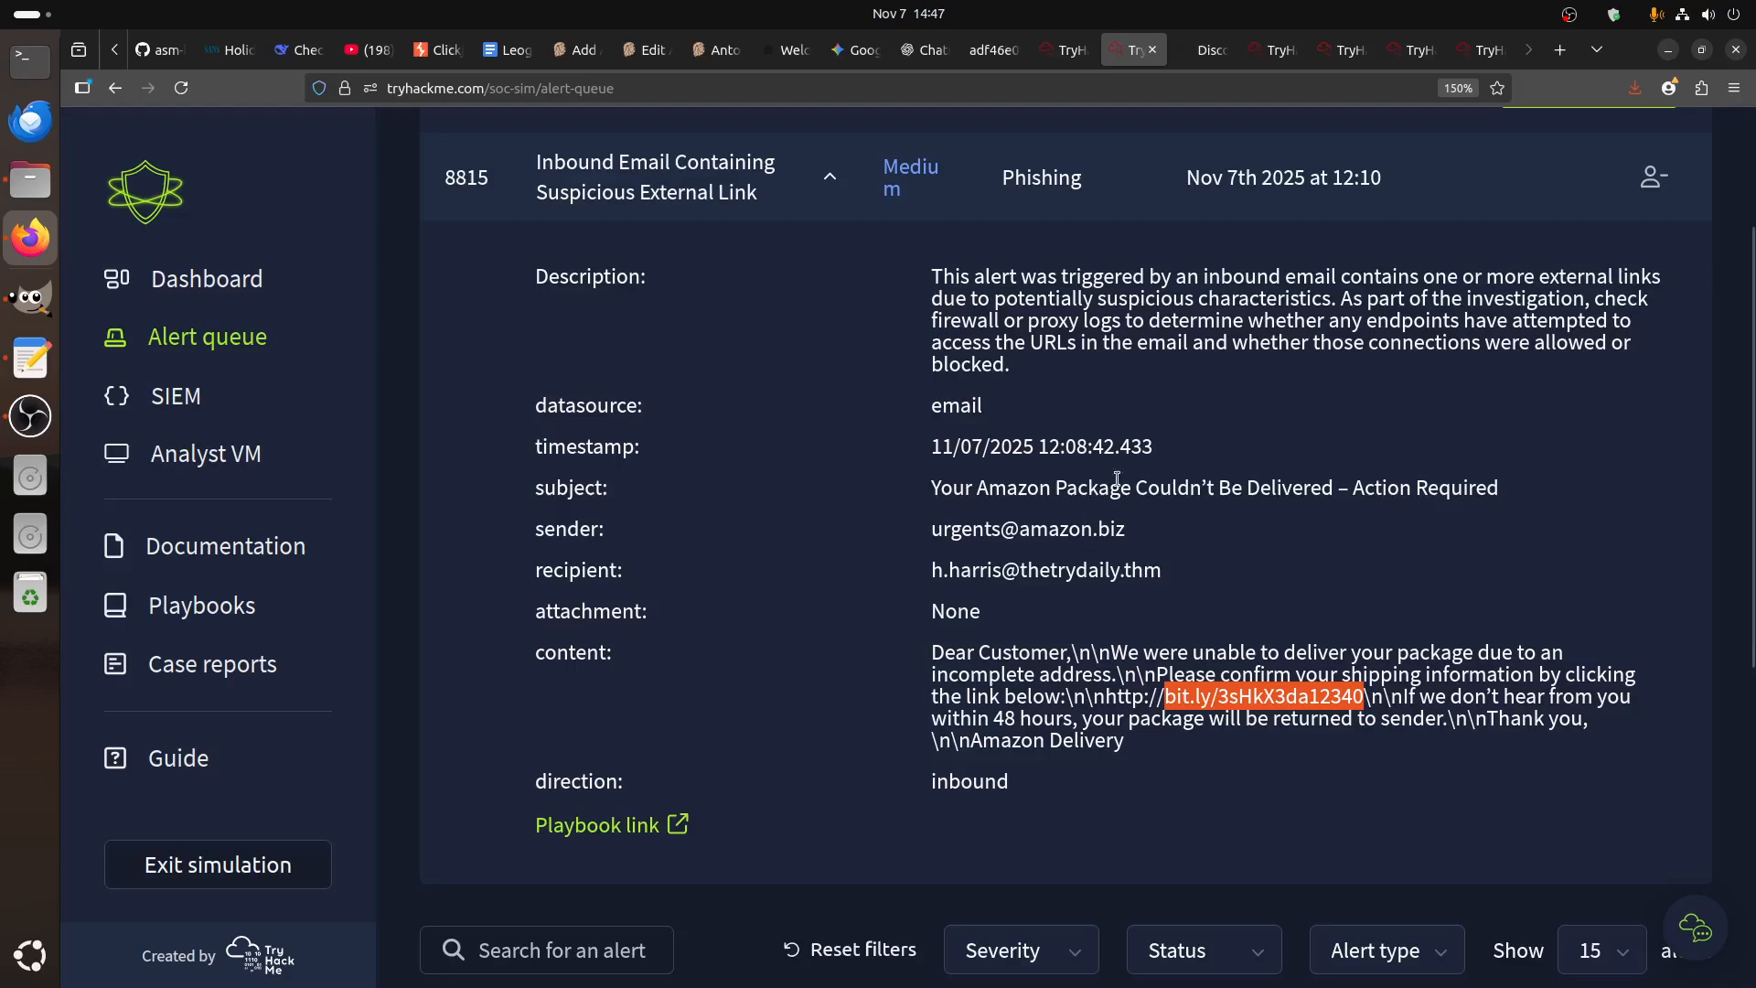
# - Review the Elastic results for the bit.ly link, then classify alert 8815 as a true positive and start its case report
pyautogui.click(1198, 53)
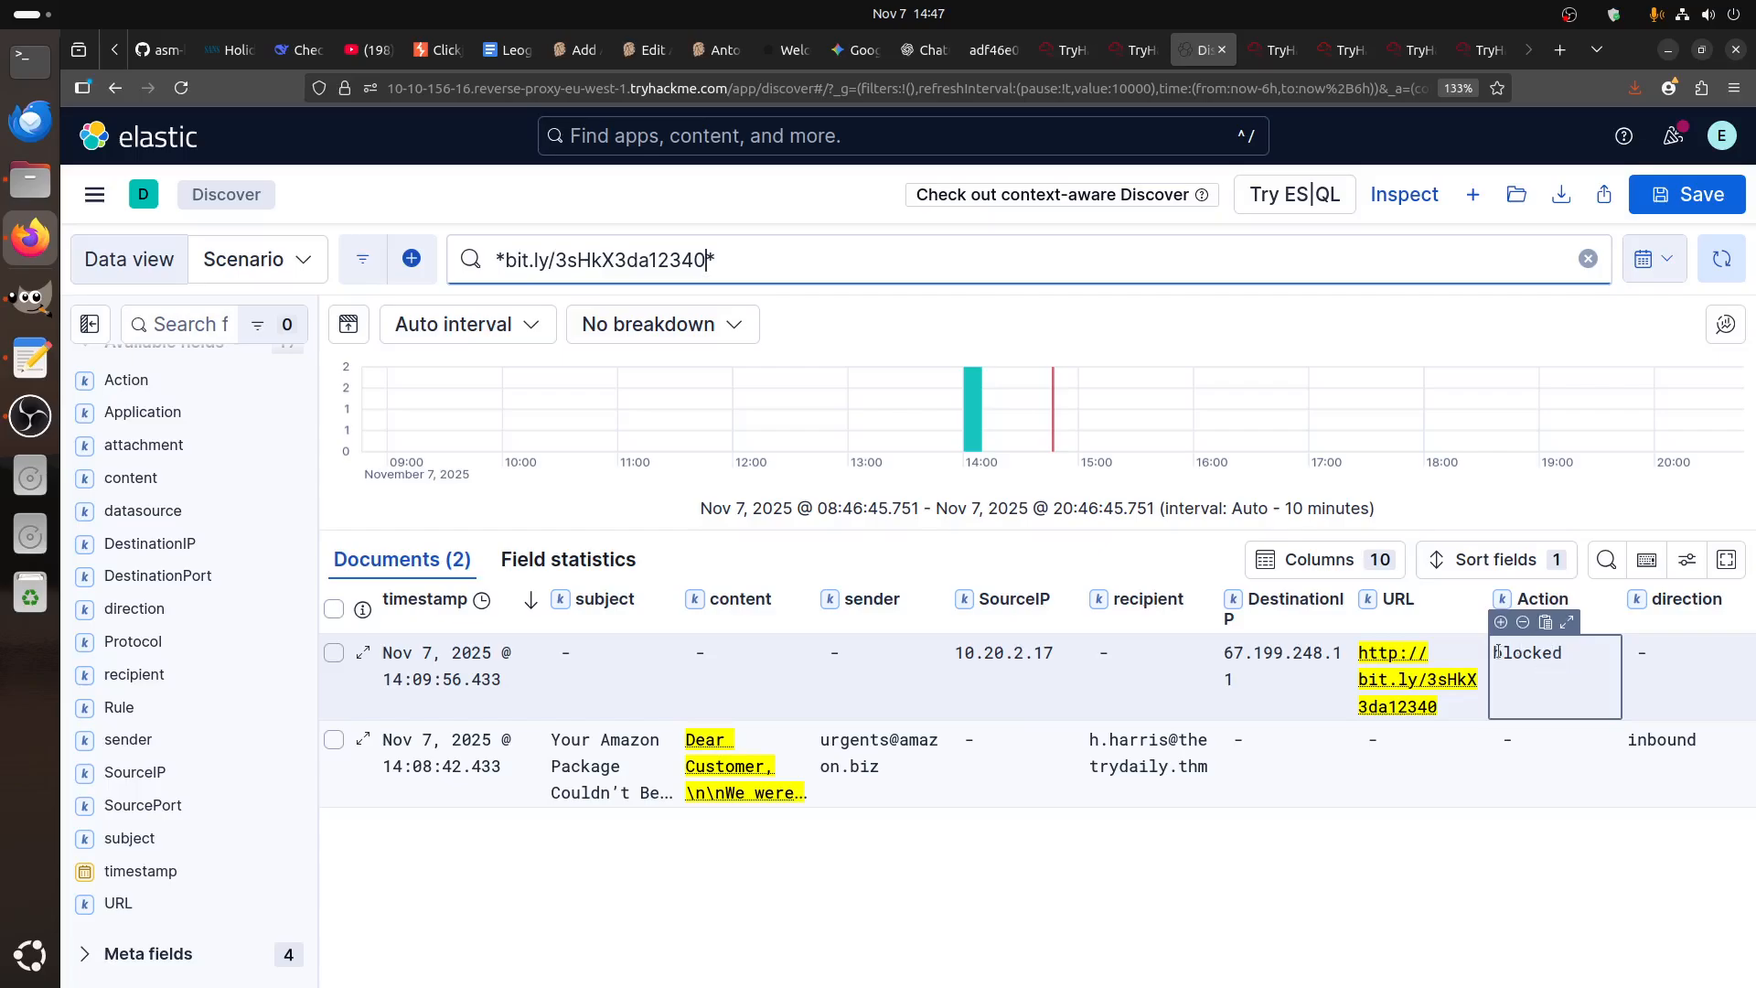
pyautogui.click(1134, 49)
pyautogui.scroll(3, 1386, 684)
pyautogui.click(1588, 308)
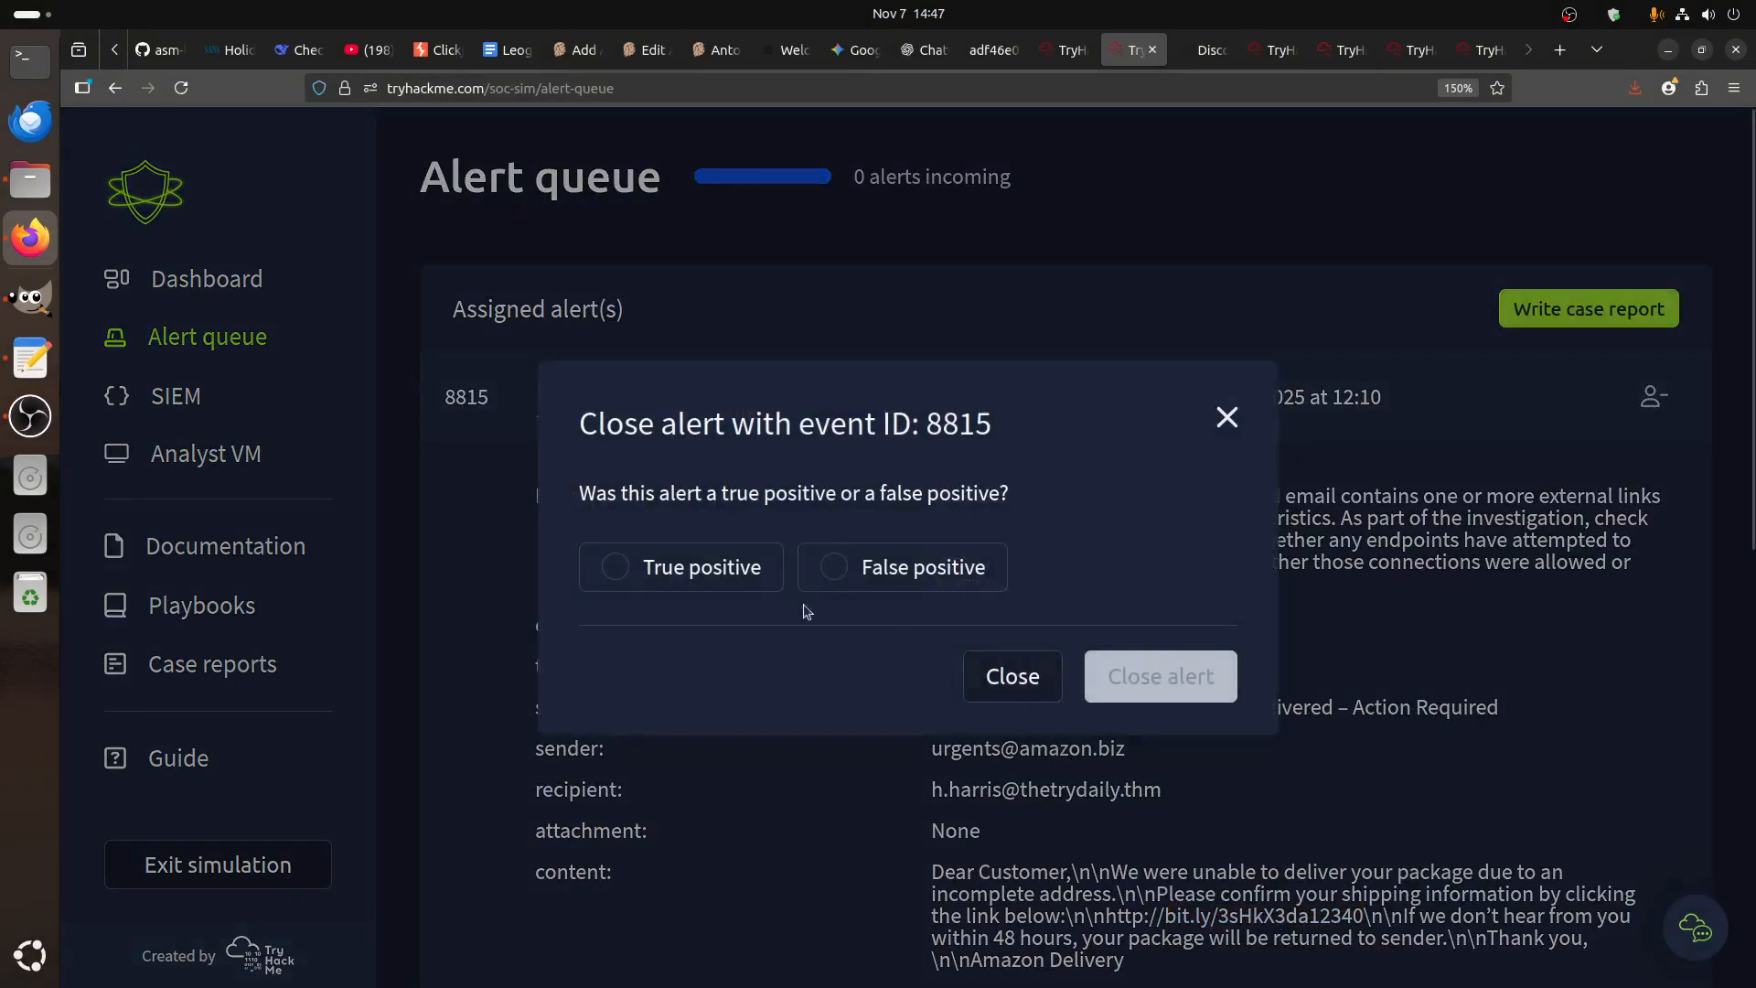
pyautogui.click(779, 568)
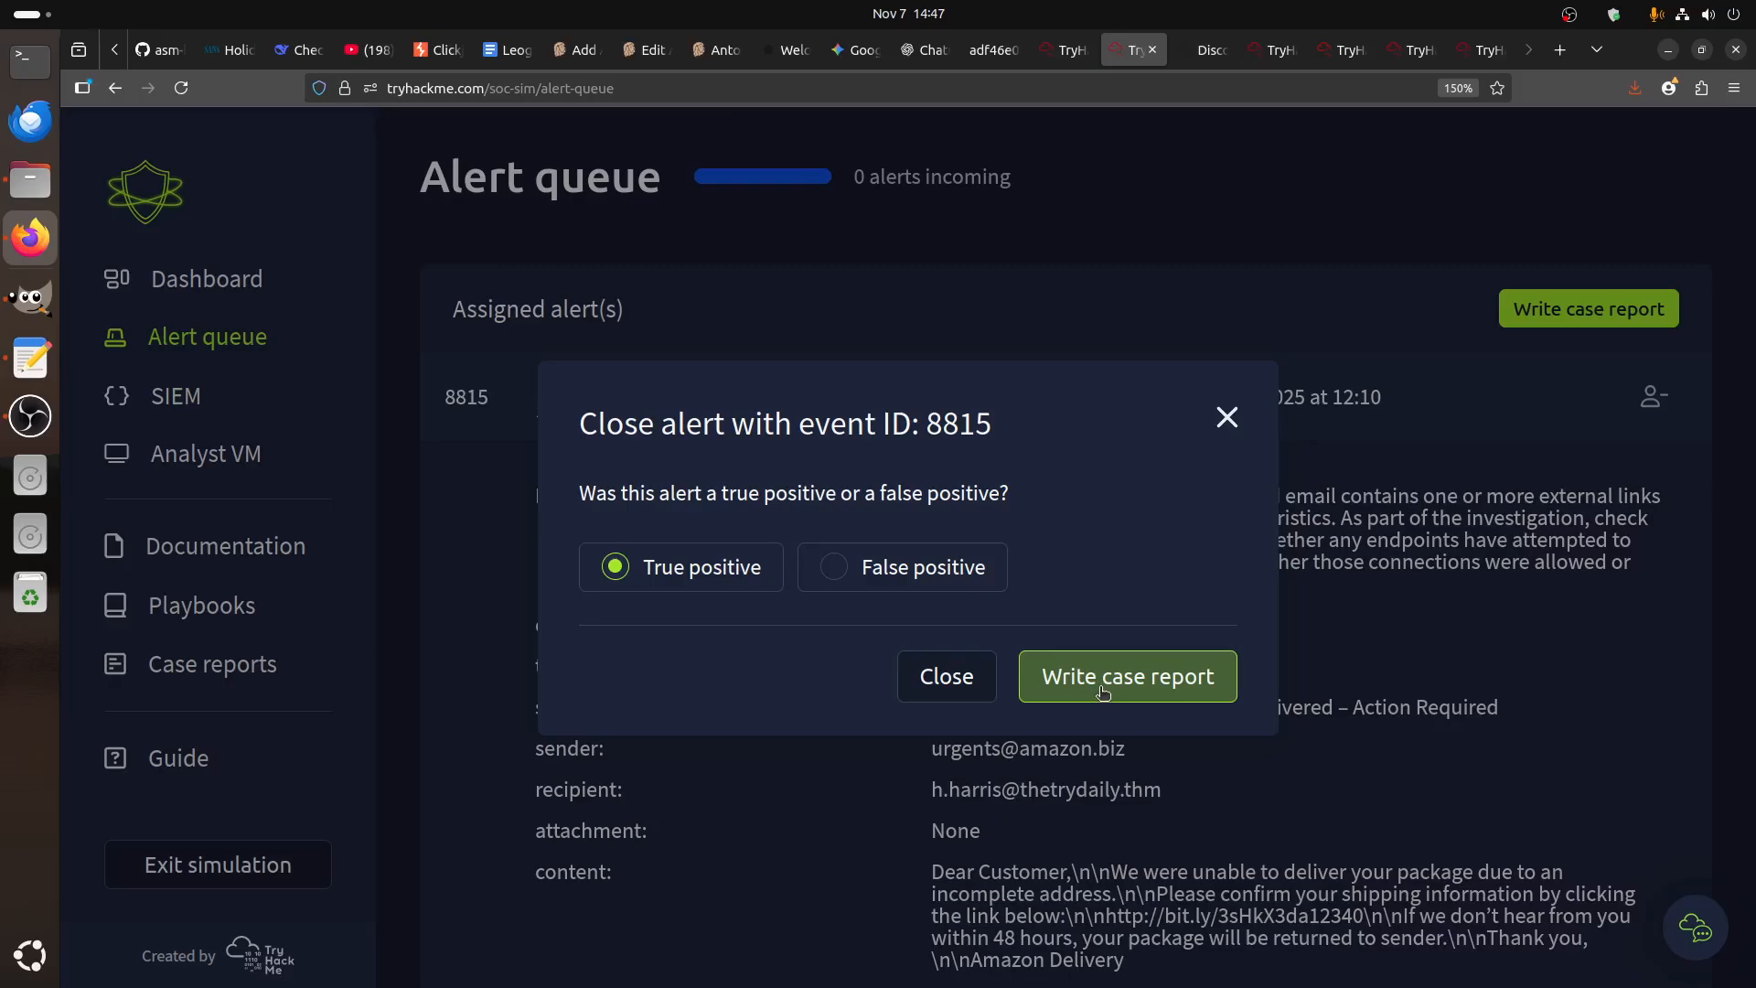
pyautogui.click(1103, 693)
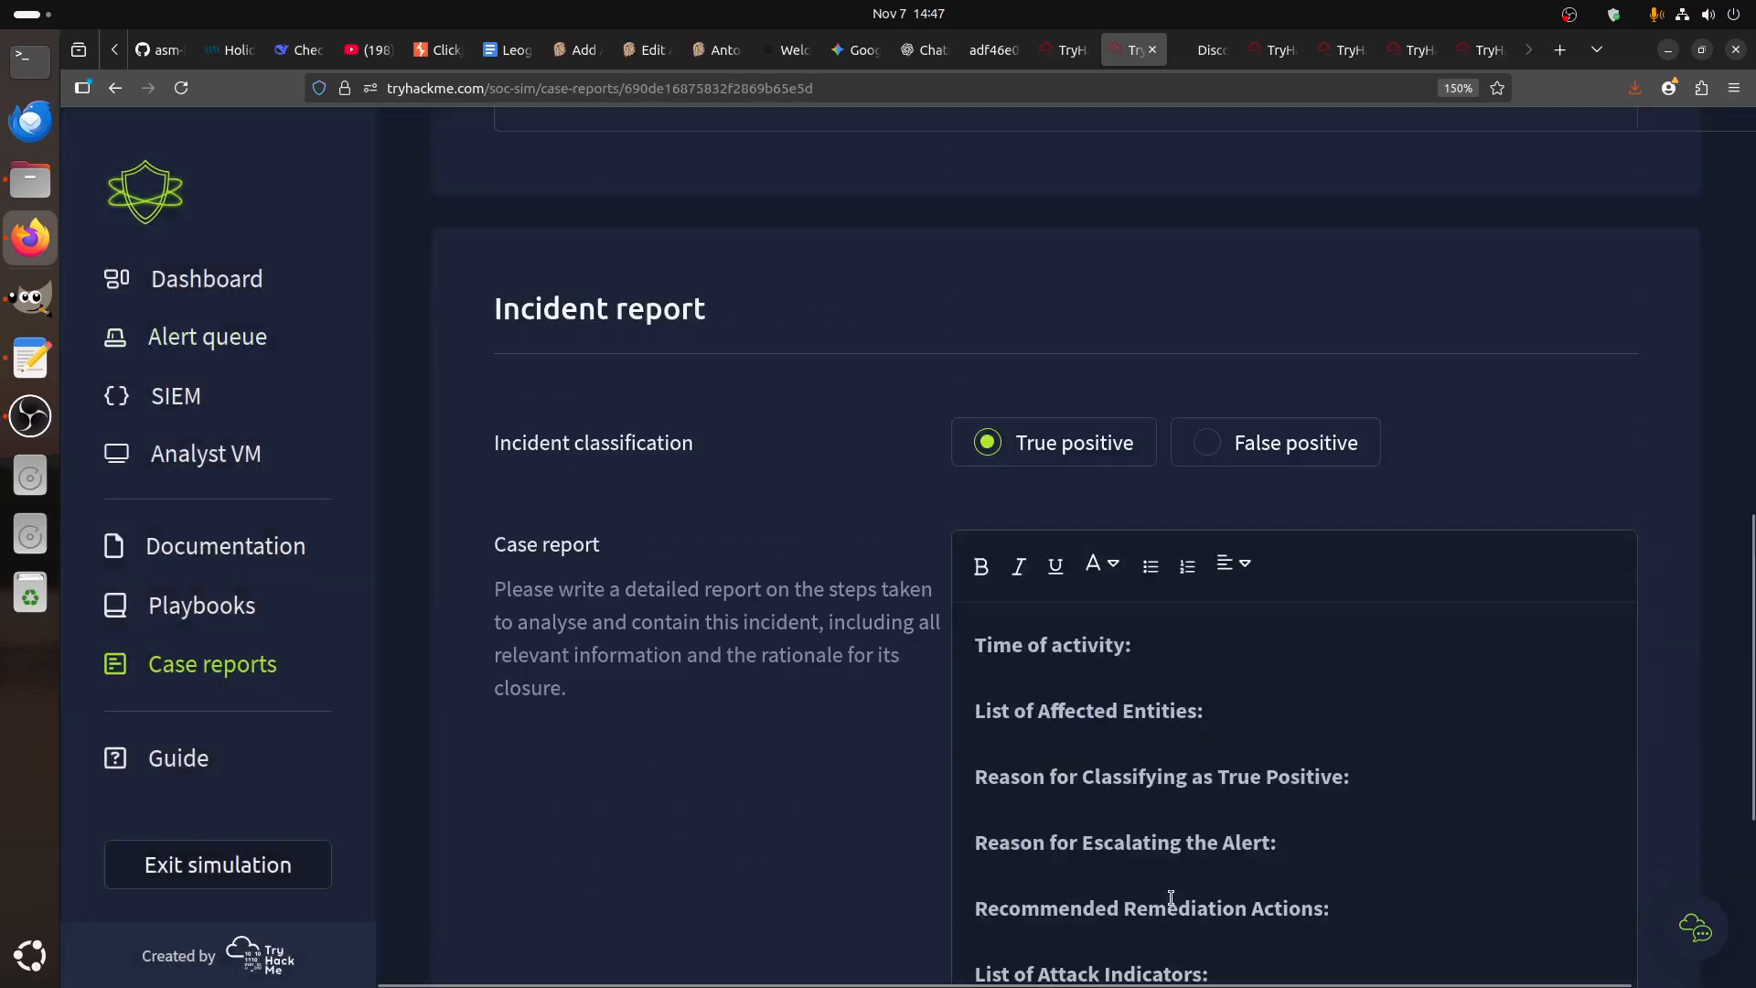
# - Expand the alert details in the case report and copy the timestamp 11/07/2025 12:08 into the time of activity
pyautogui.scroll(6, 761, 737)
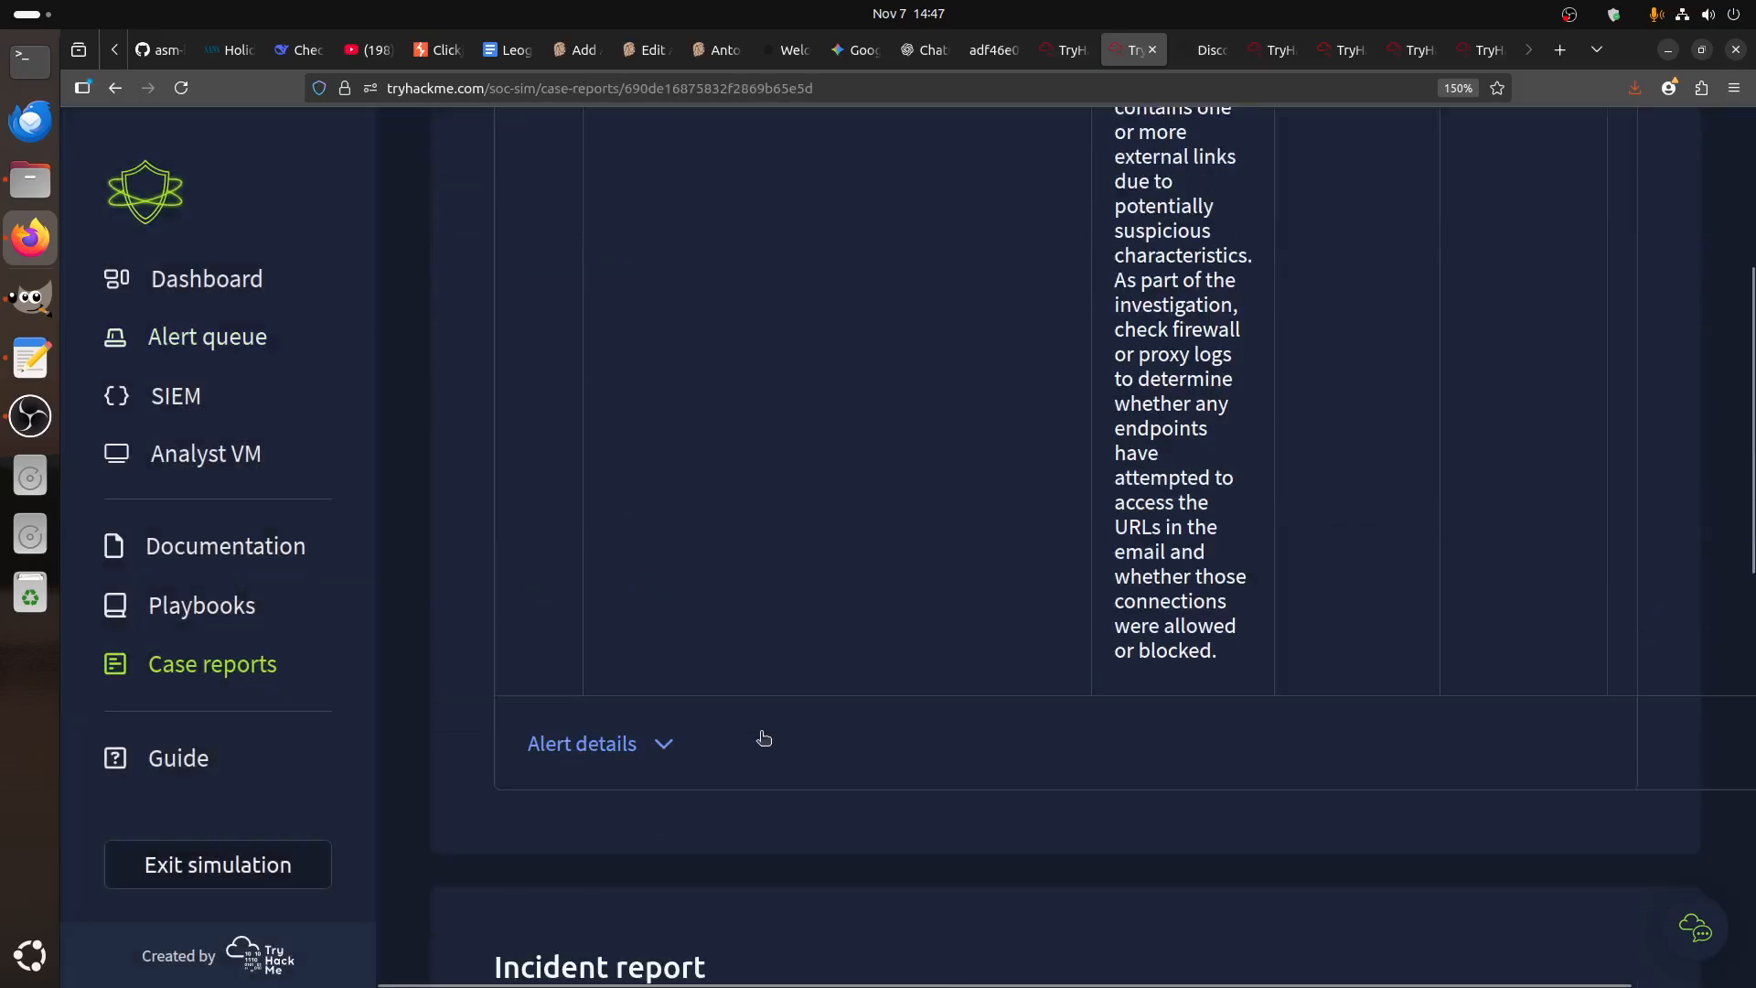
pyautogui.scroll(-3, 761, 737)
pyautogui.click(637, 412)
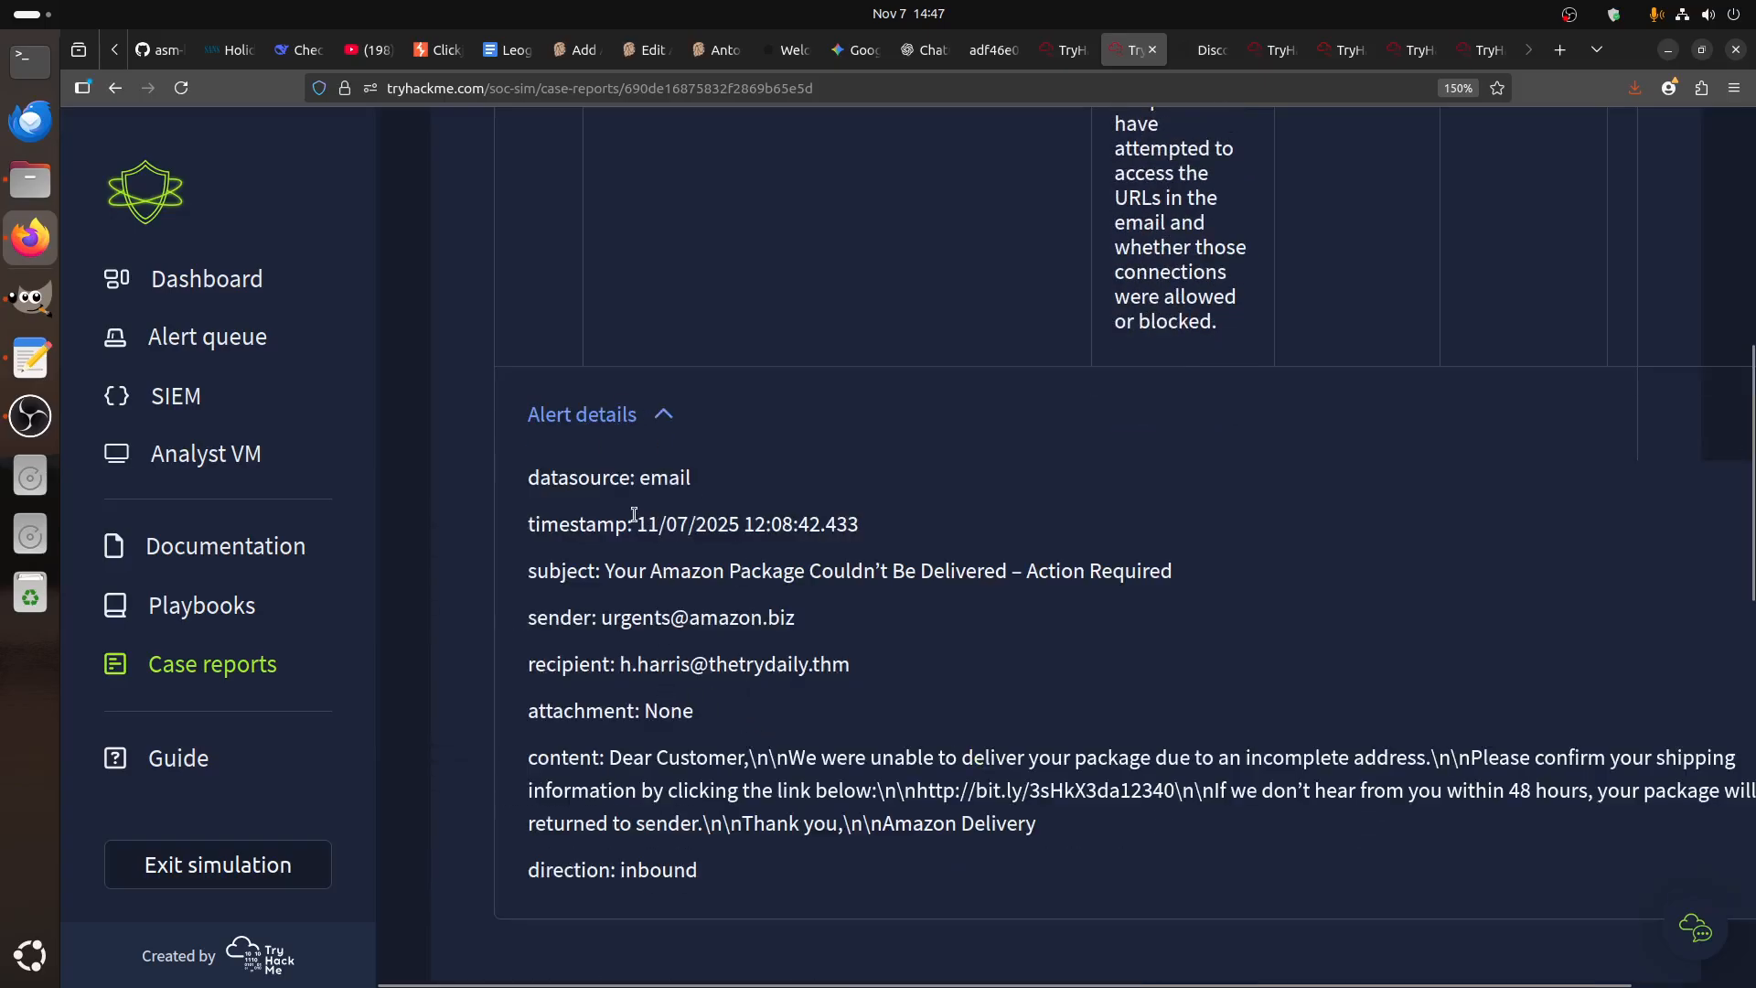
pyautogui.moveTo(651, 523); pyautogui.dragTo(794, 524)
pyautogui.hotkey('ctrl', 'c')
pyautogui.scroll(-8, 1227, 710)
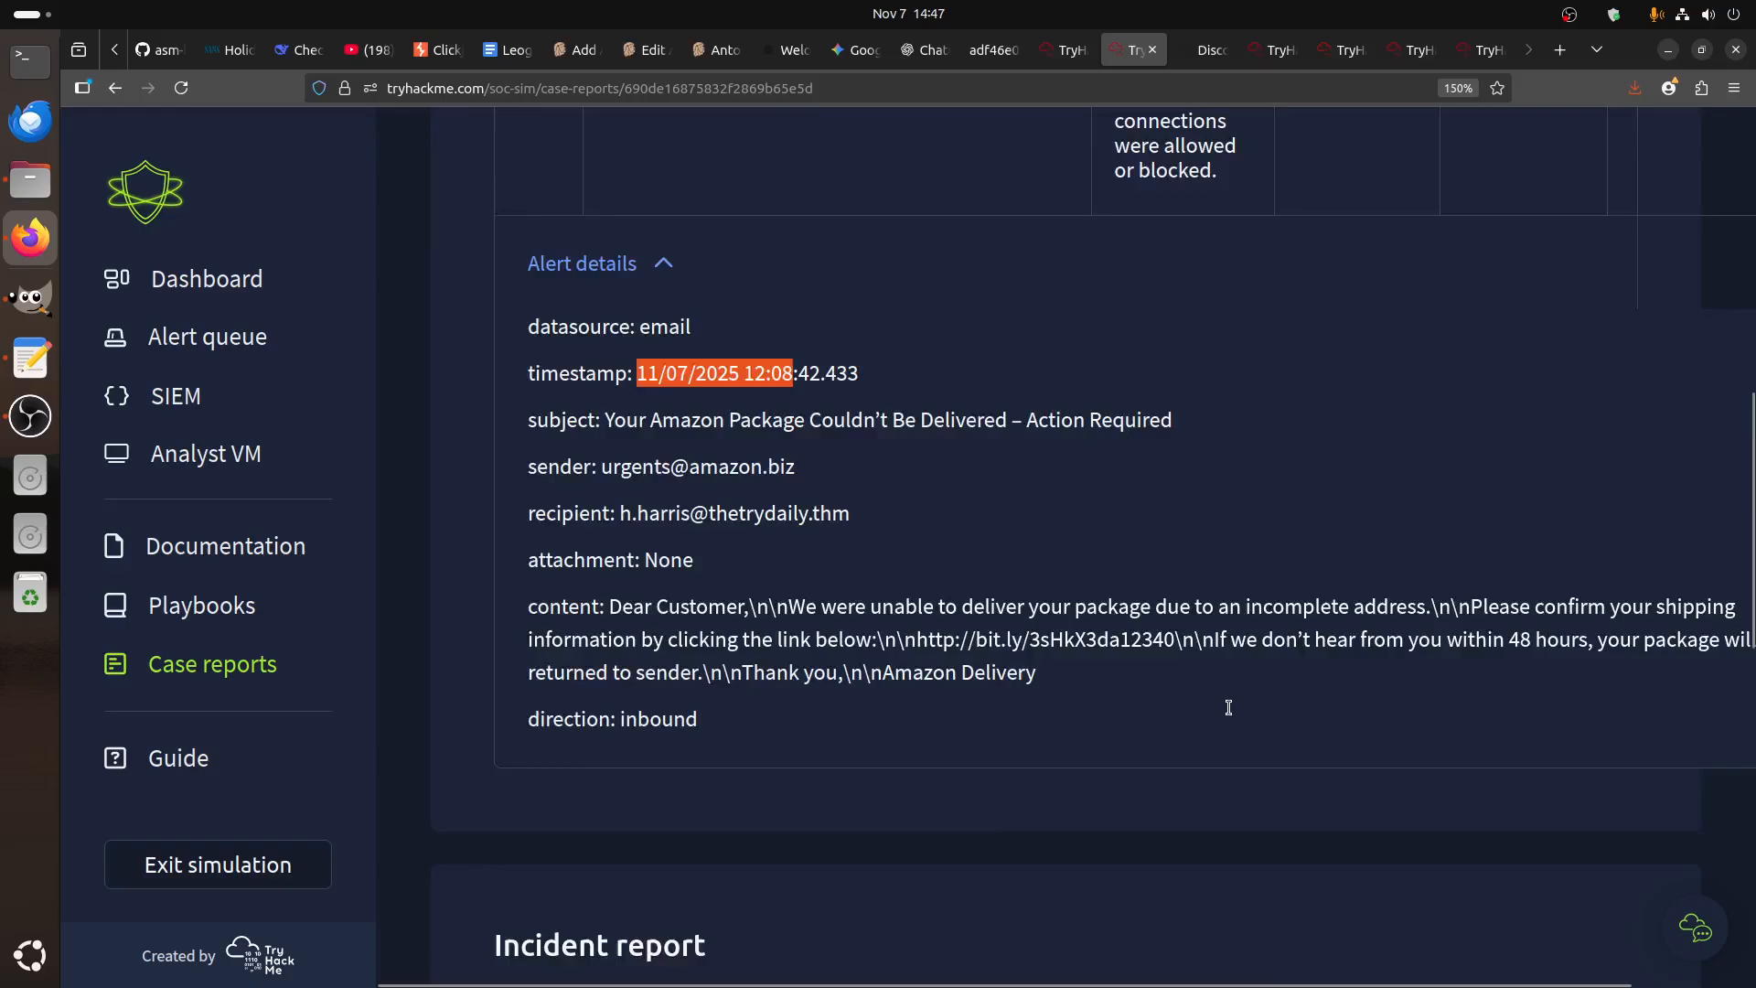
pyautogui.click(1226, 664)
pyautogui.hotkey('ctrl', 'v')
# - Copy the recipient's e-mail address from the alert details into the report's list of affected entities
pyautogui.scroll(5, 796, 734)
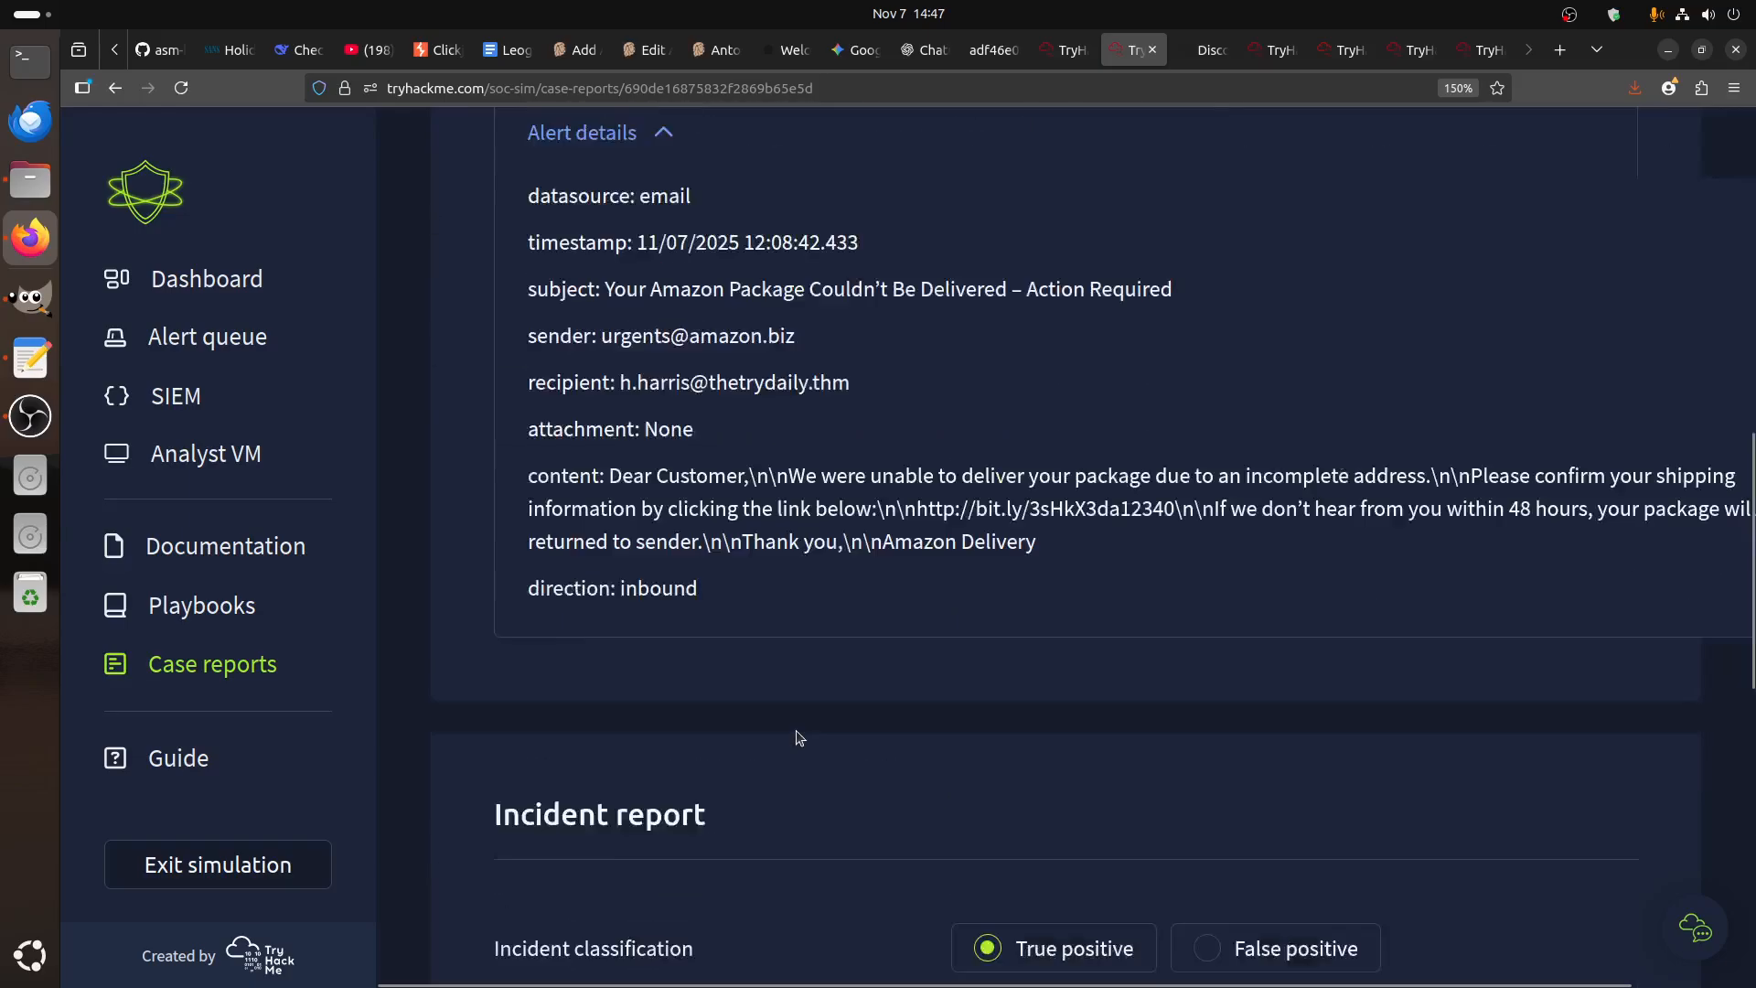
pyautogui.moveTo(623, 444); pyautogui.dragTo(920, 456)
pyautogui.hotkey('ctrl', 'c')
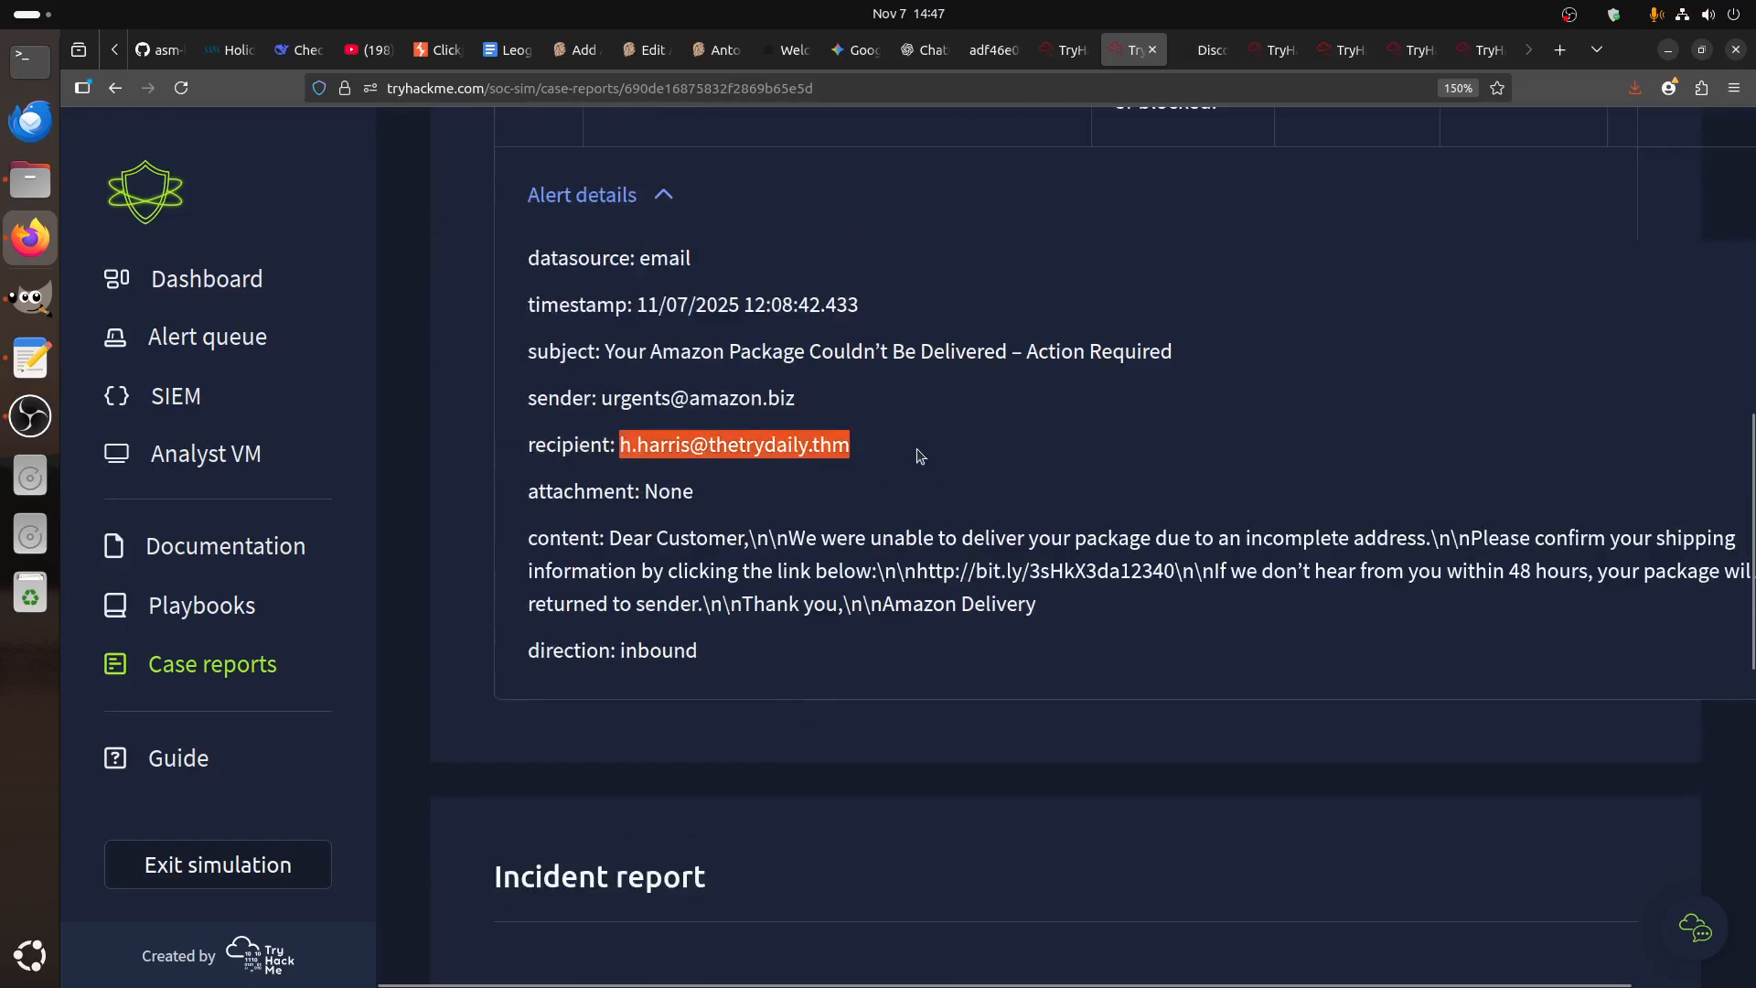
pyautogui.scroll(-6, 970, 531)
pyautogui.click(1253, 618)
pyautogui.hotkey('ctrl', 'v')
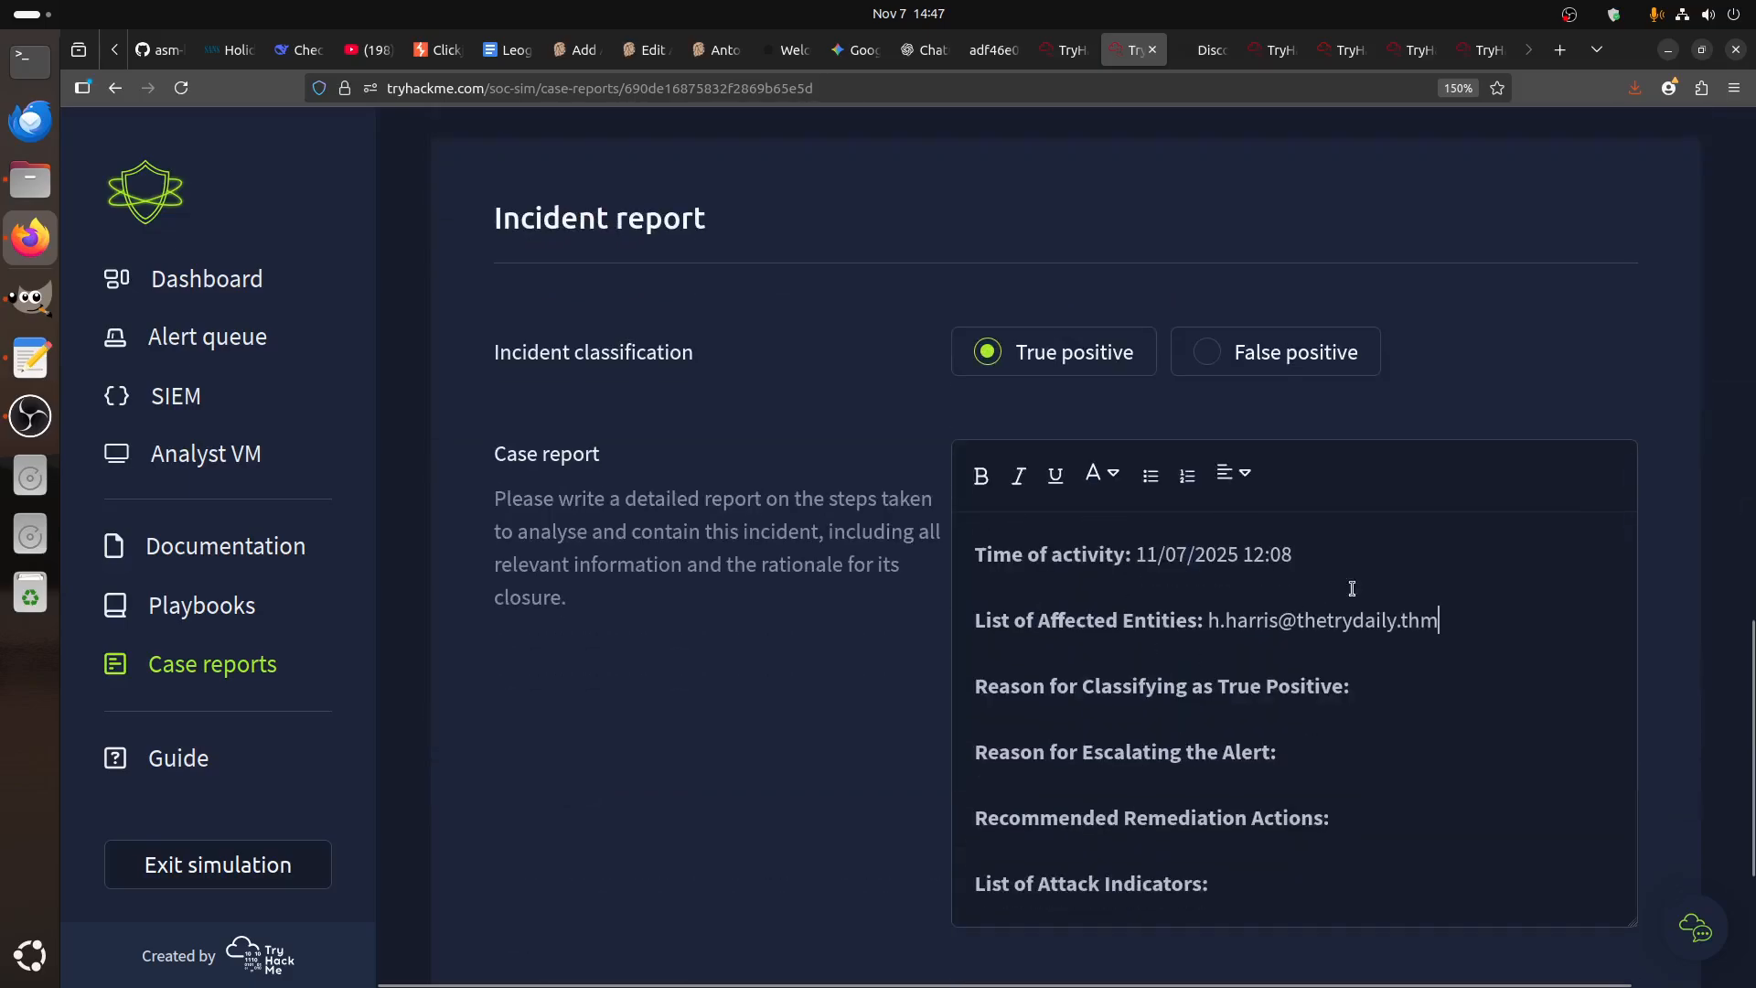
# - Copy the recipient's full name from the company information and append it to the affected entities after a comma
pyautogui.click(1344, 55)
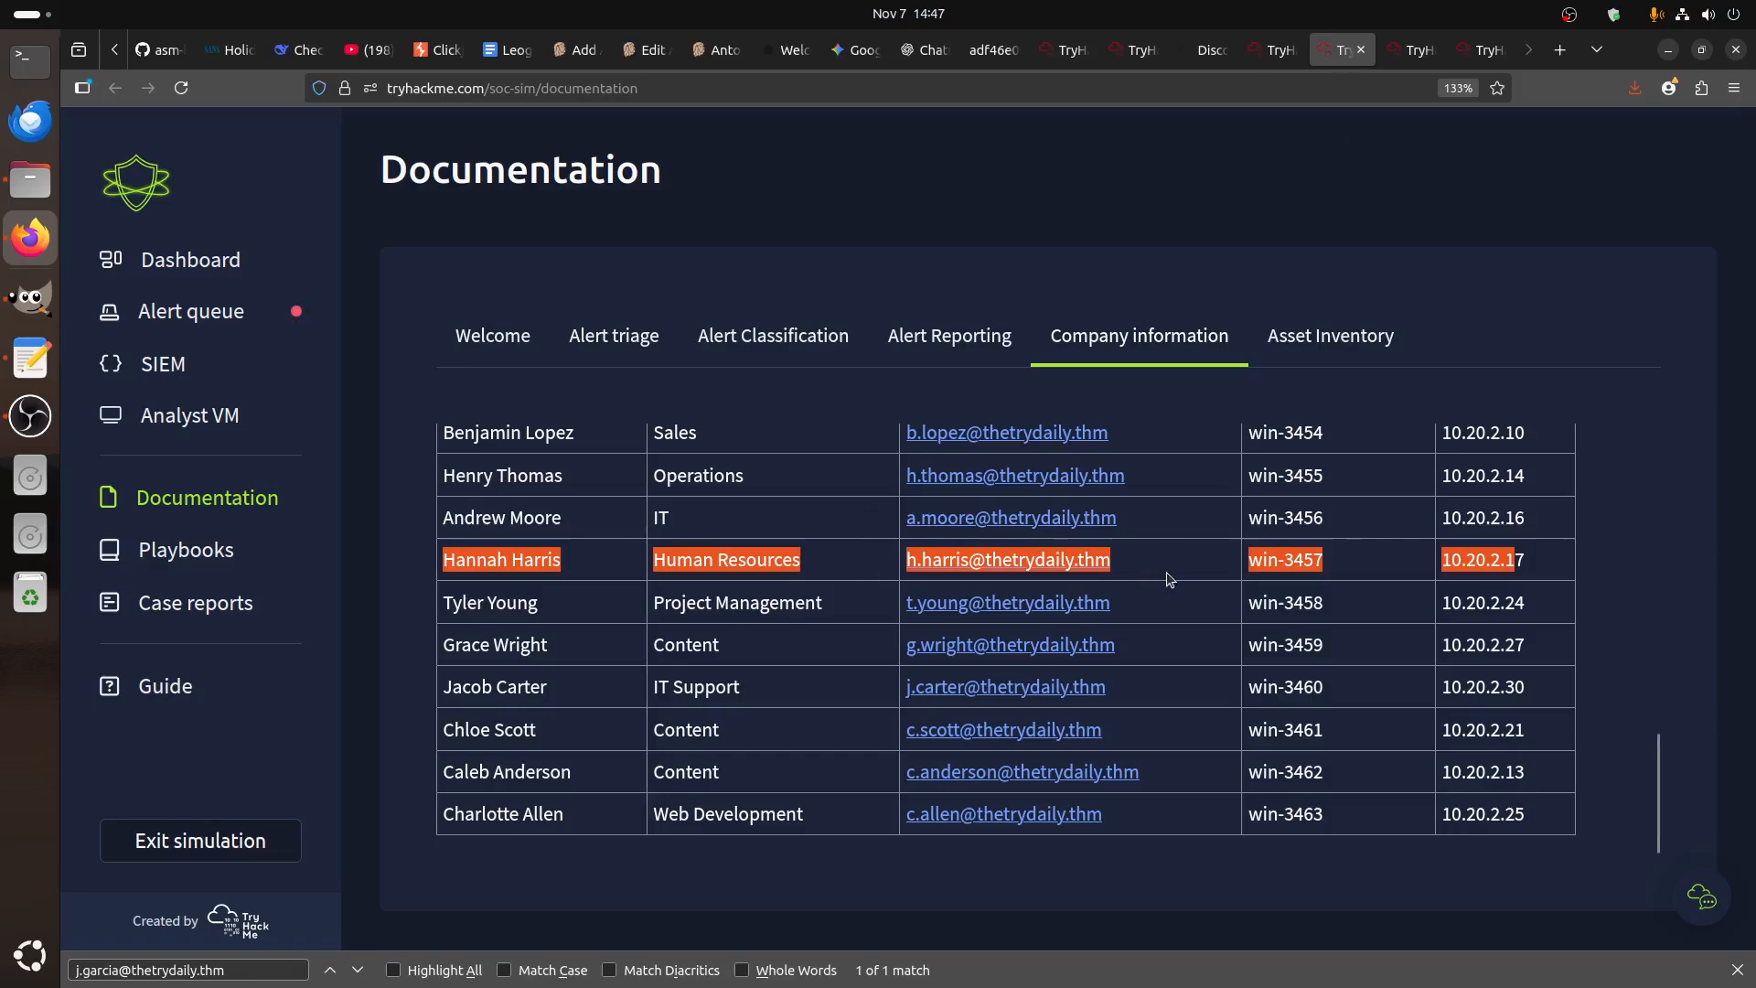
pyautogui.click(1191, 566)
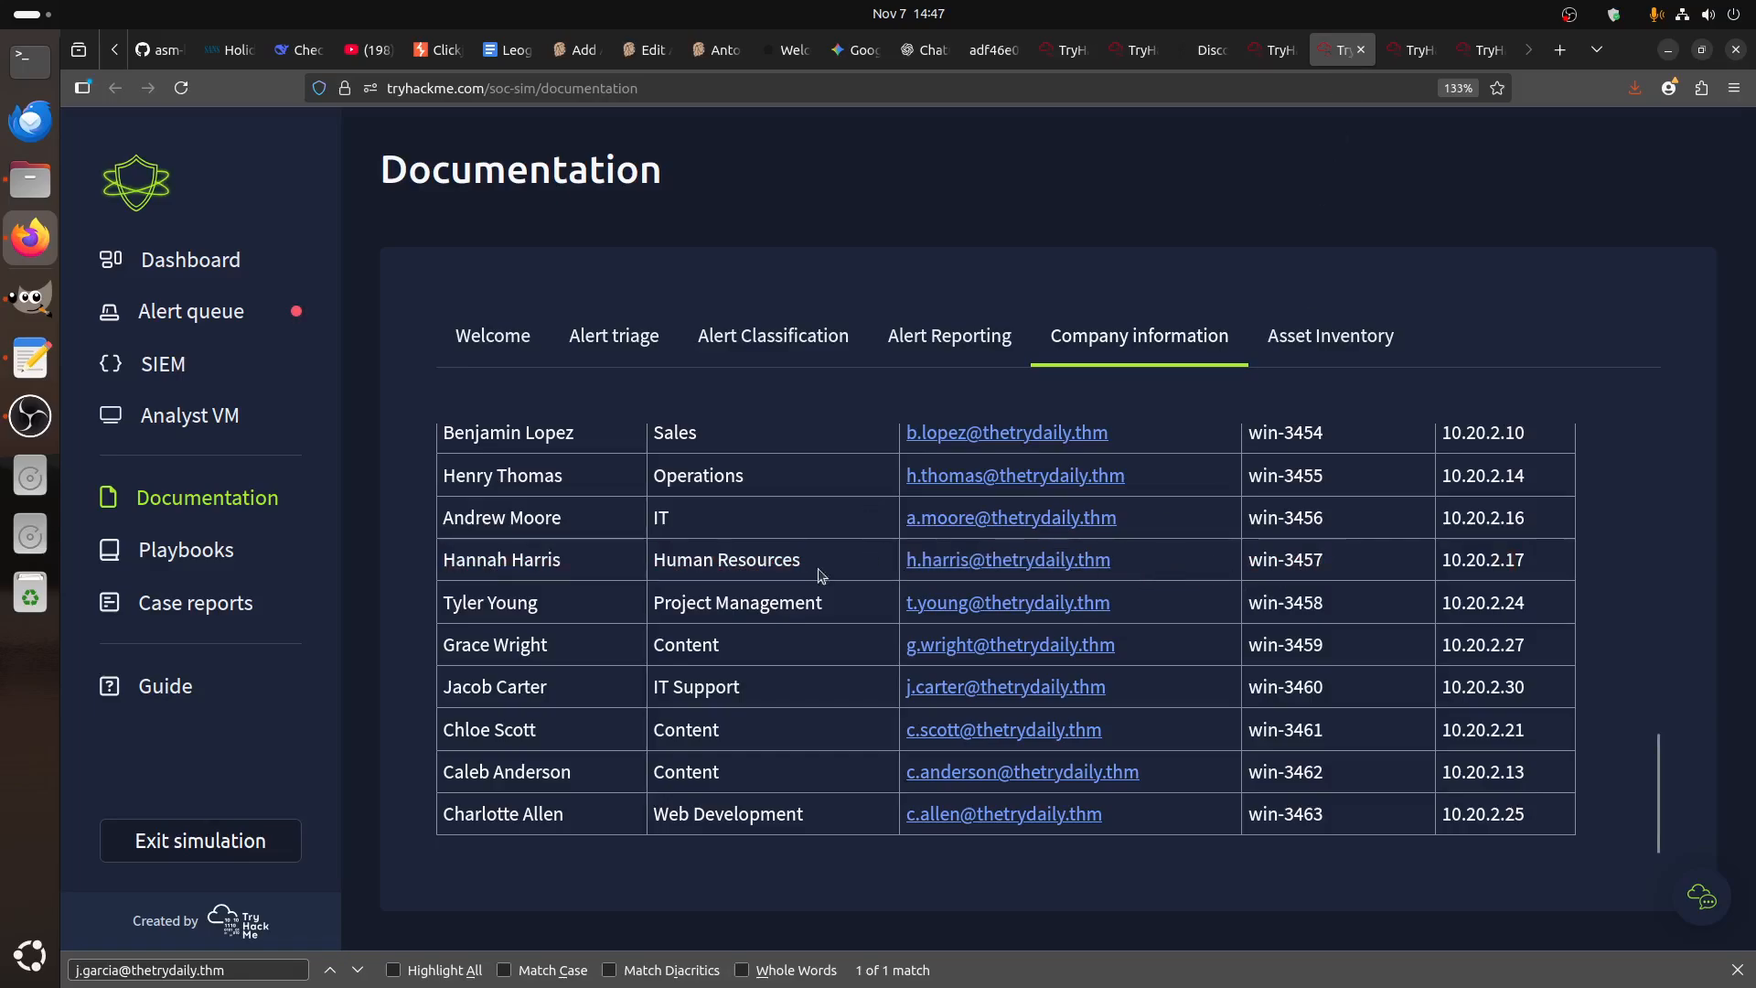
pyautogui.tripleClick(438, 561)
pyautogui.hotkey('ctrl', 'c')
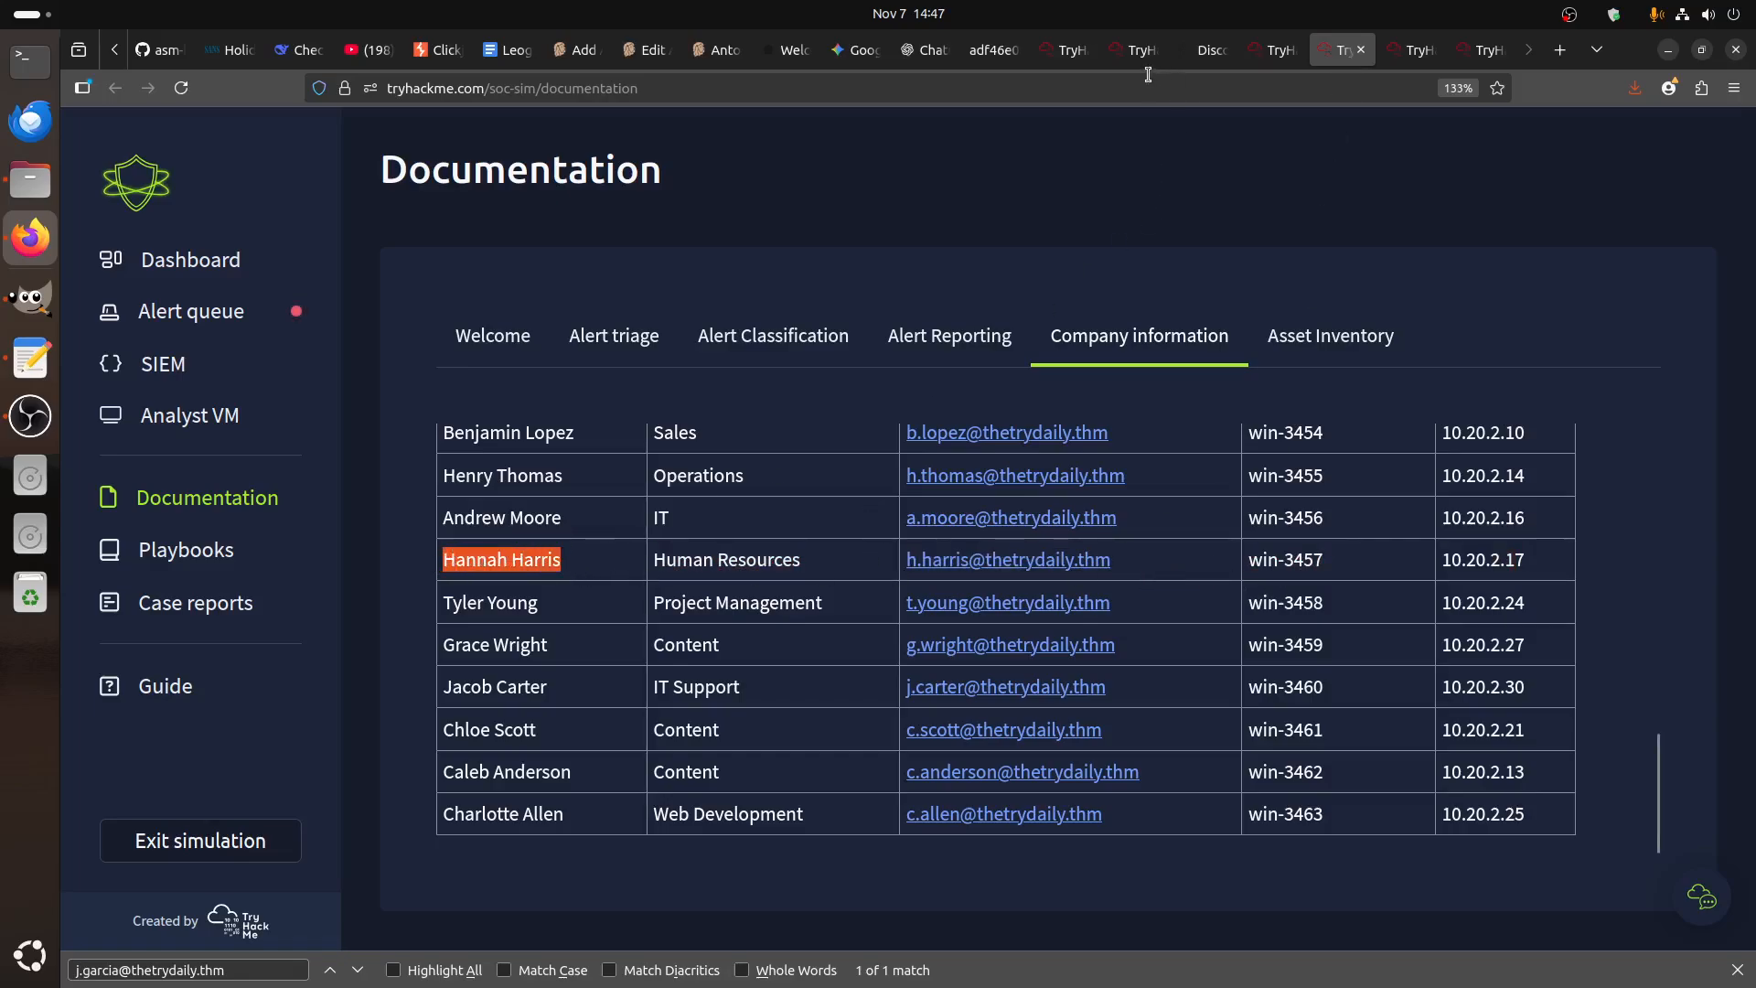
pyautogui.click(1142, 50)
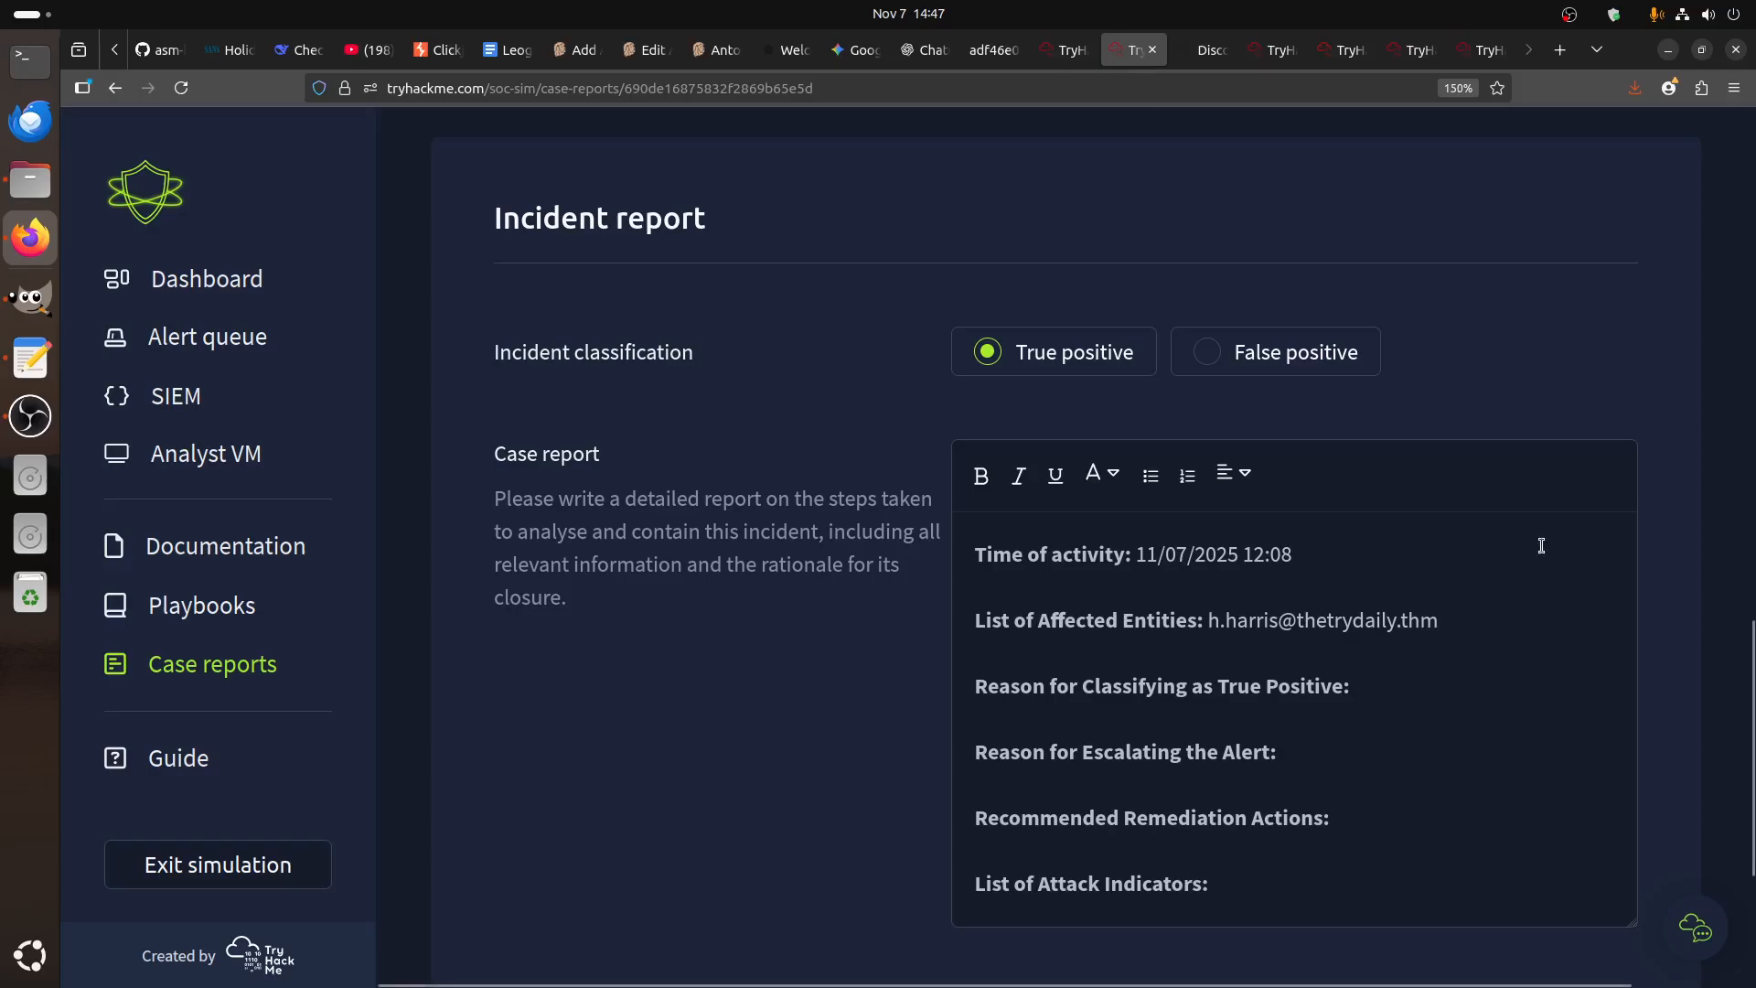
pyautogui.write(',')
pyautogui.hotkey('ctrl', 'v')
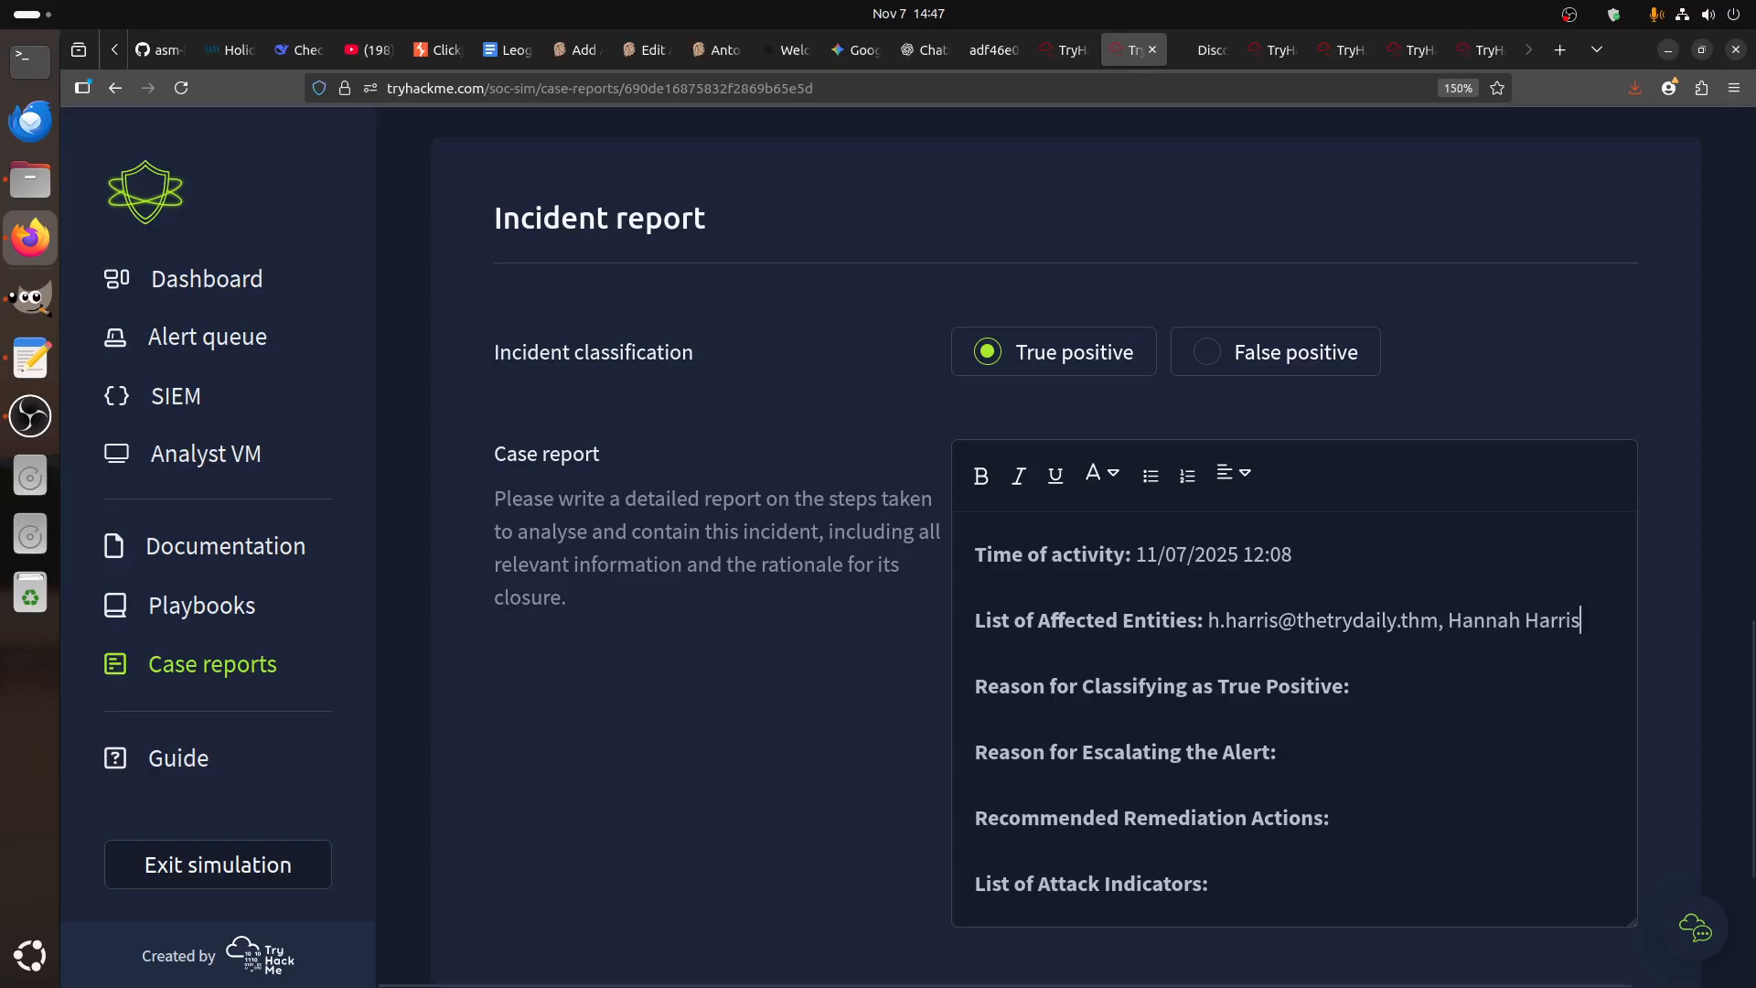
# - Copy the recipient's IP address 10.20.2.17 from the company information and append it to the affected entities
pyautogui.click(1273, 52)
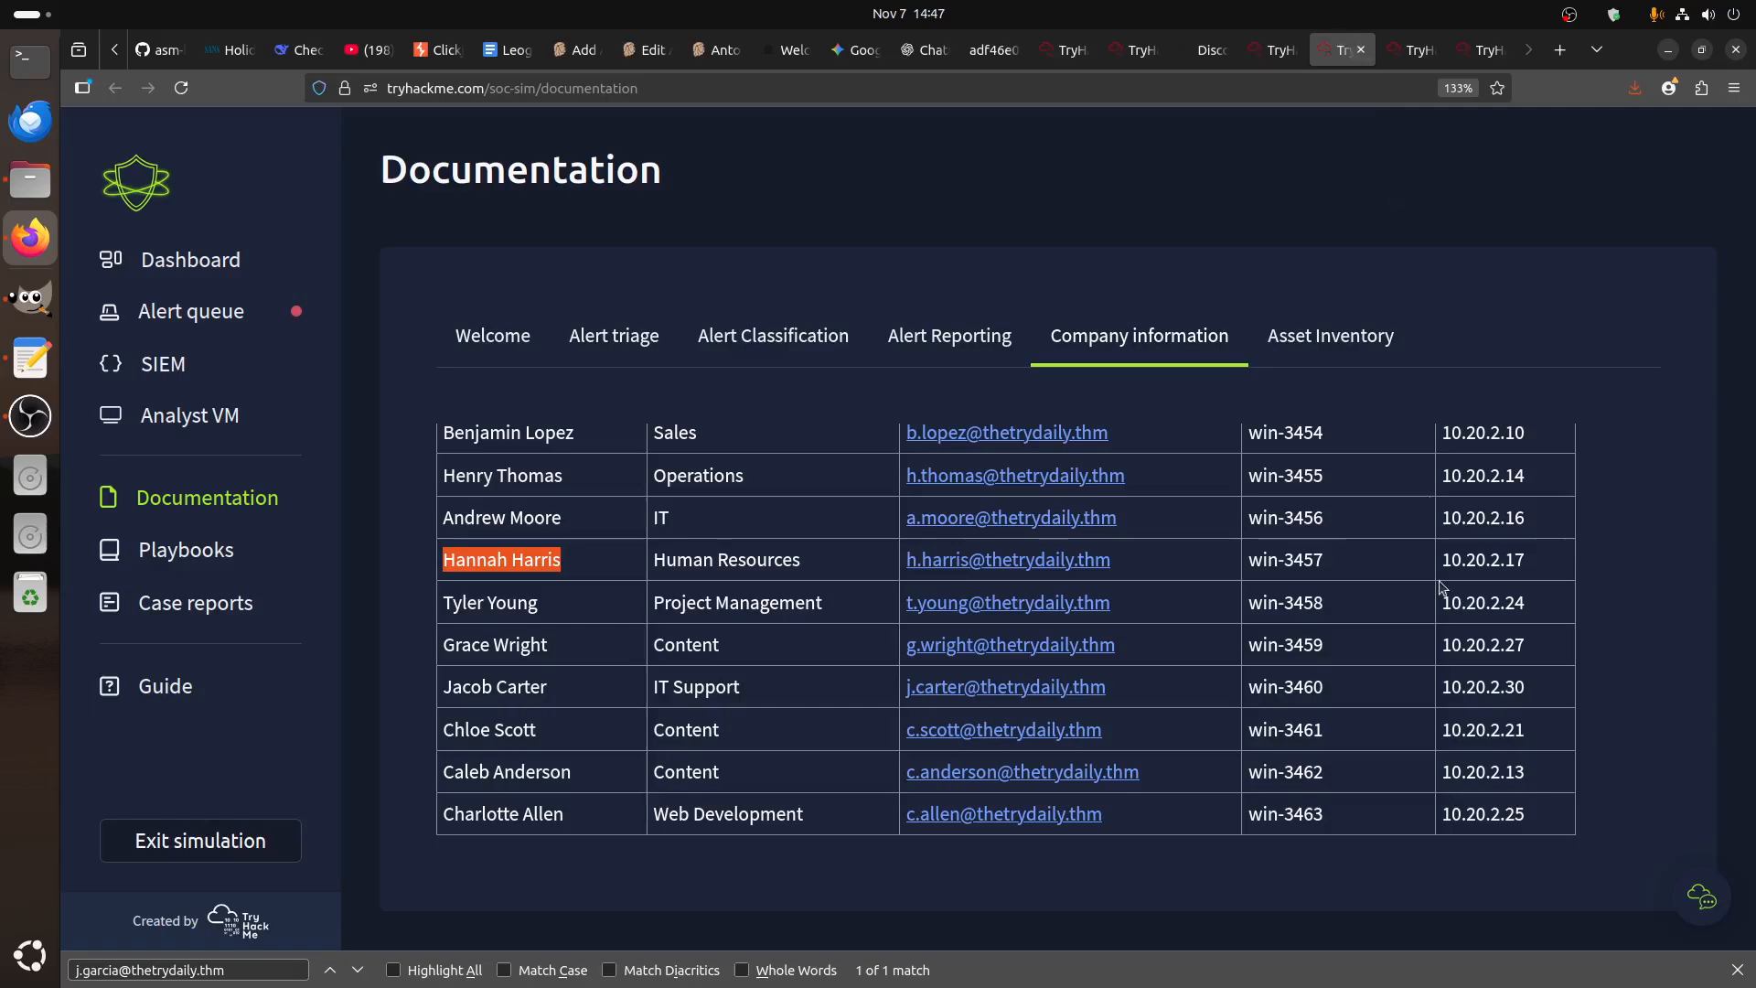
pyautogui.click(1344, 51)
pyautogui.doubleClick(1481, 558)
pyautogui.hotkey('ctrl', 'c')
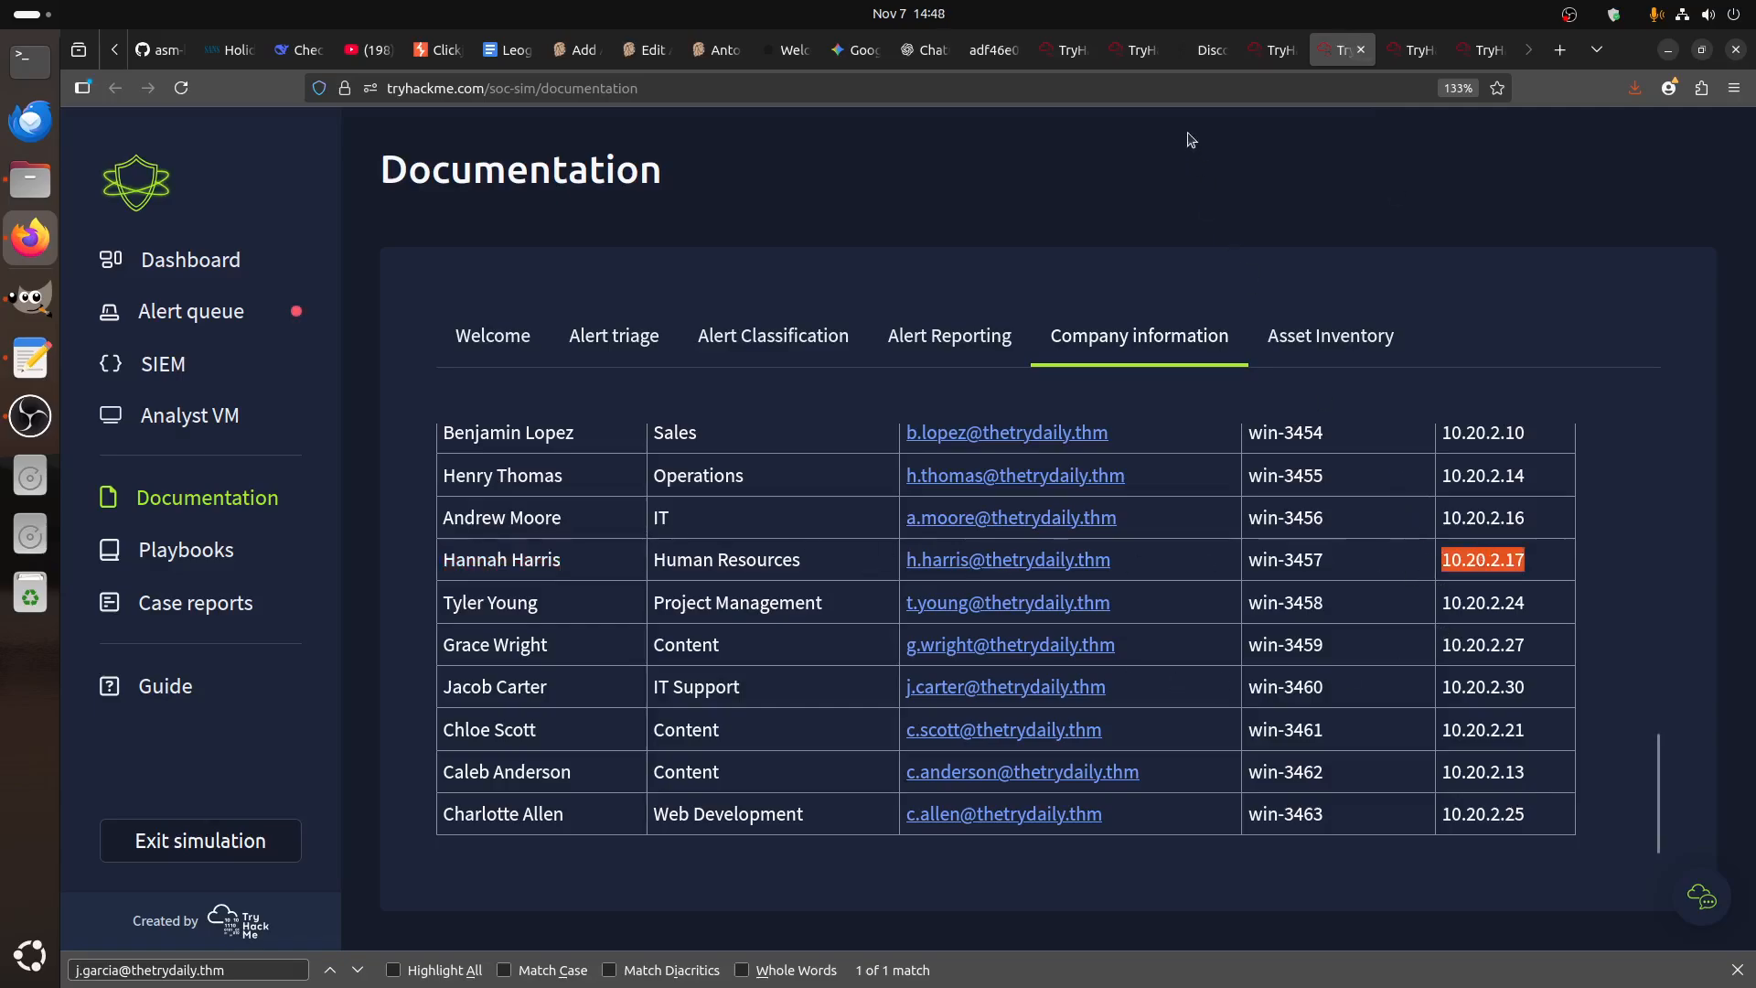
pyautogui.click(1138, 52)
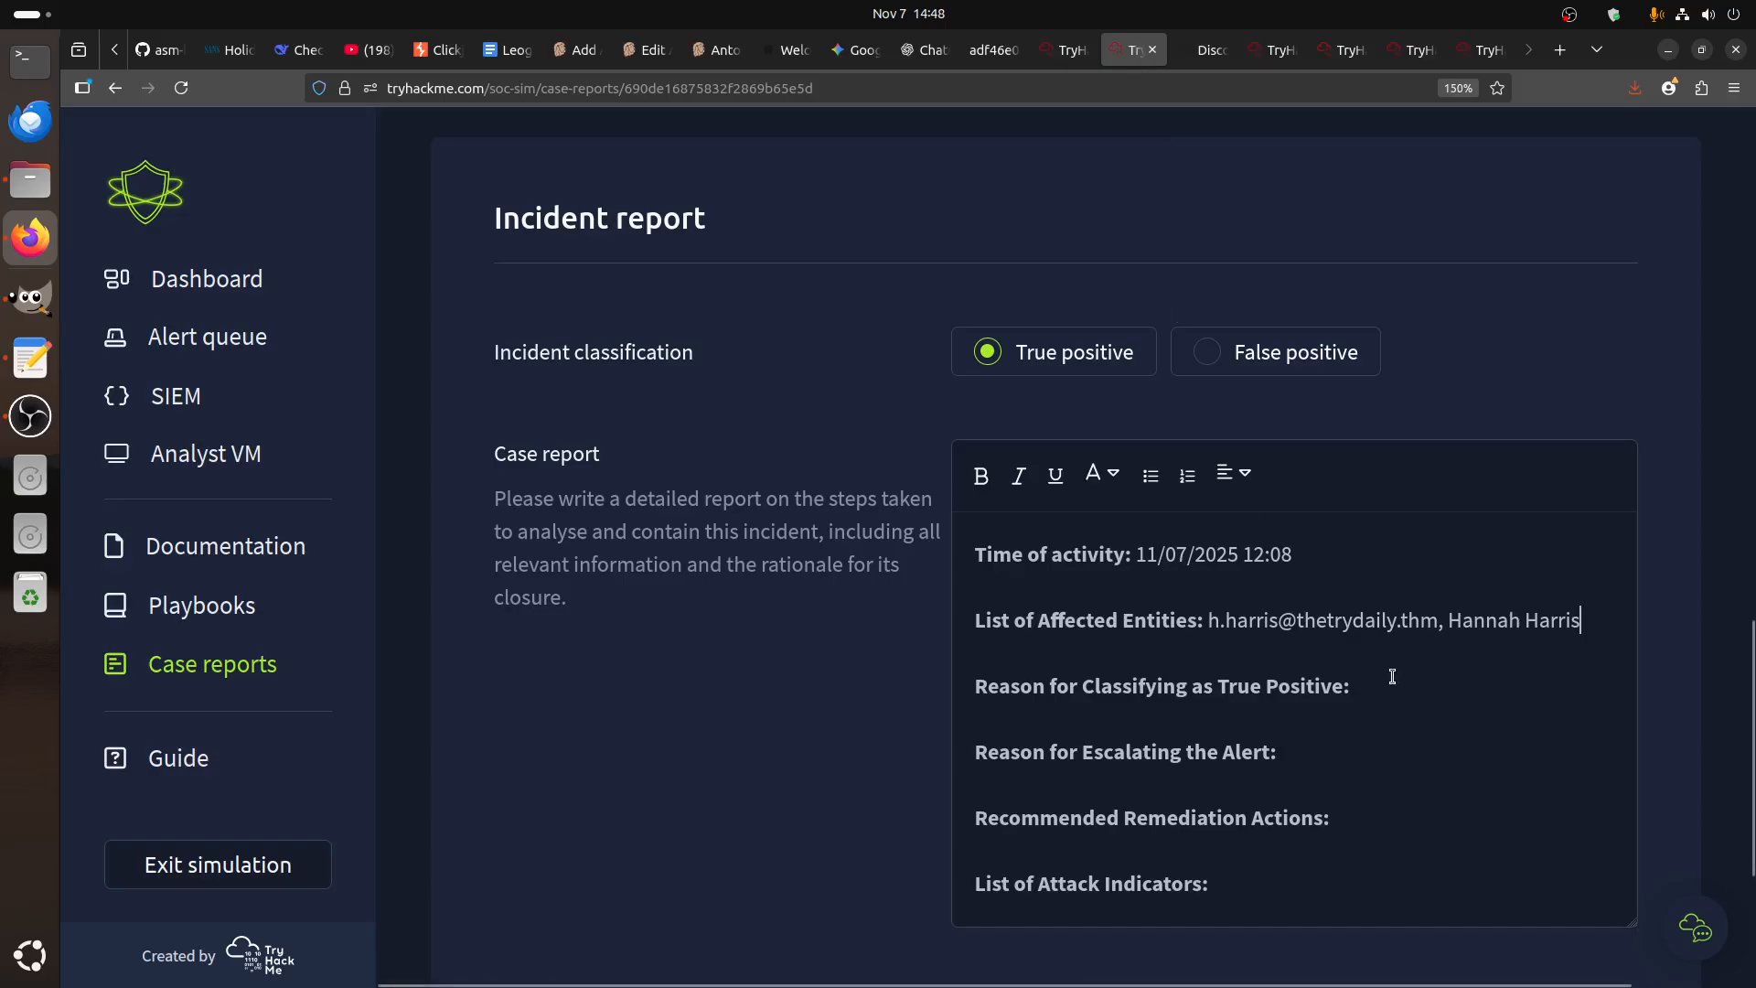
pyautogui.click(1560, 647)
pyautogui.write(',')
pyautogui.hotkey('ctrl', 'v')
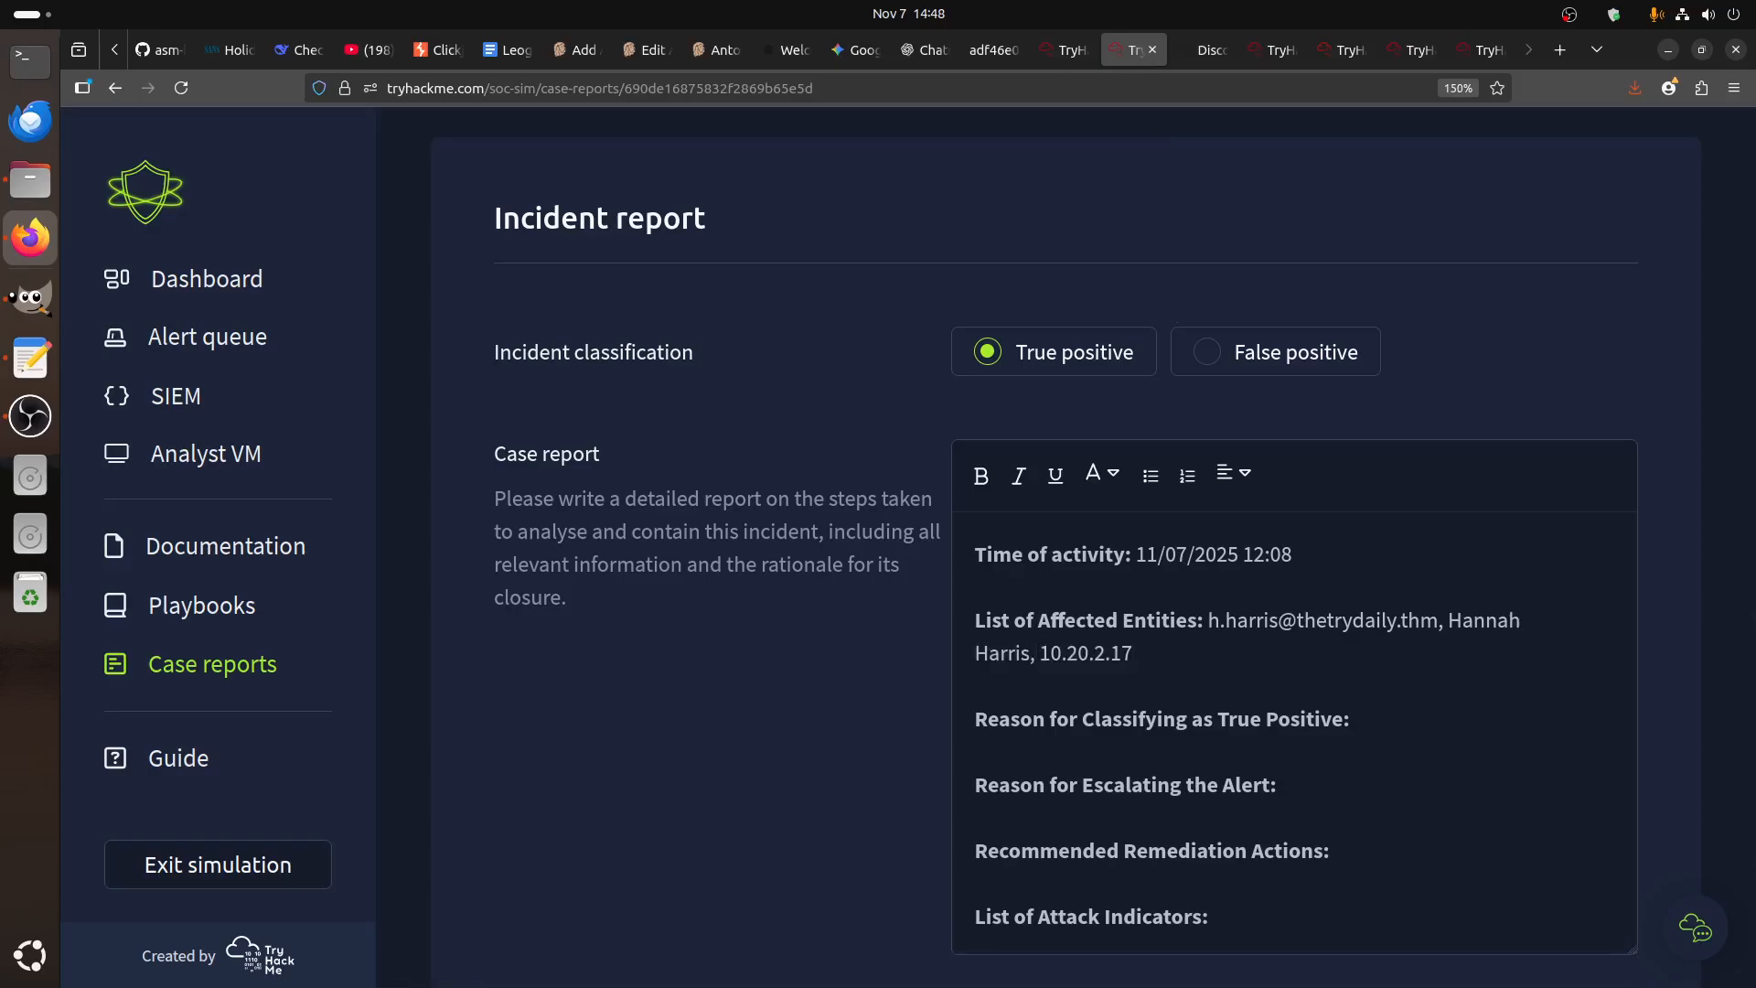
# - Check the TryDetectThis tool on the analyst VM and begin the true-positive reason with "TryDetectThis tool confirm that the url in the email"
pyautogui.click(1382, 718)
pyautogui.click(1279, 51)
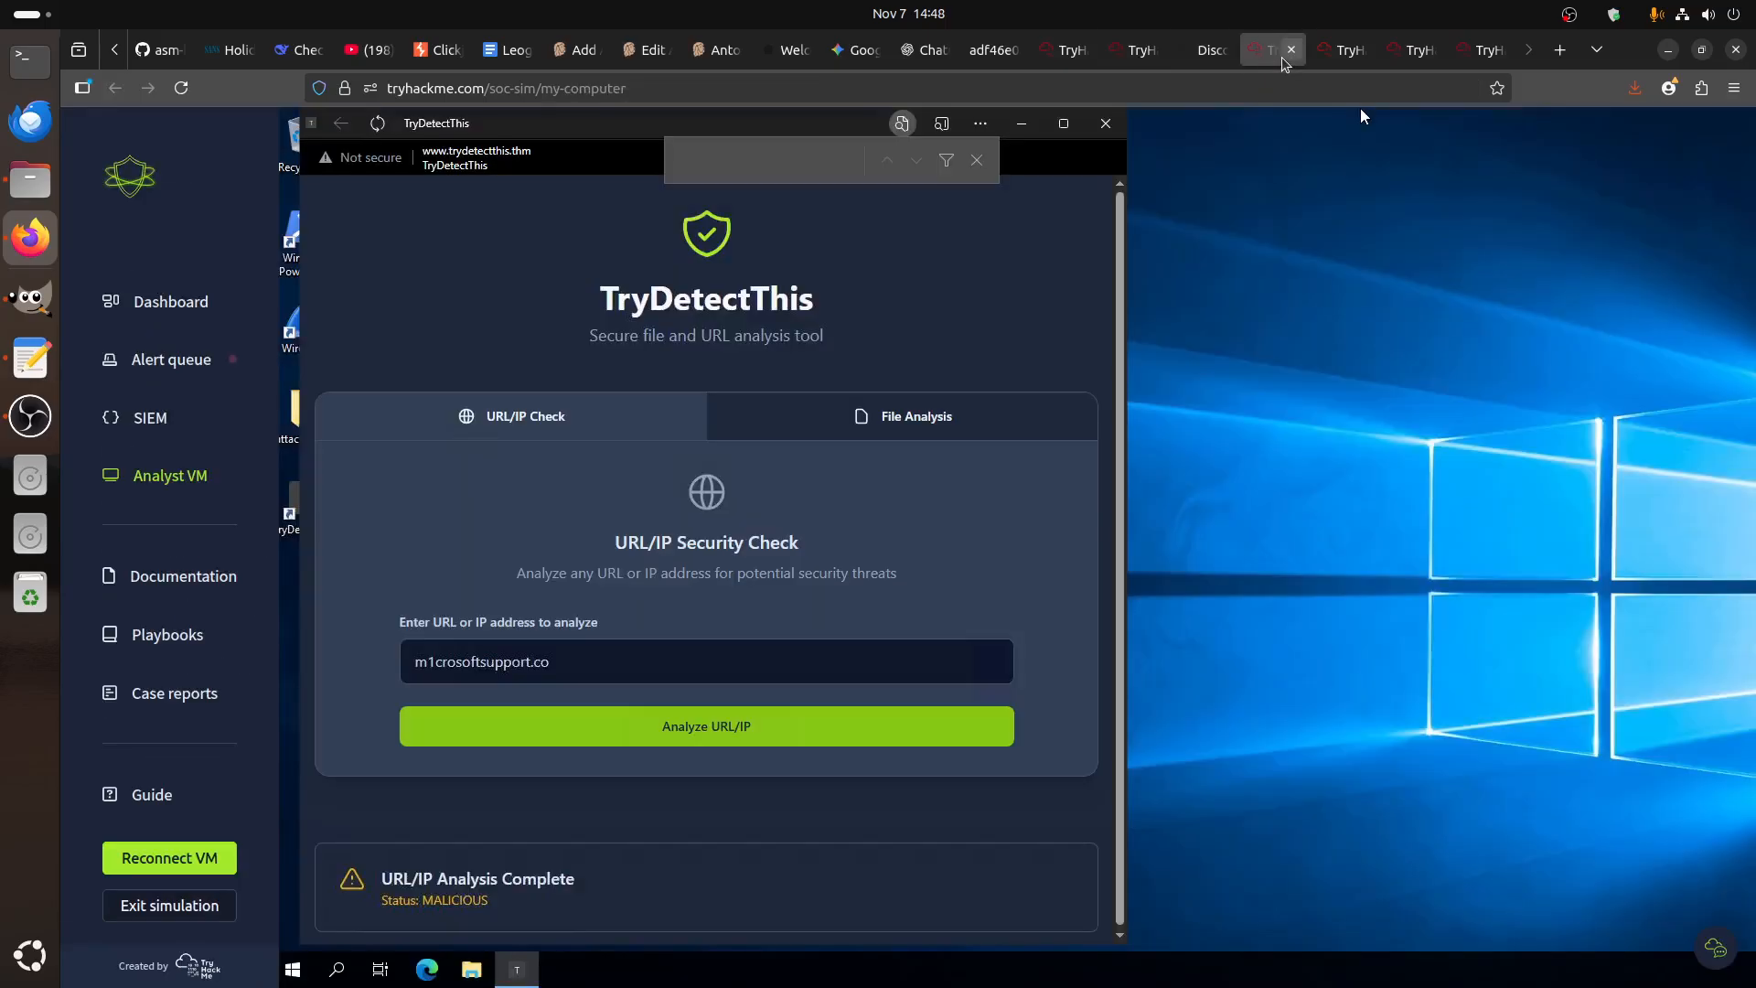
pyautogui.click(1134, 50)
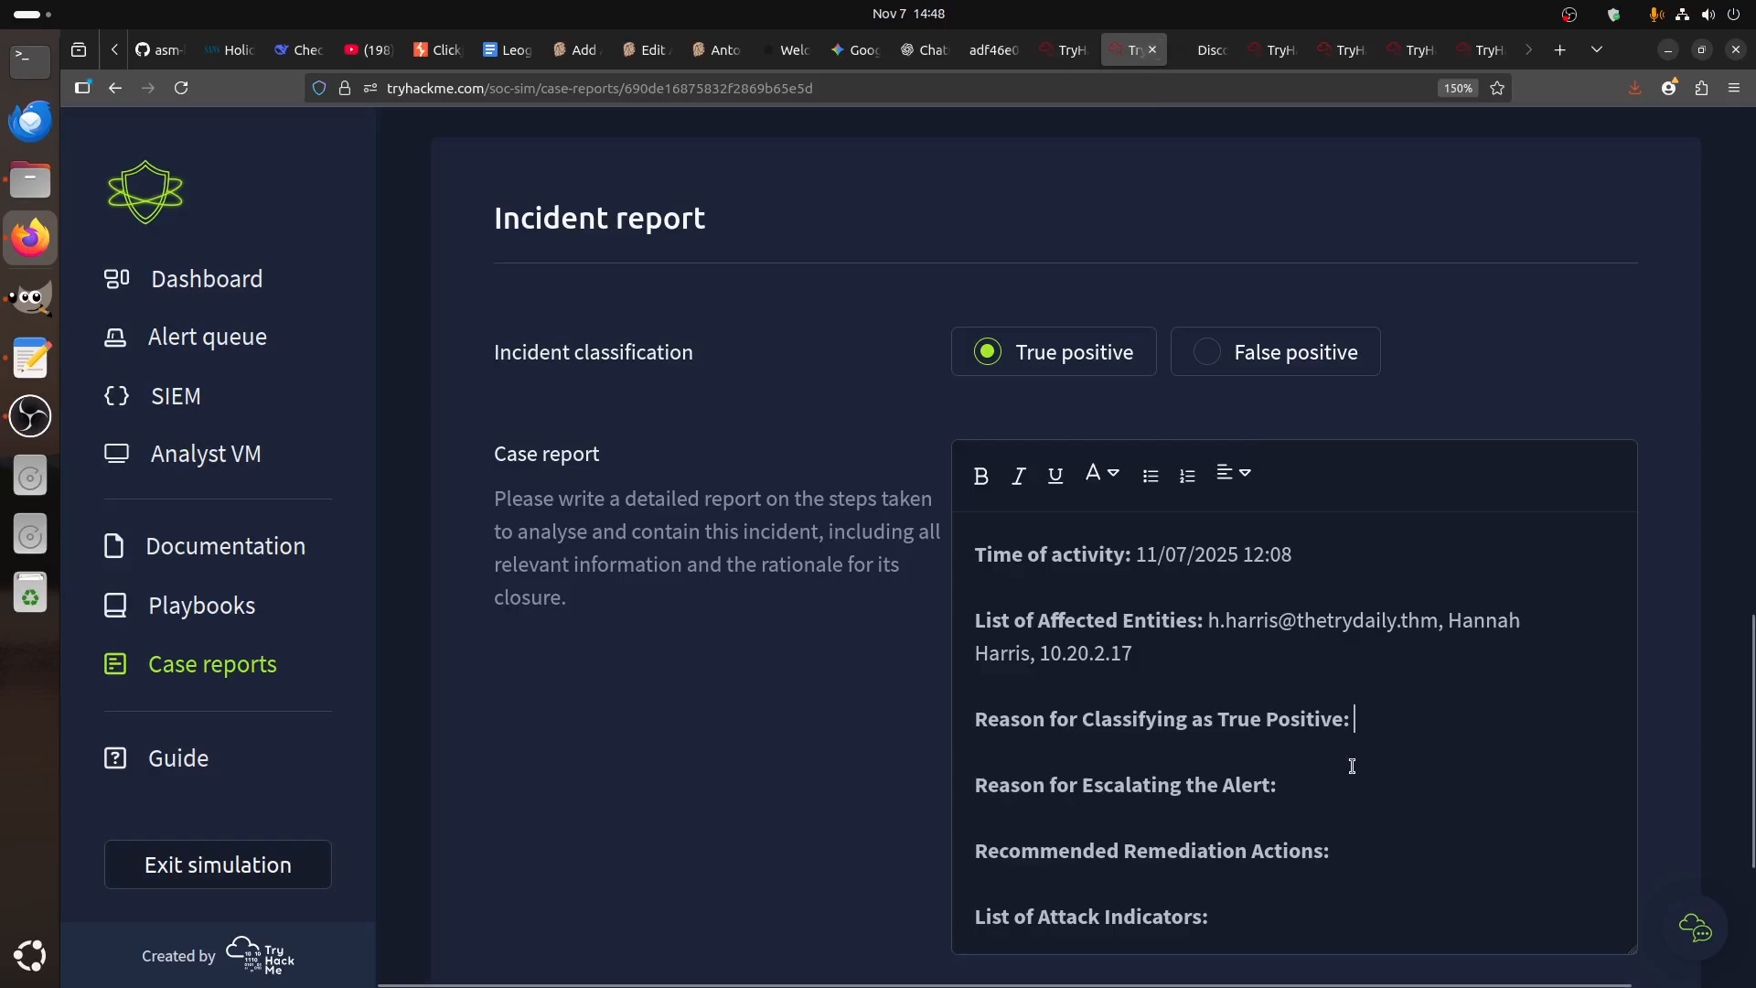
pyautogui.write('TryDete')
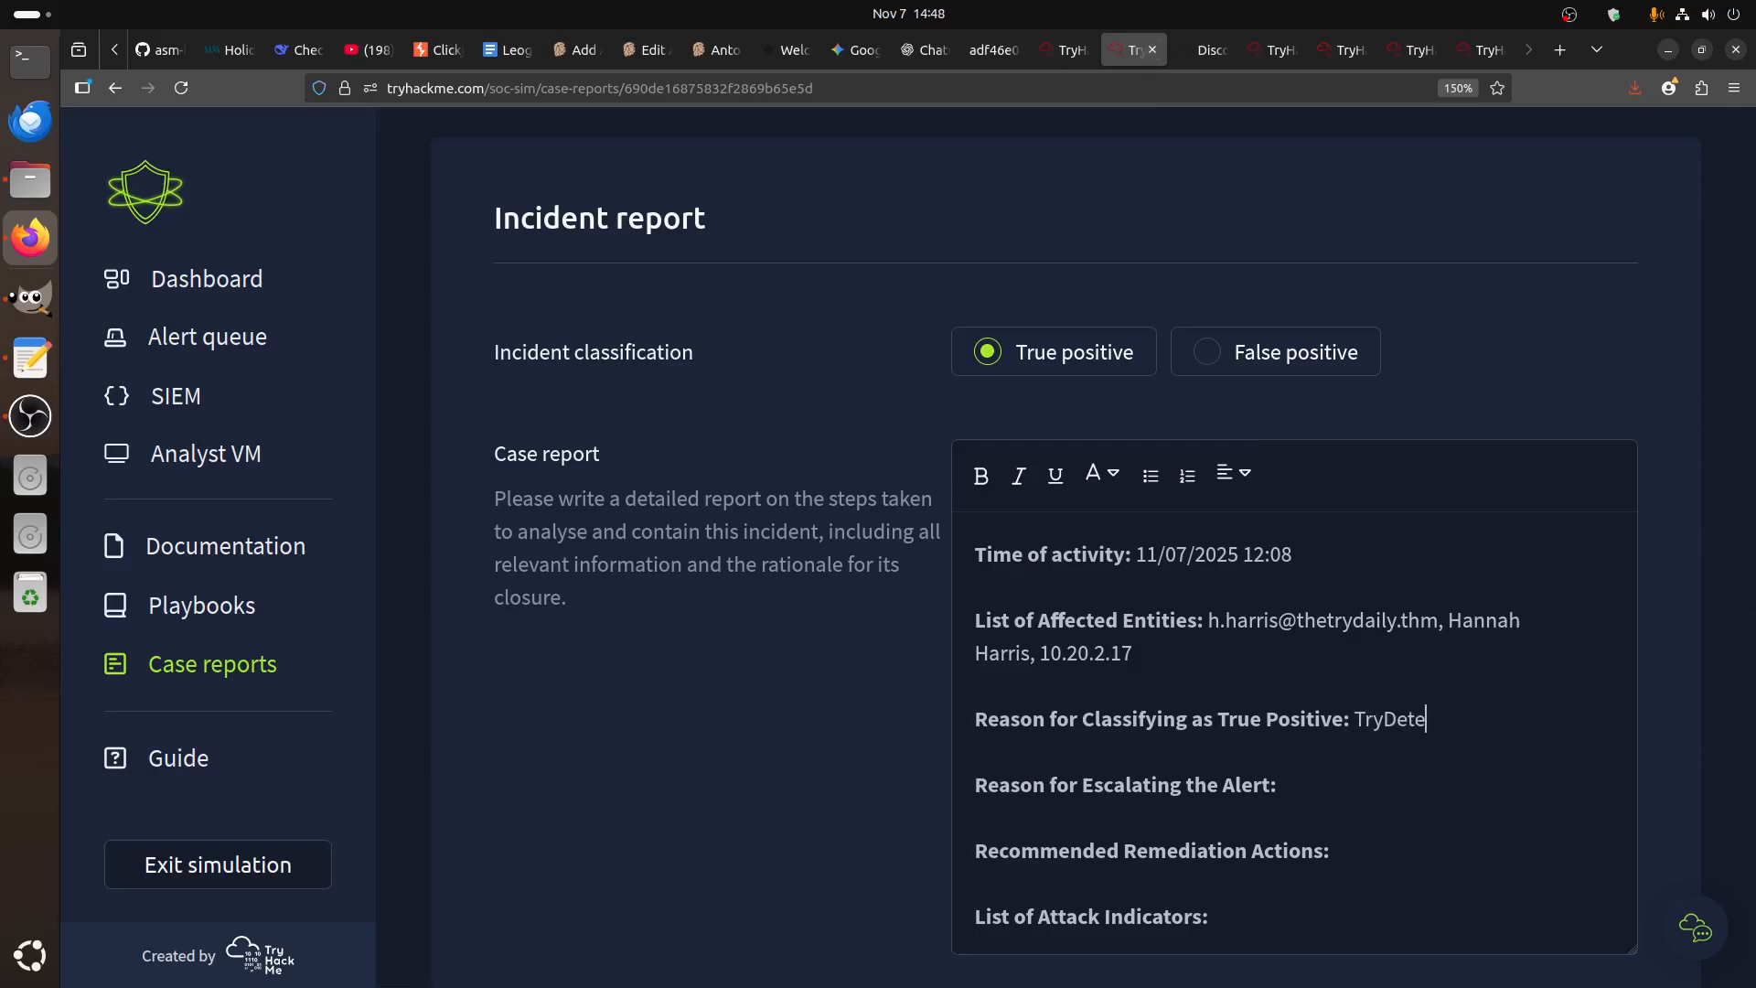
pyautogui.write('ctThis tool confirm that ')
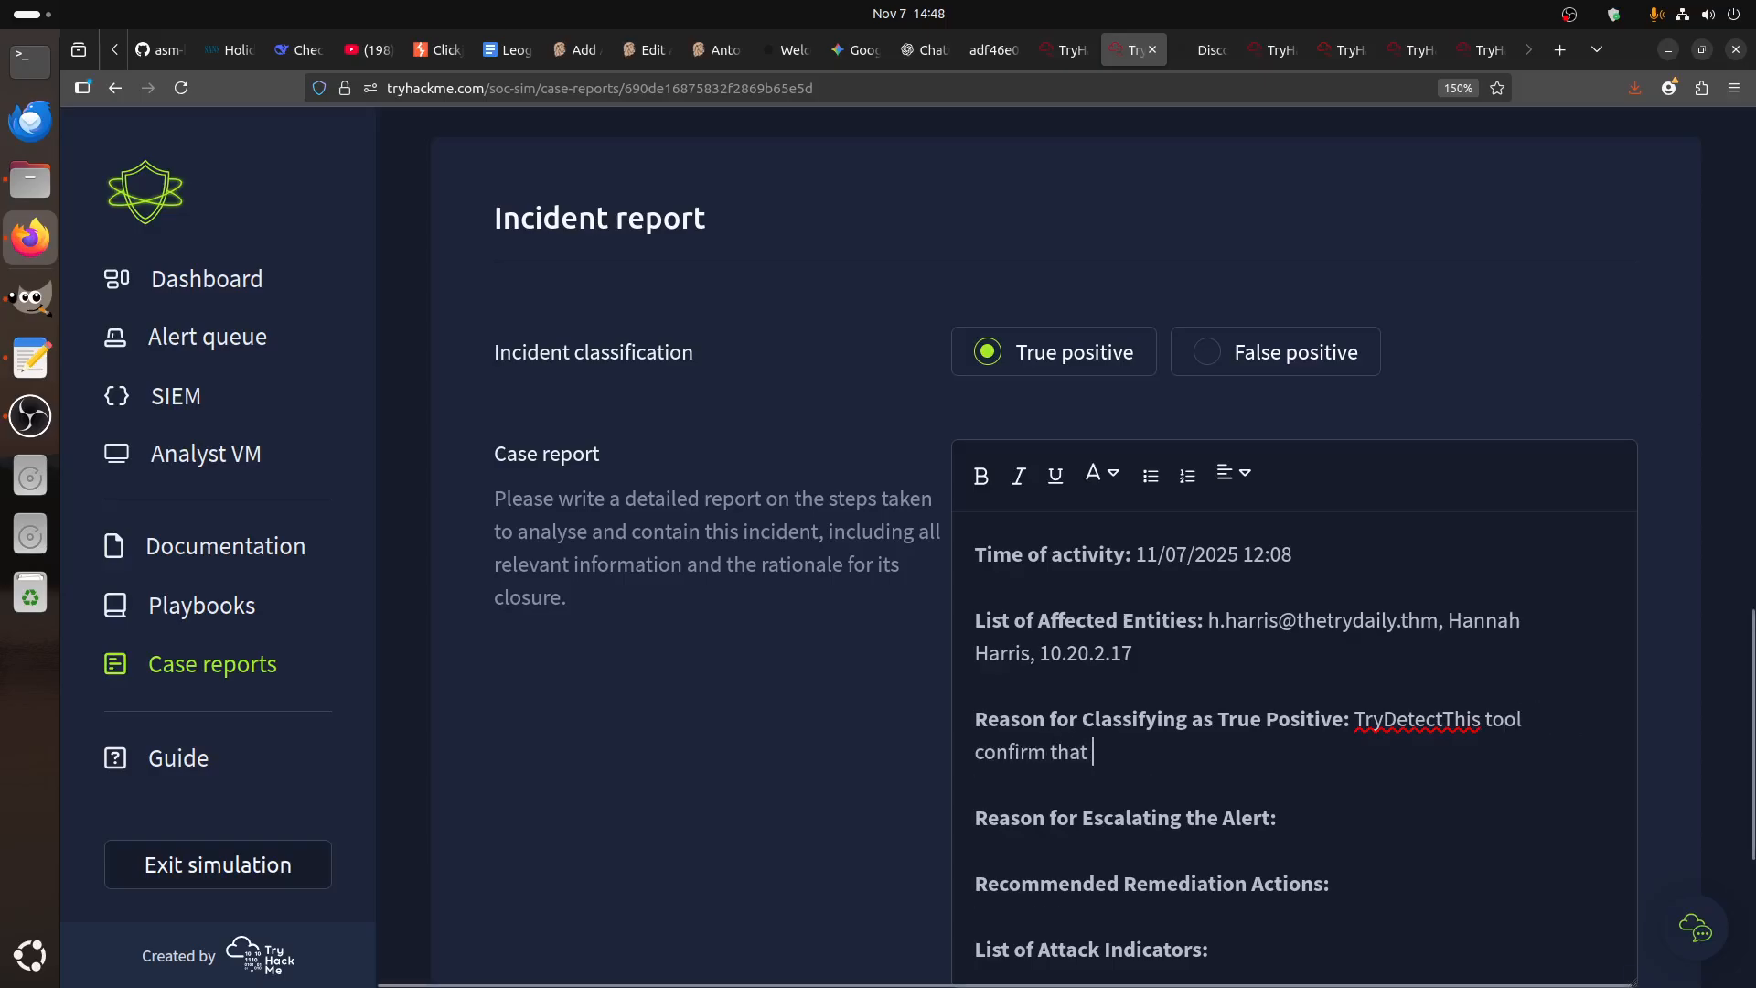
pyautogui.write('the url on')
pyautogui.press('BackSpace')
pyautogui.press('BackSpace')
pyautogui.write('in the email')
pyautogui.scroll(8, 1381, 762)
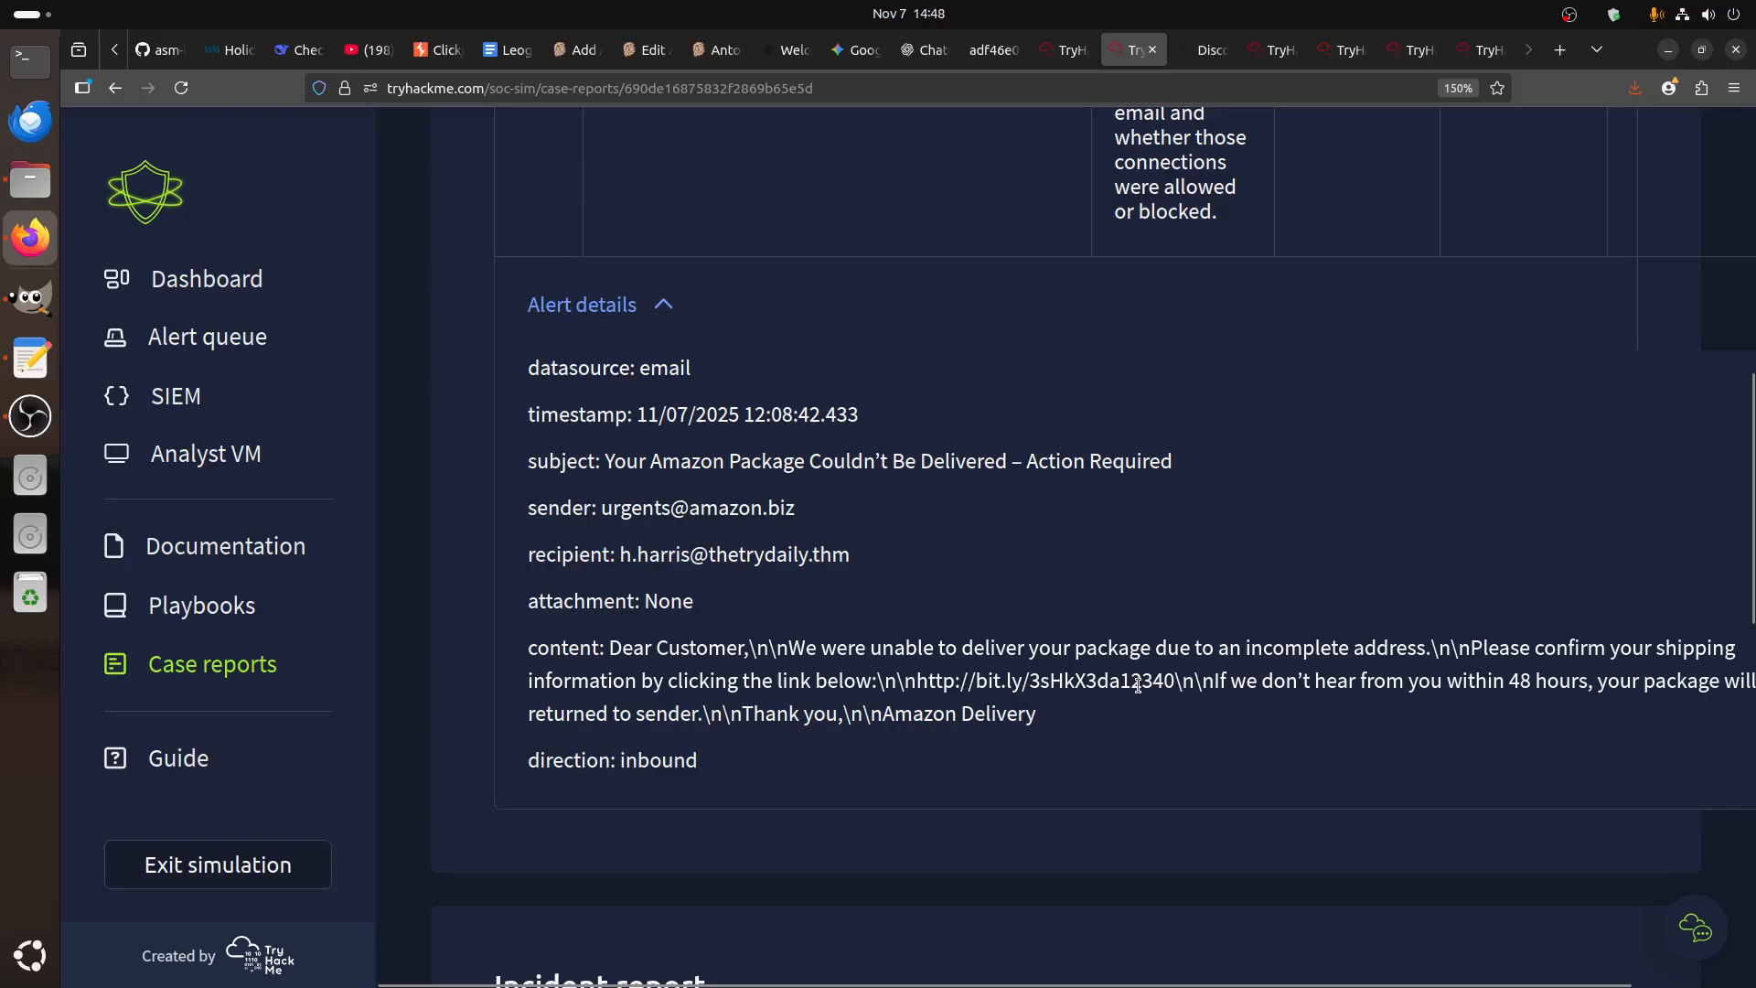
pyautogui.moveTo(1174, 676); pyautogui.dragTo(923, 673)
pyautogui.hotkey('ctrl', 'c')
pyautogui.scroll(-7, 1326, 796)
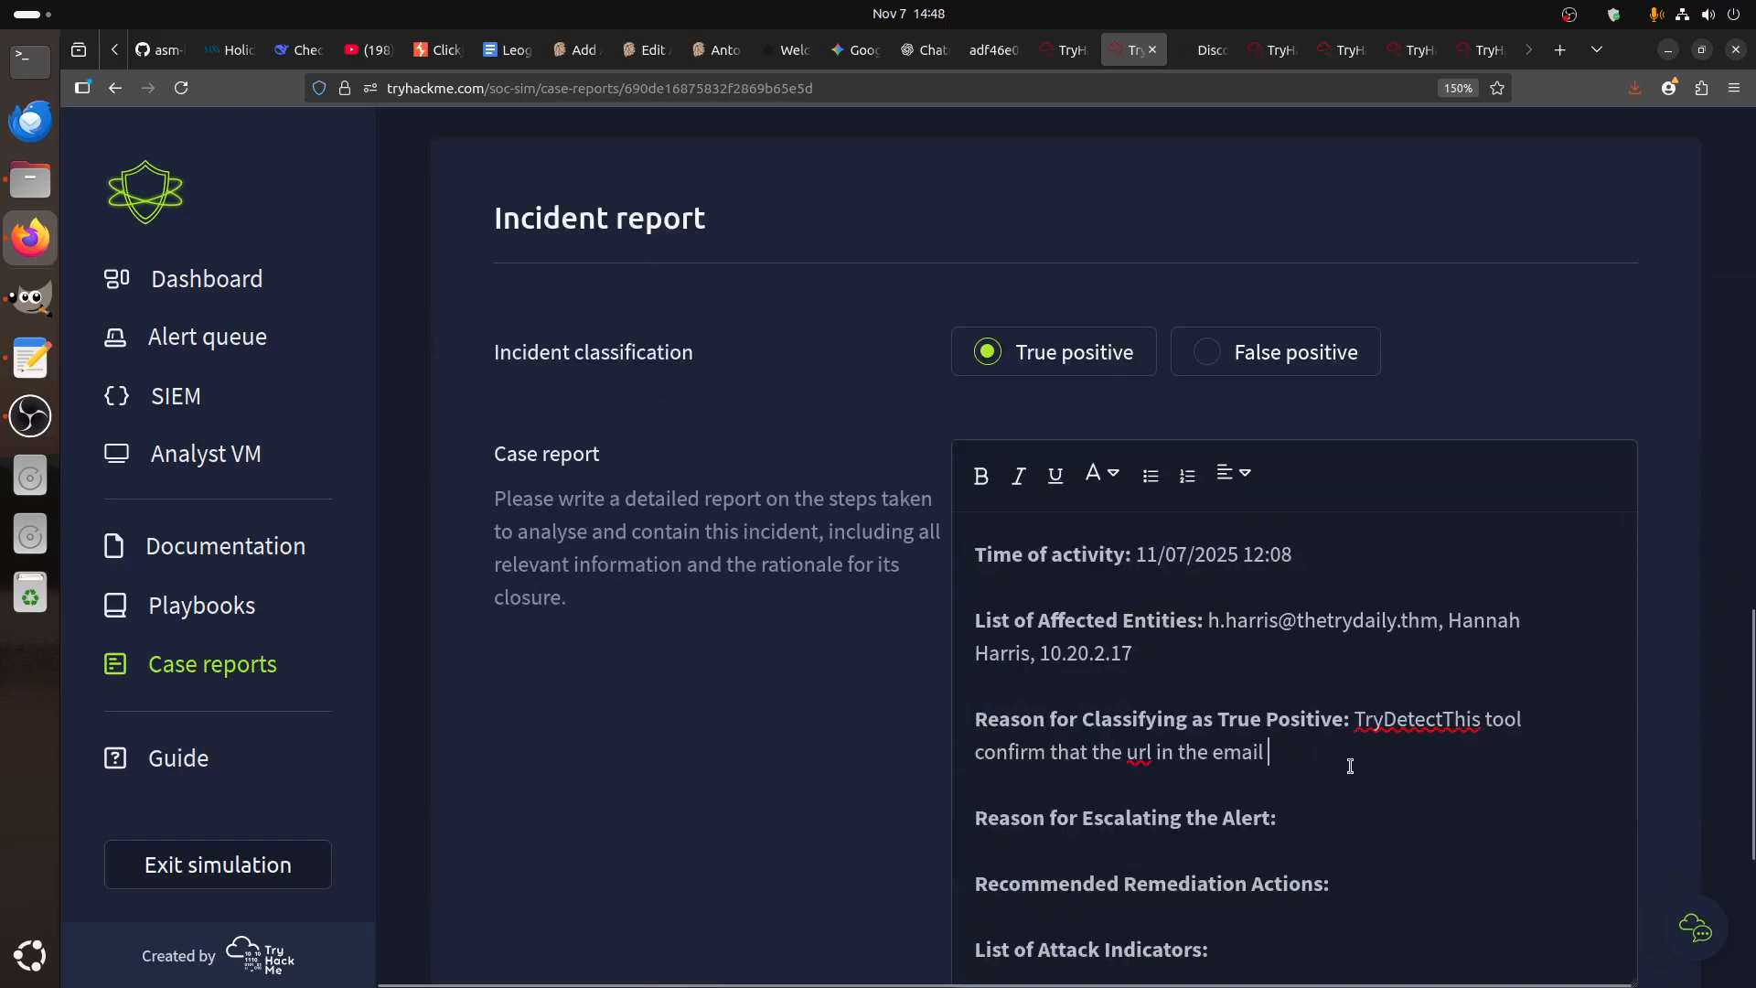
pyautogui.hotkey('ctrl', 'v')
pyautogui.write('is malic')
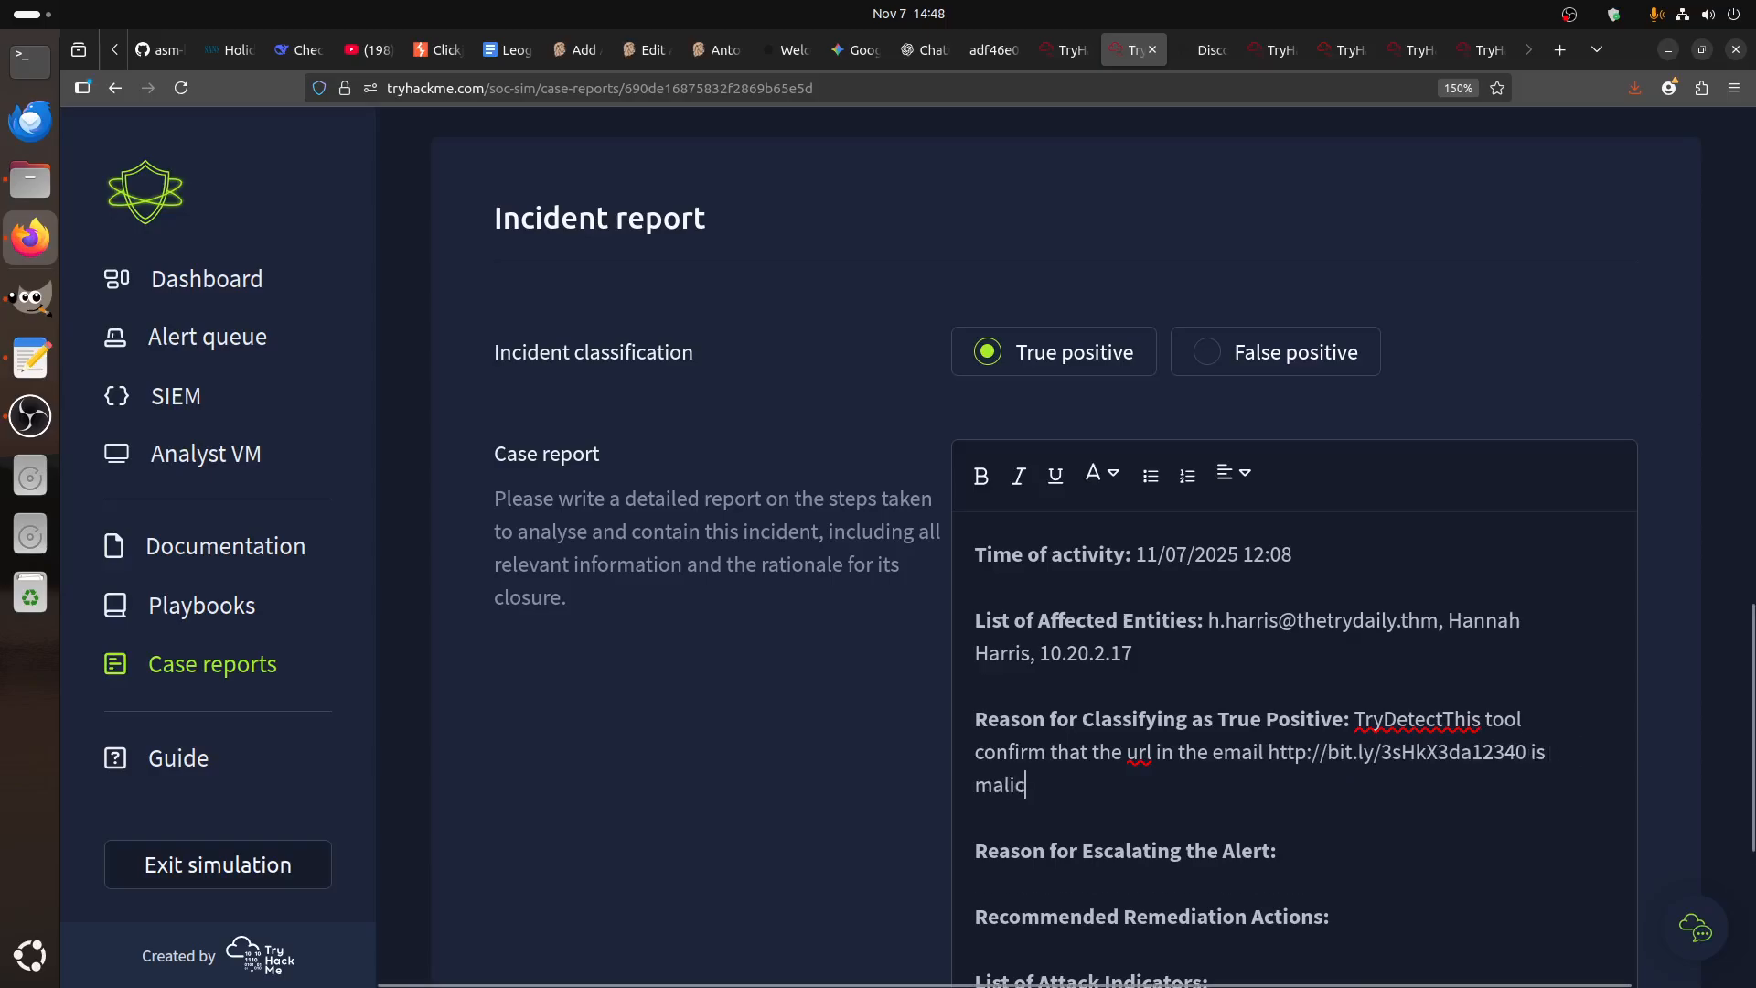
pyautogui.write('ious')
# - Look up the alert's sender domain, then analyze amzon.biz with TryDetectThis on the analyst VM
pyautogui.scroll(7, 1351, 682)
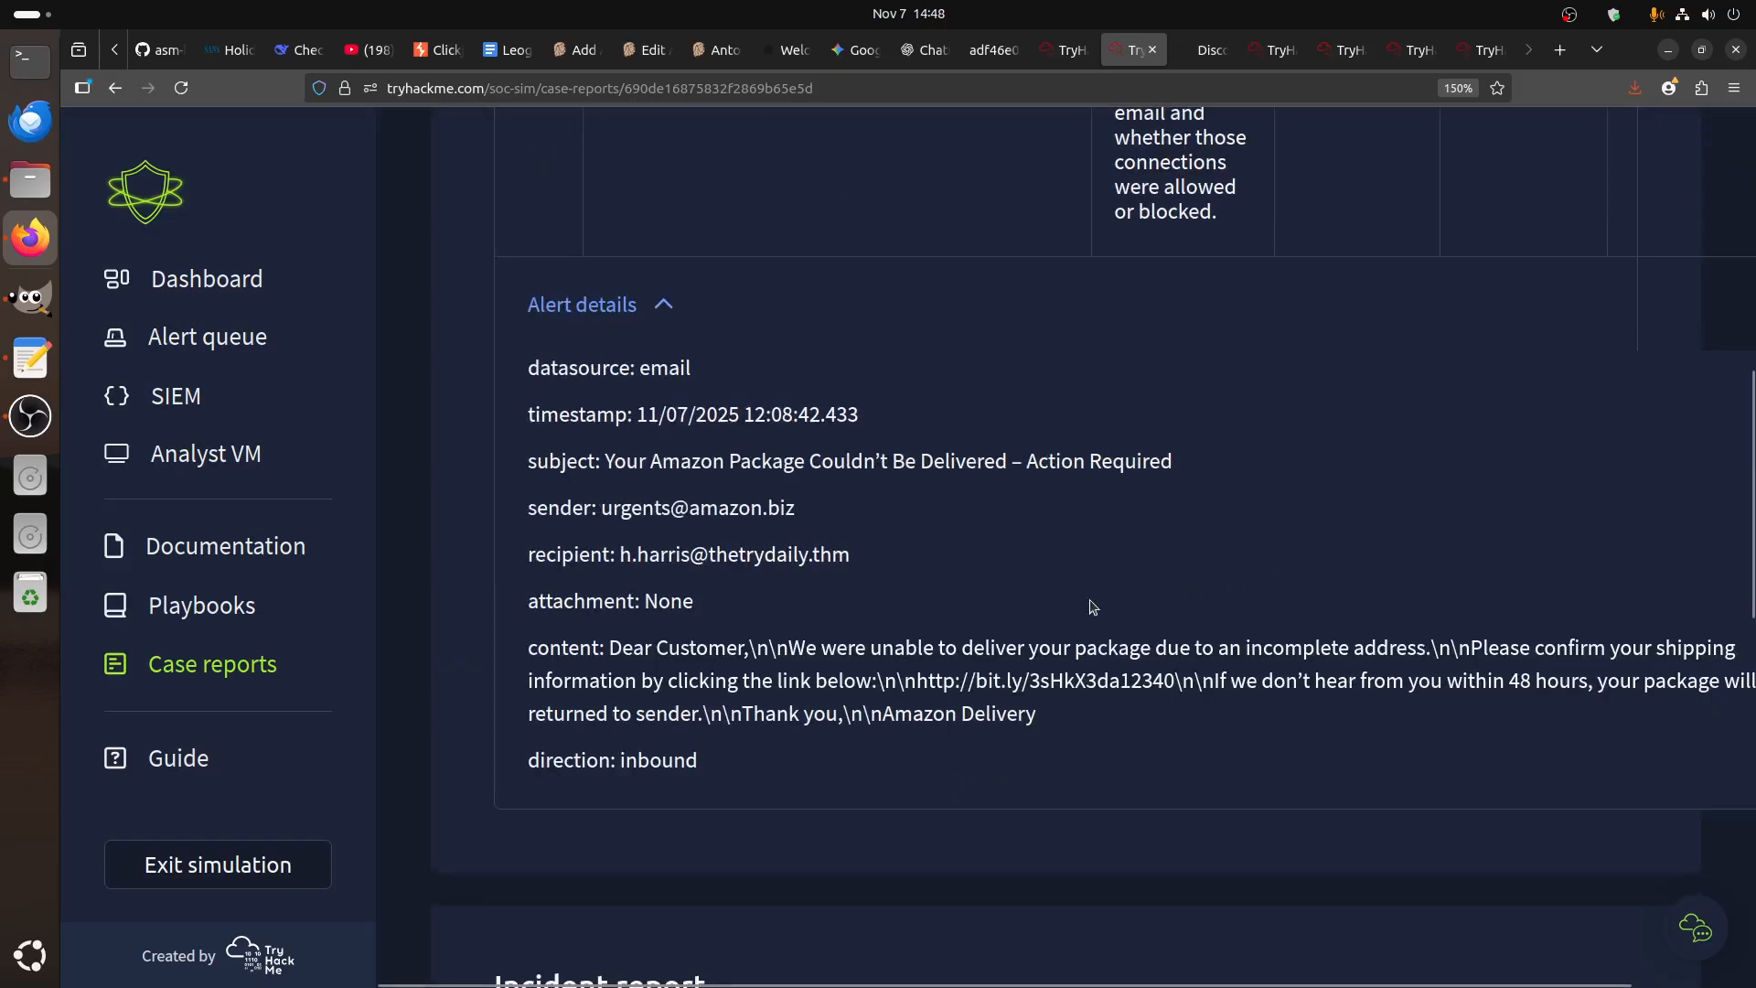
pyautogui.moveTo(688, 508); pyautogui.dragTo(817, 515)
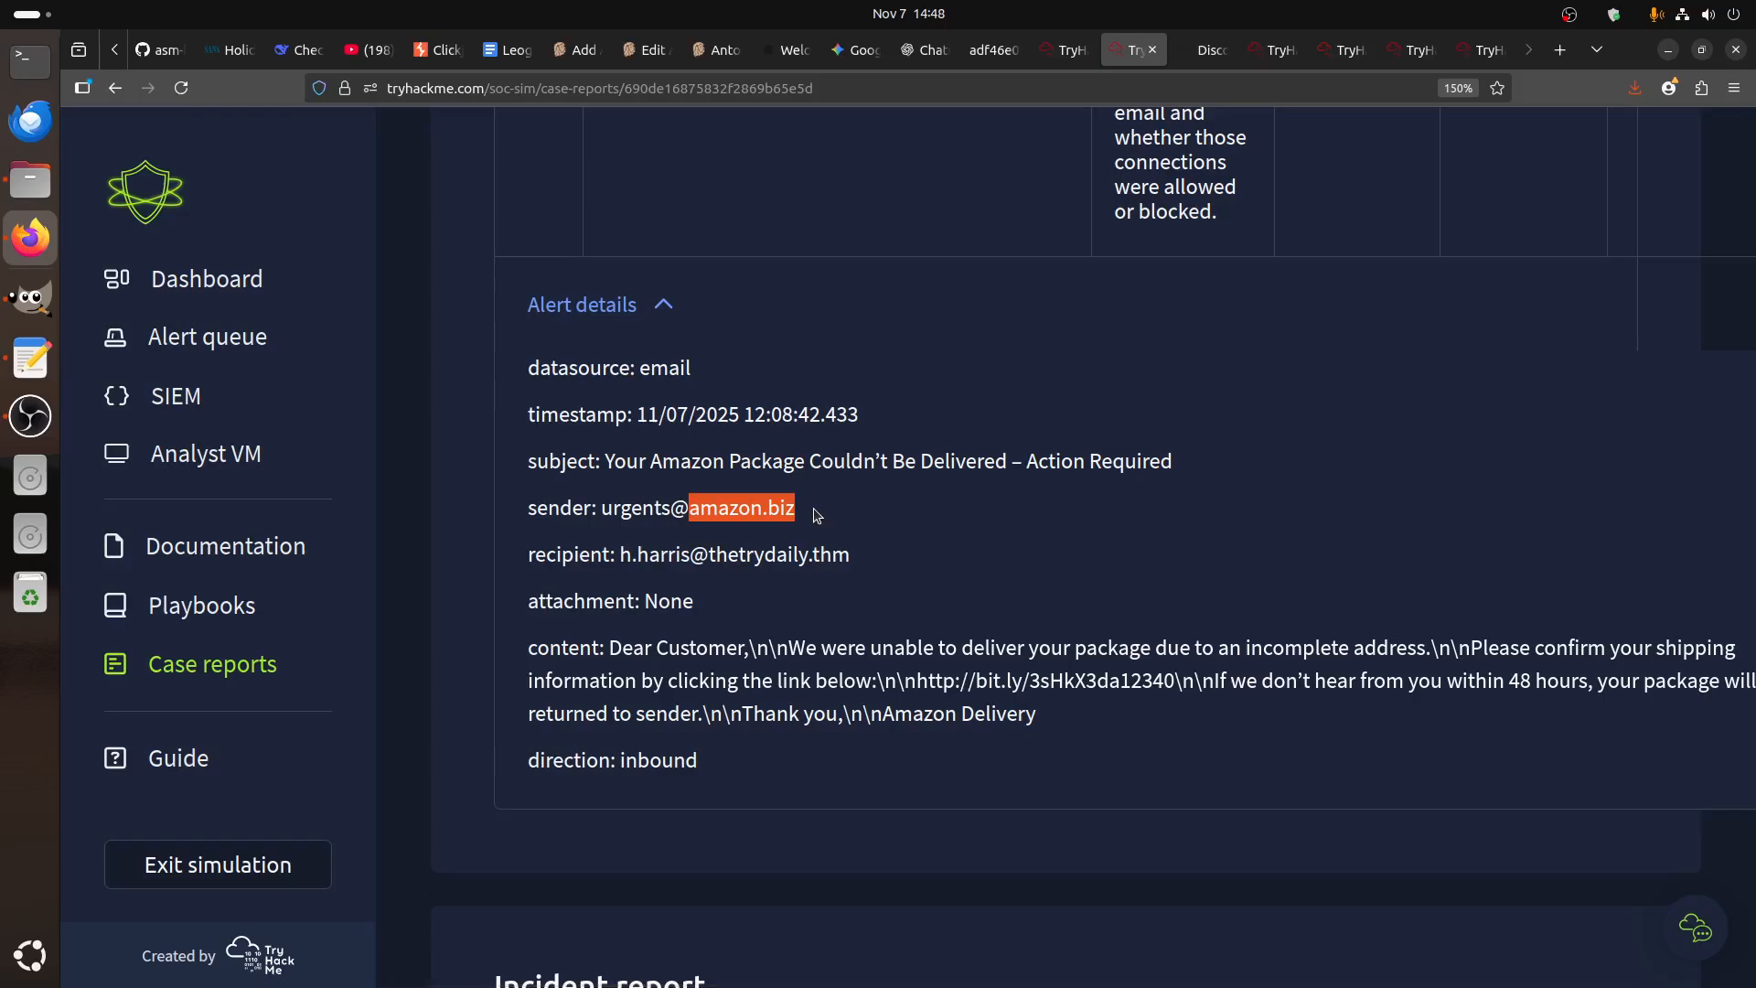
pyautogui.click(1272, 51)
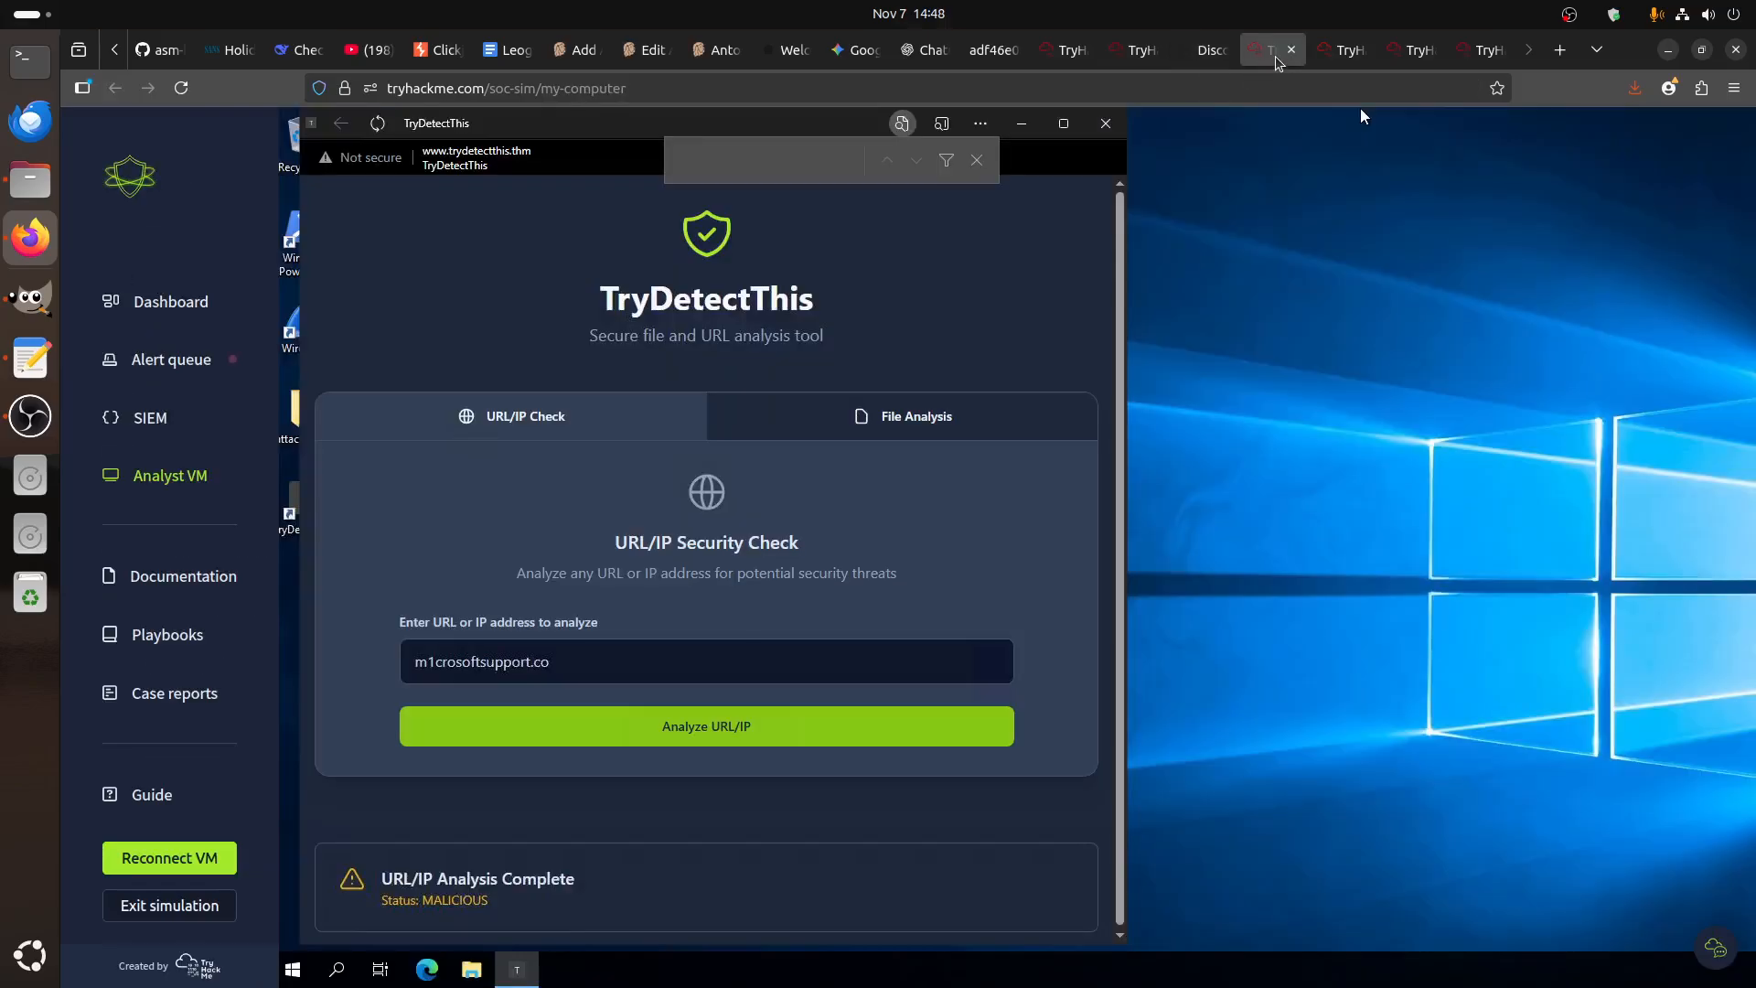
pyautogui.doubleClick(471, 661)
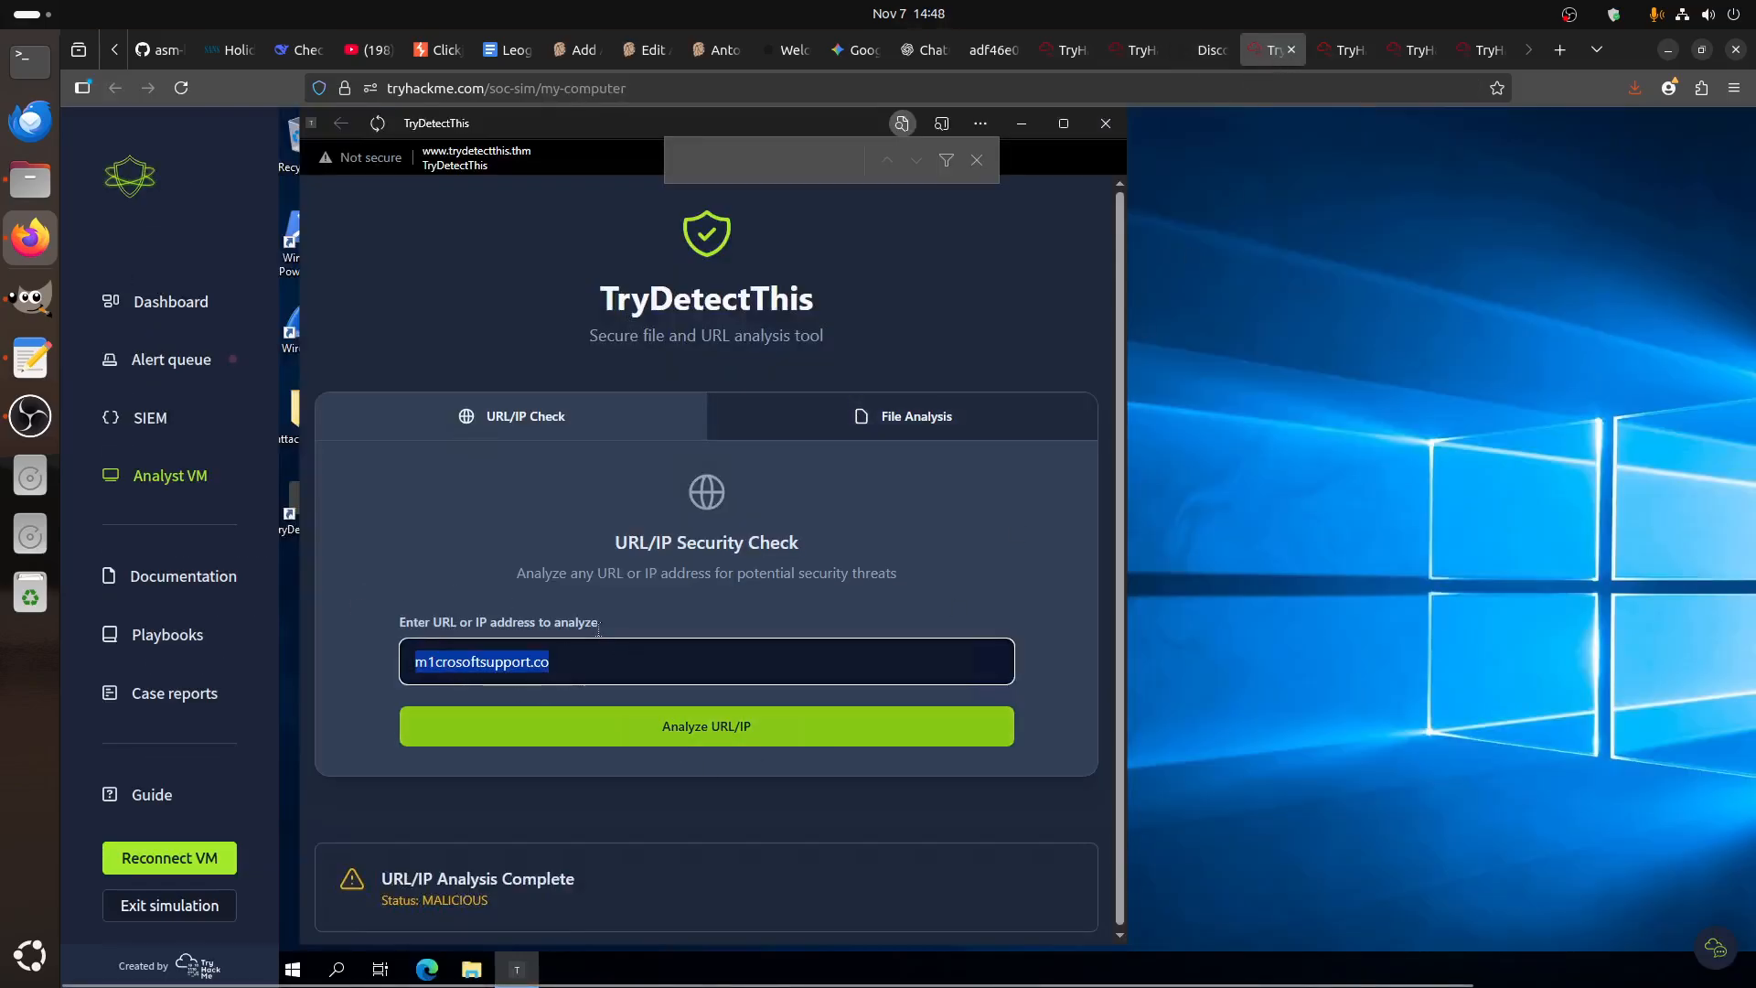
pyautogui.write('am')
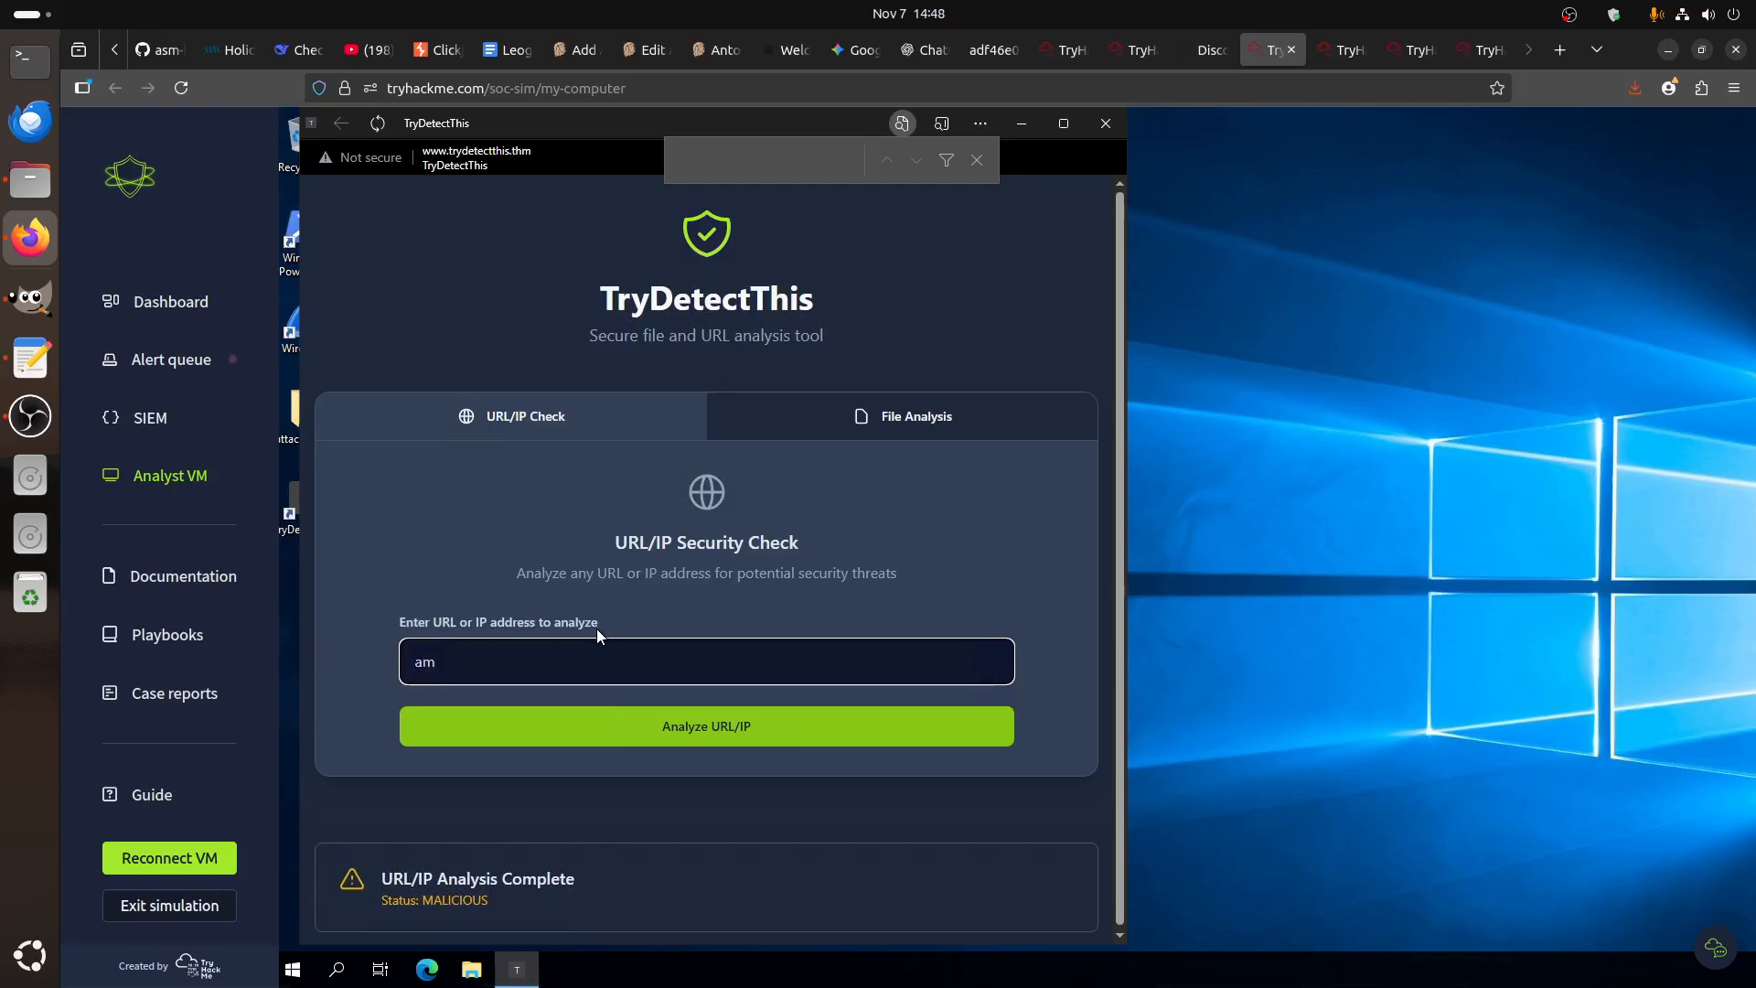
pyautogui.write('zon.bin')
pyautogui.press('BackSpace')
pyautogui.write('z')
pyautogui.press('Return')
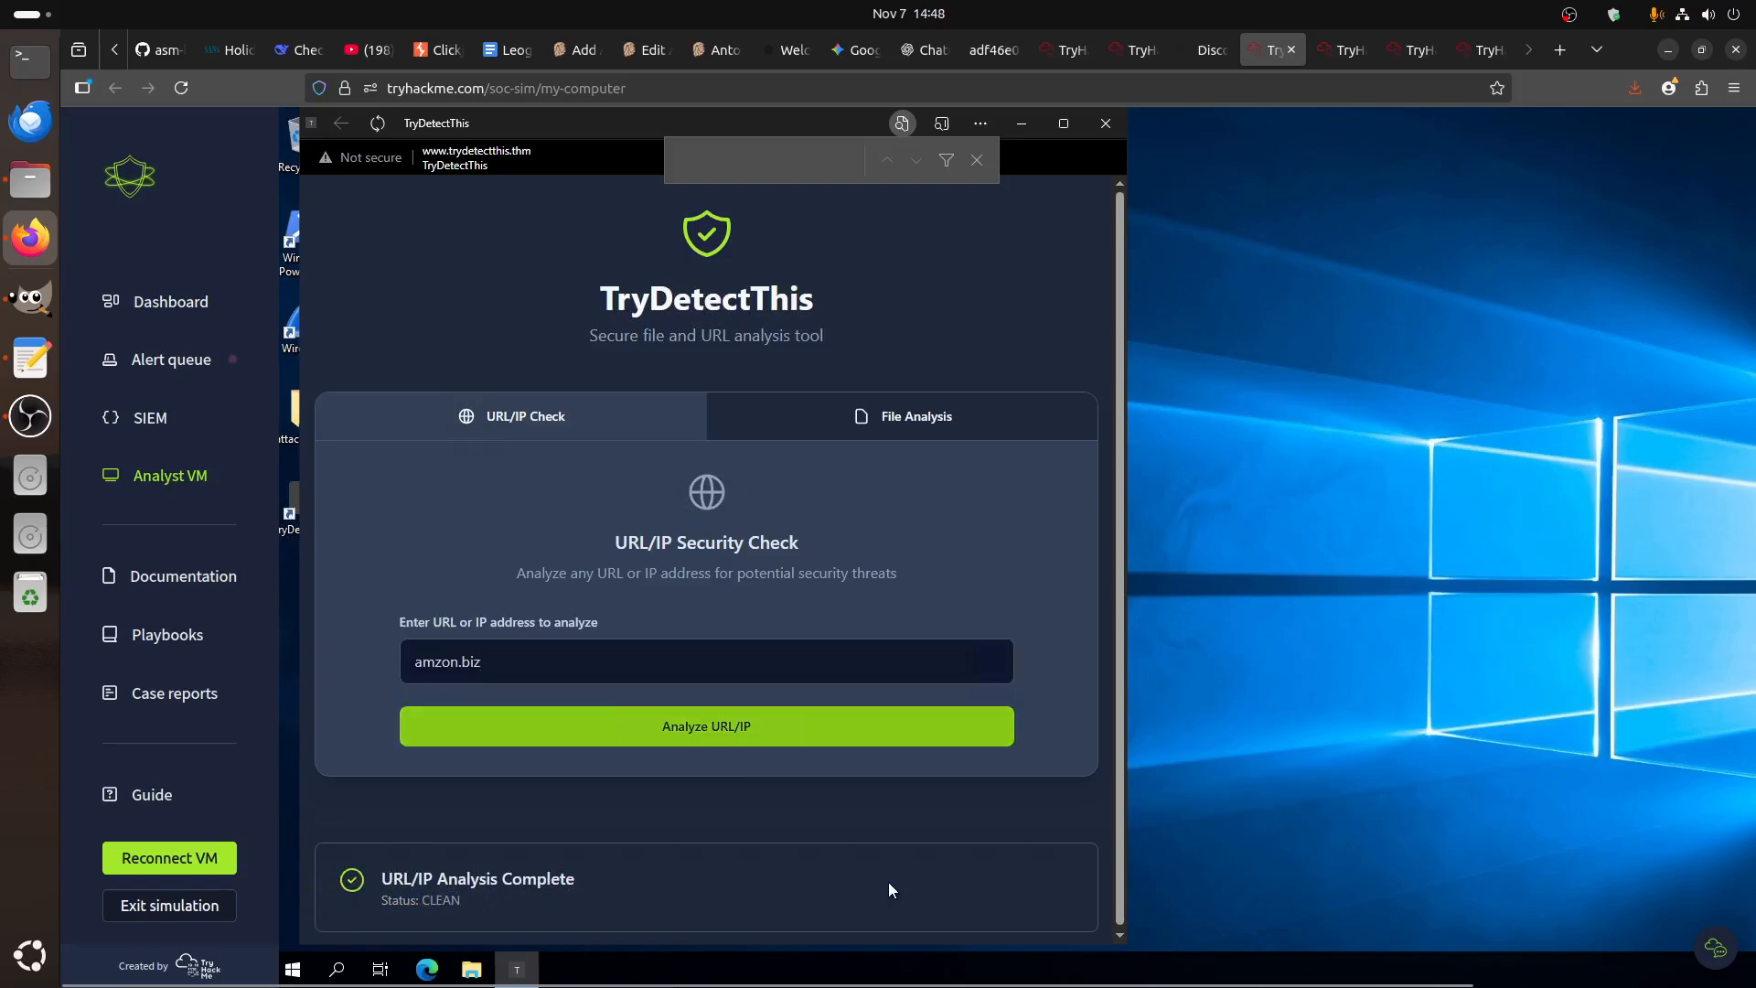
# - Return to the case report and append ", this is a phishing attempt. Firewall logs show the user" to the true-positive reason
pyautogui.click(1139, 51)
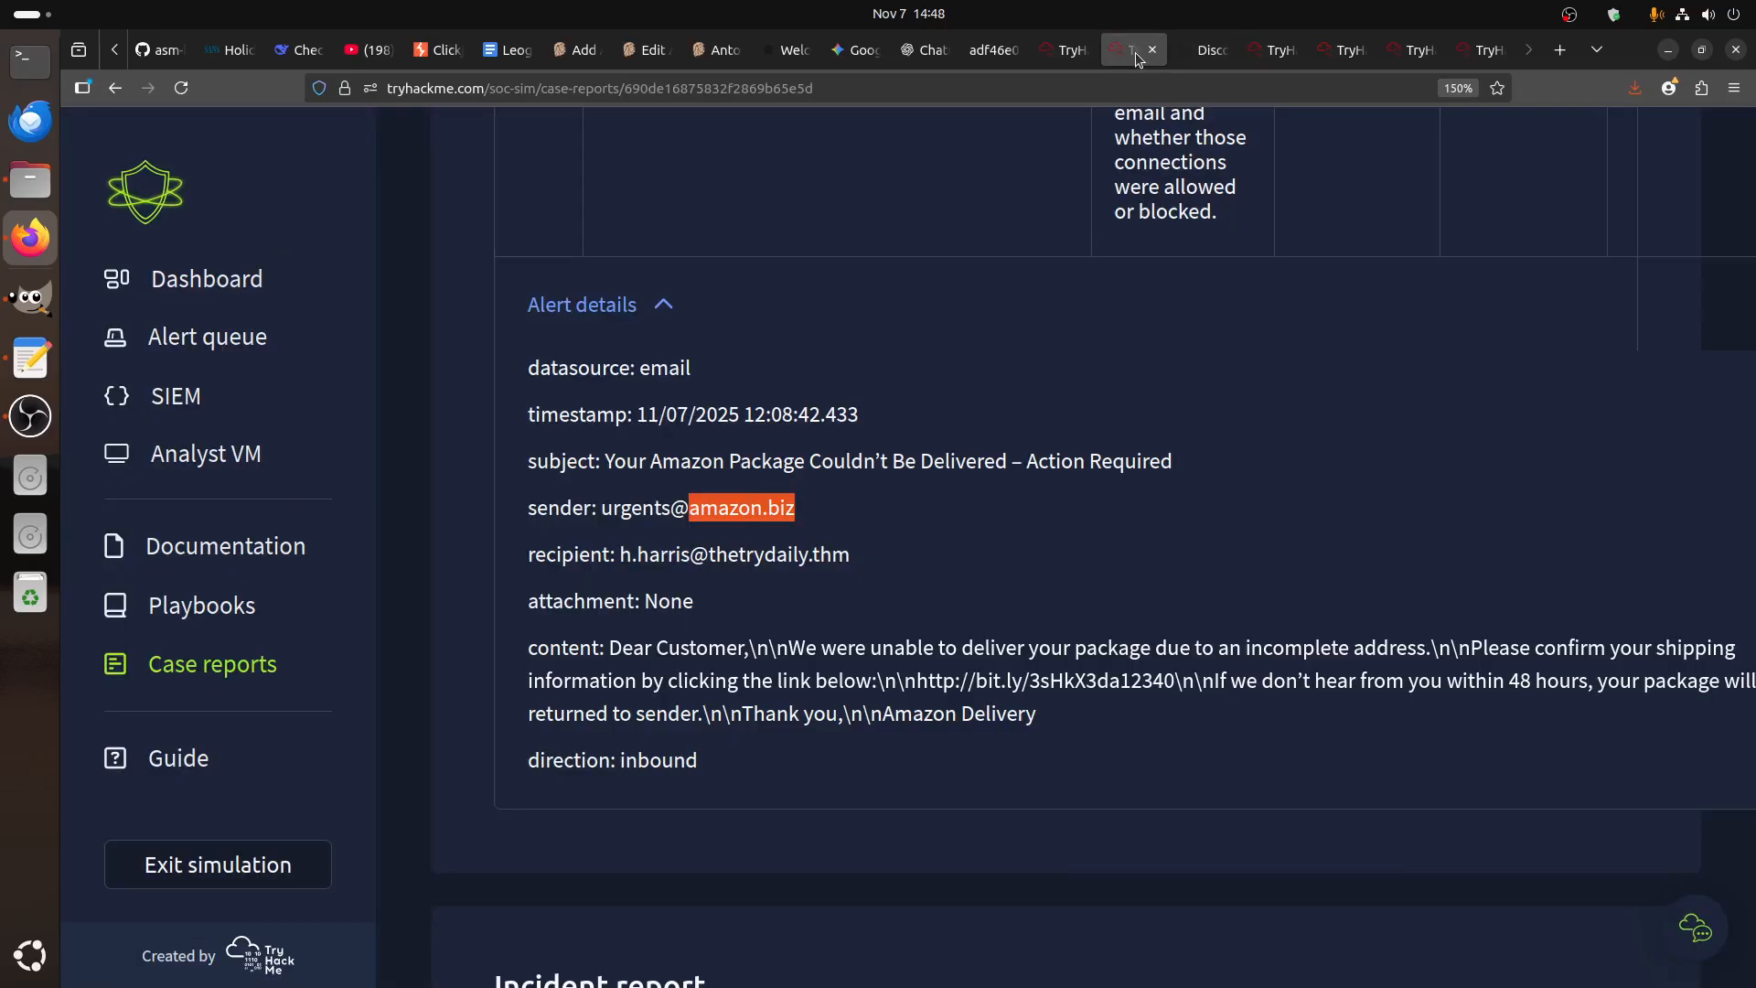
pyautogui.scroll(-7, 1315, 732)
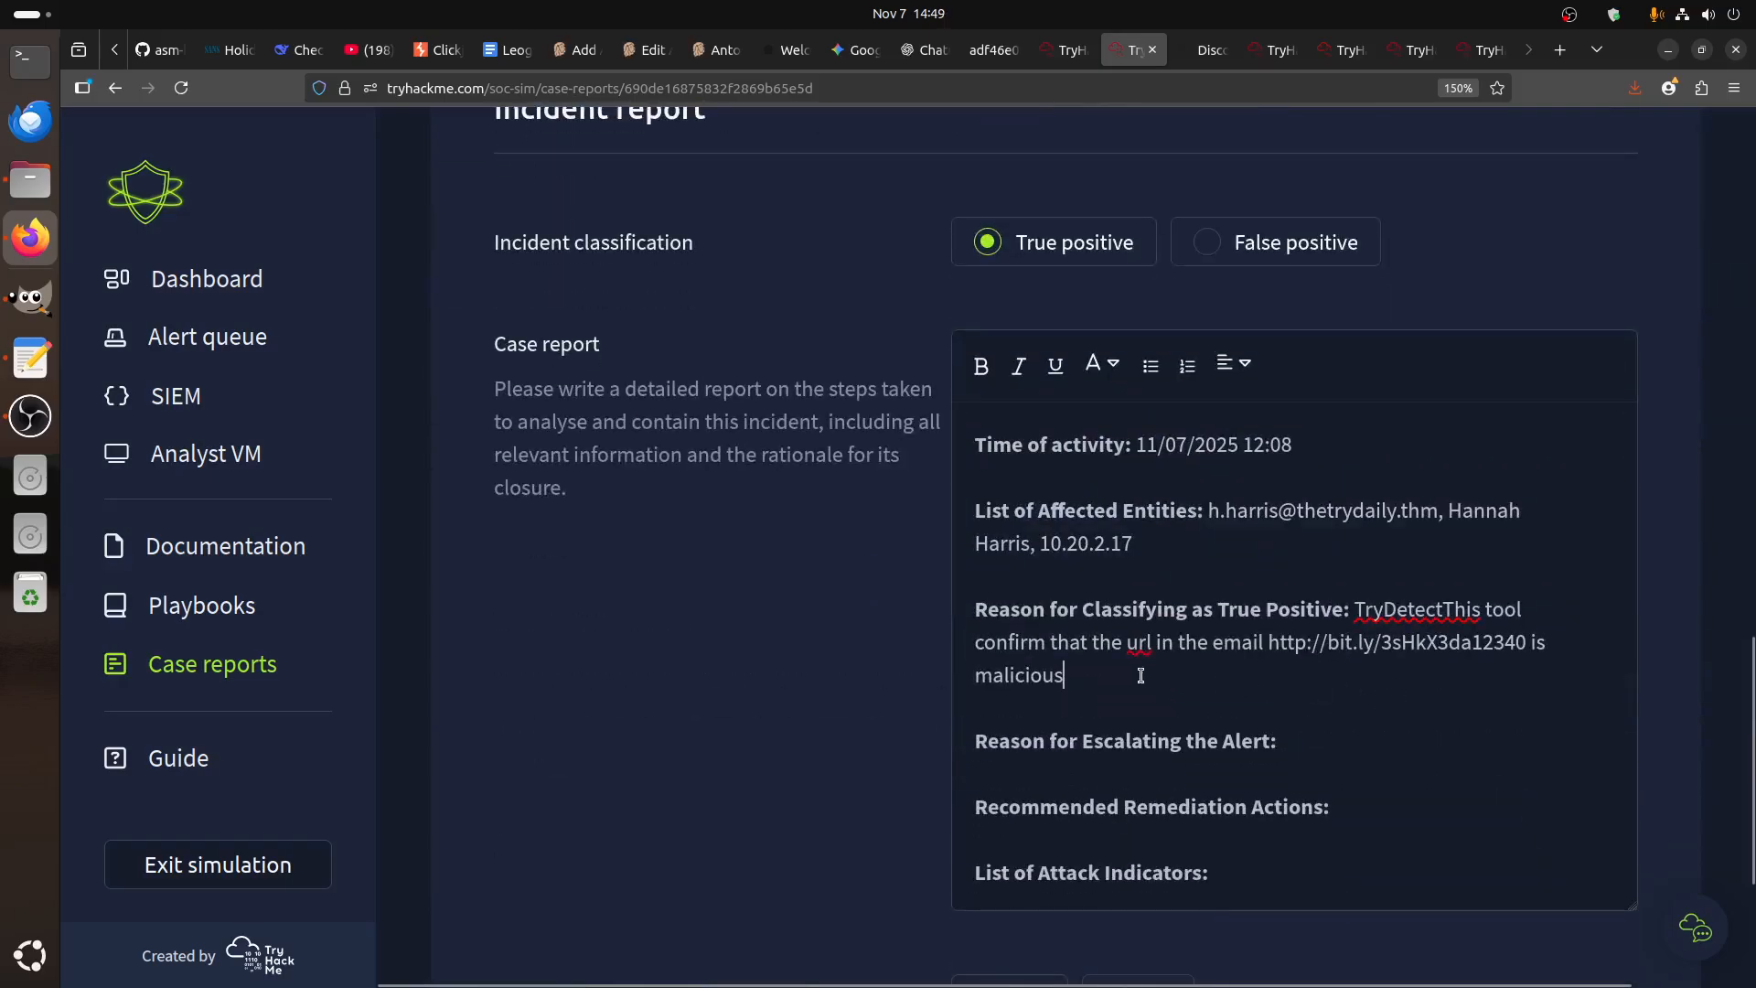
pyautogui.write(', this is a phishg')
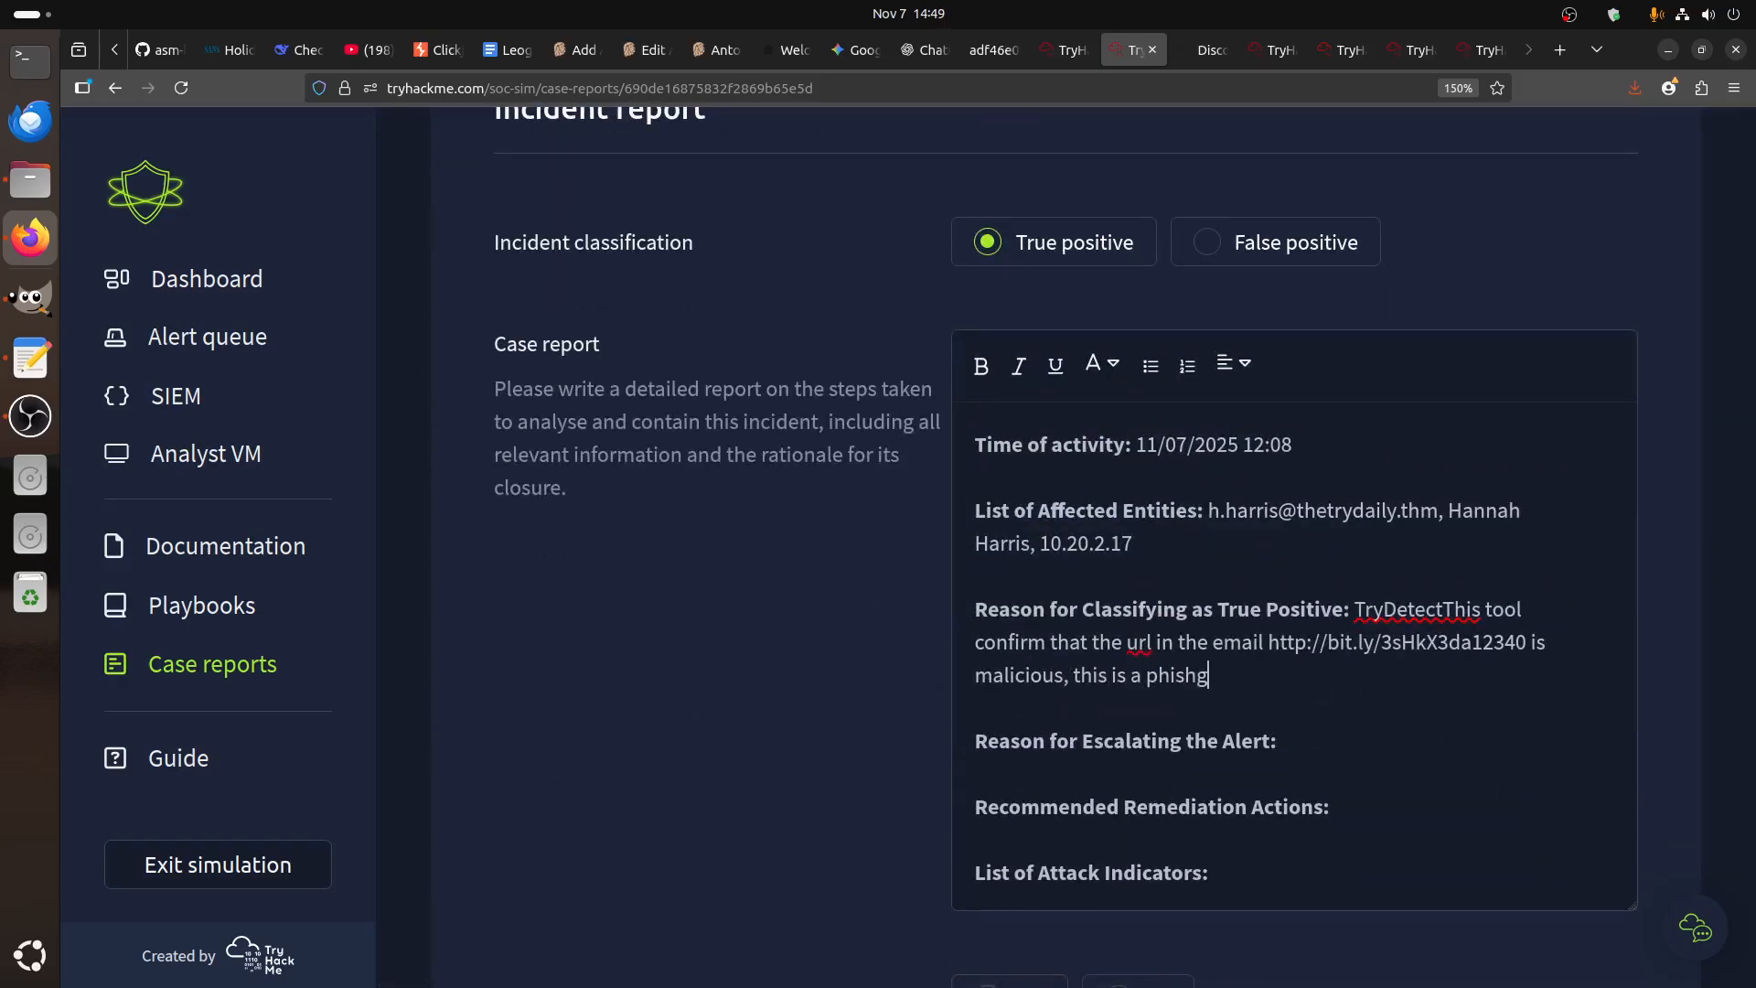
pyautogui.press('BackSpace')
pyautogui.write('ing attempt. Fire')
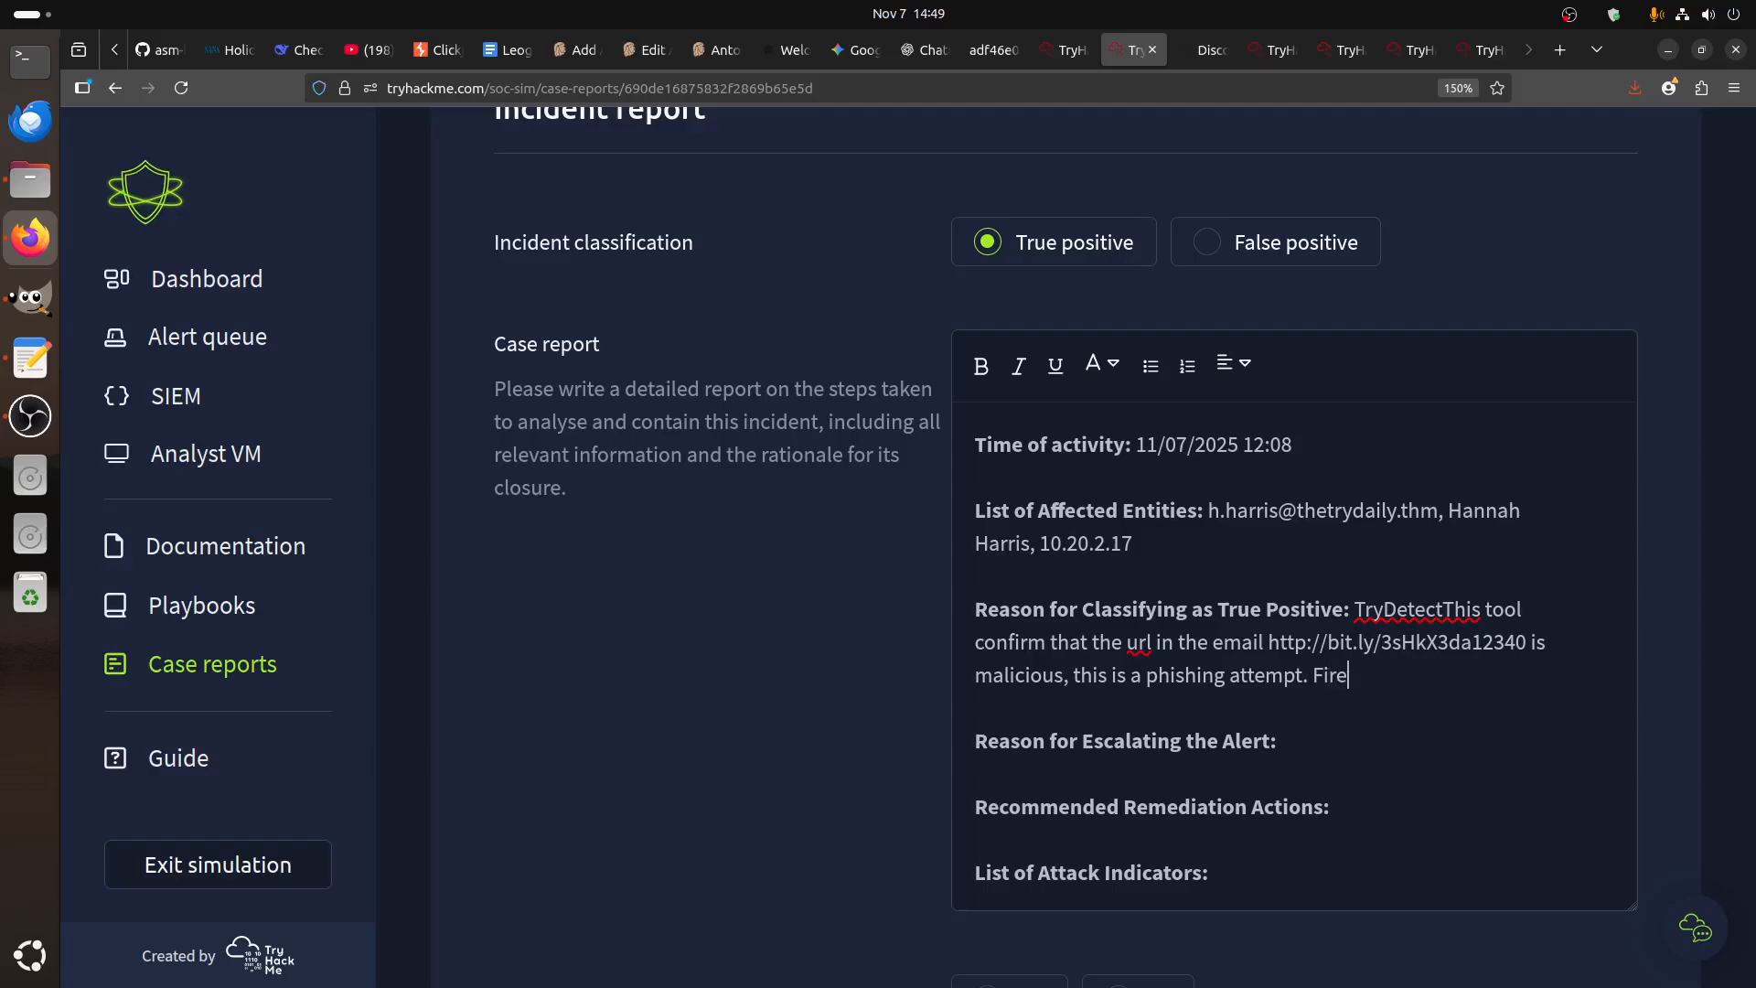
pyautogui.write('wall logs show the user')
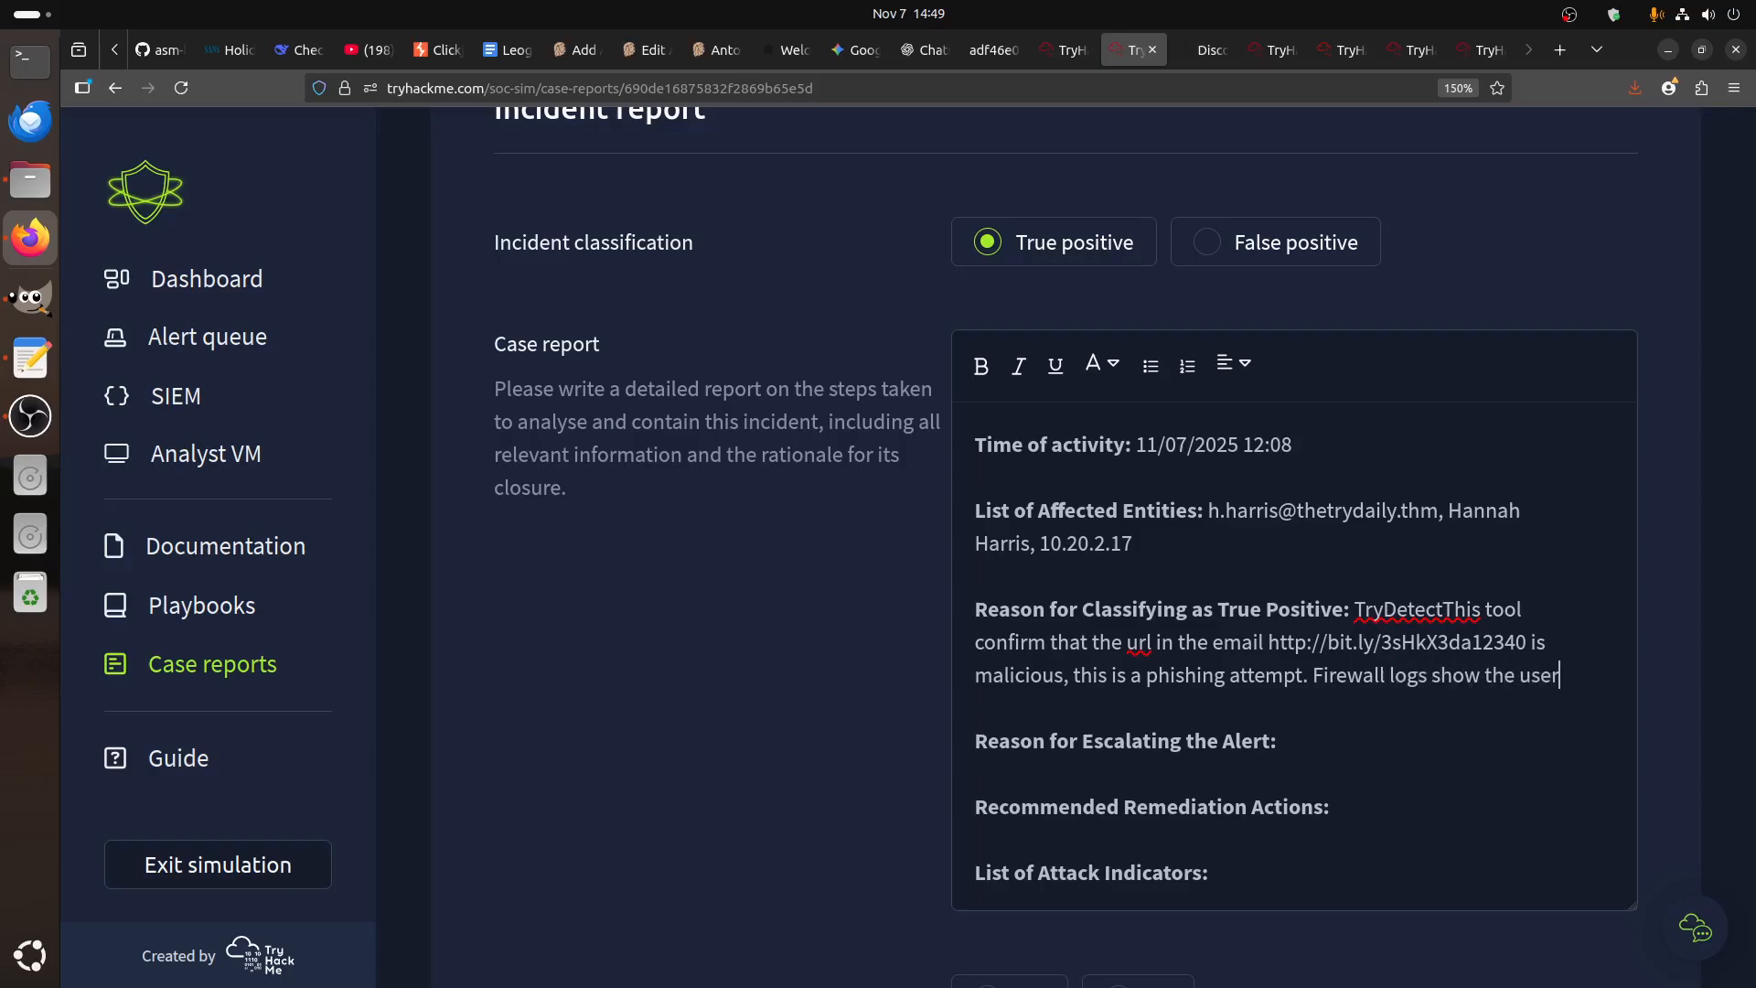
# - Copy the recipient's full name from the affected entities into the true-positive reason and follow it with "attempted to"
pyautogui.moveTo(1447, 511); pyautogui.dragTo(1029, 547)
pyautogui.hotkey('ctrl', 'c')
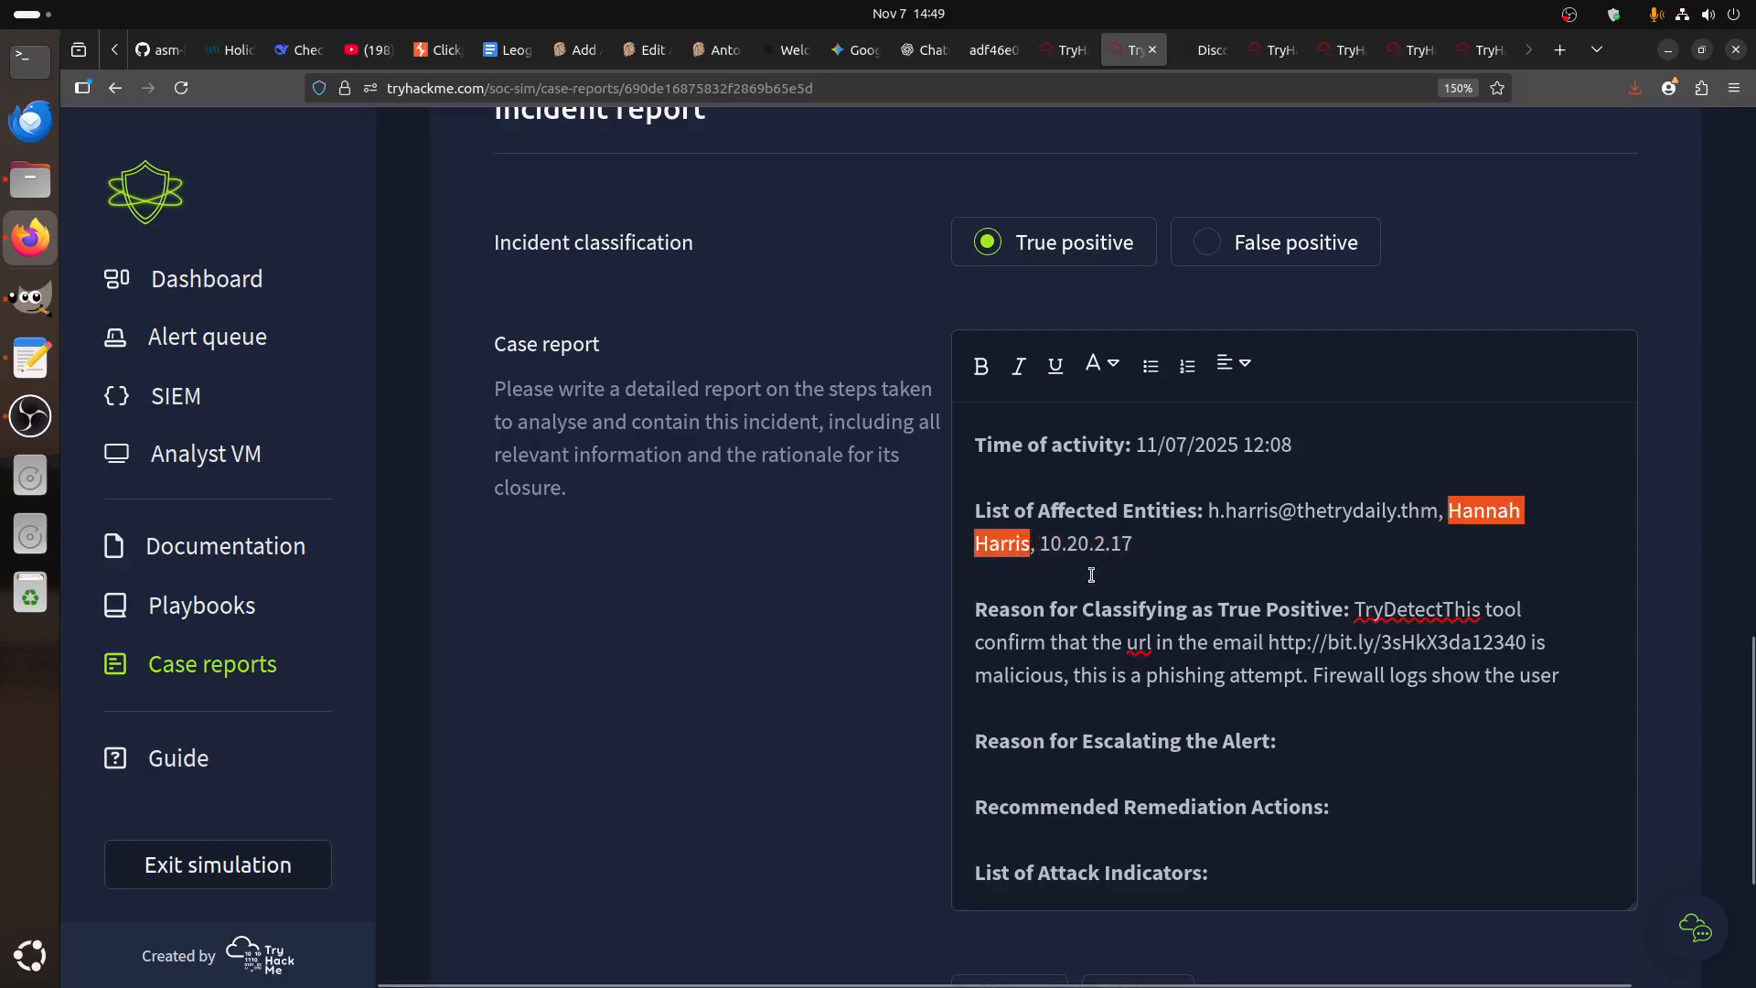
pyautogui.click(1558, 682)
pyautogui.hotkey('ctrl', 'v')
pyautogui.write('a tt')
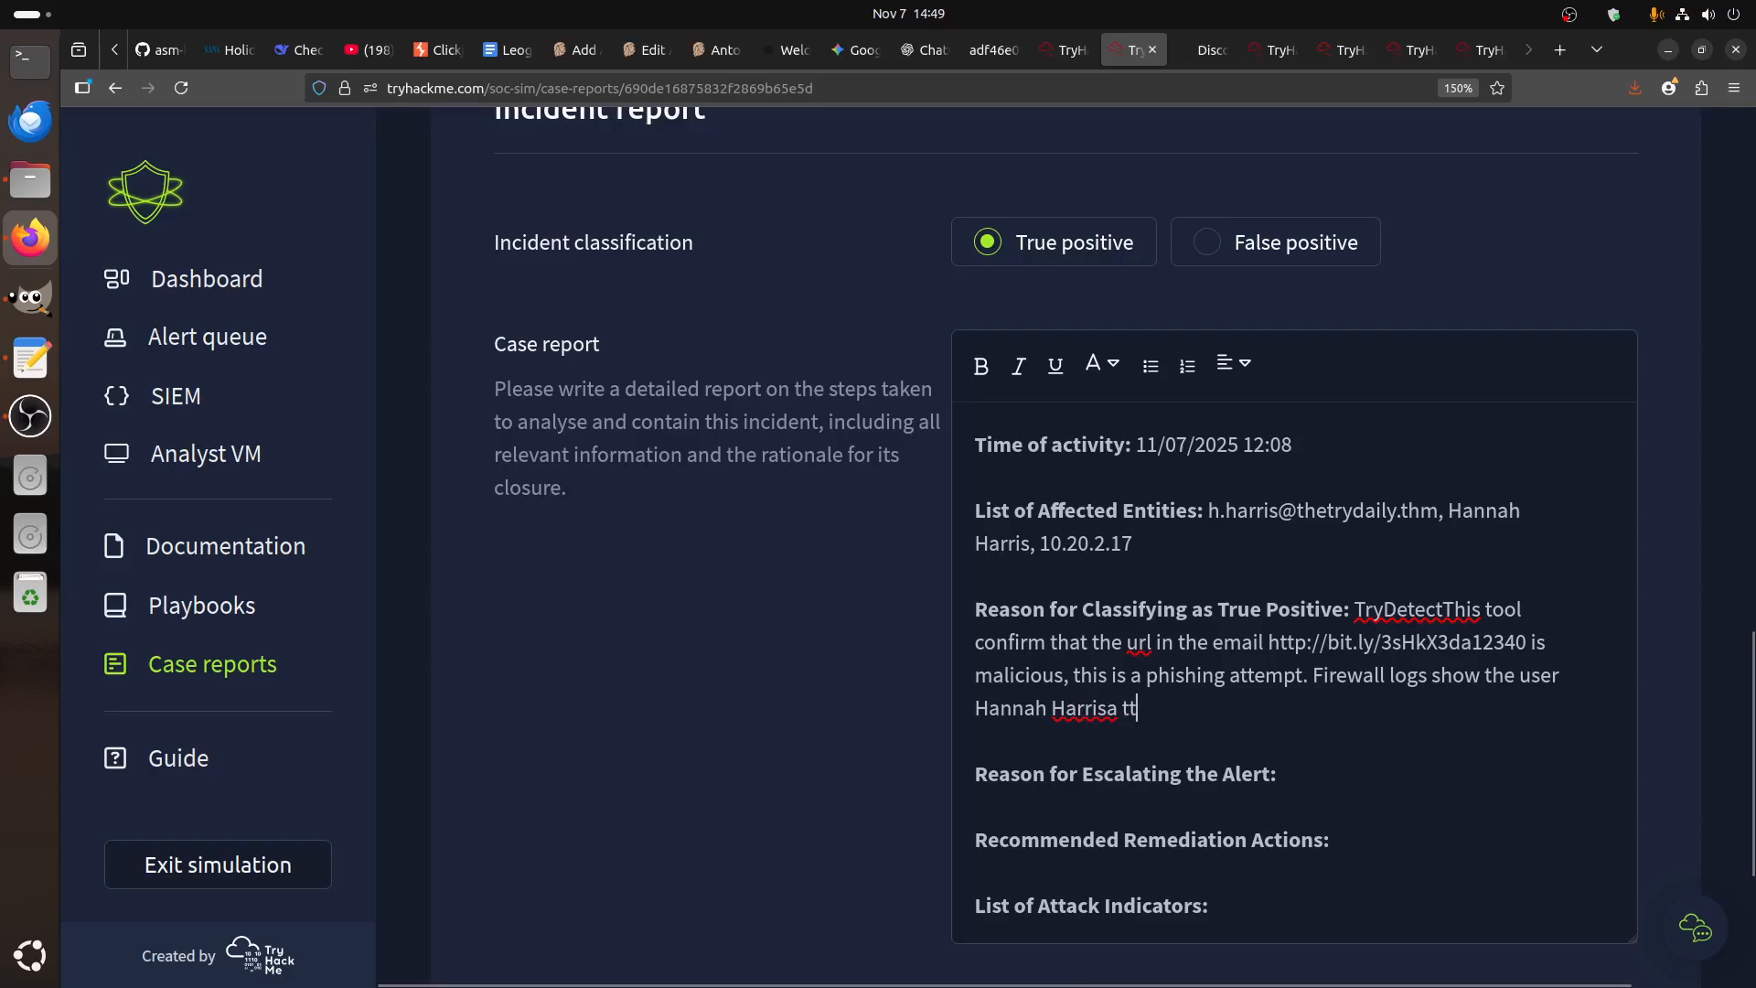
pyautogui.press('BackSpace')
pyautogui.write('attempted to ')
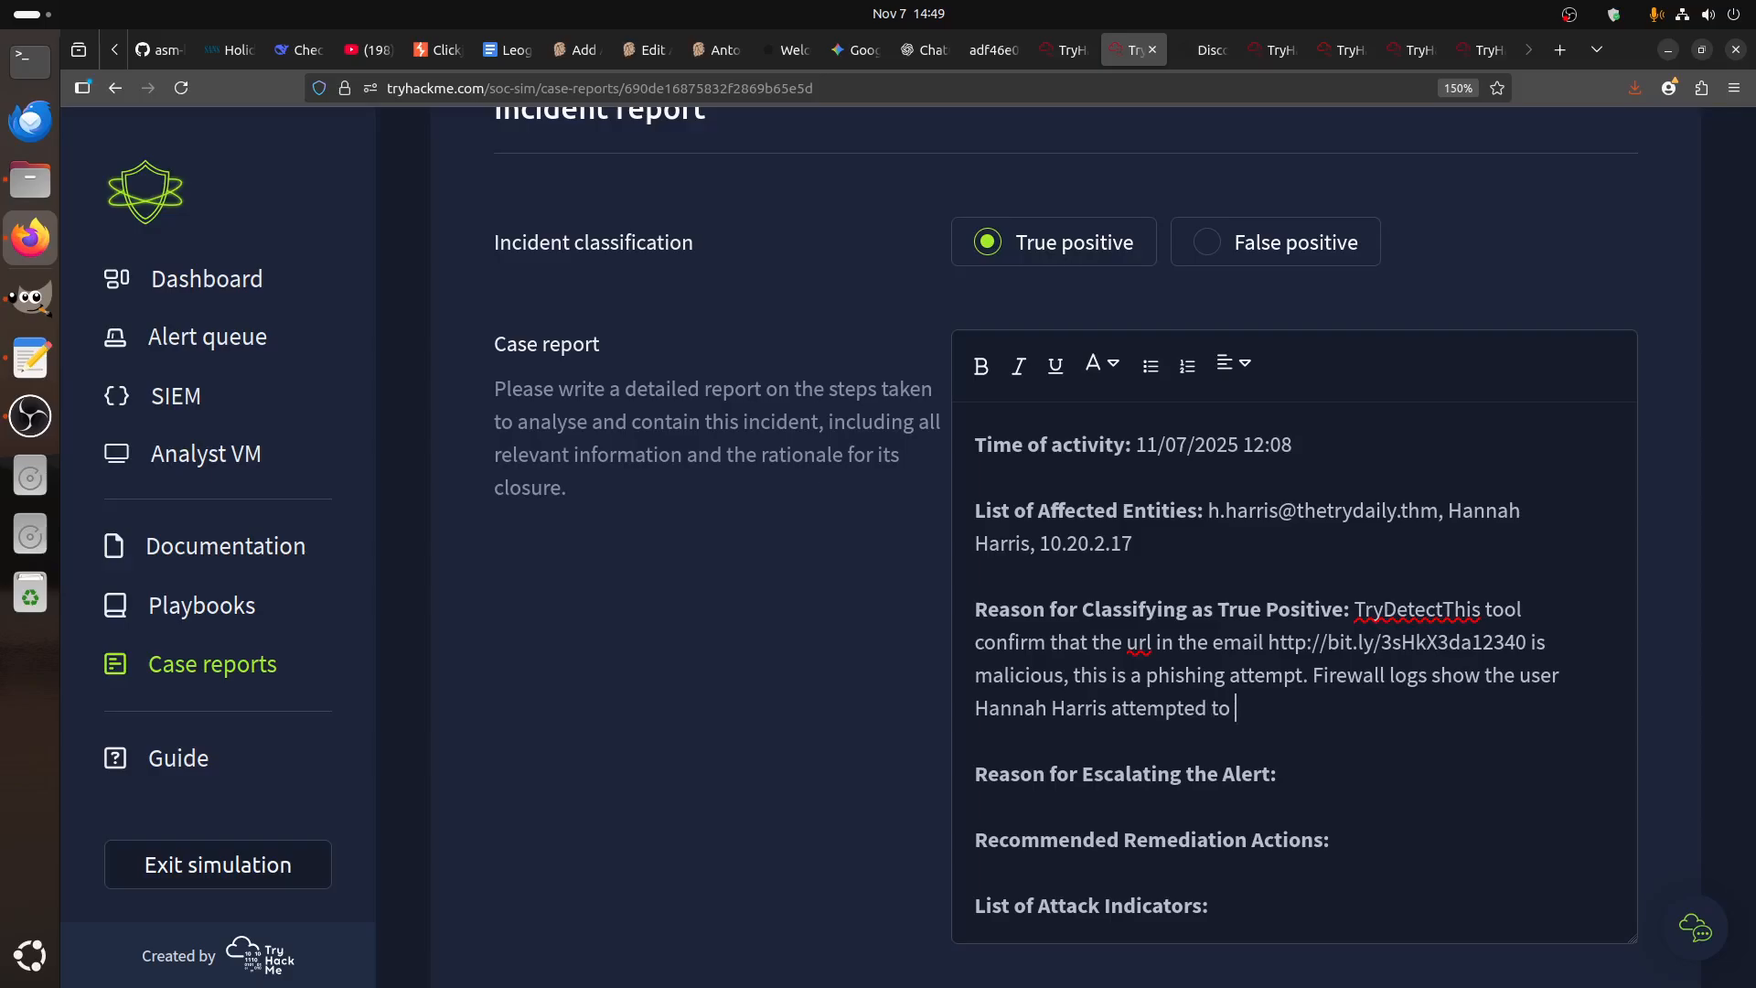
# - Complete the true-positive sentence with "access the link, but the Firewall did blocked the outbound connection"
pyautogui.write('access the link, but the Firewall')
pyautogui.press('BackSpace')
pyautogui.press('BackSpace')
pyautogui.write('all did blocked the ')
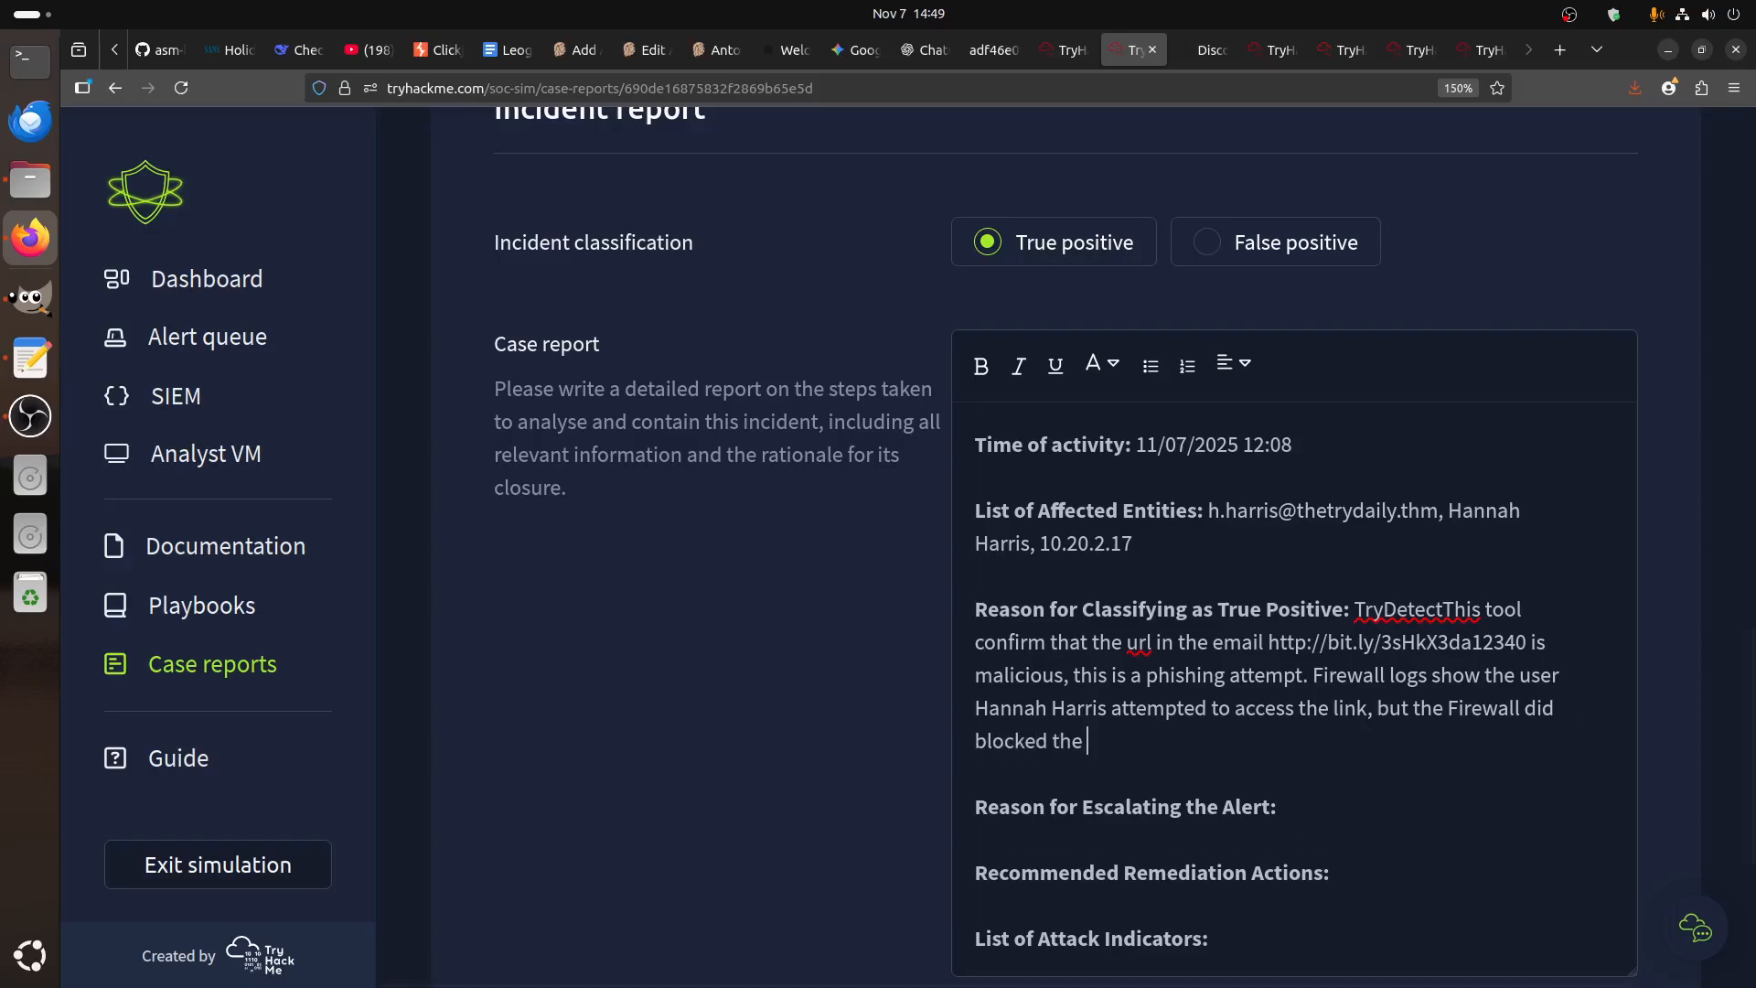
pyautogui.write('c')
pyautogui.press('BackSpace')
pyautogui.write('outt')
pyautogui.press('BackSpace')
pyautogui.write('bound connection')
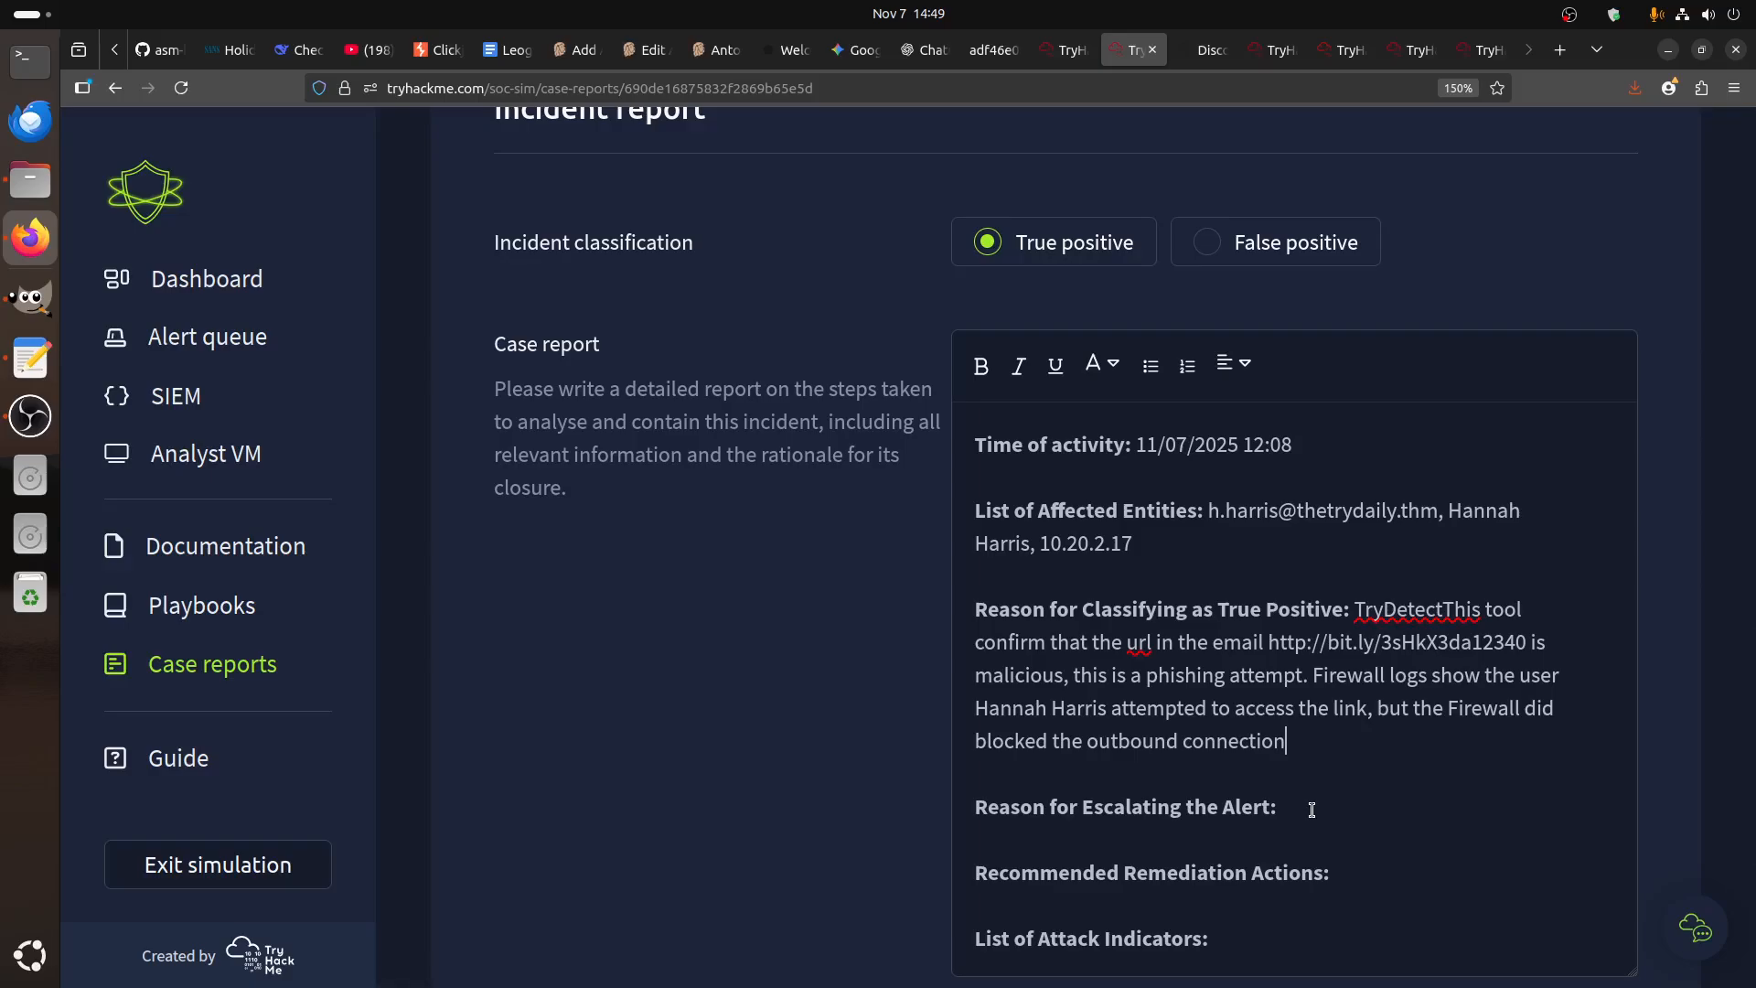
# - Mark the alert as requiring escalation
pyautogui.scroll(-5, 1314, 810)
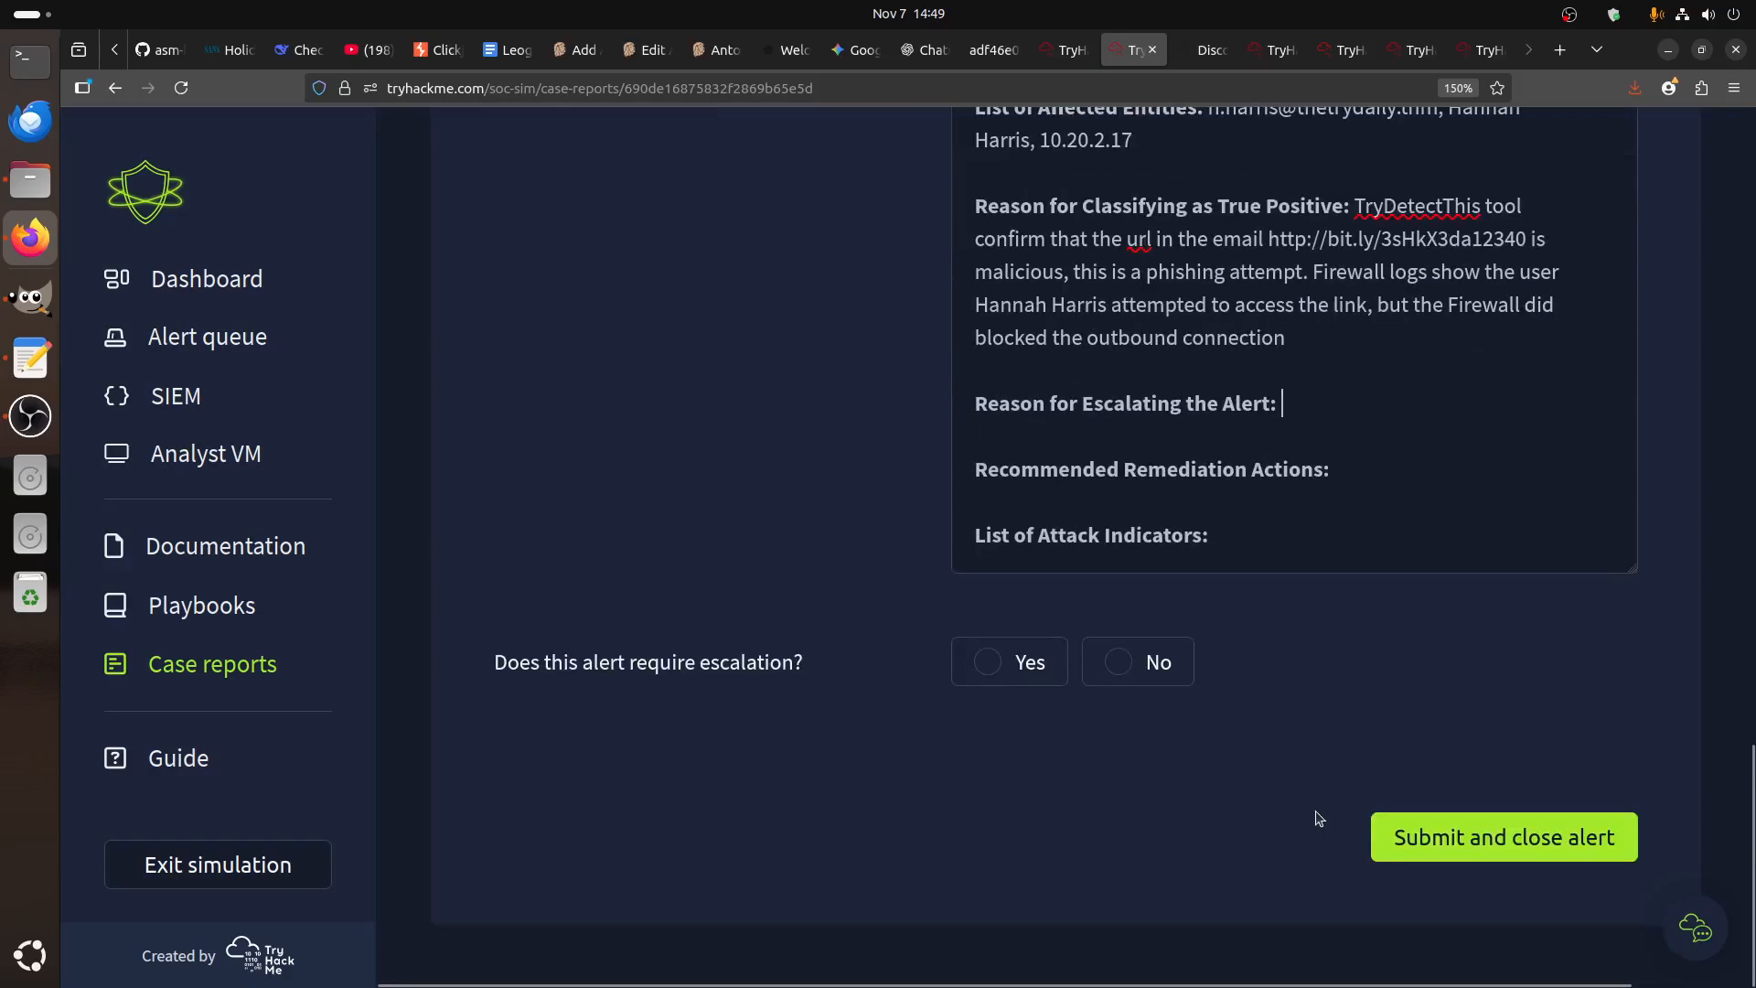
pyautogui.click(1117, 660)
pyautogui.click(988, 660)
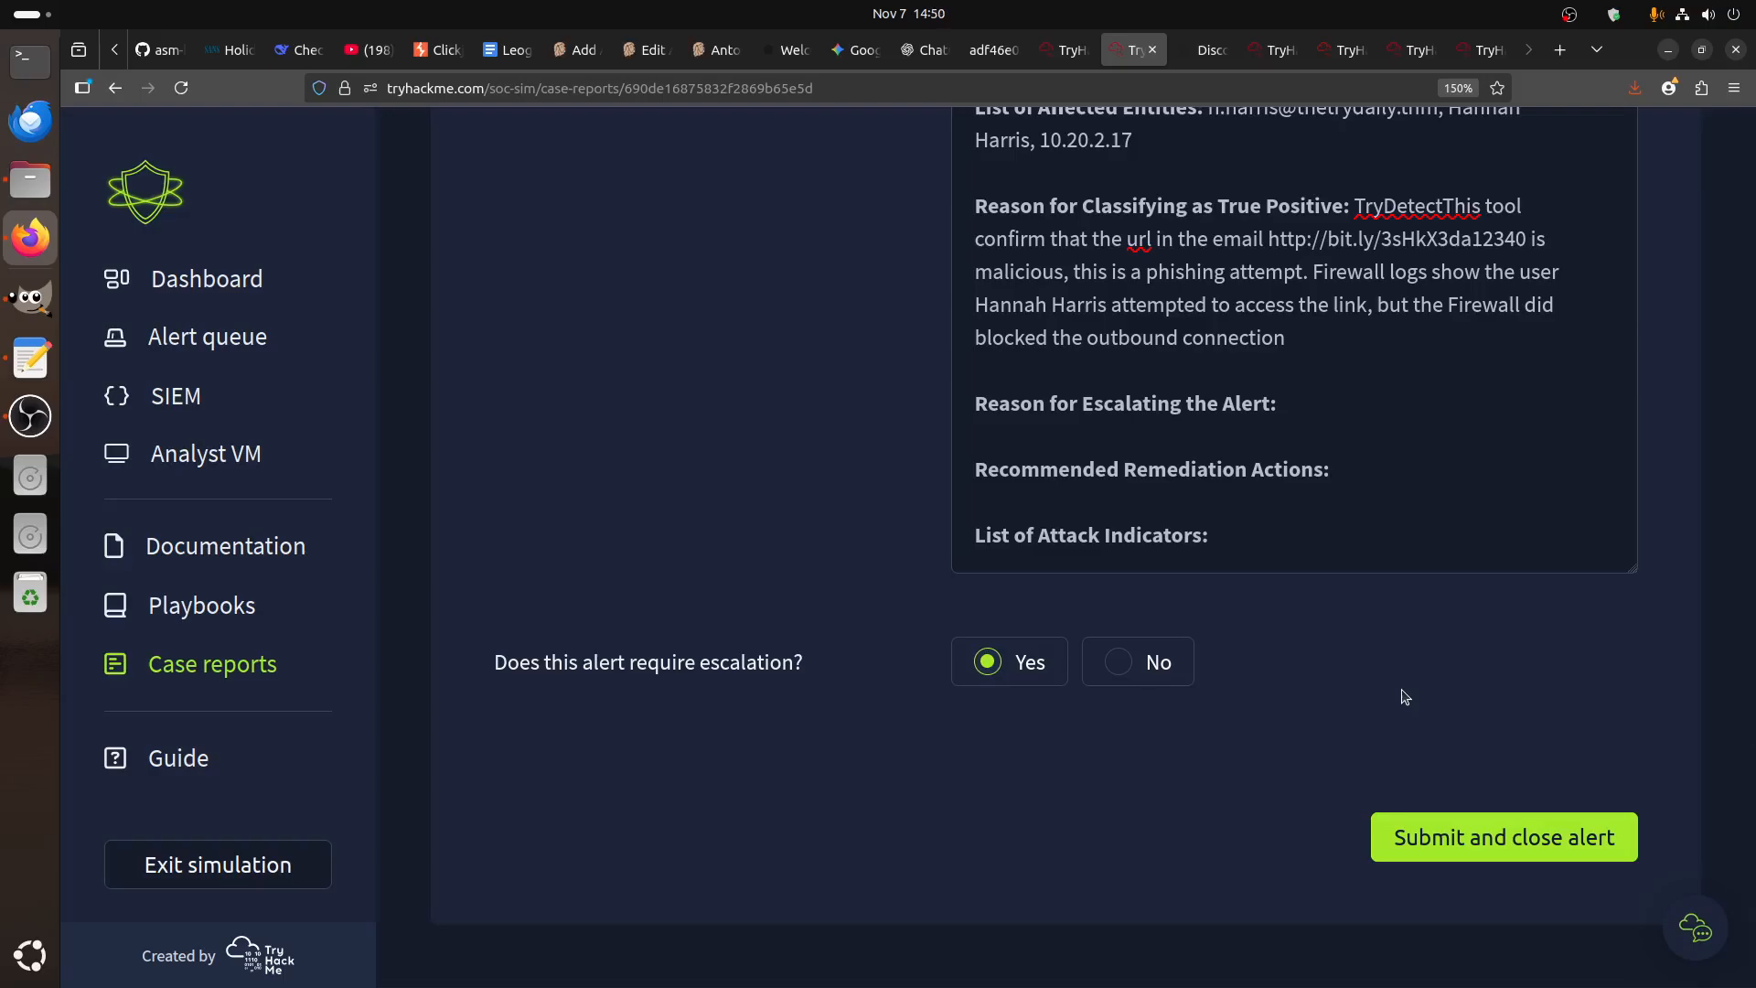
# - Enter the escalation reason "Firewall did the job but better user training is needed for not clicking on unknown urls in the future."
pyautogui.scroll(2, 1404, 697)
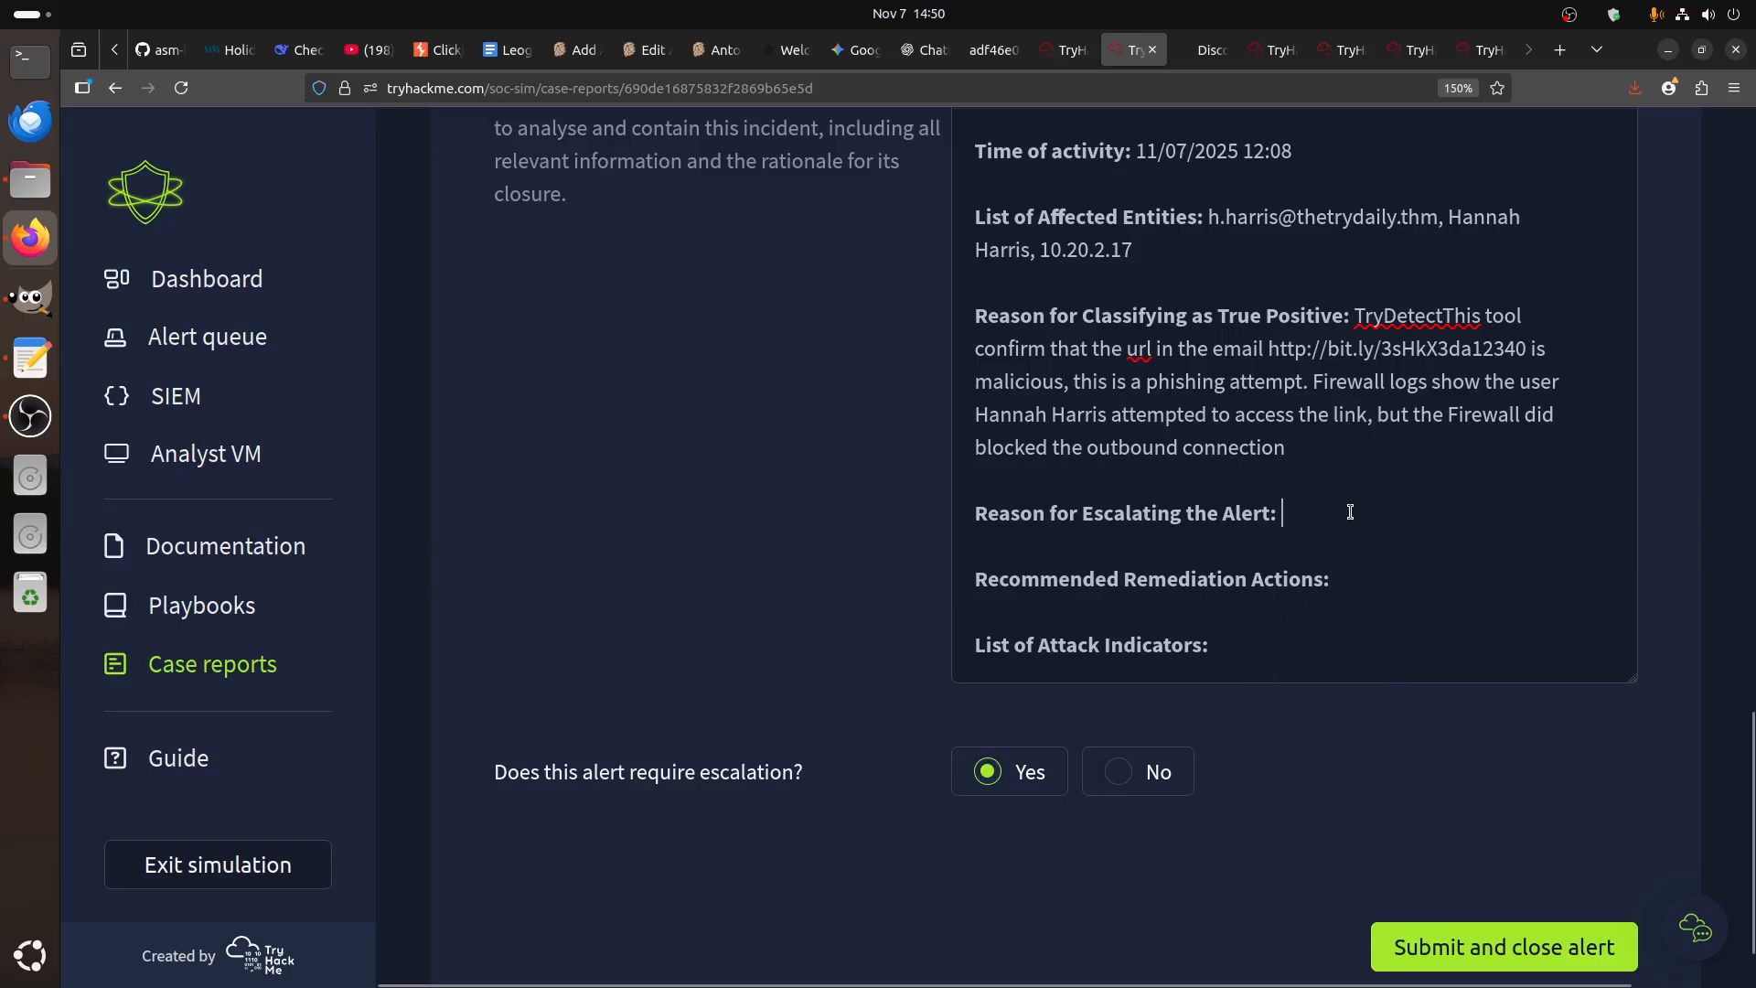
pyautogui.write('Firewall ')
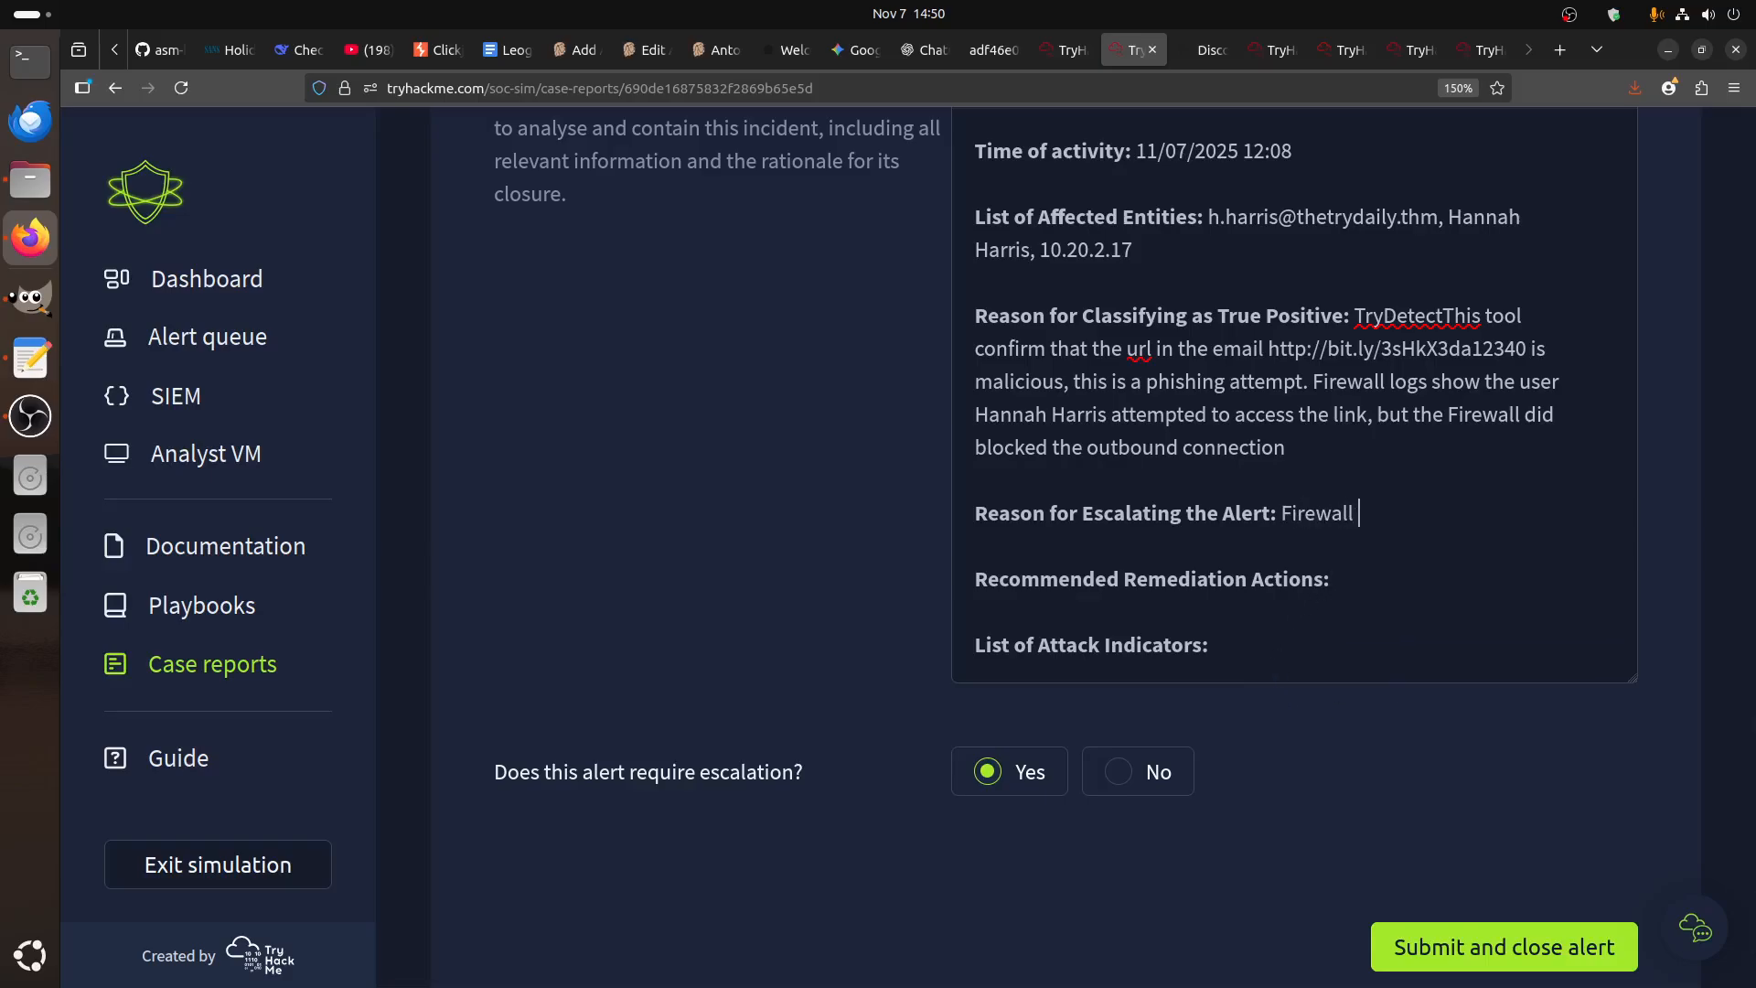
pyautogui.write('did the job but betet')
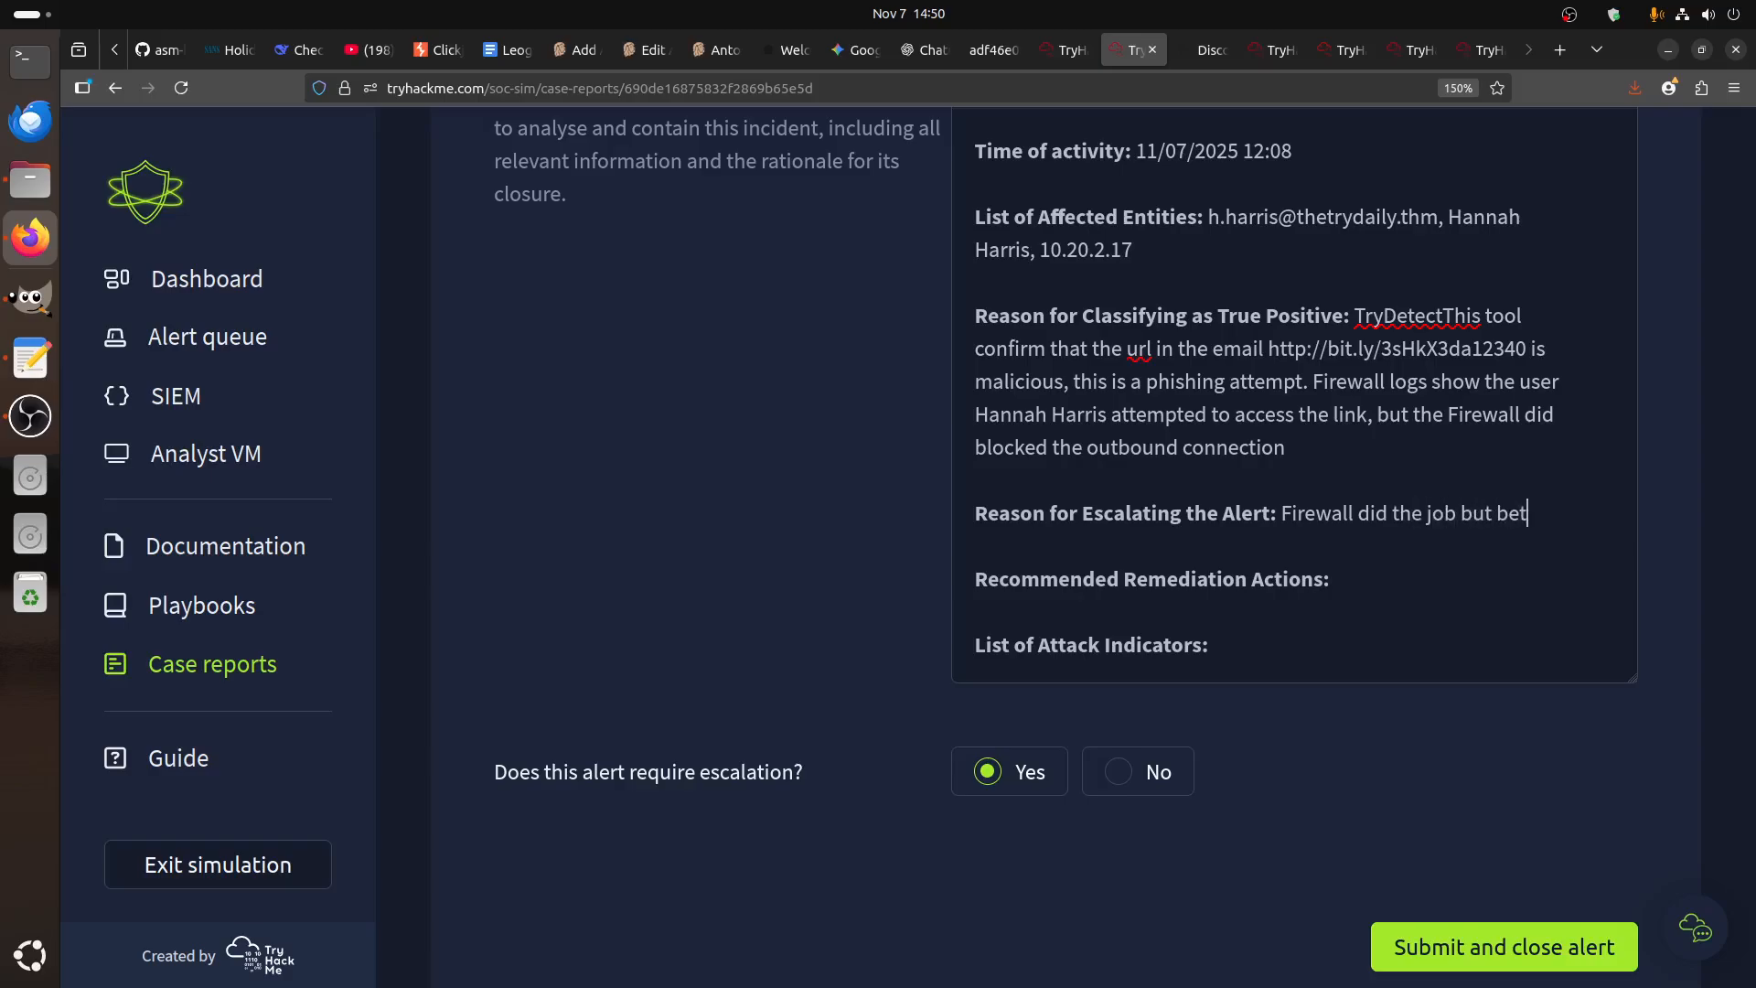
pyautogui.press('BackSpace')
pyautogui.press('BackSpace')
pyautogui.write('ter user training is')
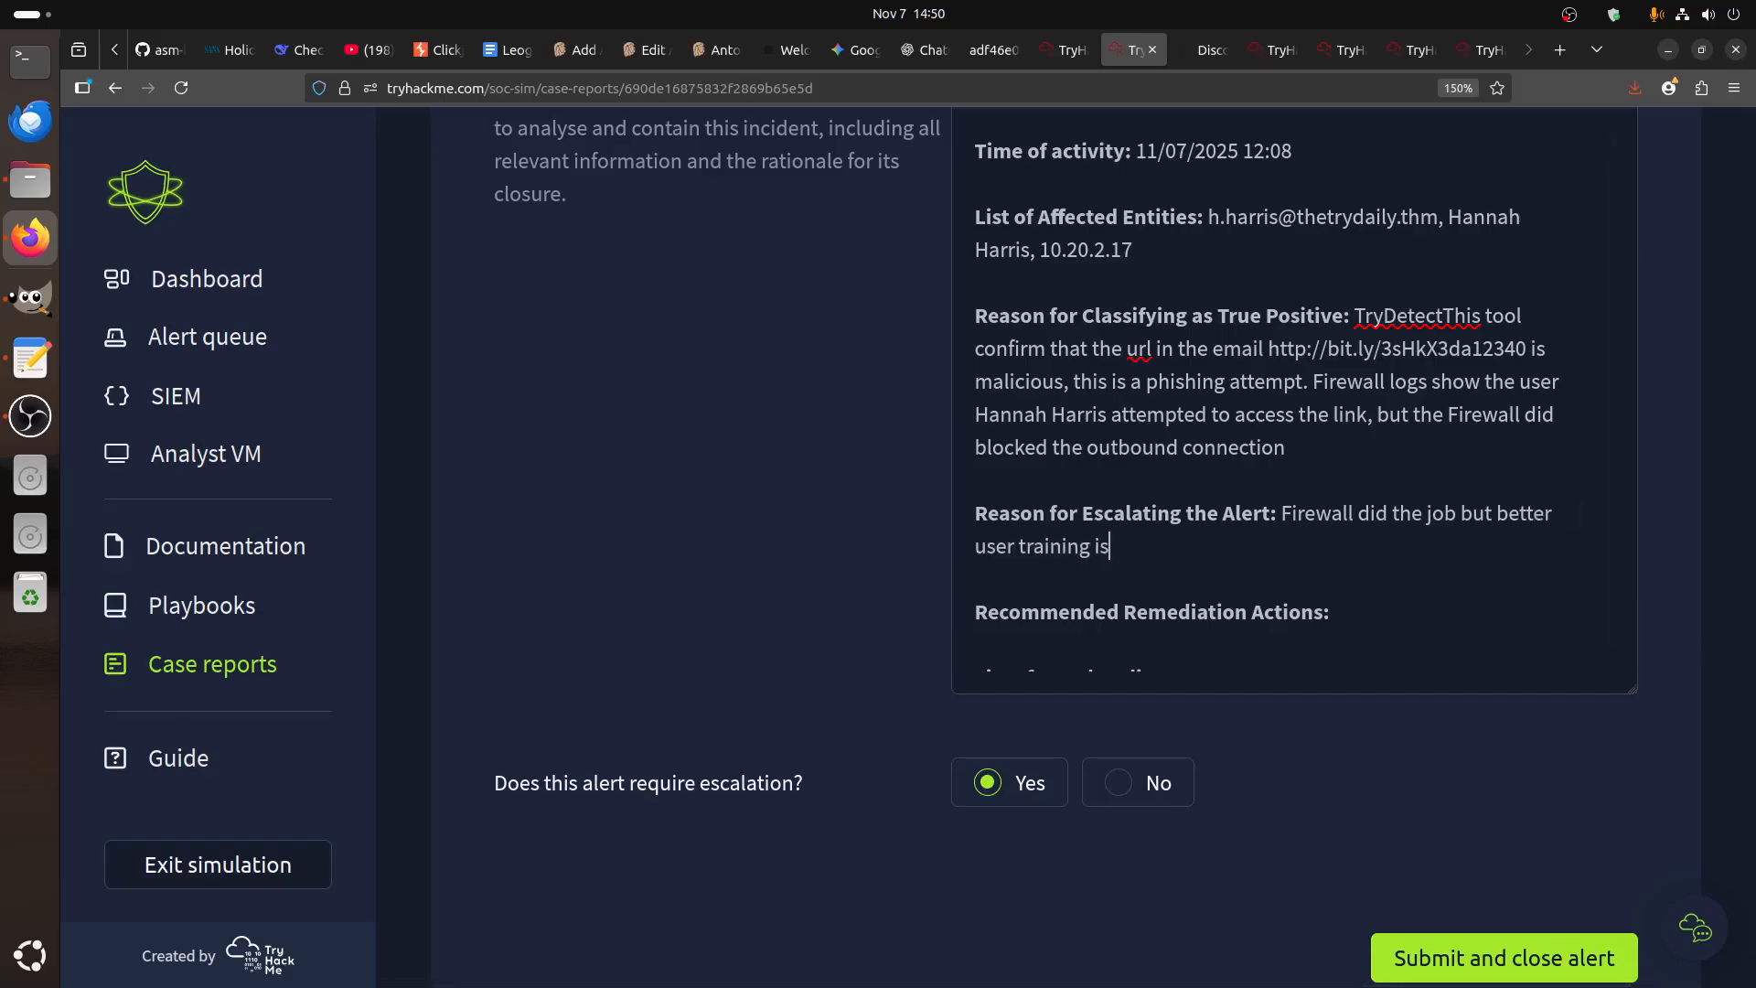
pyautogui.write(' needed for not clickin')
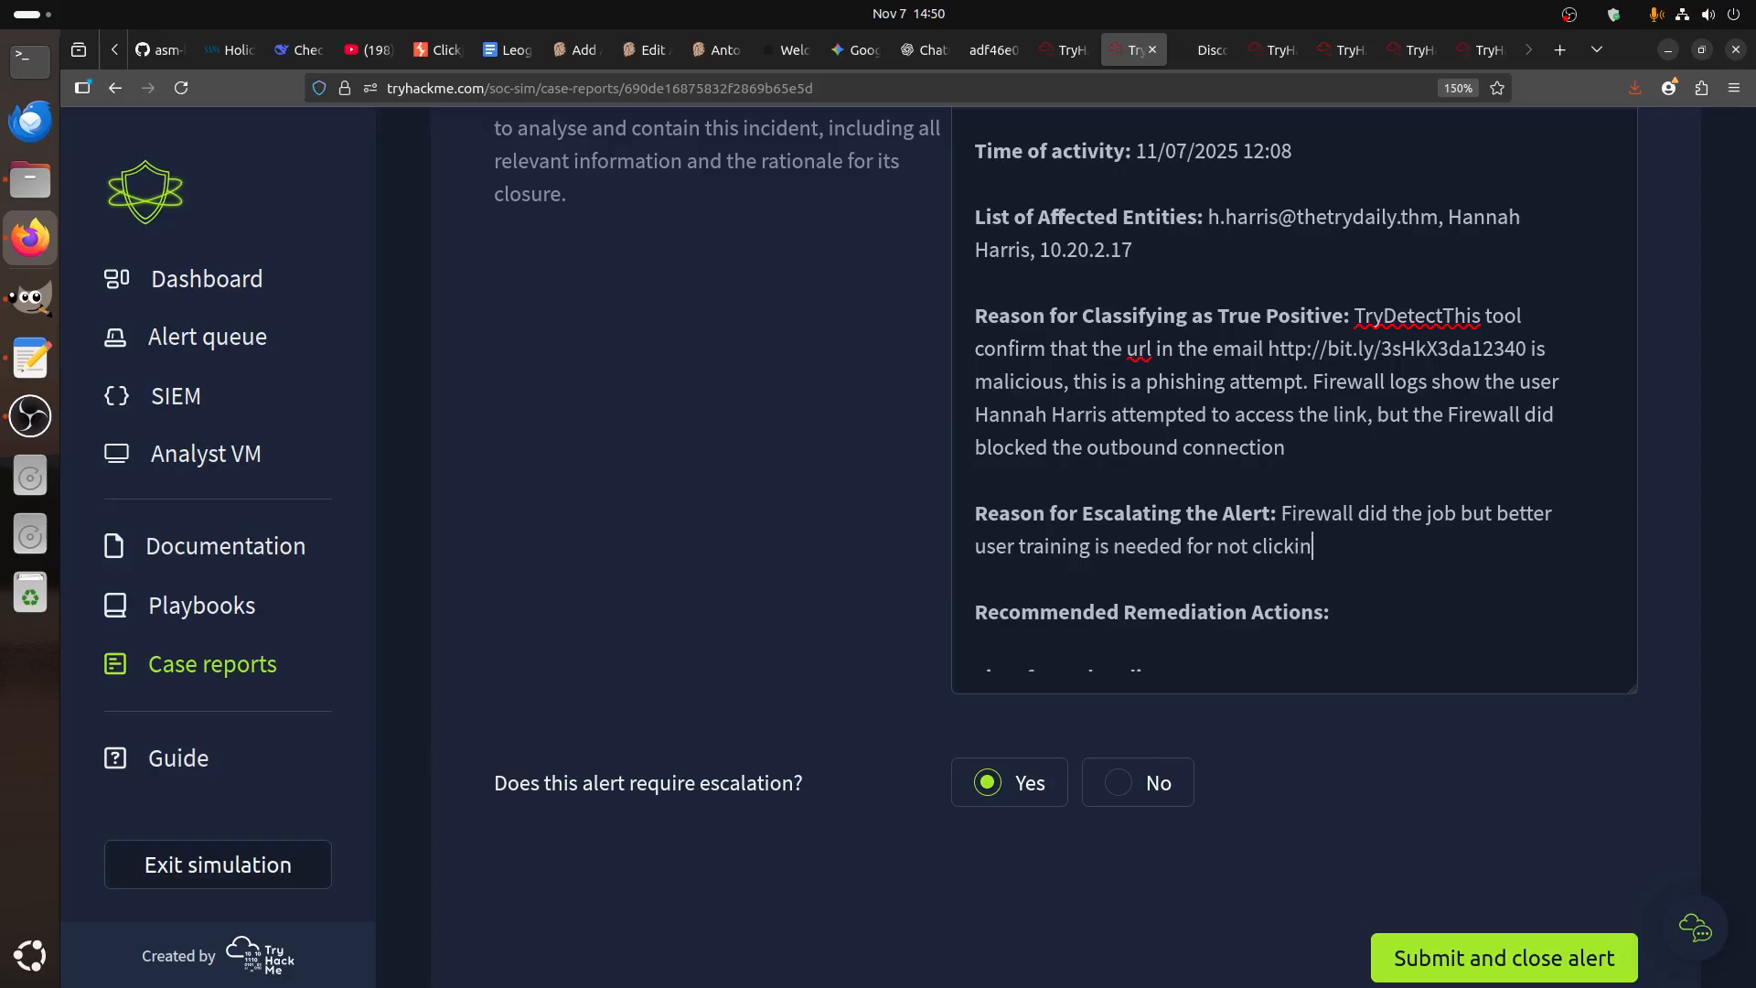
pyautogui.write('g on unknow')
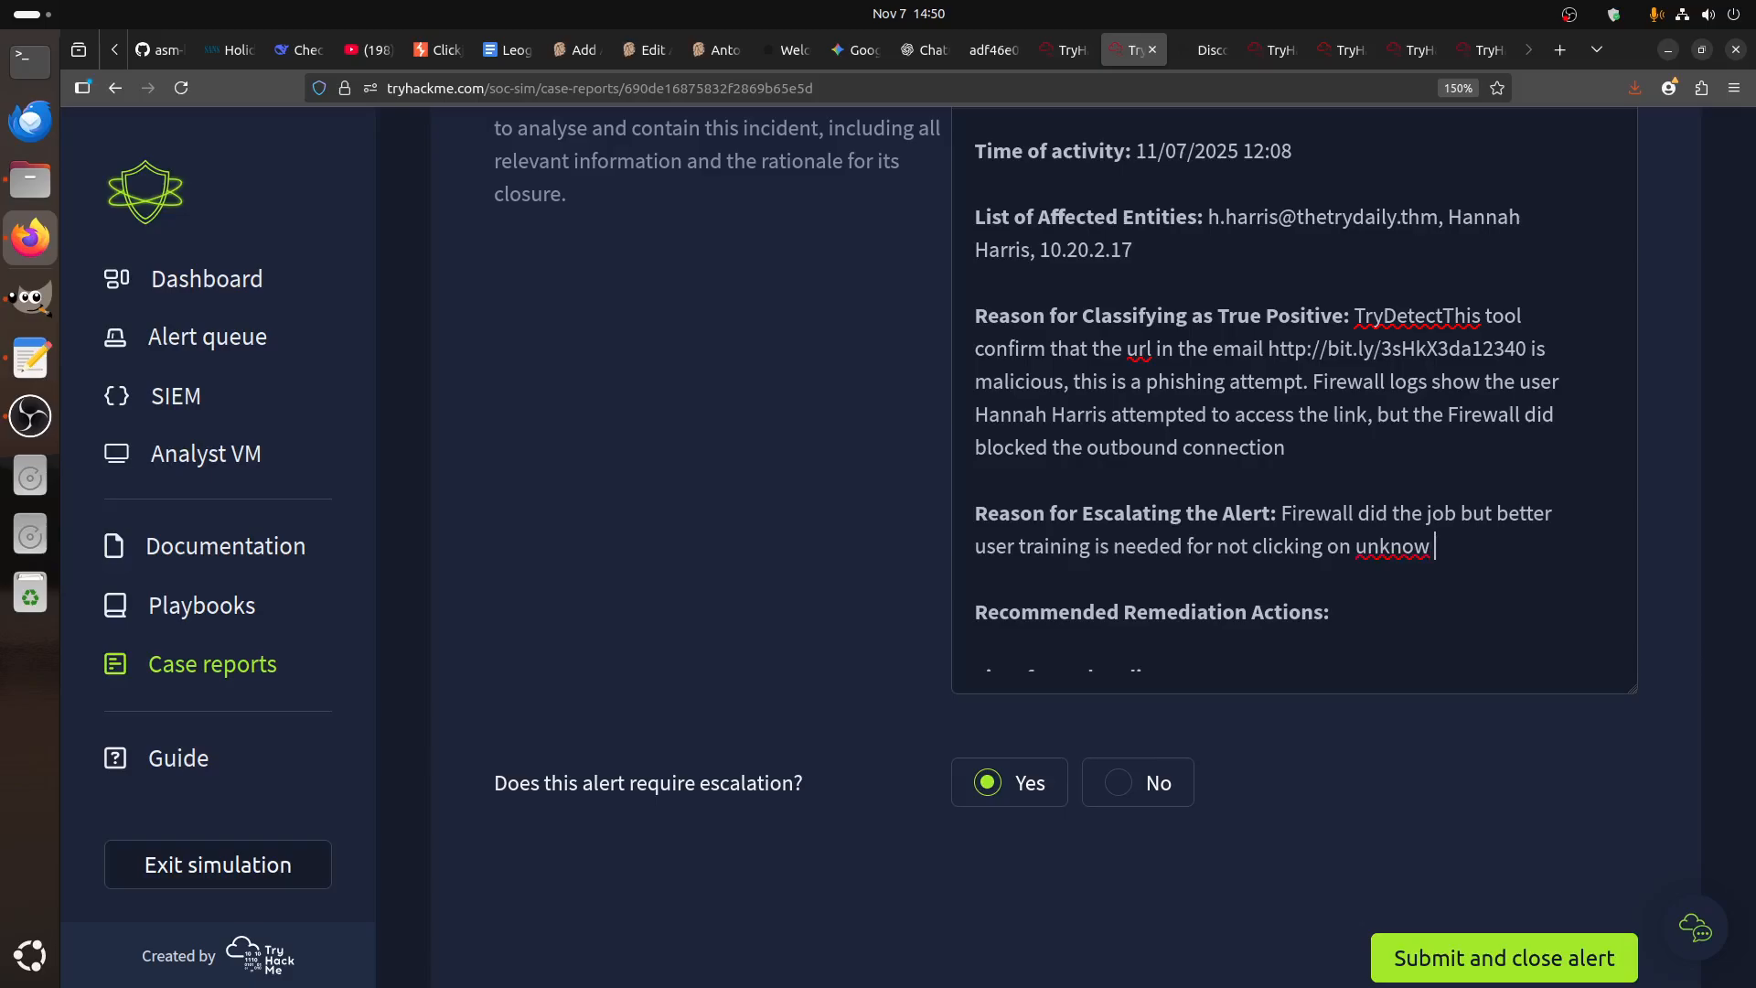
pyautogui.press('BackSpace')
pyautogui.press('BackSpace')
pyautogui.write('n urls in the future.')
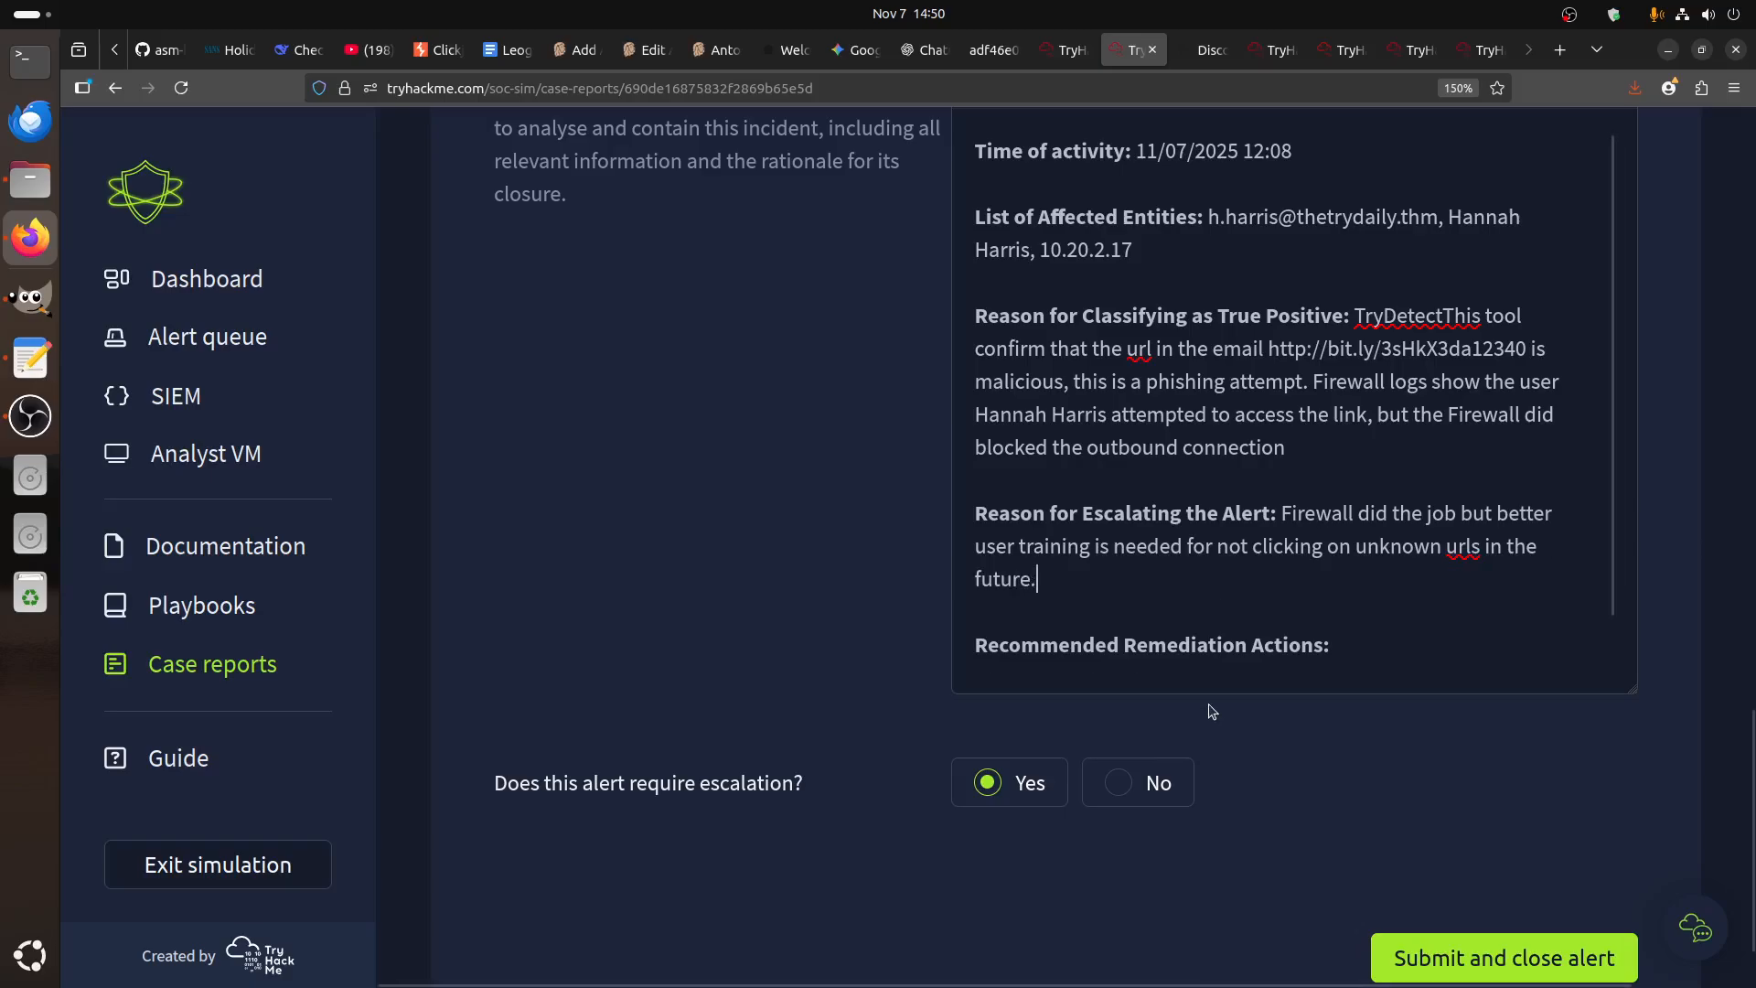
# - Enter "good training for social engineering." as the recommended remediation action, correcting the spelling of "engineering"
pyautogui.scroll(-1, 1401, 607)
pyautogui.click(1413, 598)
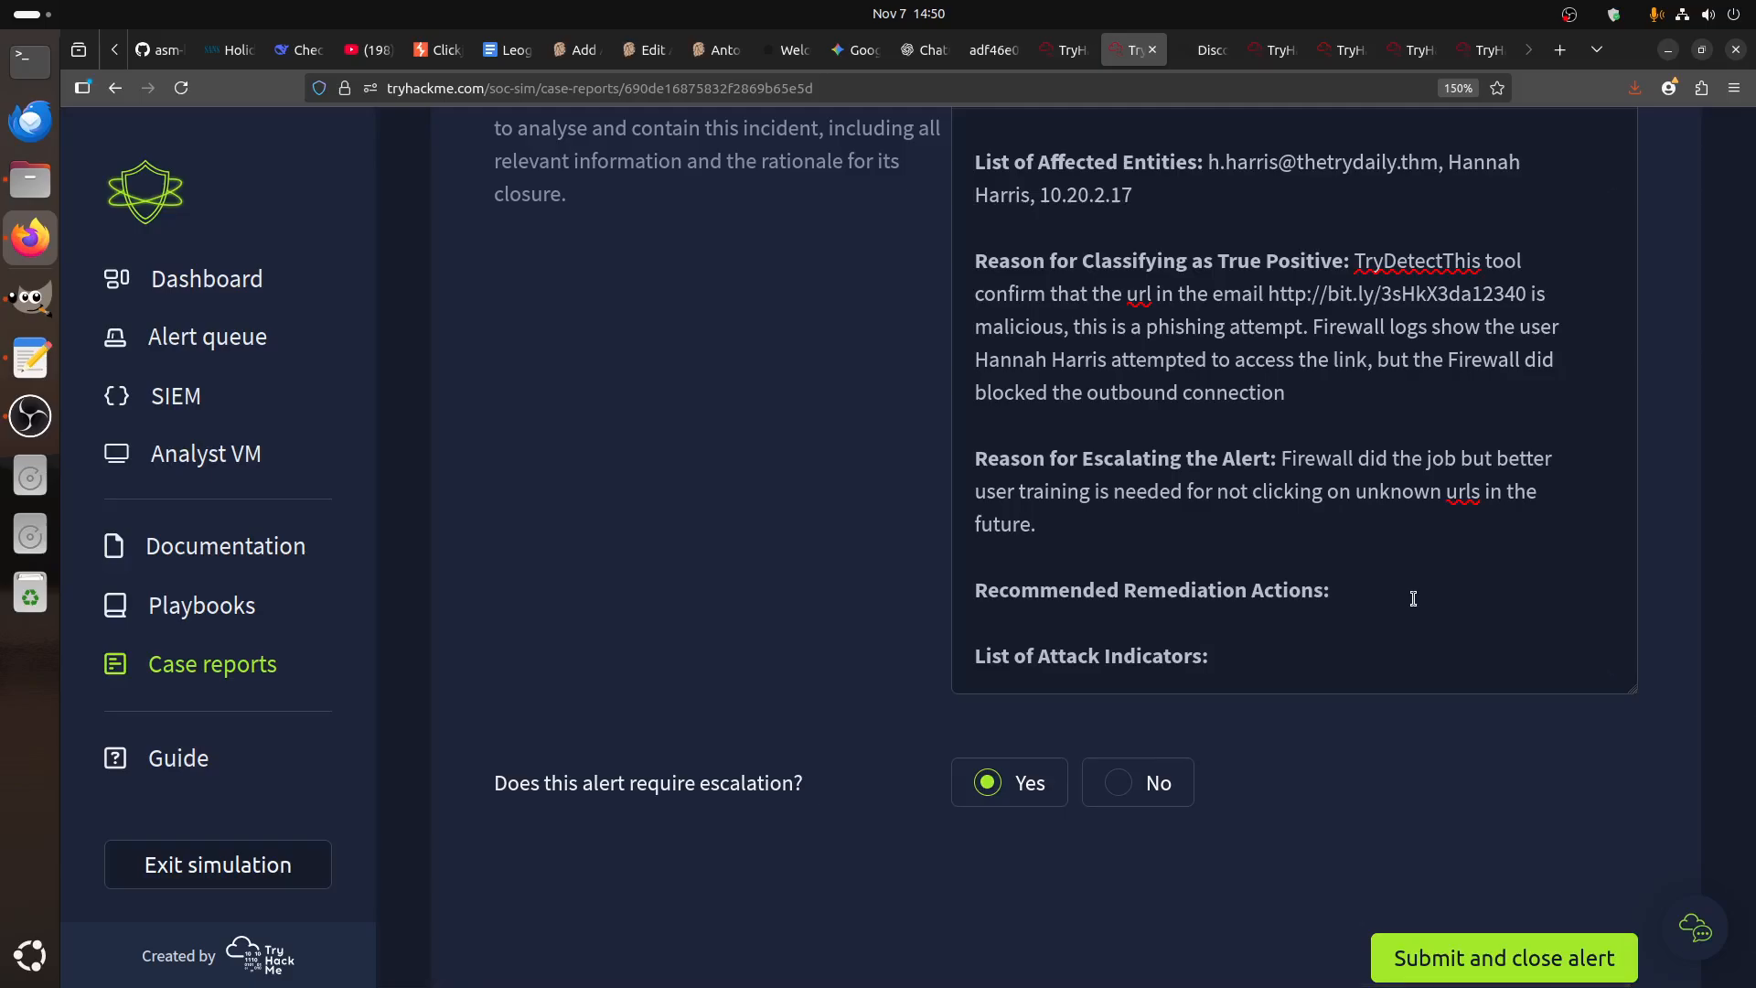
pyautogui.write('good training for social engeneering.')
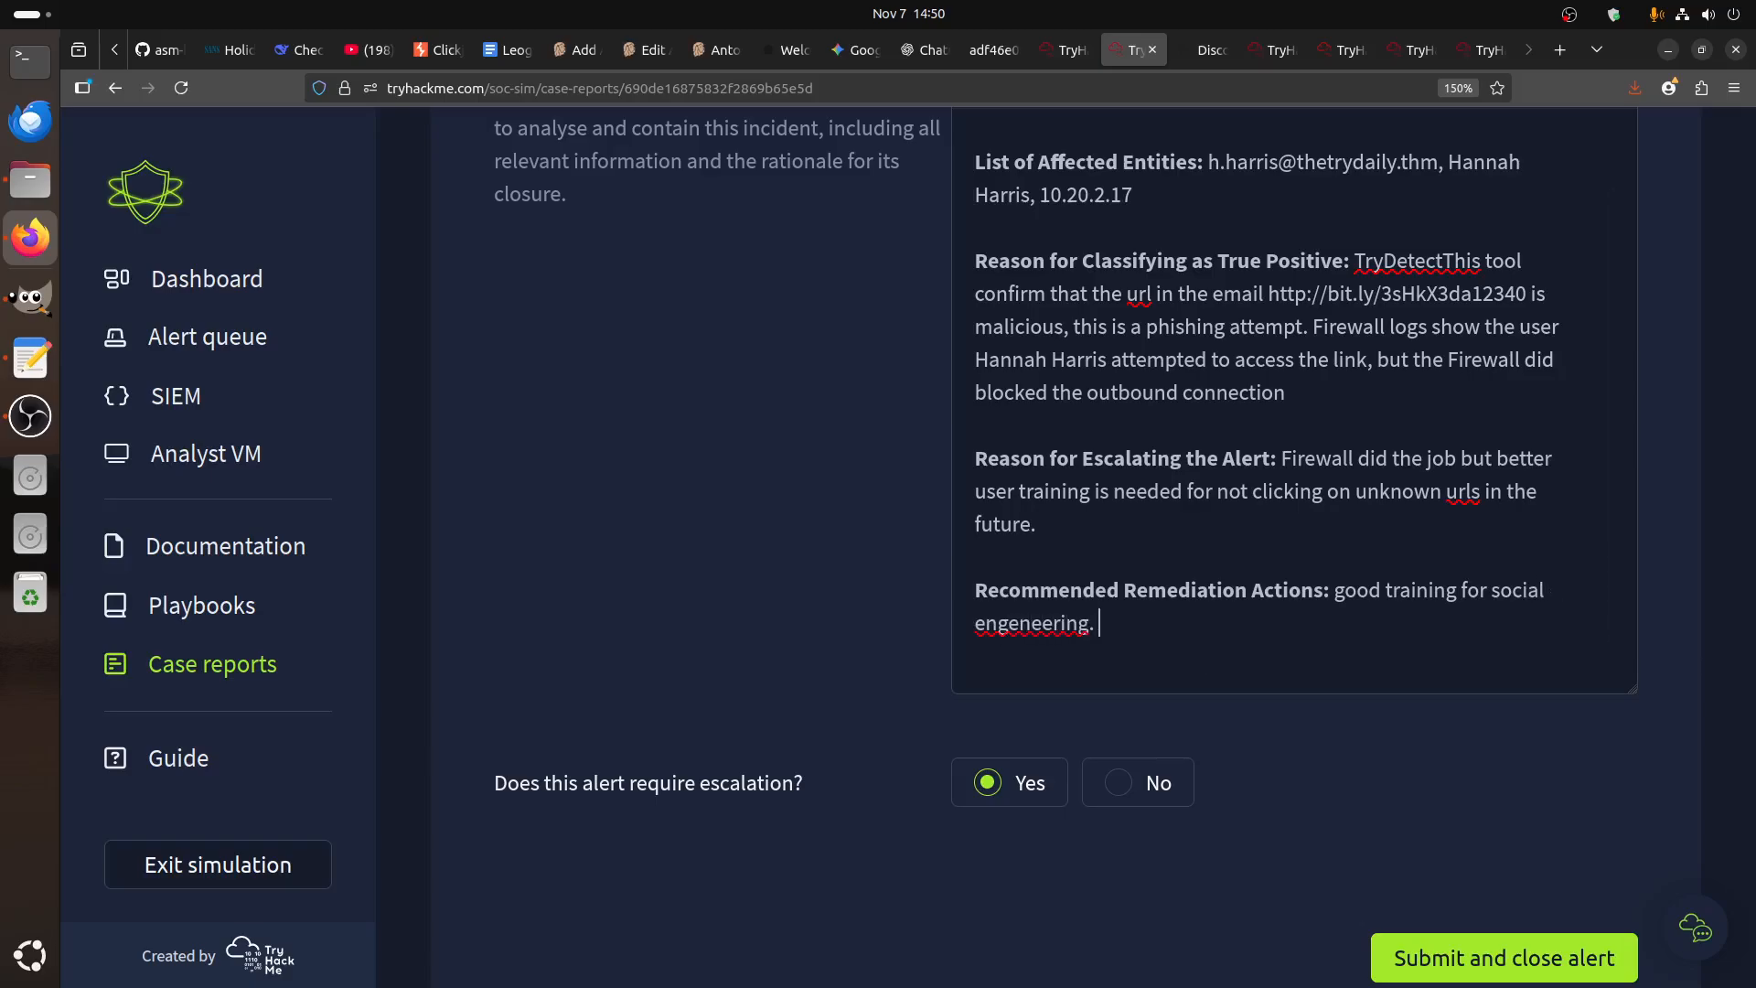
pyautogui.rightClick(1081, 623)
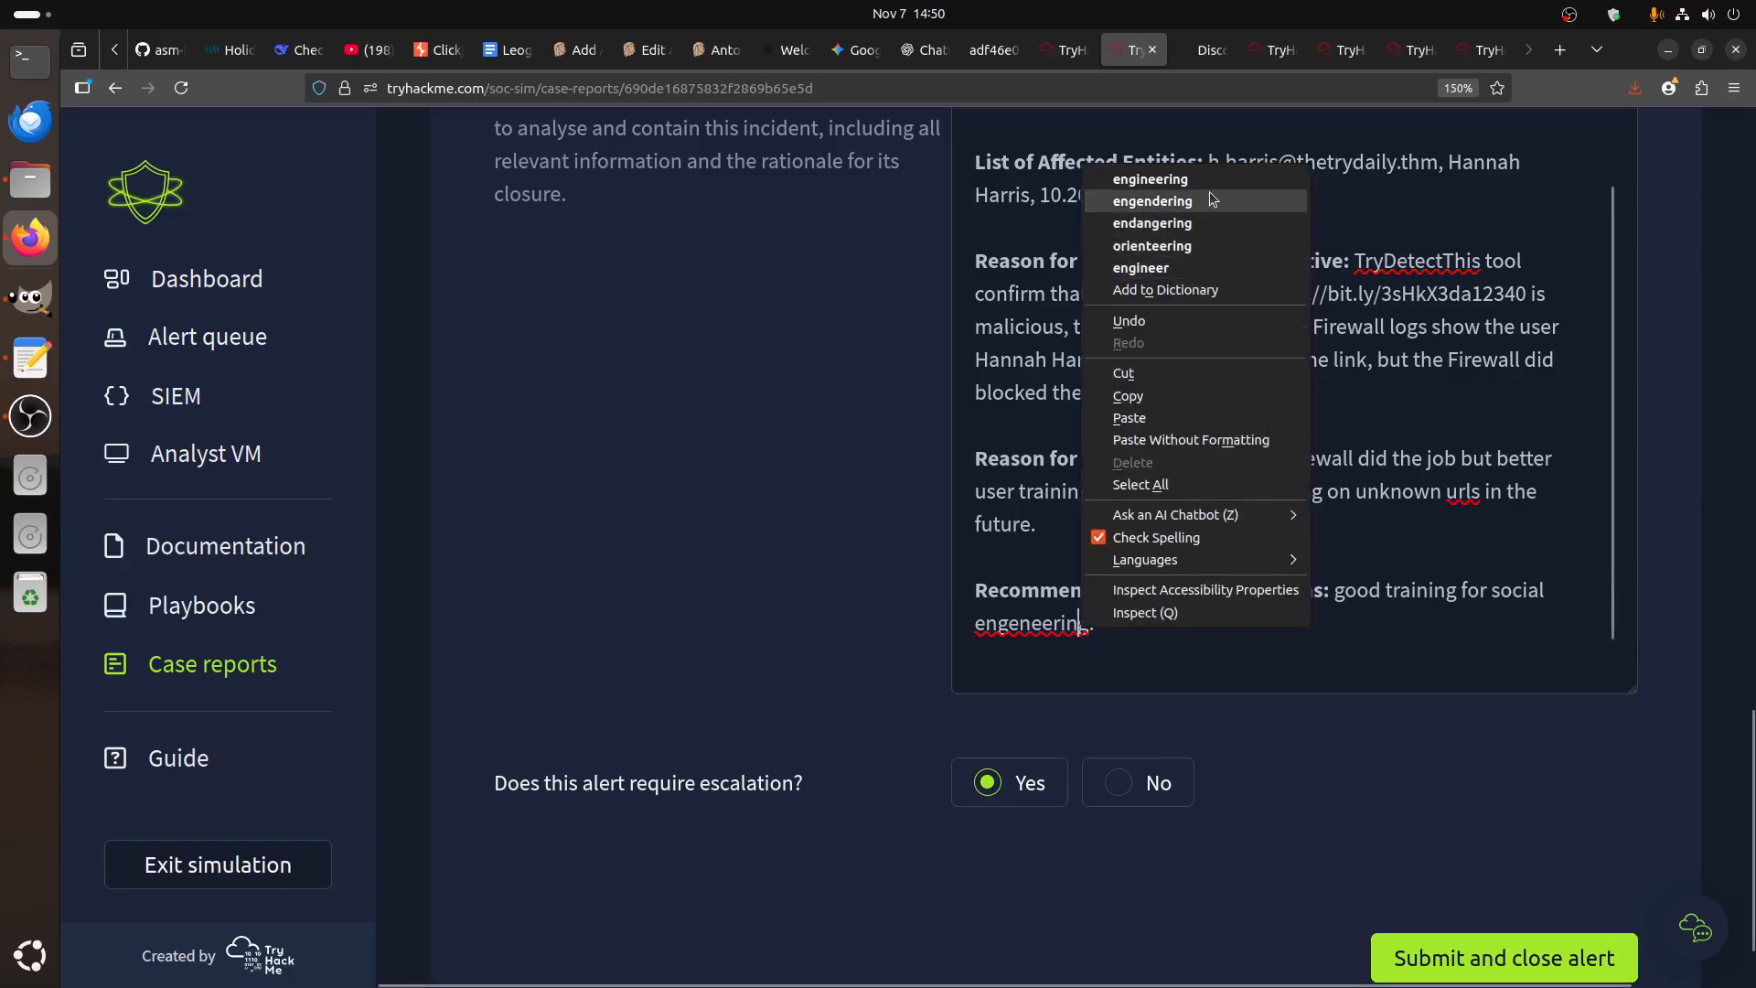
pyautogui.click(1180, 179)
pyautogui.scroll(1, 1285, 571)
pyautogui.scroll(-2, 1285, 571)
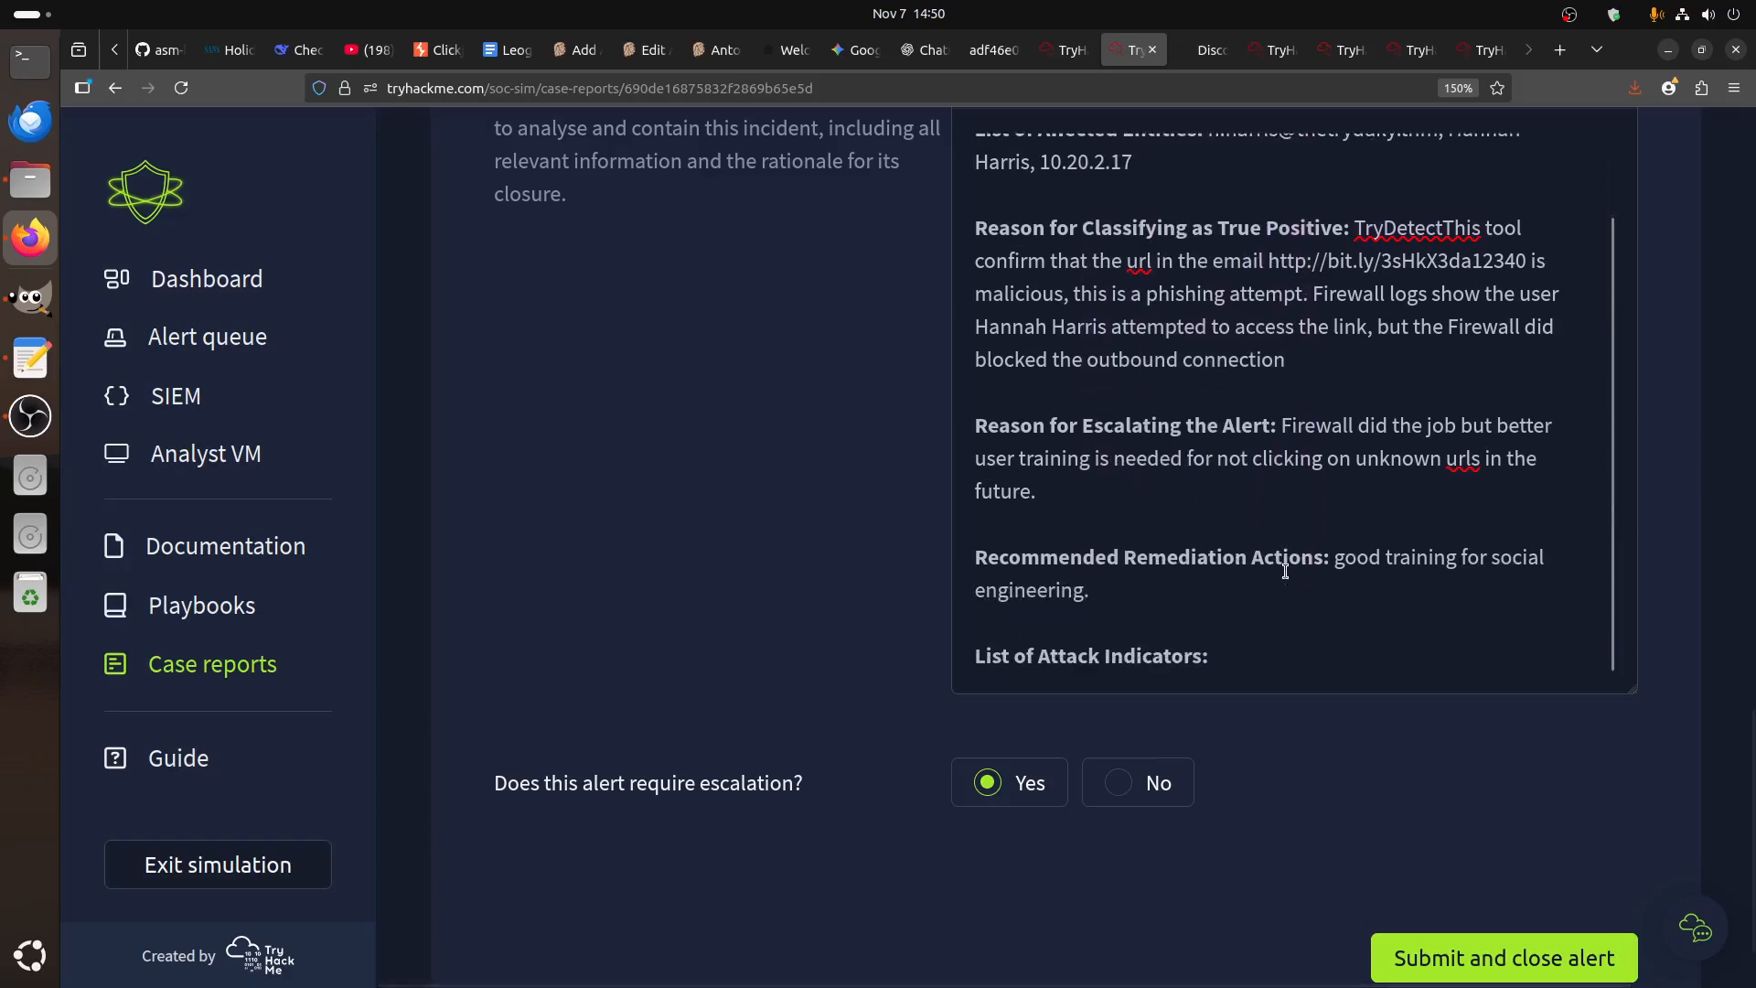
# - Copy the sender's e-mail address from the alert details into the list of attack indicators
pyautogui.scroll(3, 796, 634)
pyautogui.scroll(5, 796, 633)
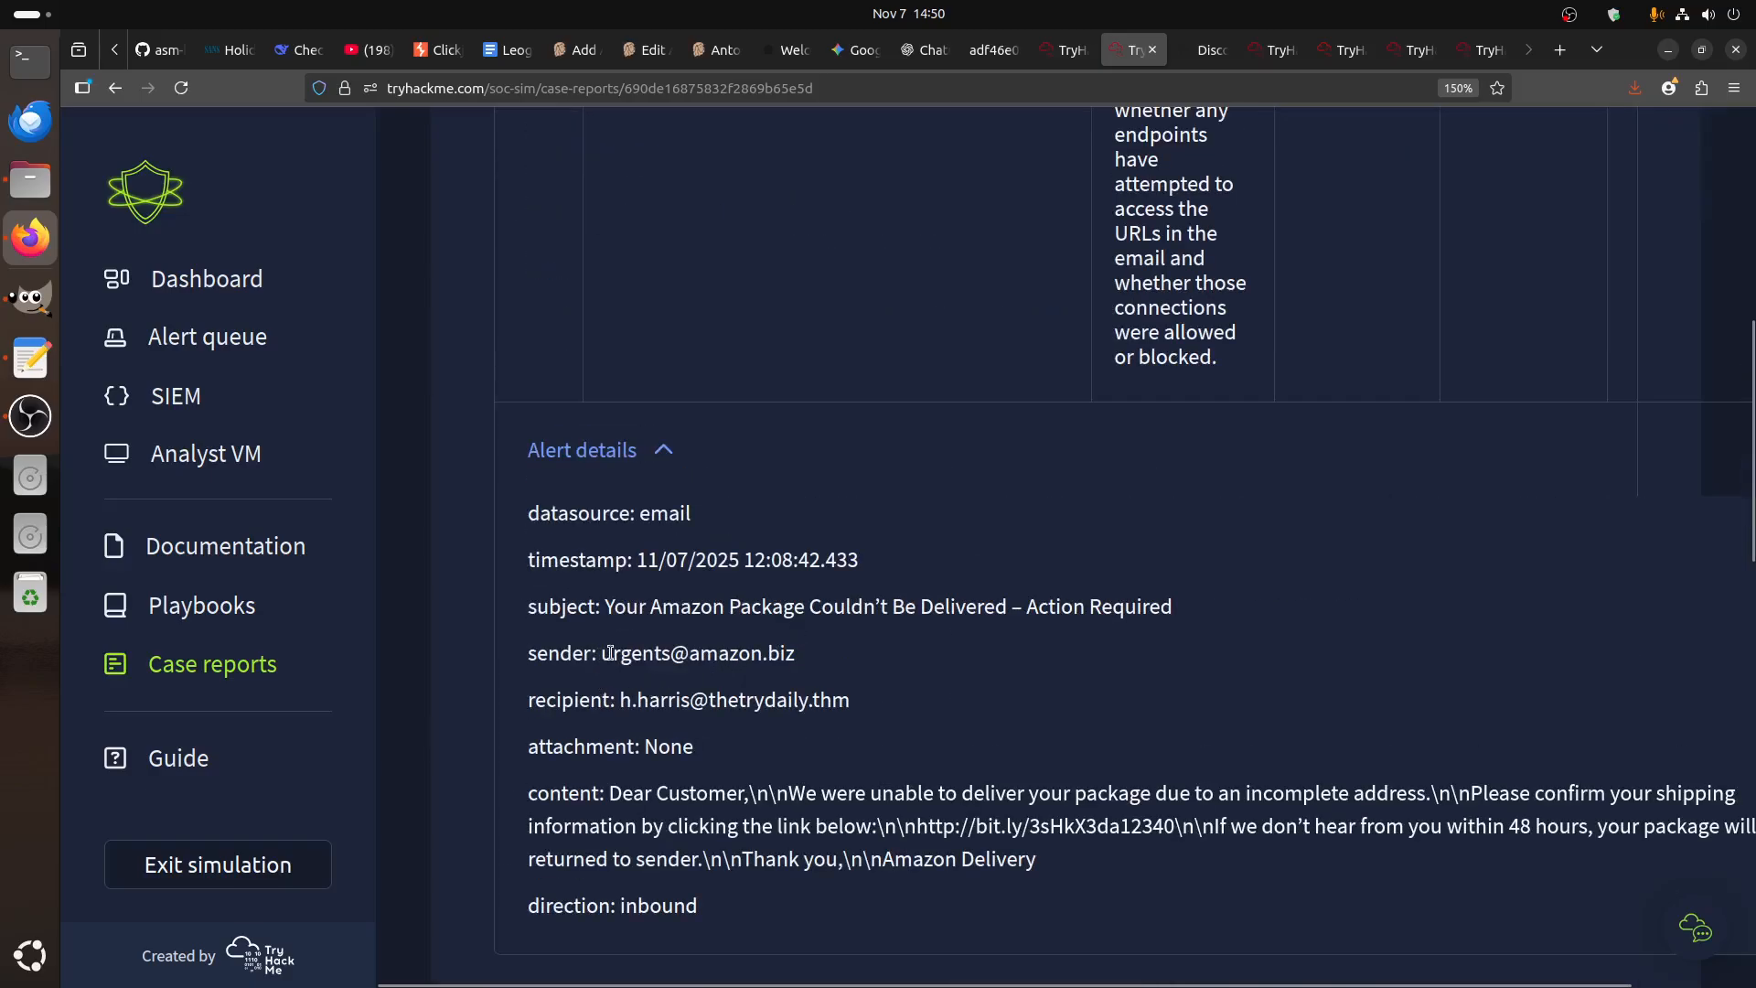
pyautogui.moveTo(604, 653); pyautogui.dragTo(846, 657)
pyautogui.hotkey('ctrl', 'c')
pyautogui.scroll(-5, 1263, 695)
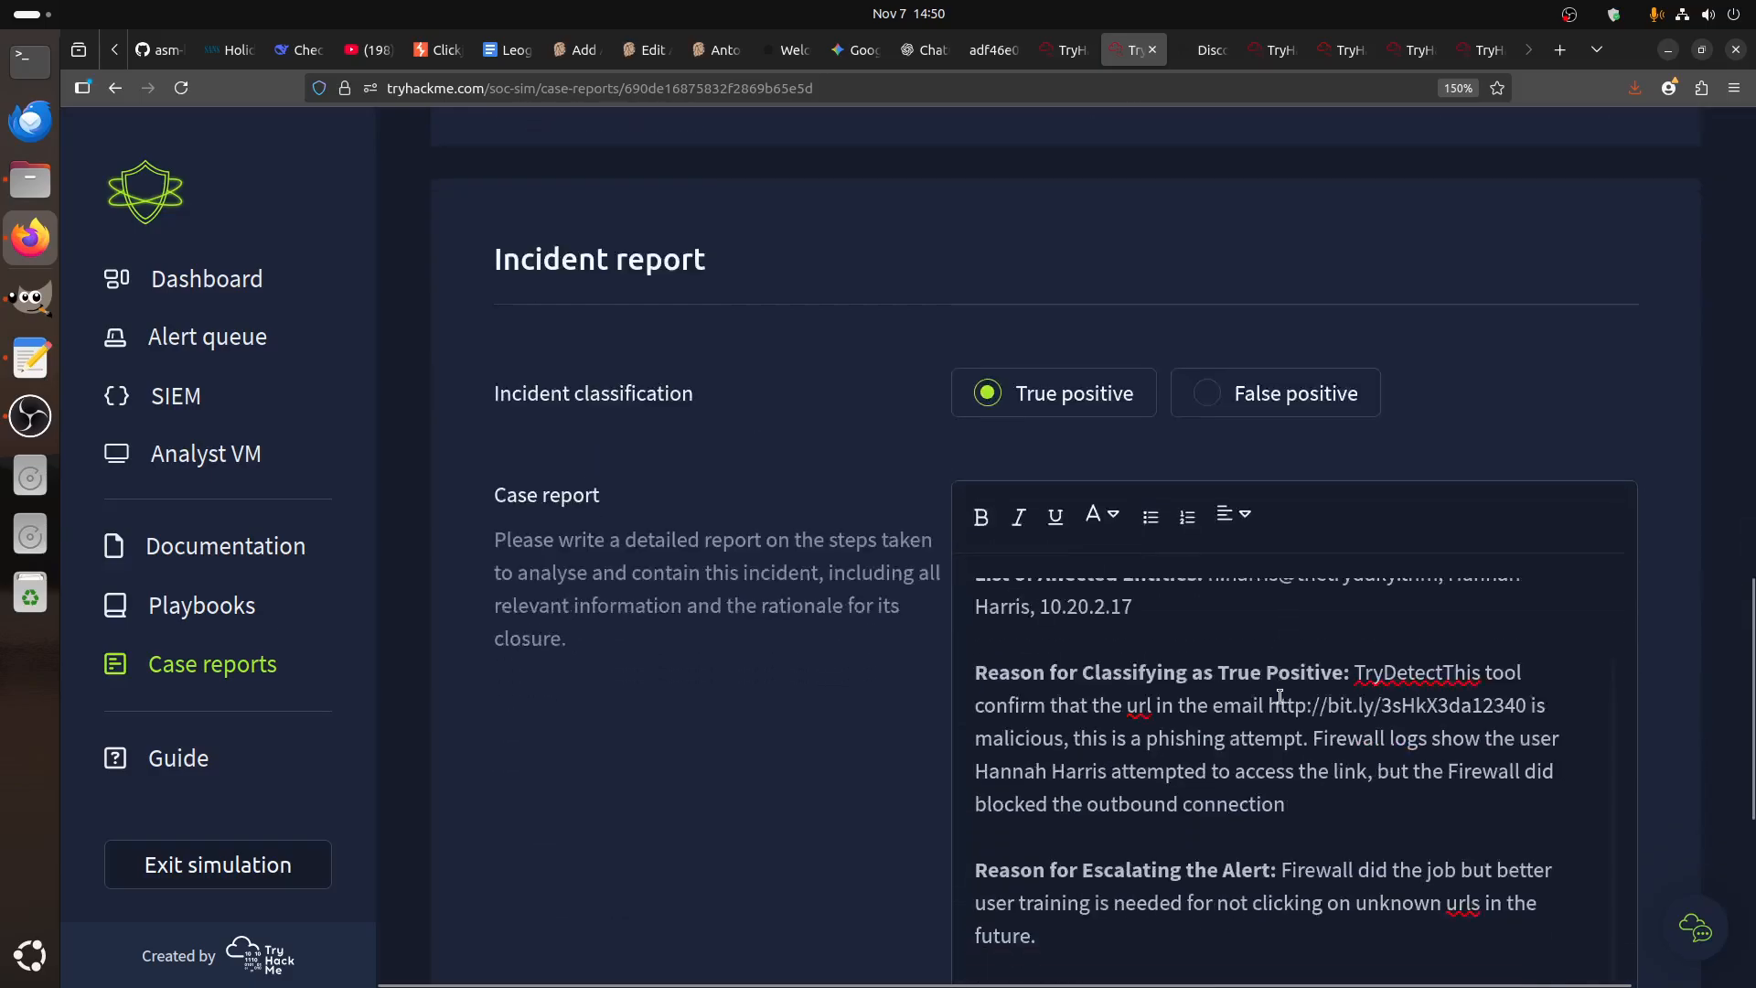
pyautogui.scroll(-3, 1247, 745)
pyautogui.scroll(-3, 1262, 573)
pyautogui.click(1262, 573)
pyautogui.hotkey('ctrl', 'v')
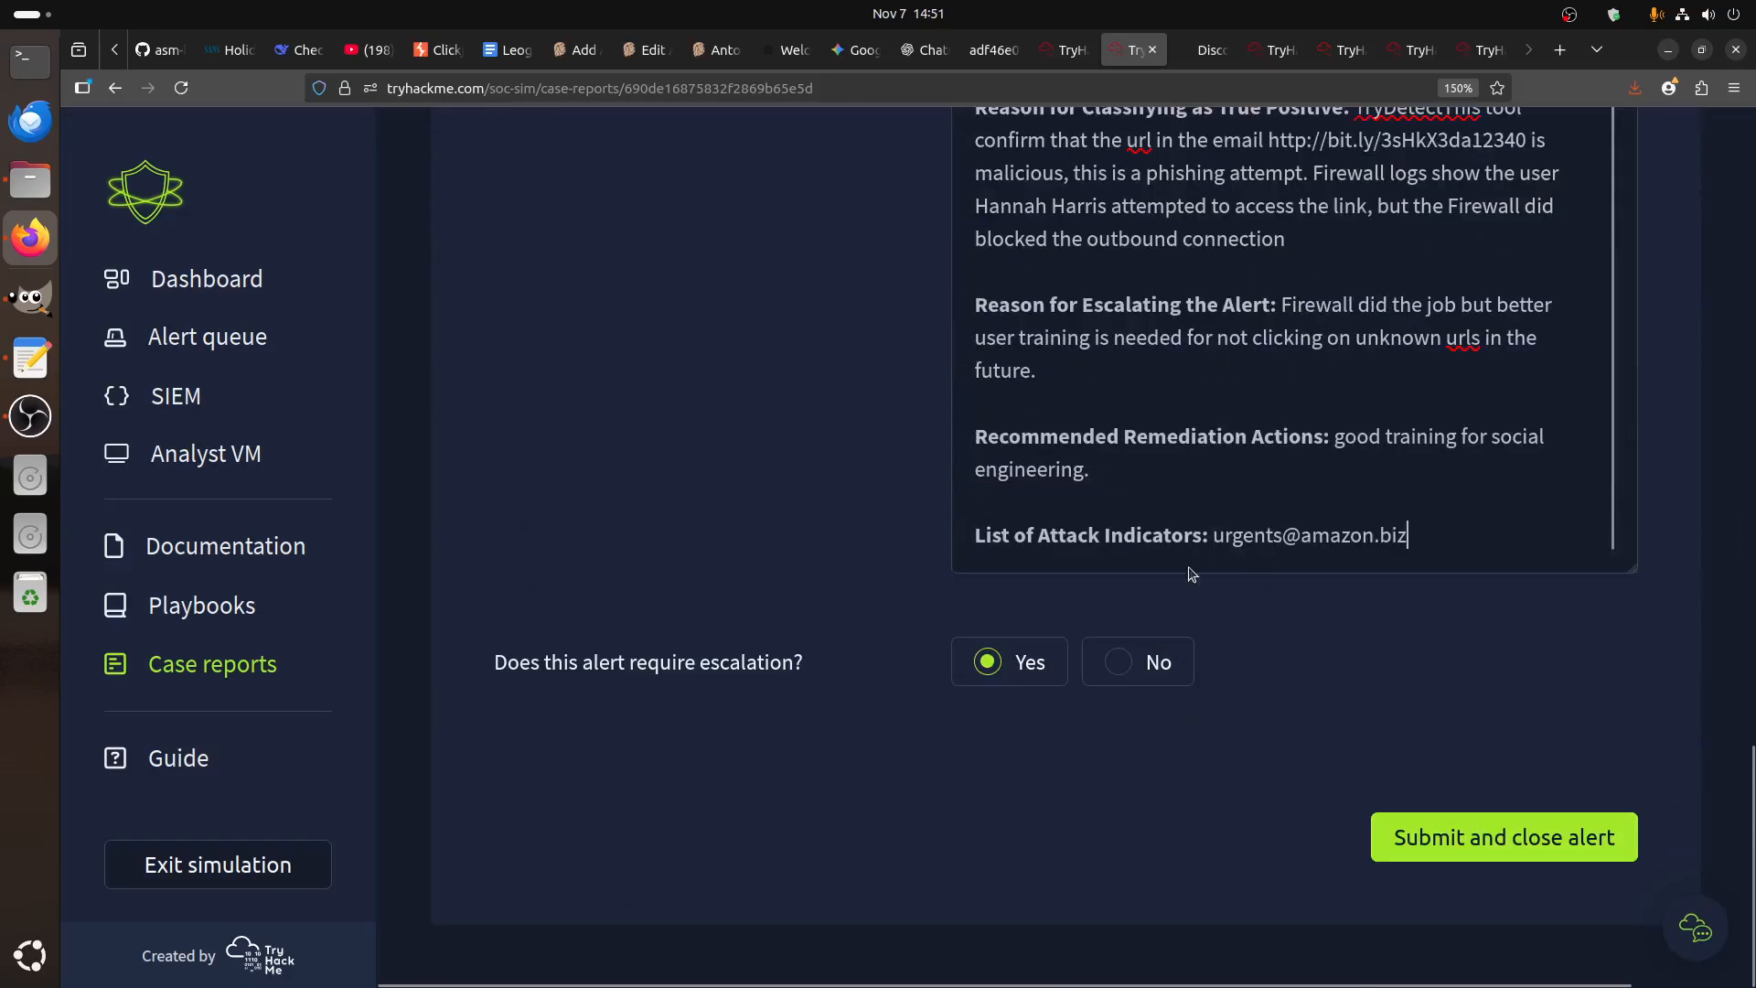
pyautogui.scroll(5, 775, 706)
pyautogui.scroll(5, 775, 706)
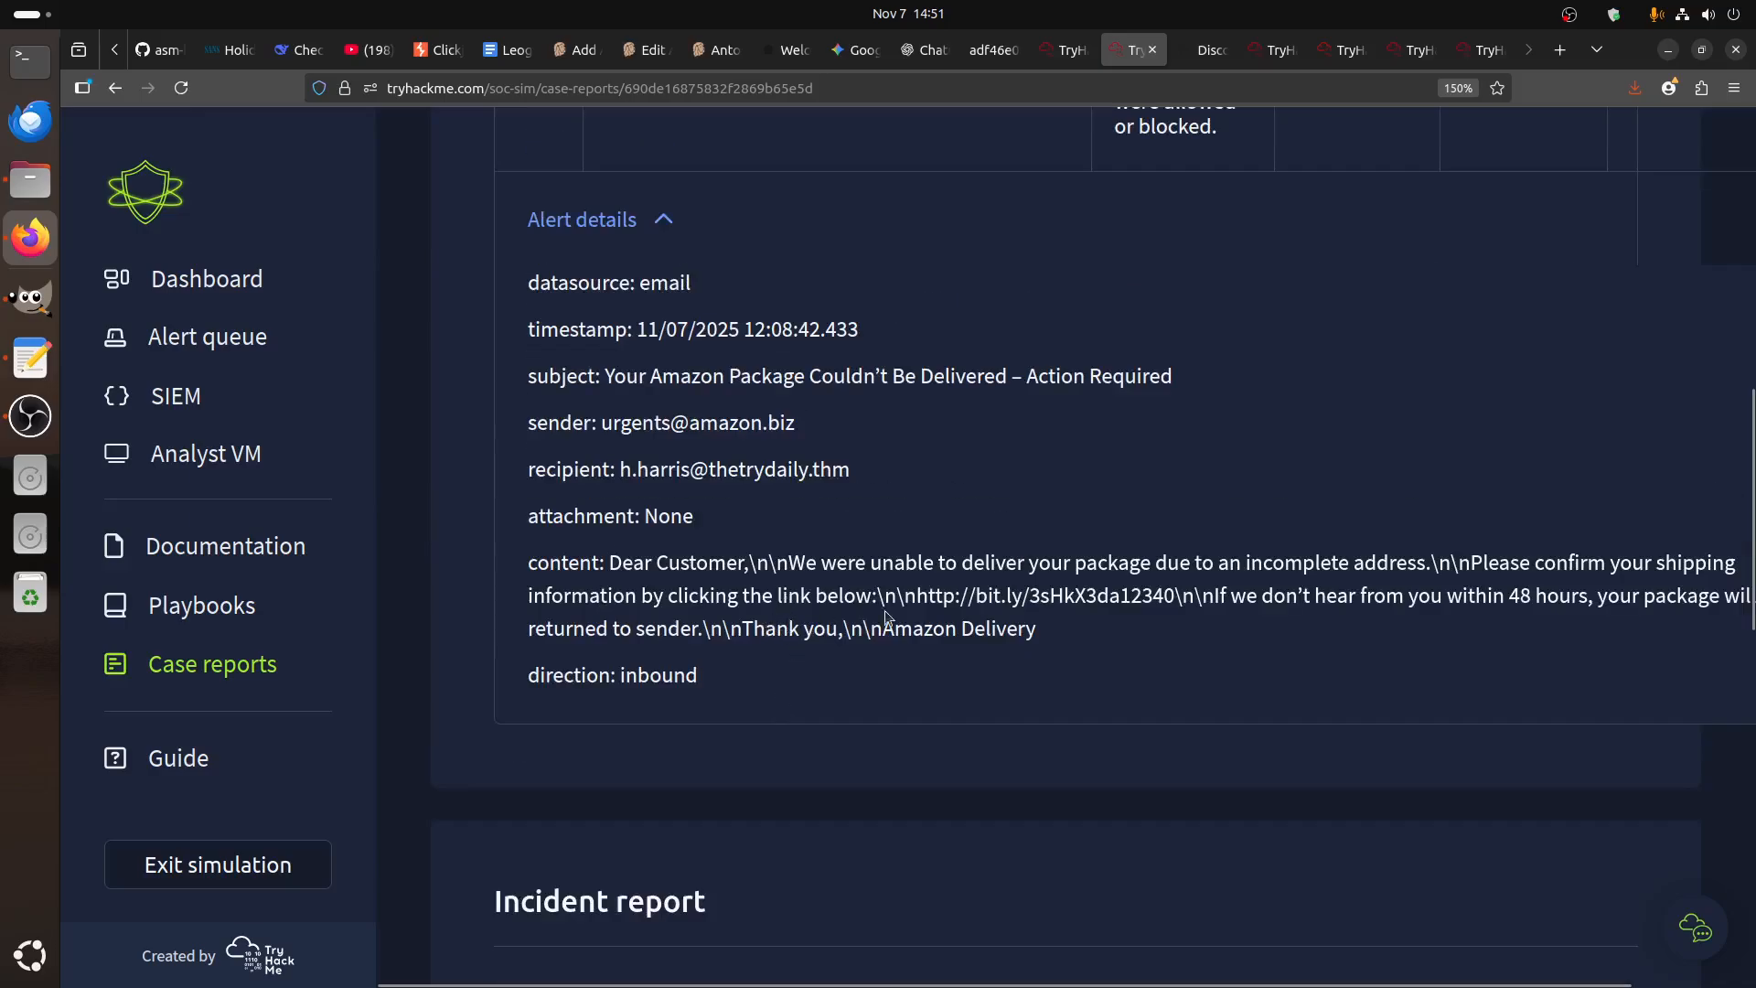
pyautogui.moveTo(917, 599); pyautogui.dragTo(1179, 595)
pyautogui.hotkey('ctrl', 'c')
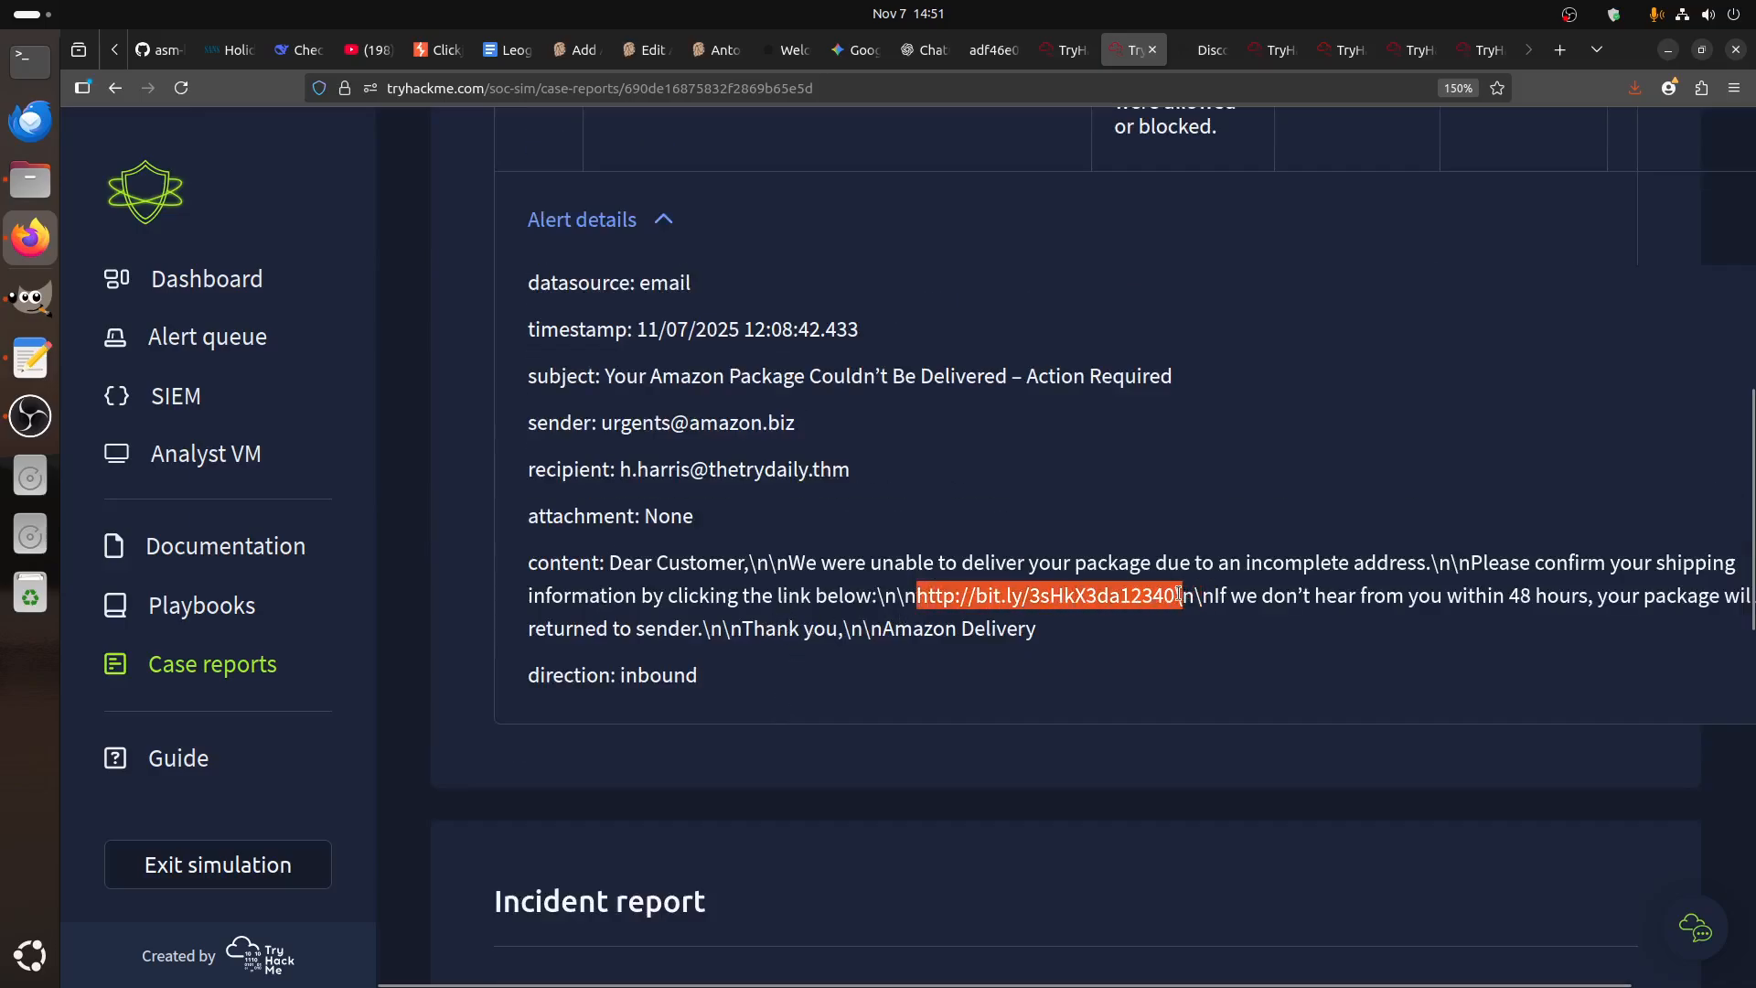
pyautogui.scroll(-12, 1446, 739)
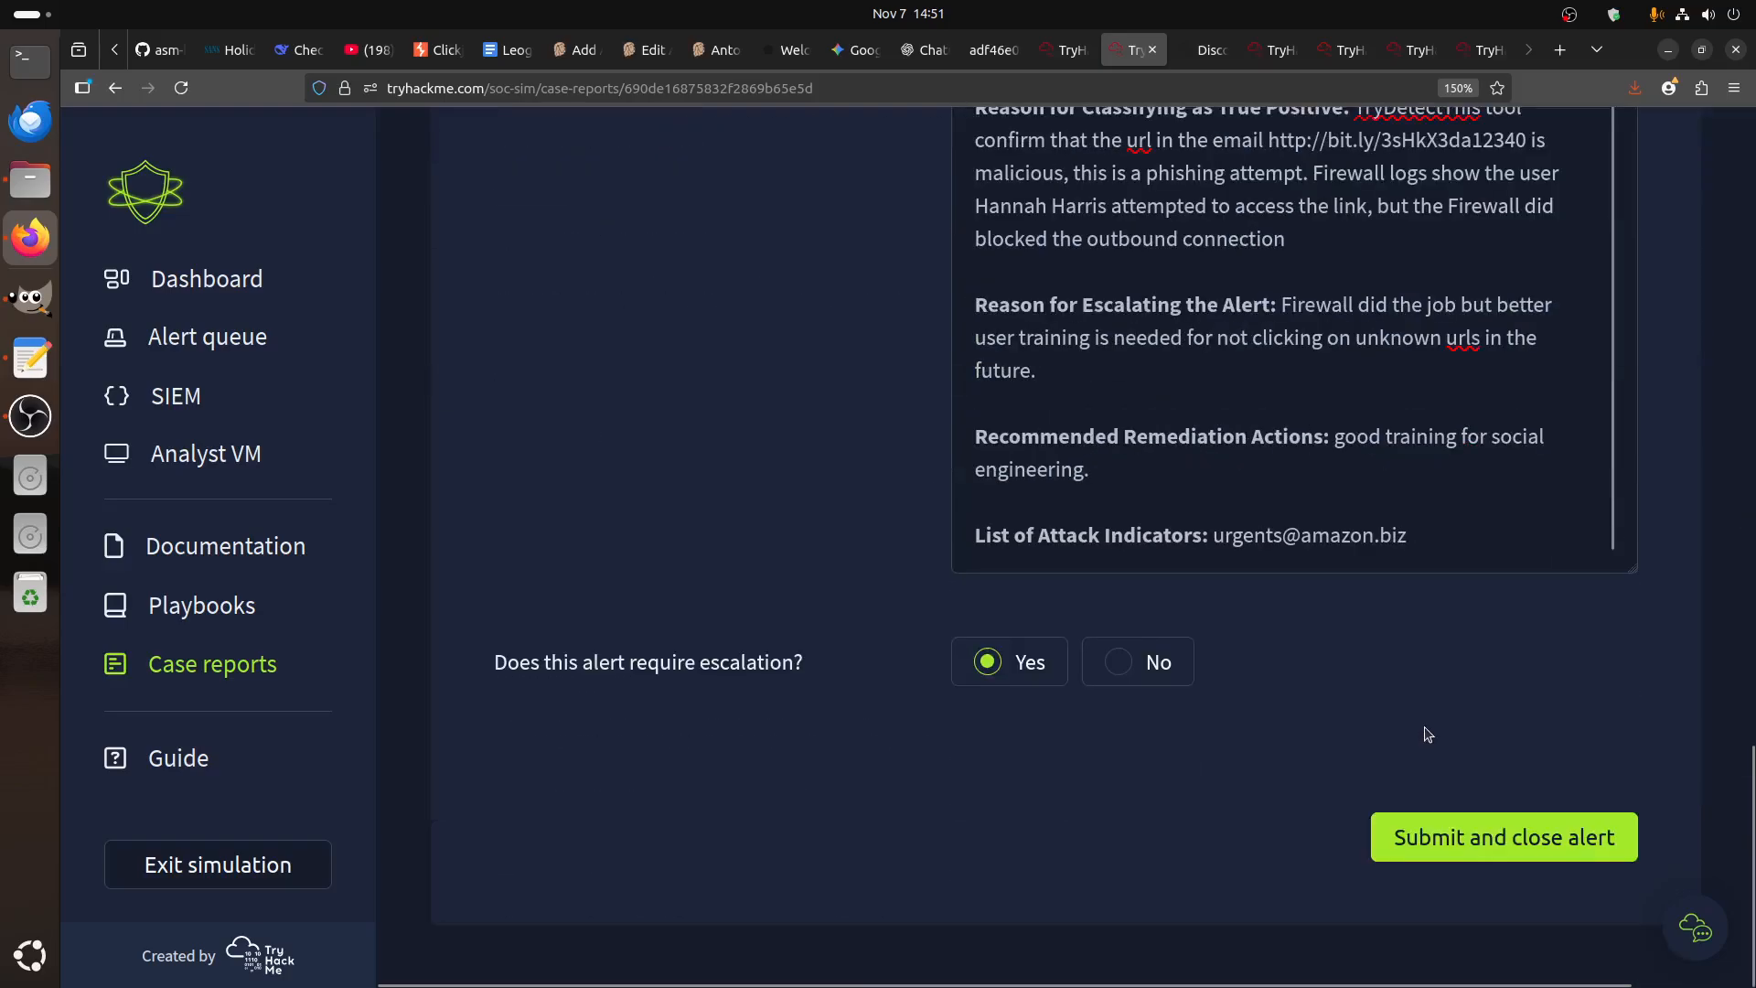
pyautogui.write(',')
pyautogui.hotkey('ctrl', 'v')
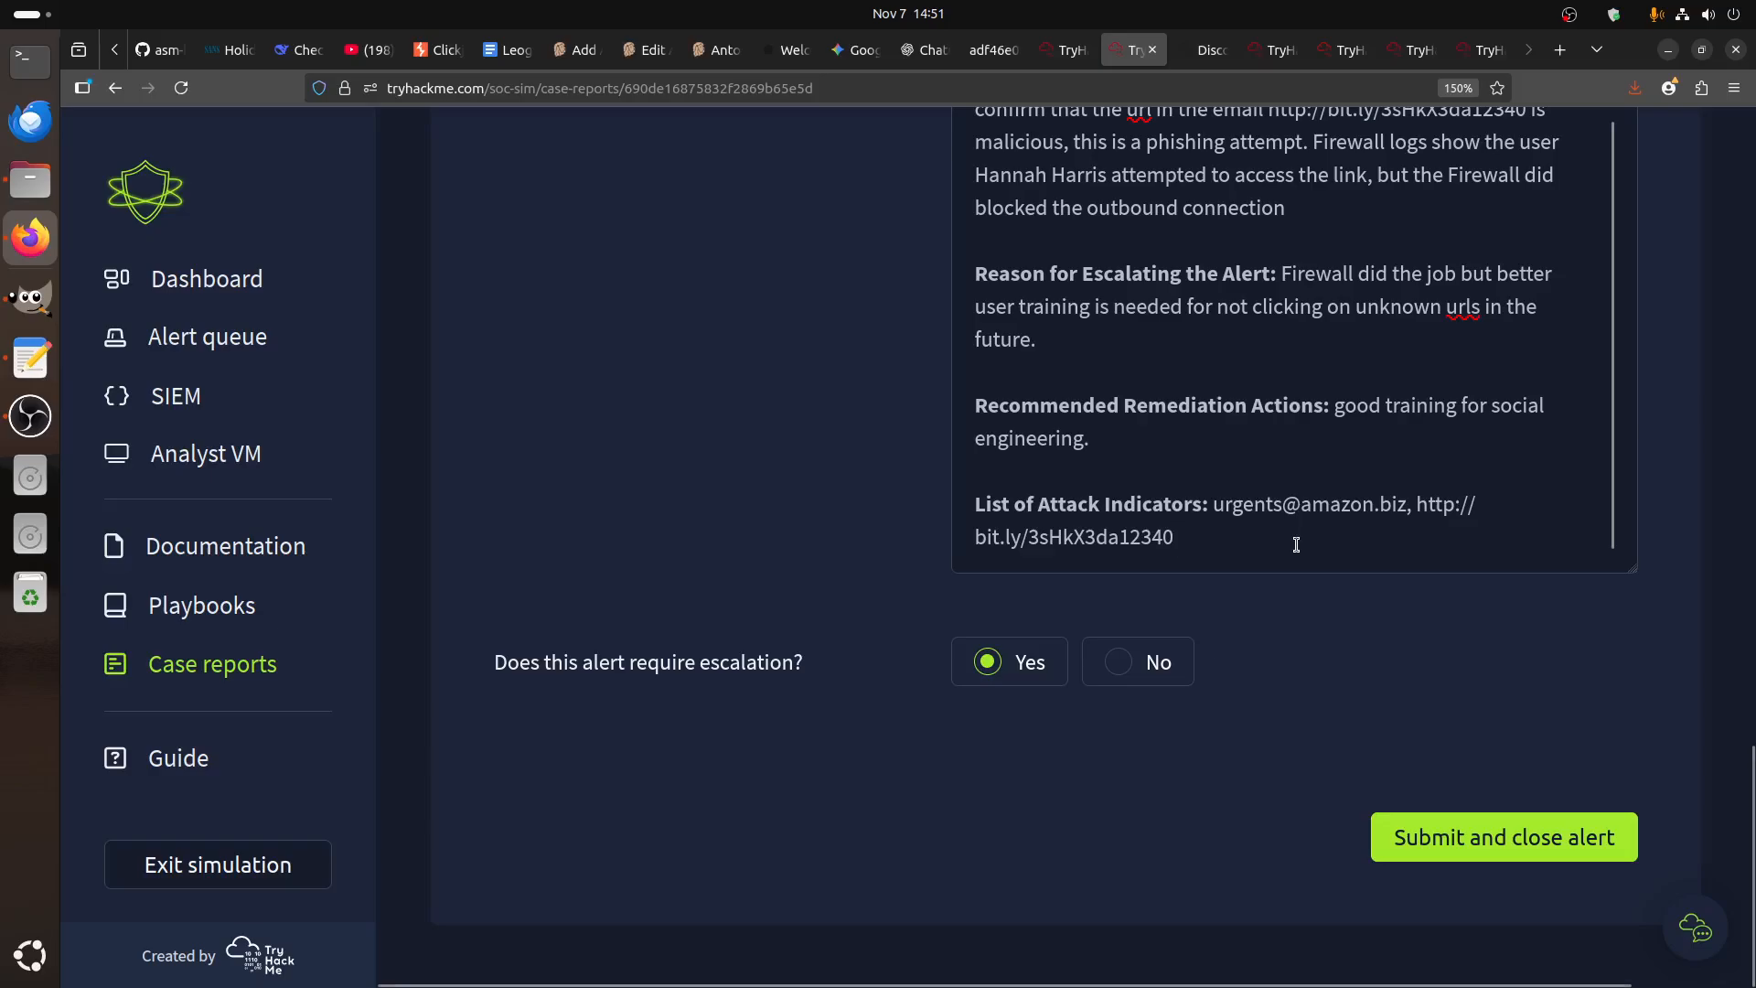
# - End the true-positive reason with a period and add a separate paragraph reading "No negative impact was detected as Firewall blocked the connection"
pyautogui.scroll(2, 1296, 544)
pyautogui.click(1354, 335)
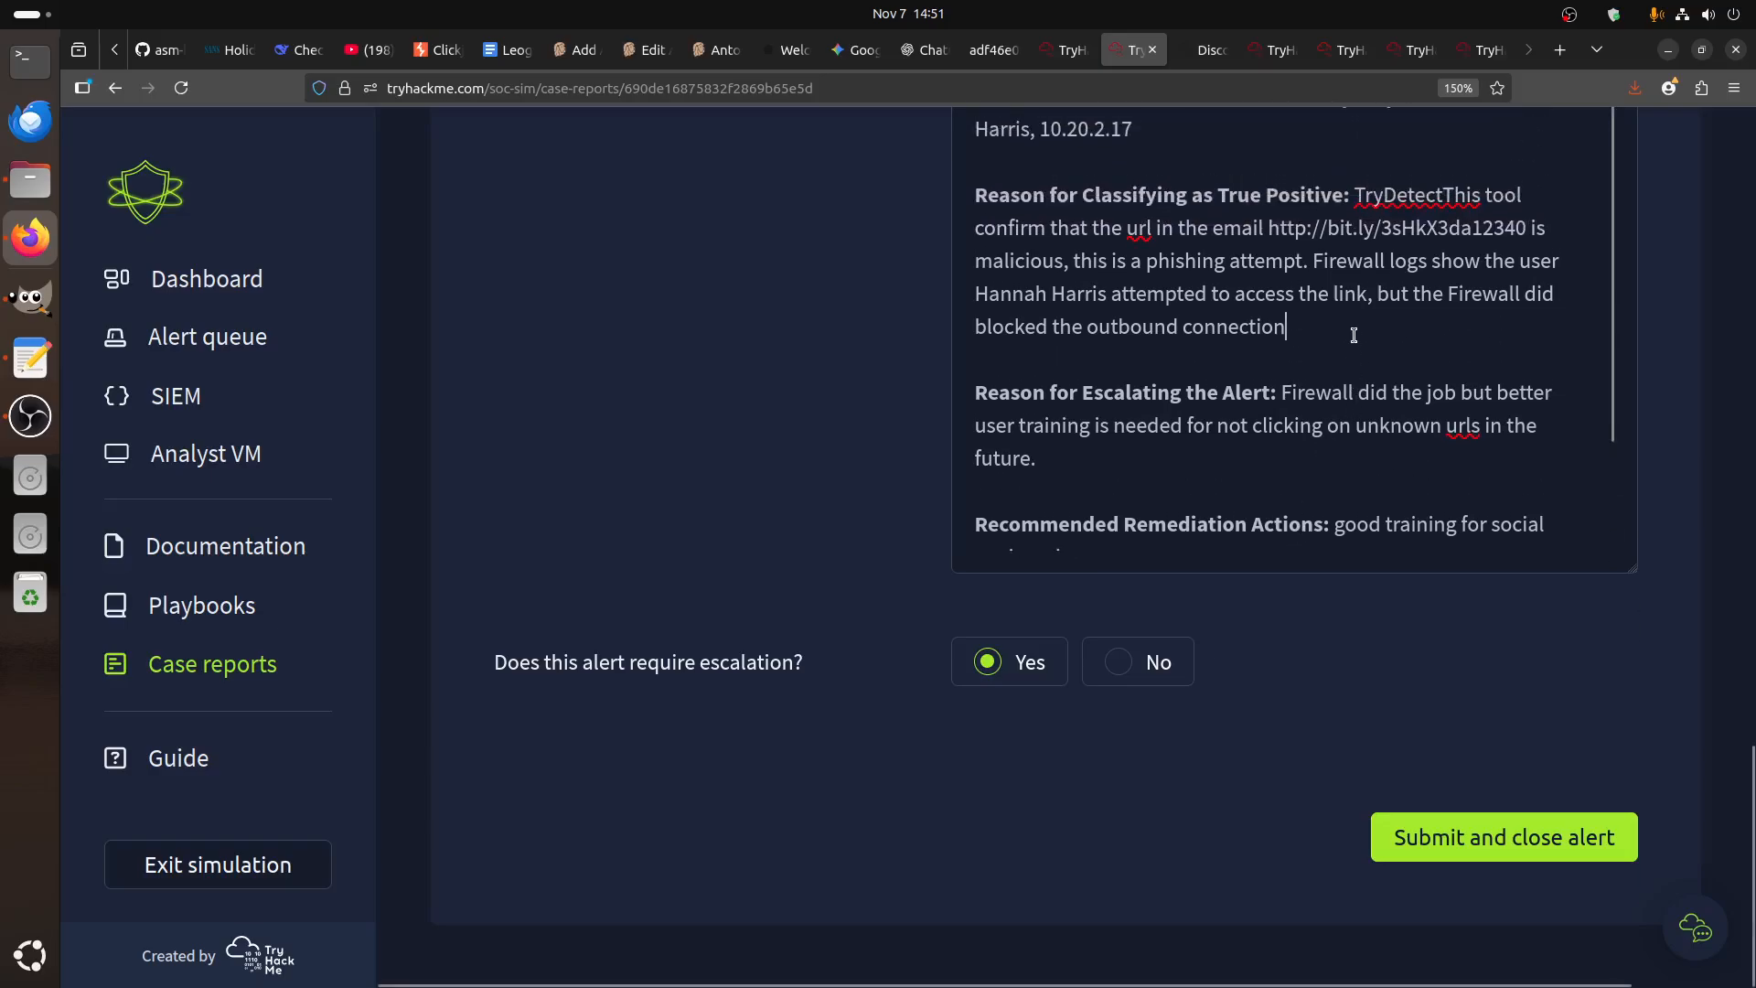
pyautogui.write('.')
pyautogui.press('Return')
pyautogui.press('Return')
pyautogui.write('N')
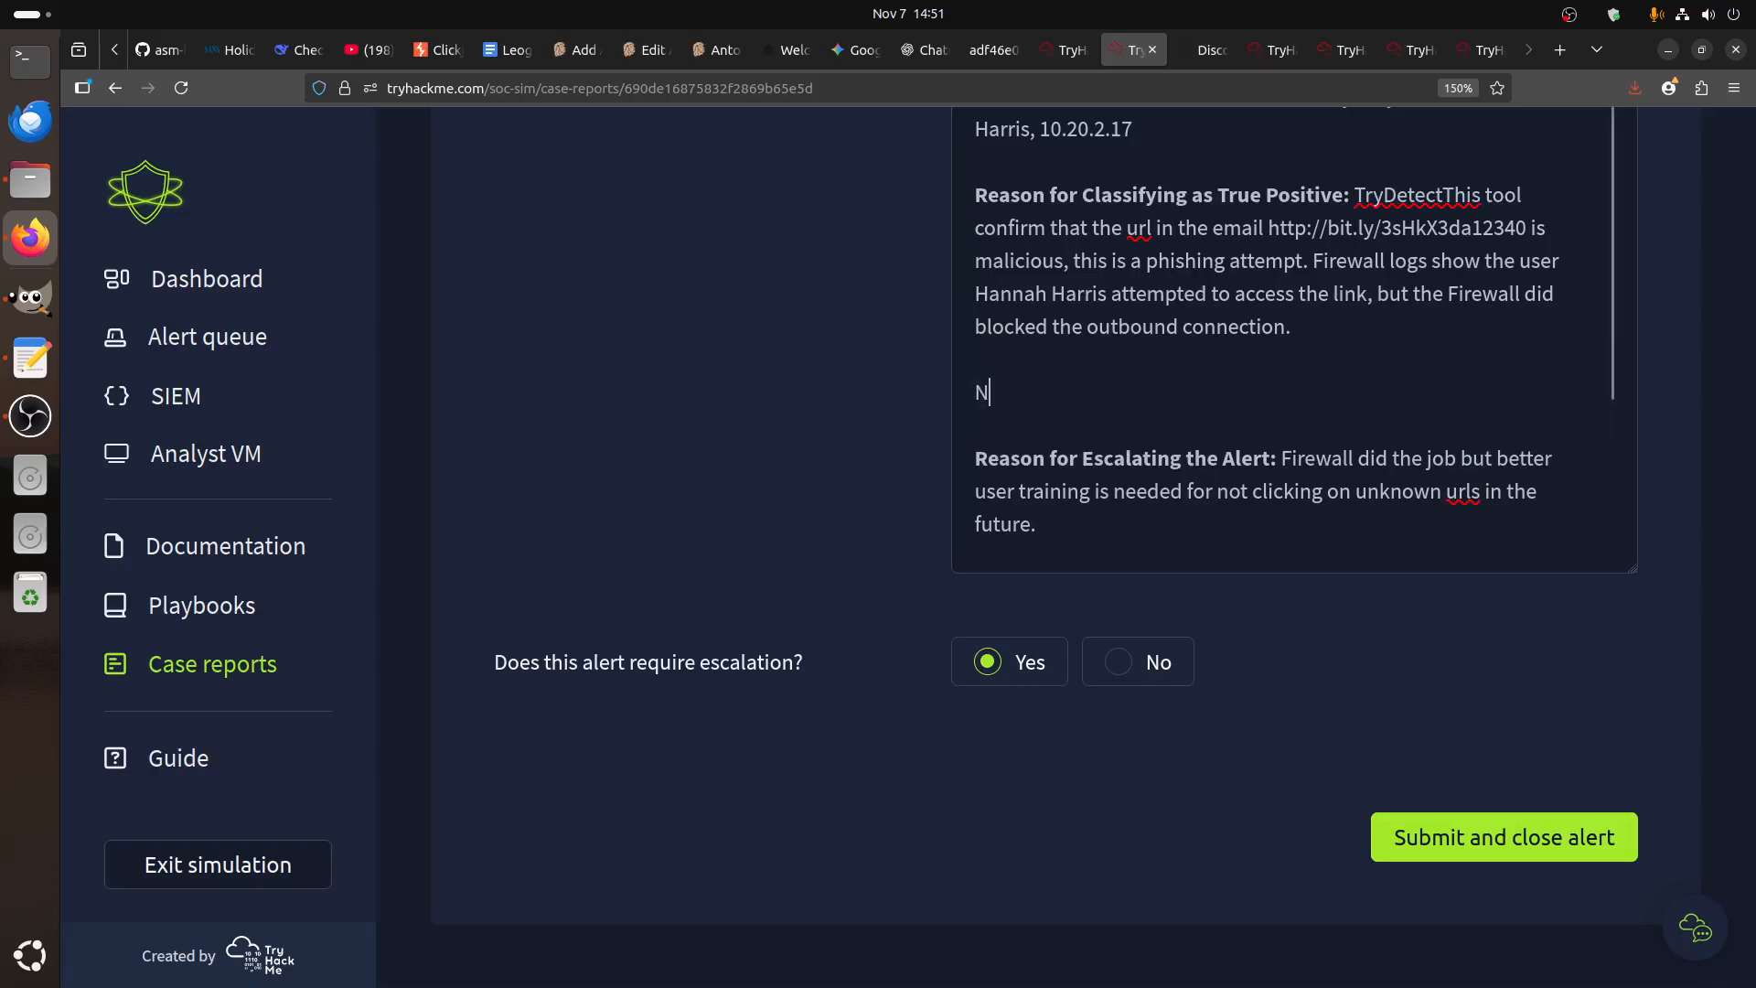
pyautogui.write('o negative impact was detec')
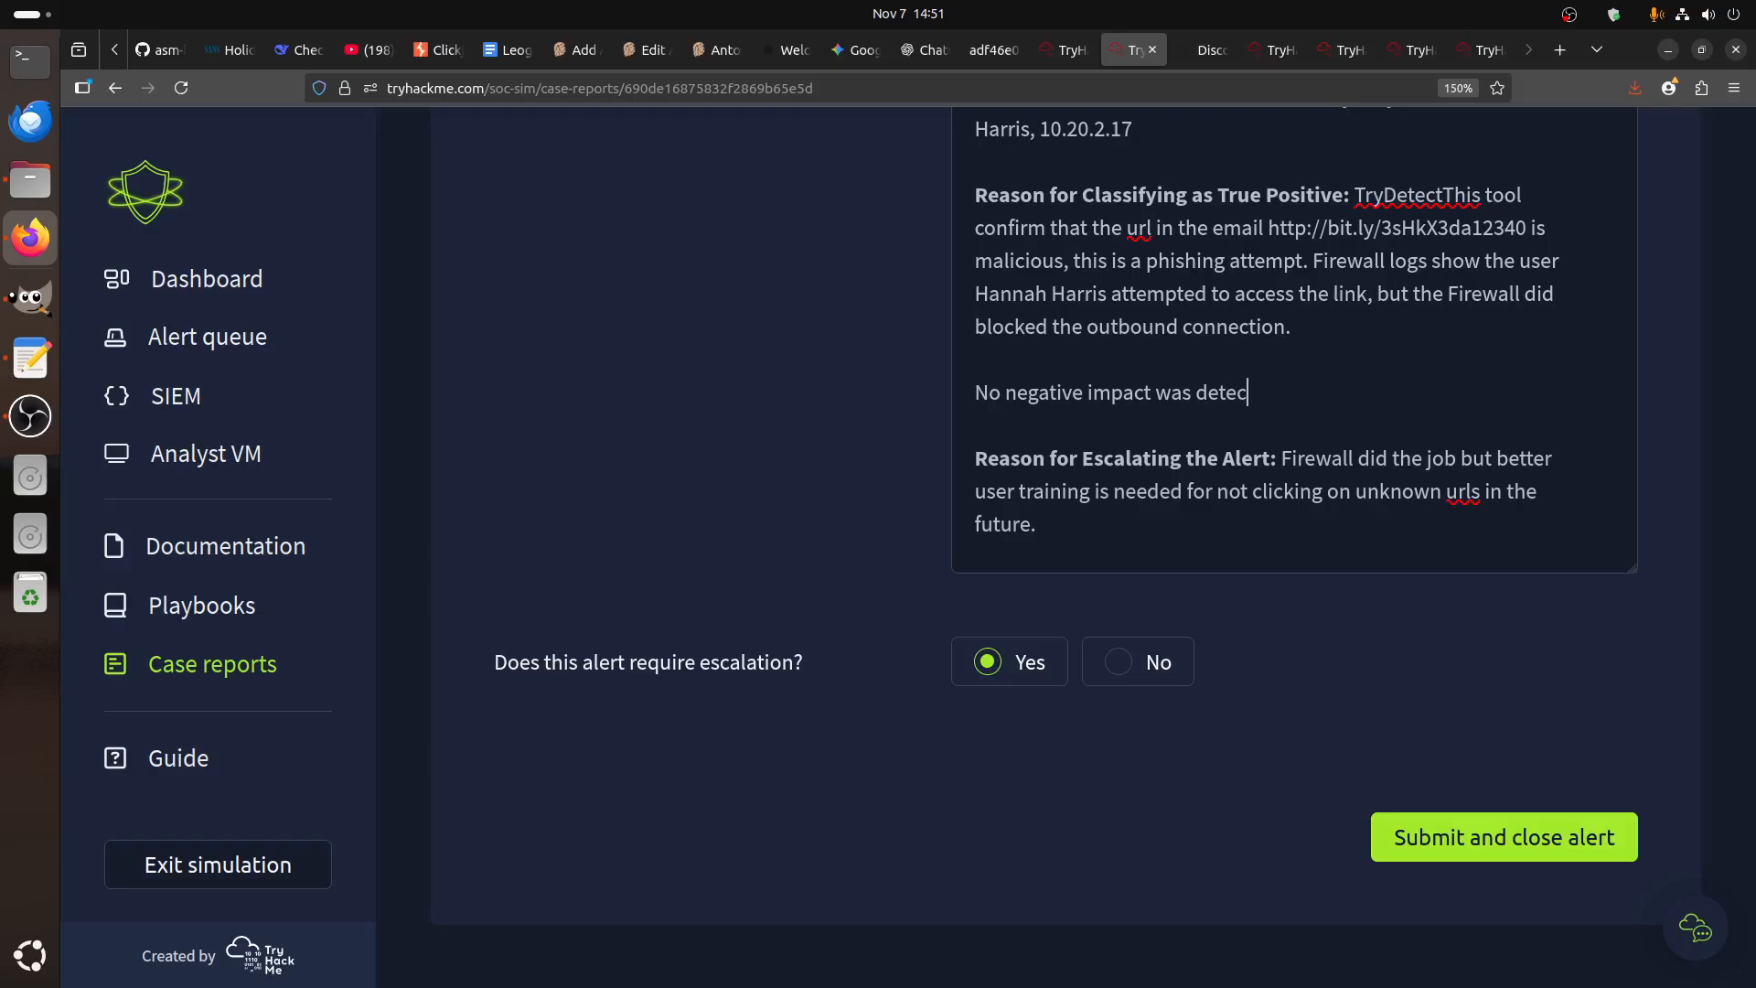
pyautogui.write('ted as Firewall block')
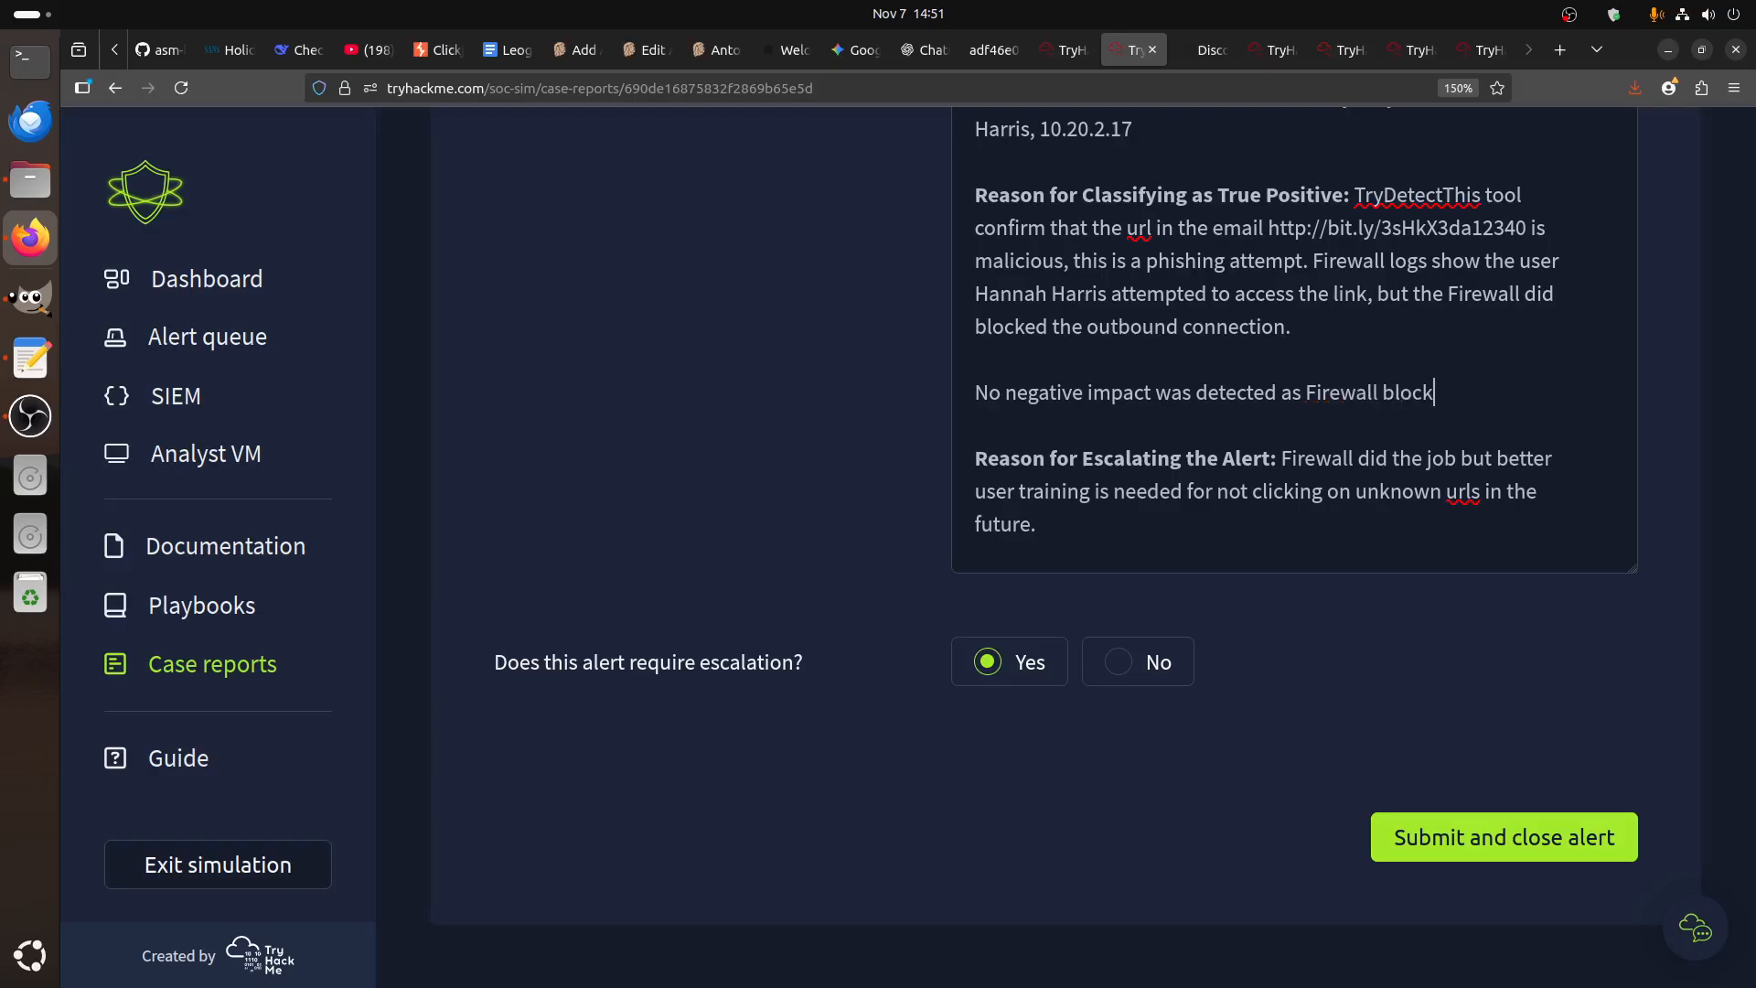
pyautogui.write('ed the connection')
pyautogui.scroll(-3, 1398, 352)
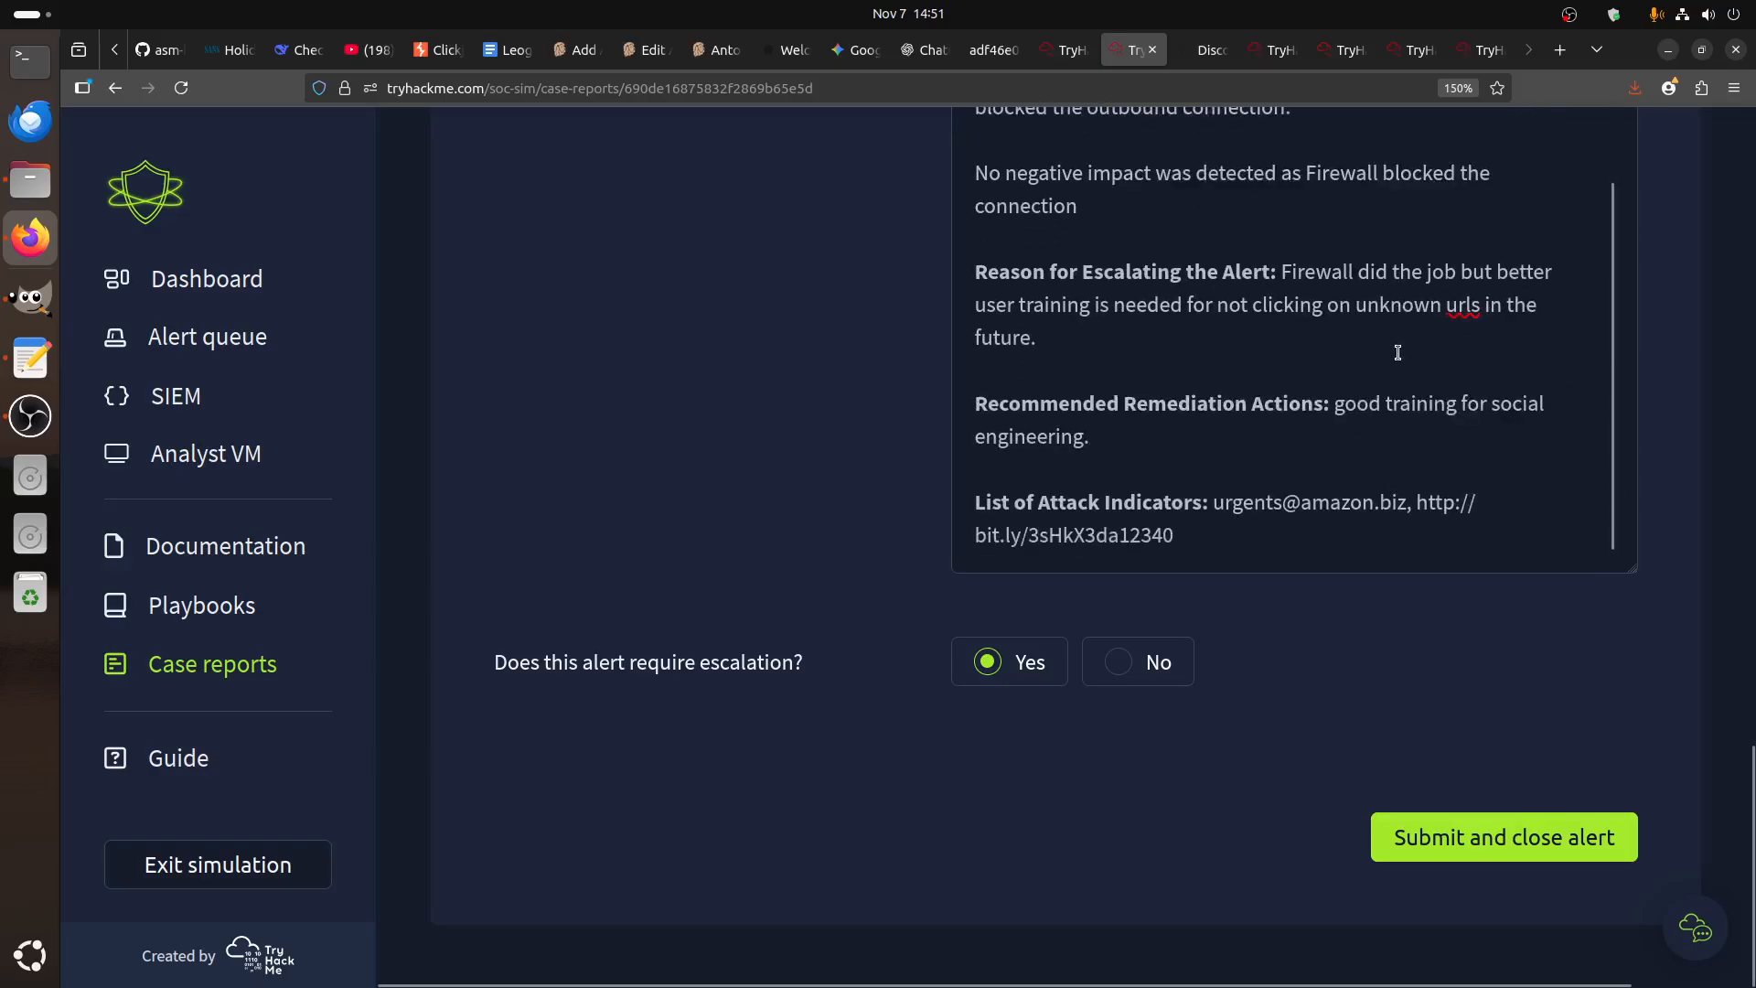
# - Review the completed incident report for alert 8815 against its alert details, and submit it to close the alert
pyautogui.scroll(3, 1408, 274)
pyautogui.scroll(10, 580, 423)
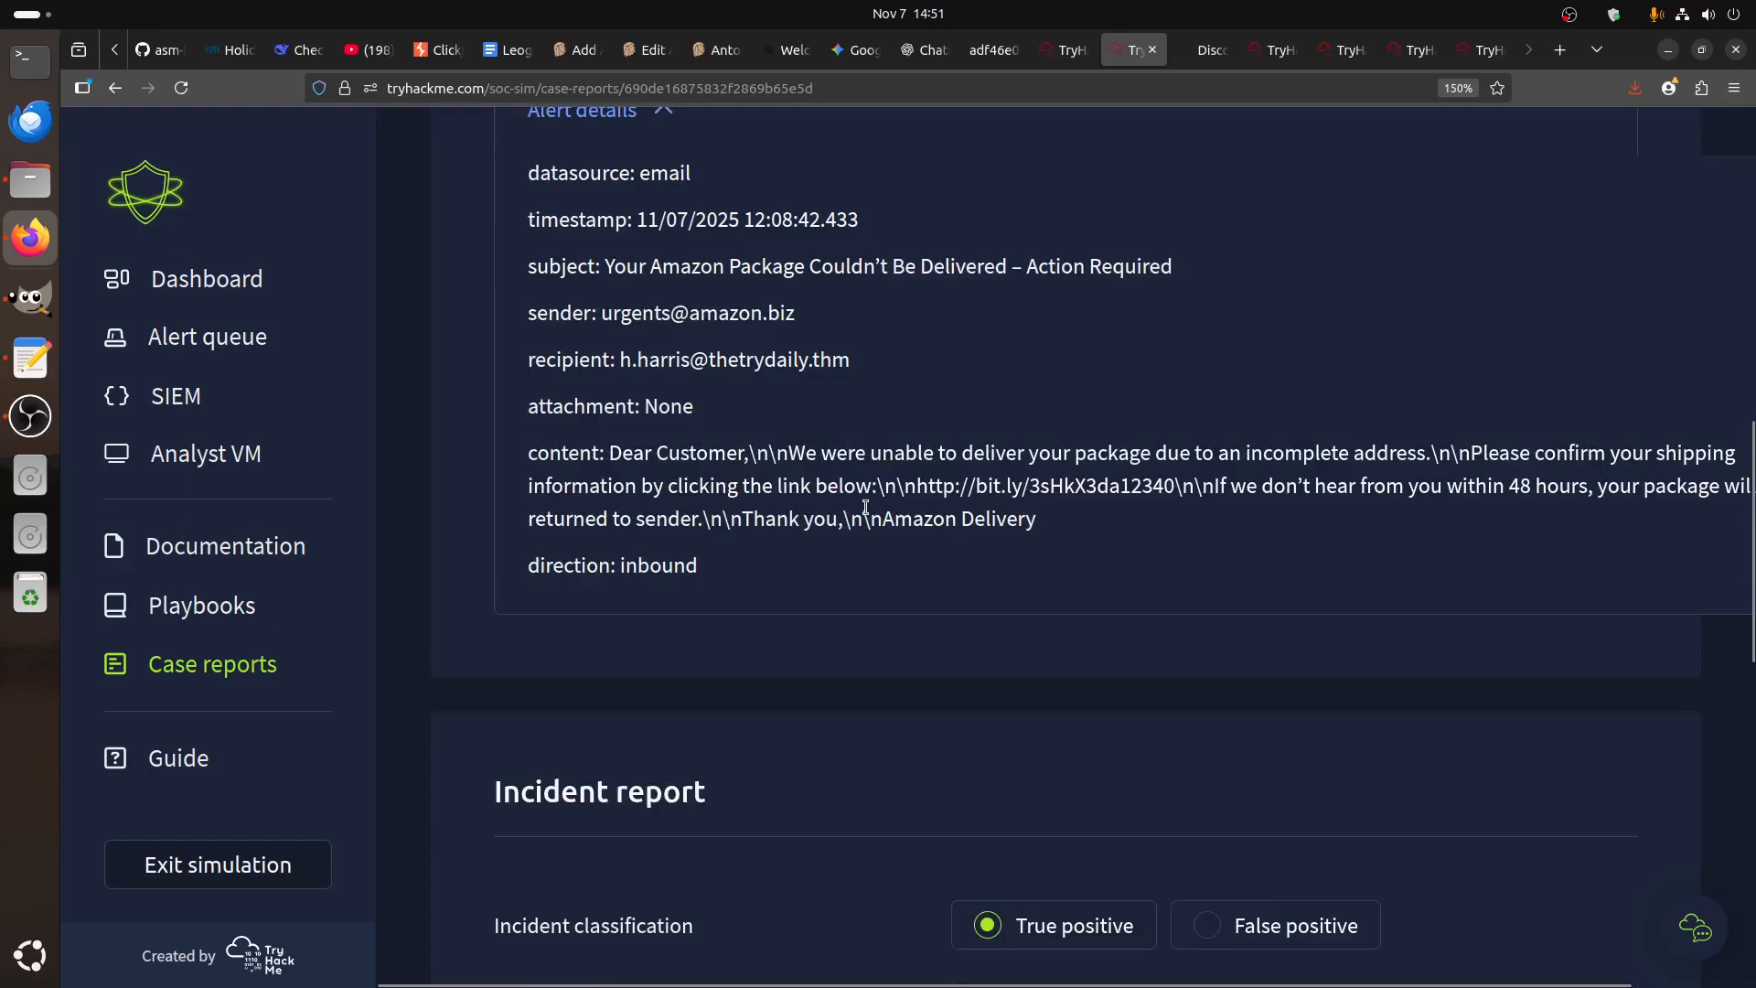
pyautogui.scroll(-6, 865, 505)
pyautogui.scroll(4, 871, 502)
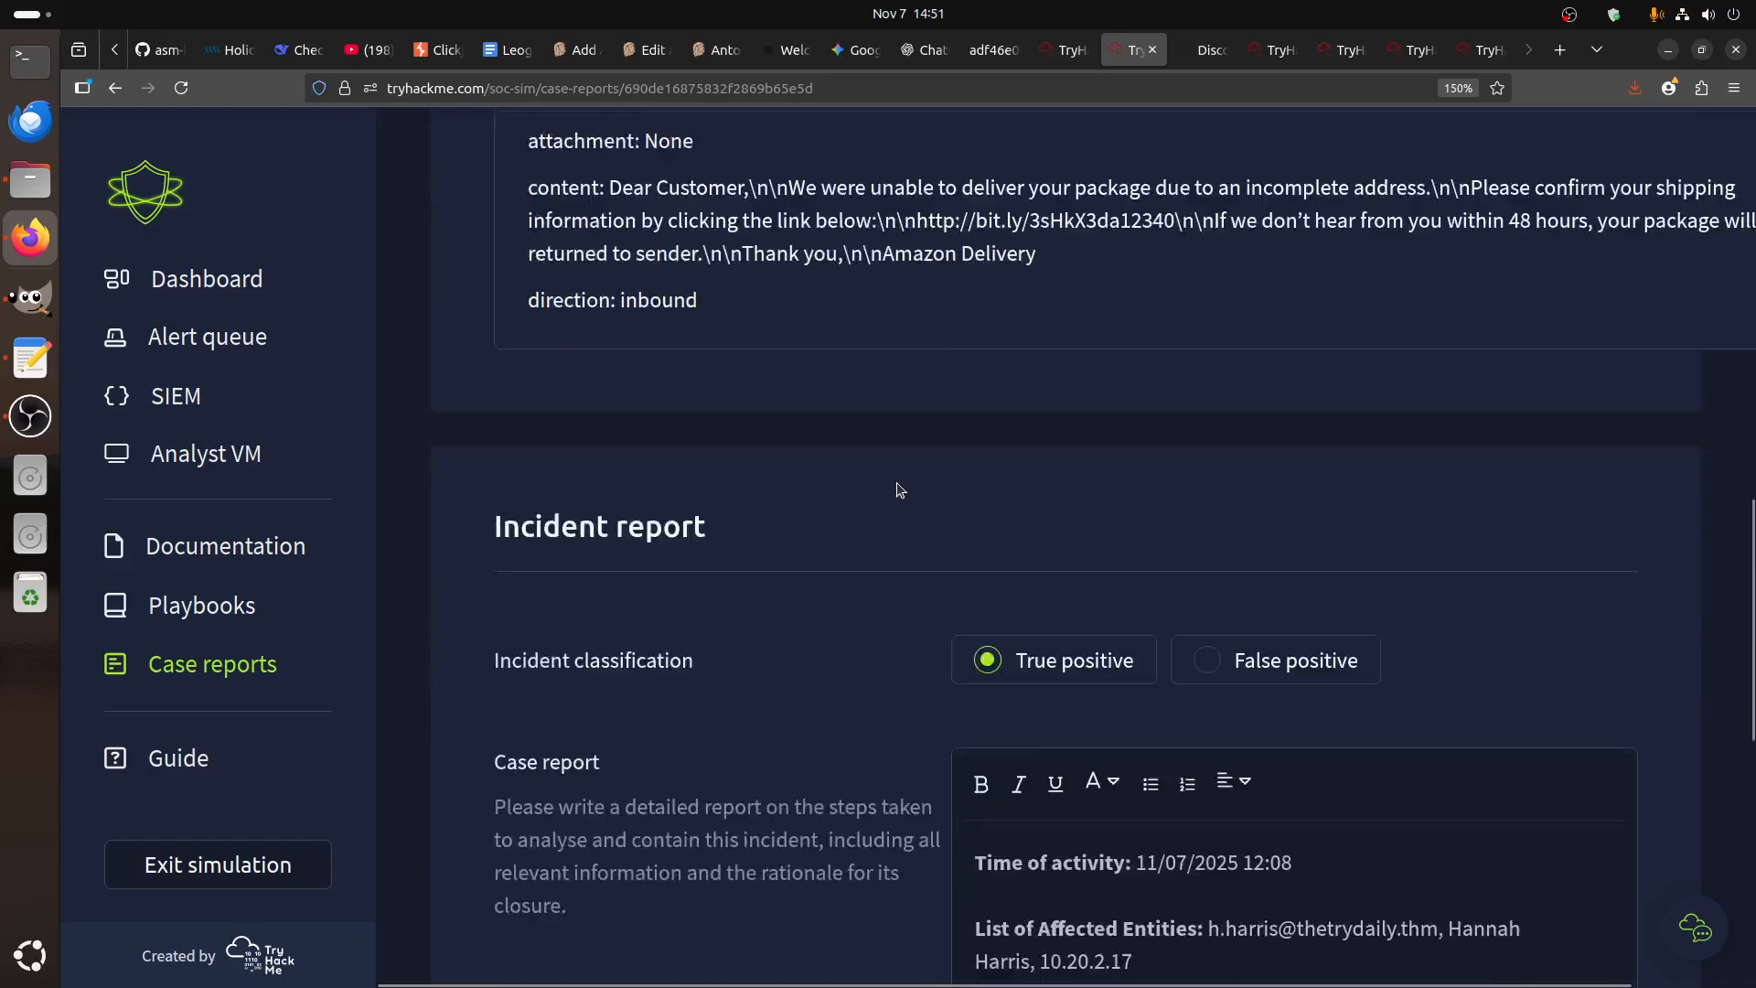
pyautogui.scroll(-7, 903, 494)
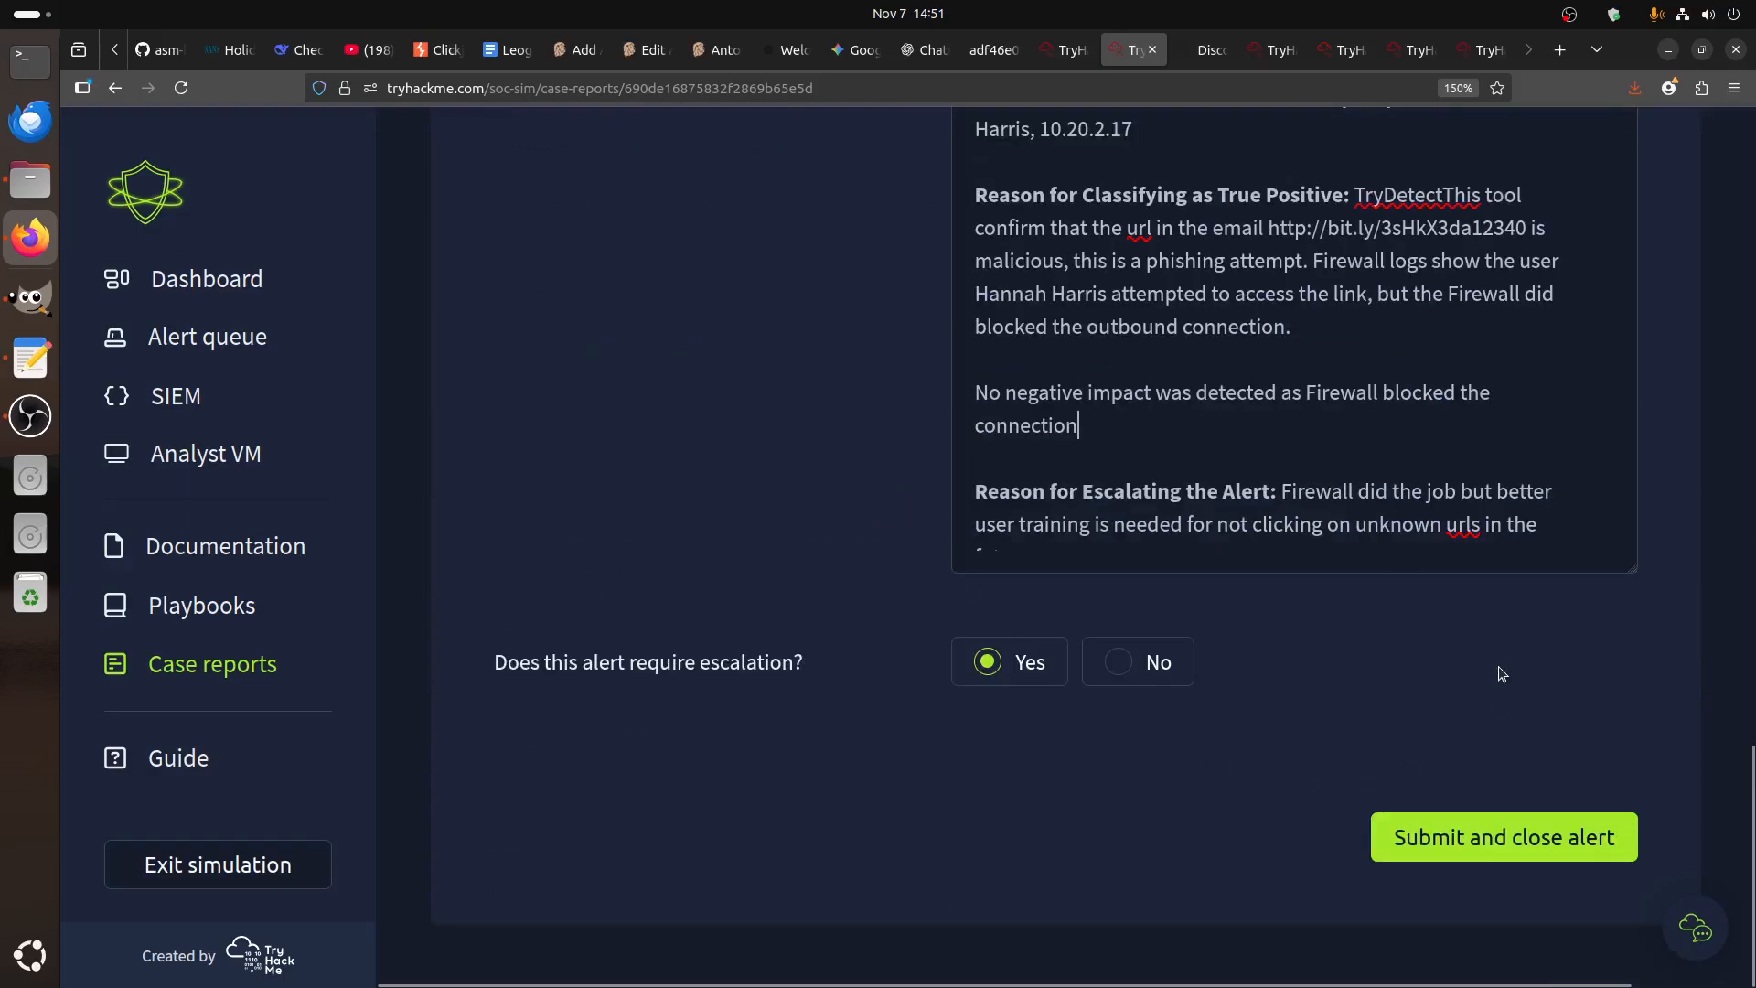
pyautogui.click(1477, 844)
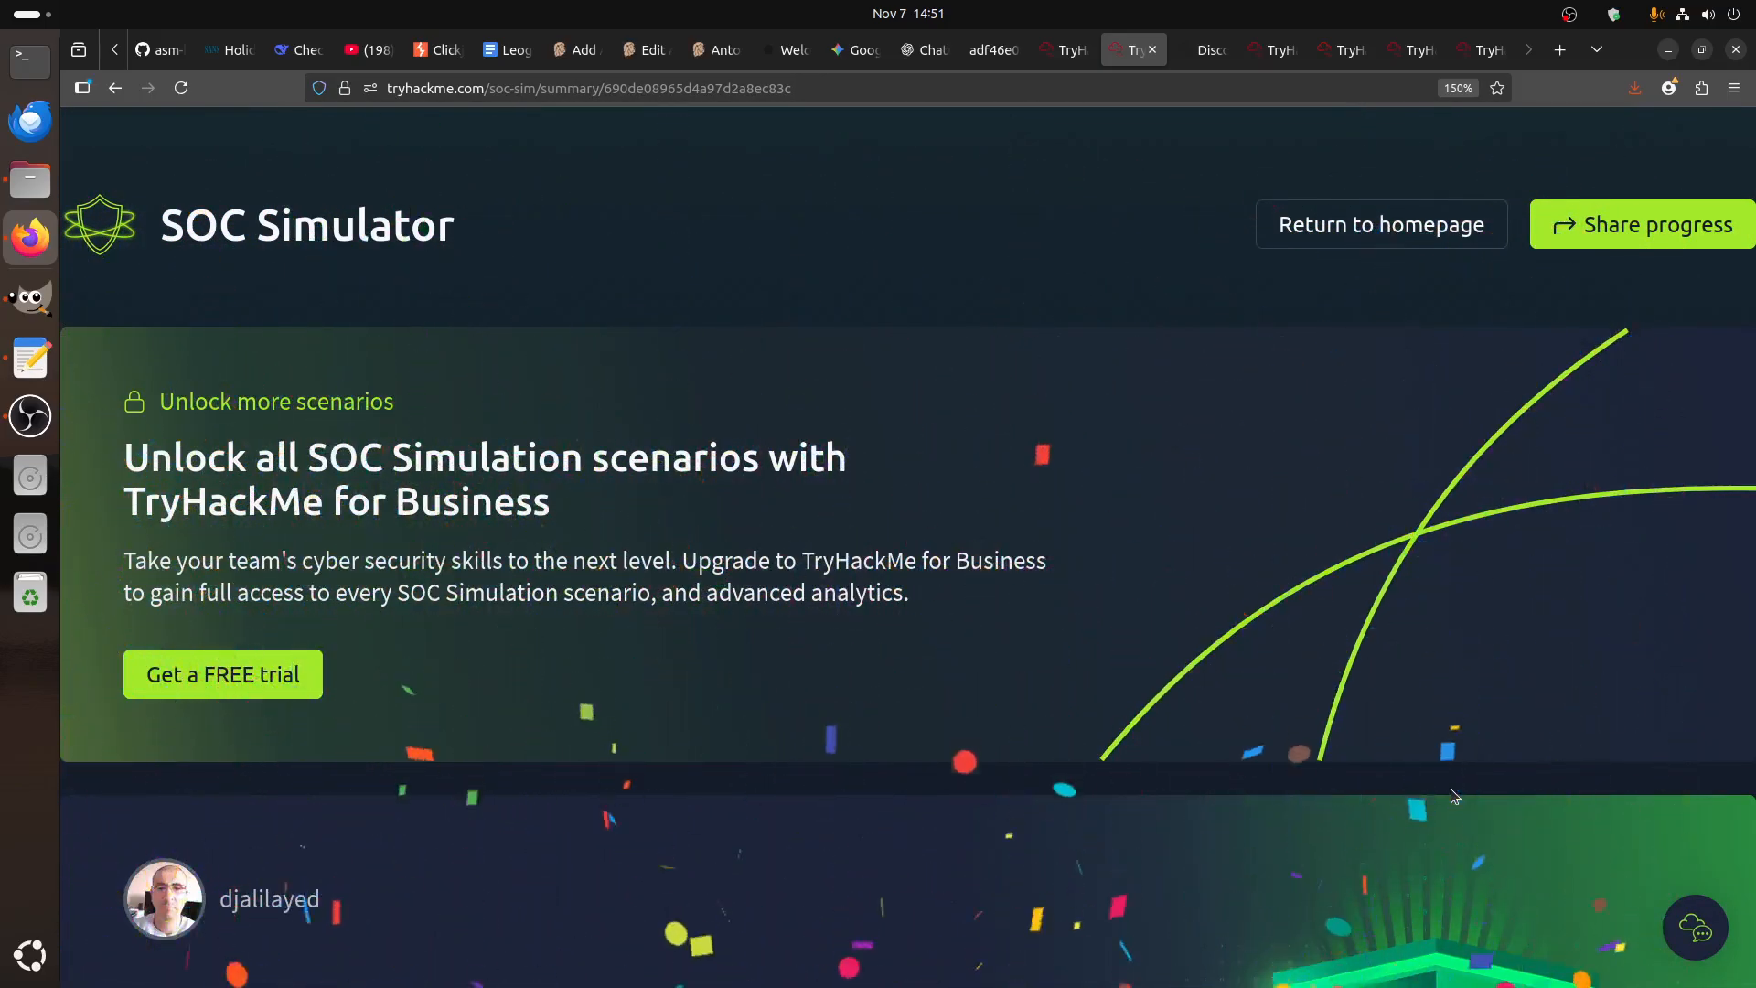
# - Examine the simulation summary, reading the AI overall analysis and the classification results of the true-positive alerts
pyautogui.scroll(-4, 1453, 794)
pyautogui.scroll(-3, 1450, 788)
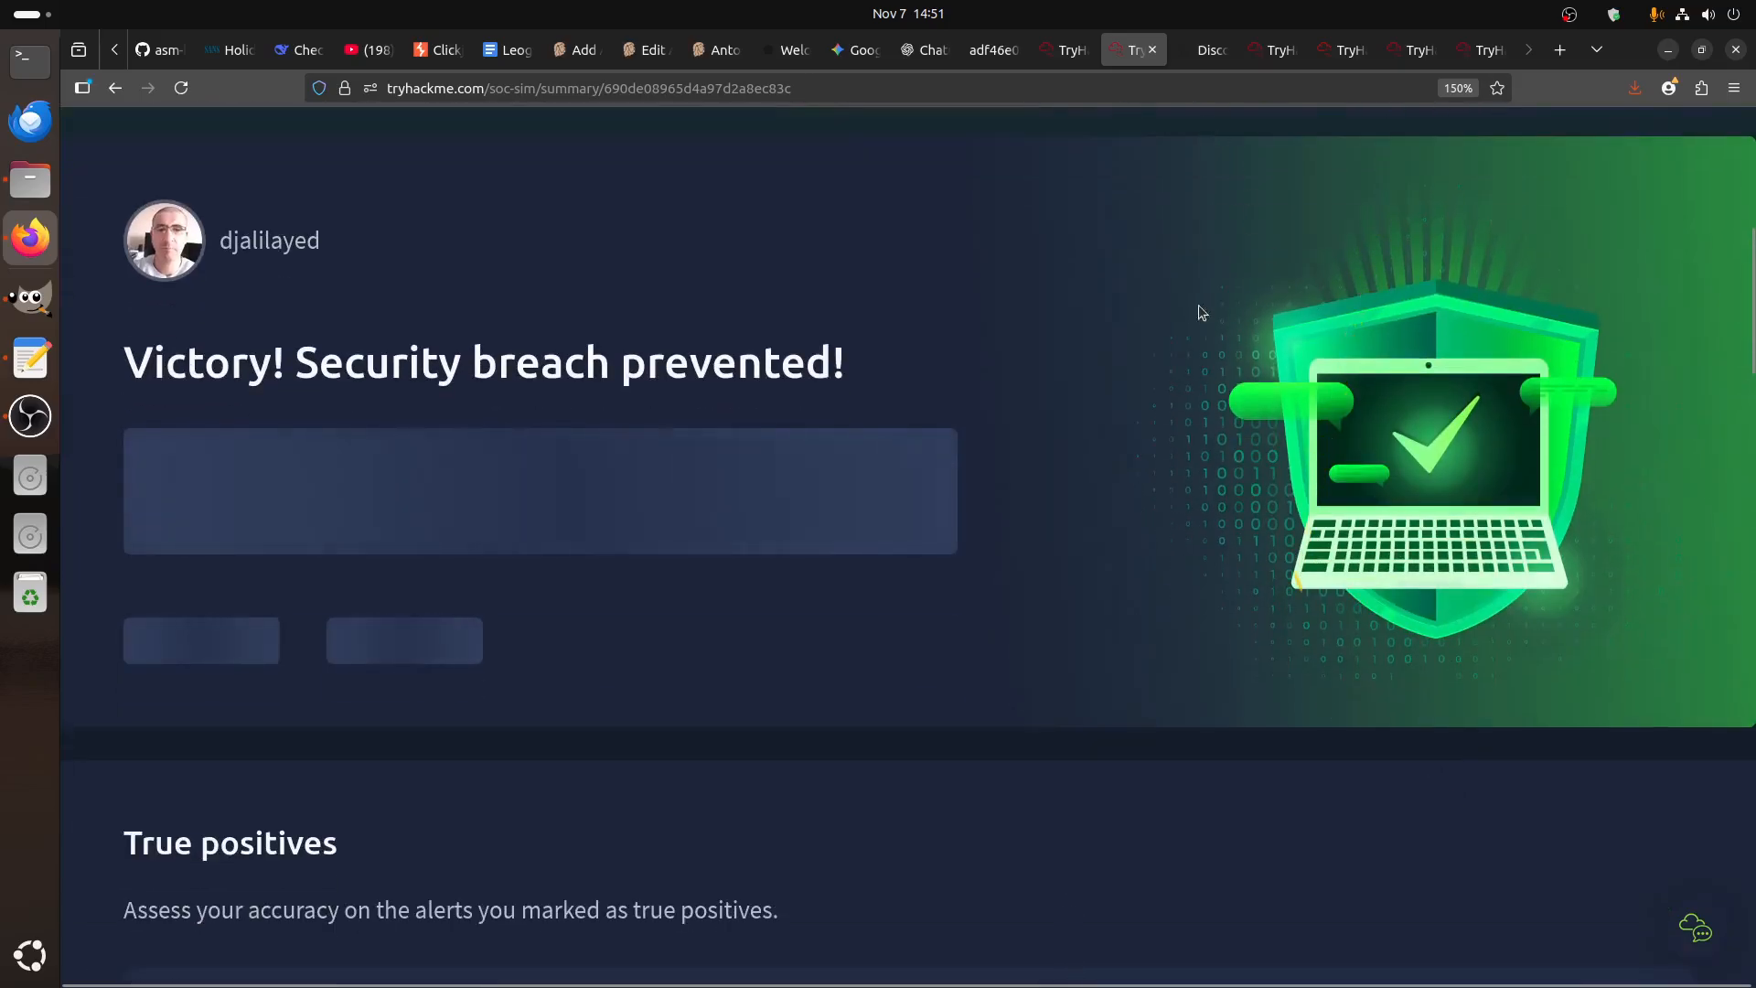
pyautogui.scroll(-3, 1177, 483)
pyautogui.click(1206, 50)
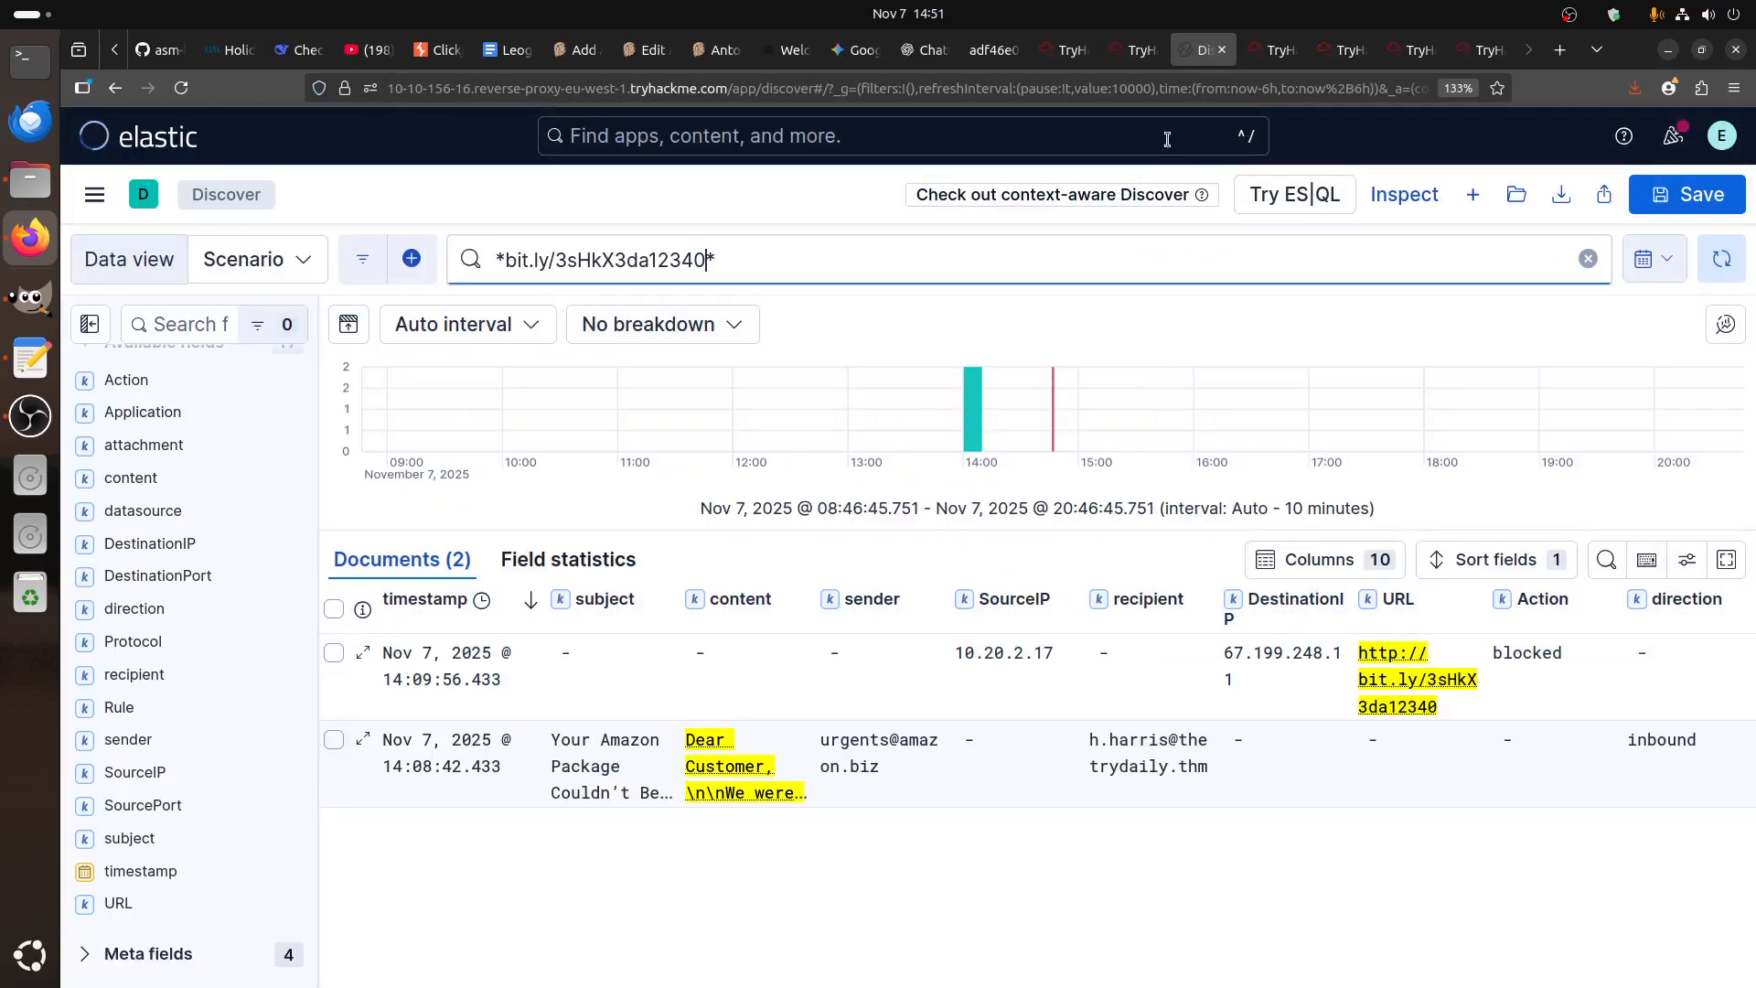
pyautogui.click(1138, 55)
pyautogui.scroll(-2, 1059, 709)
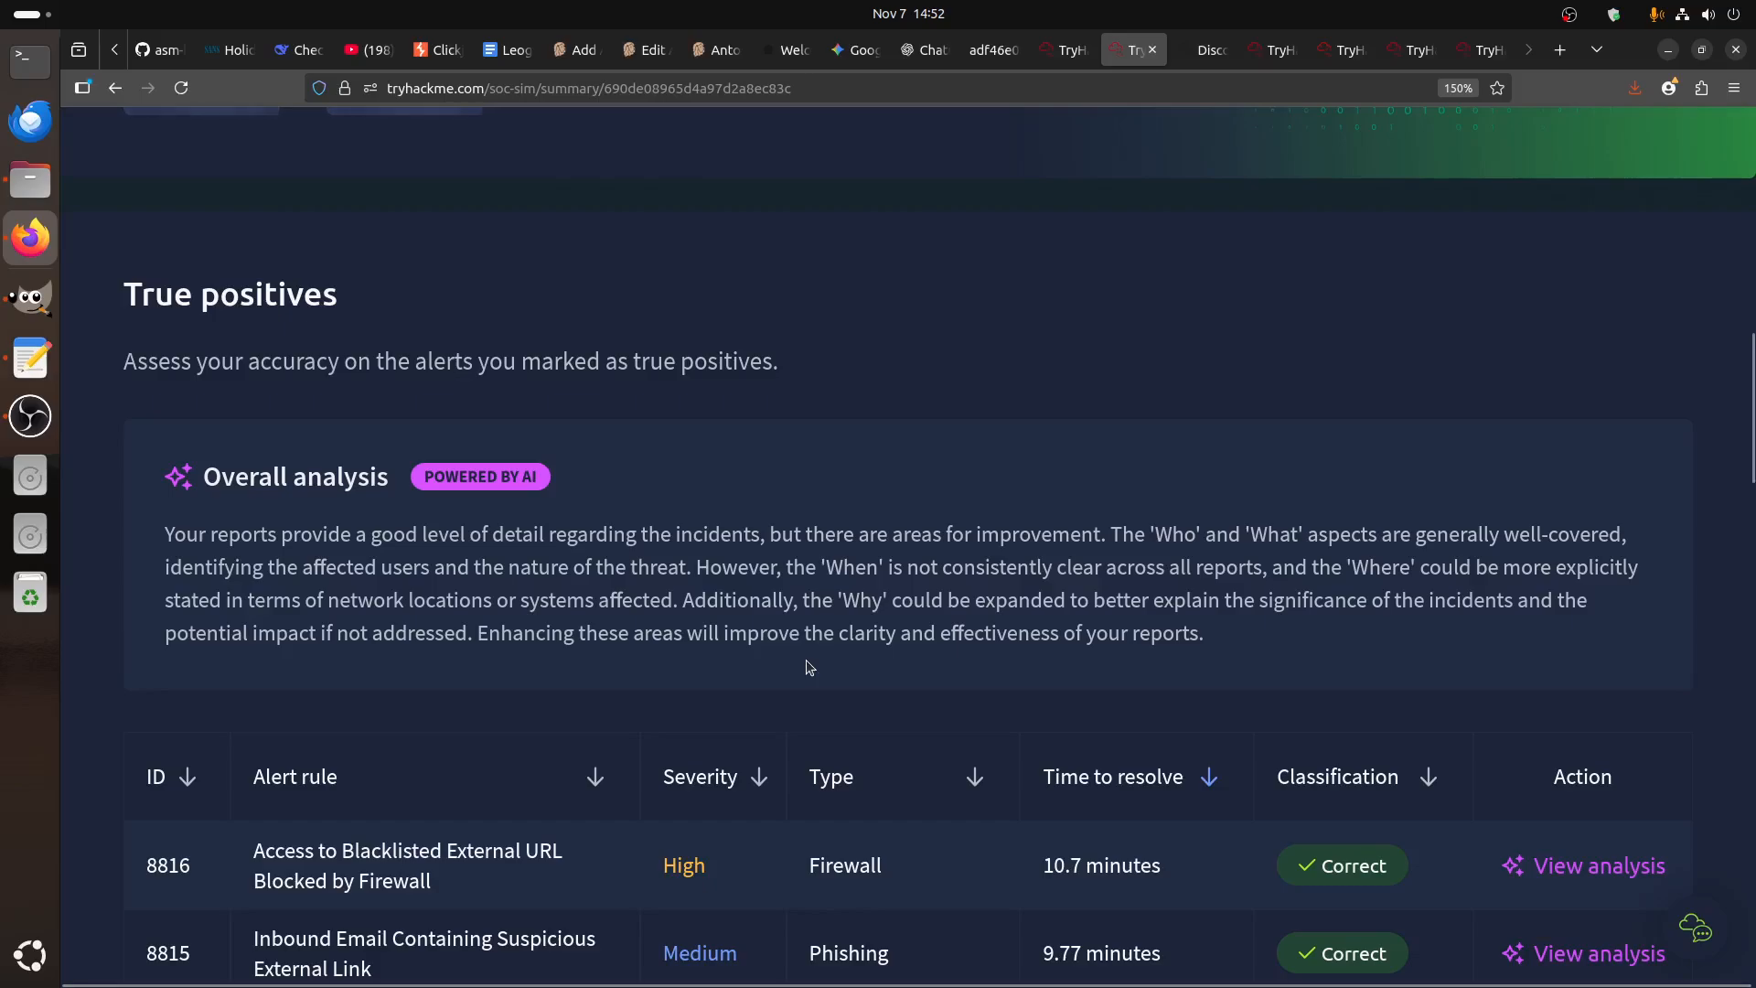
pyautogui.moveTo(773, 537); pyautogui.dragTo(1061, 530)
pyautogui.click(1069, 622)
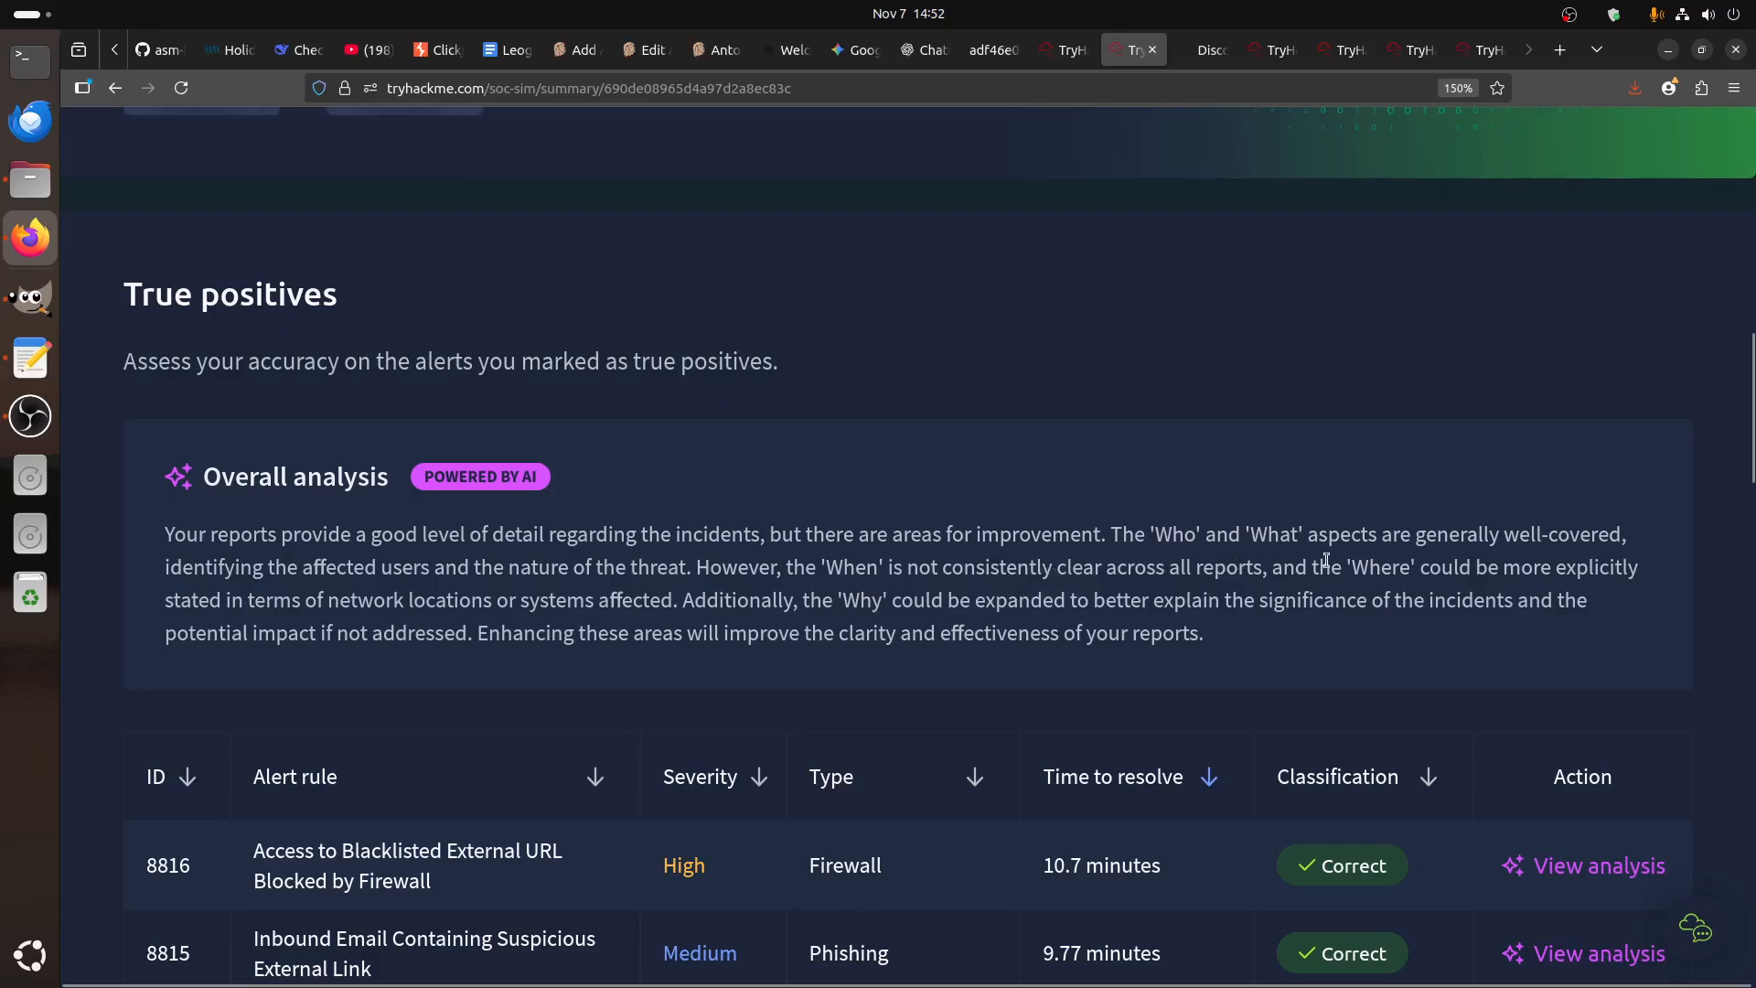
pyautogui.scroll(-5, 1473, 609)
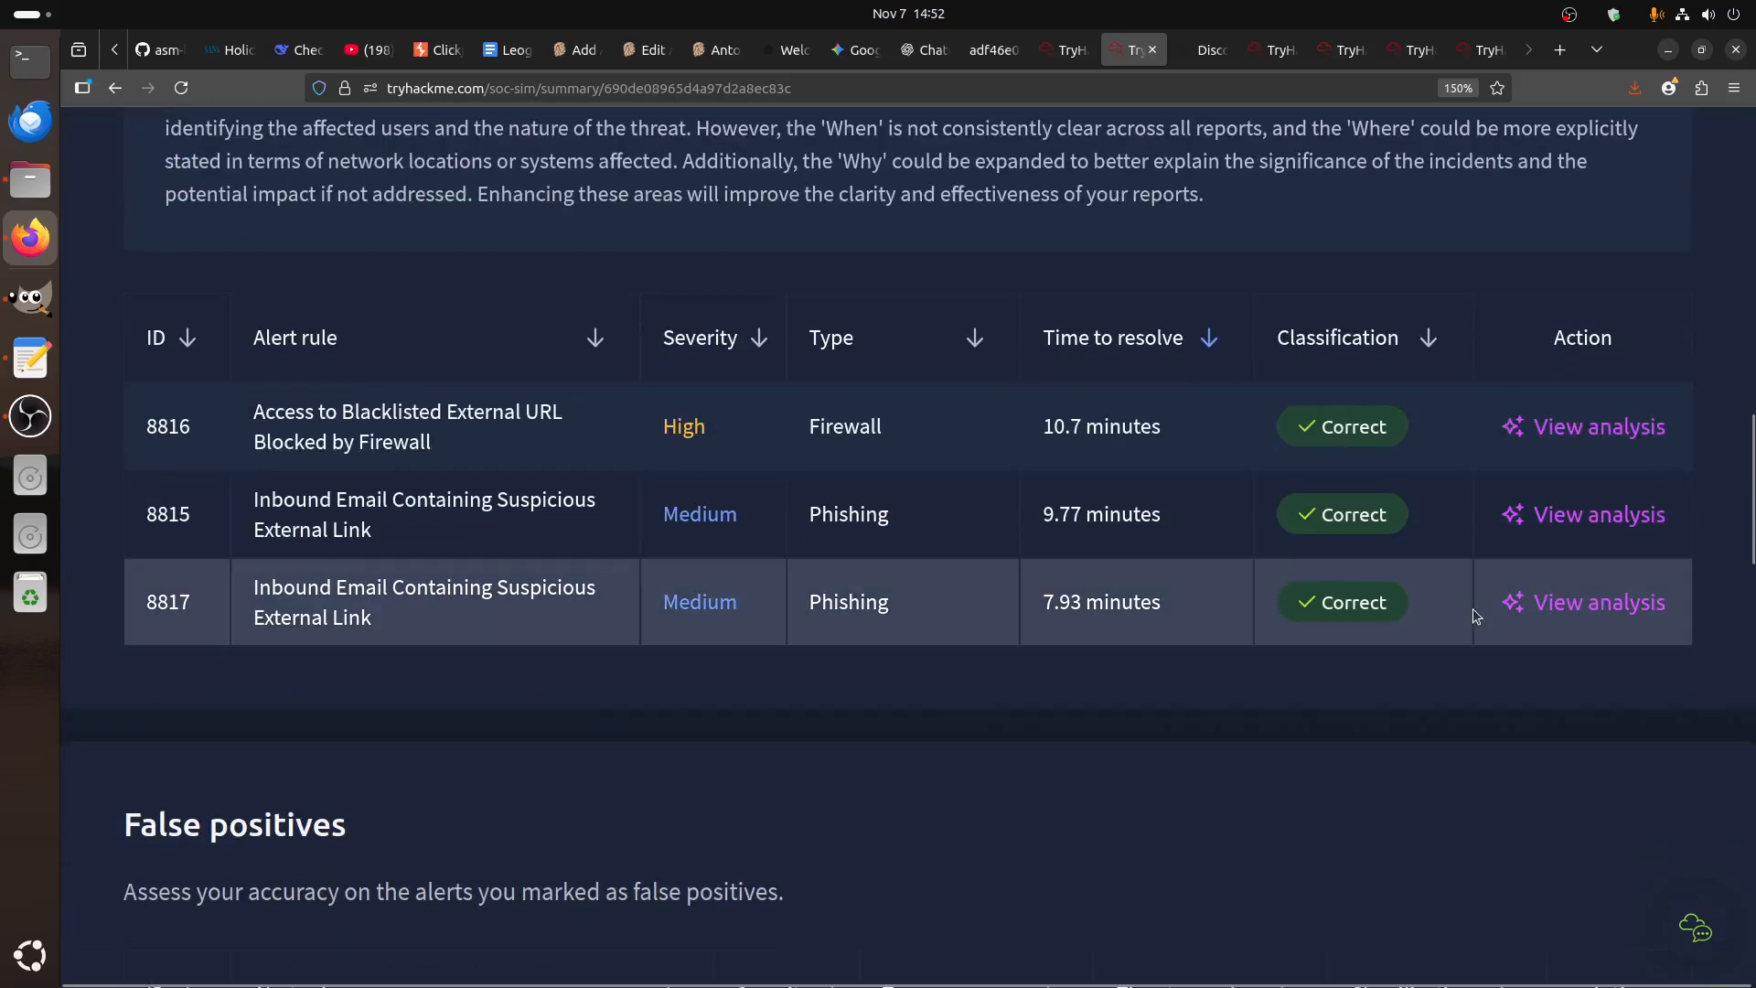
# - View the graded case report for false-positive alert 8814 and close it
pyautogui.scroll(-6, 1473, 607)
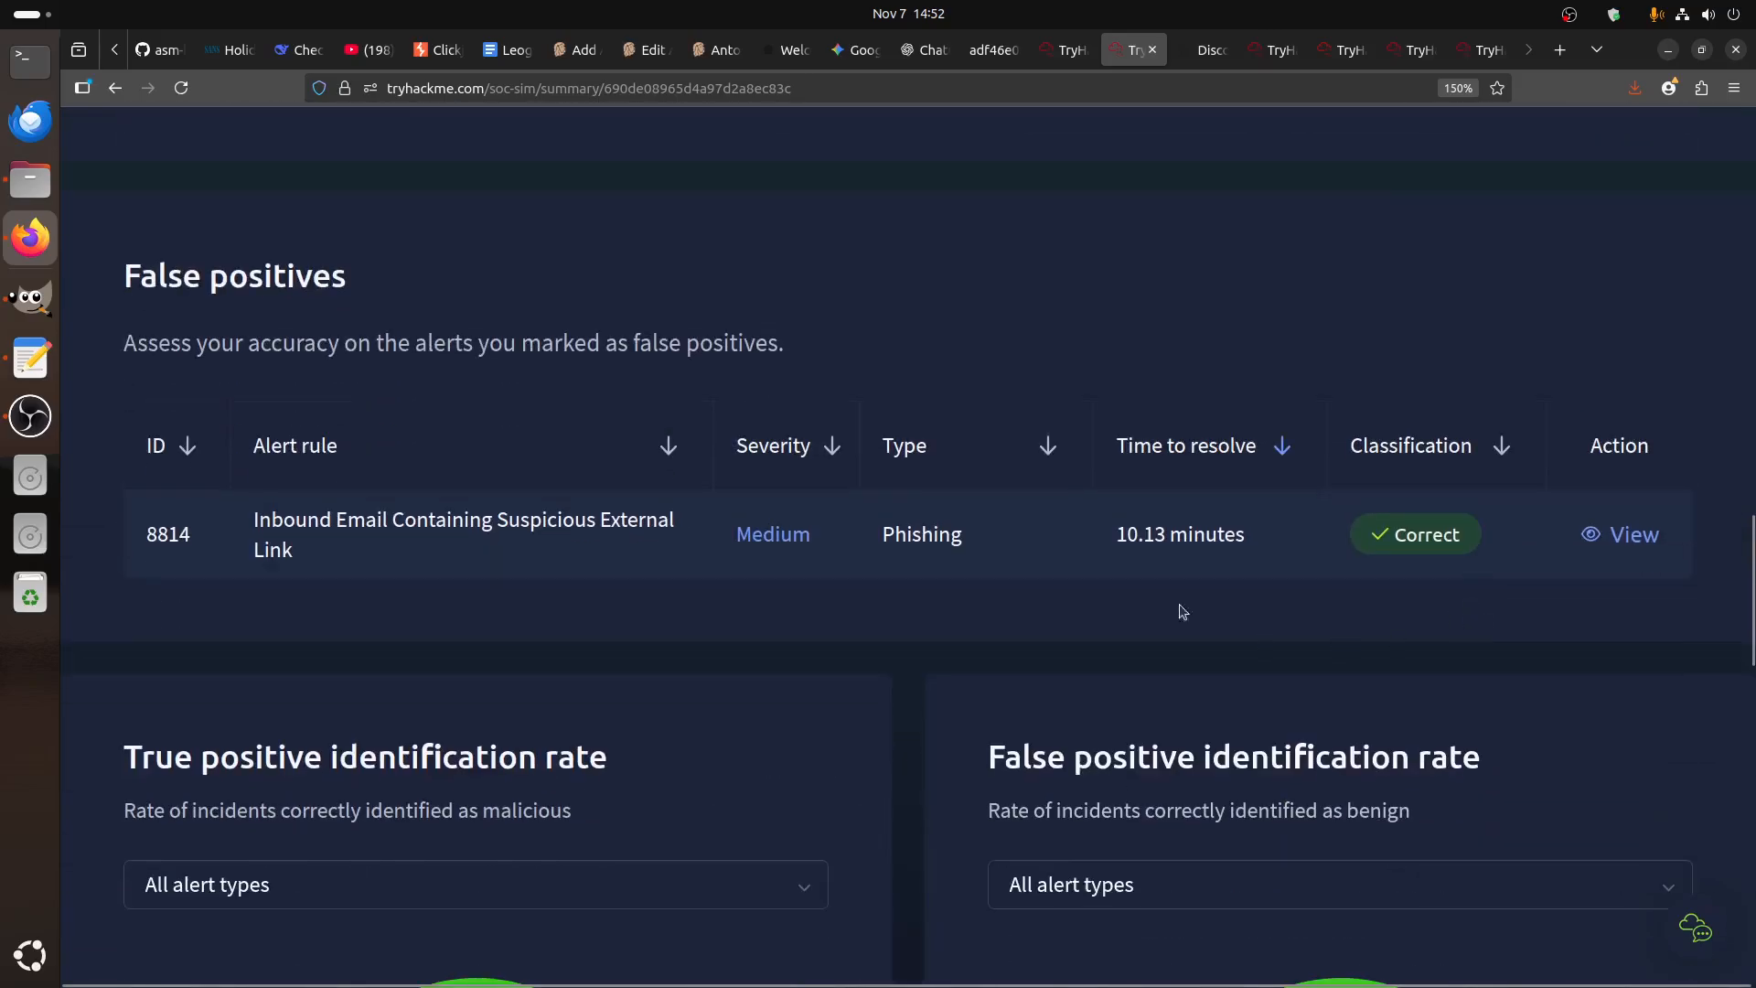
pyautogui.click(1610, 542)
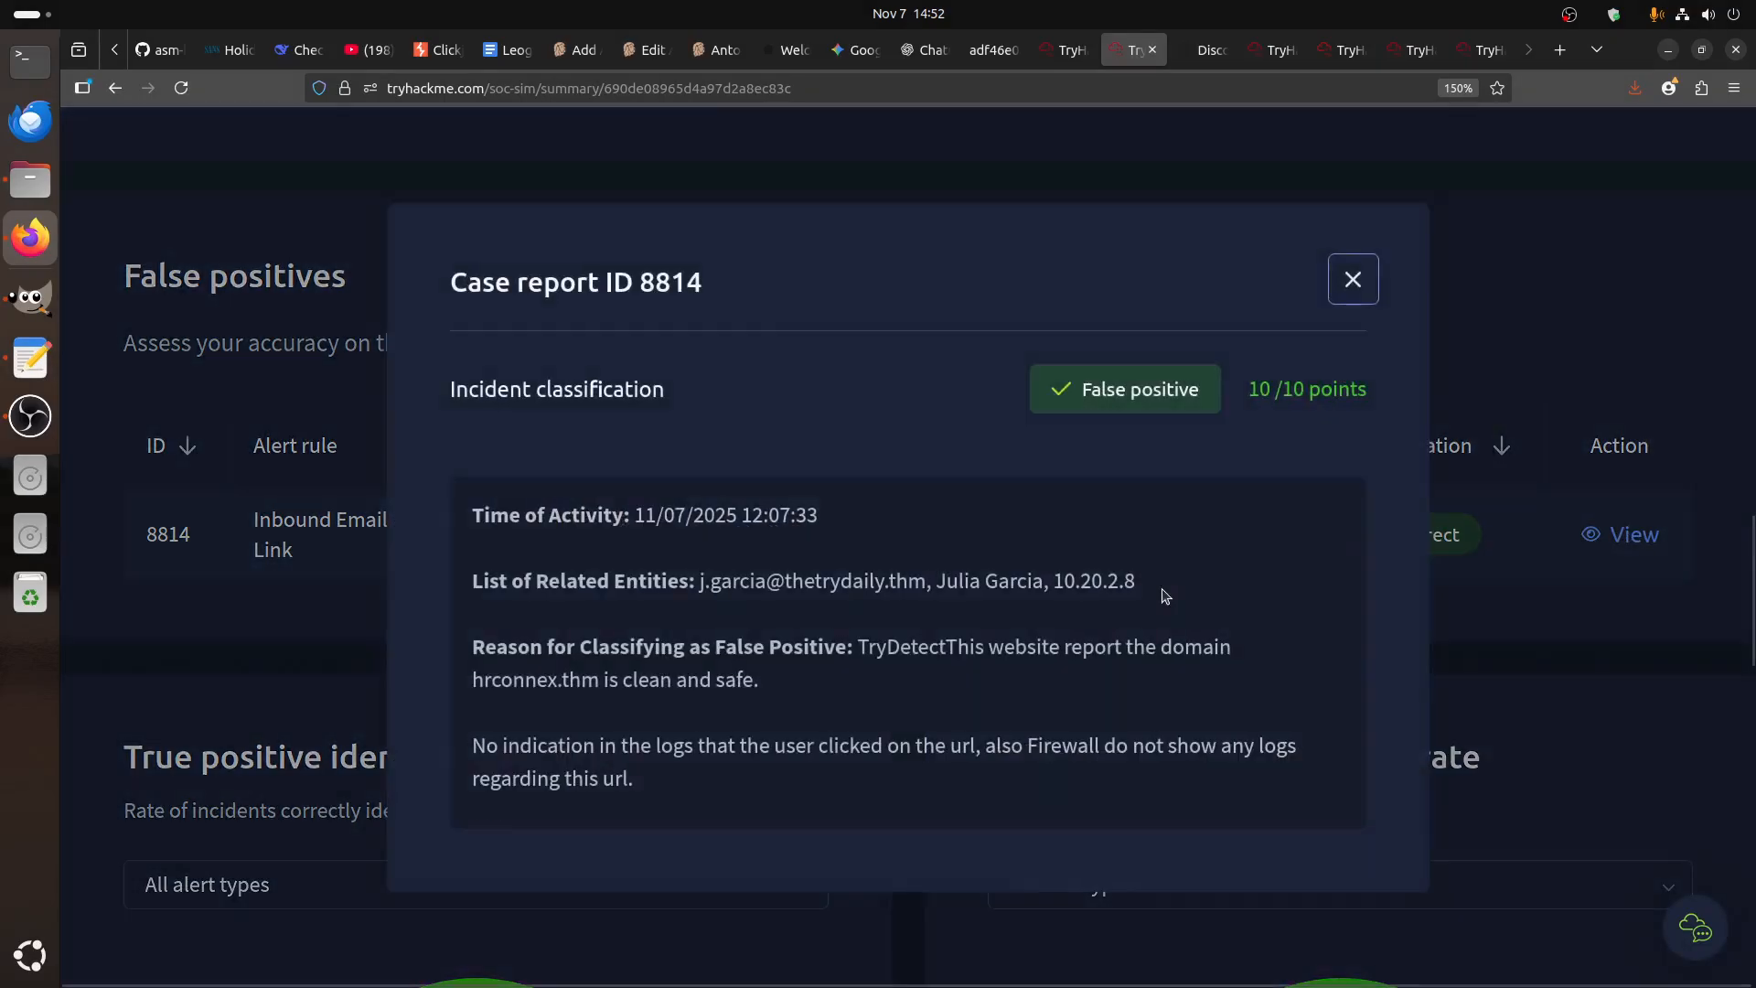
pyautogui.click(1352, 280)
# - Read the analysis of case report 8817, noting its score and the feedback on observed impact and destination IP address, and close it
pyautogui.scroll(3, 1381, 843)
pyautogui.scroll(4, 1381, 843)
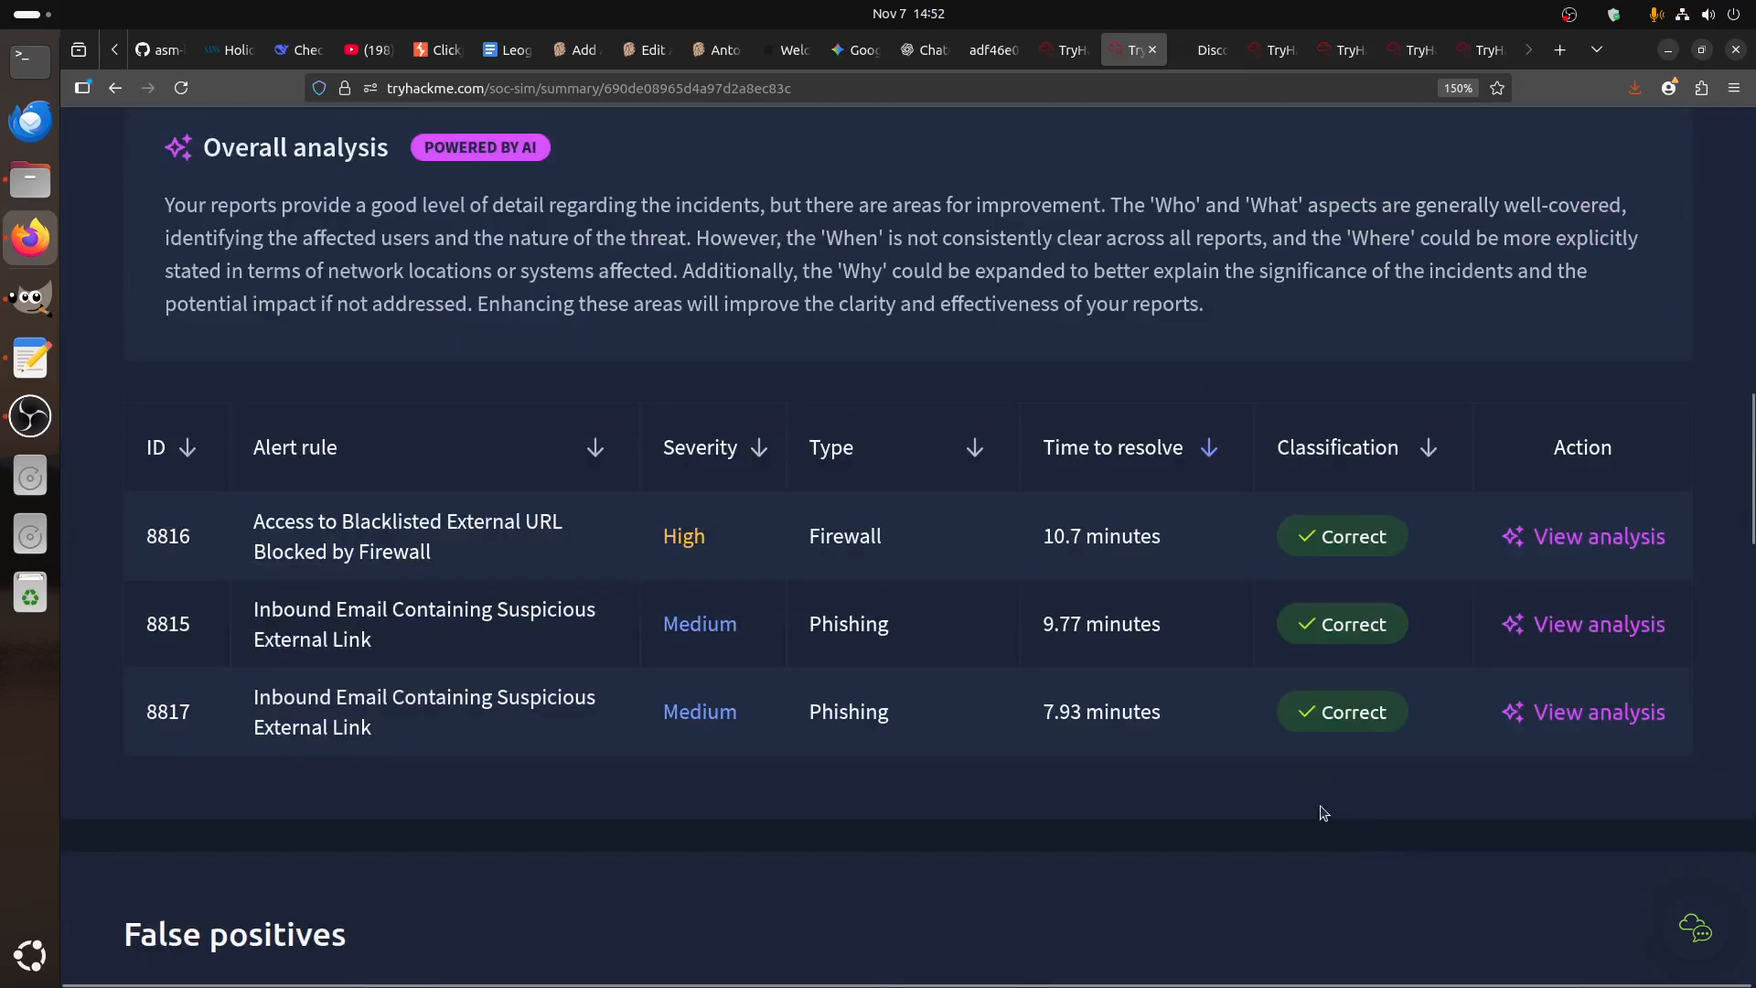
pyautogui.click(1587, 722)
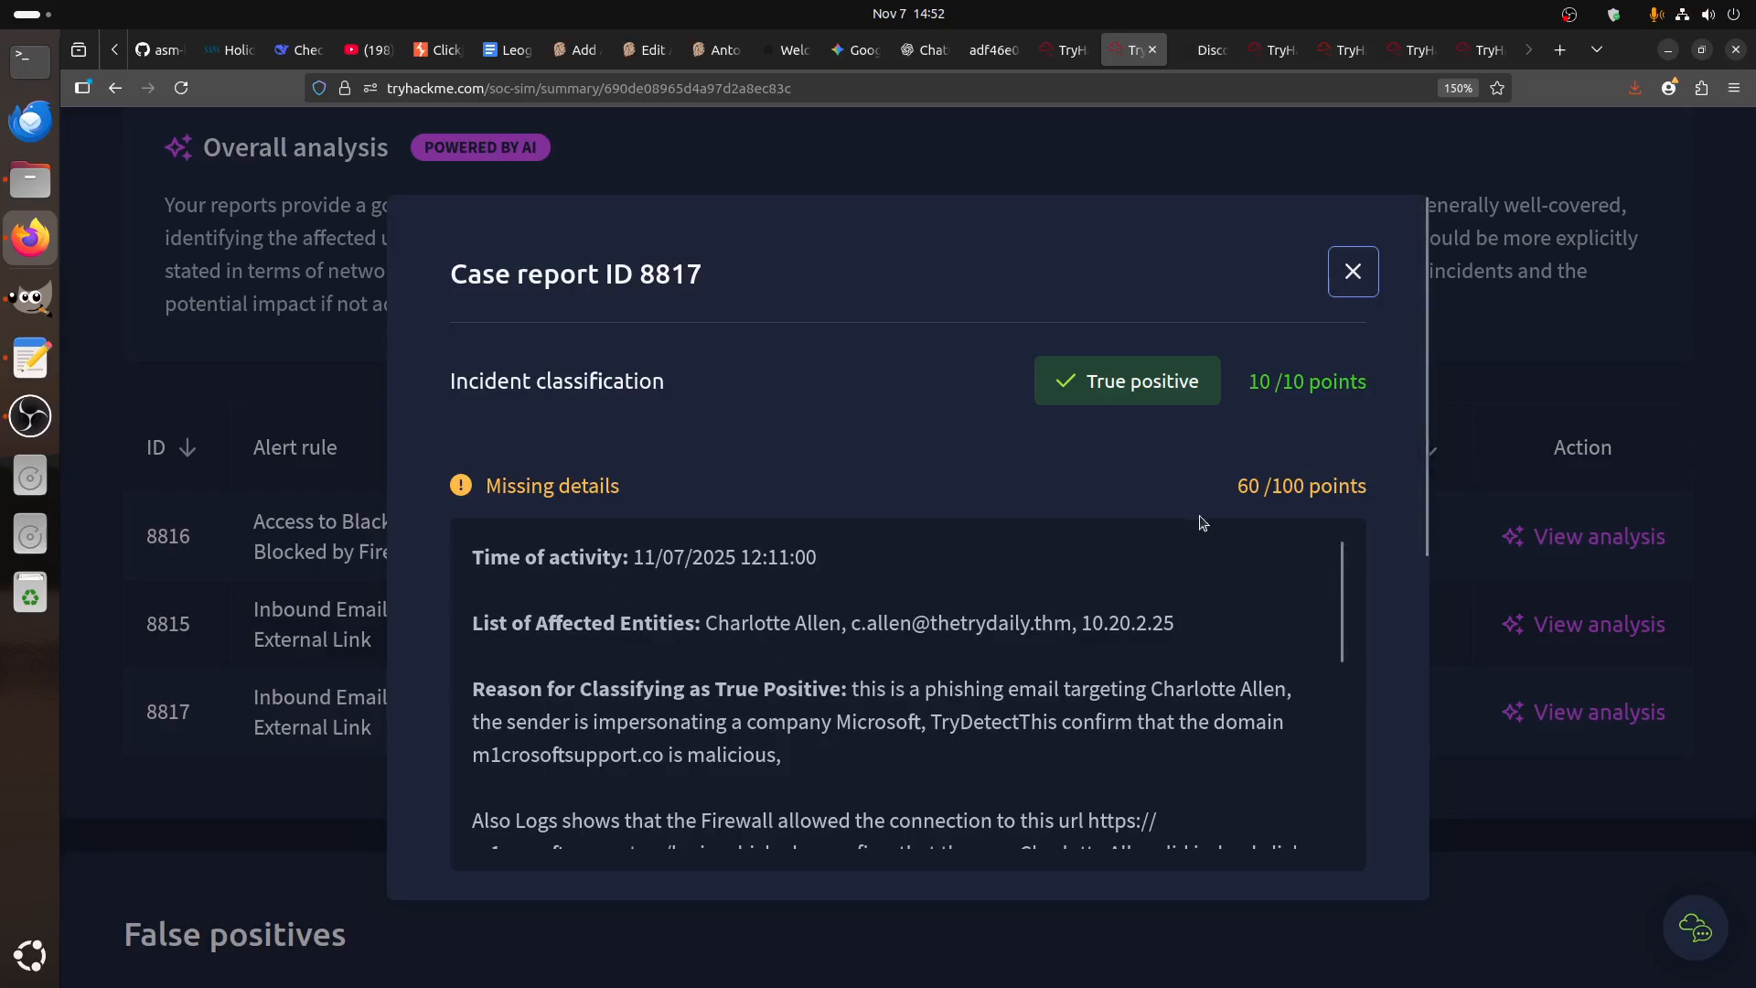
pyautogui.doubleClick(1261, 485)
pyautogui.scroll(-5, 1158, 676)
pyautogui.scroll(-10, 1158, 676)
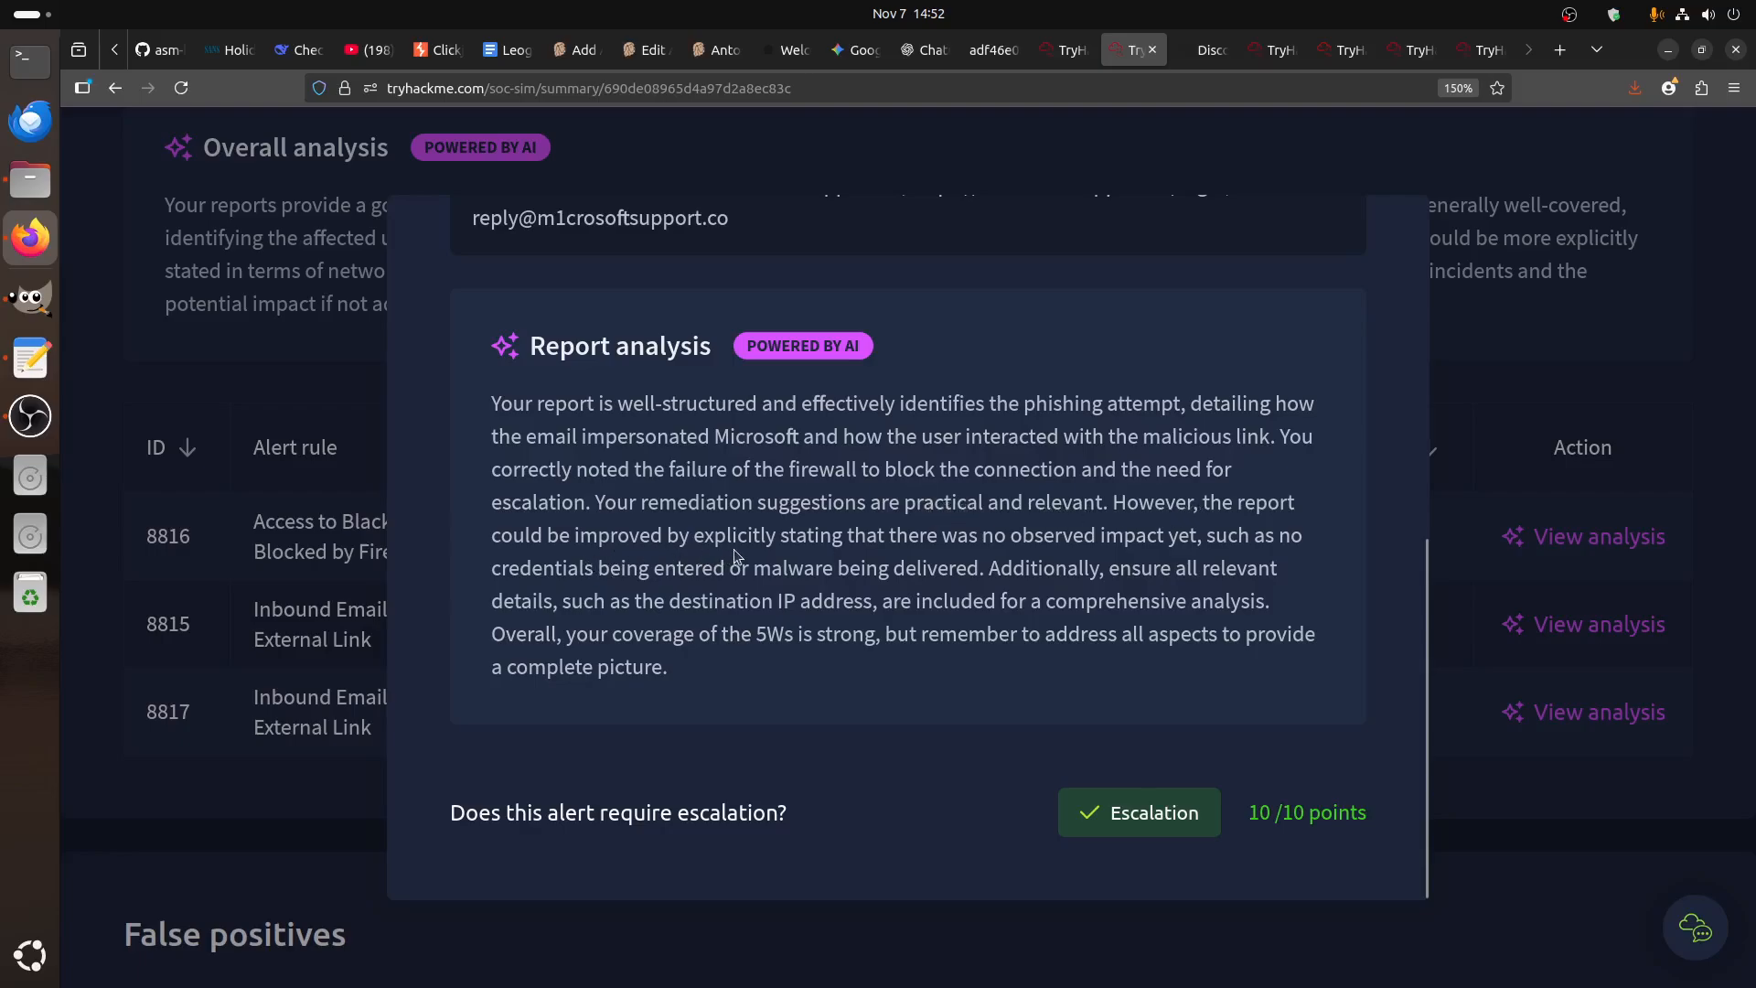
pyautogui.moveTo(787, 539); pyautogui.dragTo(958, 540)
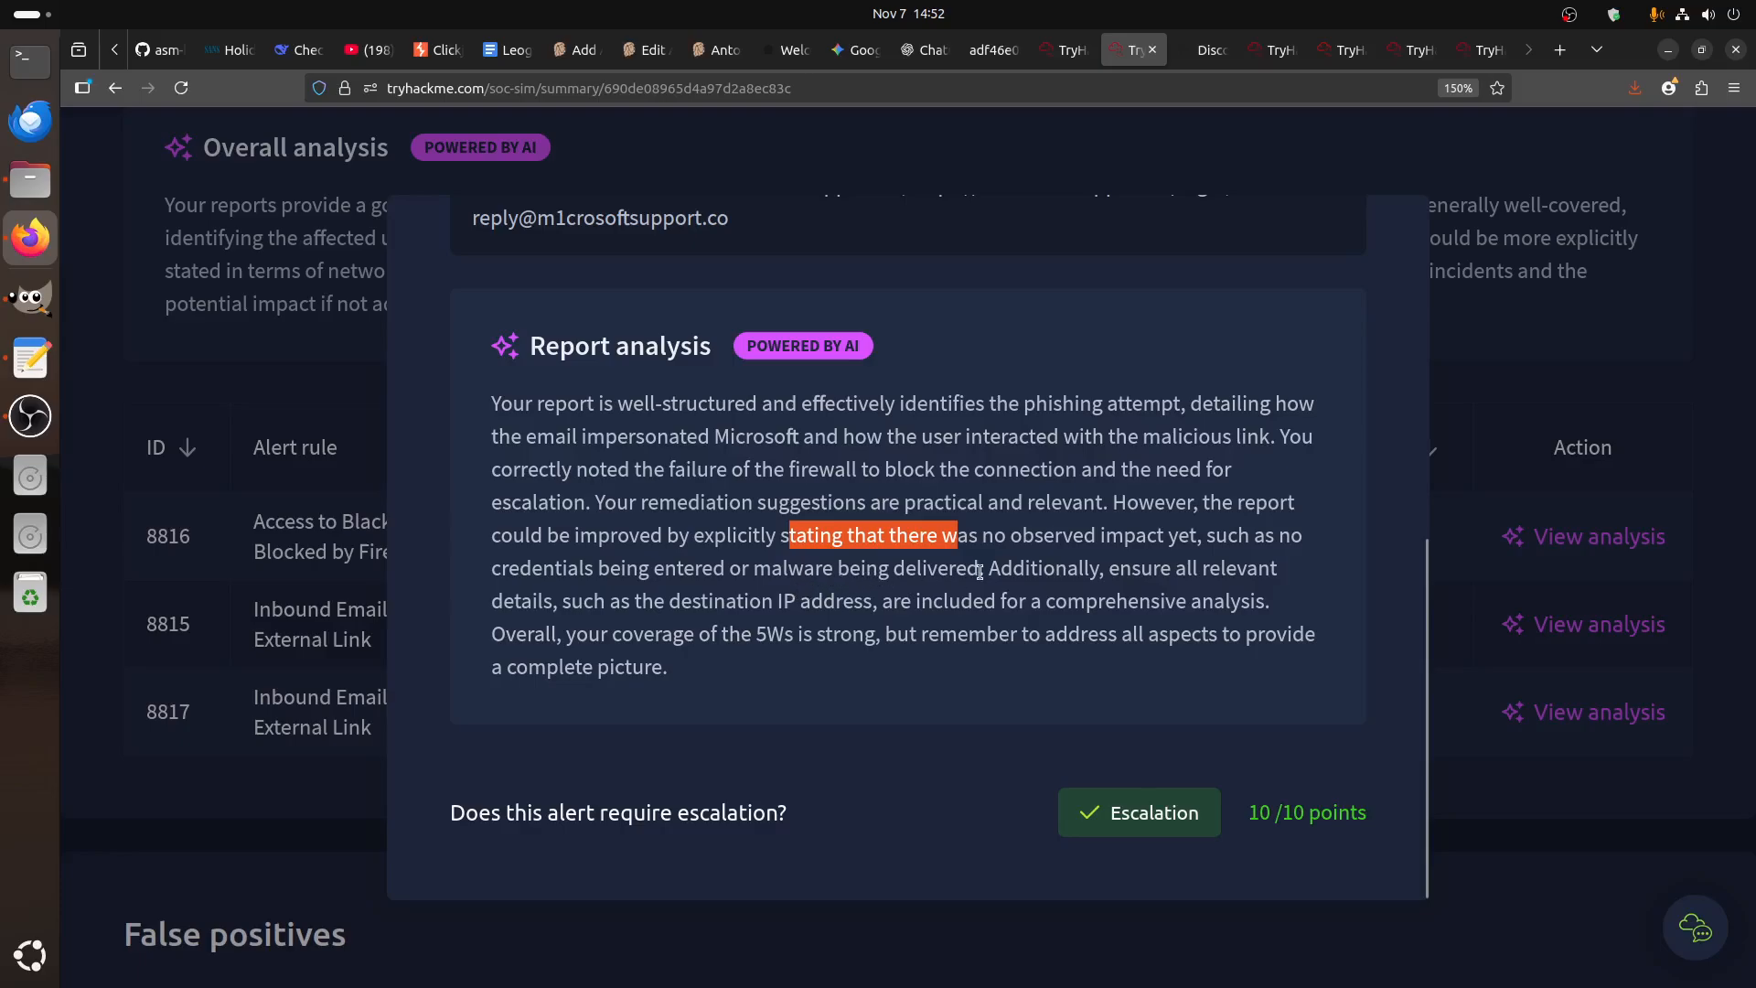
pyautogui.moveTo(984, 566); pyautogui.dragTo(726, 515)
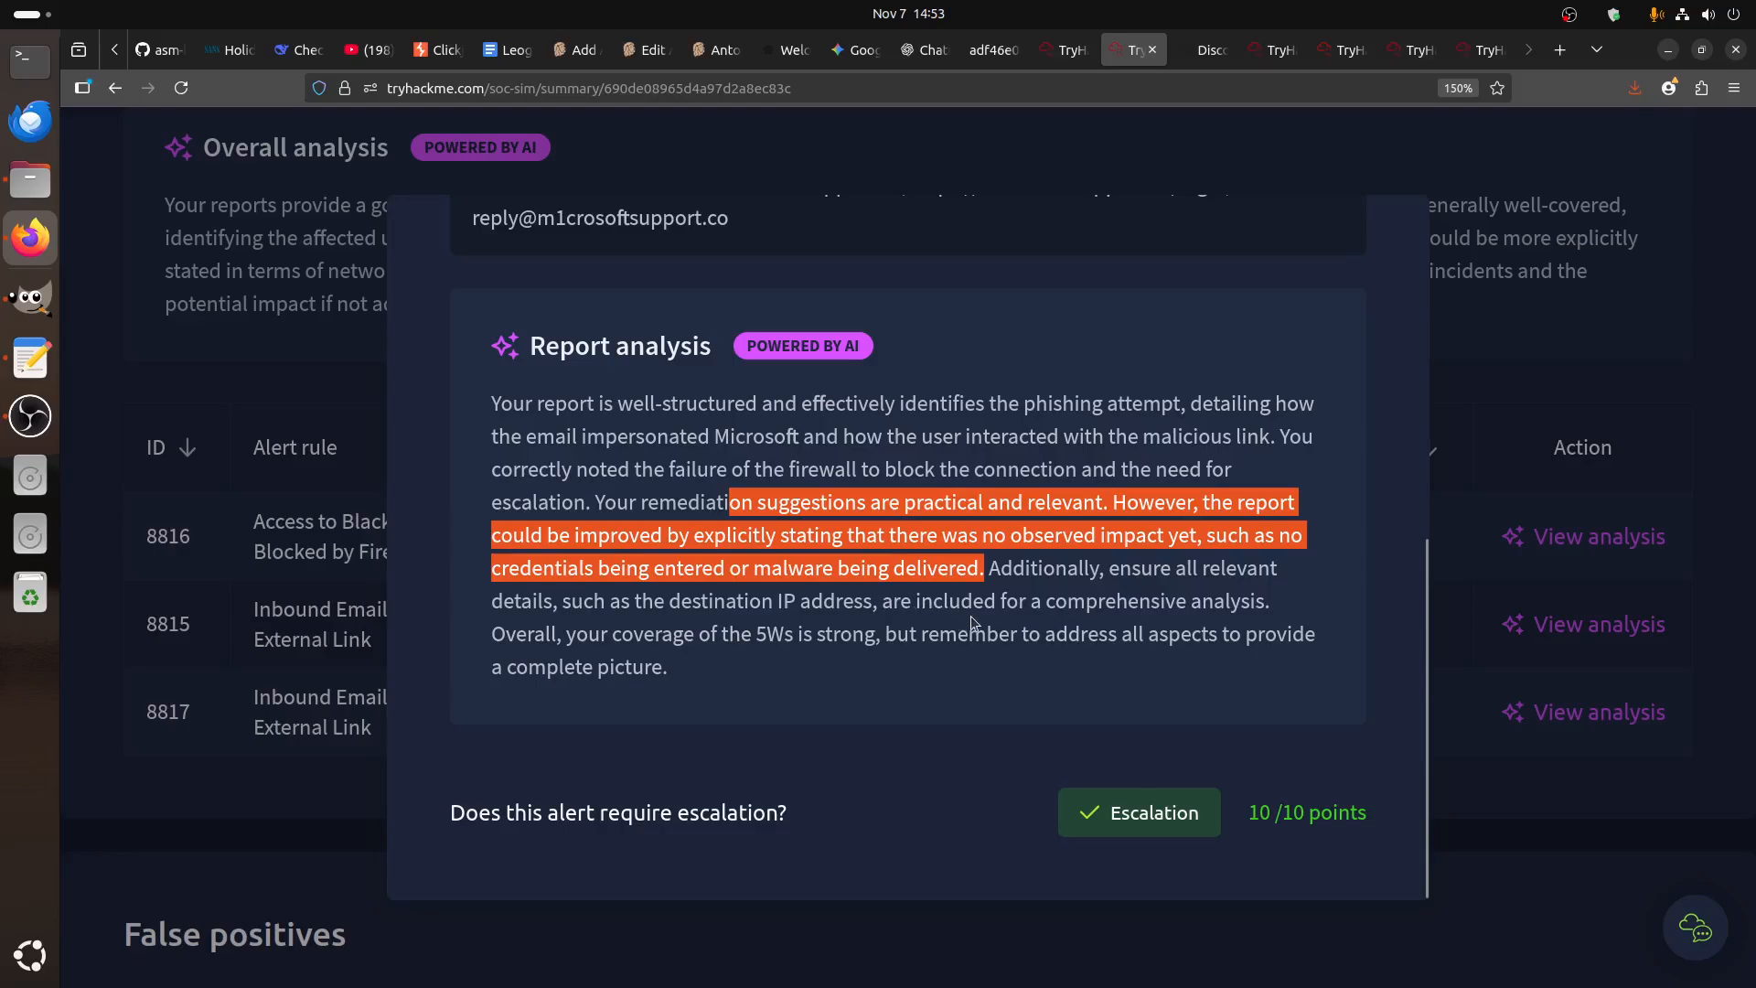
pyautogui.click(1266, 609)
pyautogui.moveTo(863, 603); pyautogui.dragTo(646, 602)
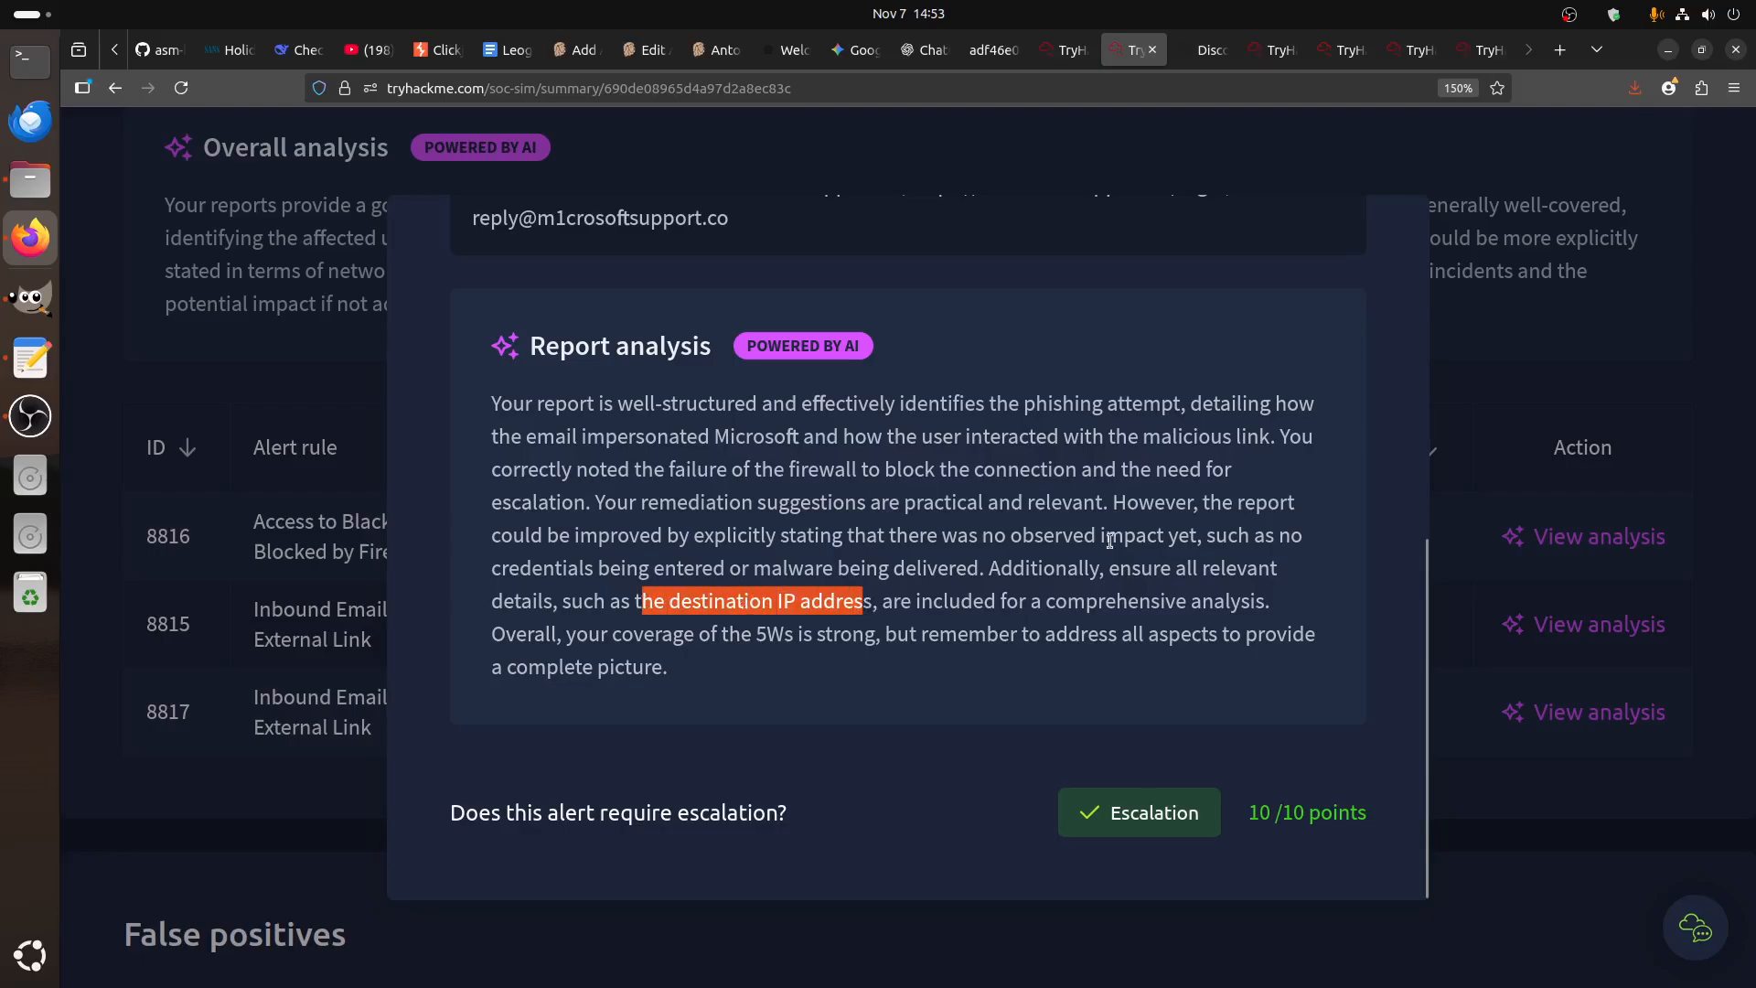
pyautogui.click(1508, 462)
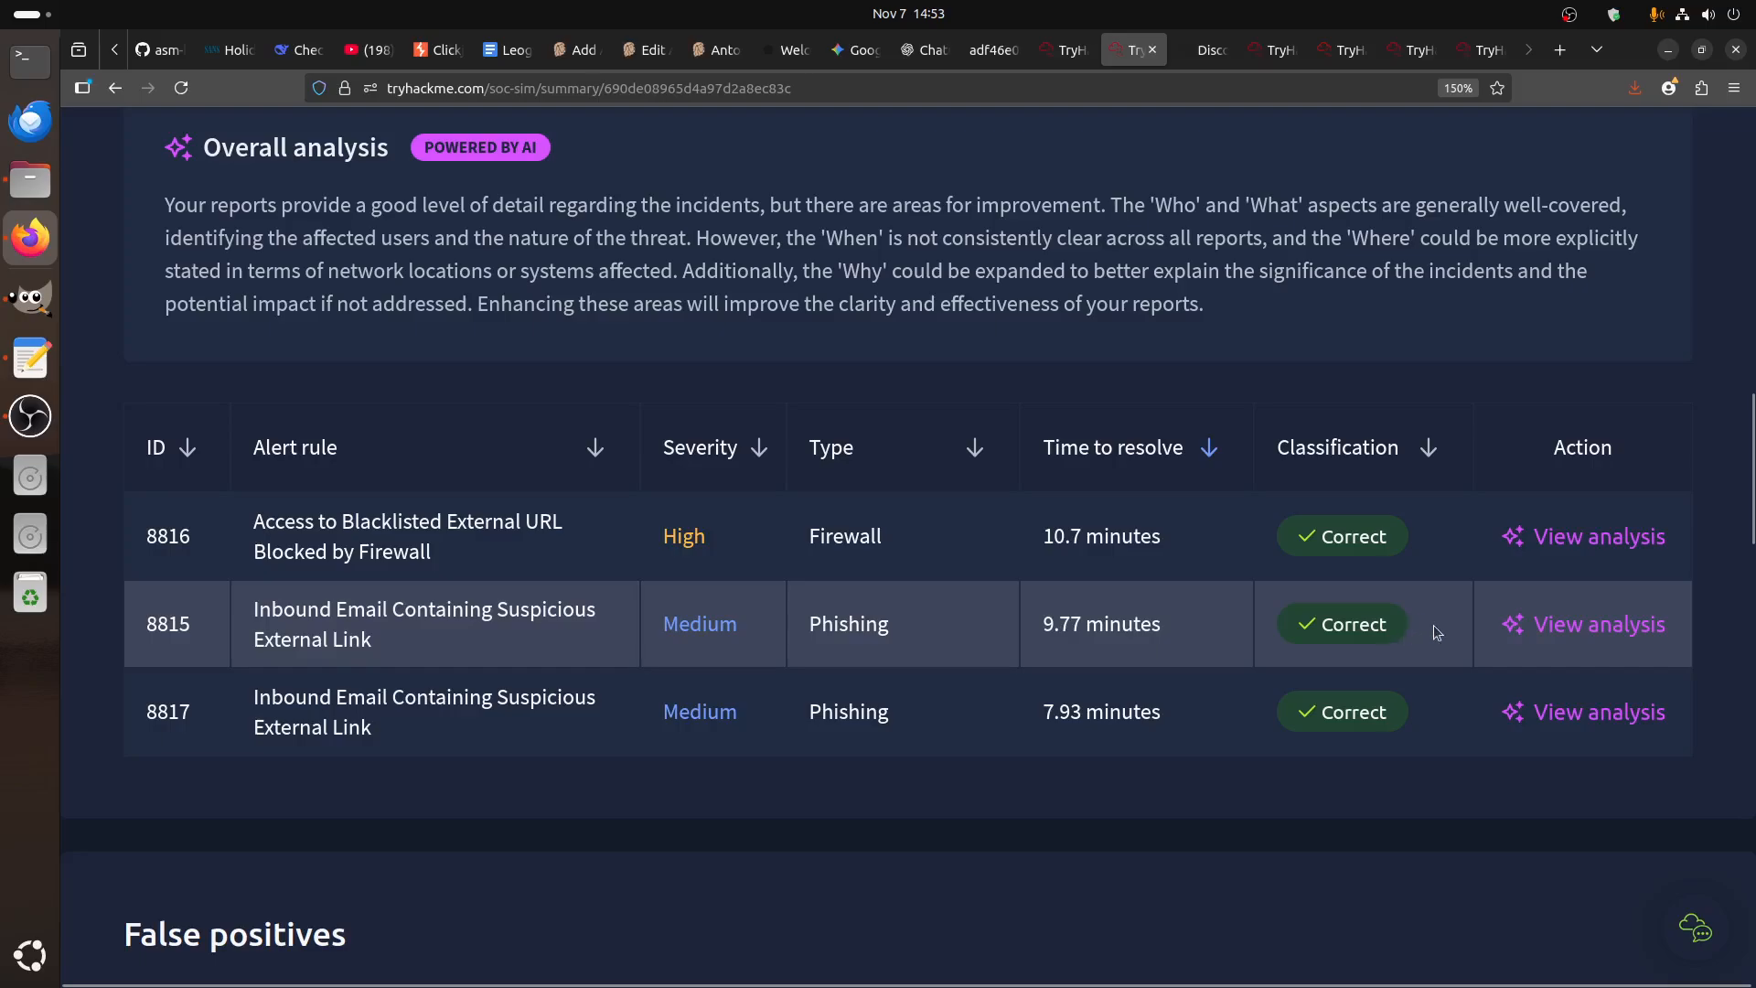
# - Read the analysis of case report 8815, focusing on the feedback about escalation and user training, and close it
pyautogui.click(1596, 626)
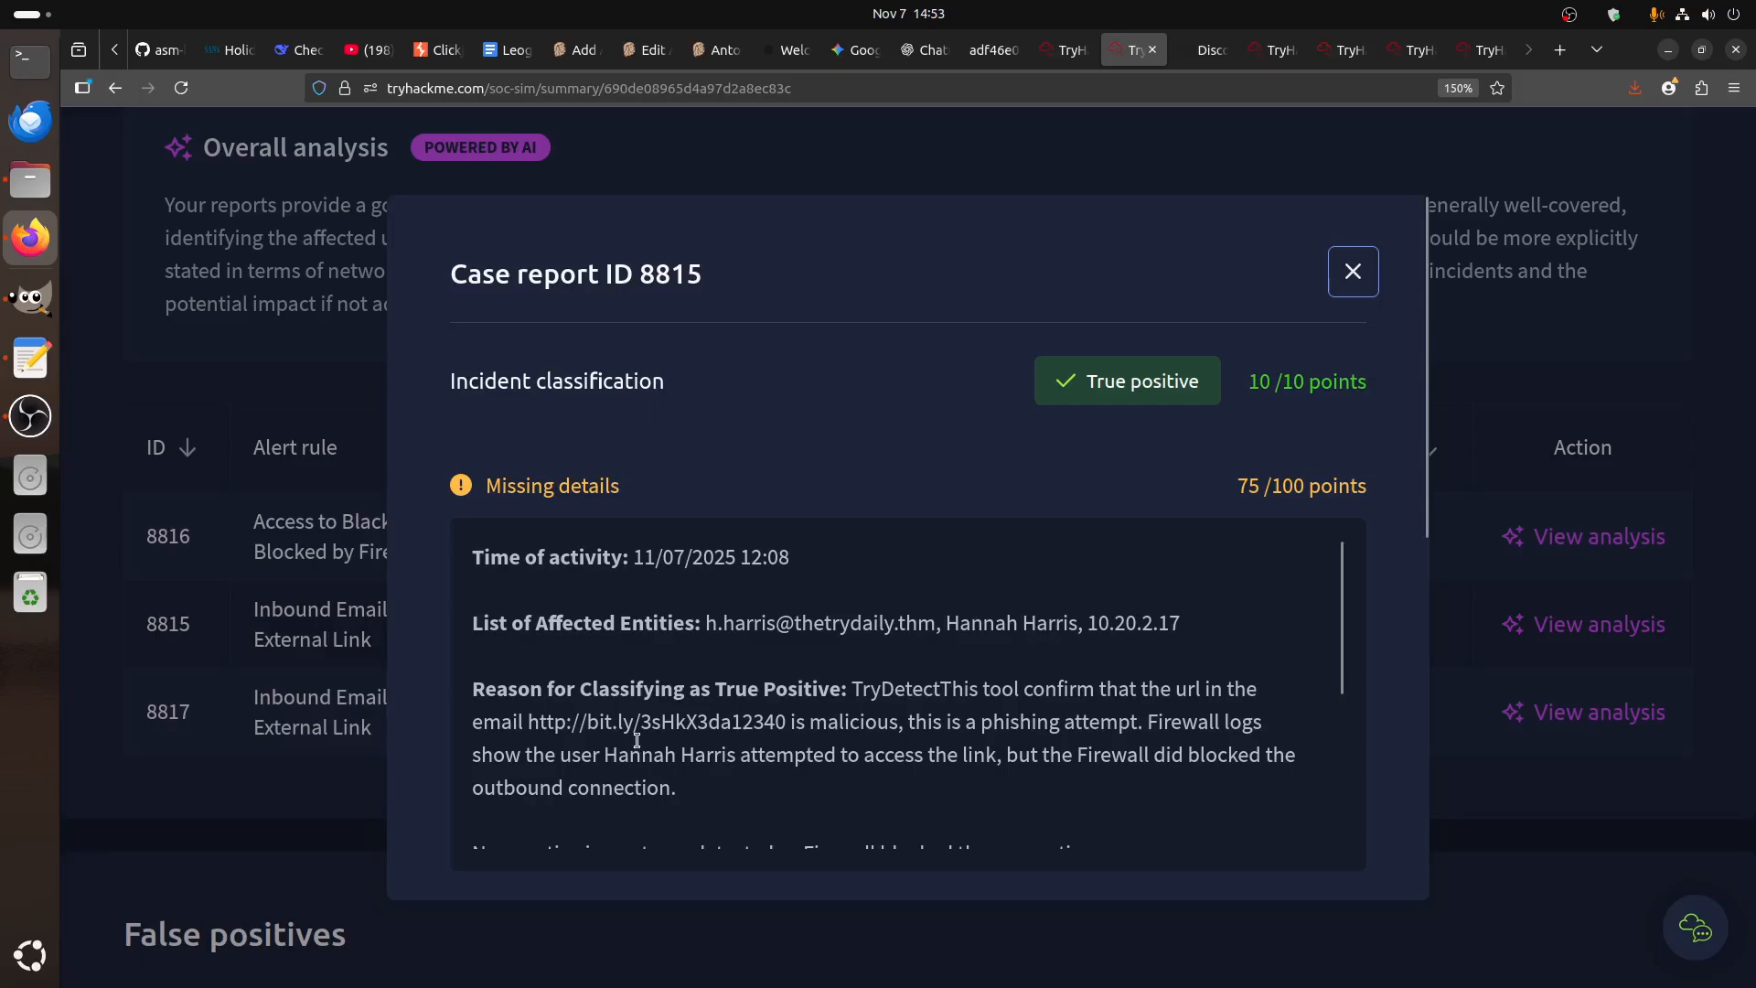
pyautogui.scroll(-5, 955, 682)
pyautogui.scroll(-3, 1043, 457)
pyautogui.scroll(3, 958, 698)
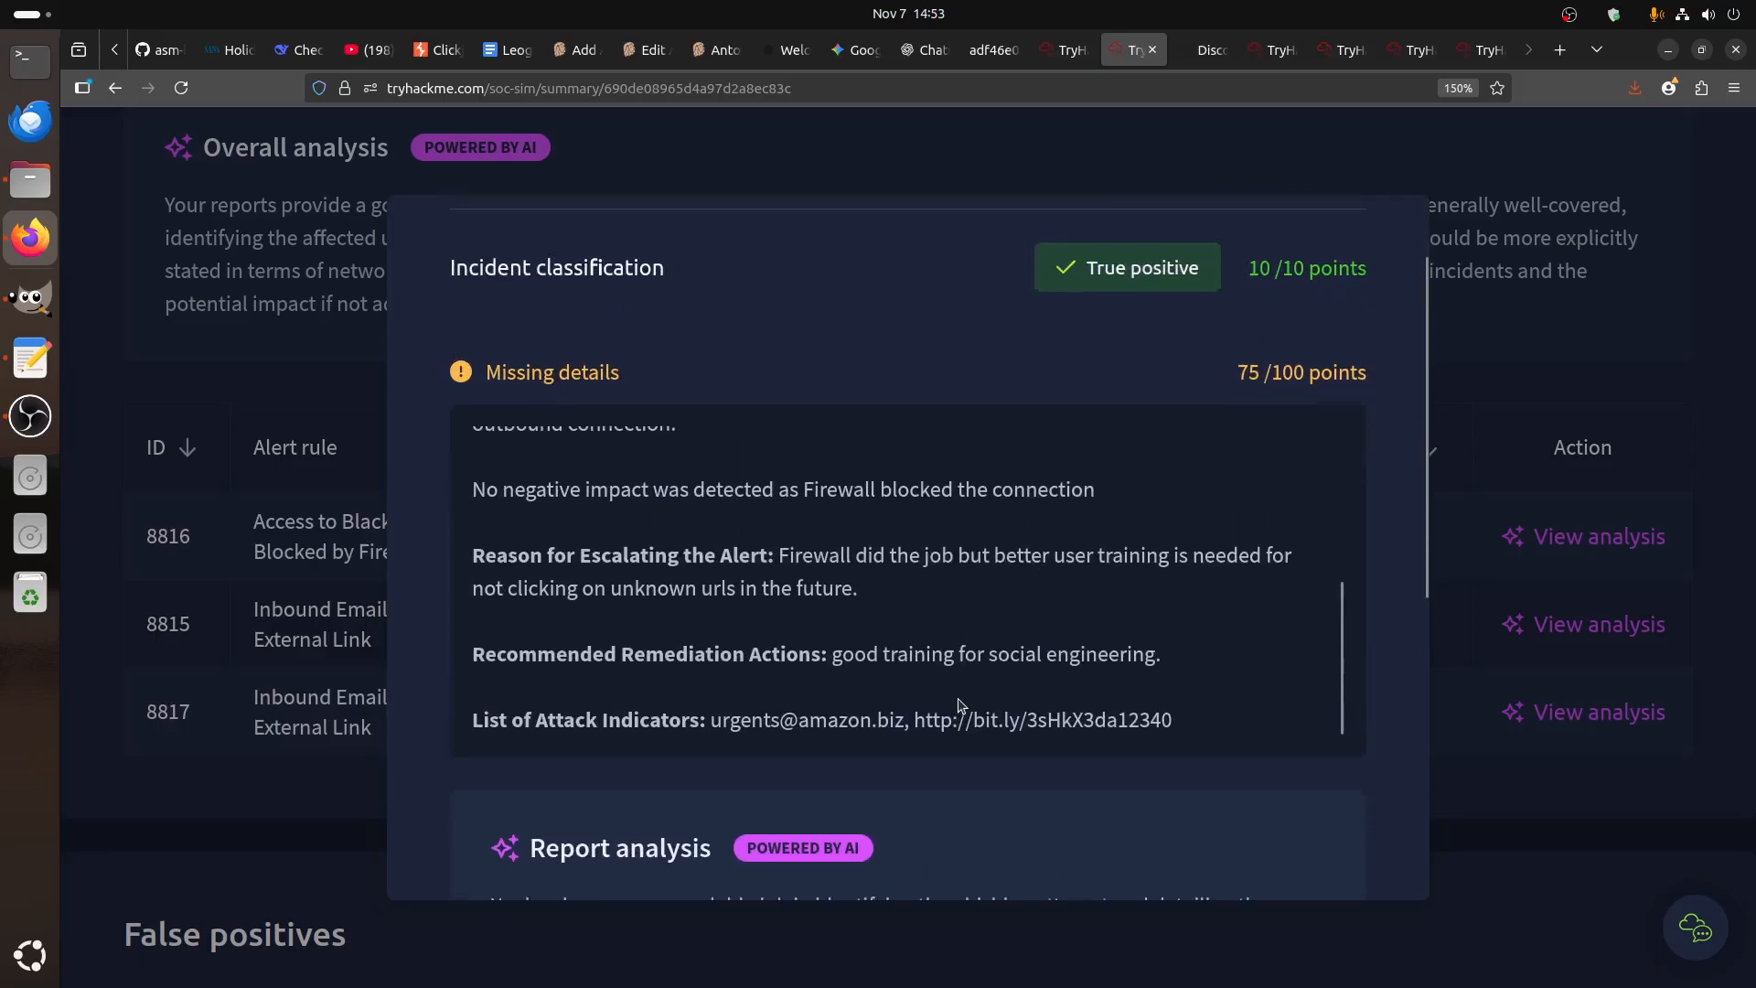
pyautogui.scroll(-5, 957, 697)
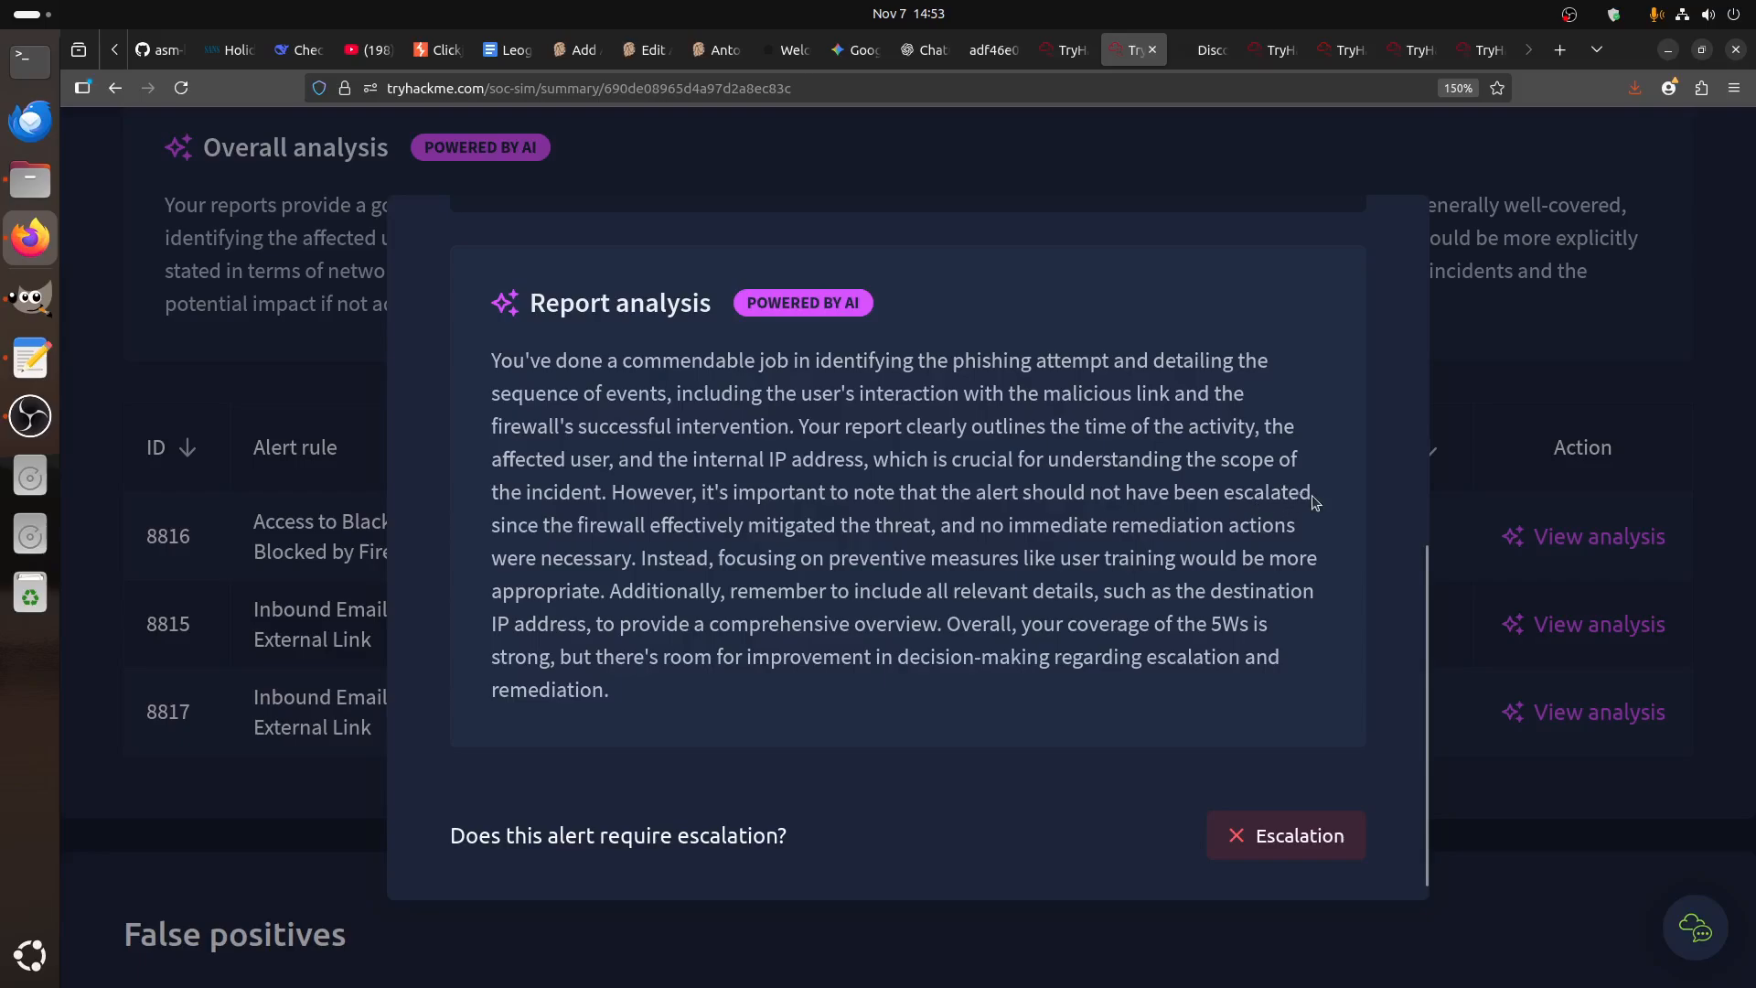
pyautogui.moveTo(1312, 495); pyautogui.dragTo(1218, 499)
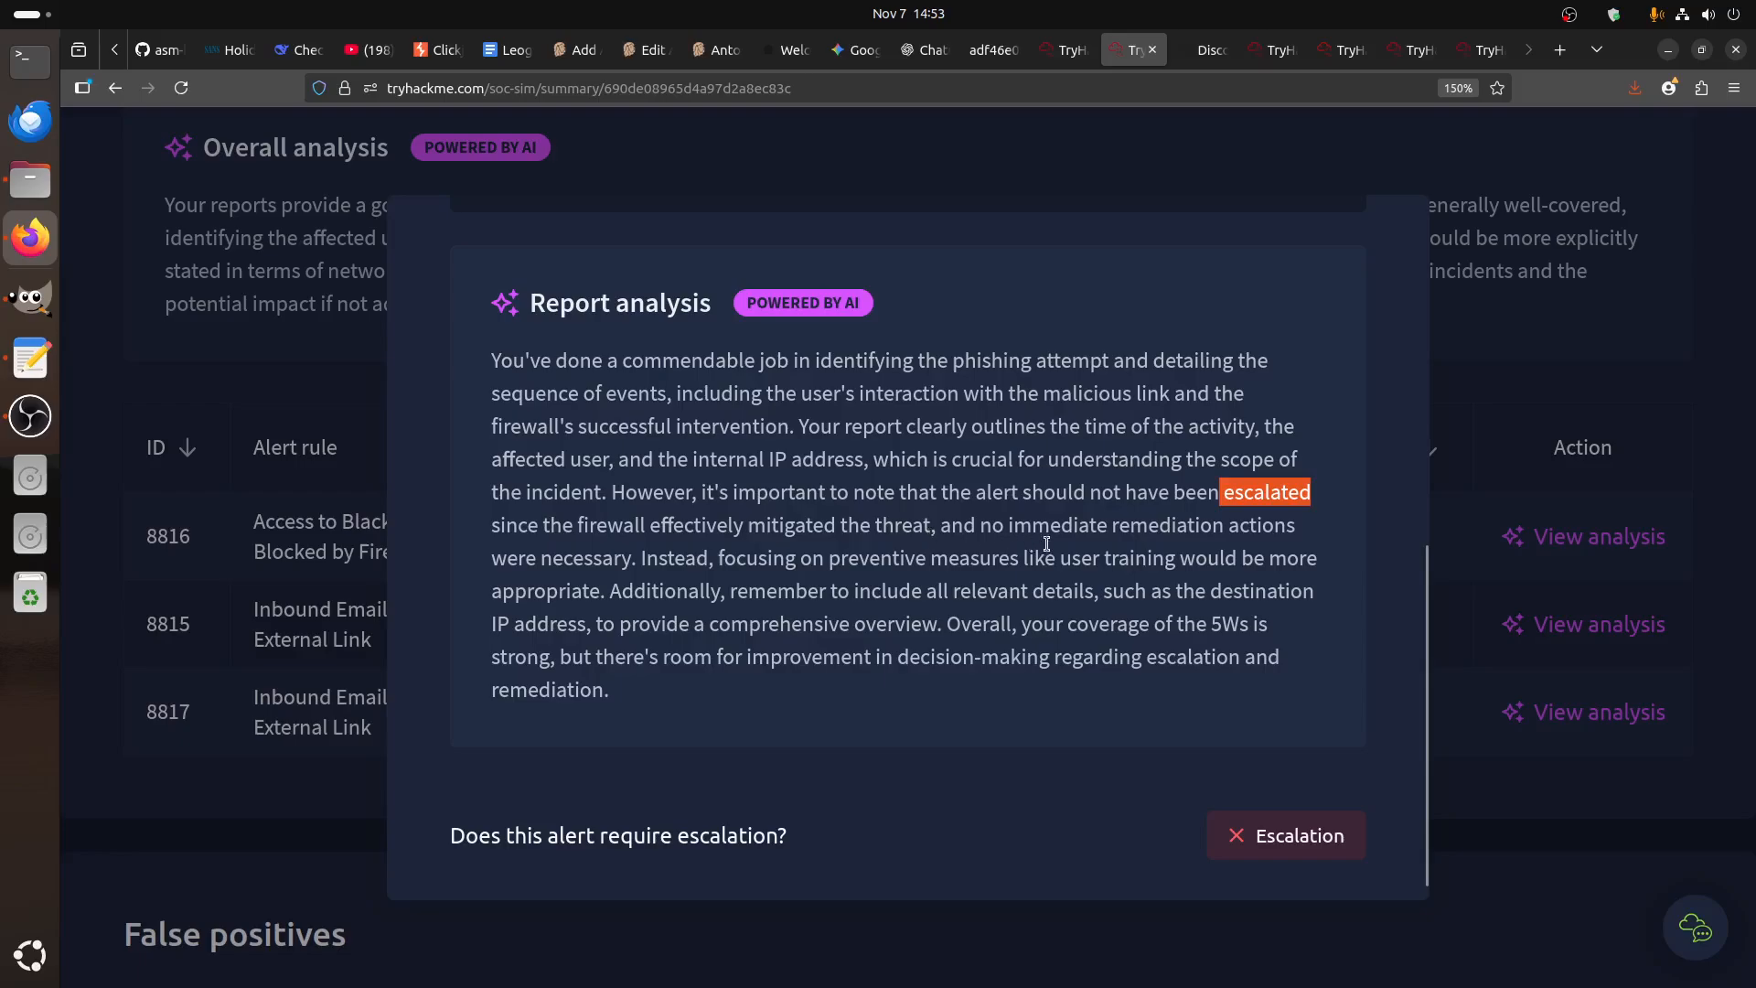
pyautogui.moveTo(1131, 471); pyautogui.dragTo(1235, 579)
pyautogui.click(1236, 579)
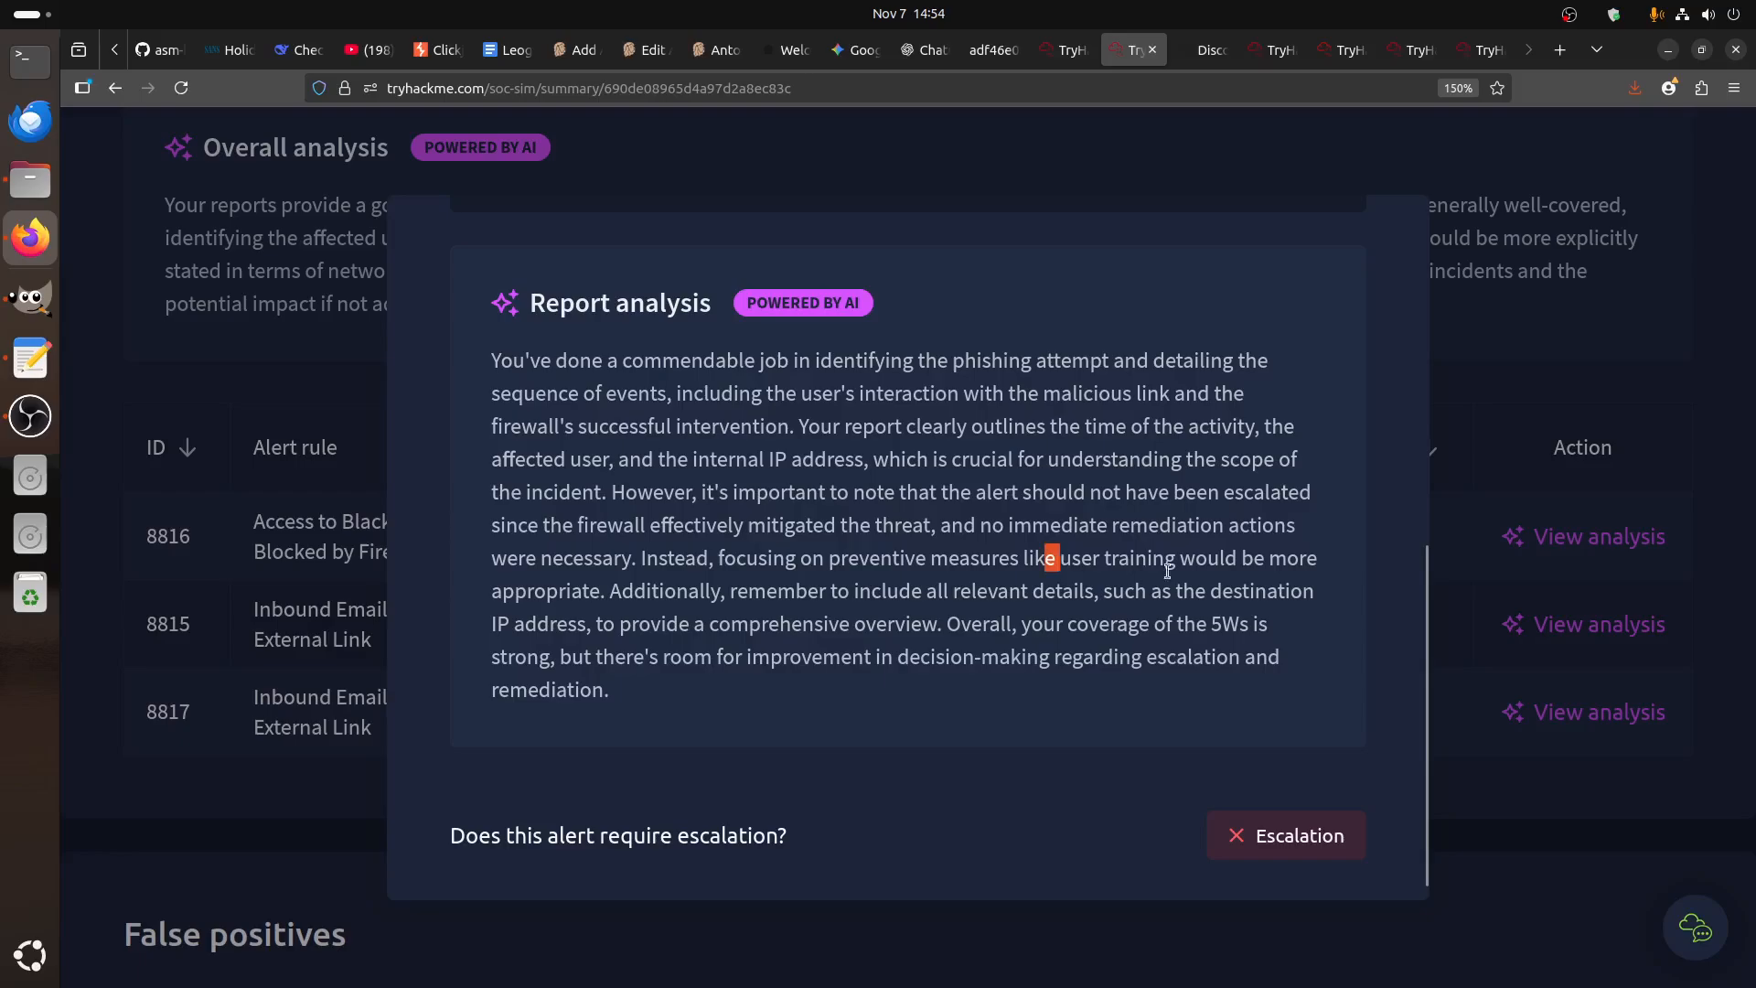
pyautogui.moveTo(1045, 560); pyautogui.dragTo(1337, 575)
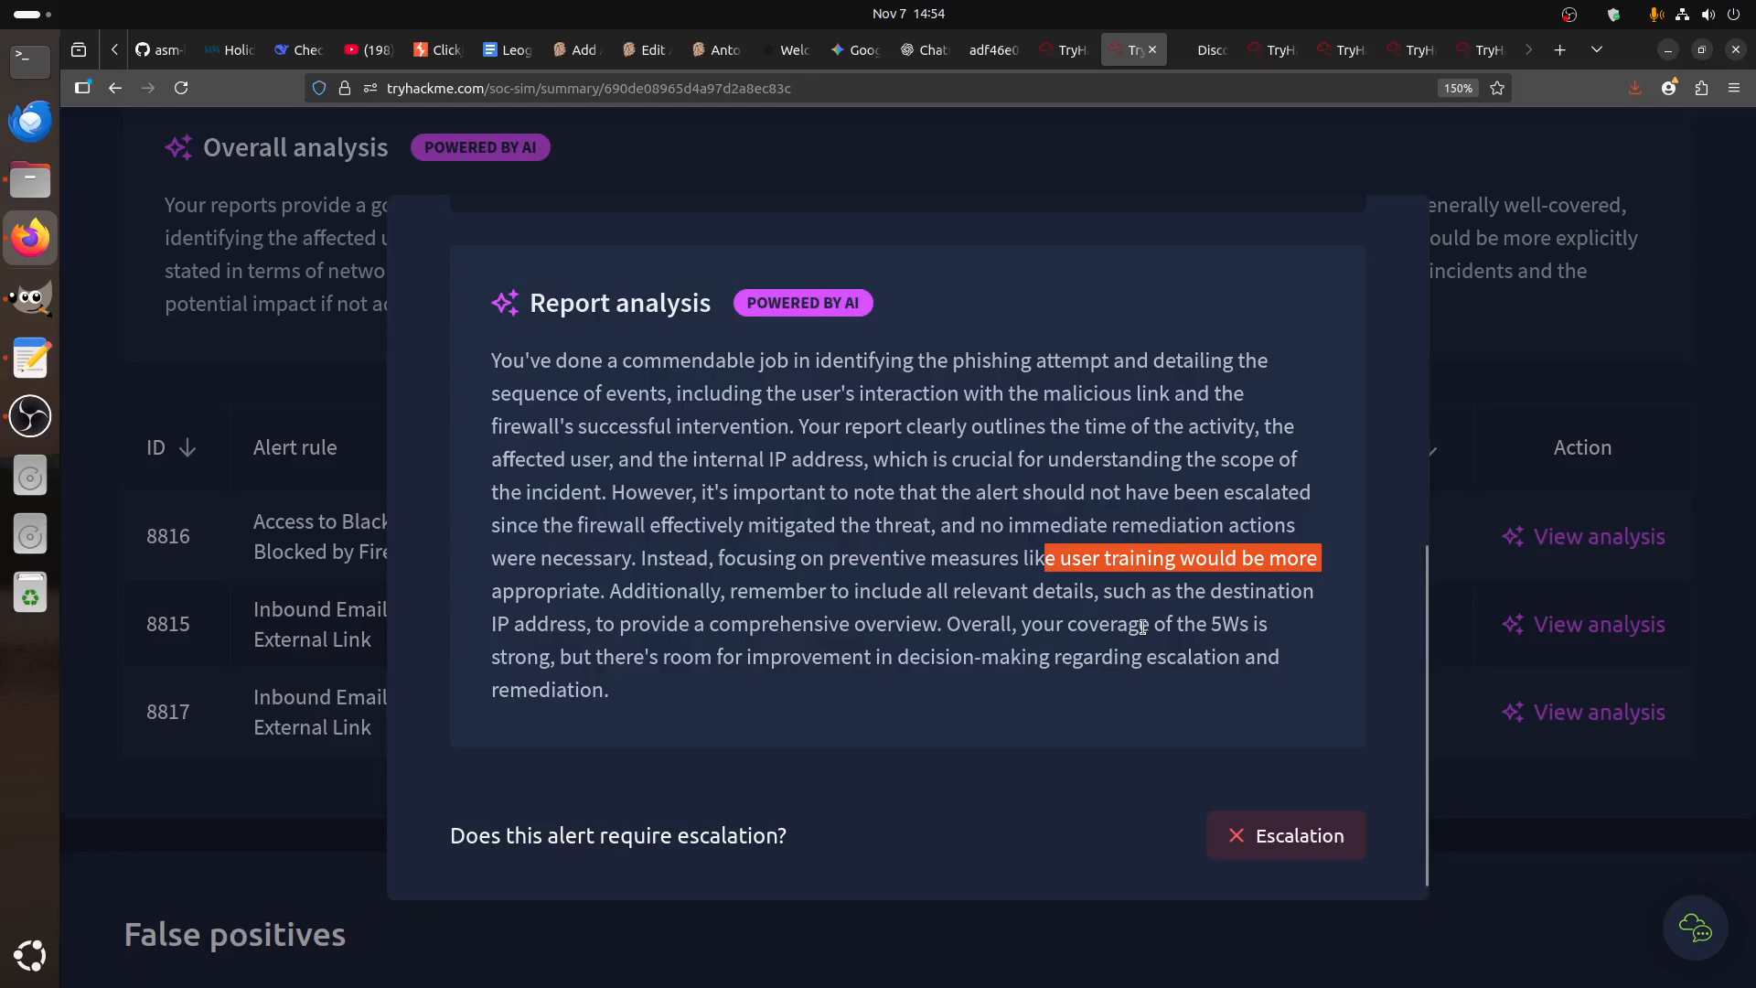
pyautogui.click(1456, 675)
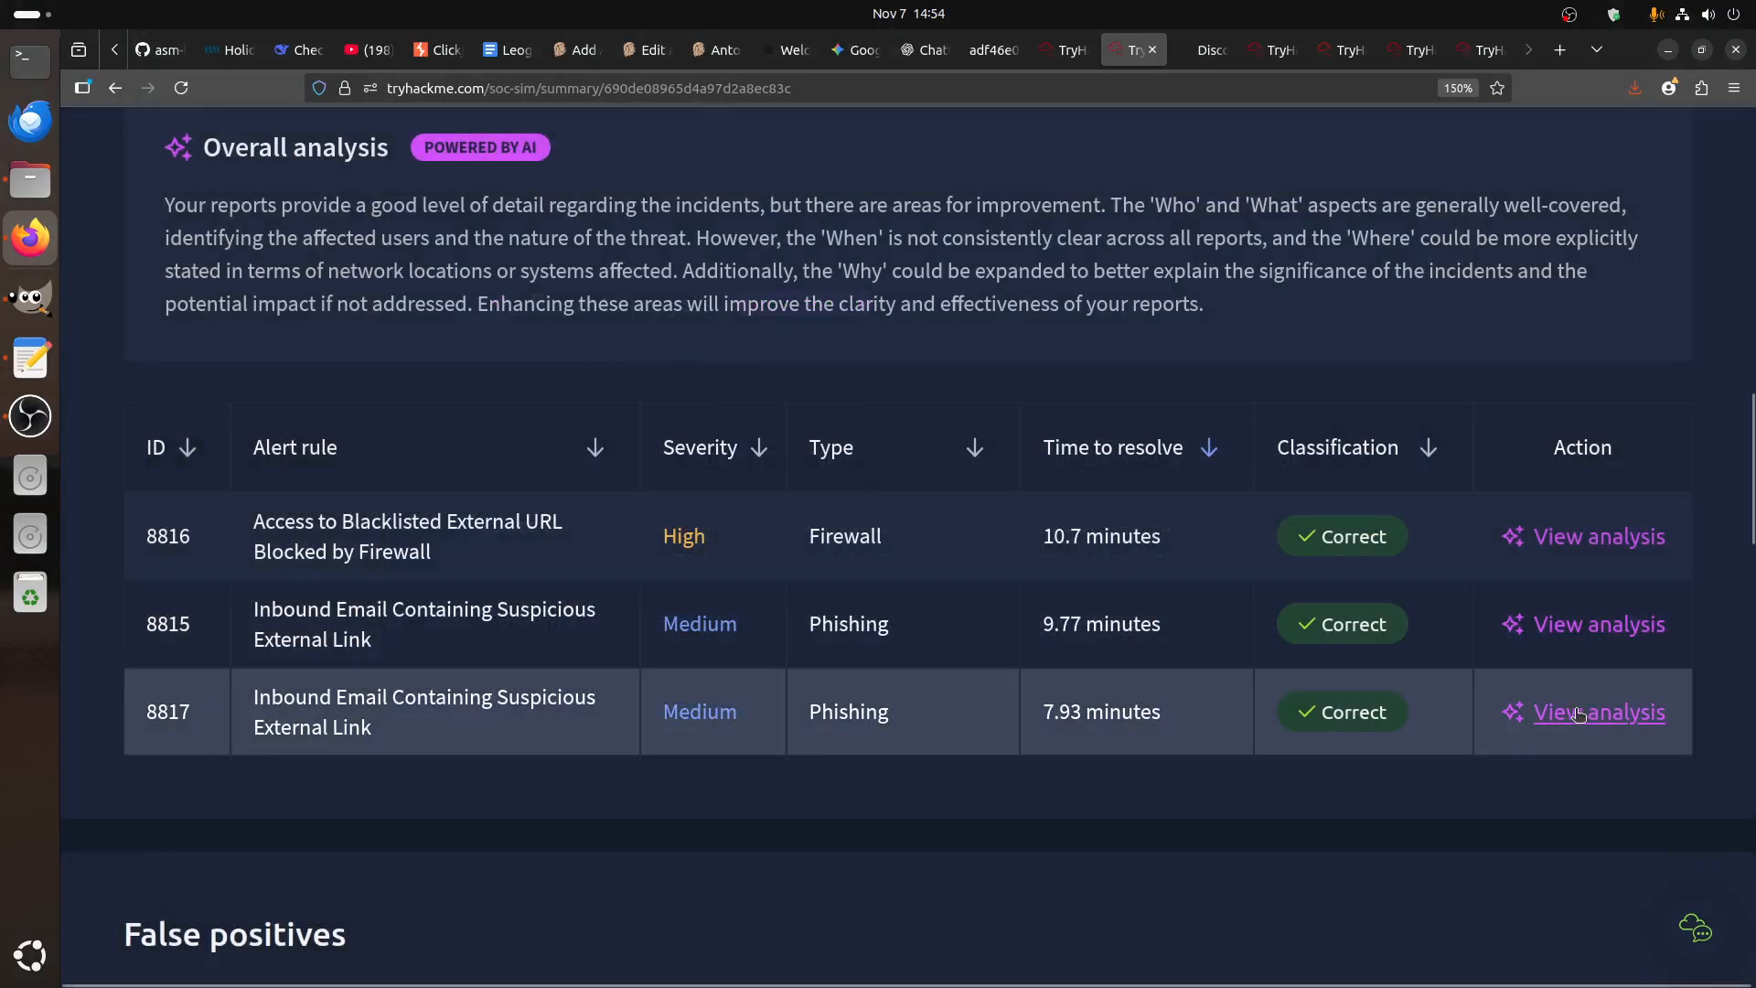
# - Reopen the analysis of case report 8817 and recheck its score and the feedback on firewall failure, escalation and impact
pyautogui.click(1578, 715)
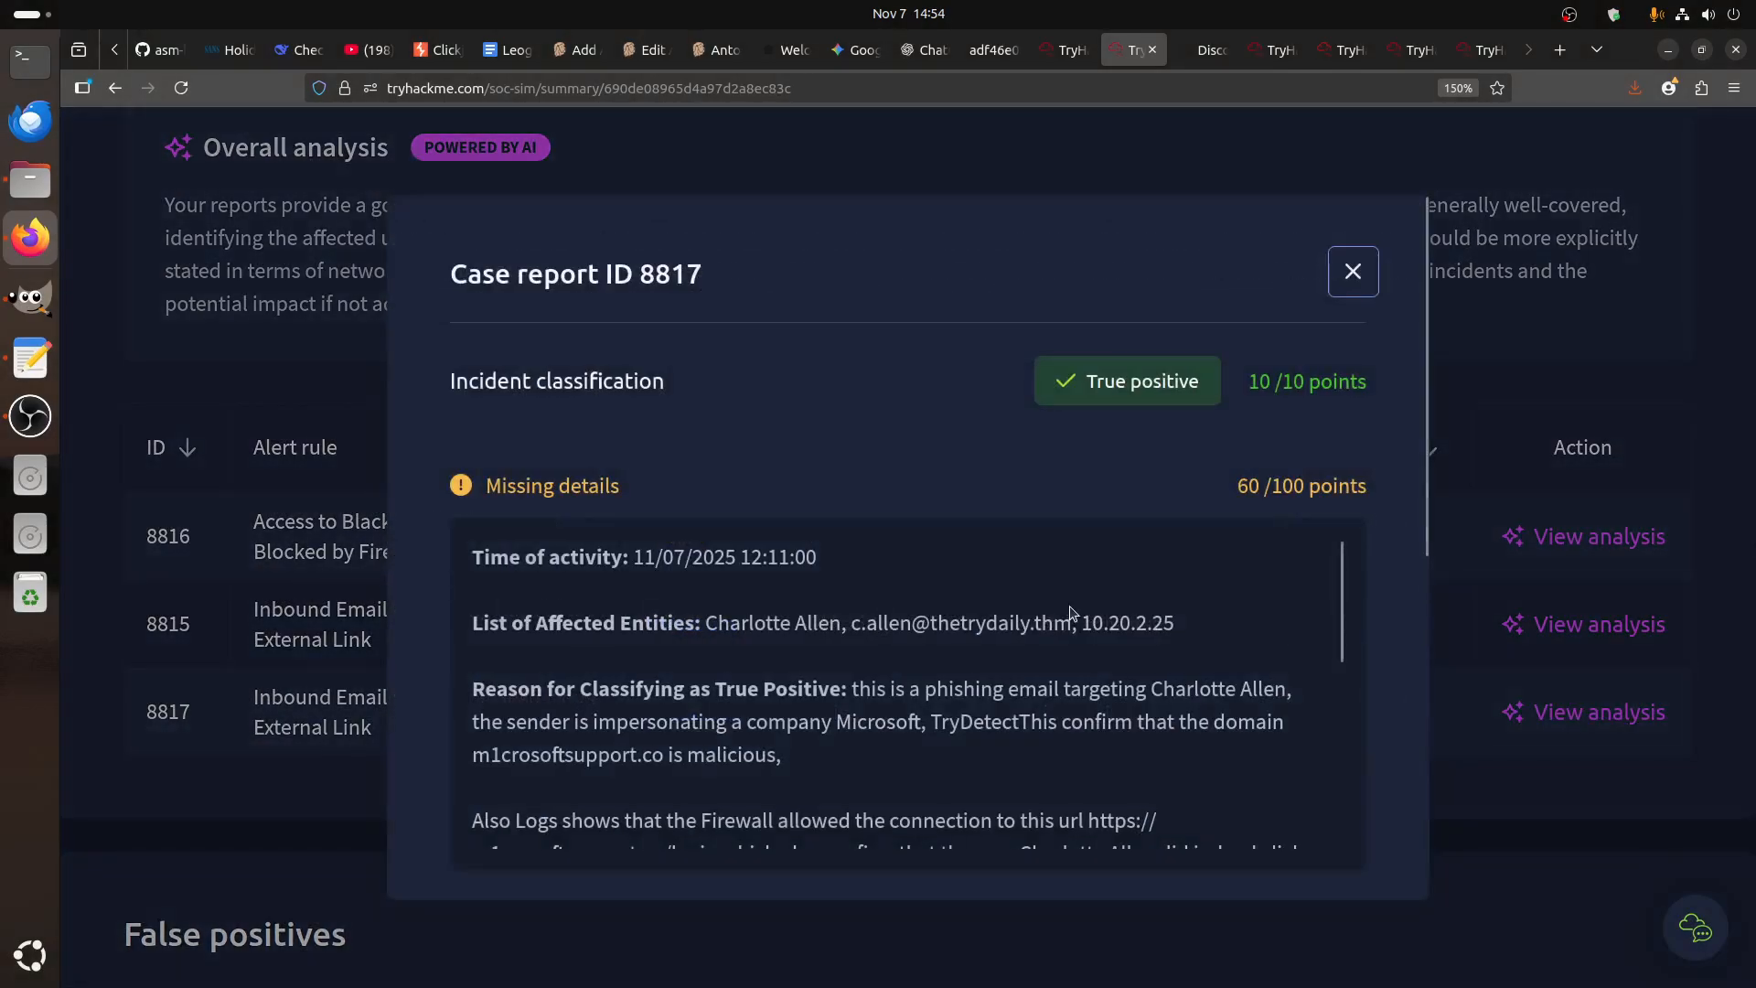
pyautogui.doubleClick(1248, 486)
pyautogui.scroll(-3, 677, 499)
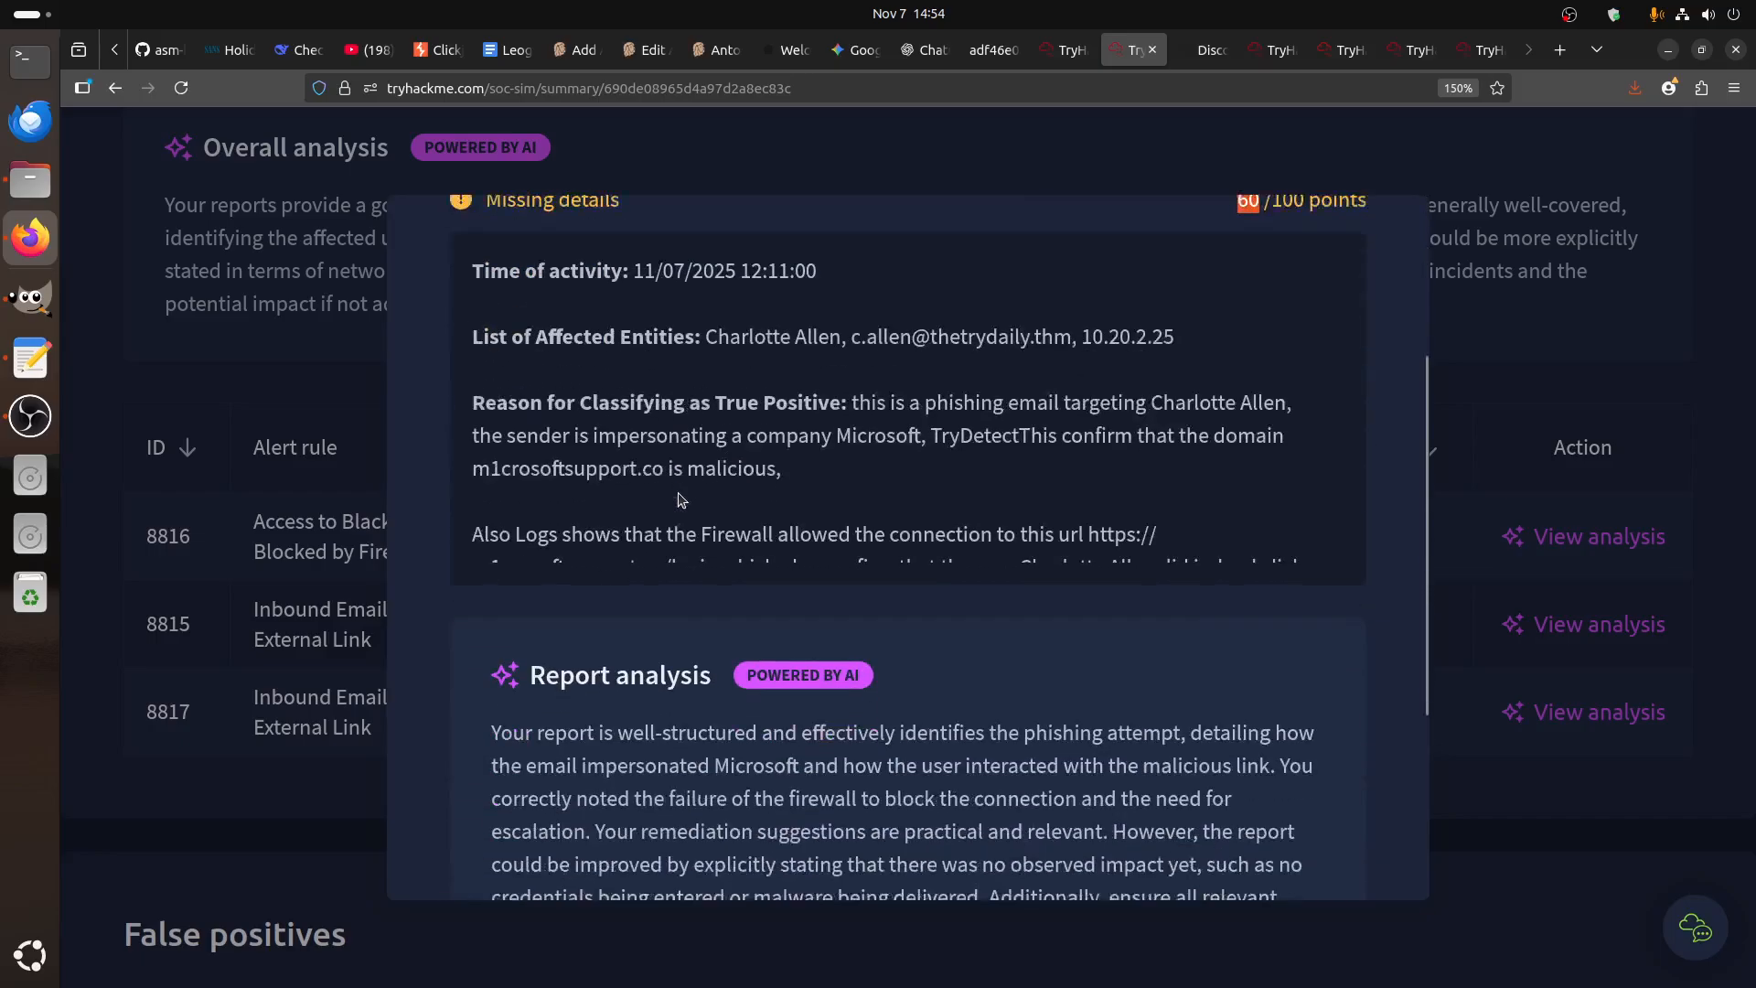
pyautogui.scroll(-3, 678, 499)
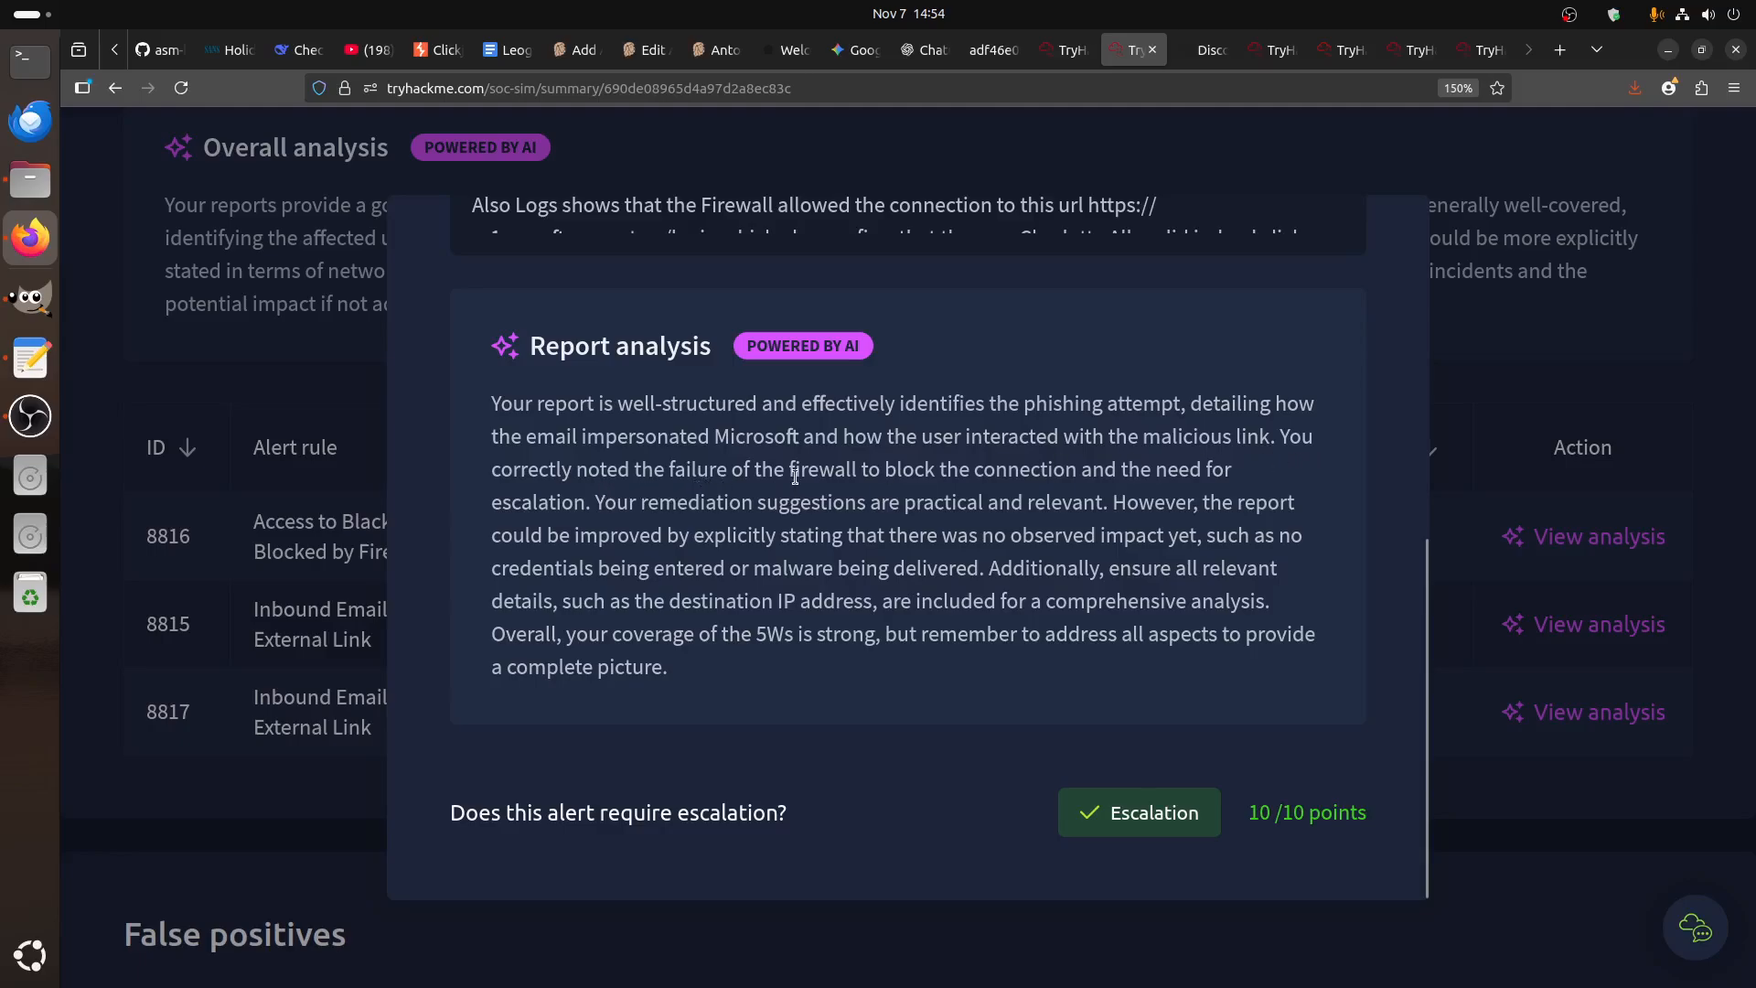
pyautogui.moveTo(884, 474); pyautogui.dragTo(1239, 487)
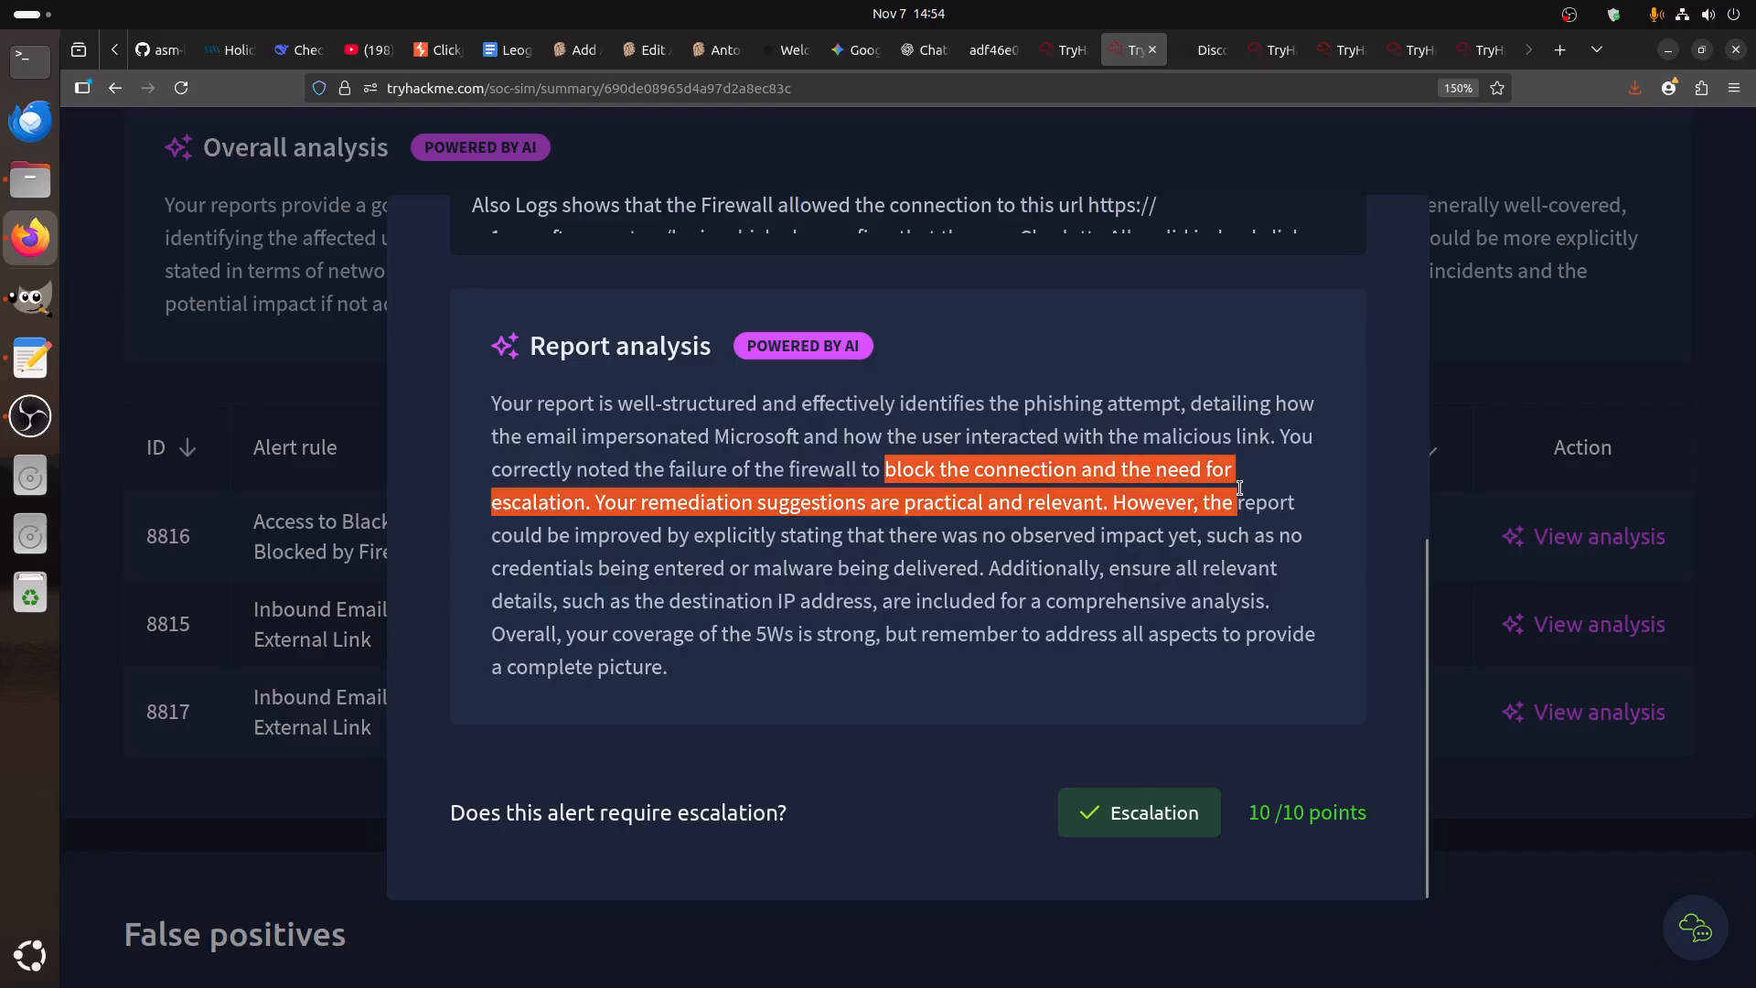
pyautogui.click(714, 492)
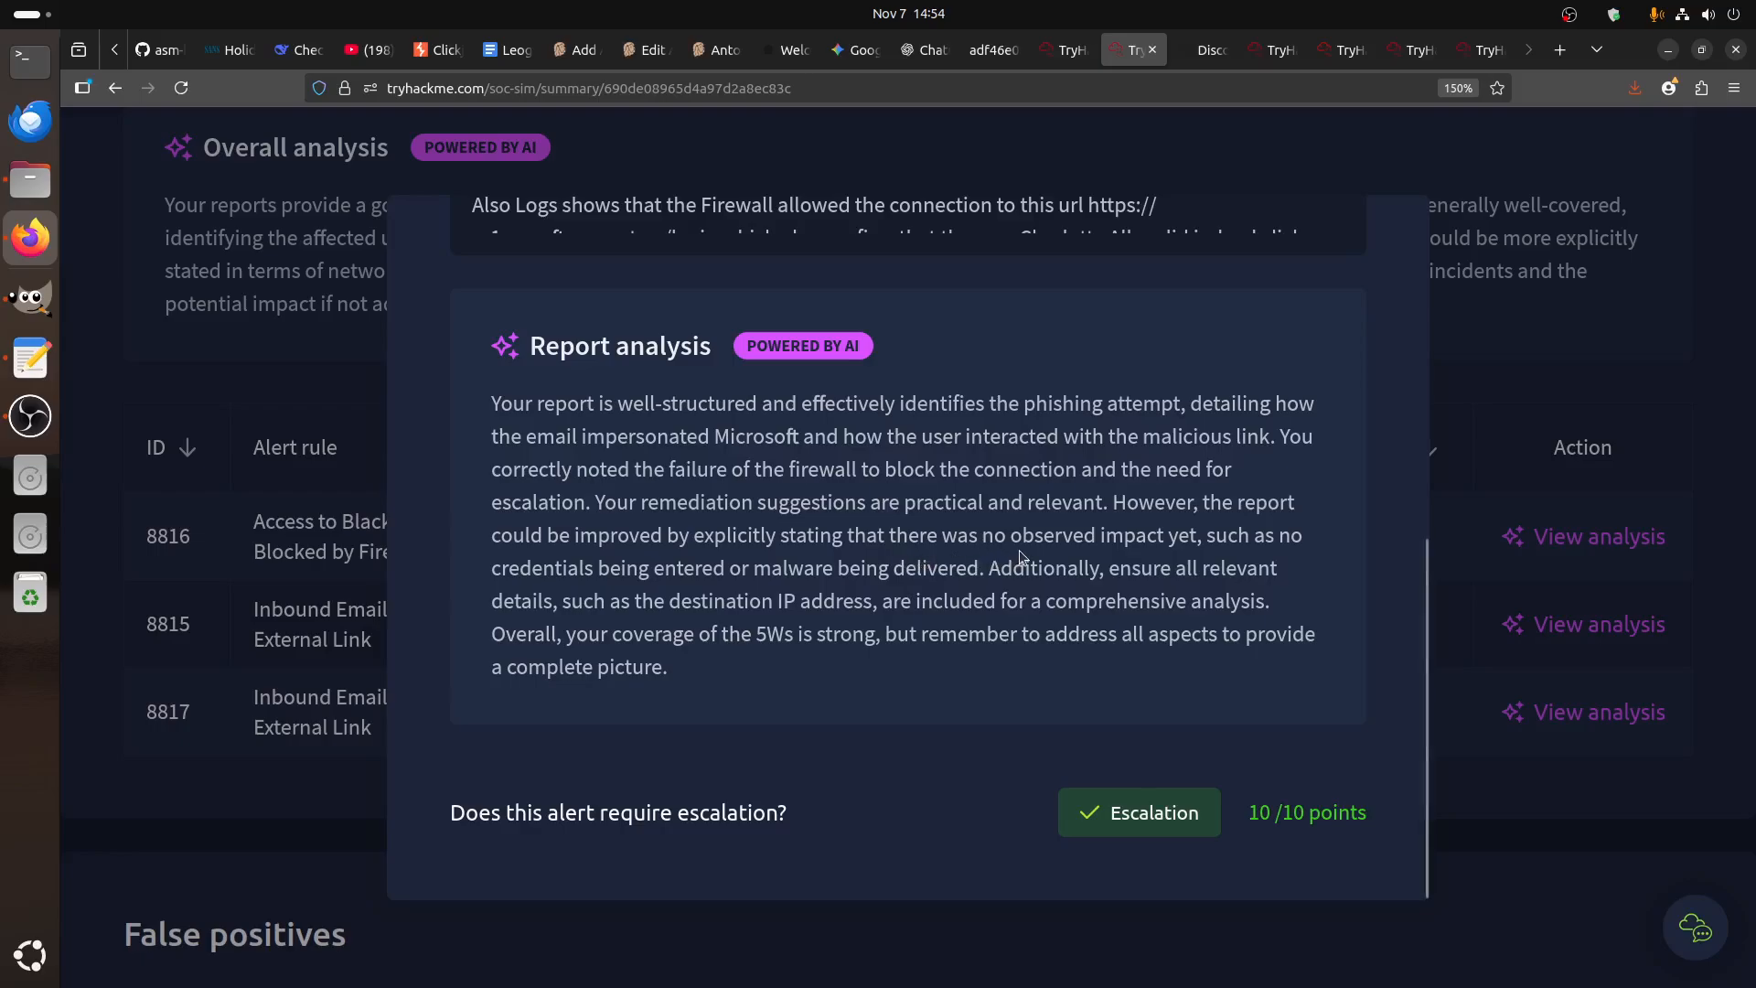
pyautogui.moveTo(1201, 535); pyautogui.dragTo(916, 532)
# - Compare the escalation reason written in report 8817 with the AI feedback on impact and missing destination IP, and close the report
pyautogui.scroll(5, 1051, 585)
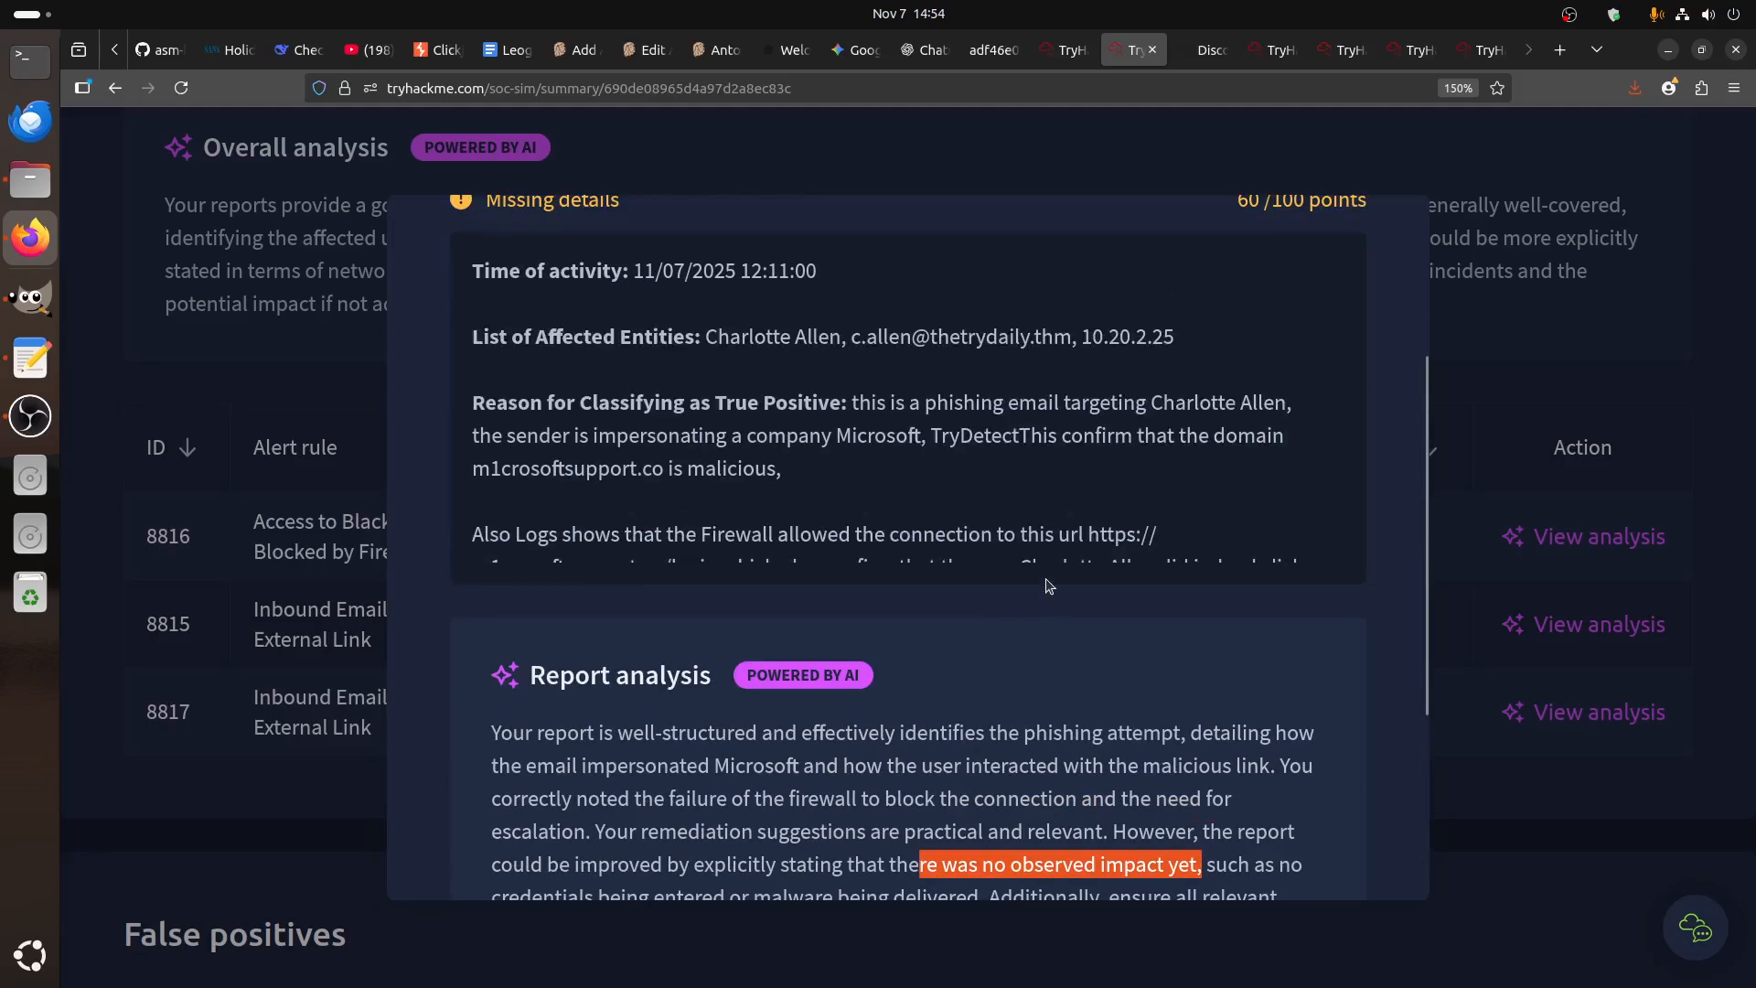
pyautogui.scroll(-5, 875, 491)
pyautogui.scroll(5, 674, 498)
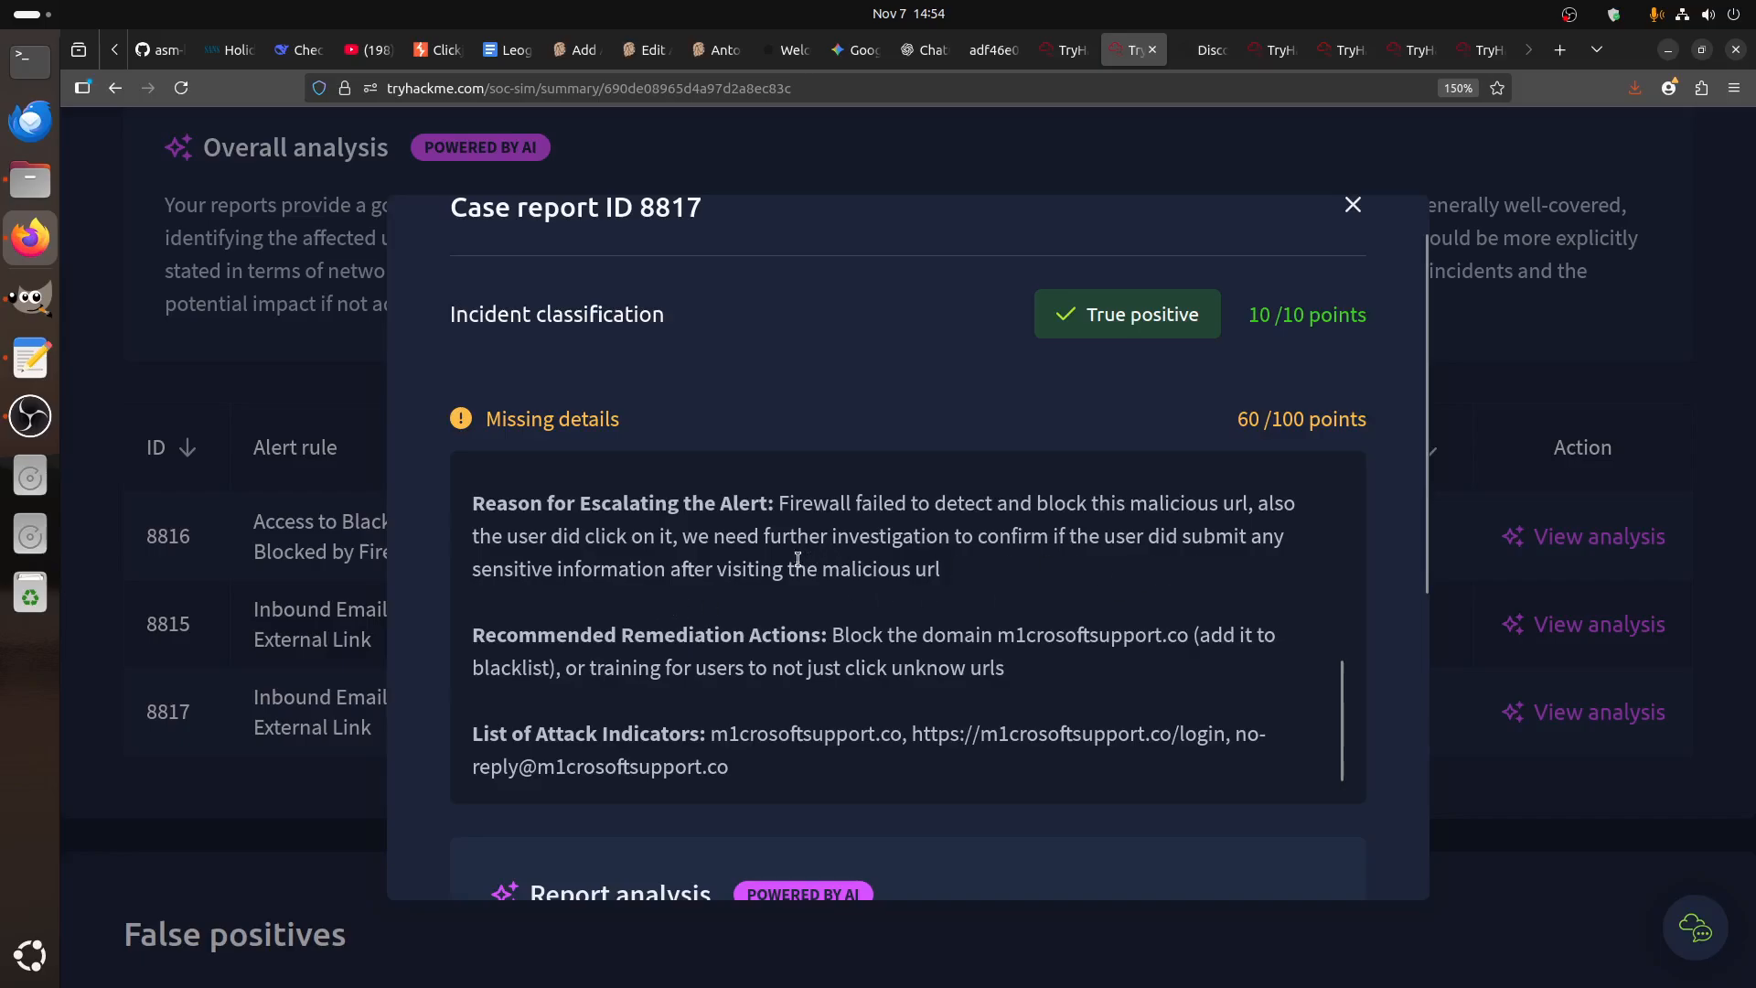
pyautogui.moveTo(681, 536); pyautogui.dragTo(1077, 594)
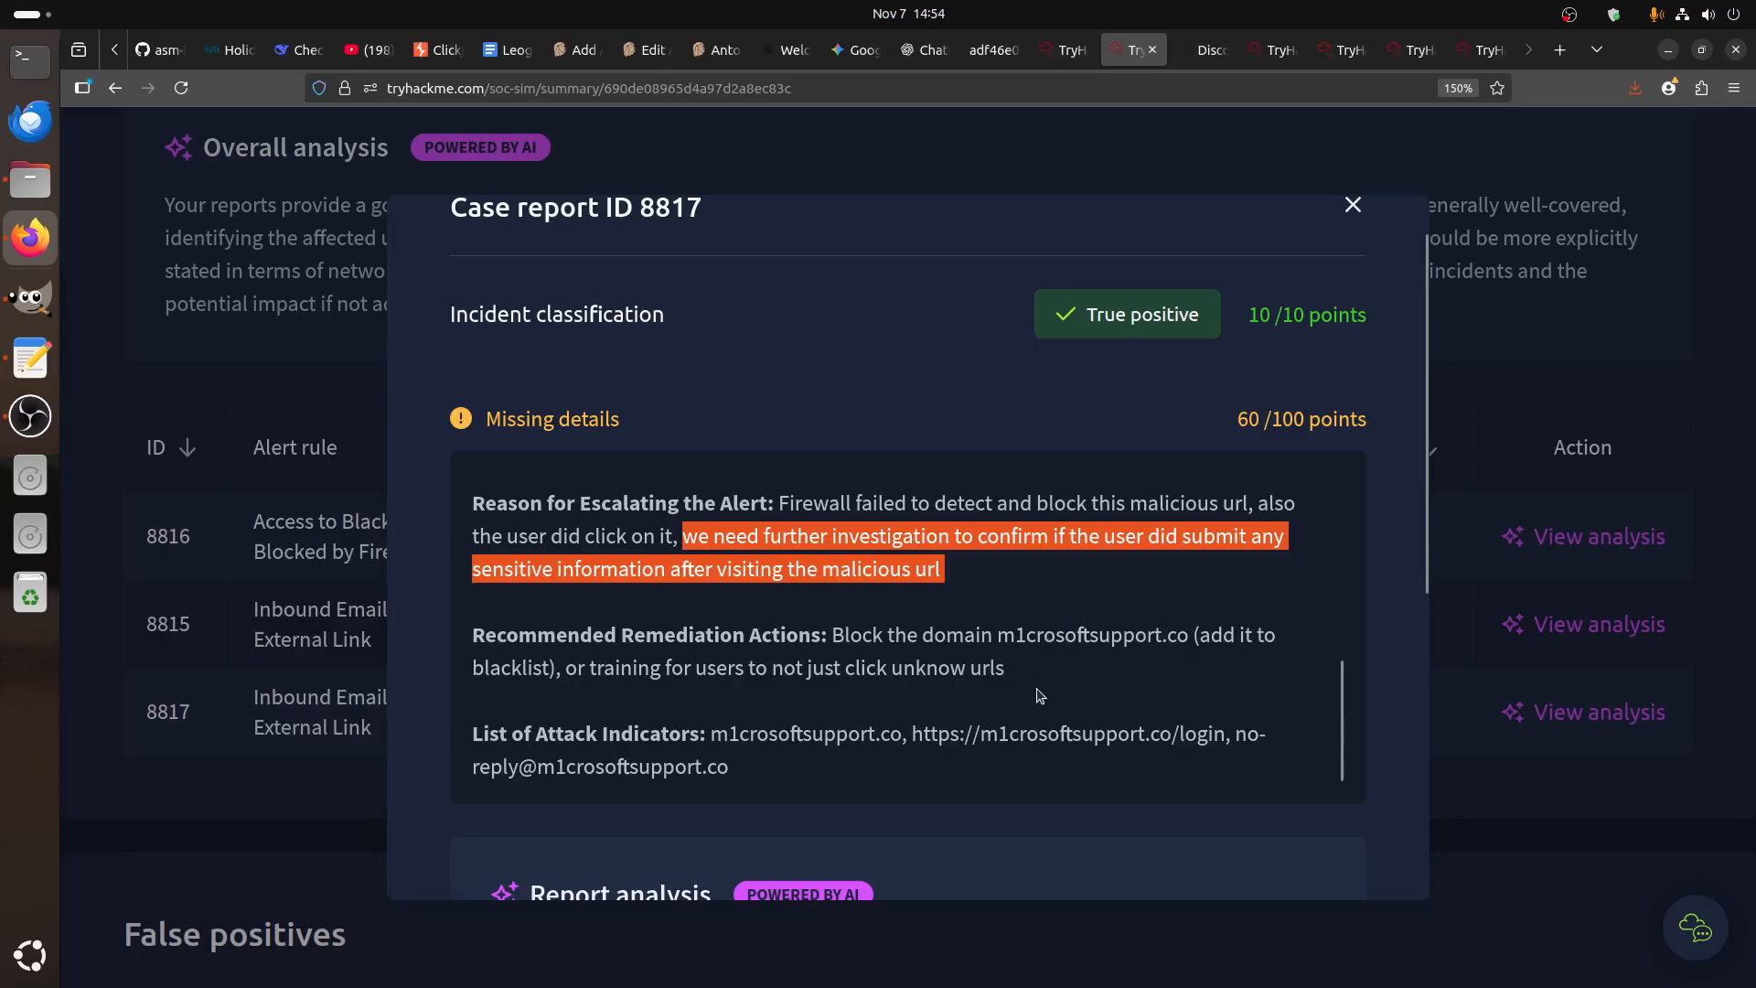
pyautogui.scroll(-2, 1219, 880)
pyautogui.scroll(-4, 1220, 881)
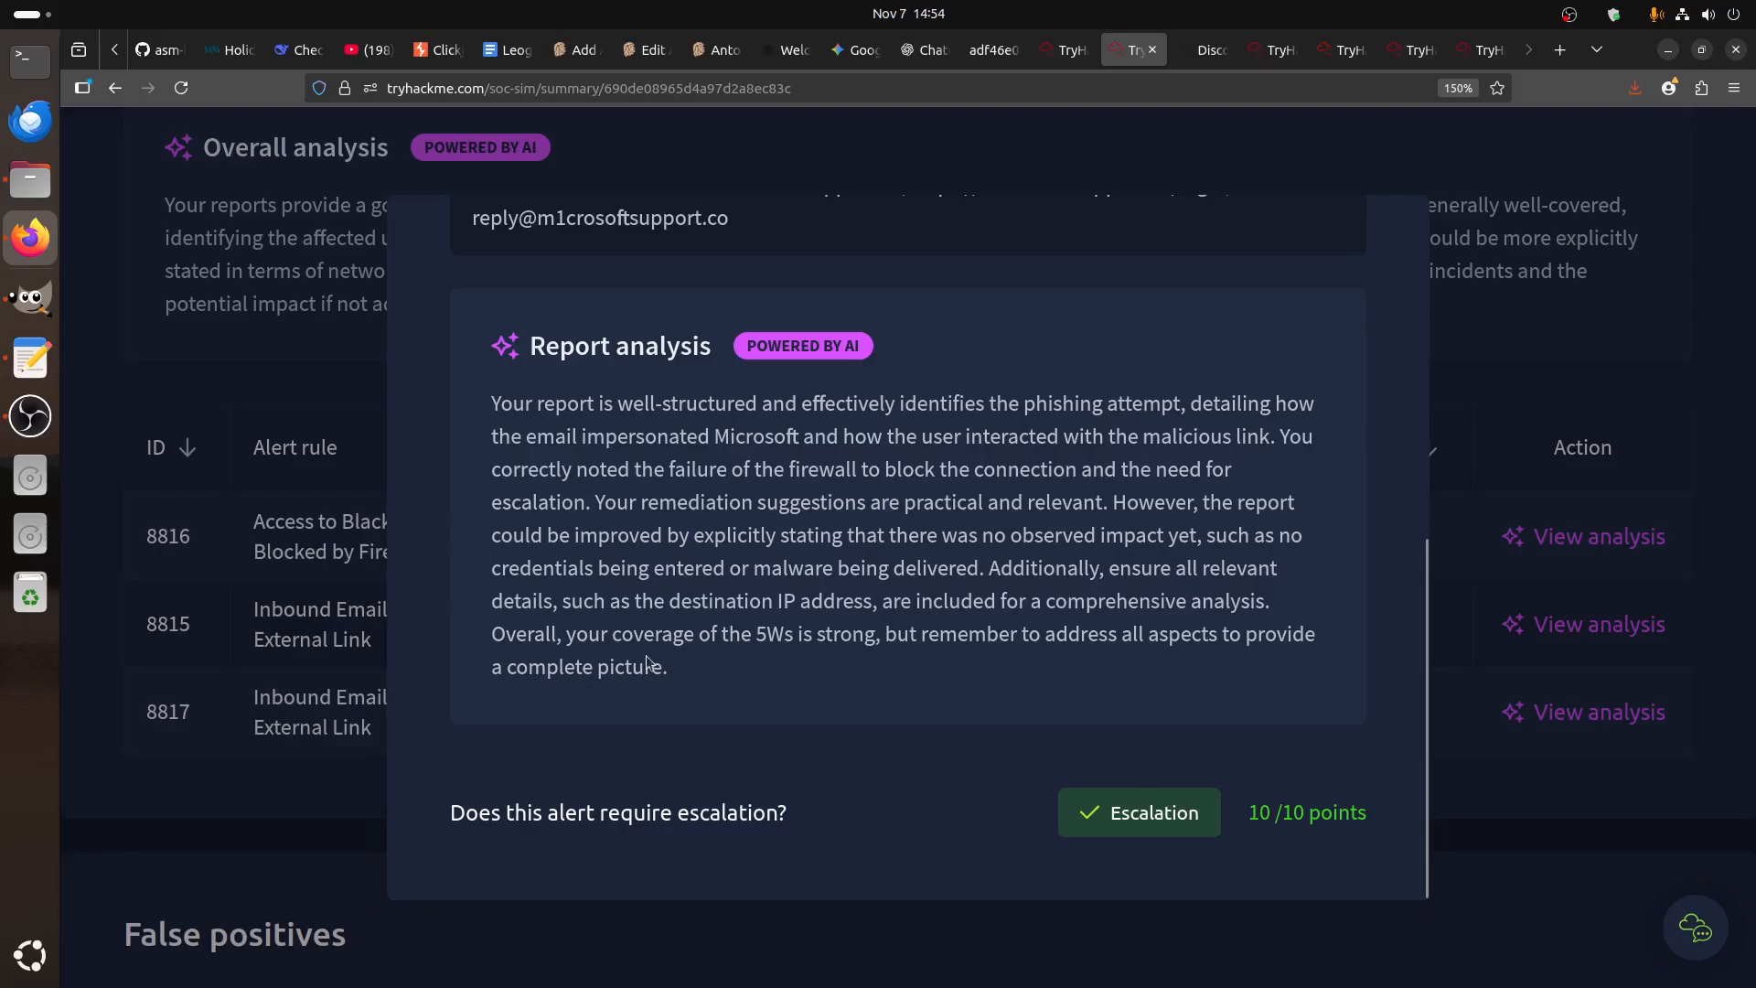
pyautogui.moveTo(873, 602); pyautogui.dragTo(631, 603)
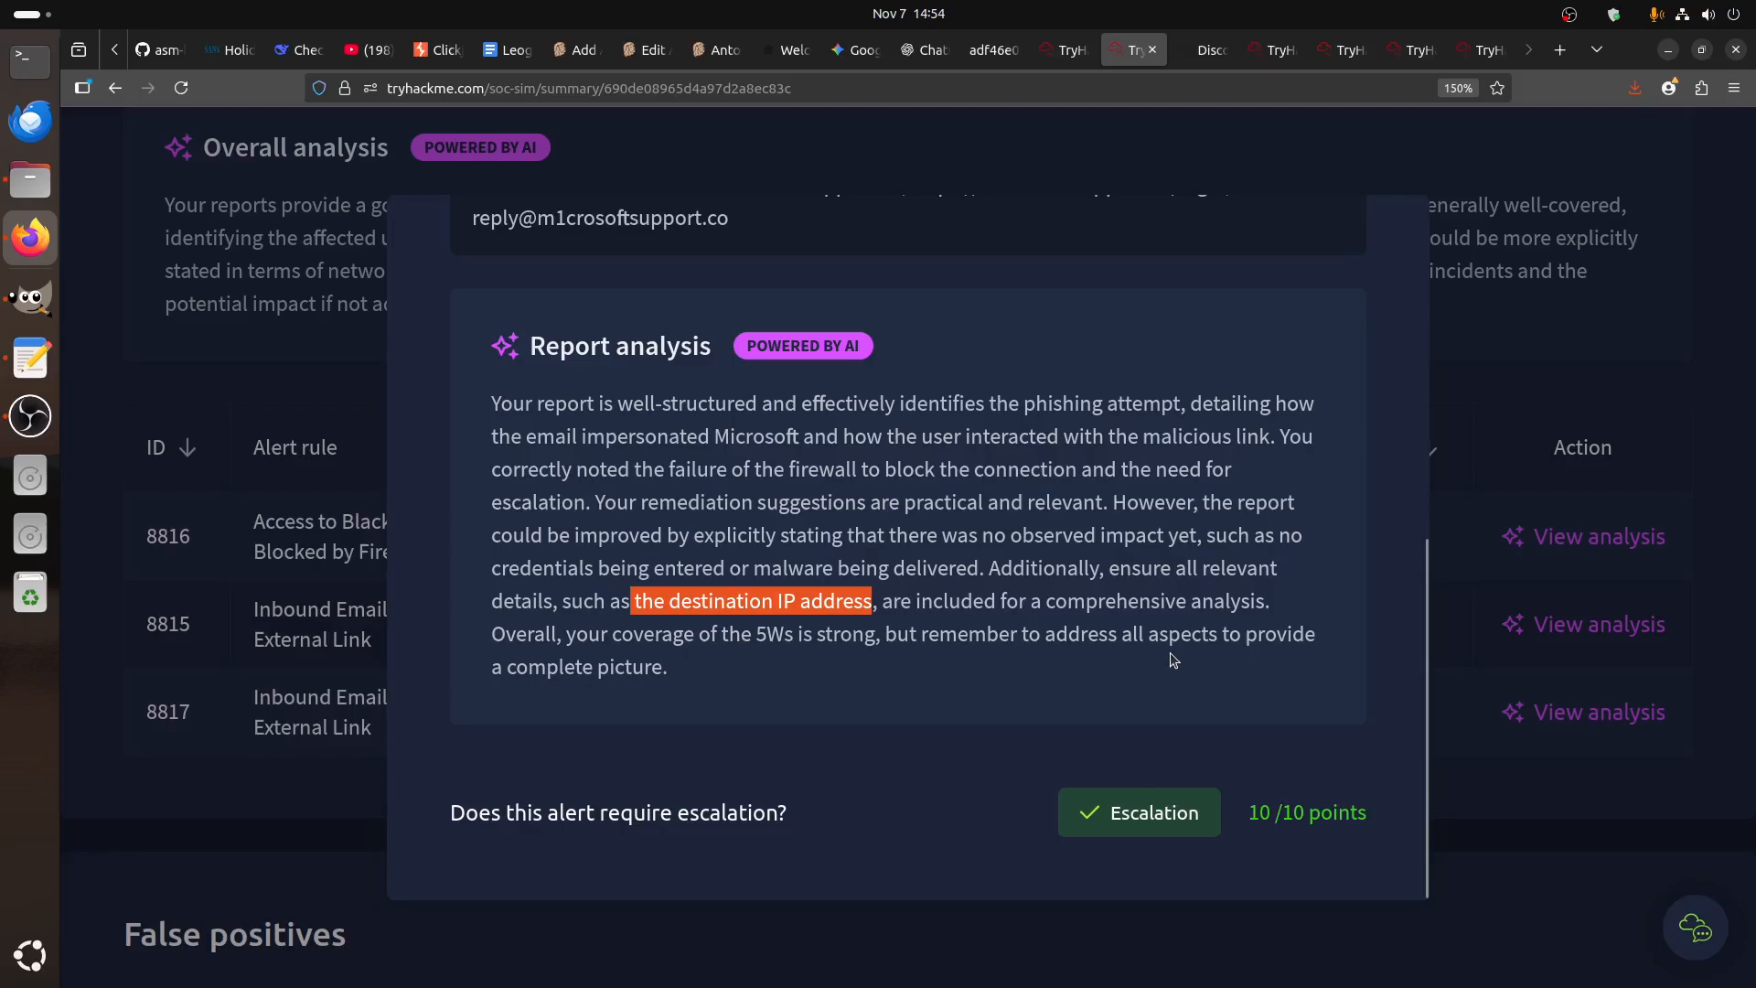
pyautogui.scroll(1, 1152, 666)
pyautogui.click(1466, 820)
# - Check the scenario's final result, ranking and points in the summary, and look over the true-positives section again
pyautogui.scroll(-5, 1454, 818)
pyautogui.scroll(10, 1454, 817)
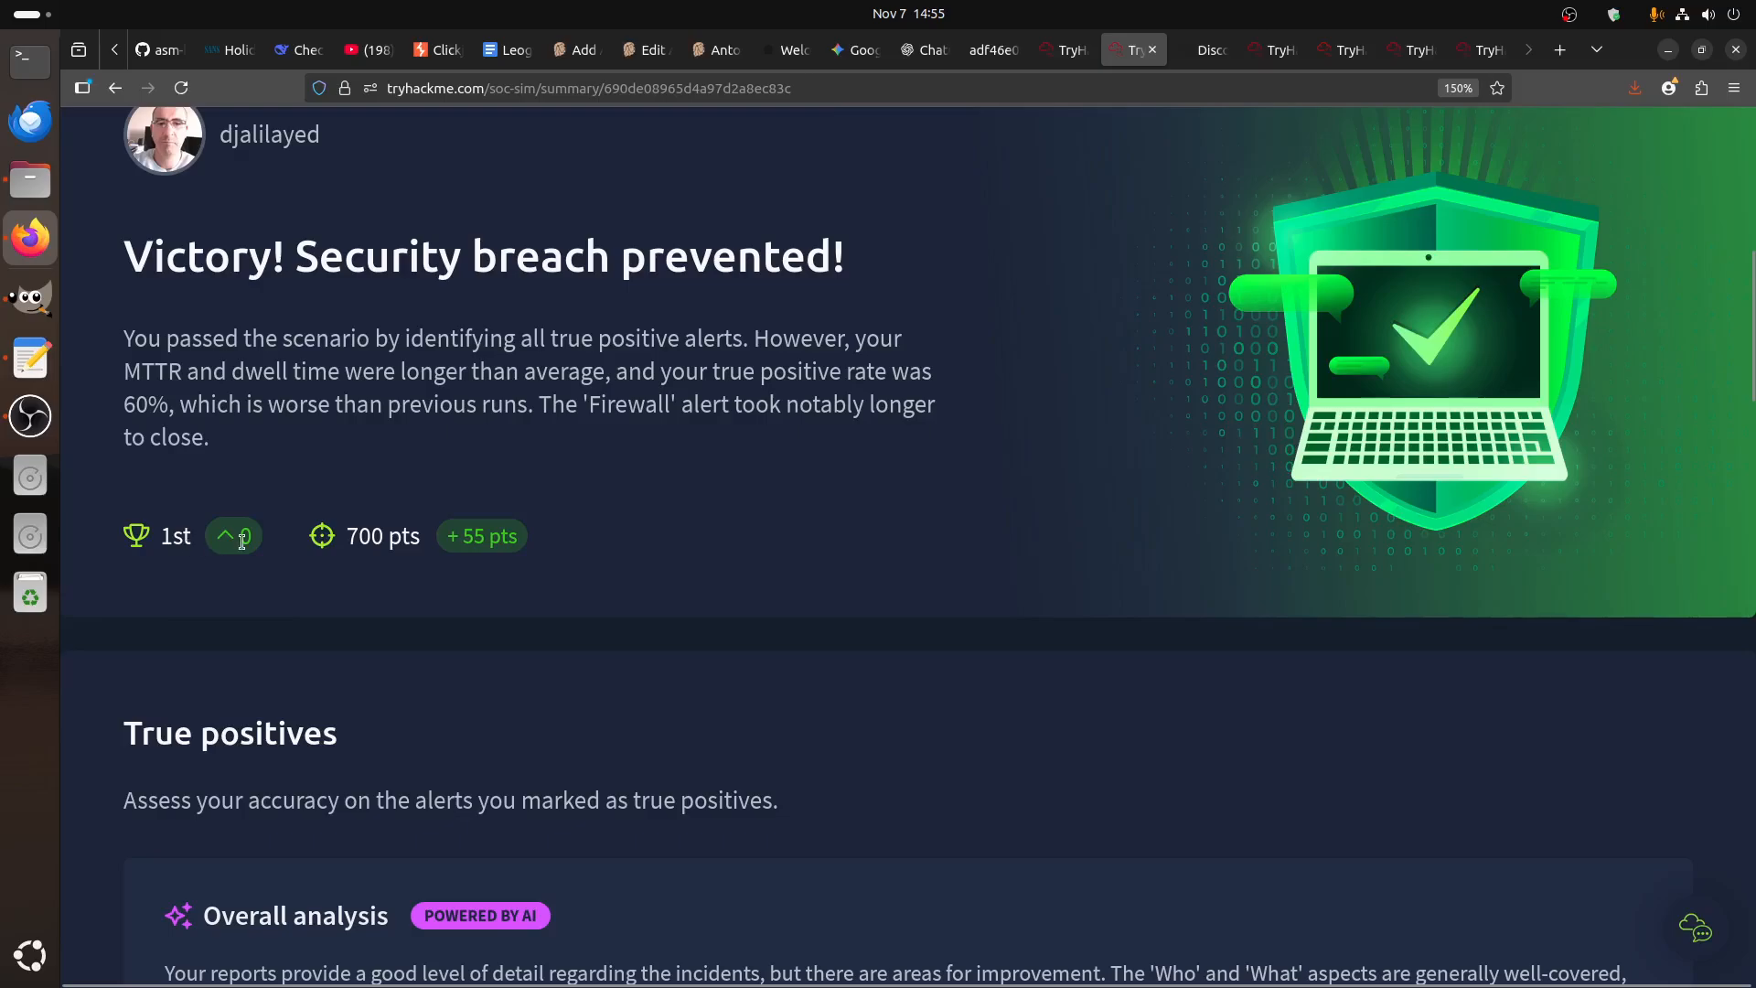
pyautogui.moveTo(423, 542); pyautogui.dragTo(346, 539)
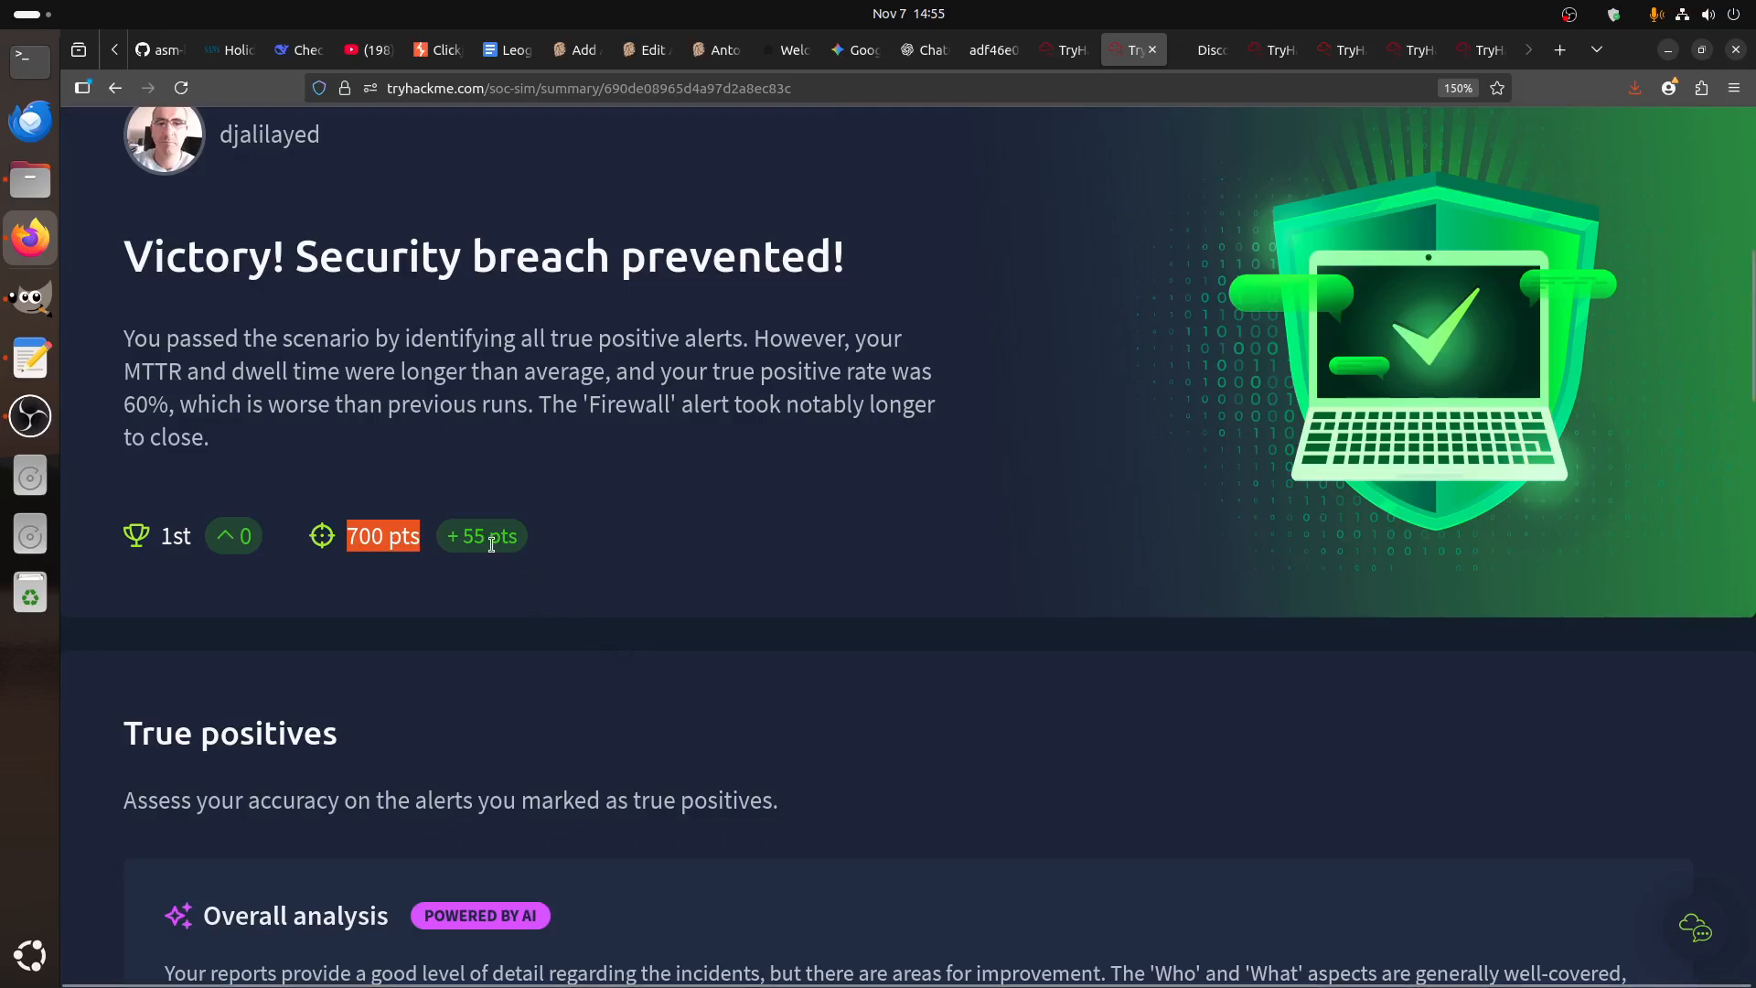
pyautogui.scroll(-5, 976, 727)
pyautogui.scroll(-6, 976, 727)
pyautogui.scroll(5, 970, 729)
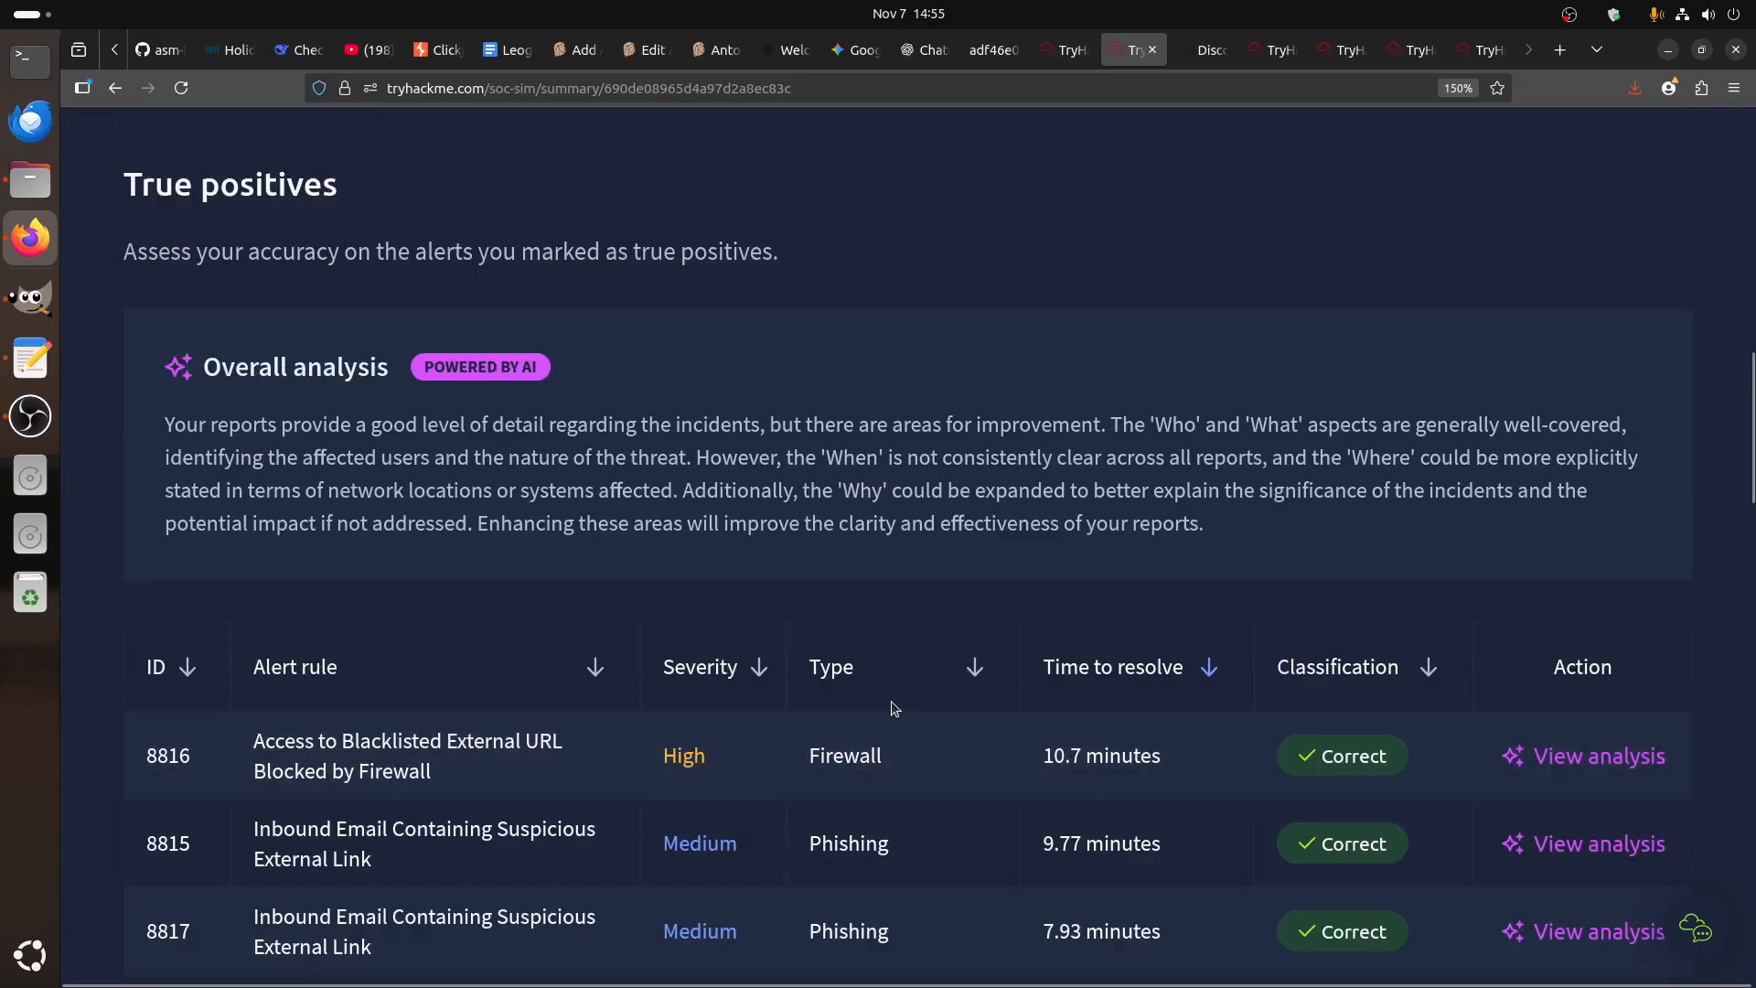